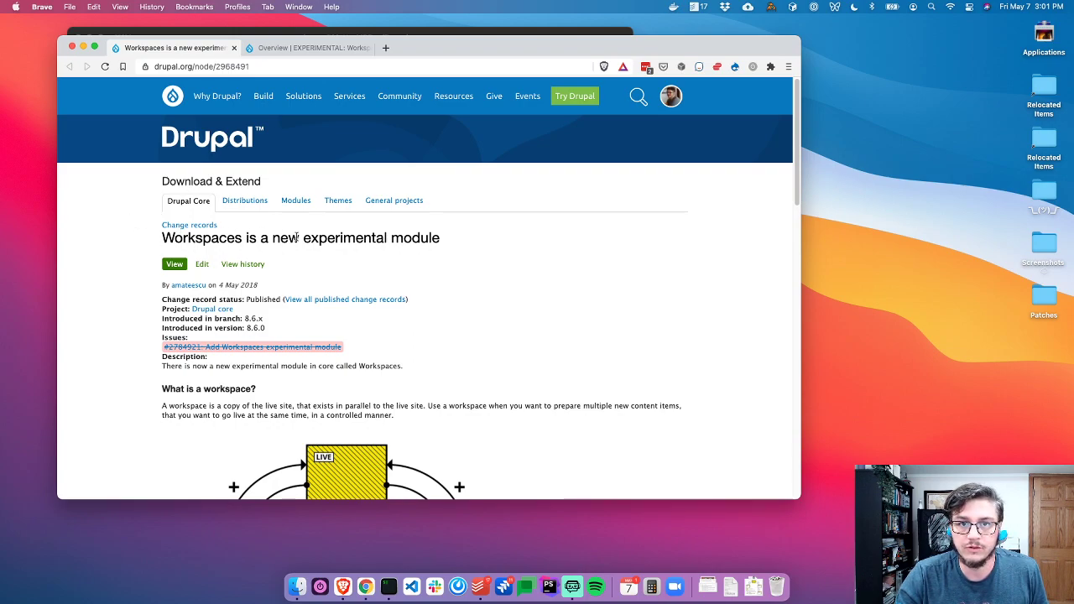
# Highlight the 8.6.x branch value on the current page and scroll through it
pyautogui.moveTo(267, 321); pyautogui.dragTo(240, 318)
pyautogui.click(296, 330)
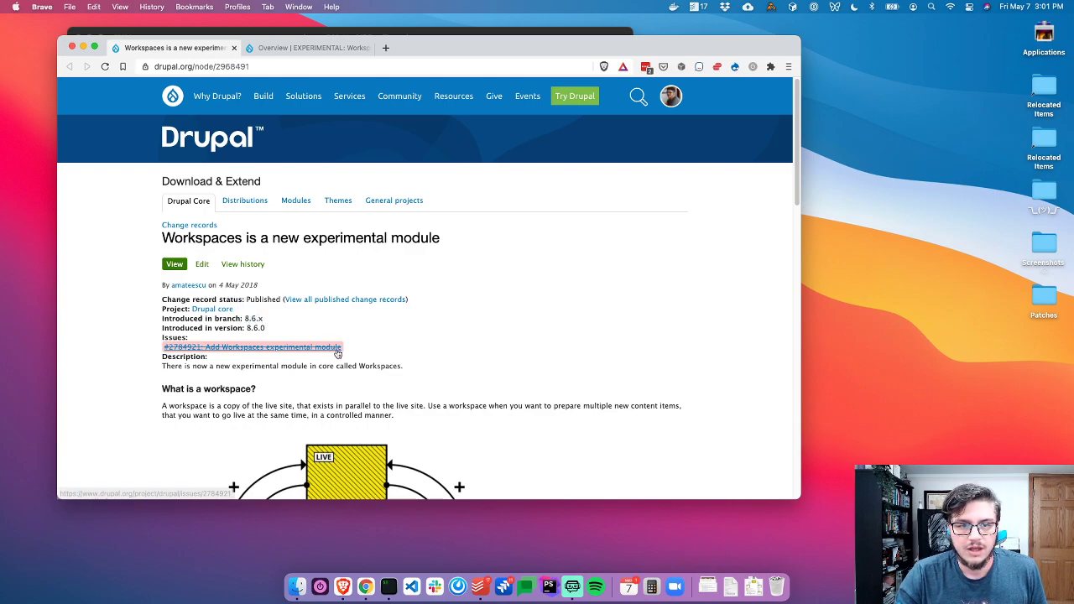
pyautogui.scroll(-2, 336, 344)
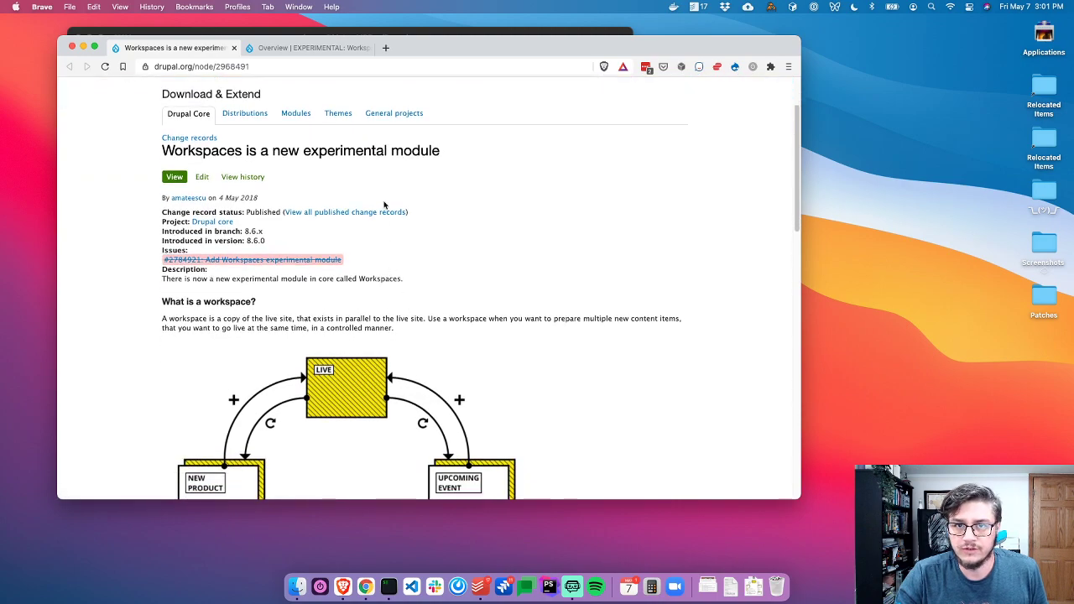
pyautogui.scroll(1, 384, 204)
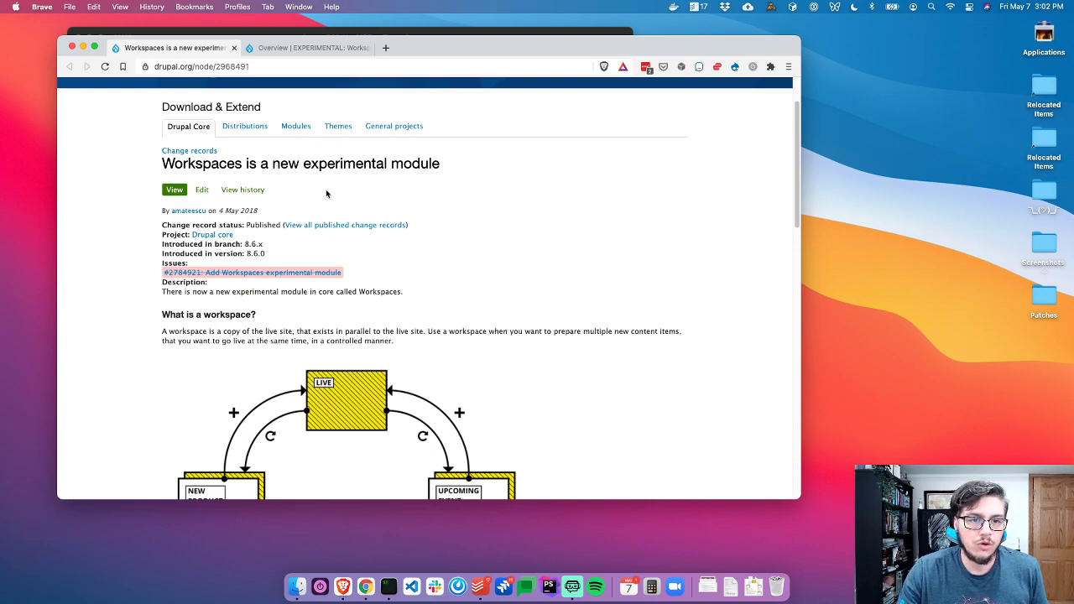
pyautogui.scroll(-3, 314, 176)
pyautogui.scroll(2, 302, 167)
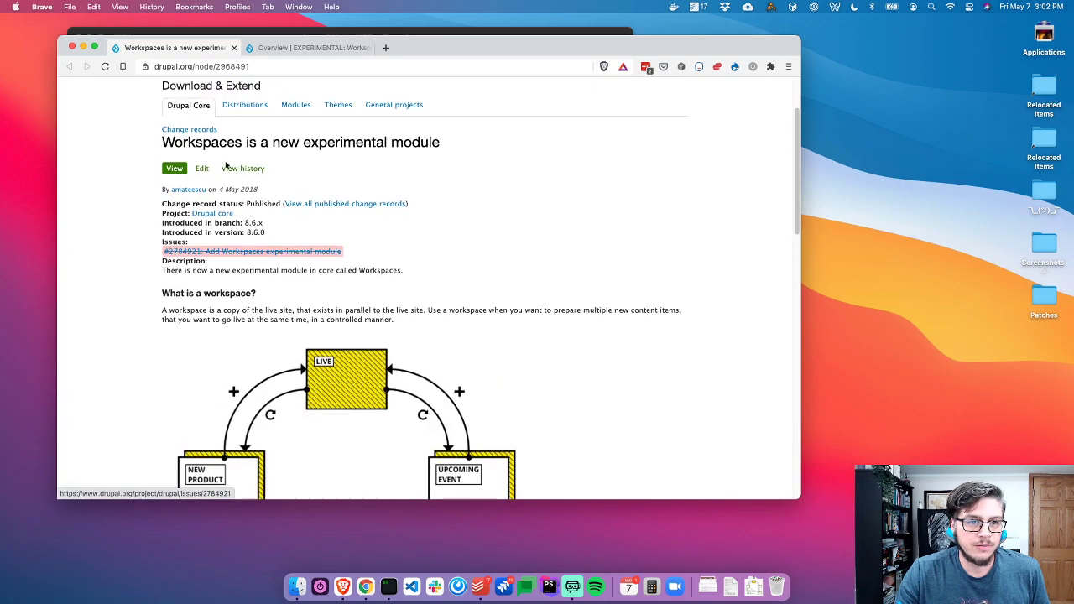
pyautogui.scroll(-1, 191, 261)
pyautogui.scroll(-4, 192, 261)
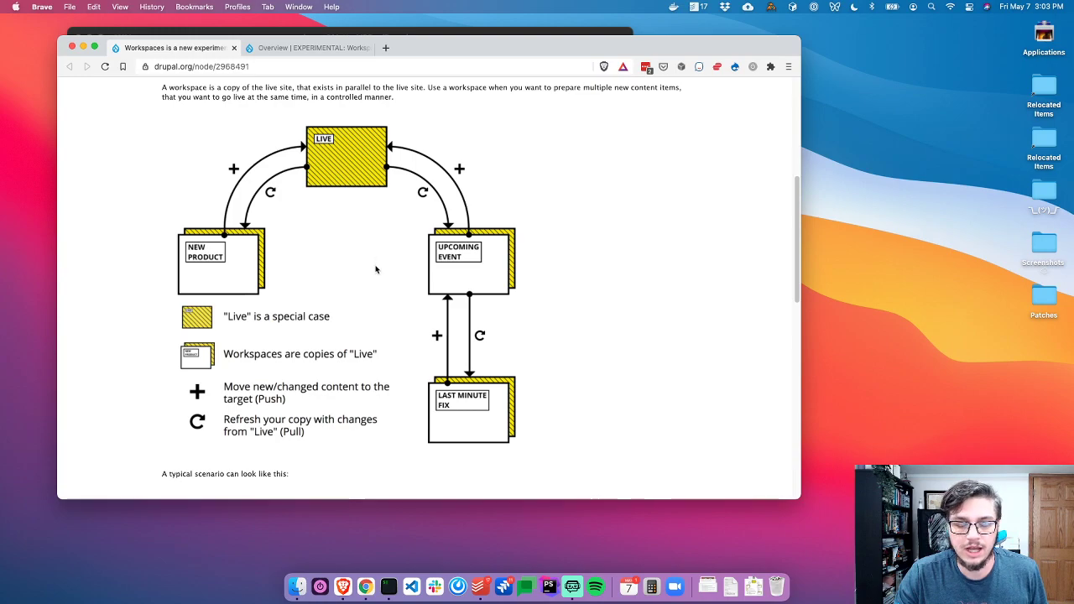
pyautogui.scroll(-1, 328, 352)
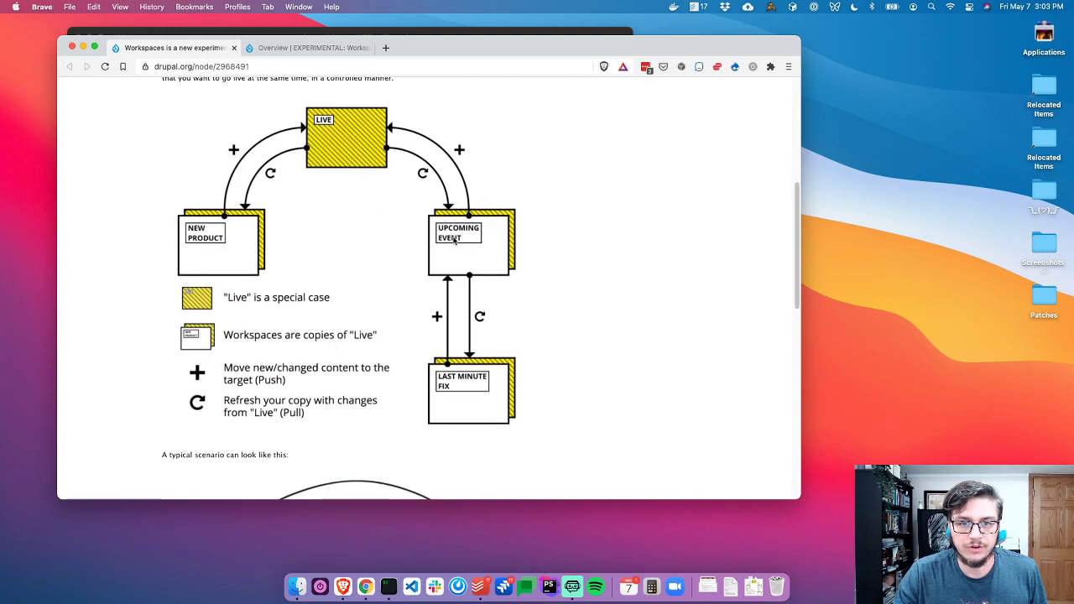
pyautogui.scroll(-5, 456, 292)
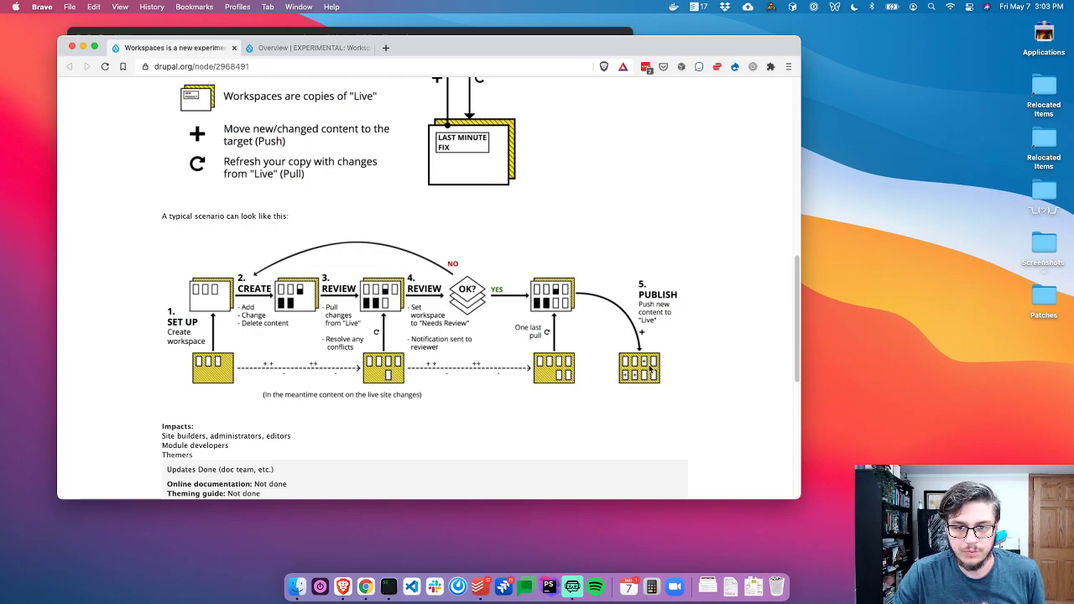
pyautogui.scroll(10, 590, 238)
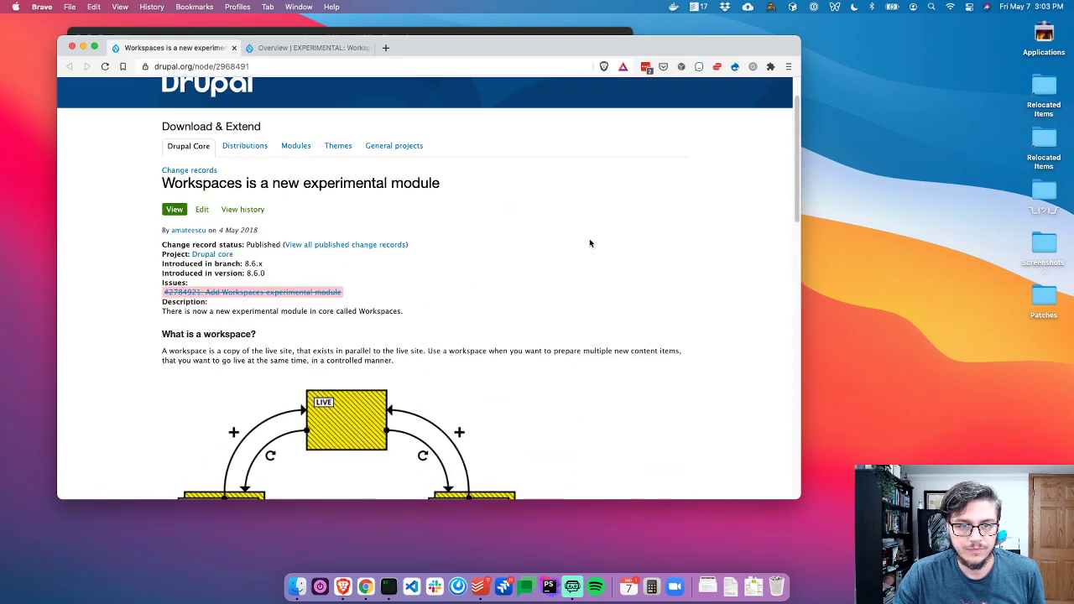
# Skim the 'Overview | EXPERIMENTAL: Workspace module' page, then bring the terminal forward
pyautogui.click(309, 47)
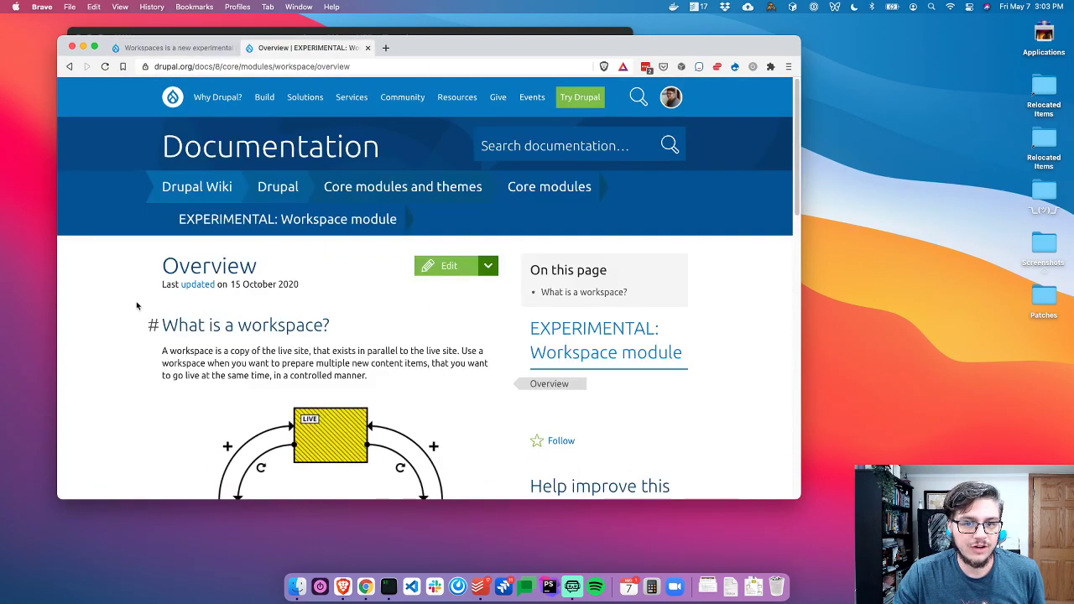
pyautogui.scroll(-10, 142, 302)
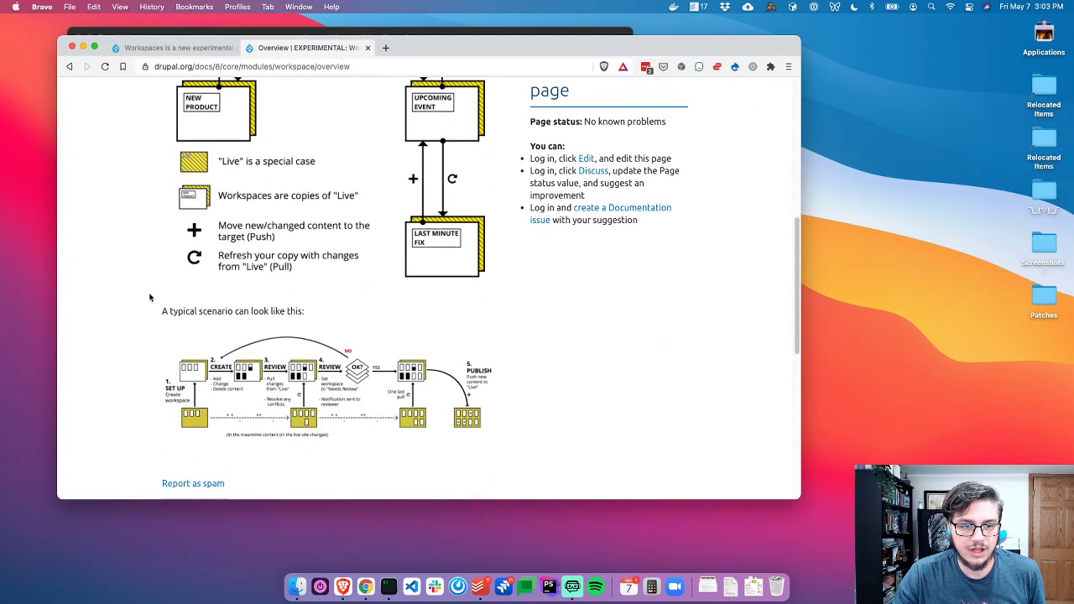
pyautogui.scroll(10, 149, 297)
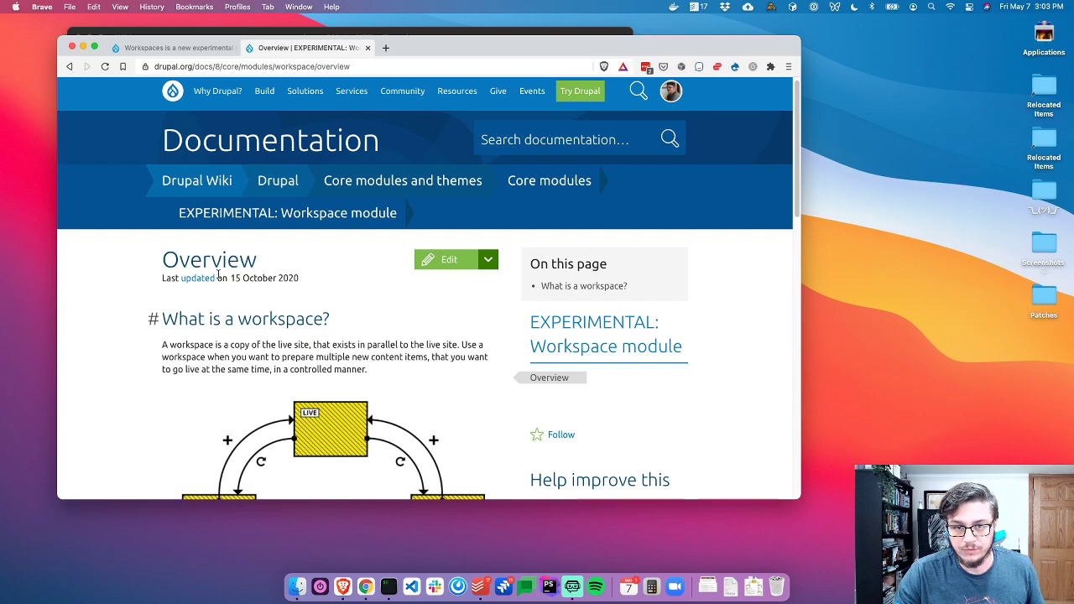
pyautogui.moveTo(269, 99)
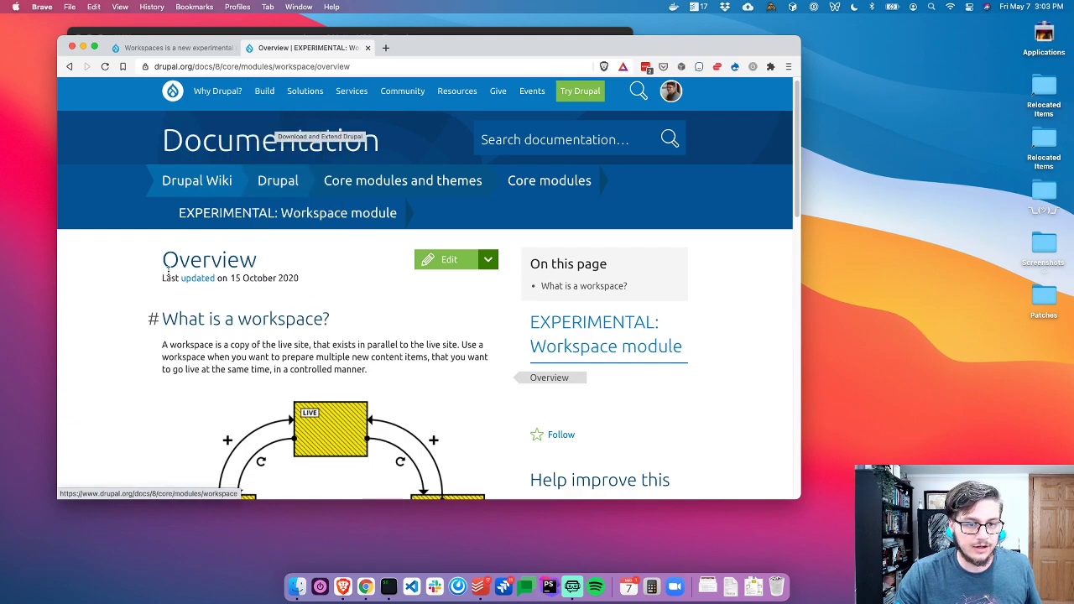
pyautogui.click(304, 34)
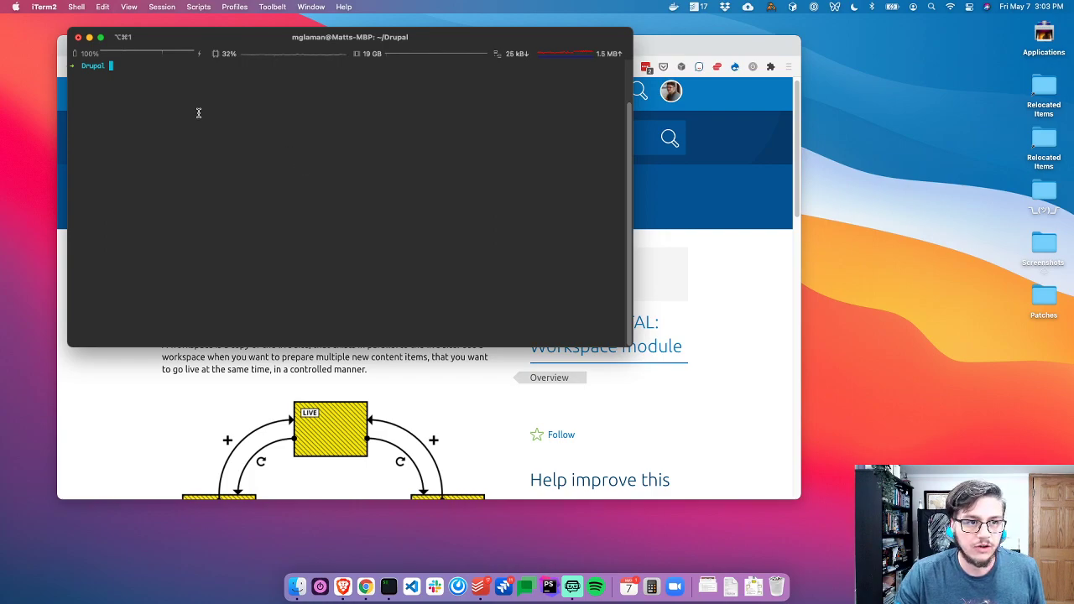
# Run pwd and l, then change into the sites folder and list it
pyautogui.write('pwd')
pyautogui.press('Return')
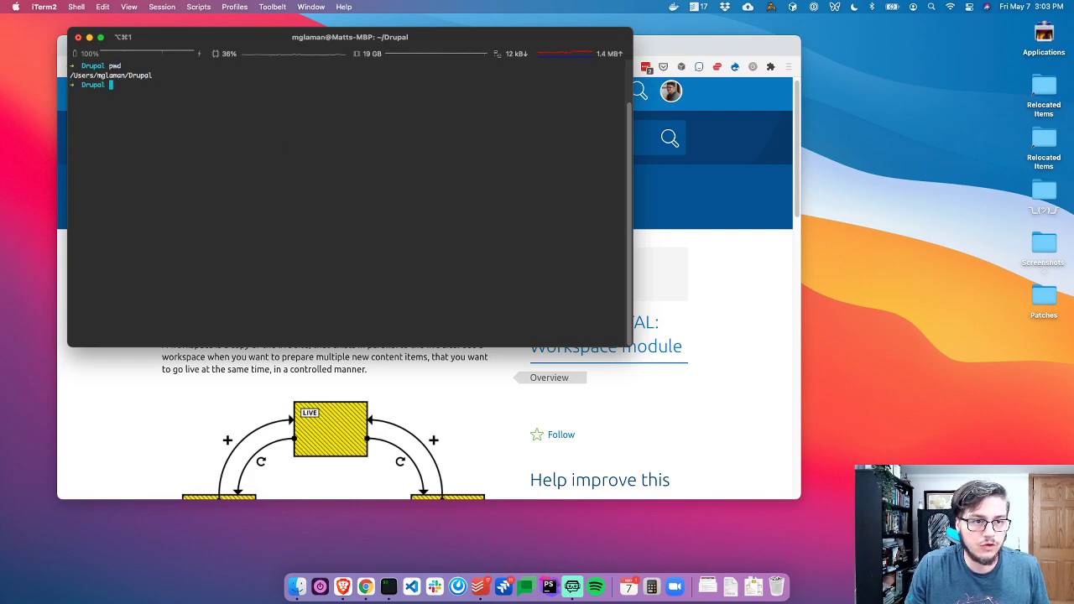
pyautogui.write('l')
pyautogui.press('Return')
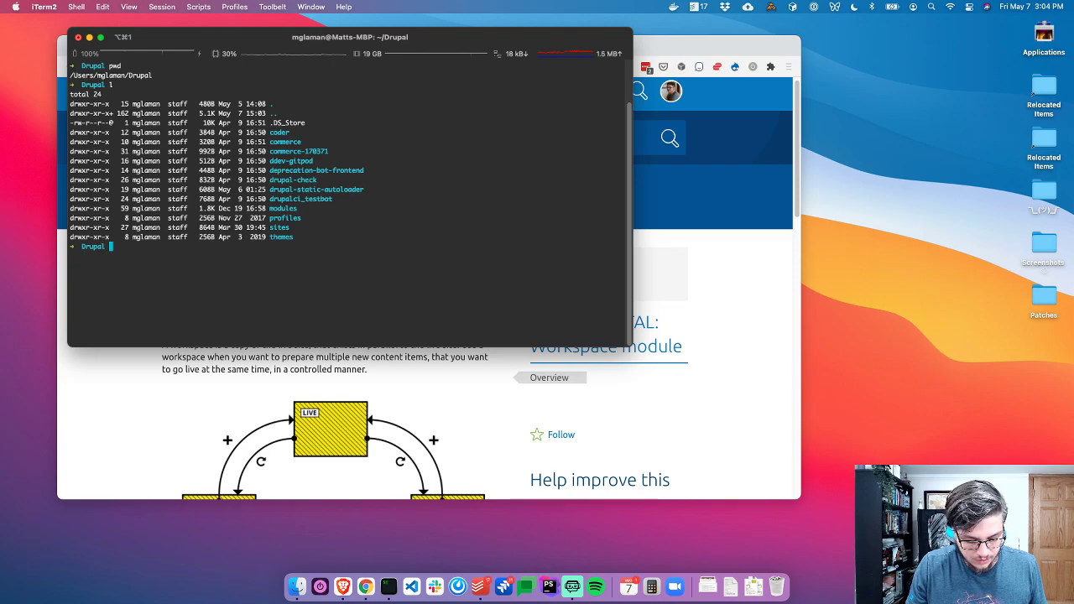
pyautogui.write('cd sites')
pyautogui.press('Return')
pyautogui.write('l')
pyautogui.press('Return')
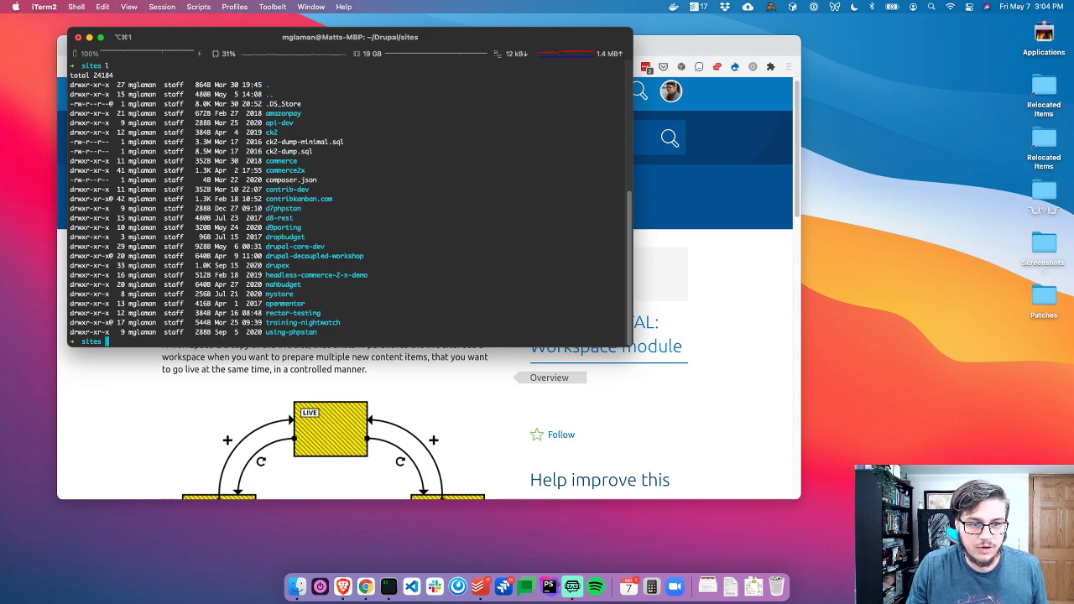
# Enter 'composer create-project drupal/recommended-project:^9' at the prompt, enlarging the terminal text slightly
pyautogui.write('composer ')
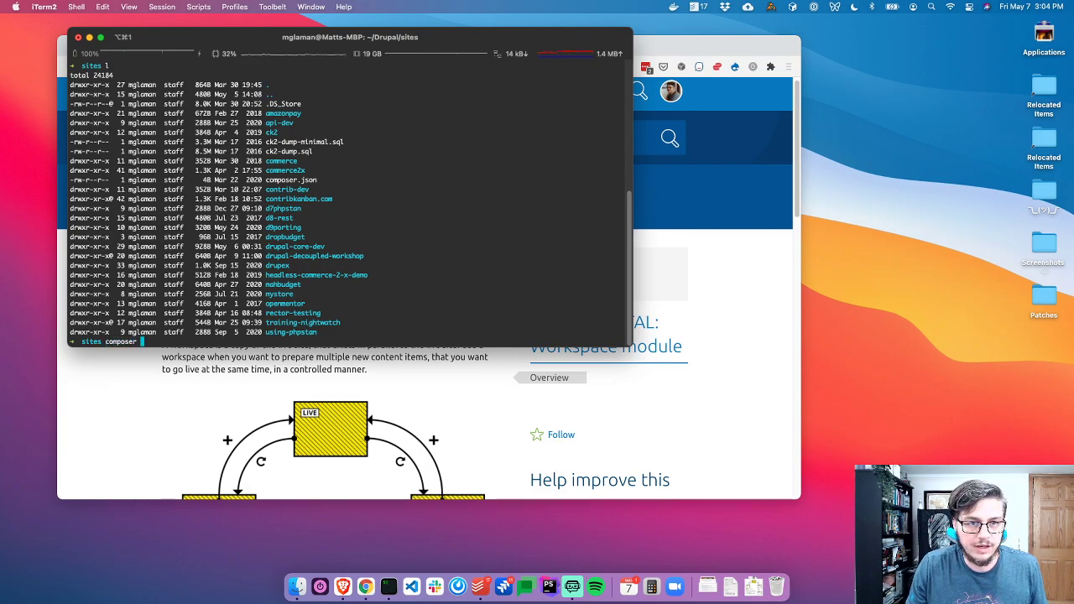
pyautogui.write('cr')
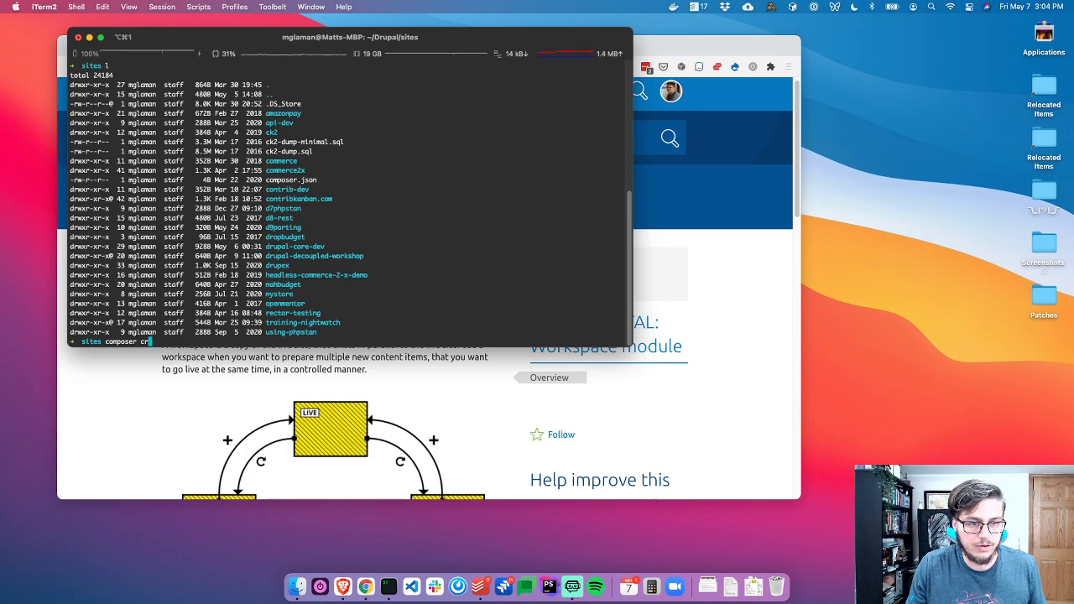
pyautogui.write('eate-p')
pyautogui.press('super+equal')
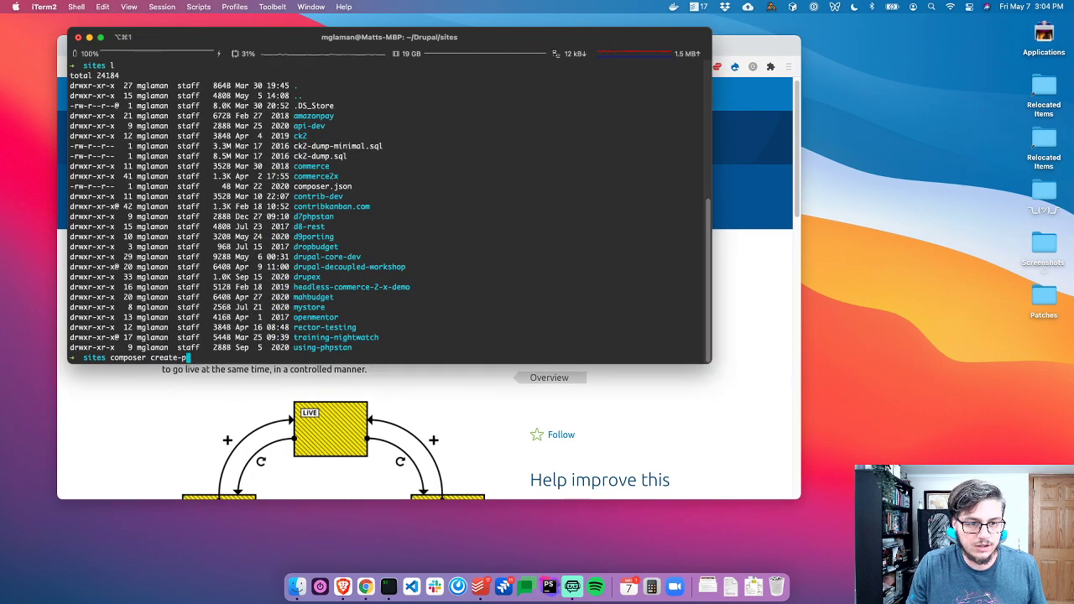
pyautogui.press('super+equal')
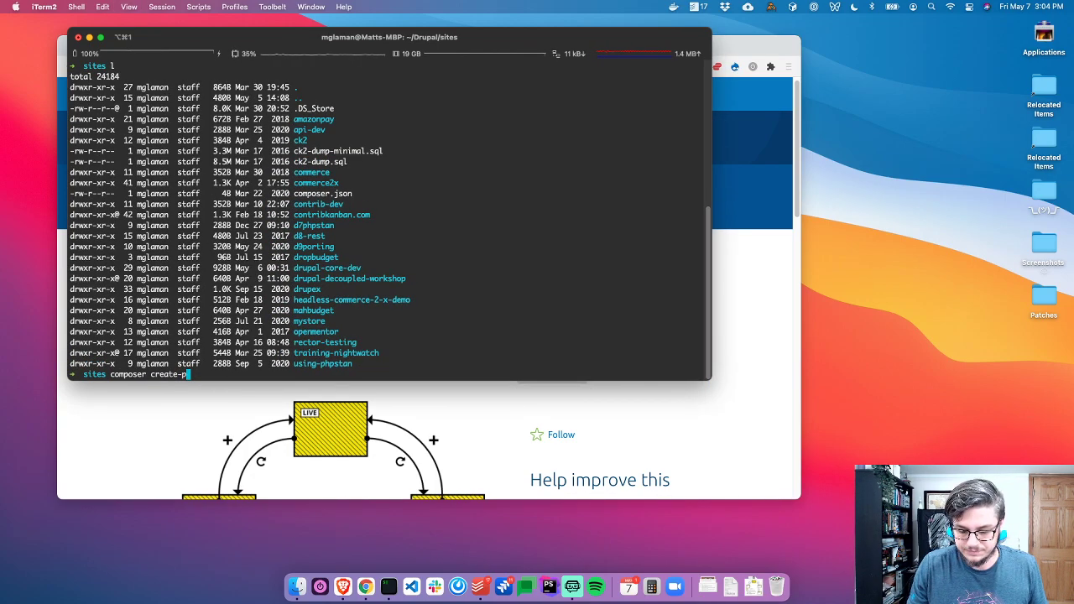
pyautogui.press('super+minus')
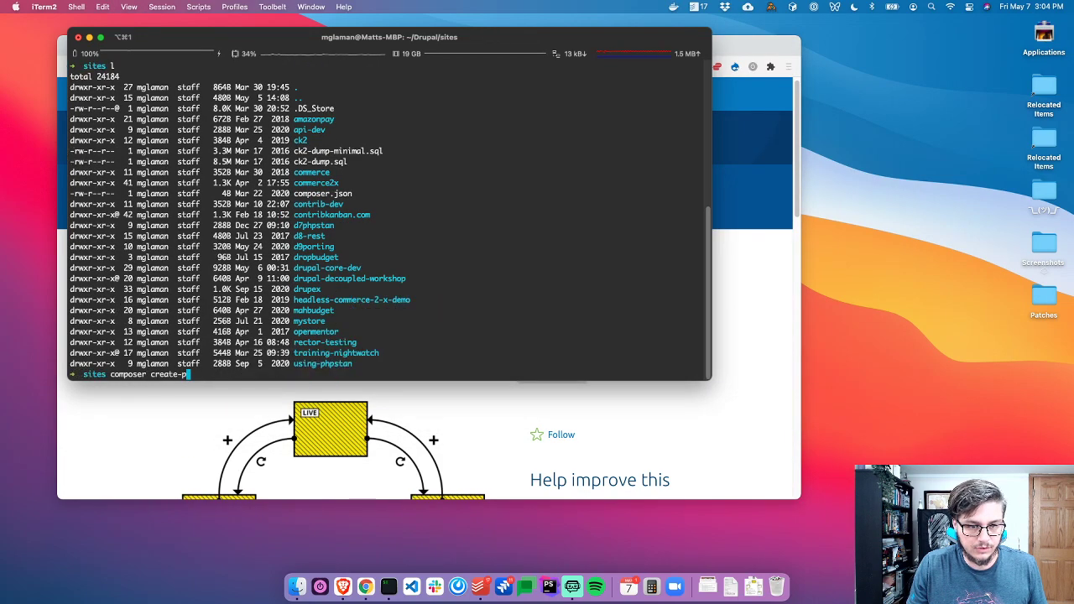
pyautogui.write('r')
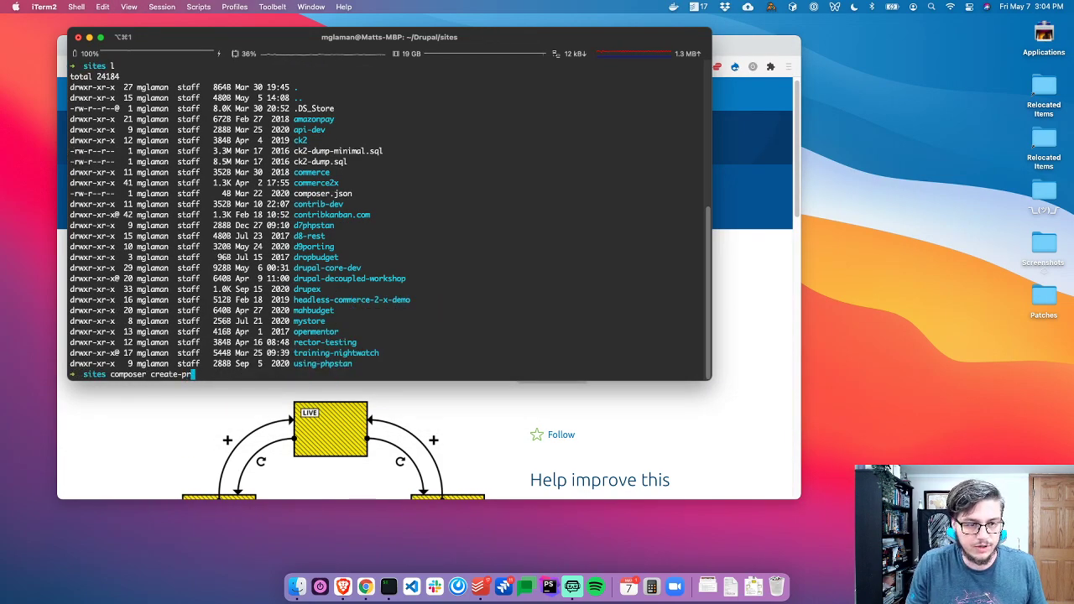
pyautogui.write('oject drupal/recommended-project:^8.9 tests/fixtures/drupal')
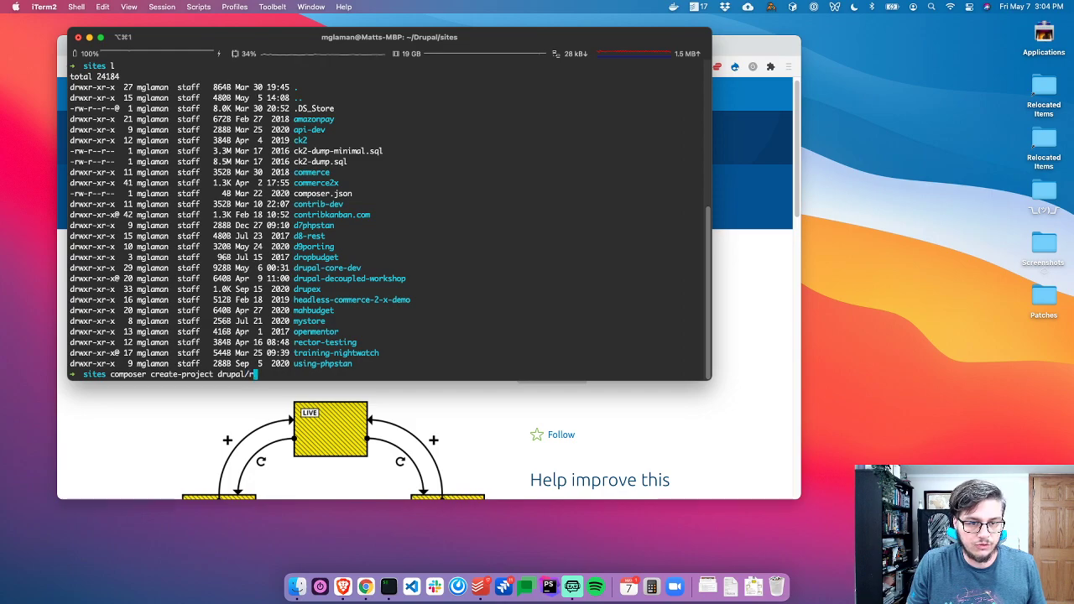
pyautogui.press('BackSpace')
pyautogui.press('BackSpace')
pyautogui.press('BackSpace')
pyautogui.press('BackSpace')
pyautogui.press('BackSpace')
pyautogui.press('BackSpace')
pyautogui.press('BackSpace')
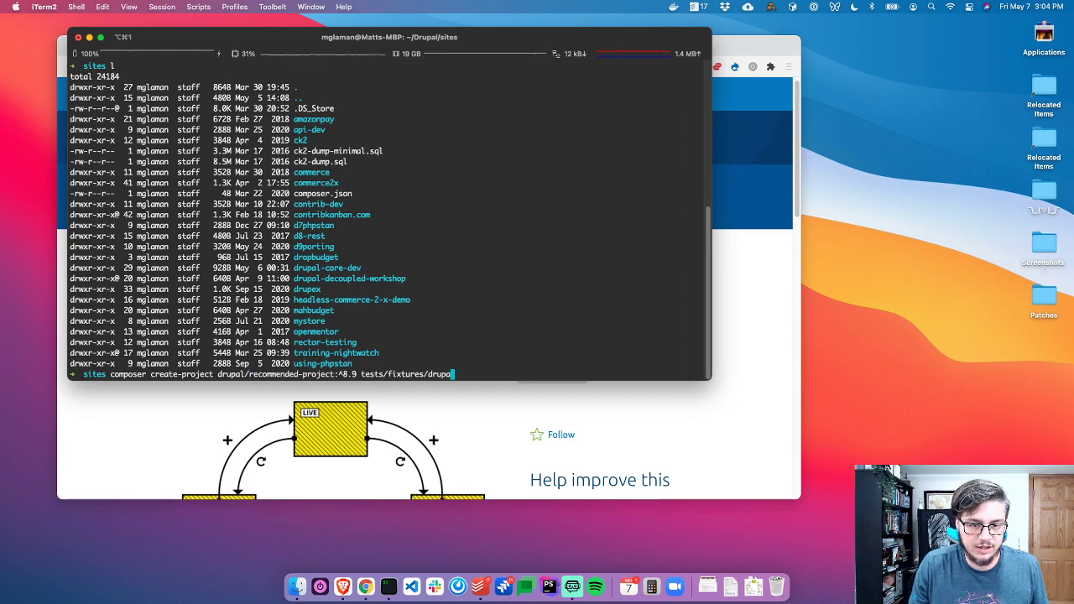
pyautogui.press('BackSpace')
pyautogui.press('BackSpace')
pyautogui.press('BackSpace')
pyautogui.press('BackSpace')
pyautogui.press('BackSpace')
pyautogui.press('BackSpace')
pyautogui.press('BackSpace')
pyautogui.press('BackSpace')
pyautogui.press('BackSpace')
pyautogui.press('BackSpace')
pyautogui.press('BackSpace')
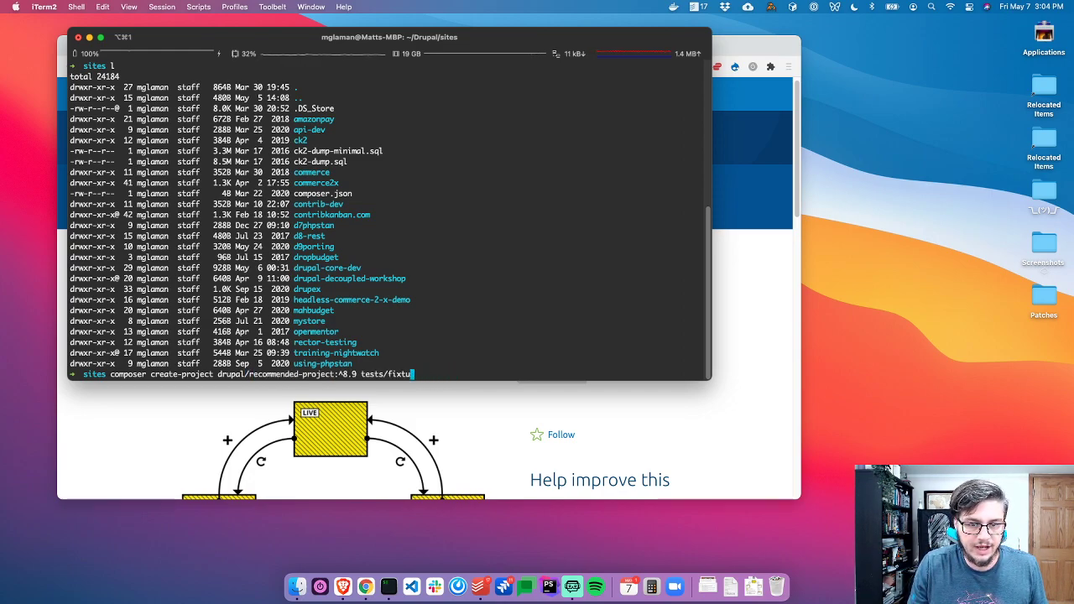
pyautogui.press('BackSpace')
pyautogui.press('BackSpace')
pyautogui.press('BackSpace')
pyautogui.press('BackSpace')
pyautogui.press('BackSpace')
pyautogui.press('BackSpace')
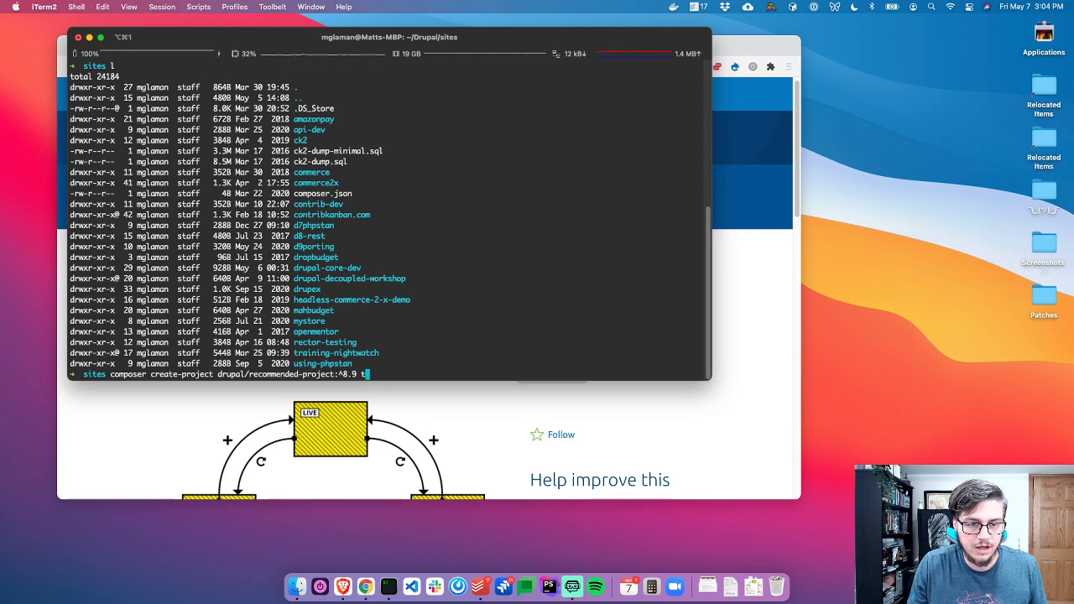
pyautogui.press('BackSpace')
pyautogui.write('9')
pyautogui.press('super+Tab')
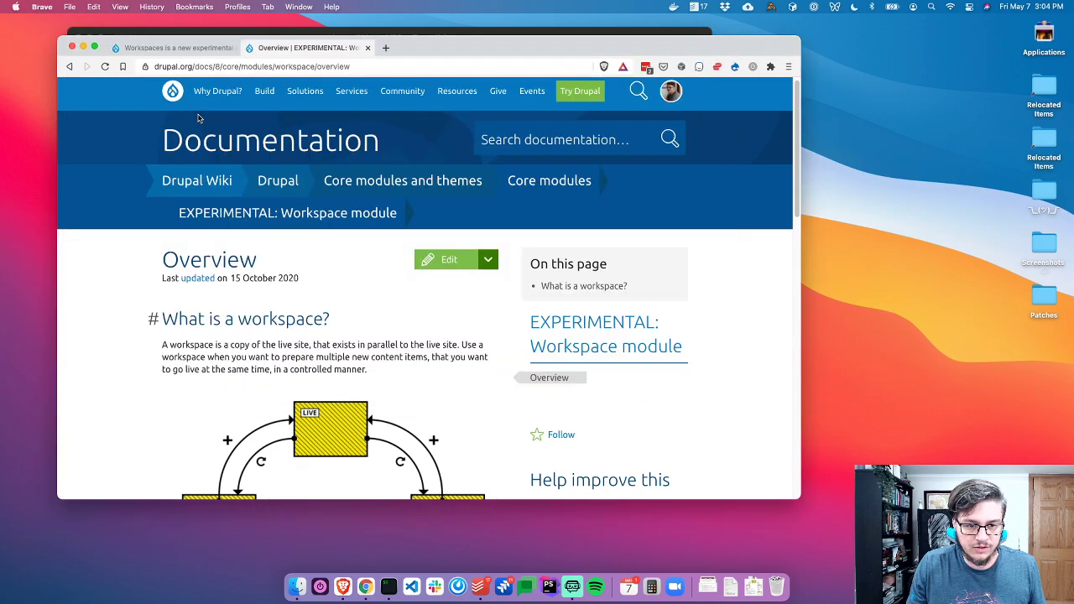
# Search Packagist for drupal/recommended-project from a new tab
pyautogui.press('super+t')
pyautogui.write('pac')
pyautogui.press('Tab')
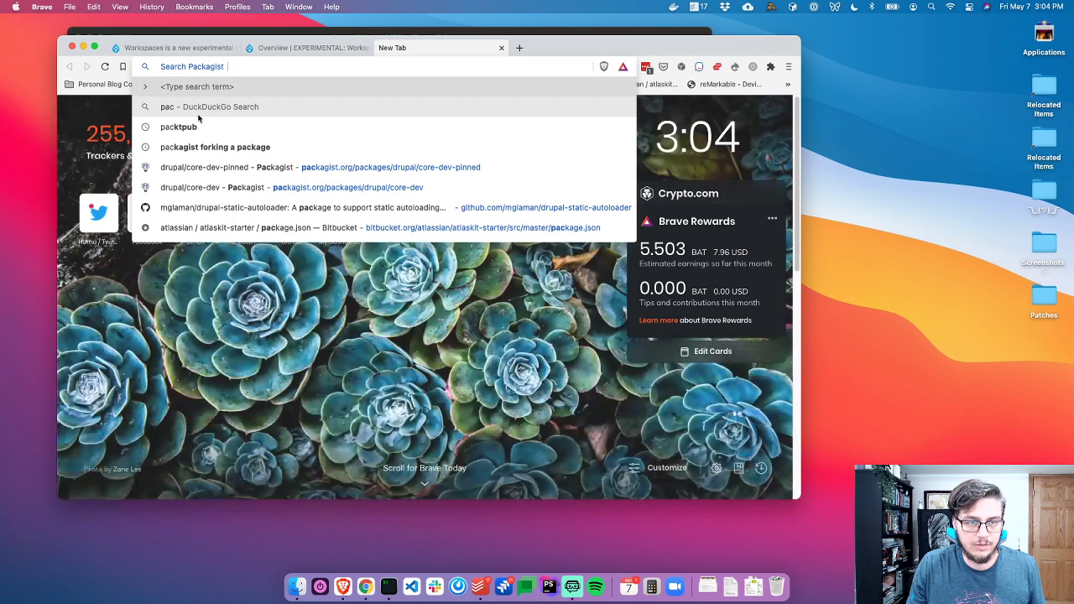
pyautogui.write('drupal/recomme')
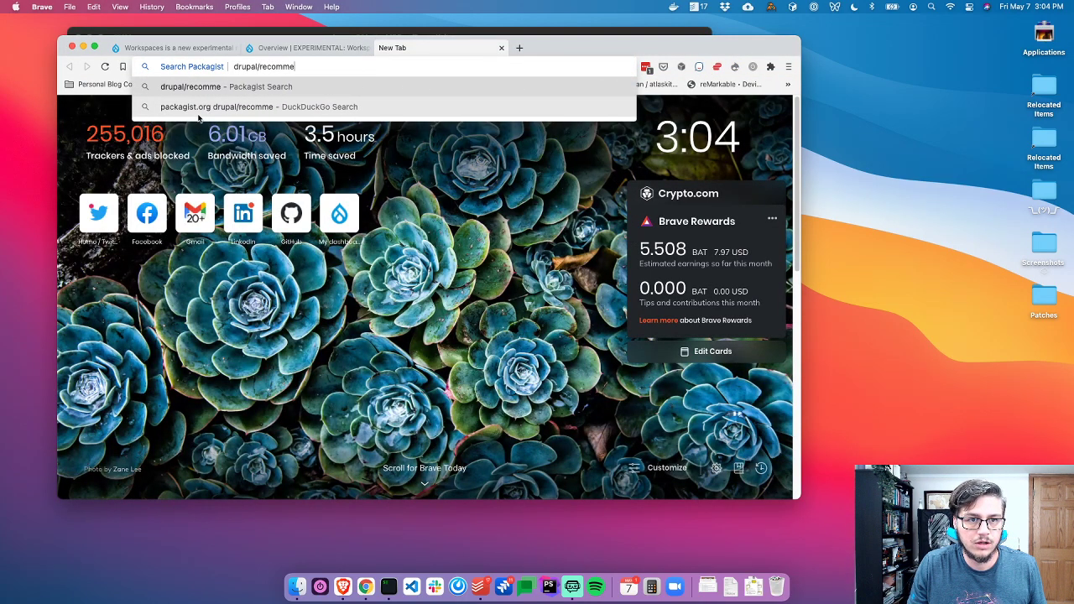
pyautogui.write('nded-roject')
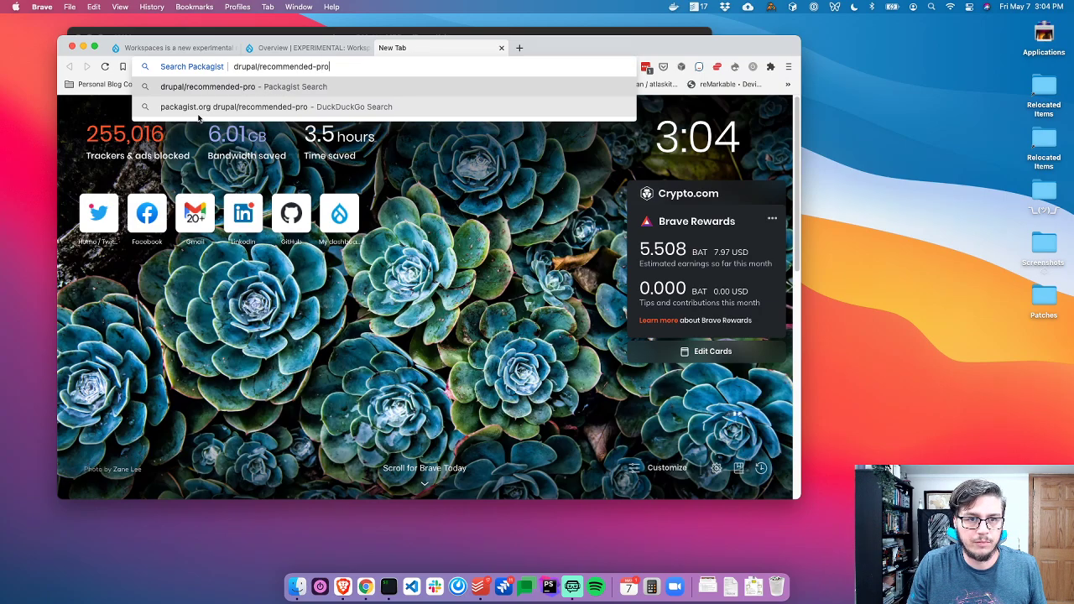
pyautogui.press('Return')
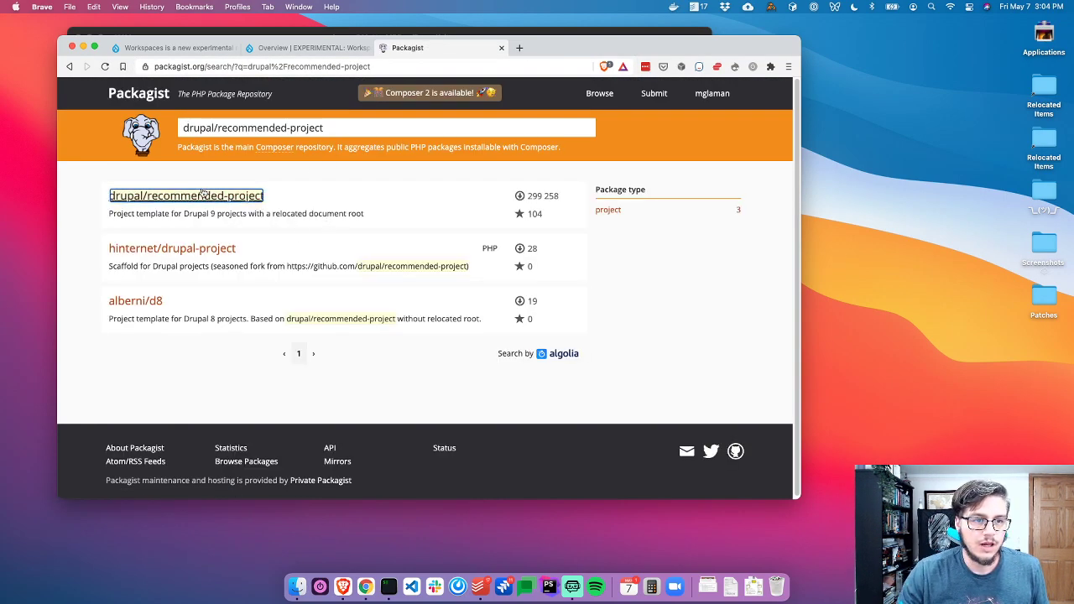
# Open the drupal/recommended-project package page and its github.com repository in a new tab
pyautogui.click(257, 198)
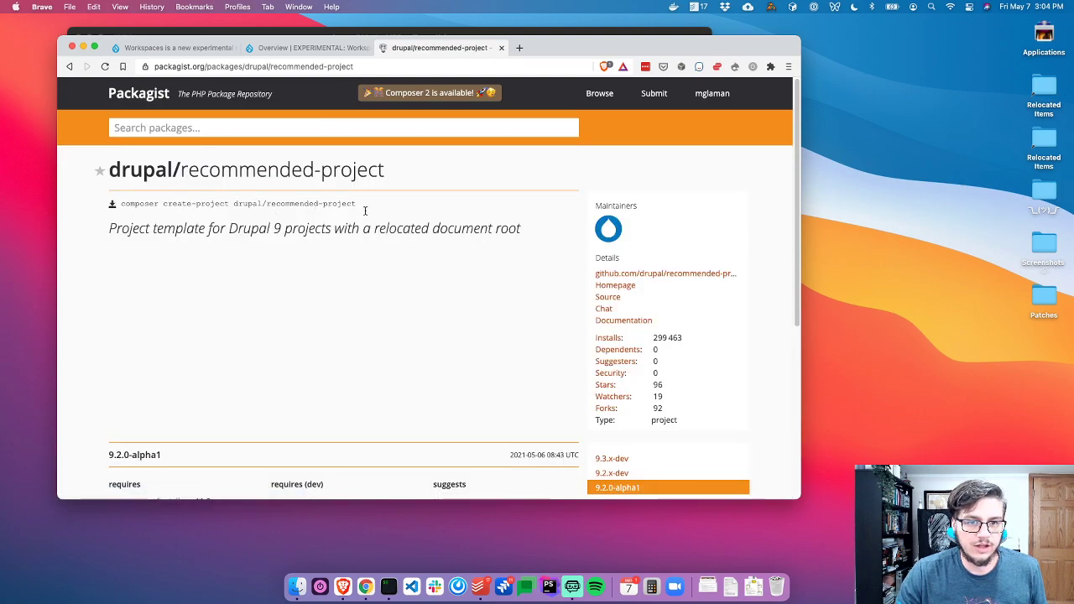
pyautogui.keyDown('super'); pyautogui.click(675, 276); pyautogui.keyUp('super')
pyautogui.scroll(-3, 484, 295)
pyautogui.scroll(2, 470, 252)
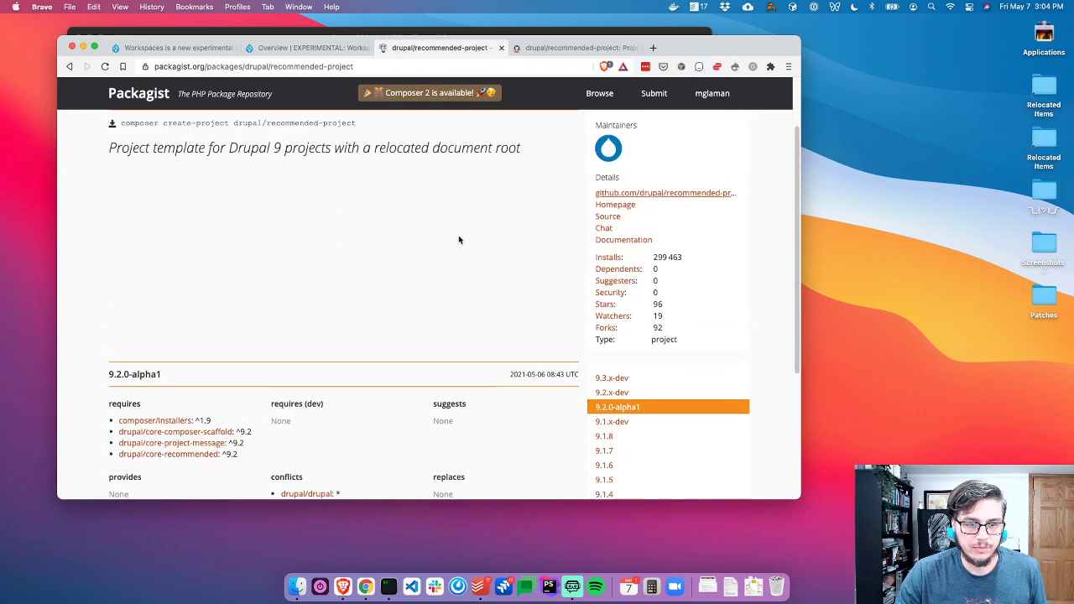
pyautogui.hotkey('ctrl', 'Tab')
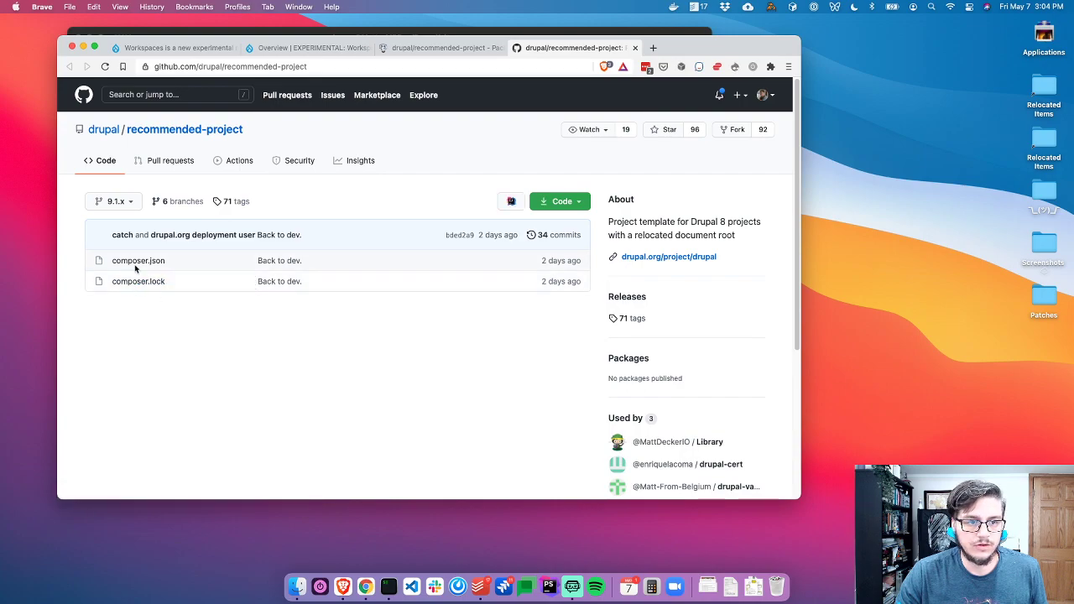
# Inspect the drupal/core-composer-scaffold ^9.1 entry in composer.json's require block, then close the tab
pyautogui.click(135, 263)
pyautogui.scroll(-4, 292, 336)
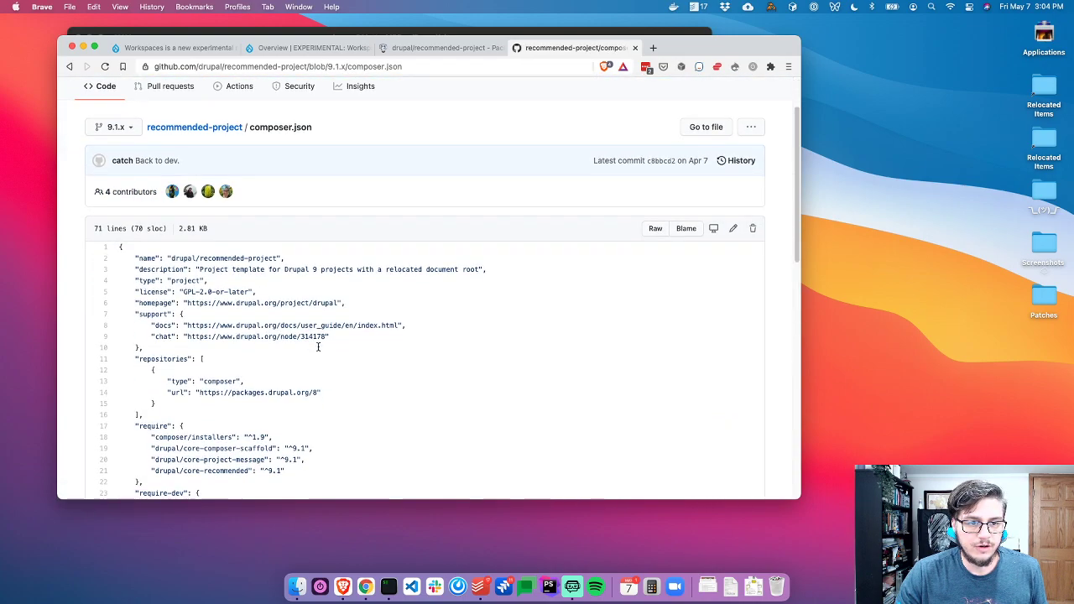
pyautogui.moveTo(202, 363); pyautogui.dragTo(119, 363)
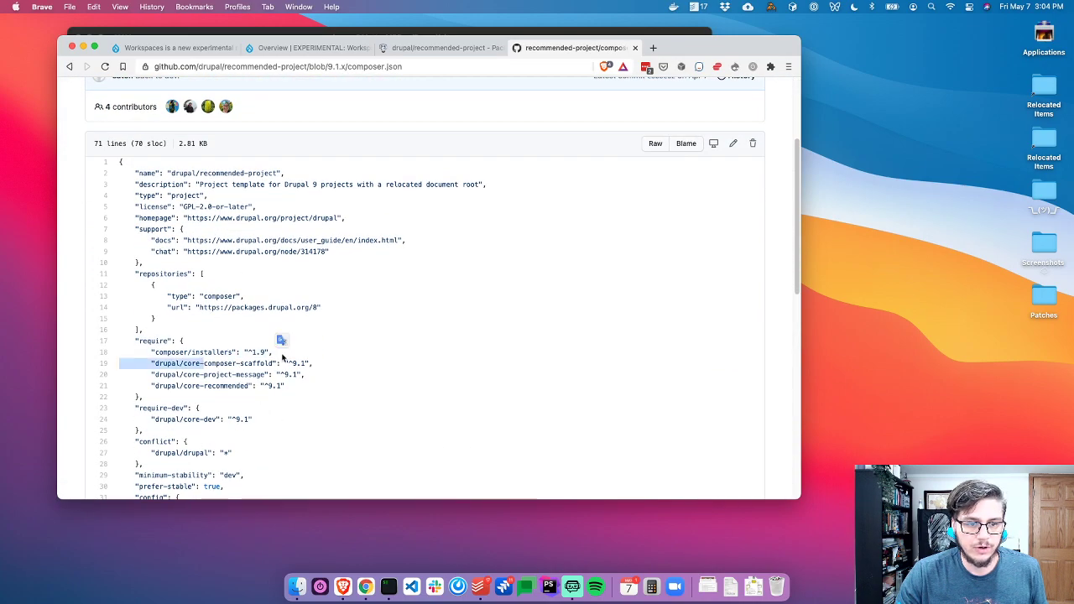
pyautogui.click(216, 363)
pyautogui.moveTo(228, 365); pyautogui.dragTo(272, 364)
pyautogui.click(255, 375)
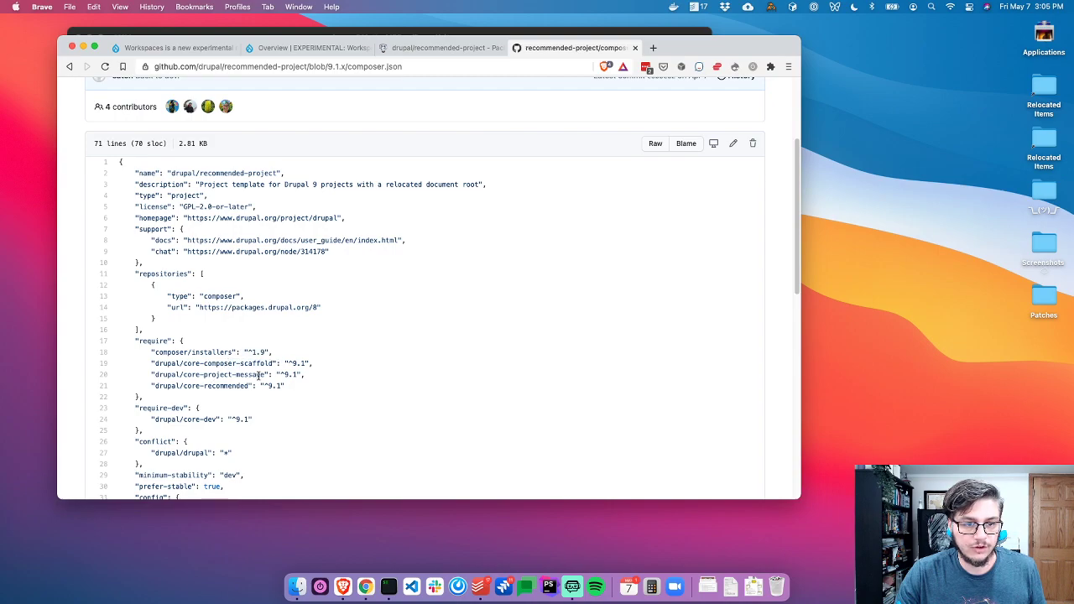
pyautogui.scroll(-5, 302, 369)
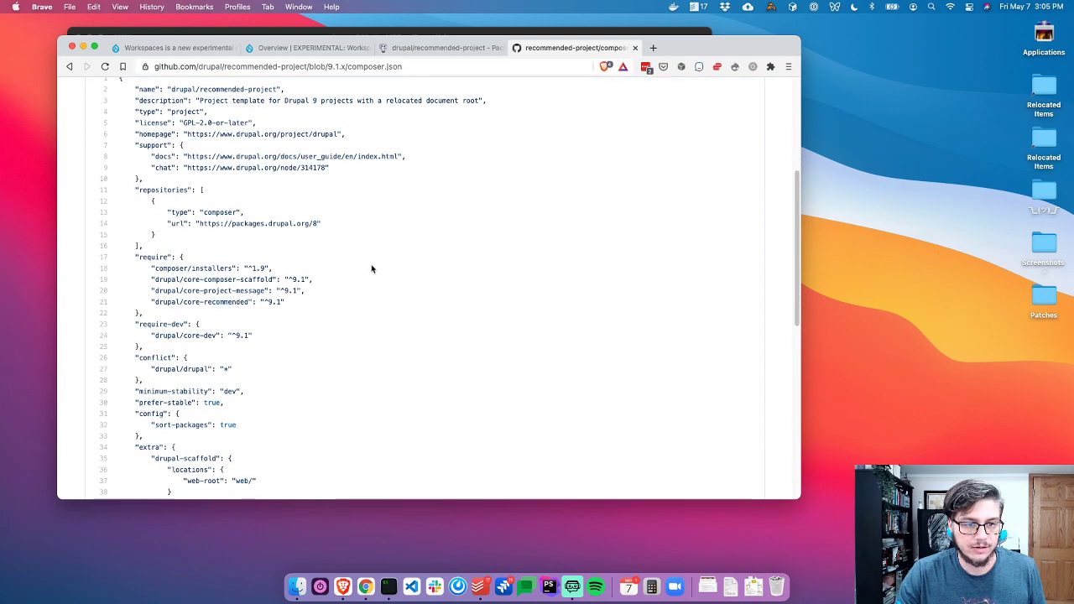
pyautogui.press('super+w')
# Change the composer version from ^9 to 9.2.x, then return to the Workspaces change record tab
pyautogui.press('super+Tab')
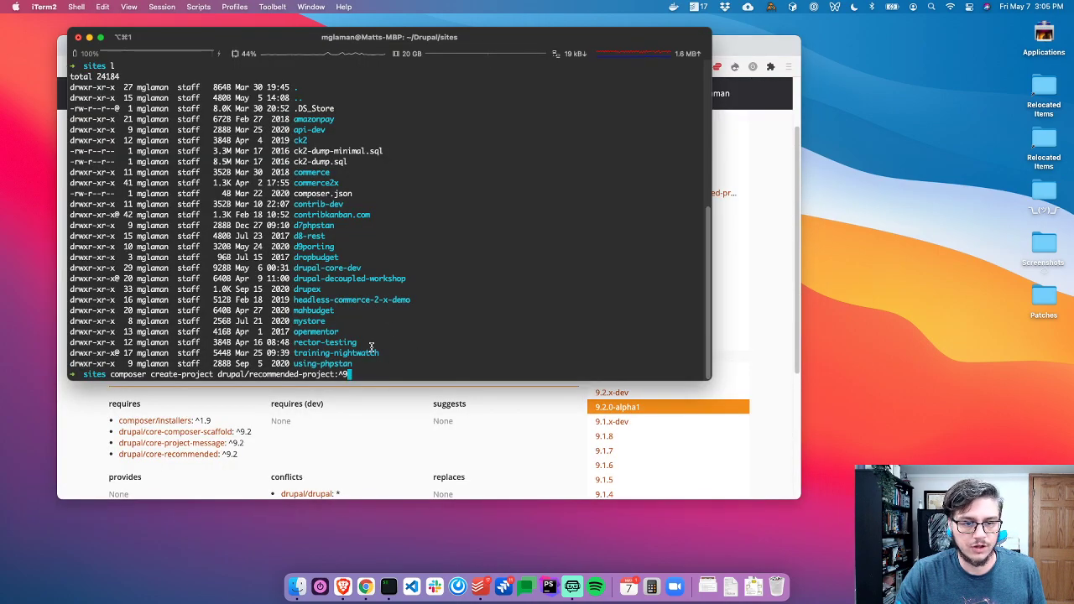
pyautogui.press('BackSpace')
pyautogui.press('BackSpace')
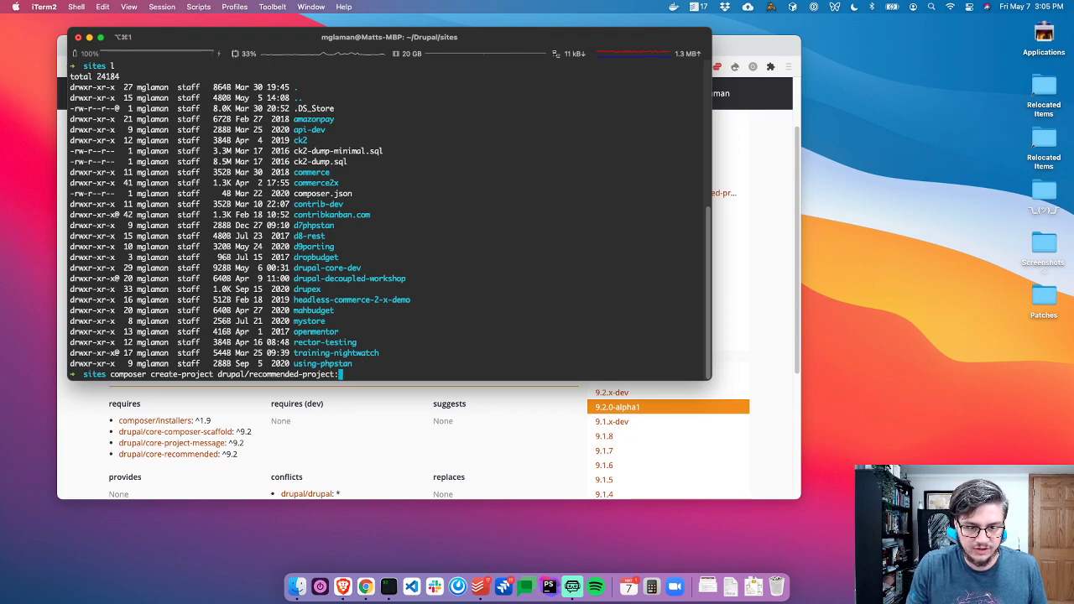
pyautogui.write('9.2.x')
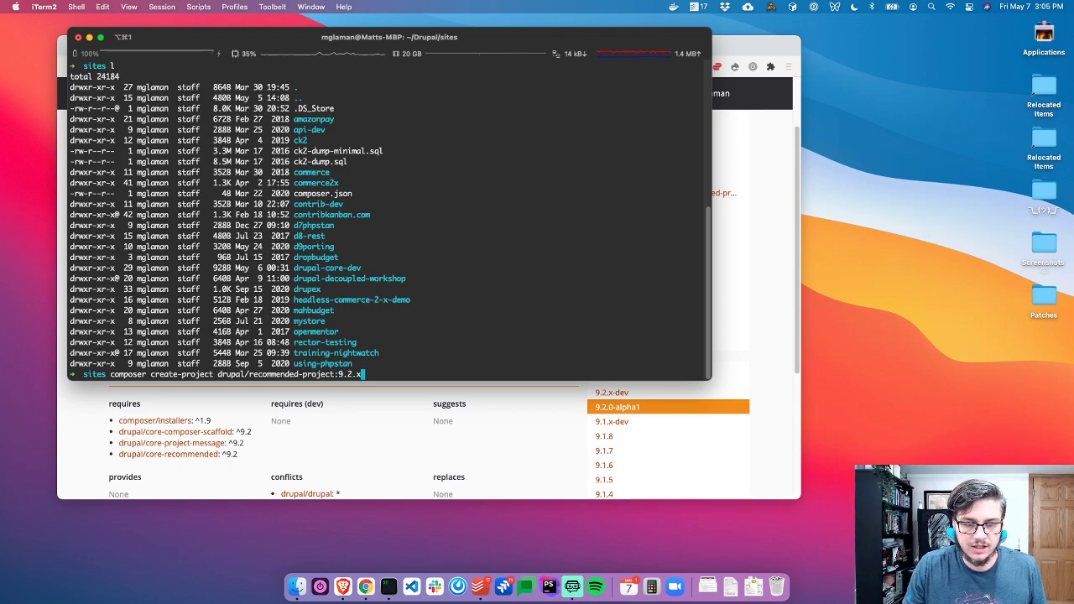
pyautogui.press('super+Tab')
pyautogui.press('super+1')
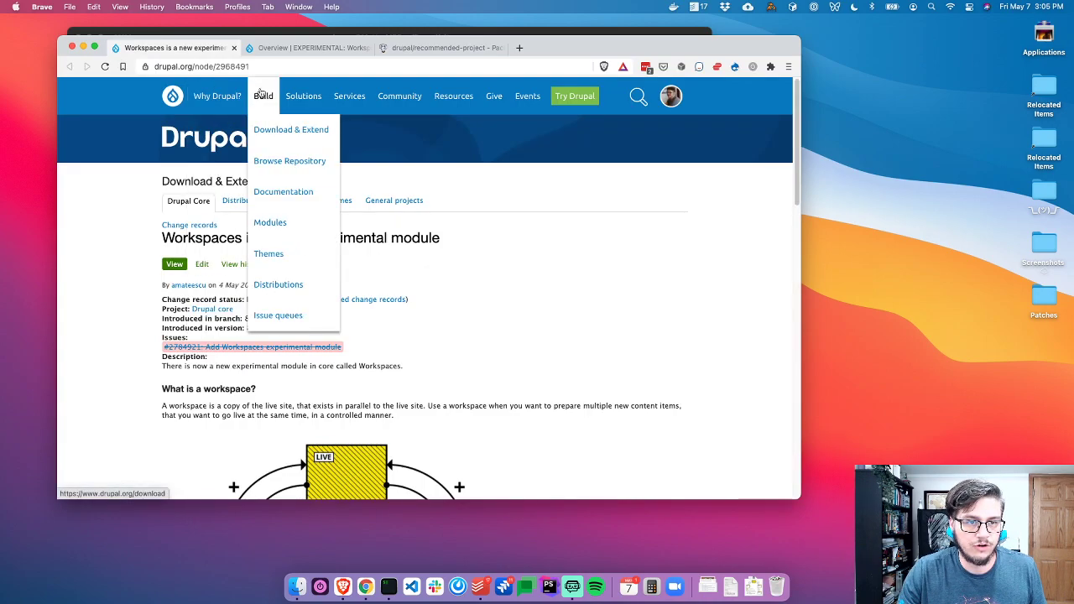
# Reopen the closed GitHub tab and switch recommended-project to the 9.3.x branch
pyautogui.keyDown('super'); pyautogui.click(185, 202); pyautogui.keyUp('super')
pyautogui.press('super+2')
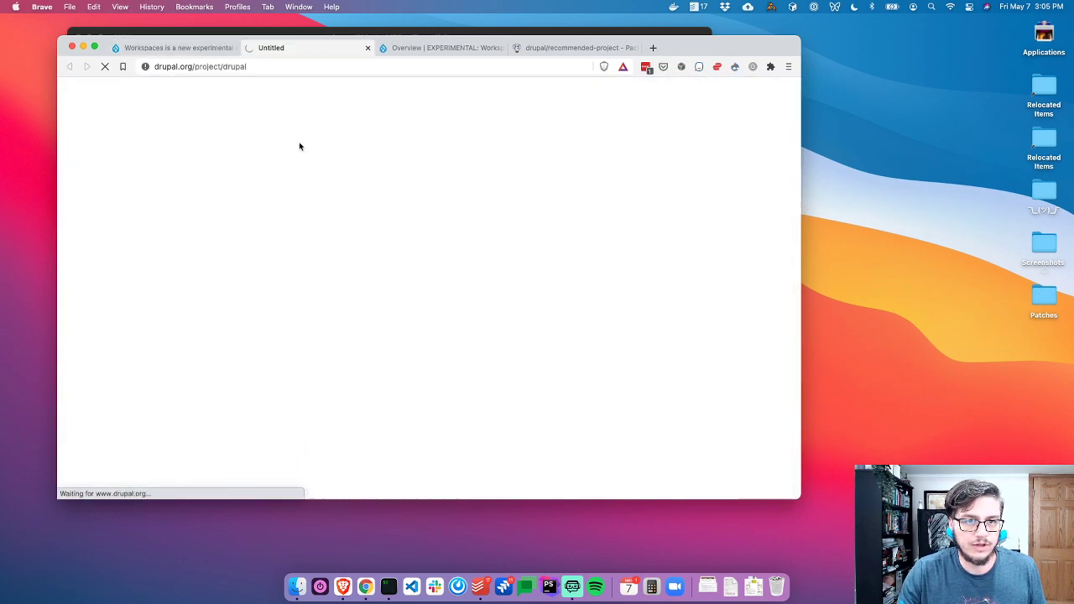
pyautogui.press('super+shift+t')
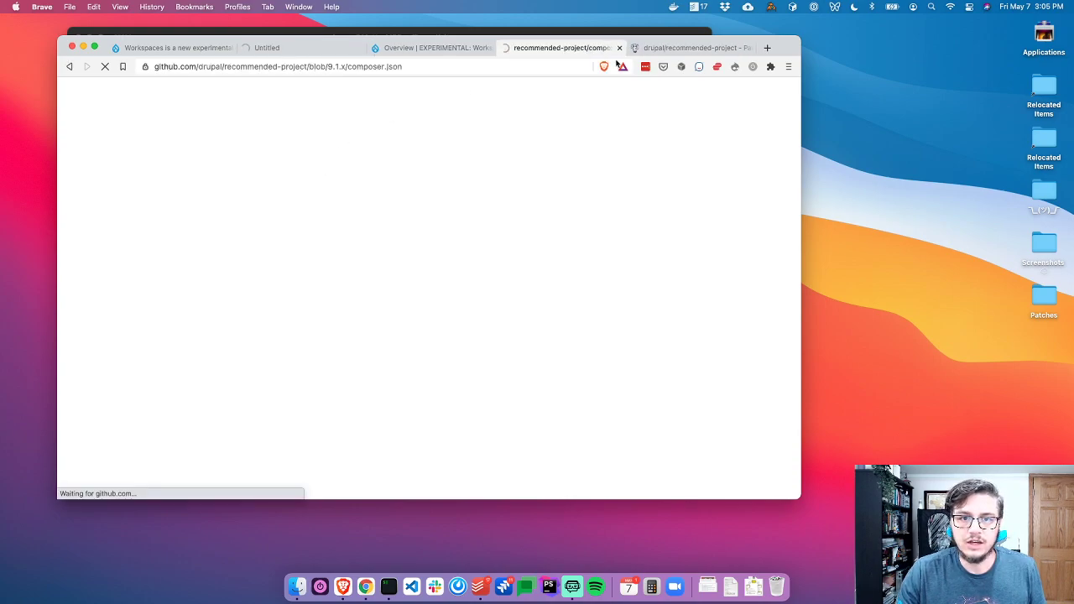
pyautogui.scroll(3, 309, 158)
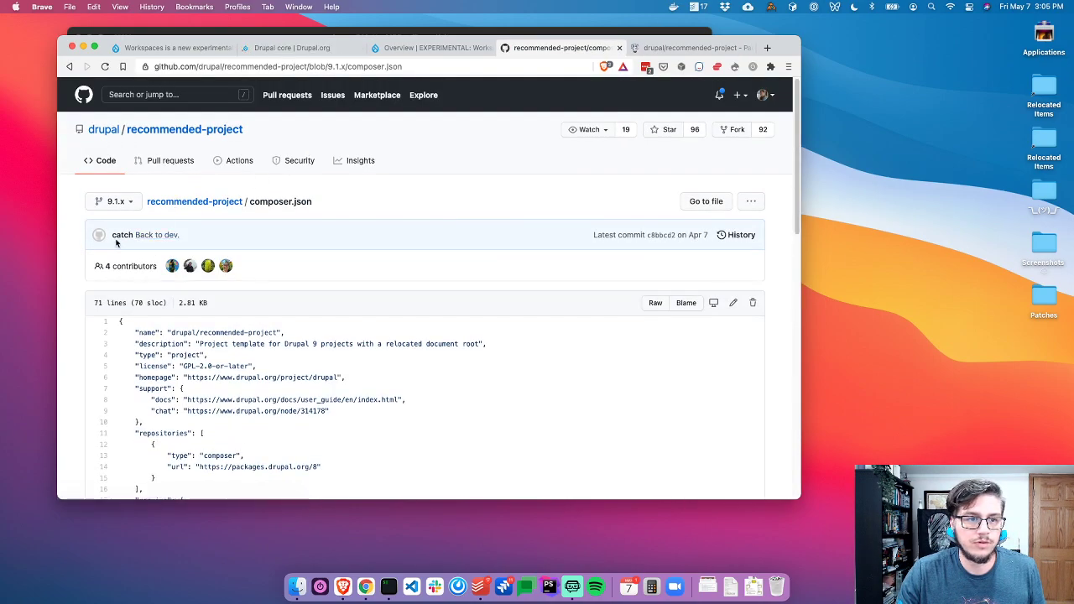
pyautogui.click(112, 172)
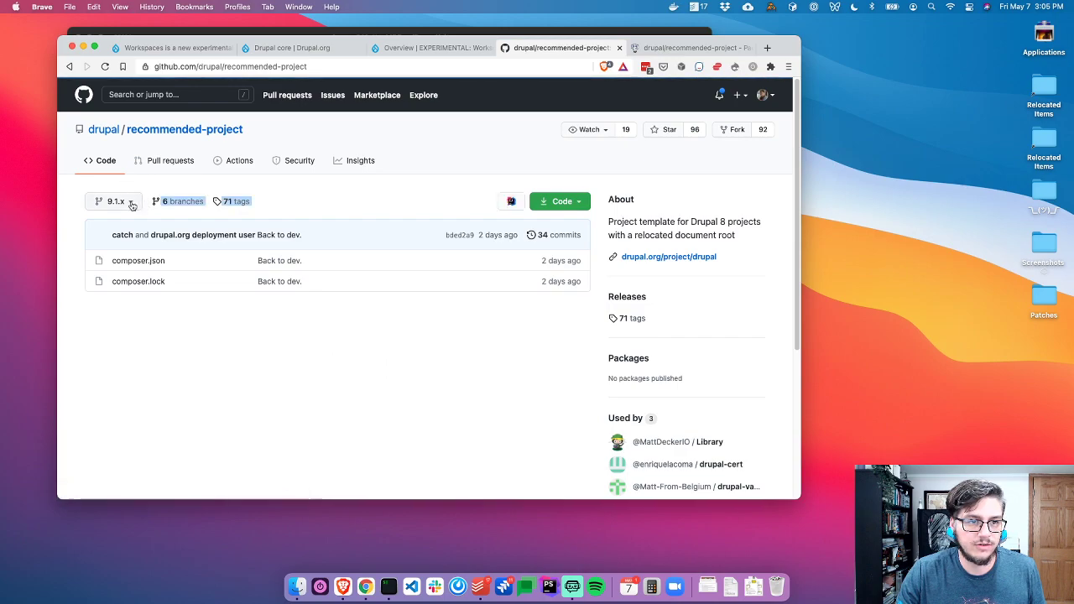
pyautogui.click(115, 201)
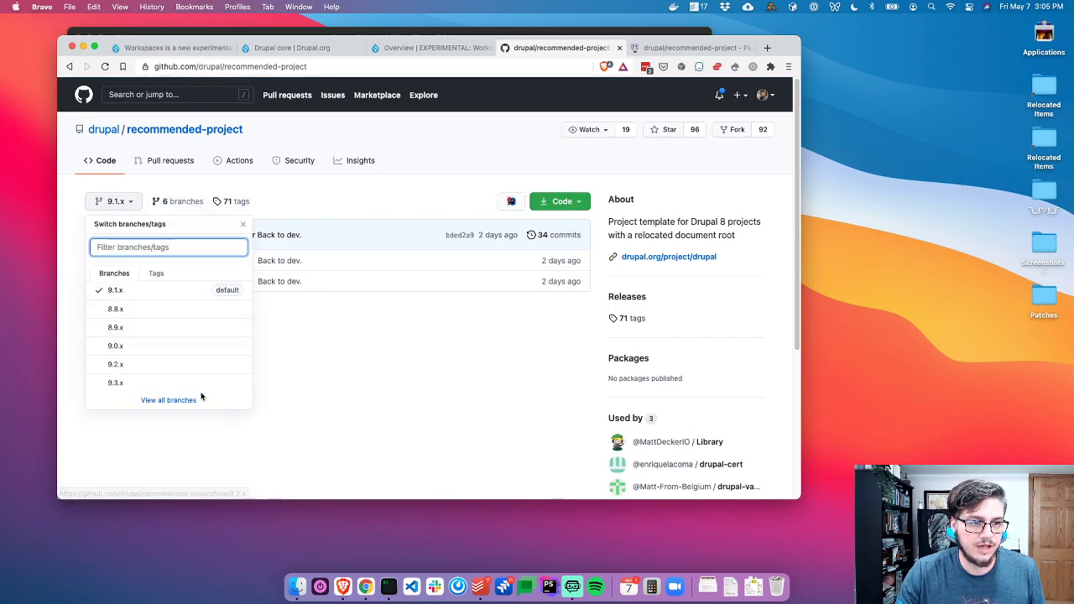
pyautogui.click(124, 384)
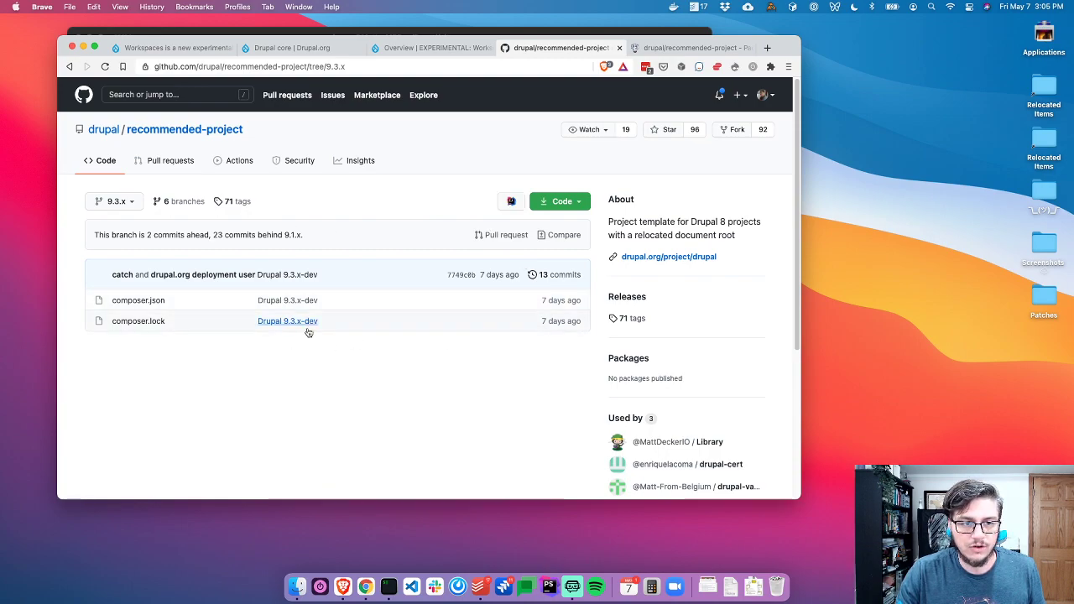
pyautogui.scroll(-1, 275, 376)
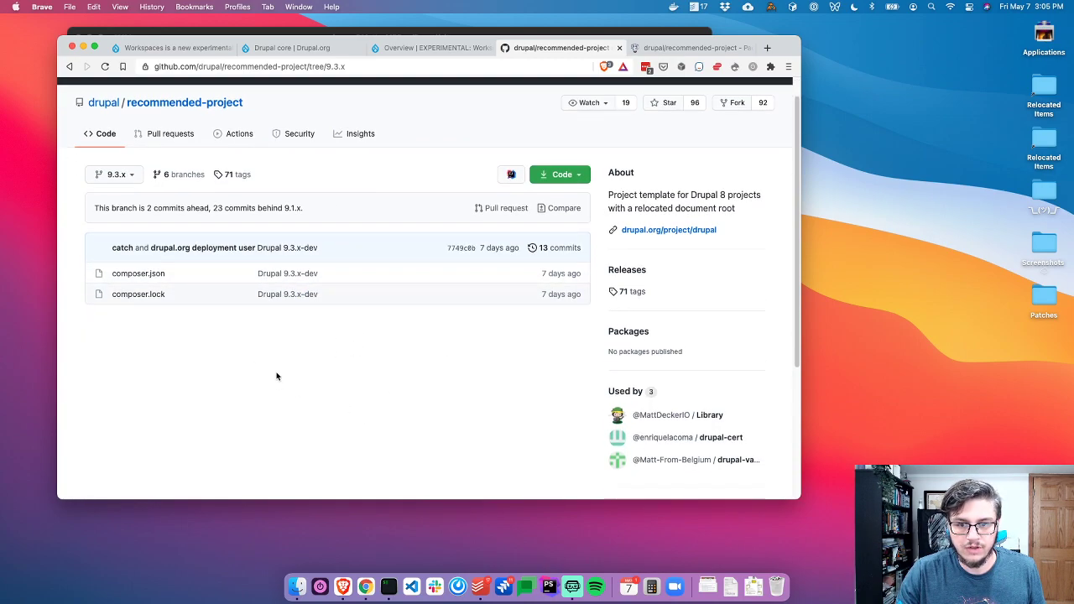
pyautogui.scroll(1, 397, 372)
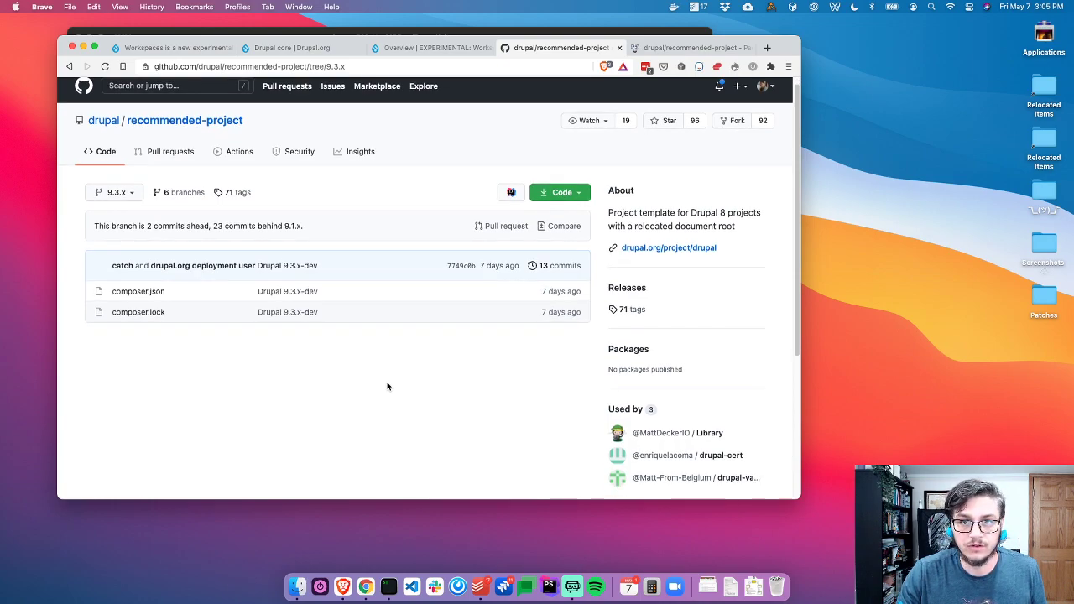
# Edit the terminal command to drupal/recommended-project:9.3.x with target folder workspaces-dev
pyautogui.press('super+Tab')
pyautogui.press('BackSpace')
pyautogui.press('BackSpace')
pyautogui.press('BackSpace')
pyautogui.write('3.x ')
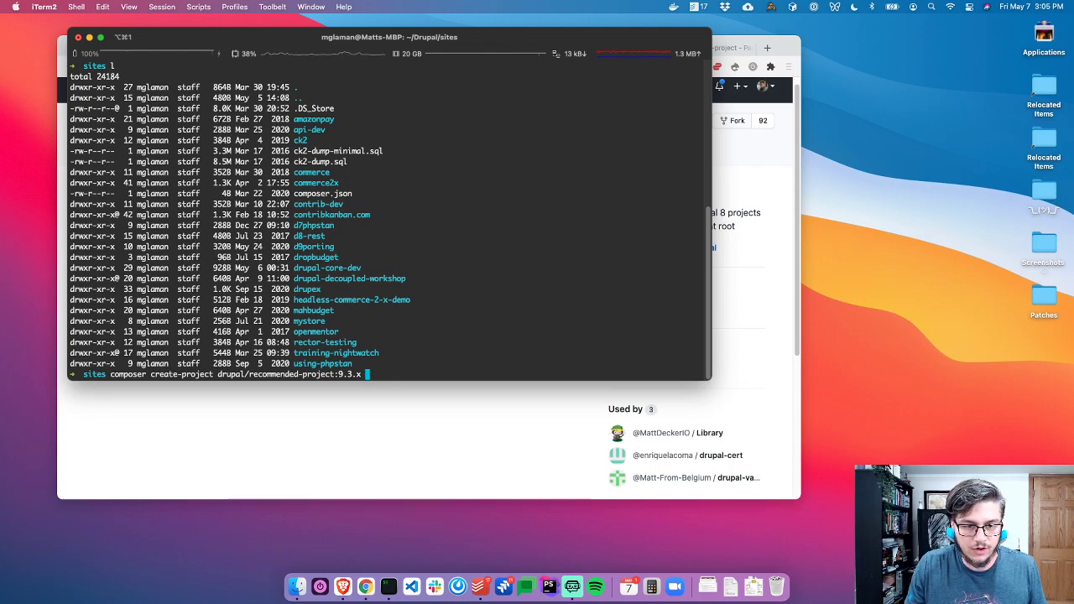
pyautogui.write('workspaces')
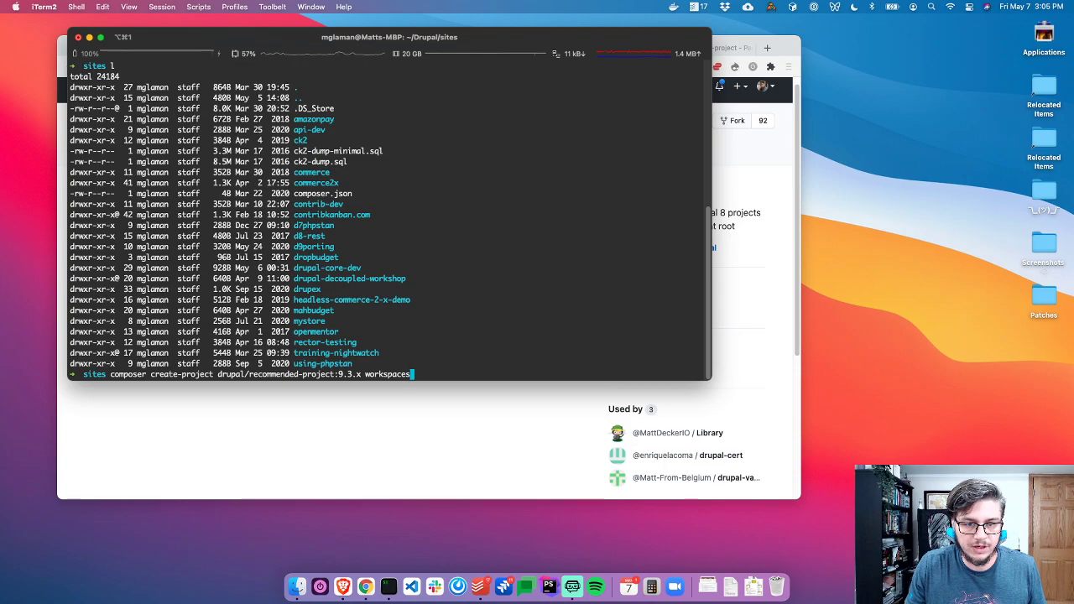
pyautogui.write('-dev')
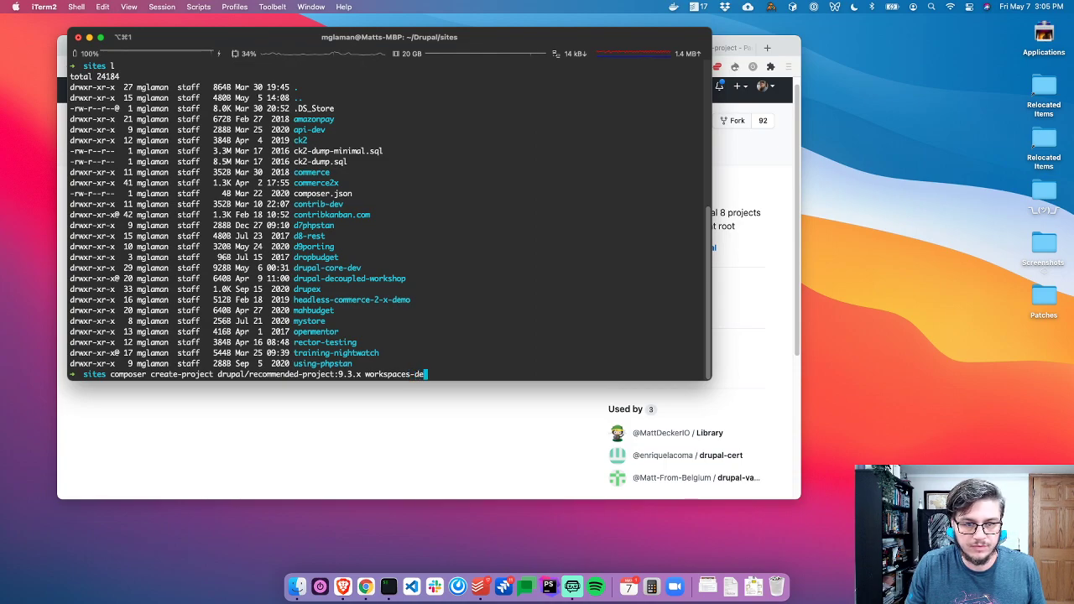
# Run create-project, correct the version to 9.3.x-dev after the error, and answer n to removing VCS history
pyautogui.press('Return')
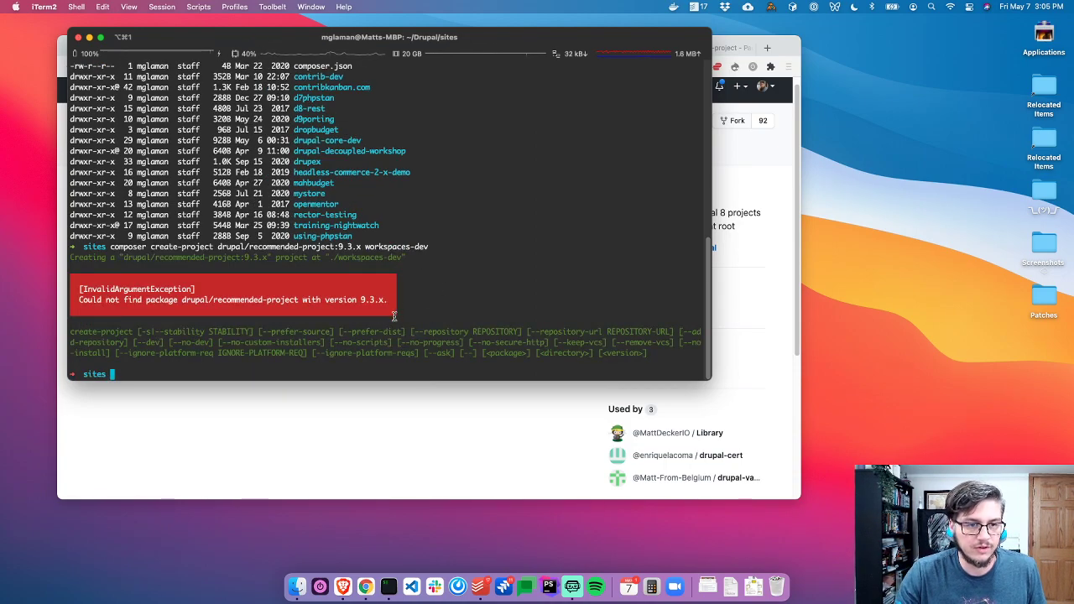
pyautogui.press('Up')
pyautogui.hotkey('alt', 'Left')
pyautogui.press('Left')
pyautogui.press('Left')
pyautogui.press('Left')
pyautogui.press('Left')
pyautogui.press('Right')
pyautogui.press('Right')
pyautogui.press('Right')
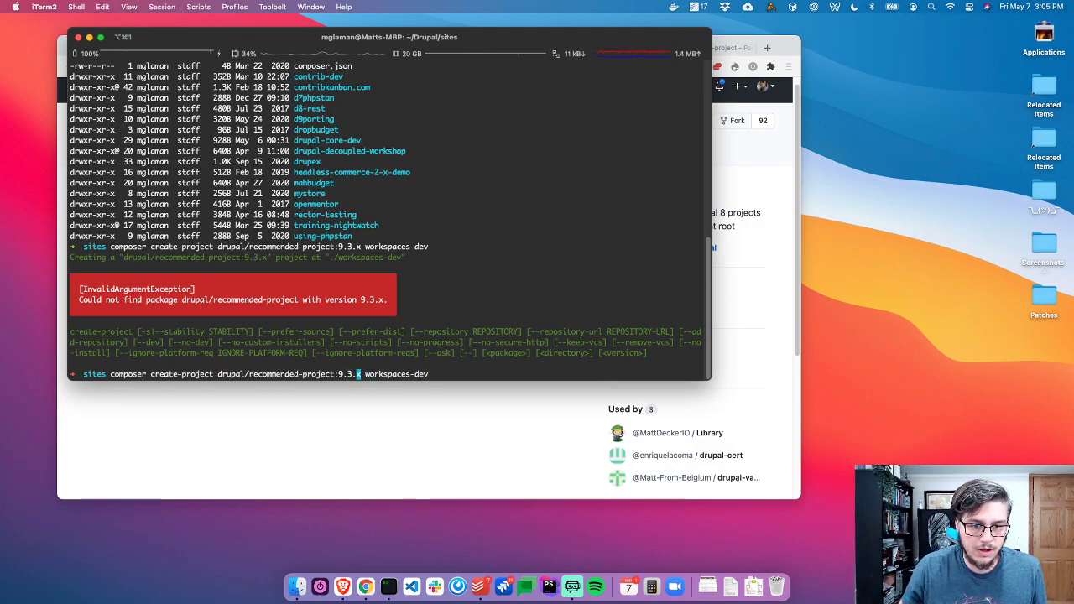
pyautogui.write('-dev')
pyautogui.press('Return')
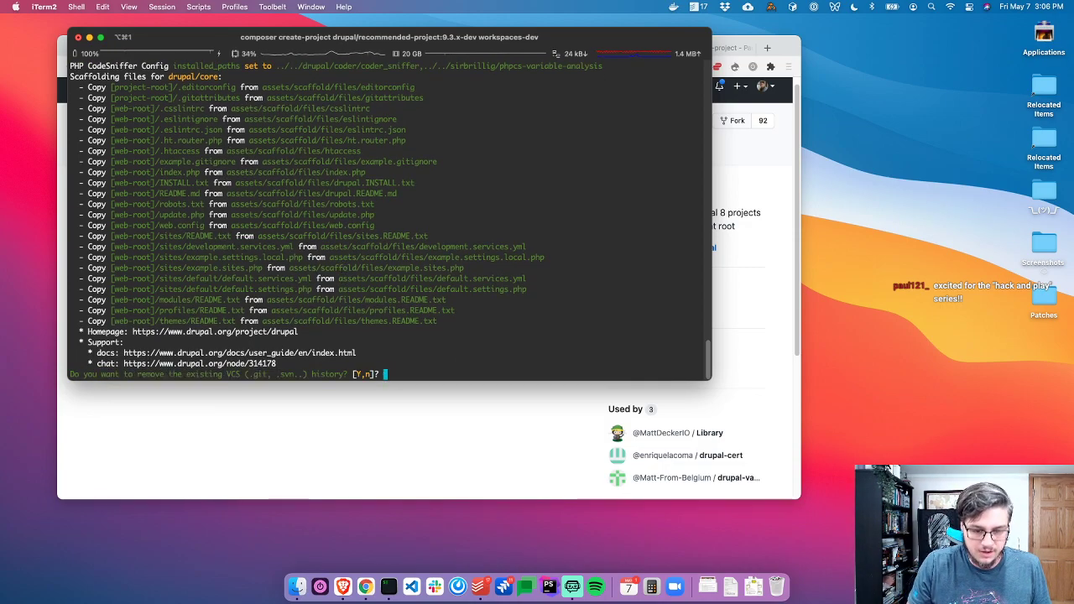
pyautogui.write('n')
pyautogui.press('Return')
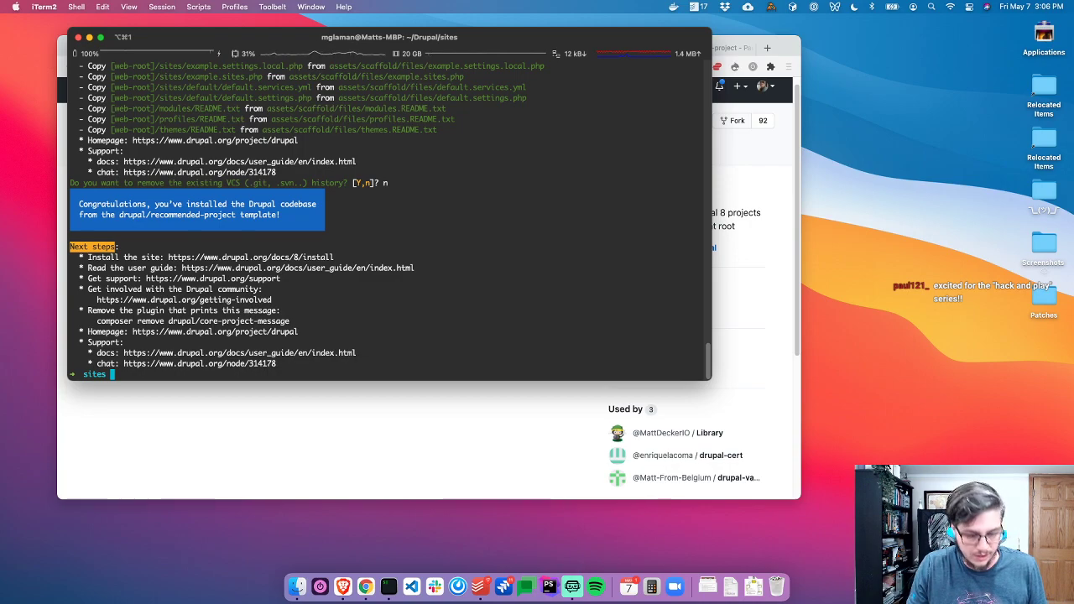
# Move into workspaces-dev, delete its .git folder with rm -rf .git, and list the files
pyautogui.hotkey('ctrl', 'l')
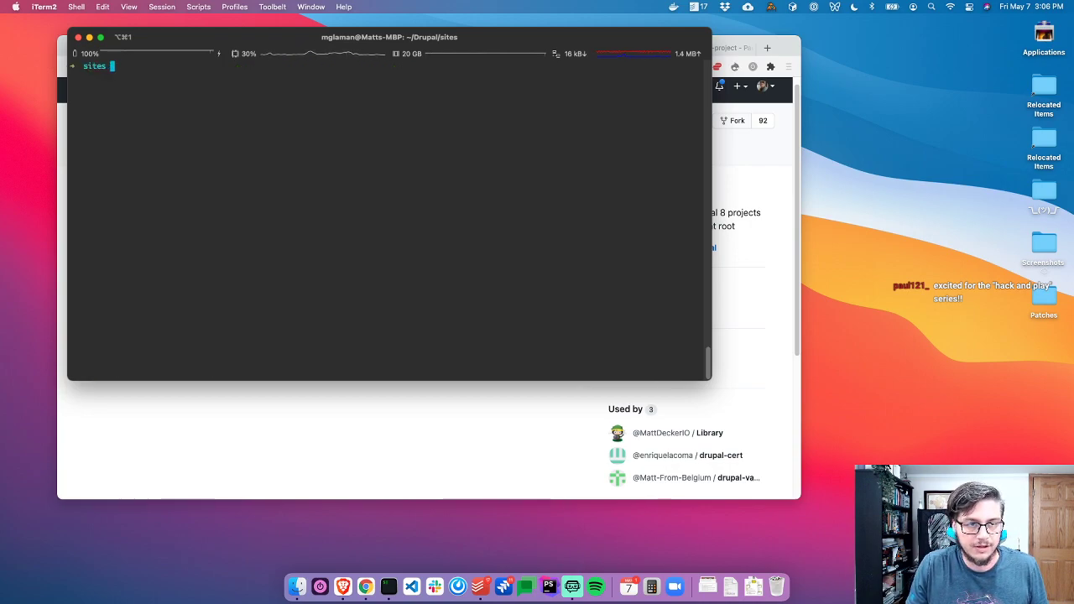
pyautogui.write('cd ')
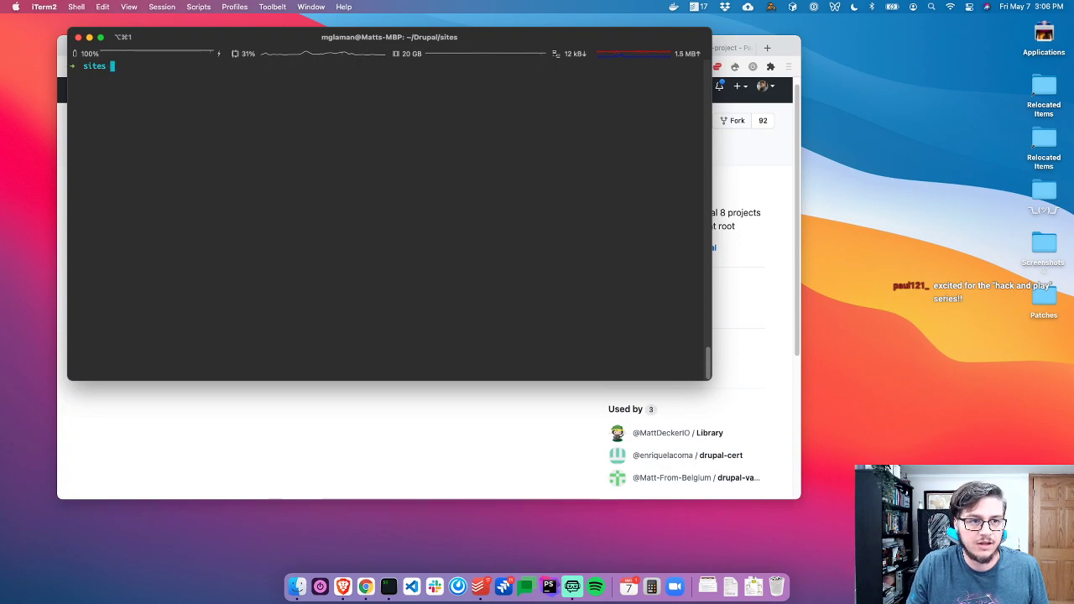
pyautogui.write('workspaces-dev')
pyautogui.press('Return')
pyautogui.write('l')
pyautogui.press('Return')
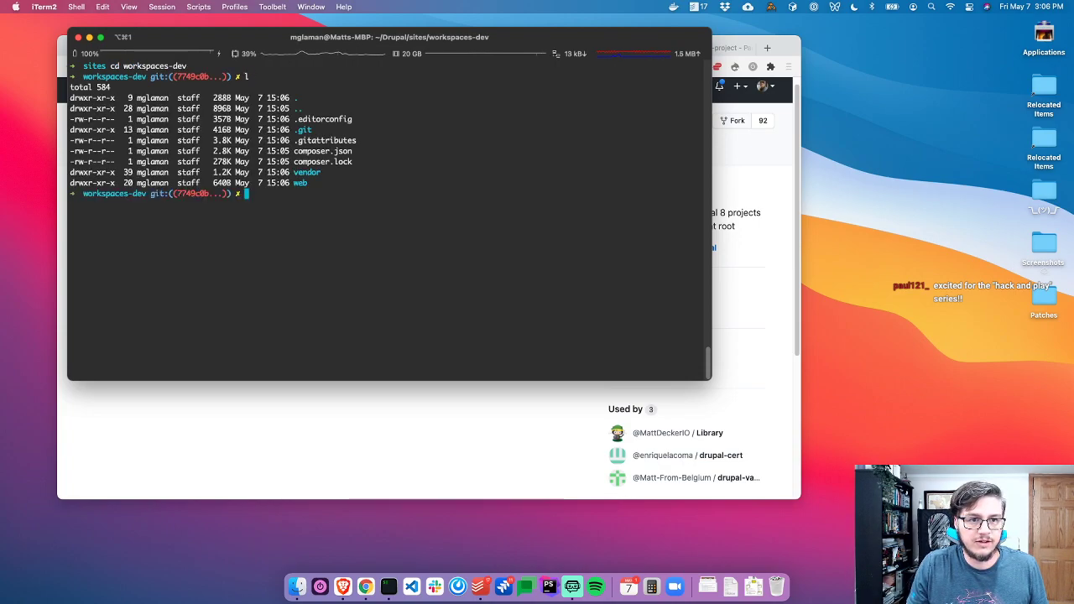
pyautogui.write('rm -rf ')
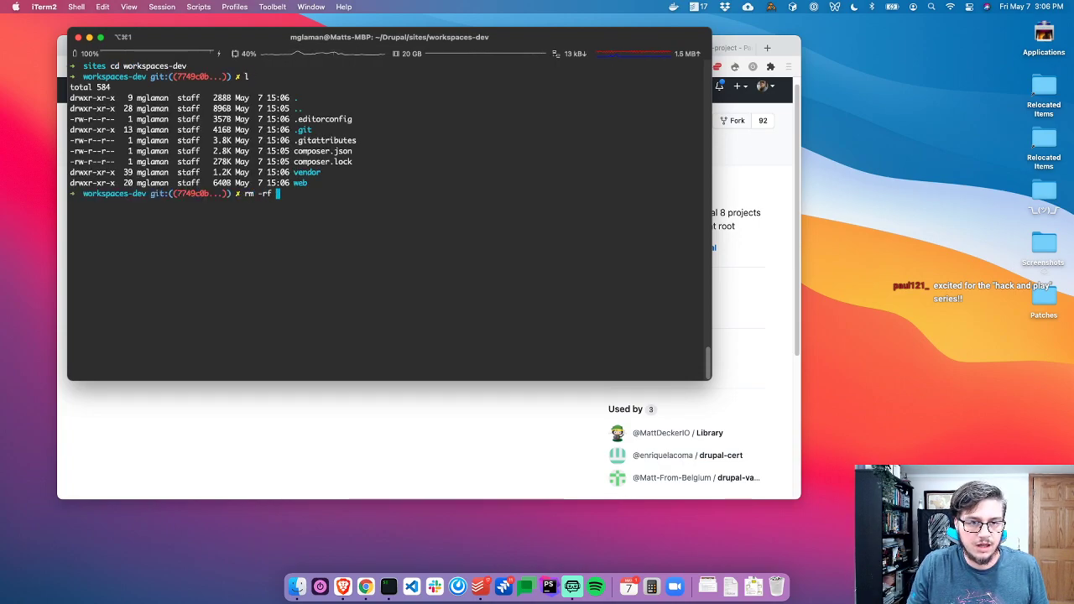
pyautogui.write('.git')
pyautogui.press('Return')
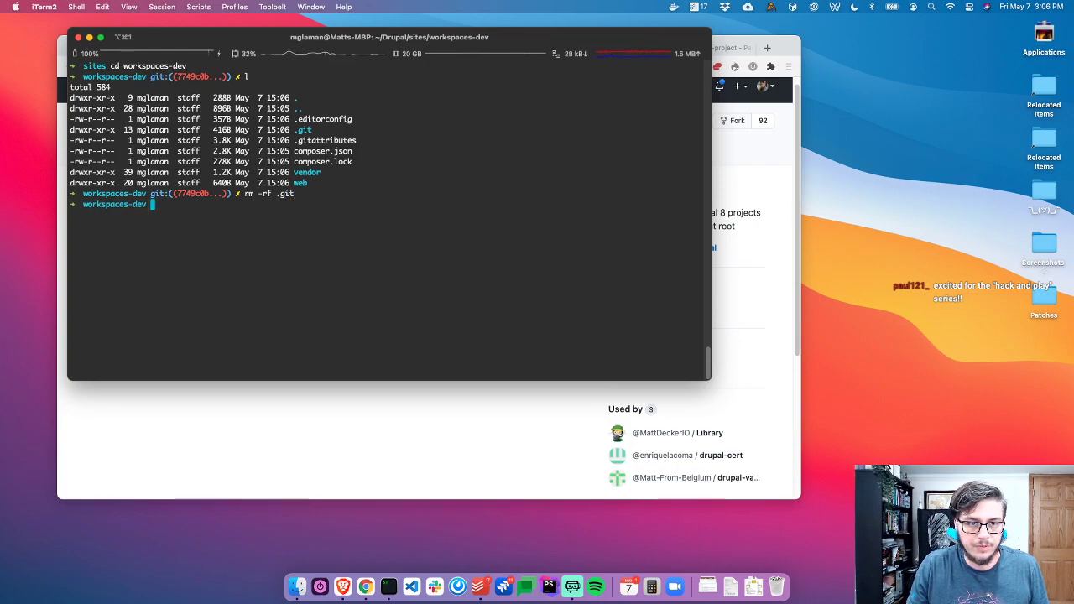
pyautogui.write('ls')
pyautogui.press('Return')
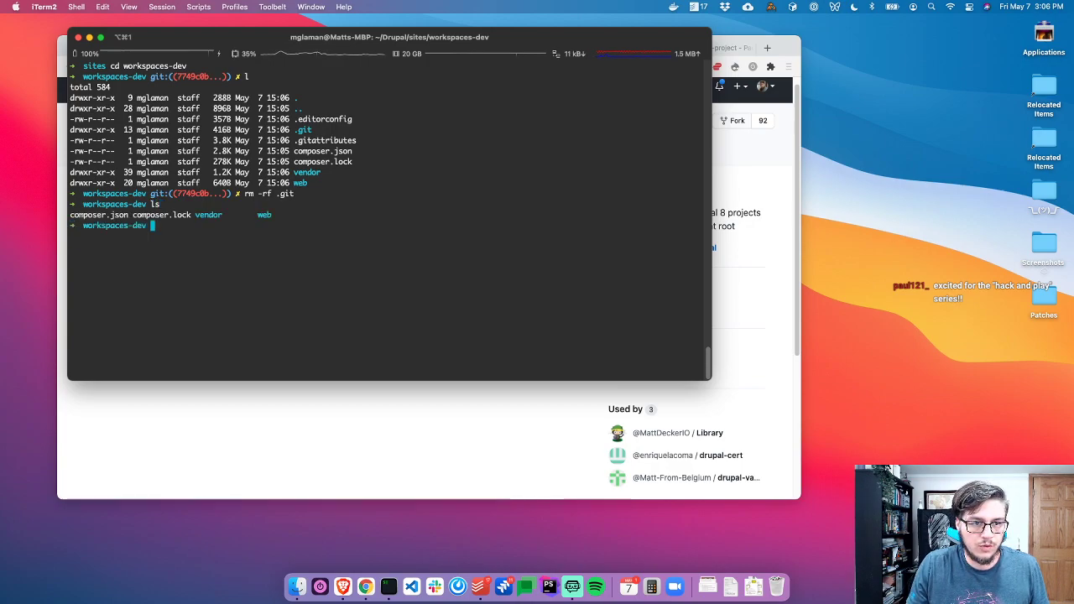
# Open the workspaces-dev project in PhpStorm with 'phpstorm .'
pyautogui.write('code .')
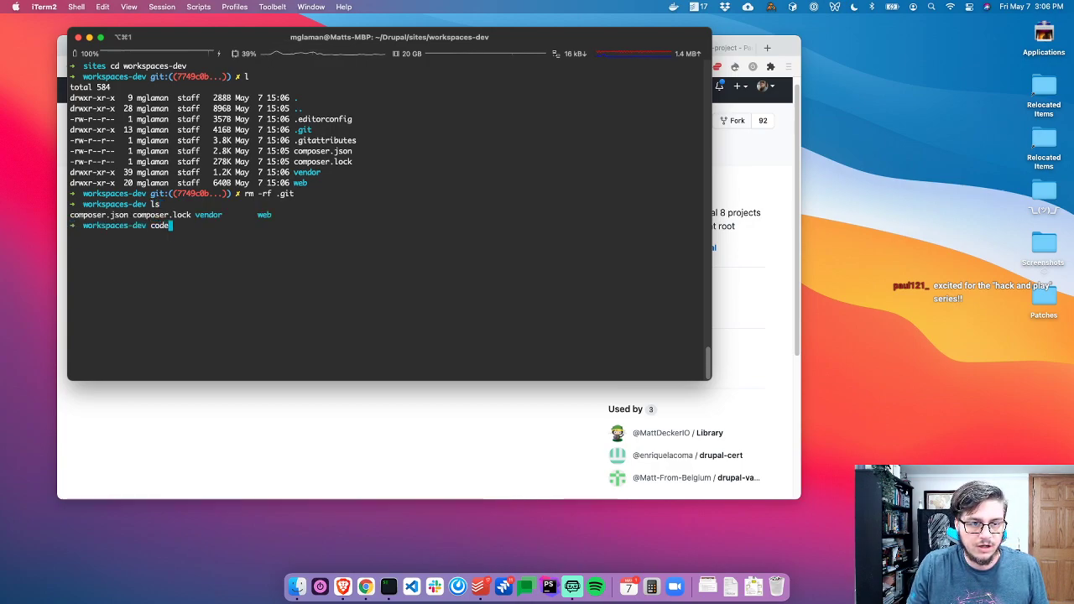
pyautogui.press('BackSpace')
pyautogui.press('BackSpace')
pyautogui.press('Return')
pyautogui.write('phpsto')
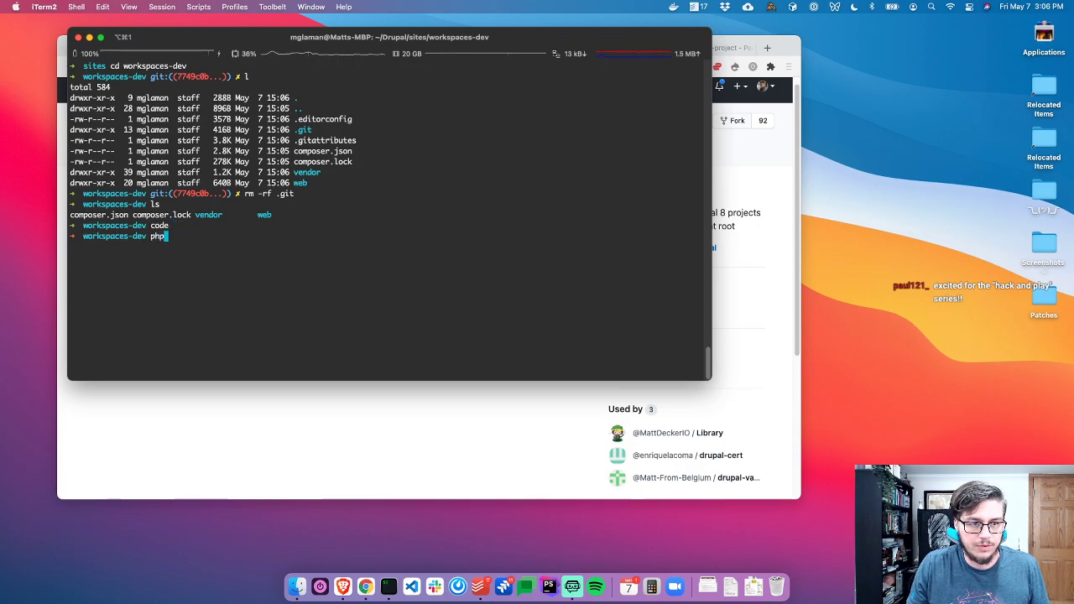
pyautogui.write('rm .')
pyautogui.press('Return')
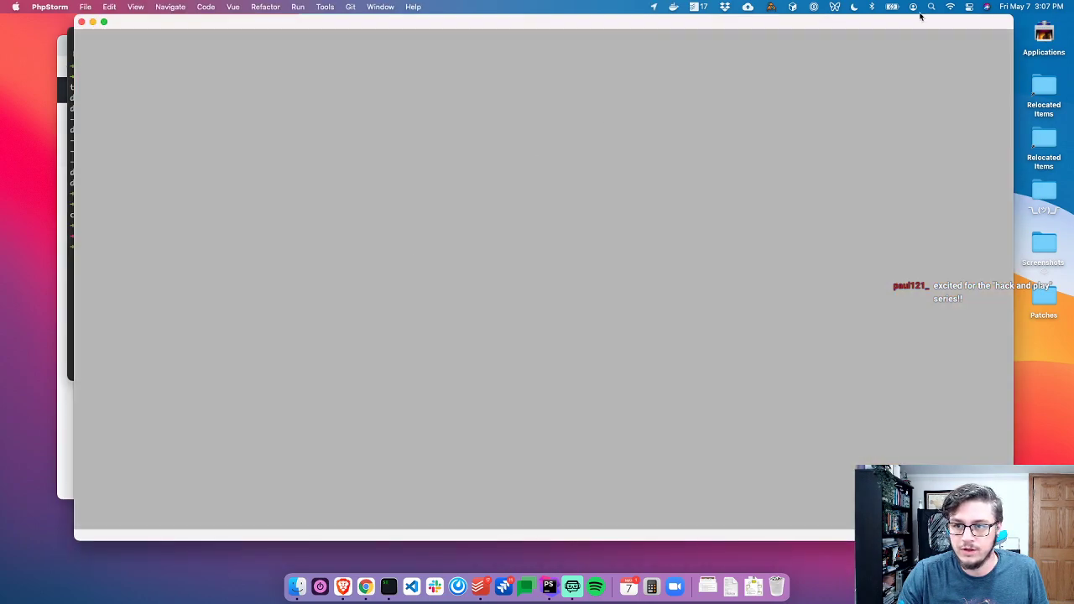
# Resize the PhpStorm window and open web/core/scripts/drupal from the Project tree
pyautogui.moveTo(944, 23); pyautogui.dragTo(881, 24)
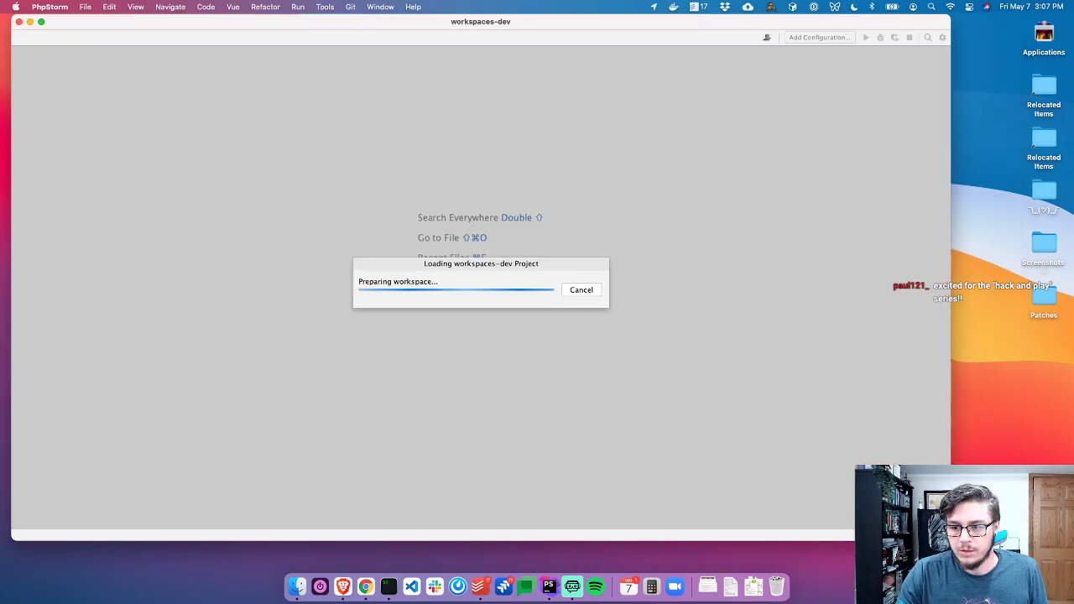
pyautogui.moveTo(950, 541); pyautogui.dragTo(799, 497)
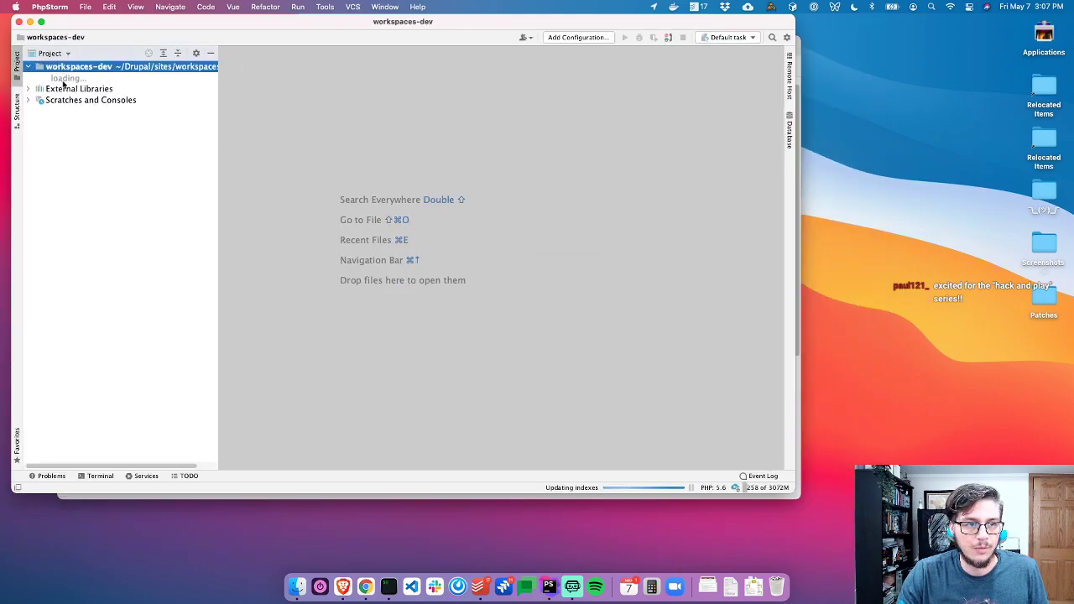
pyautogui.doubleClick(69, 79)
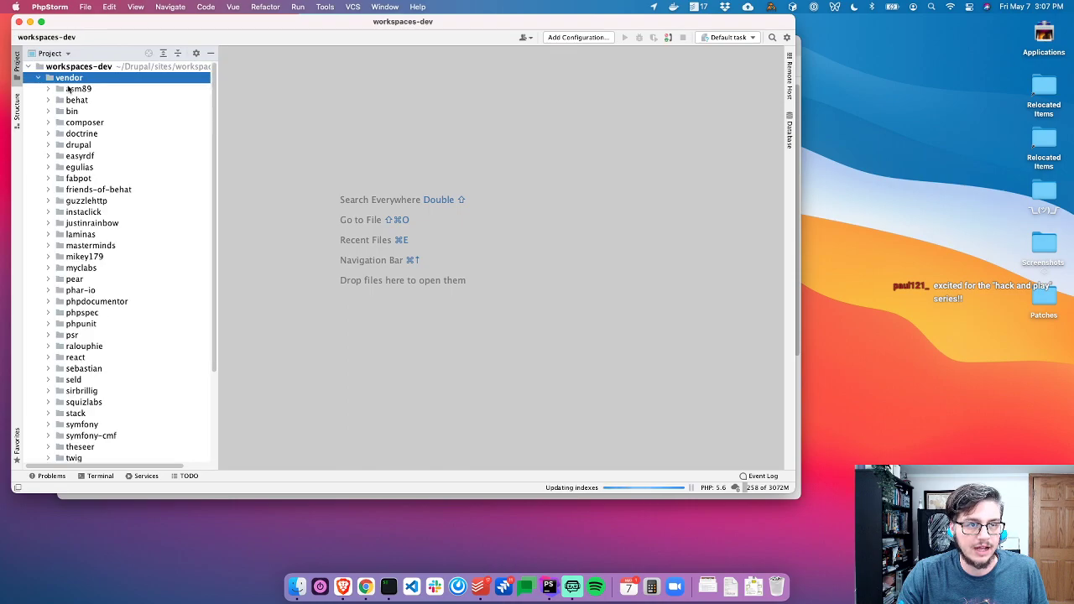
pyautogui.doubleClick(69, 79)
pyautogui.doubleClick(63, 89)
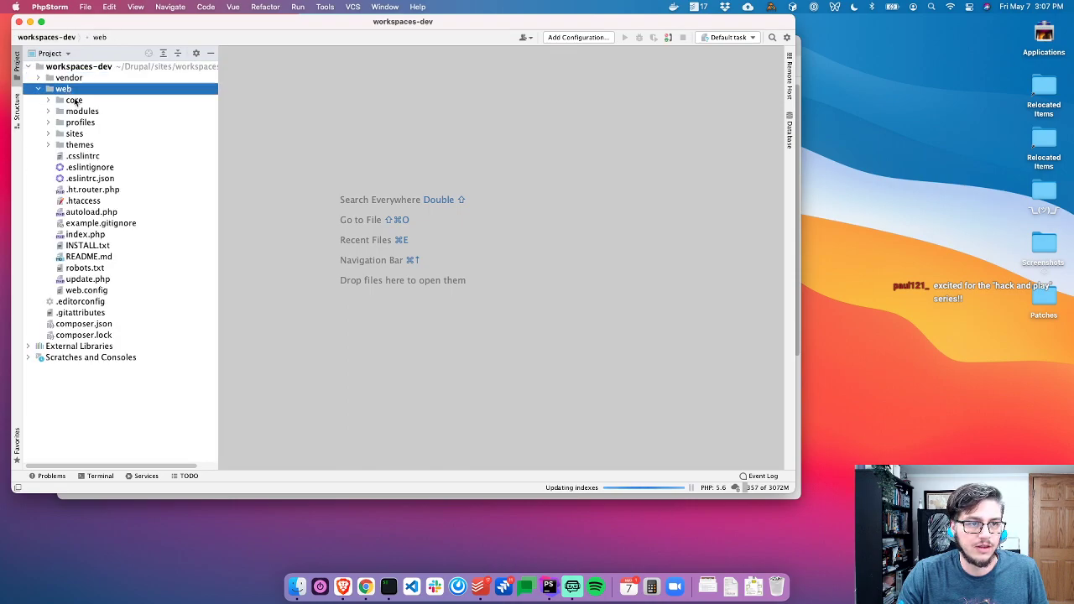
pyautogui.click(74, 99)
pyautogui.doubleClick(73, 100)
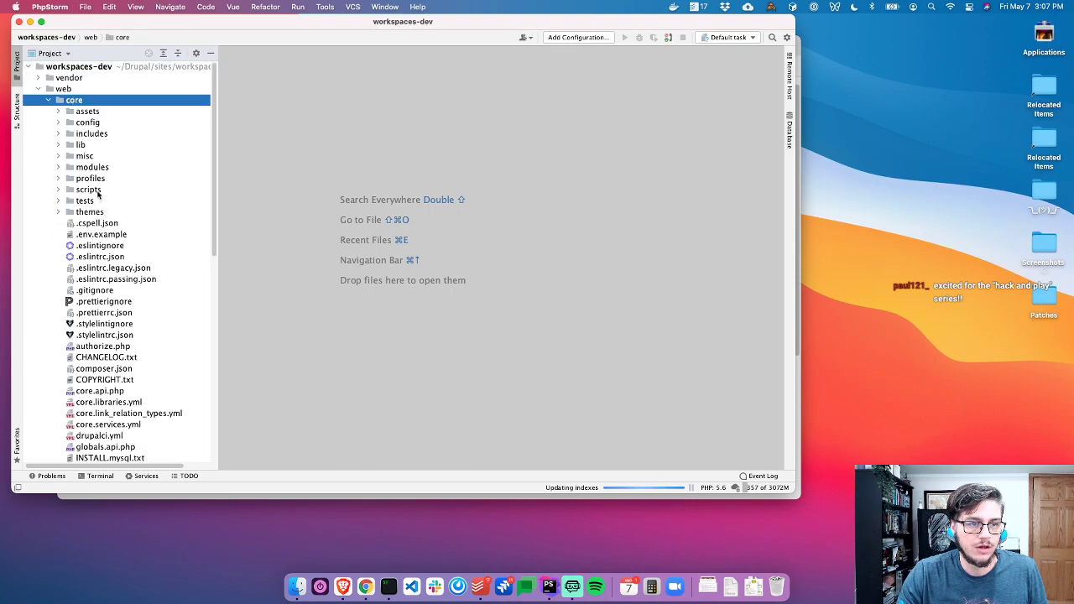
pyautogui.doubleClick(108, 191)
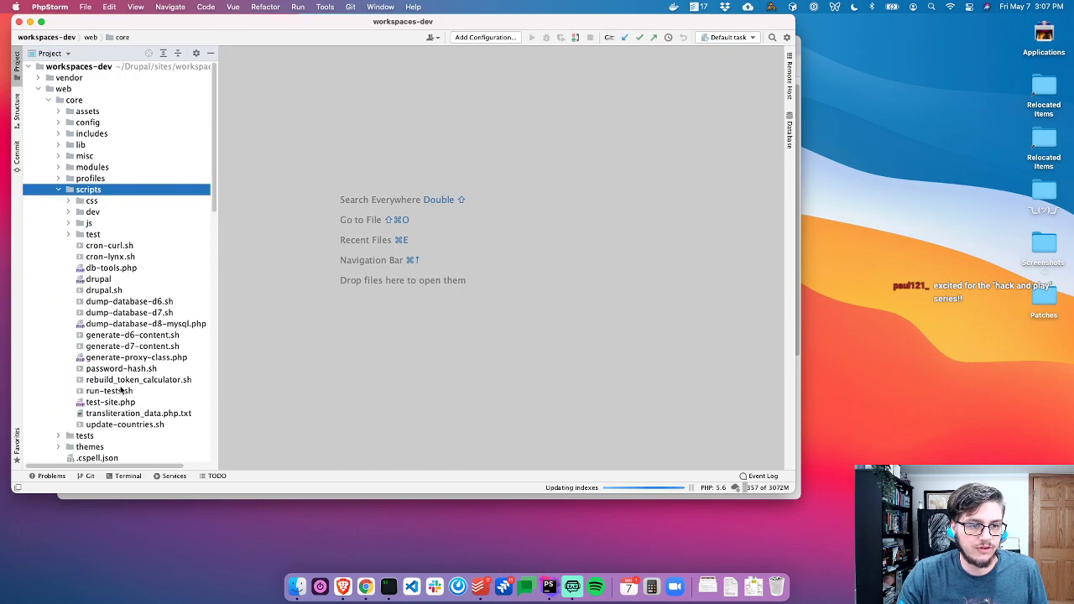
pyautogui.scroll(-1, 121, 388)
pyautogui.click(103, 263)
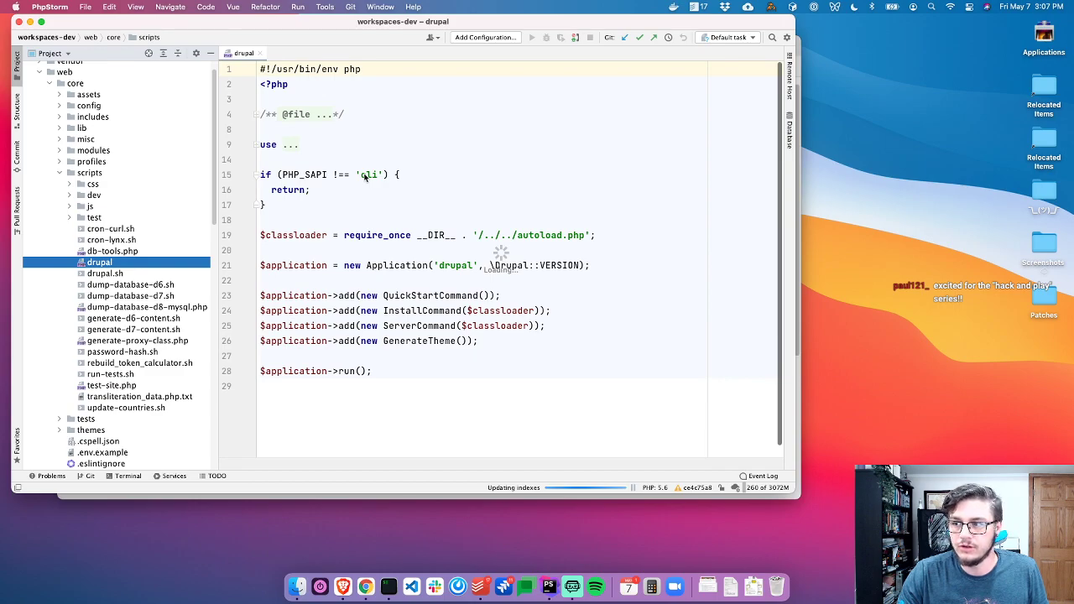
pyautogui.click(344, 207)
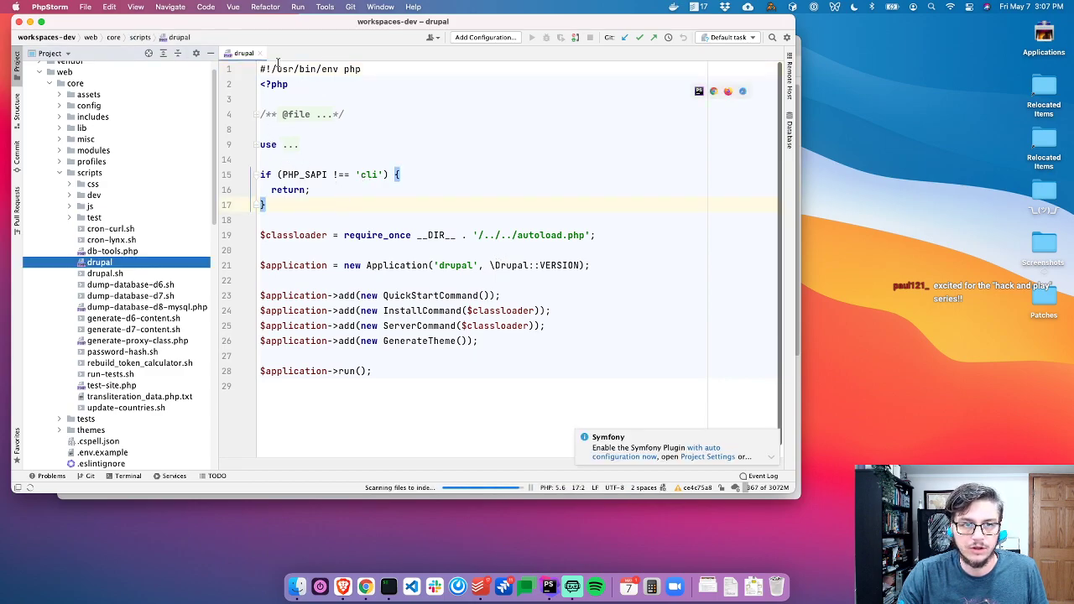
# Annotate the drupal script with per-line commit info and read one line's full commit message
pyautogui.rightClick(245, 116)
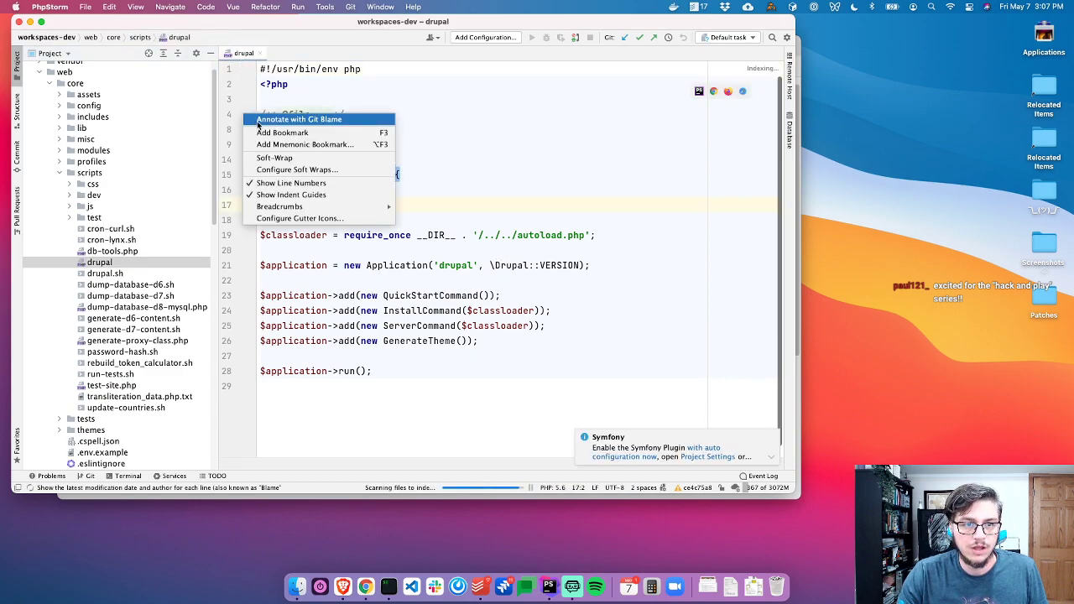
pyautogui.click(258, 125)
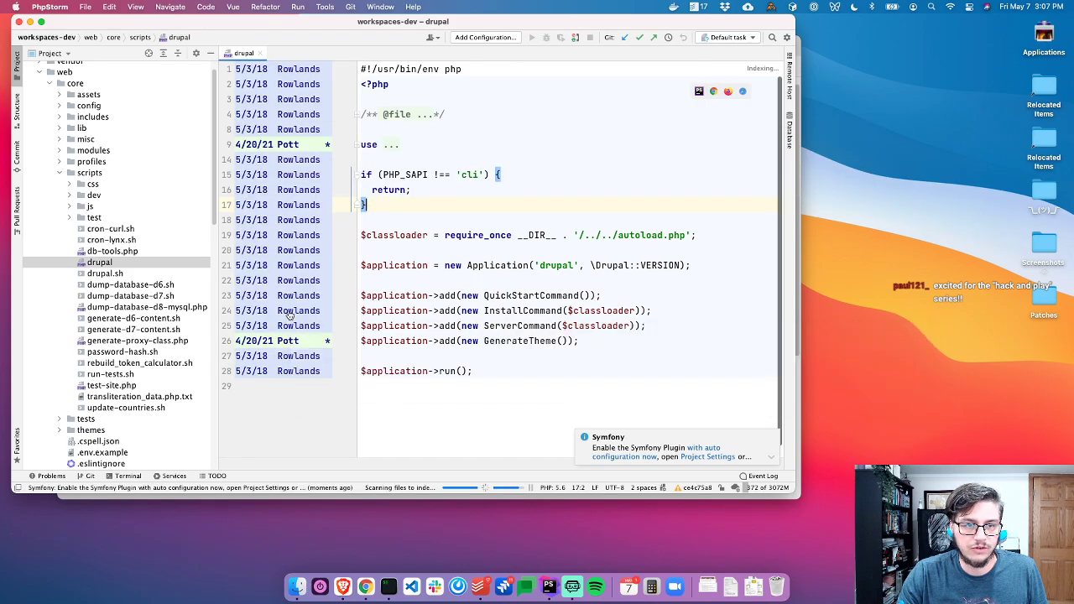
pyautogui.click(290, 314)
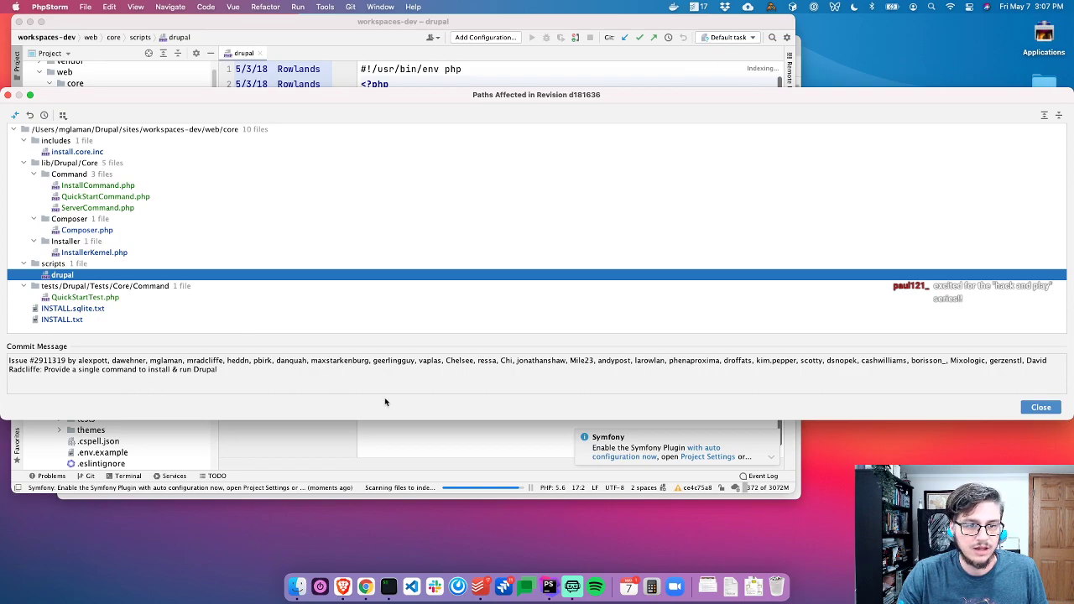
pyautogui.doubleClick(159, 372)
pyautogui.click(157, 373)
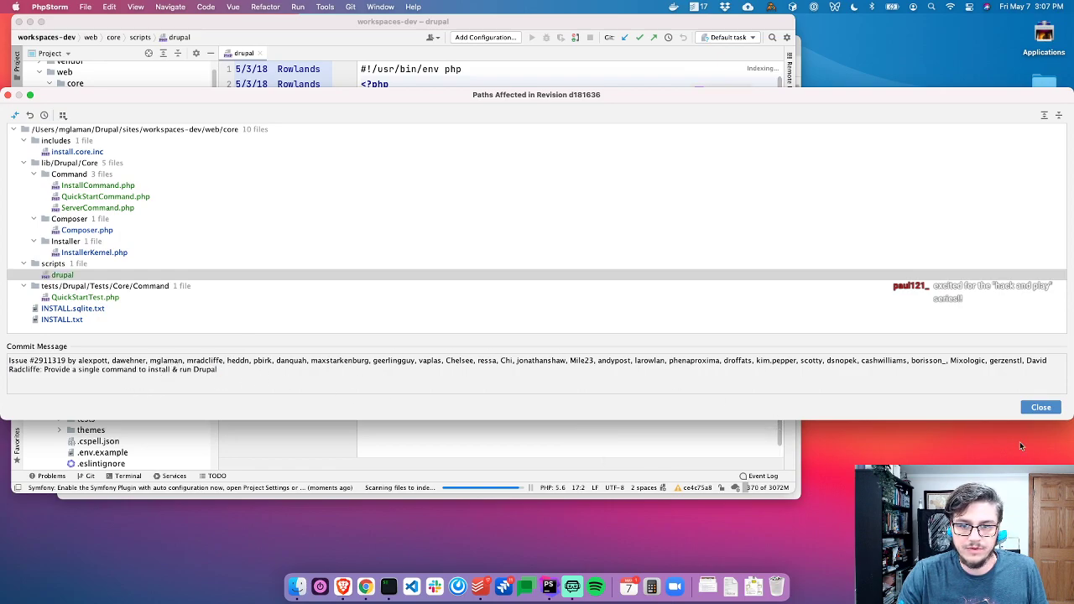
pyautogui.moveTo(1071, 417); pyautogui.dragTo(741, 409)
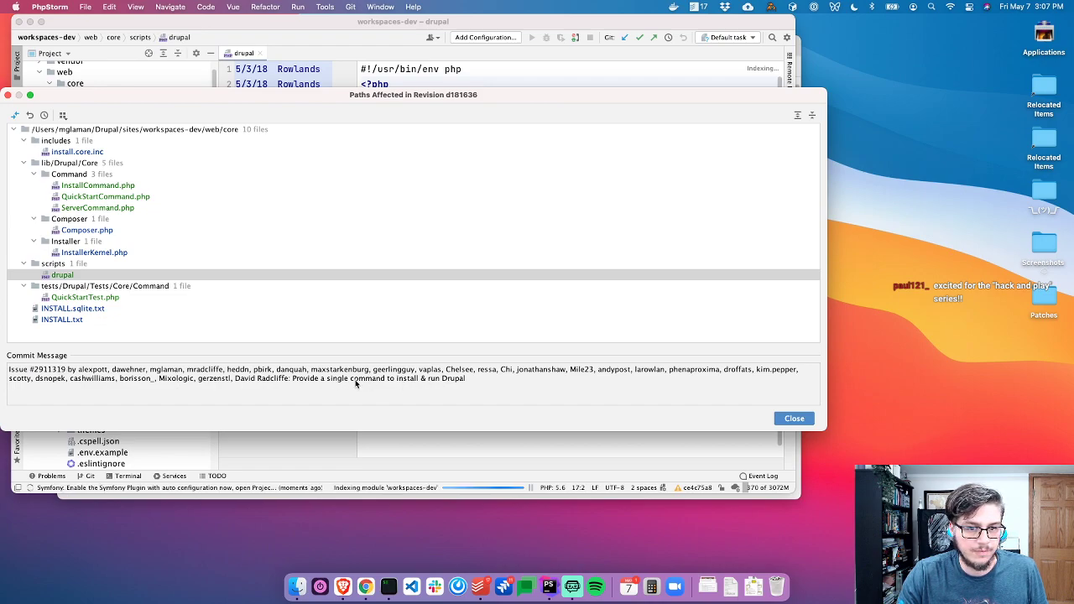
pyautogui.press('super+a')
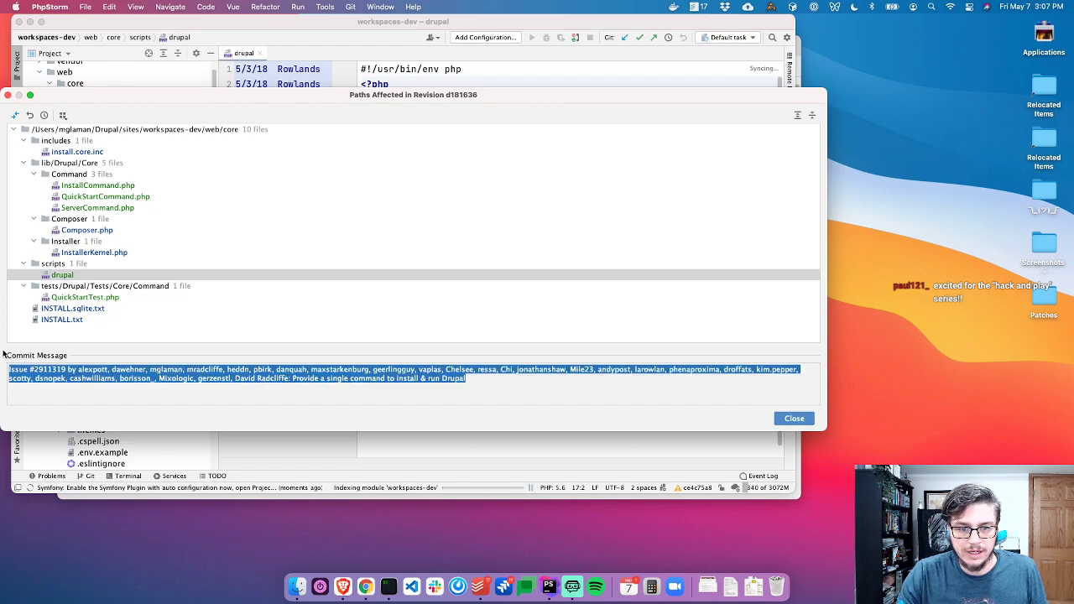
pyautogui.click(52, 375)
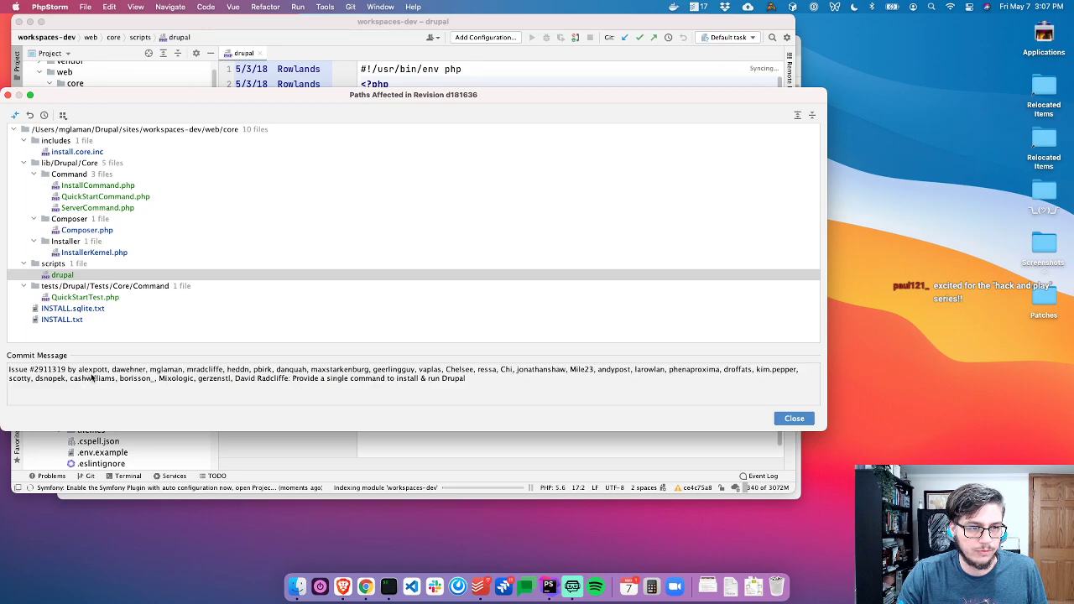
pyautogui.press('Escape')
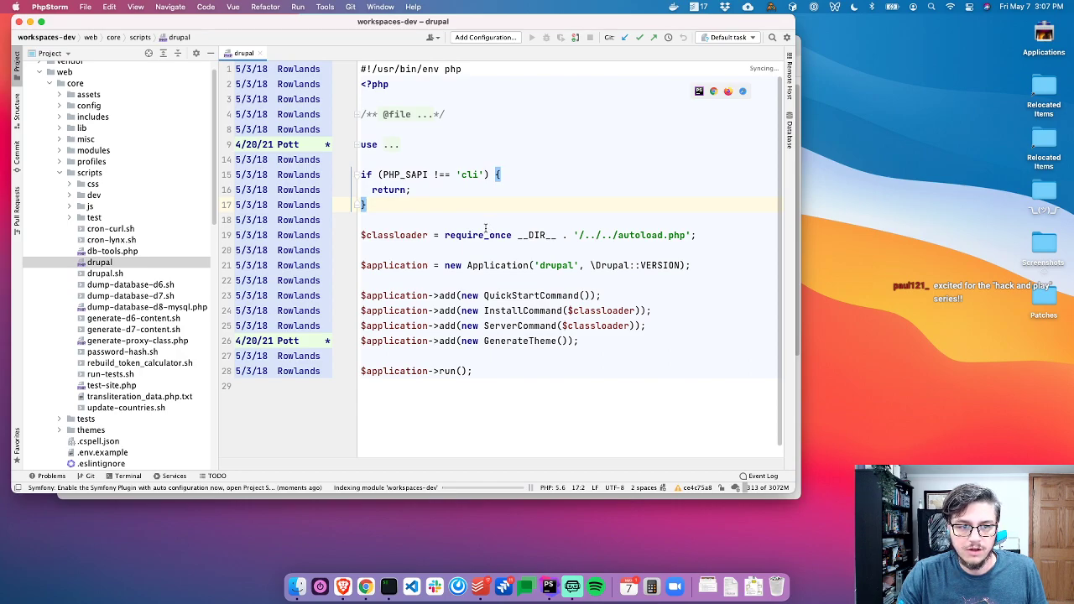
# Inspect the QuickStartCommand, InstallCommand, ServerCommand and GenerateTheme registration lines
pyautogui.click(524, 310)
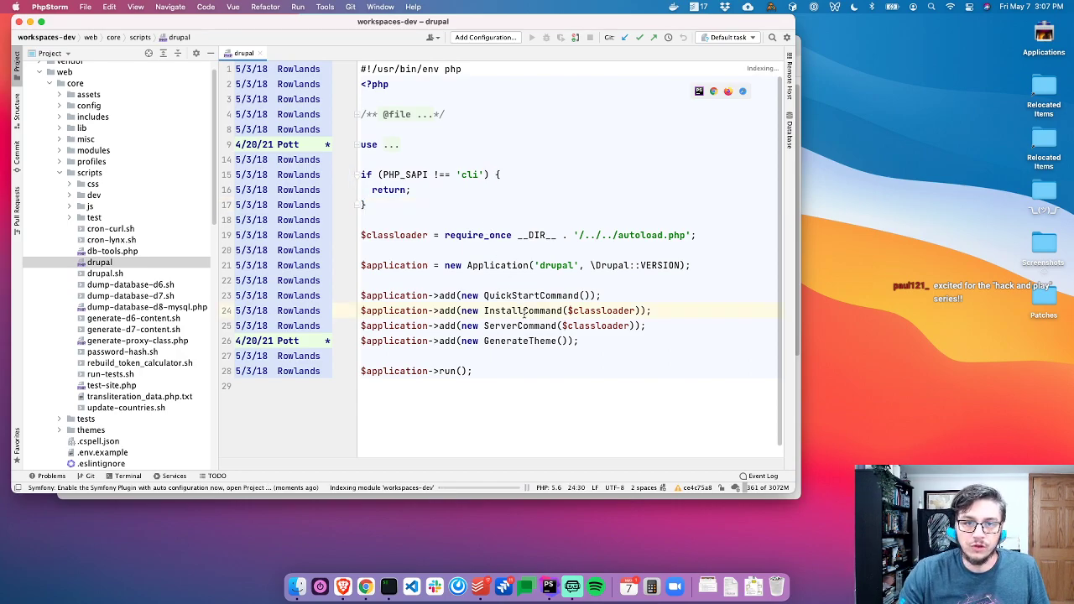
pyautogui.click(517, 277)
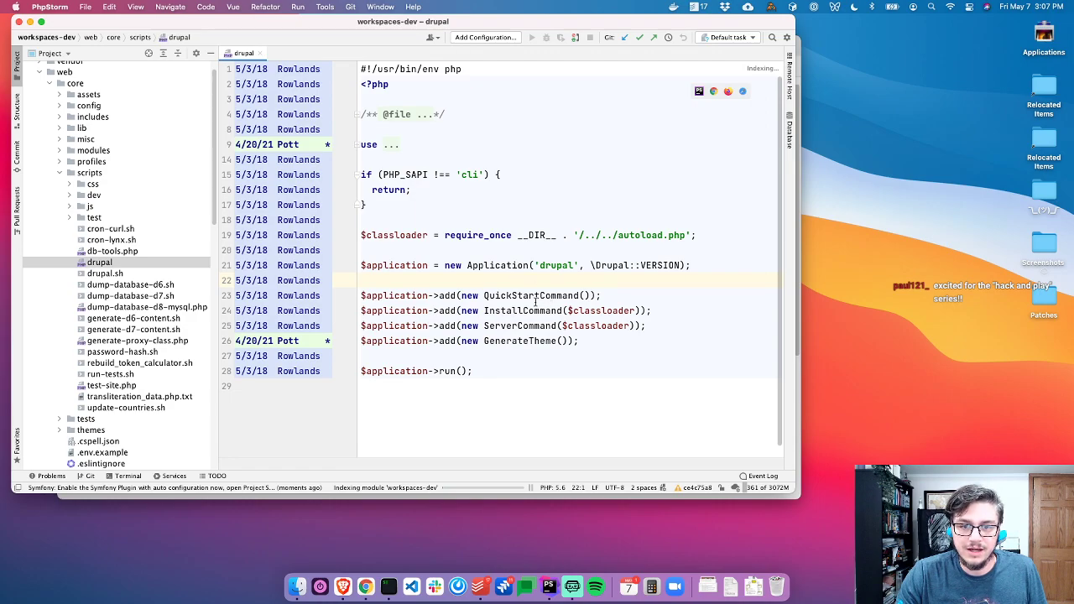
pyautogui.click(511, 295)
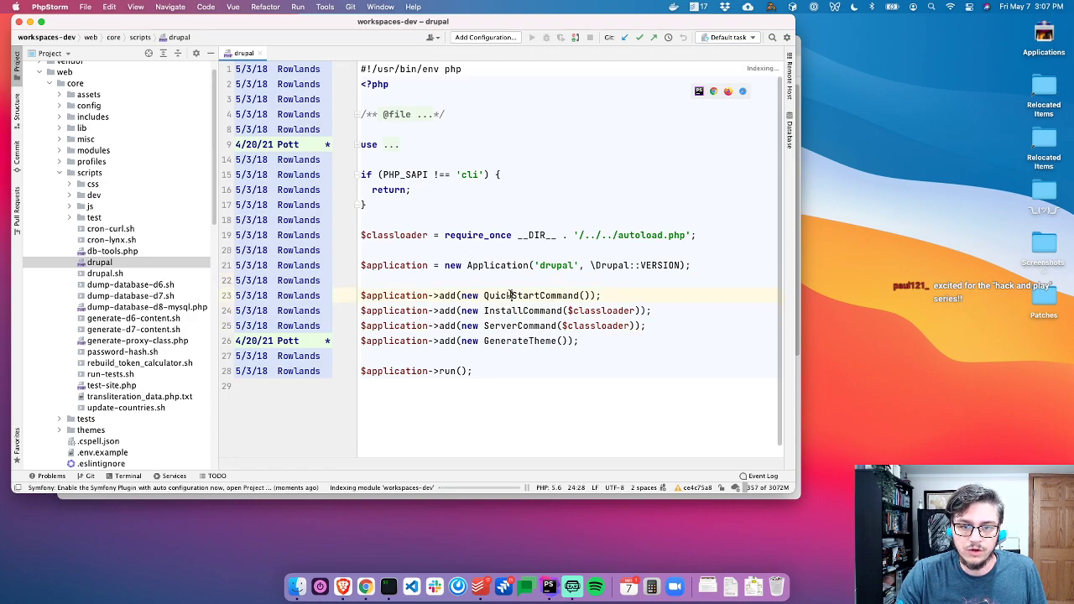
pyautogui.click(511, 281)
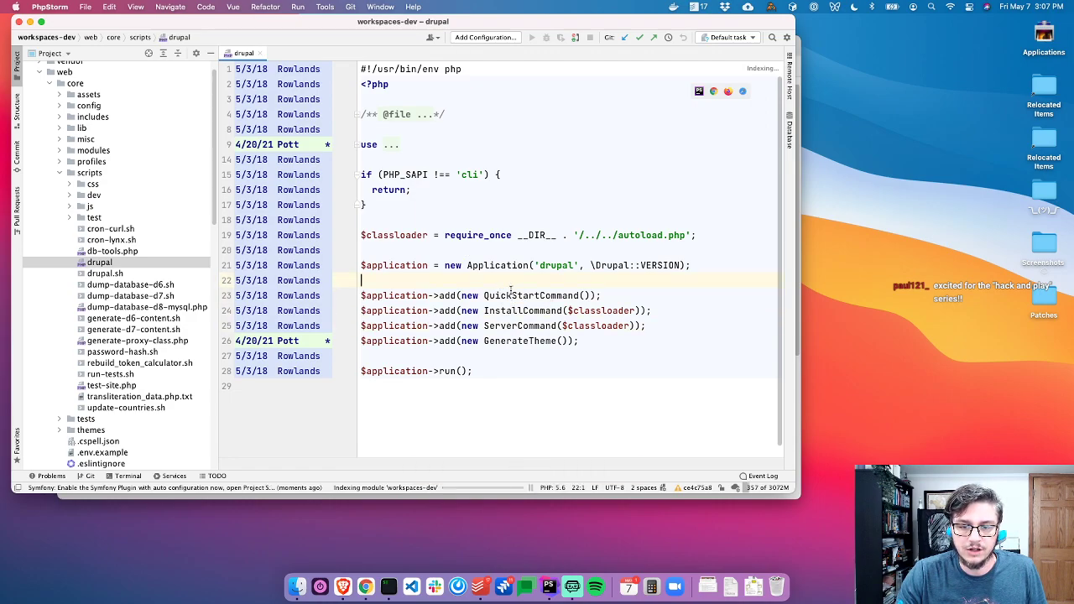
pyautogui.moveTo(490, 311); pyautogui.dragTo(603, 312)
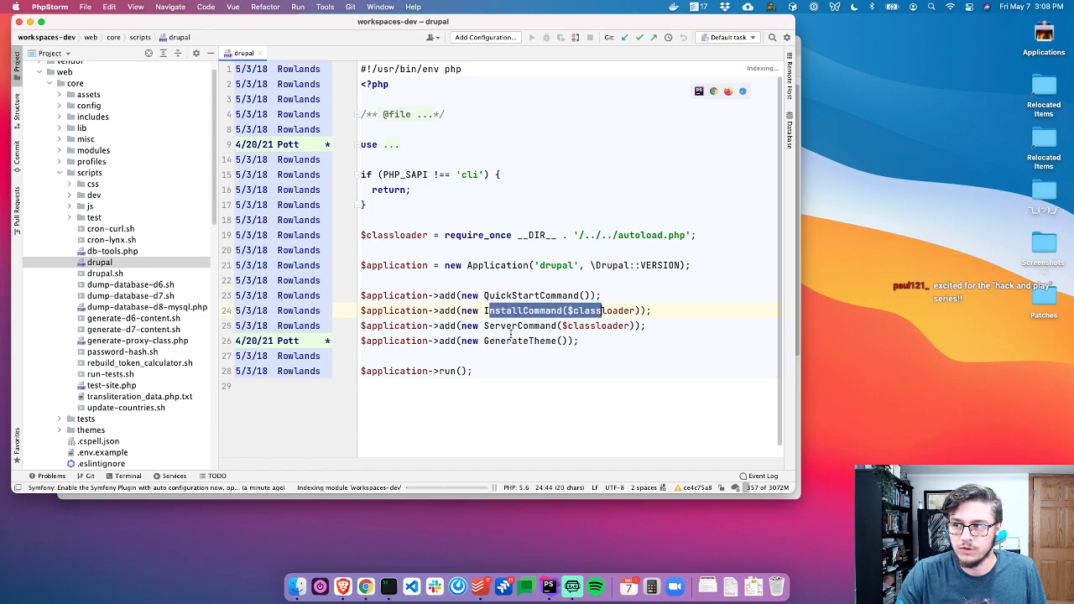
pyautogui.moveTo(502, 326); pyautogui.dragTo(303, 340)
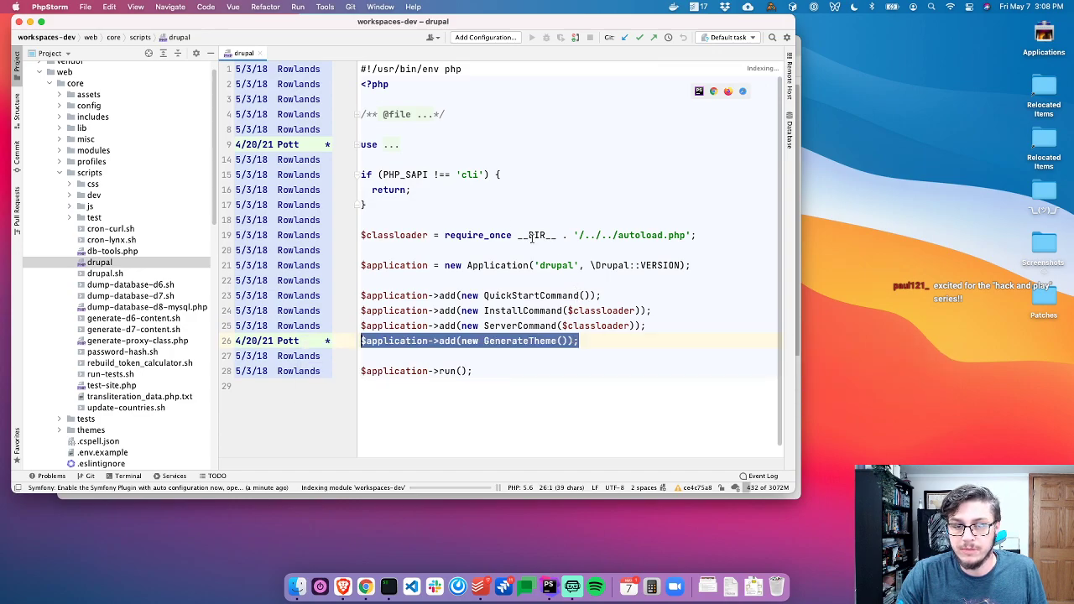
pyautogui.click(499, 220)
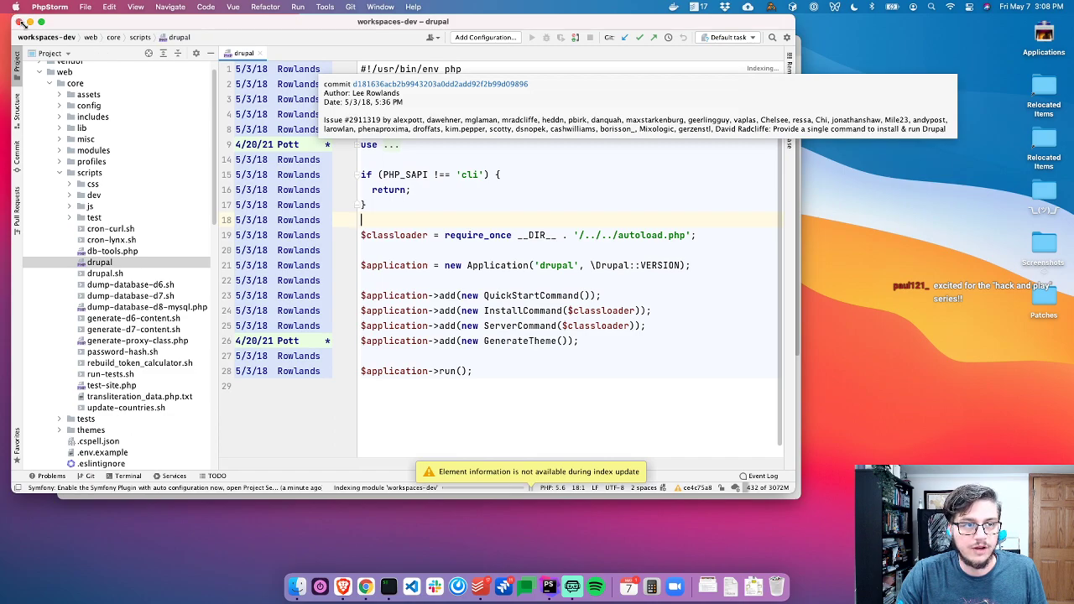
# Shrink the editor window, recheck the InstallCommand and ServerCommand lines, and return to the terminal
pyautogui.moveTo(13, 16); pyautogui.dragTo(29, 30)
pyautogui.click(496, 251)
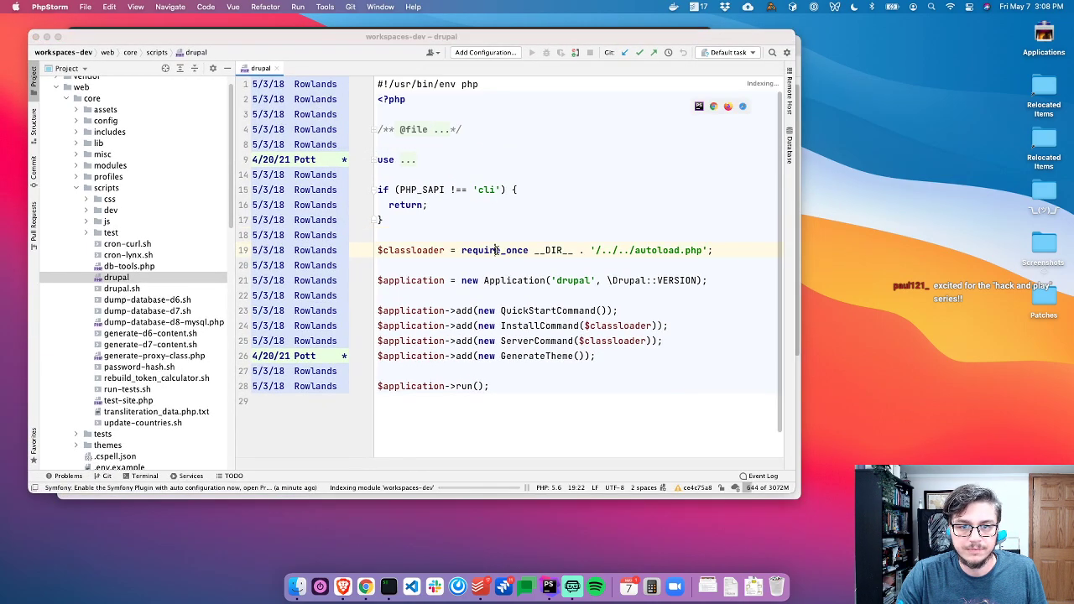
pyautogui.press('super+Tab')
pyautogui.click(539, 327)
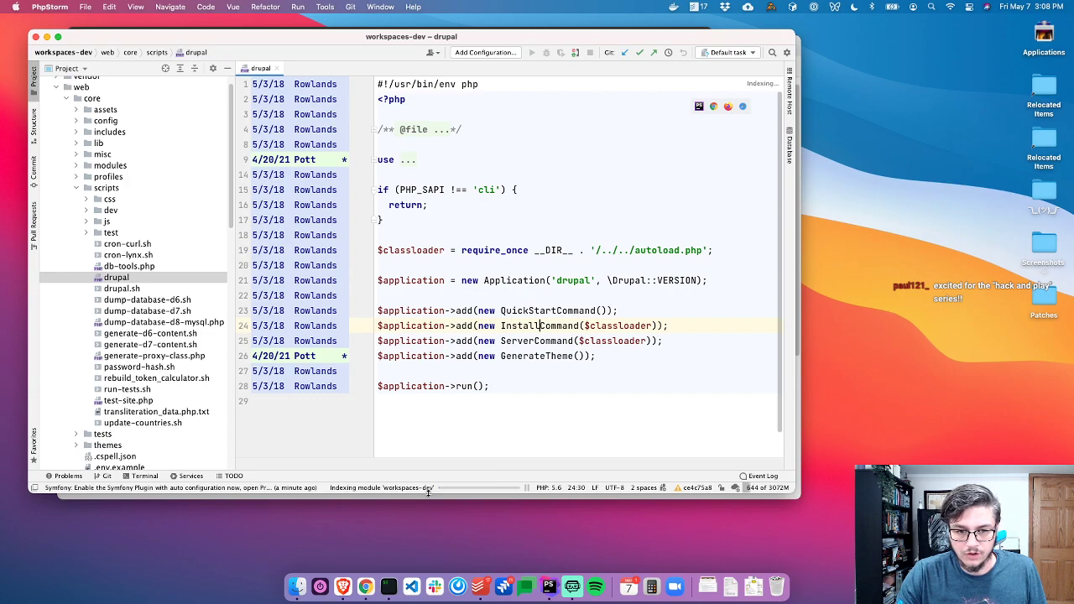
pyautogui.click(472, 340)
pyautogui.press('super+Tab')
# Change into the web folder and list its contents
pyautogui.write('cd web')
pyautogui.press('Return')
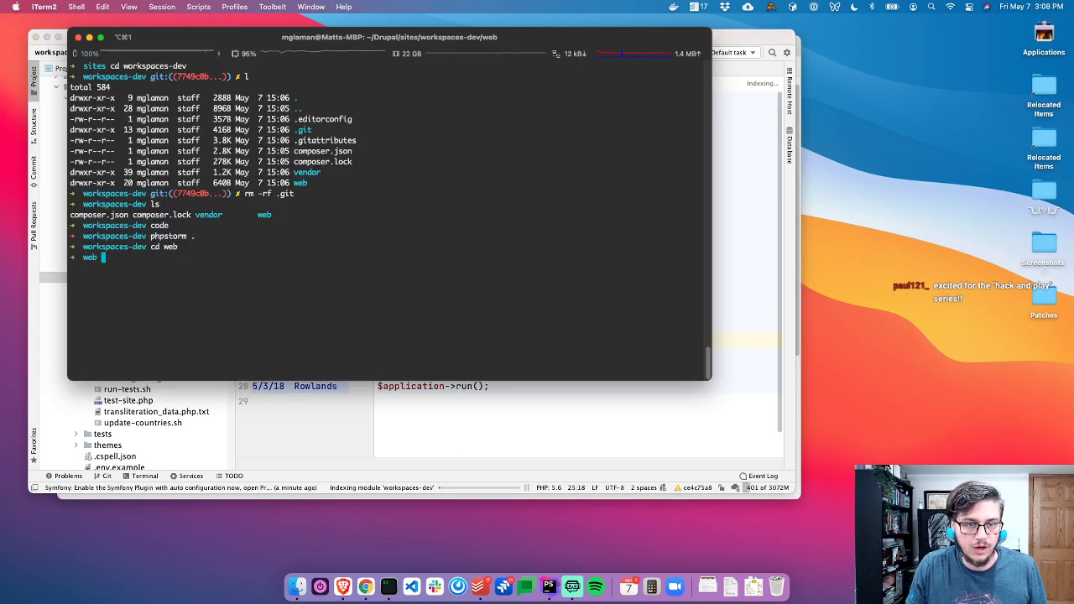
pyautogui.press('super+Tab')
pyautogui.press('super+Tab')
pyautogui.write('l')
pyautogui.press('Return')
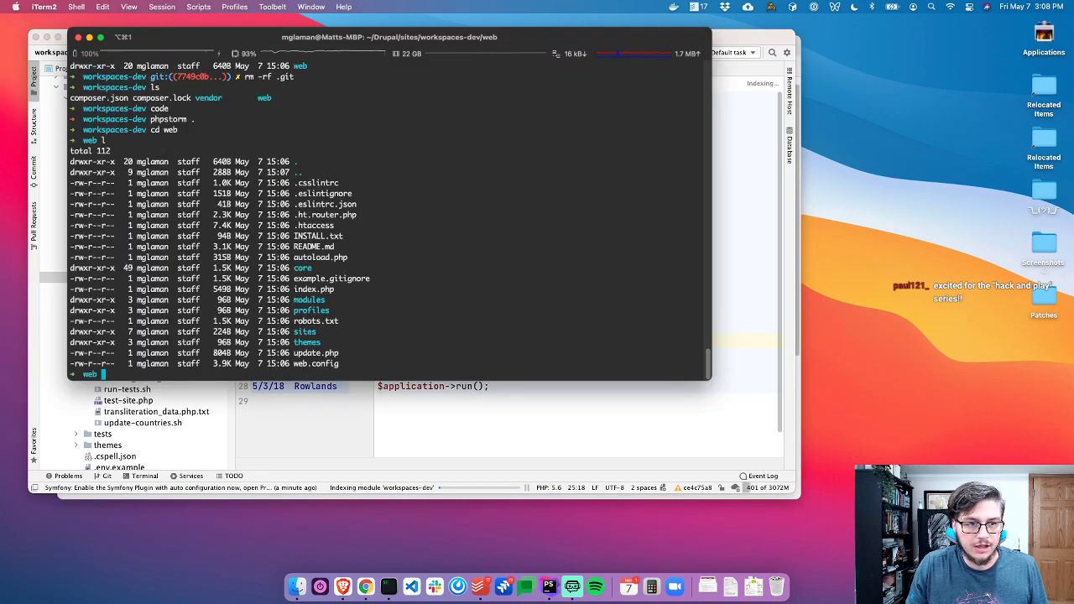
pyautogui.press('super+Tab')
pyautogui.press('super+Tab')
# Run php core/scripts/drupal to list its commands, then recall it with quick-start added
pyautogui.write('php')
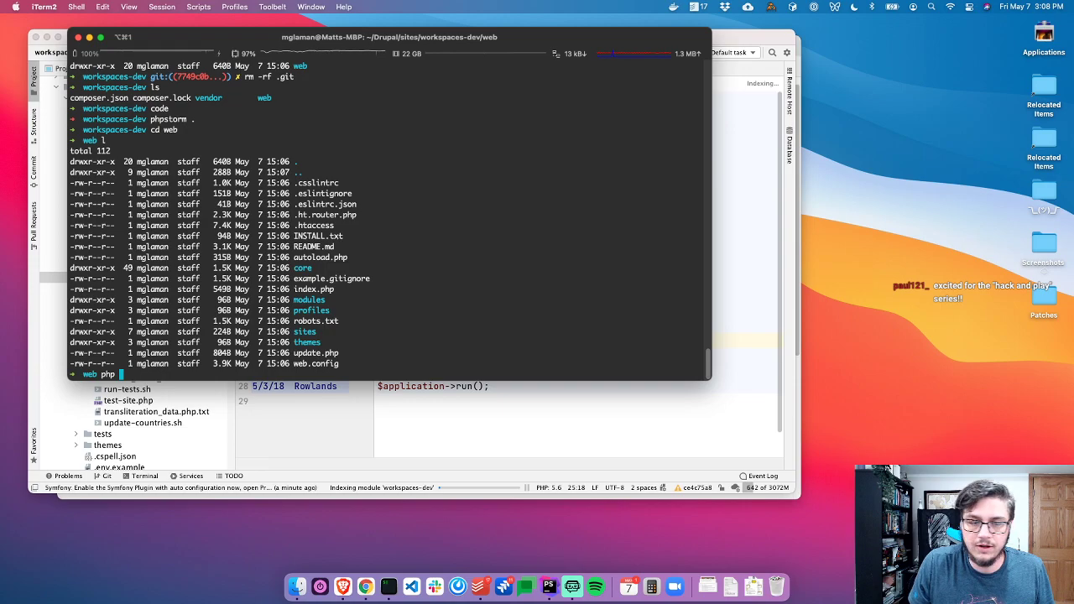
pyautogui.write(' core/scripts/')
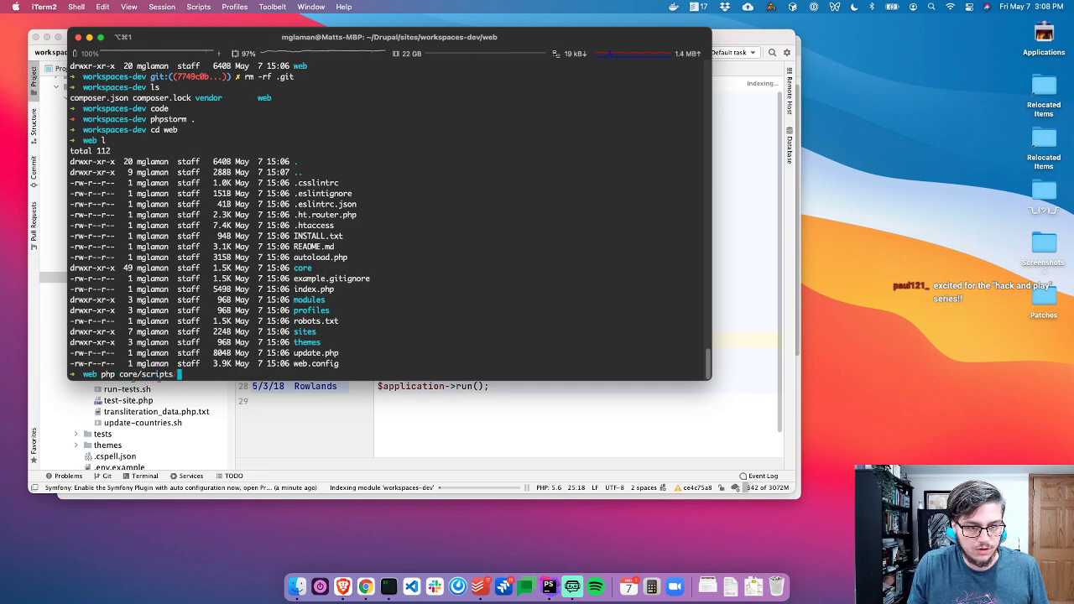
pyautogui.write('drupal')
pyautogui.press('Return')
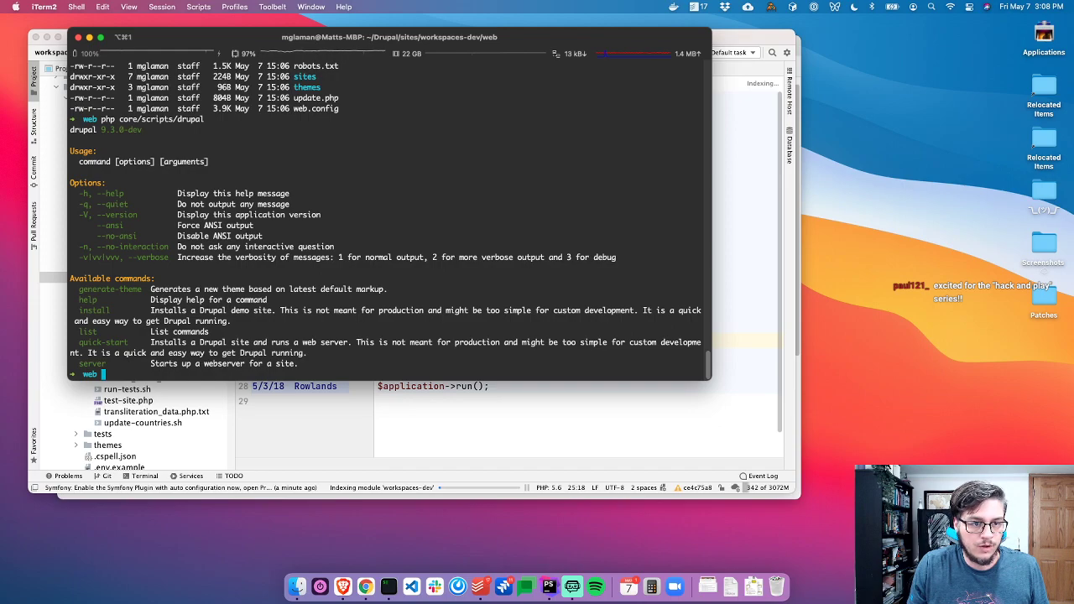
pyautogui.press('Up')
pyautogui.write('q')
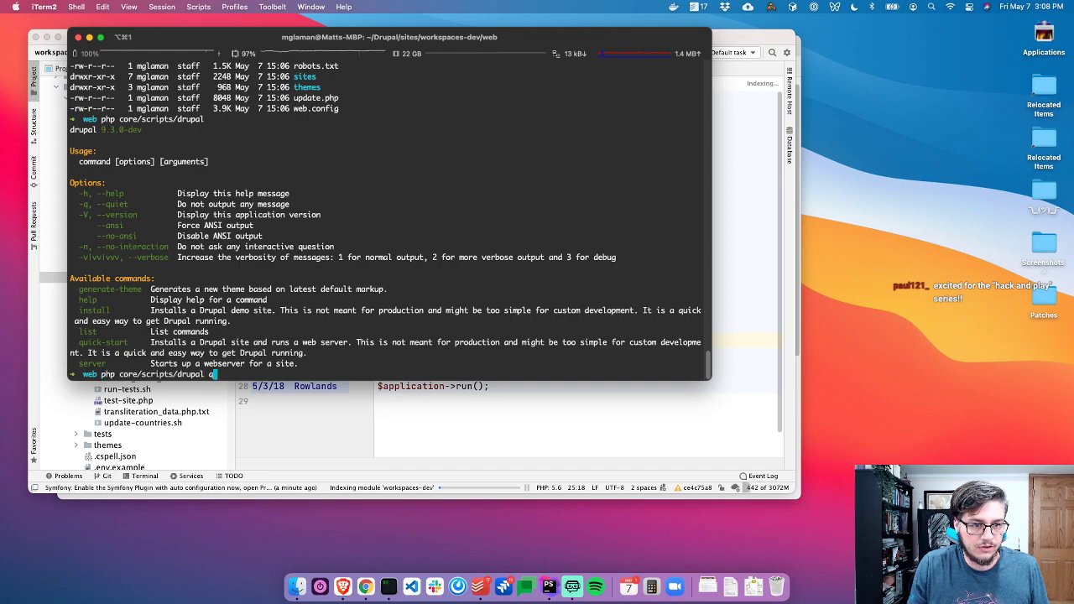
pyautogui.write('uick-start')
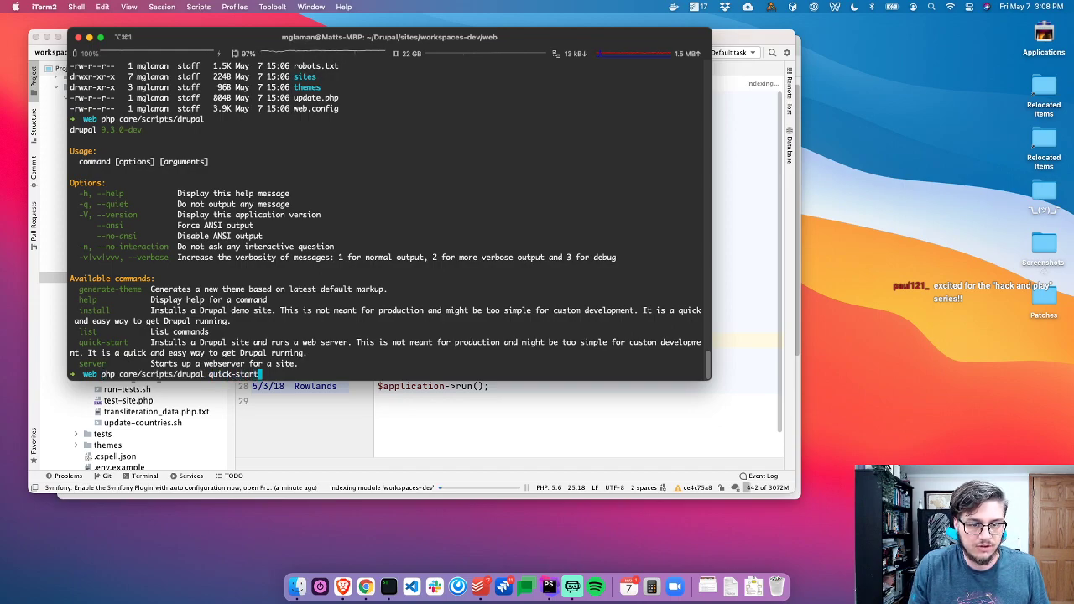
# Highlight the quick-start description and its not-meant-for-production warning, then list completions
pyautogui.moveTo(347, 353); pyautogui.dragTo(31, 342)
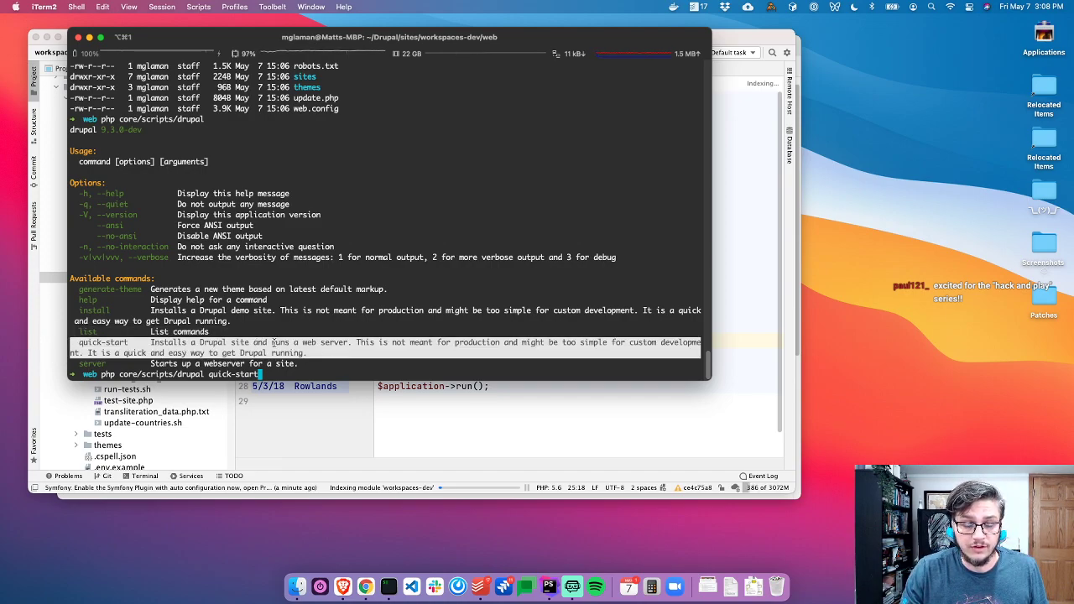
pyautogui.click(360, 344)
pyautogui.moveTo(359, 343); pyautogui.dragTo(546, 343)
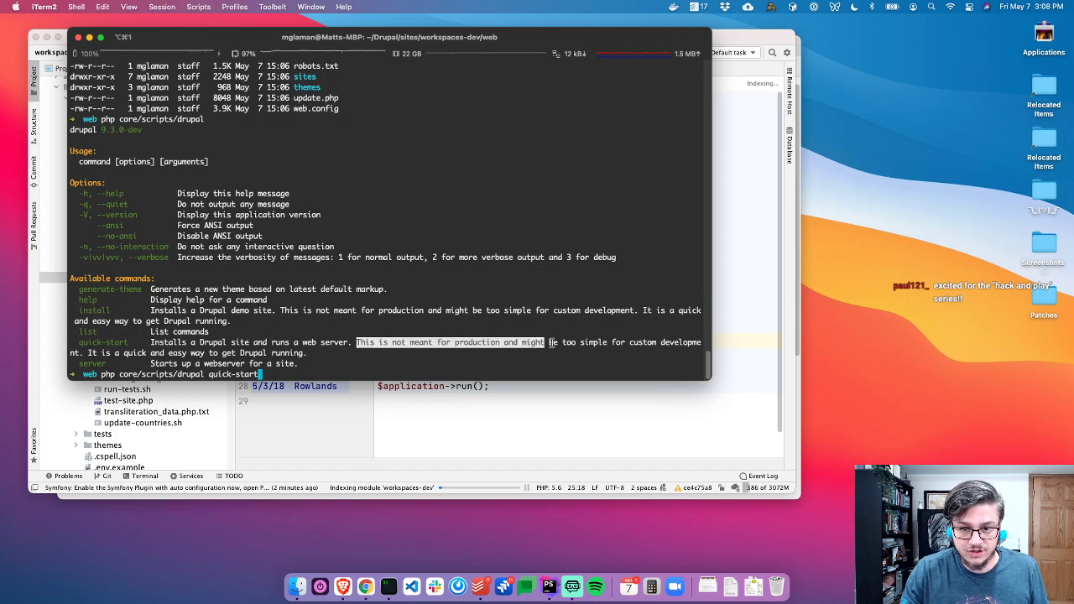
pyautogui.click(574, 342)
pyautogui.moveTo(315, 353); pyautogui.dragTo(74, 339)
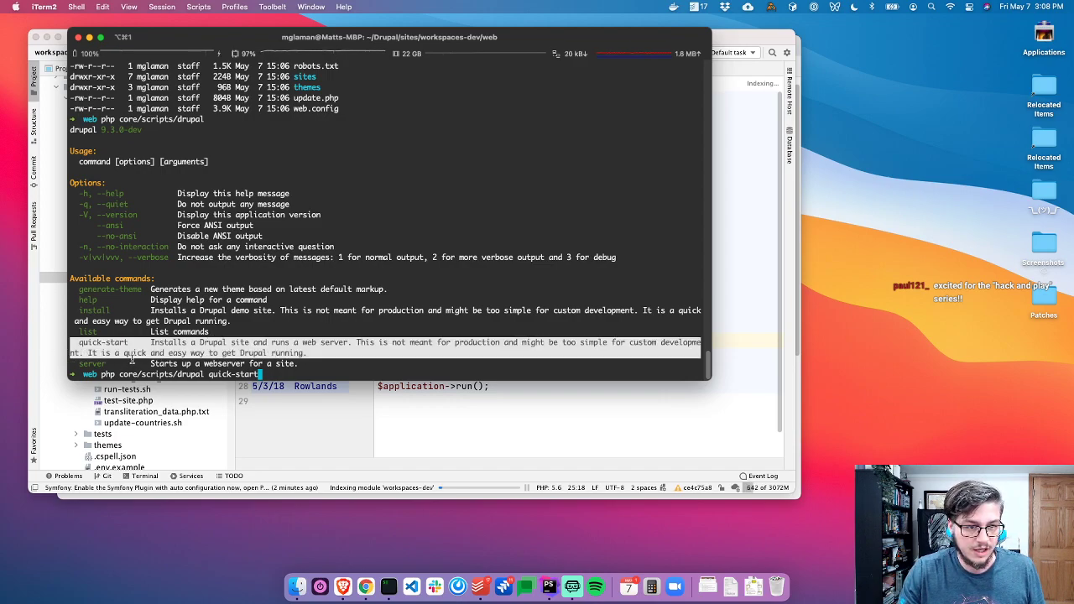
pyautogui.press('Tab')
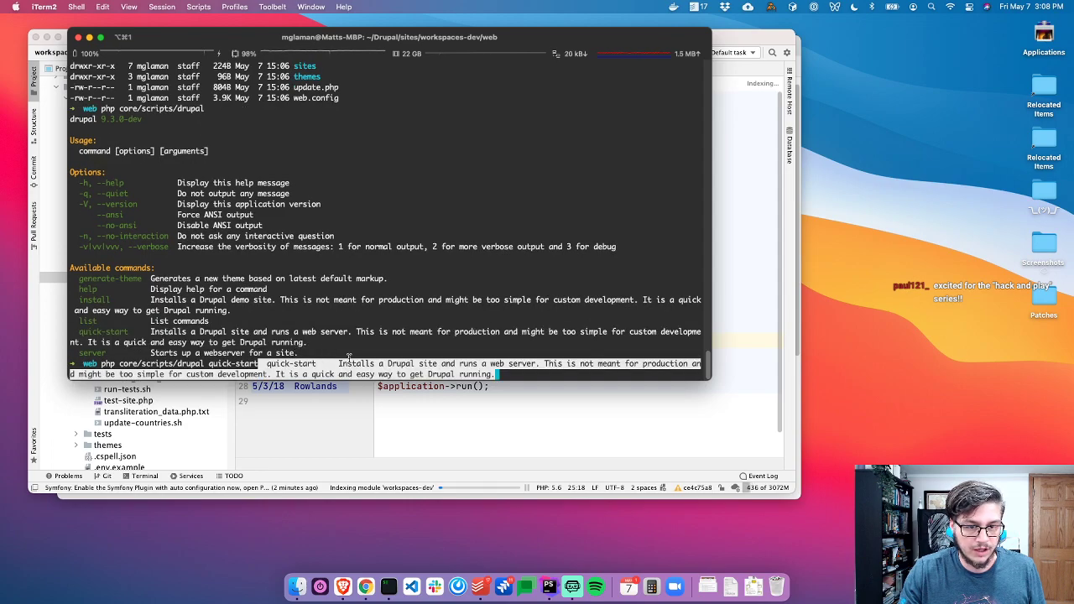
# Cancel the quick-start line, recall the drupal script command and clear the screen
pyautogui.hotkey('ctrl', 'c')
pyautogui.press('Up')
pyautogui.hotkey('ctrl', 'l')
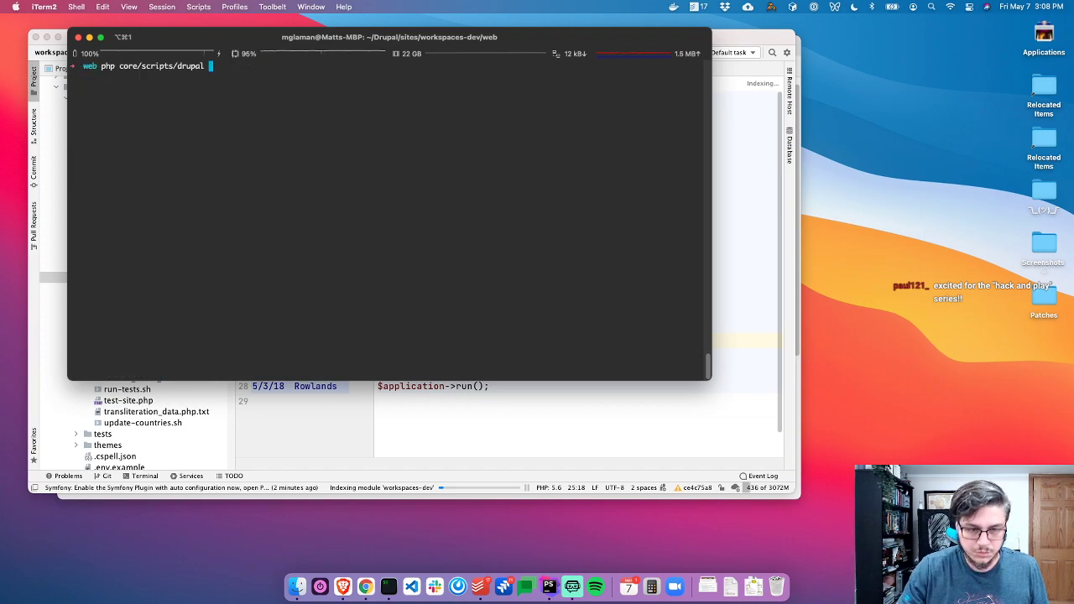
pyautogui.press('super+Tab')
# Expand core/lib/Drupal/Core/Command in the Project tree and open QuickStartCommand.php
pyautogui.click(470, 230)
pyautogui.click(550, 310)
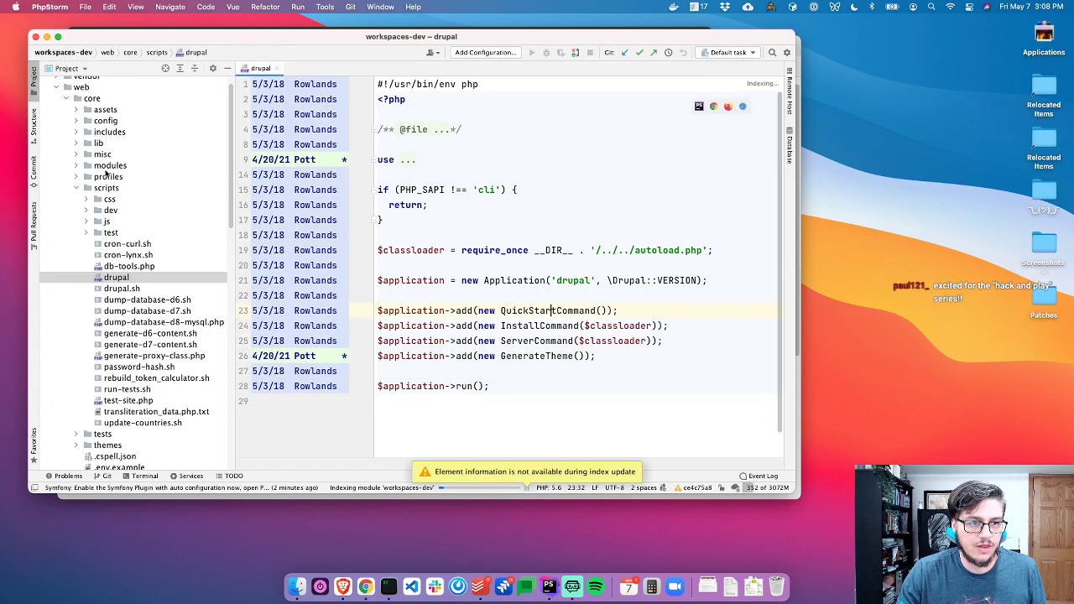
pyautogui.doubleClick(102, 143)
pyautogui.doubleClick(115, 154)
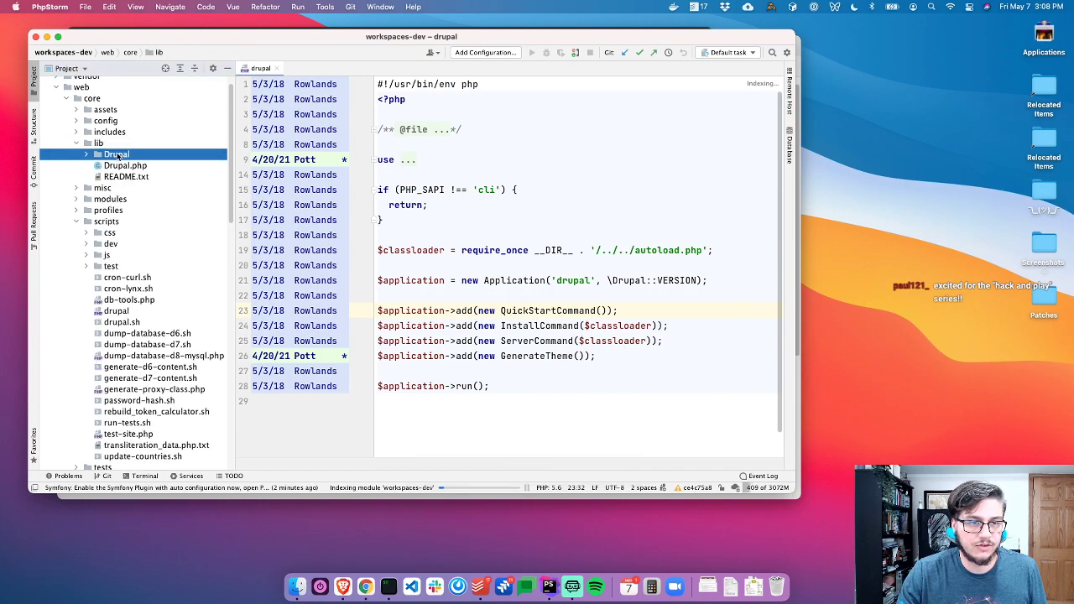
pyautogui.doubleClick(123, 177)
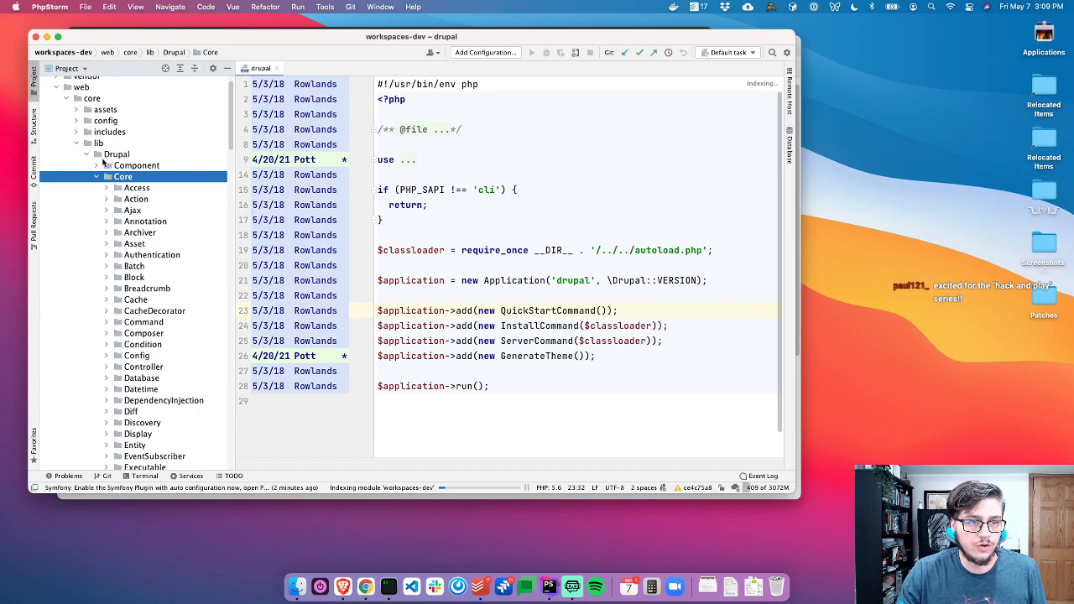
pyautogui.doubleClick(142, 324)
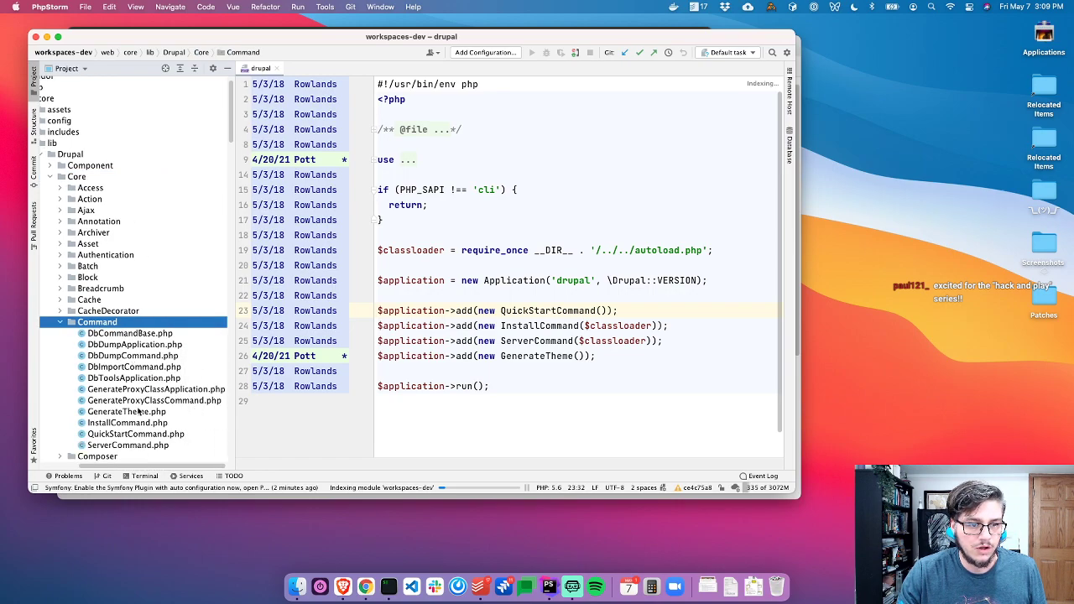
pyautogui.doubleClick(132, 435)
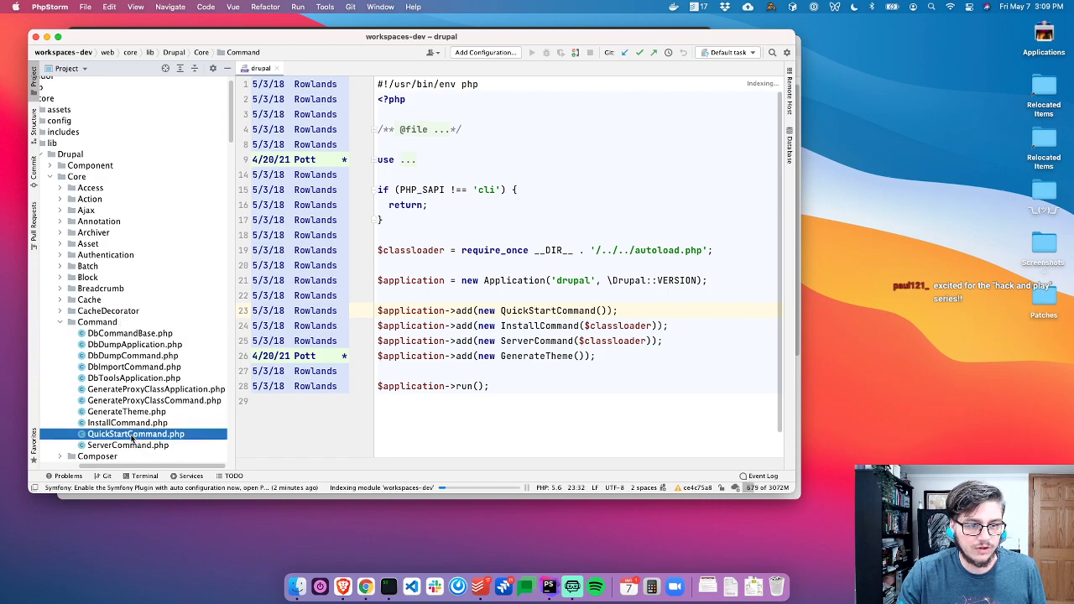
# Scroll through QuickStartCommand.php's configure() usage examples
pyautogui.scroll(-6, 453, 268)
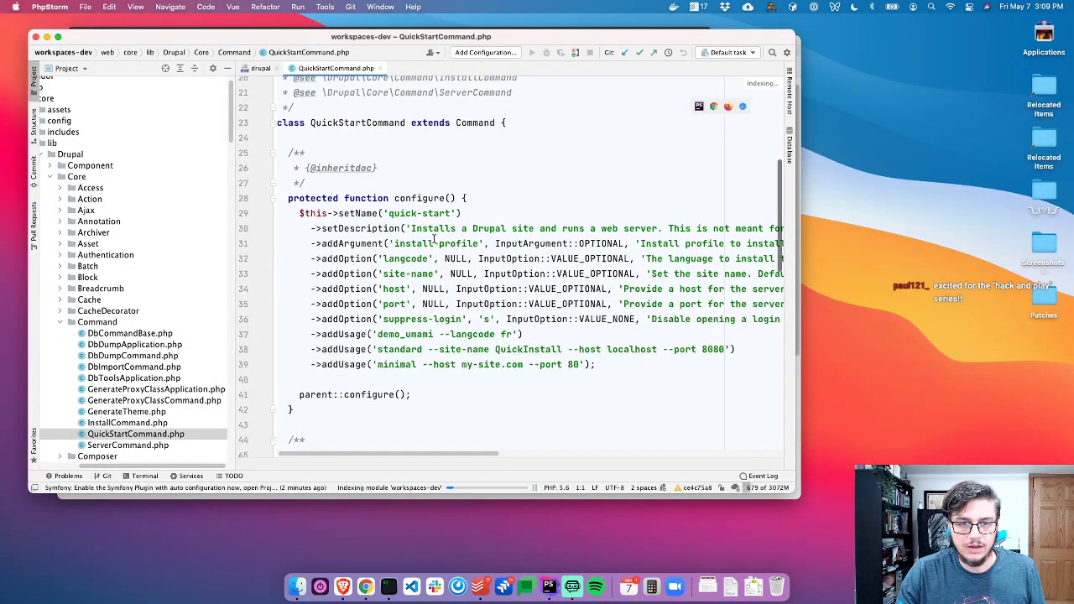
pyautogui.scroll(-1, 434, 251)
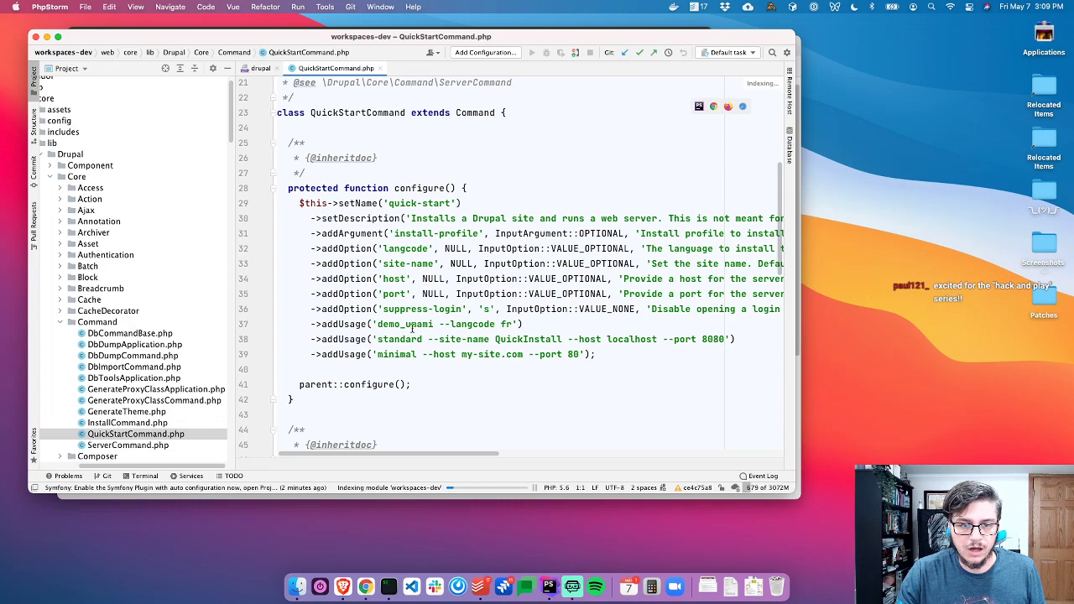
pyautogui.hscroll(3, 411, 329)
pyautogui.hscroll(-3, 418, 268)
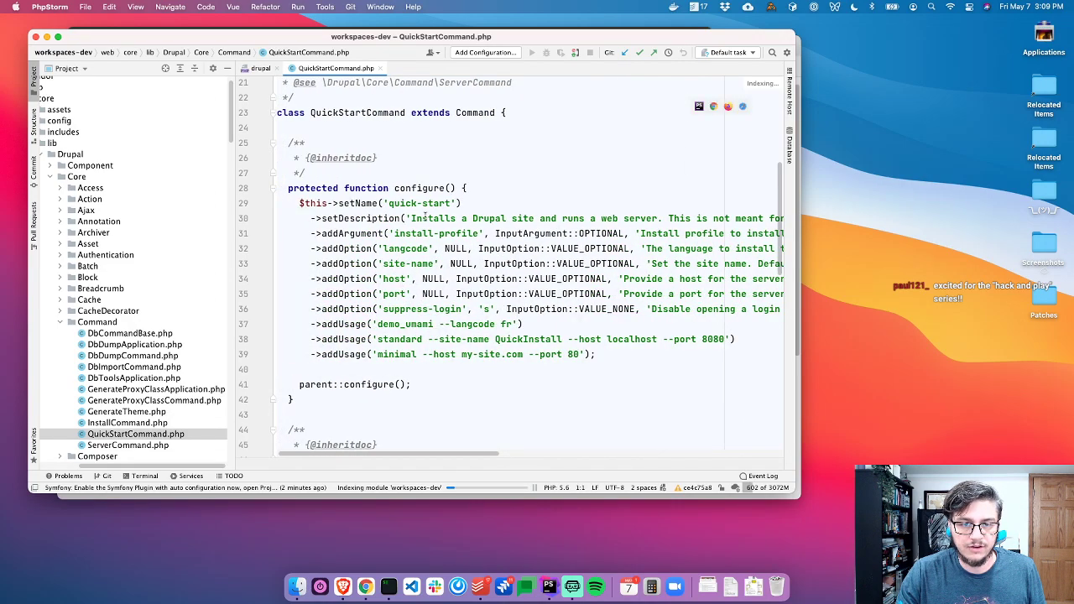
pyautogui.press('super+Tab')
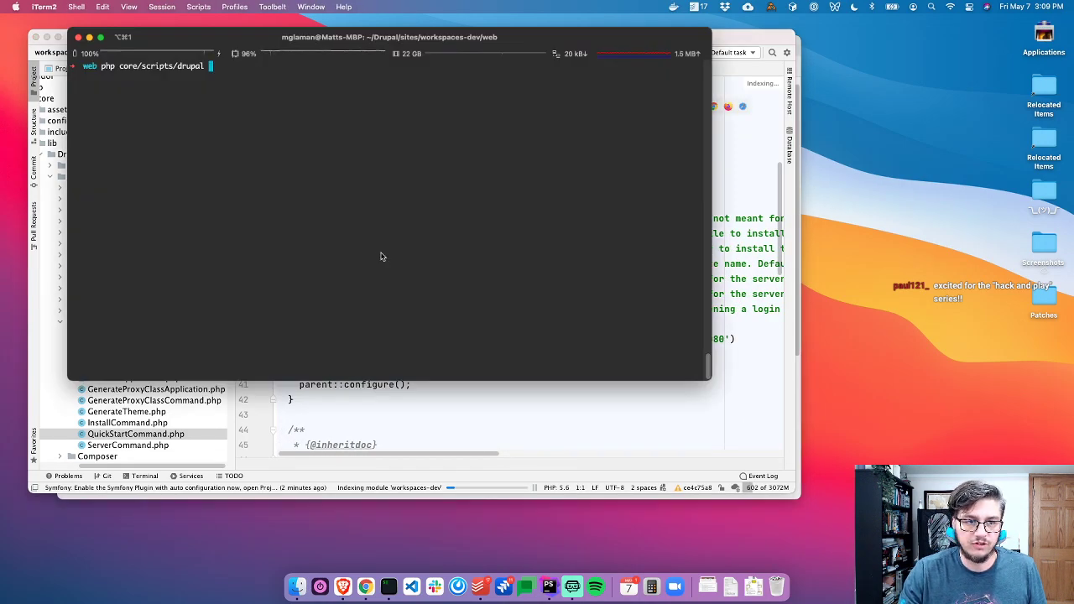
pyautogui.press('super+Tab')
# Copy demo_umami from the usage example and paste it after the drupal script command
pyautogui.doubleClick(397, 324)
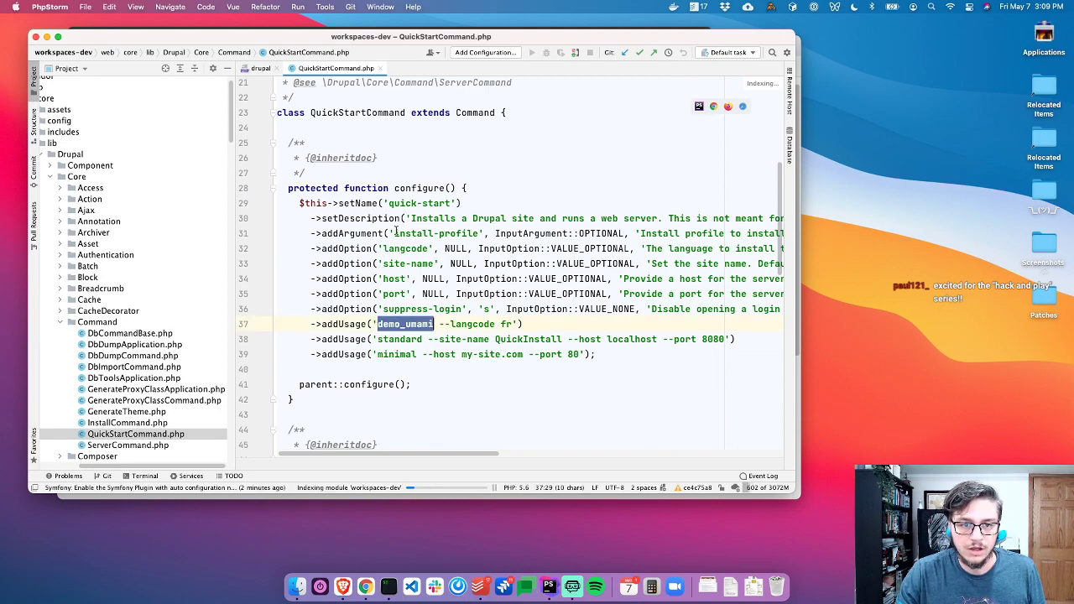
pyautogui.press('super+Tab')
pyautogui.press('super+v')
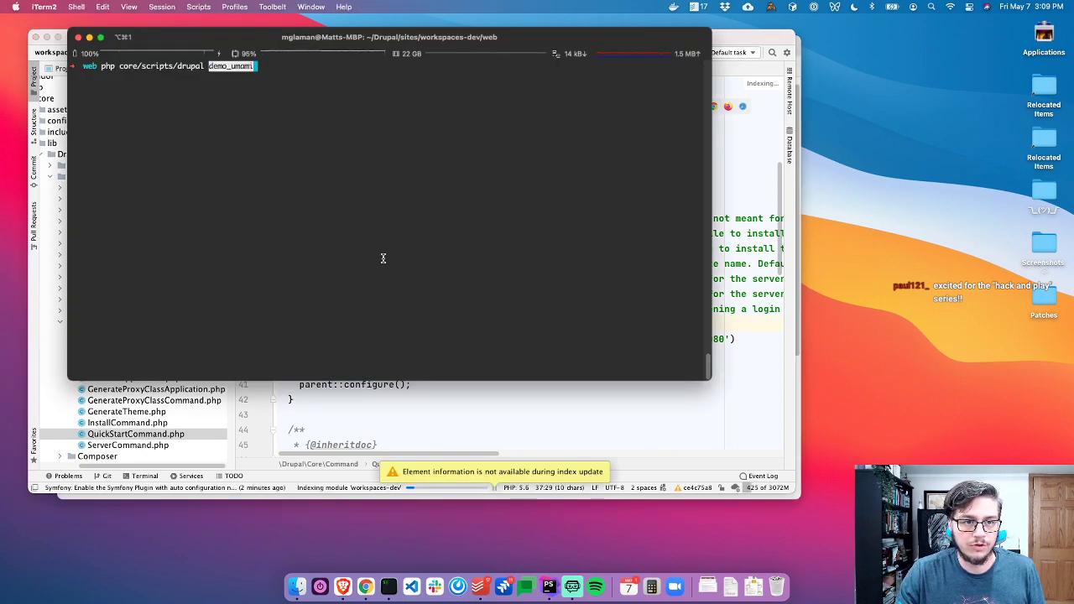
pyautogui.press('super+Tab')
# Read the execute() logic further down, then open InstallCommand.php
pyautogui.hscroll(8, 511, 235)
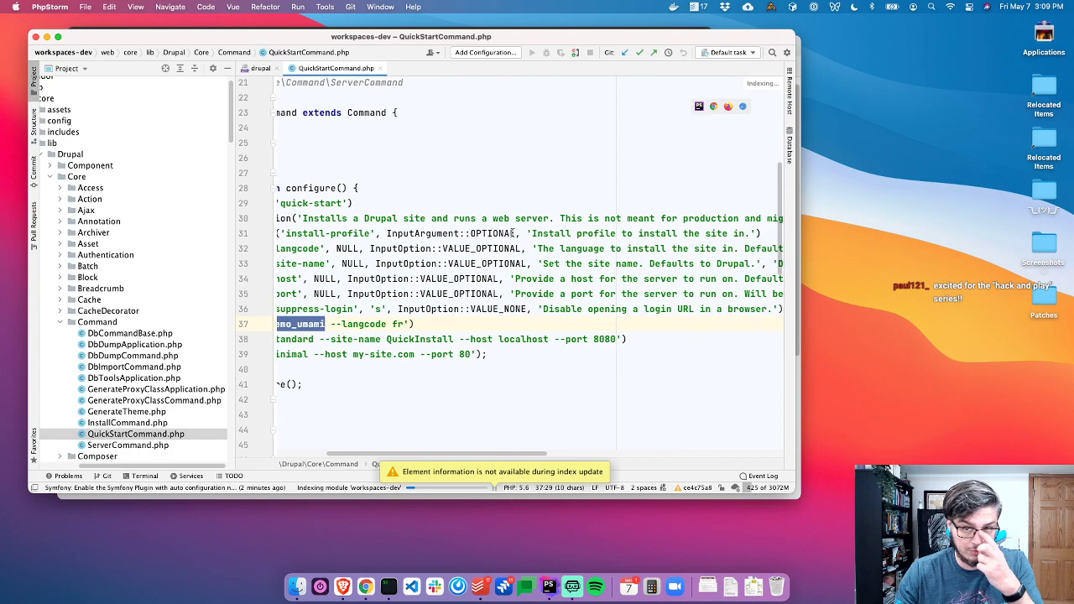
pyautogui.hscroll(-8, 512, 235)
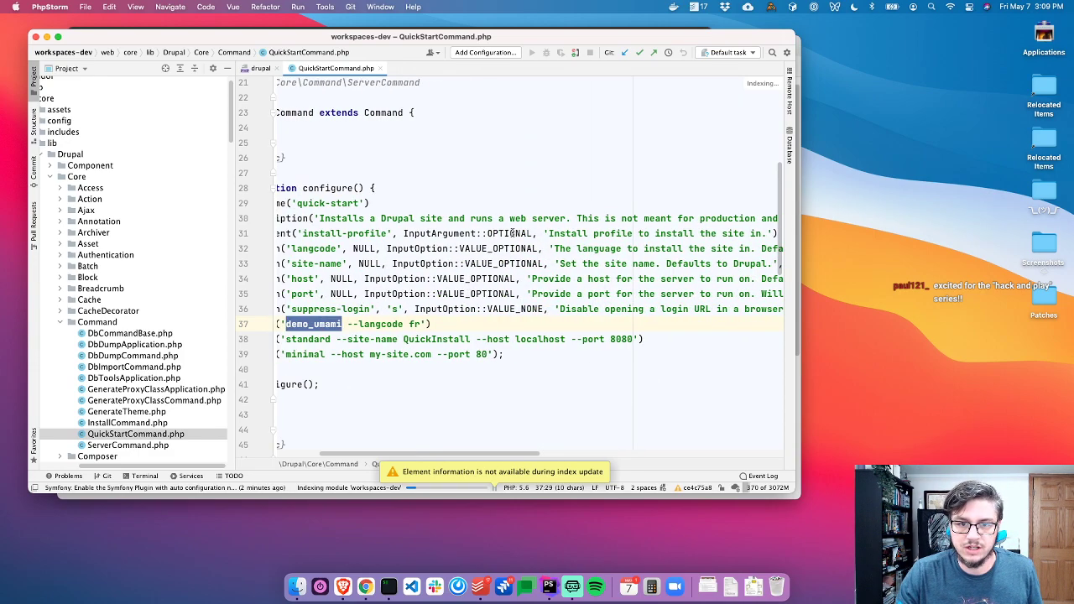
pyautogui.scroll(-5, 431, 264)
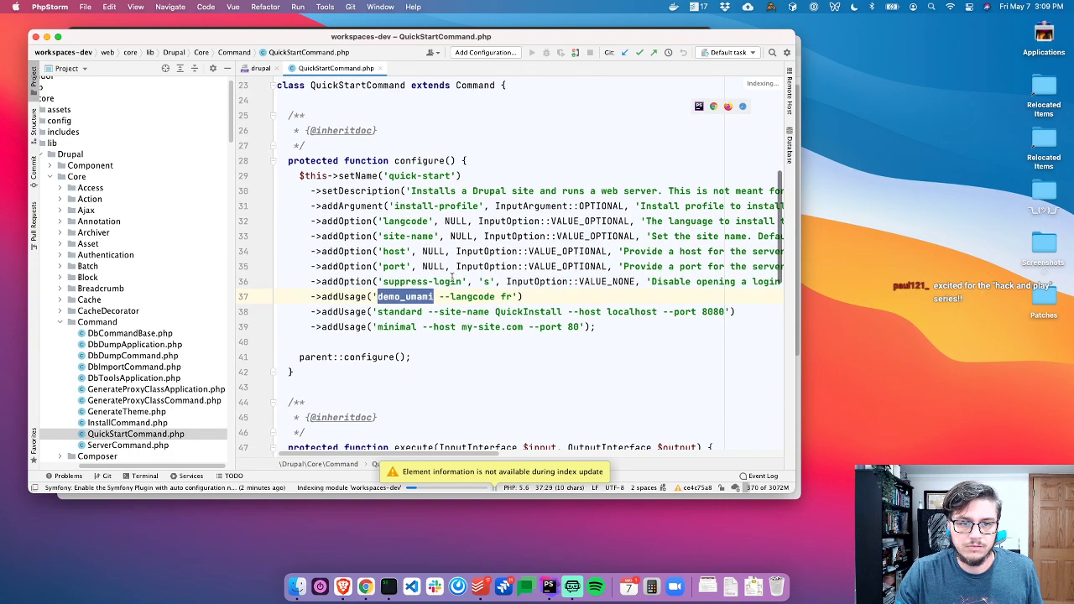
pyautogui.scroll(-6, 424, 277)
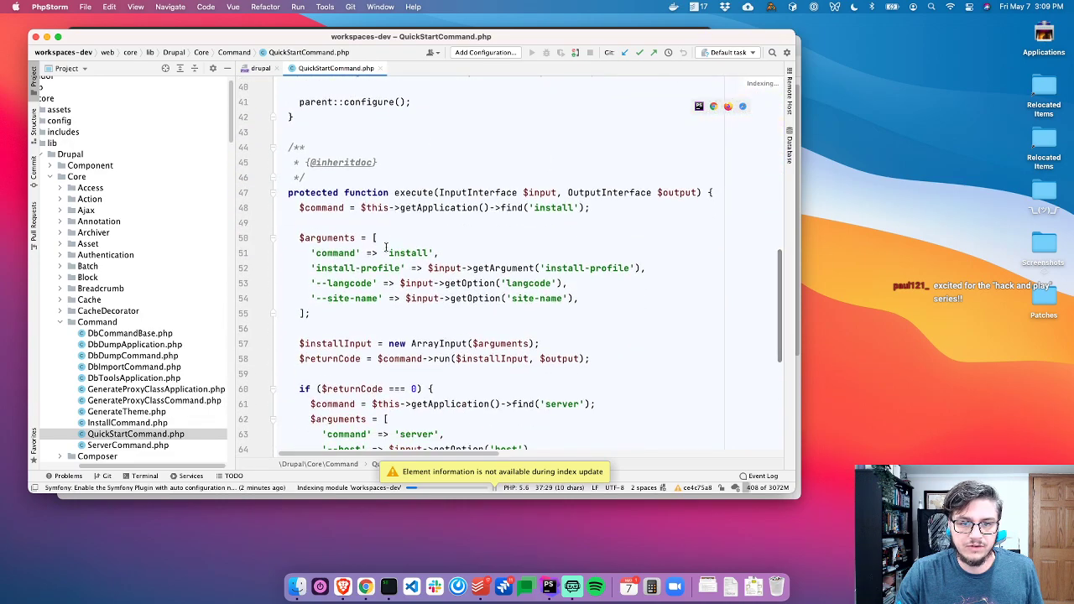
pyautogui.doubleClick(147, 423)
# Highlight InstallCommand.php's pdo_sqlite extension check on lines 64–68
pyautogui.scroll(-12, 492, 314)
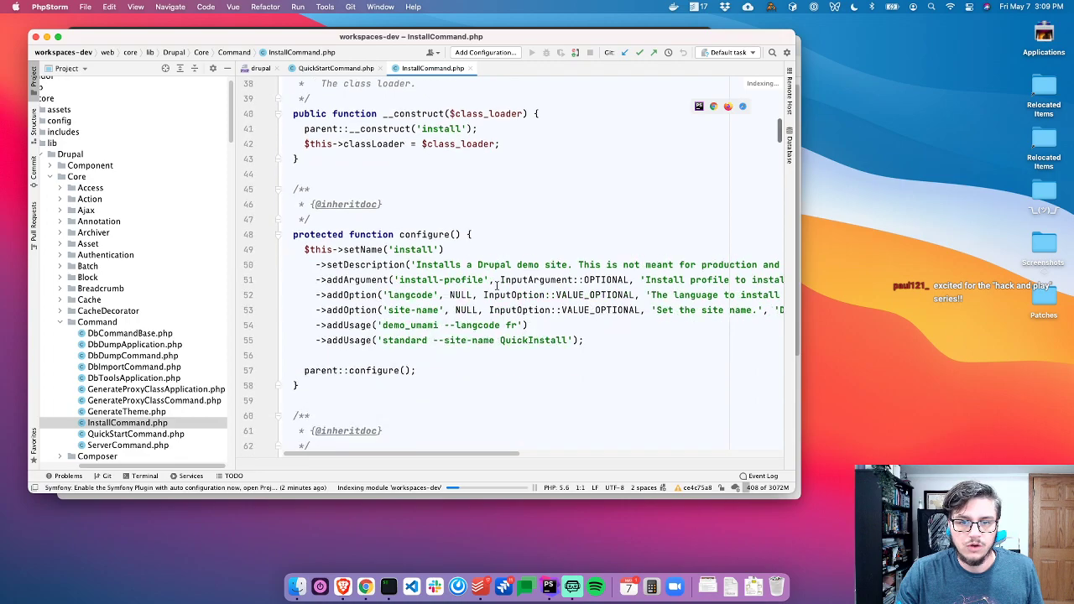
pyautogui.scroll(-2, 460, 232)
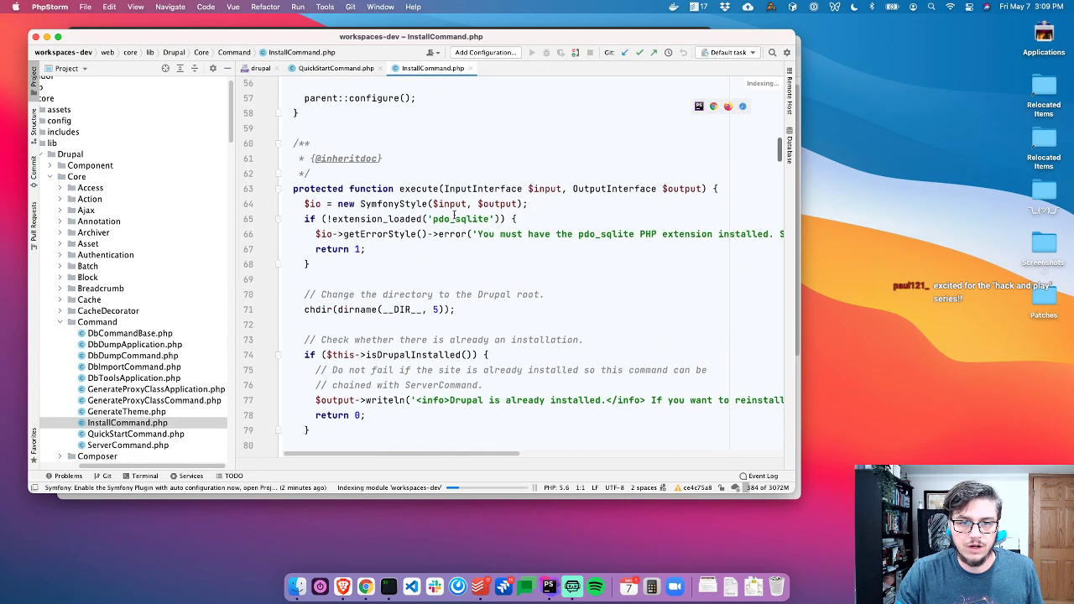
pyautogui.doubleClick(449, 218)
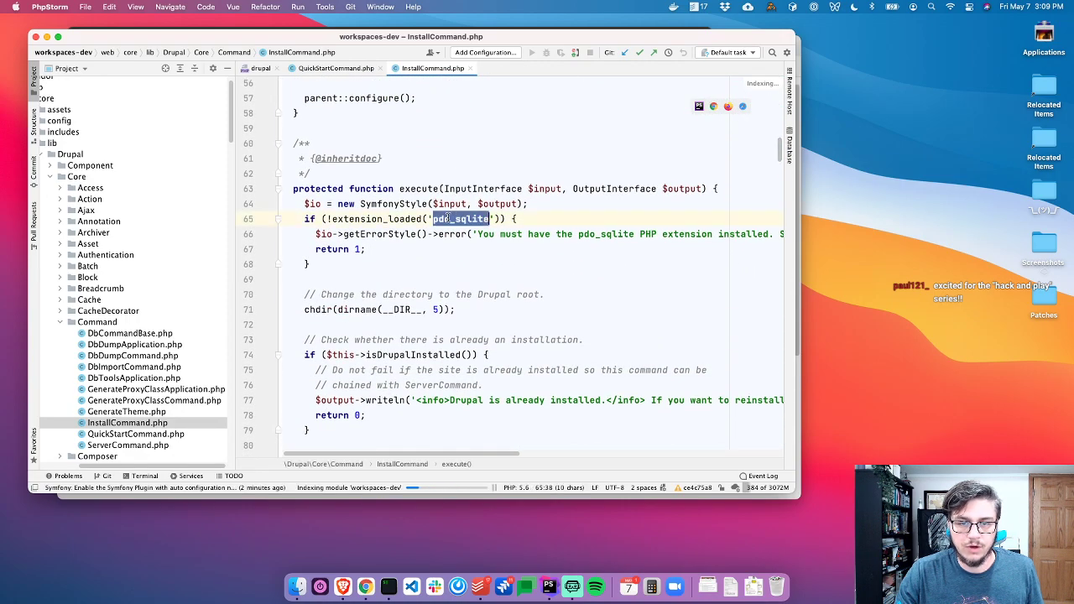
pyautogui.click(429, 260)
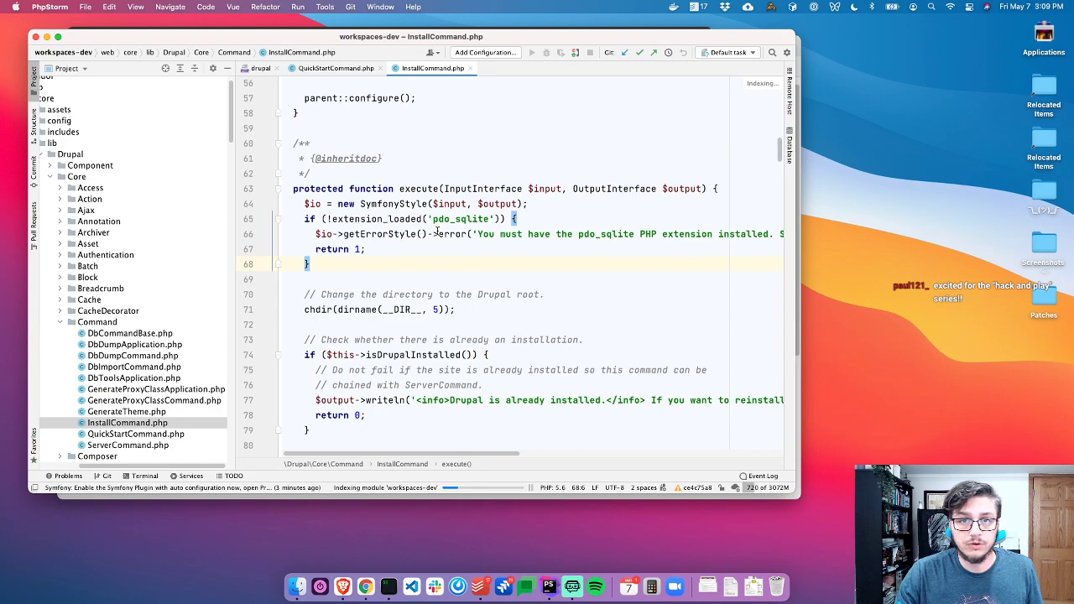
pyautogui.moveTo(357, 263); pyautogui.dragTo(275, 209)
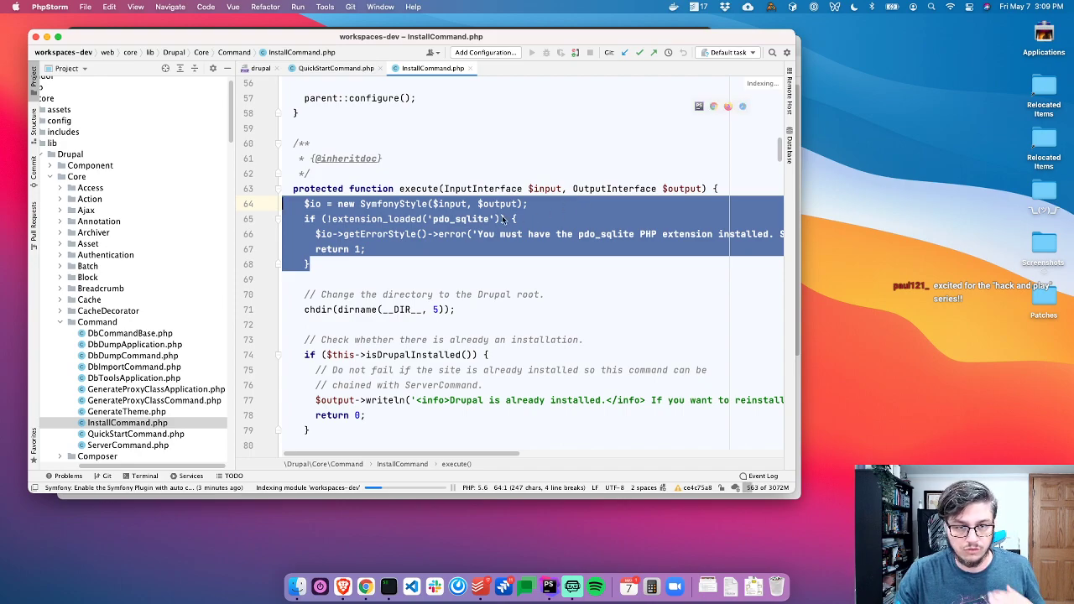
pyautogui.click(490, 236)
pyautogui.click(389, 261)
pyautogui.moveTo(389, 260); pyautogui.dragTo(271, 207)
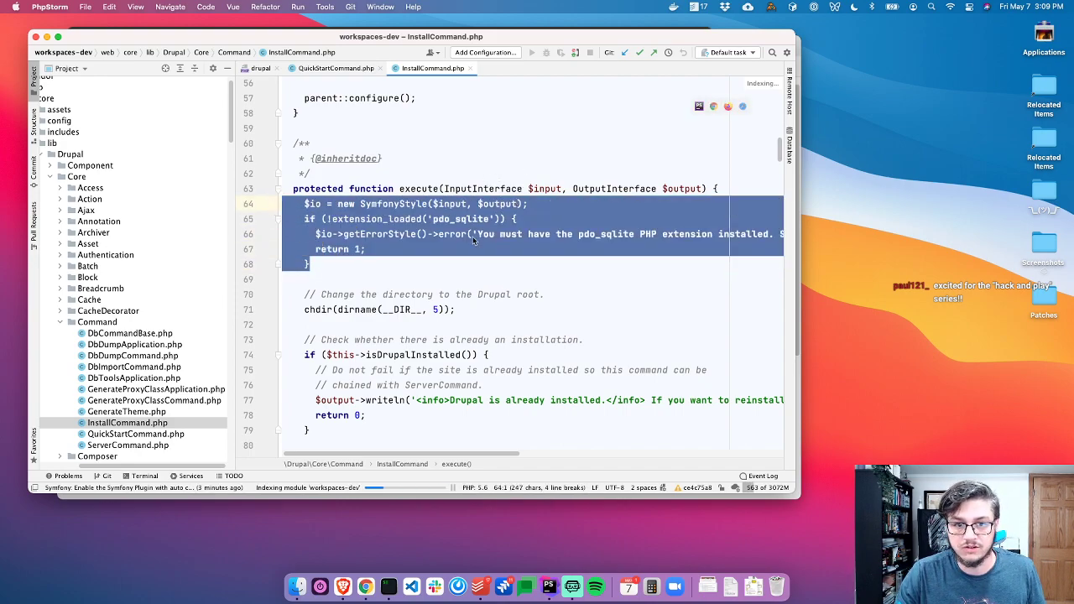
pyautogui.click(451, 264)
# Close InstallCommand.php and open ServerCommand.php
pyautogui.scroll(-3, 422, 254)
pyautogui.scroll(-3, 422, 252)
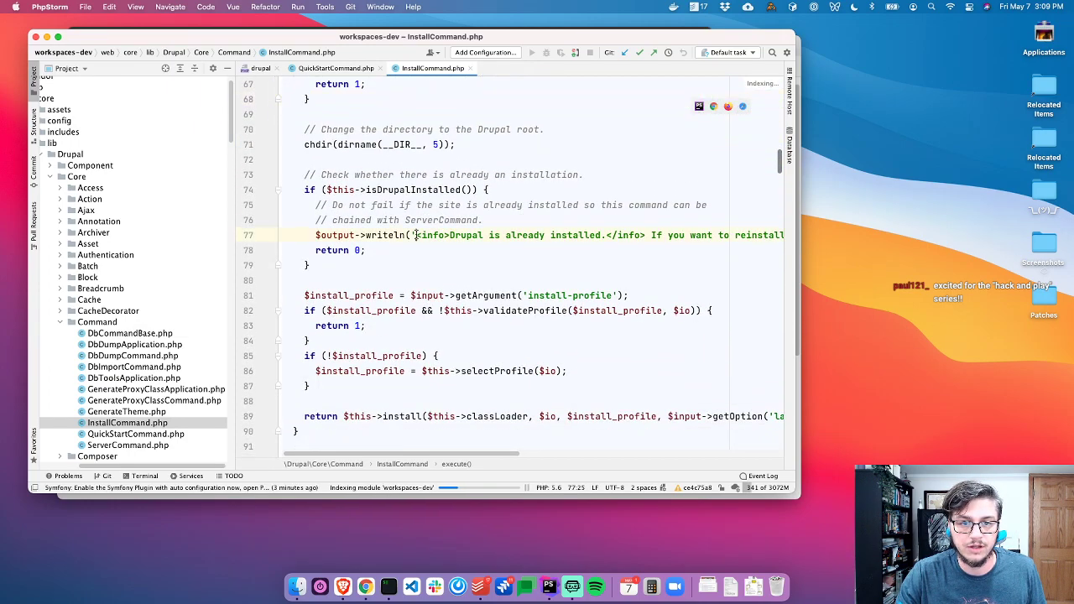
pyautogui.press('super+w')
pyautogui.doubleClick(127, 446)
pyautogui.scroll(-10, 478, 283)
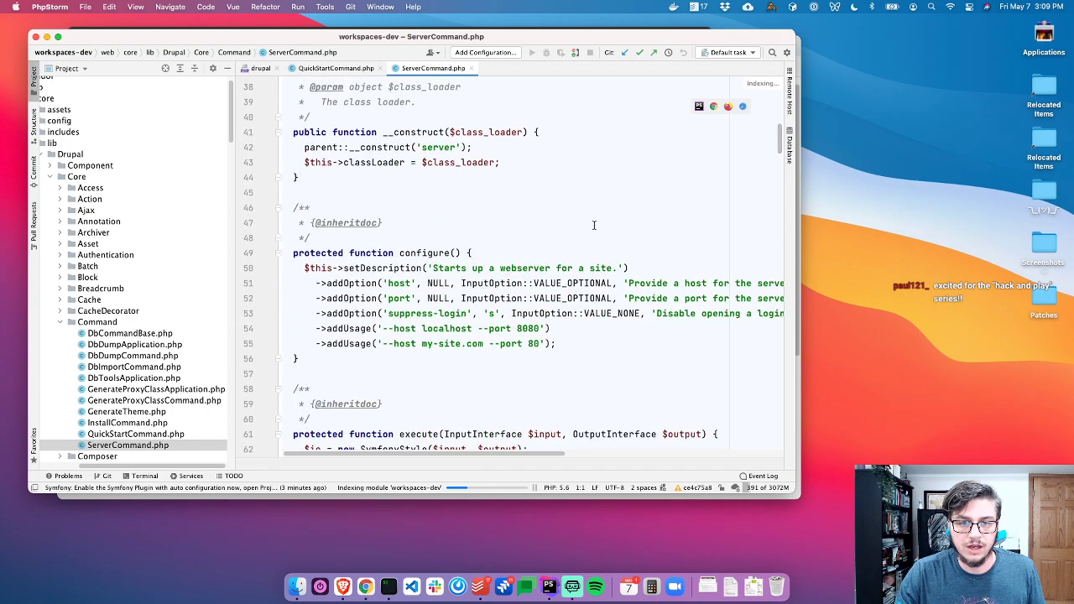
# Read through ServerCommand.php, noting the 8888 starting port line
pyautogui.scroll(-12, 532, 315)
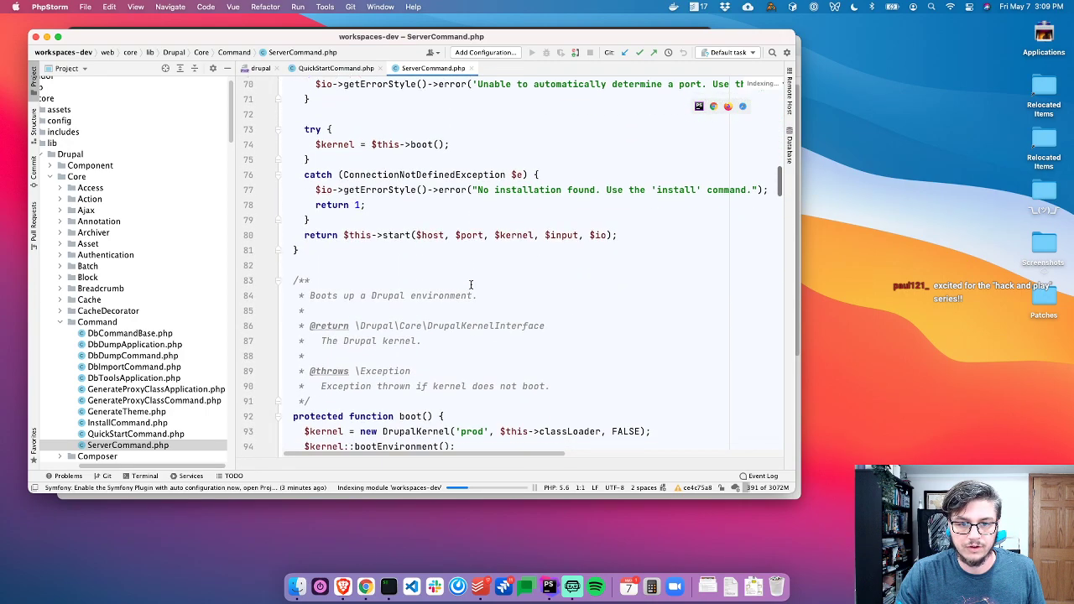
pyautogui.scroll(-8, 471, 286)
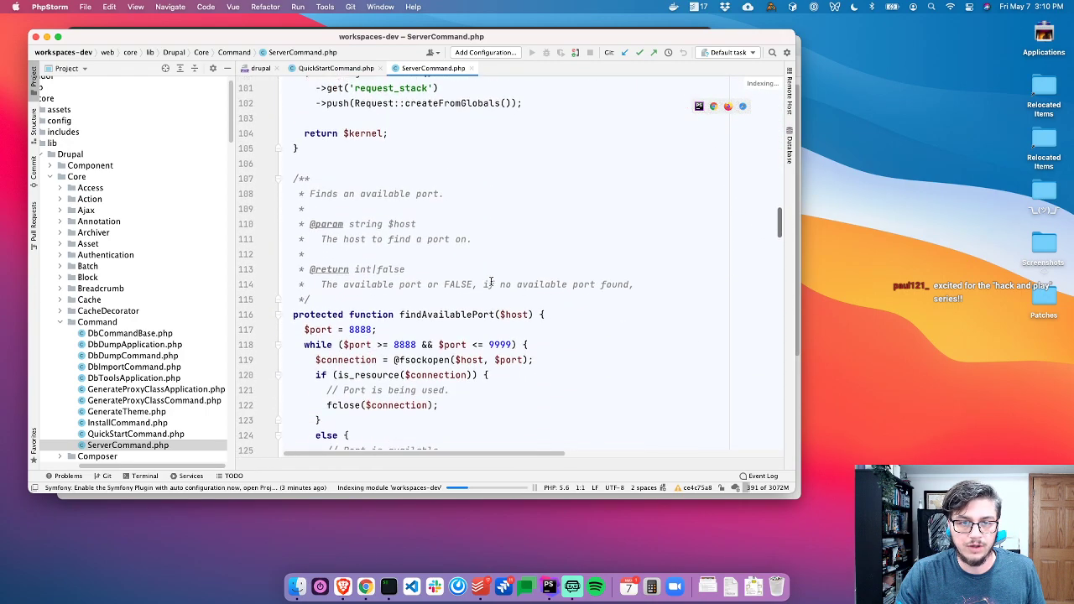
pyautogui.click(407, 233)
pyautogui.scroll(-4, 504, 285)
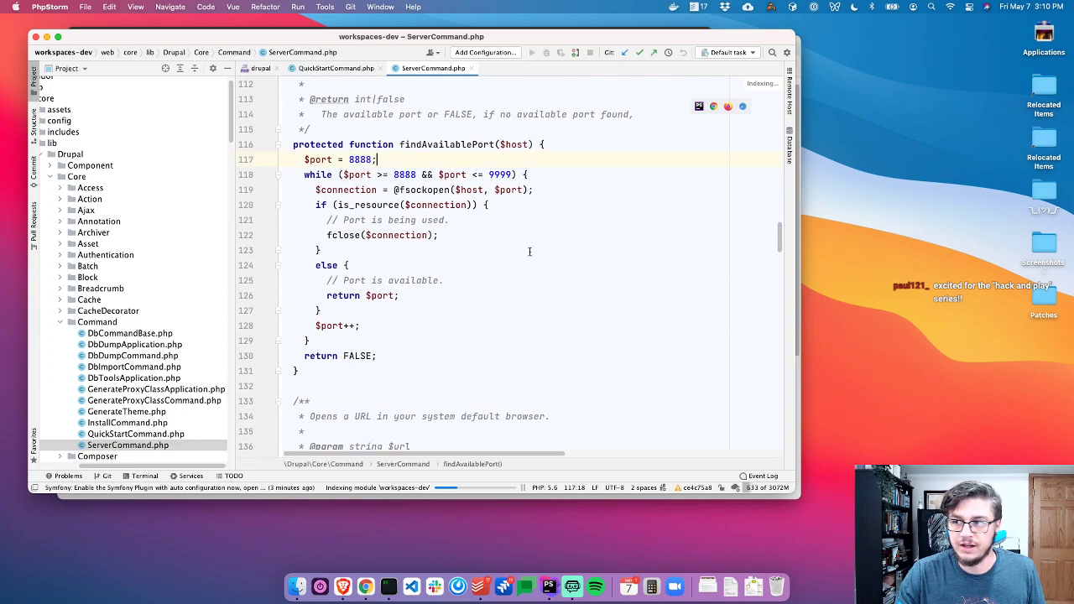
pyautogui.scroll(-5, 512, 288)
pyautogui.moveTo(355, 209); pyautogui.dragTo(526, 213)
pyautogui.scroll(-1, 513, 289)
pyautogui.scroll(-1, 513, 288)
pyautogui.scroll(-8, 445, 294)
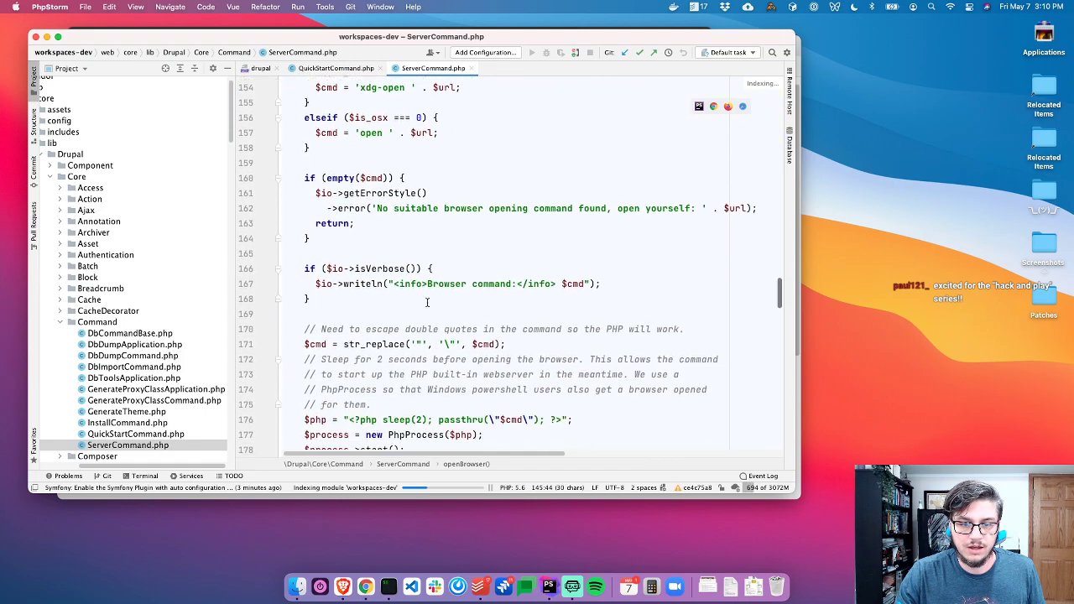
pyautogui.scroll(-5, 427, 302)
# Find '-S' in ServerCommand.php and inspect the server-start code on lines 232–240
pyautogui.click(301, 372)
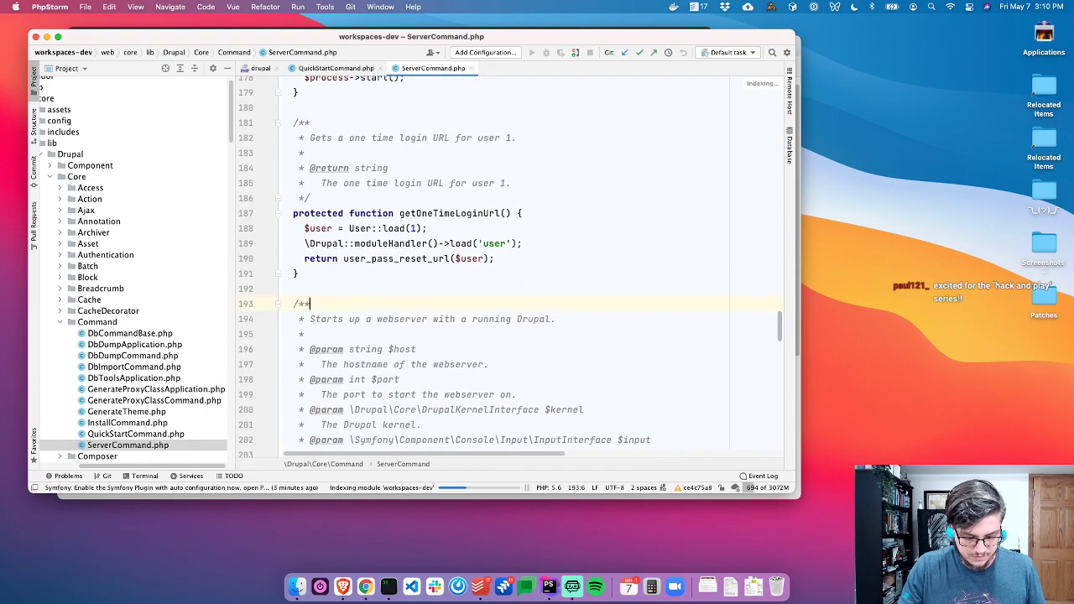
pyautogui.press('super+f')
pyautogui.scroll(-14, 328, 219)
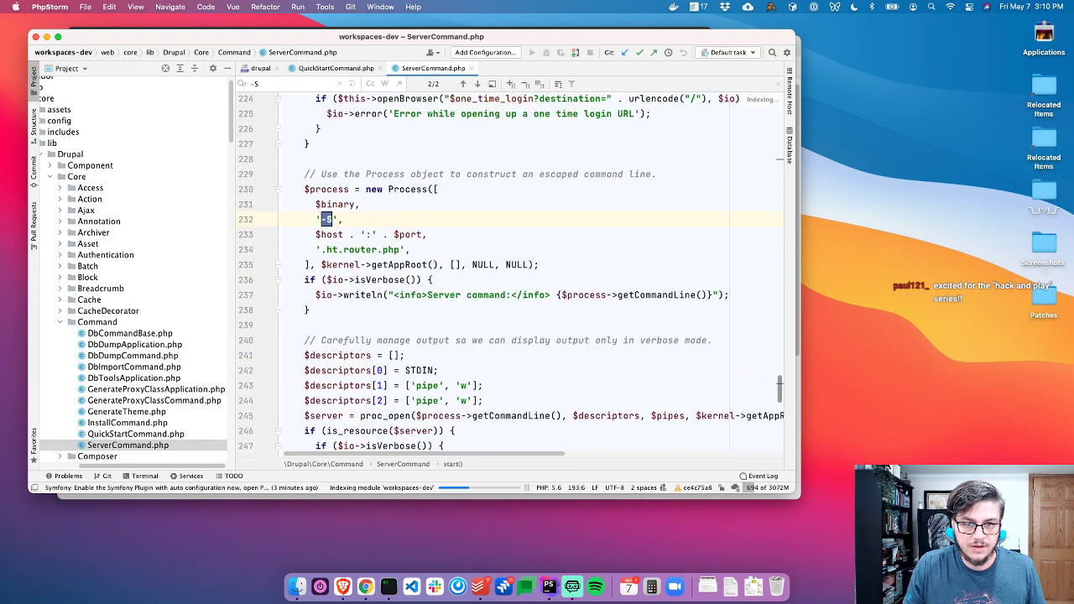
pyautogui.press('Escape')
pyautogui.click(329, 219)
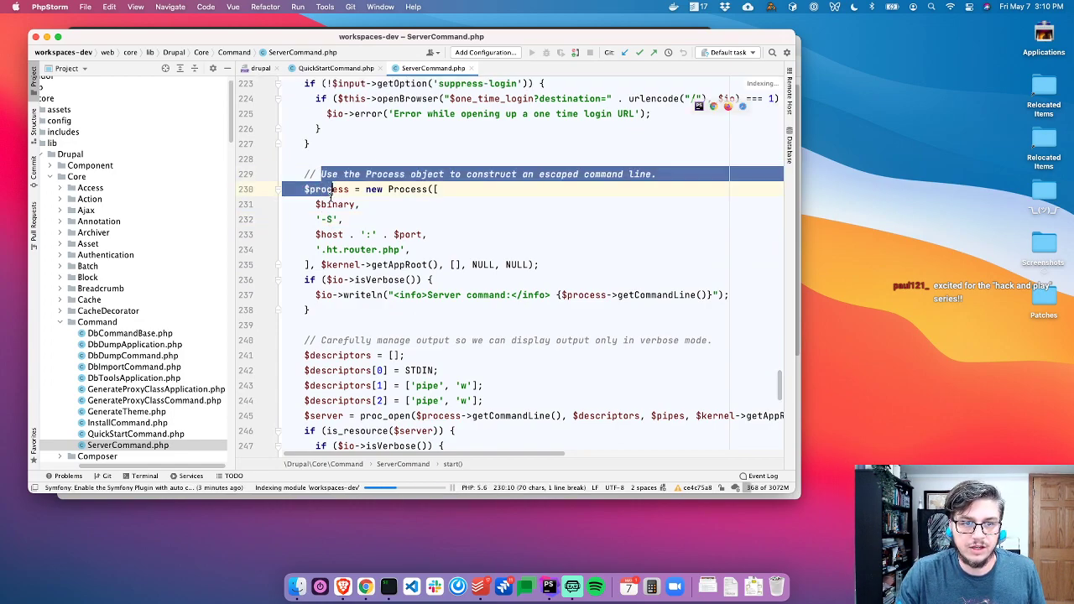
pyautogui.click(323, 234)
pyautogui.click(456, 342)
pyautogui.click(451, 234)
pyautogui.click(534, 279)
# Close ServerCommand.php and QuickStartCommand.php
pyautogui.press('super+w')
pyautogui.click(490, 297)
pyautogui.press('super+w')
pyautogui.press('super+w')
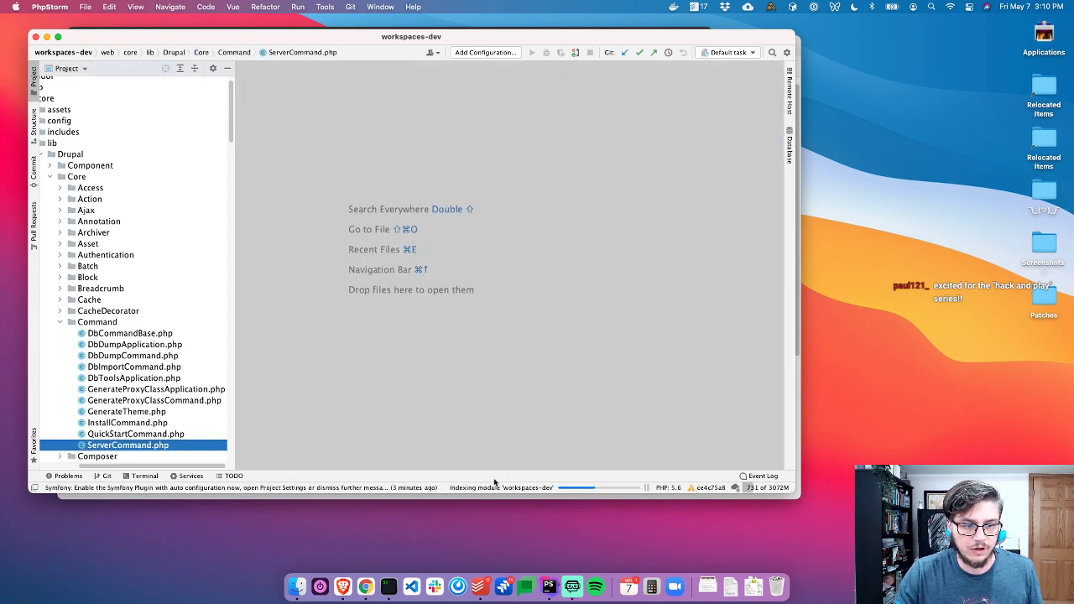
# Open PhpStorm's Event Log, then run php core/scripts/drupal demo_umami in the terminal
pyautogui.click(374, 488)
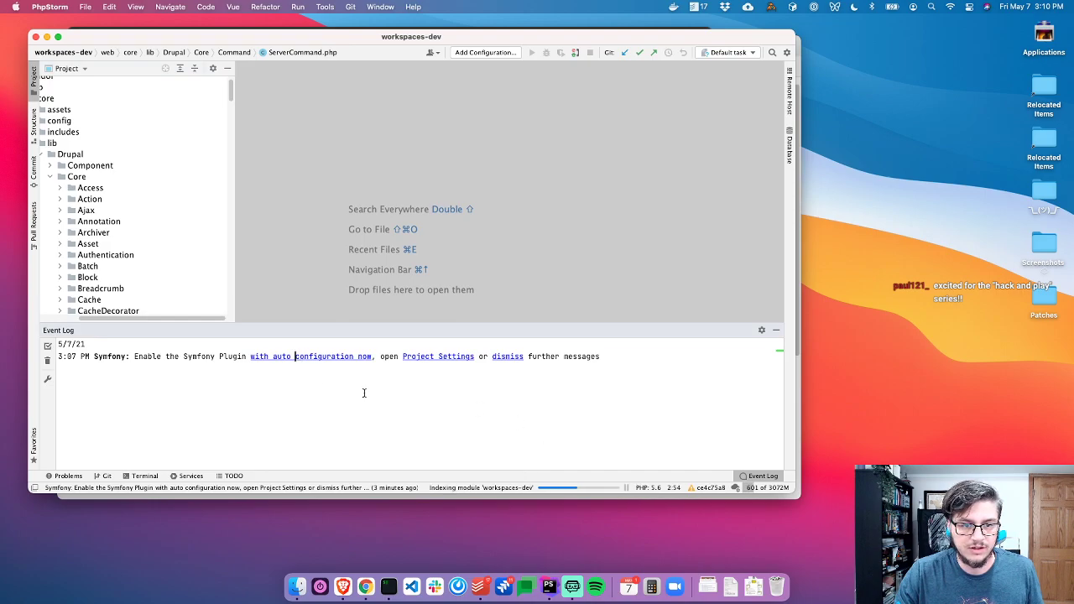
pyautogui.press('super+Tab')
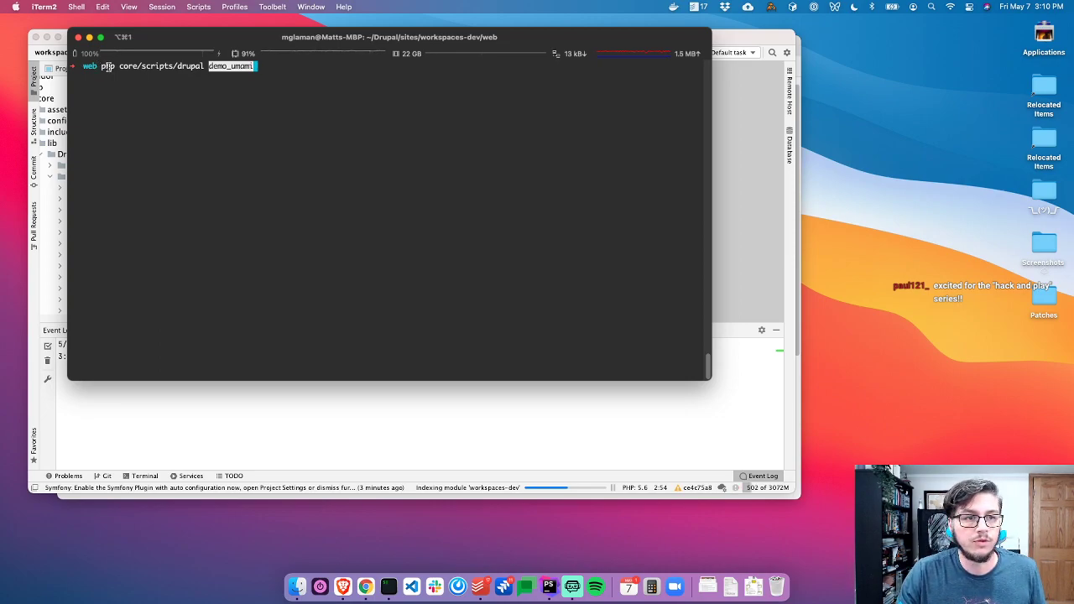
pyautogui.moveTo(119, 65); pyautogui.dragTo(204, 66)
pyautogui.click(240, 87)
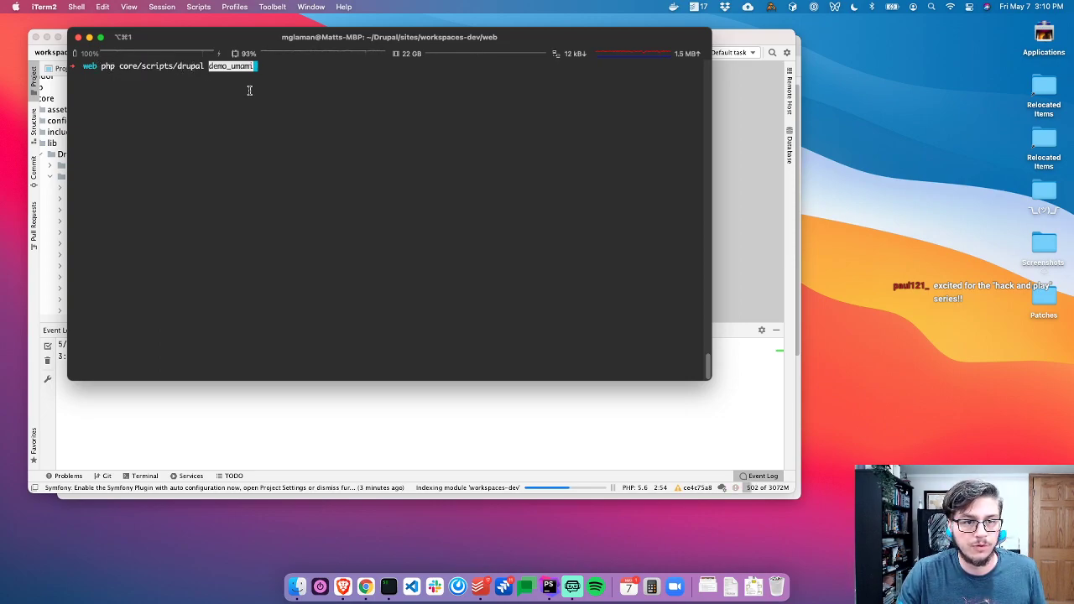
pyautogui.press('Return')
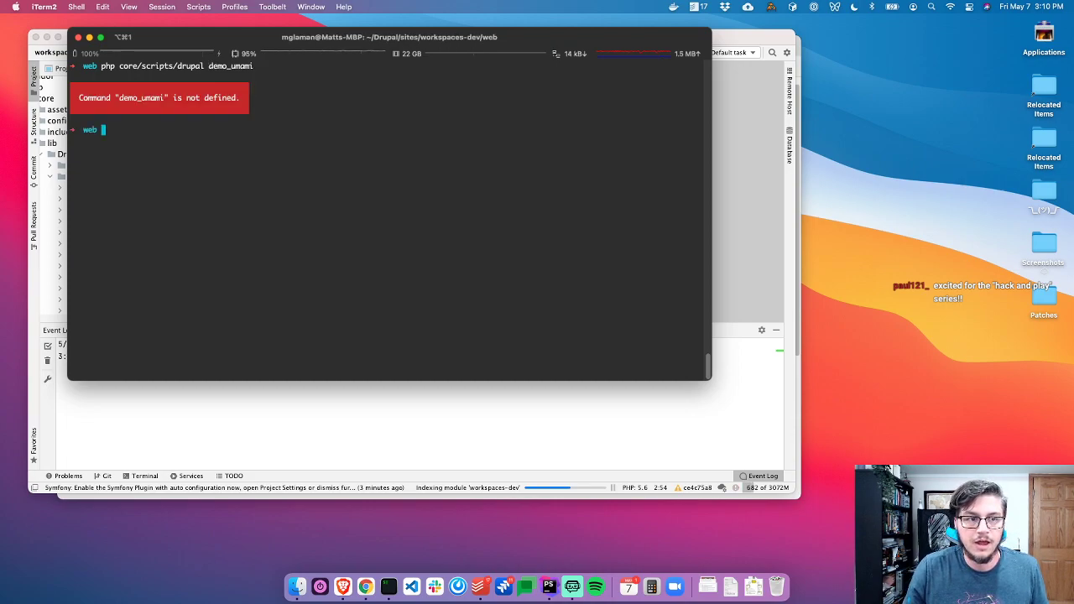
# Rerun the command with quick-start inserted before demo_umami
pyautogui.press('Up')
pyautogui.hotkey('alt', 'Left')
pyautogui.hotkey('alt', 'Left')
pyautogui.write('quick-start')
pyautogui.press('Return')
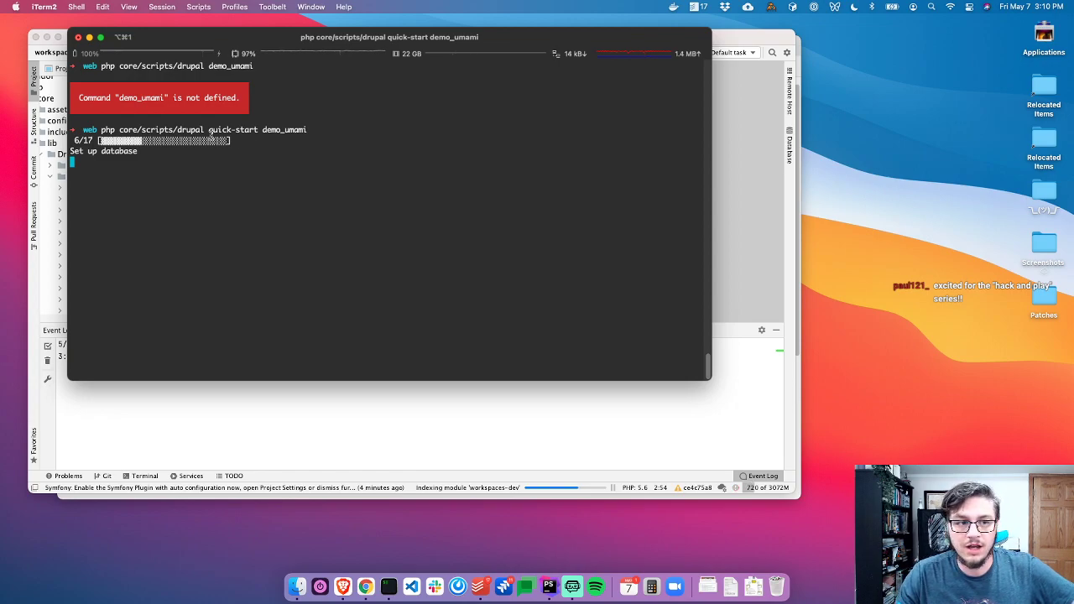
pyautogui.moveTo(144, 132); pyautogui.dragTo(312, 130)
pyautogui.click(310, 129)
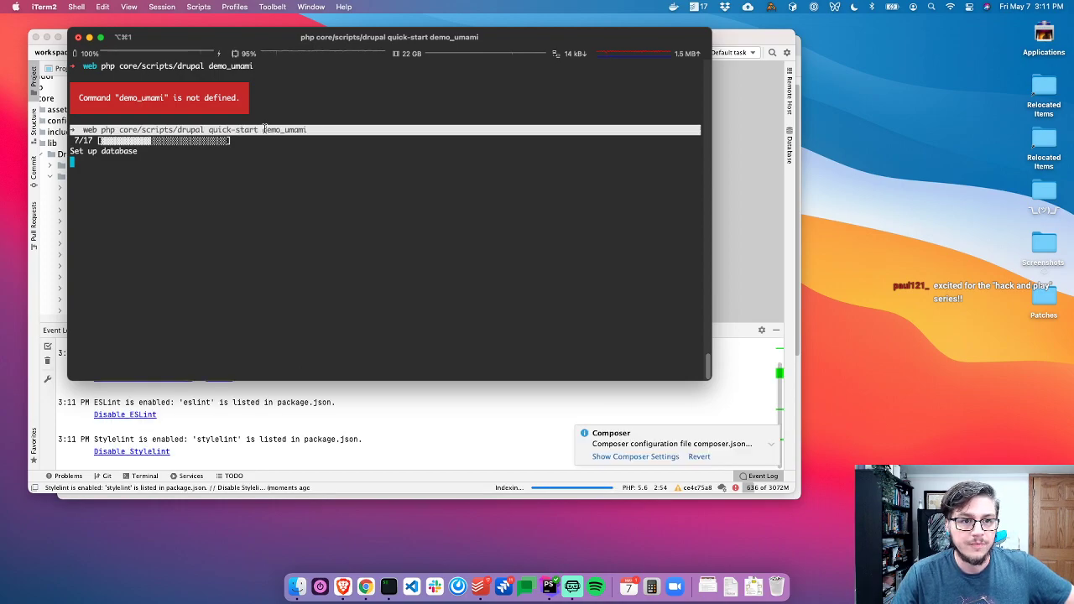
# Review the Event Log plugin notifications and open its Enable Drupal Support settings
pyautogui.click(511, 428)
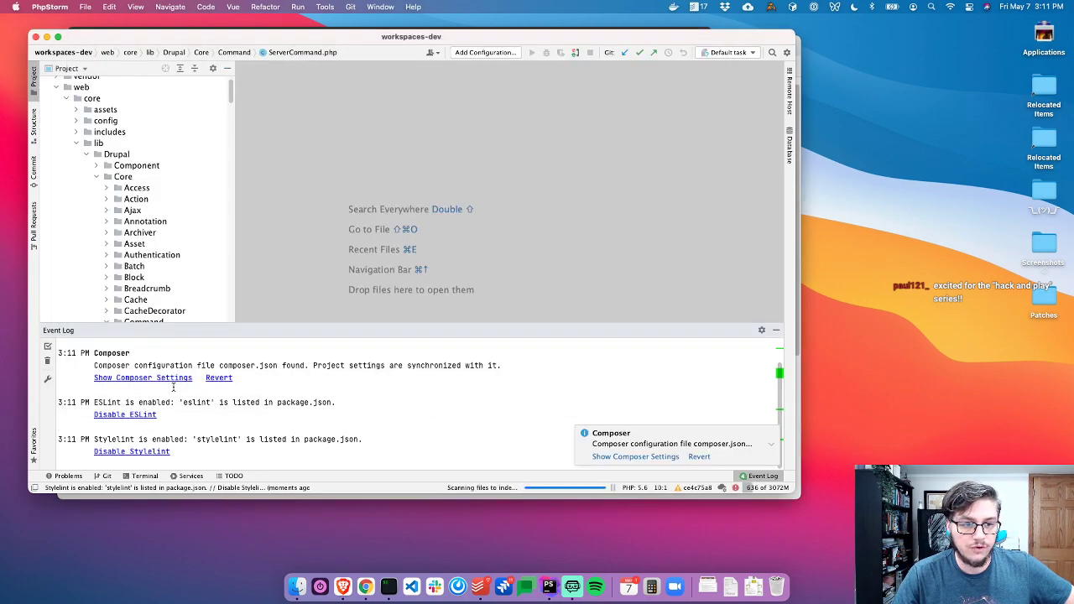
pyautogui.scroll(1, 171, 384)
pyautogui.scroll(1, 171, 385)
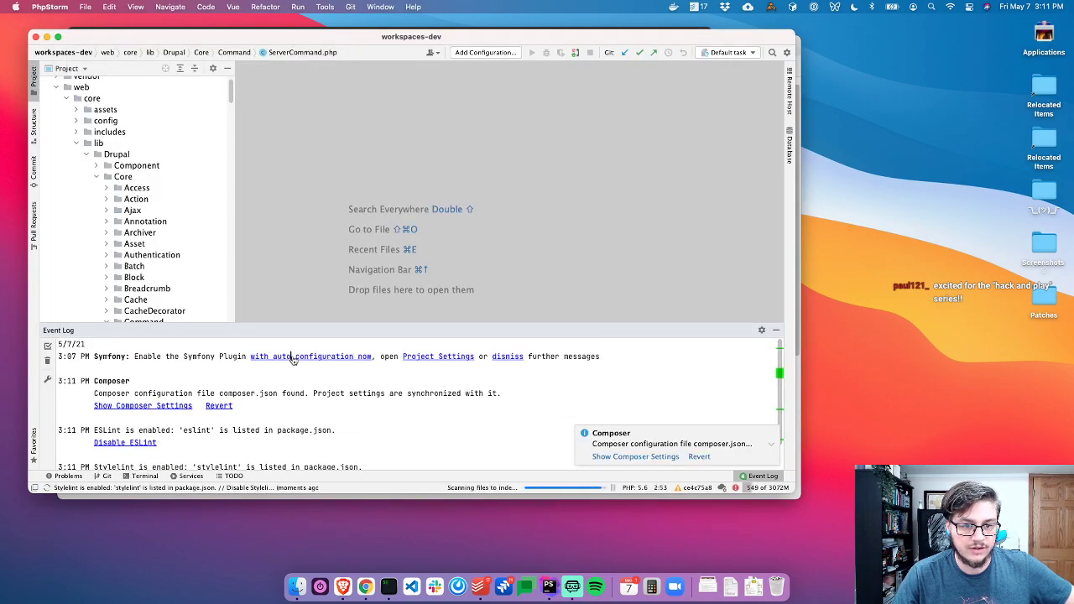
pyautogui.press('super+Tab')
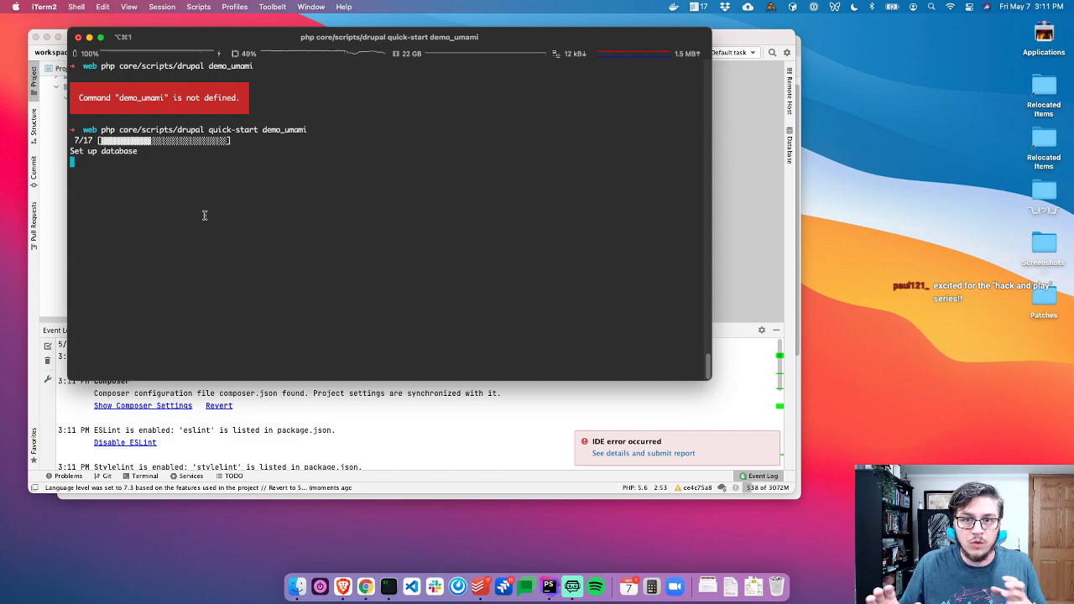
pyautogui.click(294, 422)
pyautogui.scroll(-5, 294, 422)
pyautogui.scroll(2, 256, 391)
pyautogui.scroll(-2, 256, 391)
pyautogui.scroll(1, 128, 450)
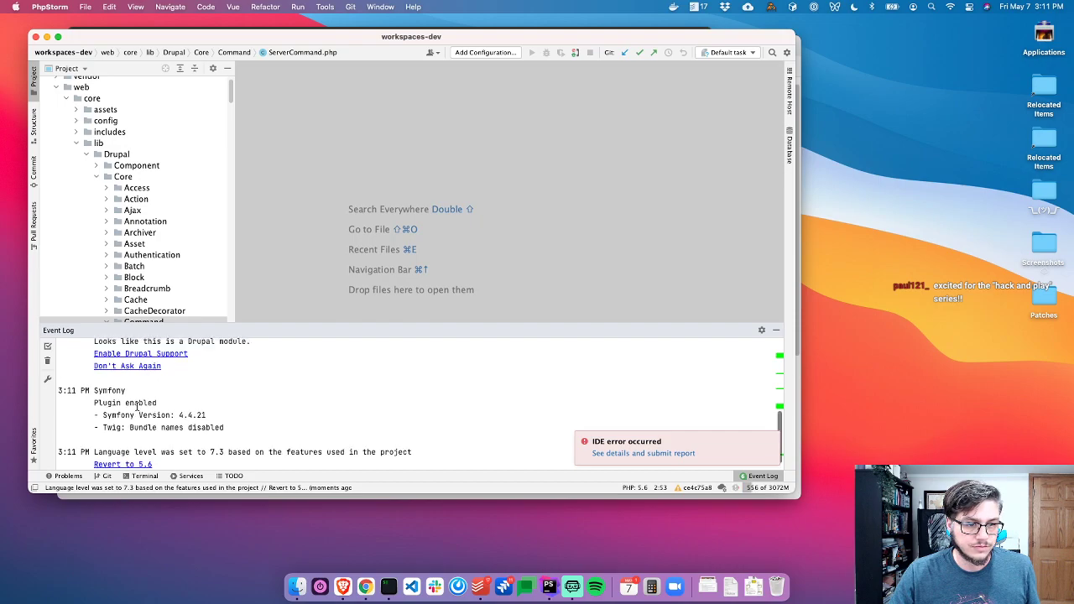
pyautogui.click(133, 361)
# Enable Drupal integration with Drupal-style formatting, dismiss the IDE error, and return to the install
pyautogui.click(401, 233)
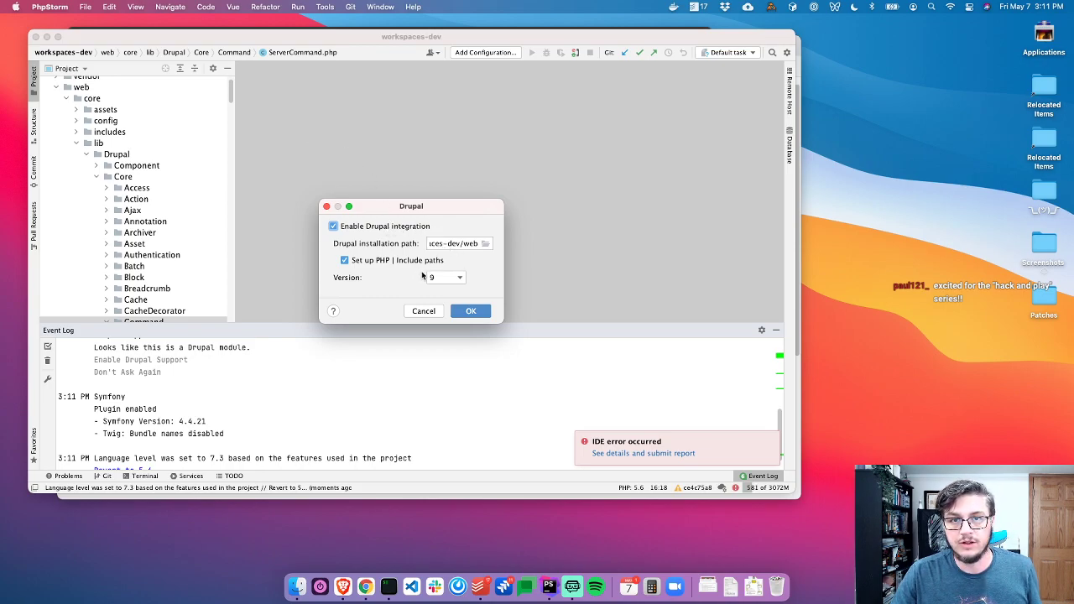
pyautogui.click(470, 312)
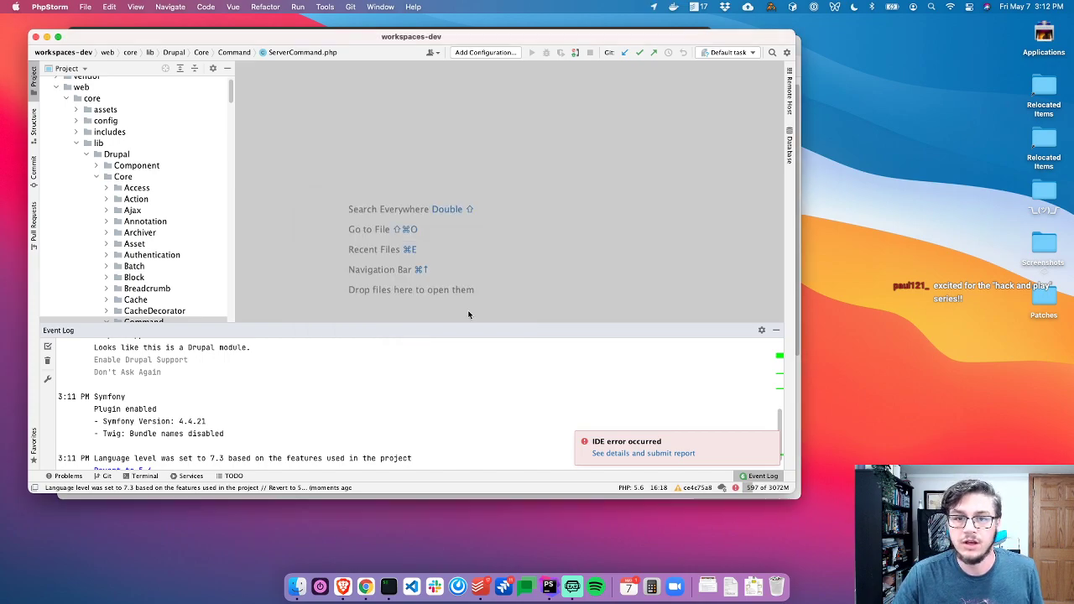
pyautogui.click(100, 452)
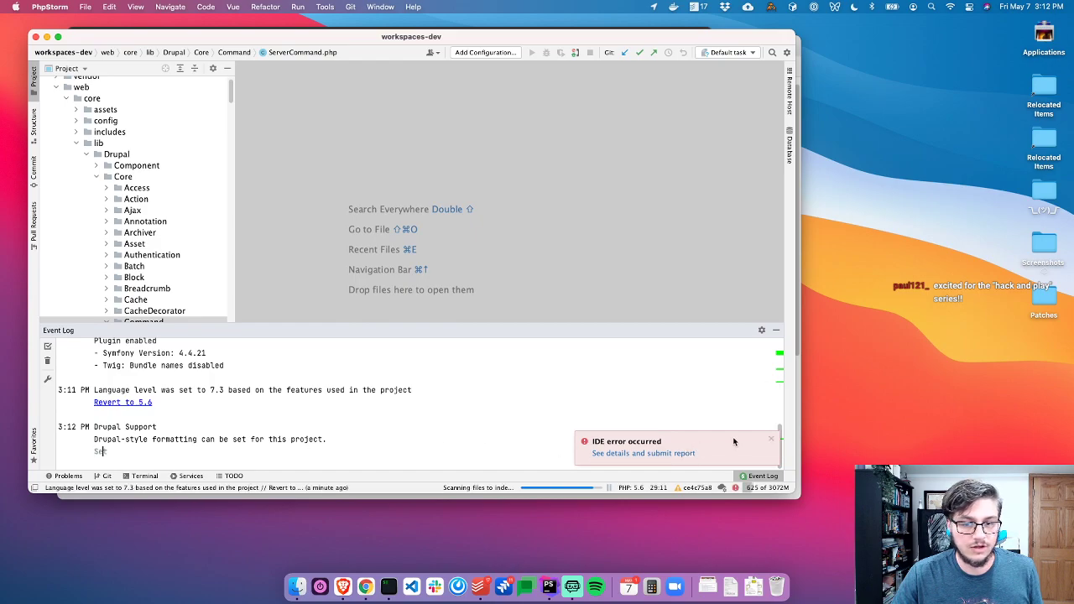
pyautogui.click(772, 440)
pyautogui.scroll(5, 252, 372)
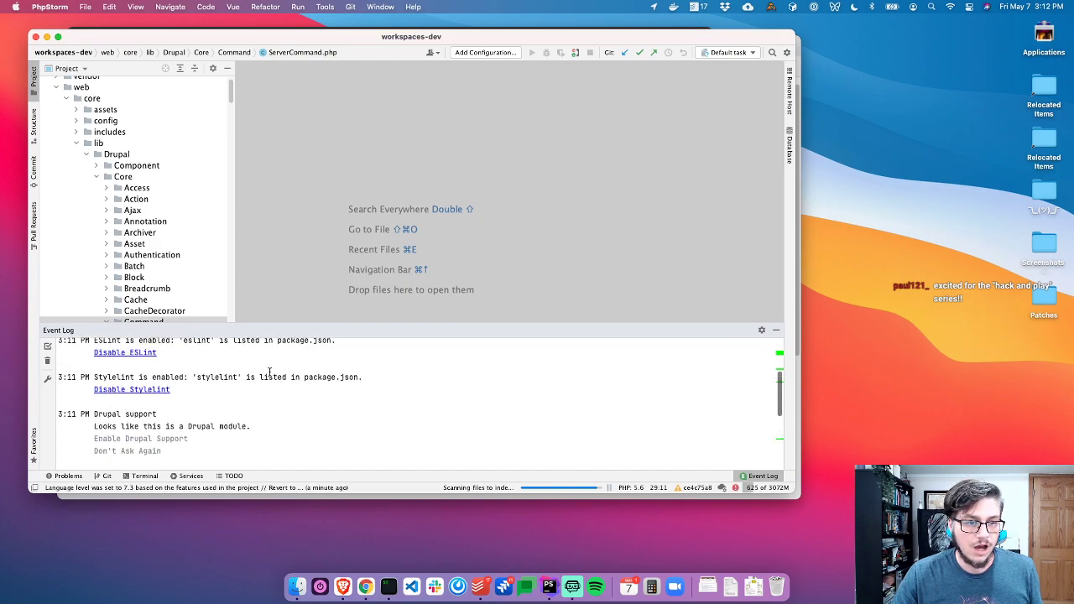
pyautogui.scroll(5, 239, 372)
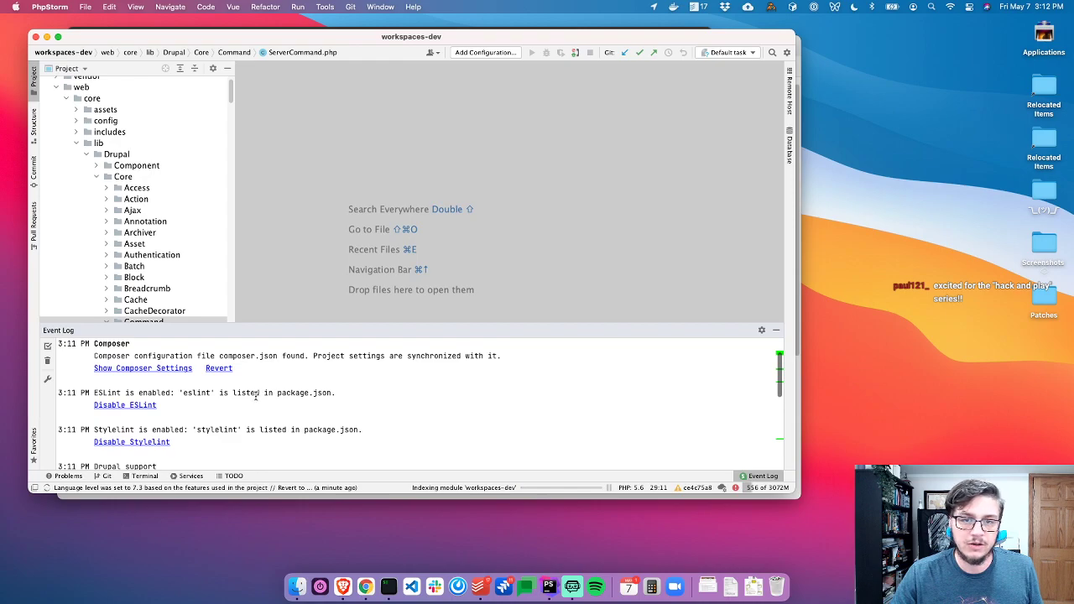
pyautogui.scroll(-10, 256, 396)
pyautogui.press('super+Tab')
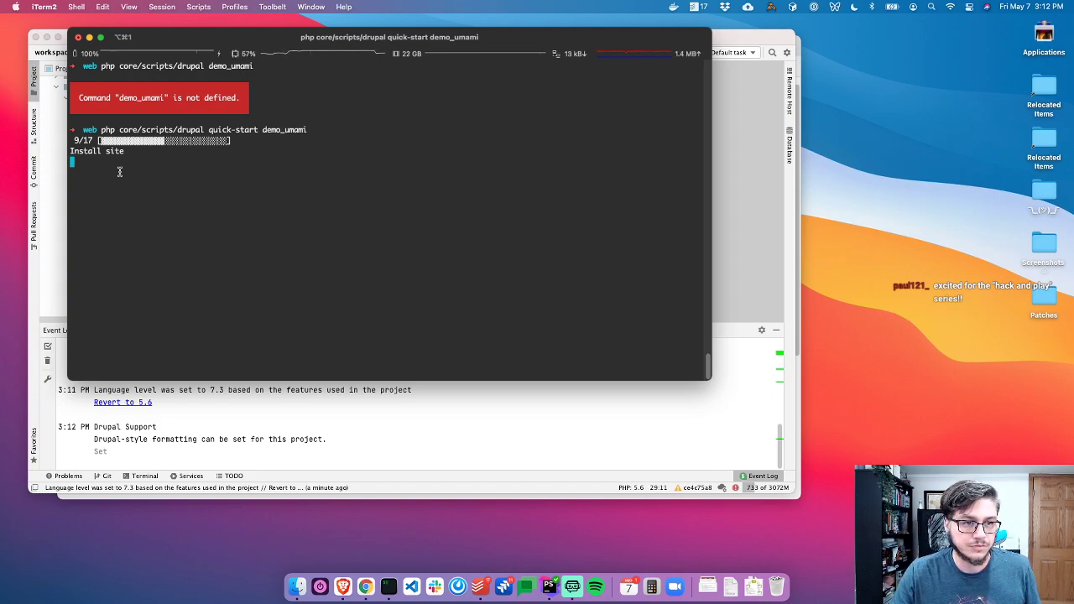
# Expand sites > default > files in the PhpStorm project tree
pyautogui.moveTo(82, 136); pyautogui.dragTo(211, 165)
pyautogui.click(222, 176)
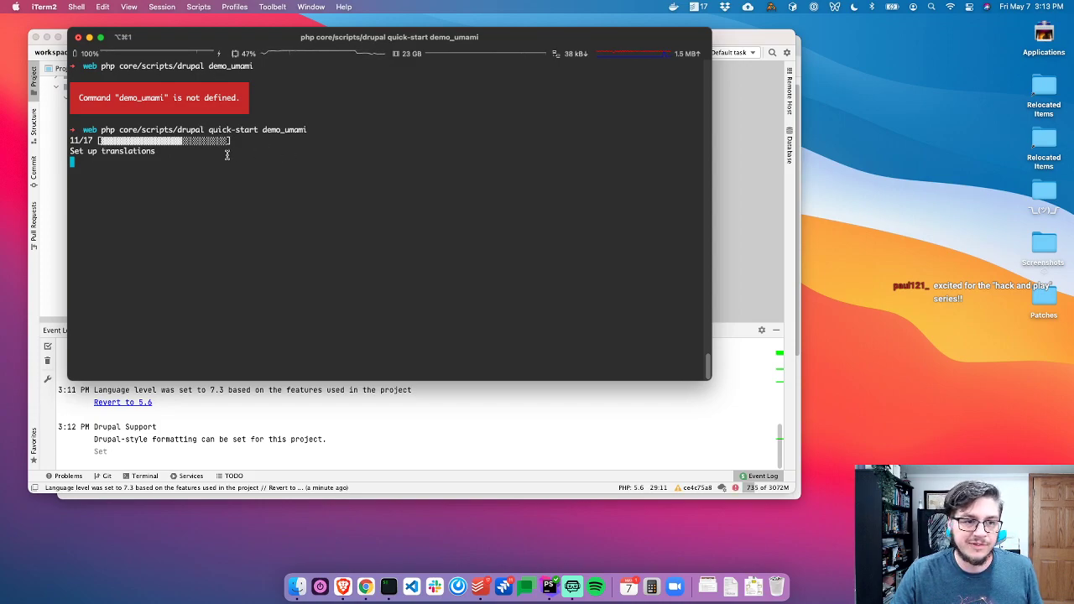
pyautogui.press('super+Tab')
pyautogui.scroll(-15, 128, 201)
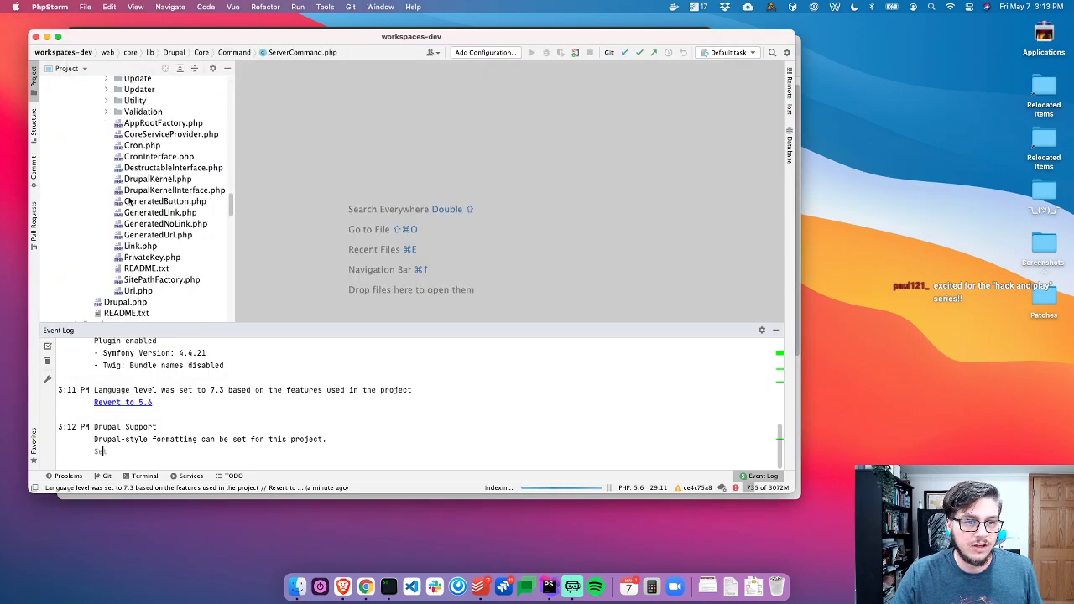
pyautogui.scroll(10, 128, 202)
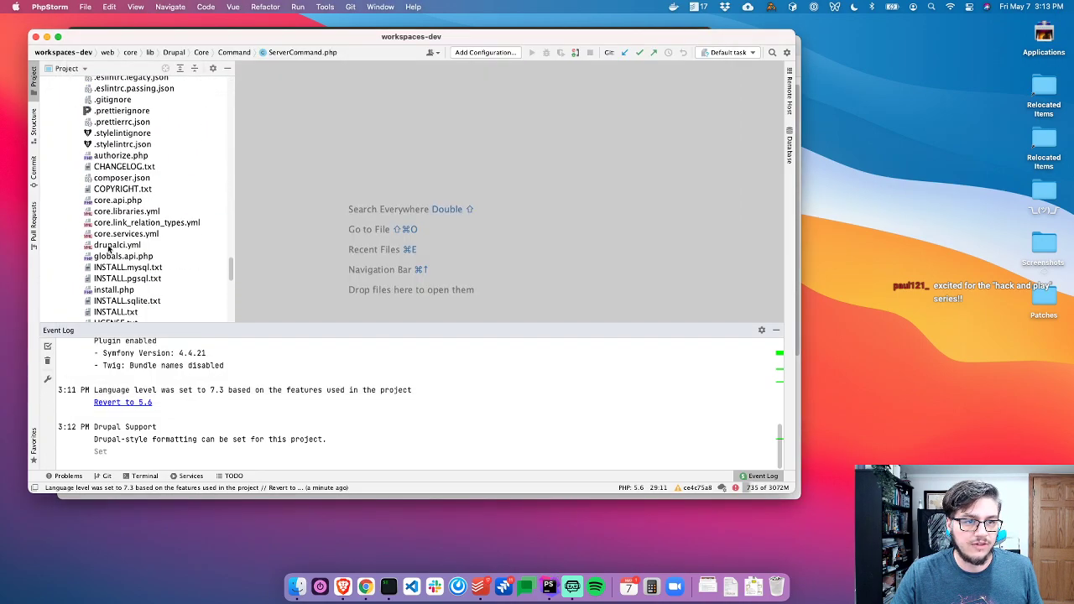
pyautogui.scroll(-3, 105, 257)
pyautogui.doubleClick(92, 228)
pyautogui.doubleClick(108, 239)
pyautogui.doubleClick(112, 250)
# Open the site's .sqlite database file as a data source
pyautogui.scroll(-8, 158, 221)
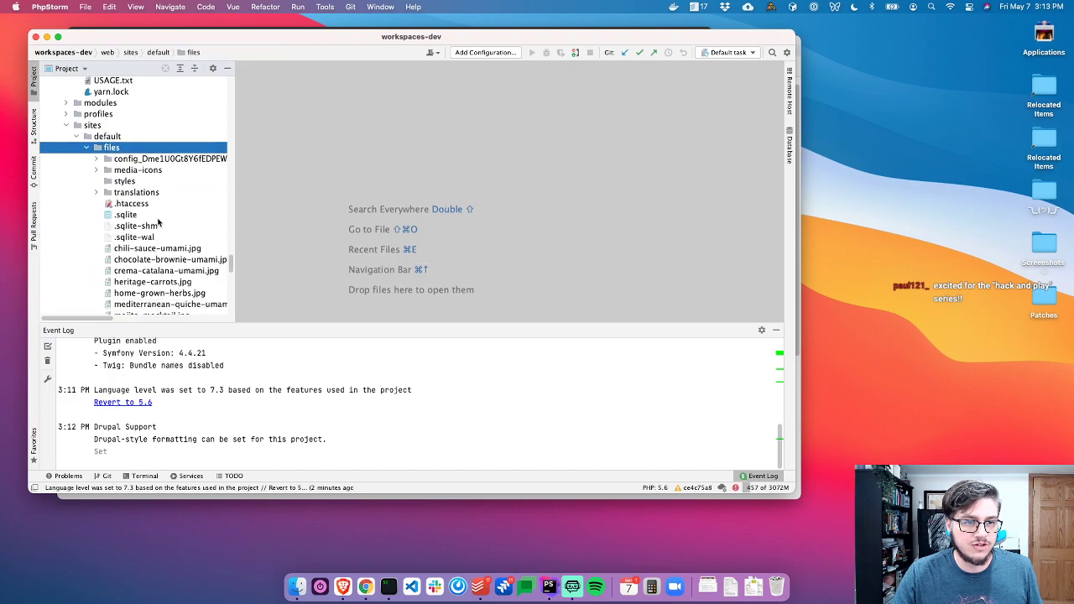
pyautogui.scroll(-5, 130, 196)
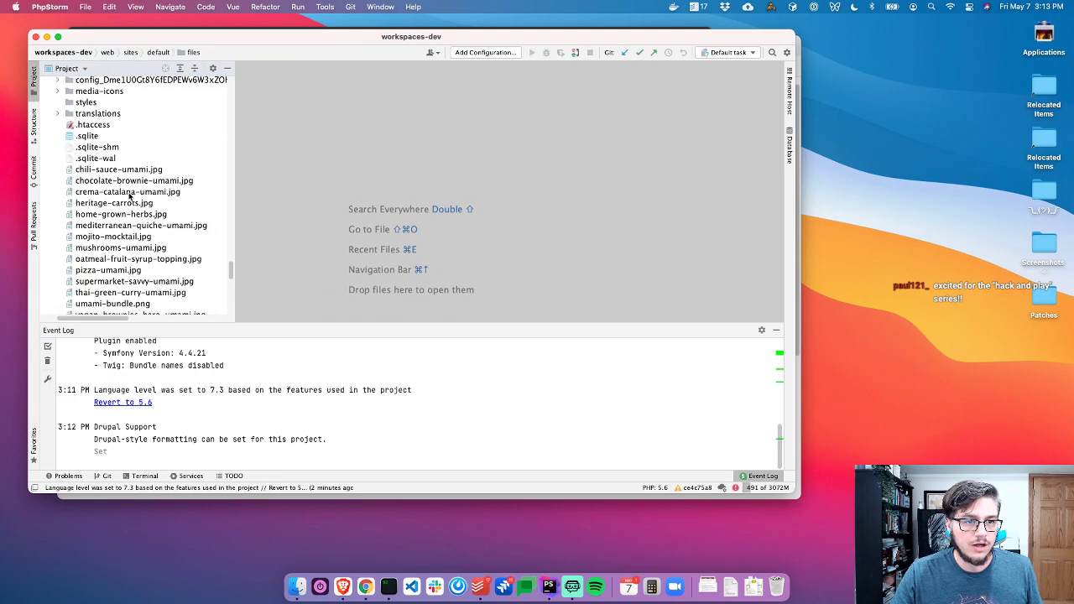
pyautogui.scroll(3, 130, 196)
pyautogui.press('super+Tab')
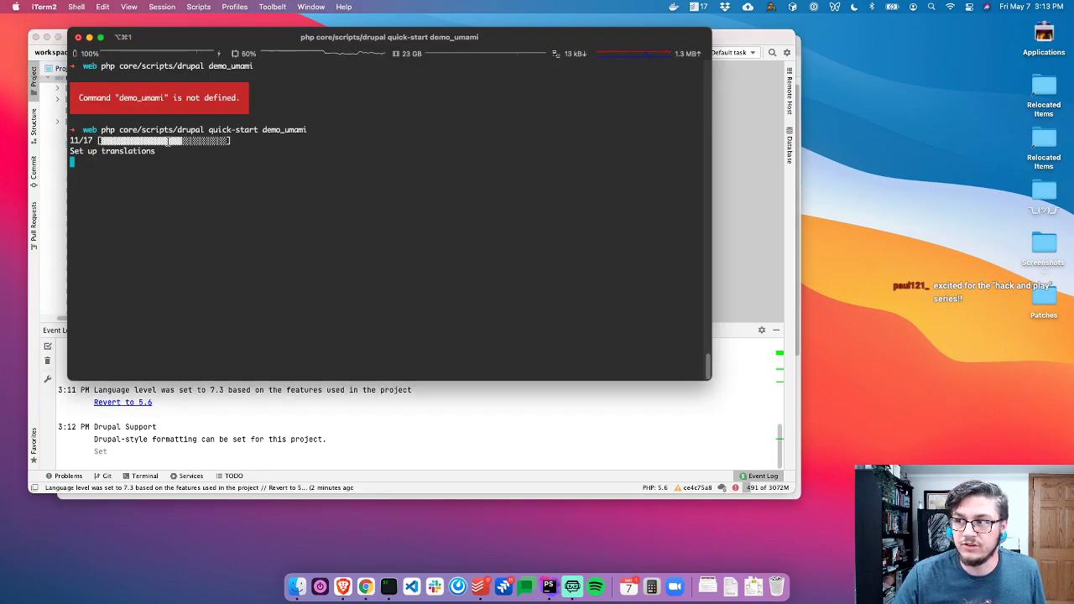
pyautogui.press('super+Tab')
pyautogui.click(105, 145)
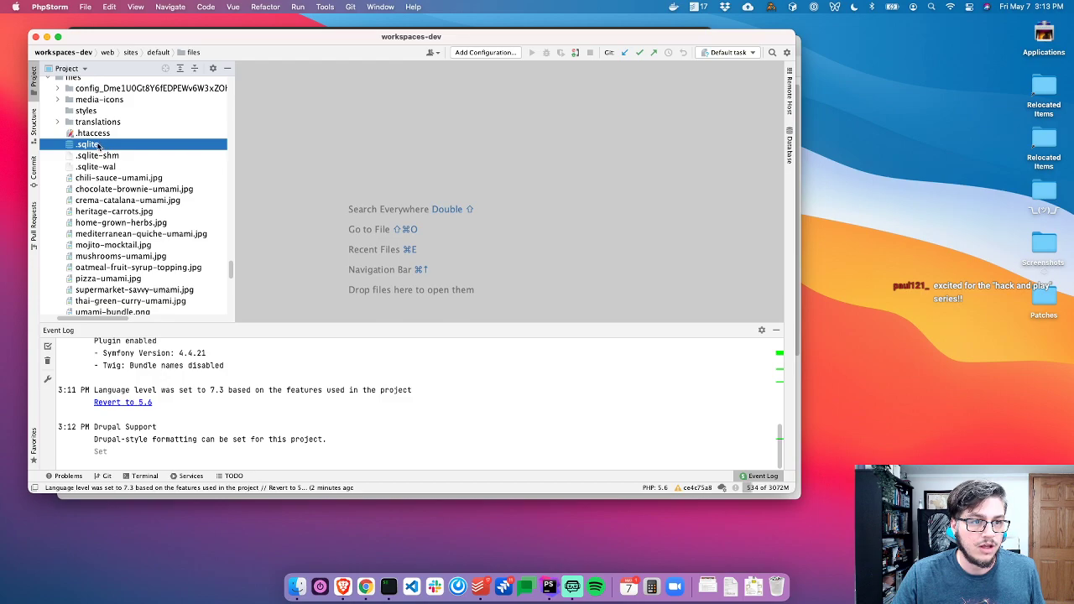
pyautogui.doubleClick(99, 145)
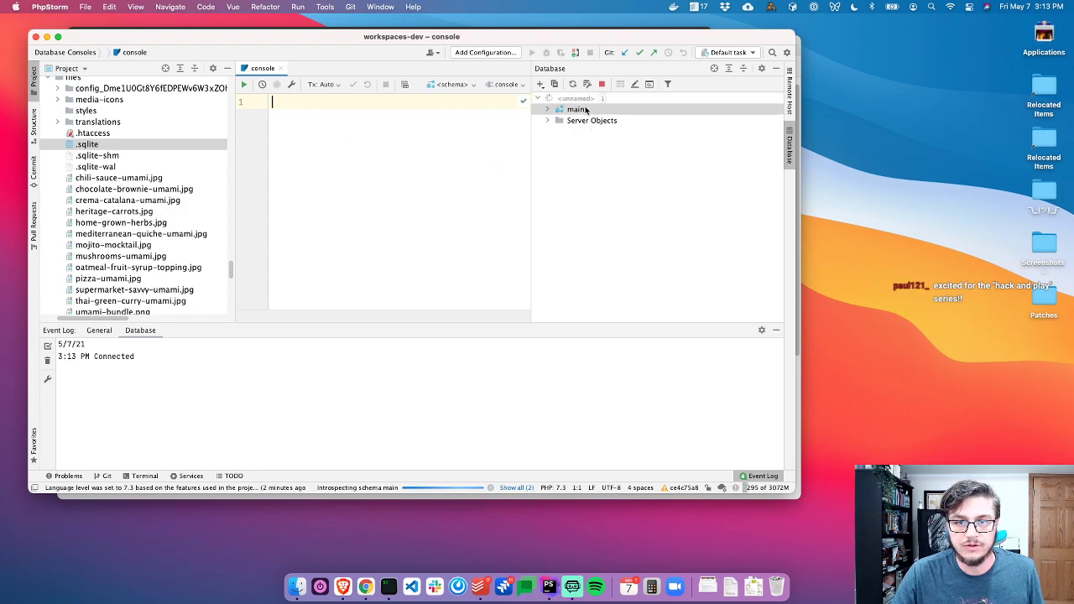
# Expand the main schema and open the node table's data
pyautogui.doubleClick(590, 113)
pyautogui.scroll(-10, 613, 165)
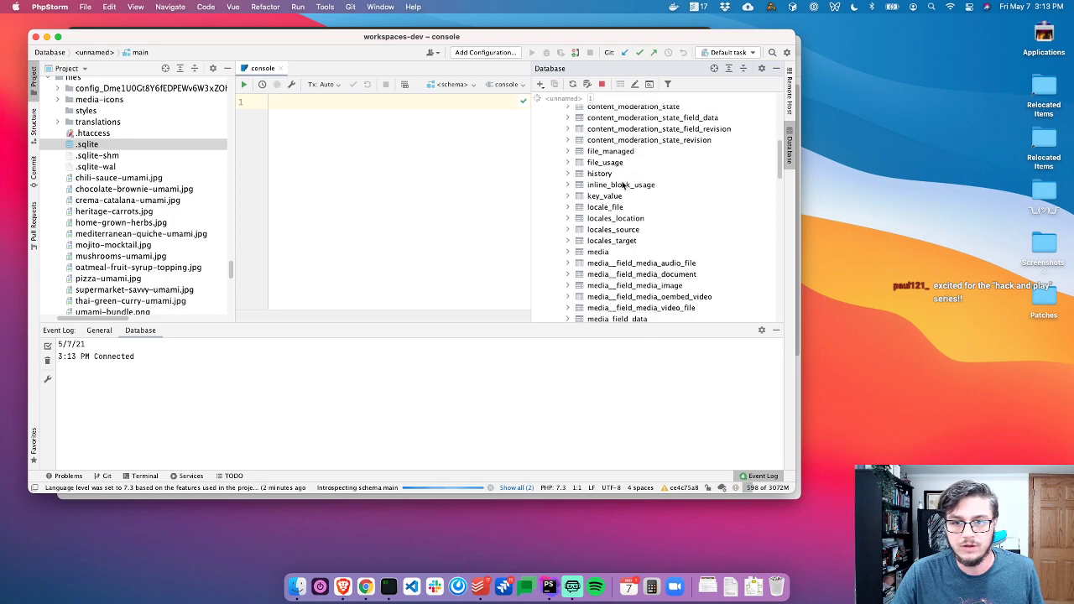
pyautogui.press('super+Tab')
pyautogui.press('super+Tab')
pyautogui.scroll(-10, 624, 264)
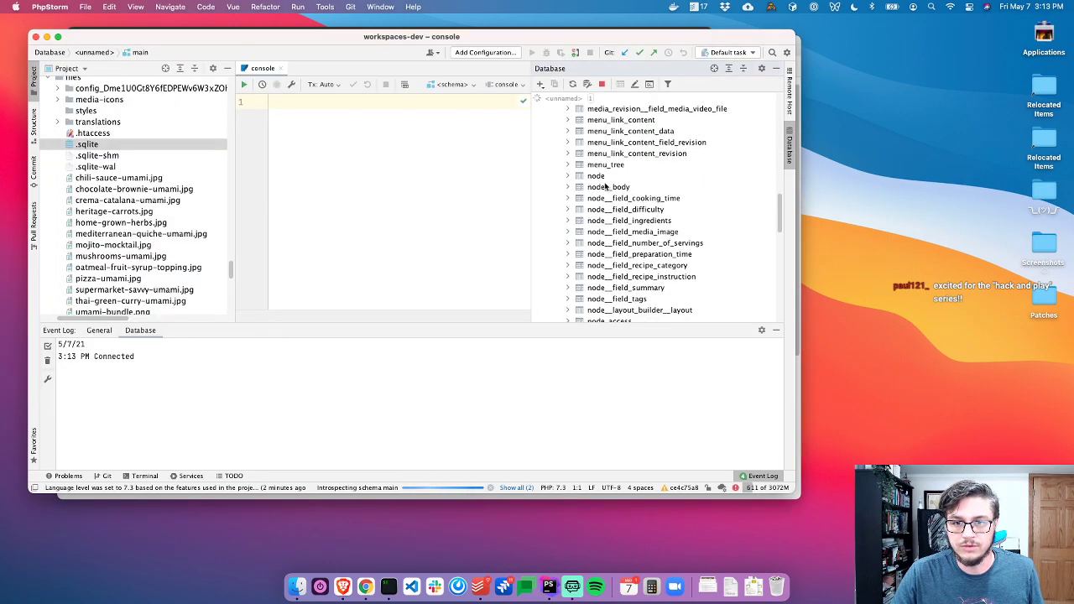
pyautogui.click(604, 178)
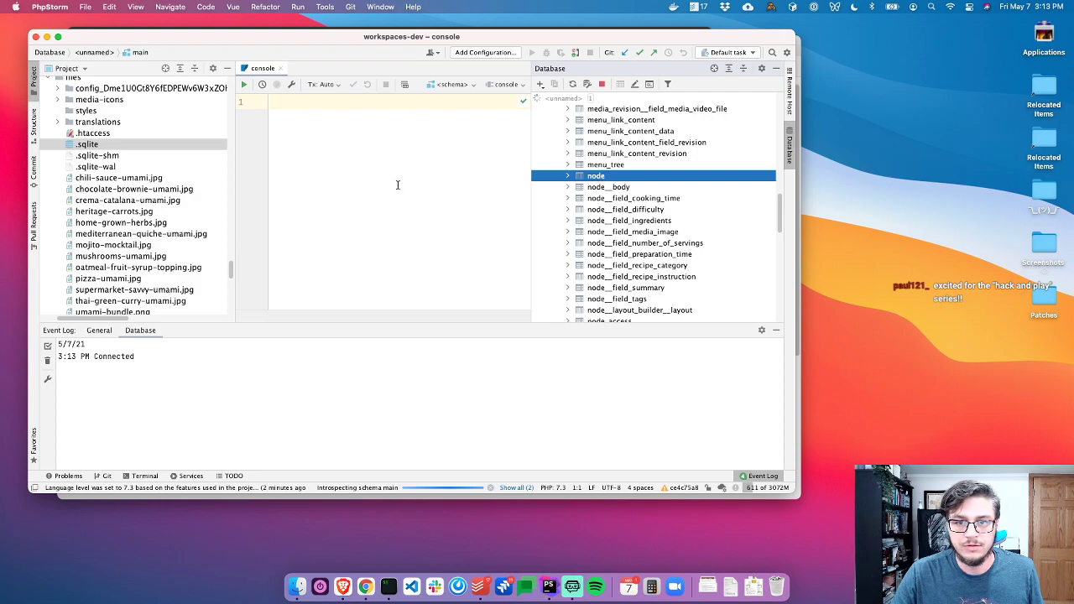
pyautogui.press('Return')
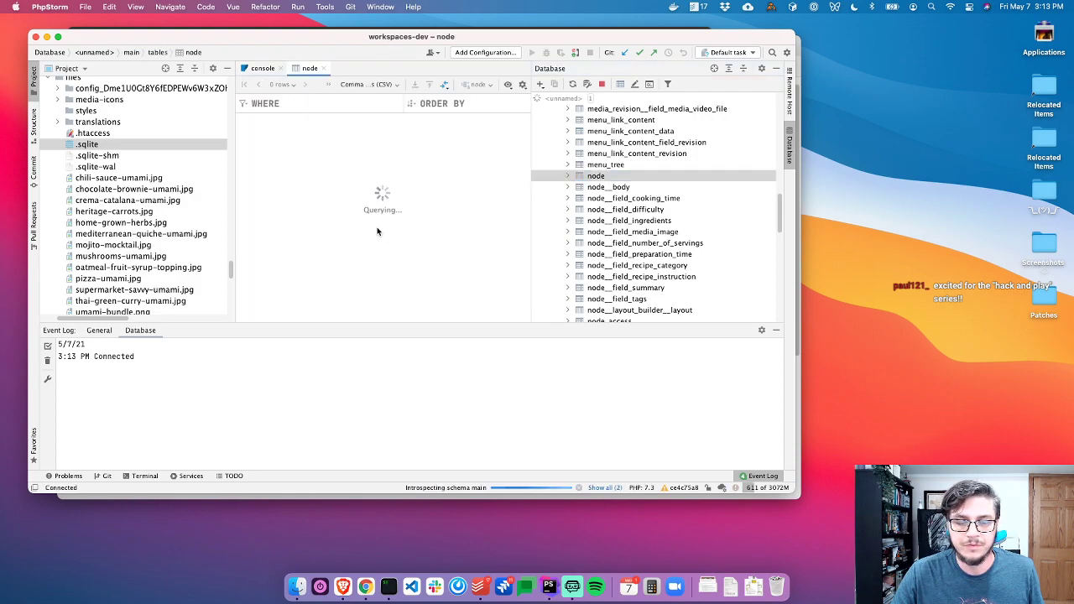
# Inspect the node rows, close the table, enlarge PhpStorm and check the finished install
pyautogui.scroll(-5, 382, 228)
pyautogui.scroll(5, 422, 224)
pyautogui.click(457, 198)
pyautogui.press('super+w')
pyautogui.press('super+Tab')
pyautogui.press('super+Tab')
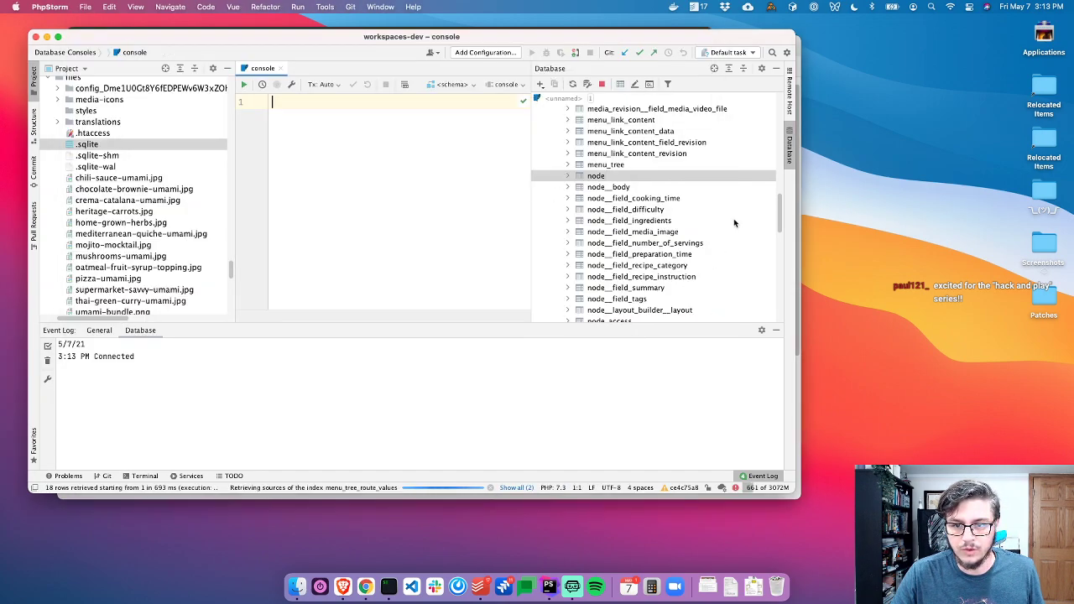
pyautogui.doubleClick(791, 35)
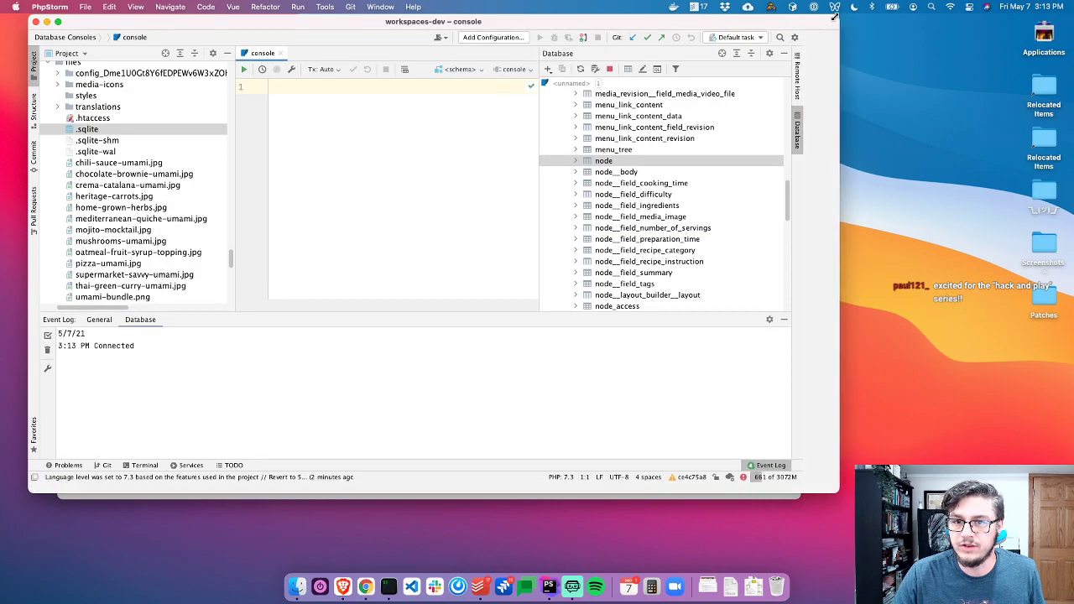
pyautogui.scroll(-10, 722, 218)
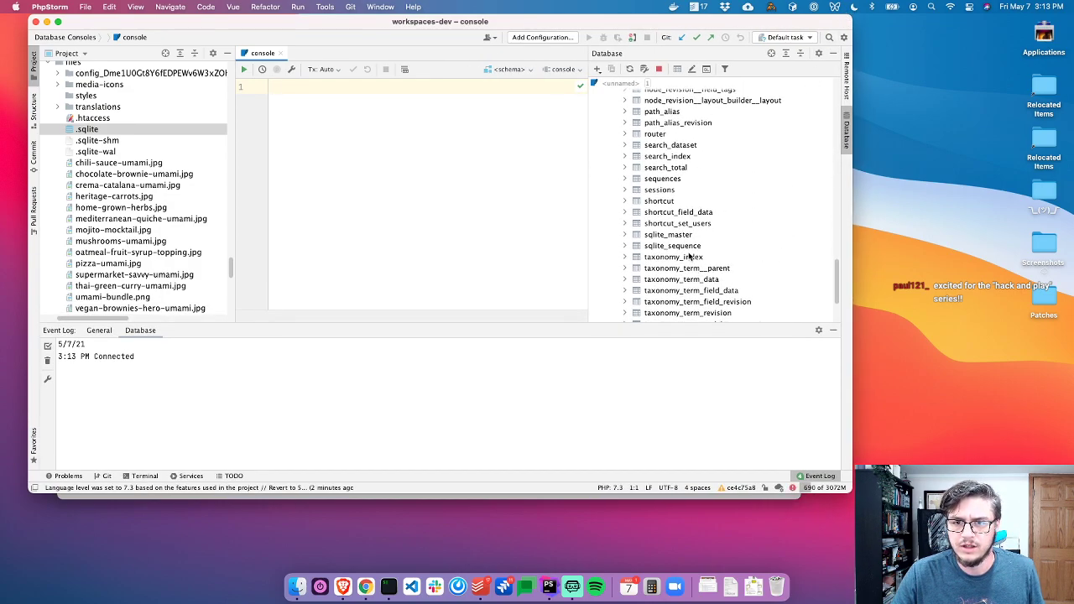
pyautogui.press('super+Tab')
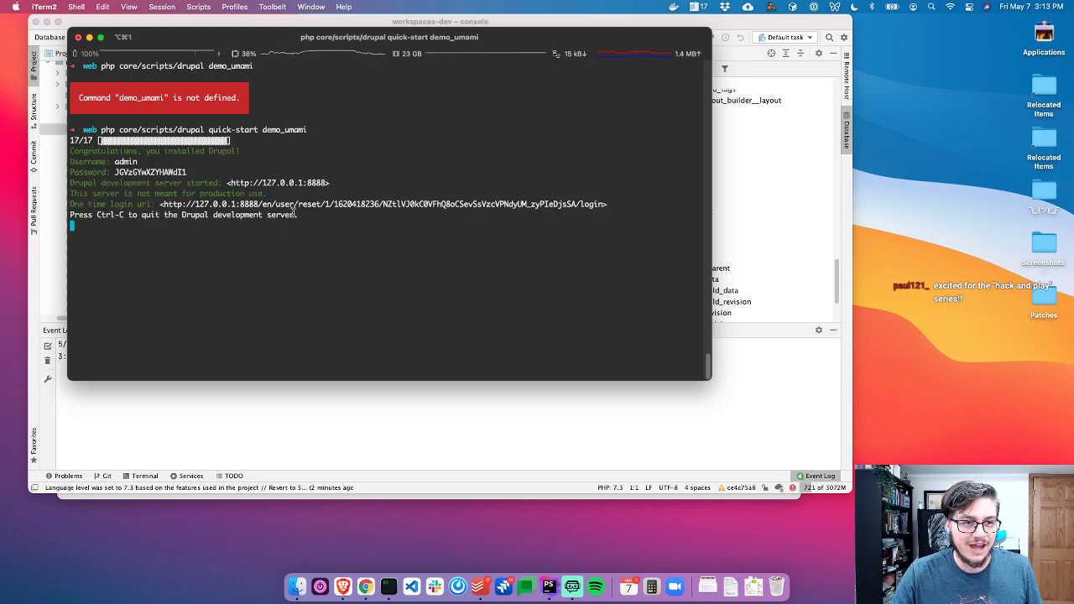
# Copy the one-time login URL from the iTerm2 install output
pyautogui.keyDown('super'); pyautogui.click(603, 205); pyautogui.keyUp('super')
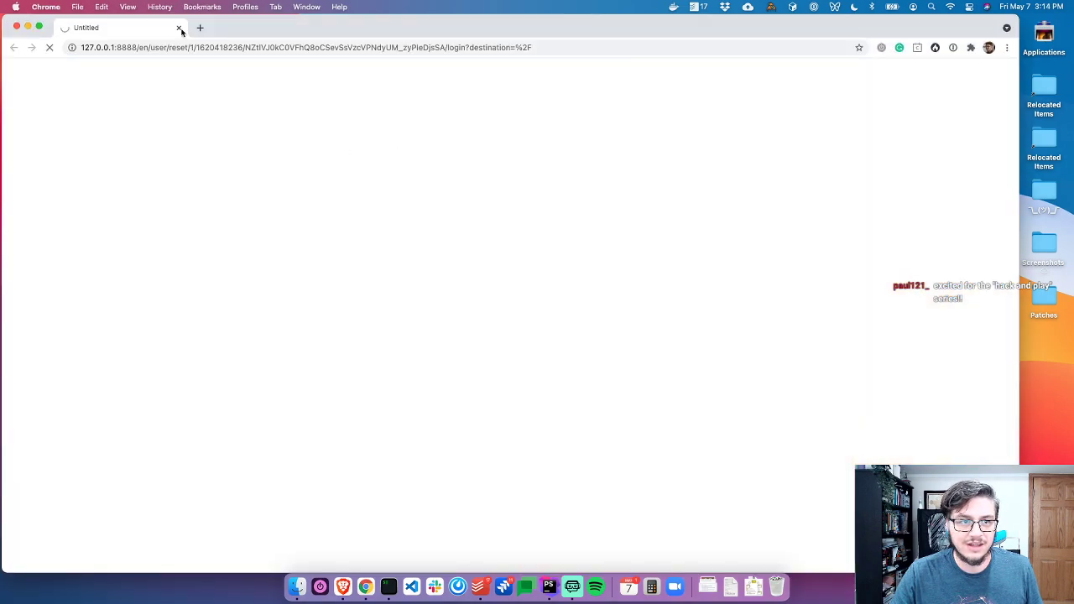
pyautogui.click(178, 28)
pyautogui.click(608, 206)
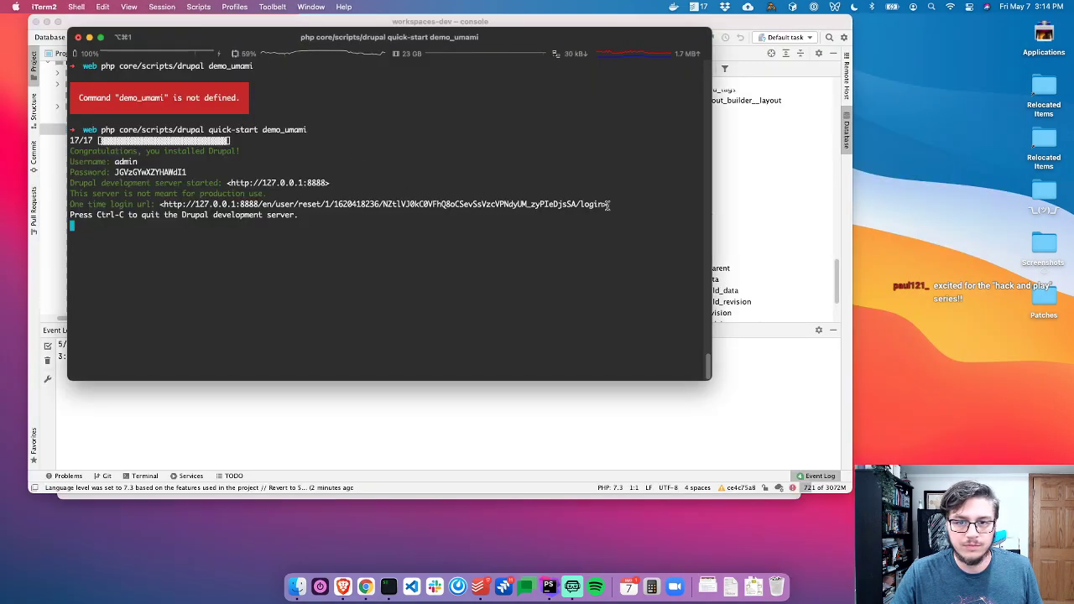
pyautogui.moveTo(604, 203); pyautogui.dragTo(164, 206)
pyautogui.press('super+c')
# Load the login URL in Brave in place of the GitHub tab, then select the generated admin password
pyautogui.click(342, 587)
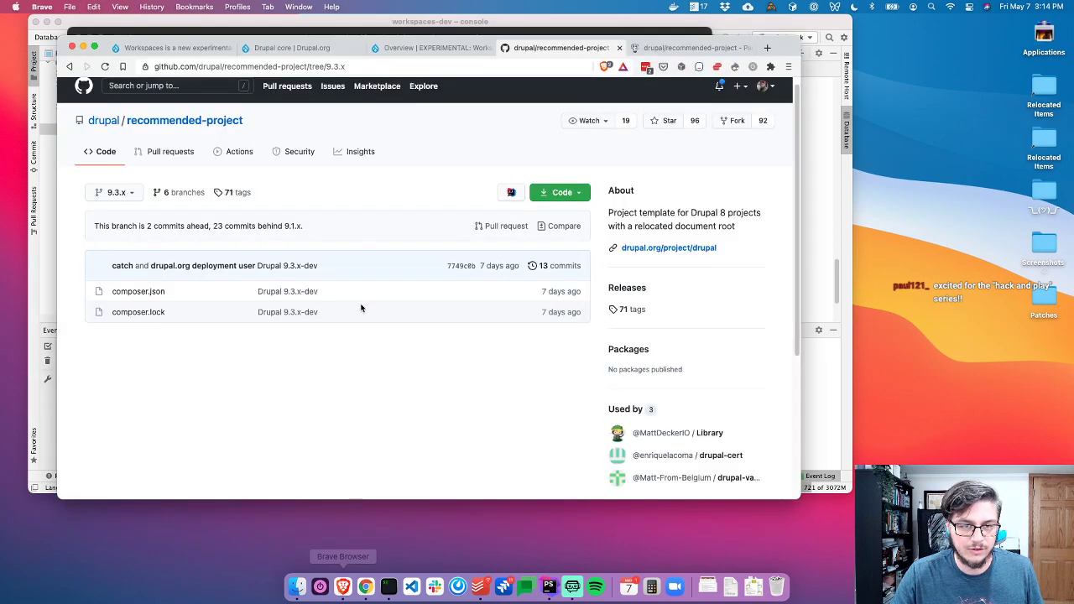
pyautogui.press('super+w')
pyautogui.click(479, 65)
pyautogui.press('super+v')
pyautogui.press('Return')
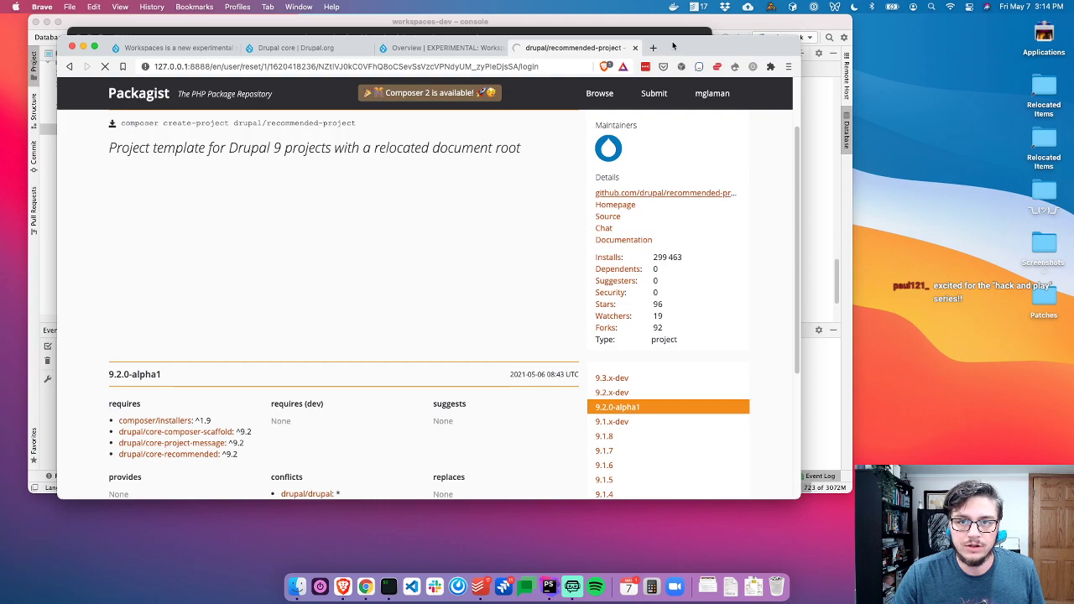
pyautogui.moveTo(677, 46); pyautogui.dragTo(674, 43)
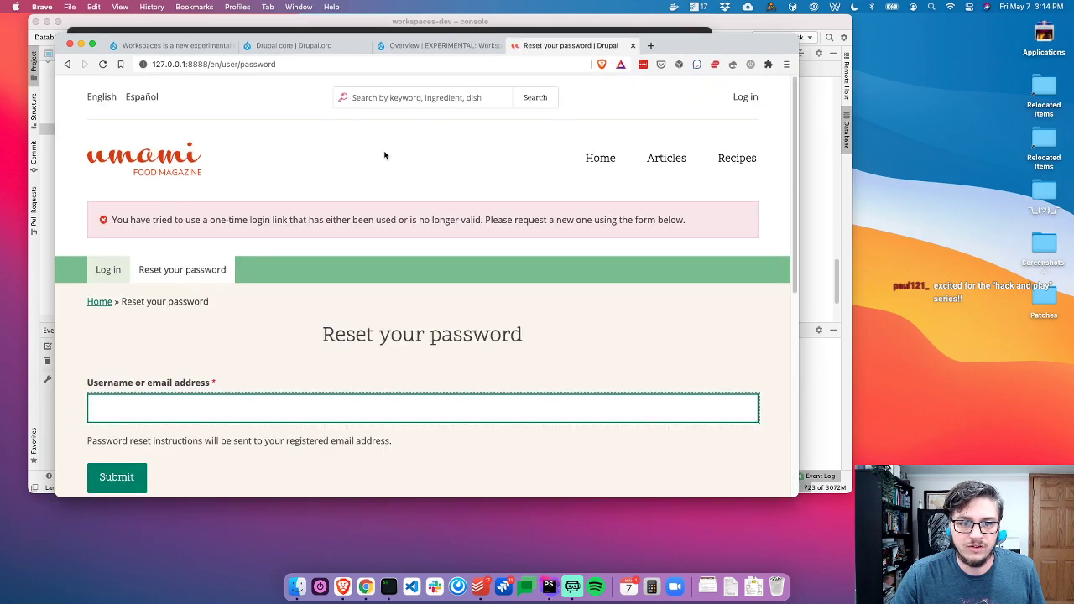
pyautogui.press('super+Tab')
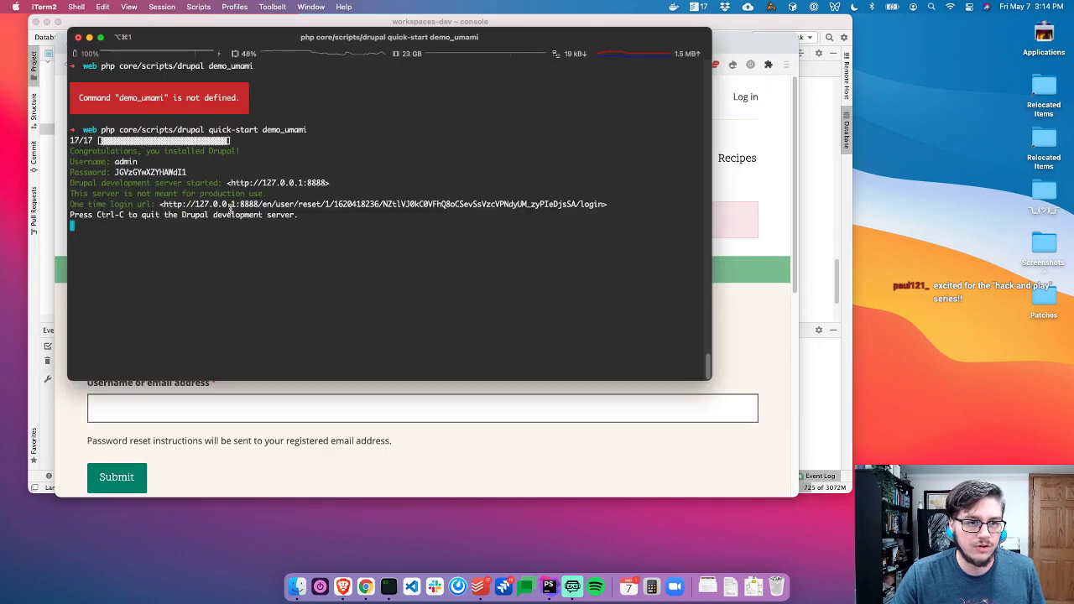
pyautogui.doubleClick(167, 171)
# Sign in to Umami as admin with the terminal's generated password, dismissing the save-password prompt
pyautogui.press('super+Tab')
pyautogui.click(161, 405)
pyautogui.click(743, 97)
pyautogui.write('admin')
pyautogui.press('Tab')
pyautogui.press('super+Tab')
pyautogui.press('super+c')
pyautogui.press('super+Tab')
pyautogui.press('super+v')
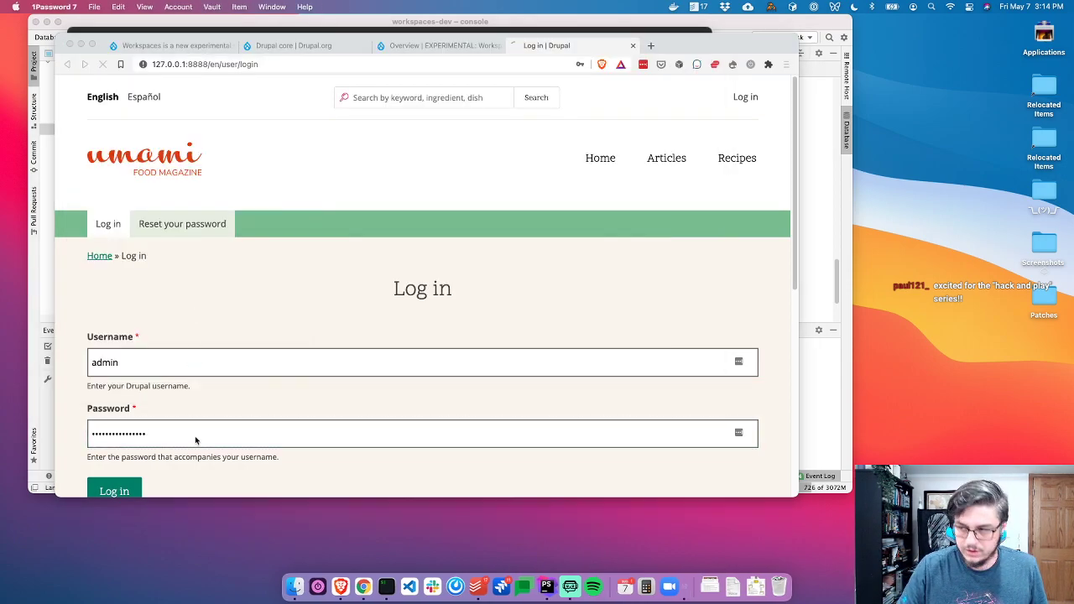
pyautogui.press('Return')
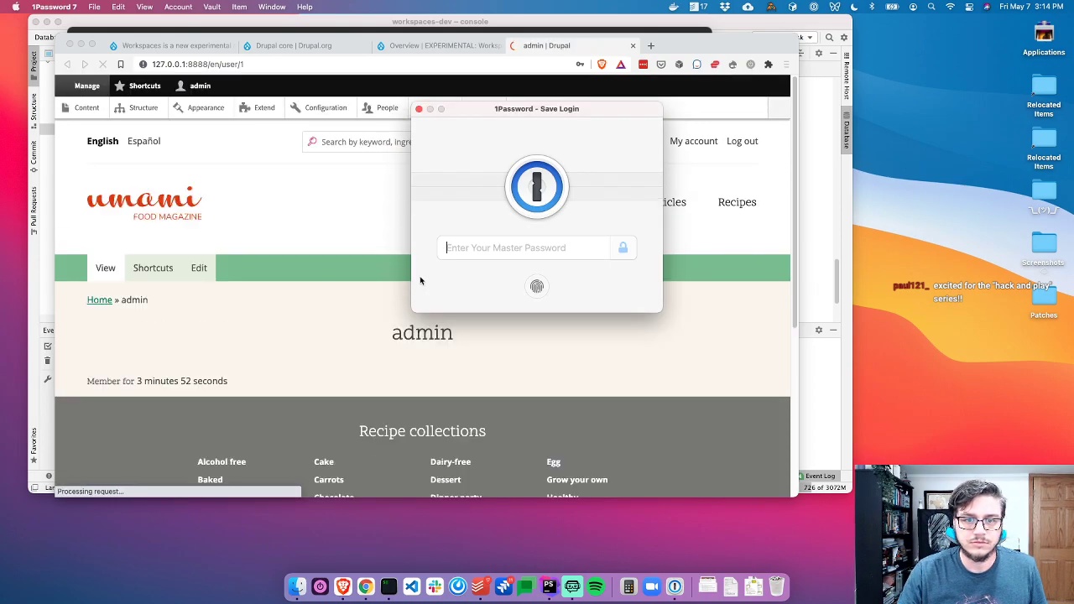
pyautogui.click(396, 215)
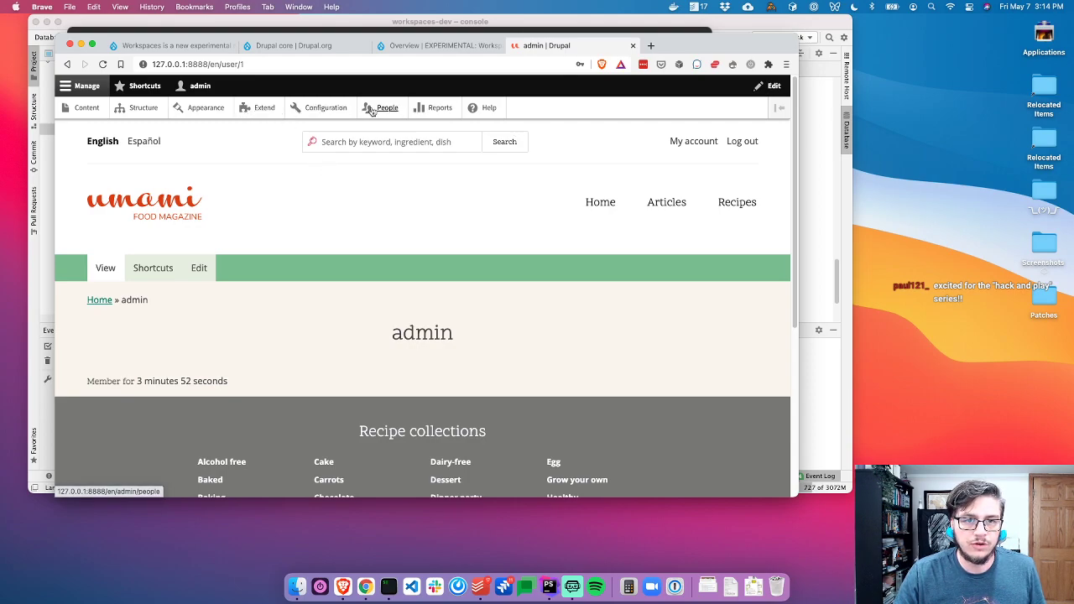
# Open Extend, browse the module list, and filter it by 'Work'
pyautogui.click(267, 110)
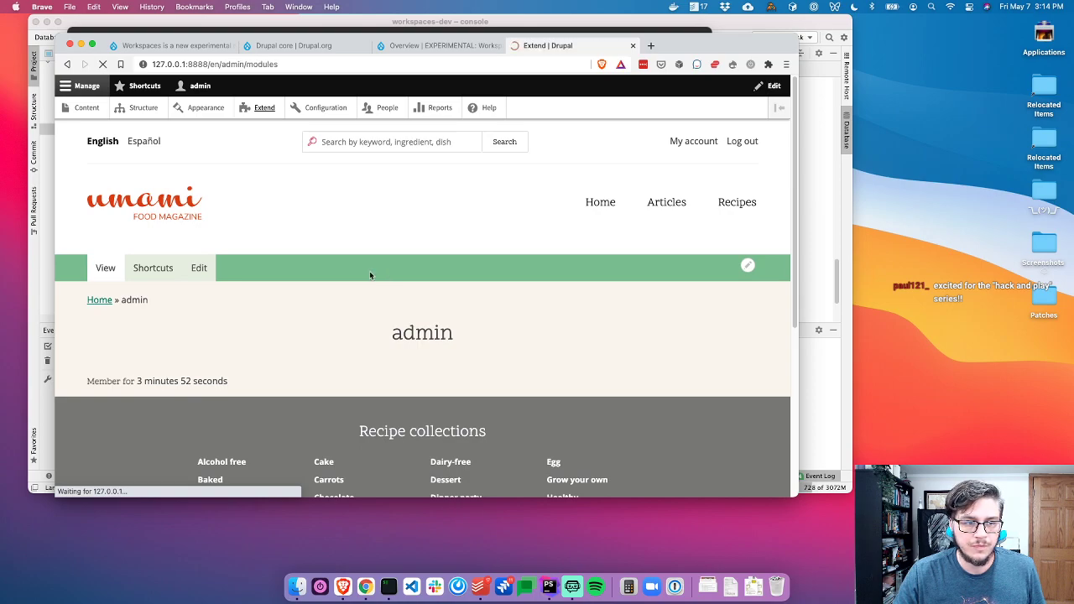
pyautogui.scroll(-2, 282, 316)
pyautogui.scroll(-15, 282, 317)
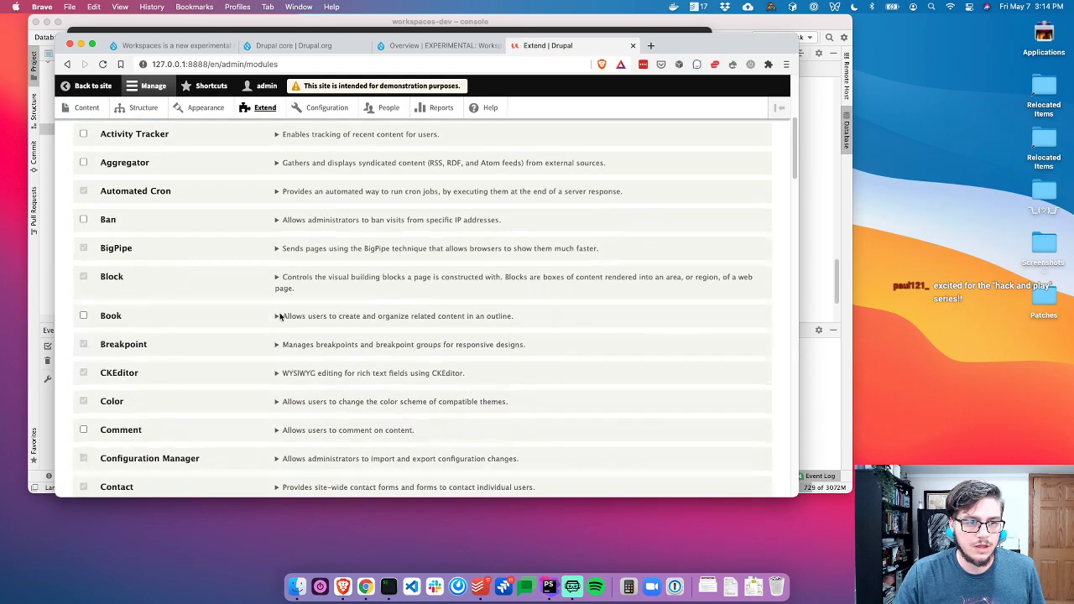
pyautogui.scroll(15, 167, 372)
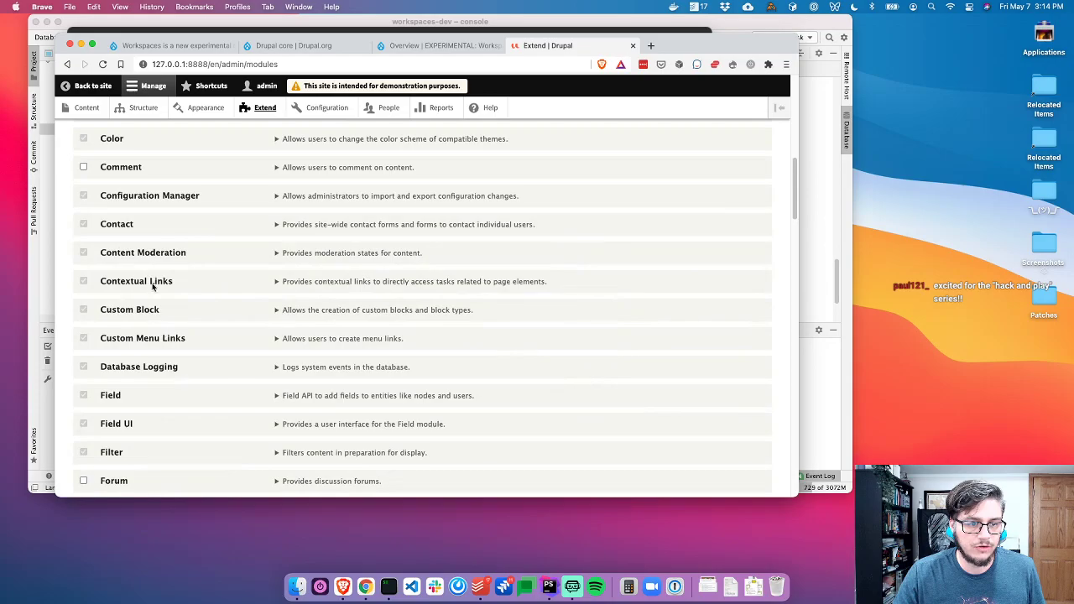
pyautogui.scroll(-2, 129, 310)
pyautogui.scroll(-8, 128, 311)
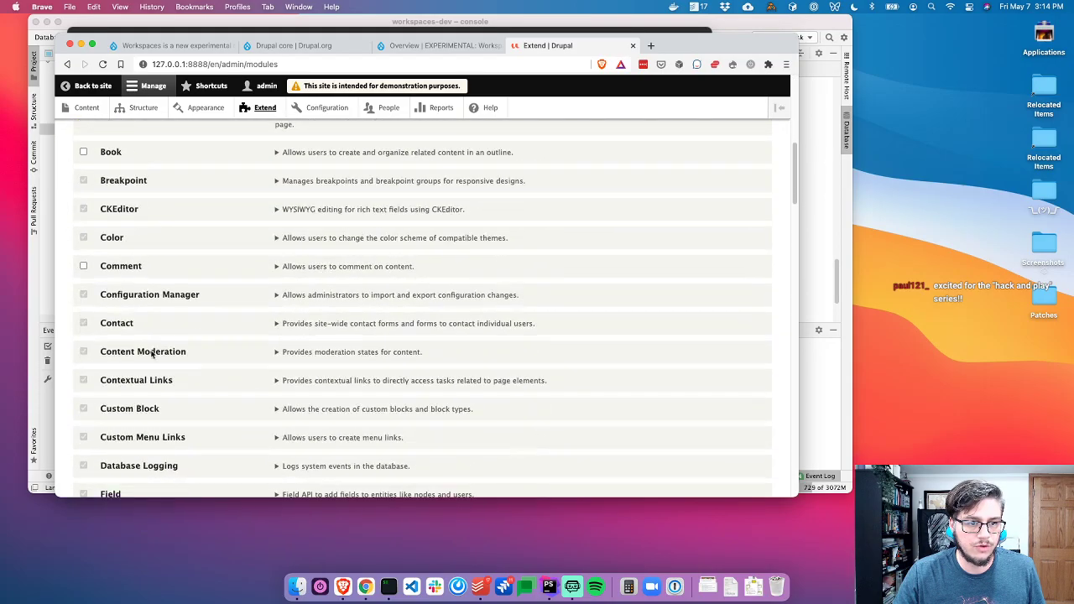
pyautogui.scroll(10, 139, 420)
pyautogui.click(161, 309)
pyautogui.write('Workspaces')
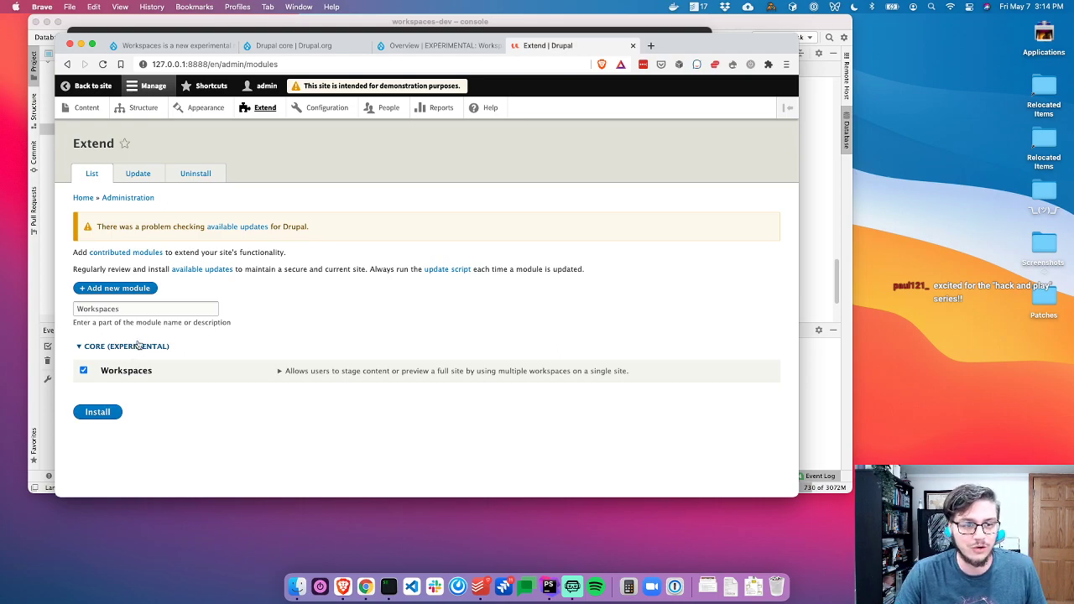
# Expand Workspaces, install it, and open the Experimental modules policy link in a new tab
pyautogui.click(348, 372)
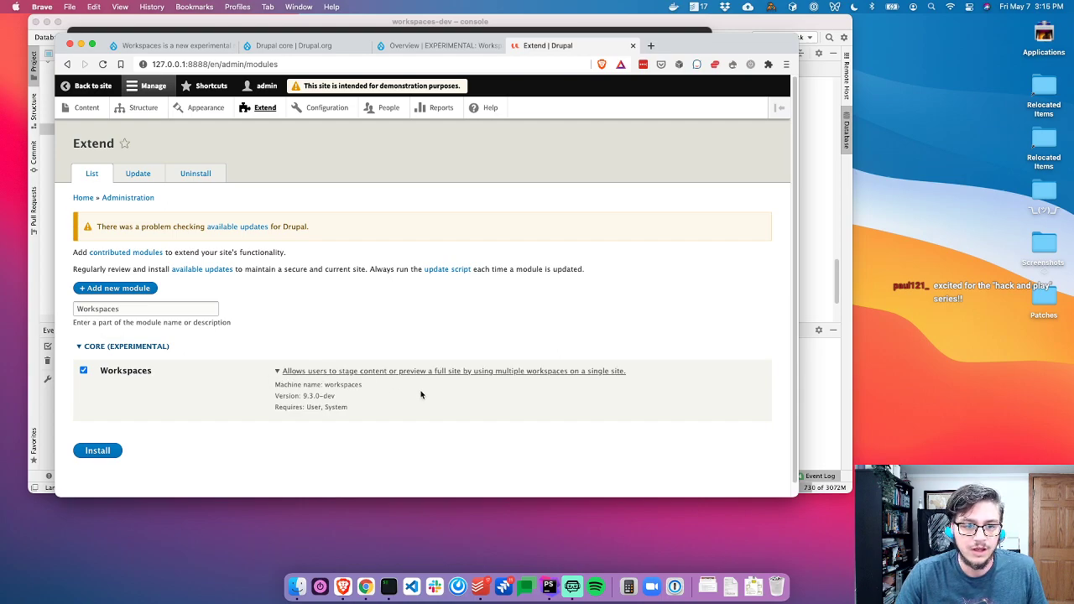
pyautogui.click(97, 450)
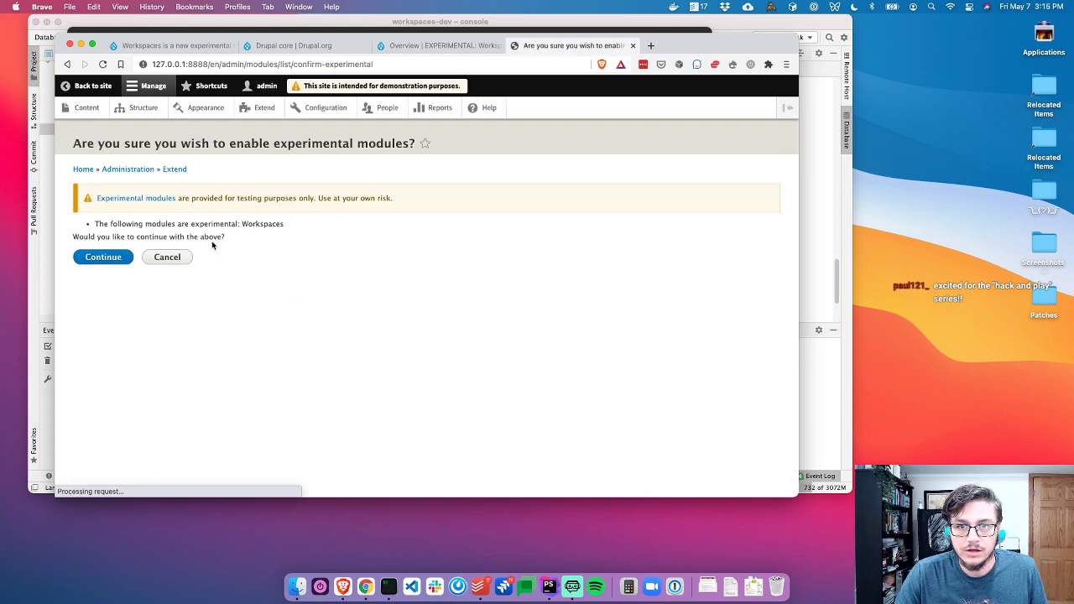
pyautogui.moveTo(198, 198); pyautogui.dragTo(395, 200)
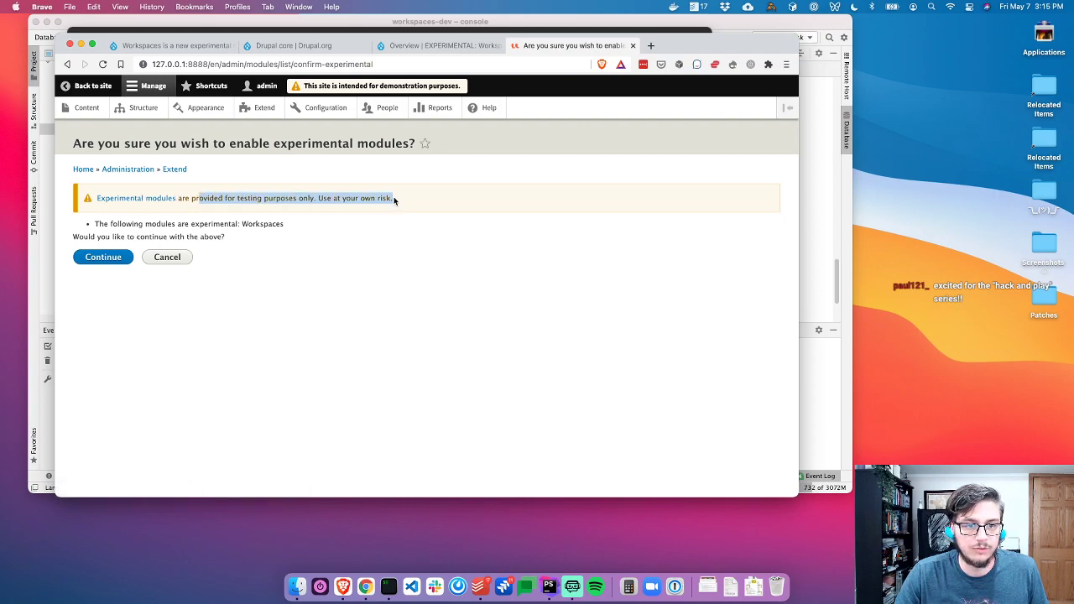
pyautogui.click(361, 209)
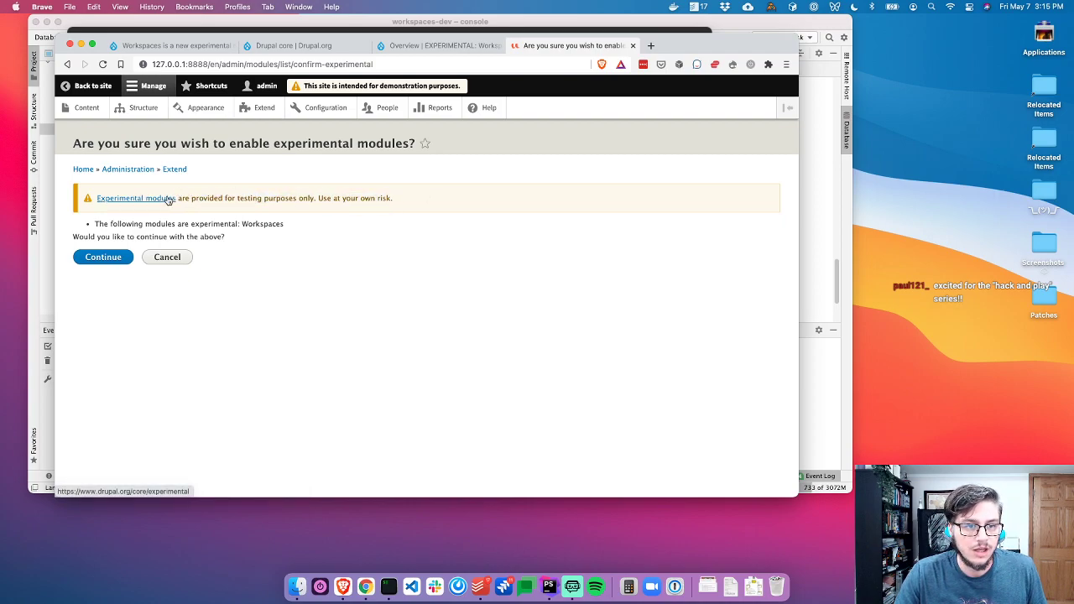
pyautogui.keyDown('super'); pyautogui.click(164, 199); pyautogui.keyUp('super')
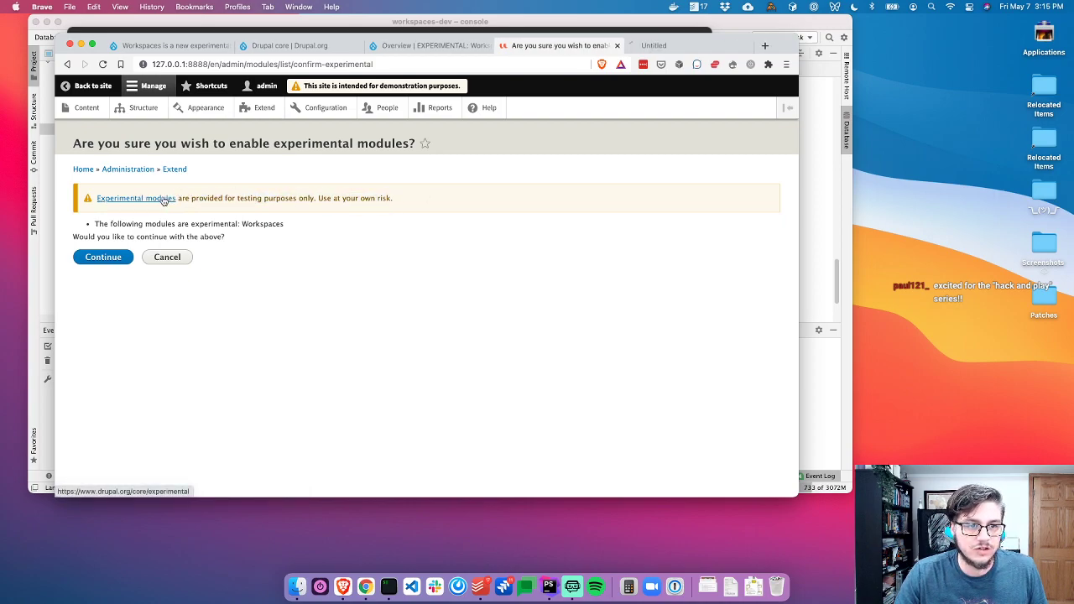
# Read through the drupal.org experimental modules policy page, then close its tab
pyautogui.click(650, 45)
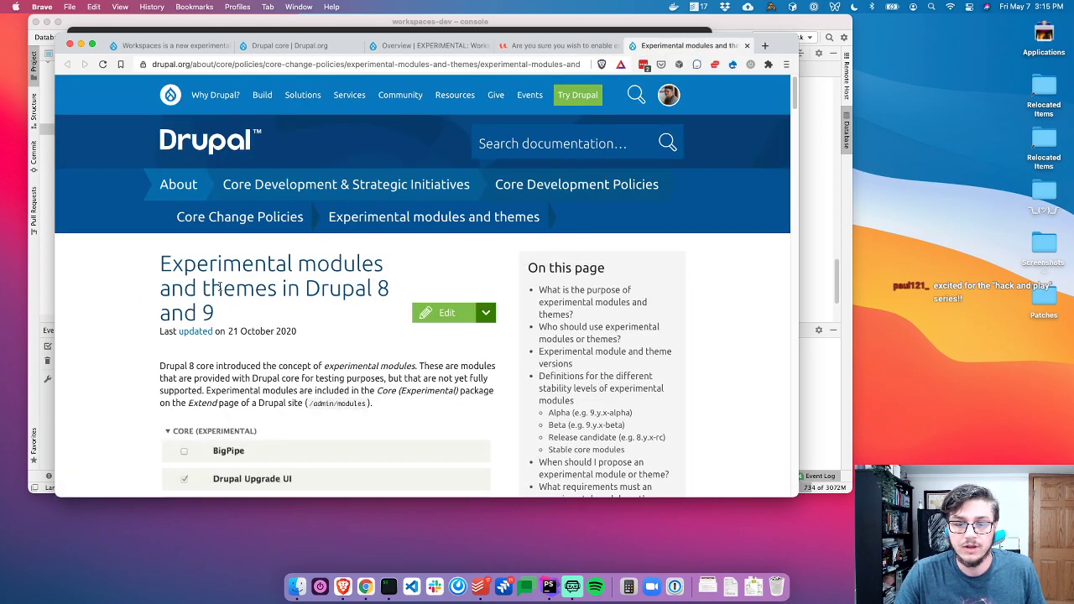
pyautogui.scroll(-3, 218, 287)
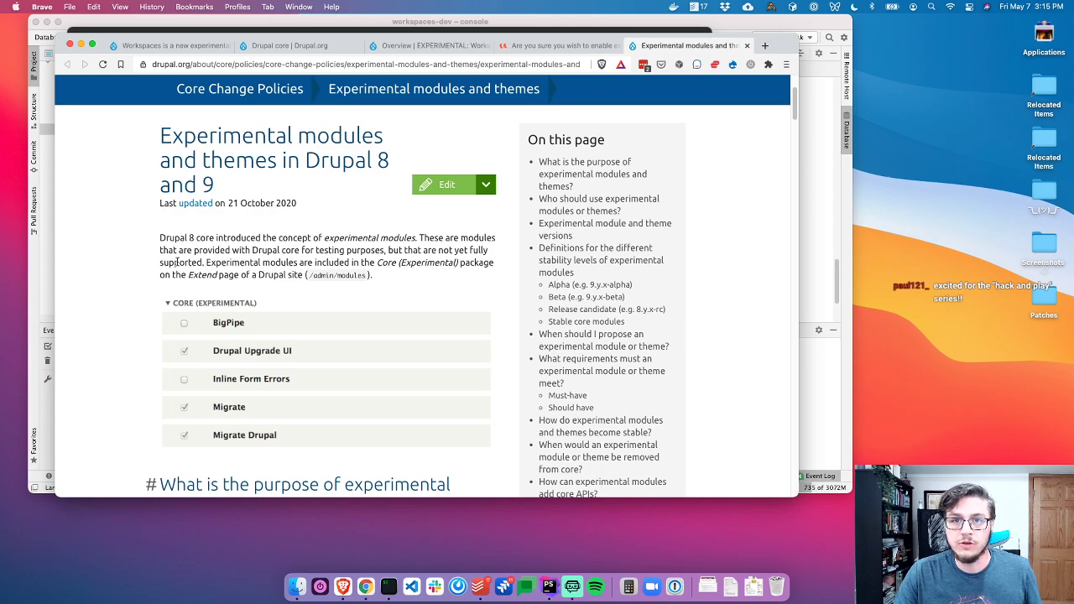
pyautogui.scroll(-6, 177, 263)
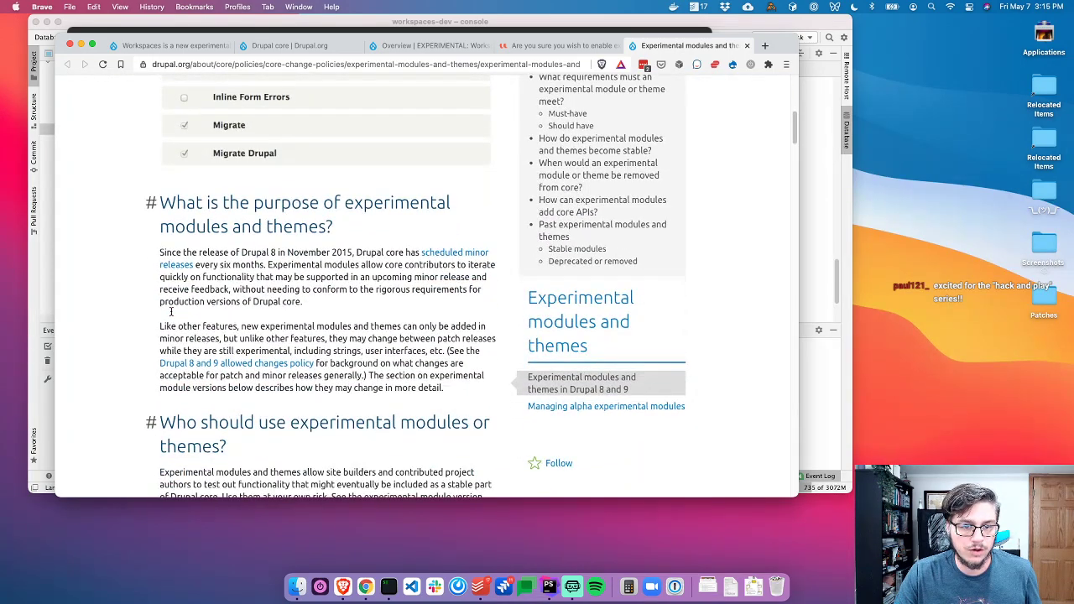
pyautogui.scroll(-1, 183, 301)
pyautogui.scroll(-8, 188, 223)
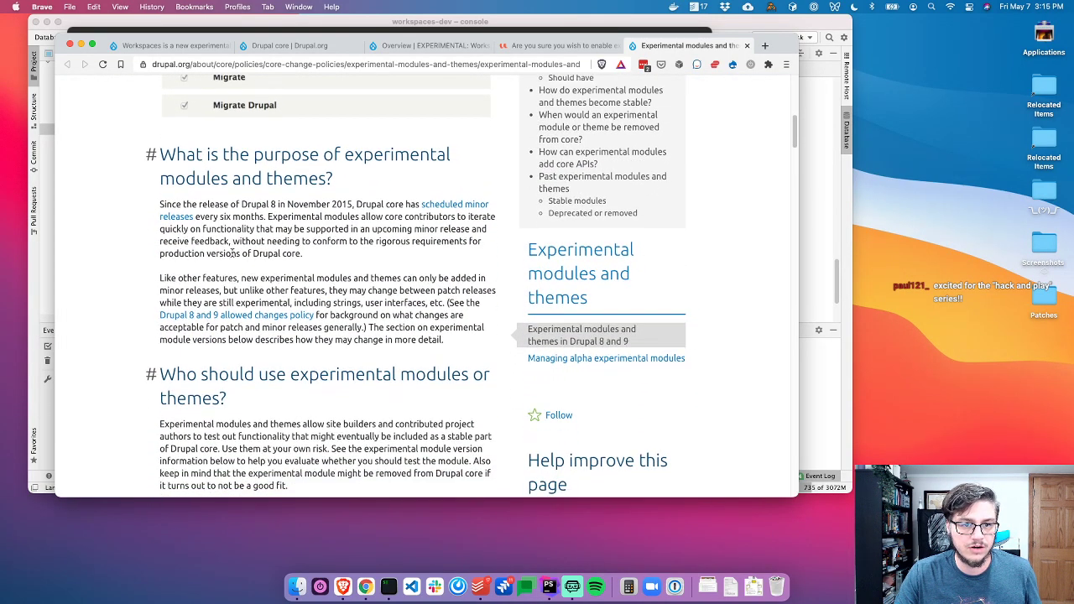
pyautogui.scroll(-1, 199, 316)
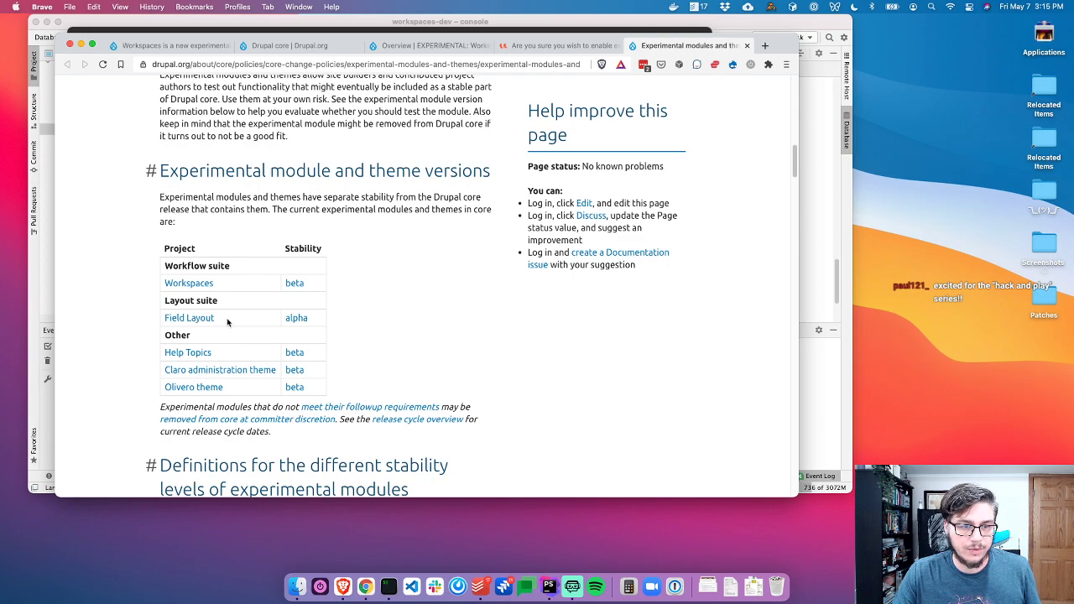
pyautogui.scroll(-3, 160, 339)
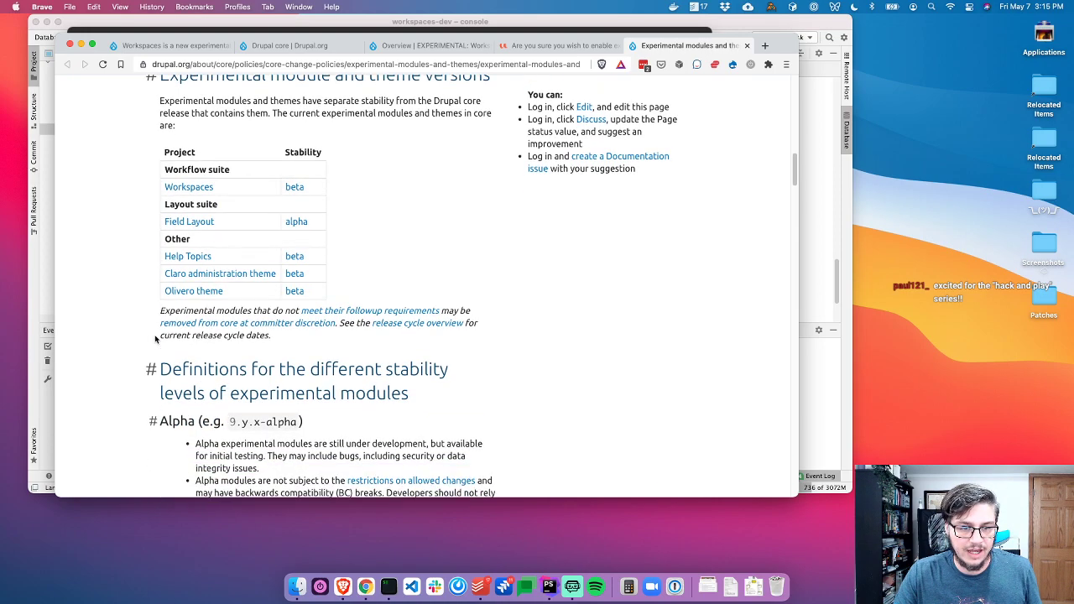
pyautogui.scroll(-2, 155, 340)
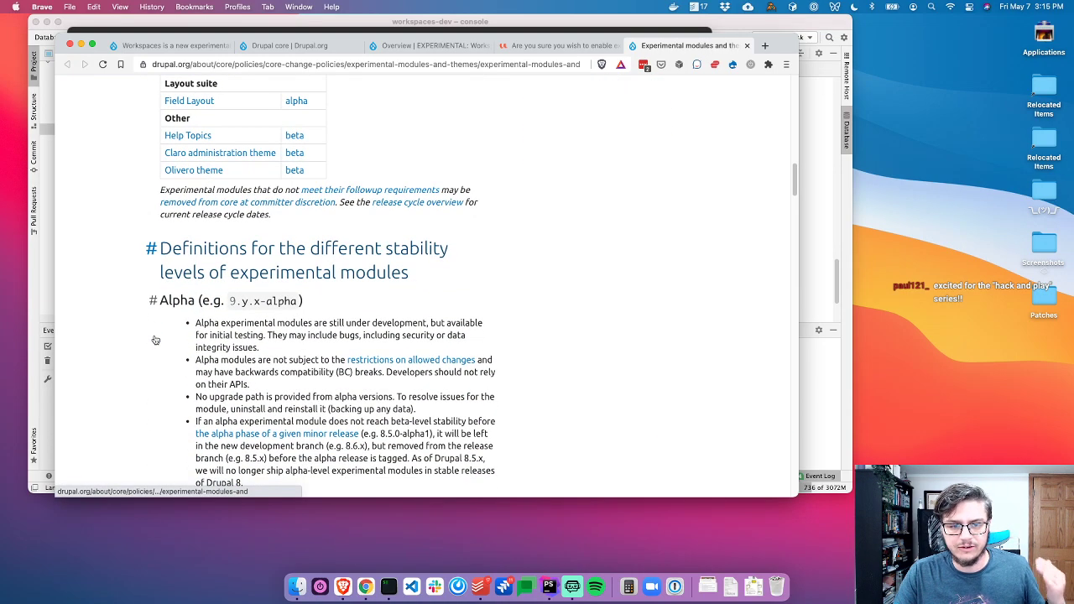
pyautogui.scroll(10, 508, 146)
pyautogui.scroll(10, 508, 146)
pyautogui.press('super+w')
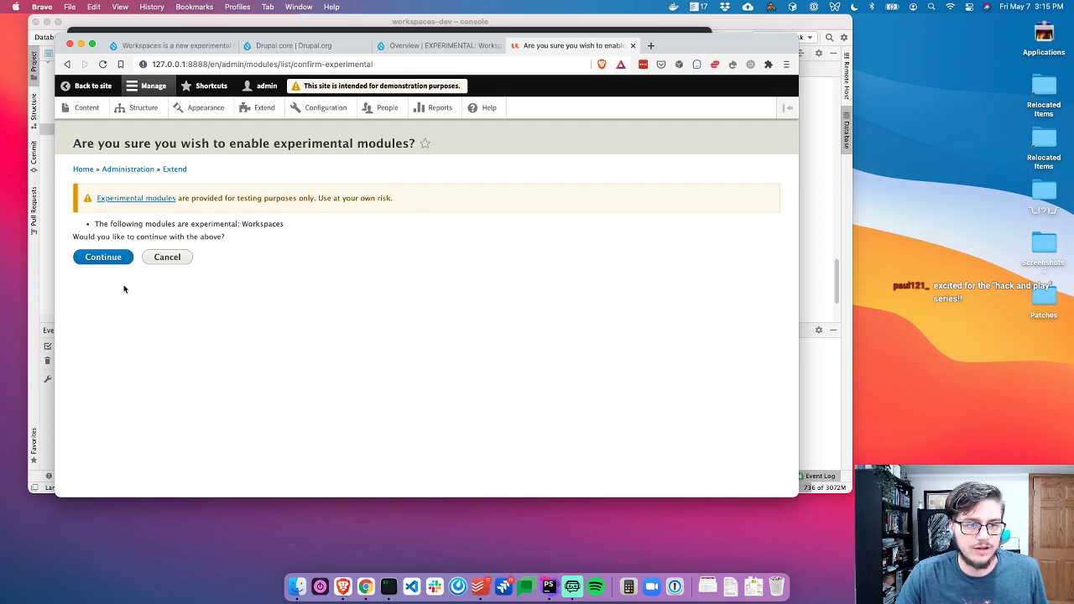
# Continue on the confirmation page to enable the experimental Workspaces module
pyautogui.click(105, 262)
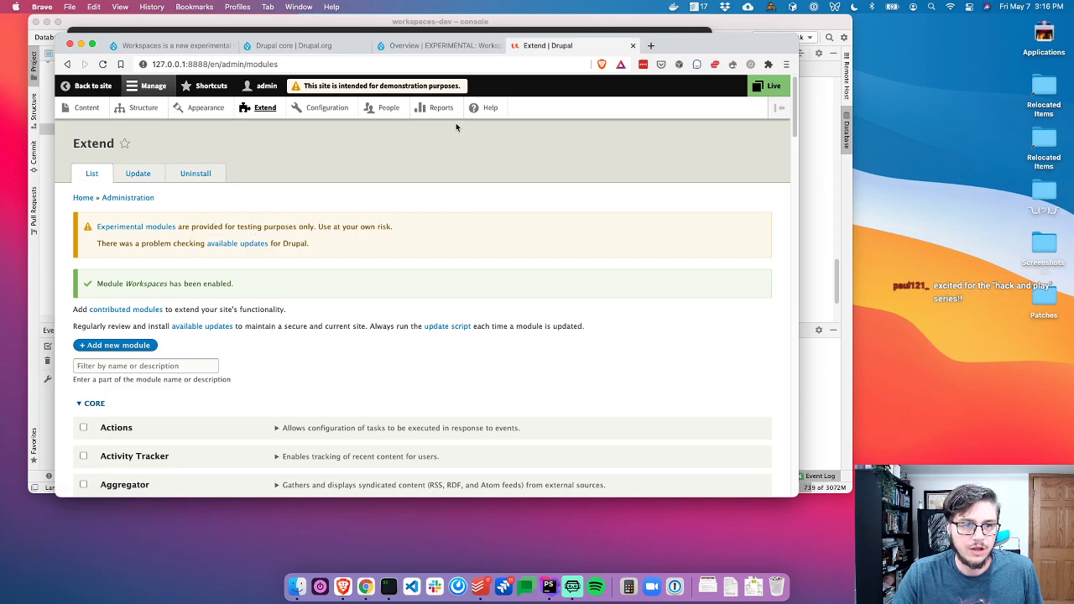
# Check the Live workspace tray, then filter the Extend list for 'WOrks'
pyautogui.click(766, 87)
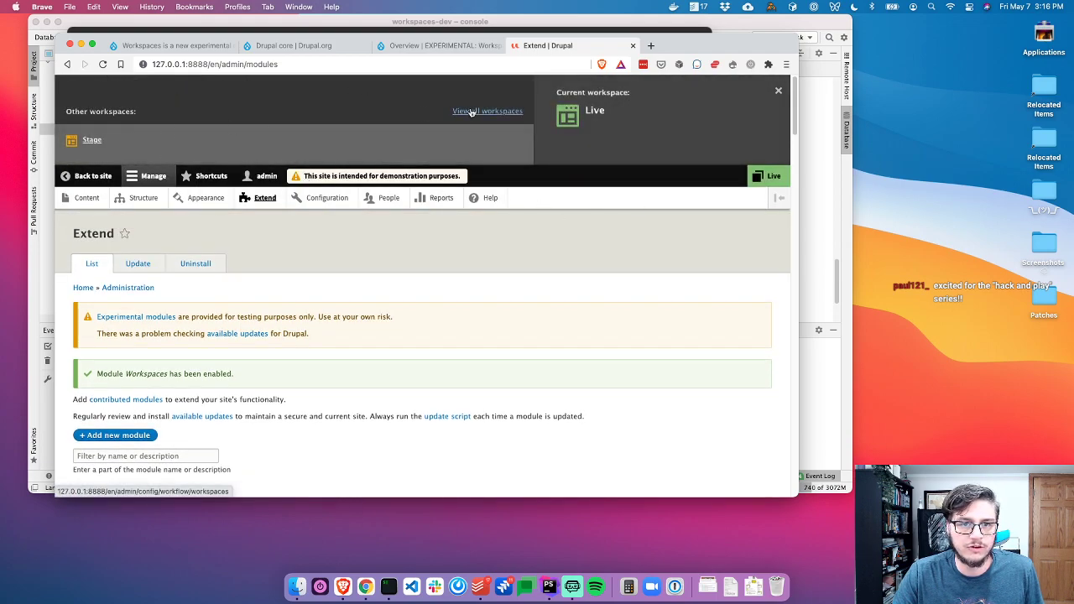
pyautogui.click(779, 91)
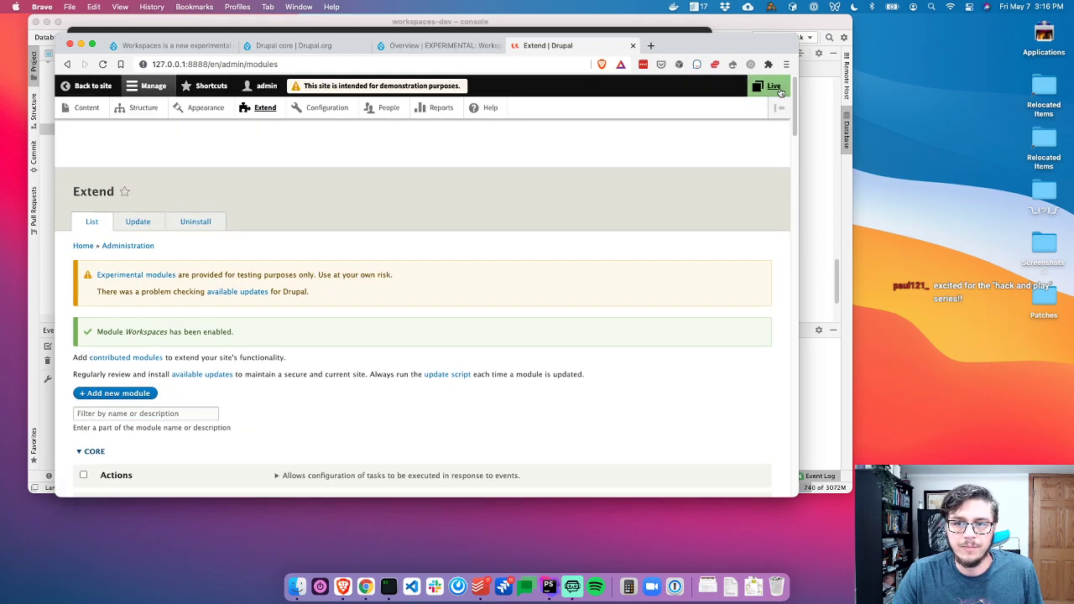
pyautogui.click(92, 370)
pyautogui.write('WOrks')
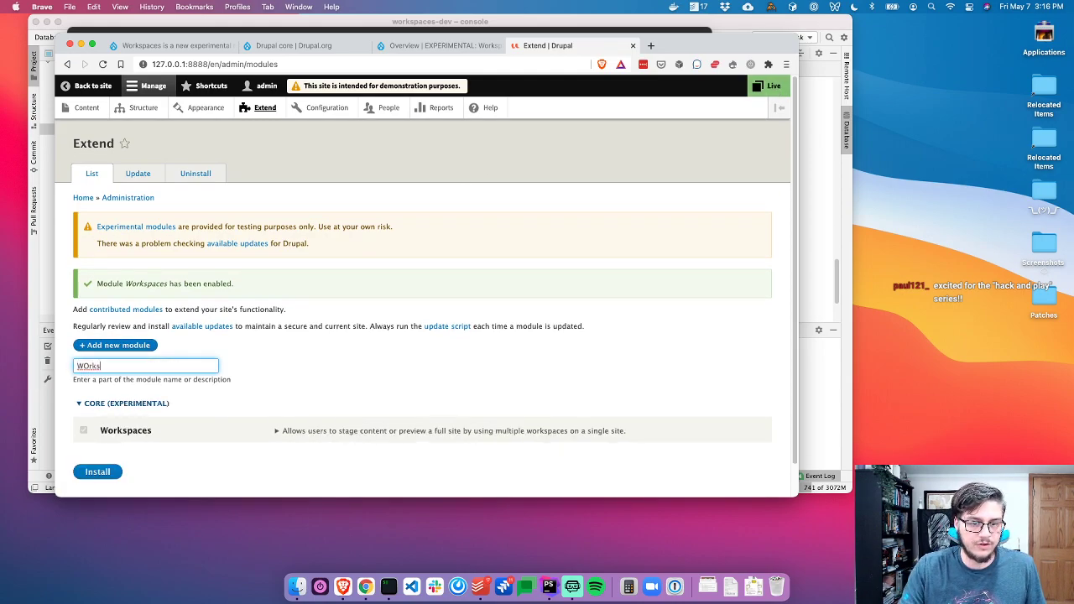
pyautogui.scroll(-1, 304, 390)
# Expand Workspaces and open its Permissions, Help and Configure pages in new tabs
pyautogui.click(336, 395)
pyautogui.scroll(-1, 336, 395)
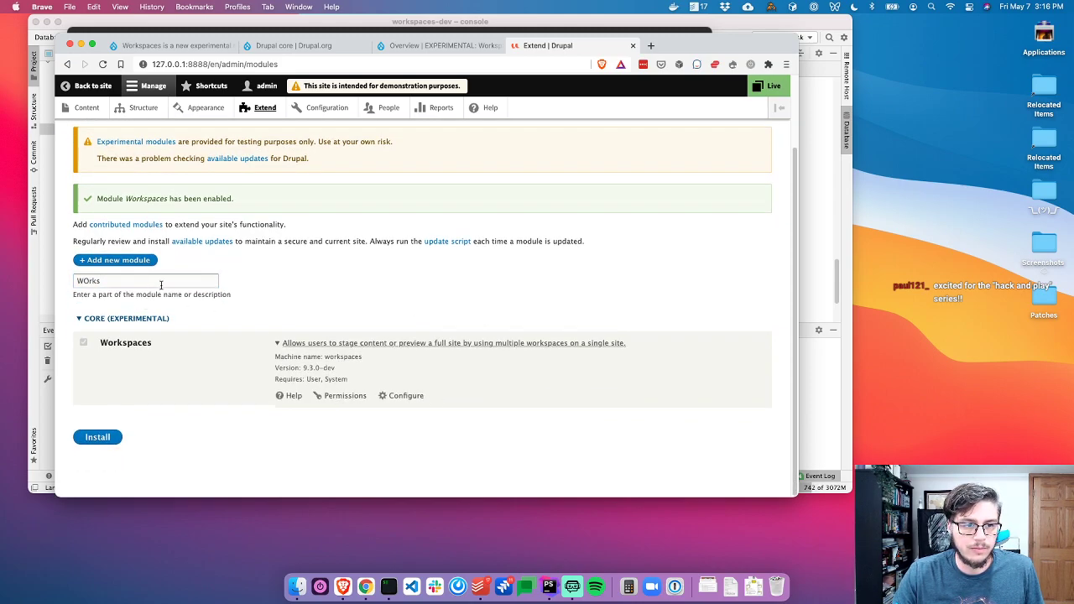
pyautogui.keyDown('super'); pyautogui.click(342, 396); pyautogui.keyUp('super')
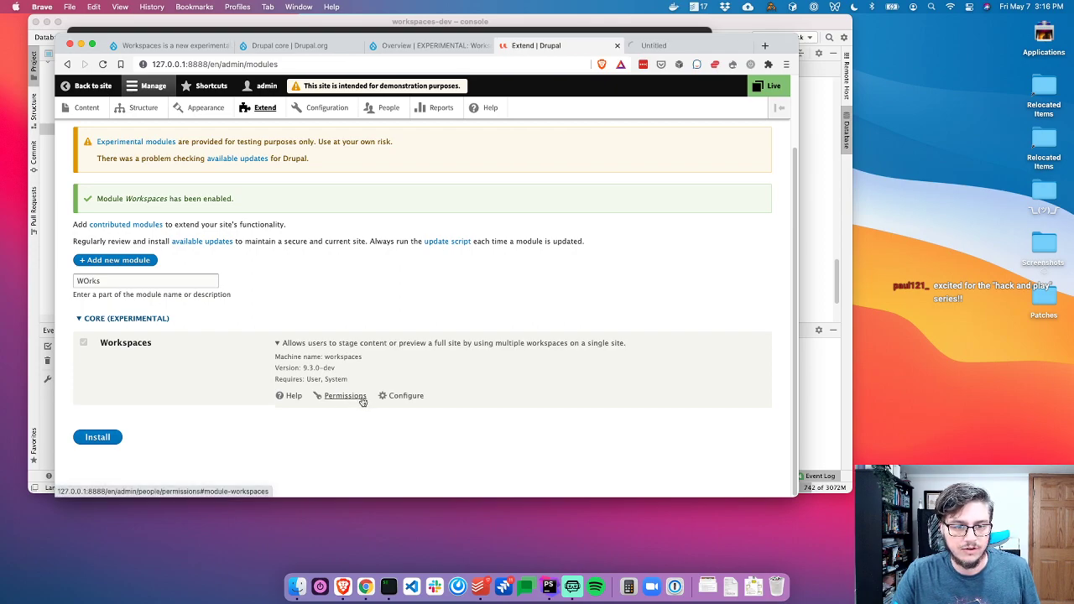
pyautogui.keyDown('super'); pyautogui.click(294, 396); pyautogui.keyUp('super')
pyautogui.keyDown('super'); pyautogui.click(388, 397); pyautogui.keyUp('super')
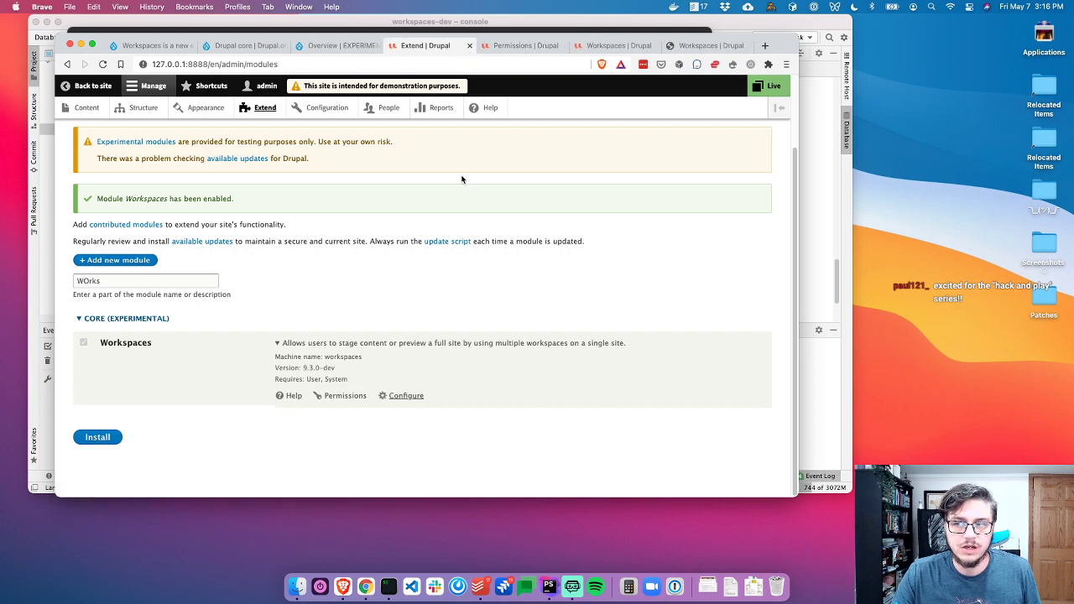
# Review the Workspaces permissions, highlighting the bypass content entity access permission
pyautogui.press('super+w')
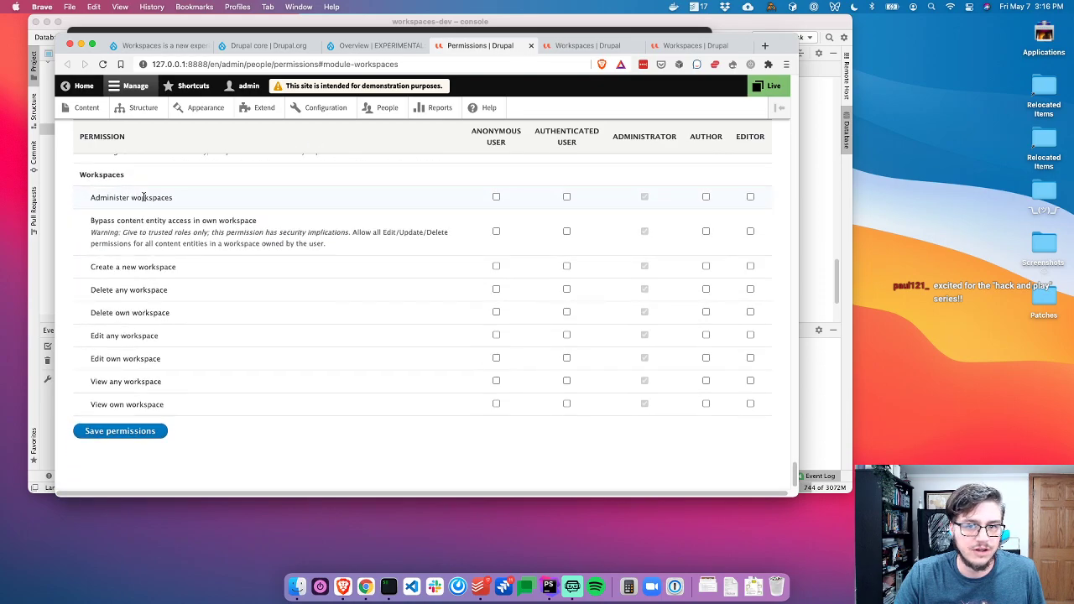
pyautogui.moveTo(111, 216); pyautogui.dragTo(287, 221)
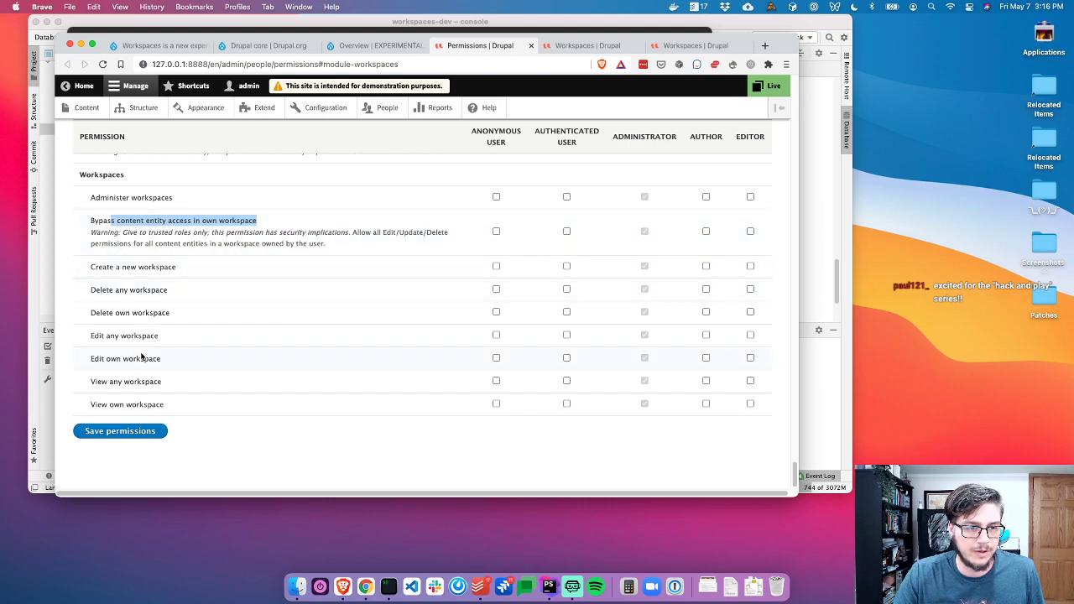
pyautogui.scroll(1, 130, 258)
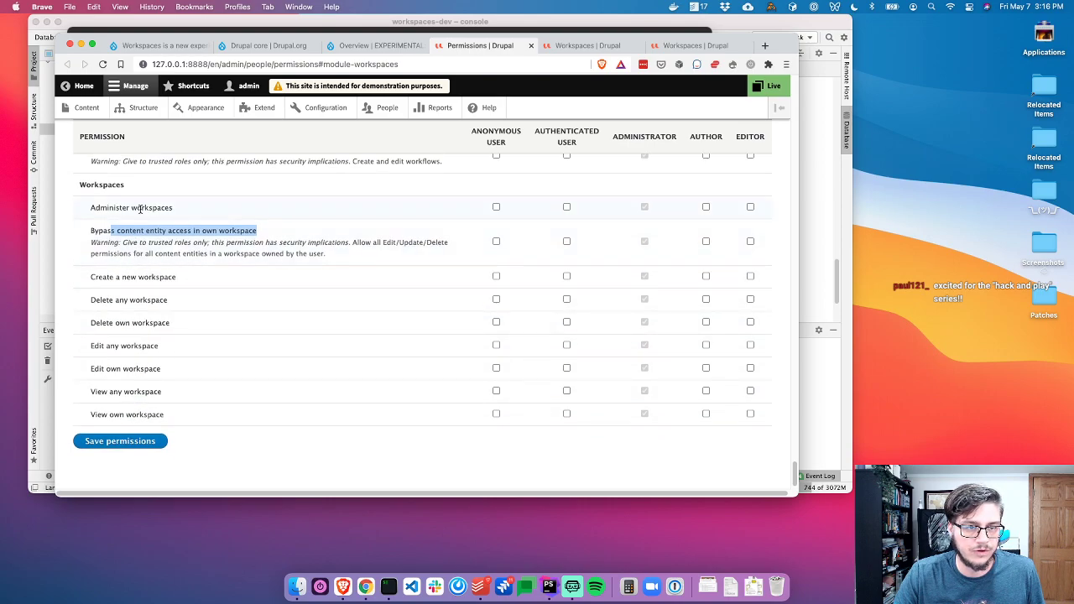
pyautogui.scroll(1, 126, 216)
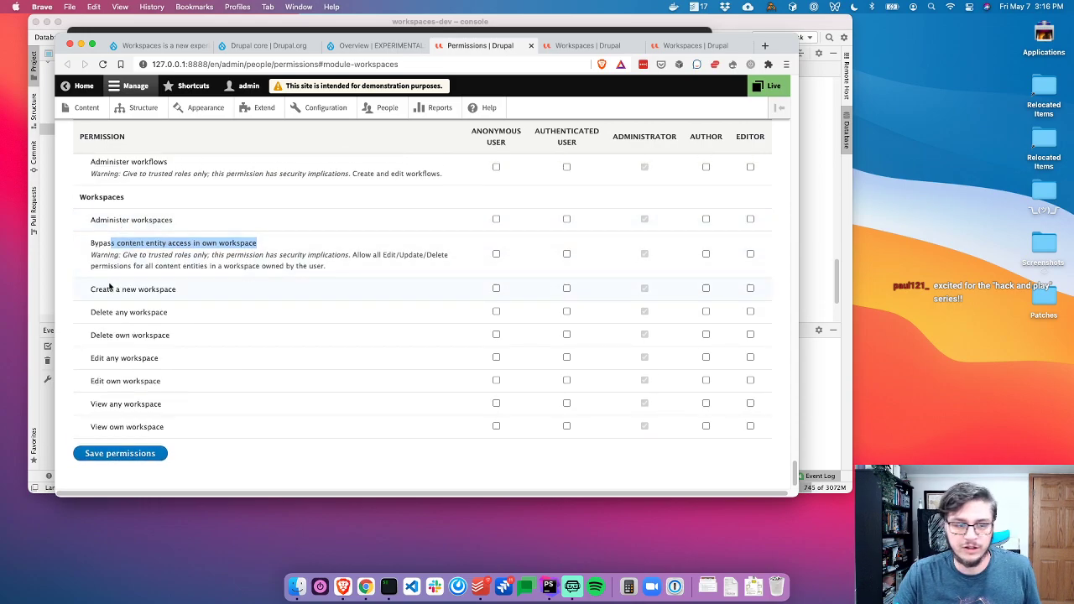
pyautogui.scroll(-1, 230, 387)
pyautogui.scroll(2, 231, 387)
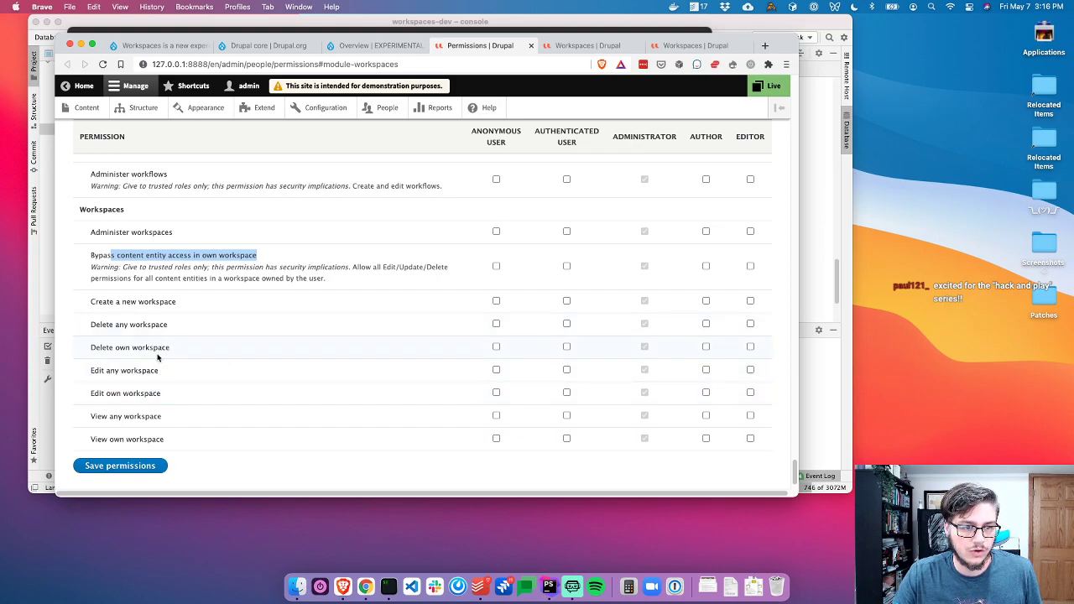
pyautogui.click(285, 257)
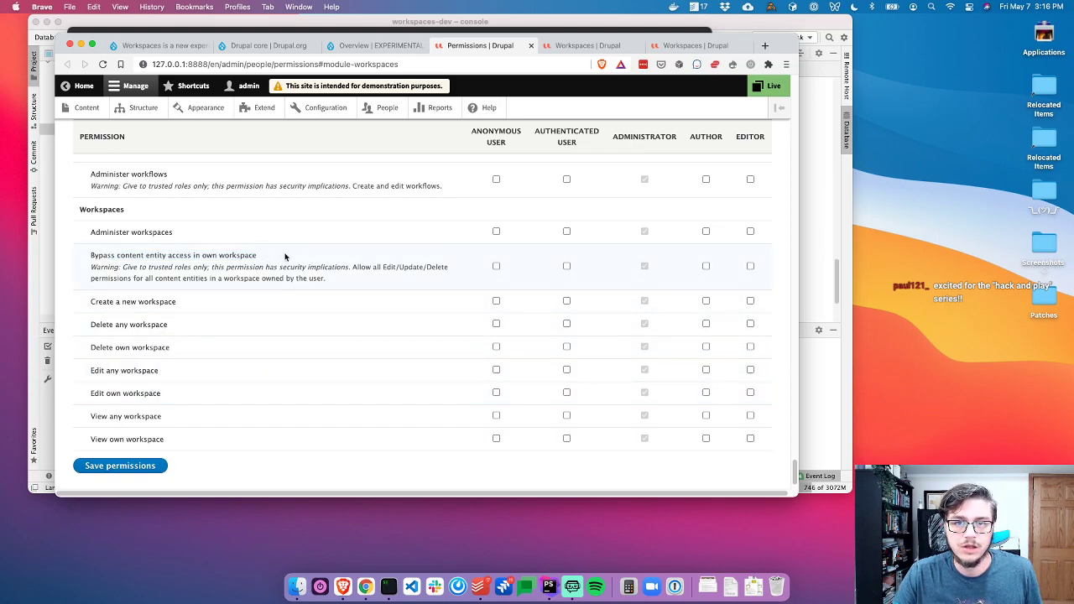
# Reopen the permissions tab, check the Delete own workspace permission, then close it
pyautogui.press('super+w')
pyautogui.press('super+shift+t')
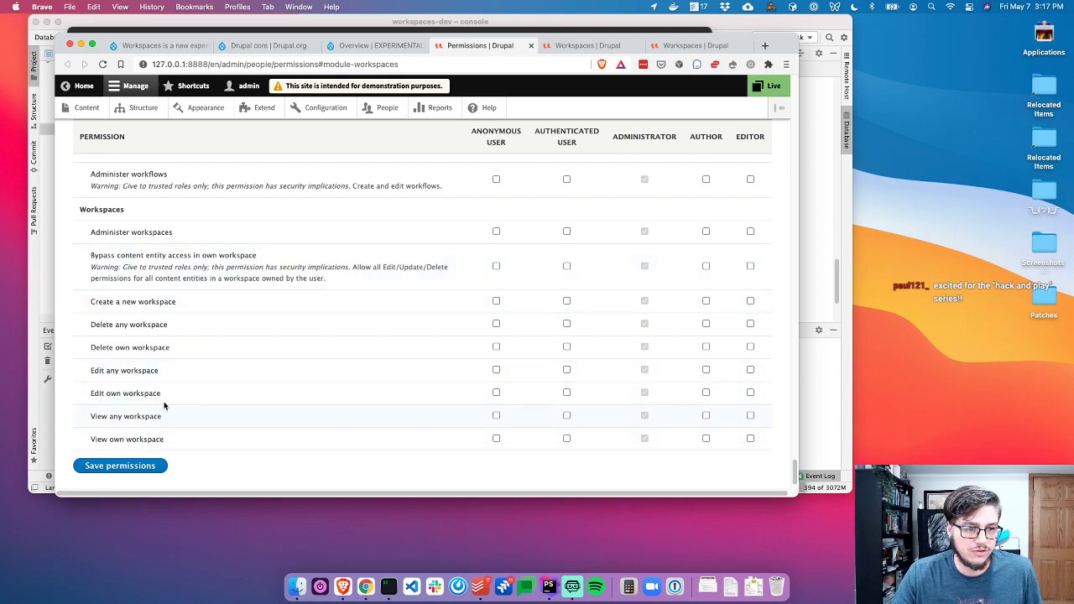
pyautogui.tripleClick(160, 350)
pyautogui.click(266, 253)
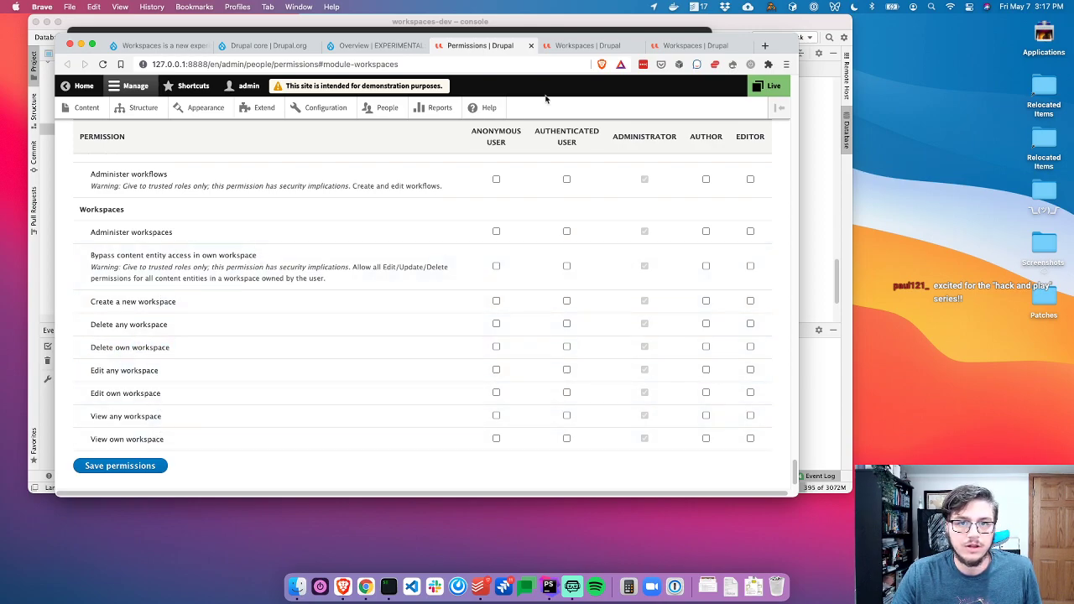
pyautogui.press('super+w')
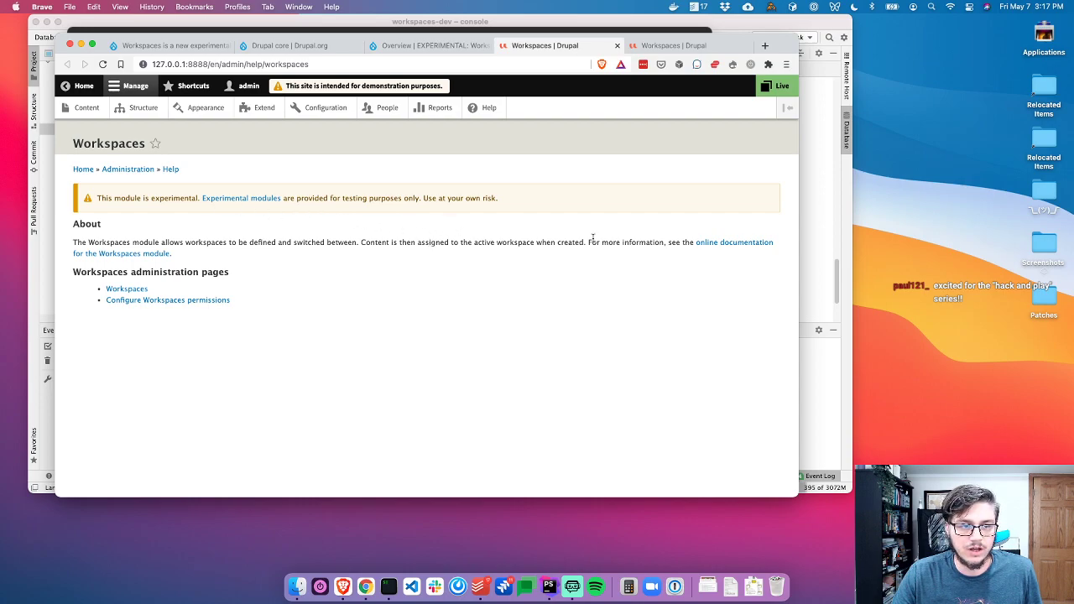
pyautogui.keyDown('super'); pyautogui.click(712, 245); pyautogui.keyUp('super')
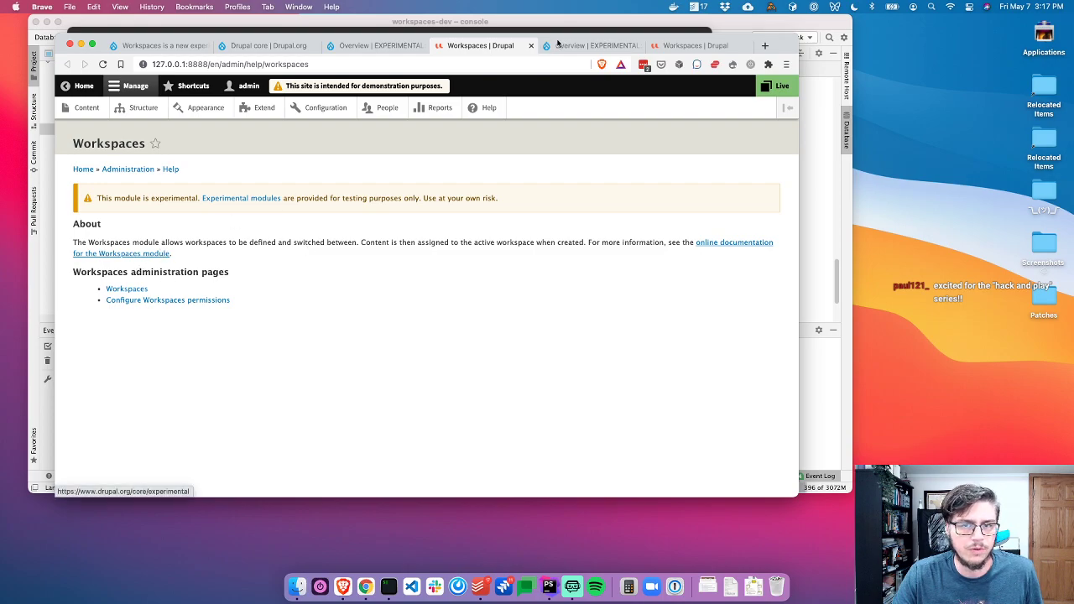
pyautogui.hotkey('ctrl', 'Tab')
pyautogui.scroll(-8, 242, 307)
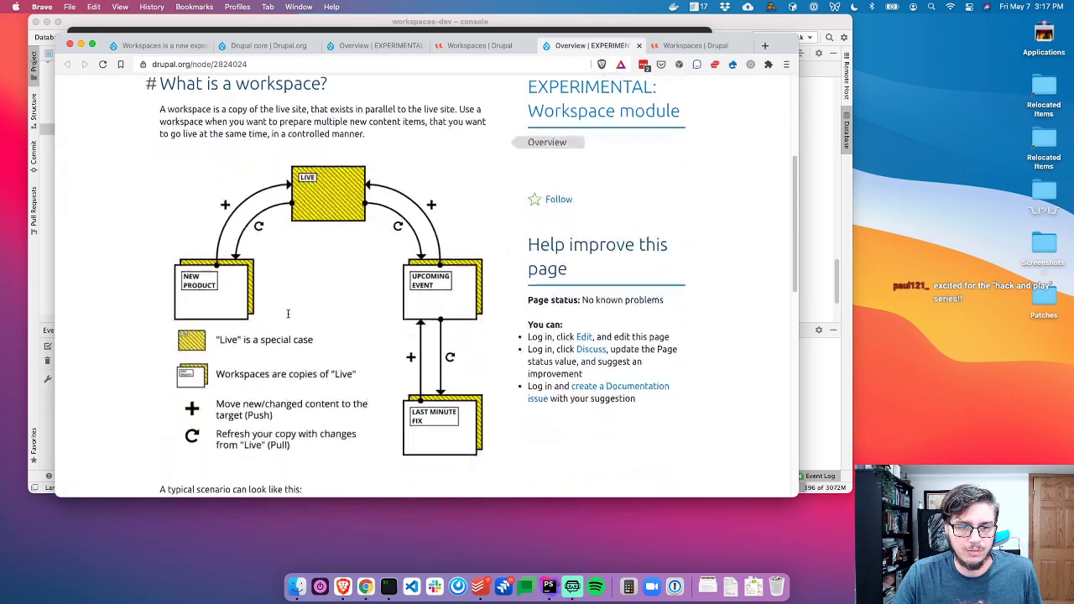
pyautogui.scroll(5, 210, 315)
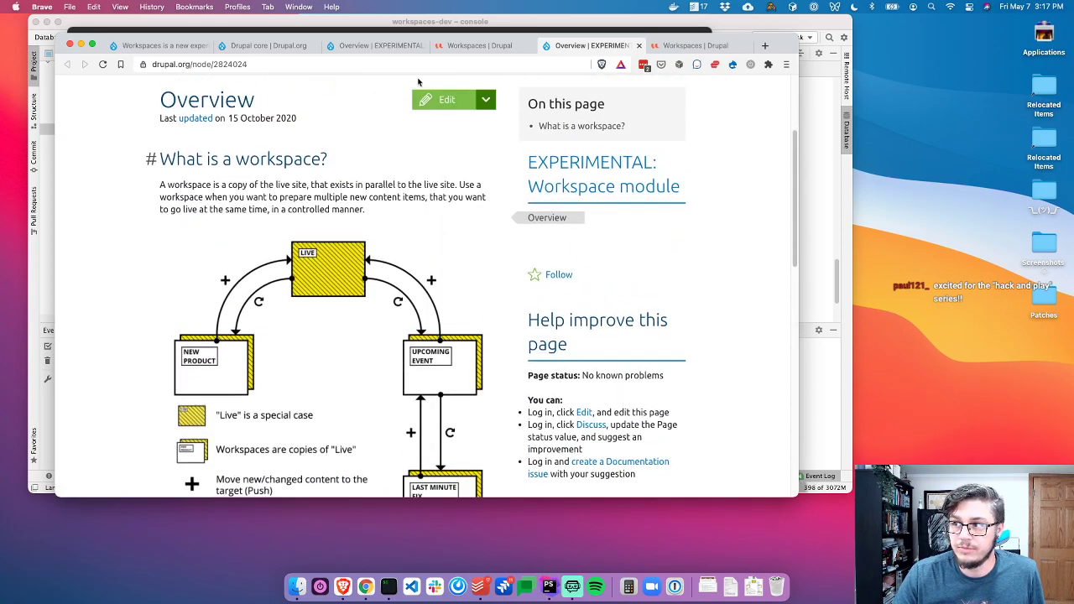
pyautogui.scroll(-1, 244, 247)
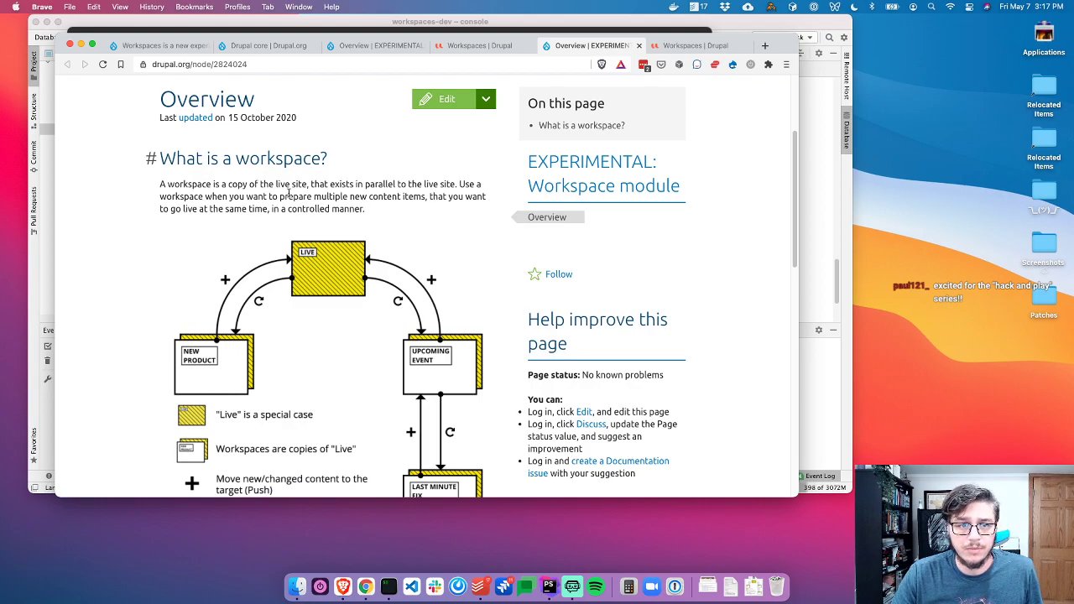
pyautogui.scroll(1, 289, 193)
pyautogui.click(447, 122)
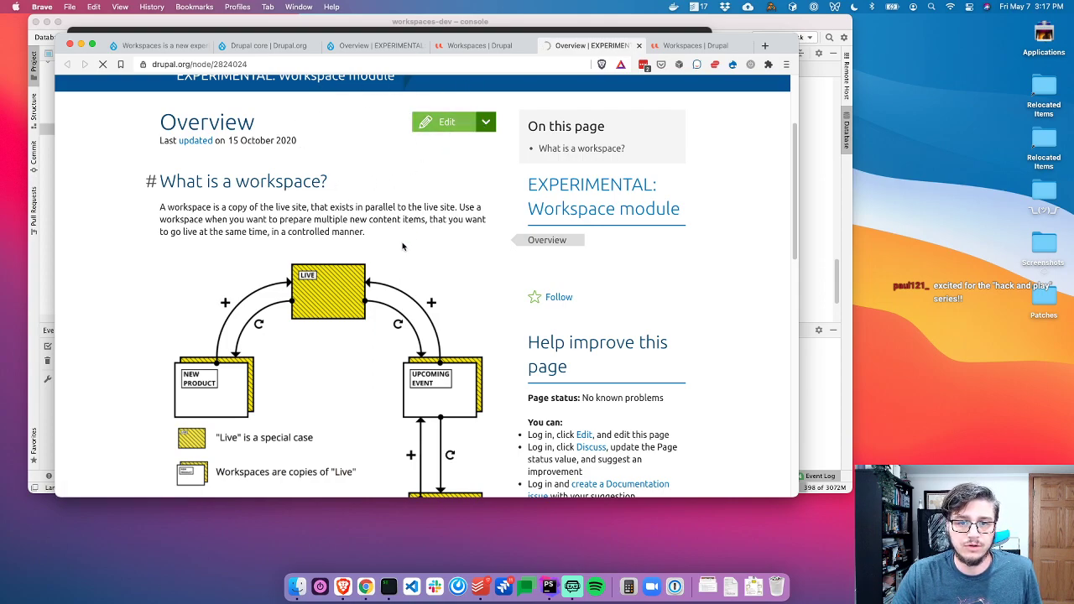
pyautogui.scroll(-2, 403, 244)
pyautogui.scroll(5, 420, 226)
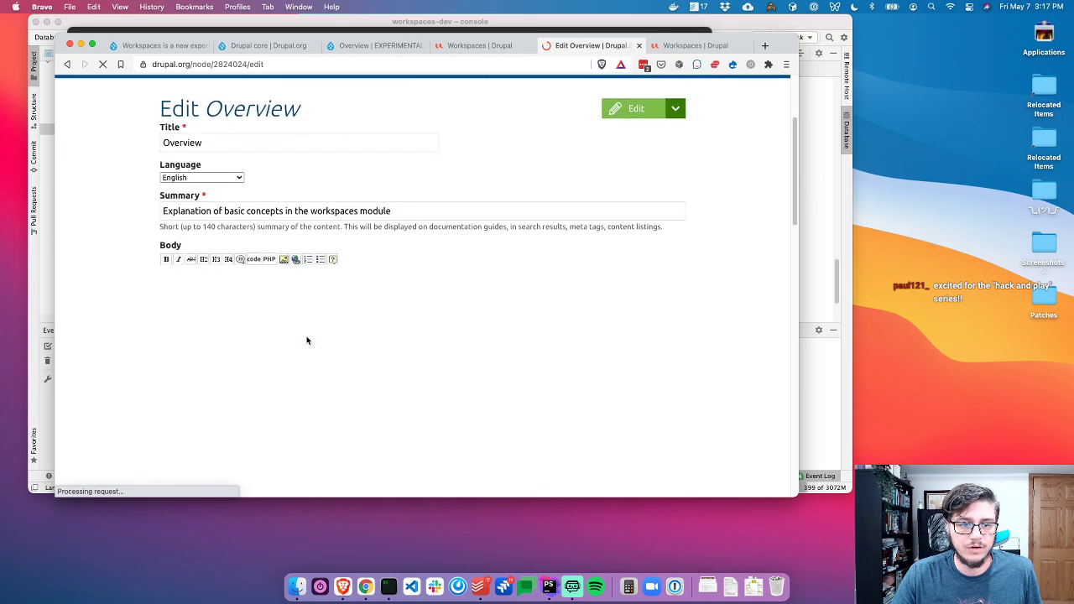
pyautogui.scroll(-3, 168, 252)
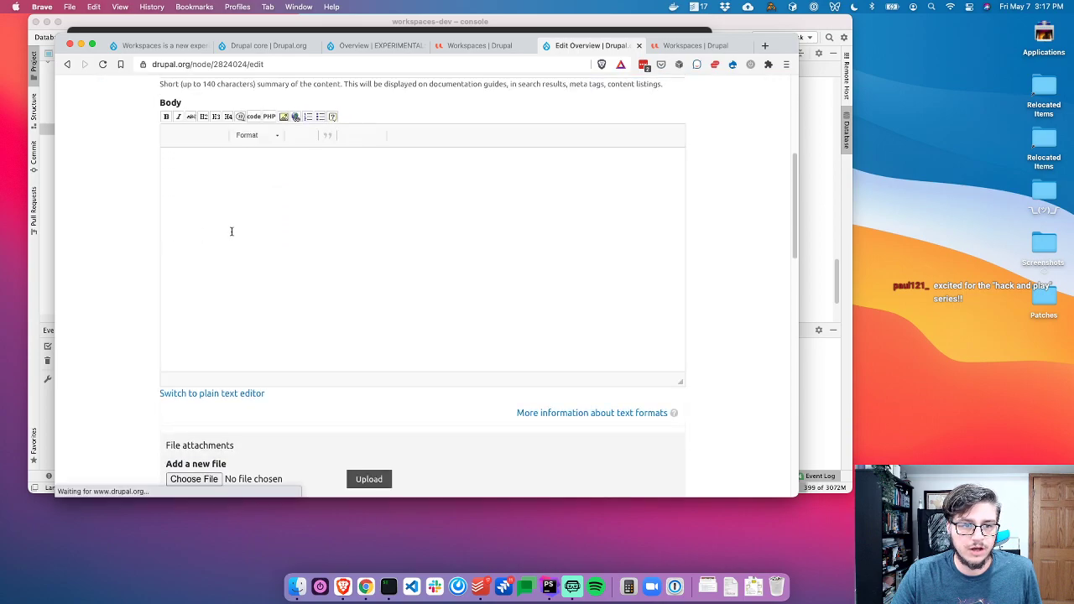
pyautogui.scroll(-10, 379, 278)
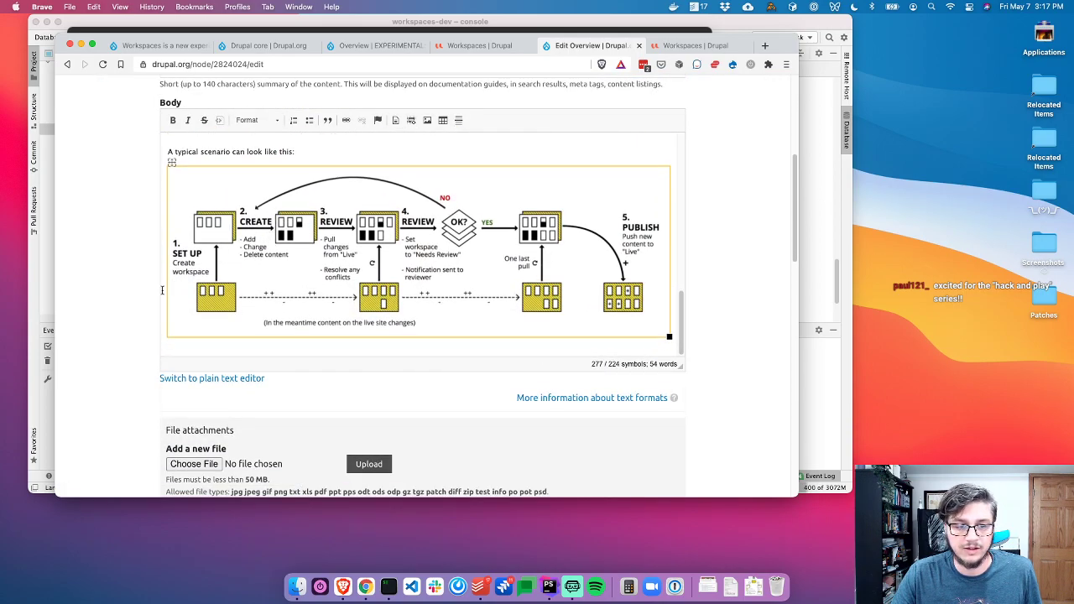
pyautogui.scroll(-5, 142, 333)
pyautogui.scroll(-4, 129, 323)
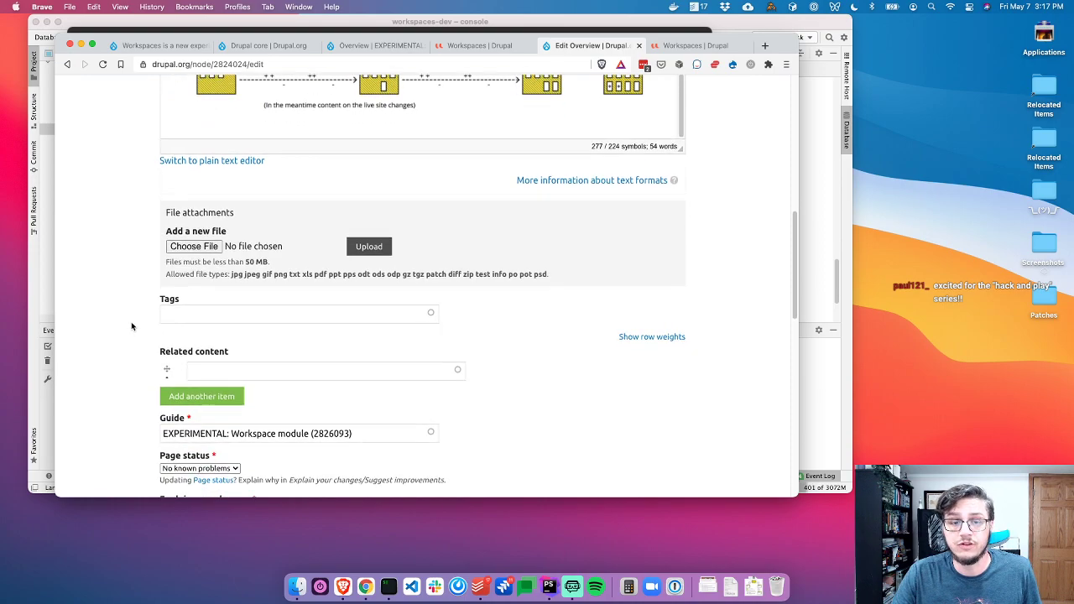
pyautogui.press('super+w')
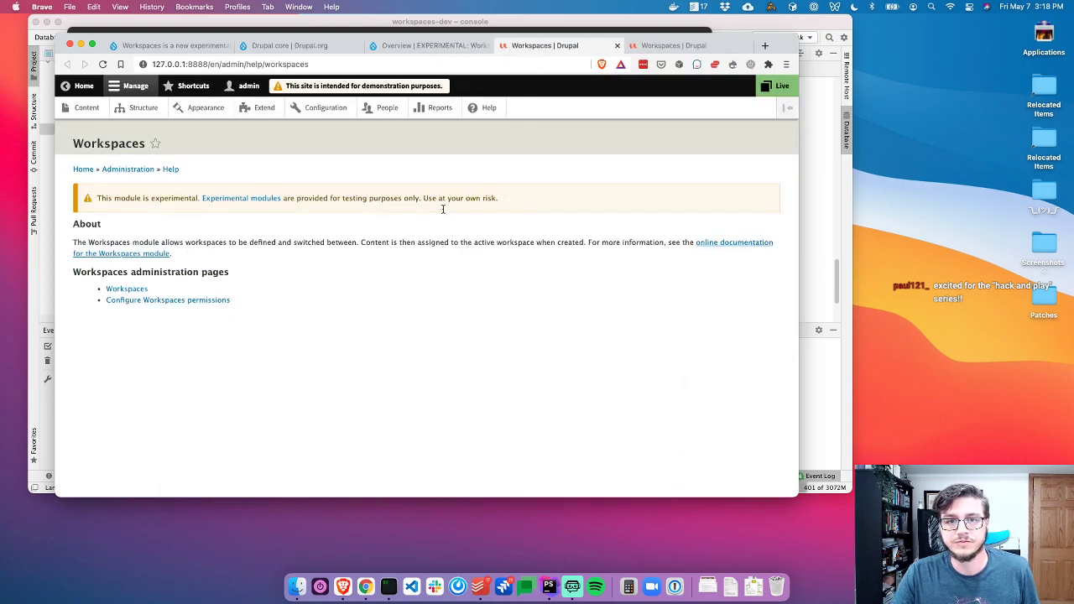
# Close the help tab and edit the Stage workspace from its operations dropdown
pyautogui.press('super+w')
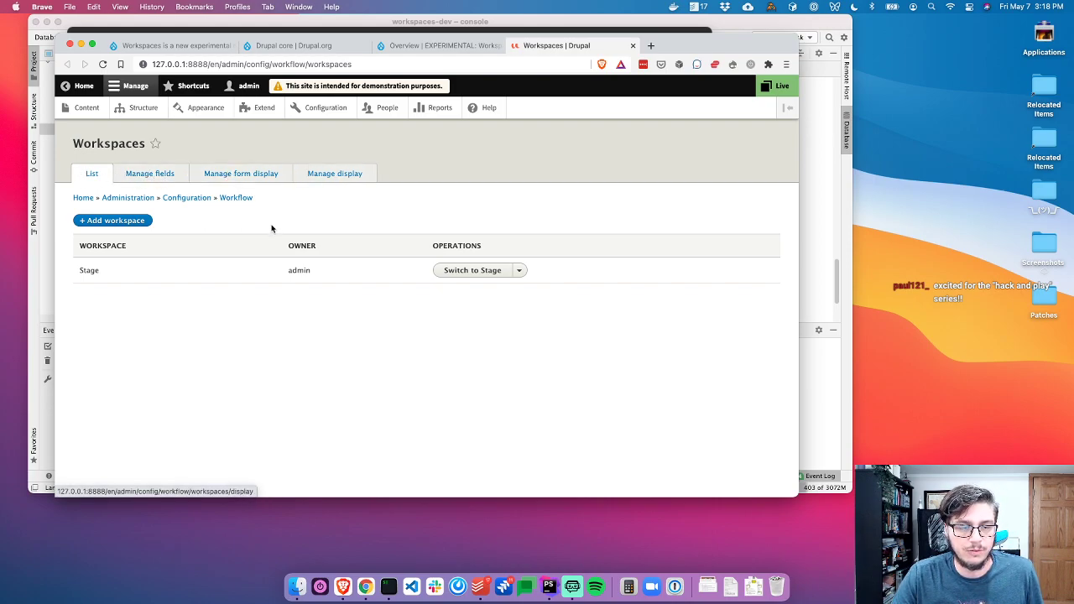
pyautogui.click(519, 270)
pyautogui.click(518, 272)
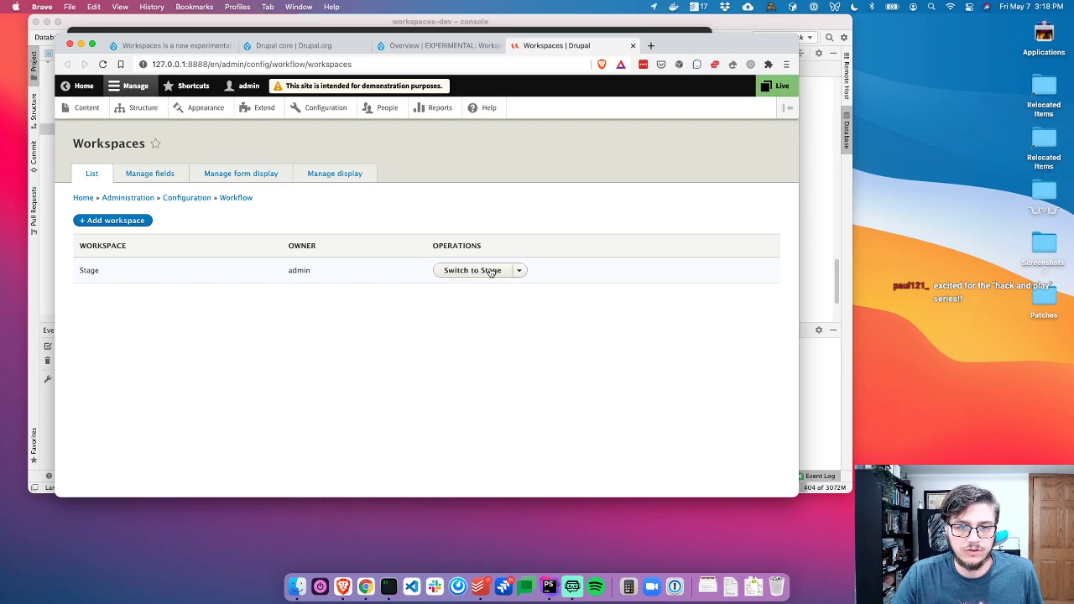
pyautogui.click(519, 273)
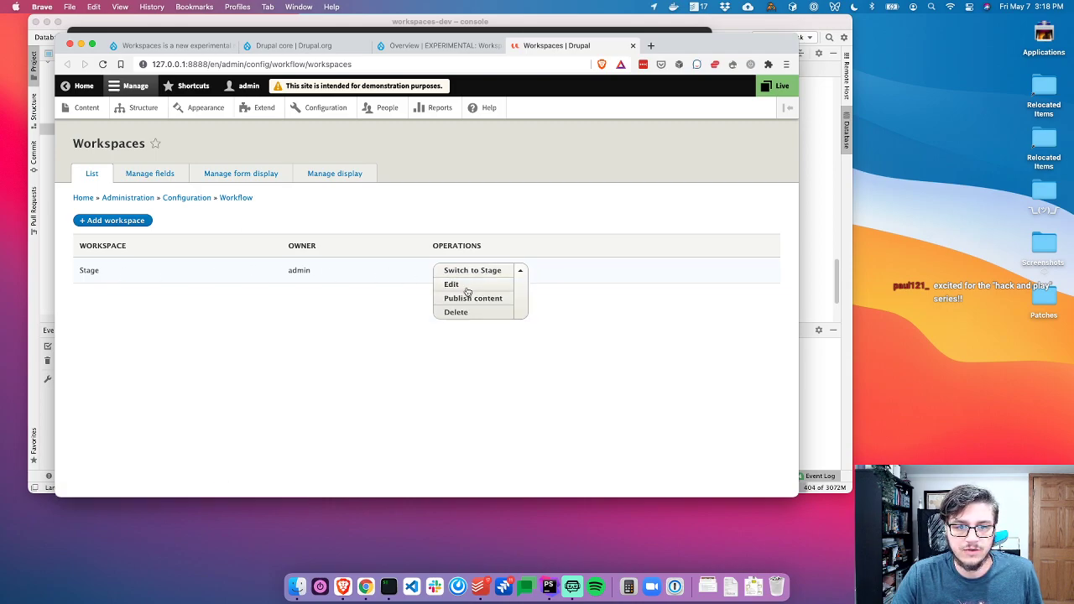
pyautogui.click(446, 286)
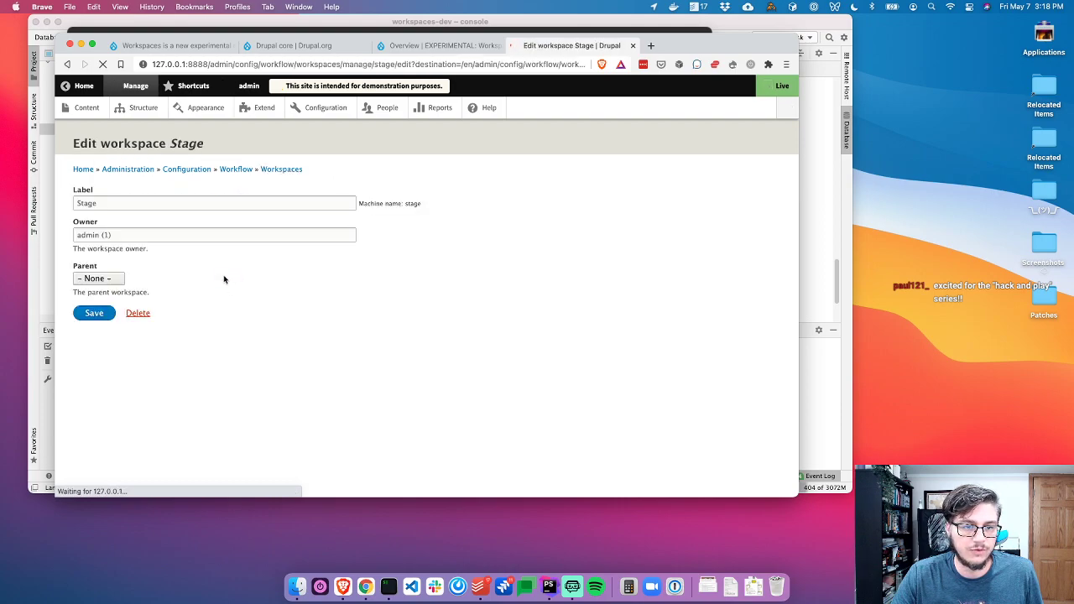
# Inspect the Stage form's Label, Owner and Parent fields, leaving Parent as None
pyautogui.click(91, 204)
pyautogui.click(136, 236)
pyautogui.click(110, 282)
pyautogui.click(203, 283)
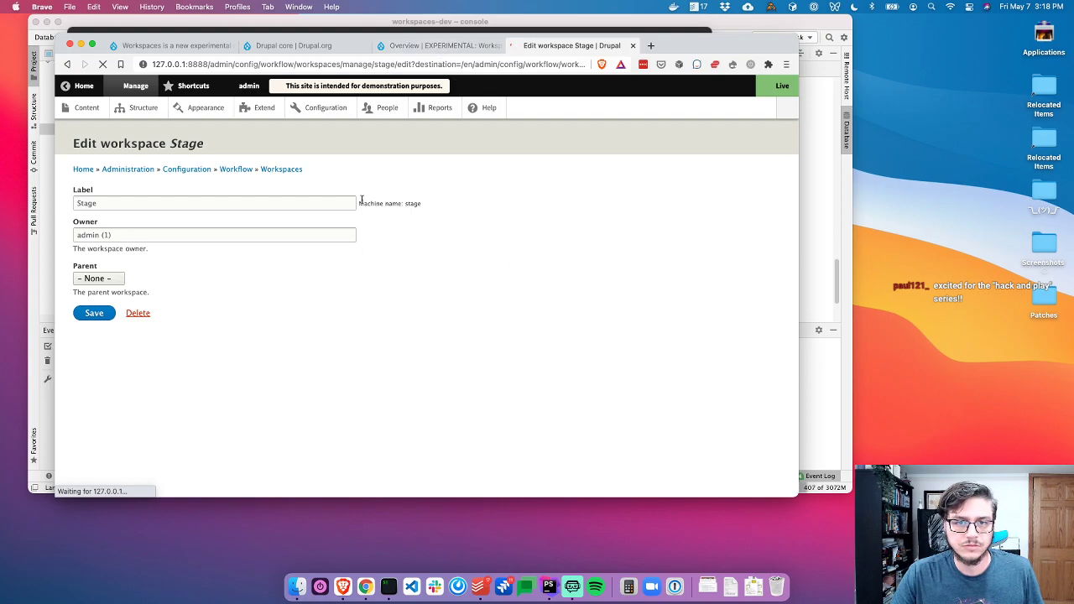
# Switch to the Workspace module documentation tab and close it
pyautogui.click(483, 47)
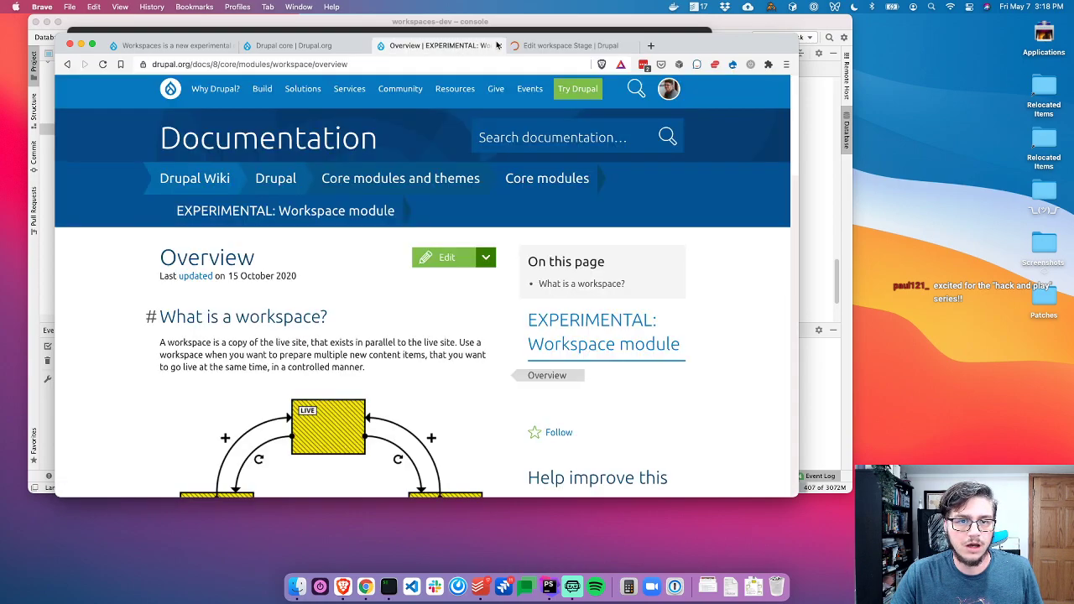
pyautogui.click(499, 46)
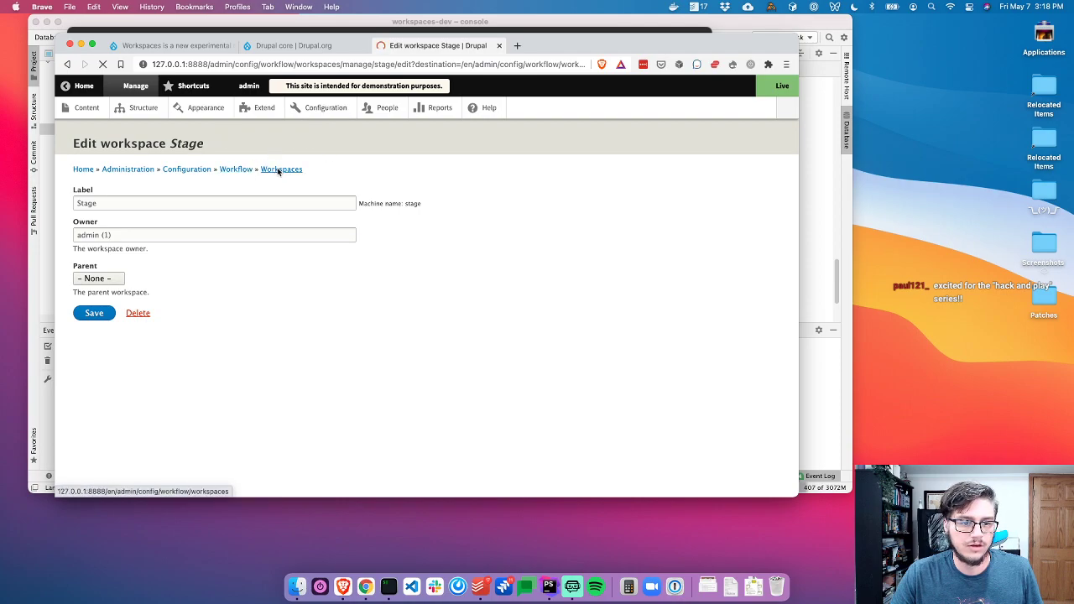
pyautogui.press('super+Tab')
pyautogui.click(211, 297)
pyautogui.press('super+Tab')
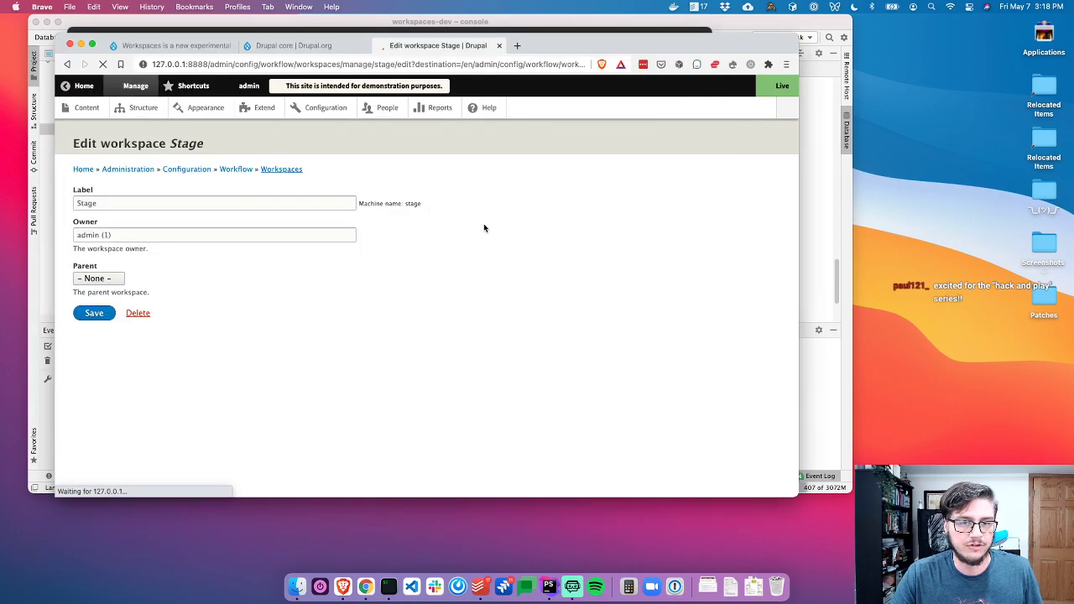
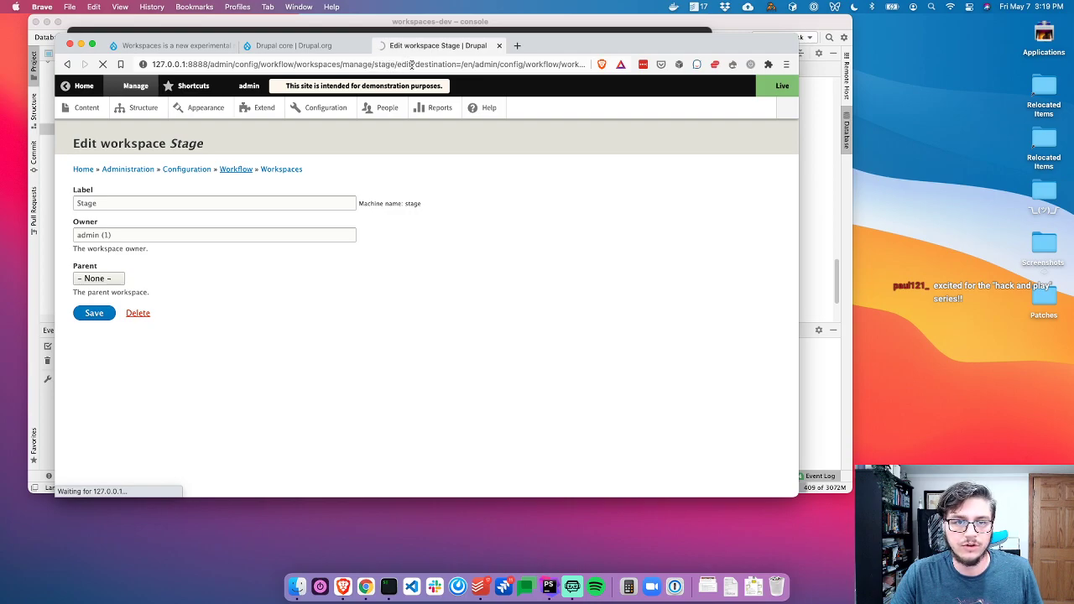
# Strip the ?destination parameter from the Stage edit URL and open Workflow settings in a new tab
pyautogui.moveTo(411, 65); pyautogui.dragTo(809, 109)
pyautogui.press('BackSpace')
pyautogui.press('Return')
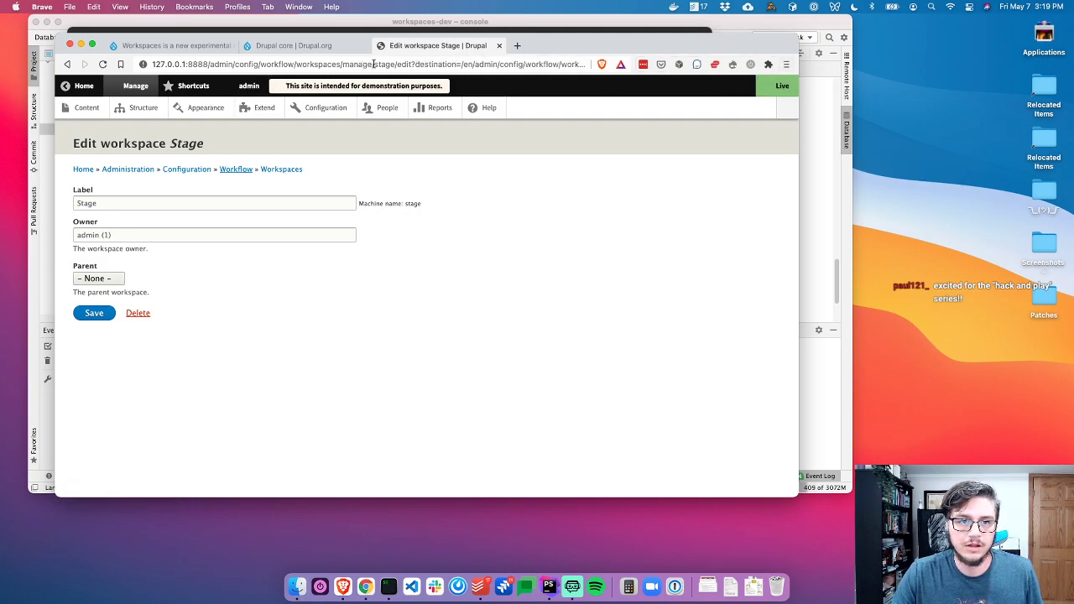
pyautogui.keyDown('super'); pyautogui.click(236, 168); pyautogui.keyUp('super')
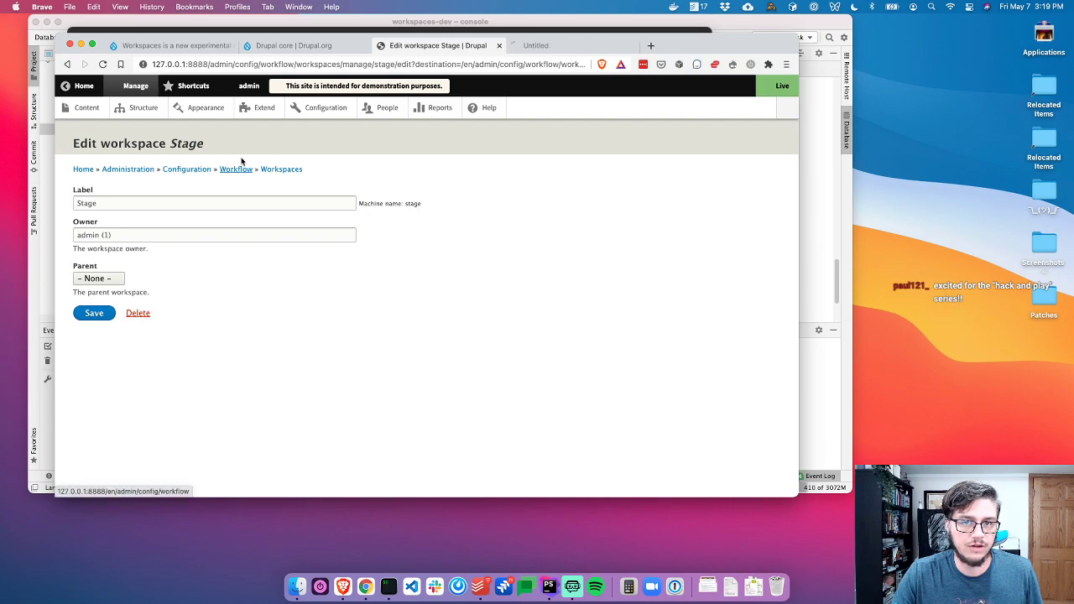
pyautogui.click(541, 45)
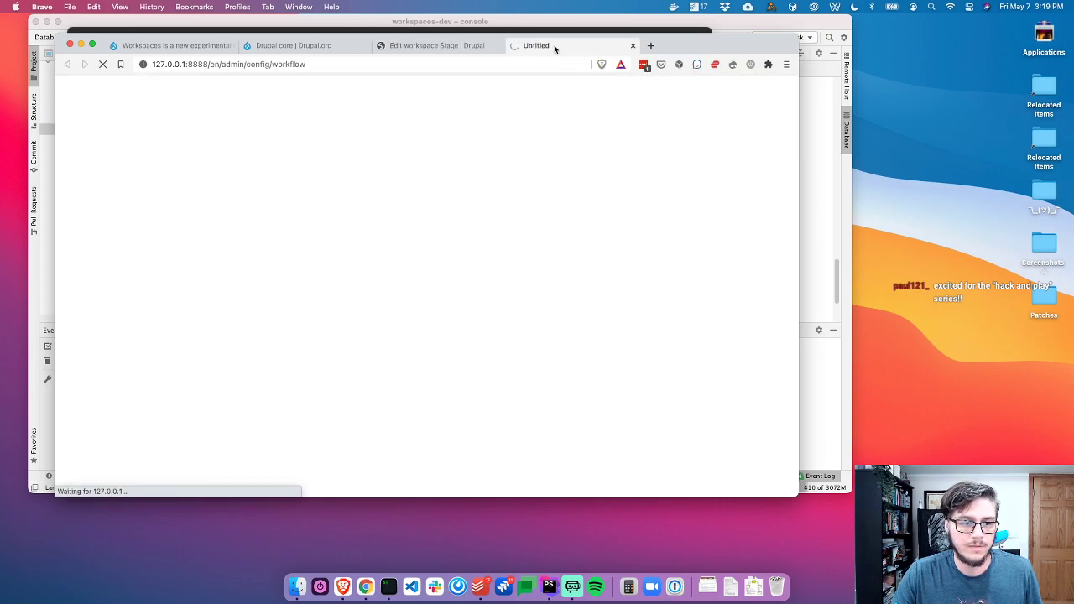
# Close the Stage workspace tab and stop the running development server in the terminal
pyautogui.click(454, 46)
pyautogui.press('super+w')
pyautogui.press('super+Tab')
pyautogui.hotkey('ctrl', 'c')
pyautogui.press('super+Tab')
pyautogui.press('super+Tab')
# Start the PHP server with php -S 127.0.0.1:8080 .ht.router.php
pyautogui.write('php -S')
pyautogui.press('Right')
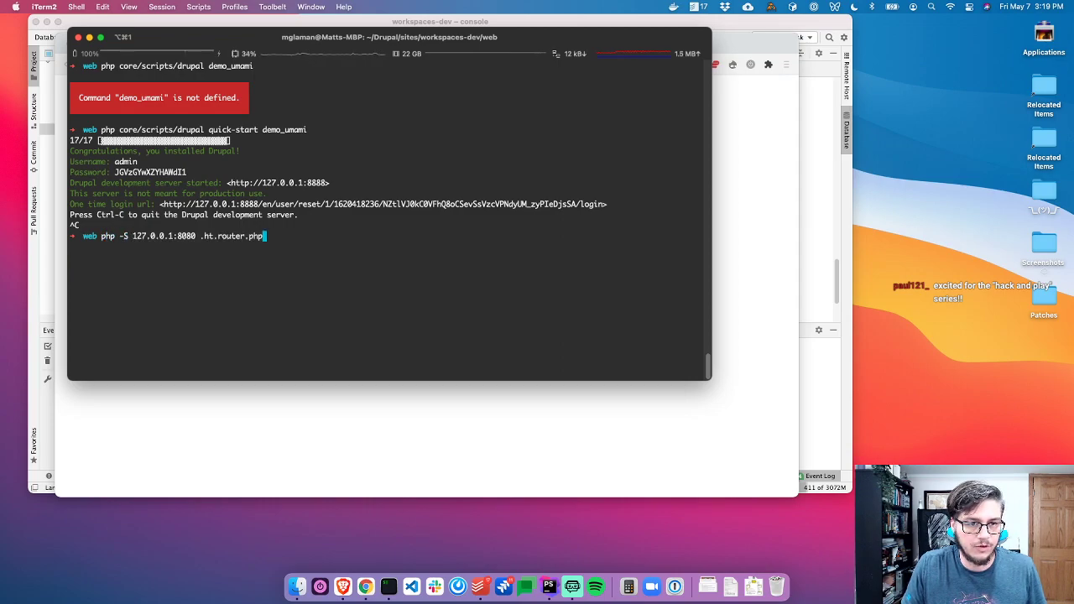
pyautogui.press('Return')
pyautogui.press('super+Tab')
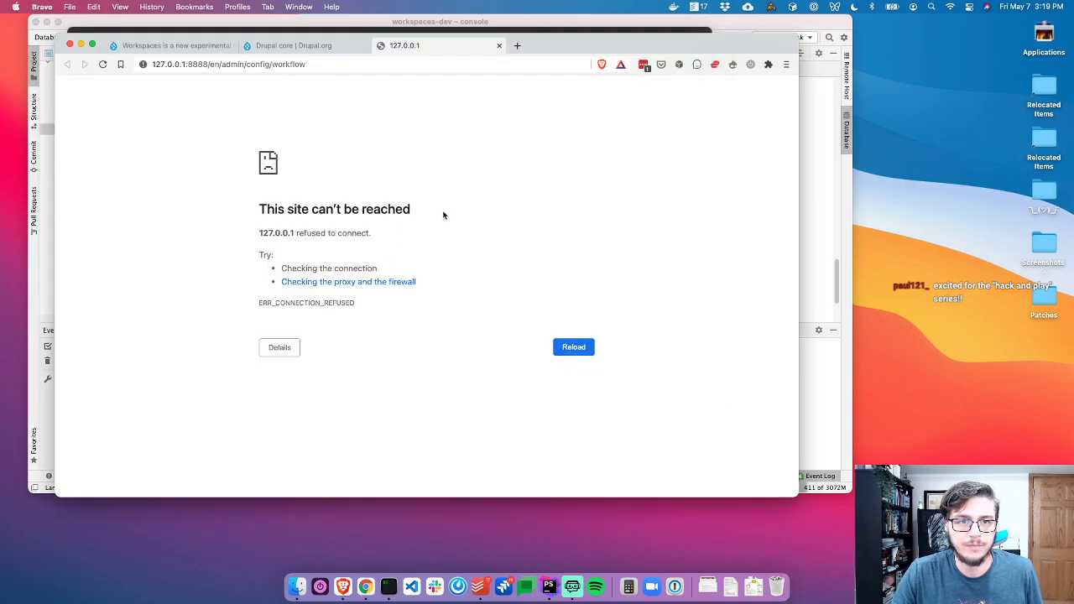
pyautogui.press('super+Tab')
pyautogui.press('super+Tab')
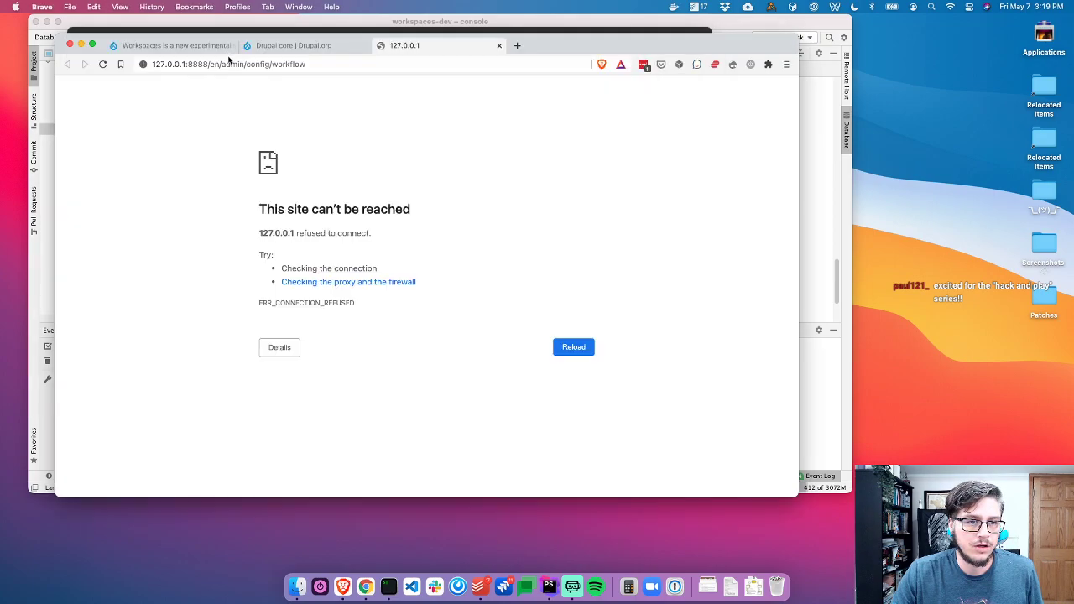
# Change the browser address port from 8888 to 8080 to load the Workflow page
pyautogui.doubleClick(197, 64)
pyautogui.write('8080')
pyautogui.press('Return')
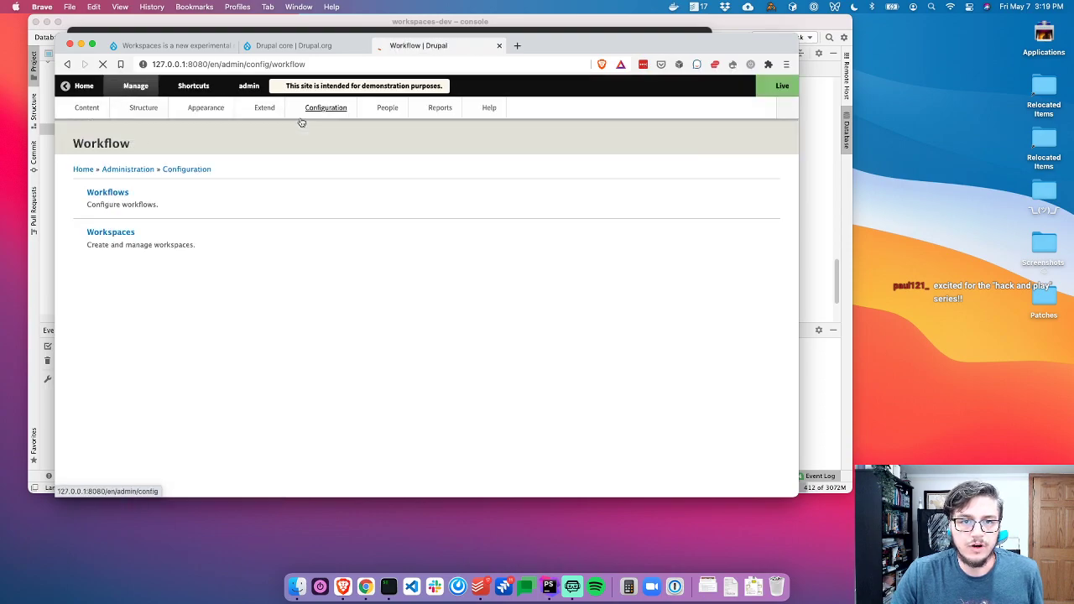
# Inspect the server start command and log in the terminal, then return to the browser
pyautogui.press('super+Tab')
pyautogui.scroll(20, 305, 332)
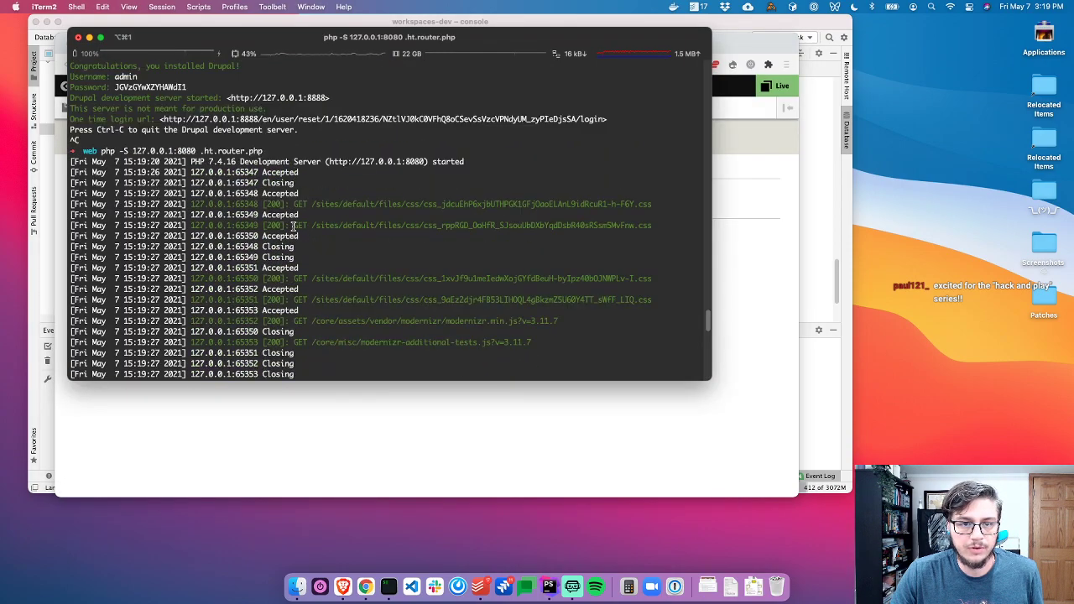
pyautogui.scroll(-15, 270, 265)
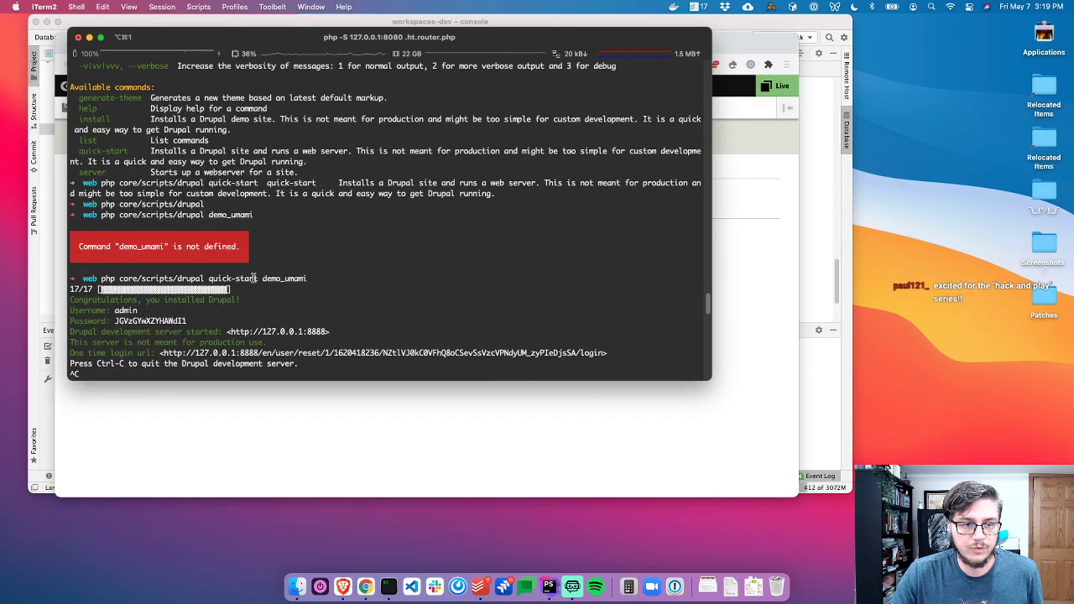
pyautogui.scroll(-10, 327, 333)
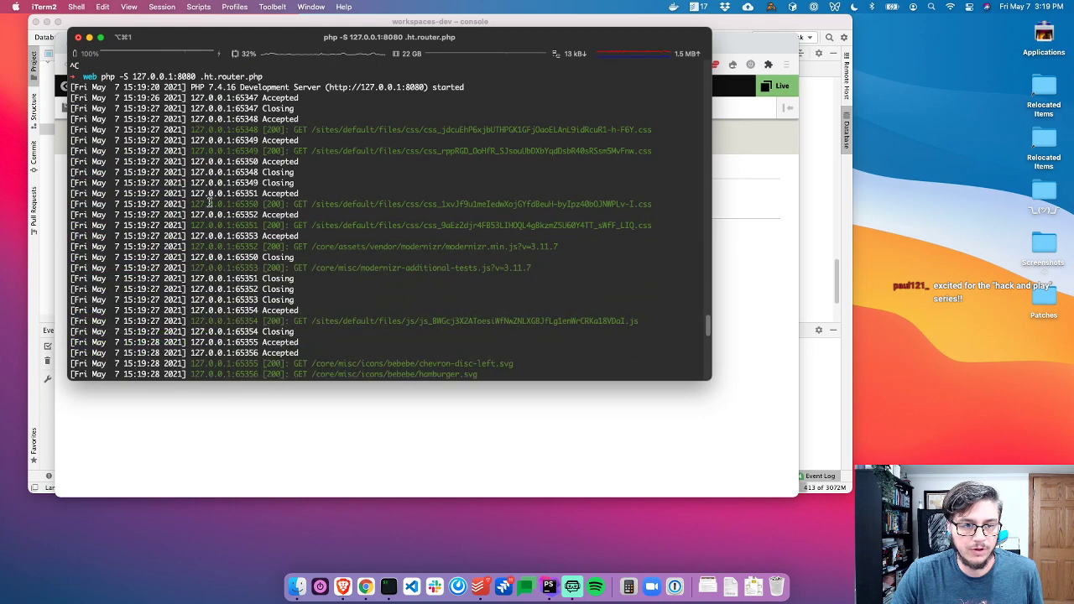
pyautogui.scroll(4, 210, 218)
pyautogui.doubleClick(144, 193)
pyautogui.tripleClick(144, 194)
pyautogui.click(219, 190)
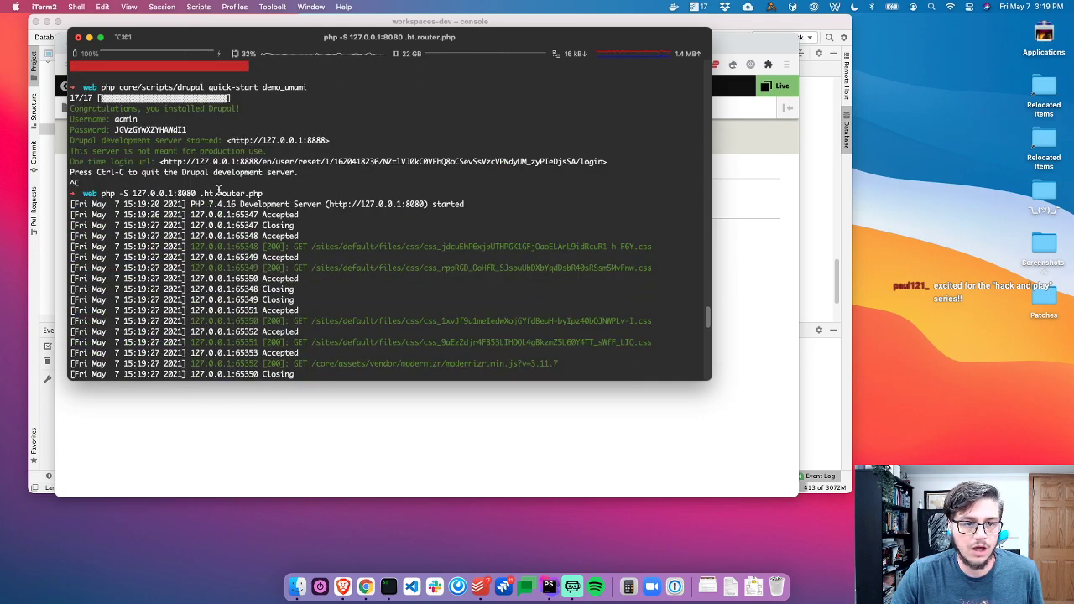
pyautogui.moveTo(93, 191); pyautogui.dragTo(199, 193)
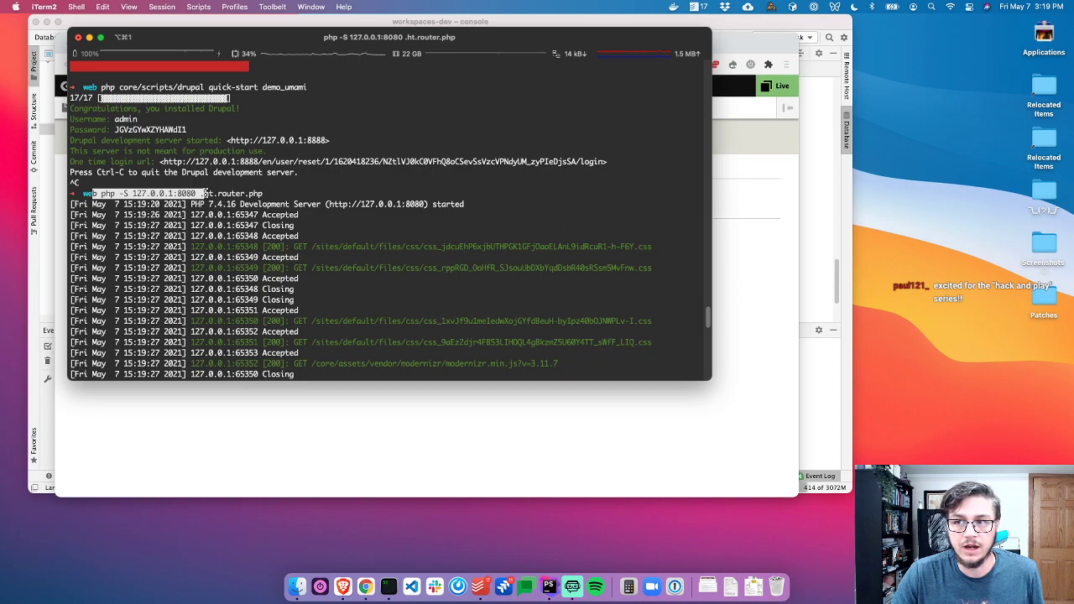
pyautogui.click(136, 194)
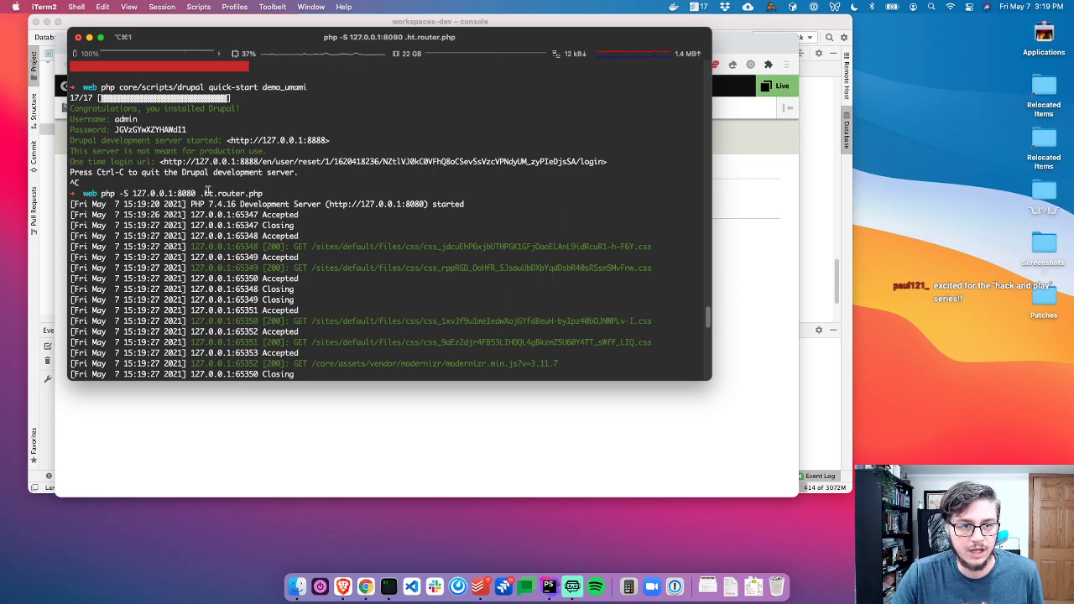
pyautogui.moveTo(201, 193); pyautogui.dragTo(254, 193)
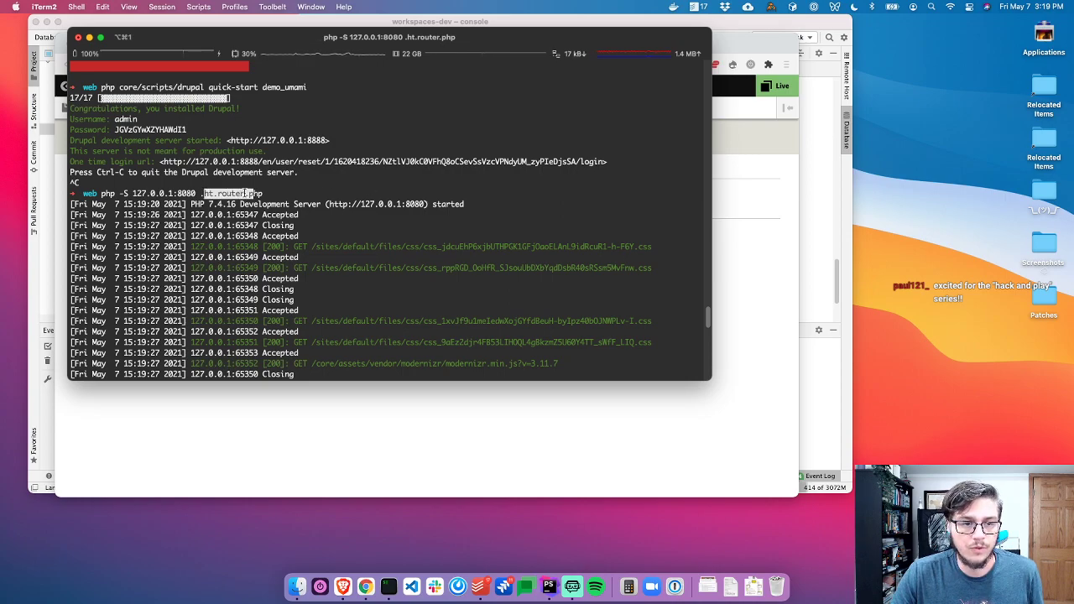
pyautogui.press('super+Tab')
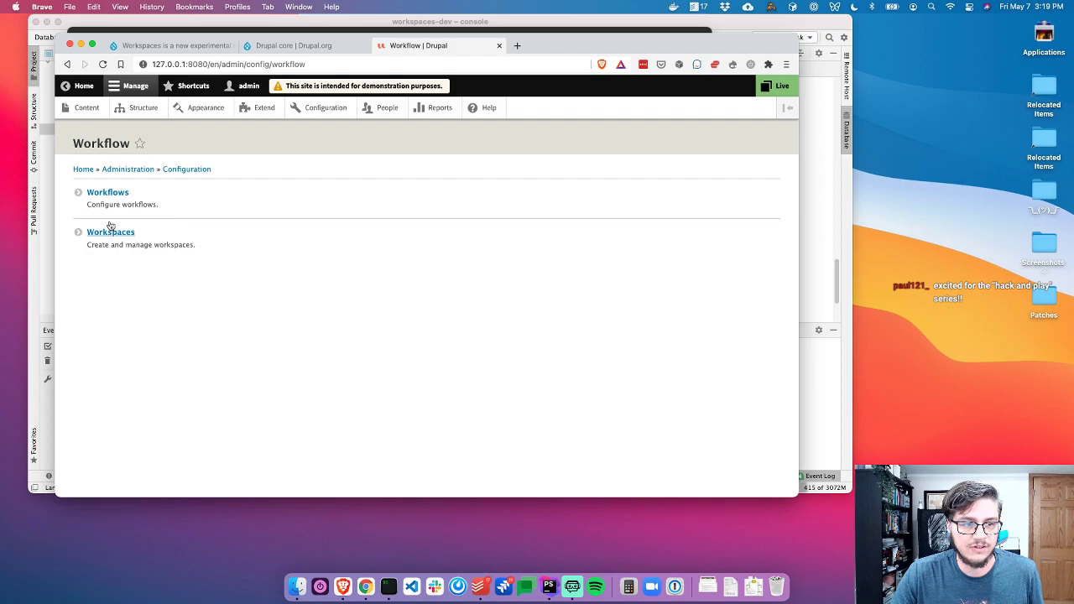
# Browse the Workspaces Manage fields and Manage display tabs, then return to the List with Stage
pyautogui.click(110, 232)
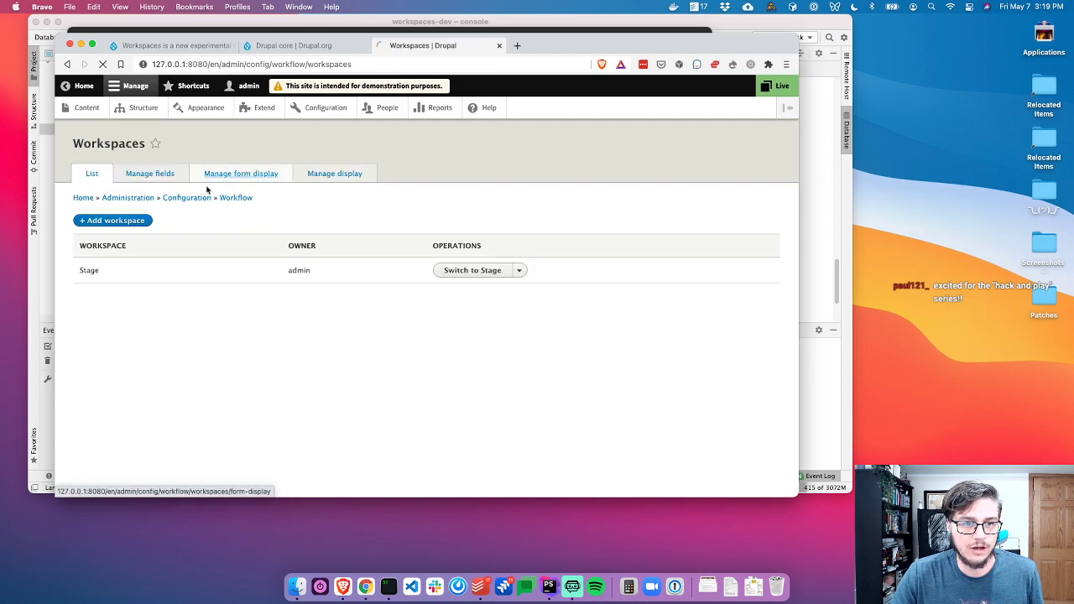
pyautogui.click(163, 173)
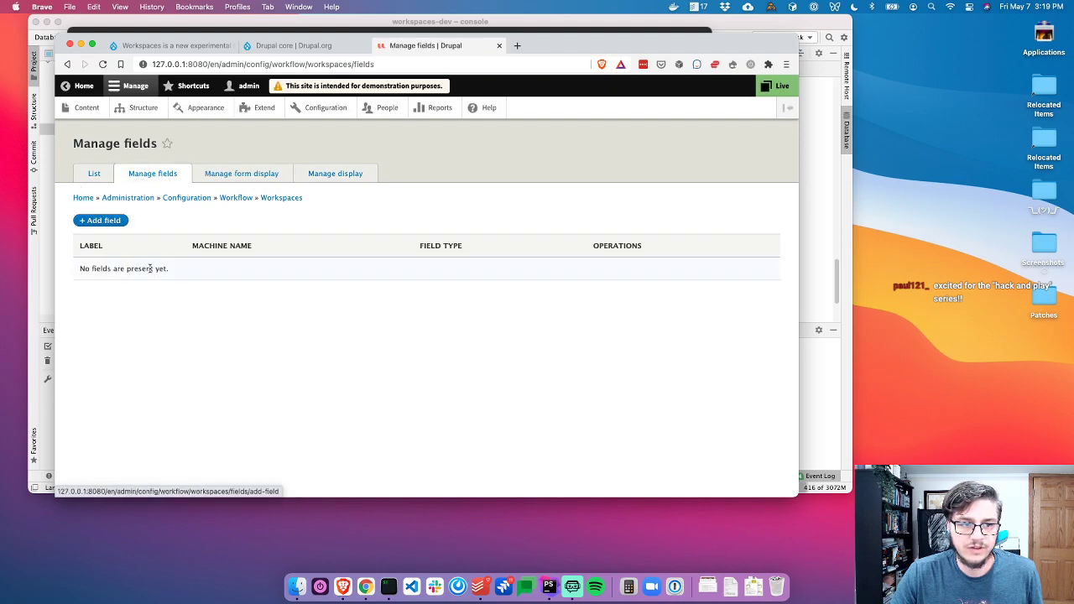
pyautogui.click(334, 176)
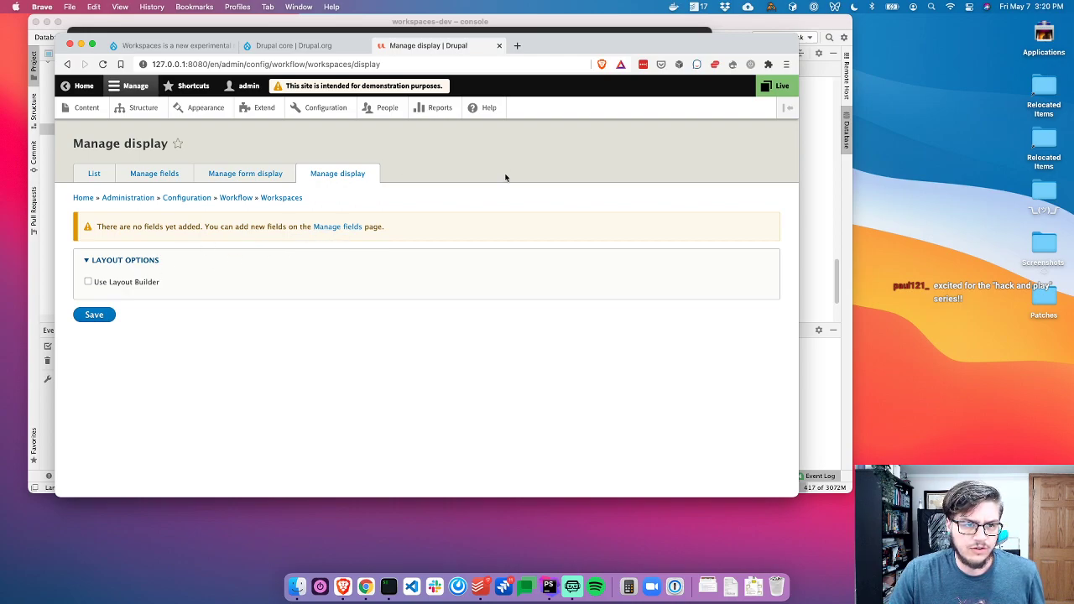
pyautogui.click(104, 177)
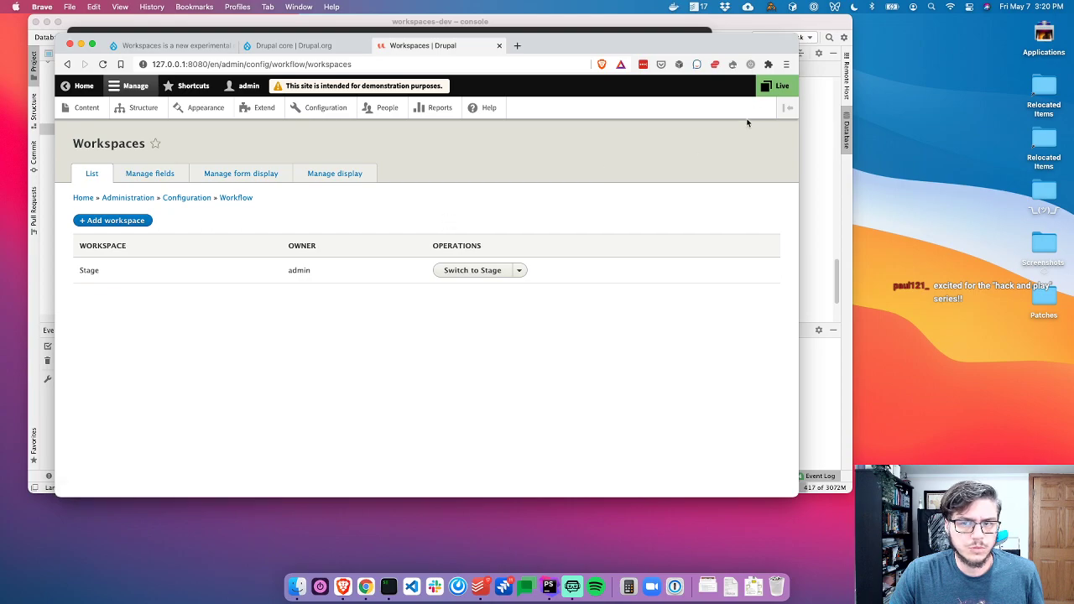
pyautogui.click(777, 86)
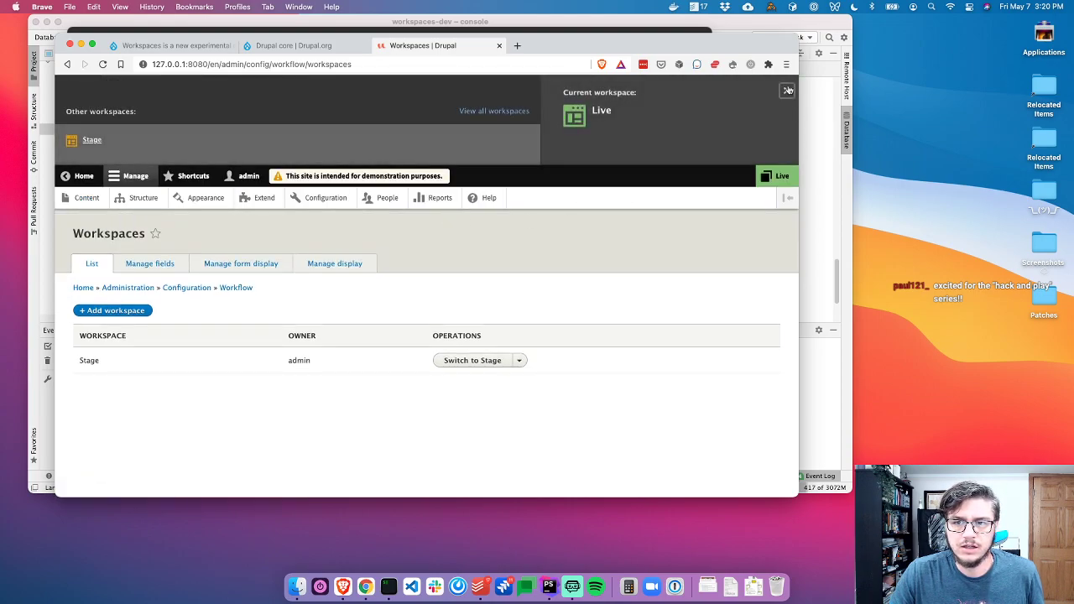
# From the home page, open the Super easy vegetarian pasta bake editor and save it in Live
pyautogui.click(787, 89)
pyautogui.click(89, 87)
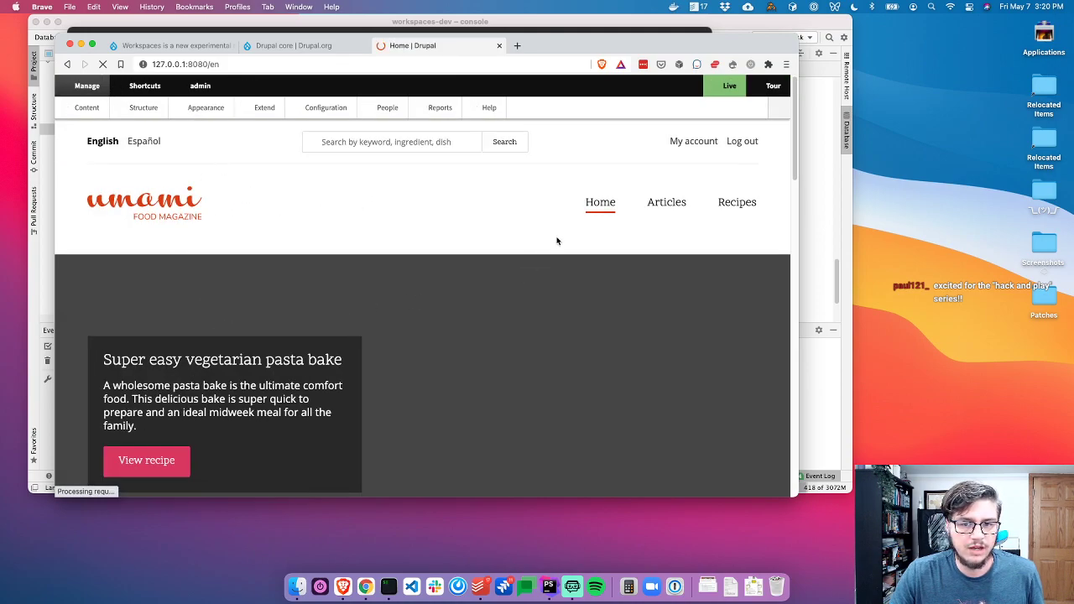
pyautogui.scroll(-2, 458, 251)
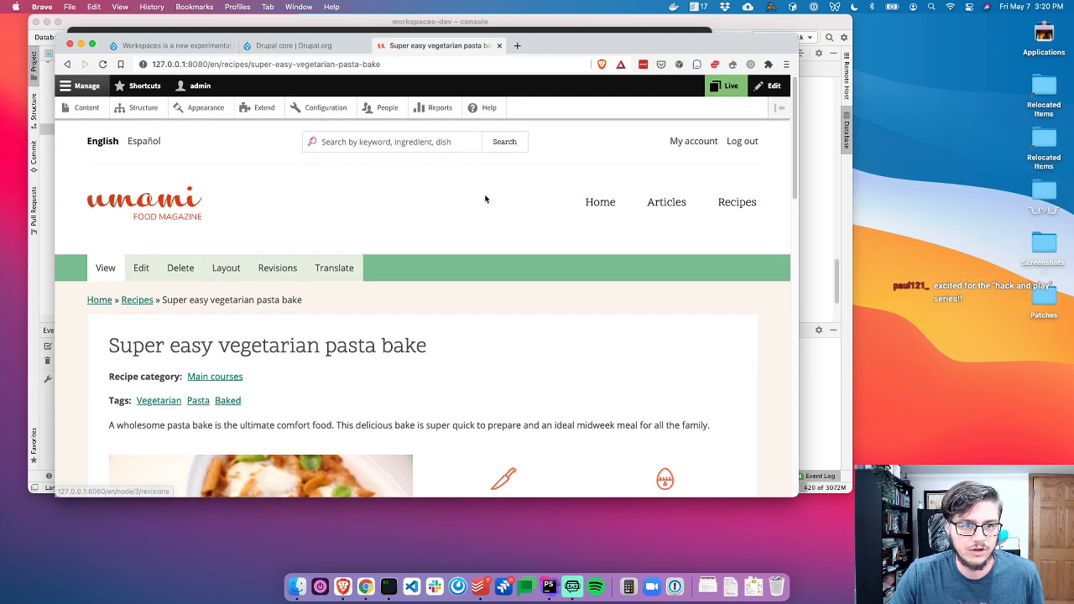
pyautogui.click(141, 267)
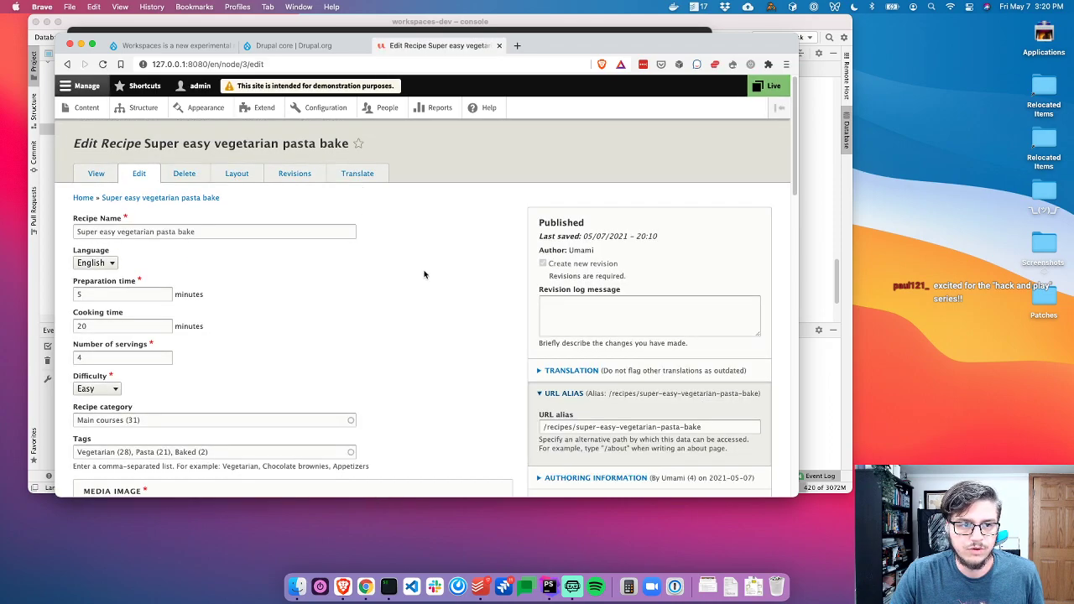
pyautogui.scroll(-2, 424, 274)
pyautogui.scroll(-15, 424, 274)
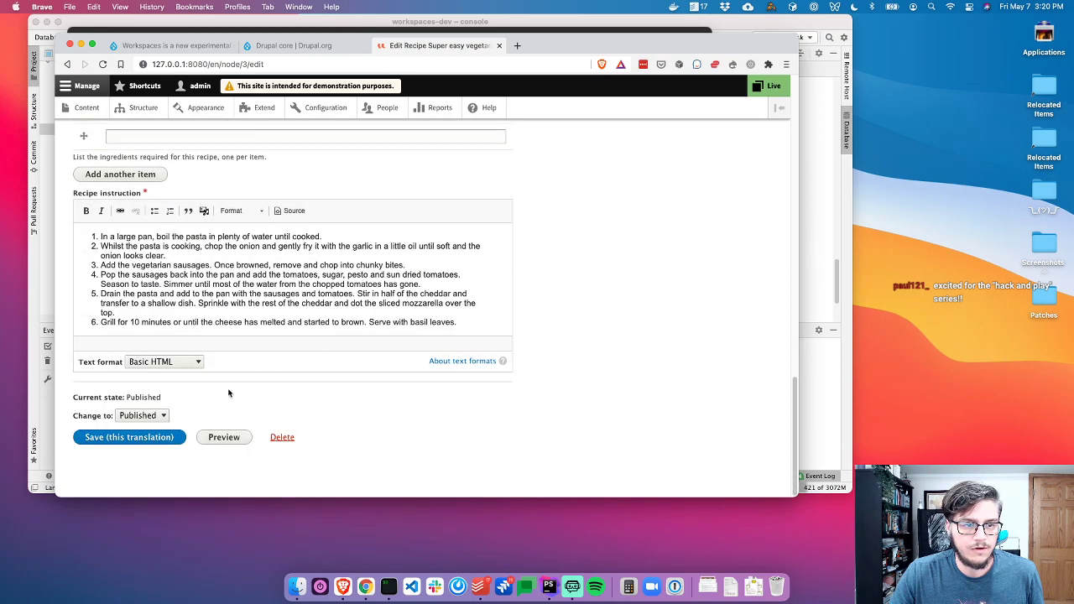
pyautogui.scroll(17, 181, 321)
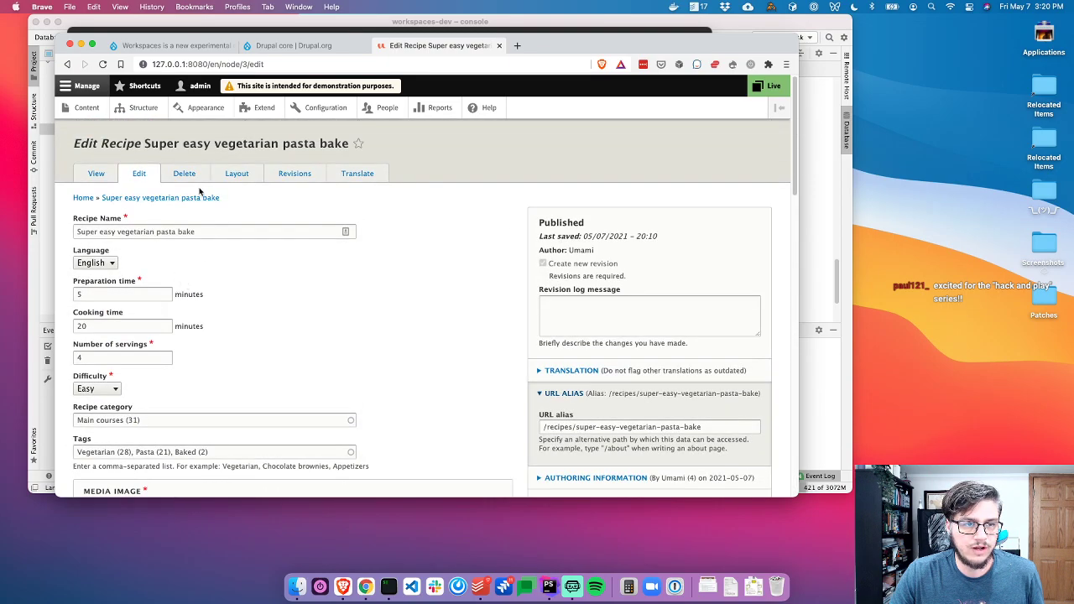
pyautogui.scroll(-15, 422, 355)
pyautogui.click(129, 437)
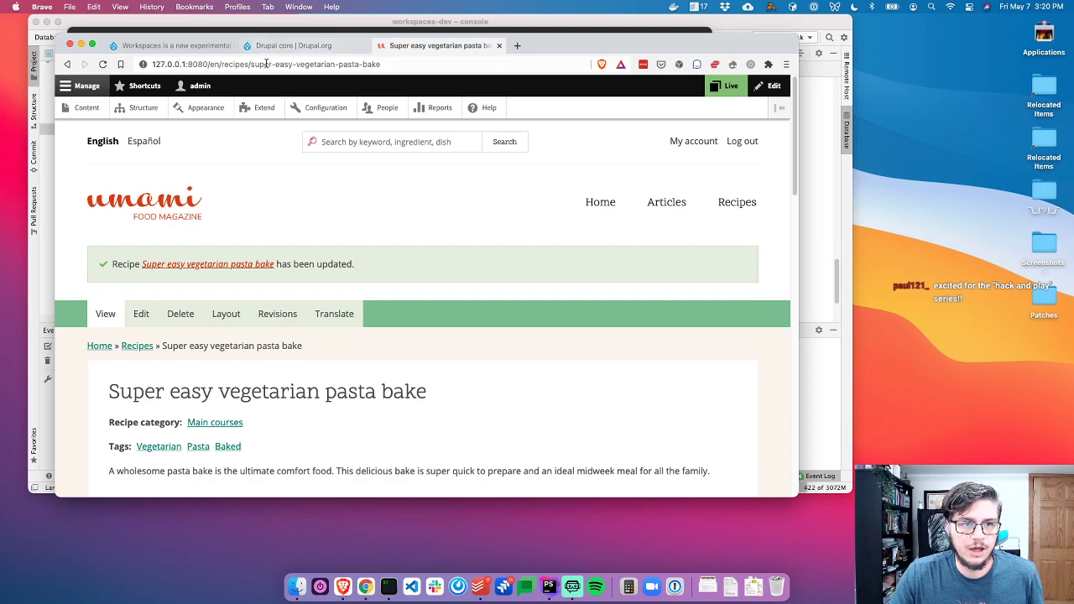
# Choose Stage in the toolbar's Workspaces tray and confirm switching away from Live
pyautogui.click(365, 45)
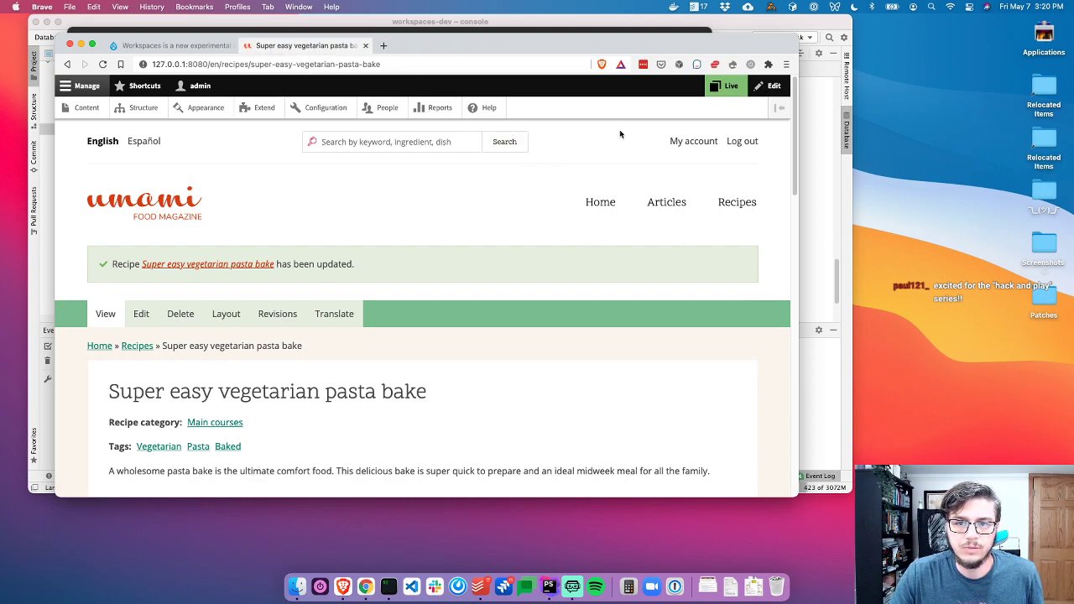
pyautogui.click(726, 86)
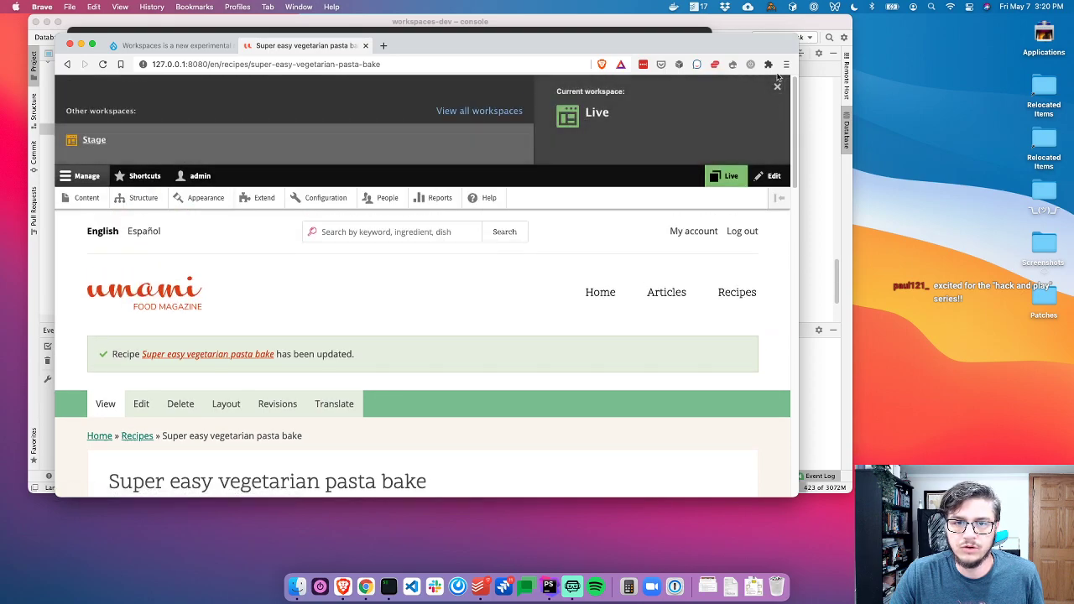
pyautogui.click(777, 85)
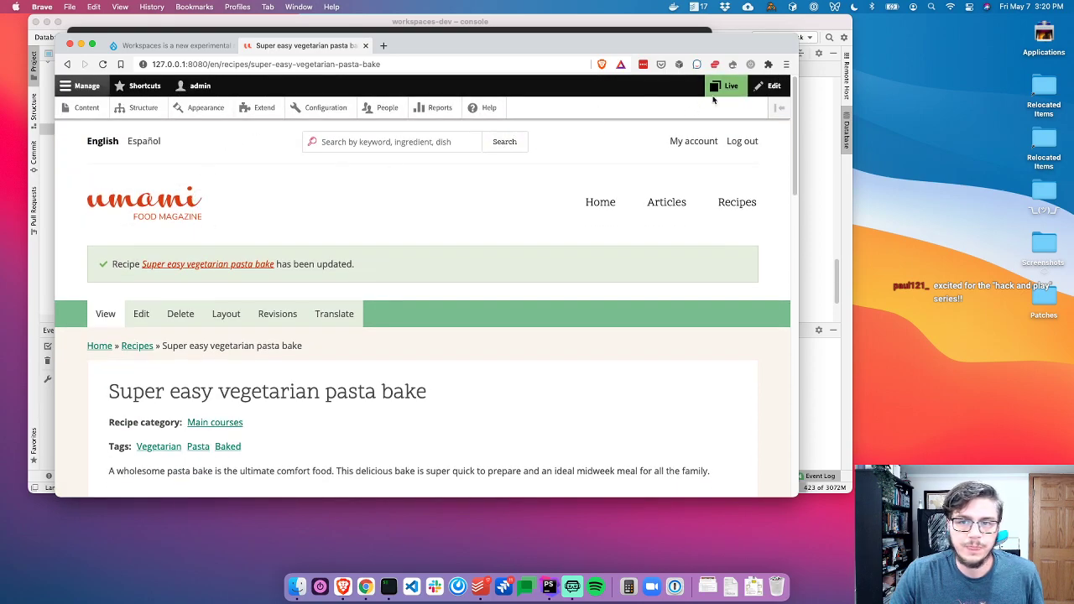
pyautogui.click(719, 88)
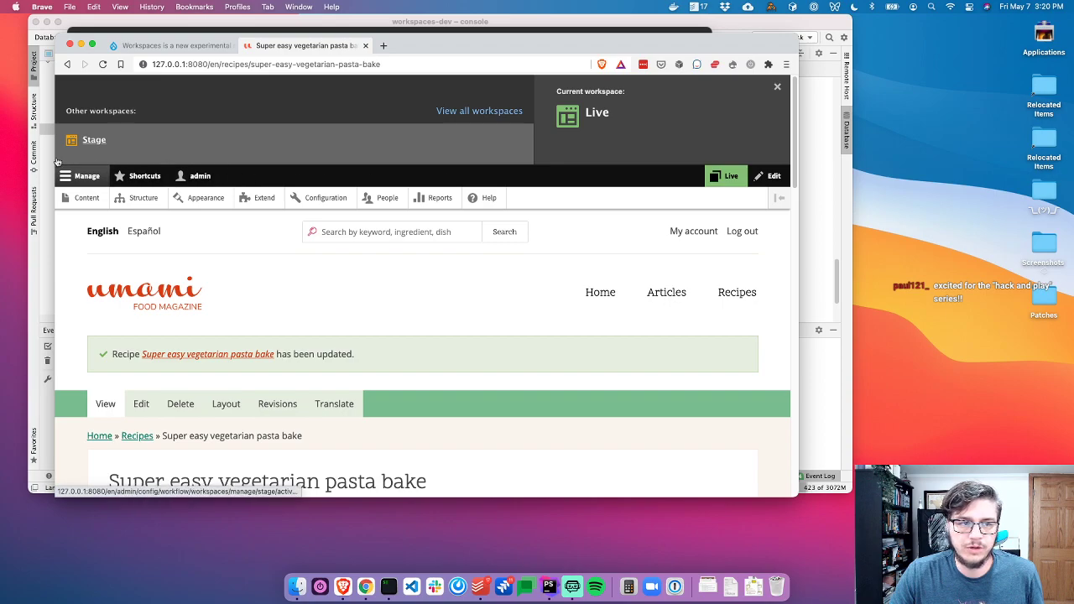
pyautogui.click(110, 140)
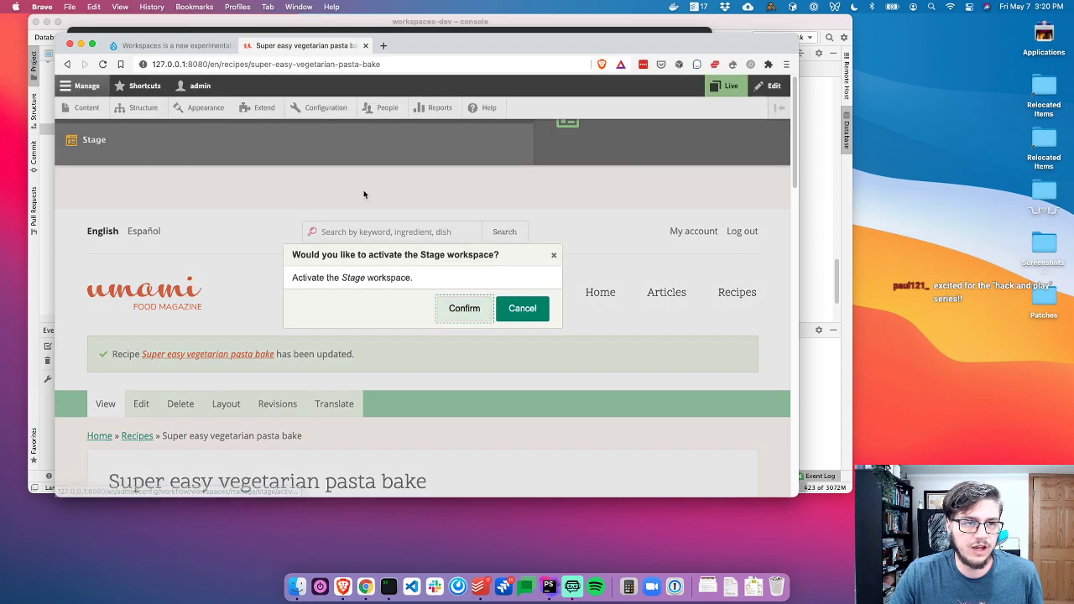
pyautogui.click(462, 309)
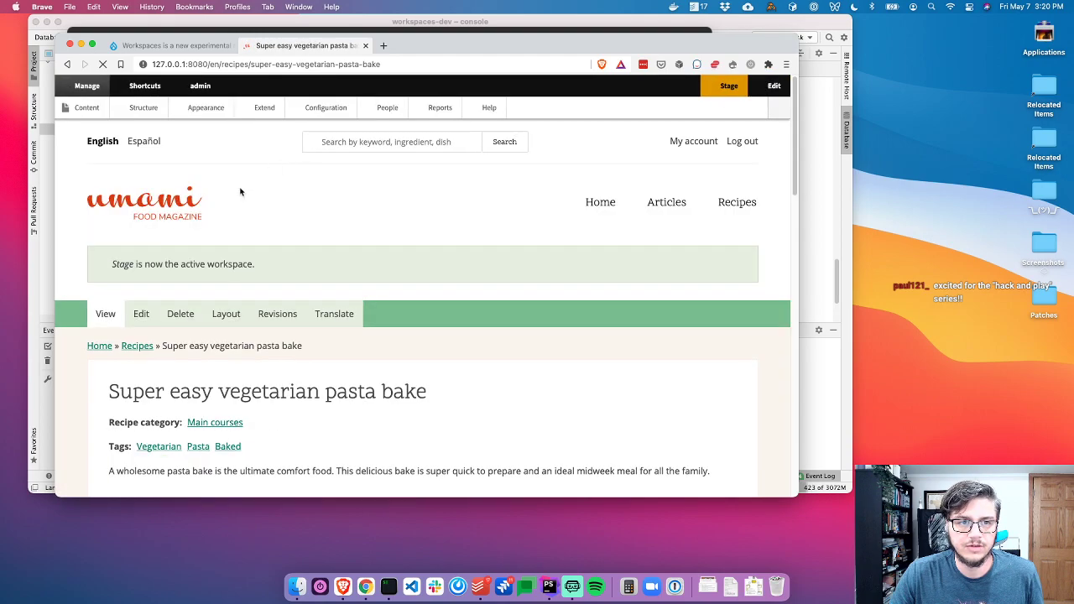
# Load the pasta bake recipe URL in a new private window, scroll through it, then return to the admin window
pyautogui.click(327, 63)
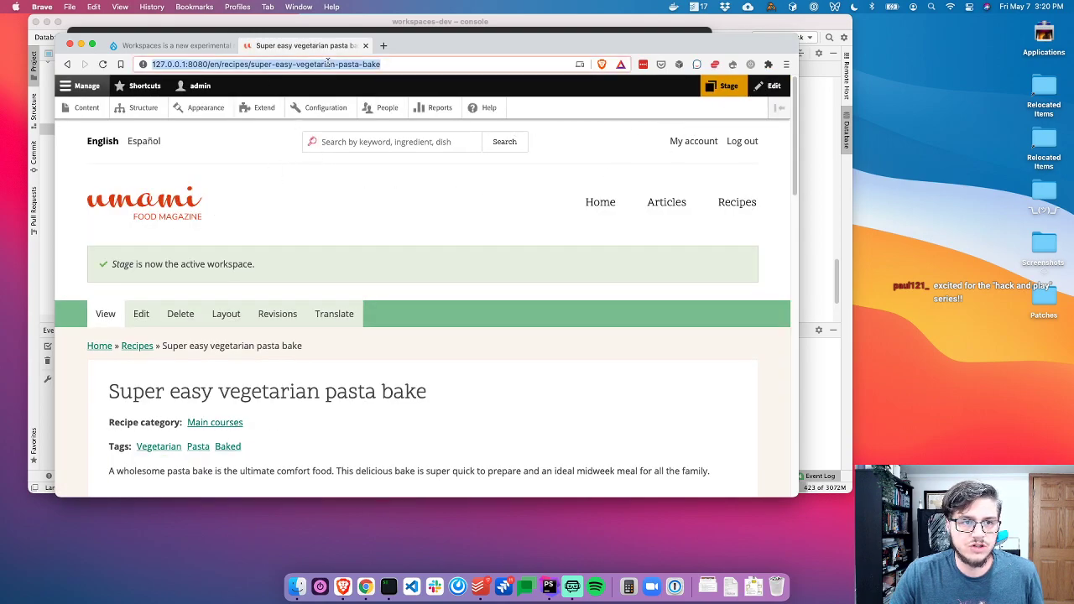
pyautogui.press('super+c')
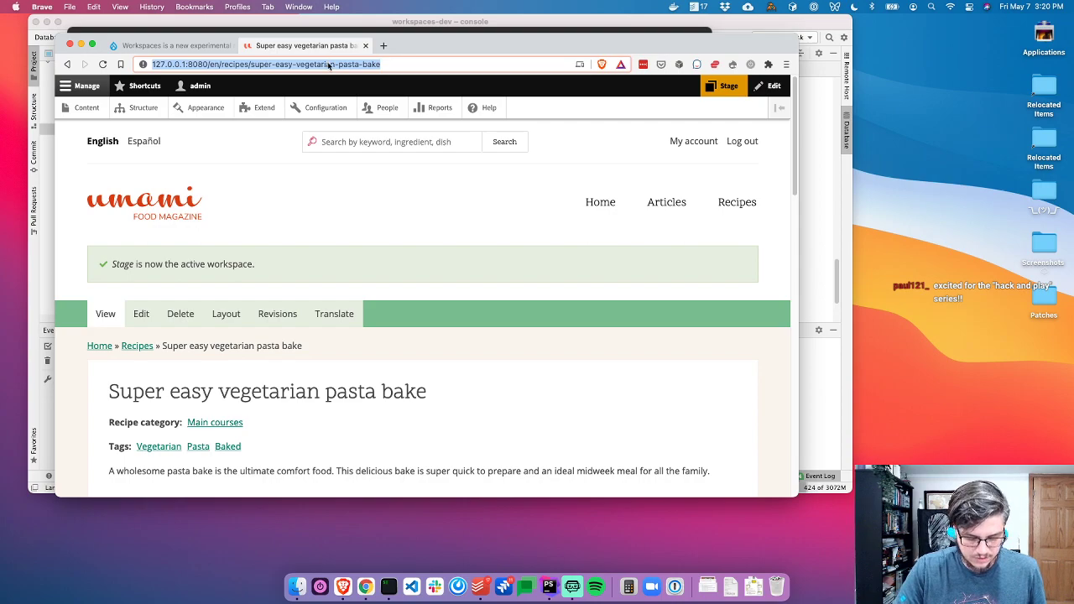
pyautogui.press('super+shift+n')
pyautogui.press('super+v')
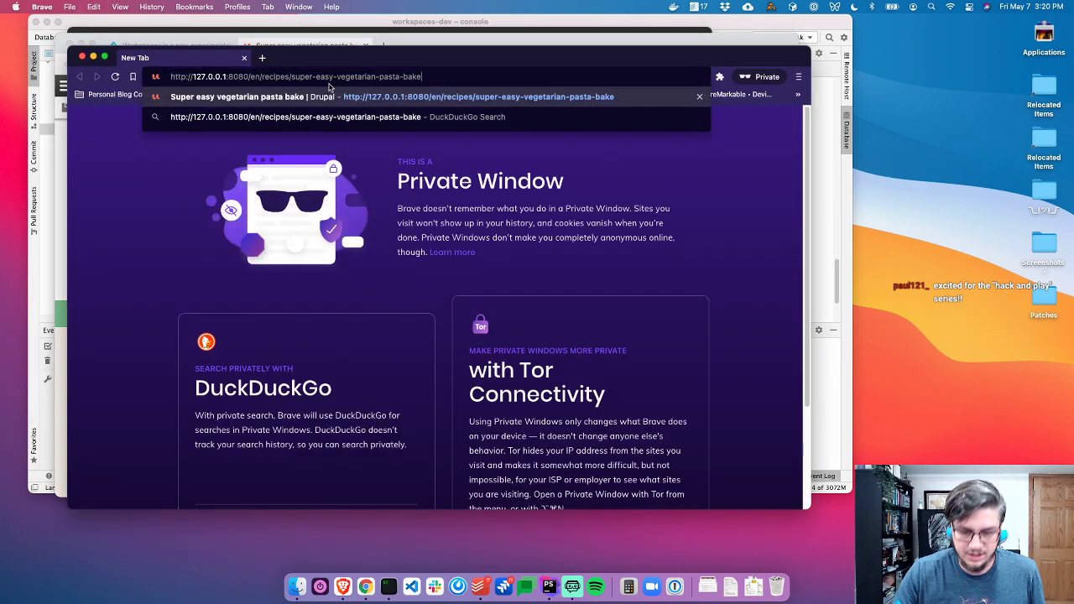
pyautogui.press('Return')
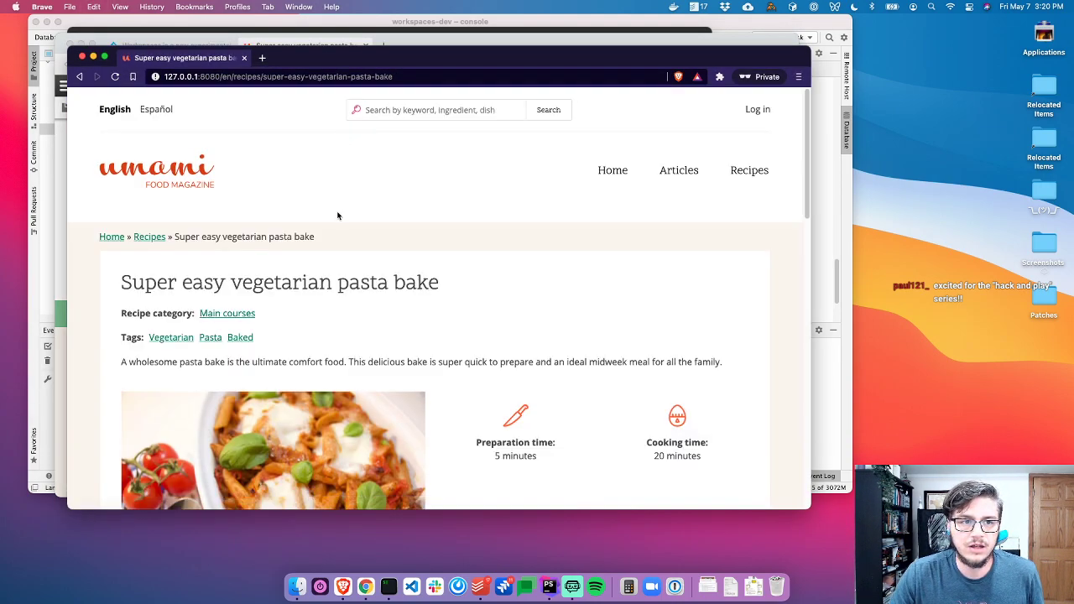
pyautogui.scroll(-5, 472, 223)
pyautogui.scroll(5, 470, 220)
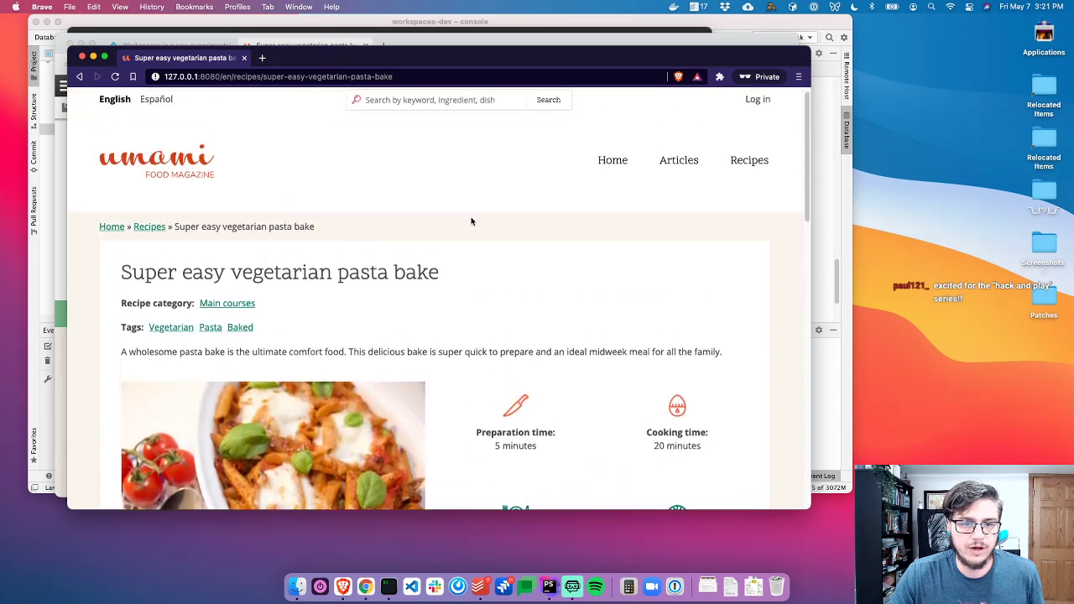
pyautogui.scroll(-5, 547, 192)
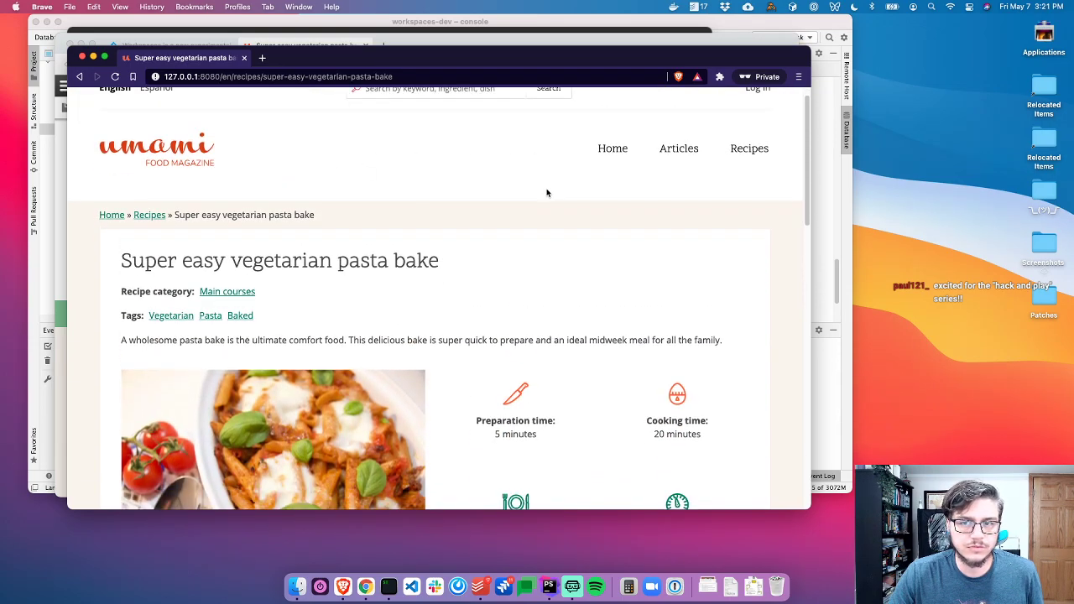
pyautogui.scroll(4, 547, 193)
pyautogui.scroll(1, 547, 193)
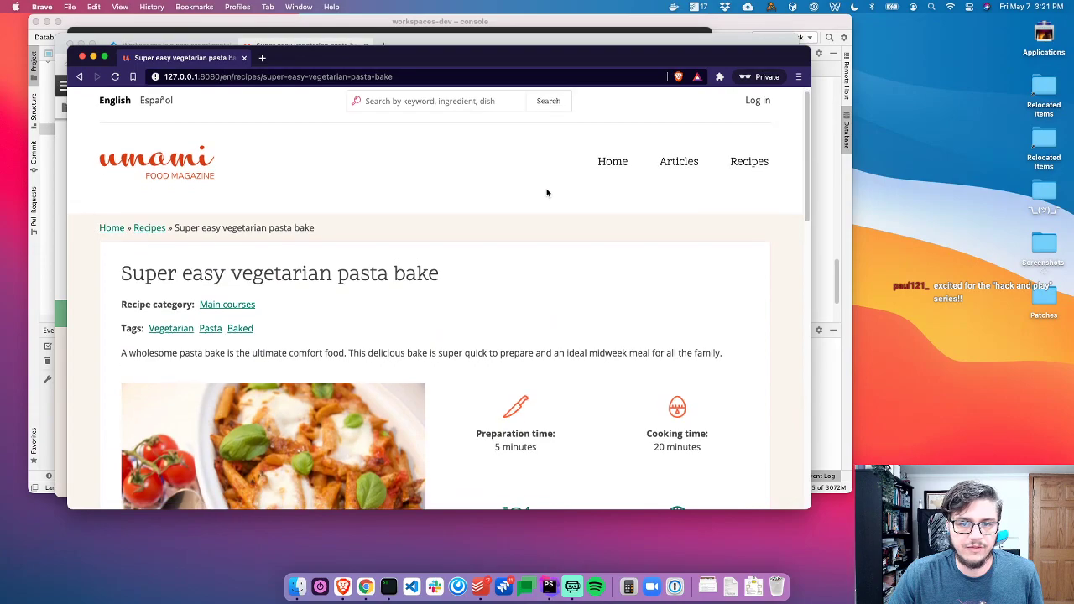
pyautogui.press('super+grave')
pyautogui.click(343, 266)
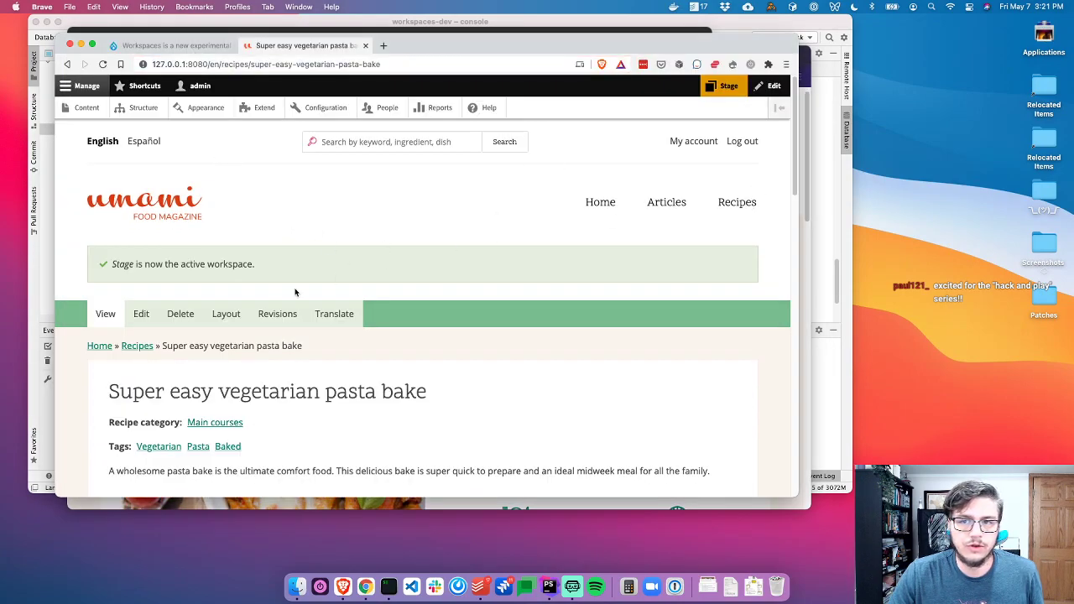
# In the Layout editor, move Difficulty atop the middle column and Number of servings atop the right column
pyautogui.scroll(-5, 314, 307)
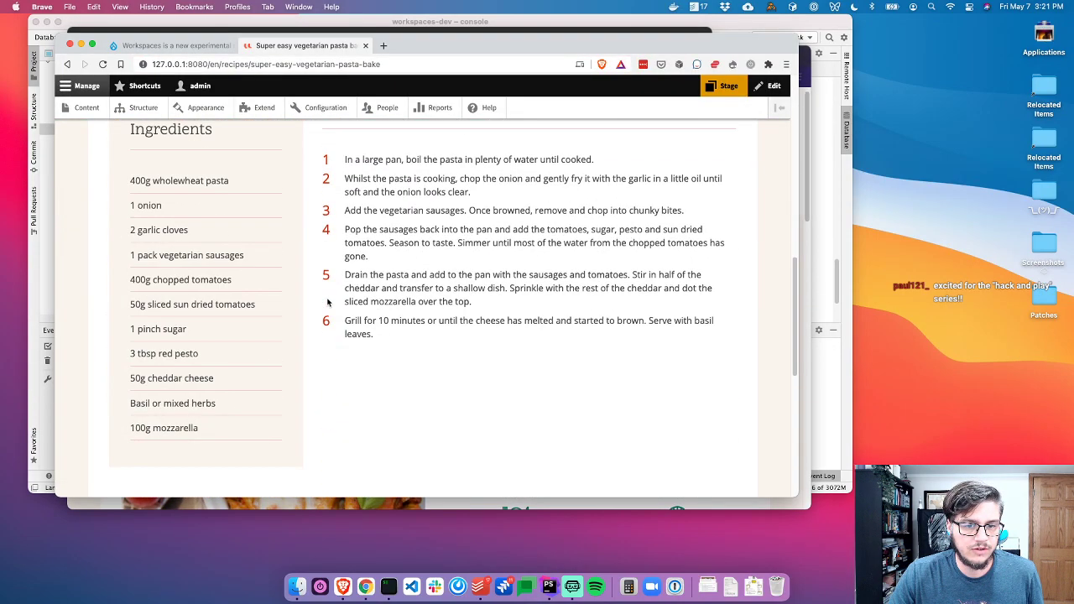
pyautogui.scroll(5, 328, 302)
pyautogui.click(217, 316)
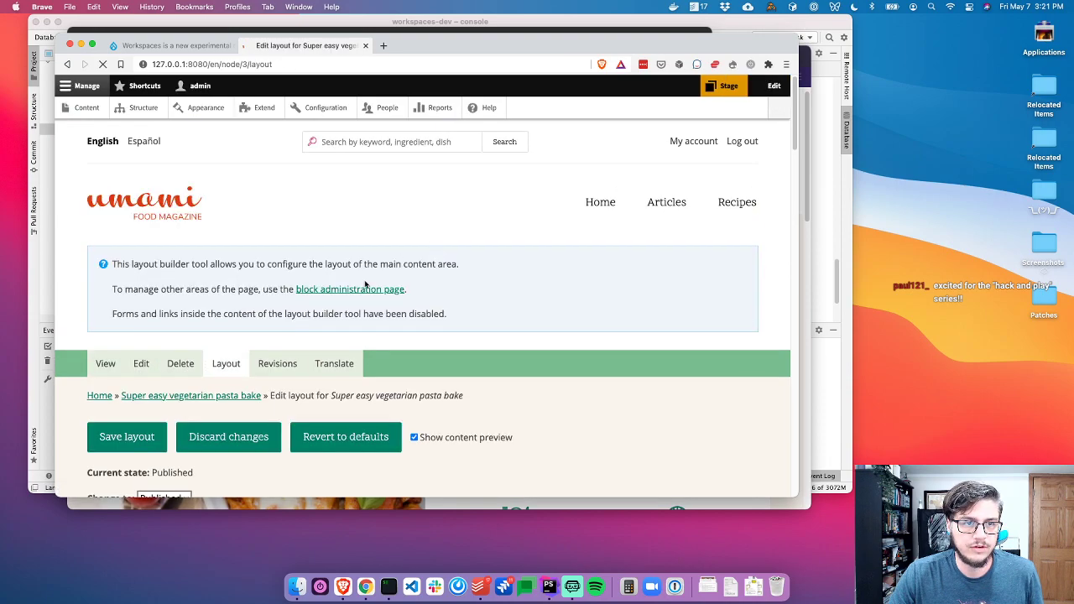
pyautogui.scroll(-5, 249, 286)
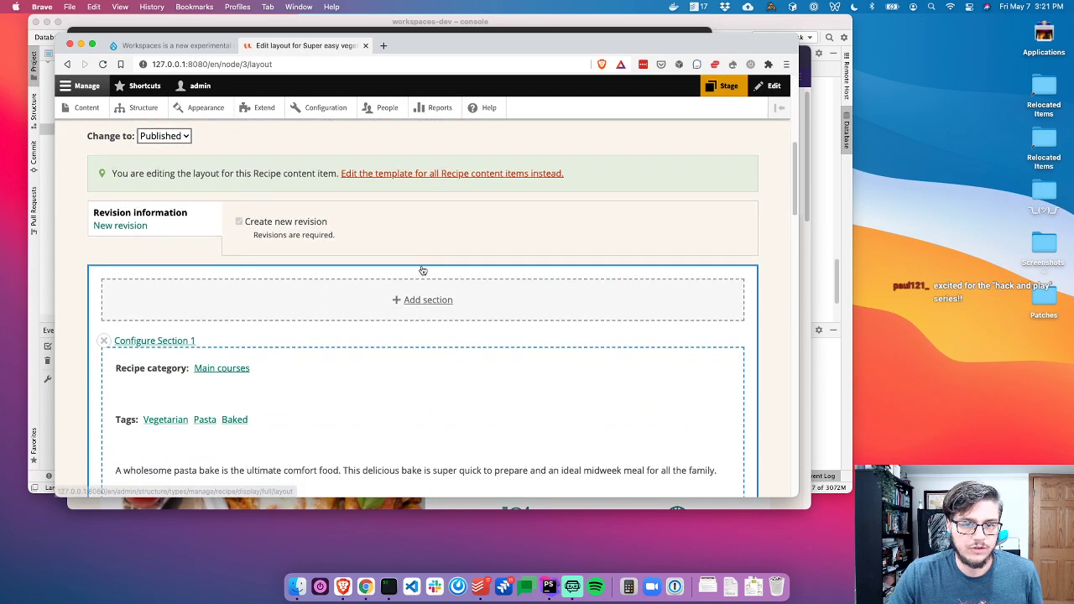
pyautogui.scroll(-8, 454, 266)
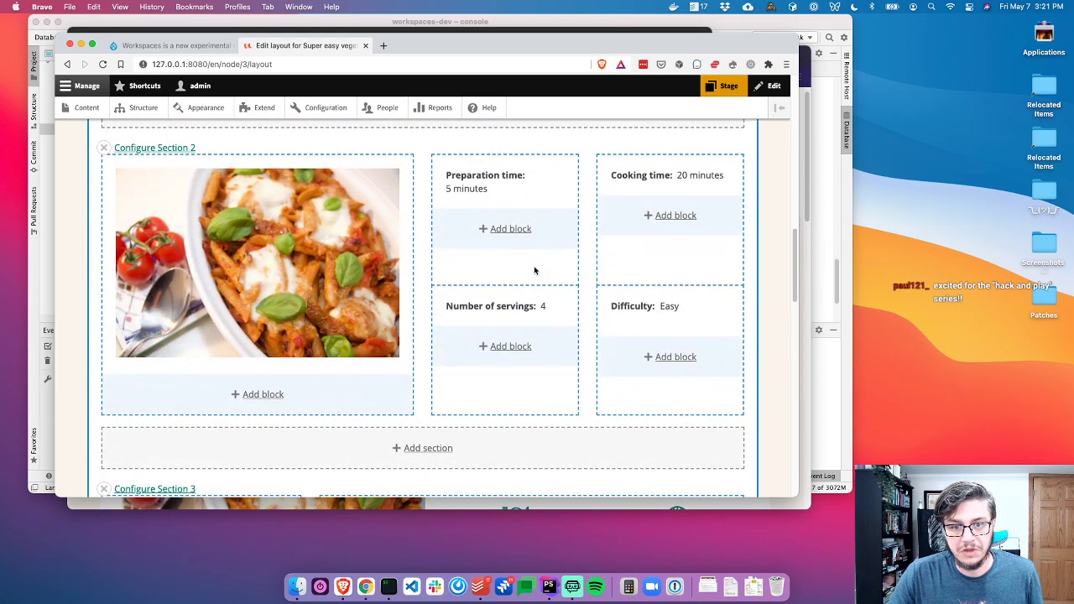
pyautogui.scroll(1, 463, 252)
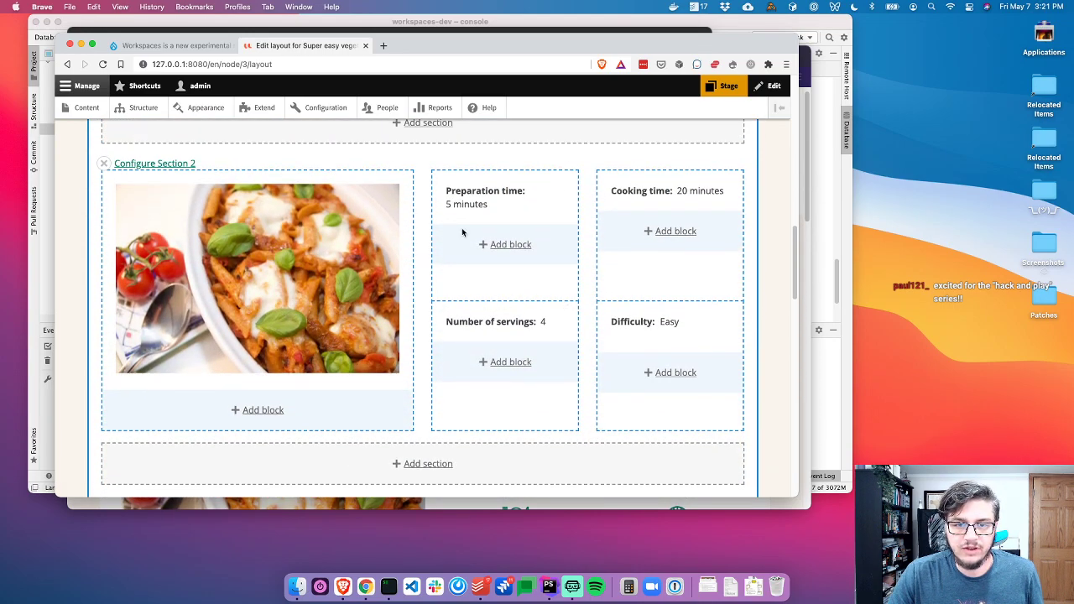
pyautogui.moveTo(616, 321); pyautogui.dragTo(651, 397)
pyautogui.moveTo(516, 347); pyautogui.dragTo(492, 398)
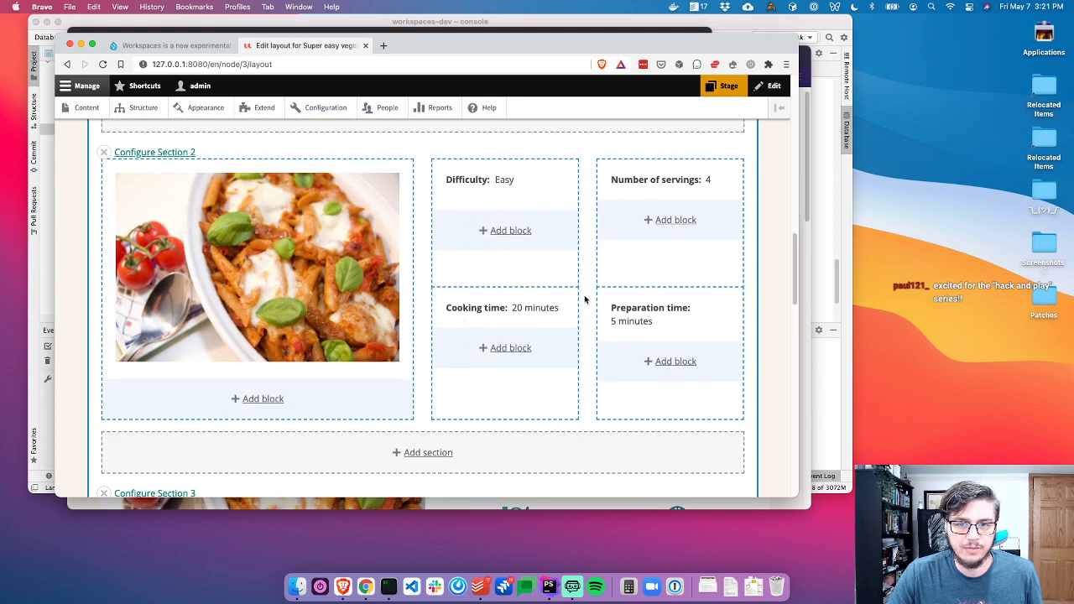
pyautogui.scroll(-3, 382, 369)
pyautogui.scroll(-4, 247, 368)
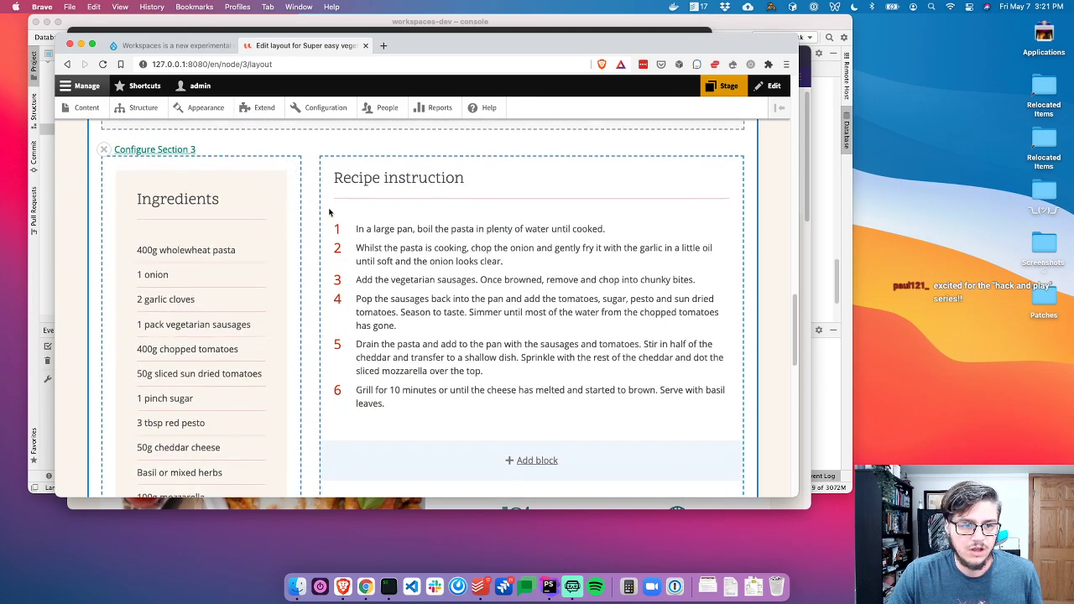
pyautogui.scroll(2, 168, 251)
pyautogui.click(141, 188)
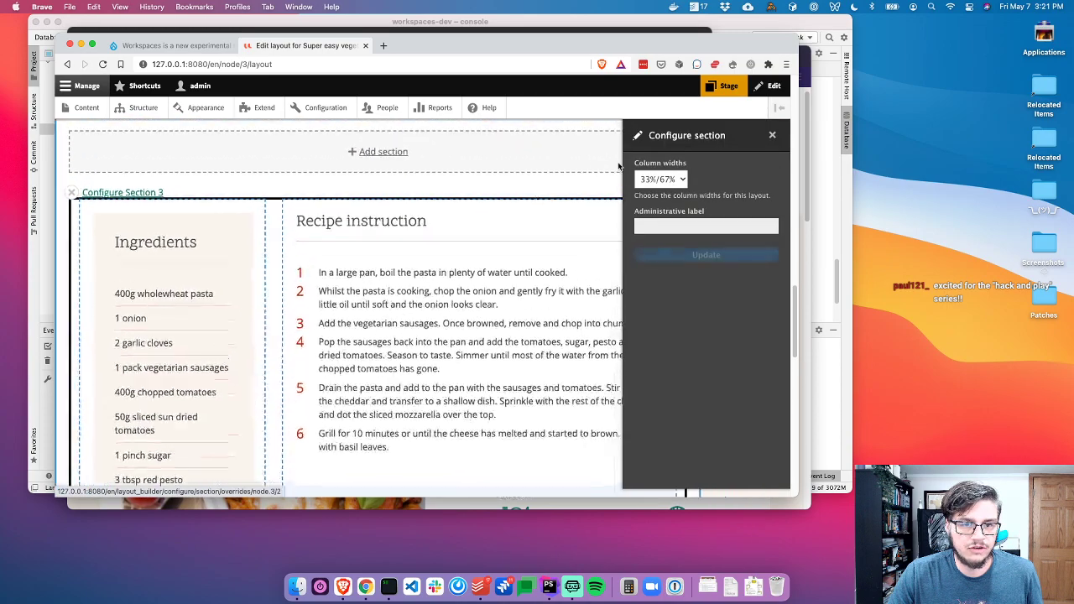
pyautogui.click(660, 179)
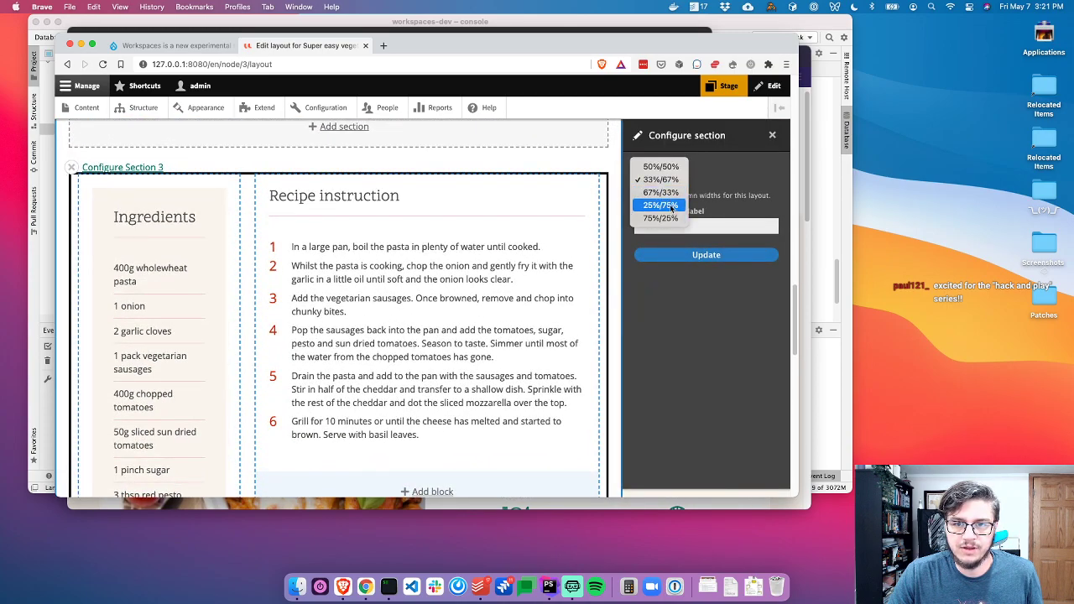
pyautogui.click(660, 193)
pyautogui.click(719, 254)
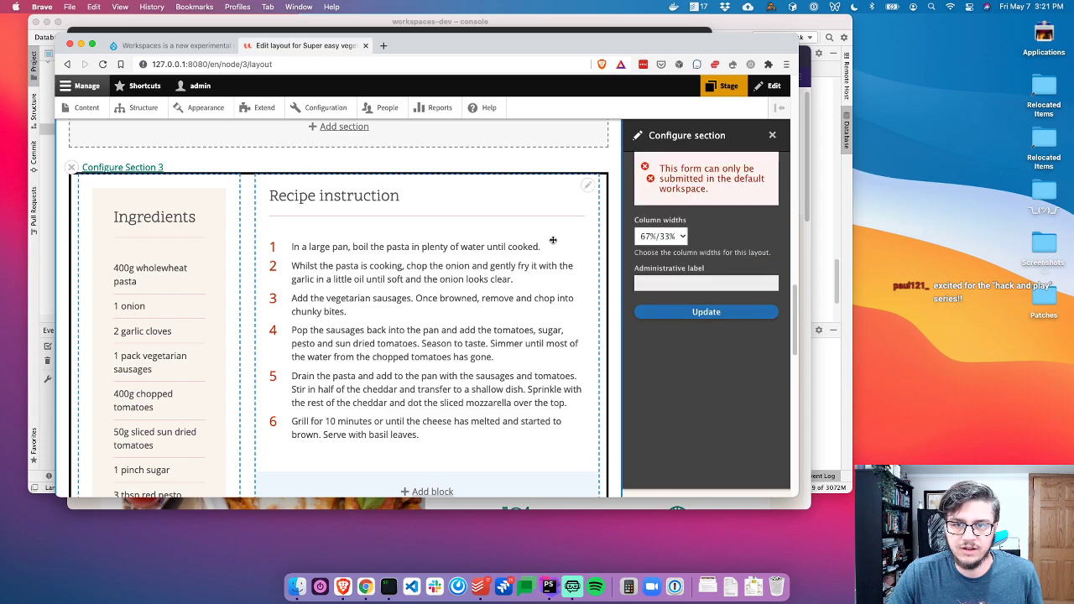
pyautogui.moveTo(712, 186); pyautogui.dragTo(642, 168)
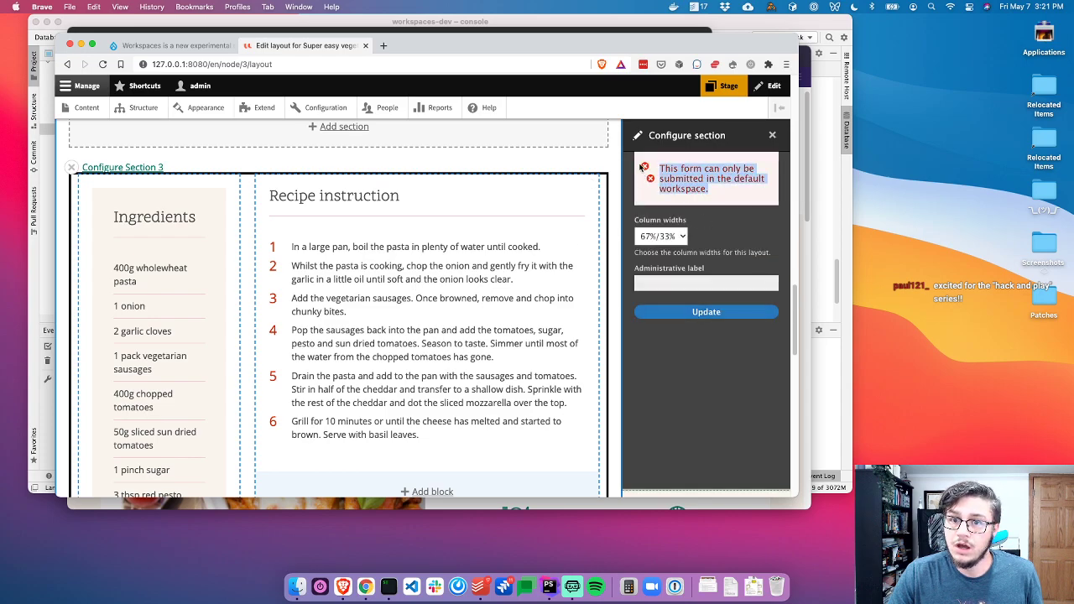
pyautogui.scroll(5, 499, 168)
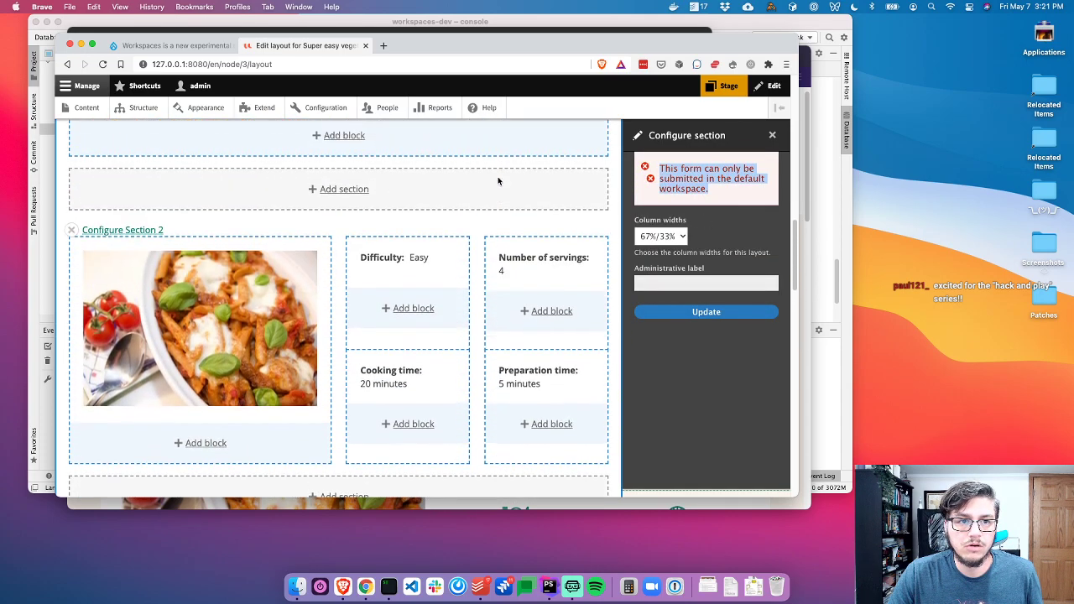
pyautogui.scroll(-3, 499, 181)
pyautogui.click(712, 184)
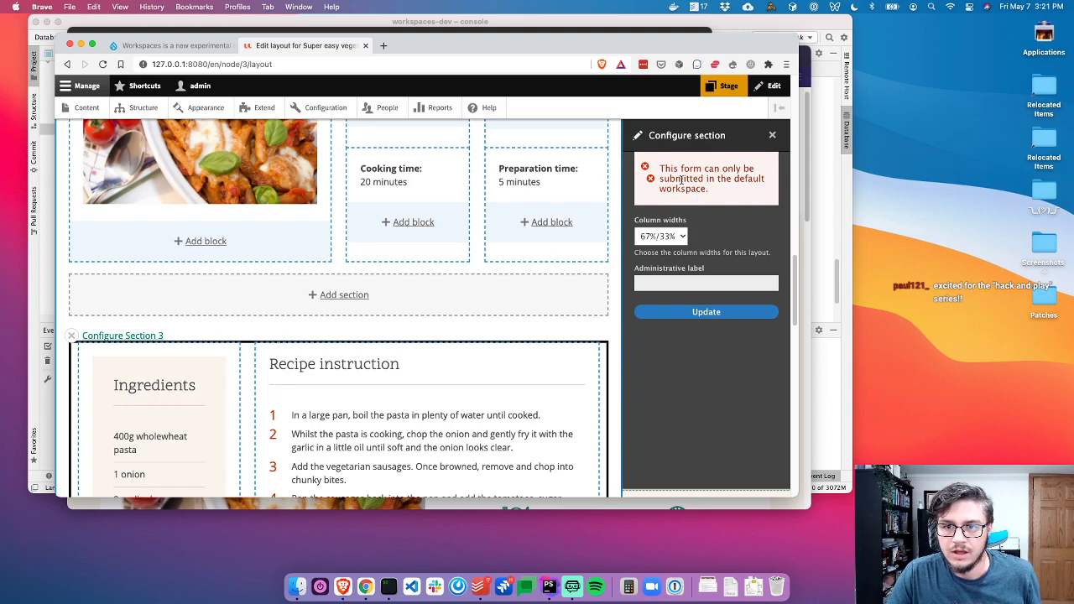
pyautogui.scroll(2, 437, 222)
pyautogui.scroll(-5, 437, 222)
pyautogui.scroll(-2, 438, 223)
pyautogui.scroll(3, 438, 222)
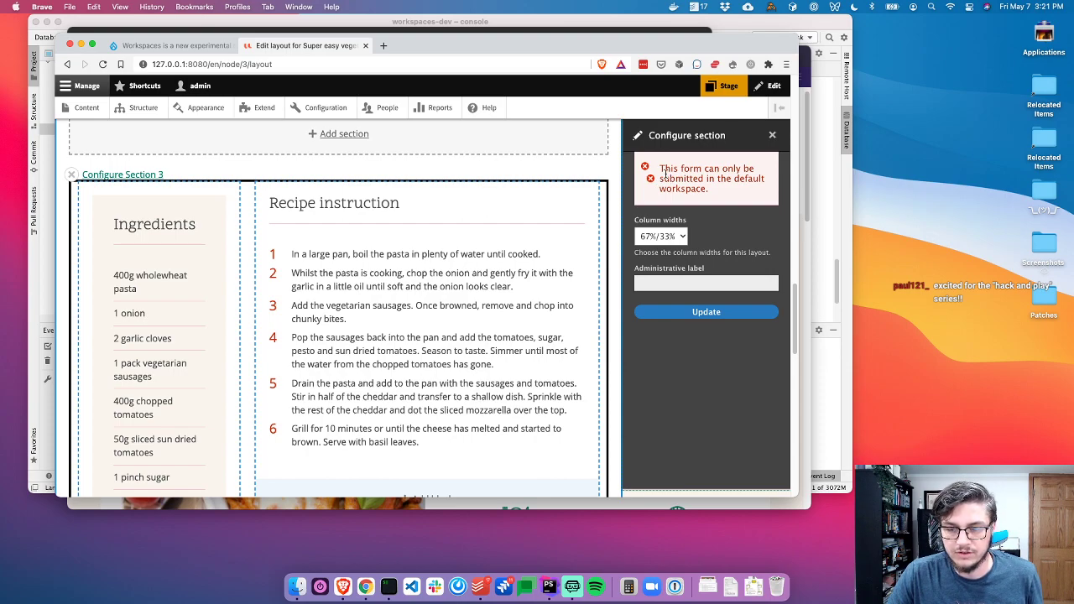
pyautogui.scroll(2, 479, 223)
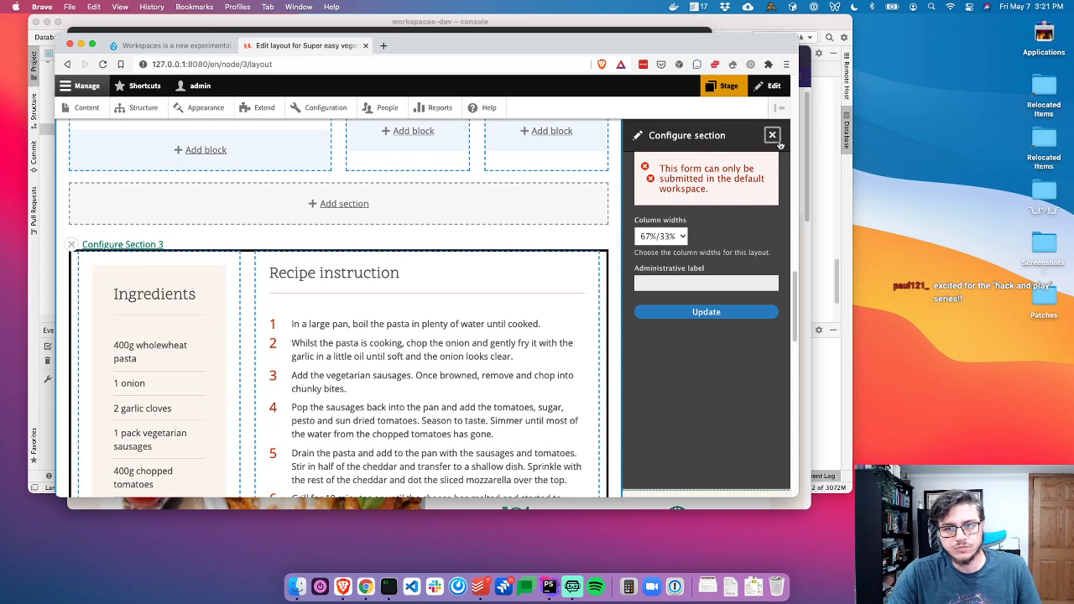
pyautogui.click(772, 135)
pyautogui.scroll(10, 492, 223)
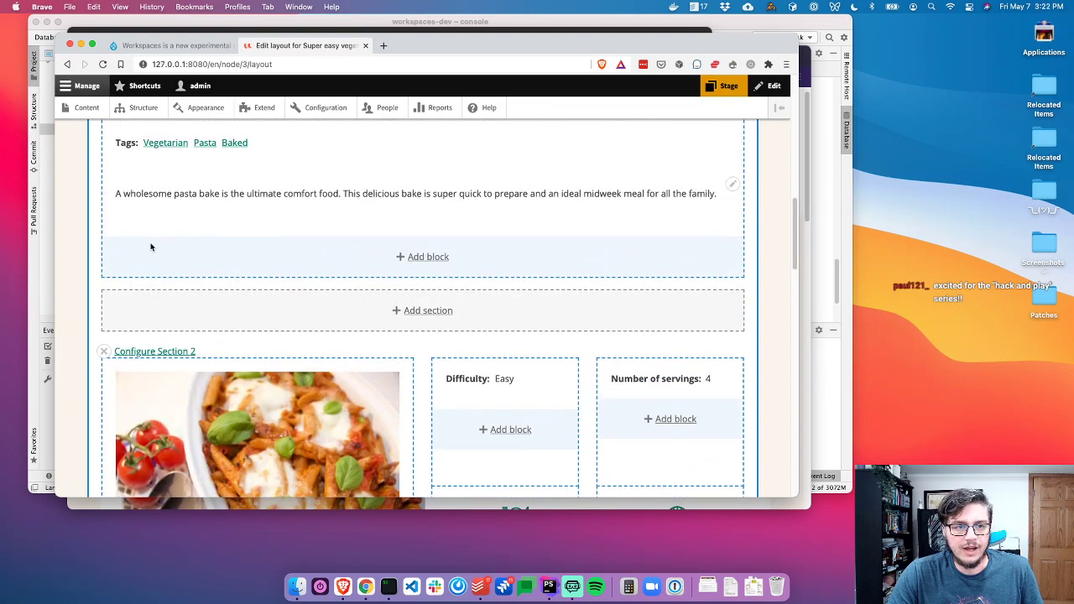
pyautogui.scroll(3, 124, 250)
pyautogui.click(127, 142)
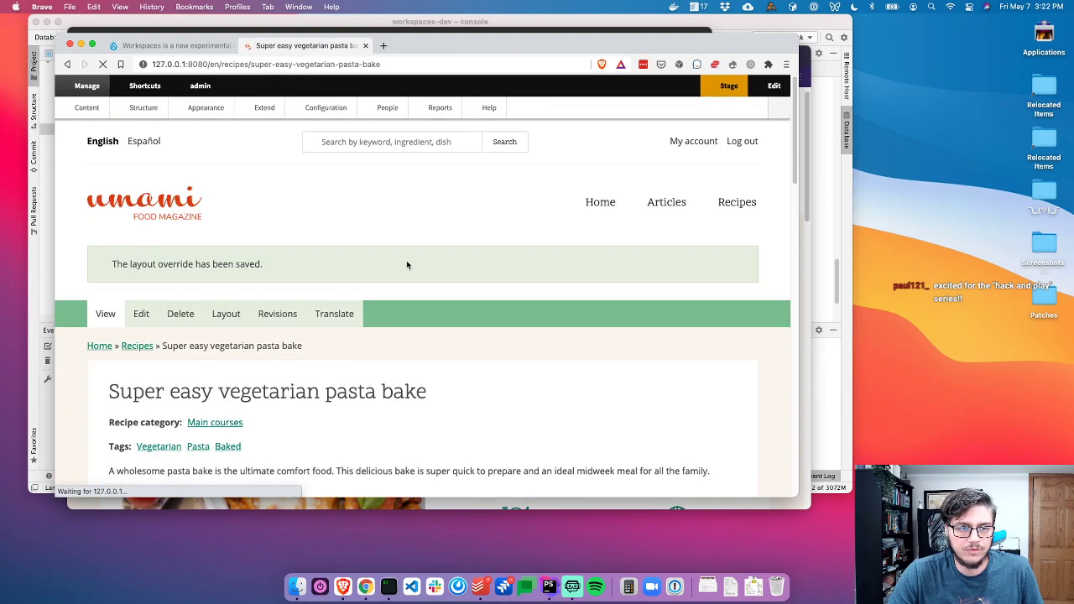
pyautogui.scroll(-3, 432, 361)
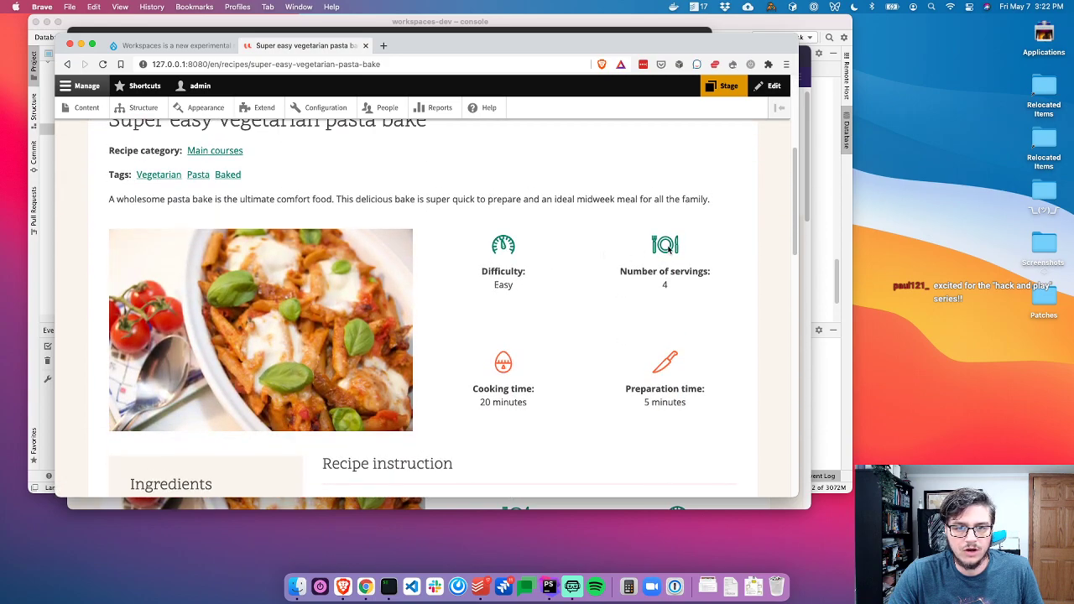
pyautogui.press('super+grave')
pyautogui.scroll(-2, 518, 321)
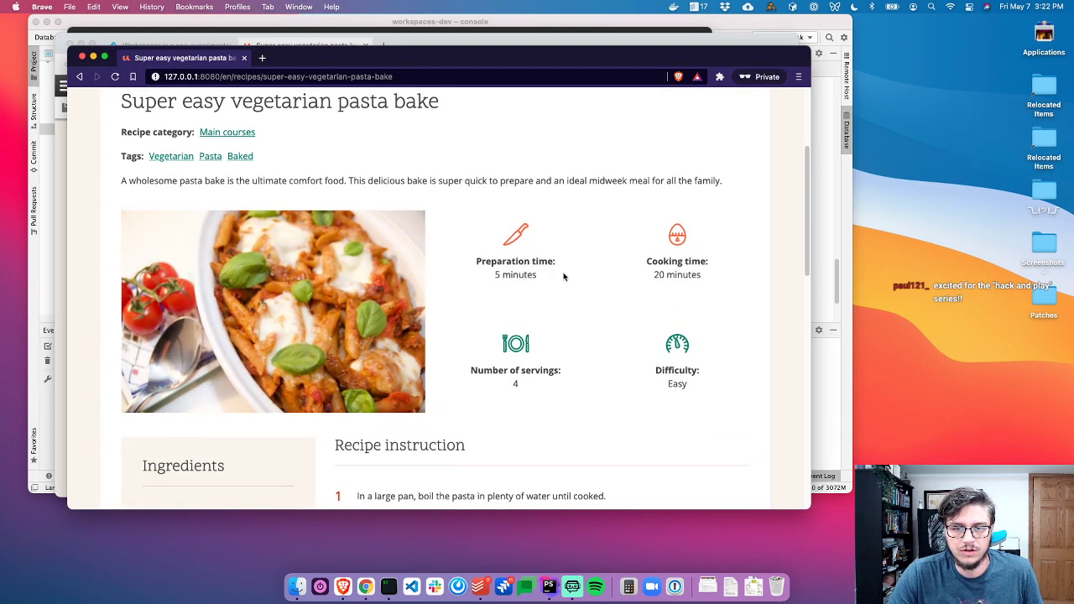
pyautogui.press('super+grave')
pyautogui.press('super+grave')
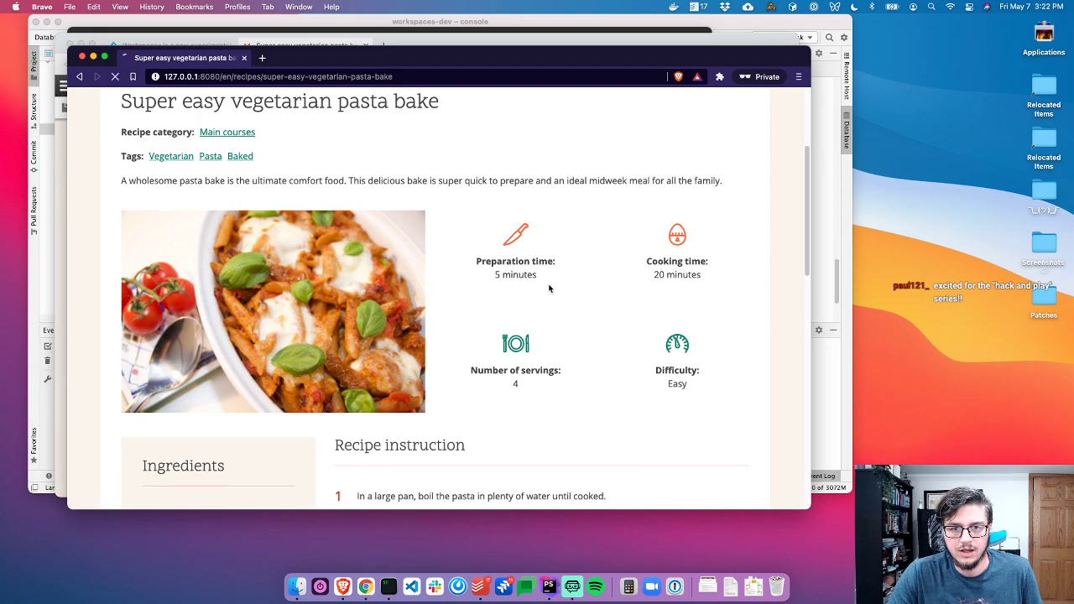
pyautogui.press('super+grave')
pyautogui.press('super+grave')
pyautogui.press('super+grave')
pyautogui.press('super+grave')
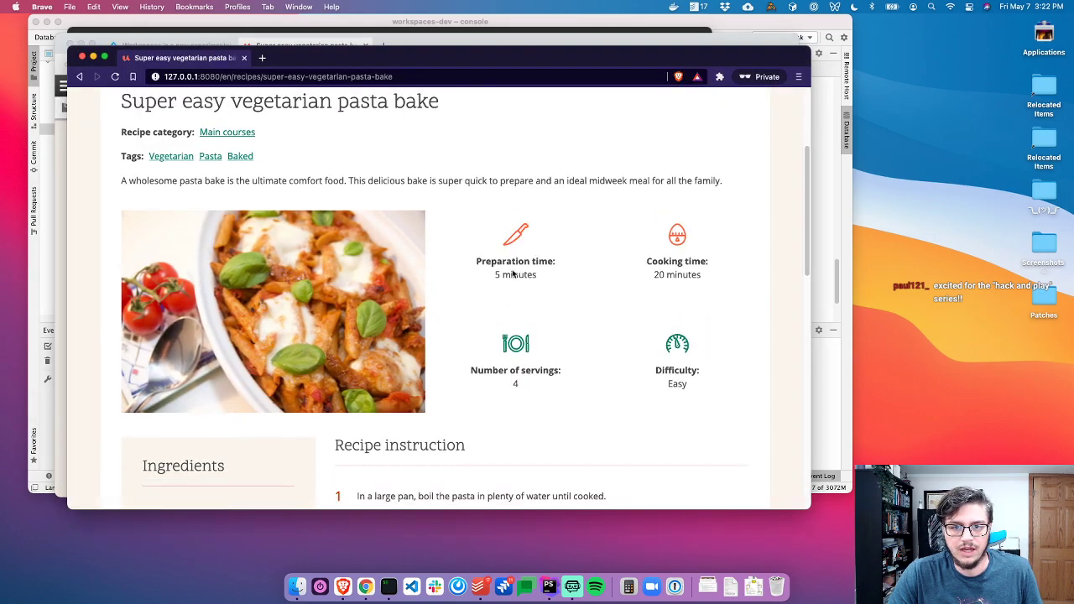
pyautogui.scroll(3, 432, 172)
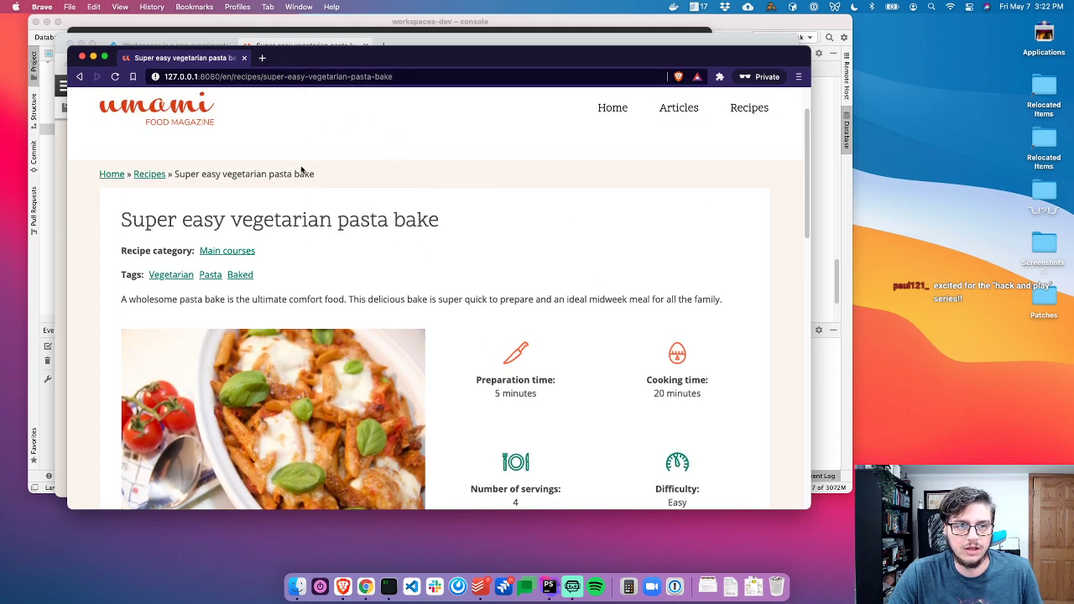
pyautogui.scroll(2, 319, 180)
pyautogui.click(428, 76)
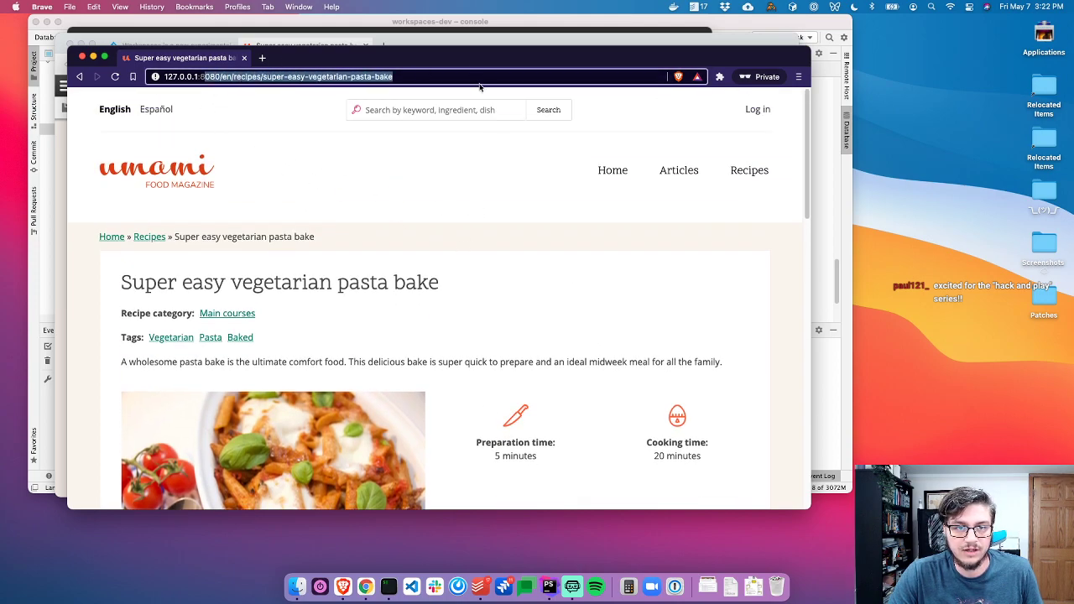
pyautogui.click(558, 290)
pyautogui.scroll(-2, 545, 369)
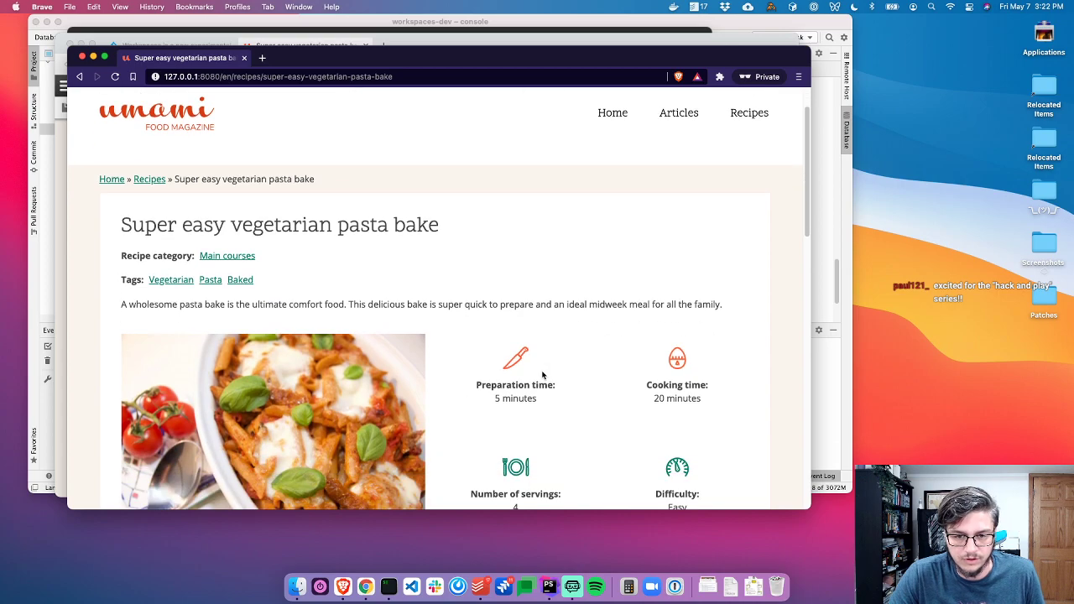
pyautogui.press('super+grave')
# Open the pasta bake's Layout tab, scroll through its sections and nudge the Difficulty block back in place
pyautogui.click(226, 205)
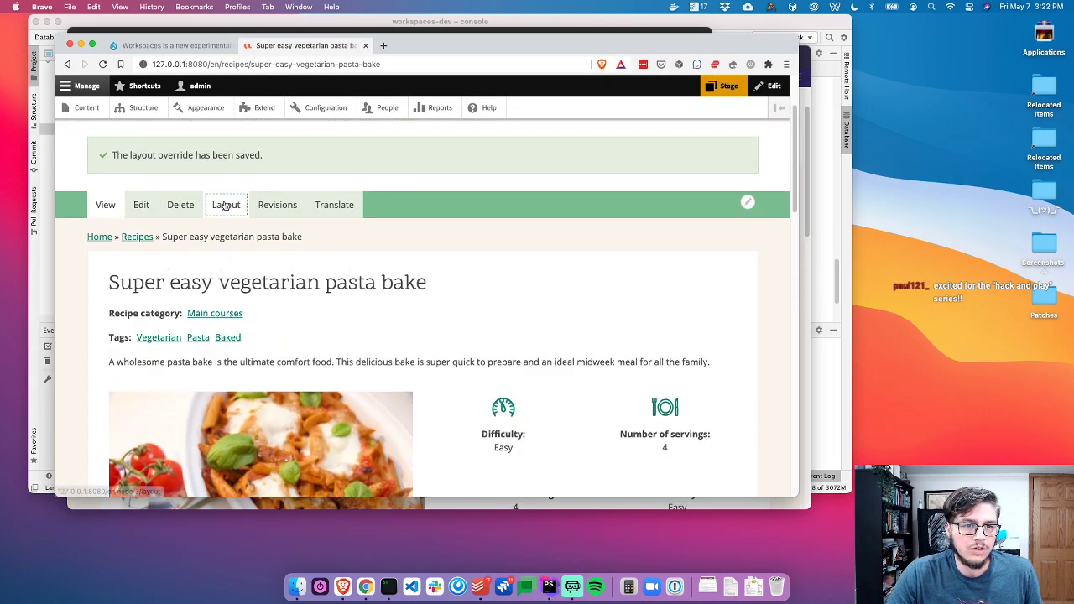
pyautogui.scroll(-3, 530, 353)
pyautogui.scroll(-3, 530, 353)
pyautogui.scroll(-5, 530, 329)
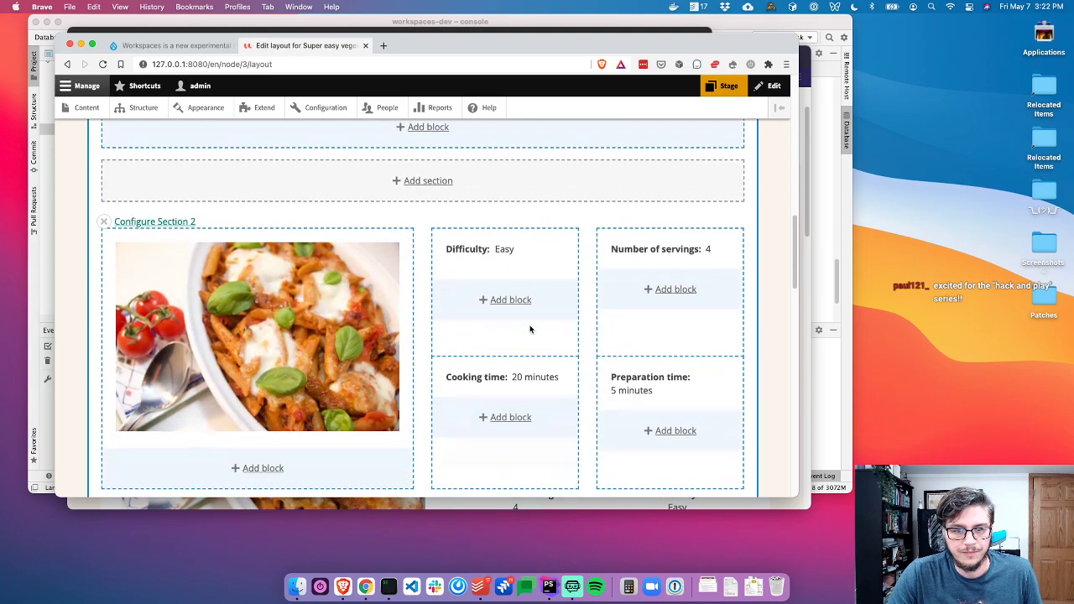
pyautogui.scroll(1, 493, 296)
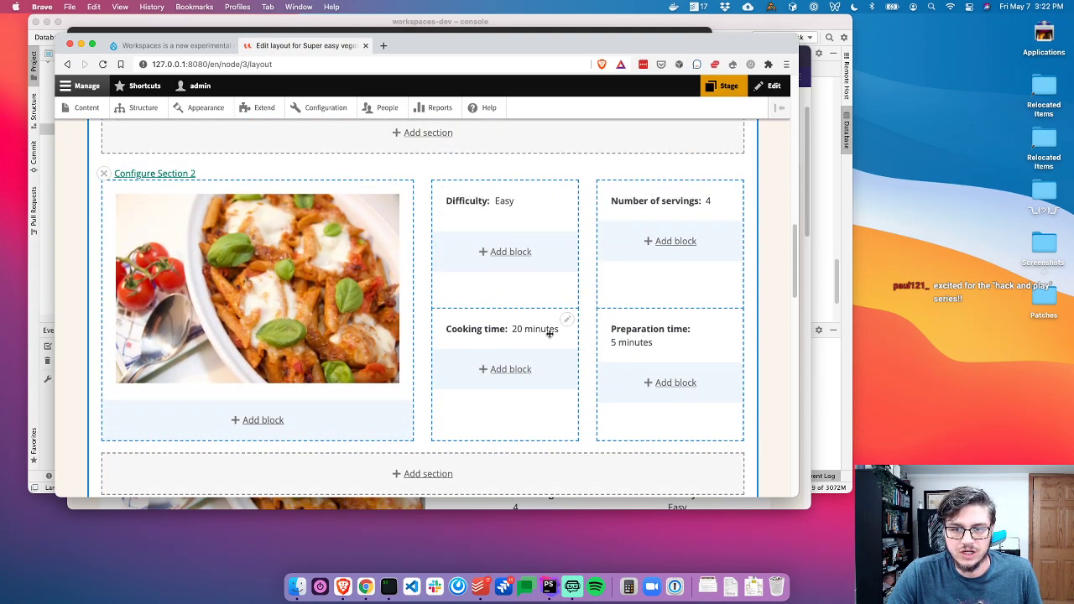
pyautogui.moveTo(484, 201)
pyautogui.mouseDown()
pyautogui.moveTo(498, 220)
pyautogui.moveTo(467, 216)
pyautogui.moveTo(485, 214)
pyautogui.mouseUp()
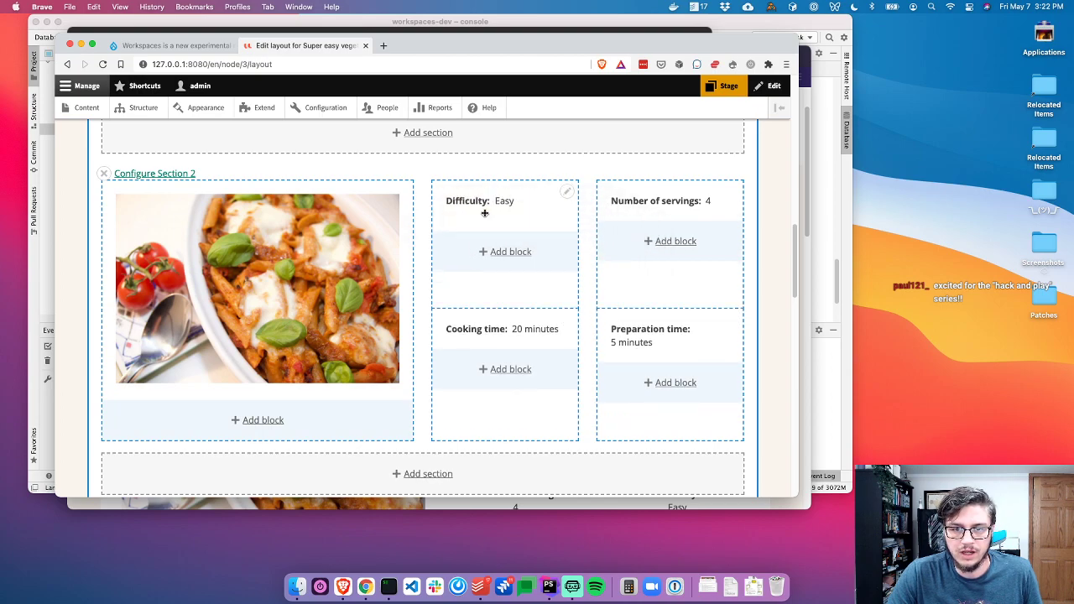
pyautogui.scroll(1, 484, 217)
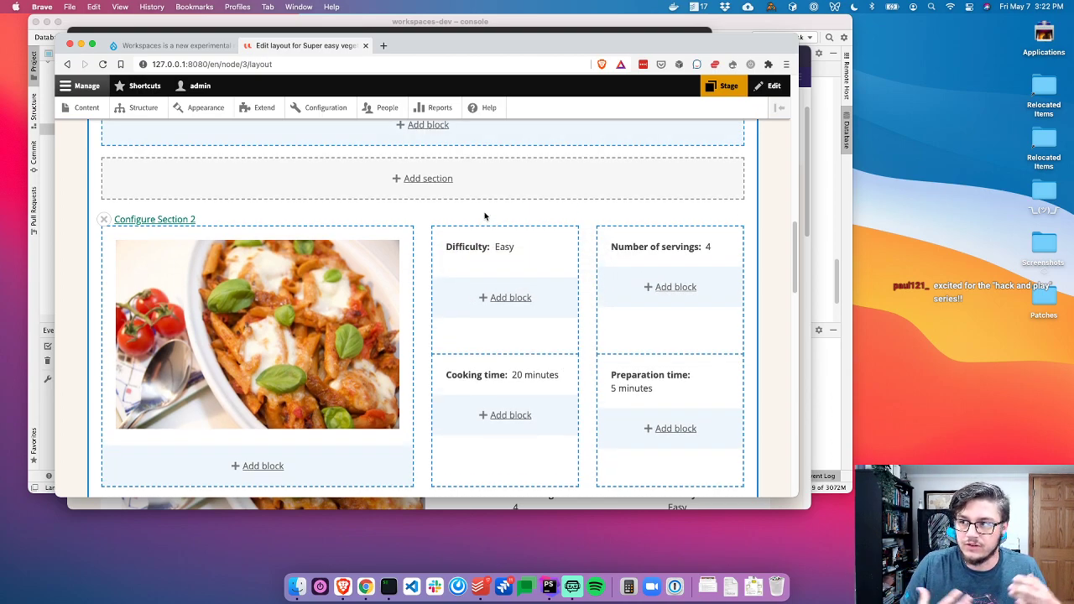
pyautogui.scroll(-3, 316, 250)
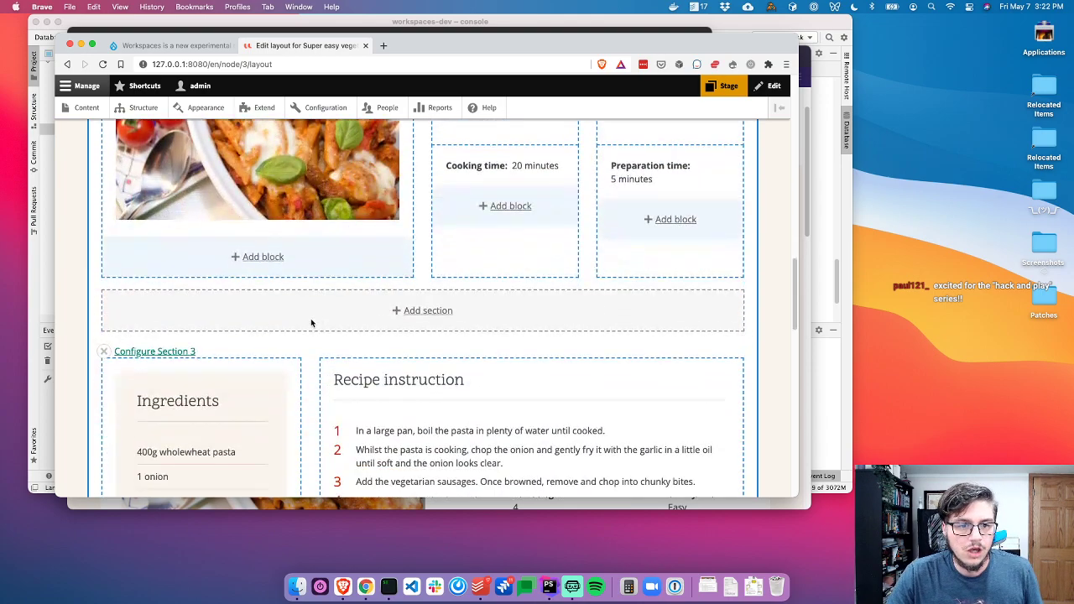
# Set Section 3's column widths to 67%/33% and apply the update
pyautogui.click(139, 351)
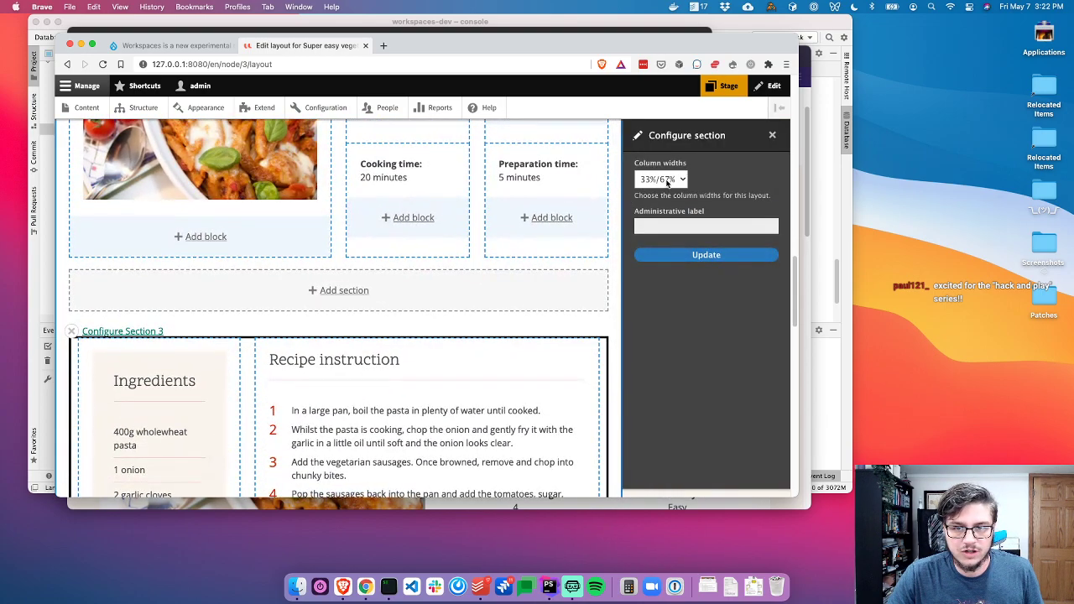
pyautogui.scroll(-3, 162, 355)
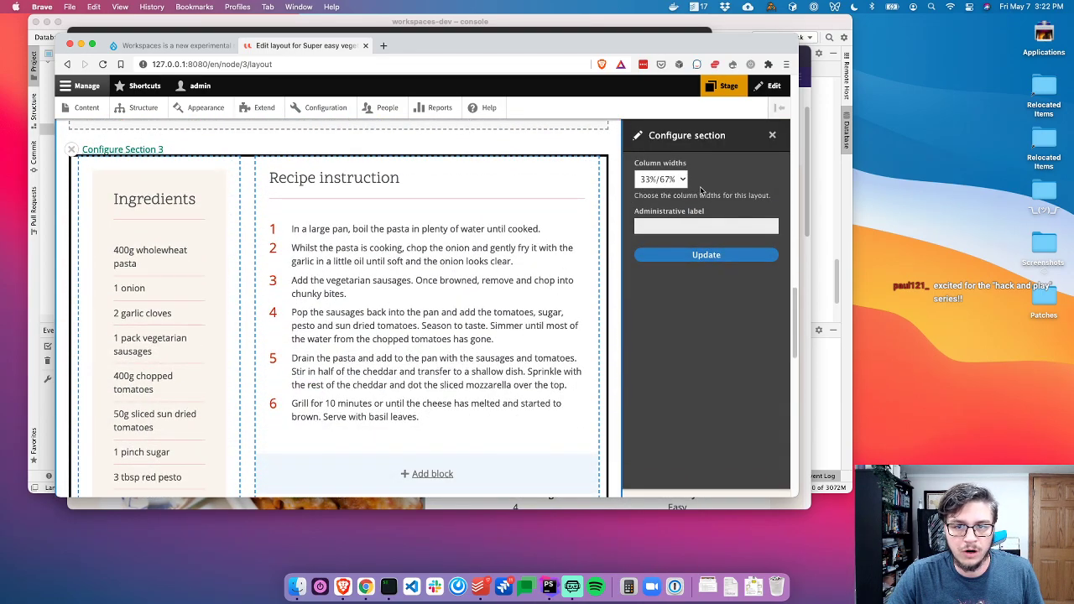
pyautogui.click(668, 181)
pyautogui.click(664, 198)
pyautogui.click(696, 260)
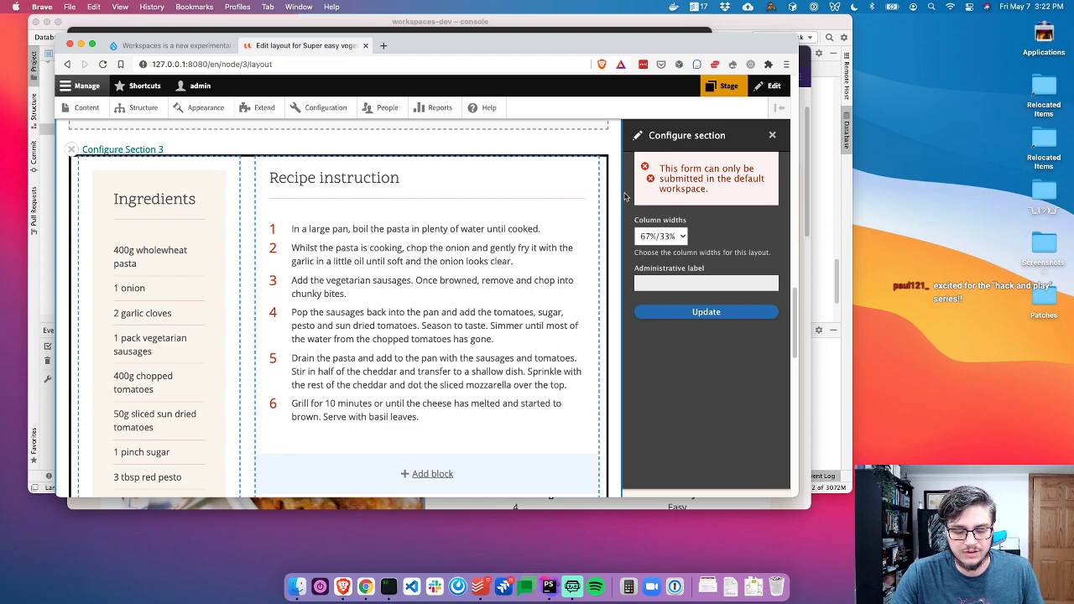
# Copy the default-workspace-only error message and switch to PhpStorm
pyautogui.tripleClick(689, 180)
pyautogui.press('super+c')
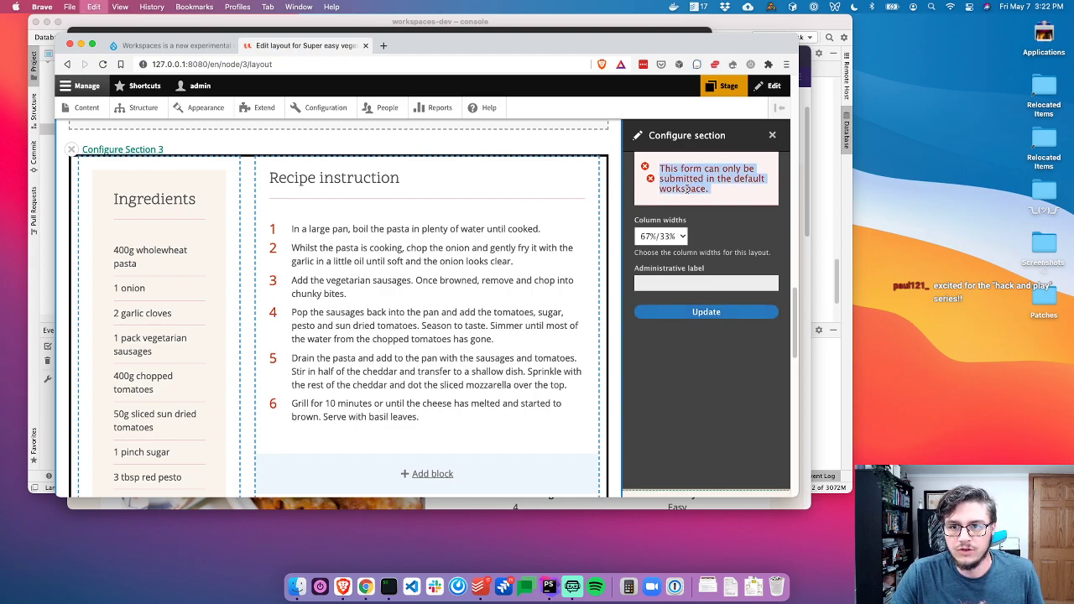
pyautogui.press('super+Tab')
pyautogui.press('super+Tab')
pyautogui.press('super+Tab')
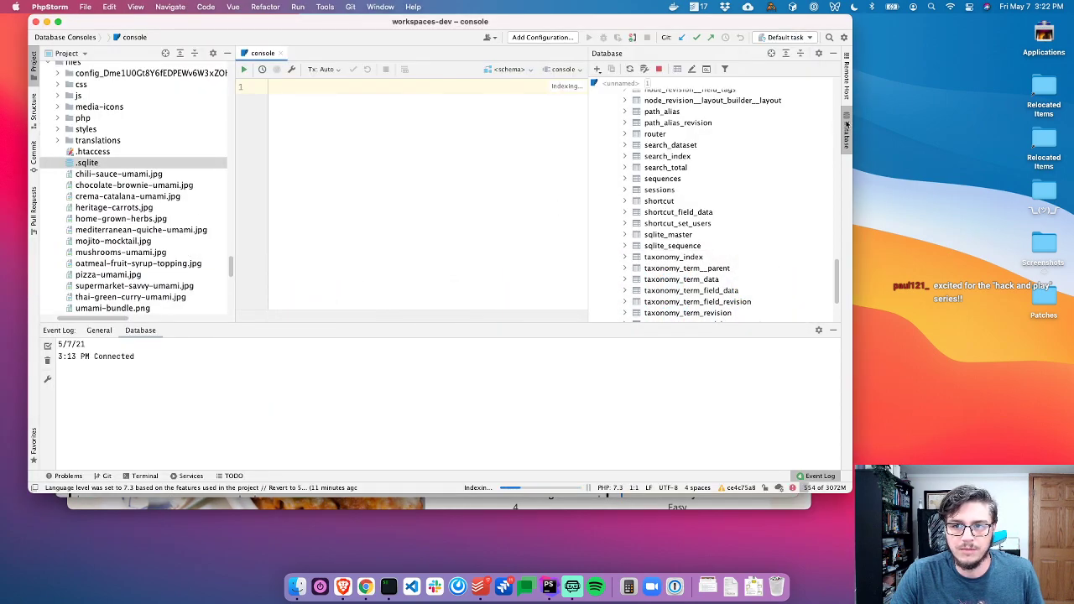
# Hide the Database and Event Log panels, search the project for the error text, and open FormOperations.php
pyautogui.click(846, 123)
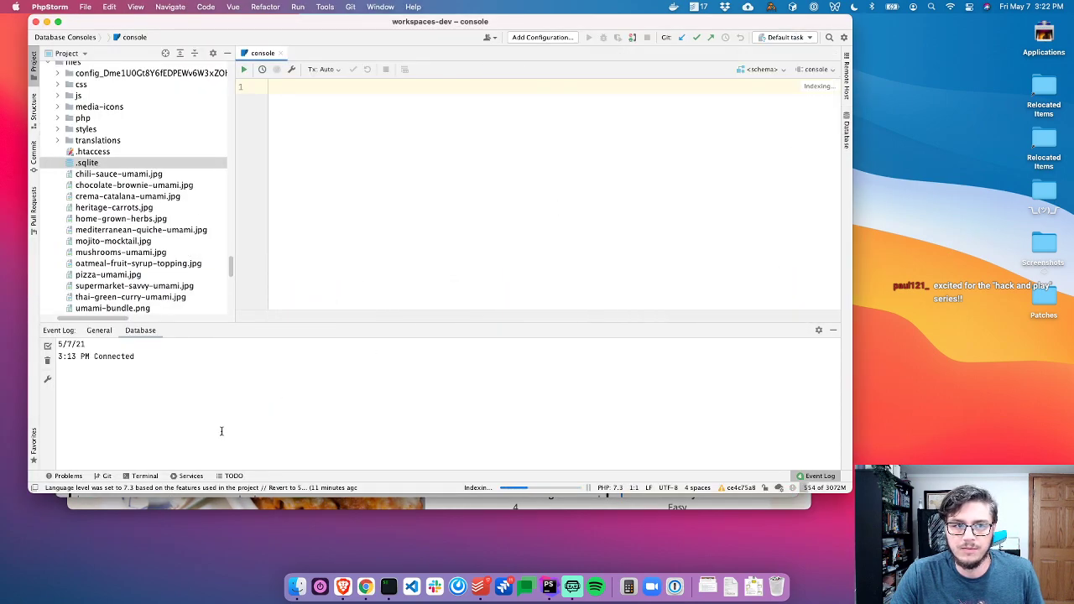
pyautogui.click(814, 477)
pyautogui.press('super+shift+f')
pyautogui.press('super+v')
pyautogui.press('BackSpace')
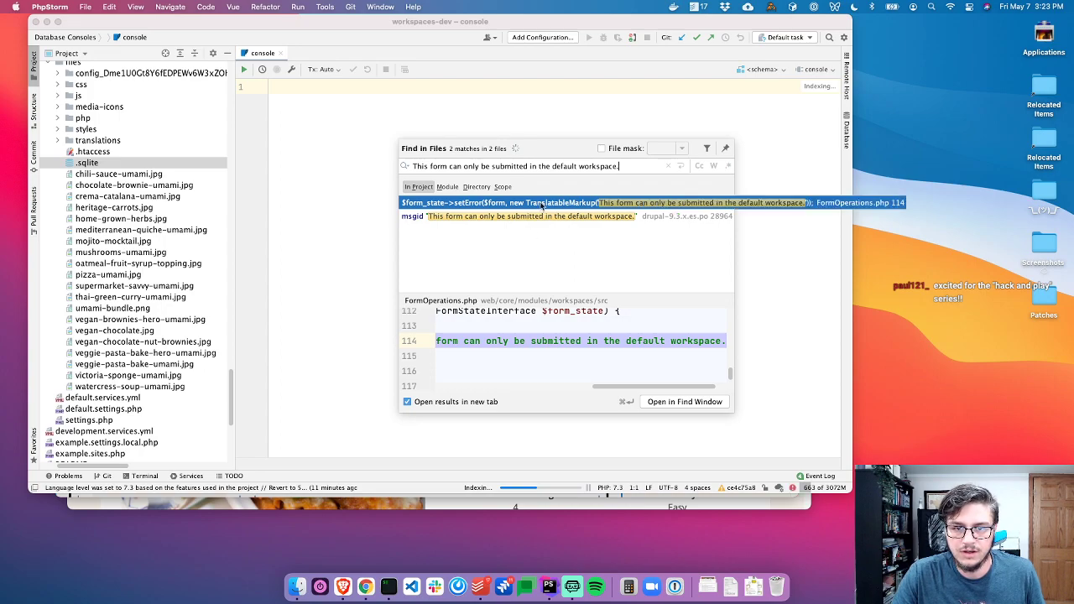
pyautogui.press('Return')
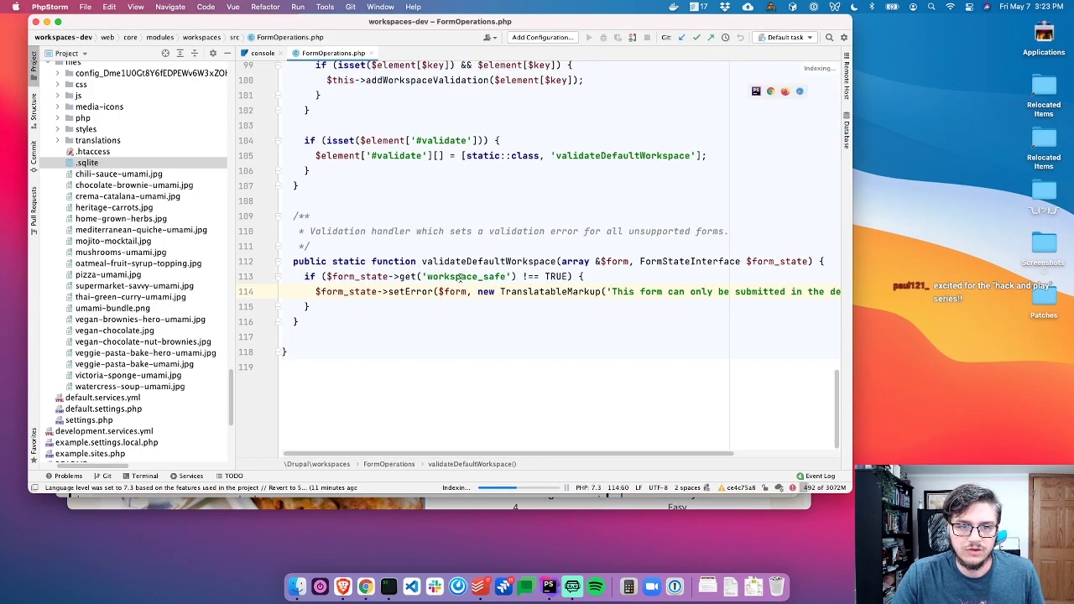
# Trace the FormOperations.php validation code up through validateDefaultWorkspace and the recursive addWorkspaceValidation call
pyautogui.scroll(1, 436, 252)
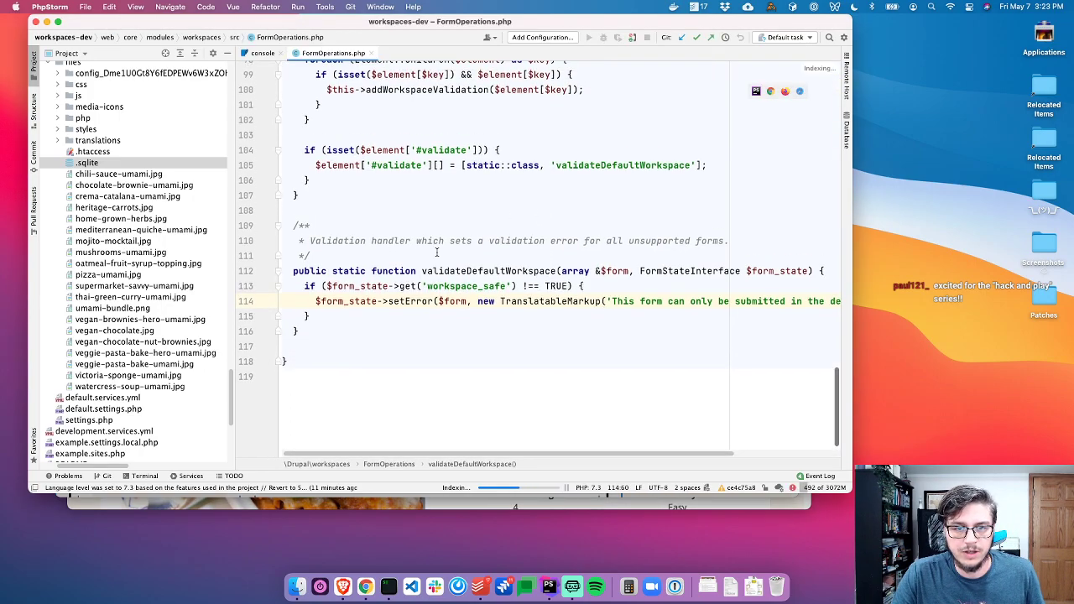
pyautogui.click(440, 286)
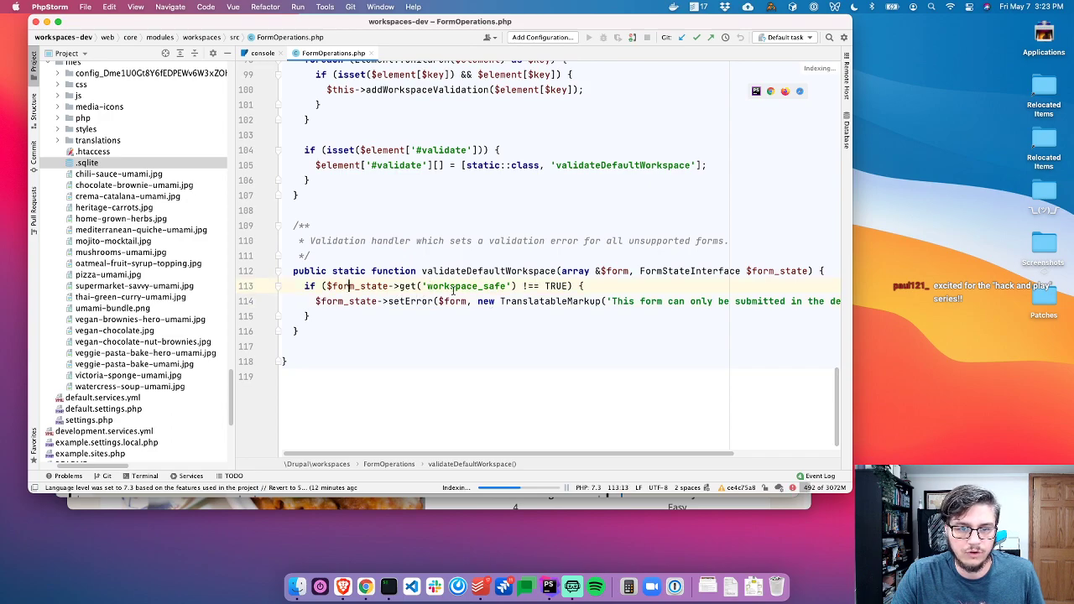
pyautogui.scroll(2, 415, 327)
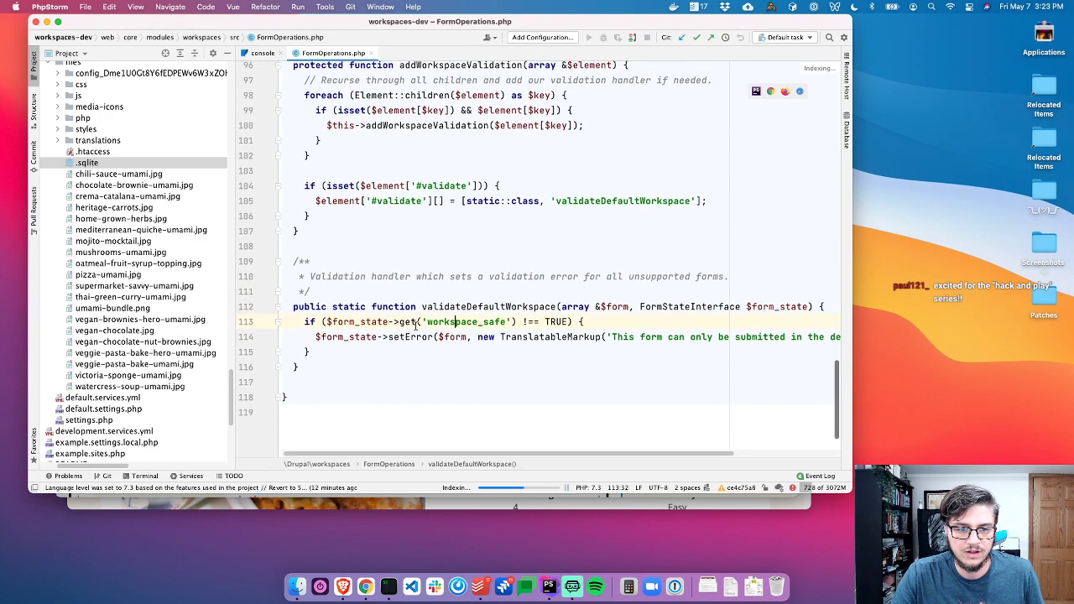
pyautogui.hscroll(3, 458, 307)
pyautogui.hscroll(-3, 457, 306)
pyautogui.scroll(4, 436, 294)
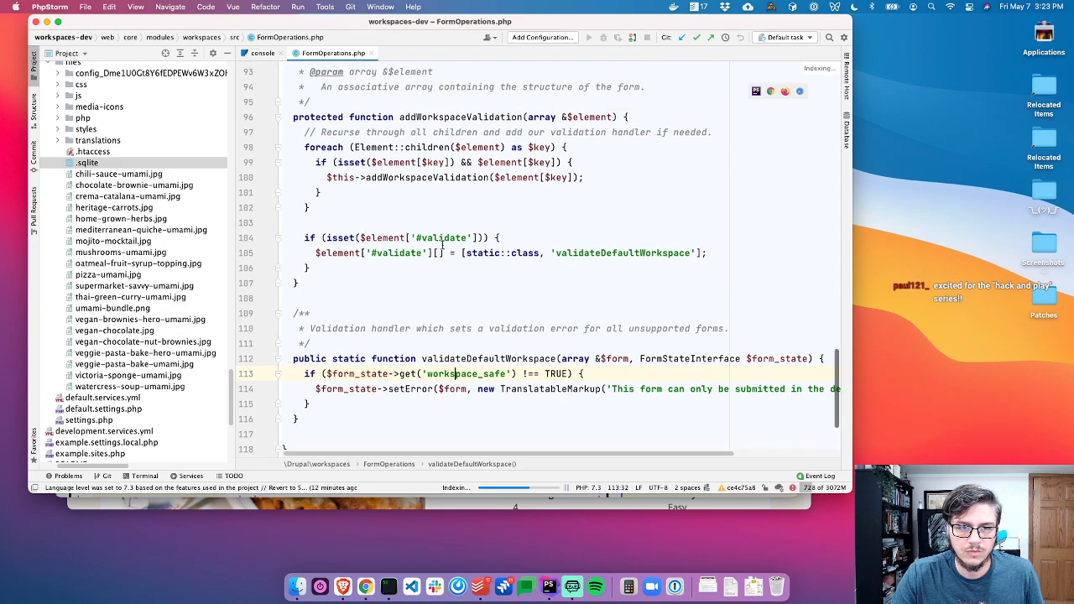
pyautogui.scroll(1, 429, 286)
pyautogui.click(411, 213)
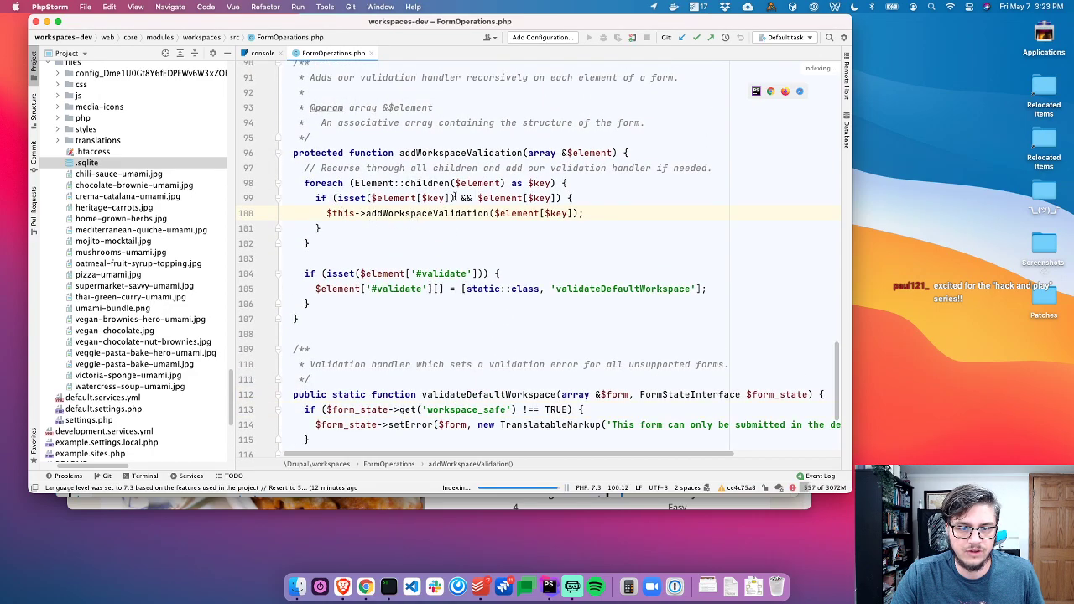
pyautogui.scroll(15, 451, 196)
# Highlight $workspace_safe usages in formAlter and hide the project tree to widen the editor
pyautogui.click(557, 306)
pyautogui.press('super+1')
pyautogui.scroll(12, 287, 193)
pyautogui.scroll(1, 288, 193)
pyautogui.scroll(-1, 268, 194)
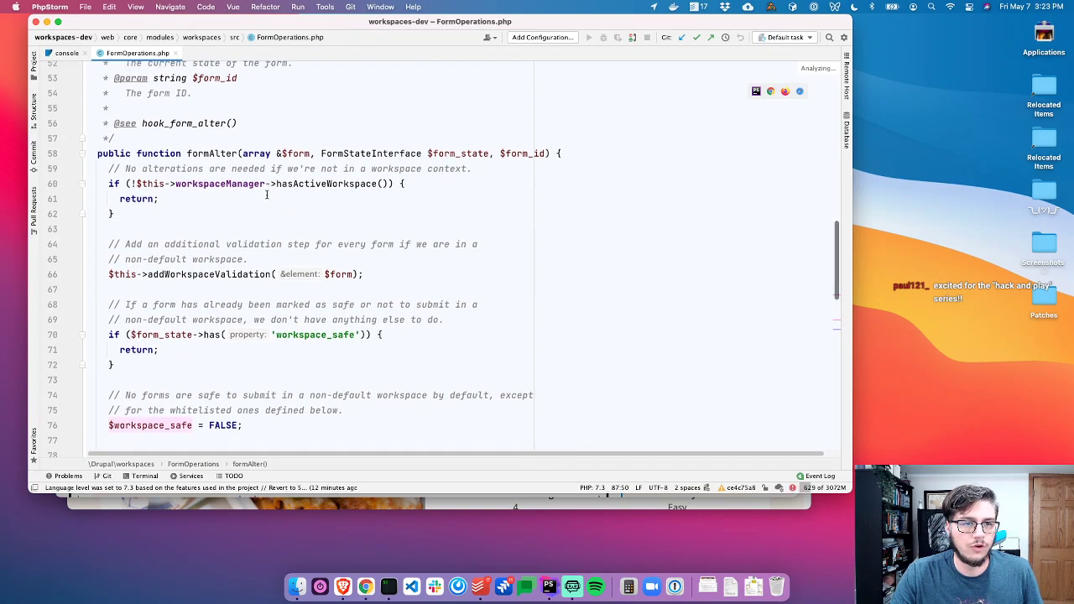
pyautogui.click(203, 149)
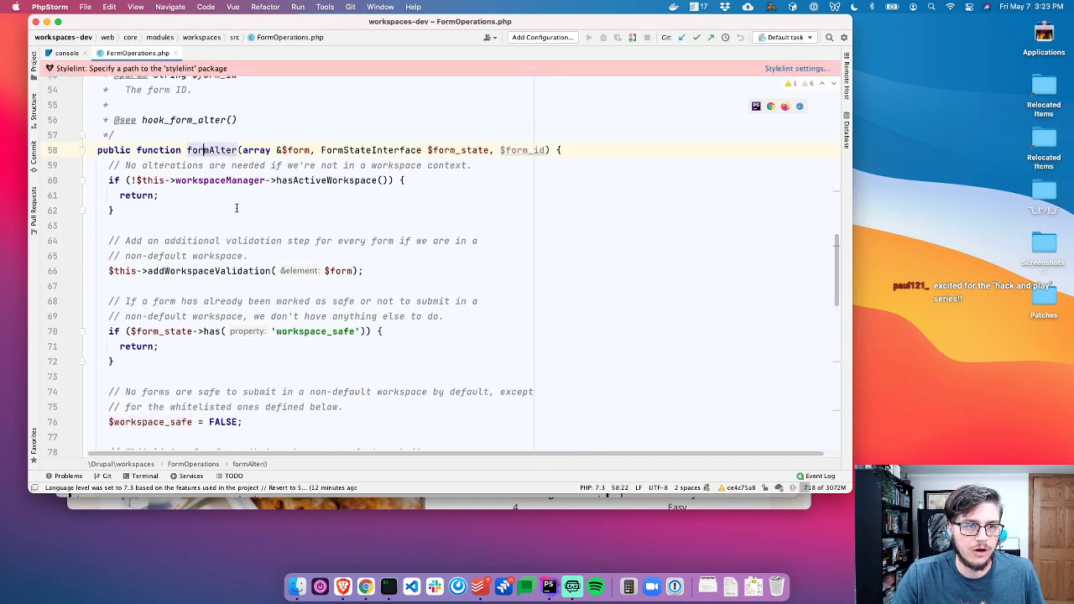
pyautogui.scroll(-1, 236, 208)
pyautogui.click(239, 182)
pyautogui.moveTo(187, 141); pyautogui.dragTo(376, 203)
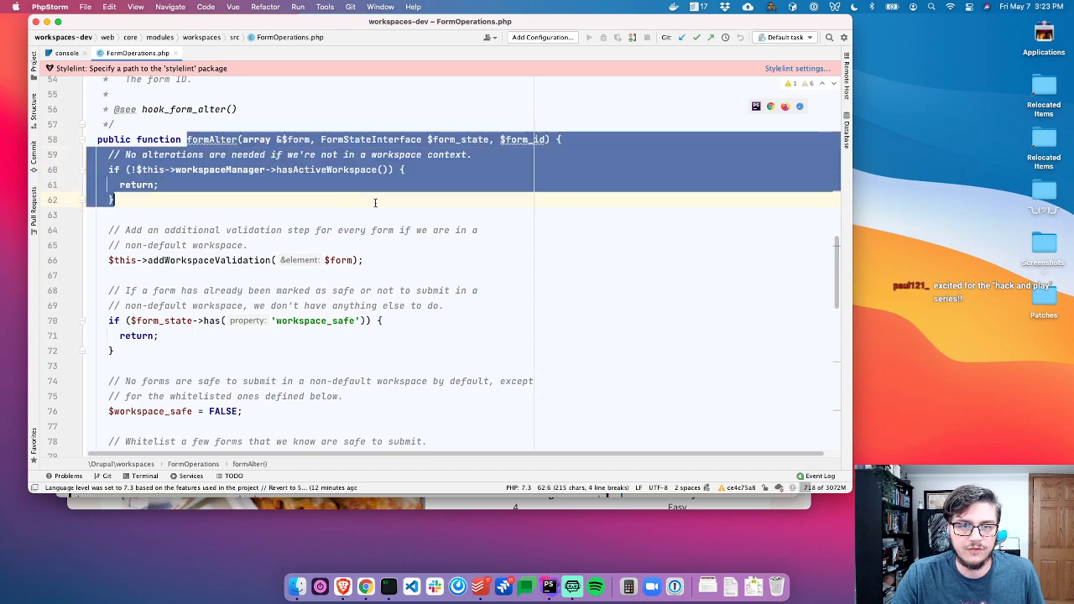
pyautogui.scroll(-3, 201, 258)
pyautogui.click(199, 202)
pyautogui.moveTo(154, 143); pyautogui.dragTo(296, 182)
pyautogui.scroll(-8, 296, 224)
pyautogui.scroll(6, 234, 261)
pyautogui.click(183, 150)
pyautogui.moveTo(156, 140); pyautogui.dragTo(520, 193)
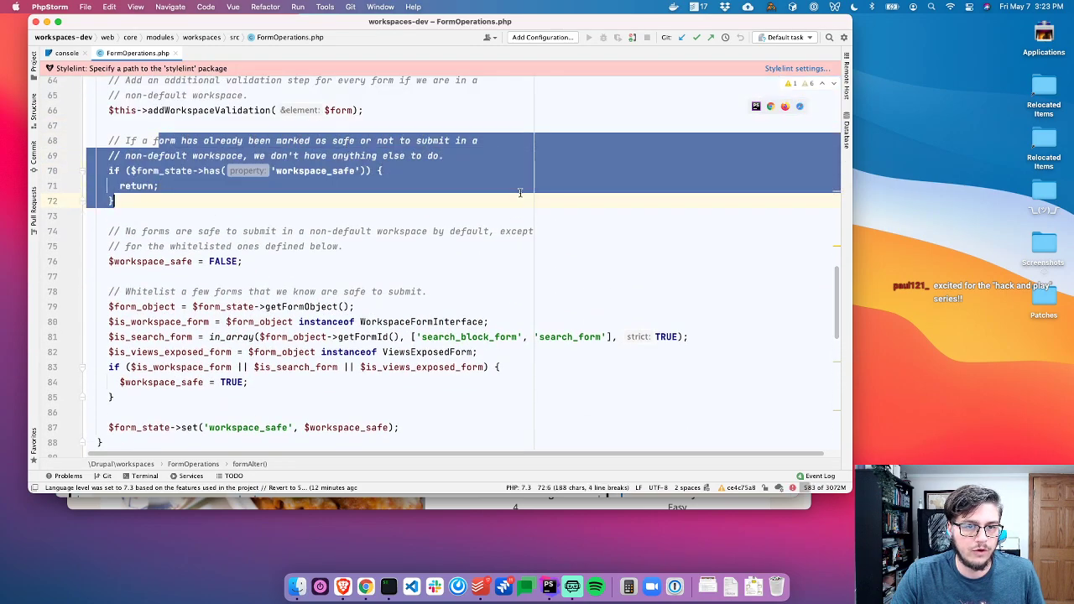
pyautogui.click(493, 154)
pyautogui.moveTo(158, 208); pyautogui.dragTo(81, 138)
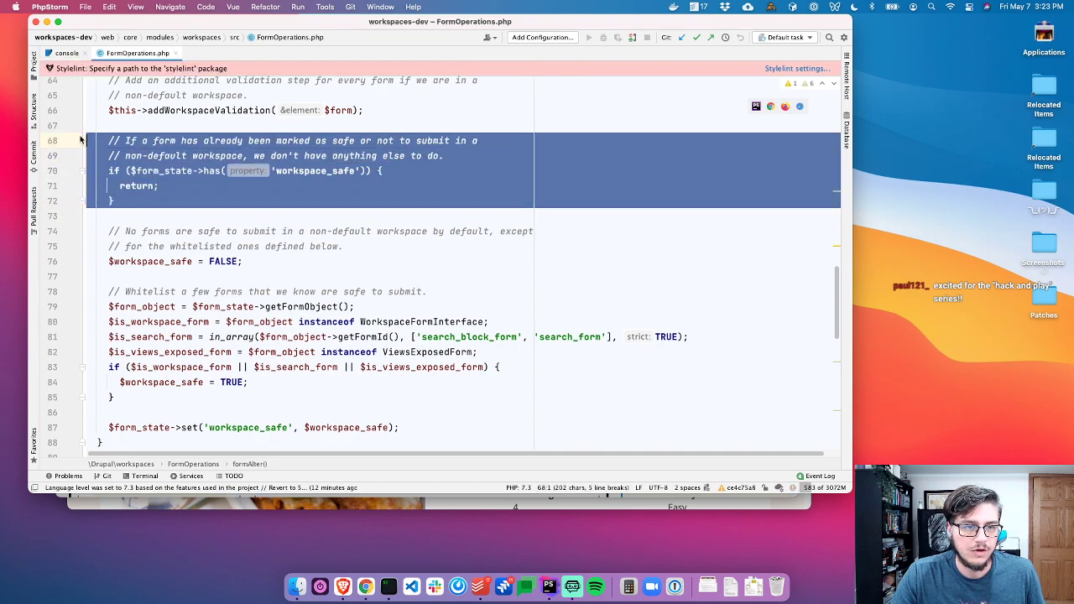
pyautogui.scroll(-3, 234, 208)
pyautogui.click(162, 196)
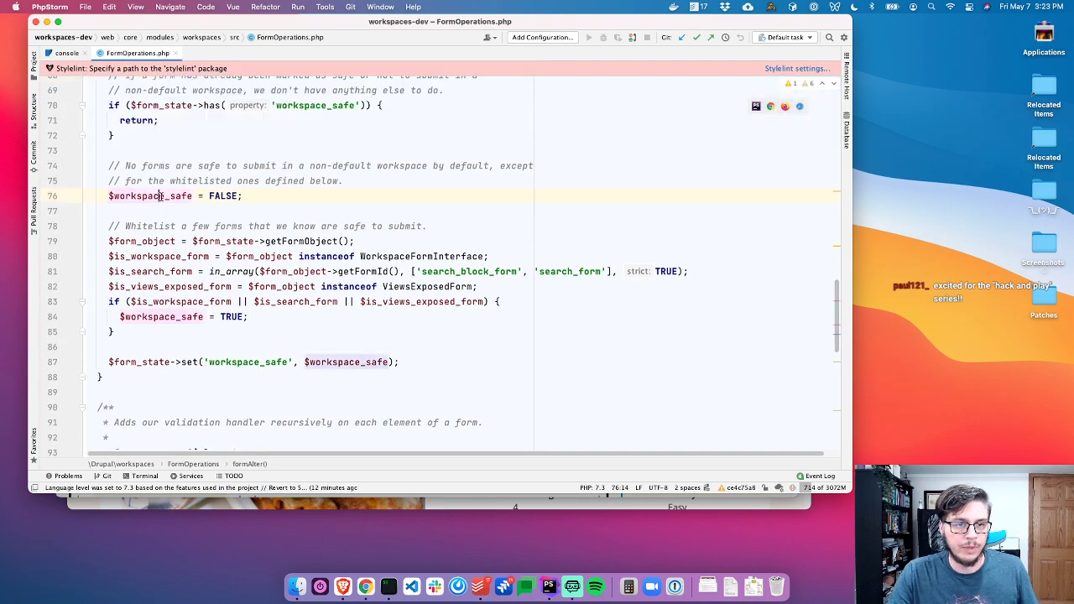
pyautogui.moveTo(197, 165); pyautogui.dragTo(357, 182)
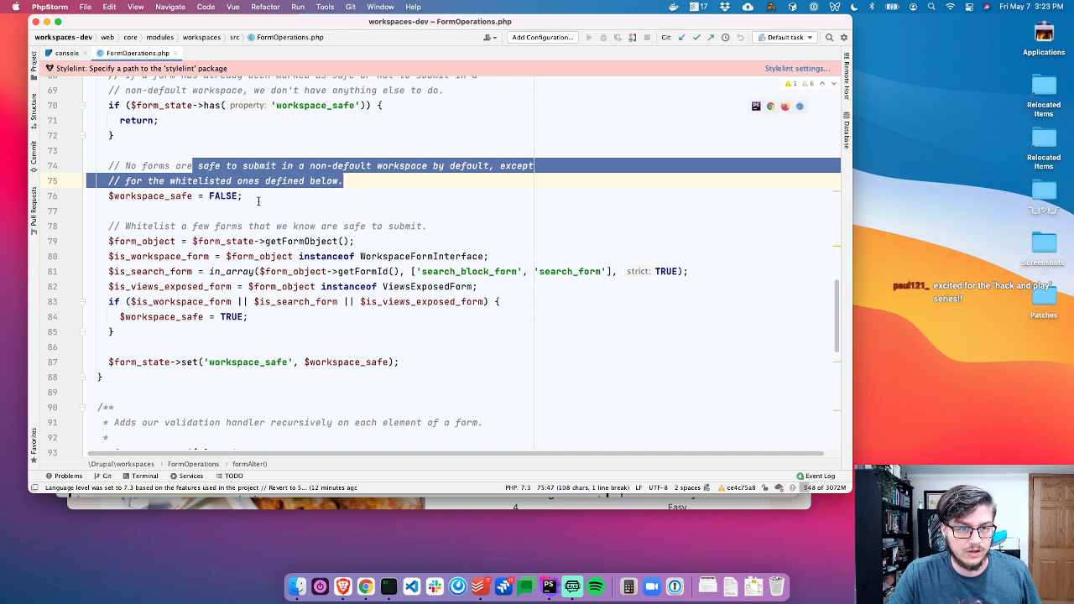
pyautogui.scroll(-2, 261, 212)
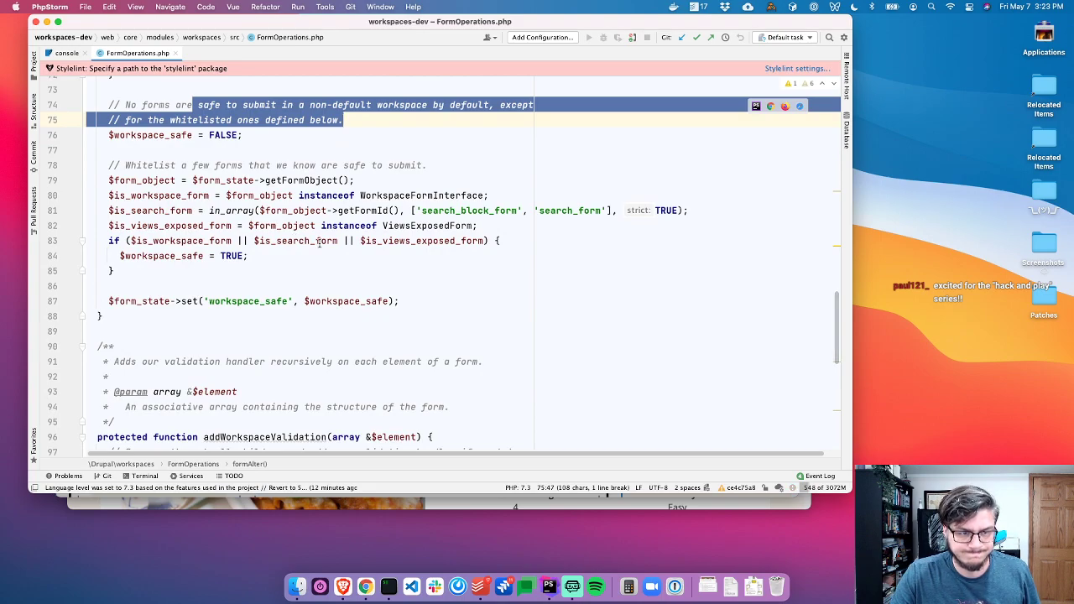
pyautogui.click(173, 179)
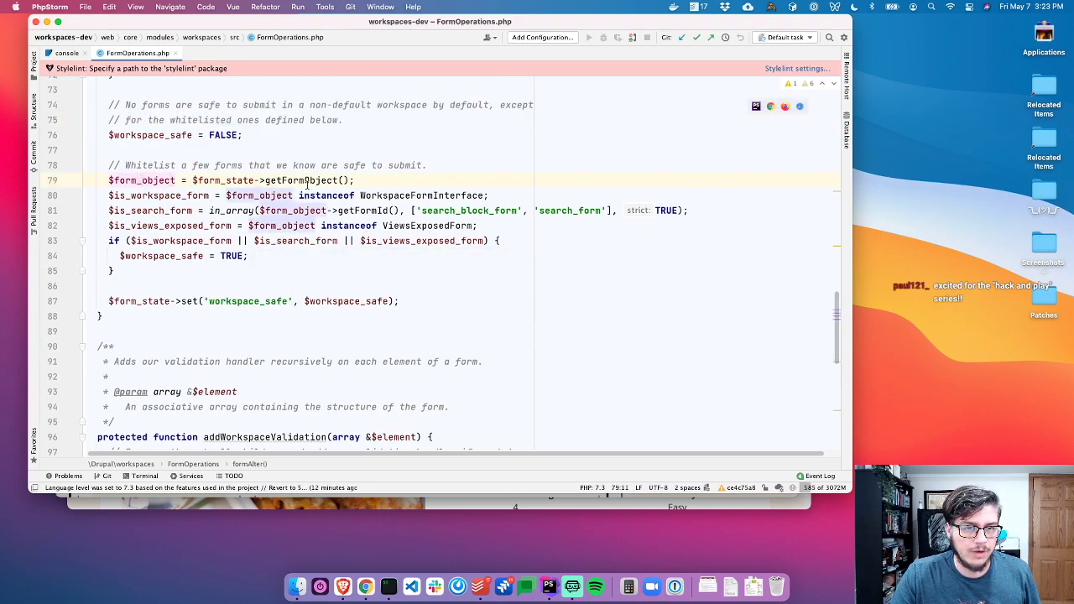
pyautogui.click(165, 195)
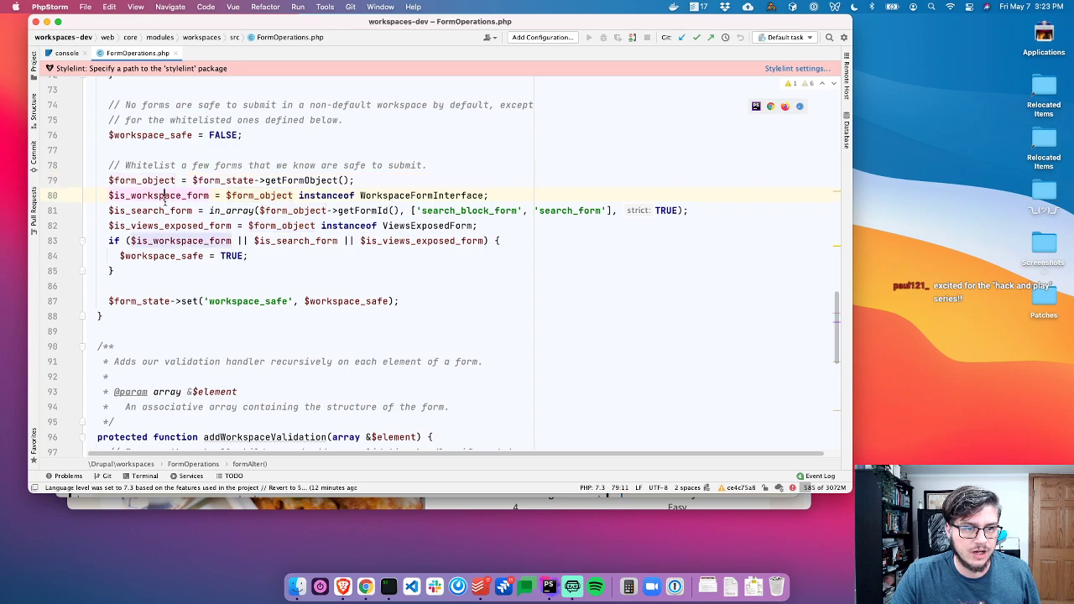
pyautogui.keyDown('super'); pyautogui.click(402, 196); pyautogui.keyUp('super')
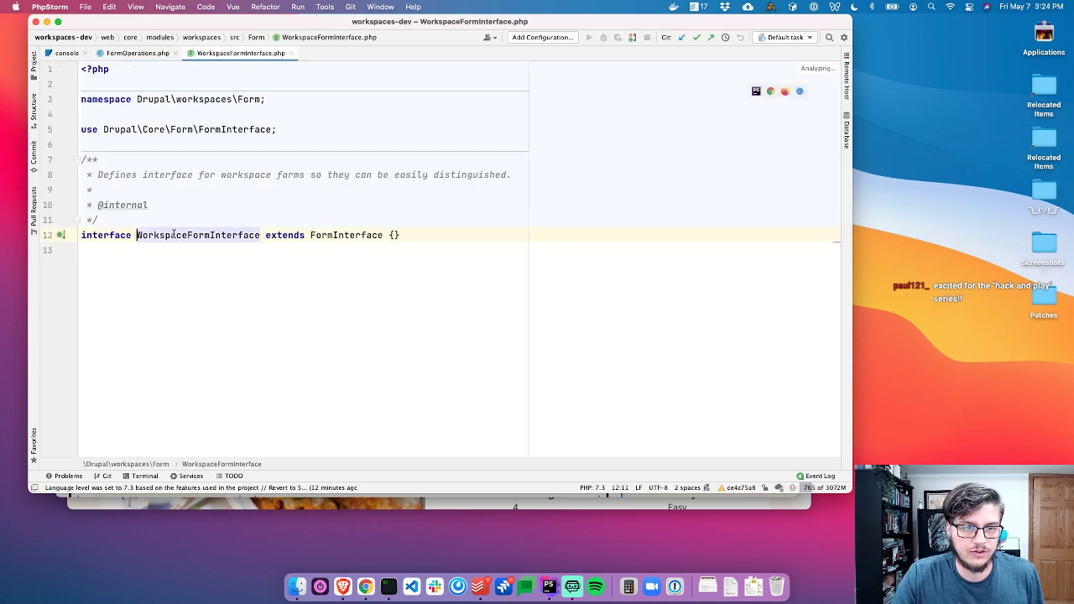
pyautogui.click(62, 250)
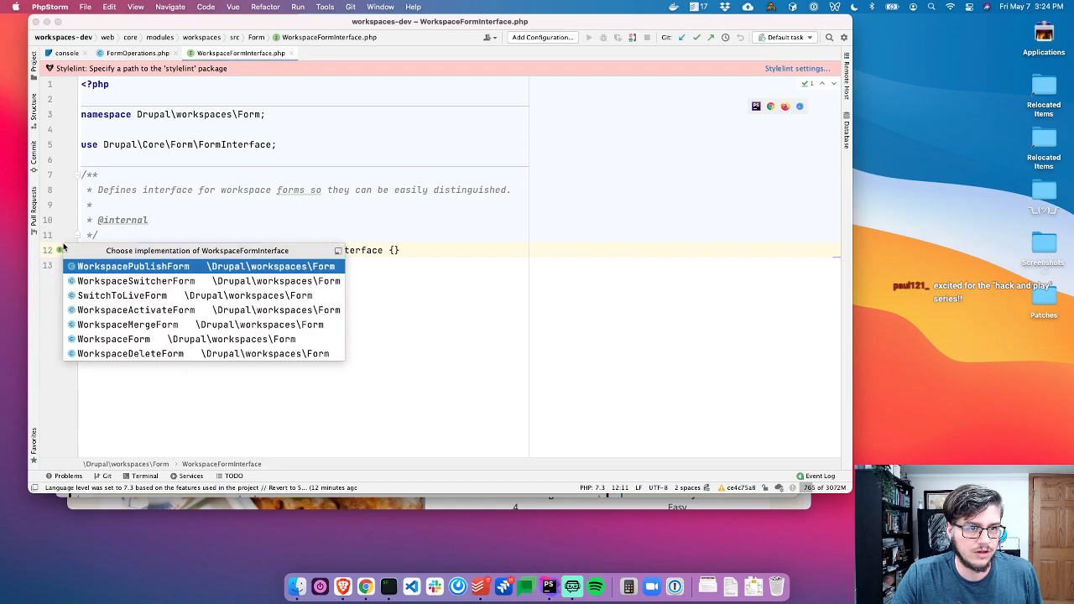
pyautogui.press('Escape')
pyautogui.press('super+w')
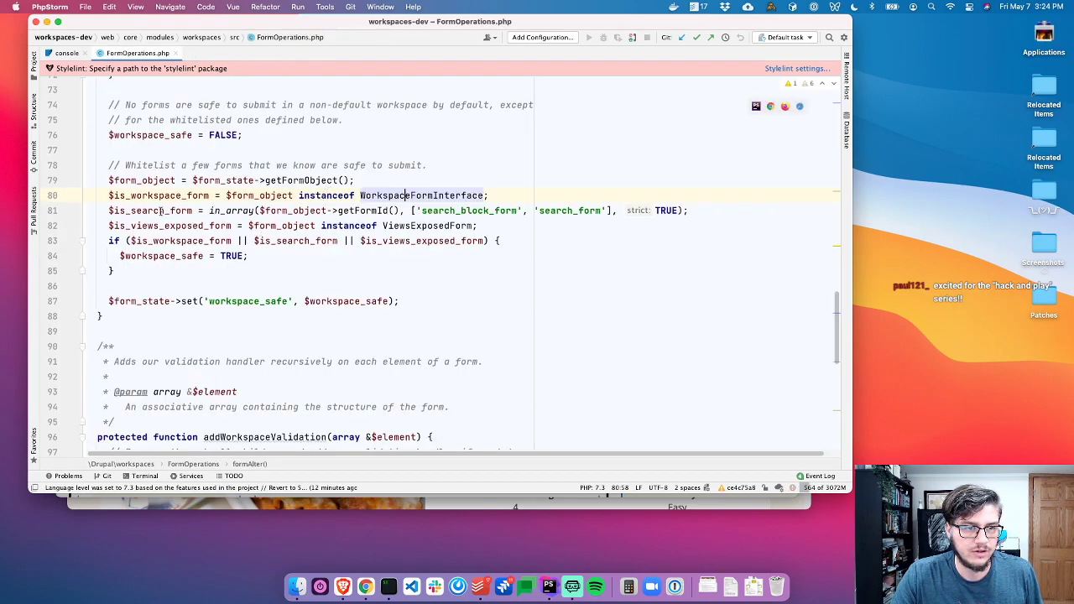
pyautogui.click(160, 210)
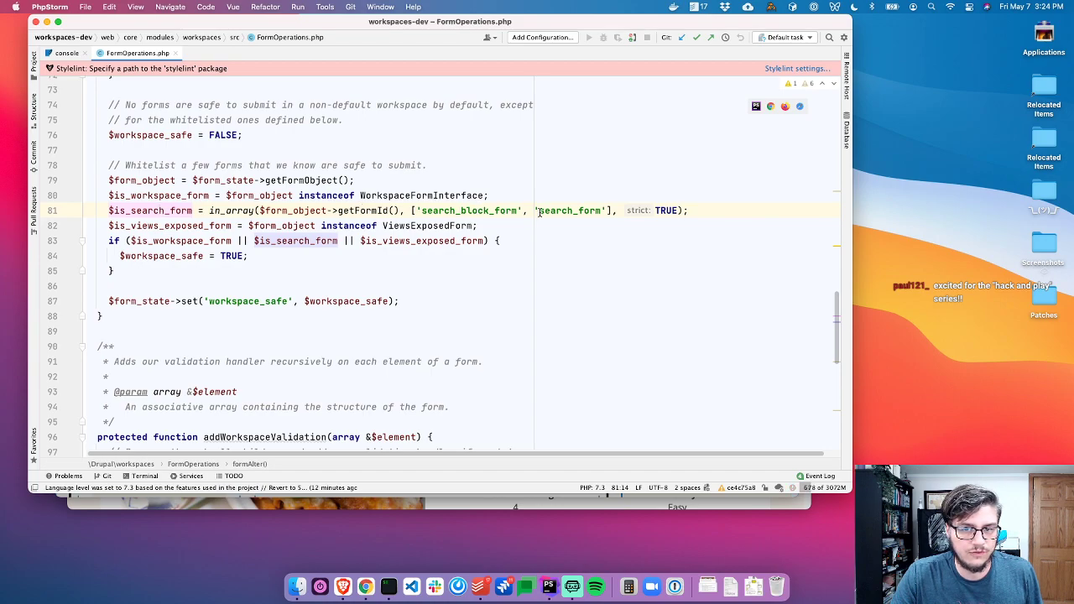
pyautogui.click(182, 226)
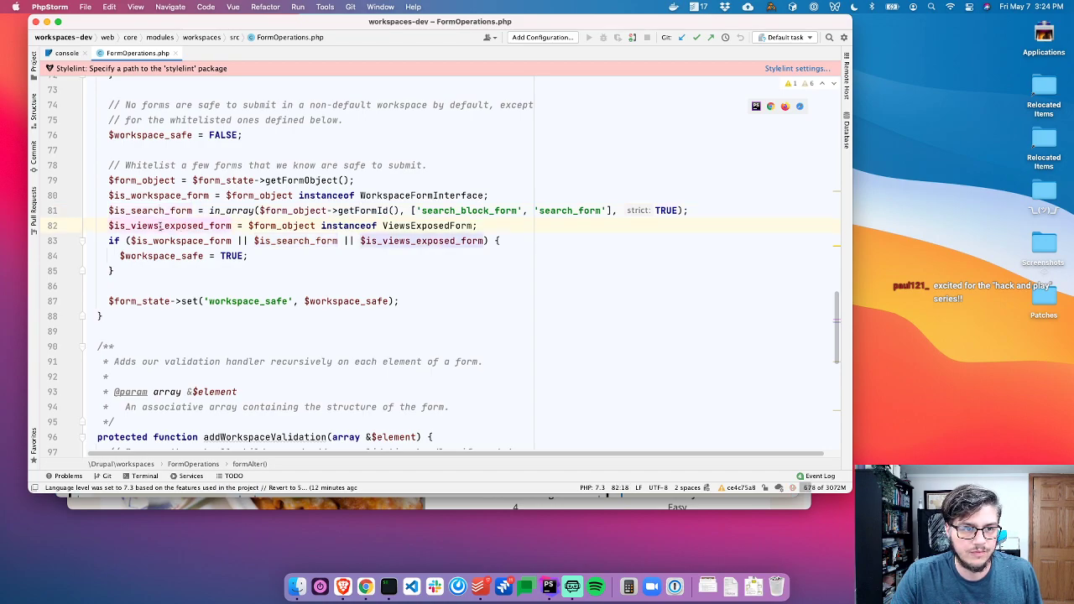
pyautogui.click(452, 226)
pyautogui.click(196, 241)
pyautogui.click(193, 255)
pyautogui.scroll(3, 231, 241)
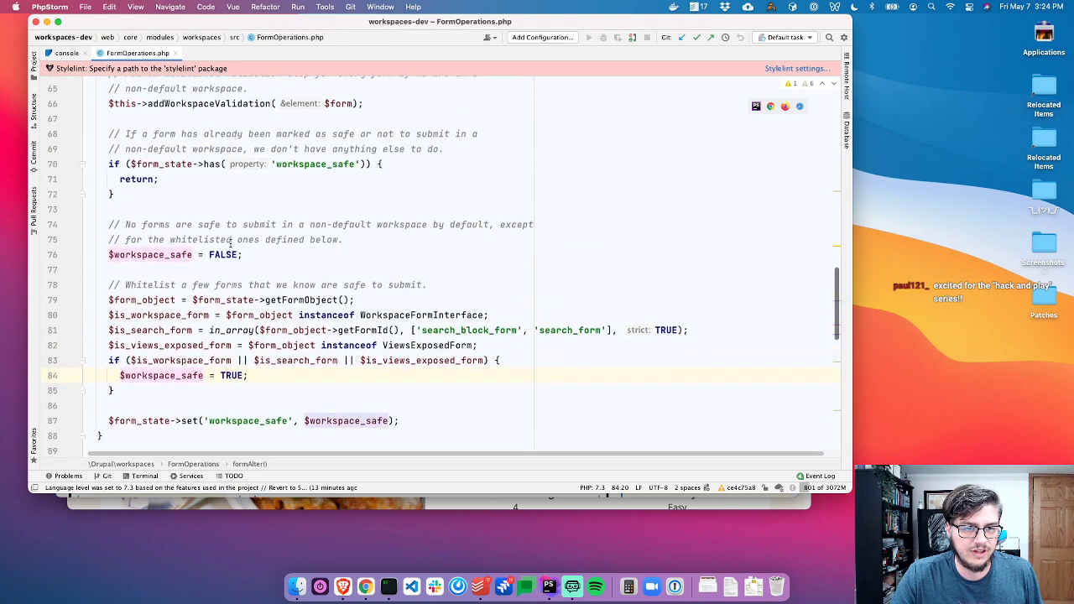
pyautogui.scroll(6, 231, 241)
pyautogui.click(214, 232)
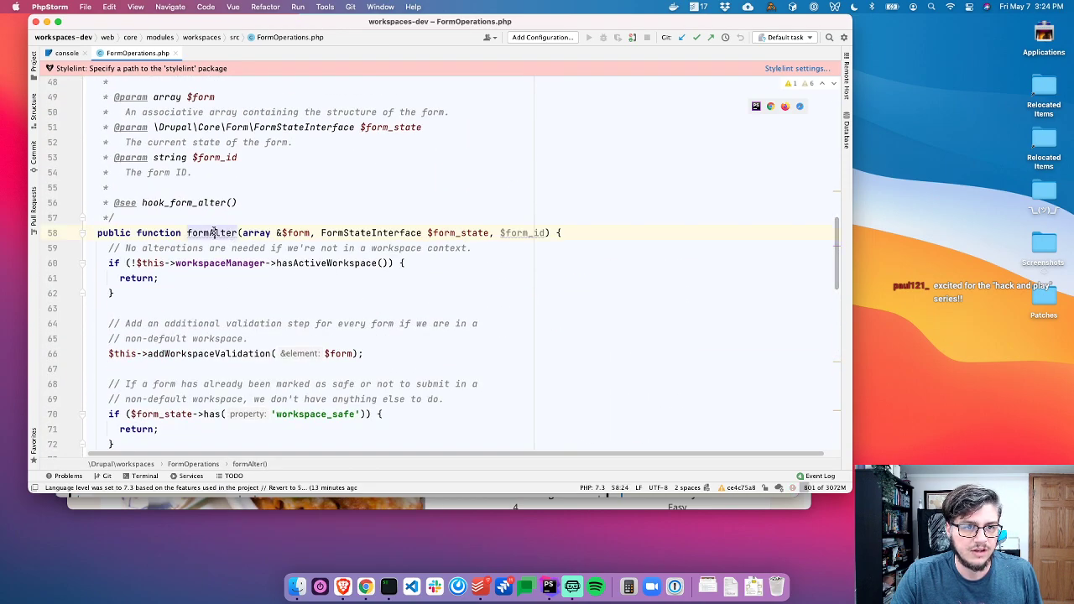
pyautogui.scroll(12, 214, 232)
pyautogui.click(174, 230)
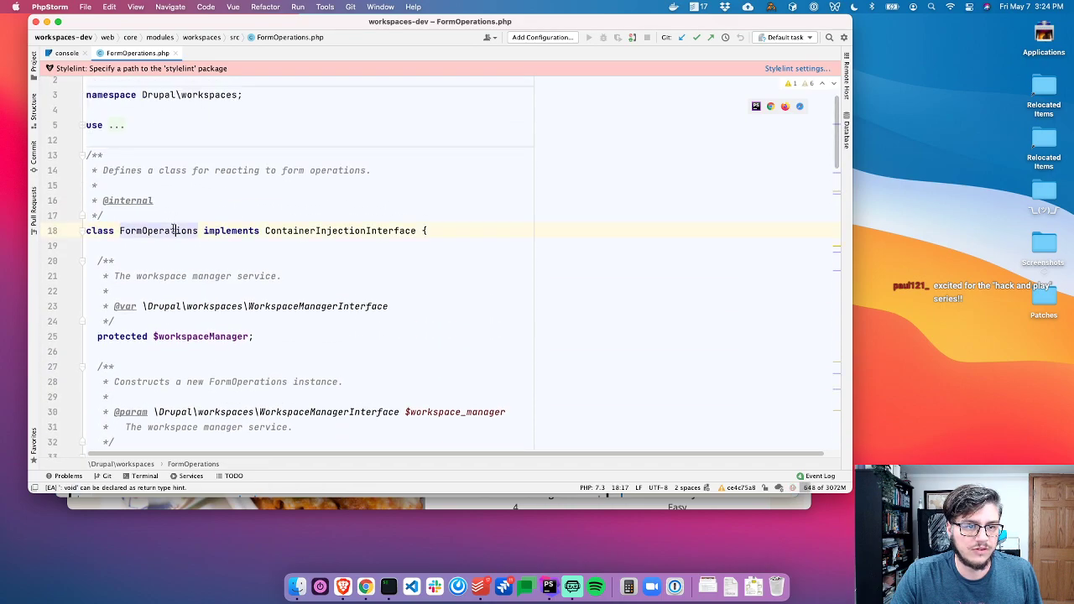
pyautogui.rightClick(175, 230)
# Find usages of the FormOperations class, expanding the groups including the create() usage on line 41
pyautogui.click(200, 281)
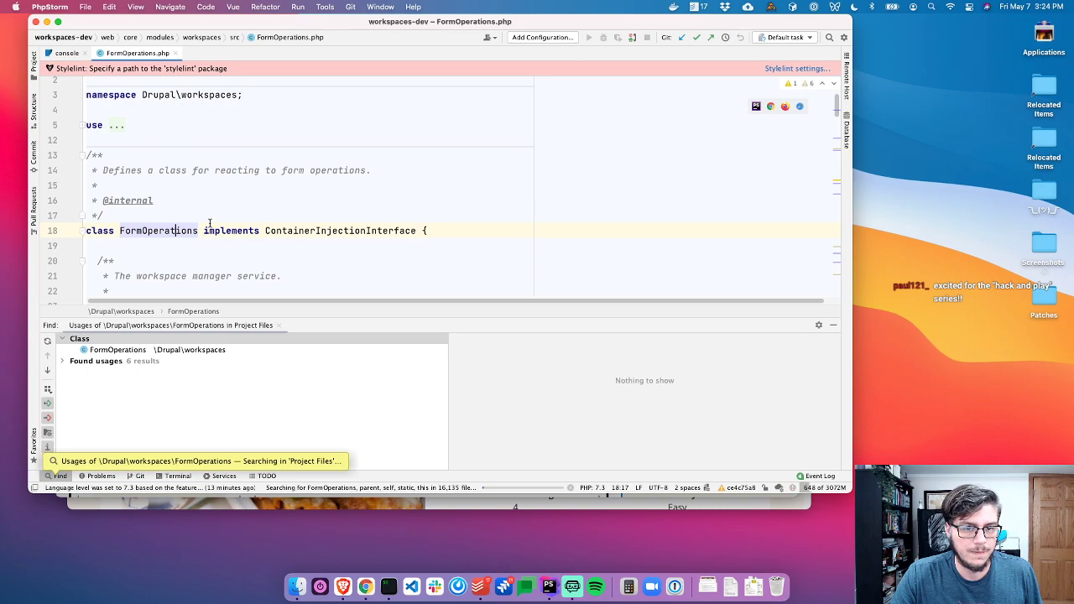
pyautogui.scroll(-2, 210, 222)
pyautogui.doubleClick(162, 362)
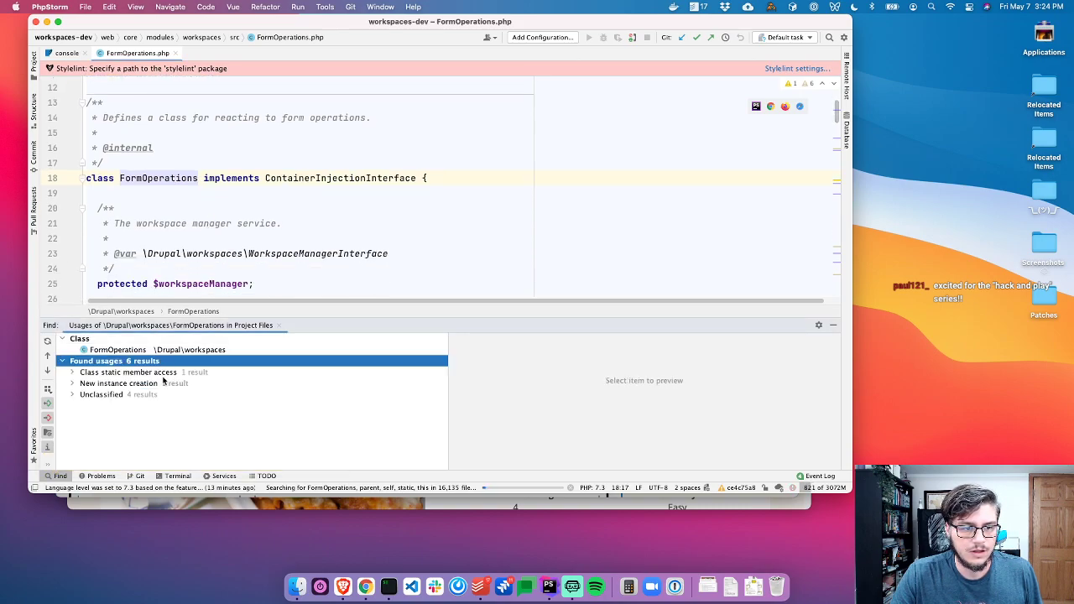
pyautogui.click(161, 391)
pyautogui.doubleClick(161, 373)
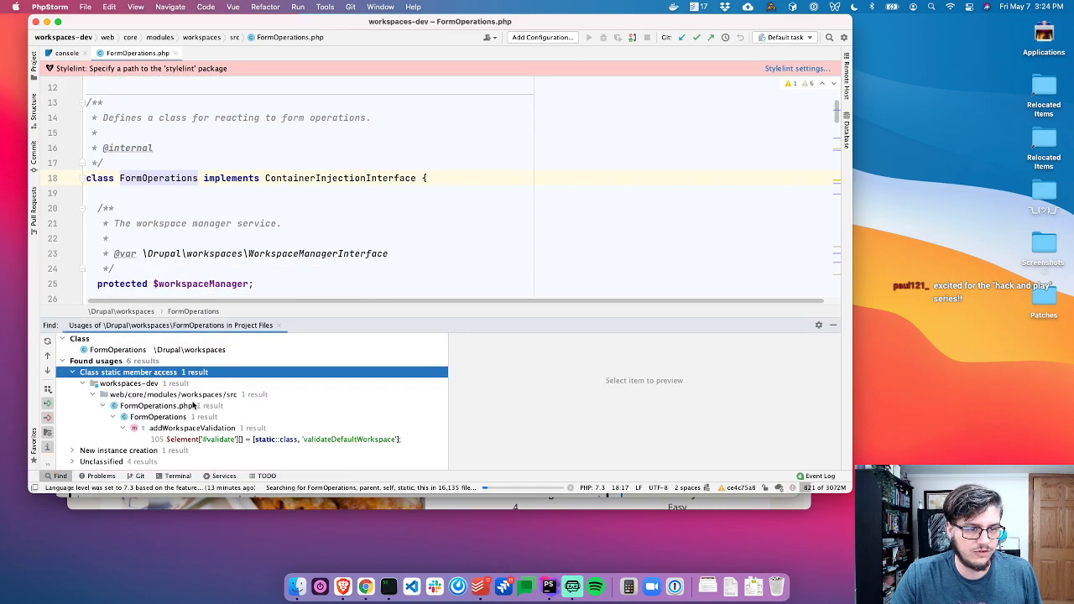
pyautogui.doubleClick(173, 451)
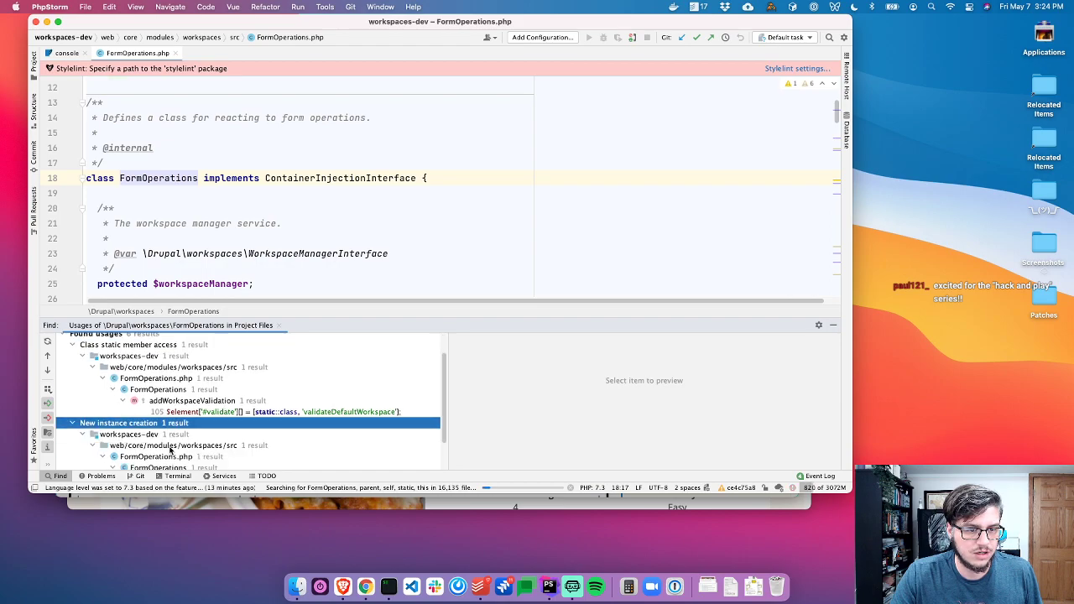
pyautogui.doubleClick(194, 453)
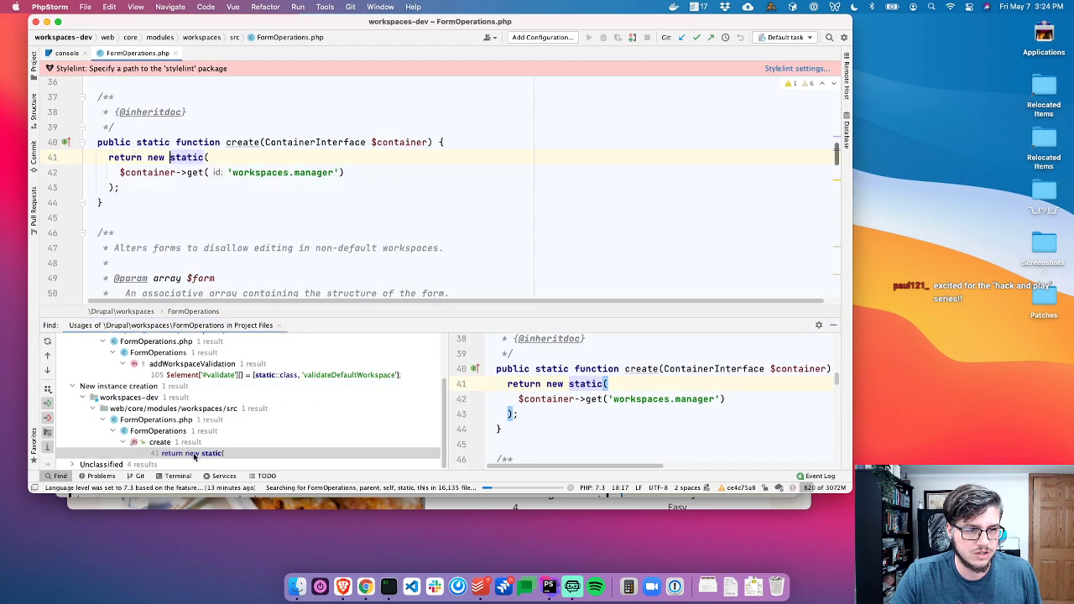
pyautogui.doubleClick(164, 464)
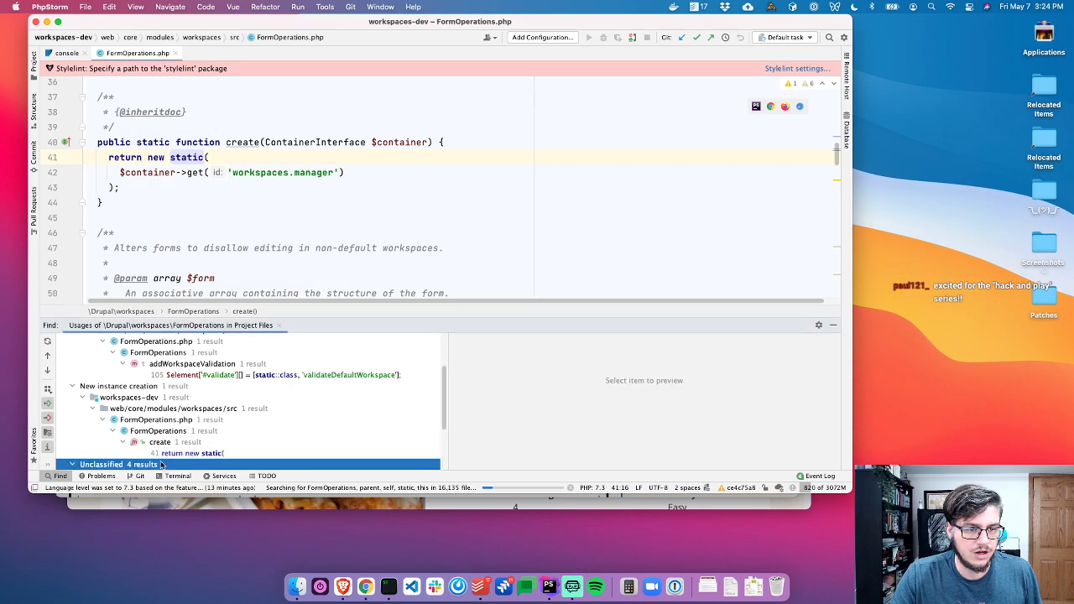
pyautogui.scroll(-4, 193, 226)
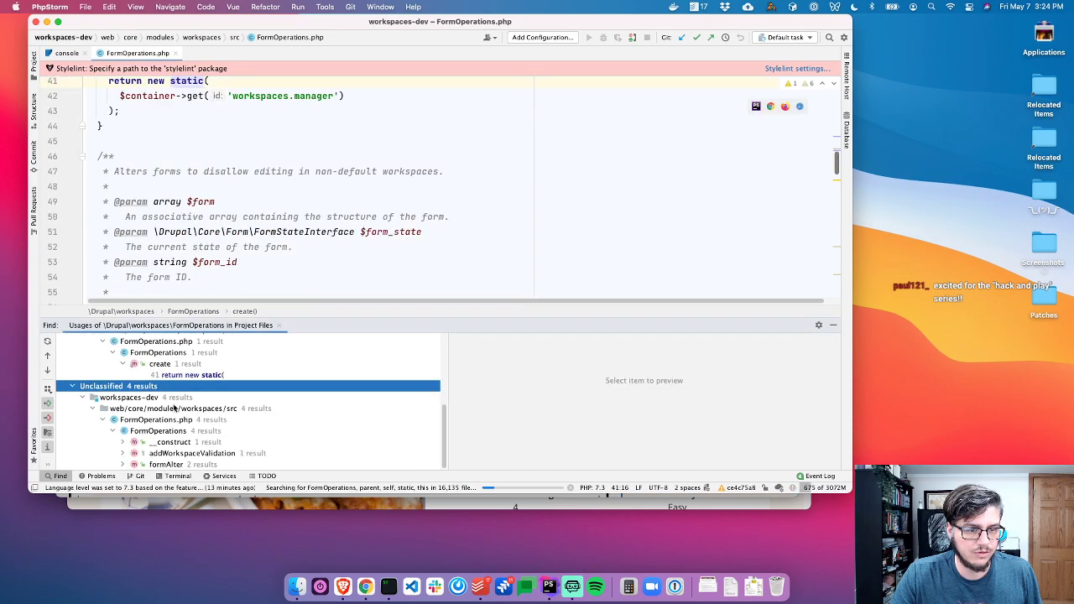
pyautogui.click(114, 430)
pyautogui.press('super+w')
# Search the project for usages of the formAlter method
pyautogui.scroll(-6, 187, 307)
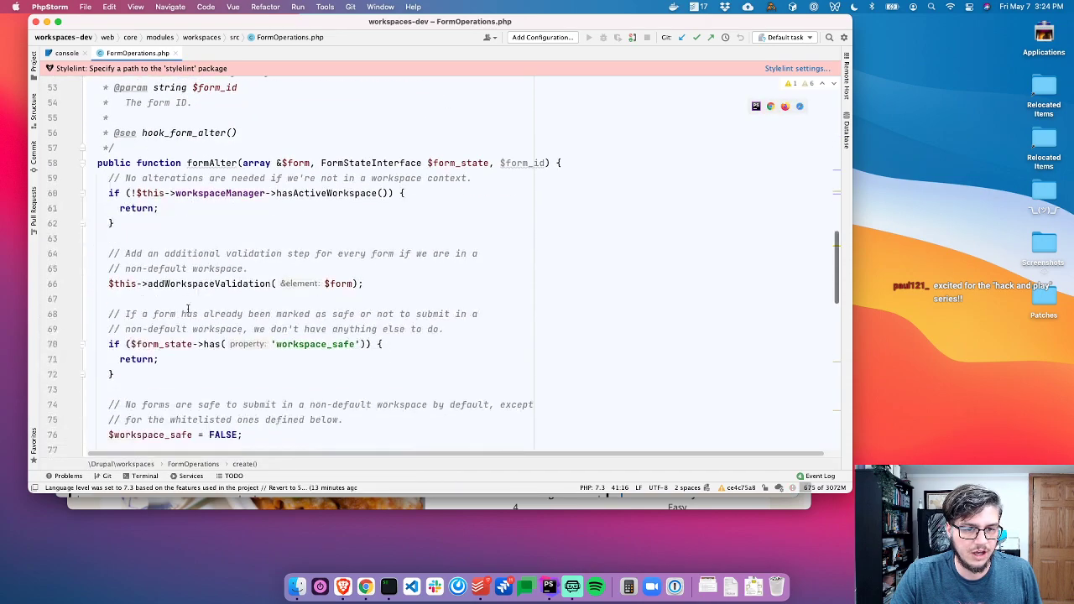
pyautogui.scroll(3, 204, 195)
pyautogui.click(194, 157)
pyautogui.rightClick(204, 159)
pyautogui.click(230, 216)
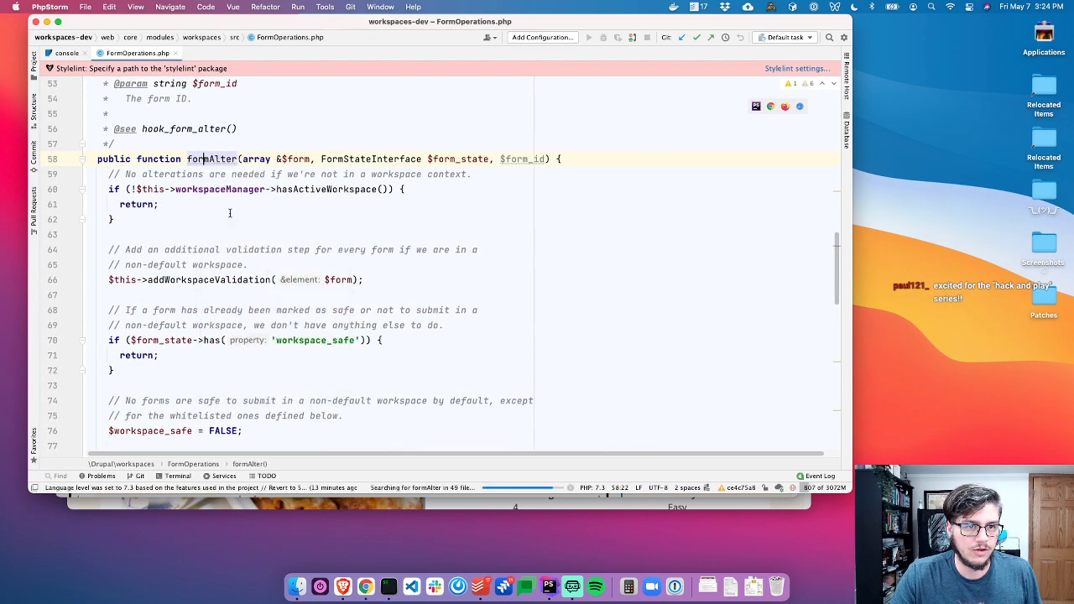
pyautogui.press('super+1')
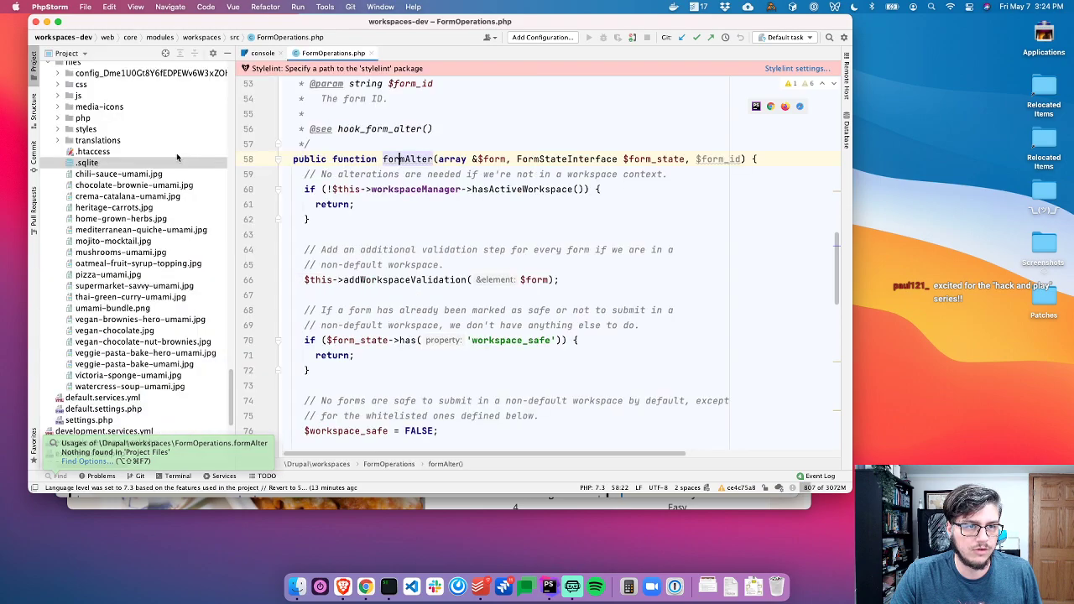
pyautogui.click(168, 53)
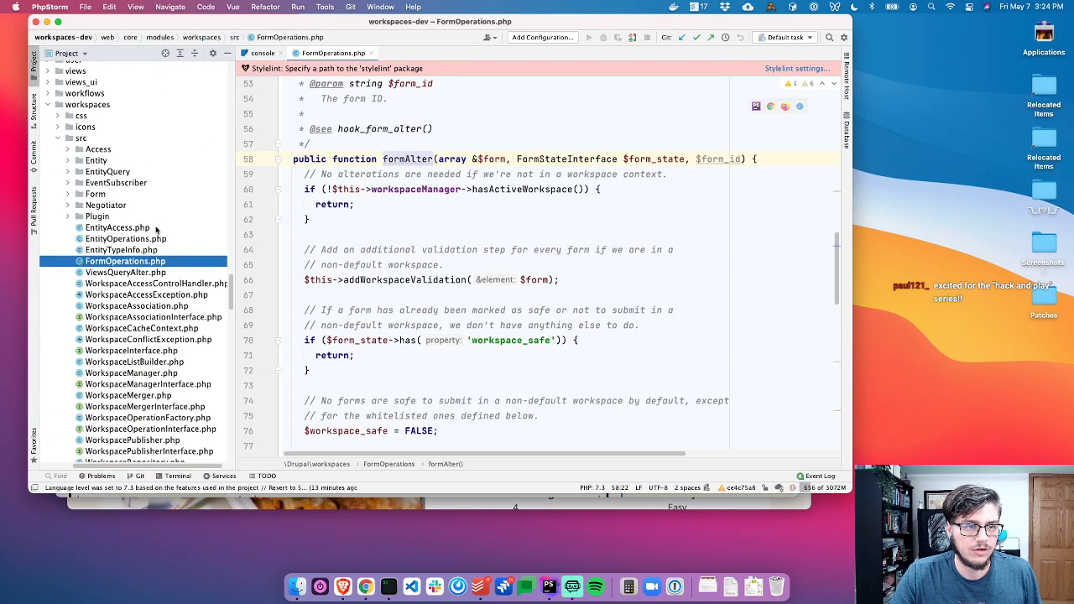
pyautogui.scroll(-5, 140, 336)
pyautogui.click(140, 372)
pyautogui.doubleClick(140, 372)
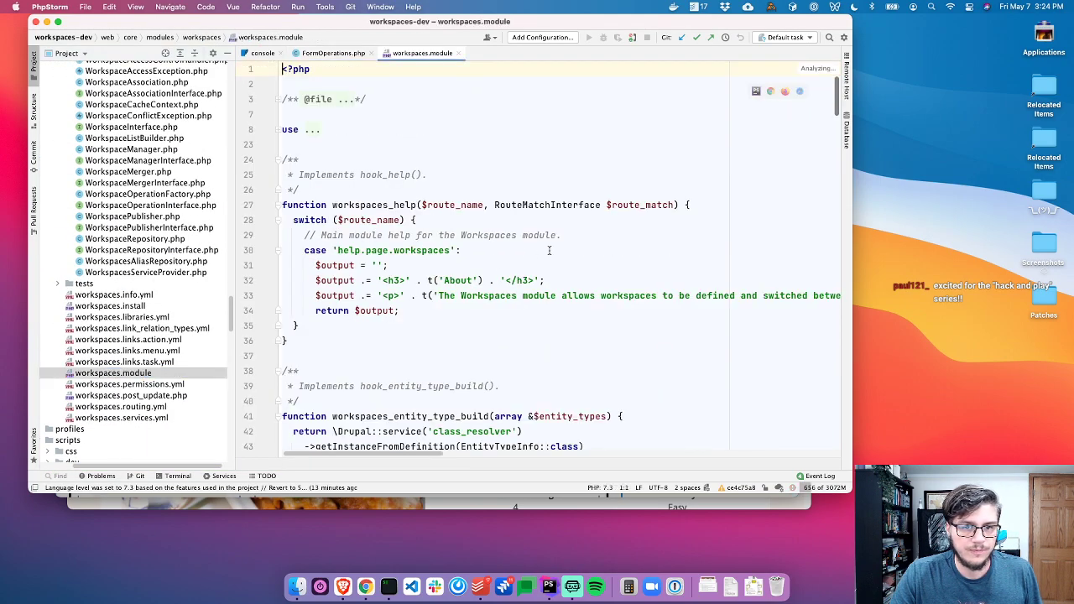
pyautogui.press('super+f')
pyautogui.write('formAlter')
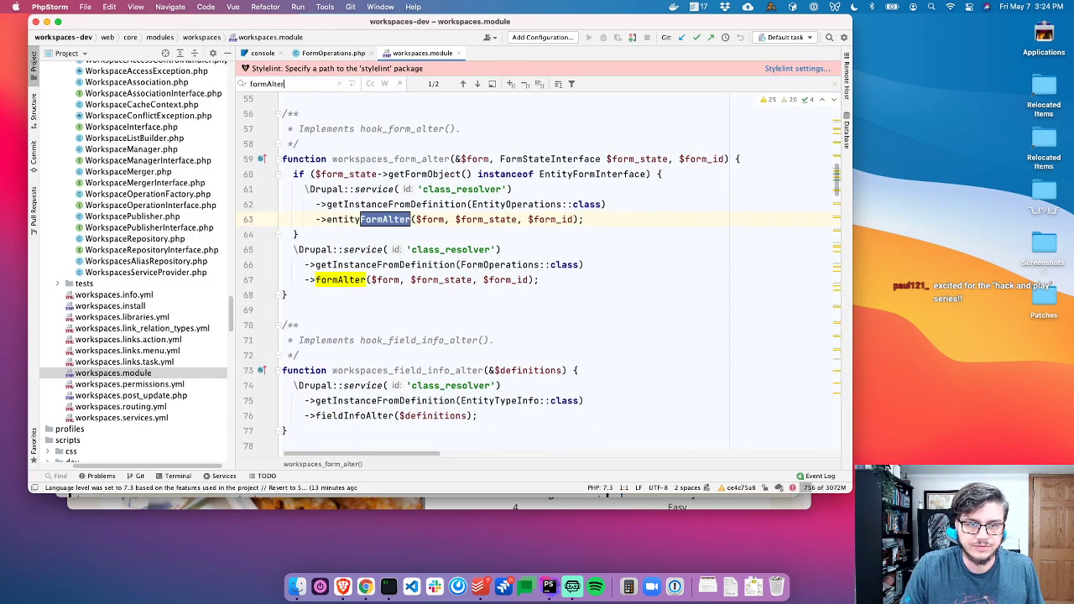
pyautogui.press('Escape')
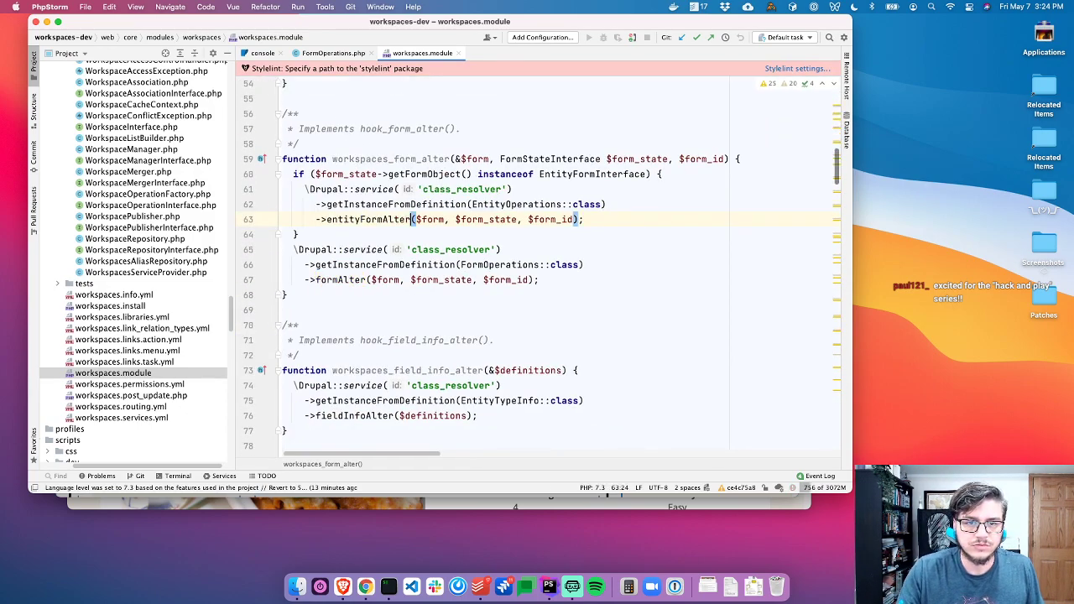
pyautogui.press('super+1')
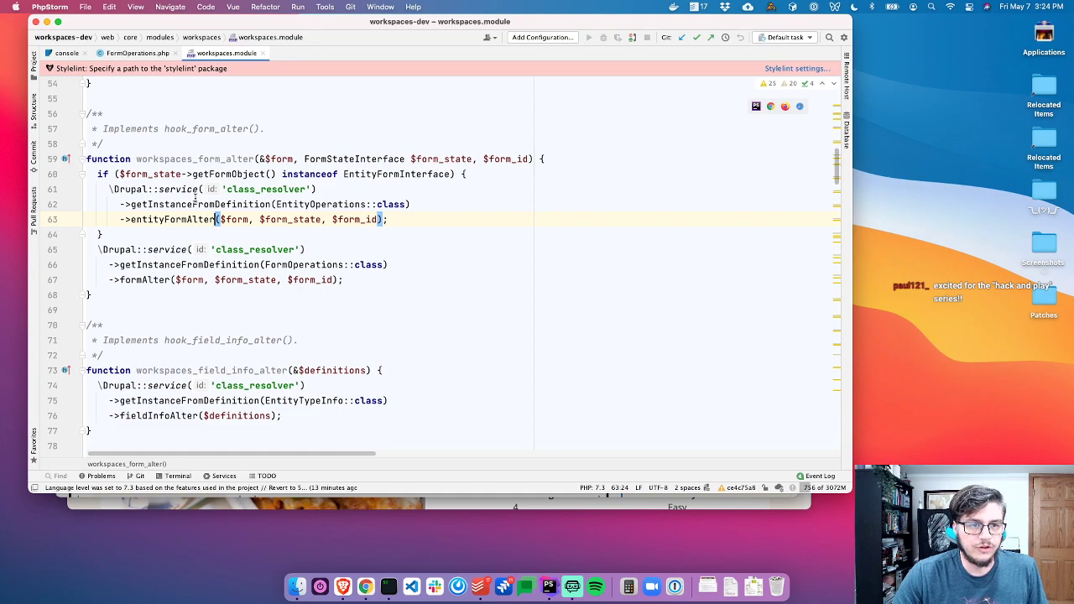
pyautogui.moveTo(227, 190); pyautogui.dragTo(332, 174)
pyautogui.click(386, 204)
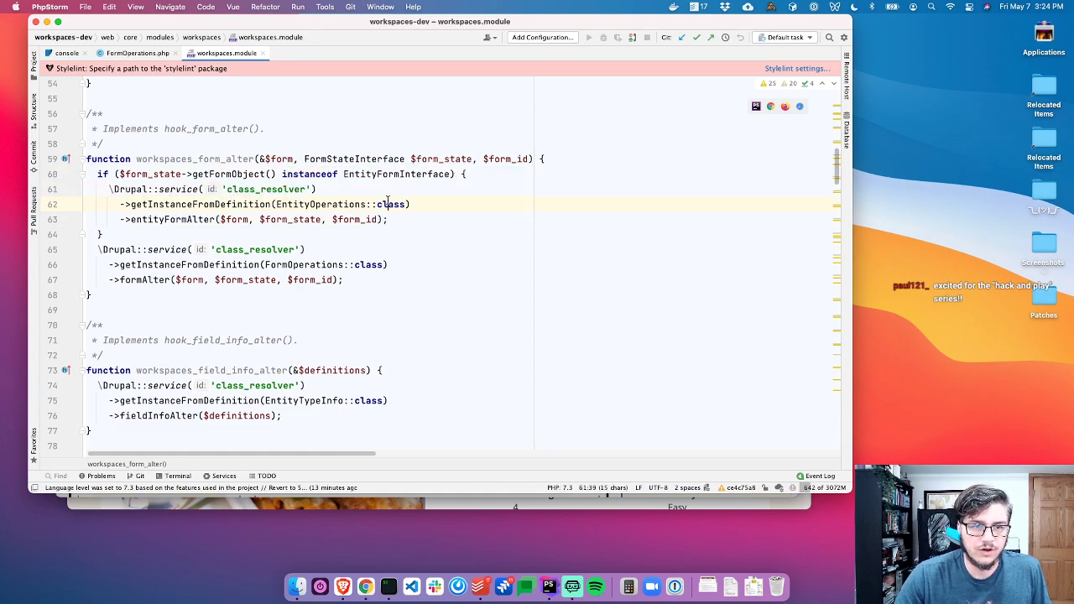
pyautogui.doubleClick(316, 204)
pyautogui.click(293, 264)
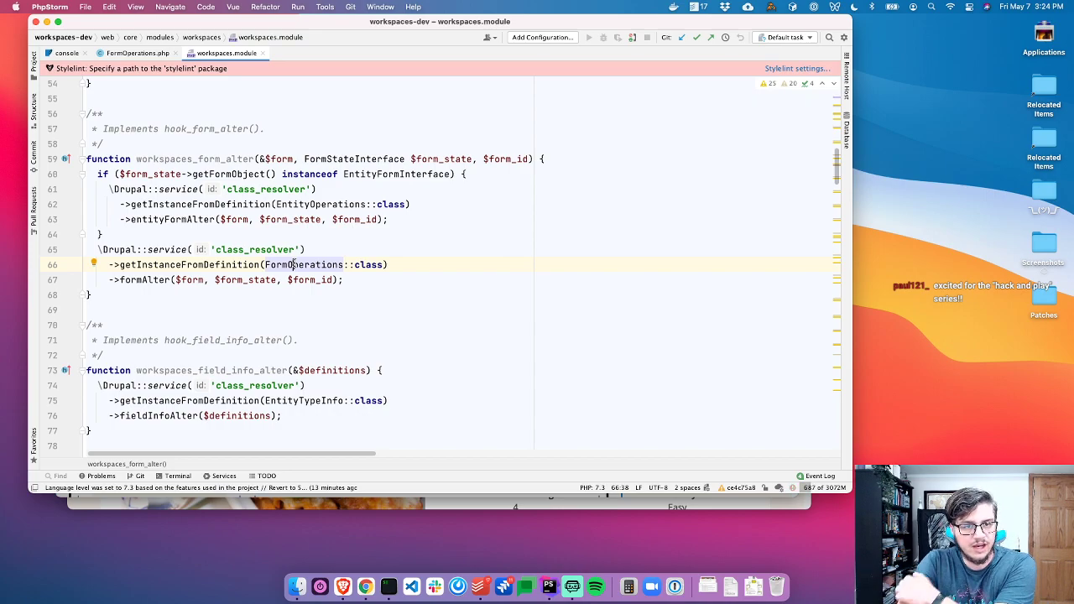
pyautogui.moveTo(273, 218)
pyautogui.click(247, 264)
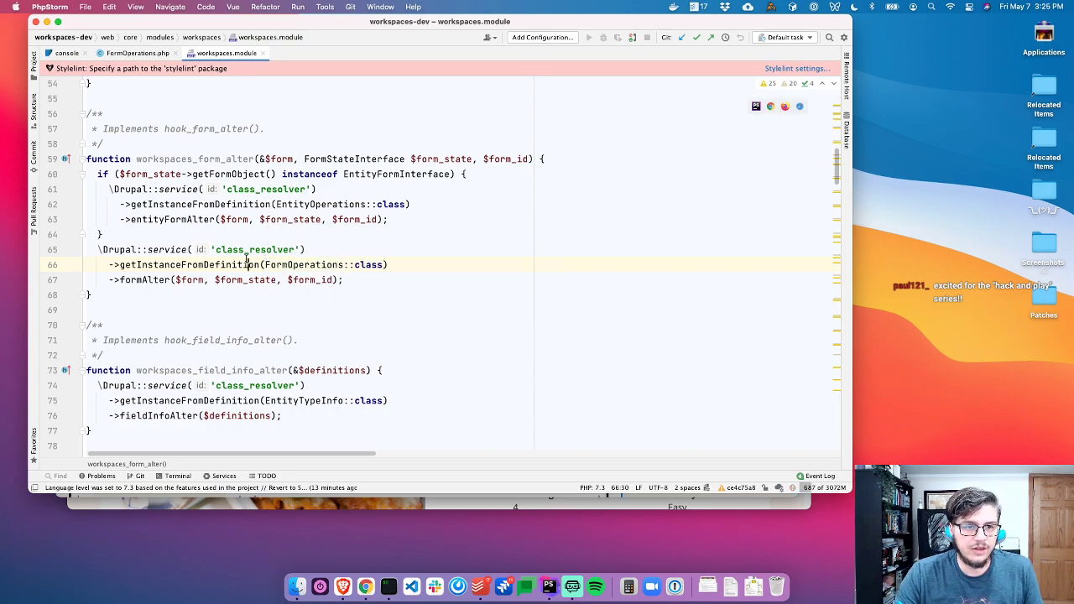
pyautogui.moveTo(292, 255)
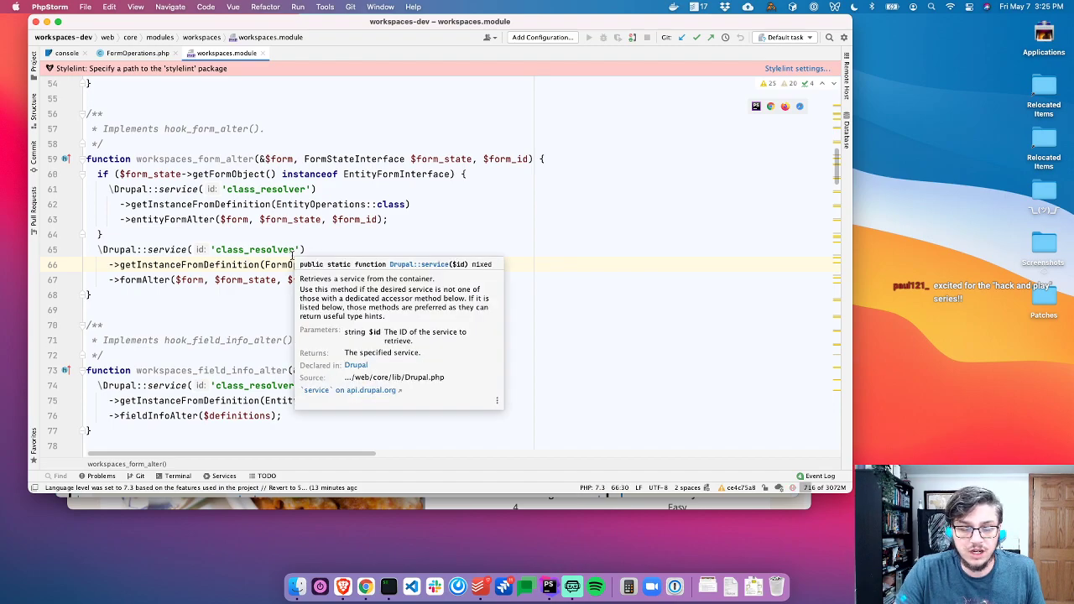
pyautogui.click(282, 251)
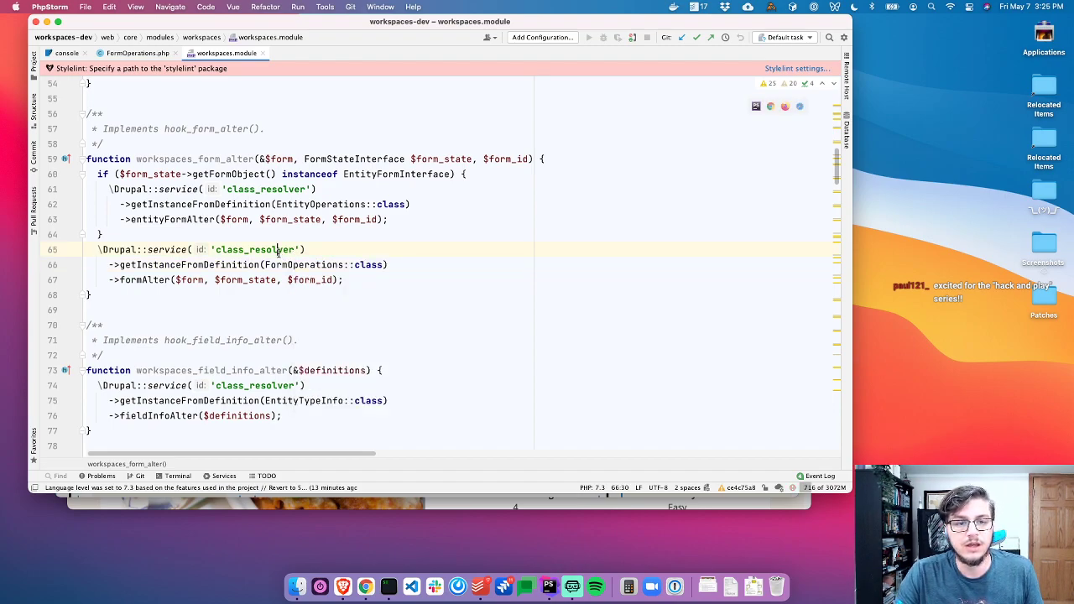
pyautogui.moveTo(310, 266)
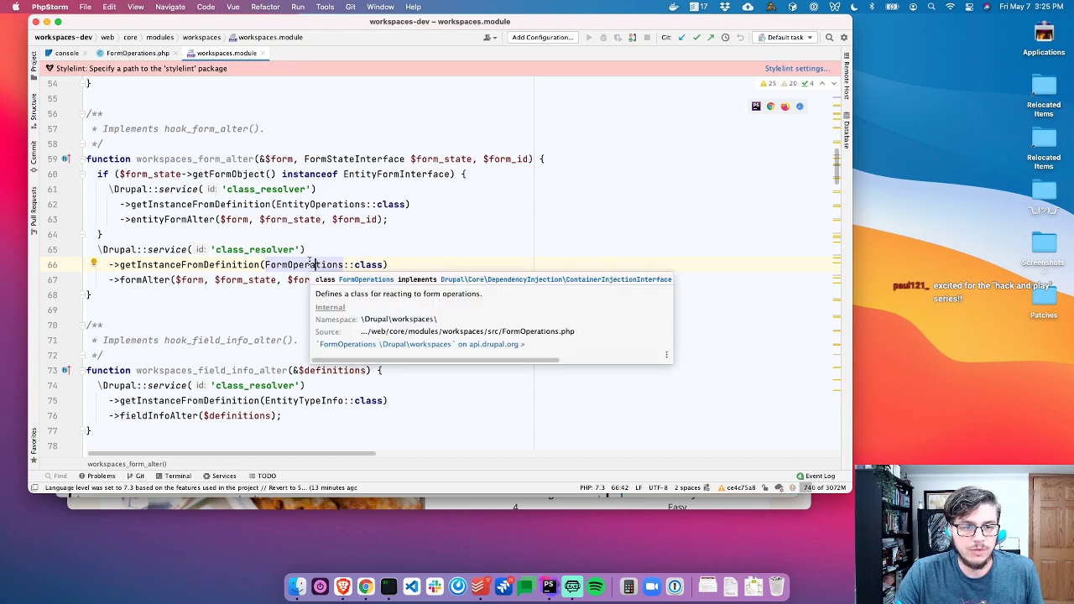
pyautogui.keyDown('super'); pyautogui.click(318, 204); pyautogui.keyUp('super')
pyautogui.scroll(-5, 329, 301)
pyautogui.scroll(-10, 329, 301)
pyautogui.click(328, 230)
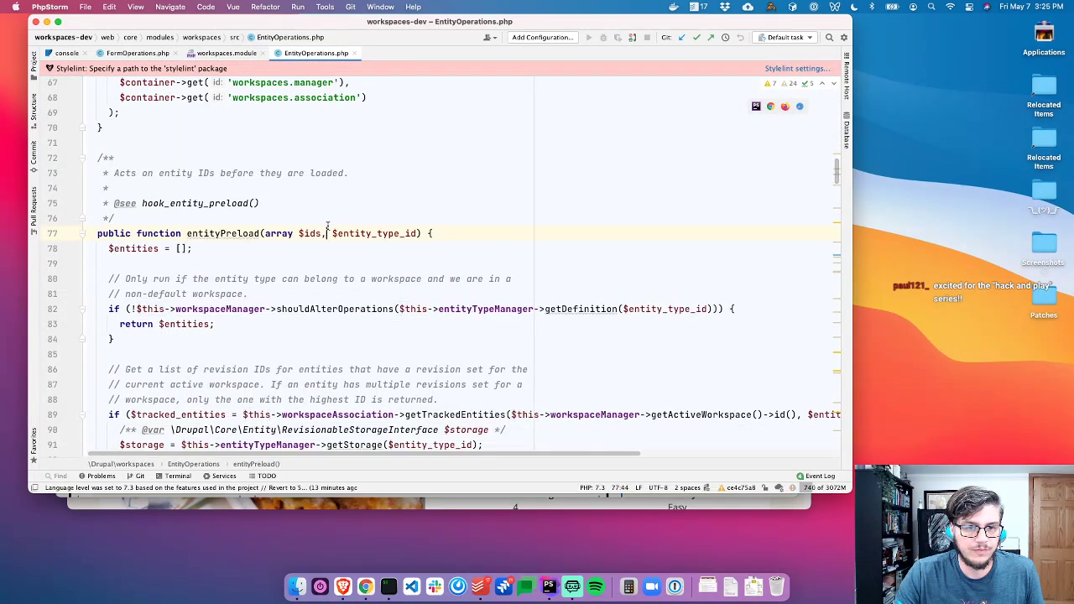
pyautogui.scroll(10, 331, 252)
pyautogui.press('super+w')
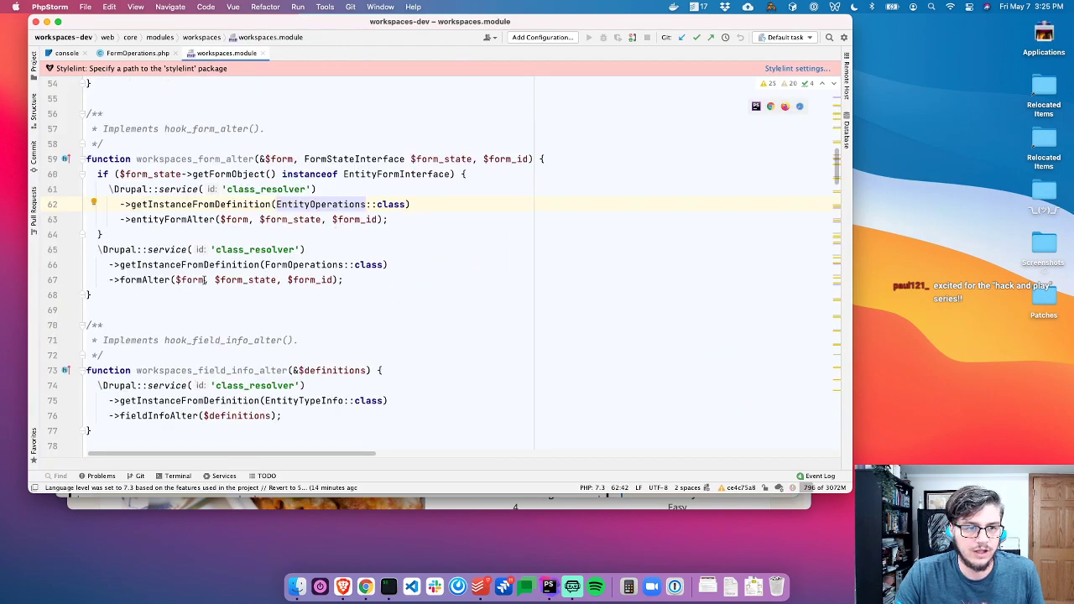
pyautogui.moveTo(352, 280); pyautogui.dragTo(98, 252)
pyautogui.click(374, 255)
pyautogui.click(391, 282)
pyautogui.moveTo(392, 282); pyautogui.dragTo(88, 250)
pyautogui.click(289, 251)
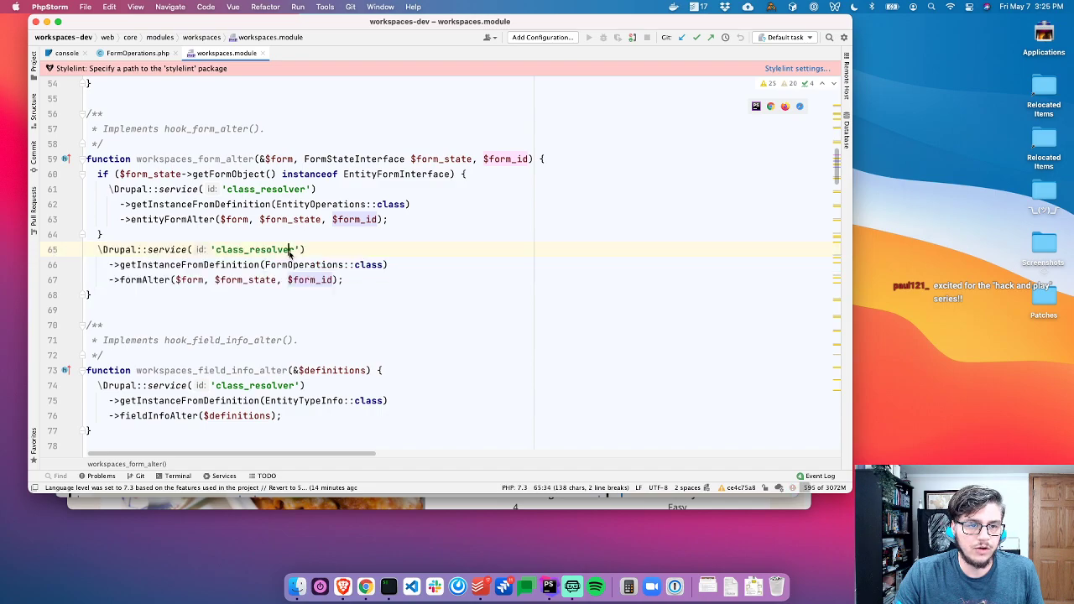
pyautogui.moveTo(344, 281); pyautogui.dragTo(91, 252)
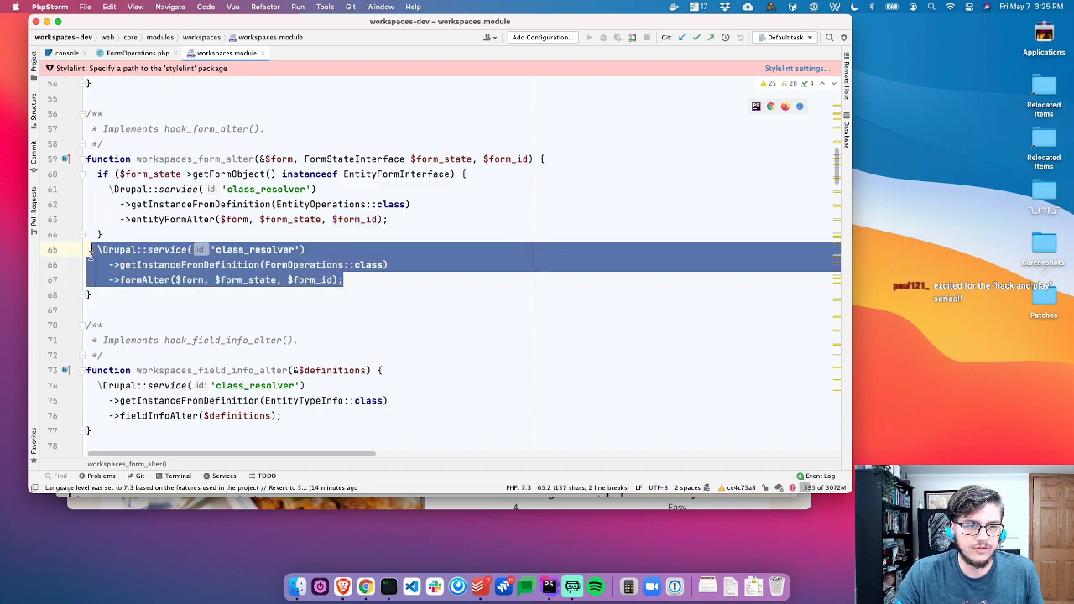
pyautogui.click(456, 280)
pyautogui.click(287, 240)
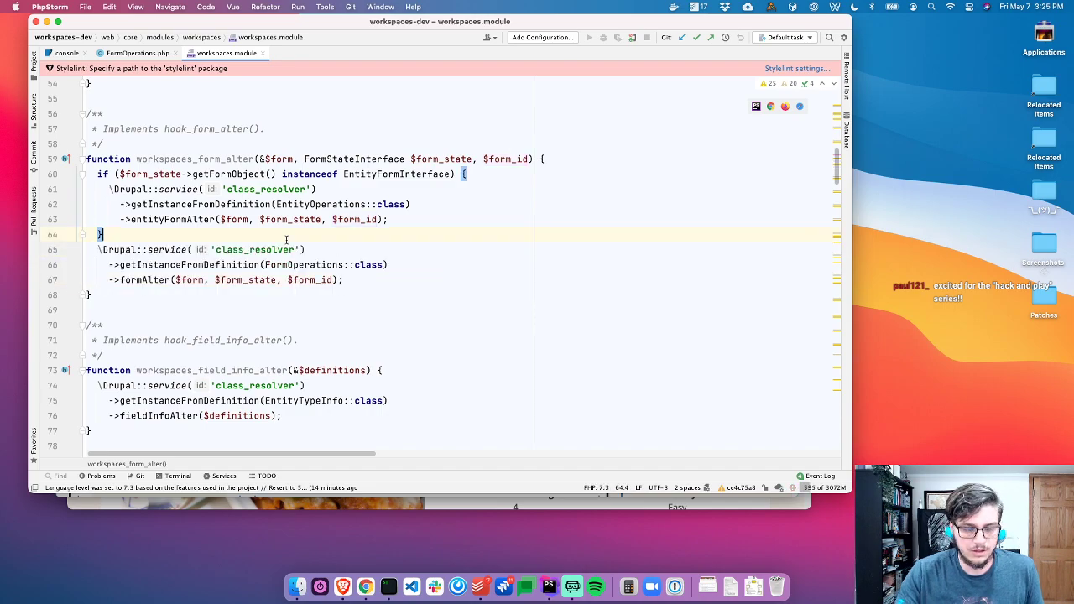
pyautogui.press('Return')
pyautogui.write('// @todo look up Layout Bu')
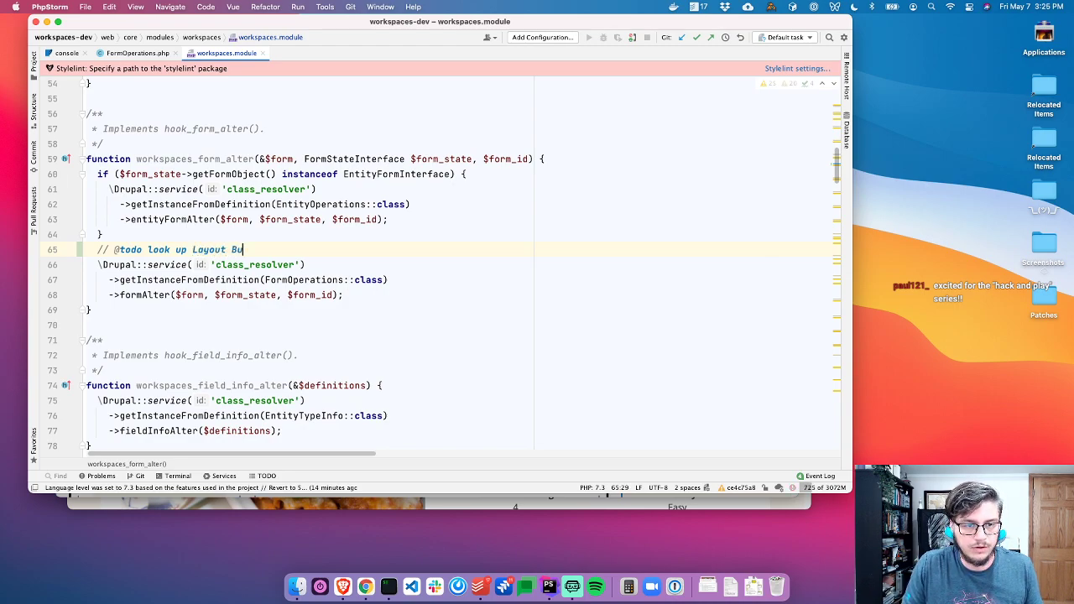
pyautogui.write('t')
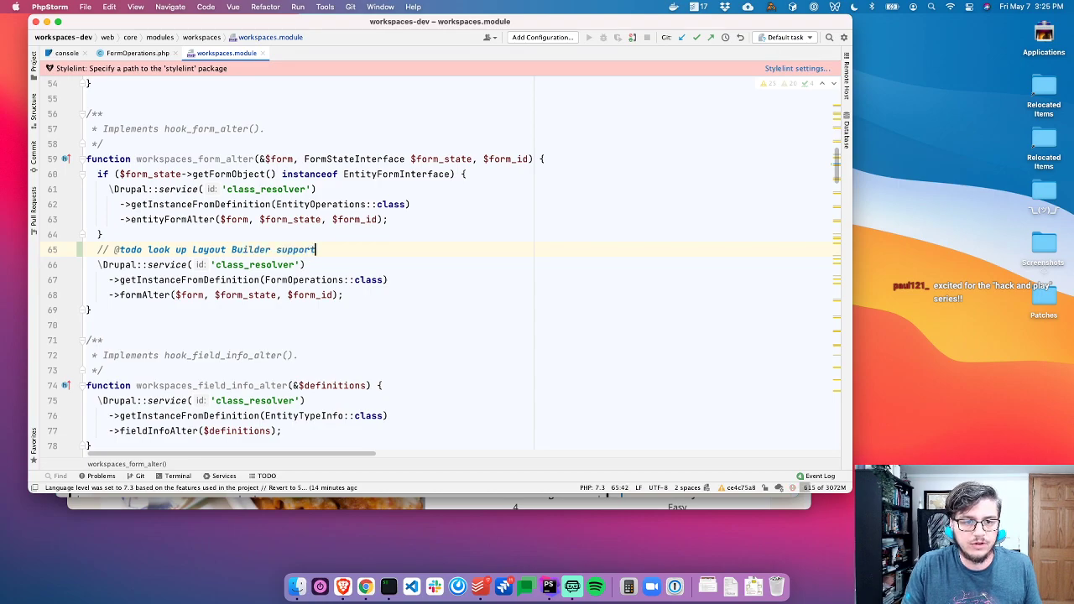
pyautogui.press('super+Tab')
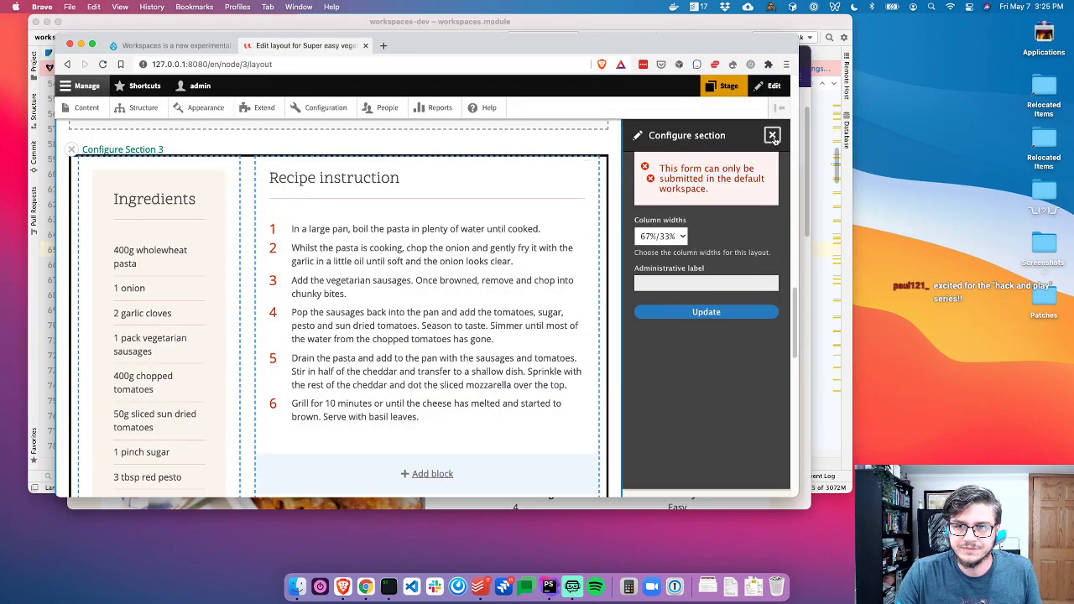
# Close the Configure section panel and save the pasta bake recipe's layout override
pyautogui.click(773, 136)
pyautogui.scroll(-5, 424, 309)
pyautogui.scroll(-5, 422, 308)
pyautogui.scroll(8, 420, 307)
pyautogui.scroll(10, 239, 256)
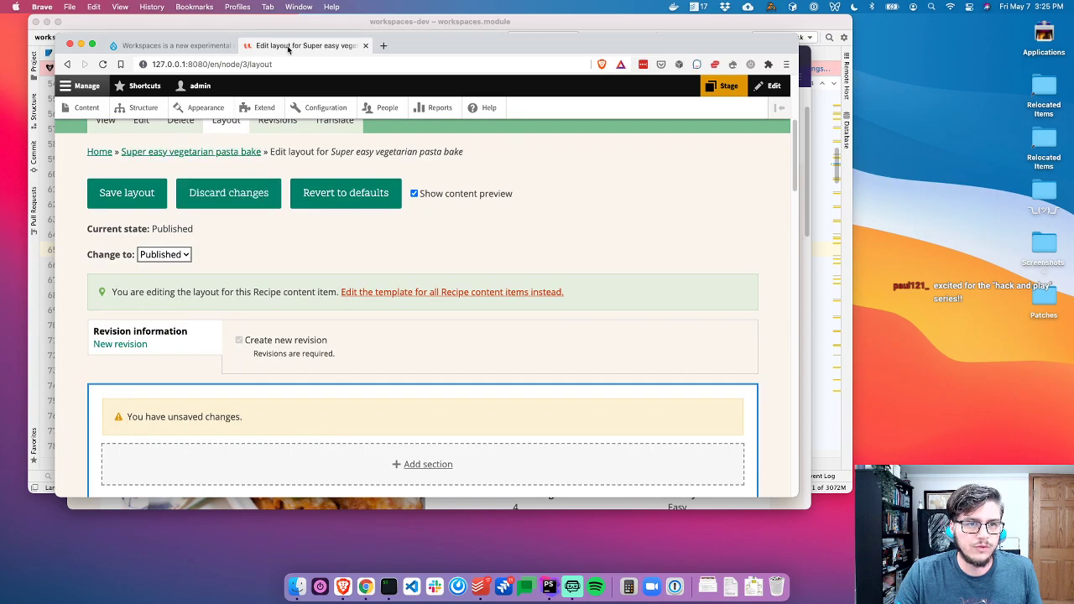
pyautogui.scroll(2, 340, 278)
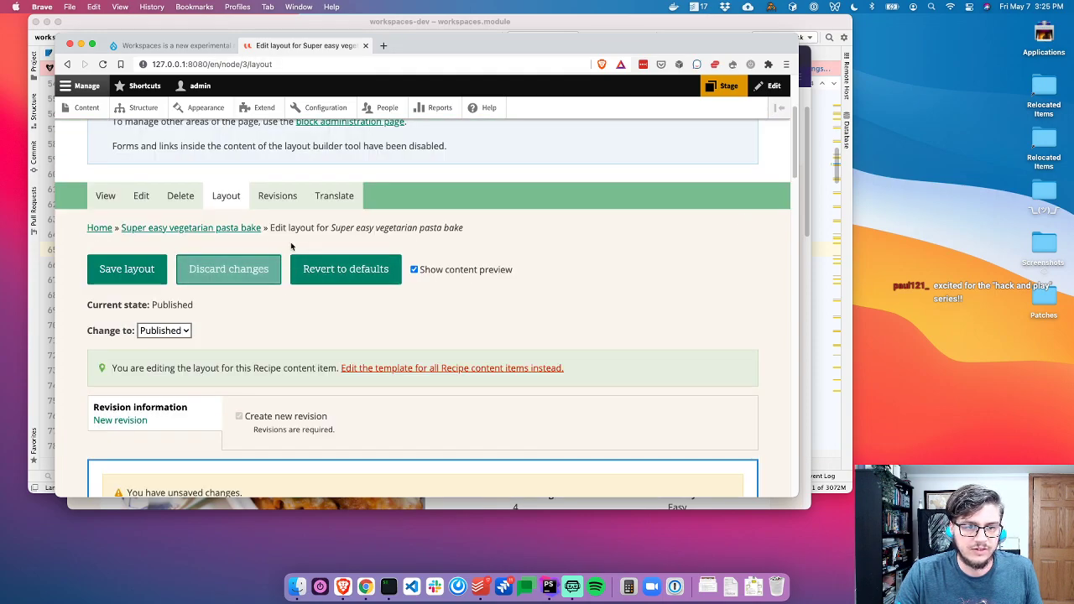
pyautogui.click(144, 271)
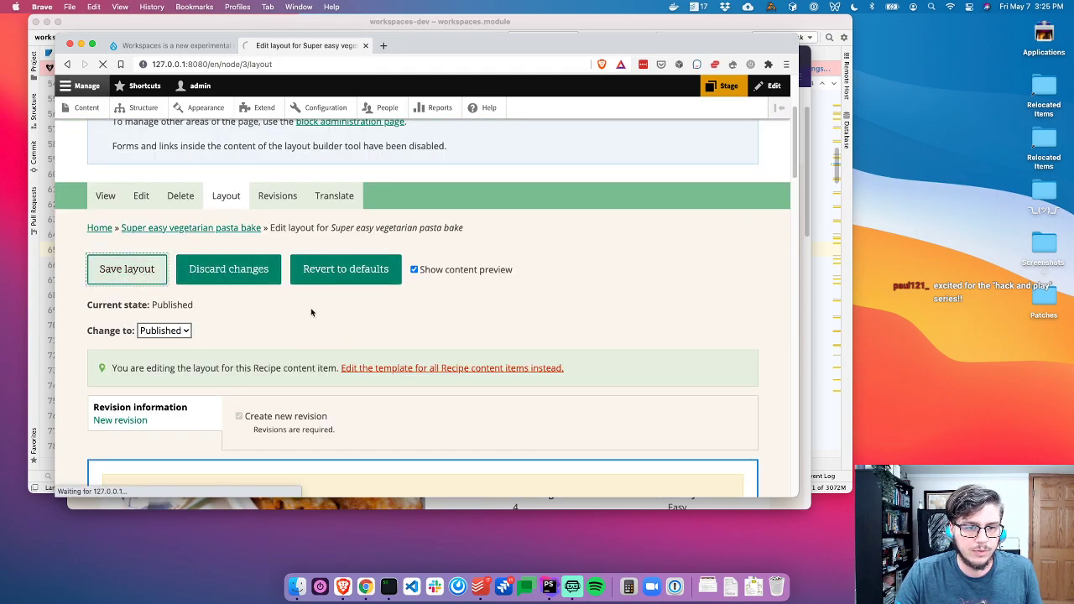
pyautogui.scroll(-3, 304, 390)
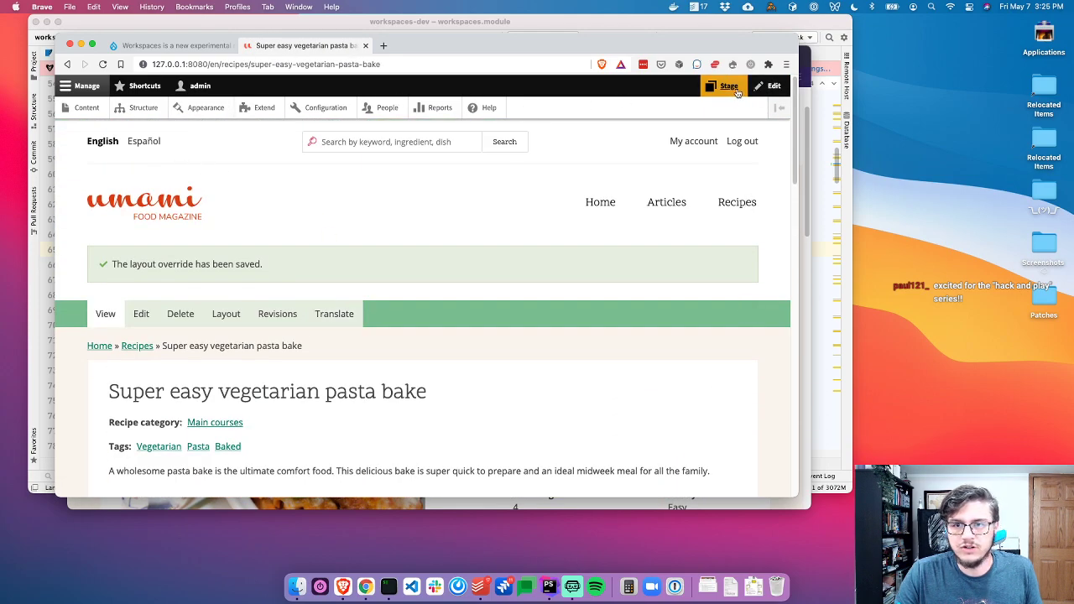
pyautogui.scroll(-5, 425, 338)
pyautogui.scroll(2, 479, 226)
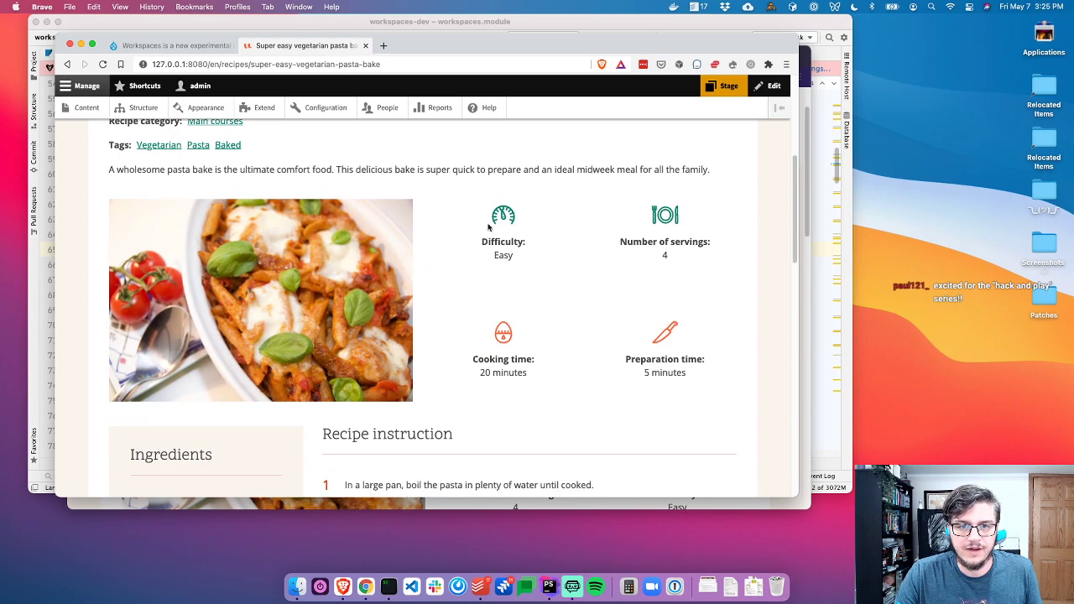
pyautogui.scroll(2, 509, 227)
# Arrange the admin and private browser windows side by side
pyautogui.press('super+grave')
pyautogui.scroll(-1, 504, 282)
pyautogui.press('super+grave')
pyautogui.press('super+grave')
pyautogui.press('super+grave')
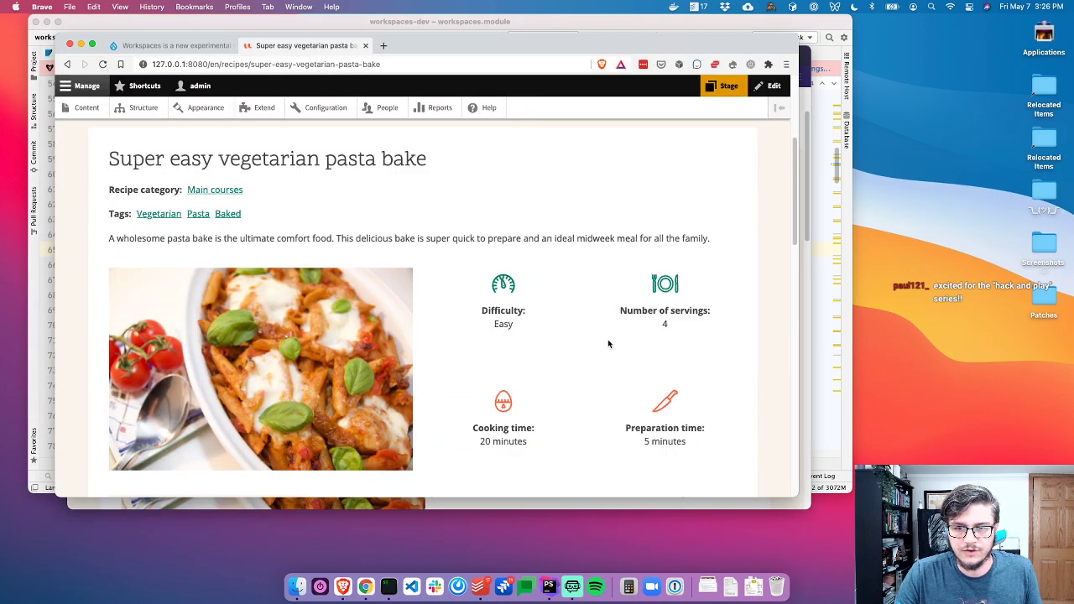
pyautogui.moveTo(651, 46); pyautogui.dragTo(562, 27)
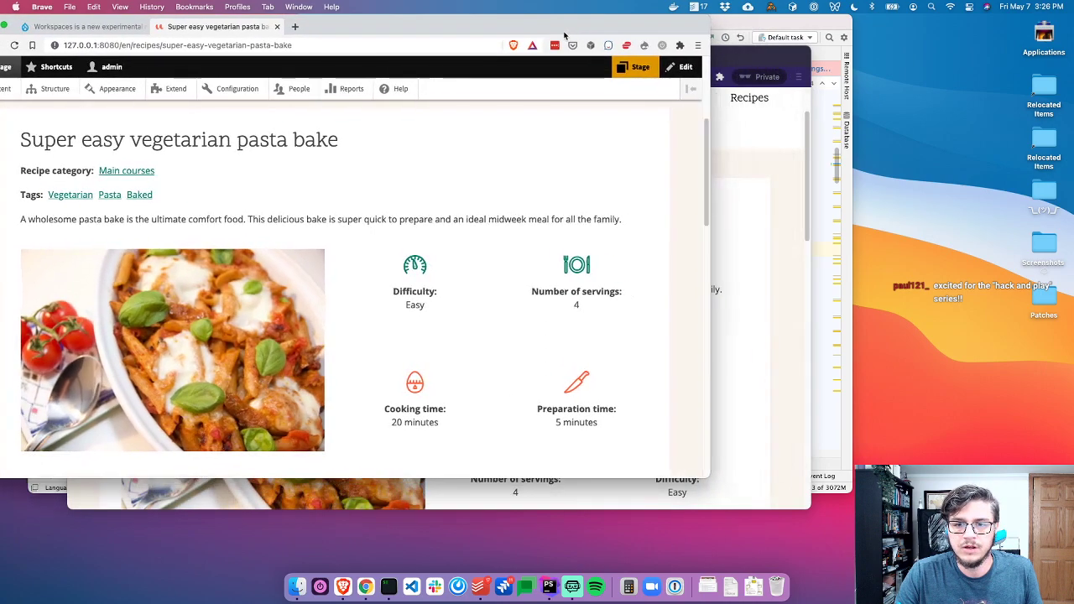
pyautogui.moveTo(753, 66); pyautogui.dragTo(803, 92)
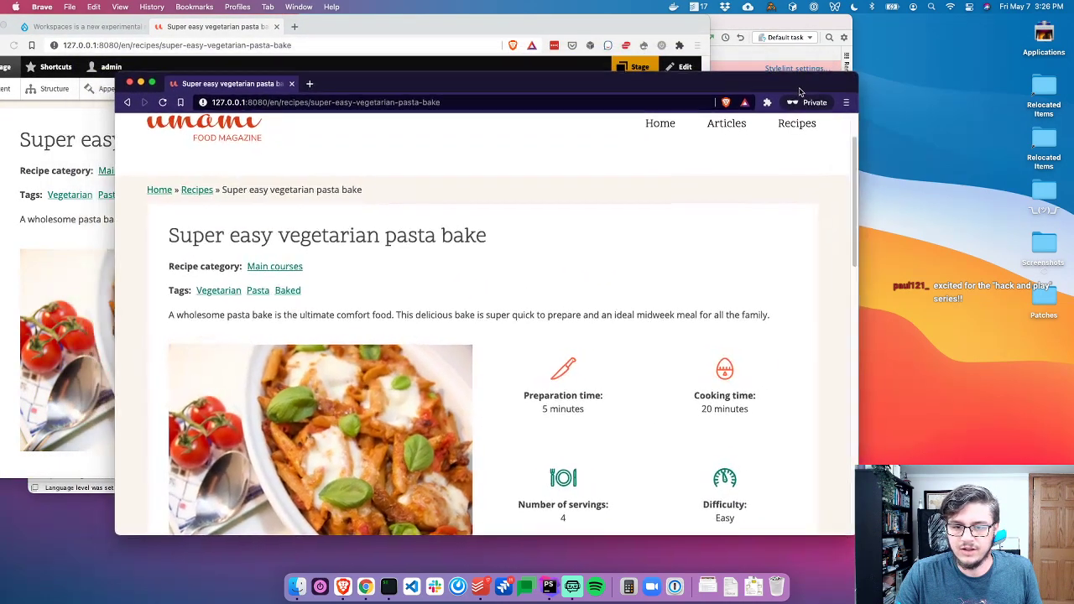
# Reload the public recipe page in the private window to confirm the old layout remains
pyautogui.press('super+grave')
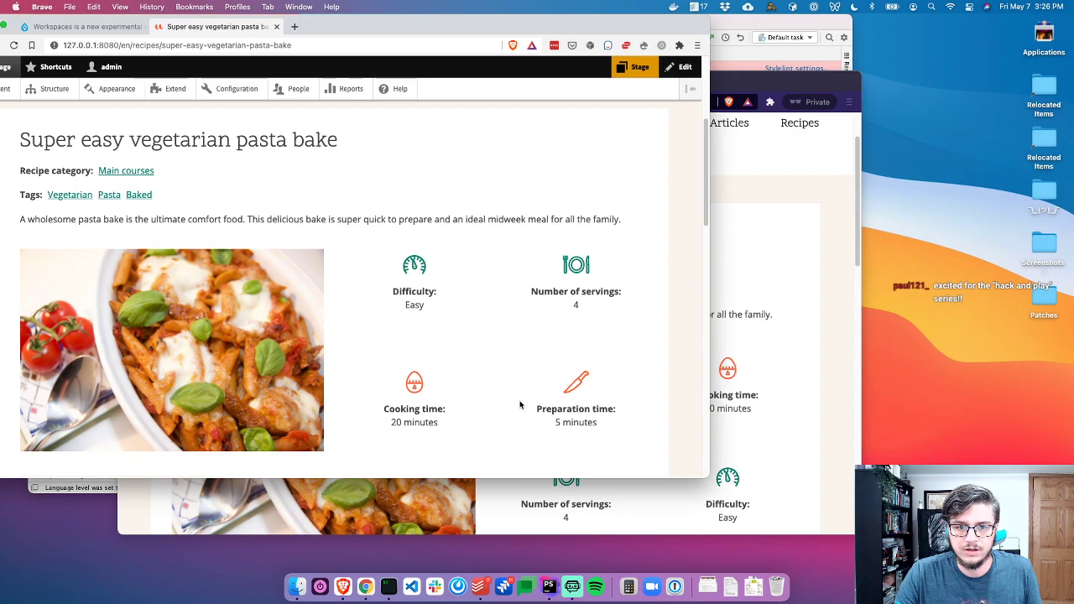
pyautogui.press('super+grave')
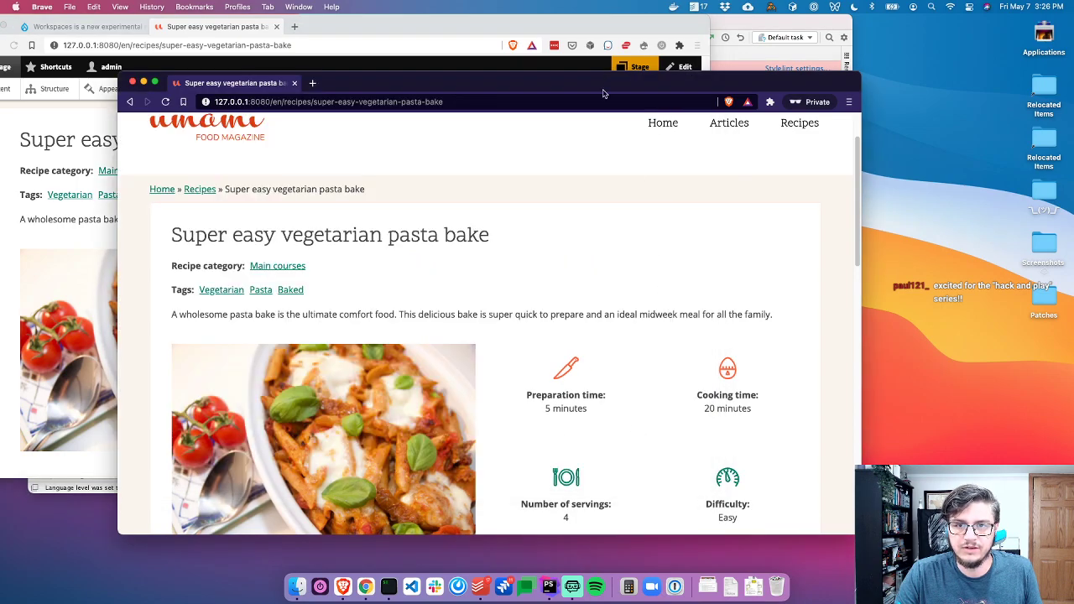
pyautogui.press('super+r')
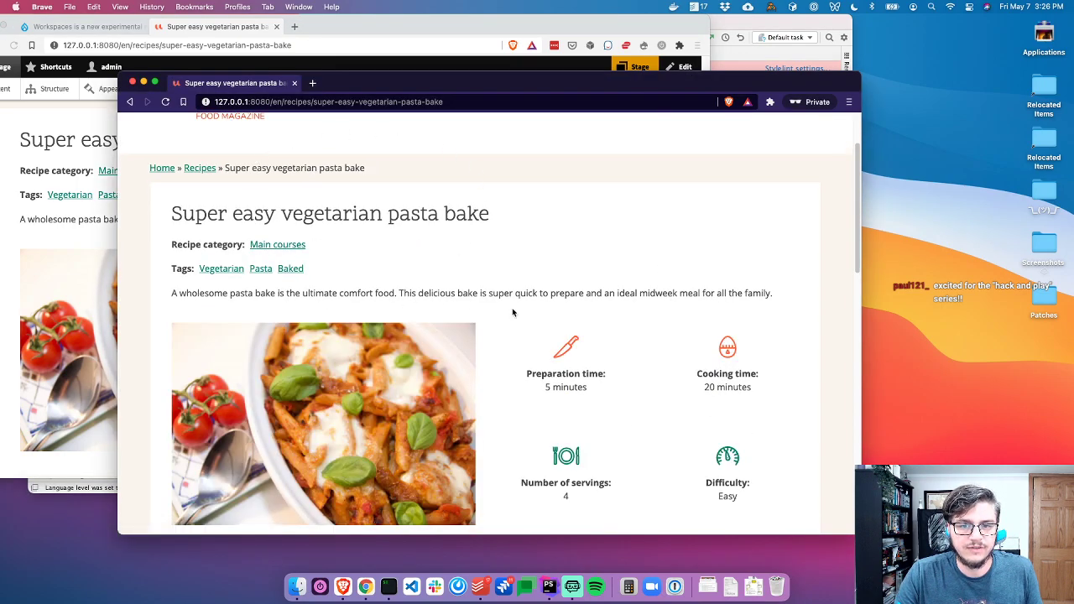
# Reposition the admin window and open the Stage workspace tray from the toolbar
pyautogui.press('super+grave')
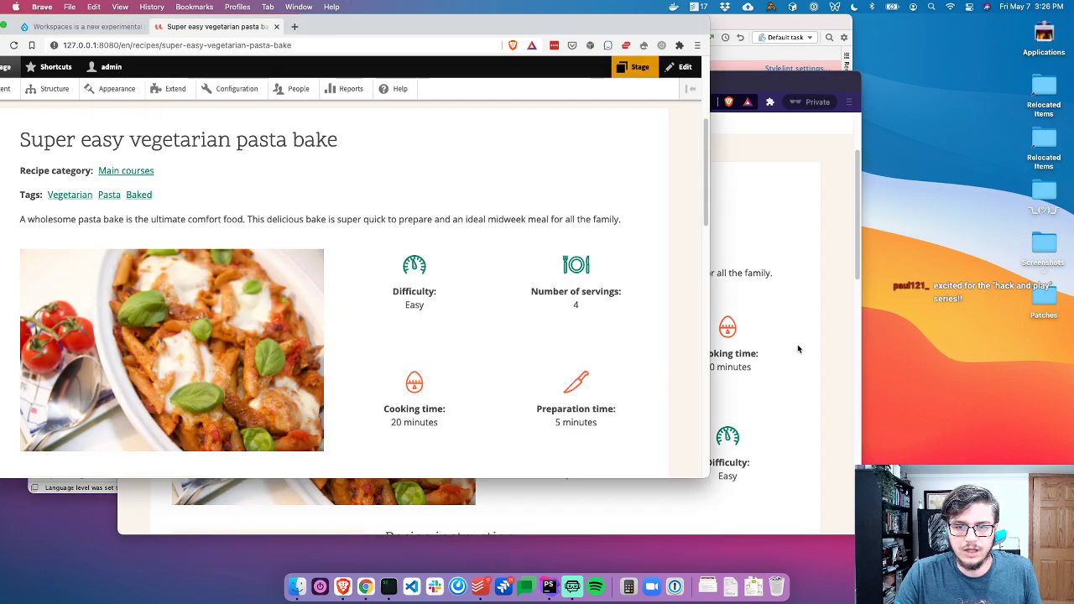
pyautogui.moveTo(565, 27); pyautogui.dragTo(615, 26)
pyautogui.scroll(5, 436, 187)
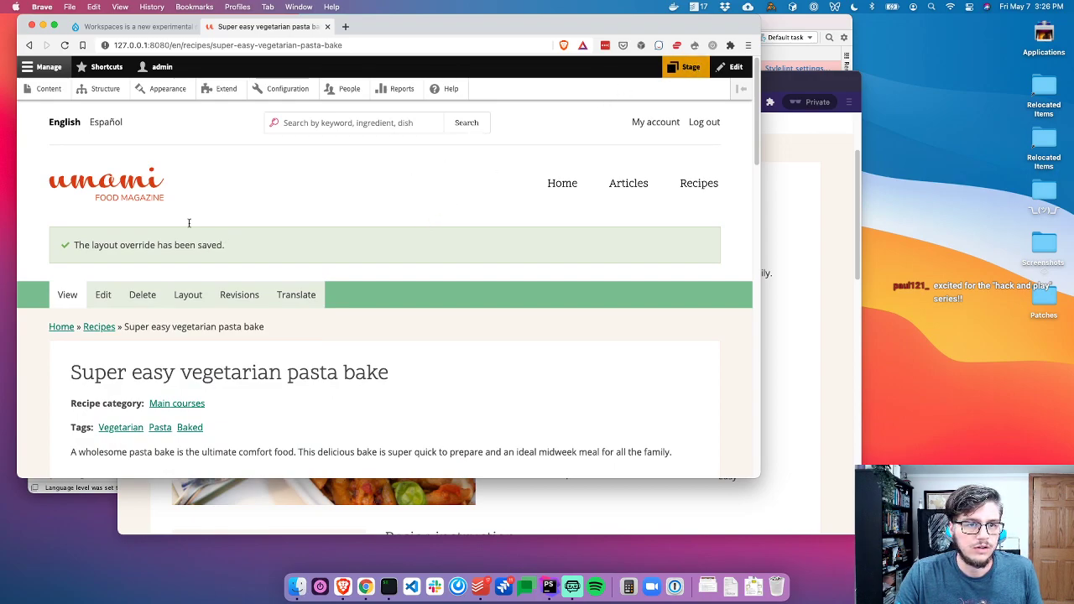
pyautogui.click(675, 66)
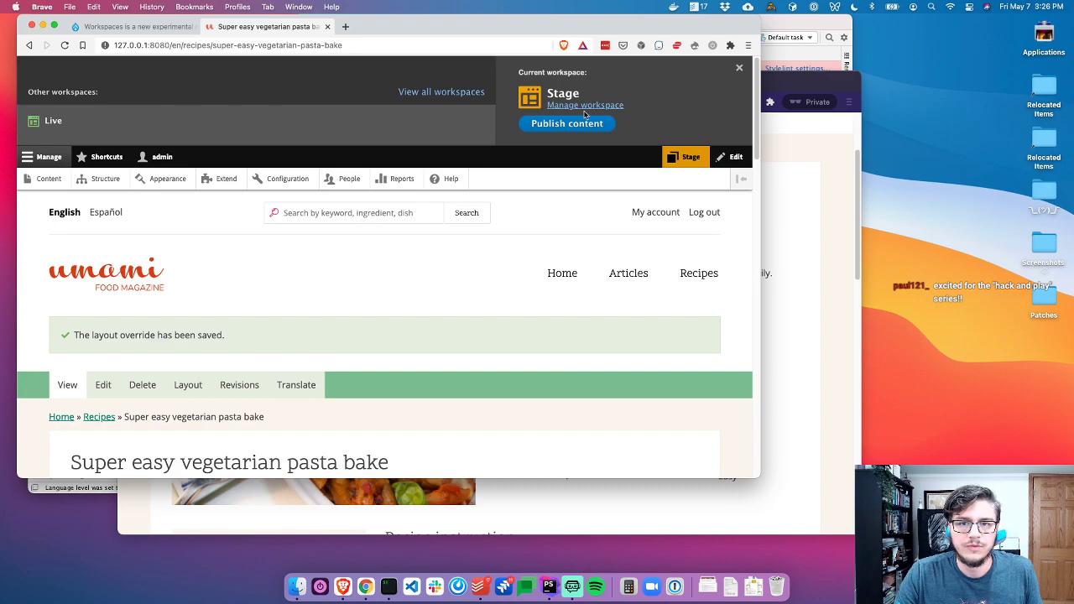
# Publish the Stage workspace's single pending content item to Live
pyautogui.click(583, 105)
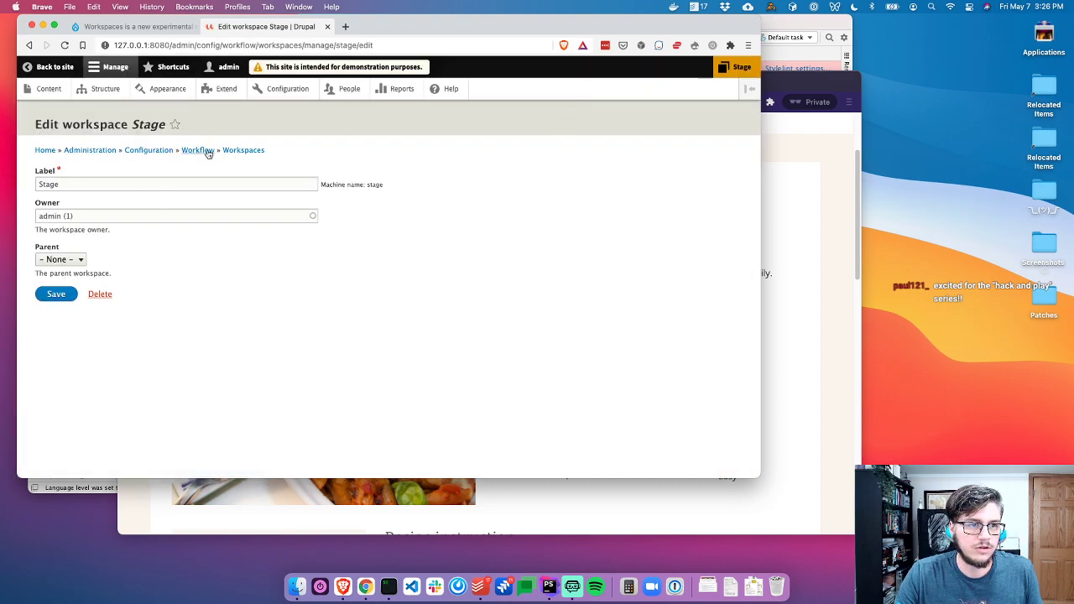
pyautogui.click(257, 150)
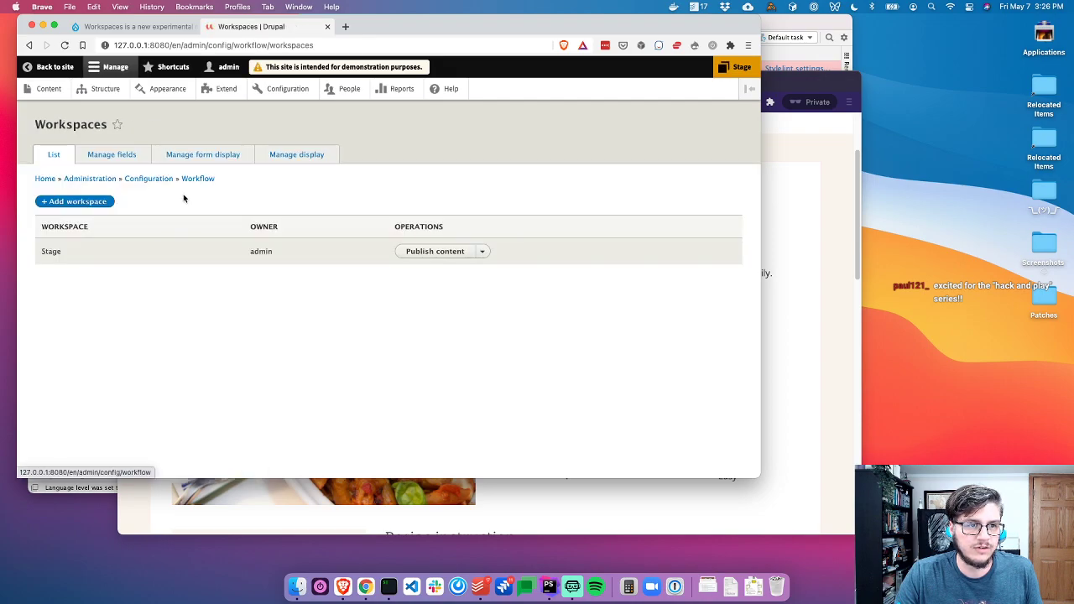
pyautogui.click(485, 252)
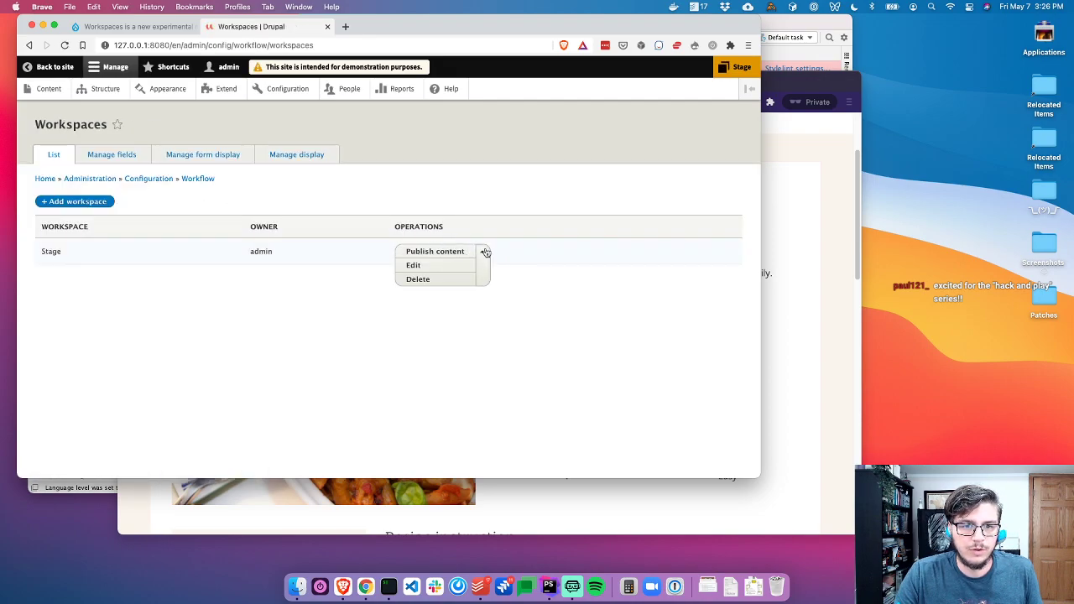
pyautogui.click(732, 67)
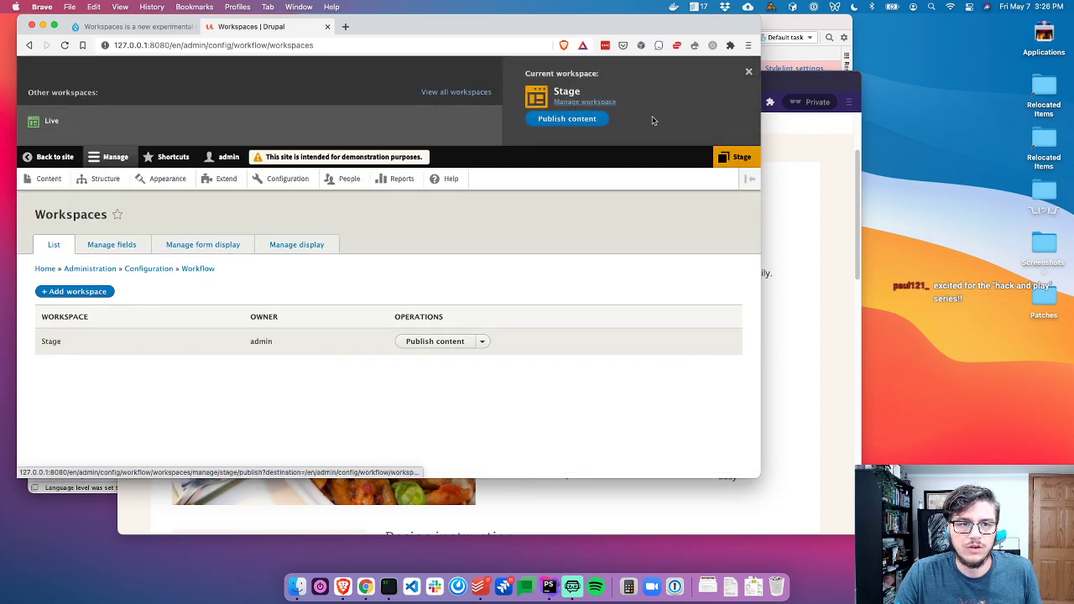
pyautogui.click(571, 123)
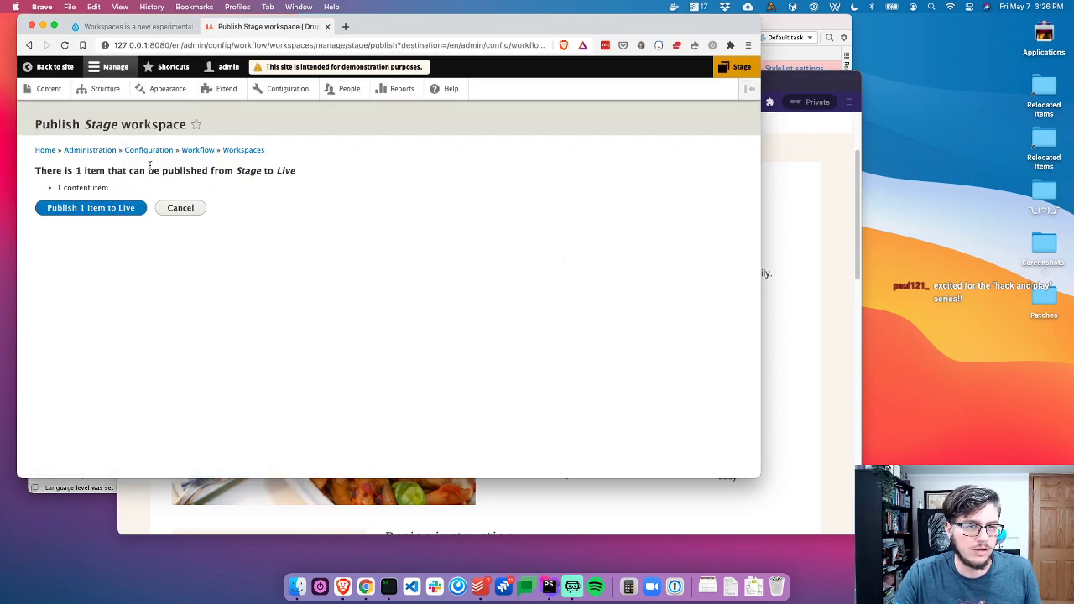
pyautogui.moveTo(81, 171); pyautogui.dragTo(340, 176)
pyautogui.click(317, 180)
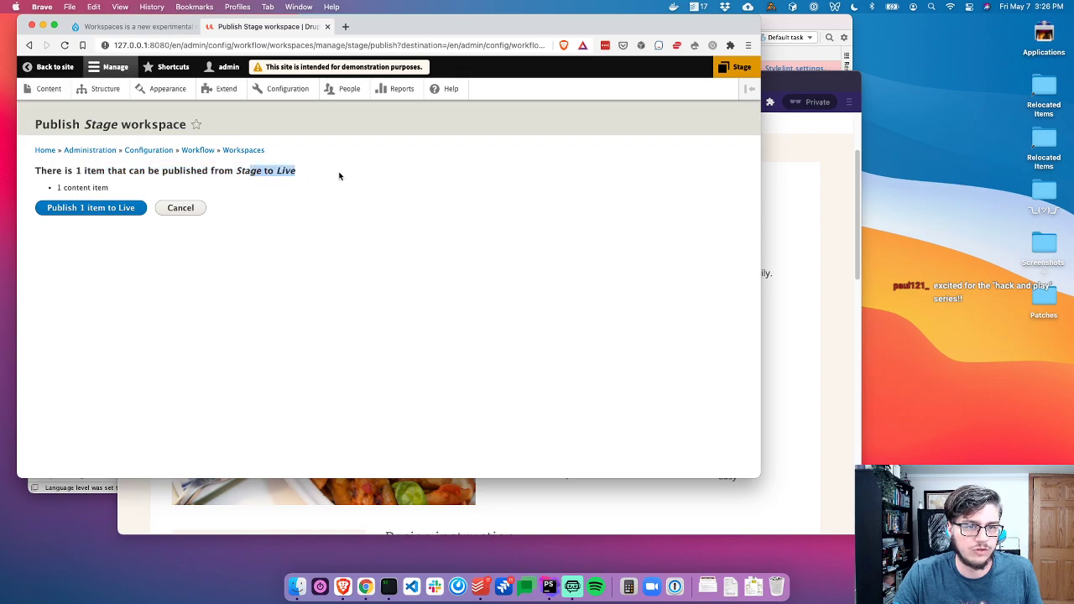
pyautogui.click(92, 207)
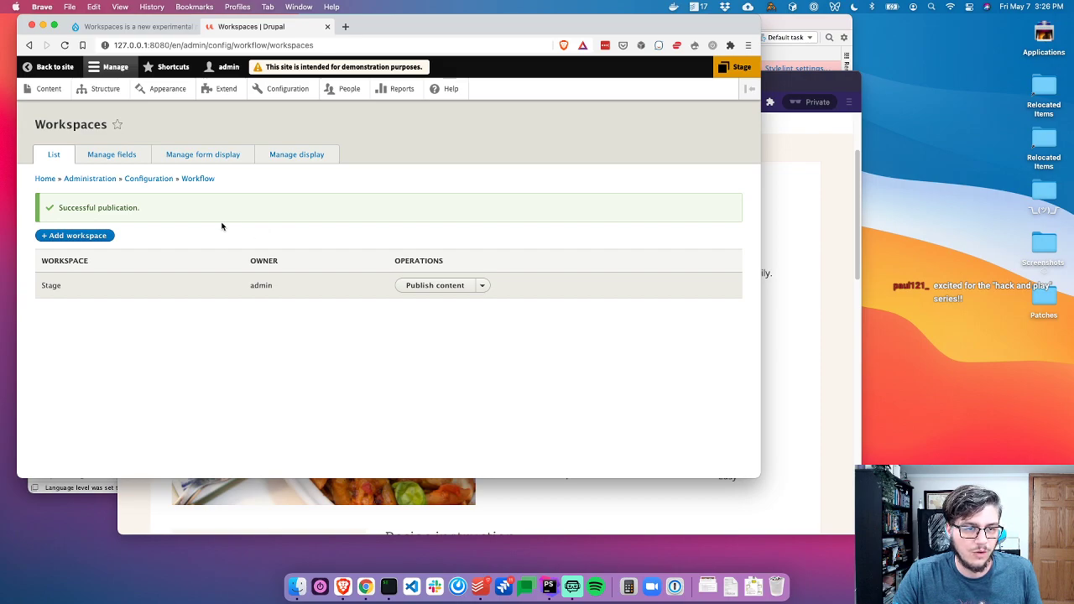
# Reload the public pasta bake page to confirm it now leads with Difficulty
pyautogui.press('super+grave')
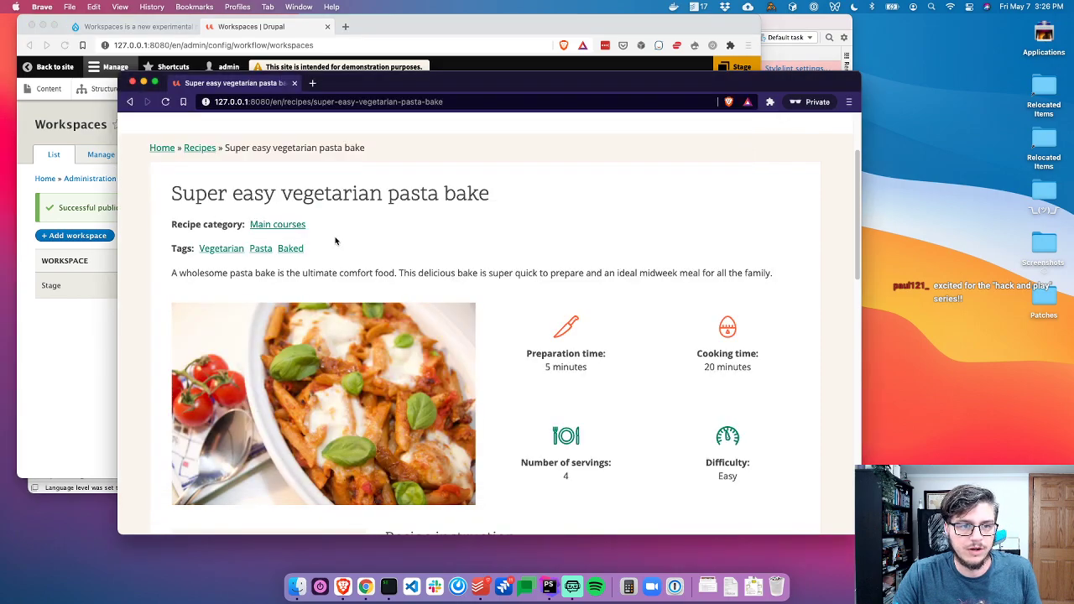
pyautogui.press('super+r')
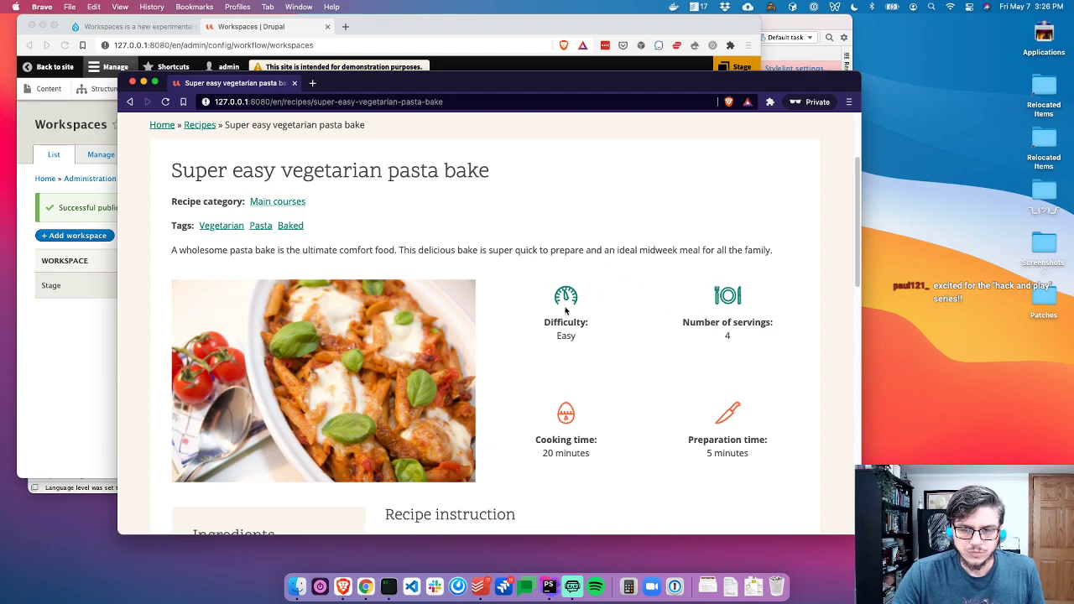
pyautogui.press('super+grave')
# Return the admin window to the pasta bake recipe and its layout editor
pyautogui.click(54, 67)
pyautogui.press('super+grave')
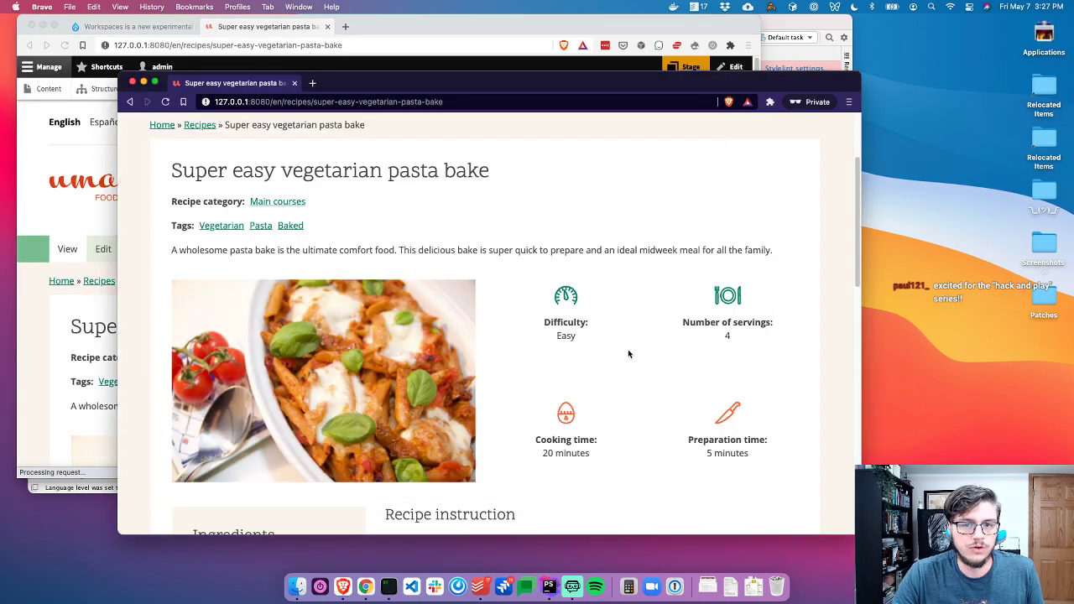
pyautogui.press('super+grave')
pyautogui.click(187, 247)
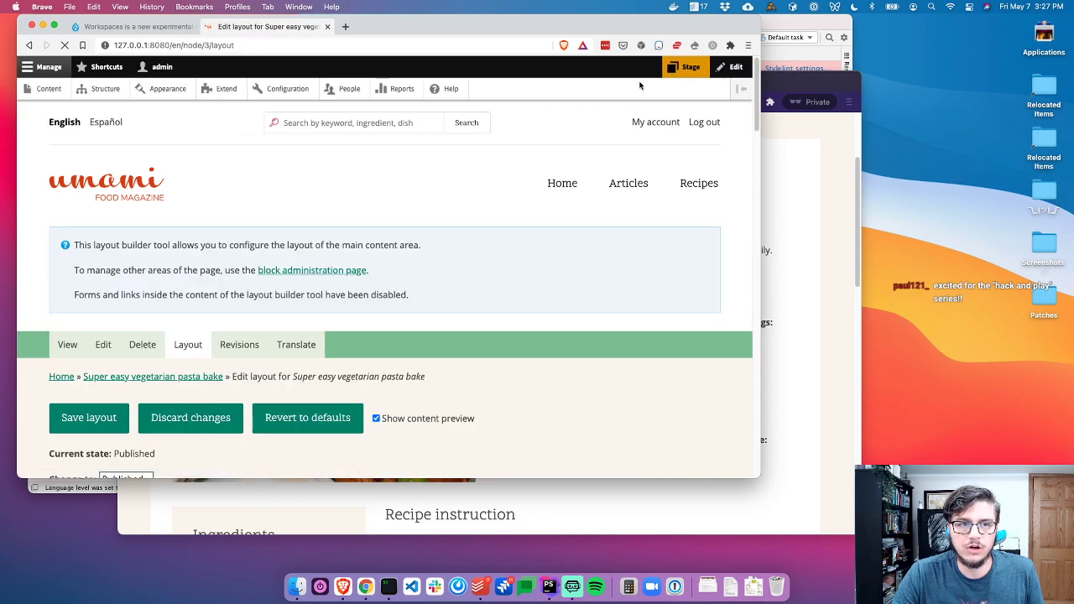
# Make Live the active workspace, then discard and confirm the pasta bake's unsaved layout changes
pyautogui.click(687, 68)
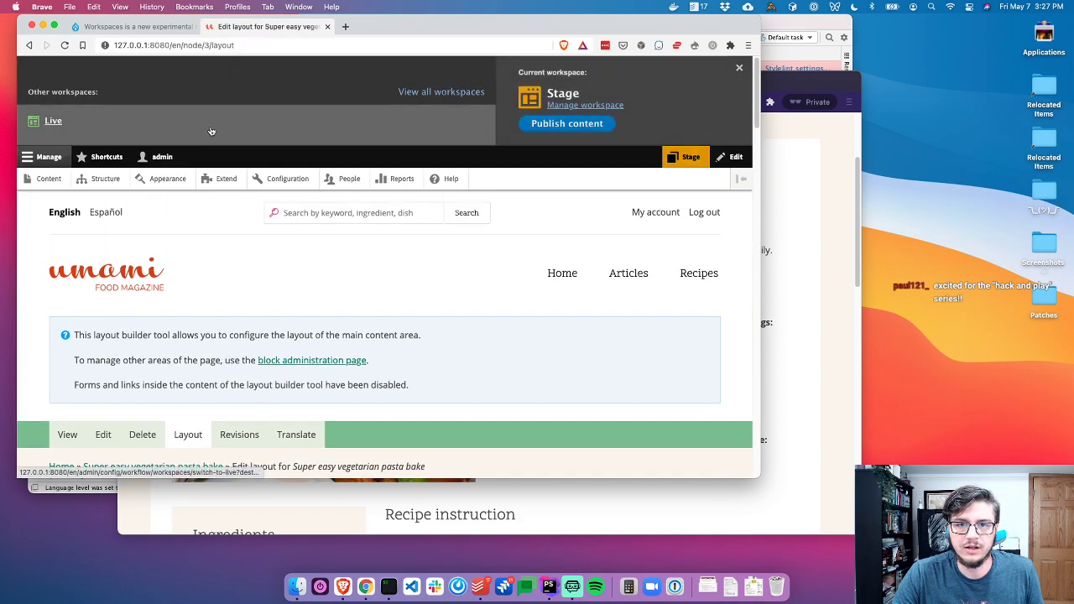
pyautogui.click(101, 123)
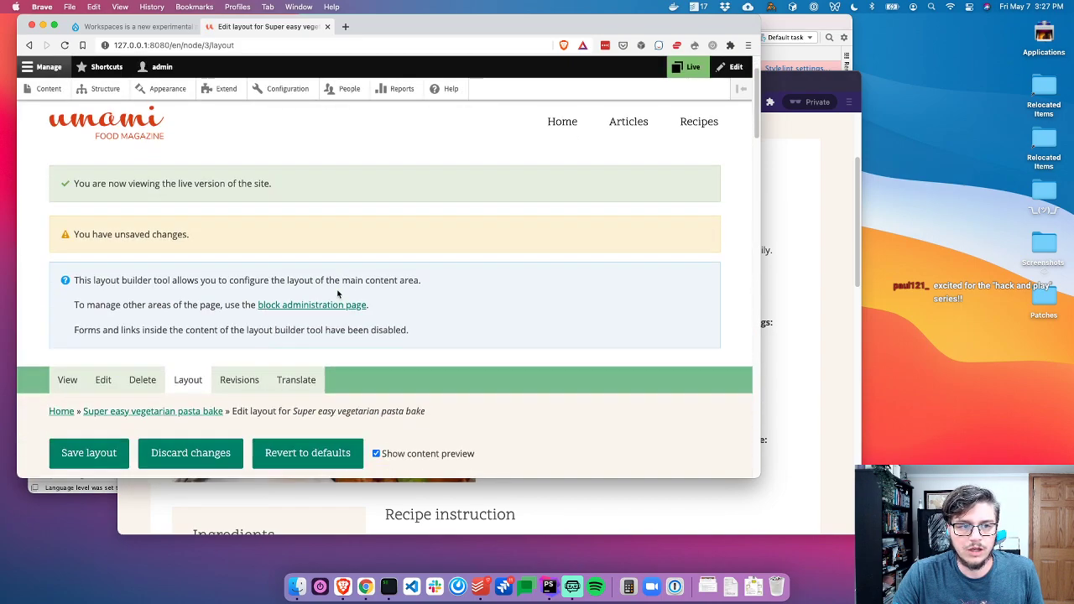
pyautogui.scroll(-1, 141, 310)
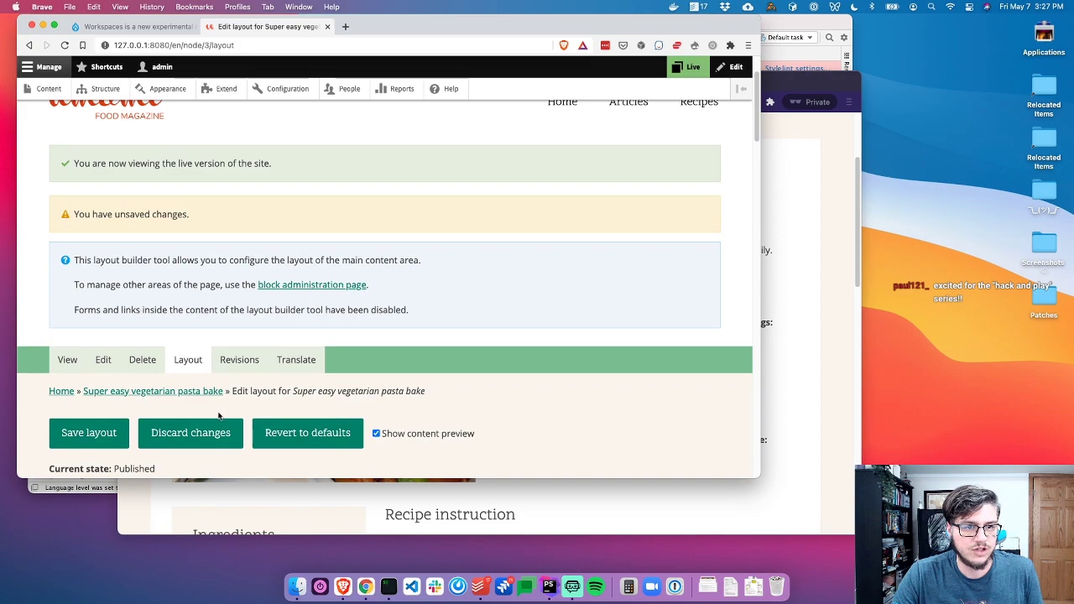
pyautogui.click(208, 435)
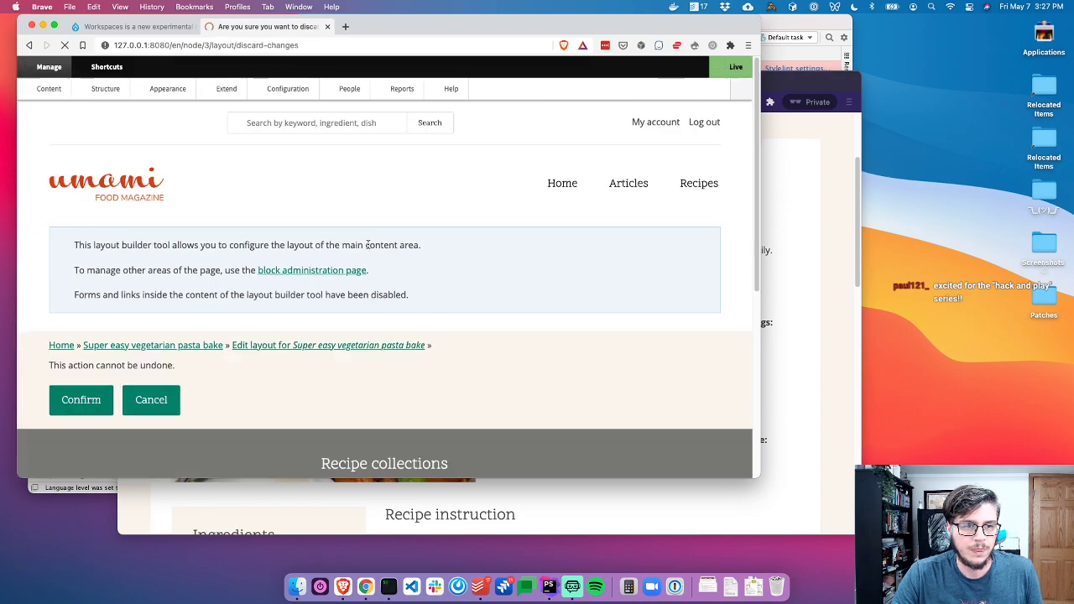
pyautogui.scroll(-4, 79, 252)
pyautogui.click(79, 245)
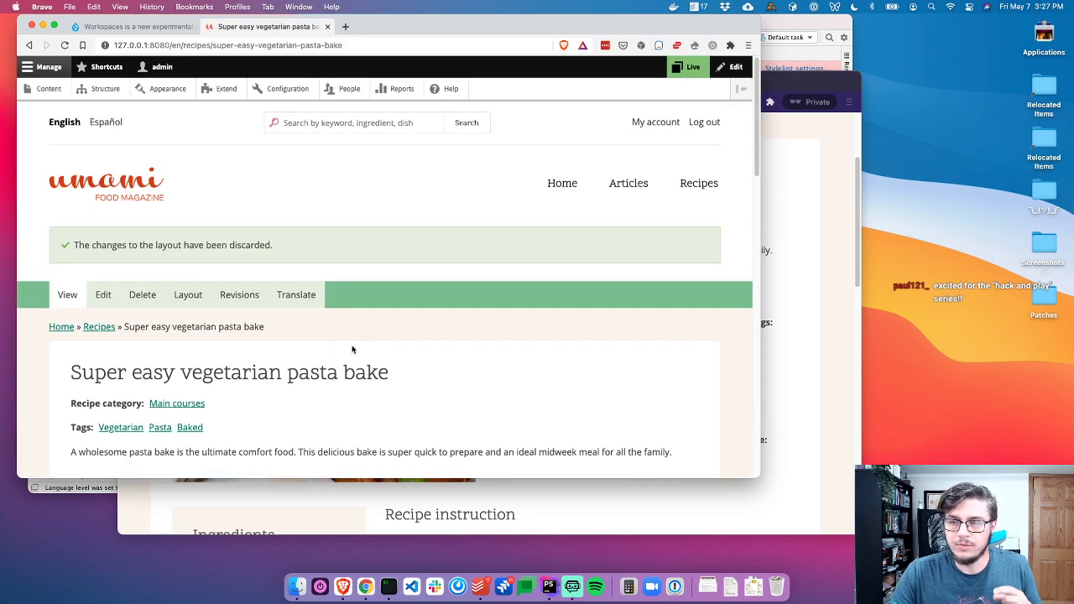
# Open the recipe's layout editor and set the new moderation state to Draft
pyautogui.click(174, 294)
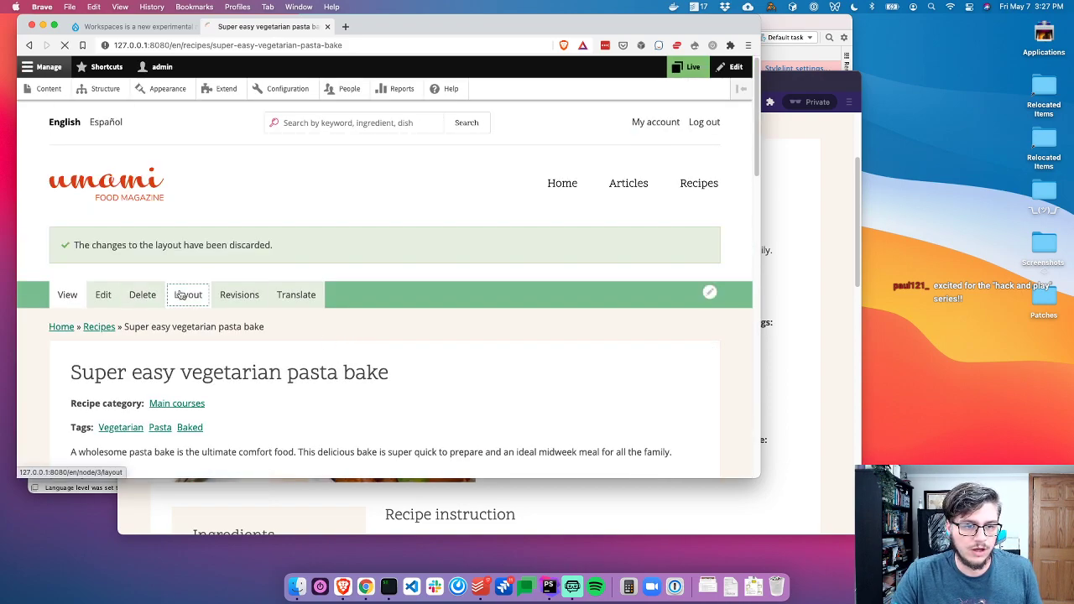
pyautogui.scroll(-2, 271, 348)
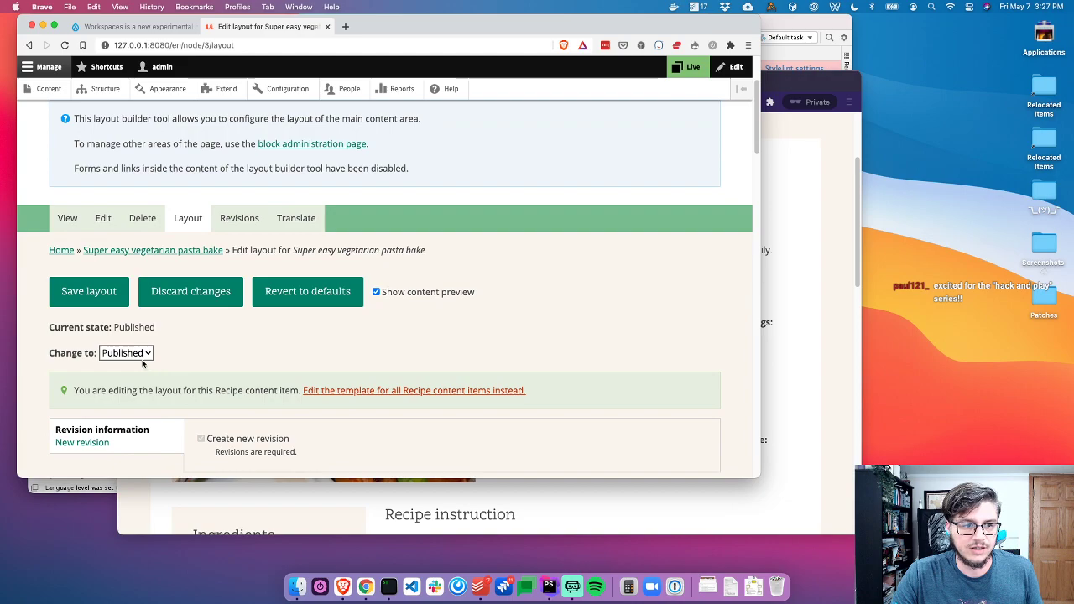
pyautogui.click(126, 353)
pyautogui.click(127, 340)
# Add a new one-column section below Section 2
pyautogui.scroll(-10, 406, 343)
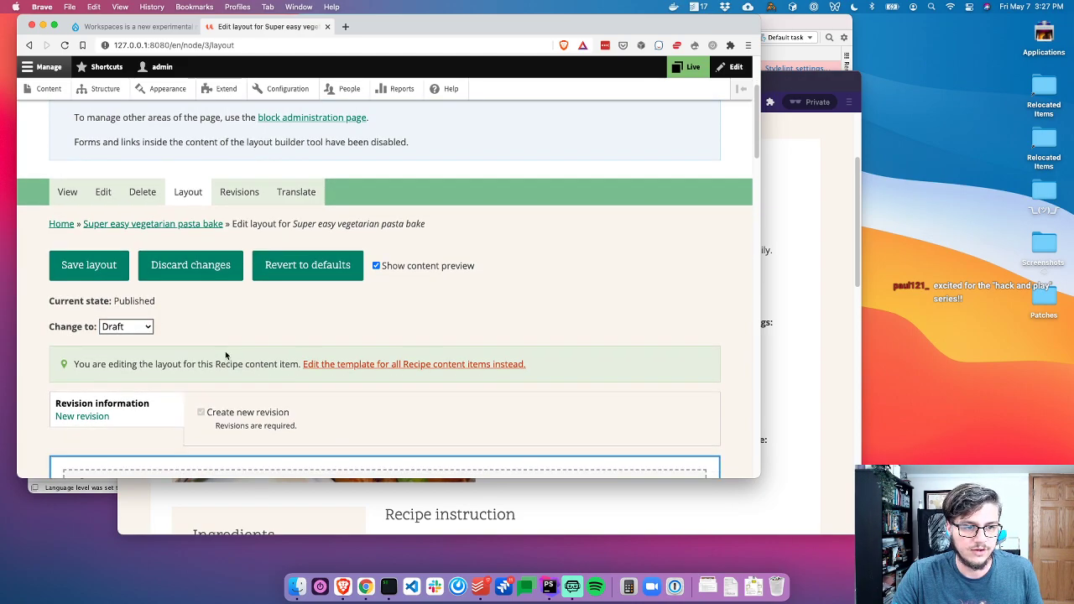
pyautogui.scroll(4, 391, 312)
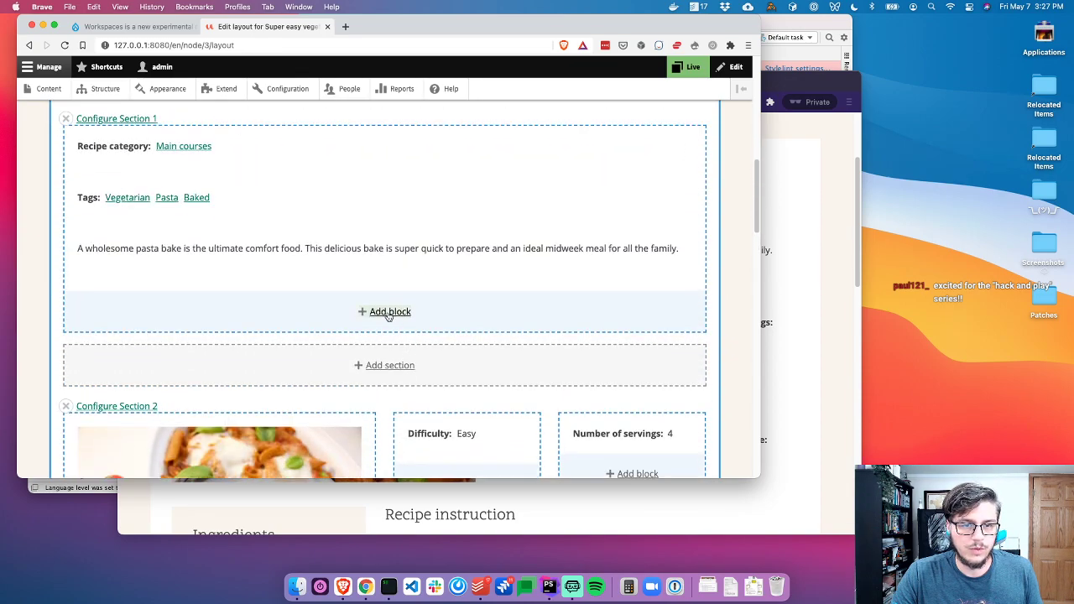
pyautogui.scroll(-2, 283, 307)
pyautogui.scroll(-5, 346, 379)
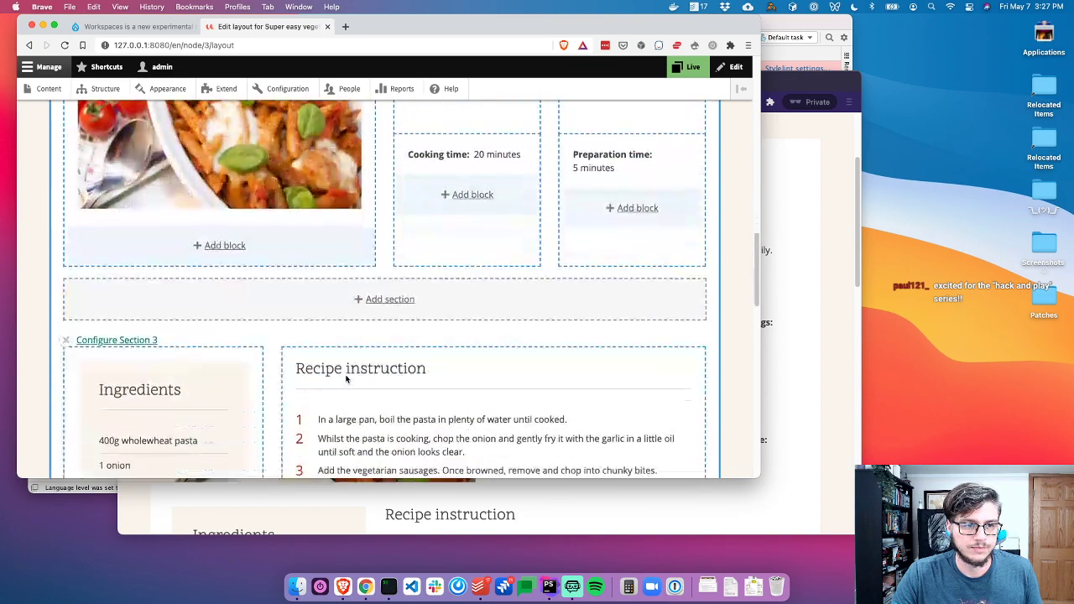
pyautogui.click(356, 279)
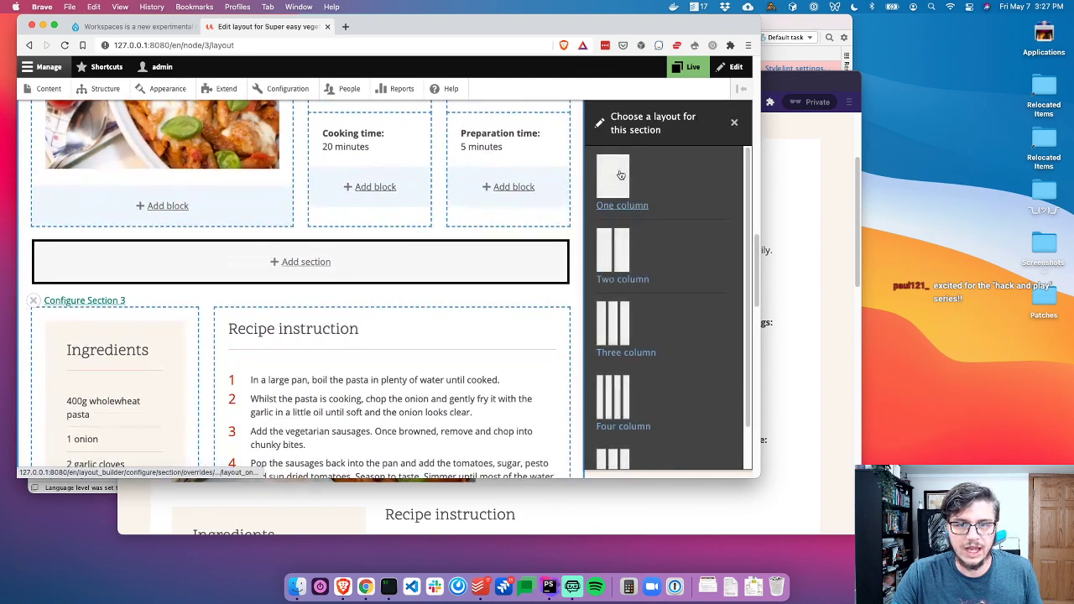
pyautogui.click(617, 175)
pyautogui.click(642, 188)
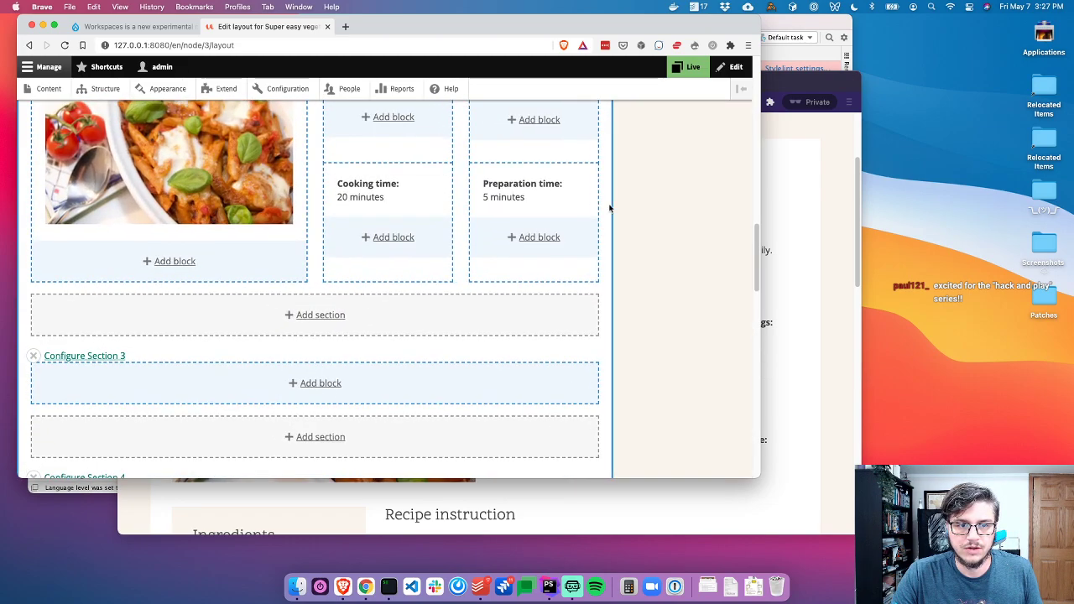
# Move the Recipe category, Tags and description blocks into Section 3
pyautogui.scroll(4, 282, 232)
pyautogui.scroll(1, 126, 176)
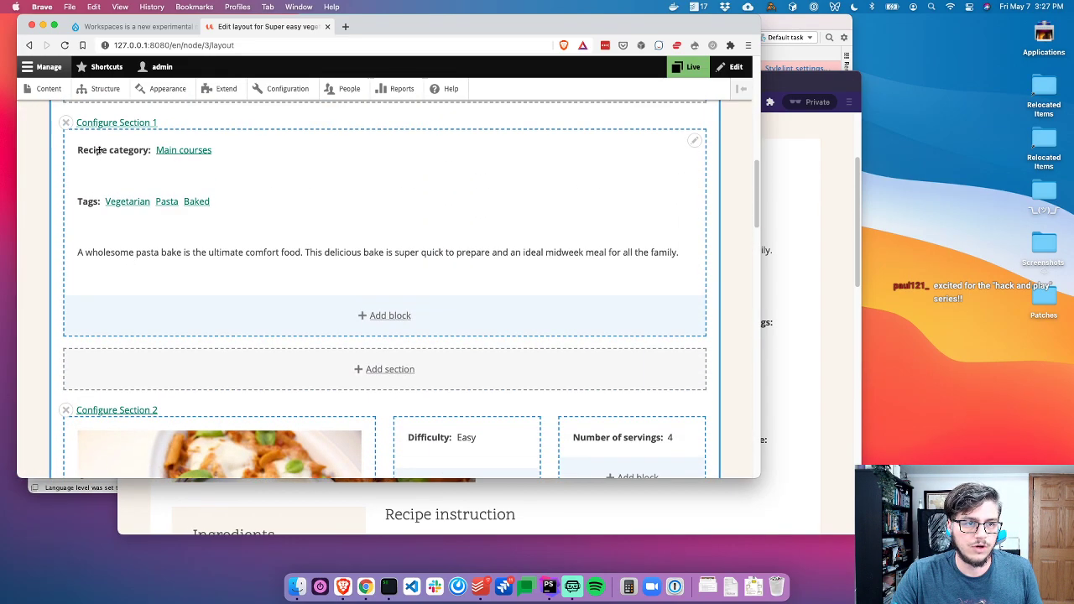
pyautogui.moveTo(76, 137); pyautogui.dragTo(203, 314)
pyautogui.moveTo(82, 249); pyautogui.dragTo(219, 301)
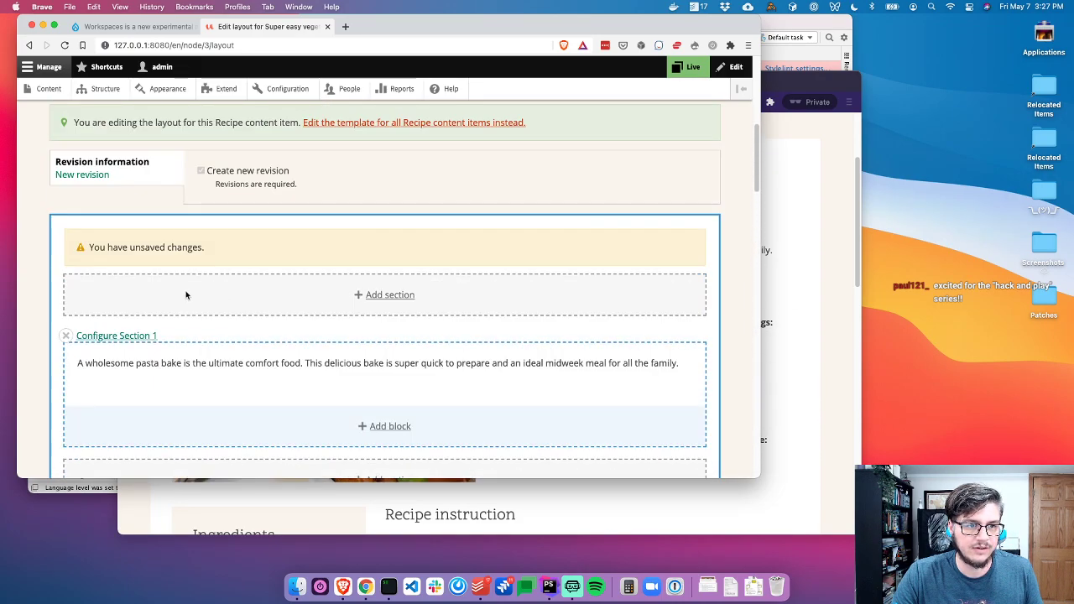
pyautogui.moveTo(79, 362); pyautogui.dragTo(148, 240)
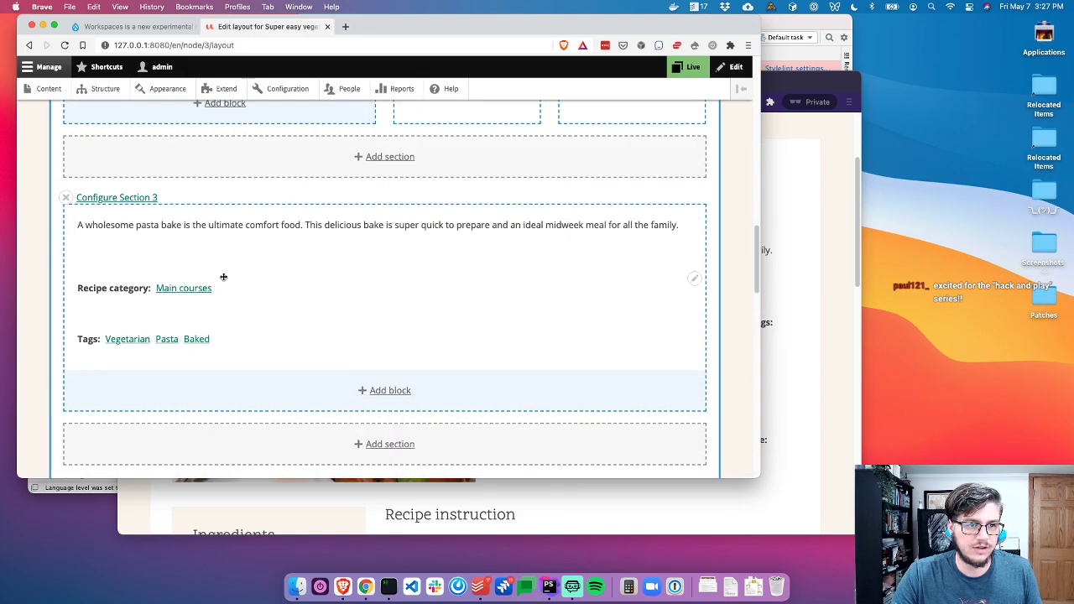
# Save the layout override and compare it with the public page in the private window
pyautogui.scroll(15, 228, 279)
pyautogui.click(89, 417)
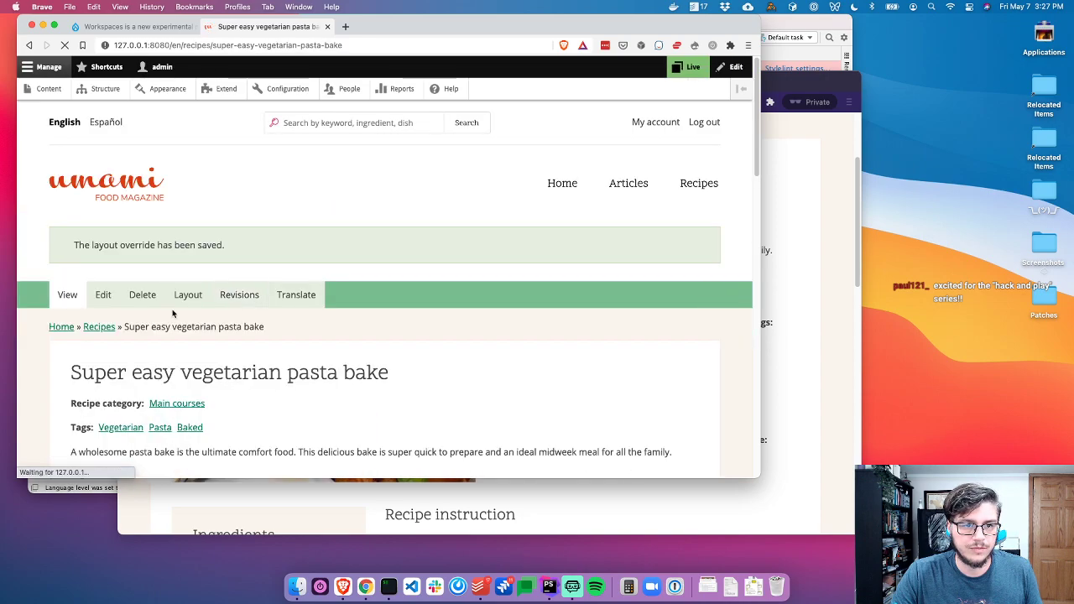
pyautogui.scroll(-1, 292, 242)
pyautogui.press('super+grave')
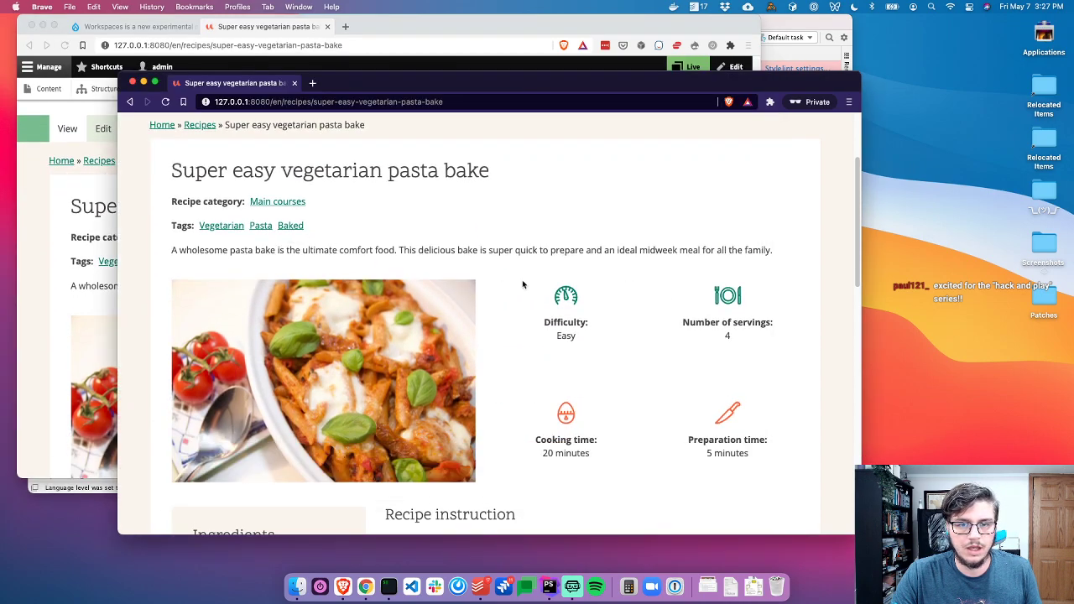
pyautogui.scroll(-1, 463, 280)
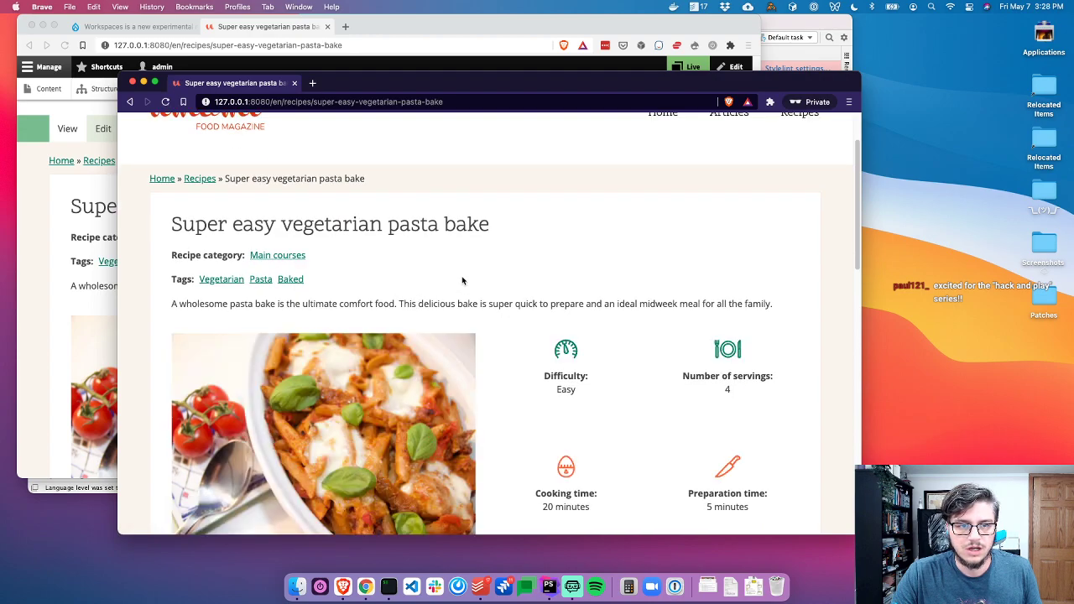
pyautogui.press('super+grave')
pyautogui.scroll(-2, 284, 228)
pyautogui.scroll(6, 339, 184)
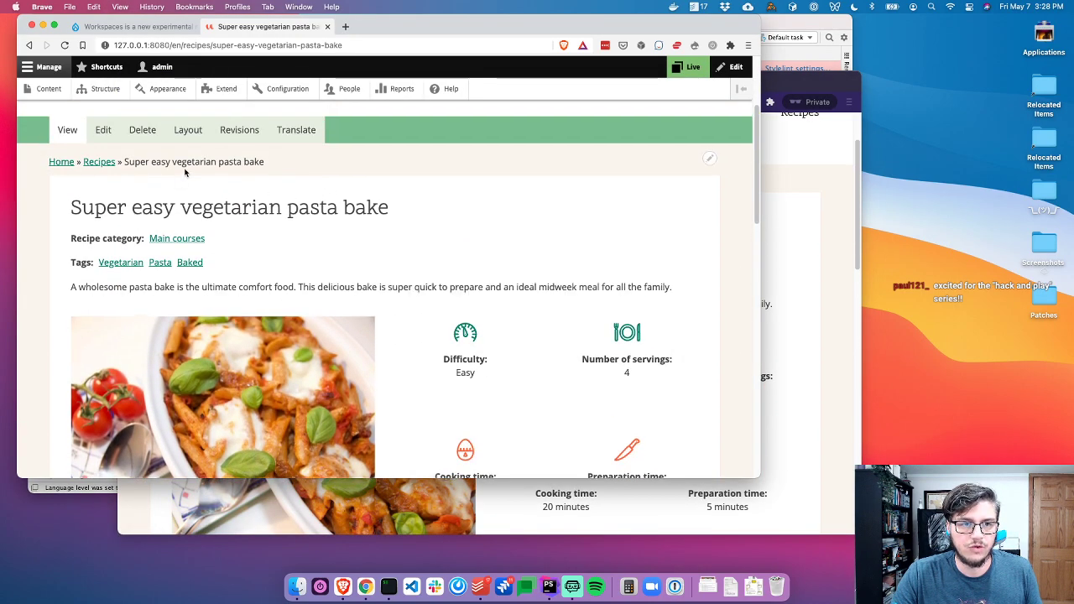
# Change the recipe's latest revision to Published and save it
pyautogui.click(239, 284)
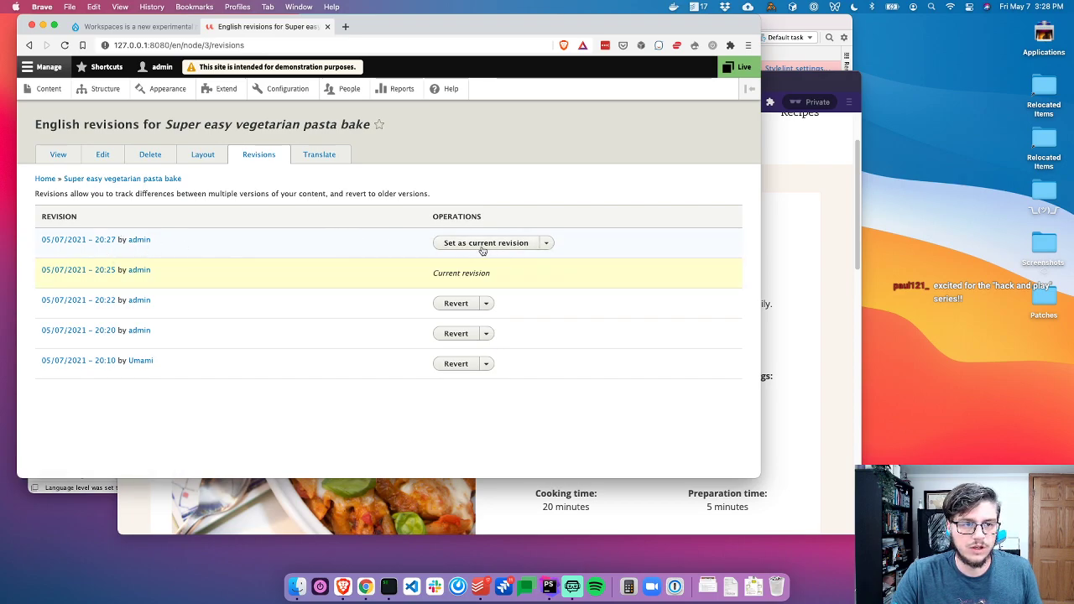
pyautogui.click(103, 159)
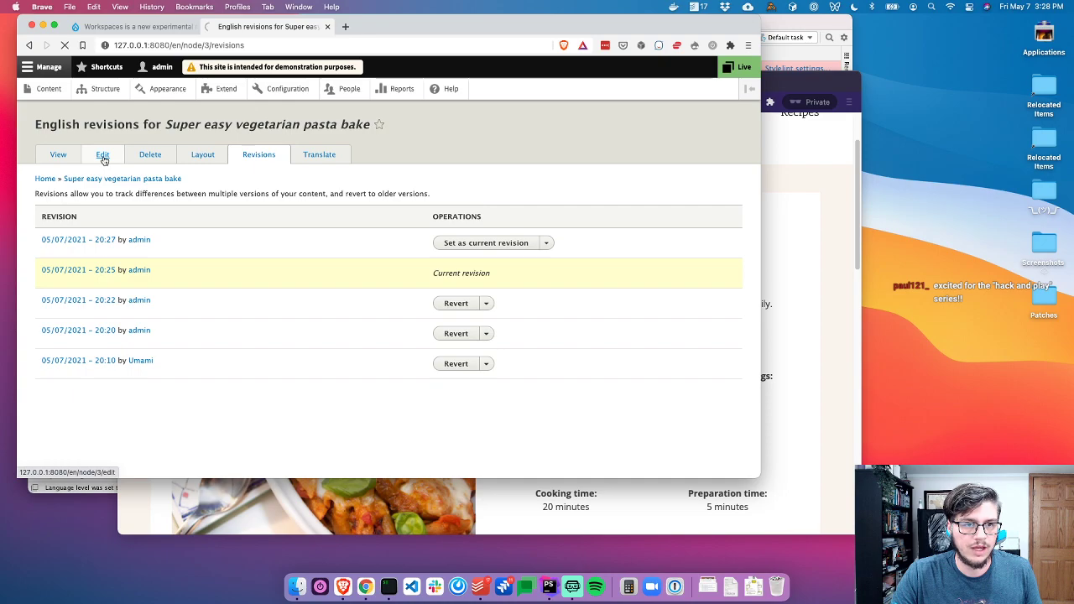
pyautogui.scroll(-10, 412, 367)
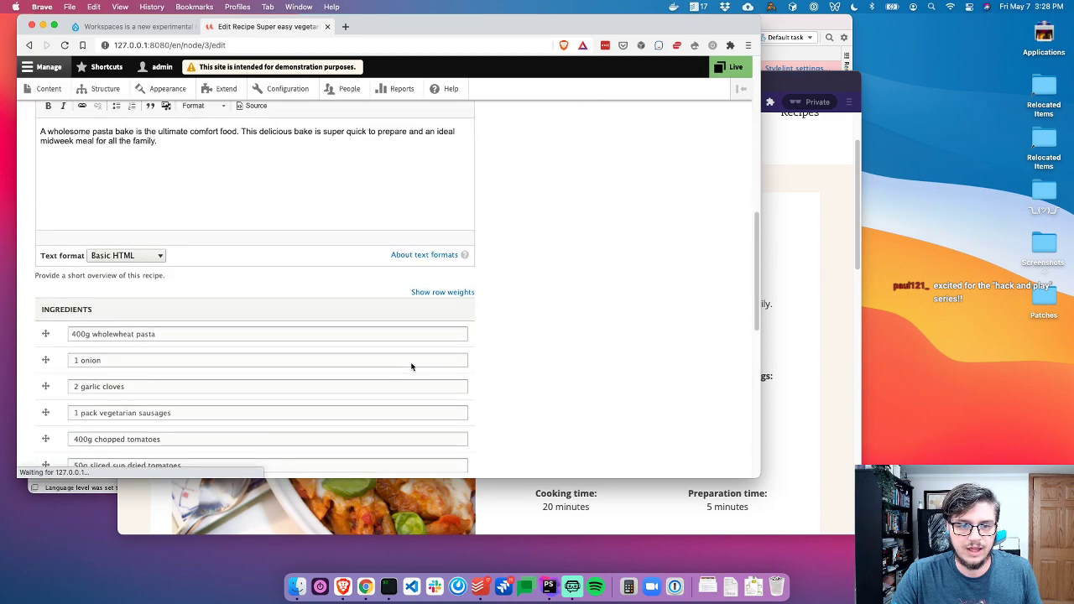
pyautogui.scroll(-10, 411, 367)
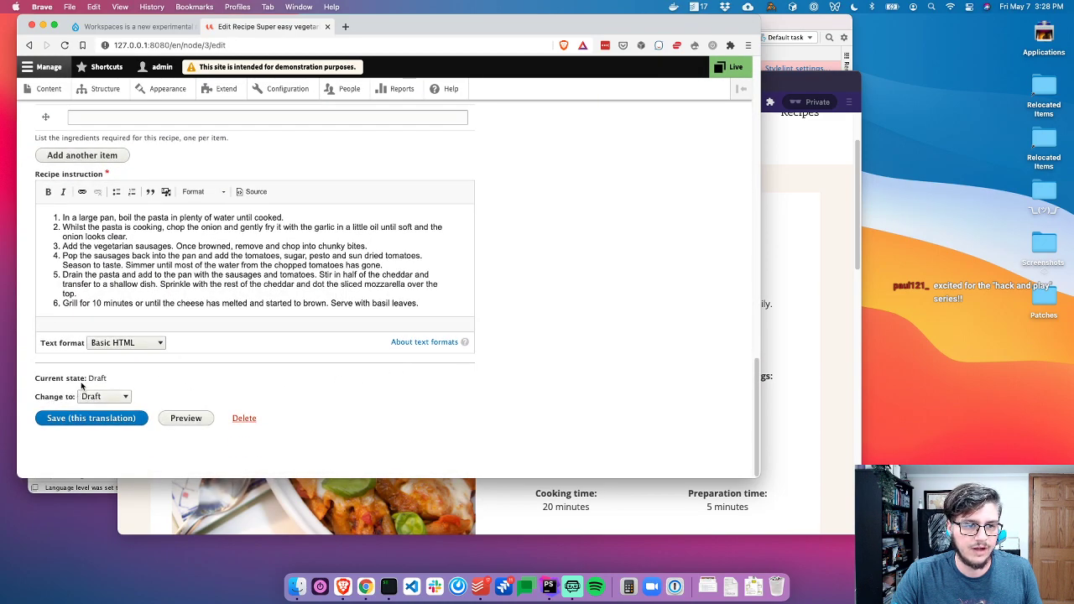
pyautogui.scroll(10, 168, 226)
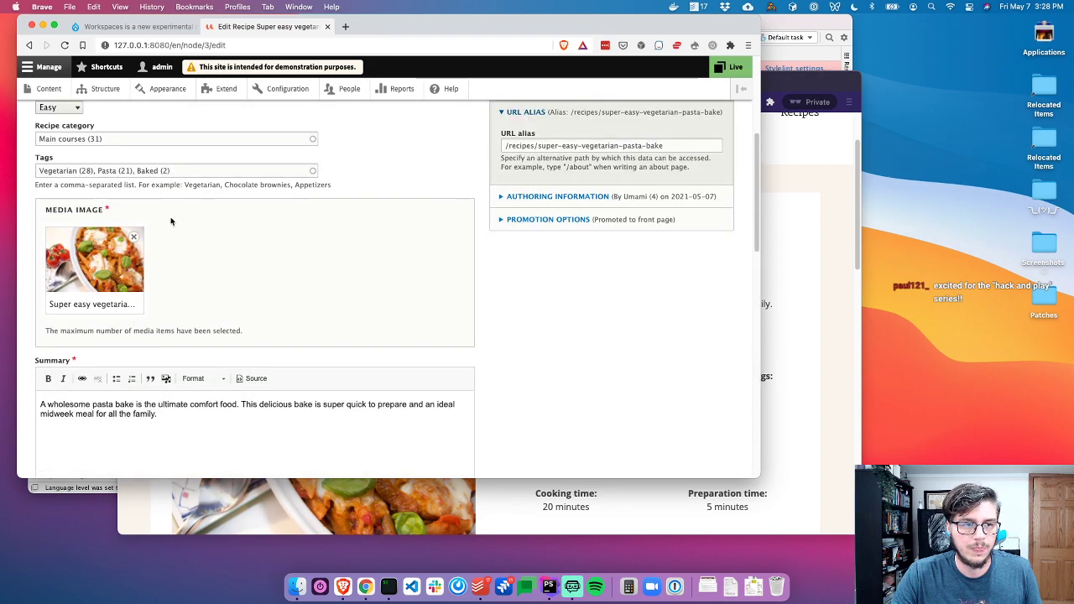
pyautogui.scroll(3, 165, 233)
pyautogui.scroll(-15, 229, 284)
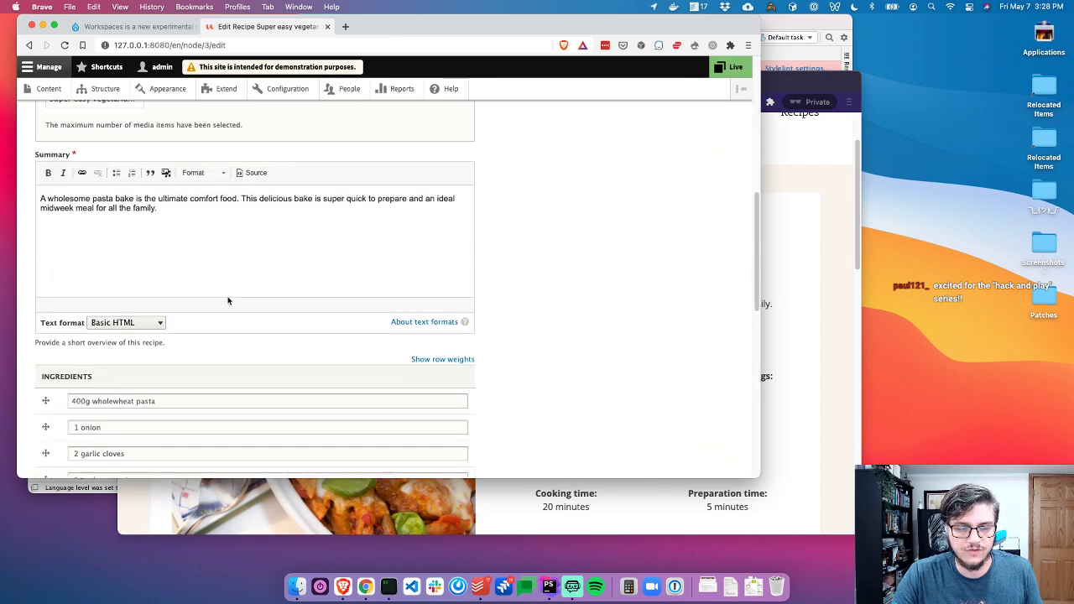
pyautogui.click(101, 397)
pyautogui.click(103, 410)
pyautogui.click(99, 419)
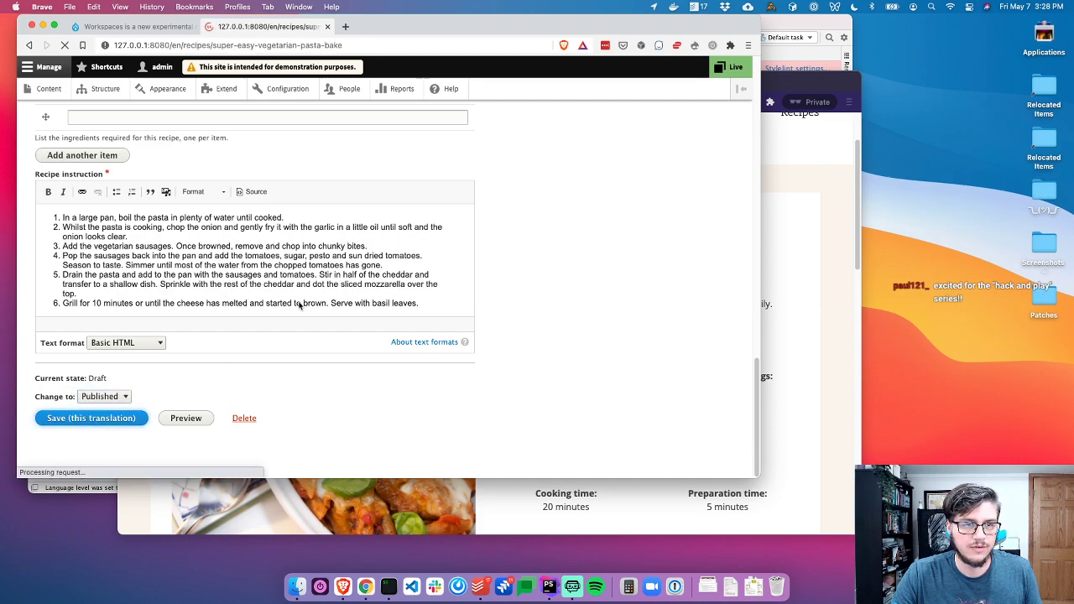
# Reload the public pasta bake page to verify the new layout
pyautogui.press('super+grave')
pyautogui.press('super+r')
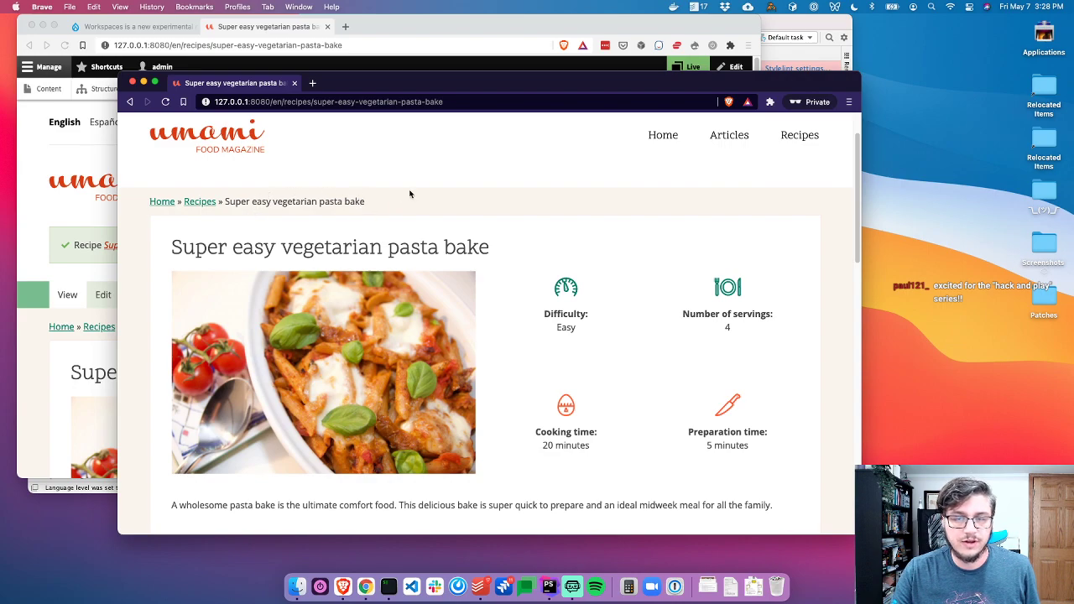
pyautogui.click(388, 34)
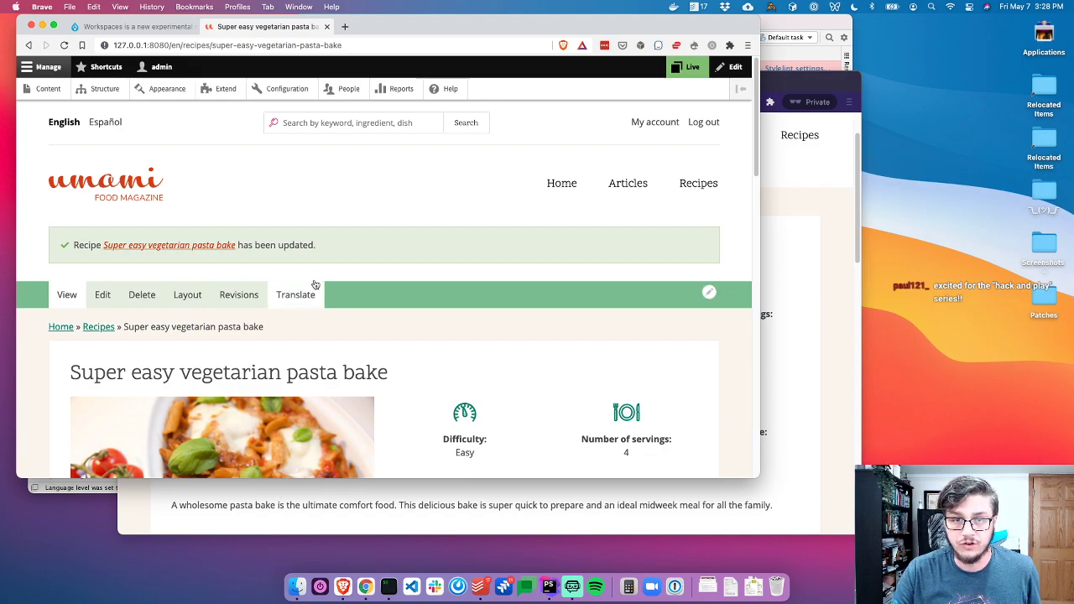
# Switch the active workspace from Live to Stage
pyautogui.click(684, 67)
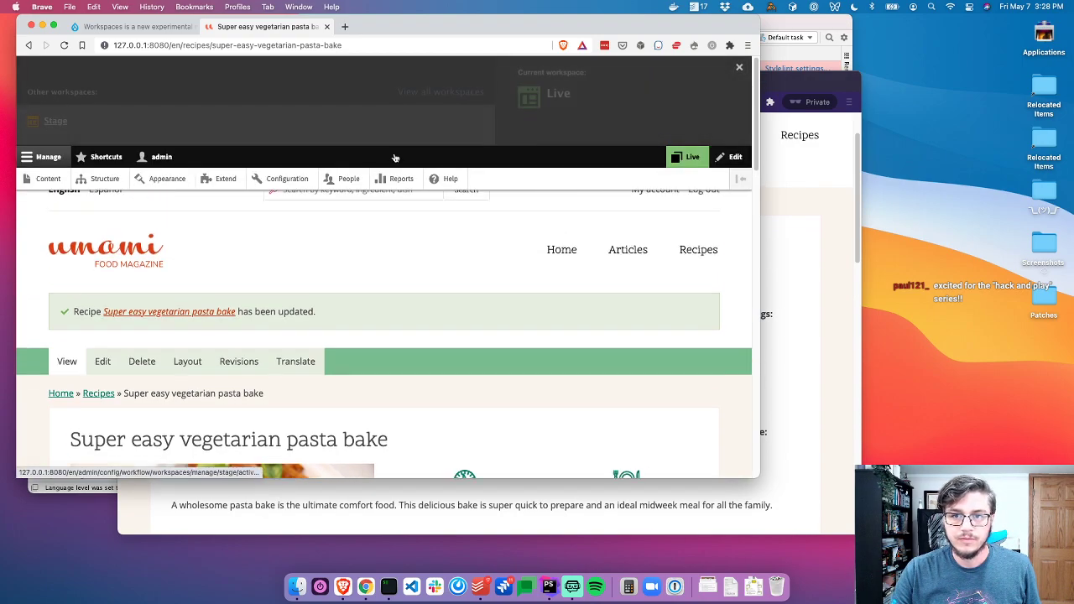
pyautogui.click(168, 126)
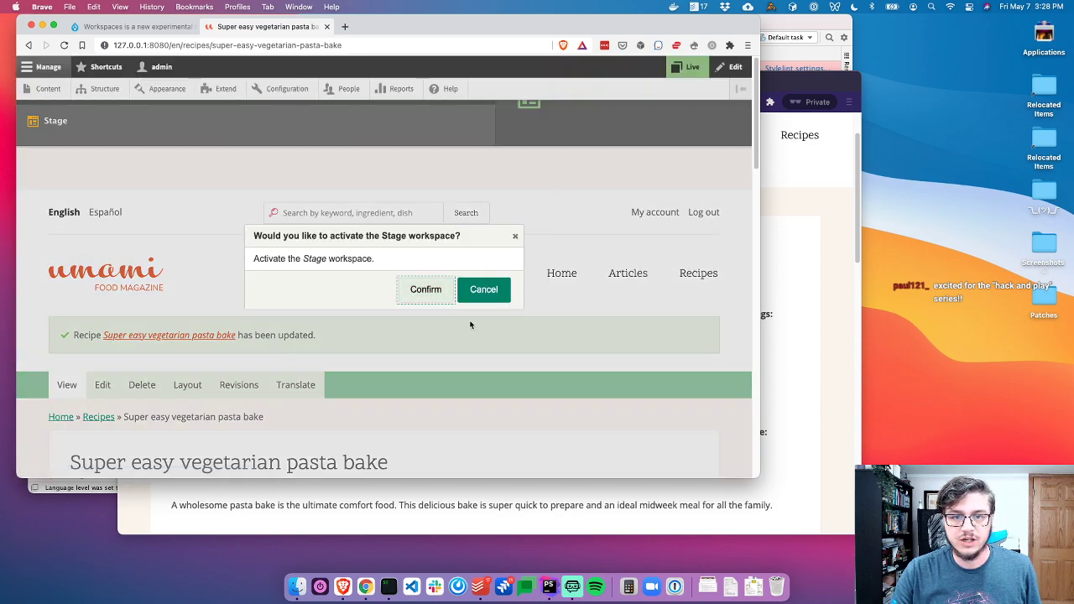
pyautogui.click(439, 297)
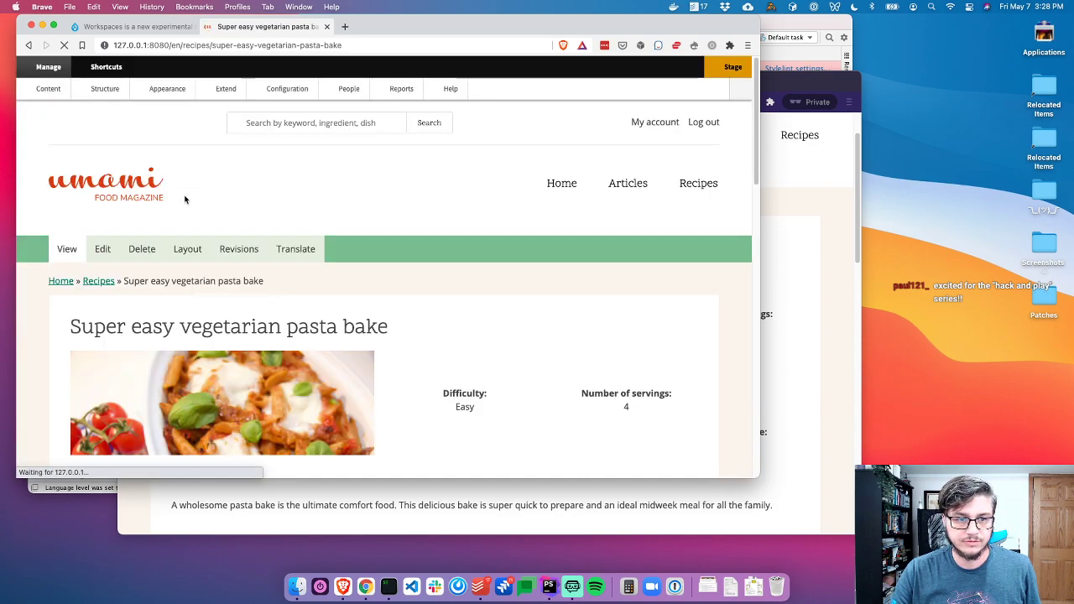
# Create an article titled 'Article 1' with placeholder body text and save it as a draft
pyautogui.click(46, 92)
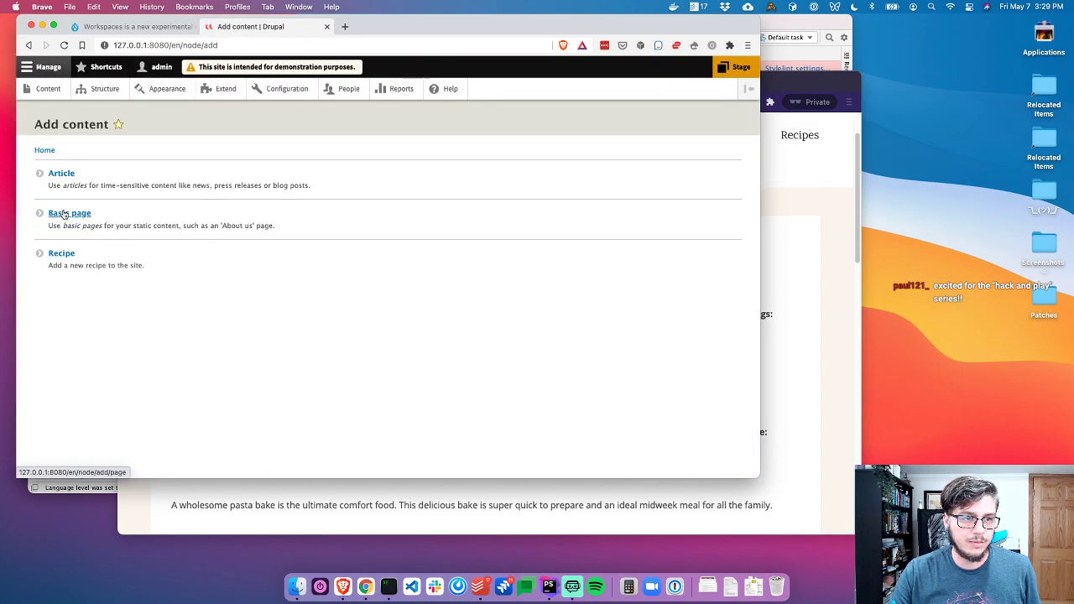
pyautogui.click(65, 174)
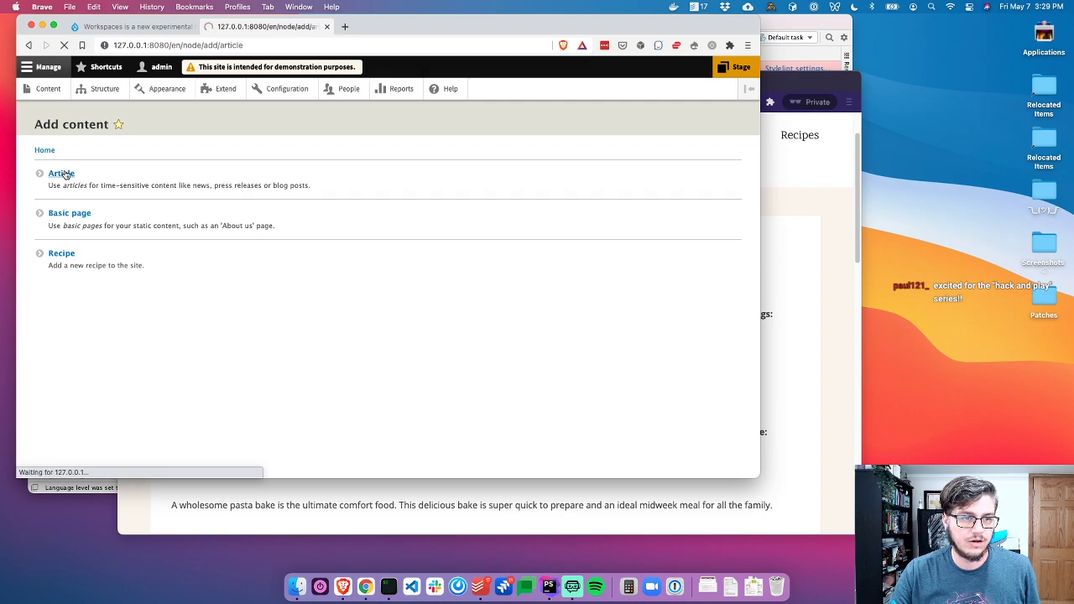
pyautogui.click(120, 184)
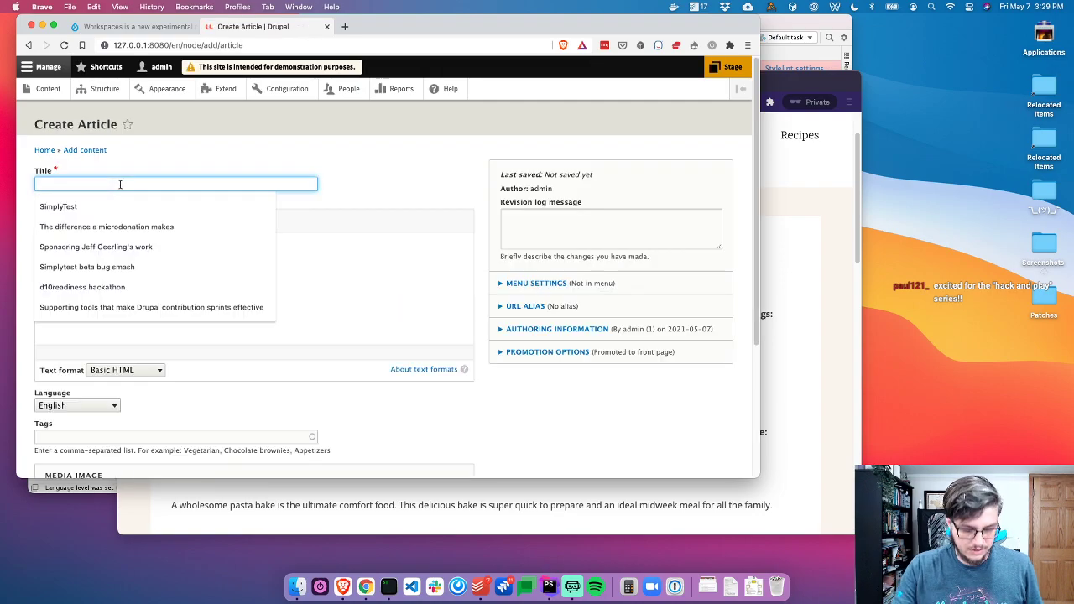
pyautogui.write('Article')
pyautogui.press('Tab')
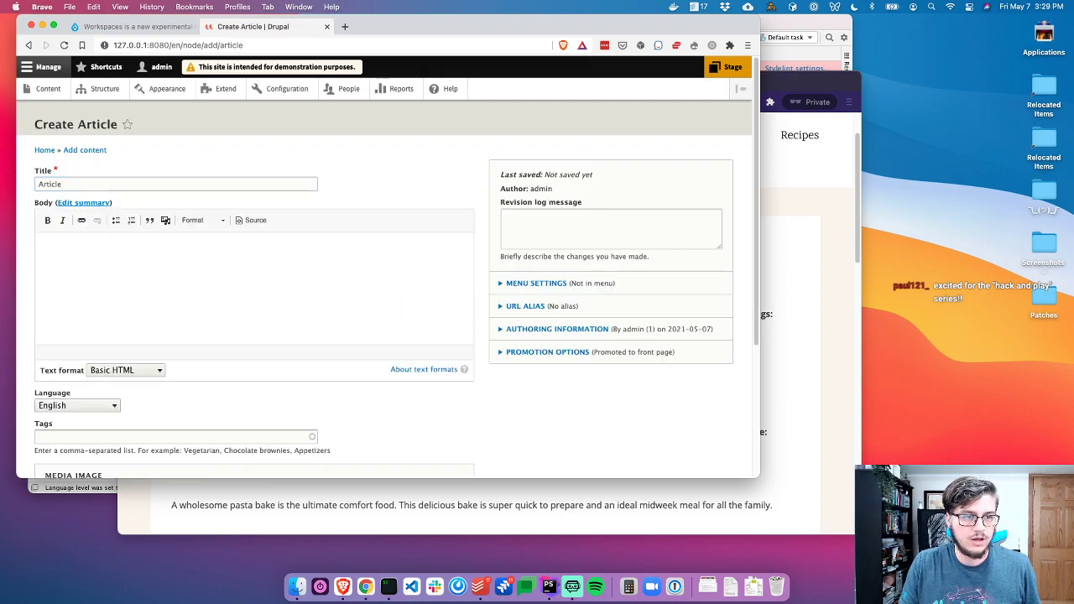
pyautogui.click(192, 184)
pyautogui.write('1')
pyautogui.click(98, 300)
pyautogui.write('flksgfdjkldfdgdfgdfd')
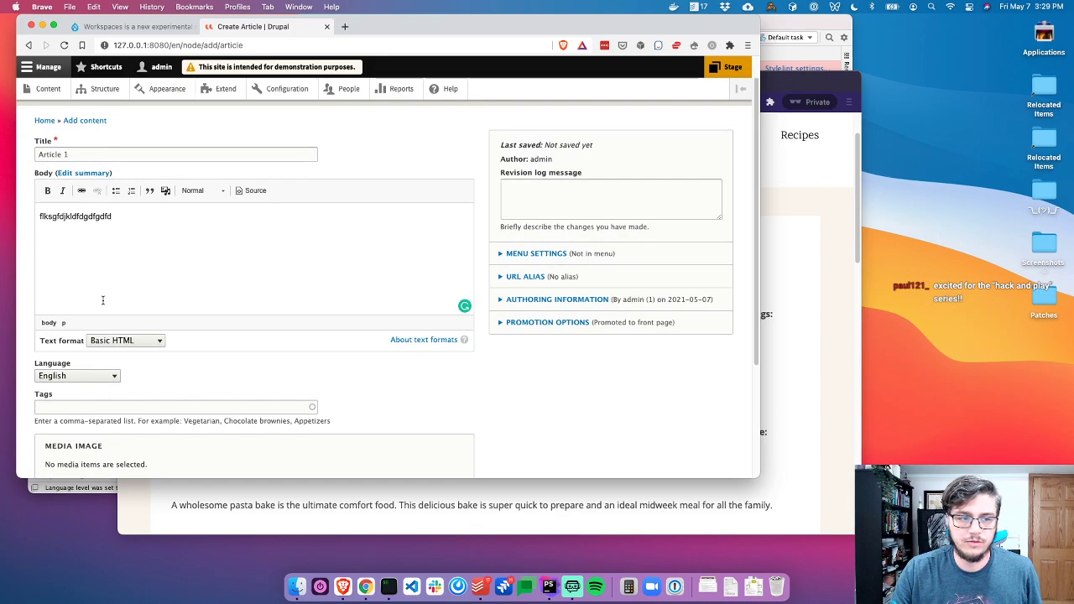
pyautogui.scroll(-3, 102, 300)
pyautogui.click(56, 437)
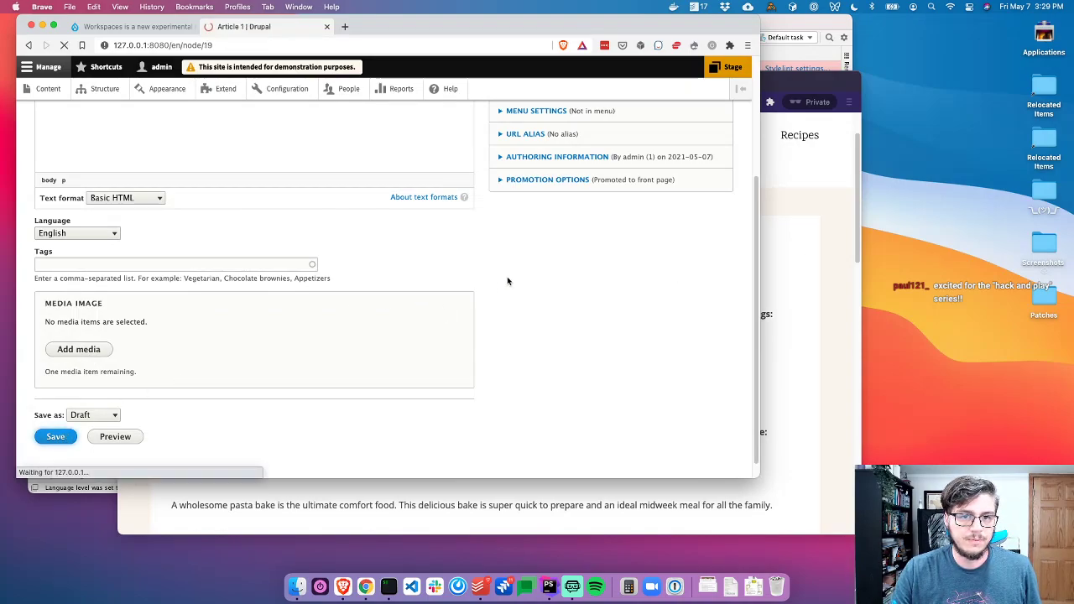
# Change Article 1's moderation state to Published, comparing against the public Articles page
pyautogui.click(810, 258)
pyautogui.click(730, 137)
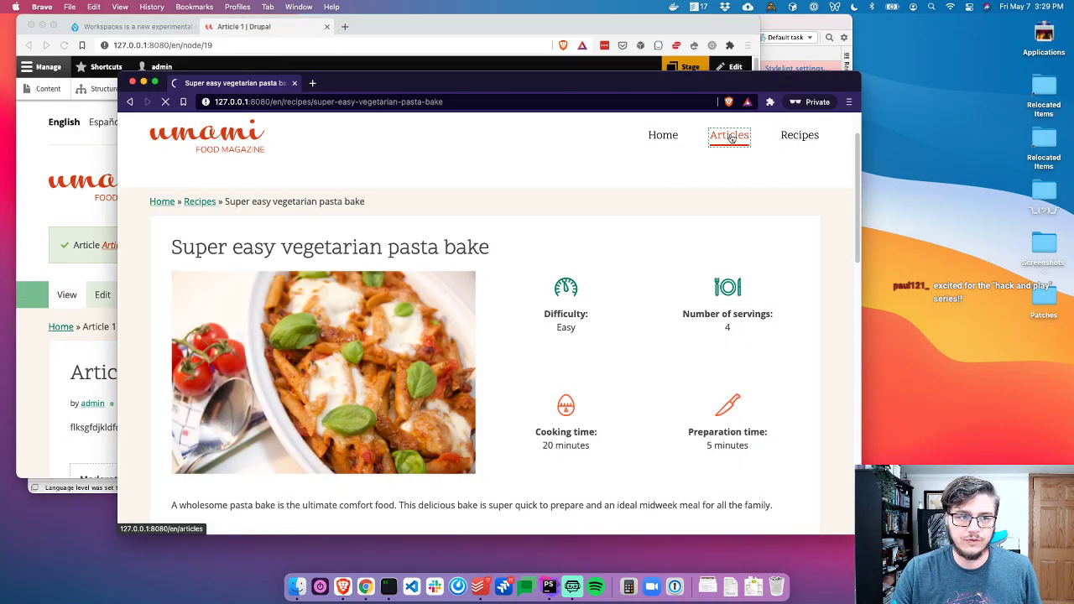
pyautogui.click(48, 374)
pyautogui.scroll(-3, 89, 393)
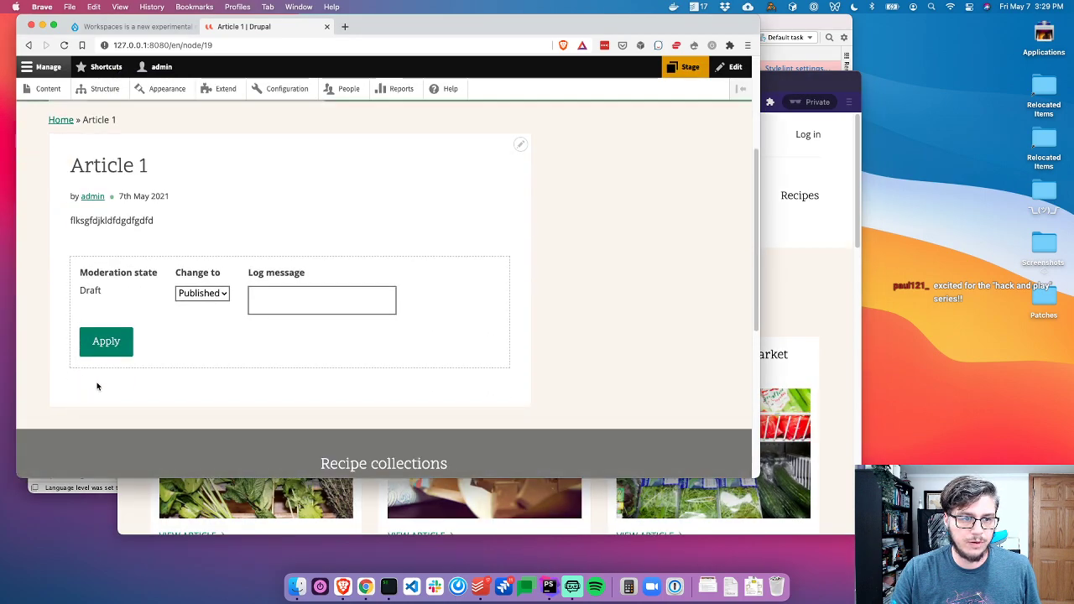
pyautogui.press('super+grave')
pyautogui.press('super+grave')
pyautogui.scroll(2, 173, 305)
pyautogui.click(93, 409)
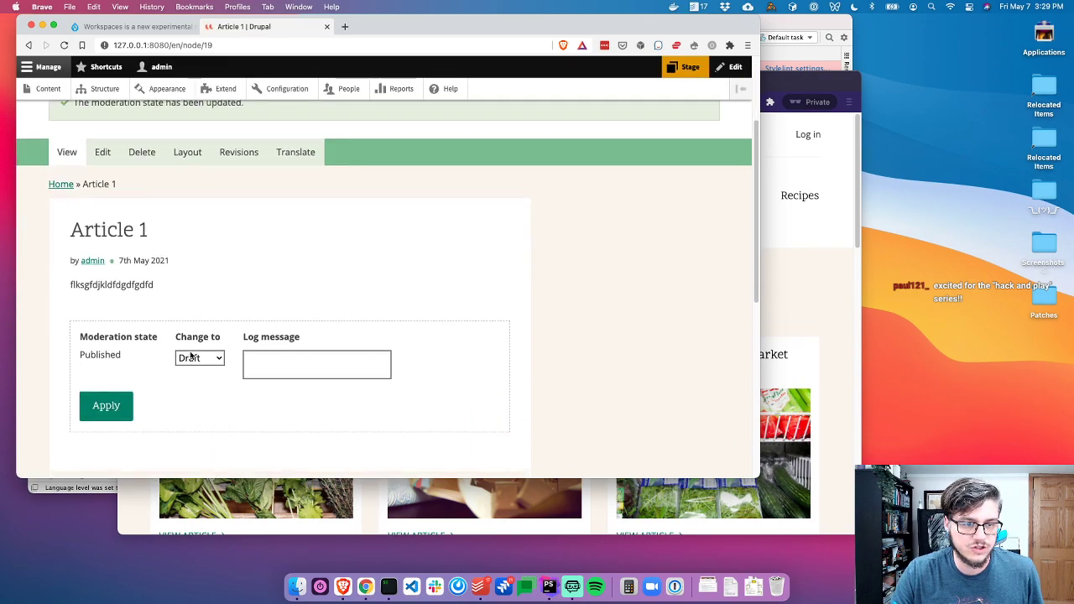
pyautogui.scroll(-1, 191, 356)
pyautogui.press('super+grave')
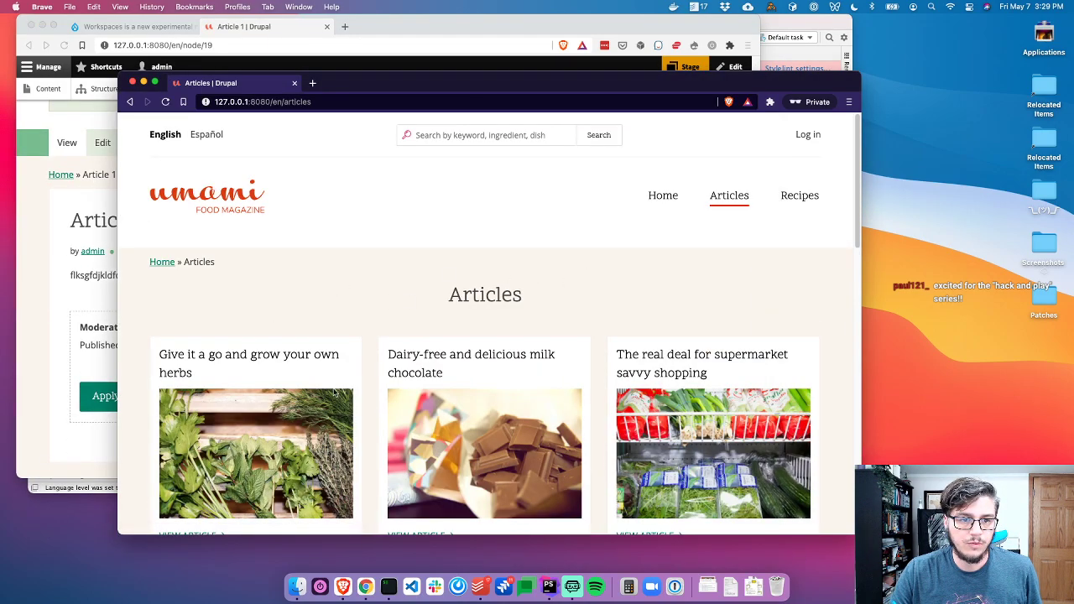
pyautogui.press('super+grave')
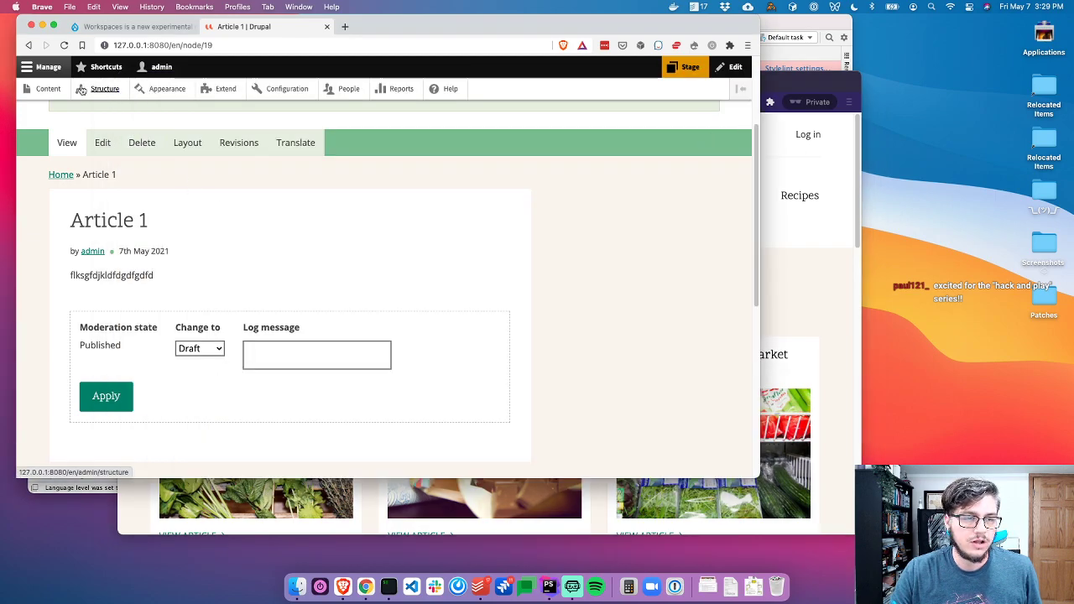
pyautogui.scroll(4, 84, 154)
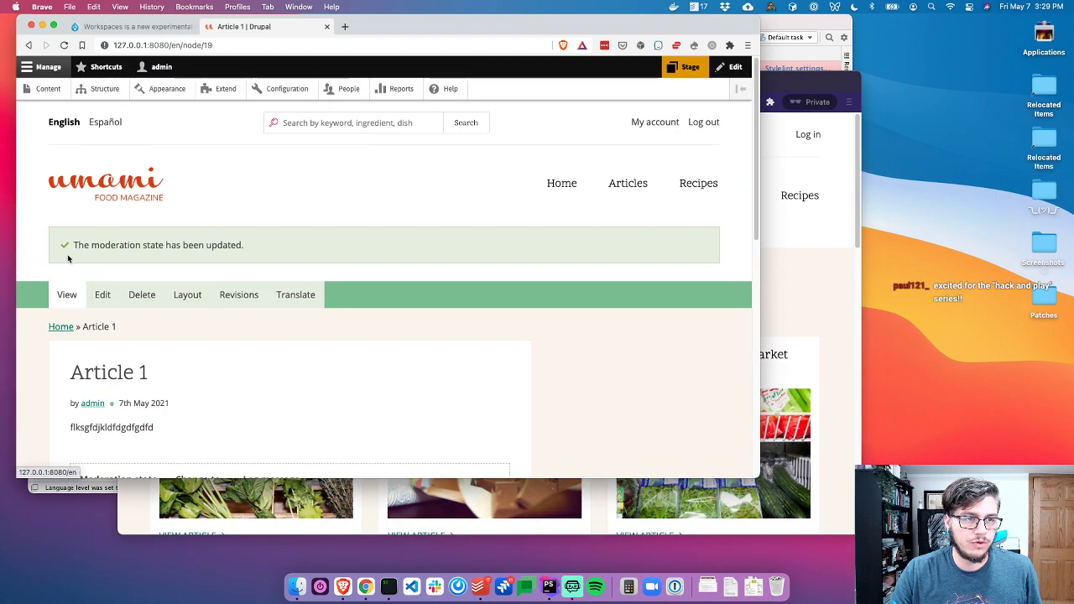
# Start a new article titled 'Workspaces is AWESOME' with body text 'Yea!'
pyautogui.click(29, 89)
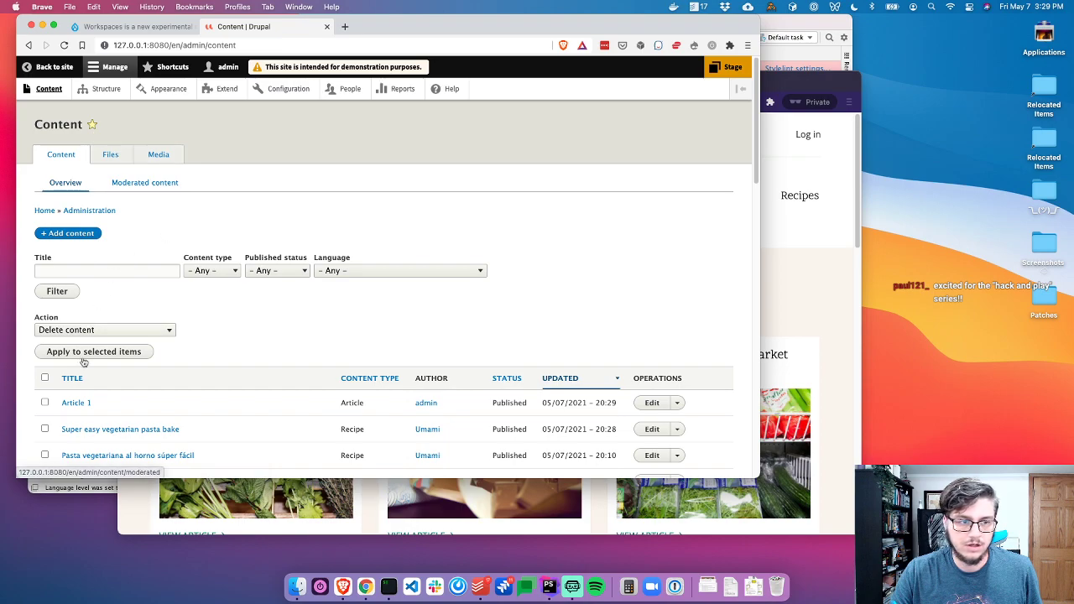
pyautogui.click(71, 233)
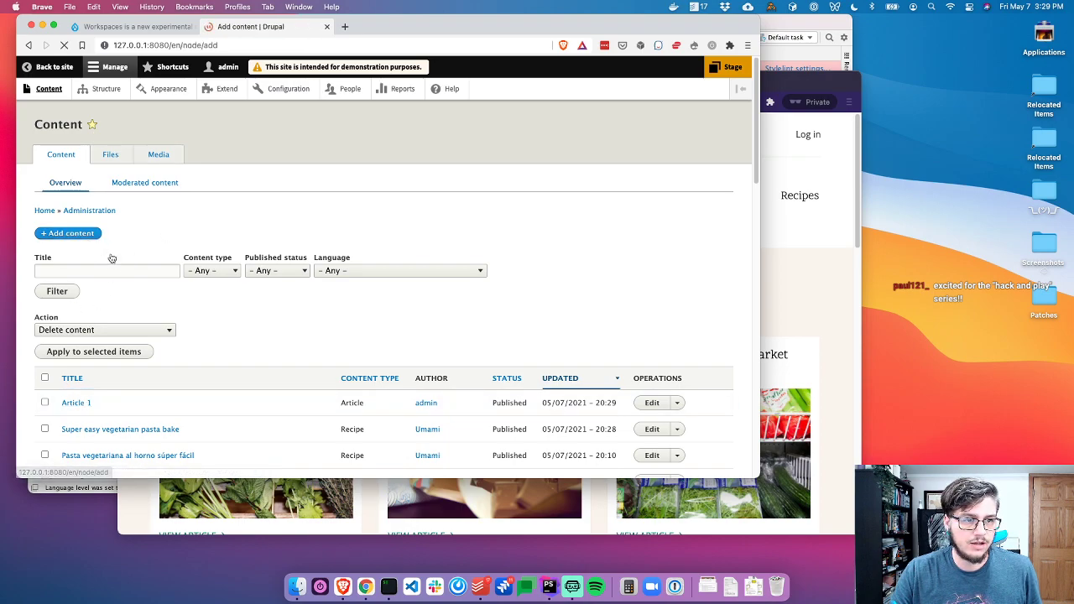
pyautogui.click(62, 172)
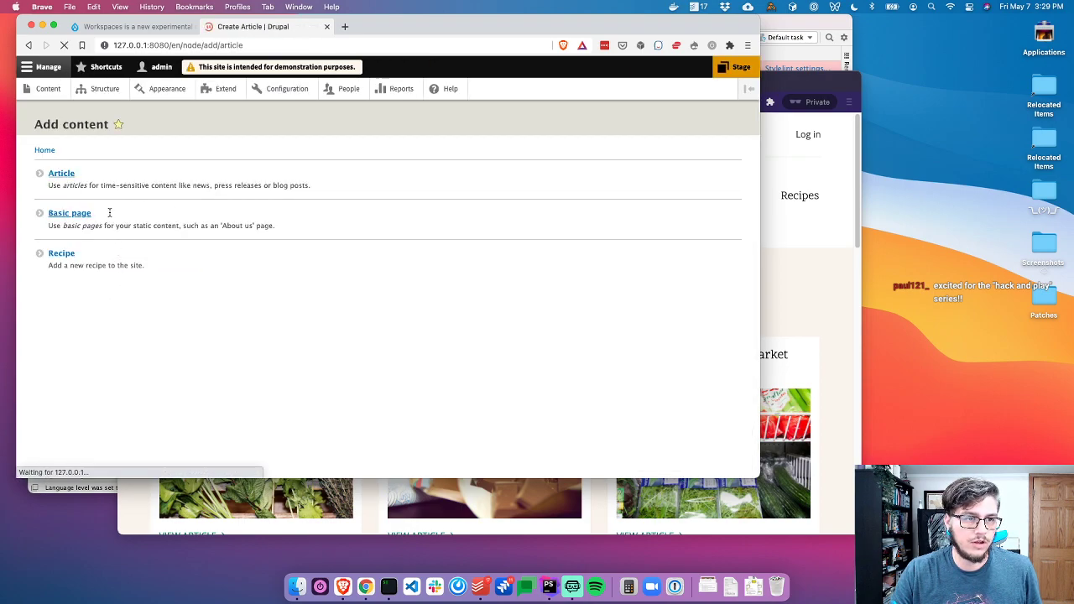
pyautogui.click(112, 183)
pyautogui.write('Workspaces is AWESOME')
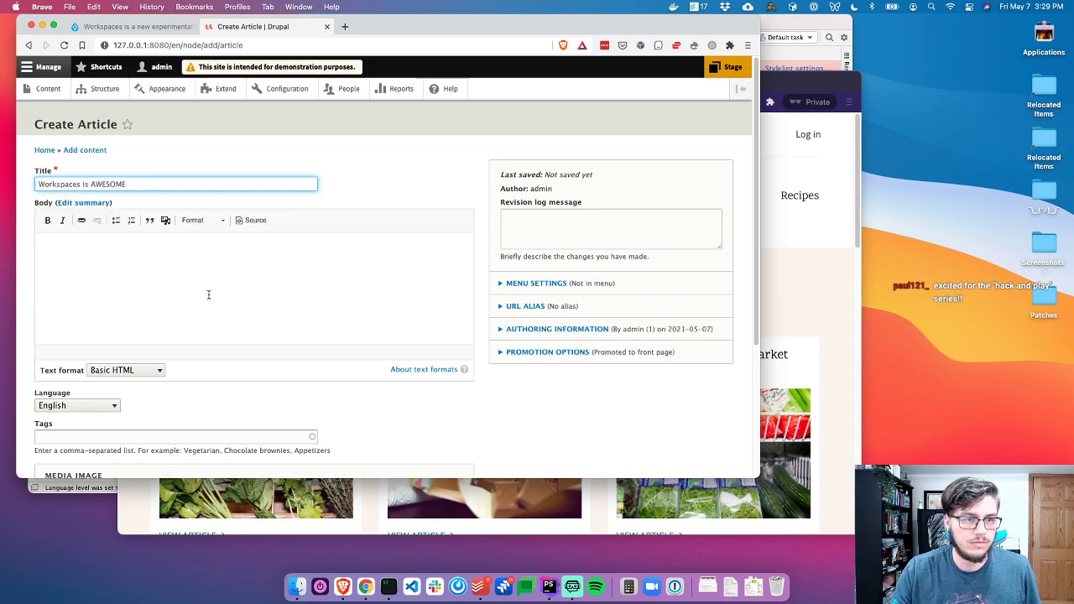
pyautogui.click(209, 294)
pyautogui.write('Ye')
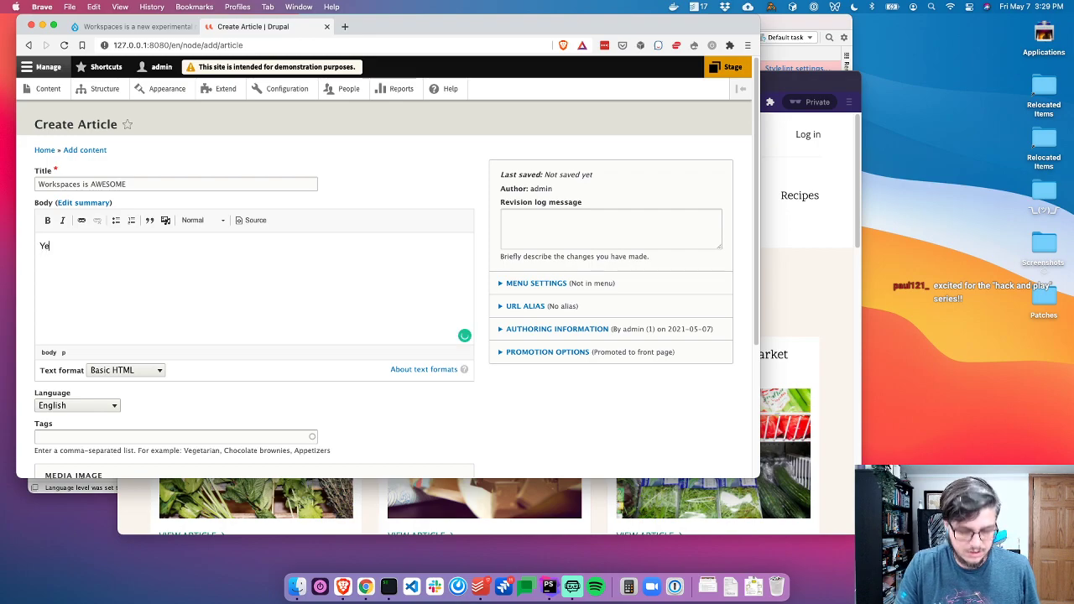
pyautogui.press('Return')
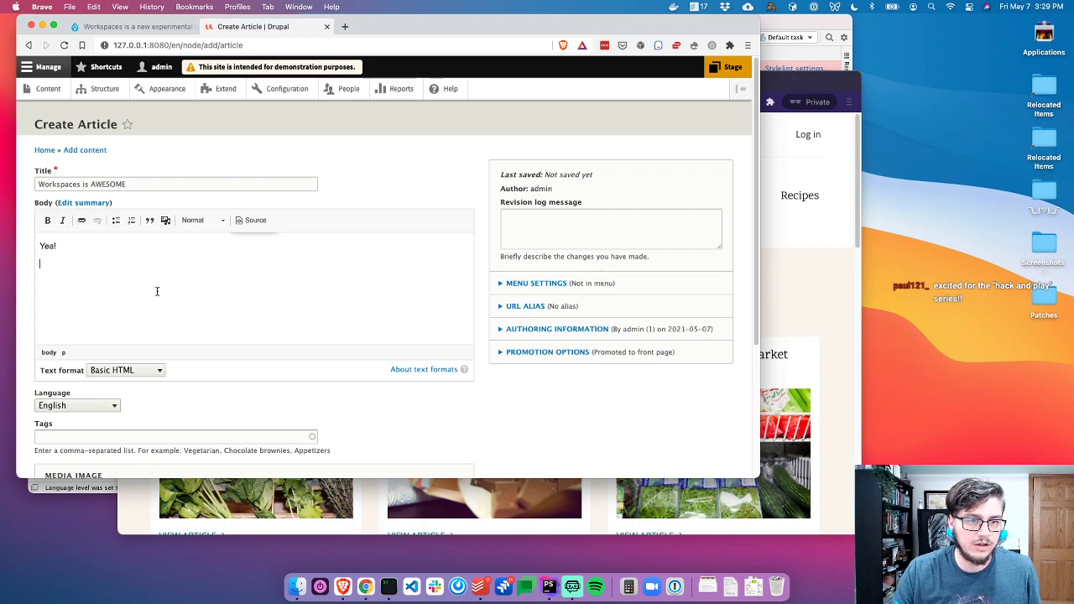
# Try attaching workspace-concept.png via the media picker, inspect the upload errors, then close the picker
pyautogui.click(165, 220)
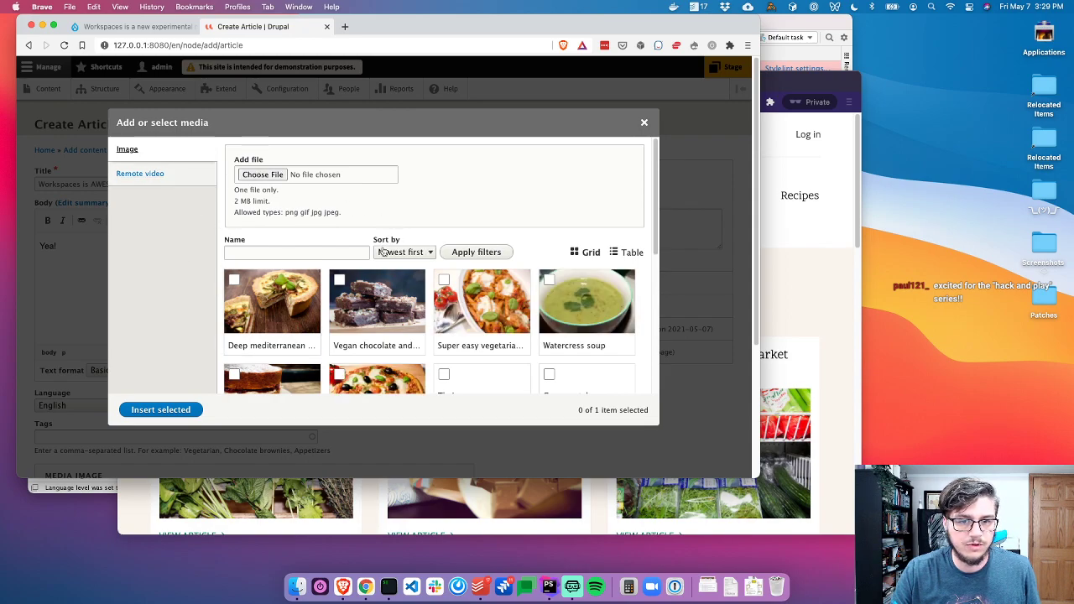
pyautogui.click(754, 586)
pyautogui.moveTo(753, 558); pyautogui.dragTo(304, 174)
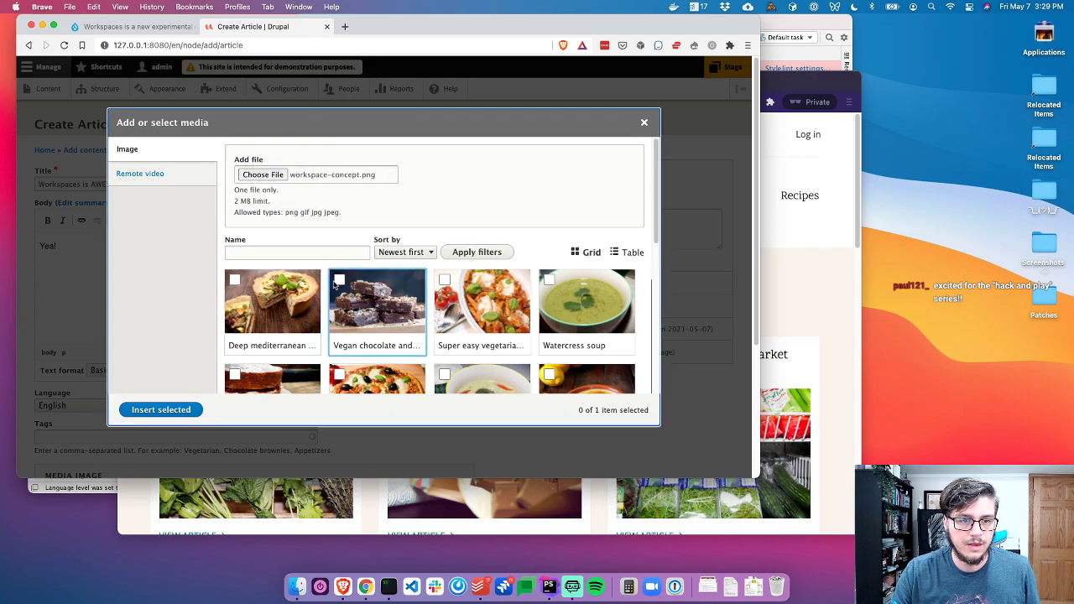
pyautogui.scroll(-5, 361, 294)
pyautogui.scroll(-4, 361, 293)
pyautogui.scroll(10, 295, 202)
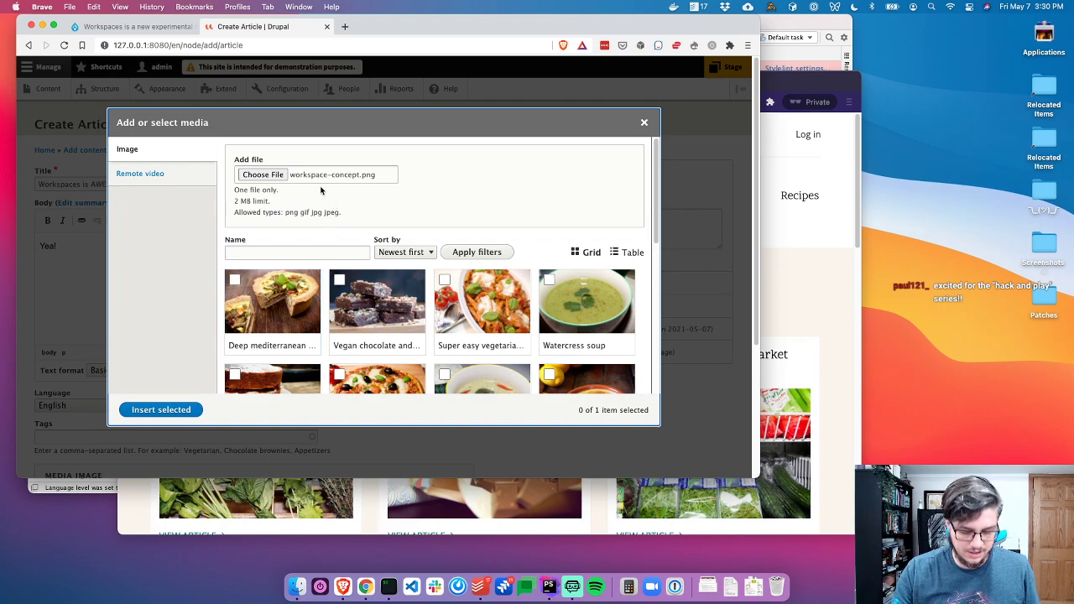
pyautogui.press('super+alt+j')
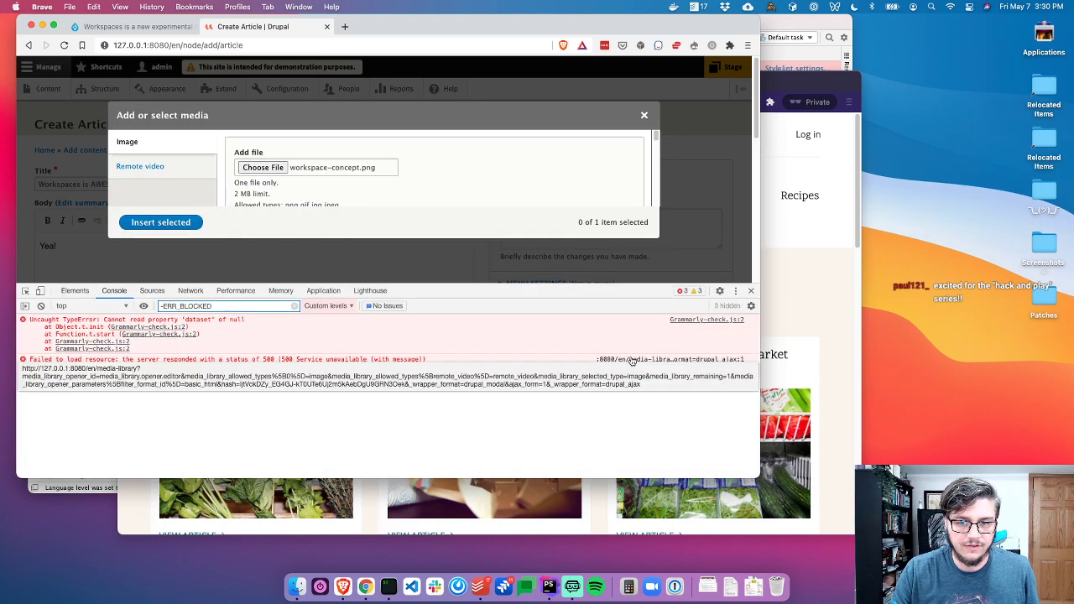
pyautogui.press('super+Tab')
pyautogui.press('super+Tab')
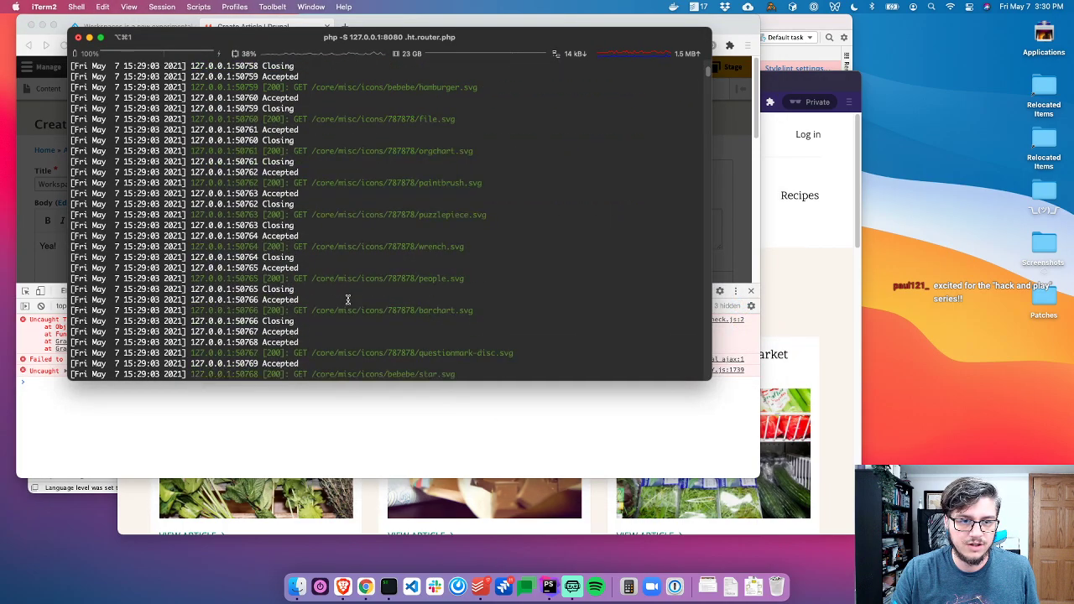
pyautogui.scroll(-15, 347, 308)
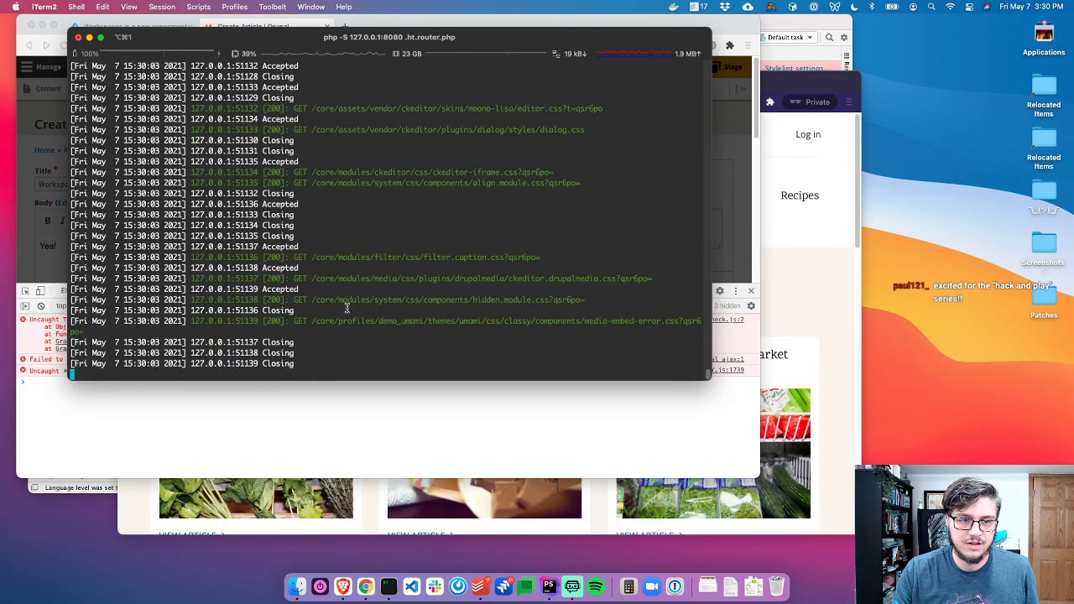
pyautogui.press('super+Tab')
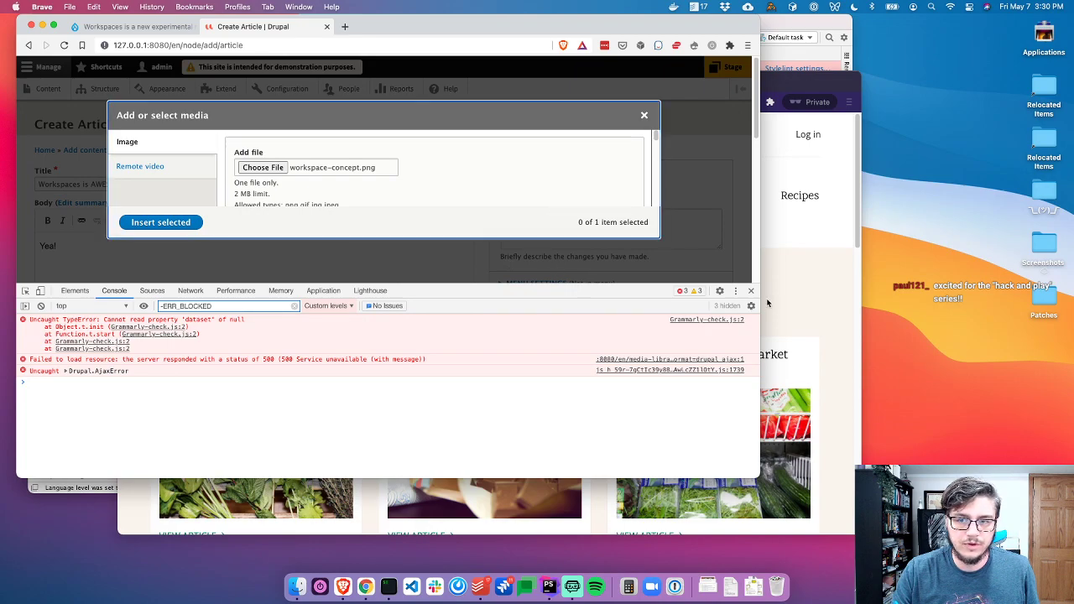
pyautogui.click(751, 291)
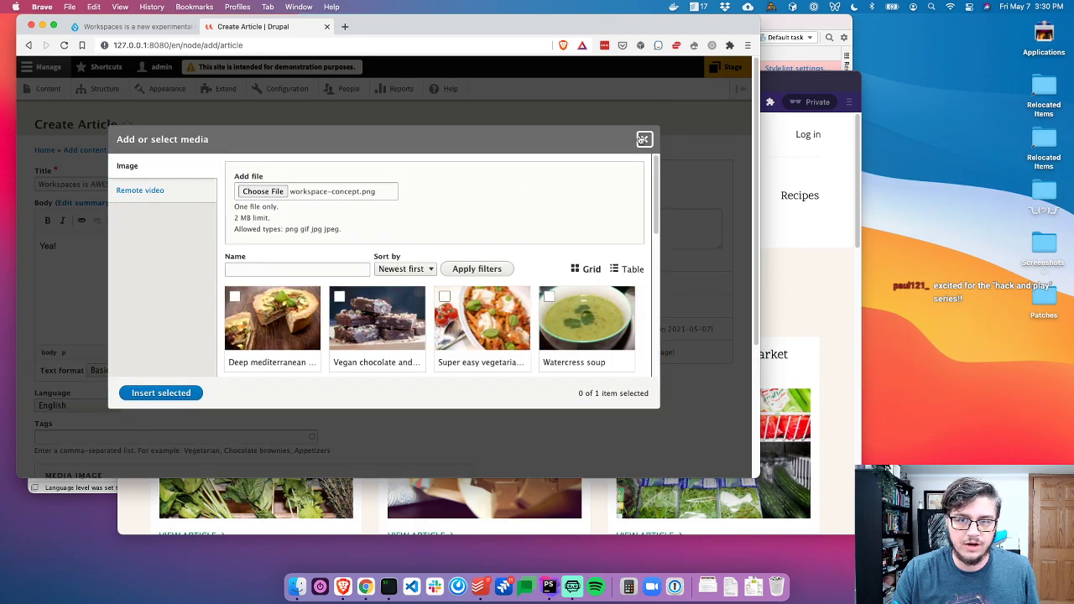
pyautogui.click(644, 139)
# Open the Content admin page in a separate browser tab
pyautogui.keyDown('super'); pyautogui.click(64, 89); pyautogui.keyUp('super')
pyautogui.hotkey('ctrl', 'Tab')
pyautogui.press('super+w')
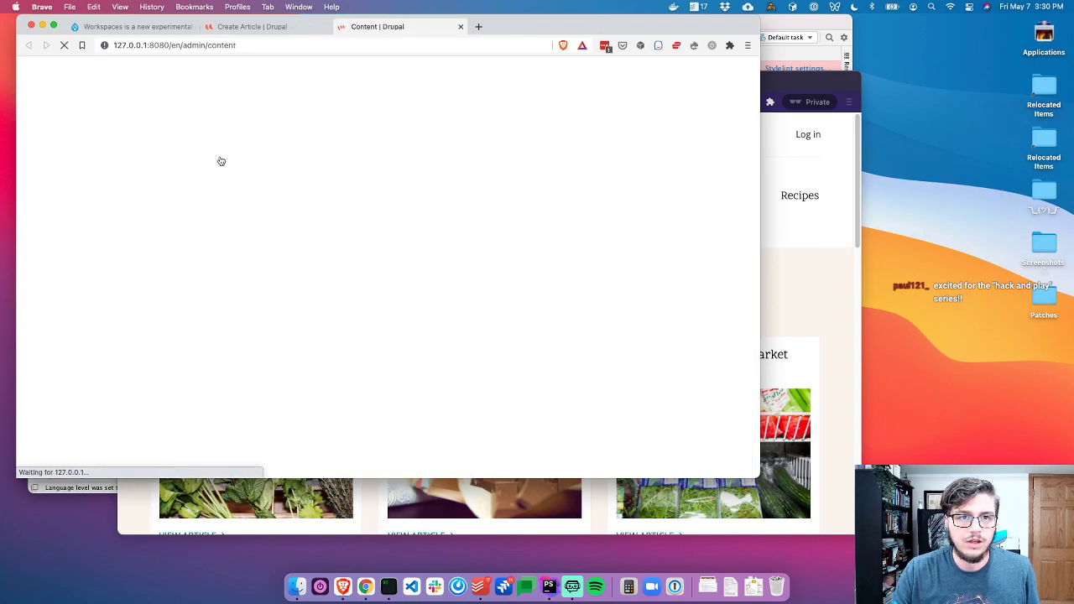
# Attempt an Image media item with workspace-concept.png, then abandon that tab
pyautogui.click(158, 154)
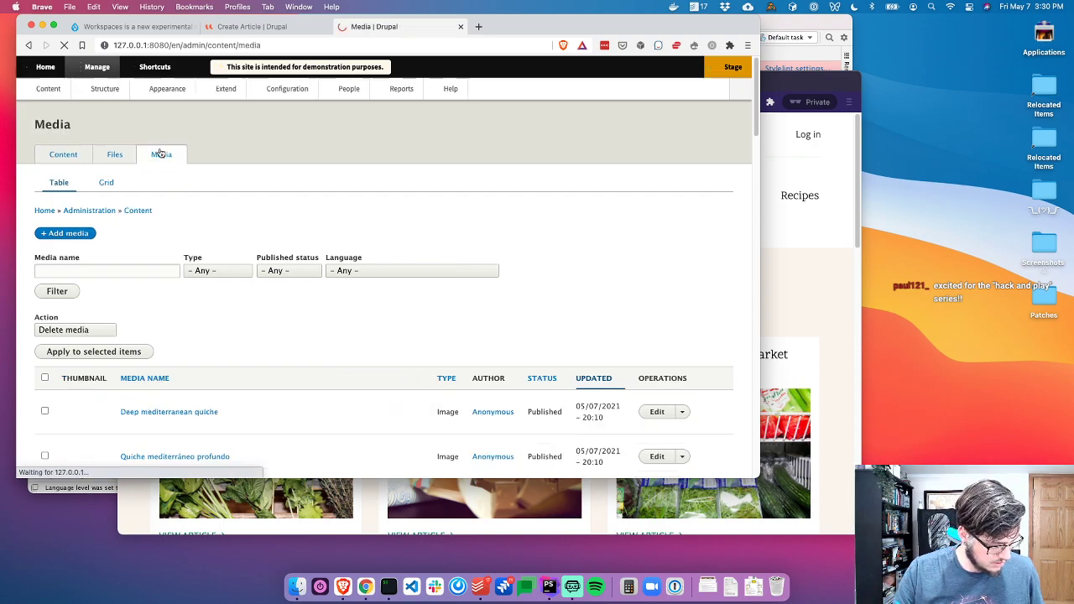
pyautogui.click(63, 232)
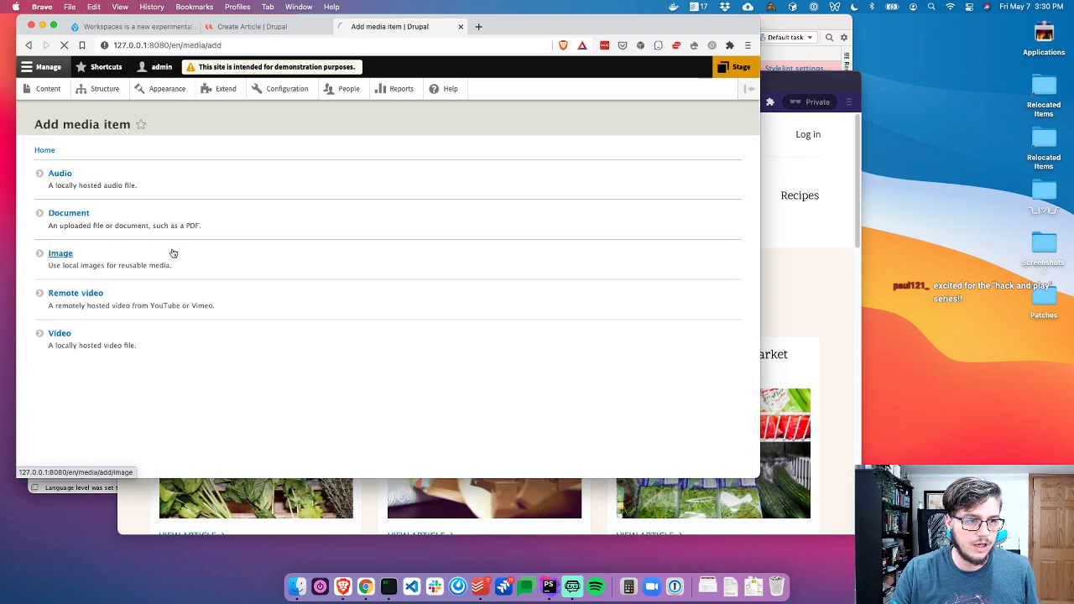
pyautogui.click(154, 253)
pyautogui.click(213, 185)
pyautogui.write('sdfsddfs')
pyautogui.click(753, 585)
pyautogui.moveTo(753, 565); pyautogui.dragTo(72, 214)
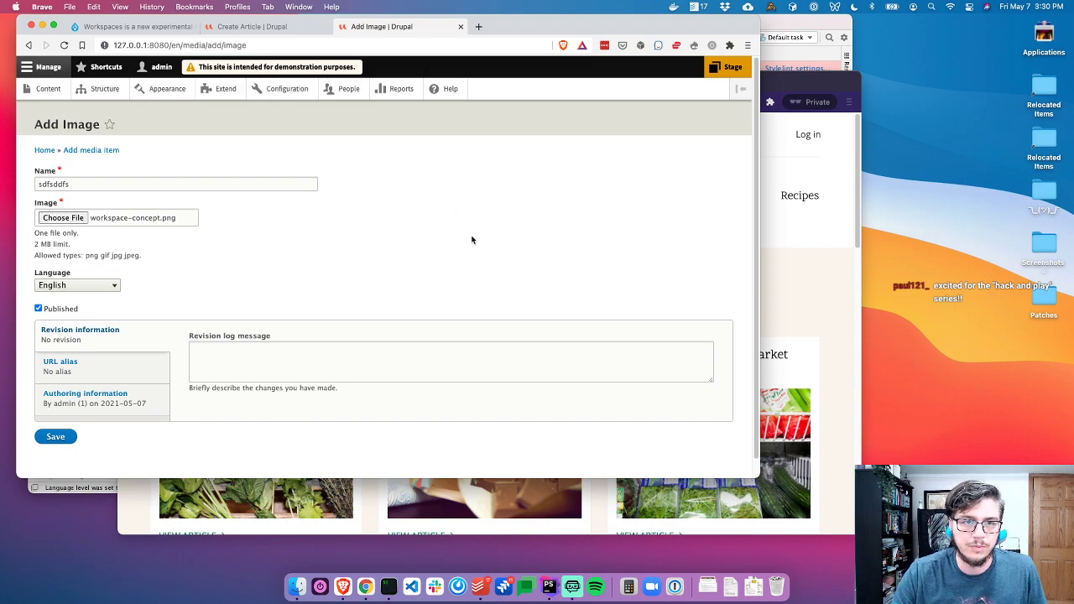
pyautogui.press('super+w')
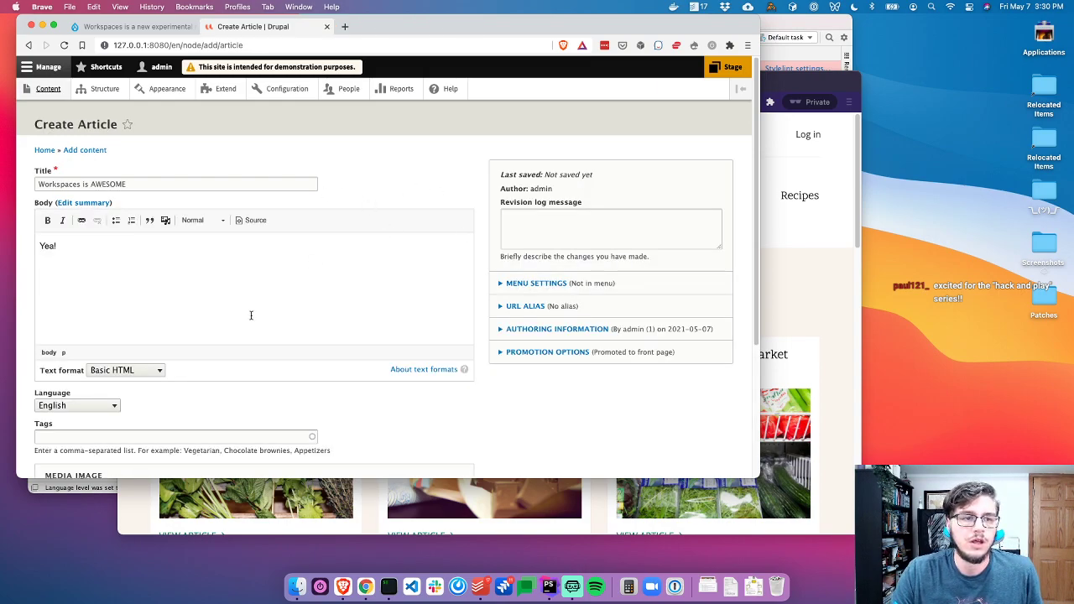
# Save the 'Workspaces is AWESOME' article and set its moderation state to Published
pyautogui.scroll(-5, 175, 352)
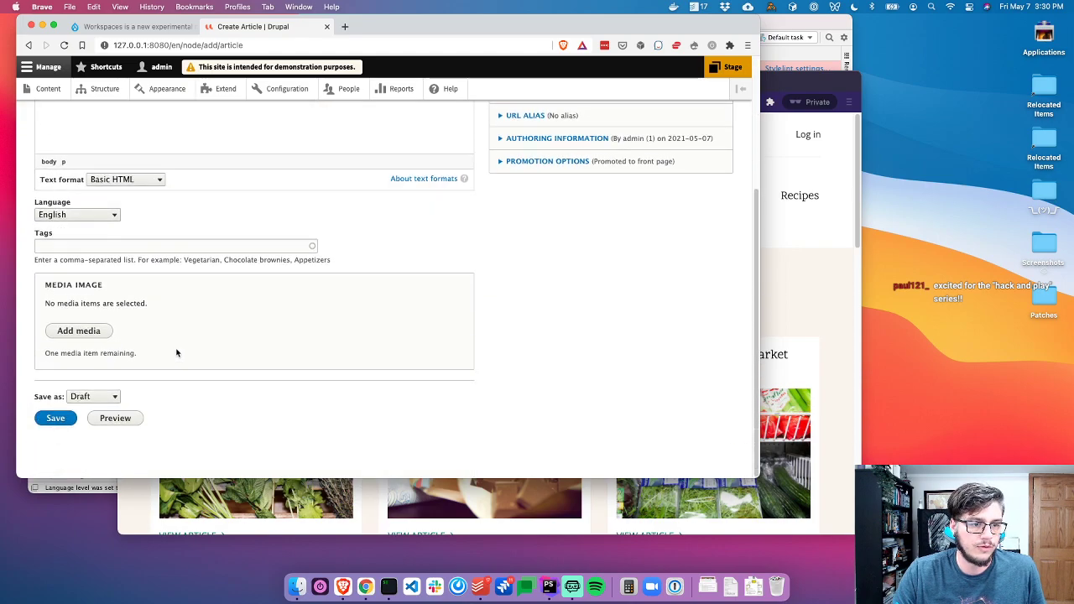
pyautogui.click(48, 420)
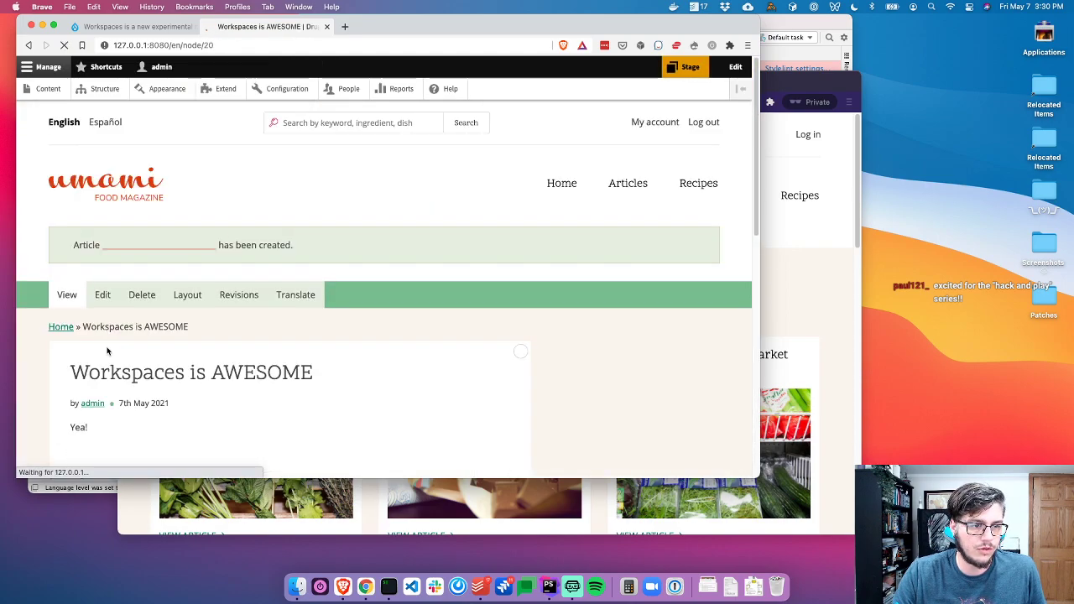
pyautogui.scroll(-6, 109, 344)
pyautogui.click(99, 309)
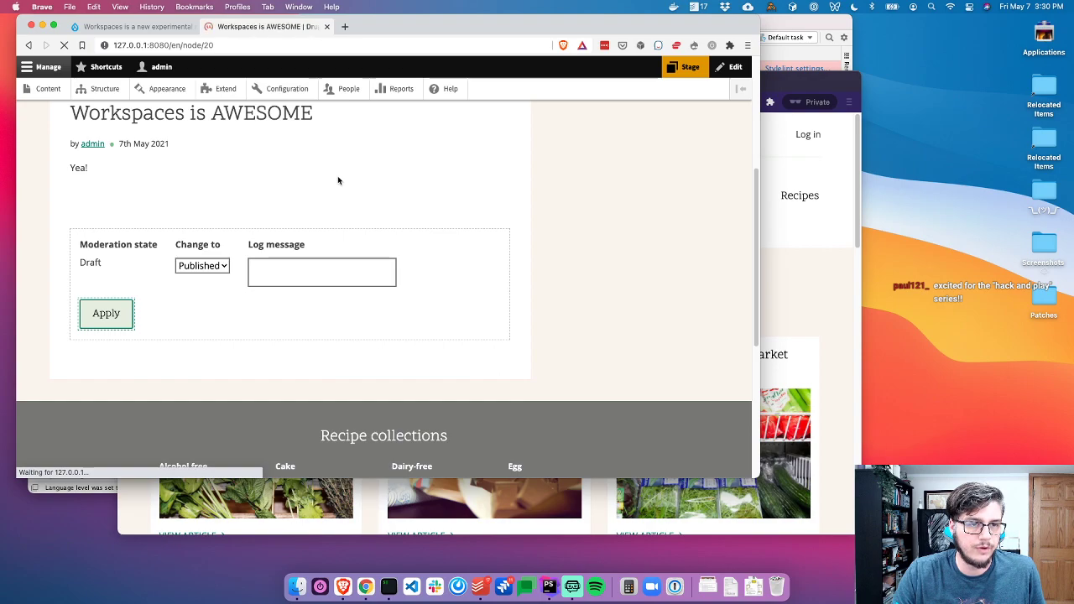
pyautogui.scroll(-3, 433, 403)
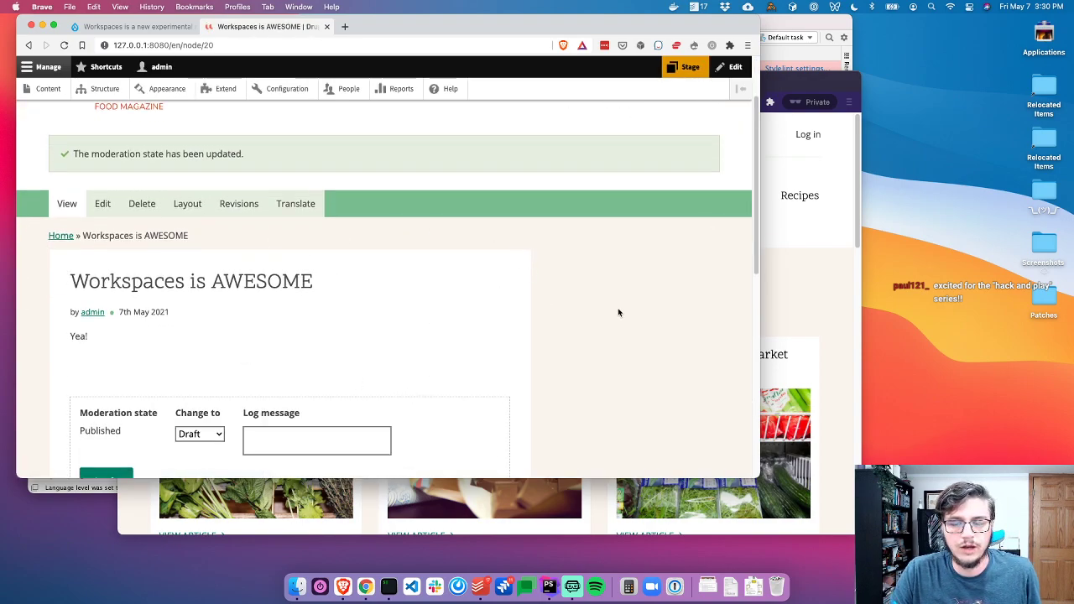
pyautogui.click(777, 311)
pyautogui.press('super+r')
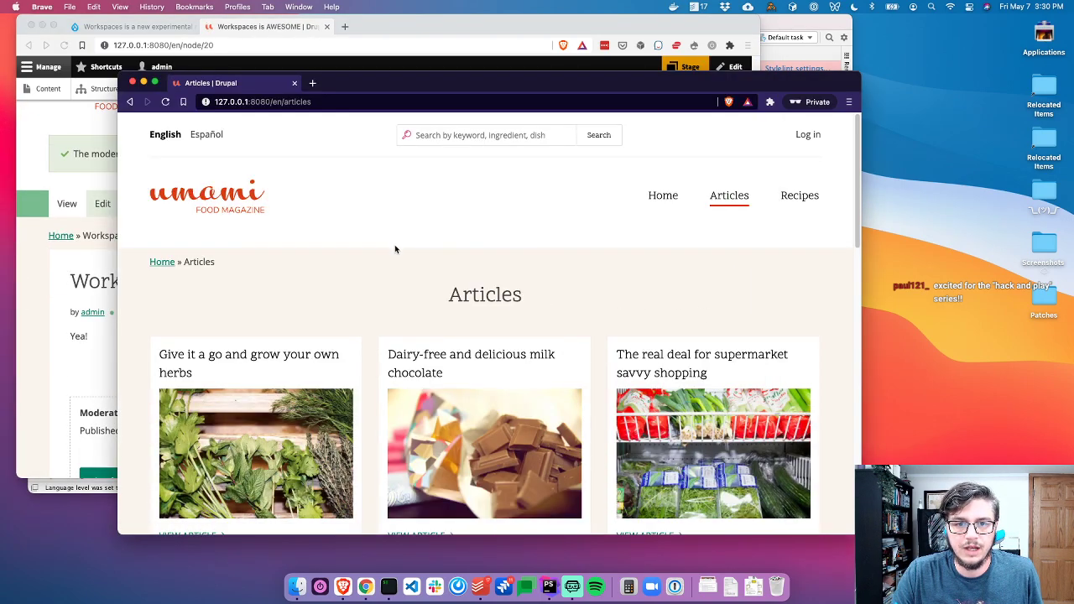
pyautogui.press('super+grave')
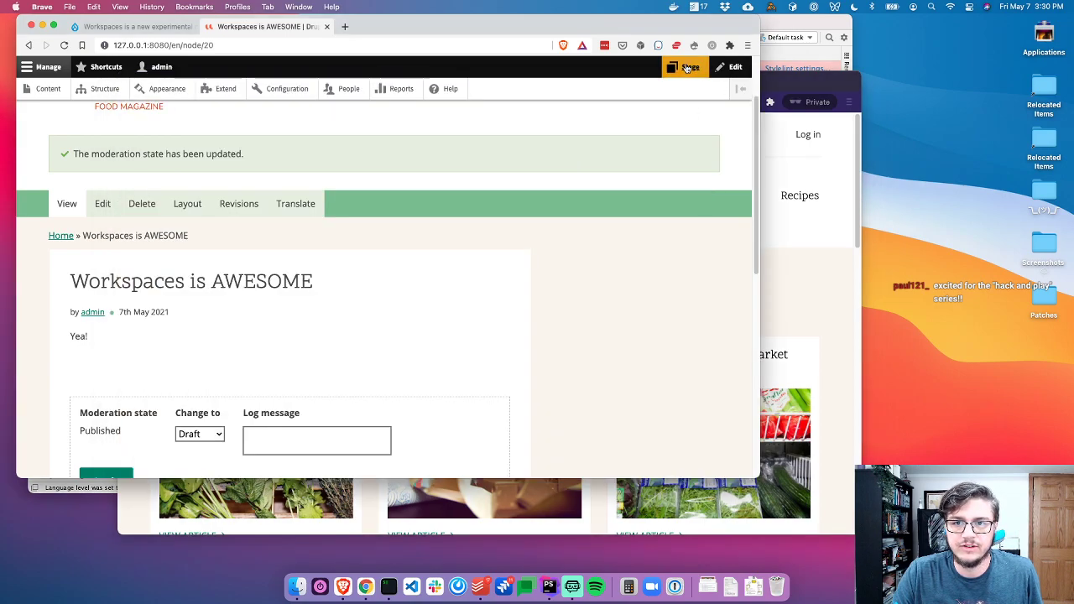
# Publish the 2 Stage items to Live and reload the public Articles page to confirm them
pyautogui.click(684, 68)
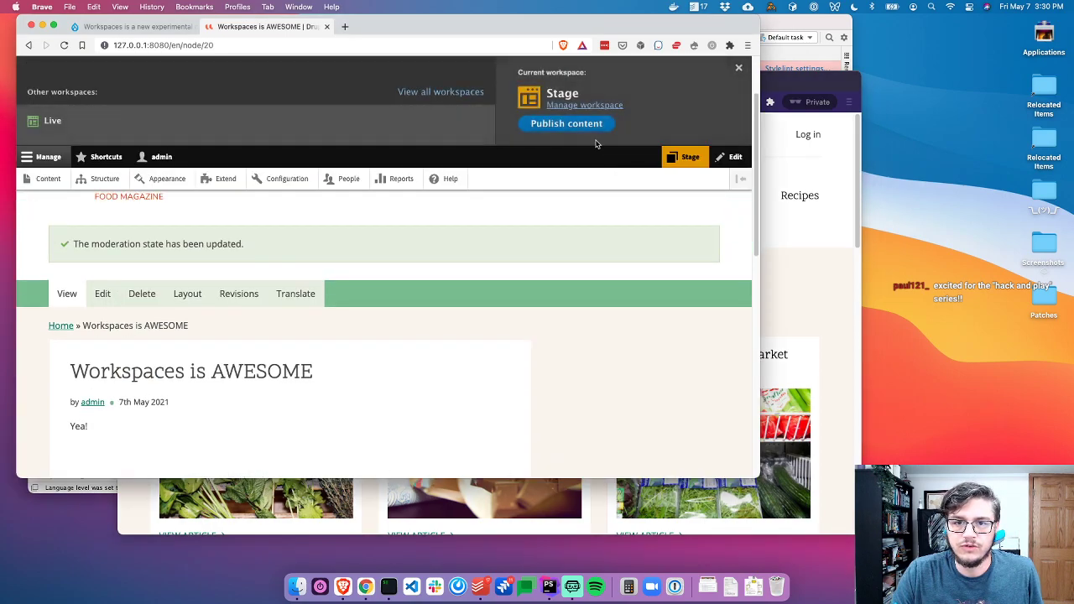
pyautogui.click(561, 124)
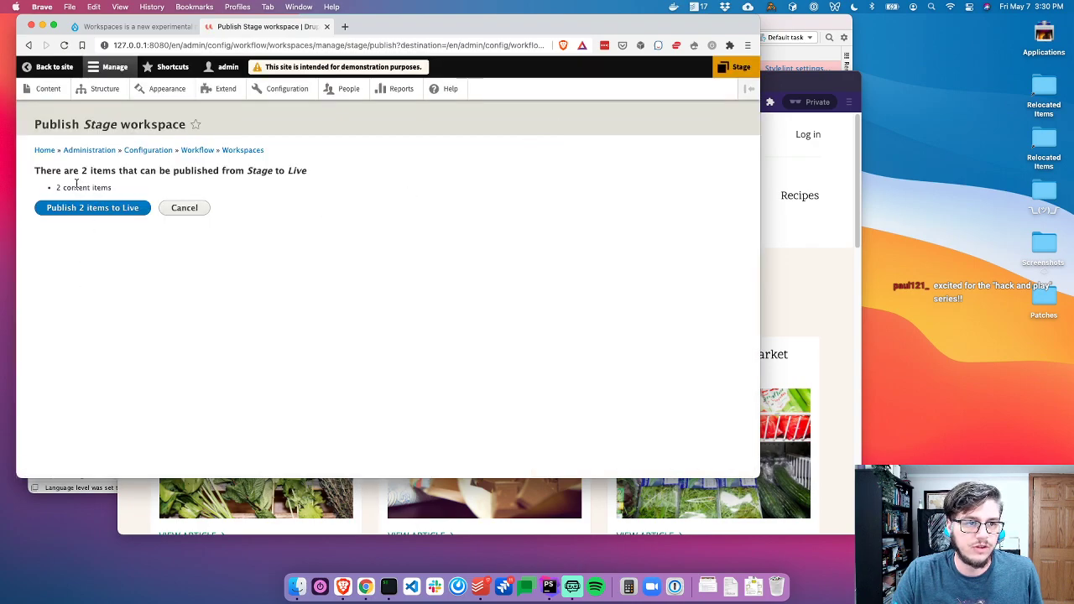
pyautogui.click(87, 210)
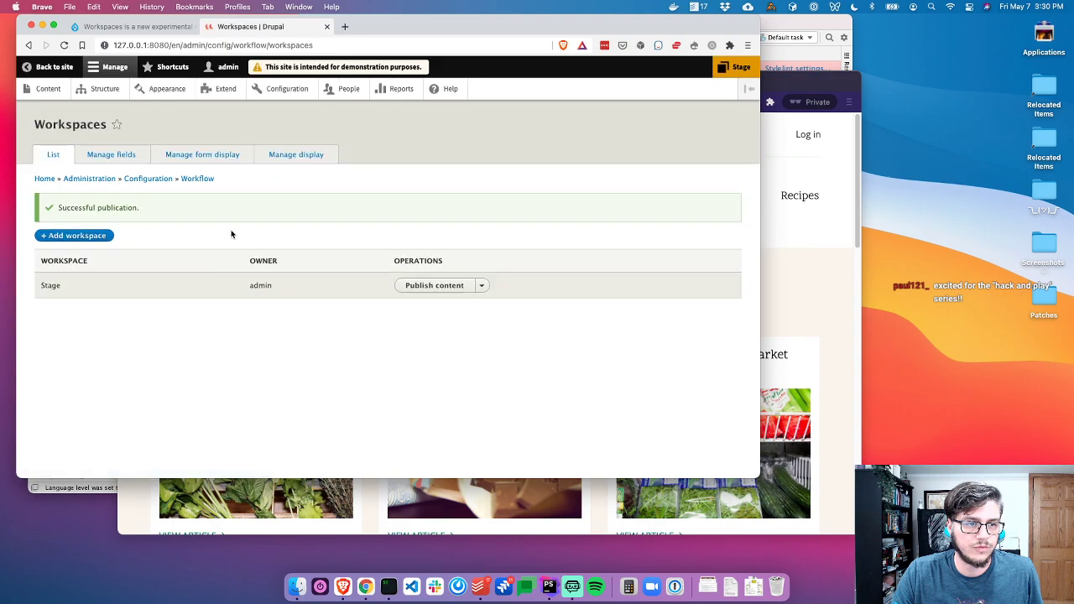
pyautogui.press('super+grave')
pyautogui.press('super+r')
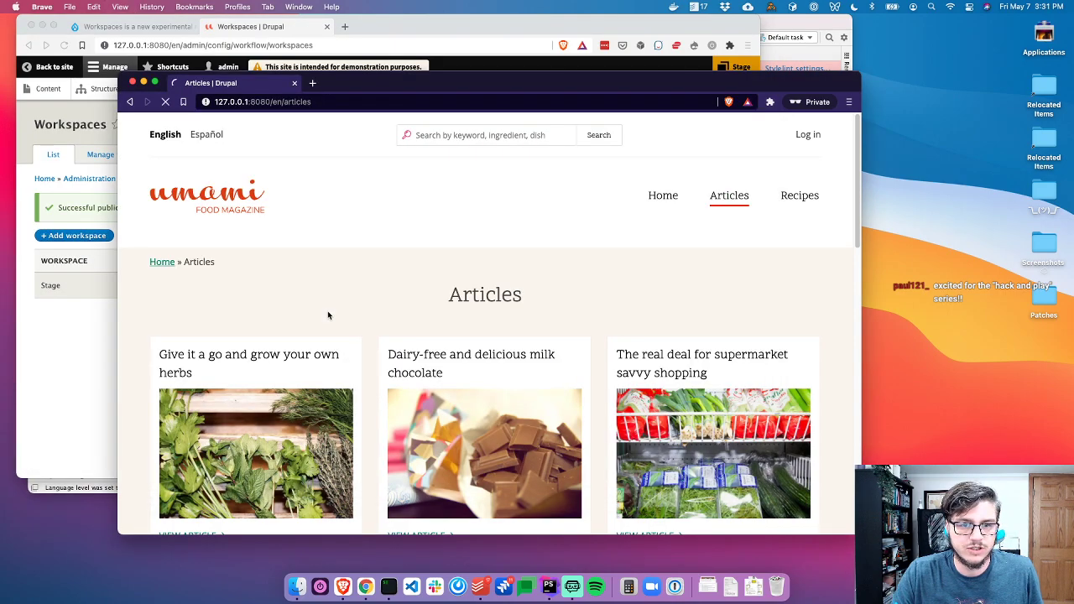
pyautogui.scroll(-3, 329, 313)
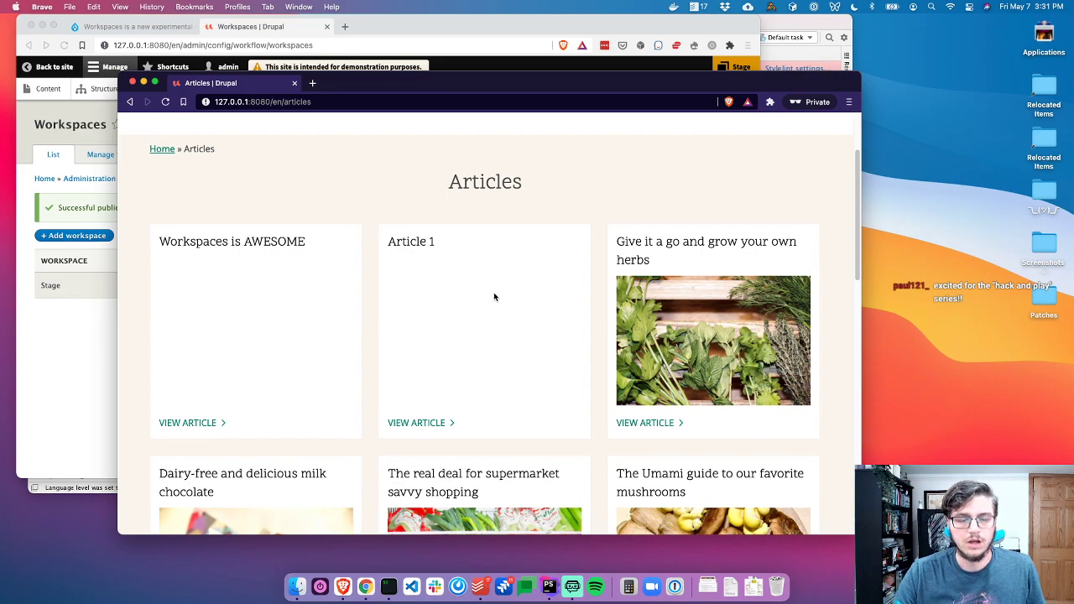
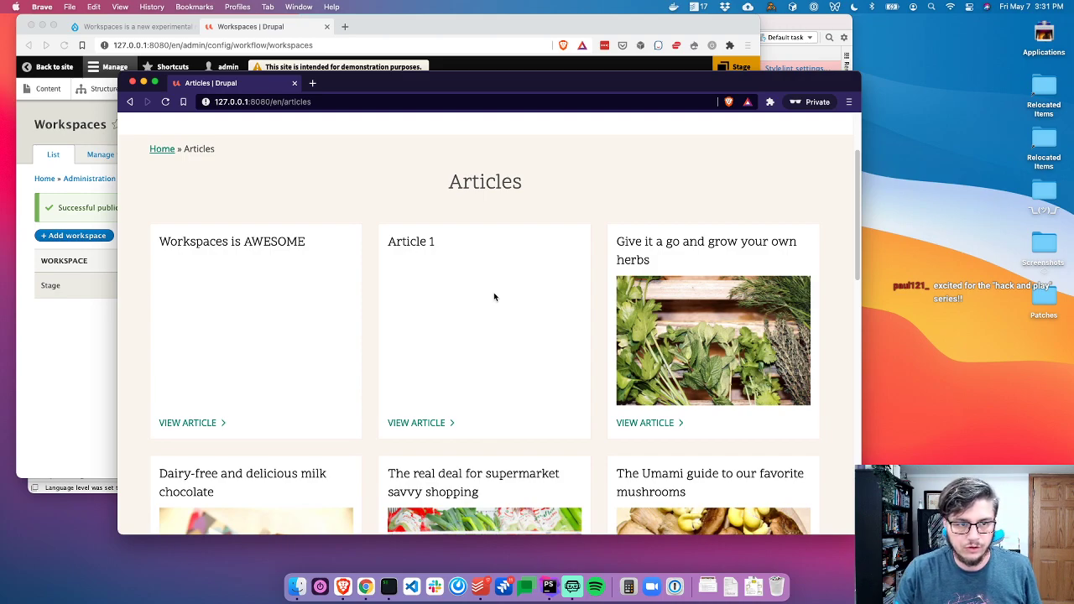
# In the admin window, open the full workspace list from the Stage toolbar item
pyautogui.click(720, 73)
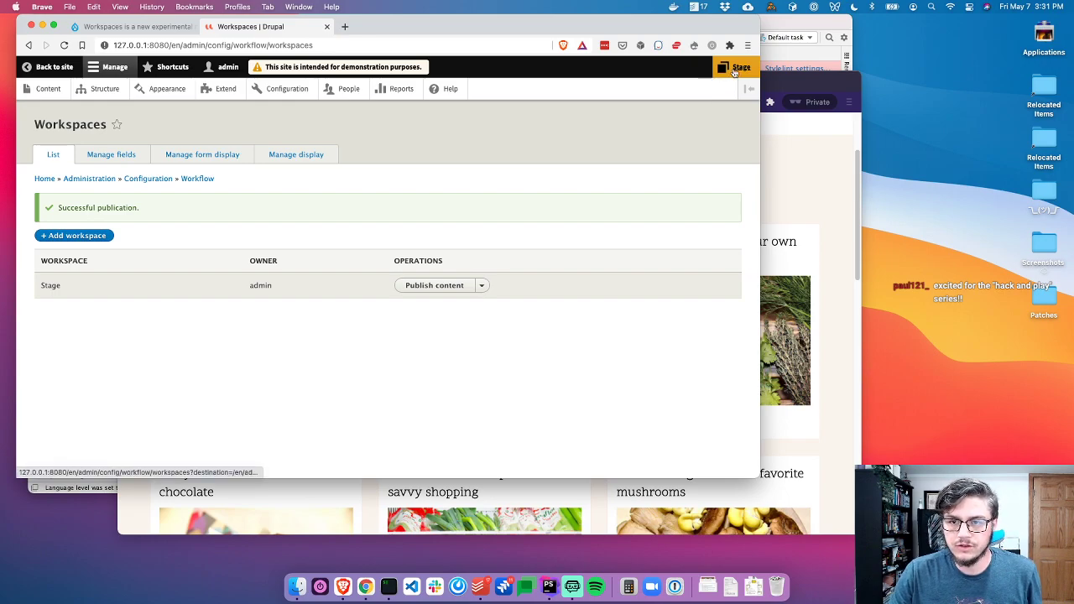
pyautogui.click(735, 70)
pyautogui.click(464, 92)
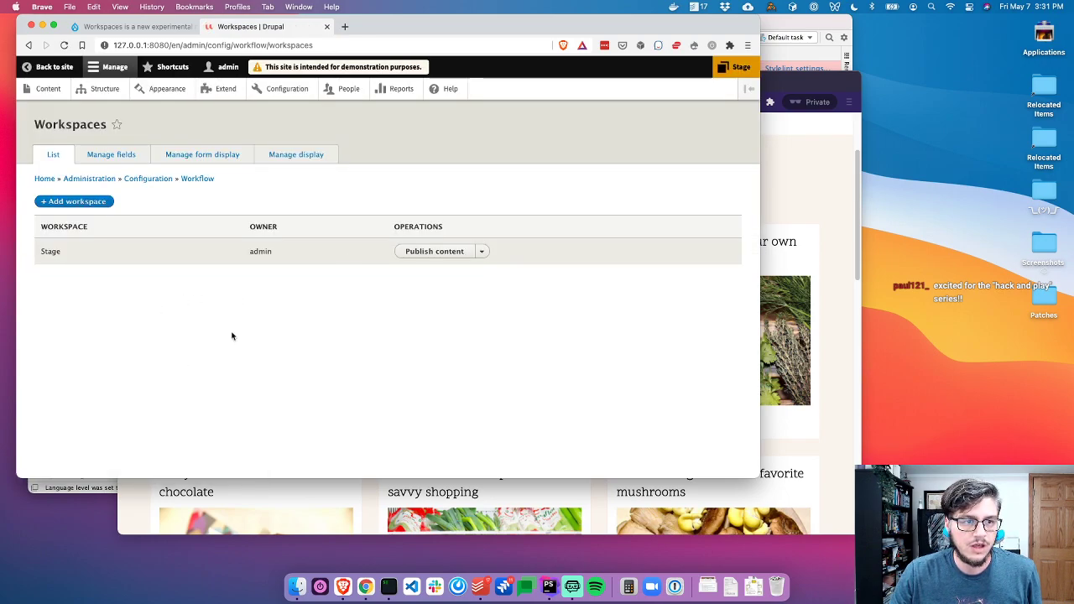
# Add a workspace labelled REDESIGN 2021 with Parent set to None and save it
pyautogui.click(75, 202)
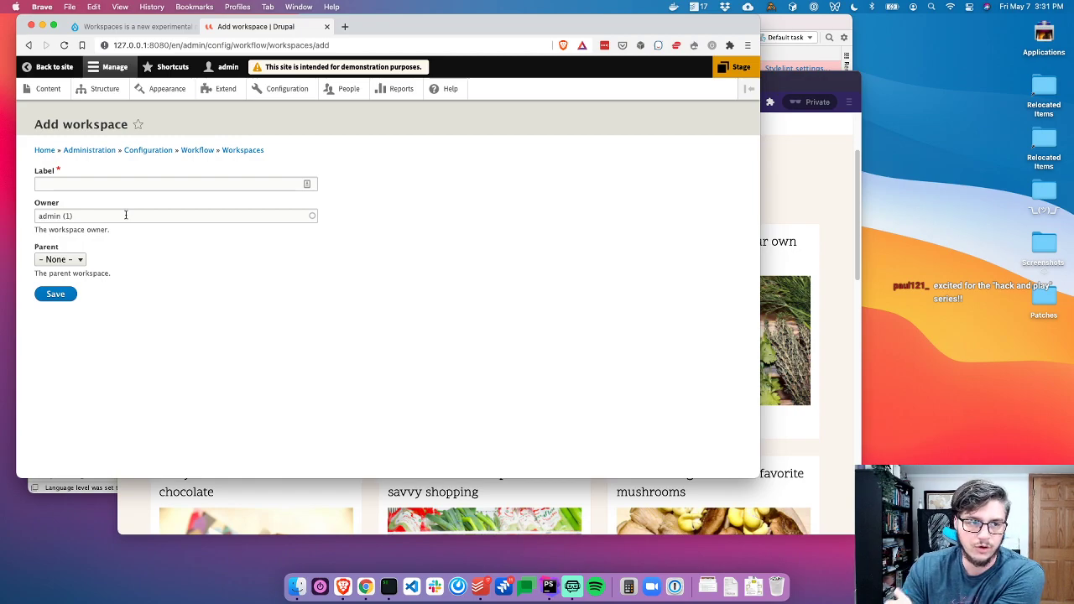
pyautogui.click(142, 183)
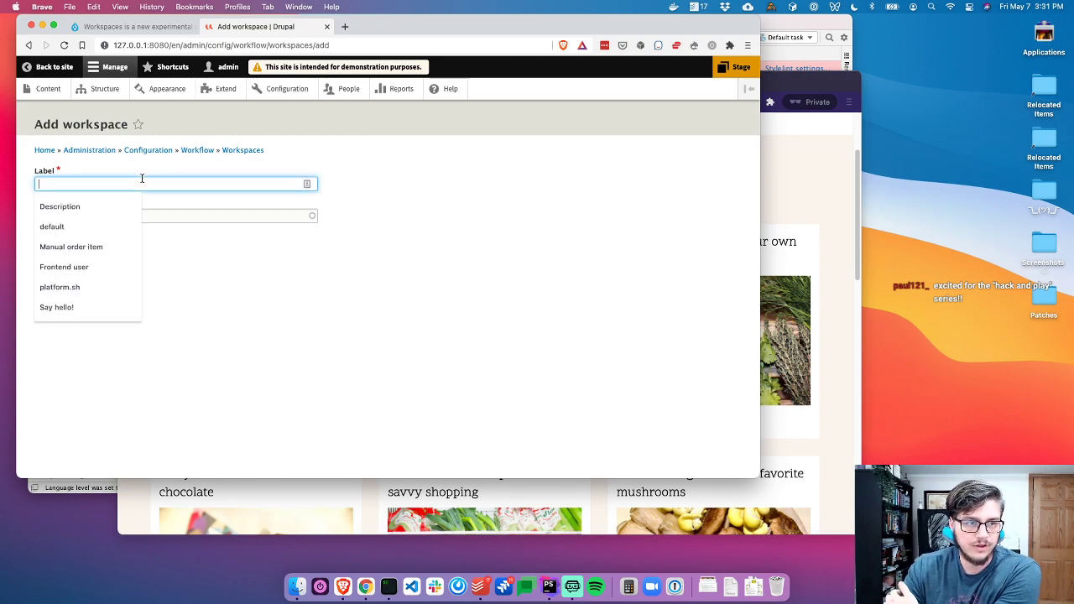
pyautogui.write('REDE')
pyautogui.press('BackSpace')
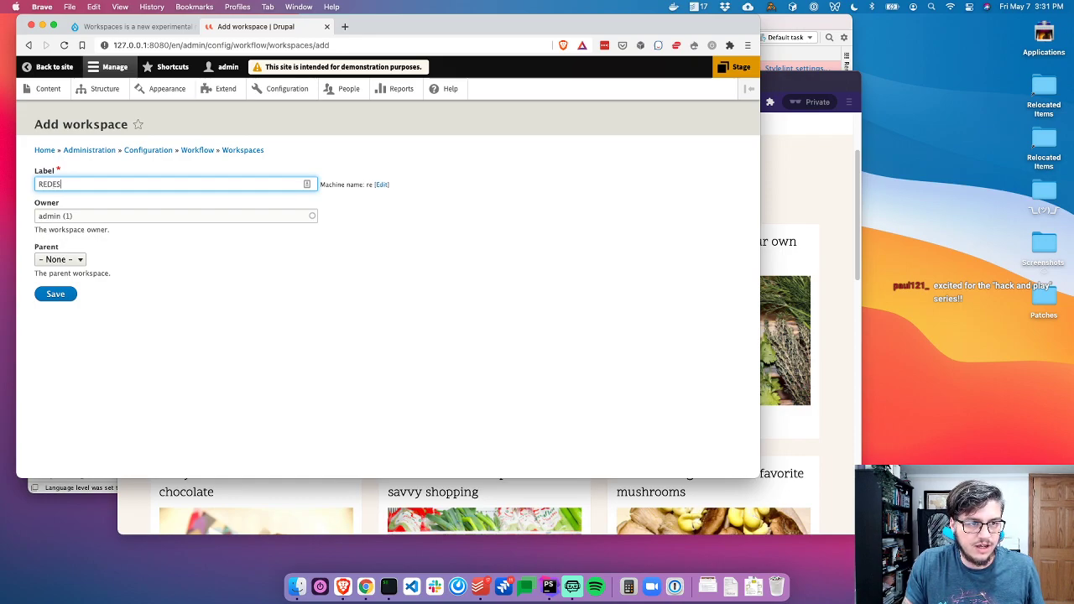
pyautogui.write('N 2021')
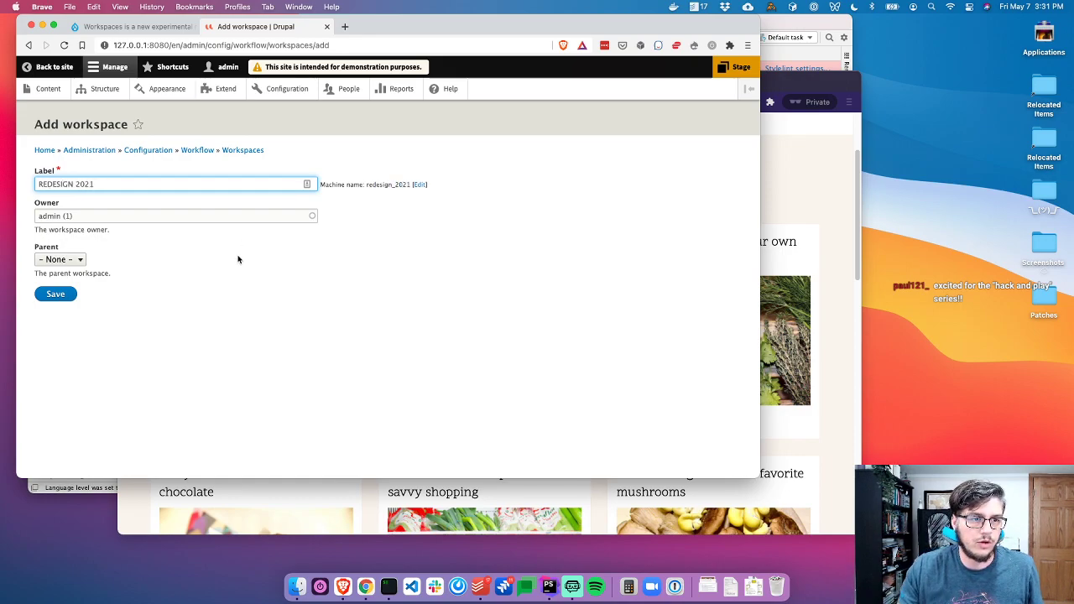
pyautogui.click(127, 286)
pyautogui.click(62, 261)
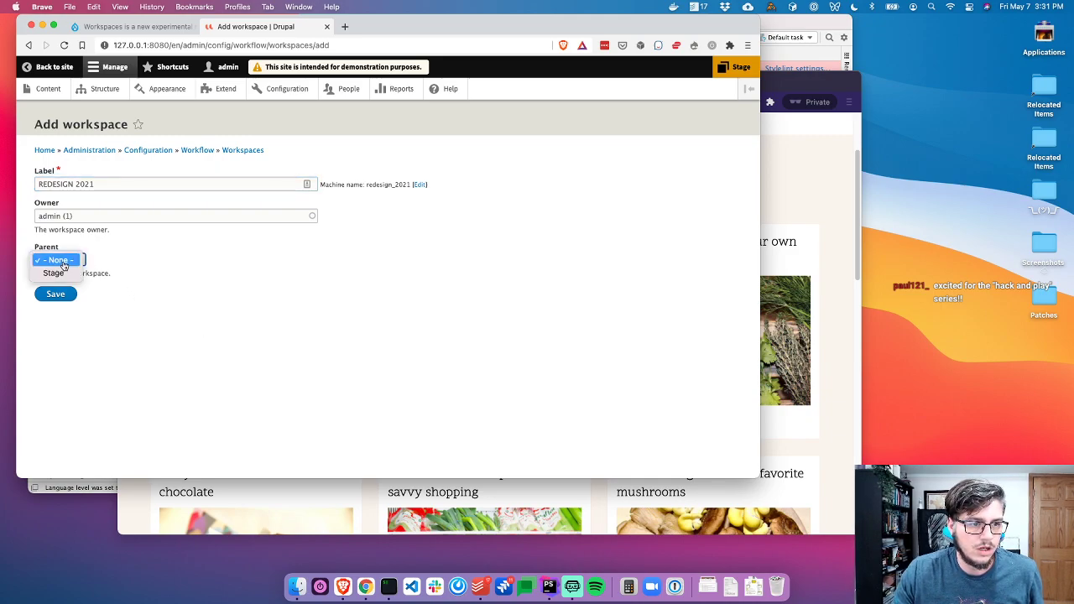
pyautogui.click(134, 264)
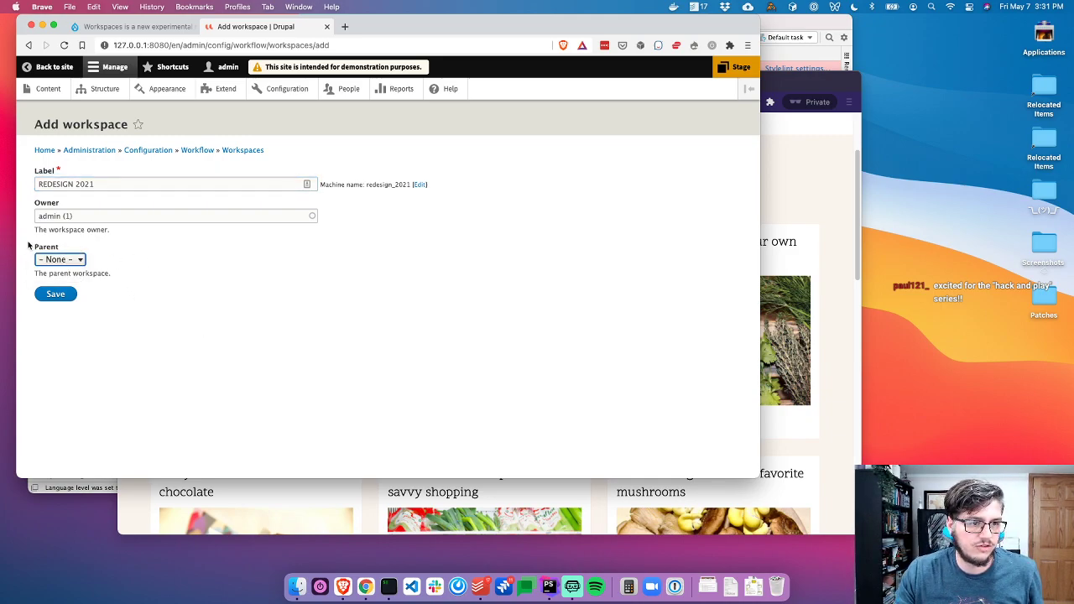
pyautogui.click(54, 294)
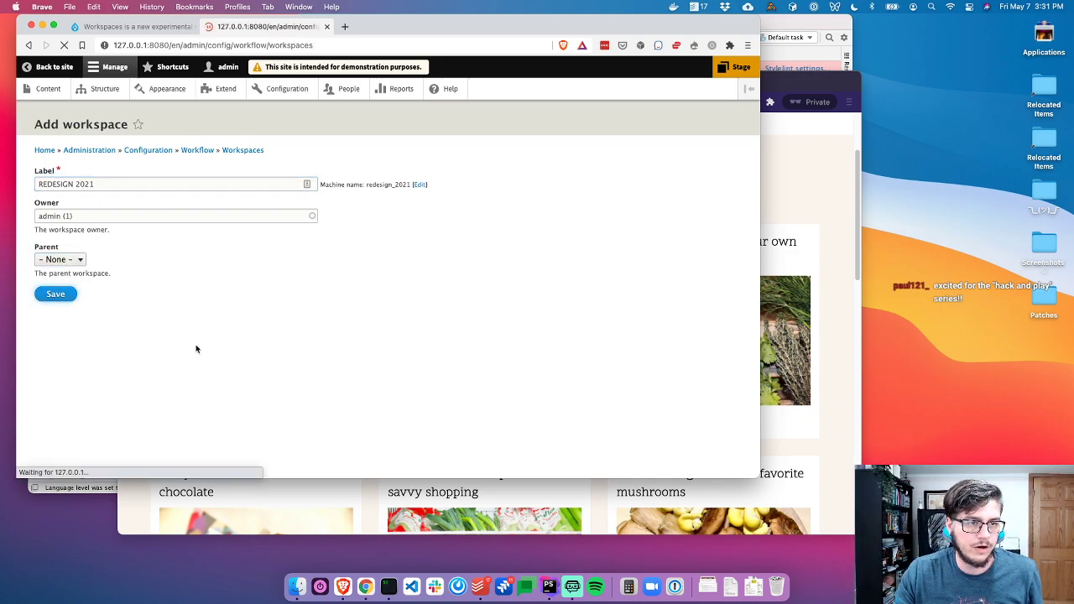
# Switch to REDESIGN 2021 as the active workspace and return to PhpStorm
pyautogui.click(479, 286)
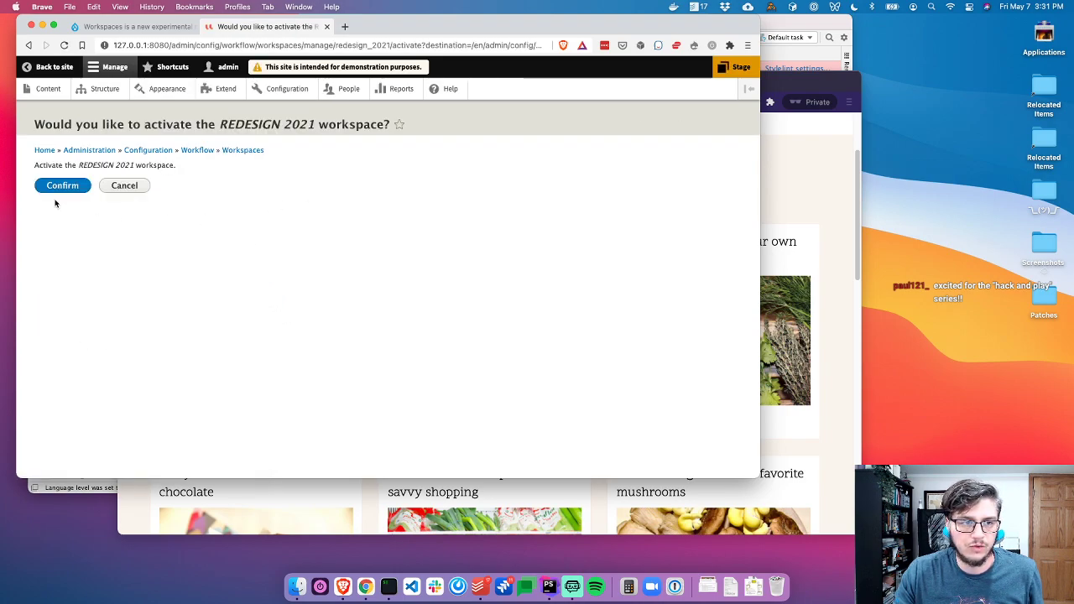
pyautogui.click(55, 185)
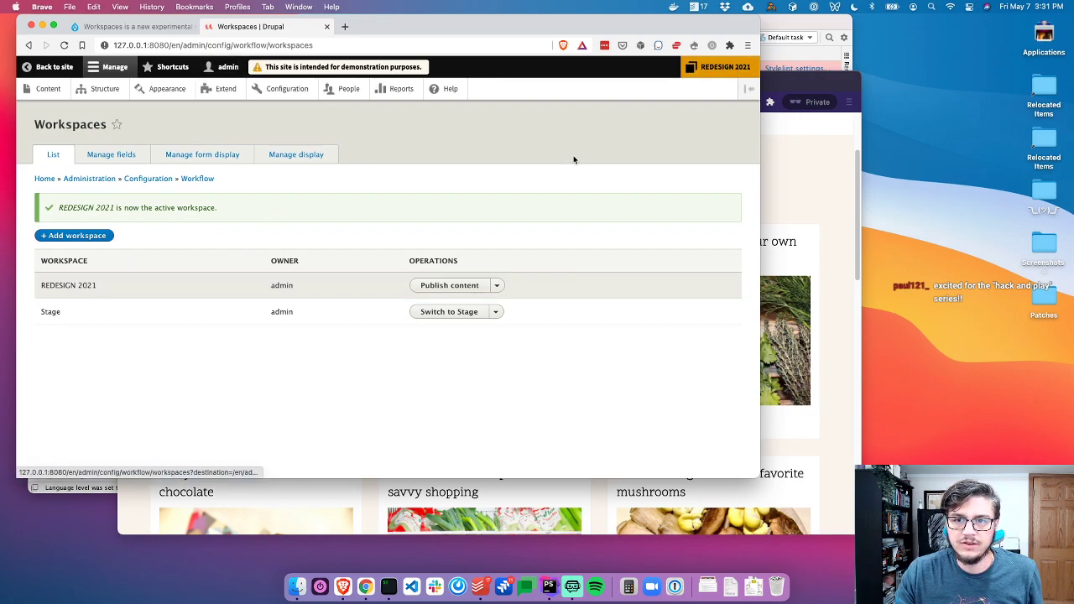
pyautogui.click(774, 47)
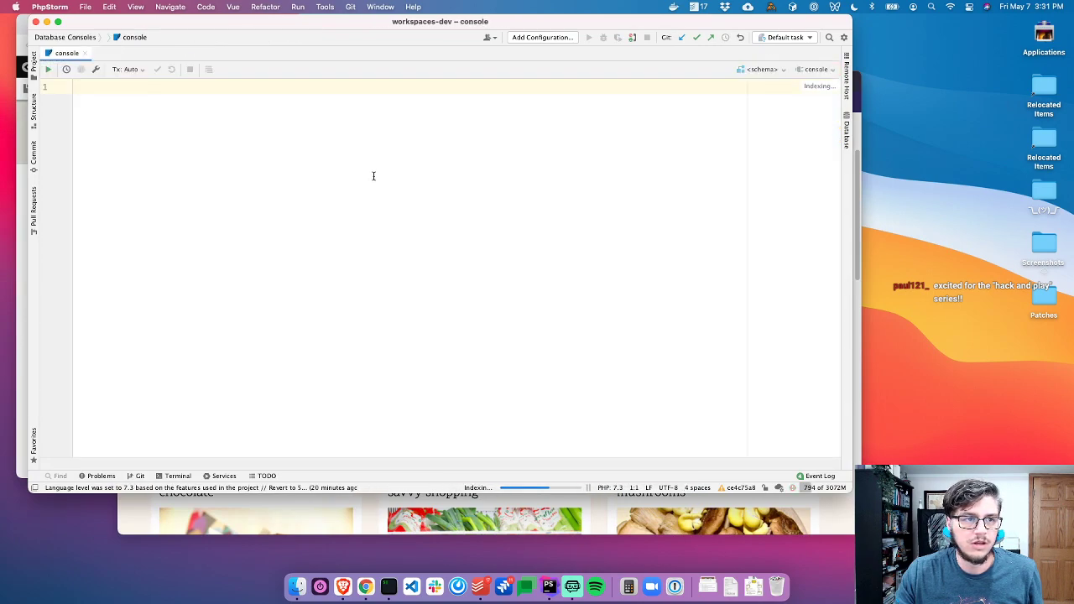
# Close the database console and select web/modules in the Project tree
pyautogui.press('super+w')
pyautogui.press('super+1')
pyautogui.click(141, 277)
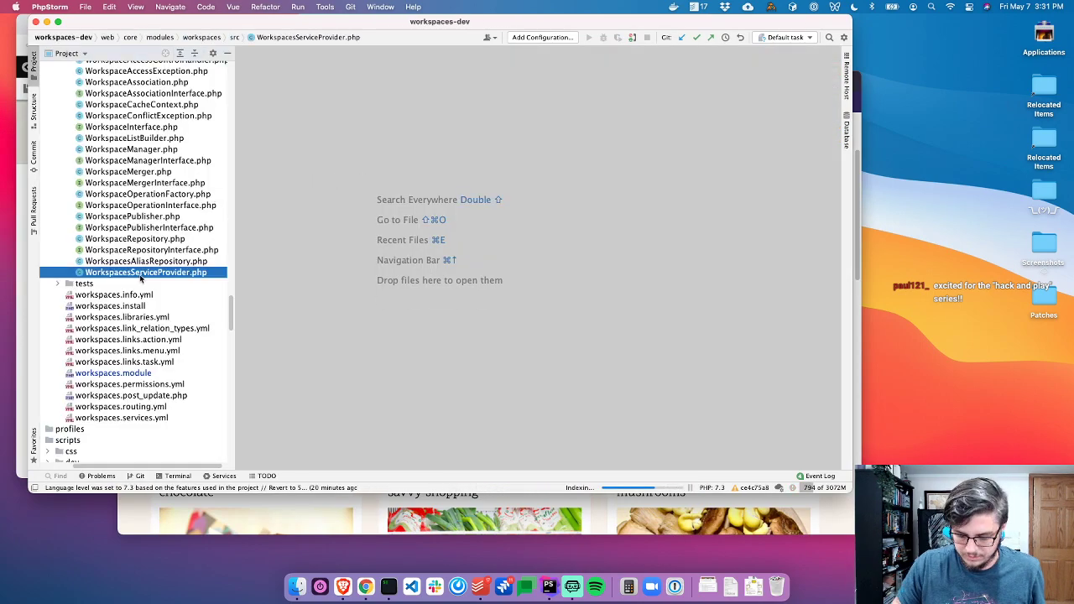
pyautogui.press('Left')
pyautogui.press('Left')
pyautogui.press('Left')
pyautogui.press('Left')
pyautogui.press('Left')
pyautogui.press('Left')
pyautogui.press('Left')
pyautogui.press('Left')
pyautogui.press('Left')
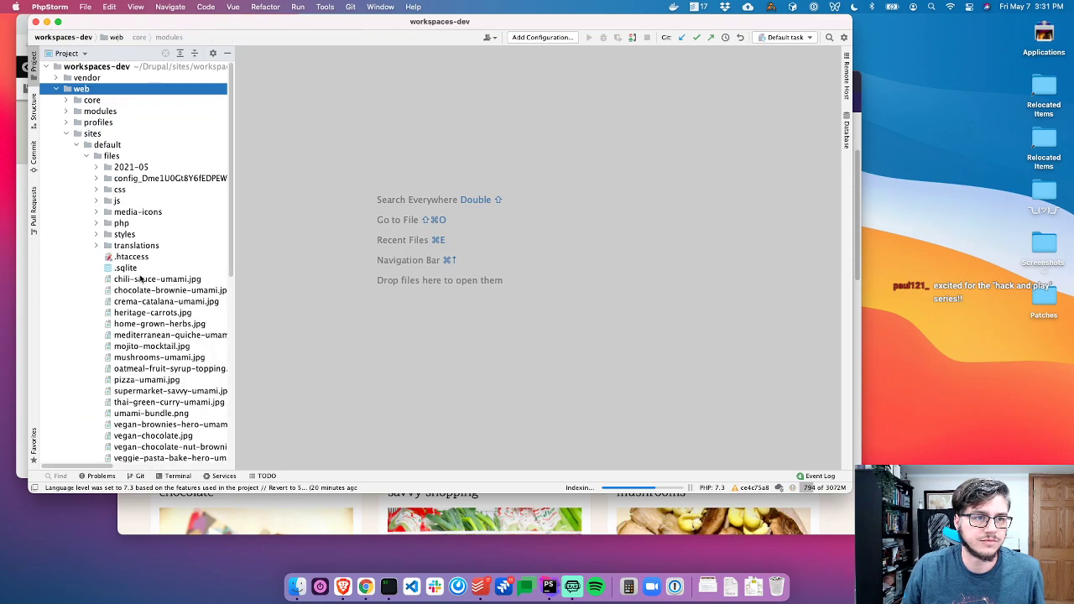
pyautogui.press('Left')
pyautogui.press('Left')
pyautogui.press('Down')
pyautogui.press('Down')
pyautogui.press('Right')
pyautogui.press('Down')
pyautogui.press('Down')
pyautogui.press('Right')
pyautogui.press('Down')
pyautogui.press('Up')
# Create a redesign_flag directory under web/modules
pyautogui.press('super+n')
pyautogui.press('Down')
pyautogui.press('Down')
pyautogui.press('Return')
pyautogui.write('red')
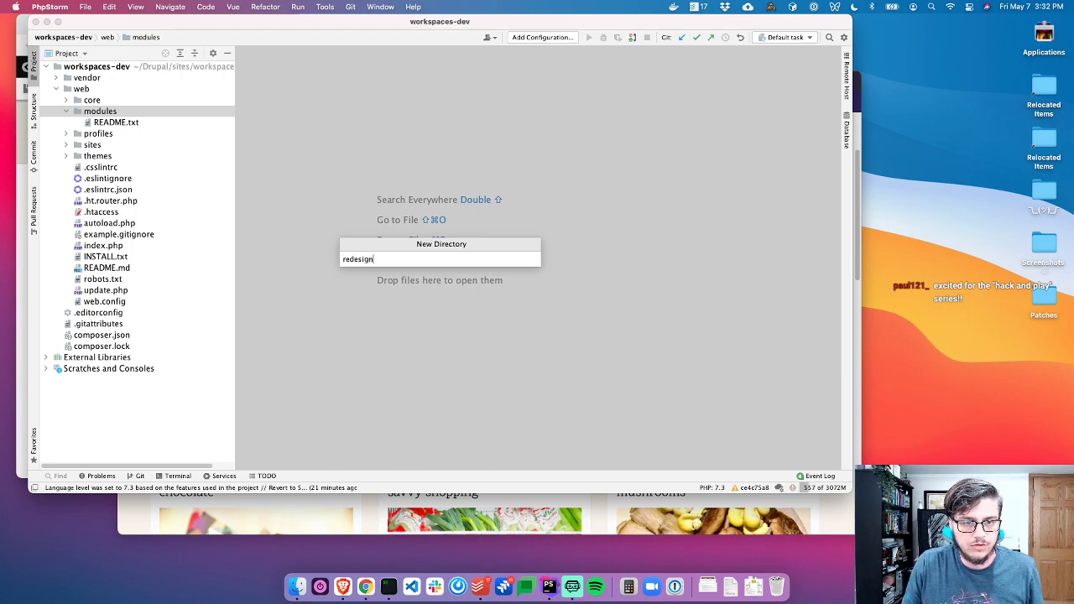
pyautogui.press('super+a')
pyautogui.press('Right')
pyautogui.write('_')
pyautogui.press('super+a')
pyautogui.press('BackSpace')
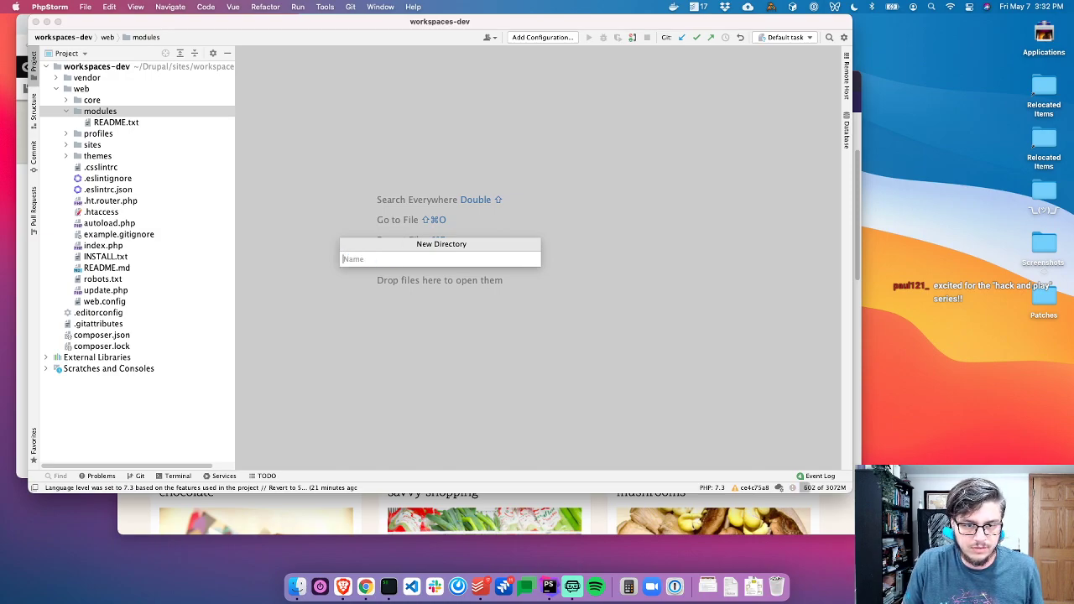
pyautogui.write('redesign_flafg')
pyautogui.press('super+a')
pyautogui.press('super+c')
pyautogui.press('Right')
pyautogui.write('/')
pyautogui.press('super+v')
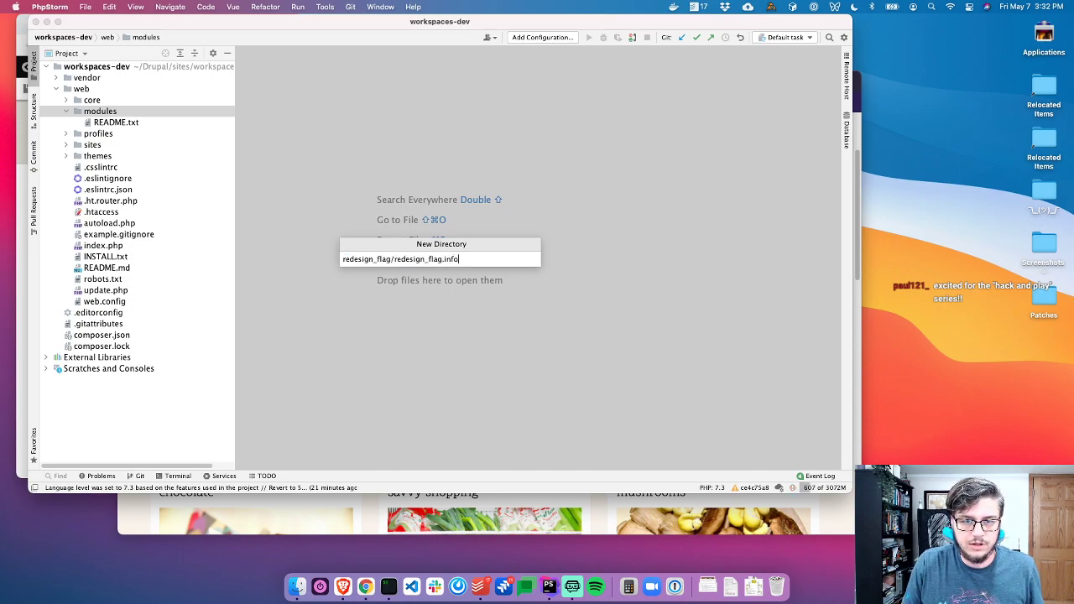
pyautogui.hotkey('alt', 'BackSpace')
pyautogui.press('BackSpace')
# Create redesign_flag.info.yml inside the redesign_flag folder
pyautogui.press('Return')
pyautogui.press('super+n')
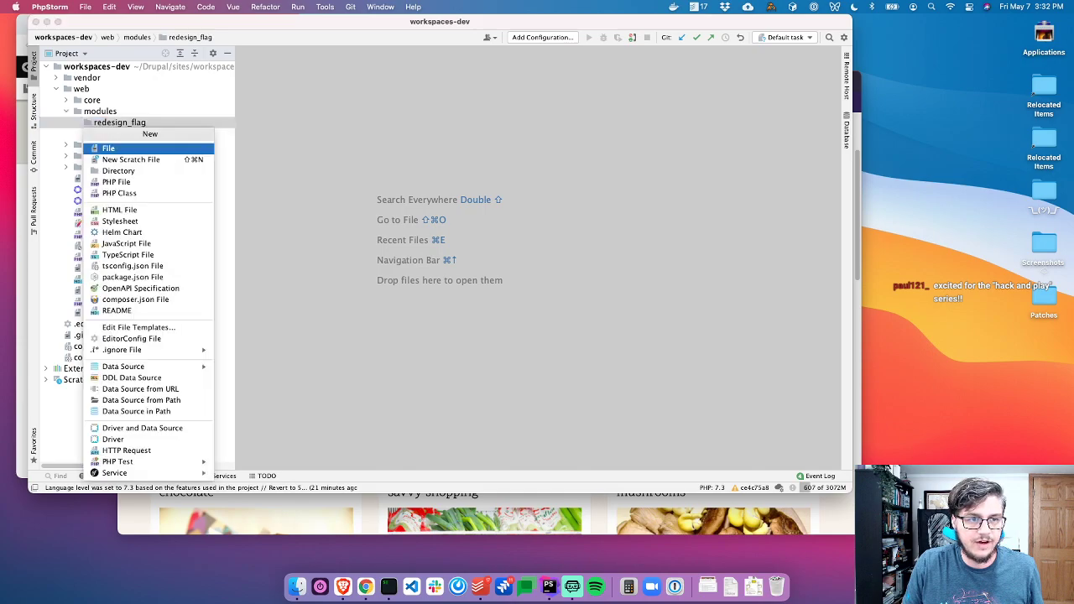
pyautogui.press('Return')
pyautogui.press('super+v')
pyautogui.write('.info.ym')
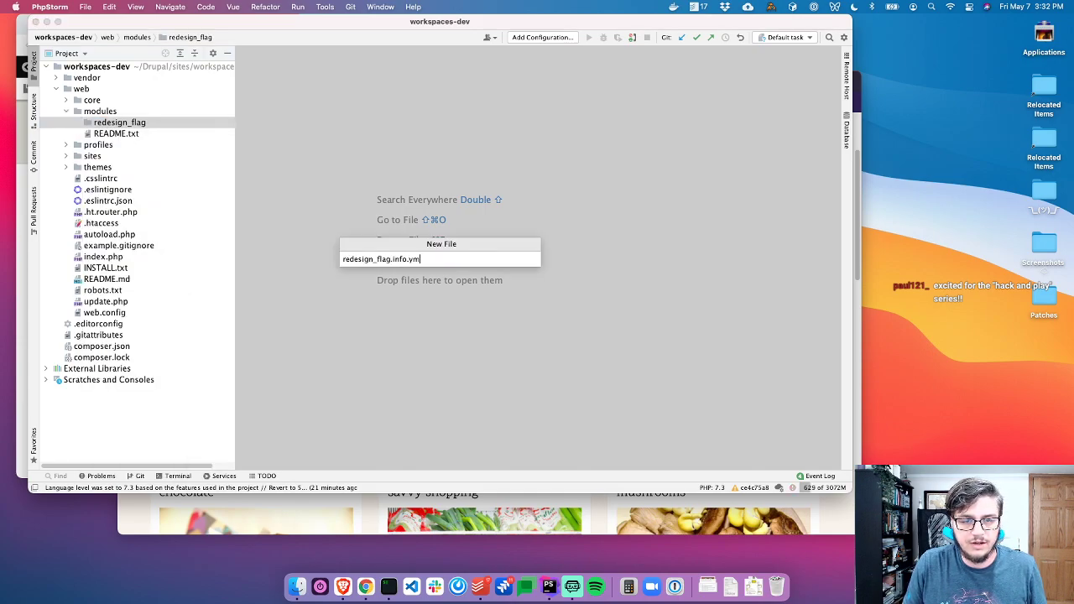
pyautogui.write('l')
pyautogui.press('Return')
# Write name: Redesign Flag, type: module and a drupal:workspaces dependency into the info file
pyautogui.write('name: Redesign Flag')
pyautogui.press('Return')
pyautogui.write('type: module')
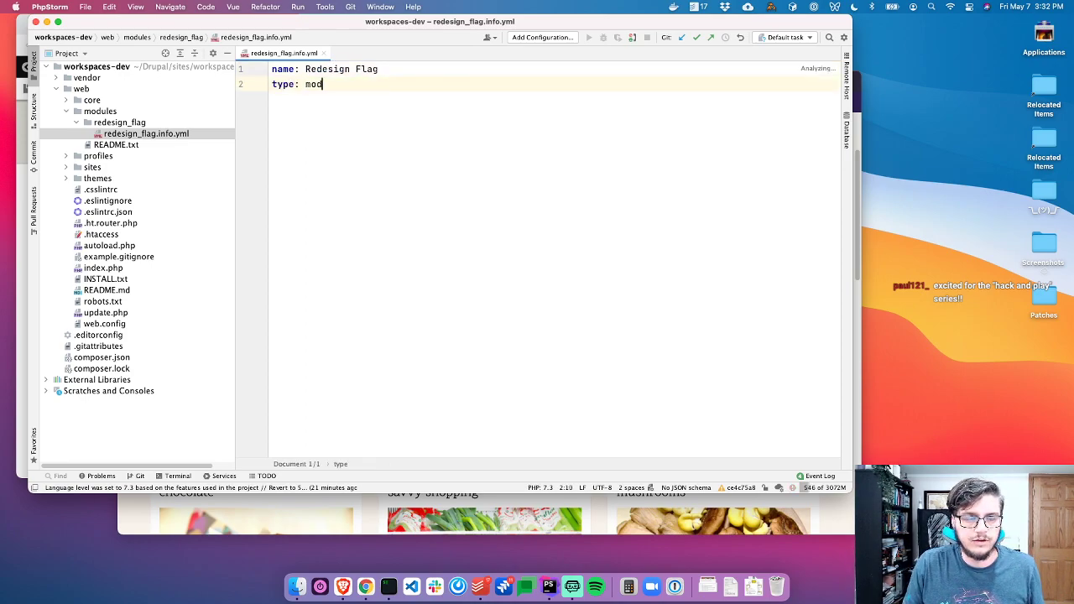
pyautogui.press('Return')
pyautogui.write('dep')
pyautogui.press('BackSpace')
pyautogui.press('BackSpace')
pyautogui.press('BackSpace')
pyautogui.press('BackSpace')
pyautogui.write('dependencies:')
pyautogui.press('Return')
pyautogui.write('- drupal:w')
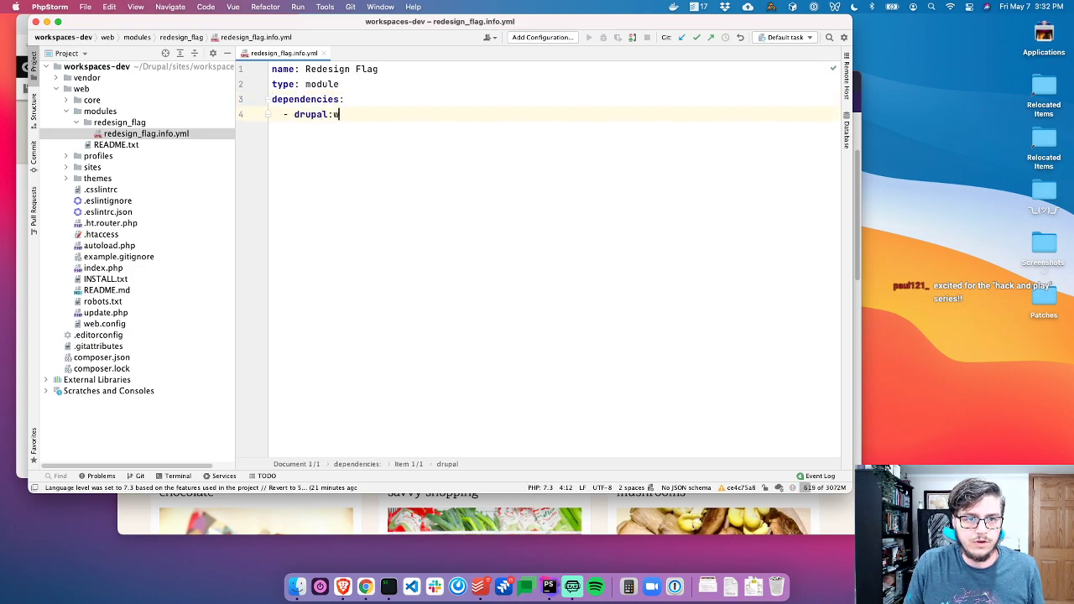
pyautogui.write('orkspaces')
pyautogui.hotkey('alt', 'Up')
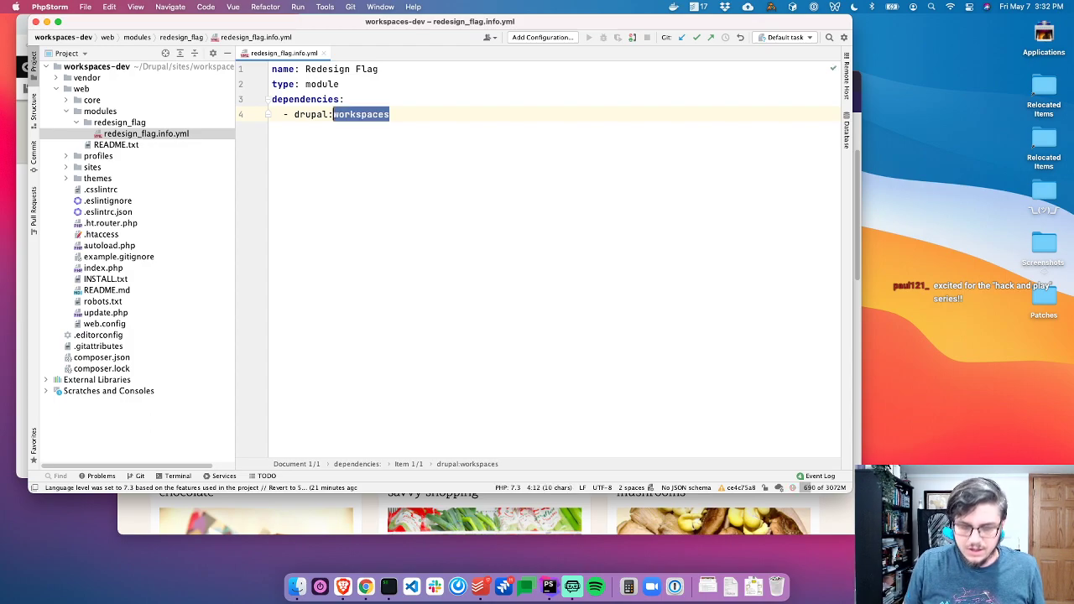
pyautogui.hotkey('alt', 'Up')
pyautogui.press('Left')
pyautogui.hotkey('alt', 'Right')
pyautogui.hotkey('alt', 'Up')
pyautogui.press('Left')
pyautogui.press('Left')
pyautogui.hotkey('alt', 'shift', 'Left')
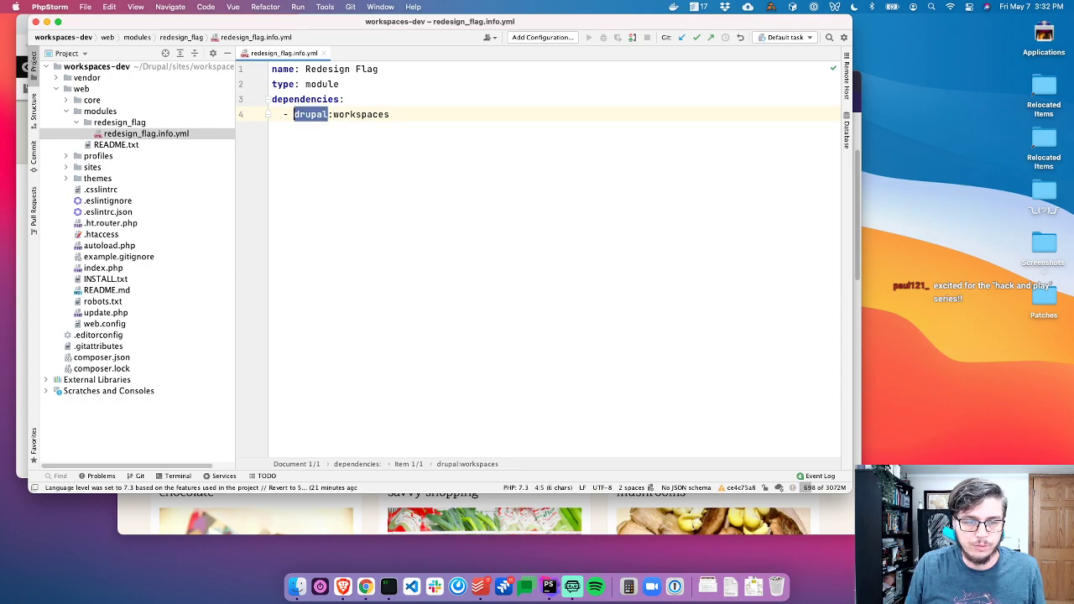
pyautogui.press('super+Right')
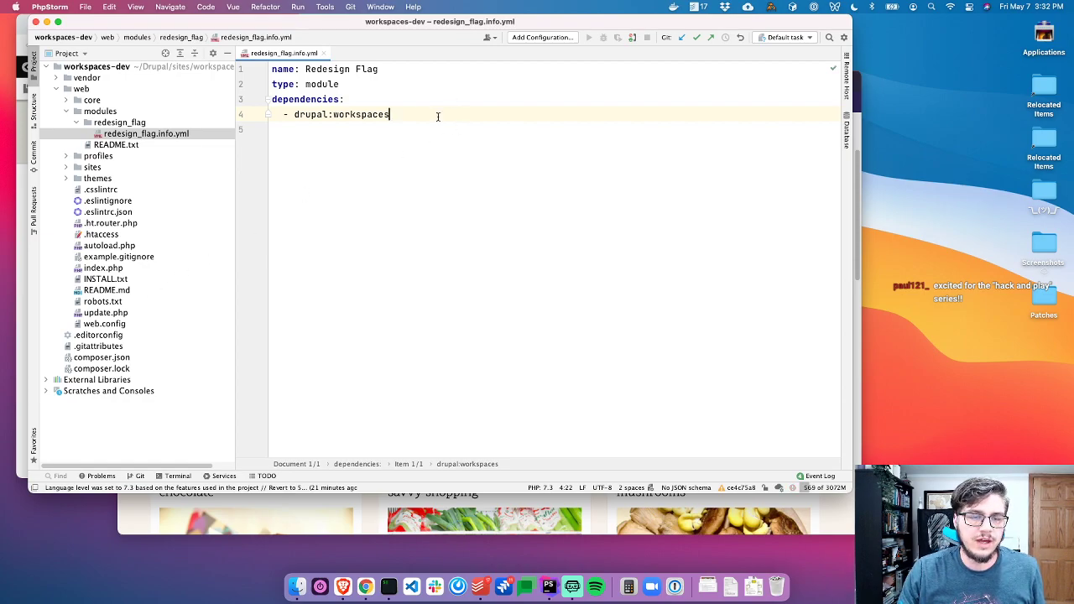
# Review the core workspaces.info.yml for reference, then return to the empty fifth line
pyautogui.press('shift')
pyautogui.press('shift')
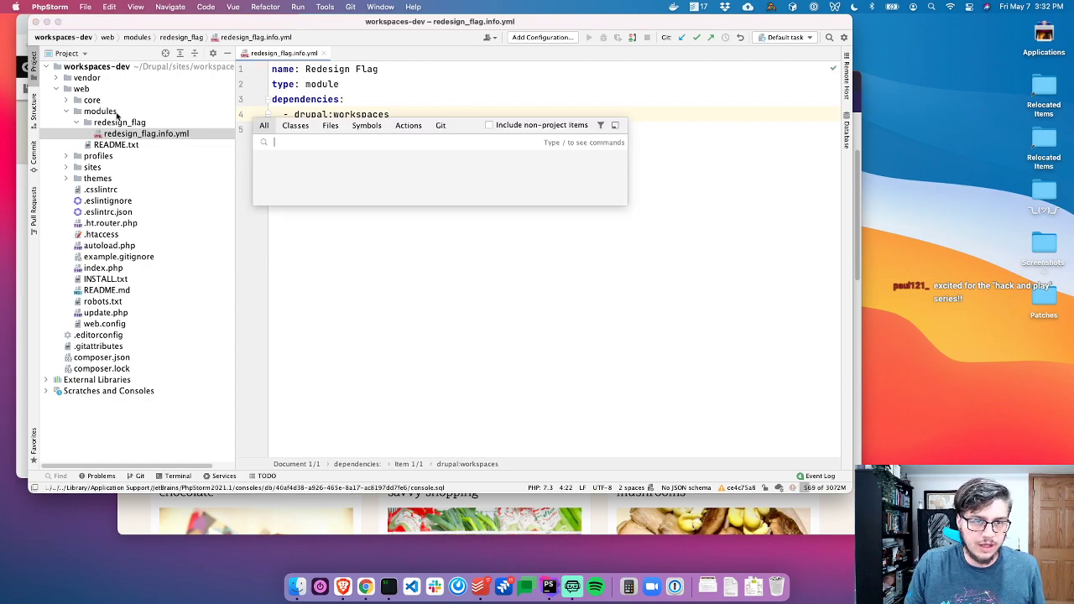
pyautogui.write('workspaces.info')
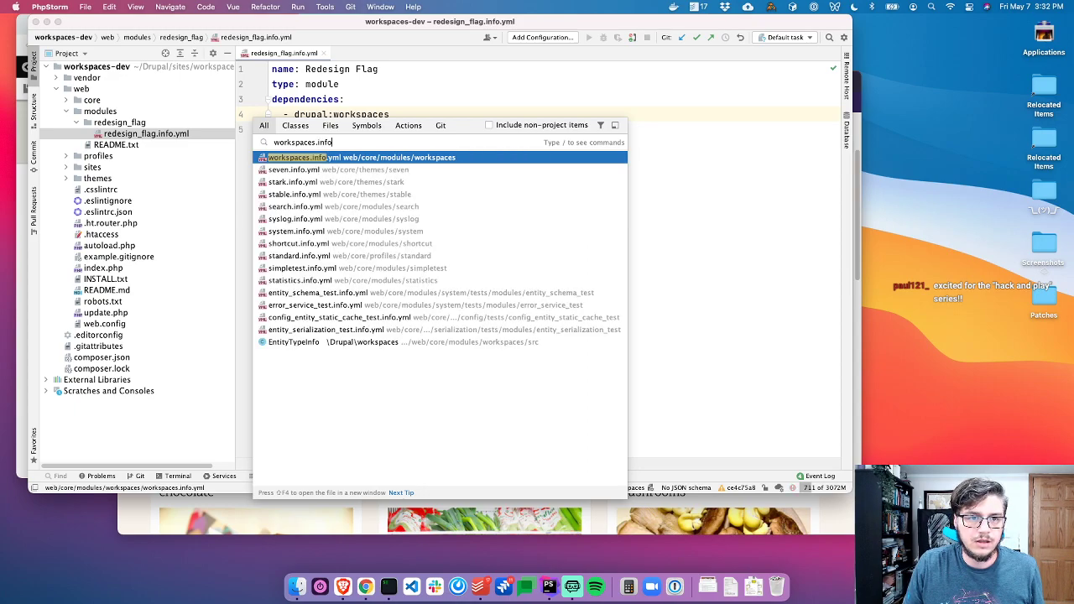
pyautogui.press('Return')
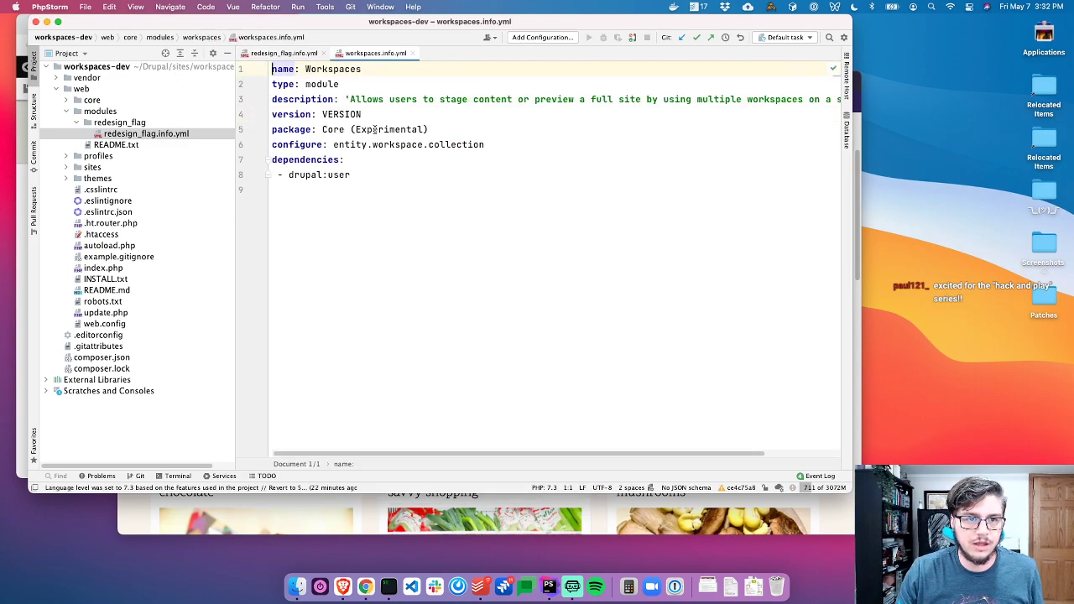
pyautogui.click(463, 114)
pyautogui.click(523, 129)
pyautogui.click(559, 158)
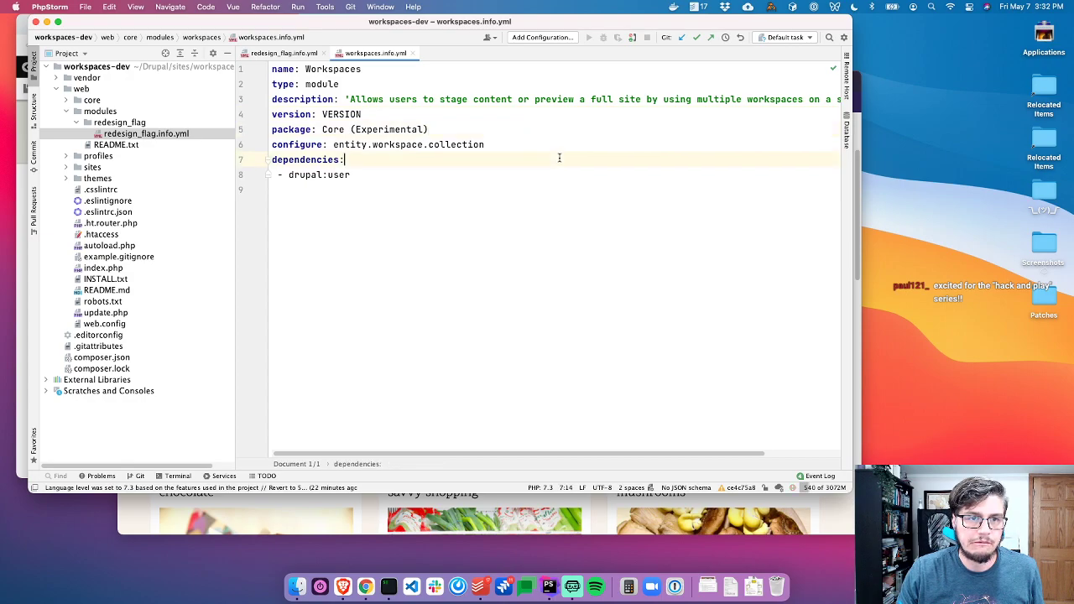
pyautogui.press('super+w')
pyautogui.click(420, 130)
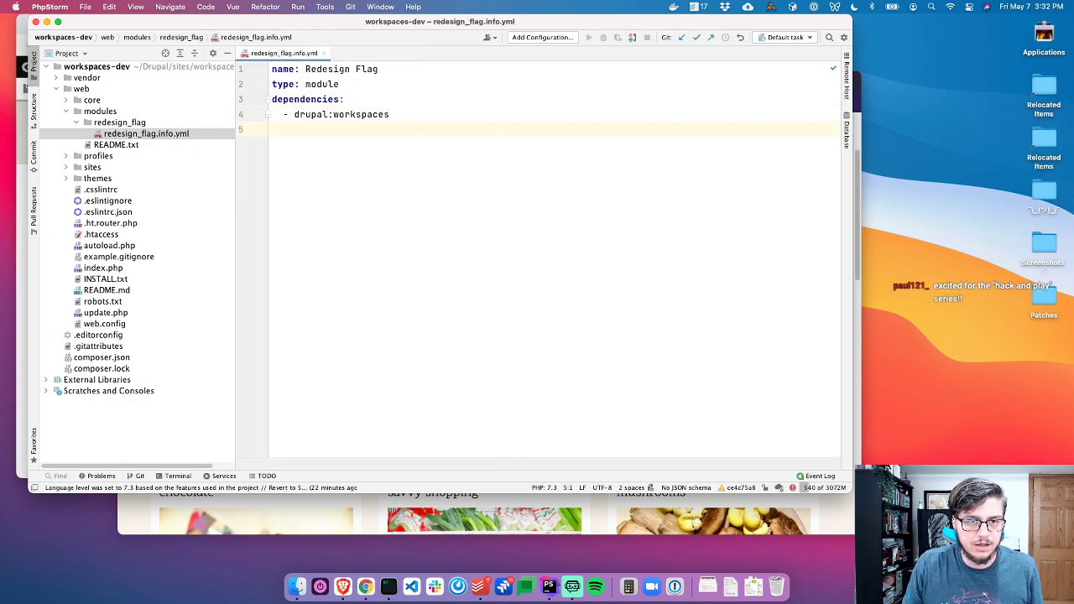
# Search the project for core_compatibility usages and copy the full key name
pyautogui.press('super+shift+f')
pyautogui.write('core_compatibi')
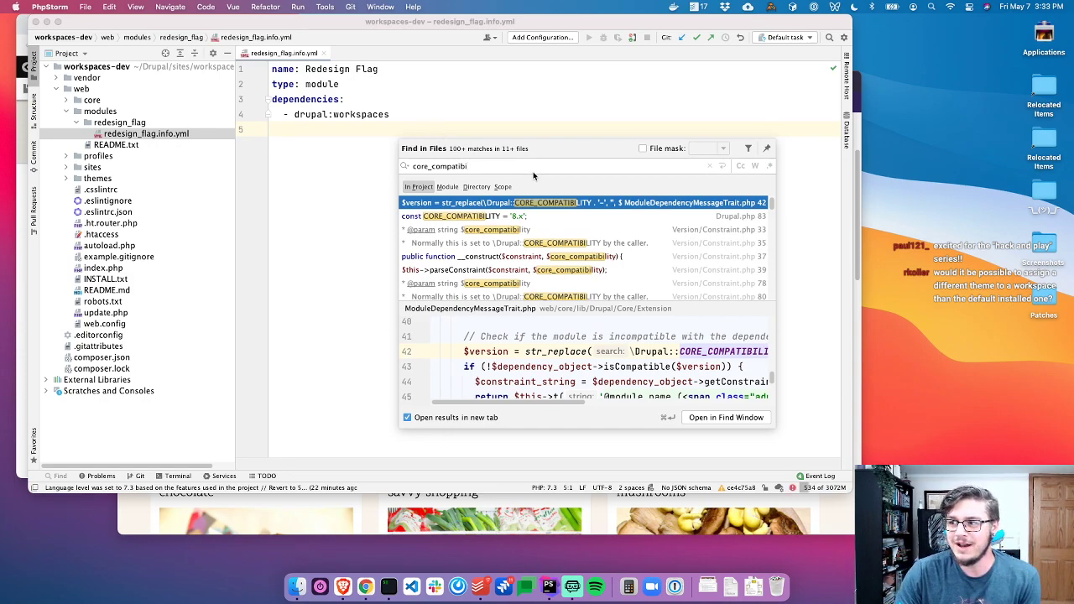
pyautogui.click(481, 272)
pyautogui.scroll(-3, 481, 273)
pyautogui.click(492, 269)
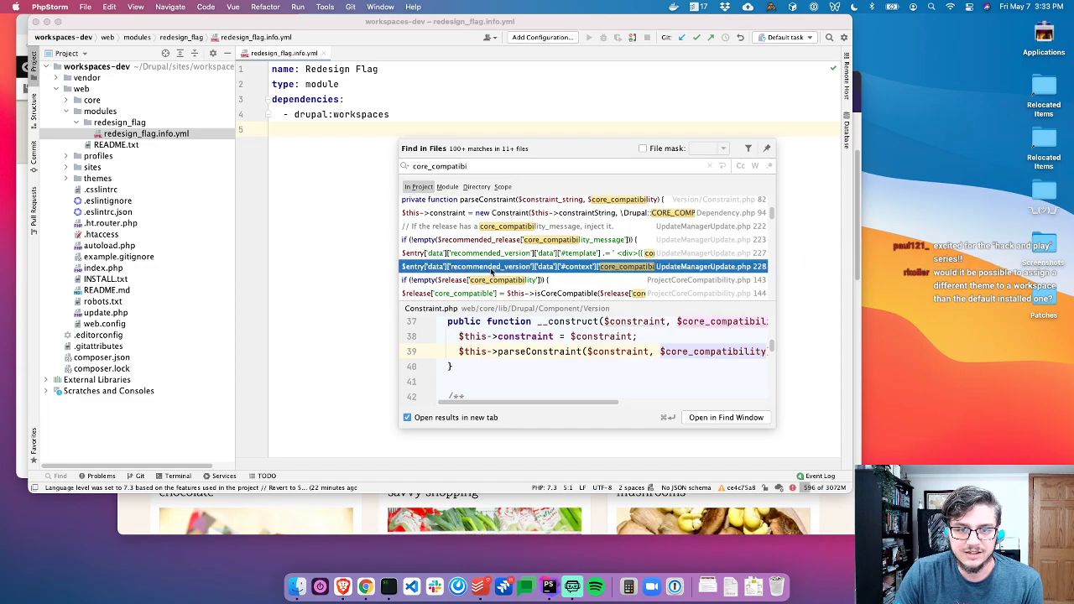
pyautogui.click(491, 283)
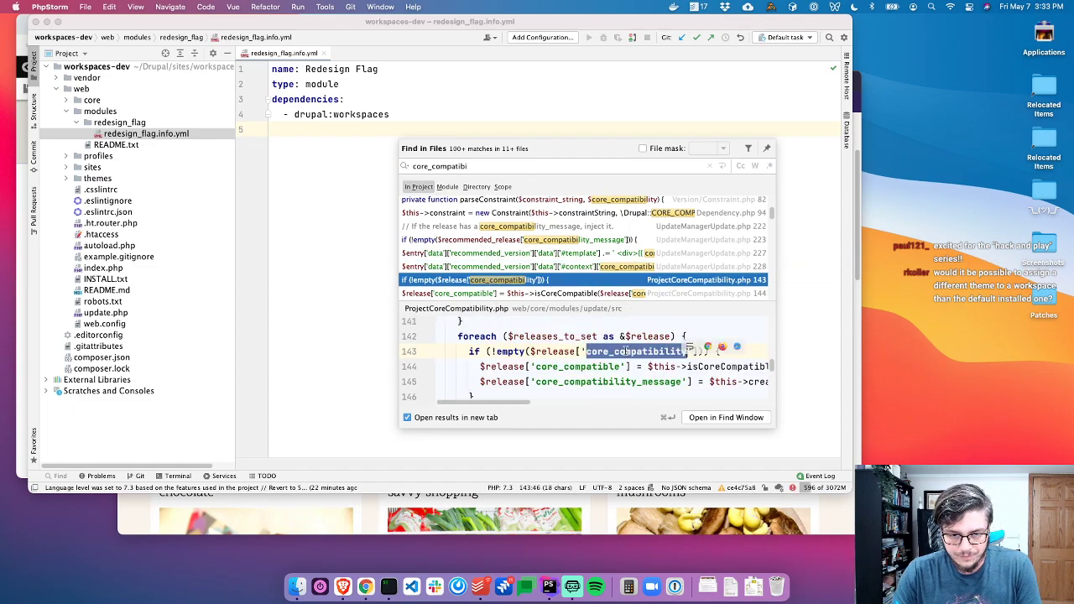
pyautogui.scroll(5, 506, 249)
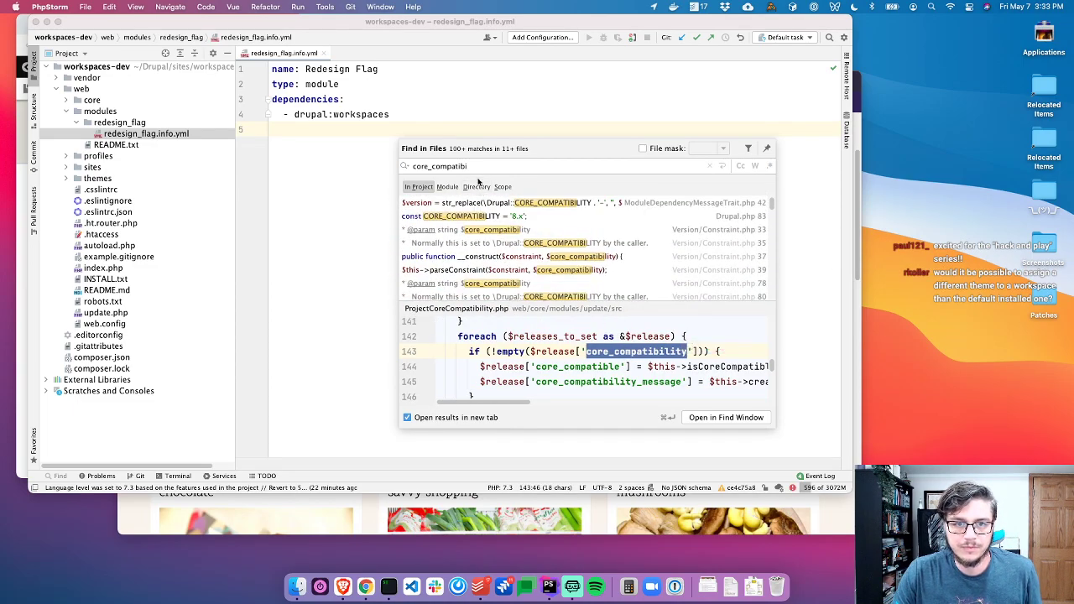
pyautogui.doubleClick(611, 350)
pyautogui.press('super+c')
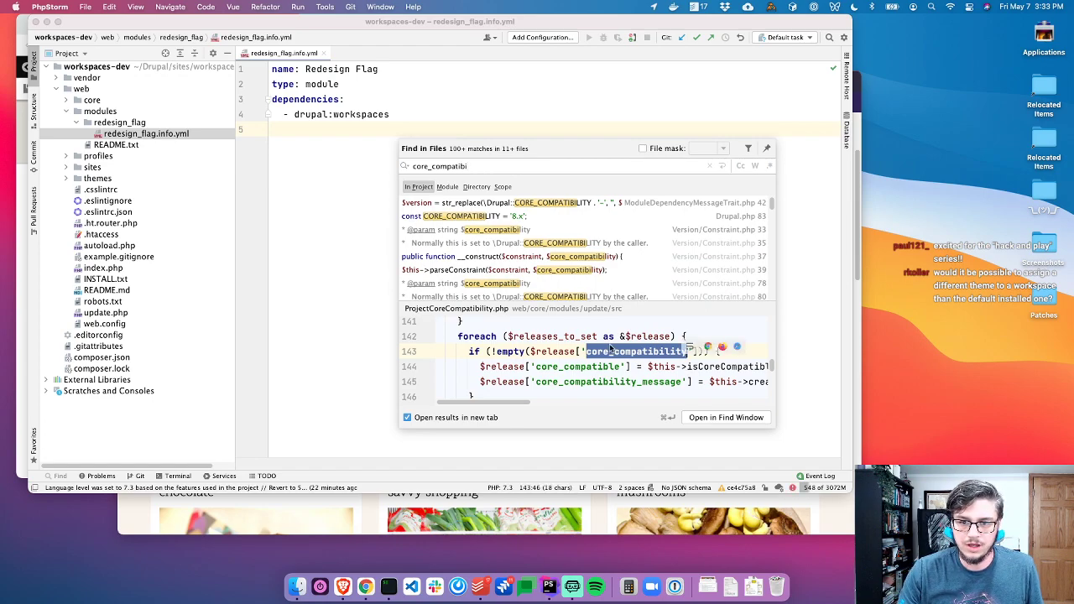
pyautogui.doubleClick(515, 165)
pyautogui.press('super+v')
pyautogui.write(':')
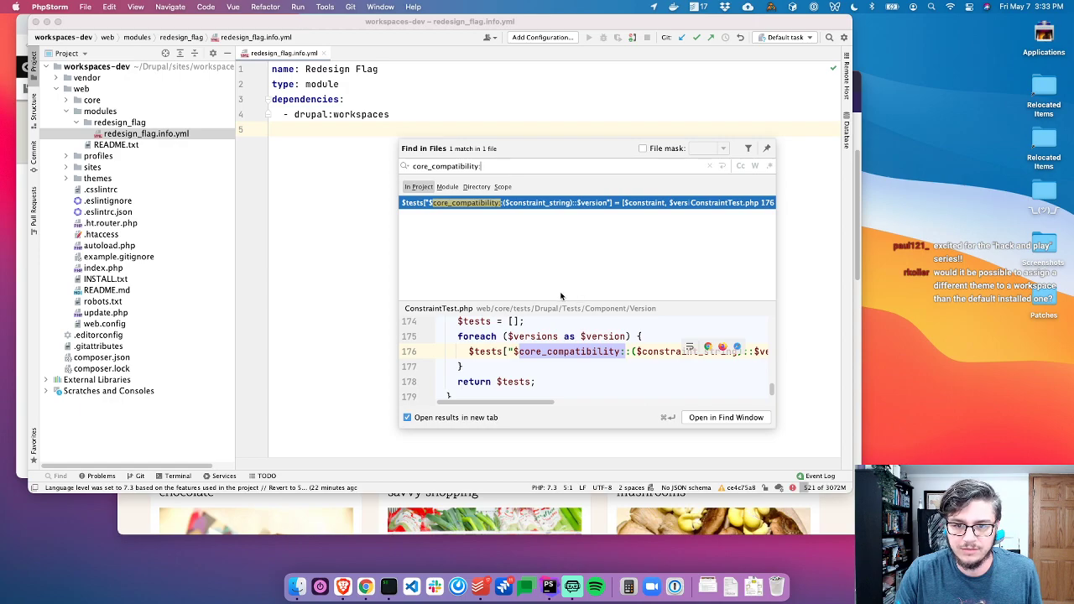
pyautogui.press('Escape')
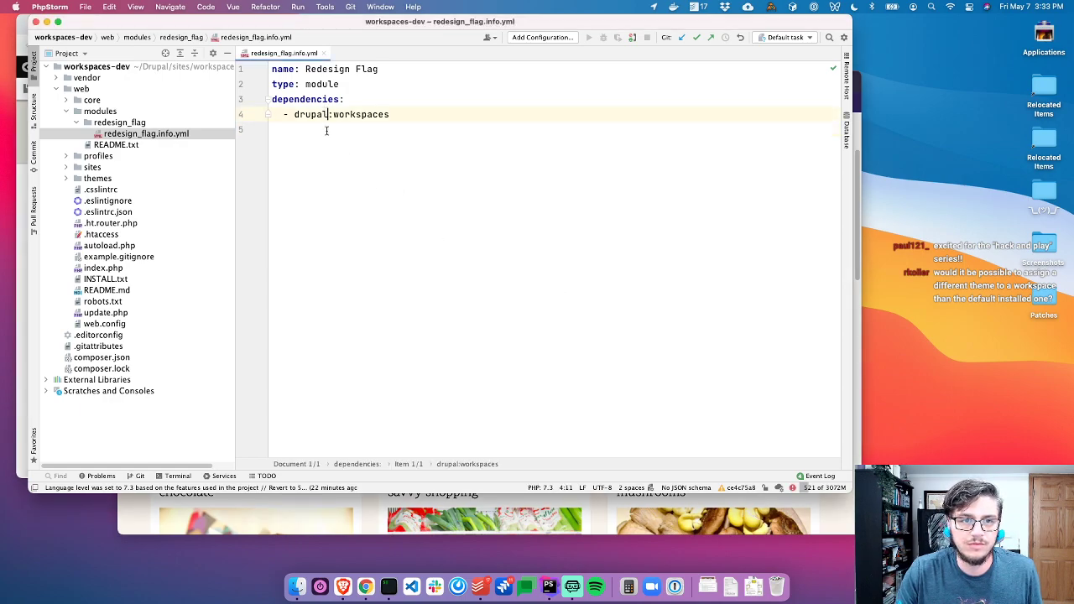
# Add core_compatibility: ^9 on line 5 and close redesign_flag.info.yml
pyautogui.press('super+v')
pyautogui.write(':')
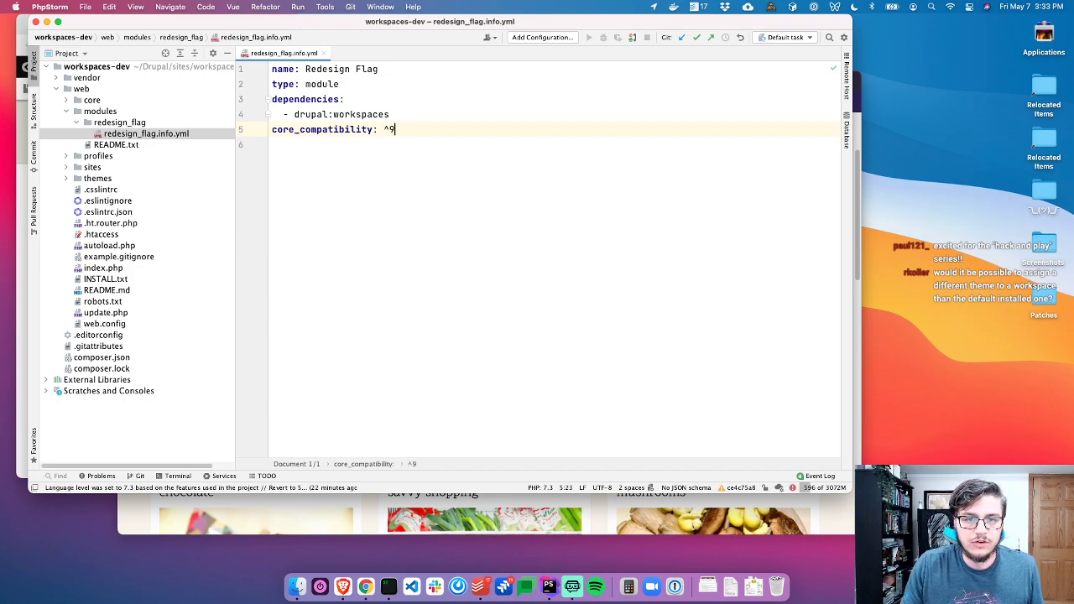
pyautogui.press('super+w')
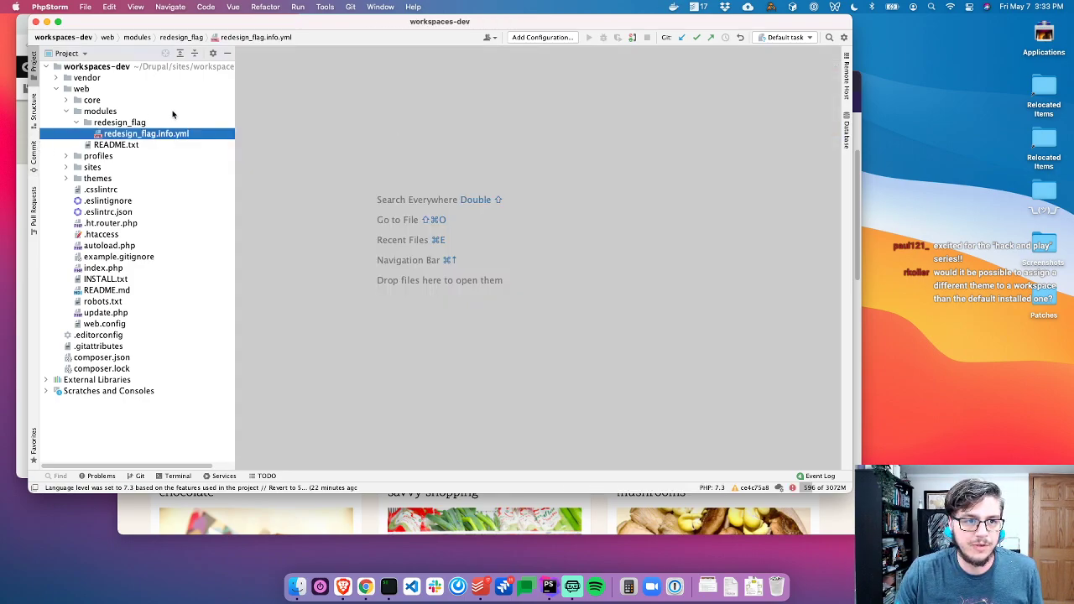
# Create redesign_flag.module in redesign_flag, beginning with <?php declare(strict_types=1);
pyautogui.click(138, 124)
pyautogui.press('super+n')
pyautogui.press('Return')
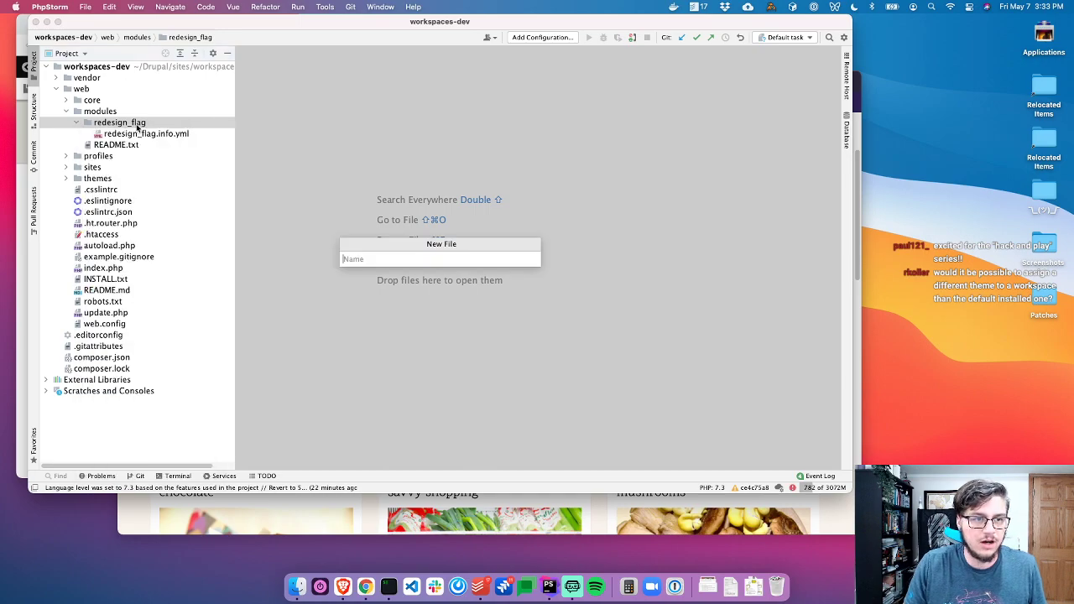
pyautogui.write('reg')
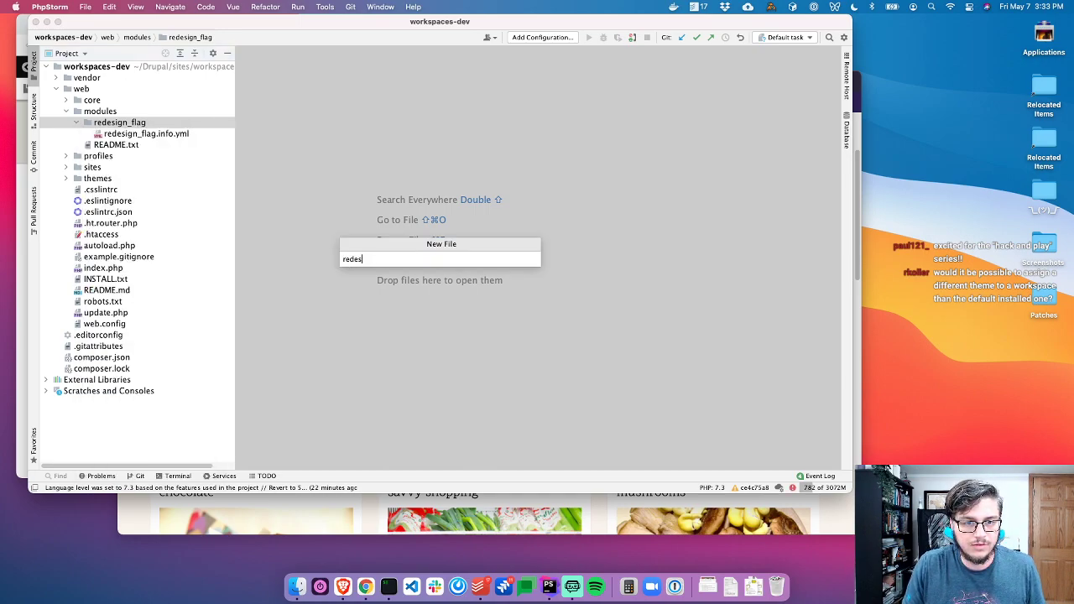
pyautogui.write('esign_flag.module')
pyautogui.press('Return')
pyautogui.write('<?php decl')
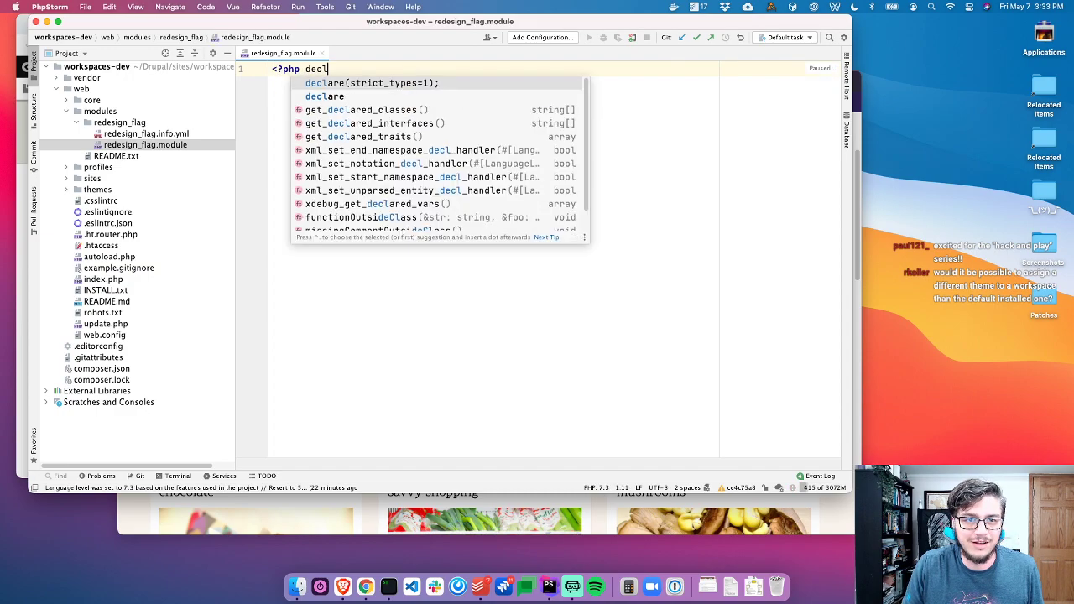
pyautogui.press('Return')
pyautogui.press('Return')
pyautogui.press('Return')
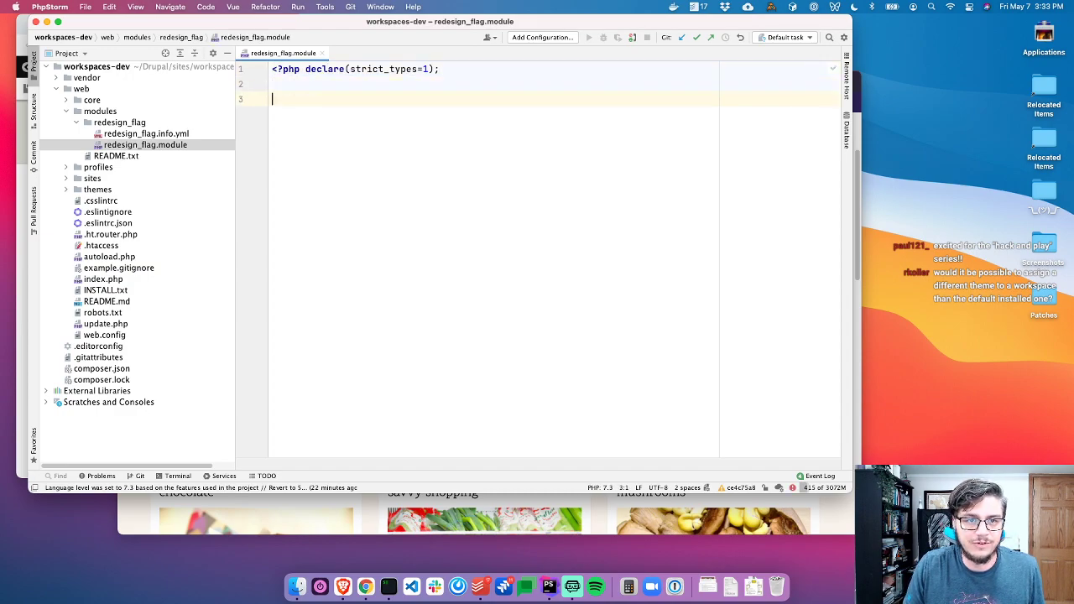
# Load the Appearance page and copy core_version_requirement from the iTerm2 server error
pyautogui.press('super+Tab')
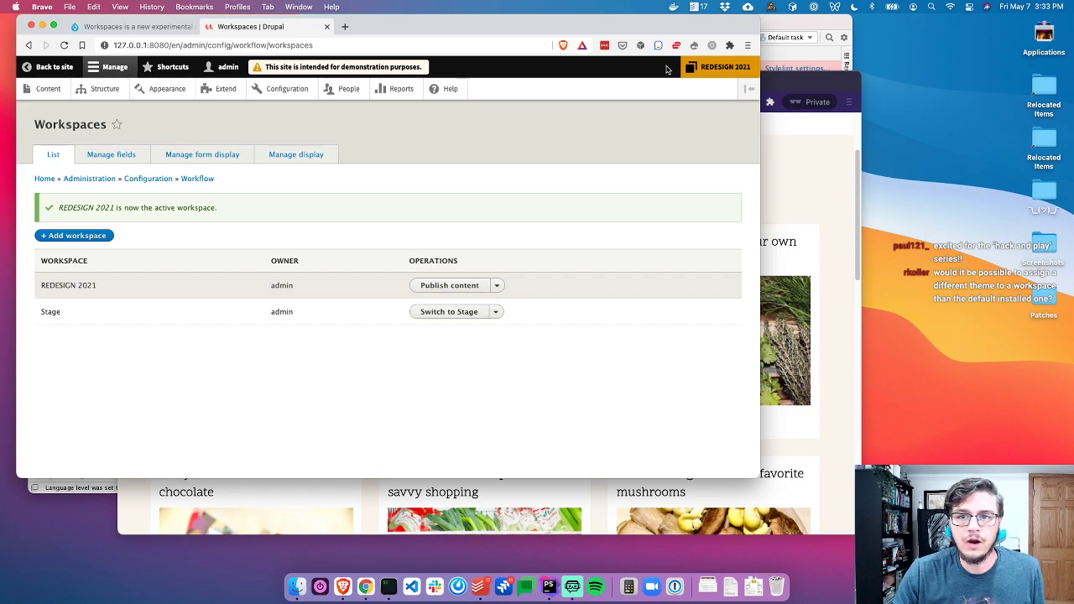
pyautogui.click(167, 88)
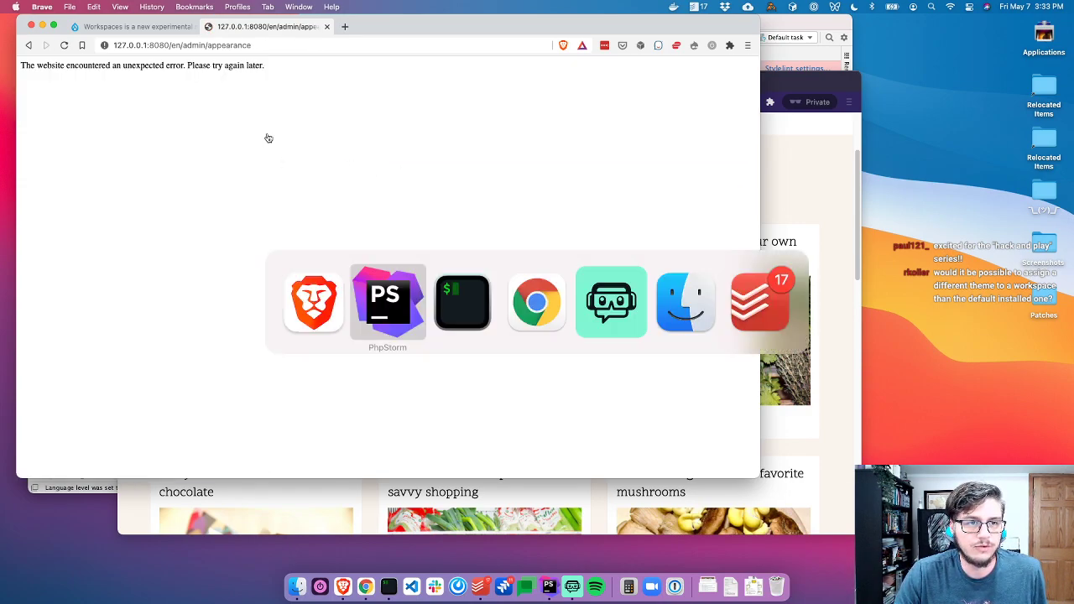
pyautogui.press('super+Tab')
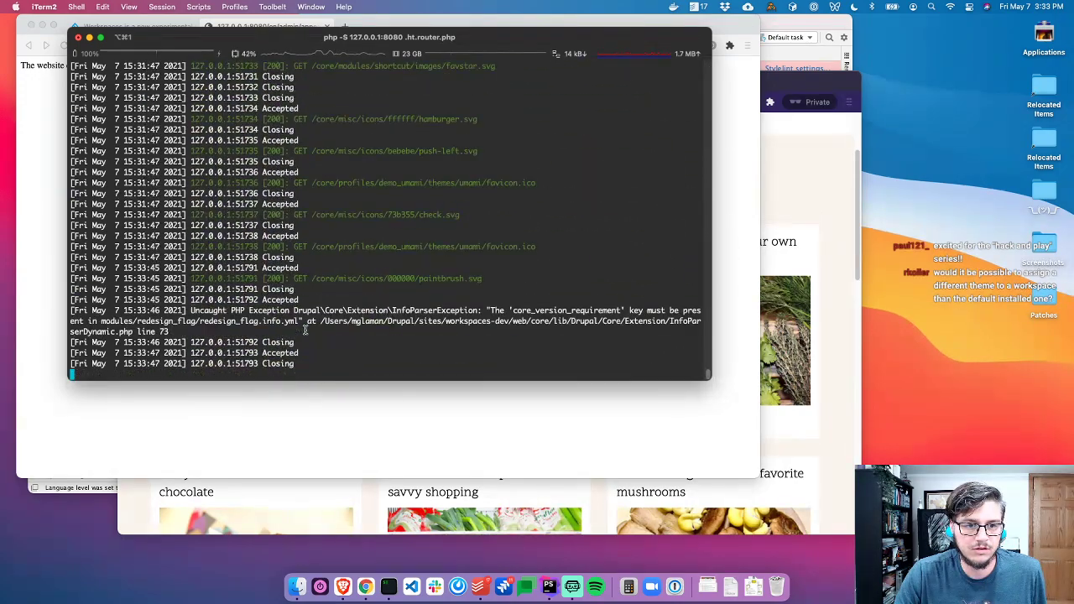
pyautogui.scroll(-1, 318, 334)
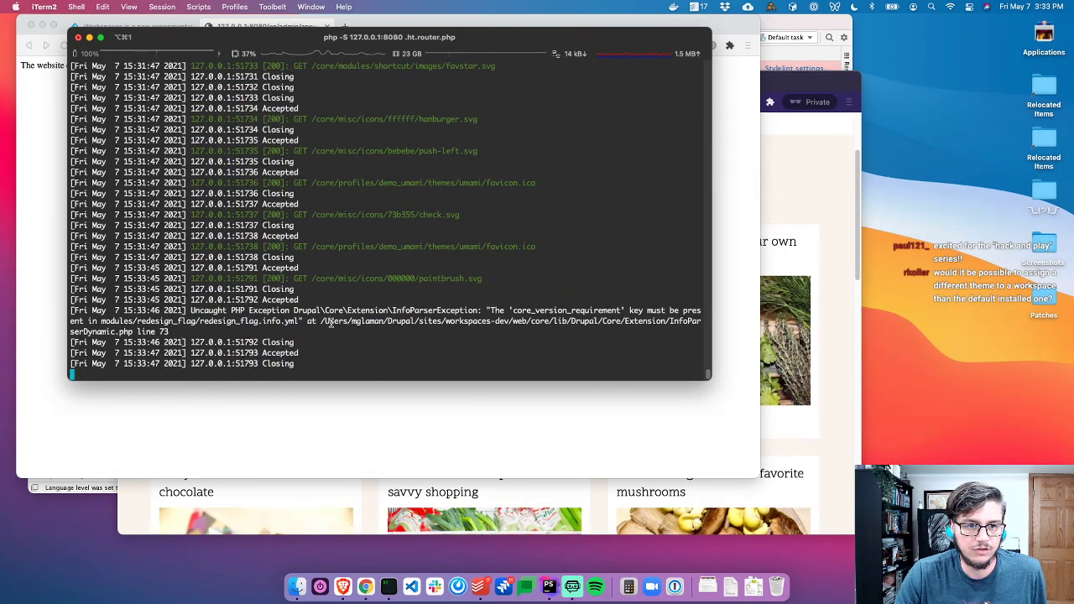
pyautogui.doubleClick(554, 310)
pyautogui.press('super+c')
pyautogui.press('super+Tab')
# Rename core_compatibility to core_version_requirement in redesign_flag.info.yml
pyautogui.press('super+Tab')
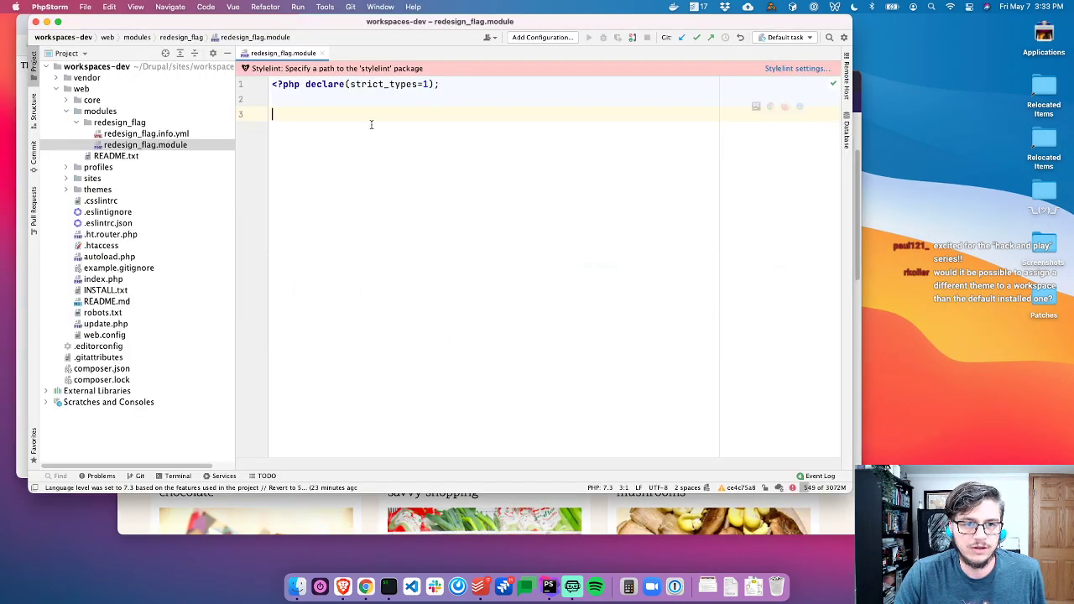
pyautogui.doubleClick(166, 134)
pyautogui.doubleClick(316, 129)
pyautogui.press('super+v')
pyautogui.press('super+Tab')
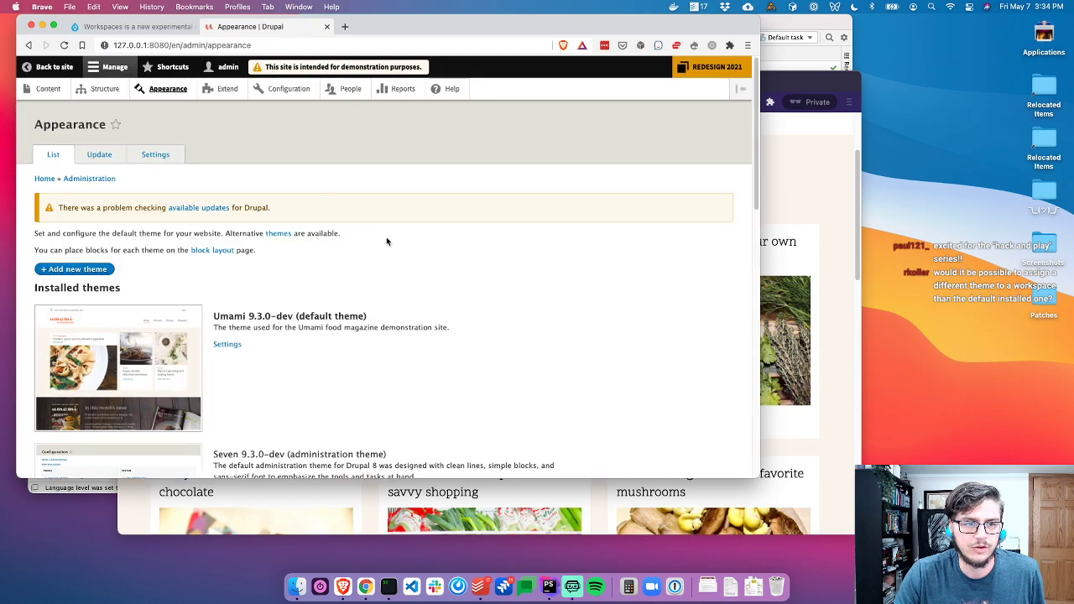
# Open the core workspaces.module file via Search Everywhere
pyautogui.scroll(-5, 357, 236)
pyautogui.scroll(5, 395, 239)
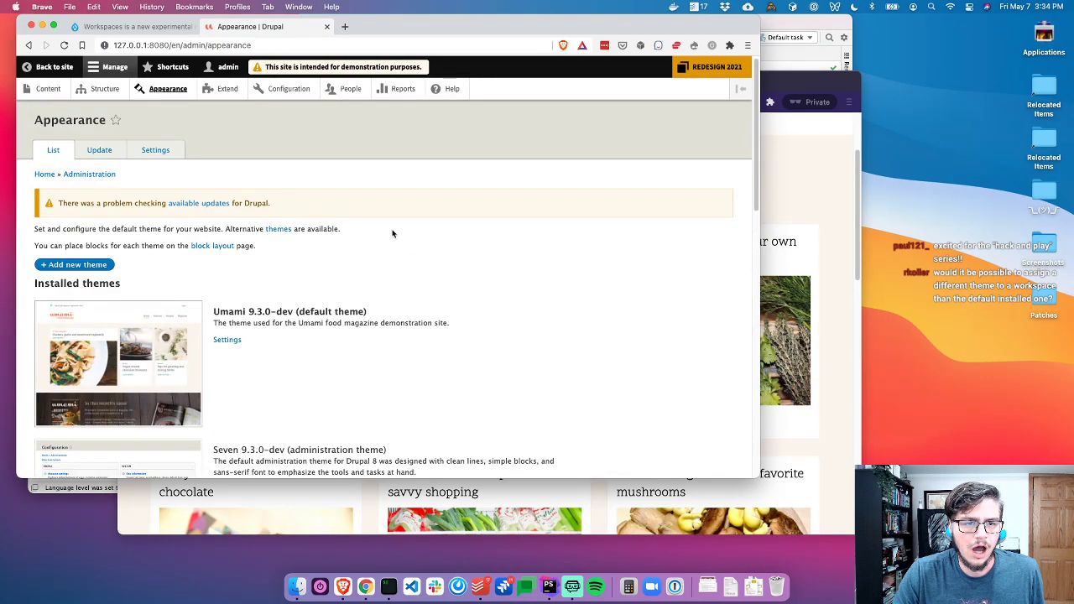
pyautogui.press('super+Tab')
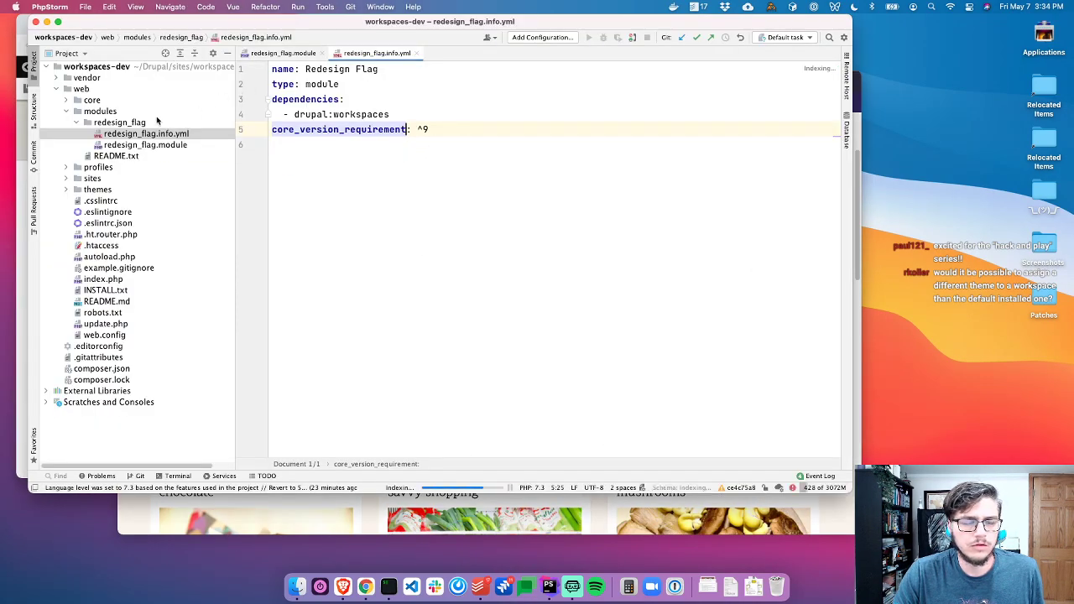
pyautogui.press('shift')
pyautogui.press('shift')
pyautogui.write('workspa')
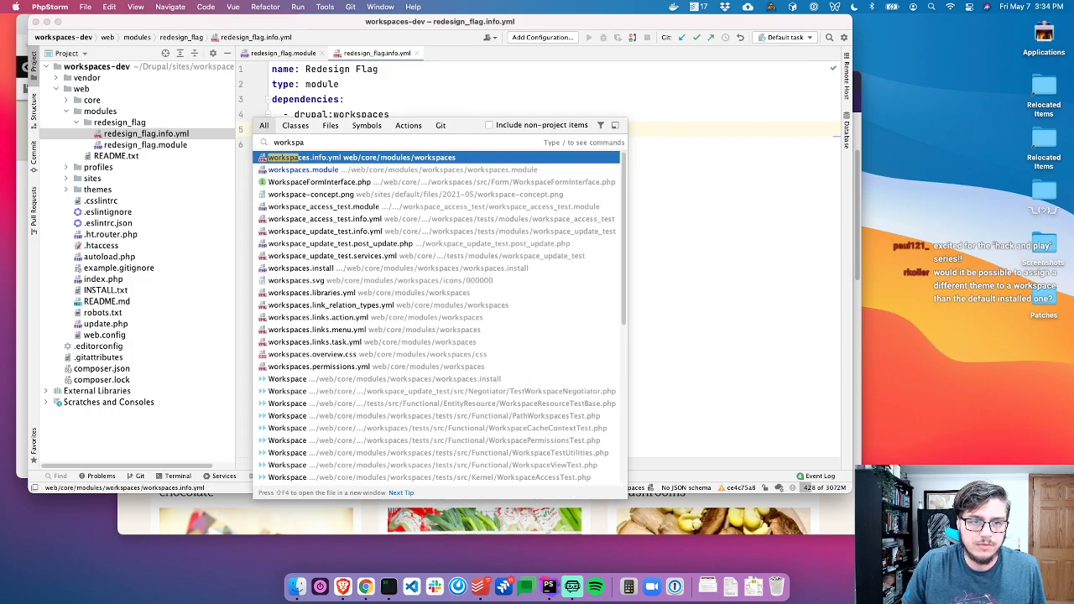
pyautogui.press('Down')
pyautogui.press('Return')
pyautogui.press('super+Tab')
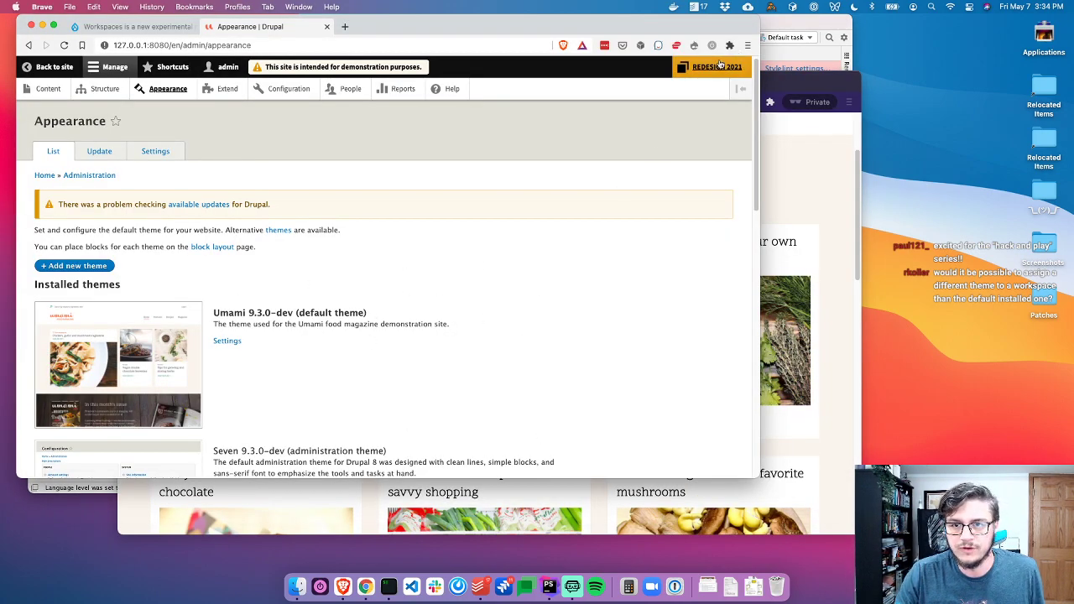
pyautogui.press('super+Tab')
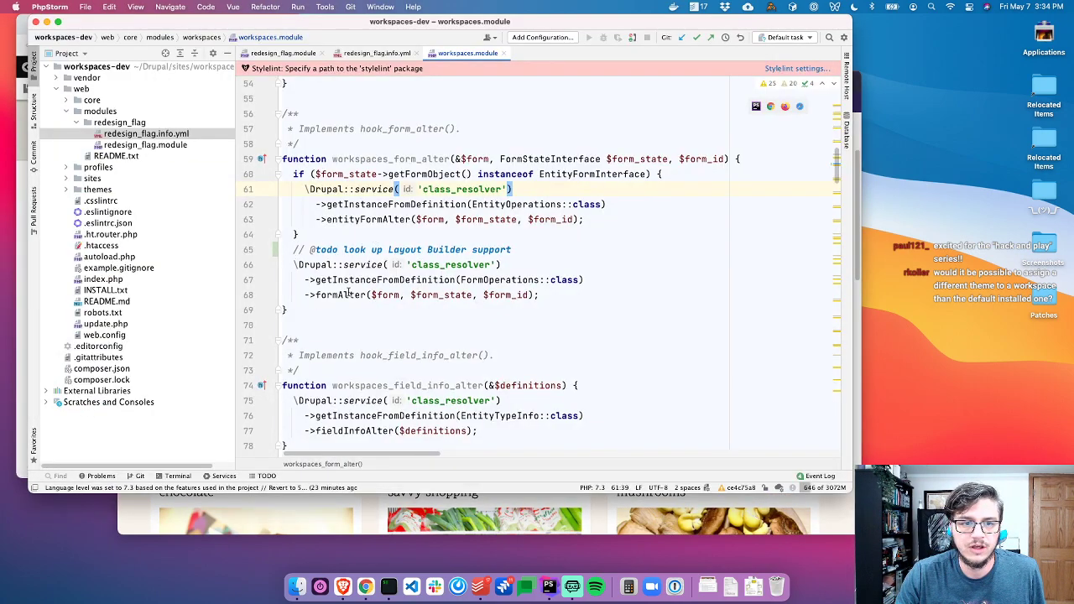
# Jump to FormOperations and review its whitelist of workspace-safe forms
pyautogui.click(366, 265)
pyautogui.moveTo(311, 250); pyautogui.dragTo(495, 265)
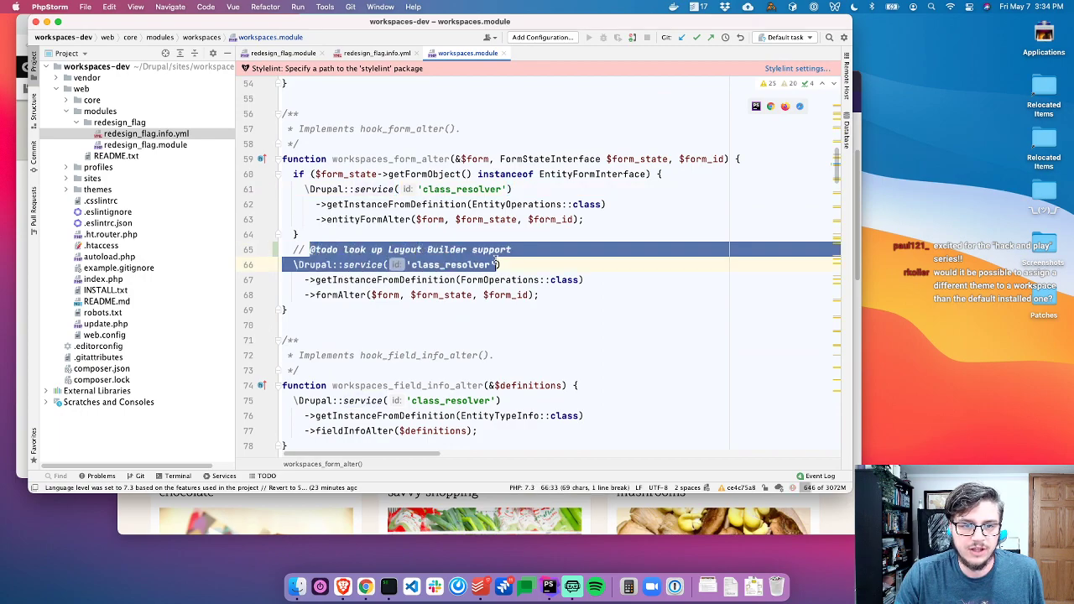
pyautogui.tripleClick(398, 161)
pyautogui.click(609, 282)
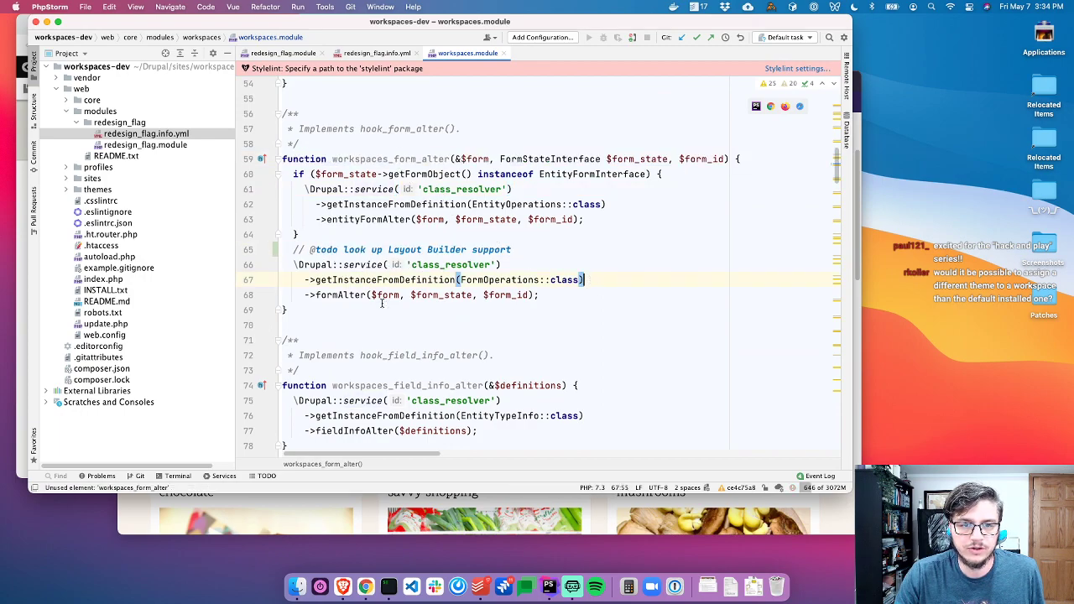
pyautogui.keyDown('super'); pyautogui.click(458, 280); pyautogui.keyUp('super')
pyautogui.scroll(-5, 449, 285)
pyautogui.scroll(-10, 449, 286)
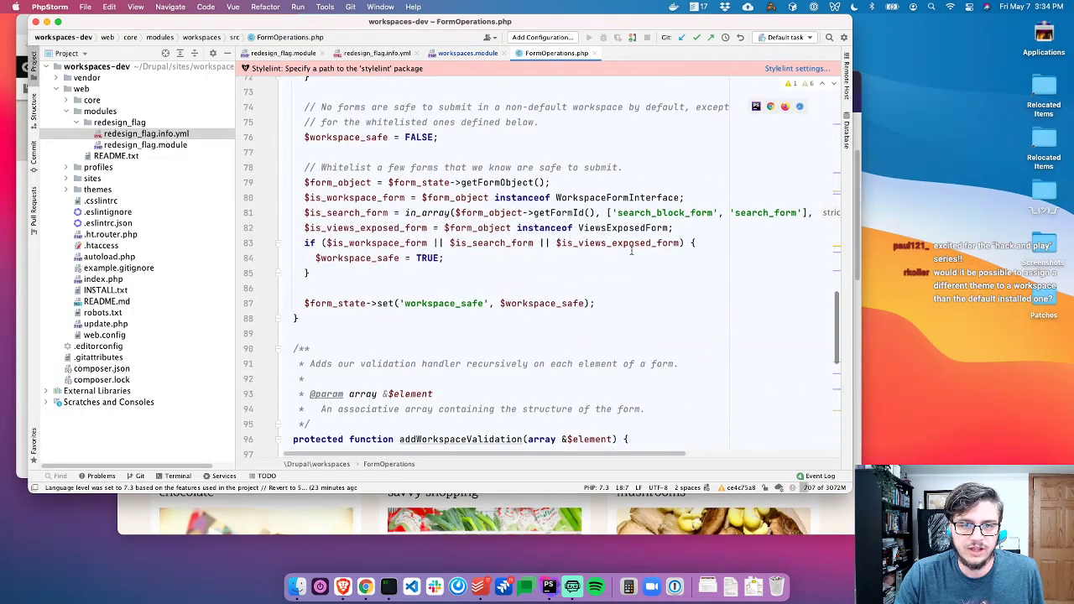
pyautogui.tripleClick(612, 212)
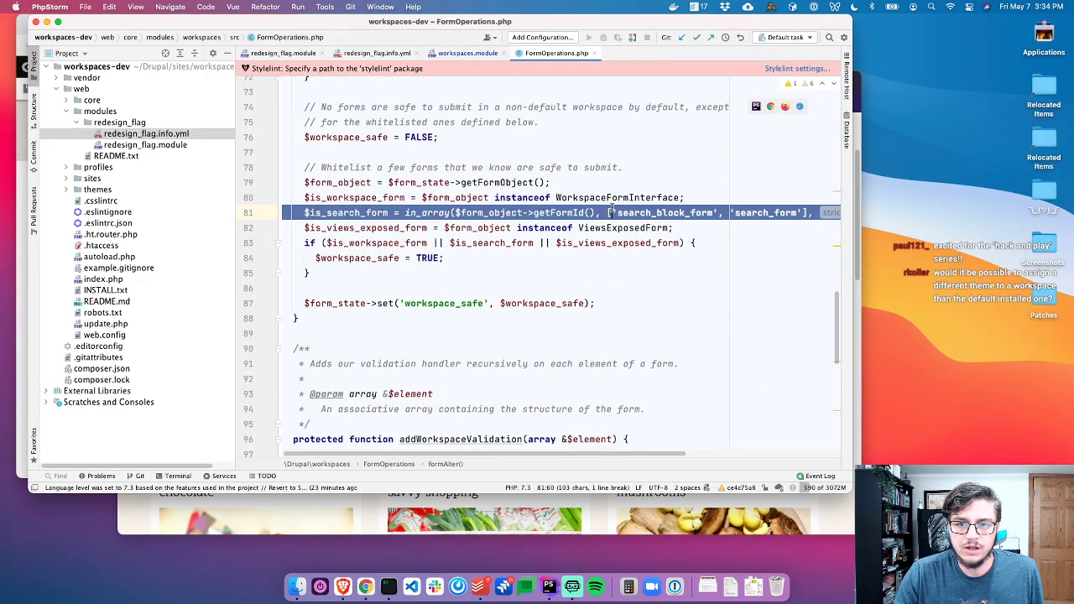
pyautogui.tripleClick(551, 227)
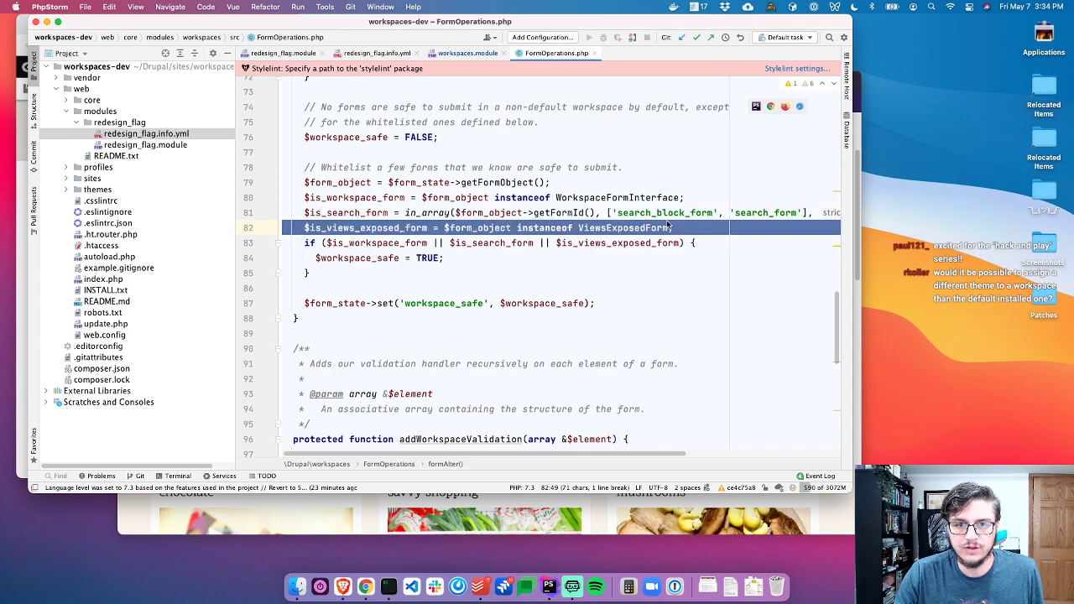
pyautogui.click(713, 241)
pyautogui.tripleClick(488, 197)
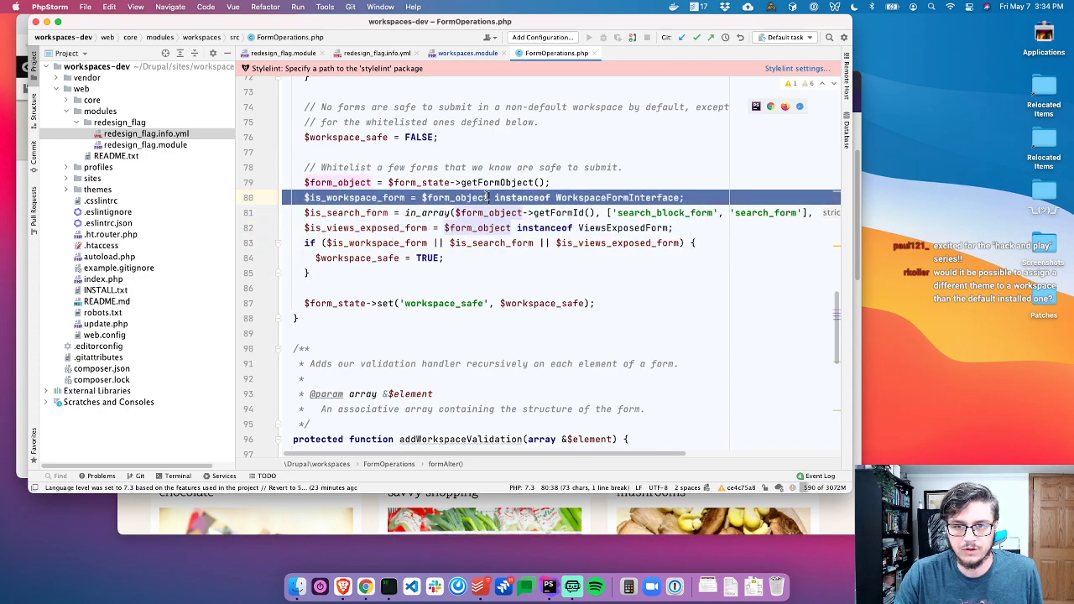
pyautogui.press('super+Tab')
# Try installing Olivero as default theme, hit the default-workspace-only error, then open the workspace list
pyautogui.scroll(-10, 297, 247)
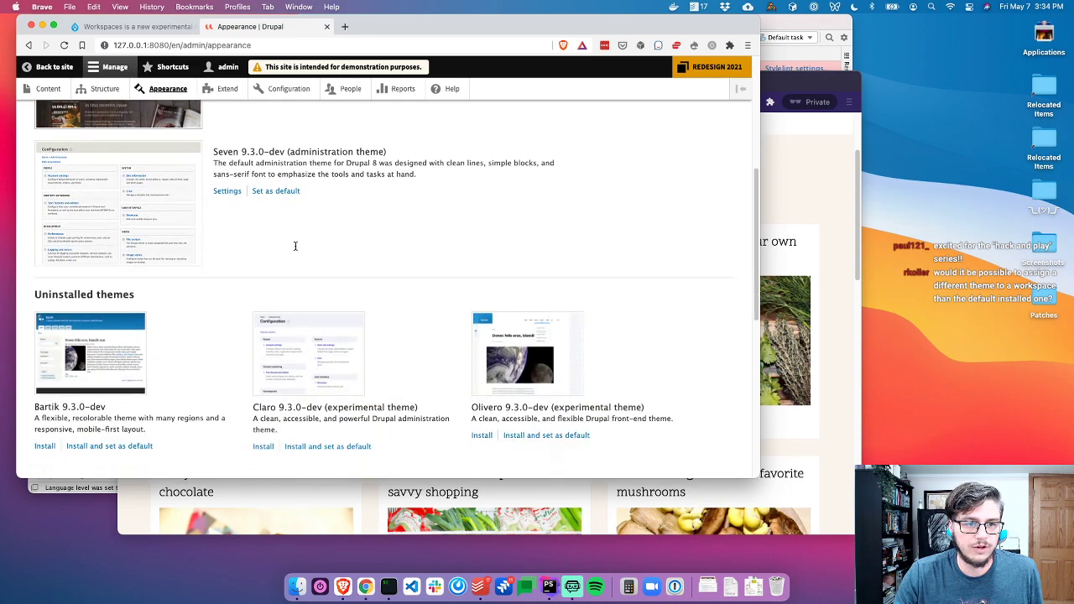
pyautogui.scroll(-2, 295, 246)
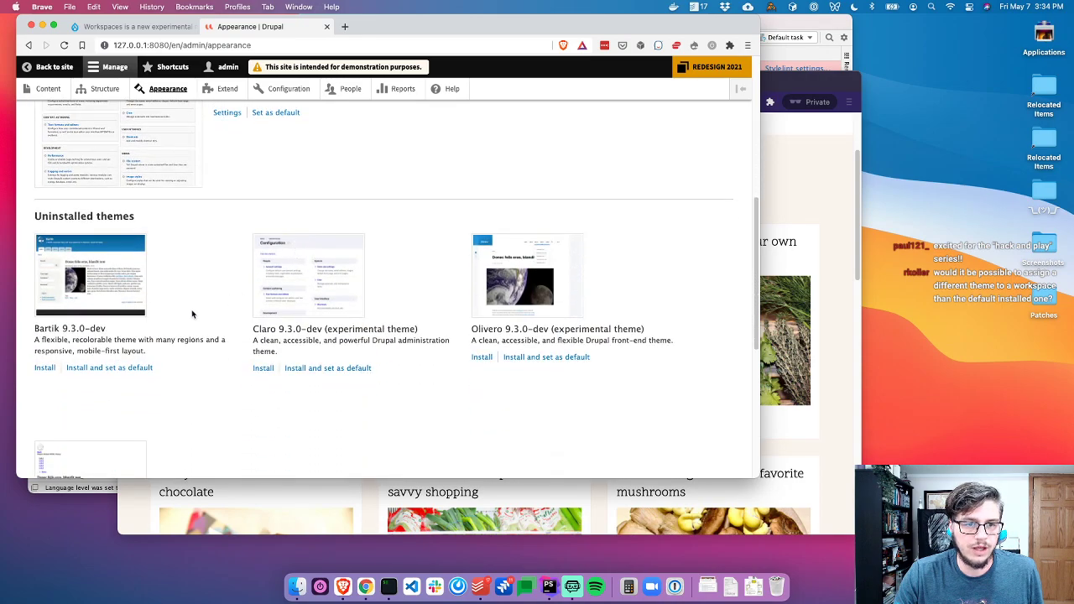
pyautogui.click(554, 360)
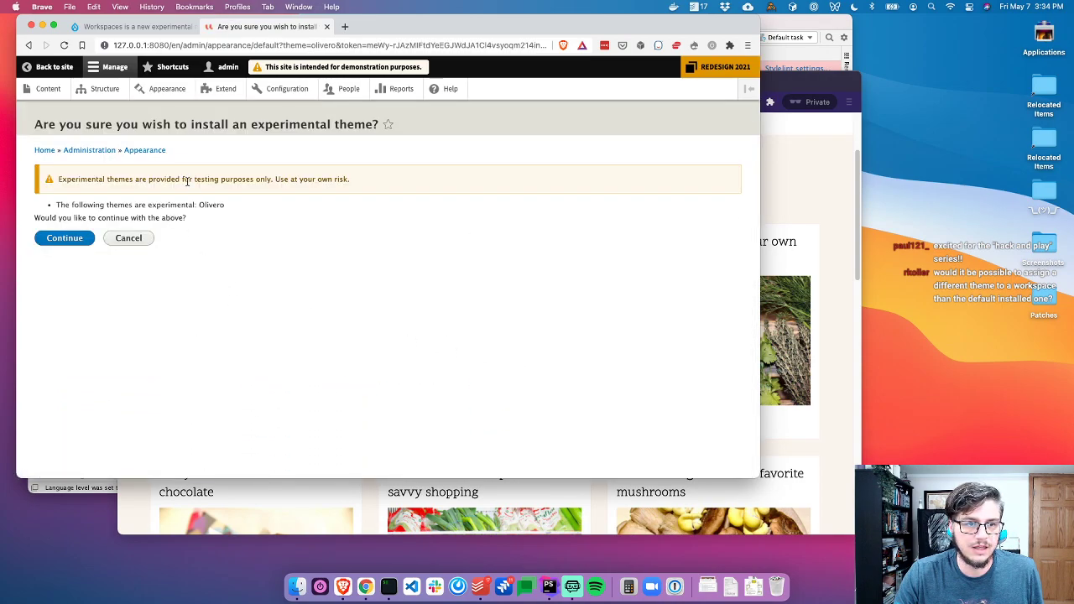
pyautogui.click(65, 238)
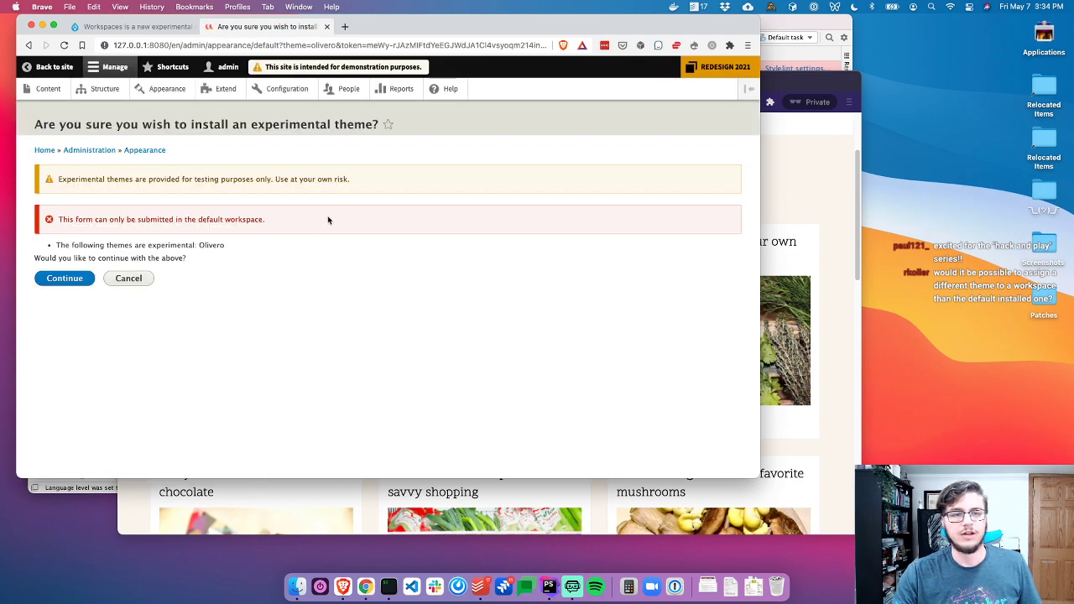
pyautogui.moveTo(266, 219); pyautogui.dragTo(60, 217)
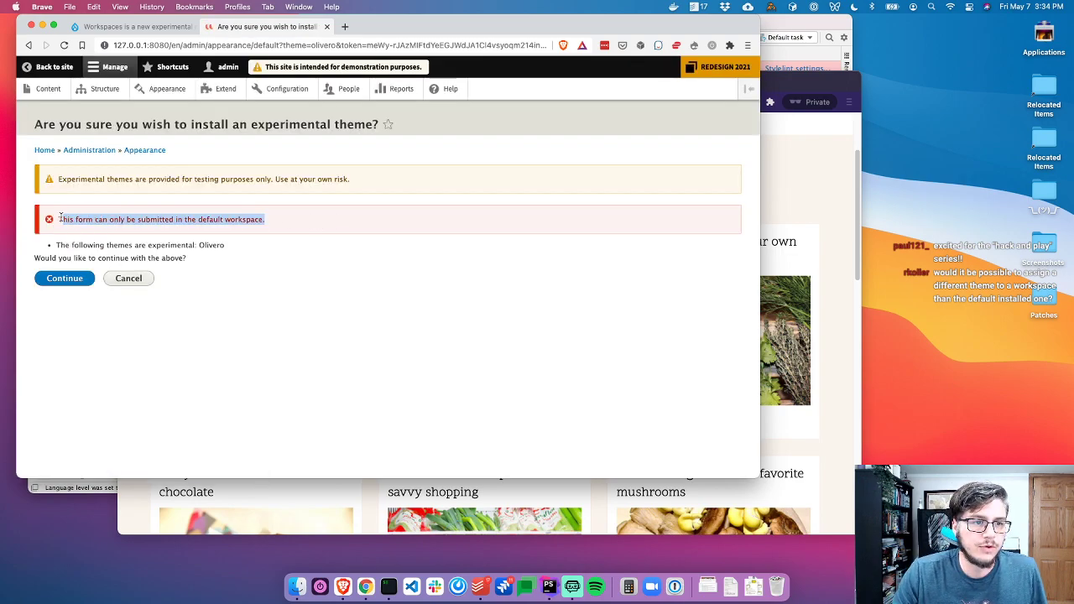
pyautogui.click(223, 221)
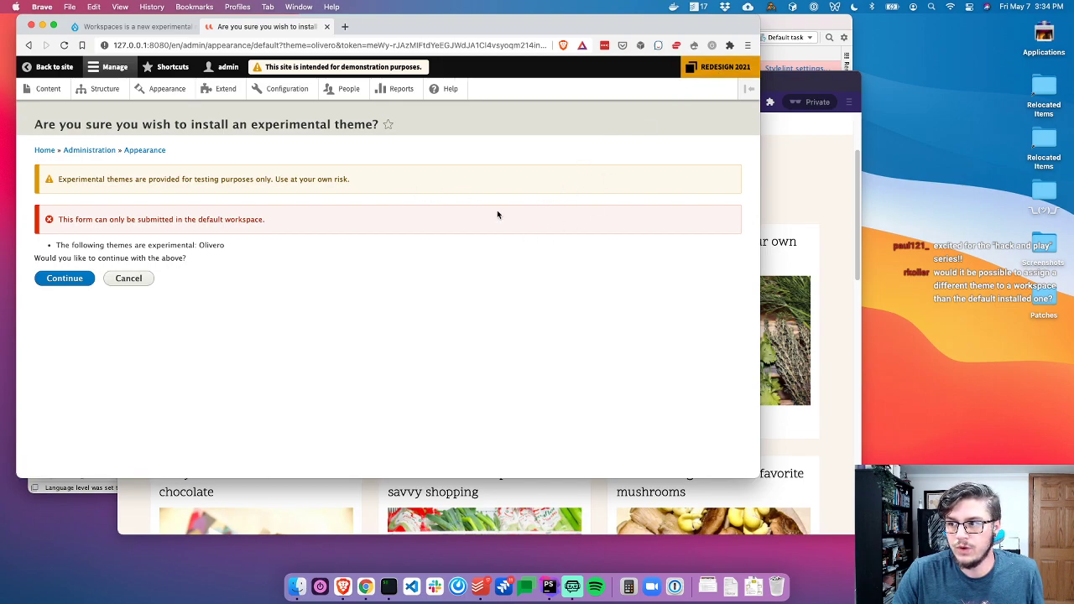
pyautogui.click(727, 68)
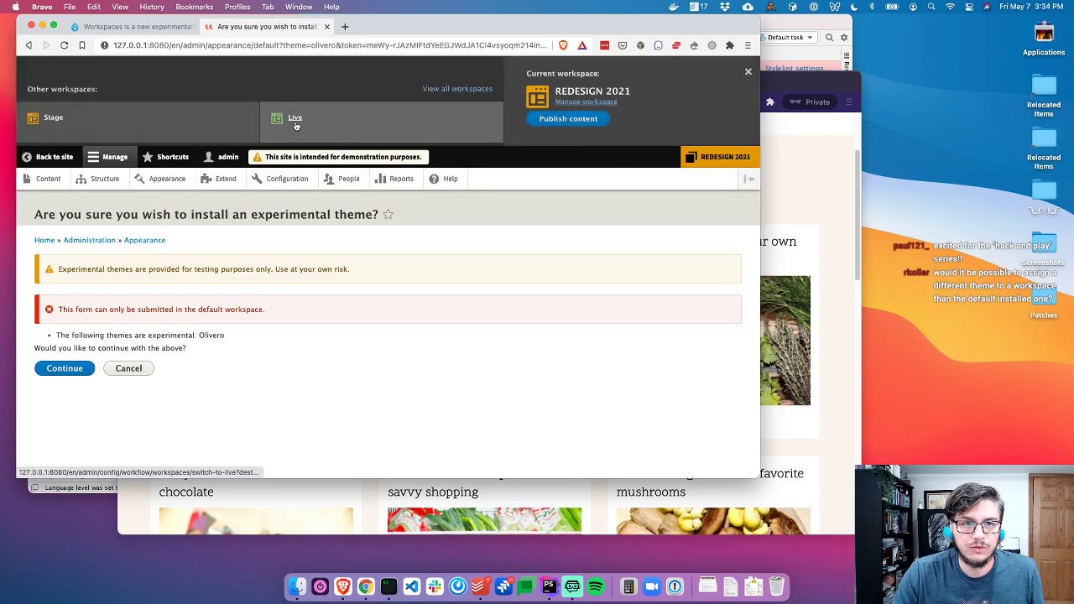
# Activate the Live workspace and install the experimental Olivero theme from the Appearance page
pyautogui.click(294, 120)
pyautogui.click(288, 300)
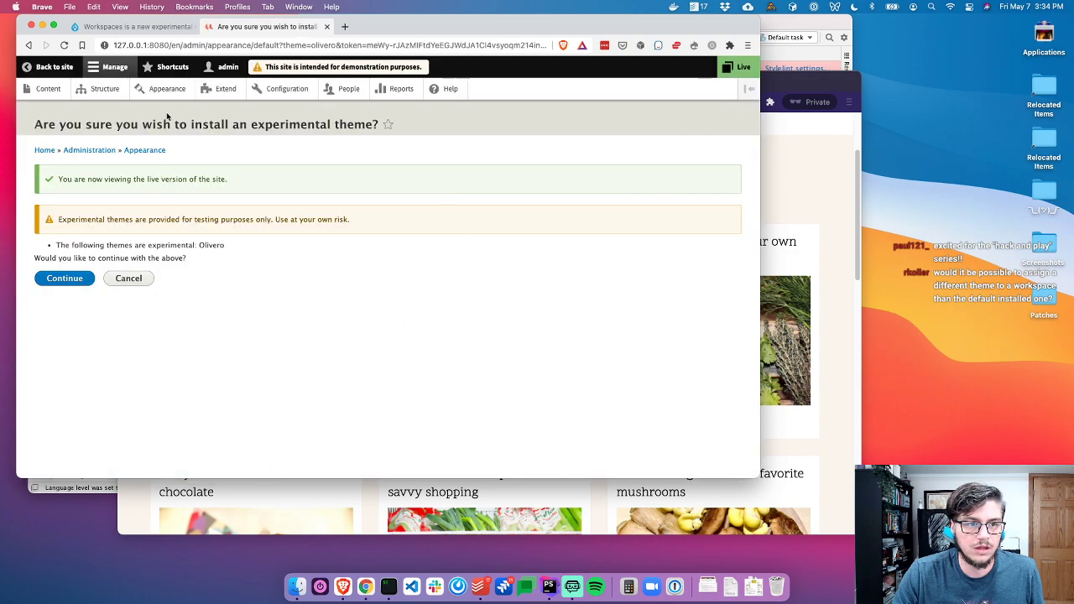
pyautogui.click(146, 151)
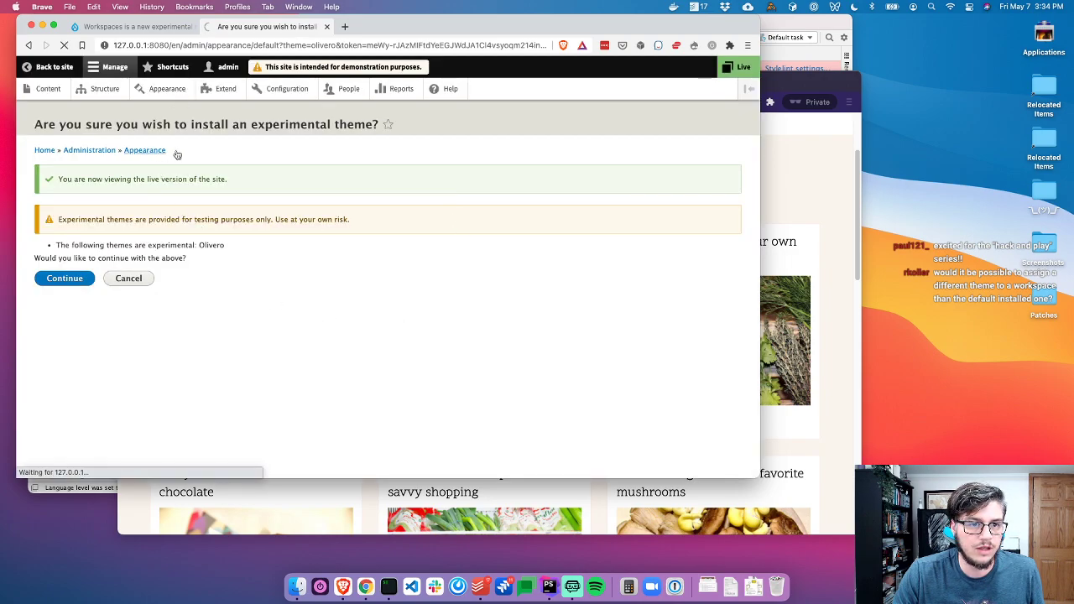
pyautogui.scroll(-2, 474, 327)
pyautogui.scroll(-4, 474, 327)
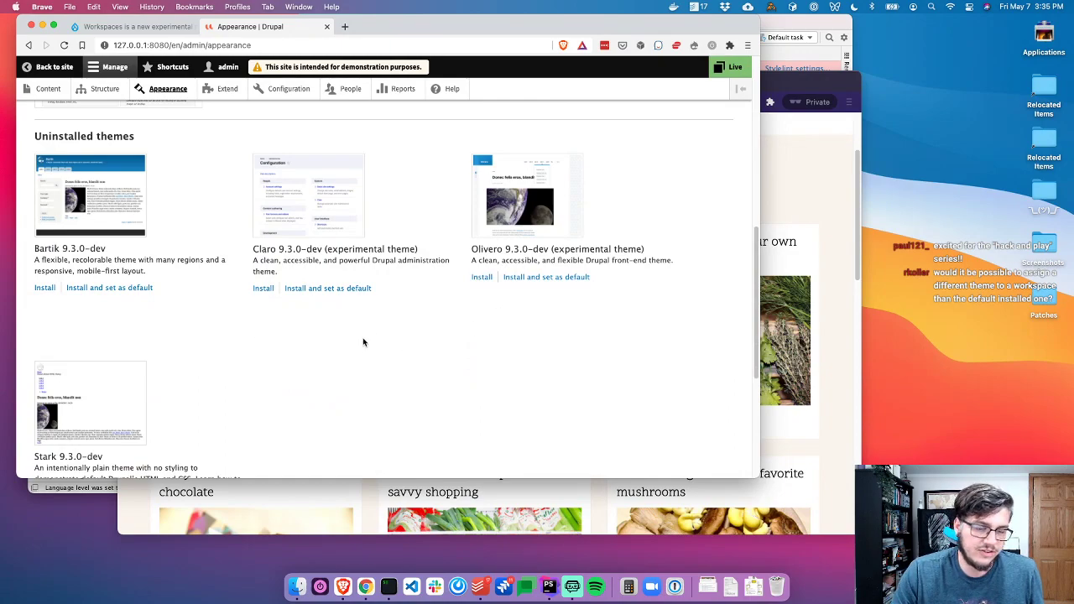
pyautogui.scroll(5, 487, 289)
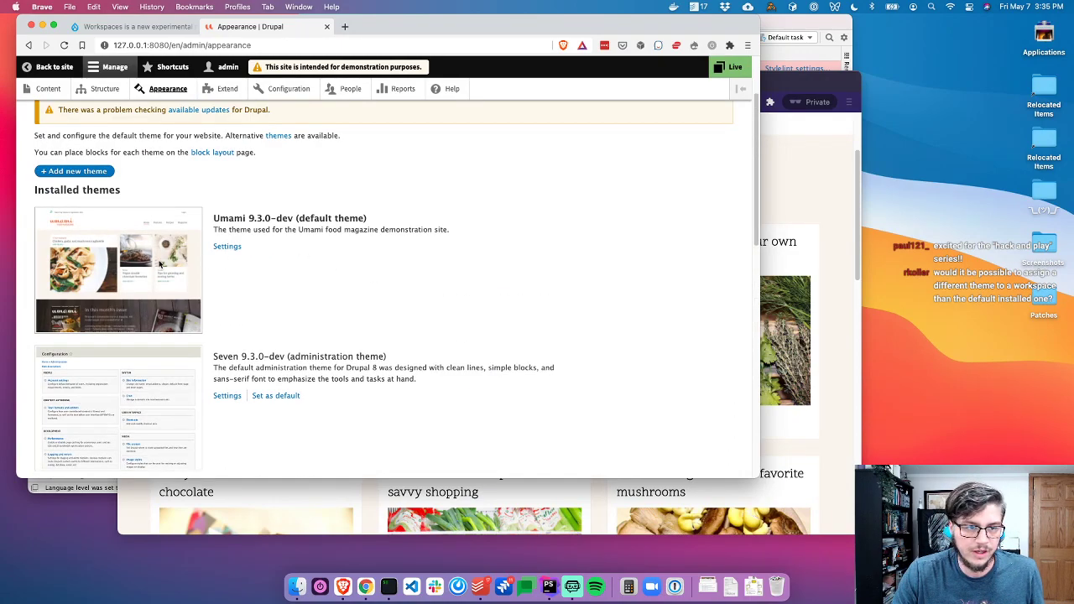
pyautogui.scroll(-5, 160, 264)
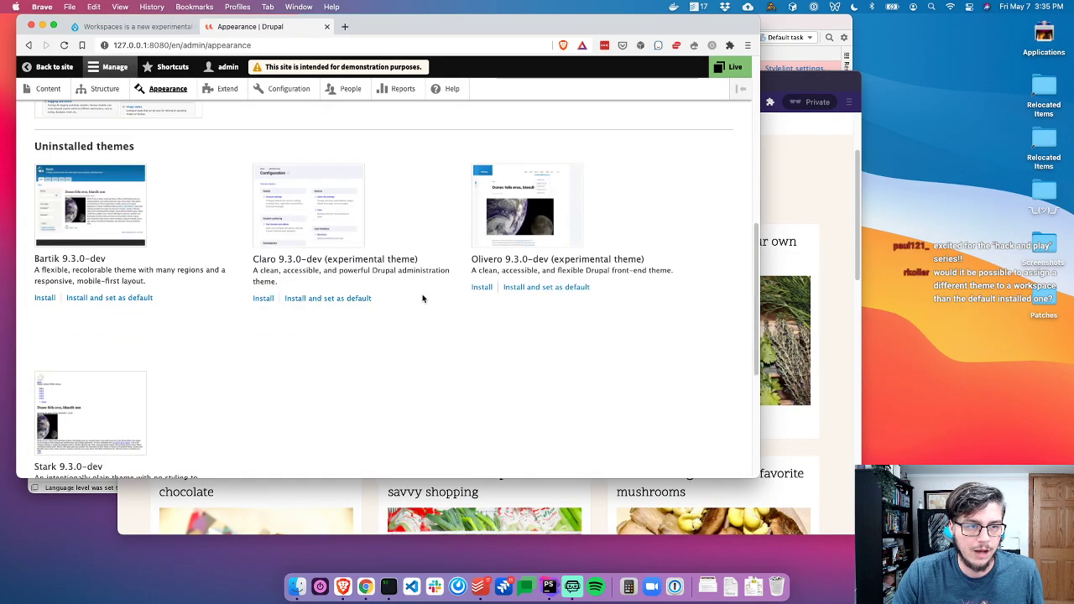
pyautogui.click(482, 288)
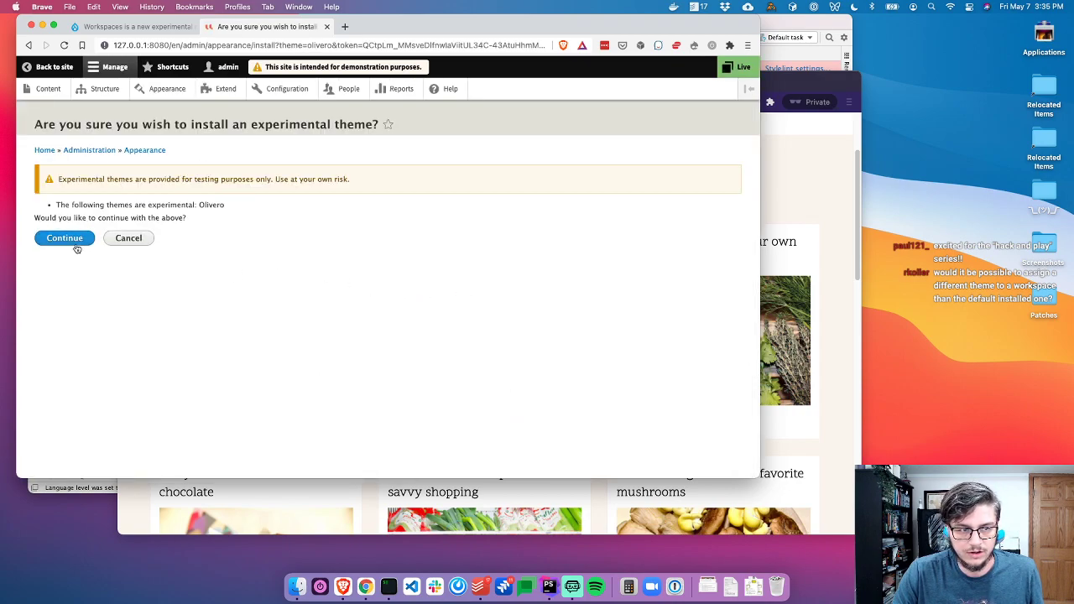
pyautogui.click(73, 242)
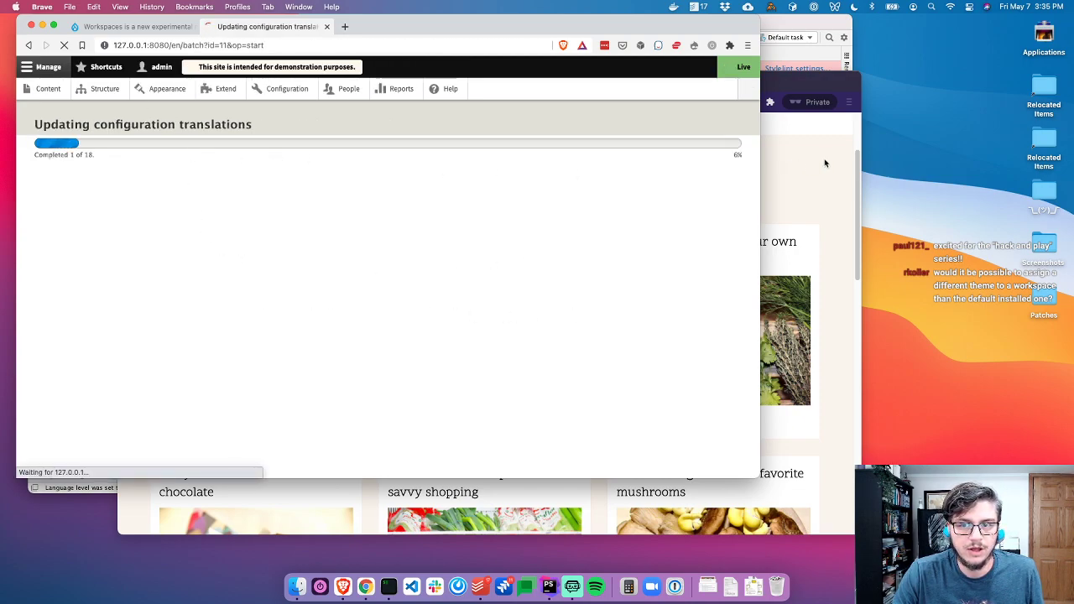
# Reload the Articles page in the private window, then return to the admin window
pyautogui.click(785, 163)
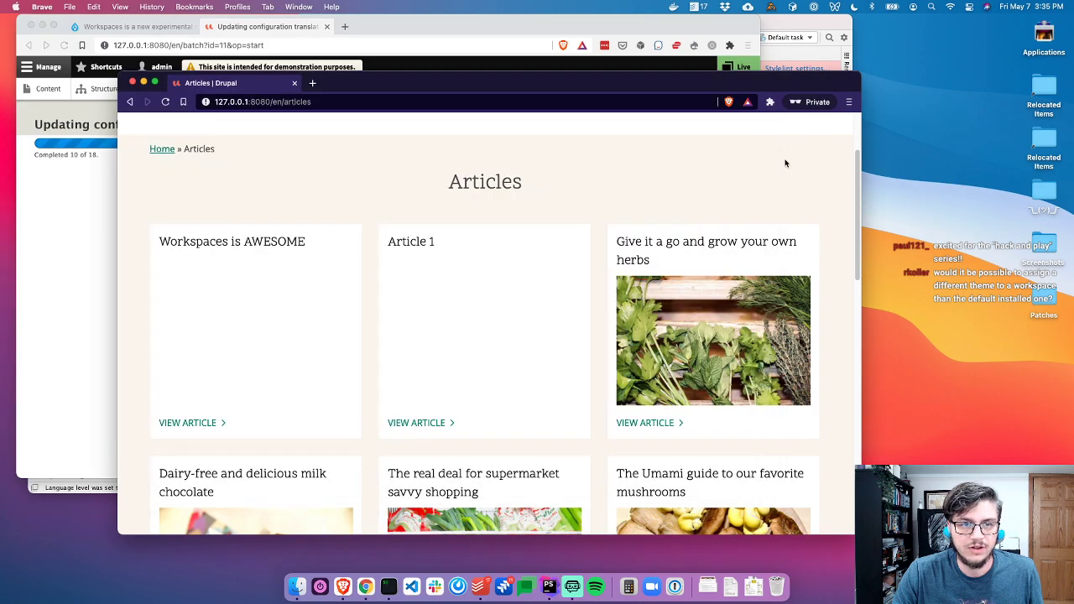
pyautogui.press('super+r')
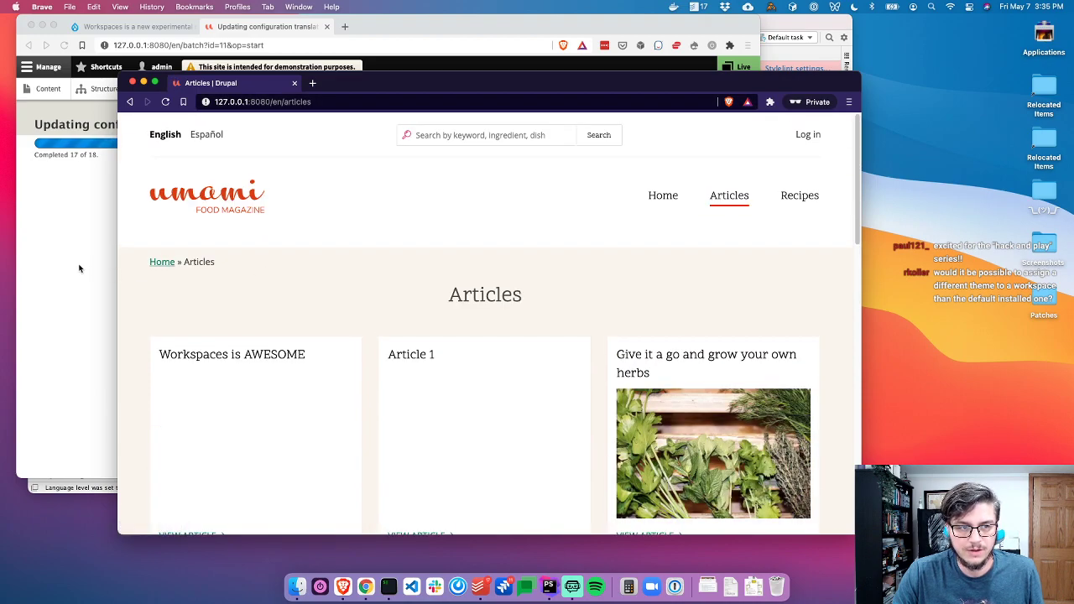
pyautogui.click(80, 268)
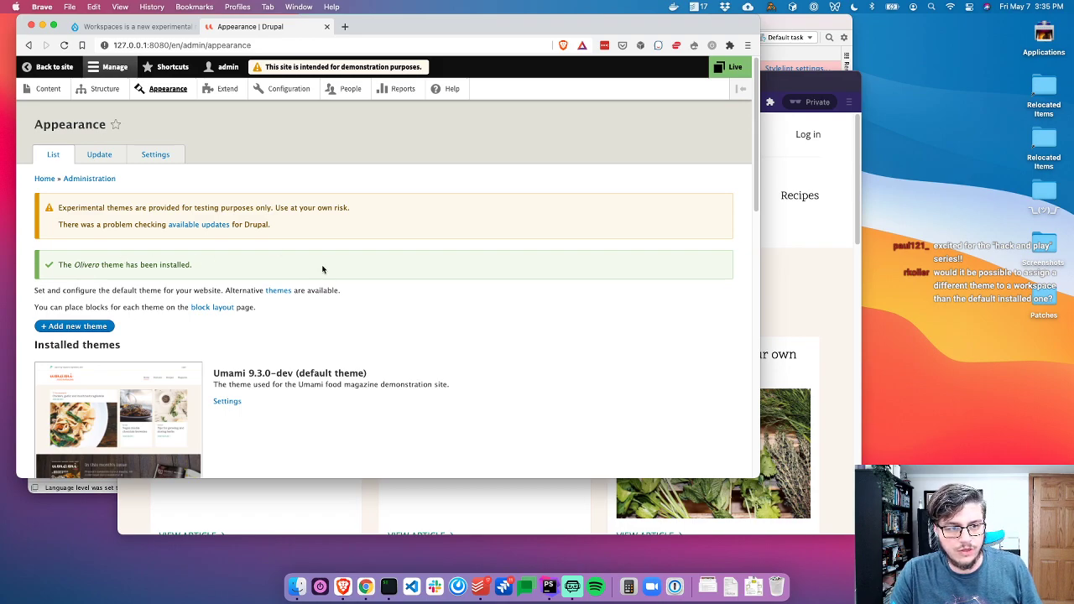
pyautogui.scroll(-5, 329, 270)
pyautogui.scroll(5, 381, 245)
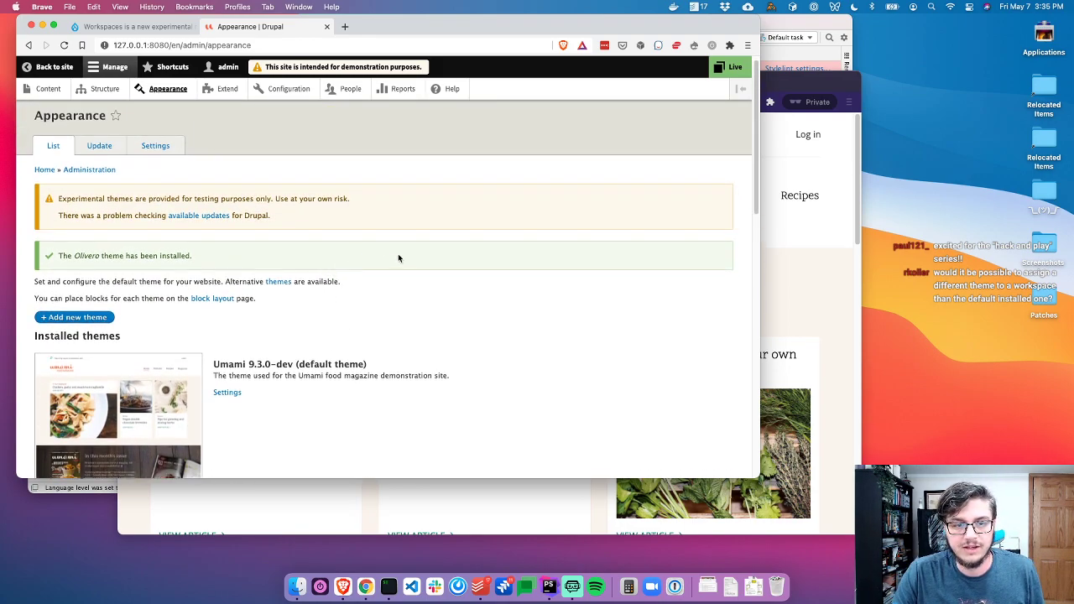
# Make REDESIGN 2021 the active workspace again
pyautogui.click(728, 67)
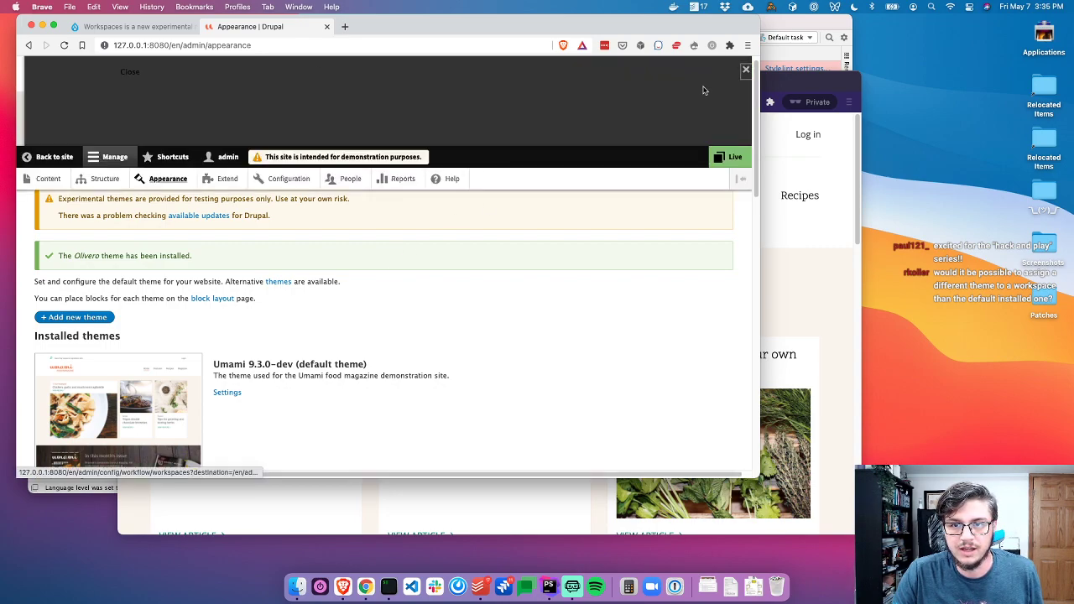
pyautogui.click(71, 119)
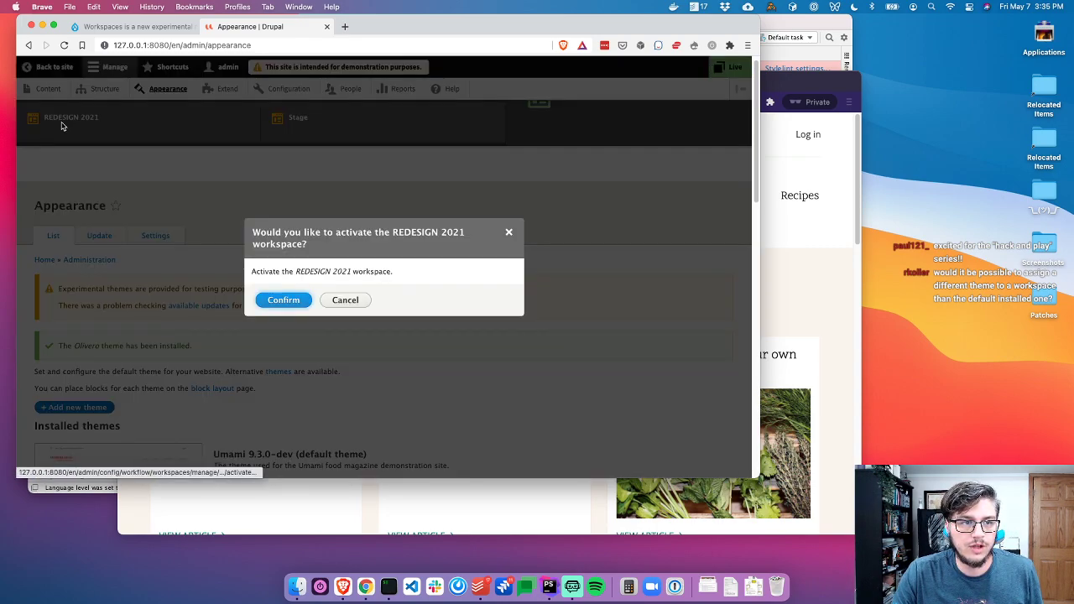
pyautogui.click(282, 301)
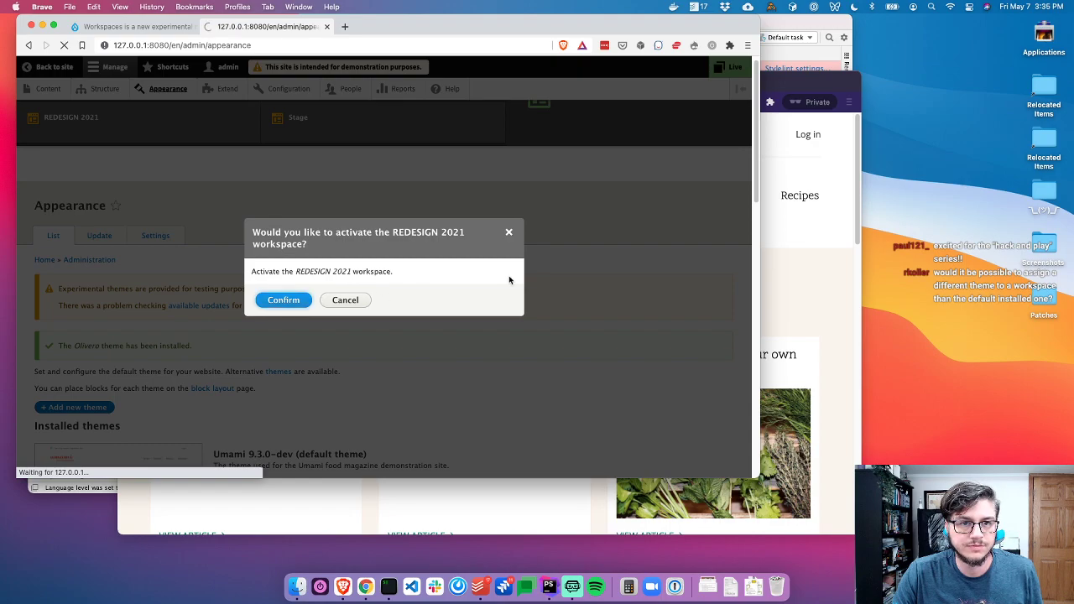
pyautogui.scroll(-2, 328, 257)
pyautogui.scroll(2, 328, 256)
pyautogui.scroll(-1, 374, 232)
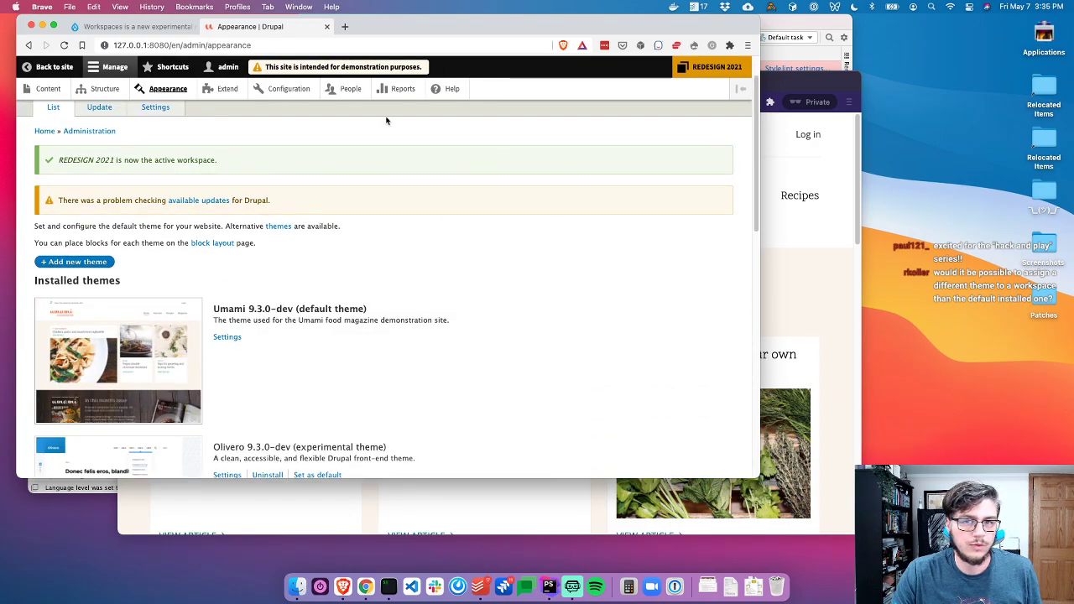
# View the 'Workspaces is AWESOME' article on the front end, then switch to PhpStorm and close an extra file
pyautogui.click(74, 71)
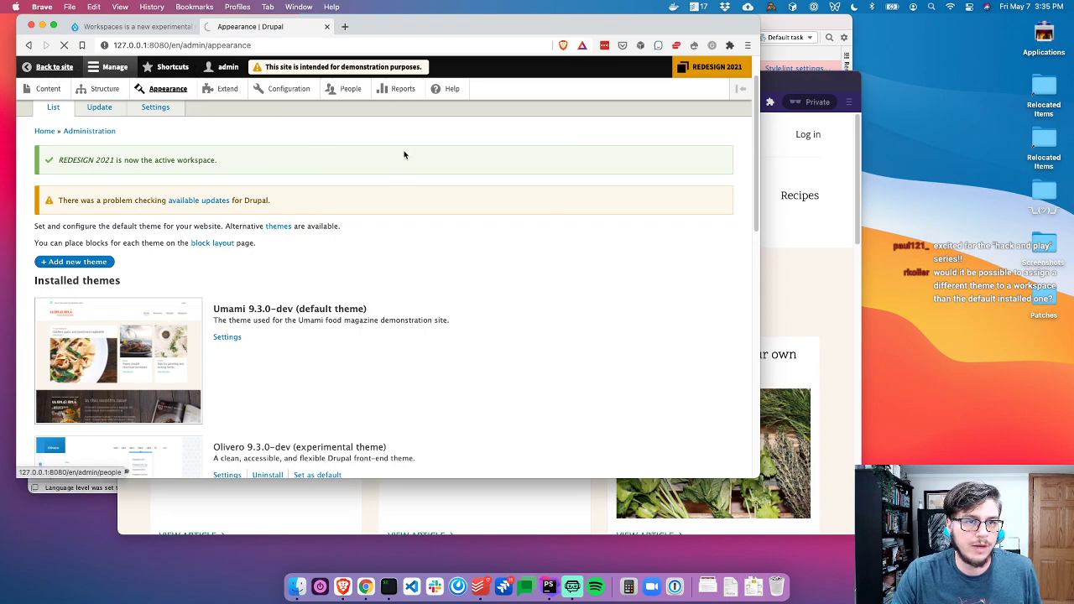
pyautogui.scroll(-3, 336, 339)
pyautogui.scroll(3, 295, 315)
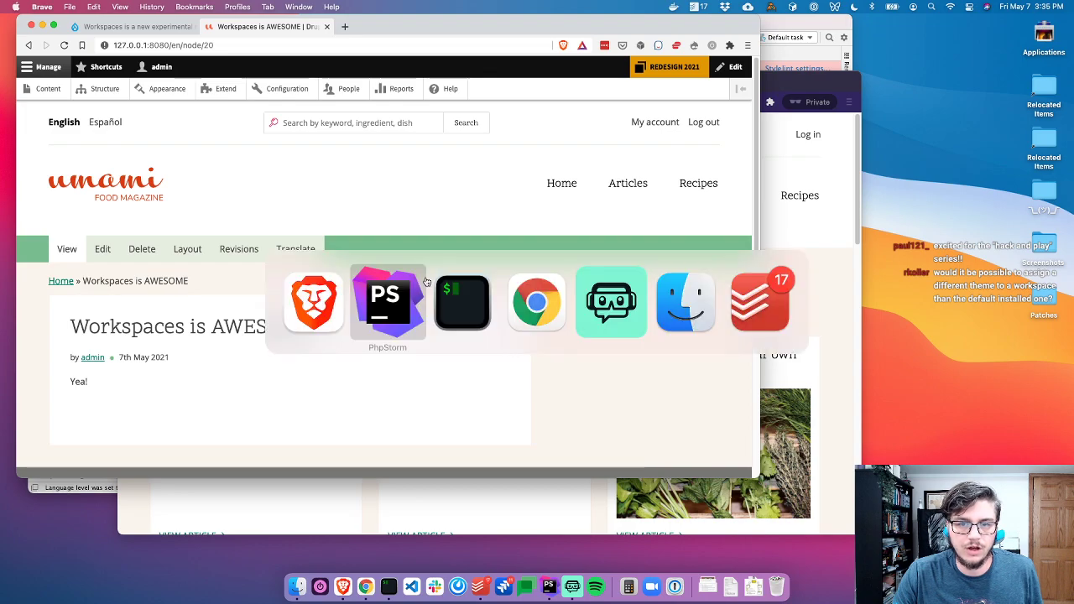
pyautogui.press('super+Tab')
pyautogui.press('super+w')
pyautogui.press('super+w')
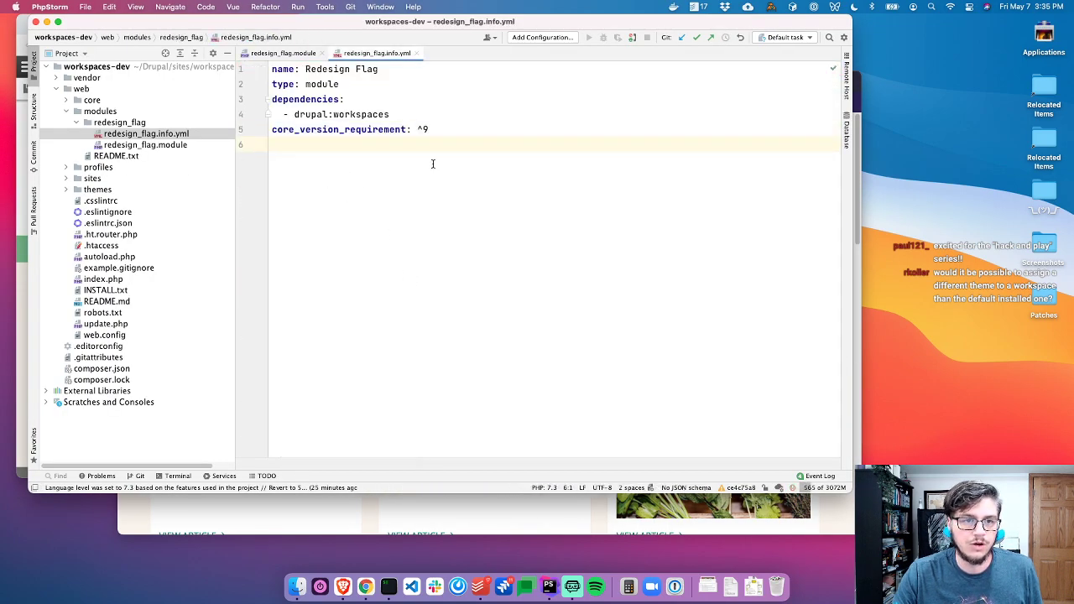
# Close redesign_flag.info.yml and replace a drafted theme function with a '// hook_custom_theme' comment on line 3
pyautogui.press('super+w')
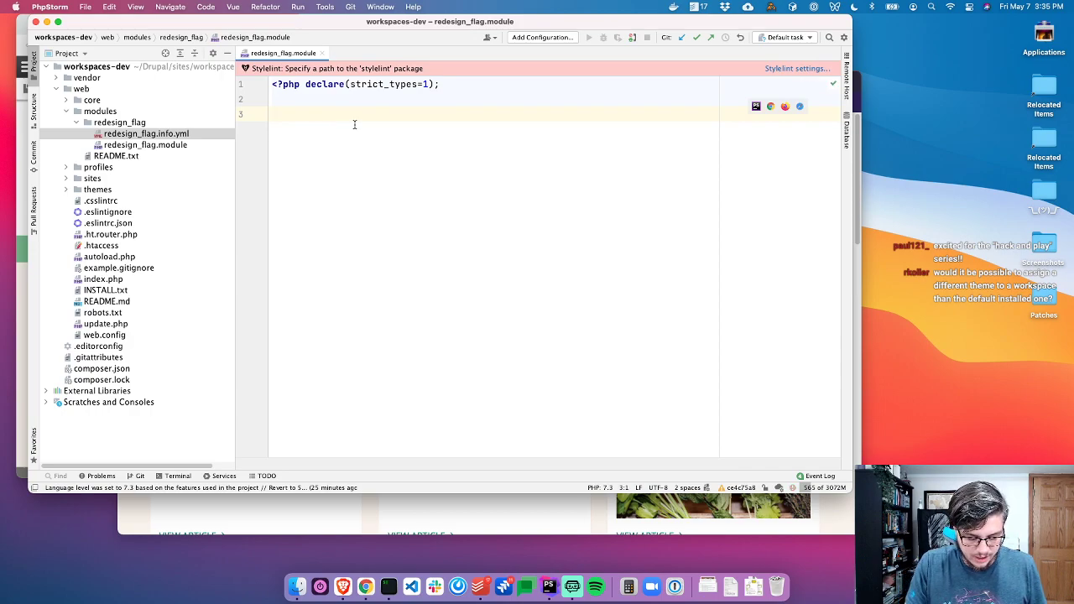
pyautogui.write('function redesign_flag_theme')
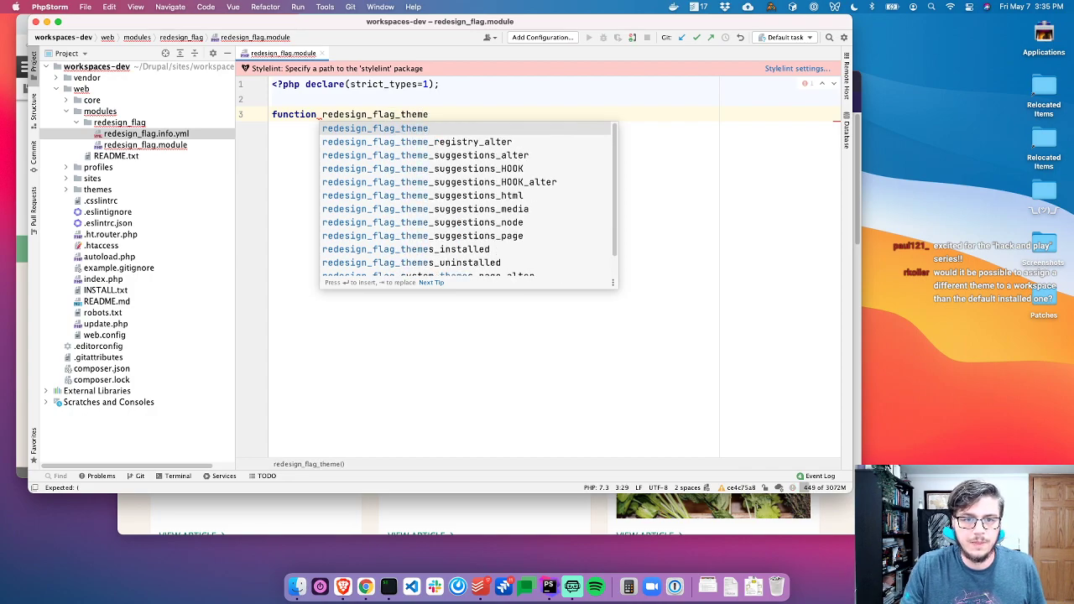
pyautogui.scroll(-2, 470, 202)
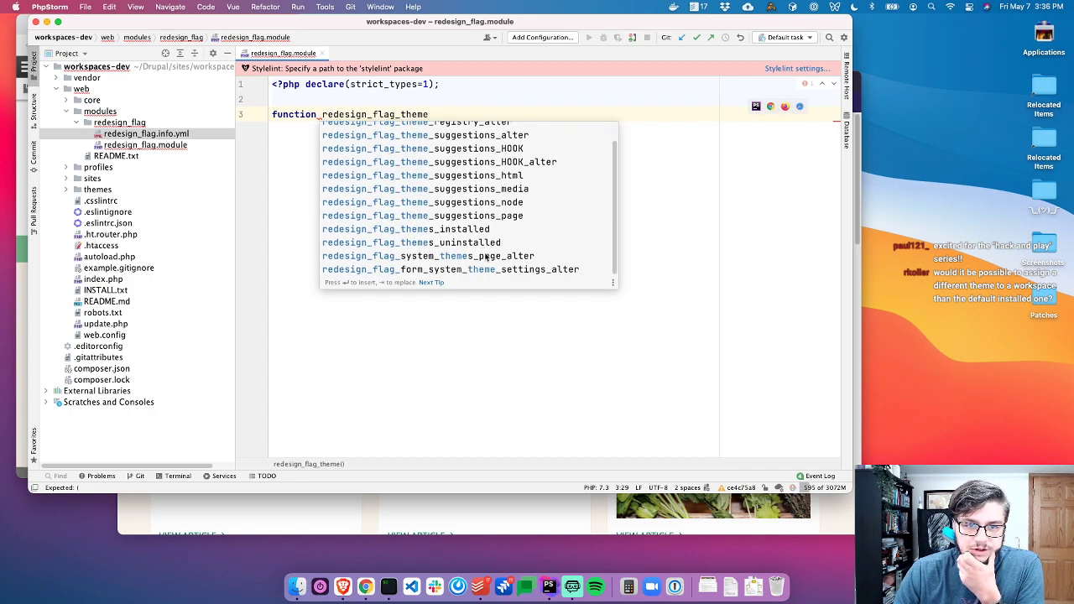
pyautogui.scroll(2, 489, 256)
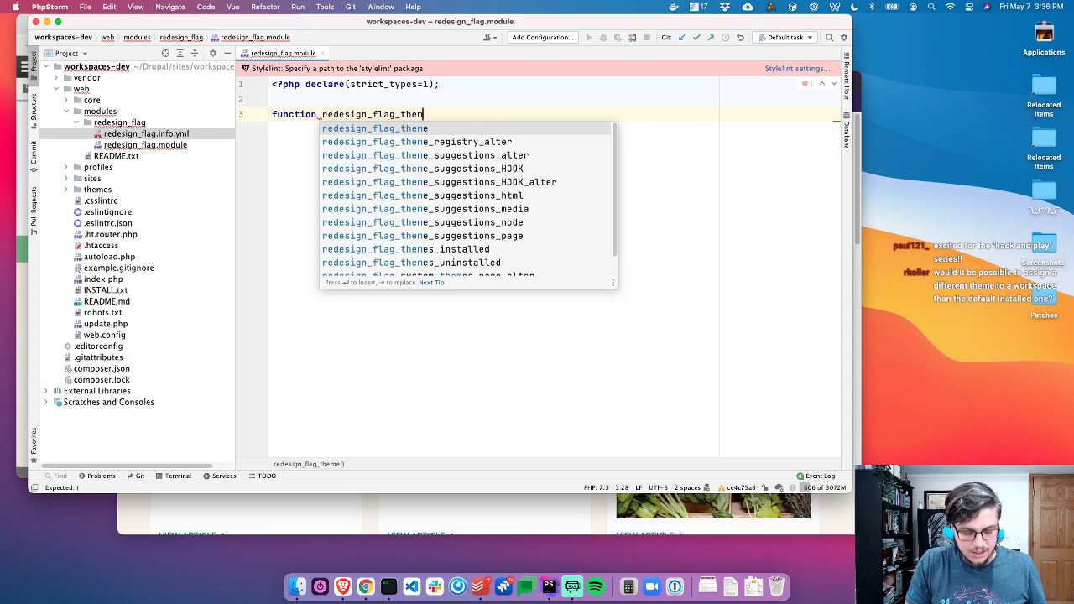
pyautogui.press('BackSpace')
pyautogui.press('BackSpace')
pyautogui.press('BackSpace')
pyautogui.press('BackSpace')
pyautogui.write('cu')
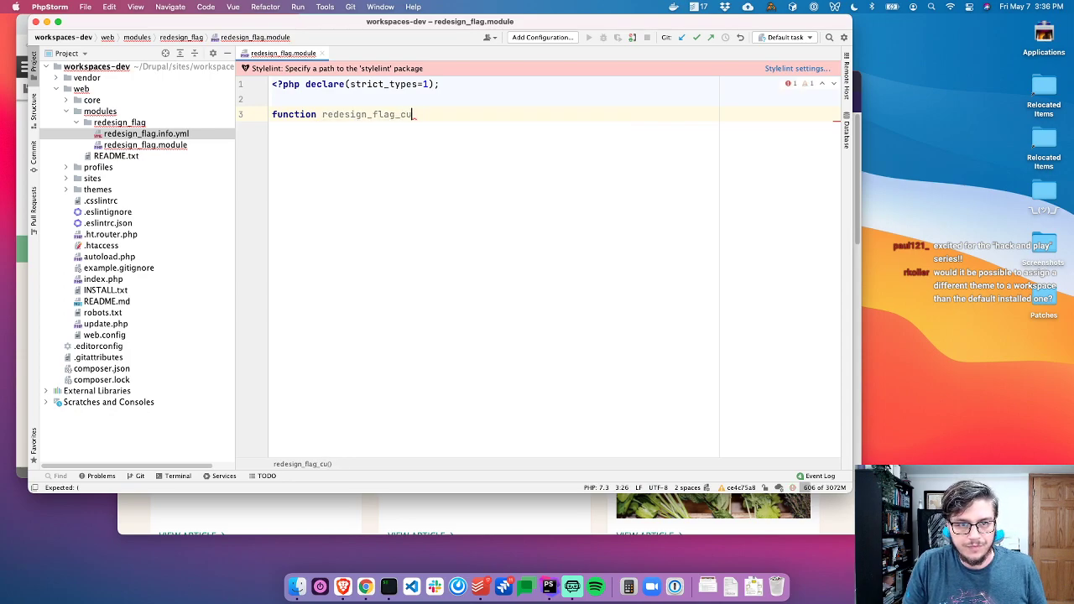
pyautogui.write('s')
pyautogui.press('BackSpace')
pyautogui.press('BackSpace')
pyautogui.press('BackSpace')
pyautogui.write('theme')
pyautogui.hotkey('alt', 'BackSpace')
pyautogui.hotkey('alt', 'BackSpace')
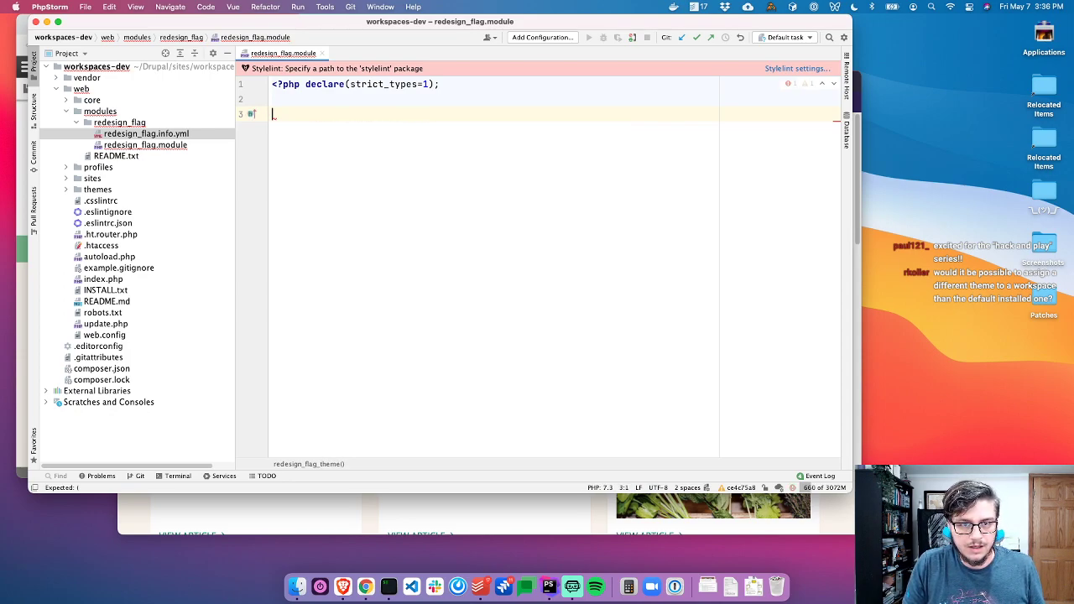
pyautogui.write('// hook_custom_theme')
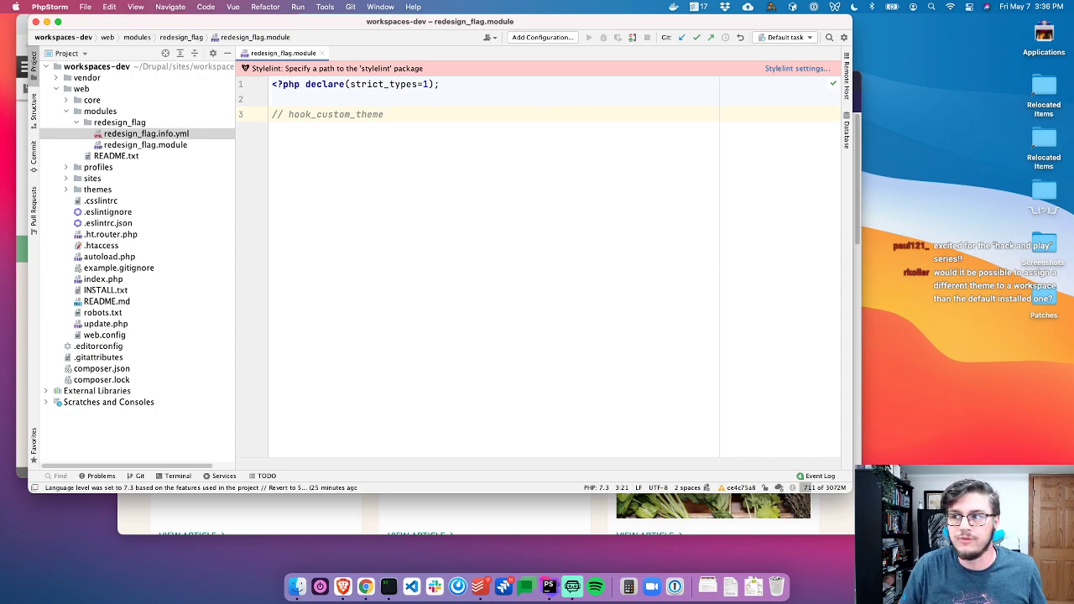
# Expand web/core/lib/Drupal/Core/Theme in the project tree and open ThemeManager.php
pyautogui.click(104, 92)
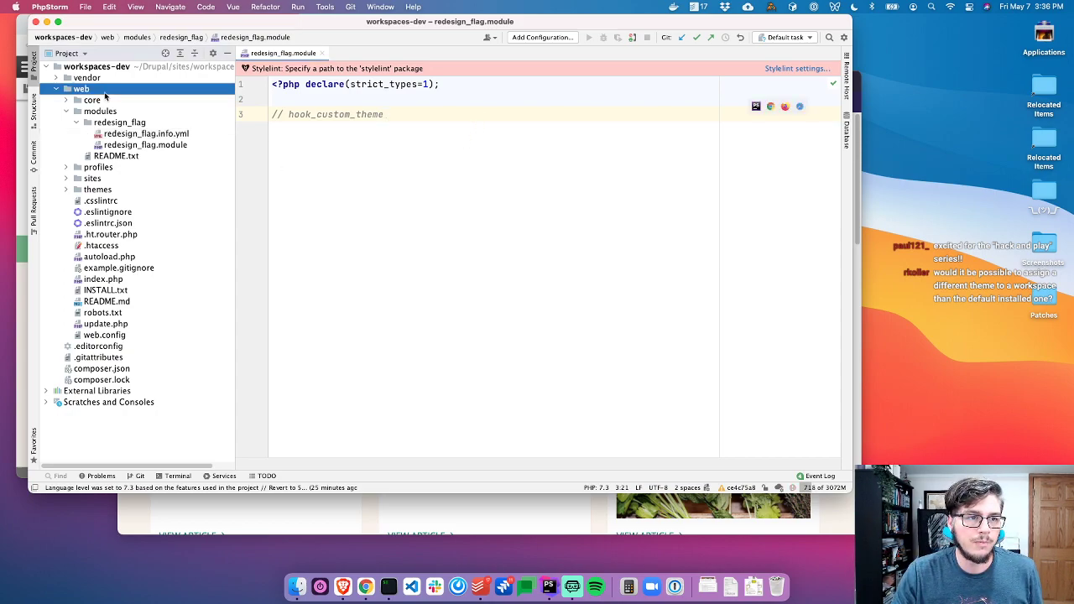
pyautogui.doubleClick(103, 100)
pyautogui.doubleClick(101, 147)
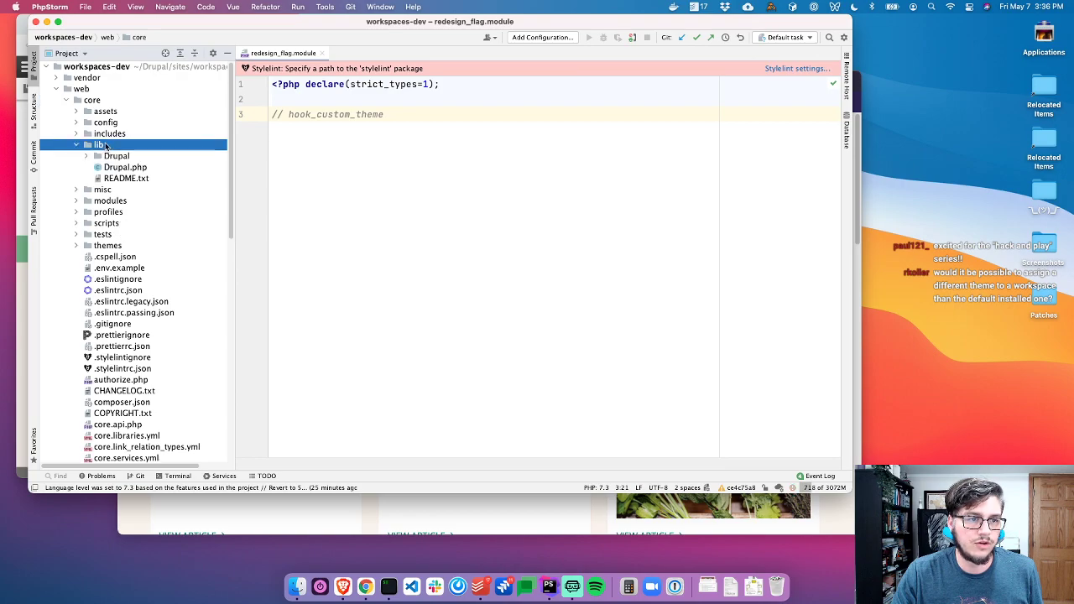
pyautogui.doubleClick(113, 156)
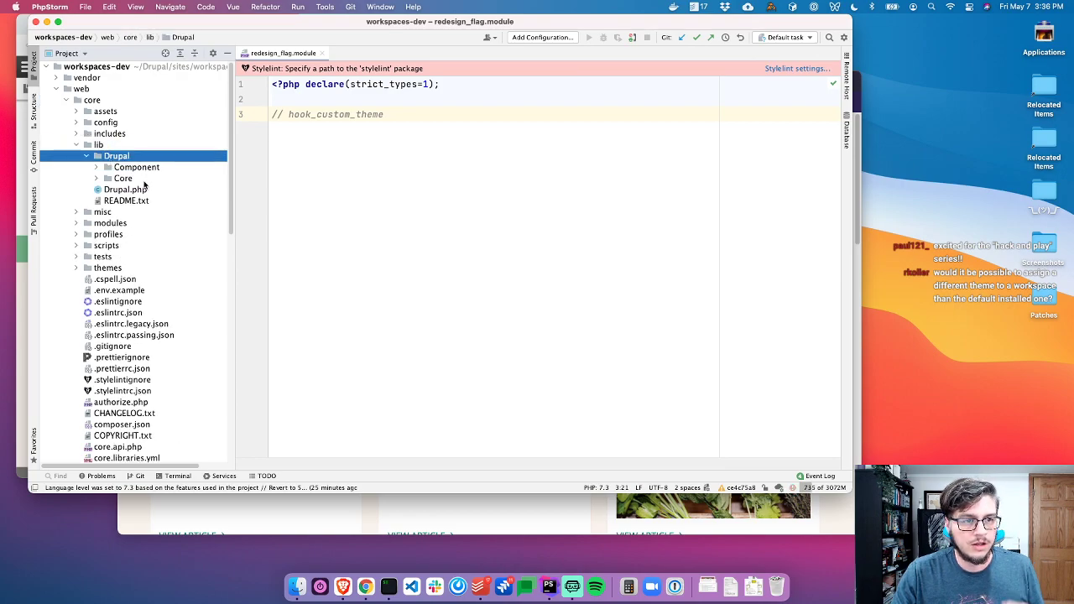
pyautogui.doubleClick(122, 178)
pyautogui.scroll(-10, 143, 252)
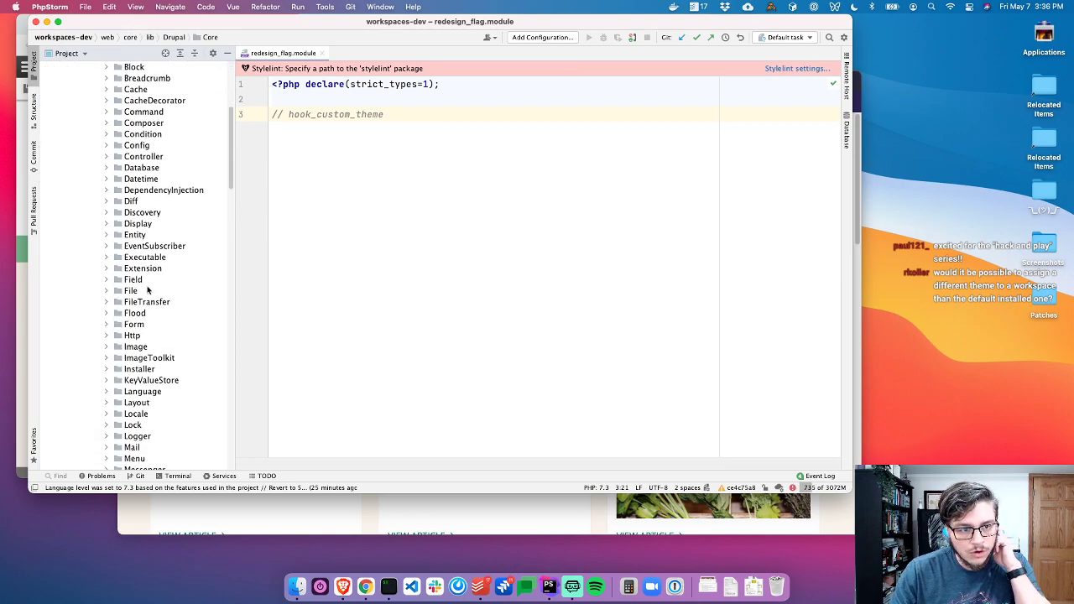
pyautogui.click(306, 247)
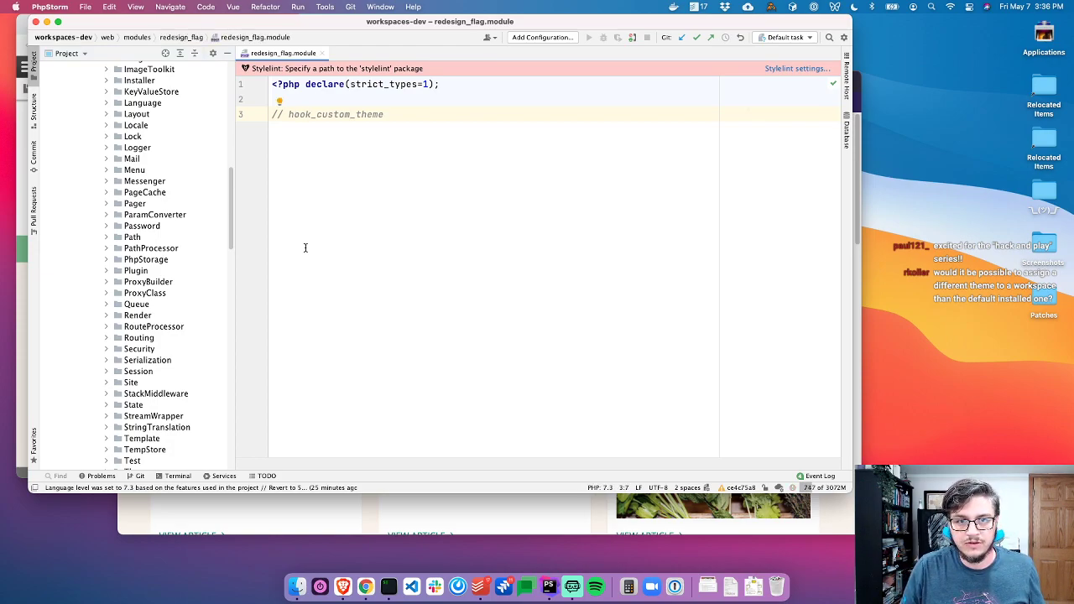
pyautogui.scroll(-4, 136, 392)
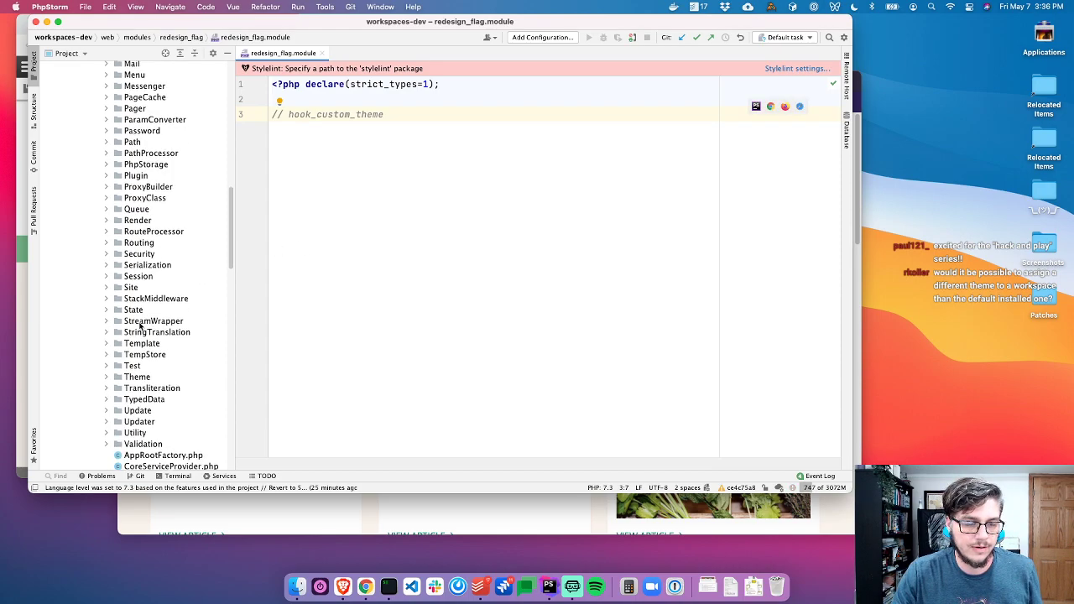
pyautogui.doubleClick(139, 361)
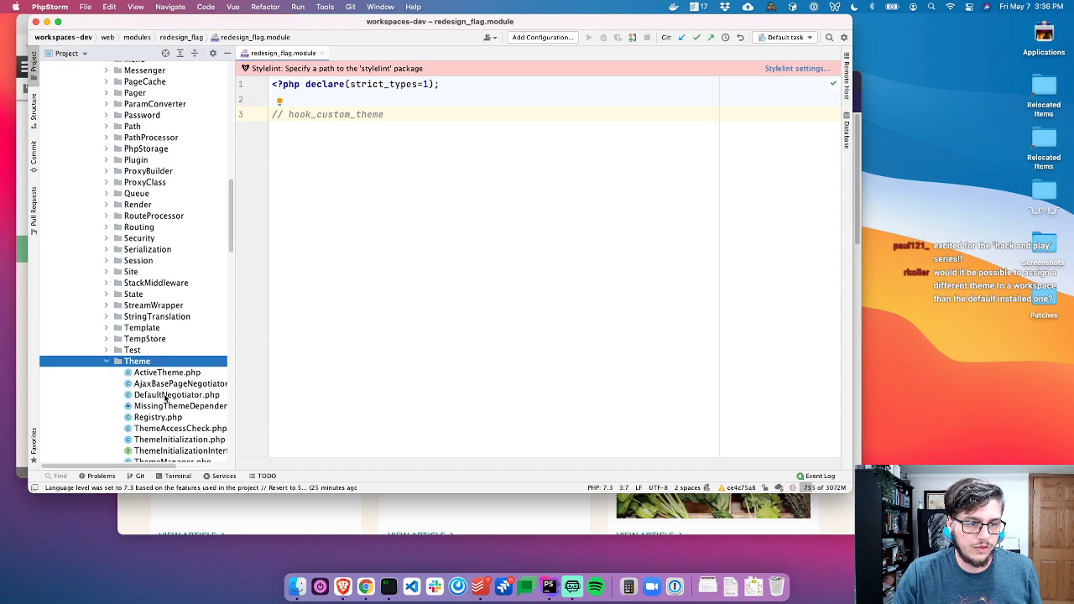
pyautogui.hscroll(3, 162, 414)
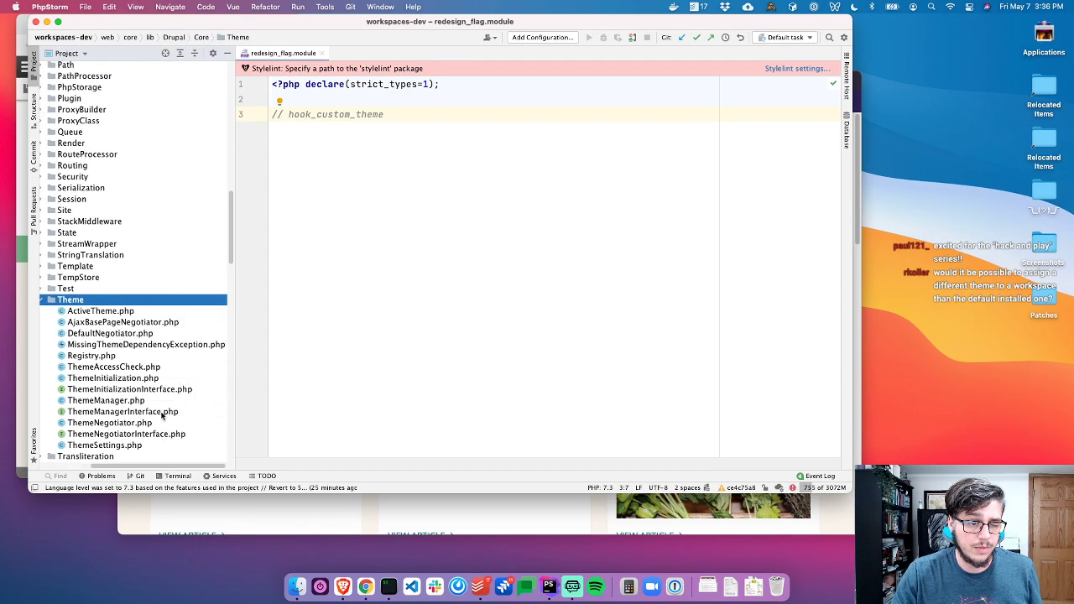
pyautogui.scroll(-3, 115, 356)
pyautogui.doubleClick(115, 341)
pyautogui.scroll(-15, 388, 335)
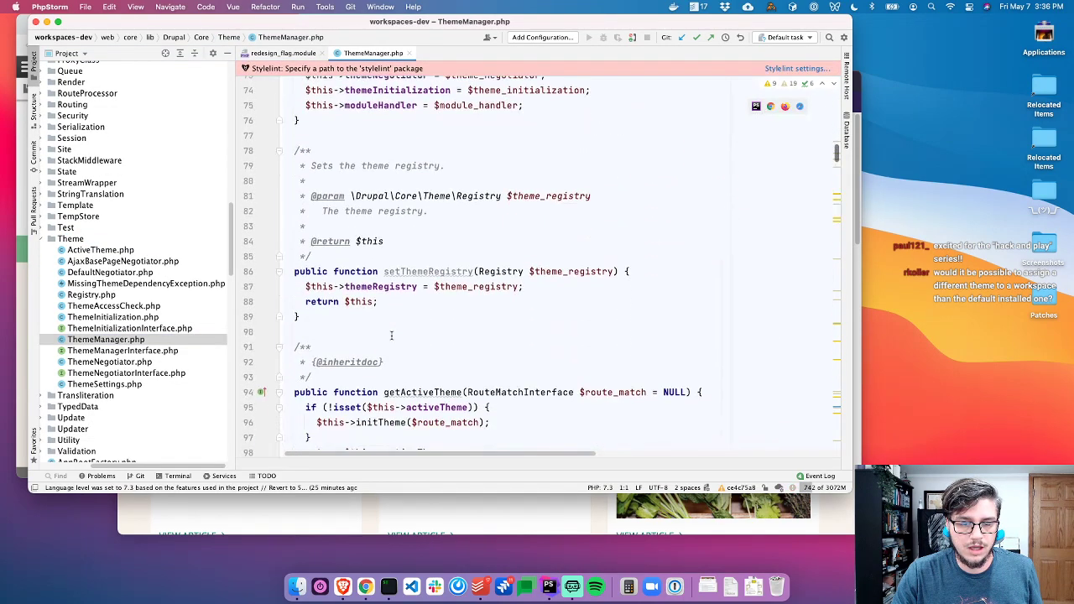
# Read through ThemeManager's getActiveTheme method and the rendering code below it
pyautogui.scroll(-3, 408, 240)
pyautogui.doubleClick(401, 273)
pyautogui.click(528, 323)
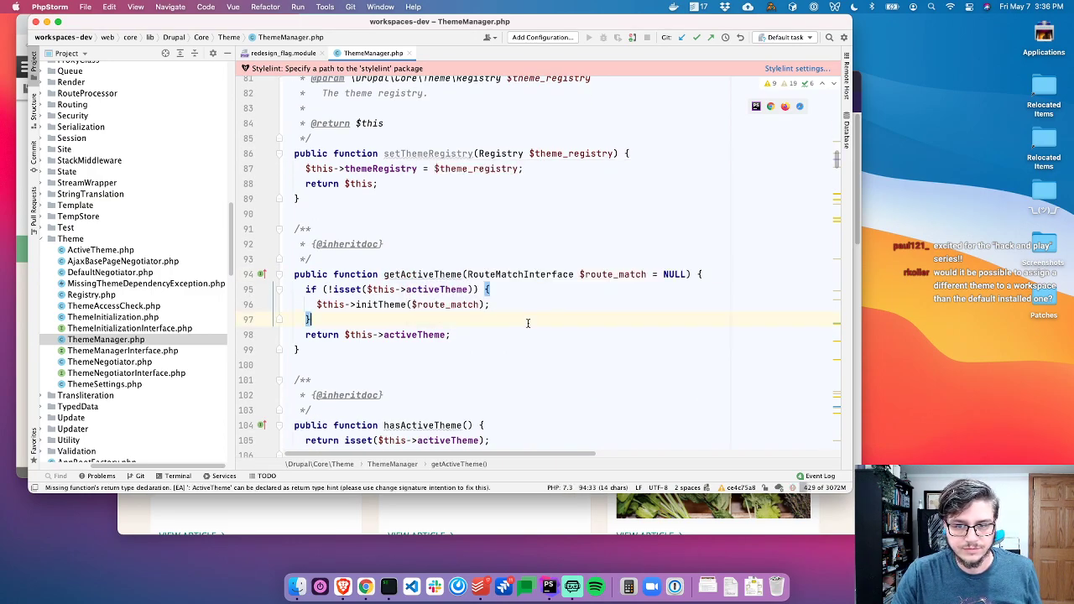
pyautogui.scroll(-1, 528, 323)
pyautogui.click(435, 253)
pyautogui.scroll(-6, 462, 325)
pyautogui.scroll(-7, 463, 325)
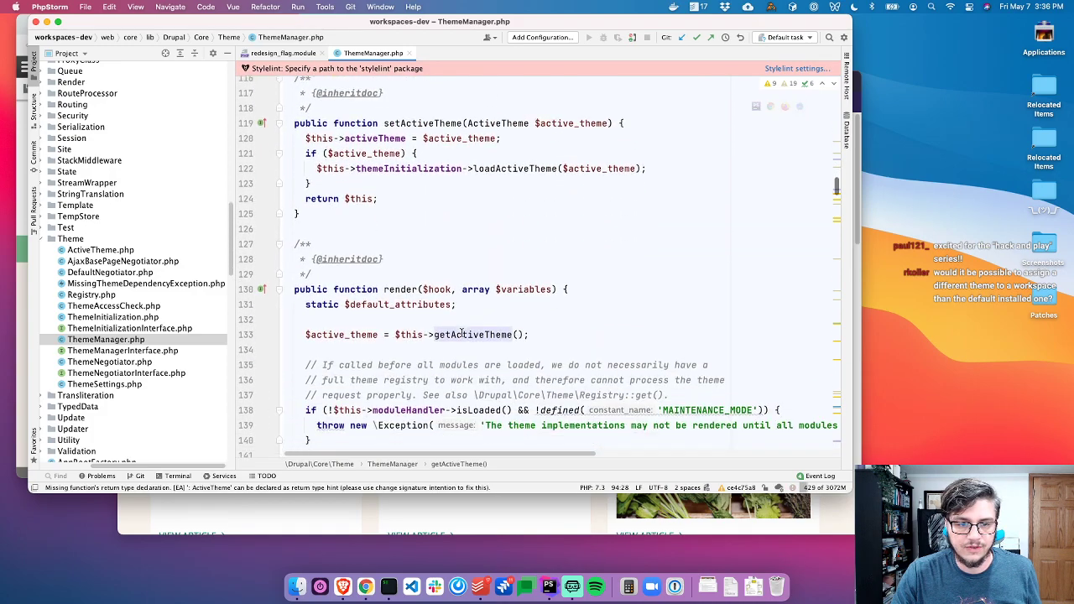
pyautogui.scroll(-3, 462, 332)
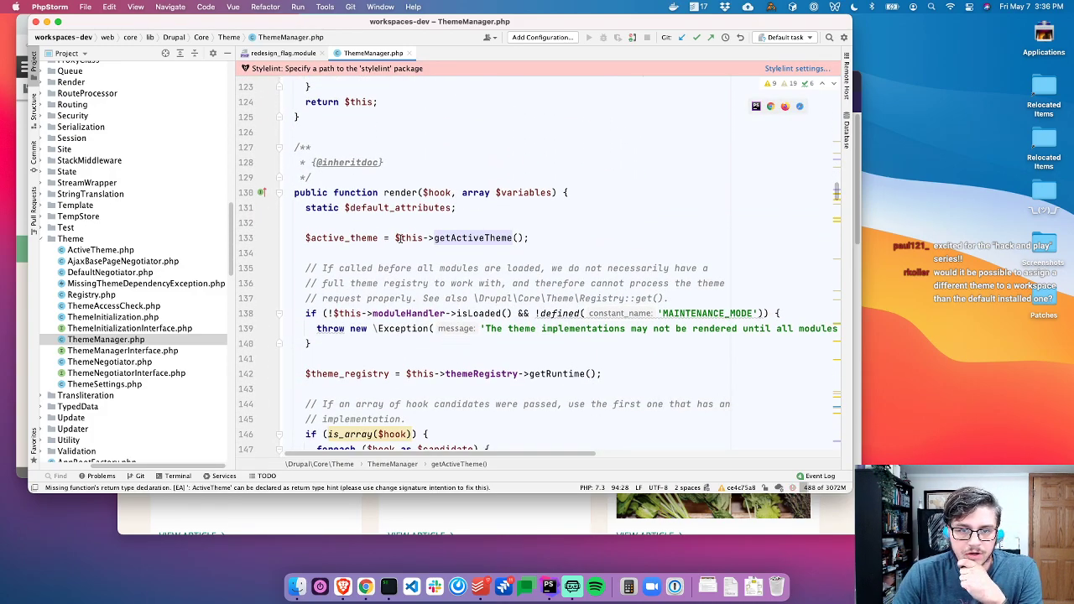
pyautogui.scroll(-15, 430, 263)
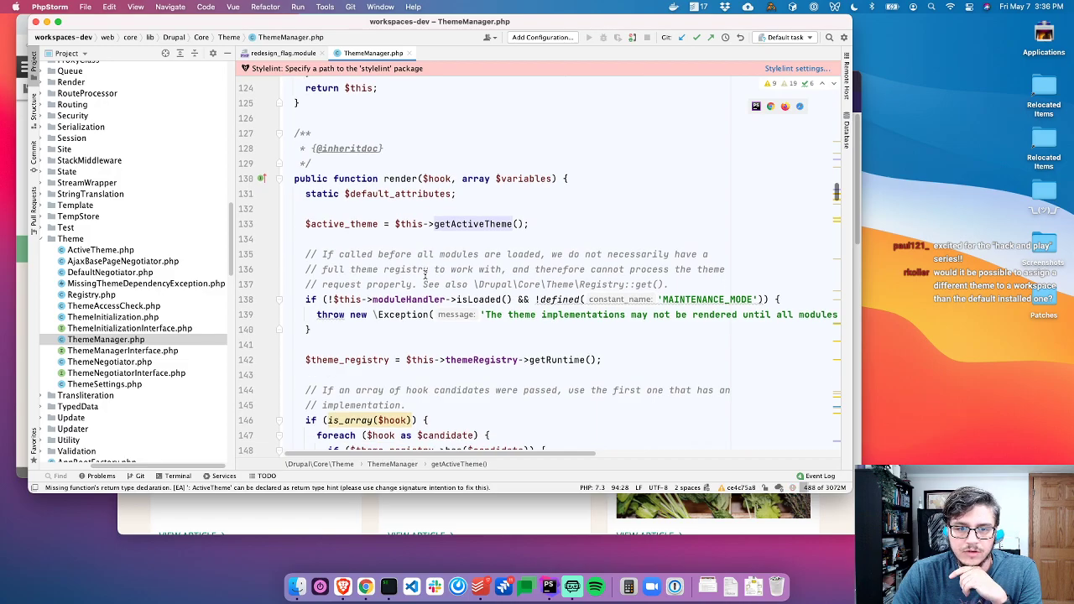
pyautogui.scroll(20, 451, 298)
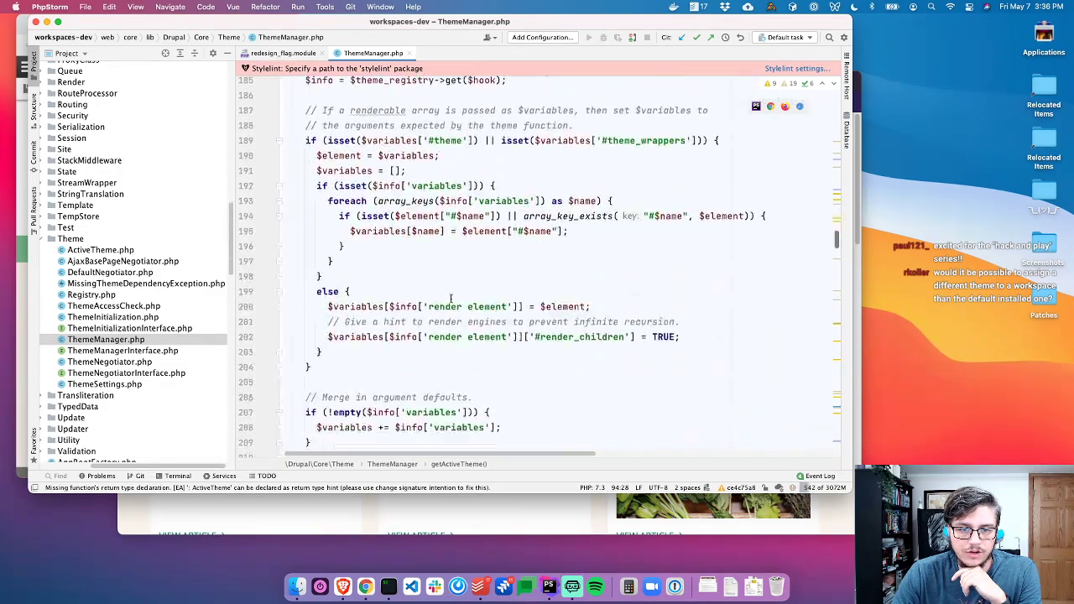
pyautogui.scroll(-8, 451, 298)
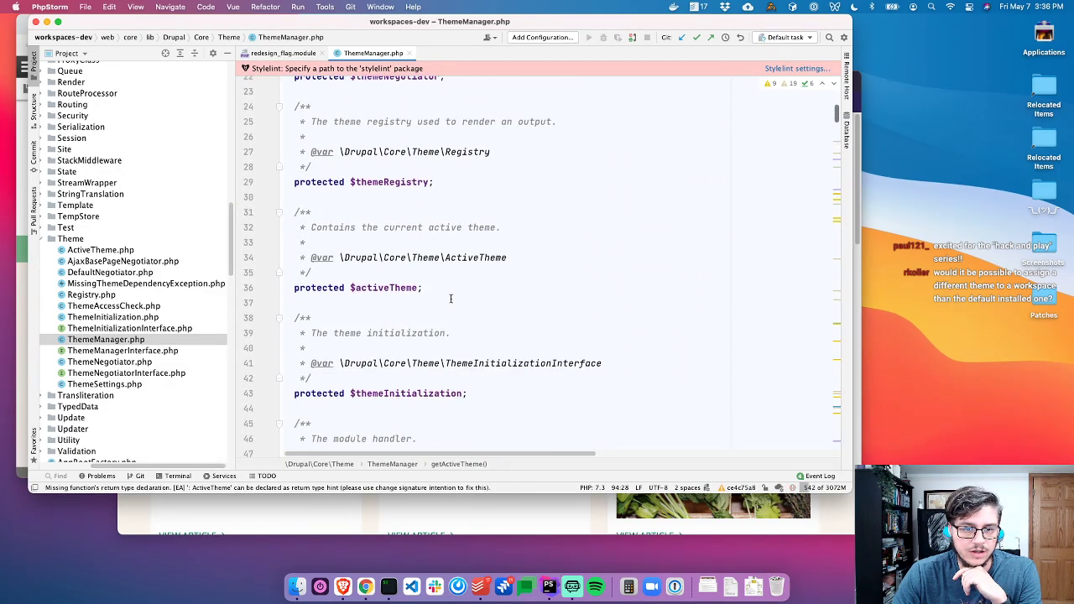
pyautogui.scroll(3, 411, 189)
# Jump to the ThemeNegotiatorInterface definition from the themeNegotiator property docblock
pyautogui.click(407, 190)
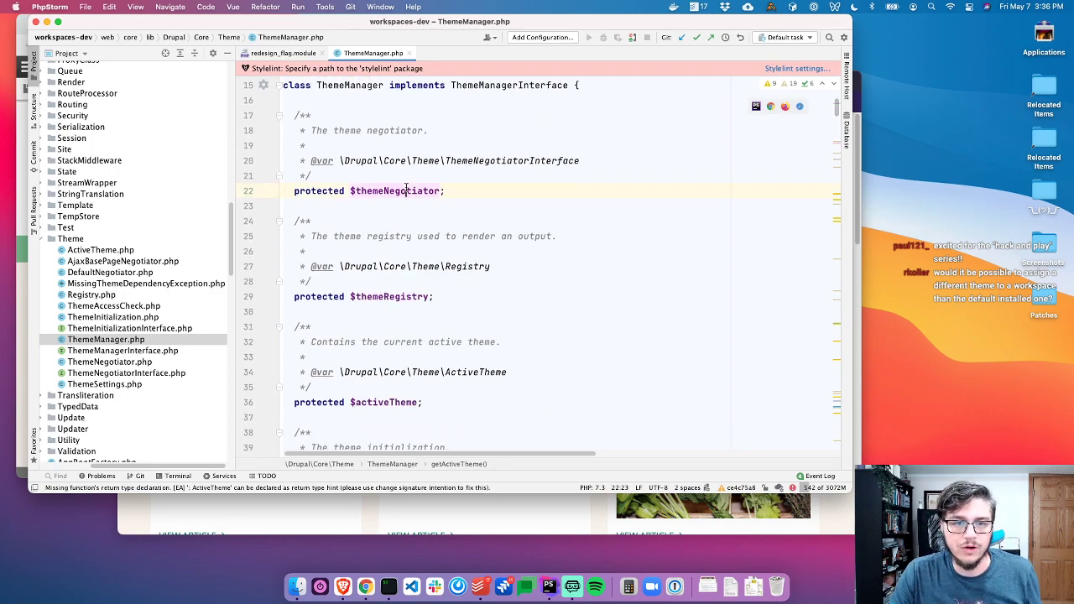
pyautogui.keyDown('super'); pyautogui.click(508, 160); pyautogui.keyUp('super')
pyautogui.scroll(3, 319, 157)
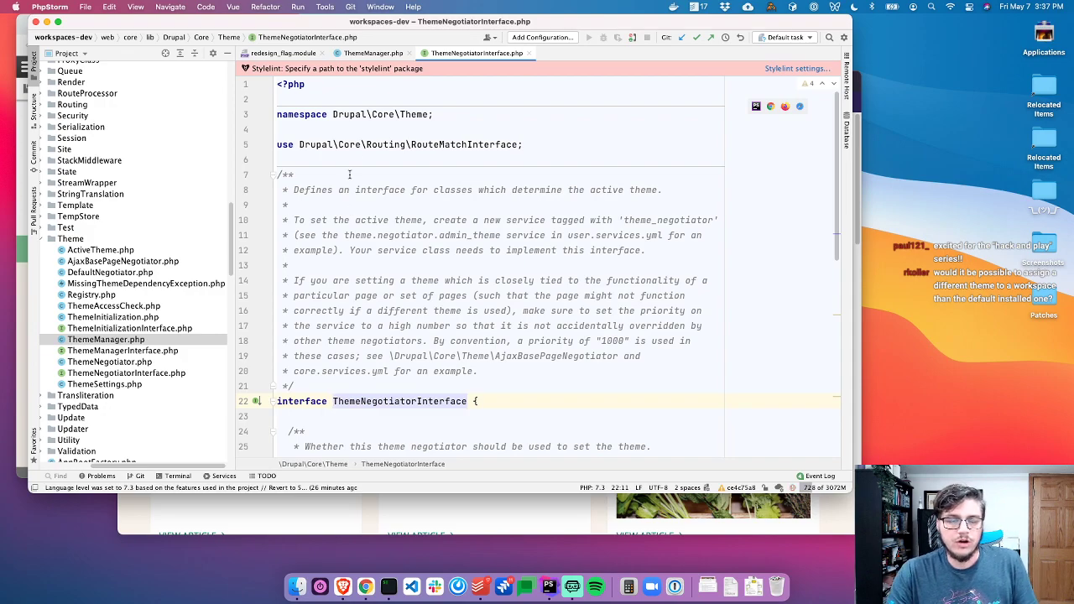
# Close ThemeManager.php and read the interface docs about theme_negotiator services
pyautogui.click(409, 53)
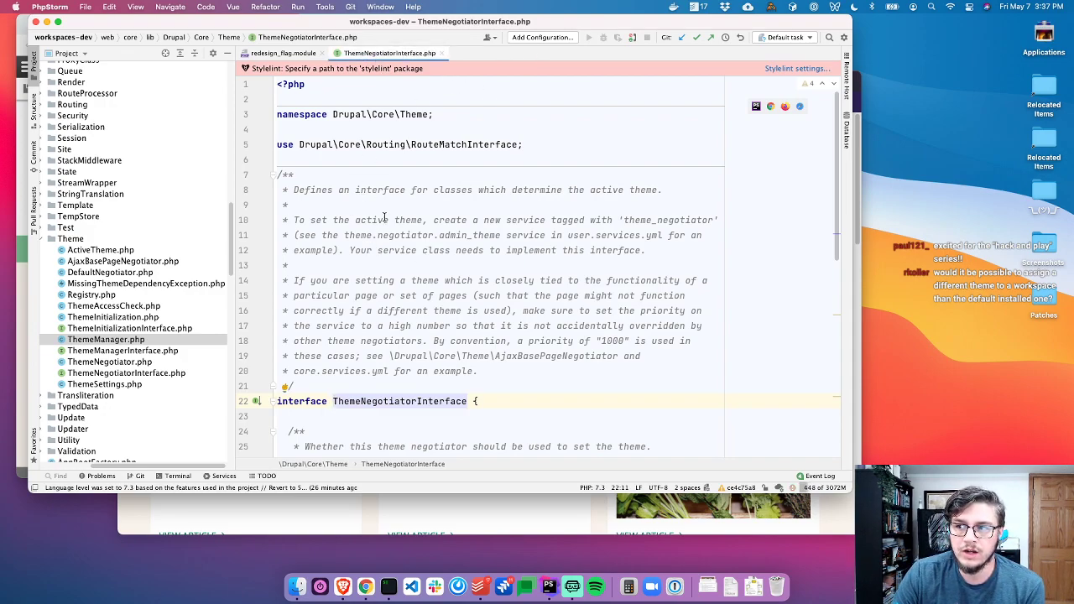
pyautogui.moveTo(314, 190); pyautogui.dragTo(646, 190)
pyautogui.click(433, 220)
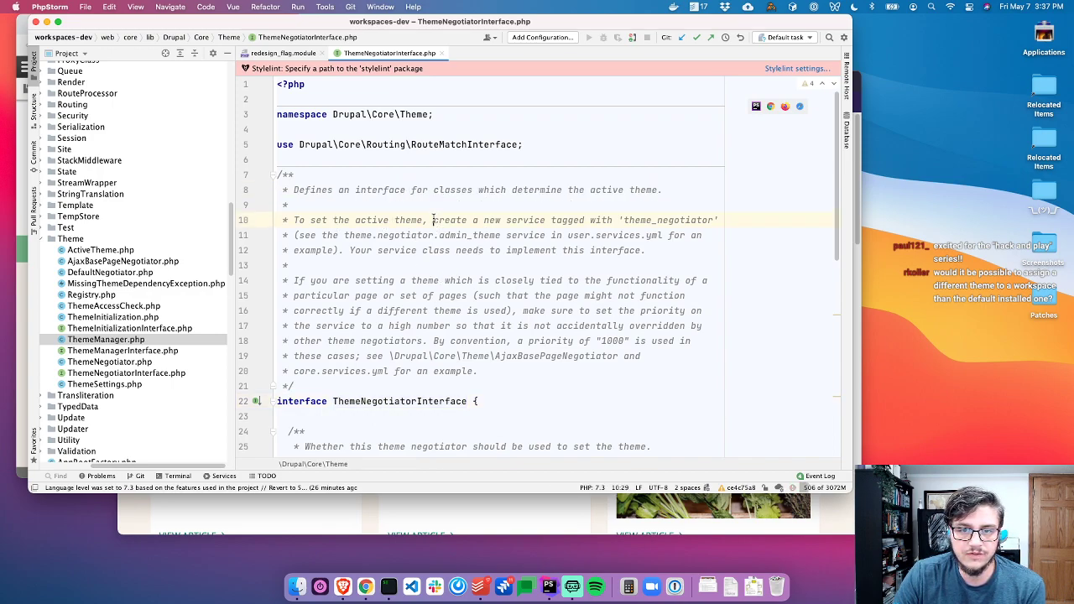
pyautogui.moveTo(310, 223); pyautogui.dragTo(574, 220)
pyautogui.click(361, 220)
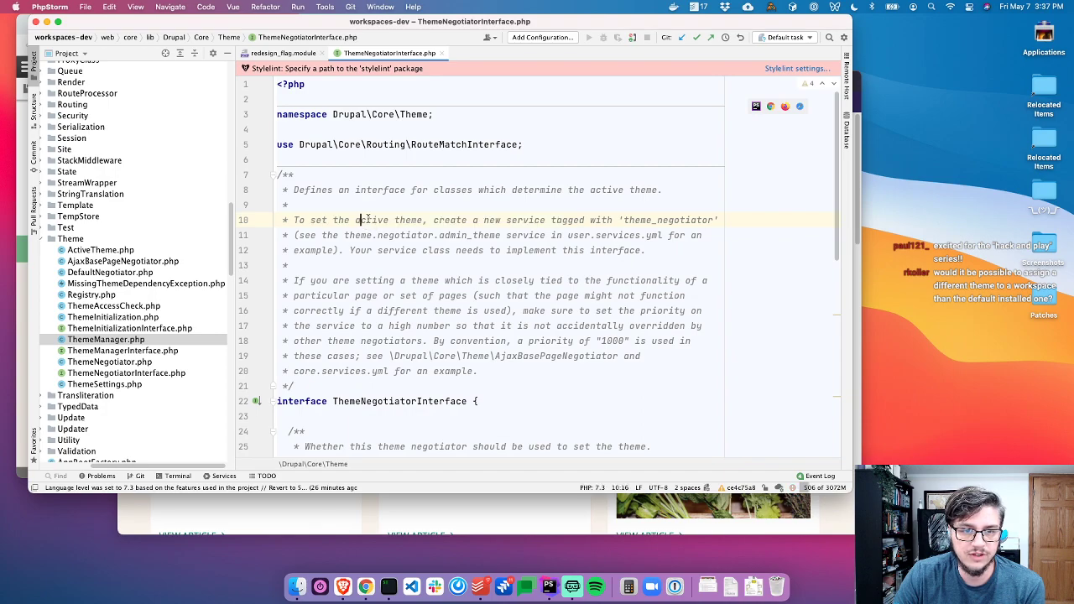
pyautogui.moveTo(426, 220); pyautogui.dragTo(710, 222)
pyautogui.doubleClick(689, 221)
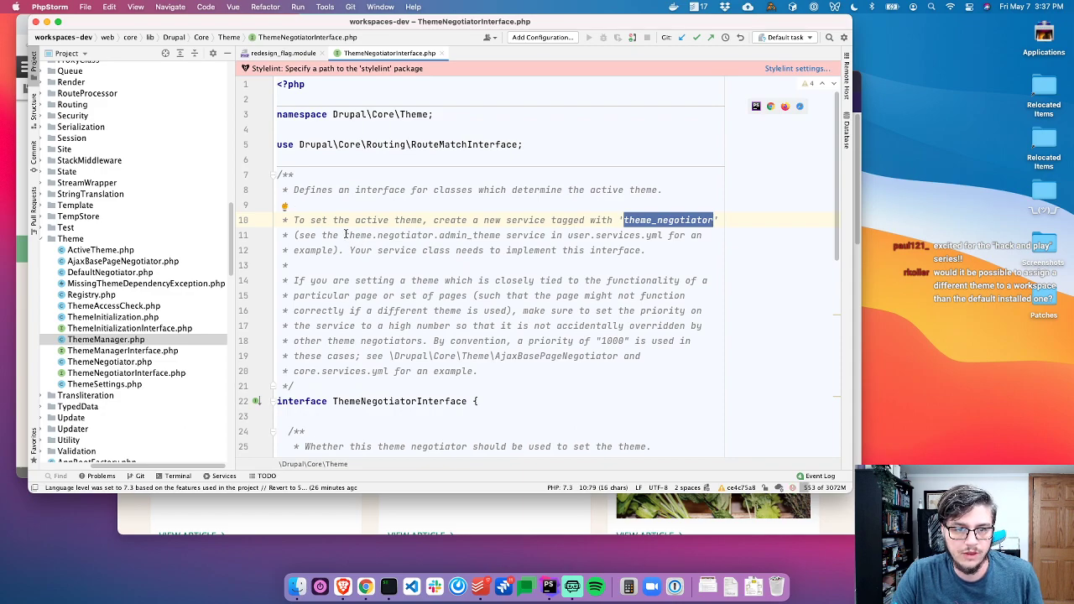
pyautogui.scroll(-1, 321, 337)
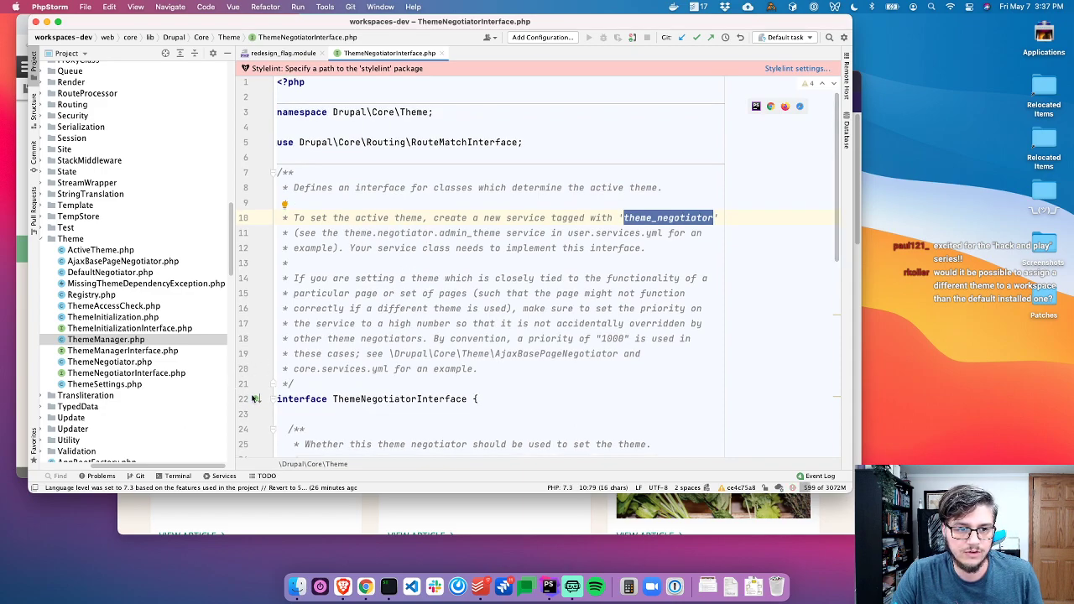
# Review DefaultNegotiator's applies() implementation, close it, and return to the module file tab
pyautogui.click(257, 401)
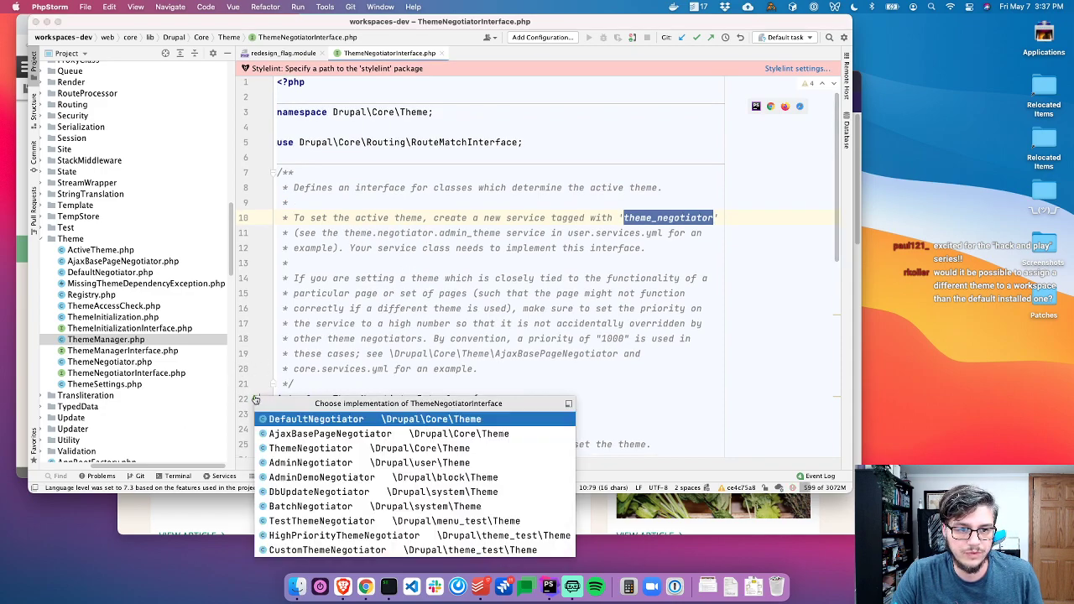
pyautogui.click(329, 420)
pyautogui.scroll(-5, 423, 284)
pyautogui.scroll(3, 423, 283)
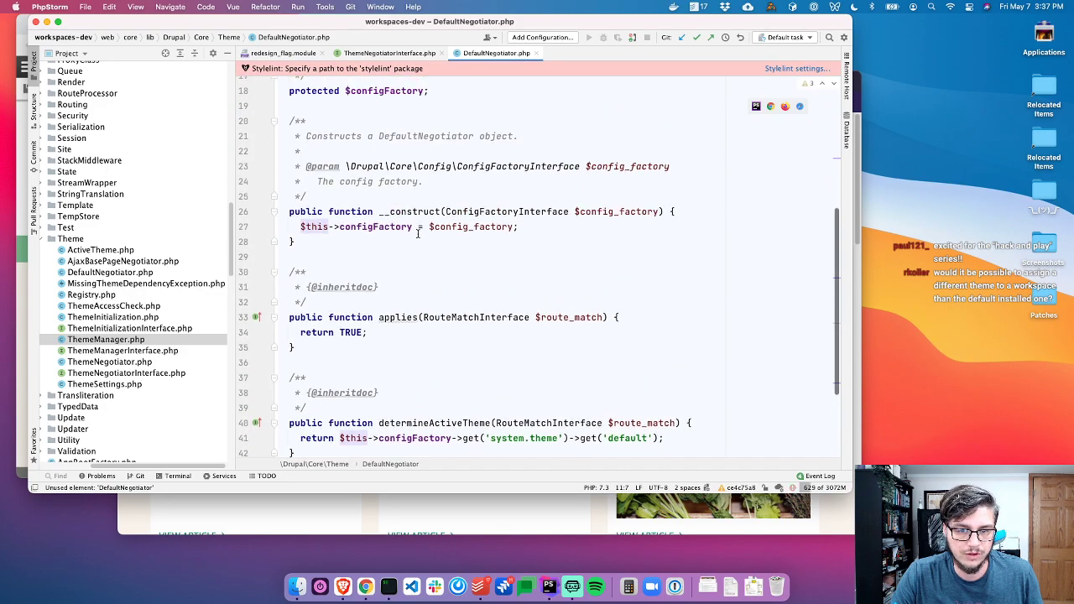
pyautogui.press('super+w')
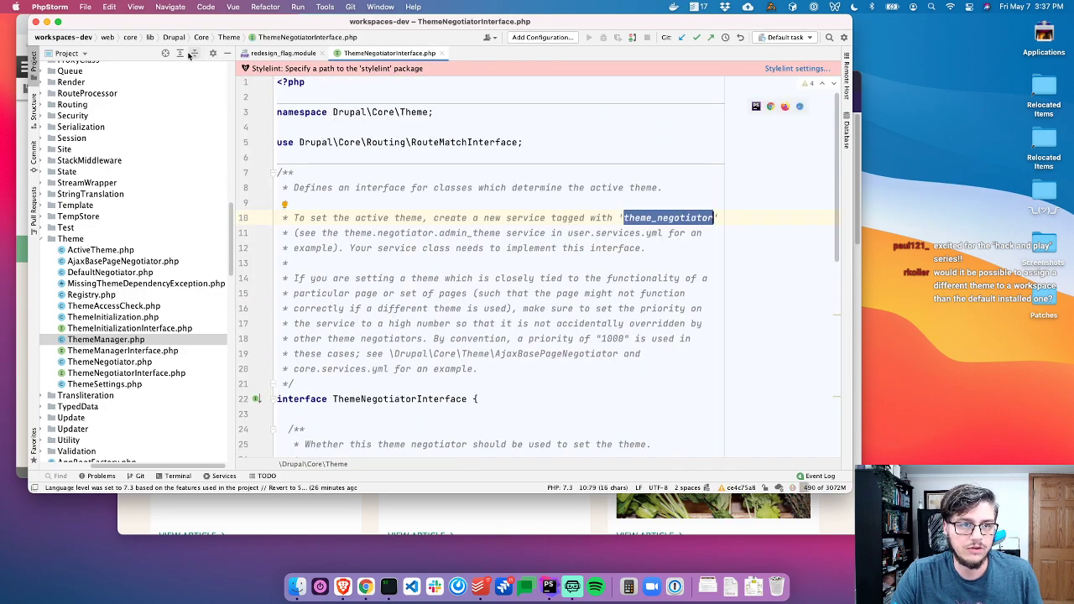
pyautogui.click(165, 53)
# Locate redesign_flag.module in the project tree and attempt to delete it
pyautogui.click(281, 53)
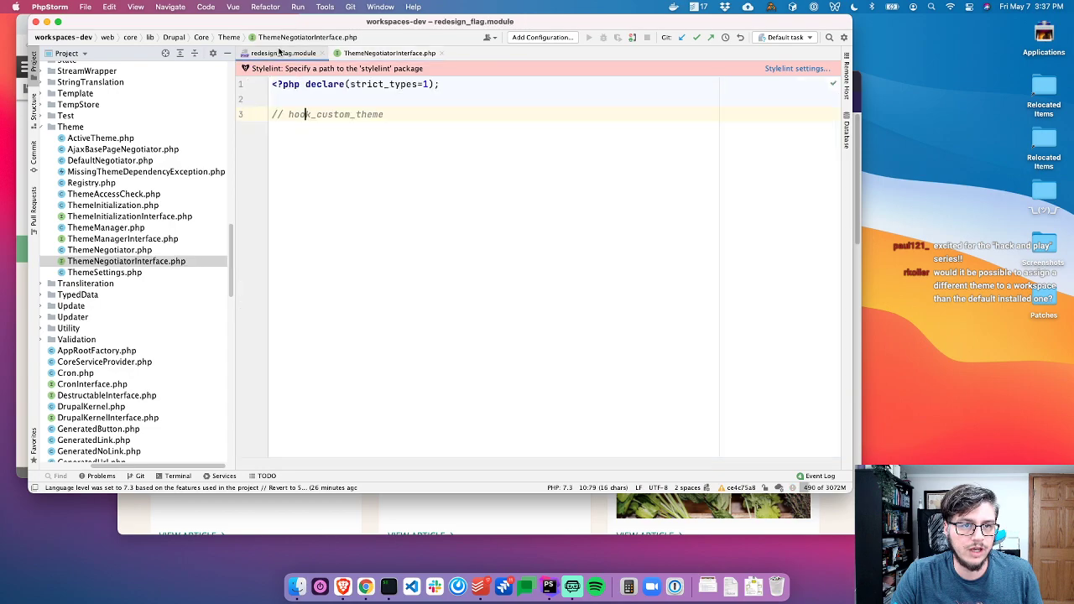
pyautogui.click(168, 54)
pyautogui.click(271, 56)
pyautogui.click(144, 252)
pyautogui.click(141, 261)
pyautogui.press('BackSpace')
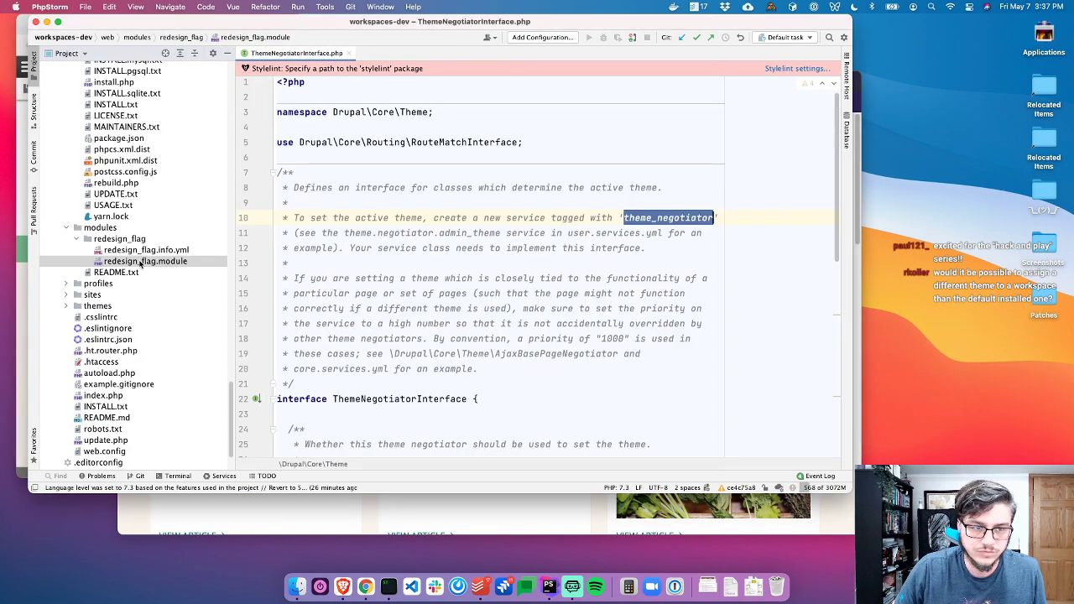
# Create src/Theme/WorkspaceThemeNegotiator.php in the redesign_flag folder after one cancelled attempt
pyautogui.click(144, 239)
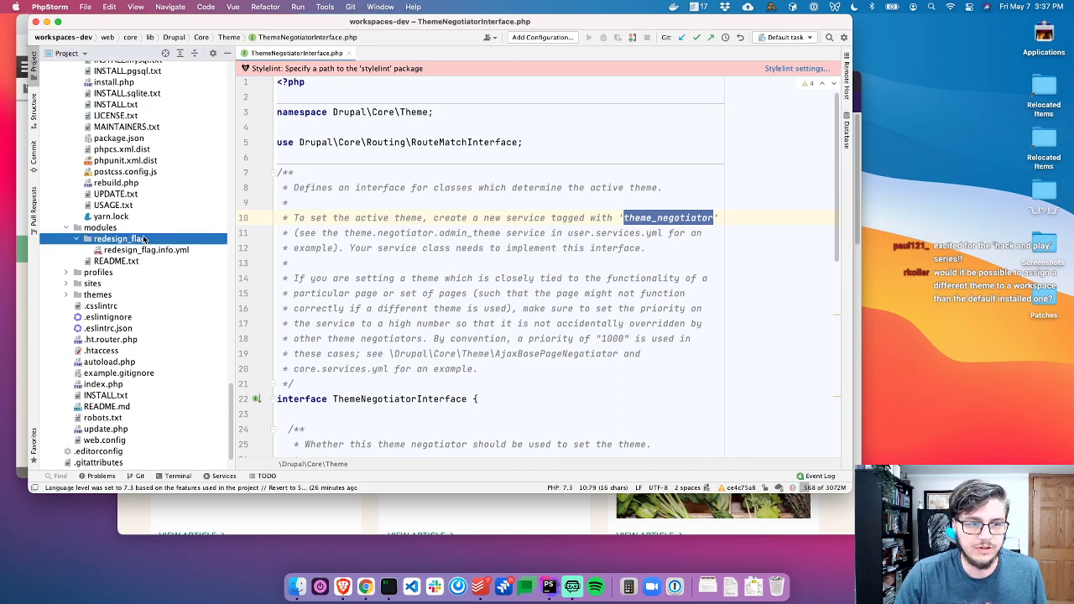
pyautogui.press('super+n')
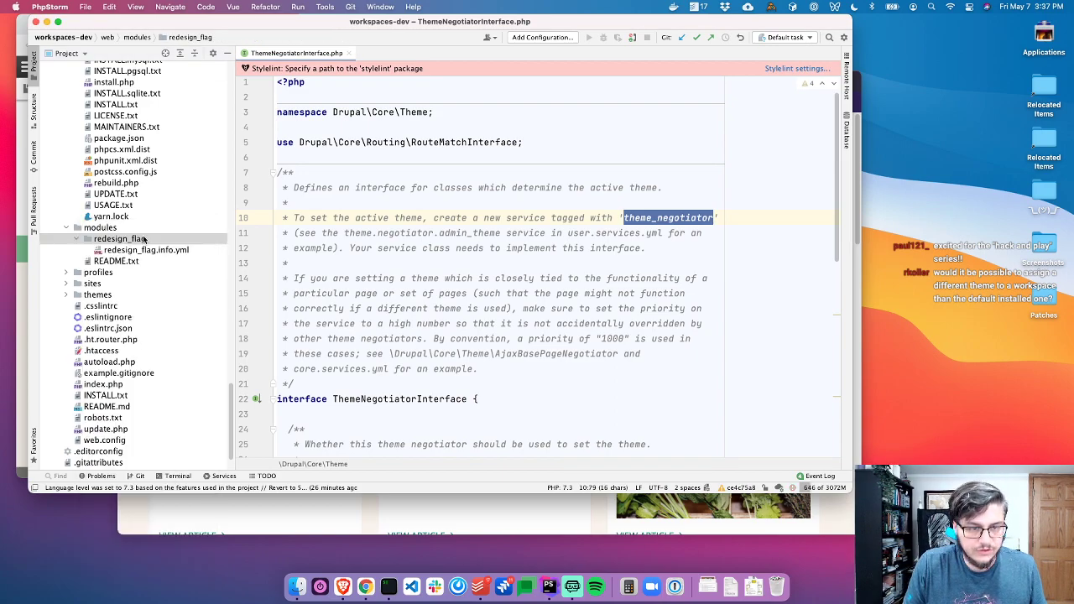
pyautogui.press('Return')
pyautogui.write('src/')
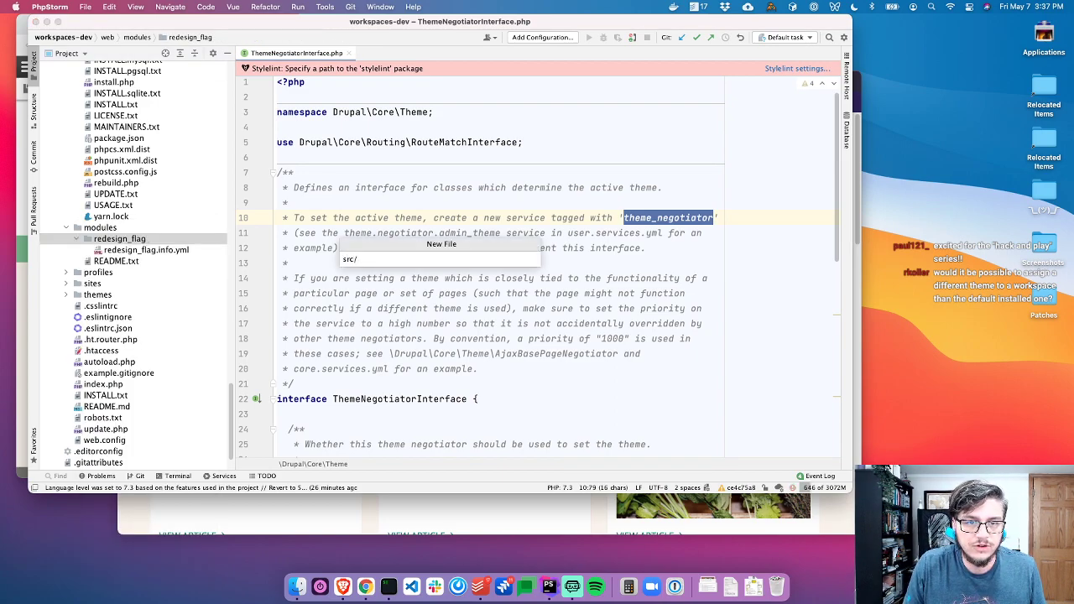
pyautogui.press('Escape')
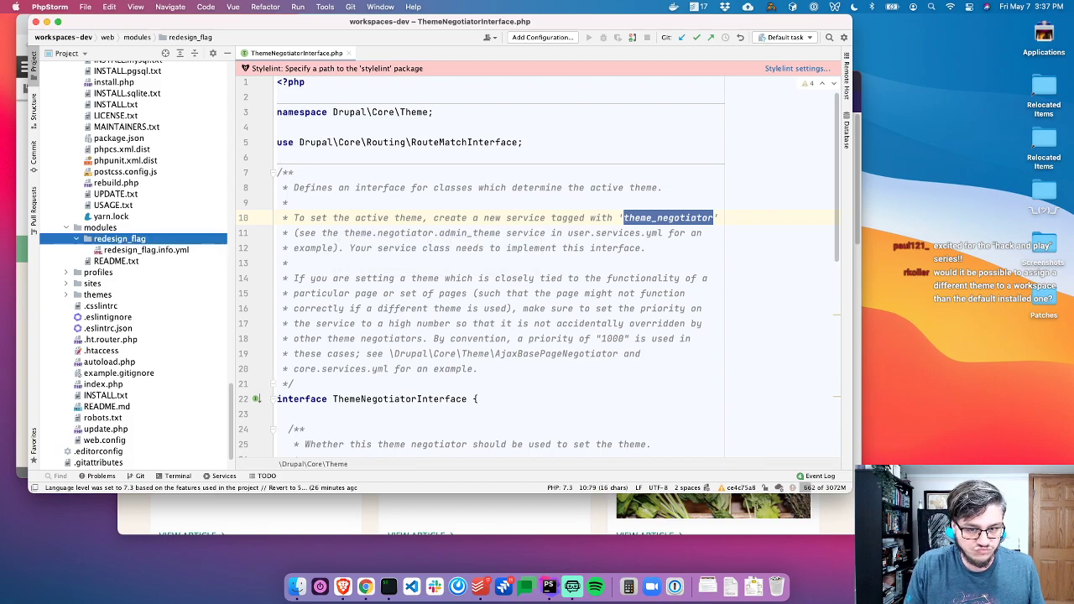
pyautogui.click(256, 401)
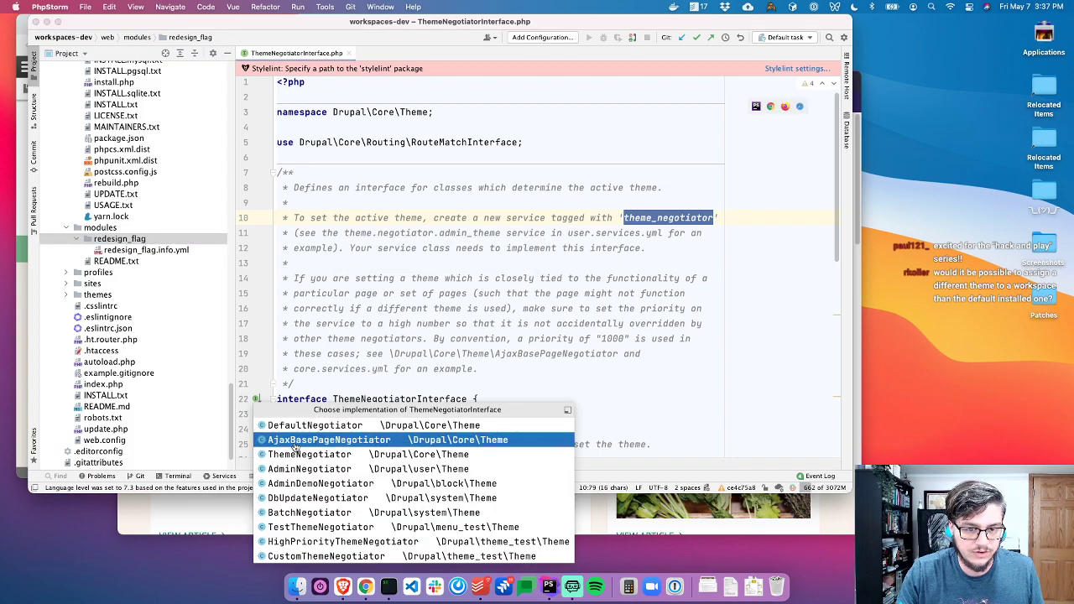
pyautogui.press('Escape')
pyautogui.press('super+1')
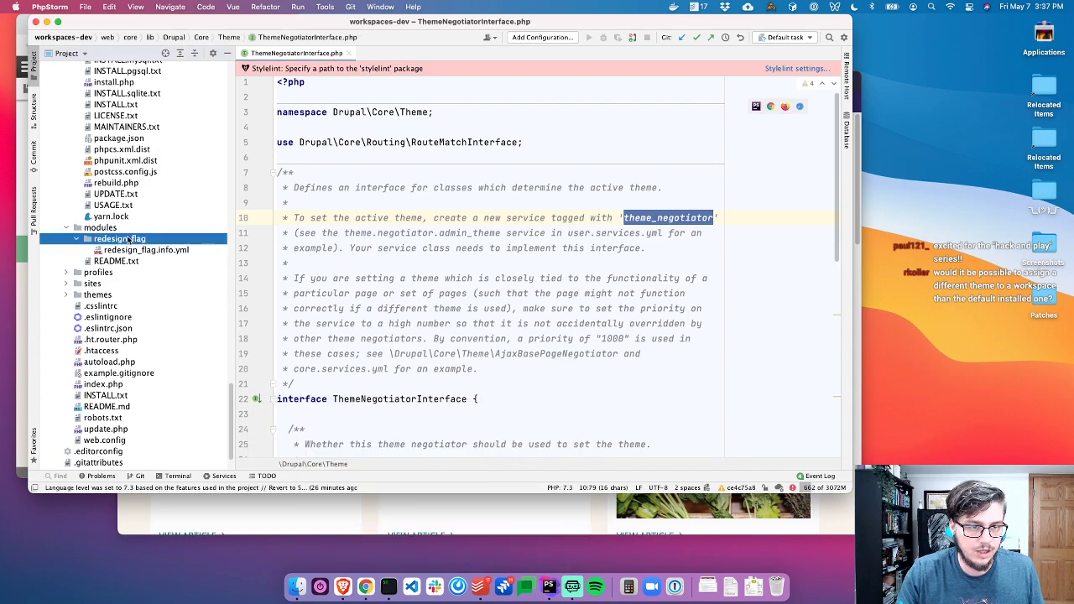
pyautogui.press('super+n')
pyautogui.press('Return')
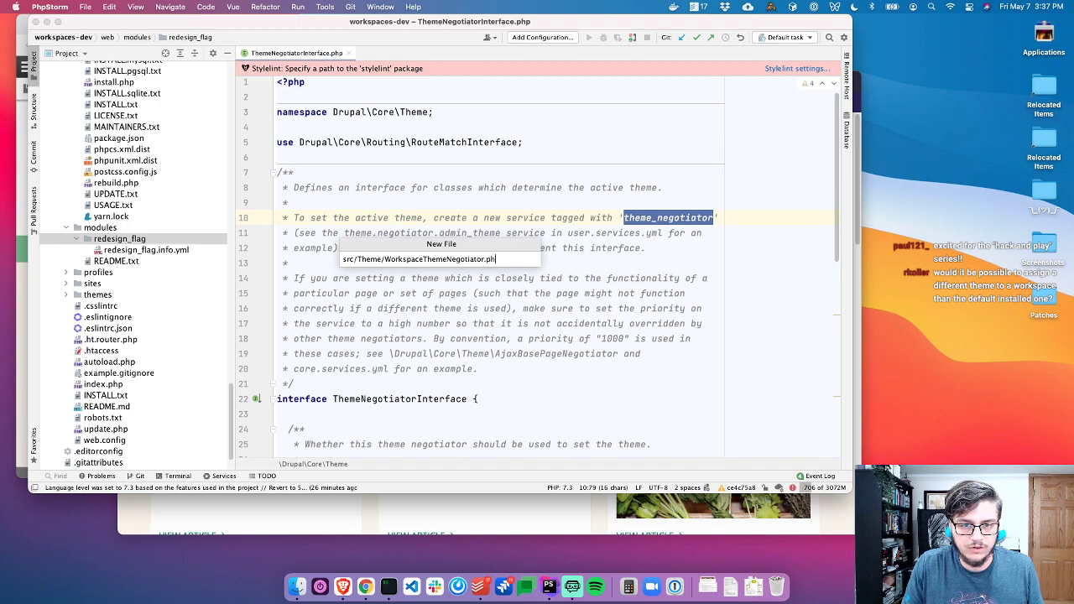
pyautogui.press('Return')
# Write the strict_types header, Drupal\redesign_flag\Theme namespace, and final WorkspaceThemeNegotiator class implementing ThemeNegotiatorInterface
pyautogui.write('<')
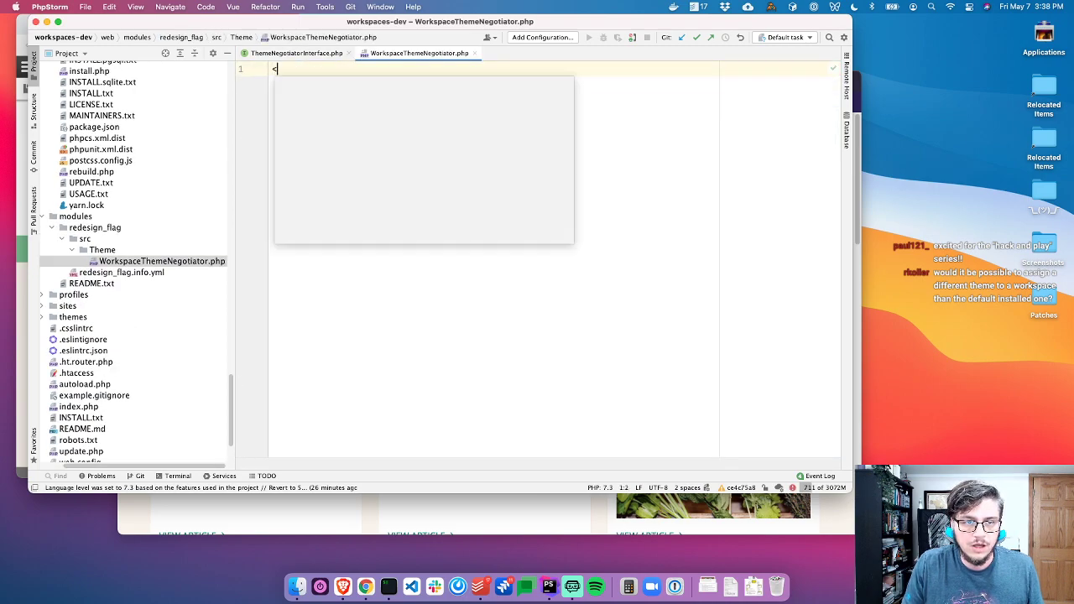
pyautogui.write('?php d')
pyautogui.press('Return')
pyautogui.press('Return')
pyautogui.press('Return')
pyautogui.write('namepspa')
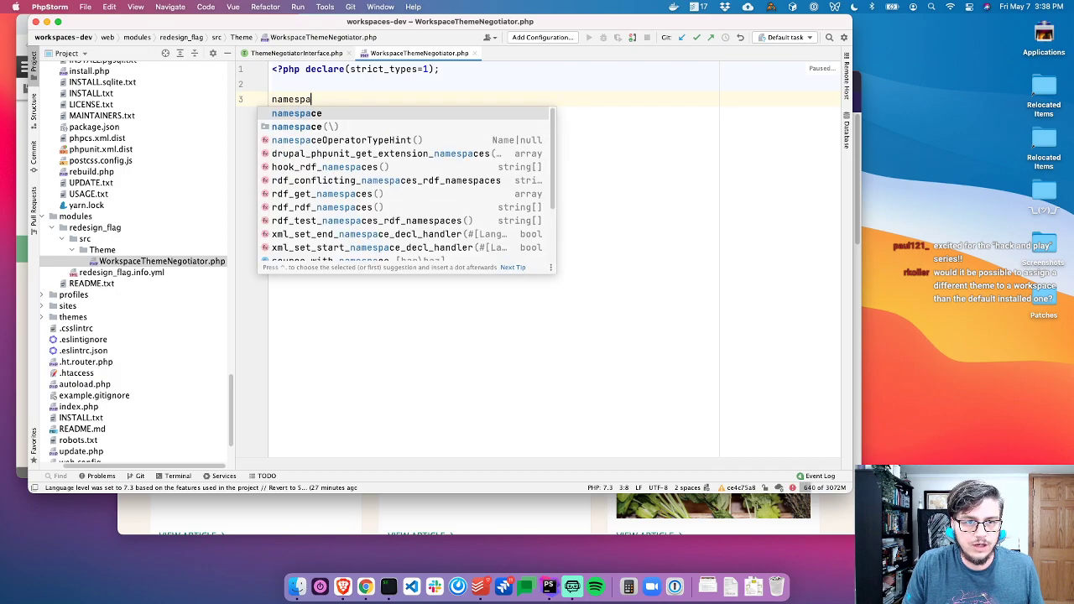
pyautogui.write('ce Drupal\\r')
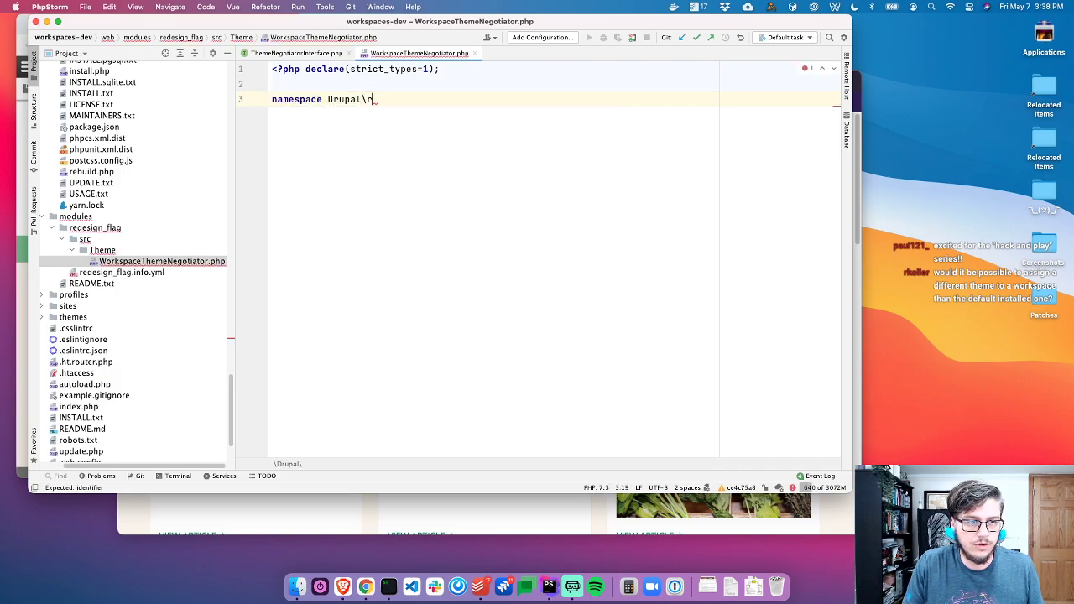
pyautogui.write('edesign_flag\\')
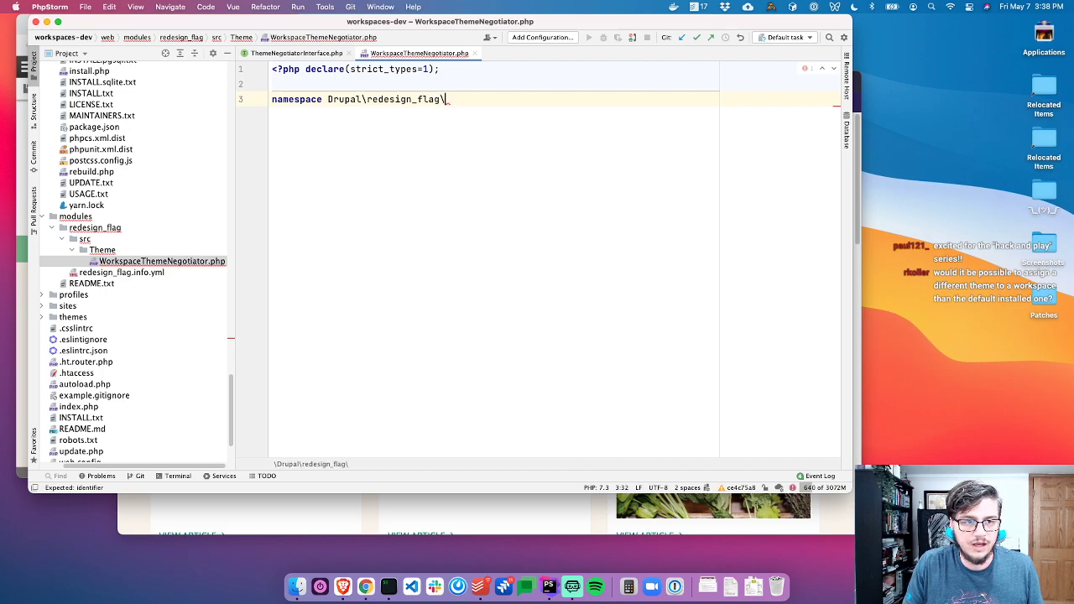
pyautogui.write('Theme;')
pyautogui.press('Return')
pyautogui.press('Return')
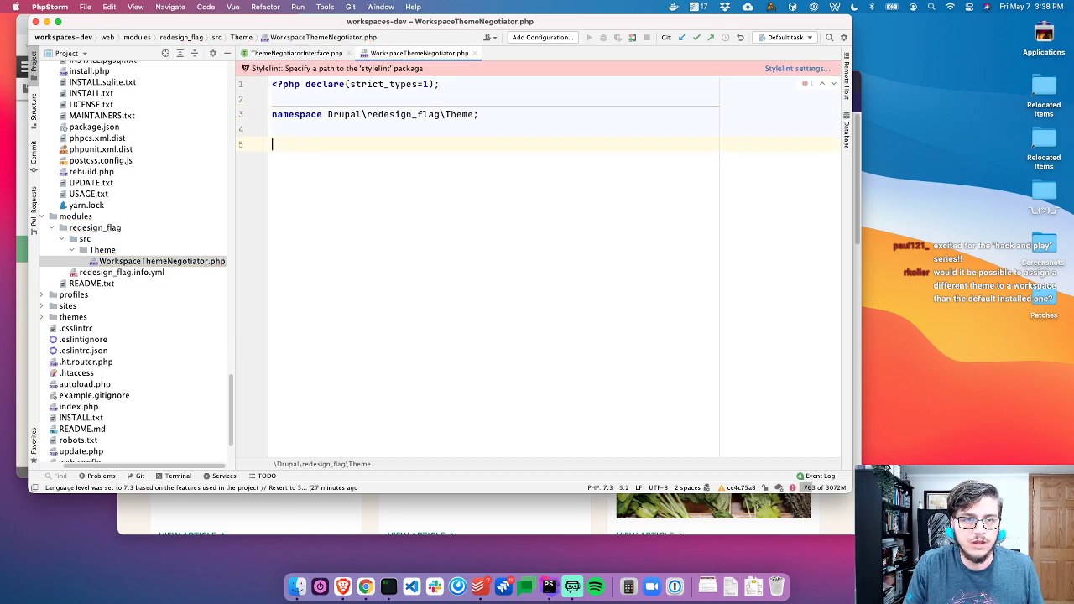
pyautogui.write('final class C')
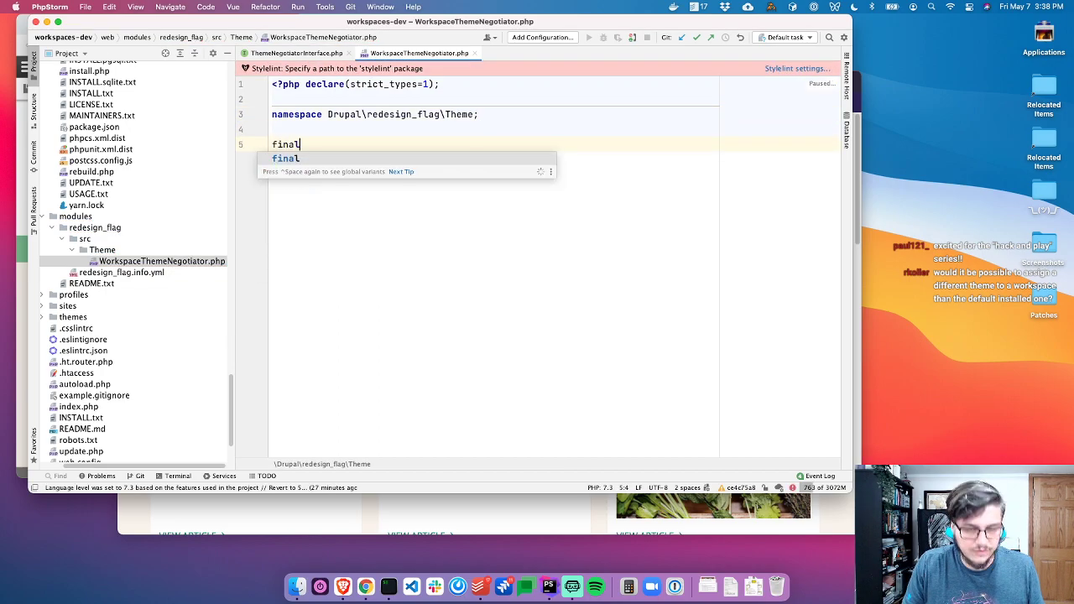
pyautogui.write('Work')
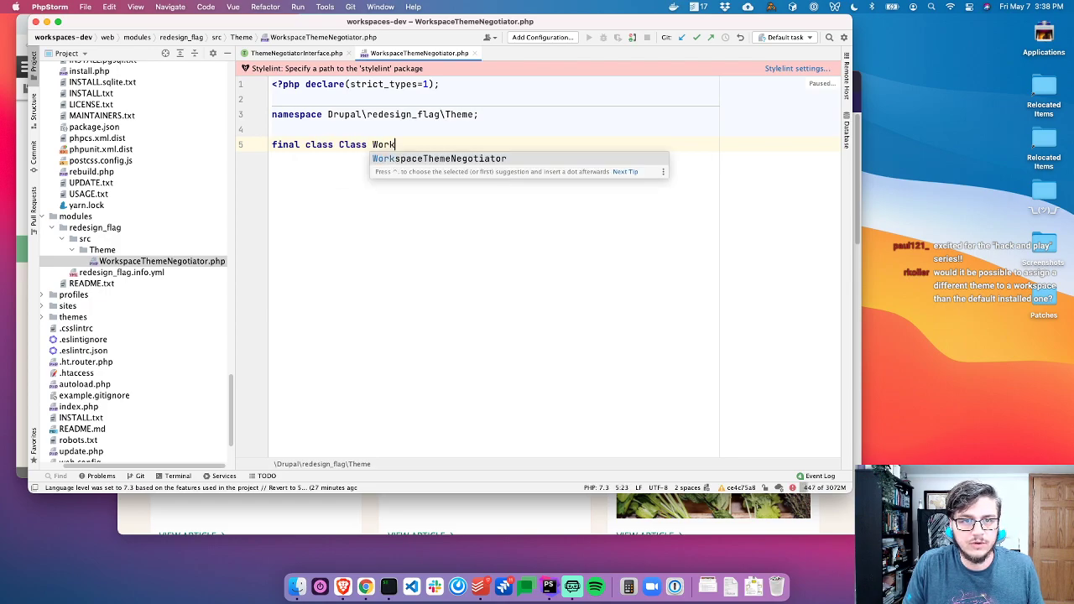
pyautogui.write('spaceThemeNegotiator implements ThemeNe')
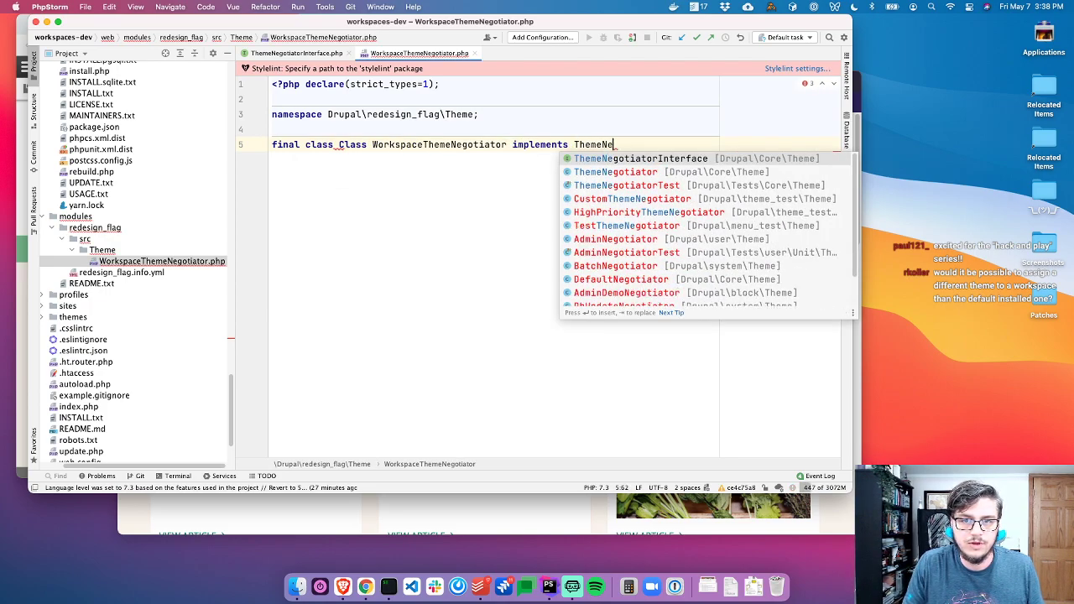
pyautogui.press('Return')
pyautogui.write('{')
pyautogui.press('Return')
pyautogui.press('Up')
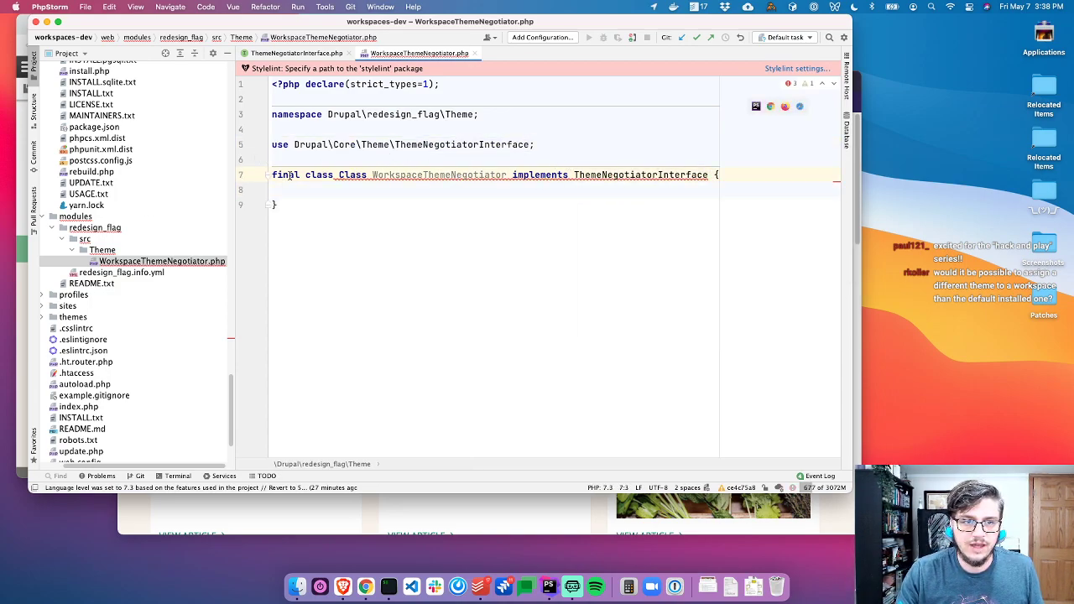
# Generate applies() and determineActiveTheme() stubs via Add method stubs and review their TODO comments
pyautogui.click(393, 174)
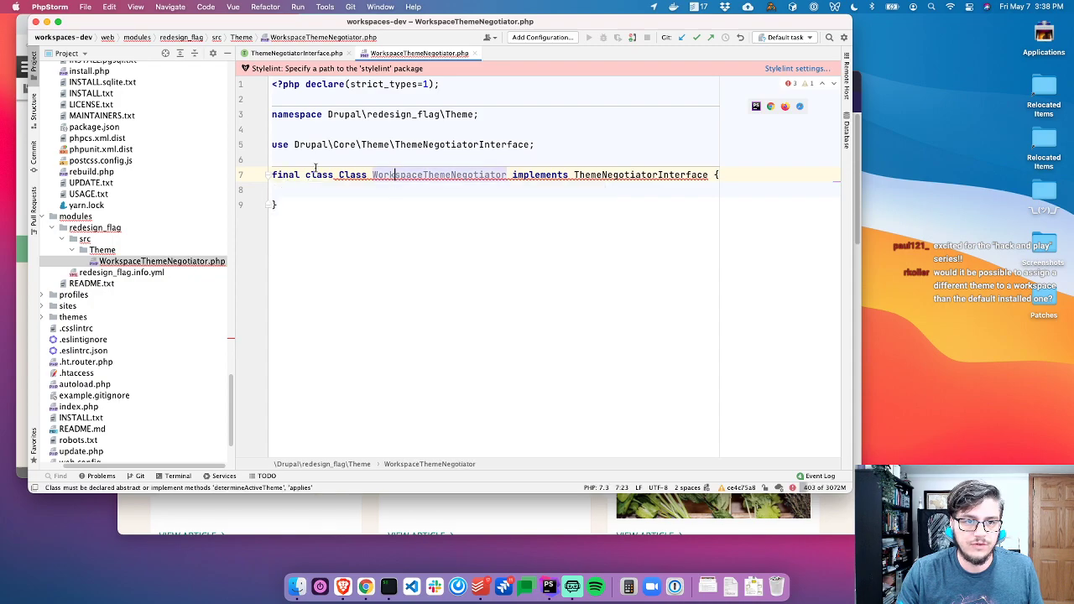
pyautogui.click(282, 162)
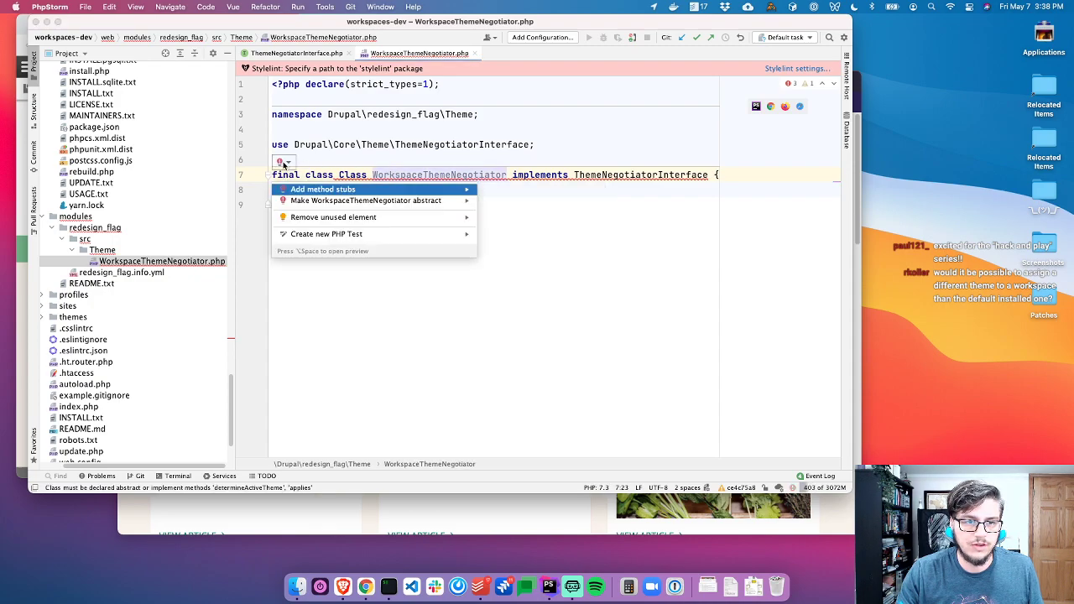
pyautogui.click(312, 190)
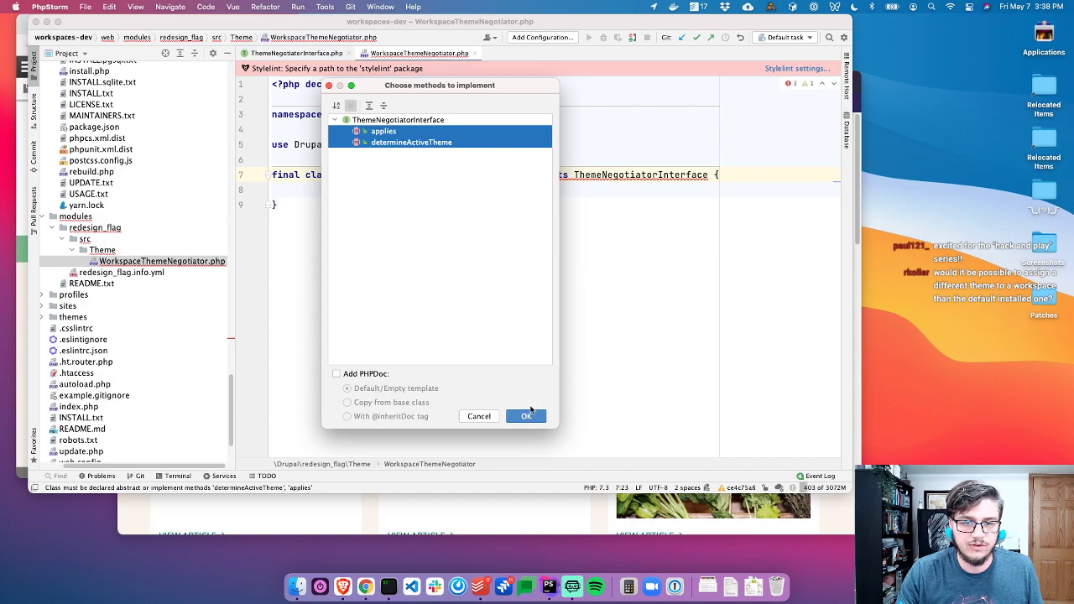
pyautogui.click(529, 416)
pyautogui.moveTo(501, 235); pyautogui.dragTo(300, 235)
pyautogui.moveTo(607, 295); pyautogui.dragTo(321, 296)
pyautogui.click(340, 234)
# Open core's AdminNegotiator implementation and inspect its determineActiveTheme() return line
pyautogui.click(294, 53)
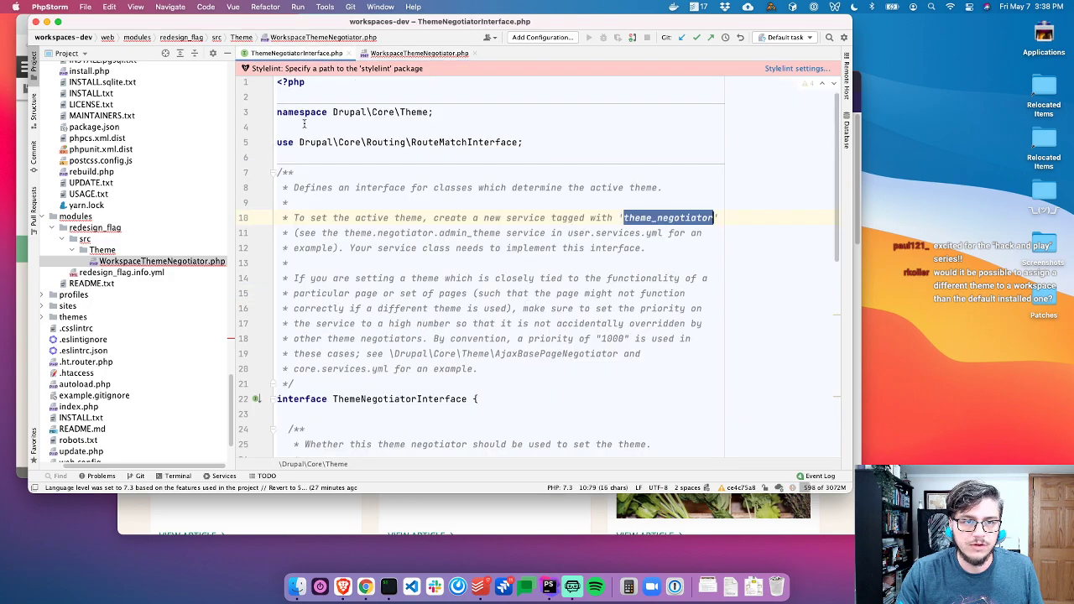
pyautogui.click(257, 398)
pyautogui.press('Down')
pyautogui.press('Down')
pyautogui.press('Down')
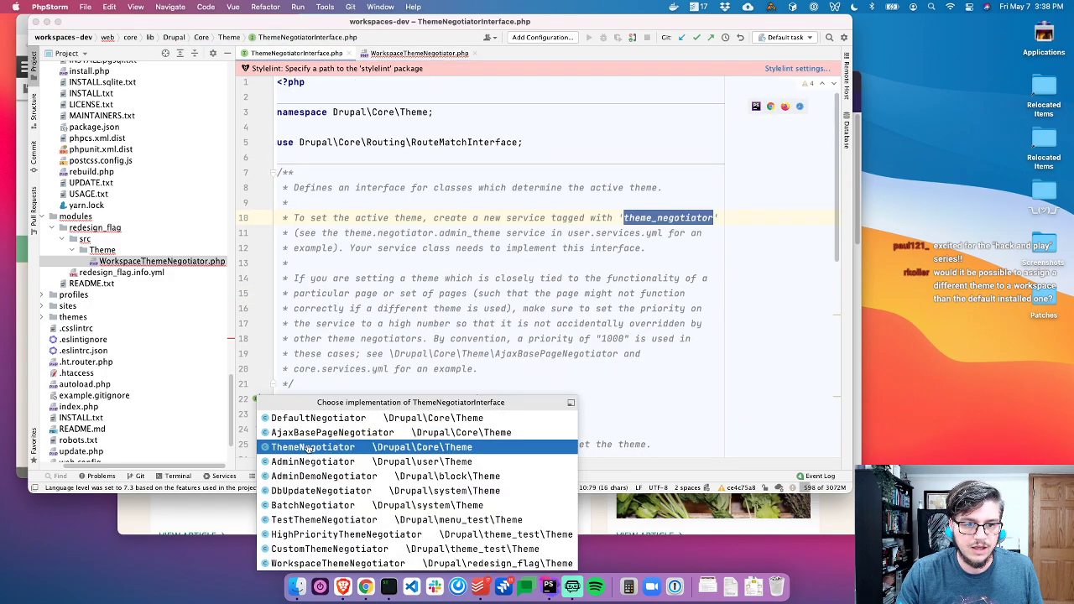
pyautogui.press('Return')
pyautogui.scroll(-10, 446, 300)
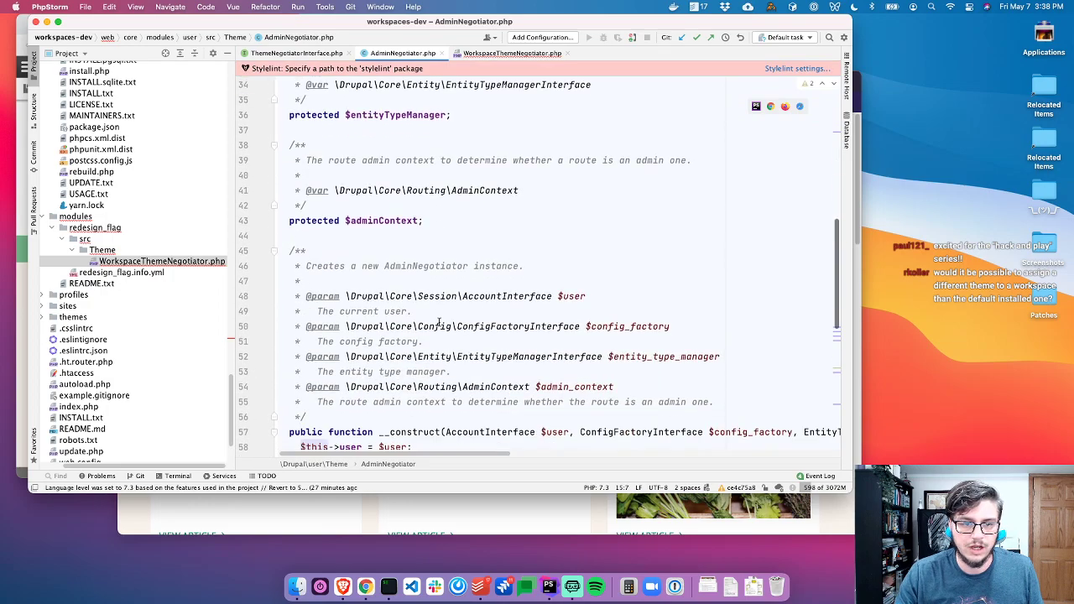
pyautogui.scroll(-4, 469, 352)
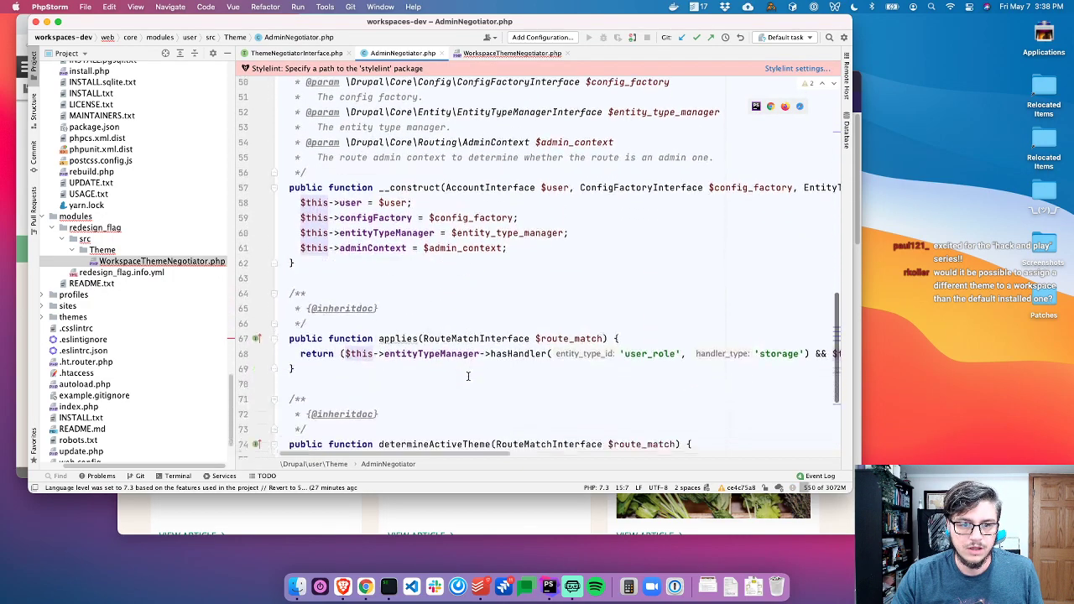
pyautogui.click(701, 317)
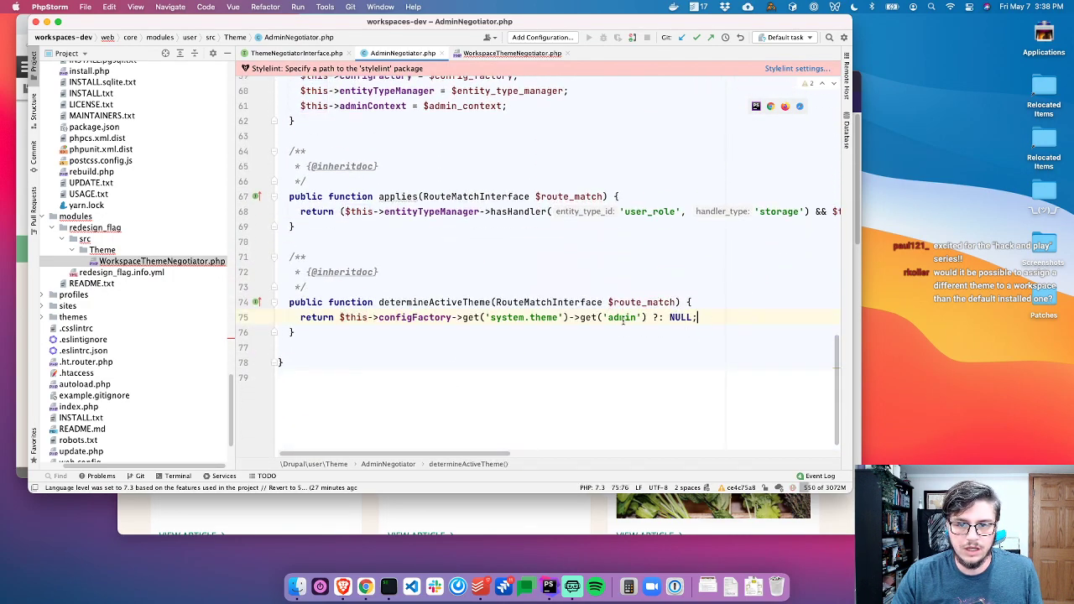
# Check the interface's determineActiveTheme return description, then go back to WorkspaceThemeNegotiator.php
pyautogui.click(474, 54)
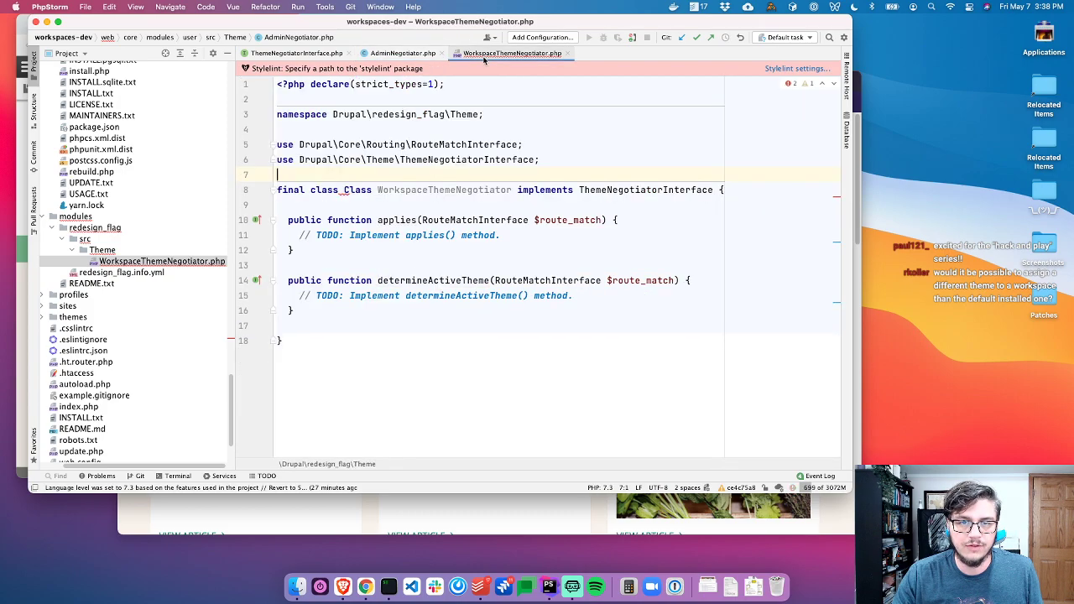
pyautogui.click(308, 54)
pyautogui.scroll(-3, 370, 273)
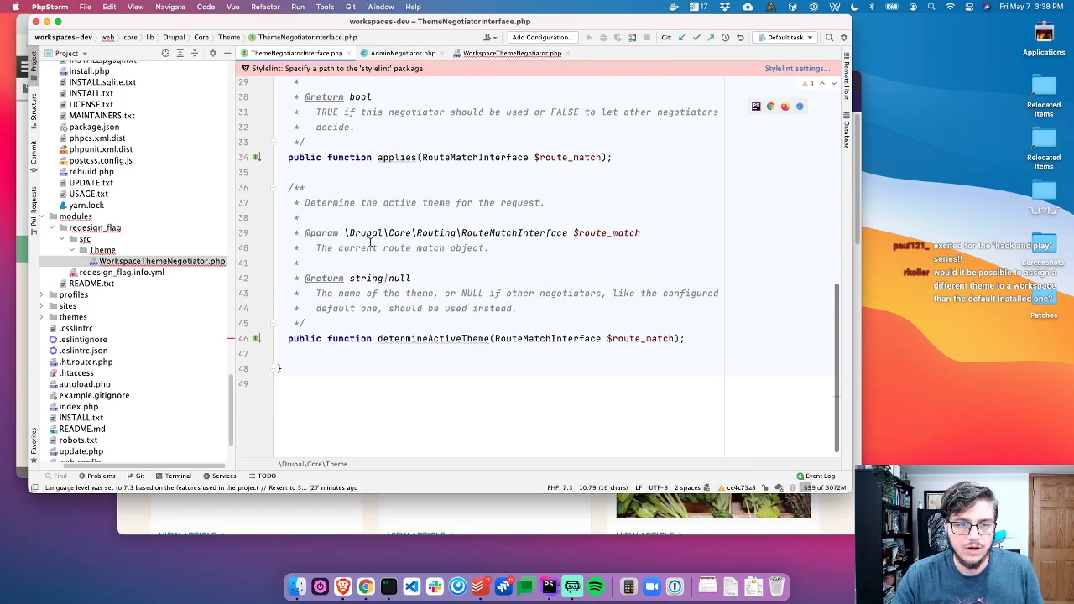
pyautogui.moveTo(356, 293); pyautogui.dragTo(518, 308)
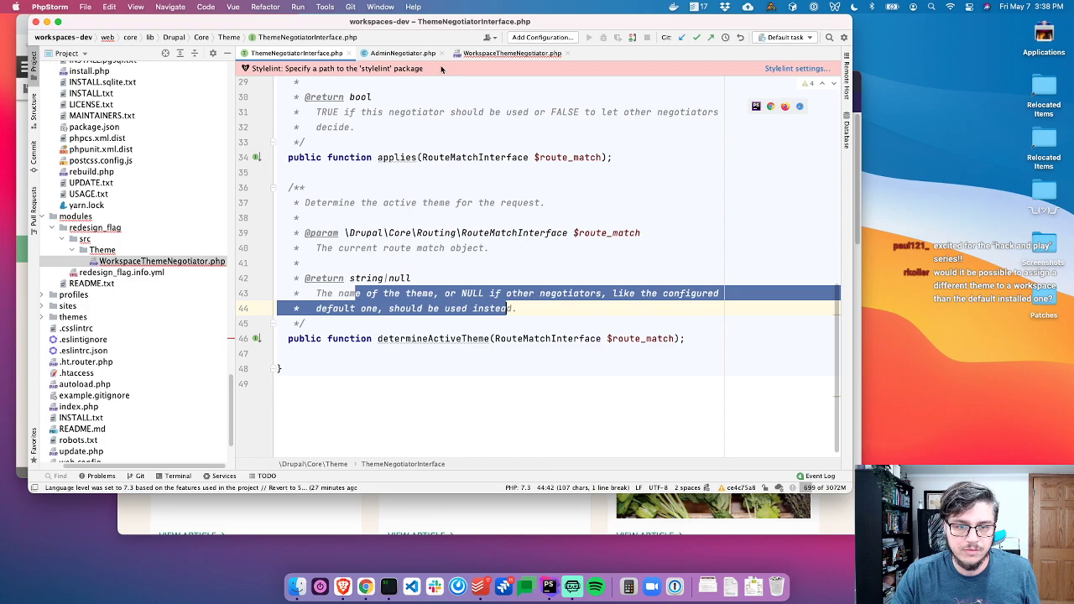
pyautogui.click(512, 53)
# Replace the determineActiveTheme() TODO with an 'Or your custom theme name' comment and return 'olivero'
pyautogui.click(577, 296)
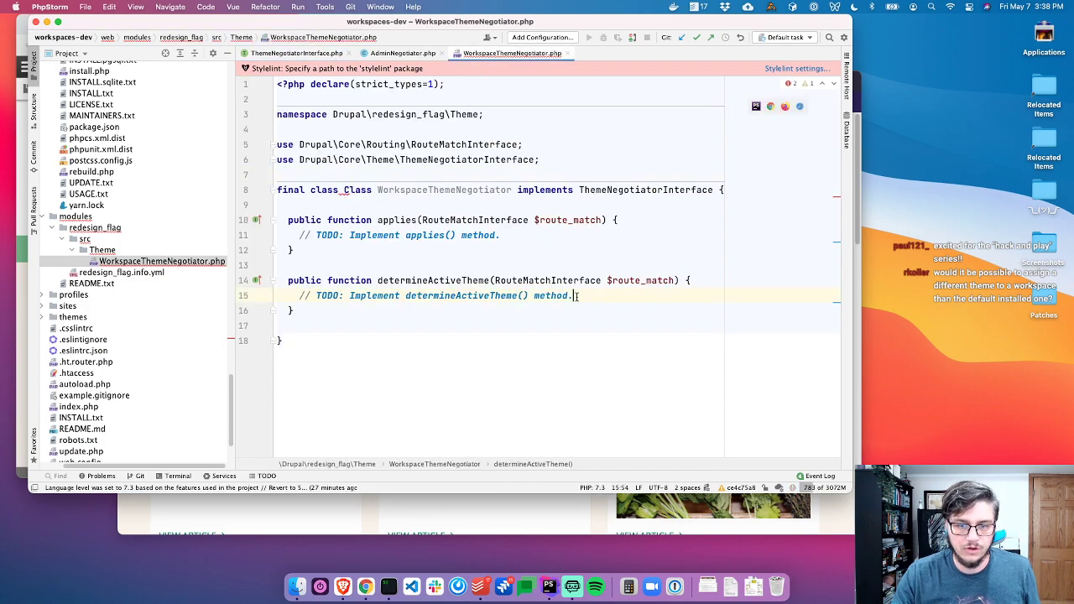
pyautogui.press('super+shift+Left')
pyautogui.write('return ')
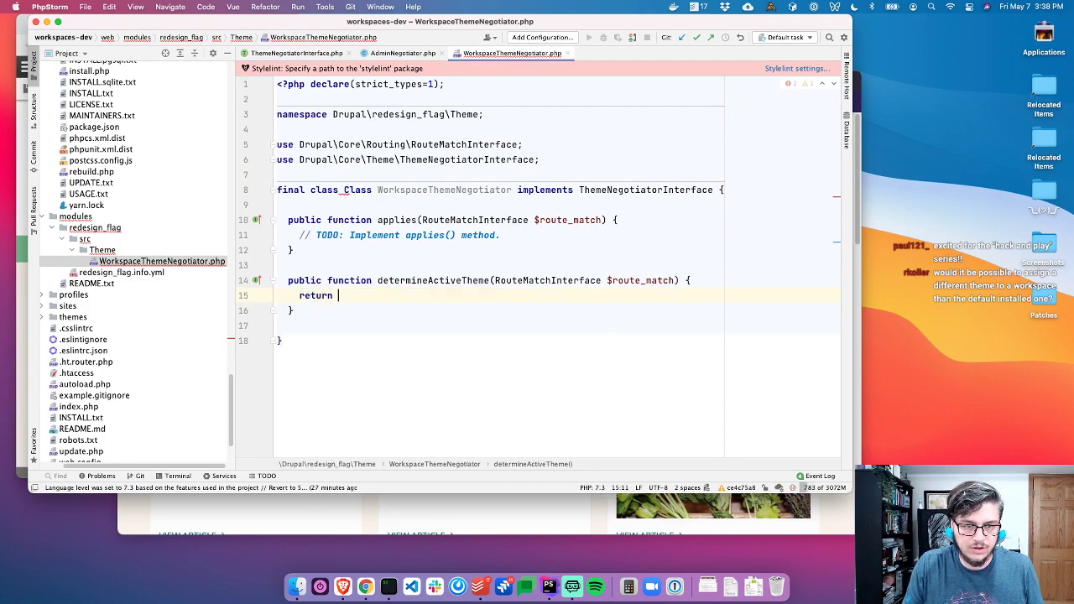
pyautogui.write("'oliver';")
pyautogui.press('Left')
pyautogui.press('Left')
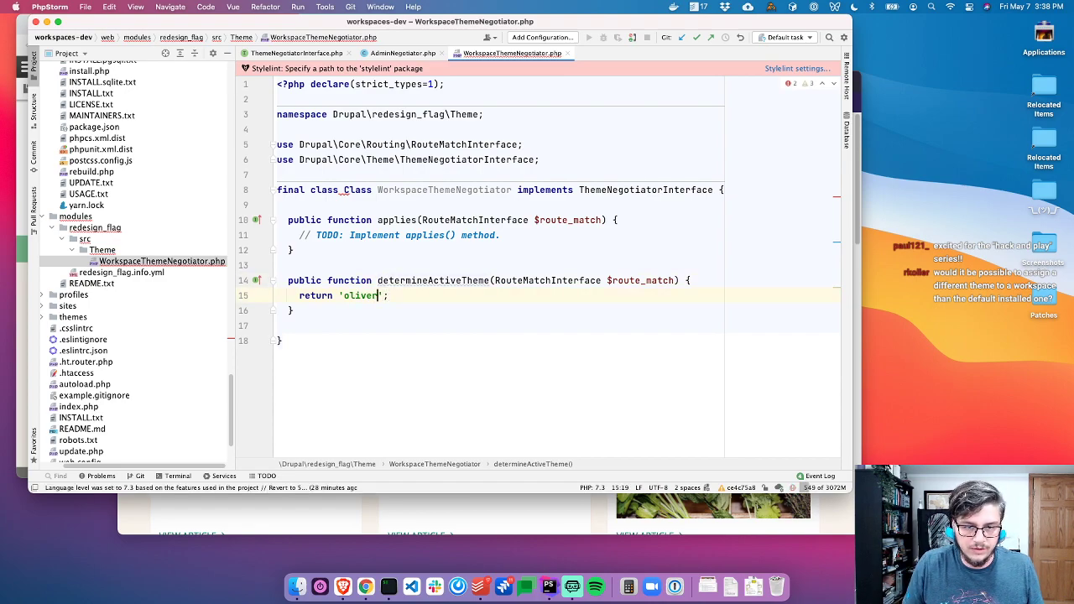
pyautogui.press('super+alt+Return')
pyautogui.write('// Or your your custom theme name.')
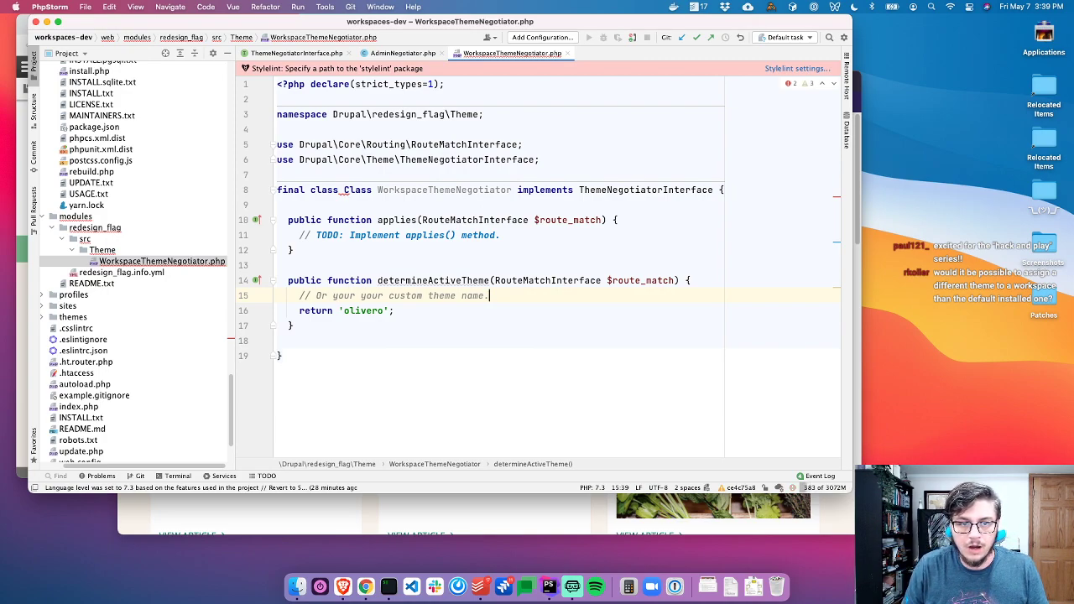
# Delete the stray 'Class' word from the class declaration on line 8
pyautogui.doubleClick(361, 191)
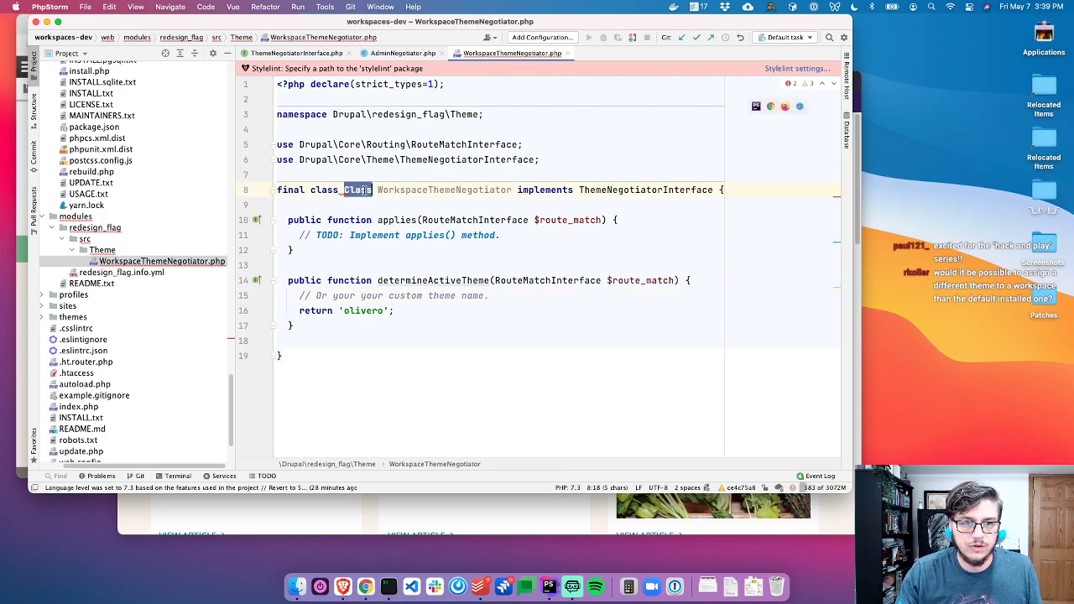
pyautogui.press('BackSpace')
pyautogui.press('BackSpace')
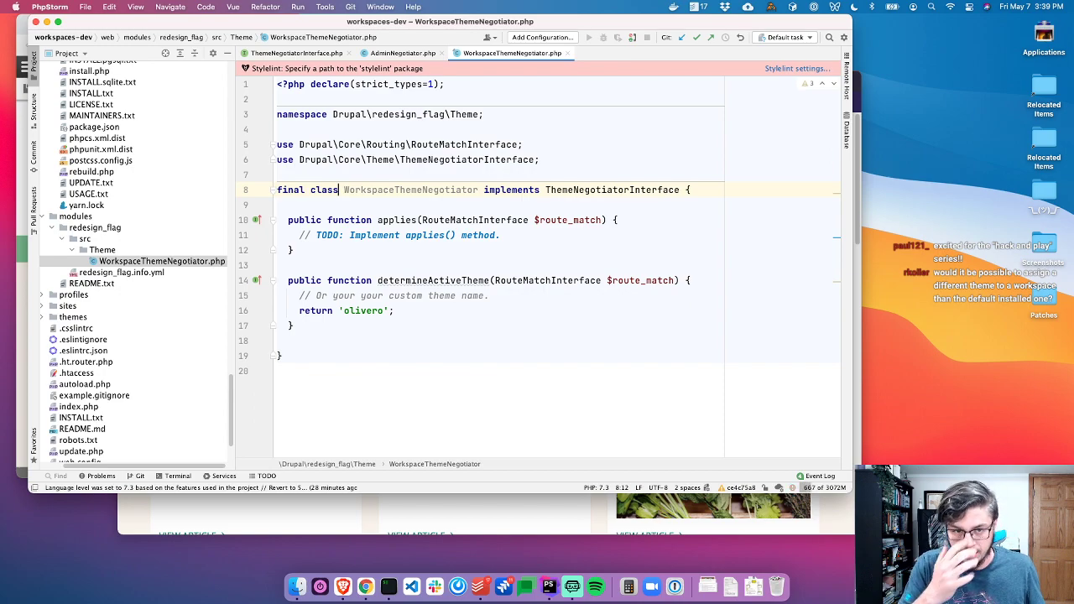
pyautogui.doubleClick(367, 310)
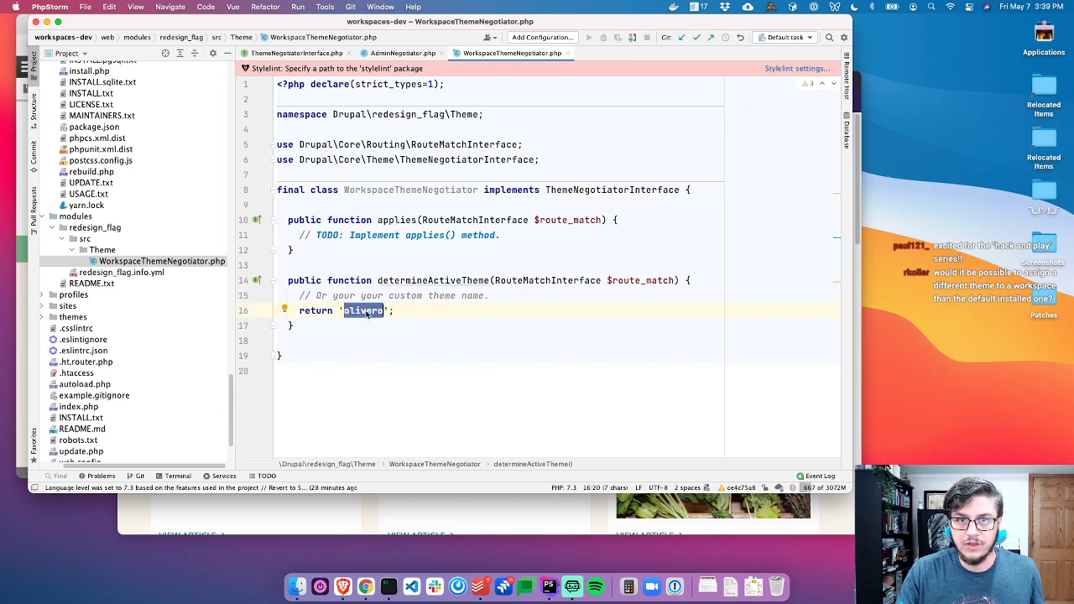
pyautogui.click(531, 235)
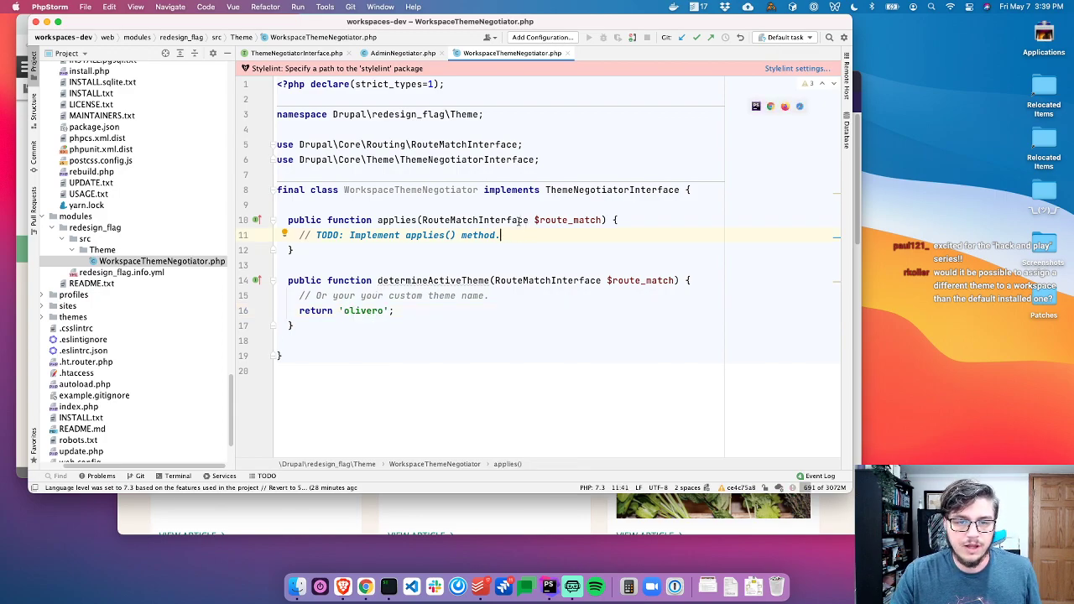
# Review AdminNegotiator's applies() method with the Project file tree shown beside it
pyautogui.click(403, 53)
pyautogui.scroll(2, 470, 252)
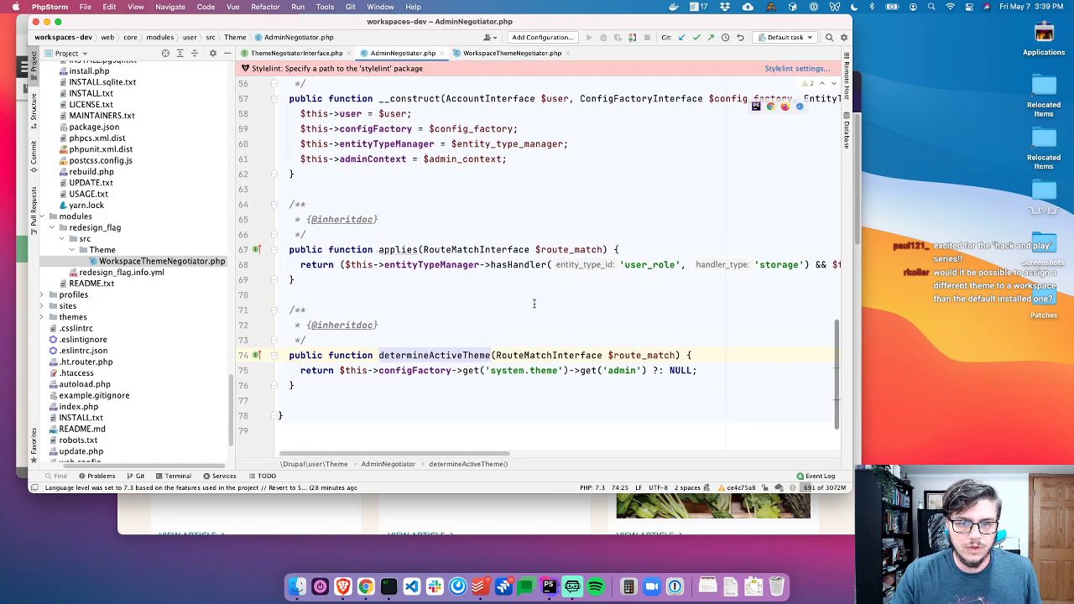
pyautogui.press('super+1')
pyautogui.click(314, 277)
pyautogui.hscroll(10, 662, 277)
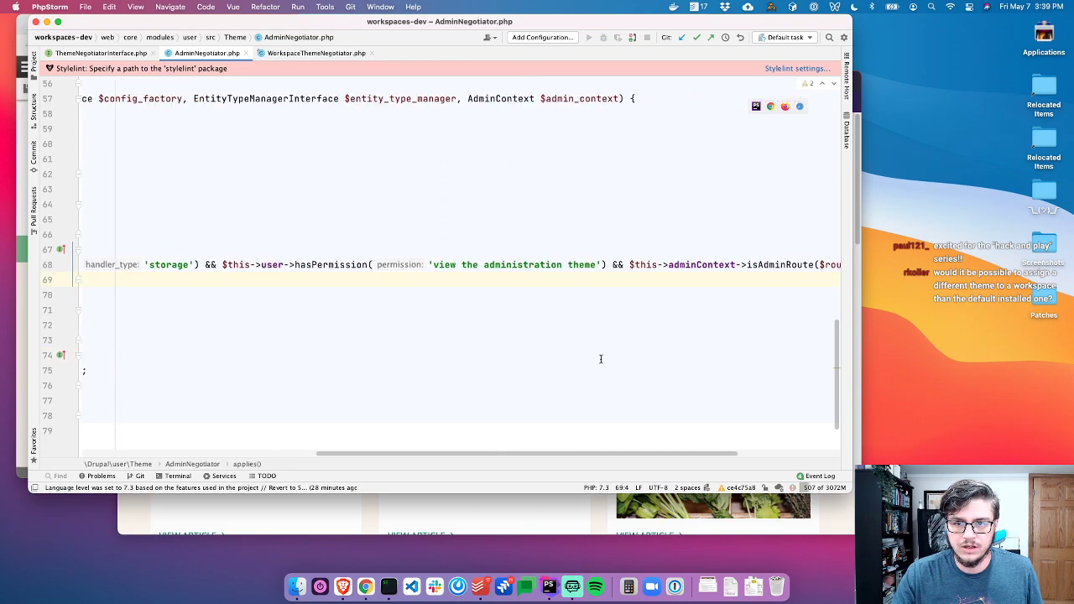
pyautogui.hscroll(-10, 528, 374)
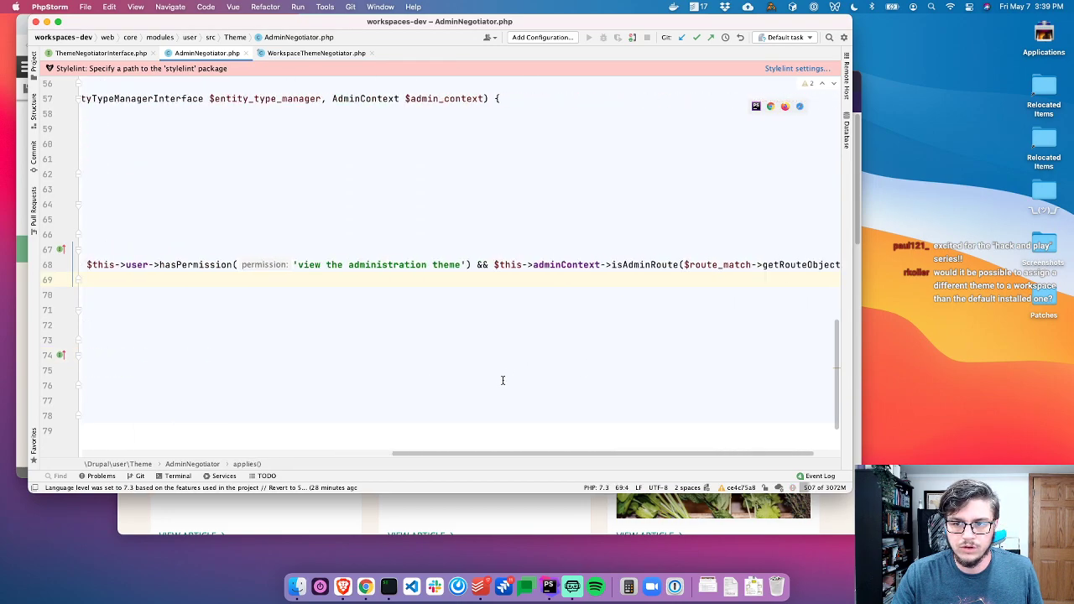
pyautogui.click(409, 249)
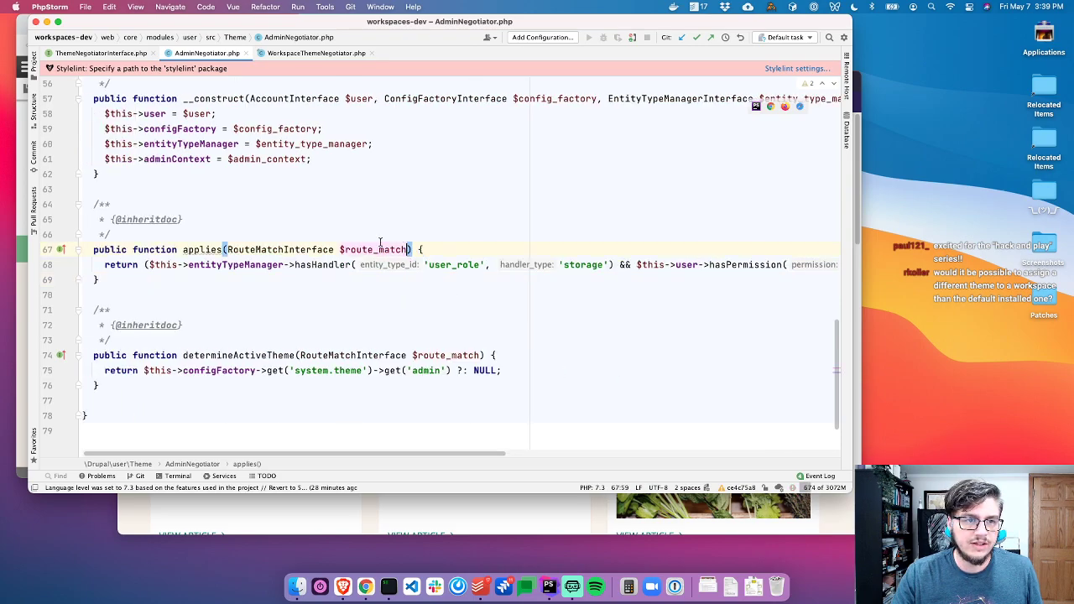
pyautogui.press('super+1')
pyautogui.scroll(5, 126, 214)
# Expand core/modules/workspaces/src/Negotiator and open WorkspaceNegotiatorInterface.php
pyautogui.scroll(20, 126, 216)
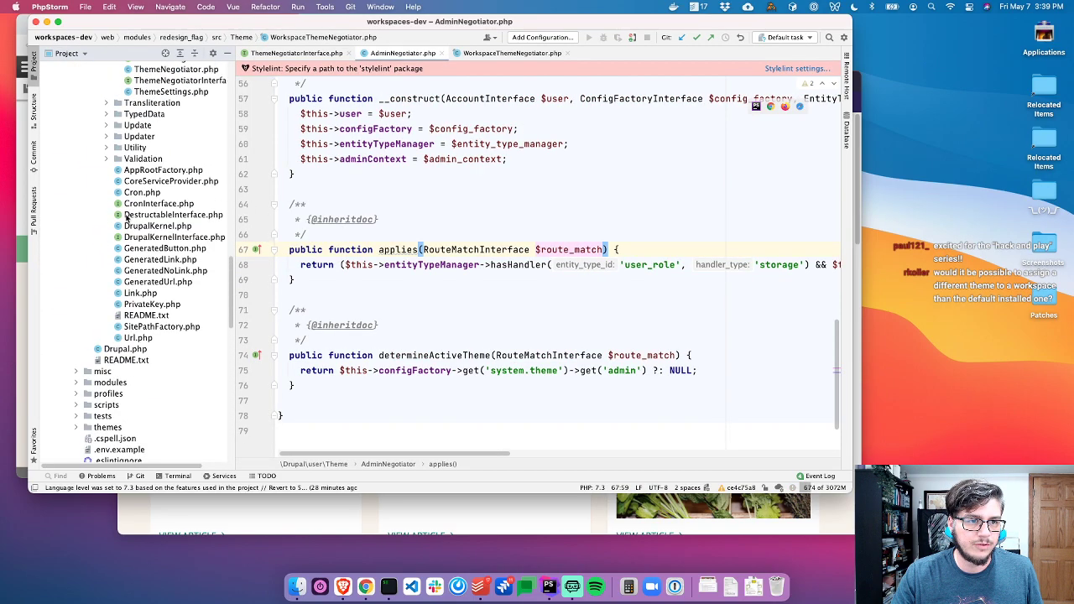
pyautogui.scroll(20, 159, 178)
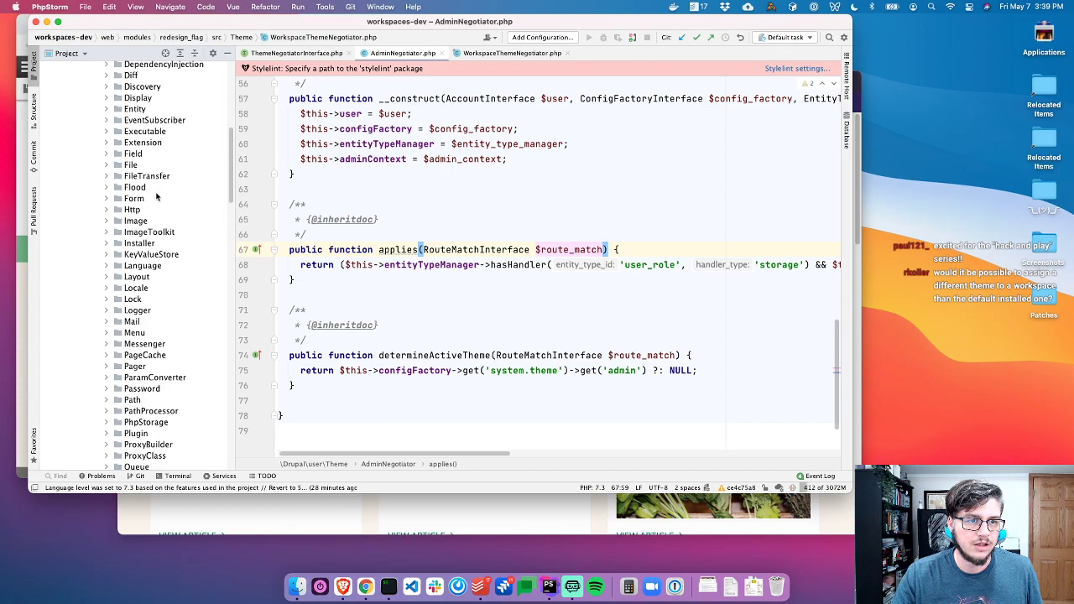
pyautogui.click(103, 144)
pyautogui.doubleClick(102, 144)
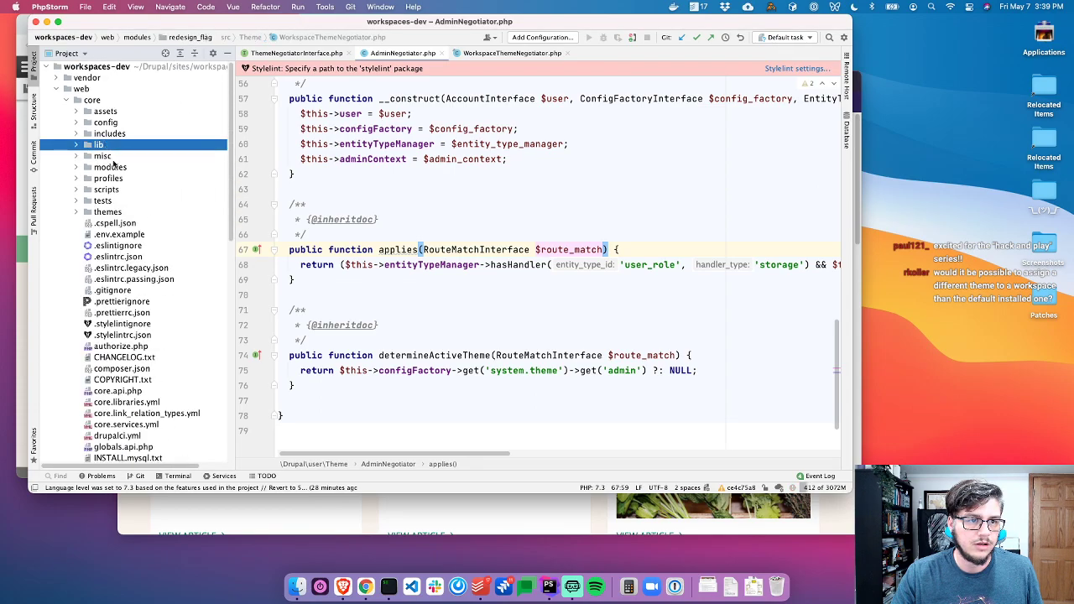
pyautogui.doubleClick(114, 165)
pyautogui.scroll(-20, 134, 310)
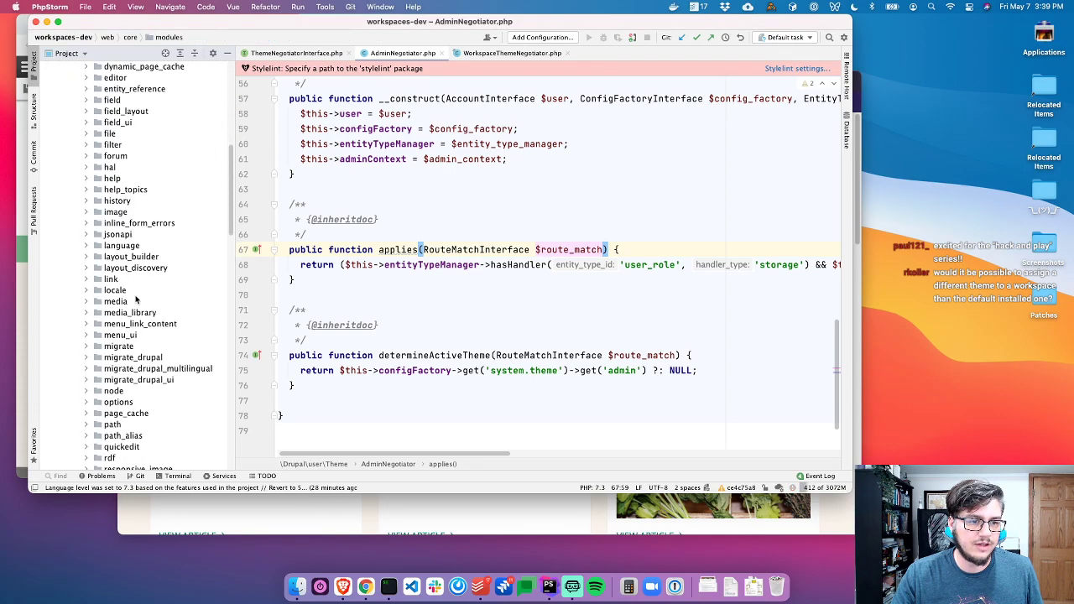
pyautogui.click(130, 279)
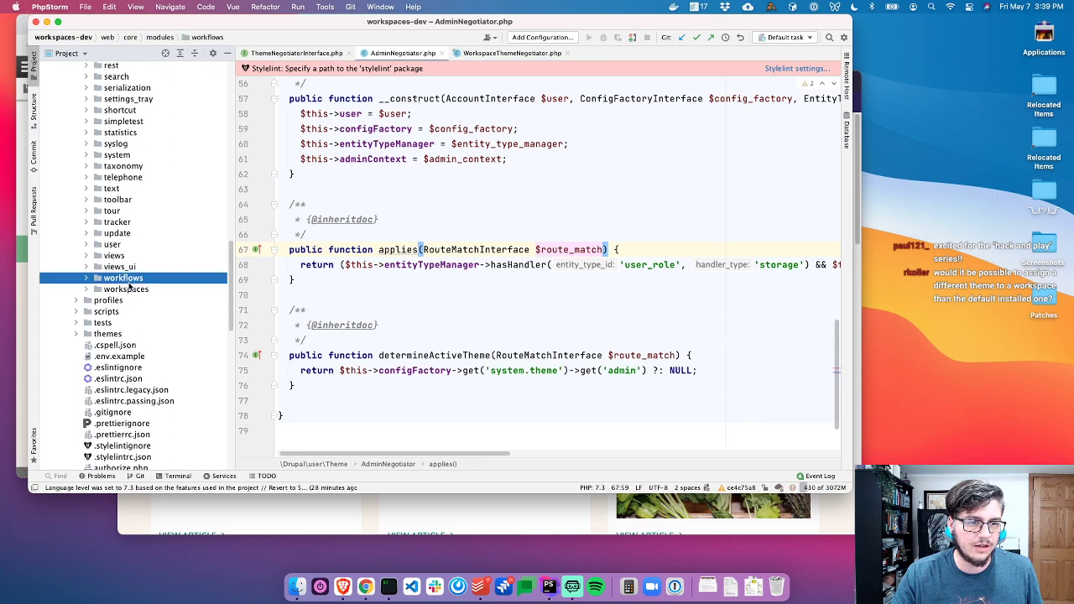
pyautogui.doubleClick(130, 290)
pyautogui.doubleClick(126, 324)
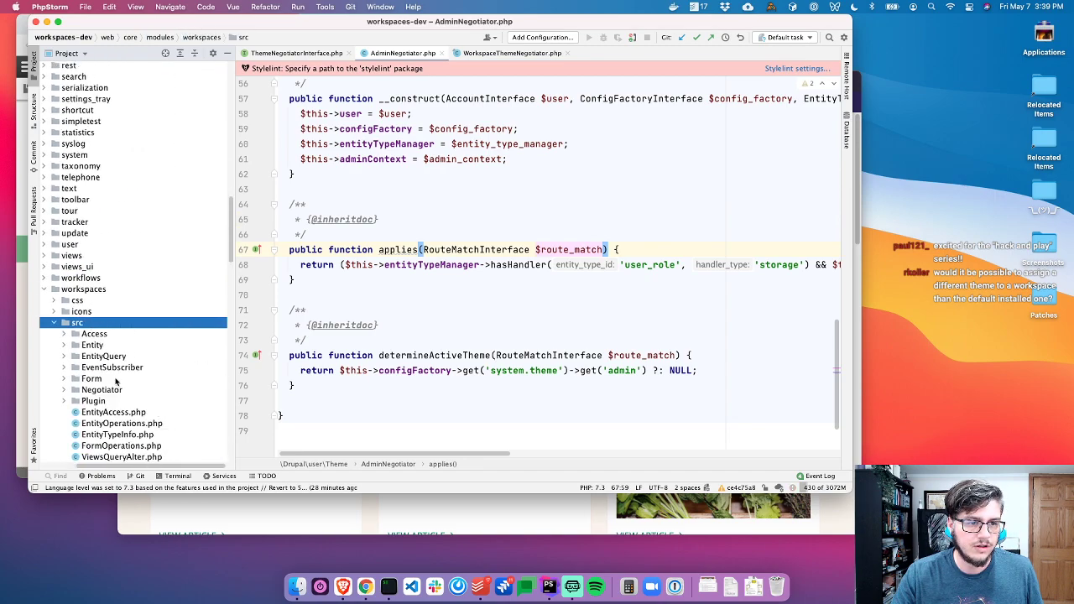
pyautogui.scroll(-5, 138, 369)
pyautogui.scroll(-2, 143, 386)
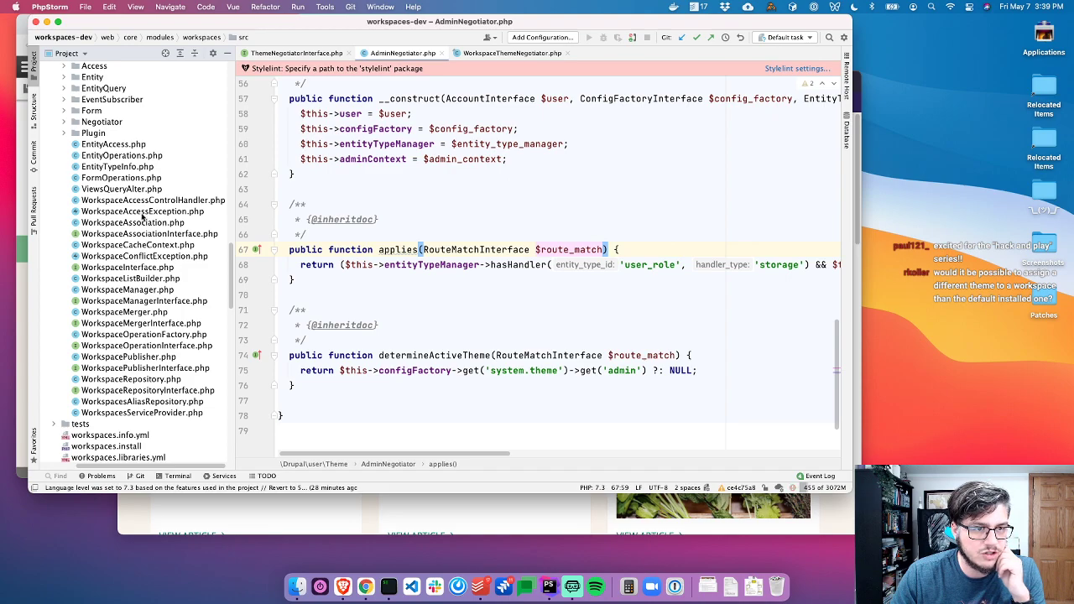
pyautogui.scroll(1, 126, 369)
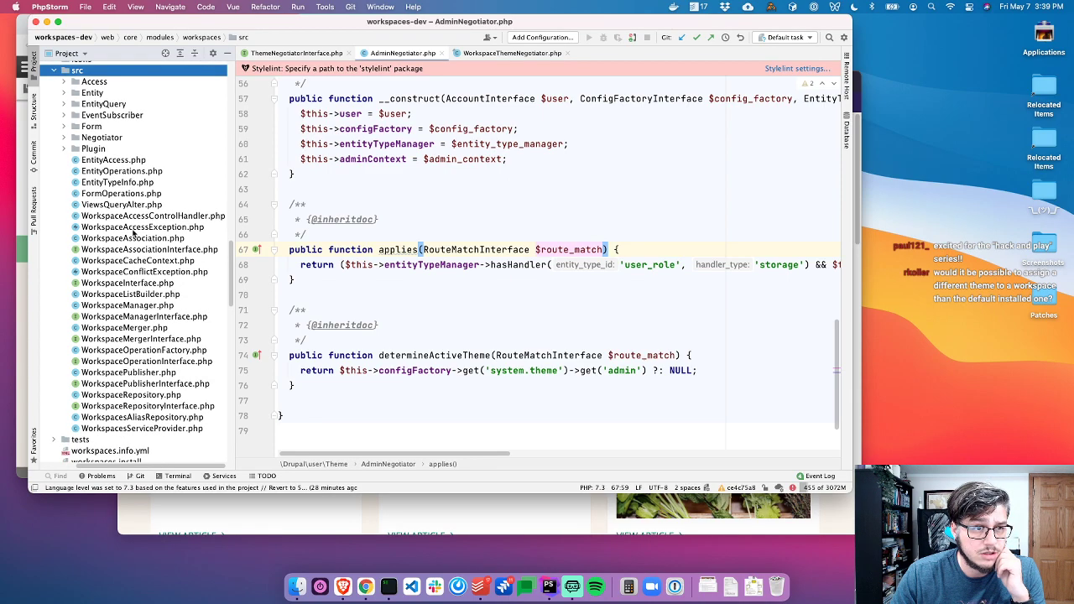
pyautogui.doubleClick(102, 138)
pyautogui.doubleClick(149, 171)
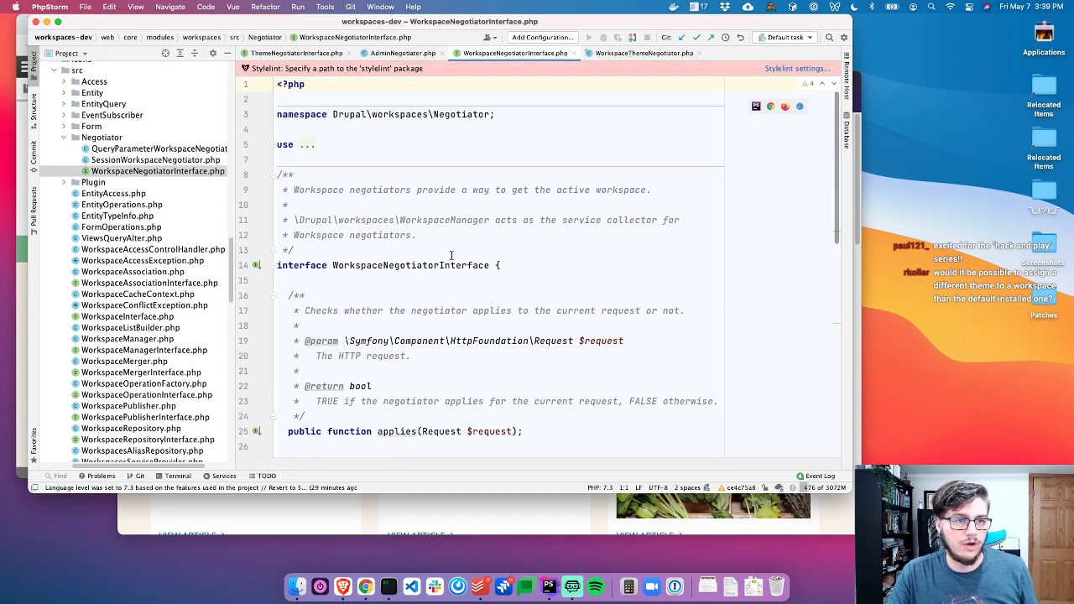
# Inspect QueryParameterWorkspaceNegotiator's workspace lookup and setActiveWorkspace call, then close it
pyautogui.click(443, 232)
pyautogui.click(256, 267)
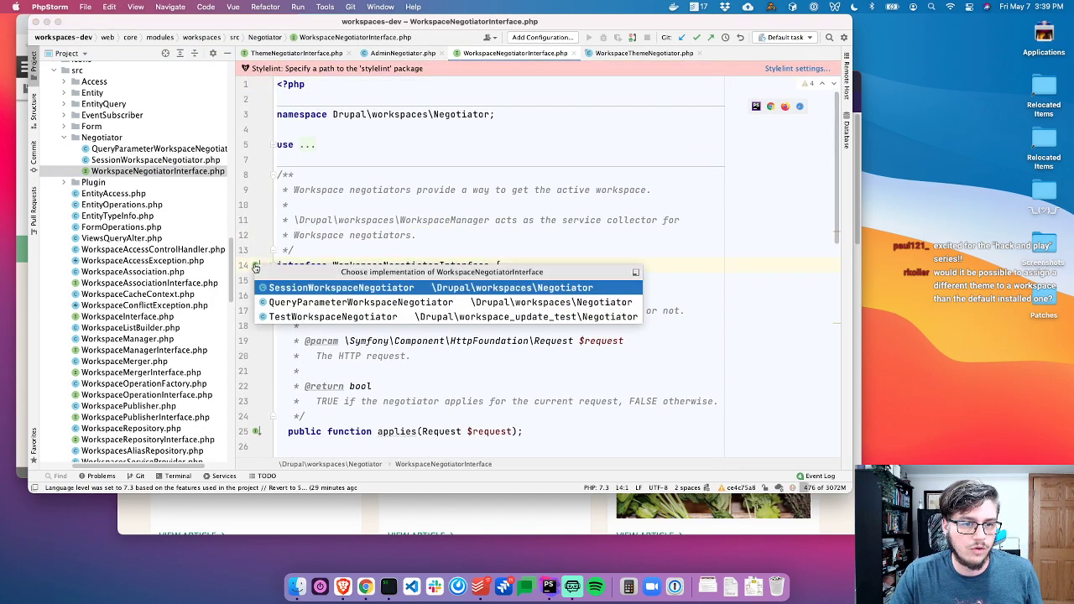
pyautogui.click(370, 302)
pyautogui.scroll(-5, 517, 259)
pyautogui.click(384, 277)
pyautogui.click(552, 277)
pyautogui.click(414, 291)
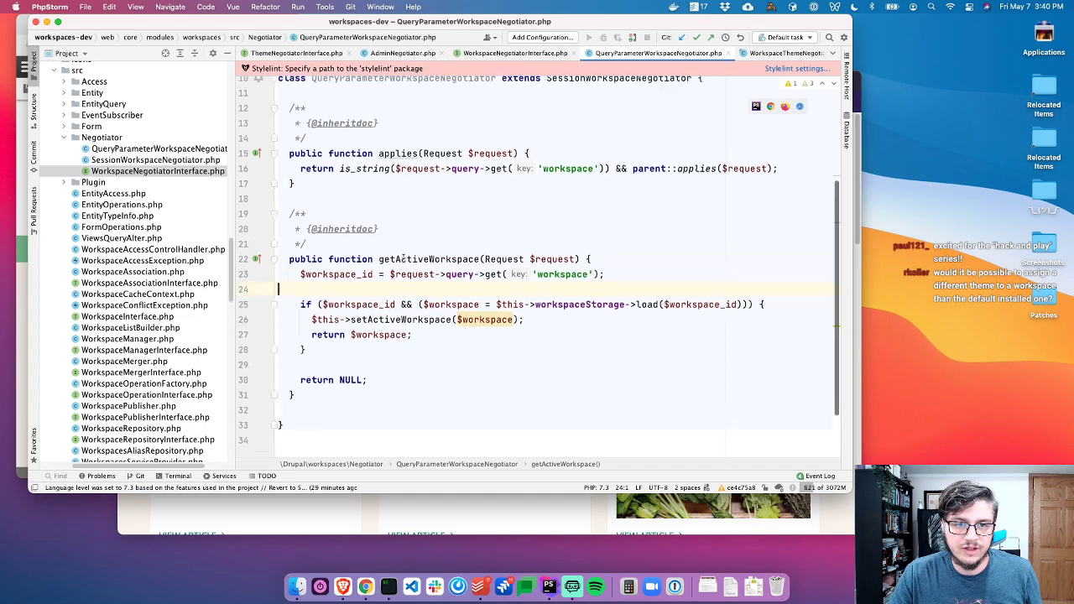
pyautogui.press('super+w')
# Briefly view WorkspaceRepository.php and WorkspaceRepositoryInterface.php, closing each afterward
pyautogui.doubleClick(117, 139)
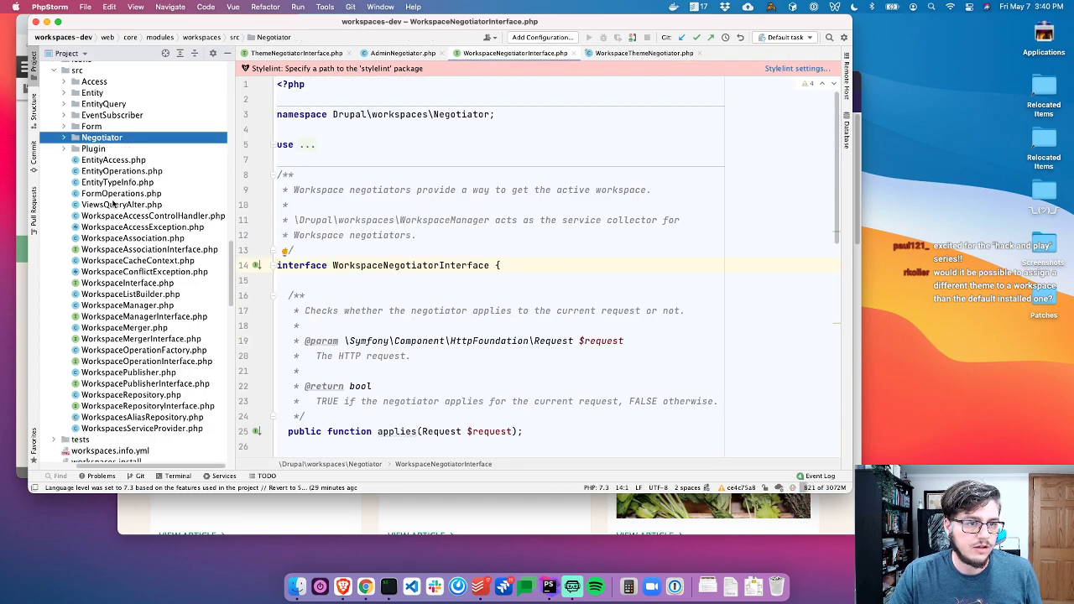
pyautogui.doubleClick(130, 395)
pyautogui.scroll(-6, 429, 334)
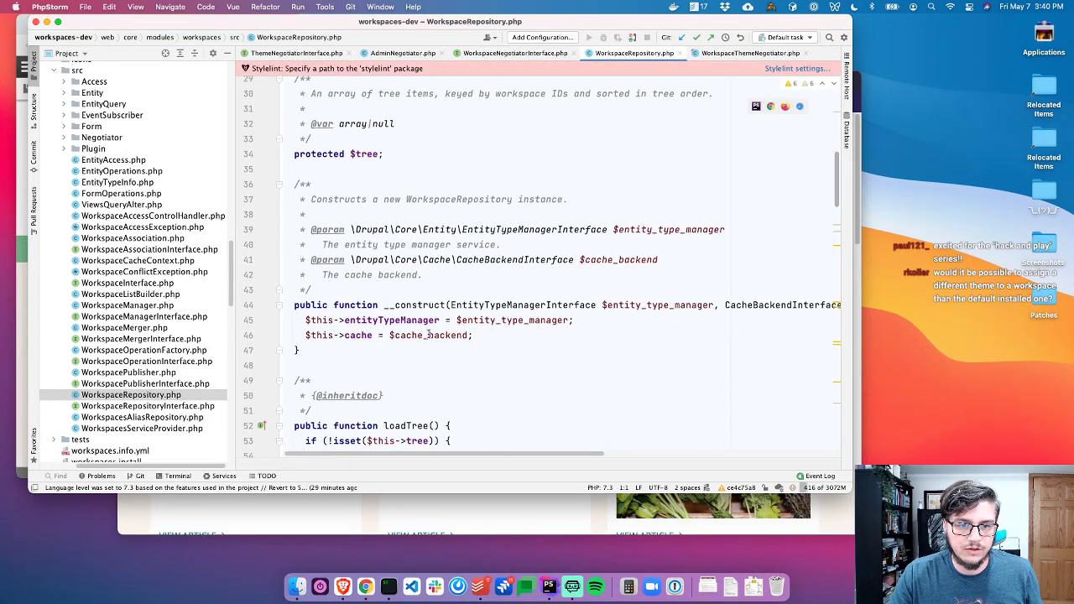
pyautogui.press('super+w')
pyautogui.doubleClick(178, 407)
pyautogui.scroll(-1, 489, 334)
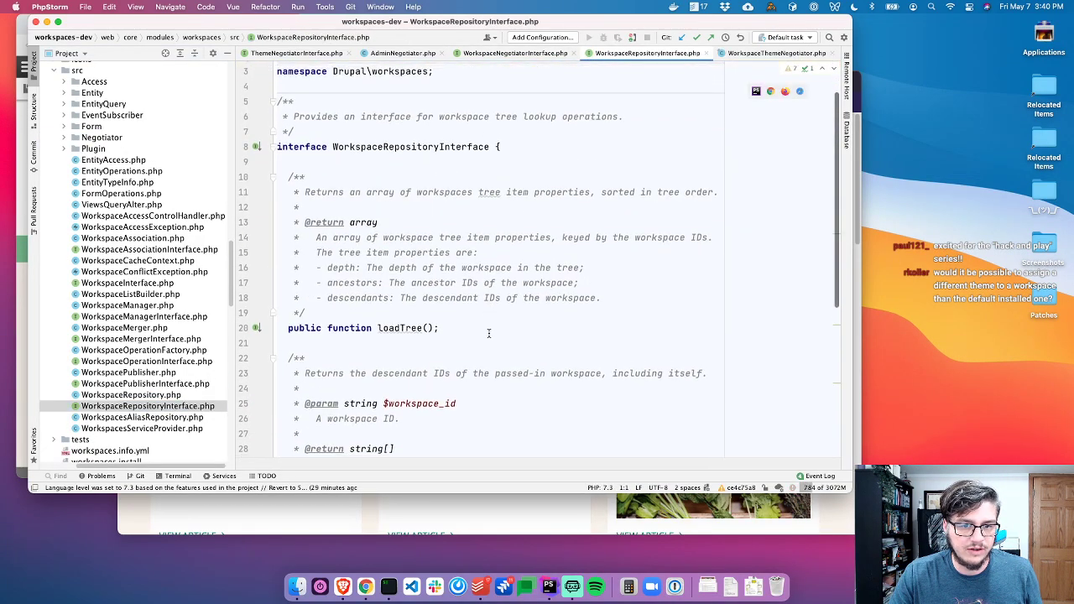
pyautogui.scroll(-8, 462, 319)
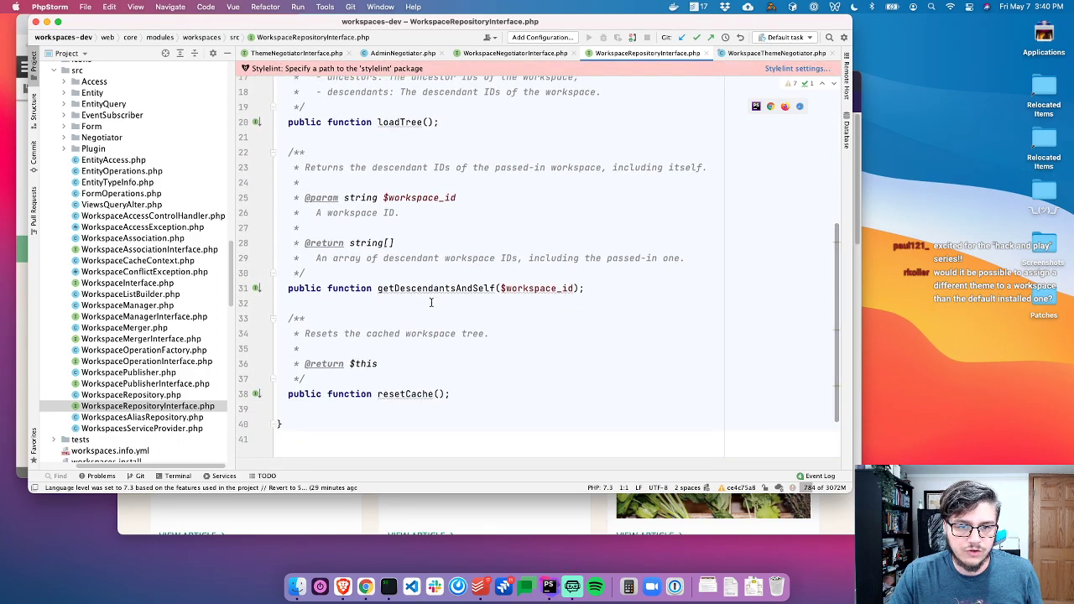
pyautogui.click(489, 333)
pyautogui.press('super+w')
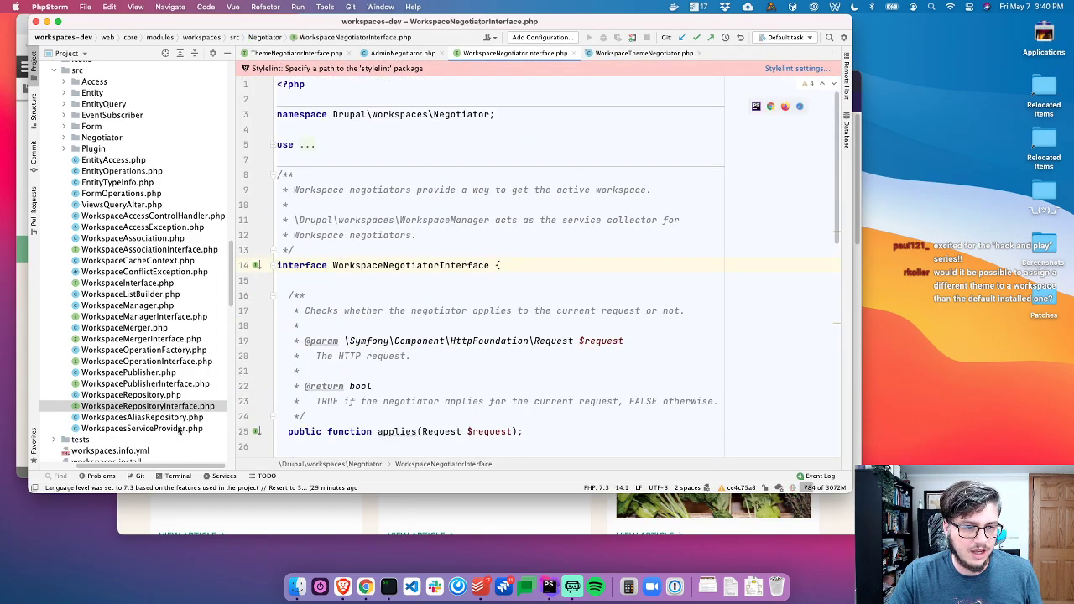
# Open WorkspaceManagerInterface.php and locate hasActiveWorkspace() and getActiveWorkspace()
pyautogui.click(158, 417)
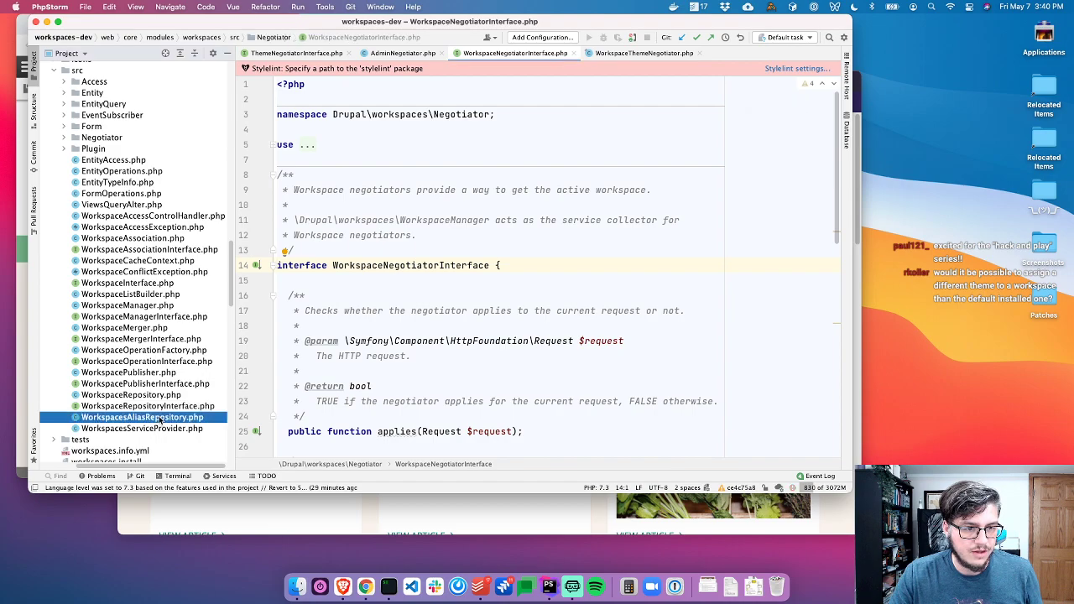
pyautogui.click(145, 383)
pyautogui.click(148, 361)
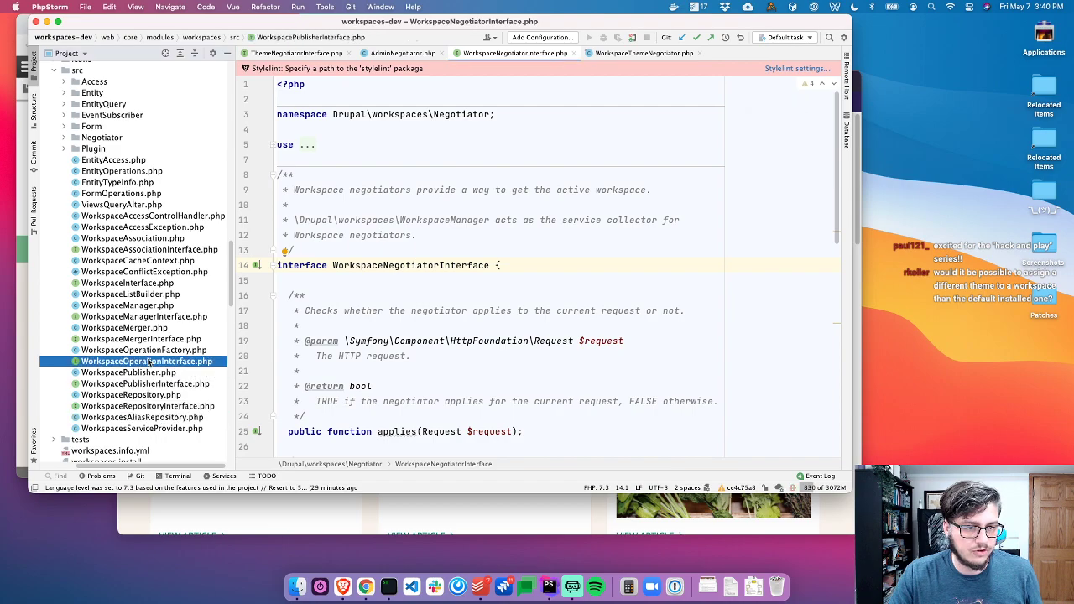
pyautogui.doubleClick(145, 316)
pyautogui.scroll(-3, 440, 276)
pyautogui.scroll(-4, 425, 308)
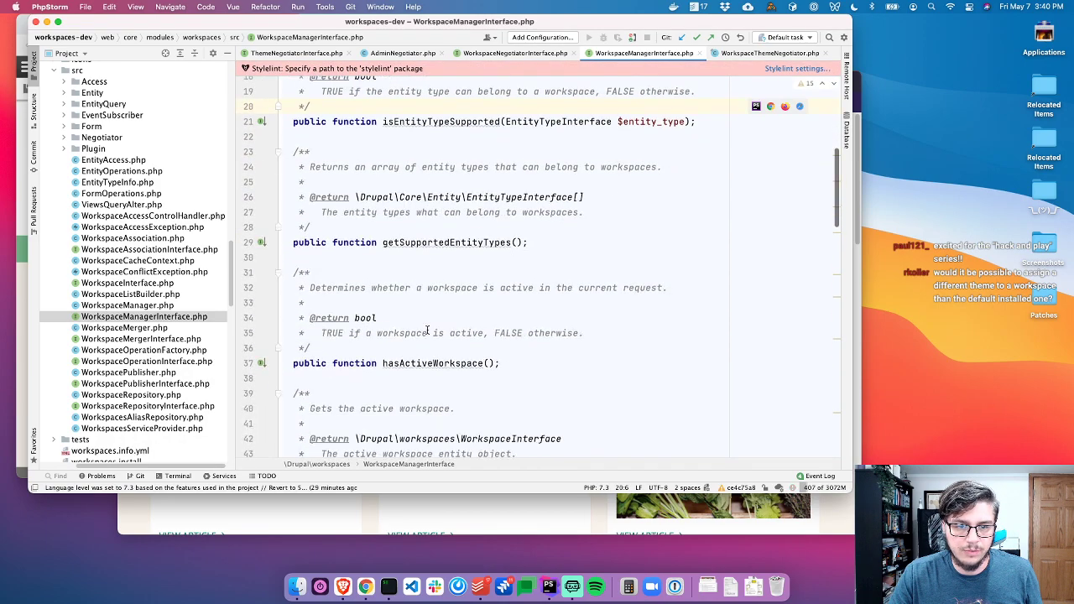
pyautogui.click(429, 370)
pyautogui.click(429, 357)
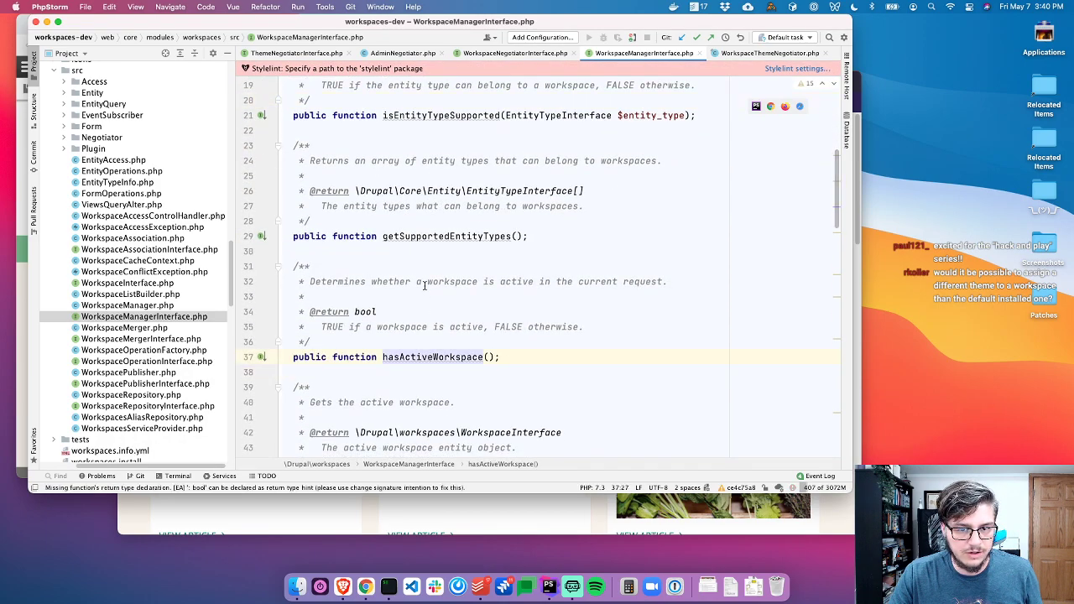
pyautogui.scroll(-3, 422, 281)
pyautogui.click(424, 340)
pyautogui.scroll(1, 470, 243)
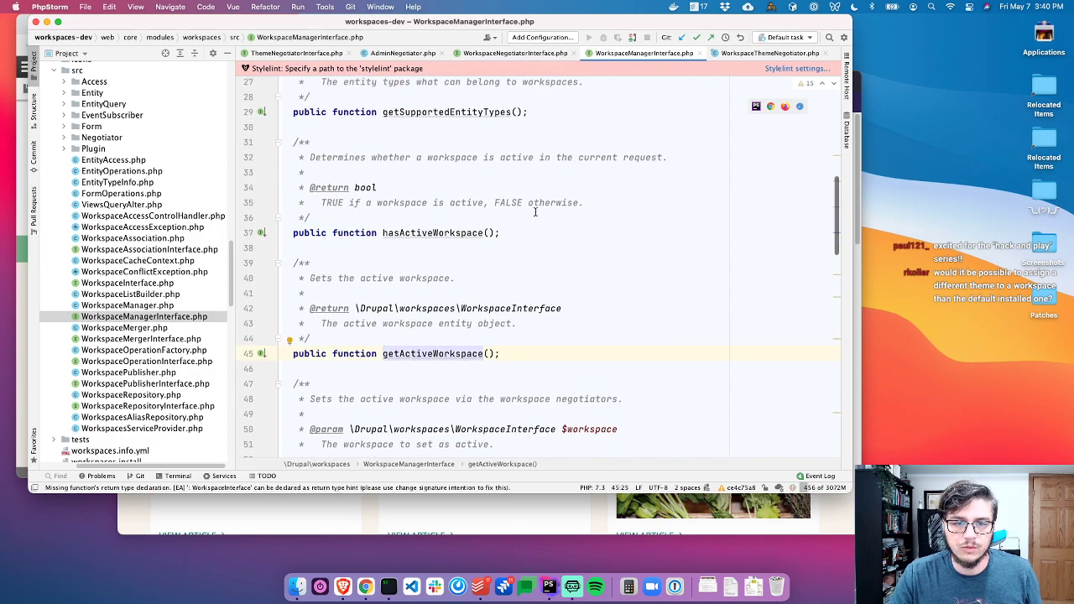
# Open WorkspaceManager.php and check its workspaces.manager definition in workspaces.services.yml
pyautogui.doubleClick(128, 306)
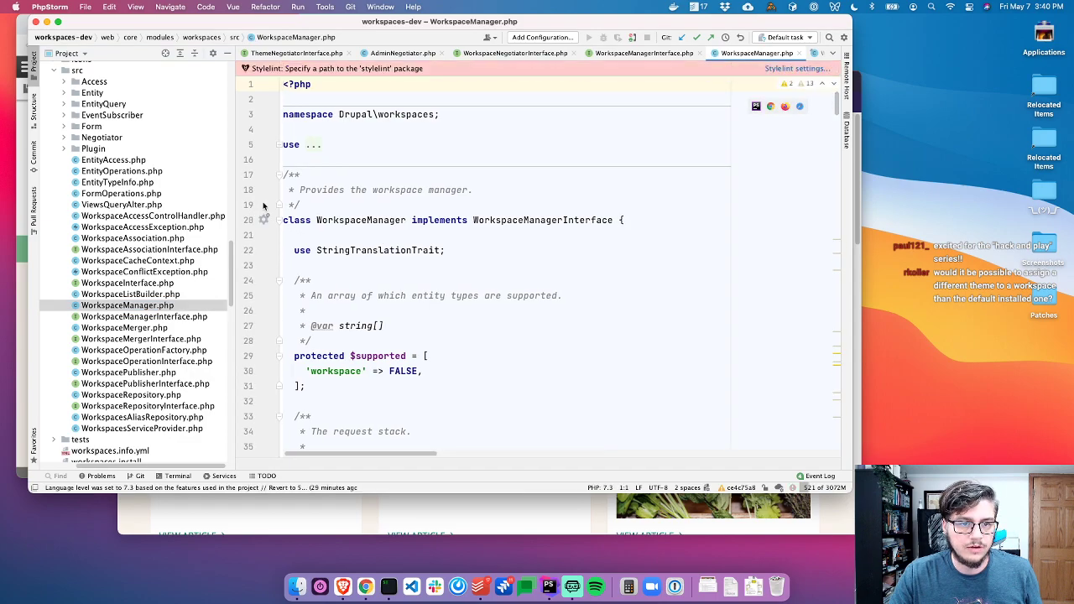
pyautogui.click(263, 219)
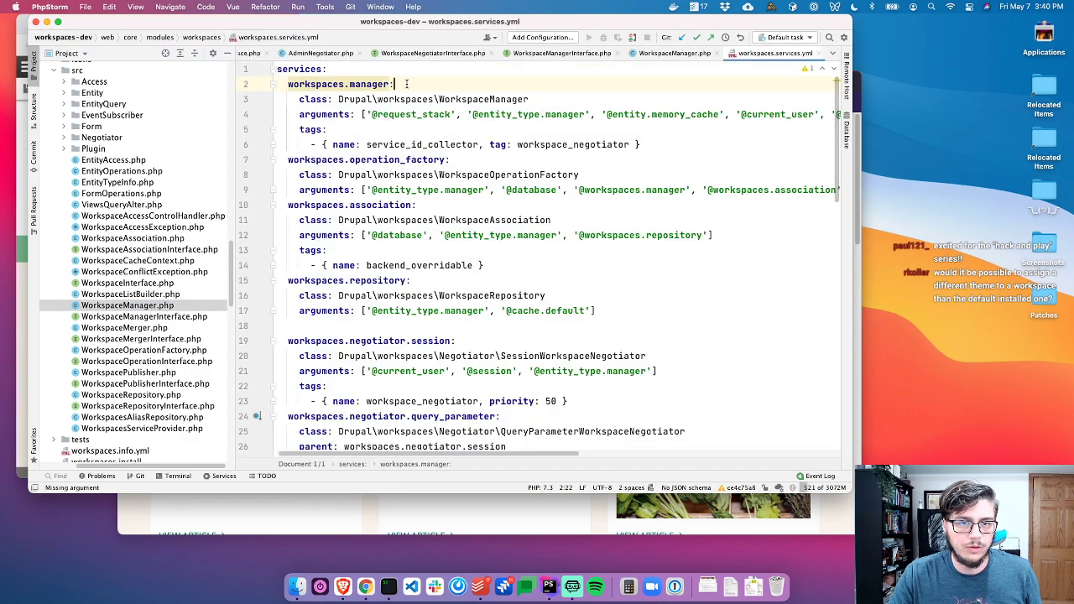
pyautogui.hotkey('alt', 'Up')
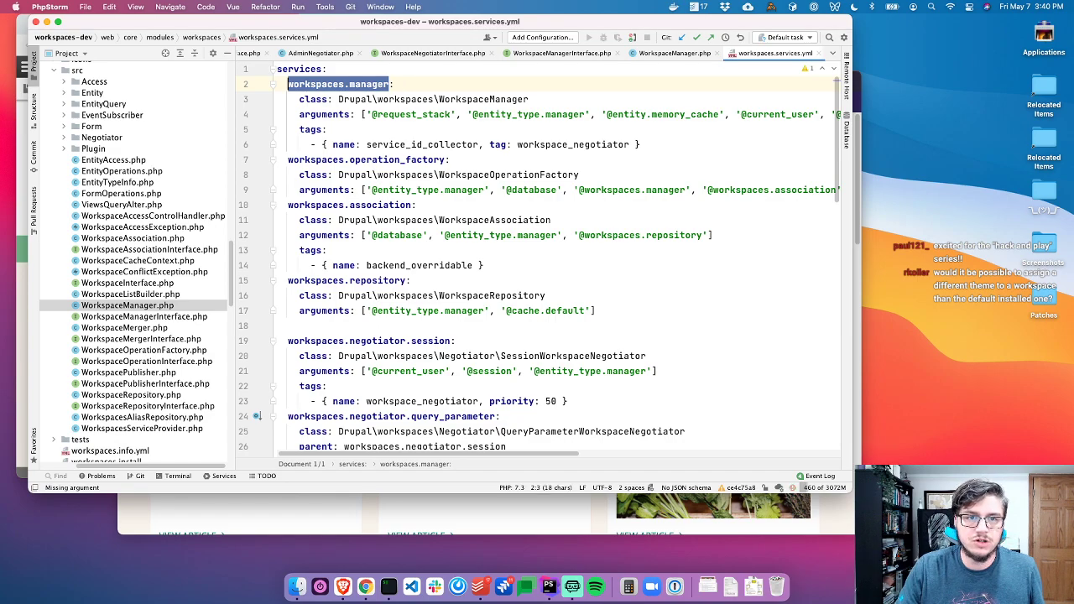
pyautogui.hotkey('ctrl', 'Tab')
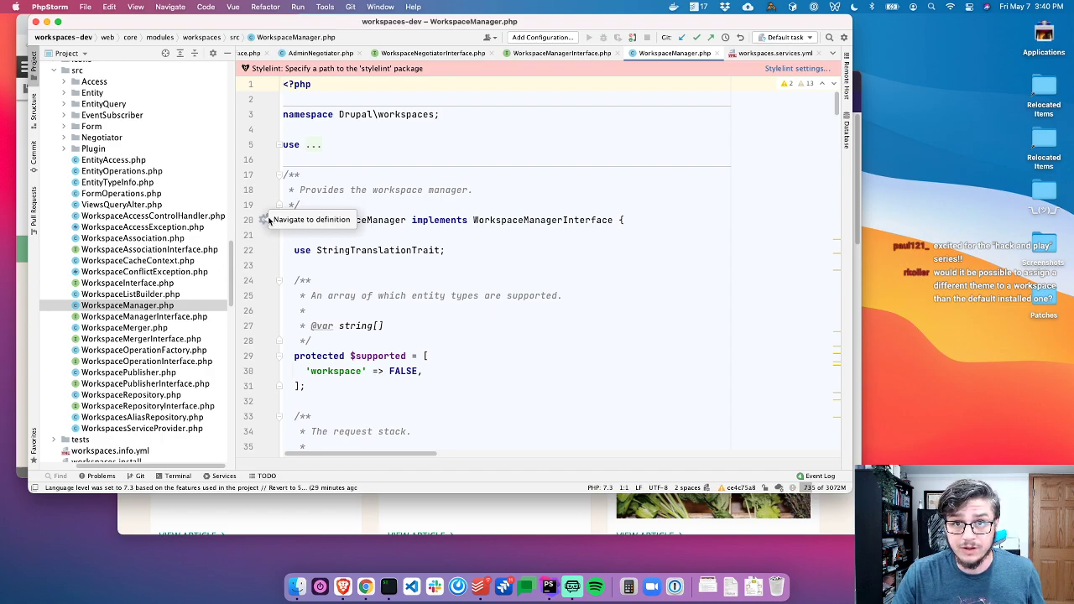
pyautogui.click(268, 220)
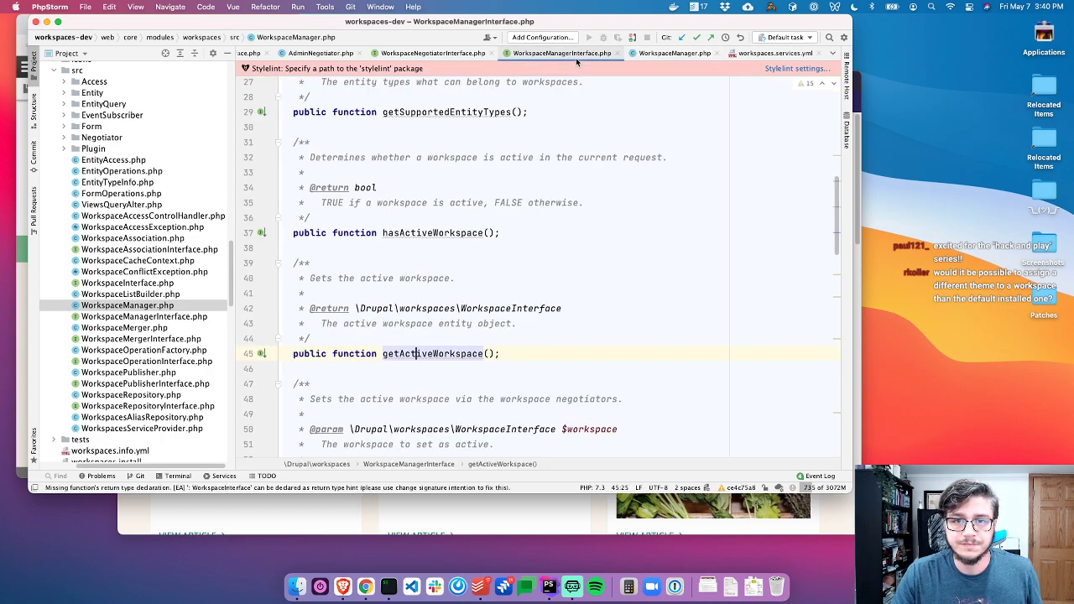
# Close WorkspaceNegotiatorInterface.php and AdminNegotiator.php
pyautogui.click(464, 53)
pyautogui.press('super+w')
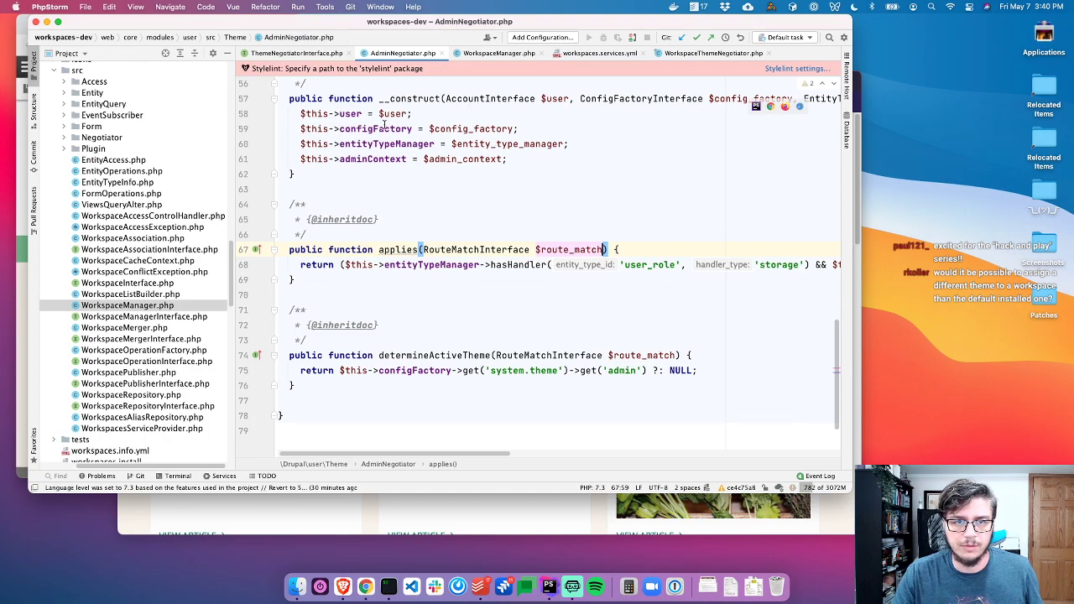
pyautogui.press('super+w')
pyautogui.press('super+w')
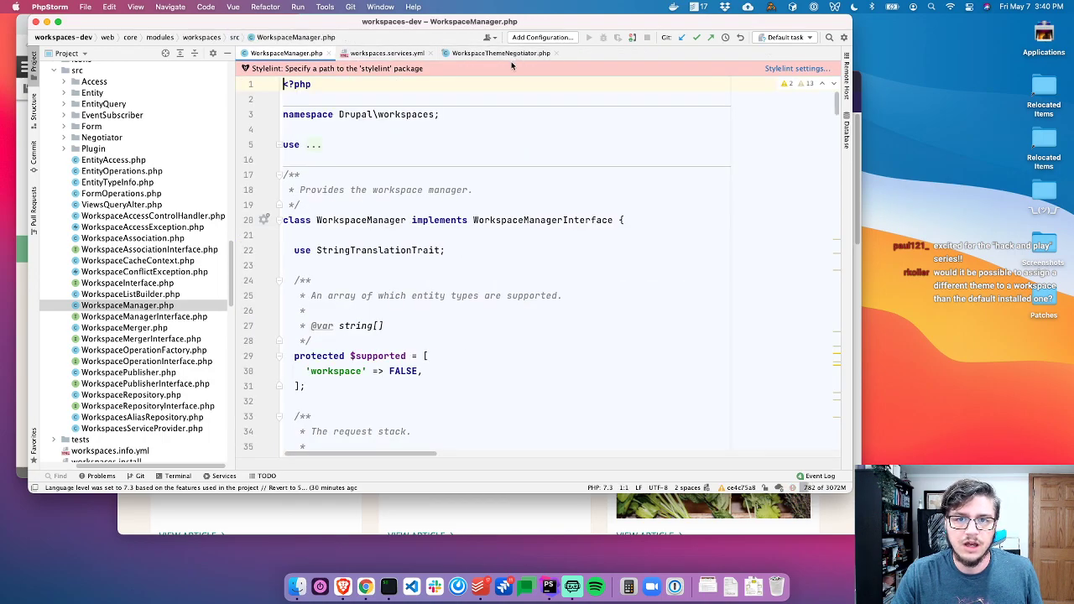
# Add an empty public __construct() method at the top of WorkspaceThemeNegotiator
pyautogui.click(497, 53)
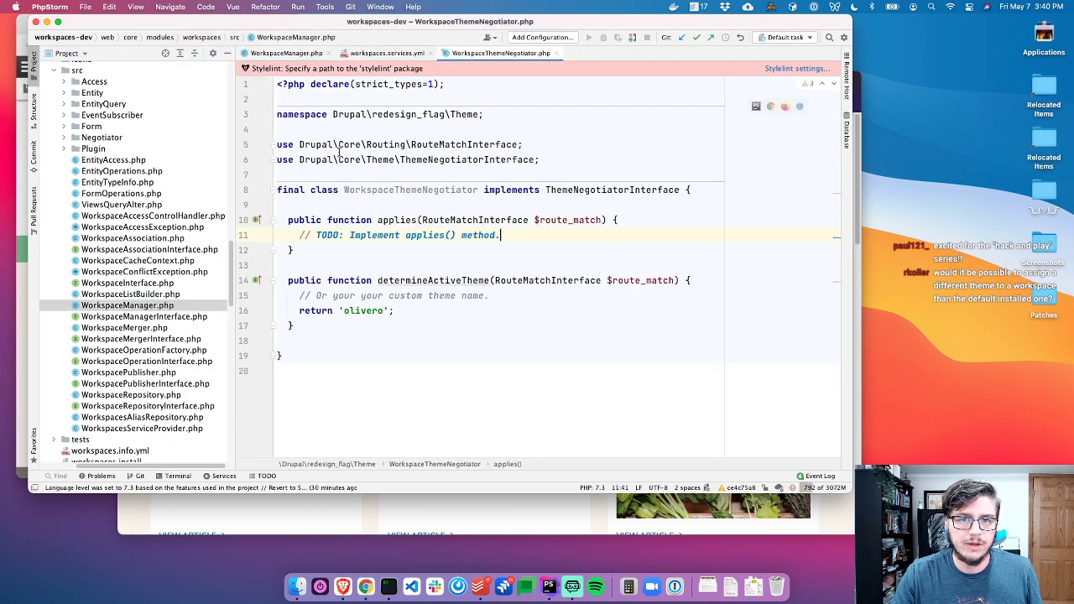
pyautogui.click(737, 191)
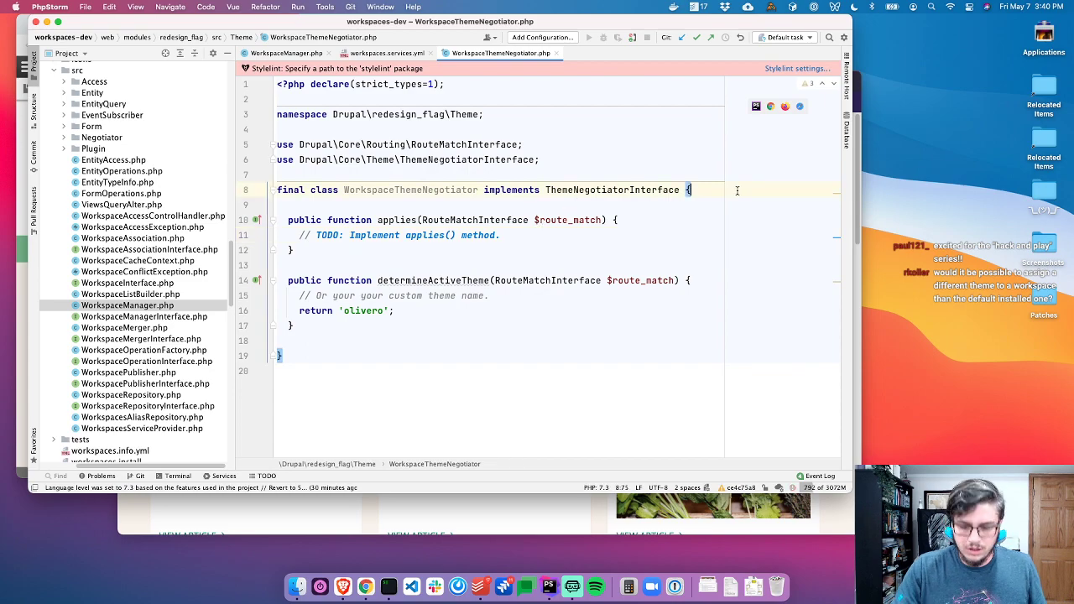
pyautogui.press('Return')
pyautogui.press('Return')
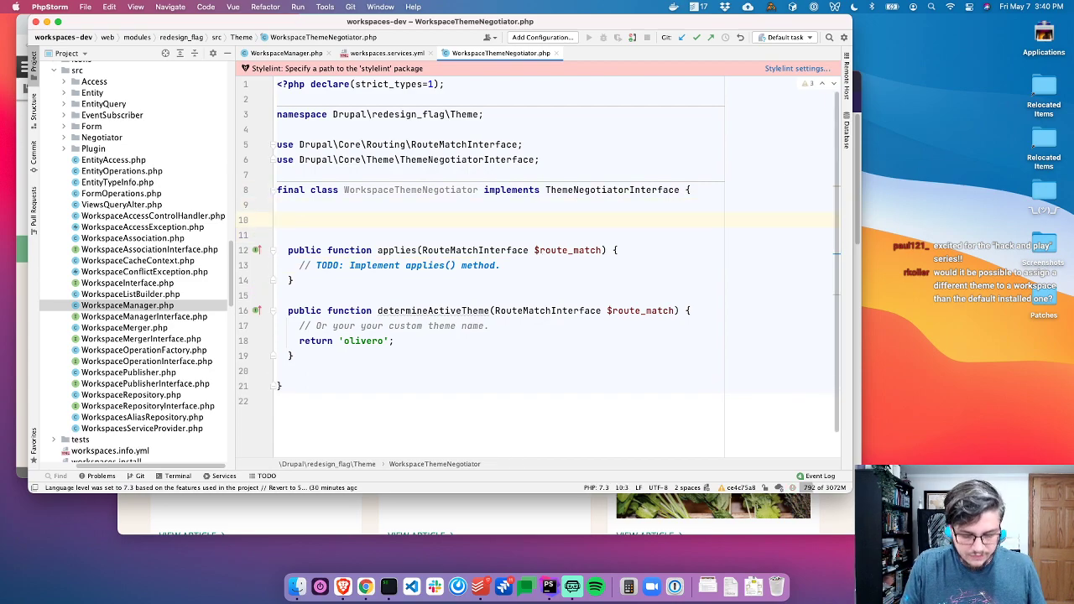
pyautogui.write('public func')
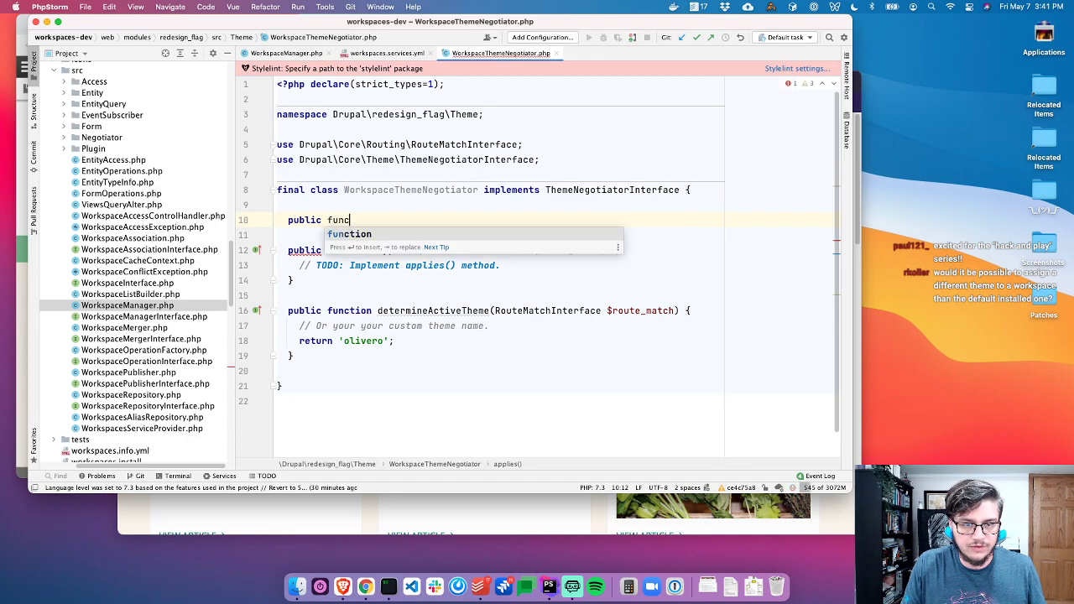
pyautogui.write('tion __construct() {')
pyautogui.press('Return')
pyautogui.press('Up')
pyautogui.press('super+Right')
pyautogui.press('Left')
pyautogui.press('Left')
pyautogui.press('Left')
# Give the constructor a WorkspaceManagerInterface $workspaceManager parameter and assign $this->workspaceManager
pyautogui.write('WorkspaceManag')
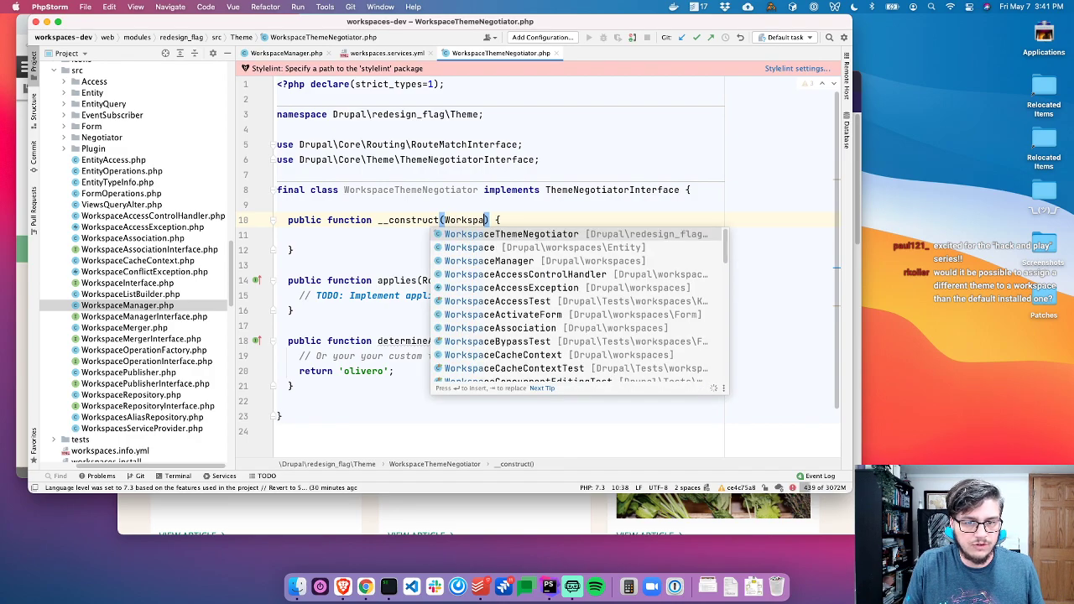
pyautogui.press('Down')
pyautogui.press('Return')
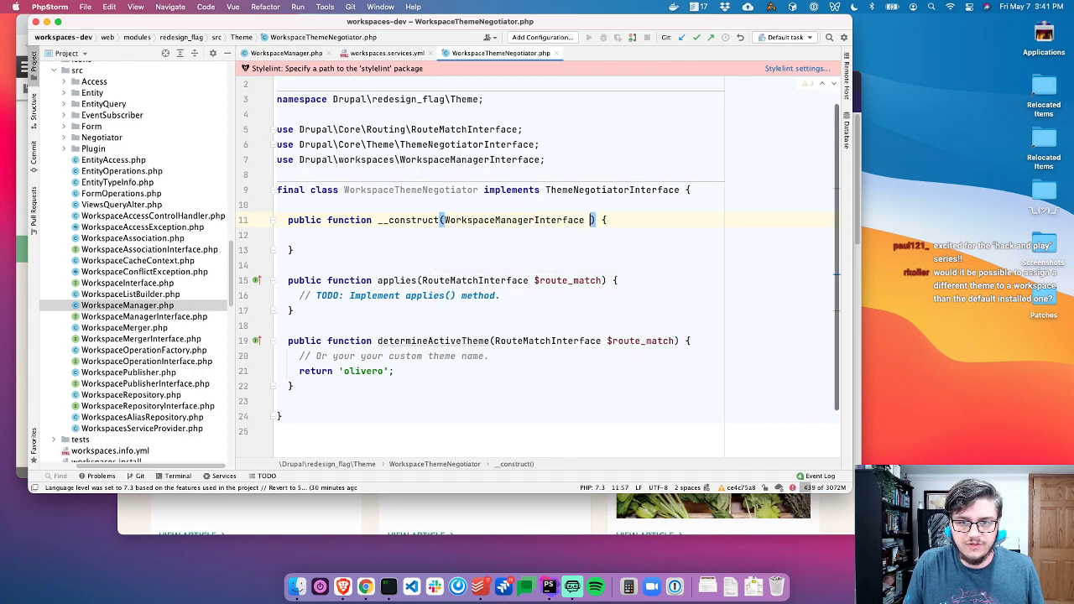
pyautogui.write('$works')
pyautogui.press('Down')
pyautogui.press('Return')
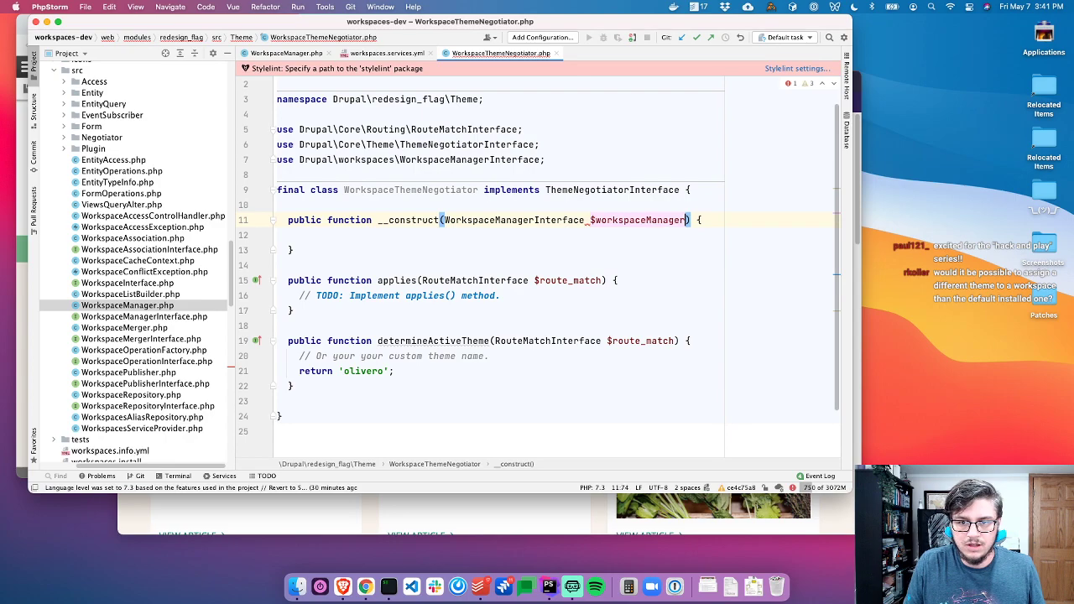
pyautogui.press('Down')
pyautogui.write('$this->')
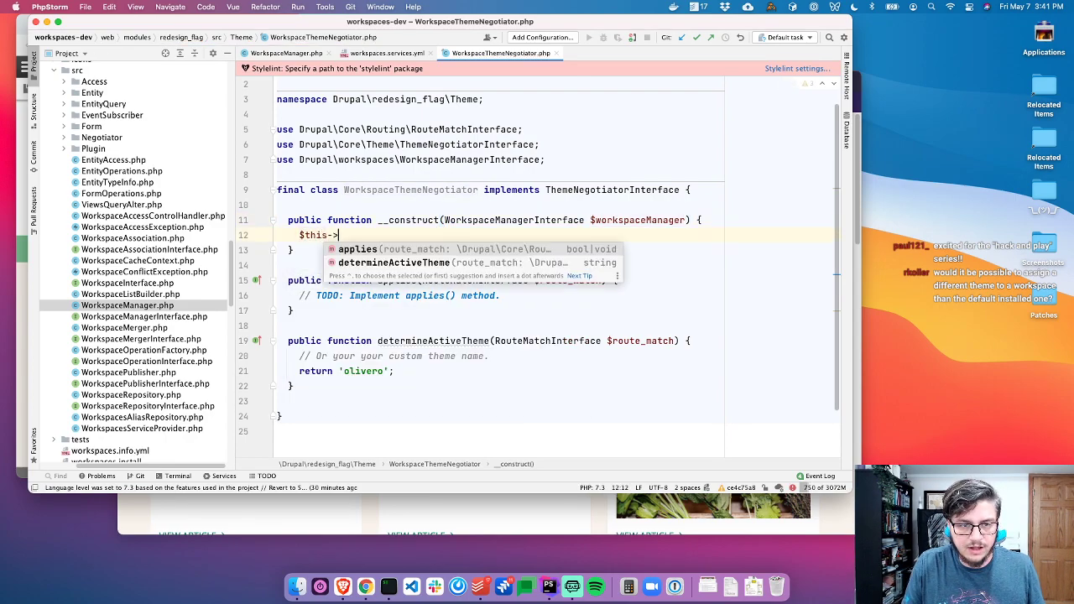
pyautogui.write('workspac')
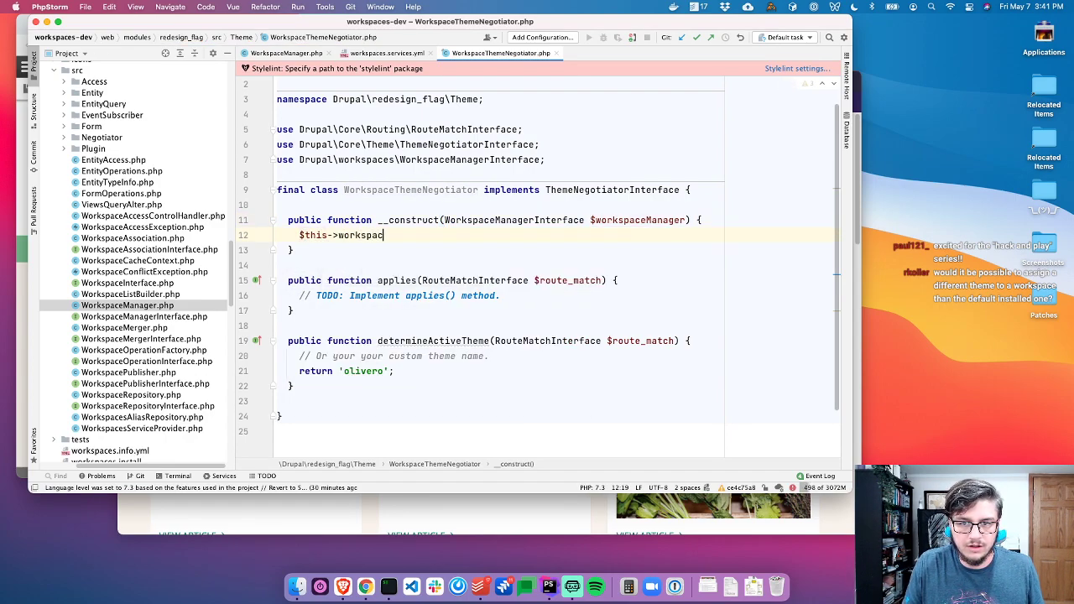
pyautogui.write('eManager = ')
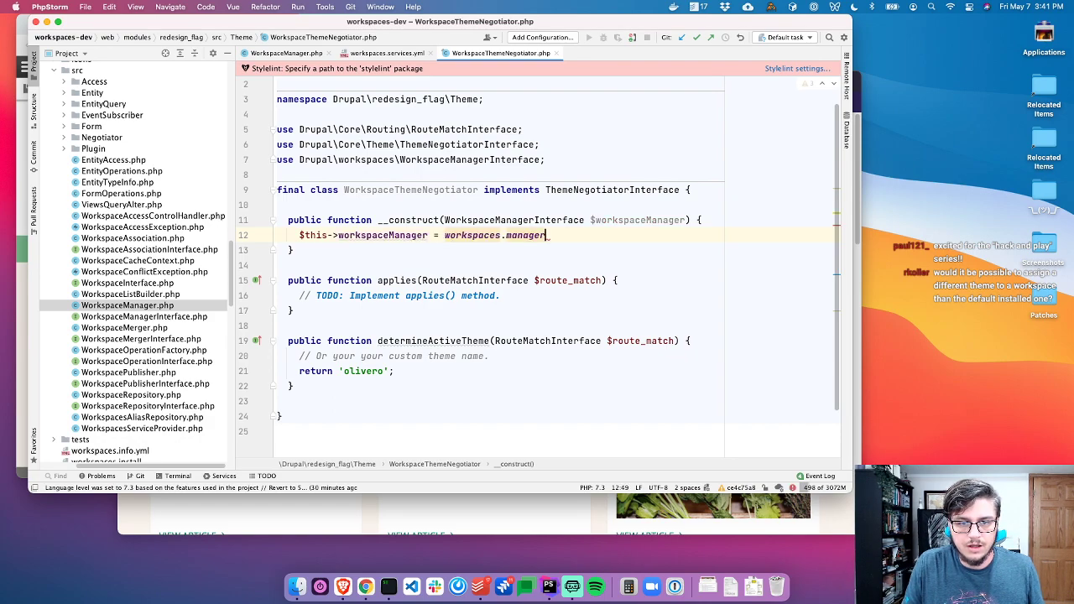
pyautogui.write('$workspaceManager;')
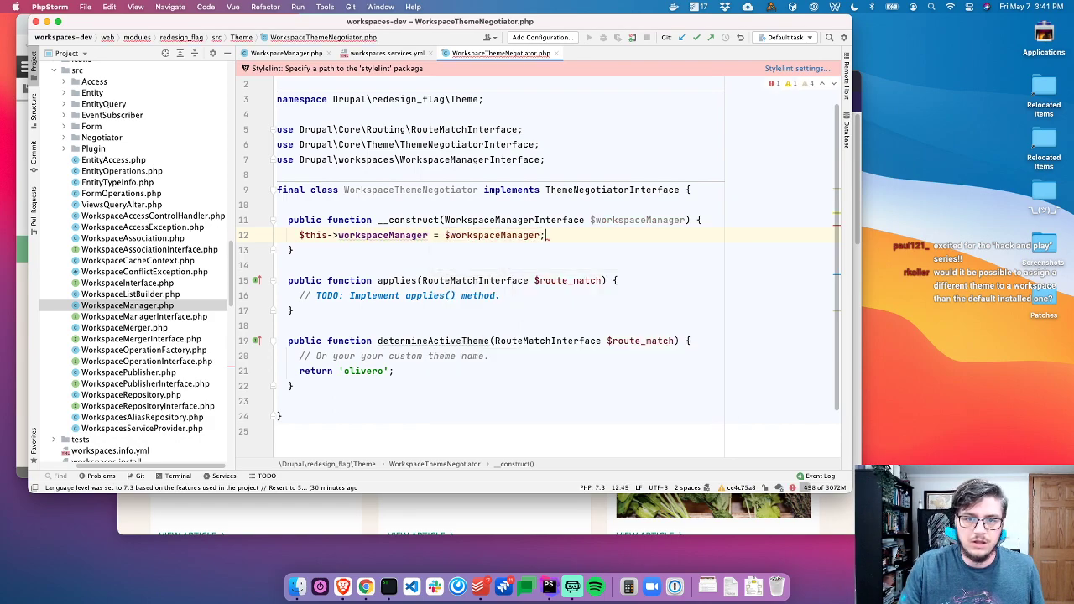
# Create a new redesign_flag.services.yml file in the redesign_flag module folder
pyautogui.click(166, 52)
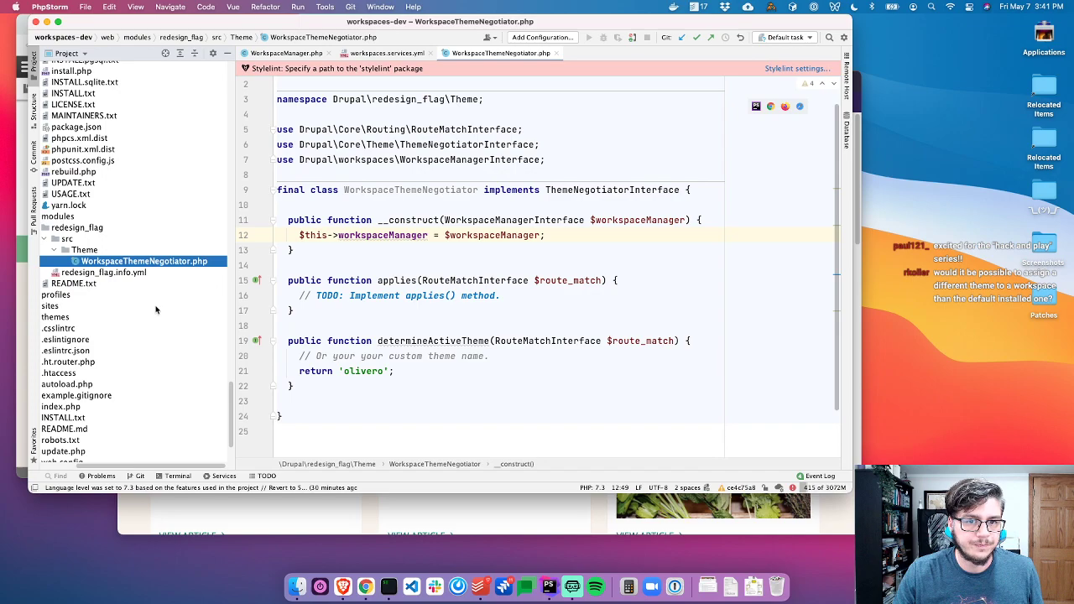
pyautogui.click(108, 230)
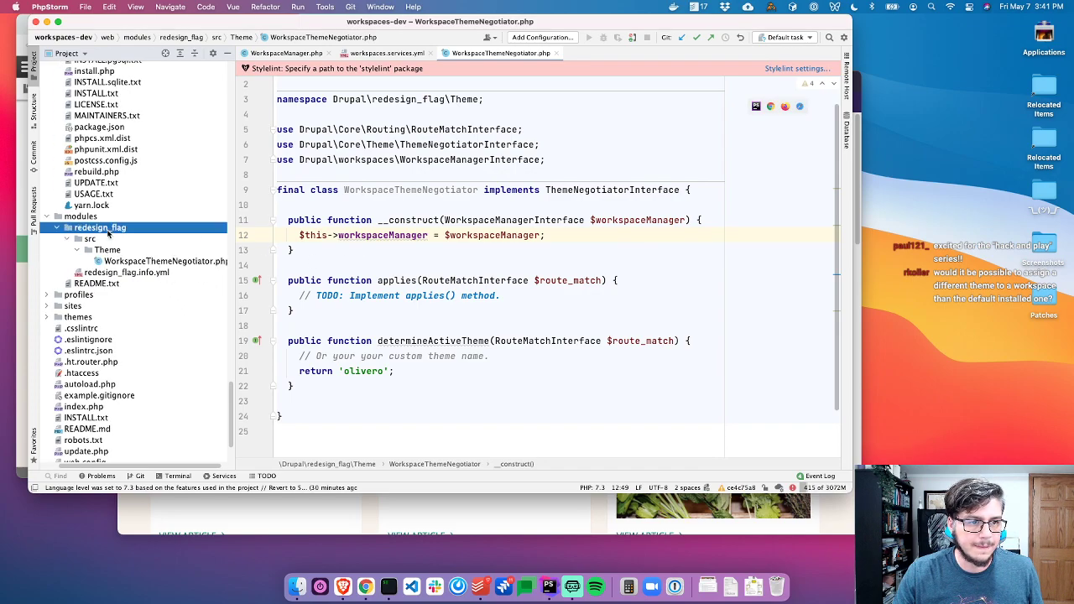
pyautogui.press('super+n')
pyautogui.press('Return')
pyautogui.write('sig')
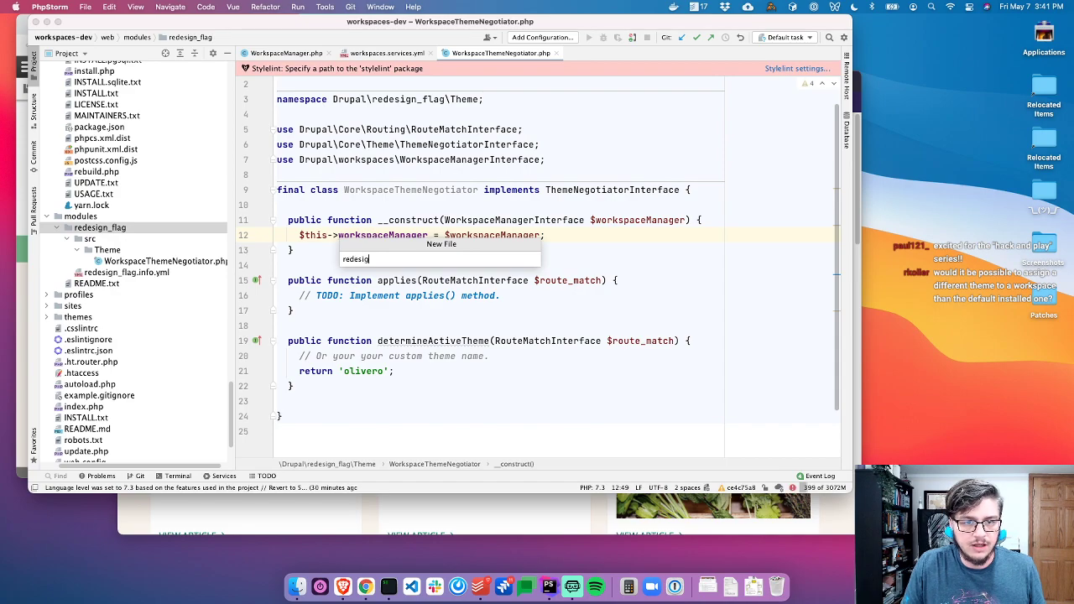
pyautogui.write('edesign_flag.services.yml')
pyautogui.press('Return')
# Define a services entry for the redesign service with class WorkspaceThemeNegotiator
pyautogui.write('s')
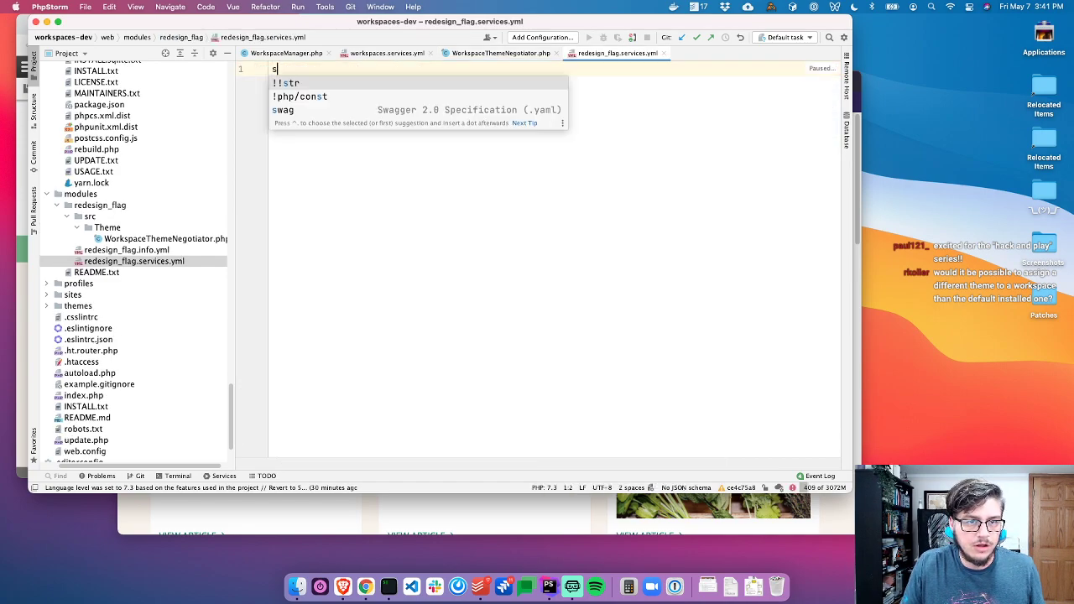
pyautogui.write('ervices:')
pyautogui.press('Return')
pyautogui.write('workspaces:')
pyautogui.press('Return')
pyautogui.write('manager:')
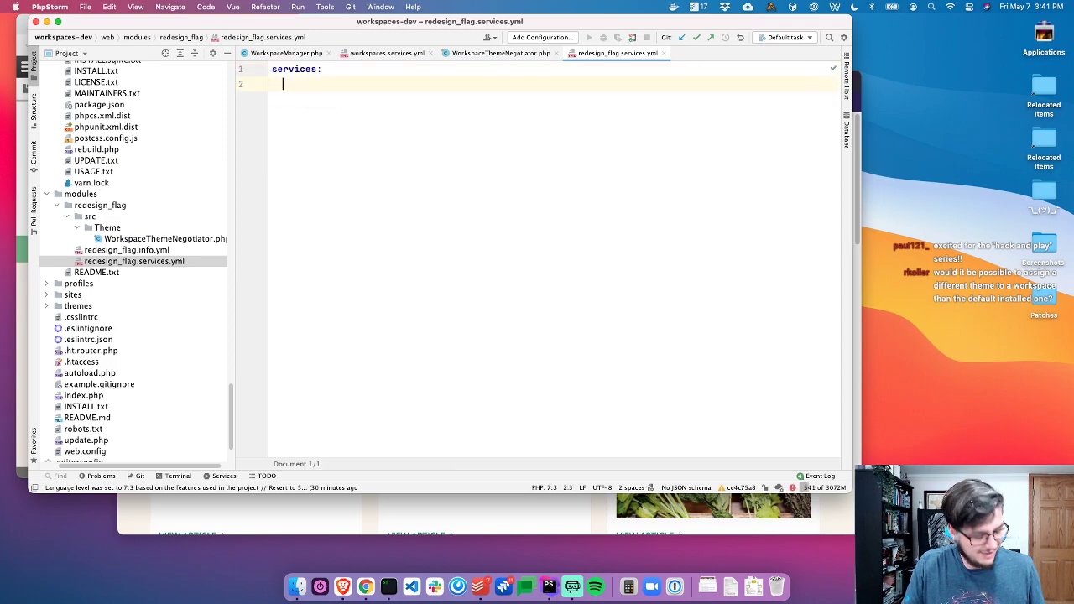
pyautogui.write('redesign_flag.theme_negotia')
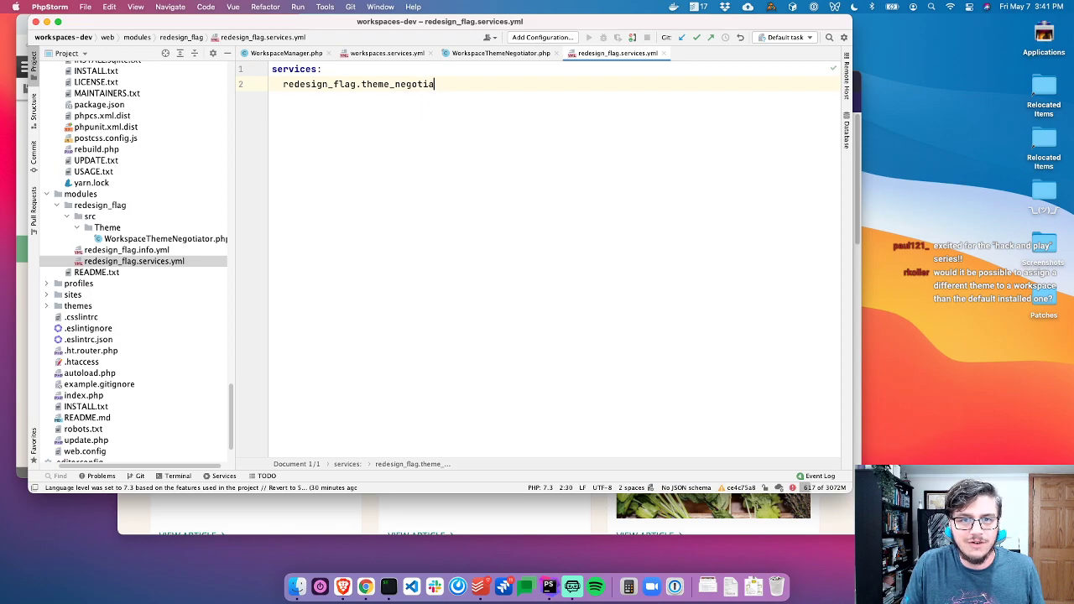
pyautogui.write(':')
pyautogui.press('Return')
pyautogui.write('class: ')
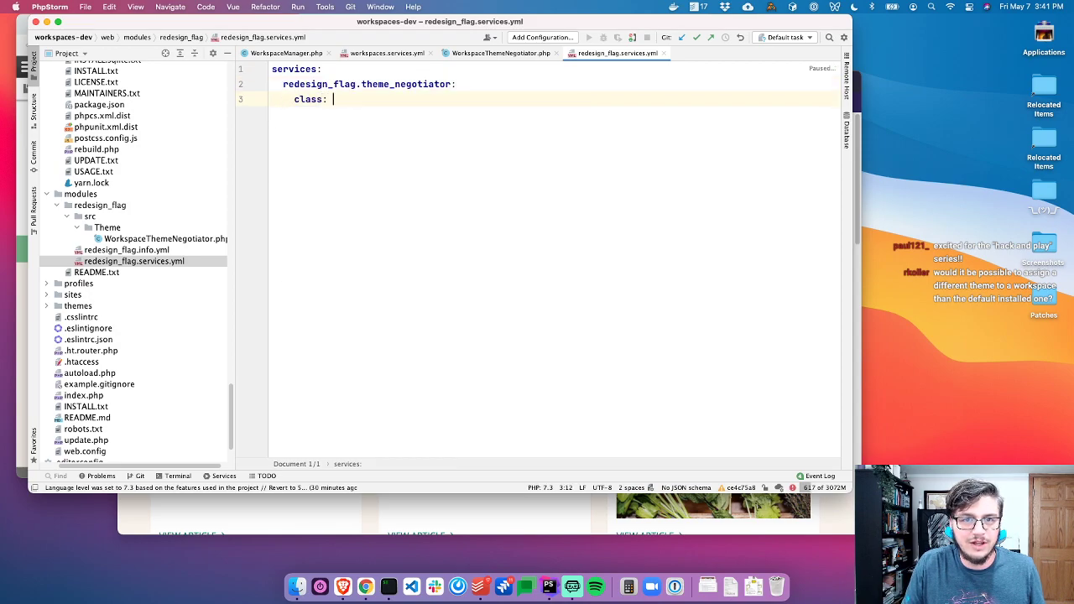
pyautogui.write('WorkspaceThem')
pyautogui.press('Return')
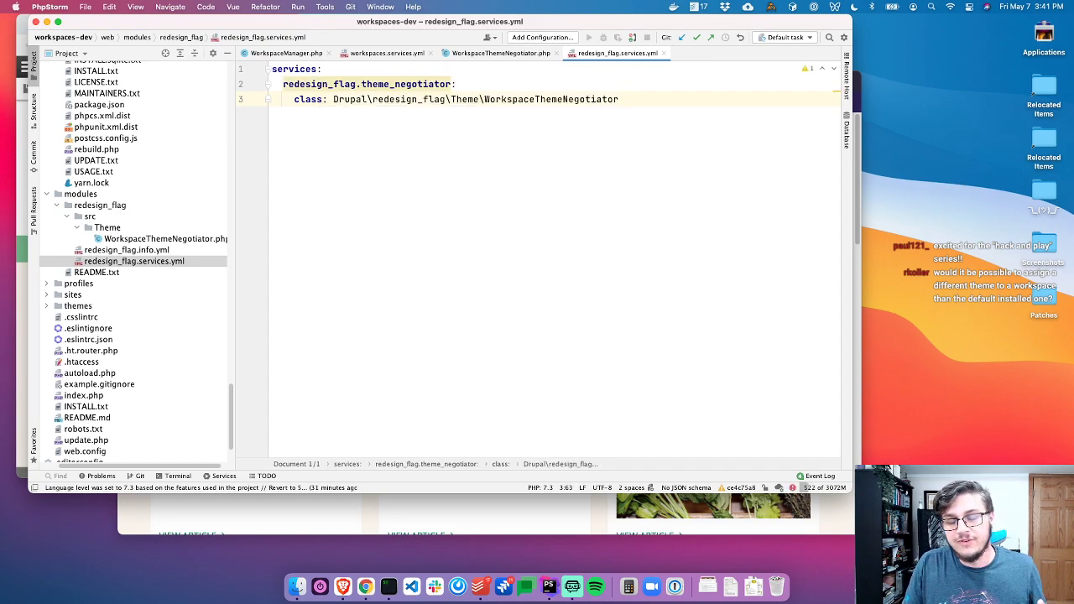
pyautogui.press('Return')
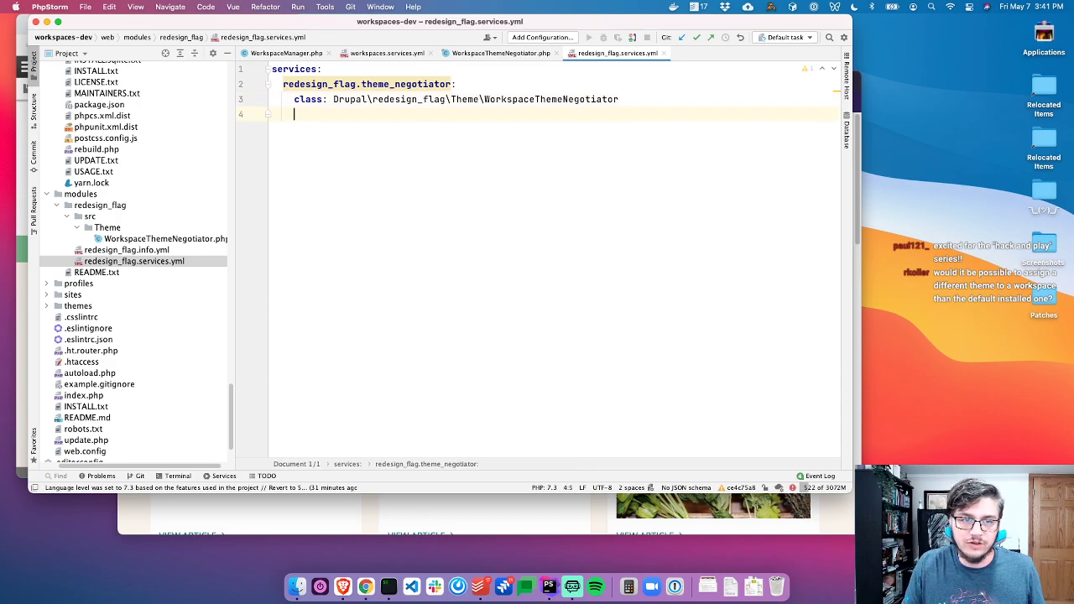
pyautogui.write('tag')
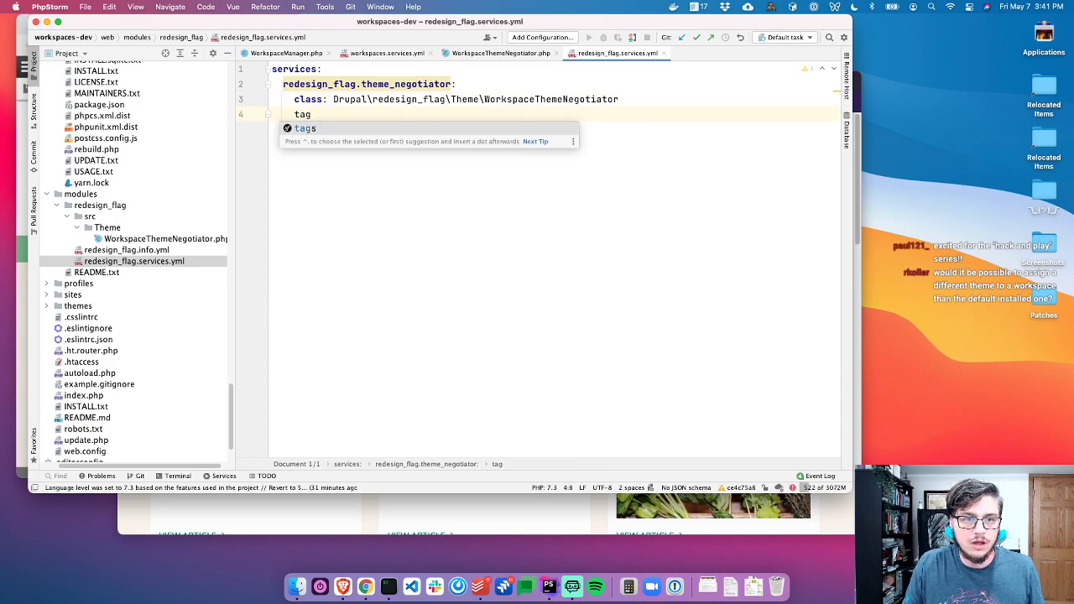
pyautogui.press('BackSpace')
pyautogui.press('BackSpace')
pyautogui.press('BackSpace')
pyautogui.write('ar')
pyautogui.press('Return')
pyautogui.write("['@wo")
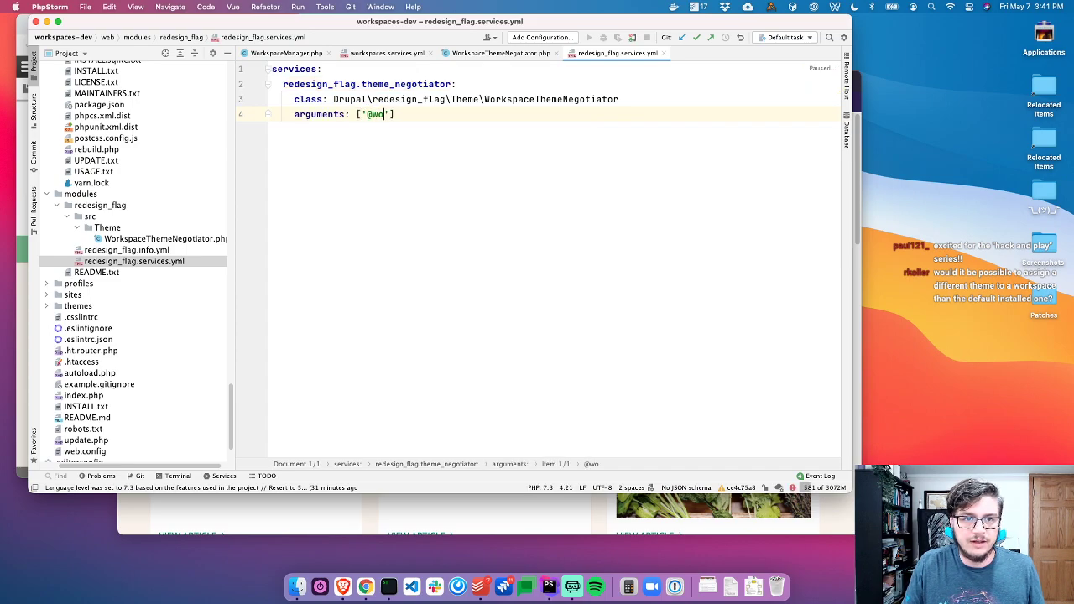
pyautogui.press('Return')
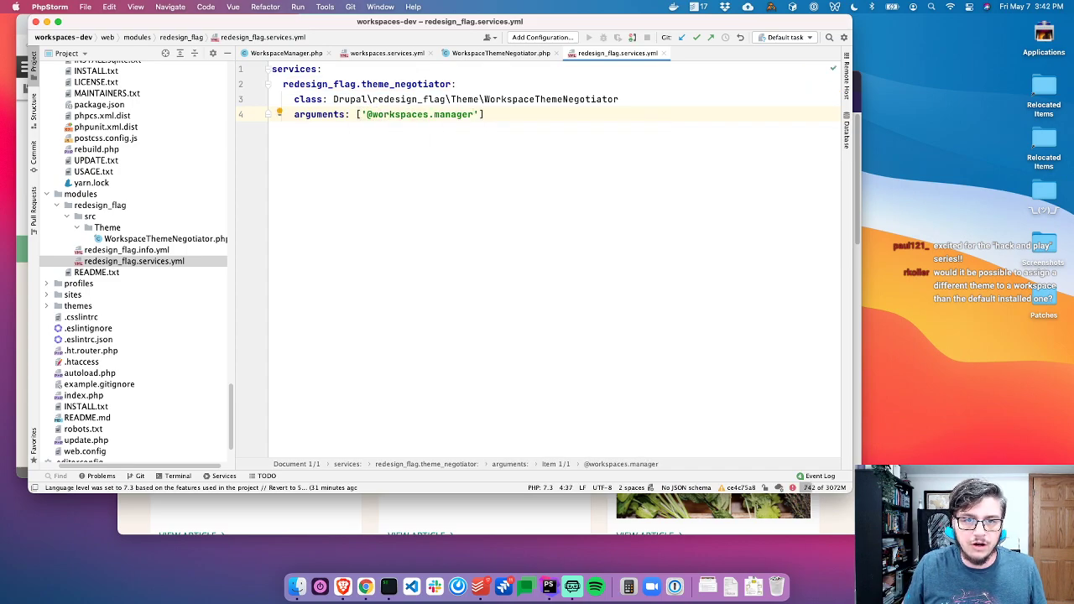
pyautogui.write('e')
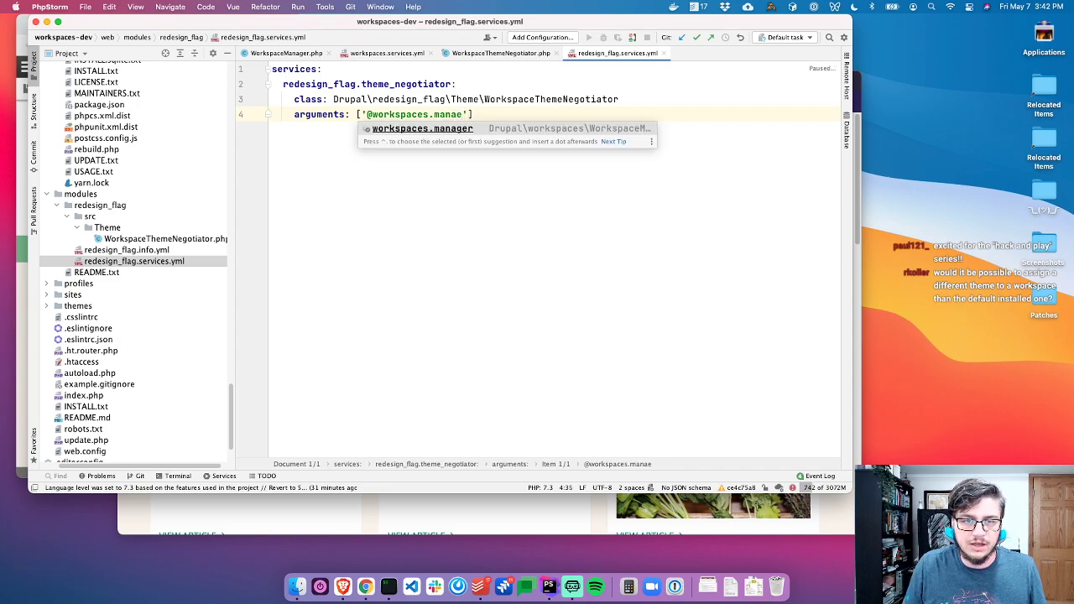
pyautogui.press('Return')
pyautogui.press('Right')
pyautogui.press('Right')
# Add a tags entry with name: theme_negotiator
pyautogui.press('Return')
pyautogui.write('t')
pyautogui.press('Return')
pyautogui.write(':')
pyautogui.press('Return')
pyautogui.write('- { name')
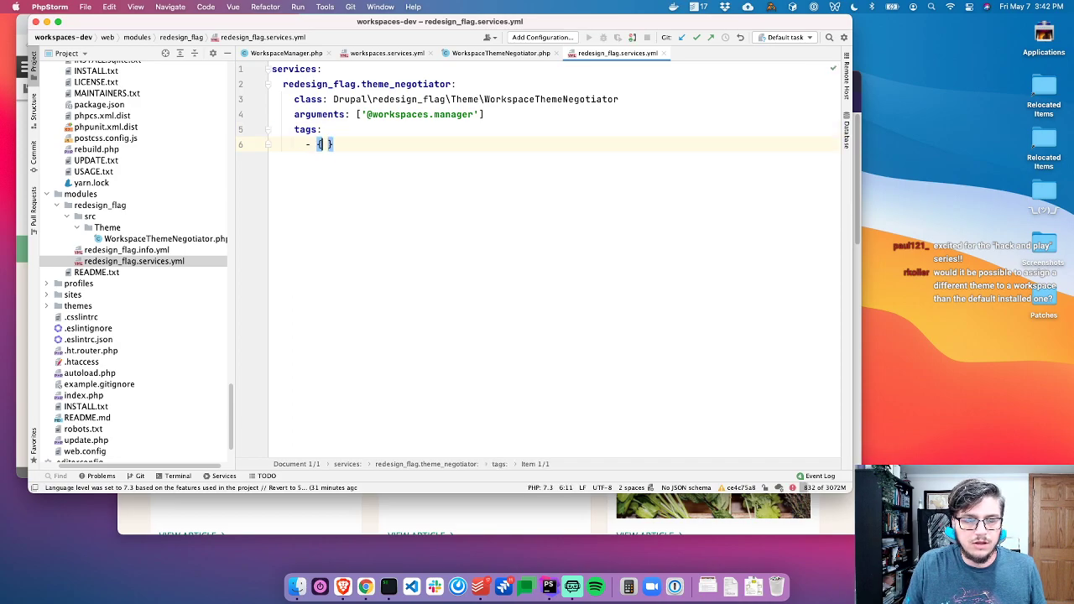
pyautogui.write(': d')
pyautogui.press('Escape')
pyautogui.write('the')
pyautogui.press('Return')
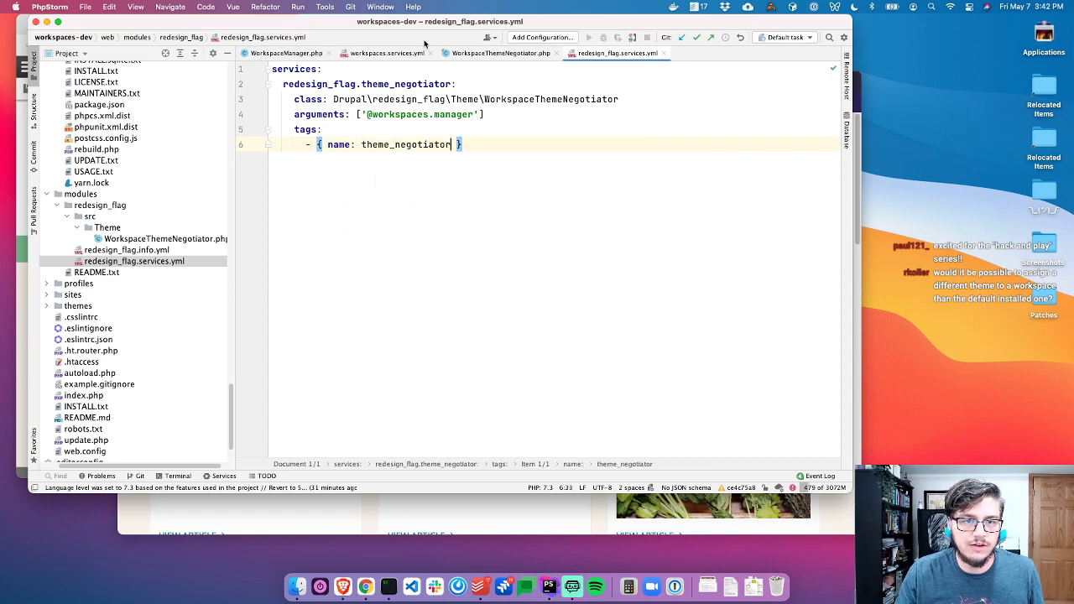
# Check core ThemeNegotiator's theme.negotiator service to confirm the theme_negotiator tag name
pyautogui.click(477, 56)
pyautogui.keyDown('super'); pyautogui.click(554, 189); pyautogui.keyUp('super')
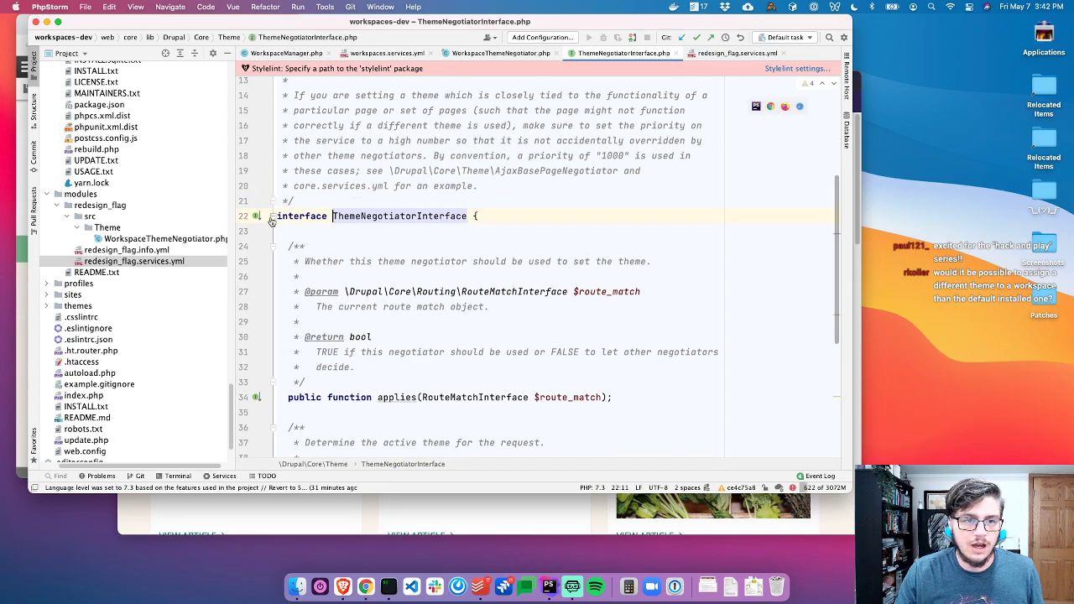
pyautogui.press('super+alt+b')
pyautogui.press('Down')
pyautogui.press('Down')
pyautogui.press('Return')
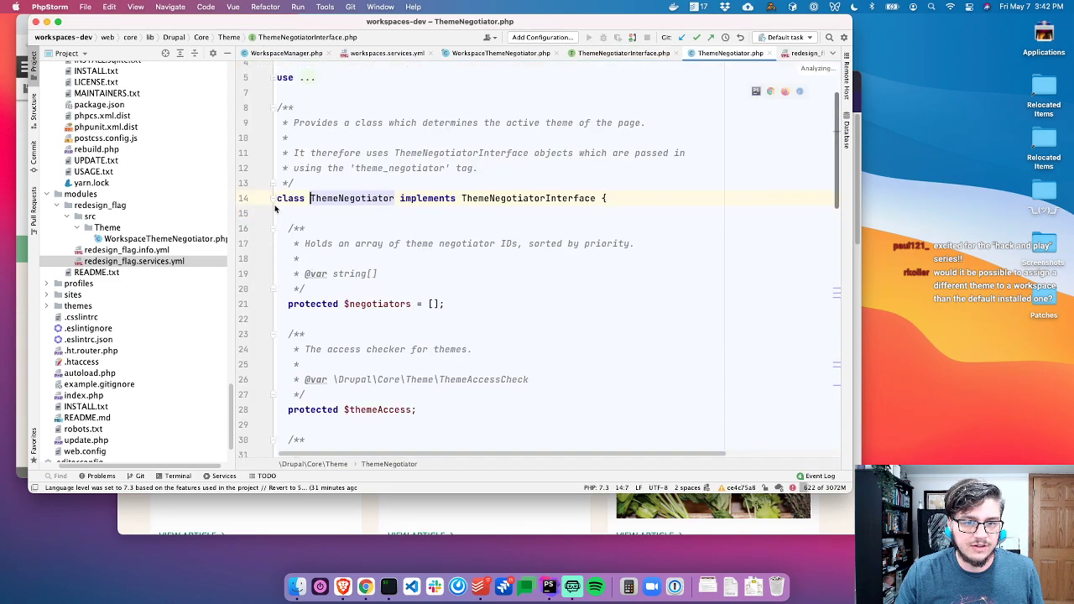
pyautogui.press('super+b')
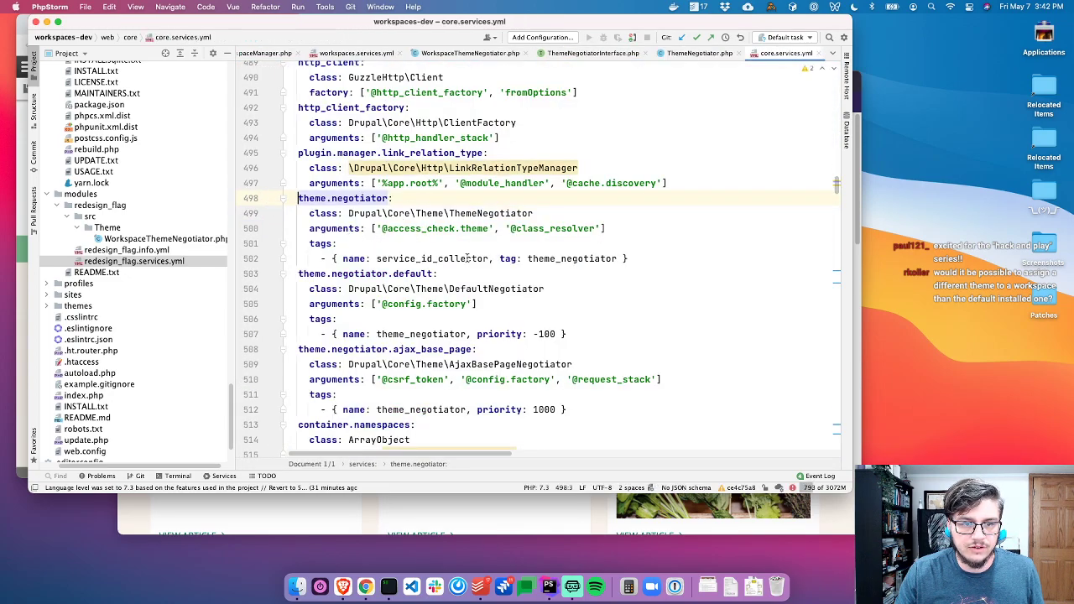
pyautogui.click(599, 248)
pyautogui.click(604, 256)
pyautogui.click(693, 53)
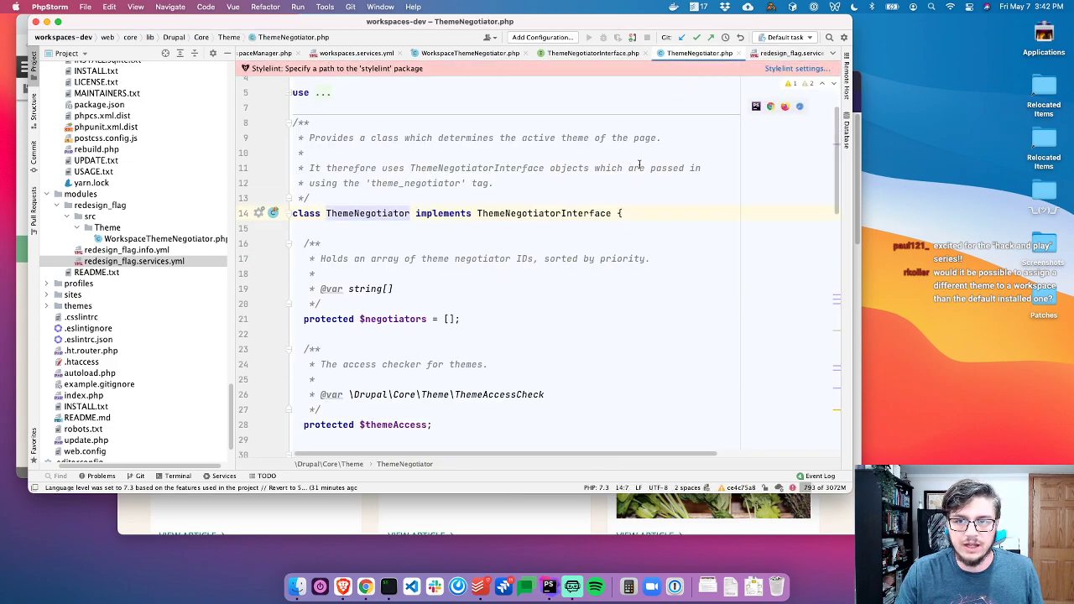
pyautogui.press('super+w')
pyautogui.press('super+w')
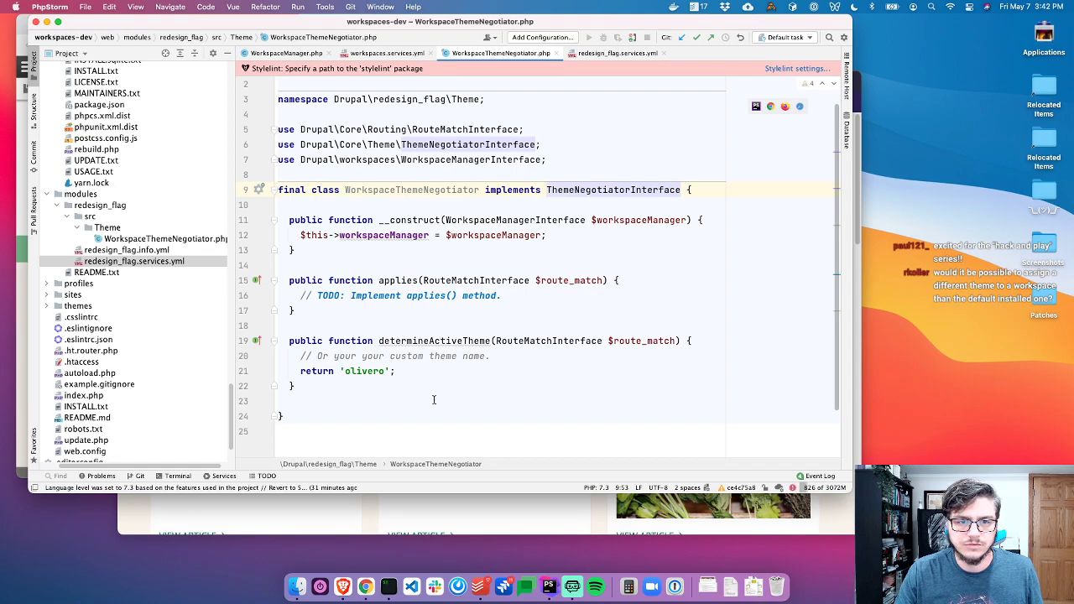
# Replace the TODO in applies() with an if on $this->workspaceManager->hasActiveWorkspace() followed by return
pyautogui.click(502, 296)
pyautogui.hotkey('shift', 'Home')
pyautogui.press('BackSpace')
pyautogui.write('if ($this->wor')
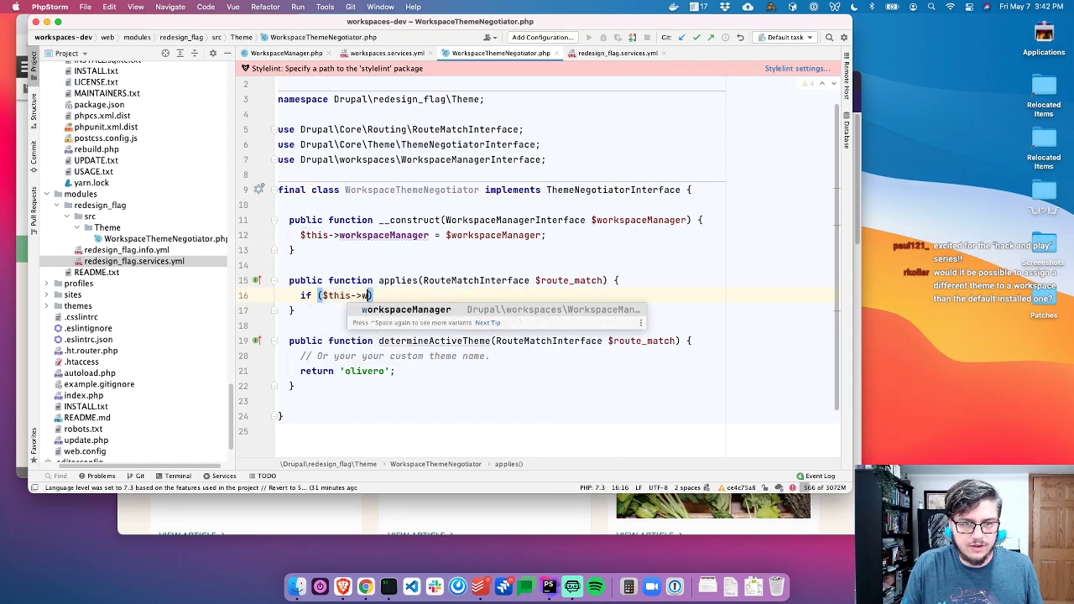
pyautogui.press('Return')
pyautogui.write('->has')
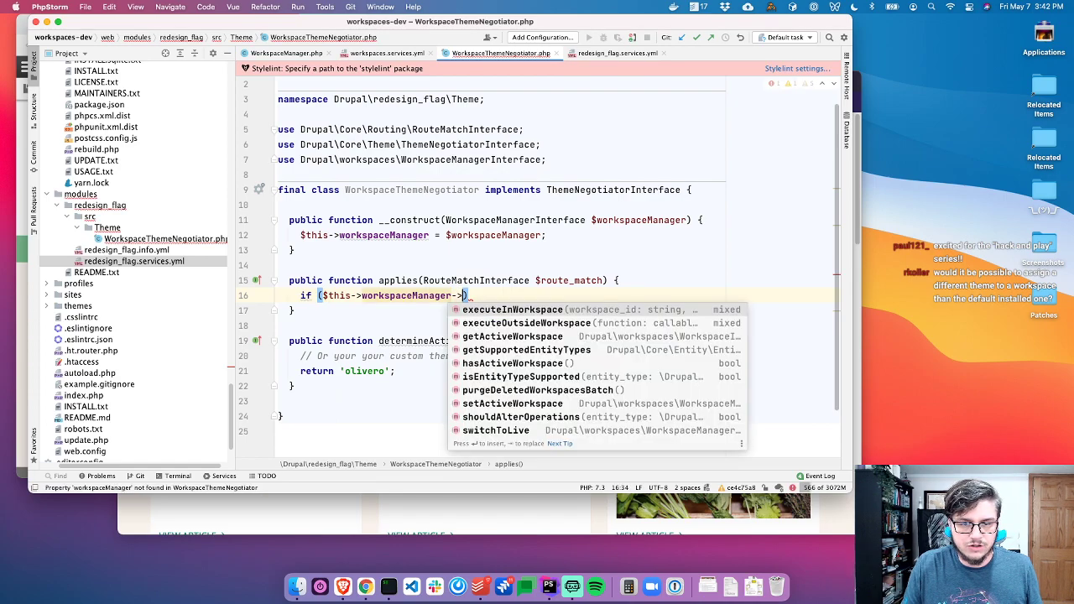
pyautogui.press('Return')
pyautogui.write(') {')
pyautogui.press('Return')
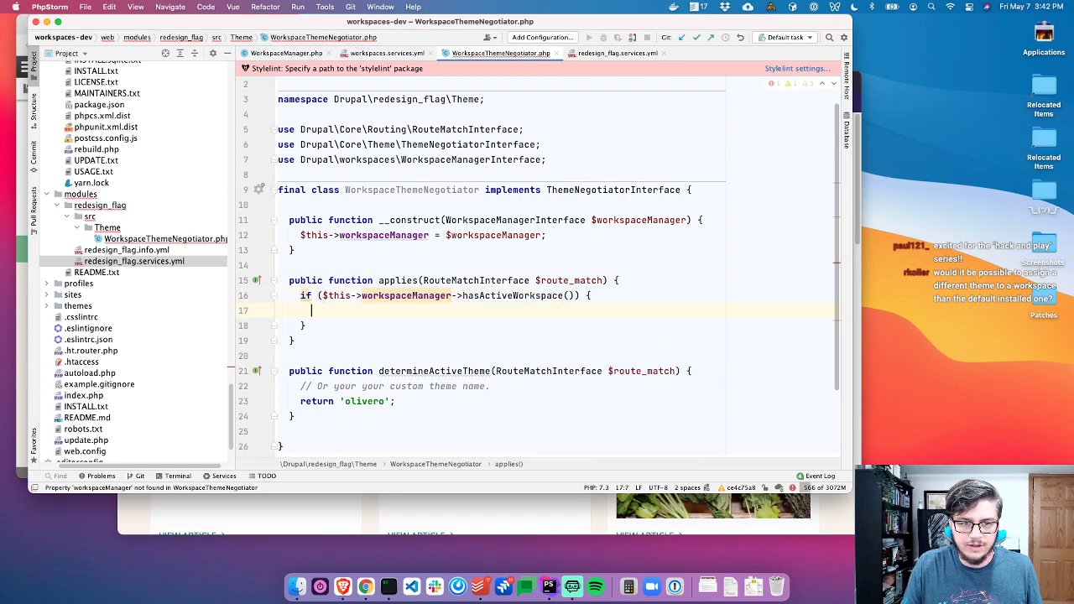
pyautogui.press('Down')
pyautogui.press('Return')
pyautogui.write('return F')
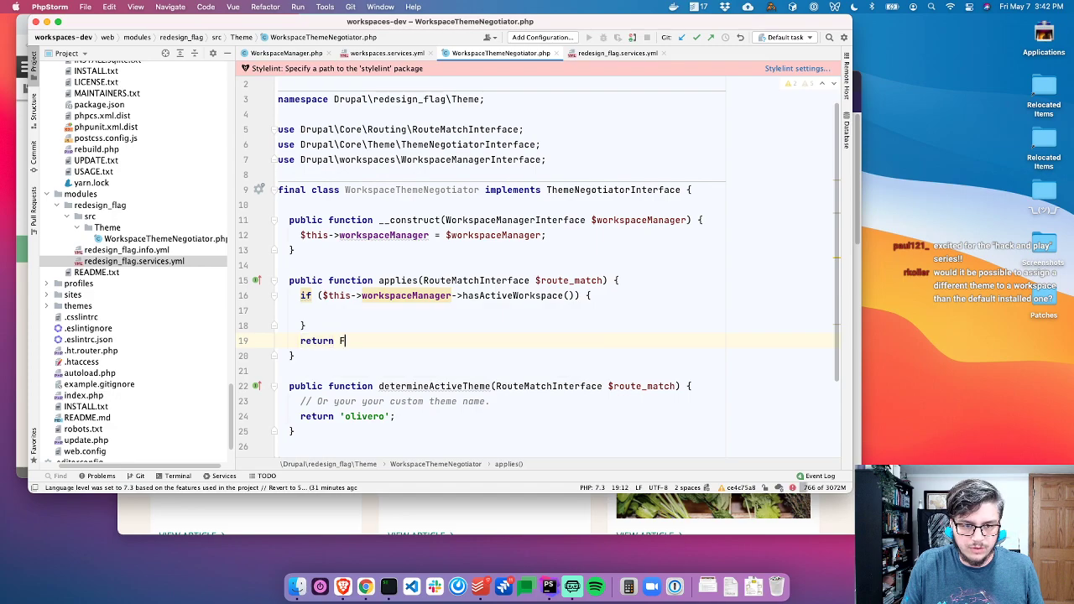
# Inside the if, assign $workspace = $this->workspaceManager->getActiveWorkspace() and declare the workspaceManager property
pyautogui.press('Up')
pyautogui.press('Up')
pyautogui.press('Up')
pyautogui.press('Down')
pyautogui.press('BackSpace')
pyautogui.press('Return')
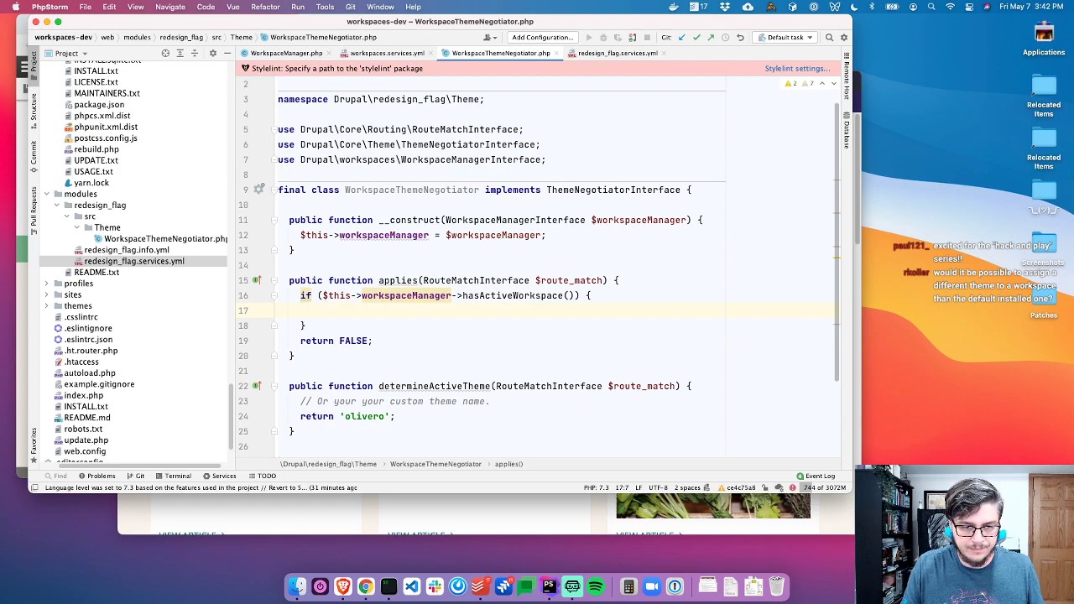
pyautogui.write('$workspace = $this->workspaceManager->ge')
pyautogui.press('Return')
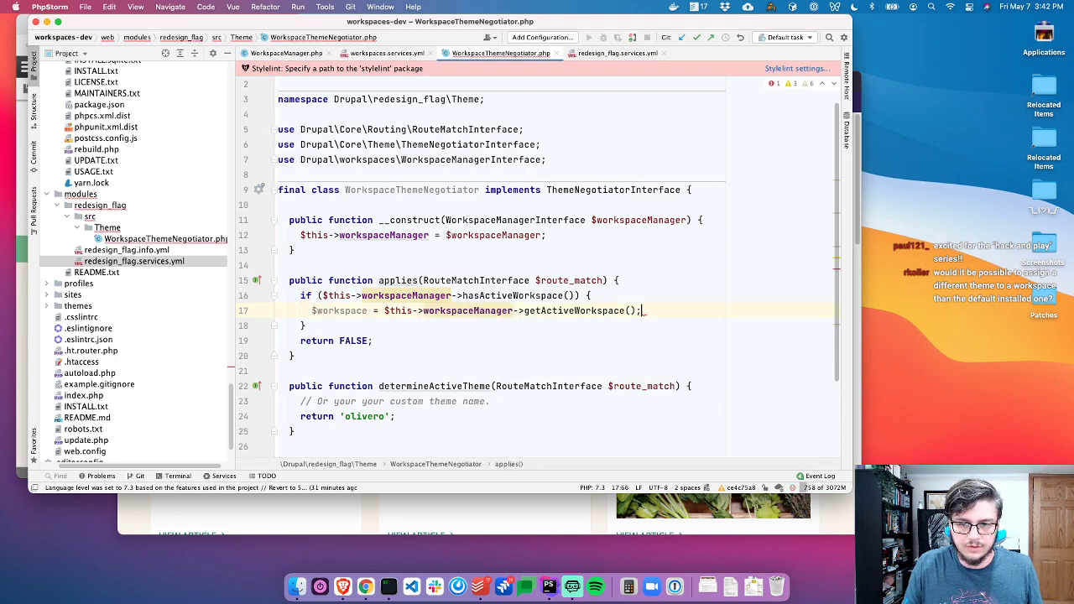
pyautogui.write(';')
pyautogui.click(396, 239)
pyautogui.hotkey('alt', 'Return')
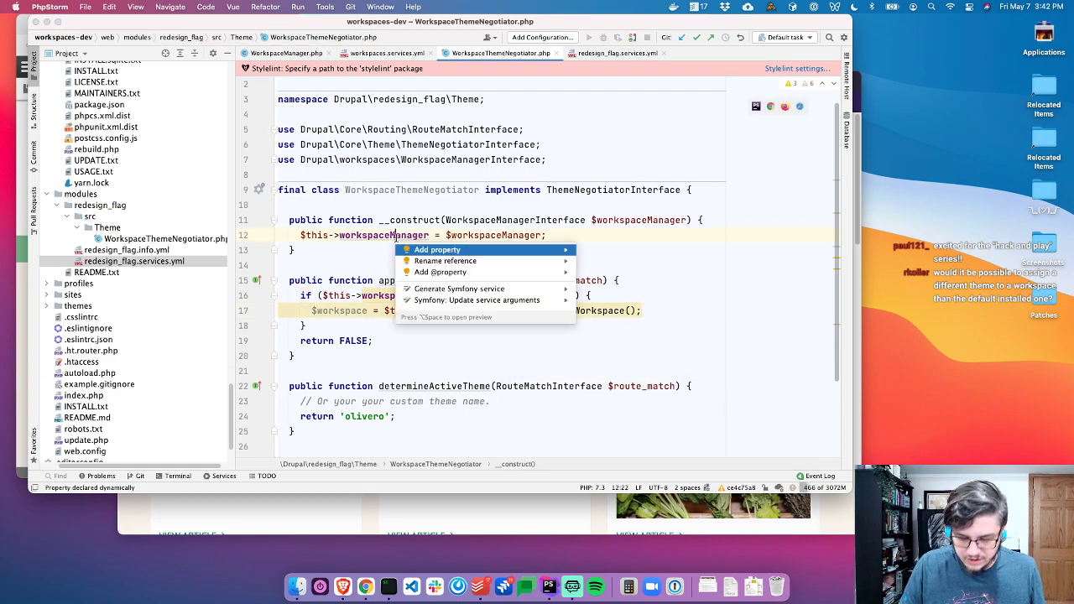
pyautogui.press('Return')
pyautogui.press('Return')
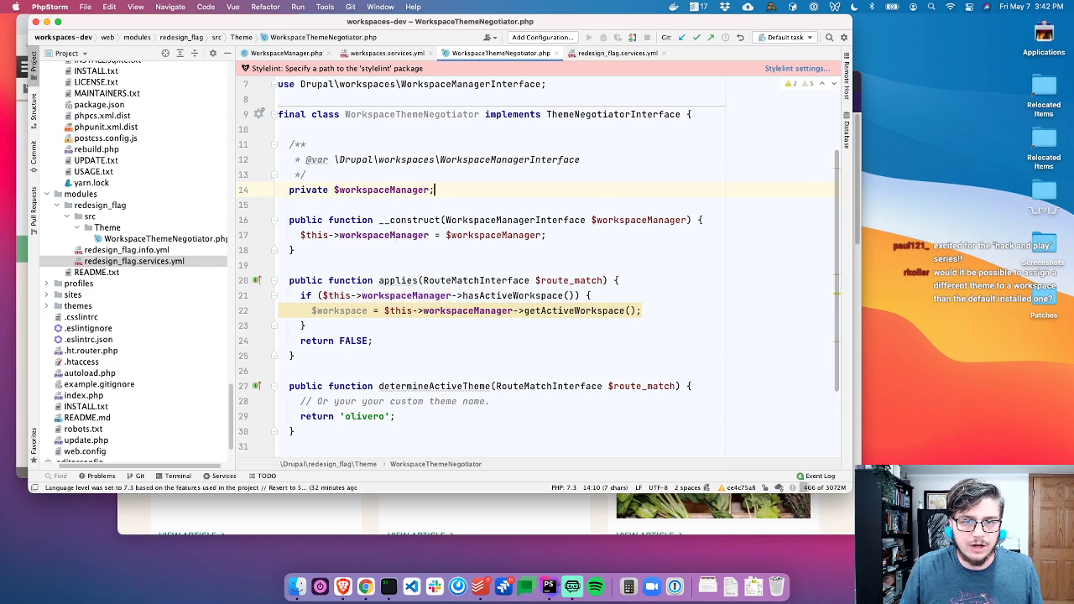
# Add return FALSE; inside the if block, below the workspace line
pyautogui.click(514, 322)
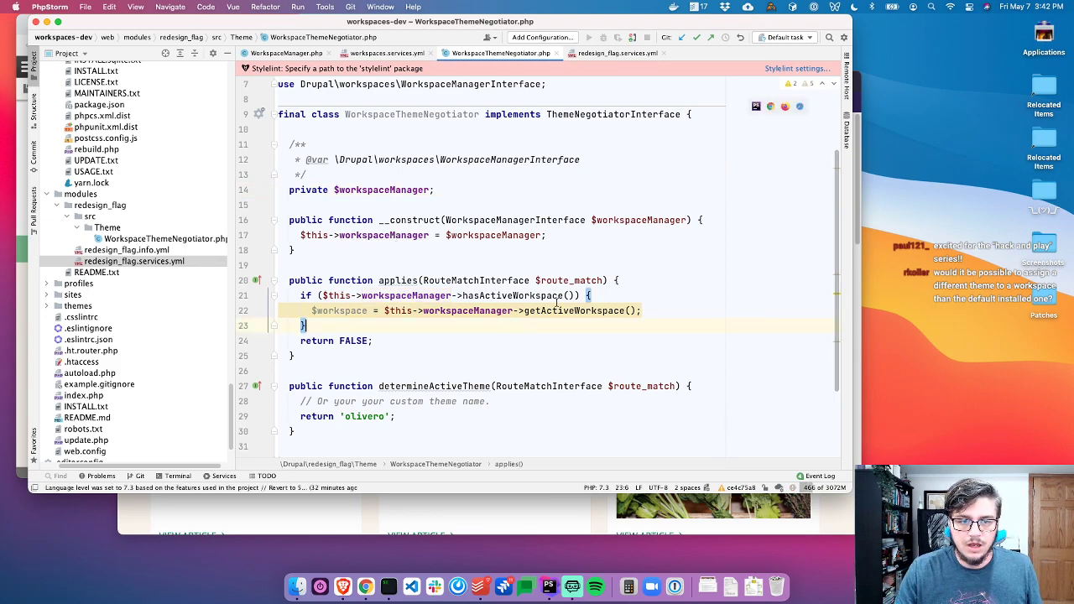
pyautogui.press('Left')
pyautogui.press('Return')
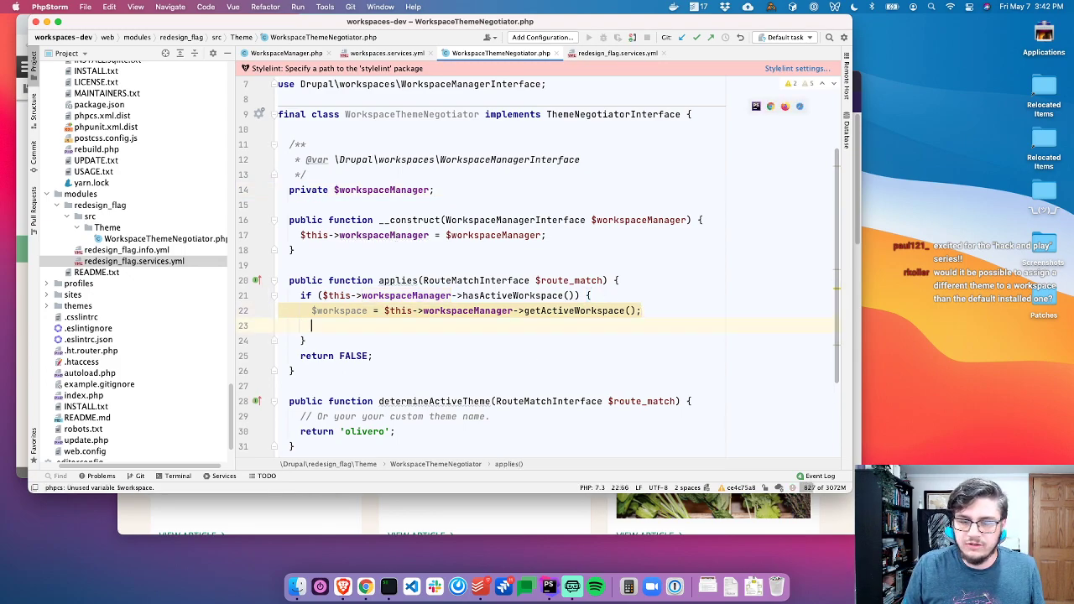
pyautogui.write('return')
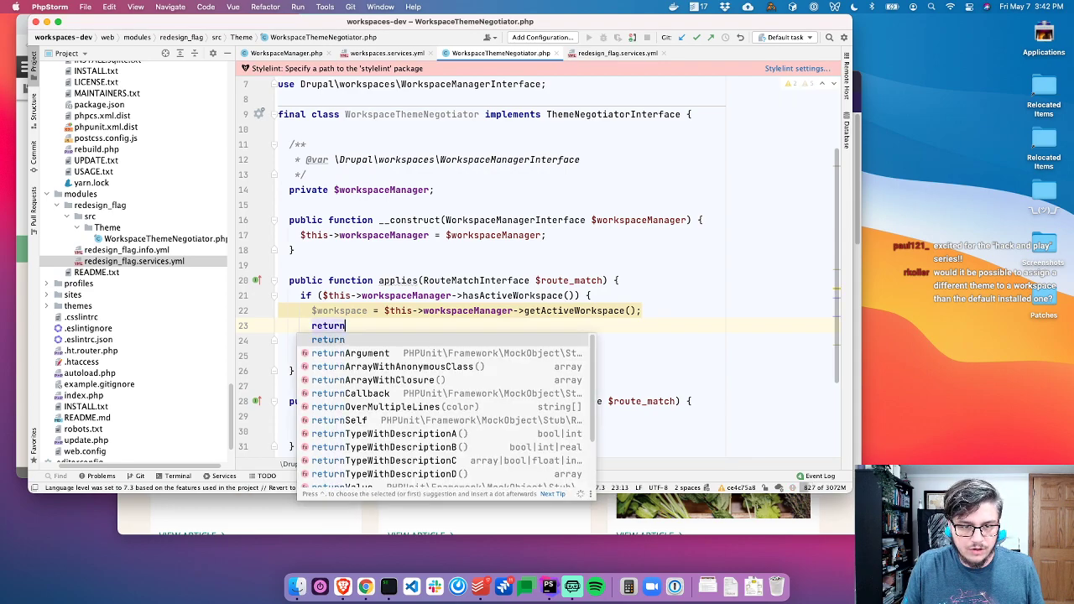
pyautogui.write(' FALSE;')
pyautogui.press('Up')
pyautogui.press('End')
pyautogui.press('Return')
# Add \Drupal::messenger()->addStatus($workspace->uuid()); to show the active workspace's UUID
pyautogui.write('\\Drupal::g')
pyautogui.press('BackSpace')
pyautogui.write('mes')
pyautogui.press('Return')
pyautogui.write('-')
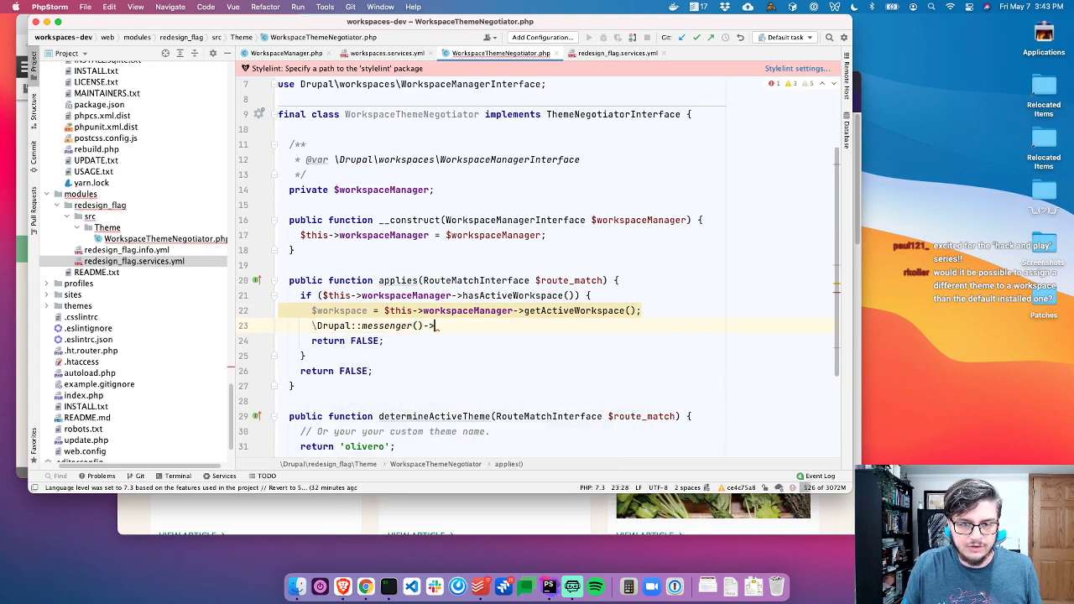
pyautogui.write('>addSt')
pyautogui.press('Return')
pyautogui.write('$w')
pyautogui.press('Return')
pyautogui.write('->uu)')
pyautogui.press('Return')
pyautogui.write(');')
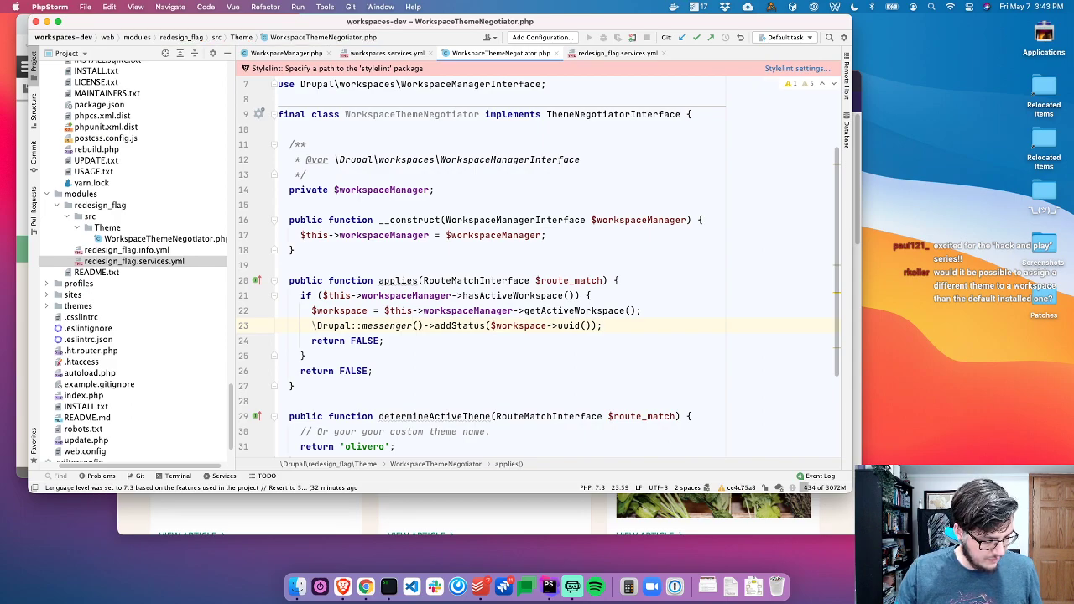
pyautogui.press('super+Tab')
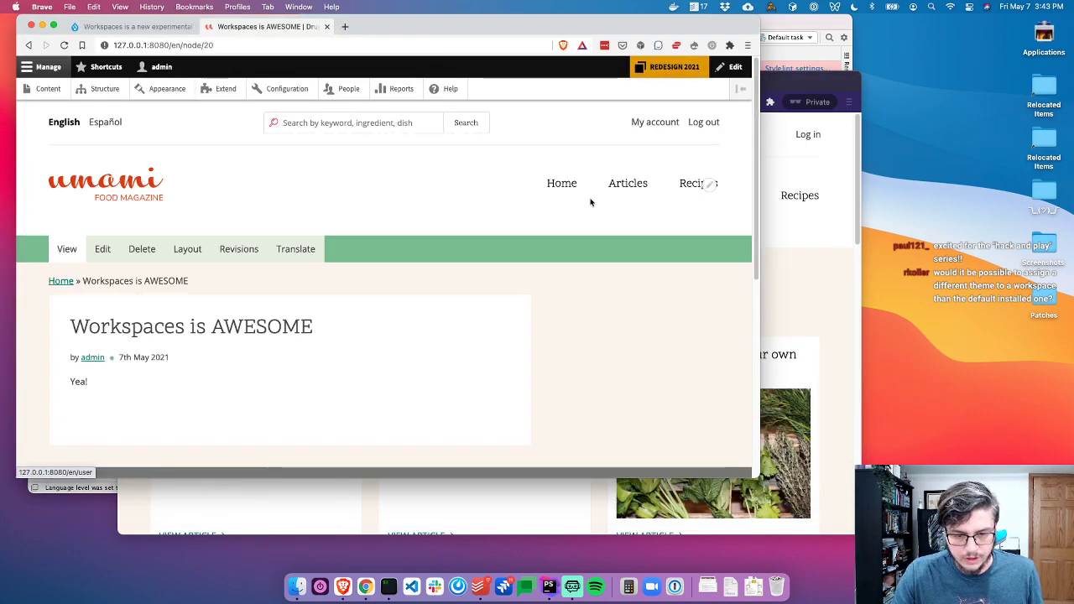
# Open the cache_container table's data in PhpStorm's Database tool window
pyautogui.press('super+Tab')
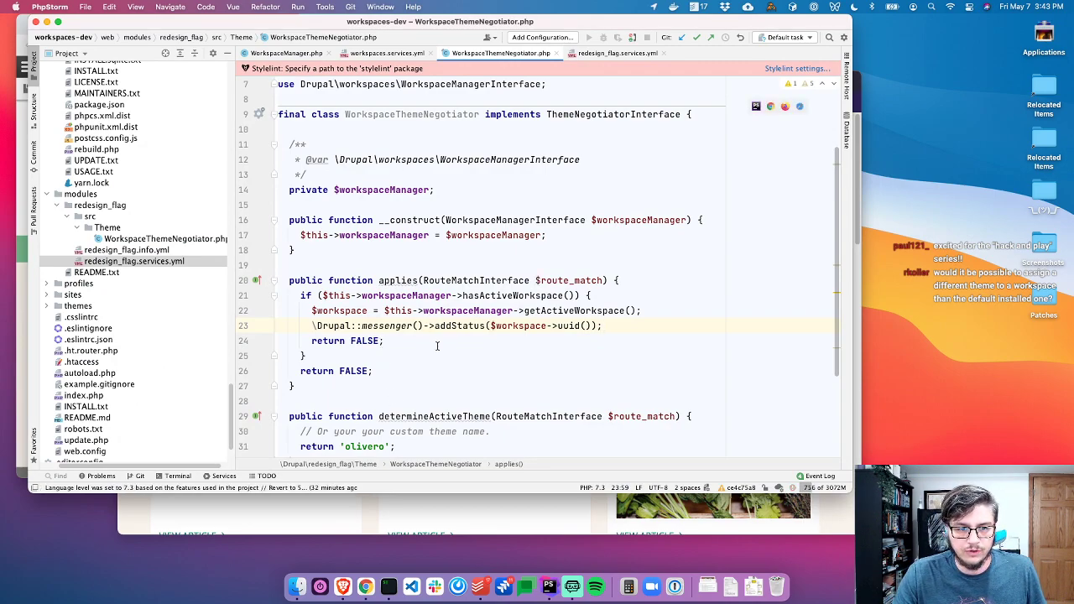
pyautogui.press('super+Tab')
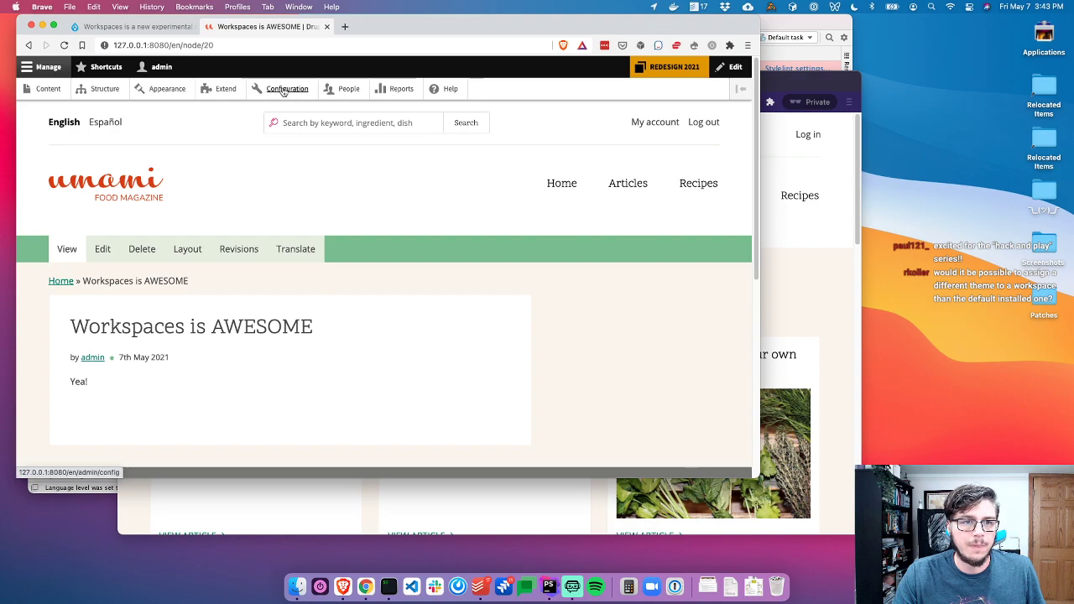
pyautogui.press('super+Tab')
pyautogui.click(469, 326)
pyautogui.click(846, 133)
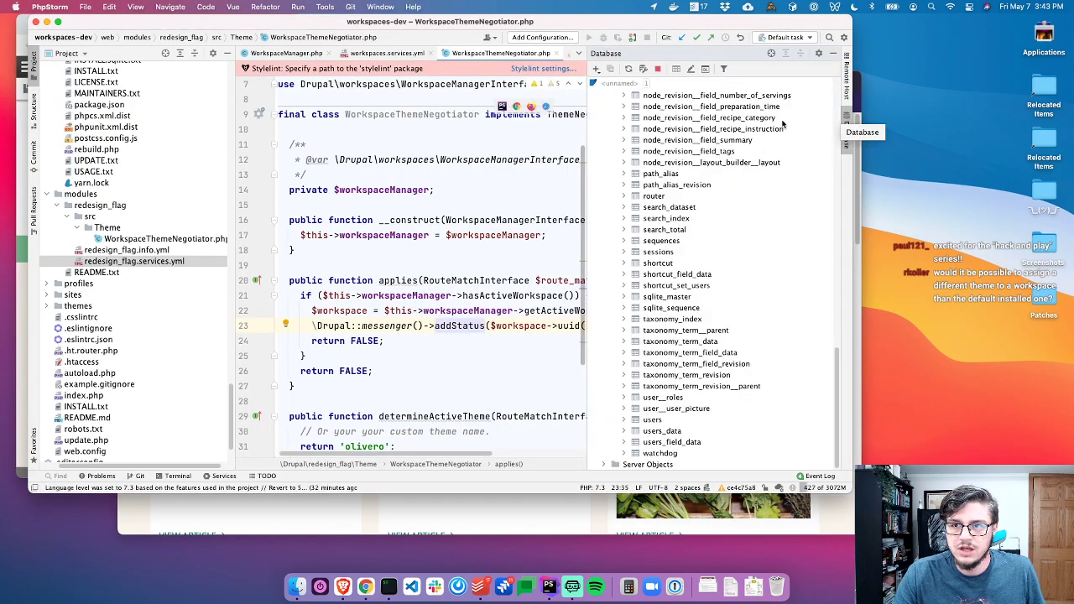
pyautogui.scroll(15, 700, 164)
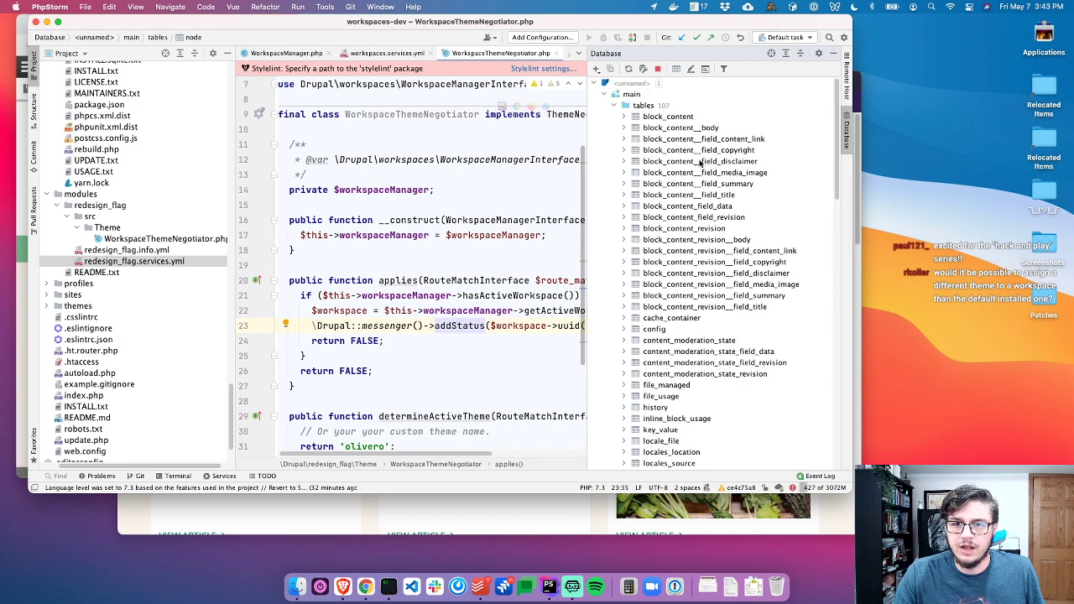
pyautogui.doubleClick(663, 318)
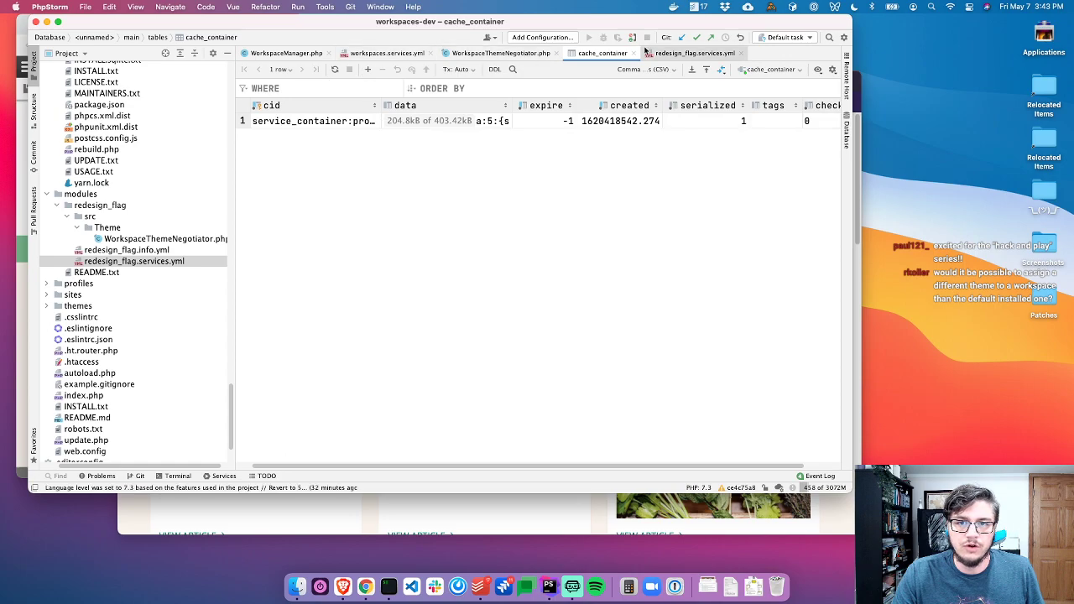
# Delete the cached service_container row, commit the change, and reload the Drupal page
pyautogui.click(337, 122)
pyautogui.press('super+BackSpace')
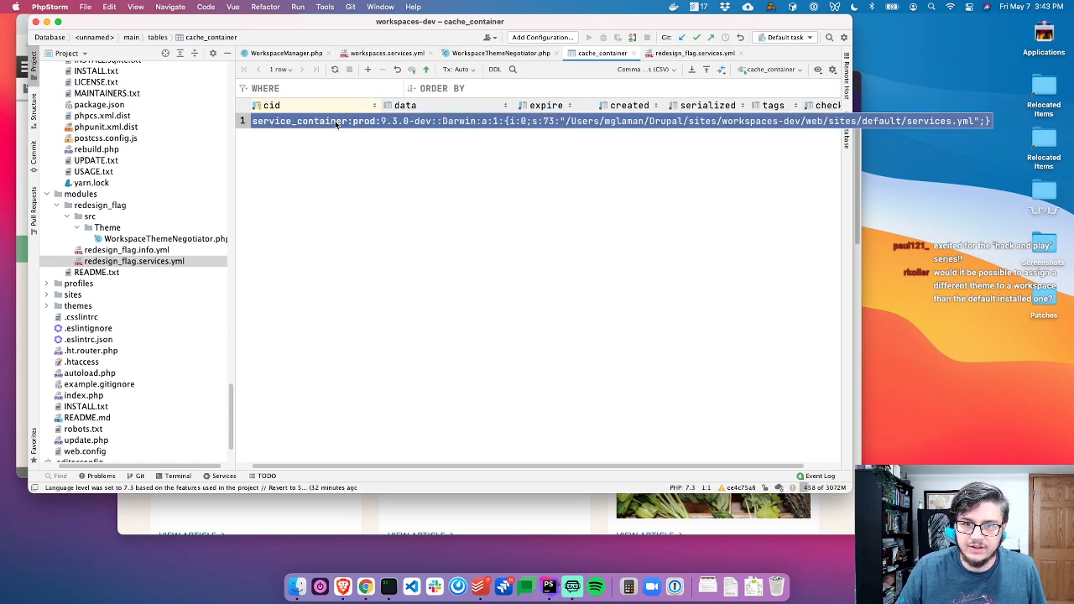
pyautogui.press('super+Return')
pyautogui.press('super+Tab')
pyautogui.press('super+r')
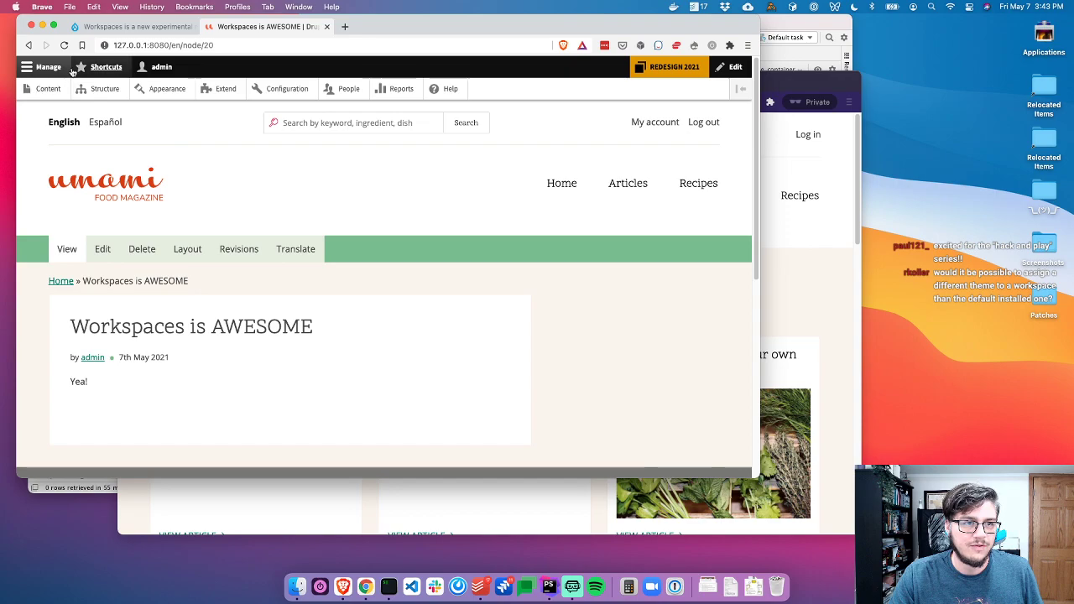
pyautogui.click(333, 89)
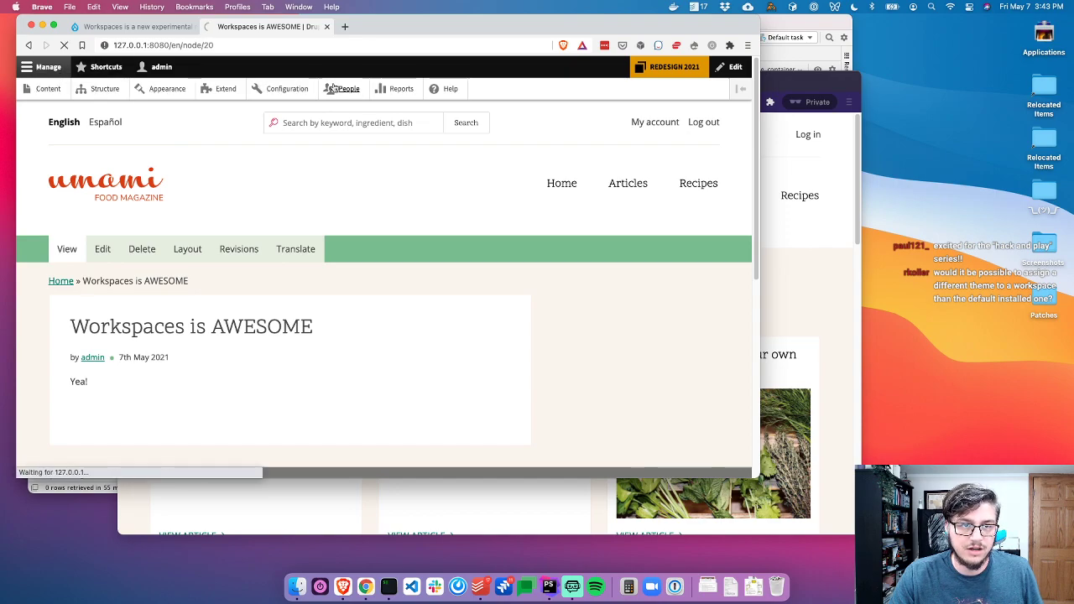
# On the Extend page, filter for 'Re' and try installing the Redesign Flag module
pyautogui.press('super+Tab')
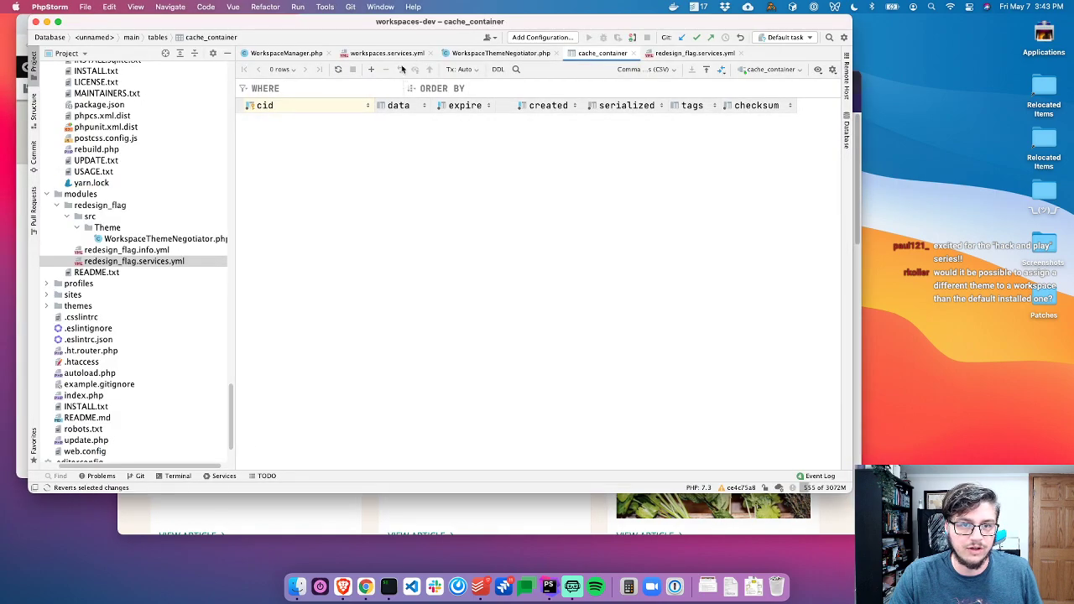
pyautogui.press('super+Tab')
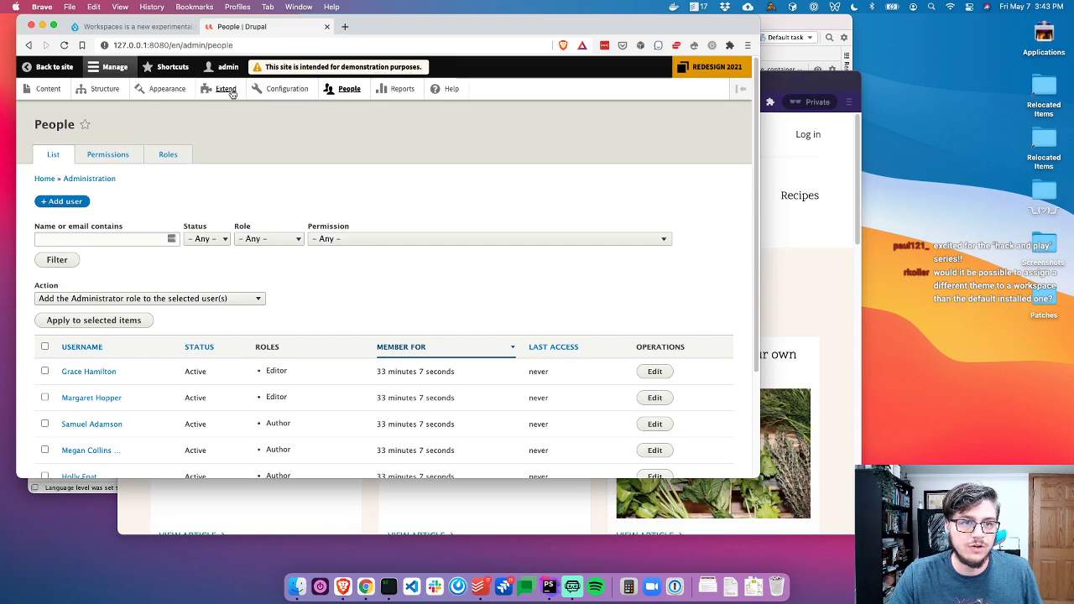
pyautogui.click(226, 89)
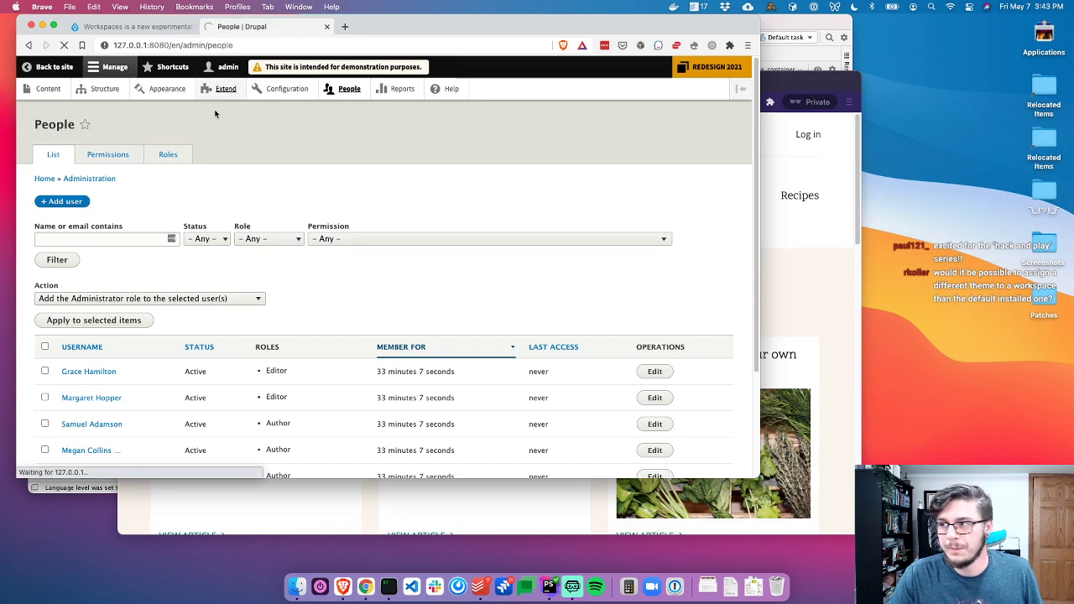
pyautogui.click(99, 289)
pyautogui.write('Redes')
pyautogui.click(88, 352)
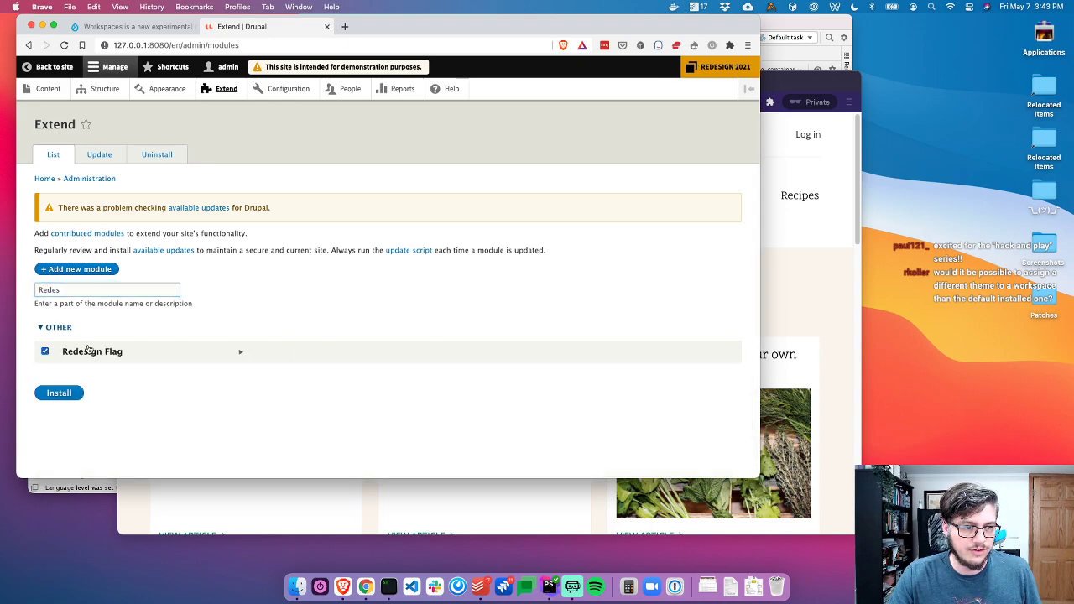
pyautogui.click(59, 393)
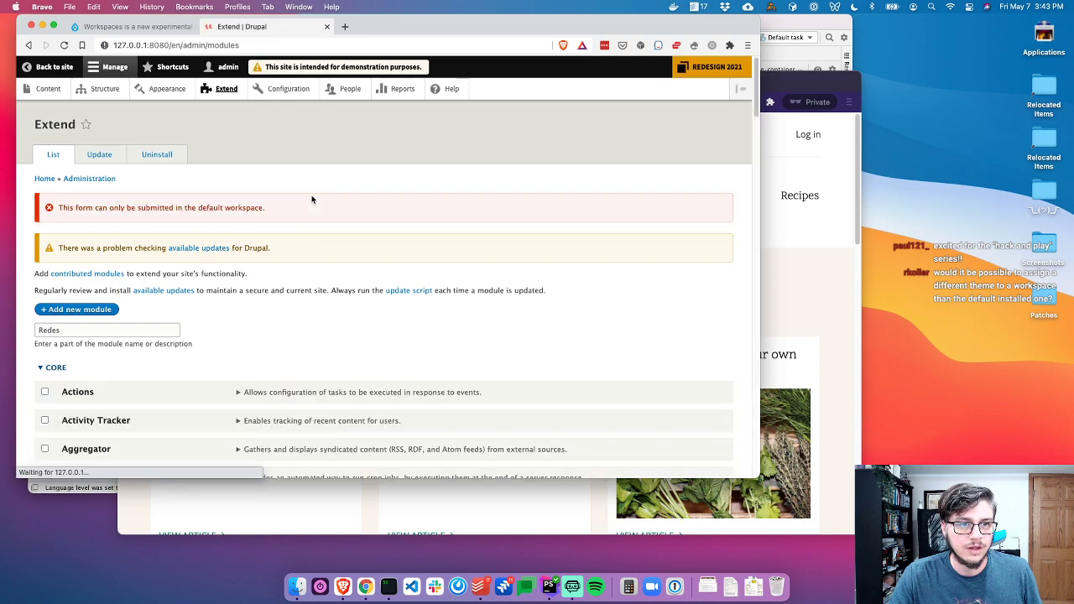
# Switch to the Live workspace, then filter 'Redes', tick Redesign Flag and install again
pyautogui.click(712, 66)
pyautogui.click(323, 123)
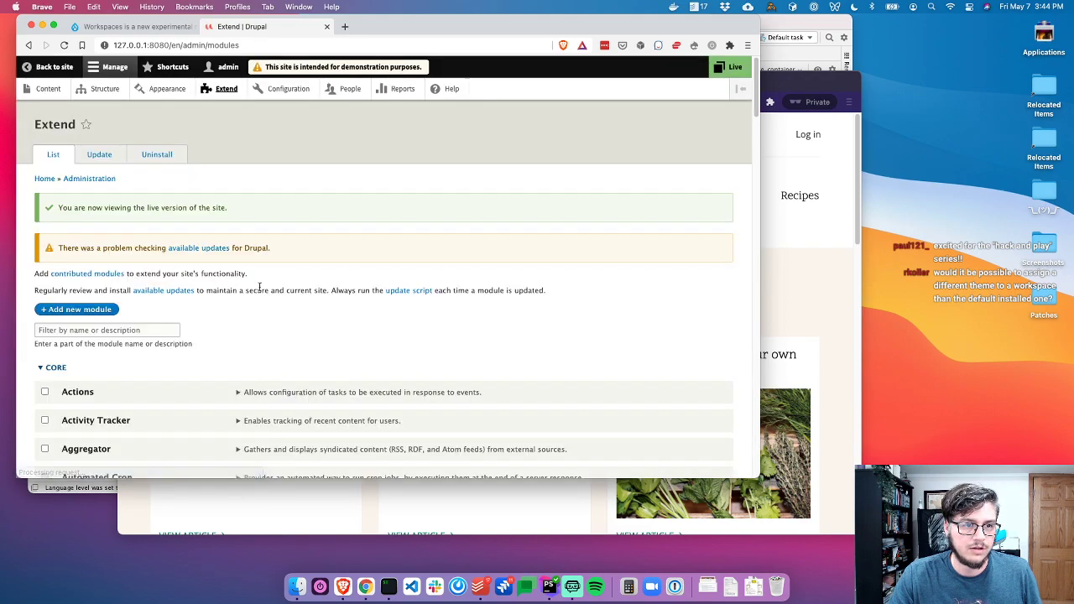
pyautogui.click(129, 330)
pyautogui.write('Rede')
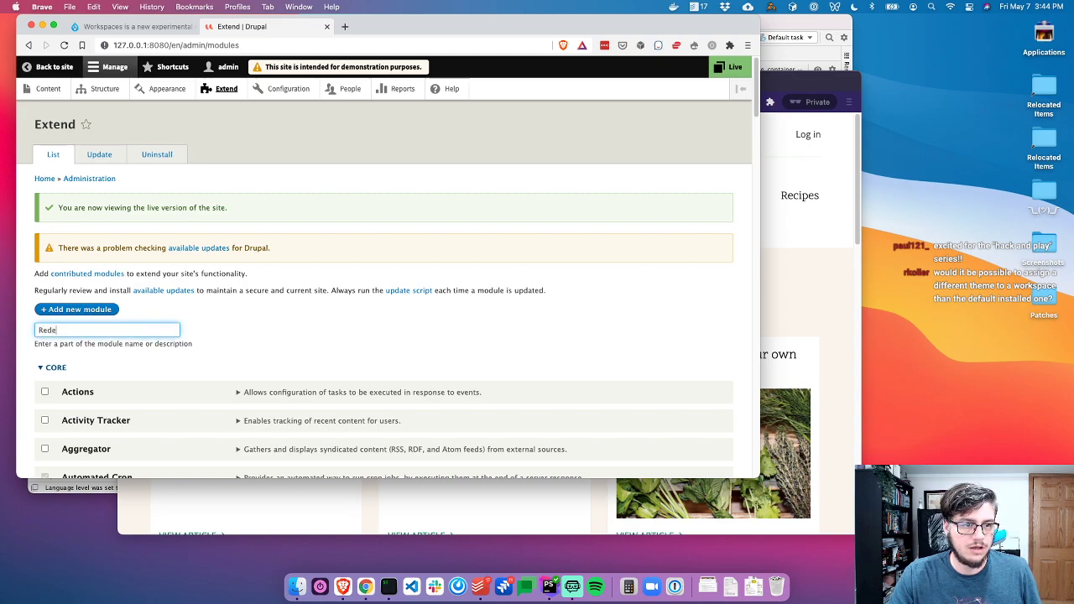
pyautogui.write('s')
pyautogui.click(88, 400)
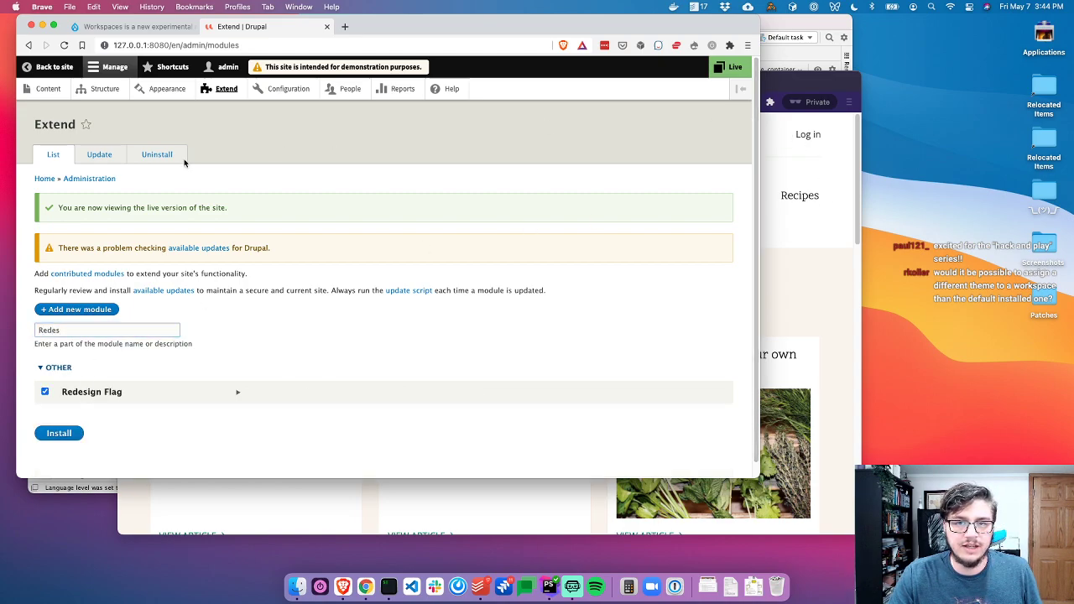
pyautogui.click(59, 433)
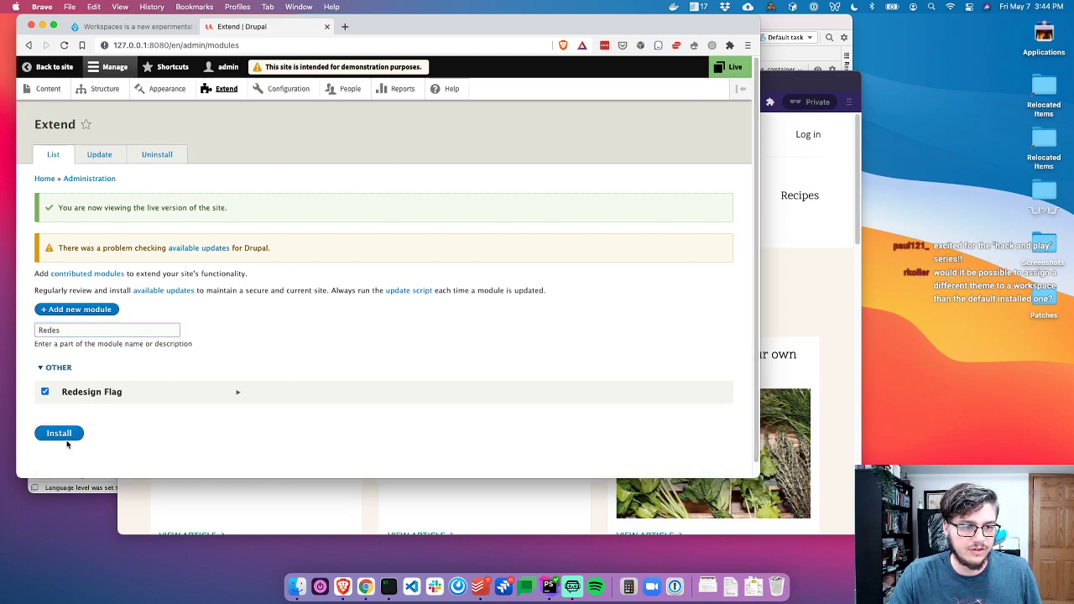
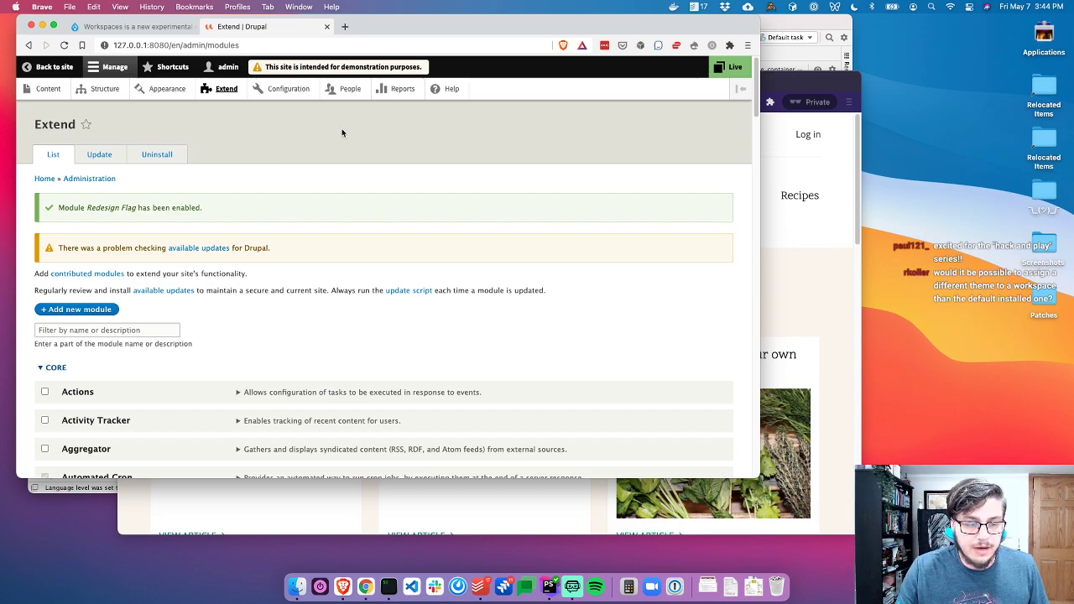
# Activate the REDESIGN 2021 workspace and copy its UUID from the confirmation message
pyautogui.click(727, 66)
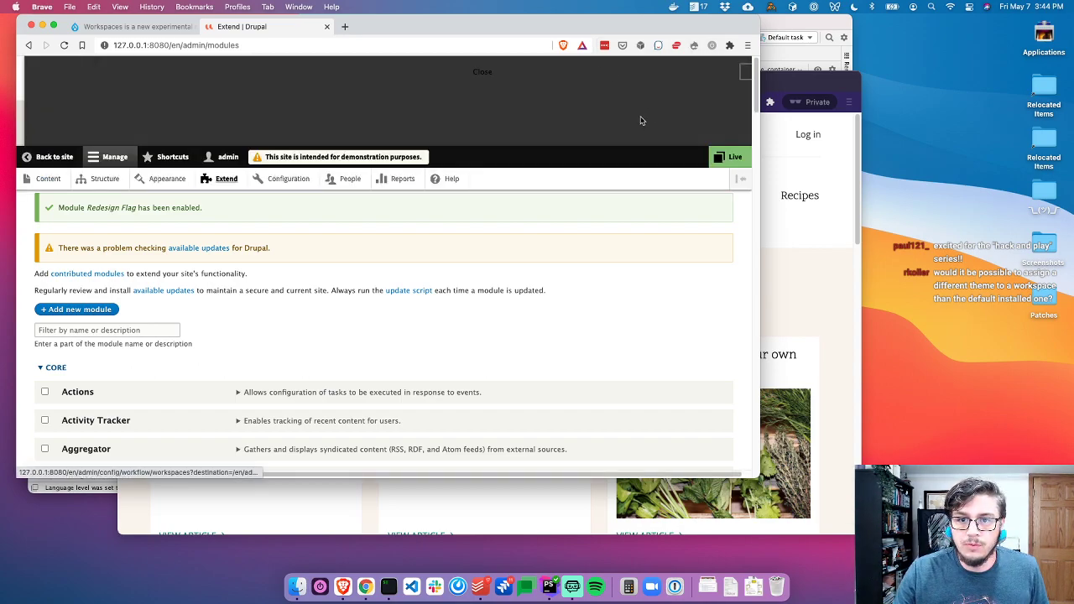
pyautogui.click(84, 118)
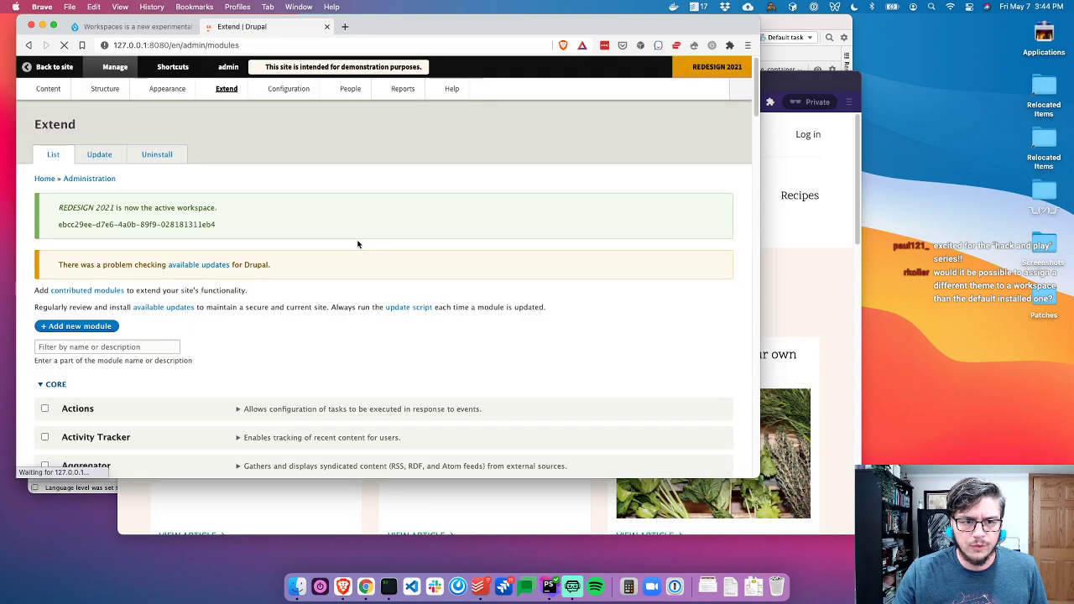
pyautogui.moveTo(254, 224); pyautogui.dragTo(72, 225)
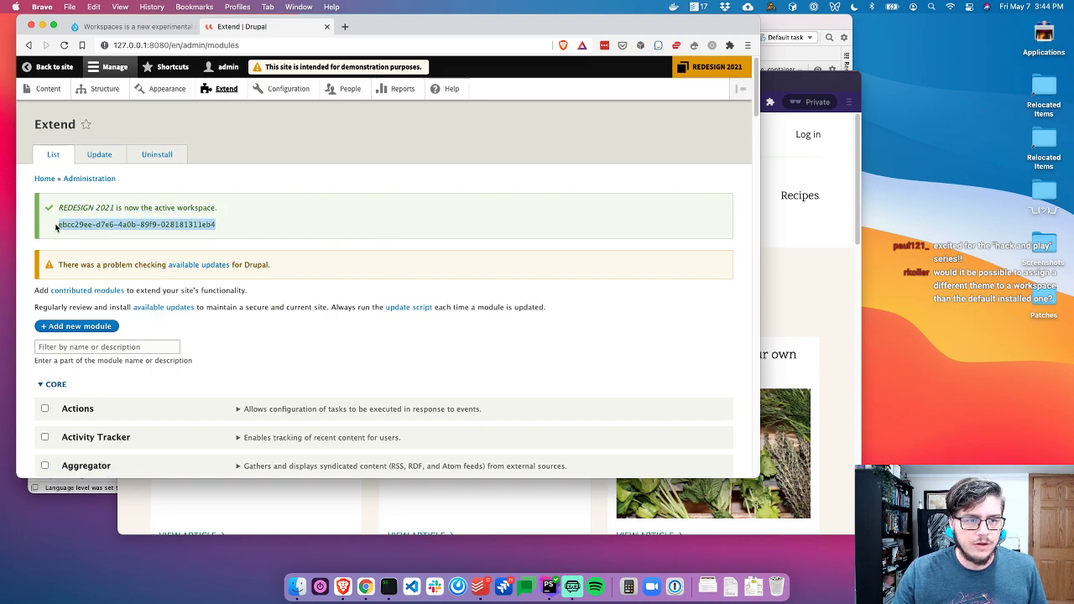
pyautogui.press('super+c')
# Make applies() return $workspace->uuid() === the pasted REDESIGN 2021 UUID instead of FALSE
pyautogui.press('super+Tab')
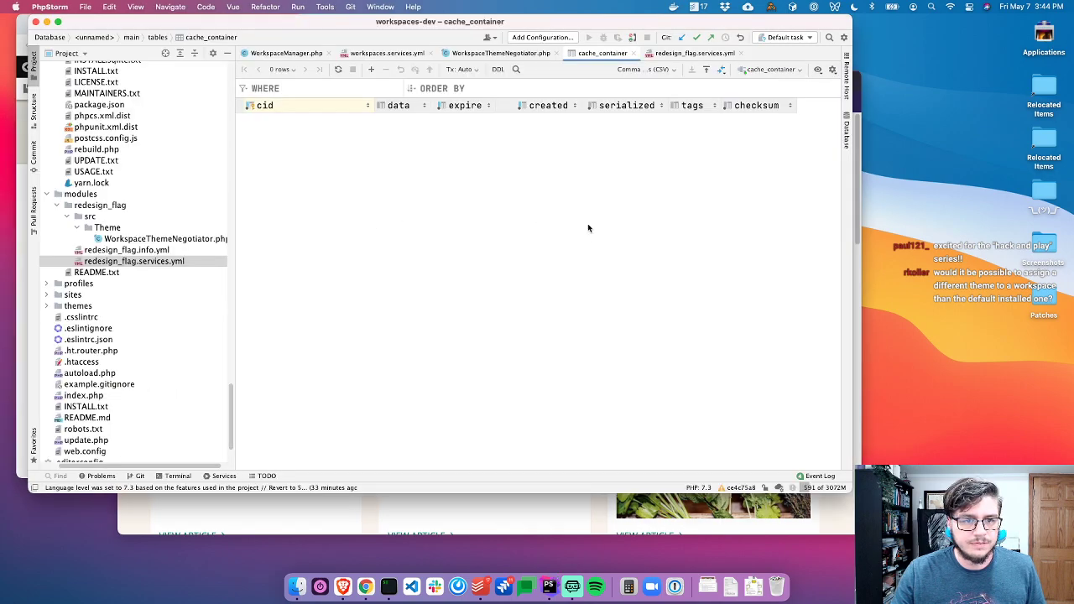
pyautogui.press('super+w')
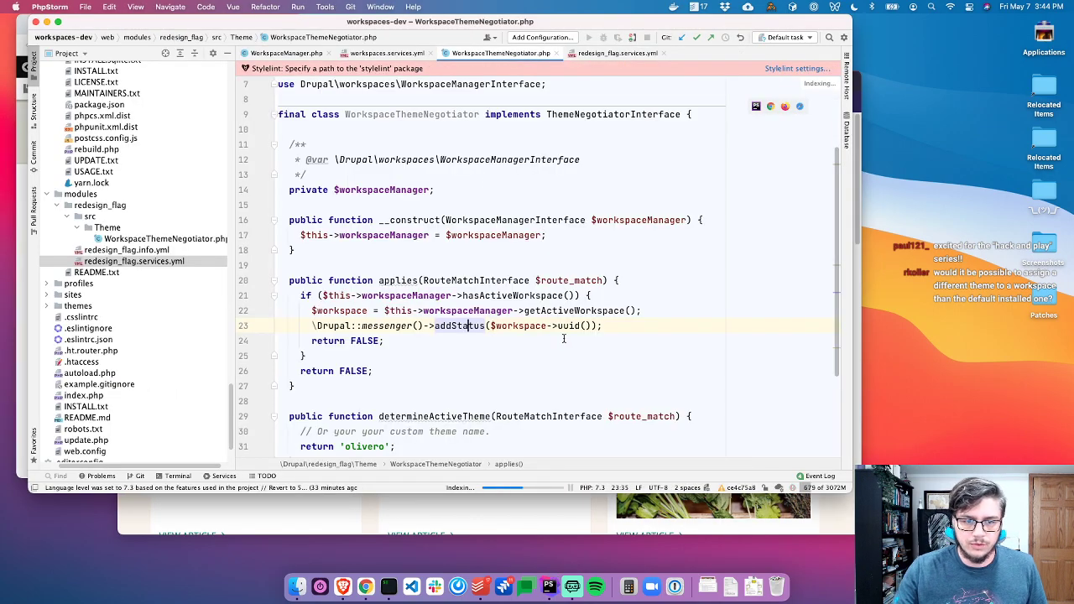
pyautogui.click(564, 339)
pyautogui.hotkey('alt', 'shift', 'Left')
pyautogui.press('BackSpace')
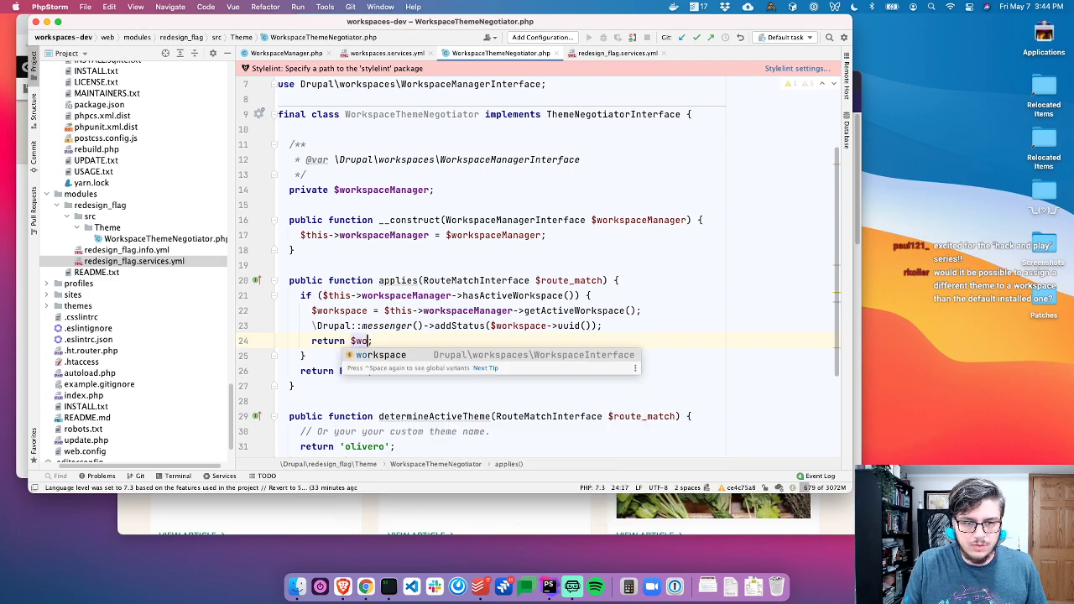
pyautogui.press('Return')
pyautogui.write('->uuid() ===')
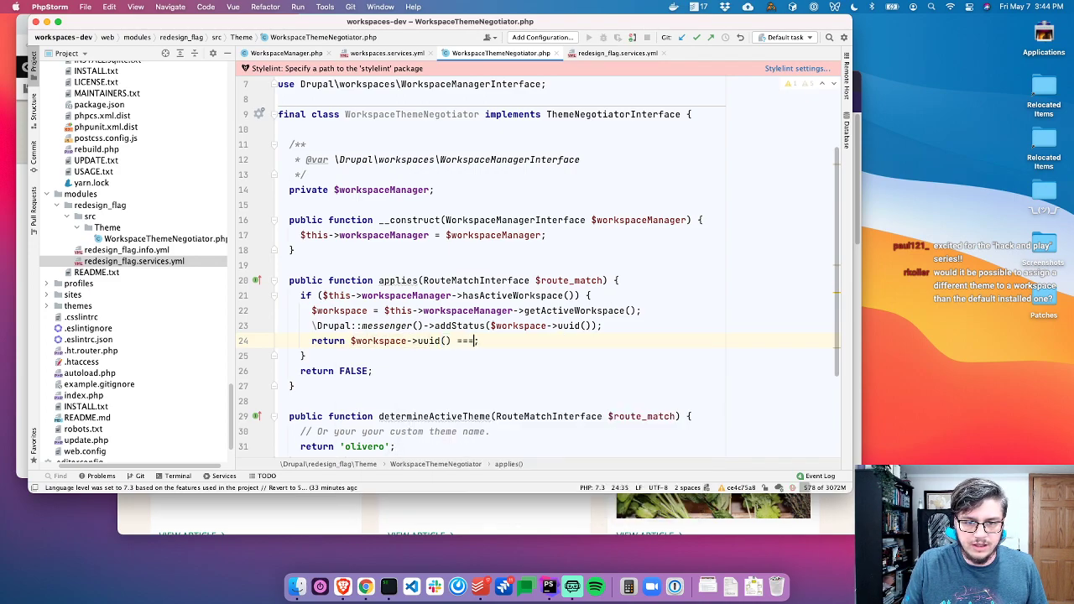
pyautogui.write(" '")
pyautogui.press('super+v')
# Remove the debug messenger line from applies() and reload the Drupal page
pyautogui.press('Up')
pyautogui.press('Return')
pyautogui.press('shift+super+Left')
pyautogui.press('BackSpace')
pyautogui.press('BackSpace')
pyautogui.press('shift+super+Left')
pyautogui.press('shift+super+Left')
pyautogui.press('BackSpace')
pyautogui.press('BackSpace')
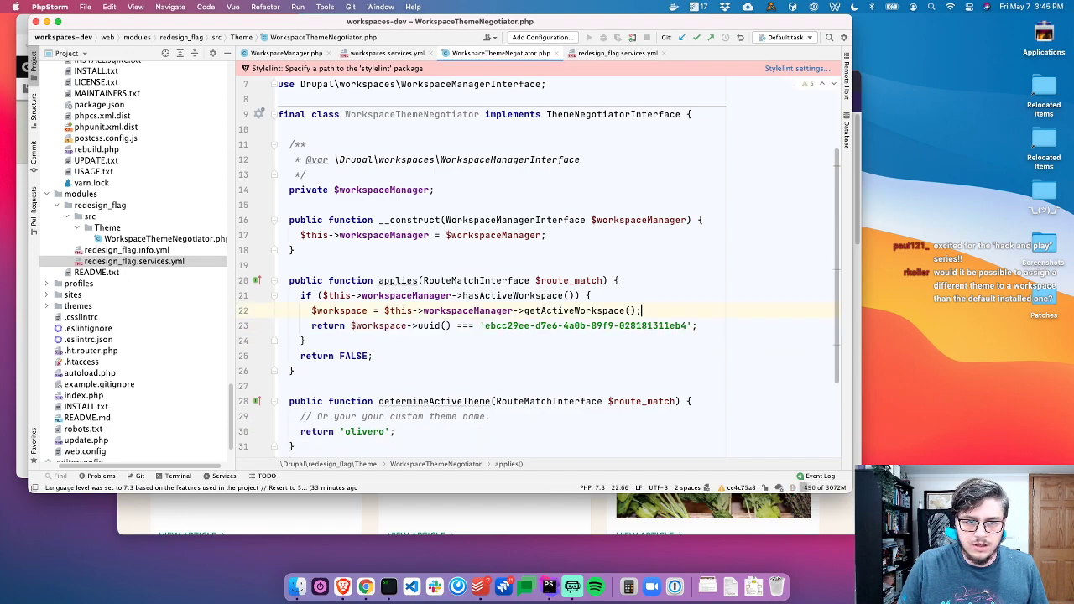
pyautogui.click(610, 293)
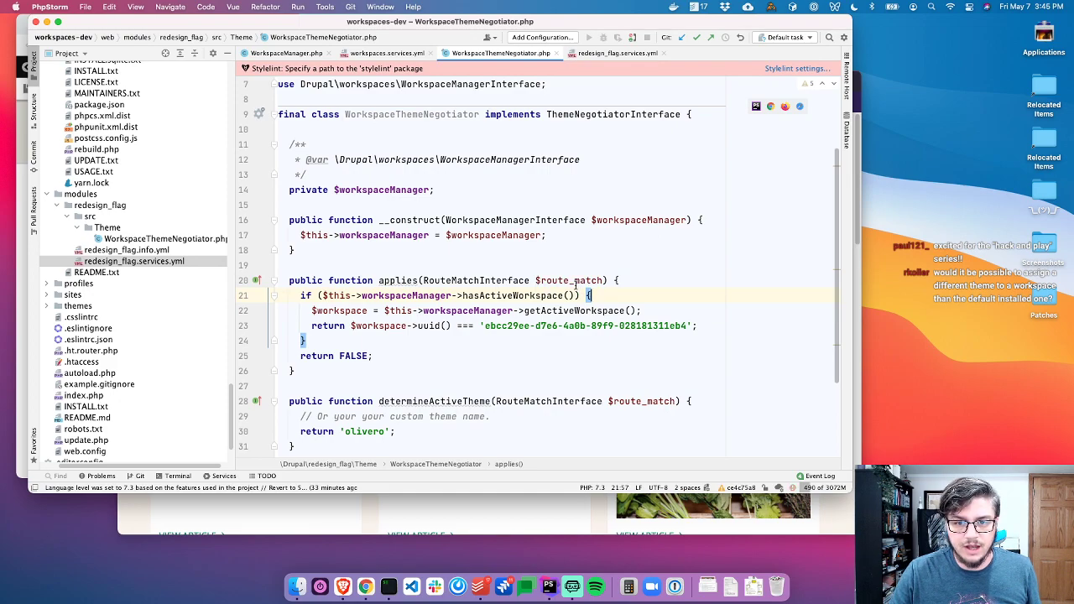
pyautogui.press('super+Tab')
pyautogui.press('super+r')
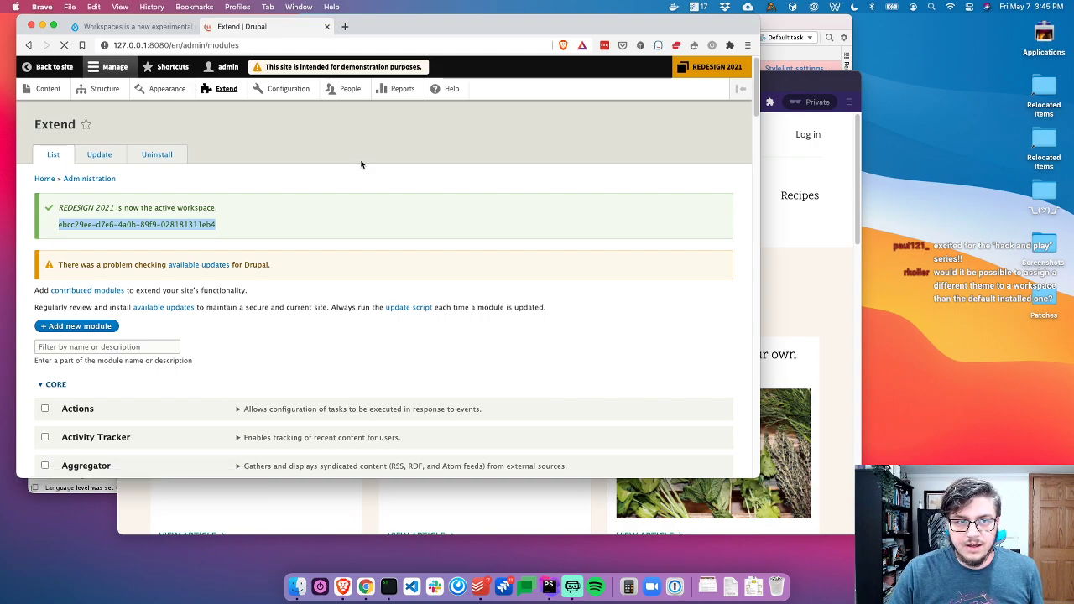
# Verify the reloaded Extend page now uses the Olivero theme
pyautogui.scroll(-5, 456, 271)
pyautogui.scroll(5, 461, 285)
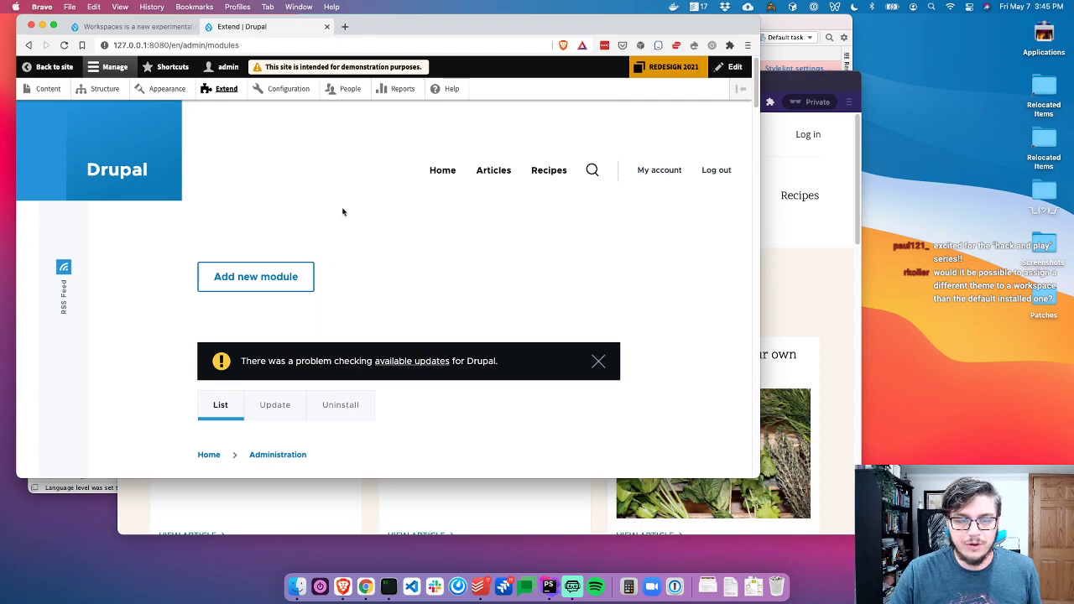
pyautogui.press('super+Tab')
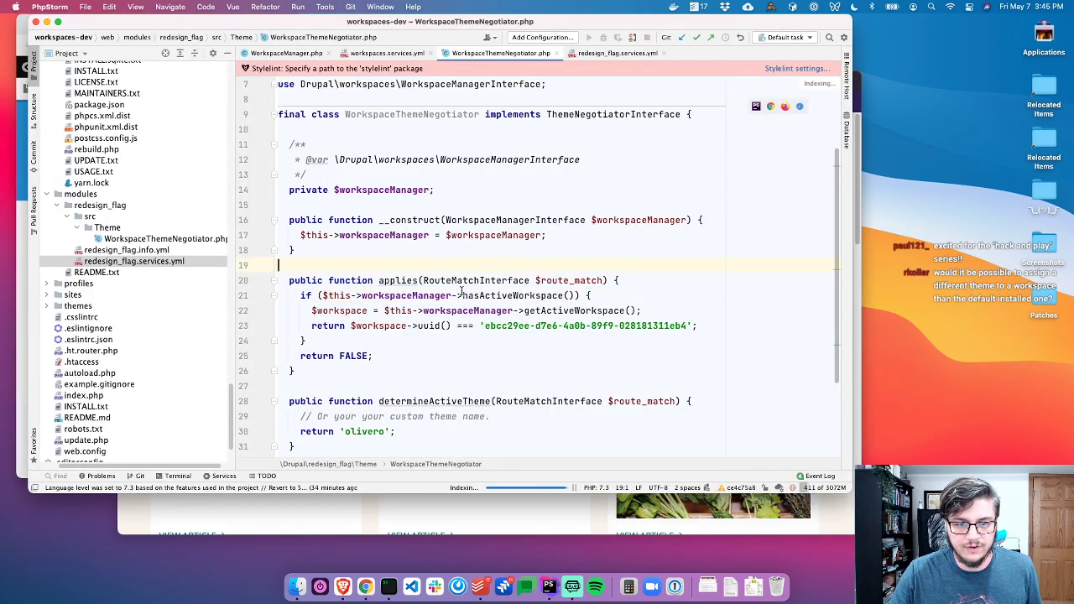
# Find AdminNegotiator among ThemeNegotiatorInterface implementations and examine its isAdminRoute check in applies()
pyautogui.keyDown('super'); pyautogui.click(613, 114); pyautogui.keyUp('super')
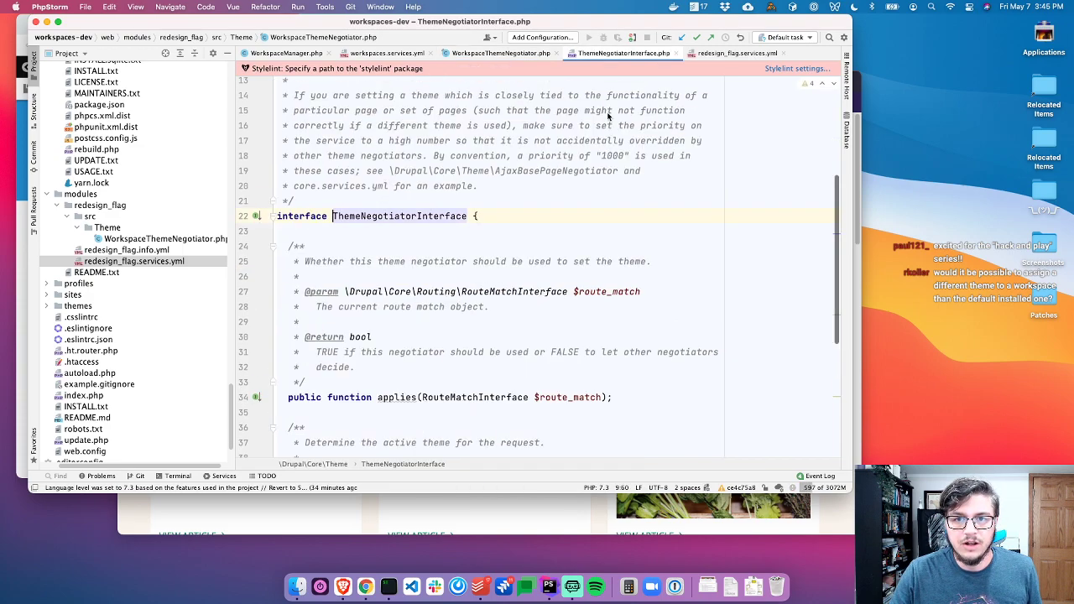
pyautogui.click(255, 216)
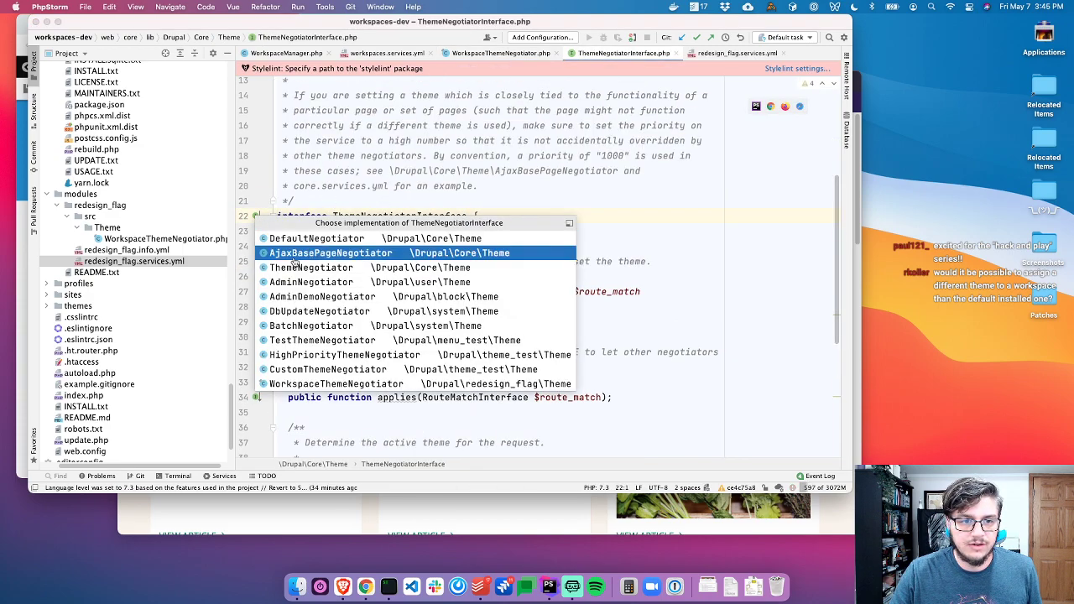
pyautogui.press('Escape')
pyautogui.scroll(-10, 437, 328)
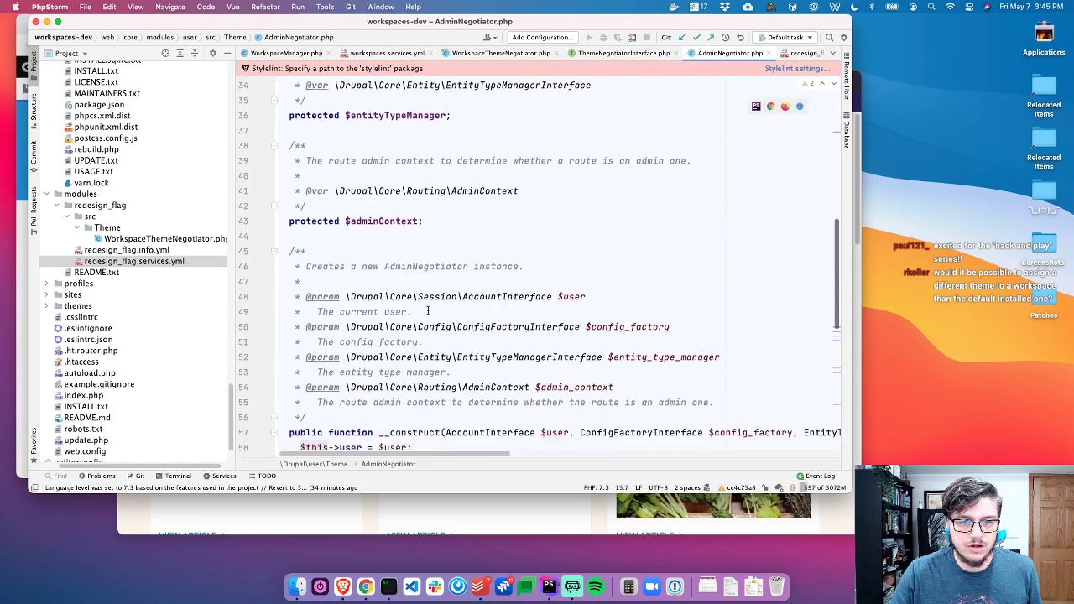
pyautogui.press('super+1')
pyautogui.scroll(-5, 308, 312)
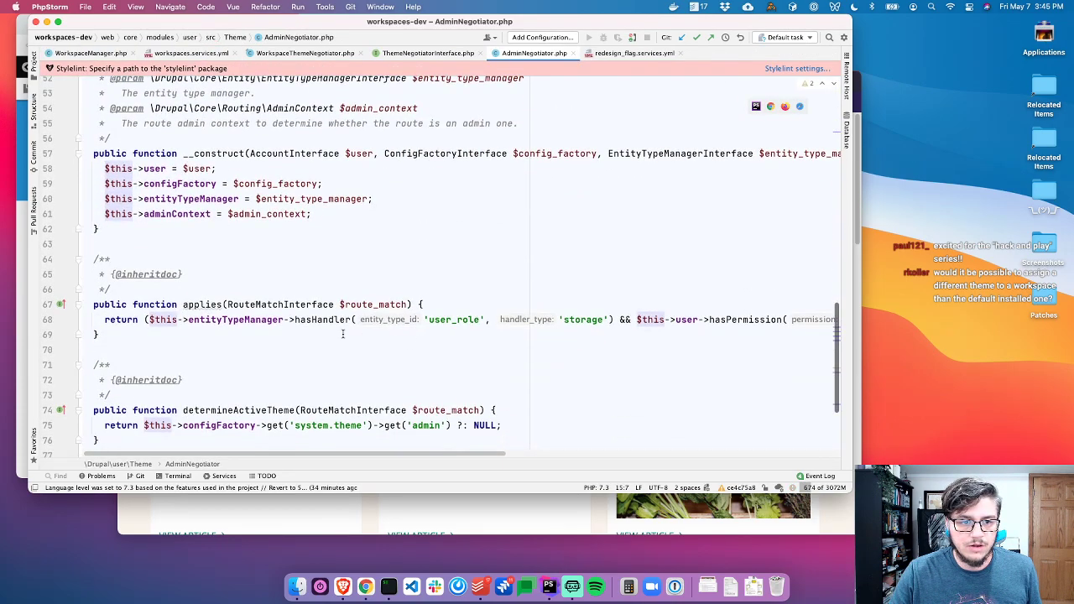
pyautogui.hscroll(10, 506, 321)
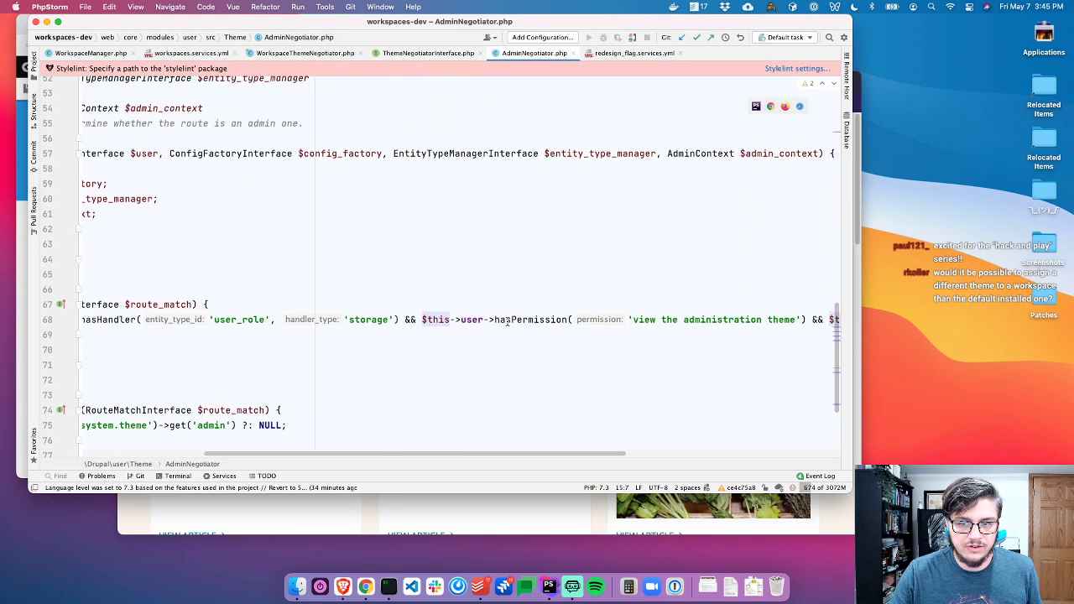
pyautogui.moveTo(447, 320); pyautogui.dragTo(823, 320)
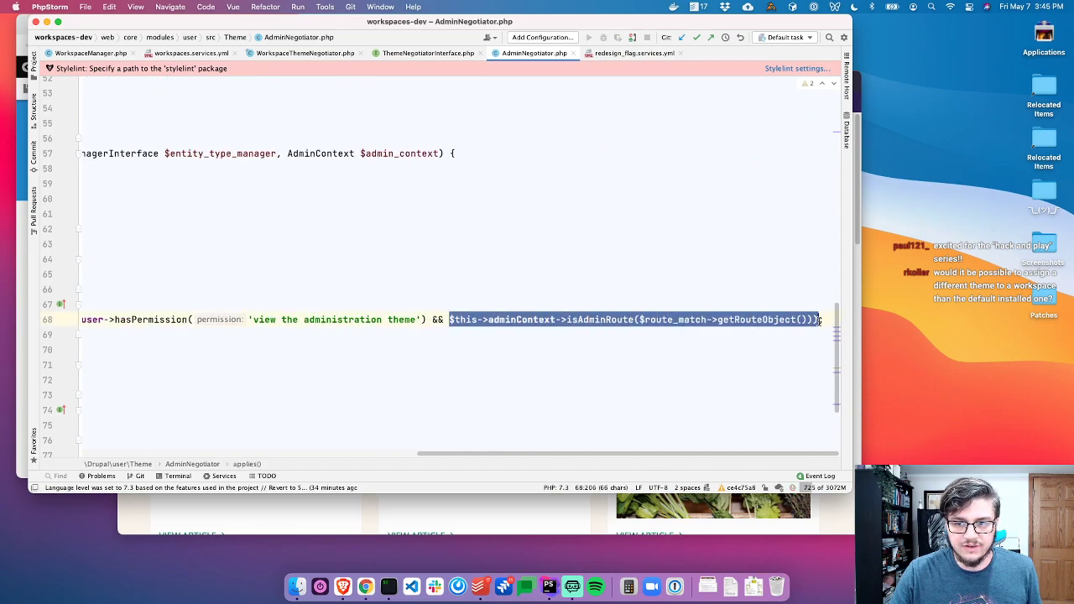
pyautogui.click(432, 55)
pyautogui.press('super+w')
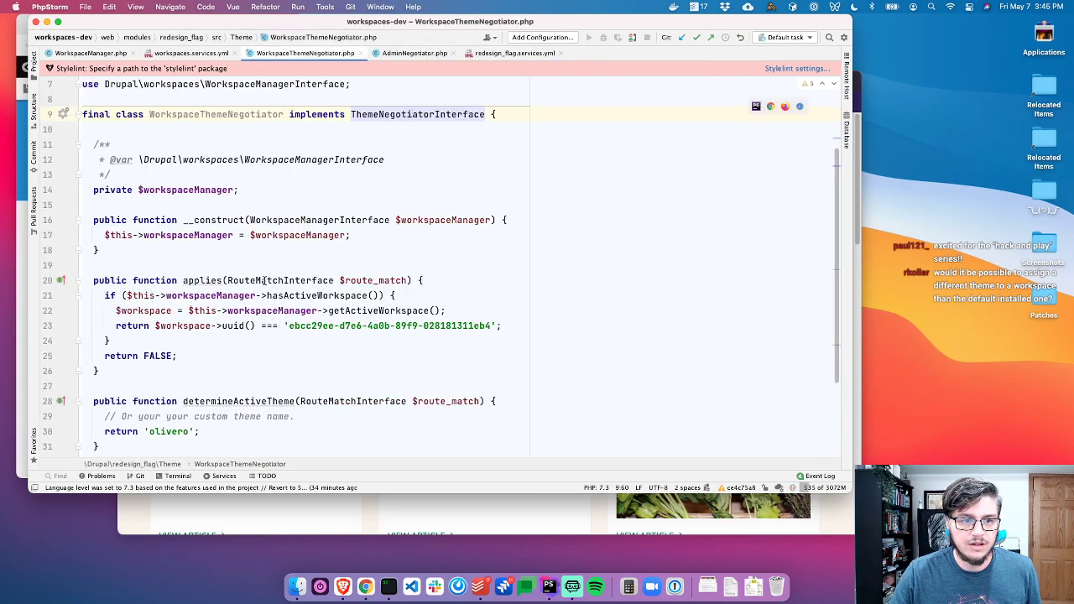
# At the top of applies(), return FALSE when $this->adminContext->isAdminRoute() matches the current route
pyautogui.click(426, 295)
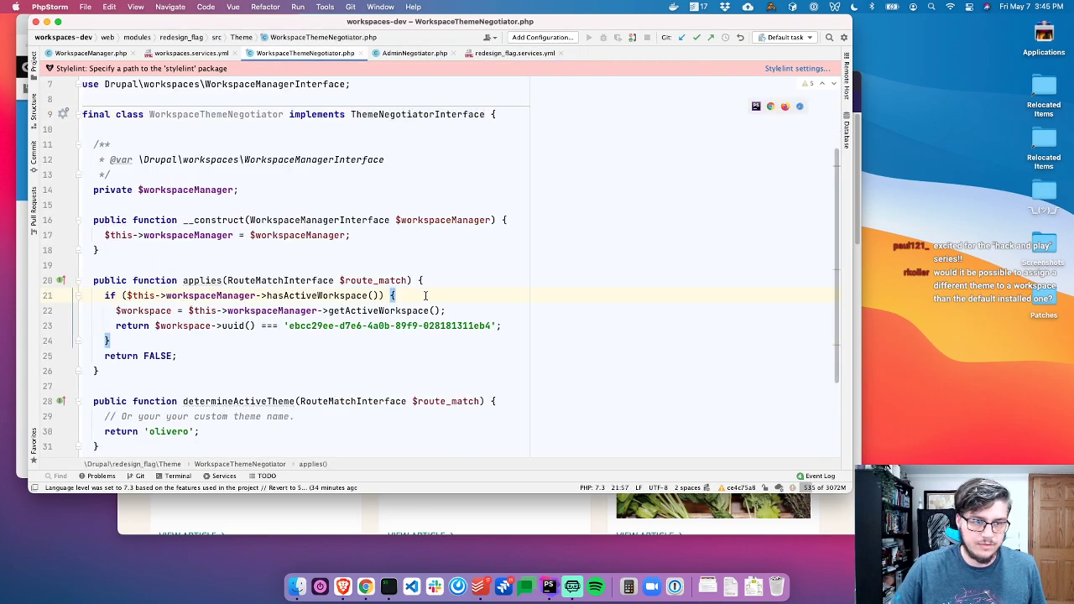
pyautogui.press('super+Left')
pyautogui.press('Return')
pyautogui.write('if ($this->adminContext->isAdminRoute($route_match->getRouteObject())) ')
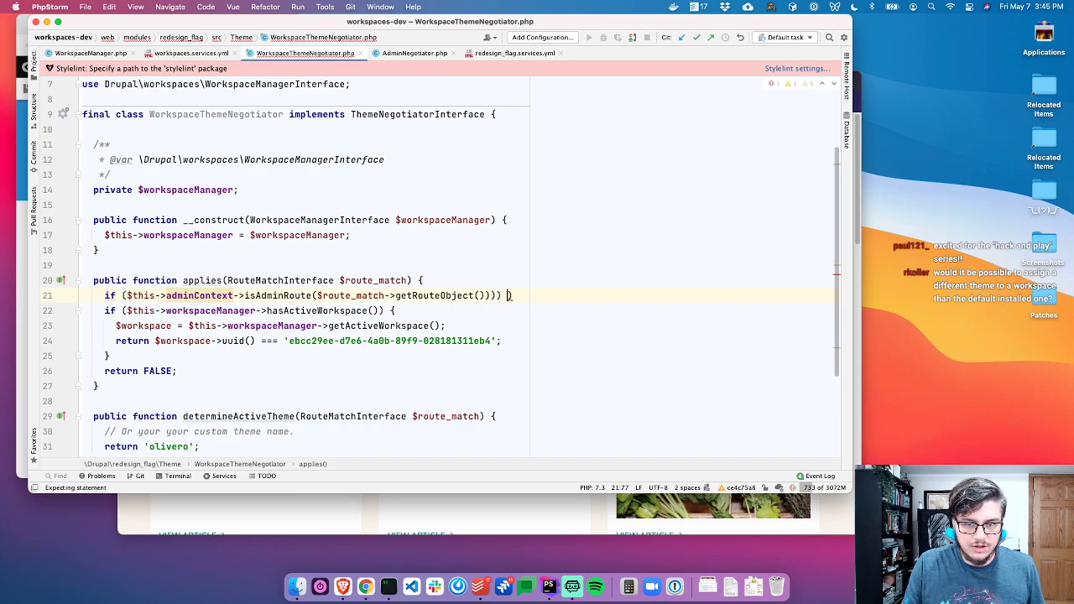
pyautogui.write(')')
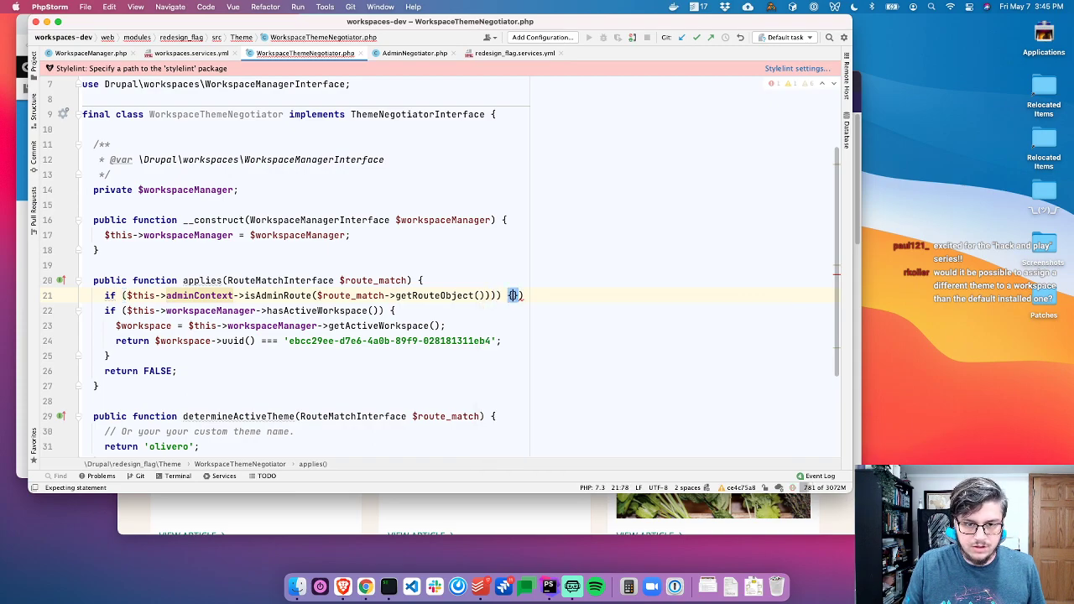
pyautogui.press('BackSpace')
pyautogui.press('BackSpace')
pyautogui.press('BackSpace')
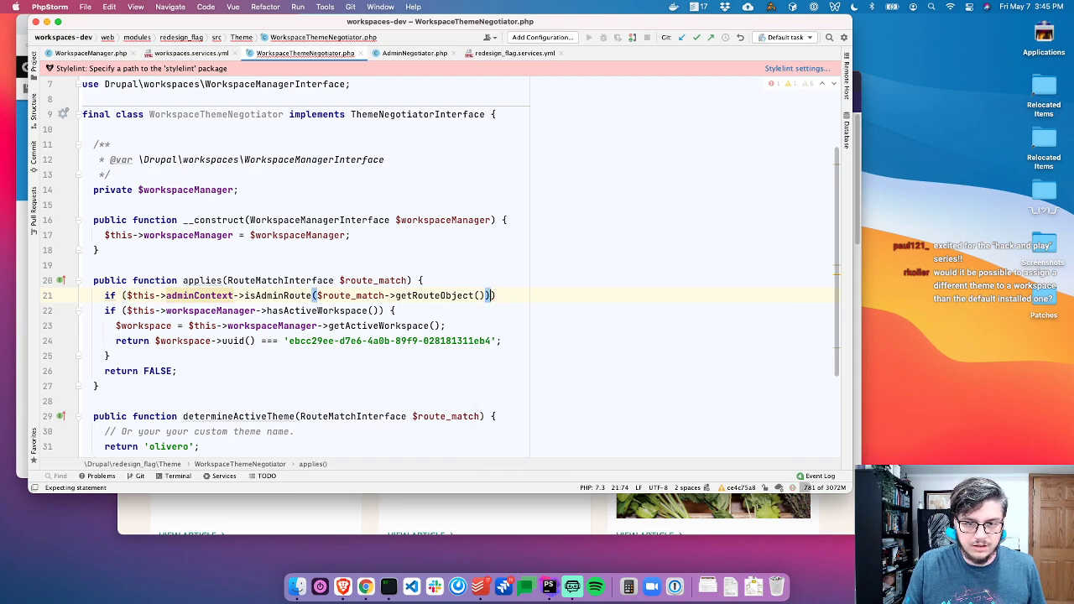
pyautogui.write('{')
pyautogui.press('Return')
pyautogui.write('e')
pyautogui.press('BackSpace')
pyautogui.write('return FALSE')
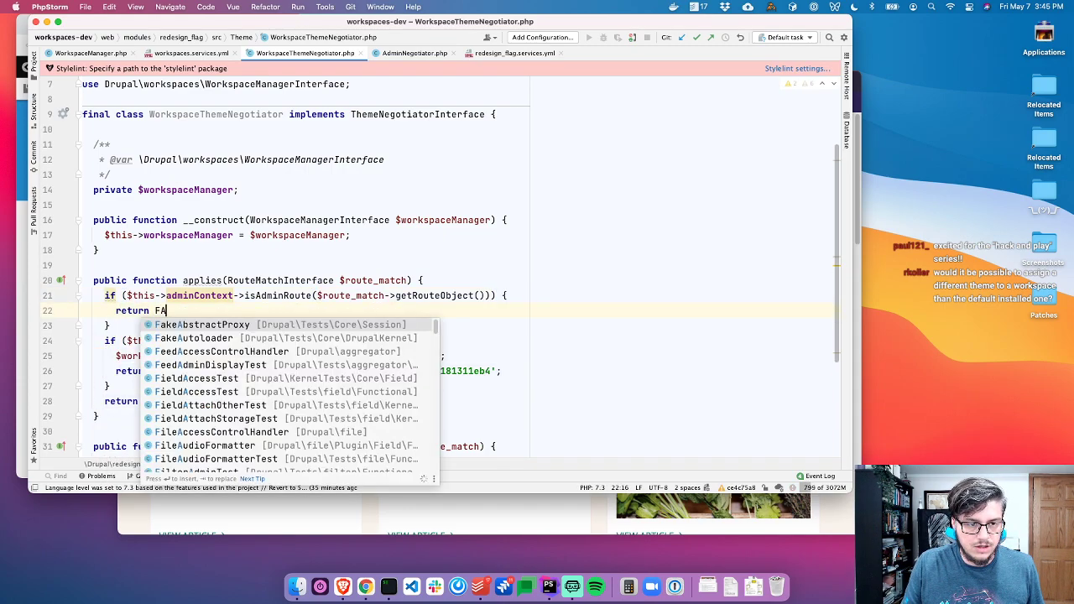
pyautogui.press('Escape')
pyautogui.write(';')
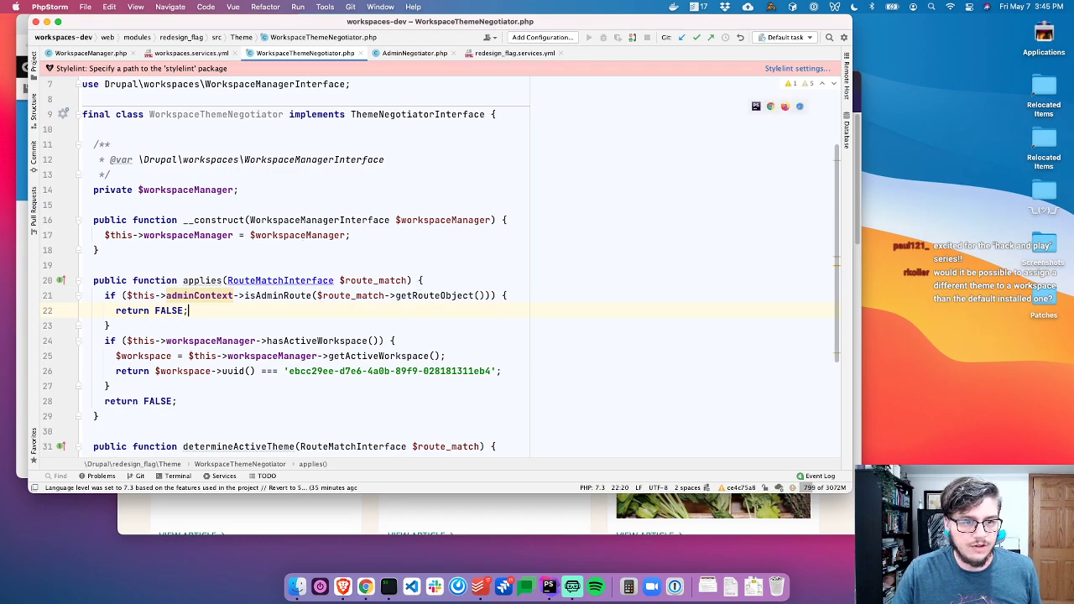
# Add AdminNegotiator's AdminContext $admin_context parameter to the constructor and import the AdminContext class
pyautogui.scroll(1, 242, 283)
pyautogui.click(212, 319)
pyautogui.click(411, 53)
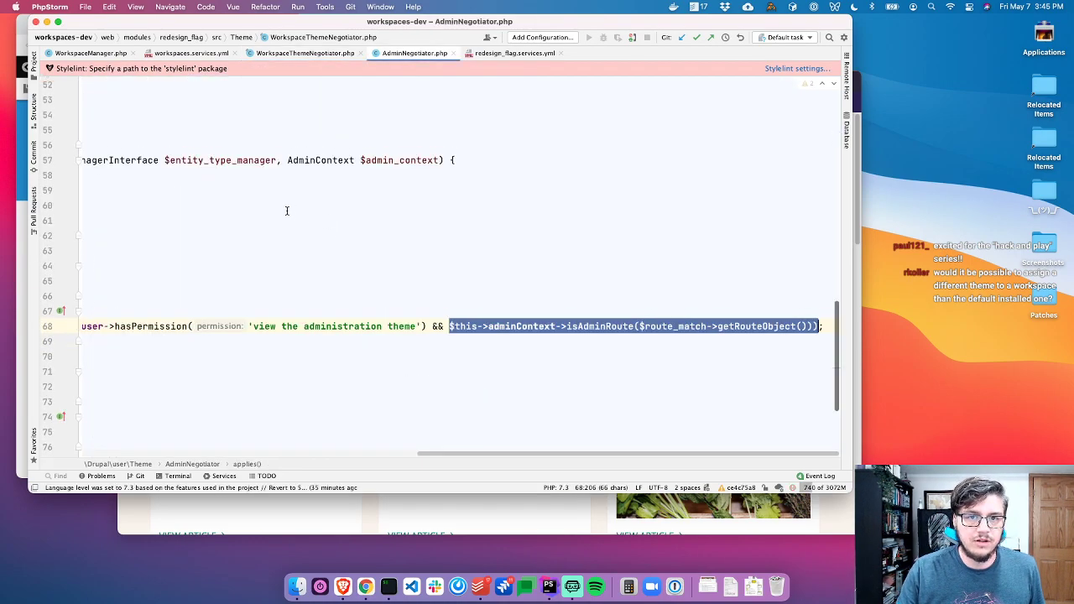
pyautogui.scroll(3, 289, 229)
pyautogui.hscroll(-5, 310, 269)
pyautogui.click(585, 271)
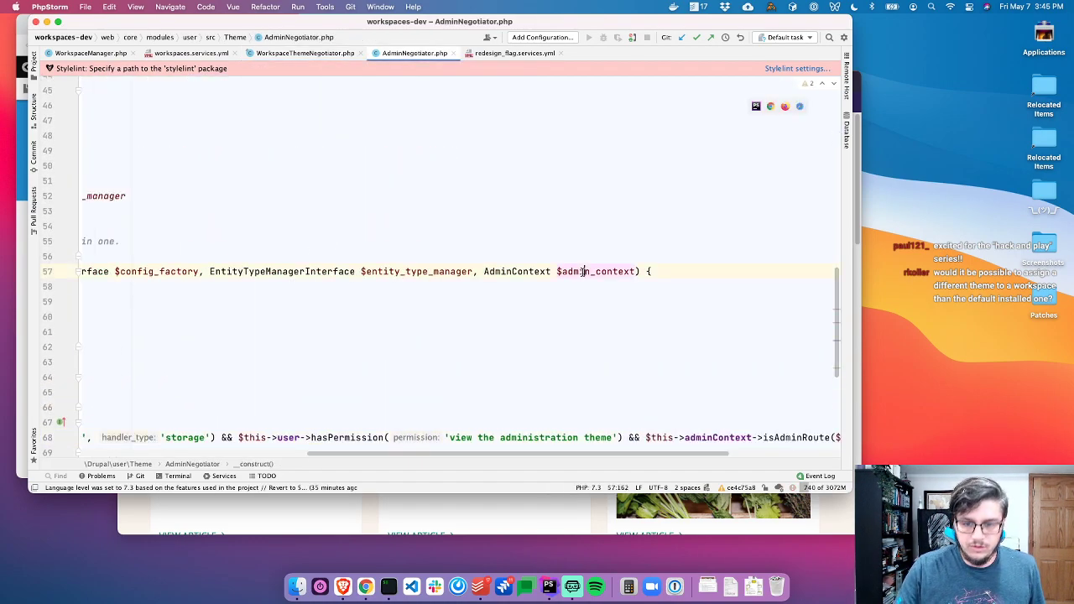
pyautogui.hotkey('alt', 'Up')
pyautogui.hotkey('alt', 'Up')
pyautogui.hotkey('alt', 'Up')
pyautogui.press('super+c')
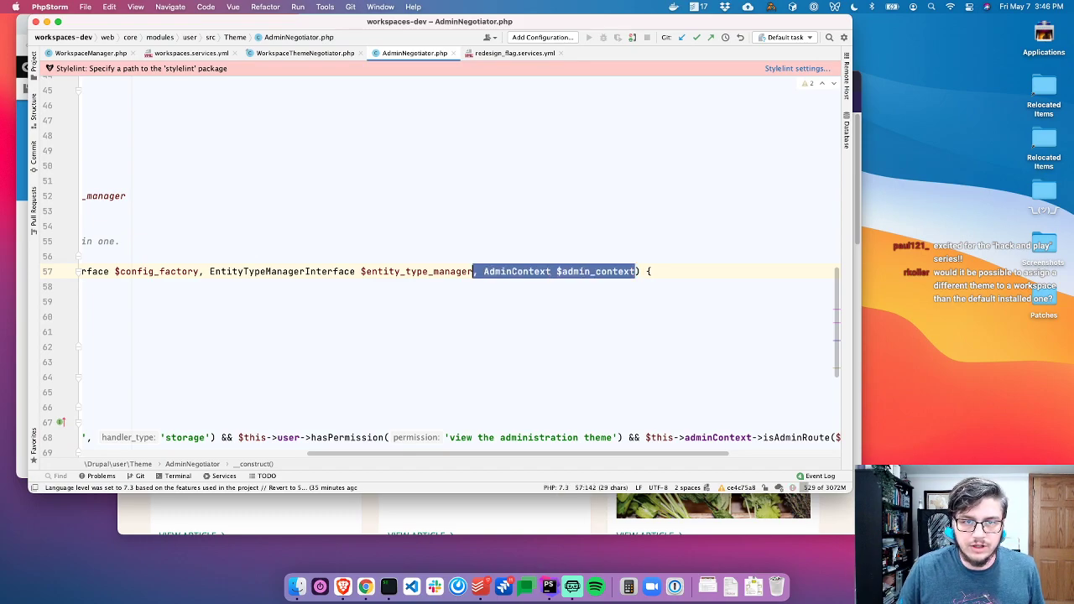
pyautogui.press('super+shift+bracketleft')
pyautogui.press('Up')
pyautogui.press('Up')
pyautogui.press('Up')
pyautogui.press('Up')
pyautogui.press('Up')
pyautogui.press('super+Right')
pyautogui.press('Left')
pyautogui.press('Left')
pyautogui.press('Left')
pyautogui.press('super+v')
pyautogui.press('Return')
# Assign $this->adminContext from the injected admin context in the constructor body
pyautogui.press('Down')
pyautogui.press('Return')
pyautogui.press('super+shift+bracketright')
pyautogui.press('Down')
pyautogui.press('Down')
pyautogui.press('Down')
pyautogui.press('Down')
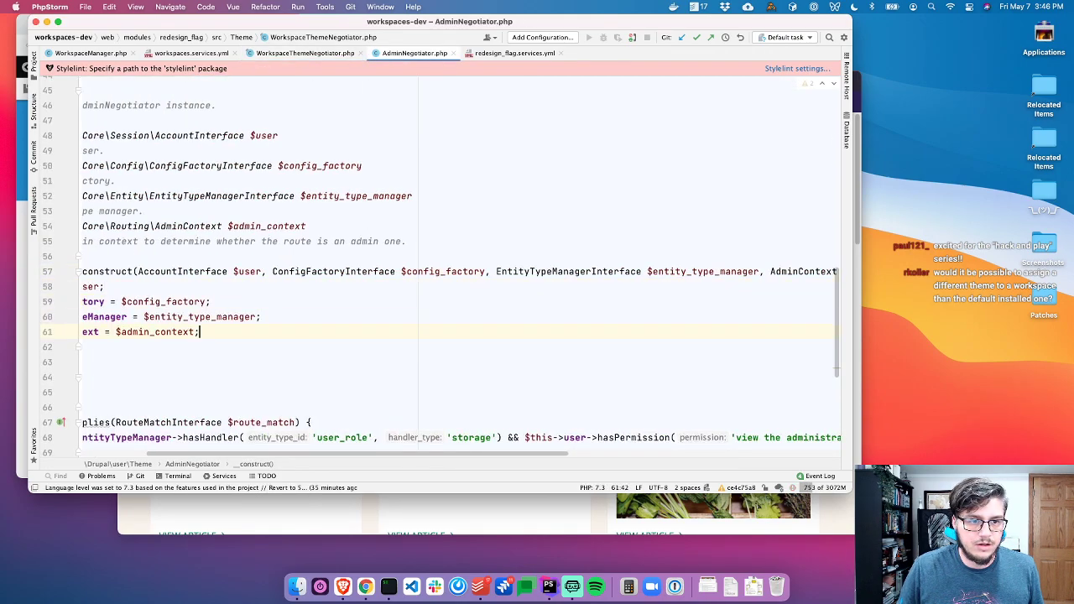
pyautogui.press('super+shift+Left')
pyautogui.press('super+c')
pyautogui.press('super+shift+bracketleft')
pyautogui.press('super+v')
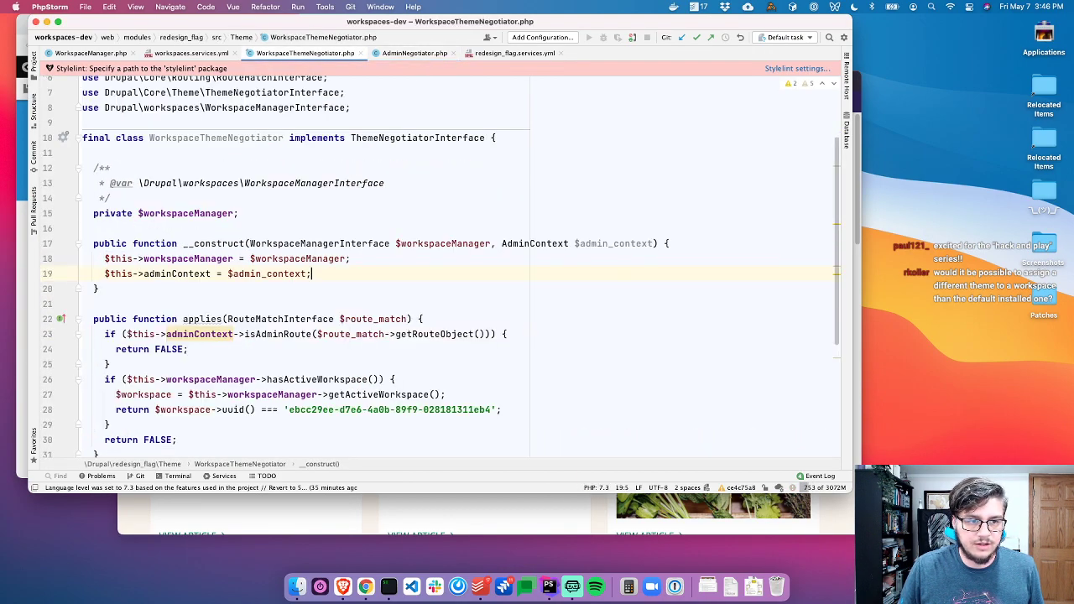
# Declare the documented protected $adminContext property below the workspace manager property
pyautogui.press('super+shift+bracketright')
pyautogui.press('Up')
pyautogui.press('Up')
pyautogui.press('Up')
pyautogui.press('Up')
pyautogui.press('Up')
pyautogui.press('Up')
pyautogui.press('Up')
pyautogui.press('Up')
pyautogui.press('Up')
pyautogui.press('Up')
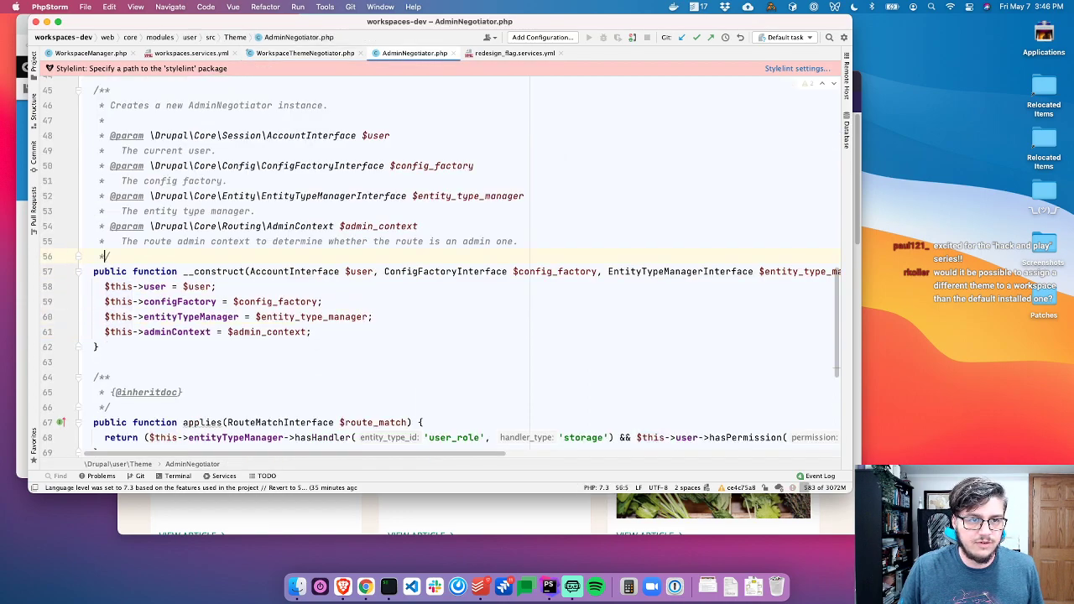
pyautogui.press('Up')
pyautogui.press('Up')
pyautogui.press('Up')
pyautogui.press('Up')
pyautogui.press('Up')
pyautogui.press('Up')
pyautogui.press('Up')
pyautogui.press('Up')
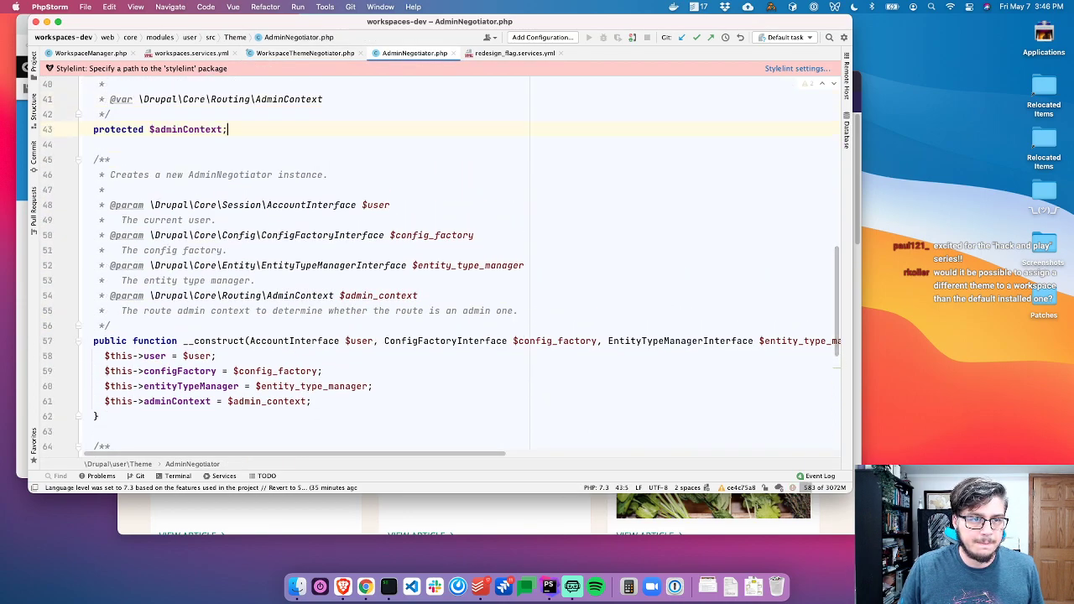
pyautogui.press('super+Left')
pyautogui.press('super+shift+Right')
pyautogui.hotkey('shift', 'Up')
pyautogui.hotkey('shift', 'Up')
pyautogui.hotkey('shift', 'Up')
pyautogui.hotkey('shift', 'Up')
pyautogui.hotkey('shift', 'Up')
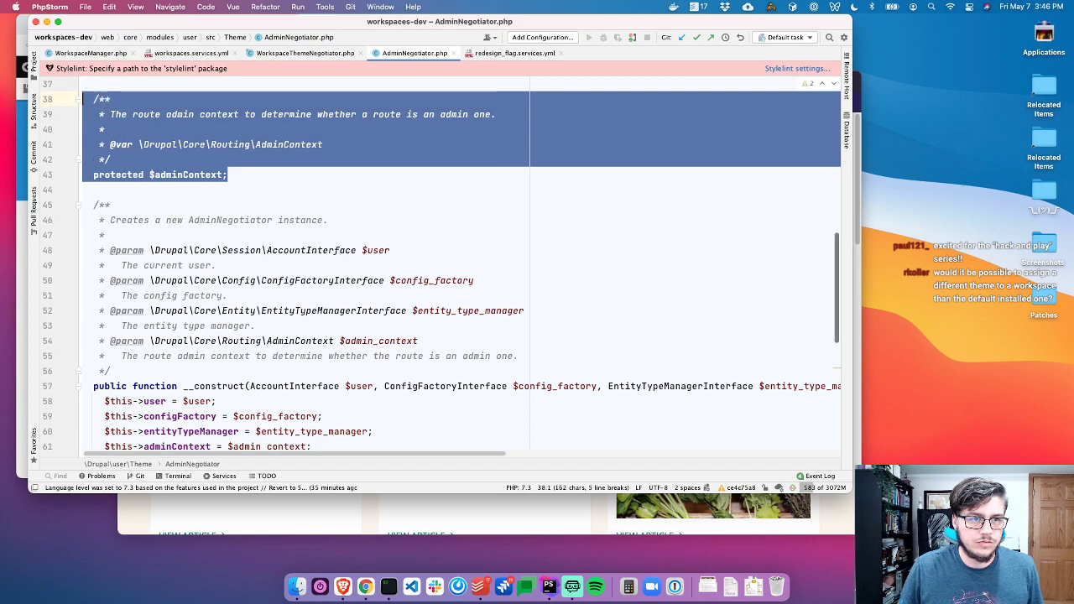
pyautogui.press('super+shift+bracketleft')
pyautogui.press('Up')
pyautogui.press('Up')
pyautogui.press('Up')
pyautogui.press('Up')
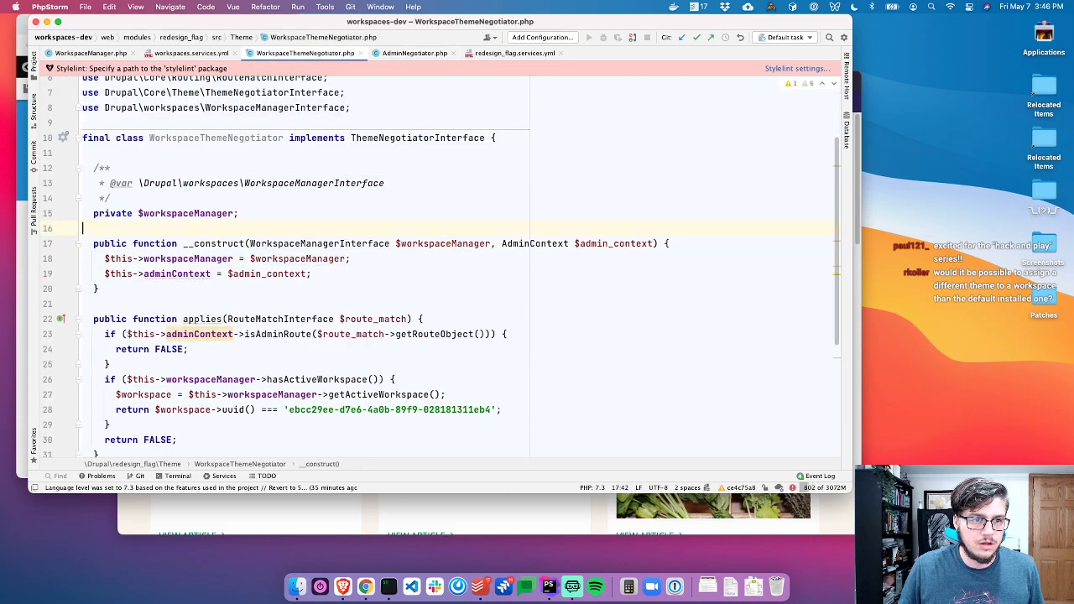
pyautogui.press('Return')
pyautogui.press('super+v')
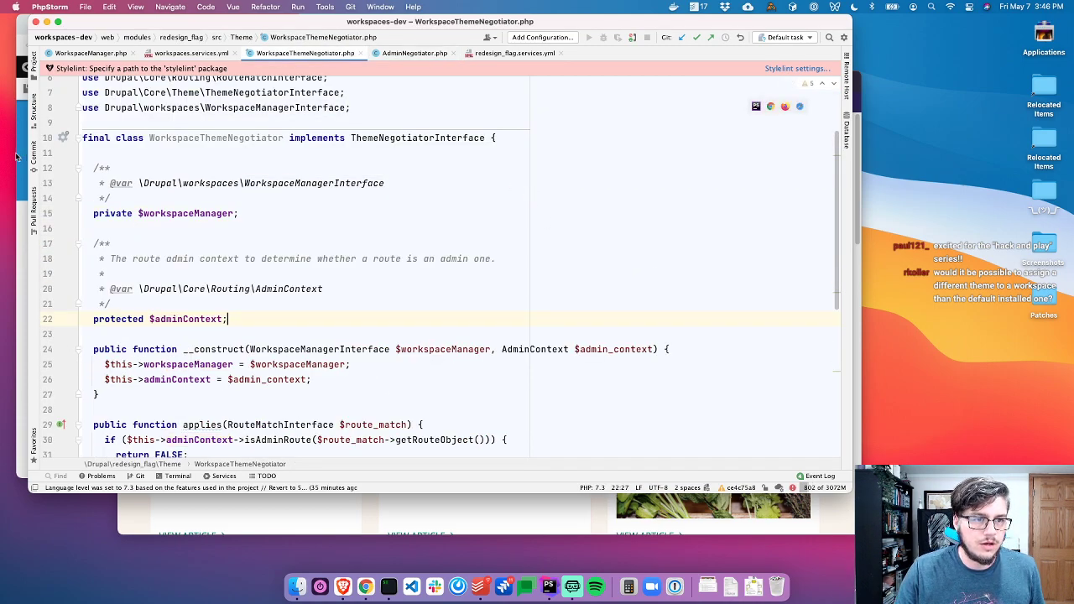
pyautogui.click(66, 136)
pyautogui.click(309, 190)
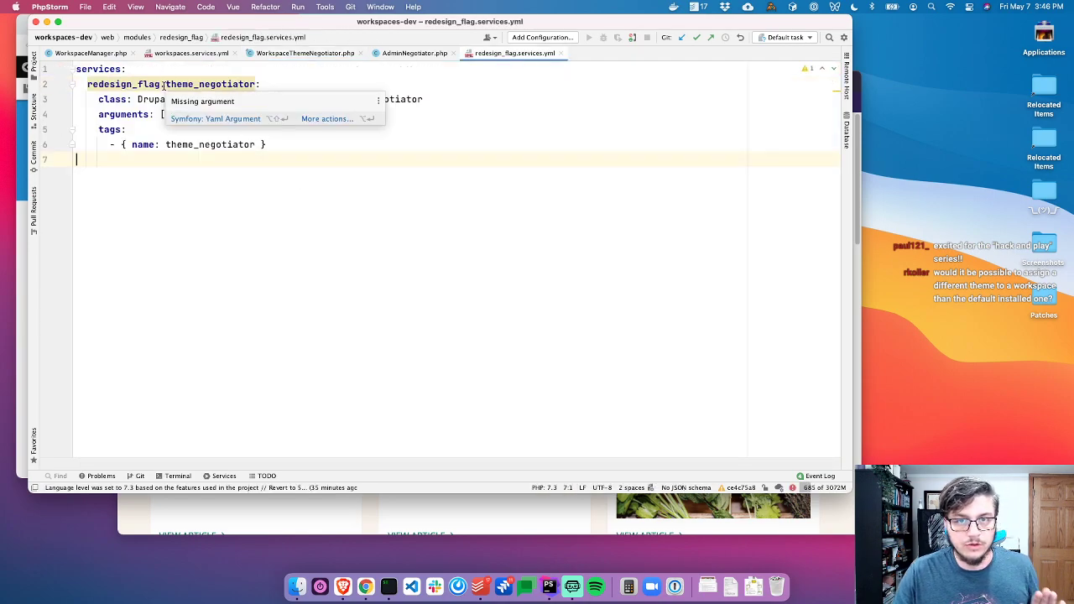
pyautogui.click(115, 84)
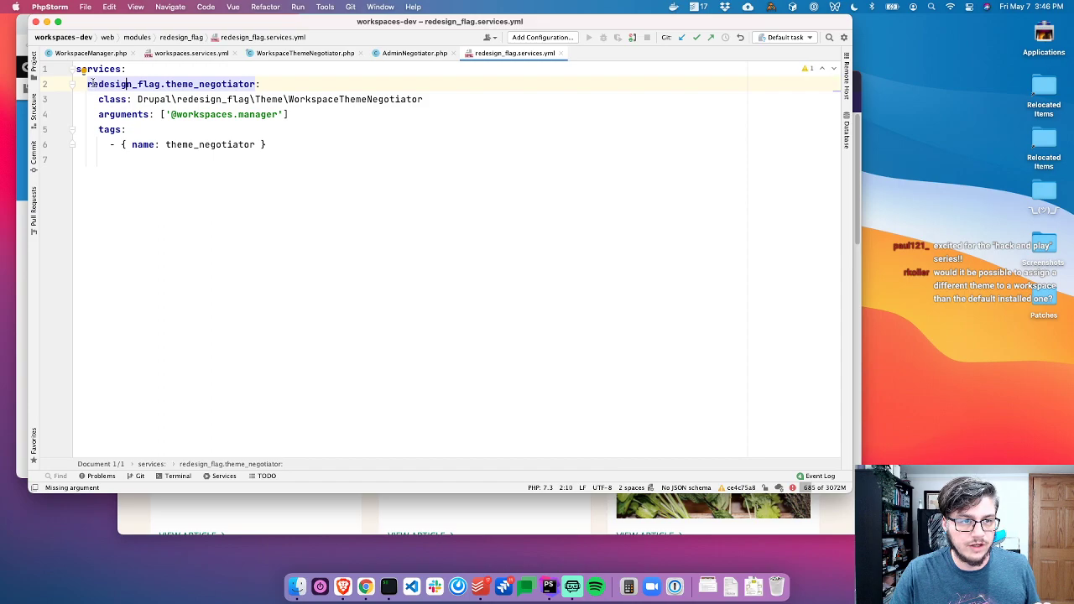
pyautogui.click(139, 123)
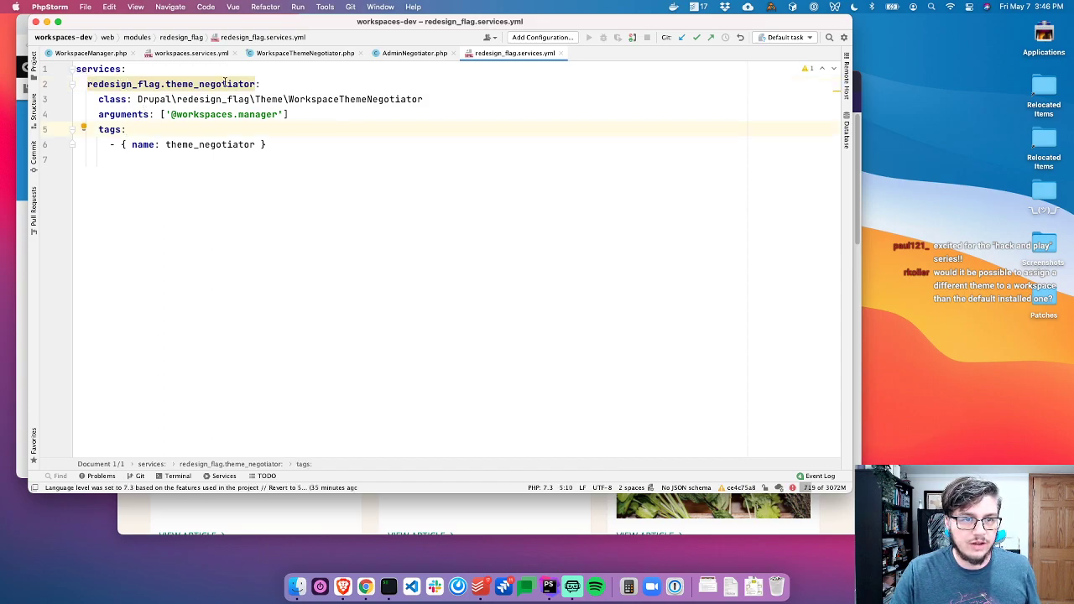
pyautogui.moveTo(225, 81)
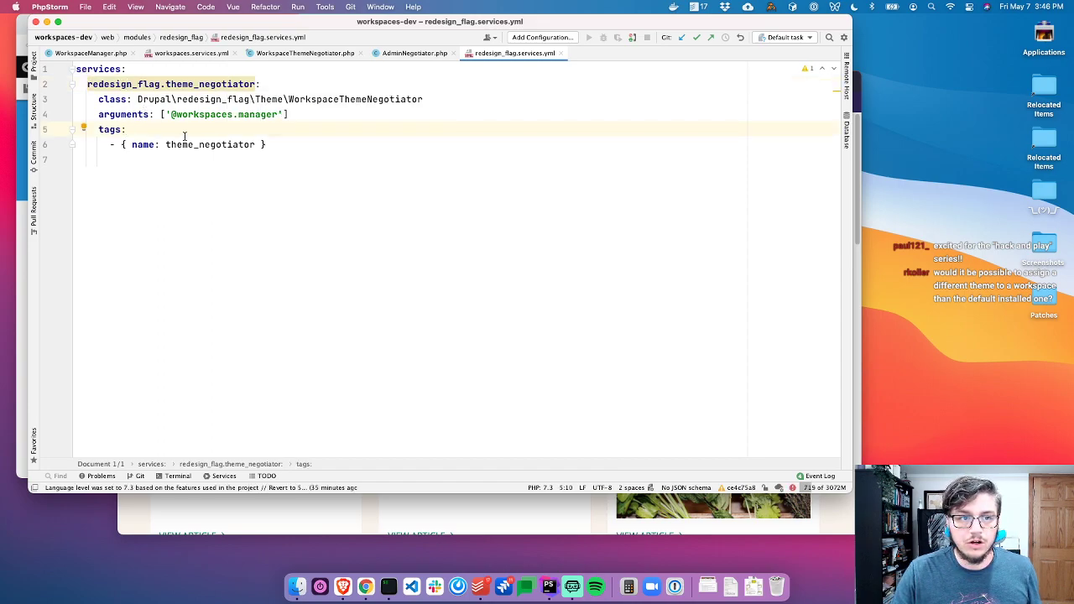
pyautogui.click(182, 88)
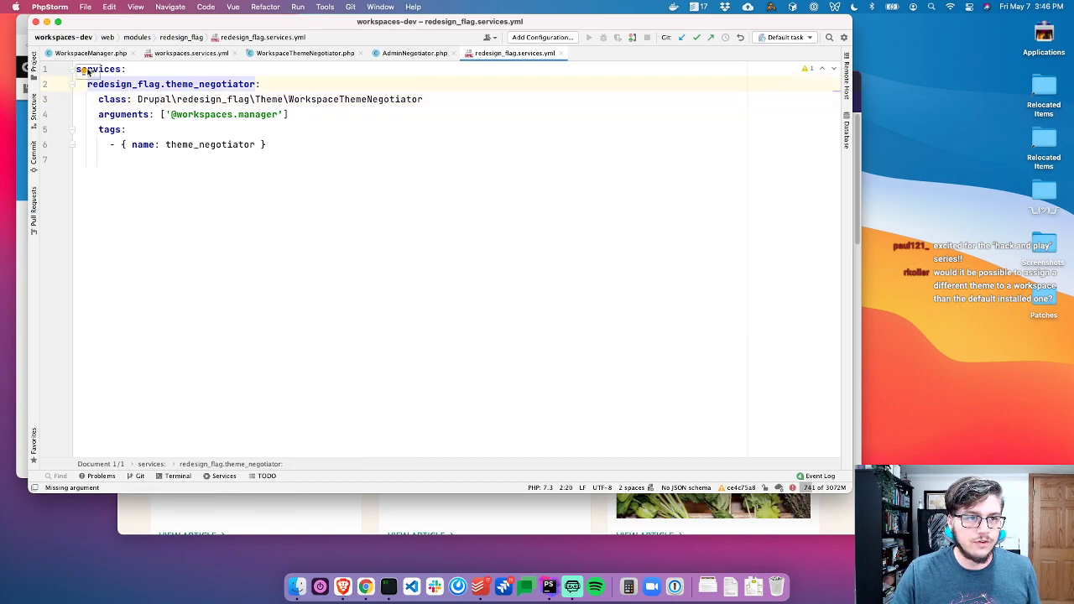
pyautogui.click(84, 73)
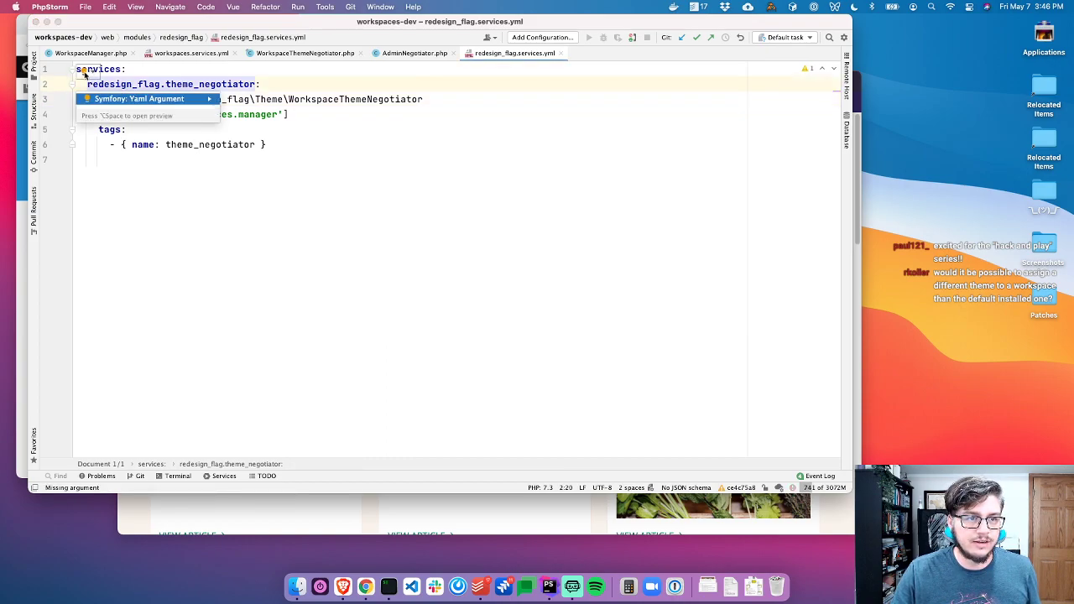
pyautogui.click(123, 100)
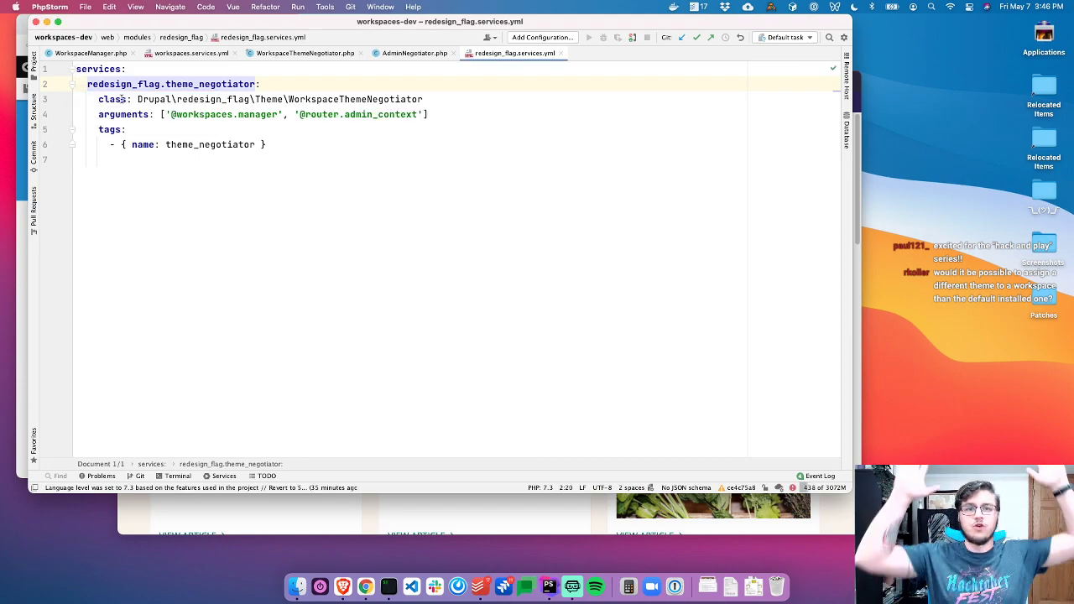
pyautogui.click(379, 114)
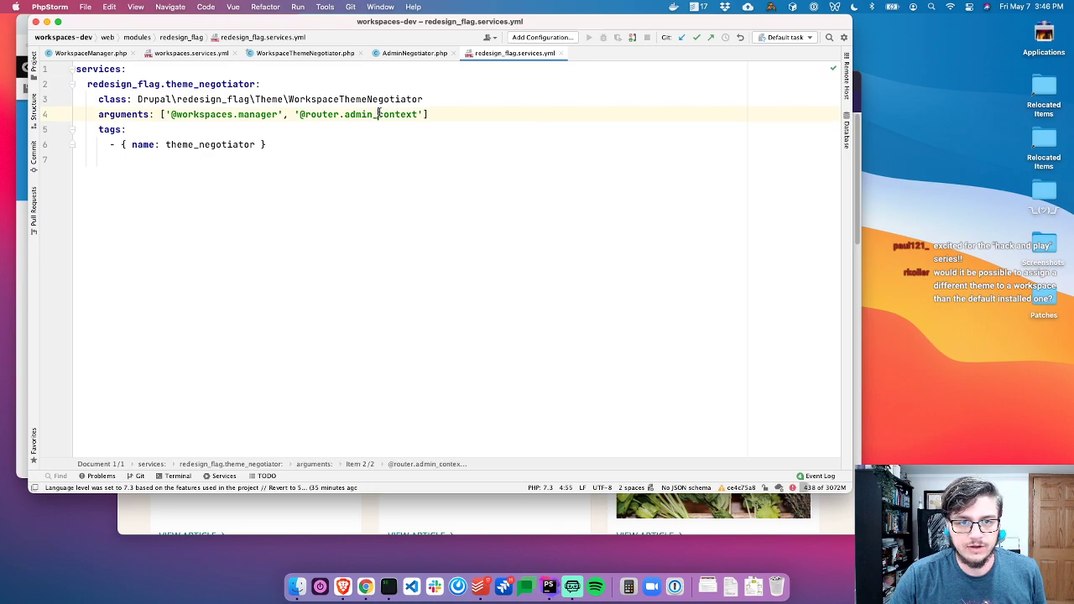
pyautogui.click(414, 142)
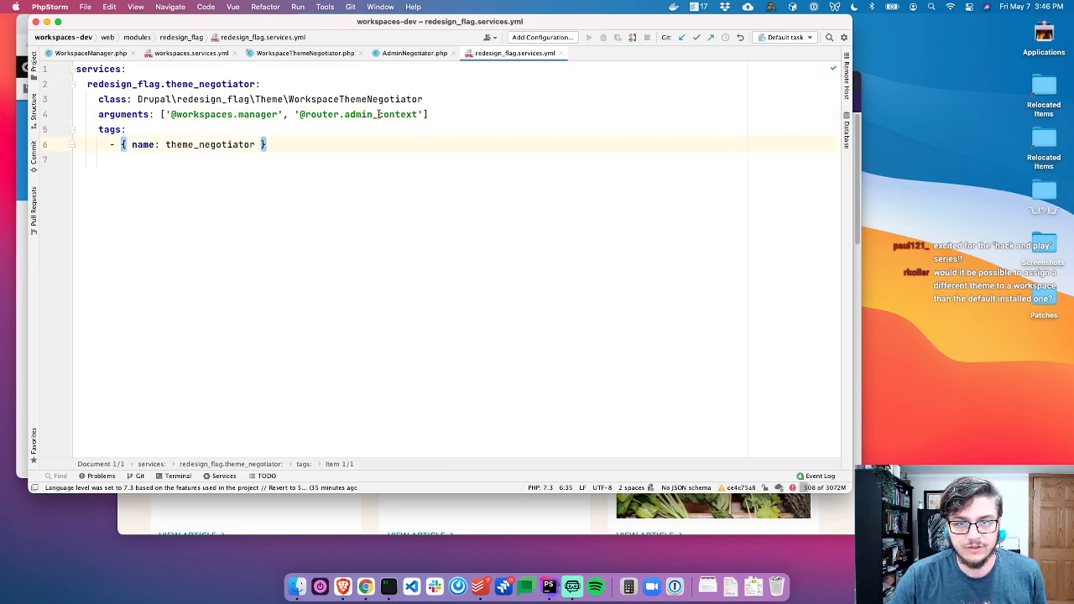
pyautogui.click(425, 183)
pyautogui.click(414, 130)
pyautogui.click(402, 114)
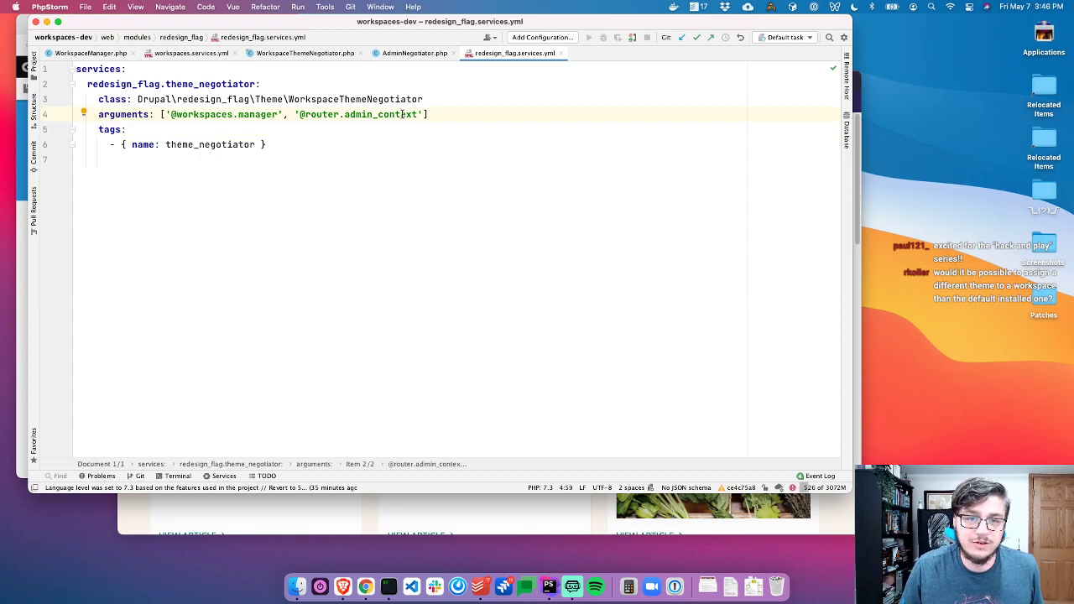
# Reload the Extend page, which now fails, and read the error in the terminal
pyautogui.keyDown('super'); pyautogui.click(378, 115); pyautogui.keyUp('super')
pyautogui.press('super+w')
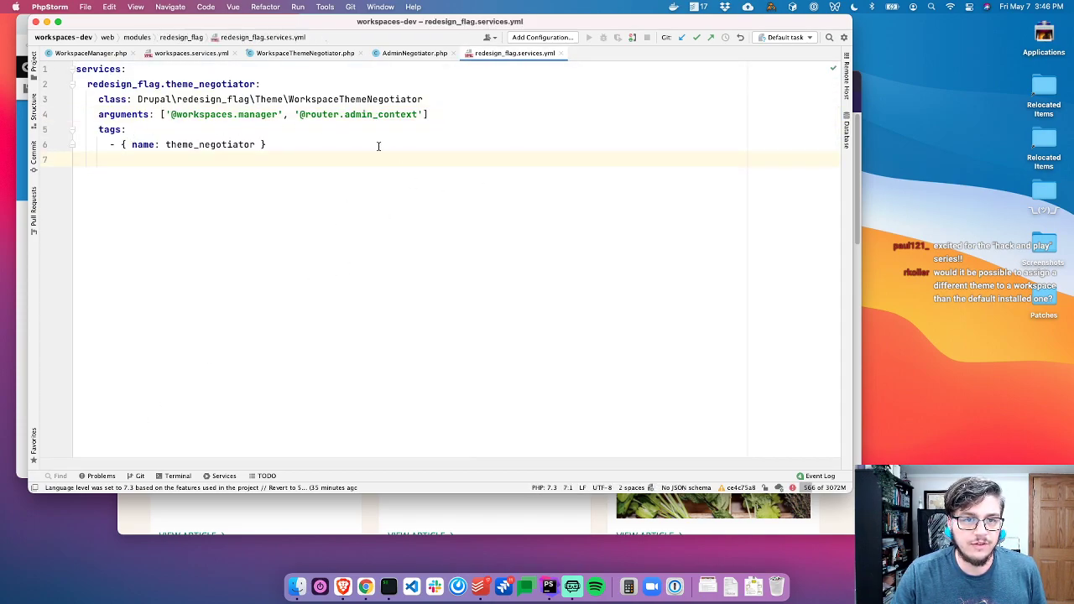
pyautogui.press('super+Tab')
pyautogui.press('super+r')
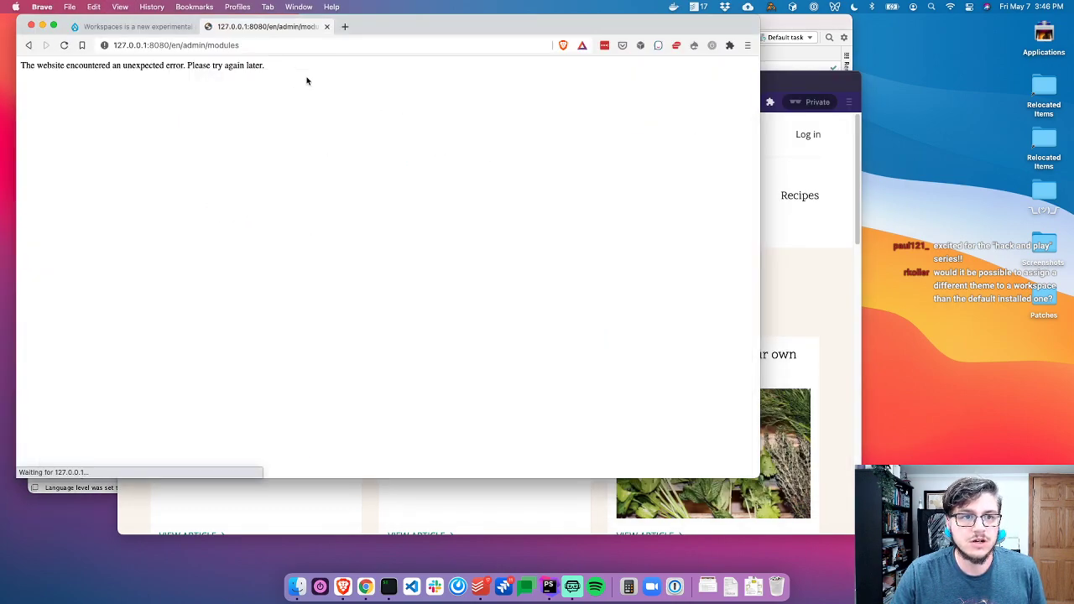
pyautogui.press('super+Tab')
pyautogui.press('super+Tab')
pyautogui.scroll(5, 403, 174)
pyautogui.scroll(5, 402, 174)
pyautogui.moveTo(363, 144); pyautogui.dragTo(575, 172)
pyautogui.press('super+Tab')
pyautogui.press('super+Tab')
pyautogui.press('super+Tab')
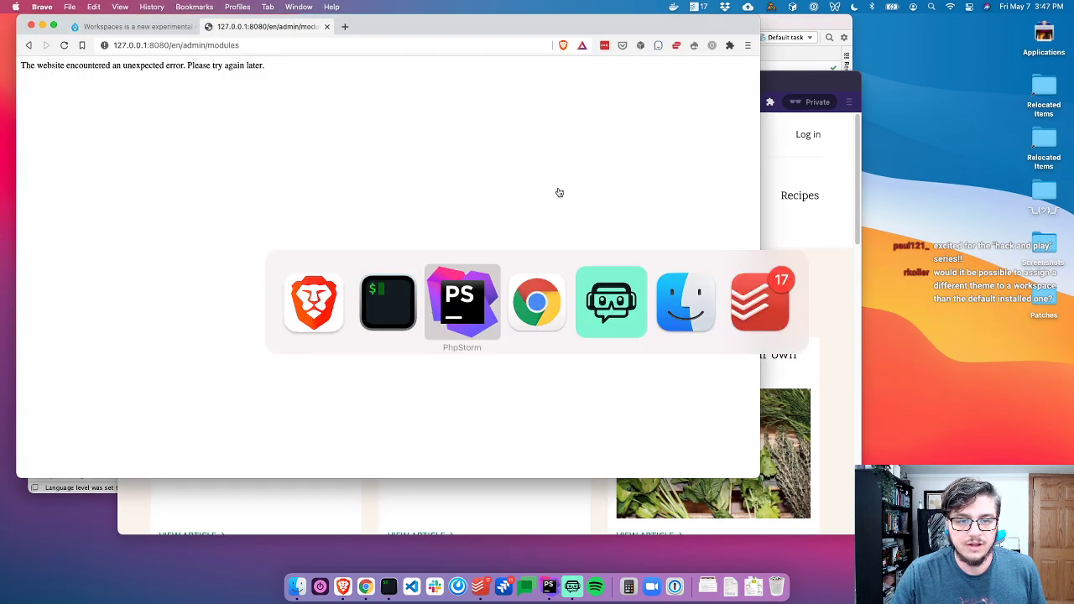
# Delete the cached service container row from cache_container and commit the deletion
pyautogui.click(848, 124)
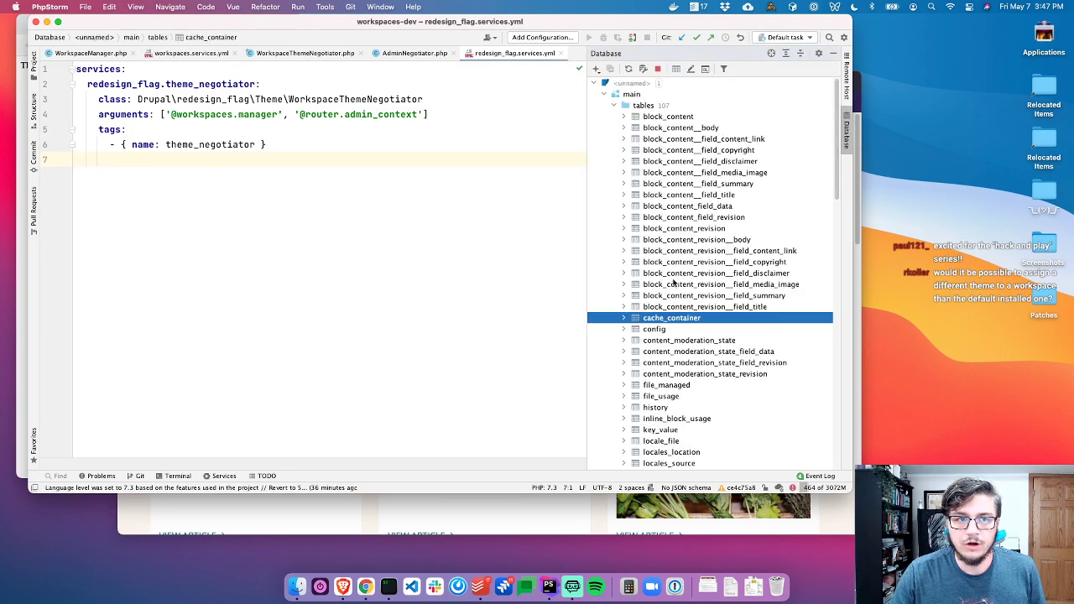
pyautogui.doubleClick(665, 319)
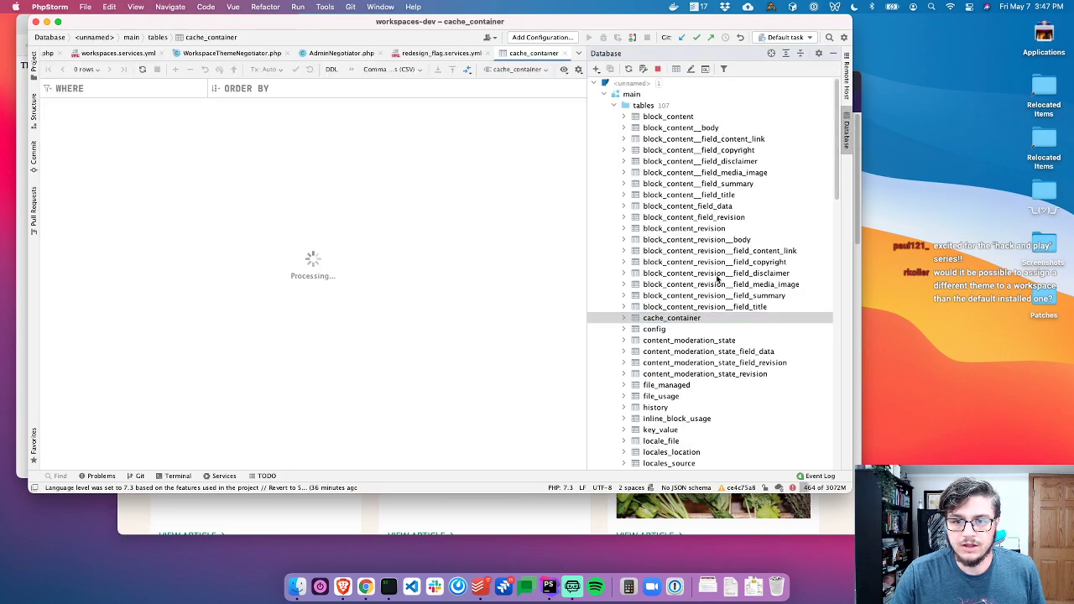
pyautogui.click(846, 136)
pyautogui.doubleClick(68, 122)
pyautogui.press('super+BackSpace')
pyautogui.press('super+Return')
pyautogui.press('super+Tab')
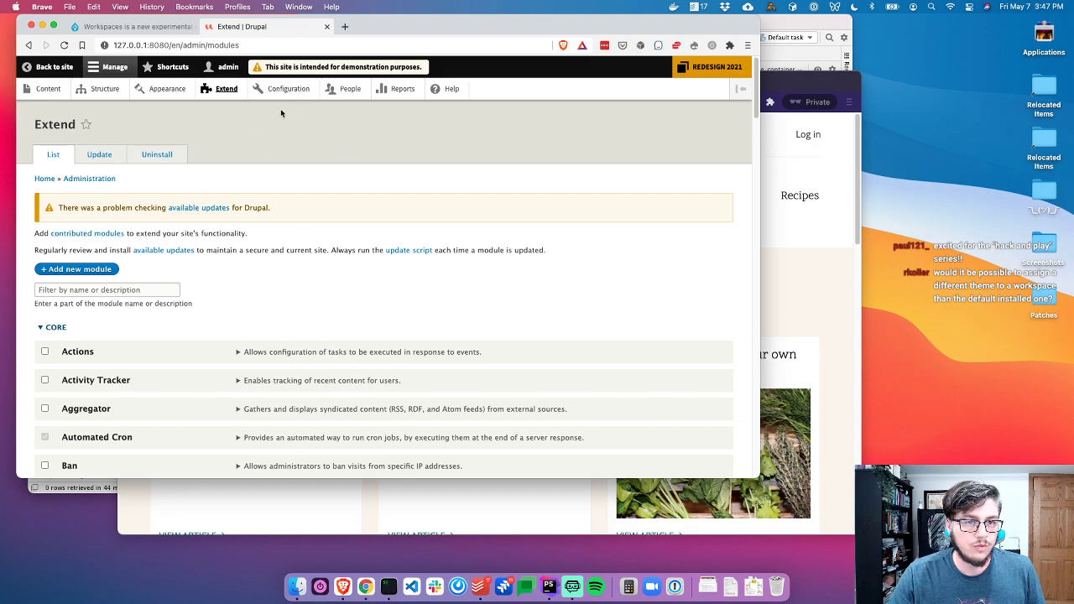
# Browse the site's front-end home page and Articles window to check the current theme
pyautogui.click(61, 71)
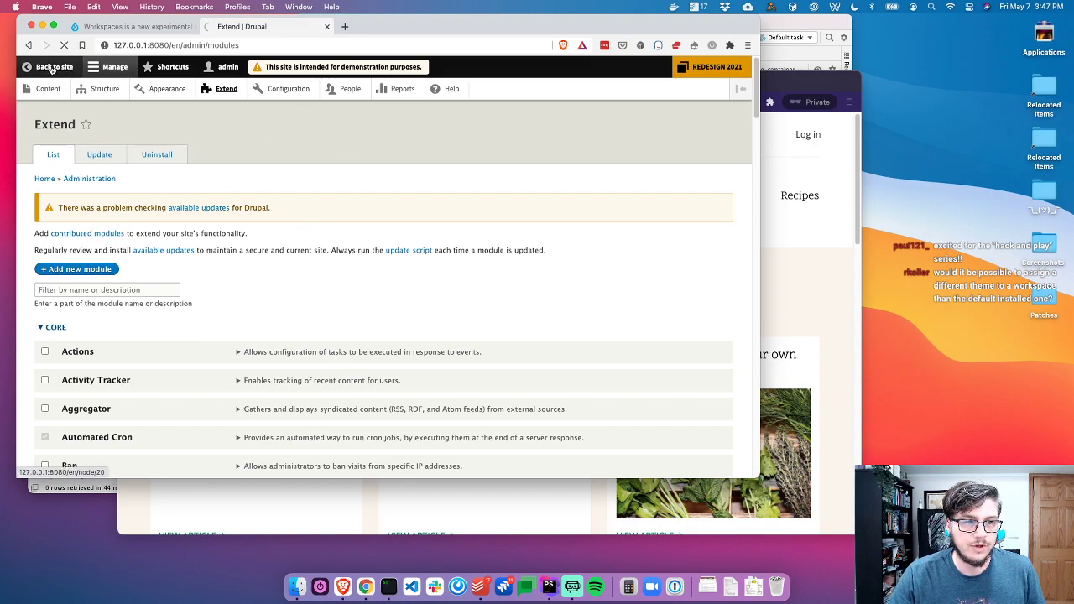
pyautogui.scroll(-3, 323, 206)
pyautogui.scroll(3, 333, 213)
pyautogui.click(442, 170)
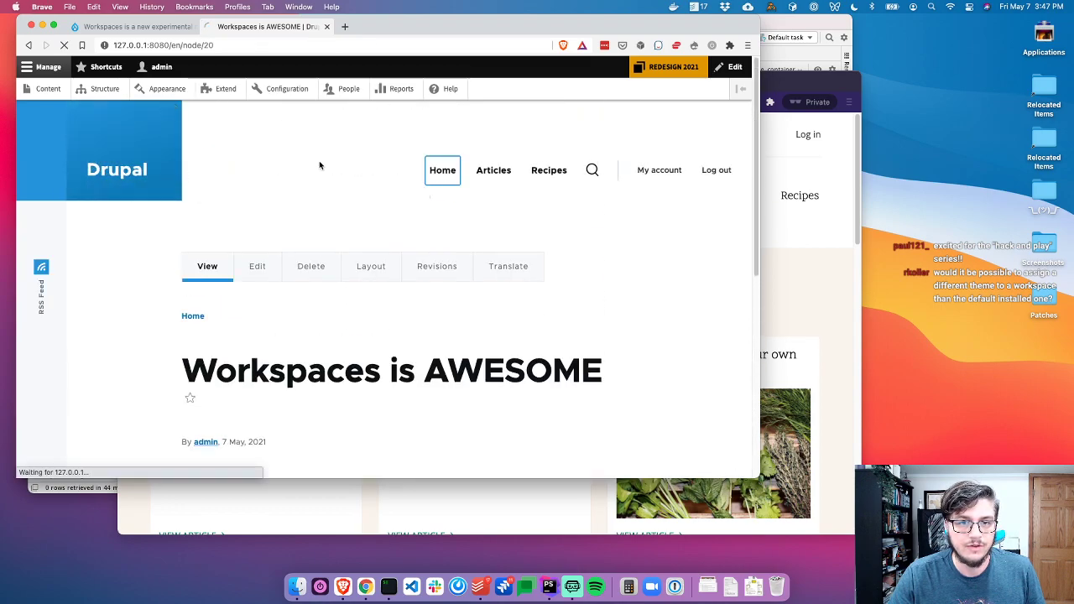
pyautogui.scroll(-4, 362, 217)
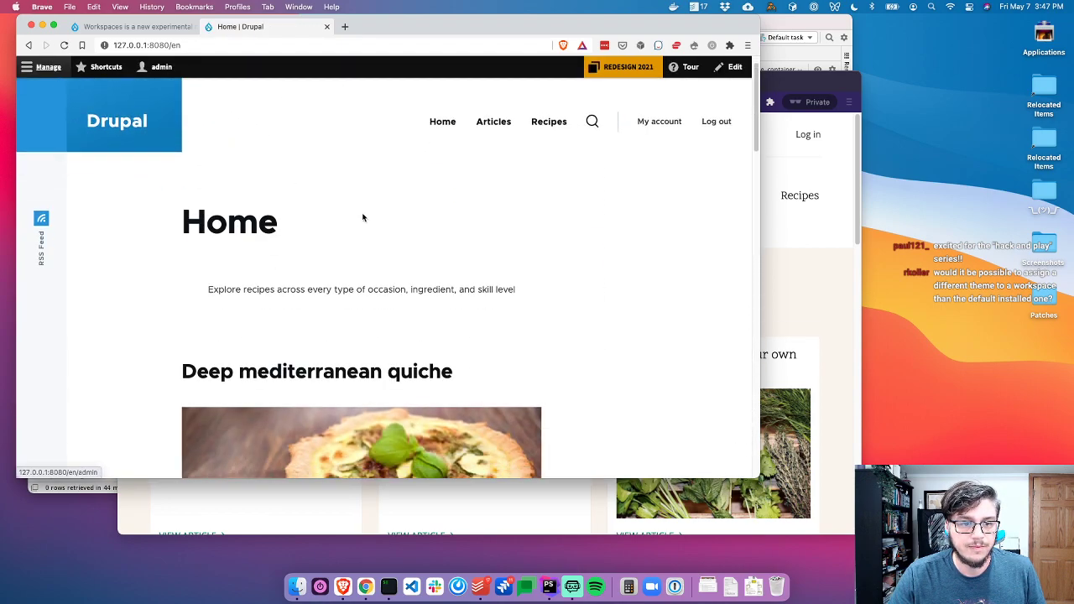
pyautogui.scroll(-4, 363, 218)
pyautogui.scroll(3, 363, 217)
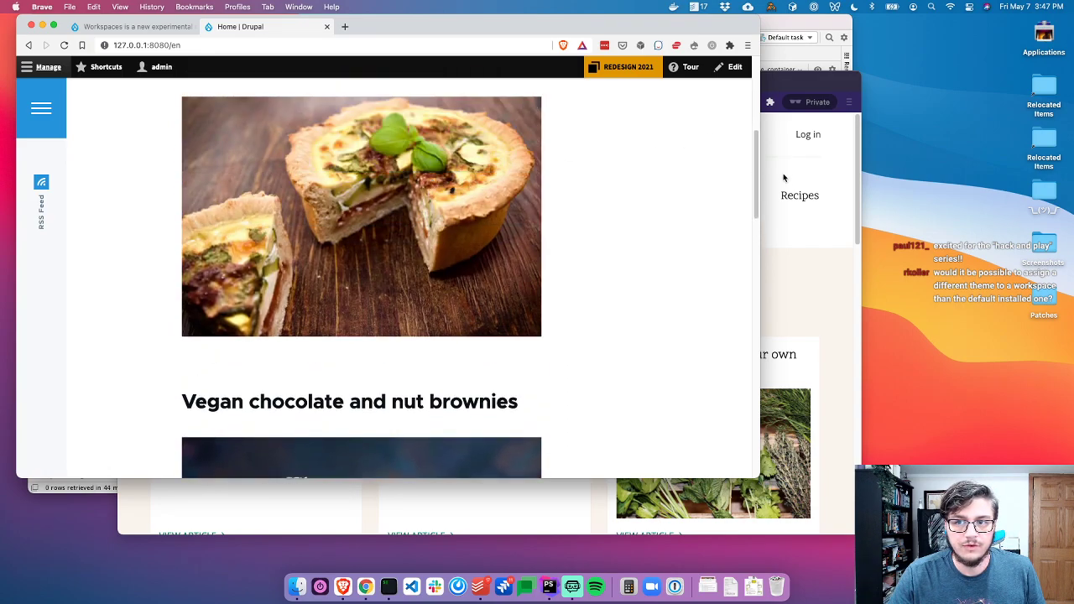
pyautogui.click(785, 171)
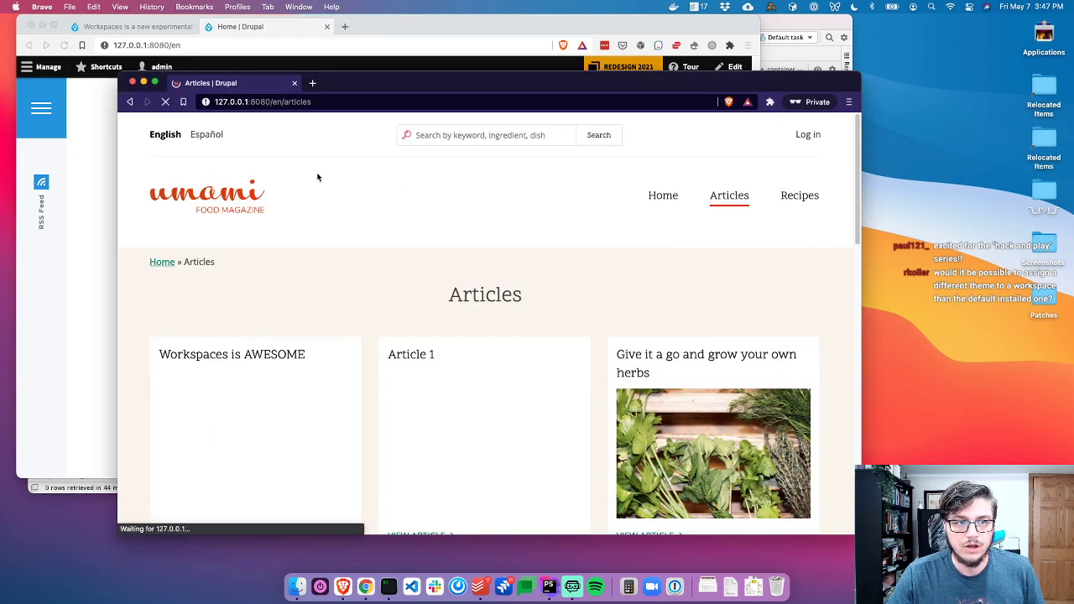
pyautogui.scroll(-3, 470, 216)
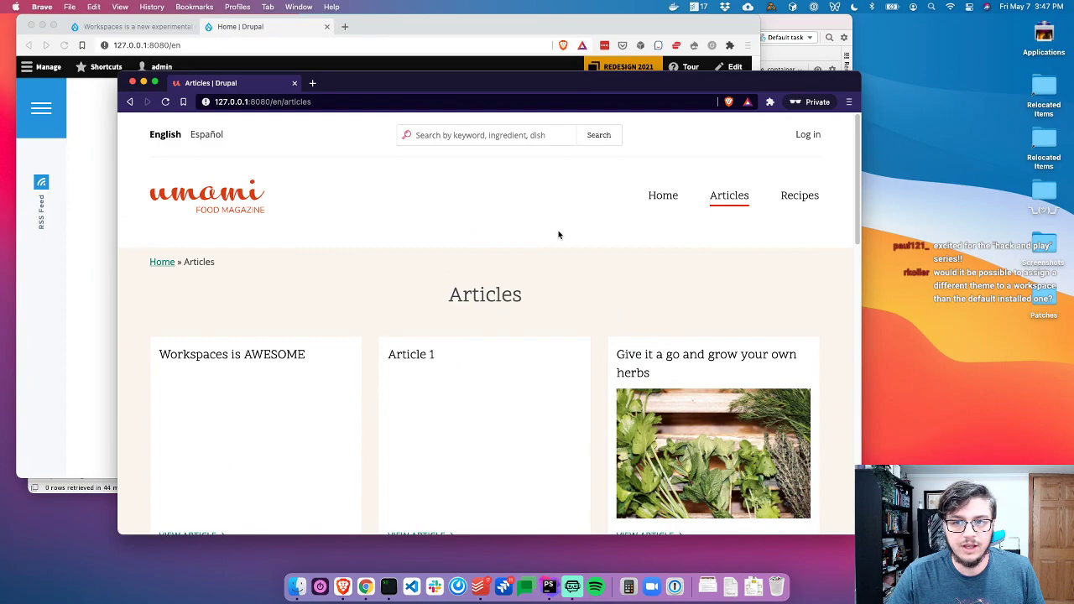
pyautogui.click(435, 28)
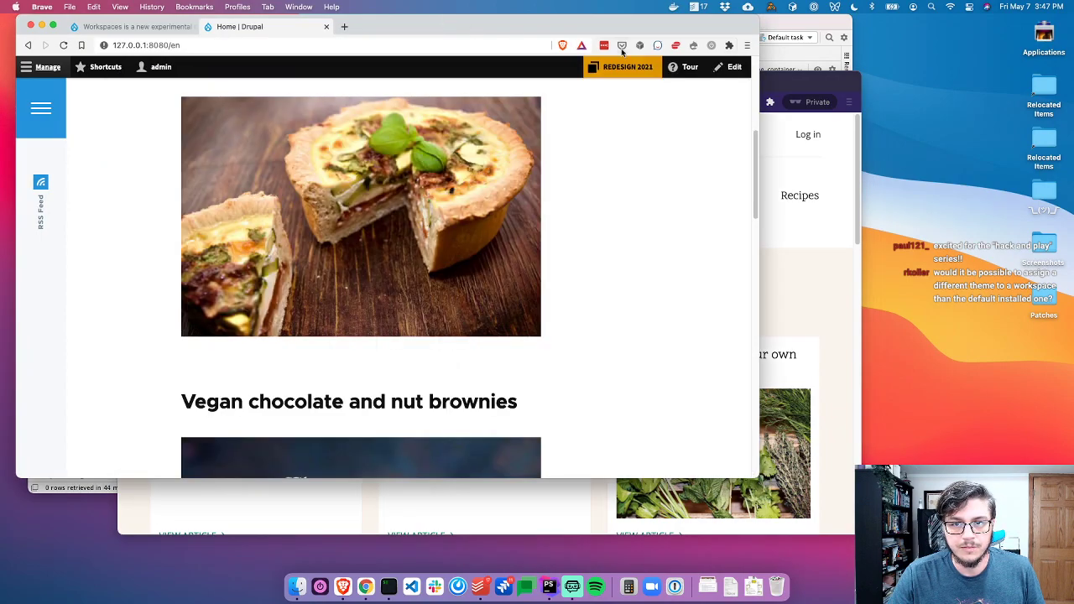
# Switch to Stage, then reactivate REDESIGN 2021 so the home page renders in Olivero
pyautogui.click(623, 66)
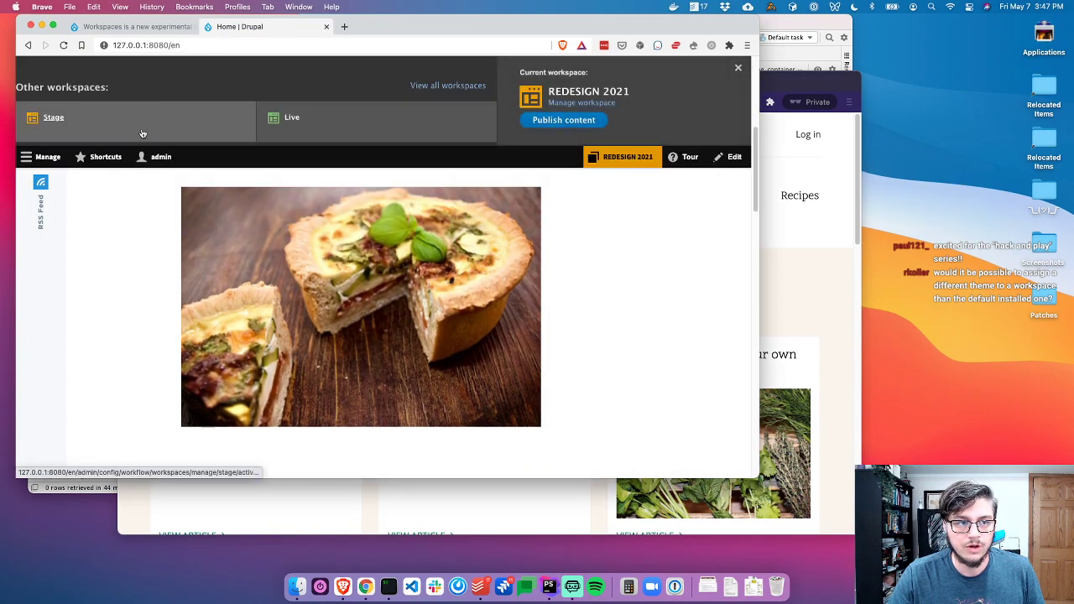
pyautogui.click(53, 117)
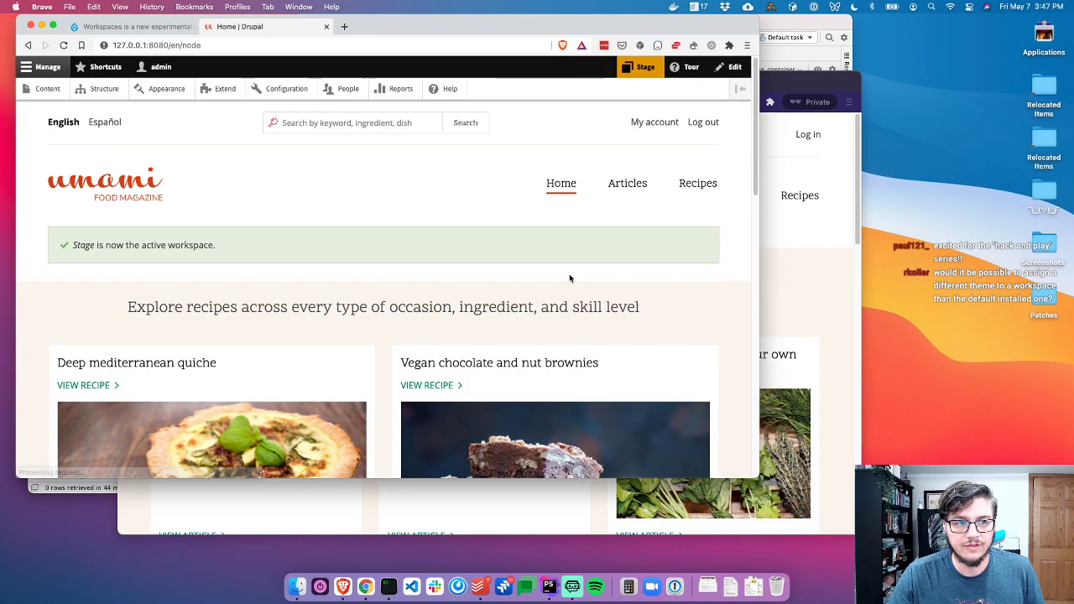
pyautogui.click(644, 67)
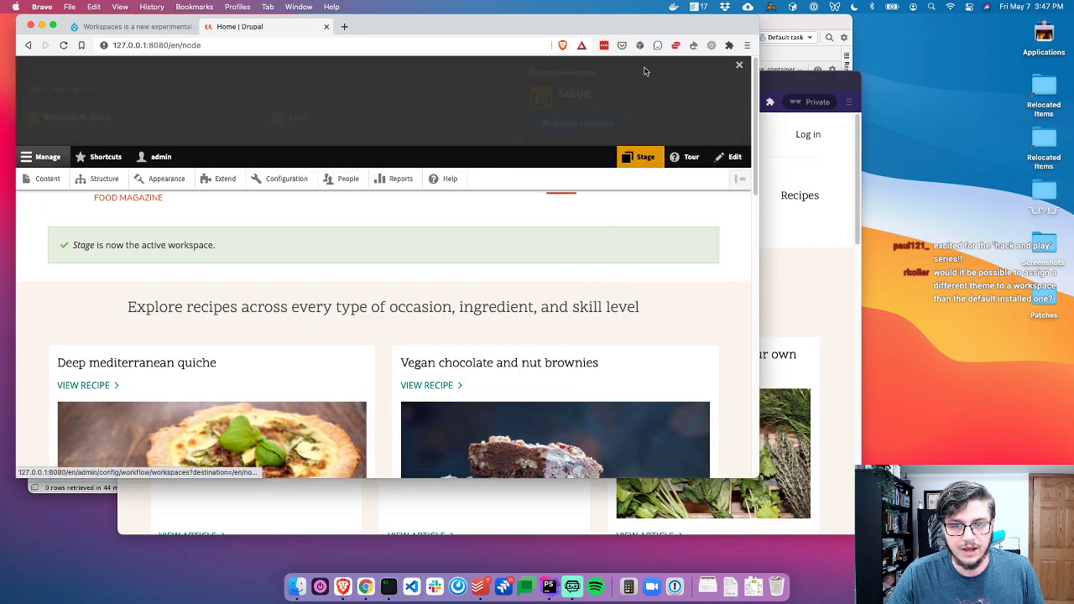
pyautogui.click(145, 130)
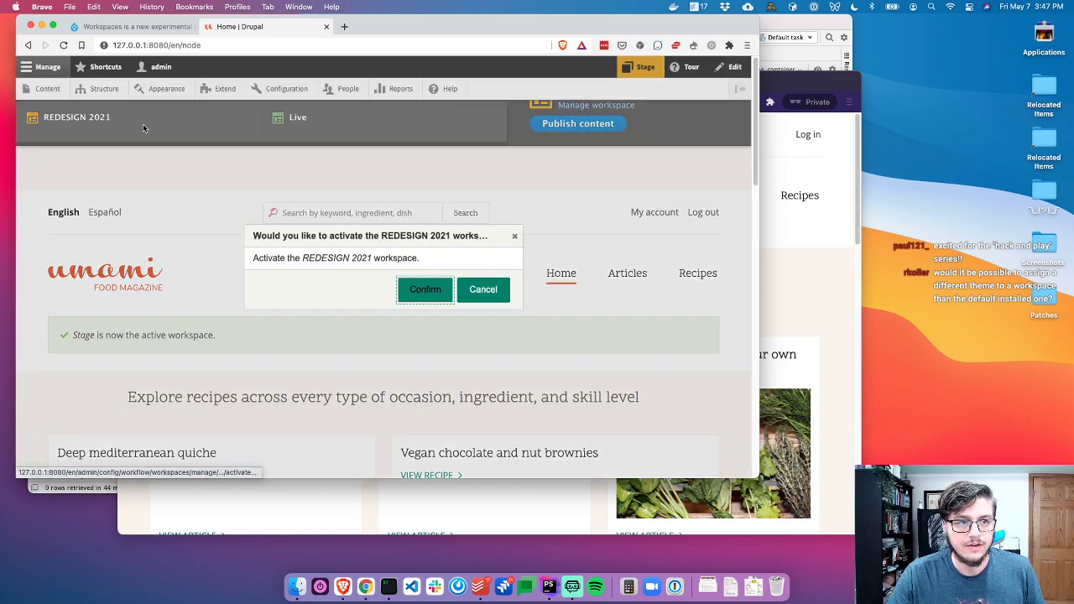
pyautogui.click(410, 289)
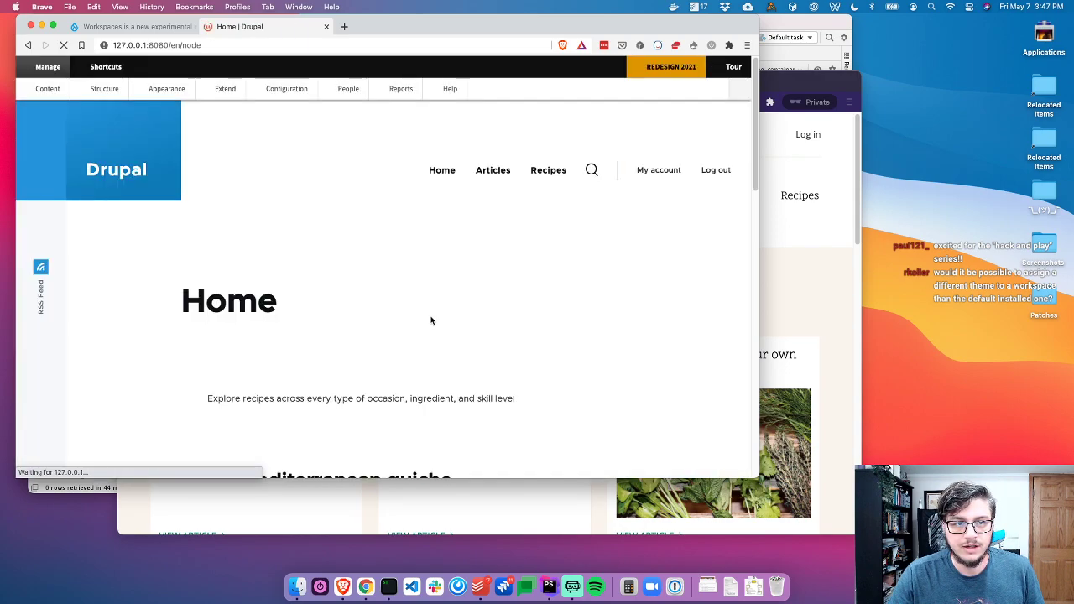
pyautogui.scroll(-10, 501, 314)
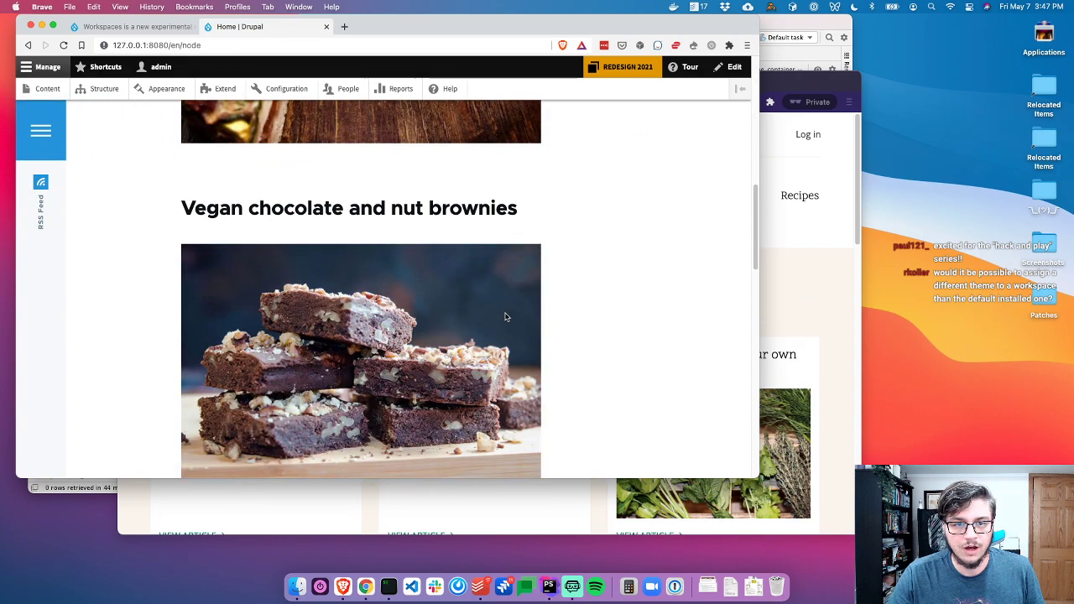
pyautogui.scroll(9, 501, 314)
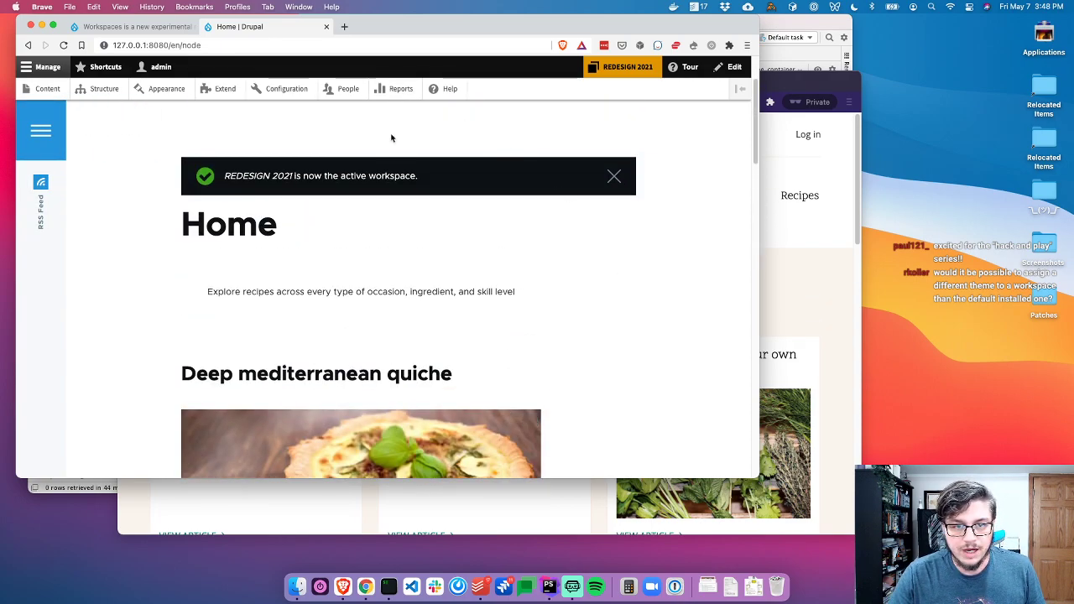
pyautogui.press('super+Tab')
pyautogui.click(382, 295)
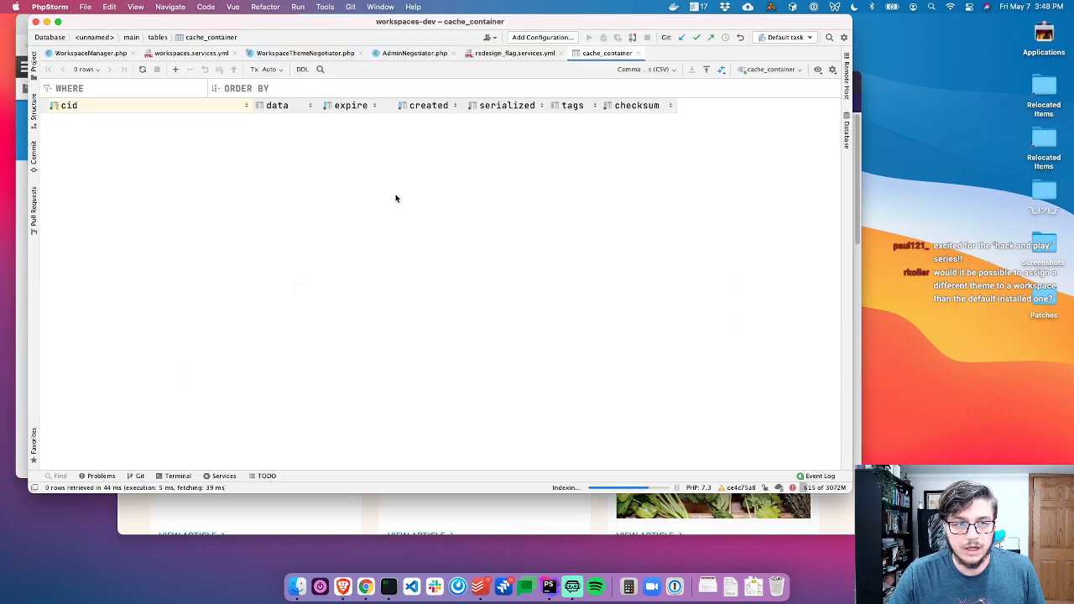
# Insert a '# workspaces_theme' comment above name: in redesign_flag.info.yml and close the file
pyautogui.press('super+w')
pyautogui.press('super+w')
pyautogui.press('super+1')
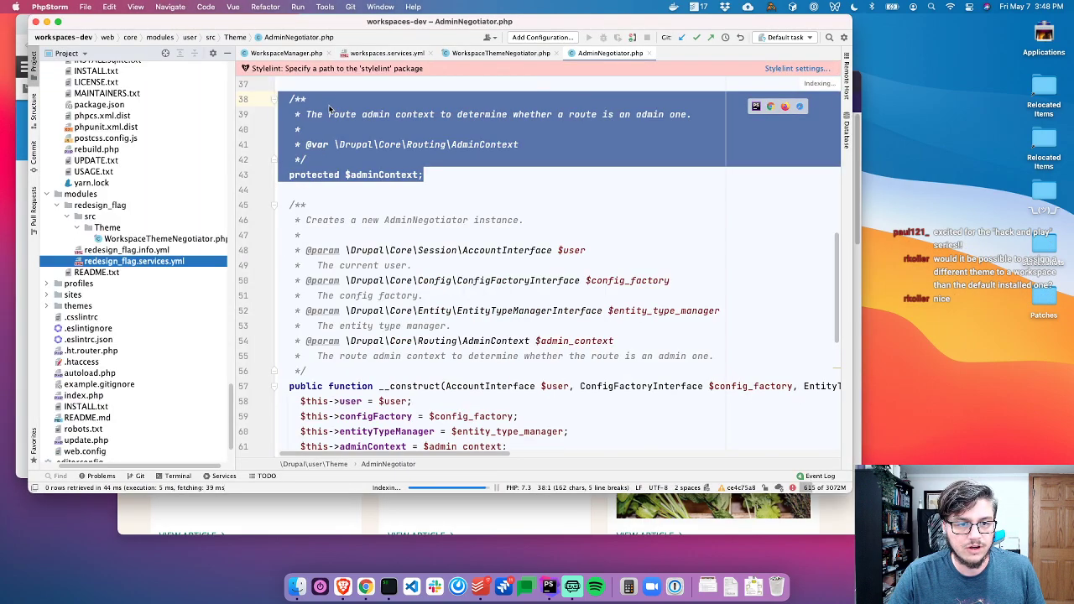
pyautogui.doubleClick(126, 250)
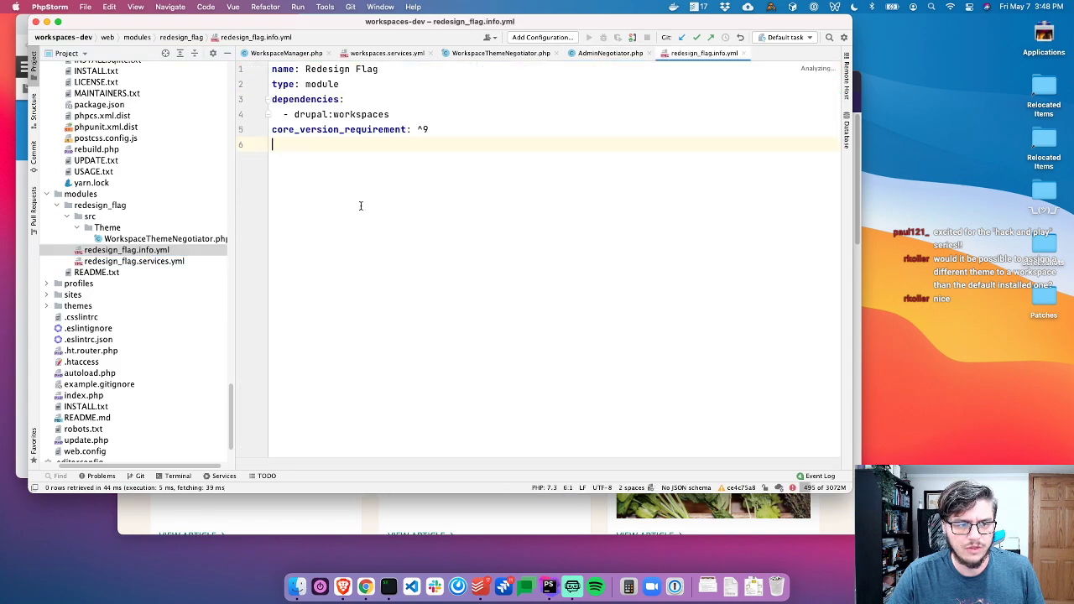
pyautogui.click(430, 67)
pyautogui.press('super+Left')
pyautogui.press('Return')
pyautogui.press('Up')
pyautogui.write('# workspaces_them')
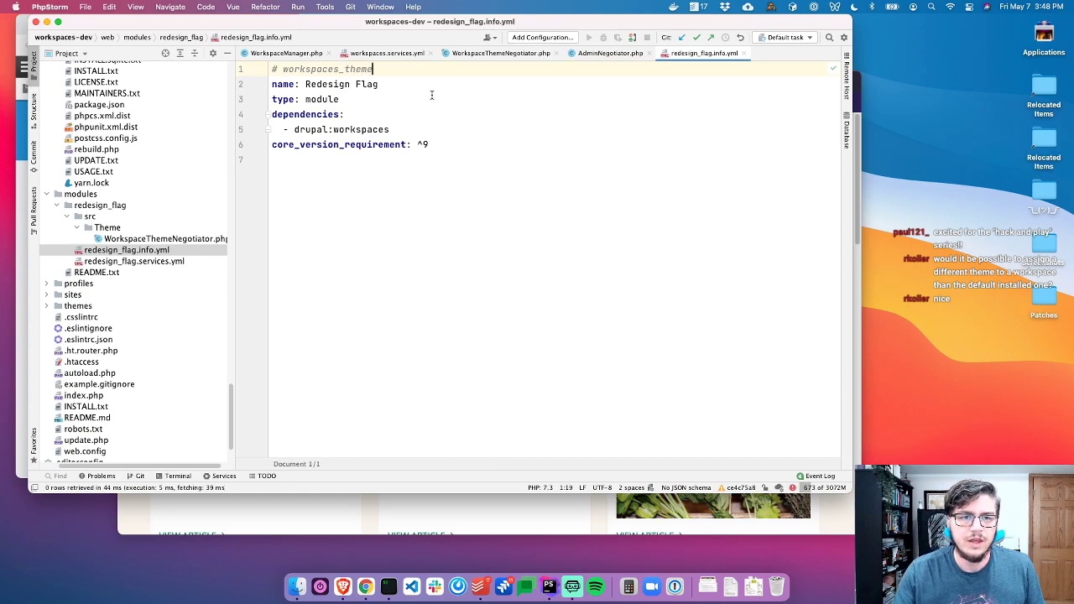
pyautogui.press('super+w')
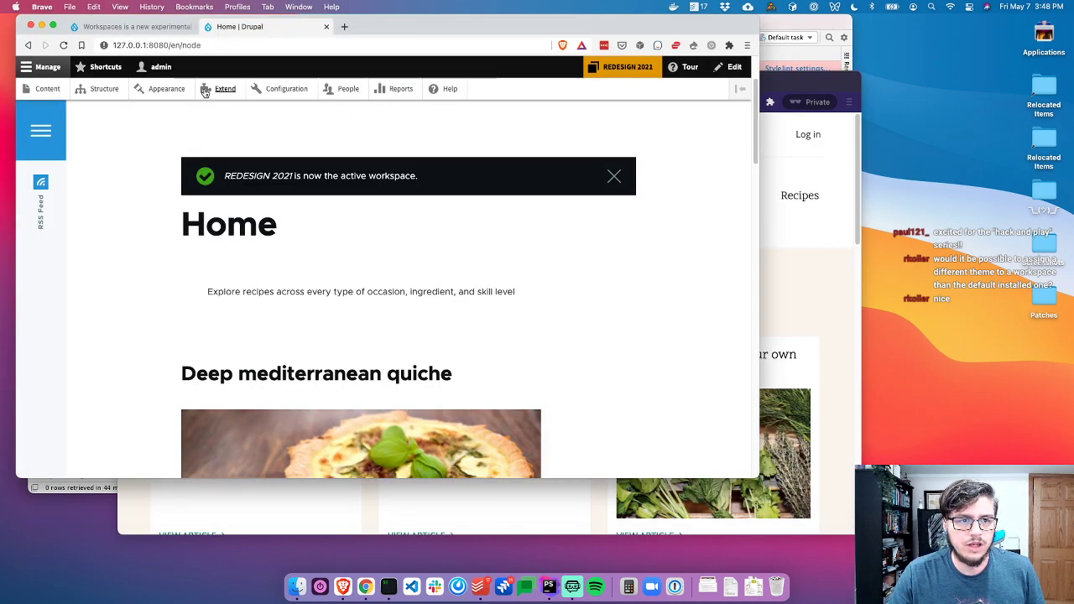
# Go from REDESIGN 2021's workspace settings via Workflow and Workspaces to the Manage fields tab
pyautogui.click(643, 73)
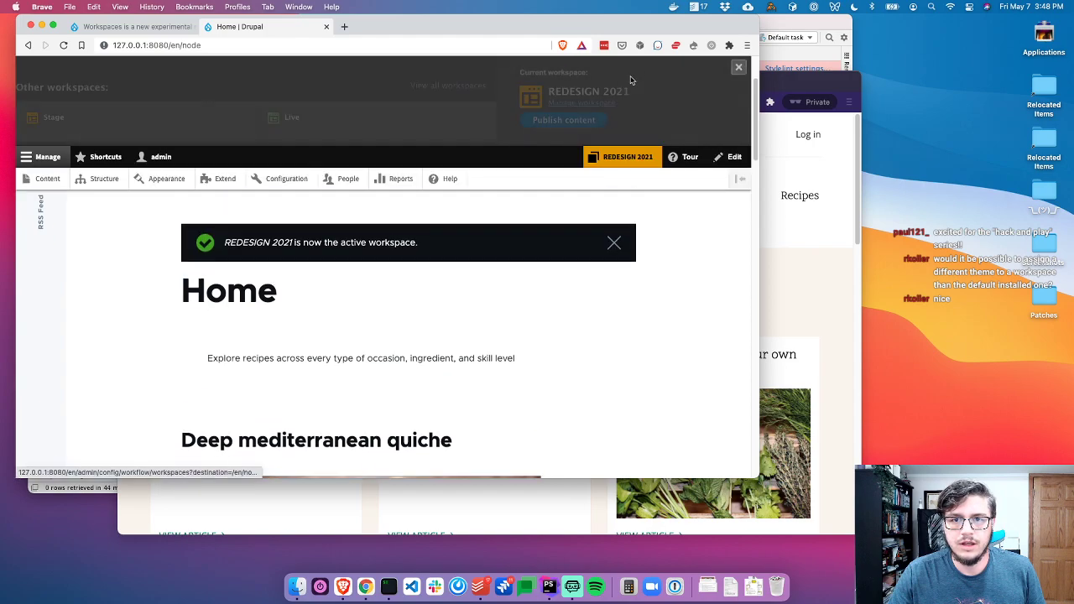
pyautogui.click(575, 103)
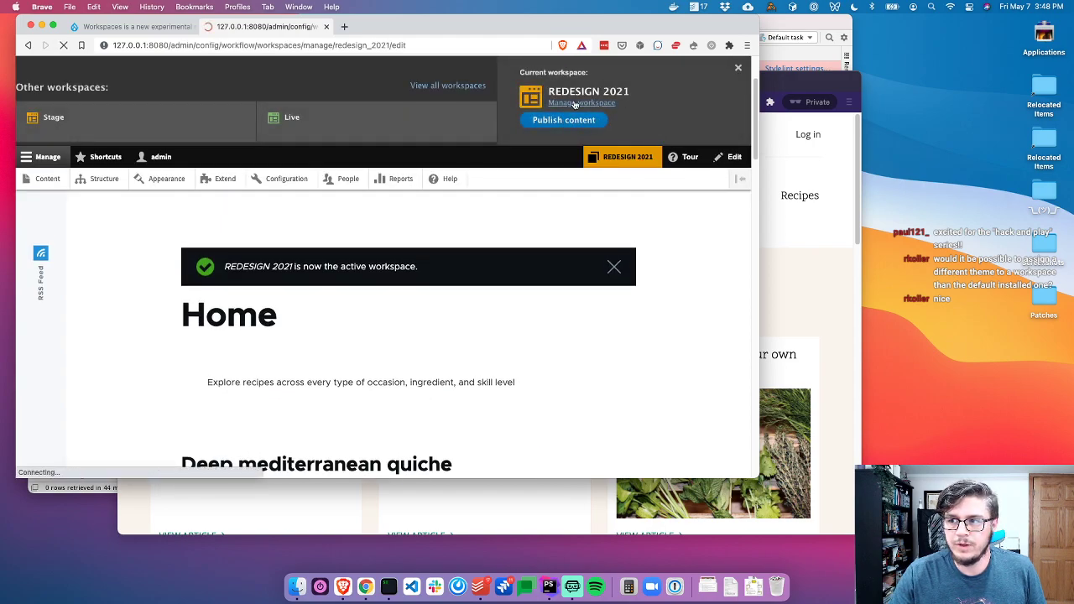
pyautogui.click(198, 149)
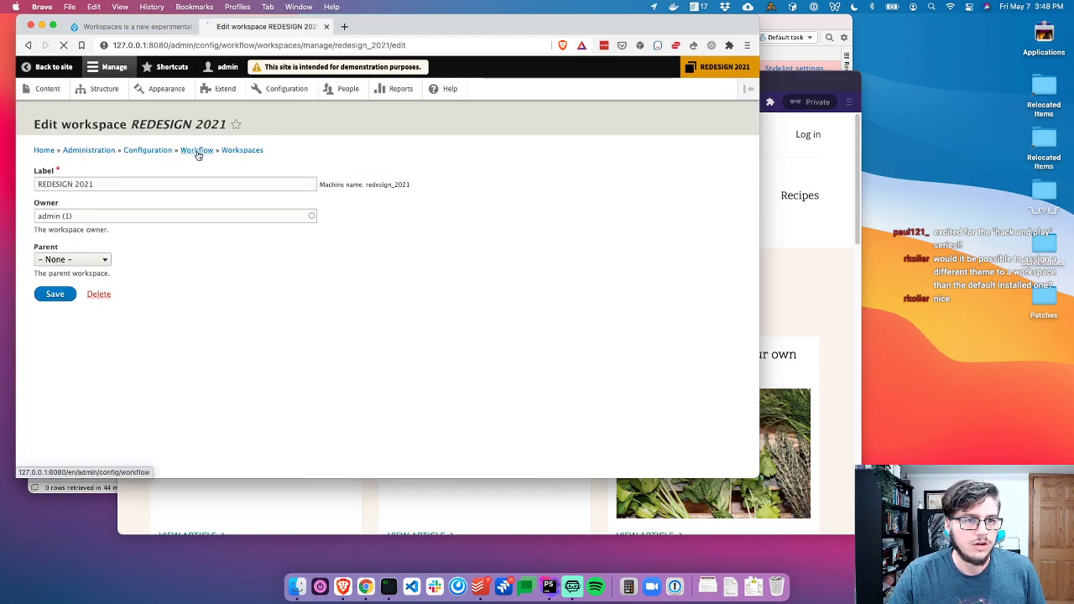
pyautogui.click(89, 215)
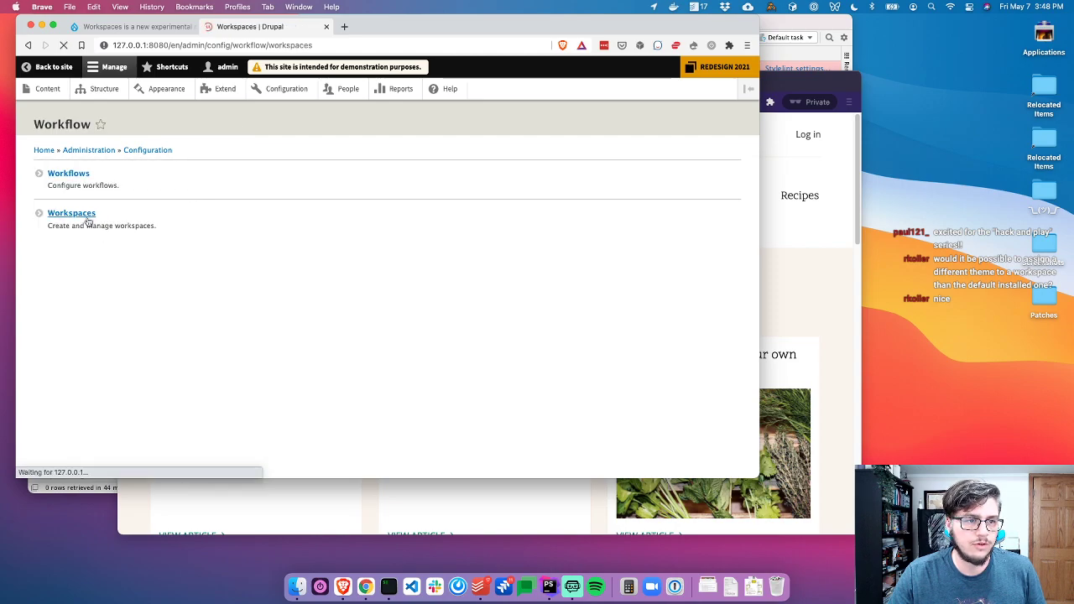
pyautogui.click(201, 154)
pyautogui.click(115, 156)
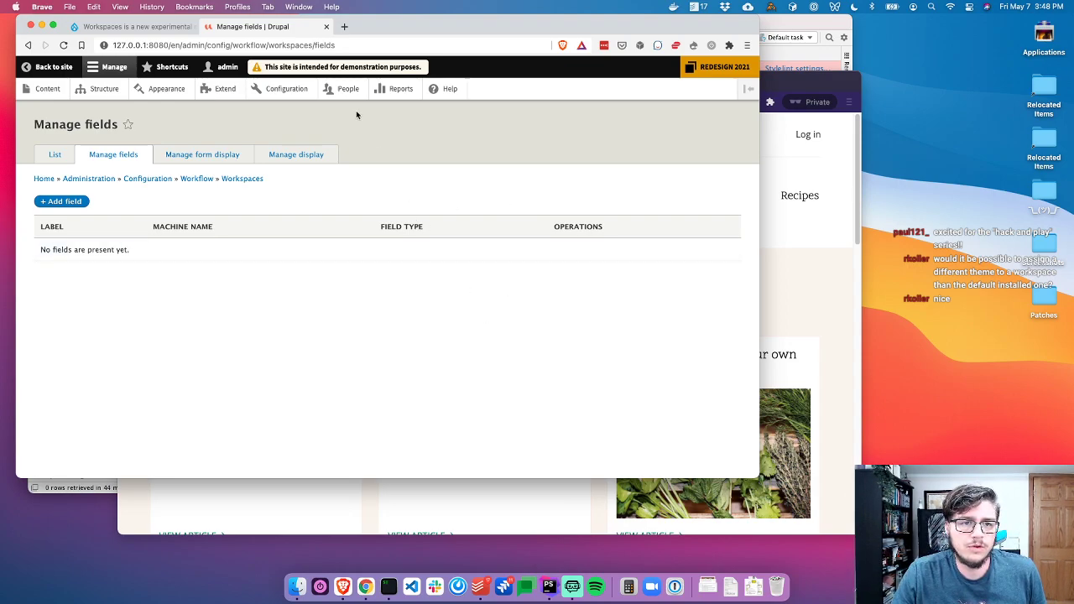
# Look up drupal.org/project/workspaces_theme, see it returns 404 Page not found, and close that tab
pyautogui.click(345, 28)
pyautogui.write('drup')
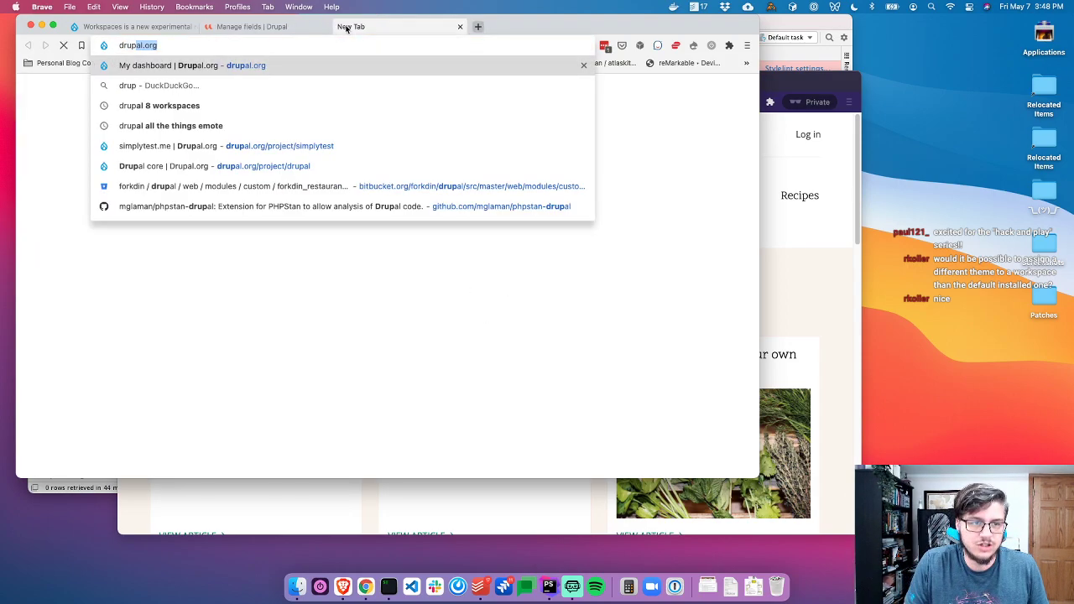
pyautogui.write('al.org/proje')
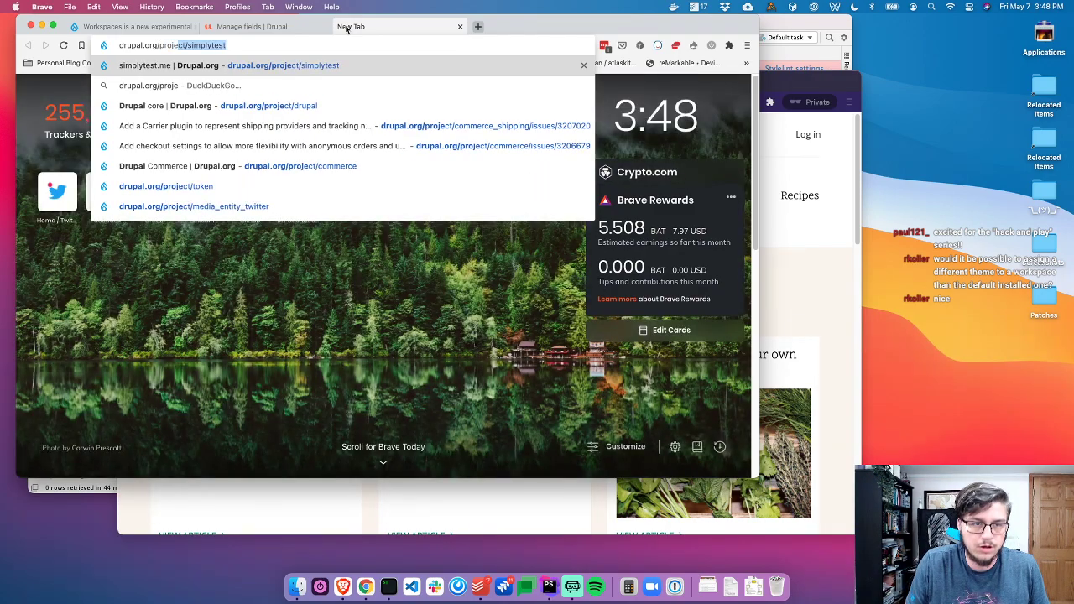
pyautogui.write('ct/workspaces_theme')
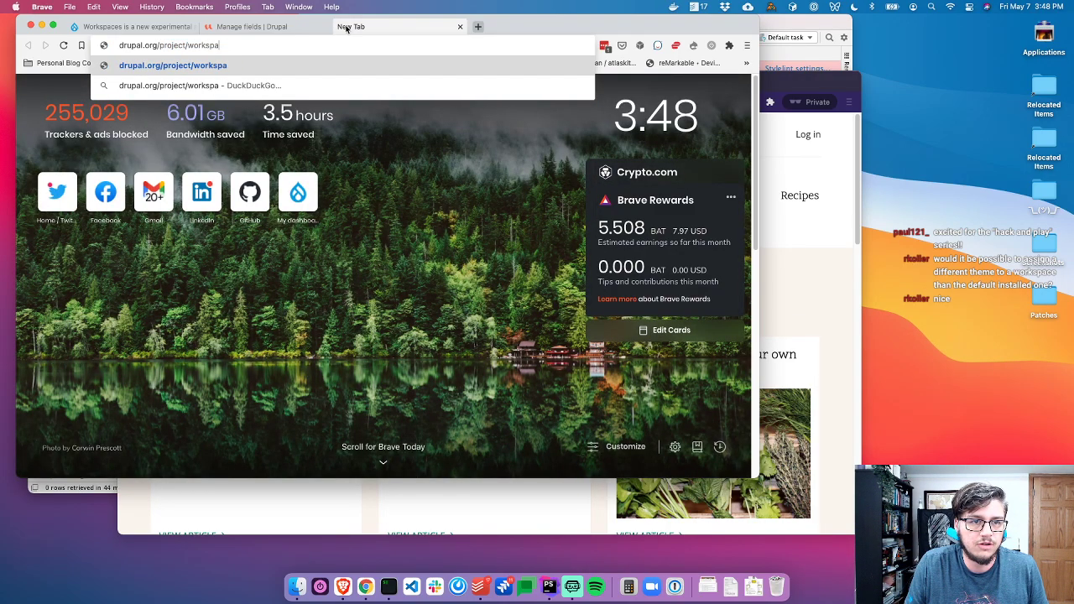
pyautogui.press('Return')
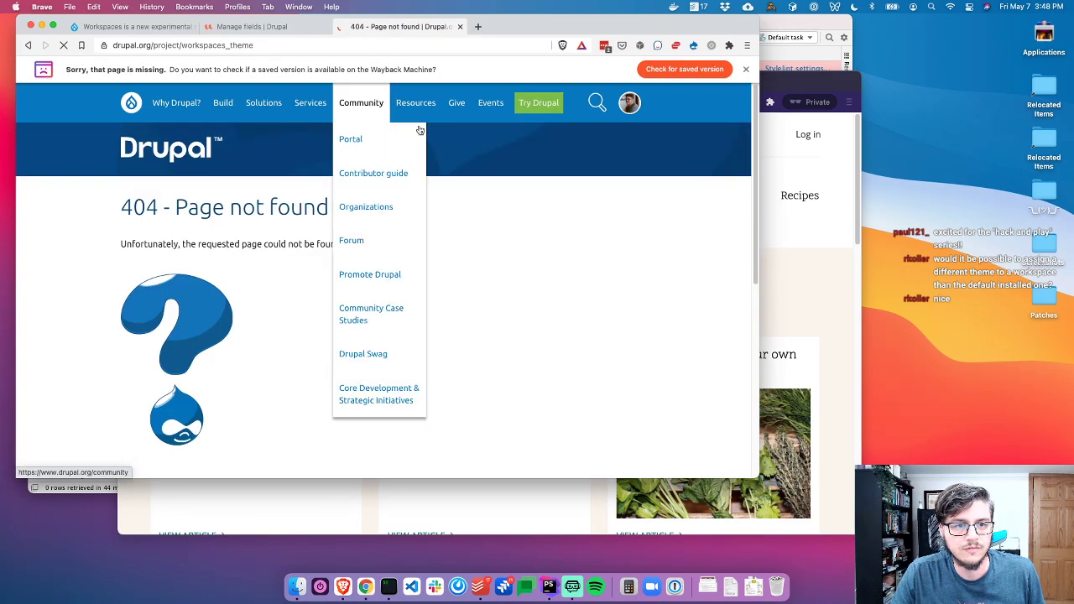
pyautogui.doubleClick(287, 51)
pyautogui.moveTo(219, 115)
pyautogui.moveTo(631, 104)
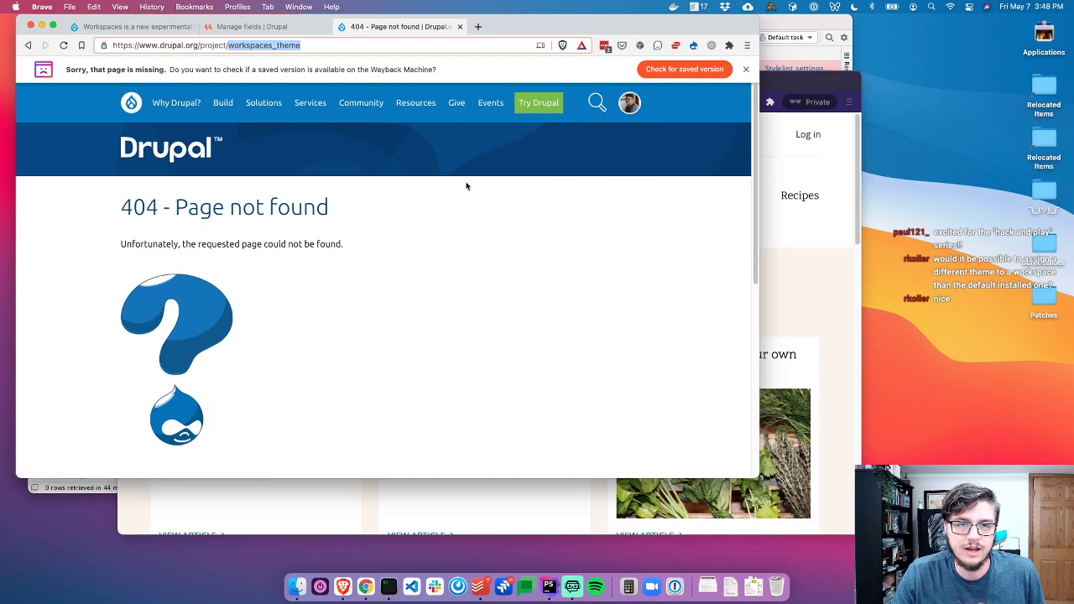
pyautogui.press('super+w')
pyautogui.press('super+Tab')
# Close the open code files, reopen redesign_flag.info.yml and select workspaces_theme in its comment
pyautogui.press('super+w')
pyautogui.press('super+w')
pyautogui.press('super+w')
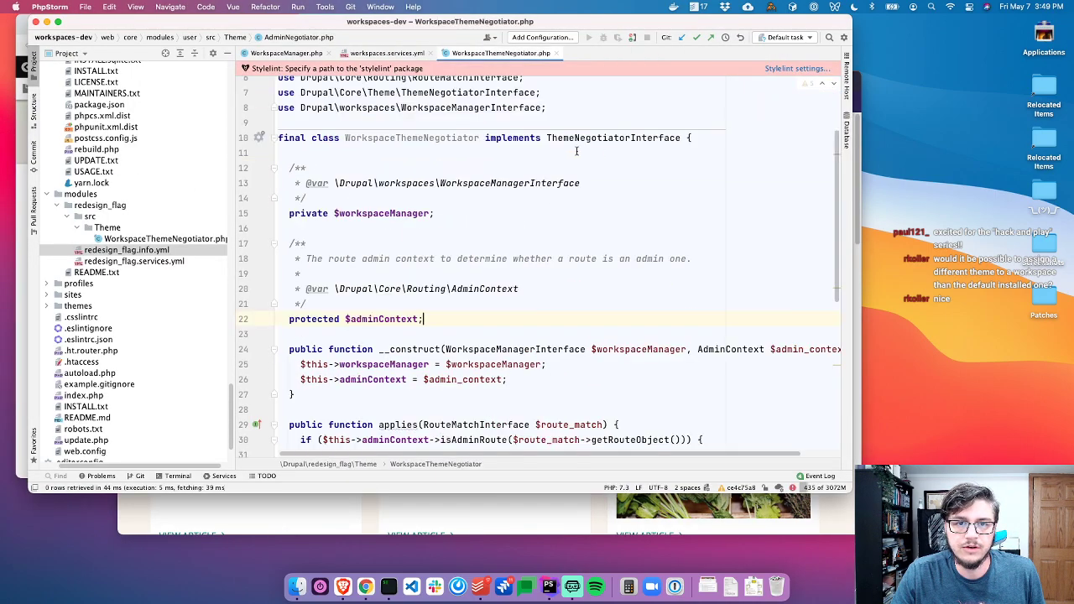
pyautogui.press('super+w')
pyautogui.press('Return')
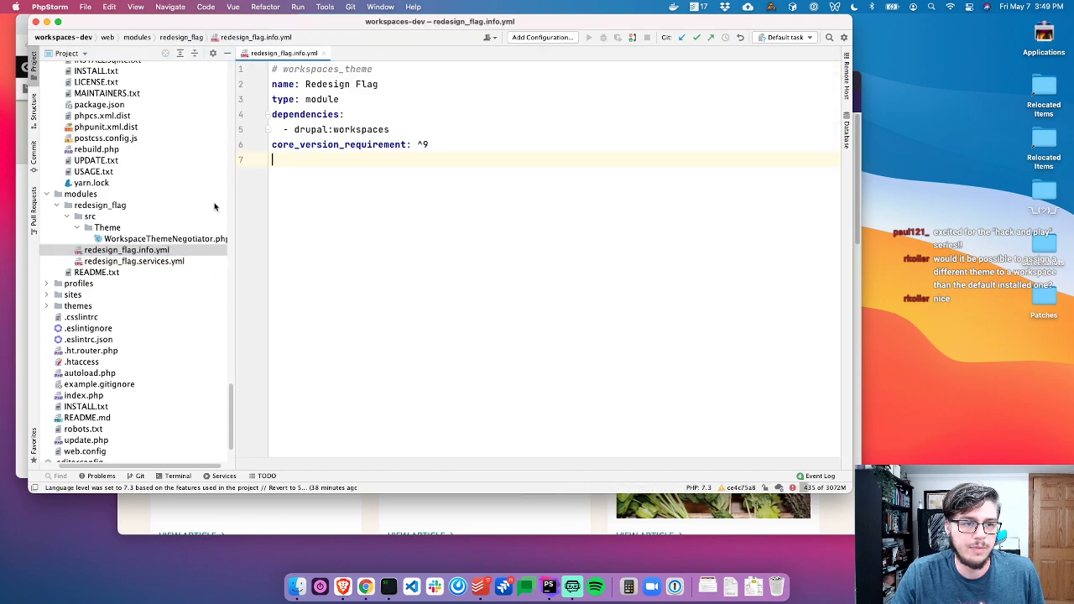
pyautogui.doubleClick(367, 67)
pyautogui.click(374, 68)
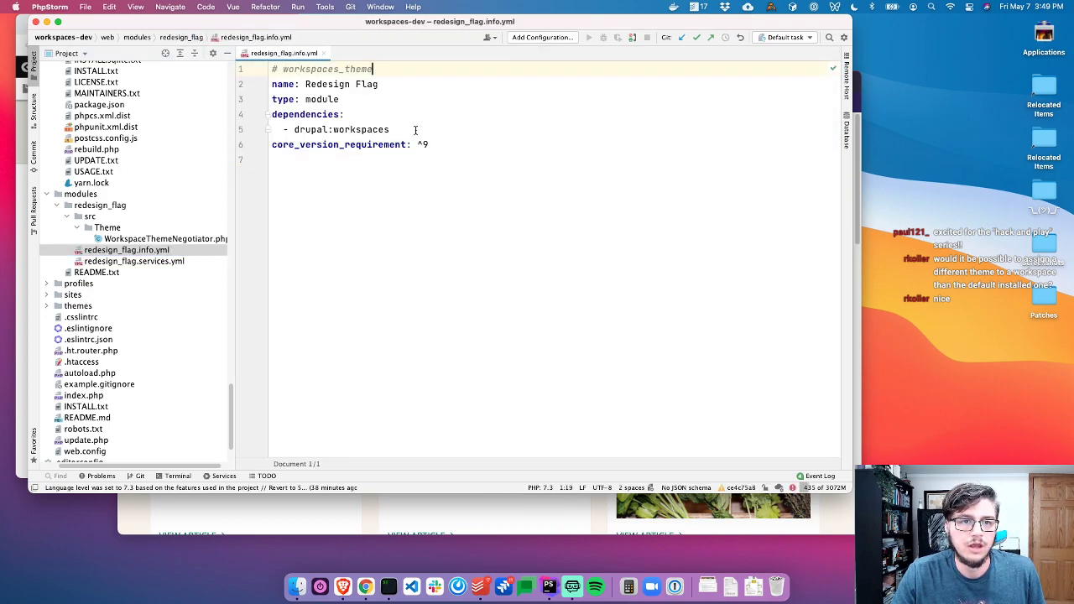
pyautogui.press('super+a')
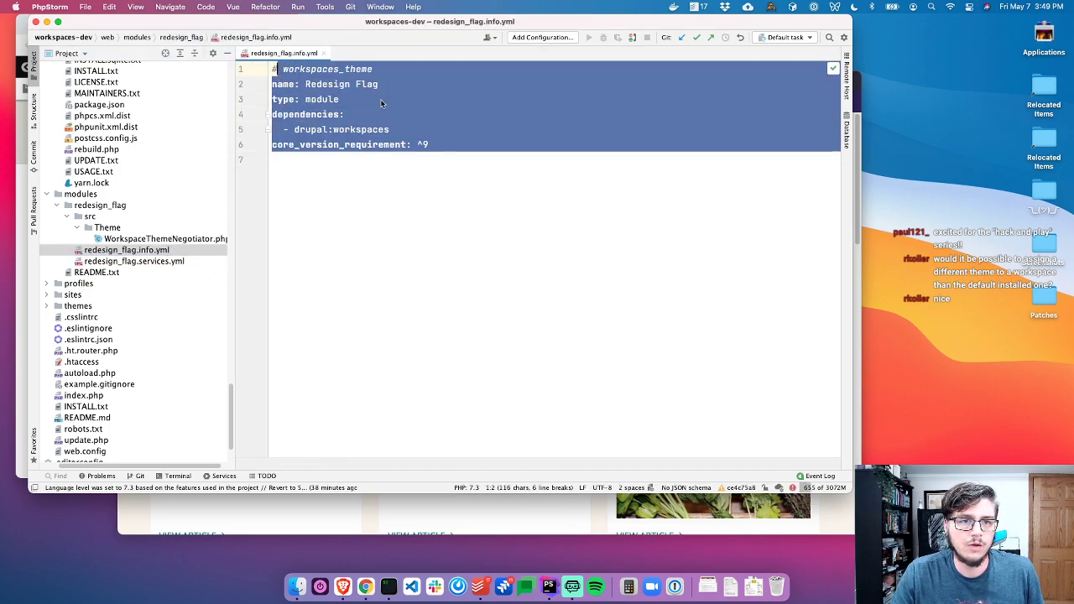
pyautogui.click(419, 121)
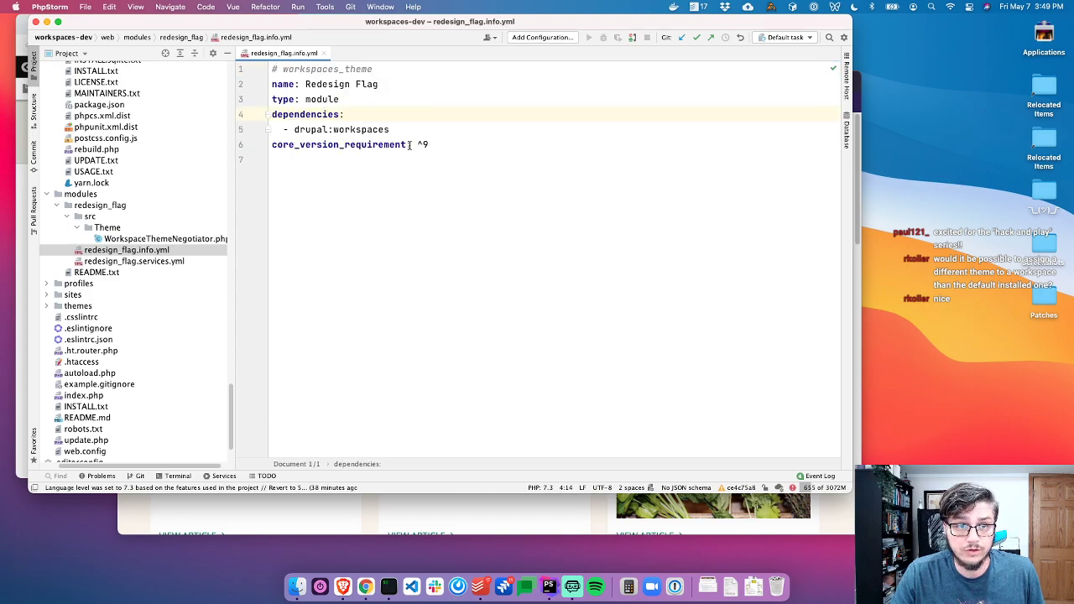
pyautogui.doubleClick(341, 71)
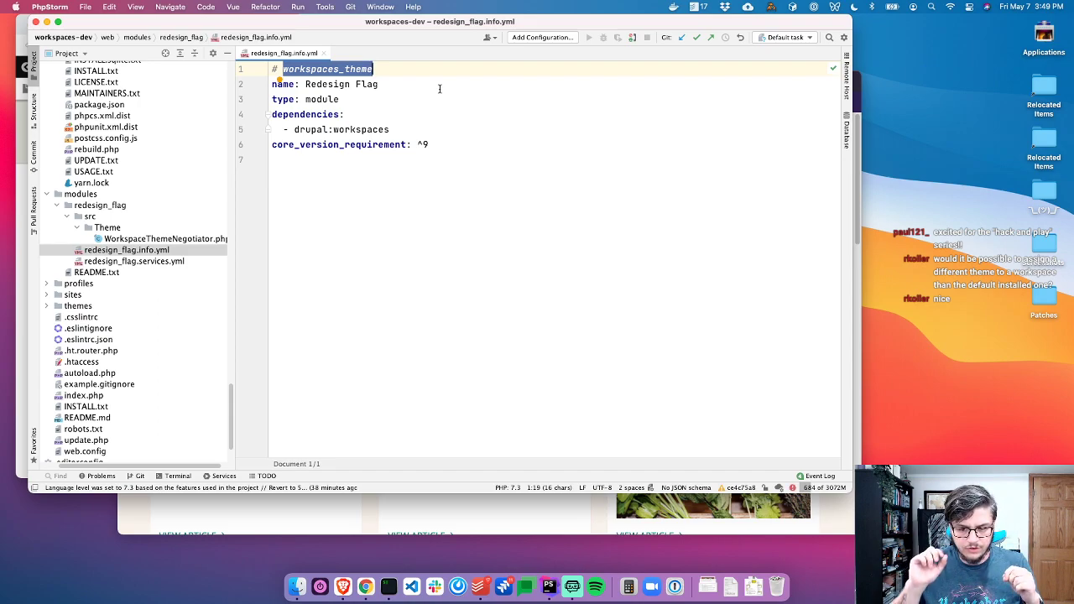
pyautogui.scroll(10, 166, 210)
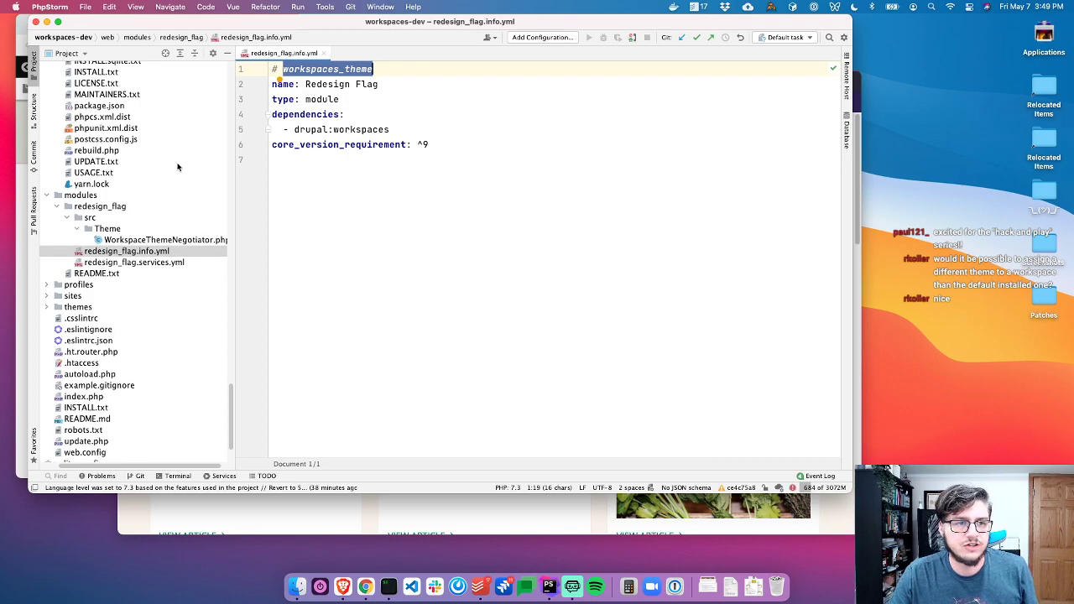
# Open workspaces.install from core's workspaces module folder and scroll through it
pyautogui.click(124, 85)
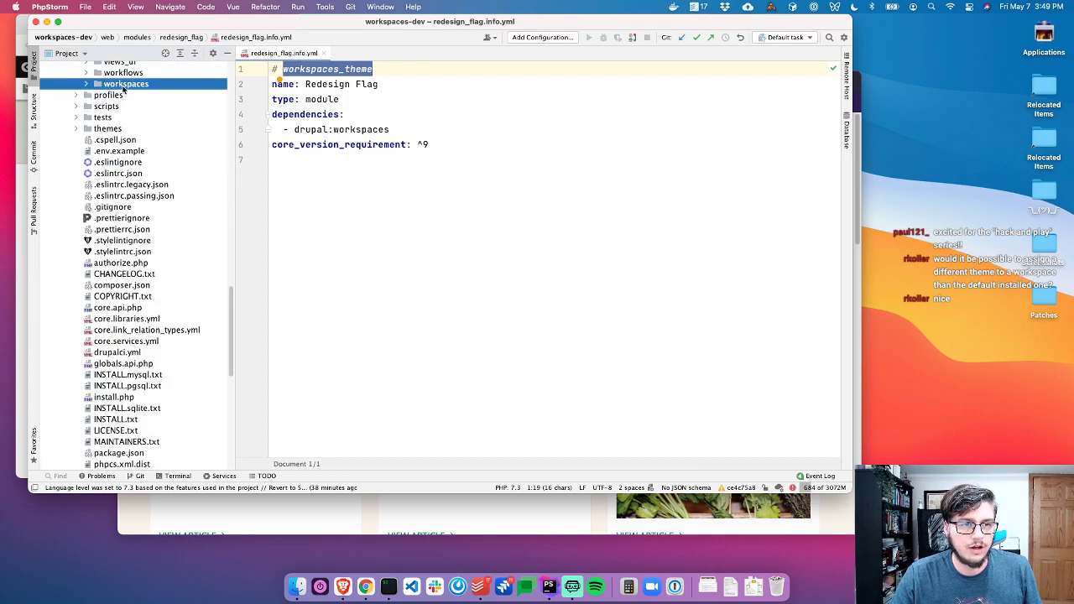
pyautogui.doubleClick(177, 151)
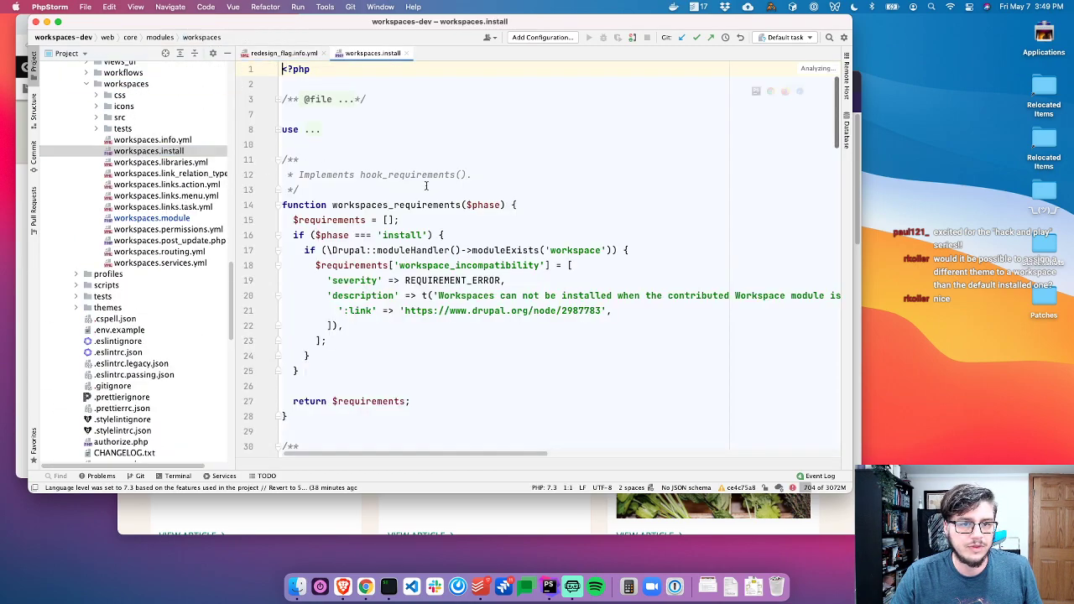
pyautogui.hscroll(10, 569, 279)
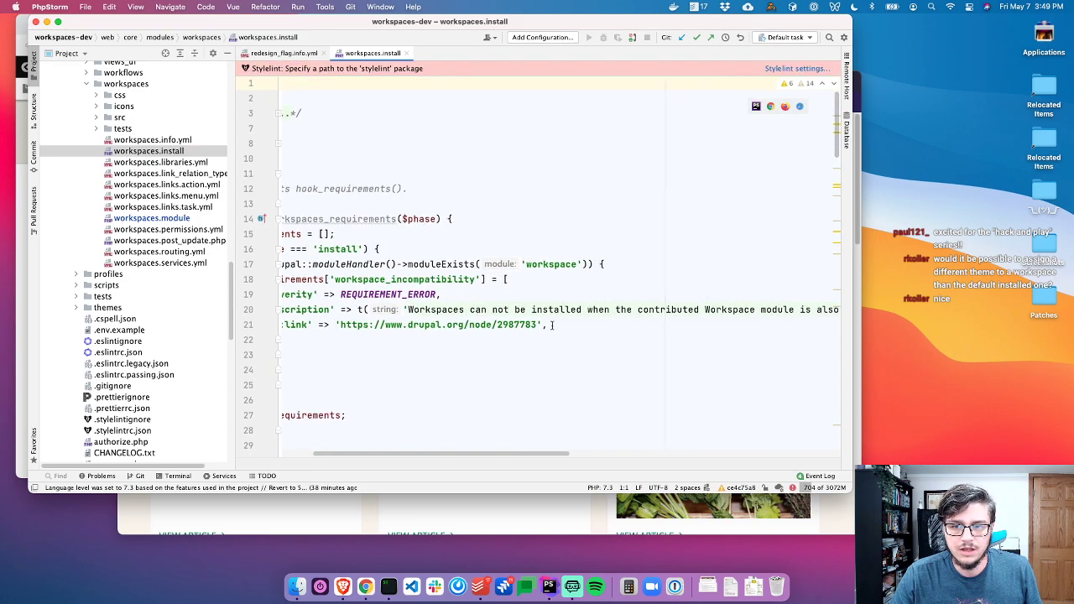
pyautogui.hscroll(-10, 482, 339)
pyautogui.scroll(-5, 474, 340)
pyautogui.scroll(-5, 472, 341)
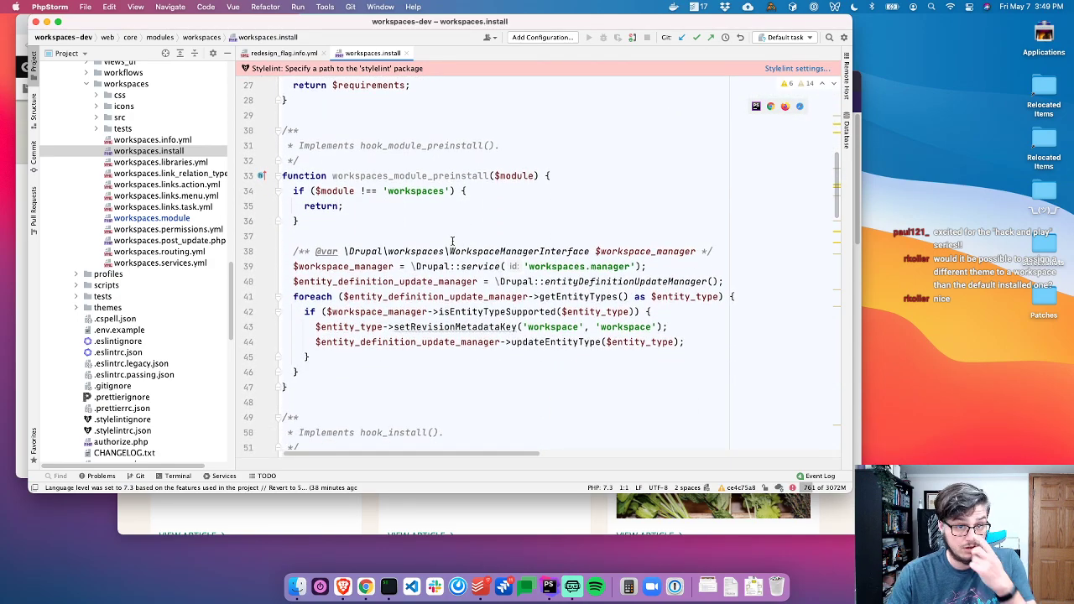
pyautogui.scroll(-2, 428, 255)
# Inspect the setRevisionMetadataKey call and where $workspace_manager is used in workspaces.install
pyautogui.click(428, 289)
pyautogui.click(312, 228)
pyautogui.scroll(12, 389, 190)
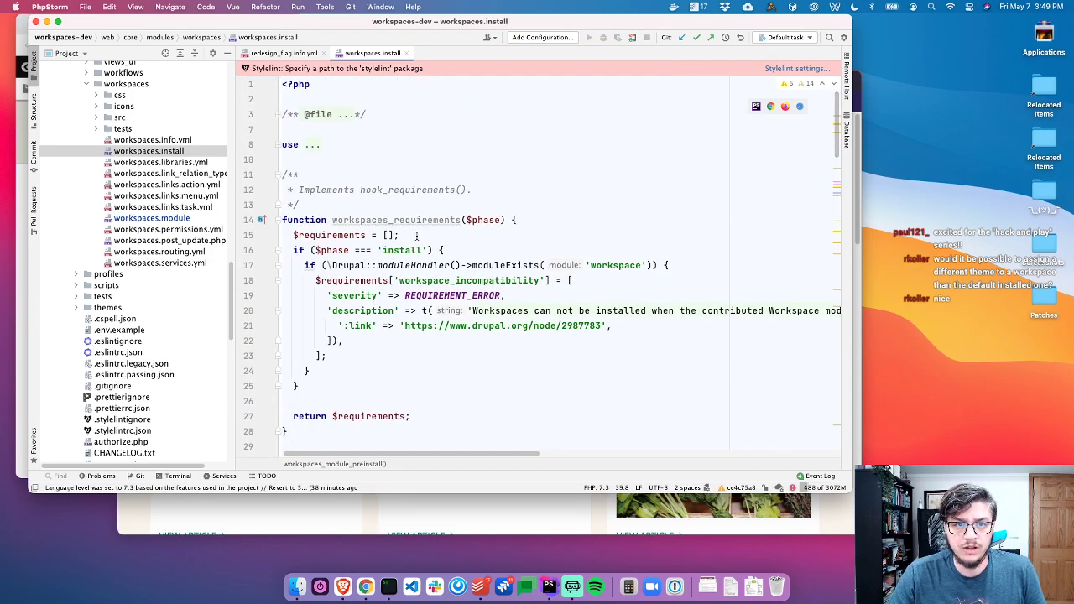
pyautogui.scroll(-10, 416, 236)
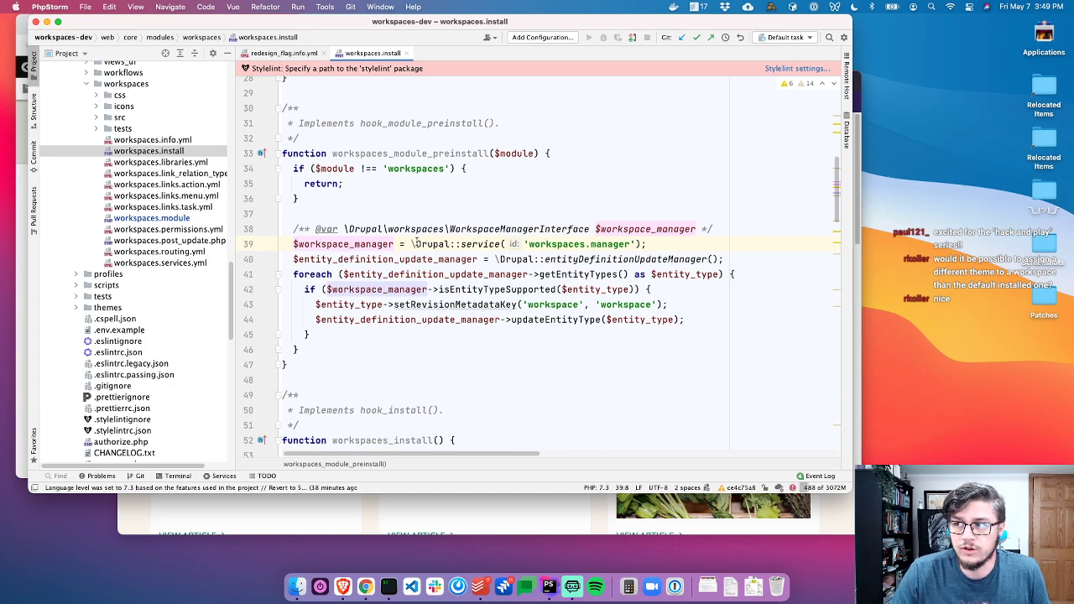
pyautogui.scroll(10, 428, 210)
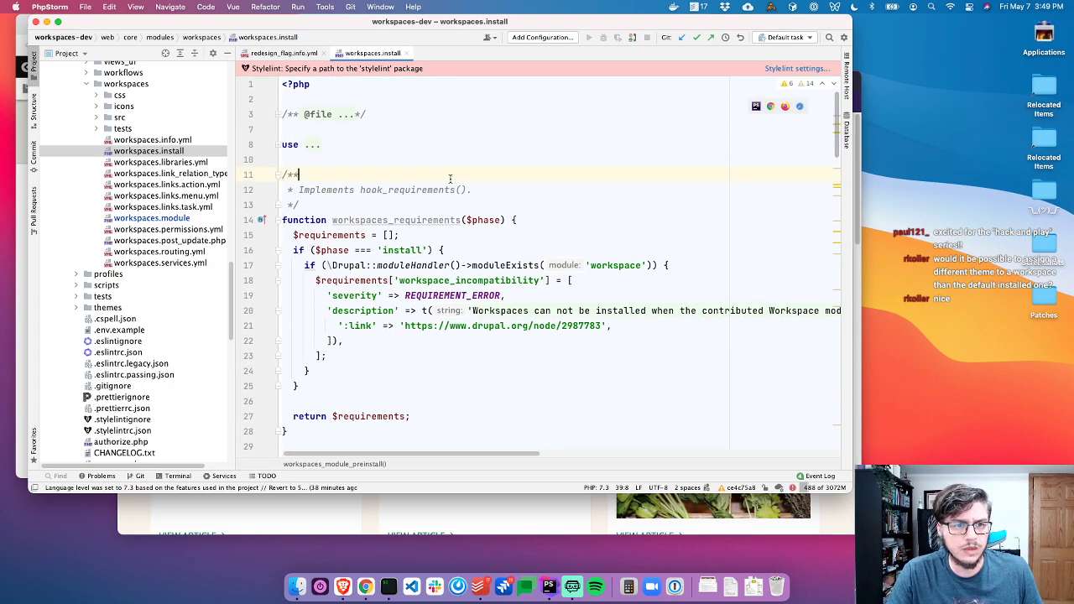
pyautogui.click(163, 153)
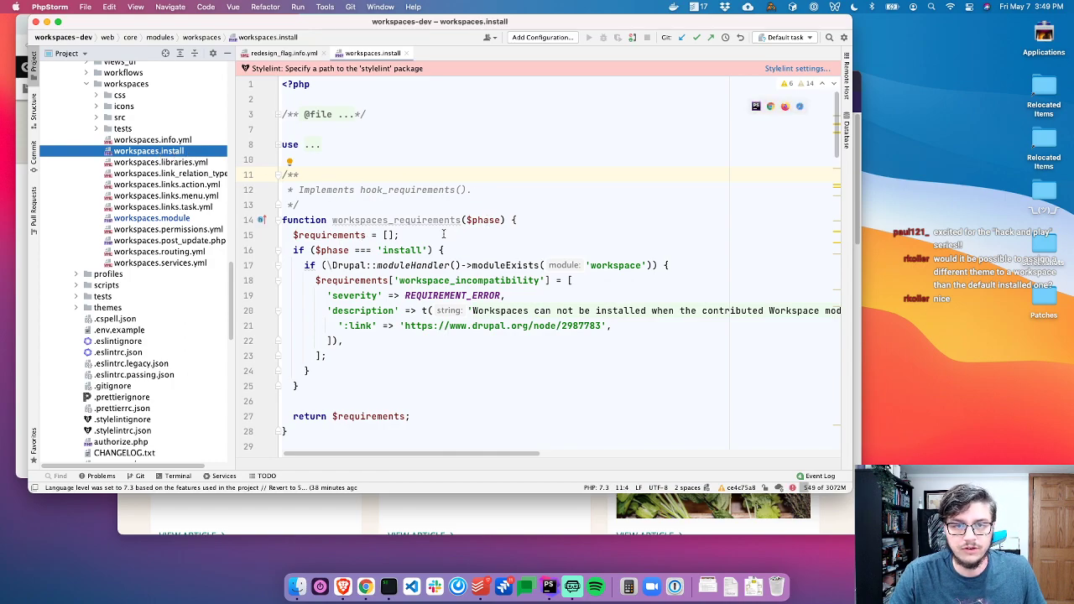
pyautogui.scroll(-5, 443, 223)
pyautogui.scroll(5, 444, 223)
# Select the hook_requirements implementation on lines 12–23 to read it
pyautogui.moveTo(371, 220); pyautogui.dragTo(530, 217)
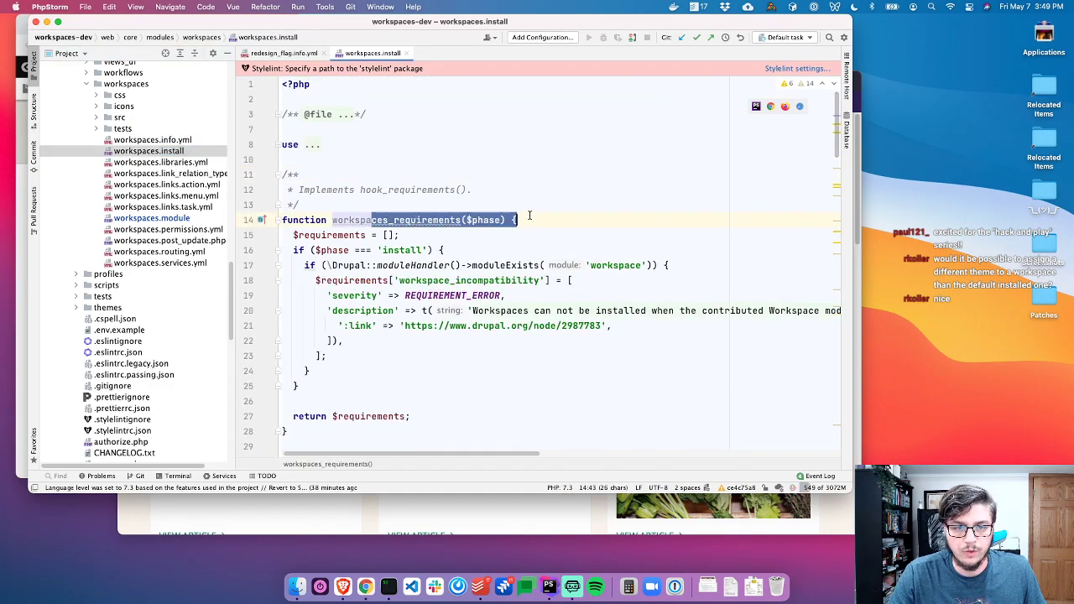
pyautogui.click(424, 234)
pyautogui.moveTo(378, 190); pyautogui.dragTo(519, 351)
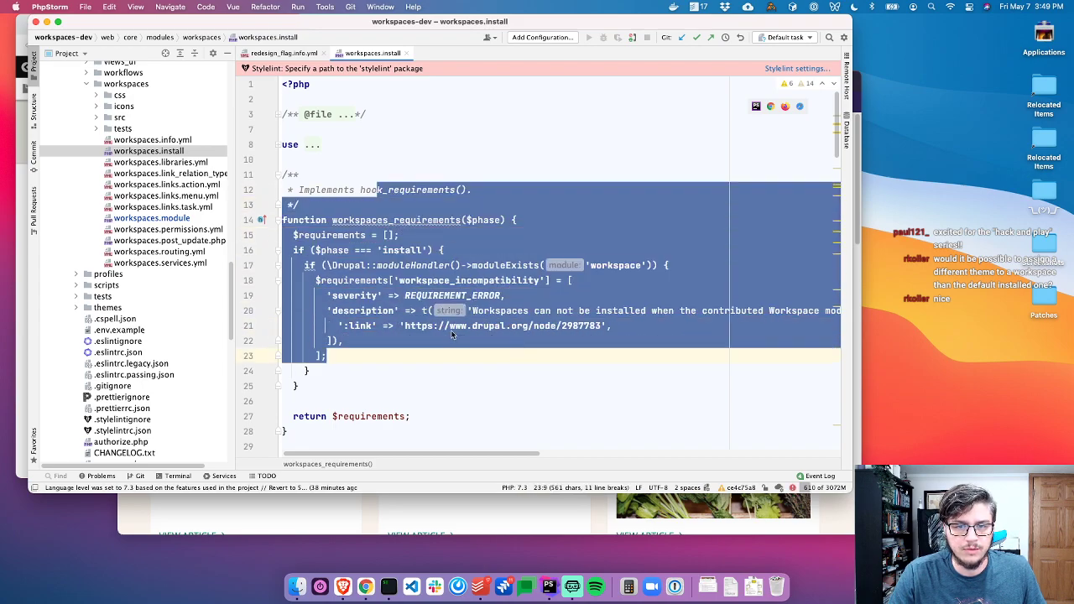
pyautogui.click(359, 250)
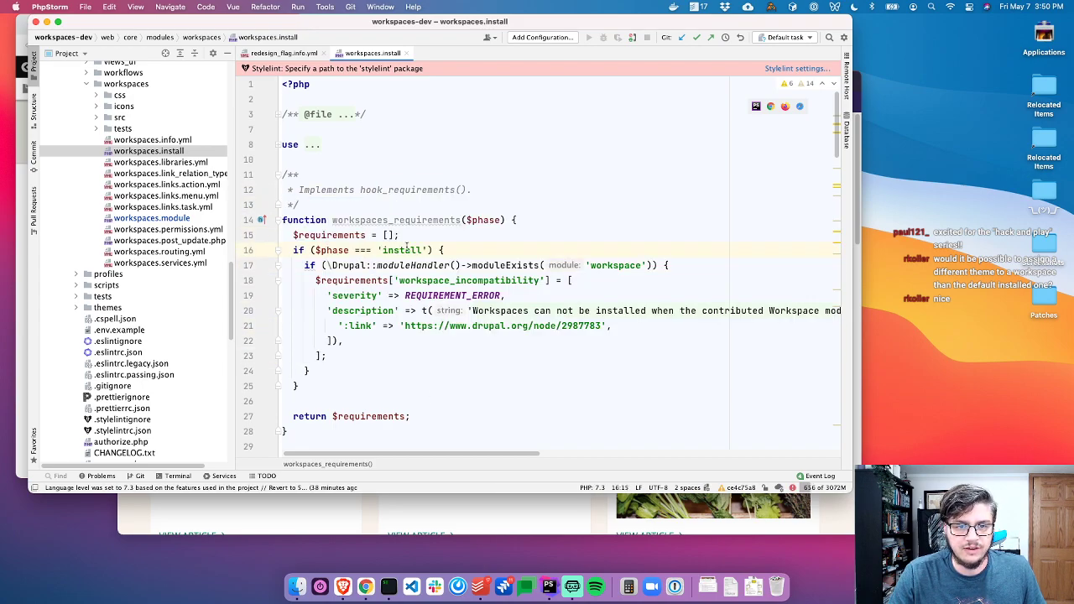
# Read the hook_requirements documentation in module.api.php, then close that file
pyautogui.click(261, 222)
pyautogui.click(289, 238)
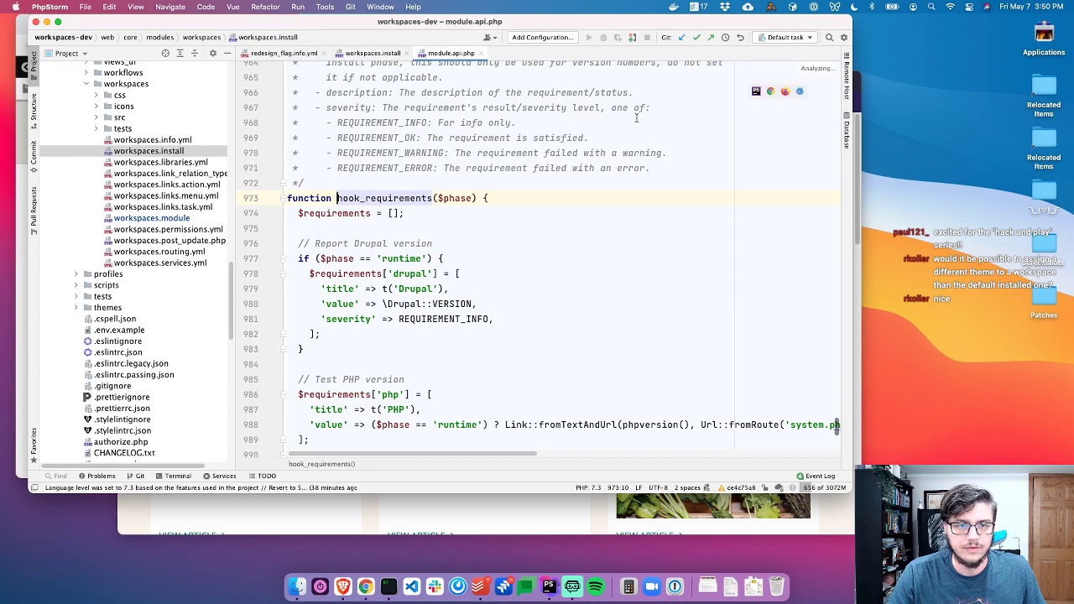
pyautogui.scroll(5, 534, 153)
pyautogui.scroll(2, 535, 153)
pyautogui.click(346, 182)
pyautogui.click(339, 210)
pyautogui.press('super+w')
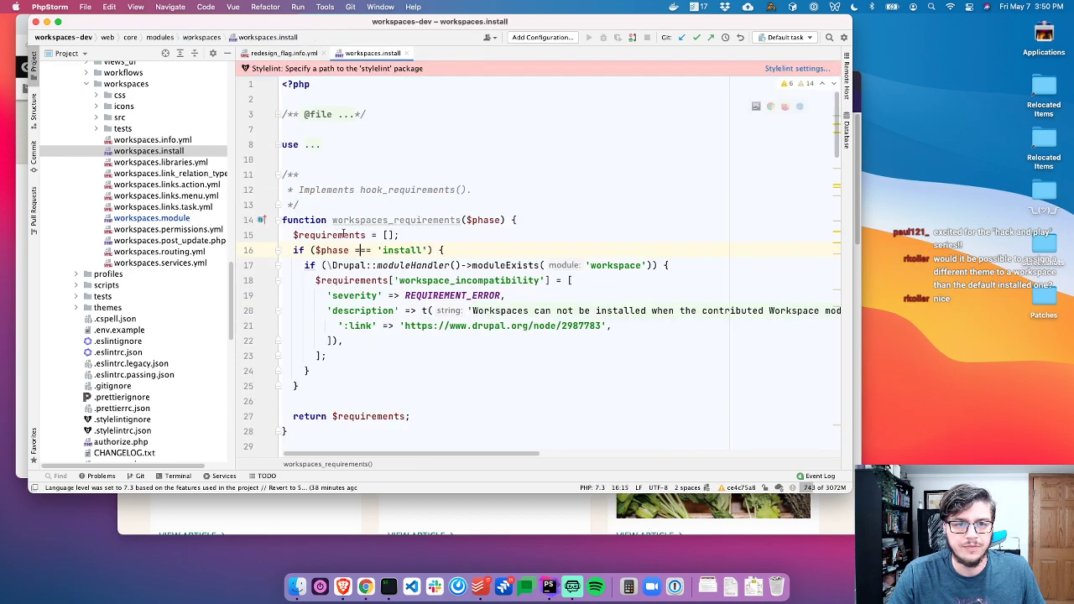
# Review the install-phase check: the moduleExists('workspace') test, drupal.org link and REQUIREMENT_ERROR severity
pyautogui.click(482, 246)
pyautogui.scroll(-3, 481, 246)
pyautogui.click(609, 184)
pyautogui.doubleClick(608, 184)
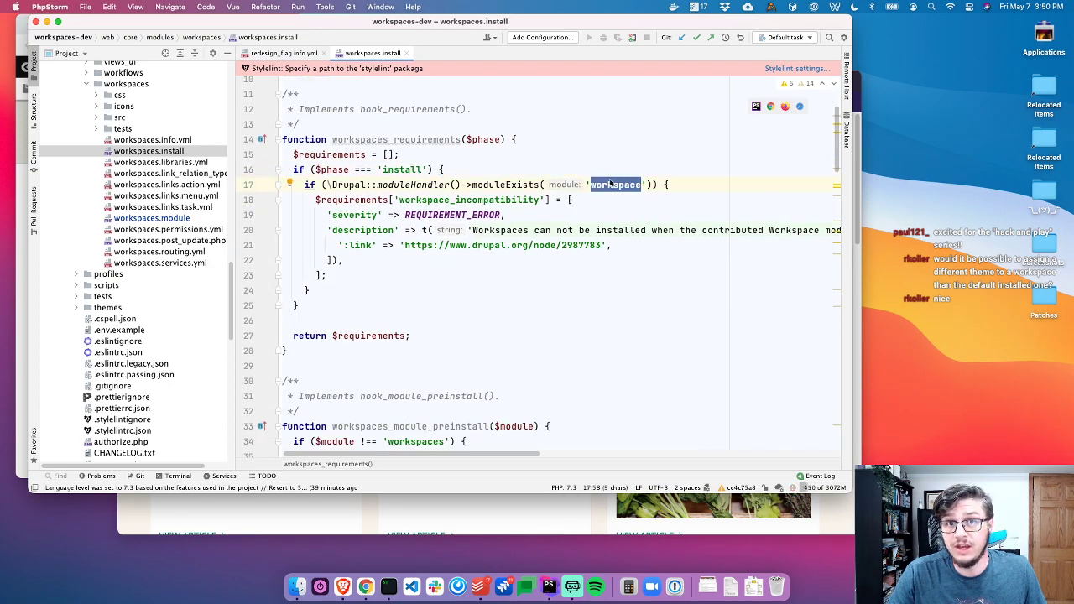
pyautogui.click(438, 245)
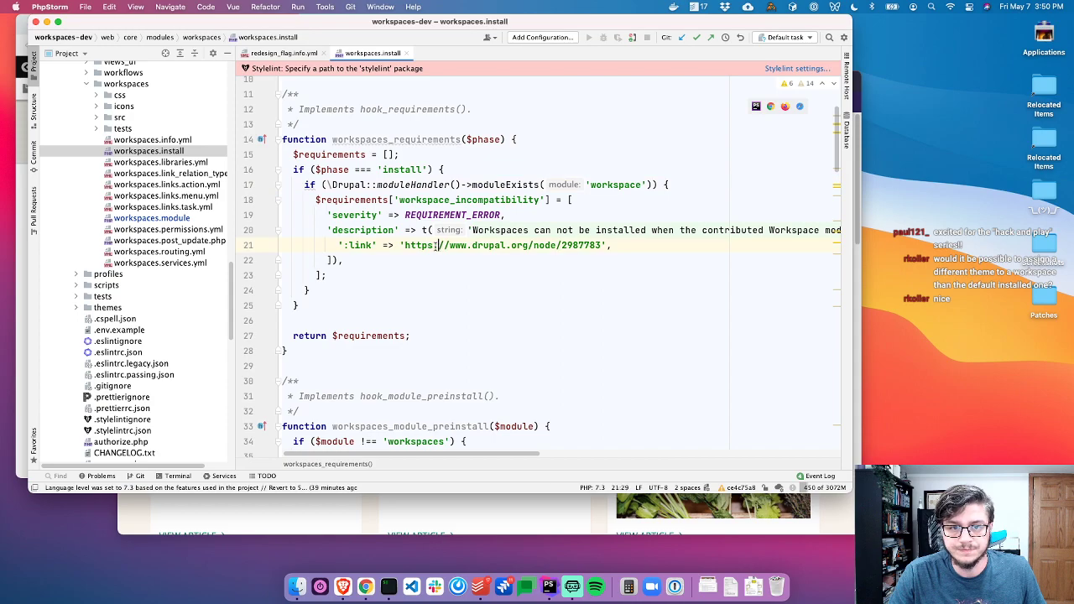
pyautogui.click(528, 214)
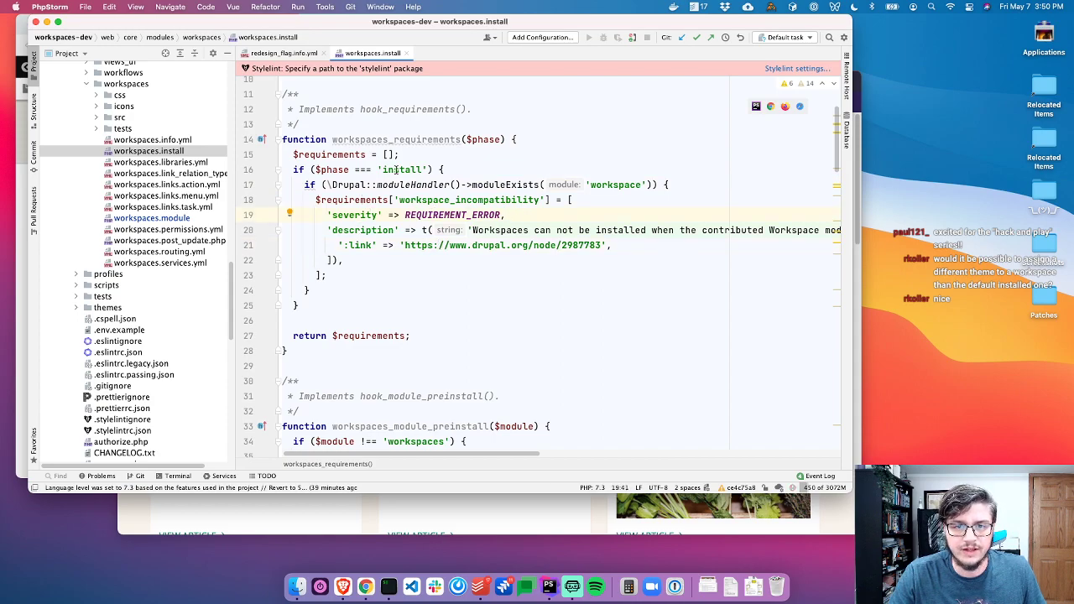
pyautogui.moveTo(385, 201)
pyautogui.scroll(-6, 394, 229)
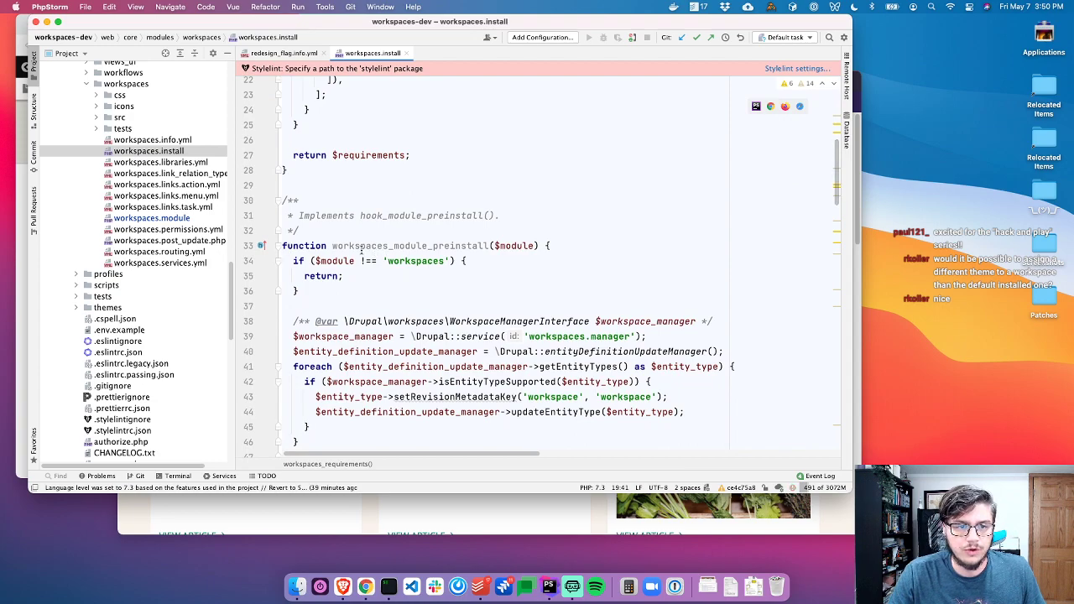
# List hook_module_preinstall invocations and highlight usages of workspaces_module_preinstall and $workspace_manager
pyautogui.scroll(-3, 355, 249)
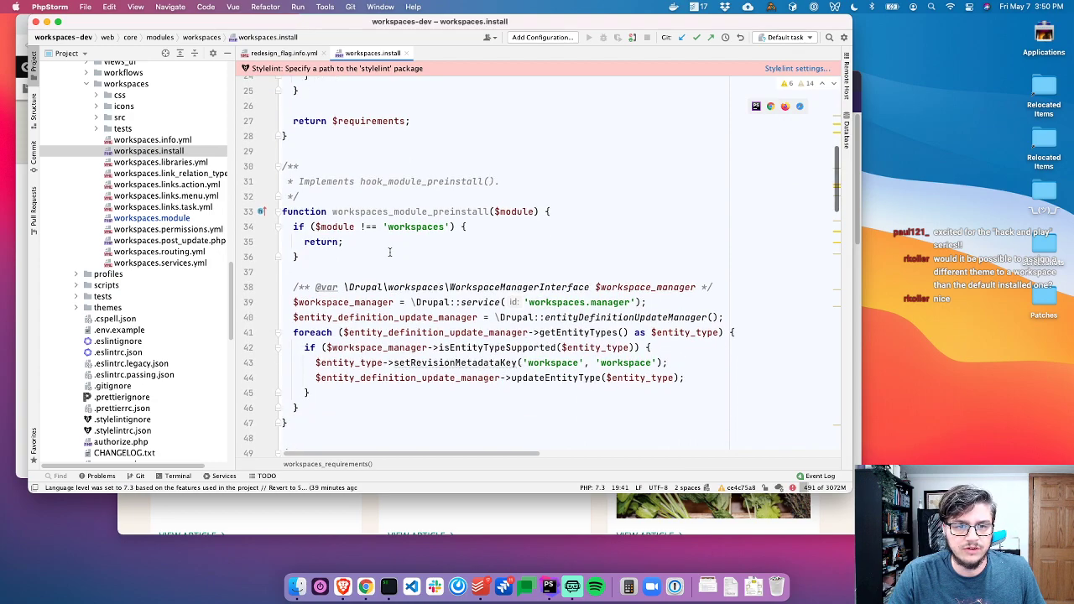
pyautogui.click(261, 184)
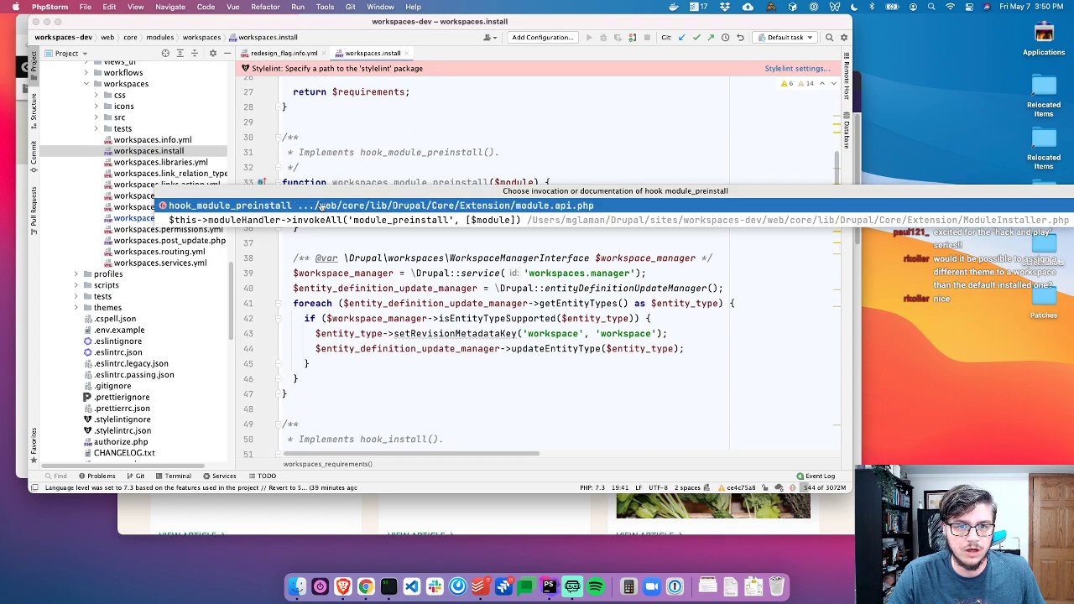
pyautogui.click(338, 152)
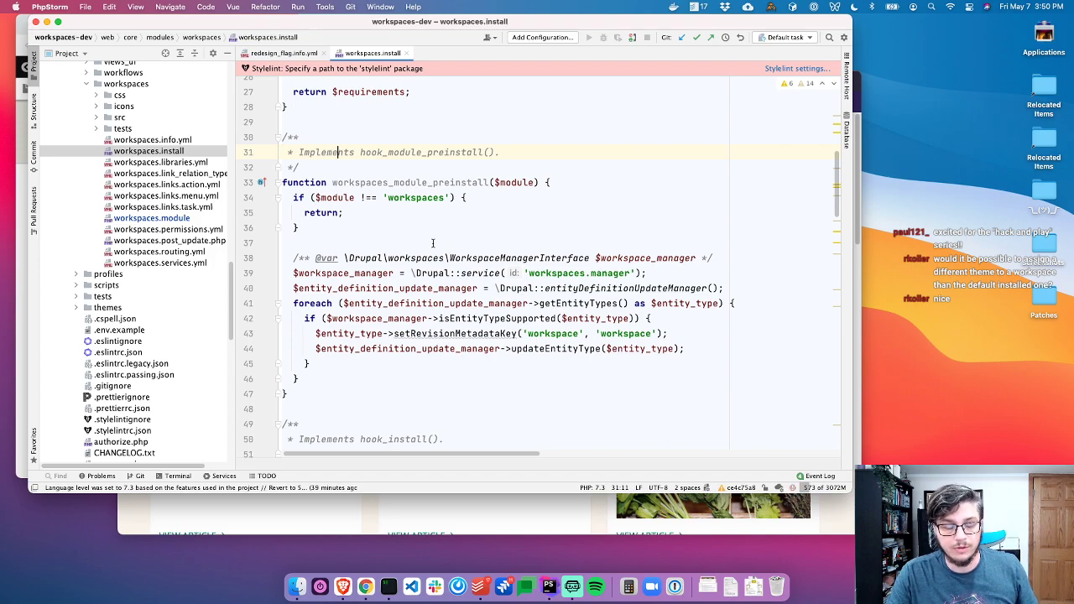
pyautogui.click(455, 183)
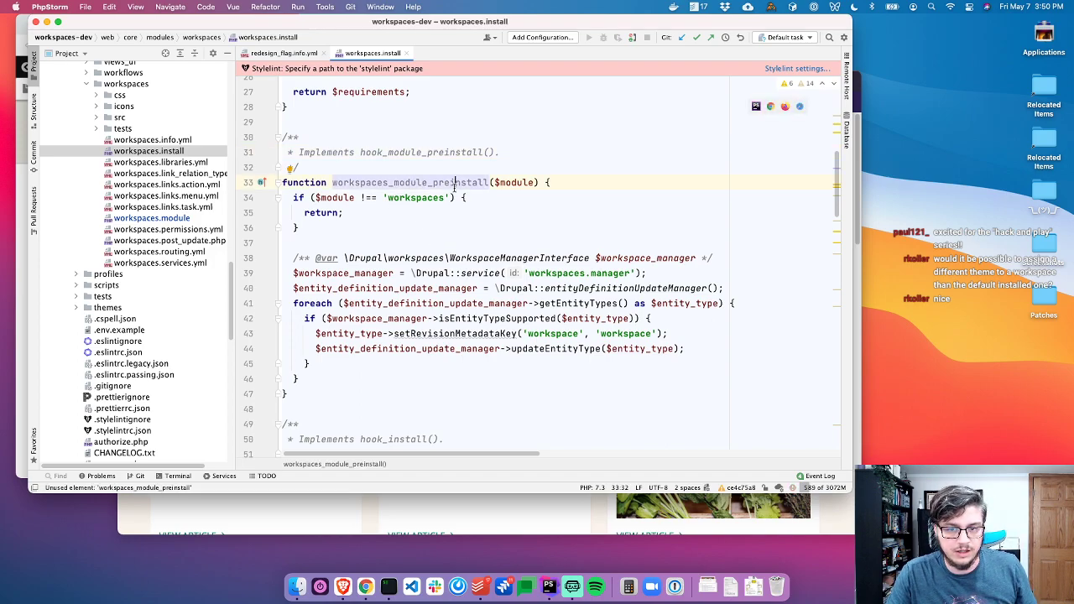
pyautogui.scroll(-2, 455, 218)
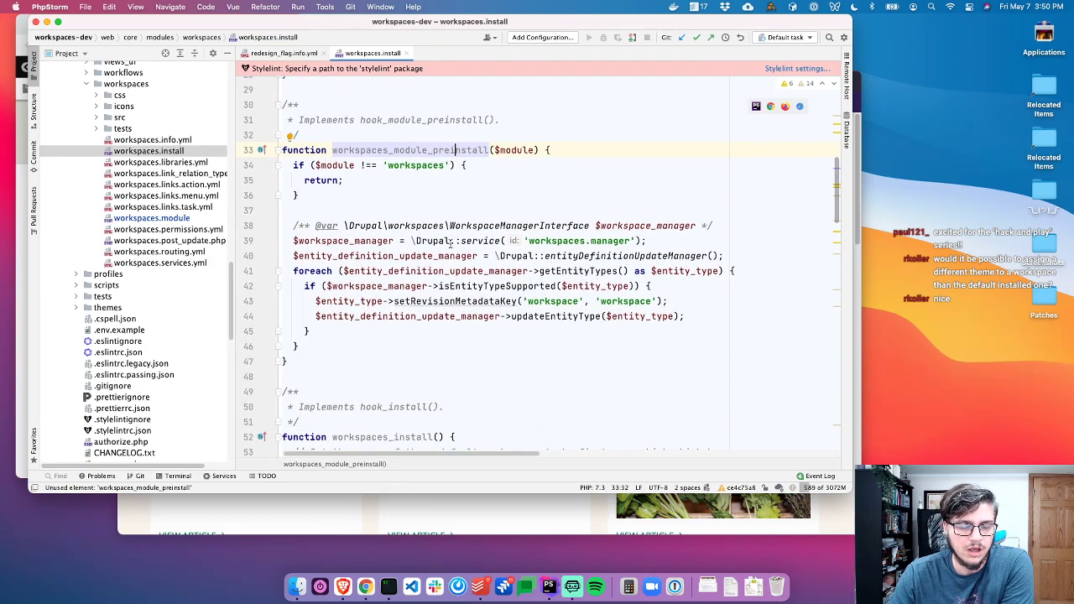
pyautogui.scroll(-1, 457, 241)
pyautogui.click(379, 219)
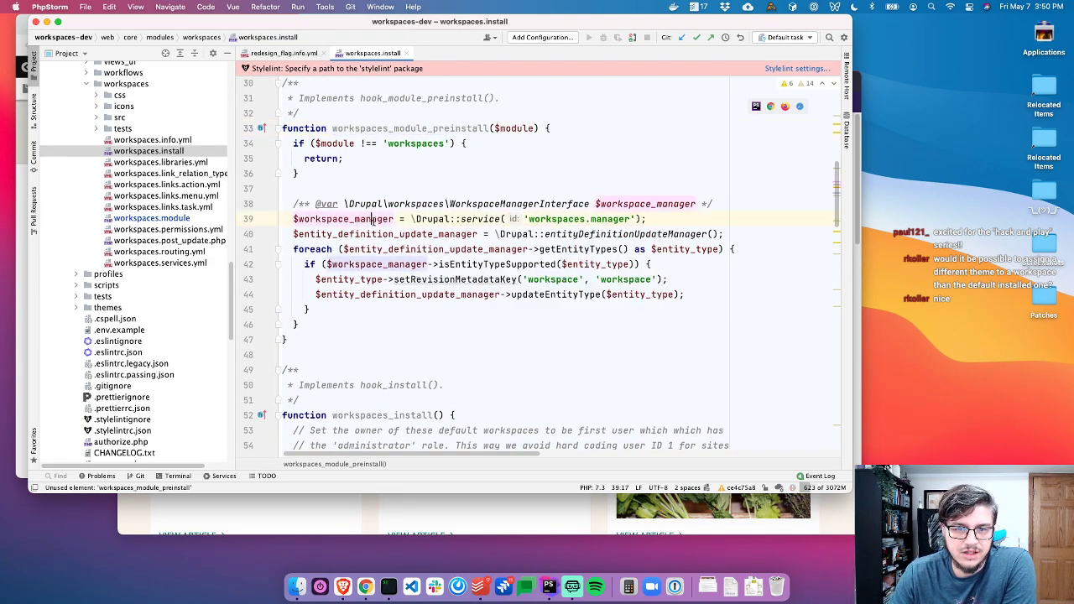
pyautogui.click(305, 135)
pyautogui.click(411, 175)
# Trace the isEntityTypeSupported check and setRevisionMetadataKey 'workspace' call on lines 42–43
pyautogui.scroll(-2, 338, 218)
pyautogui.click(361, 206)
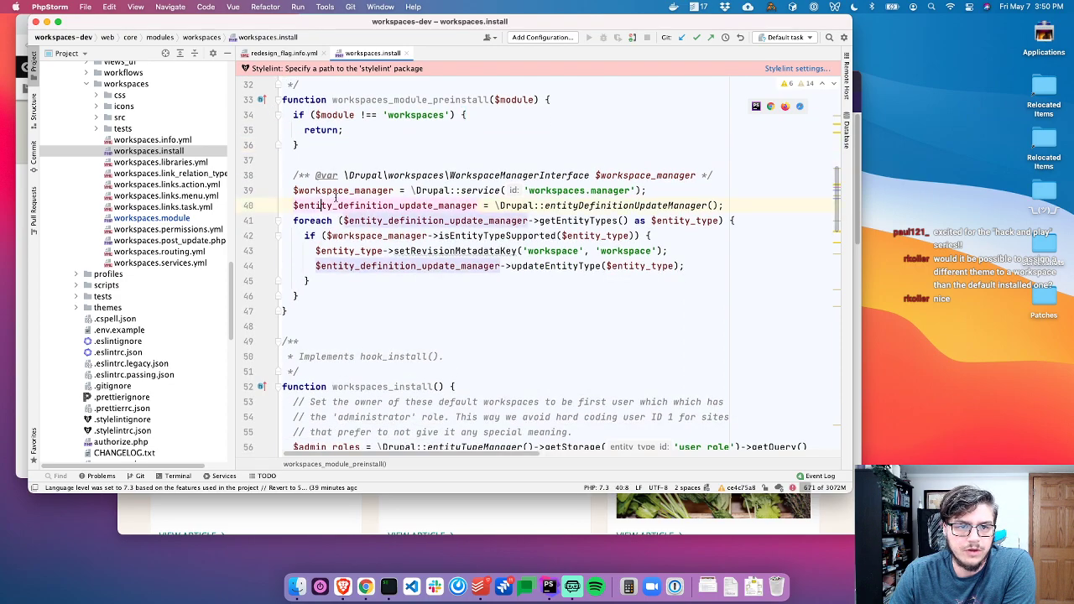
pyautogui.click(383, 237)
pyautogui.click(381, 251)
pyautogui.click(478, 251)
pyautogui.click(556, 251)
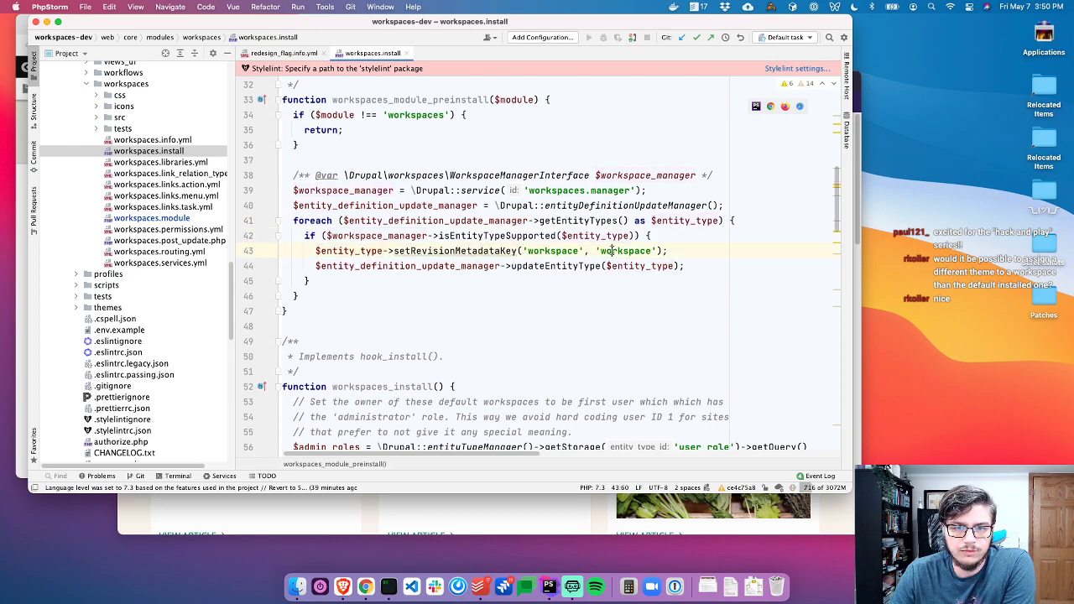
pyautogui.click(355, 236)
pyautogui.click(487, 236)
pyautogui.click(563, 236)
pyautogui.click(420, 251)
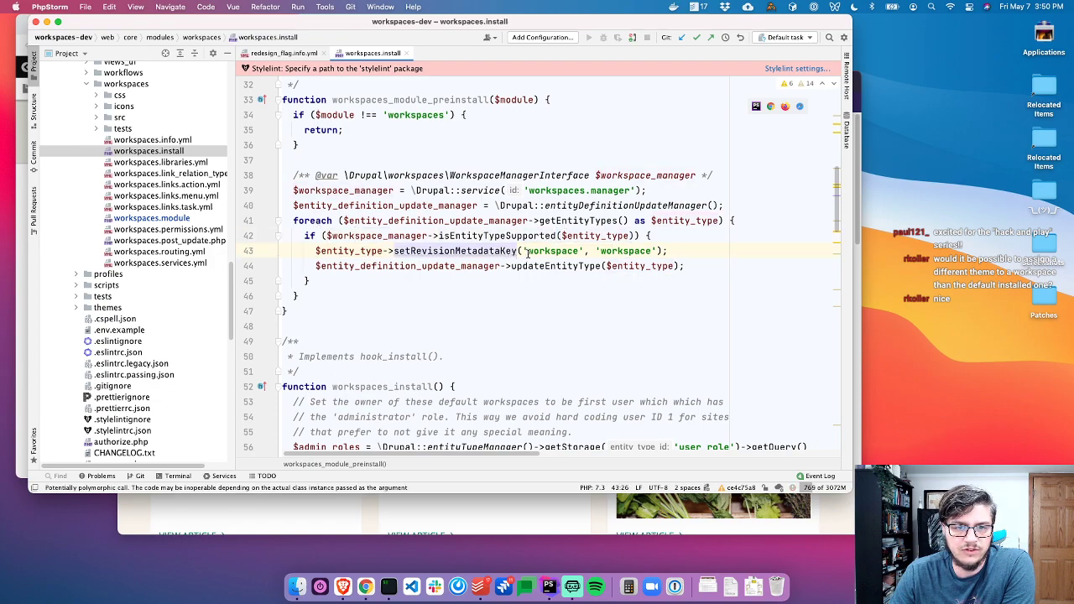
pyautogui.click(652, 251)
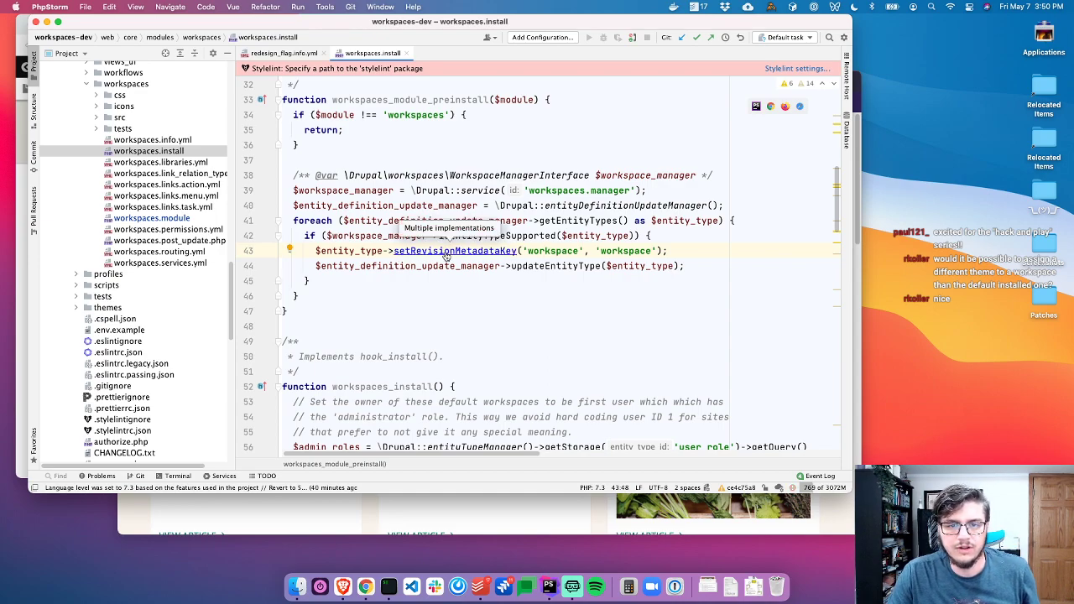
# Scroll to workspaces_schema() and select the workspace_association table description to read it
pyautogui.scroll(-5, 481, 292)
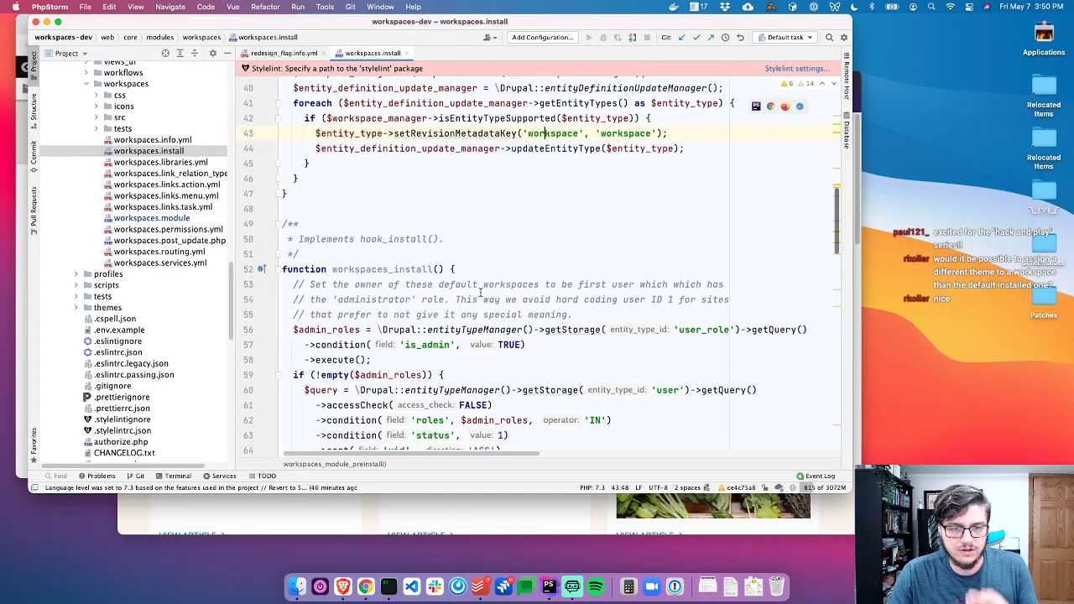
pyautogui.scroll(-12, 450, 289)
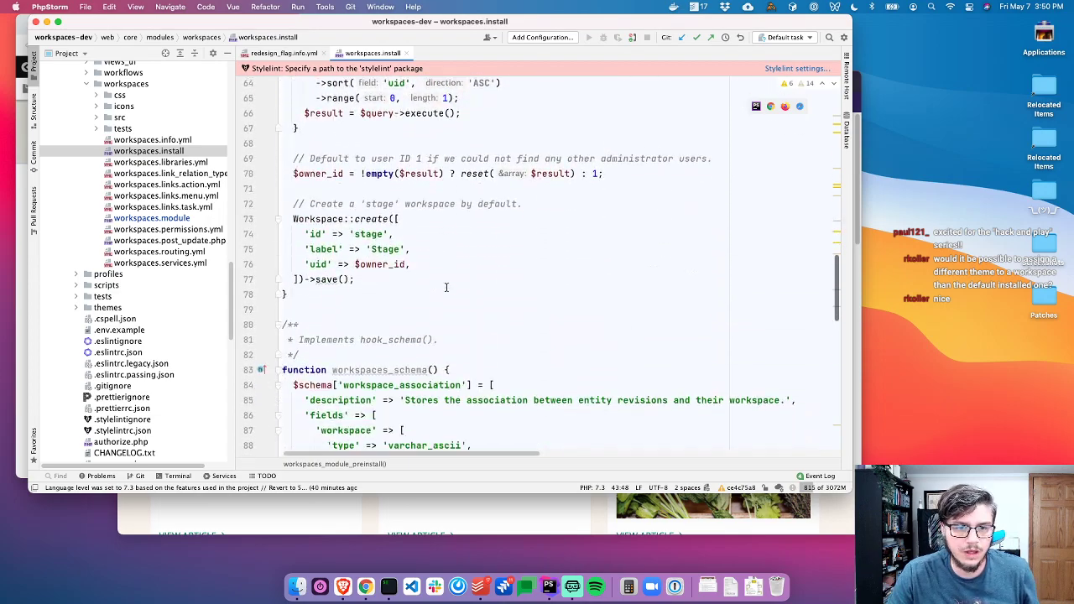
pyautogui.scroll(-7, 446, 287)
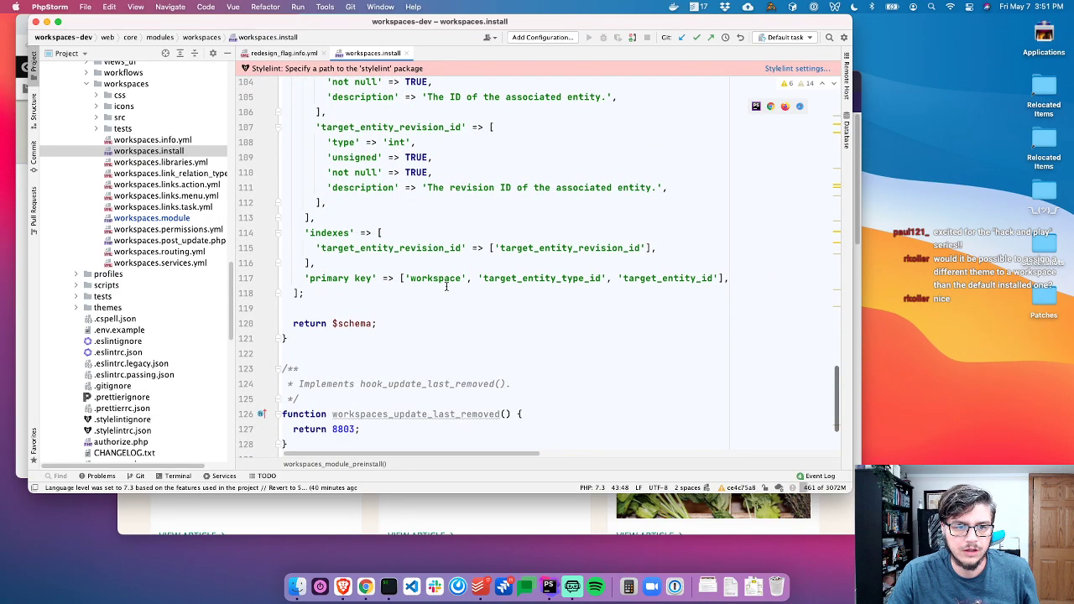
pyautogui.scroll(-2, 446, 287)
pyautogui.scroll(18, 432, 265)
pyautogui.scroll(3, 412, 228)
pyautogui.scroll(-1, 395, 214)
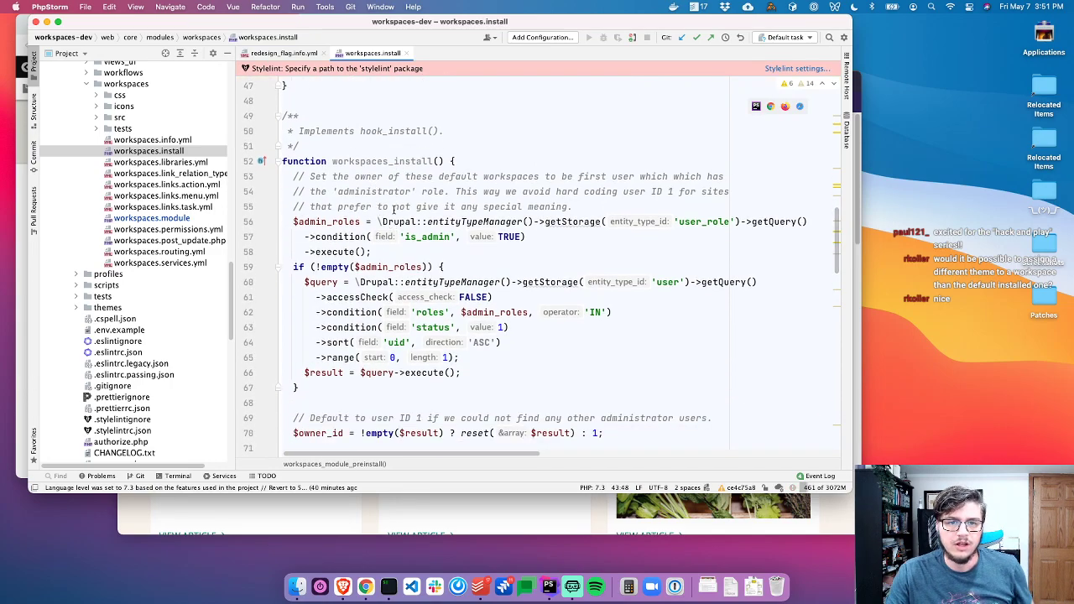
pyautogui.scroll(-5, 393, 210)
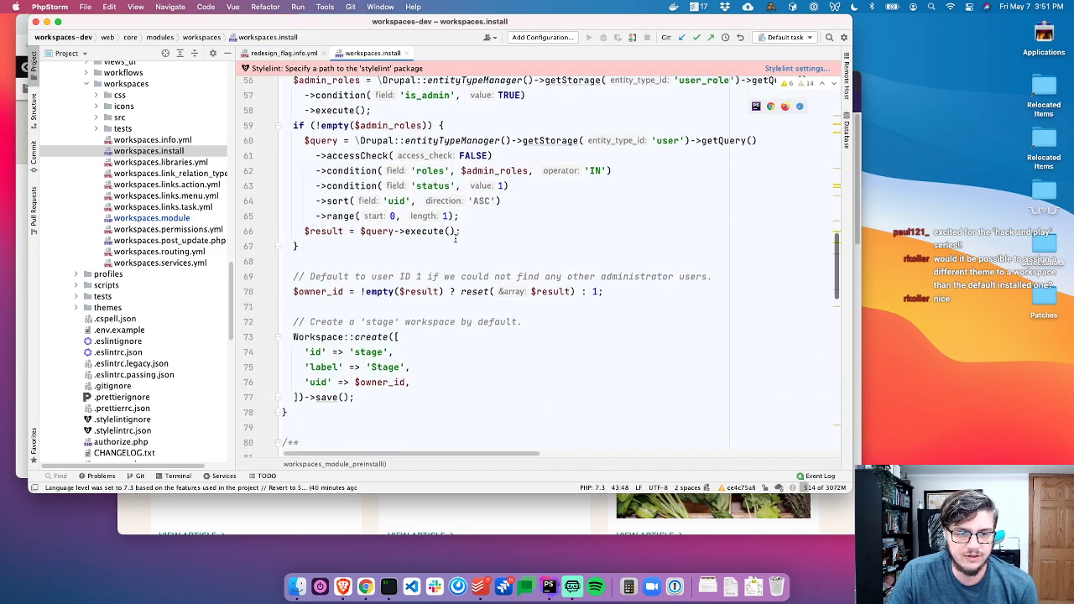
pyautogui.scroll(1, 456, 239)
pyautogui.scroll(-6, 445, 251)
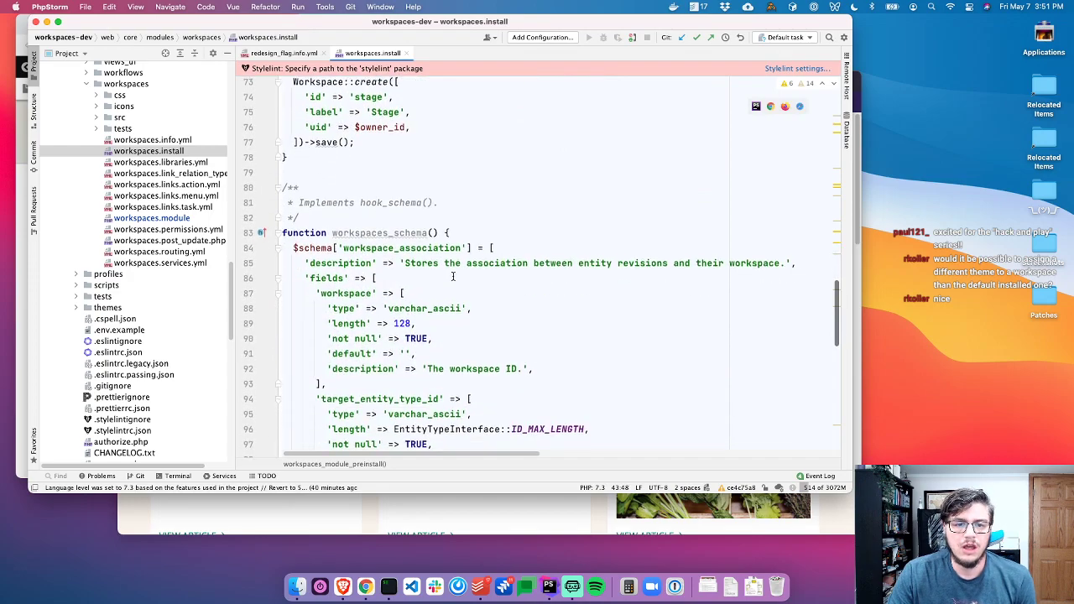
pyautogui.scroll(-1, 436, 258)
pyautogui.moveTo(366, 195); pyautogui.dragTo(556, 284)
pyautogui.scroll(-1, 557, 281)
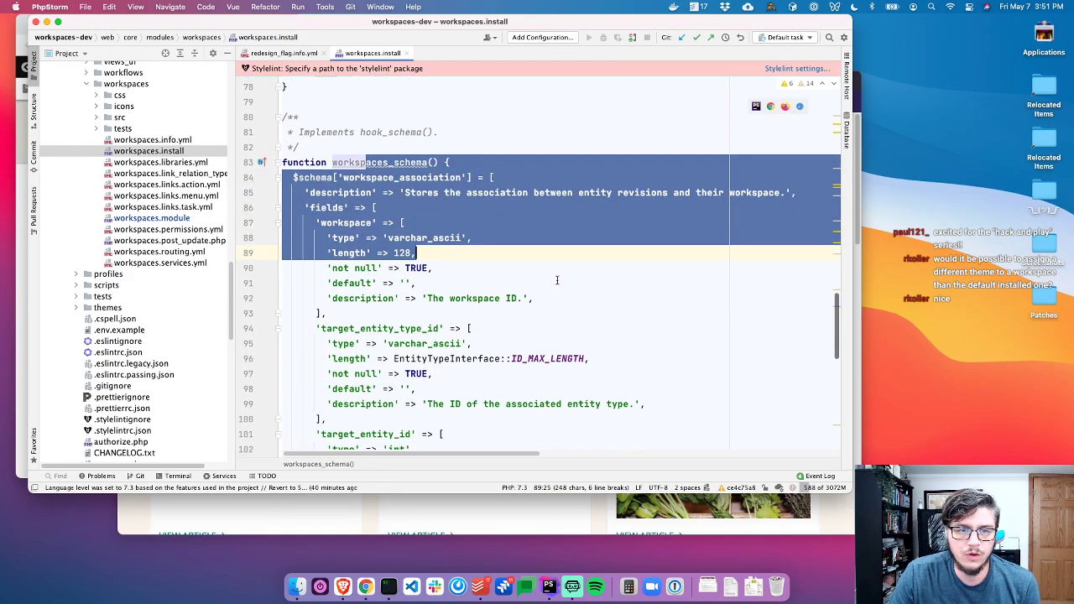
pyautogui.moveTo(405, 201); pyautogui.dragTo(745, 202)
pyautogui.click(670, 202)
pyautogui.scroll(-2, 670, 202)
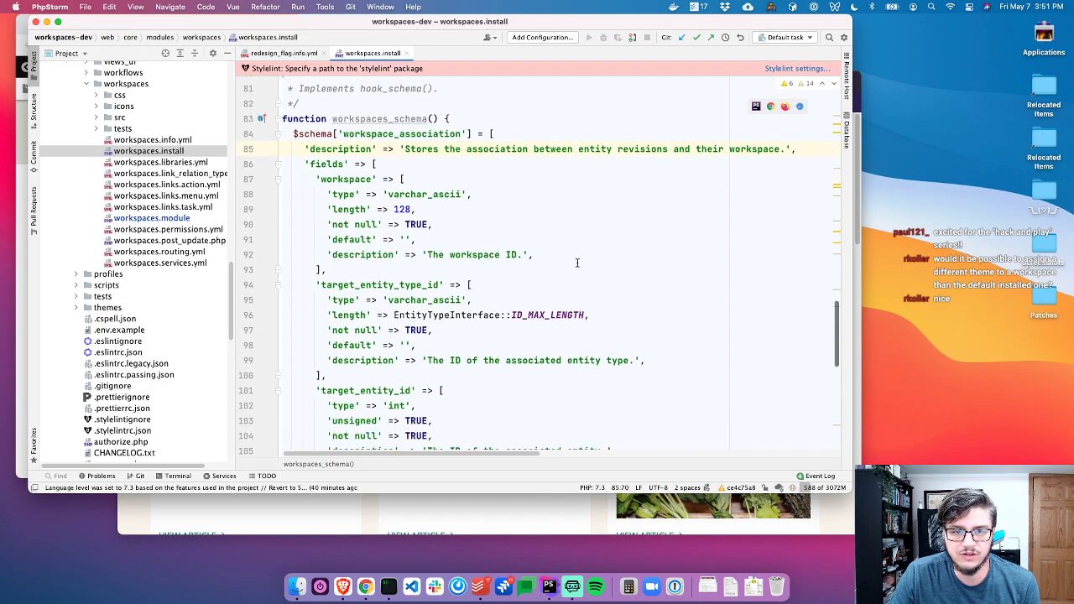
# Show the site's database tables and open the node_revision table's data
pyautogui.click(845, 97)
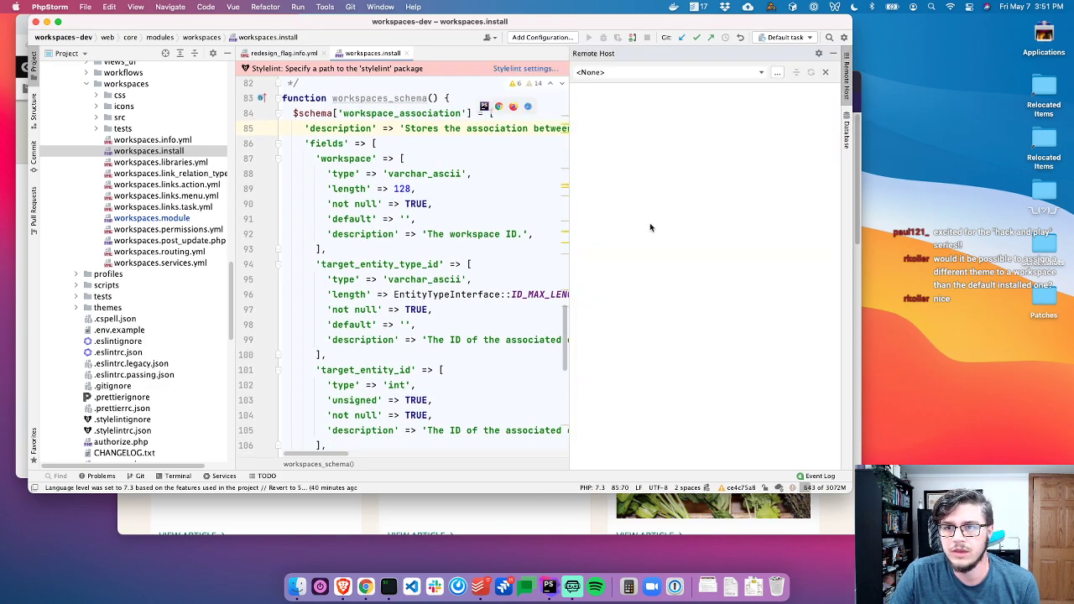
pyautogui.click(846, 94)
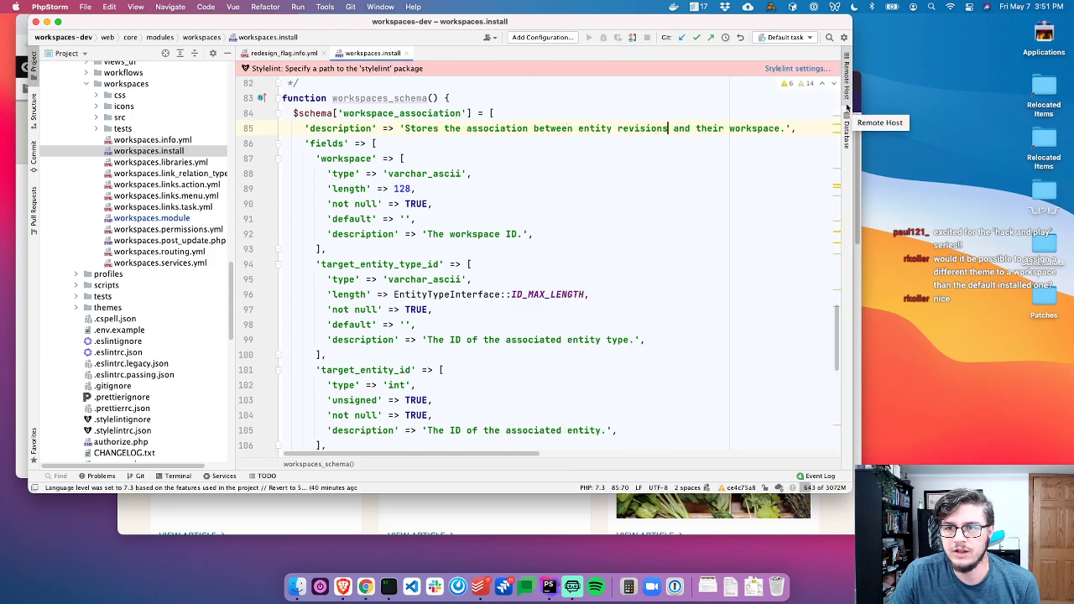
pyautogui.click(846, 130)
pyautogui.scroll(-3, 657, 304)
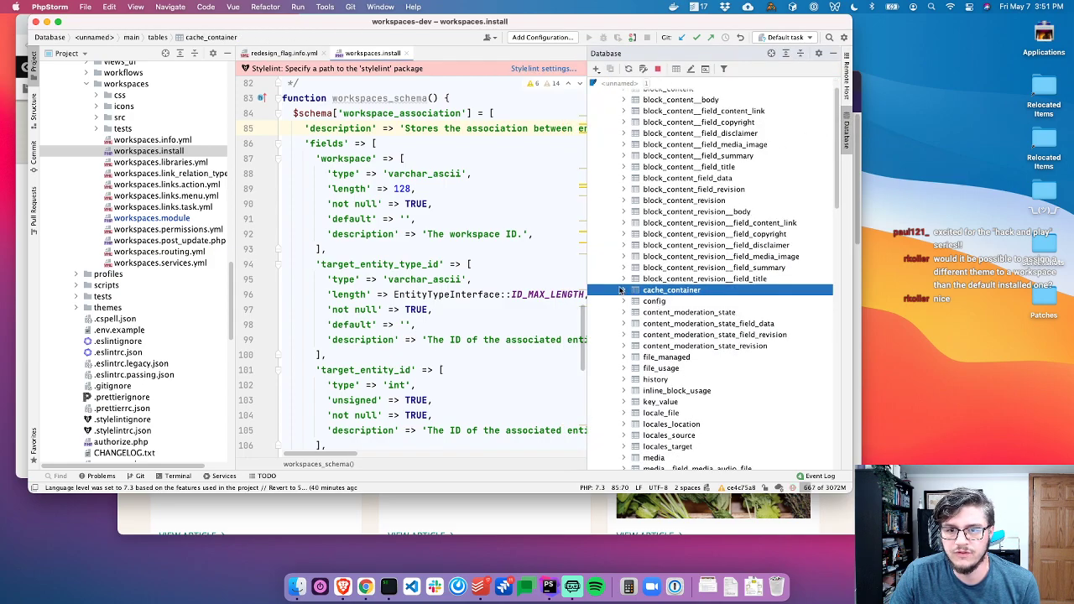
pyautogui.scroll(-1, 663, 283)
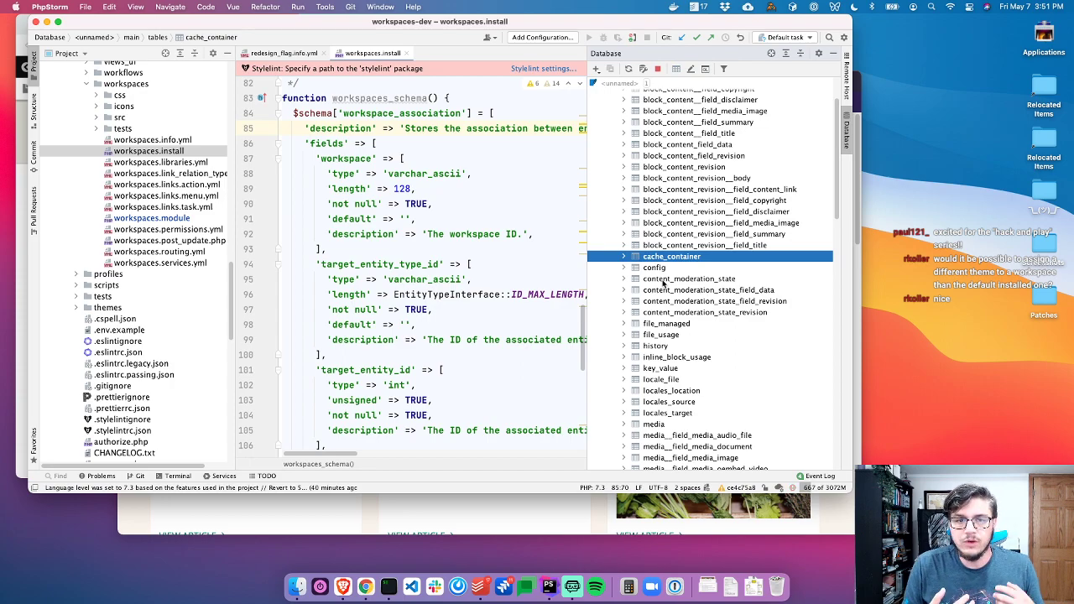
pyautogui.scroll(-11, 663, 283)
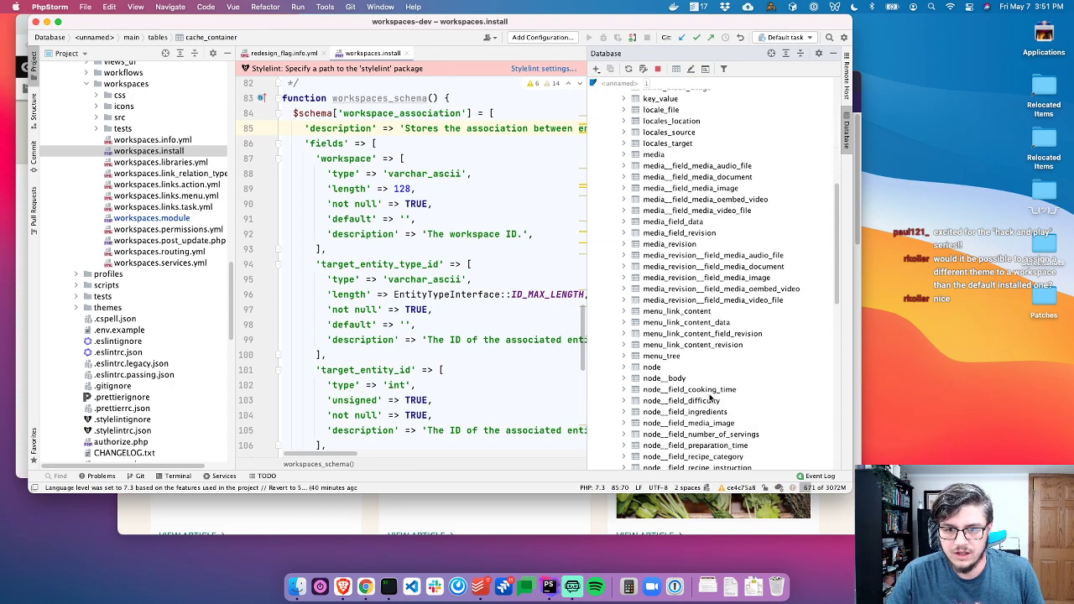
pyautogui.doubleClick(669, 440)
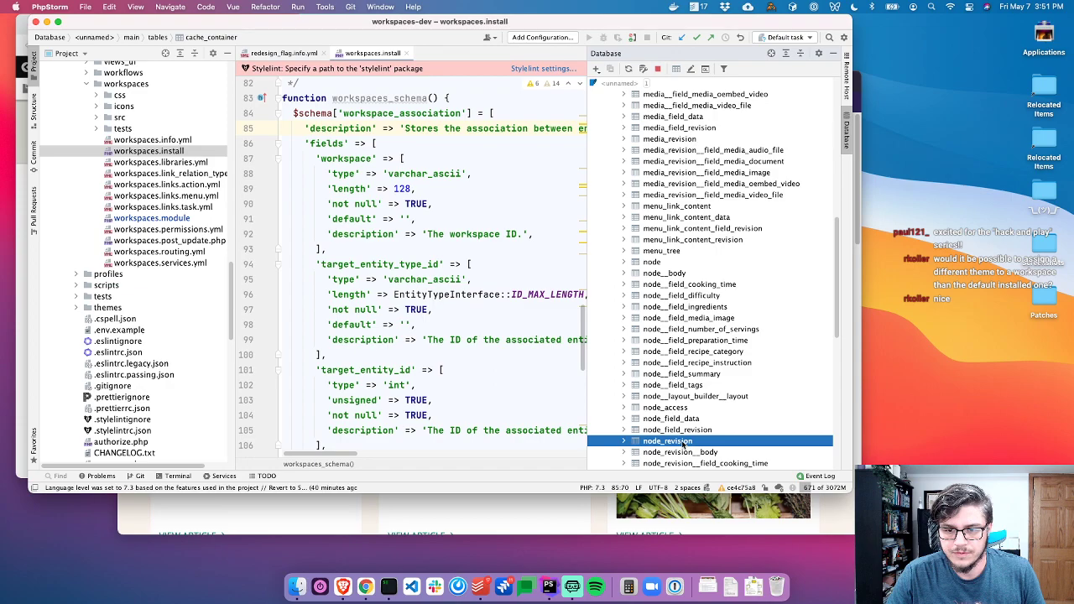
# Hide the project and table panels and scroll to the last rows, showing revision 38 in 'stage'
pyautogui.click(31, 65)
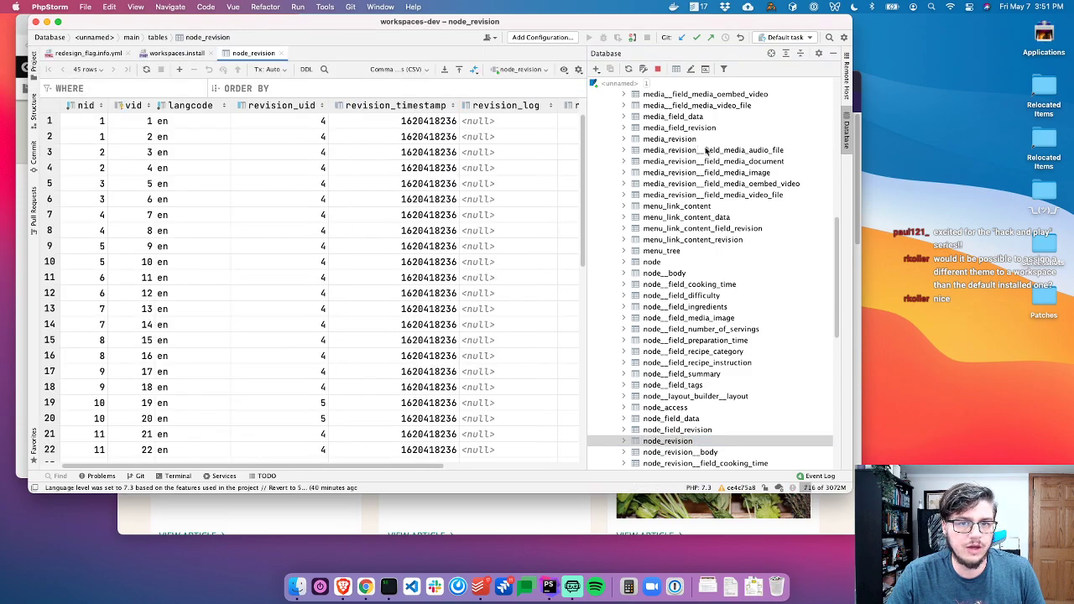
pyautogui.click(846, 140)
pyautogui.scroll(-10, 537, 202)
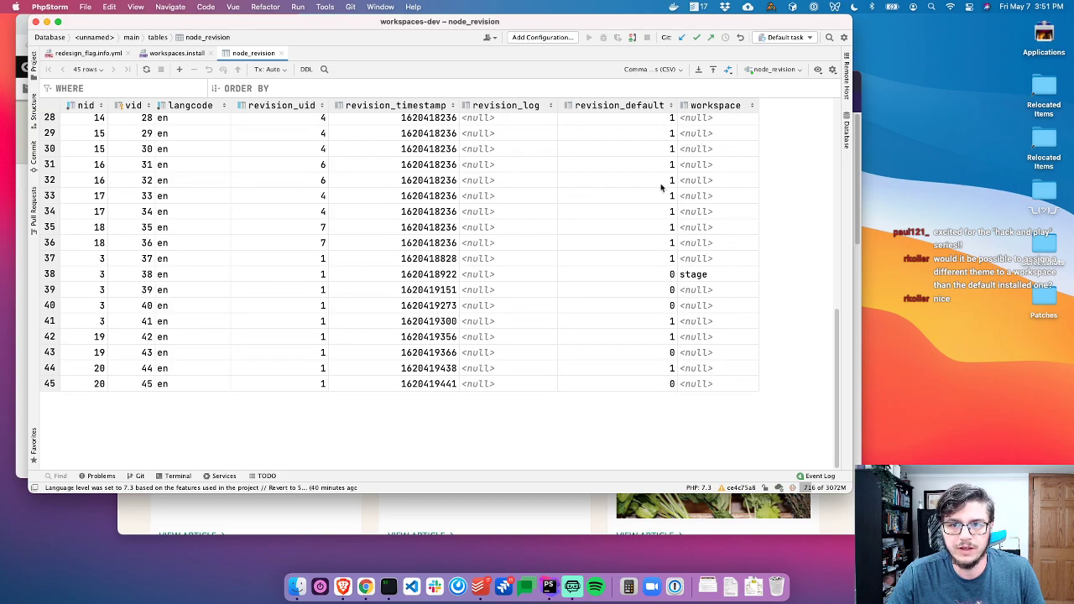
pyautogui.scroll(10, 540, 243)
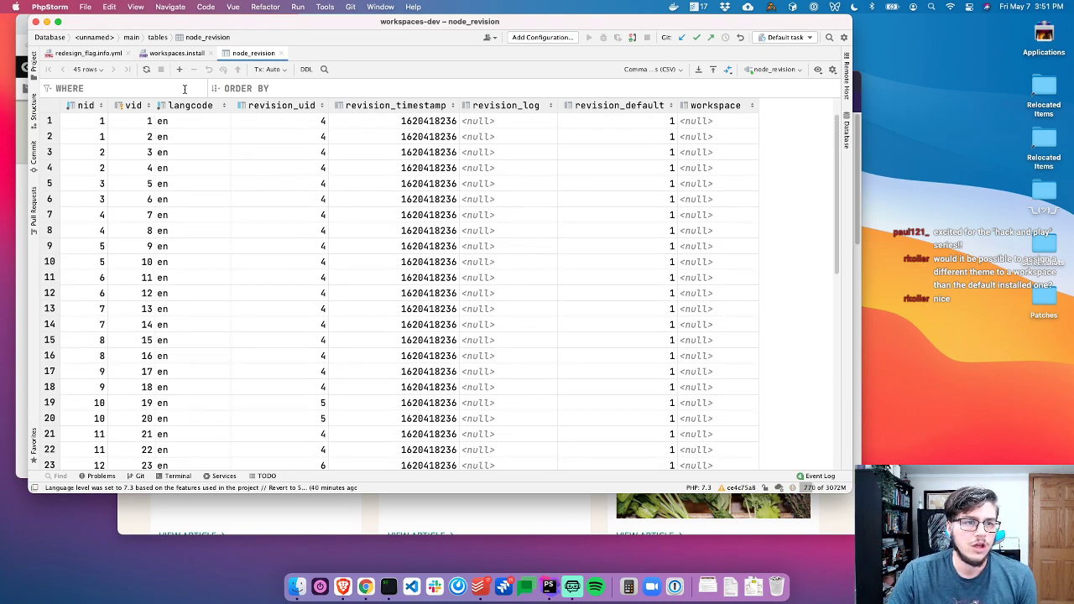
pyautogui.scroll(-10, 189, 210)
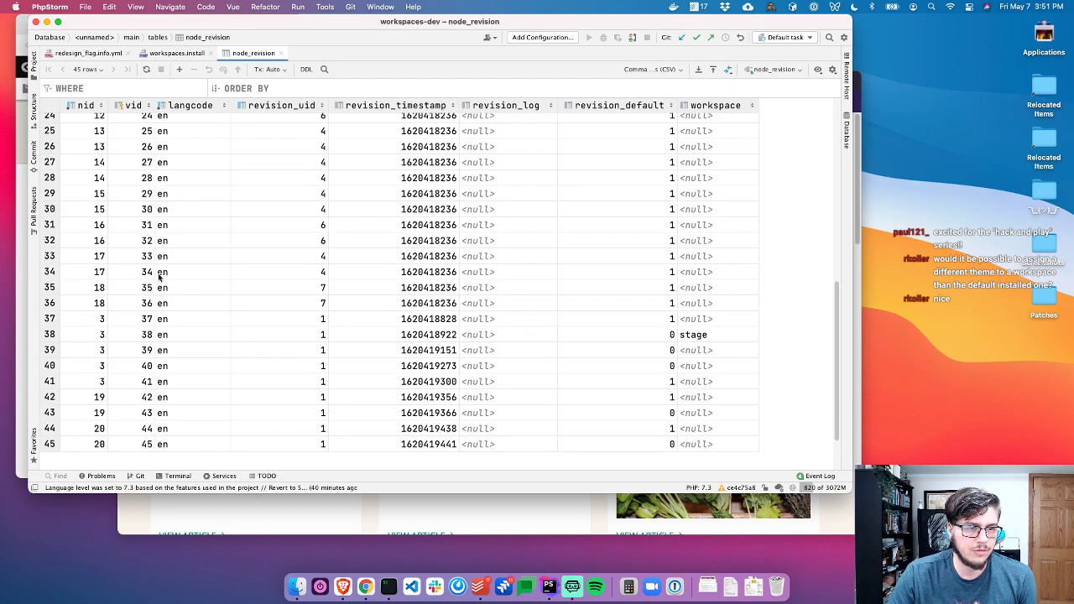
pyautogui.scroll(-2, 110, 340)
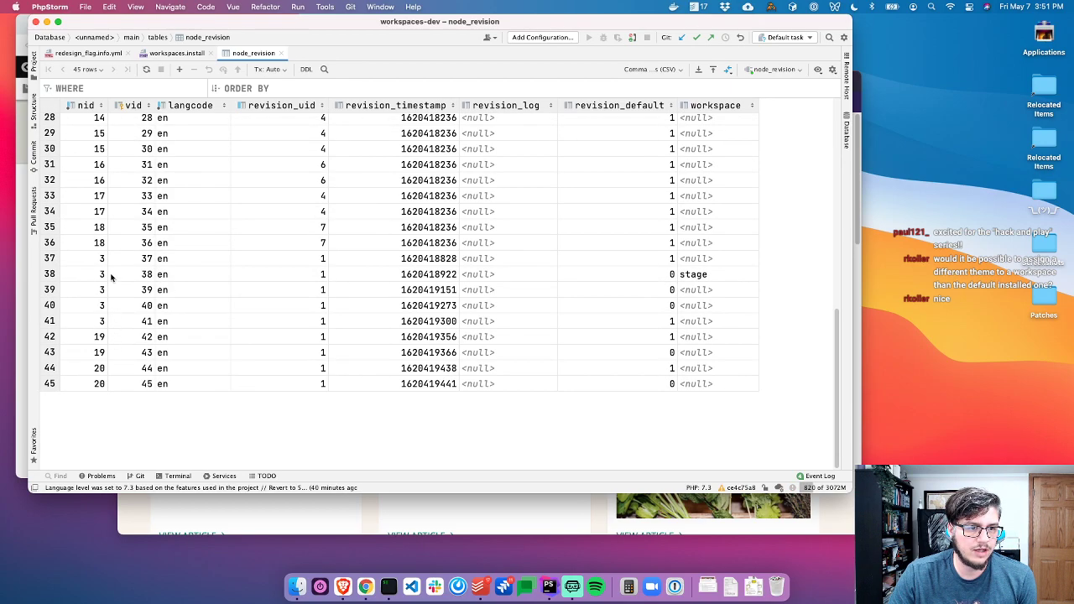
# Filter node_revision with nid = 3 to show its 7 revisions
pyautogui.click(90, 89)
pyautogui.write('nid = 3')
pyautogui.press('Return')
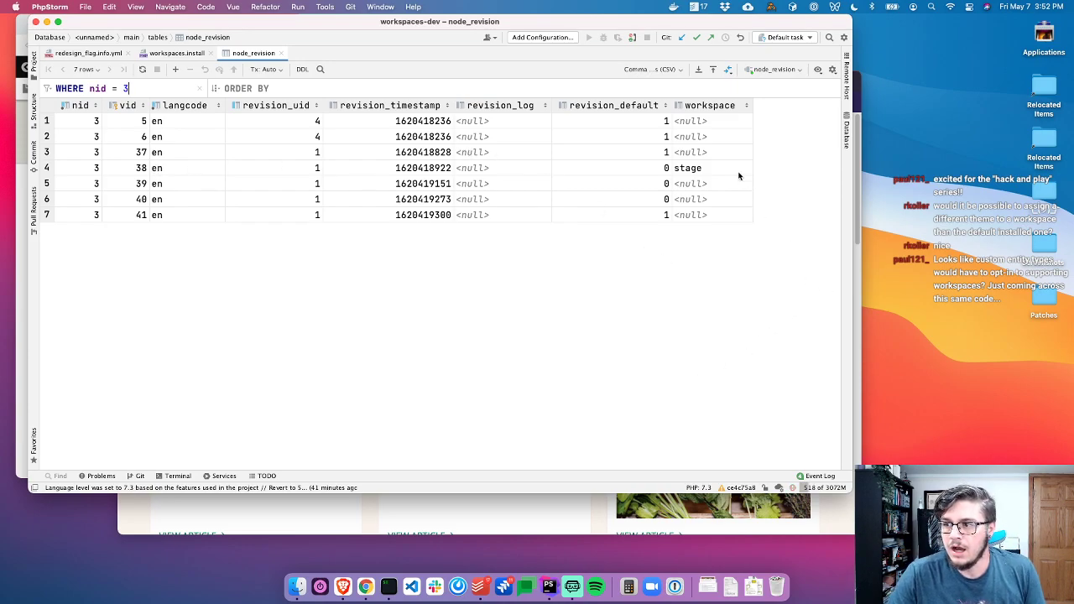
# Refresh the database schema so the workspace tables appear in the table list
pyautogui.click(846, 130)
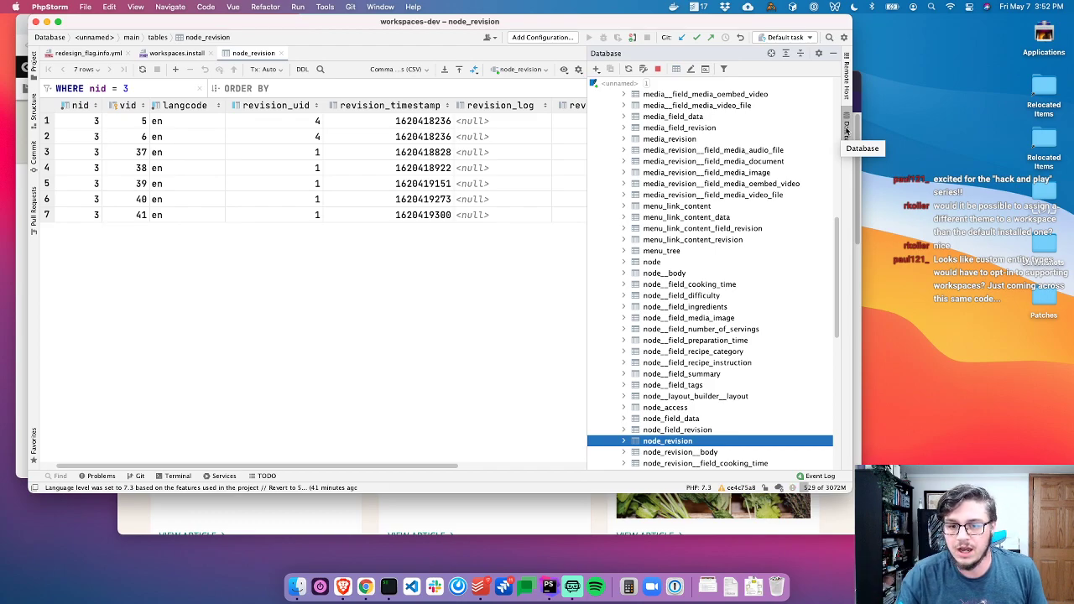
pyautogui.scroll(-15, 710, 363)
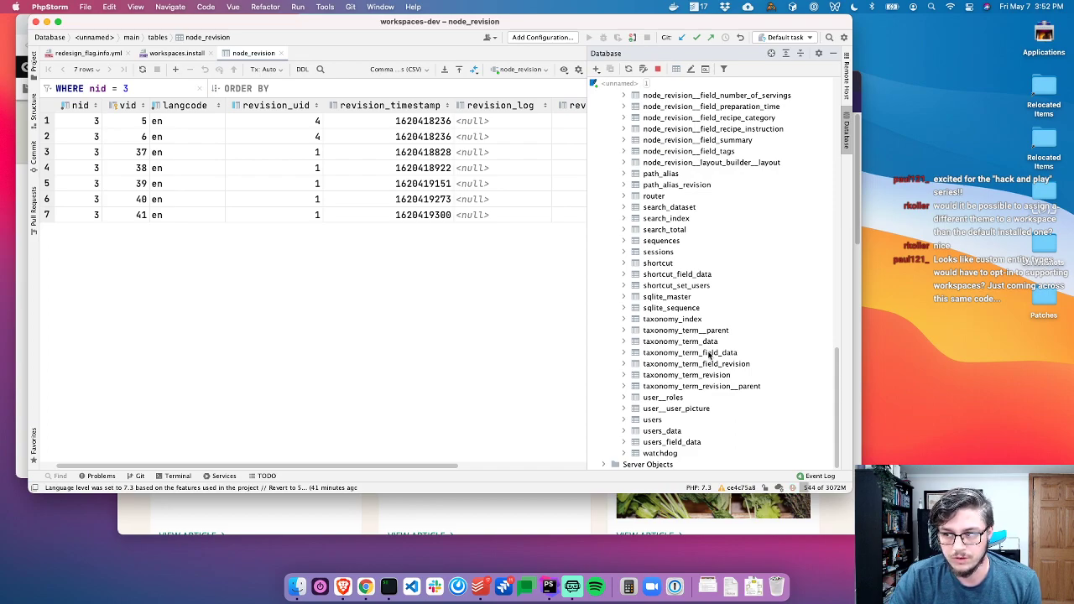
pyautogui.scroll(1, 684, 432)
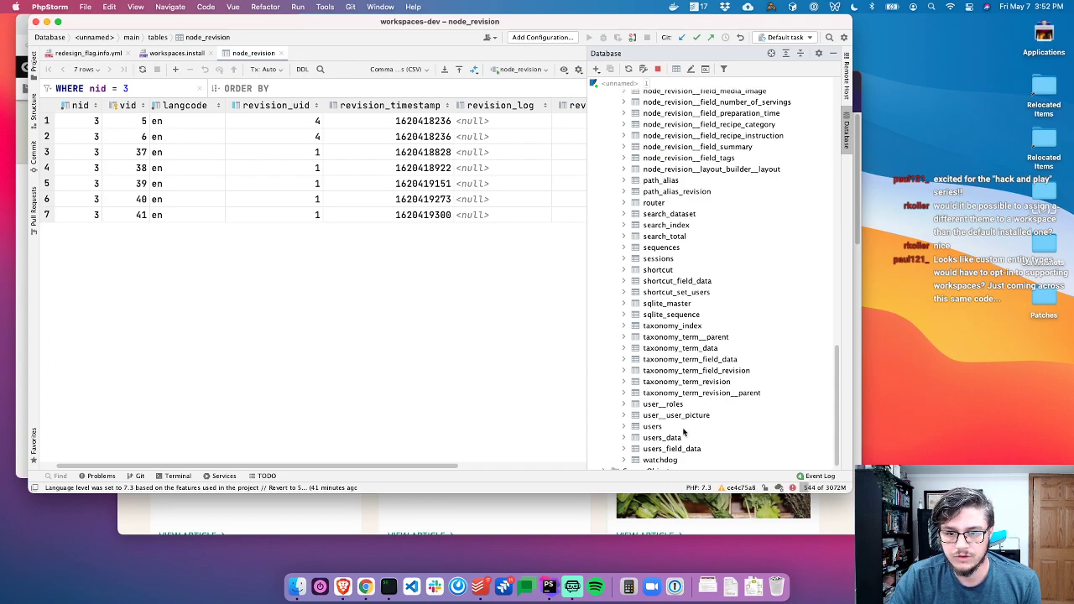
pyautogui.click(632, 70)
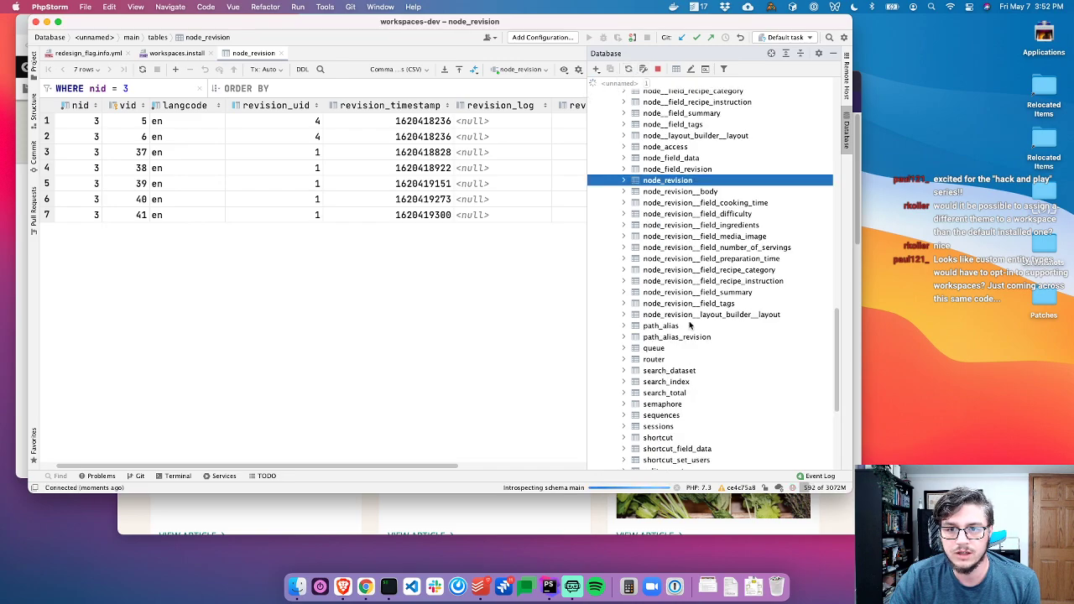
pyautogui.scroll(-8, 672, 395)
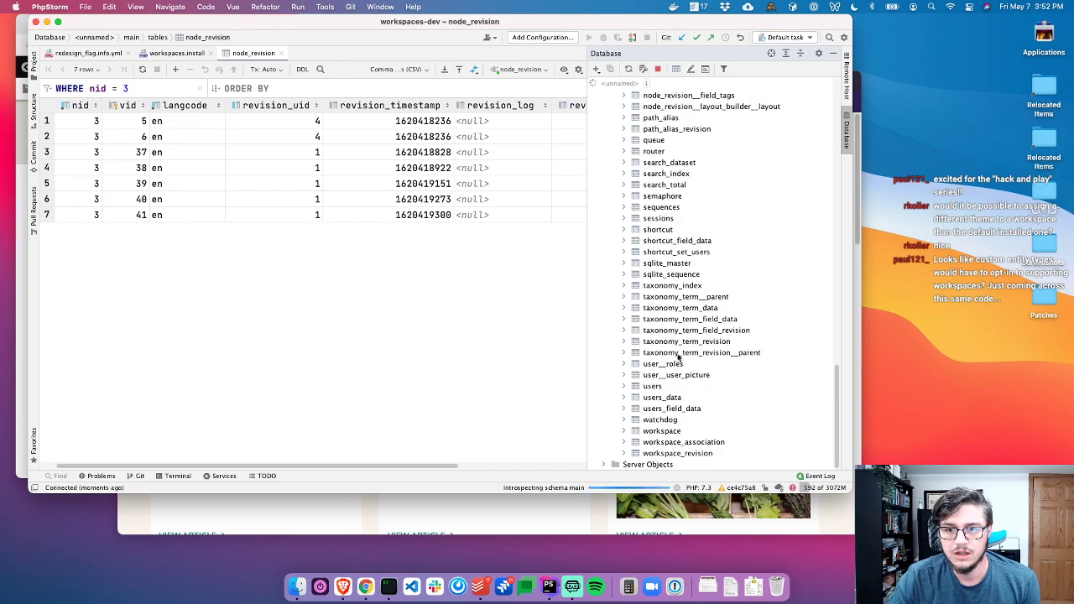
# Open the workspace table (stage, redesign_2021) and the empty workspace_association table
pyautogui.doubleClick(662, 434)
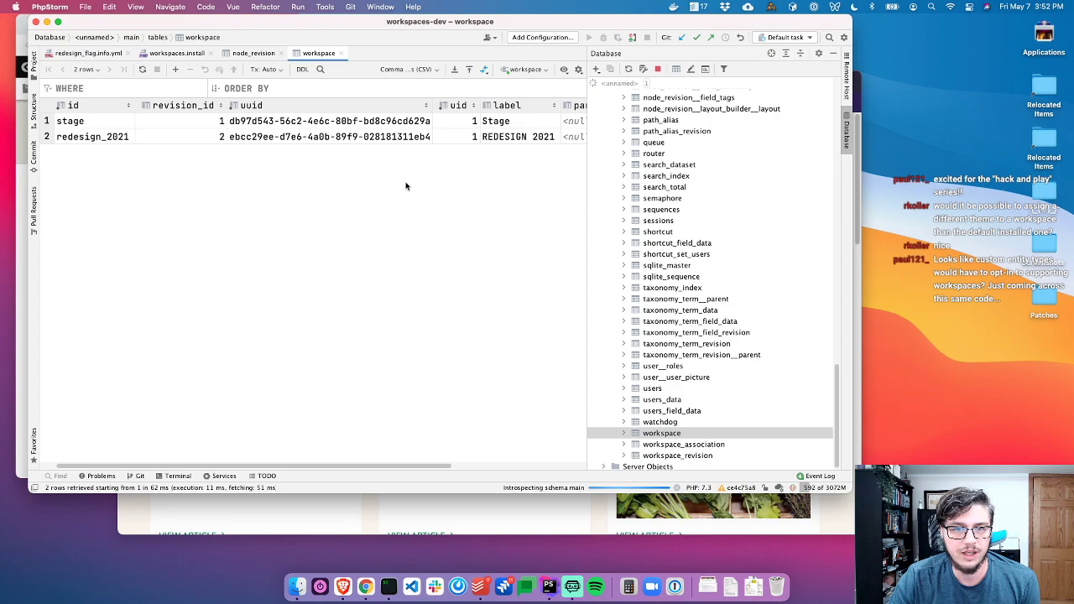
pyautogui.hscroll(5, 230, 208)
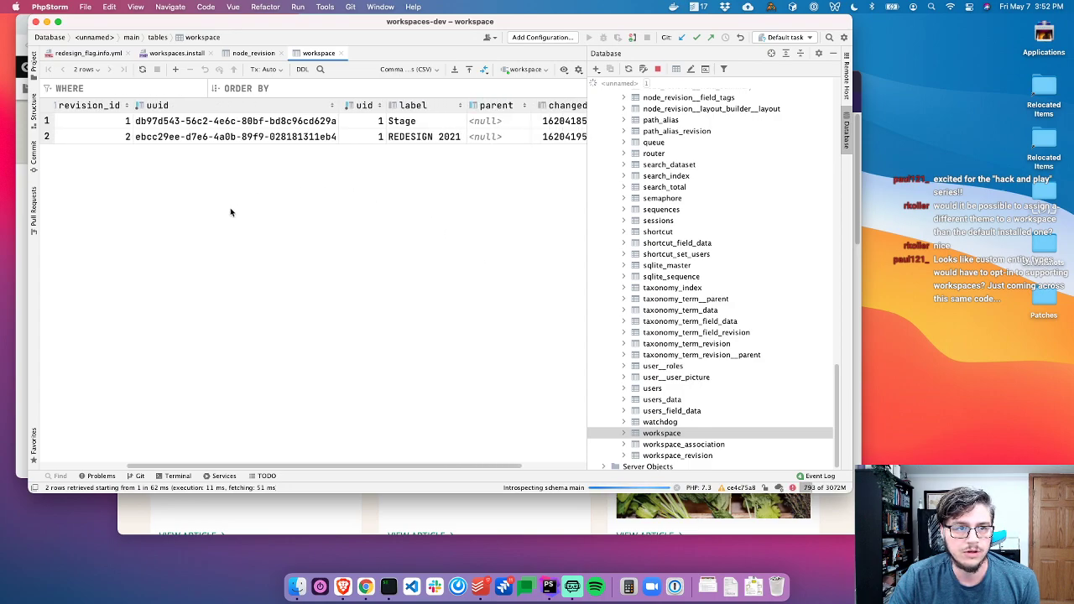
pyautogui.doubleClick(668, 444)
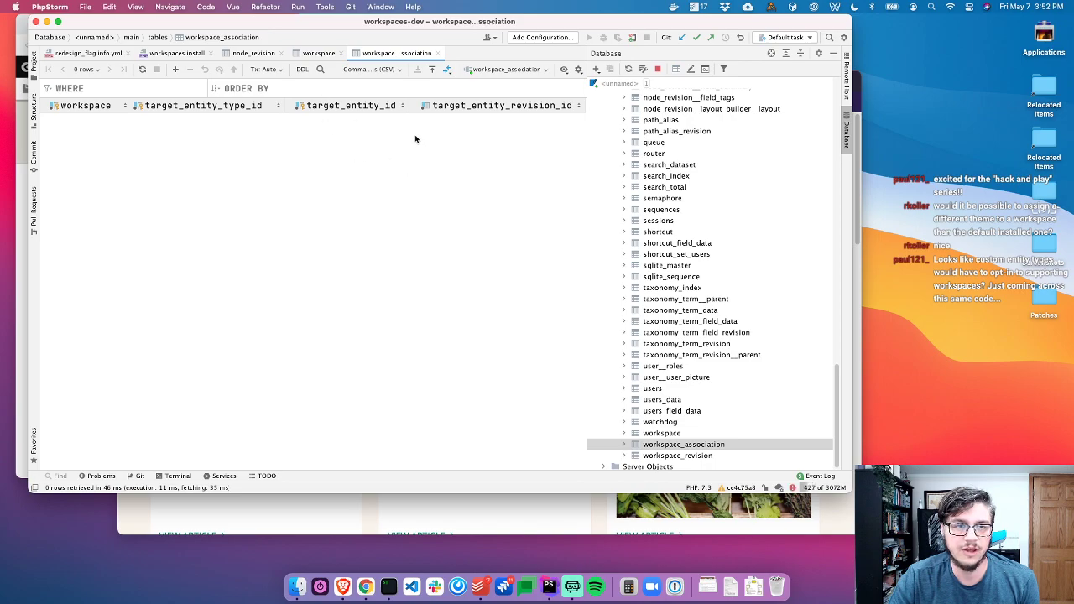
# Hide the table list and show the site's workspaces via the REDESIGN 2021 toolbar button in Brave
pyautogui.click(846, 132)
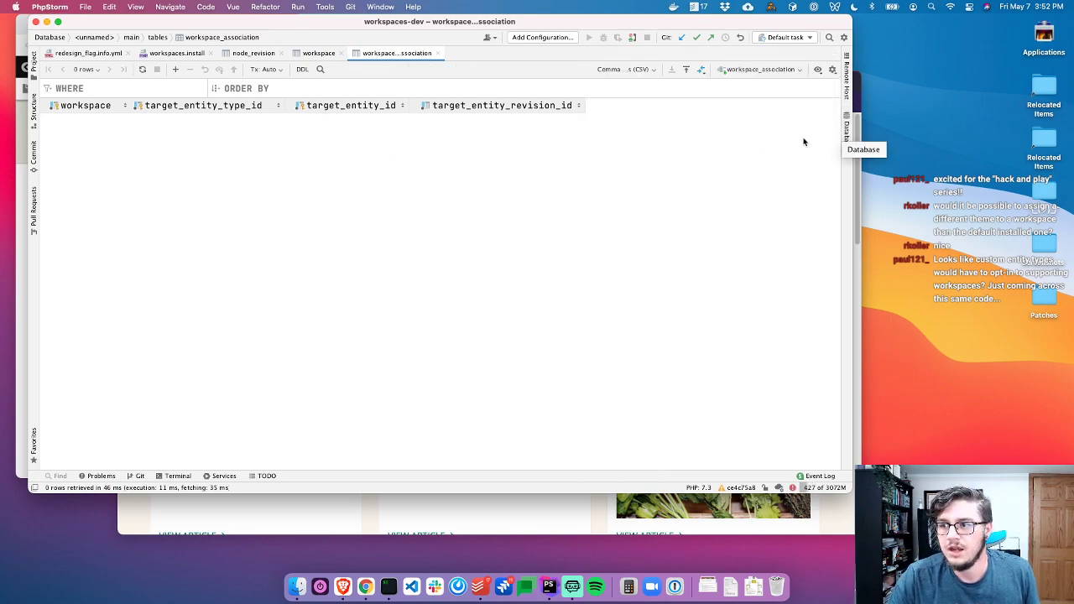
pyautogui.press('super+Tab')
pyautogui.click(736, 70)
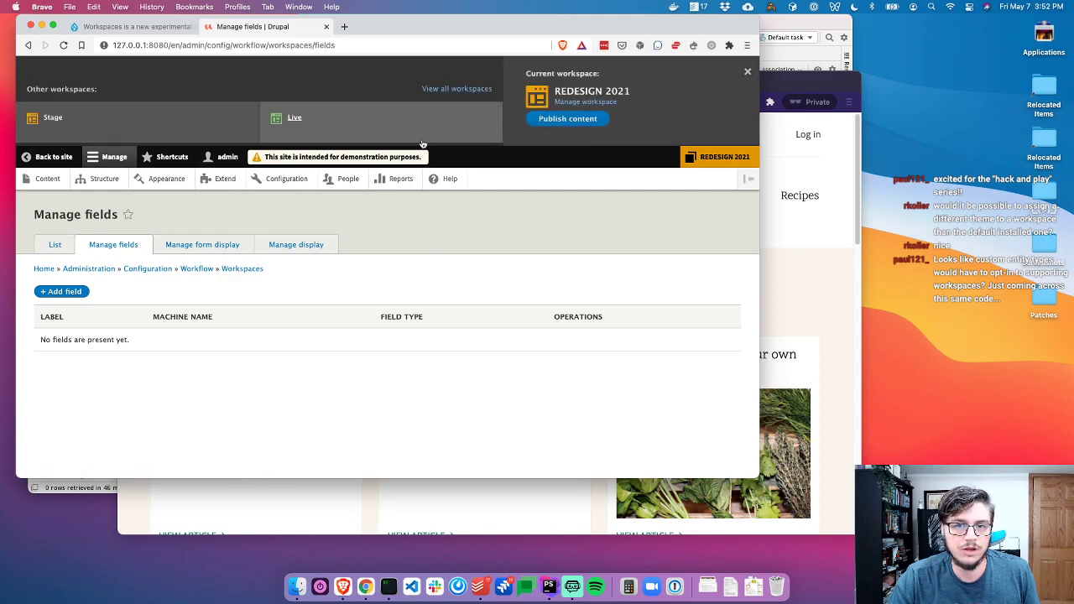
# Activate the Stage workspace and edit the About Umami page body, adding a new paragraph
pyautogui.click(99, 129)
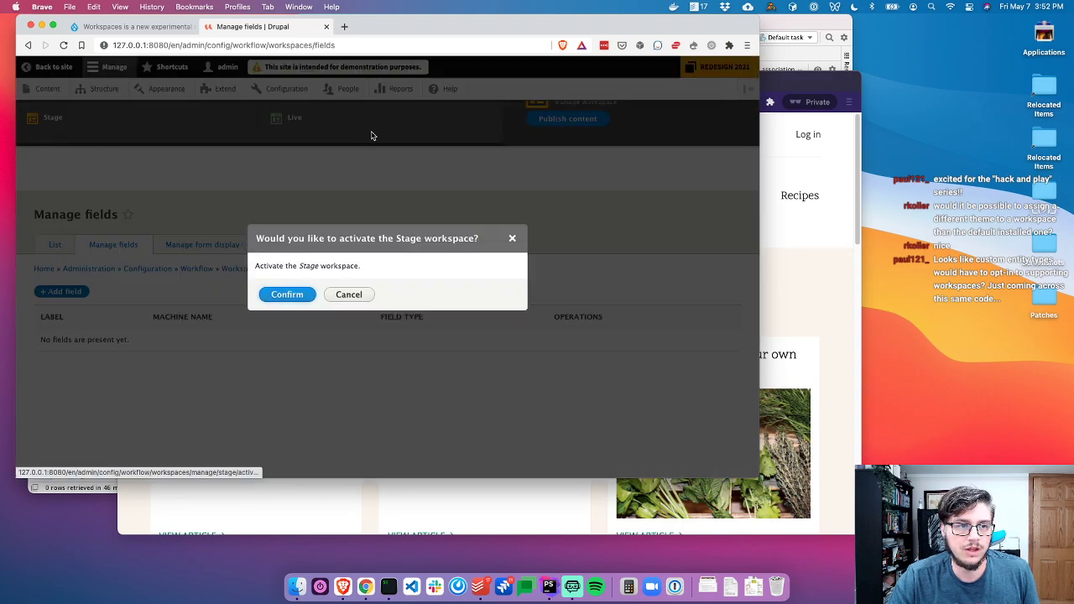
pyautogui.click(296, 296)
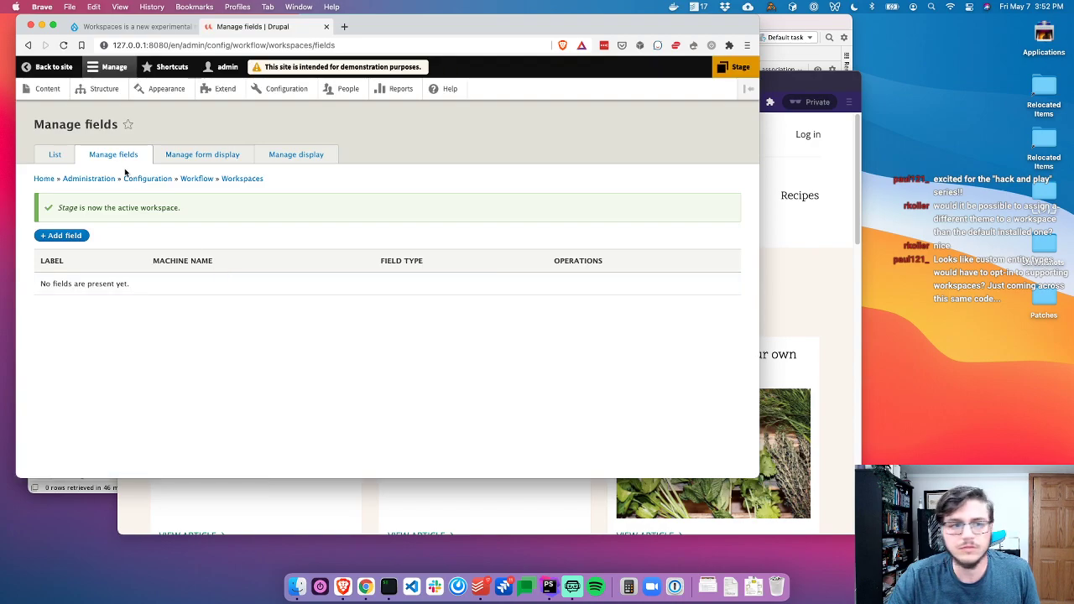
pyautogui.click(40, 91)
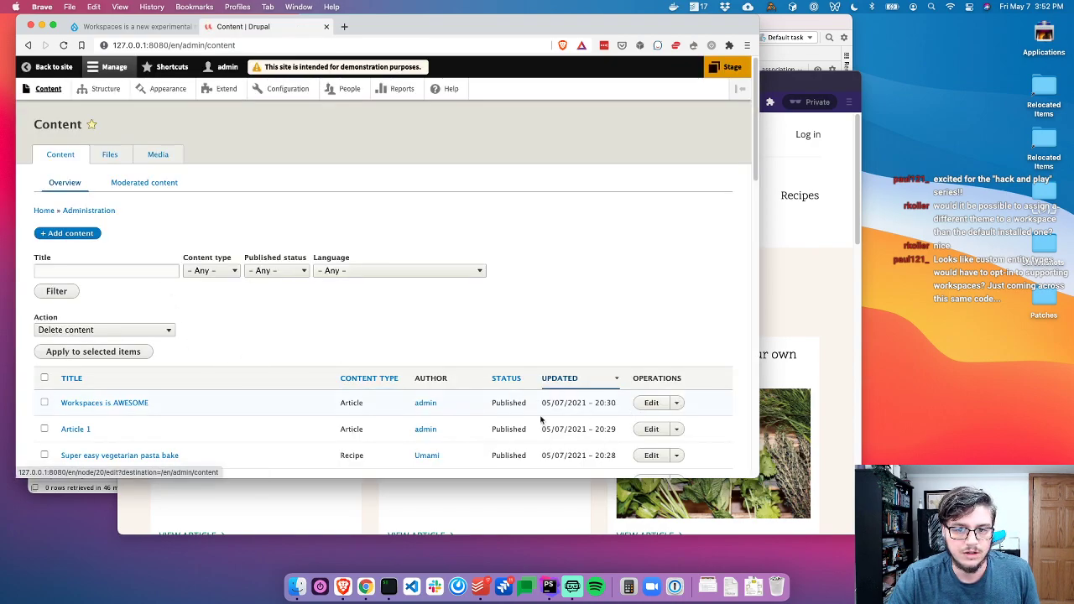
pyautogui.scroll(-4, 637, 409)
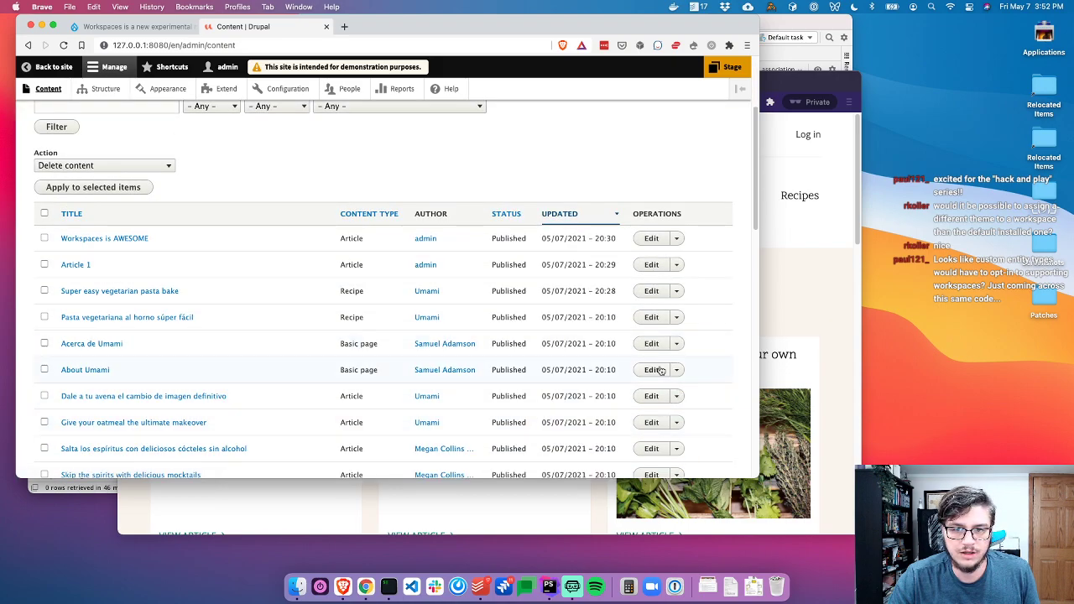
pyautogui.click(652, 370)
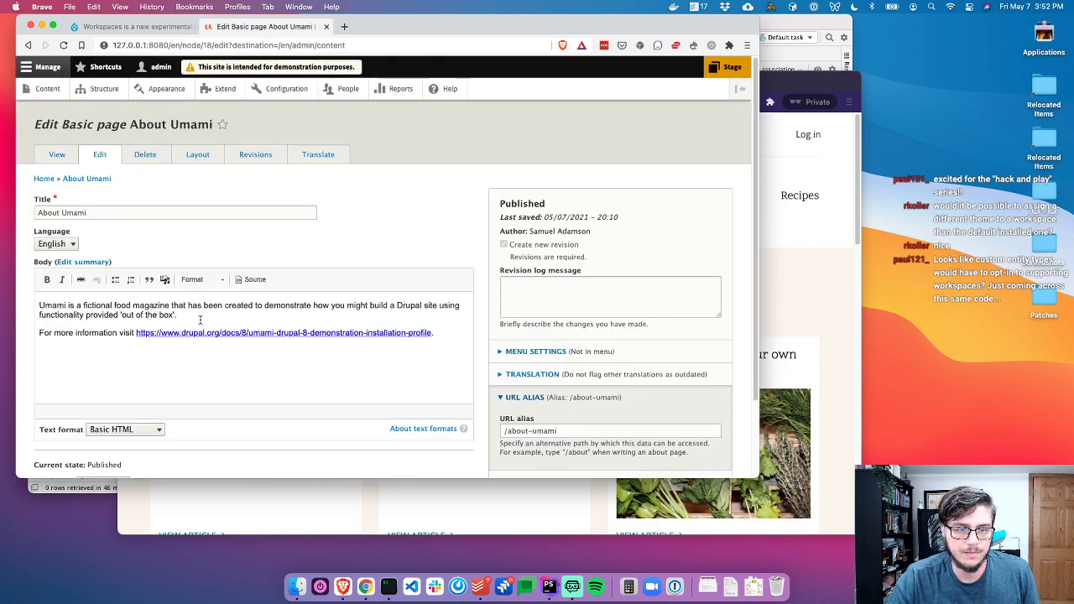
pyautogui.click(199, 373)
pyautogui.press('Return')
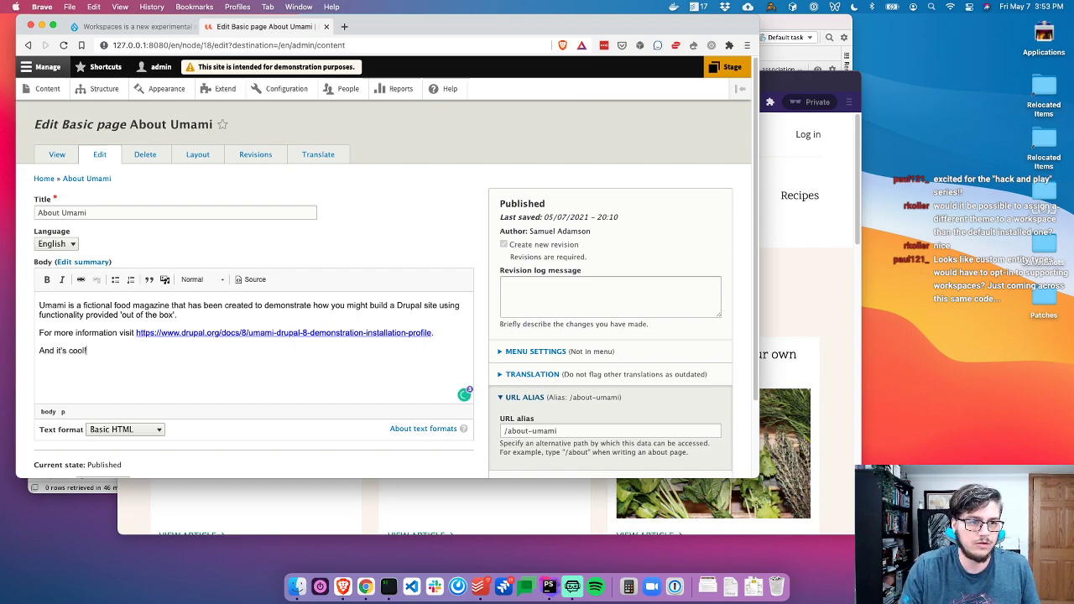
# Set the moderation state to Draft and save the About Umami page
pyautogui.scroll(-2, 101, 394)
pyautogui.click(103, 395)
pyautogui.click(99, 395)
pyautogui.click(99, 395)
pyautogui.click(94, 380)
pyautogui.click(82, 424)
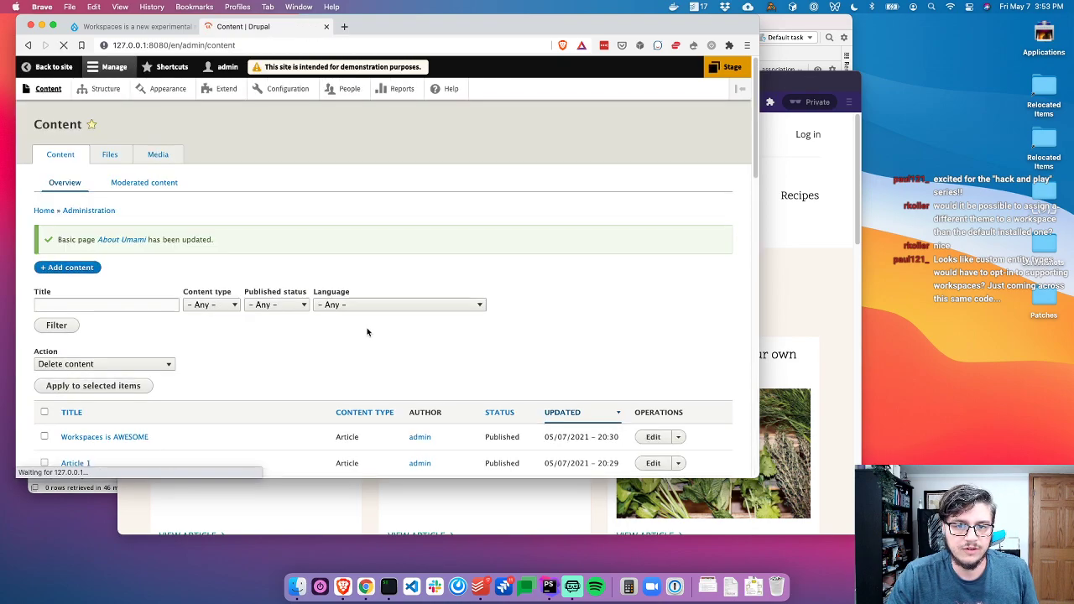
pyautogui.scroll(-4, 105, 156)
pyautogui.scroll(-2, 104, 156)
pyautogui.press('super+Tab')
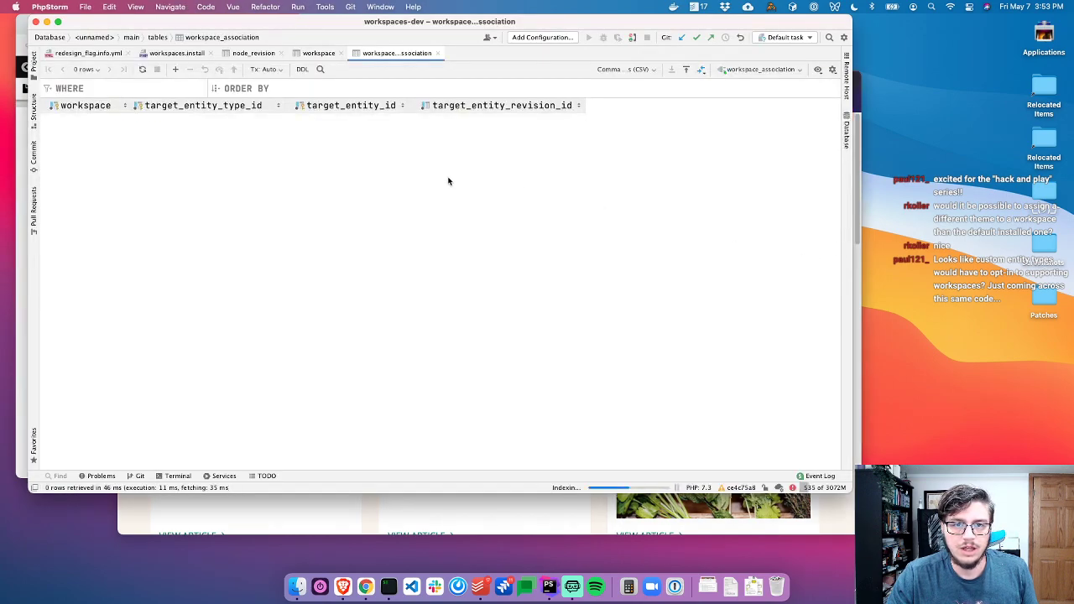
# Refresh workspace_association and check its row: stage workspace, node entity 18, revision 46
pyautogui.press('super+r')
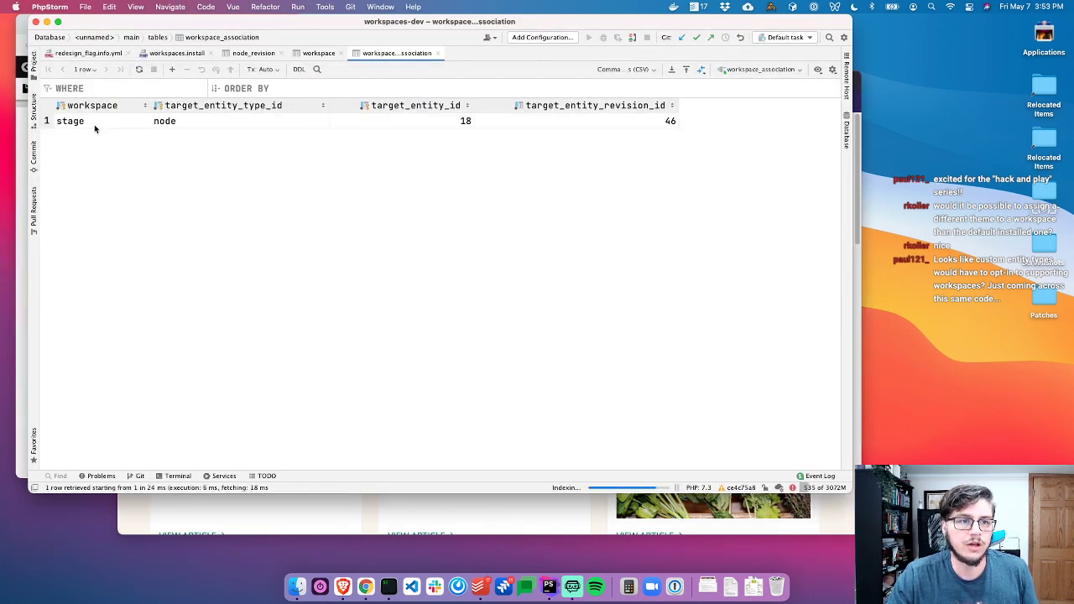
pyautogui.click(95, 126)
pyautogui.click(185, 122)
pyautogui.click(99, 125)
pyautogui.click(236, 123)
pyautogui.click(445, 124)
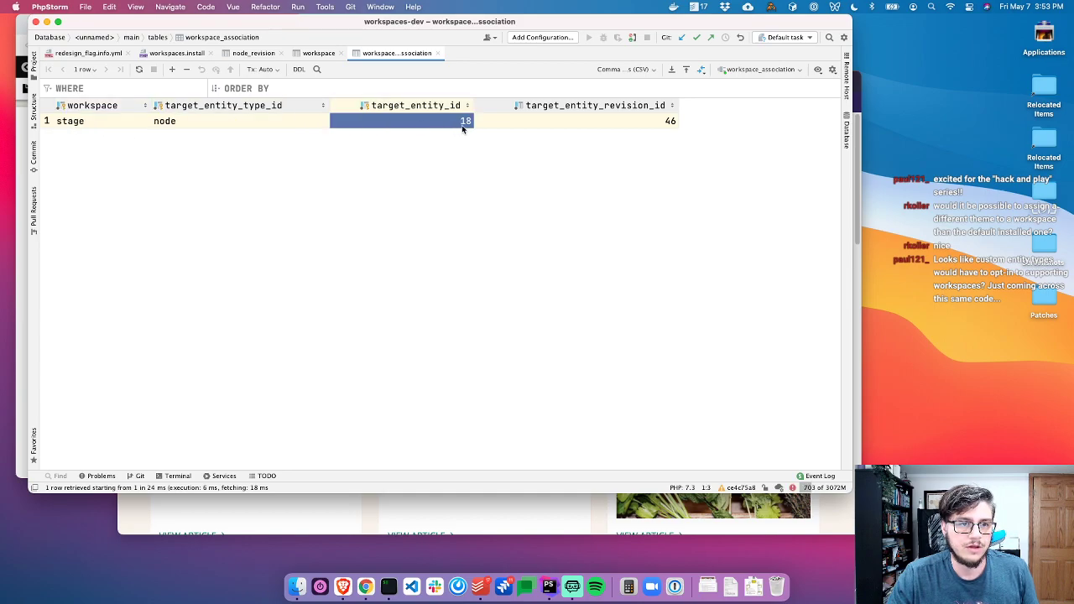
pyautogui.click(558, 124)
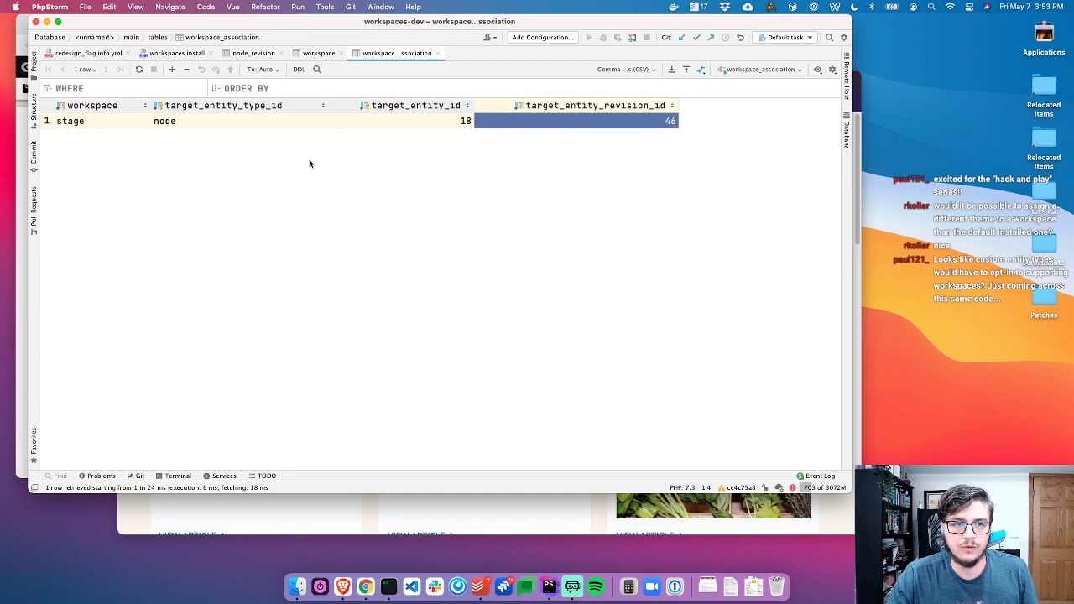
pyautogui.press('super+Tab')
# Switch Drupal's active workspace to REDESIGN 2021
pyautogui.click(731, 68)
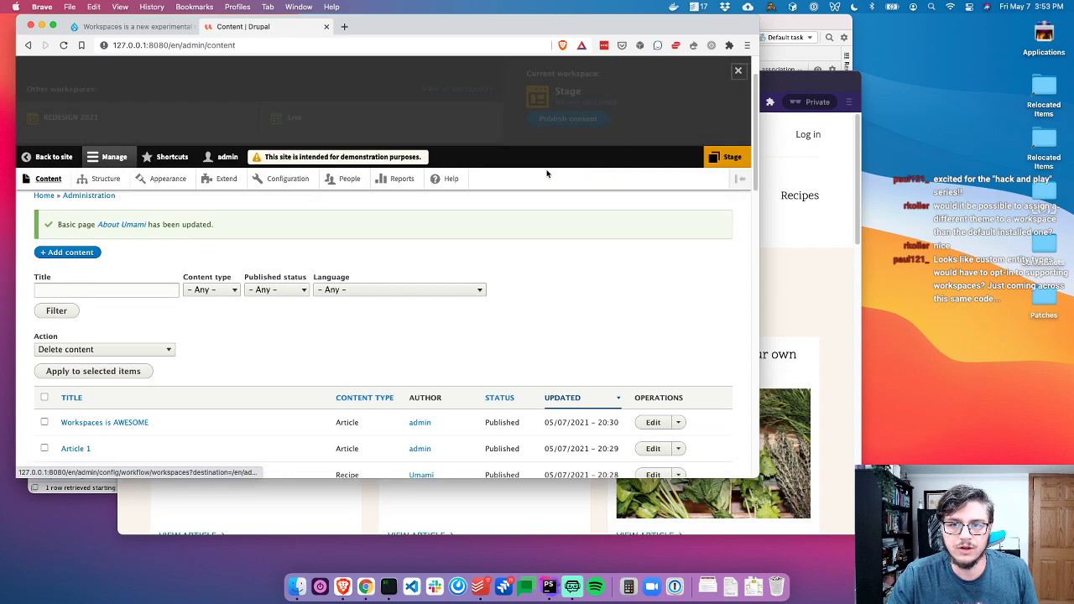
pyautogui.click(131, 128)
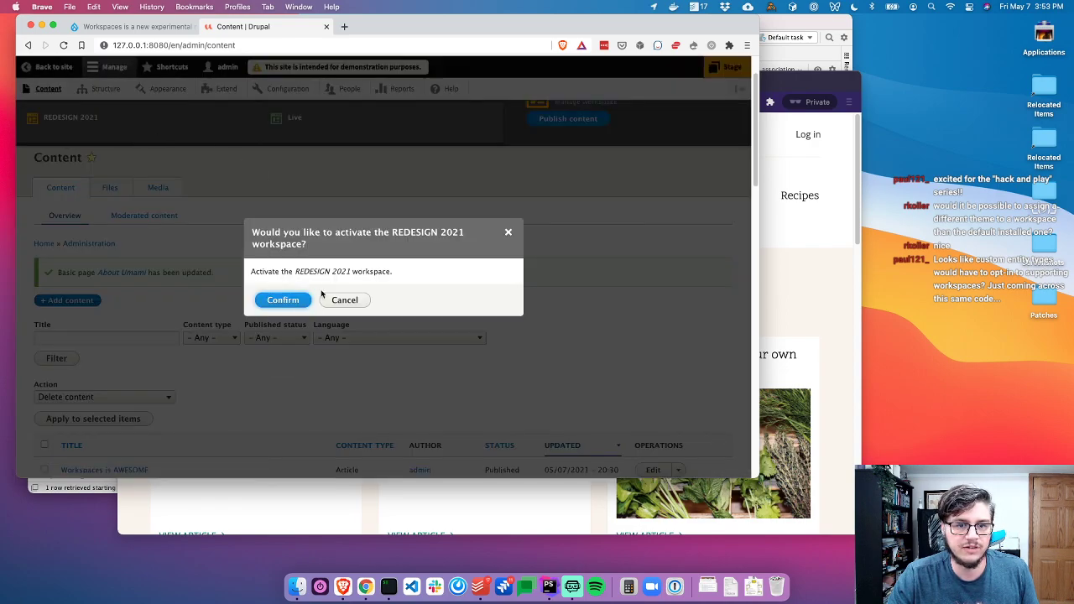
pyautogui.click(288, 301)
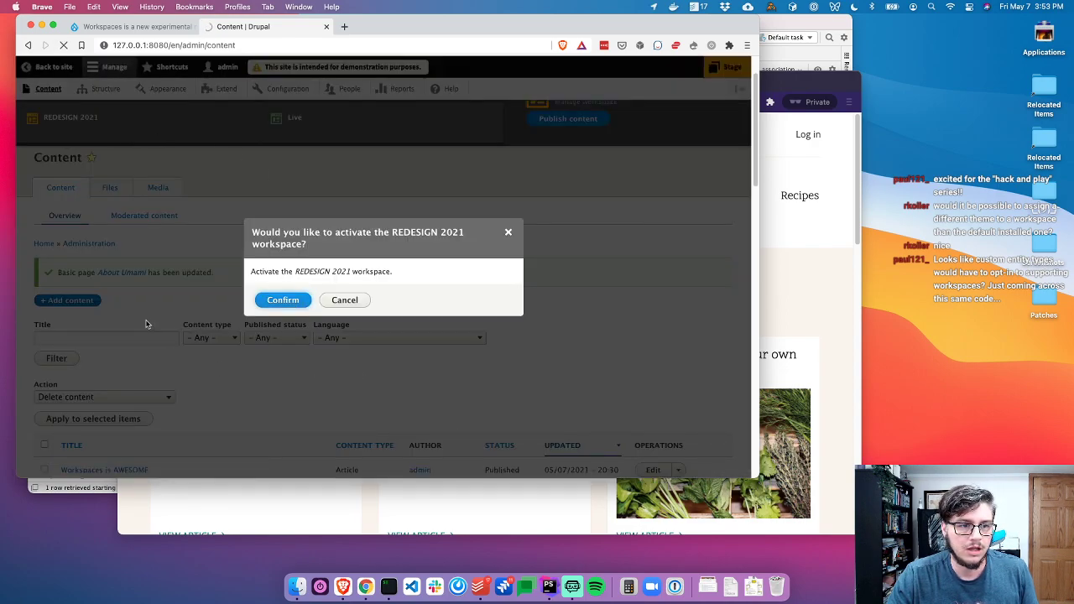
# Find the About Umami page and open its edit form
pyautogui.scroll(-3, 334, 379)
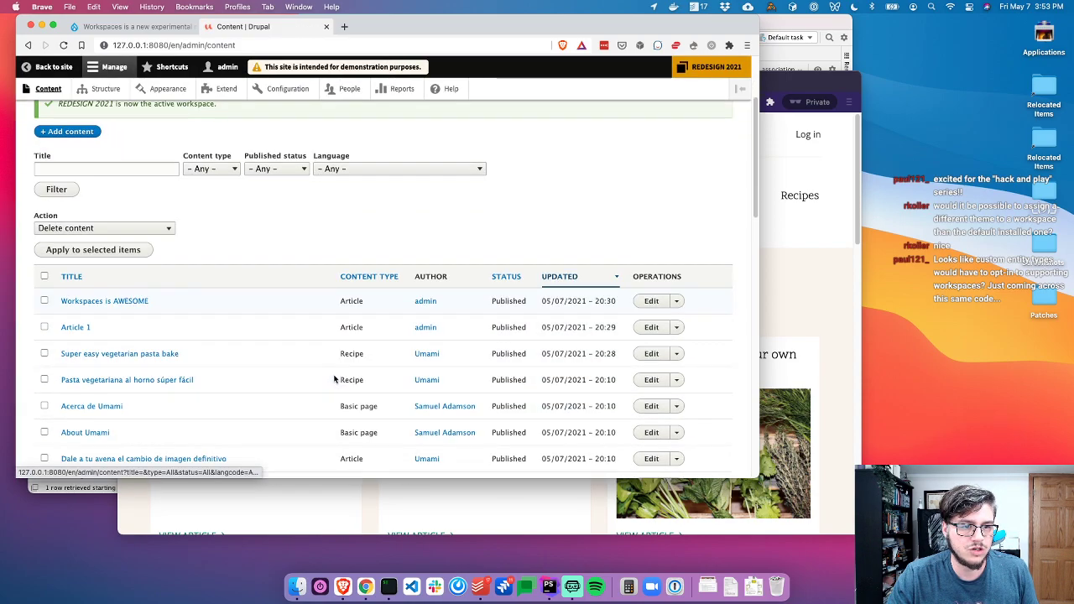
pyautogui.scroll(-1, 334, 379)
pyautogui.scroll(3, 182, 349)
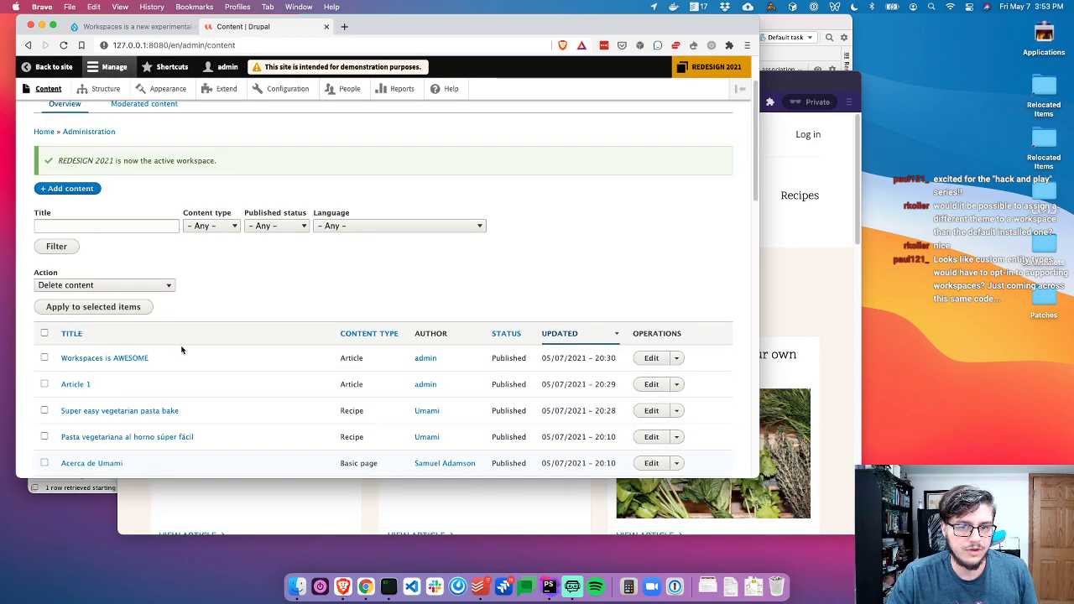
pyautogui.scroll(-1, 123, 347)
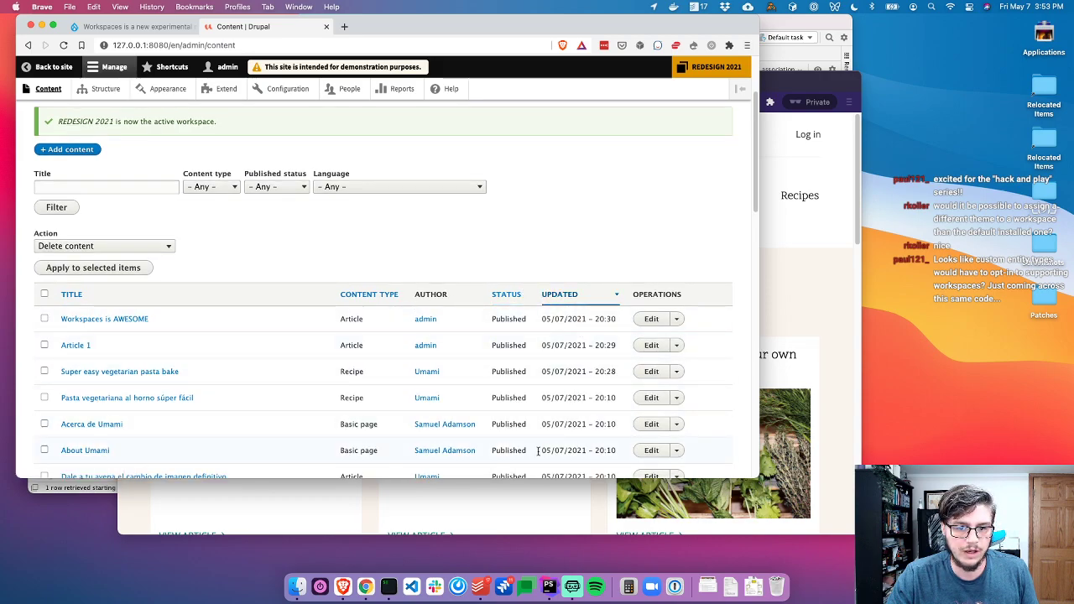
pyautogui.scroll(3, 154, 337)
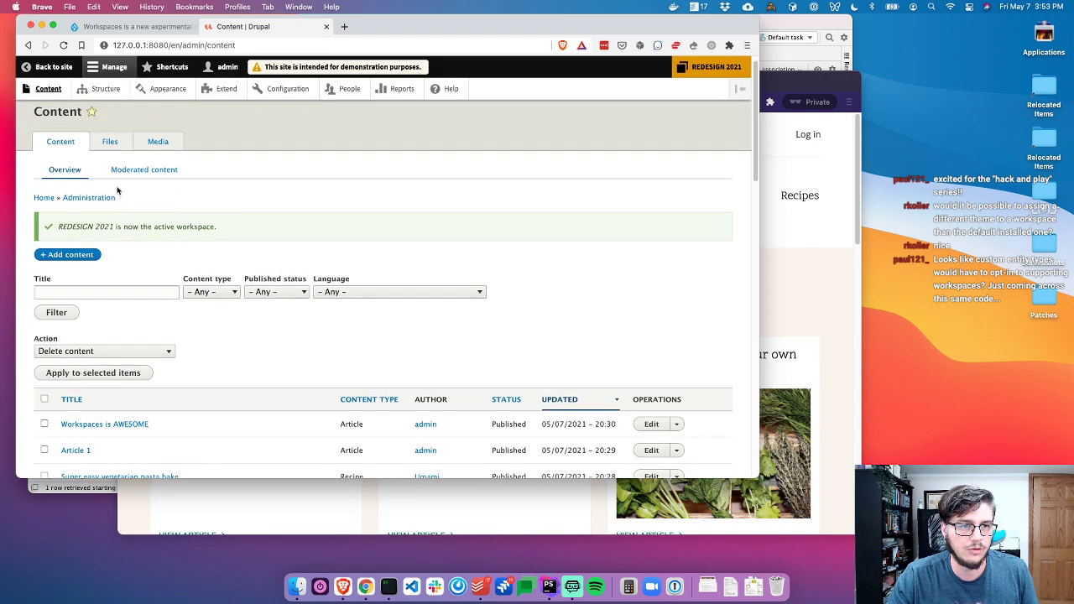
pyautogui.scroll(-4, 113, 405)
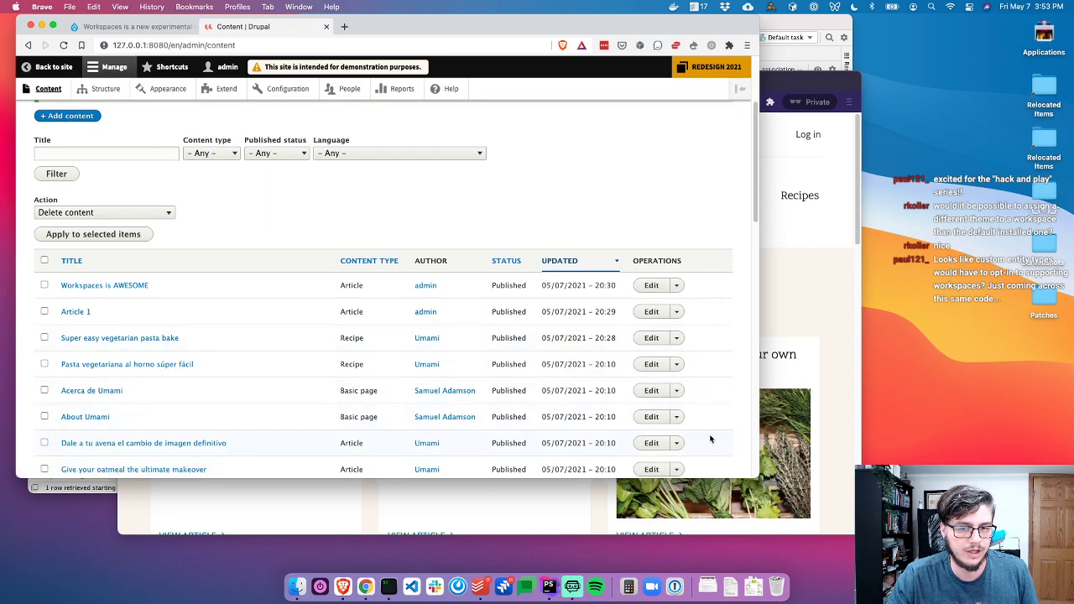
pyautogui.click(653, 417)
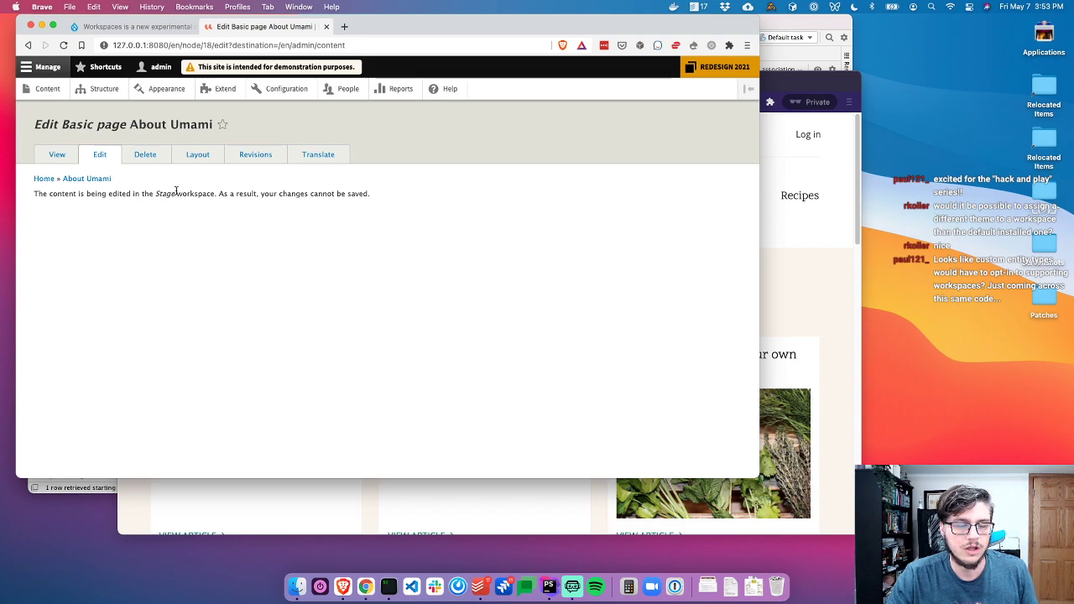
# Select the opening words of the Stage workspace conflict message and copy them
pyautogui.tripleClick(60, 195)
pyautogui.click(382, 204)
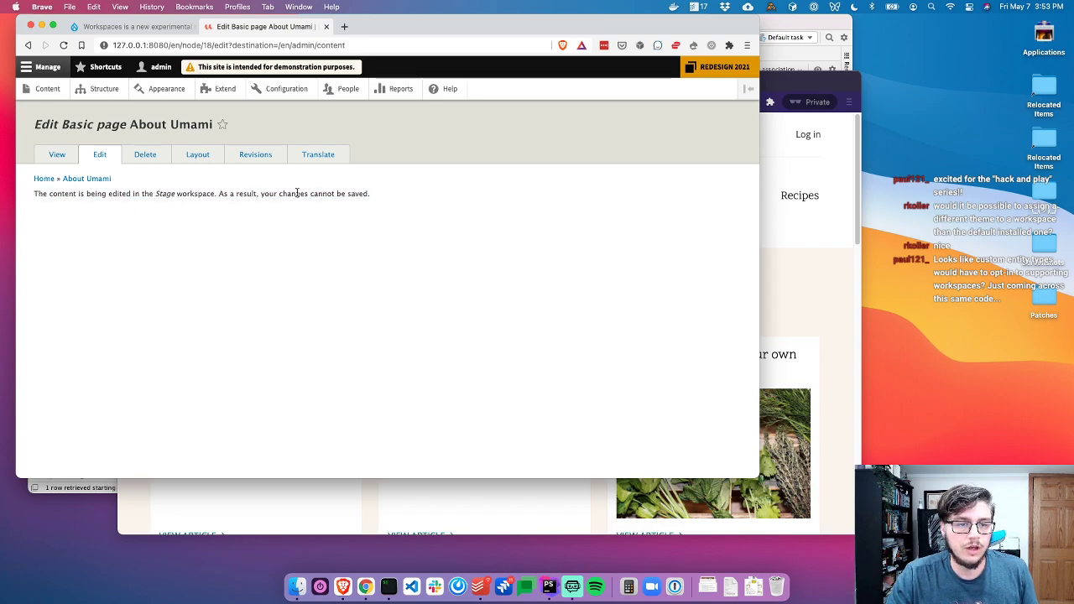
pyautogui.tripleClick(110, 195)
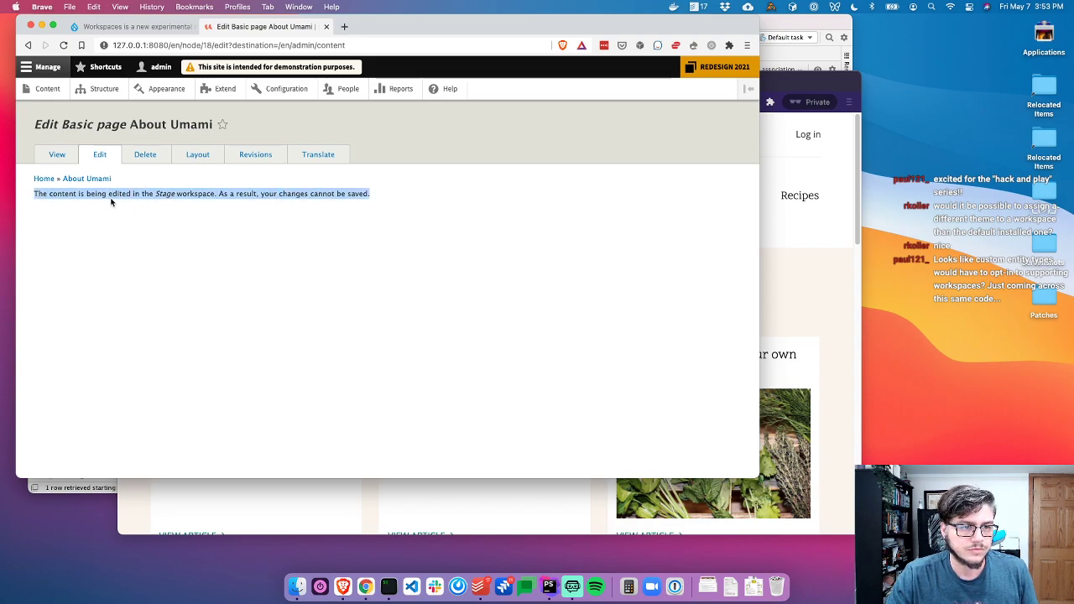
pyautogui.press('super+Tab')
pyautogui.press('super+Tab')
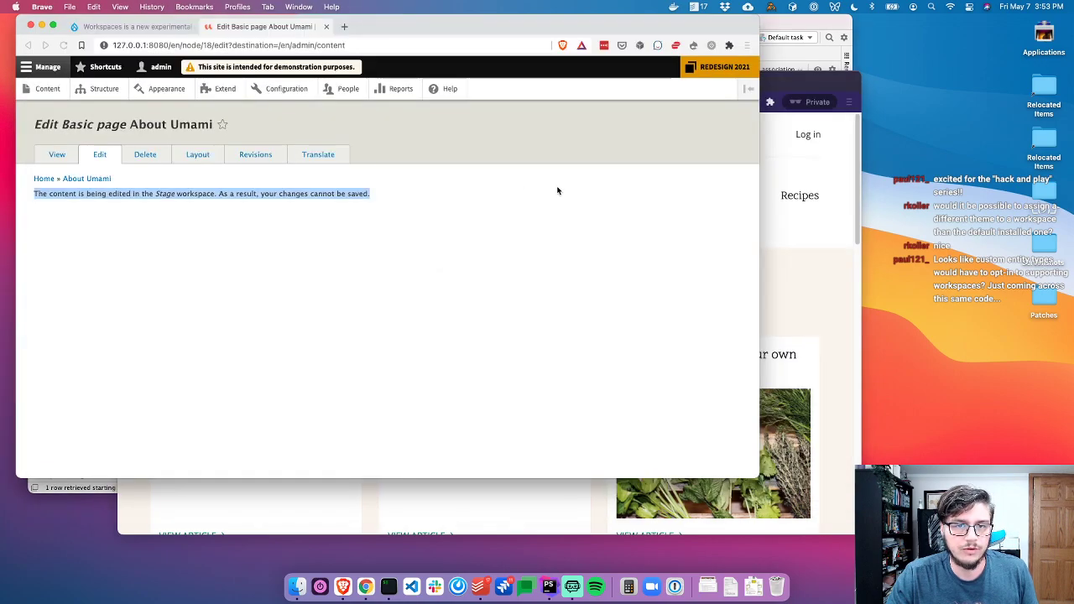
pyautogui.click(186, 194)
pyautogui.moveTo(49, 193); pyautogui.dragTo(376, 210)
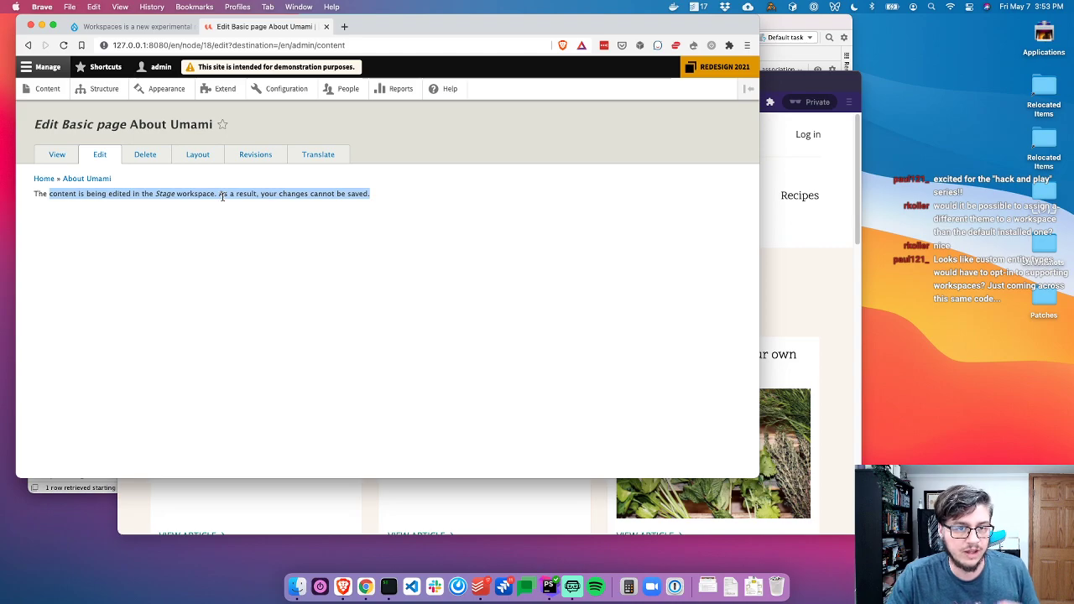
pyautogui.click(197, 203)
pyautogui.moveTo(144, 193); pyautogui.dragTo(41, 195)
# Search the project for the pasted conflict message and open the file defining it
pyautogui.press('super+Tab')
pyautogui.press('Tab')
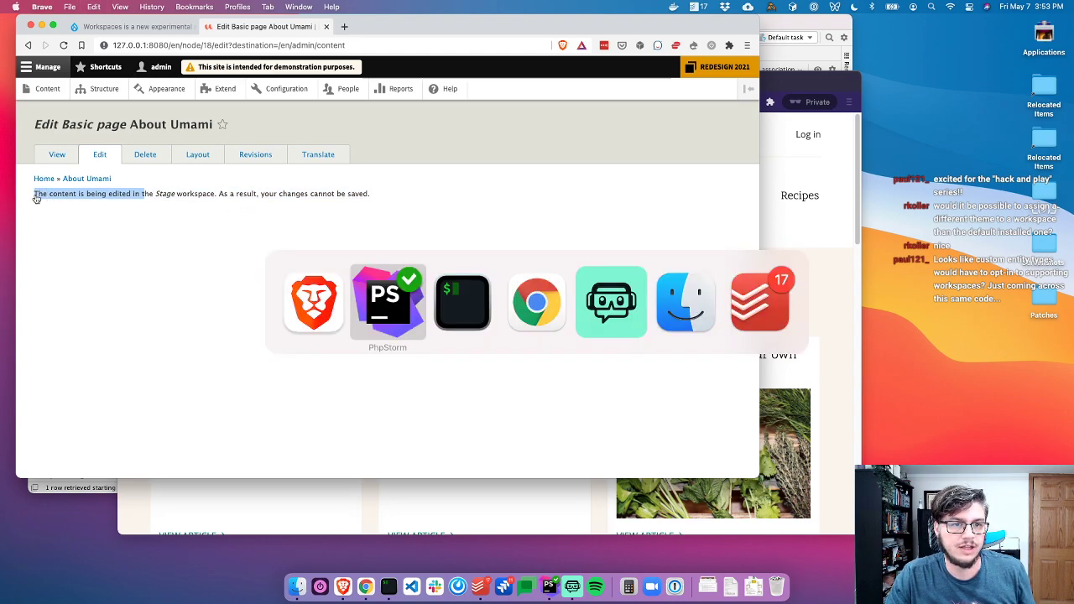
pyautogui.press('super+Tab')
pyautogui.press('Tab')
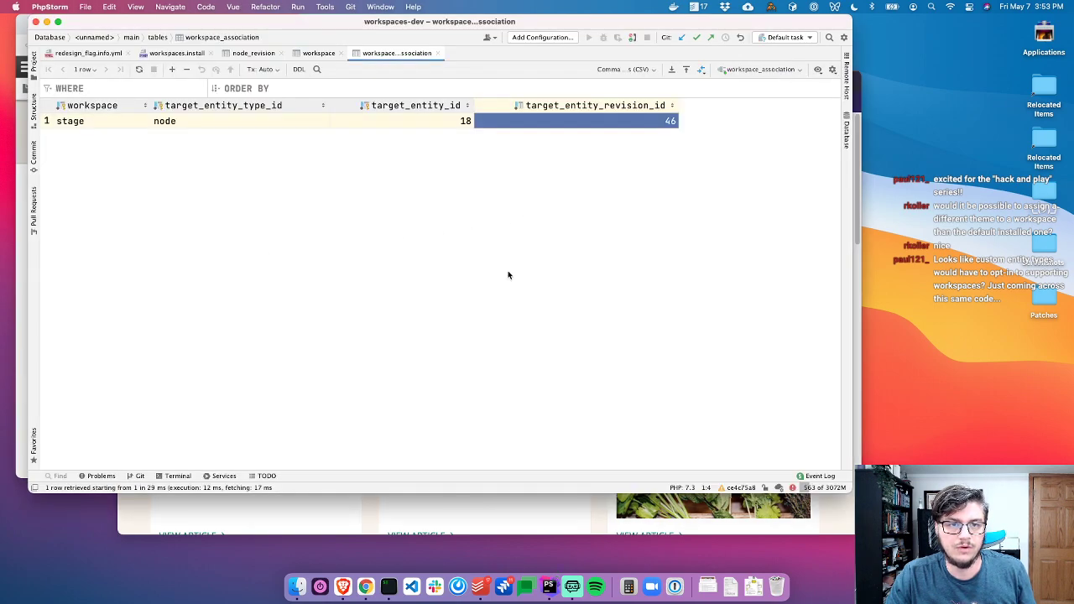
pyautogui.press('super+shift+f')
pyautogui.write('The content is being edited in t')
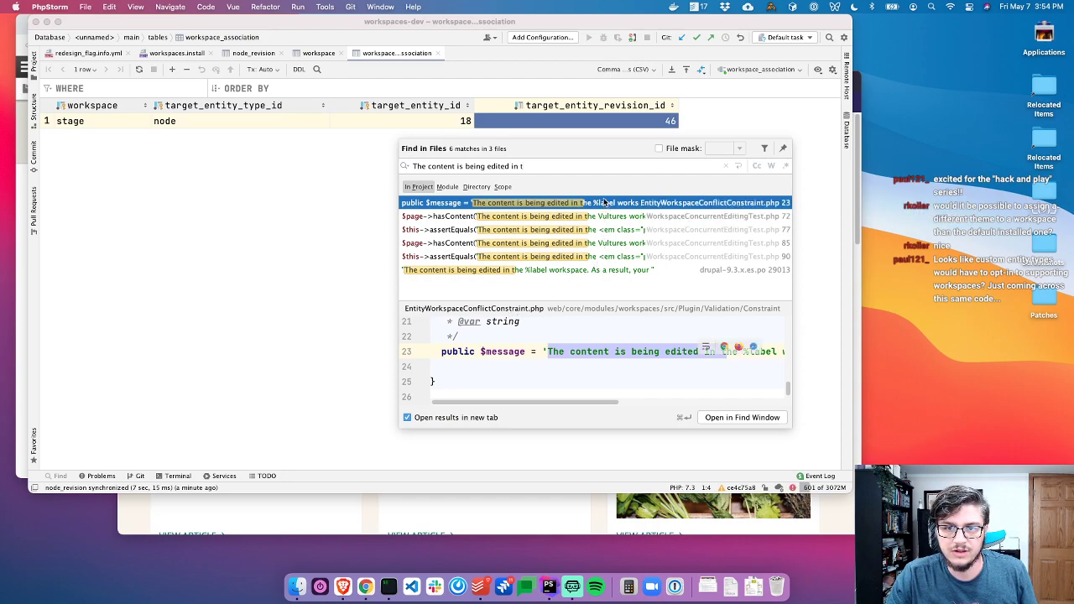
pyautogui.press('Return')
# Find usages of EntityWorkspaceConflictConstraint and open EntityOperations.php at the match
pyautogui.scroll(2, 227, 243)
pyautogui.scroll(-2, 235, 267)
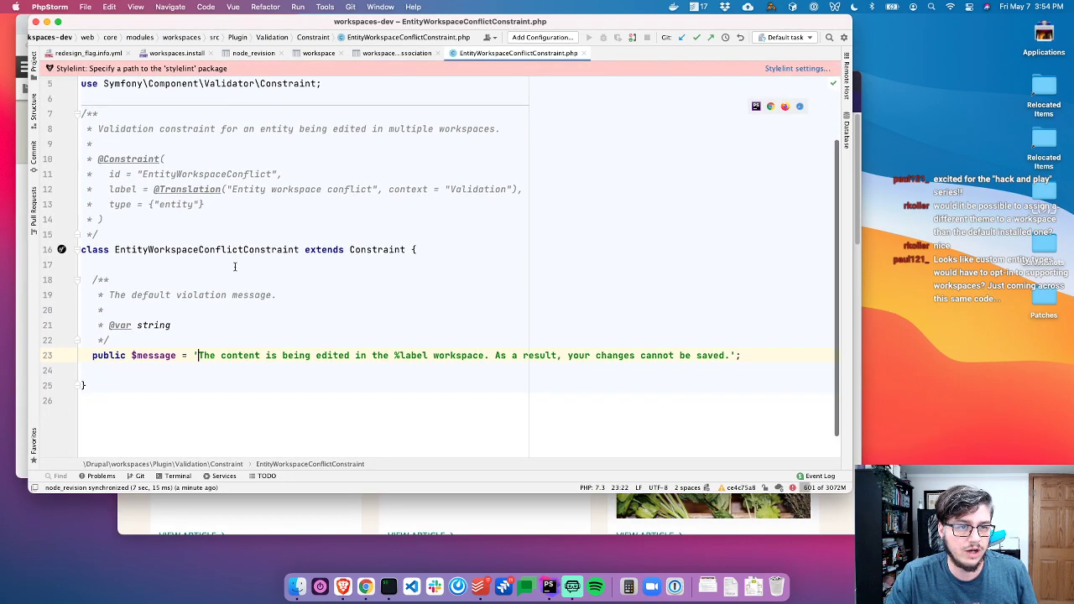
pyautogui.scroll(2, 257, 266)
pyautogui.scroll(-3, 258, 267)
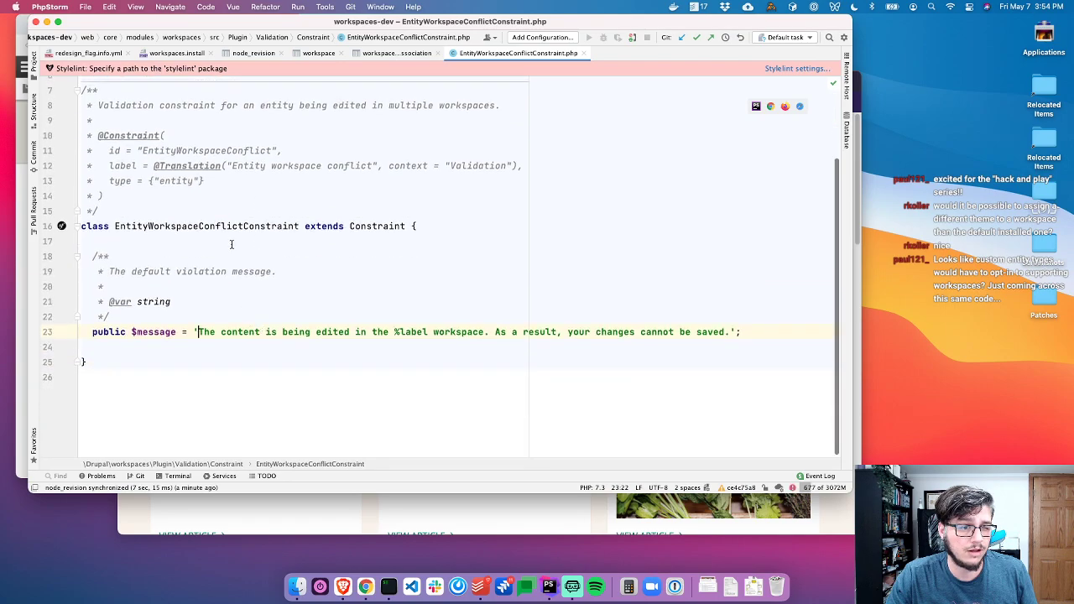
pyautogui.doubleClick(177, 226)
pyautogui.press('super+shift+f')
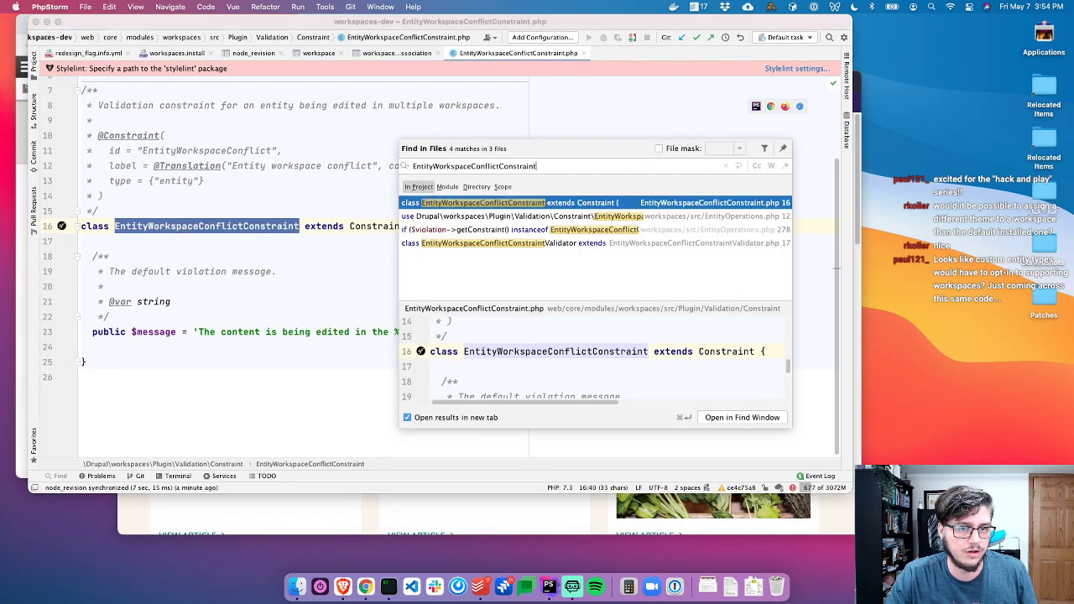
pyautogui.click(552, 216)
pyautogui.doubleClick(553, 217)
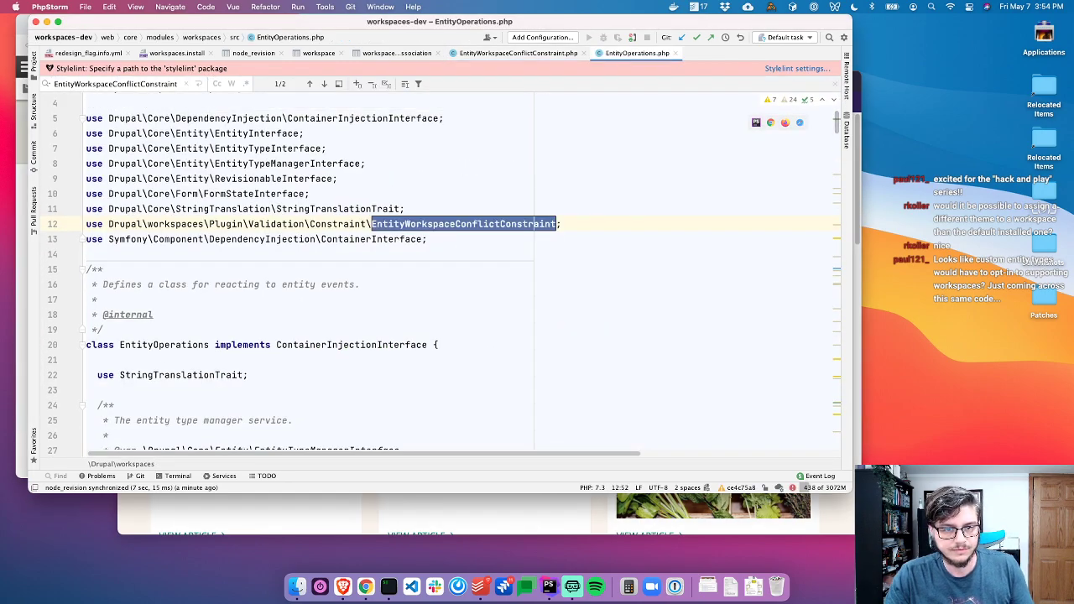
pyautogui.press('super+g')
pyautogui.press('Escape')
# Go to the entityFormAlter function in EntityOperations.php
pyautogui.scroll(4, 412, 251)
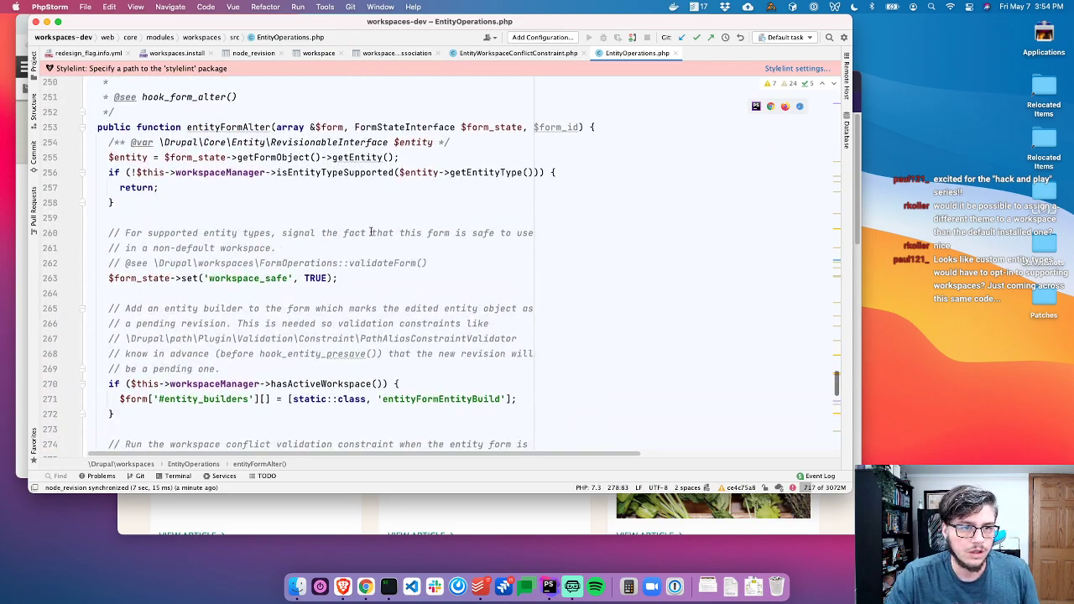
pyautogui.click(232, 146)
pyautogui.scroll(-1, 243, 187)
pyautogui.scroll(-4, 242, 187)
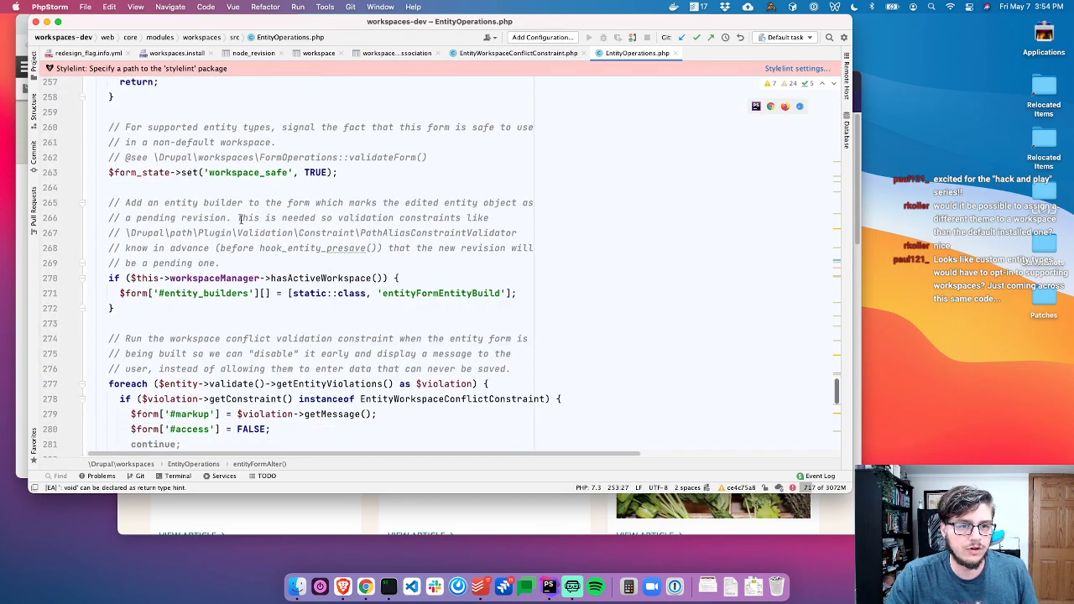
pyautogui.scroll(1, 261, 252)
pyautogui.scroll(5, 261, 253)
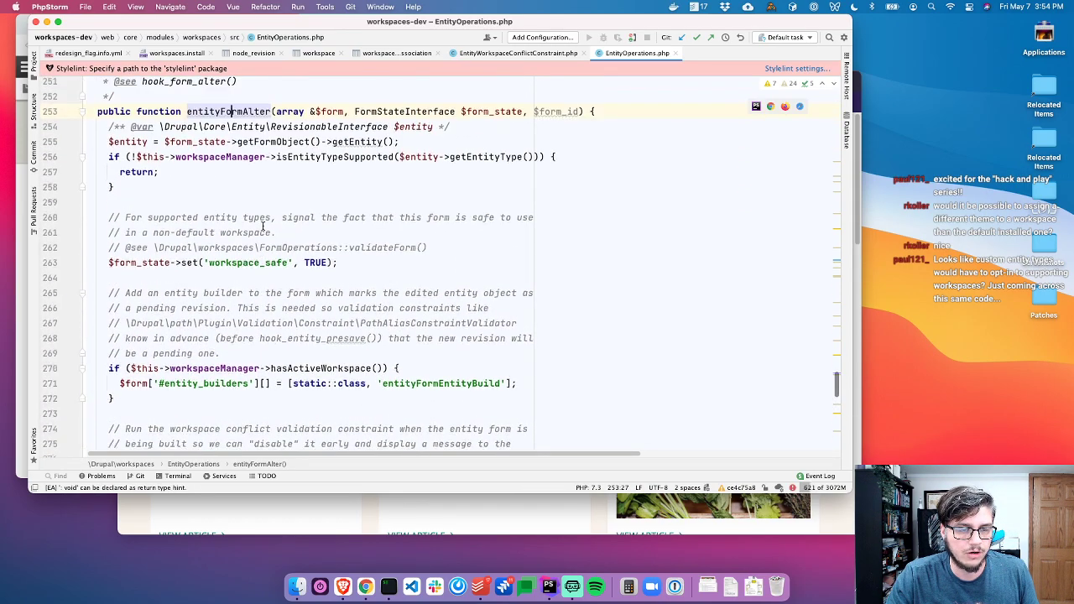
pyautogui.click(221, 198)
# Trace workspaces_form_alter in workspaces.module to its entityFormAlter call and back
pyautogui.press('super+1')
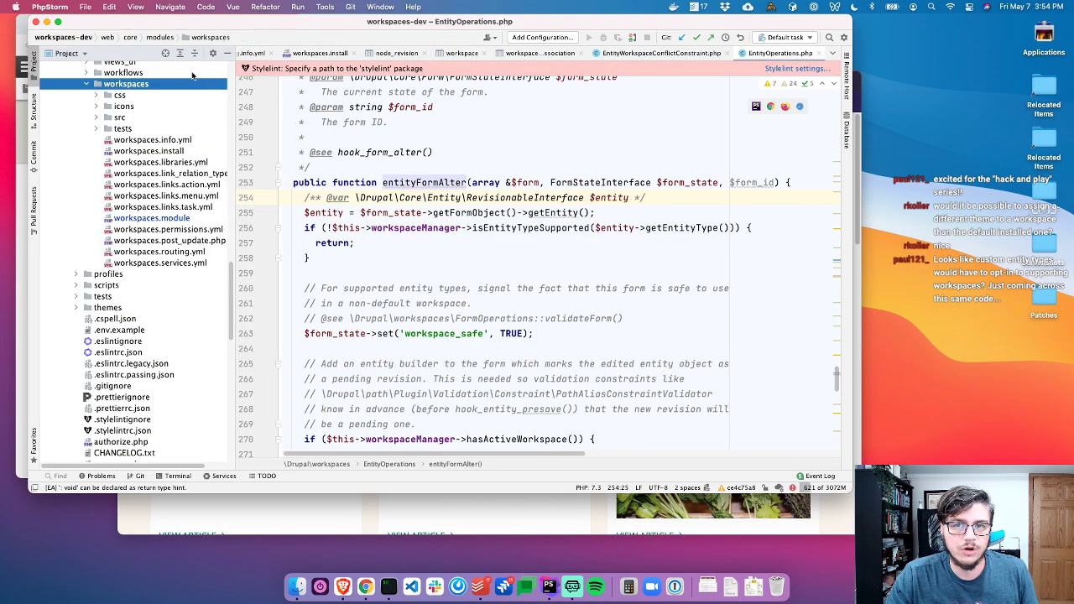
pyautogui.doubleClick(149, 218)
pyautogui.click(414, 158)
pyautogui.doubleClick(414, 158)
pyautogui.moveTo(289, 311); pyautogui.dragTo(242, 247)
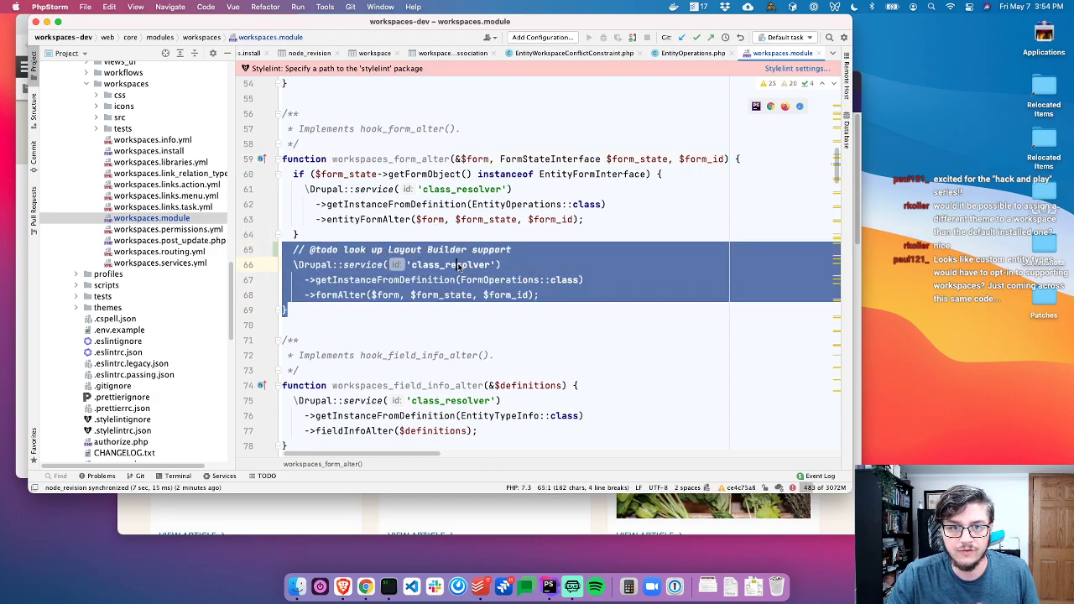
pyautogui.click(387, 250)
pyautogui.moveTo(313, 235); pyautogui.dragTo(283, 186)
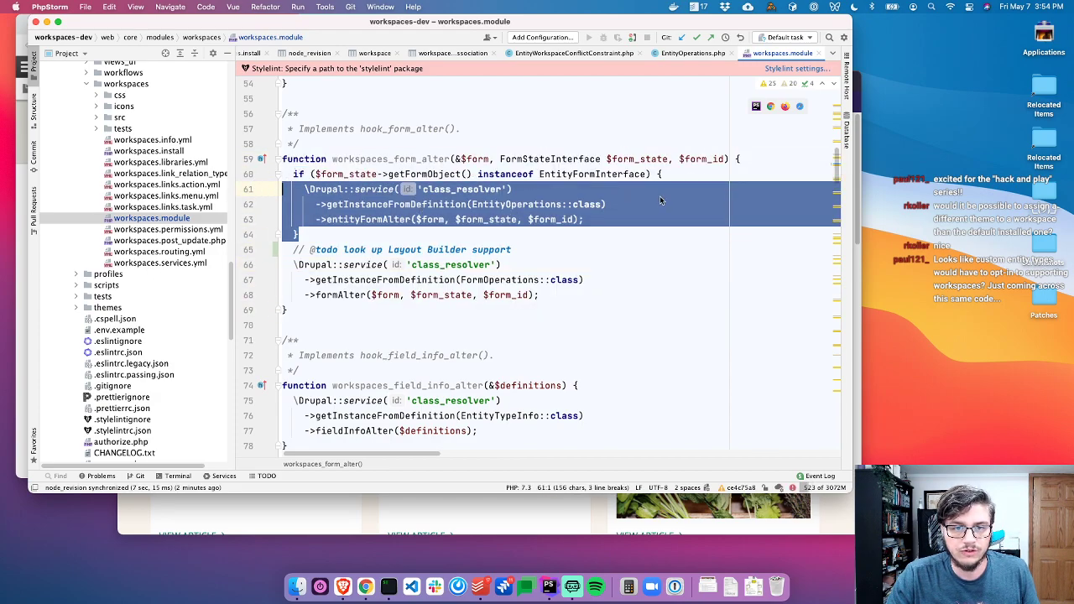
pyautogui.press('super+bracketleft')
pyautogui.press('super+bracketleft')
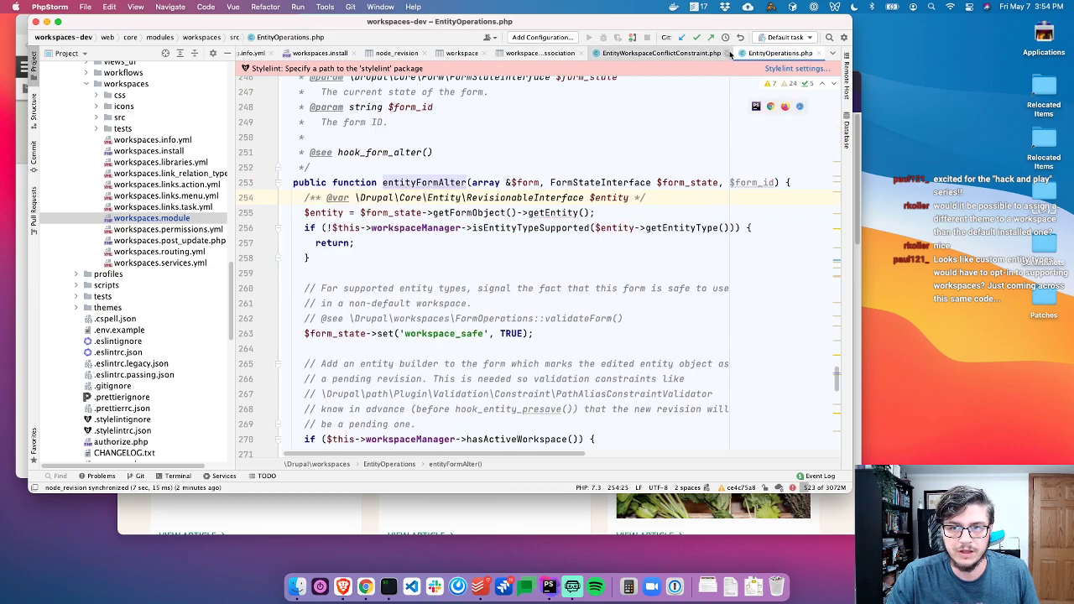
# Jump to the isEntityTypeSupported declaration from entityFormAlter
pyautogui.scroll(-1, 458, 240)
pyautogui.press('Down')
pyautogui.press('Down')
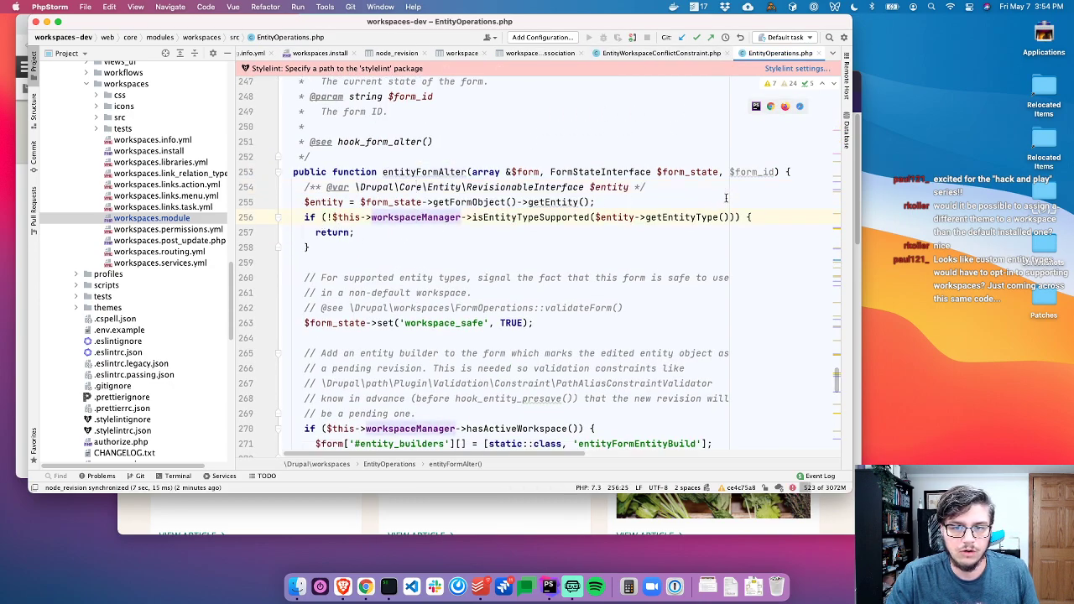
pyautogui.click(561, 217)
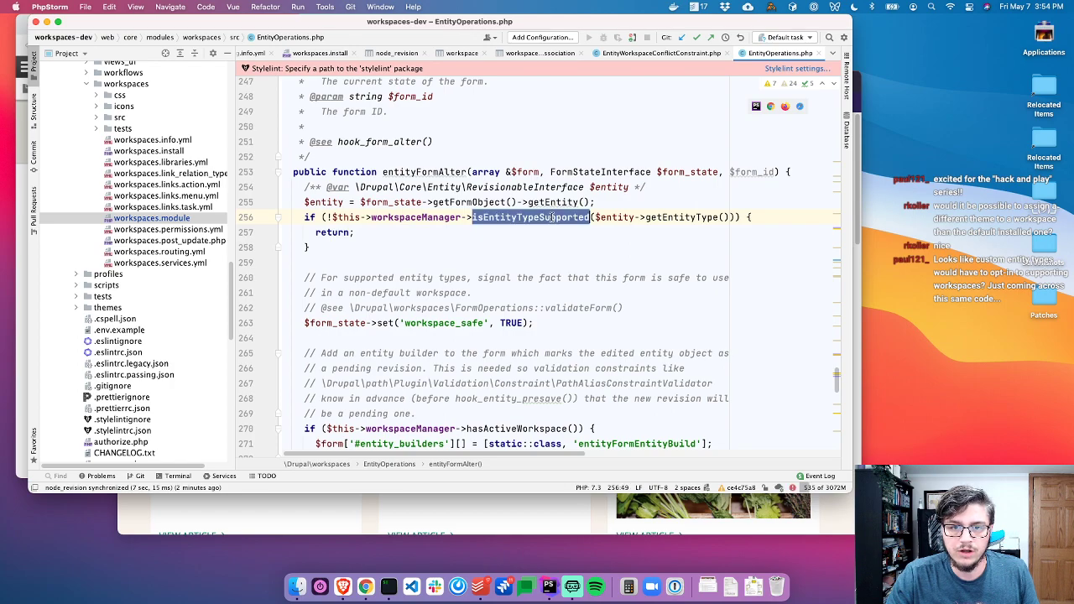
pyautogui.keyDown('super'); pyautogui.click(561, 216); pyautogui.keyUp('super')
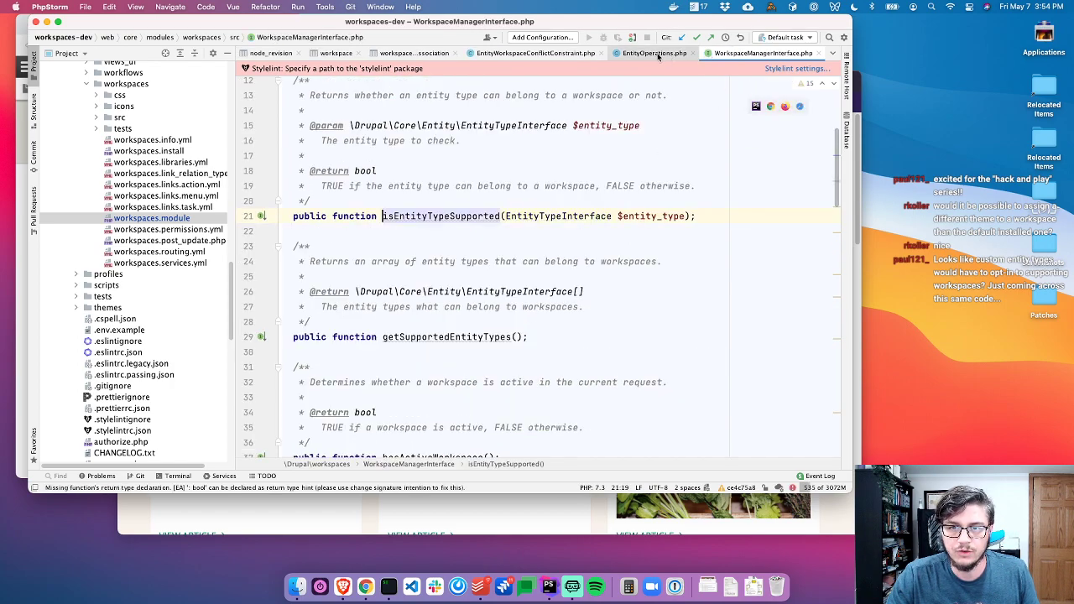
# Close EntityWorkspaceConflictConstraint.php and the workspace table views, keeping EntityOperations.php
pyautogui.click(659, 53)
pyautogui.click(583, 54)
pyautogui.press('super+w')
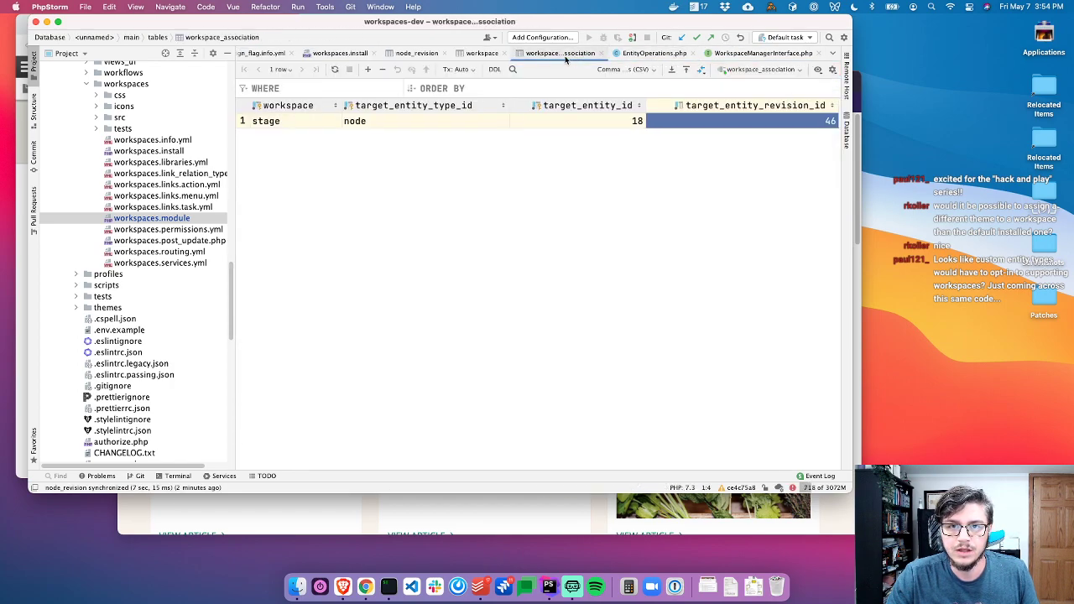
pyautogui.press('super+w')
pyautogui.press('super+w')
pyautogui.click(531, 53)
# Review entityFormAlter's isEntityTypeSupported, hasActiveWorkspace and entityFormEntityBuild logic
pyautogui.scroll(-1, 452, 238)
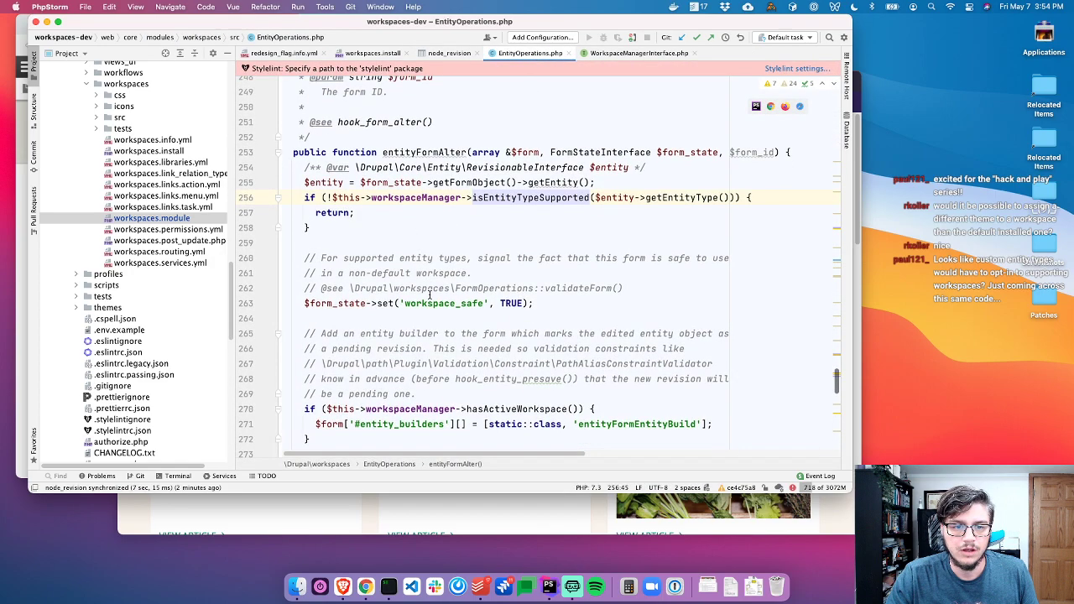
pyautogui.moveTo(382, 303); pyautogui.dragTo(199, 263)
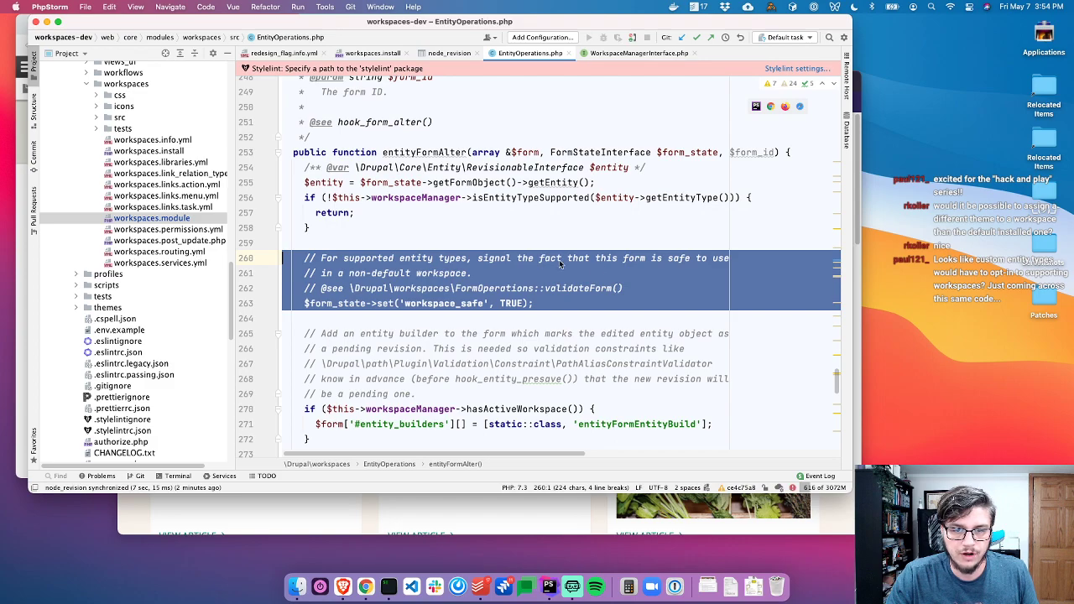
pyautogui.click(474, 273)
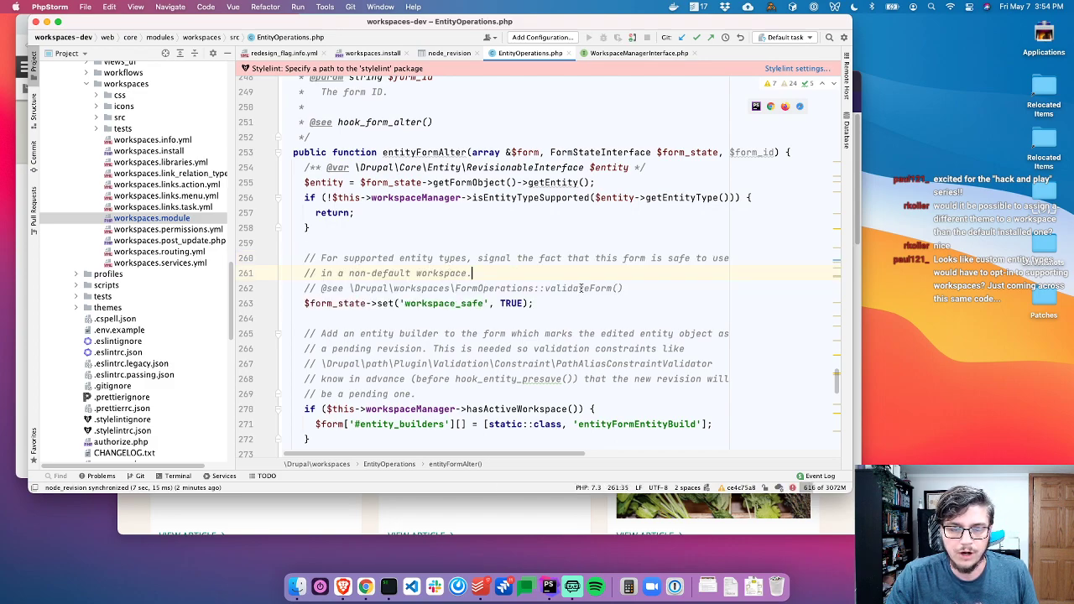
pyautogui.scroll(-1, 504, 193)
pyautogui.click(506, 182)
pyautogui.doubleClick(506, 182)
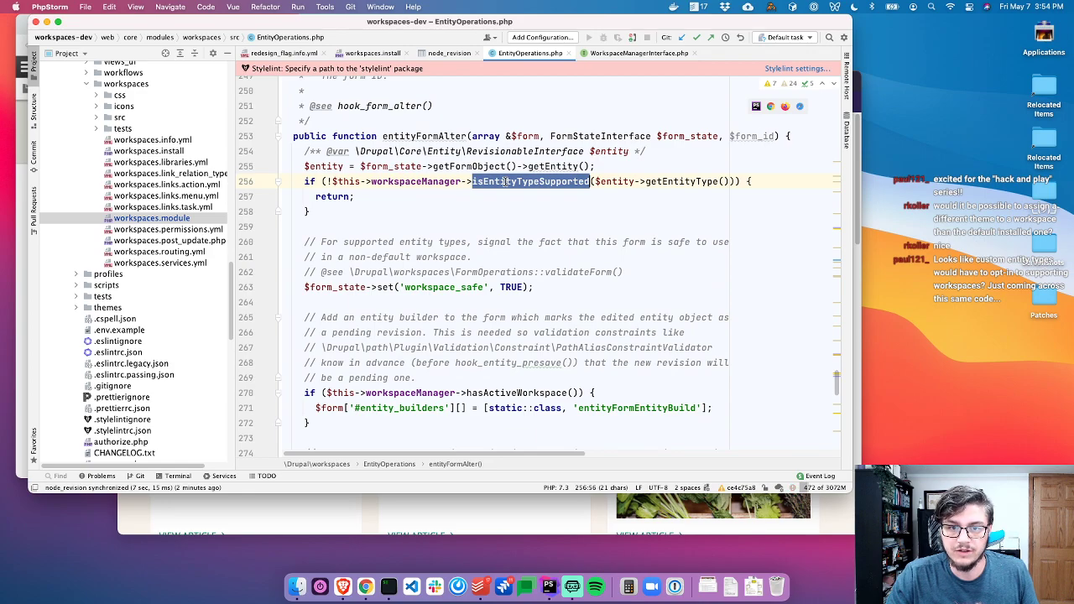
pyautogui.scroll(-5, 470, 293)
pyautogui.click(466, 302)
pyautogui.click(558, 291)
pyautogui.click(656, 304)
pyautogui.scroll(-5, 495, 289)
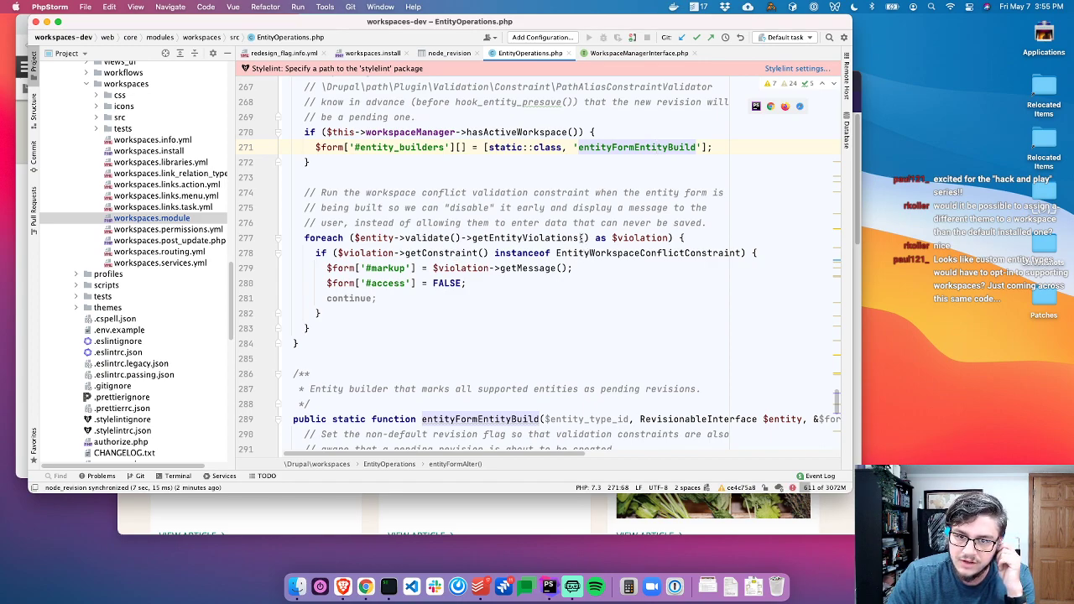
pyautogui.click(617, 253)
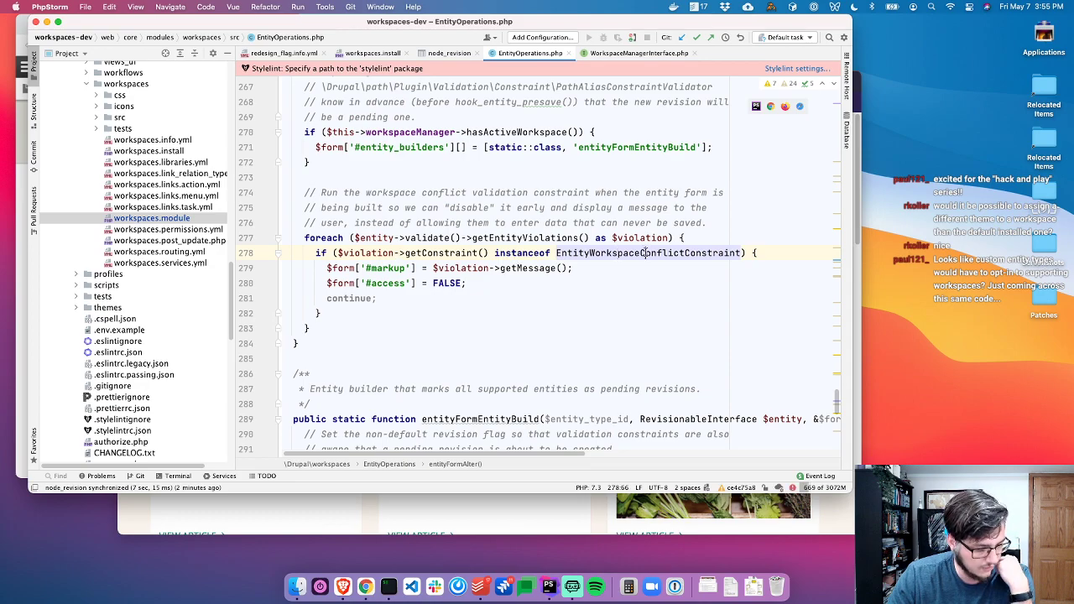
pyautogui.moveTo(643, 252)
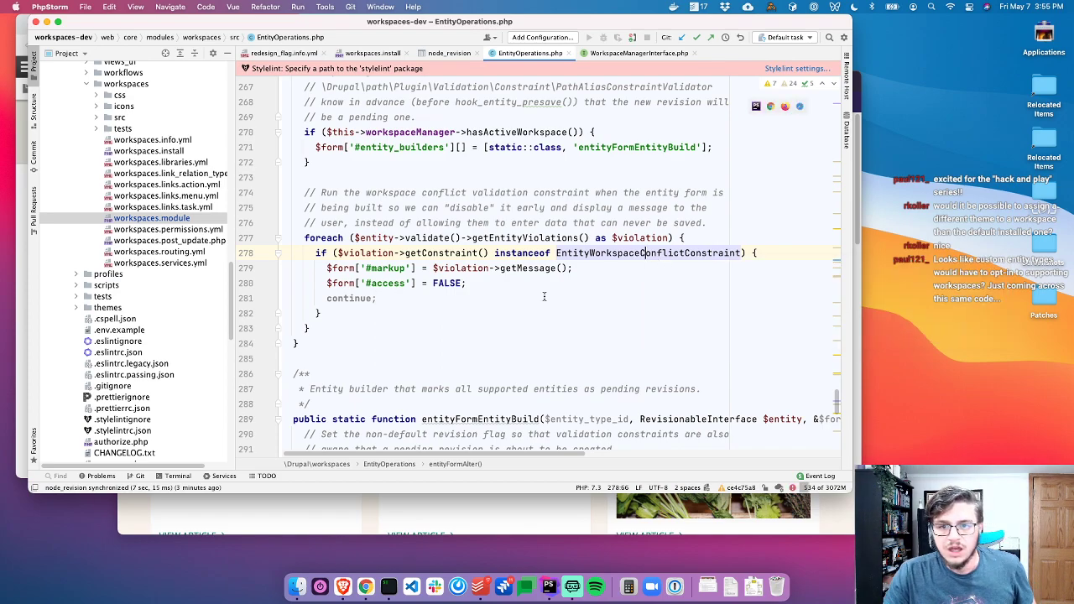
pyautogui.click(384, 267)
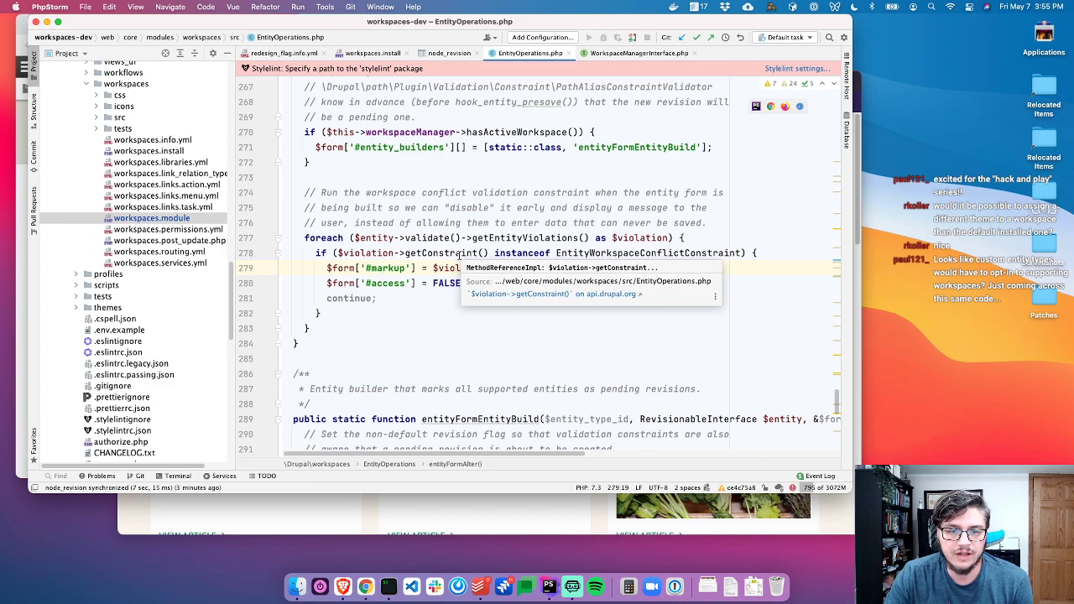
pyautogui.click(384, 299)
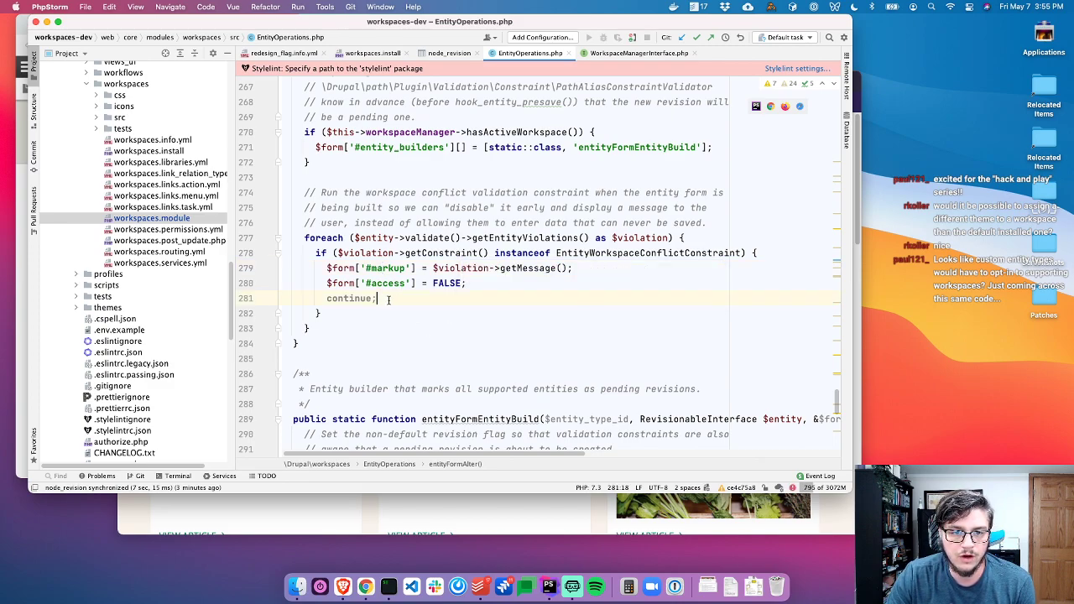
pyautogui.scroll(1, 385, 302)
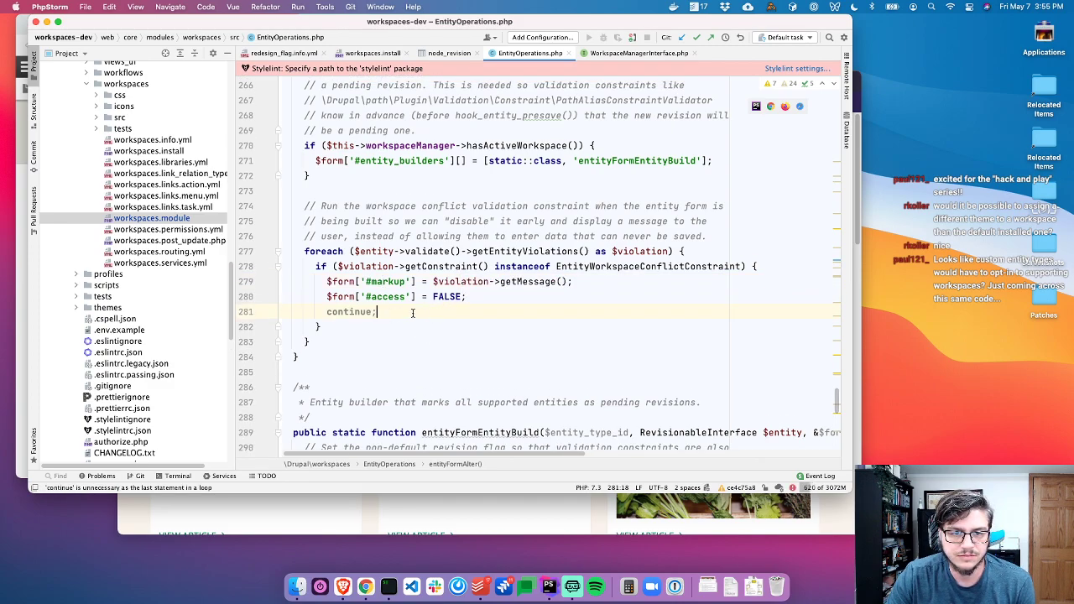
pyautogui.moveTo(354, 316)
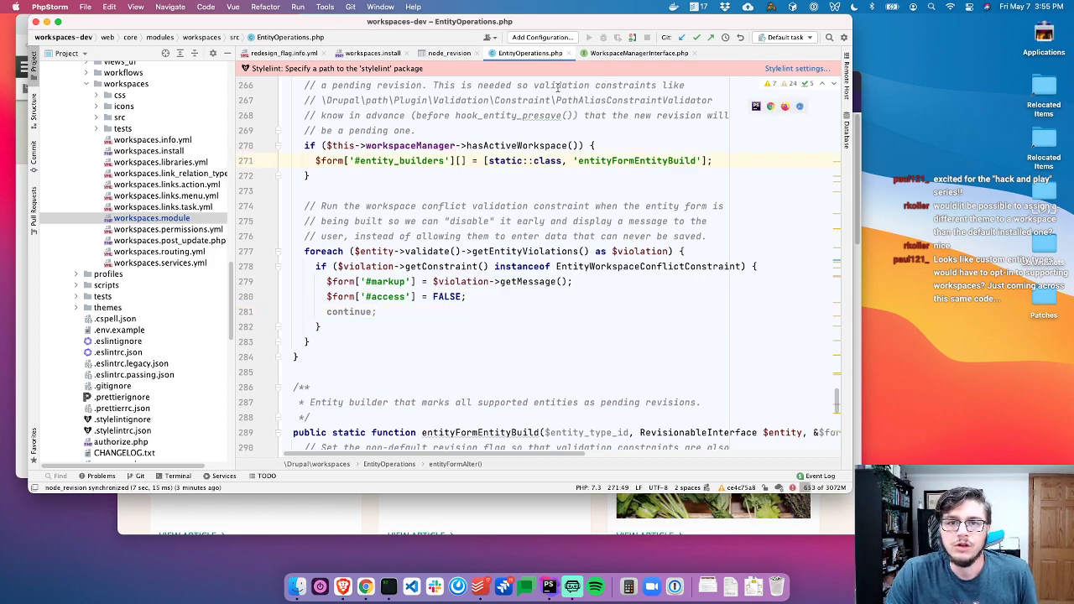
# Close the other tabs and open EditorialContentEntityBase.php via Search Everywhere
pyautogui.click(431, 53)
pyautogui.press('super+w')
pyautogui.press('super+w')
pyautogui.press('super+w')
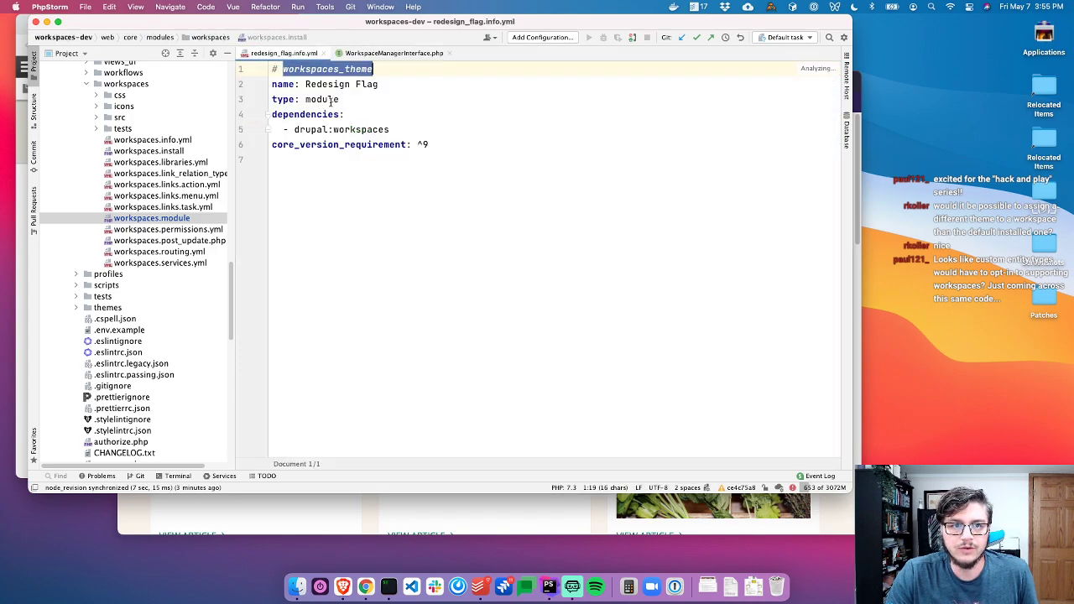
pyautogui.click(676, 278)
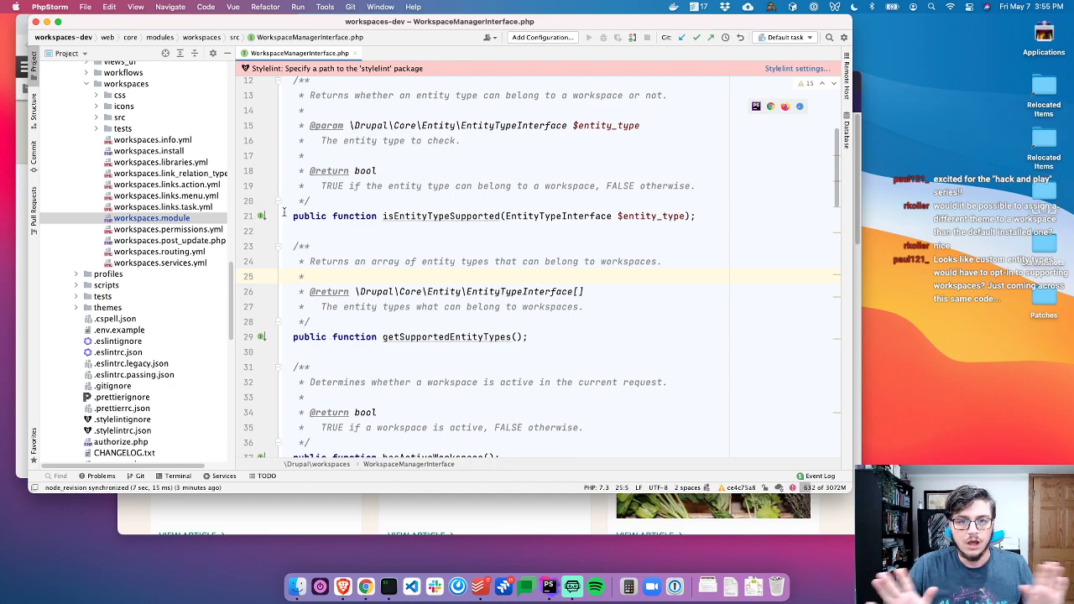
pyautogui.press('shift')
pyautogui.press('shift')
pyautogui.write('E')
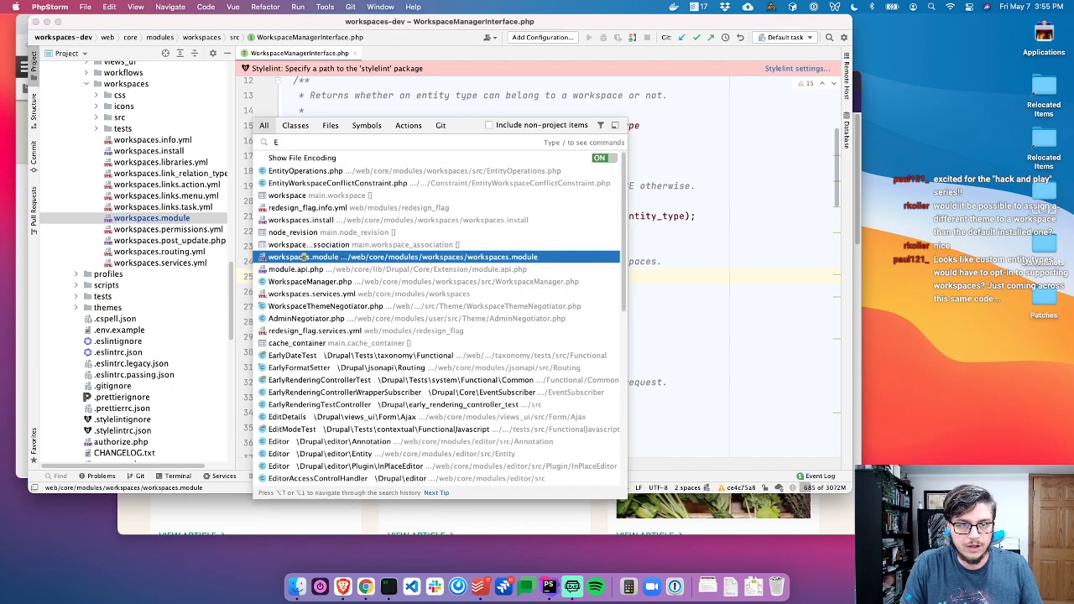
pyautogui.write('ntity')
pyautogui.press('super+a')
pyautogui.write('EditorialCont')
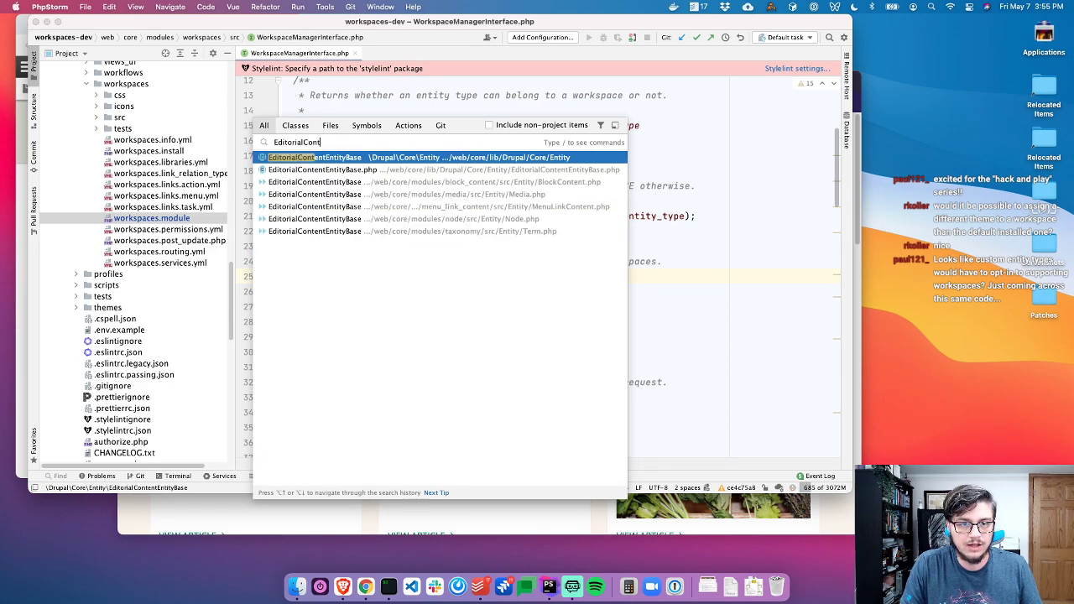
pyautogui.press('Return')
# Annotate the file with Git blame and select issue 2825973 in the introducing commit
pyautogui.rightClick(284, 225)
pyautogui.click(317, 217)
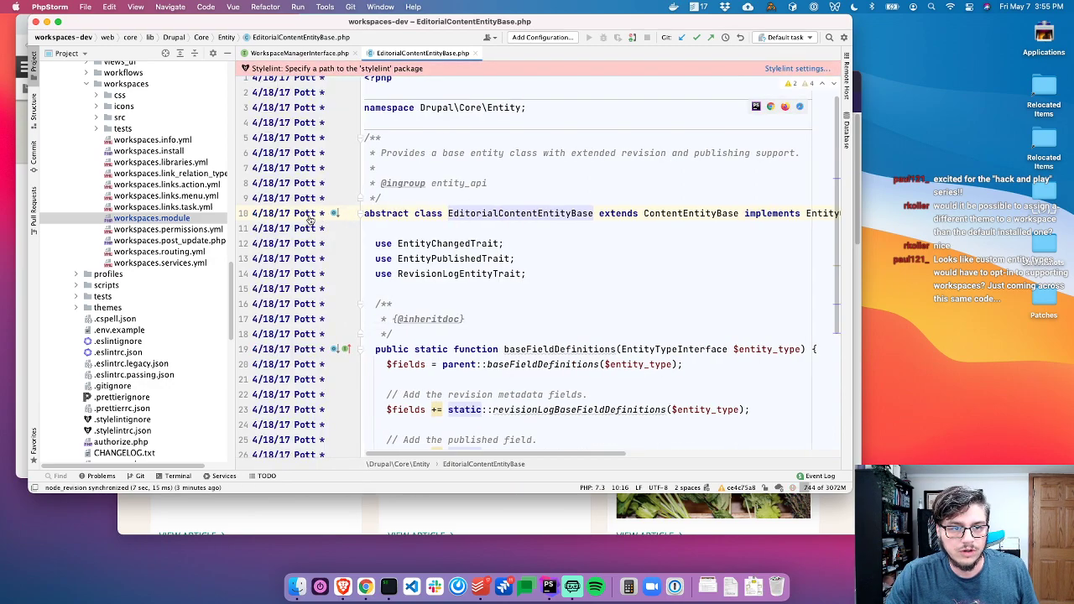
pyautogui.click(287, 221)
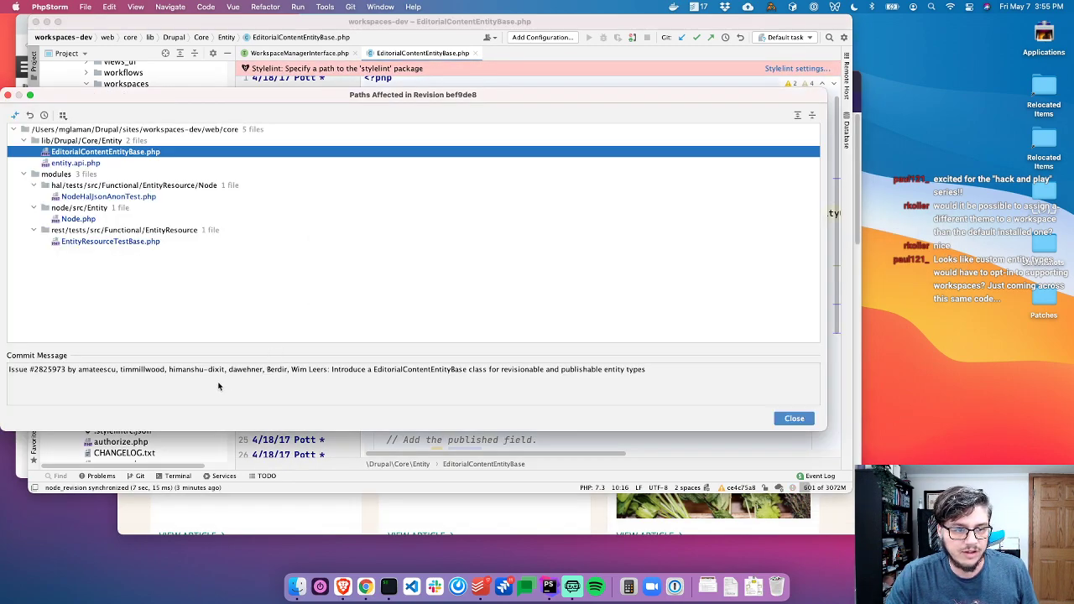
pyautogui.doubleClick(60, 370)
pyautogui.click(37, 375)
pyautogui.moveTo(36, 374); pyautogui.dragTo(69, 374)
pyautogui.press('super+c')
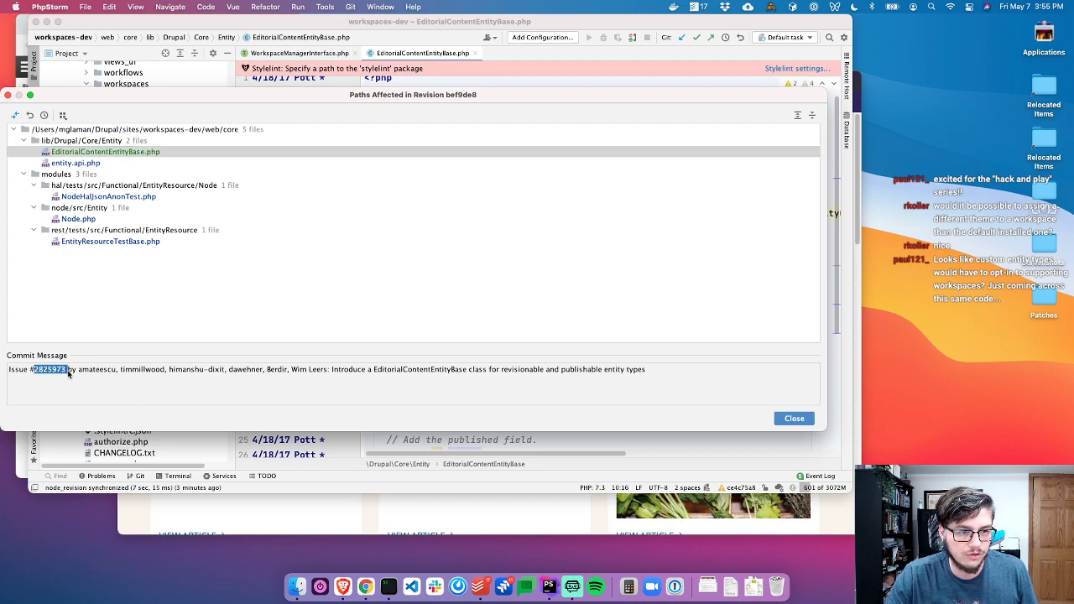
pyautogui.press('Escape')
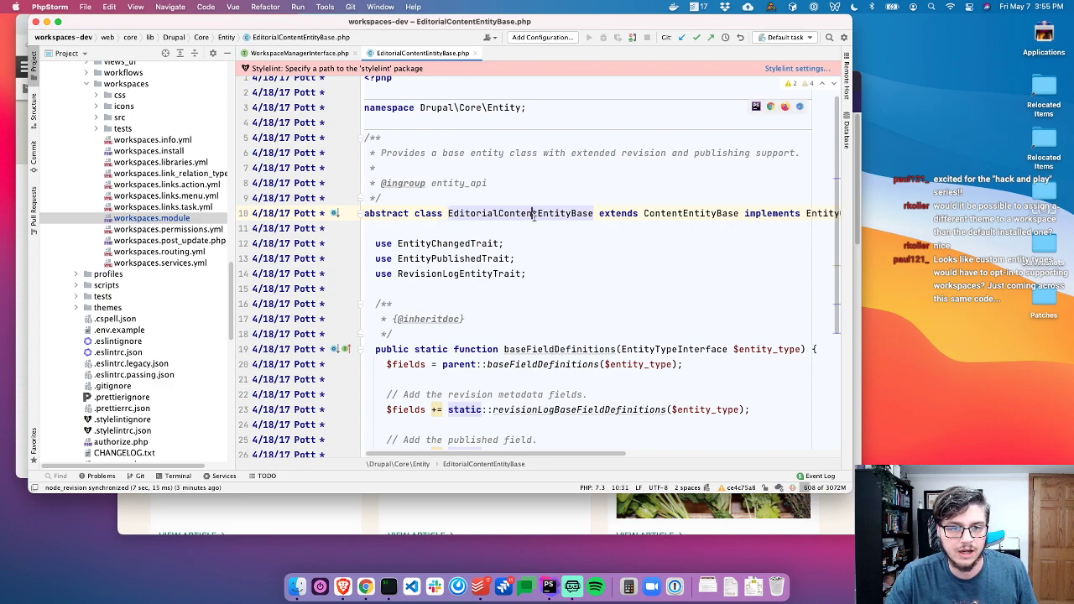
pyautogui.press('super+Tab')
pyautogui.press('super+Tab')
pyautogui.press('super+Tab')
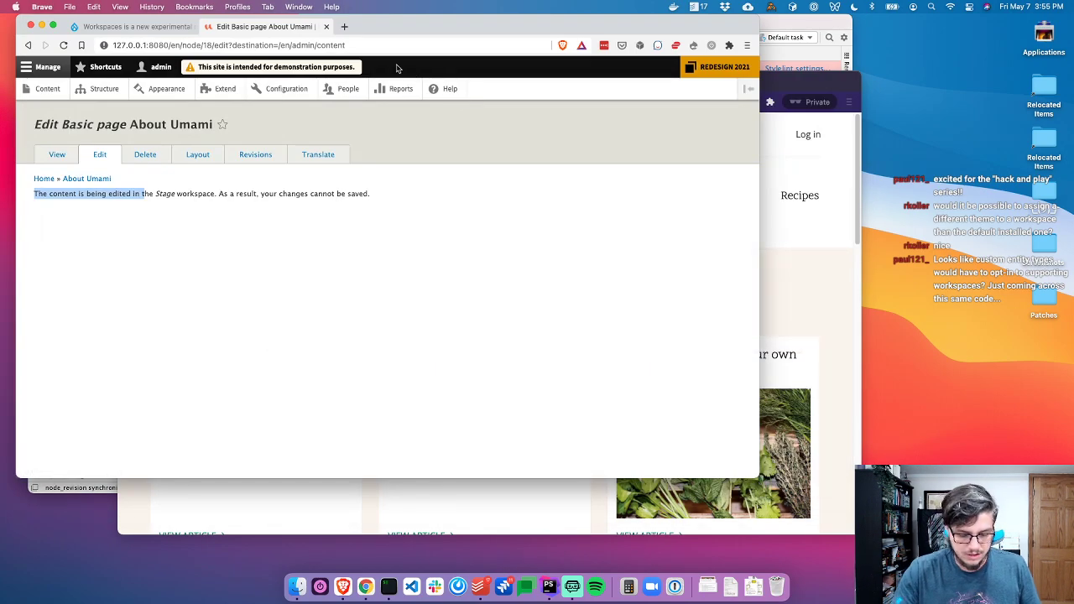
# Open drupal.org/i/2825973 in a new browser tab
pyautogui.press('super+t')
pyautogui.write('drupal.org/i/')
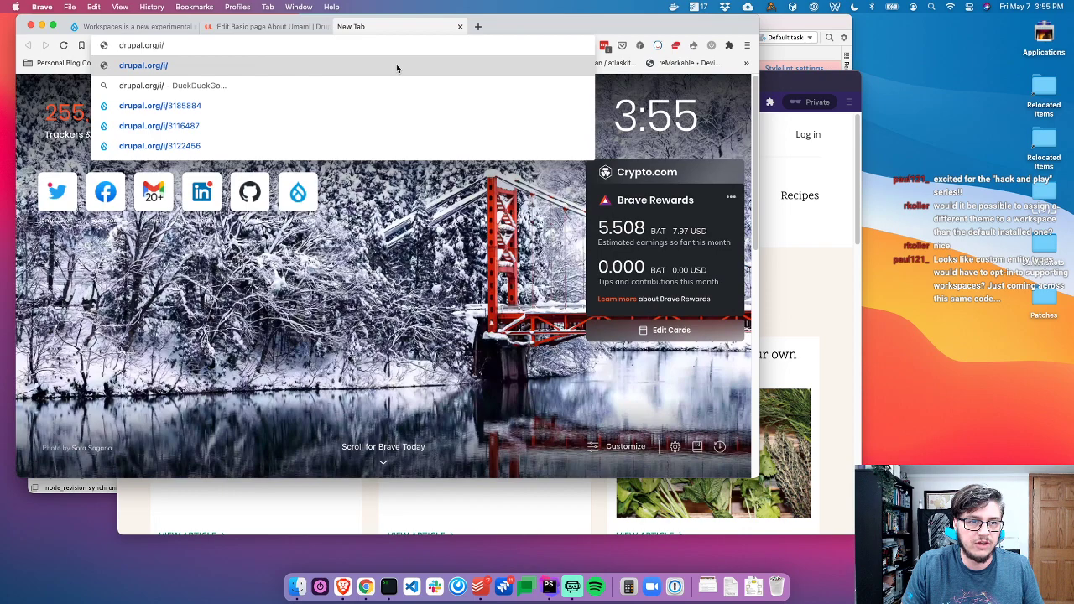
pyautogui.press('super+v')
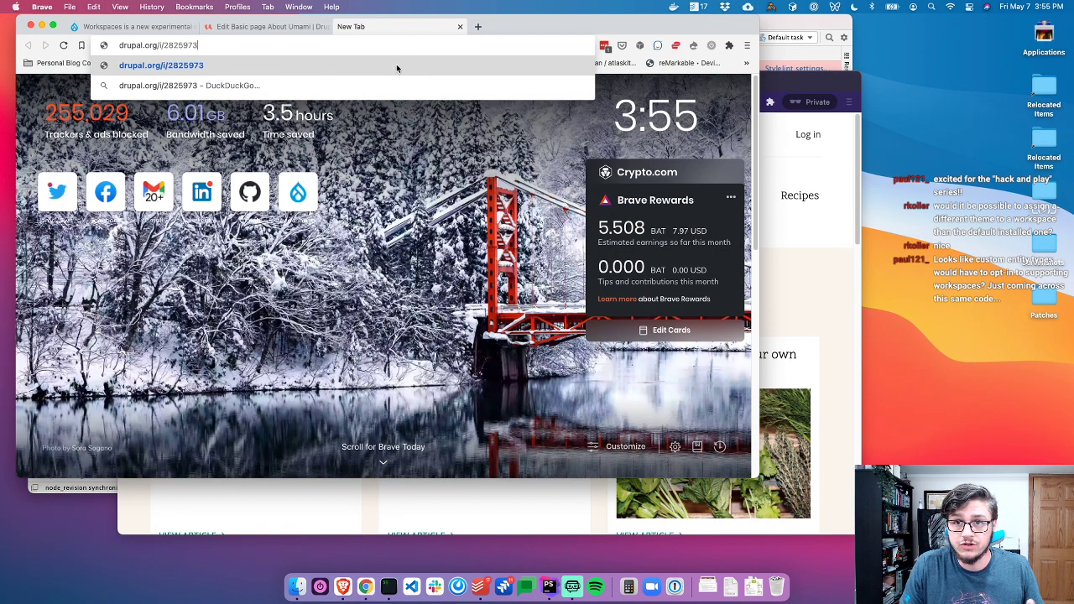
pyautogui.press('Return')
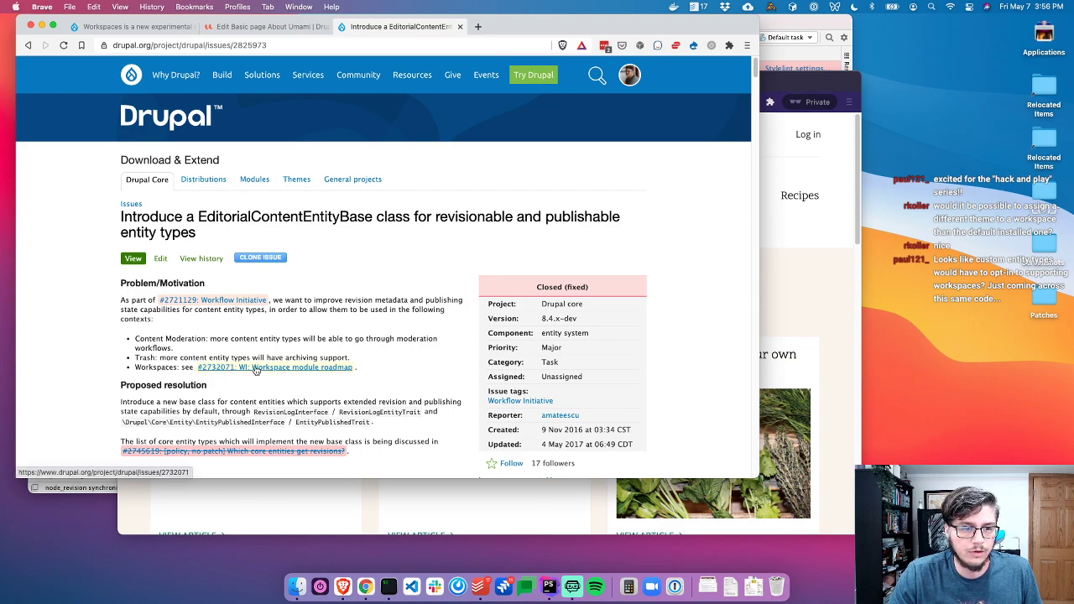
# Select EditorialContentEntityBase in the issue title and return to PhpStorm
pyautogui.scroll(-2, 277, 168)
pyautogui.doubleClick(279, 153)
pyautogui.click(279, 153)
pyautogui.doubleClick(281, 153)
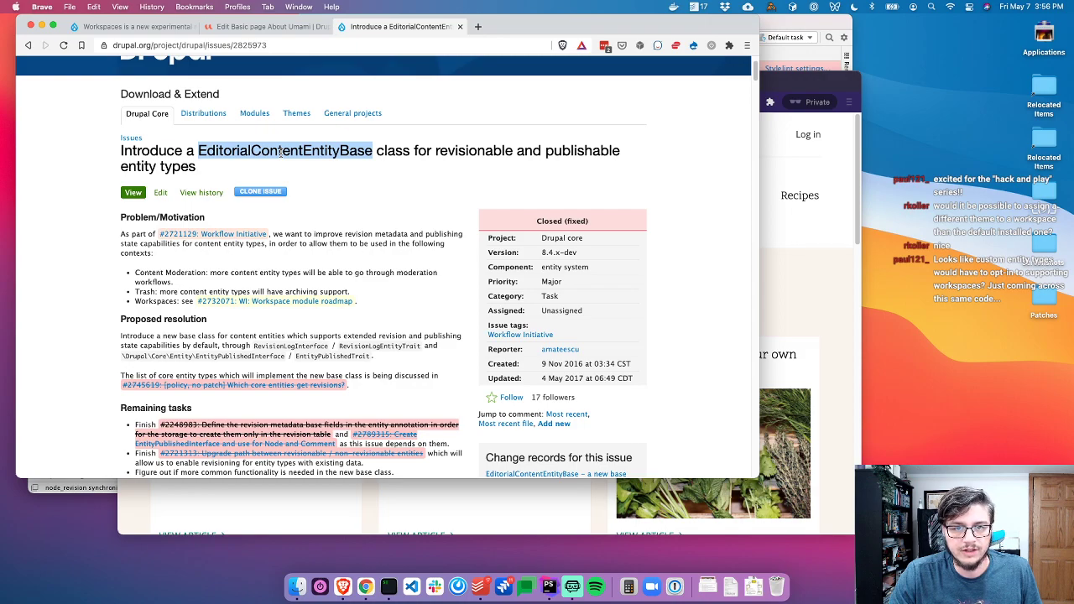
pyautogui.press('super+Tab')
pyautogui.press('super+Tab')
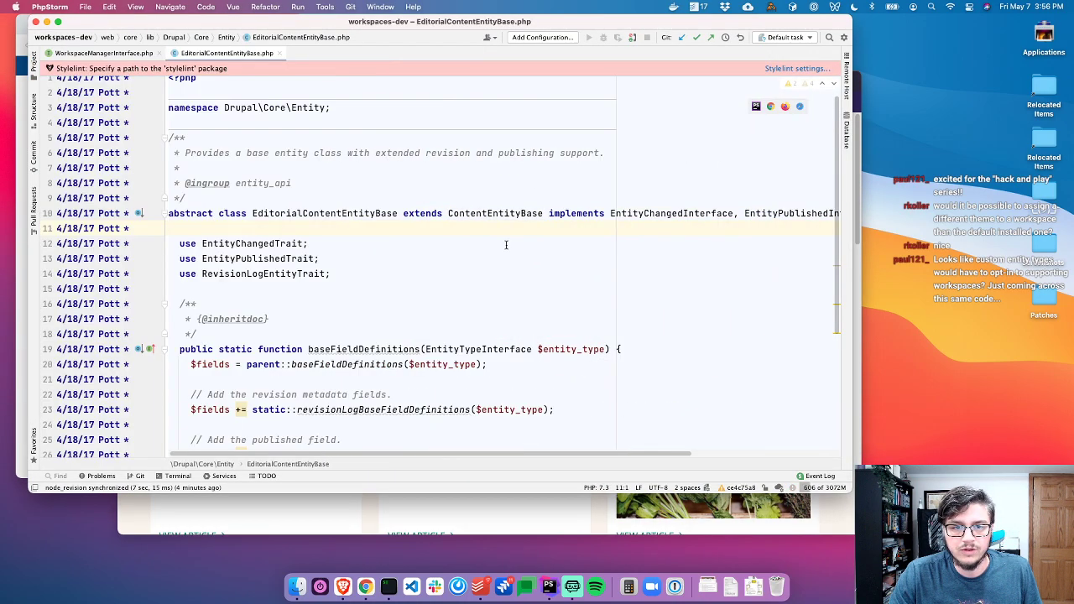
# Review EditorialContentEntityBase's interfaces and field definitions, hiding the Git blame annotations
pyautogui.hscroll(5, 633, 235)
pyautogui.click(717, 209)
pyautogui.click(579, 214)
pyautogui.hscroll(-5, 470, 223)
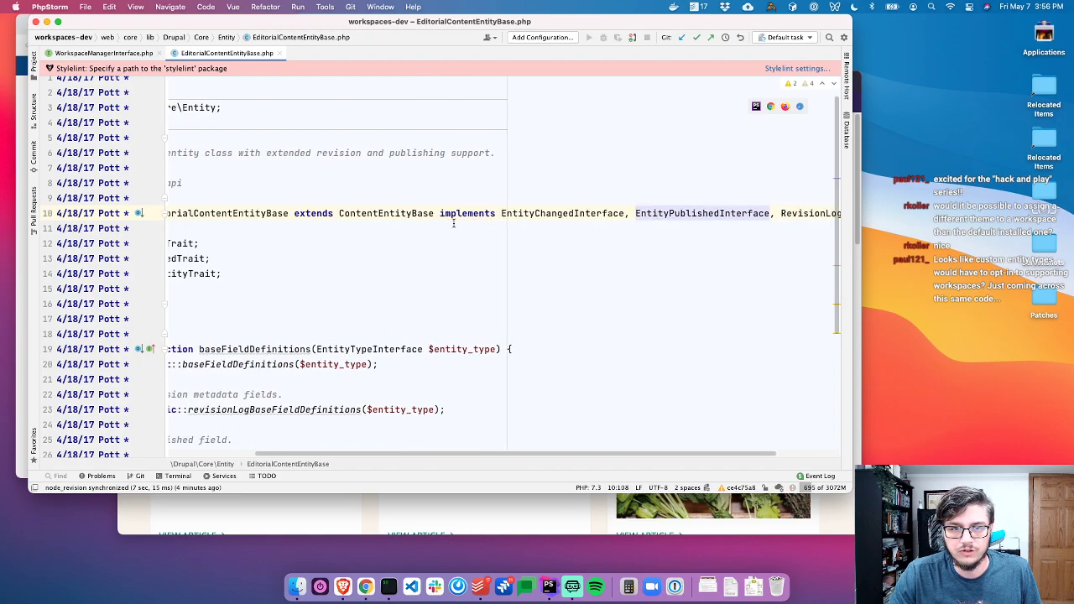
pyautogui.click(252, 274)
pyautogui.scroll(-5, 344, 336)
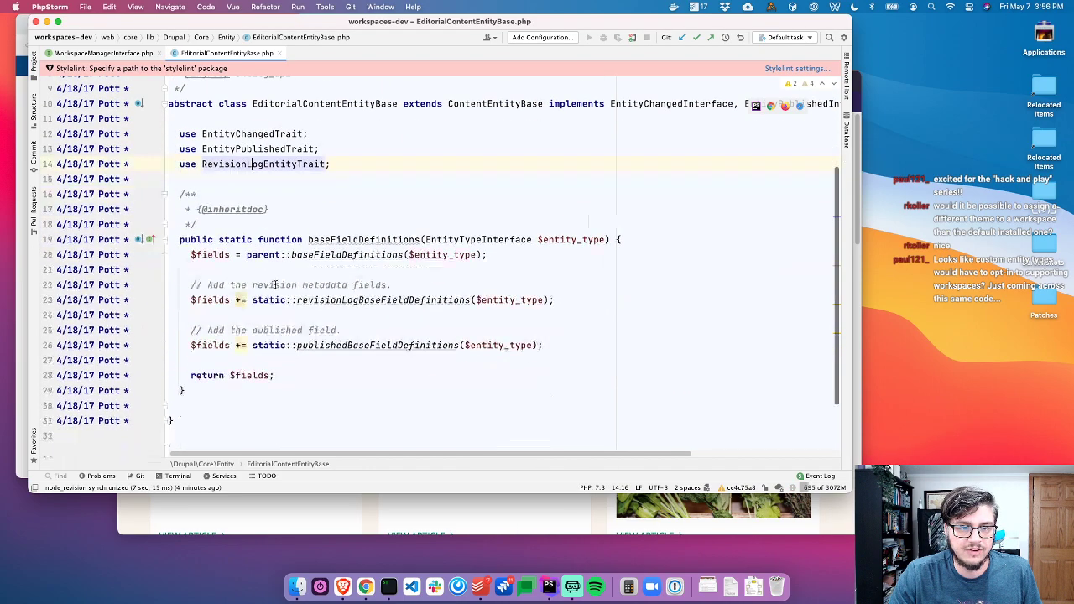
pyautogui.click(347, 345)
pyautogui.click(347, 286)
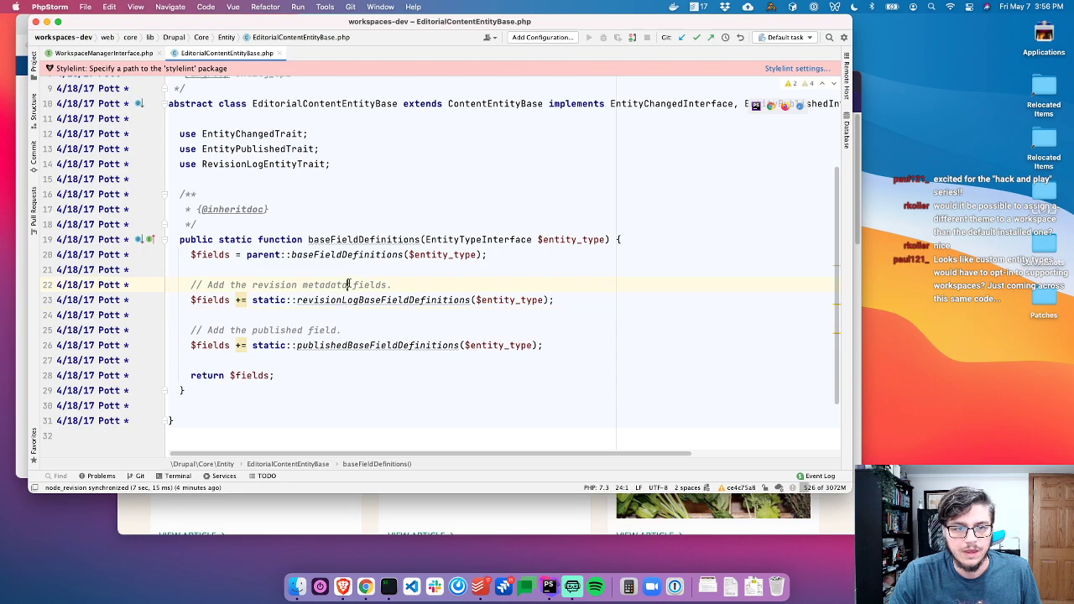
pyautogui.rightClick(84, 147)
pyautogui.click(90, 150)
pyautogui.click(273, 299)
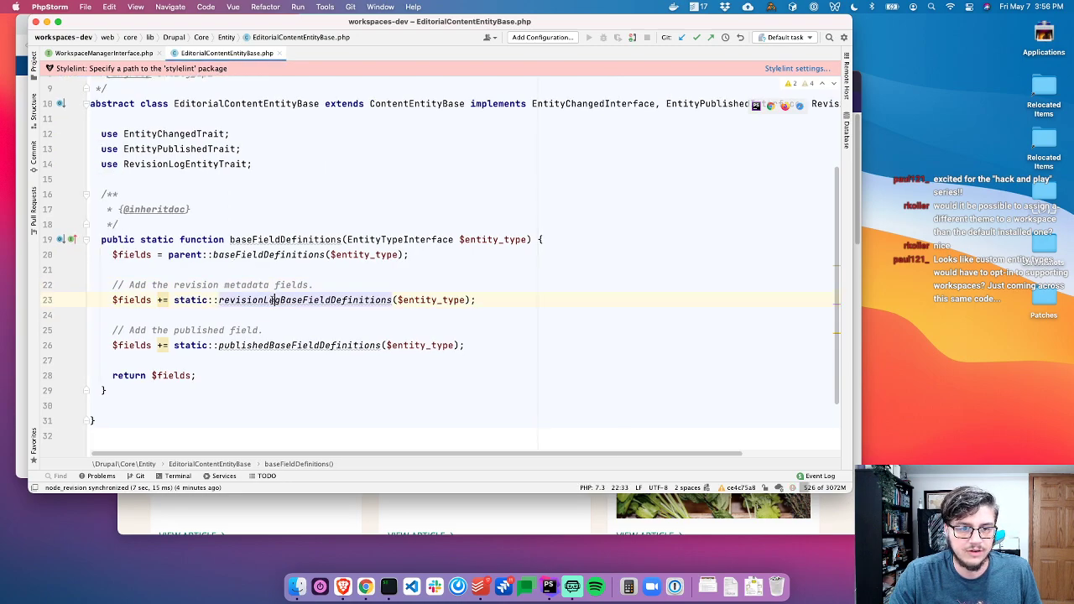
pyautogui.click(276, 345)
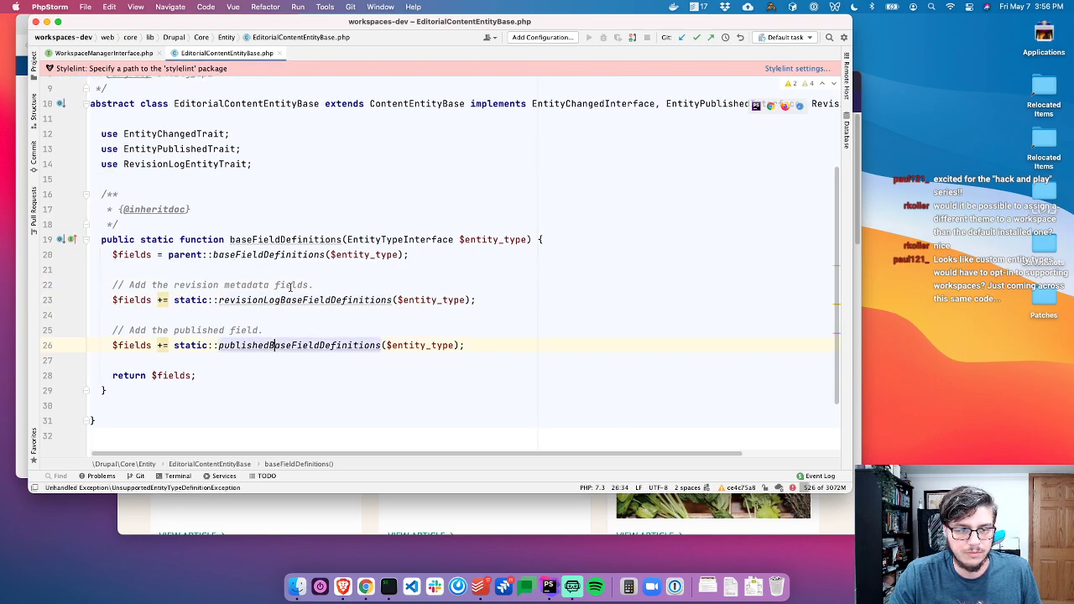
# Open WorkspaceManager::isEntityTypeSupported and read its revisionable-and-publishable comment
pyautogui.click(101, 53)
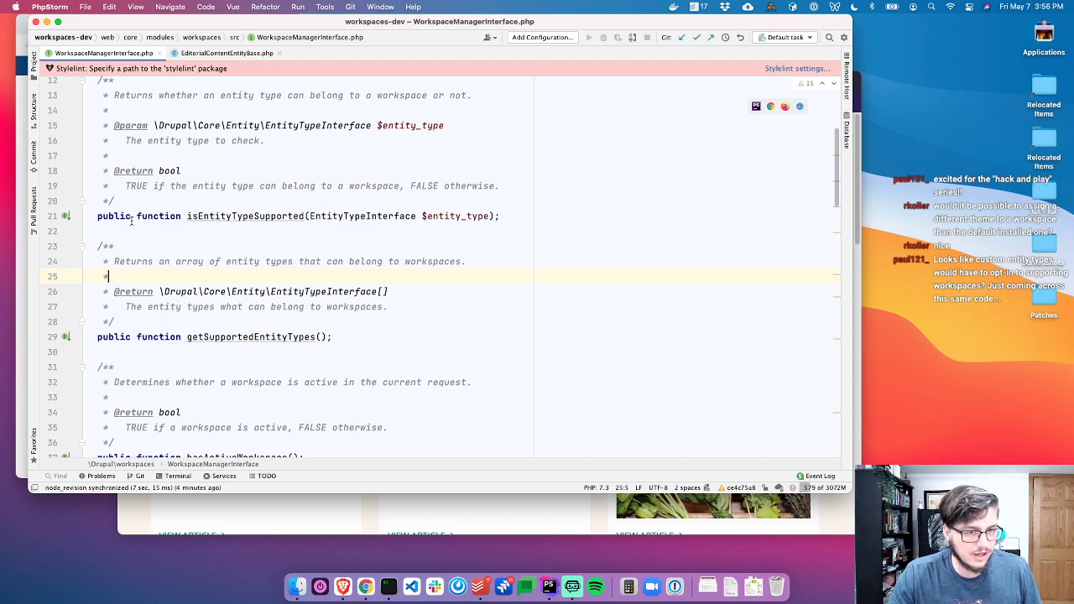
pyautogui.keyDown('alt'); pyautogui.keyDown('super'); pyautogui.click(266, 215); pyautogui.keyUp('super'); pyautogui.keyUp('alt')
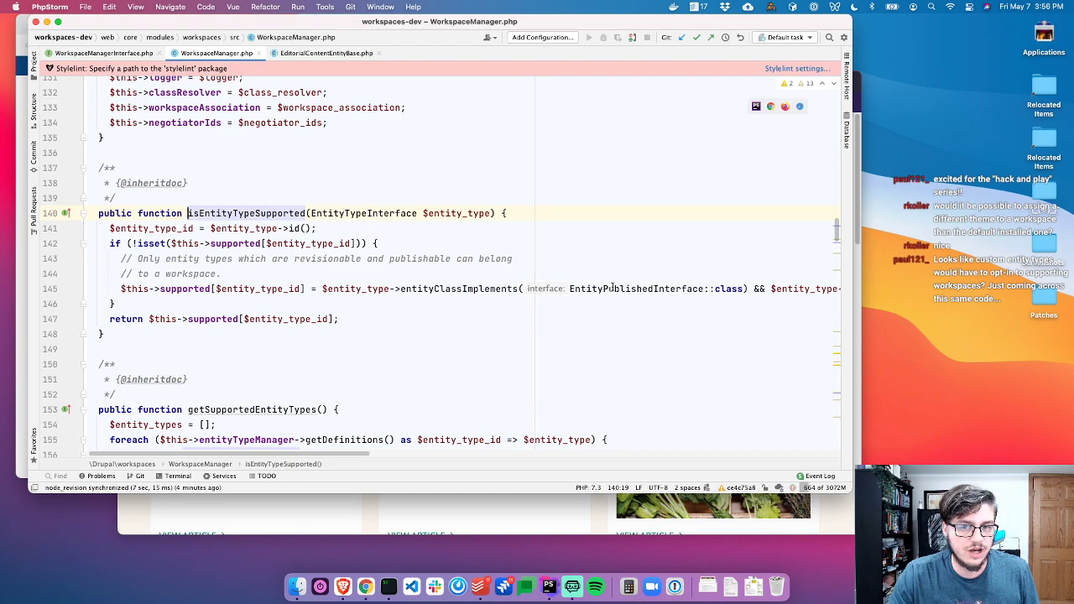
pyautogui.click(233, 243)
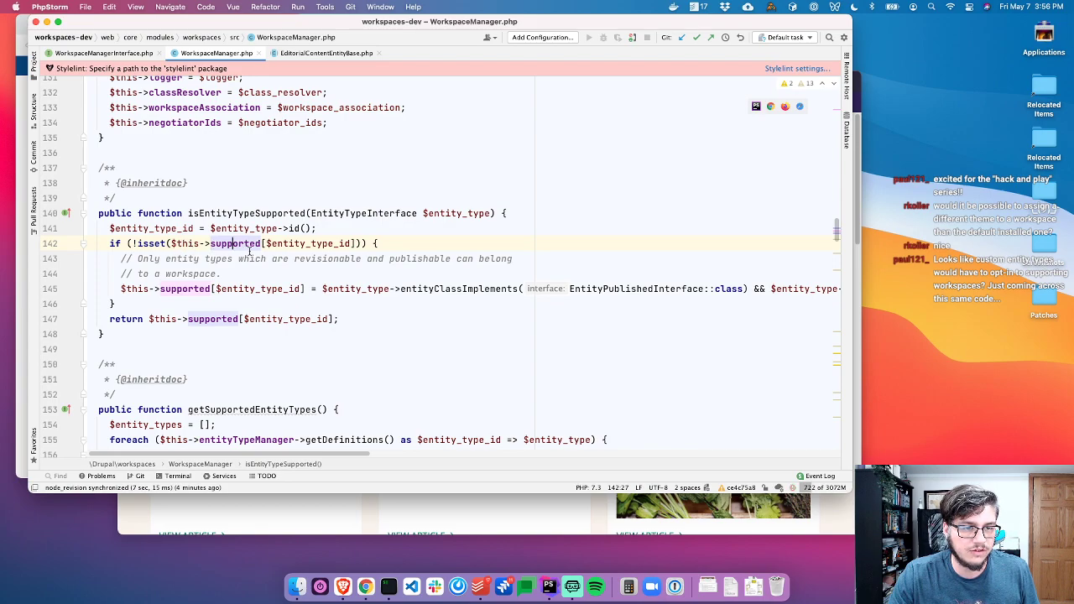
pyautogui.scroll(5, 243, 269)
pyautogui.scroll(-5, 251, 294)
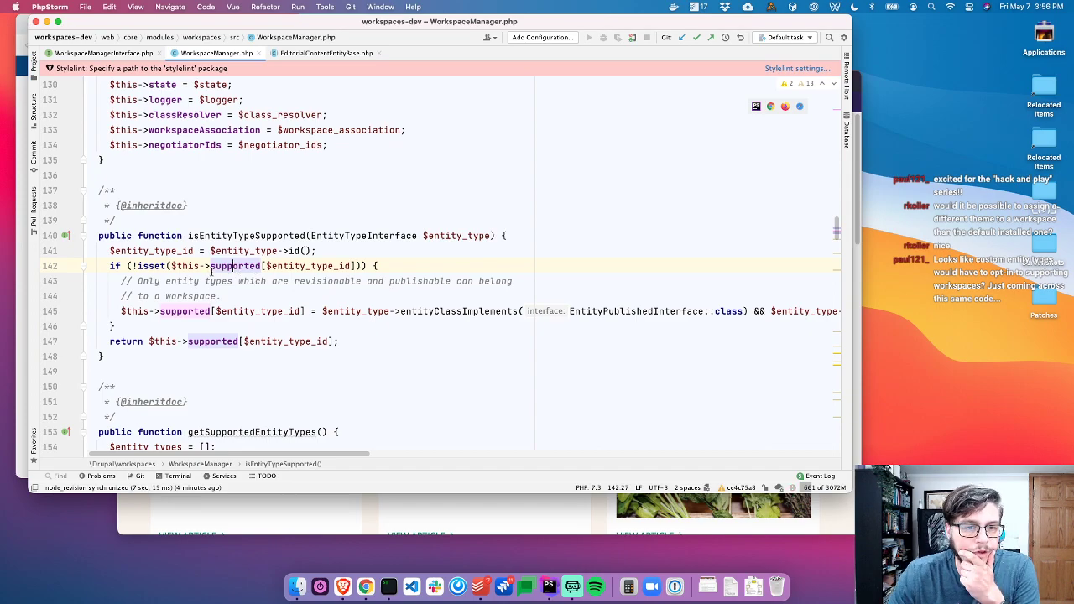
pyautogui.click(155, 265)
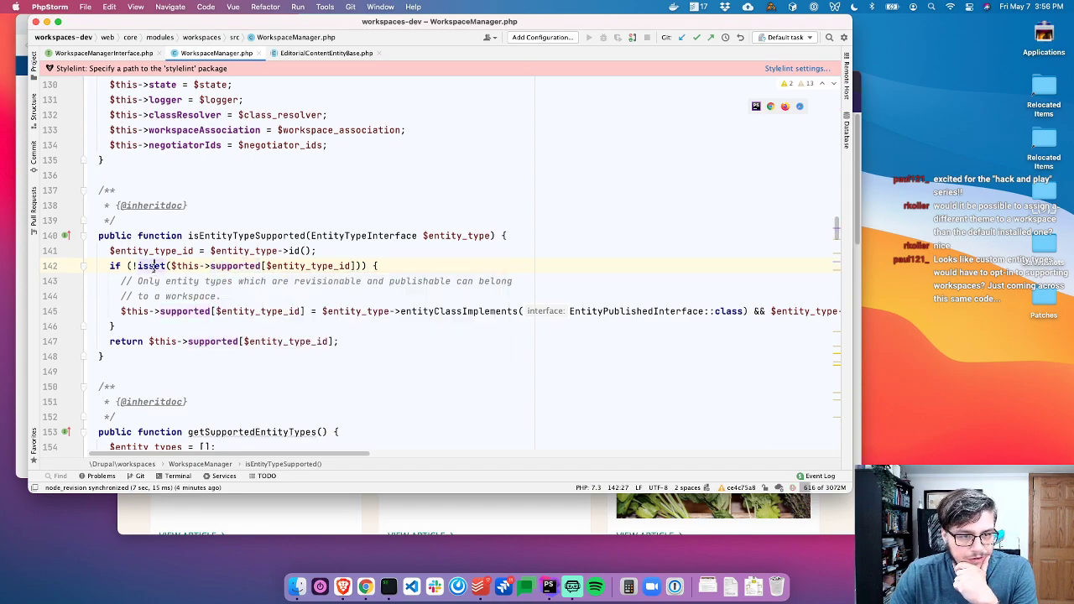
pyautogui.click(250, 265)
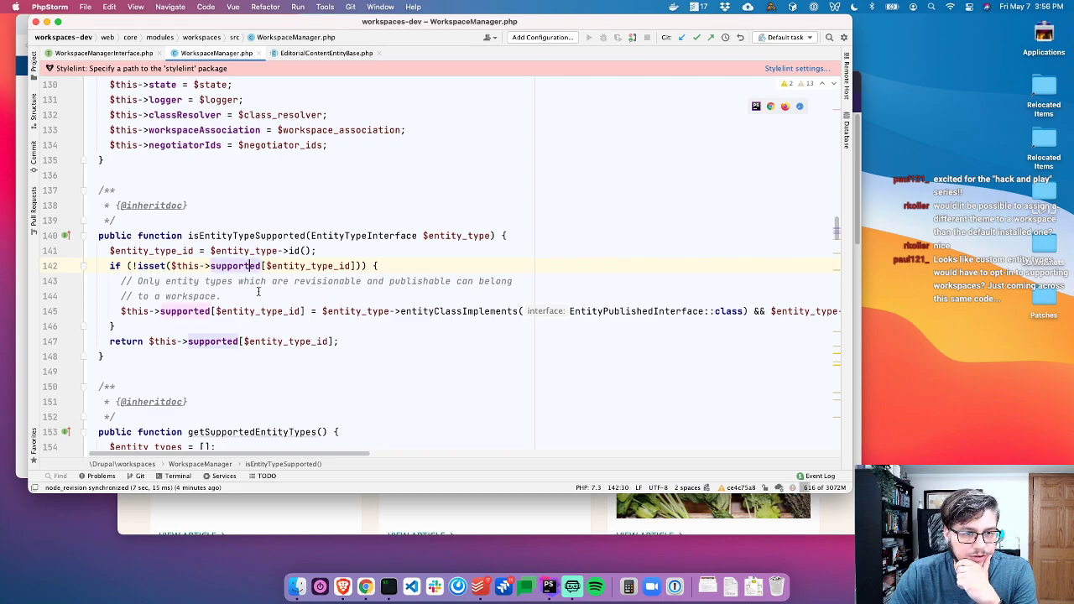
pyautogui.moveTo(243, 295); pyautogui.dragTo(99, 282)
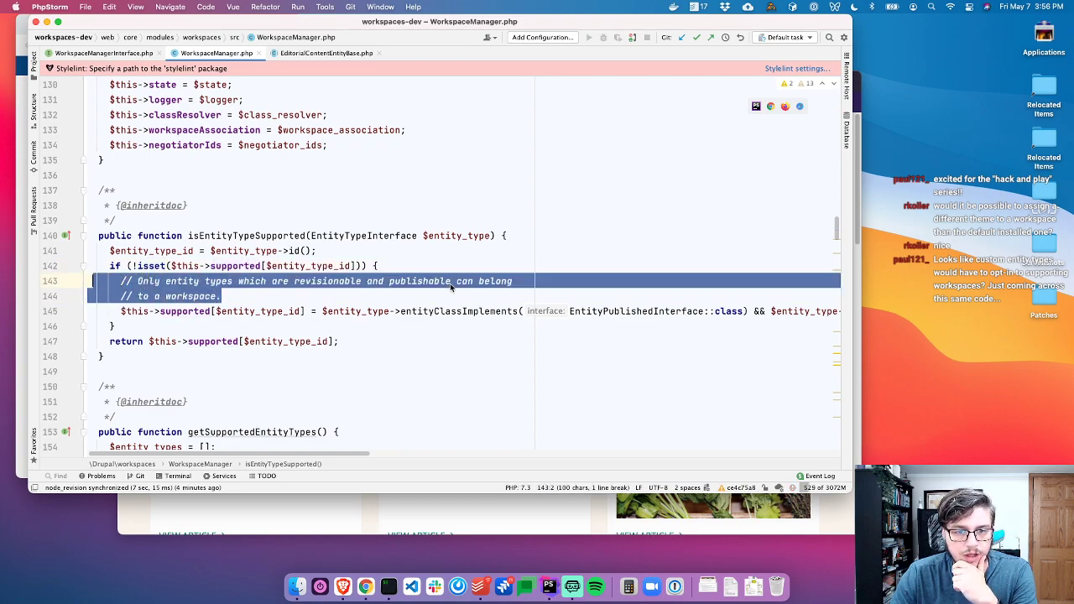
pyautogui.click(428, 298)
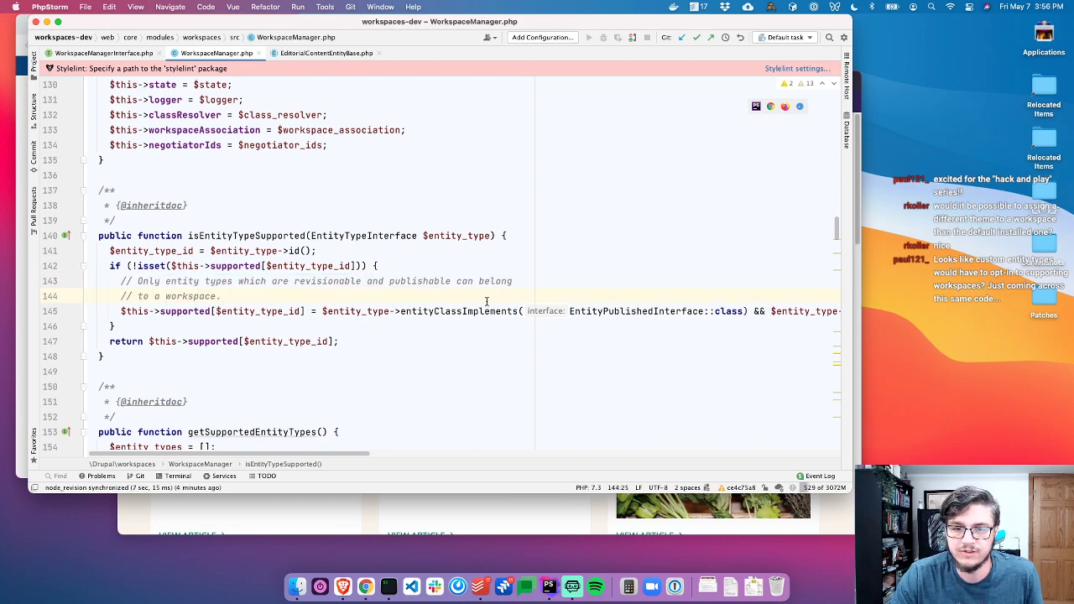
# Inspect the entityClassImplements and isRevisionable checks in isEntityTypeSupported
pyautogui.hscroll(3, 436, 306)
pyautogui.click(340, 312)
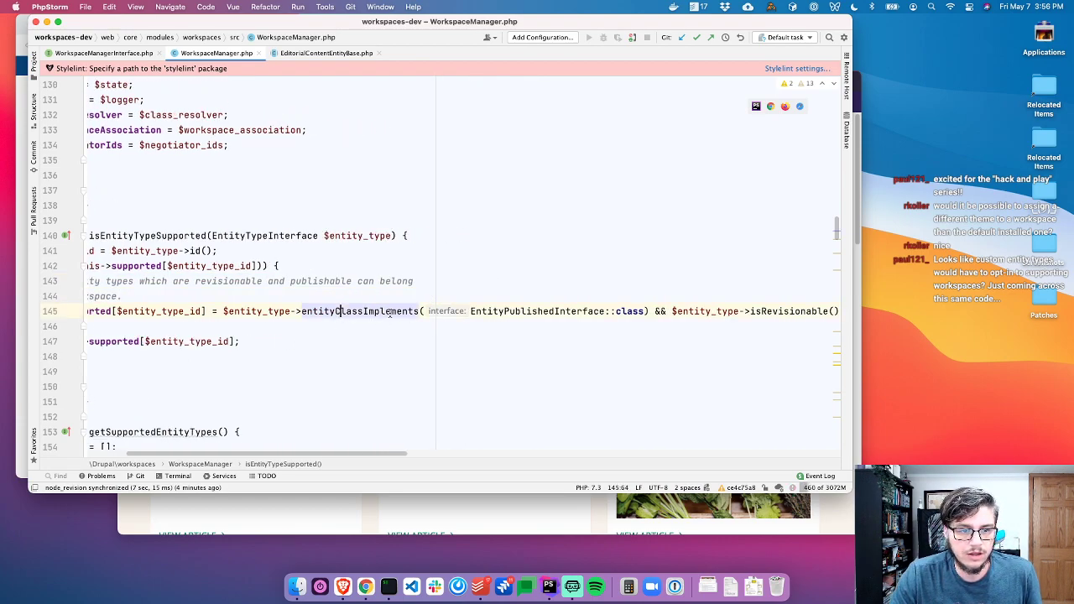
pyautogui.hscroll(4, 506, 311)
pyautogui.click(619, 311)
pyautogui.hscroll(-6, 619, 312)
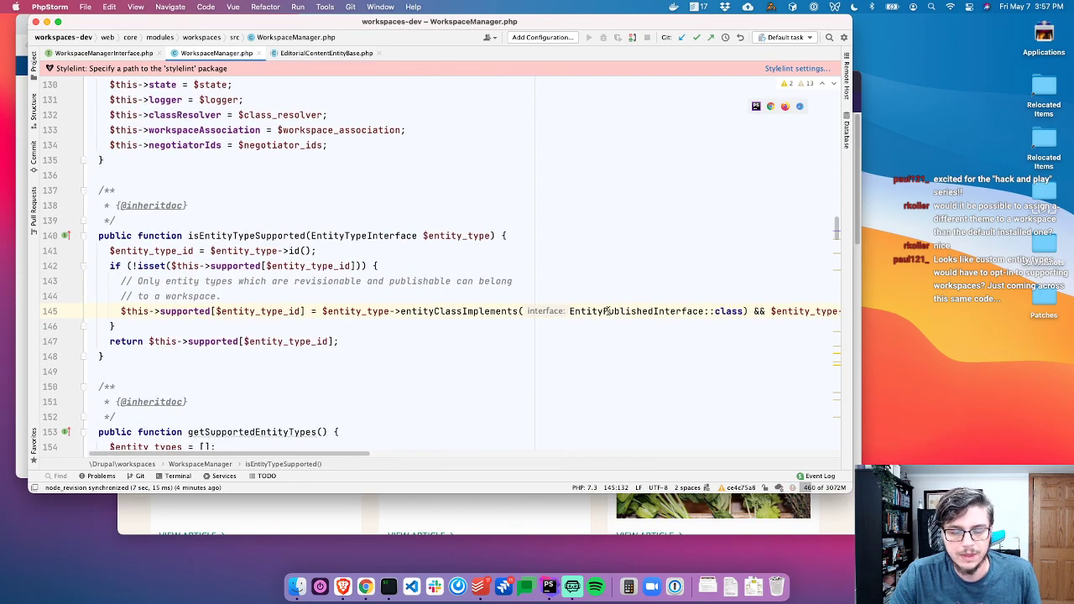
pyautogui.hscroll(3, 610, 311)
pyautogui.hscroll(-4, 609, 312)
pyautogui.moveTo(609, 312)
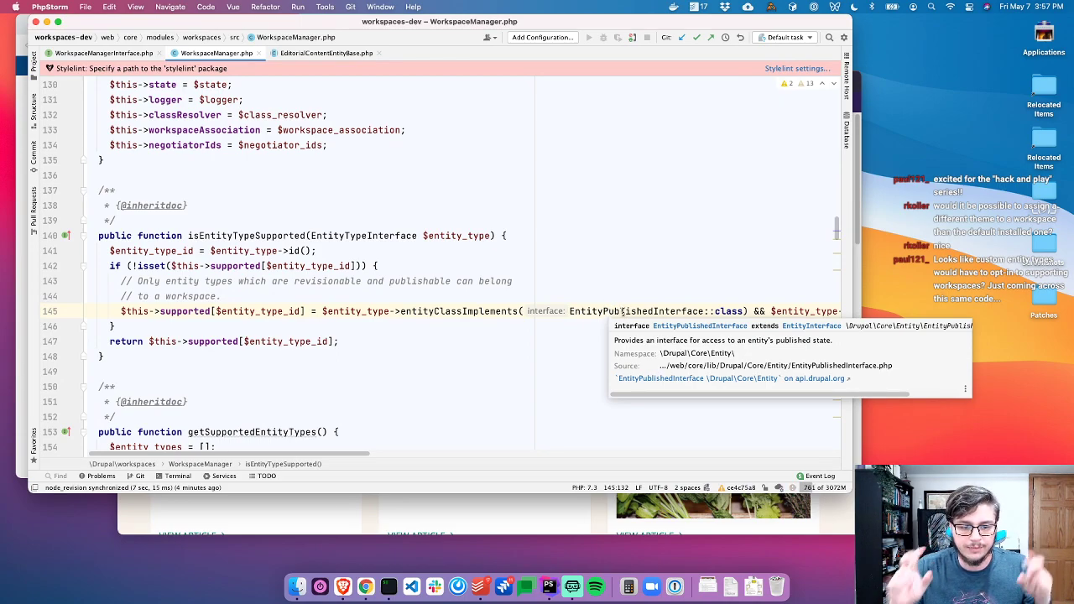
# Return to EditorialContentEntityBase.php and select EntityPublishedInterface in its class declaration
pyautogui.press('shift')
pyautogui.press('shift')
pyautogui.press('Escape')
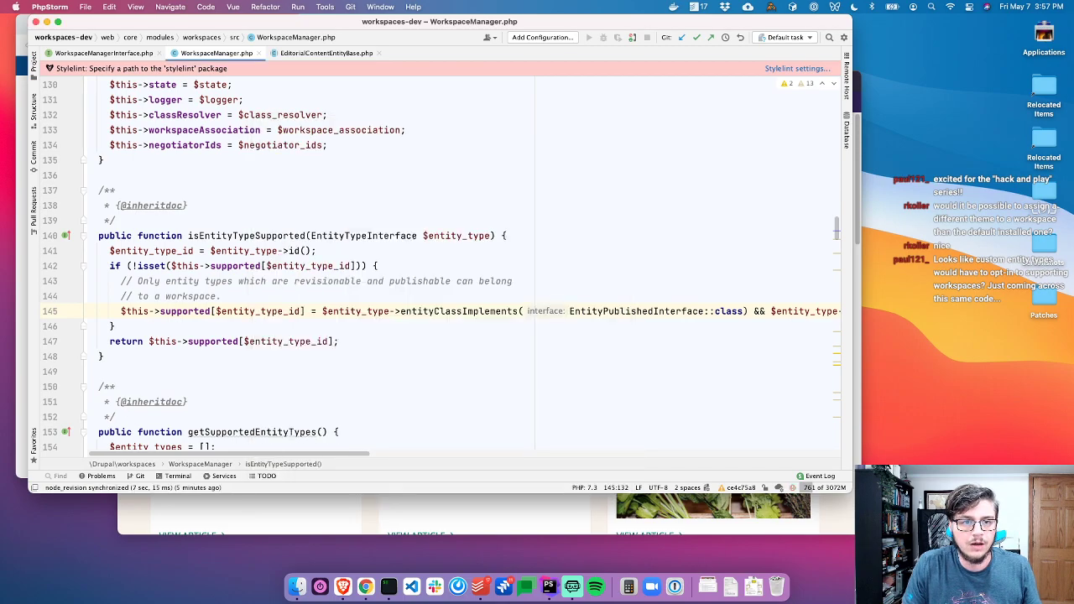
pyautogui.press('shift')
pyautogui.press('shift')
pyautogui.press('Escape')
pyautogui.press('super+1')
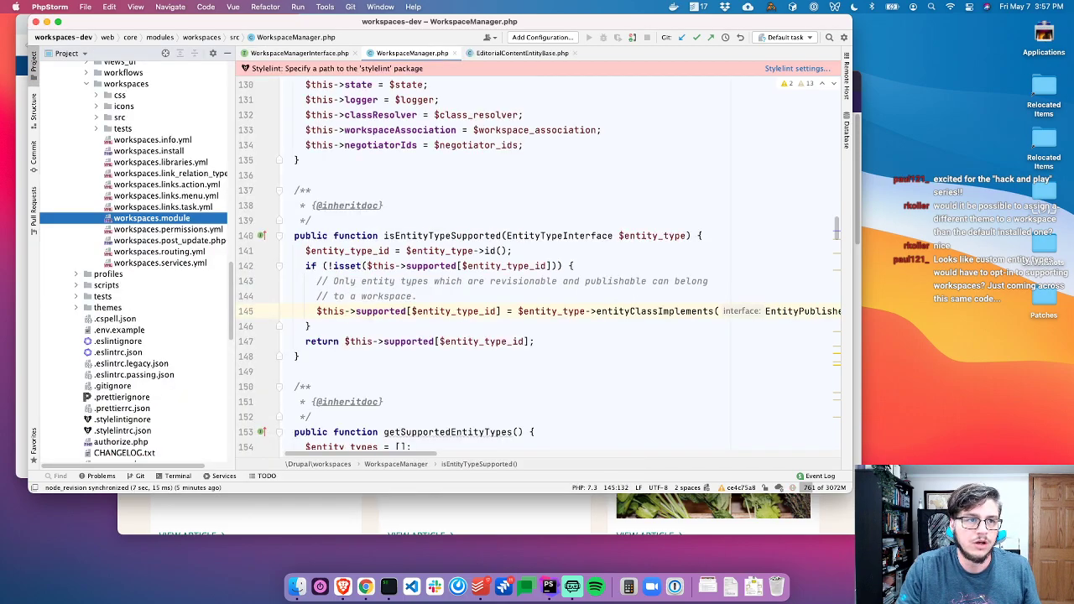
pyautogui.press('super+1')
pyautogui.press('super+1')
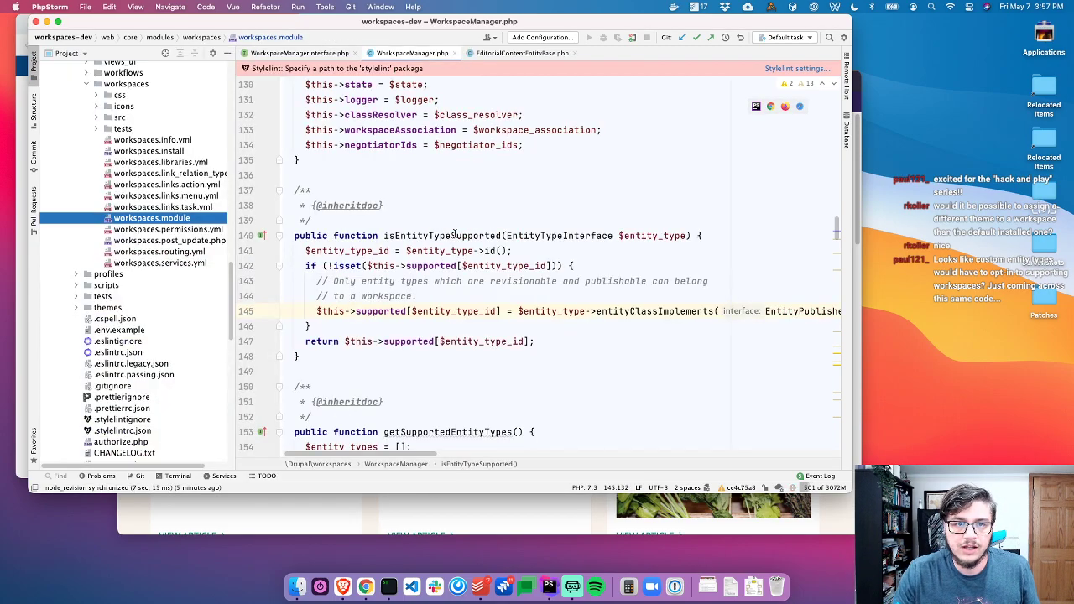
pyautogui.press('super+1')
pyautogui.click(329, 52)
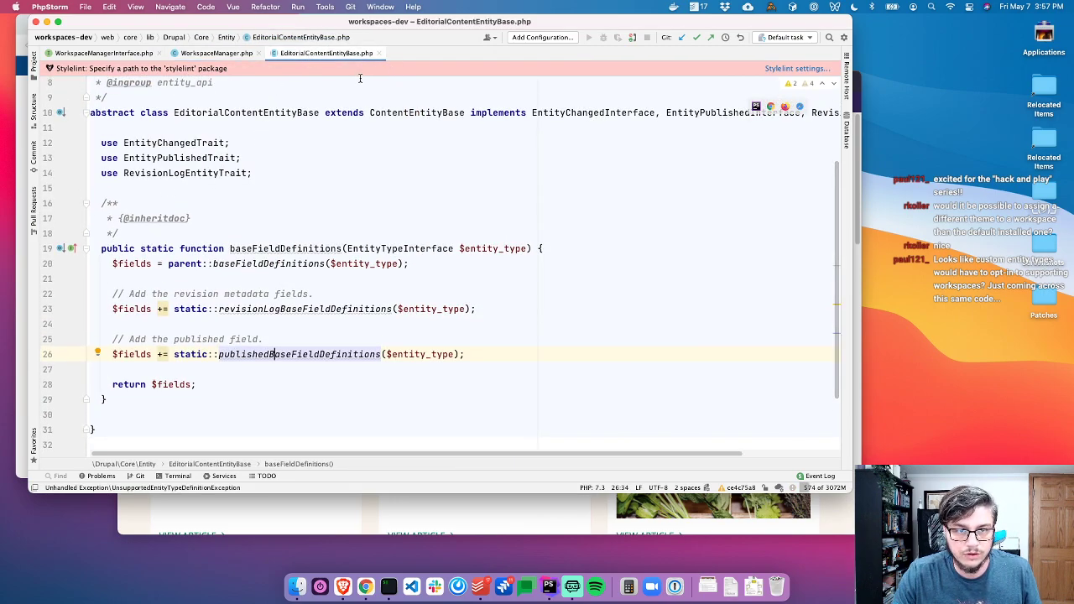
pyautogui.scroll(3, 314, 166)
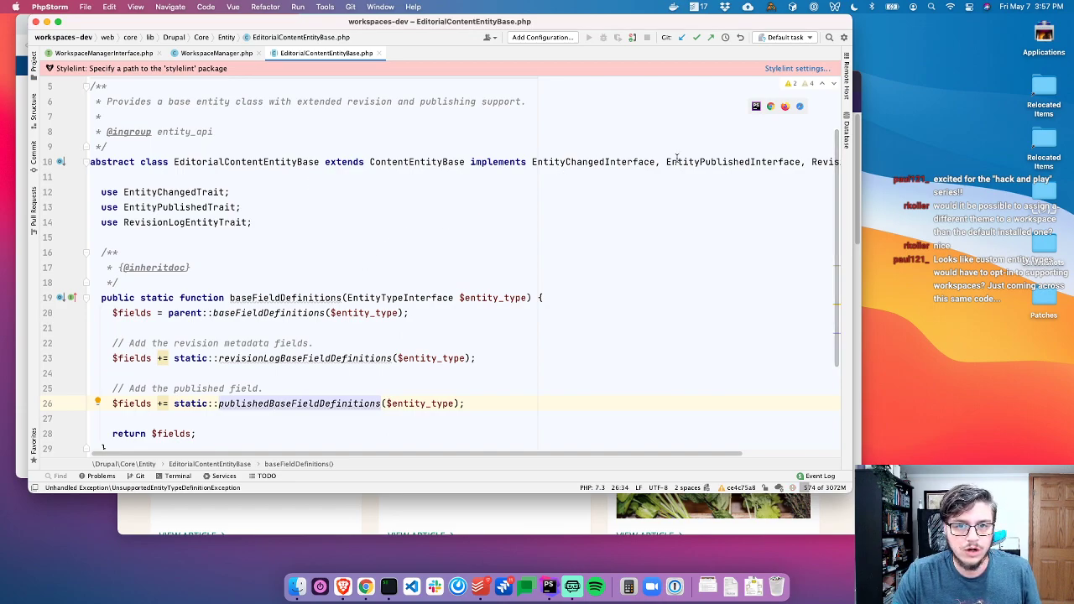
pyautogui.doubleClick(709, 162)
pyautogui.hscroll(3, 667, 230)
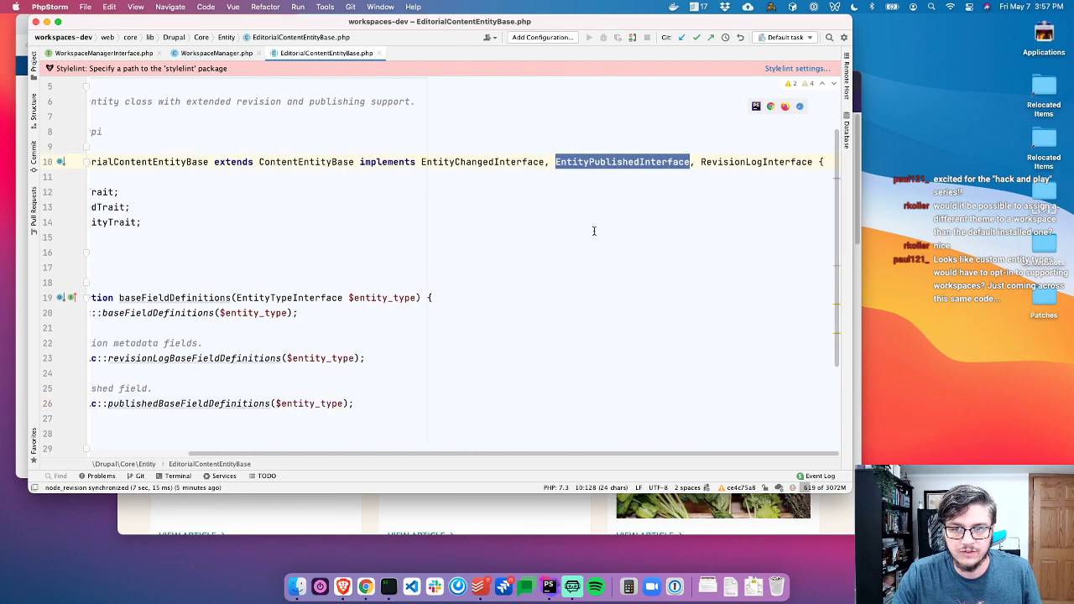
pyautogui.hscroll(-2, 604, 230)
pyautogui.hscroll(-2, 434, 221)
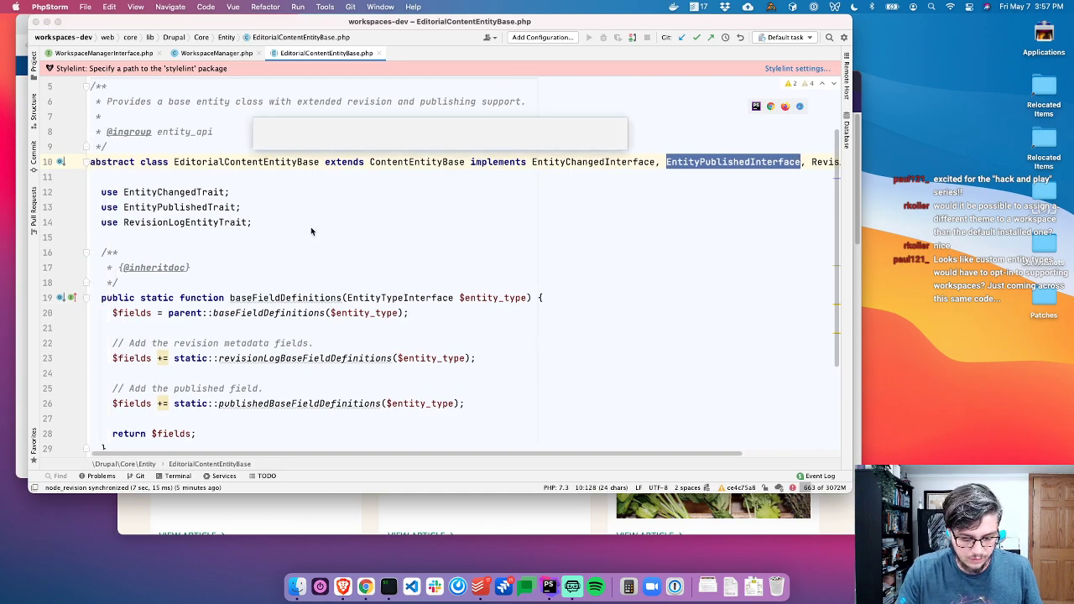
pyautogui.press('shift')
pyautogui.press('shift')
# Find and open core's Node entity class, Node.php, and scroll up to its annotation
pyautogui.write('Node')
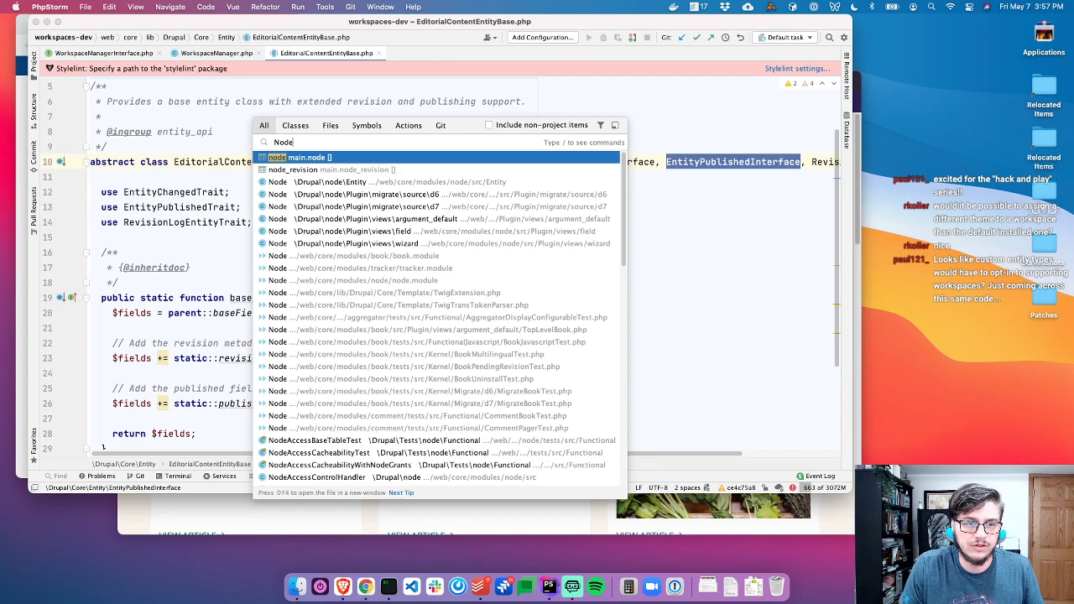
pyautogui.press('Down')
pyautogui.press('Down')
pyautogui.press('Return')
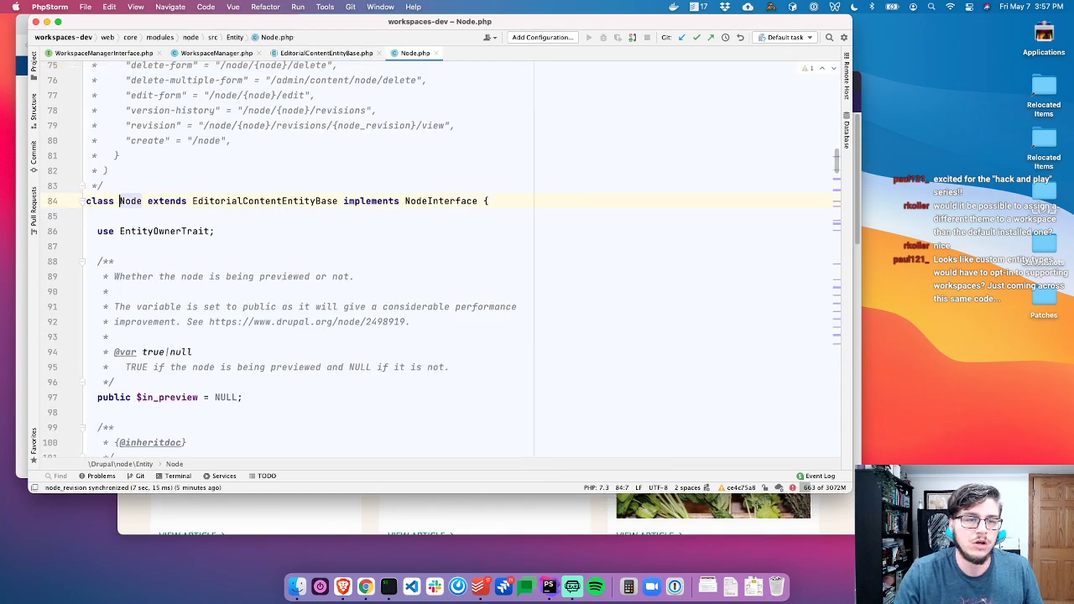
pyautogui.scroll(5, 302, 212)
pyautogui.scroll(10, 302, 212)
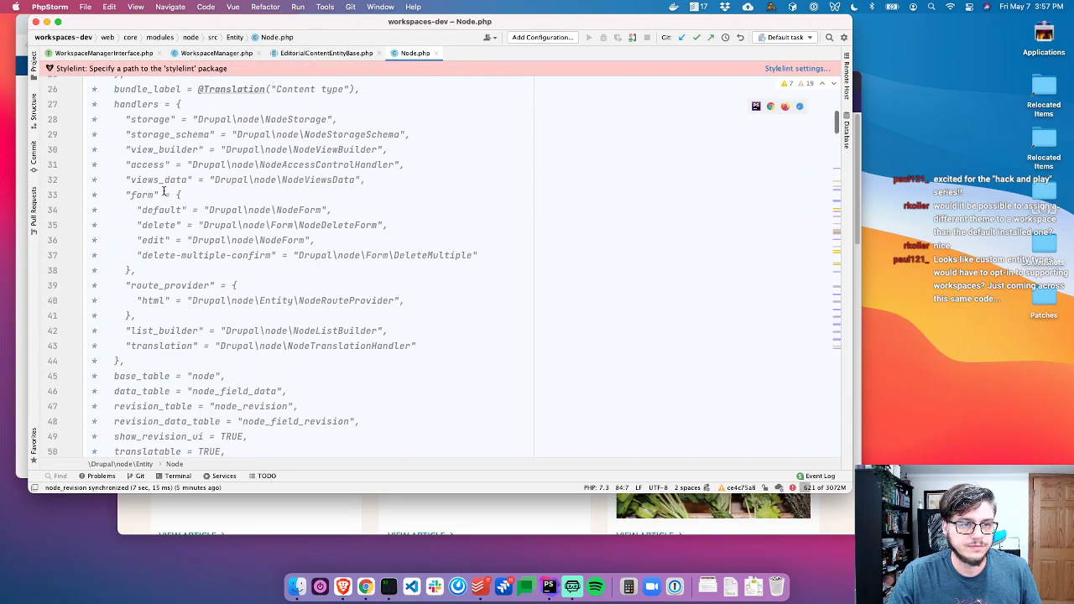
pyautogui.scroll(6, 168, 191)
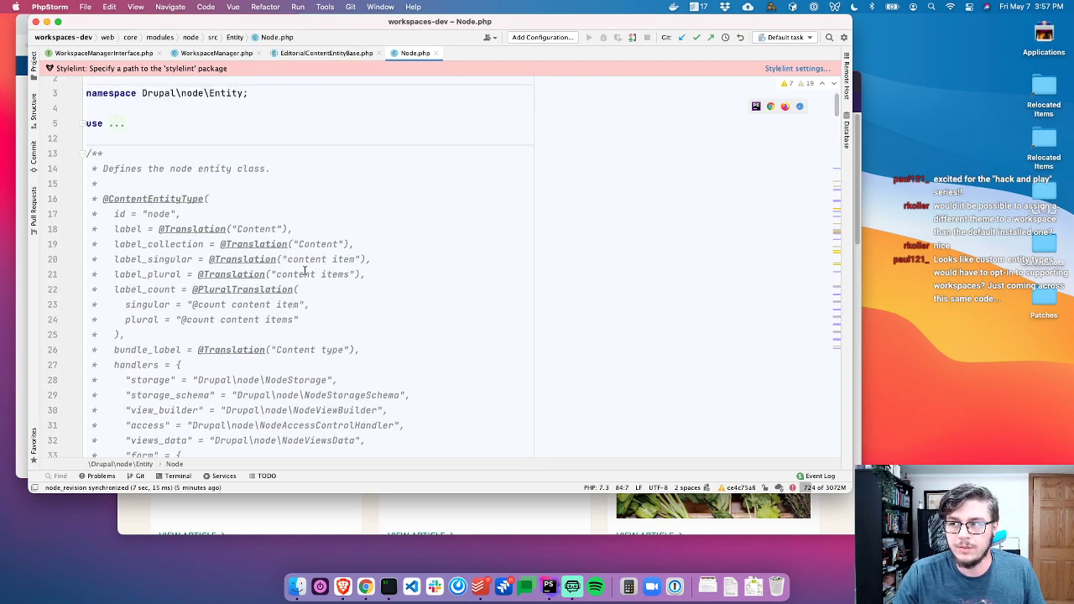
# Inspect Node's revision_table, revision_data_table and show_revision_ui entries, then go back to WorkspaceManager.php
pyautogui.moveTo(209, 199); pyautogui.dragTo(86, 199)
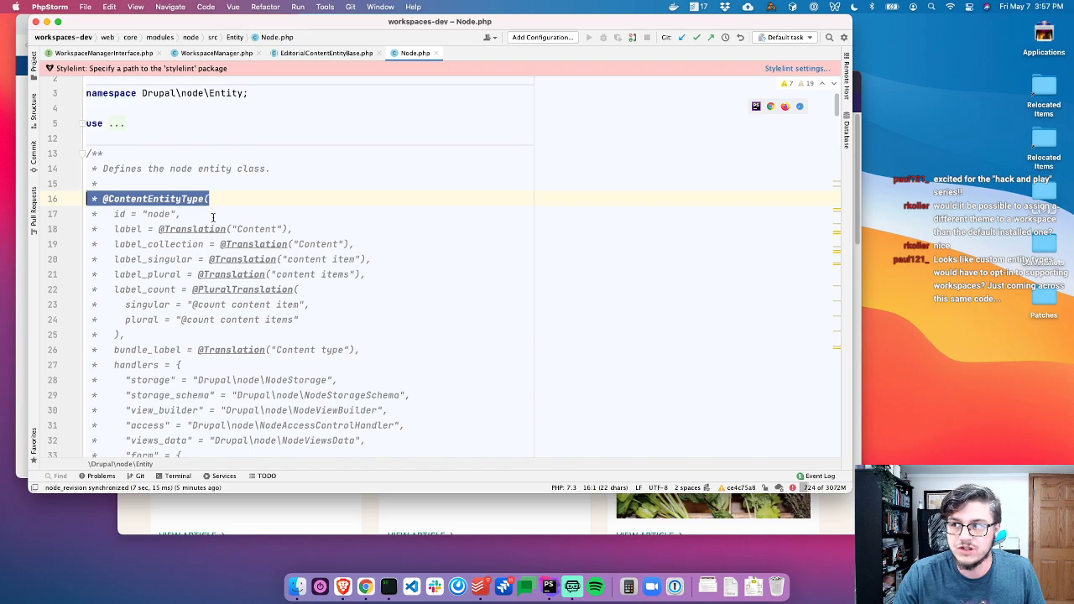
pyautogui.scroll(-1, 196, 224)
pyautogui.scroll(-3, 197, 224)
pyautogui.click(138, 274)
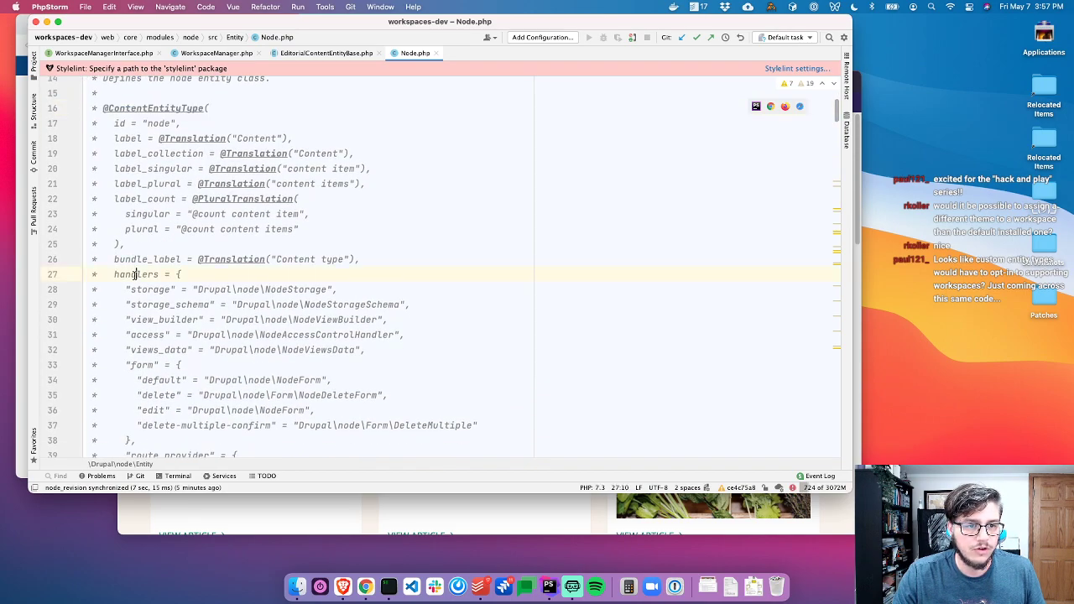
pyautogui.scroll(-2, 176, 258)
pyautogui.scroll(-5, 177, 258)
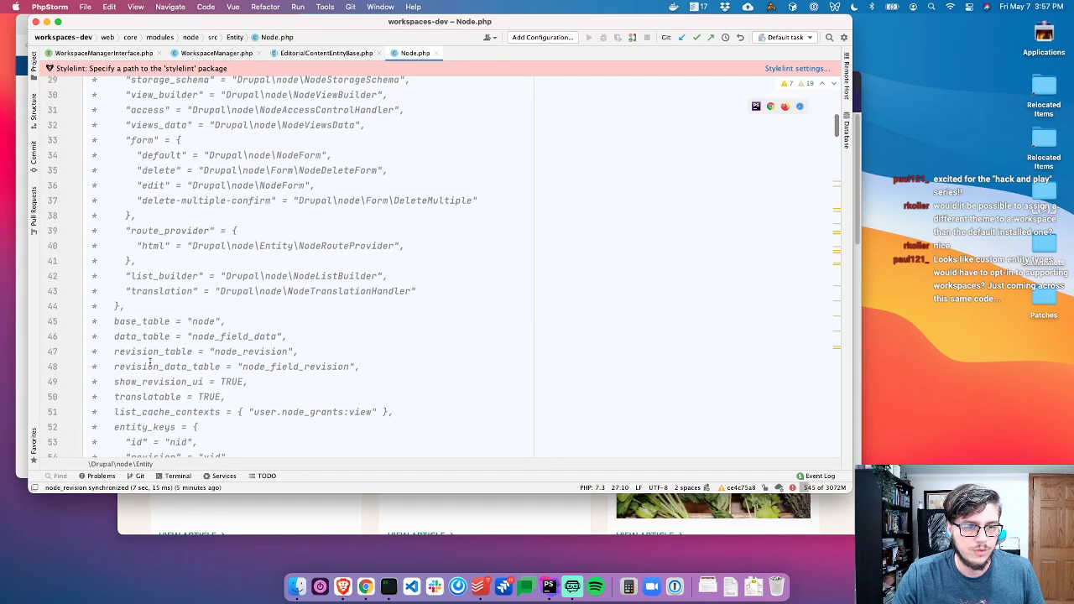
pyautogui.moveTo(260, 387); pyautogui.dragTo(88, 351)
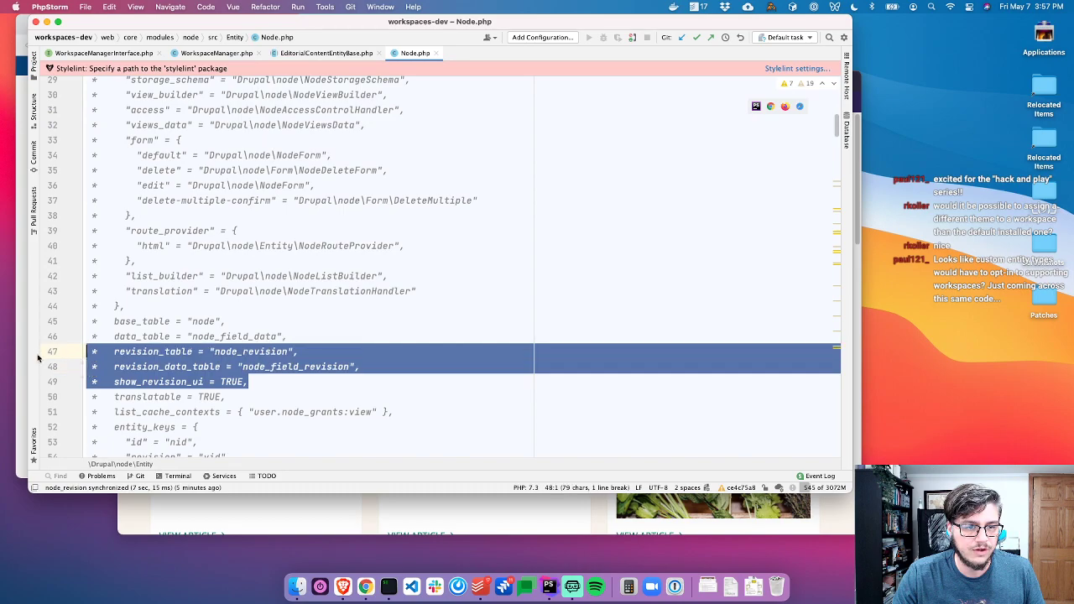
pyautogui.doubleClick(164, 372)
pyautogui.doubleClick(170, 381)
pyautogui.scroll(-2, 302, 357)
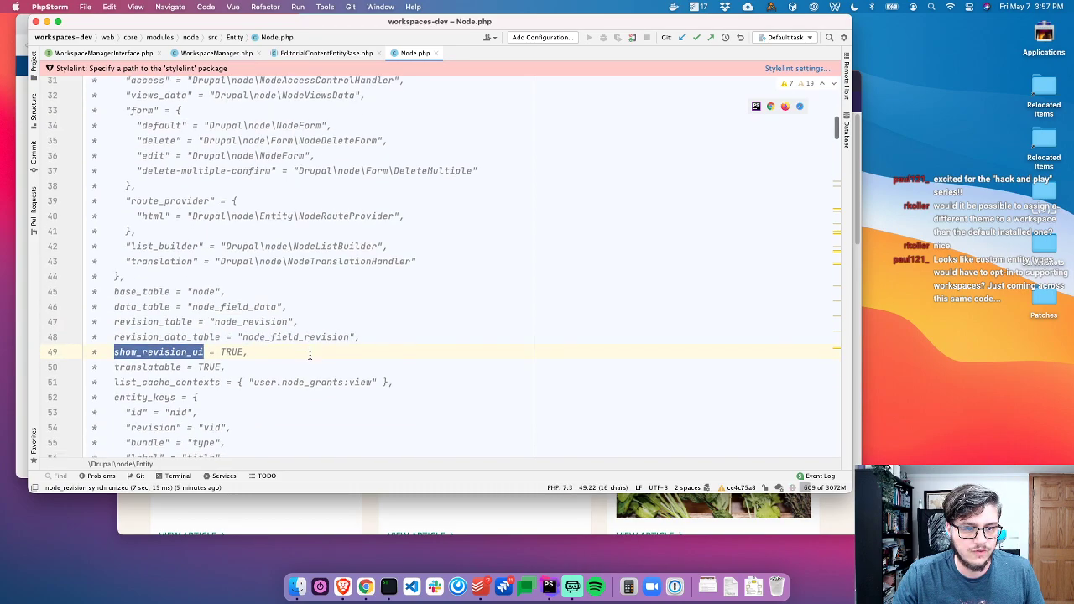
pyautogui.click(217, 53)
pyautogui.hscroll(5, 579, 286)
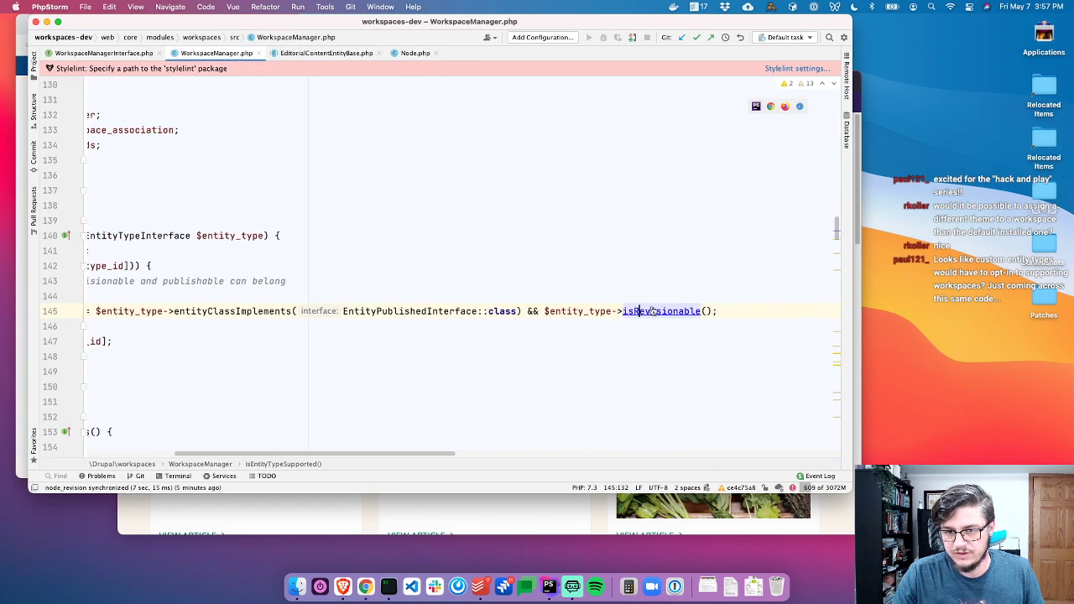
# Check that EntityType::isRevisionable() only tests for a 'revision' key, then close both lookup files
pyautogui.keyDown('super'); pyautogui.click(639, 310); pyautogui.keyUp('super')
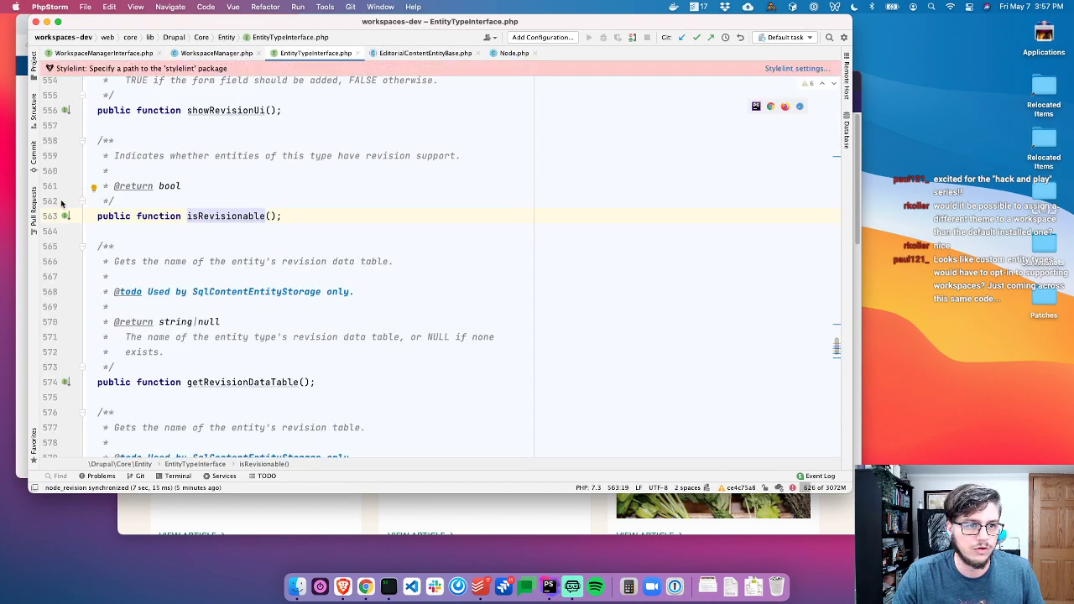
pyautogui.click(68, 216)
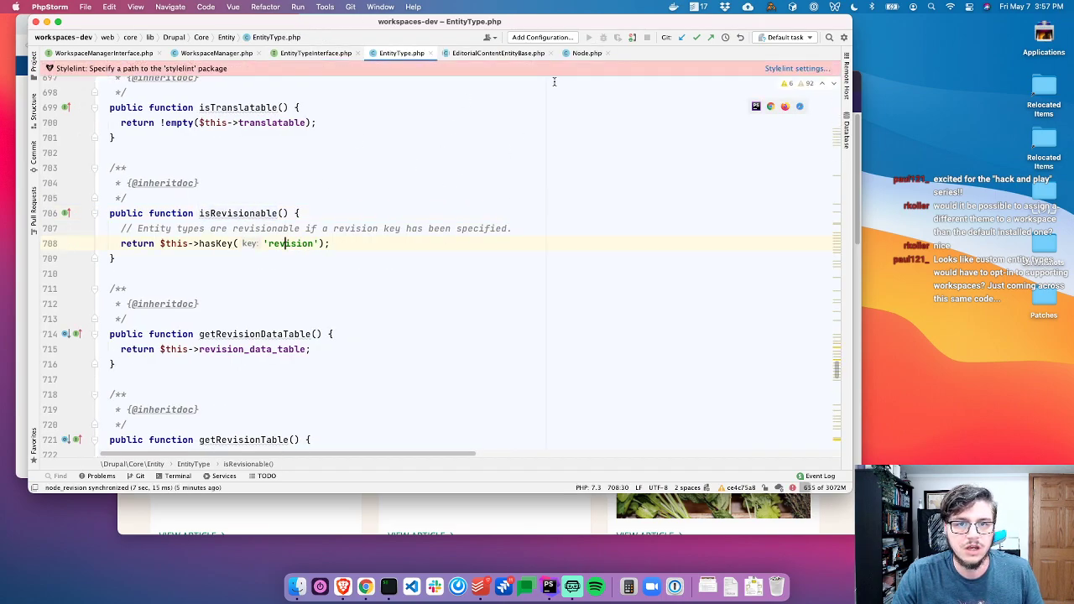
pyautogui.press('super+w')
pyautogui.press('super+w')
pyautogui.click(408, 56)
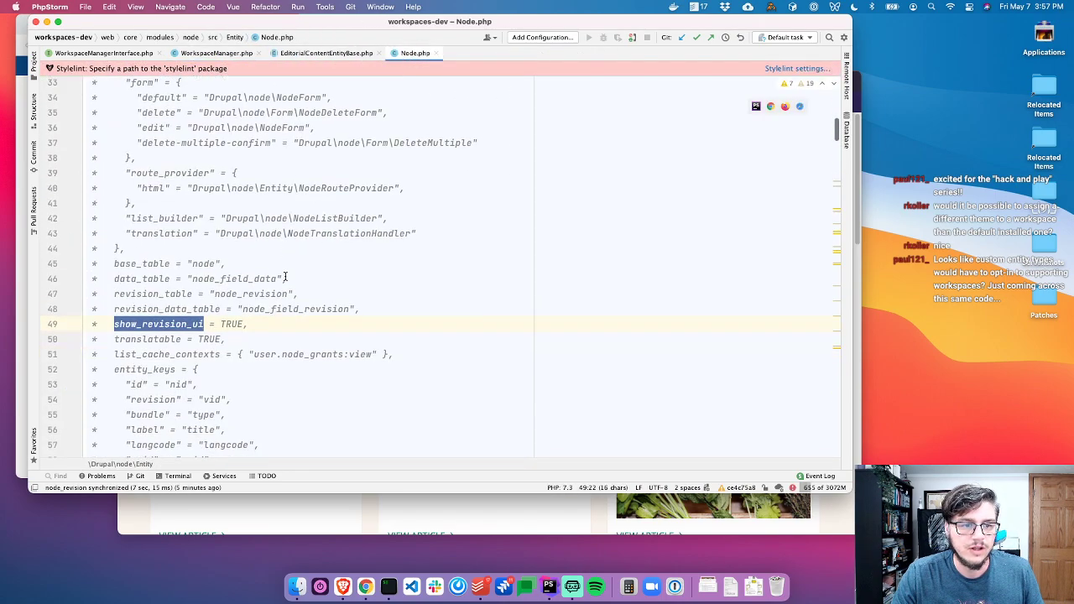
# Inspect Node's entity_keys block, focusing on the 'revision' key line
pyautogui.scroll(-2, 286, 276)
pyautogui.moveTo(252, 288); pyautogui.dragTo(88, 242)
pyautogui.click(298, 305)
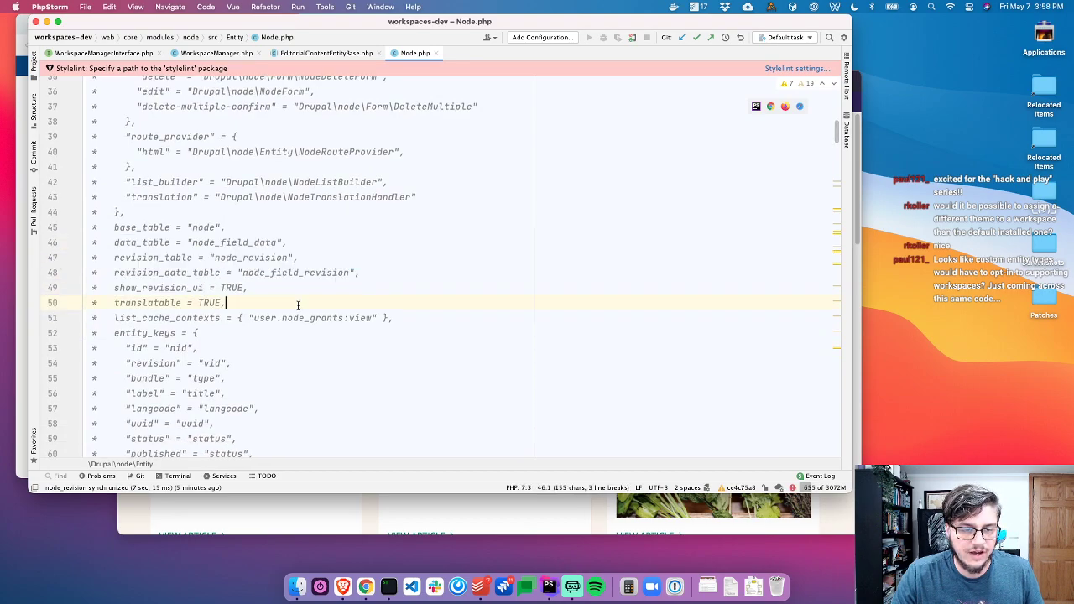
pyautogui.scroll(-4, 159, 252)
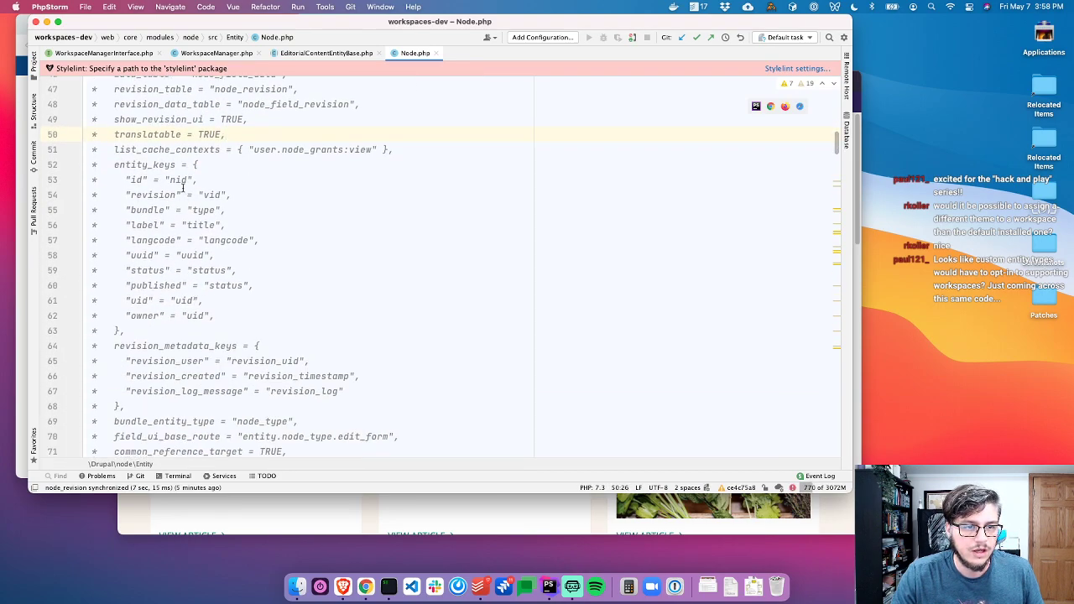
pyautogui.moveTo(144, 164); pyautogui.dragTo(126, 332)
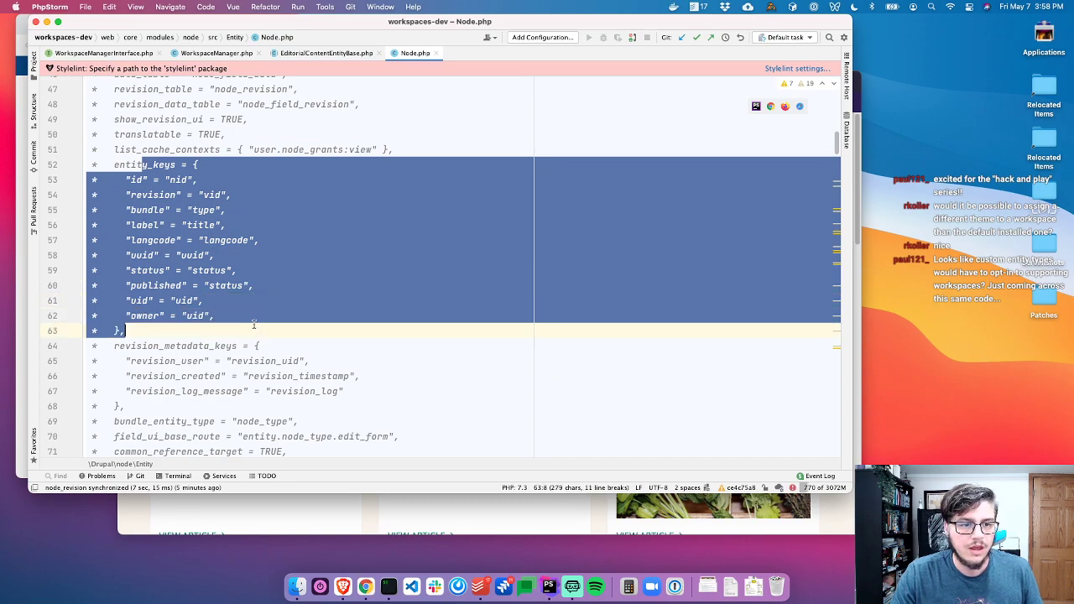
pyautogui.click(141, 209)
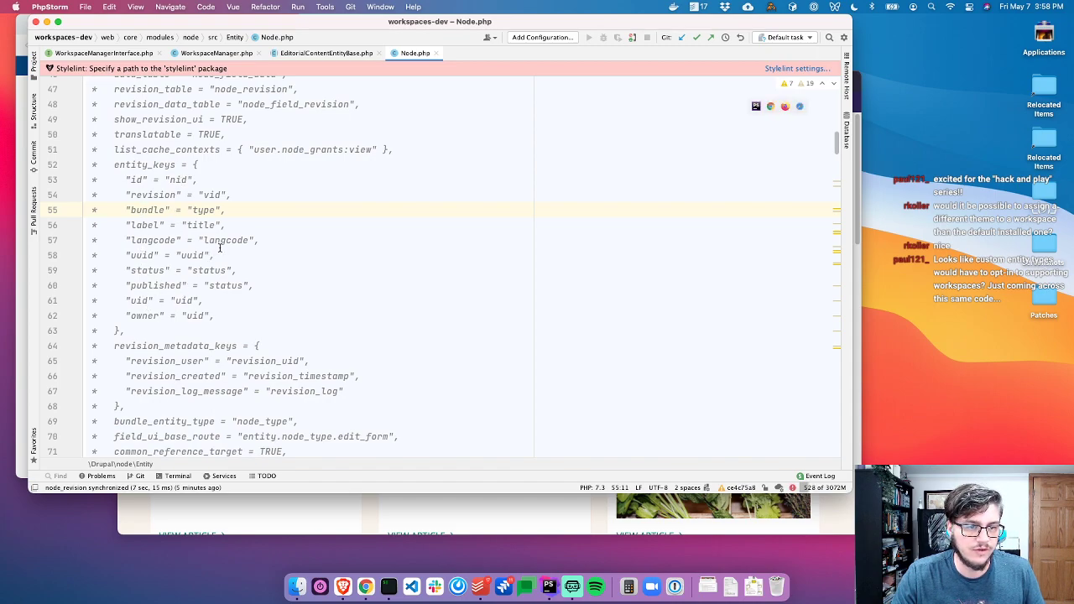
pyautogui.click(250, 194)
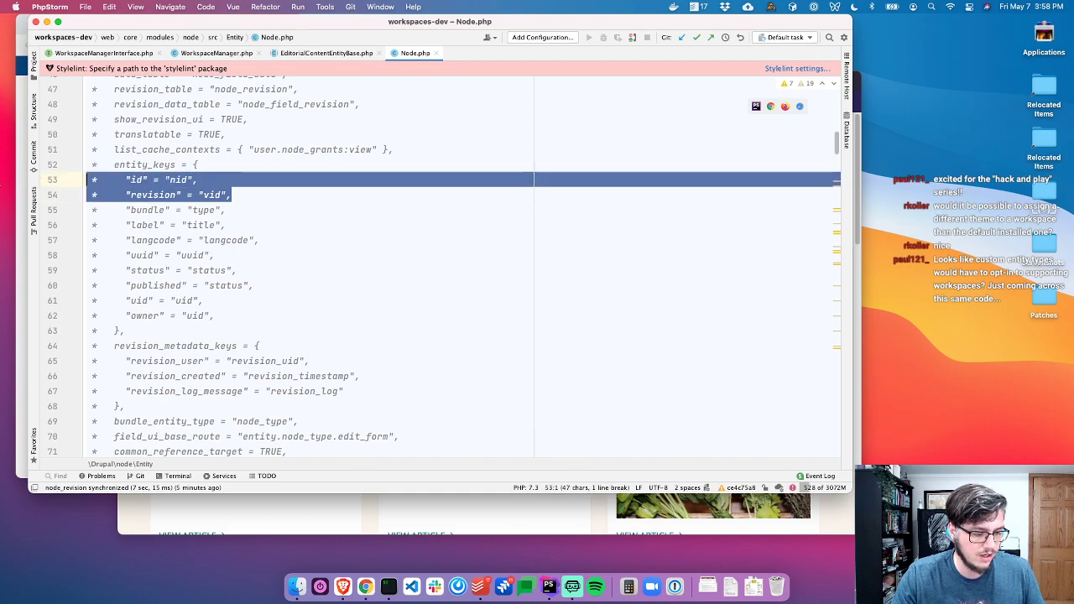
pyautogui.hotkey('shift', 'Down')
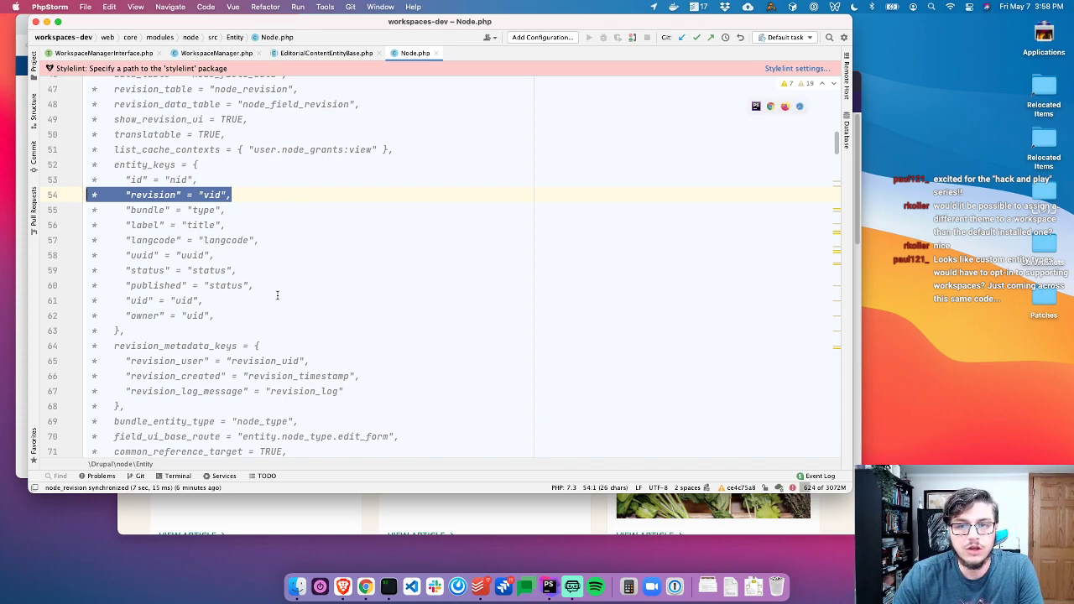
# Review Node's revision_metadata_keys in the annotation, then close Node.php
pyautogui.scroll(-3, 277, 295)
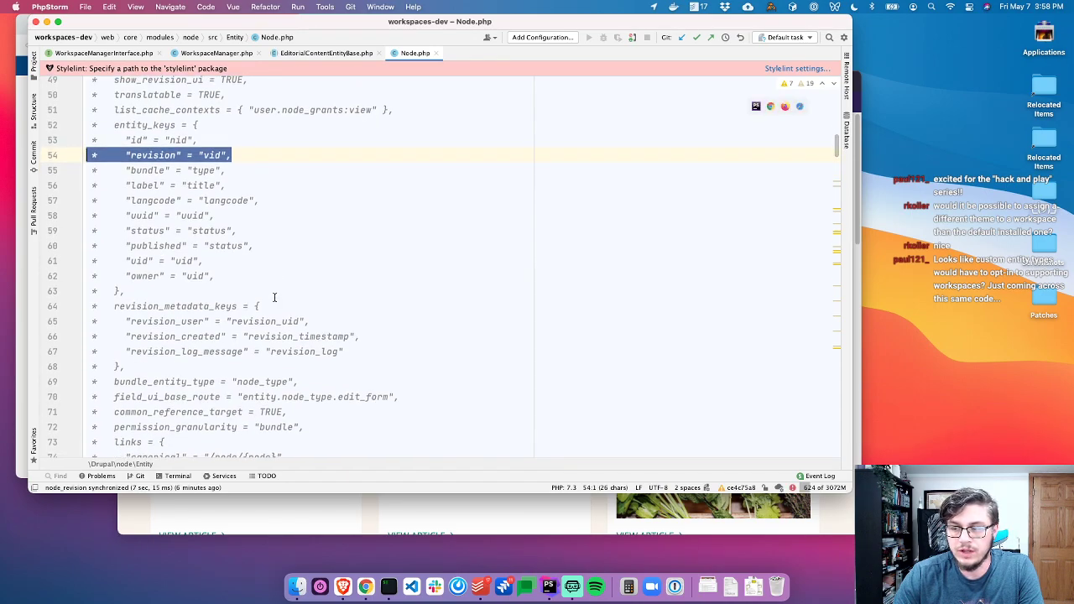
pyautogui.scroll(-2, 276, 295)
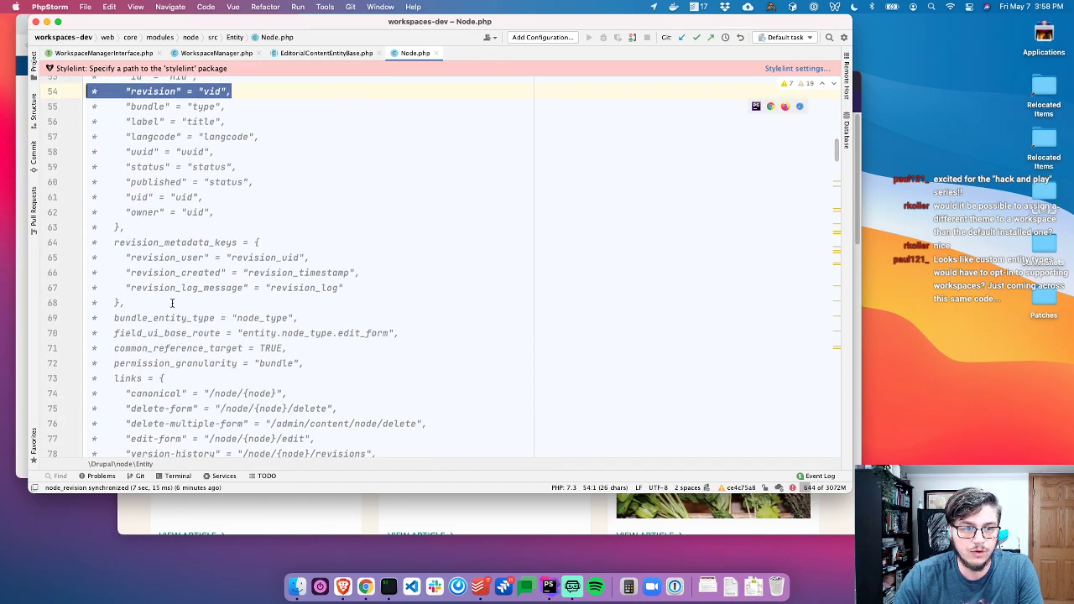
pyautogui.moveTo(153, 318); pyautogui.dragTo(103, 245)
pyautogui.scroll(2, 269, 252)
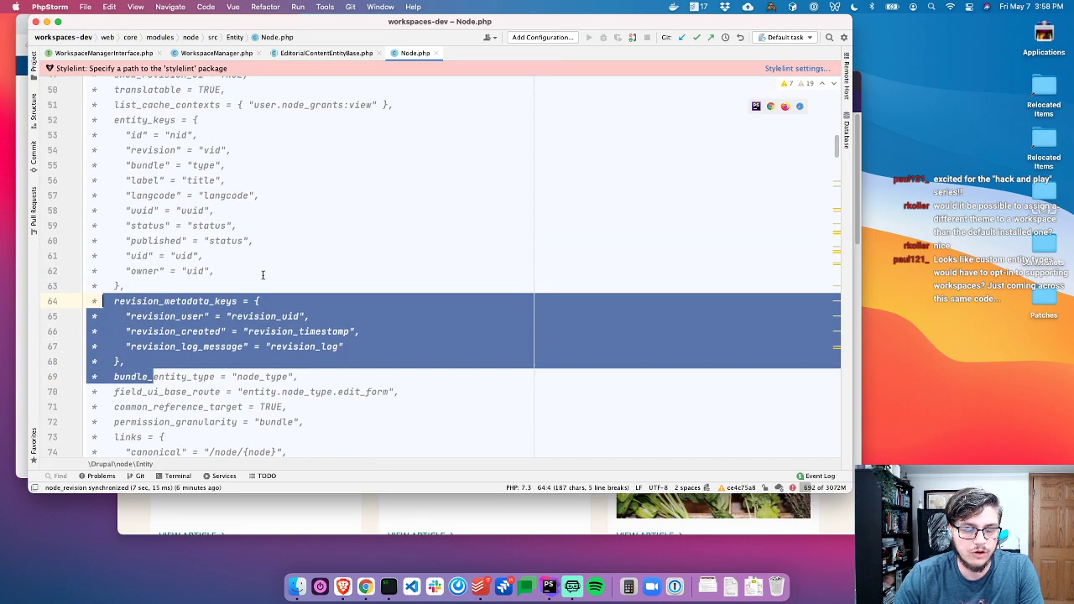
pyautogui.click(274, 255)
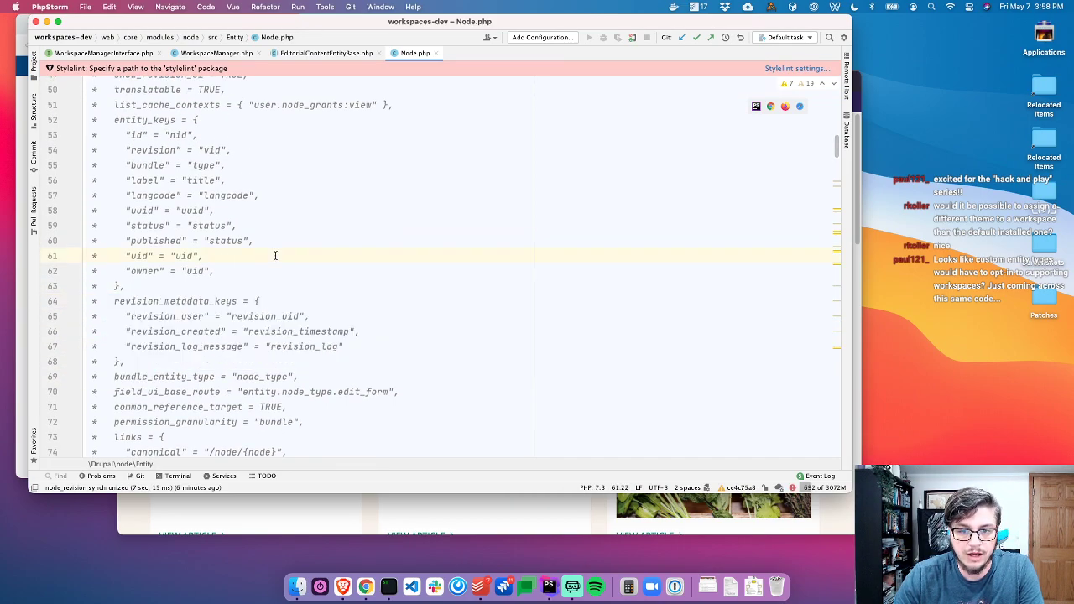
pyautogui.scroll(-3, 275, 255)
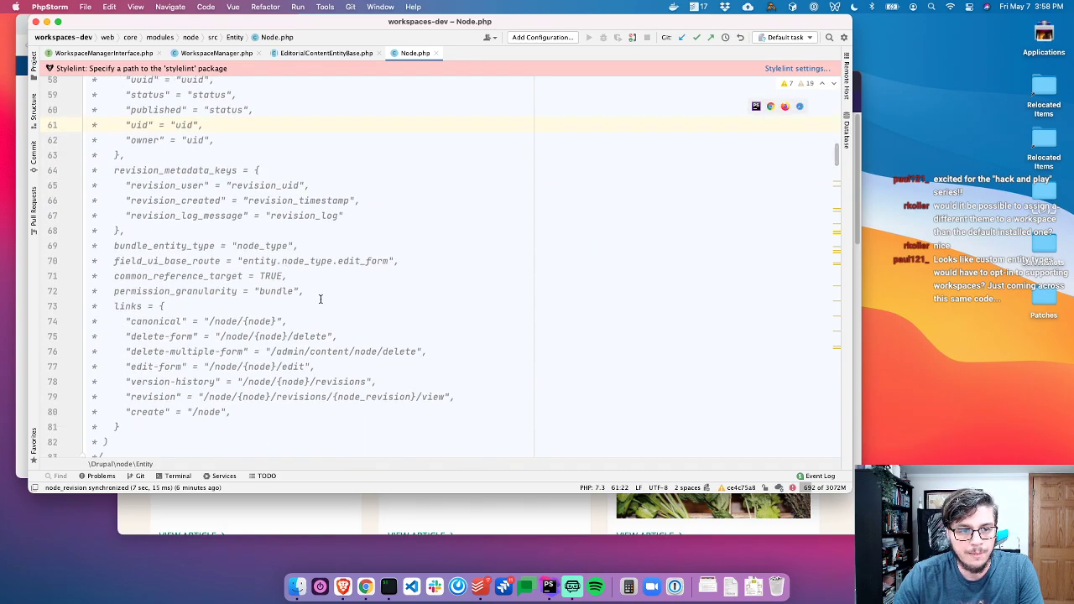
pyautogui.scroll(2, 320, 298)
pyautogui.click(297, 313)
pyautogui.scroll(10, 298, 313)
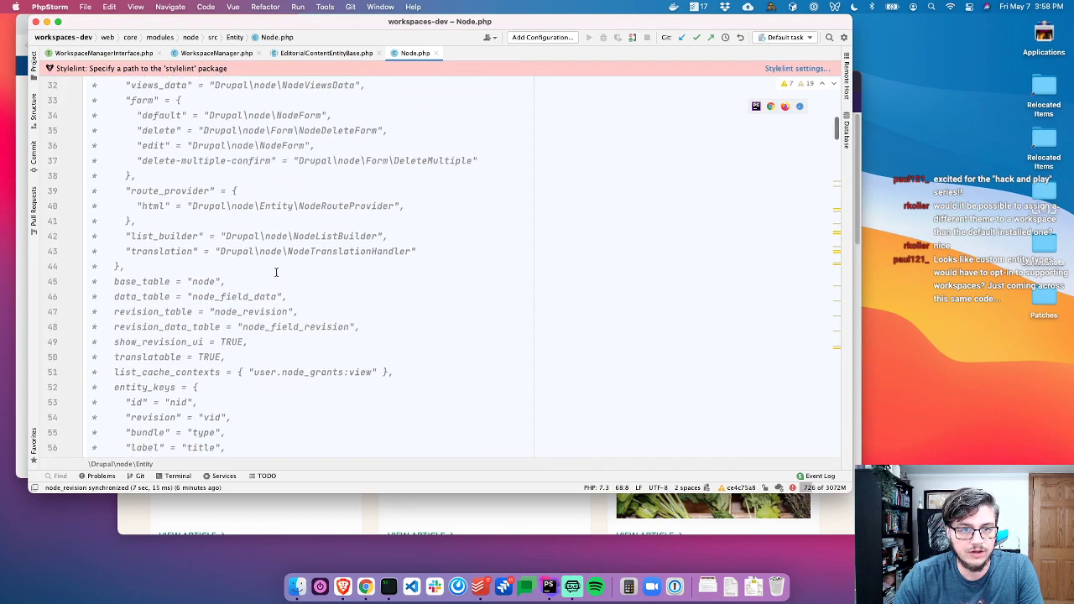
pyautogui.scroll(3, 276, 273)
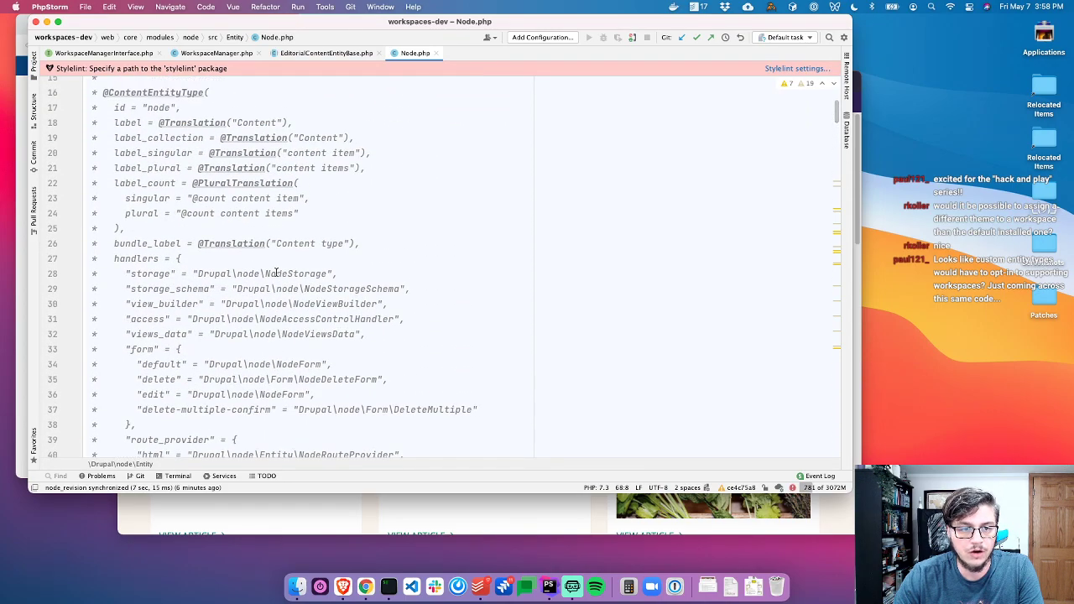
pyautogui.scroll(-4, 276, 273)
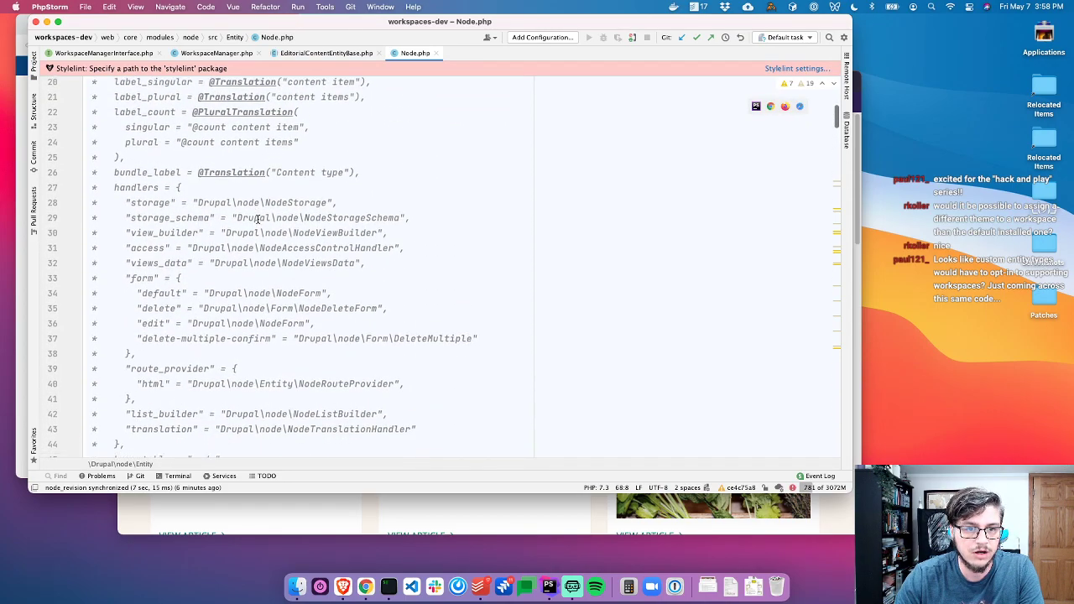
pyautogui.scroll(-3, 259, 220)
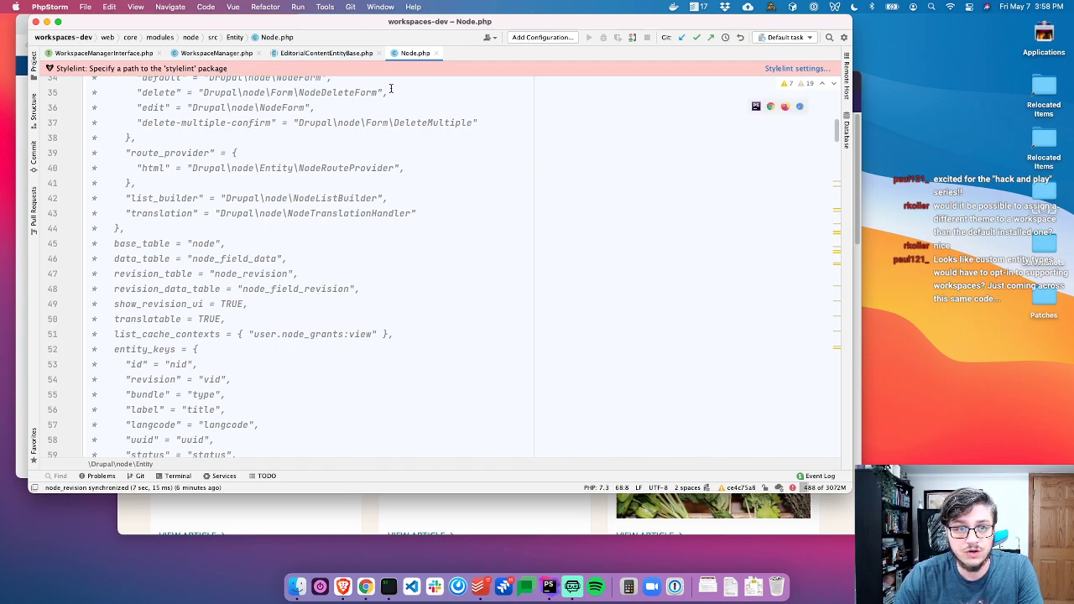
pyautogui.click(436, 53)
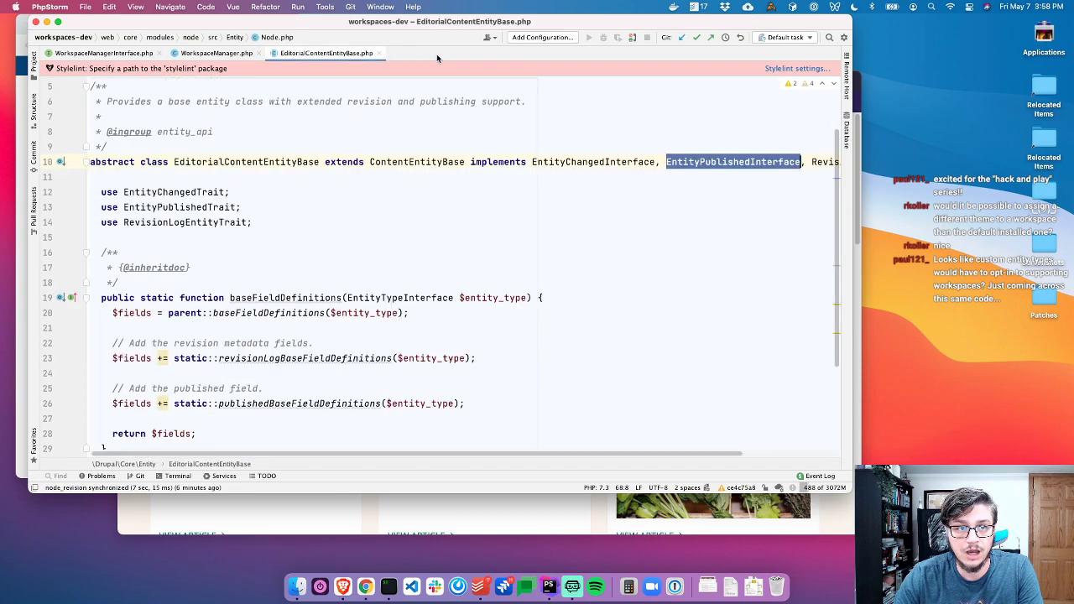
# Close EditorialContentEntityBase.php and show WorkspaceManager's isEntityTypeSupported() check in full
pyautogui.click(403, 140)
pyautogui.click(379, 53)
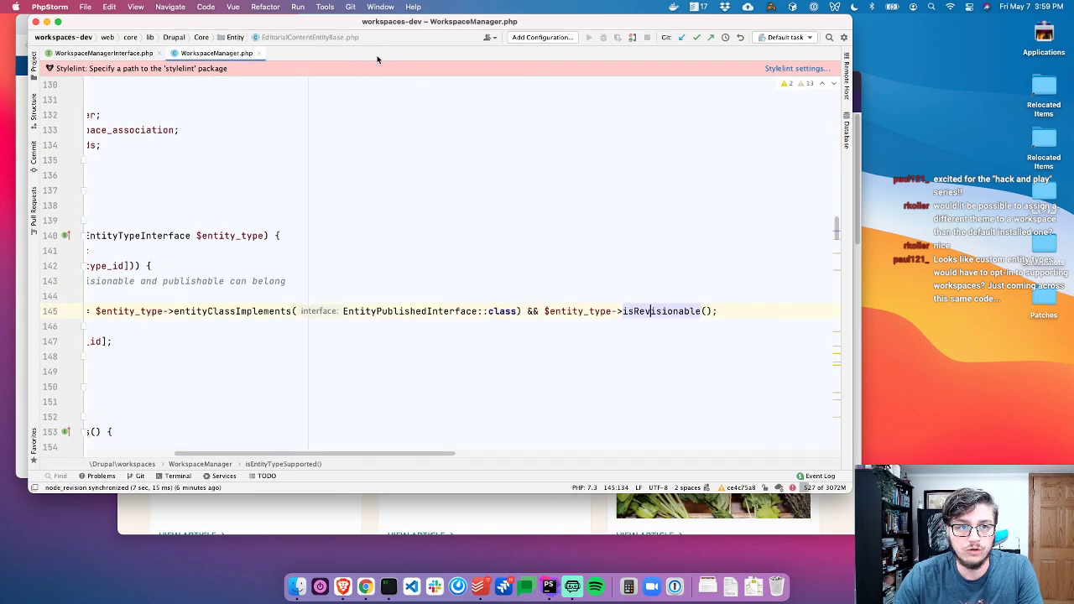
pyautogui.hscroll(-5, 279, 193)
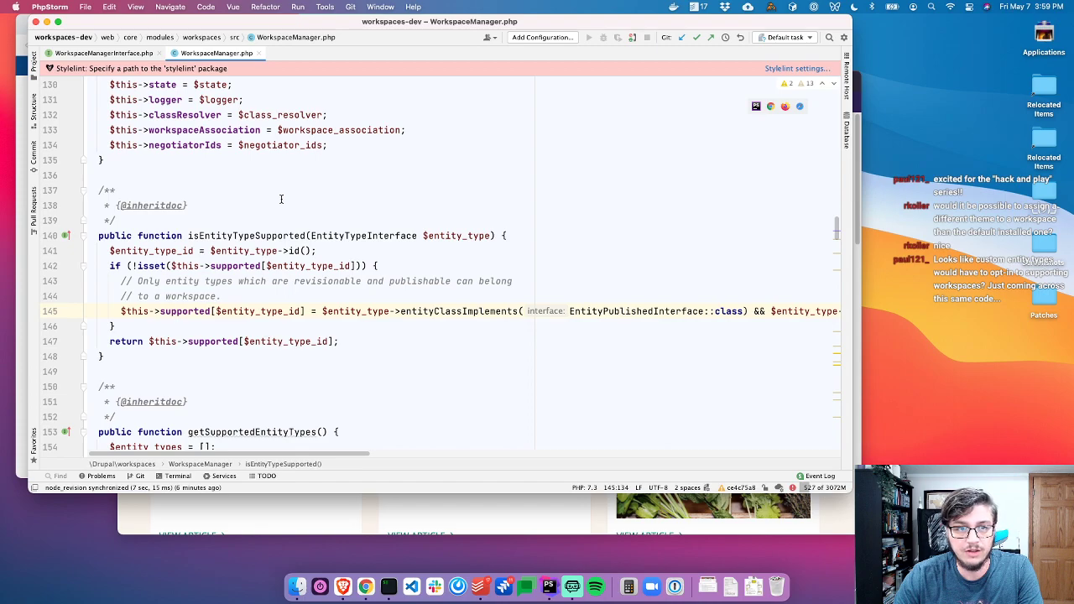
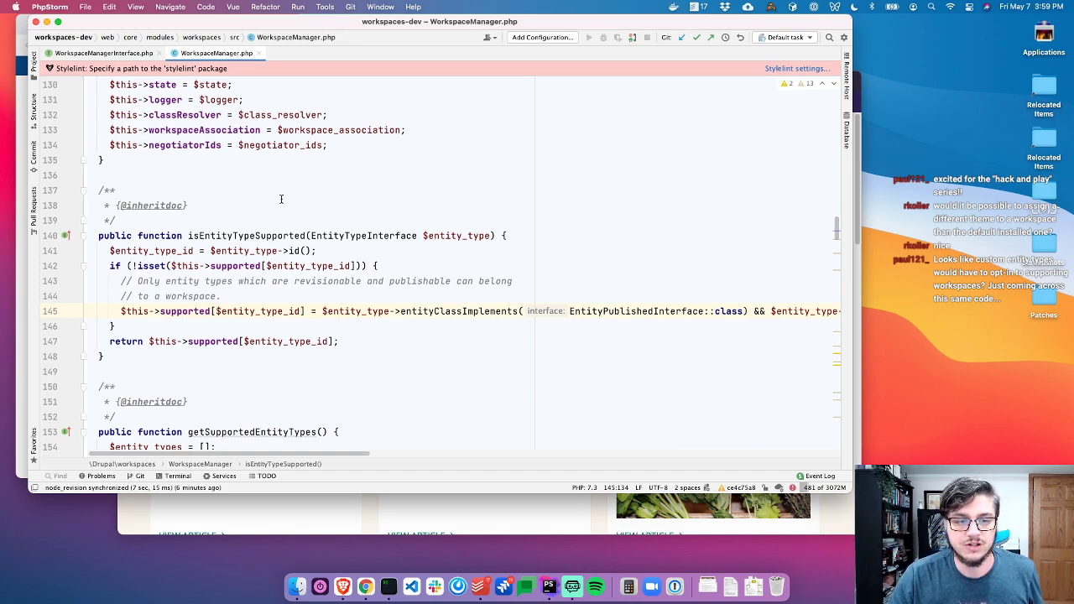
# Review isEntityTypeSupported()'s doc comment and if condition, then bring up the local terminal below WorkspaceManager.php
pyautogui.click(312, 236)
pyautogui.click(350, 188)
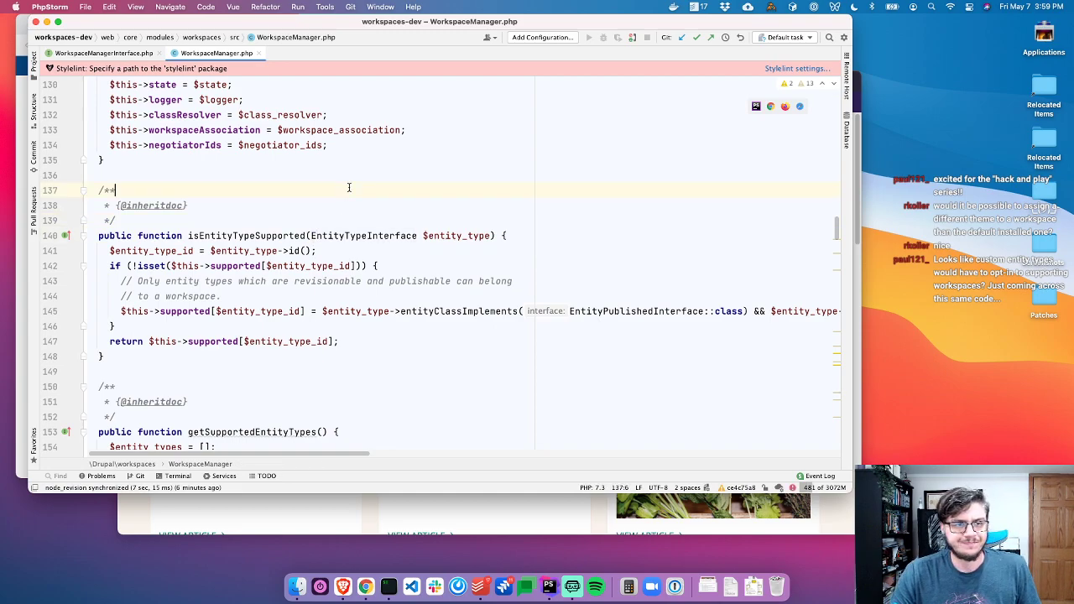
pyautogui.click(454, 237)
pyautogui.click(487, 265)
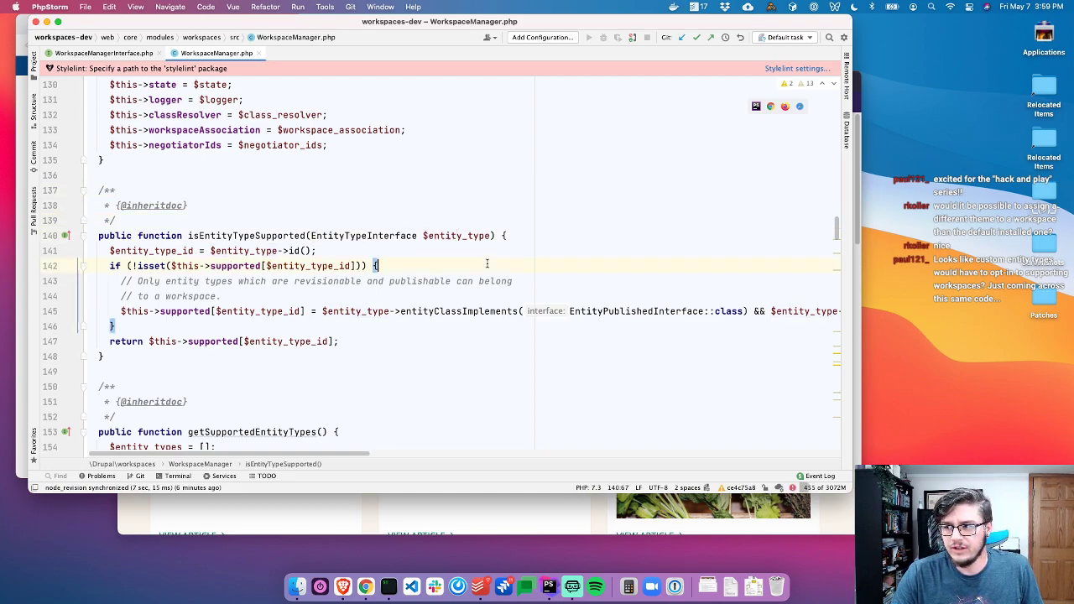
pyautogui.click(308, 220)
pyautogui.click(282, 375)
pyautogui.click(178, 476)
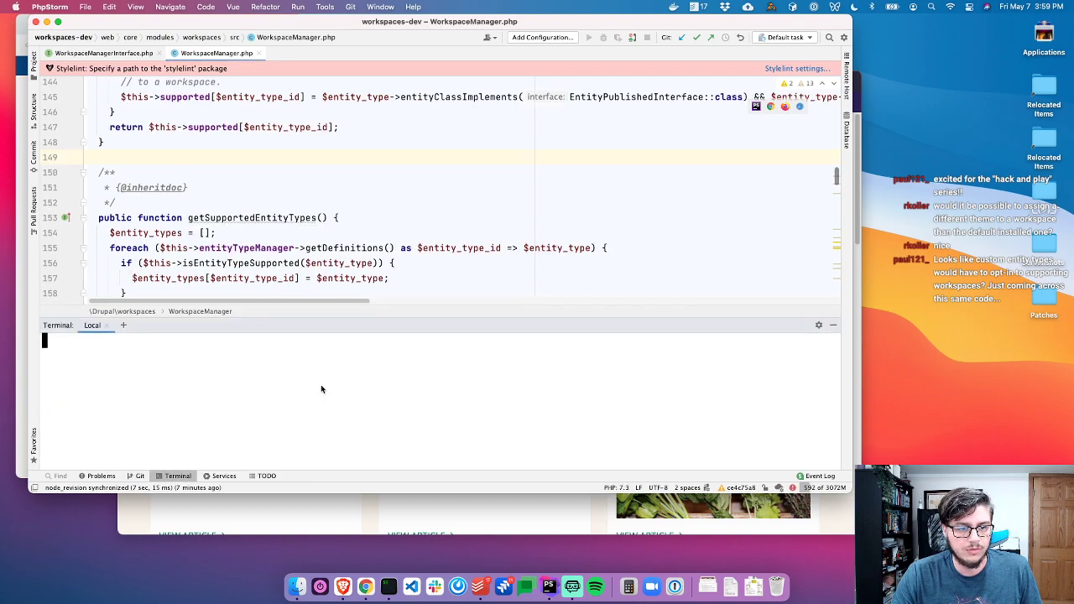
# Cycle through the open apps back to PhpStorm and list the project directory with ls
pyautogui.press('super+Tab')
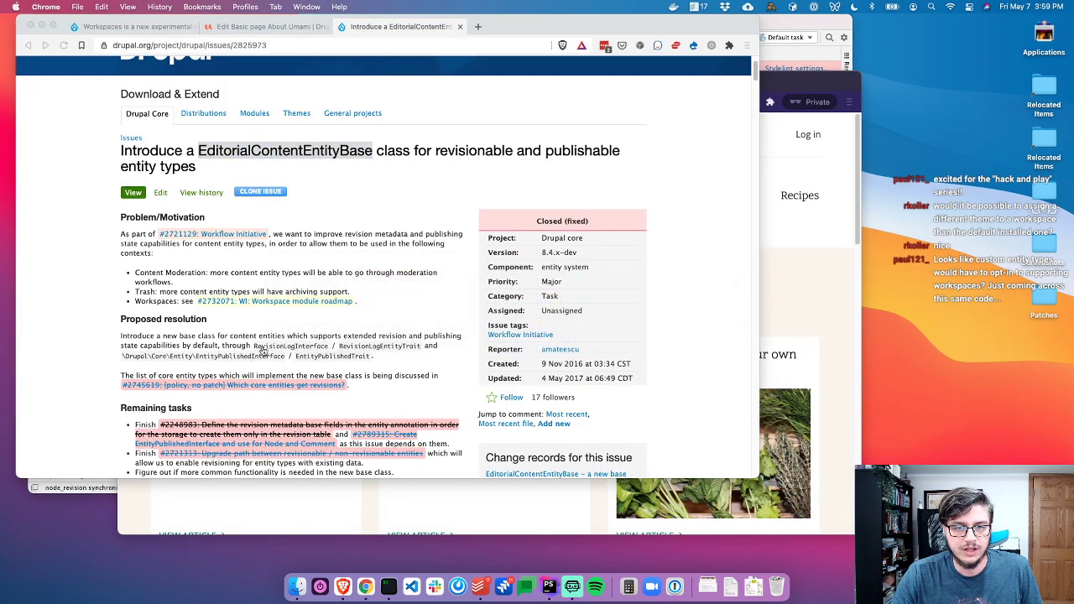
pyautogui.press('super+Tab')
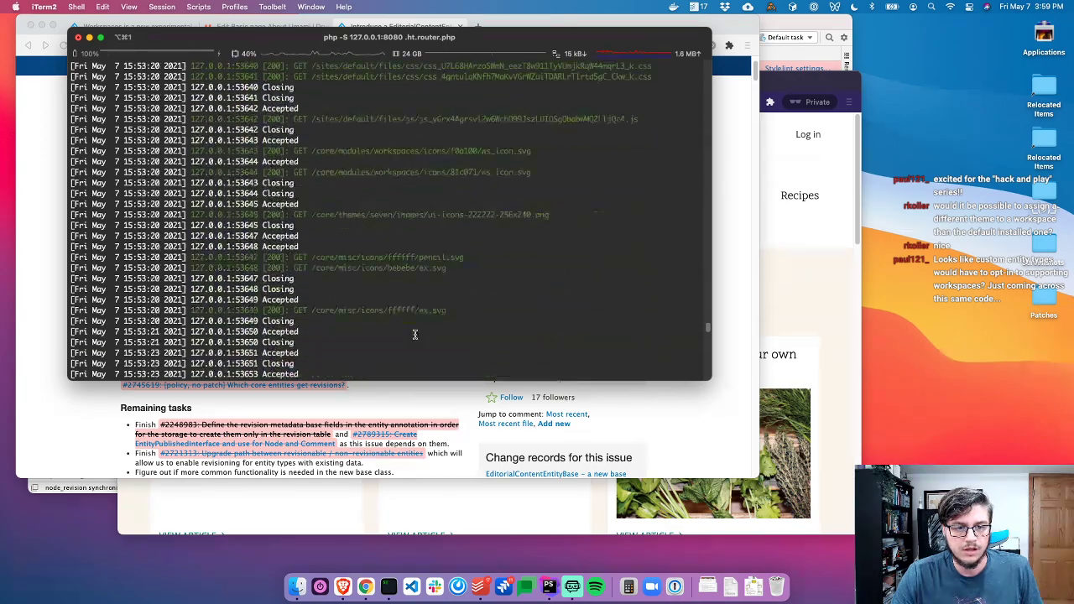
pyautogui.press('super+Tab')
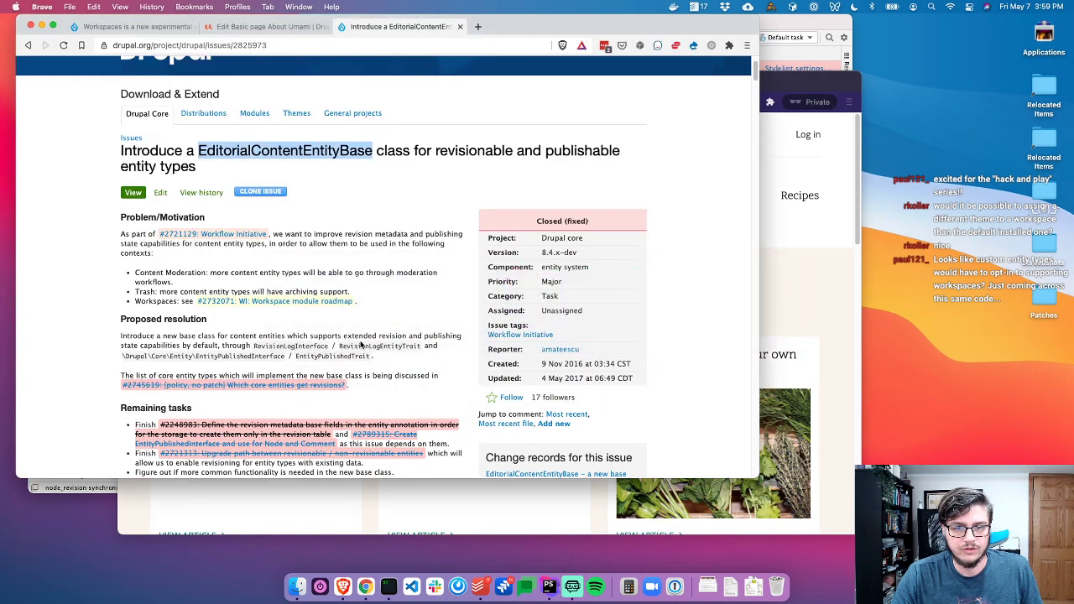
pyautogui.press('super+Tab')
pyautogui.write('l')
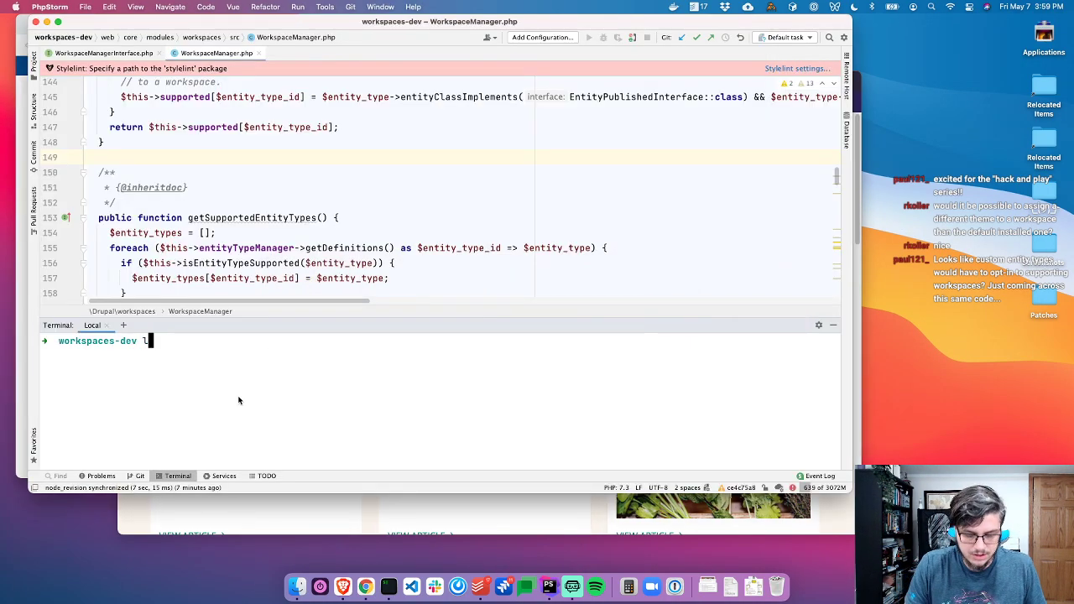
pyautogui.press('Return')
# Install drupal/entity 1.2.0 with 'composer require drupal/entity' and hide the terminal
pyautogui.write('composer compos')
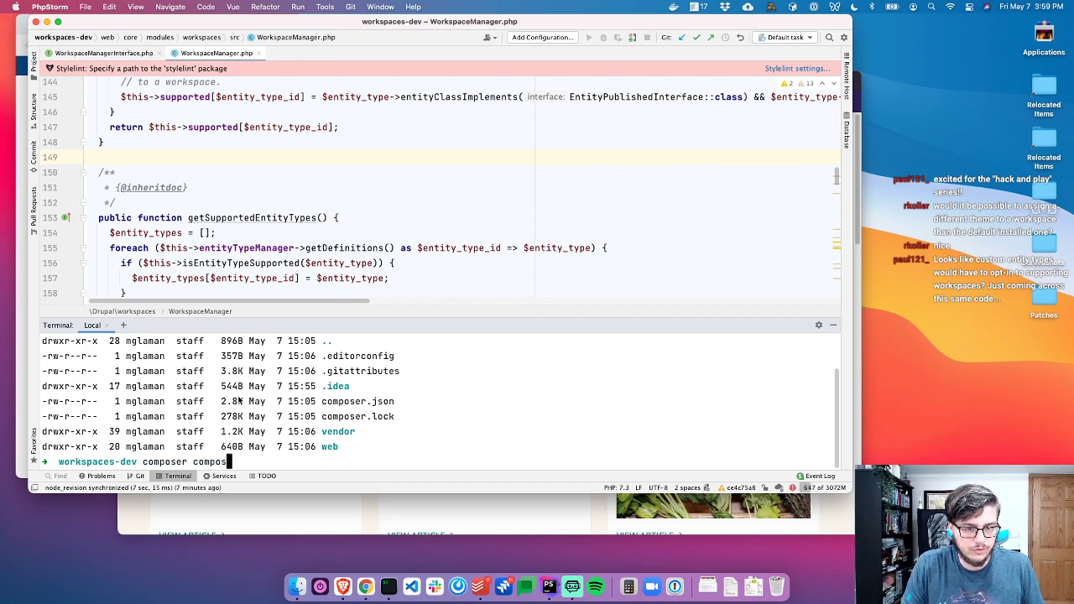
pyautogui.press('BackSpace')
pyautogui.press('BackSpace')
pyautogui.press('BackSpace')
pyautogui.press('BackSpace')
pyautogui.press('BackSpace')
pyautogui.write('require ')
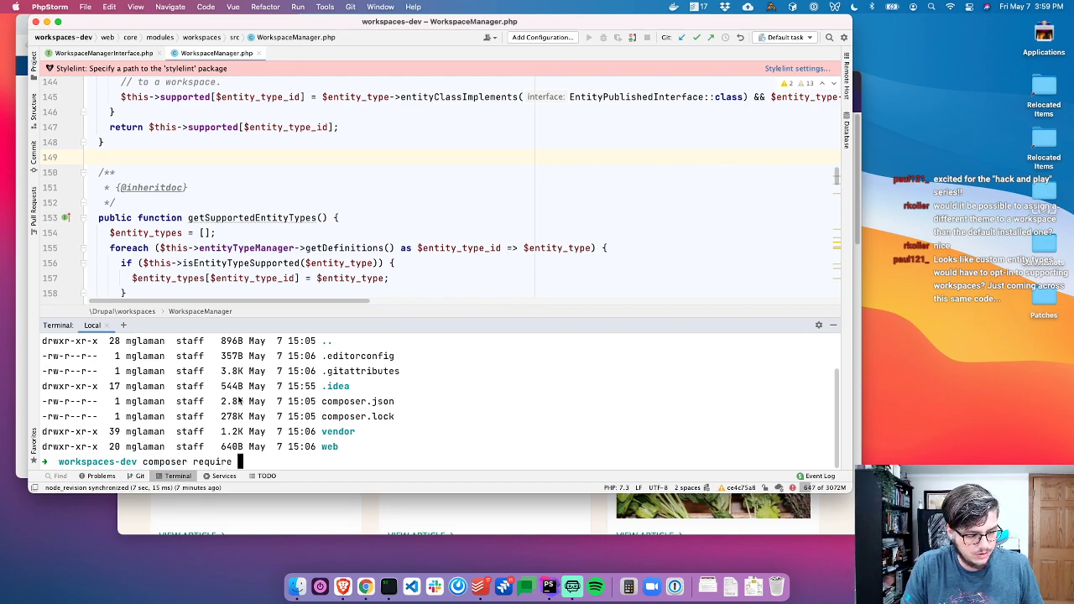
pyautogui.write('drupal/entity')
pyautogui.press('Return')
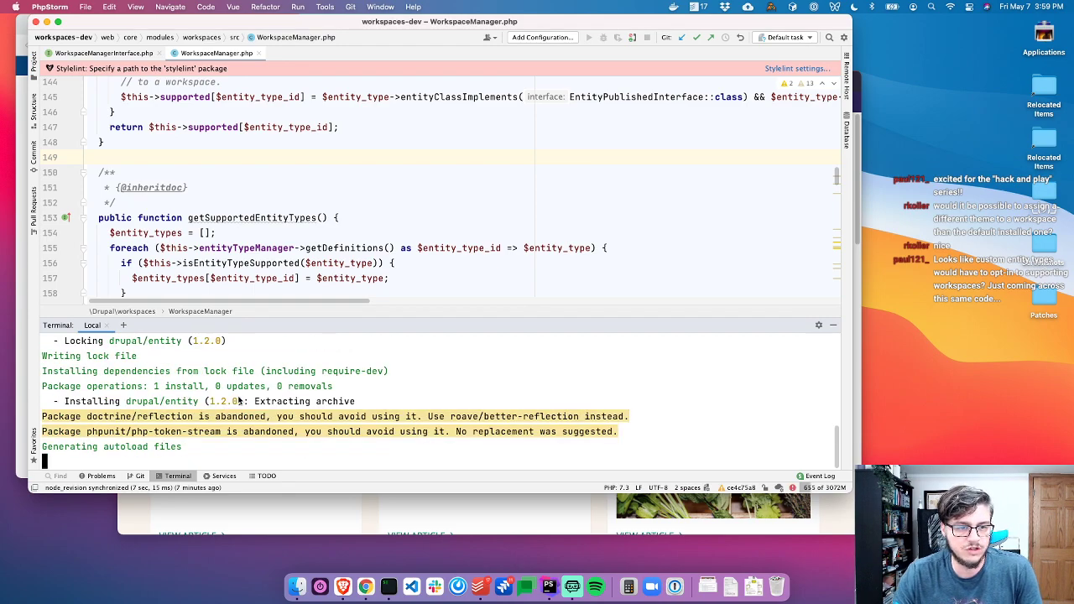
pyautogui.click(176, 476)
# Show the project tree and expand modules/contrib/entity down into its tests folders
pyautogui.click(225, 278)
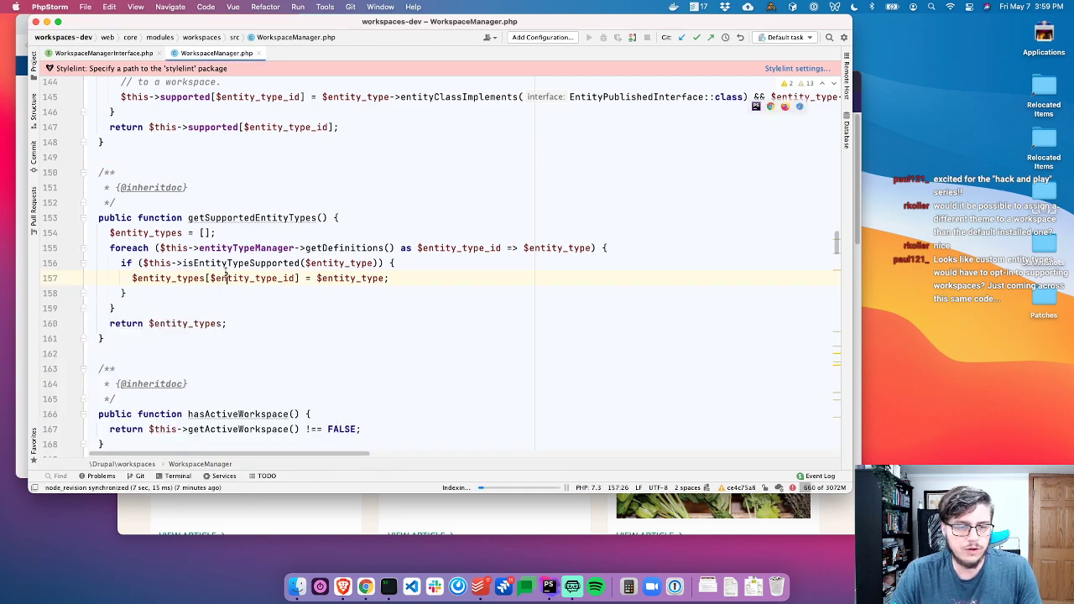
pyautogui.press('super+1')
pyautogui.click(416, 150)
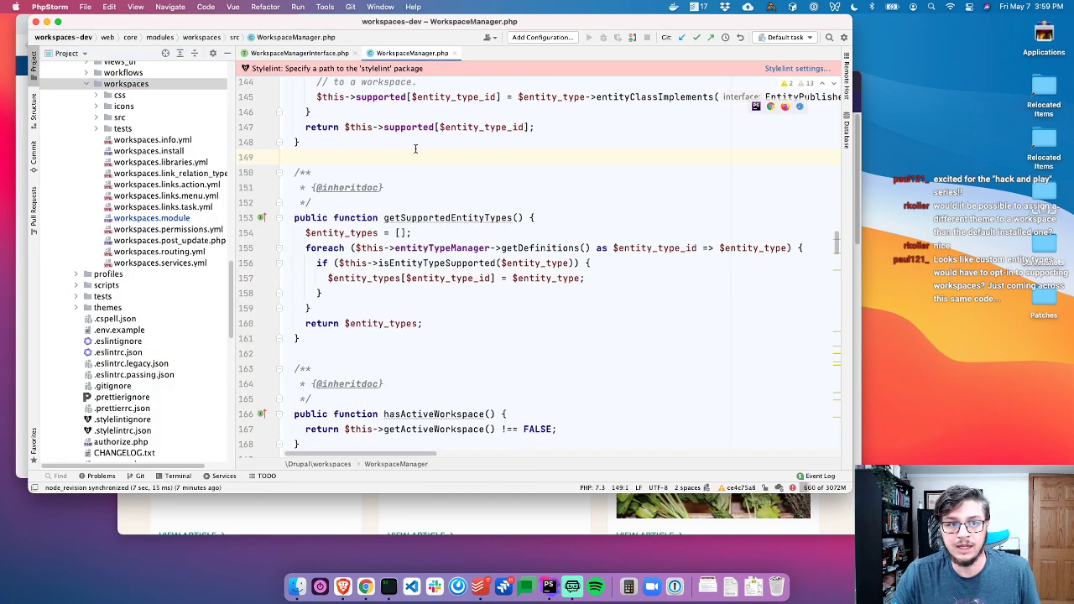
pyautogui.scroll(10, 157, 271)
pyautogui.click(123, 246)
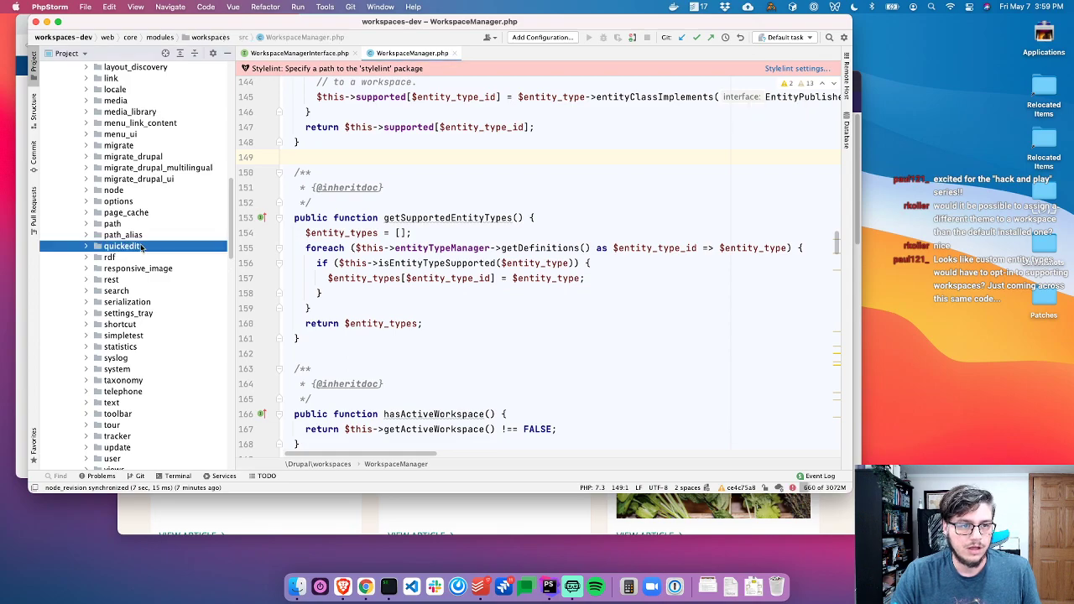
pyautogui.scroll(-15, 141, 252)
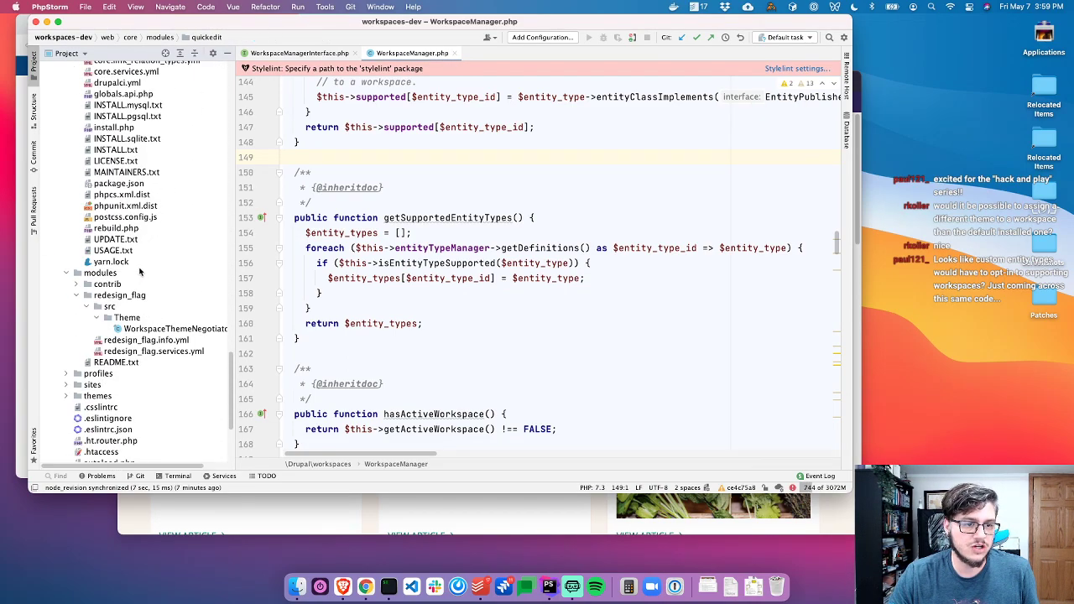
pyautogui.doubleClick(104, 283)
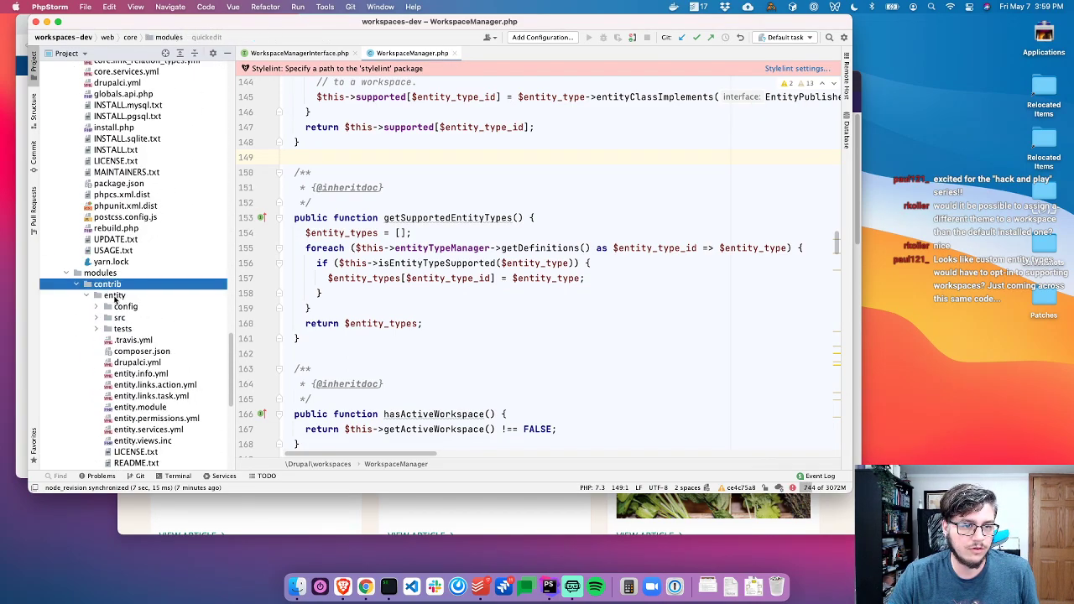
pyautogui.click(132, 321)
pyautogui.click(131, 328)
pyautogui.doubleClick(131, 328)
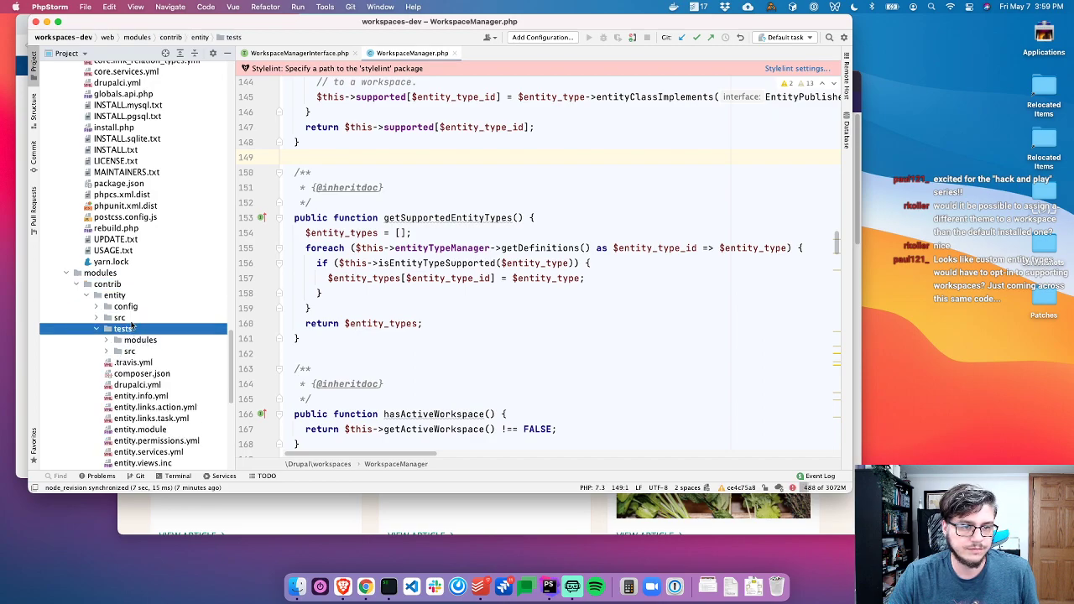
pyautogui.doubleClick(149, 352)
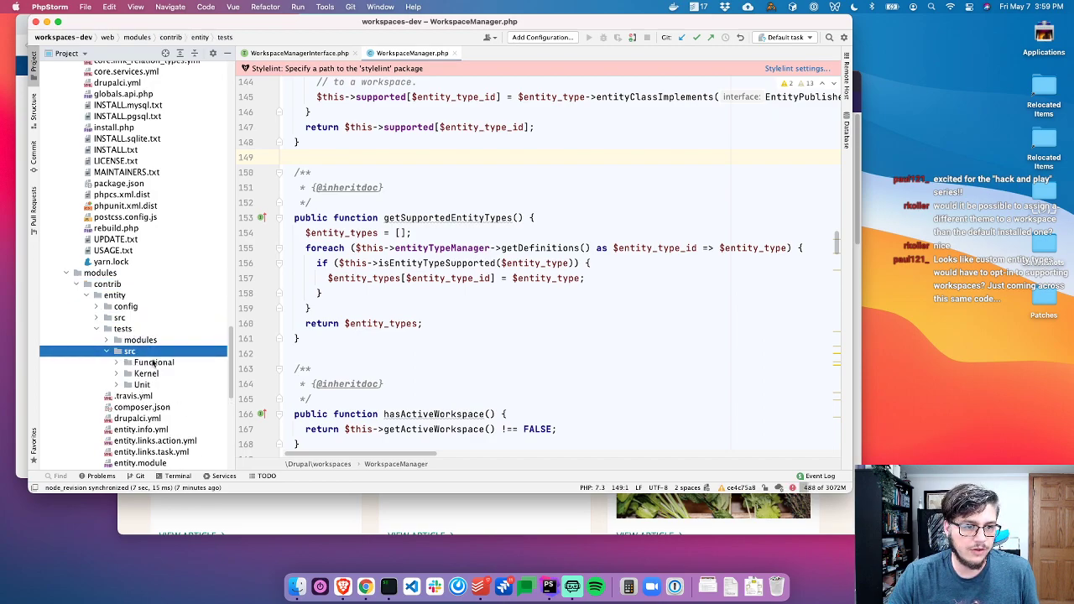
pyautogui.doubleClick(149, 373)
# Expand tests/modules/entity_module_test/src/Entity to list the test entity classes
pyautogui.click(147, 354)
pyautogui.doubleClick(147, 354)
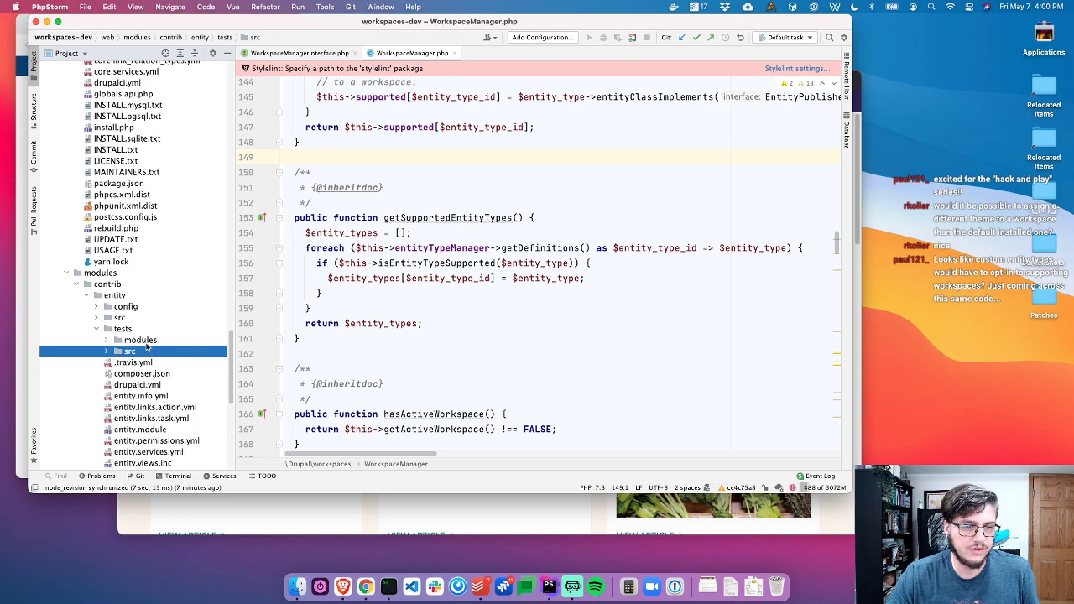
pyautogui.doubleClick(144, 343)
pyautogui.hscroll(2, 152, 365)
pyautogui.doubleClick(144, 373)
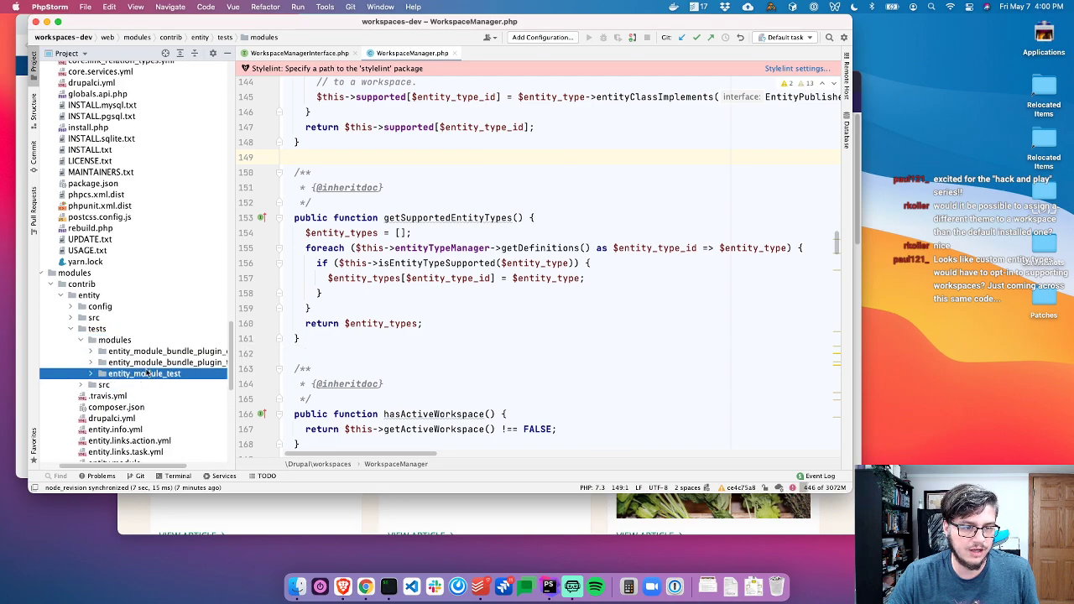
pyautogui.doubleClick(130, 397)
pyautogui.hscroll(2, 131, 404)
pyautogui.doubleClick(130, 406)
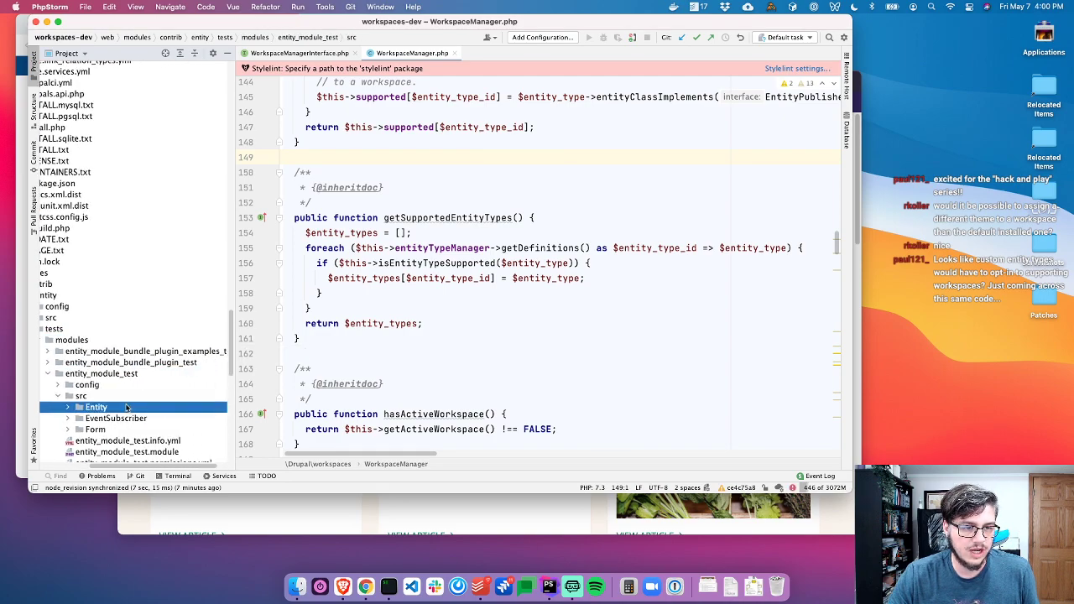
pyautogui.scroll(-3, 126, 384)
# Open EnhancedEntity.php and review its RevisionableContentEntityBase parent and entity_test_enhanced annotation
pyautogui.doubleClick(133, 353)
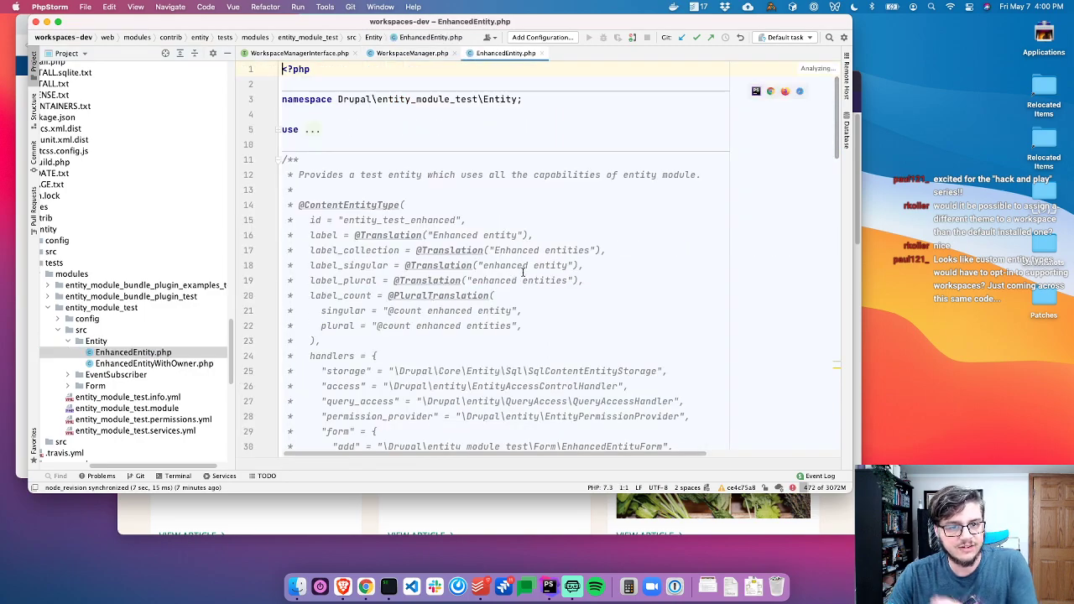
pyautogui.scroll(-10, 586, 272)
pyautogui.scroll(-10, 586, 273)
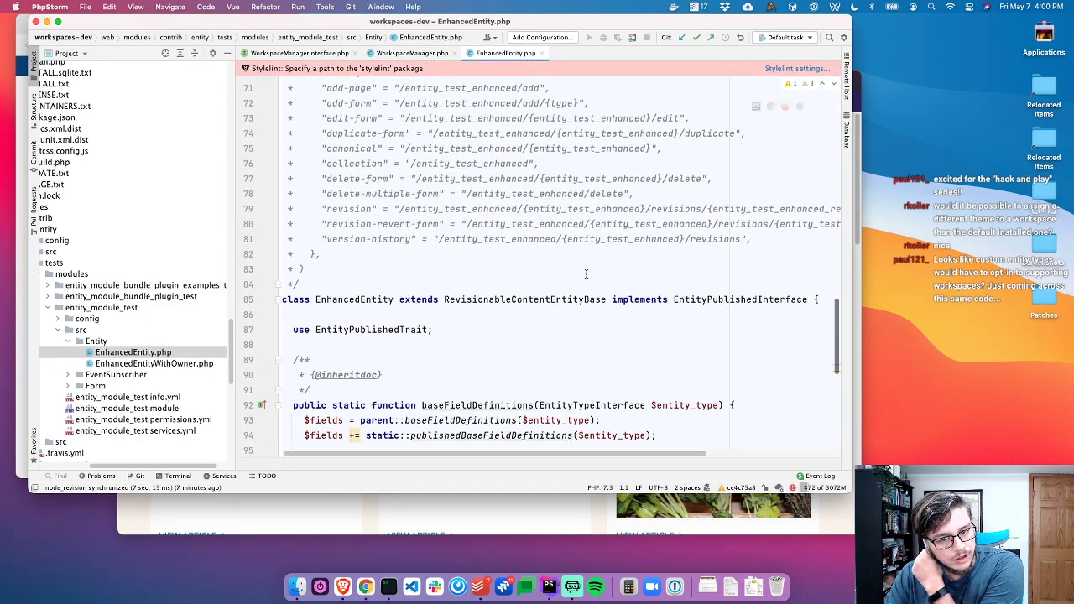
pyautogui.click(485, 301)
pyautogui.scroll(7, 485, 325)
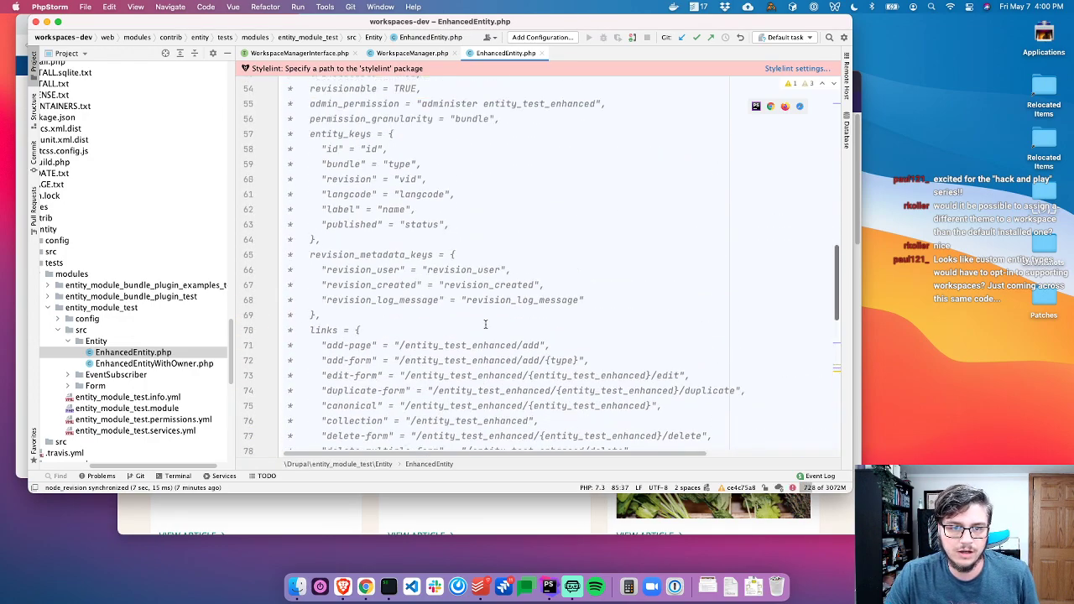
pyautogui.moveTo(310, 235)
pyautogui.mouseDown()
pyautogui.moveTo(426, 249)
pyautogui.moveTo(302, 251)
pyautogui.moveTo(294, 236)
pyautogui.mouseUp()
pyautogui.scroll(7, 426, 249)
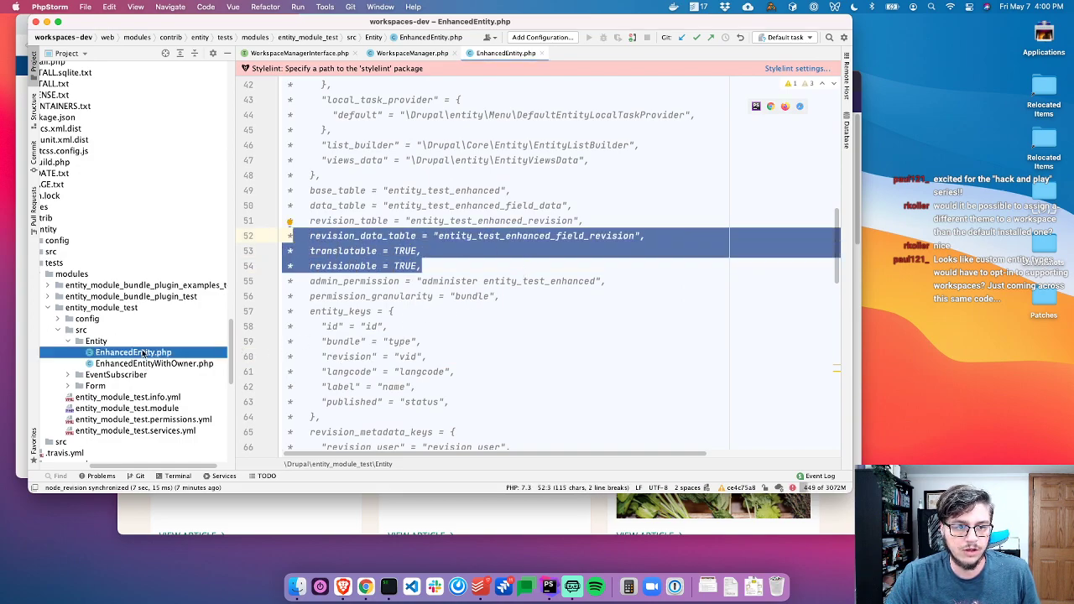
pyautogui.click(392, 326)
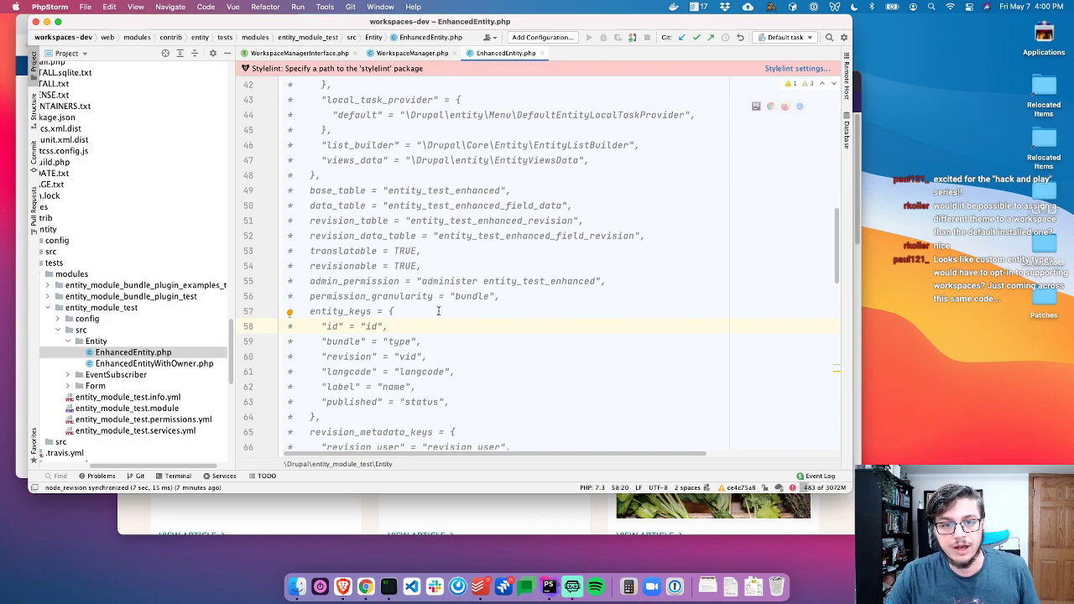
pyautogui.scroll(14, 428, 302)
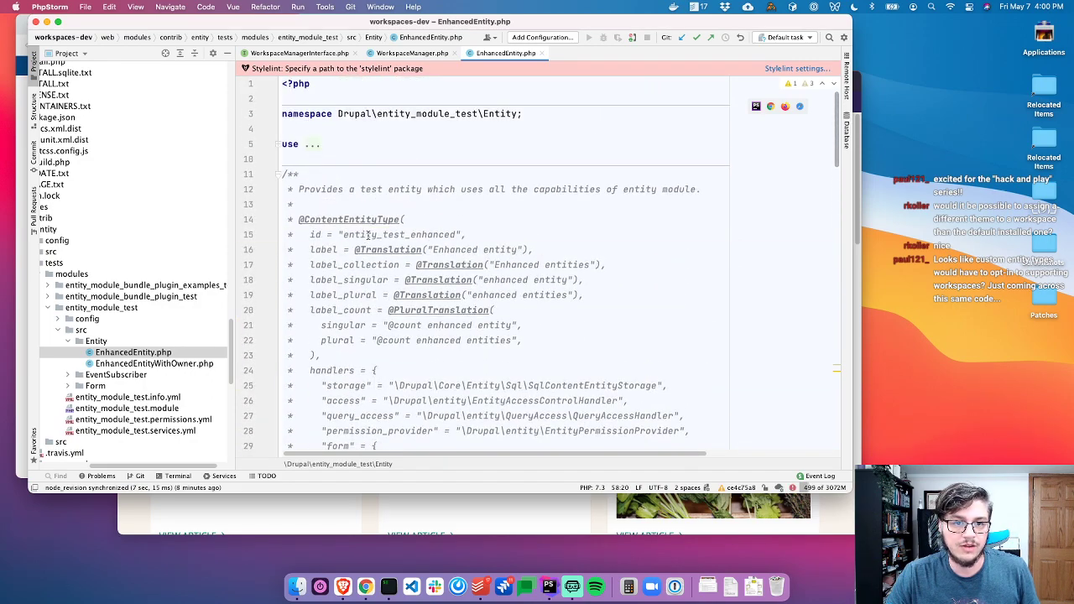
pyautogui.doubleClick(380, 236)
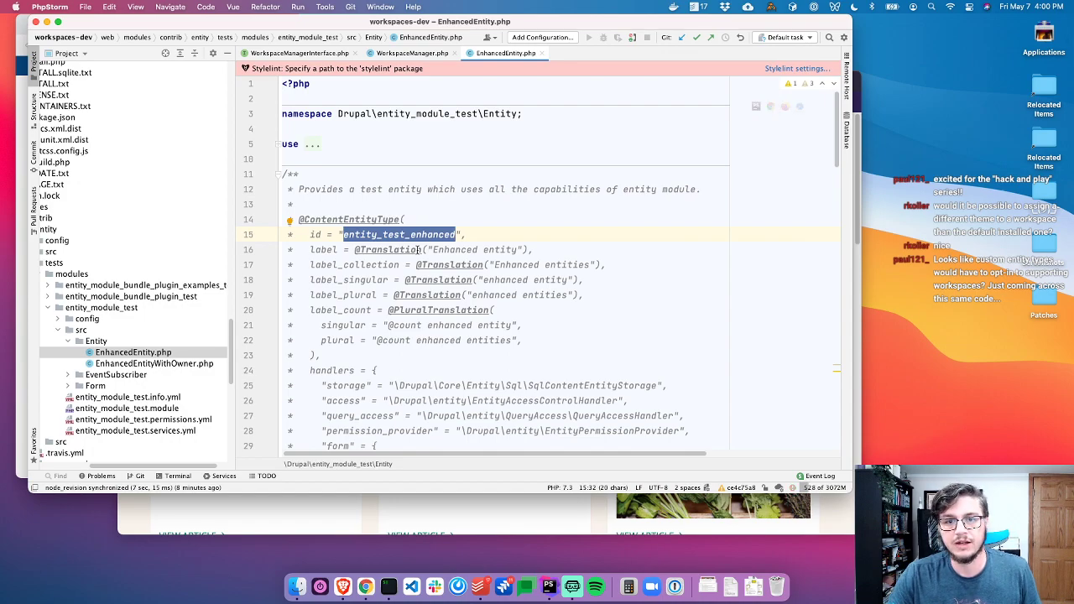
pyautogui.press('super+Tab')
# Close the drupal.org issue tab and go from Structure to the Menus listing
pyautogui.click(478, 113)
pyautogui.press('super+w')
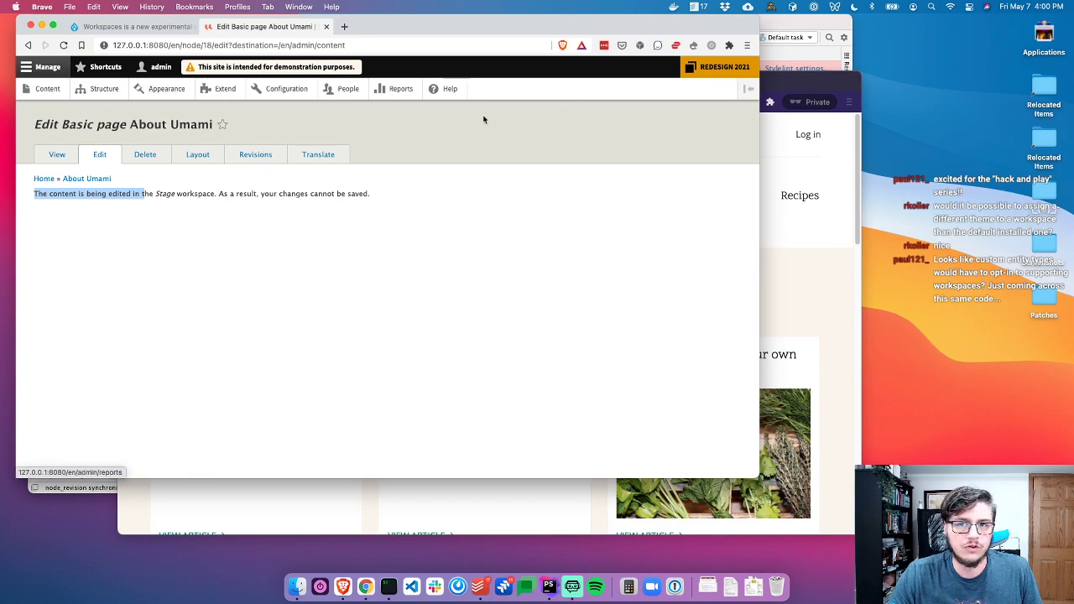
pyautogui.click(101, 90)
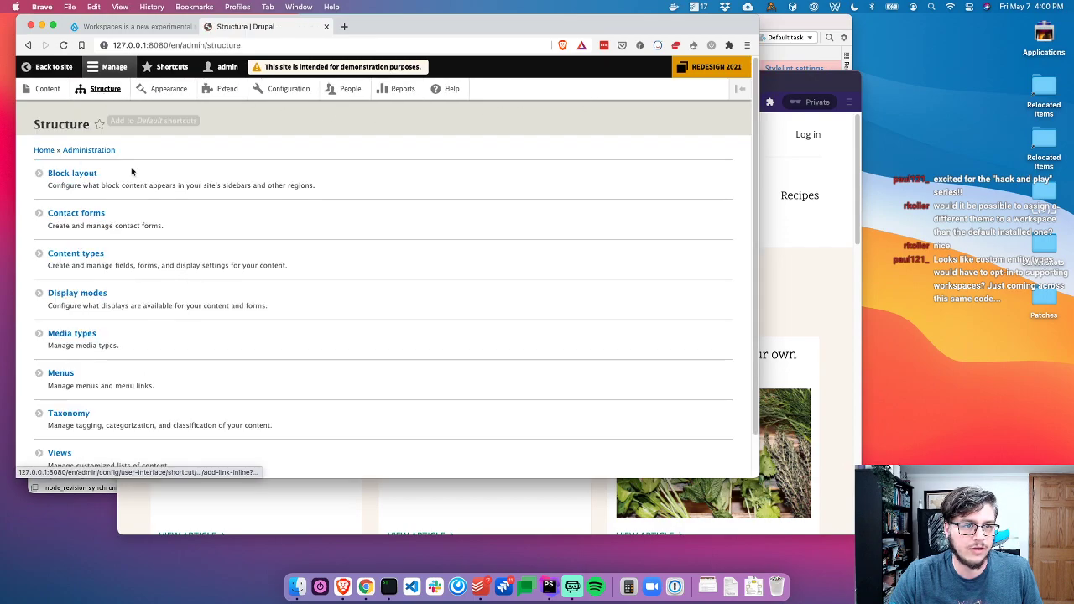
pyautogui.click(63, 375)
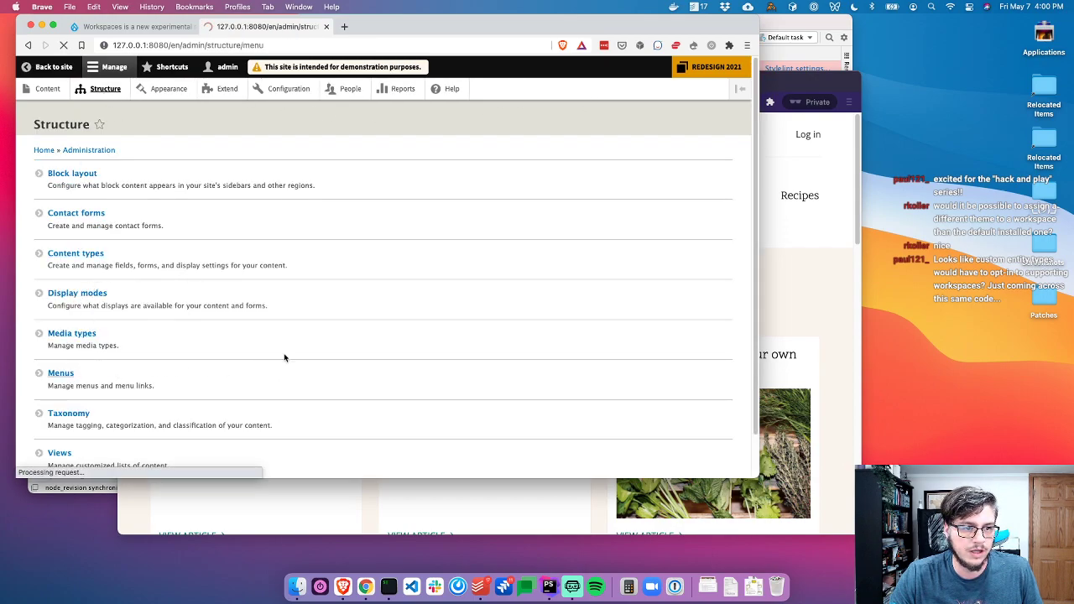
# Open MenuLinkContent.php via Search Everywhere and inspect its EditorialContentEntityBase parent
pyautogui.press('super+Tab')
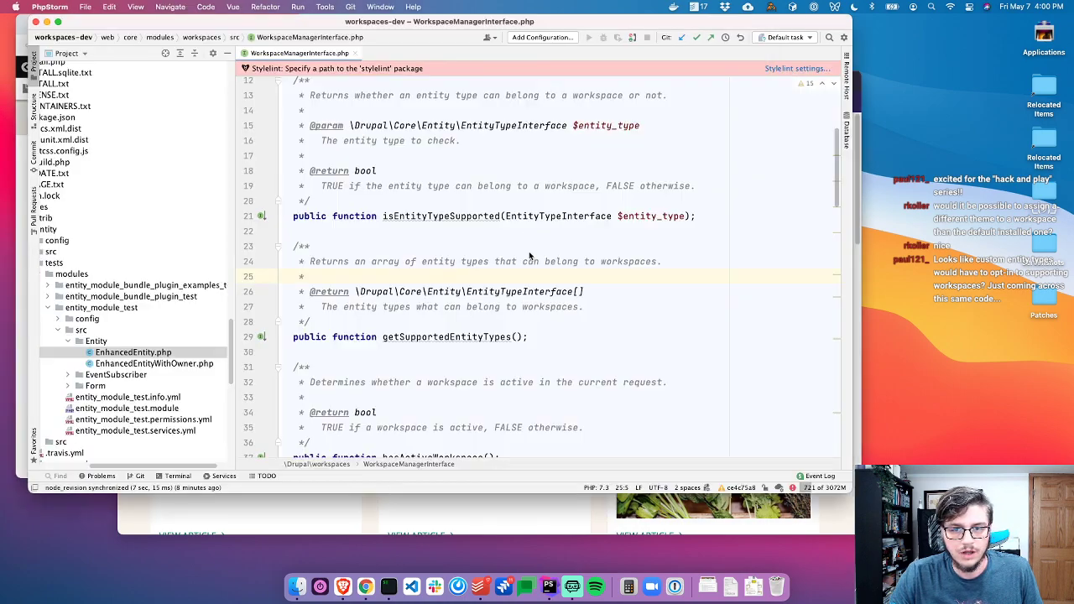
pyautogui.press('shift')
pyautogui.press('shift')
pyautogui.write('Menu')
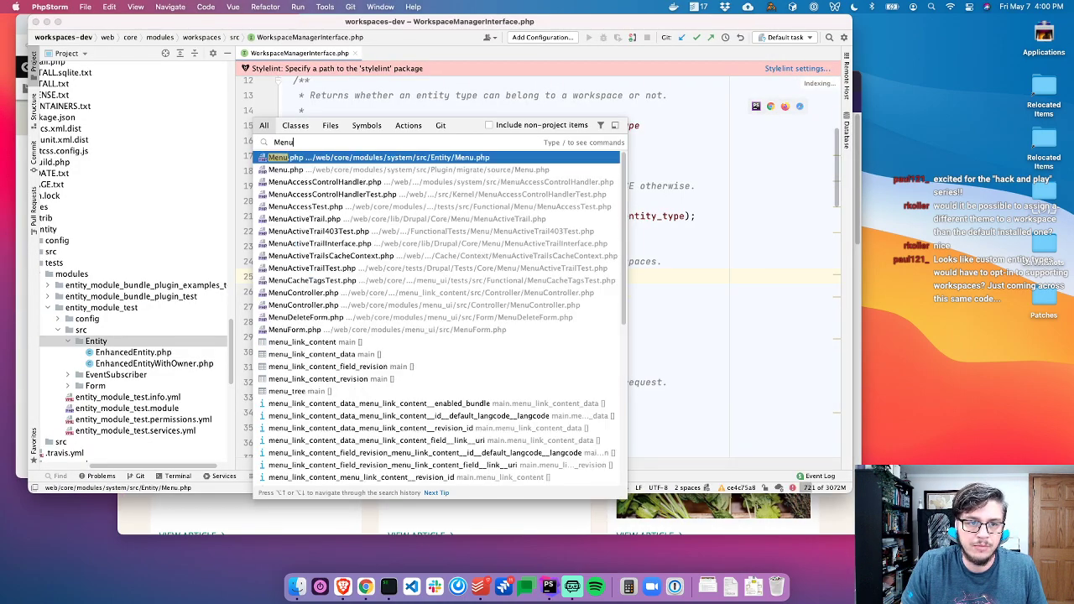
pyautogui.write('LinkContent')
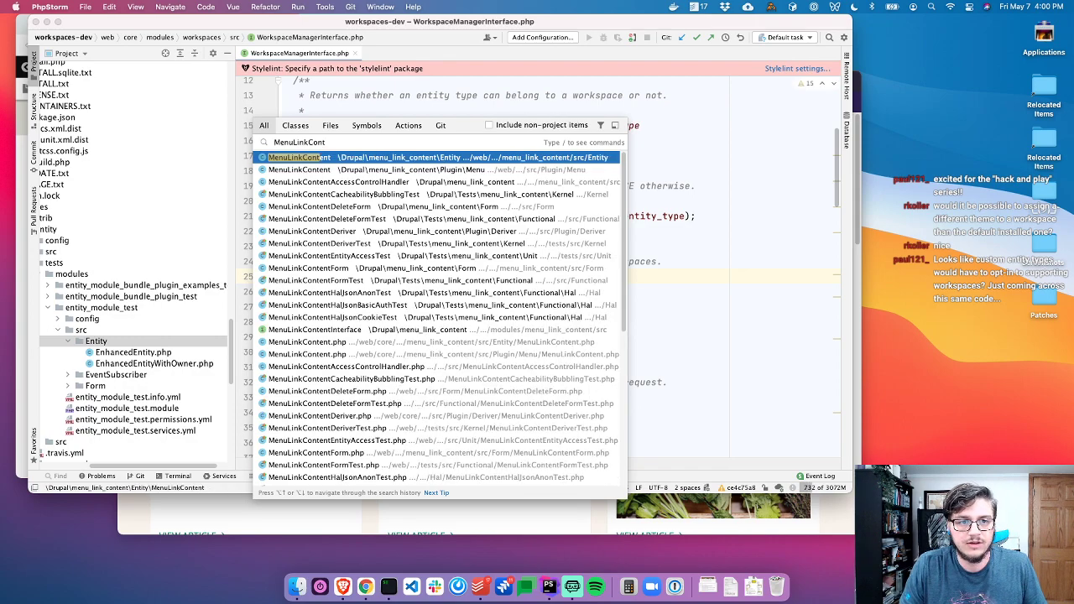
pyautogui.press('Return')
pyautogui.click(571, 198)
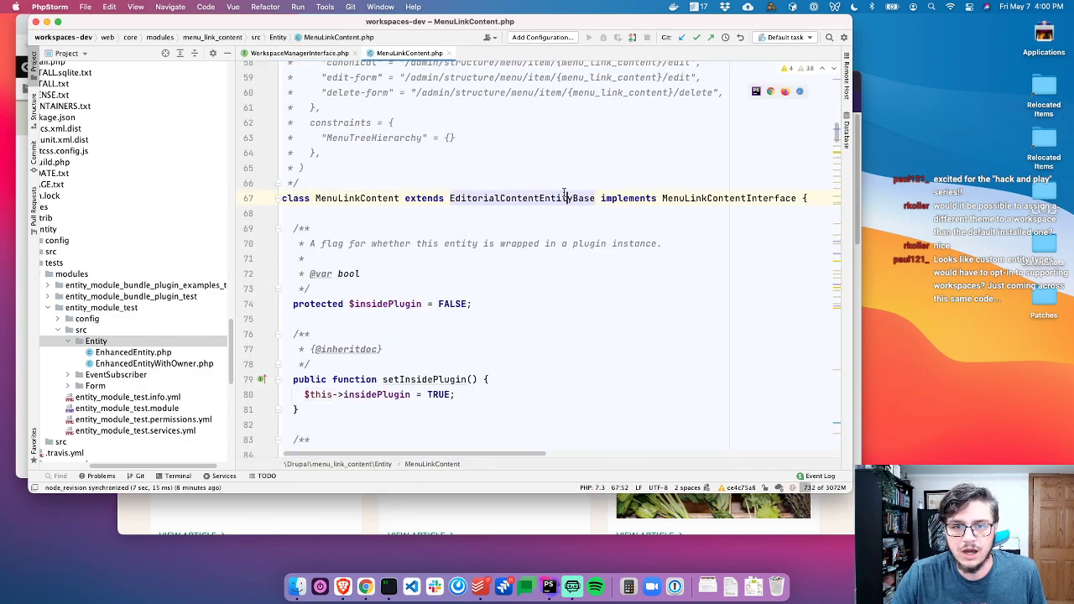
# Annotate MenuLinkContent with Git Blame and open the commit behind the class declaration line
pyautogui.rightClick(280, 216)
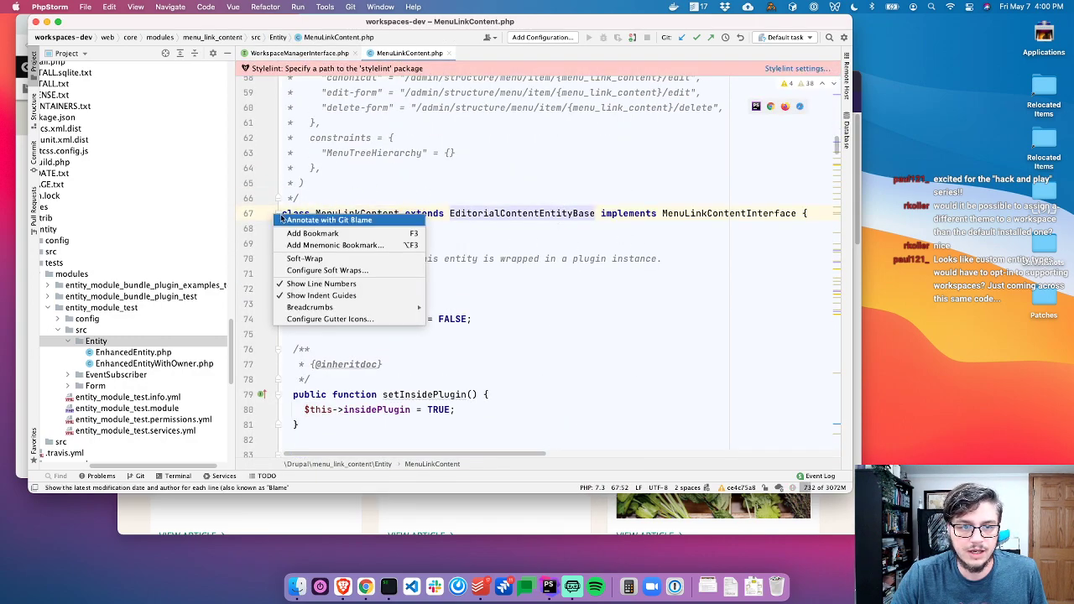
pyautogui.click(287, 220)
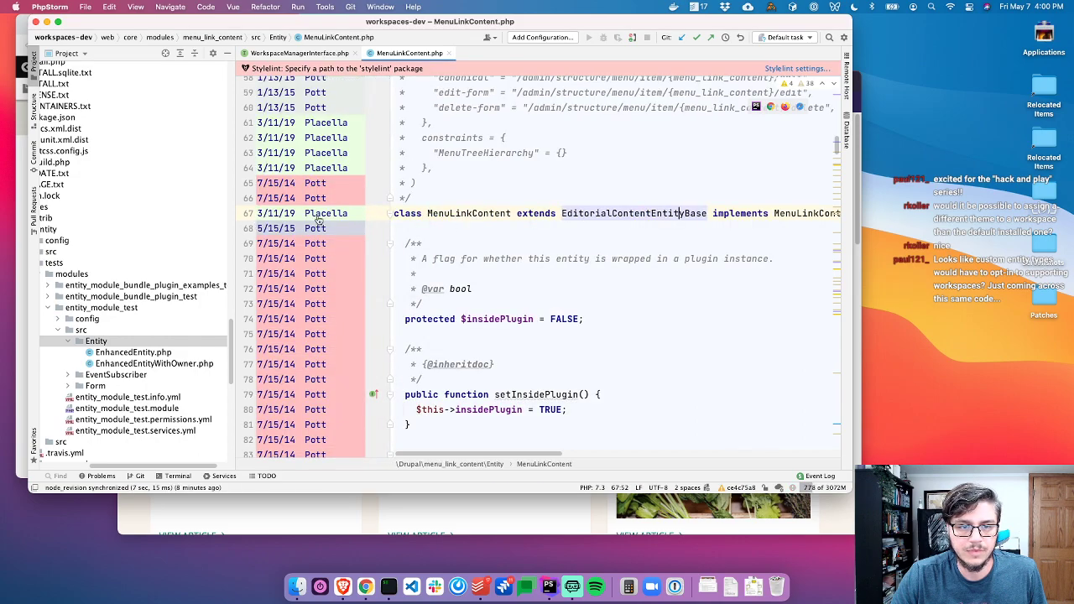
pyautogui.click(317, 220)
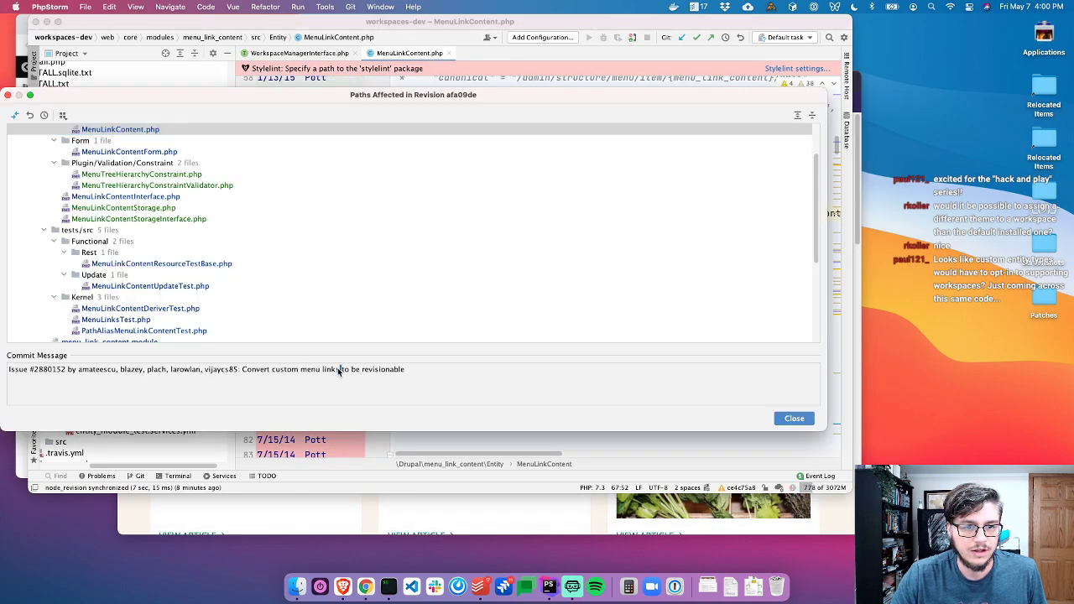
pyautogui.tripleClick(341, 373)
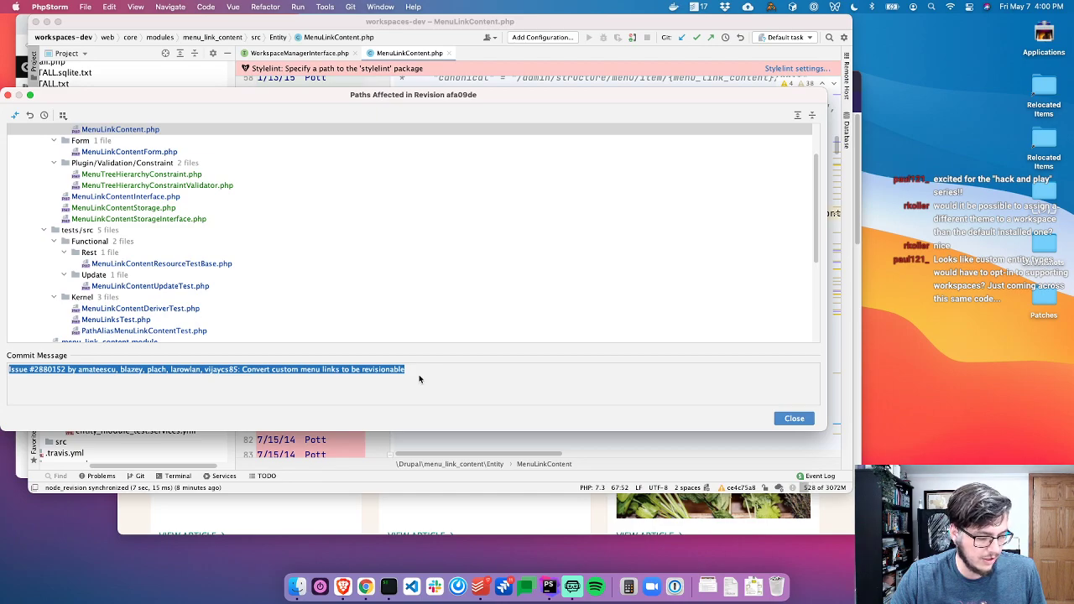
pyautogui.scroll(-5, 210, 306)
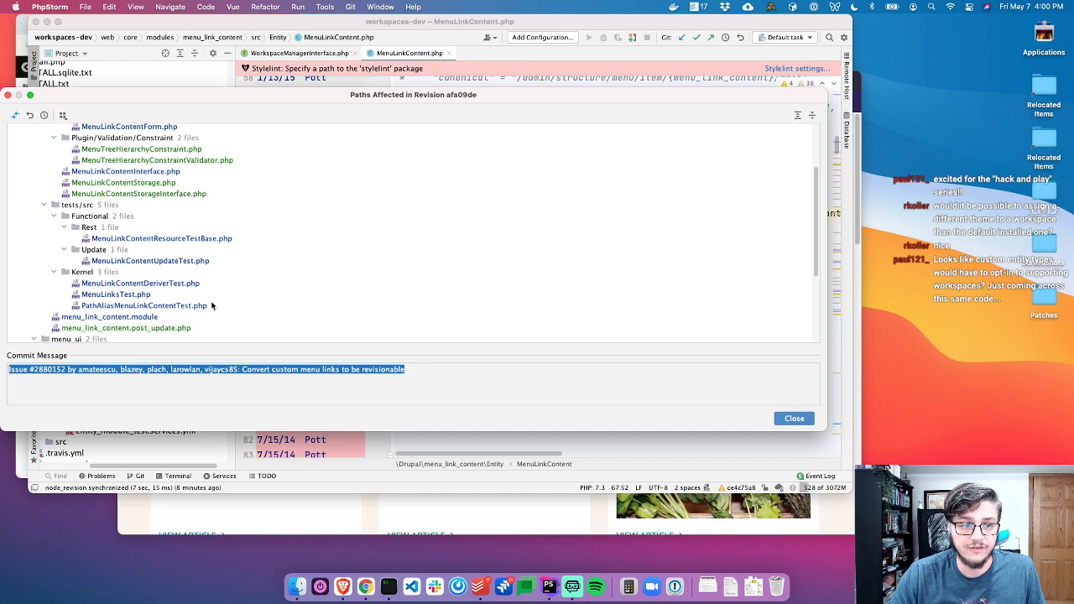
pyautogui.scroll(1, 168, 227)
# Review the commit's menu_link_content.post_update.php diff and note issue #2880152
pyautogui.doubleClick(146, 209)
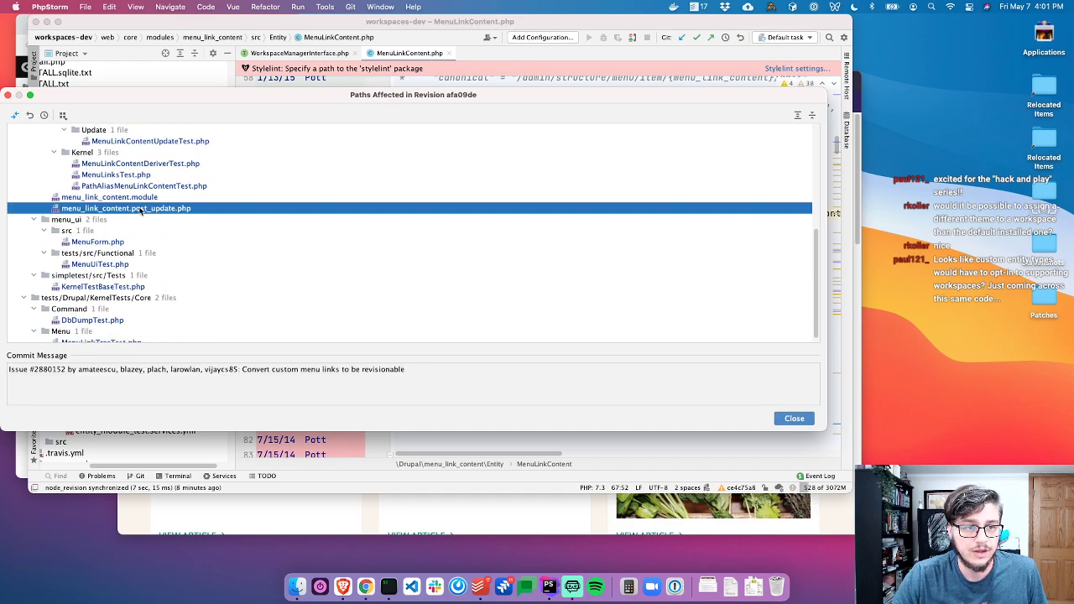
pyautogui.scroll(-10, 297, 292)
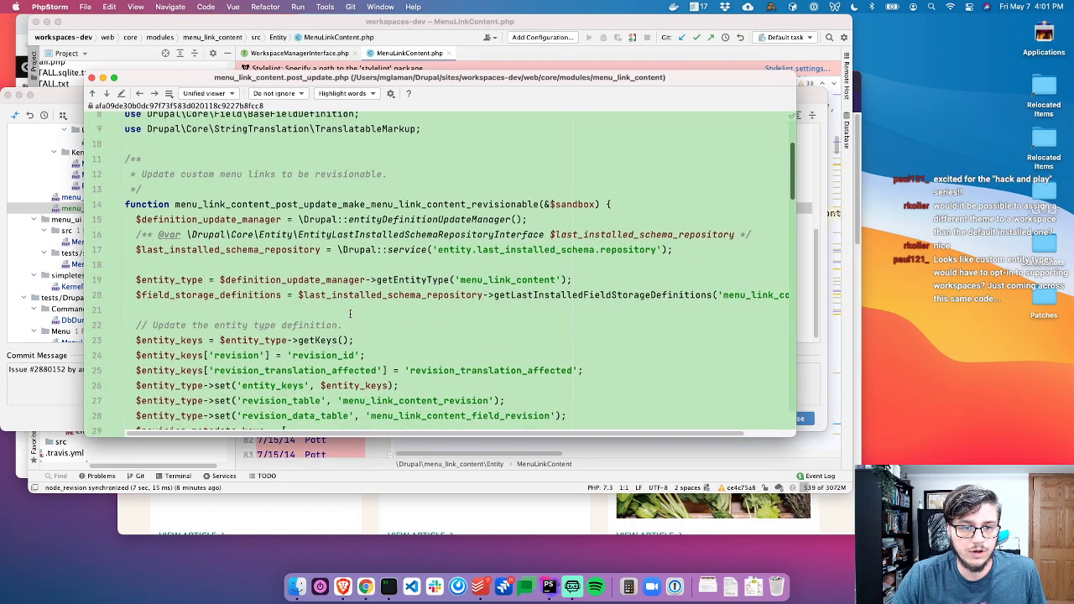
pyautogui.scroll(-20, 298, 292)
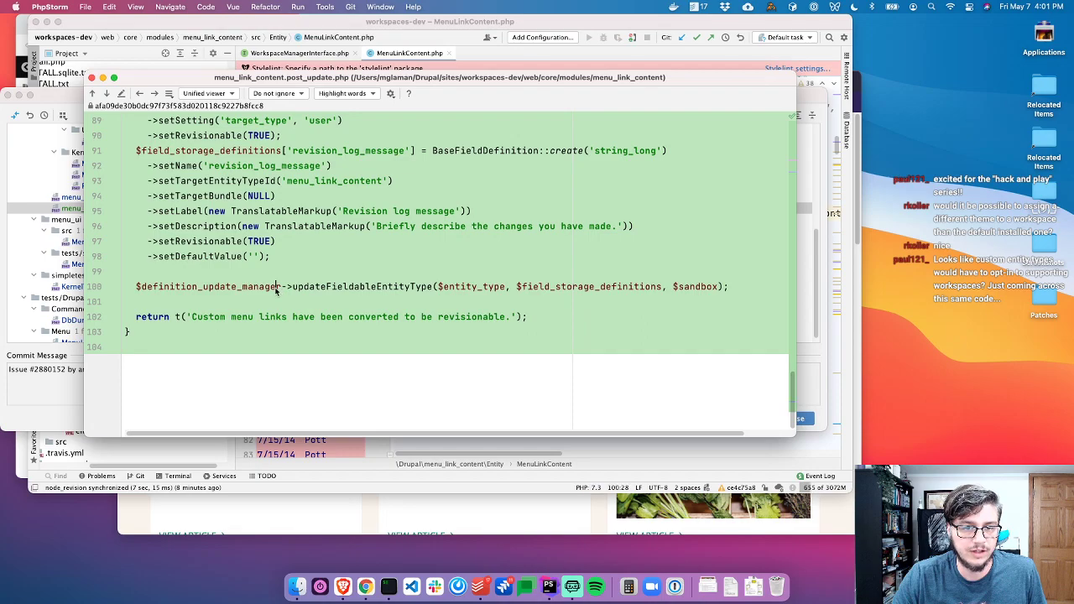
pyautogui.press('Escape')
pyautogui.scroll(-3, 260, 285)
pyautogui.scroll(5, 260, 286)
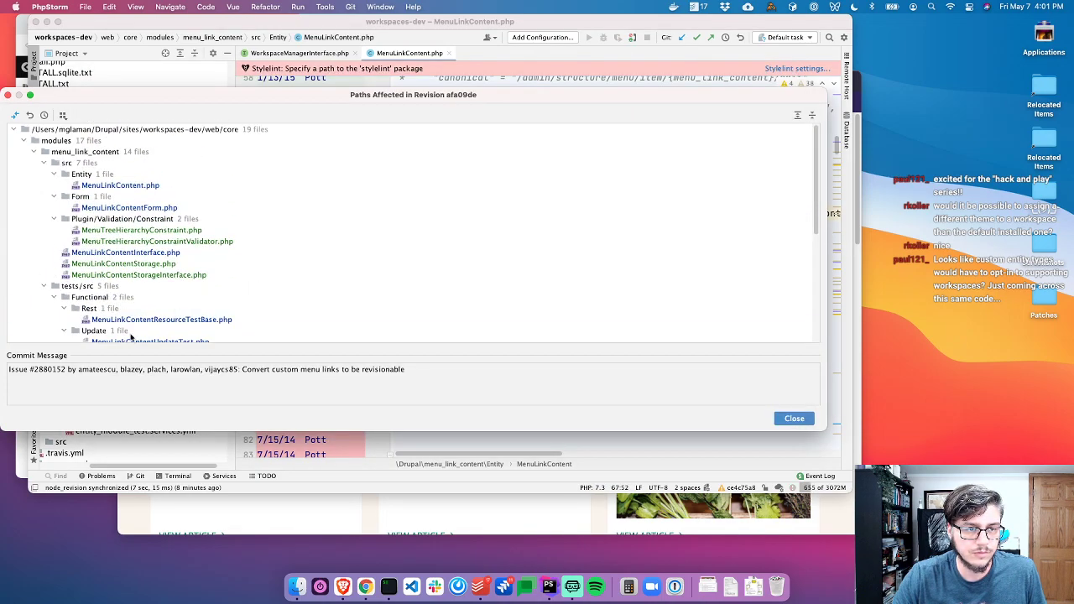
pyautogui.doubleClick(60, 369)
pyautogui.click(193, 275)
pyautogui.press('Escape')
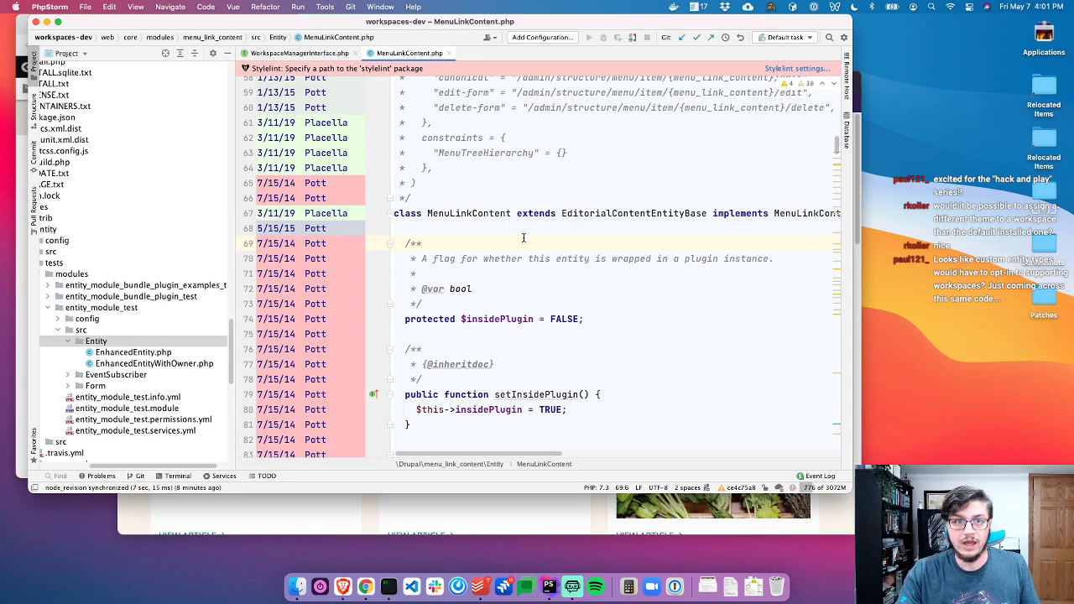
# Hide the blame annotations, close MenuLinkContent.php and return to the browser
pyautogui.rightClick(337, 167)
pyautogui.click(380, 170)
pyautogui.scroll(3, 462, 202)
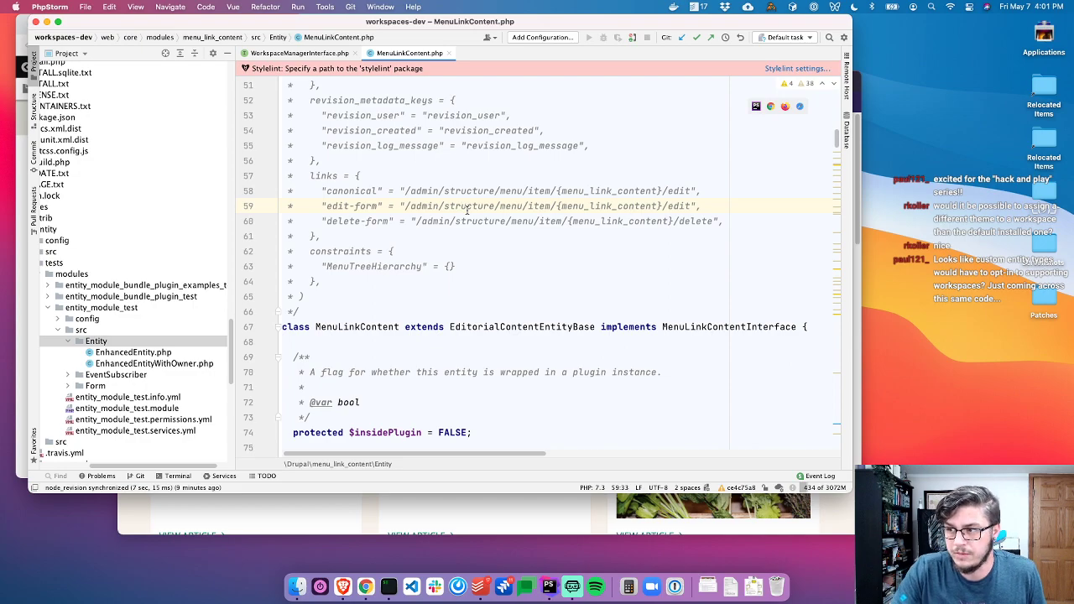
pyautogui.click(517, 176)
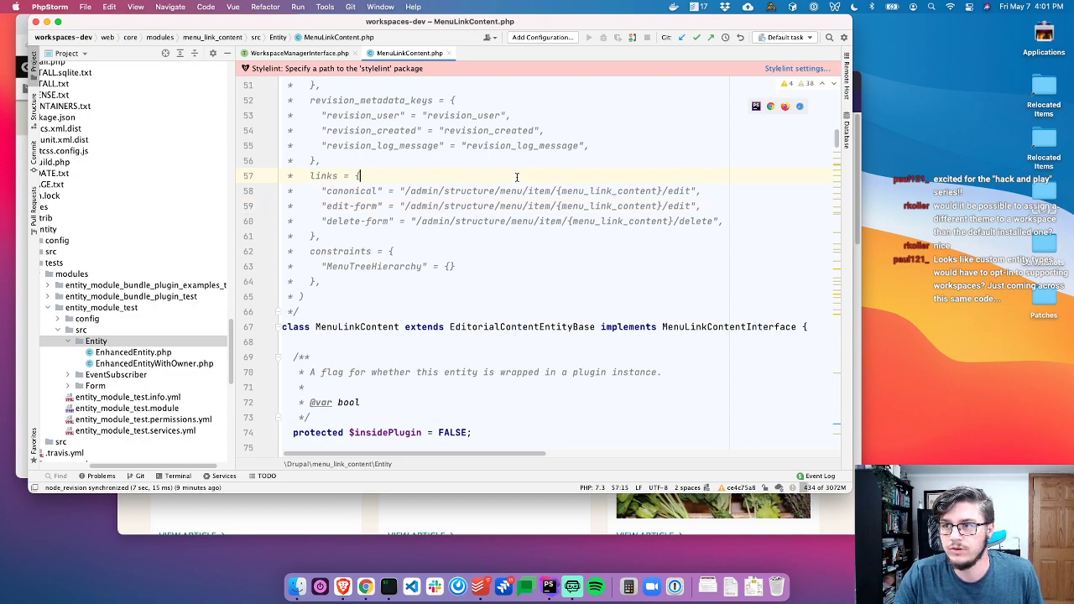
pyautogui.press('super+w')
pyautogui.press('super+w')
pyautogui.press('super+Tab')
pyautogui.press('super+Tab')
pyautogui.press('super+Tab')
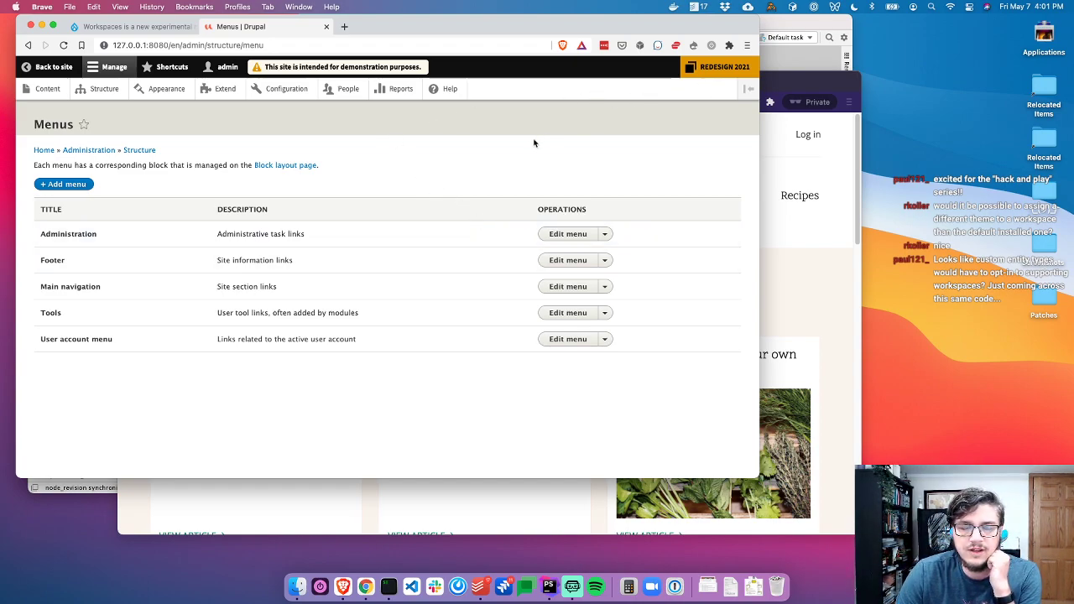
# Switch the site to the Live workspace and open Extend's Uninstall tab
pyautogui.click(726, 64)
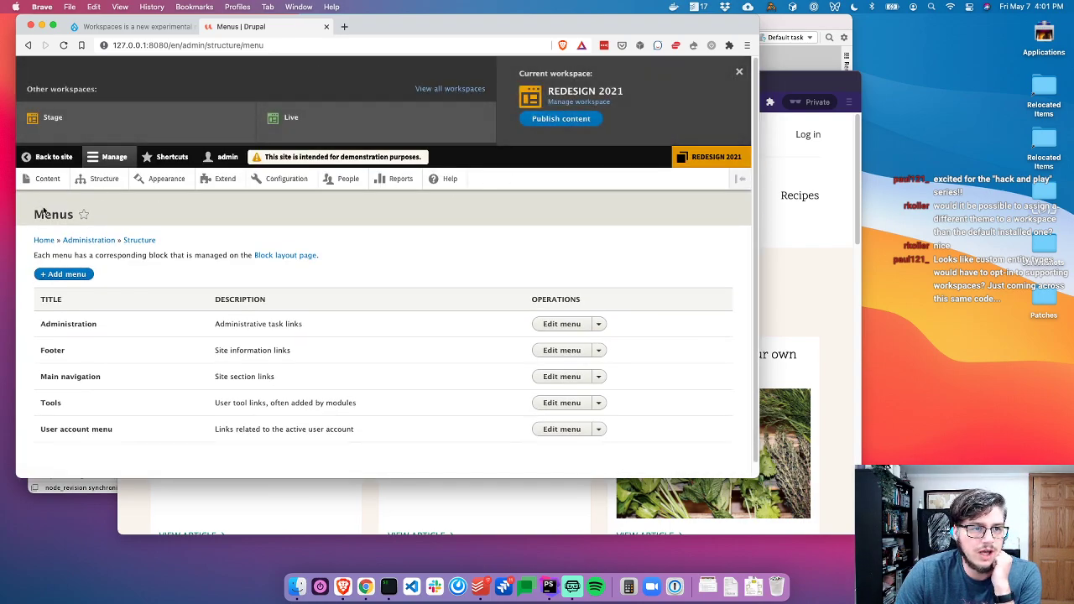
pyautogui.click(58, 150)
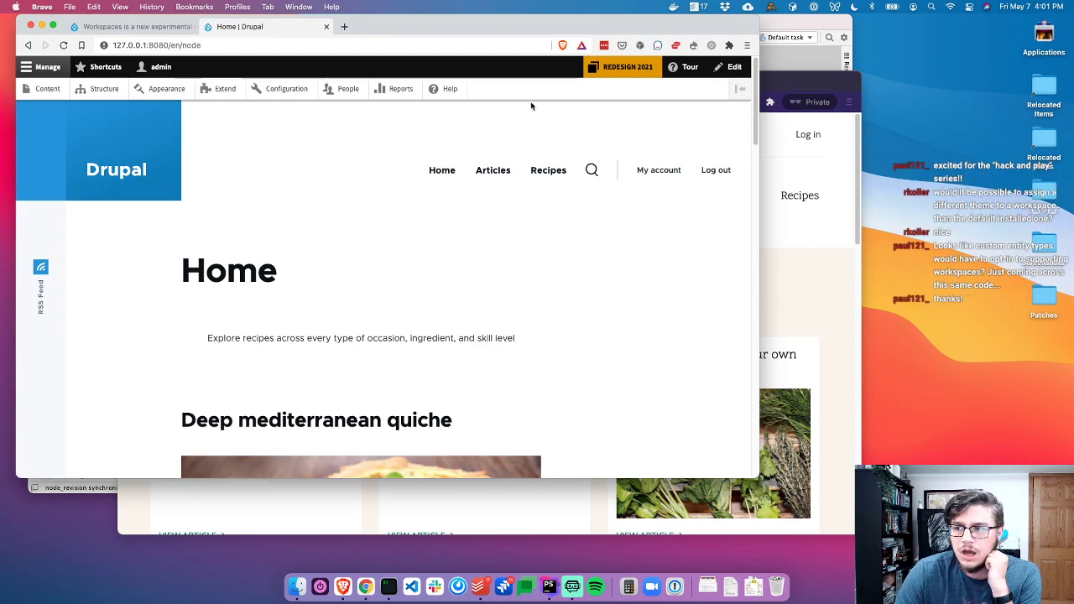
pyautogui.click(623, 67)
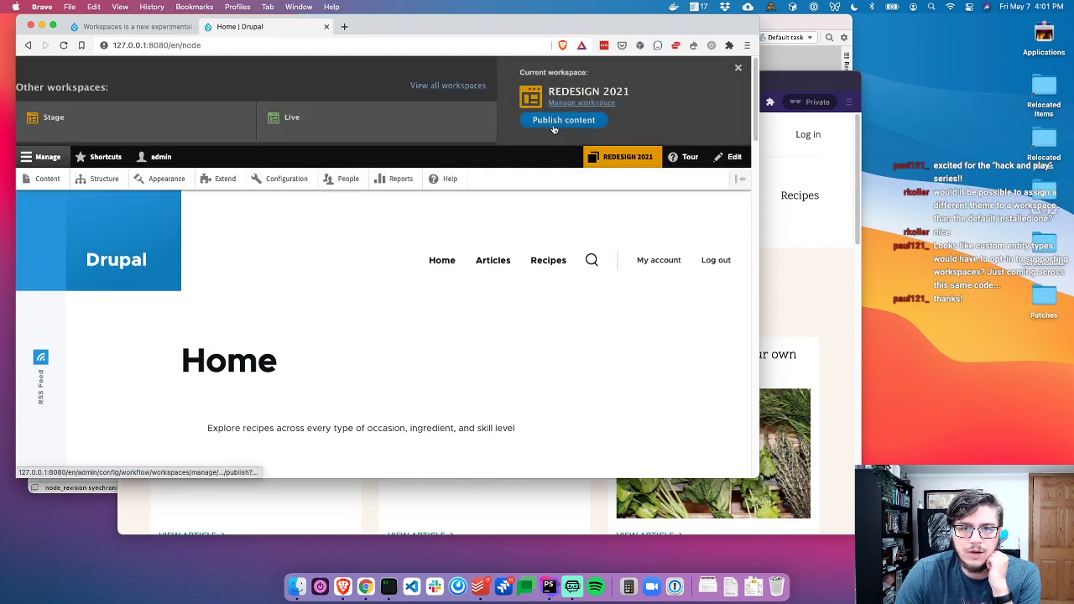
pyautogui.click(352, 133)
pyautogui.click(400, 300)
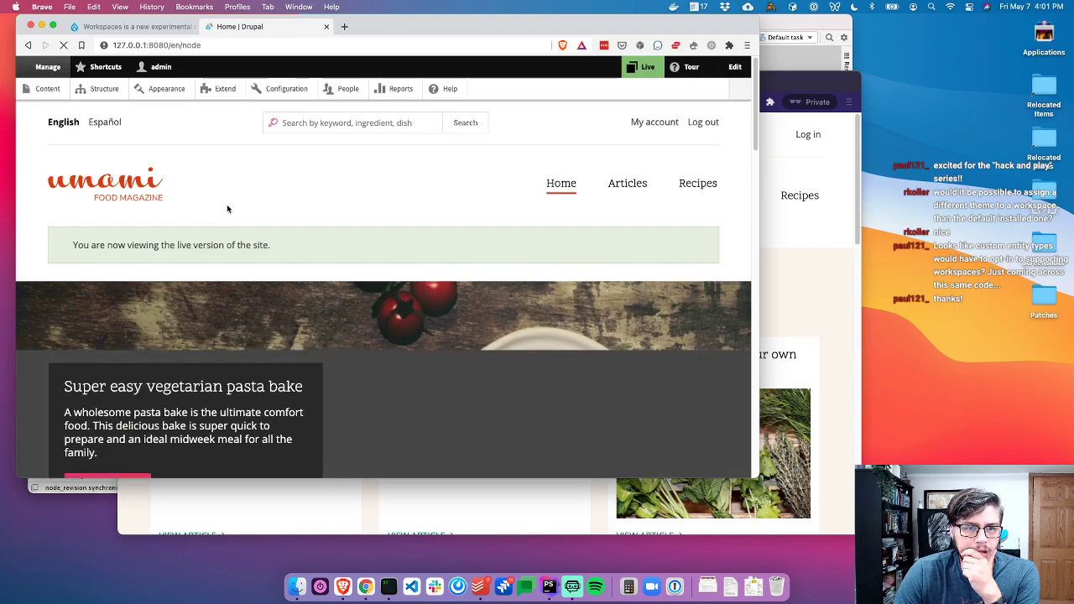
pyautogui.click(225, 88)
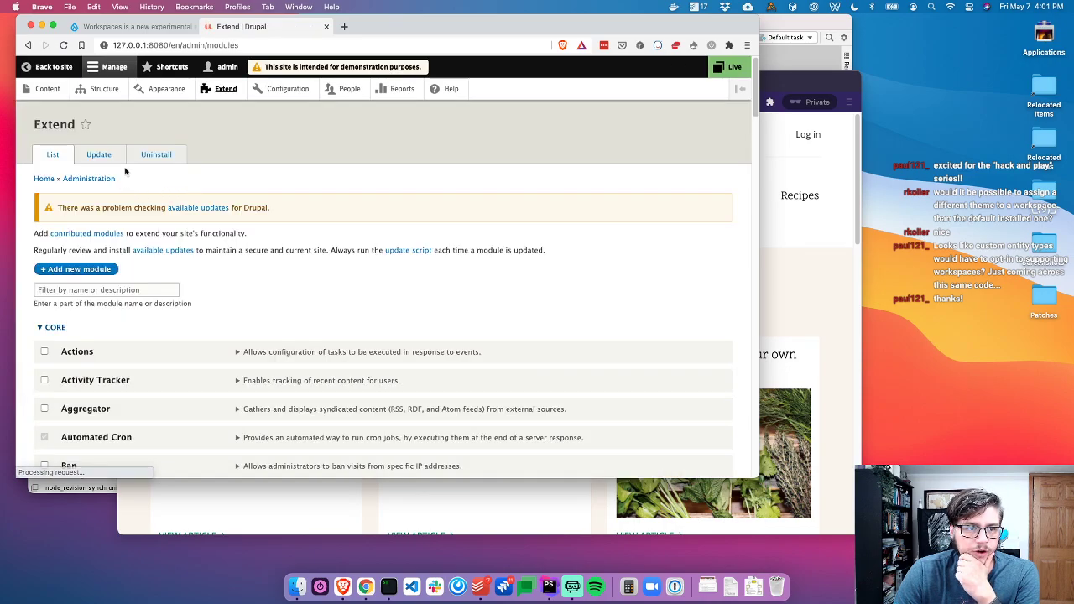
pyautogui.click(151, 155)
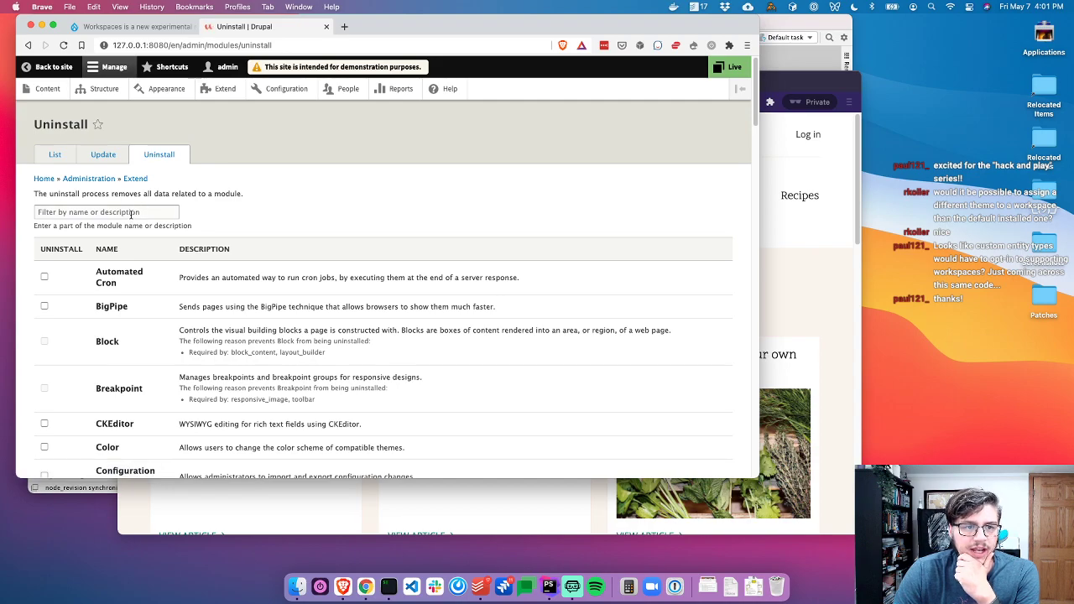
# Open redesign_flag's WorkspaceThemeNegotiator.php and read applies(), including its admin-route early return
pyautogui.click(792, 26)
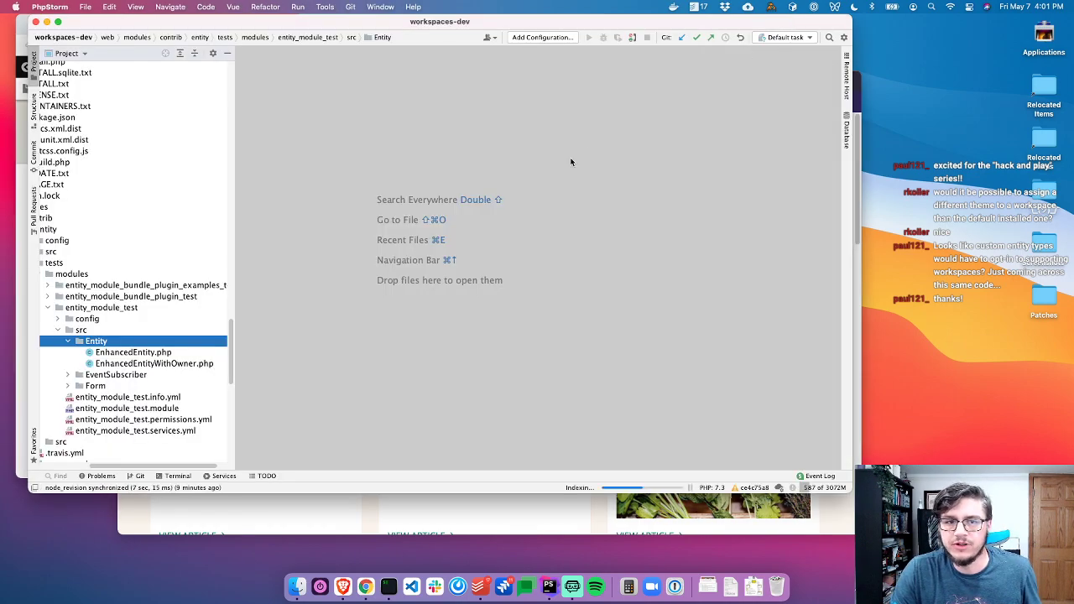
pyautogui.scroll(-10, 131, 325)
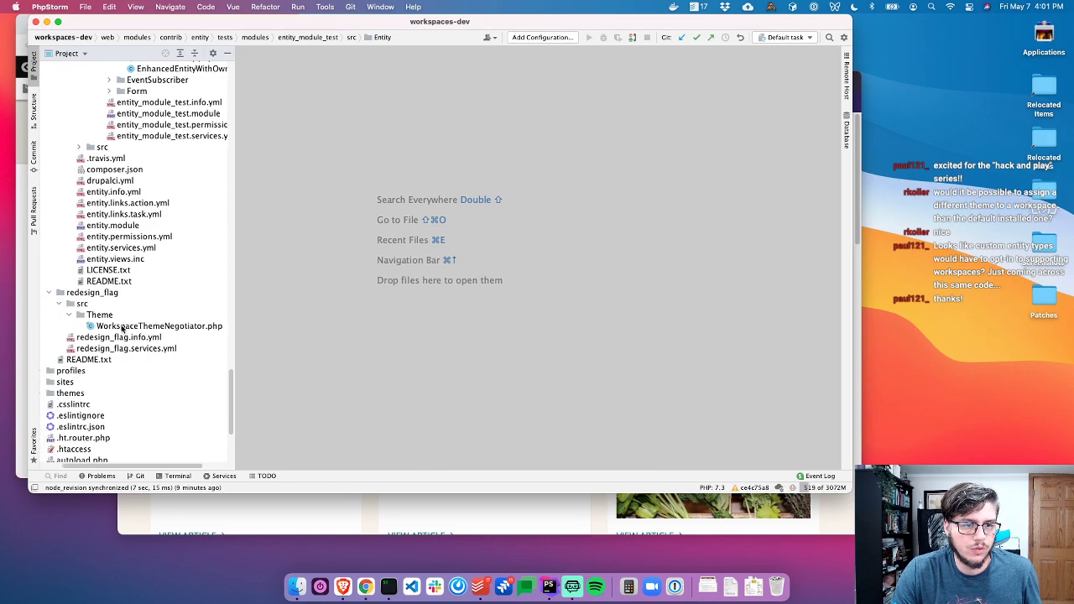
pyautogui.doubleClick(131, 337)
pyautogui.doubleClick(147, 326)
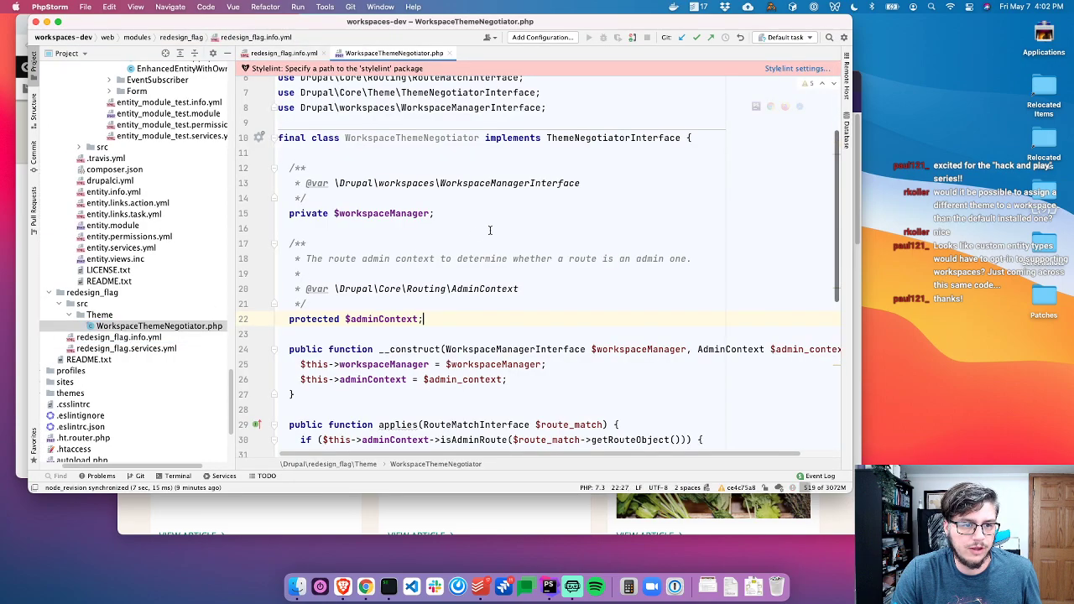
pyautogui.scroll(-5, 488, 254)
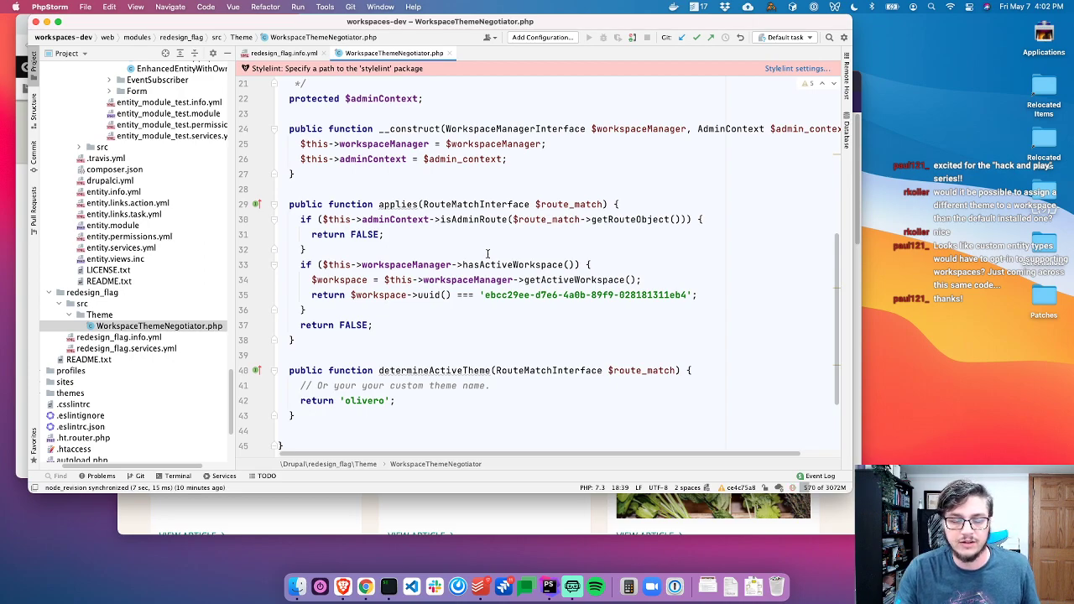
pyautogui.click(490, 204)
pyautogui.click(476, 236)
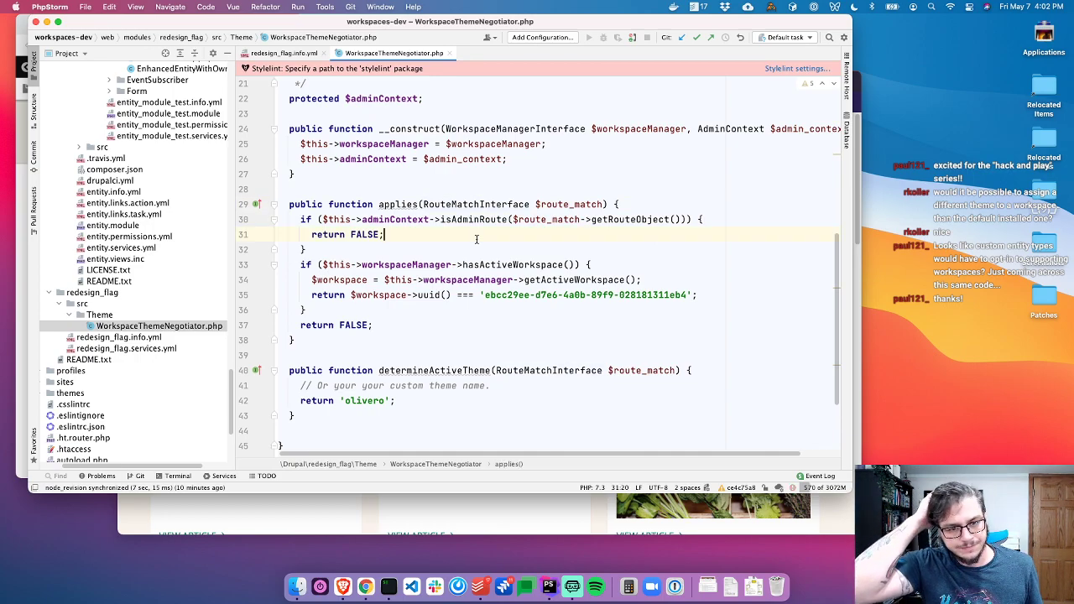
pyautogui.press('super+Tab')
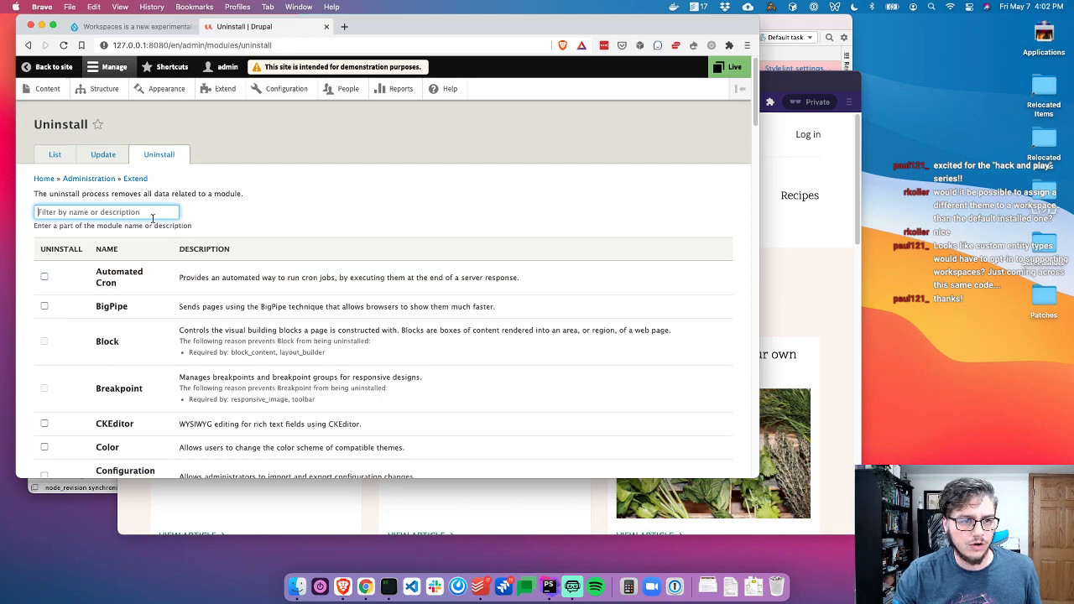
# Filter for Redesign Flag and uninstall it
pyautogui.write('Redesin')
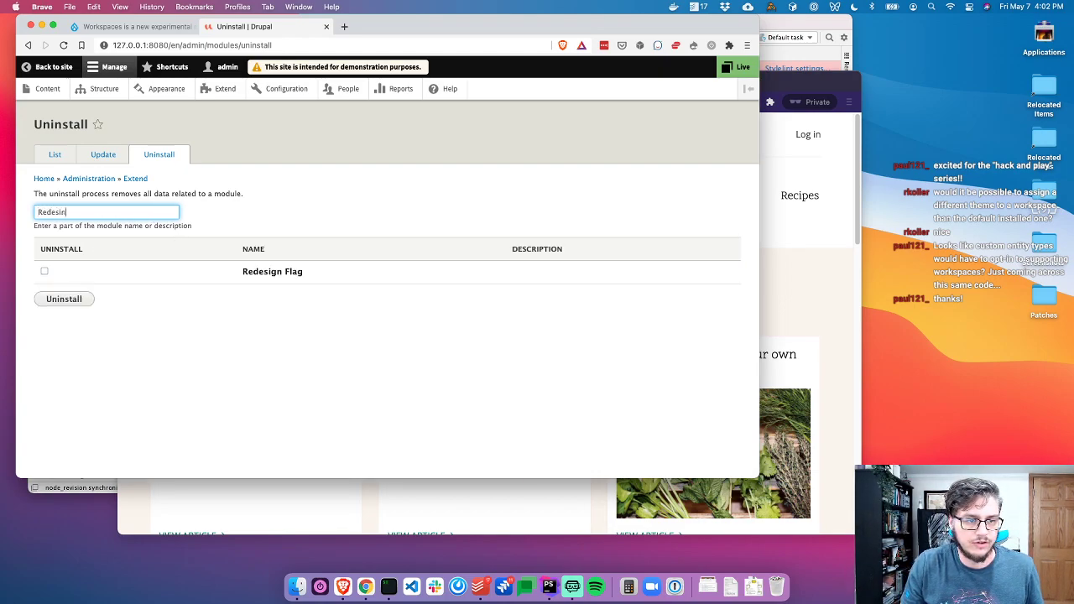
pyautogui.press('BackSpace')
pyautogui.click(42, 272)
pyautogui.click(50, 299)
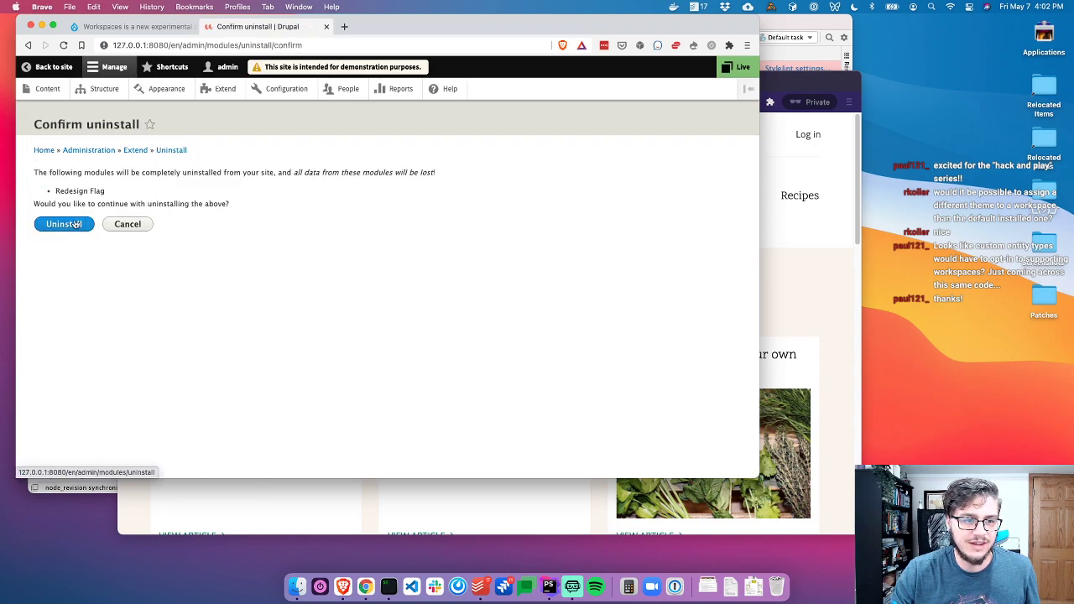
pyautogui.click(64, 224)
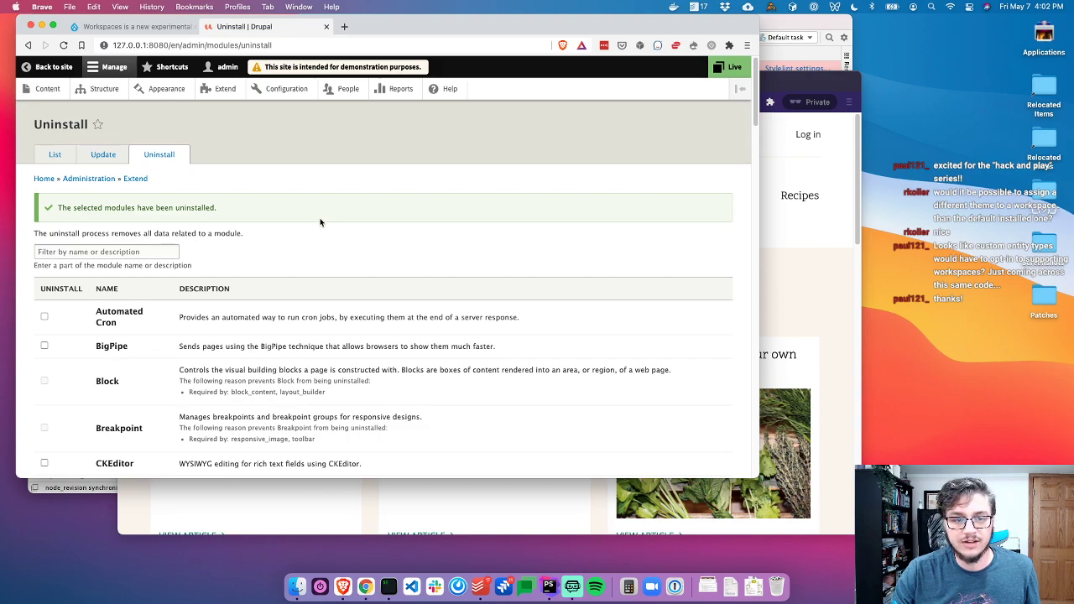
# Find why Workspaces can't be uninstalled and delete all existing workspaces
pyautogui.click(142, 254)
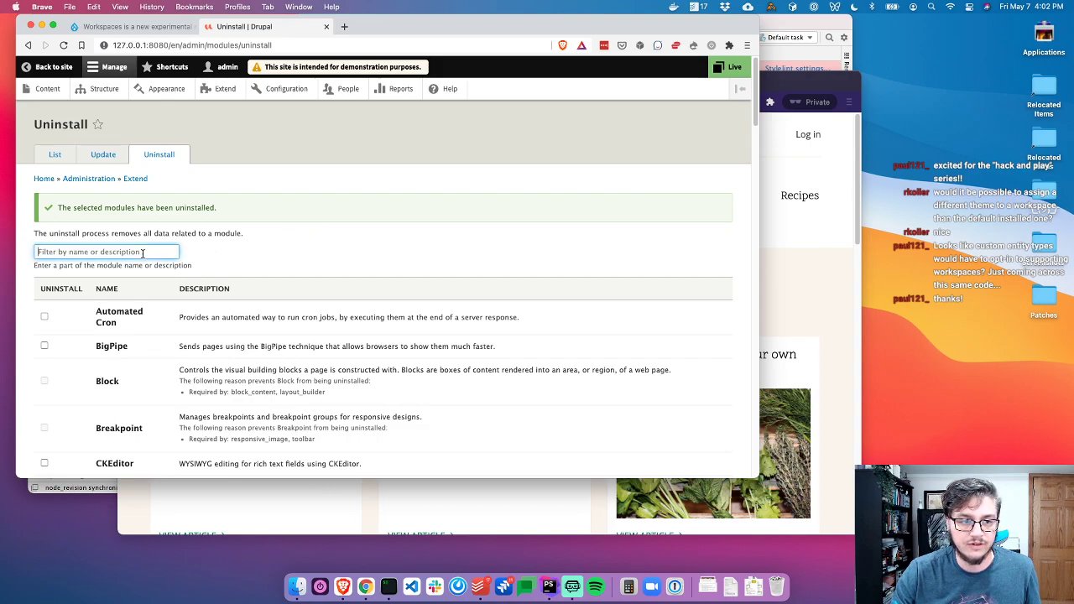
pyautogui.write('Worksp')
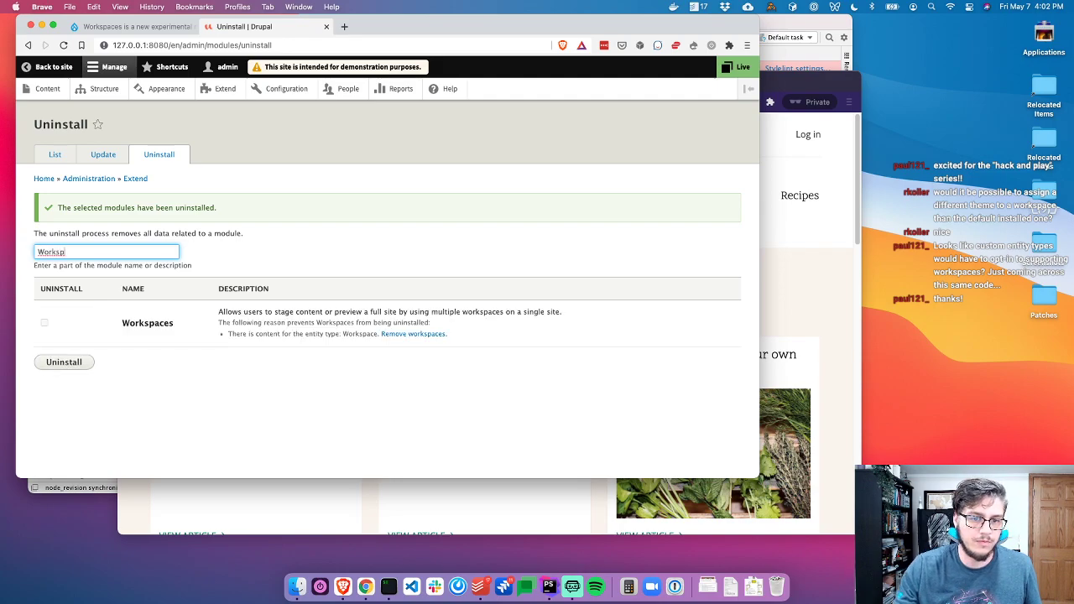
pyautogui.click(165, 327)
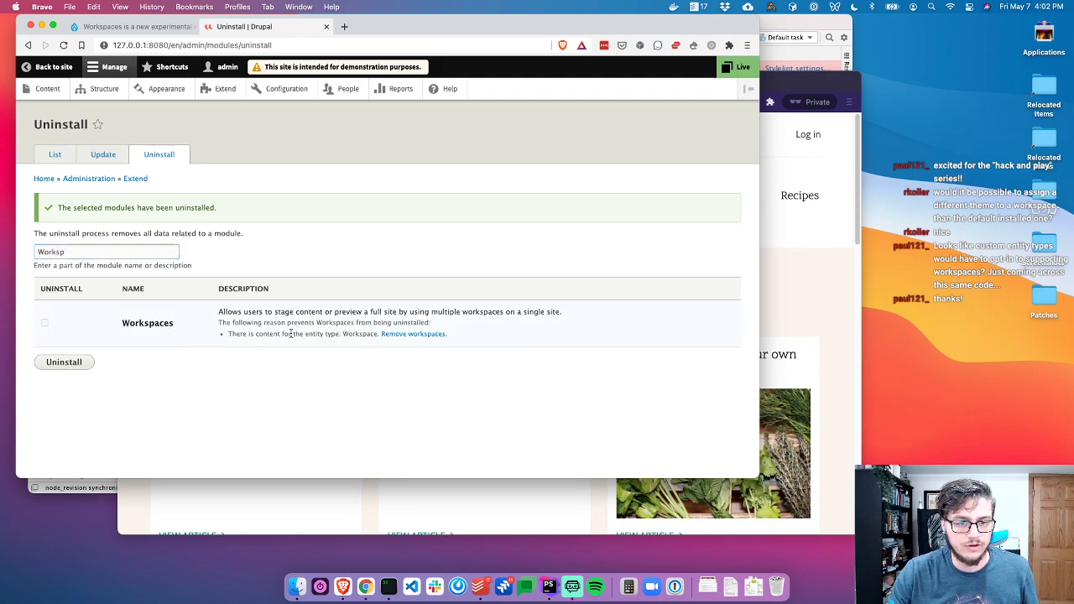
pyautogui.keyDown('super'); pyautogui.click(401, 335); pyautogui.keyUp('super')
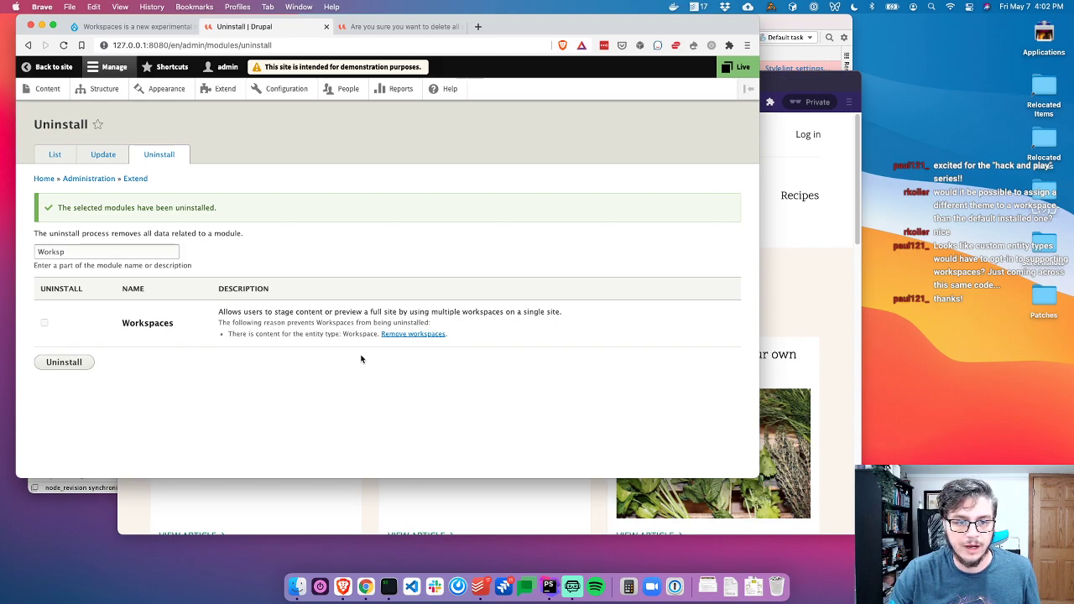
pyautogui.moveTo(256, 334); pyautogui.dragTo(378, 334)
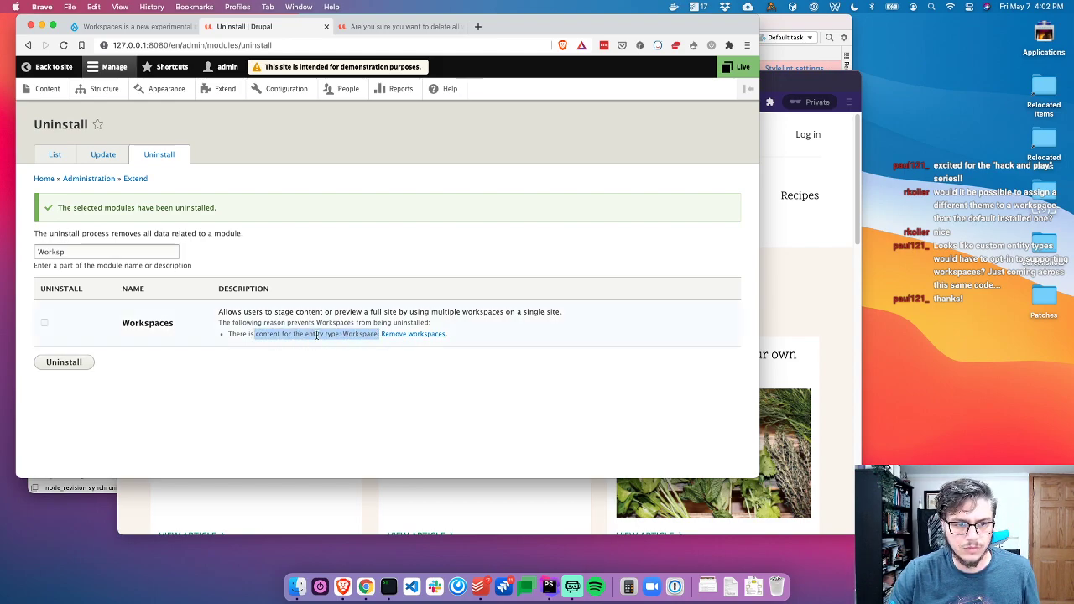
pyautogui.hotkey('ctrl', 'Tab')
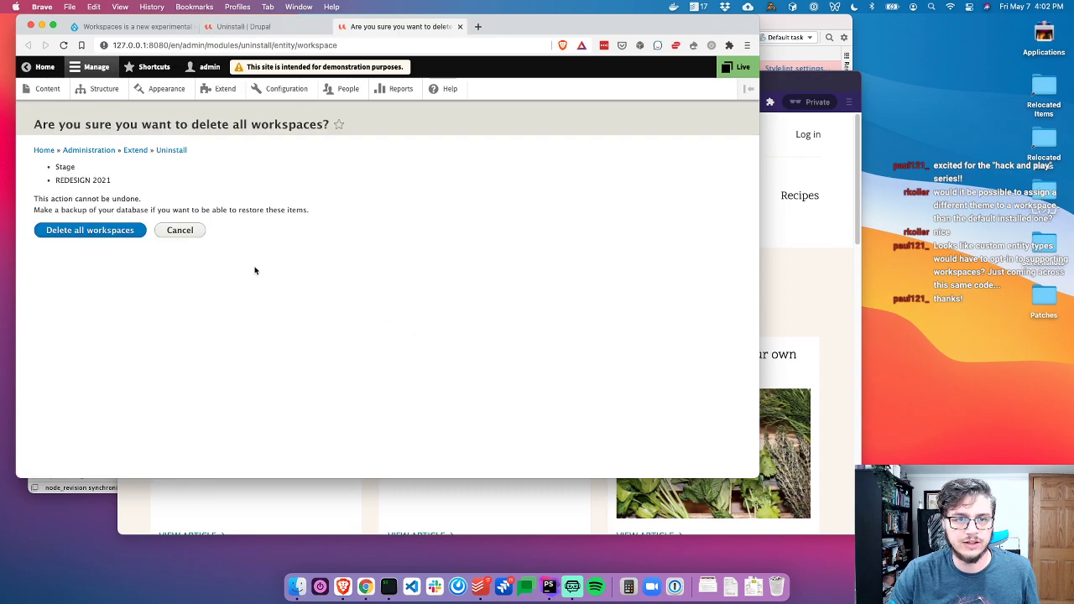
pyautogui.click(89, 231)
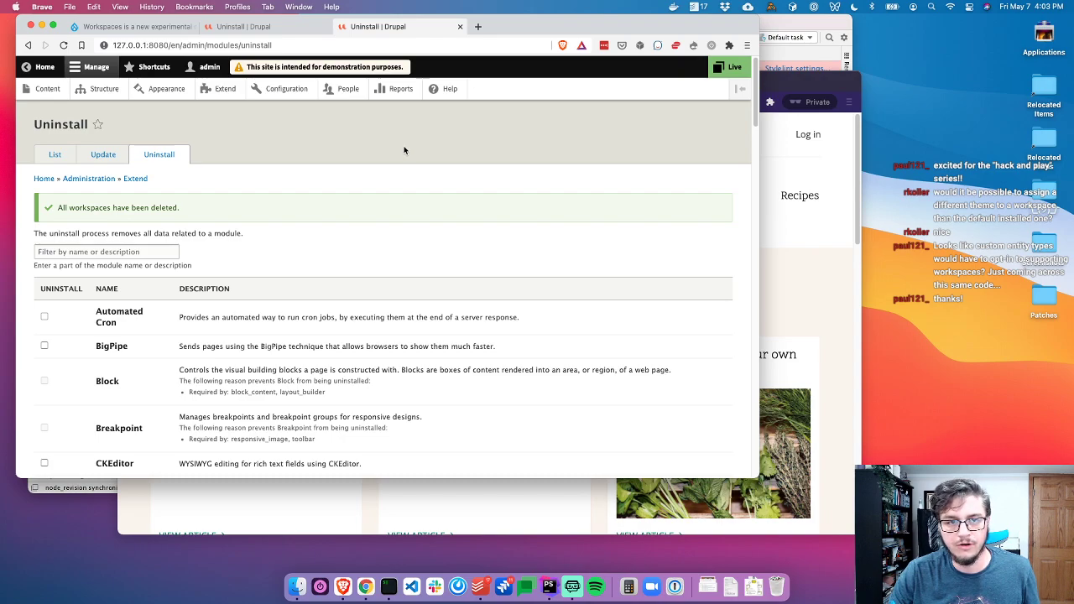
# Mark Workspaces and confirm its uninstall, which ends in an unexpected error page
pyautogui.click(164, 252)
pyautogui.write('Work')
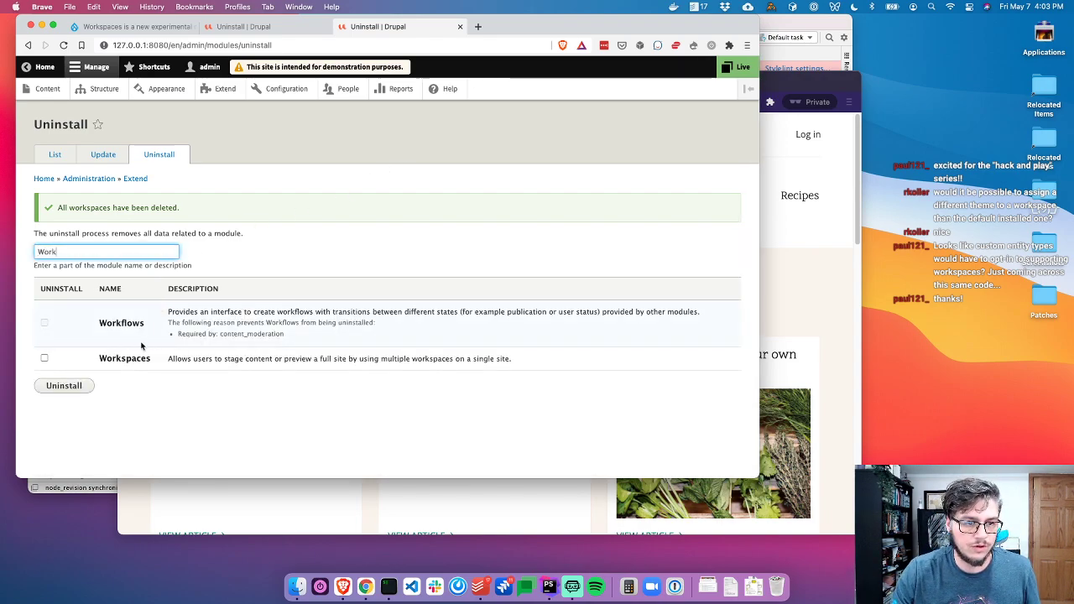
pyautogui.click(126, 358)
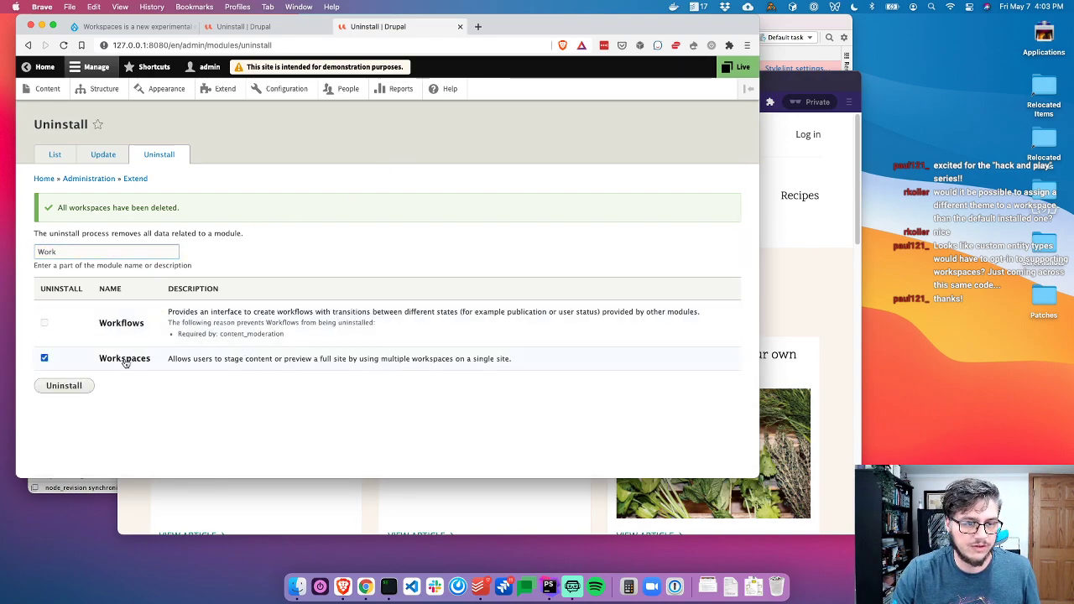
pyautogui.click(735, 69)
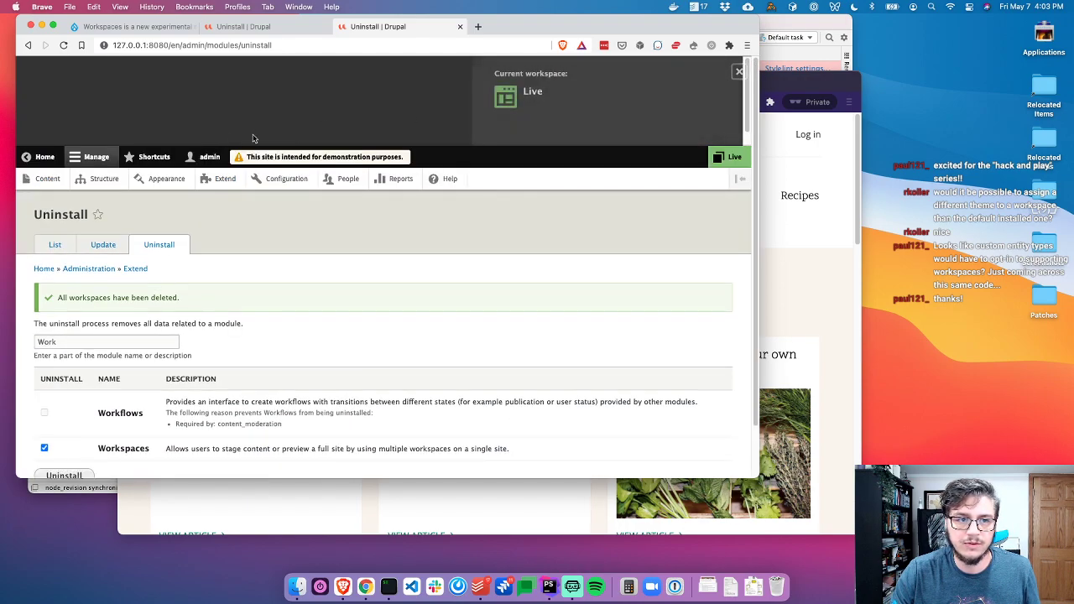
pyautogui.click(736, 71)
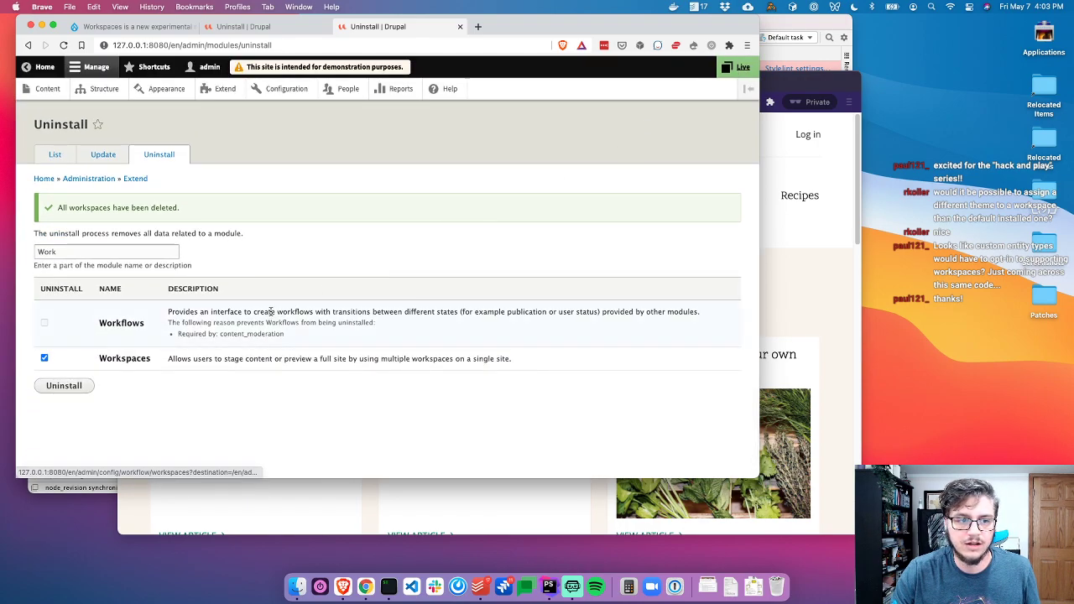
pyautogui.click(63, 386)
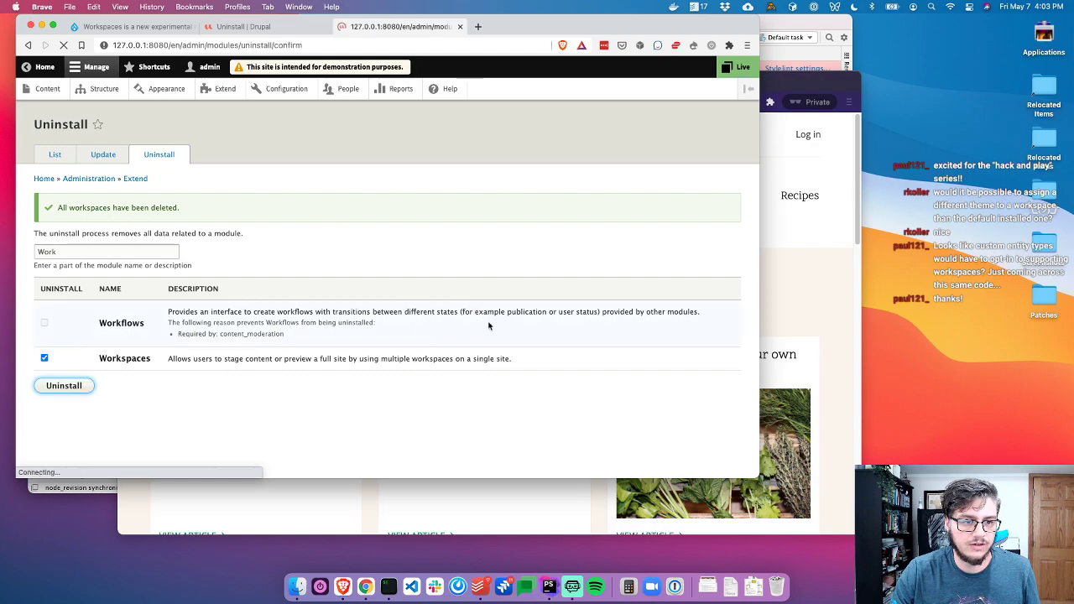
pyautogui.click(67, 224)
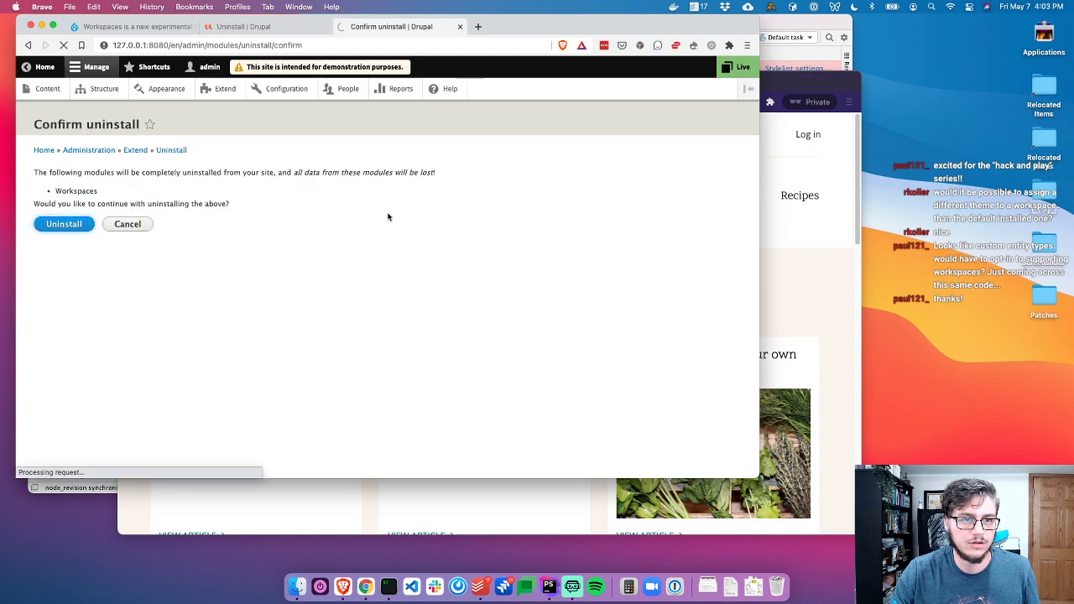
pyautogui.press('super+Tab')
pyautogui.press('super+Tab')
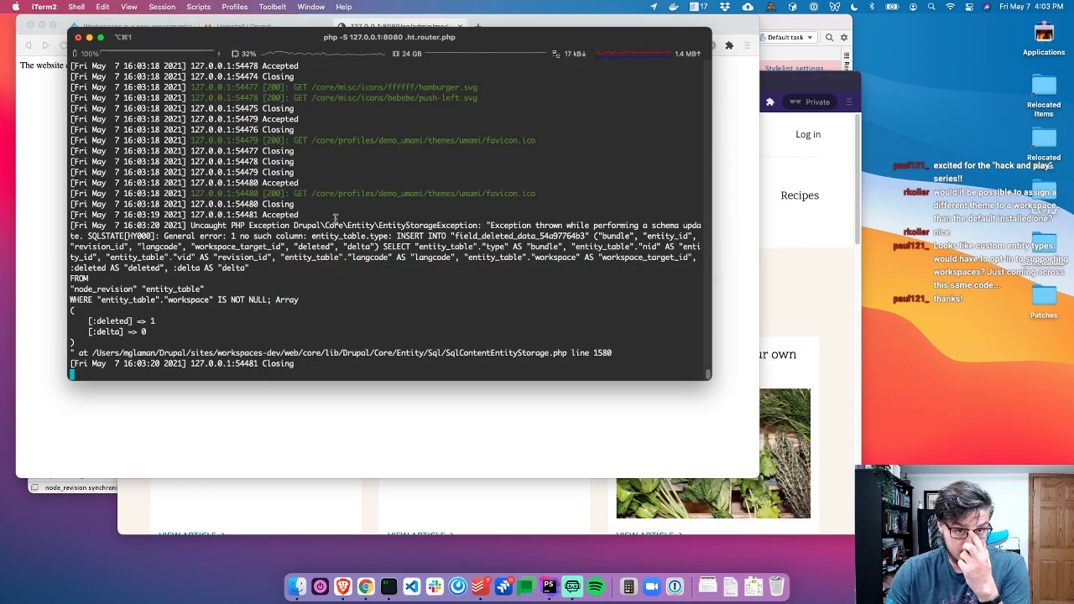
pyautogui.moveTo(434, 224); pyautogui.dragTo(484, 276)
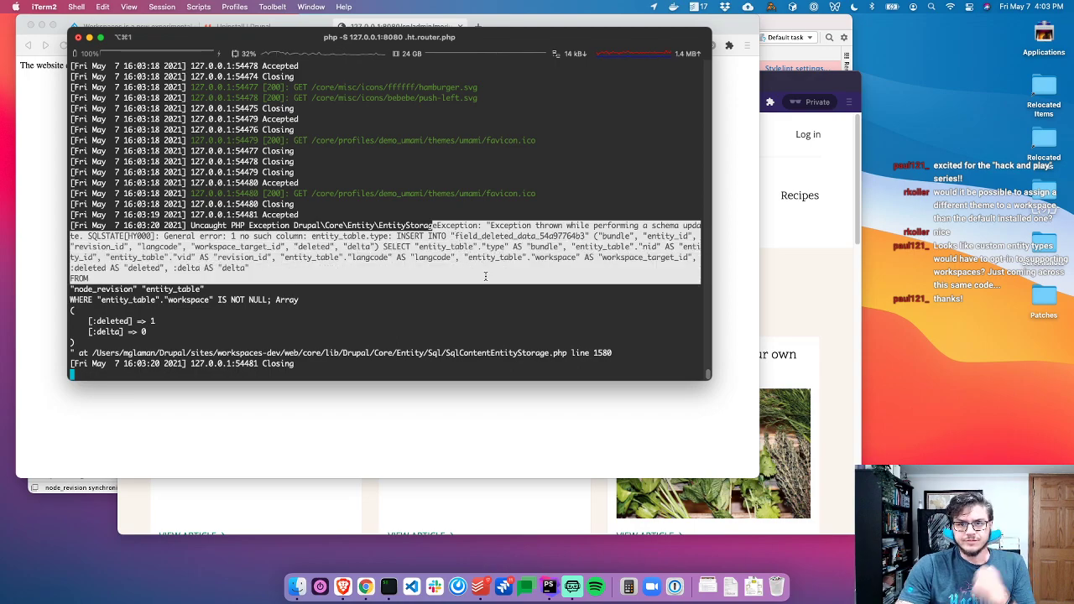
pyautogui.click(428, 232)
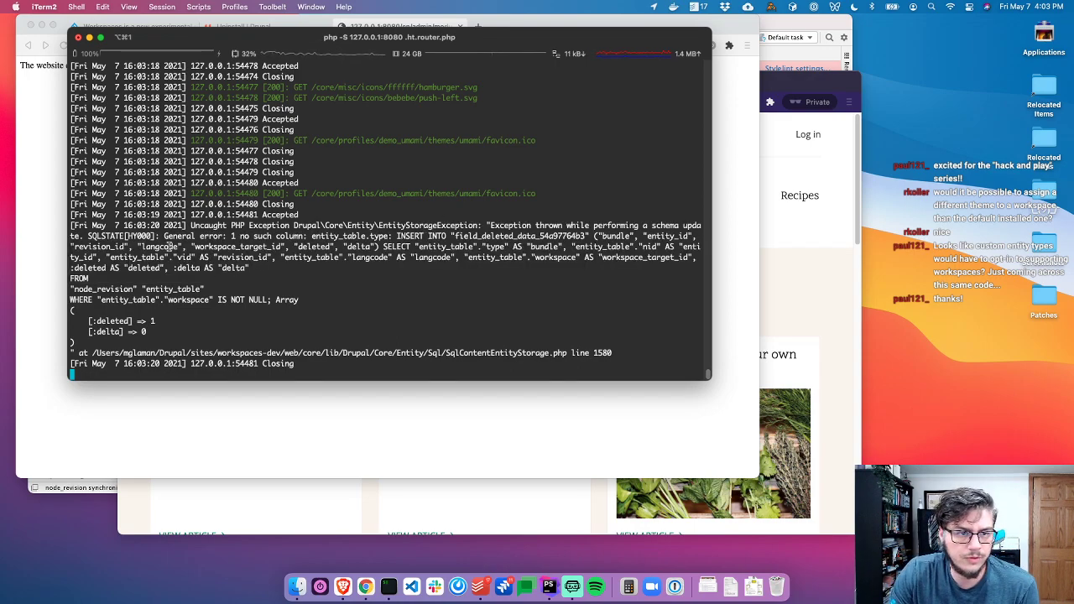
pyautogui.moveTo(186, 237); pyautogui.dragTo(362, 237)
pyautogui.doubleClick(363, 236)
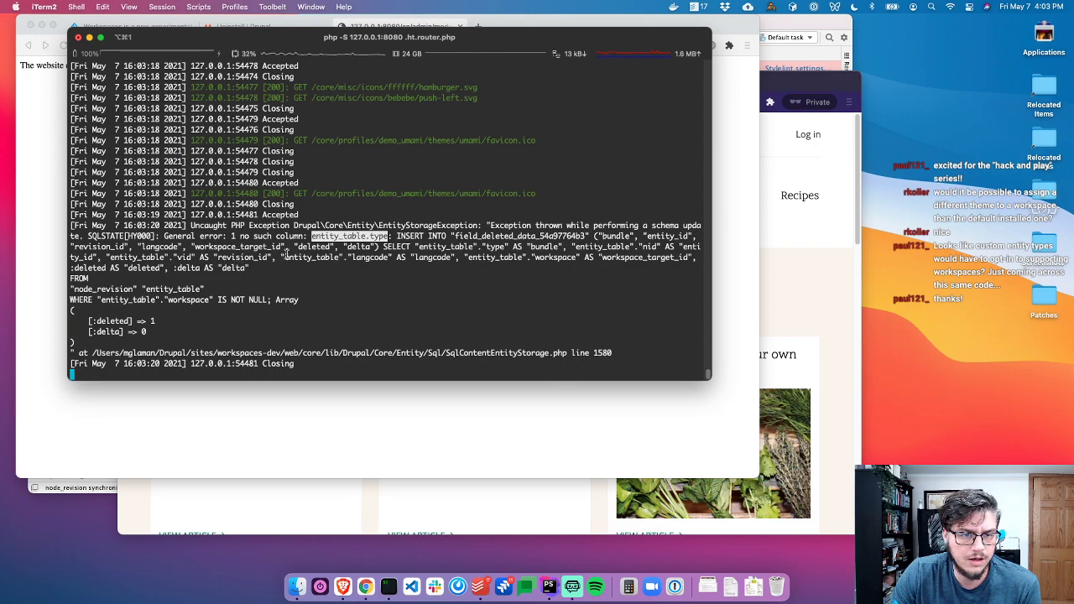
pyautogui.doubleClick(211, 248)
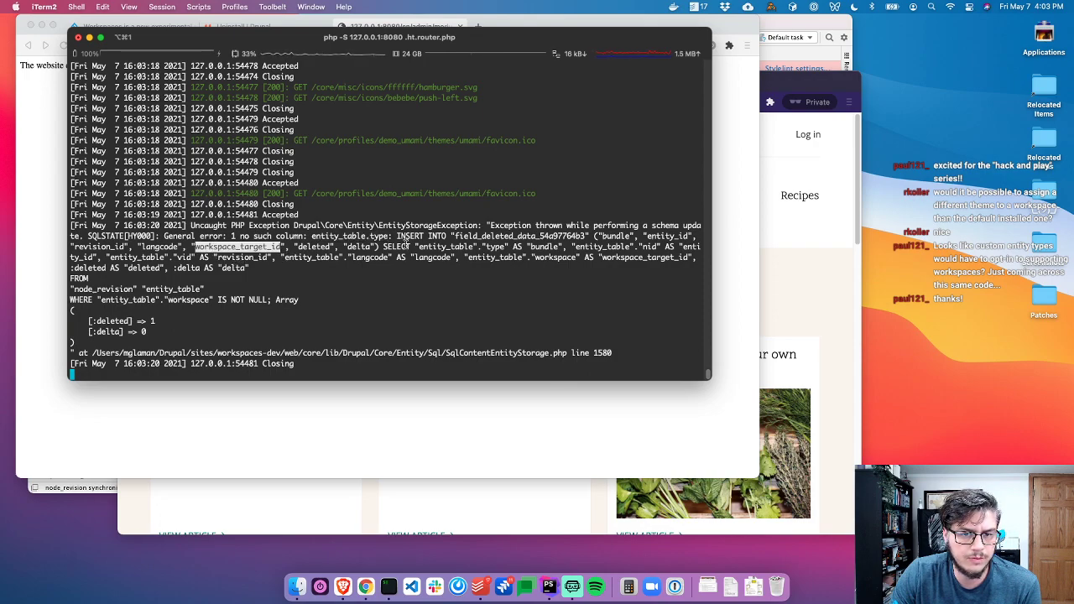
pyautogui.doubleClick(434, 247)
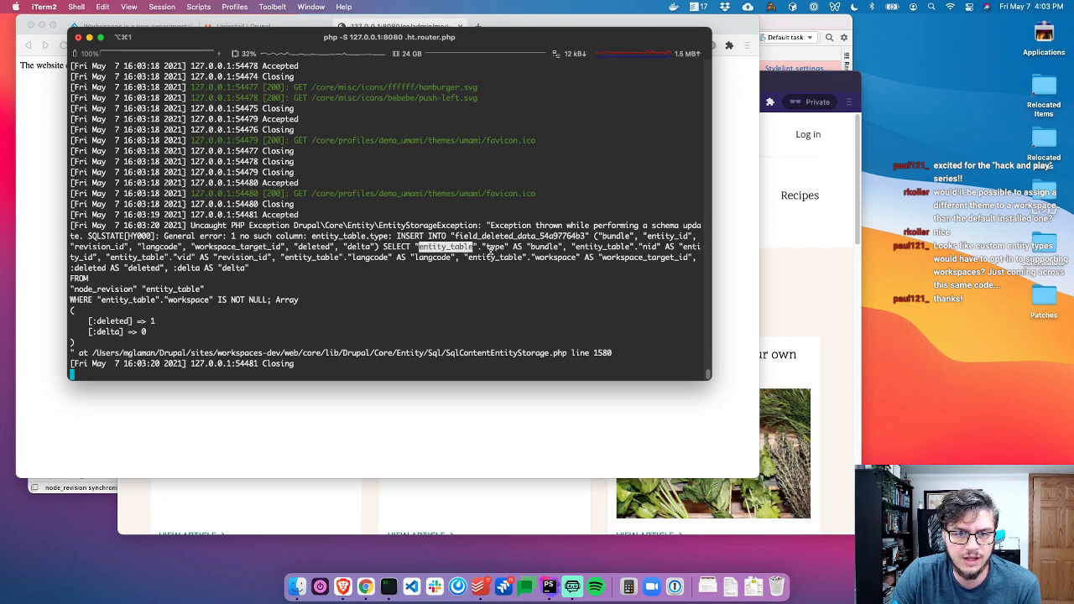
pyautogui.tripleClick(606, 246)
pyautogui.doubleClick(601, 246)
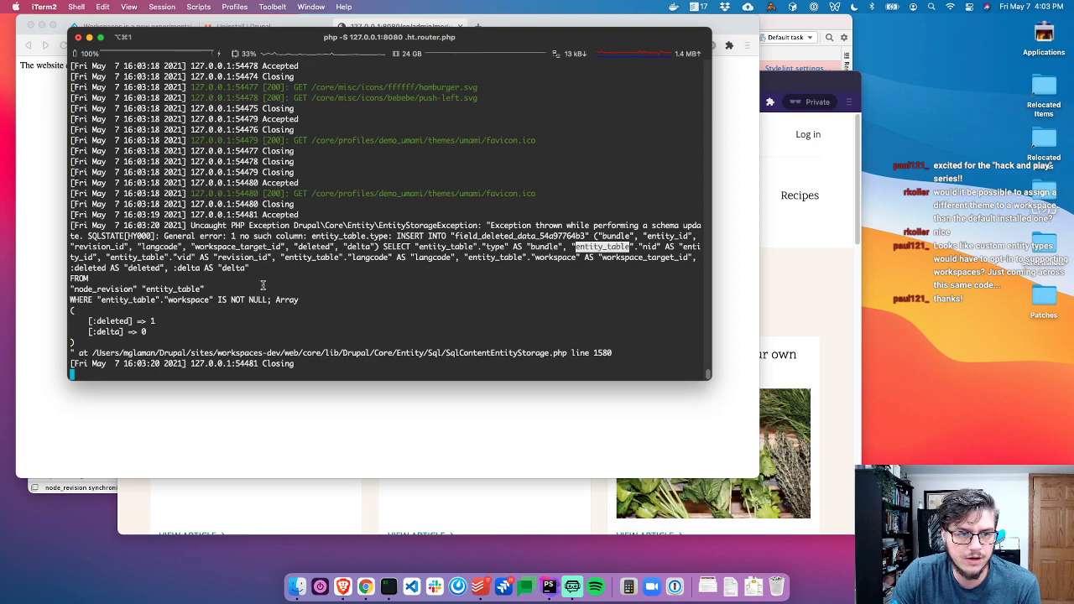
pyautogui.click(303, 261)
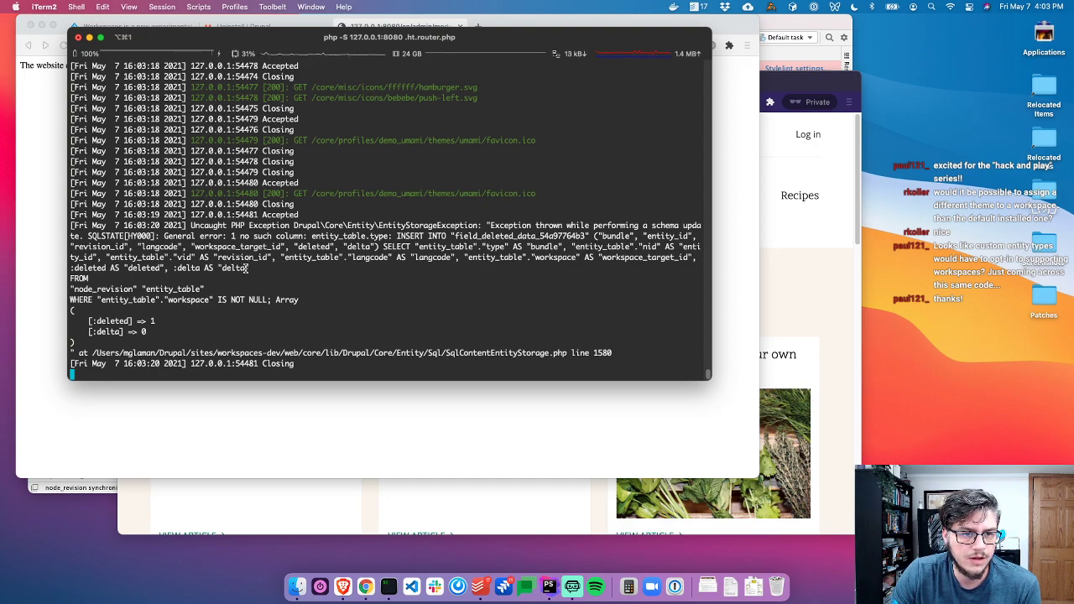
pyautogui.moveTo(83, 339); pyautogui.dragTo(142, 249)
pyautogui.click(144, 250)
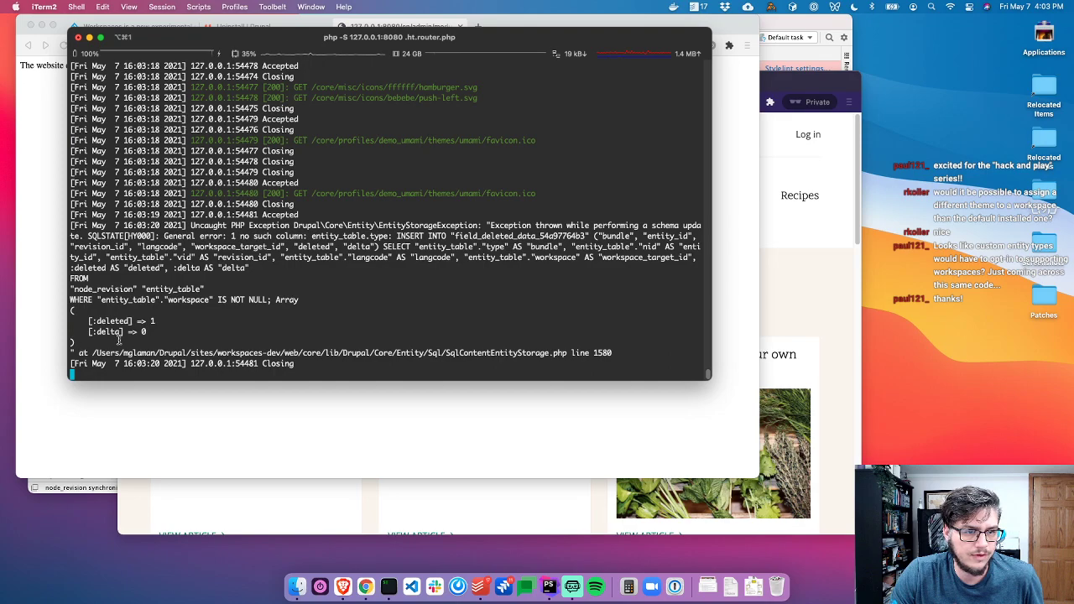
pyautogui.moveTo(96, 343); pyautogui.dragTo(87, 238)
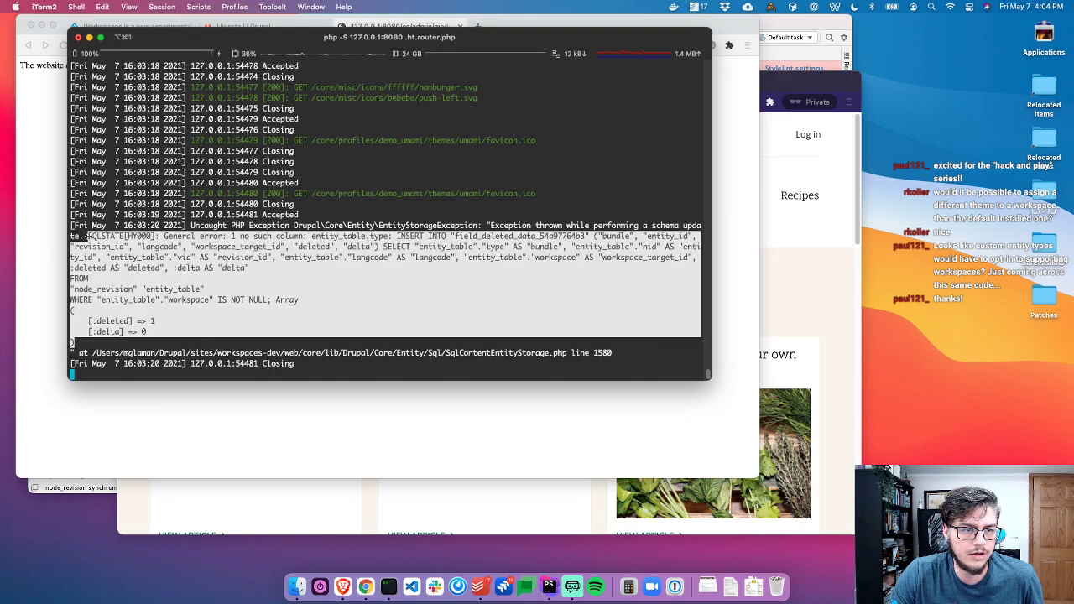
pyautogui.press('super+c')
pyautogui.press('super+Tab')
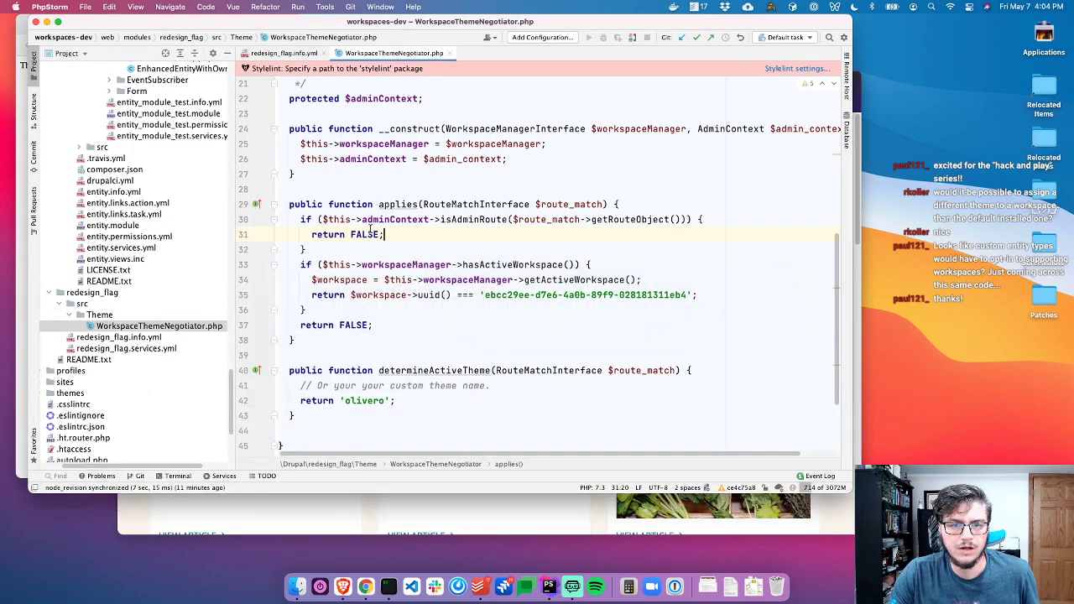
pyautogui.press('super+shift+n')
pyautogui.write('text')
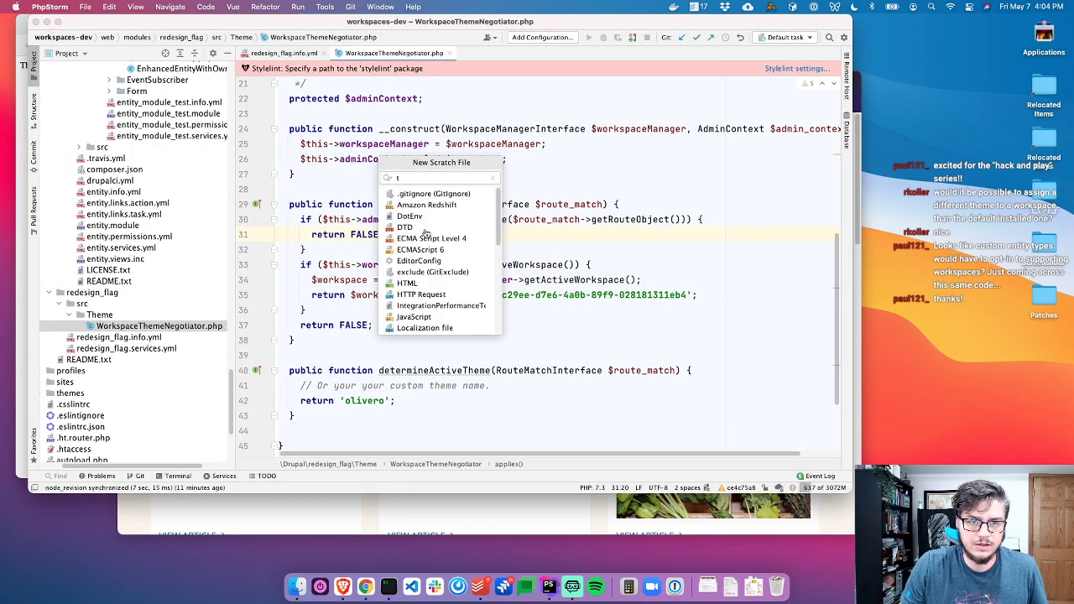
pyautogui.press('Return')
pyautogui.press('super+v')
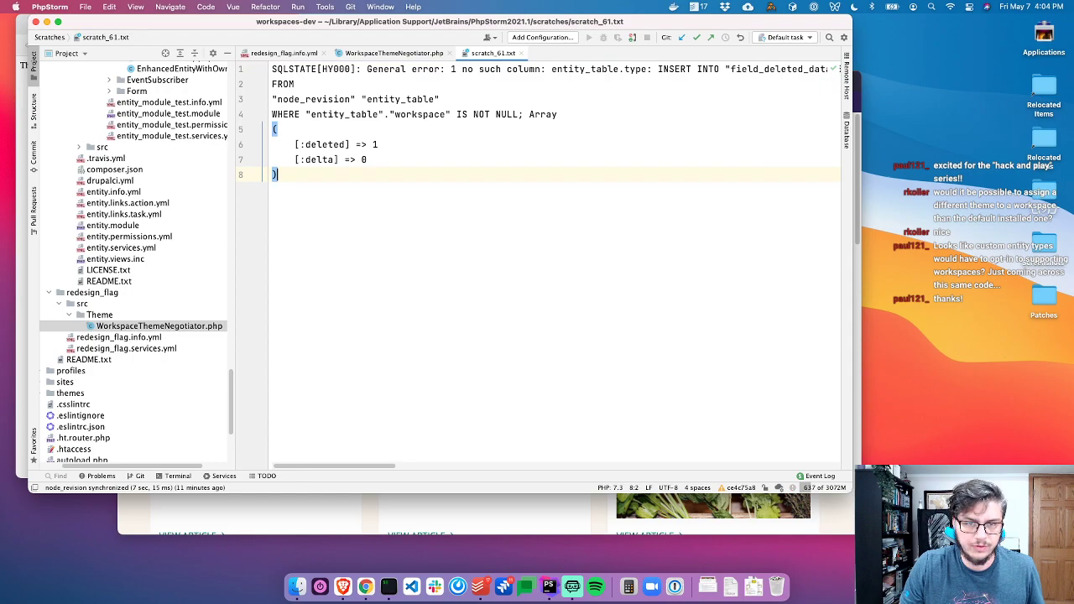
pyautogui.press('super+1')
pyautogui.doubleClick(204, 101)
pyautogui.press('super+f')
pyautogui.press('Right')
pyautogui.write(']')
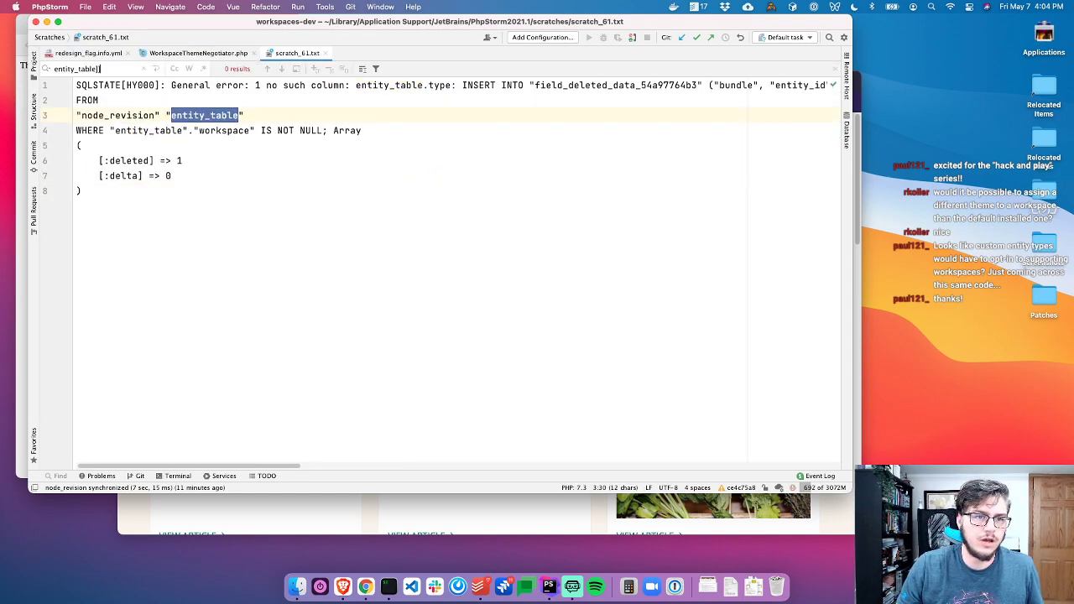
pyautogui.press('BackSpace')
pyautogui.press('Return')
pyautogui.press('Return')
pyautogui.press('Return')
pyautogui.press('Return')
pyautogui.press('Return')
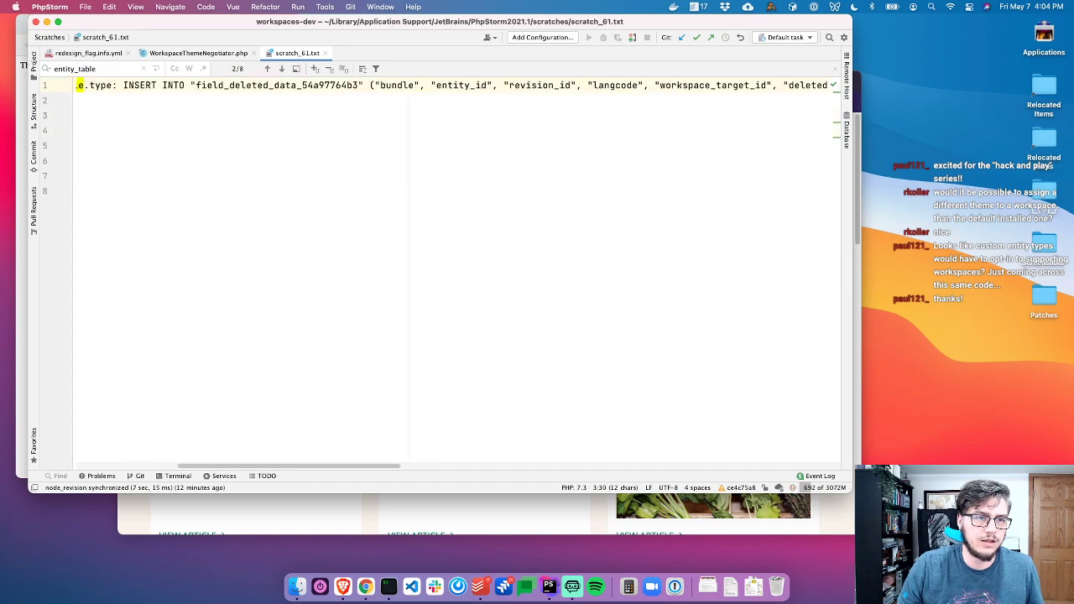
pyautogui.press('Return')
pyautogui.press('Return')
pyautogui.press('Return')
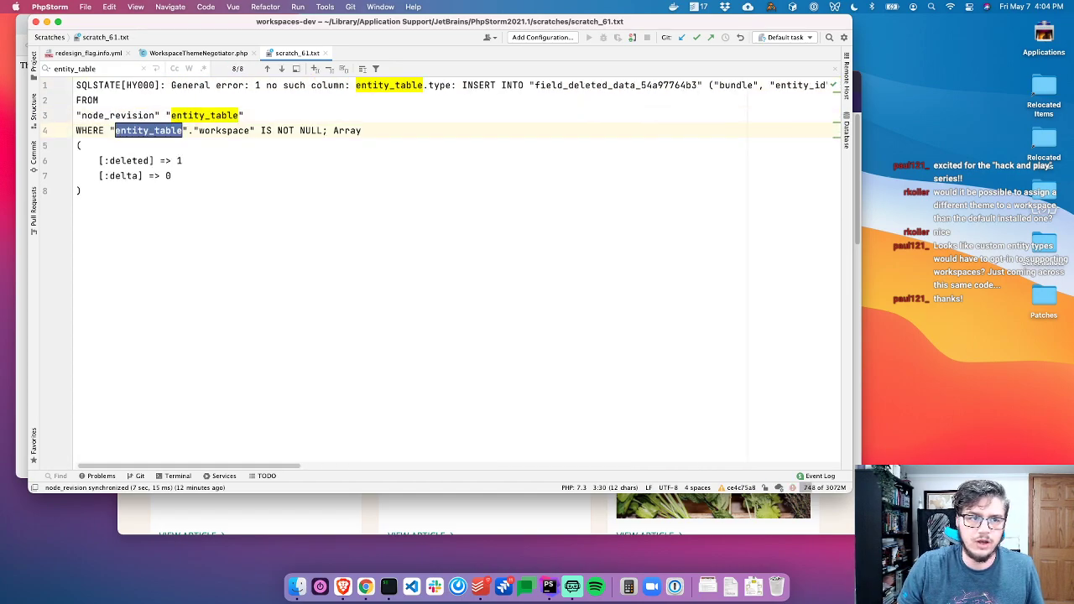
pyautogui.press('Escape')
pyautogui.click(156, 98)
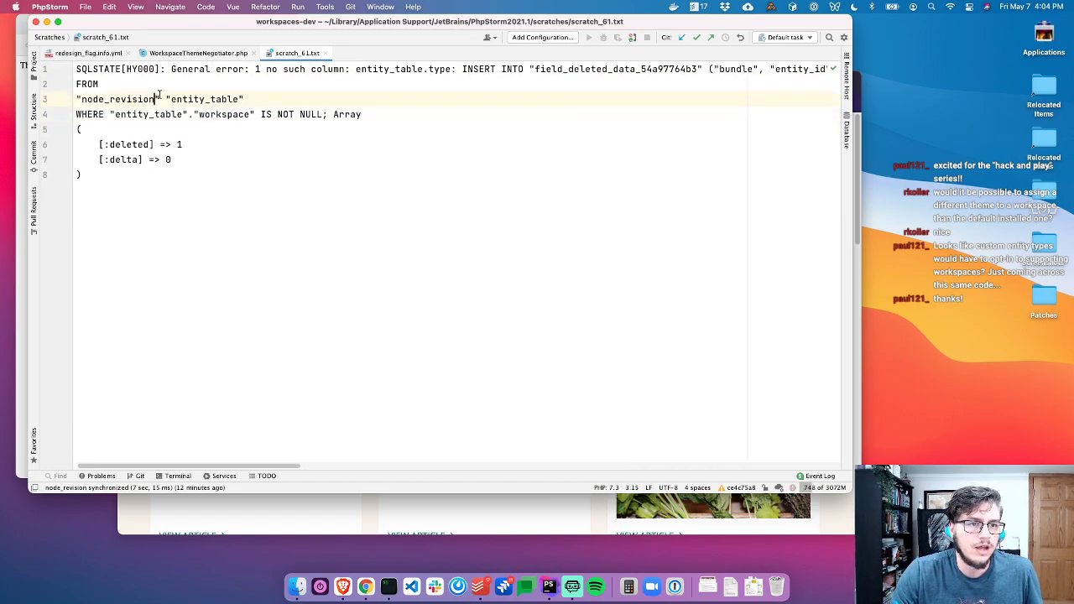
pyautogui.hotkey('shift', 'Right')
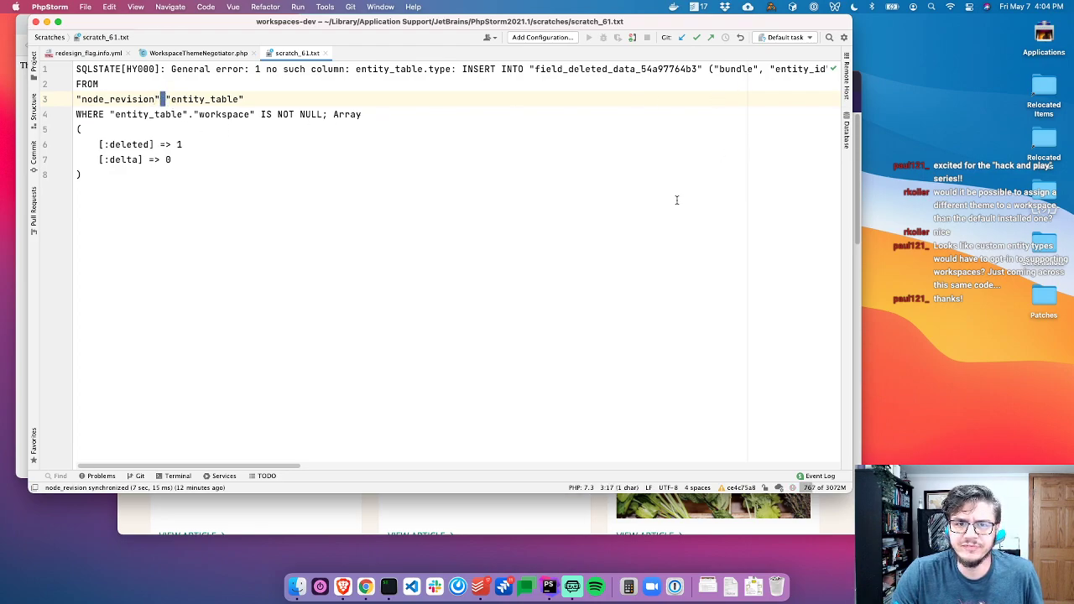
pyautogui.press('super+Tab')
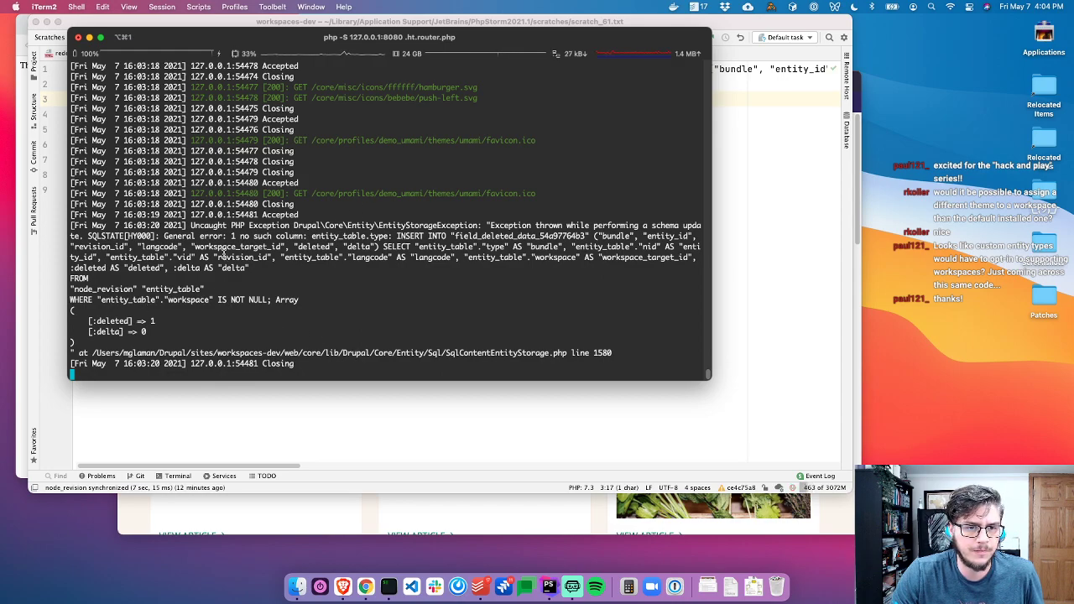
pyautogui.moveTo(231, 225); pyautogui.dragTo(573, 240)
pyautogui.click(221, 241)
pyautogui.moveTo(244, 236); pyautogui.dragTo(389, 233)
pyautogui.doubleClick(339, 236)
pyautogui.click(223, 293)
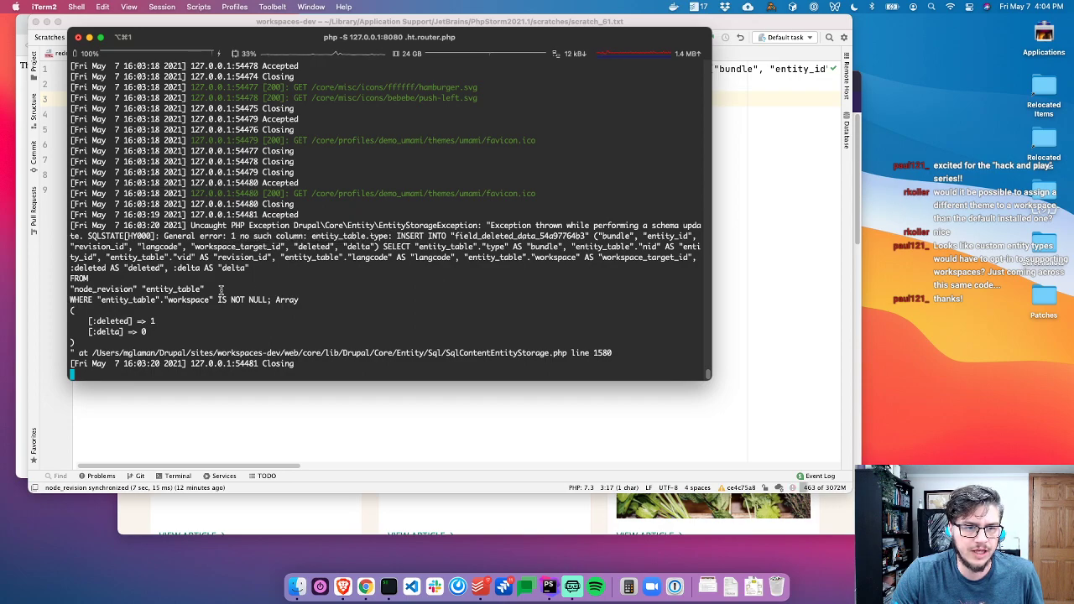
pyautogui.press('super+Tab')
pyautogui.click(177, 99)
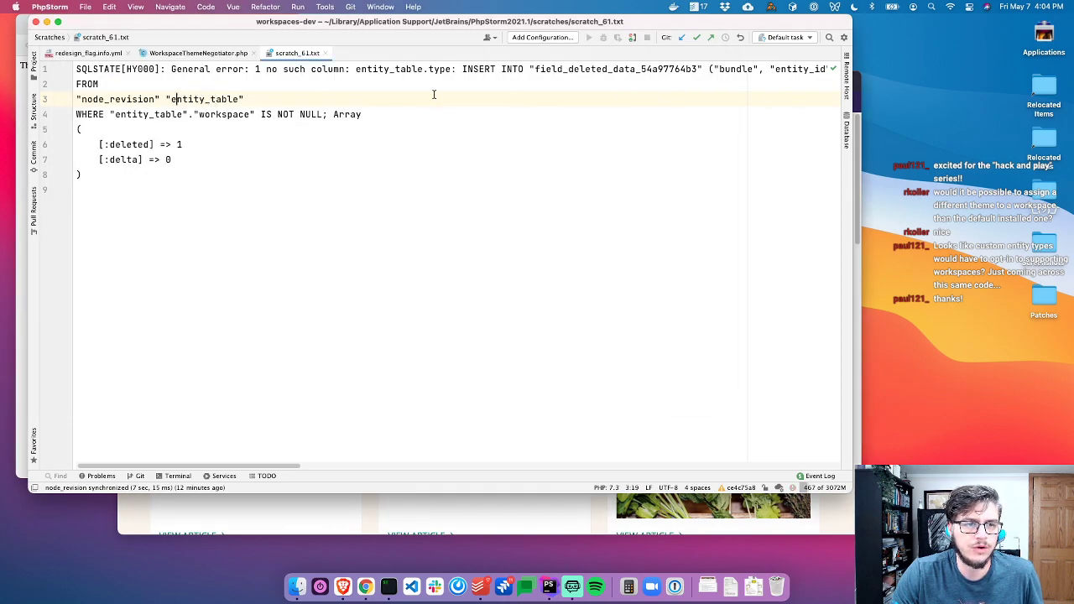
# Open the Database tool window and view the node_revision table's rows
pyautogui.click(846, 133)
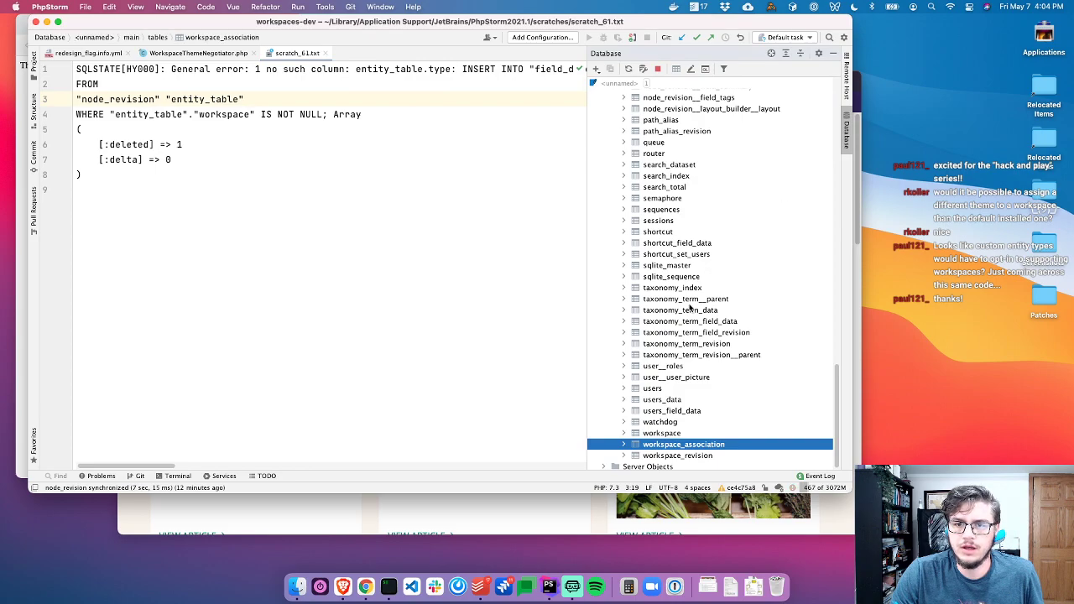
pyautogui.scroll(5, 690, 309)
pyautogui.click(673, 186)
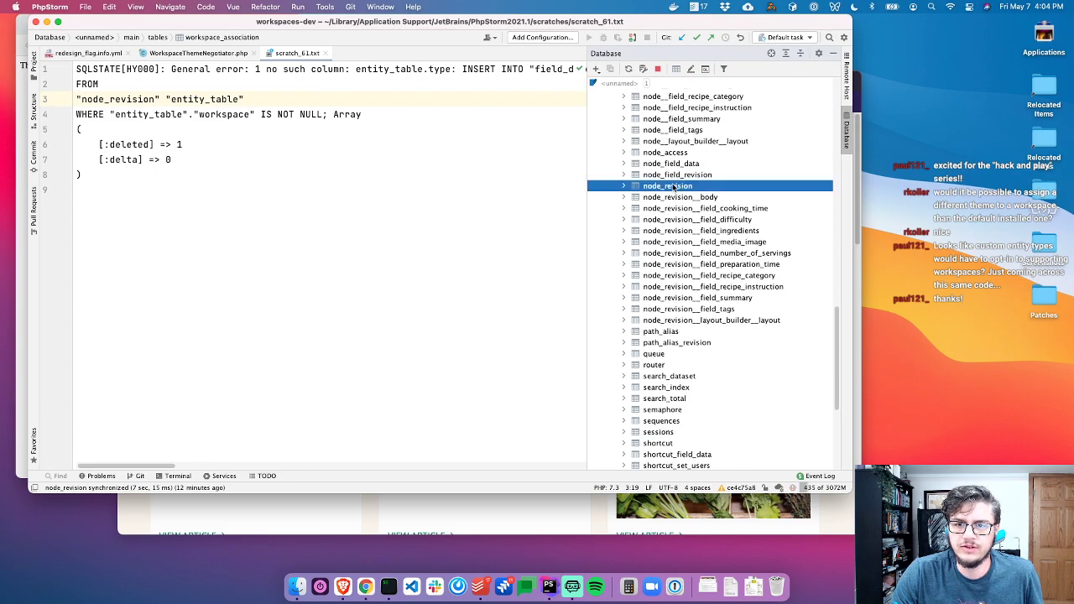
pyautogui.doubleClick(674, 185)
pyautogui.hscroll(5, 302, 251)
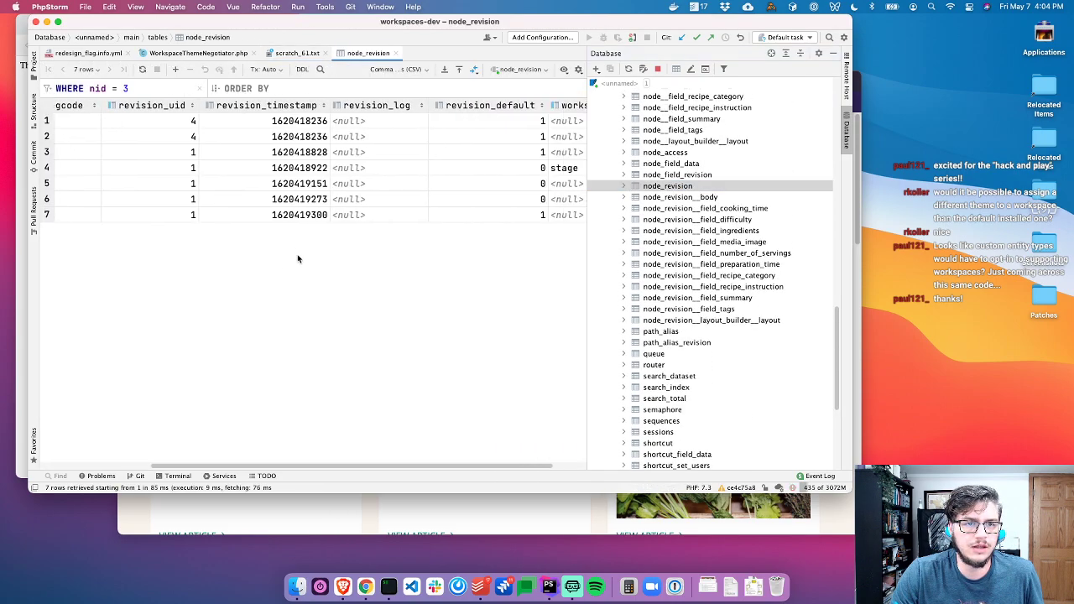
pyautogui.hscroll(-5, 296, 259)
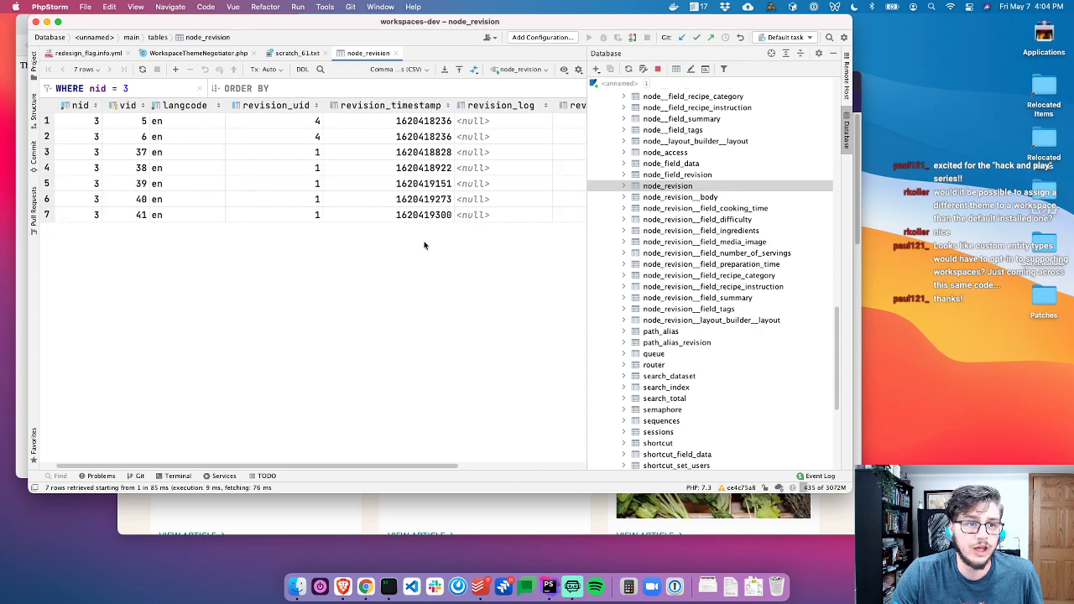
# Close the data view and expand node_revision in the tree to inspect its columns
pyautogui.press('super+w')
pyautogui.click(666, 187)
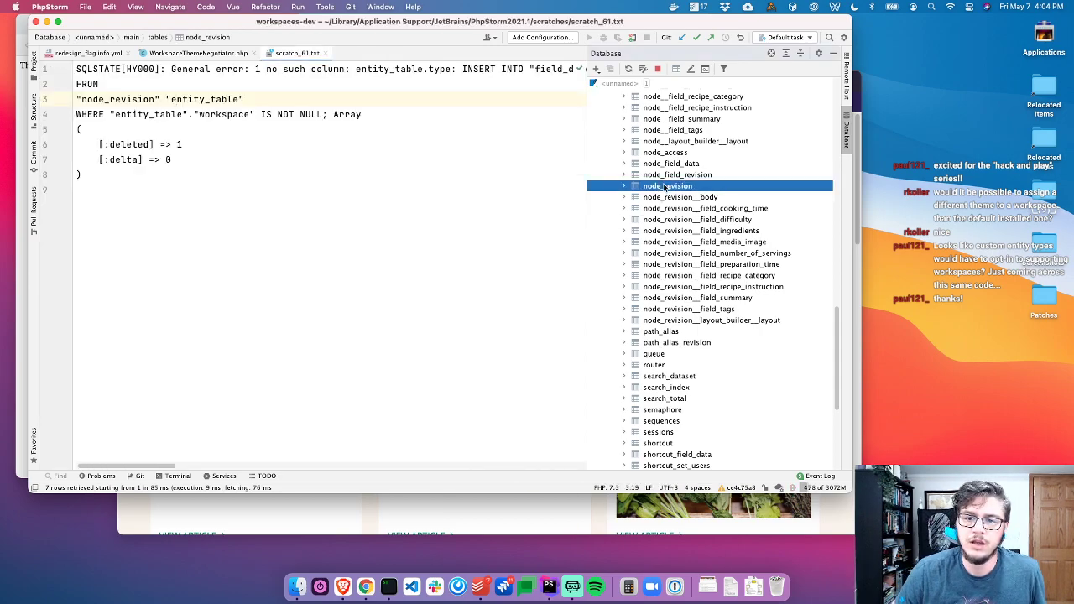
pyautogui.press('Right')
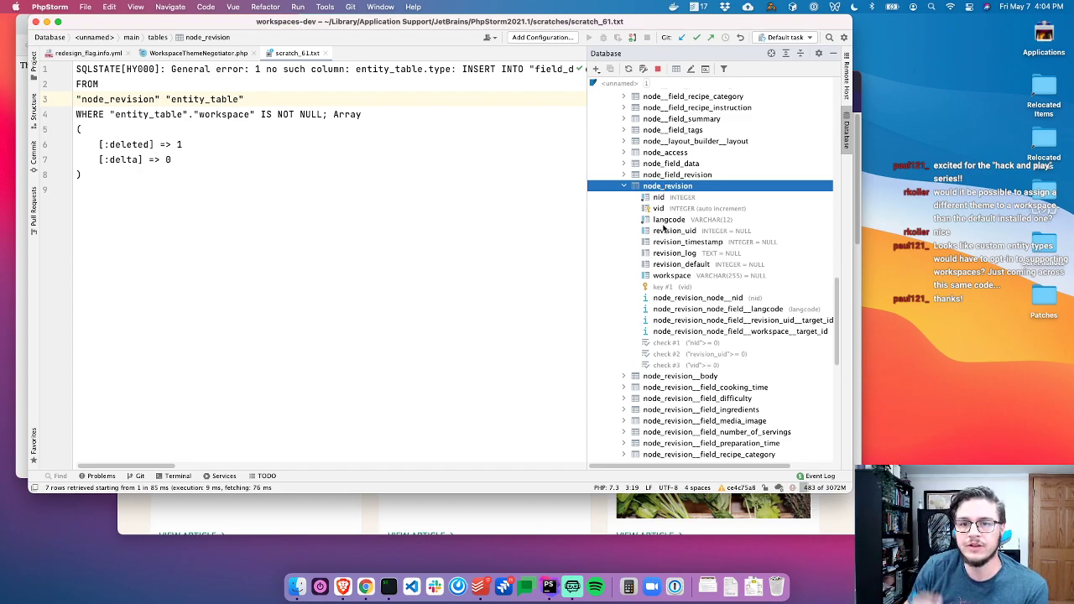
pyautogui.press('Up')
pyautogui.press('Up')
pyautogui.press('Up')
pyautogui.press('Up')
pyautogui.press('Up')
pyautogui.press('Up')
pyautogui.press('Up')
pyautogui.press('Up')
pyautogui.press('Up')
pyautogui.press('Up')
pyautogui.press('Up')
pyautogui.press('Up')
pyautogui.press('Up')
pyautogui.press('Up')
pyautogui.press('Up')
pyautogui.press('Up')
pyautogui.press('Up')
pyautogui.press('Up')
pyautogui.press('Up')
pyautogui.press('Up')
pyautogui.press('Up')
pyautogui.press('Up')
pyautogui.press('Up')
pyautogui.press('Up')
pyautogui.press('Up')
pyautogui.press('Up')
pyautogui.press('Up')
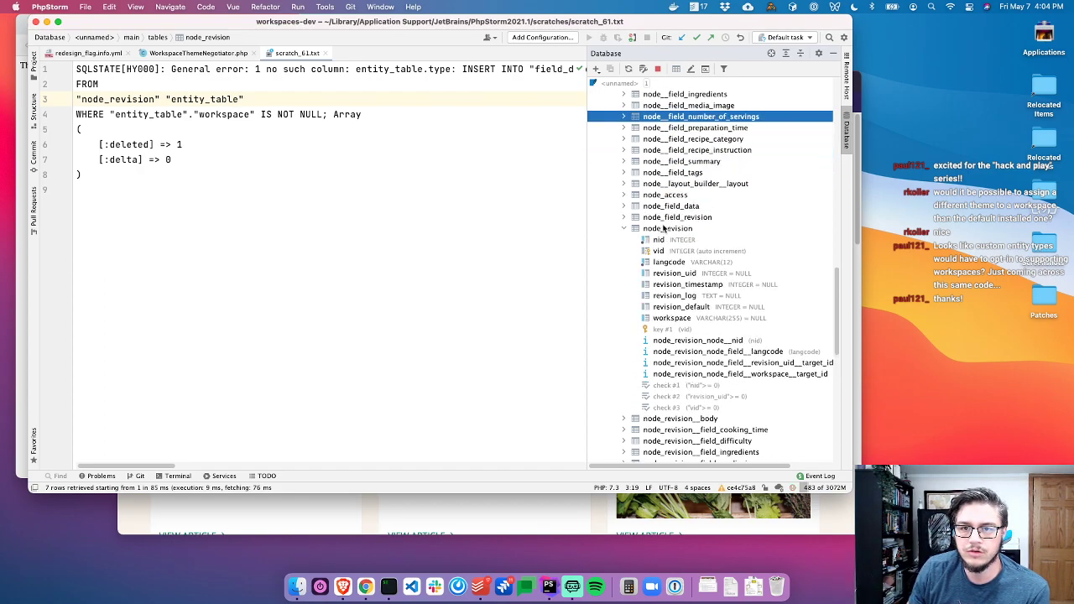
pyautogui.press('Down')
pyautogui.press('Down')
pyautogui.press('Down')
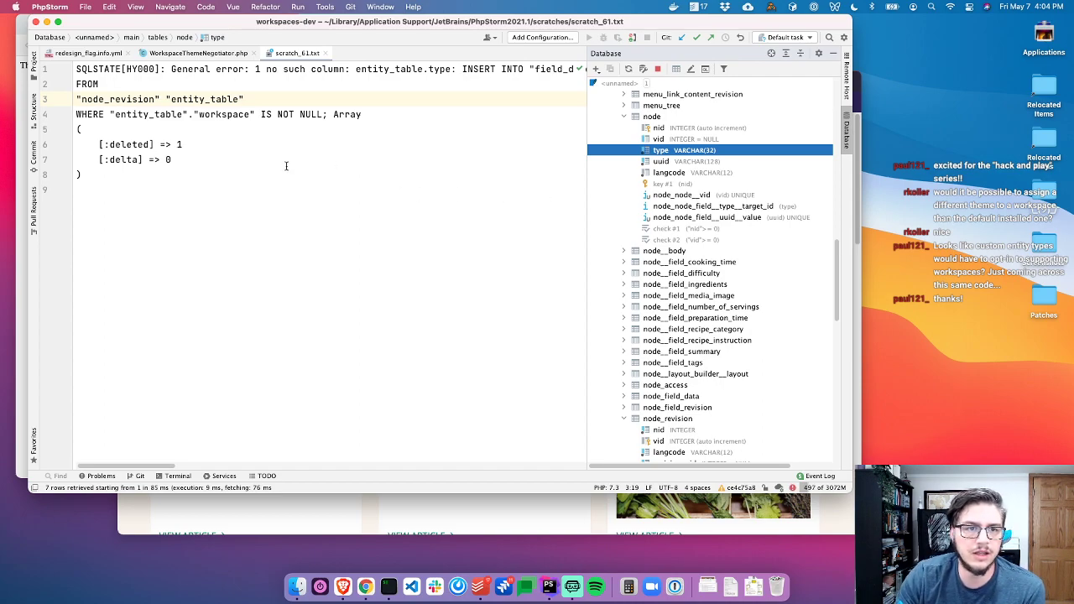
pyautogui.hscroll(5, 284, 168)
pyautogui.hscroll(6, 284, 178)
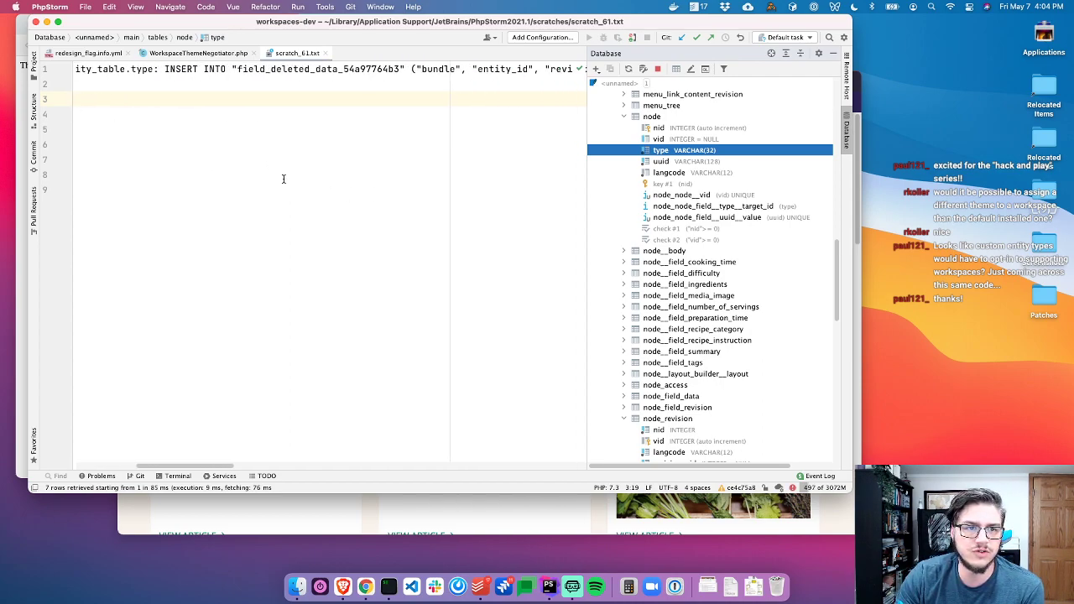
pyautogui.hscroll(8, 279, 182)
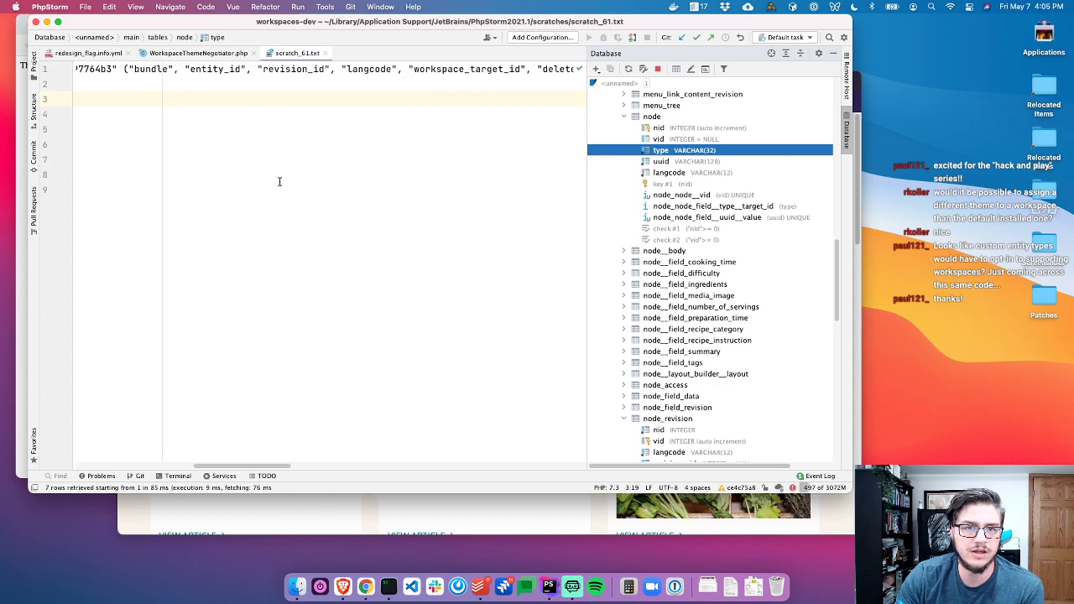
pyautogui.hscroll(3, 280, 181)
pyautogui.hscroll(6, 278, 183)
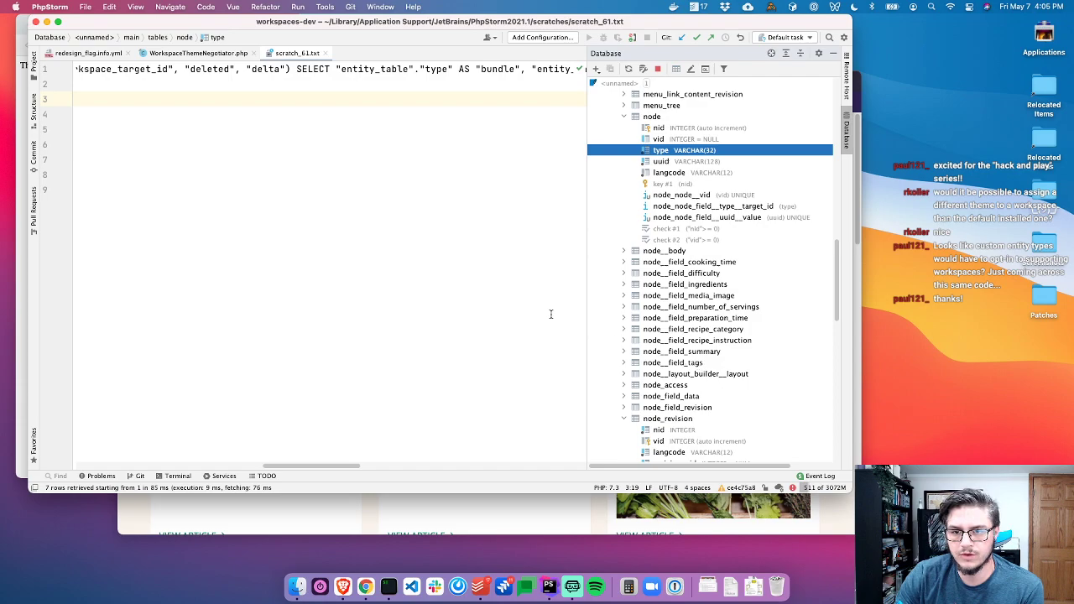
pyautogui.scroll(9, 655, 278)
pyautogui.hscroll(-3, 374, 229)
pyautogui.hscroll(-10, 372, 227)
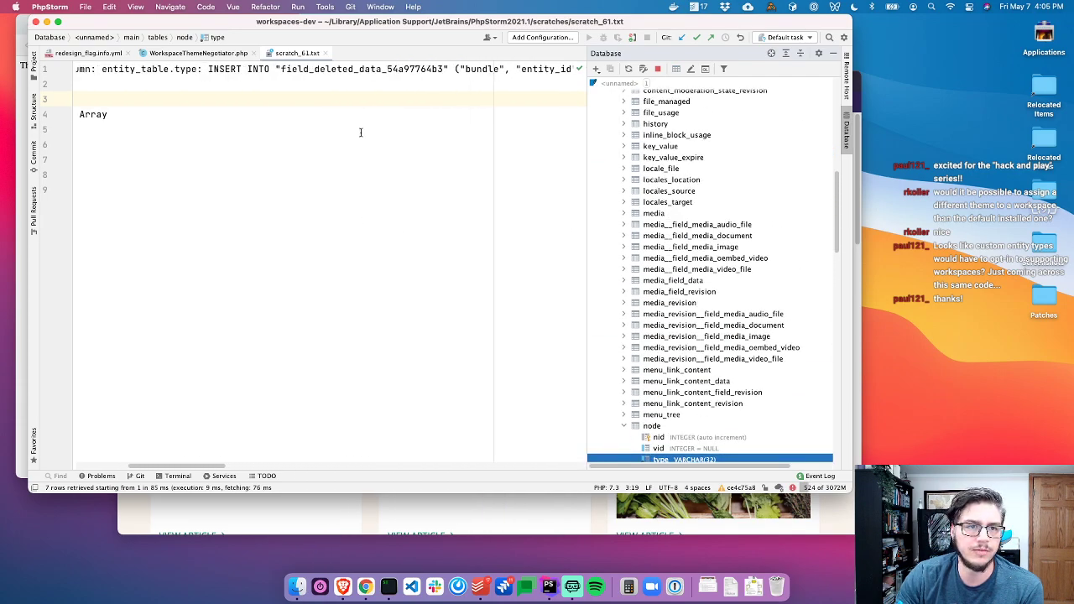
pyautogui.scroll(10, 645, 162)
pyautogui.scroll(-7, 671, 269)
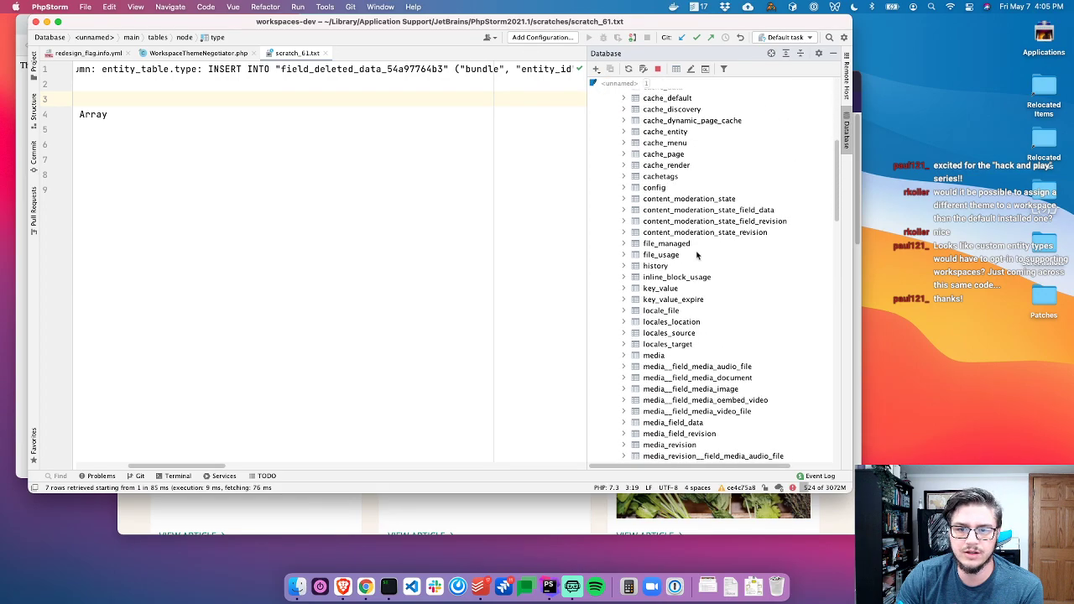
# Synchronize the schema and expand field_deleted_data_54a97764b3 to list its columns, through workspace_target_id
pyautogui.click(644, 70)
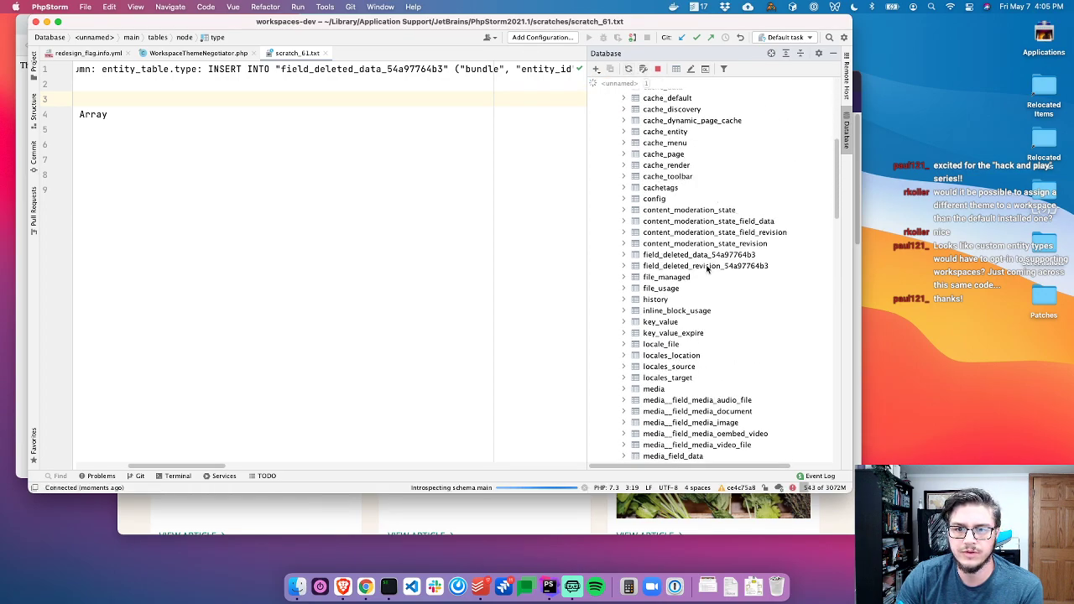
pyautogui.click(699, 255)
pyautogui.press('Up')
pyautogui.press('Down')
pyautogui.press('Right')
pyautogui.press('Down')
pyautogui.press('Down')
pyautogui.press('Down')
pyautogui.press('Down')
pyautogui.press('Down')
pyautogui.press('Down')
pyautogui.press('Down')
pyautogui.press('Down')
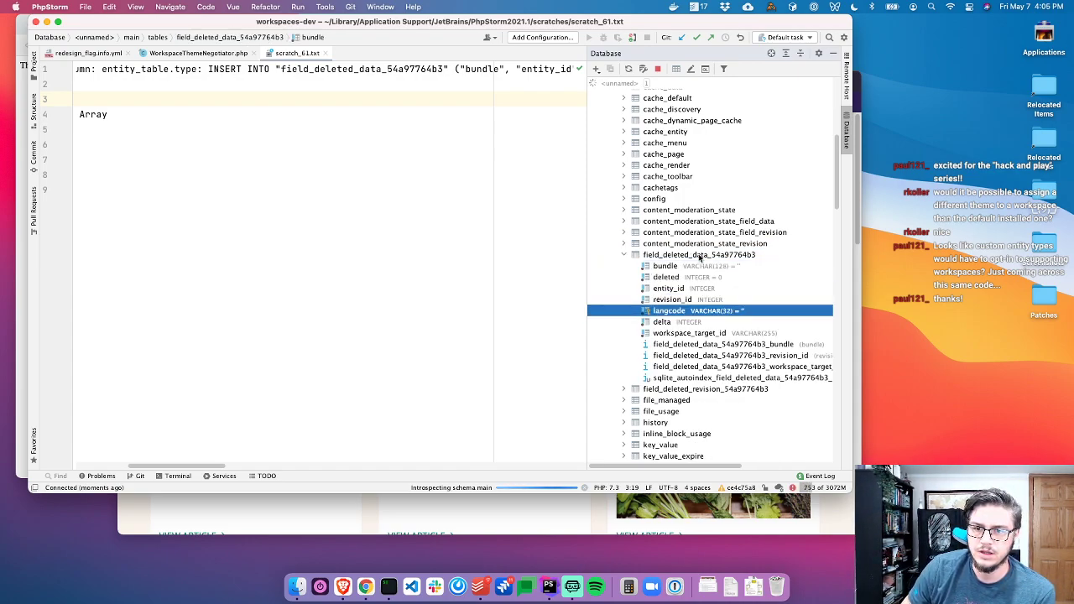
pyautogui.press('Down')
pyautogui.press('Down')
pyautogui.press('Up')
pyautogui.press('Up')
pyautogui.press('Up')
pyautogui.press('Up')
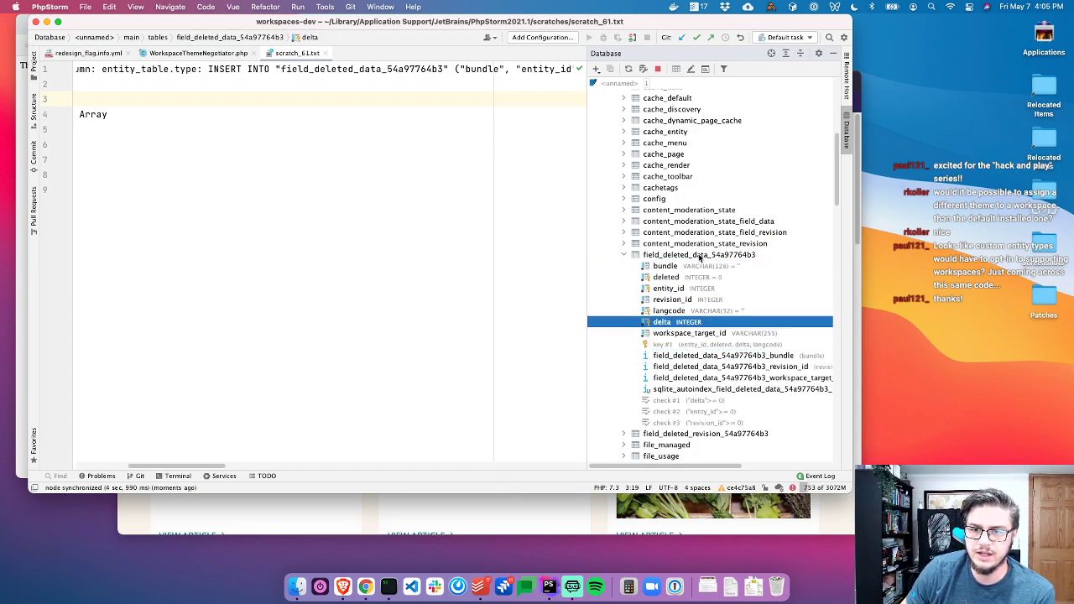
pyautogui.hscroll(15, 415, 263)
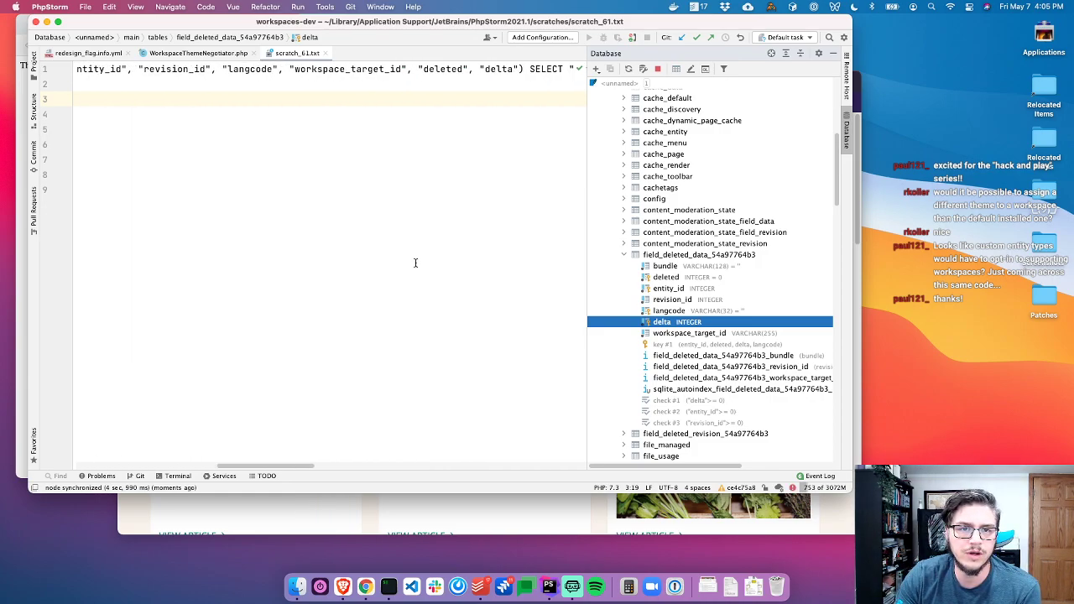
pyautogui.hscroll(15, 414, 264)
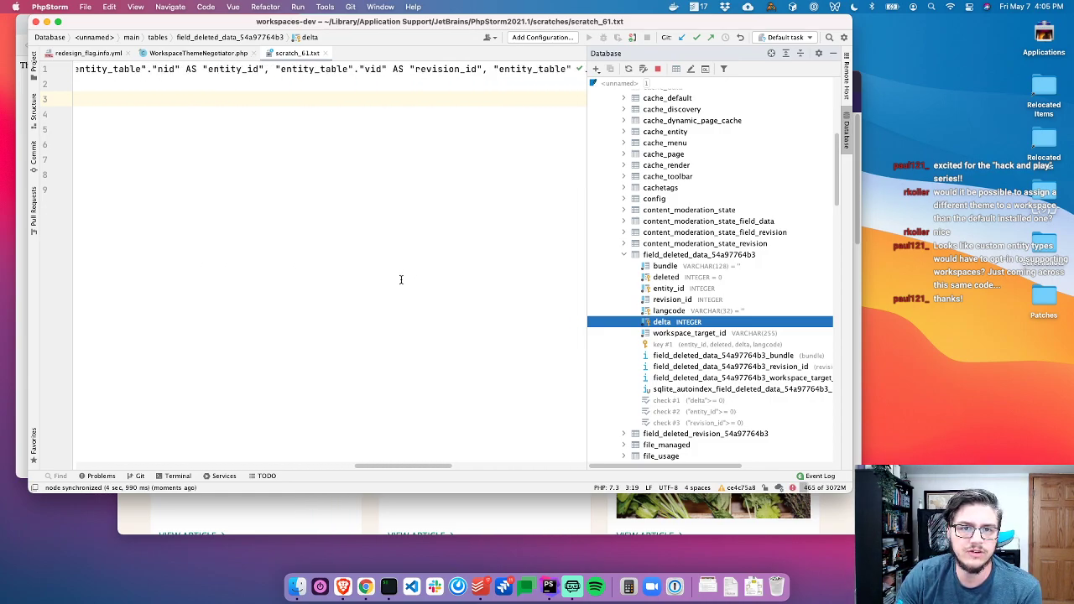
pyautogui.hscroll(3, 378, 301)
pyautogui.hscroll(-20, 361, 300)
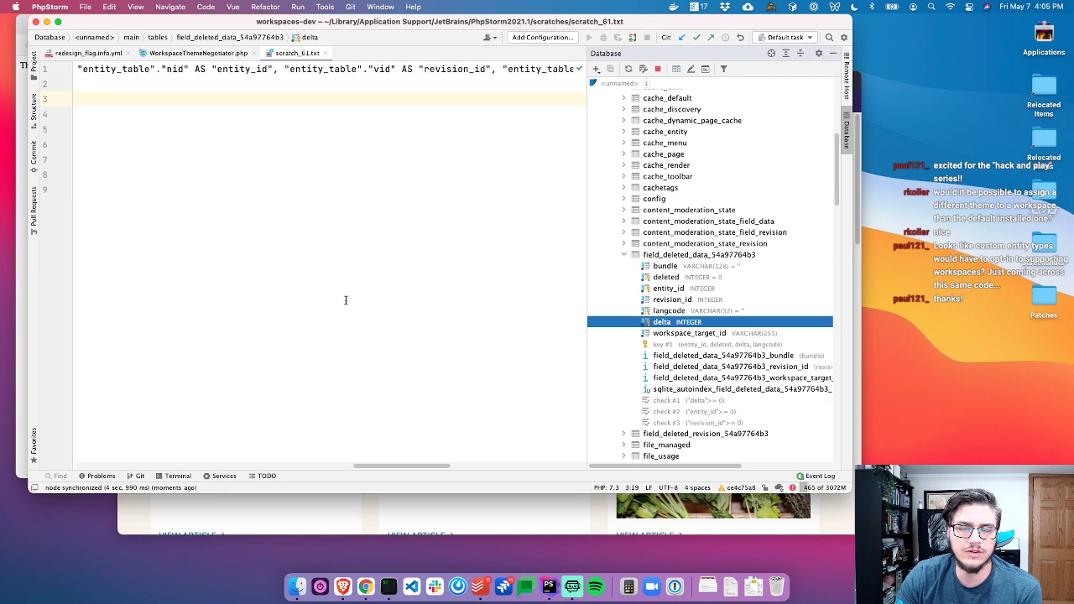
pyautogui.hscroll(-15, 336, 296)
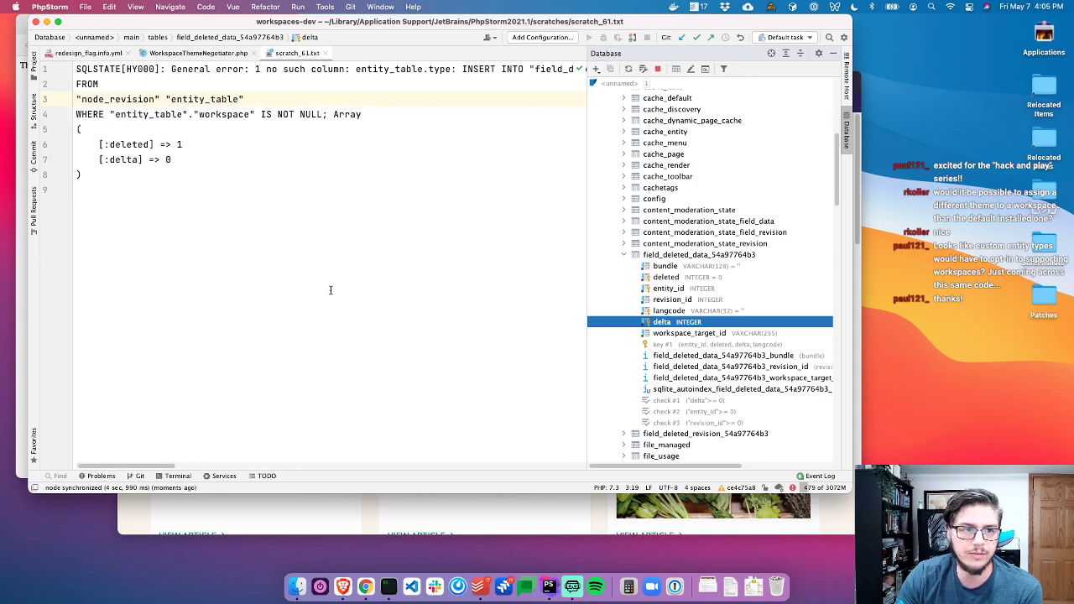
# Load drupal.org/project/drupal in a new Brave tab
pyautogui.click(847, 133)
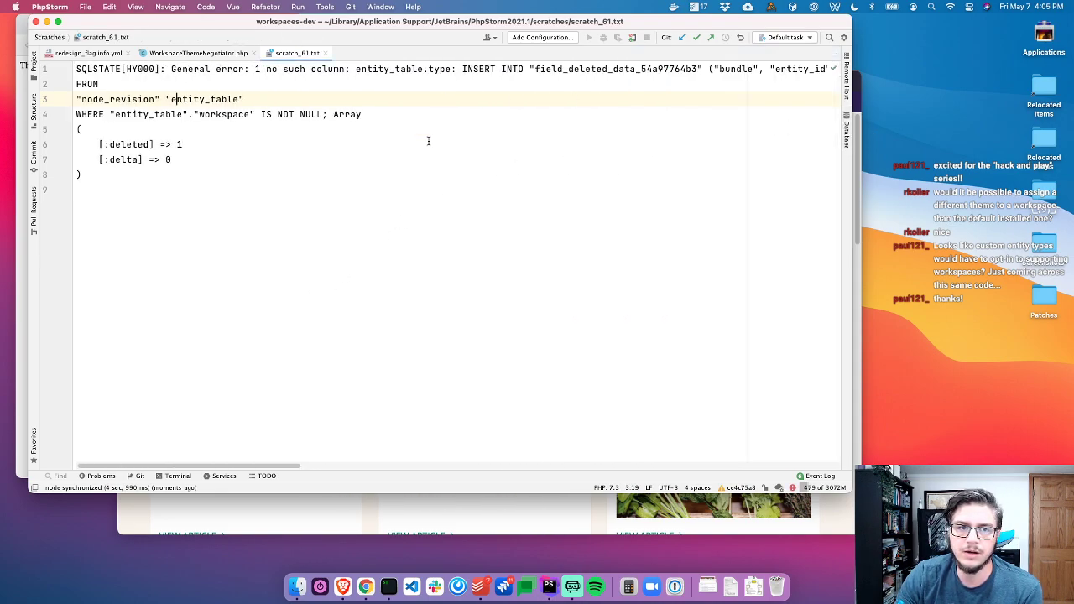
pyautogui.click(445, 144)
pyautogui.press('super+Tab')
pyautogui.press('super+Tab')
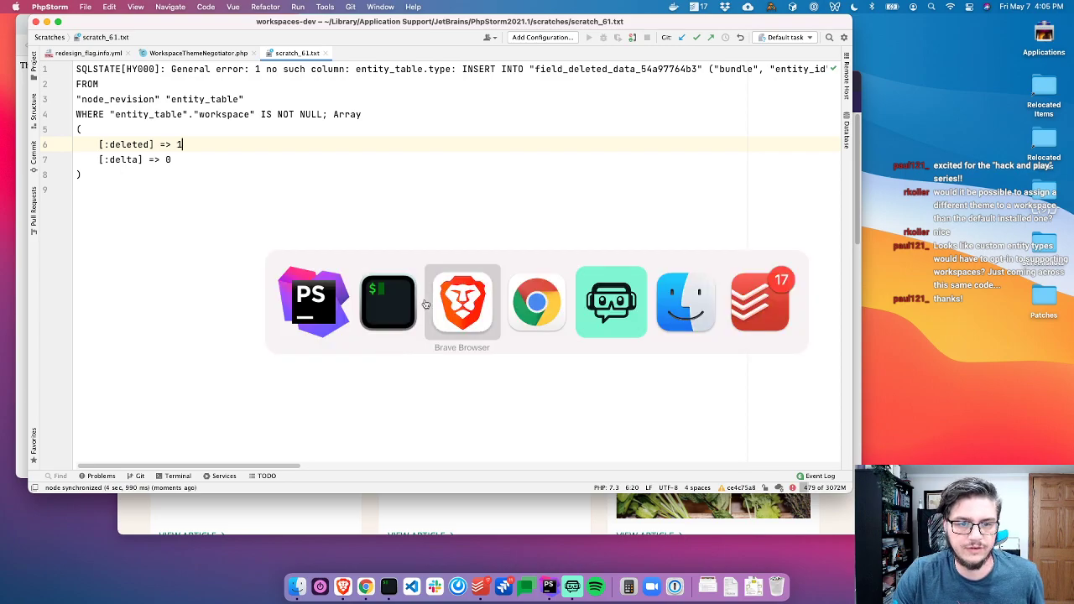
pyautogui.press('super+t')
pyautogui.write('drupal.org/projec')
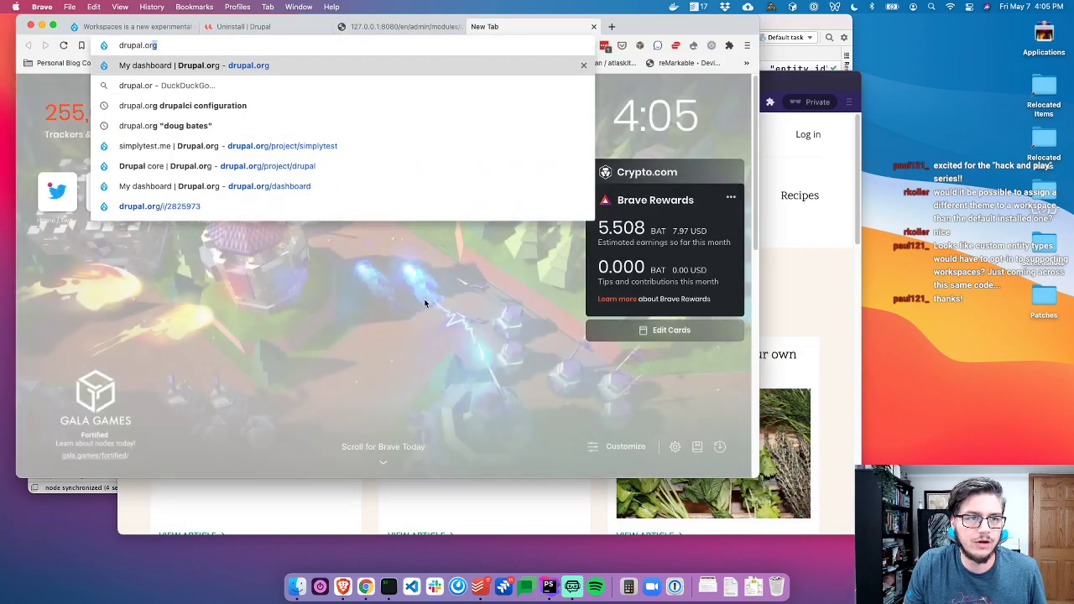
pyautogui.write('t/drupal')
pyautogui.press('Return')
# Open workspaces.install via Search Everywhere and review its preinstall code
pyautogui.press('super+Tab')
pyautogui.press('super+1')
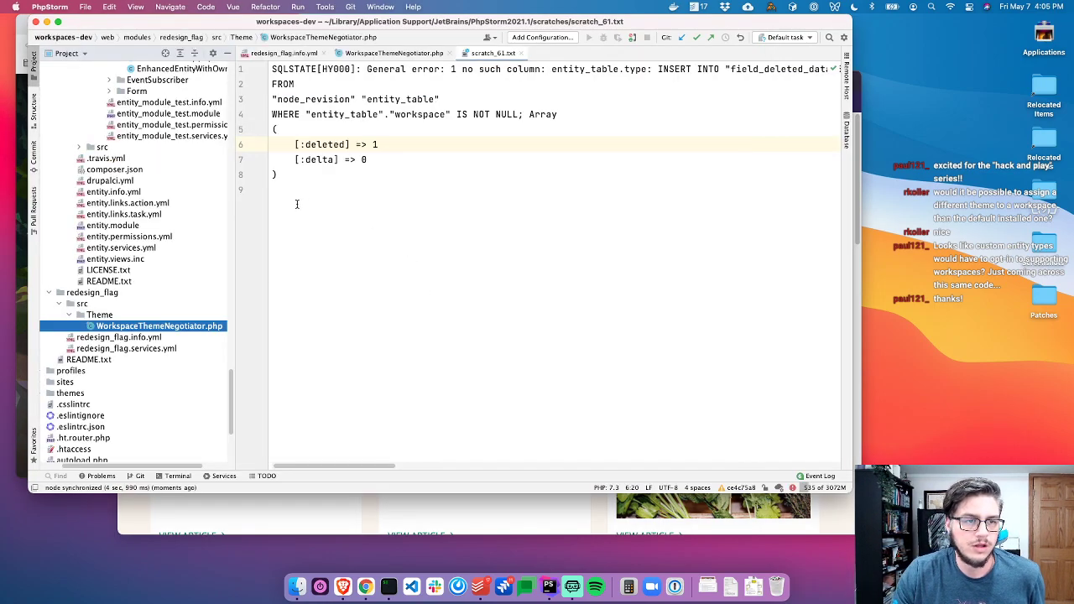
pyautogui.press('shift')
pyautogui.press('shift')
pyautogui.write('workspaces.')
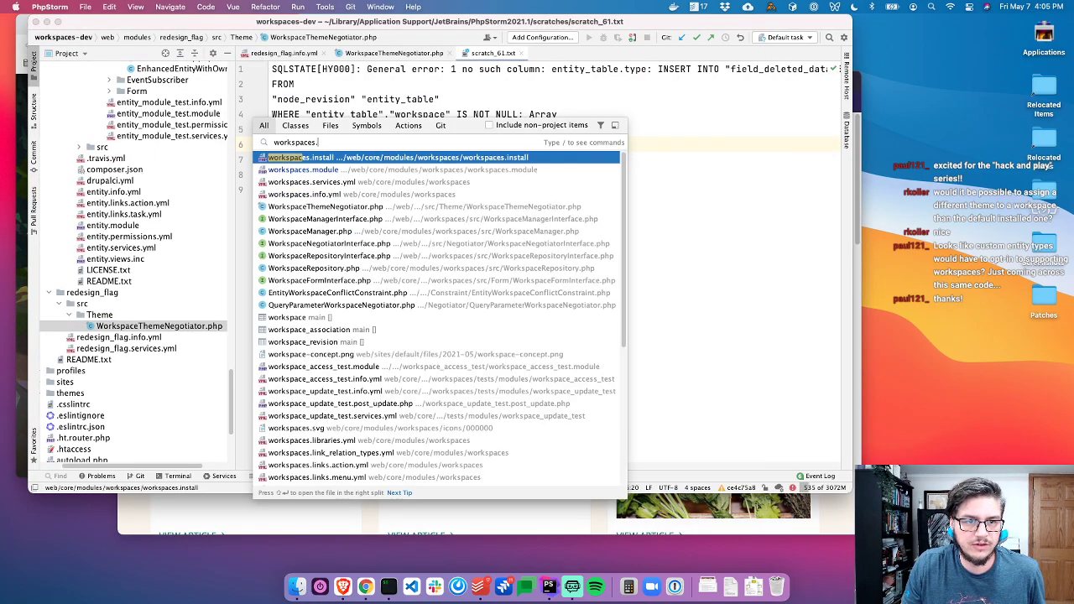
pyautogui.press('Return')
pyautogui.scroll(10, 386, 193)
pyautogui.scroll(5, 386, 193)
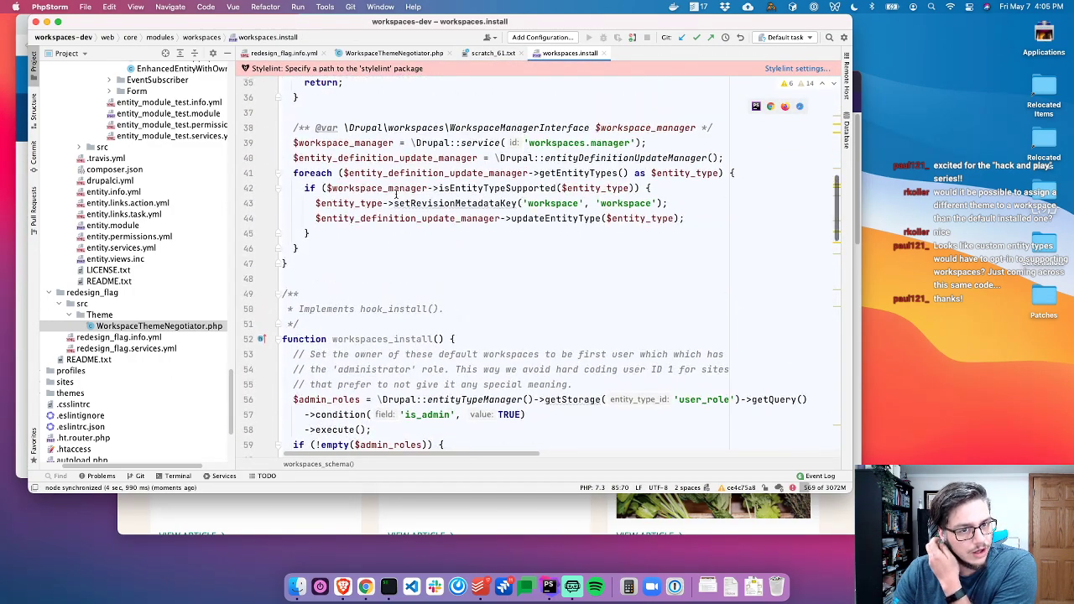
pyautogui.scroll(2, 521, 218)
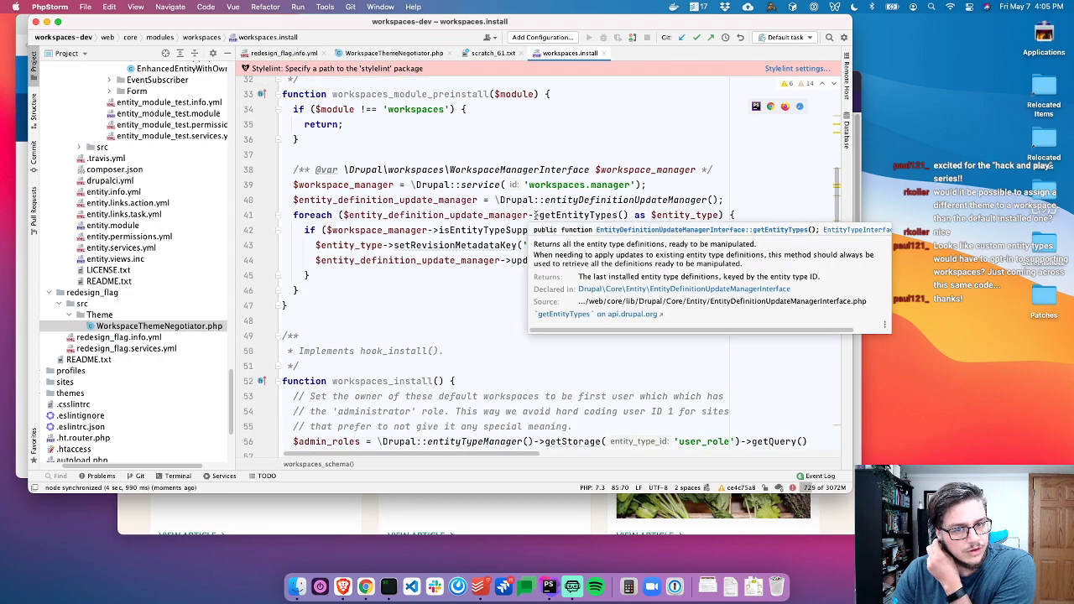
pyautogui.moveTo(566, 175)
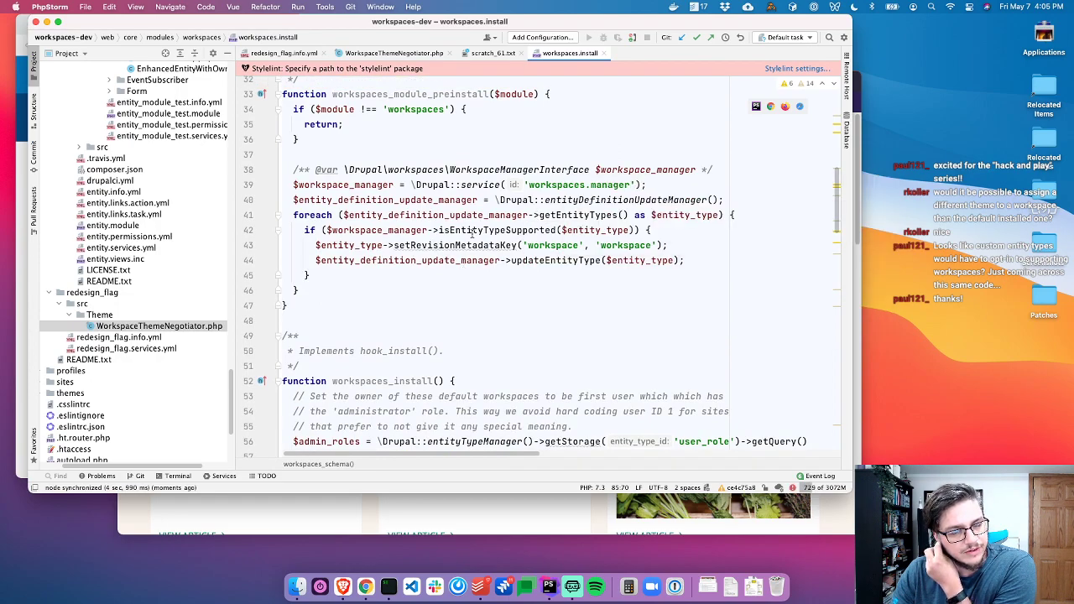
pyautogui.scroll(6, 471, 240)
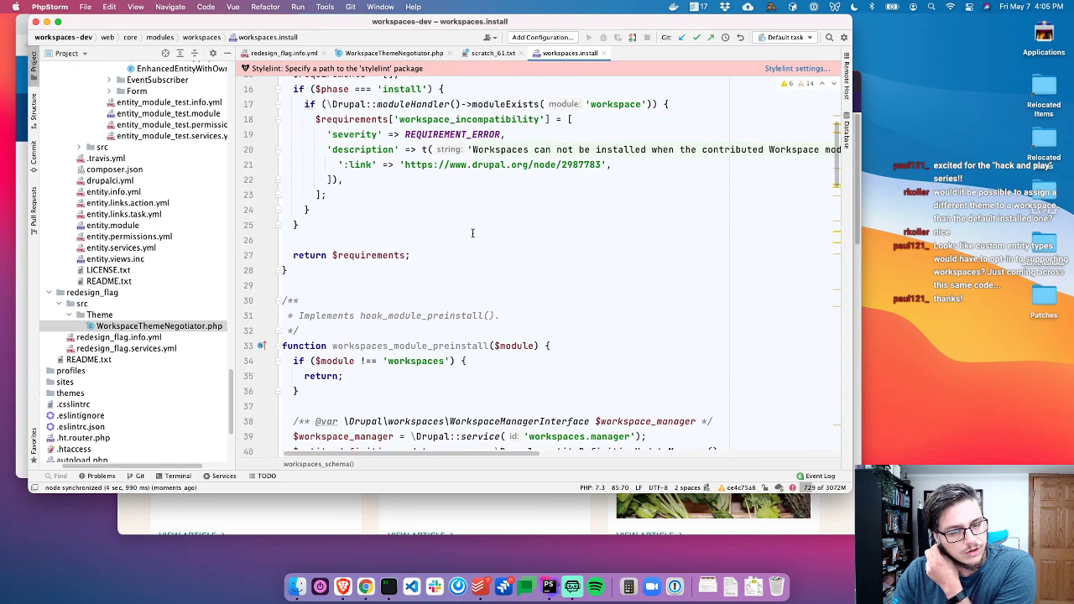
pyautogui.scroll(-4, 473, 233)
pyautogui.click(492, 304)
# Copy the 'no such column: entity_table.type' error from scratch_61.txt
pyautogui.press('super+w')
pyautogui.press('super+Tab')
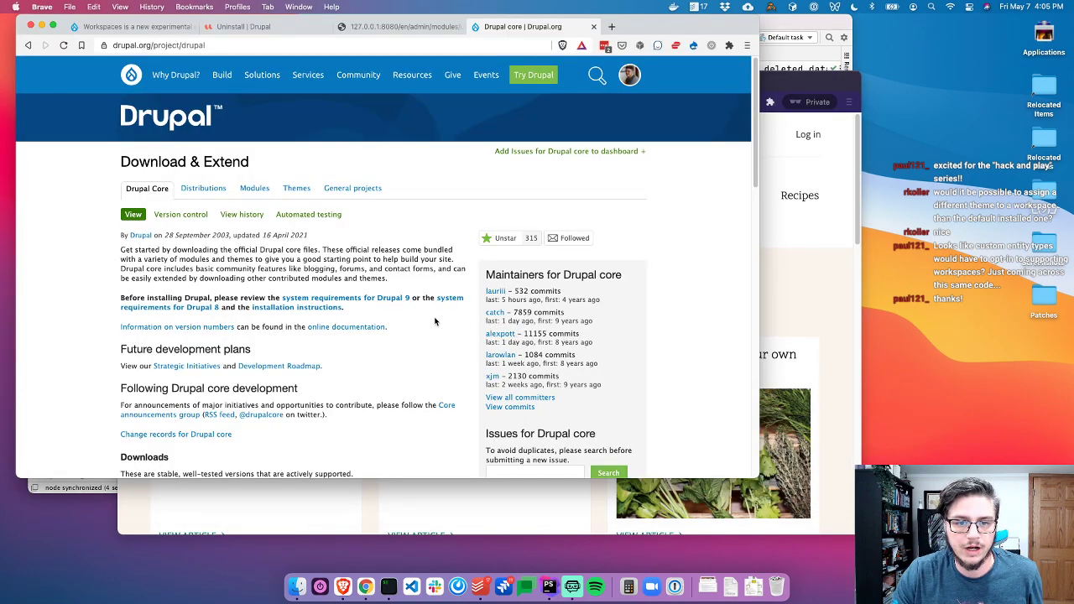
pyautogui.press('super+Tab')
pyautogui.click(410, 55)
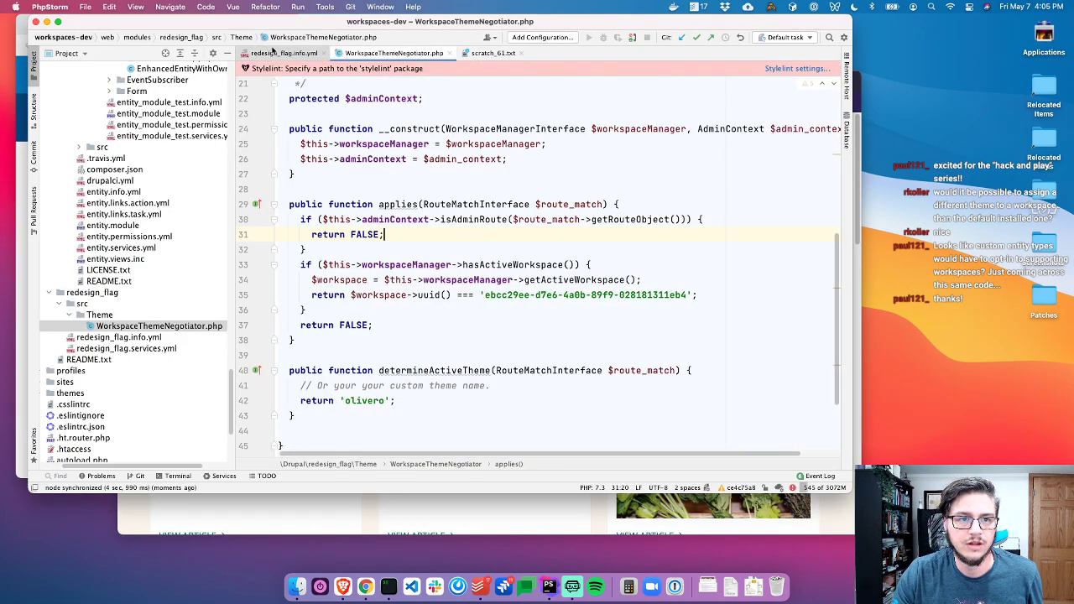
pyautogui.click(277, 53)
pyautogui.click(490, 52)
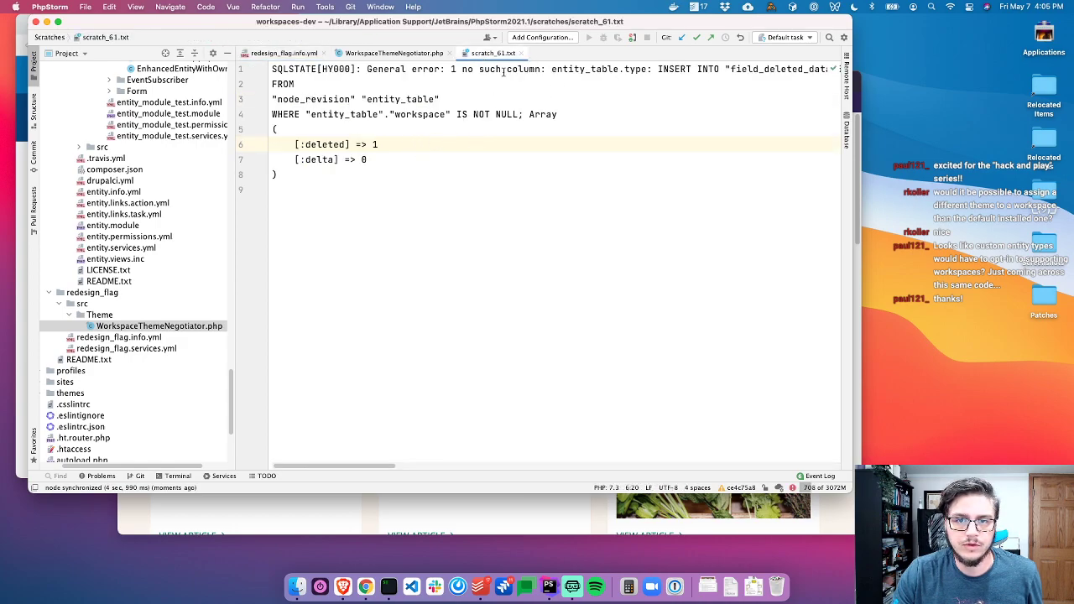
pyautogui.moveTo(457, 71); pyautogui.dragTo(643, 72)
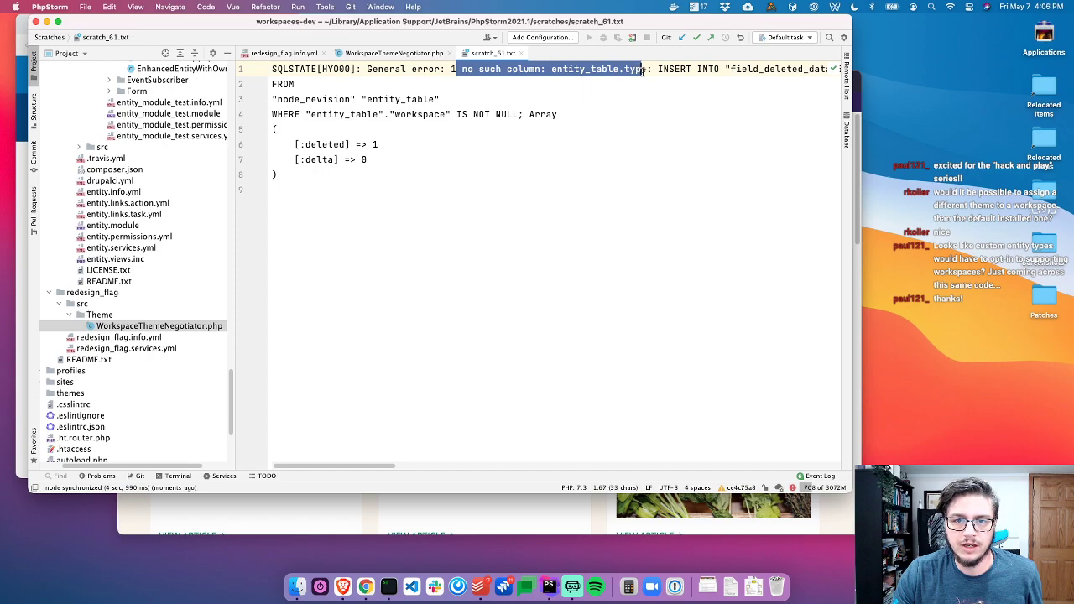
pyautogui.hotkey('shift', 'Right')
pyautogui.press('super+c')
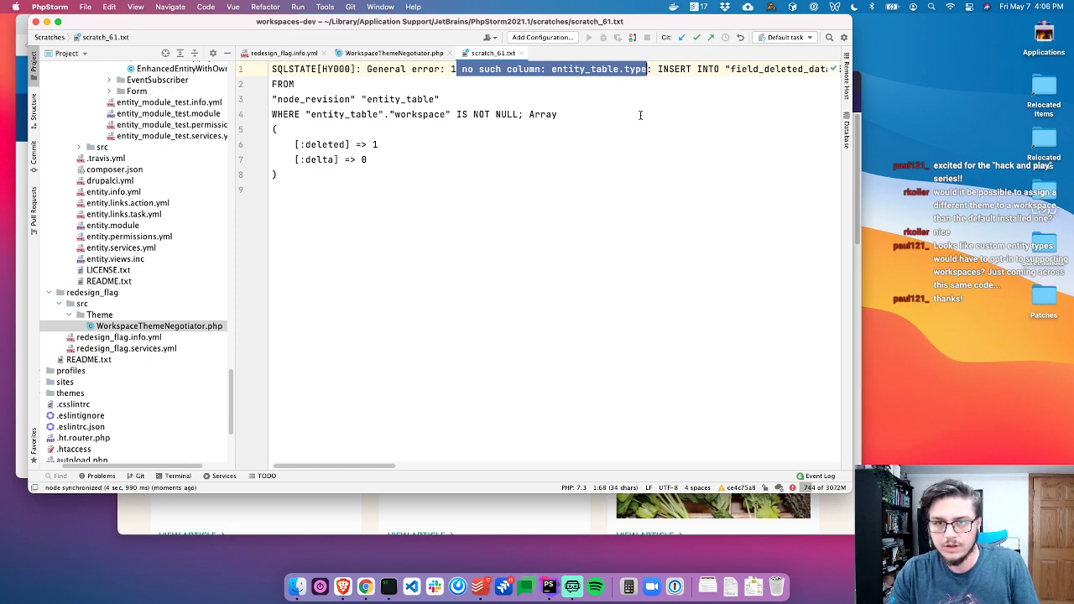
pyautogui.press('super+Tab')
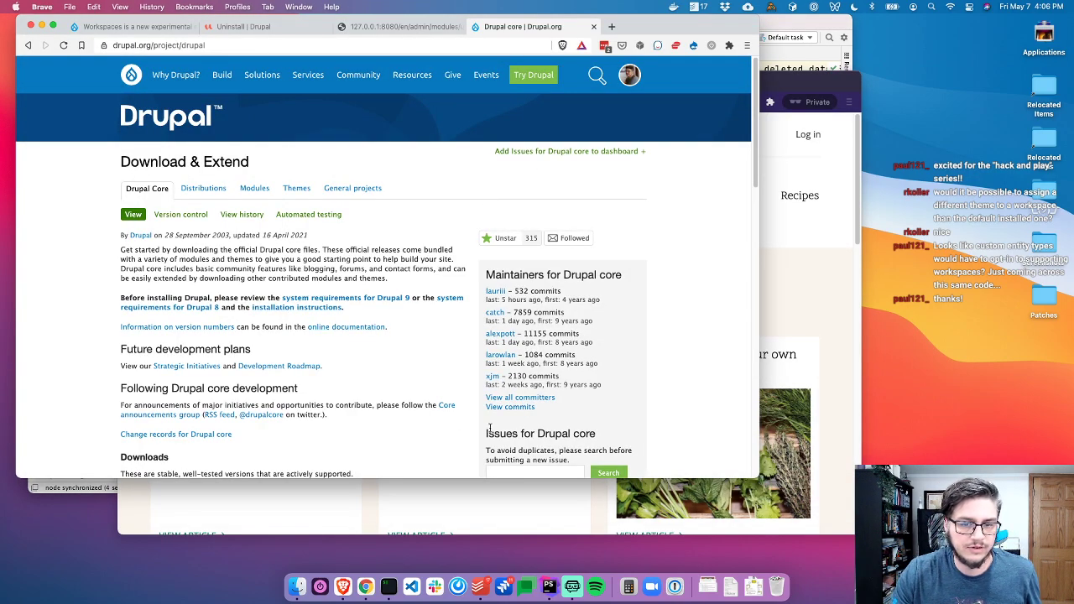
# Search core issues for the pasted 'no such column' error, then clear the search box
pyautogui.click(519, 473)
pyautogui.press('super+v')
pyautogui.press('Return')
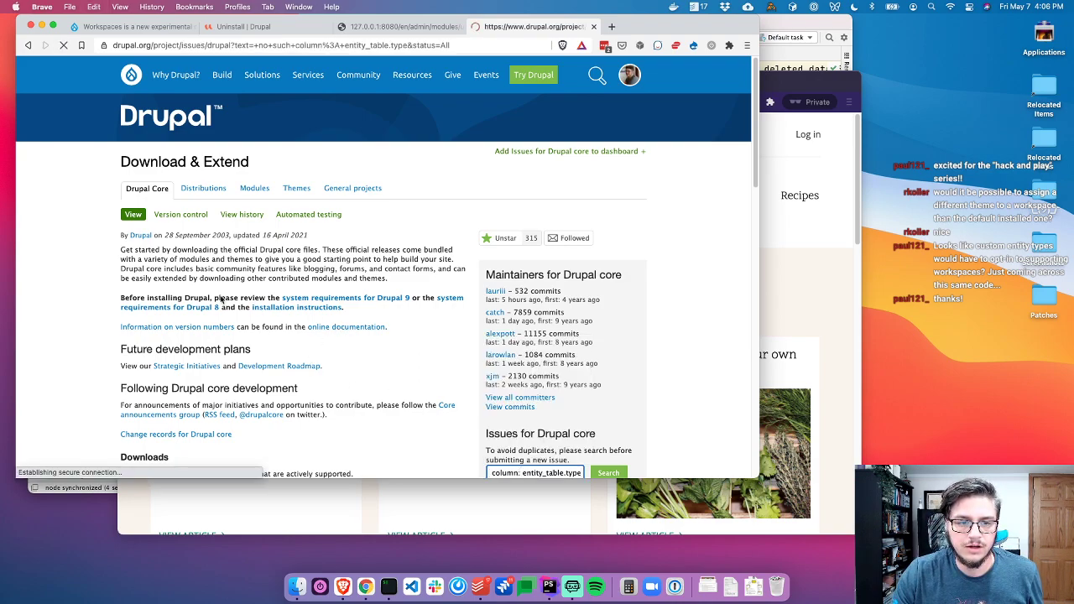
pyautogui.click(144, 259)
pyautogui.press('super+a')
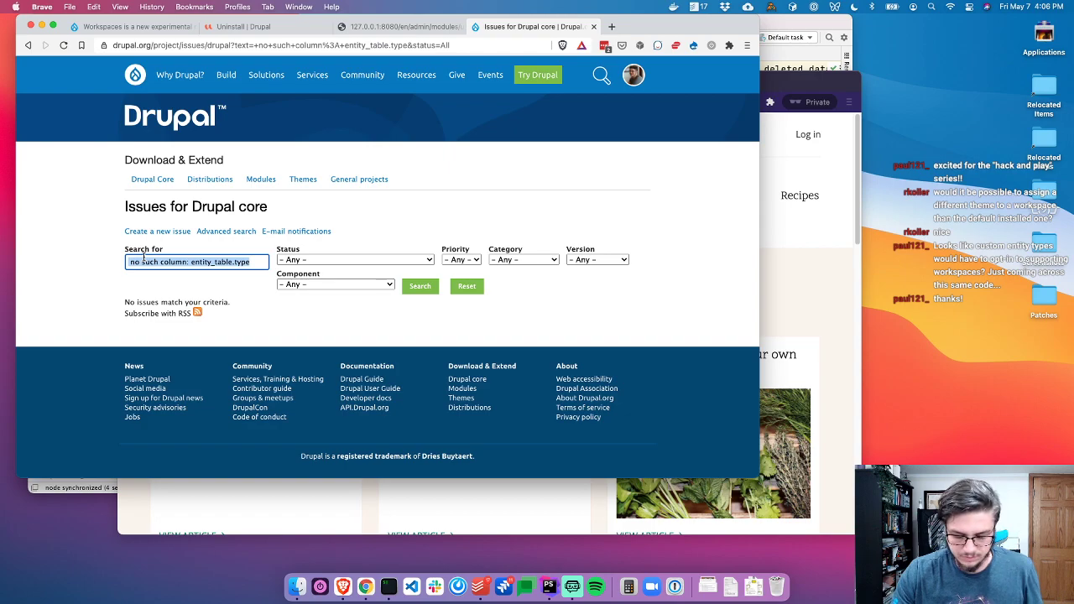
pyautogui.press('BackSpace')
# Start a new core issue titled 'Error when uninstall'
pyautogui.click(147, 232)
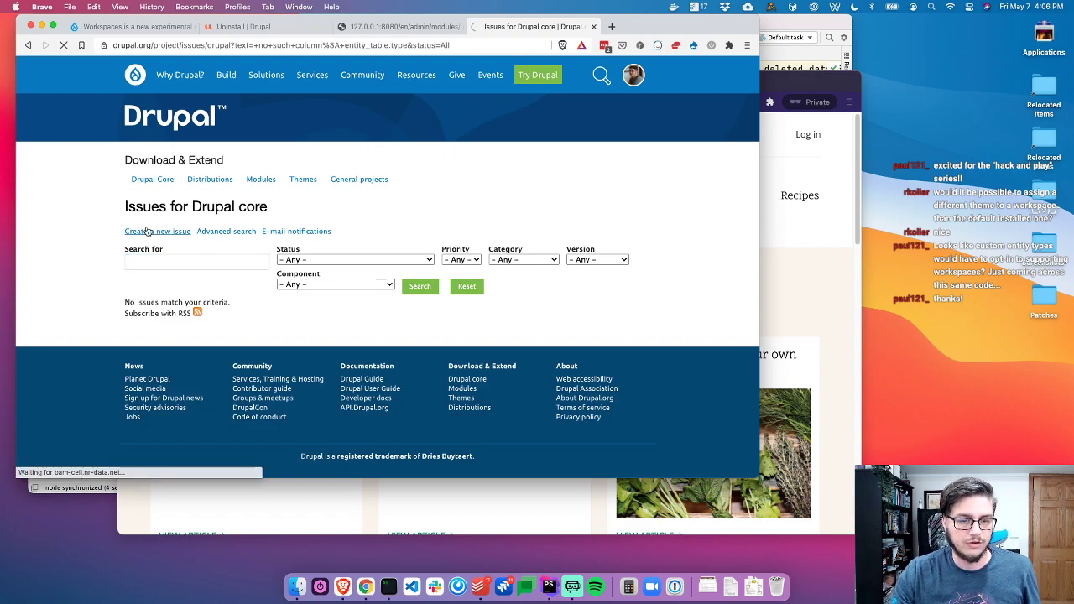
pyautogui.scroll(-3, 266, 333)
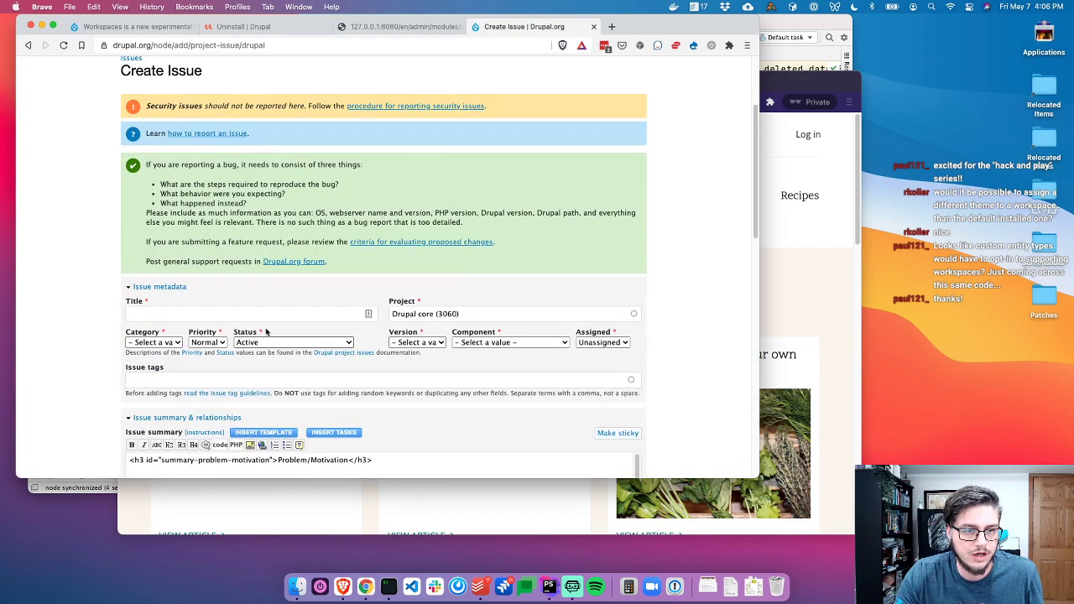
pyautogui.click(252, 313)
pyautogui.write('Ero')
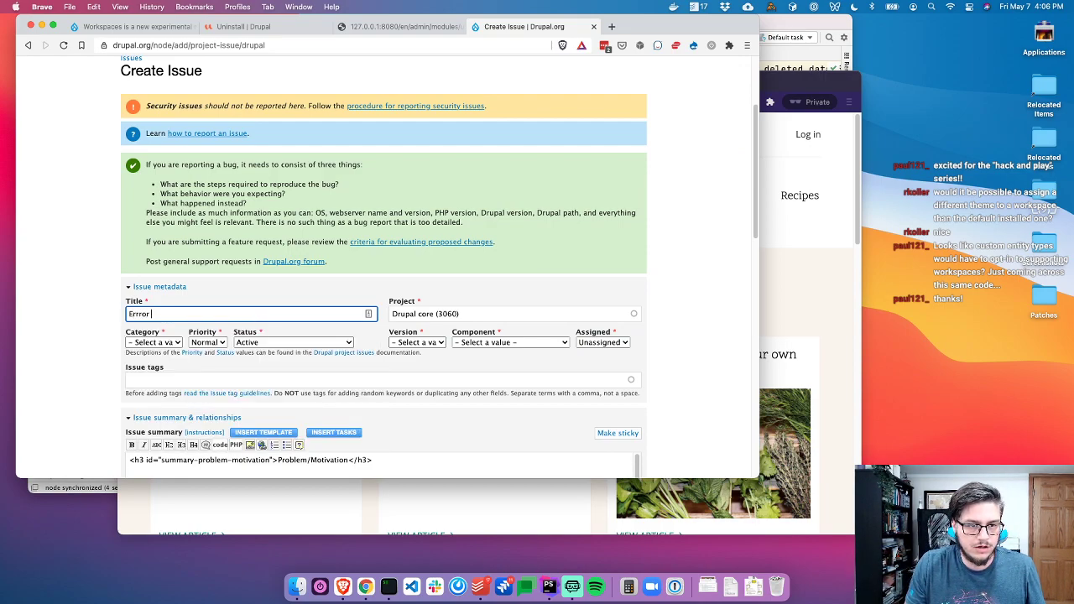
pyautogui.press('super+a')
pyautogui.write('Error when uninstall')
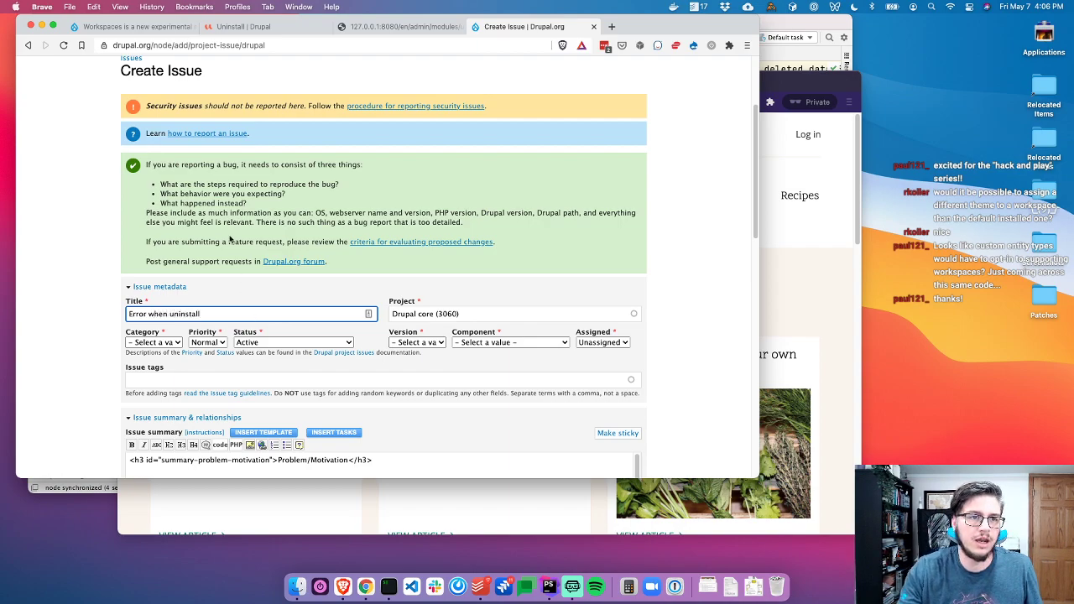
# Open the core issue list in a new tab, filtered to the workspaces.module component
pyautogui.scroll(2, 233, 246)
pyautogui.keyDown('super'); pyautogui.click(136, 131); pyautogui.keyUp('super')
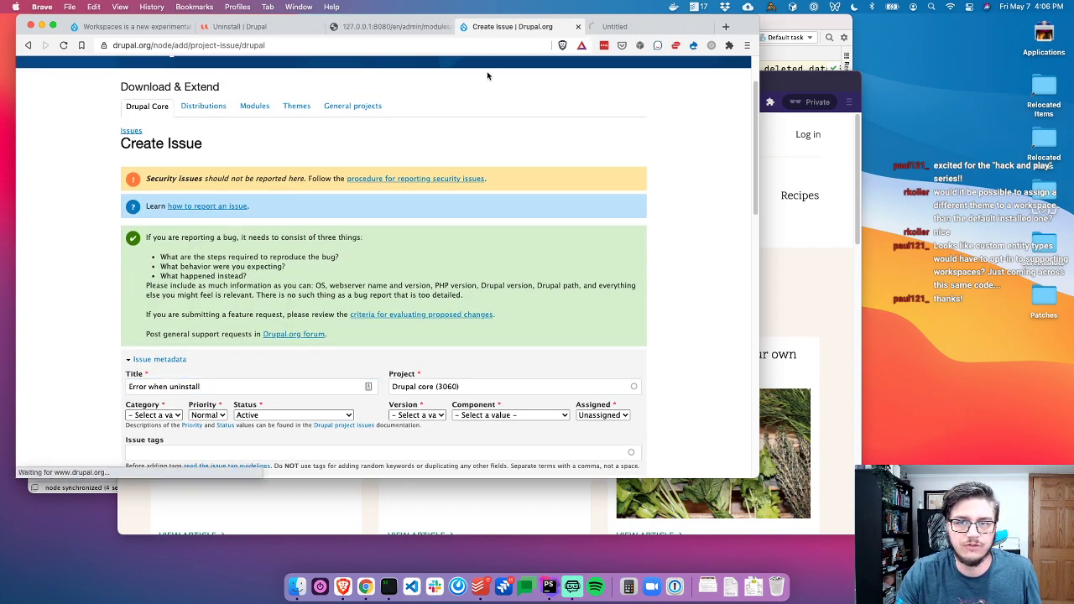
pyautogui.hotkey('ctrl', 'Tab')
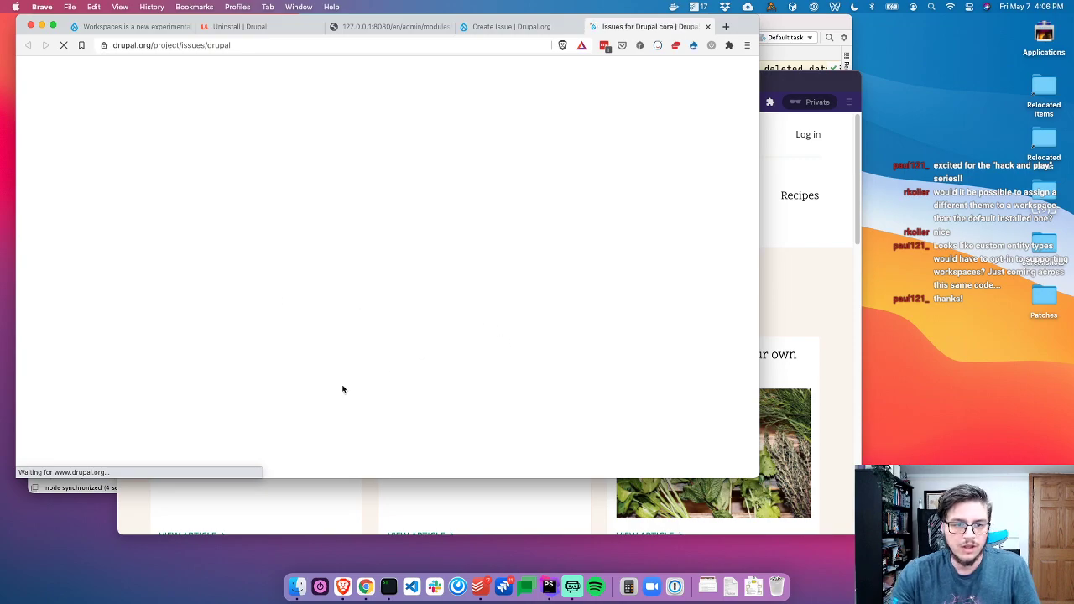
pyautogui.click(327, 209)
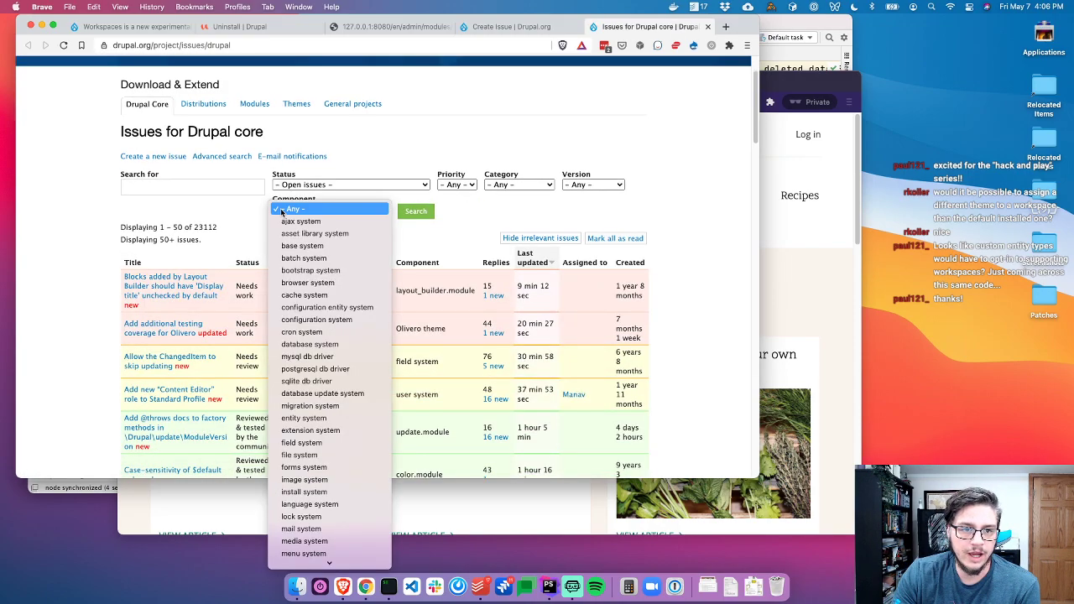
pyautogui.scroll(-10, 347, 352)
pyautogui.scroll(1, 347, 352)
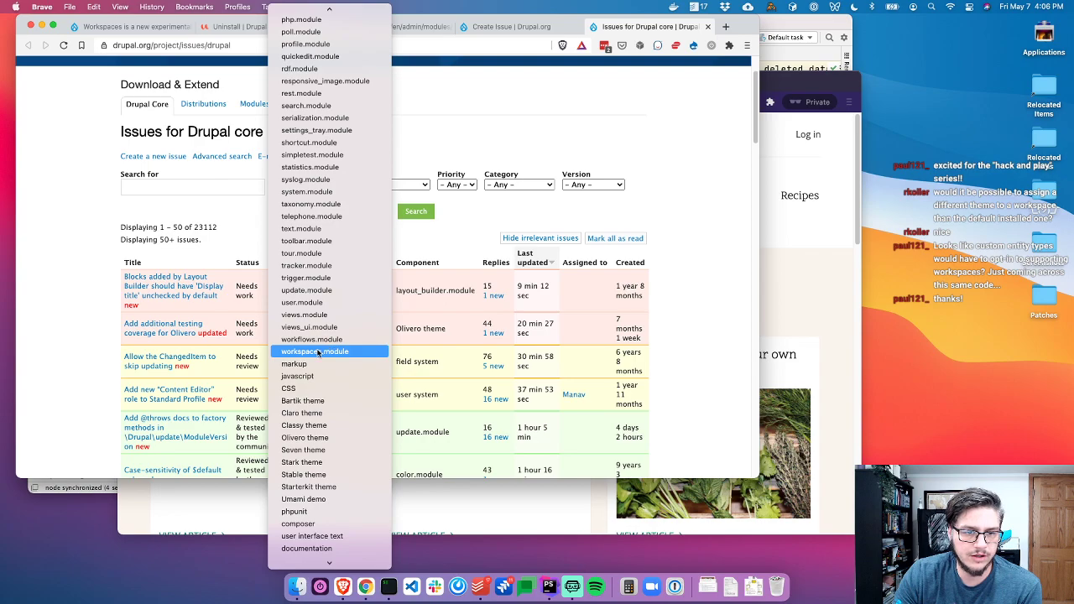
pyautogui.click(320, 352)
pyautogui.click(417, 210)
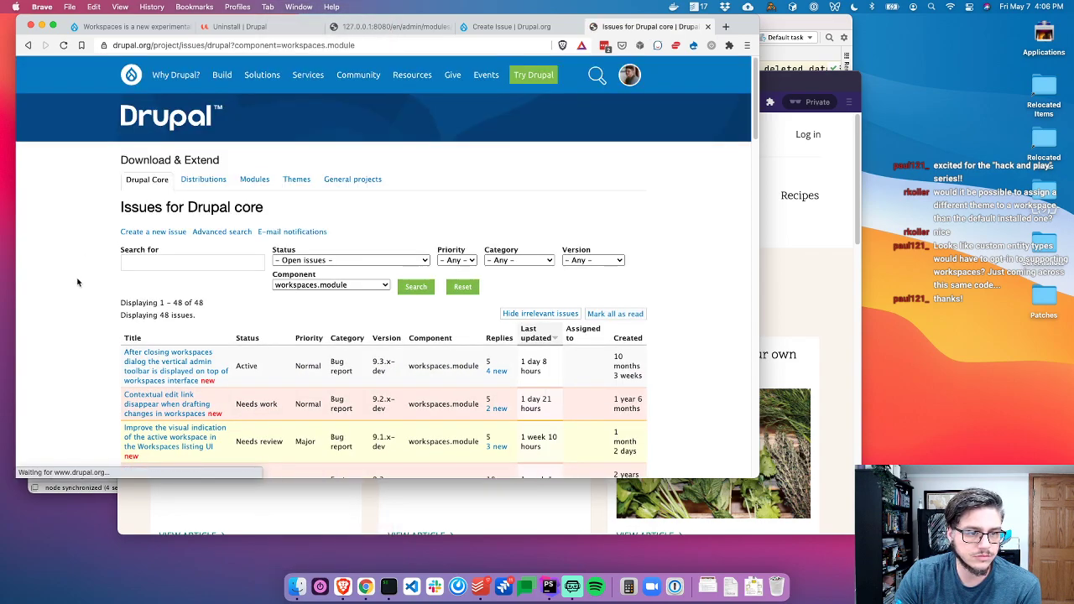
# Browse the workspaces.module issues and search them for 'uninstall'
pyautogui.scroll(-1, 126, 349)
pyautogui.scroll(-2, 107, 342)
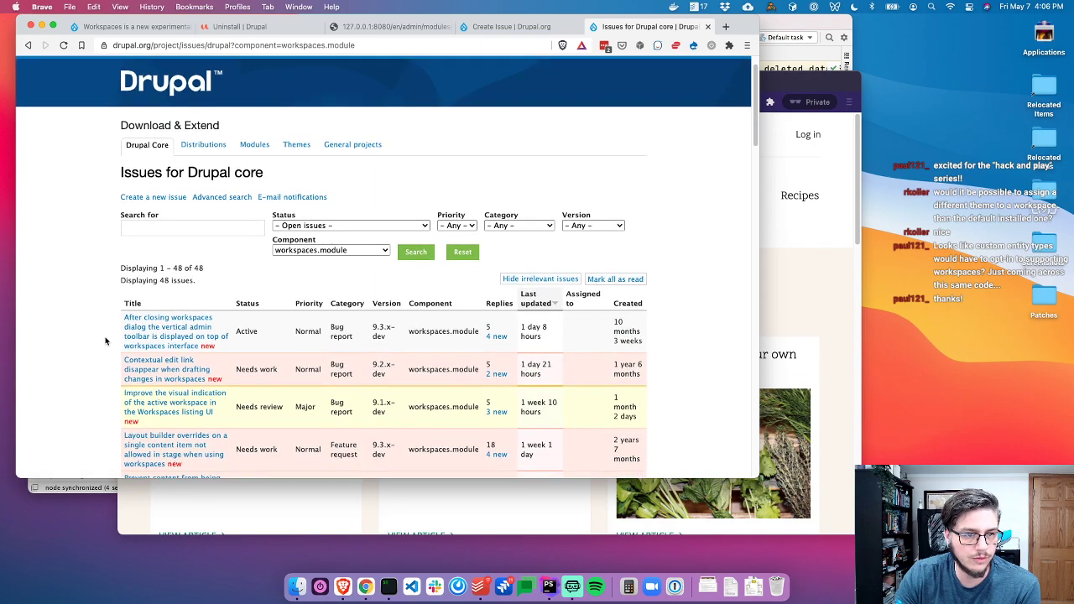
pyautogui.scroll(-3, 124, 334)
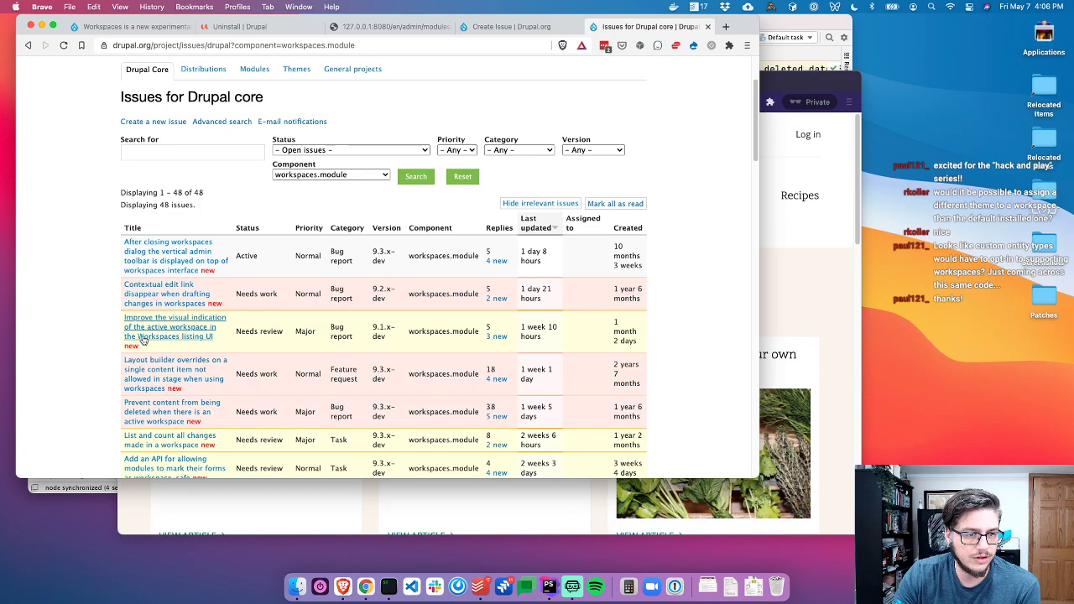
pyautogui.scroll(-2, 133, 340)
pyautogui.scroll(-1, 124, 341)
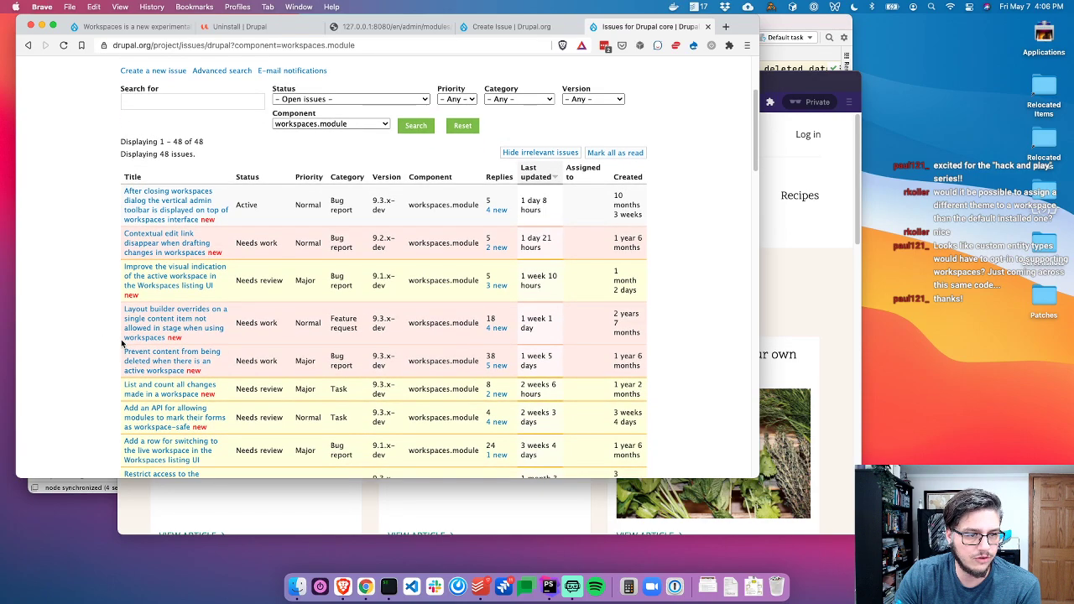
pyautogui.scroll(-1, 125, 342)
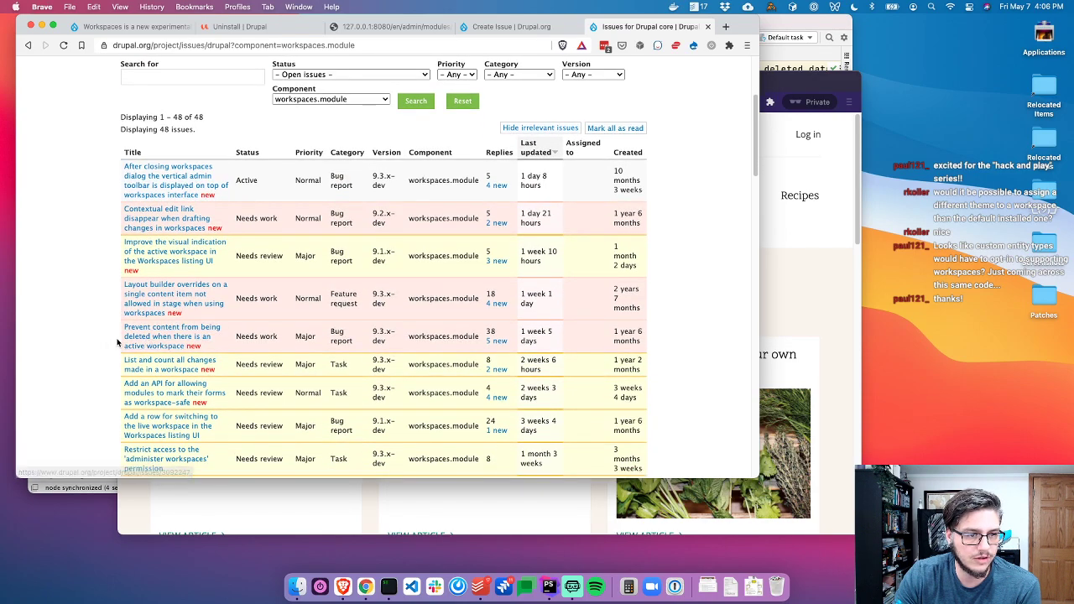
pyautogui.scroll(-1, 153, 337)
pyautogui.scroll(-2, 152, 337)
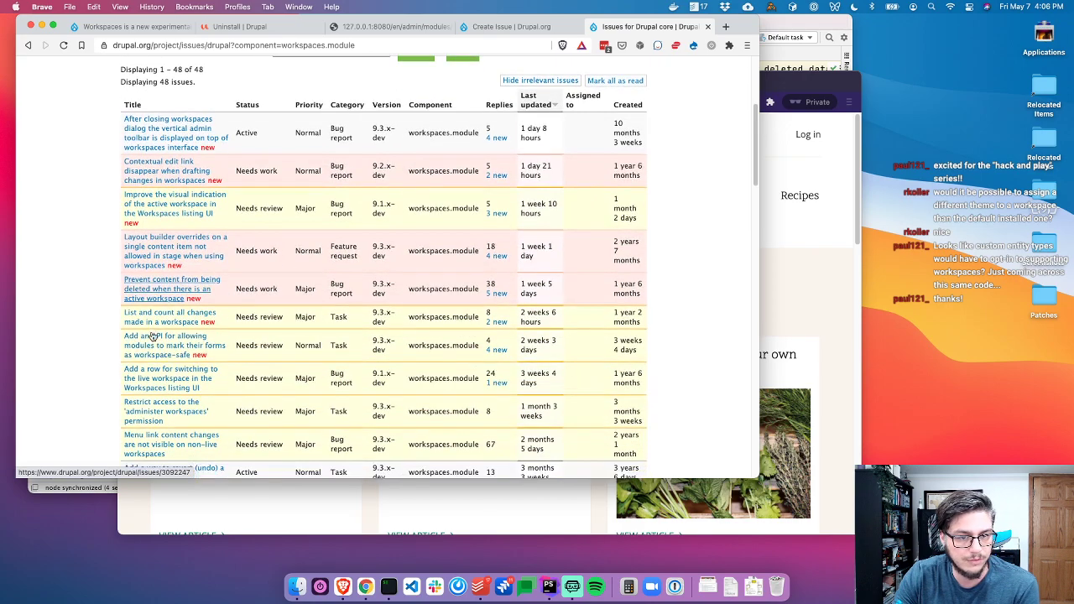
pyautogui.scroll(-1, 76, 323)
pyautogui.scroll(-2, 88, 315)
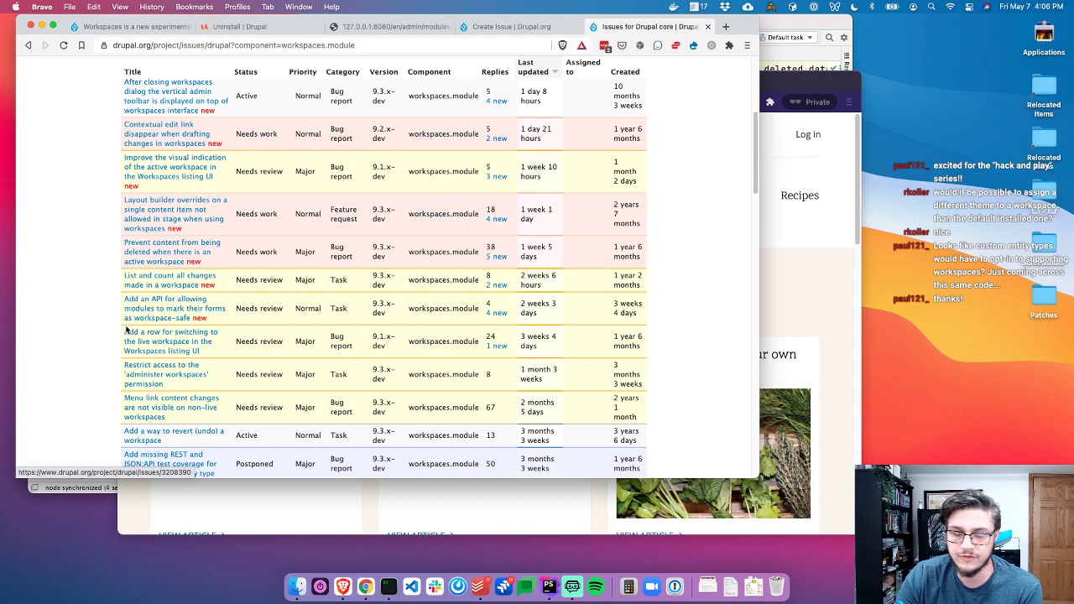
pyautogui.scroll(-4, 102, 319)
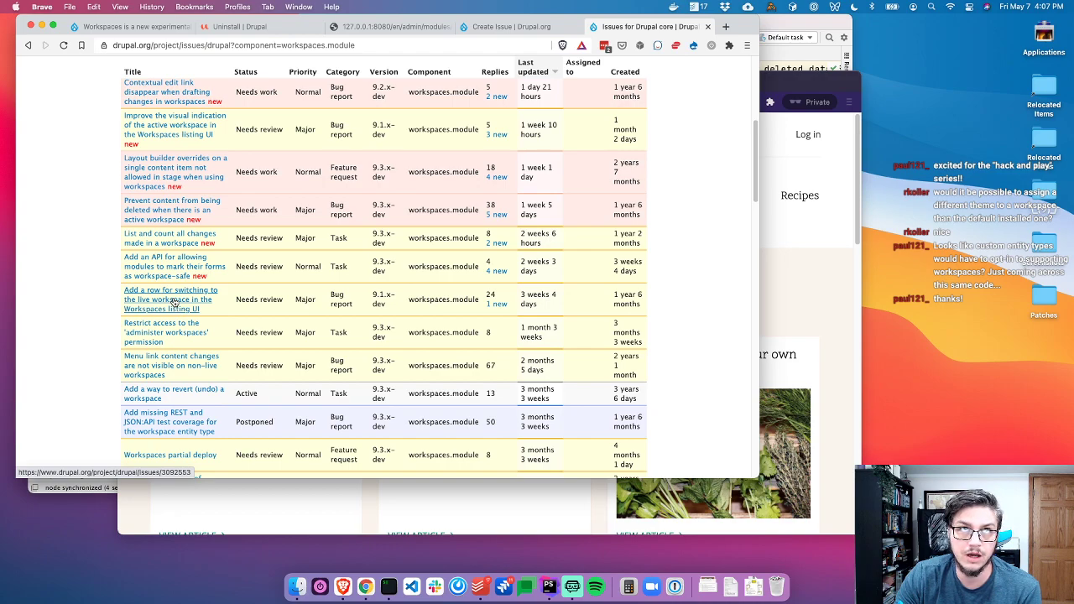
pyautogui.scroll(-4, 99, 300)
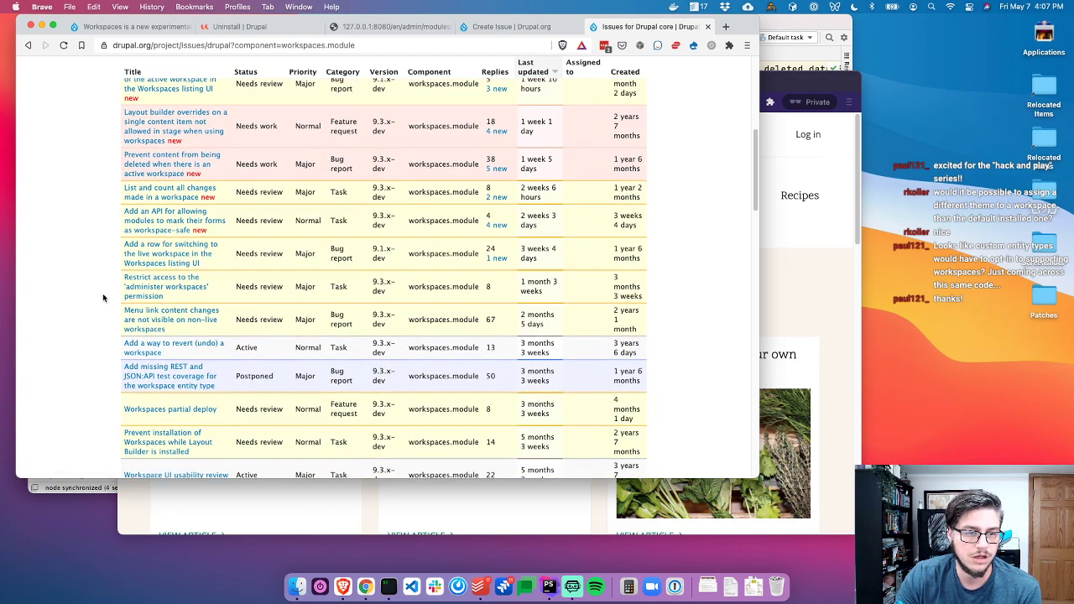
pyautogui.scroll(-7, 88, 319)
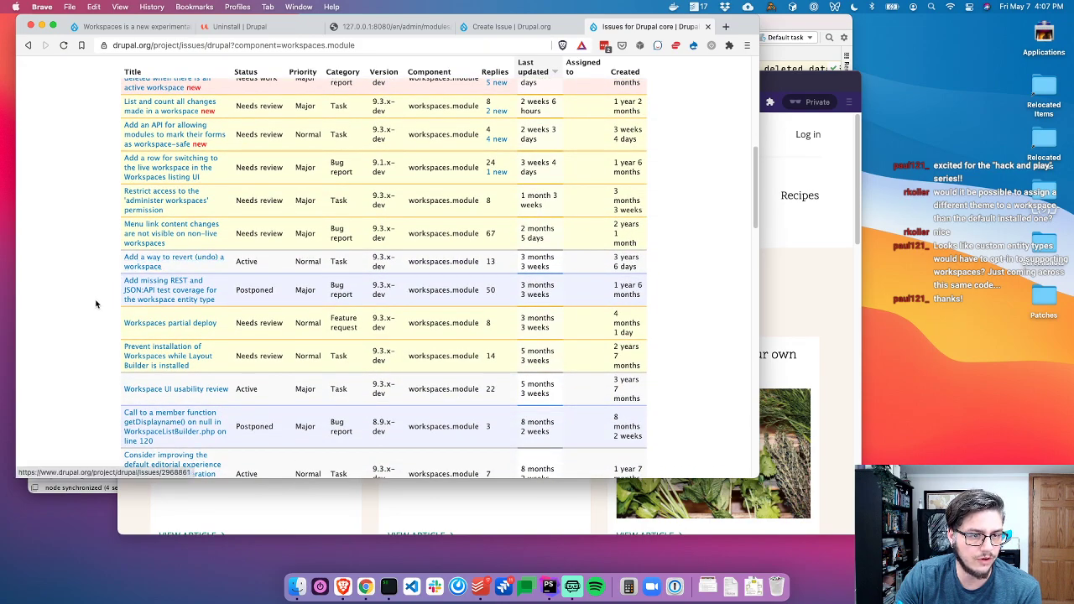
pyautogui.scroll(-1, 84, 328)
pyautogui.scroll(-10, 84, 328)
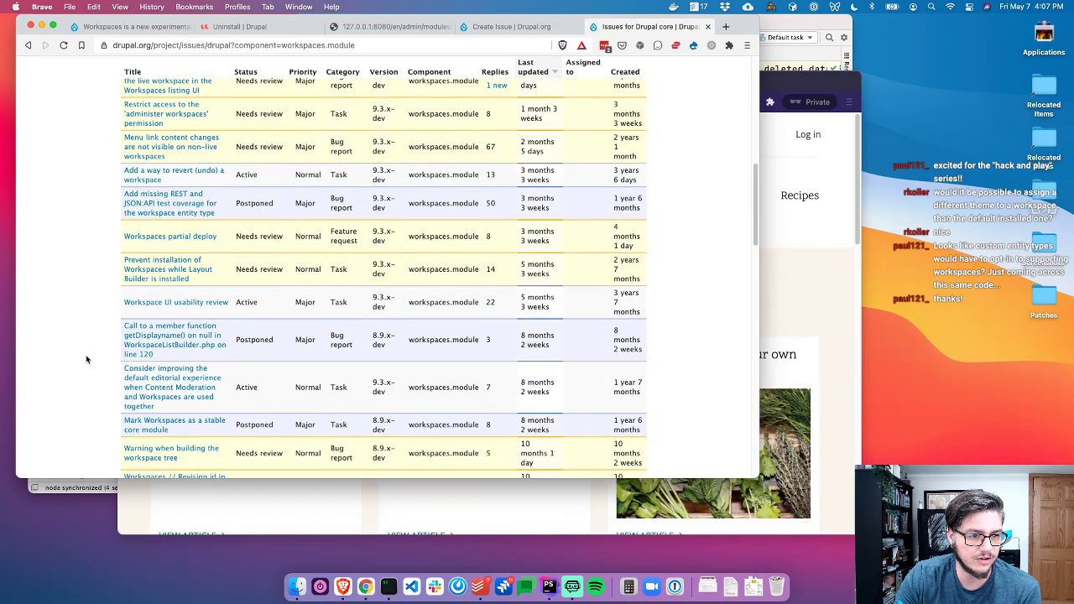
pyautogui.scroll(-1, 94, 379)
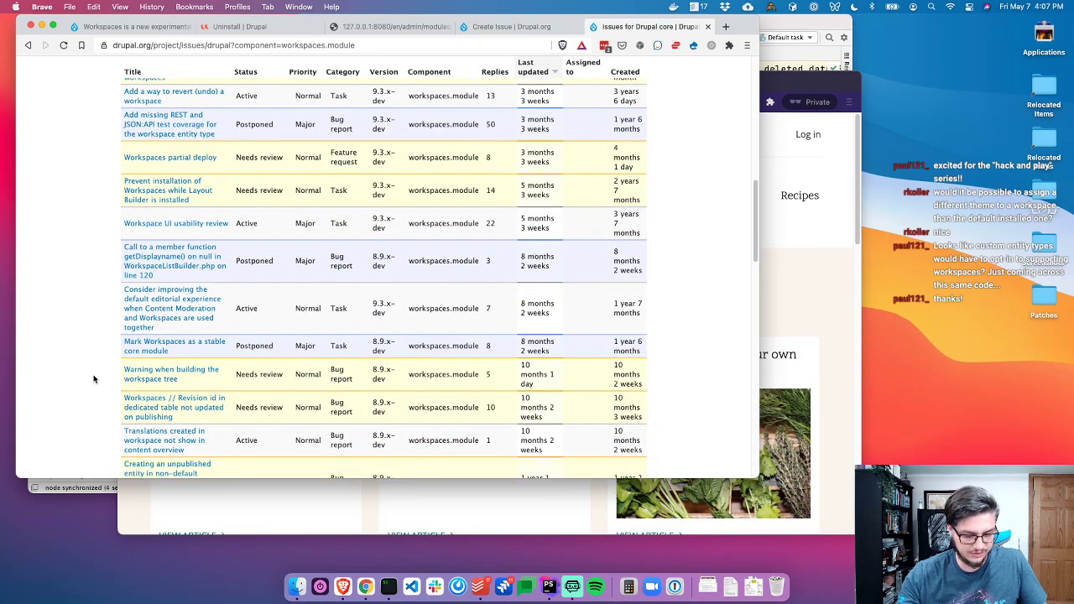
pyautogui.press('super+f')
pyautogui.write('uninstall')
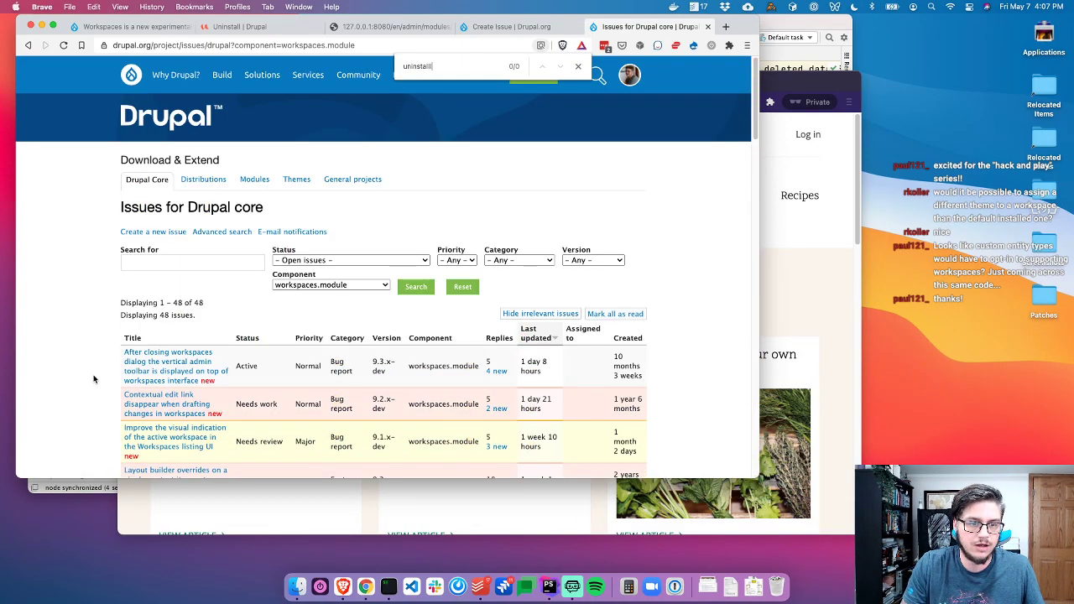
pyautogui.press('Escape')
pyautogui.click(201, 264)
pyautogui.write('u')
pyautogui.press('BackSpace')
pyautogui.press('BackSpace')
pyautogui.write('install')
pyautogui.press('Return')
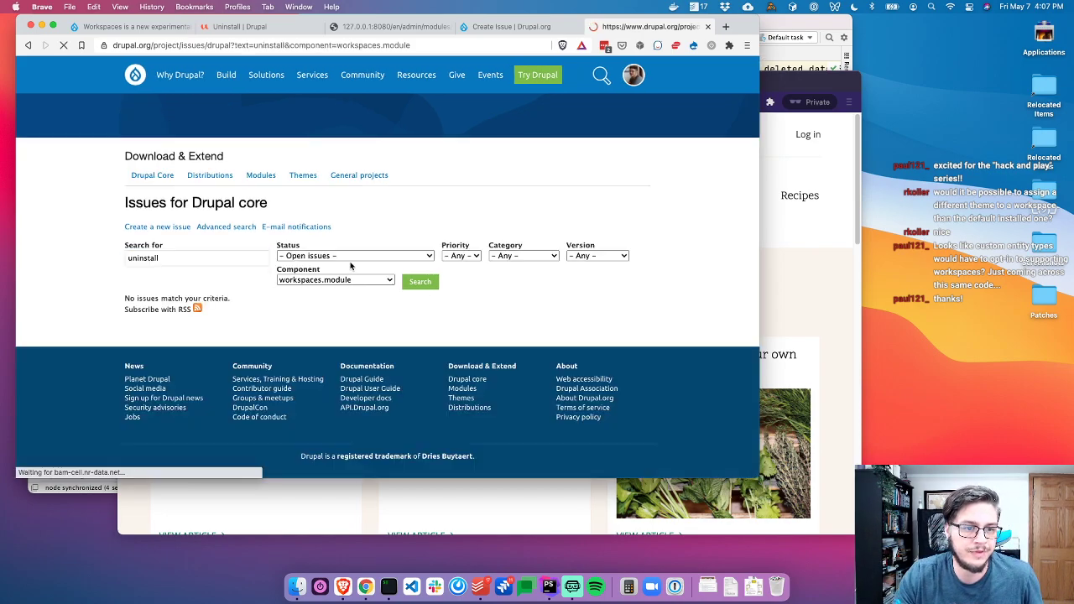
# Back on Create Issue, extend the title with 'that were published'
pyautogui.press('super+w')
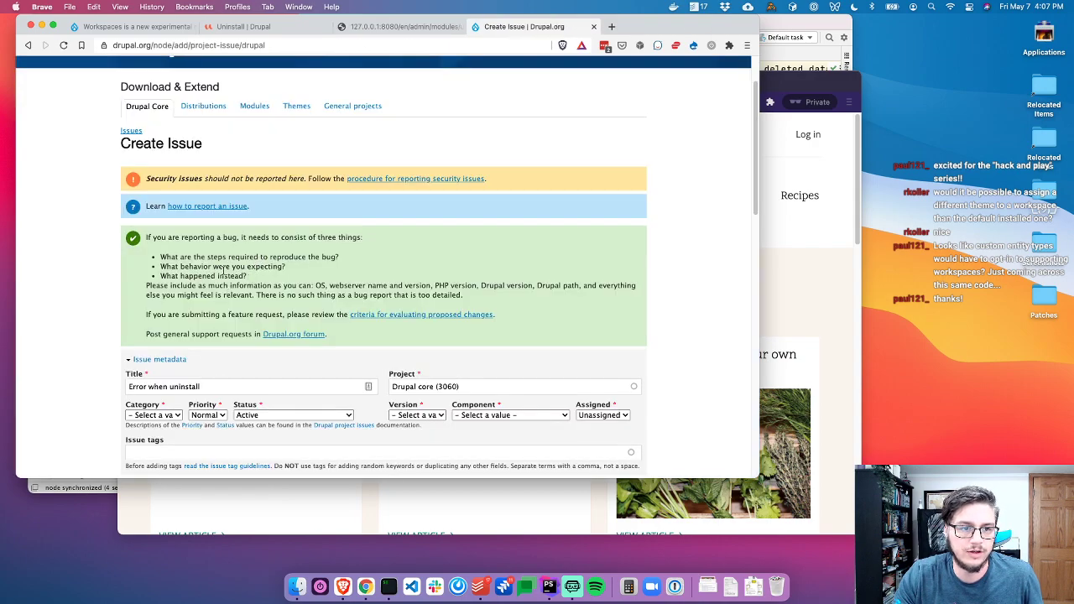
pyautogui.click(218, 385)
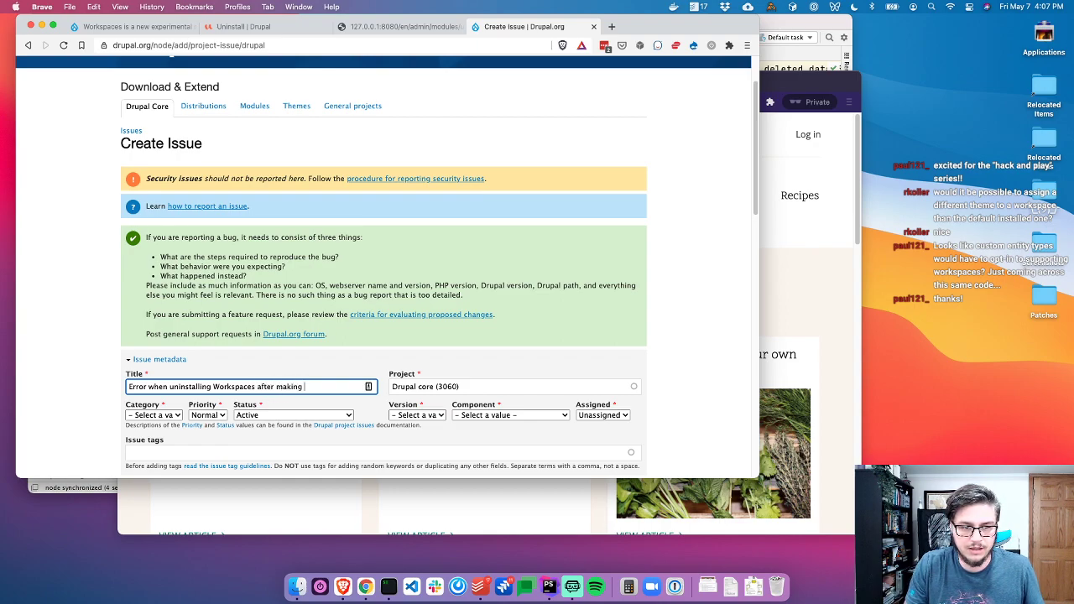
pyautogui.write('that were published')
# Set Category to Bug report, Version to 9.3.x-dev and Component to workspaces.module
pyautogui.scroll(-2, 267, 331)
pyautogui.click(155, 291)
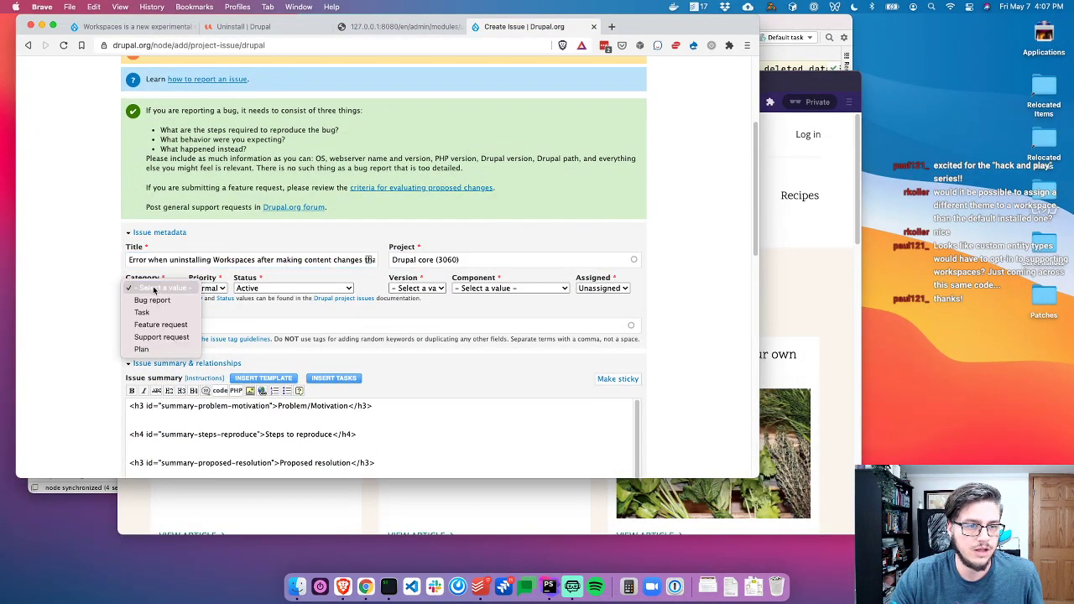
pyautogui.click(158, 300)
pyautogui.click(442, 289)
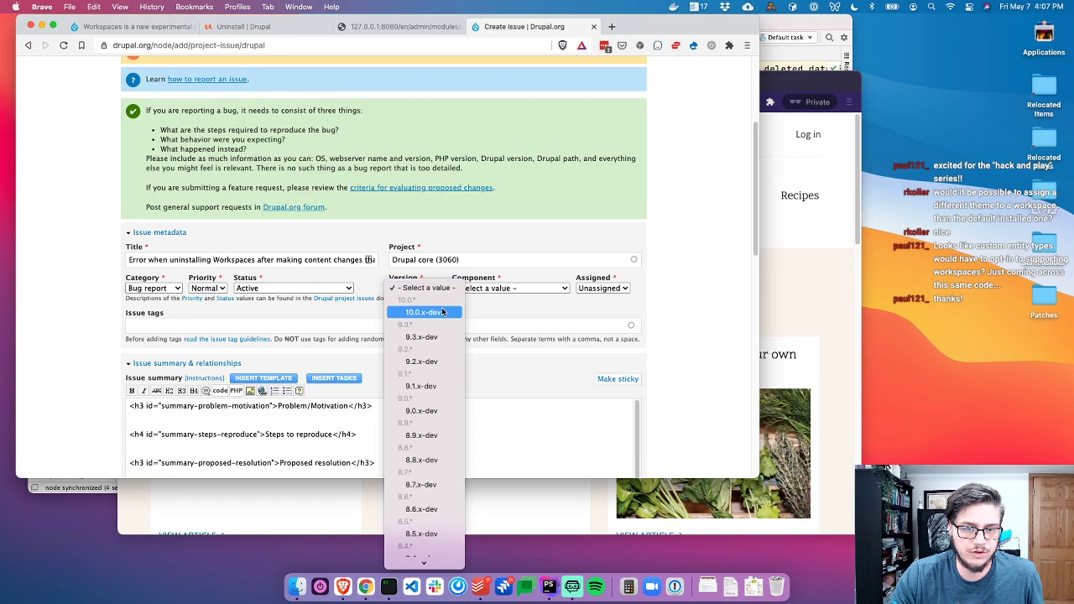
pyautogui.click(421, 337)
pyautogui.click(495, 288)
pyautogui.write('workflows.module')
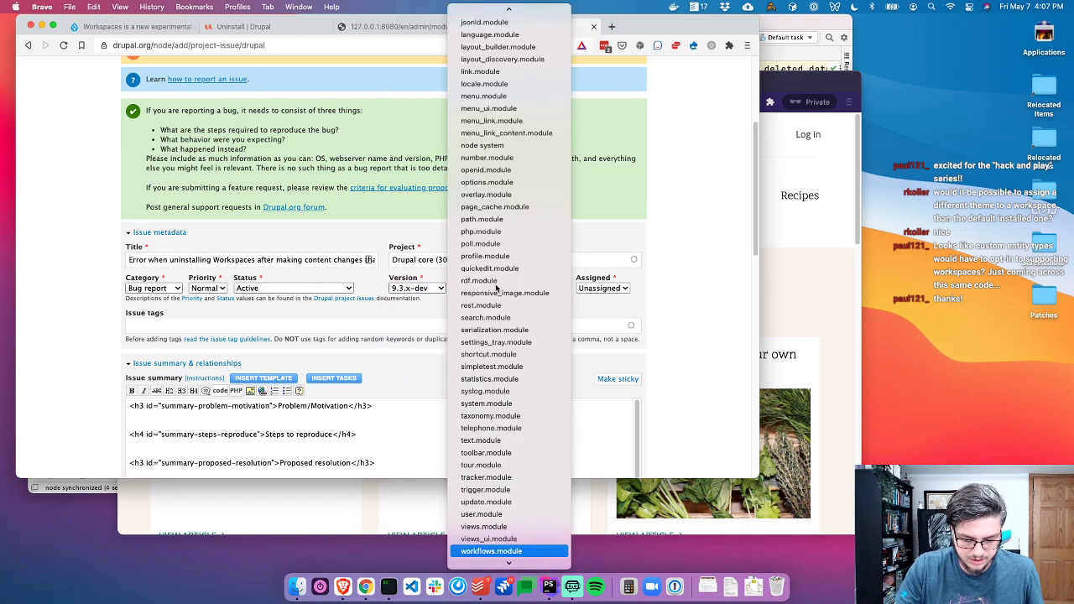
pyautogui.press('Return')
pyautogui.click(495, 288)
pyautogui.press('Down')
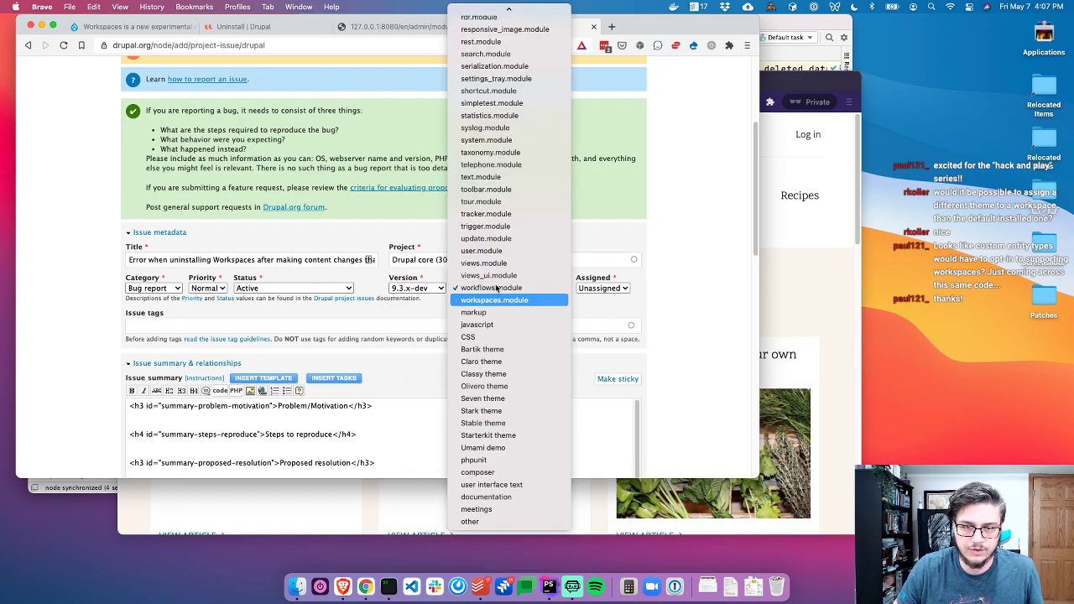
pyautogui.press('Return')
pyautogui.scroll(-3, 458, 328)
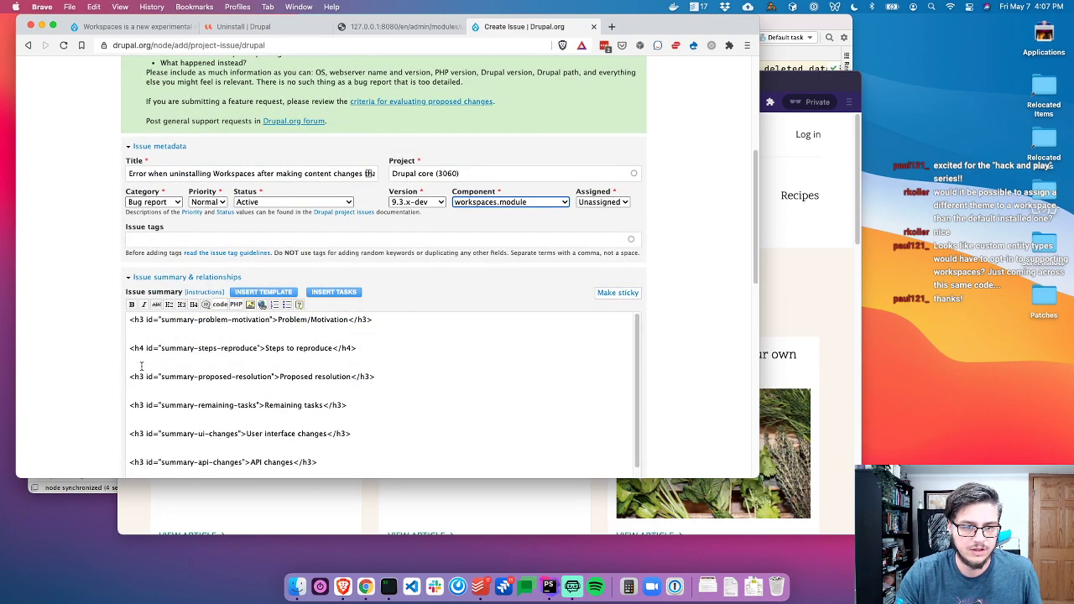
# Describe in the issue summary the custom workspace, content changes and uninstalling the module
pyautogui.click(505, 320)
pyautogui.press('Return')
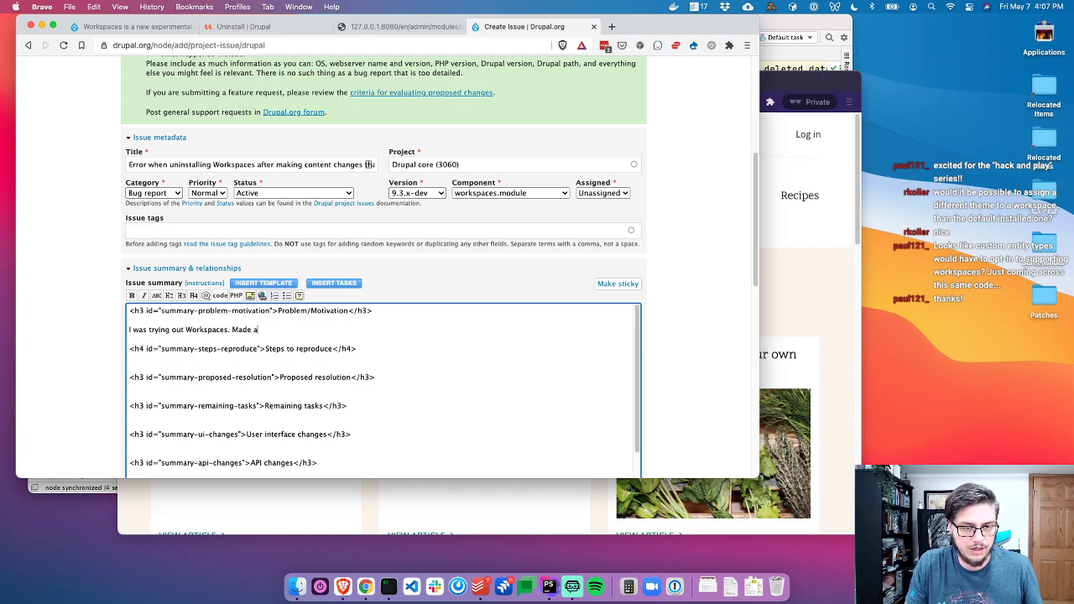
pyautogui.write('I was trying out Workspaces. Made a custom workspace and several content changes th')
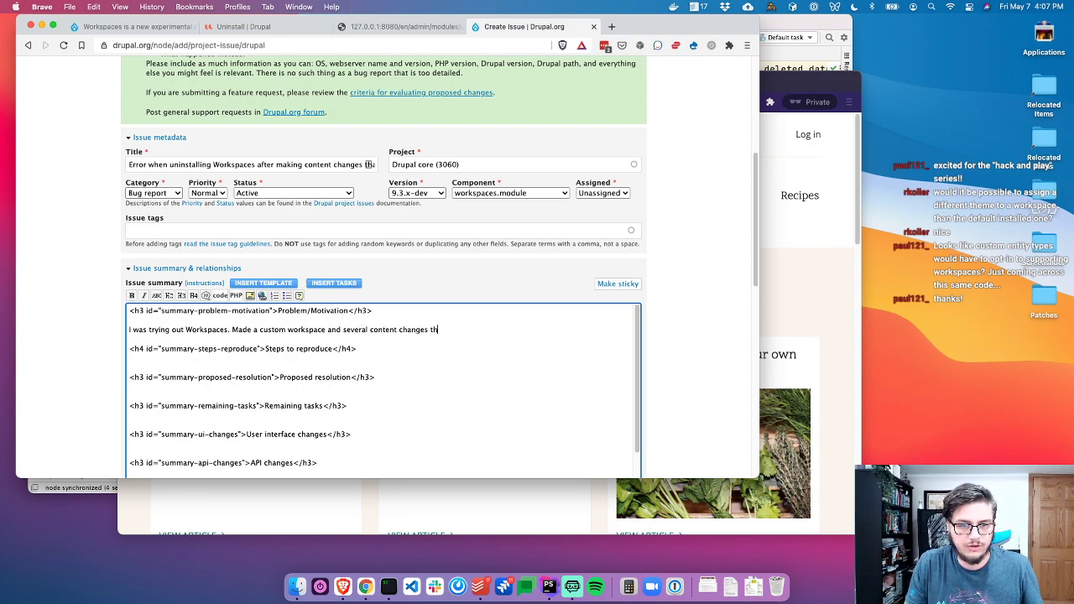
pyautogui.write('at were e')
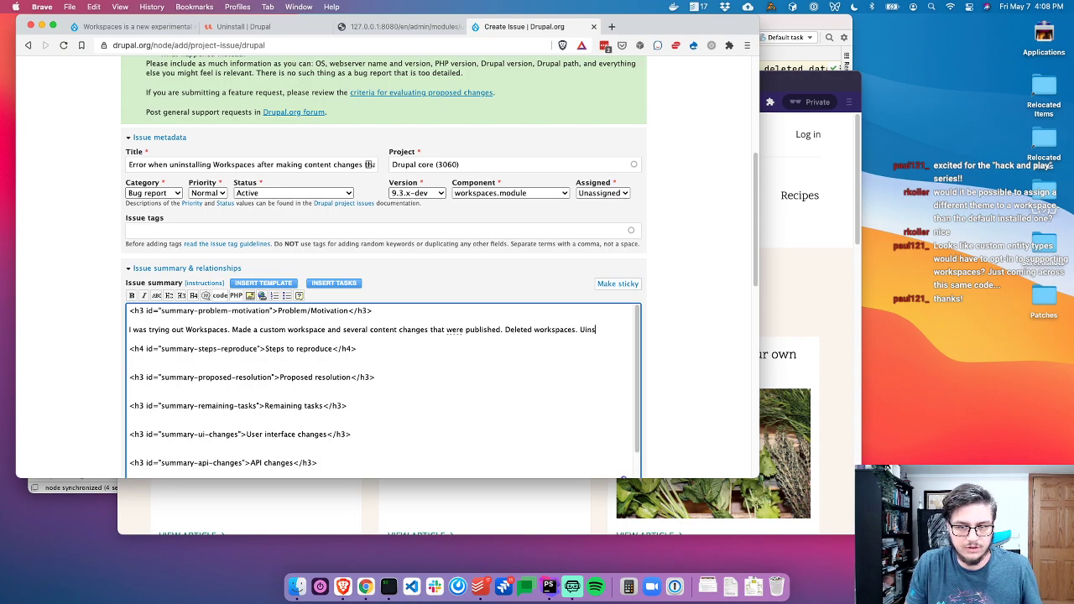
pyautogui.hotkey('alt', 'BackSpace')
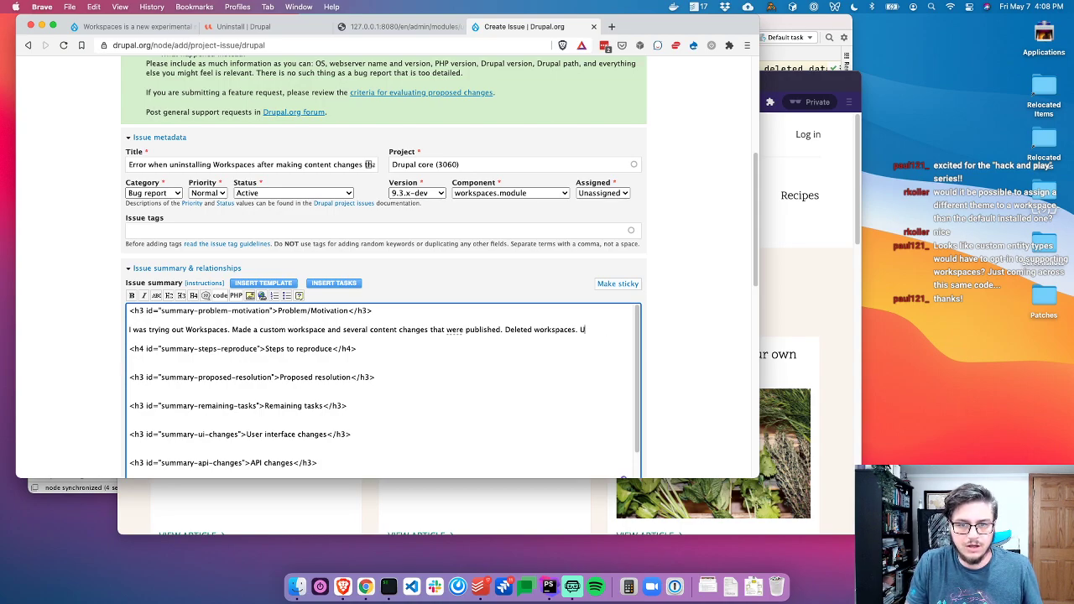
pyautogui.write('Uninstalled the module. Got a WSOD on uninsta')
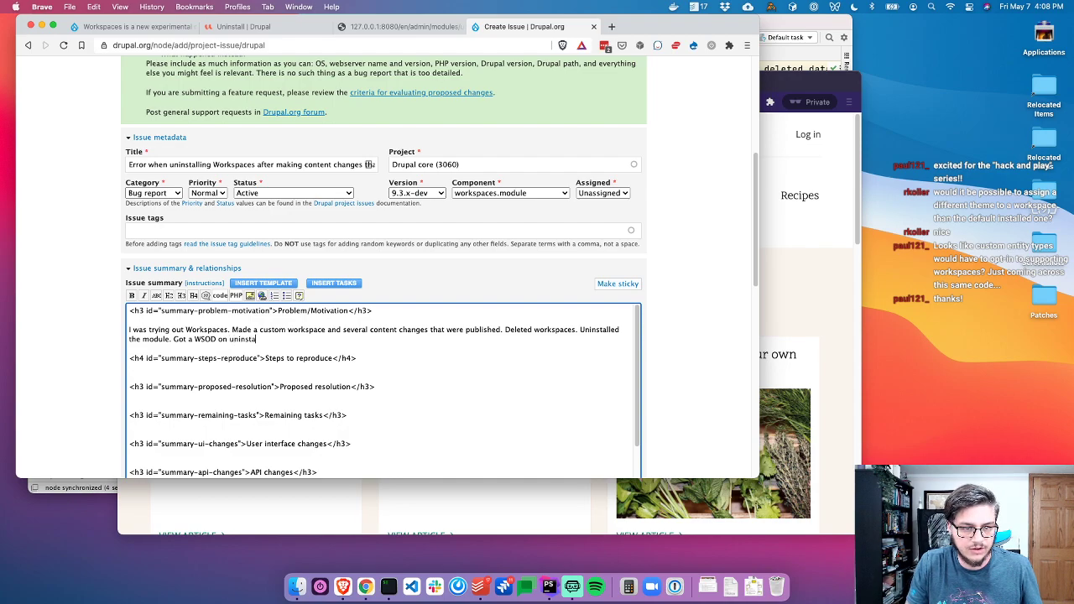
# Paste the exception from the iTerm server log into a <code> block
pyautogui.press('super+Tab')
pyautogui.press('super+Tab')
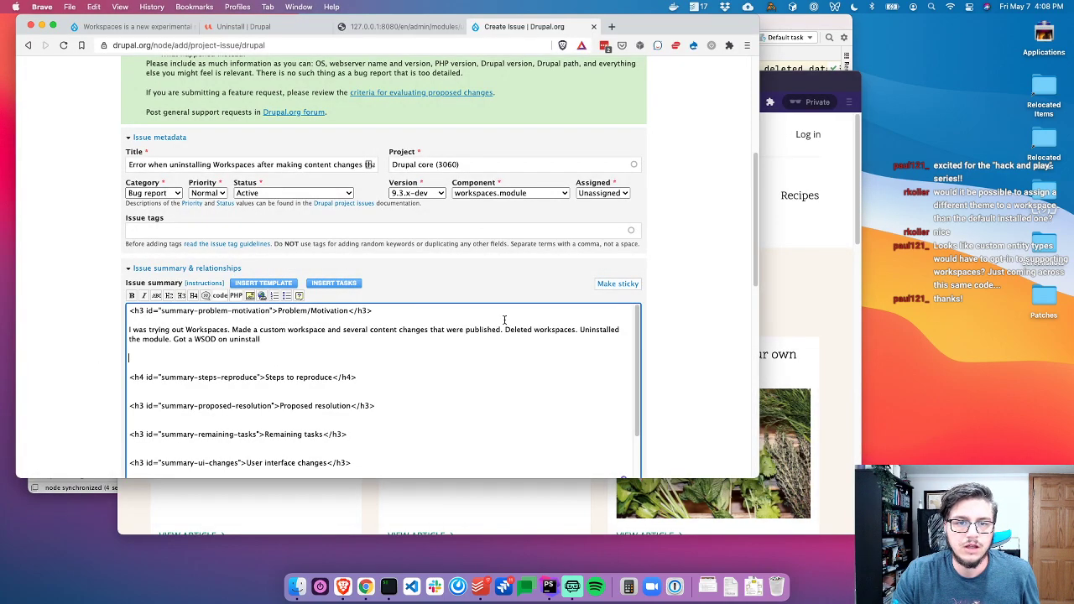
pyautogui.press('super+Tab')
pyautogui.press('super+Tab')
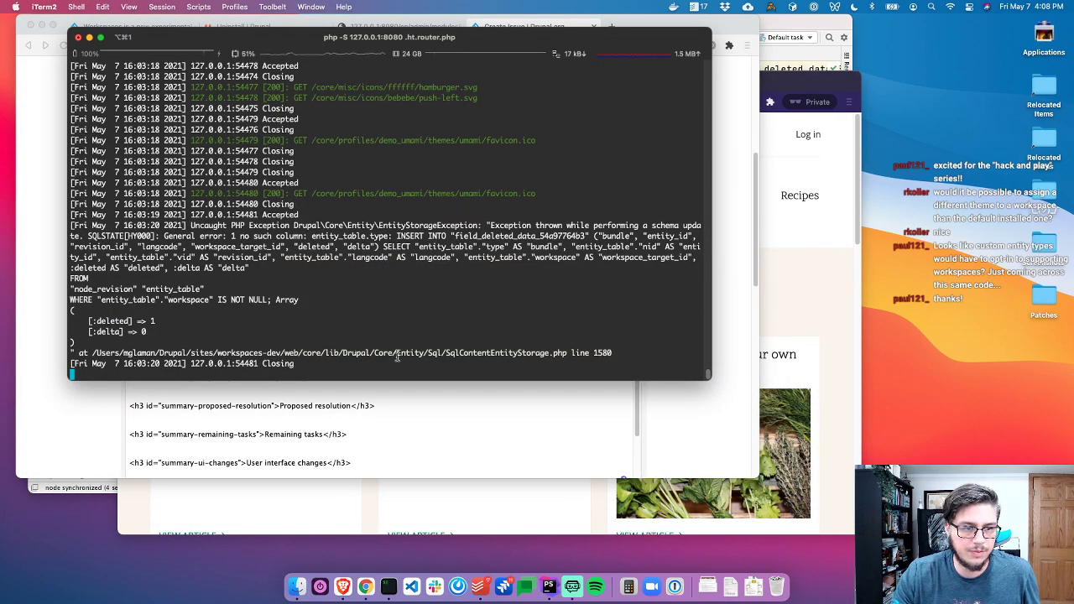
pyautogui.moveTo(616, 355); pyautogui.dragTo(33, 227)
pyautogui.press('super+c')
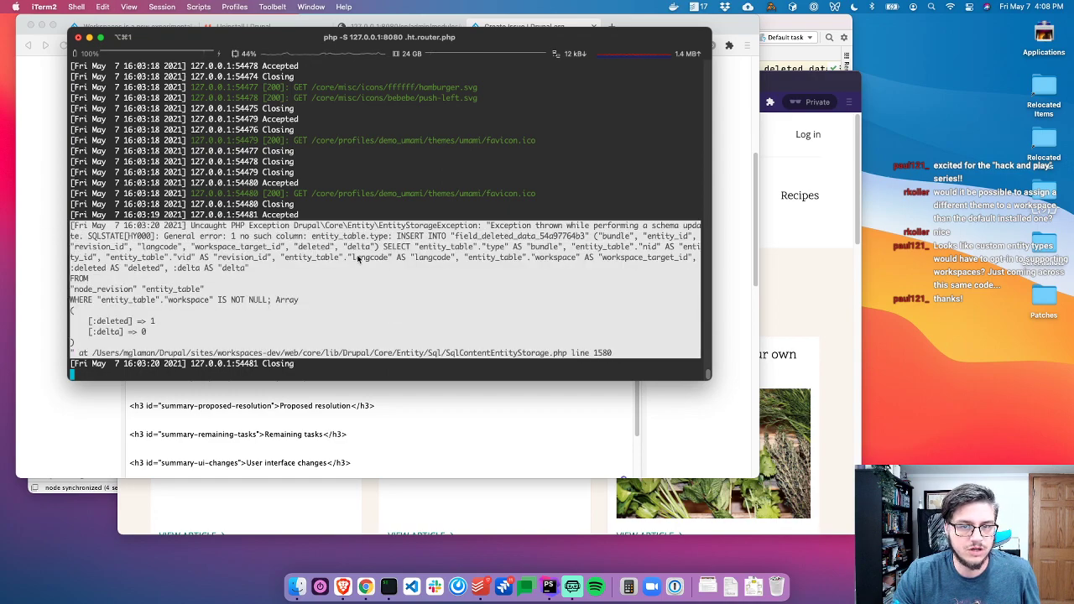
pyautogui.press('super+Tab')
pyautogui.press('super+Tab')
pyautogui.press('super+Tab')
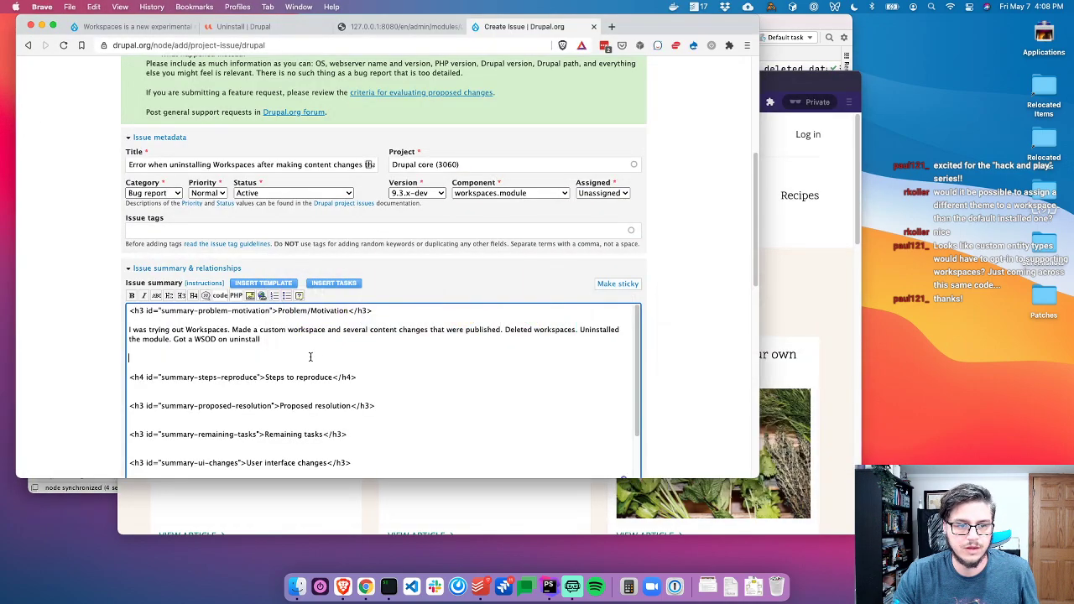
pyautogui.write('e>')
pyautogui.press('Return')
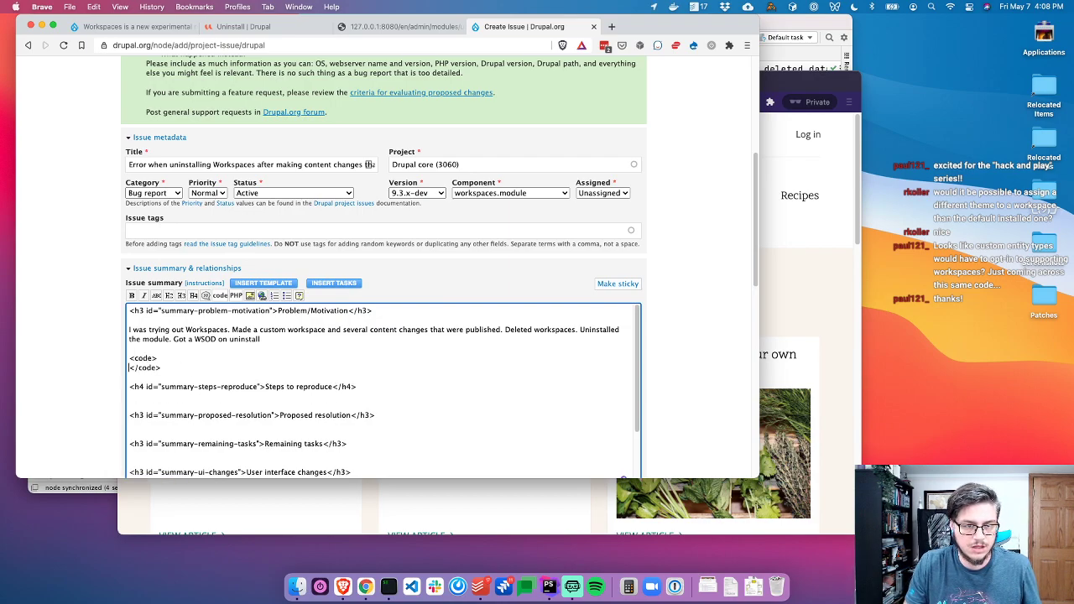
pyautogui.press('super+v')
pyautogui.press('Return')
pyautogui.press('Return')
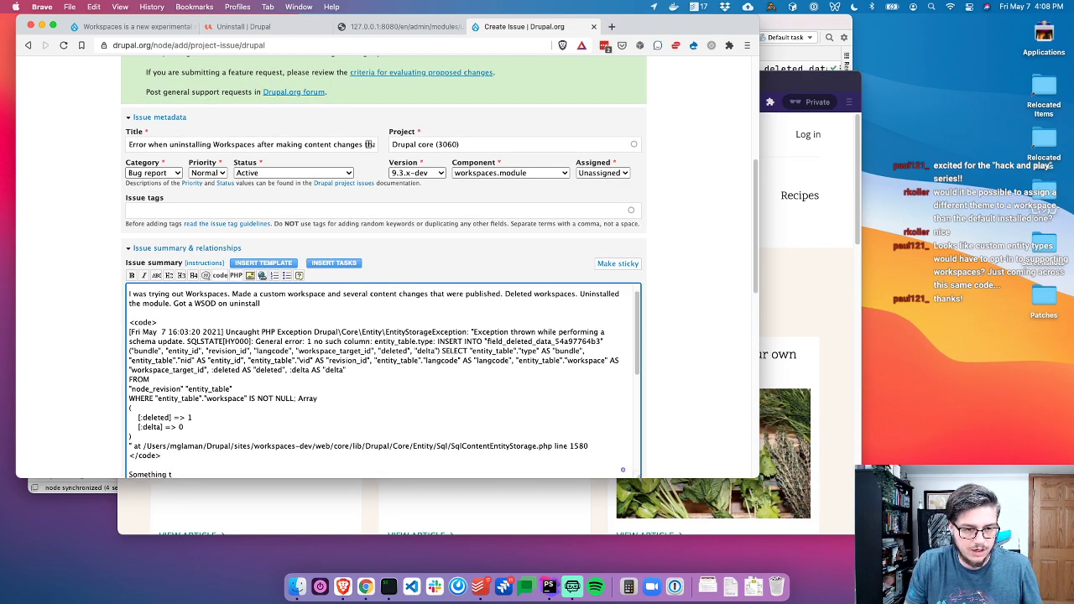
# Explain that a deleted field had its type (bundle) column handled, then save the issue
pyautogui.write('Something tried to handle a dele')
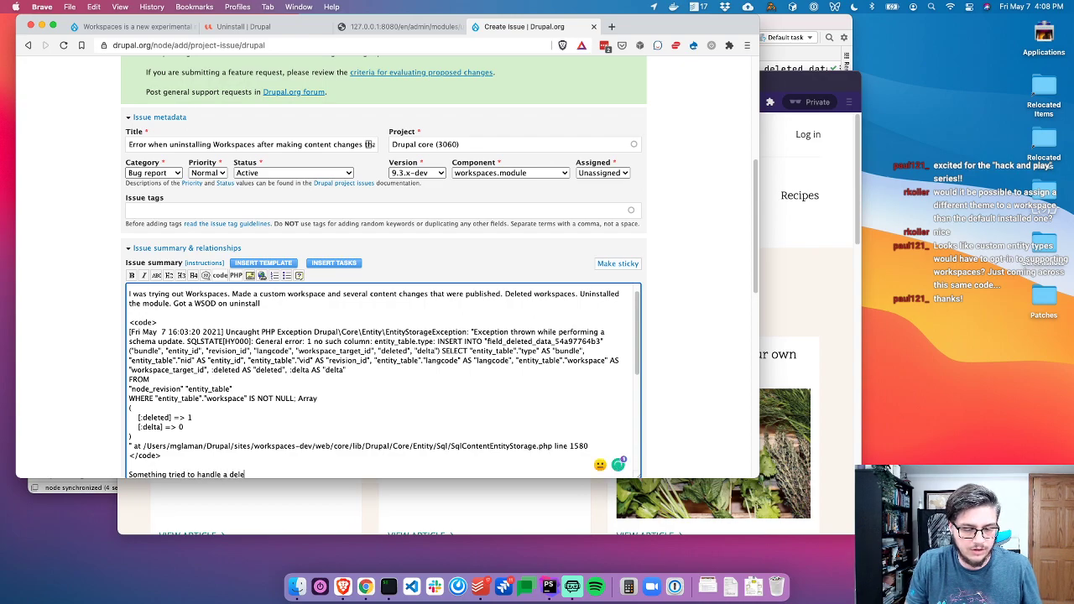
pyautogui.write('ted field and set <code>type</code> (bundle) col')
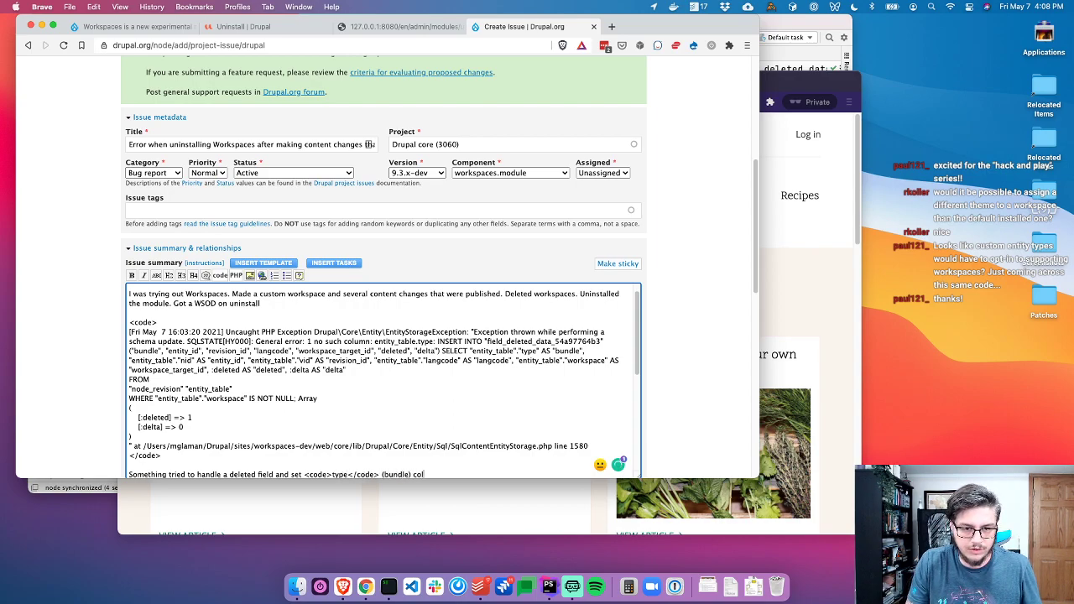
pyautogui.write('umn on node_revision')
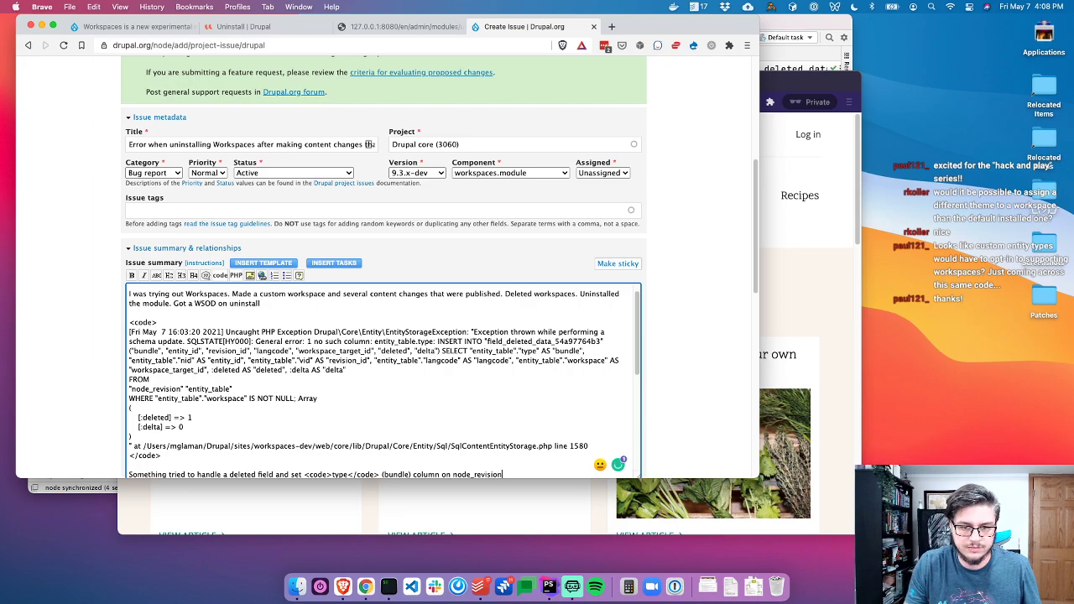
pyautogui.scroll(-15, 110, 268)
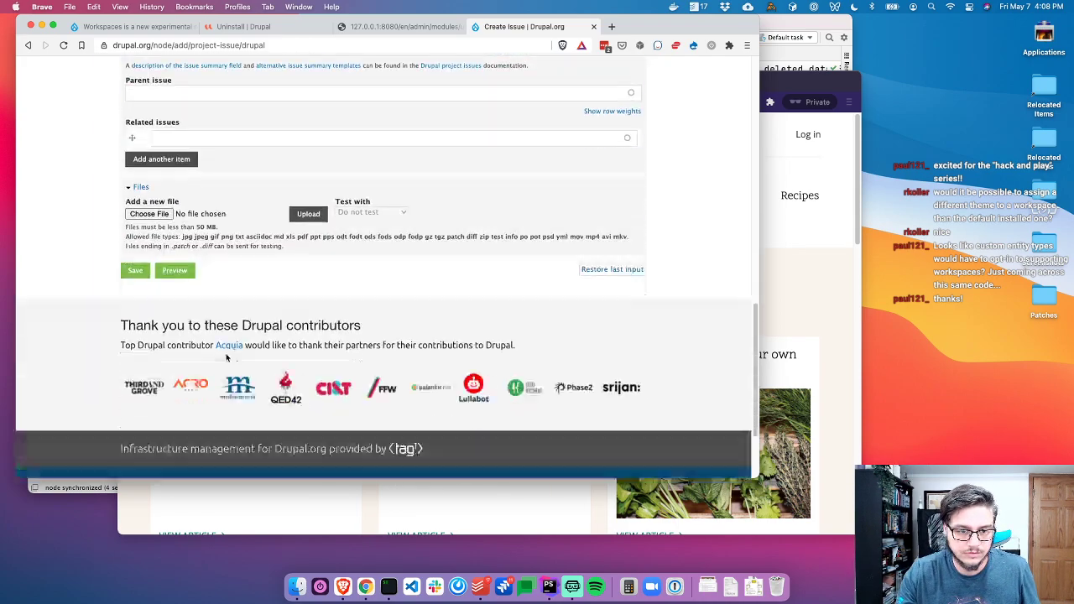
pyautogui.click(126, 258)
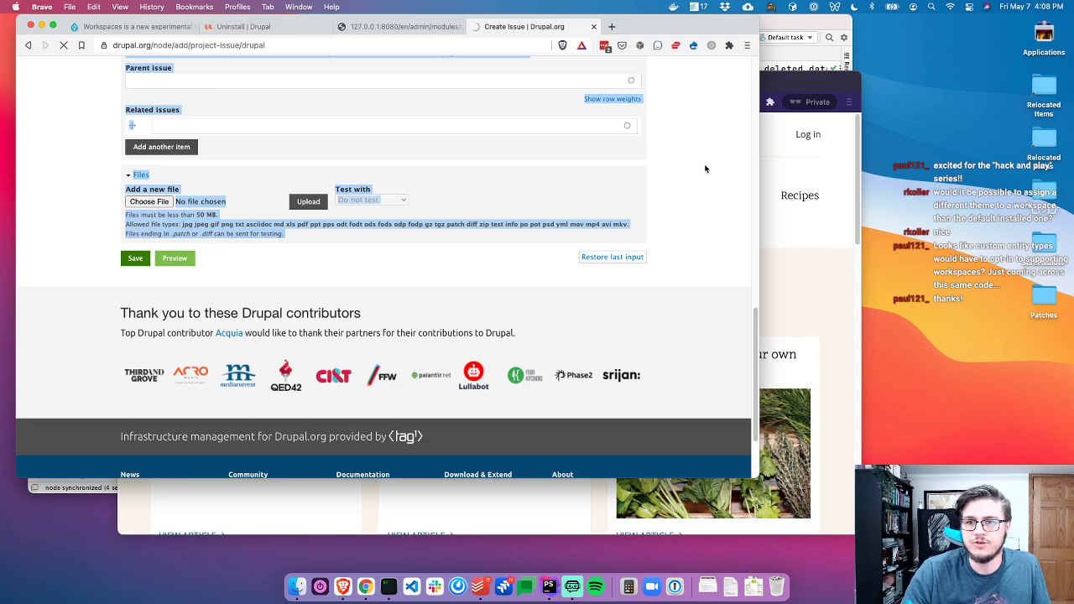
# Reload the local Articles page, then take the other window from the uninstall-confirm URL to the Articles page
pyautogui.click(776, 84)
pyautogui.press('super+r')
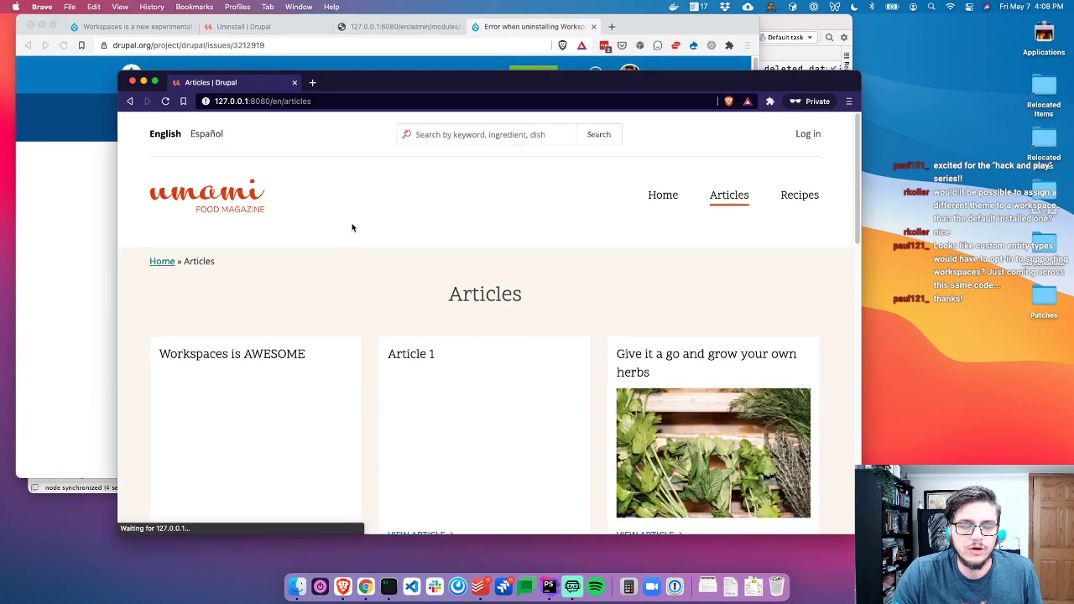
pyautogui.click(401, 26)
pyautogui.doubleClick(347, 43)
pyautogui.press('BackSpace')
pyautogui.hotkey('alt', 'BackSpace')
pyautogui.hotkey('alt', 'BackSpace')
pyautogui.hotkey('alt', 'BackSpace')
pyautogui.press('Return')
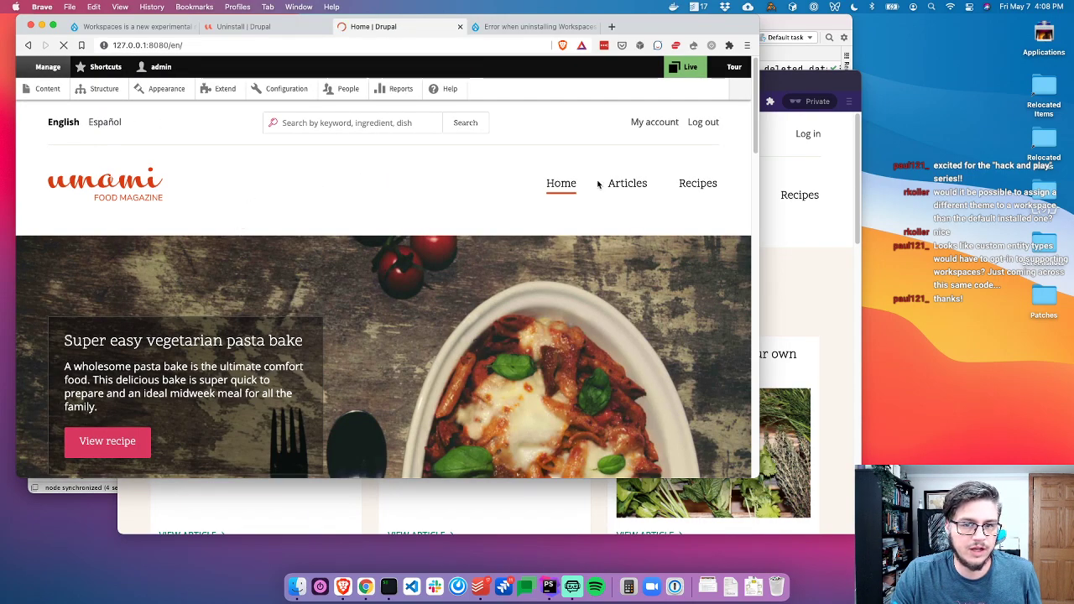
pyautogui.doubleClick(645, 186)
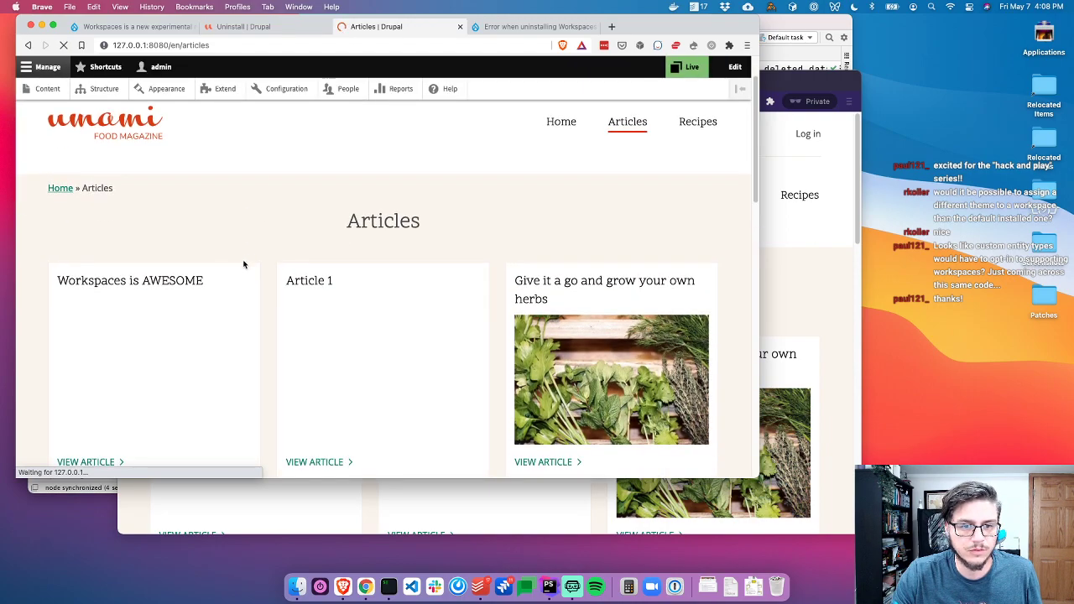
pyautogui.scroll(-5, 245, 257)
pyautogui.scroll(6, 324, 233)
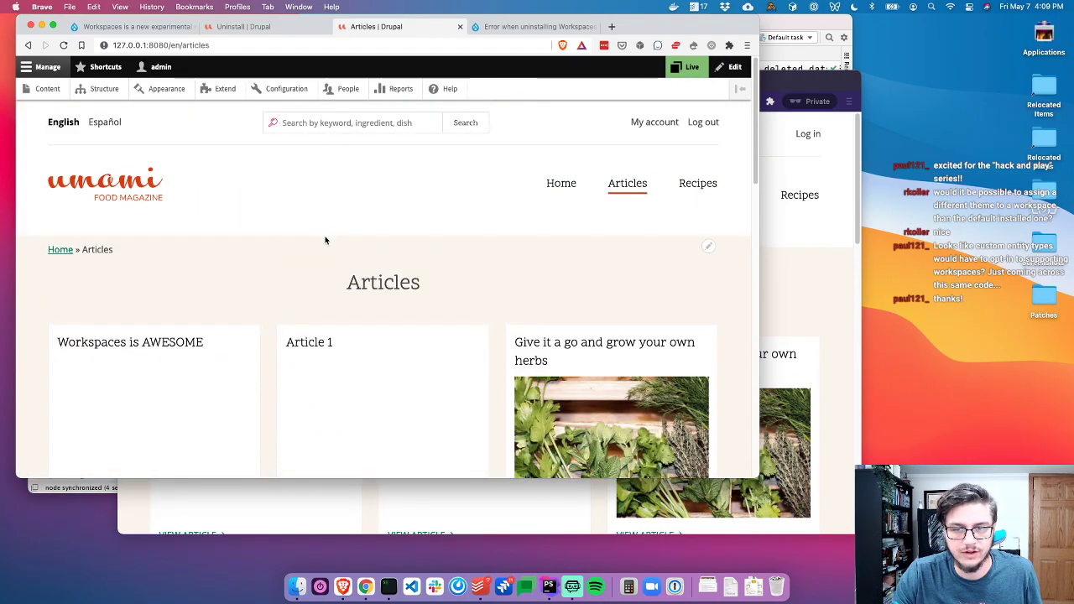
pyautogui.press('super+Tab')
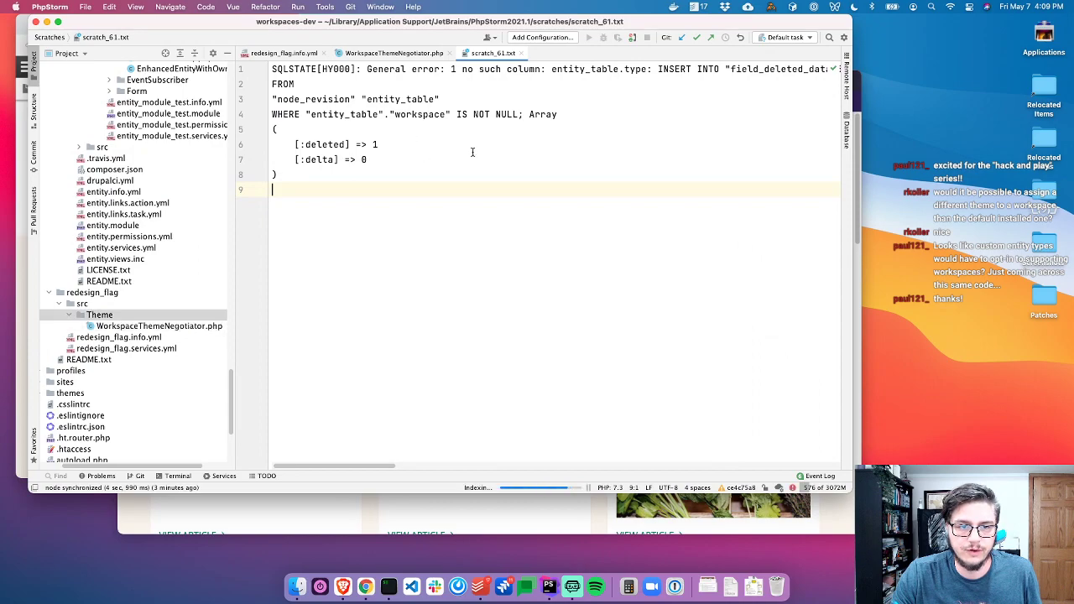
pyautogui.press('super+Tab')
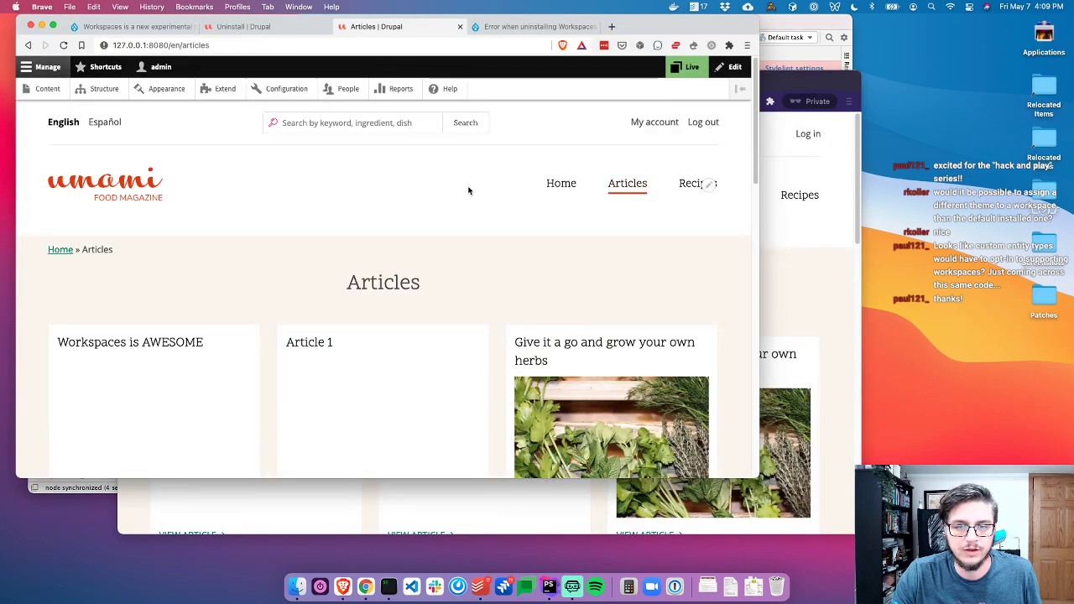
# Review the filed Workspaces uninstall-error issue, briefly visiting the Drupal code repository and coming back
pyautogui.click(526, 30)
pyautogui.scroll(-3, 260, 262)
pyautogui.scroll(3, 261, 261)
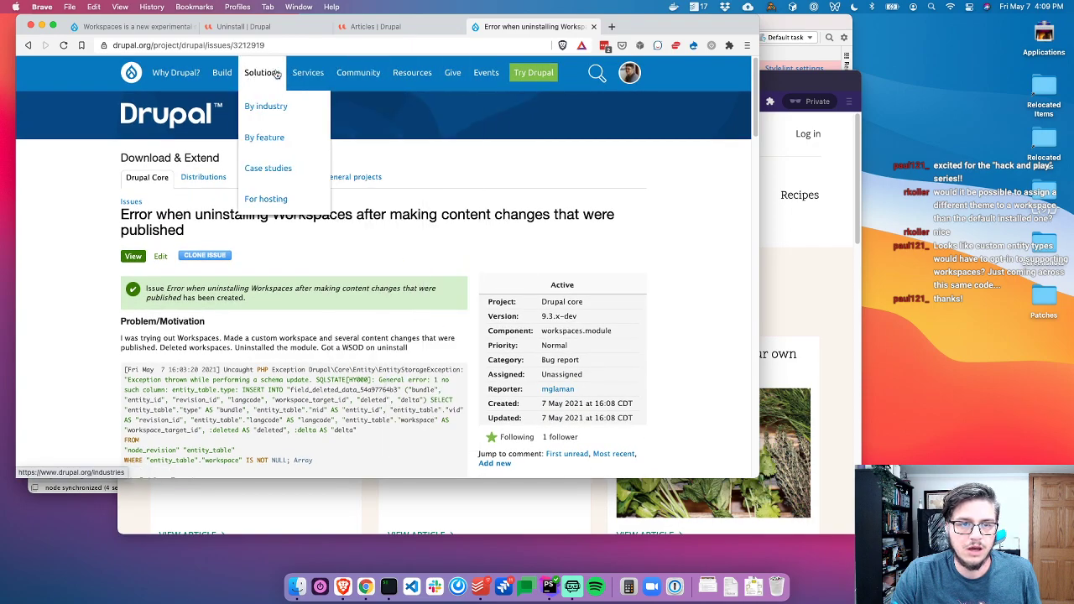
pyautogui.moveTo(225, 78)
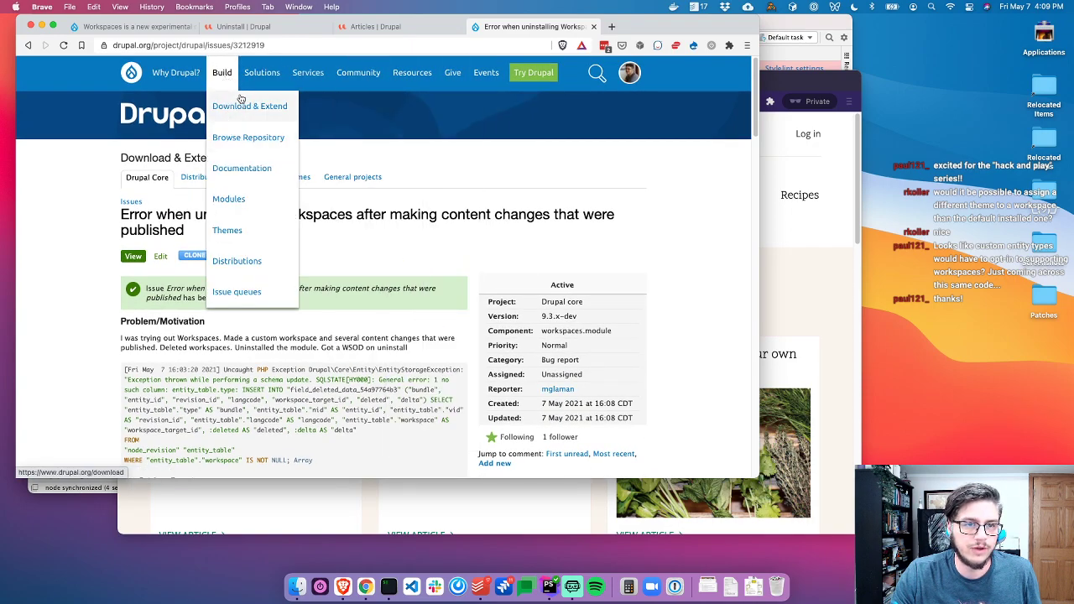
pyautogui.click(248, 137)
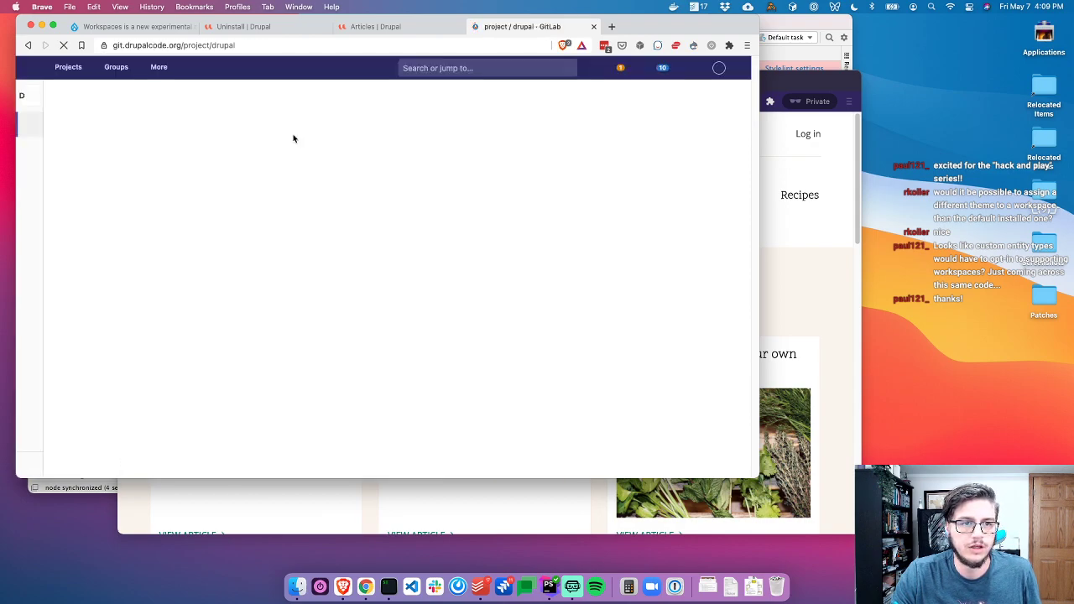
pyautogui.click(27, 44)
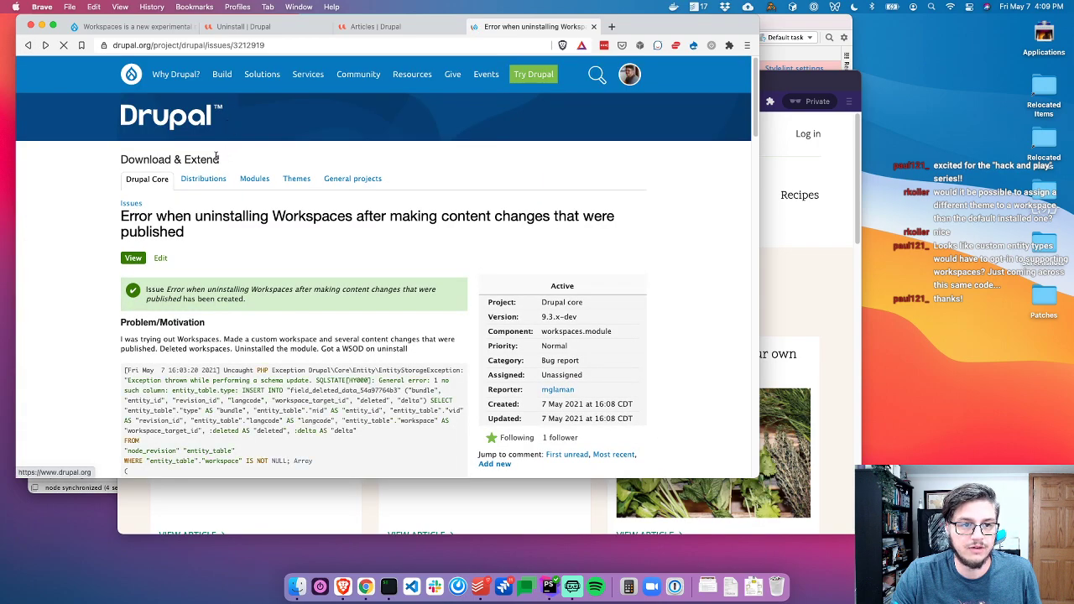
# Close the Articles tab and return to the local site's Uninstall page
pyautogui.moveTo(221, 74)
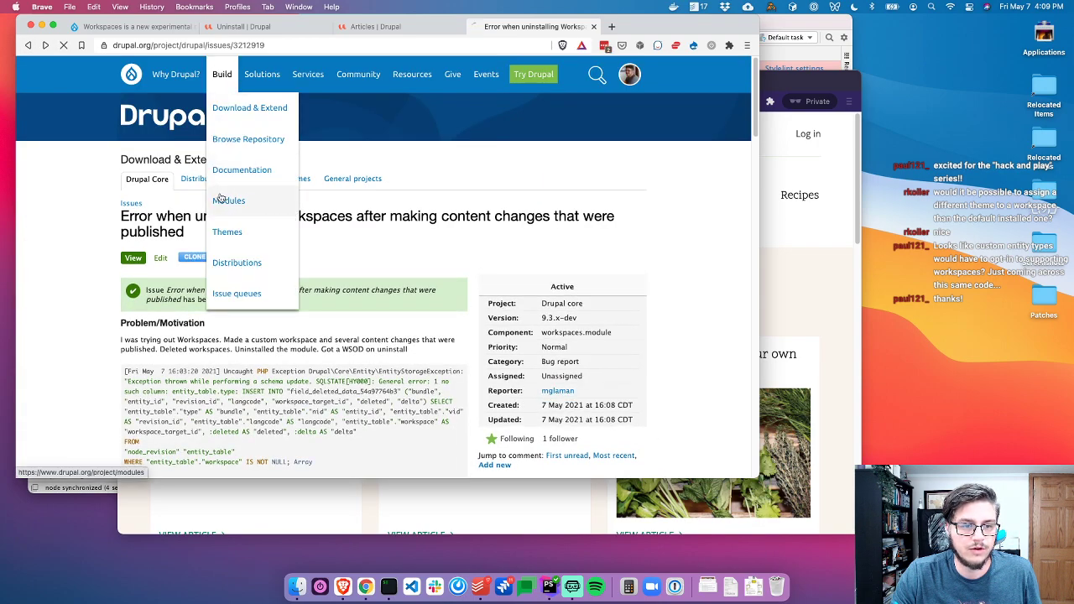
pyautogui.click(380, 27)
pyautogui.press('super+w')
pyautogui.click(299, 26)
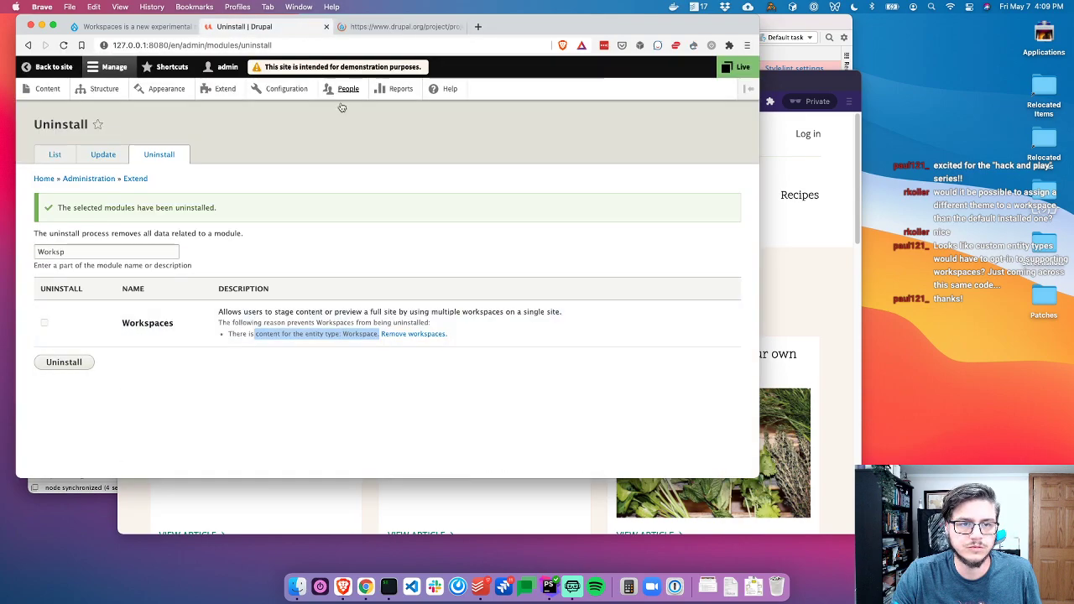
# Filter the Extend module list for 'wor' and inspect the Workspaces module's details
pyautogui.click(232, 93)
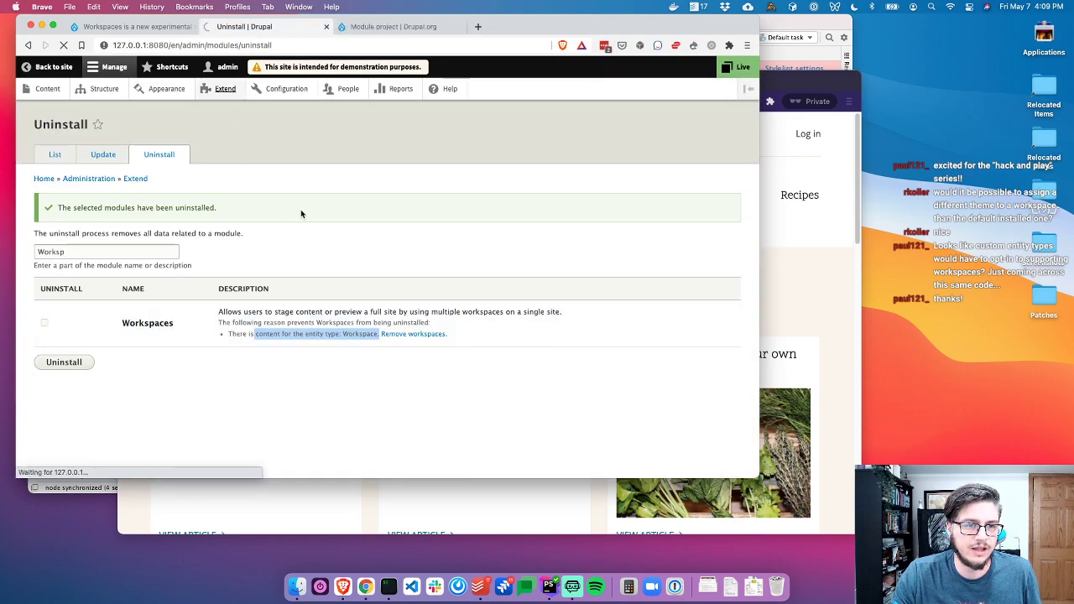
pyautogui.click(92, 293)
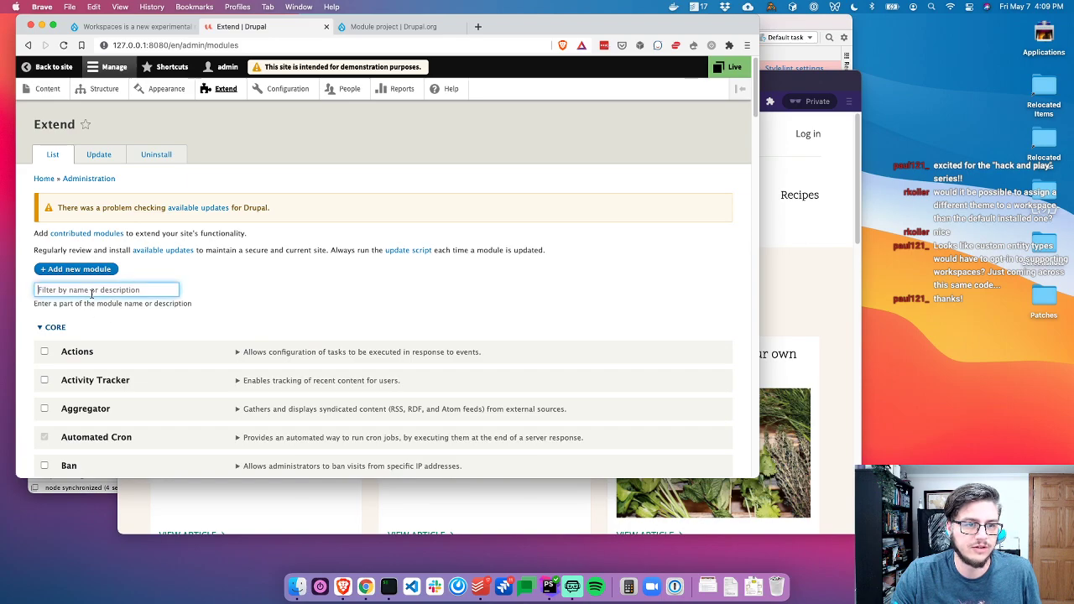
pyautogui.write('Works')
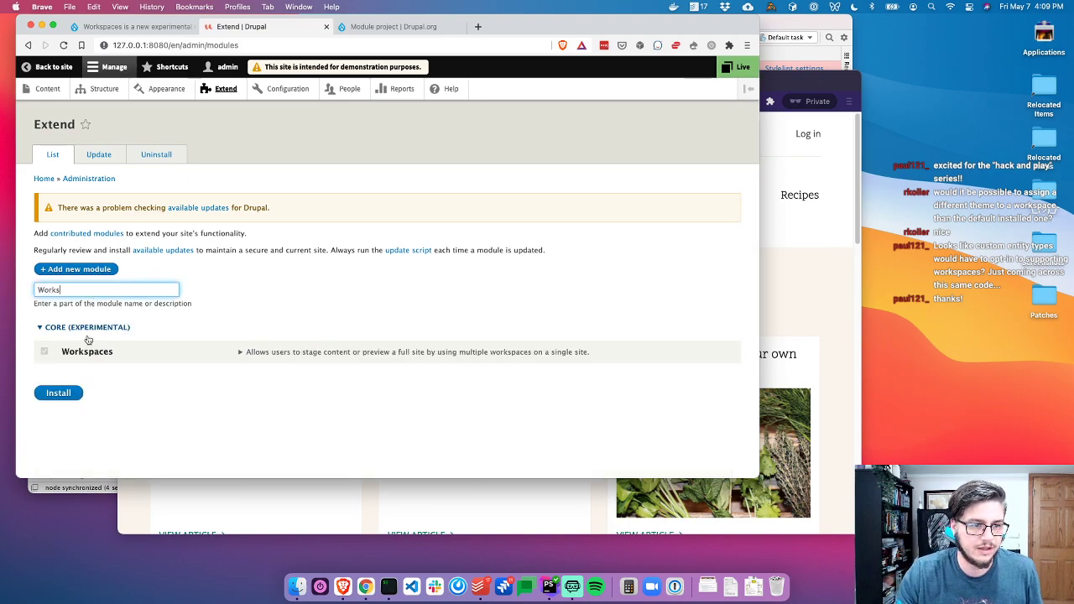
pyautogui.press('Return')
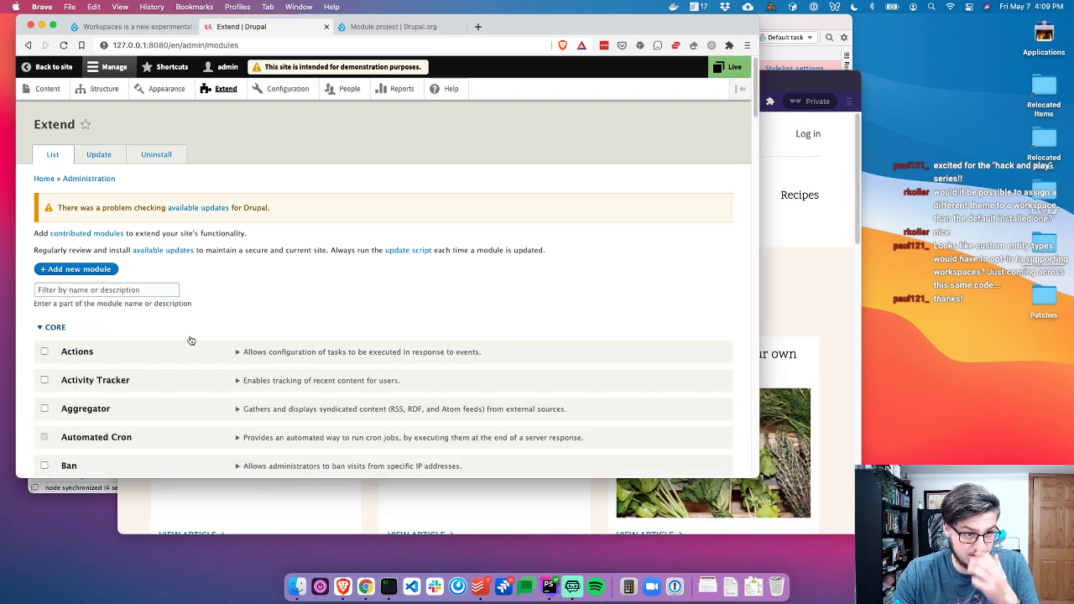
pyautogui.click(148, 291)
pyautogui.write('worksp')
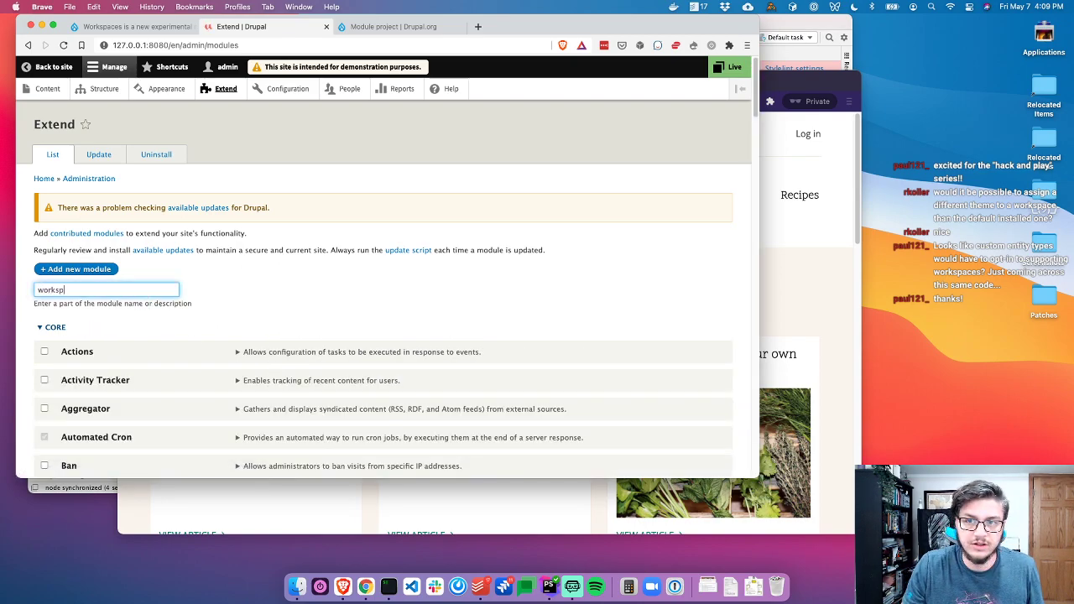
pyautogui.click(280, 355)
pyautogui.click(278, 355)
pyautogui.click(279, 355)
pyautogui.click(278, 355)
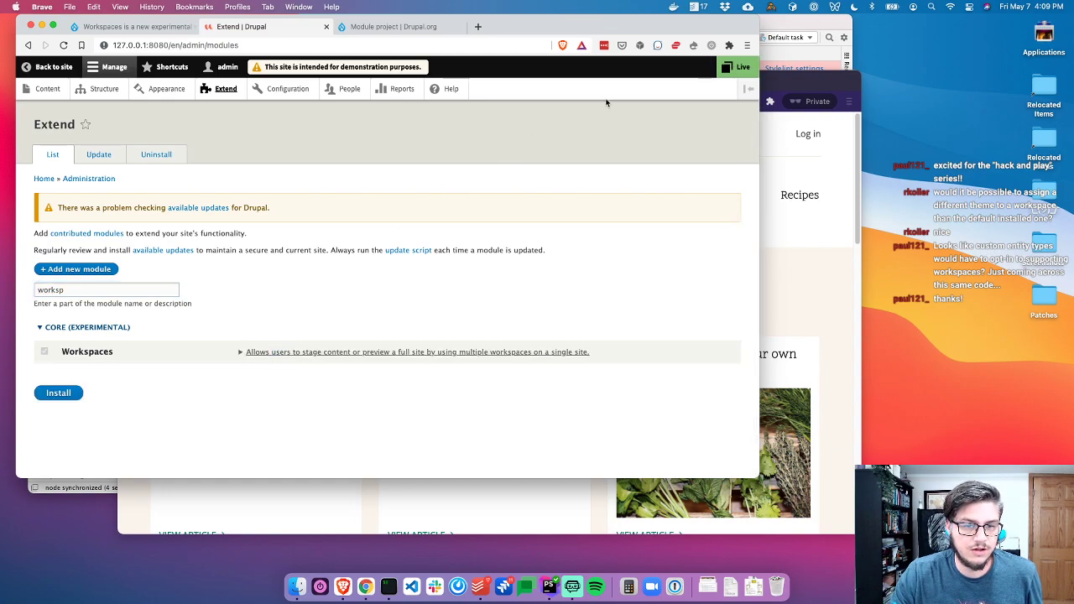
# Show the active workspace (Live) in the toolbar and close the Workspaces change-record tab
pyautogui.click(740, 69)
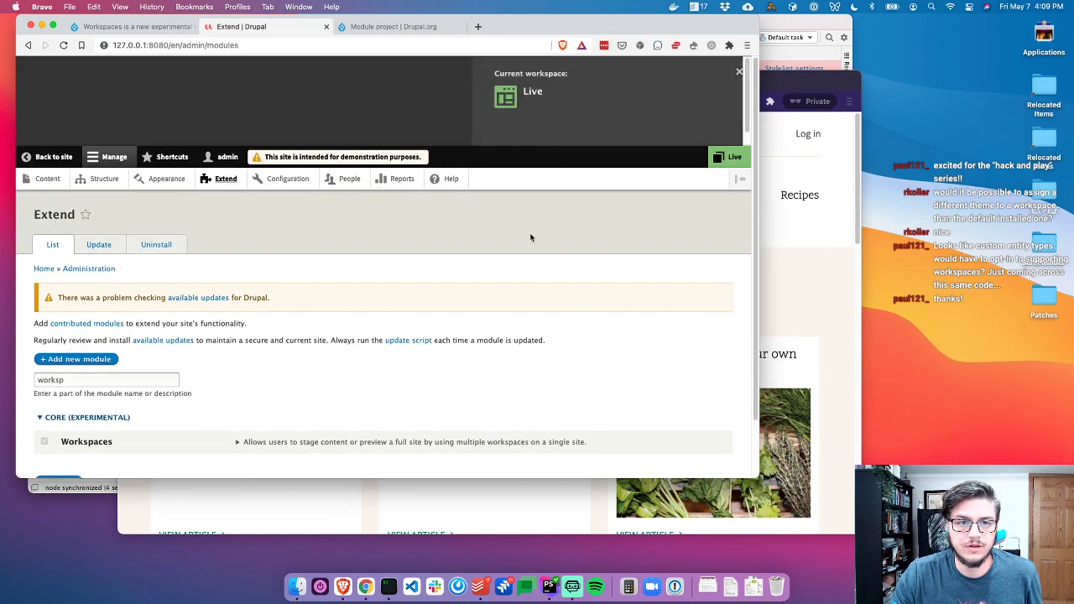
pyautogui.hotkey('ctrl', 'Tab')
pyautogui.hotkey('ctrl', 'shift', 'Tab')
pyautogui.hotkey('ctrl', 'shift', 'Tab')
pyautogui.hotkey('ctrl', 'Tab')
pyautogui.hotkey('ctrl', 'shift', 'Tab')
pyautogui.hotkey('ctrl', 'w')
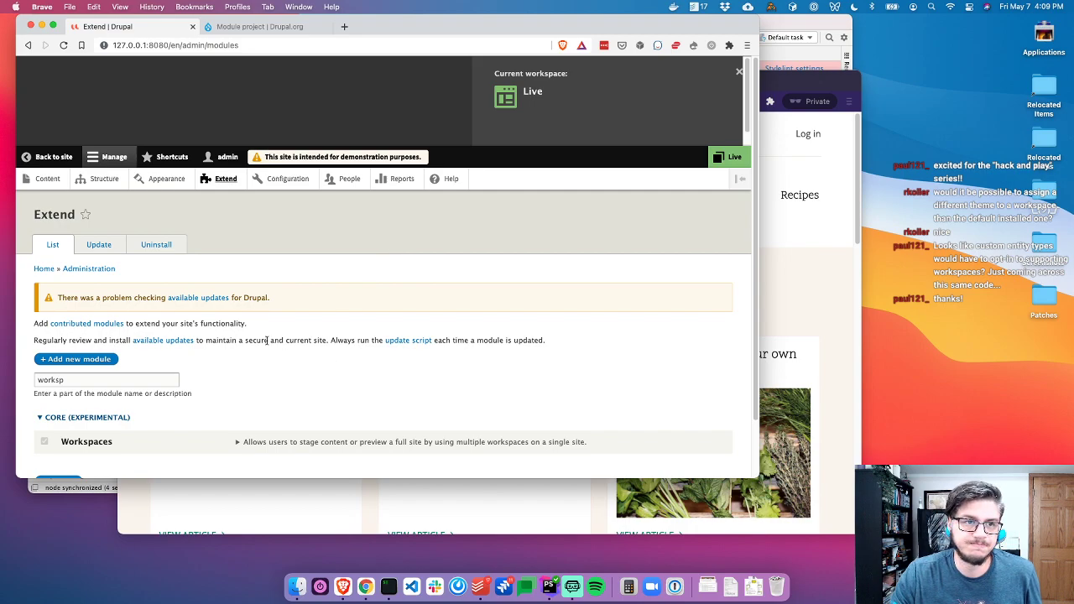
# Filter the Uninstall list for 'worksp', uninstall Workspaces, and read the no-such-column exception in the server log
pyautogui.click(156, 244)
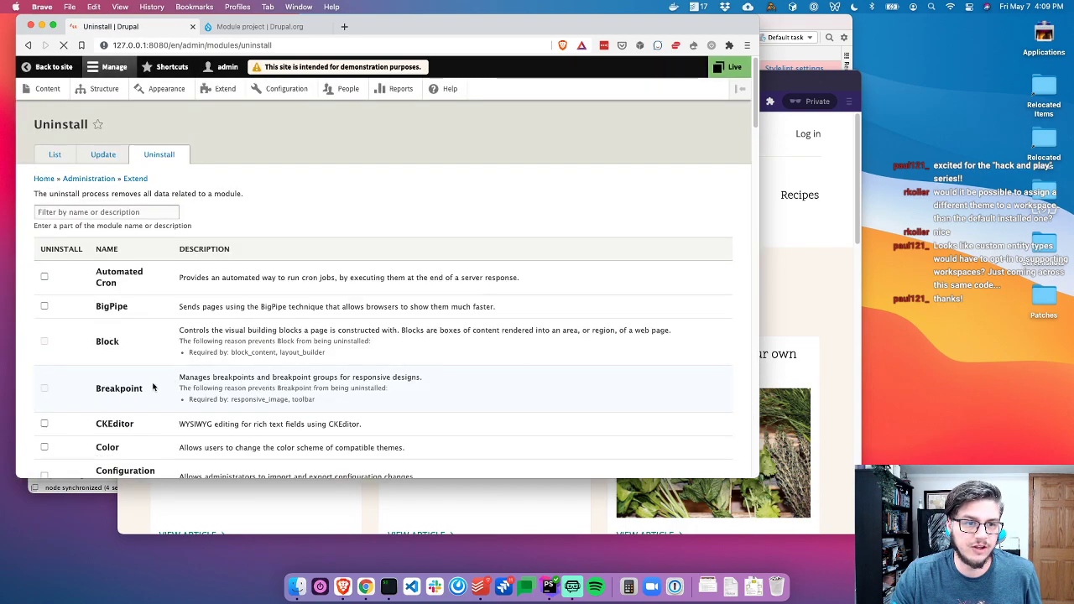
pyautogui.click(113, 213)
pyautogui.write('worksp')
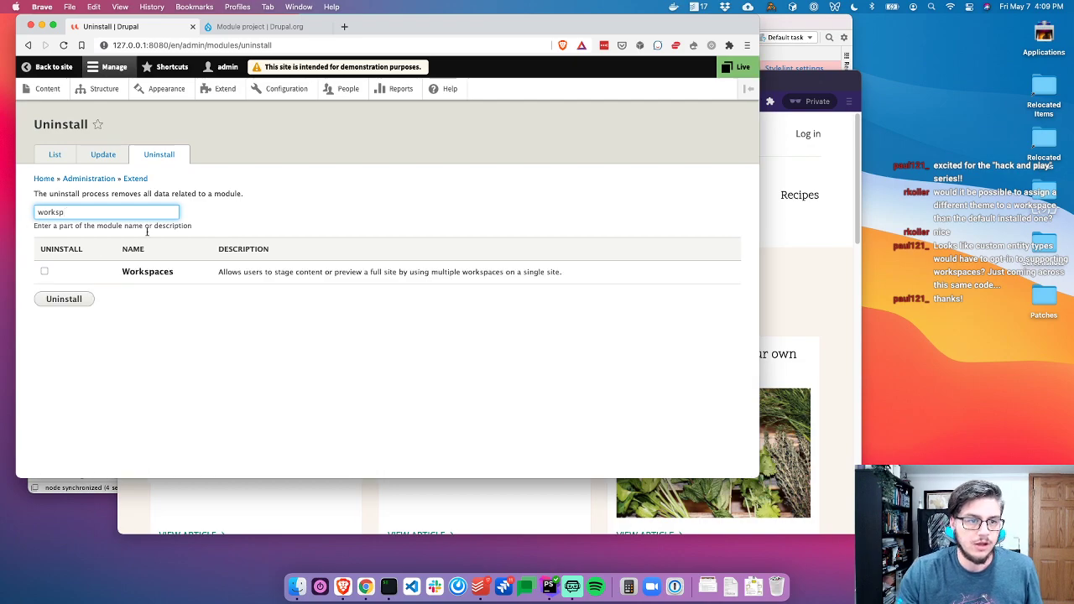
pyautogui.click(45, 271)
pyautogui.click(64, 299)
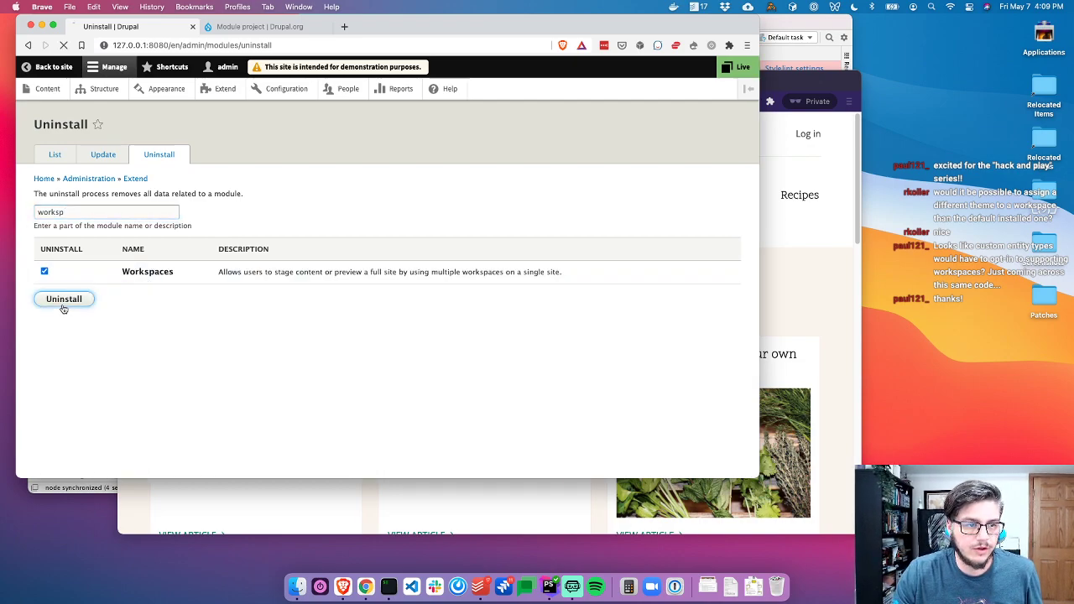
pyautogui.click(64, 224)
pyautogui.press('super+Tab')
pyautogui.press('super+Tab')
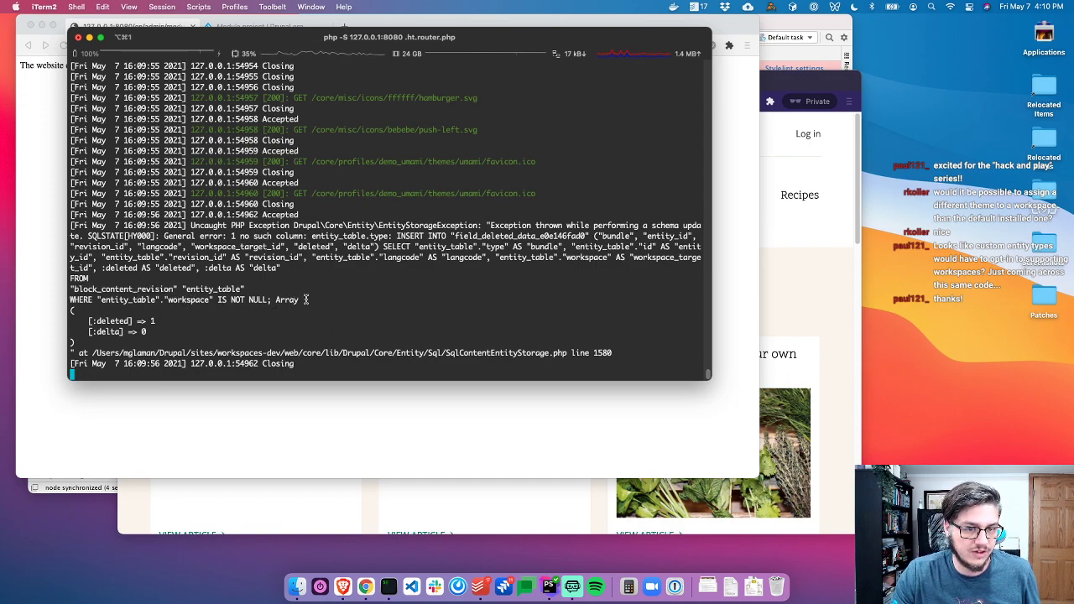
pyautogui.press('super+Tab')
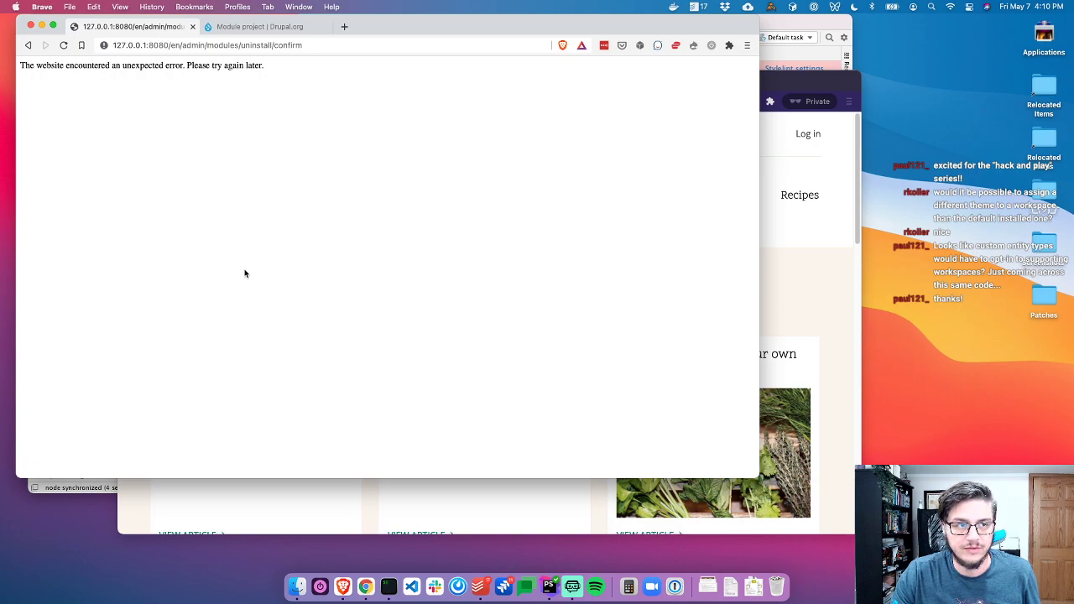
# Search drupal.org contributed modules for 'workspace' with any Drupal version allowed
pyautogui.click(28, 44)
pyautogui.click(215, 26)
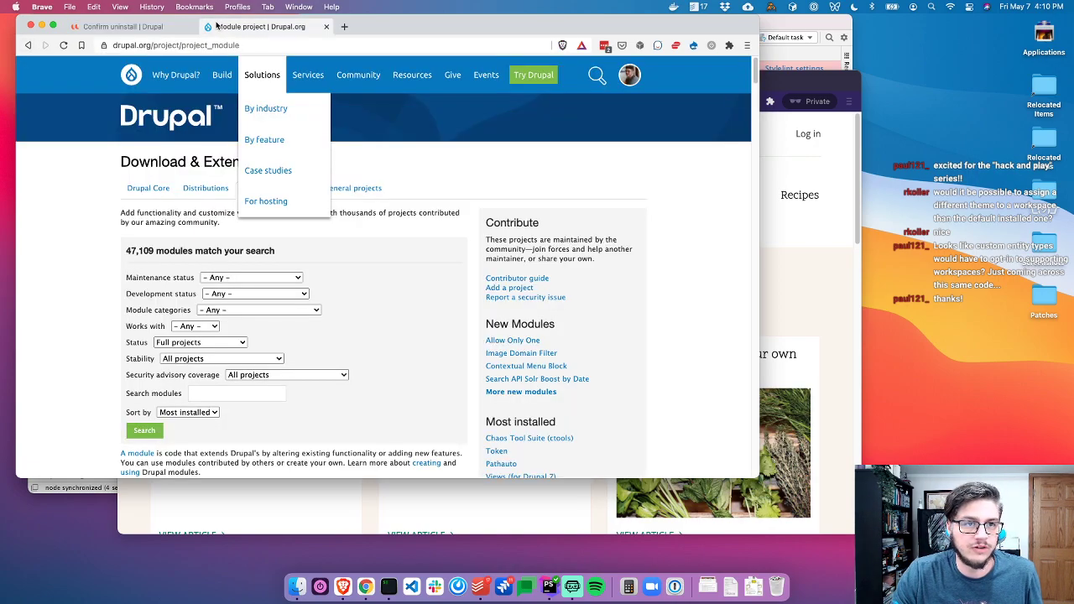
pyautogui.scroll(-3, 115, 293)
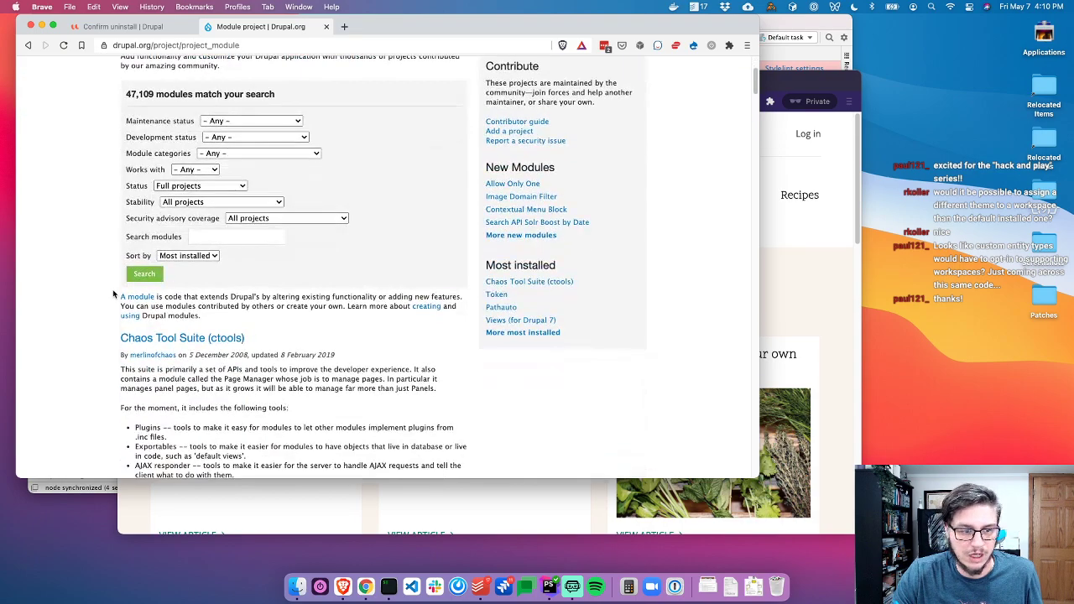
pyautogui.scroll(2, 104, 311)
pyautogui.click(224, 348)
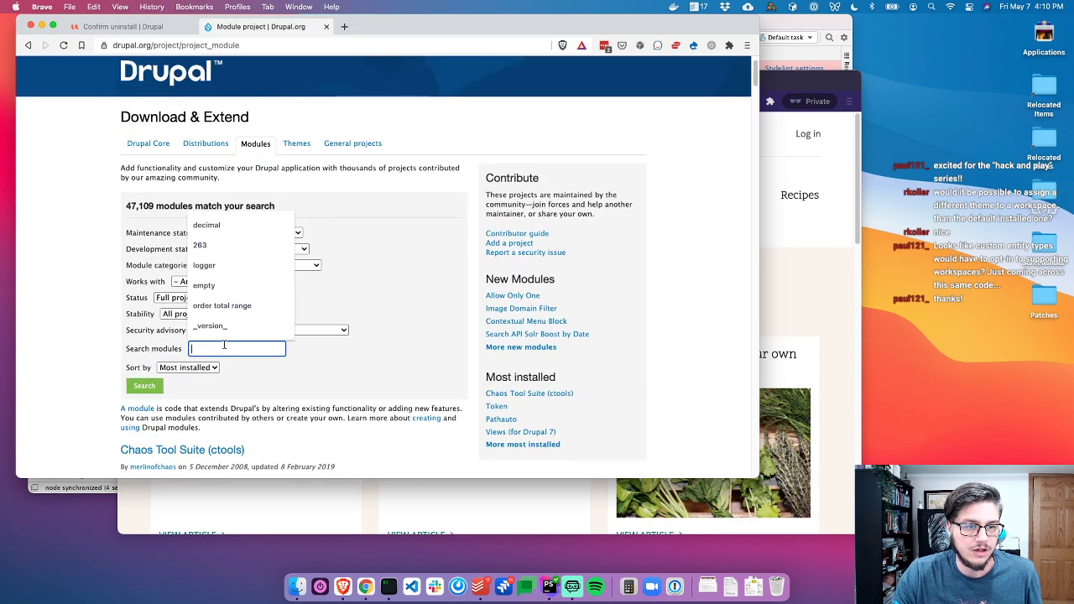
pyautogui.write('workspace')
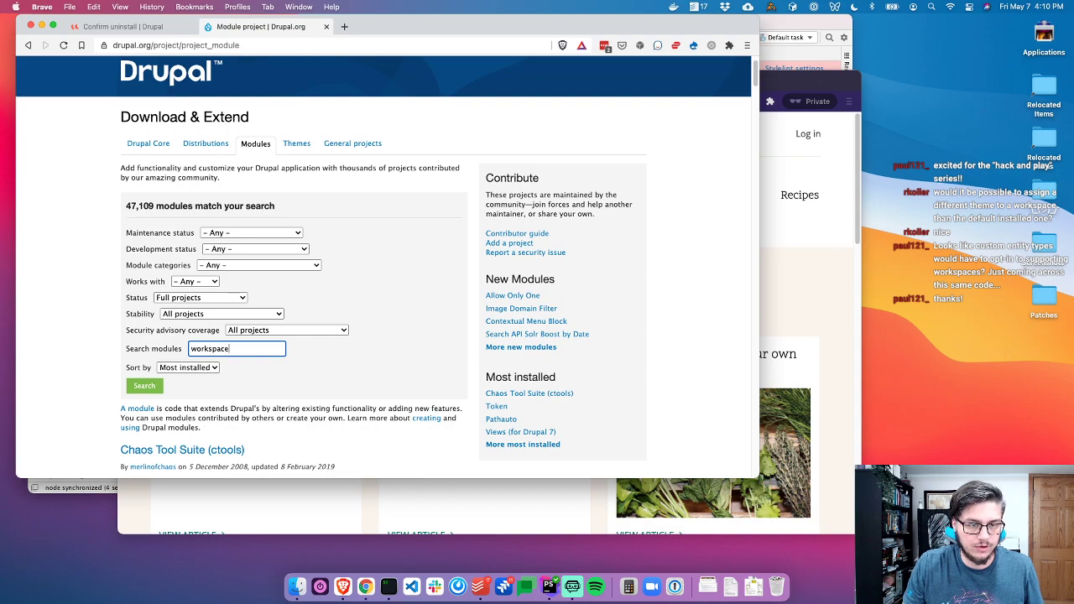
pyautogui.click(202, 285)
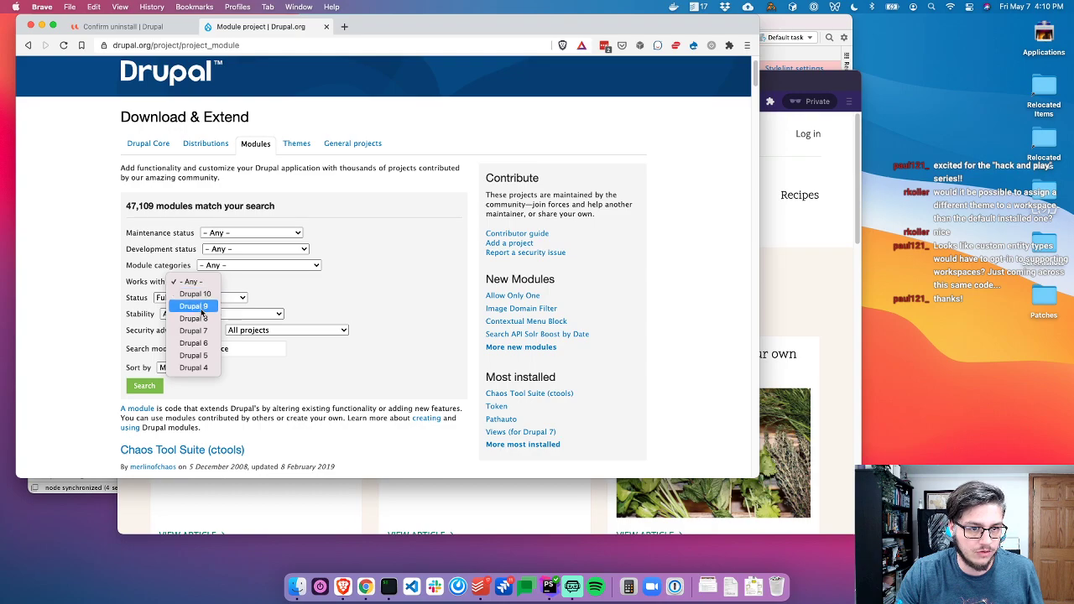
pyautogui.click(201, 318)
pyautogui.click(195, 282)
pyautogui.click(192, 245)
pyautogui.click(144, 386)
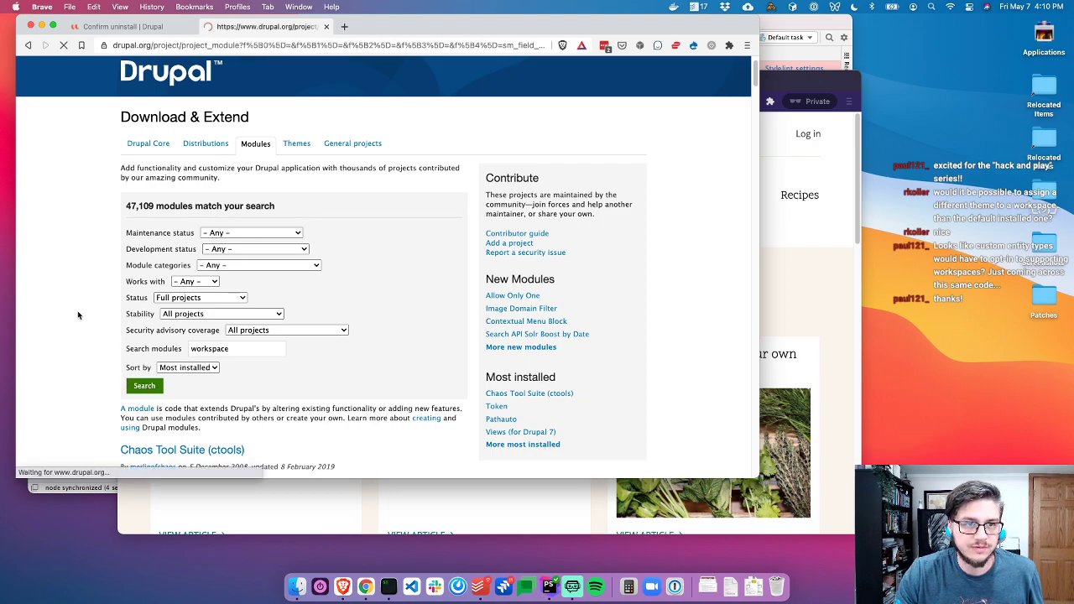
# Rerun the 'workspace' module search limited to Drupal 9 compatible projects
pyautogui.scroll(-3, 105, 402)
pyautogui.scroll(-1, 103, 394)
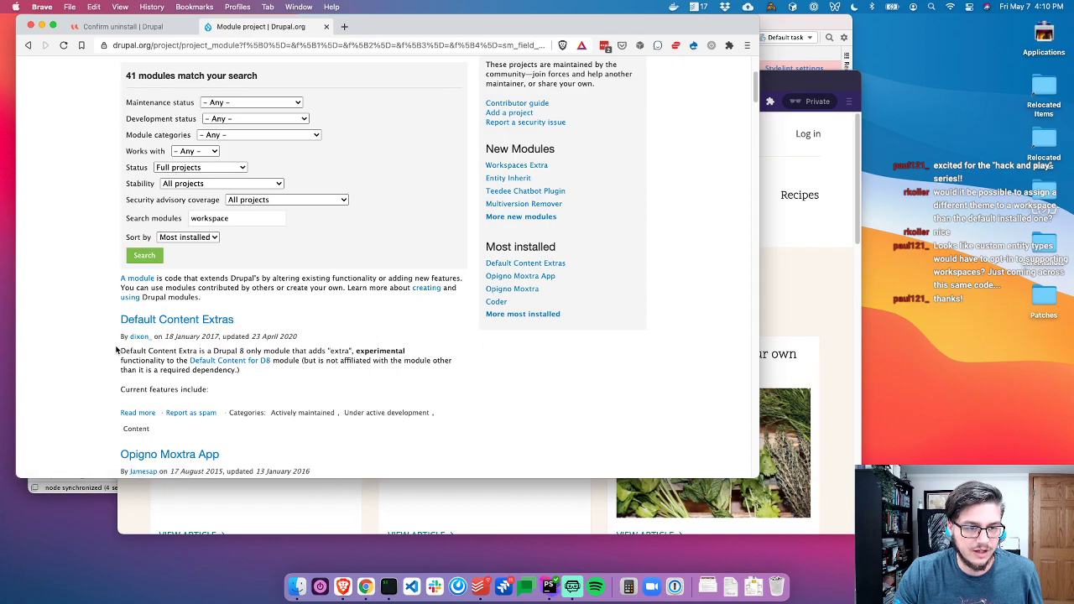
pyautogui.scroll(-10, 243, 365)
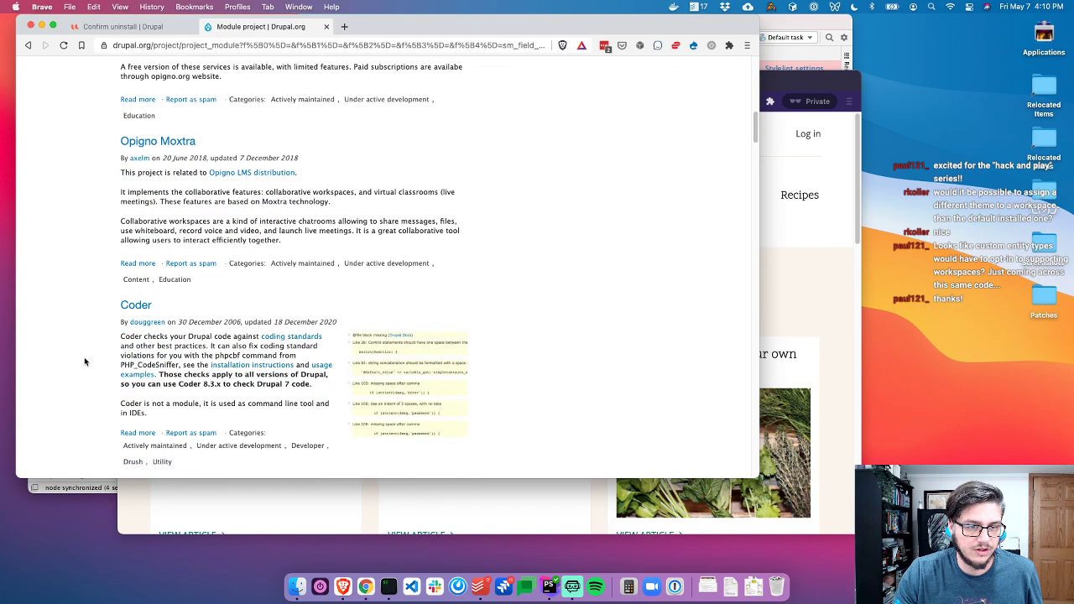
pyautogui.scroll(20, 84, 362)
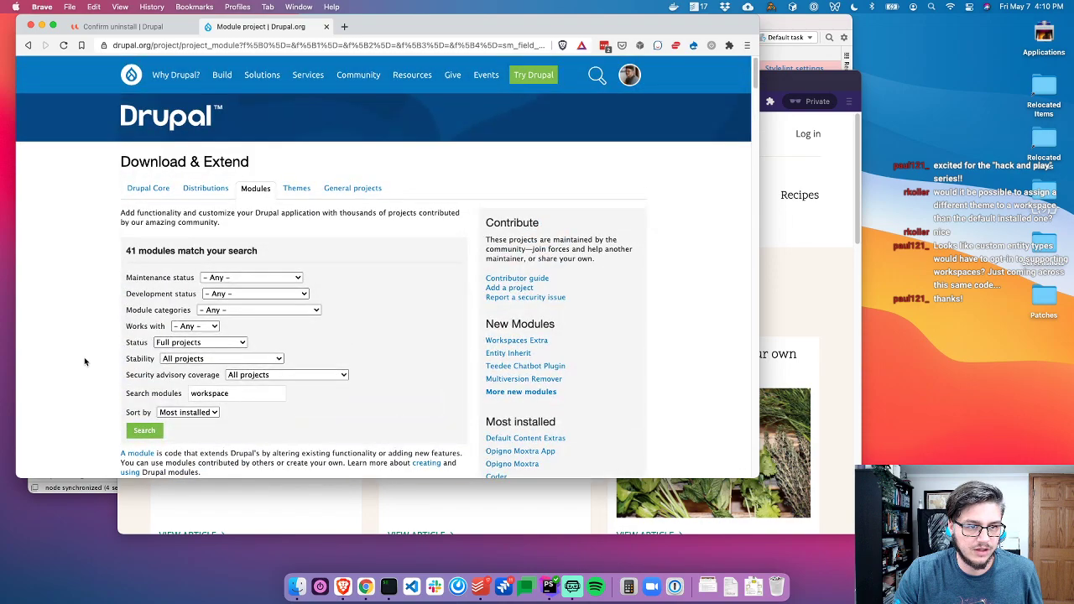
pyautogui.click(194, 326)
pyautogui.click(189, 340)
pyautogui.click(147, 430)
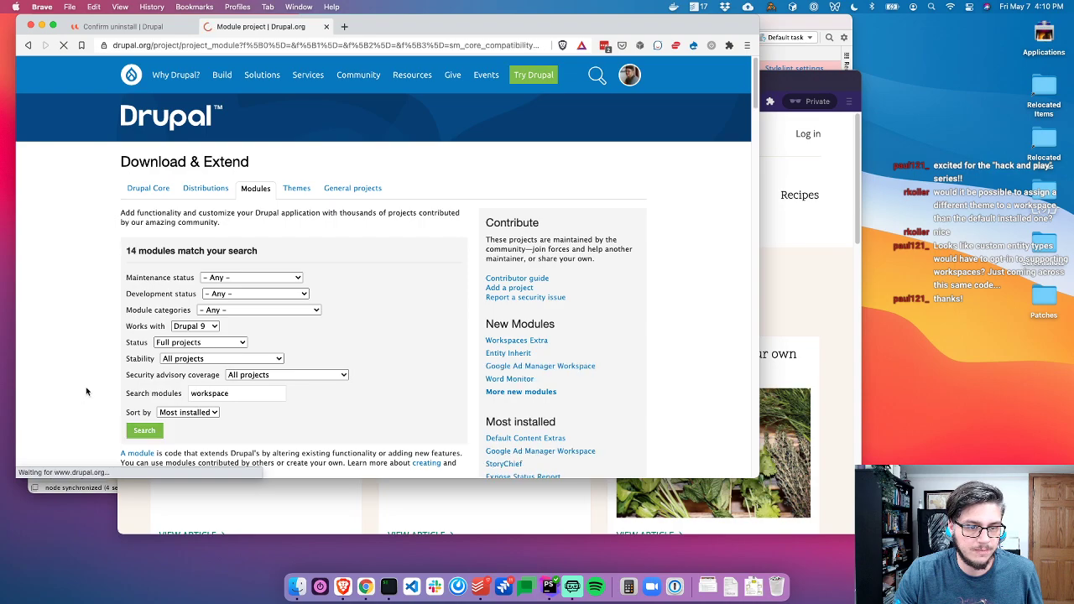
# Open Workspace moderation, Search API Workspaces and Workspaces route lock in background tabs
pyautogui.scroll(-10, 88, 386)
pyautogui.scroll(-2, 90, 379)
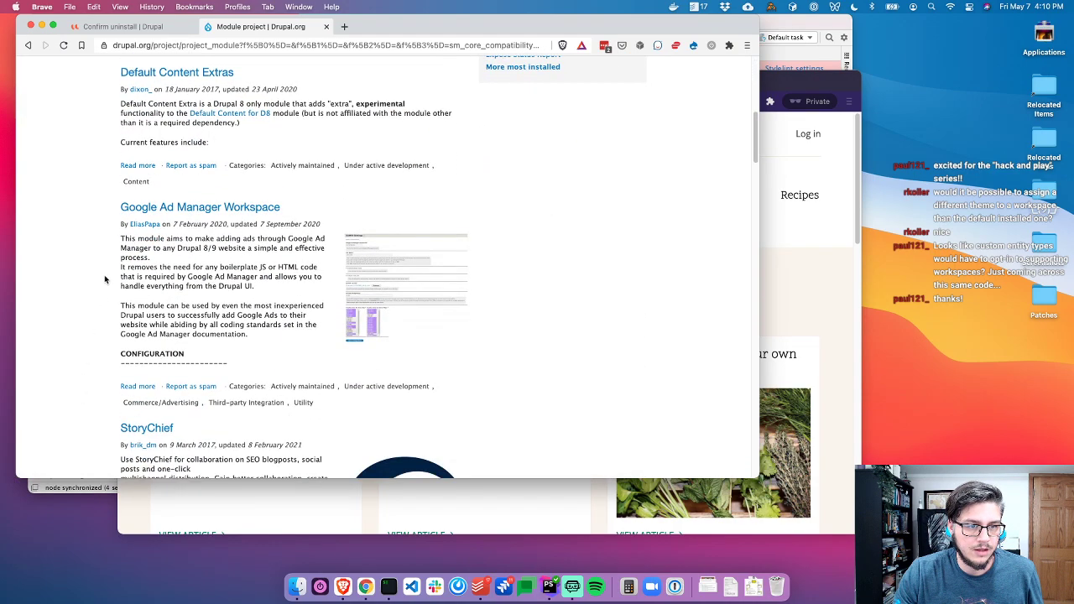
pyautogui.scroll(-4, 205, 306)
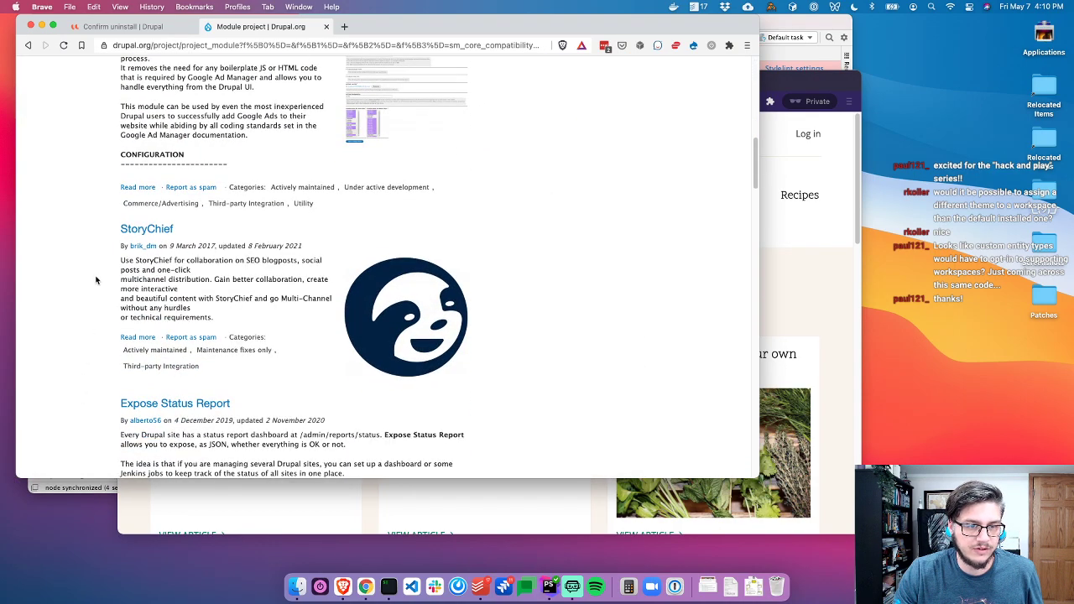
pyautogui.scroll(-5, 98, 294)
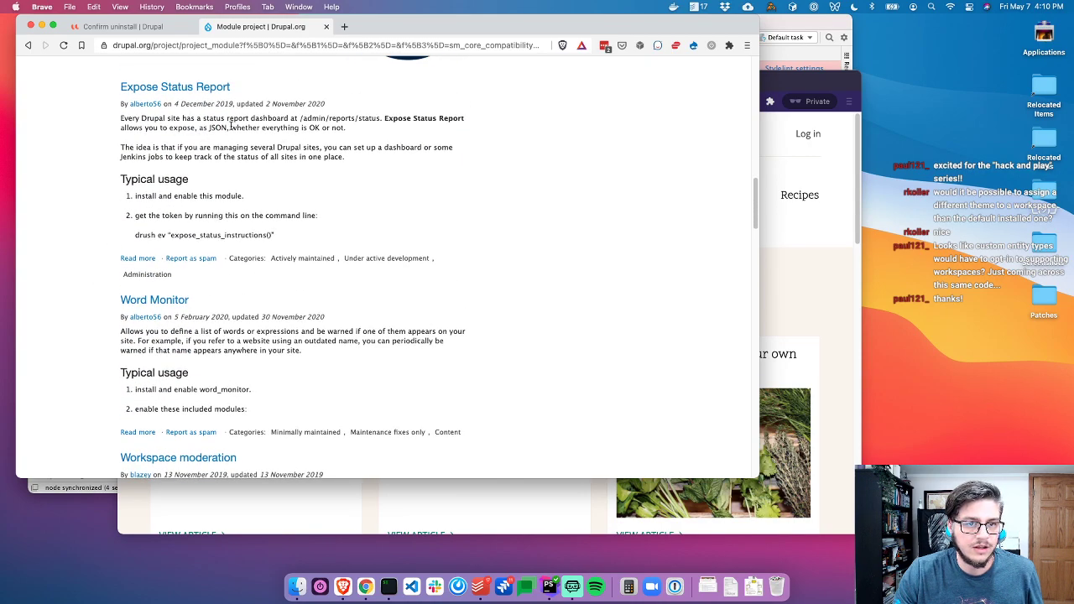
pyautogui.scroll(-3, 114, 181)
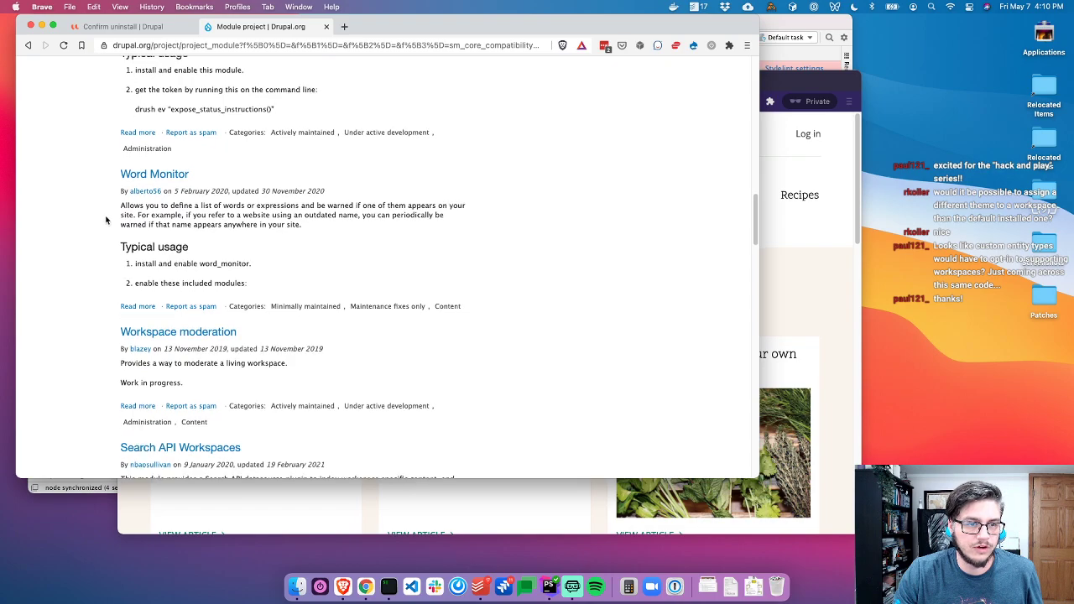
pyautogui.keyDown('super'); pyautogui.click(155, 330); pyautogui.keyUp('super')
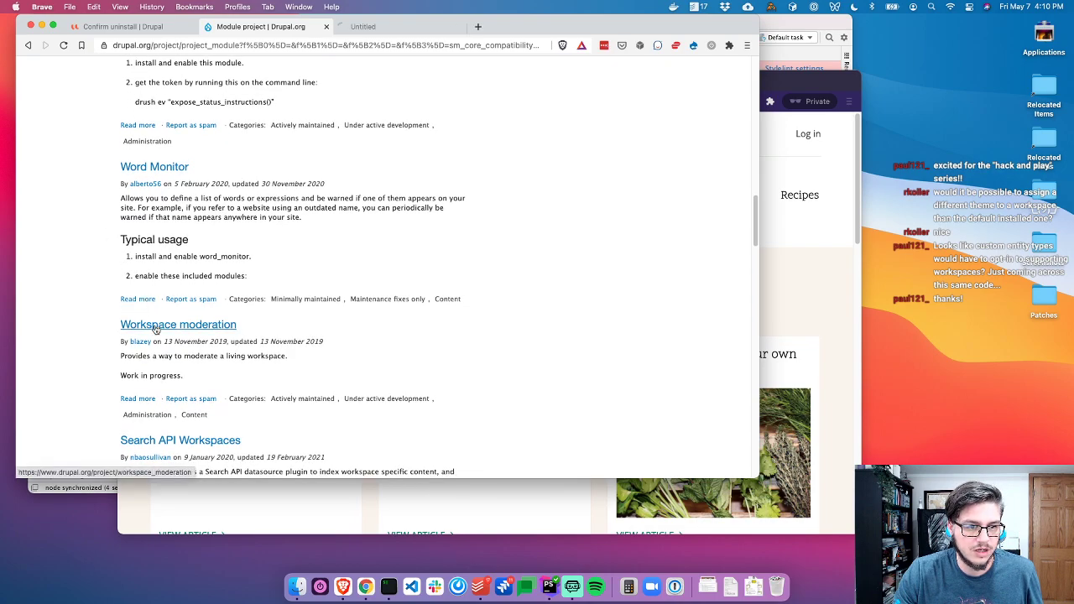
pyautogui.scroll(-2, 156, 332)
pyautogui.keyDown('super'); pyautogui.click(157, 336); pyautogui.keyUp('super')
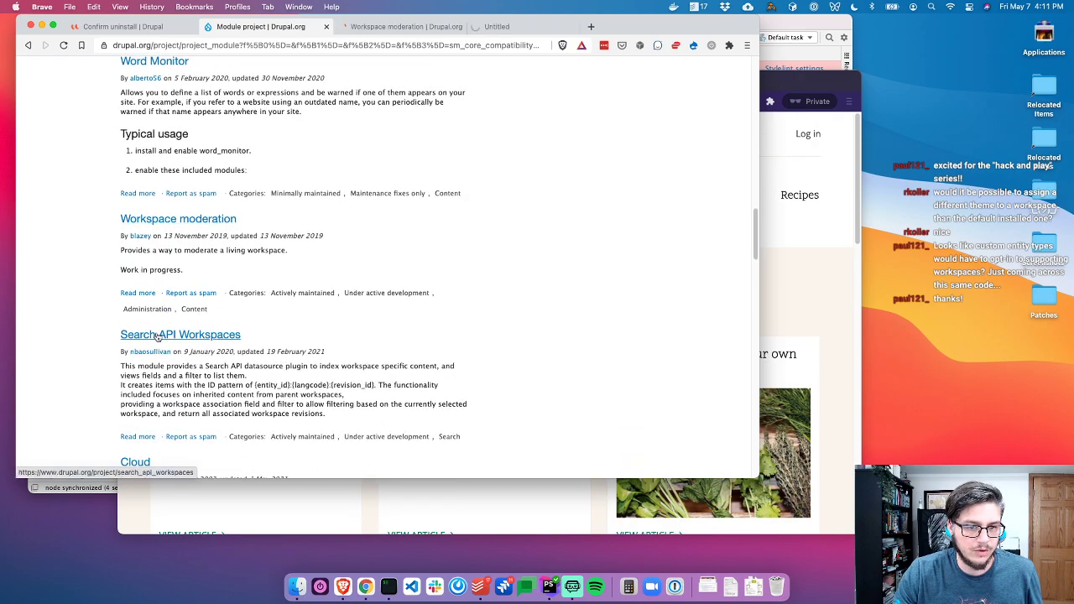
pyautogui.scroll(-5, 123, 359)
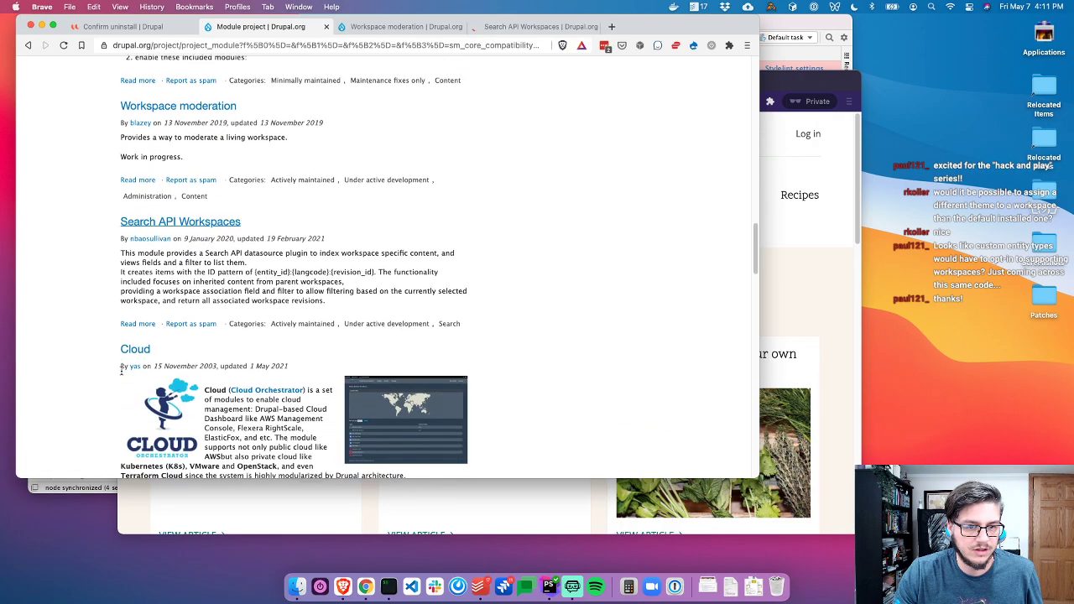
pyautogui.scroll(-10, 121, 370)
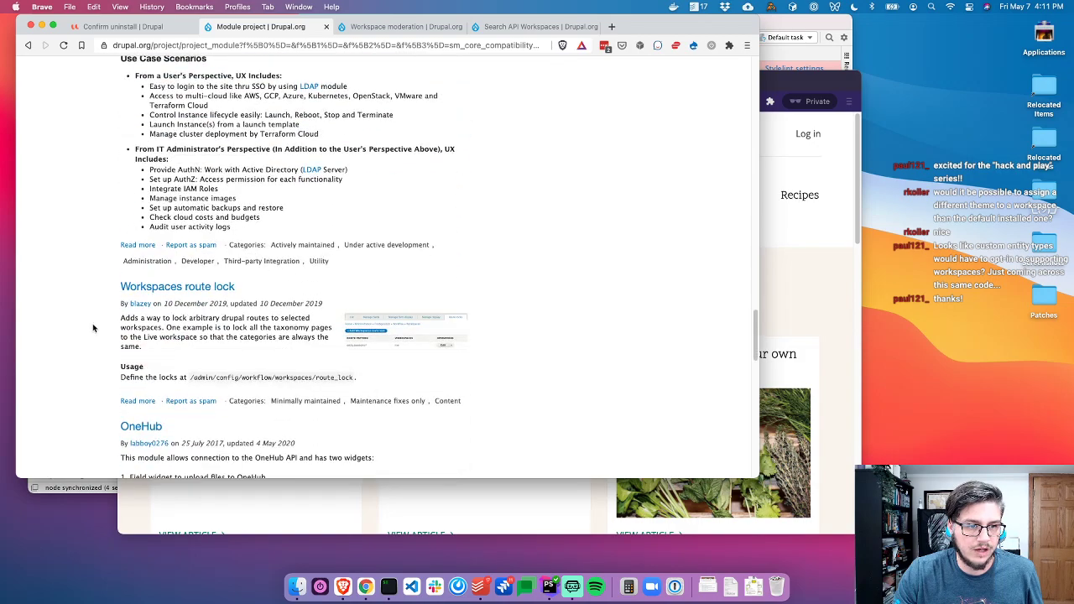
pyautogui.keyDown('super'); pyautogui.click(166, 222); pyautogui.keyUp('super')
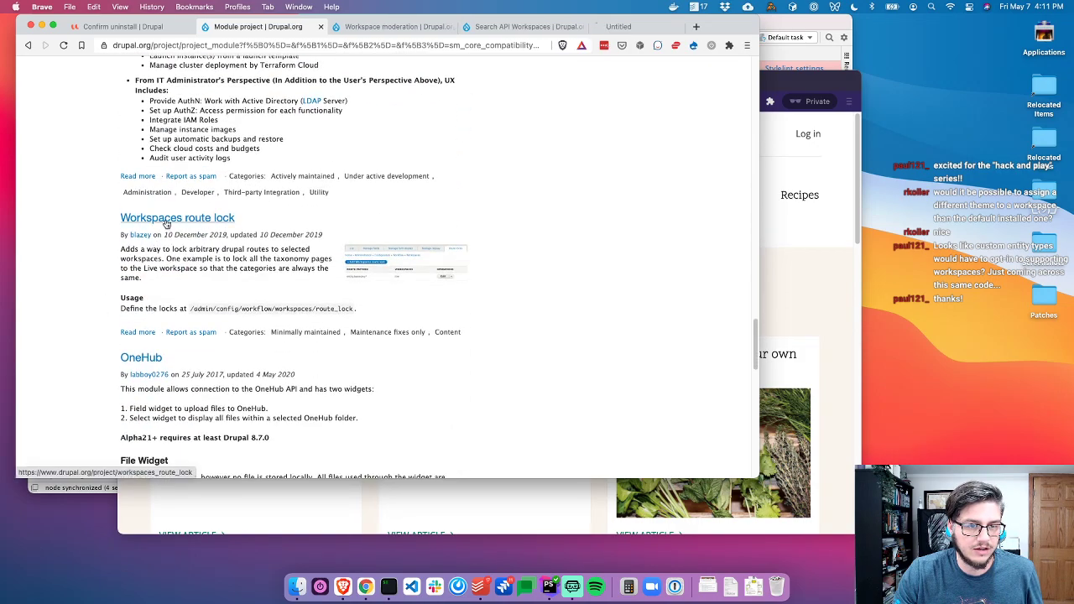
pyautogui.hotkey('ctrl', 'Tab')
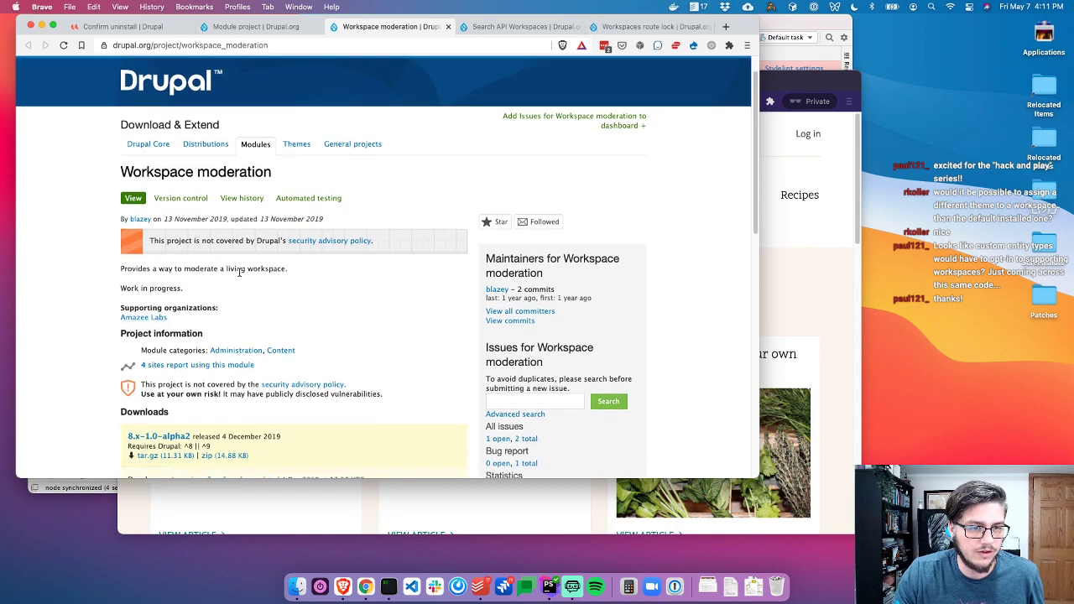
# Close the Workspace moderation project page, then reopen it
pyautogui.scroll(-3, 417, 335)
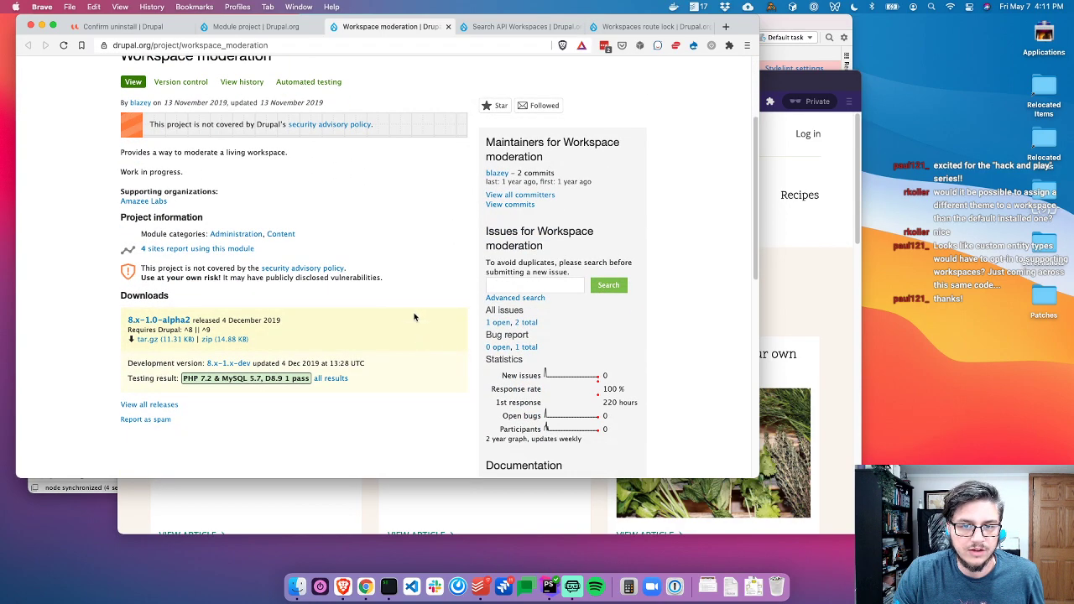
pyautogui.press('super+w')
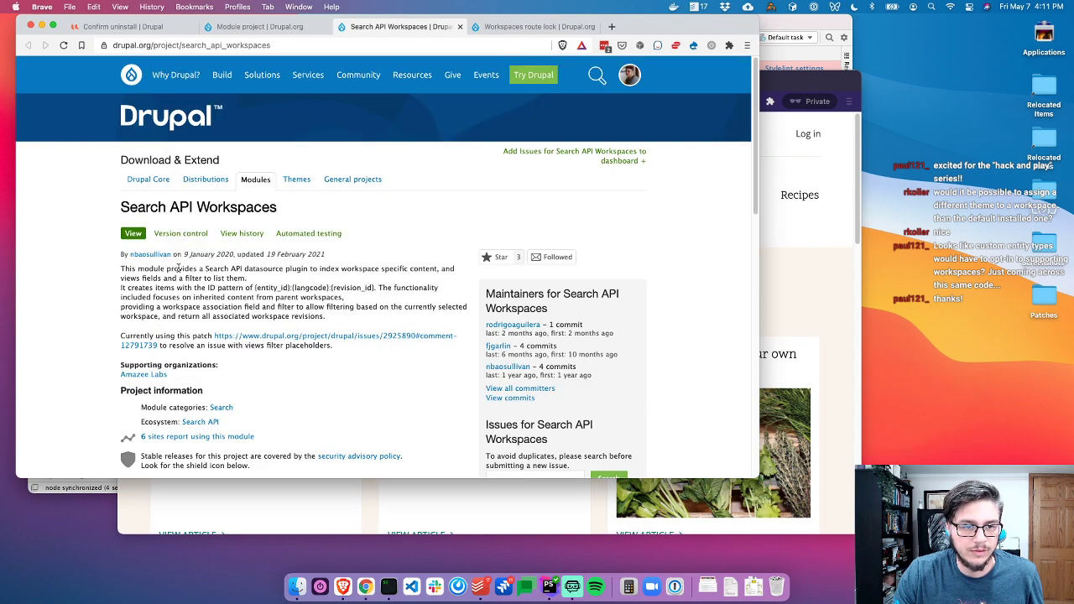
pyautogui.moveTo(138, 269); pyautogui.dragTo(326, 281)
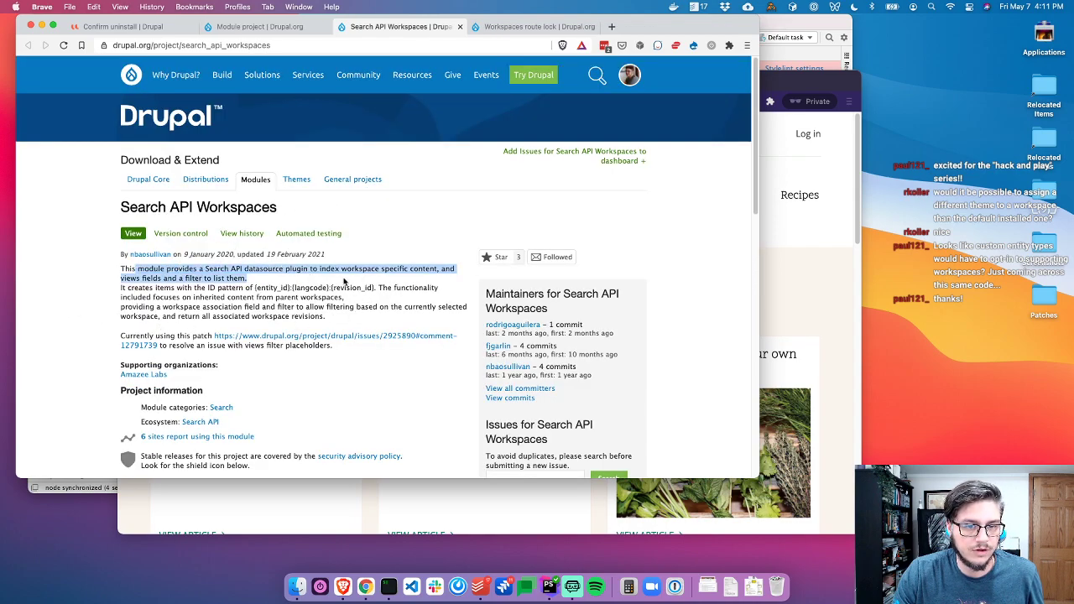
pyautogui.click(350, 277)
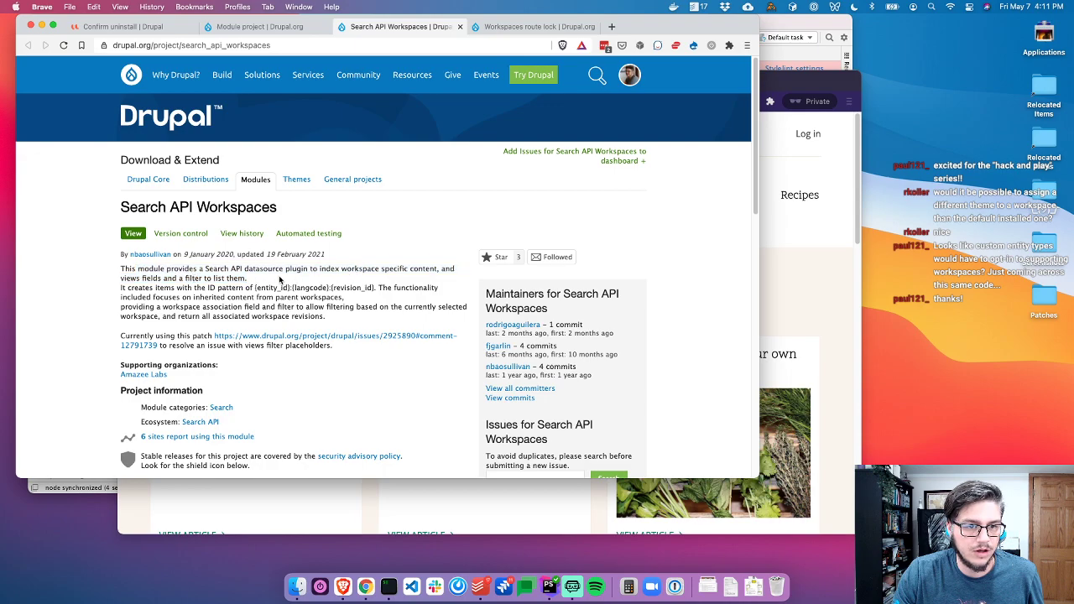
pyautogui.scroll(-5, 352, 285)
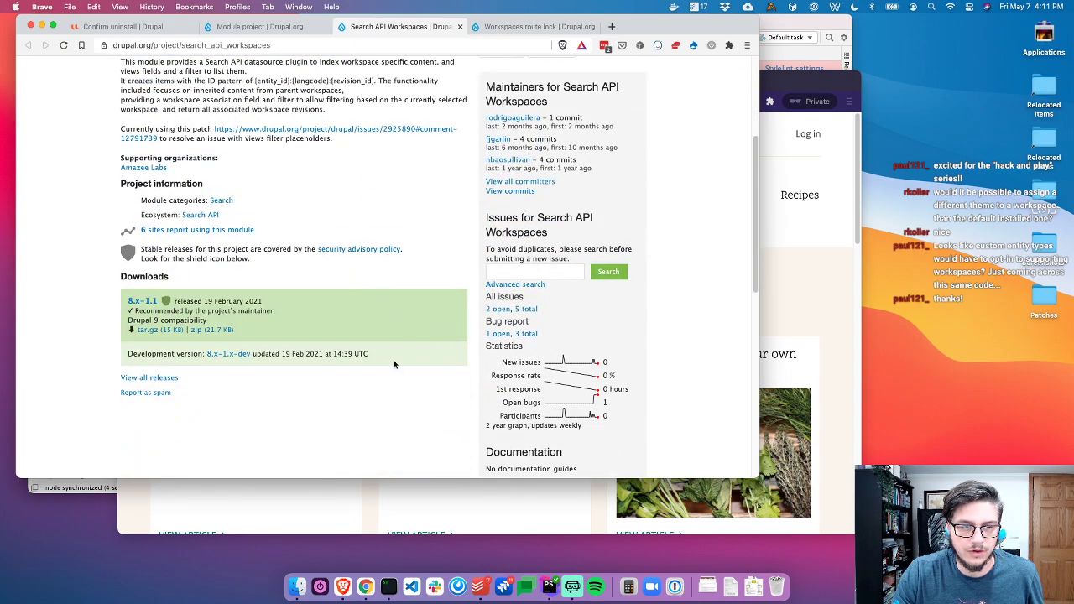
pyautogui.scroll(3, 336, 311)
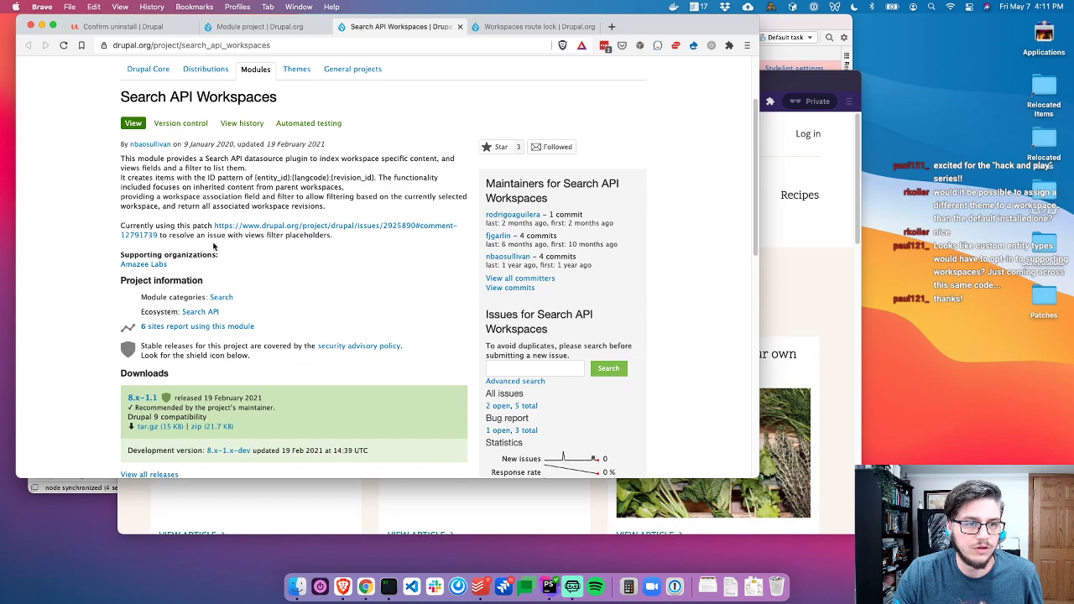
pyautogui.press('super+shift+t')
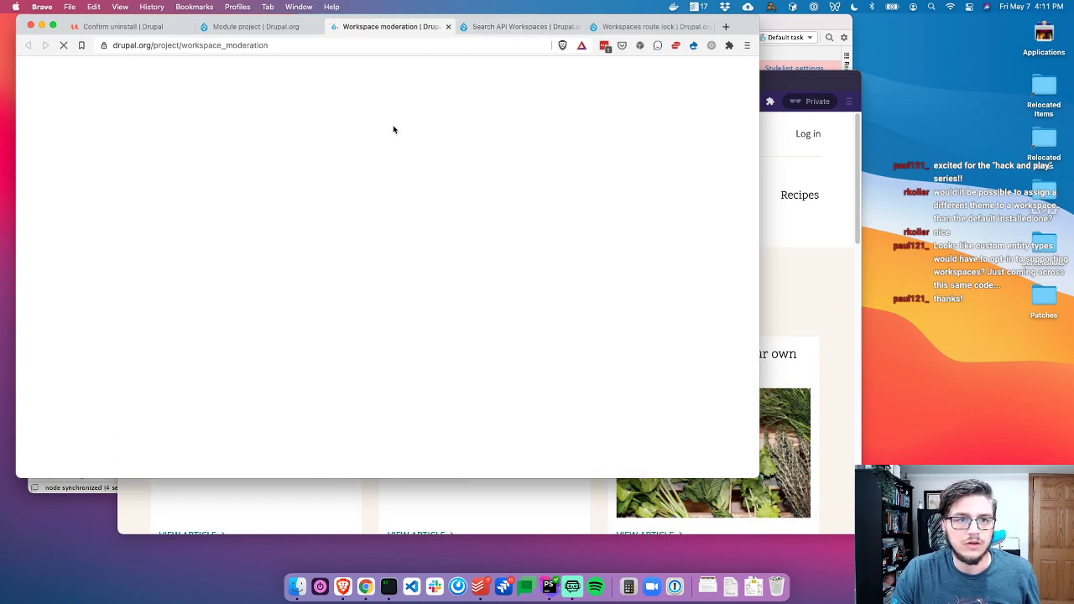
# Browse Workspace moderation's code repository and open workspace_moderation.info.yml
pyautogui.scroll(-2, 470, 336)
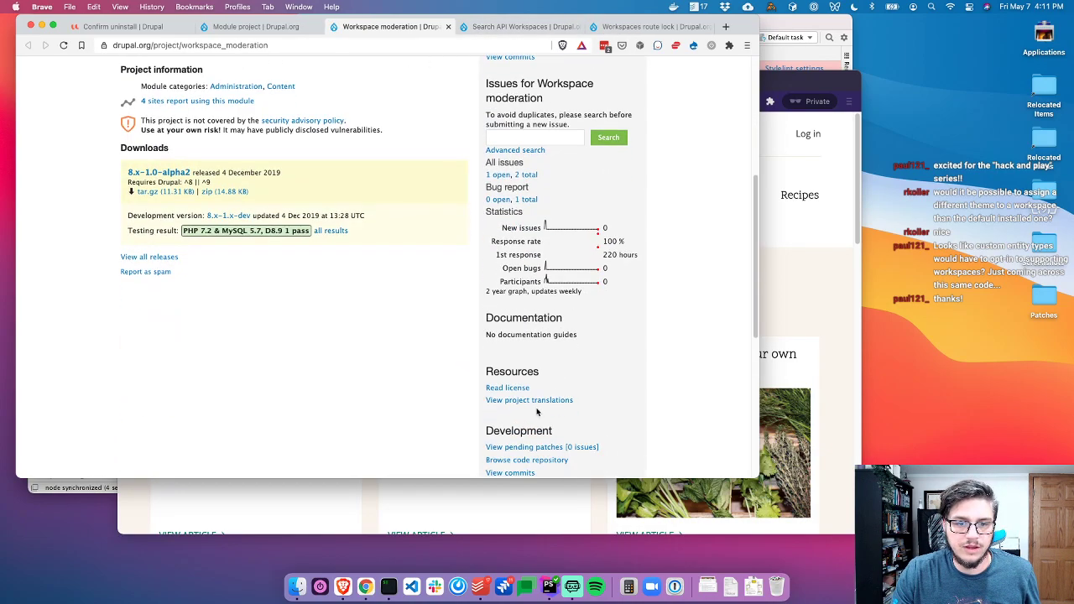
pyautogui.click(517, 461)
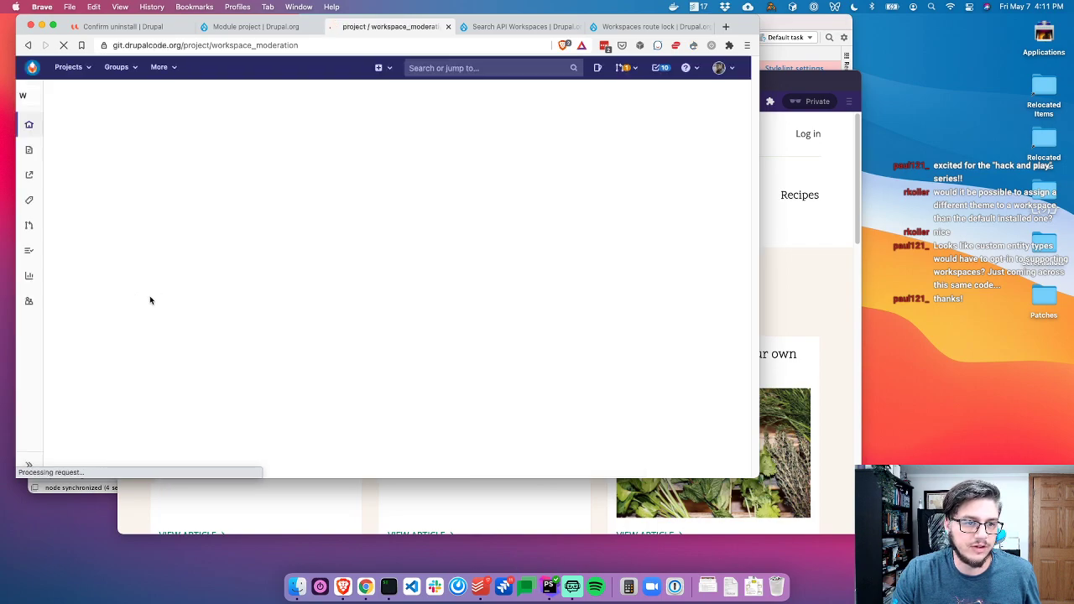
pyautogui.scroll(-1, 198, 403)
pyautogui.click(198, 384)
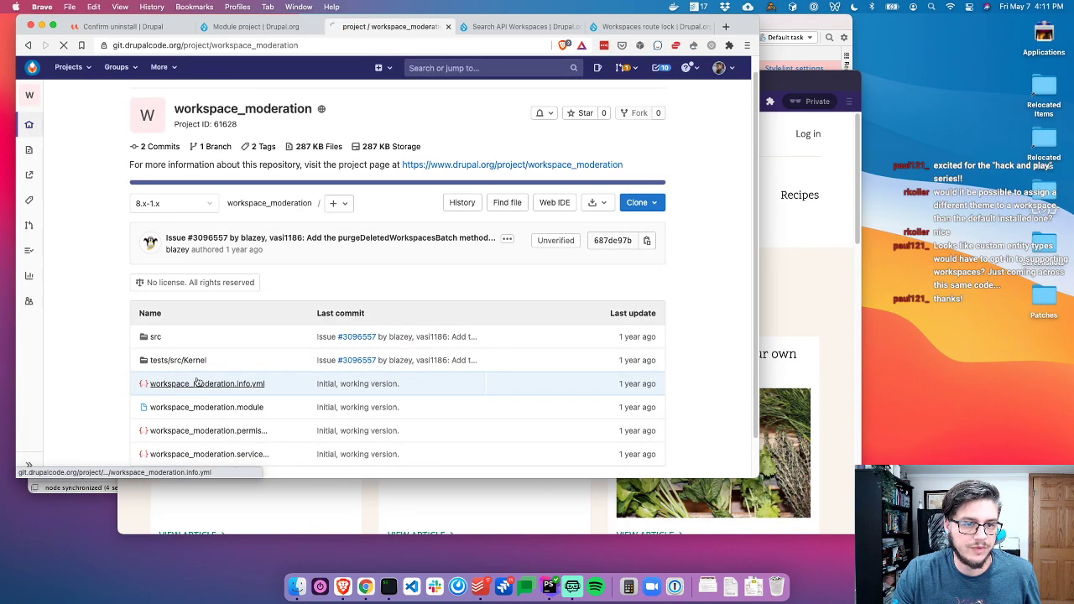
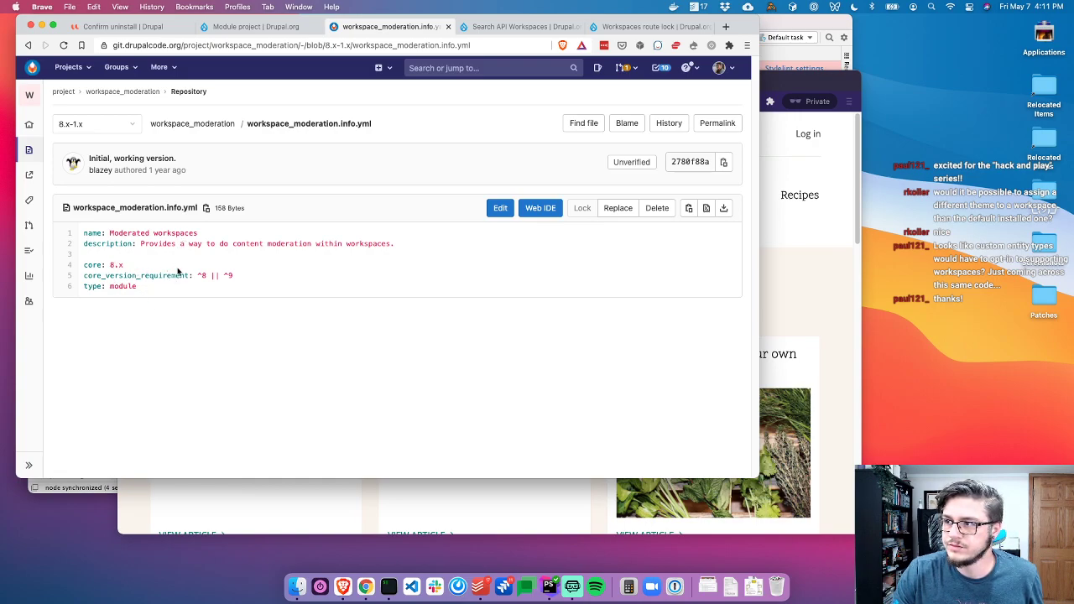
# Open src/WorkspaceModerationListBuilder.php from the workspace_moderation project and read through it
pyautogui.click(89, 92)
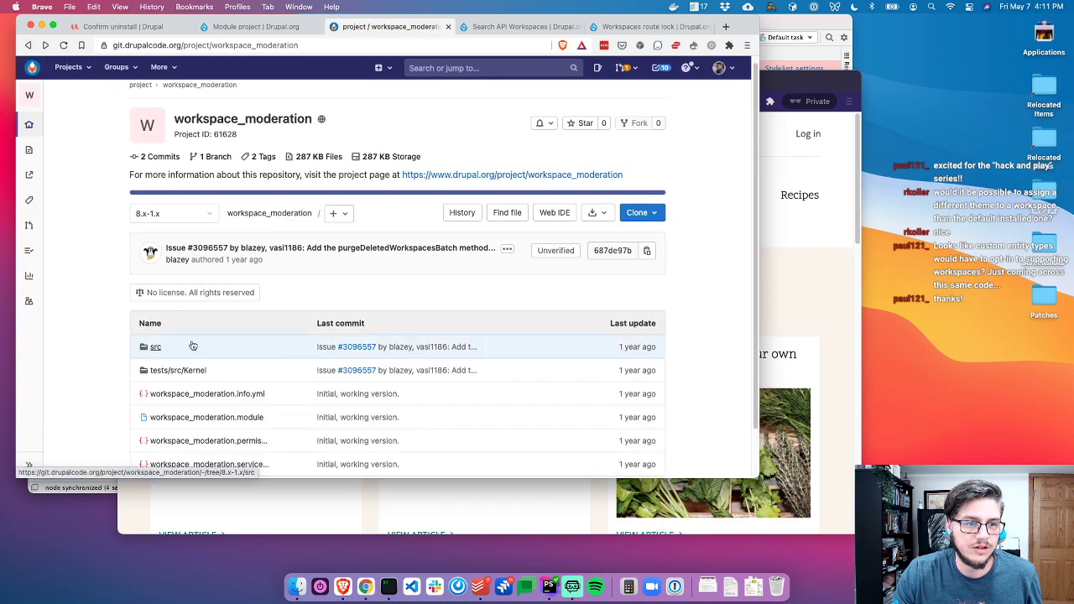
pyautogui.click(176, 354)
pyautogui.click(195, 254)
pyautogui.scroll(-5, 316, 308)
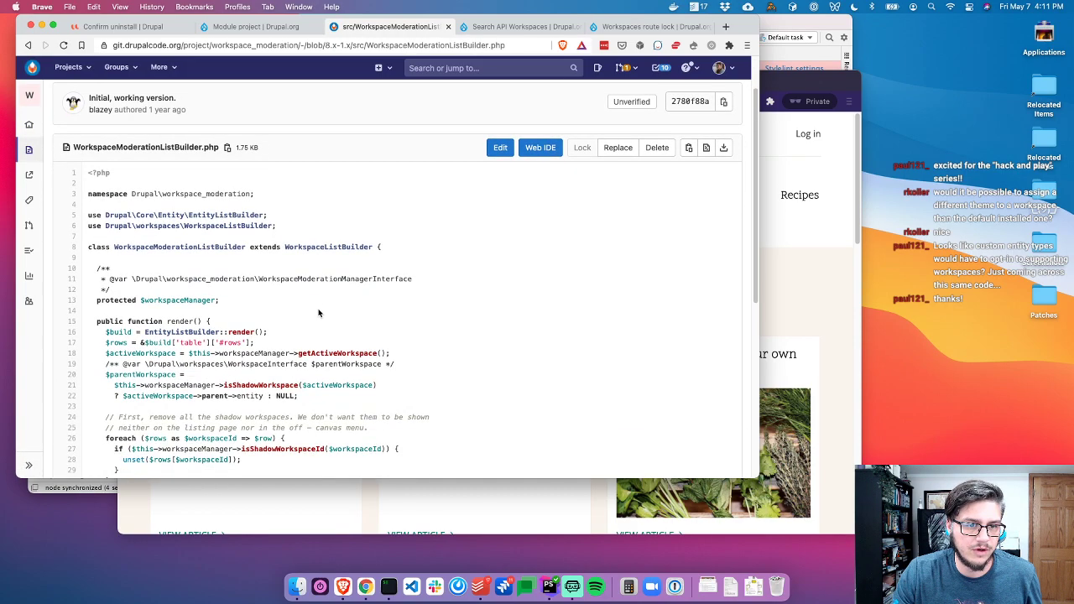
pyautogui.scroll(-1, 317, 310)
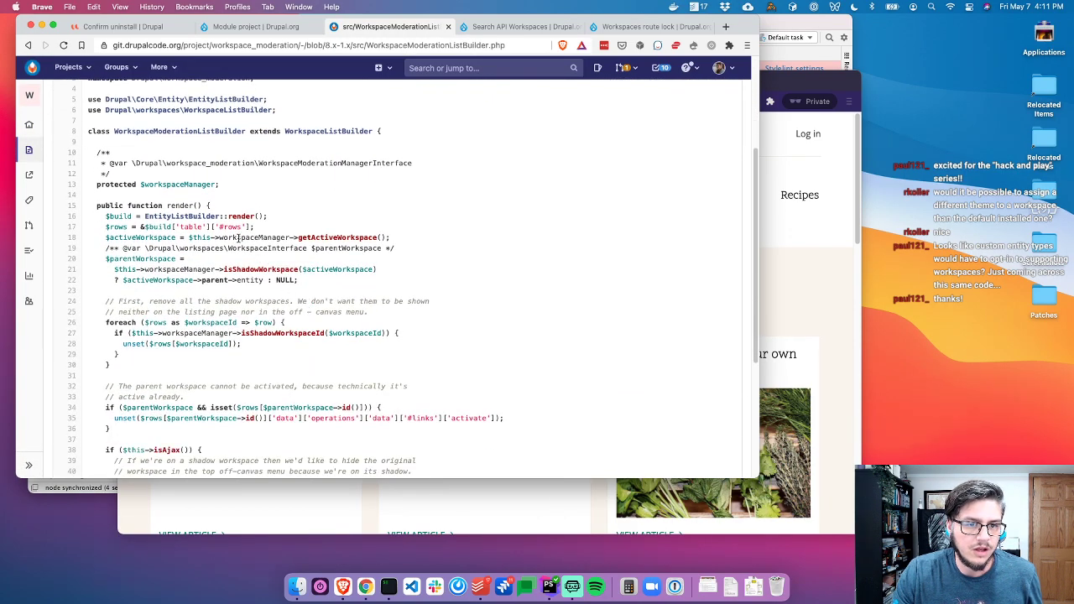
pyautogui.scroll(-5, 240, 238)
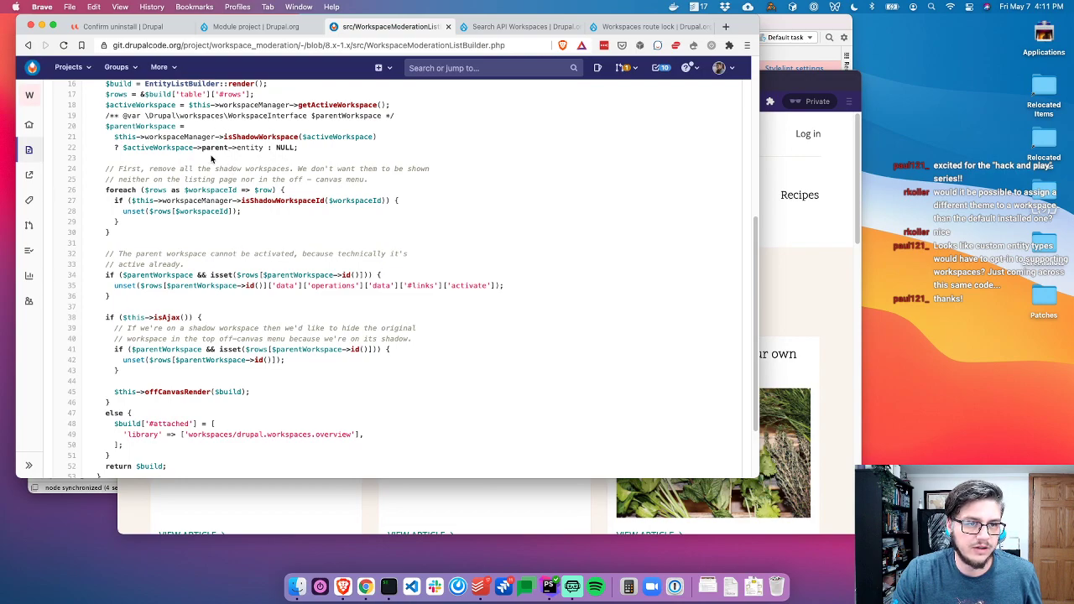
# Read workspace_moderation.module down to its closing TODO comments, then close the tab
pyautogui.click(29, 46)
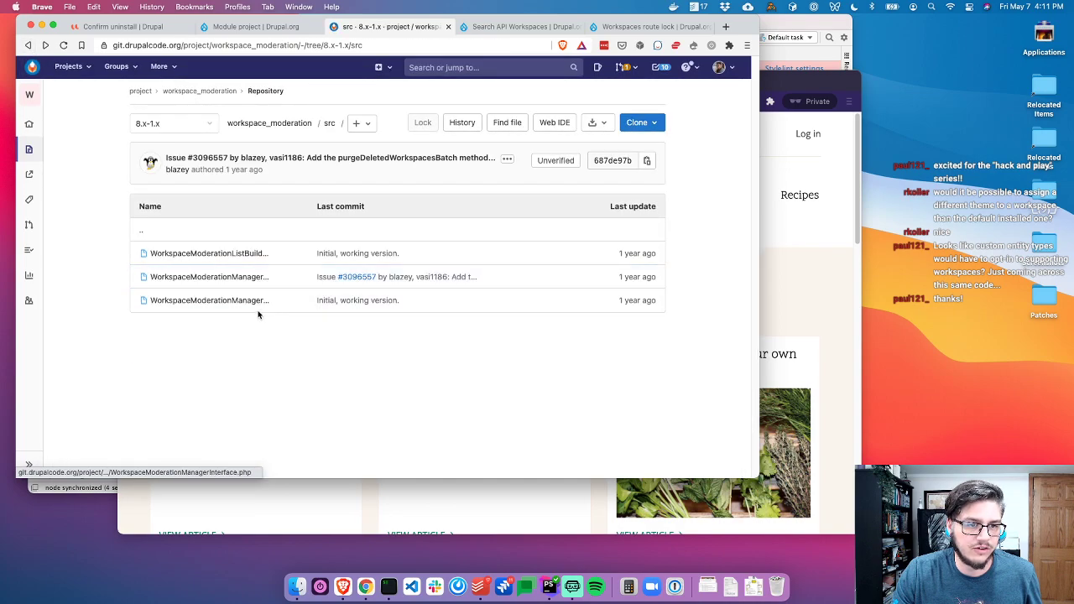
pyautogui.click(28, 46)
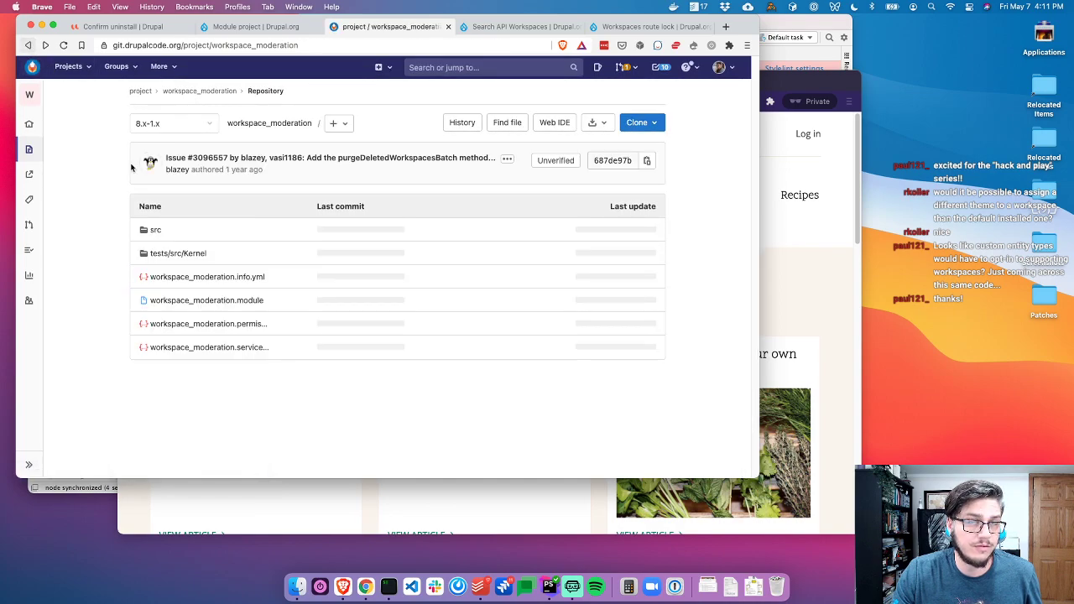
pyautogui.click(224, 302)
pyautogui.scroll(-2, 404, 329)
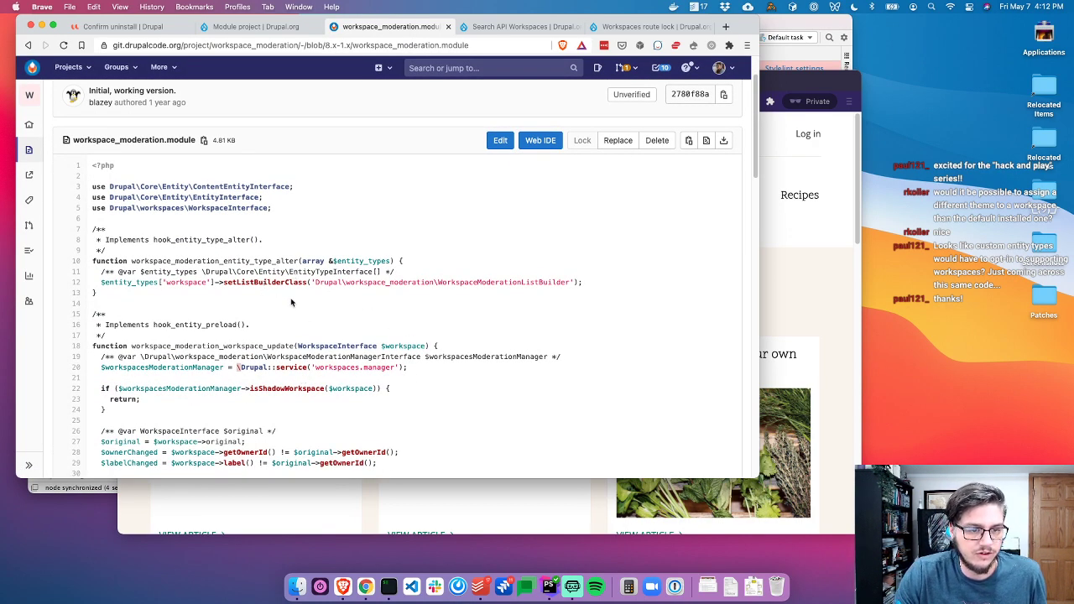
pyautogui.scroll(-1, 262, 340)
pyautogui.scroll(-15, 262, 340)
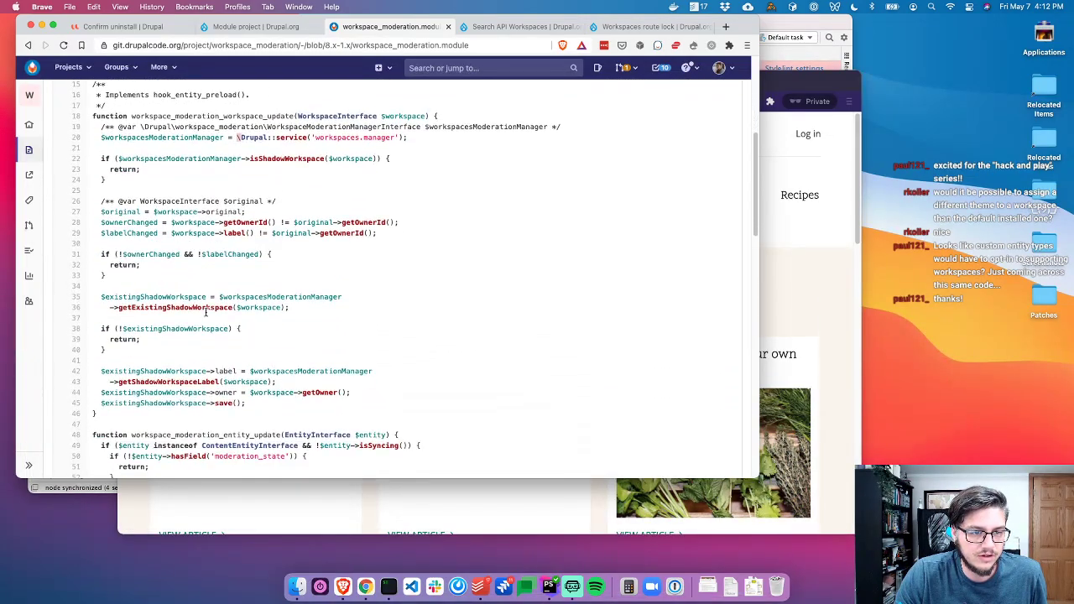
pyautogui.scroll(-11, 209, 309)
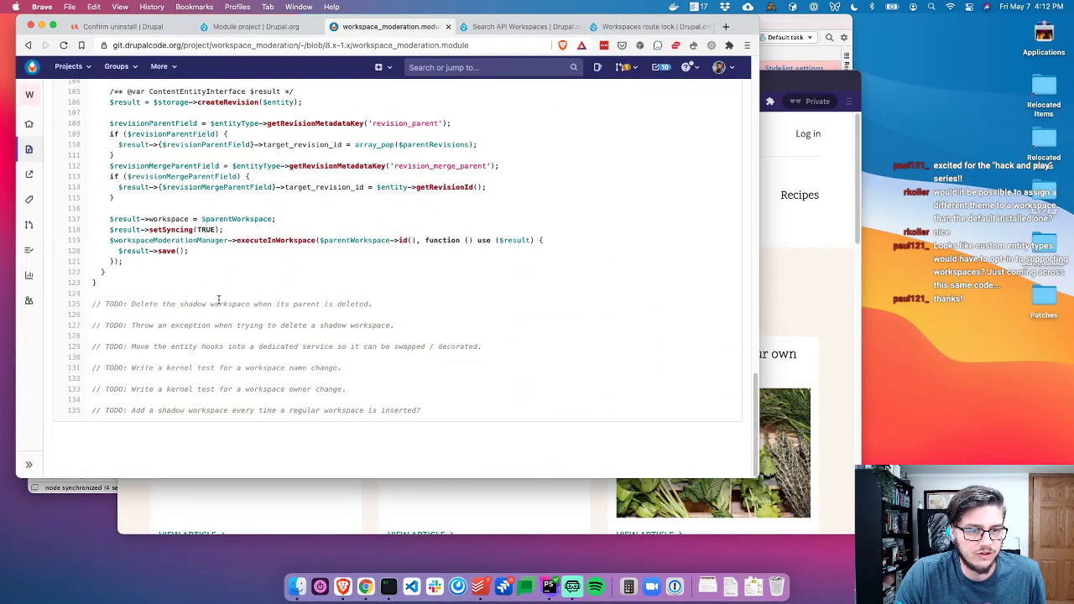
pyautogui.moveTo(216, 298); pyautogui.dragTo(360, 393)
pyautogui.click(375, 335)
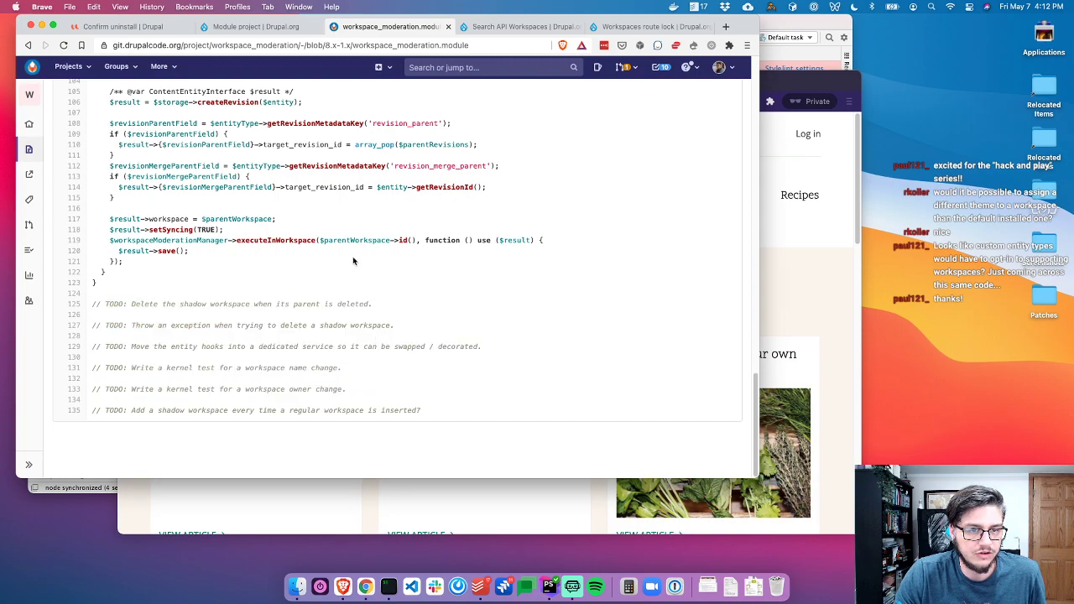
pyautogui.press('super+w')
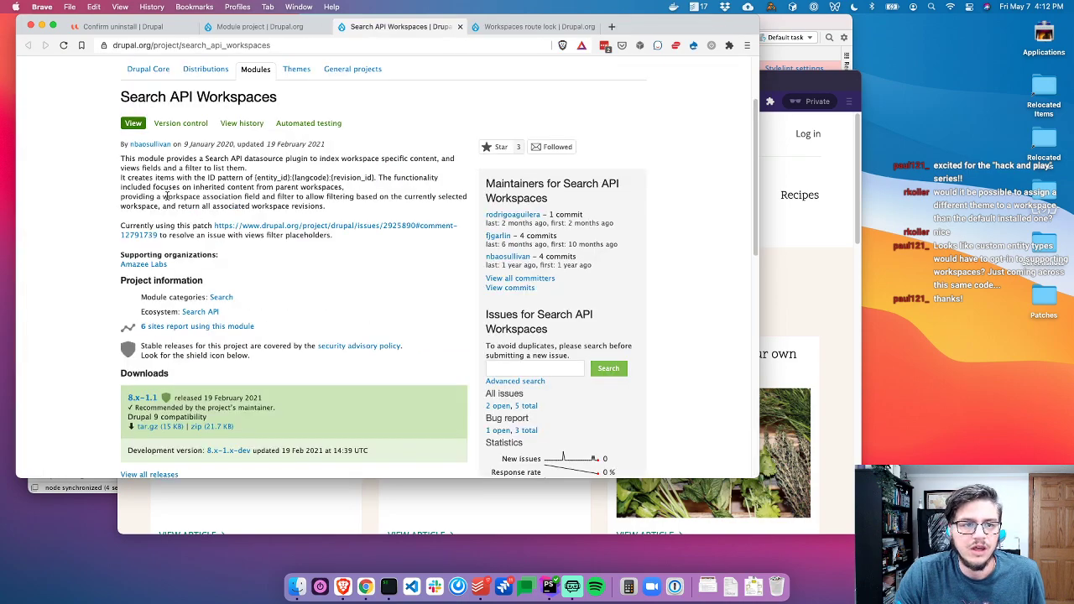
# Open the Search API Workspaces repository and read its README on workspace-specific entities and inherited content
pyautogui.scroll(-6, 312, 274)
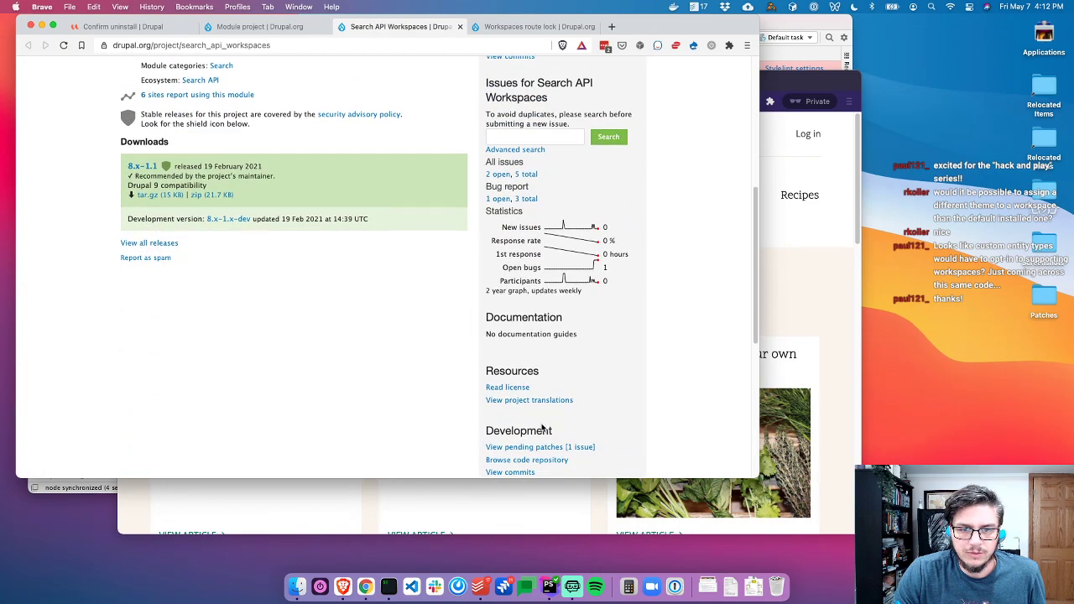
pyautogui.click(527, 461)
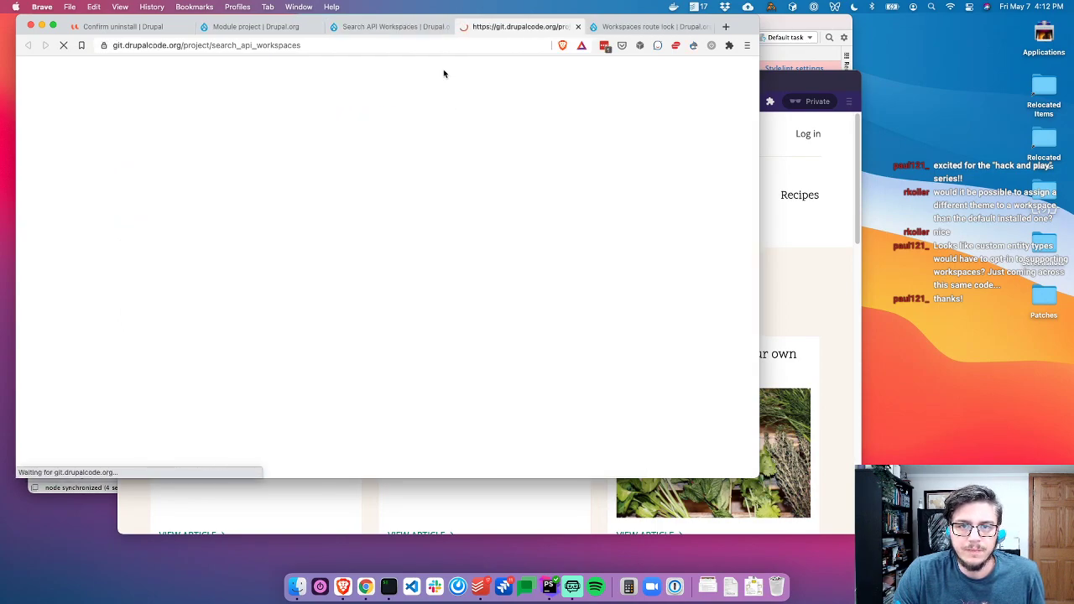
pyautogui.scroll(-7, 185, 324)
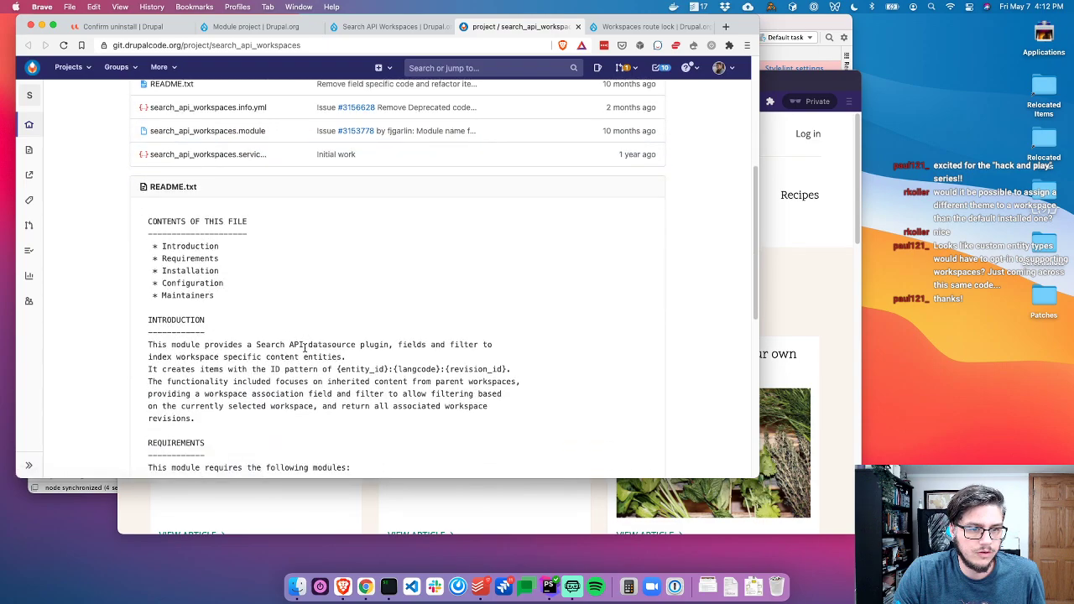
pyautogui.moveTo(224, 337); pyautogui.dragTo(458, 361)
pyautogui.click(364, 304)
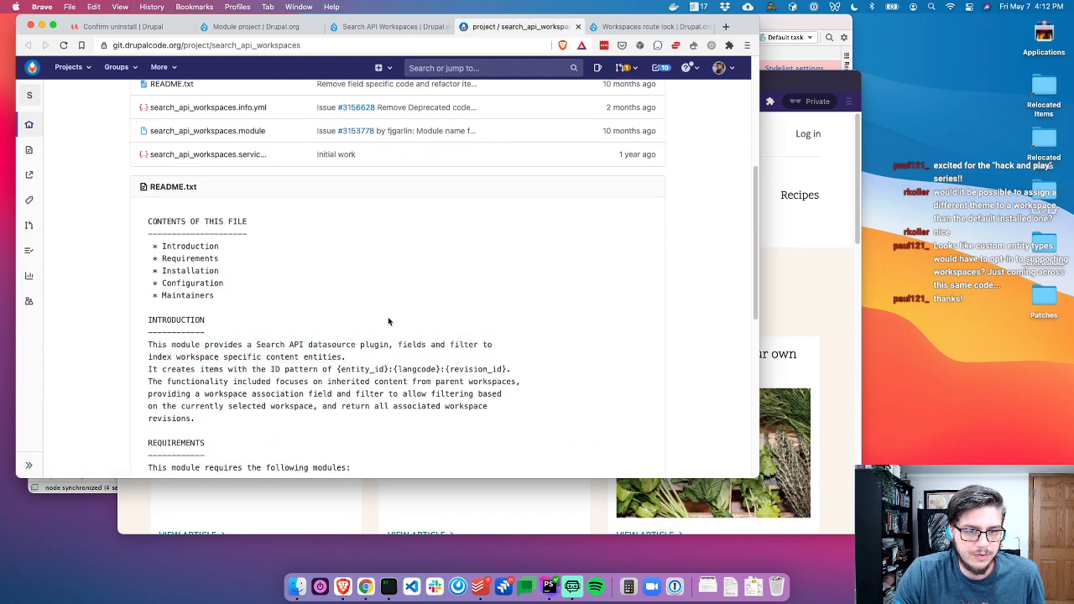
pyautogui.moveTo(177, 359); pyautogui.dragTo(362, 361)
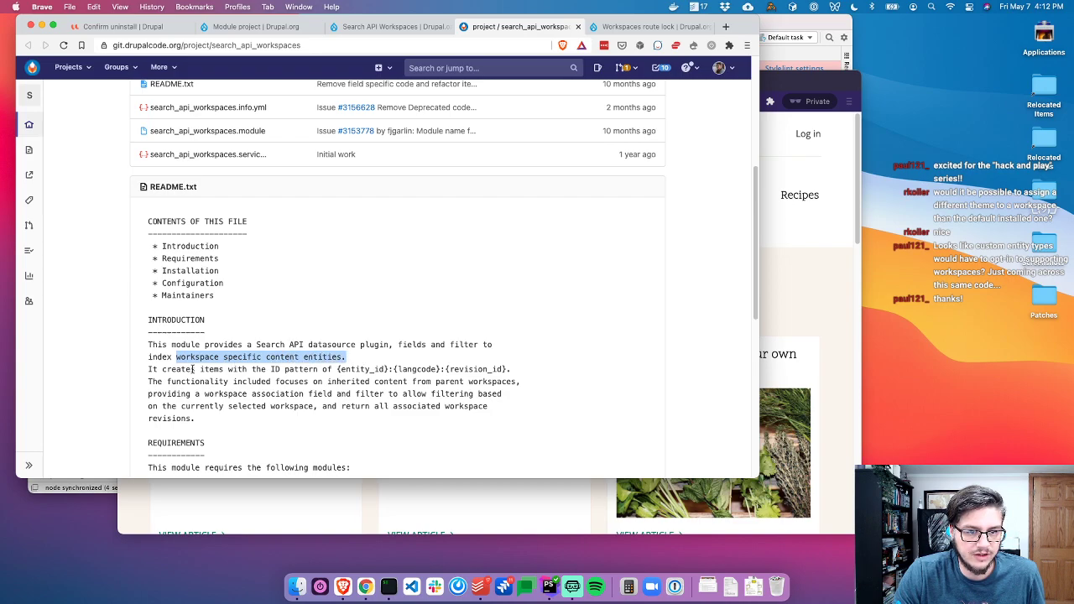
pyautogui.moveTo(194, 370); pyautogui.dragTo(527, 377)
pyautogui.moveTo(177, 382); pyautogui.dragTo(464, 379)
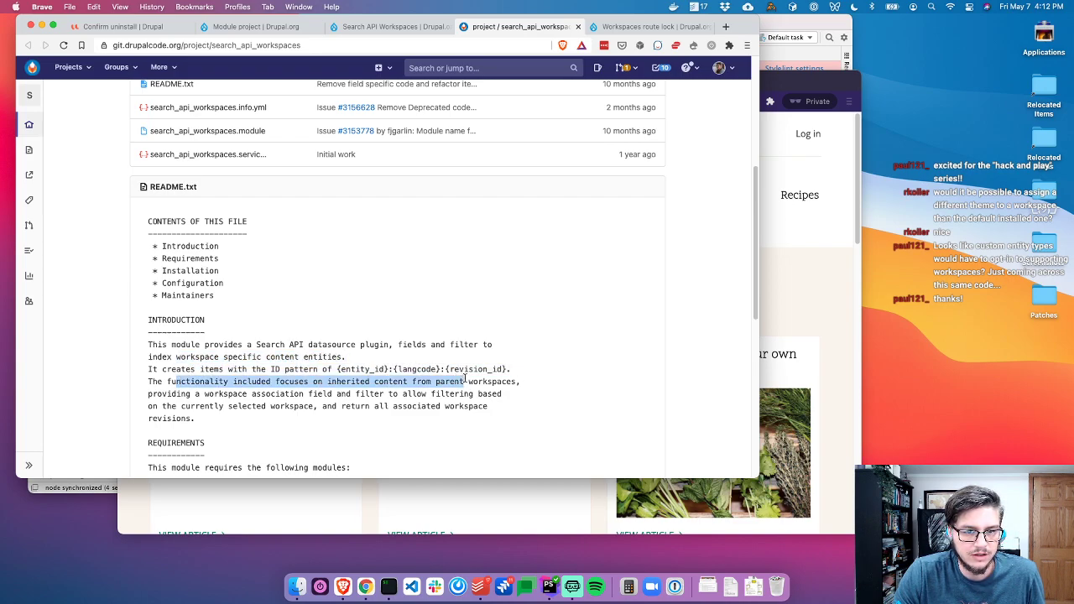
pyautogui.moveTo(172, 394); pyautogui.dragTo(472, 400)
pyautogui.scroll(-1, 324, 404)
pyautogui.click(505, 362)
pyautogui.moveTo(314, 350); pyautogui.dragTo(550, 359)
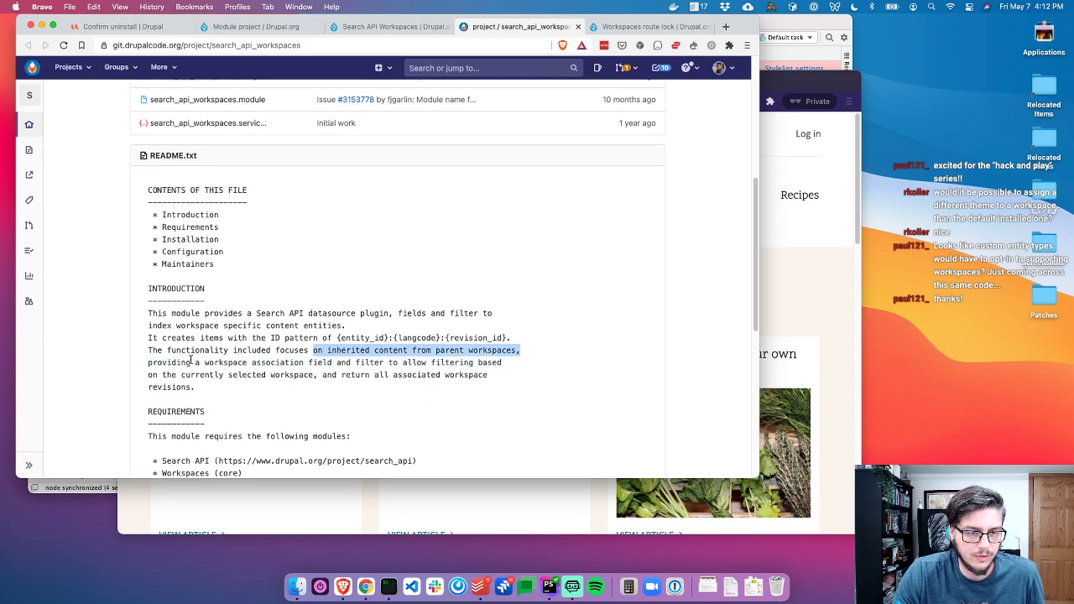
pyautogui.click(191, 360)
pyautogui.scroll(-3, 481, 369)
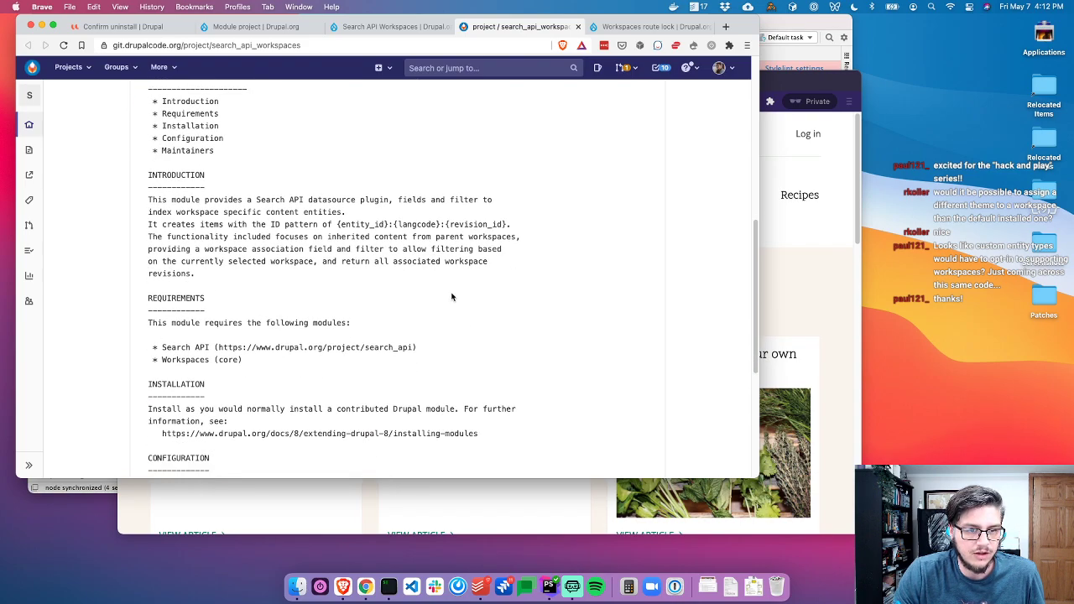
pyautogui.scroll(10, 451, 300)
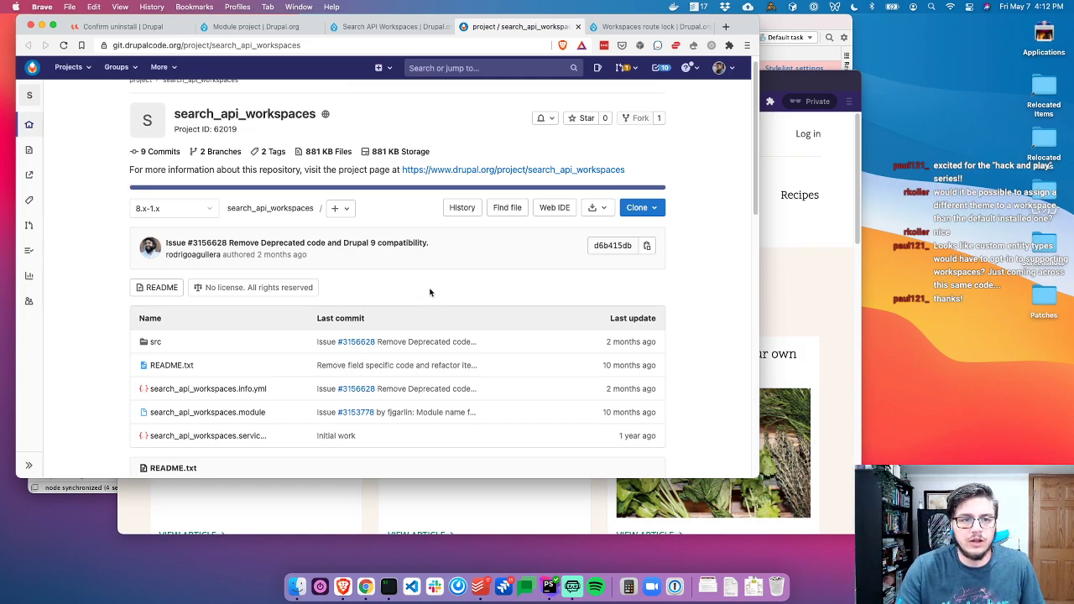
# Close the repository tab, reread the module description, then close the Search API Workspaces tab
pyautogui.press('super+w')
pyautogui.scroll(5, 336, 187)
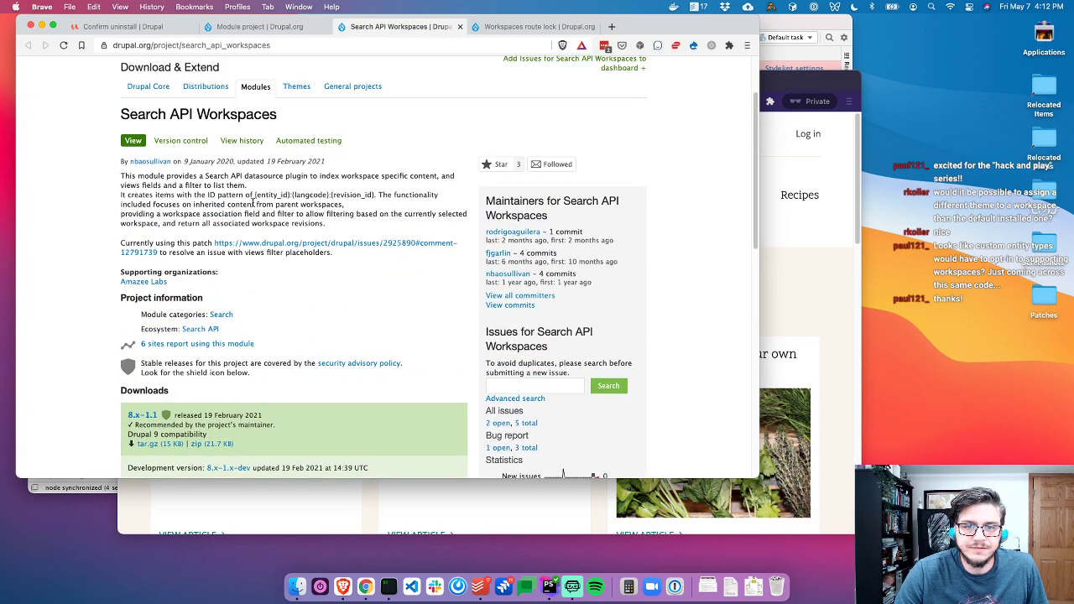
pyautogui.moveTo(139, 177); pyautogui.dragTo(356, 186)
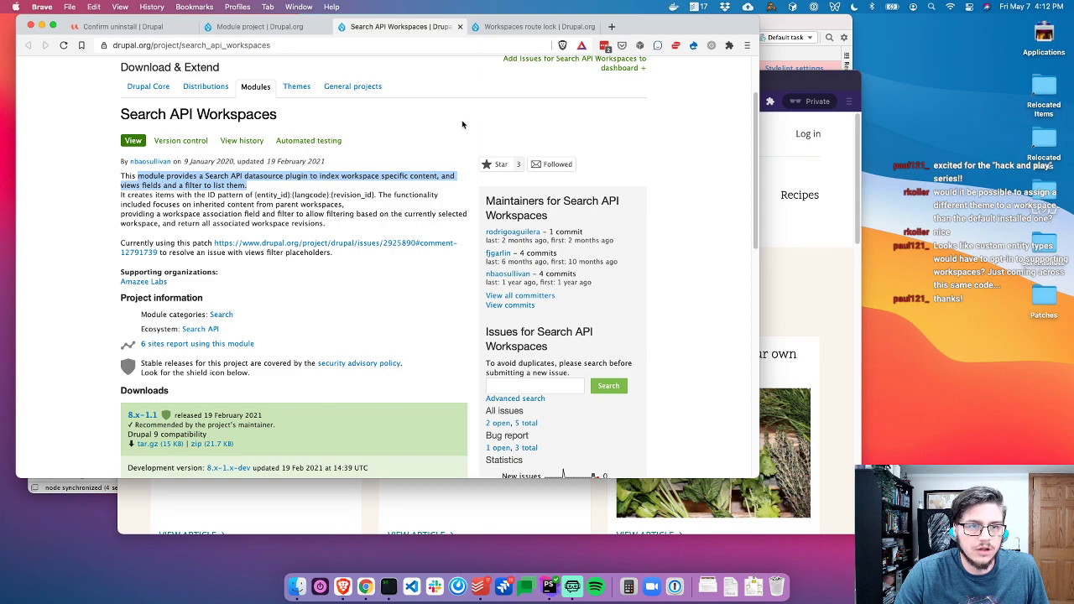
pyautogui.press('super+w')
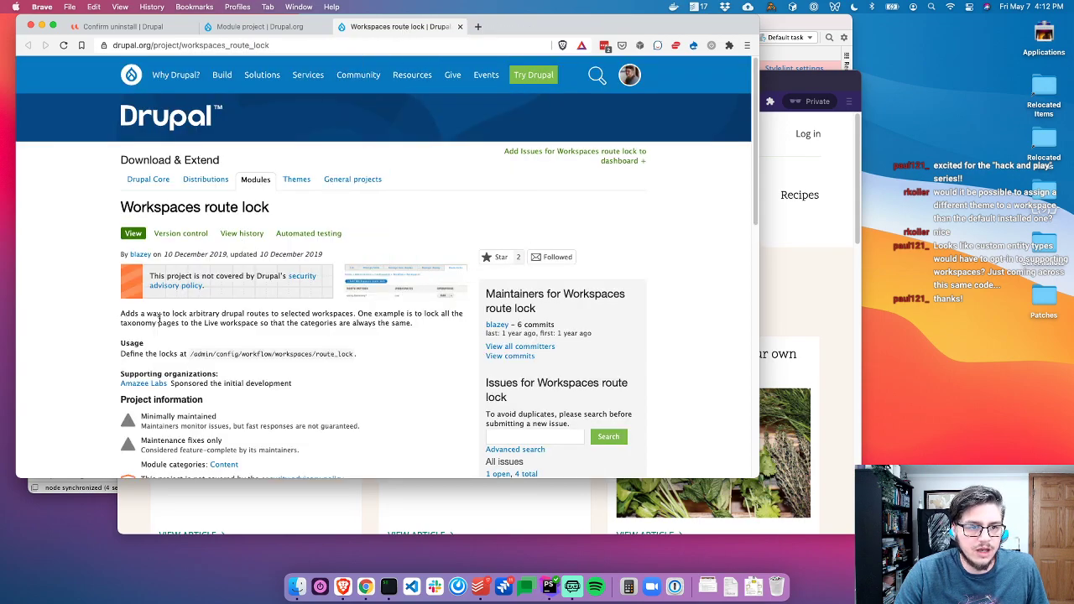
# Read the Workspaces route lock description and view the enlarged route locks admin screenshot
pyautogui.tripleClick(159, 317)
pyautogui.click(269, 317)
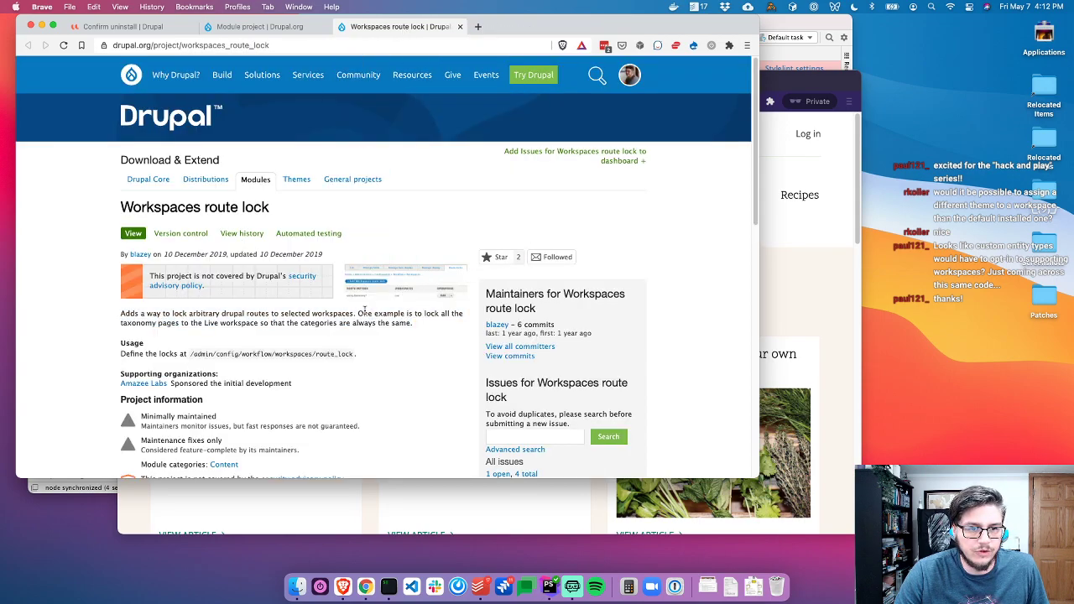
pyautogui.click(408, 281)
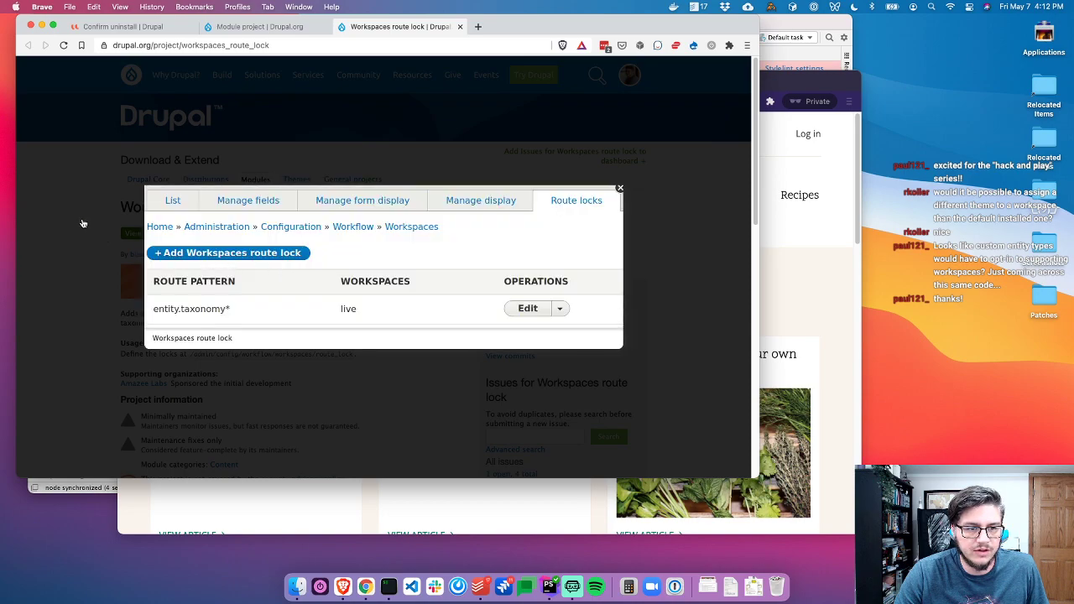
pyautogui.click(83, 223)
pyautogui.moveTo(354, 315); pyautogui.dragTo(467, 338)
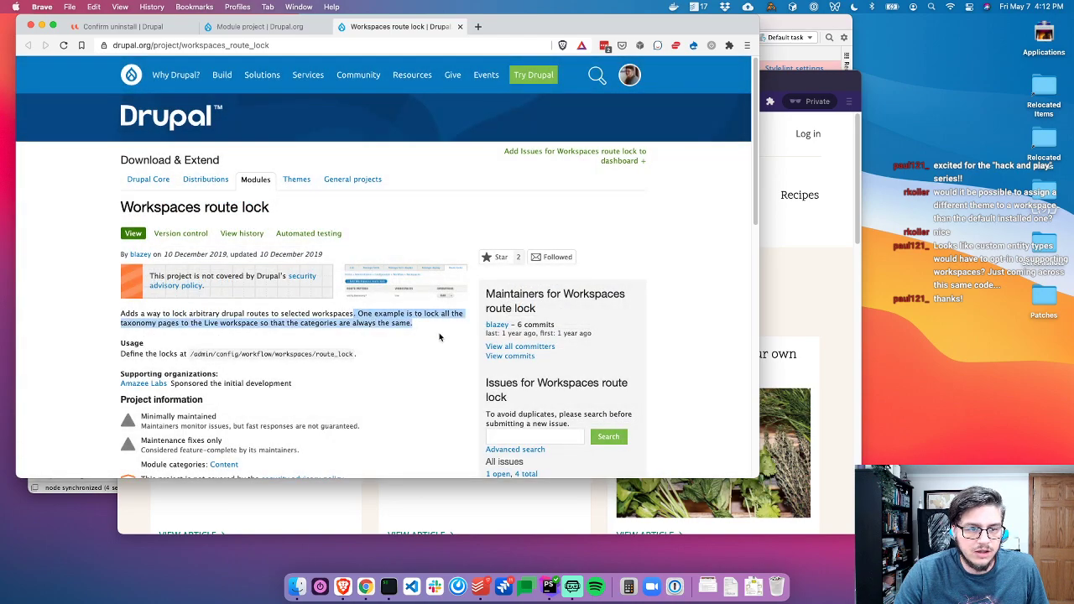
pyautogui.click(291, 326)
pyautogui.scroll(-2, 411, 361)
pyautogui.scroll(2, 426, 379)
# Open the Amazee Labs page in a background tab, staying on route lock
pyautogui.keyDown('super'); pyautogui.click(144, 385); pyautogui.keyUp('super')
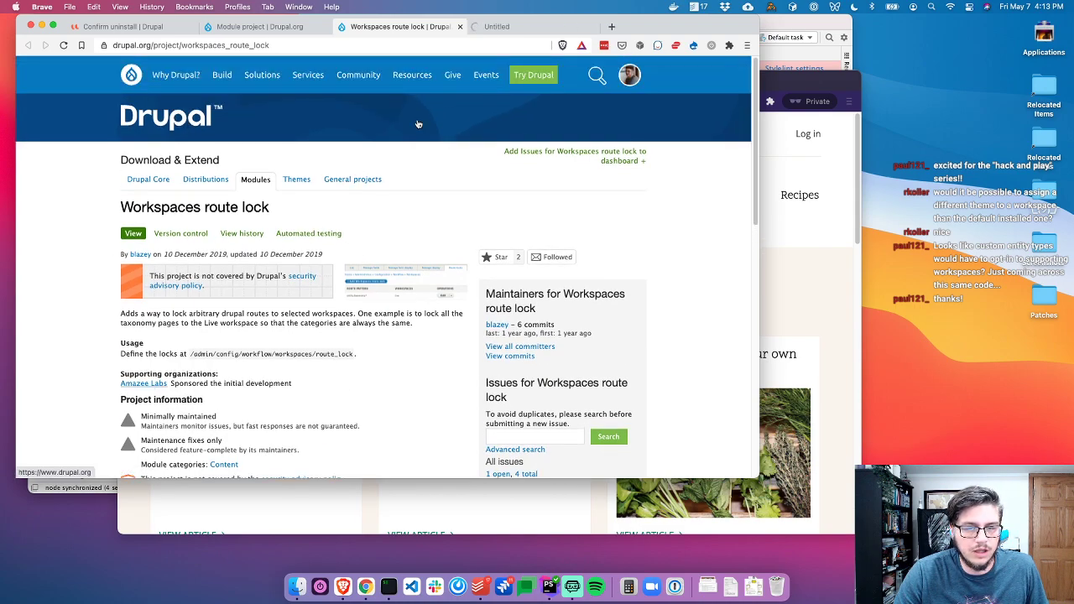
pyautogui.hotkey('ctrl', 'Tab')
pyautogui.click(401, 28)
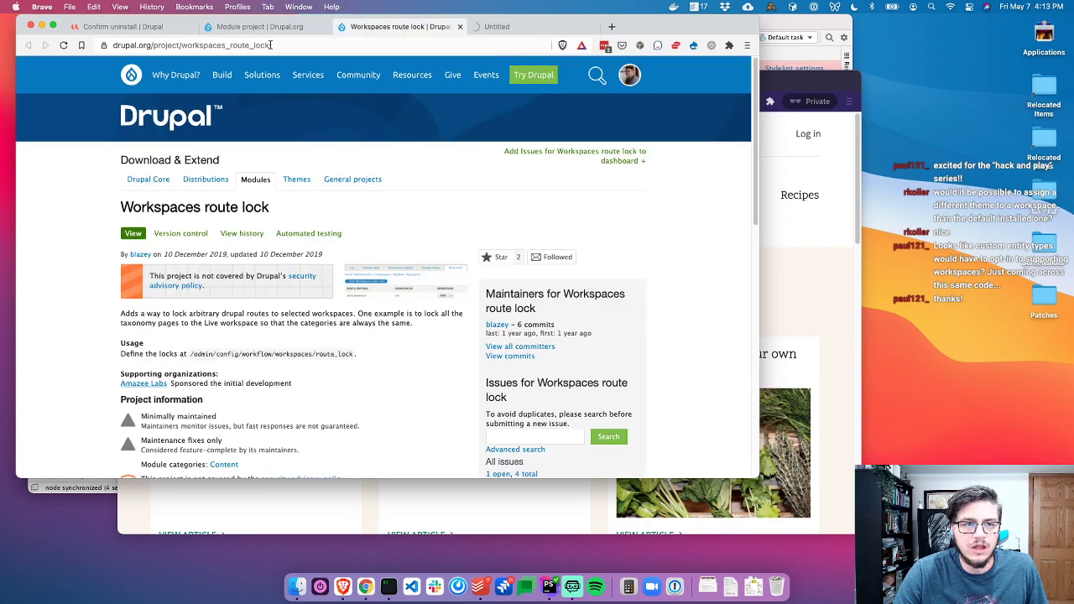
# Search drupal.org for 'entity workflow'
pyautogui.click(592, 77)
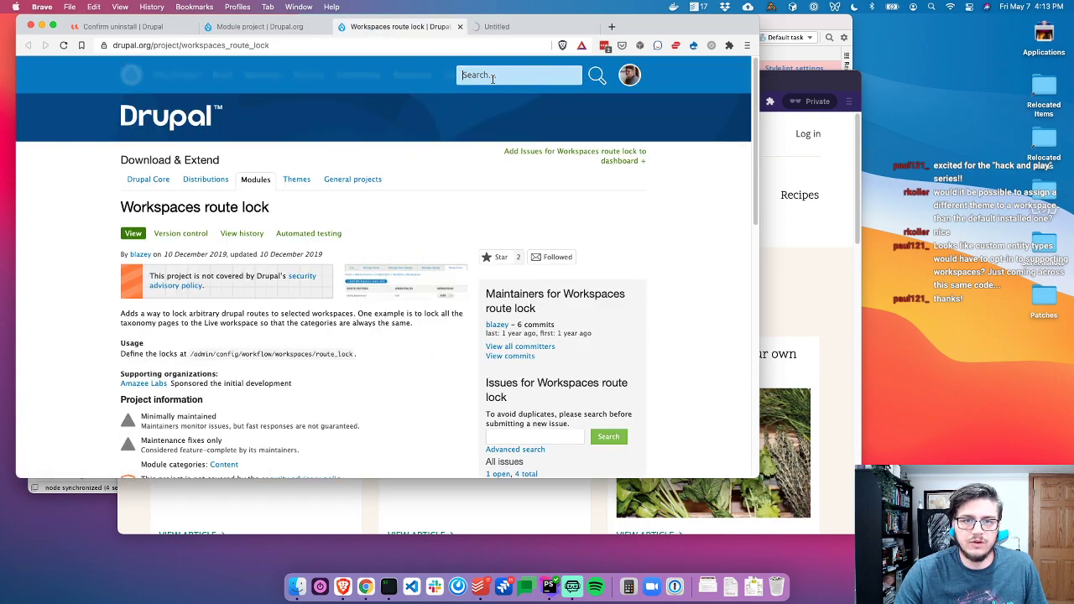
pyautogui.write('entity workflow')
pyautogui.press('Return')
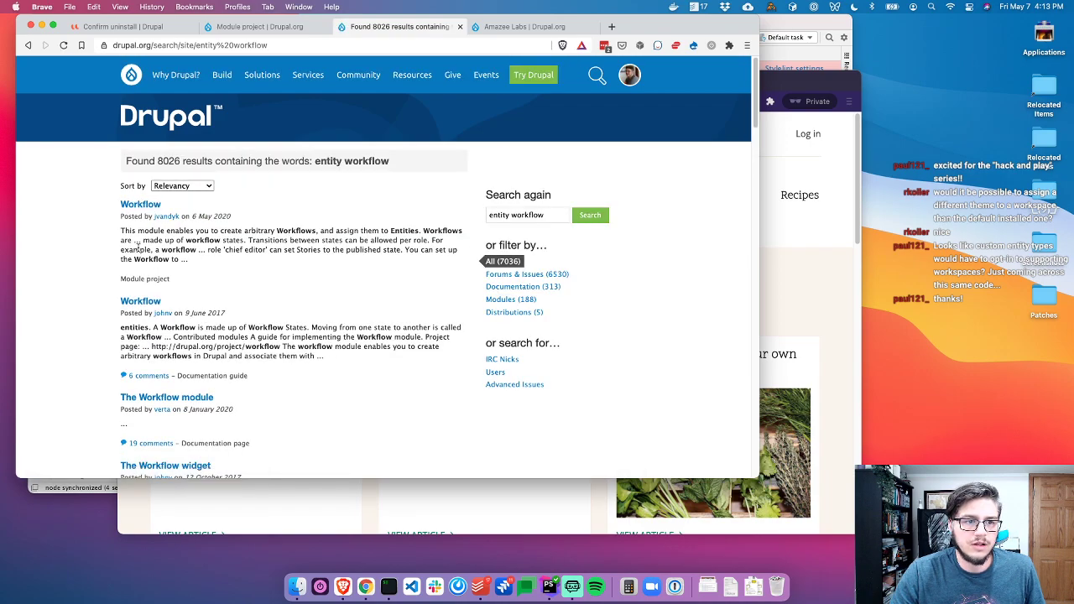
# Open the entity_workflow 2.0.0-alpha1 release result and its author's profile in new tabs
pyautogui.scroll(-5, 85, 329)
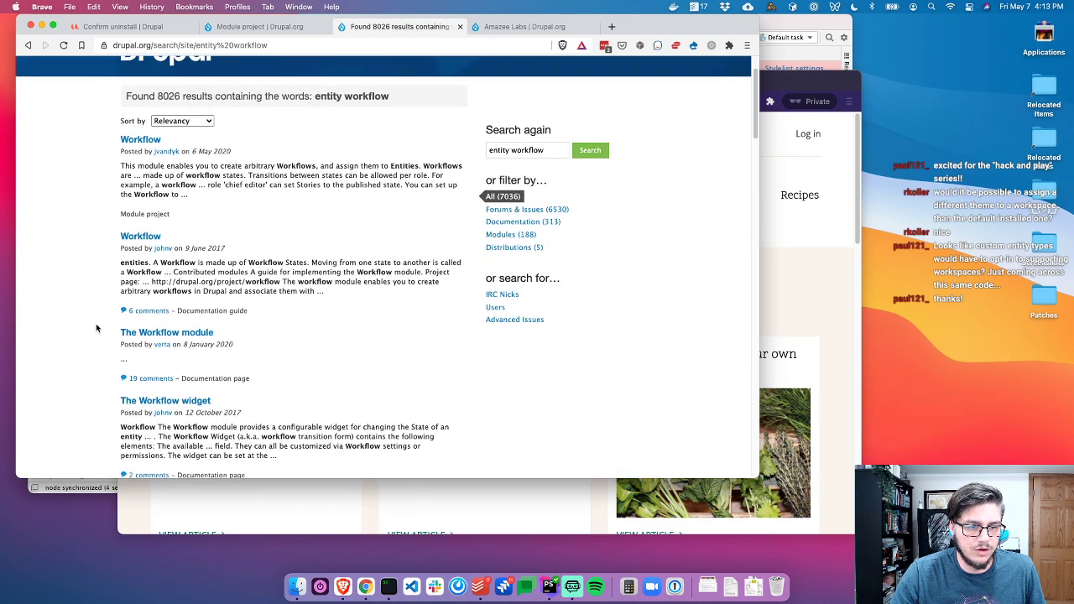
pyautogui.scroll(-3, 96, 329)
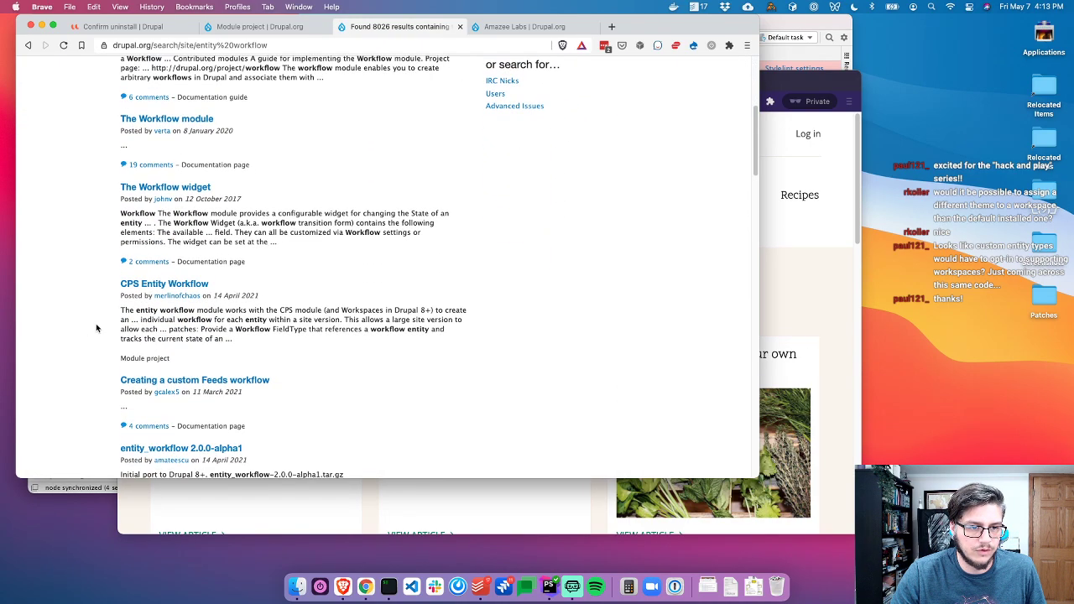
pyautogui.scroll(-2, 96, 328)
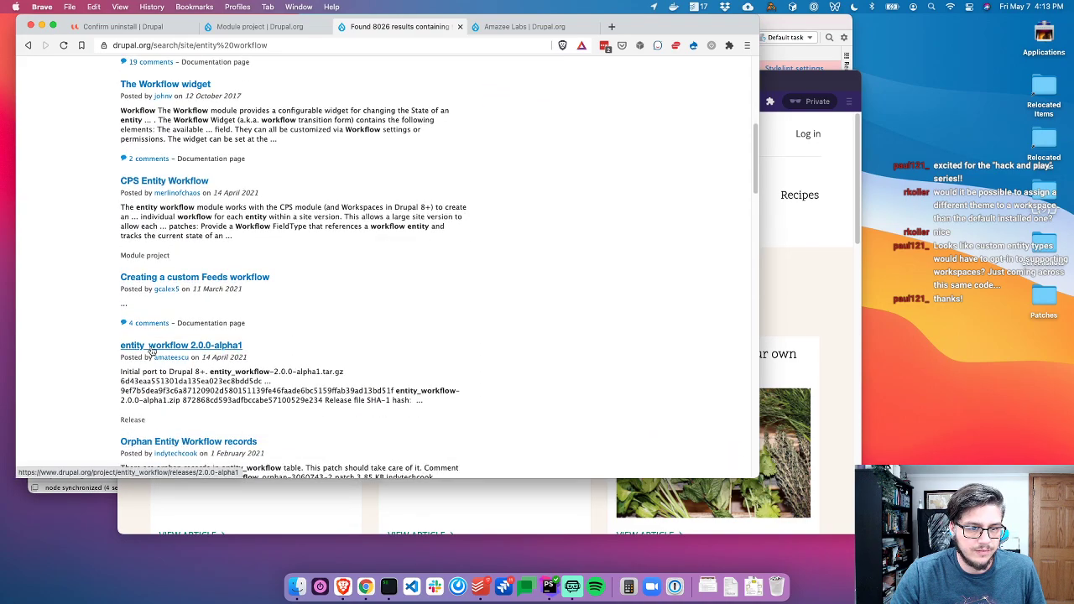
pyautogui.keyDown('super'); pyautogui.click(161, 356); pyautogui.keyUp('super')
pyautogui.click(170, 348)
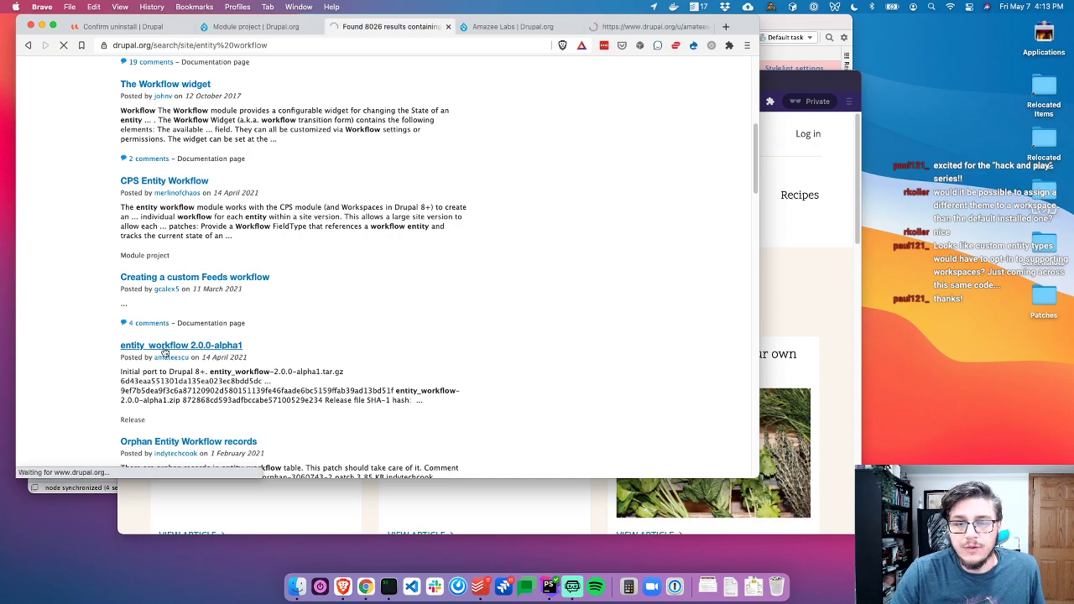
pyautogui.hotkey('ctrl', 'Tab')
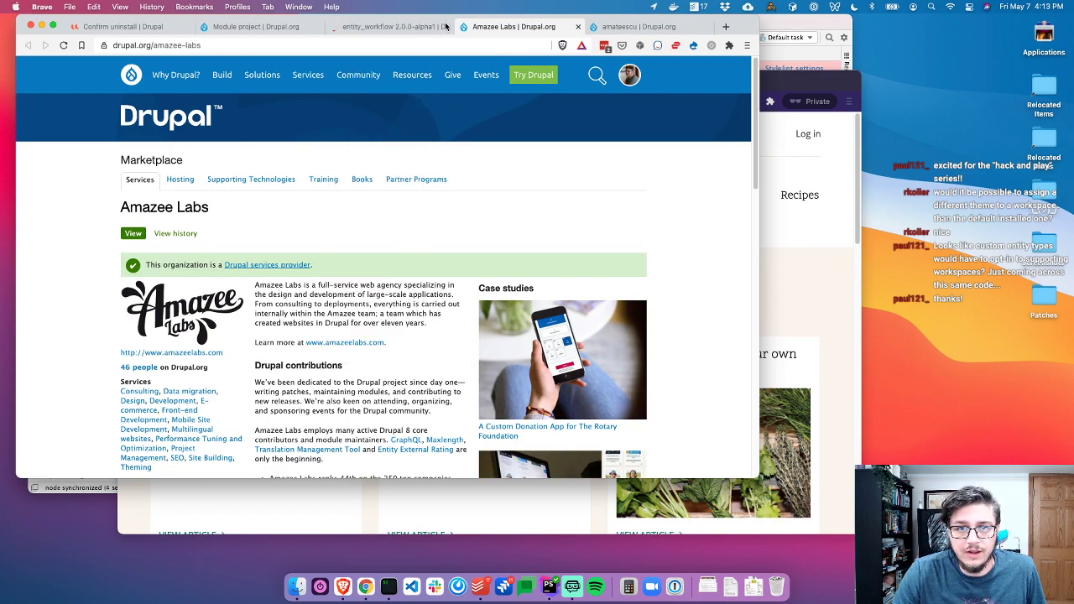
# Close the Amazee Labs tab and scroll through the release author's profile credits and projects
pyautogui.press('super+w')
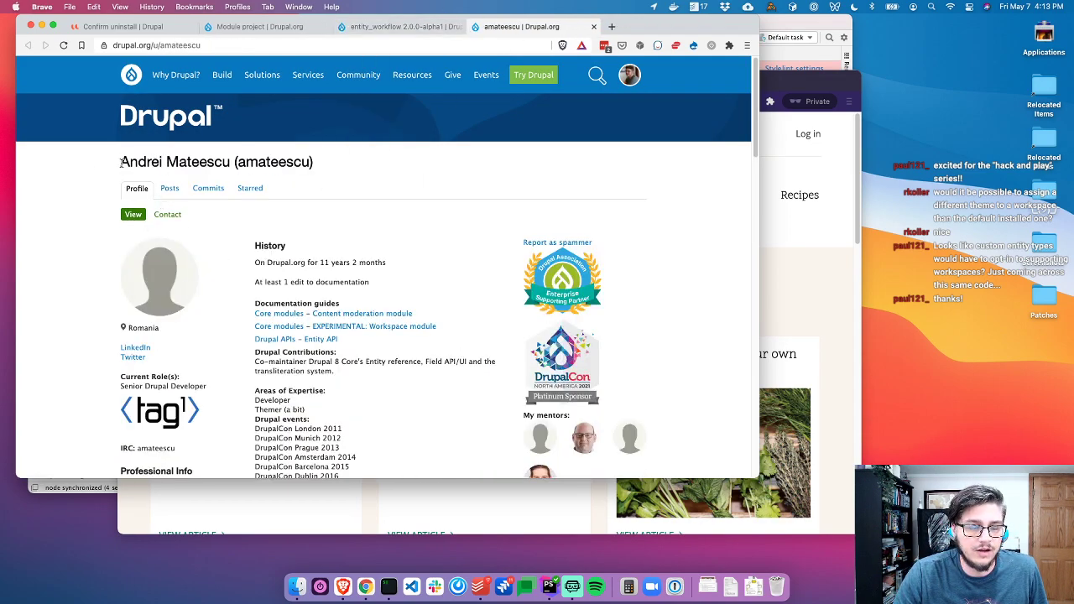
pyautogui.moveTo(110, 169); pyautogui.dragTo(229, 161)
pyautogui.click(398, 172)
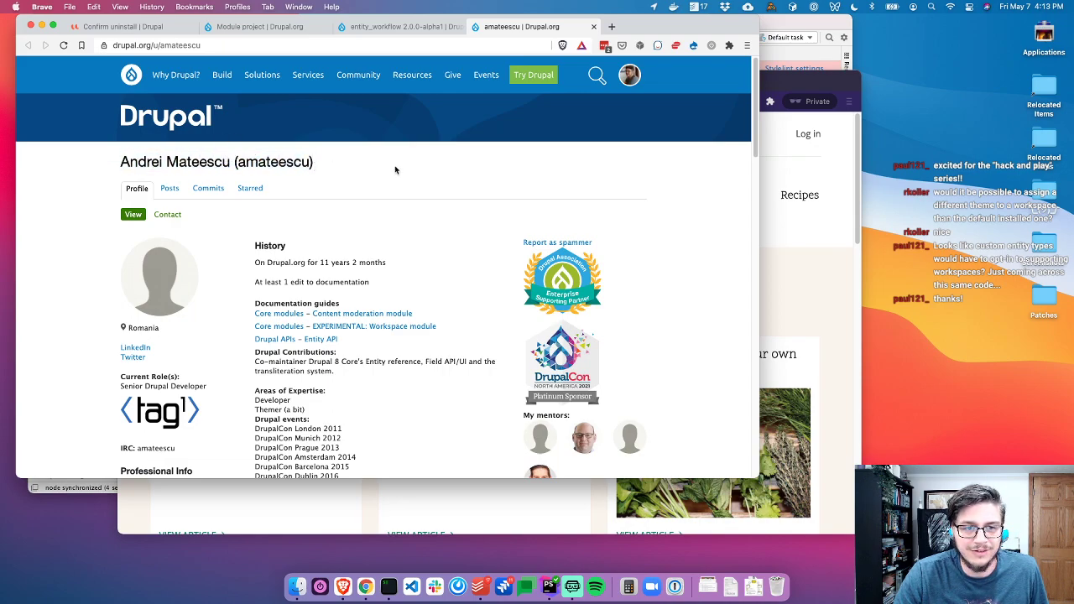
pyautogui.scroll(-2, 495, 299)
pyautogui.scroll(-6, 495, 299)
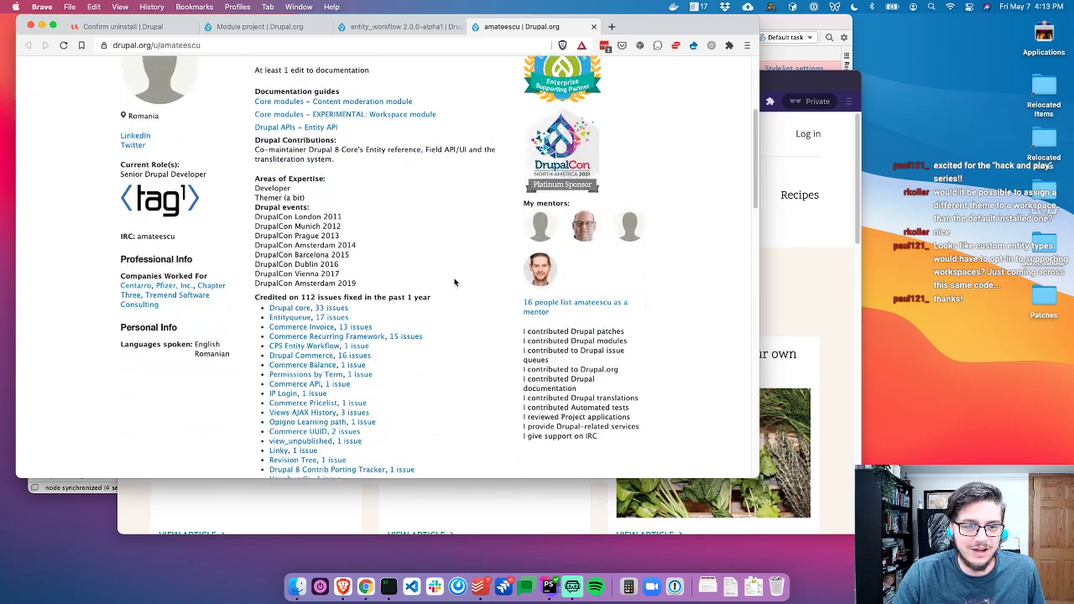
pyautogui.scroll(5, 434, 279)
pyautogui.scroll(3, 244, 299)
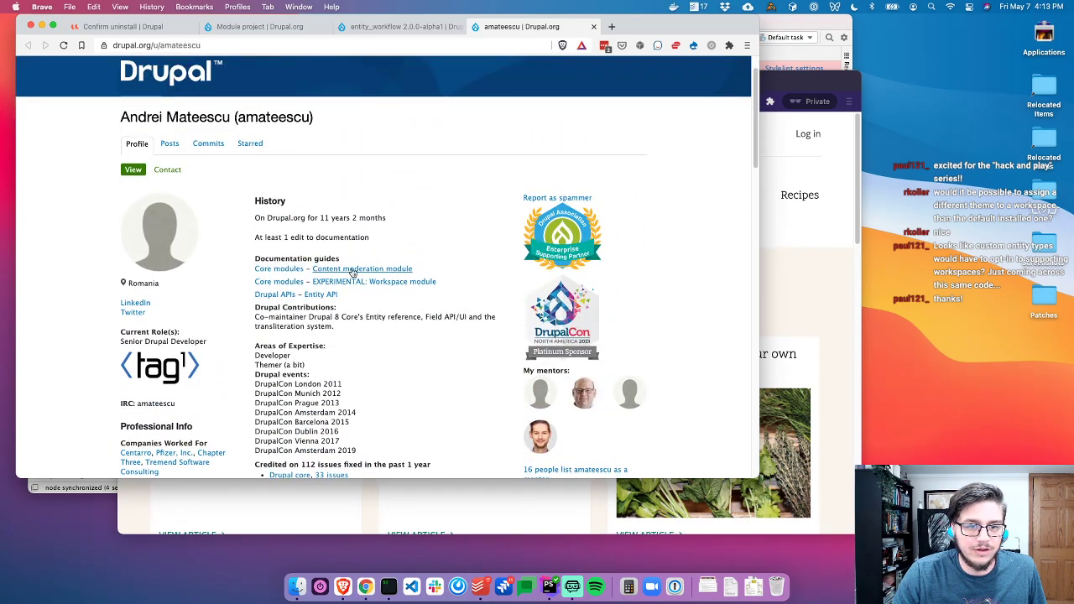
pyautogui.scroll(-10, 403, 299)
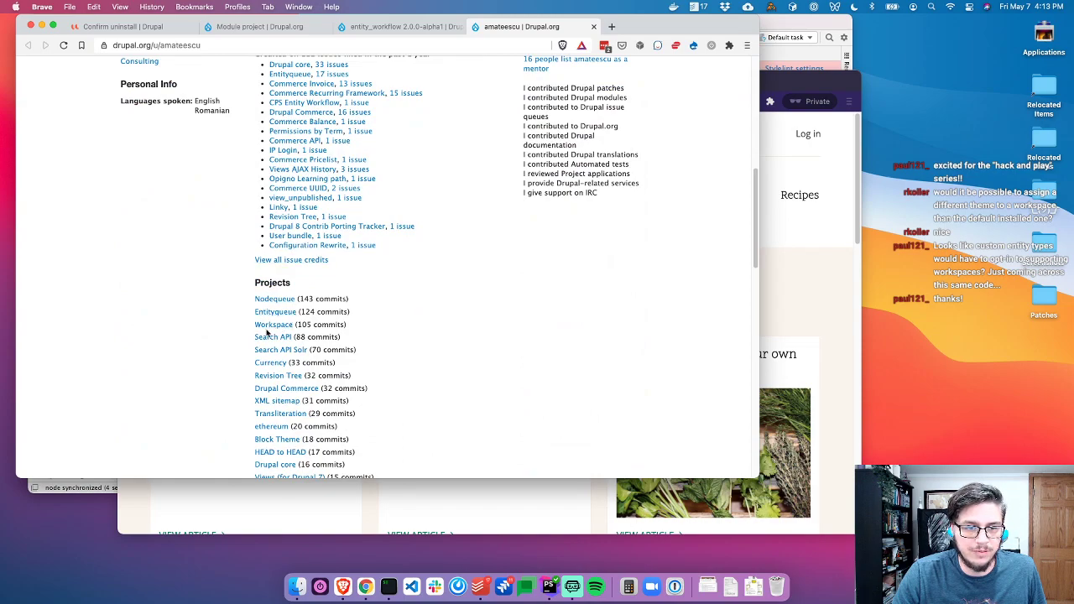
# Go to the entity_workflow release tab and open the CPS Entity Workflow project page
pyautogui.click(402, 27)
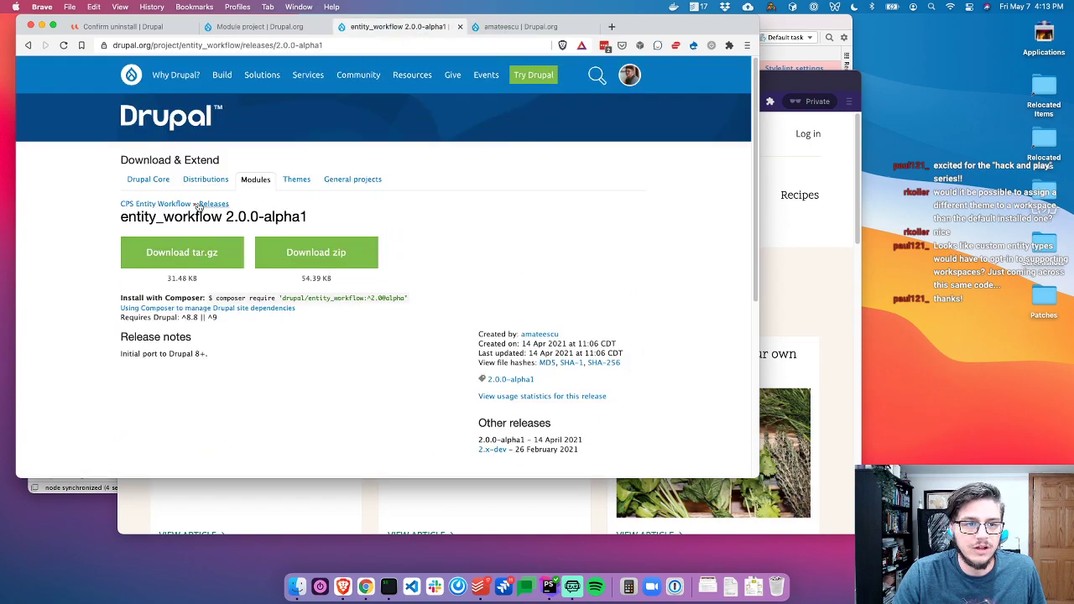
pyautogui.click(168, 206)
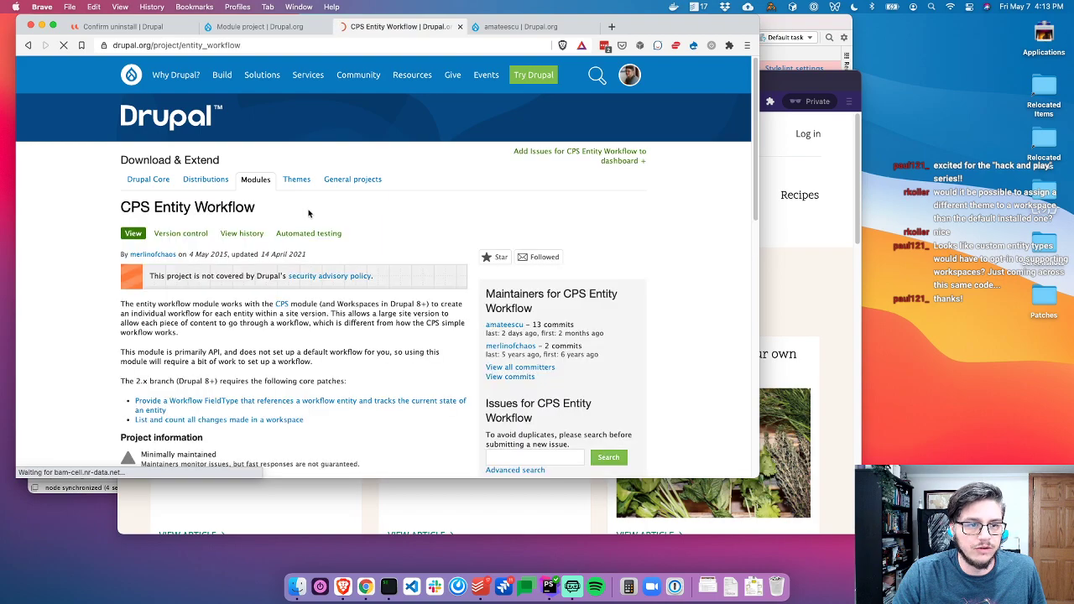
pyautogui.scroll(-5, 94, 359)
pyautogui.scroll(4, 94, 359)
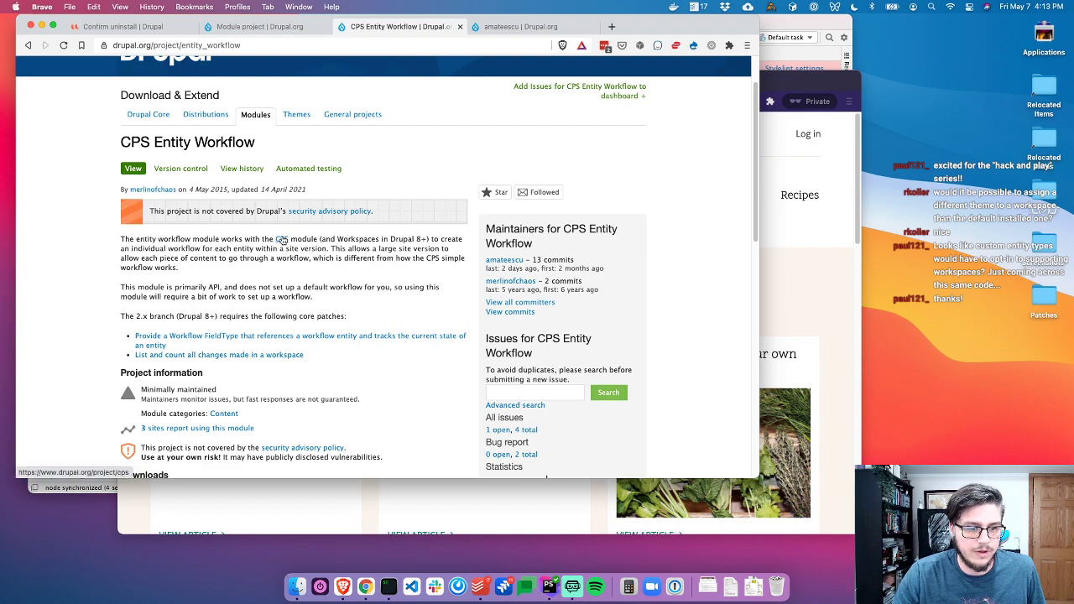
# Read the CPS Entity Workflow description about per-entity workflows and its primarily-API nature
pyautogui.moveTo(381, 239); pyautogui.dragTo(422, 239)
pyautogui.moveTo(130, 249); pyautogui.dragTo(317, 252)
pyautogui.click(355, 262)
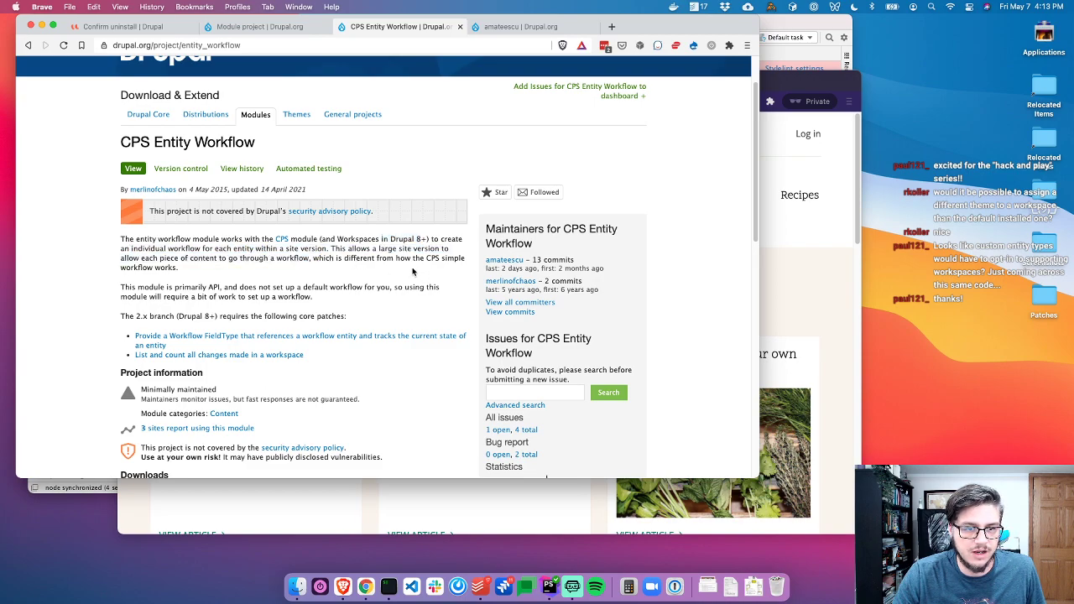
pyautogui.moveTo(341, 249); pyautogui.dragTo(431, 260)
pyautogui.click(268, 263)
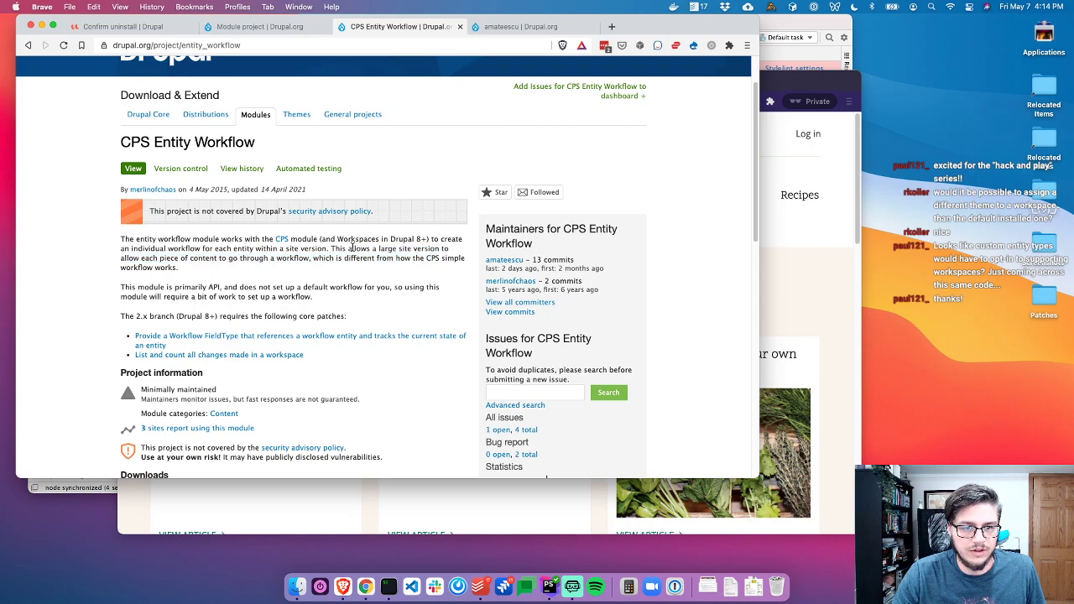
pyautogui.moveTo(349, 248); pyautogui.dragTo(462, 250)
pyautogui.moveTo(160, 260); pyautogui.dragTo(364, 261)
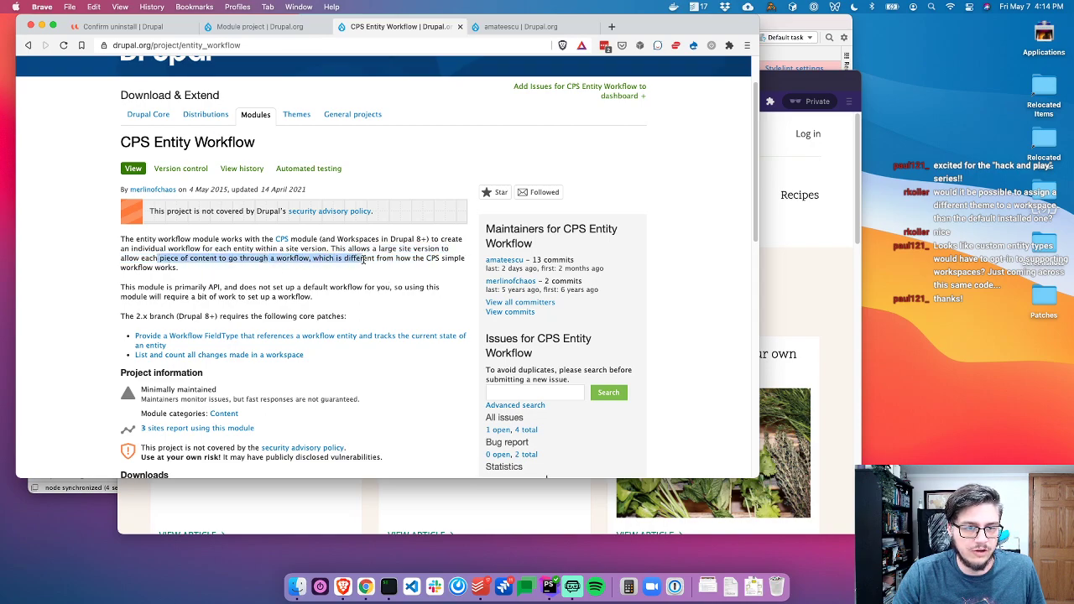
pyautogui.click(388, 280)
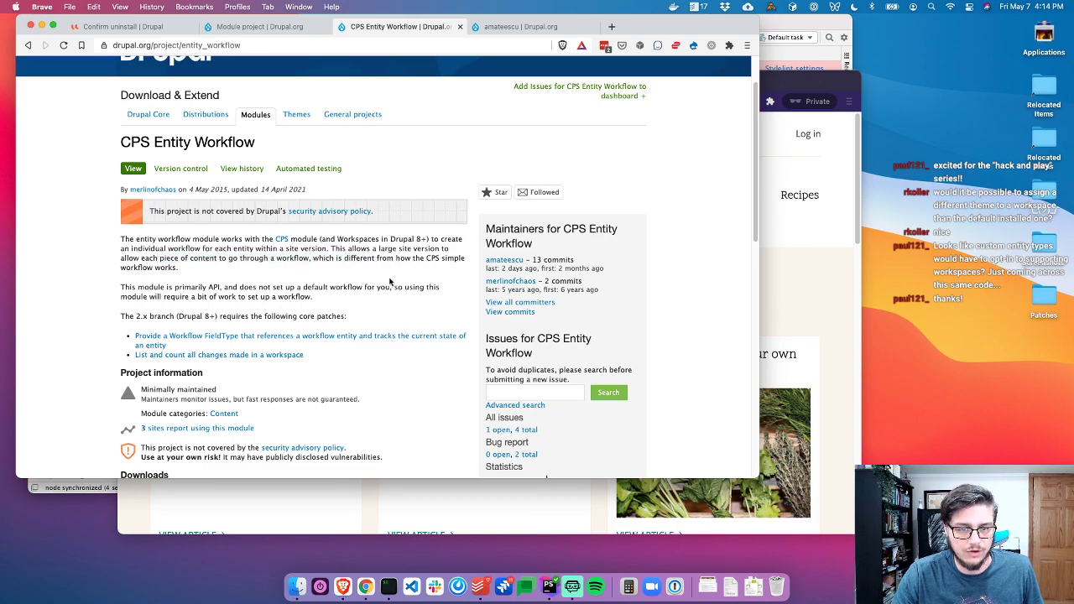
pyautogui.scroll(-2, 391, 282)
pyautogui.moveTo(158, 267); pyautogui.dragTo(377, 280)
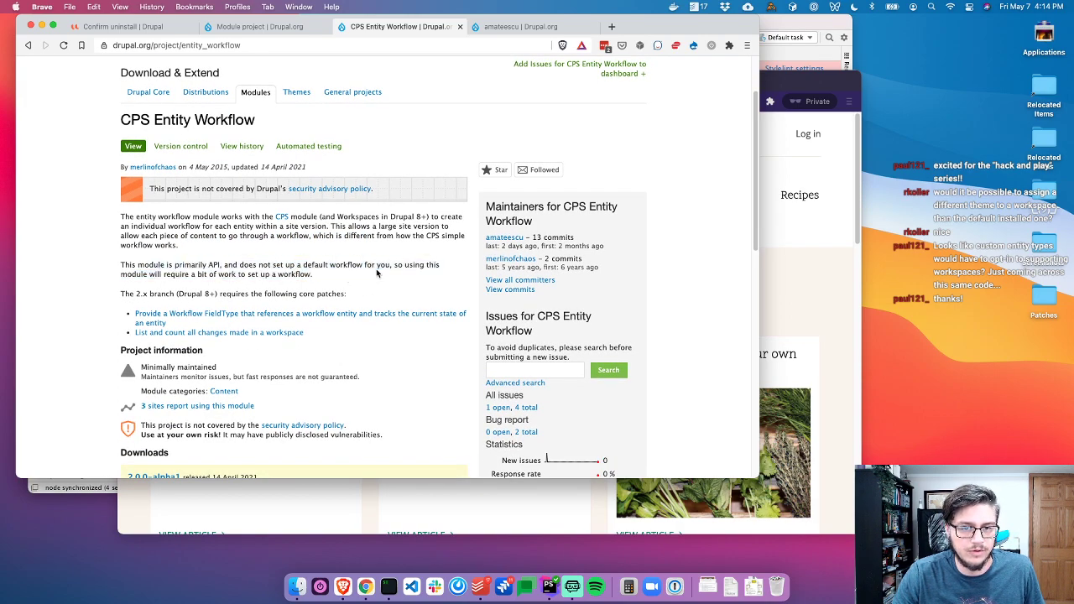
pyautogui.click(377, 272)
pyautogui.scroll(-4, 378, 277)
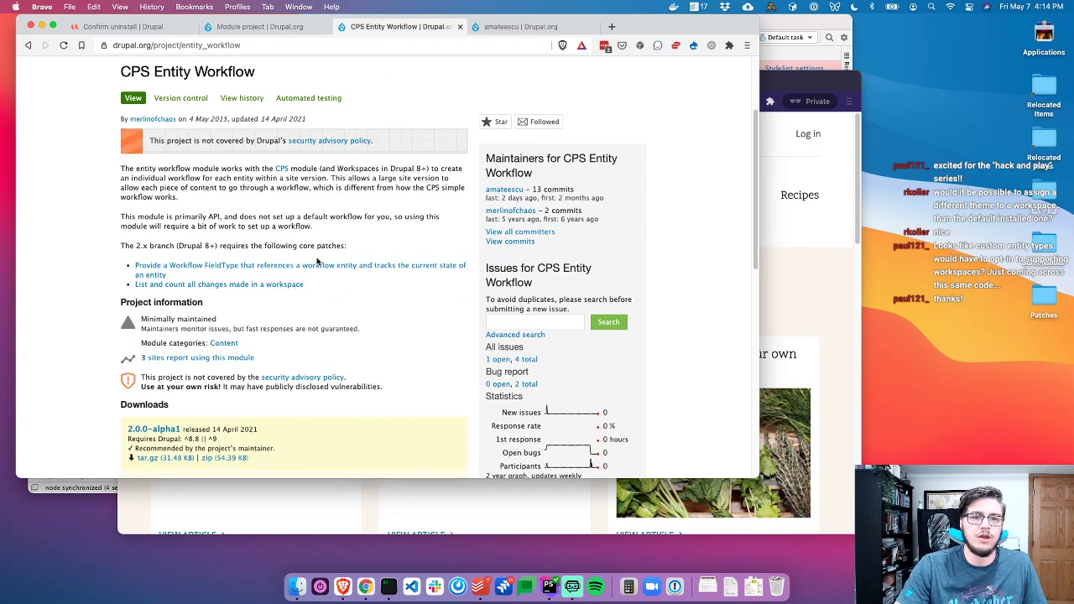
# Open the required core patch issue in a new tab, close CPS Entity Workflow, and view the issue
pyautogui.keyDown('super'); pyautogui.click(250, 285); pyautogui.keyUp('super')
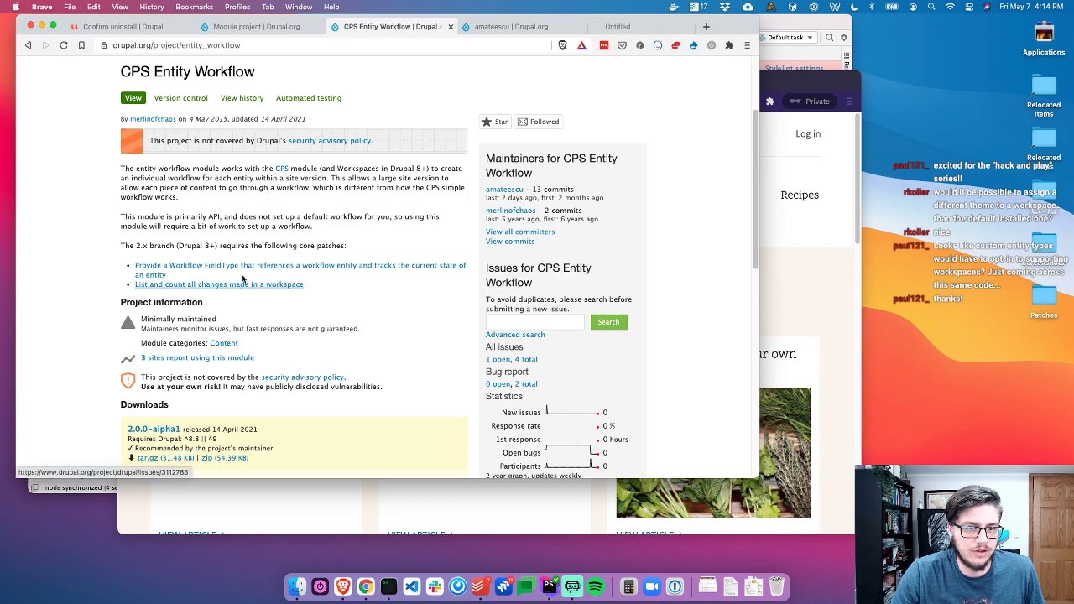
pyautogui.press('super+w')
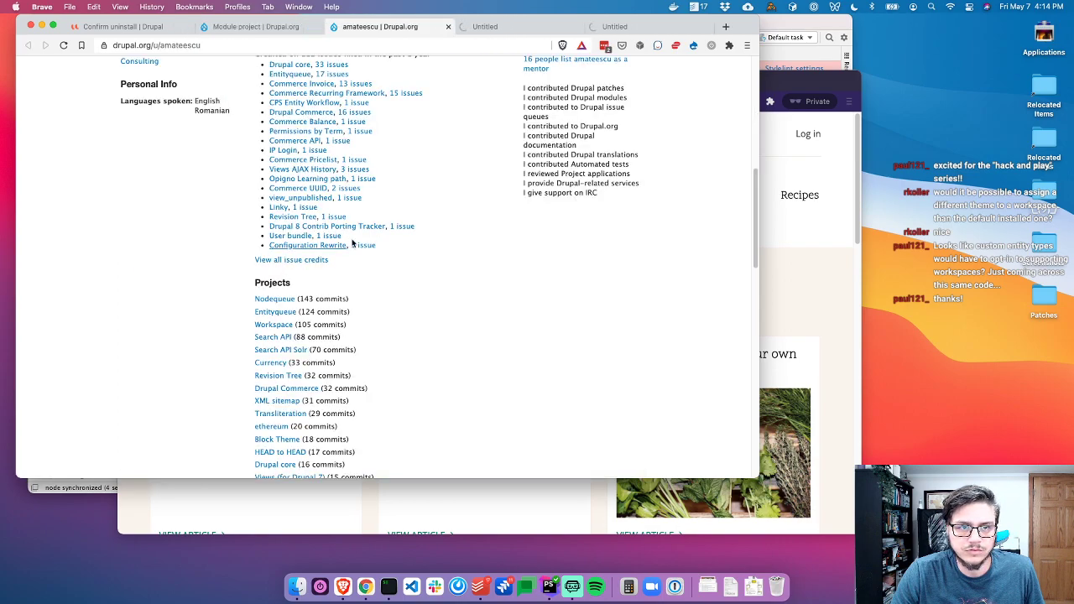
pyautogui.press('super+w')
pyautogui.press('super+shift+t')
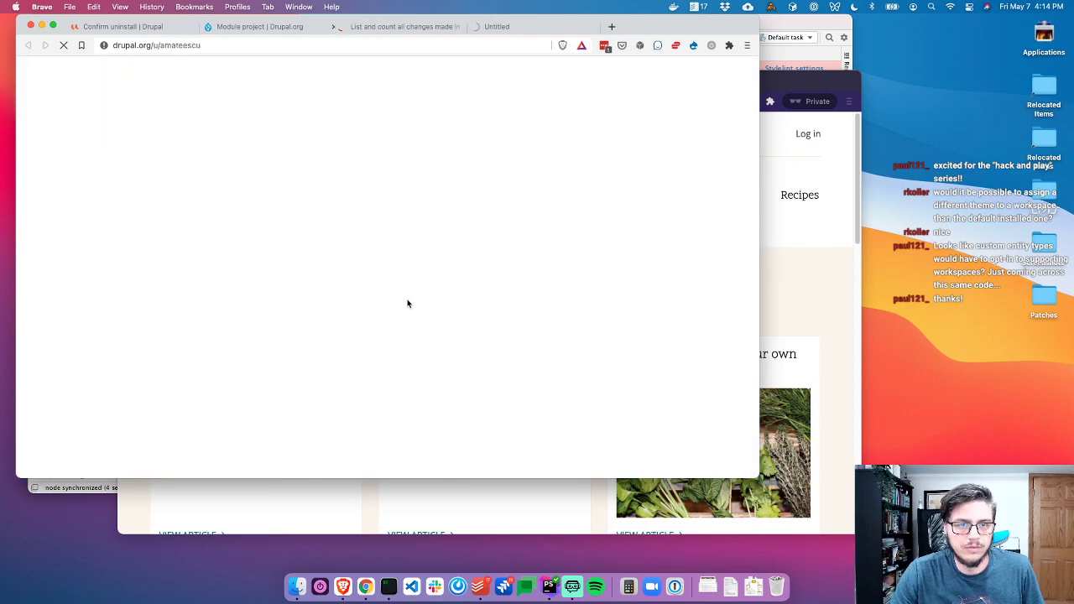
pyautogui.hotkey('ctrl', 'Tab')
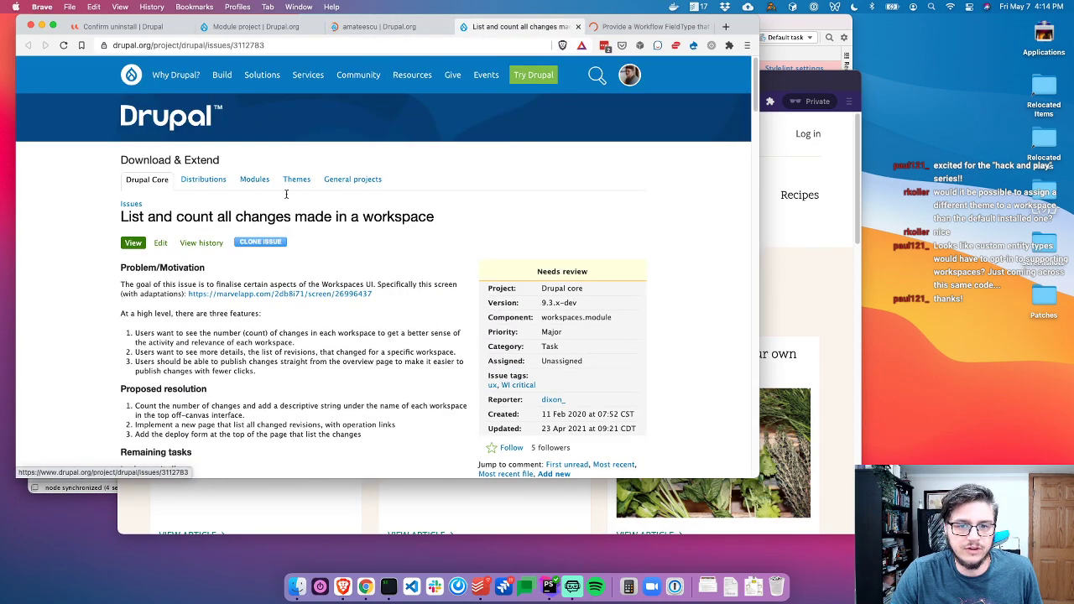
# Skim the 'List and count all changes made in a workspace' issue and the author's profile, then close the profile
pyautogui.scroll(-2, 194, 311)
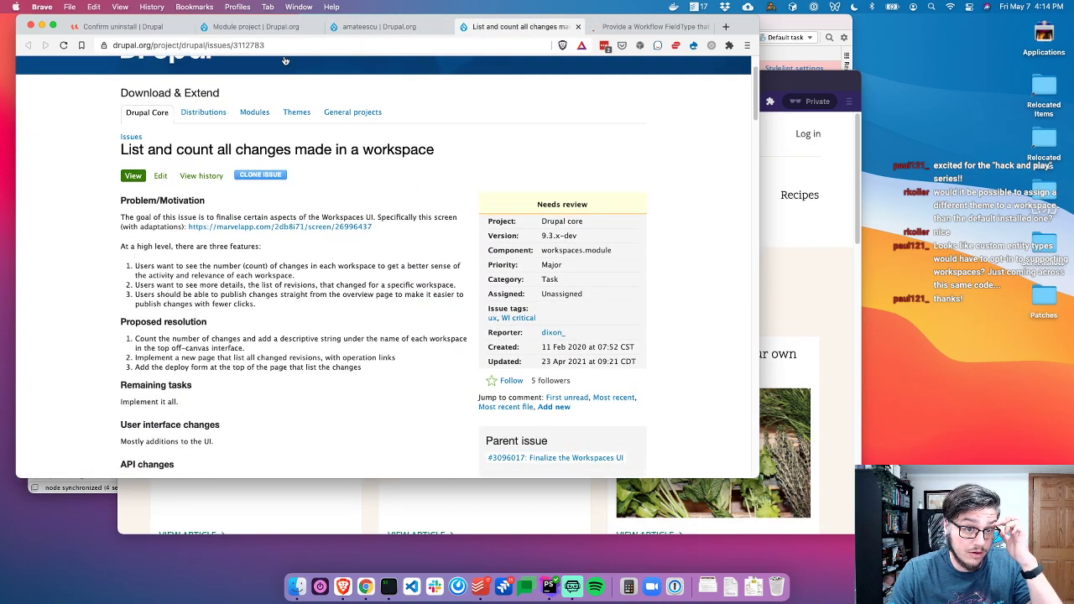
pyautogui.scroll(-6, 277, 210)
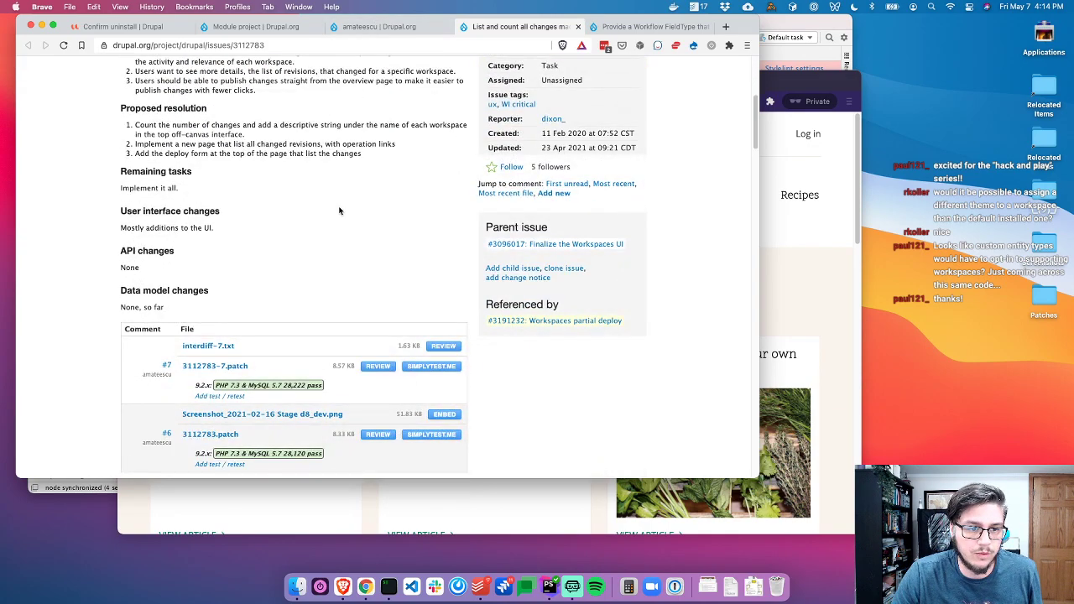
pyautogui.scroll(4, 352, 164)
pyautogui.click(405, 32)
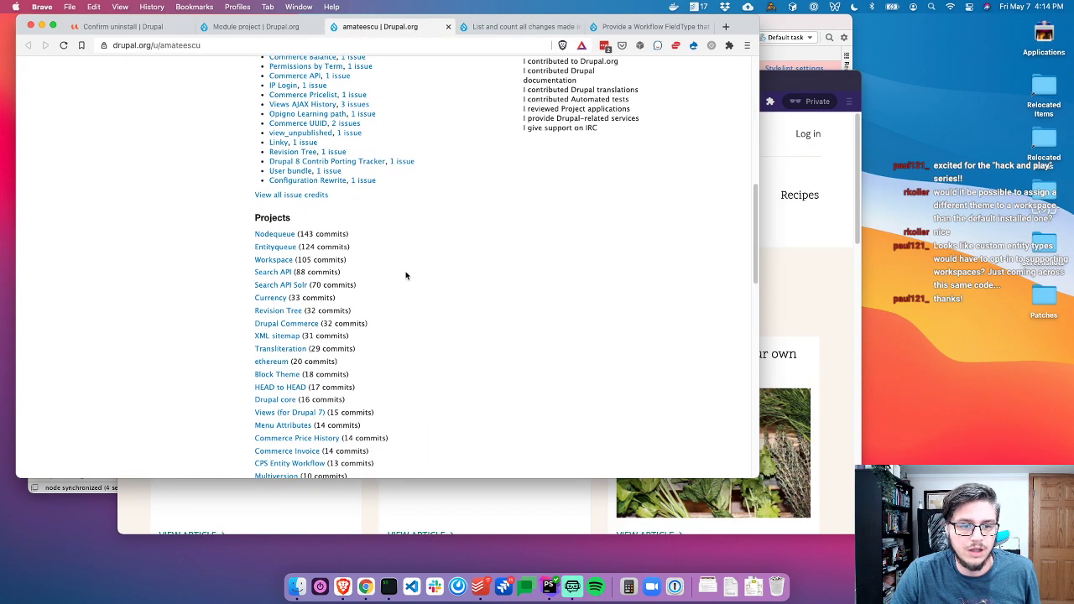
pyautogui.scroll(-1, 408, 271)
pyautogui.scroll(-5, 225, 326)
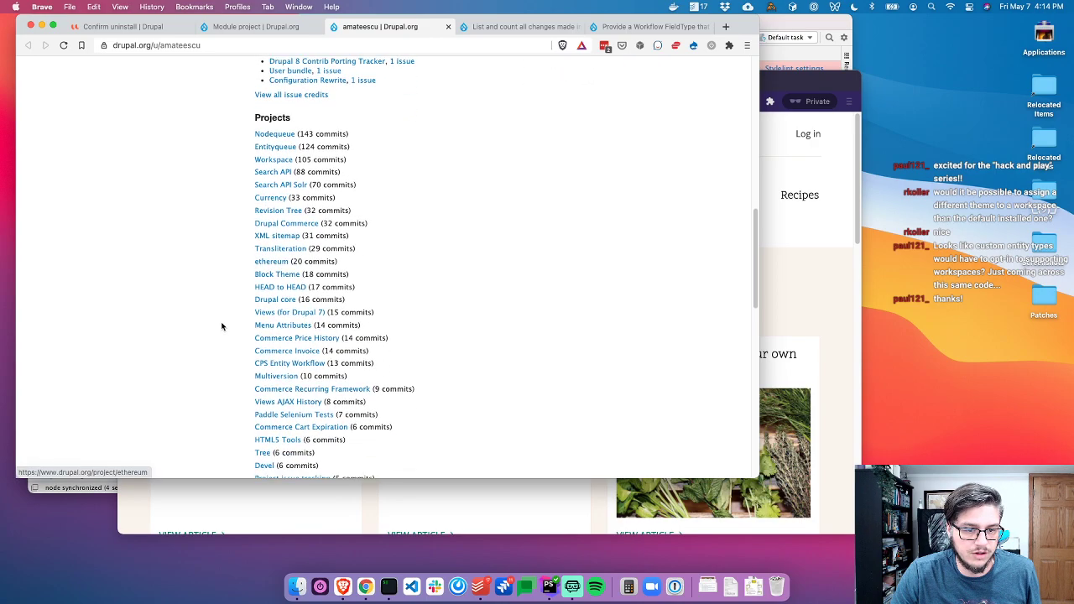
pyautogui.scroll(-6, 222, 326)
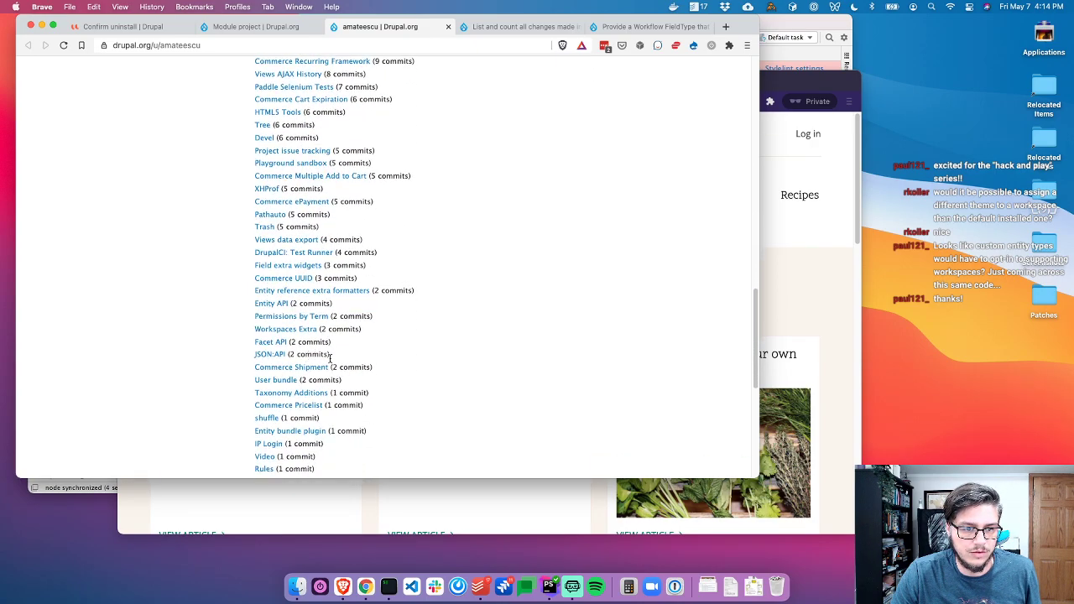
pyautogui.scroll(-2, 453, 374)
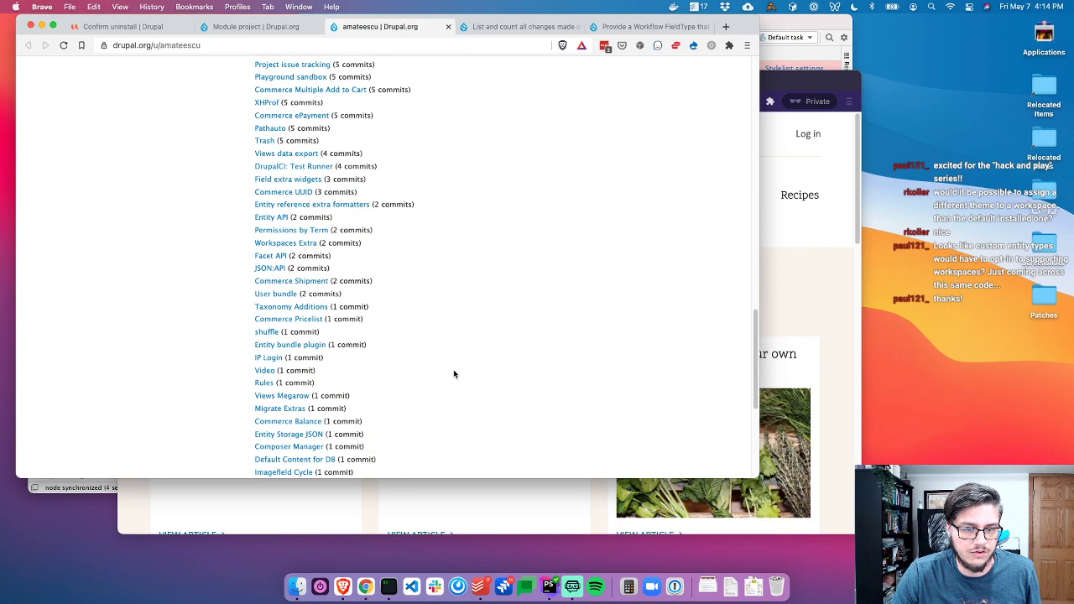
pyautogui.press('super+w')
# Read comment #7 and review the 3112783-7.patch diff in Dreditor, then hide it
pyautogui.scroll(-15, 461, 295)
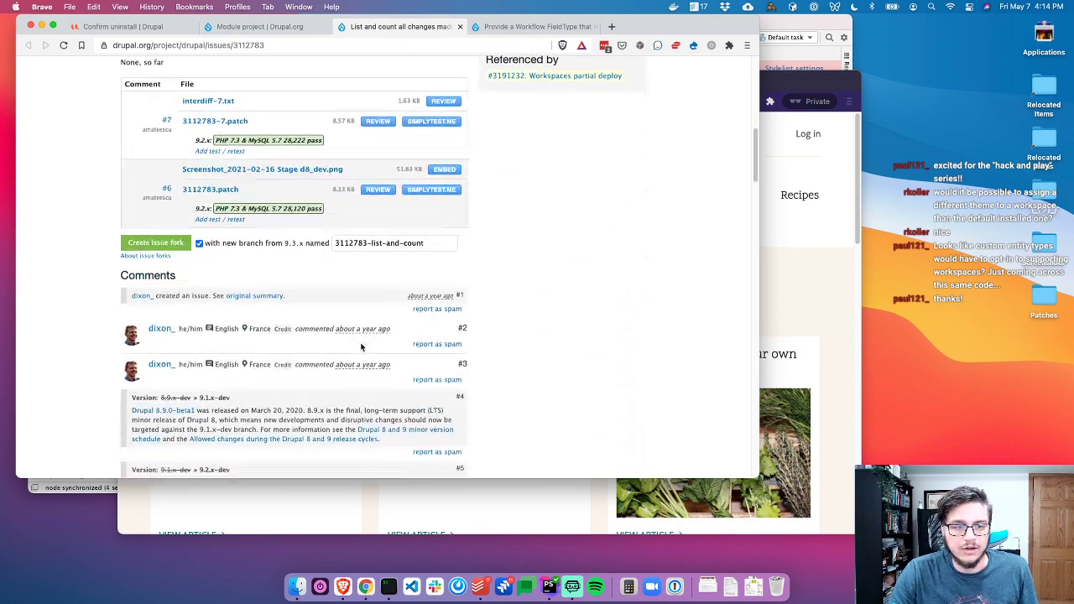
pyautogui.scroll(-8, 118, 252)
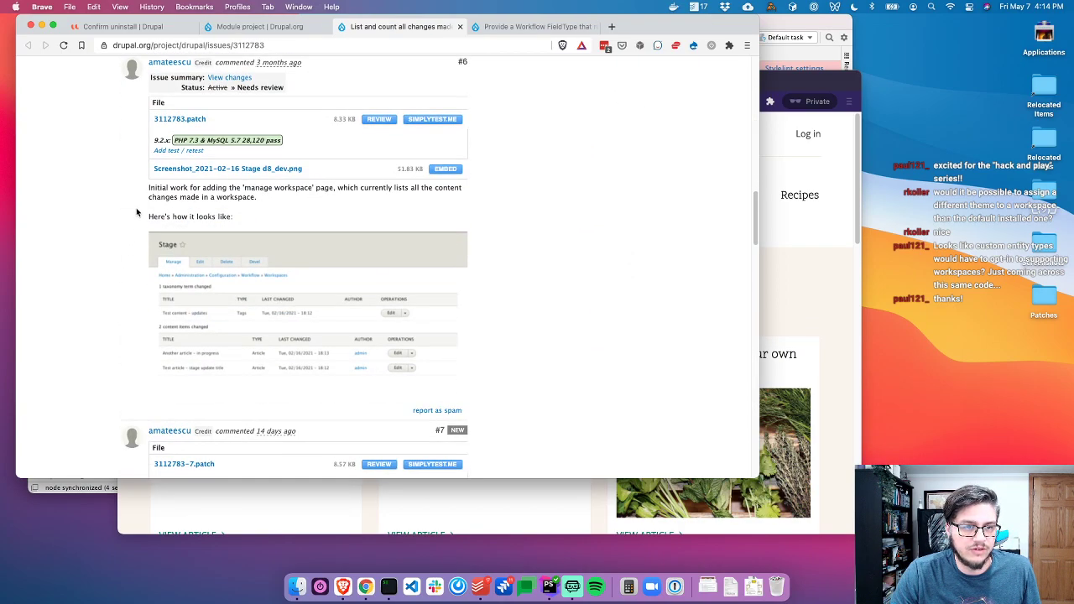
pyautogui.scroll(-10, 311, 360)
pyautogui.scroll(3, 267, 352)
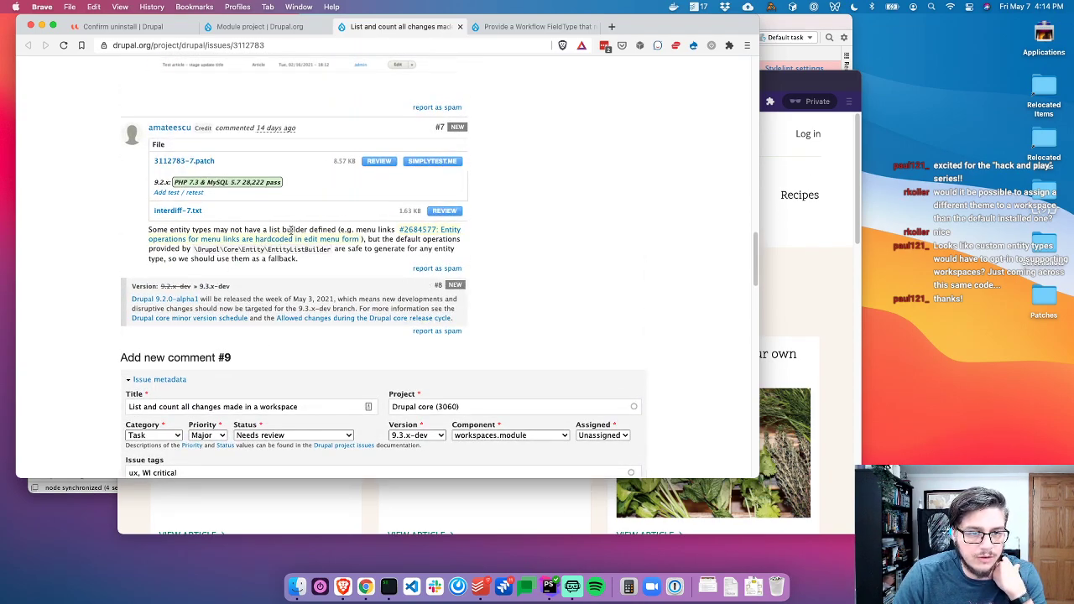
pyautogui.moveTo(291, 230); pyautogui.dragTo(433, 250)
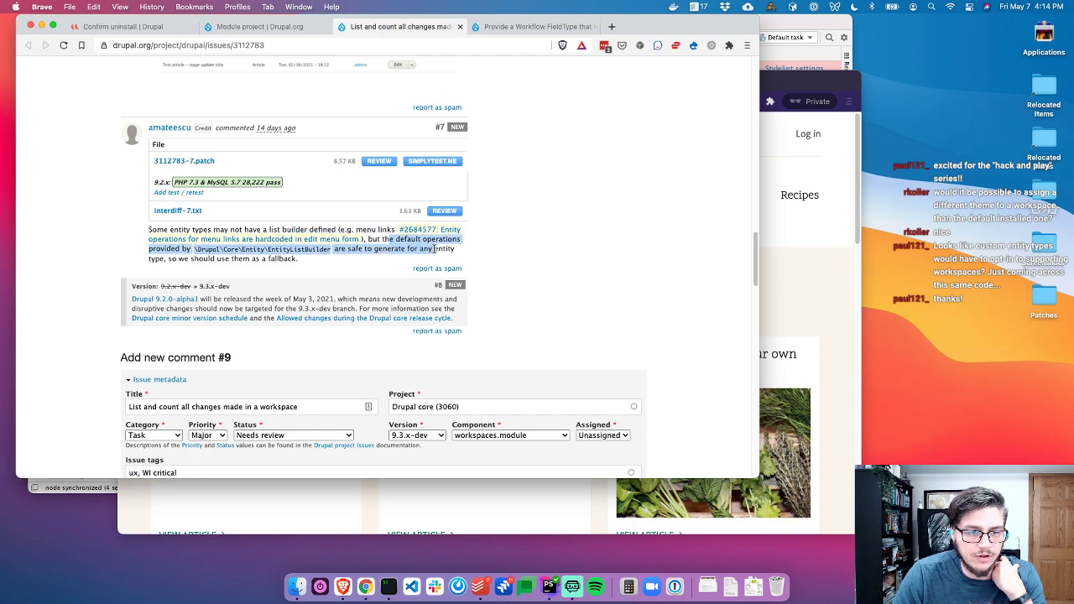
pyautogui.click(357, 261)
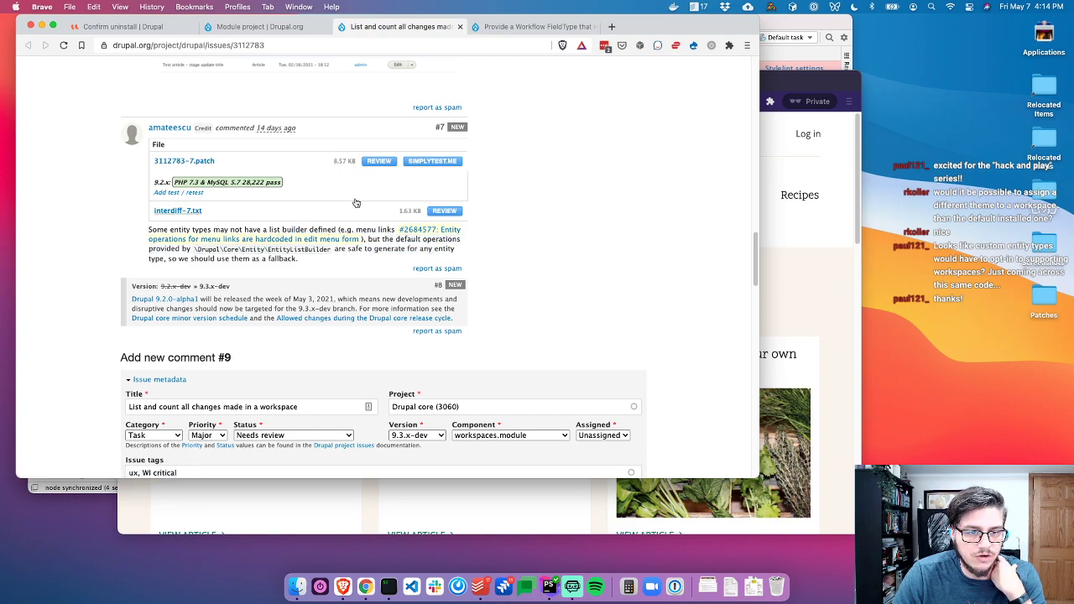
pyautogui.click(379, 161)
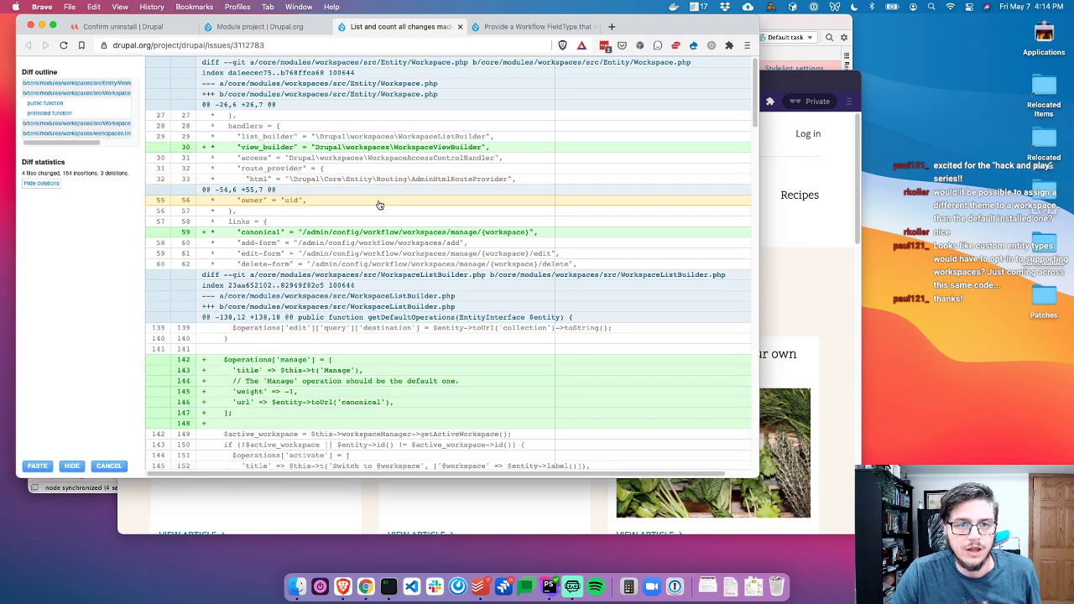
pyautogui.click(72, 466)
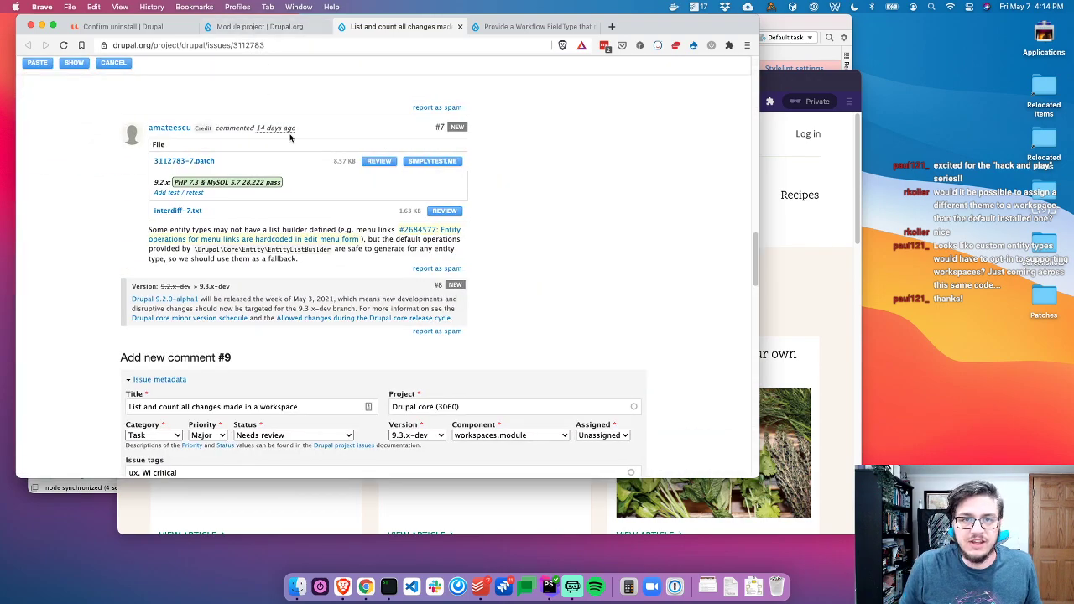
pyautogui.press('super+Tab')
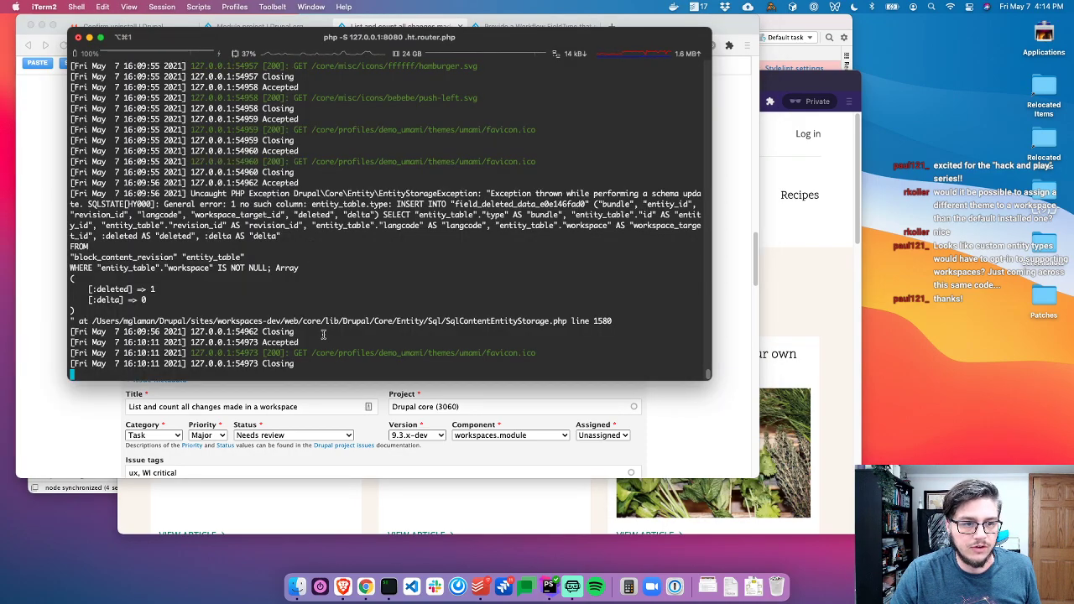
# Stop the PHP server and delete sites/default/files/.sqlite in PhpStorm's project tree
pyautogui.hotkey('ctrl', 'c')
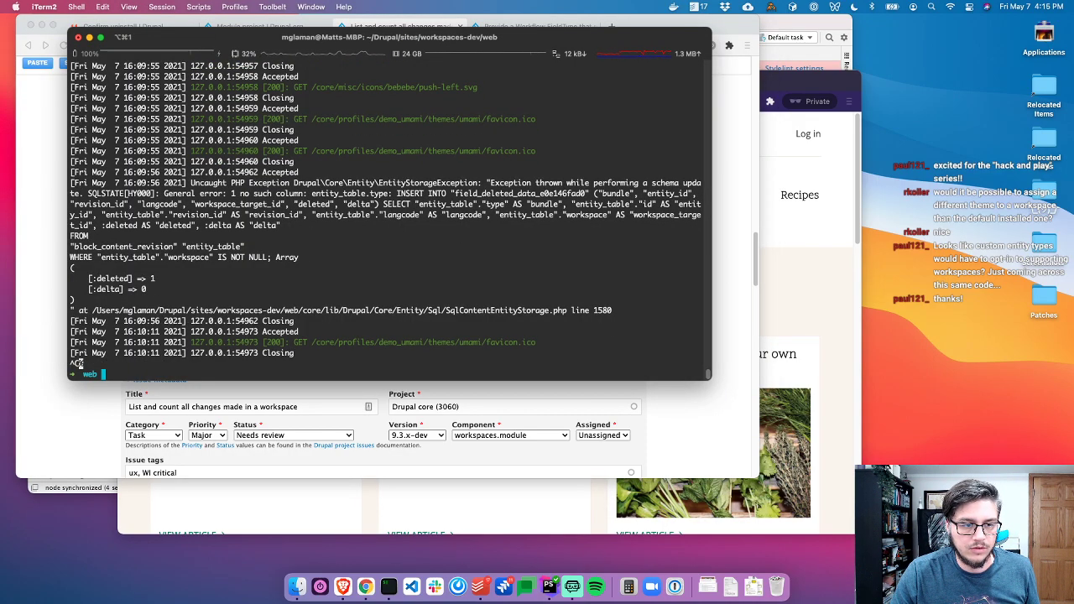
pyautogui.press('super+h')
pyautogui.press('super+Tab')
pyautogui.press('super+Tab')
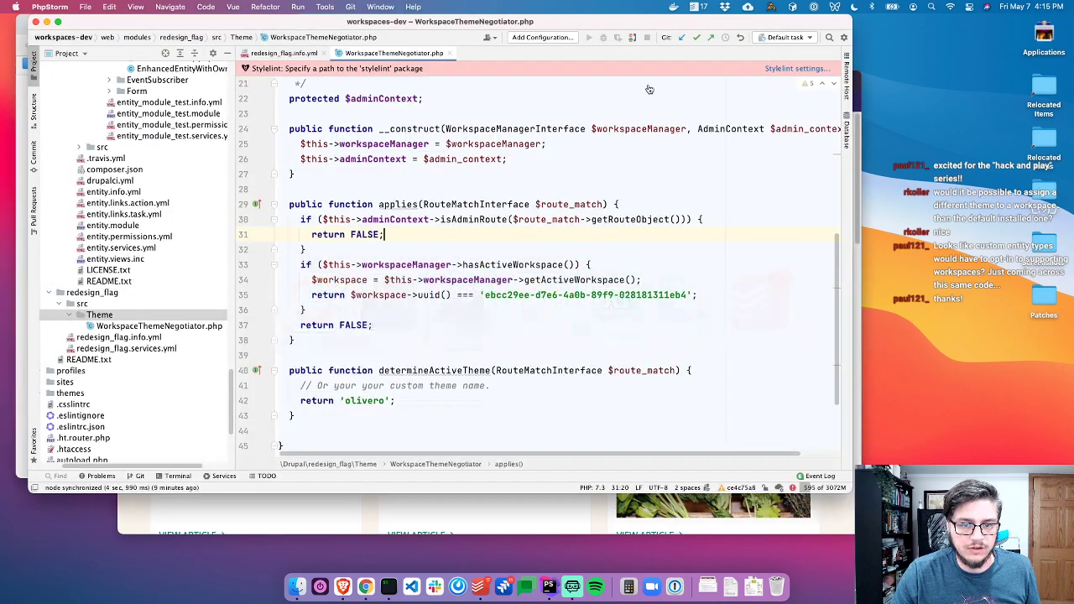
pyautogui.click(846, 131)
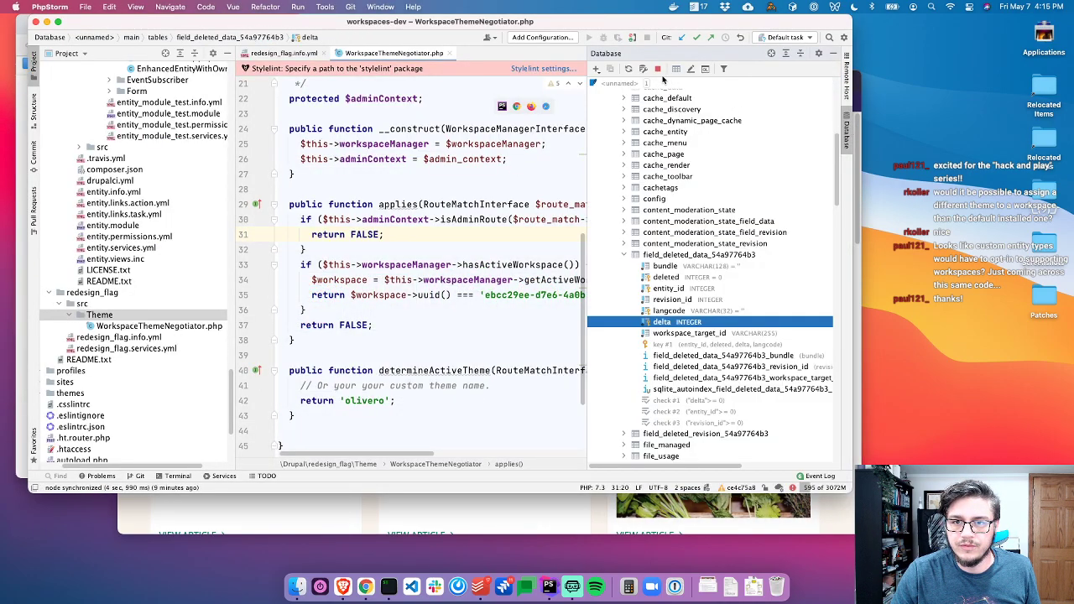
pyautogui.click(847, 130)
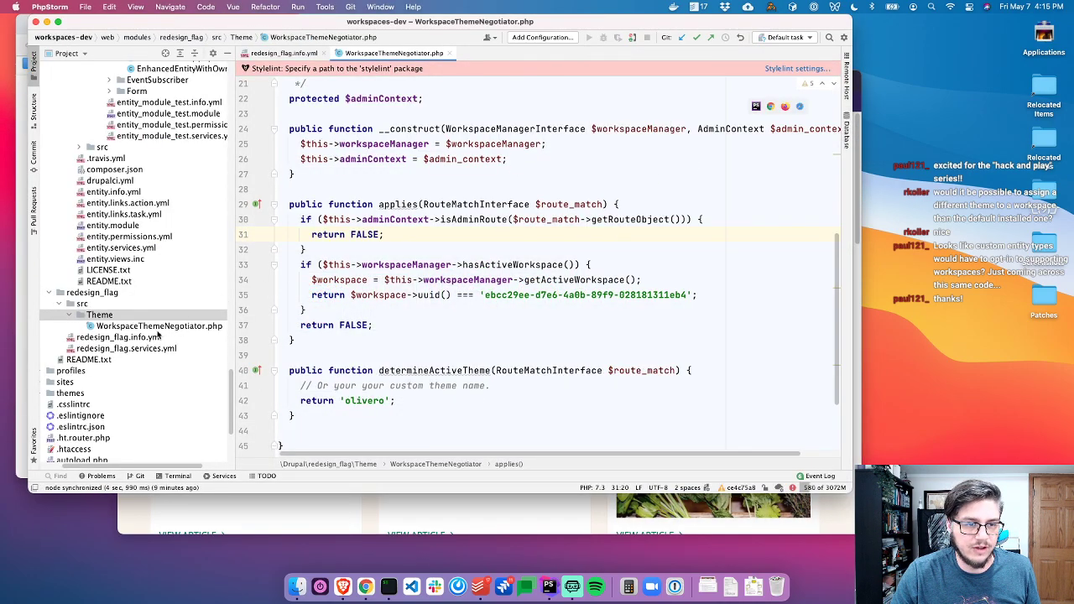
pyautogui.click(157, 336)
pyautogui.scroll(-5, 157, 334)
pyautogui.doubleClick(65, 233)
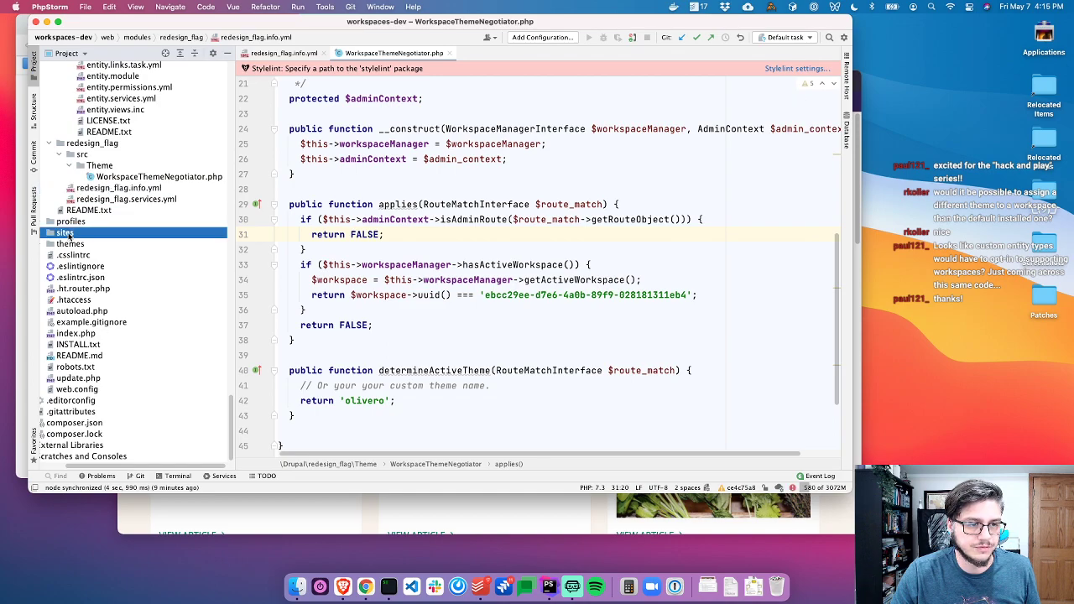
pyautogui.doubleClick(80, 243)
pyautogui.doubleClick(85, 256)
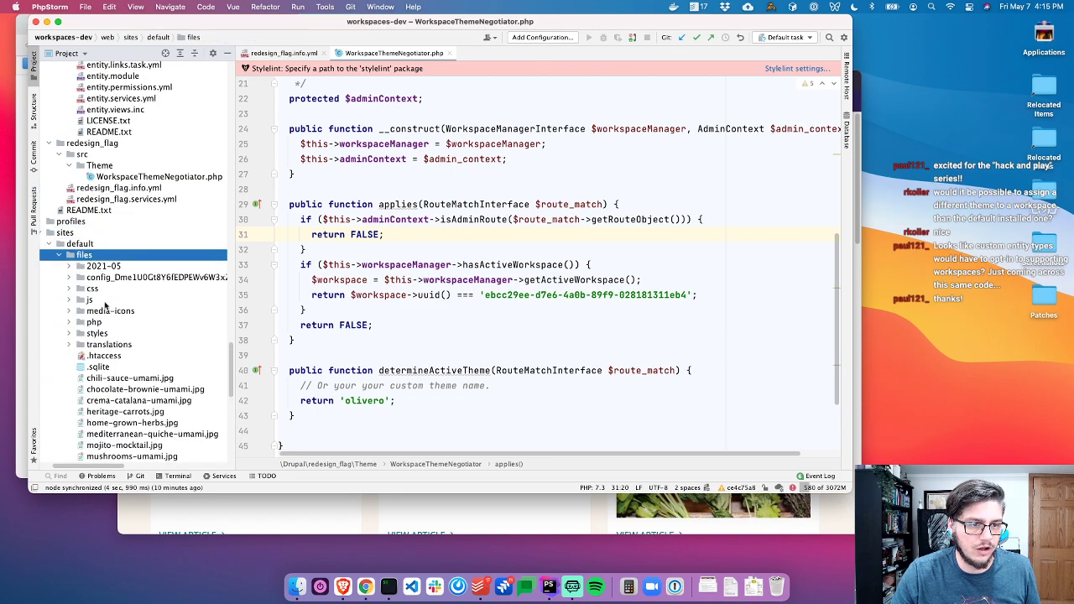
pyautogui.click(108, 367)
pyautogui.press('Delete')
pyautogui.press('Return')
# Rerun the demo_umami quick-start command in iTerm2 and check its output
pyautogui.press('super+Tab')
pyautogui.press('super+Tab')
pyautogui.hotkey('ctrl', 'c')
pyautogui.press('Up')
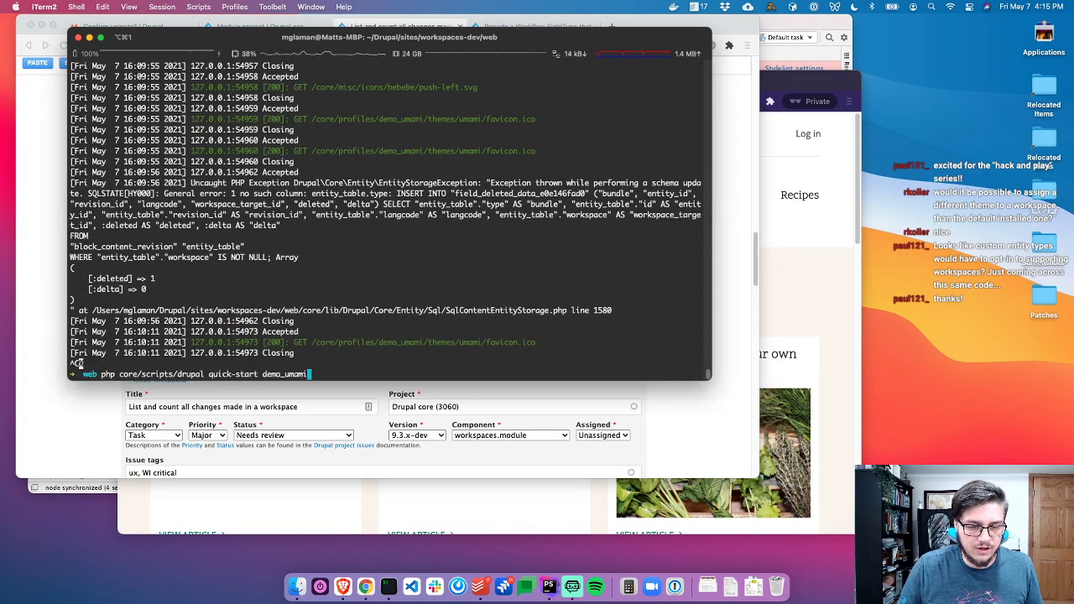
pyautogui.press('Return')
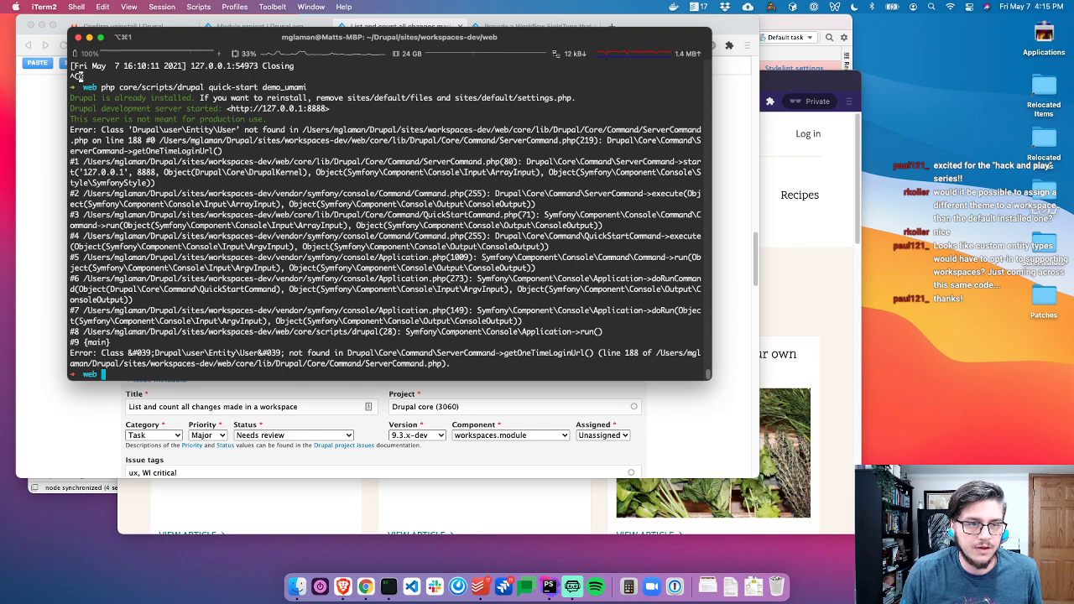
pyautogui.scroll(3, 259, 206)
pyautogui.click(432, 390)
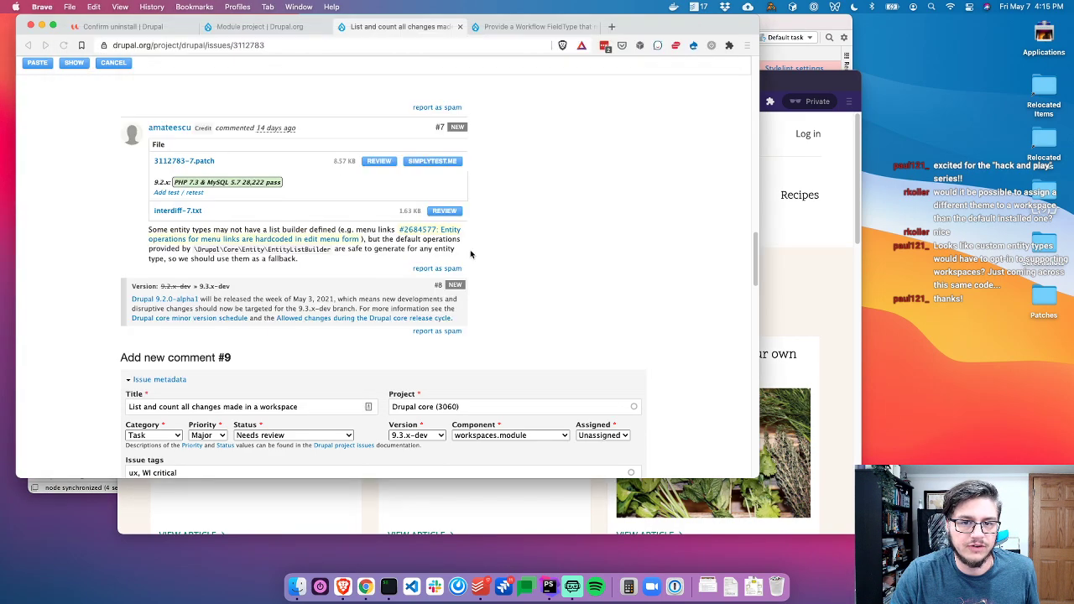
pyautogui.click(78, 487)
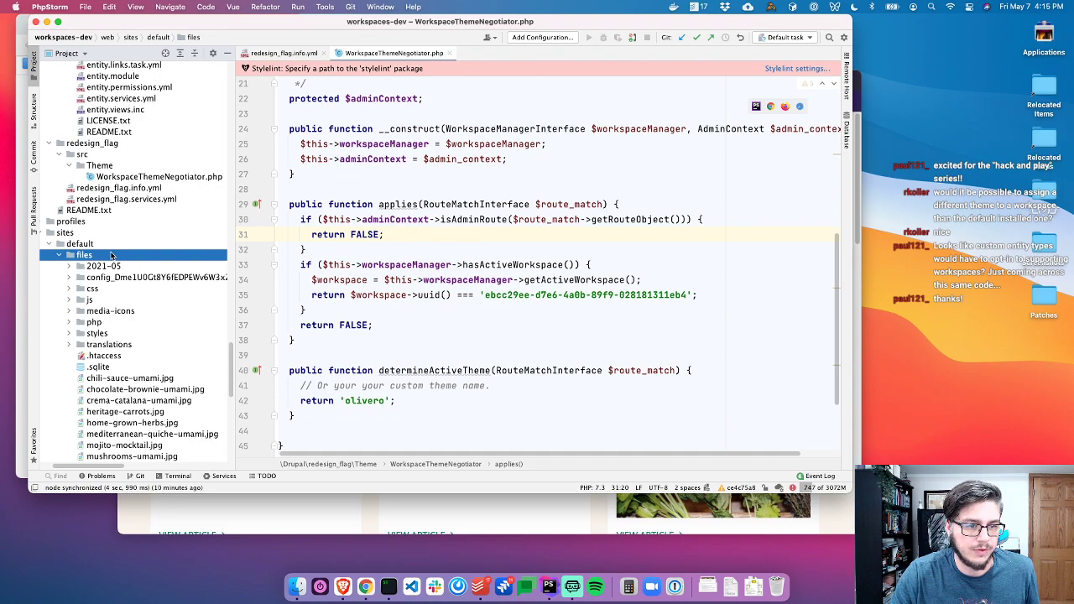
# Delete sites/default/settings.php in PhpStorm, clearing its read-only status
pyautogui.scroll(-10, 113, 335)
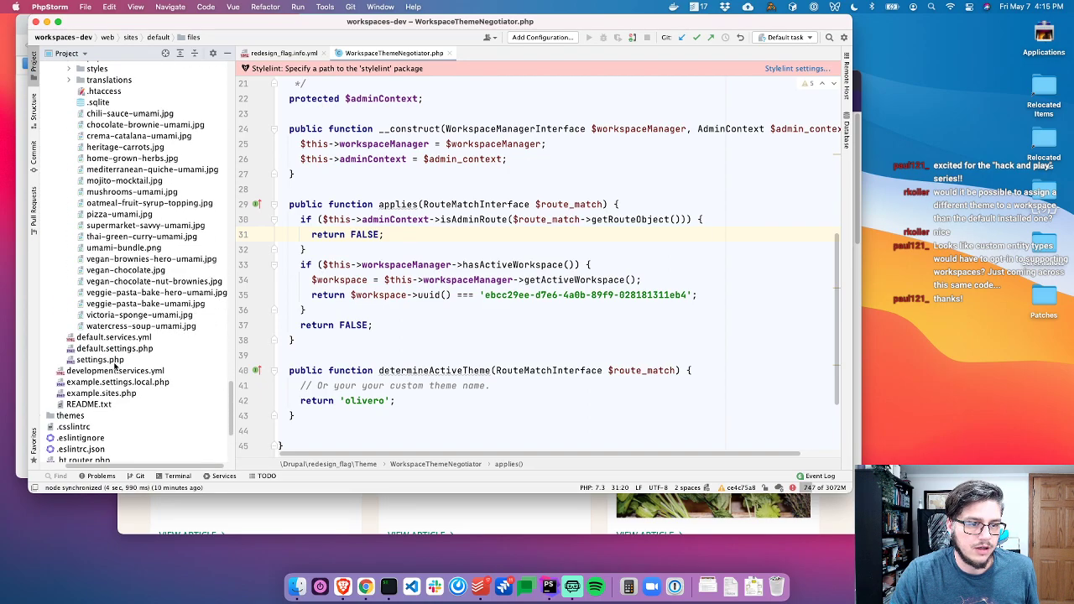
pyautogui.click(117, 361)
pyautogui.press('Delete')
pyautogui.press('Return')
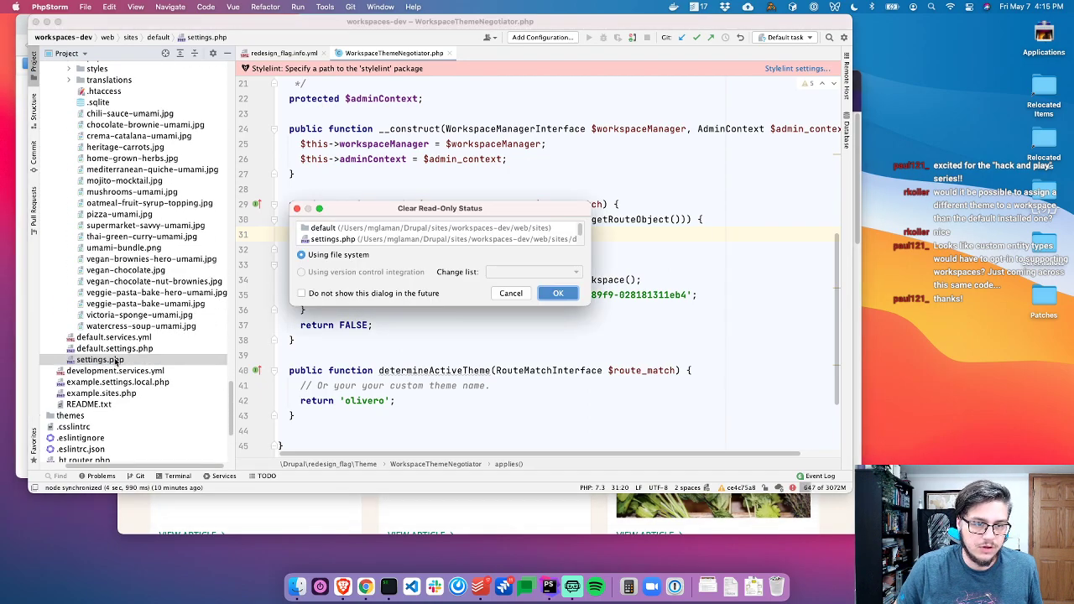
pyautogui.press('Return')
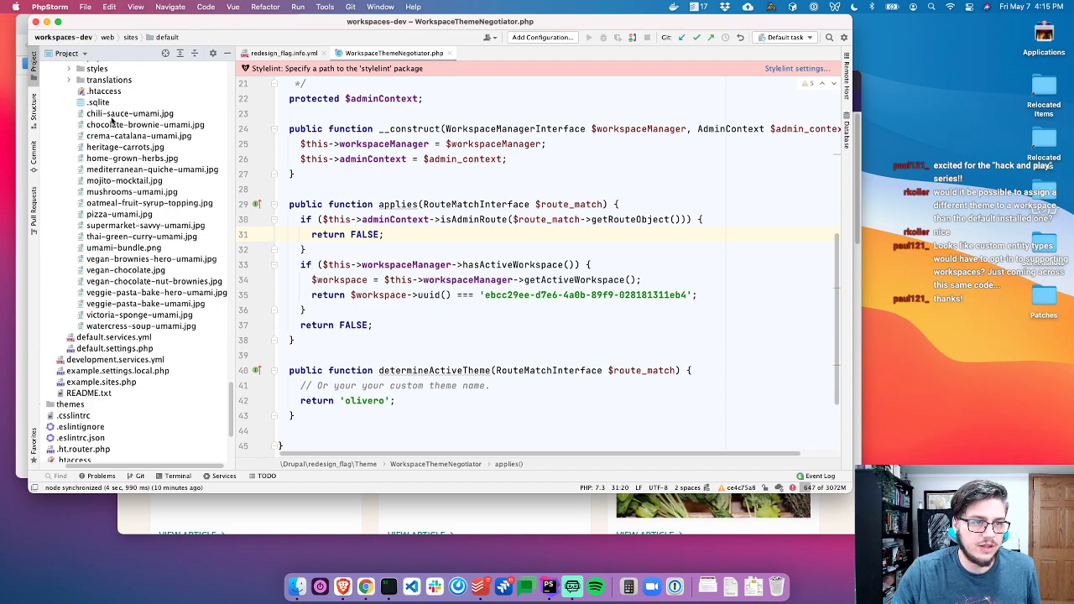
# Recall the demo_umami quick-start command at the iTerm2 prompt
pyautogui.press('super+Tab')
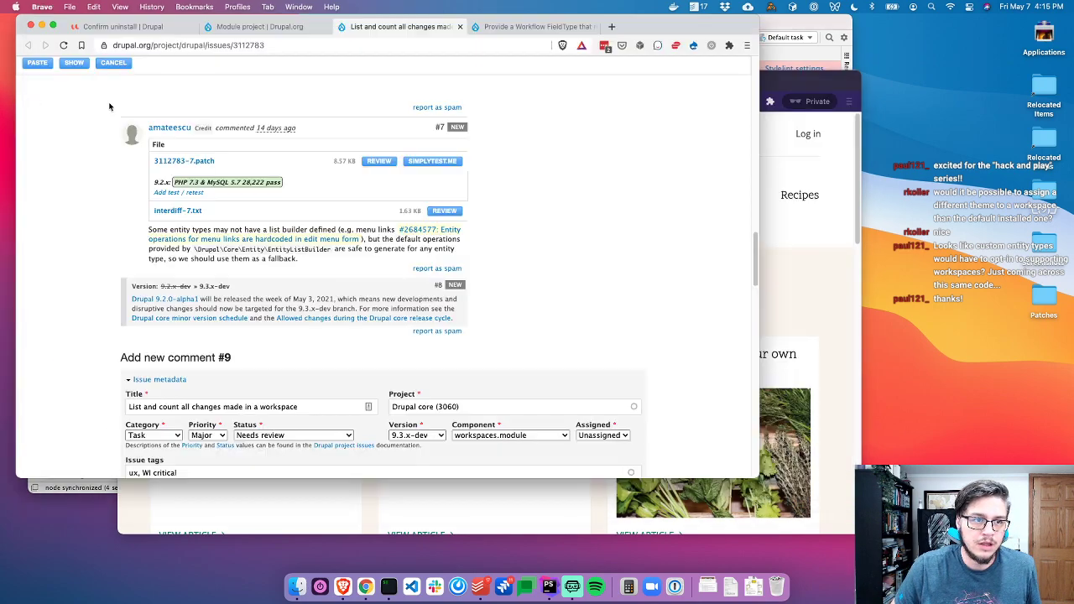
pyautogui.press('super+Tab')
pyautogui.press('Up')
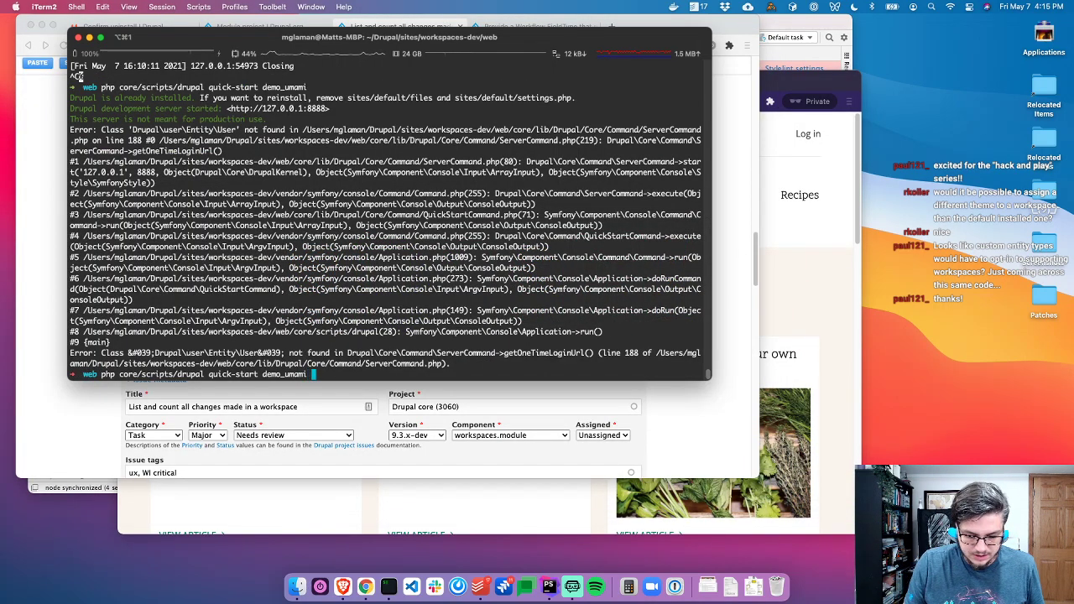
# After checking quick-start's help, run 'quick-start standard --suppress-login' to install Drupal
pyautogui.press('Return')
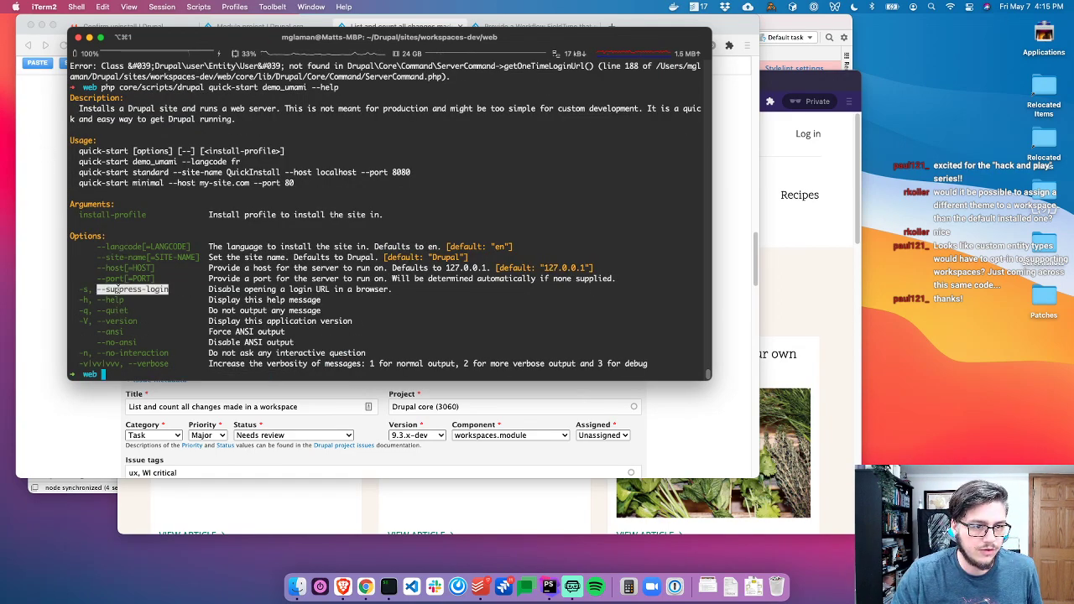
pyautogui.write('c')
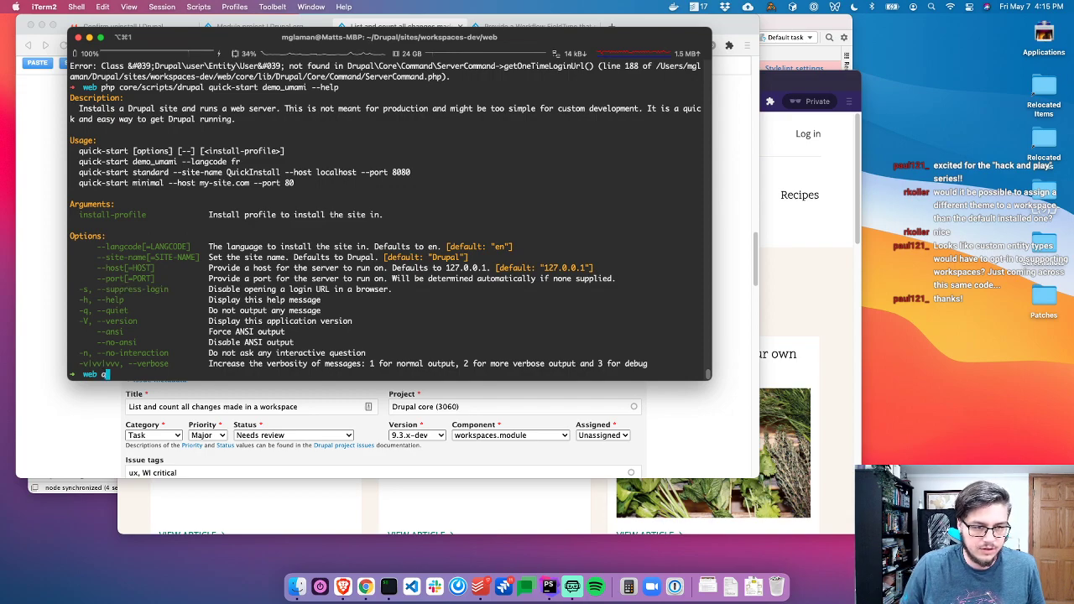
pyautogui.press('BackSpace')
pyautogui.press('Up')
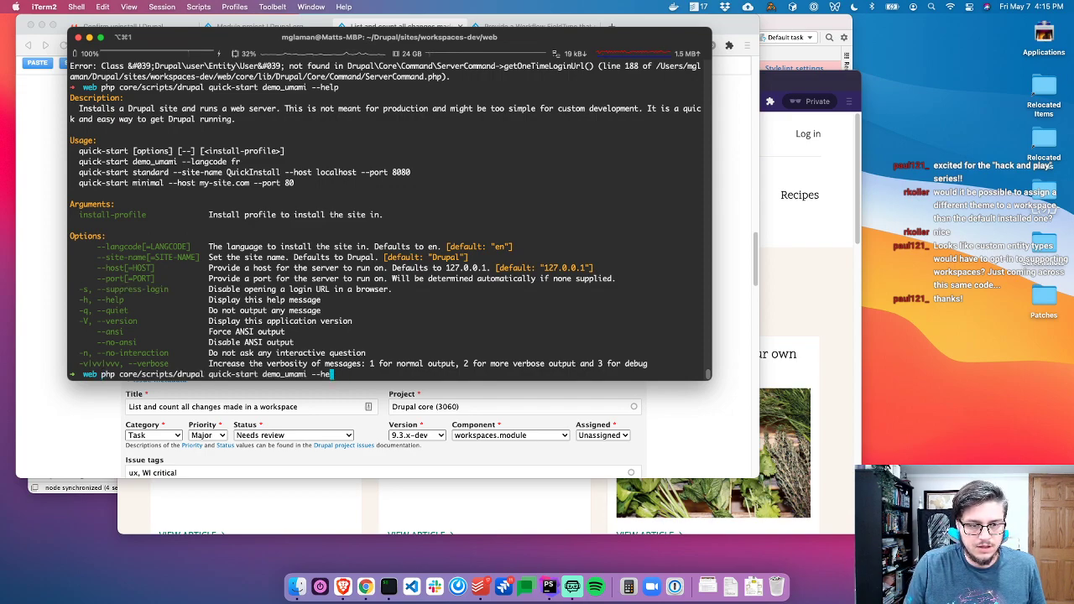
pyautogui.press('BackSpace')
pyautogui.press('super+v')
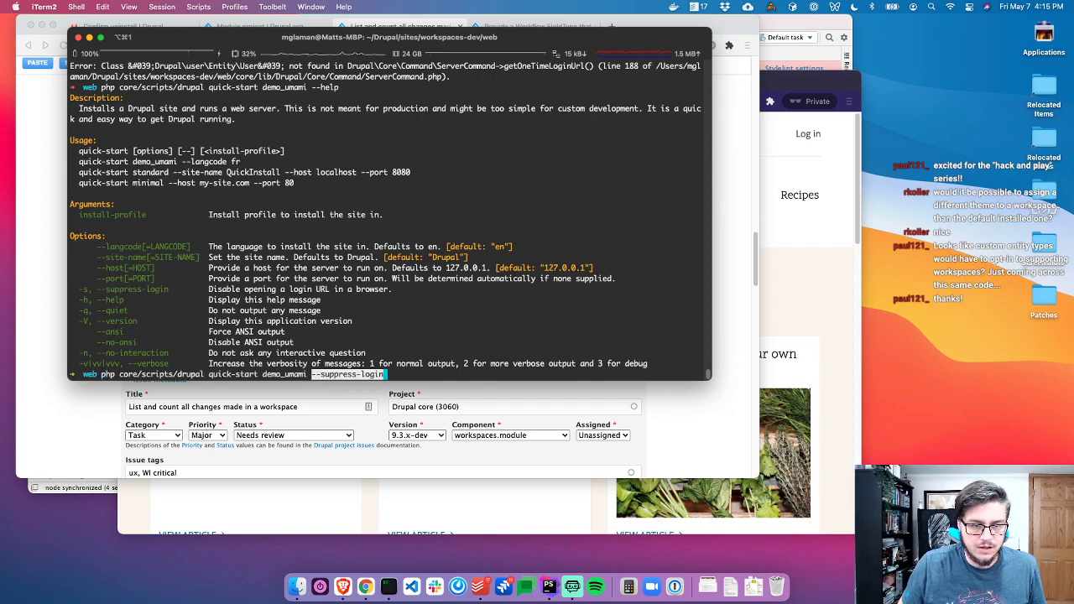
pyautogui.press('Return')
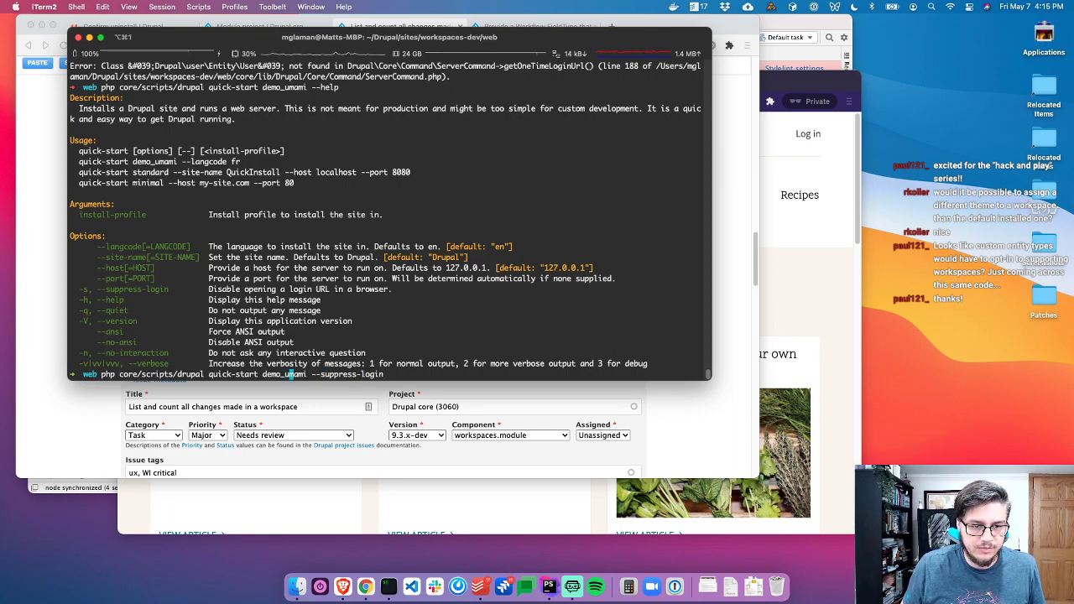
pyautogui.press('BackSpace')
pyautogui.press('BackSpace')
pyautogui.press('BackSpace')
pyautogui.press('BackSpace')
pyautogui.press('BackSpace')
pyautogui.press('BackSpace')
pyautogui.press('BackSpace')
pyautogui.press('BackSpace')
pyautogui.press('BackSpace')
pyautogui.press('BackSpace')
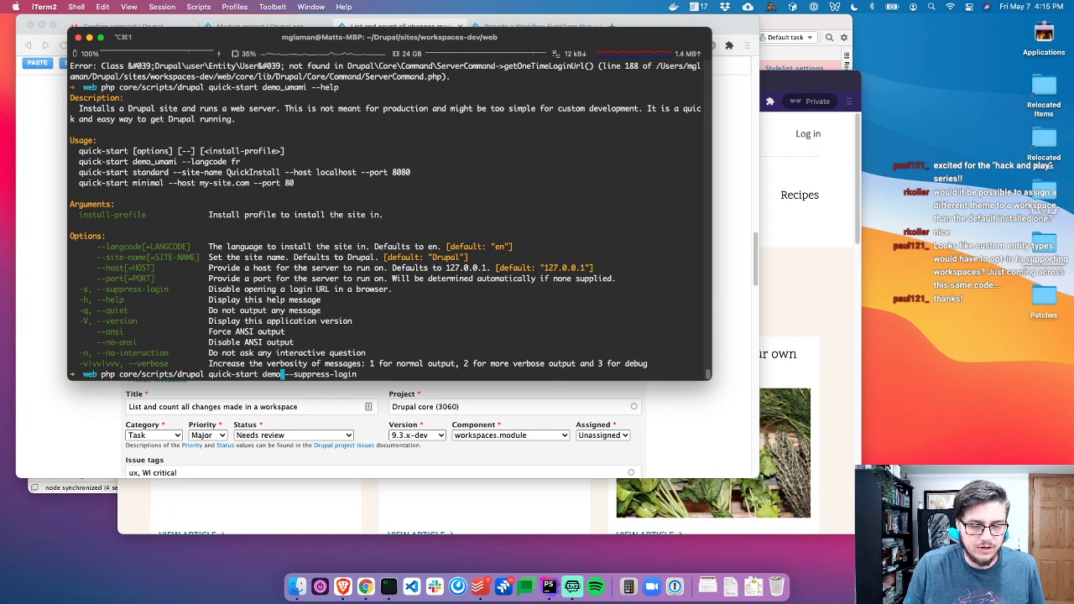
pyautogui.write('standard')
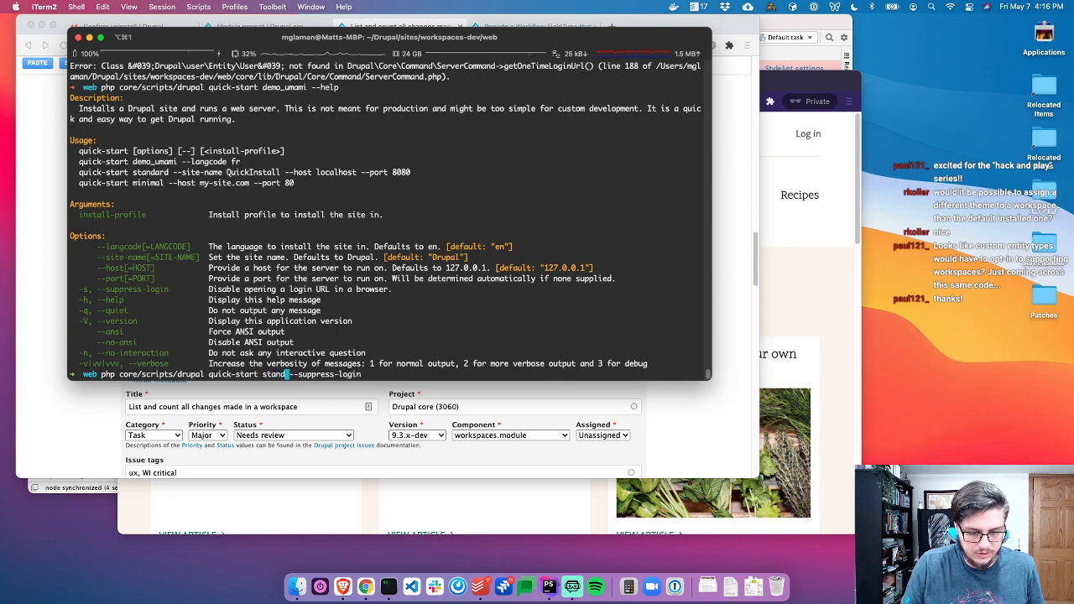
pyautogui.press('Return')
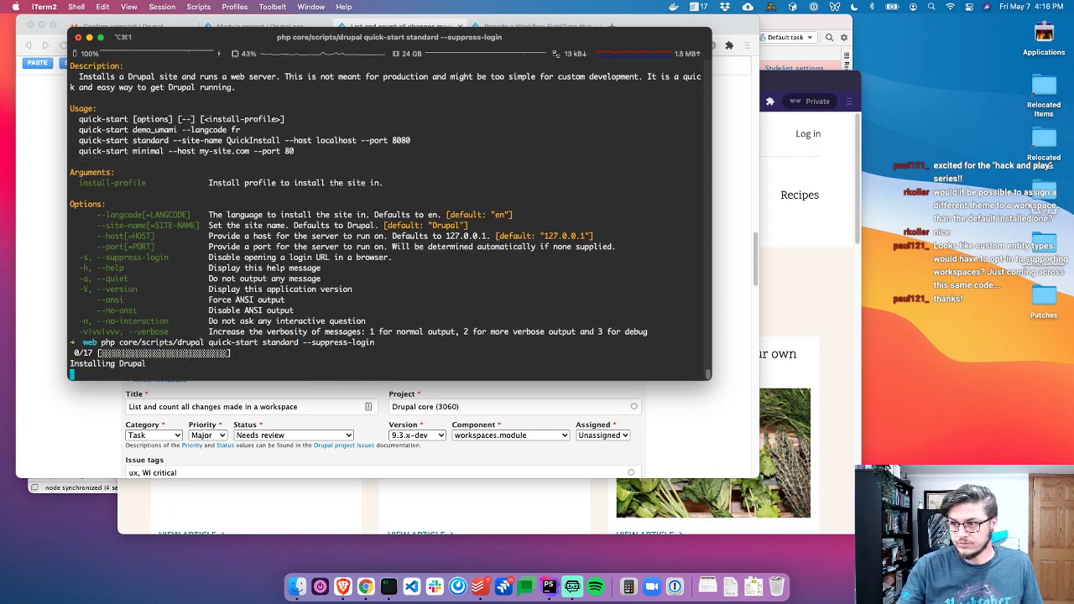
pyautogui.press('super+Tab')
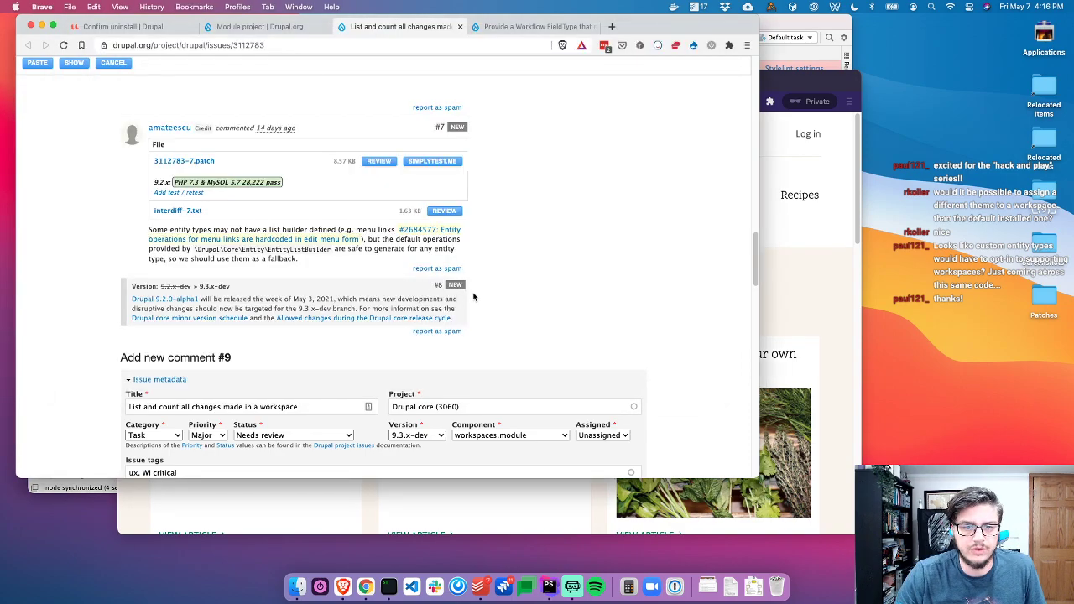
# Copy the 3112783-7.patch link address and bring up PhpStorm's terminal
pyautogui.rightClick(193, 161)
pyautogui.click(231, 263)
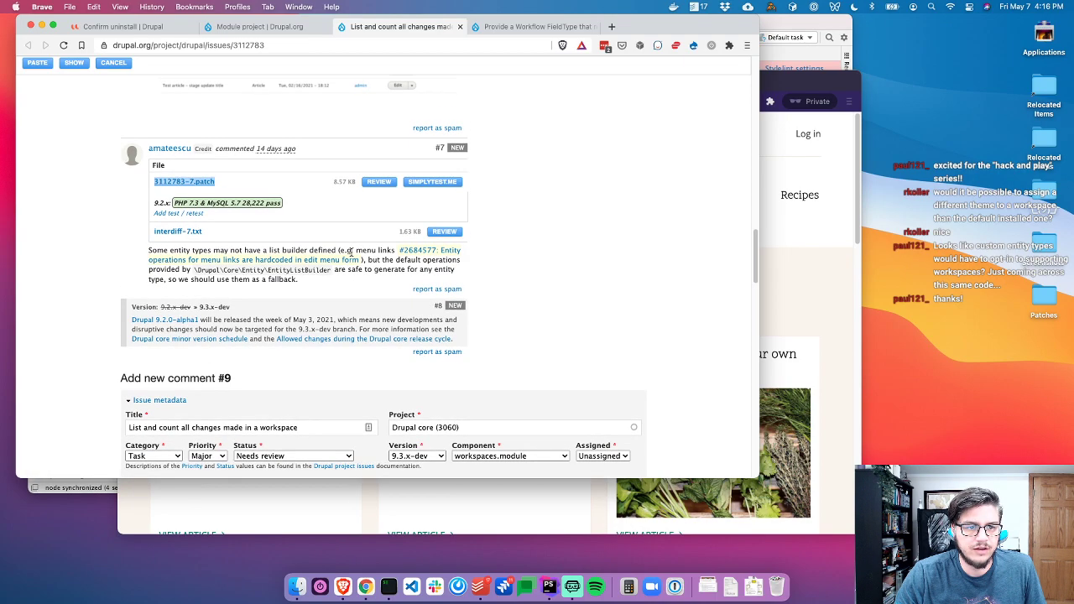
pyautogui.press('super+Tab')
pyautogui.press('super+Tab')
pyautogui.click(391, 428)
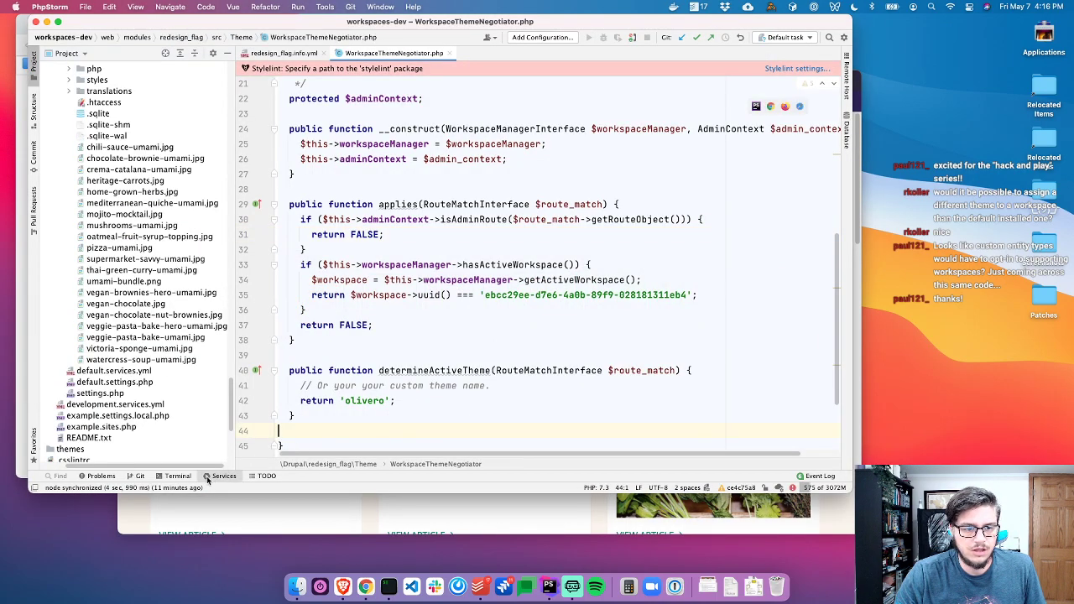
pyautogui.click(189, 477)
# From web/core, curl the 3112783-7.patch URL and pipe it into patch -p1
pyautogui.write('l')
pyautogui.press('Return')
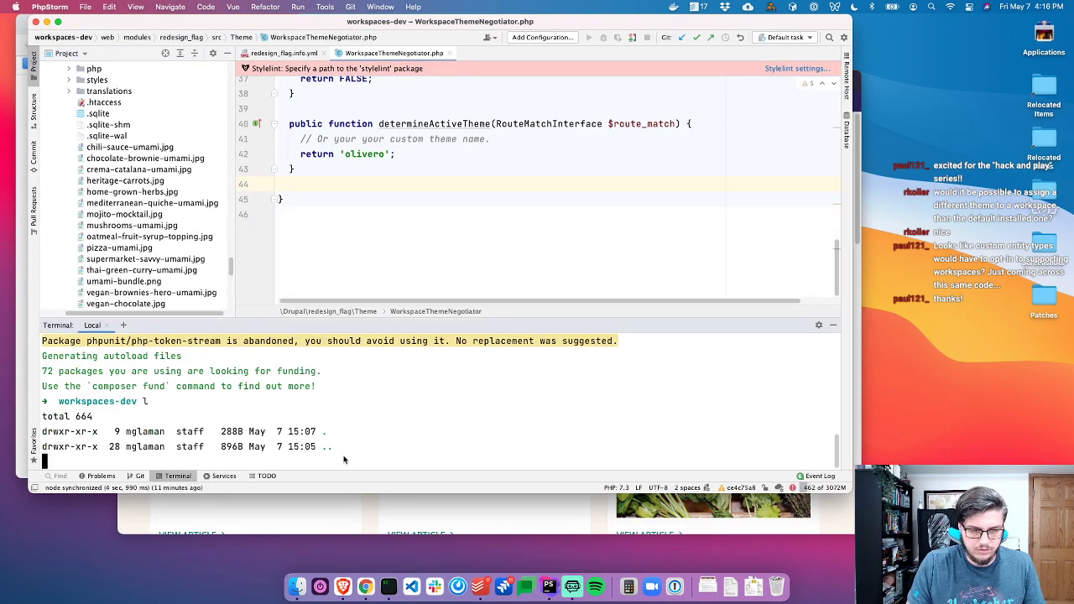
pyautogui.write('cd we')
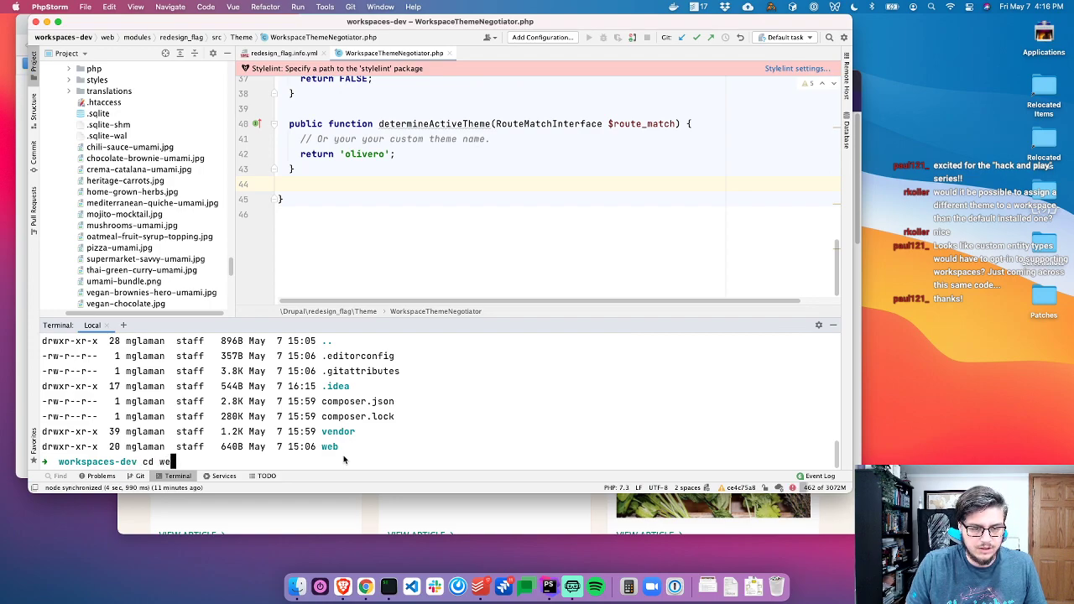
pyautogui.write('b/core/')
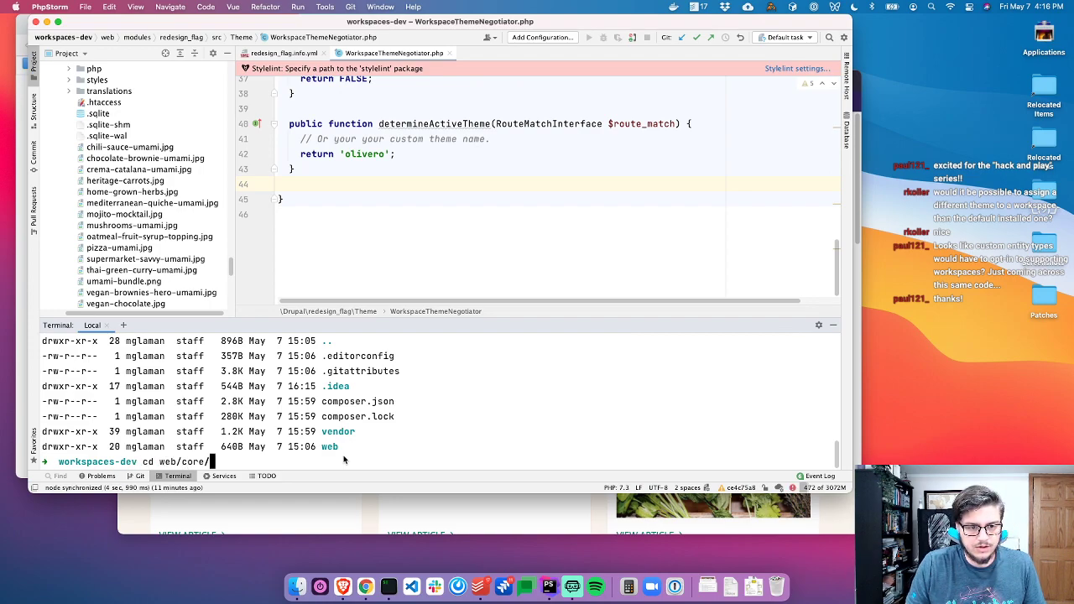
pyautogui.press('Return')
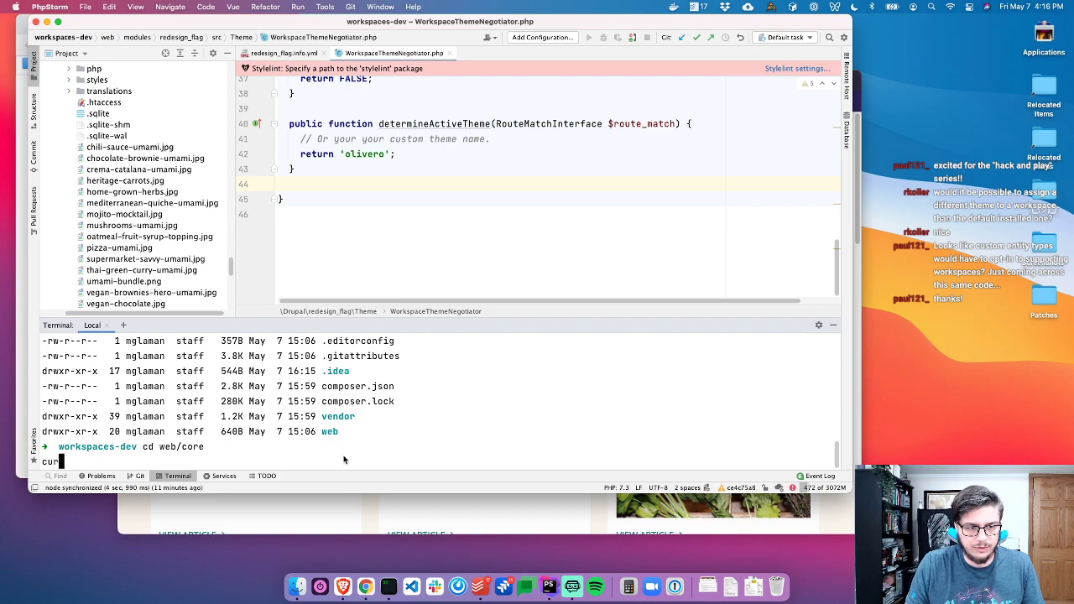
pyautogui.write('curl')
pyautogui.press('super+v')
pyautogui.write('| ')
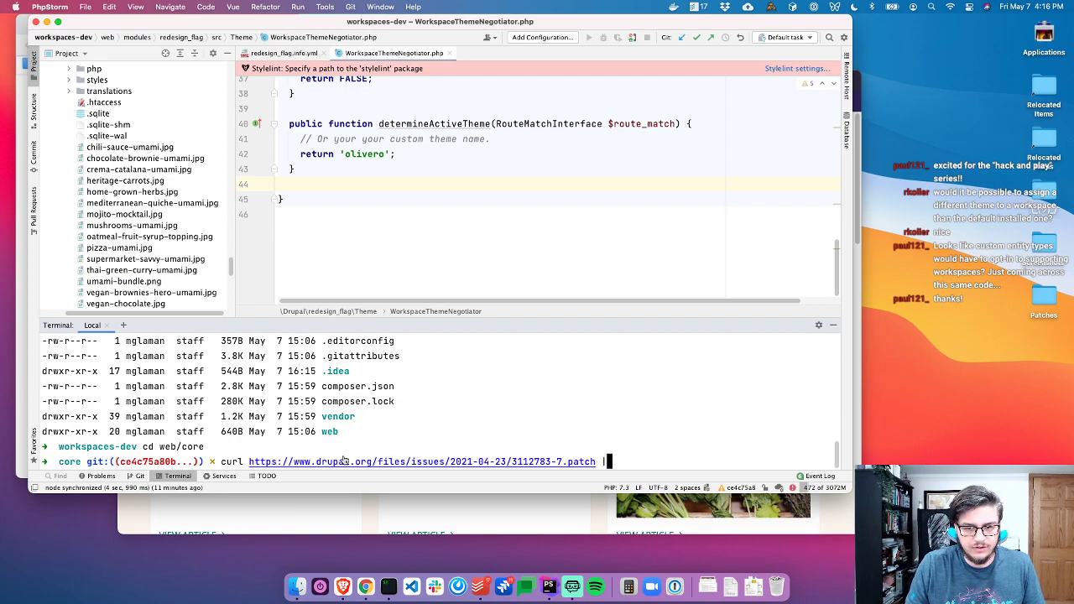
pyautogui.write('patch -p1')
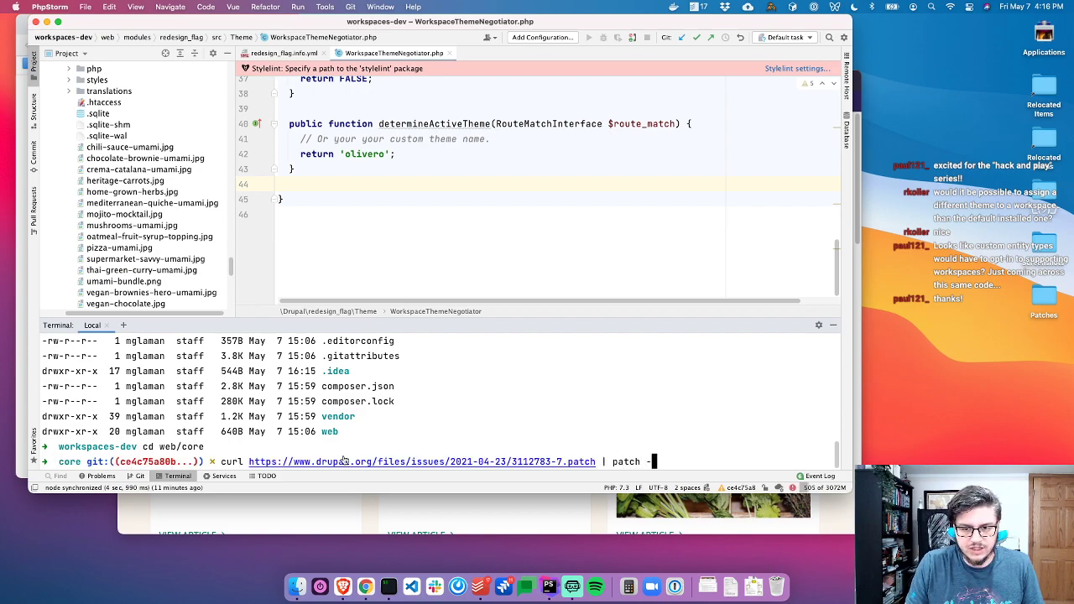
pyautogui.press('Return')
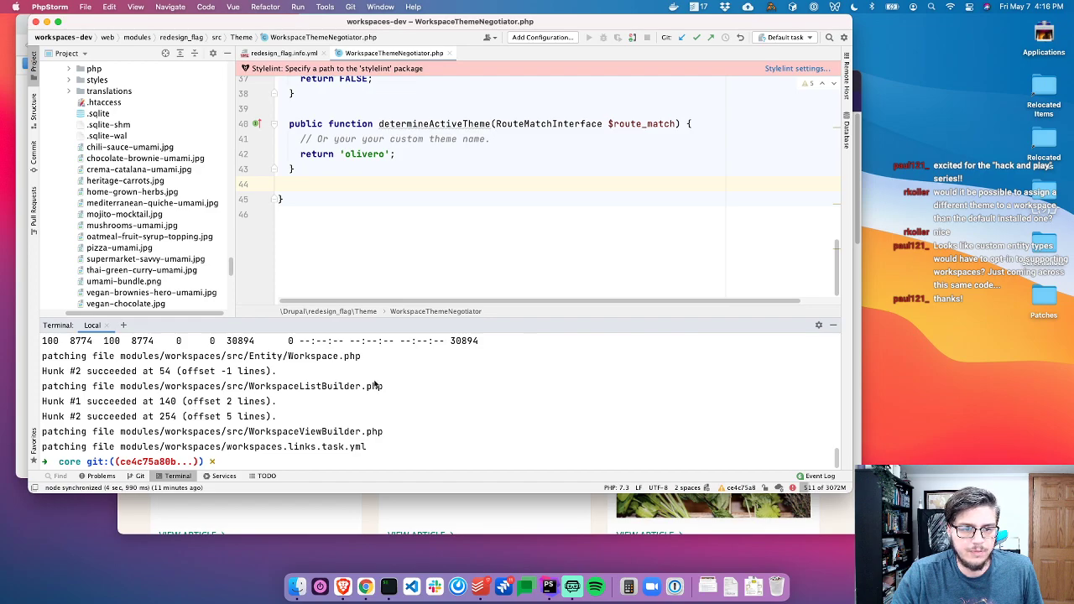
pyautogui.press('super+Tab')
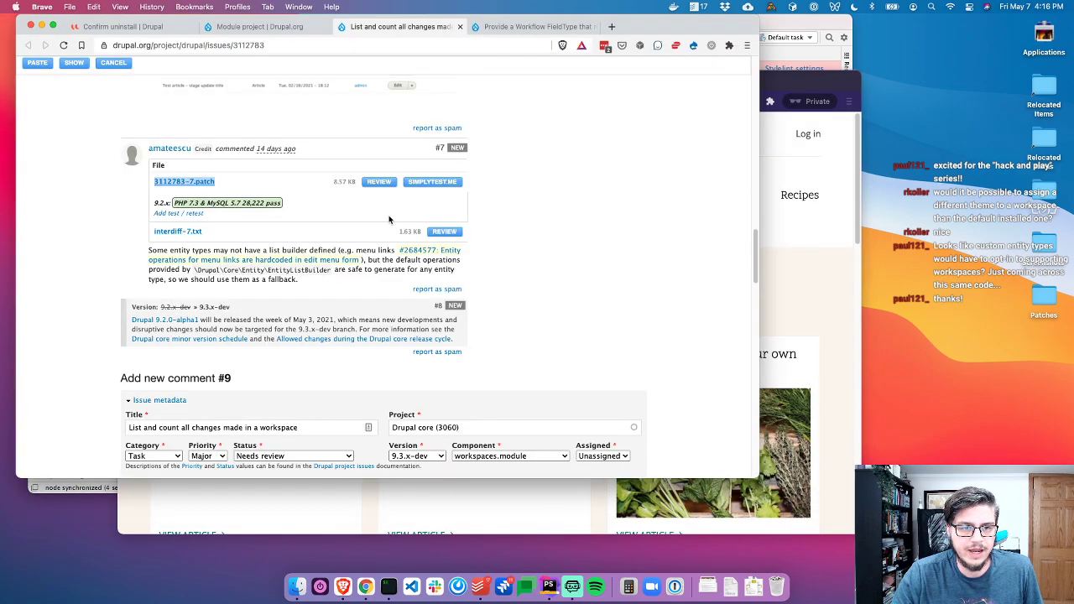
# Scroll through the 3112783-7.patch review diff, then return to PhpStorm's patch output
pyautogui.click(378, 182)
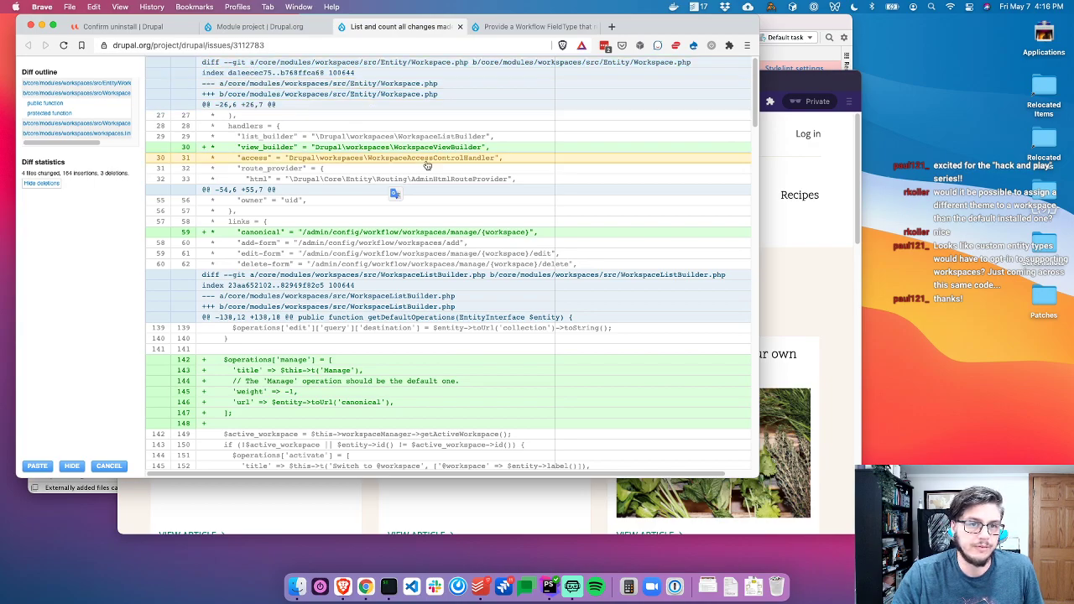
pyautogui.scroll(-1, 336, 168)
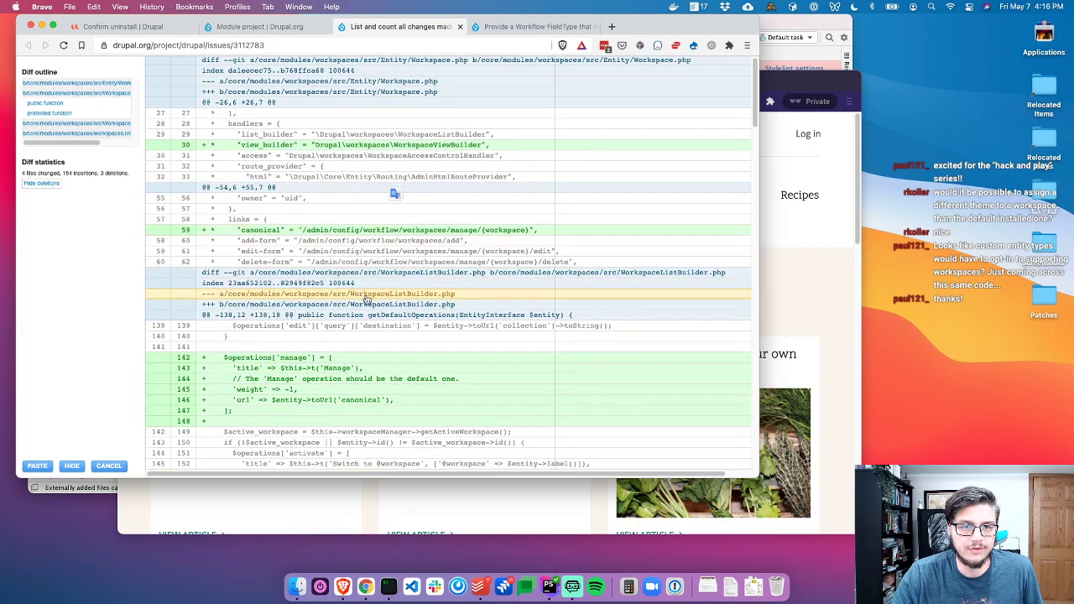
pyautogui.scroll(-10, 363, 300)
pyautogui.scroll(10, 371, 285)
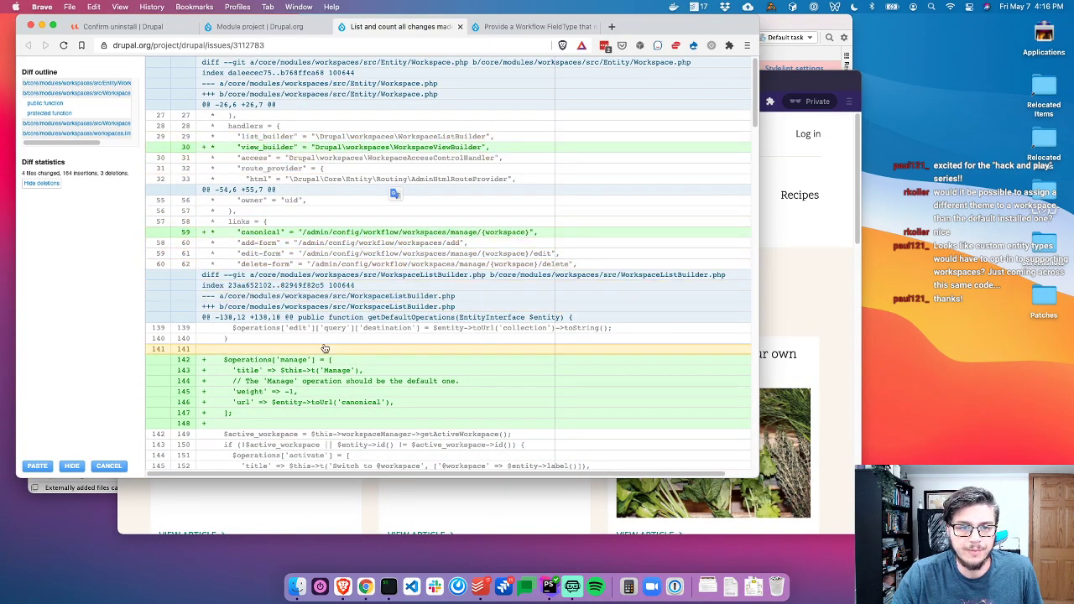
pyautogui.scroll(-2, 334, 386)
pyautogui.press('super+Tab')
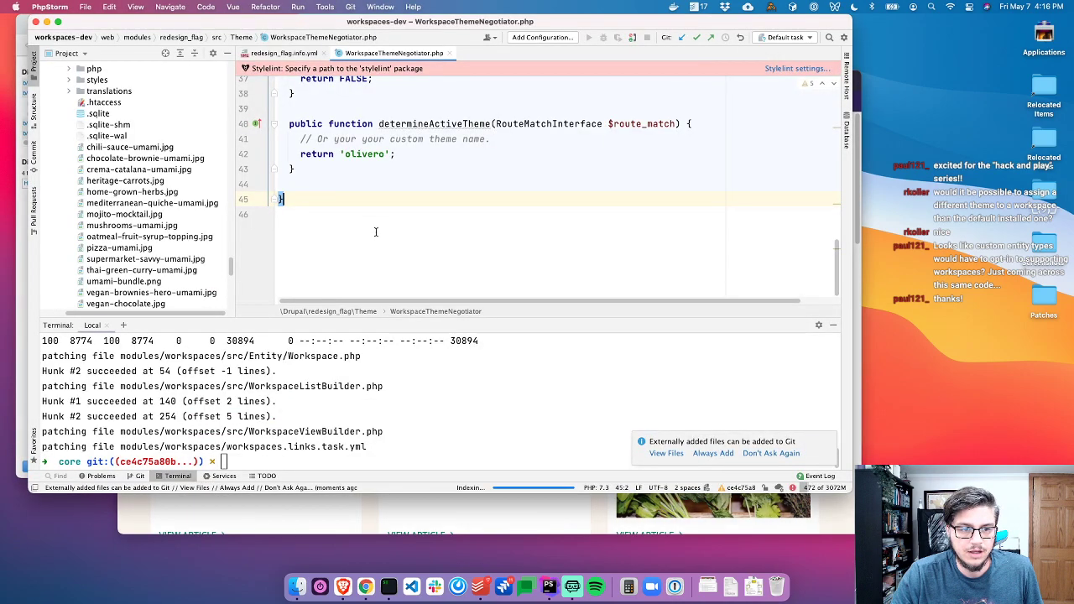
pyautogui.click(196, 368)
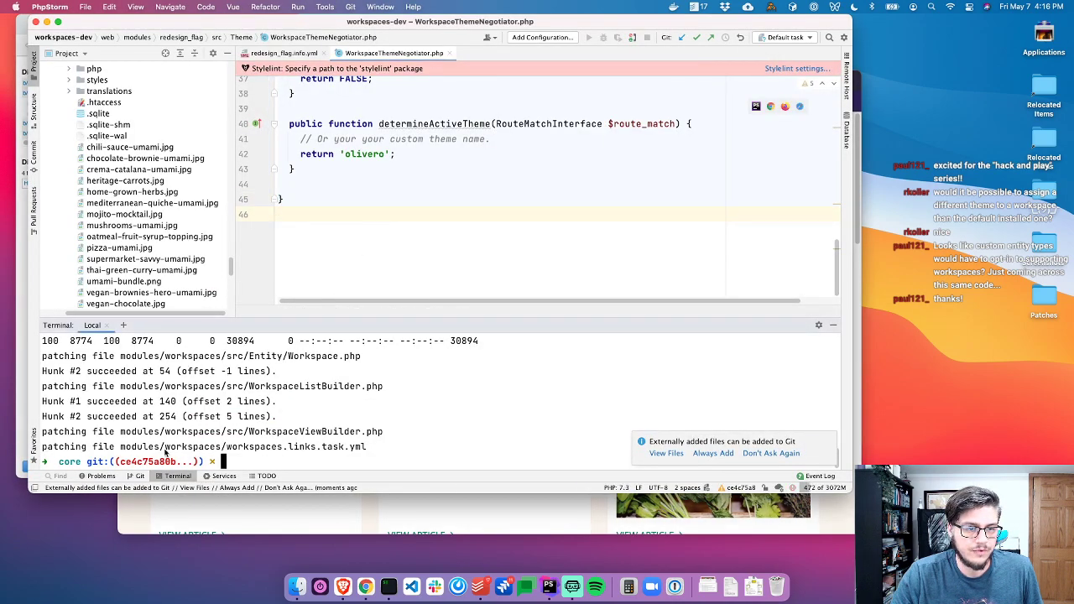
pyautogui.click(395, 218)
# Copy the one-time login URL from iTerm2 and open it in Brave
pyautogui.press('super+Tab')
pyautogui.press('super+Tab')
pyautogui.press('Tab')
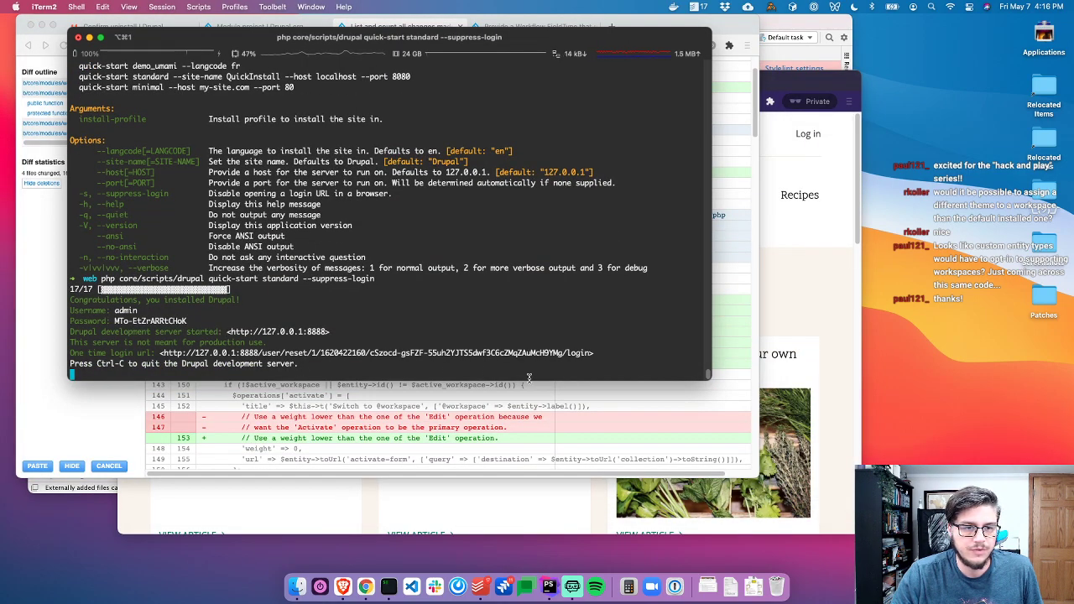
pyautogui.moveTo(590, 356); pyautogui.dragTo(175, 347)
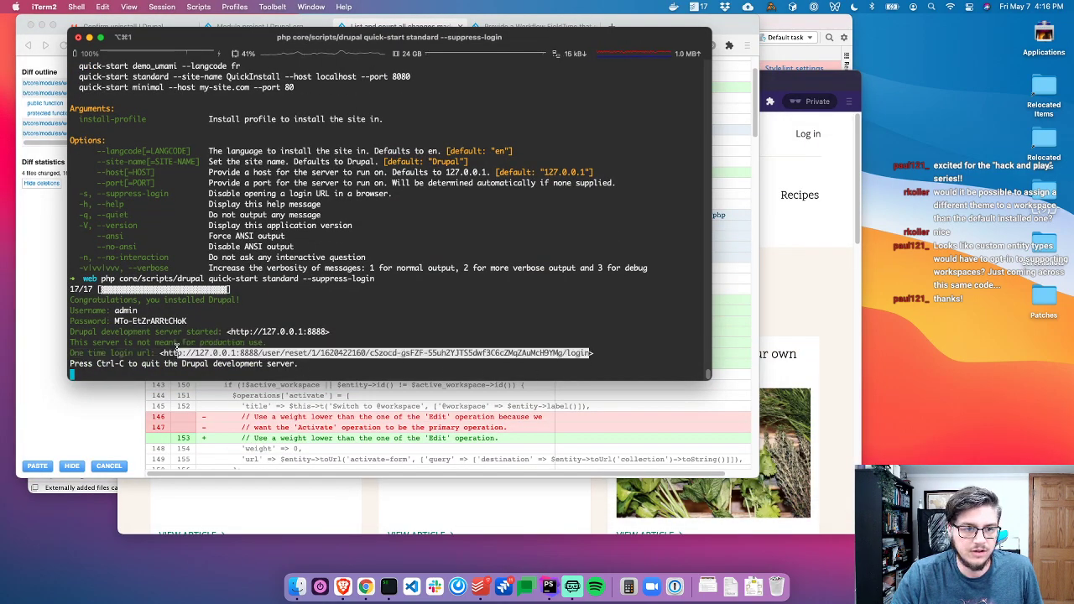
pyautogui.press('super+Tab')
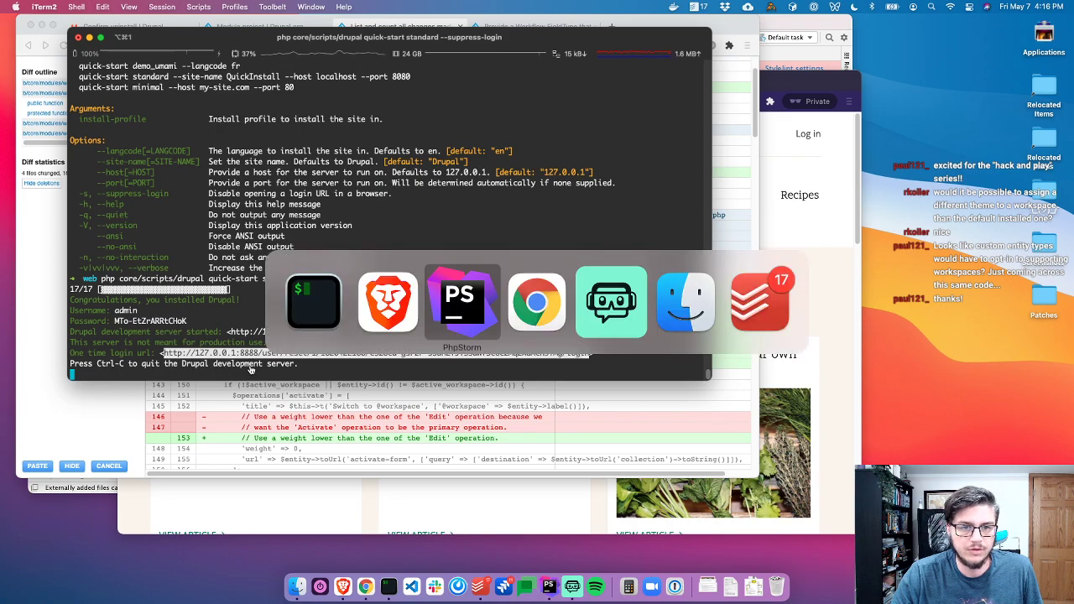
pyautogui.click(377, 309)
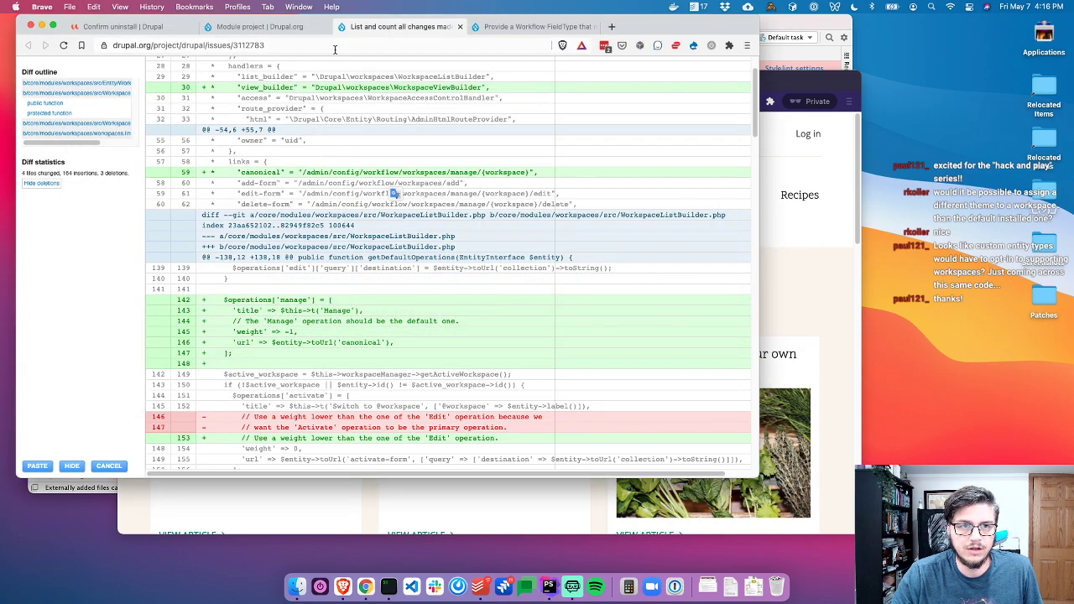
pyautogui.click(260, 26)
pyautogui.click(239, 45)
pyautogui.press('super+v')
pyautogui.press('Return')
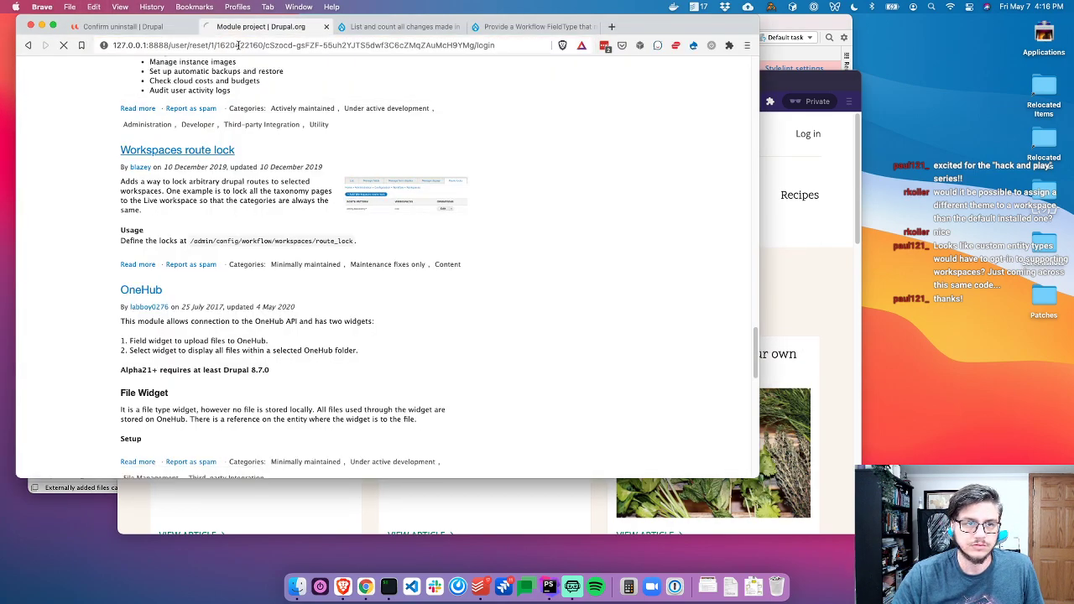
# Close the old Confirm uninstall tab, dismiss the diff review, and open Extend as admin
pyautogui.hotkey('ctrl', 'shift', 'Tab')
pyautogui.press('super+w')
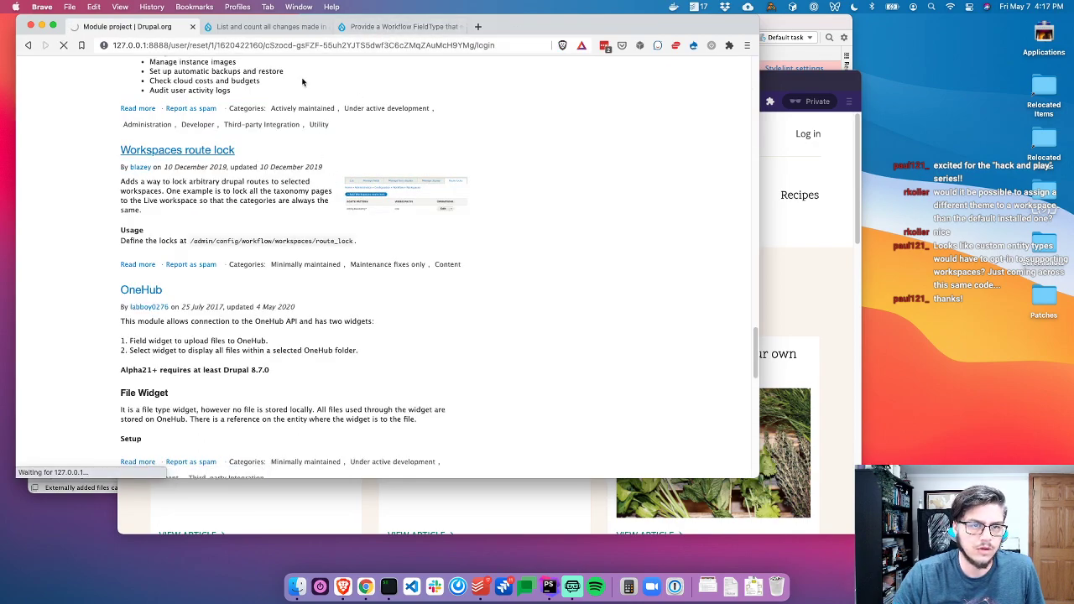
pyautogui.click(262, 27)
pyautogui.press('Escape')
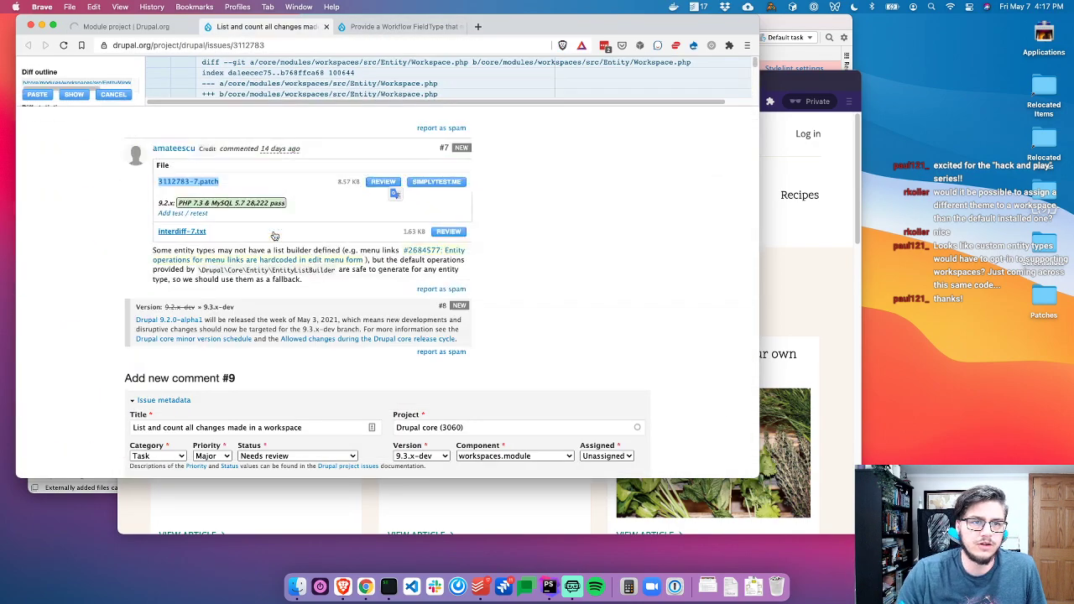
pyautogui.scroll(9, 275, 234)
pyautogui.scroll(-3, 274, 234)
pyautogui.scroll(-6, 274, 235)
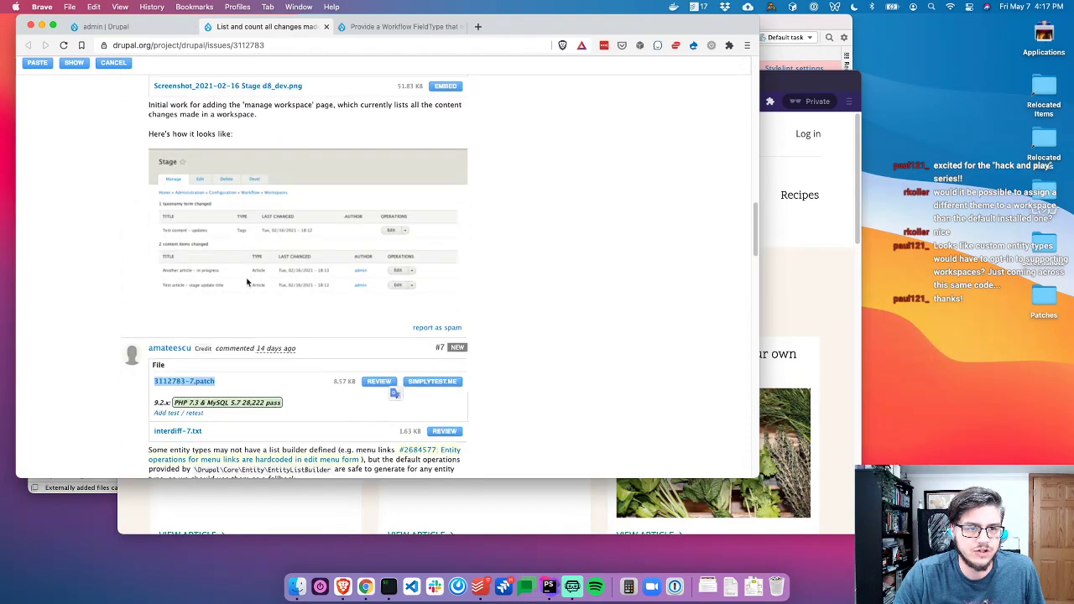
pyautogui.hotkey('ctrl', 'shift', 'Tab')
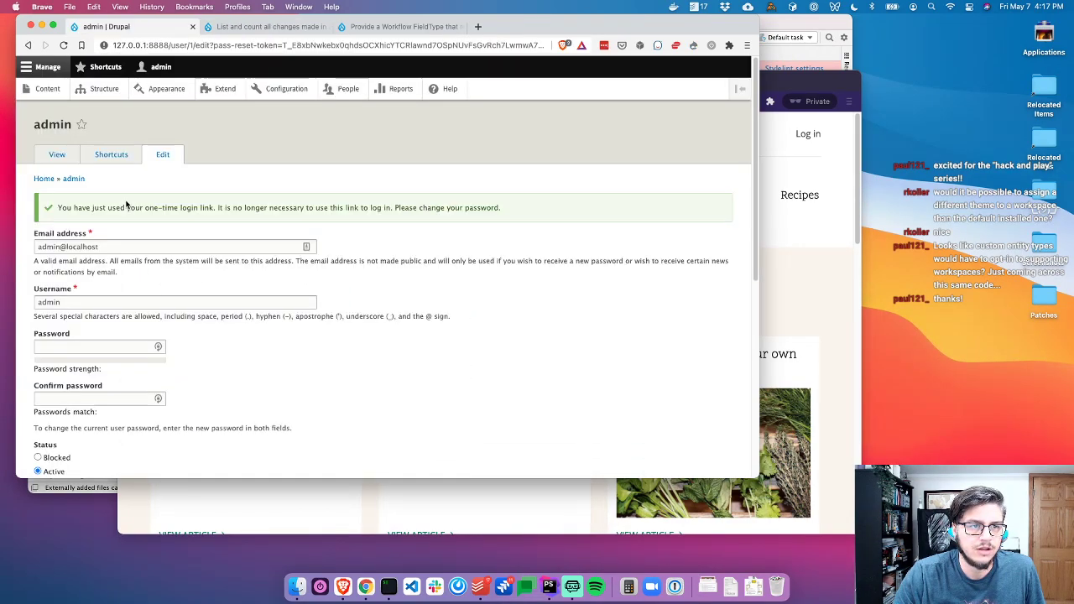
pyautogui.click(217, 89)
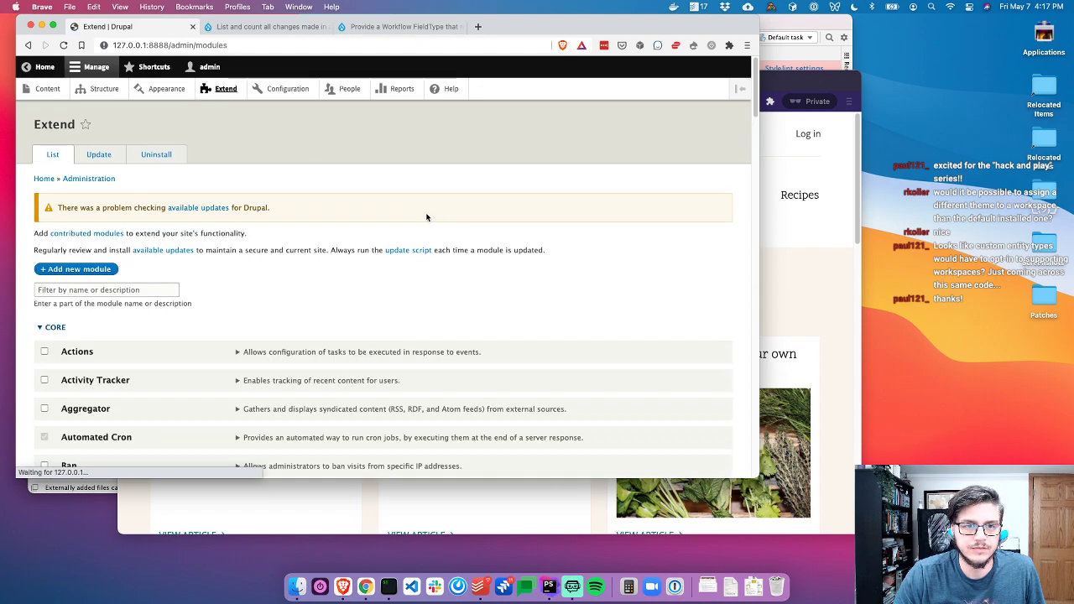
# Filter Extend by 'Works' and install the experimental Workspaces module
pyautogui.click(148, 291)
pyautogui.write('Works')
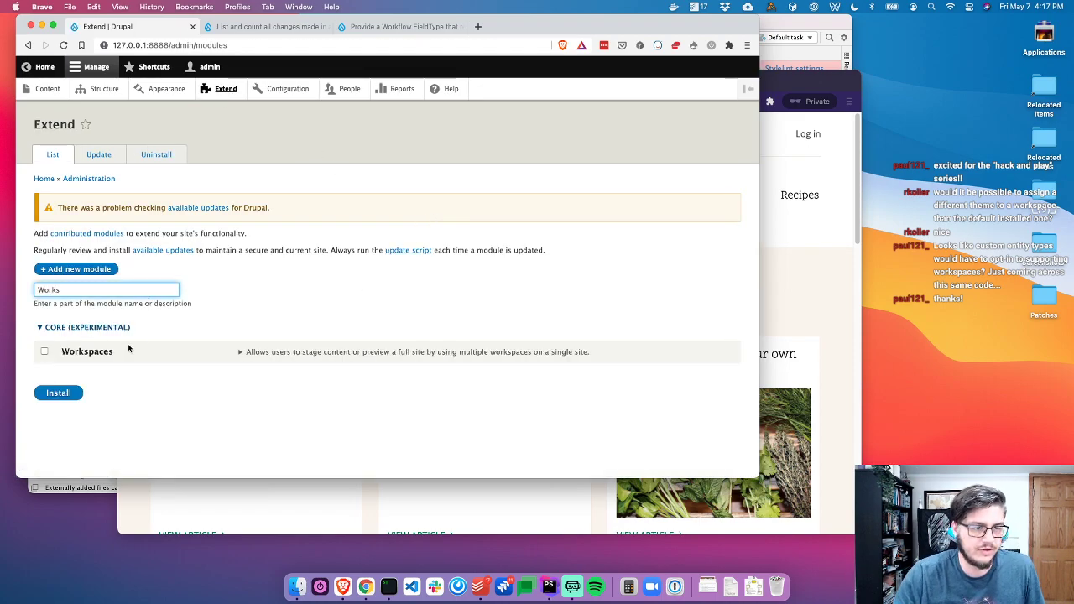
pyautogui.click(94, 353)
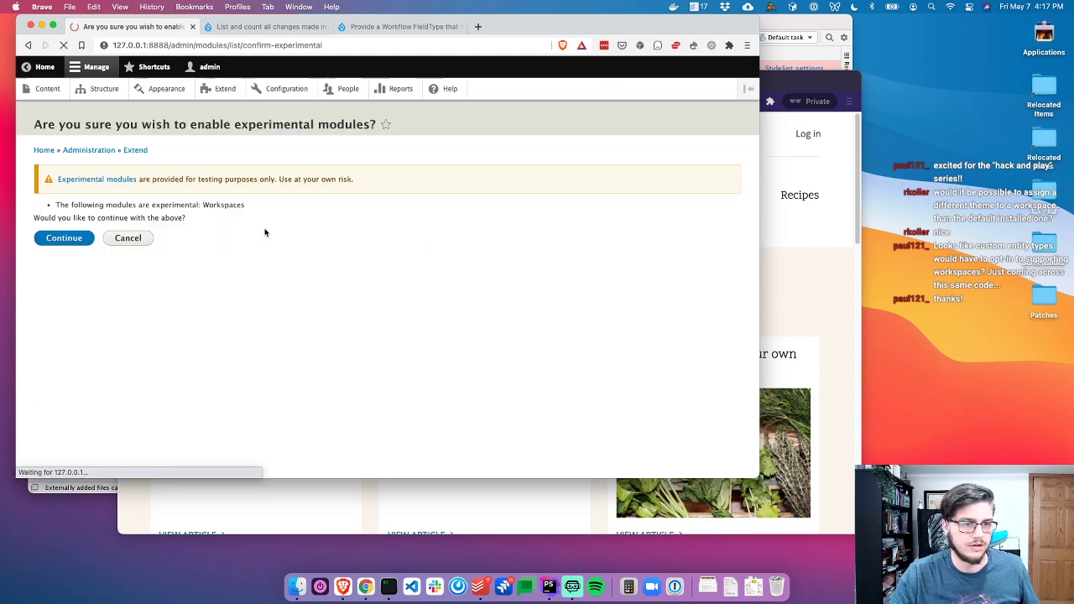
pyautogui.click(73, 238)
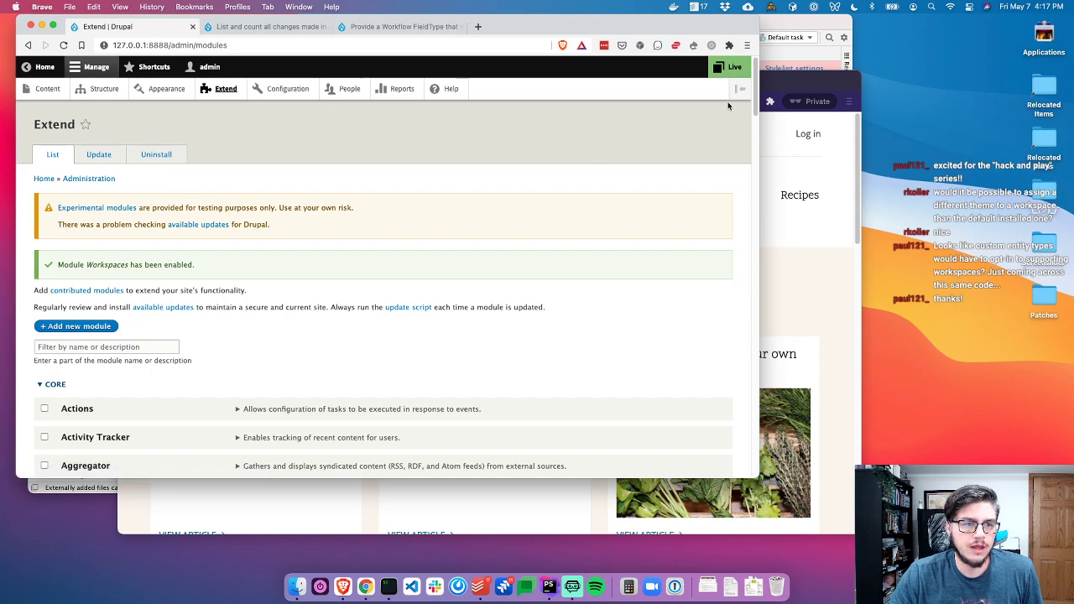
# Switch the active workspace from Live to Stage and go to add content
pyautogui.click(735, 69)
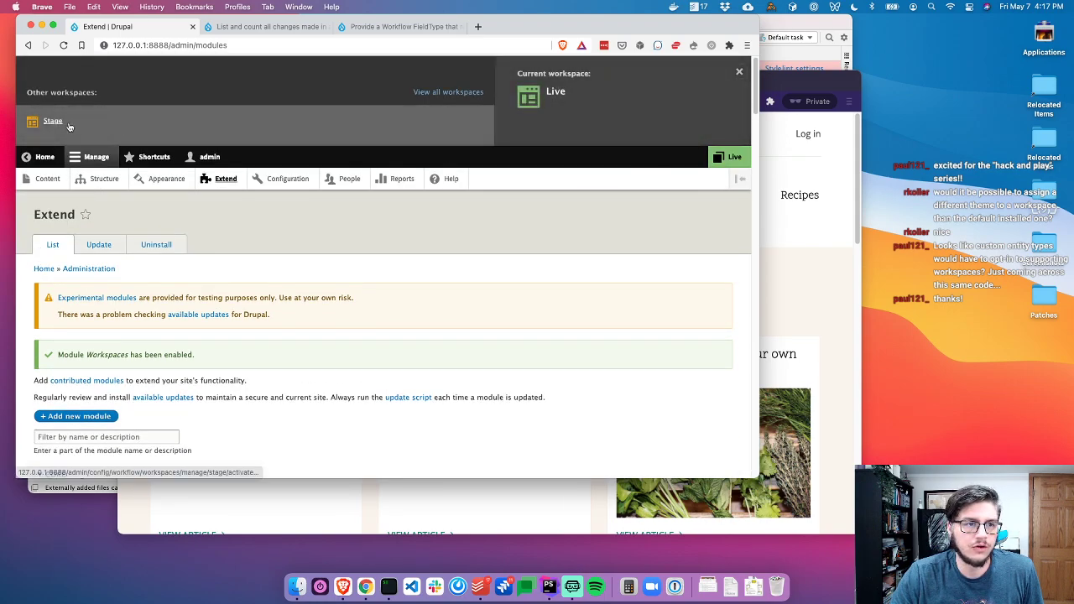
pyautogui.click(74, 125)
pyautogui.click(294, 294)
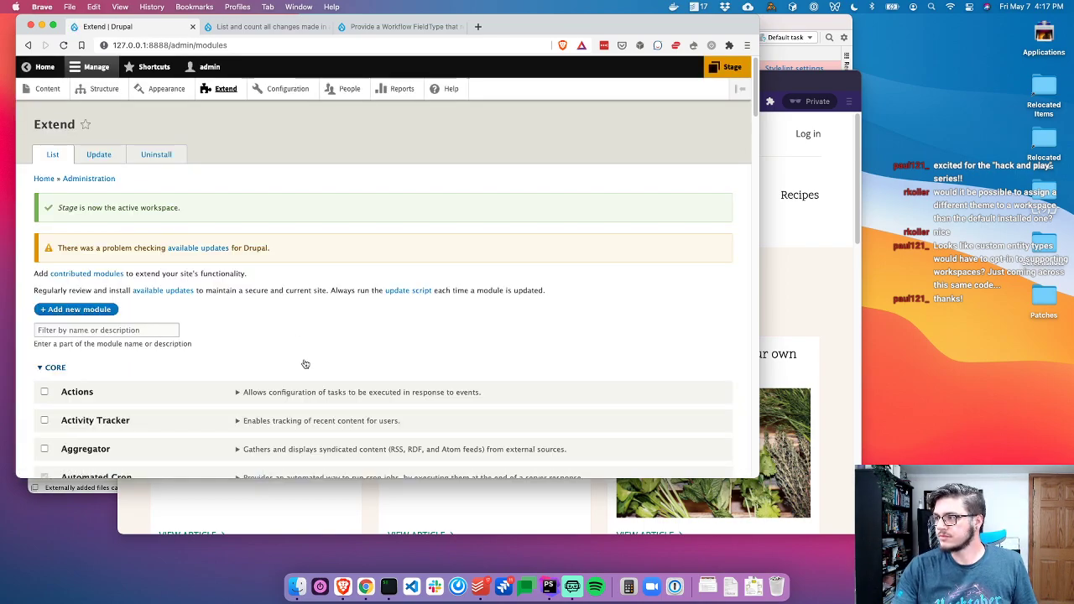
pyautogui.click(156, 155)
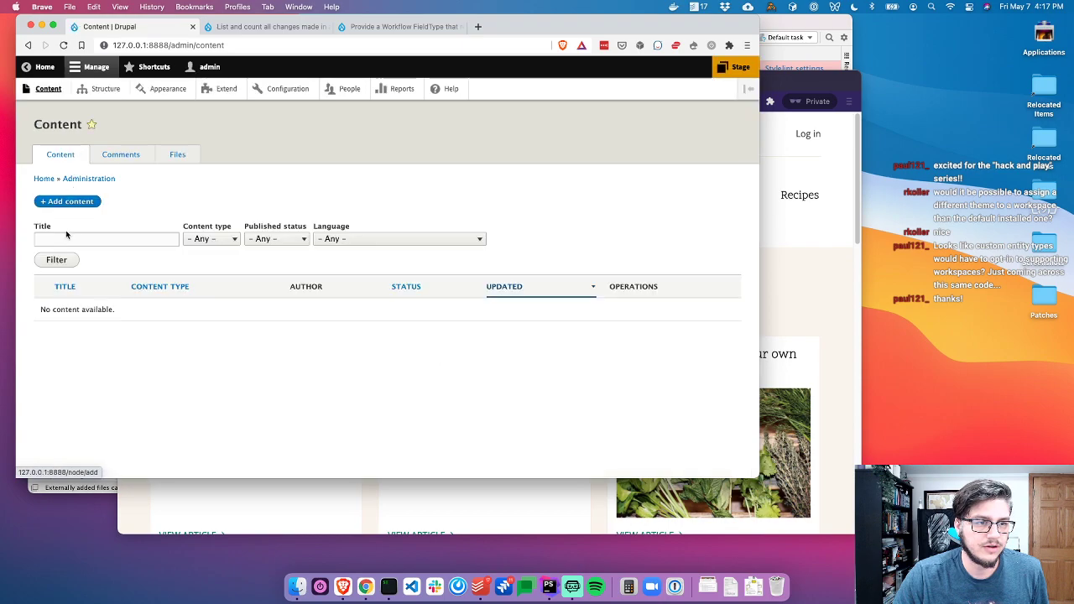
pyautogui.click(65, 203)
# Create an Article titled 'Basic article 1' with placeholder body text and save it
pyautogui.click(67, 178)
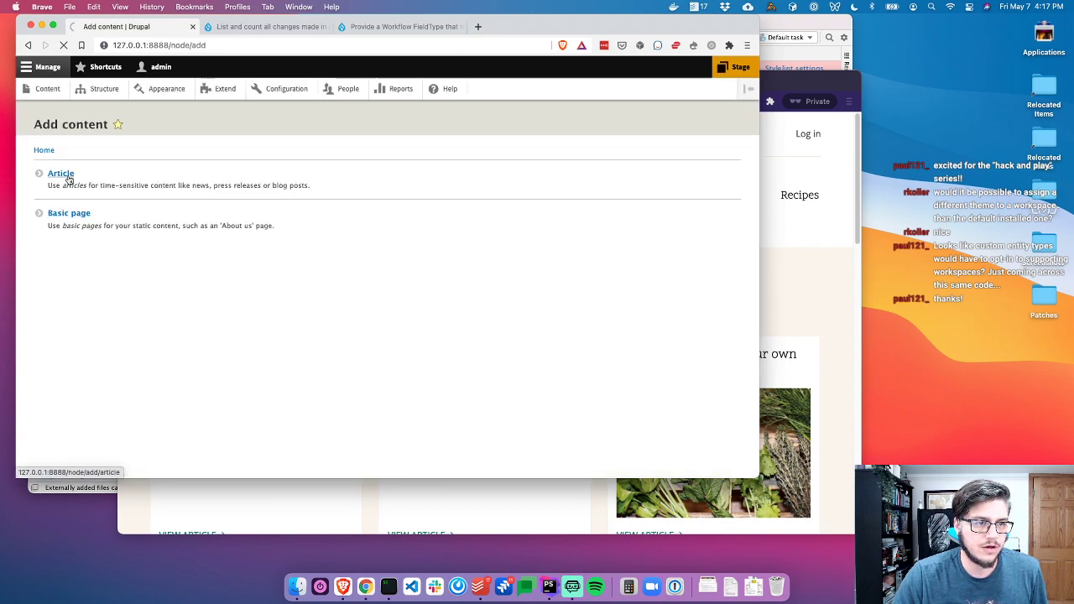
pyautogui.click(119, 183)
pyautogui.write('Basic ar')
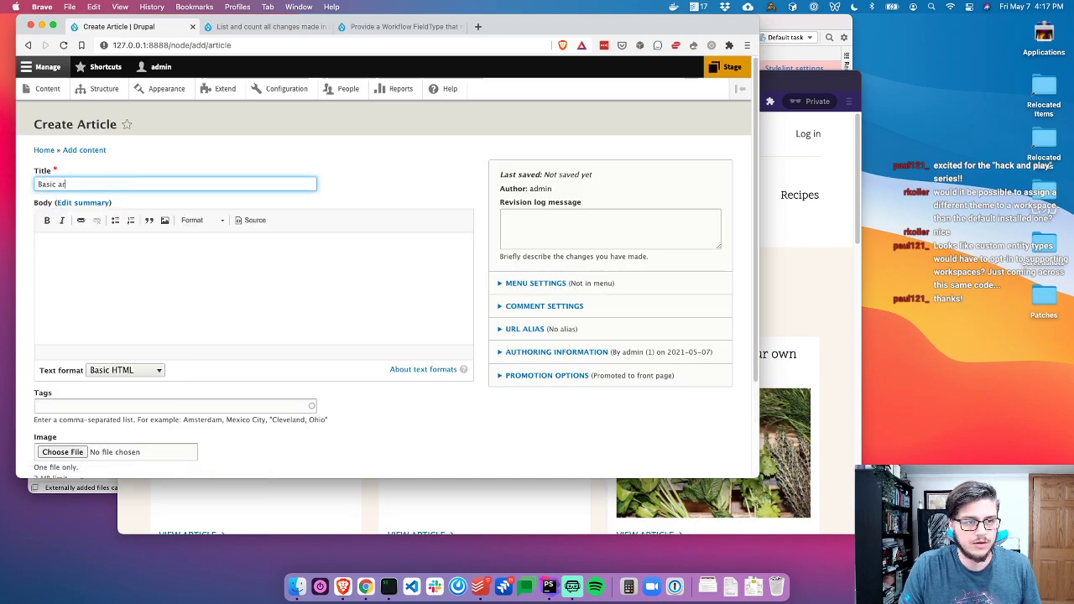
pyautogui.click(285, 291)
pyautogui.write('ggfgfdgdfgfd')
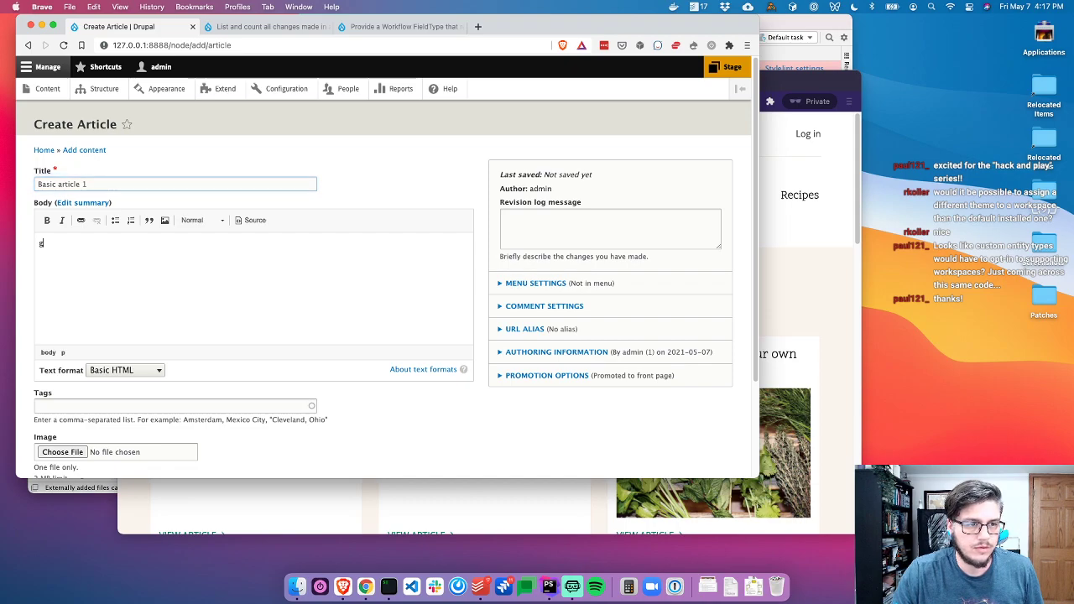
pyautogui.scroll(-3, 251, 291)
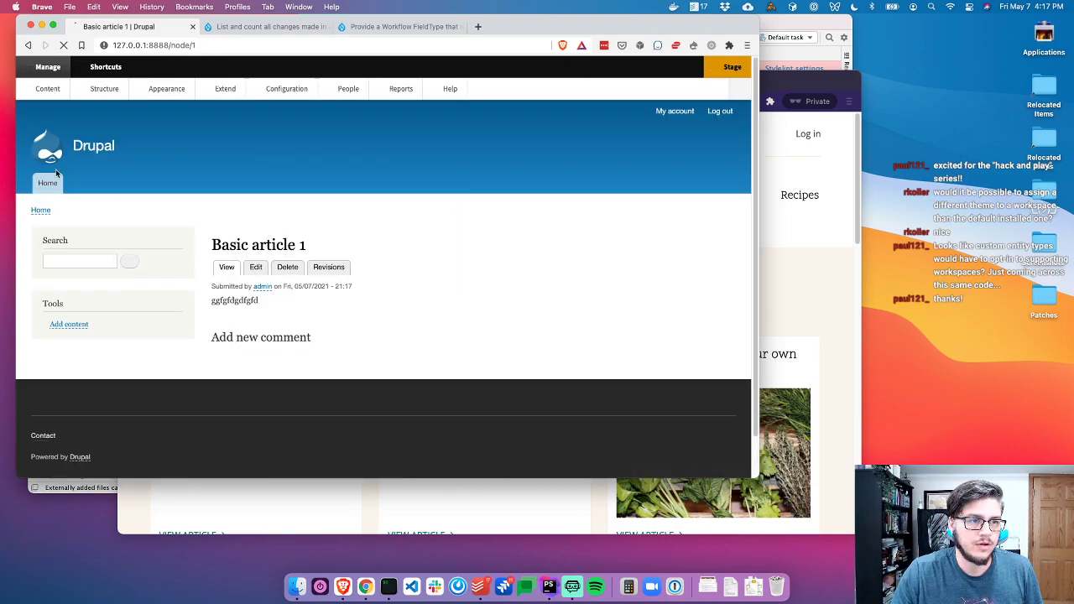
pyautogui.click(48, 88)
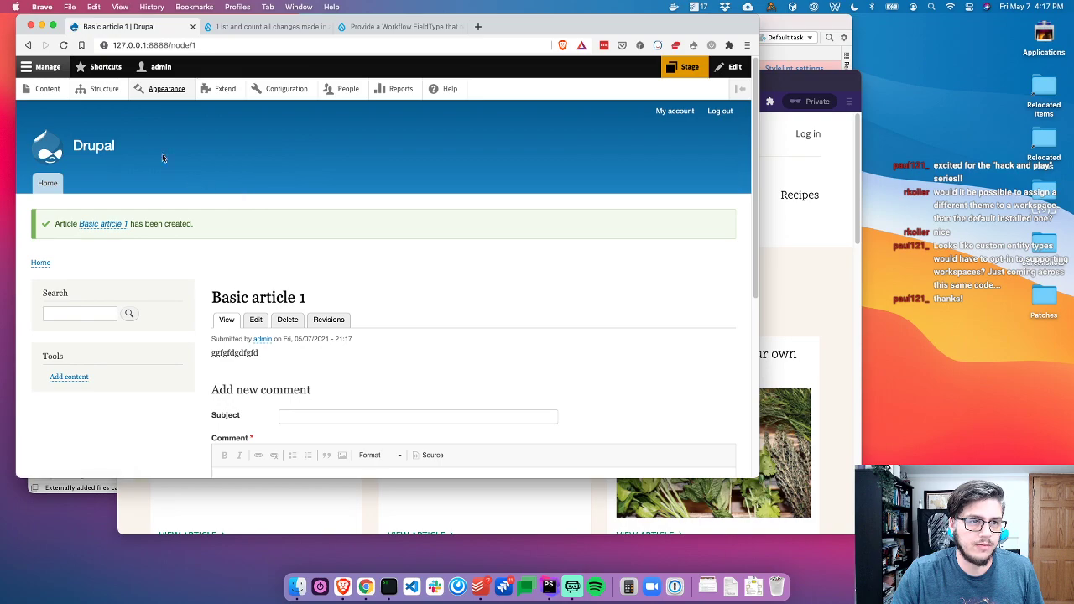
# Close the stray appearance tab and request 127.0.0.1:8888/node/add/article again
pyautogui.keyDown('super'); pyautogui.click(142, 91); pyautogui.keyUp('super')
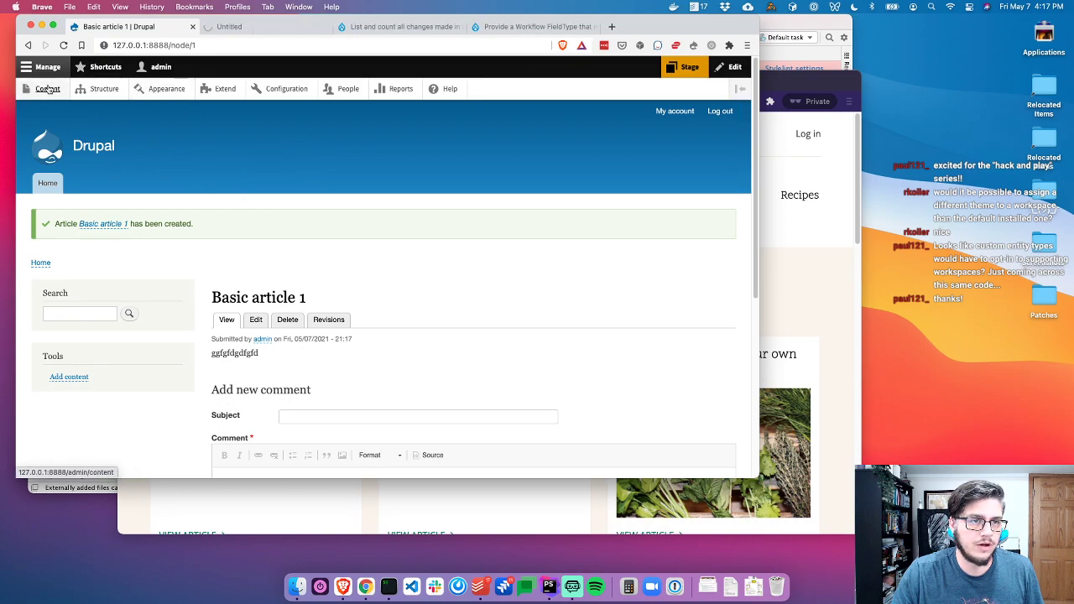
pyautogui.hotkey('ctrl', 'Tab')
pyautogui.click(159, 26)
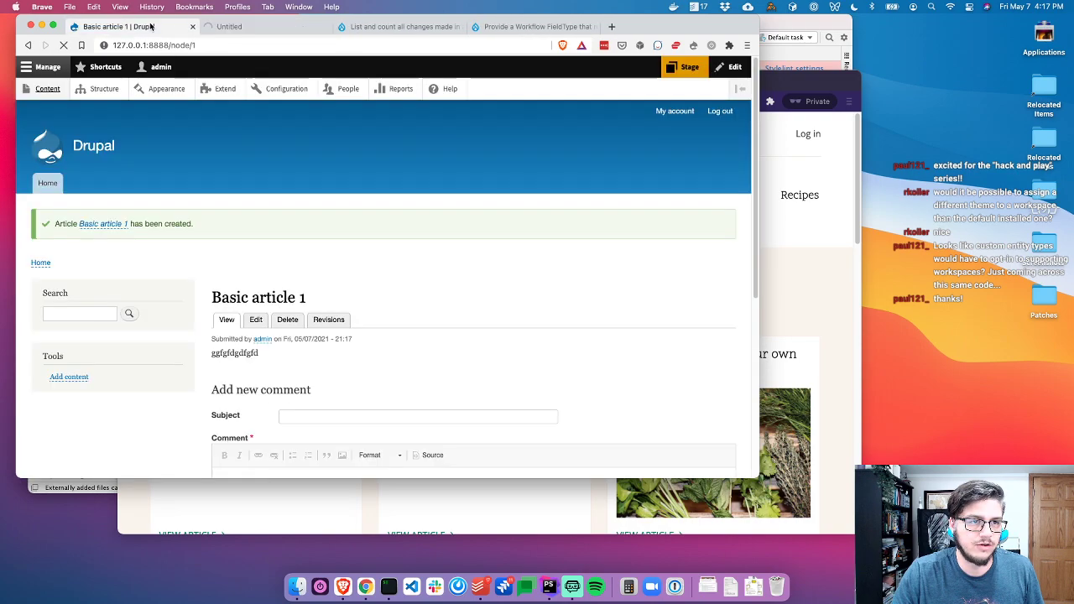
pyautogui.click(326, 26)
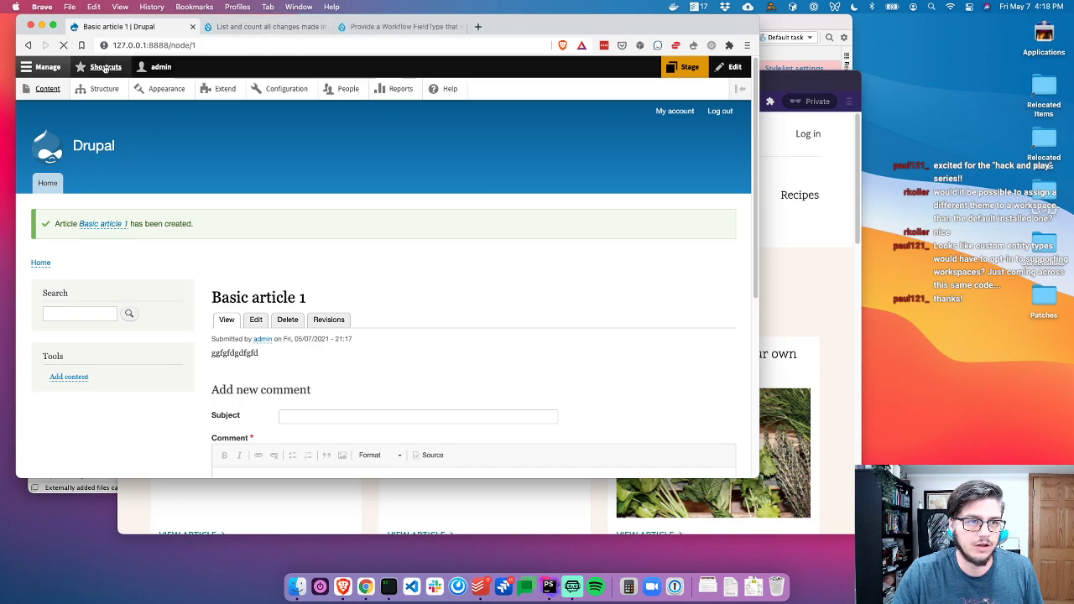
pyautogui.doubleClick(242, 47)
pyautogui.press('BackSpace')
pyautogui.press('BackSpace')
pyautogui.press('BackSpace')
pyautogui.press('BackSpace')
pyautogui.press('BackSpace')
pyautogui.press('BackSpace')
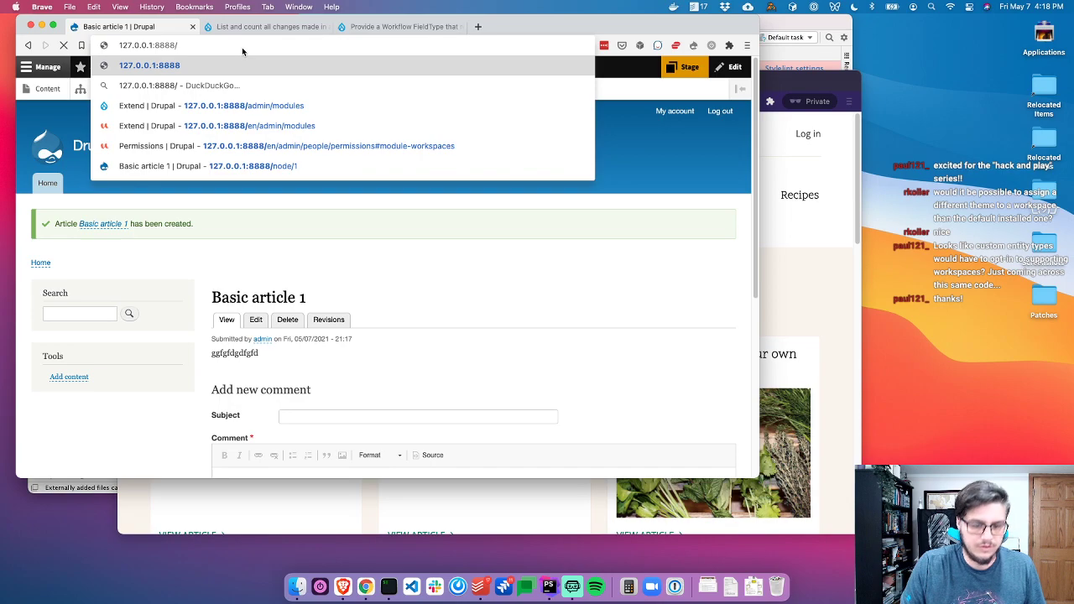
pyautogui.write('node/add/article')
pyautogui.press('Return')
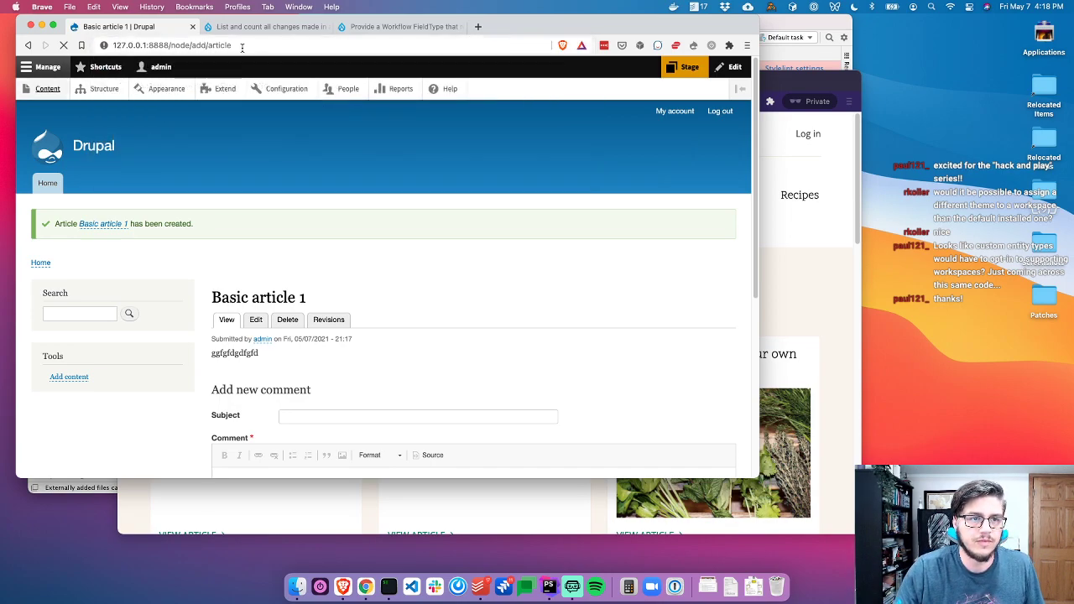
pyautogui.press('super+Tab')
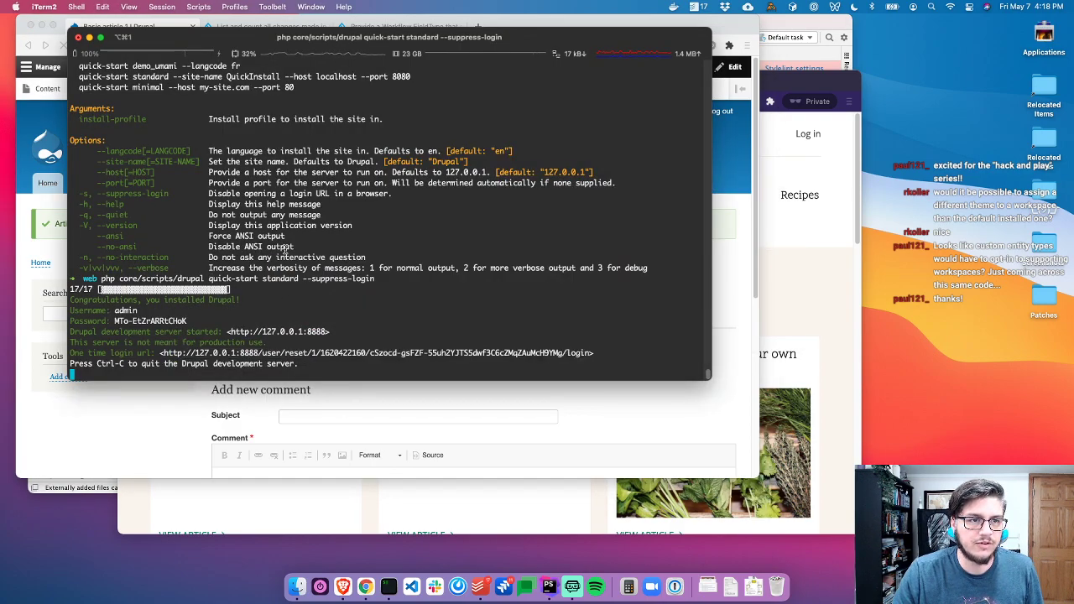
# Stop quick-start and rerun 'php -S 127.0.0.1:8080 .ht.router.php' from history
pyautogui.hotkey('ctrl', 'c')
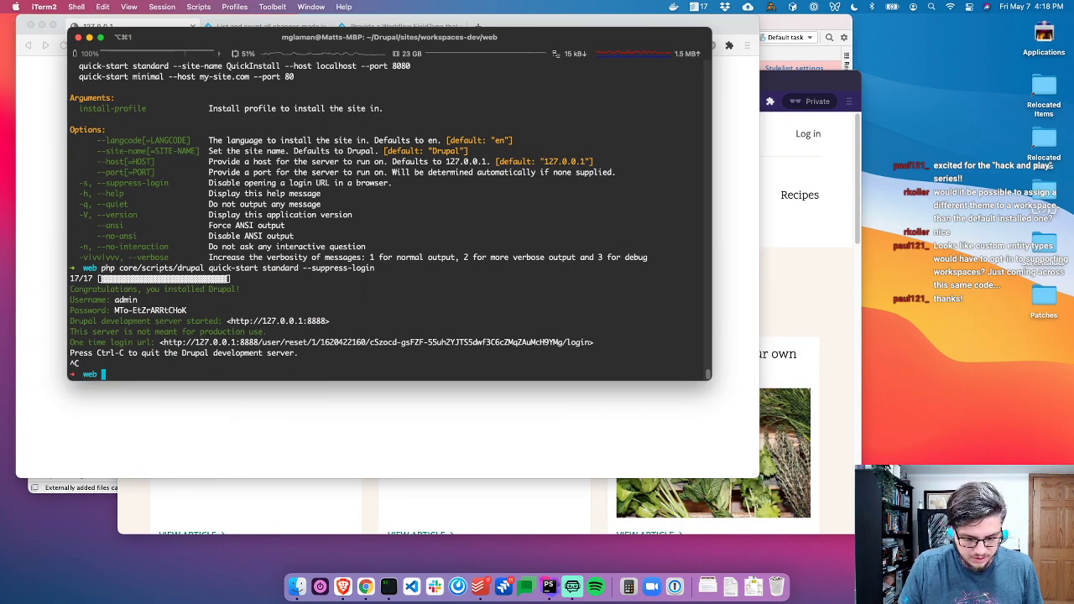
pyautogui.press('BackSpace')
pyautogui.press('BackSpace')
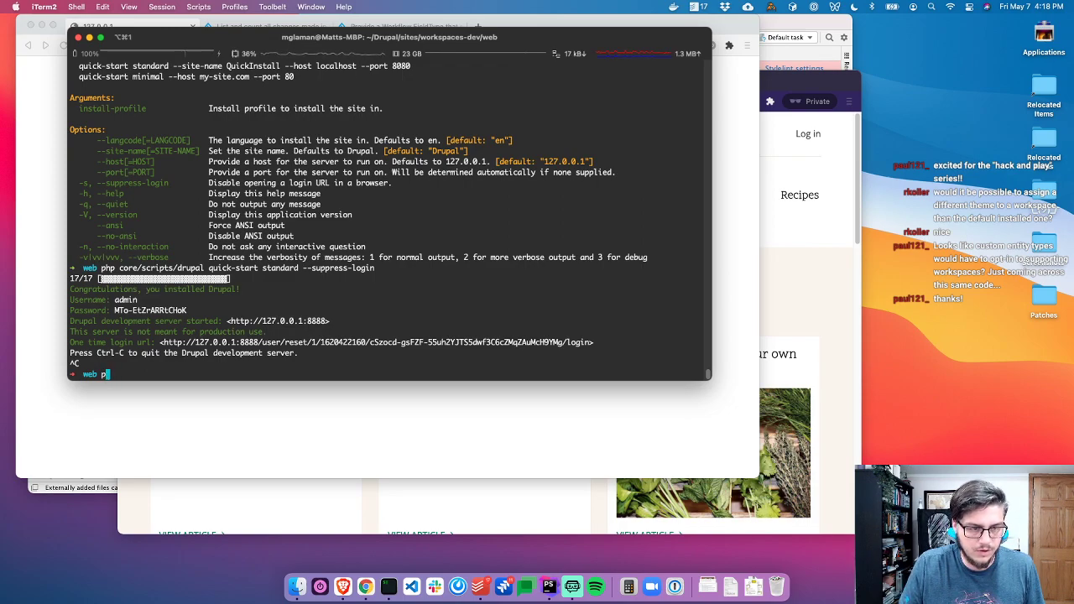
pyautogui.press('Up')
pyautogui.press('Up')
pyautogui.press('Up')
pyautogui.press('Up')
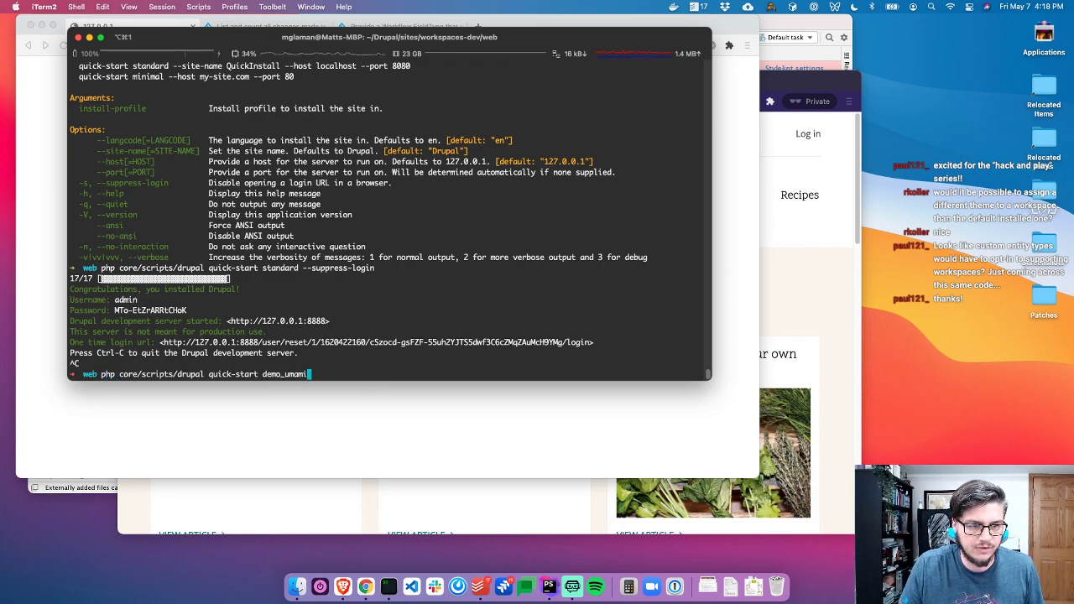
pyautogui.press('Return')
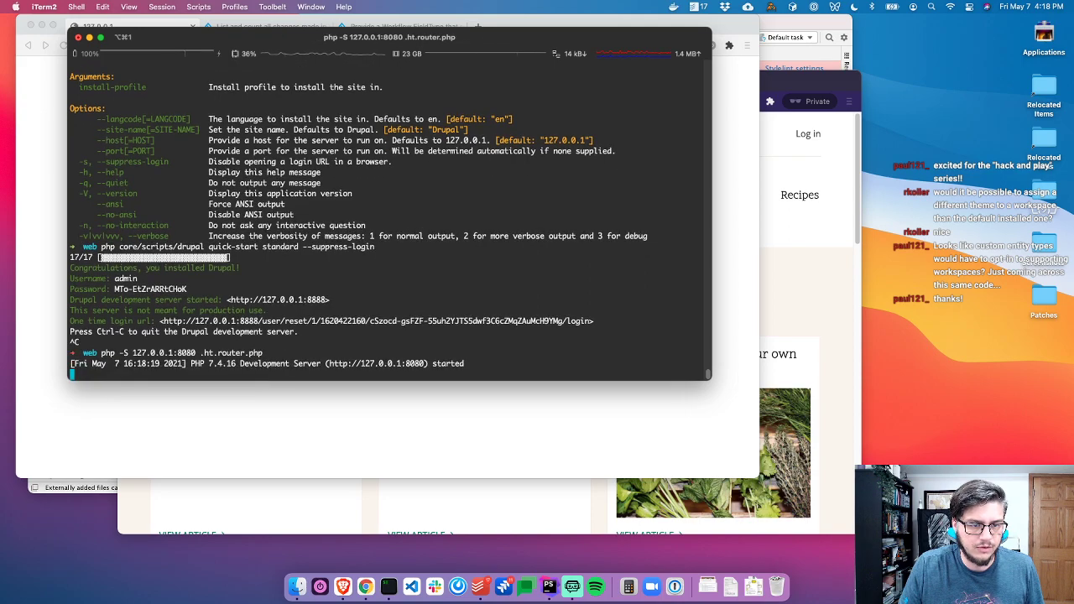
pyautogui.press('super+Tab')
pyautogui.press('super+l')
# On port 8080, save a new article 'Test Article 2' with placeholder body text
pyautogui.press('Right')
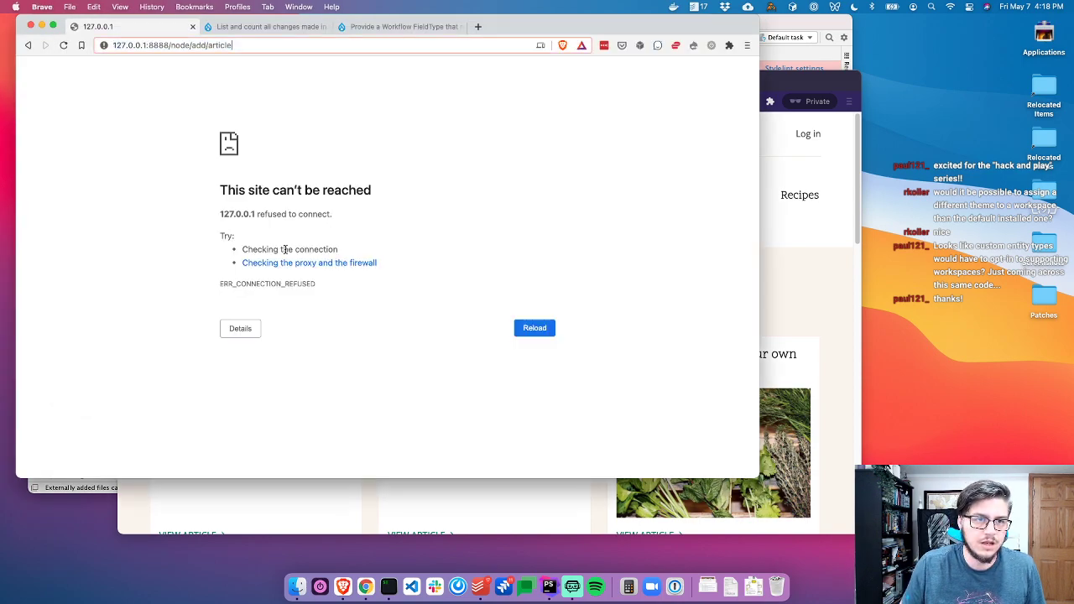
pyautogui.press('BackSpace')
pyautogui.press('BackSpace')
pyautogui.press('BackSpace')
pyautogui.press('BackSpace')
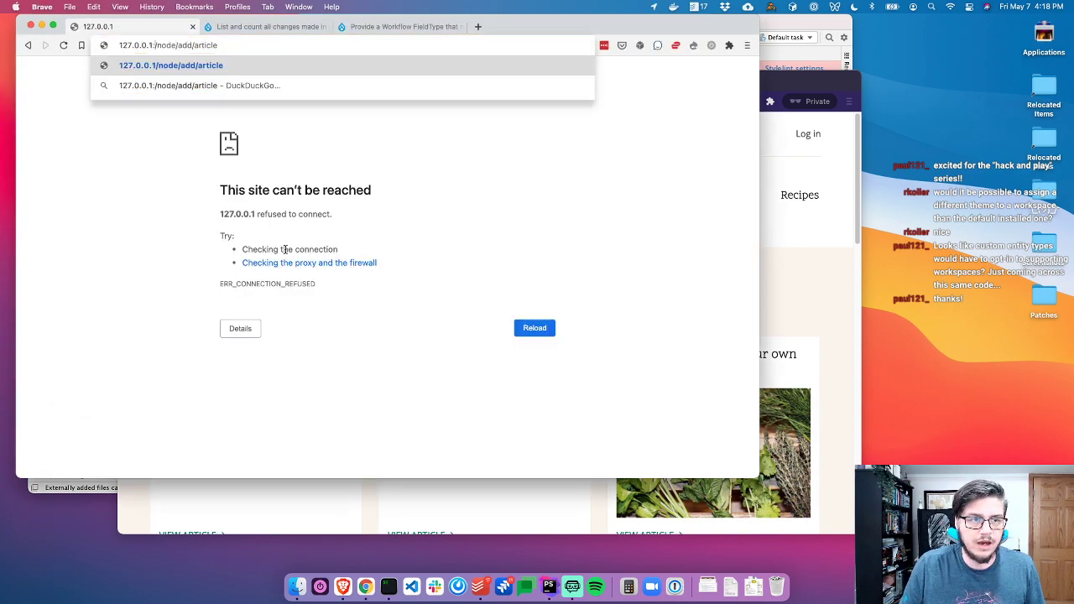
pyautogui.write('8080')
pyautogui.press('Return')
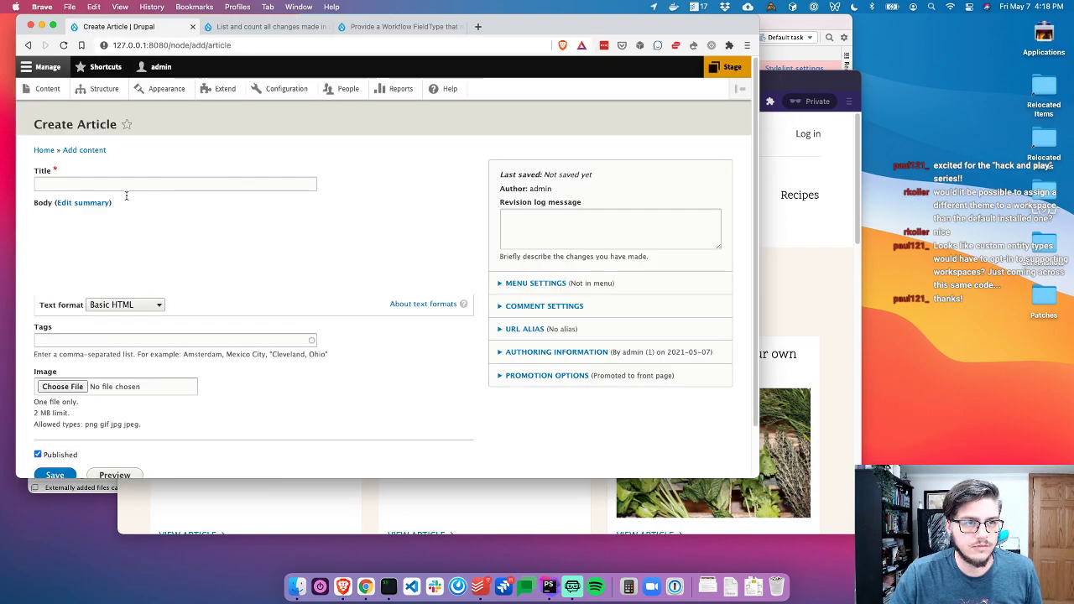
pyautogui.click(124, 186)
pyautogui.press('Down')
pyautogui.press('Down')
pyautogui.write('T')
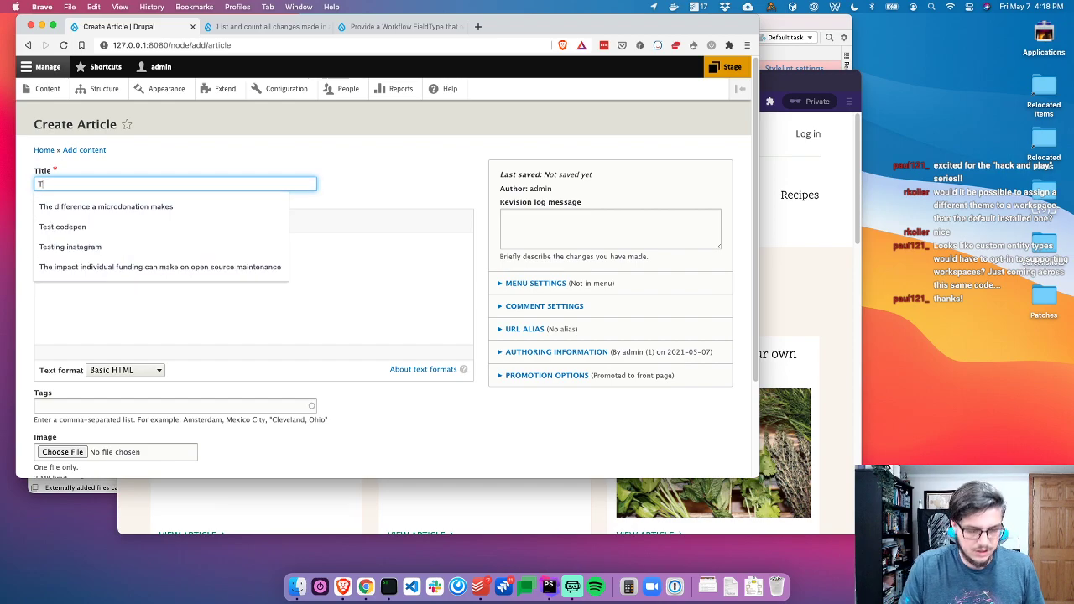
pyautogui.write('est Article 2')
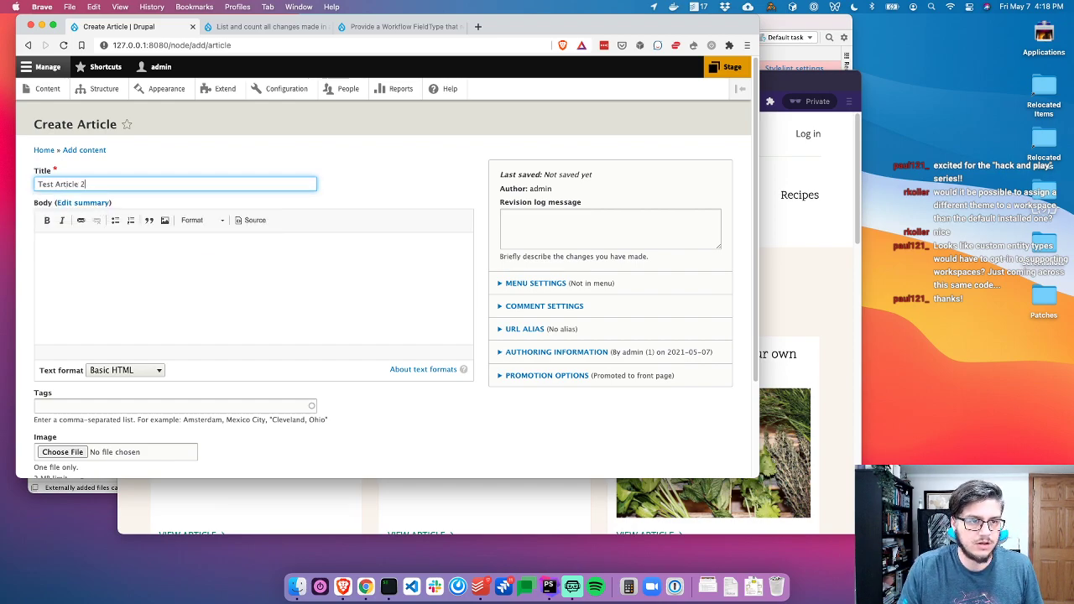
pyautogui.click(155, 253)
pyautogui.write('dsffdsfdssdffdsdsf')
pyautogui.scroll(-3, 155, 253)
pyautogui.click(55, 418)
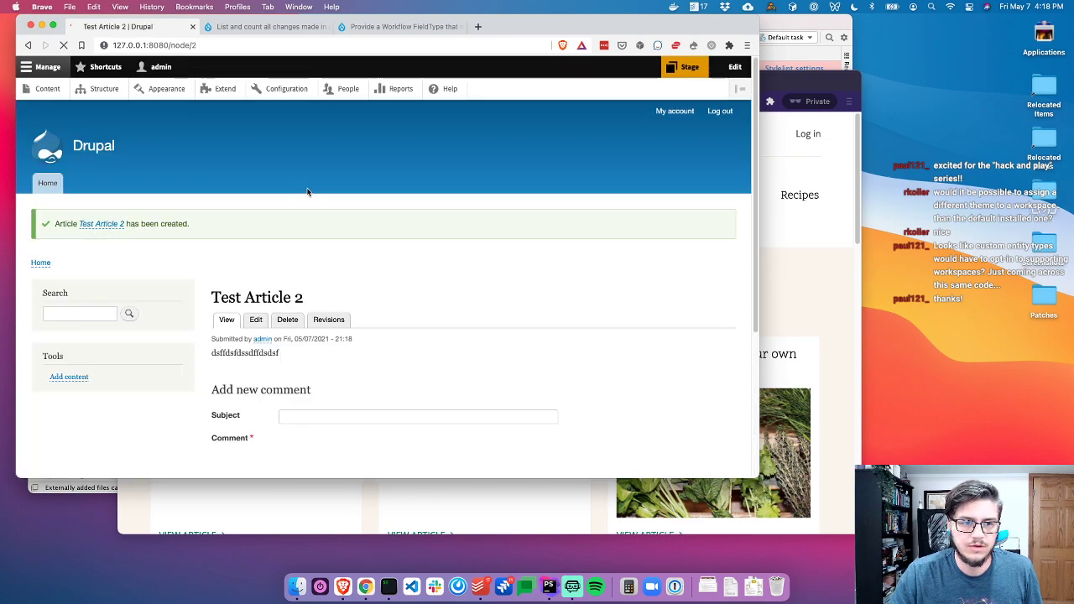
# Open Test Article 2's URL in a private window to confirm anonymous access is denied
pyautogui.click(141, 46)
pyautogui.press('super+c')
pyautogui.press('super+grave')
pyautogui.click(456, 99)
pyautogui.press('super+v')
pyautogui.press('Return')
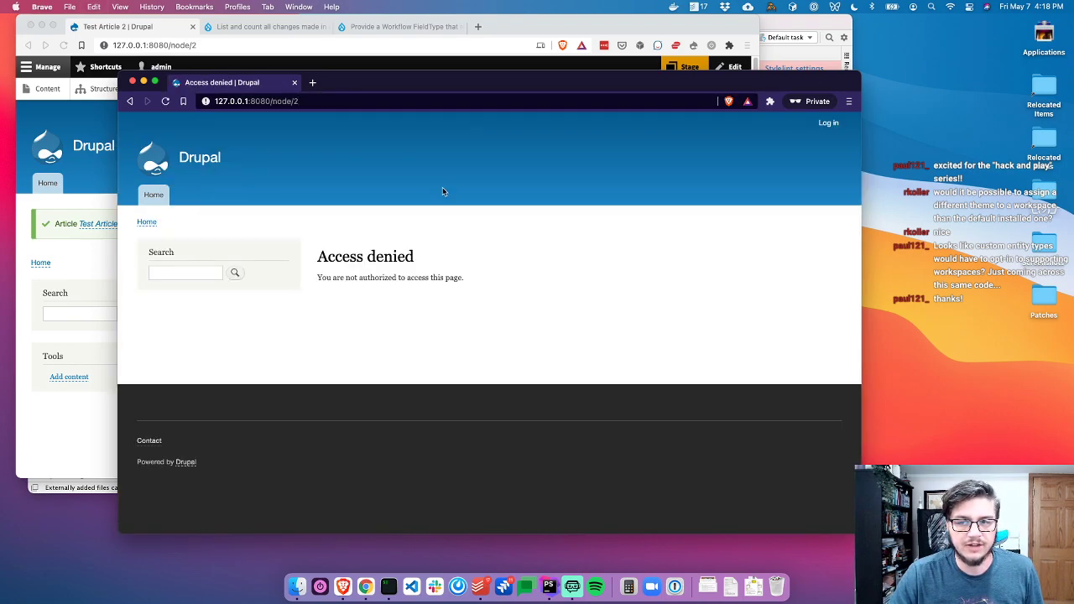
pyautogui.click(155, 166)
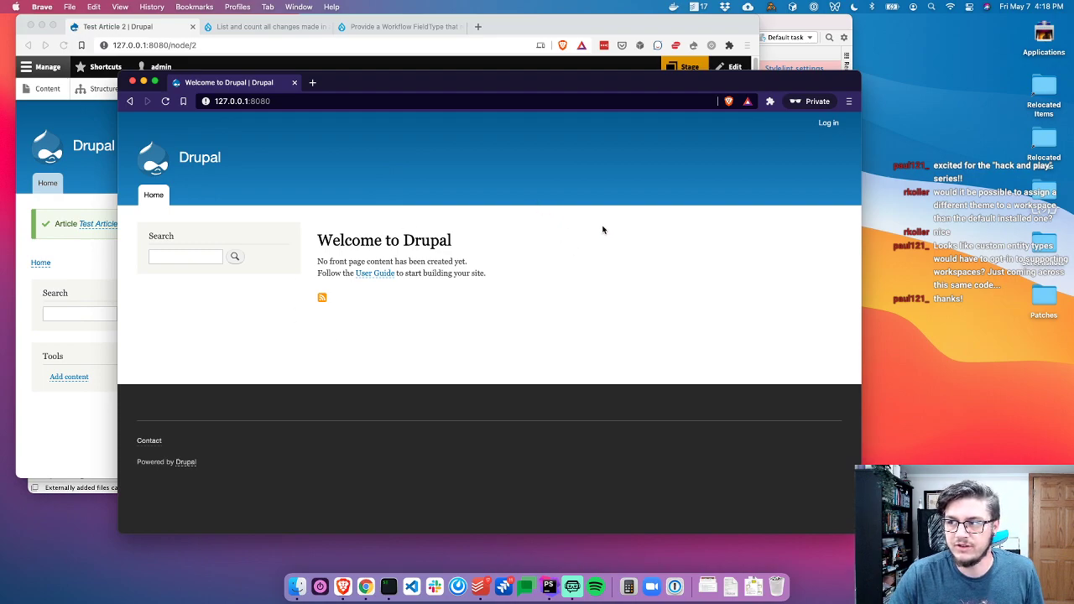
pyautogui.click(497, 46)
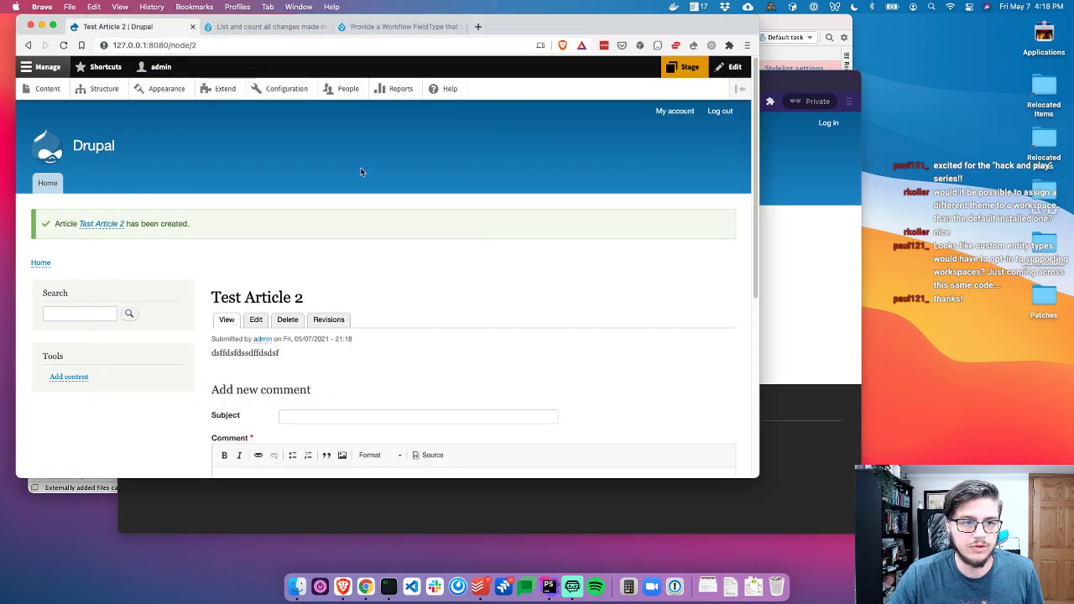
pyautogui.click(673, 67)
pyautogui.click(581, 103)
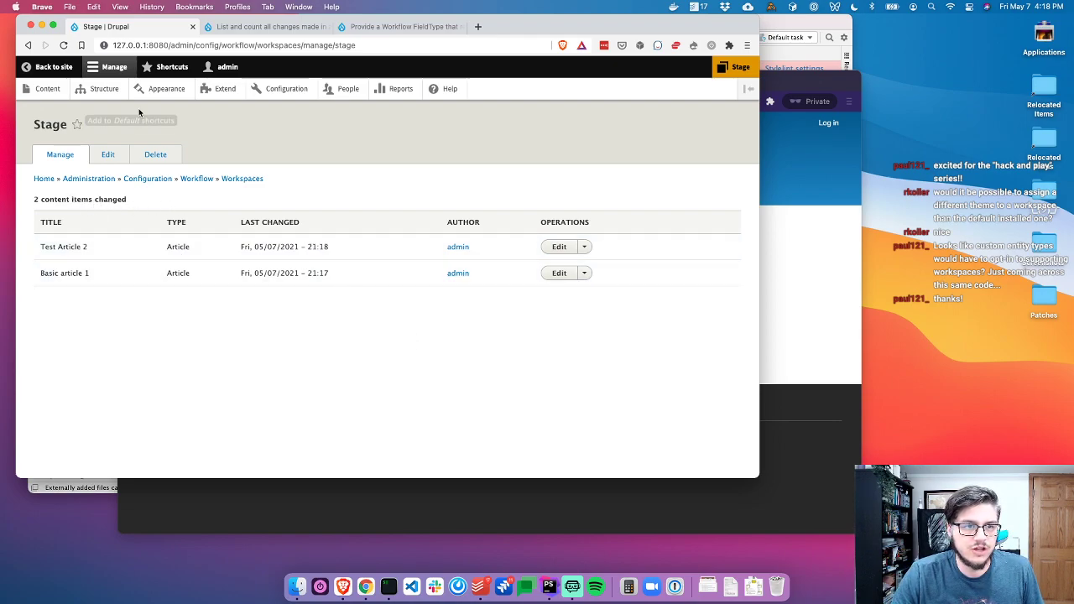
pyautogui.click(559, 248)
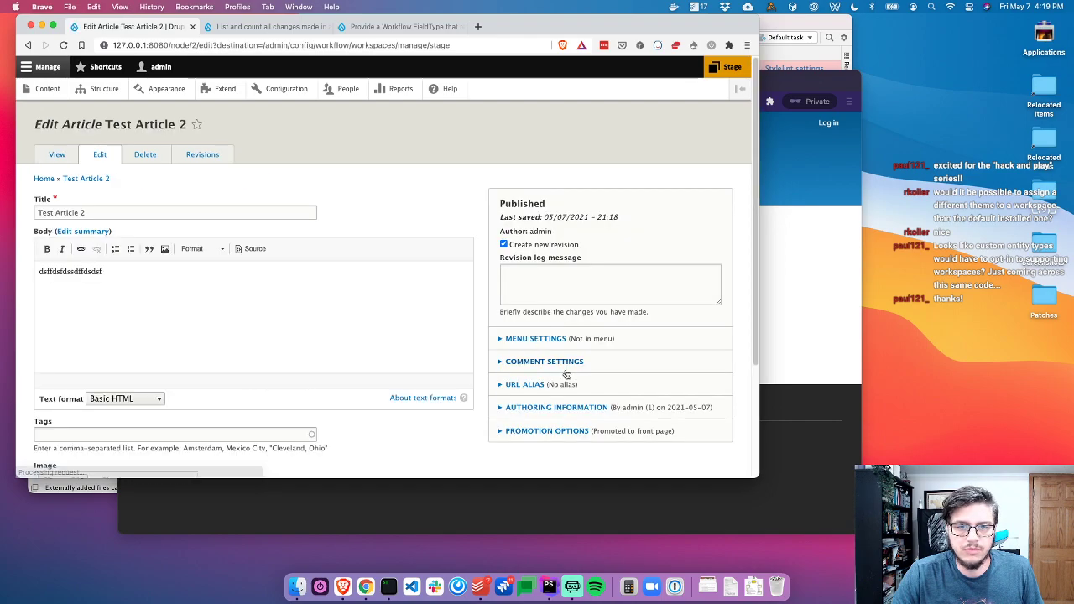
pyautogui.click(535, 339)
pyautogui.scroll(-5, 501, 370)
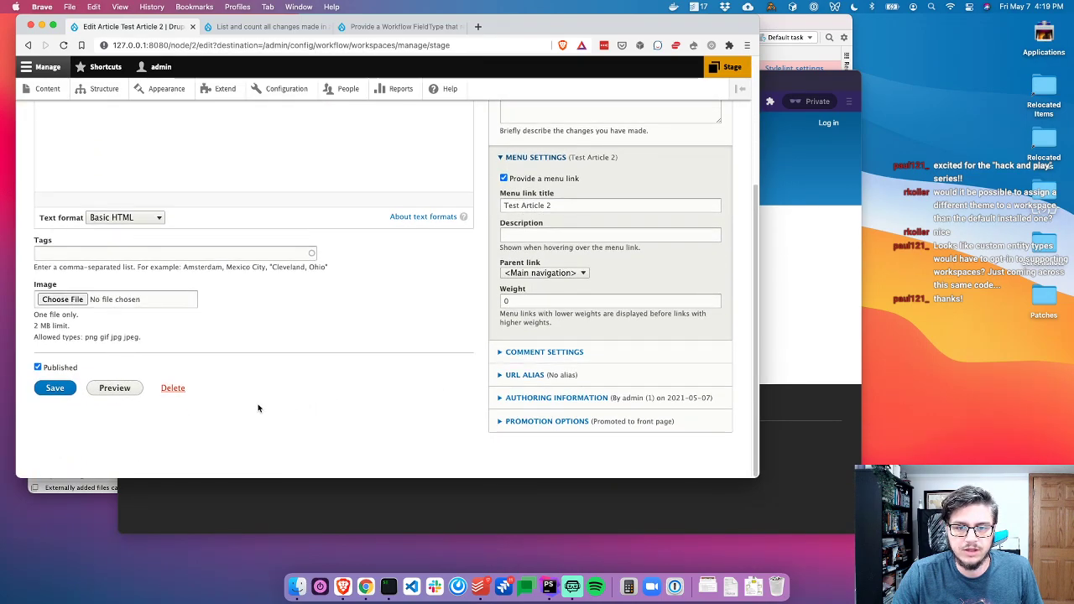
pyautogui.click(535, 375)
pyautogui.click(537, 408)
pyautogui.write('/foo')
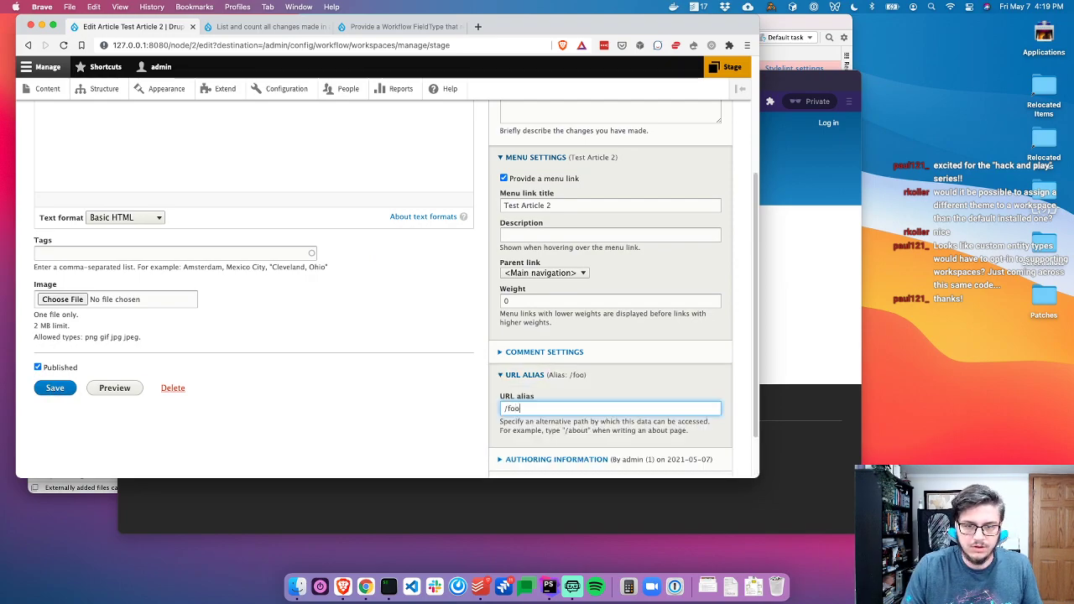
pyautogui.click(54, 389)
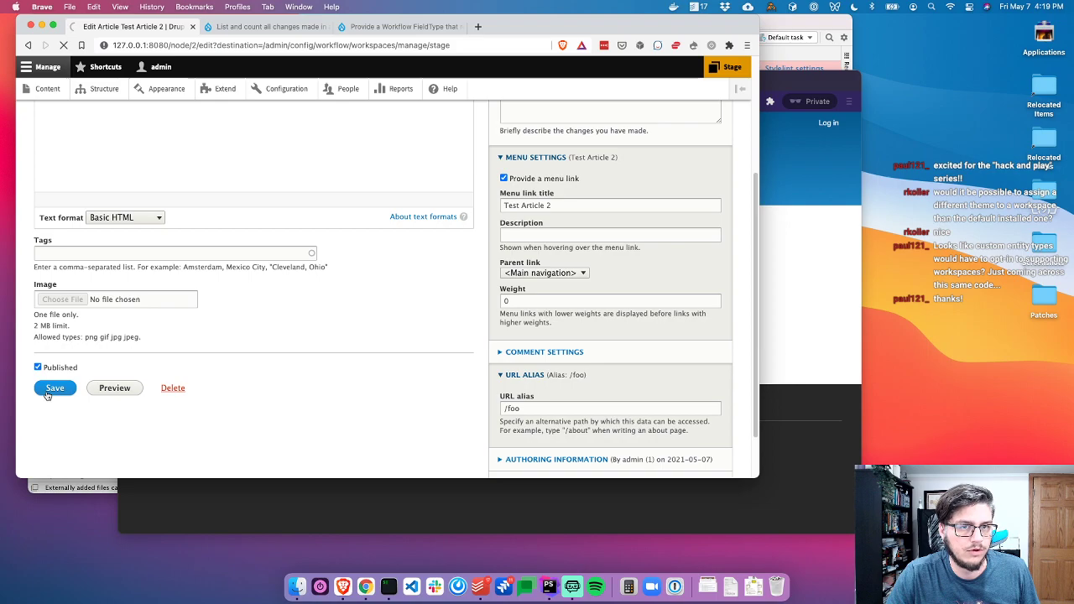
pyautogui.scroll(-1, 122, 301)
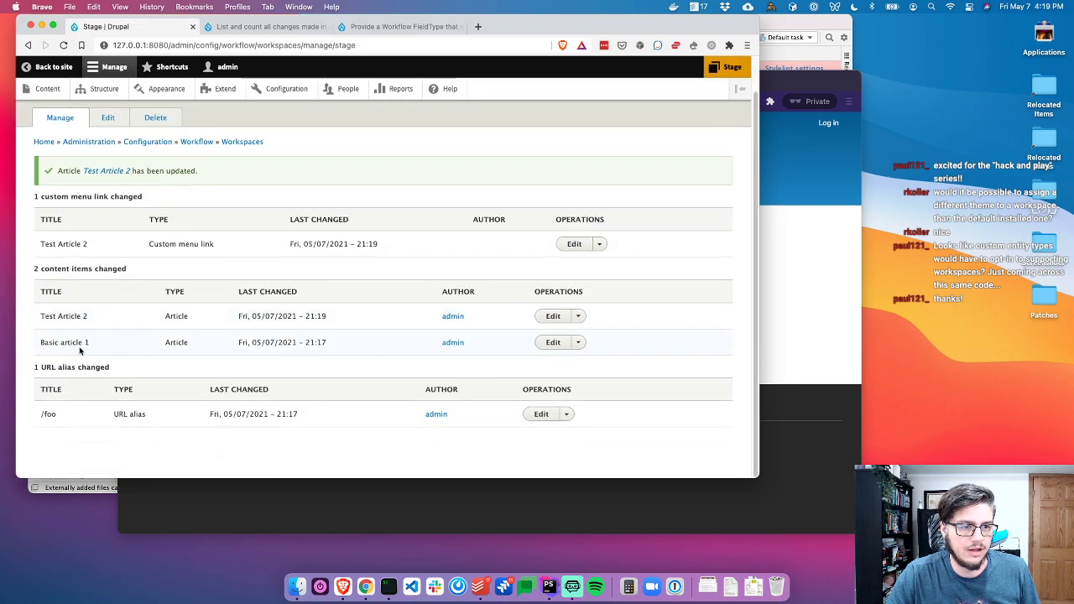
# In Basic article 1's edit form, set the URL alias to /bar and save the article
pyautogui.click(553, 343)
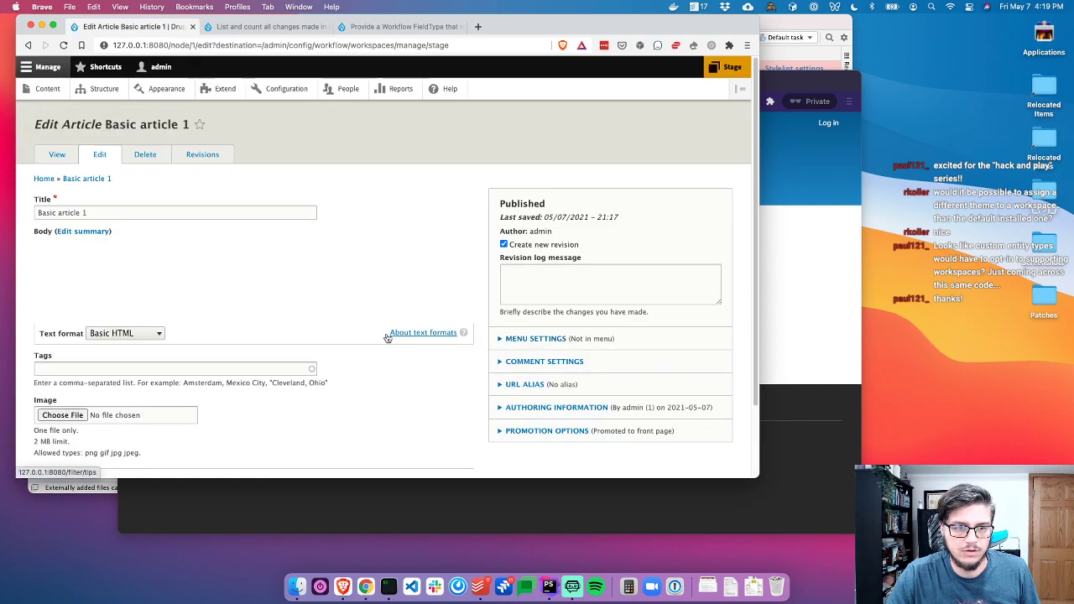
pyautogui.scroll(-2, 538, 277)
pyautogui.click(538, 277)
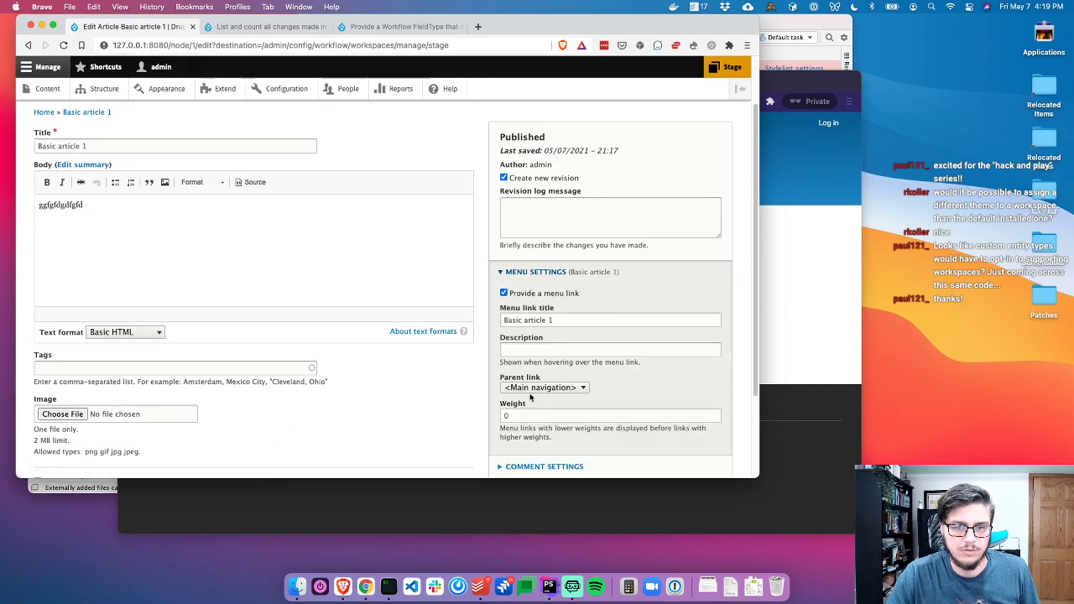
pyautogui.scroll(-2, 529, 395)
pyautogui.click(516, 429)
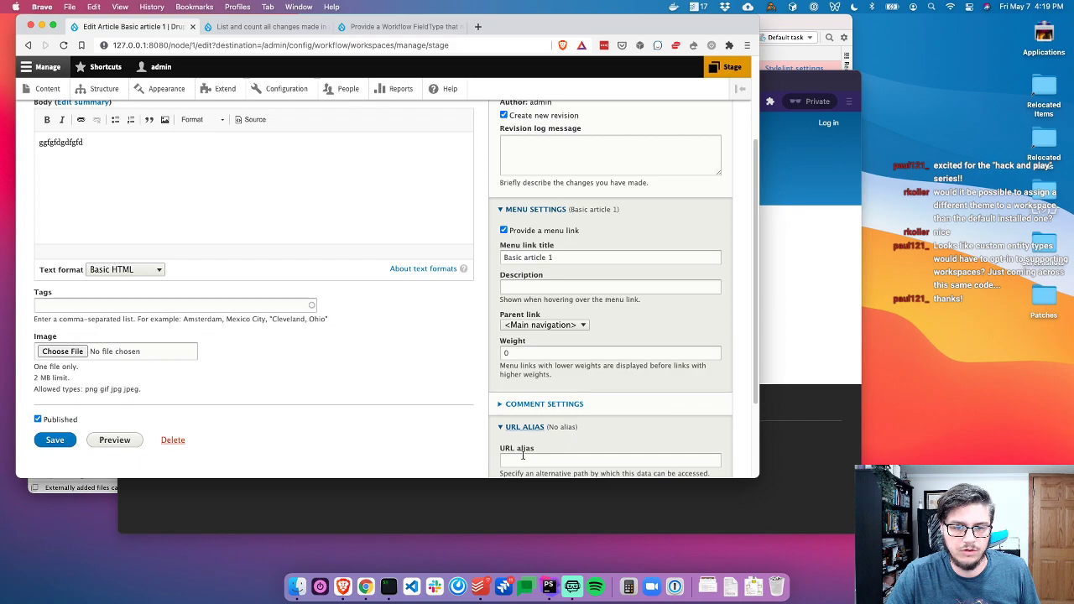
pyautogui.click(514, 459)
pyautogui.write('/bar')
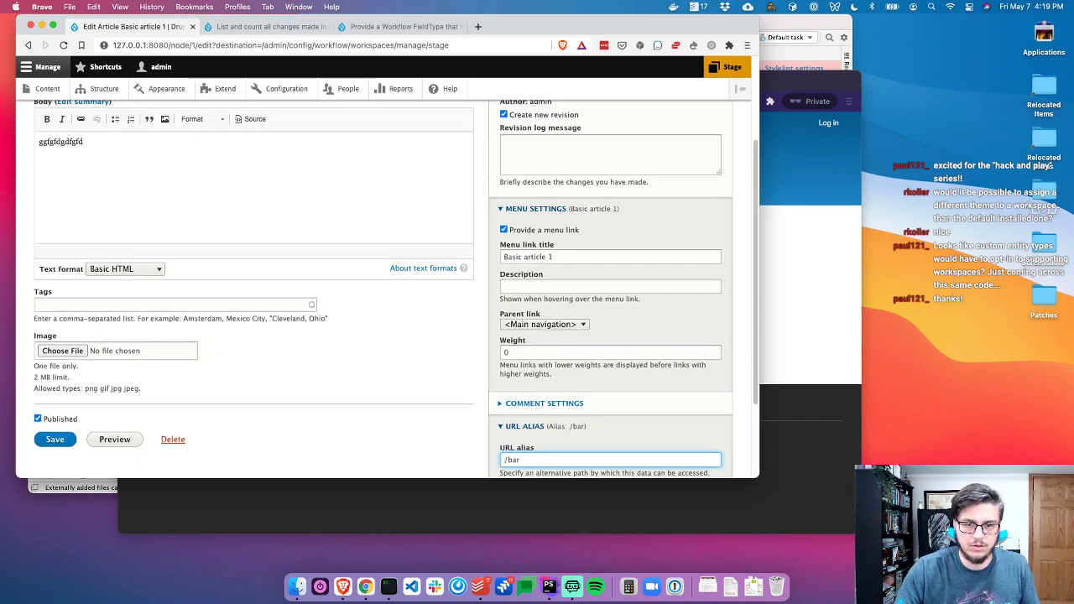
pyautogui.scroll(-3, 537, 378)
pyautogui.click(44, 328)
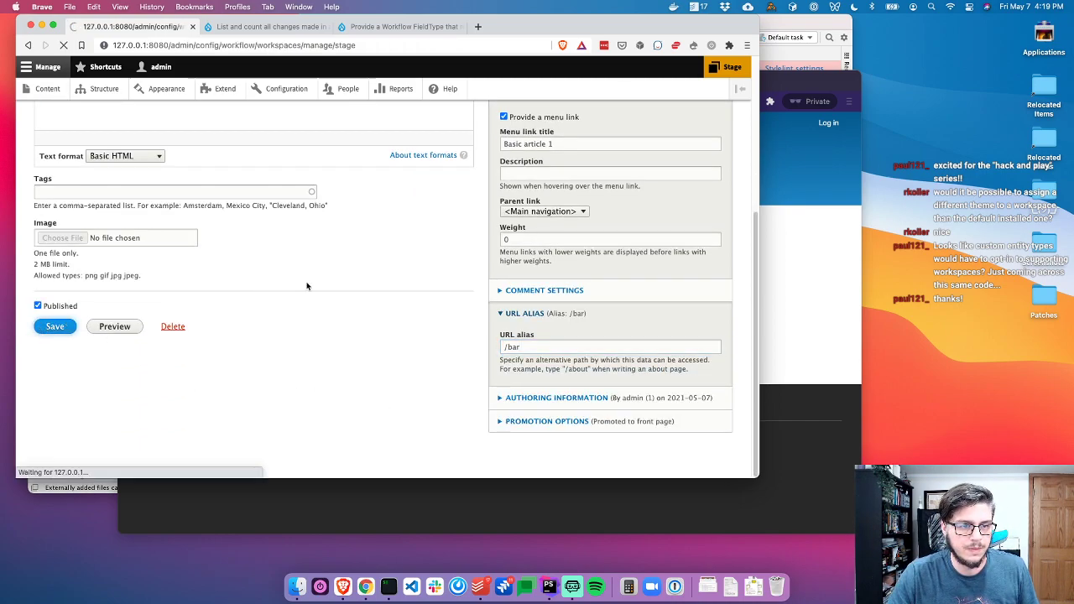
# Take a screenshot of the Stage workspace's list of changed items
pyautogui.scroll(-2, 223, 247)
pyautogui.scroll(-2, 223, 247)
pyautogui.scroll(3, 223, 243)
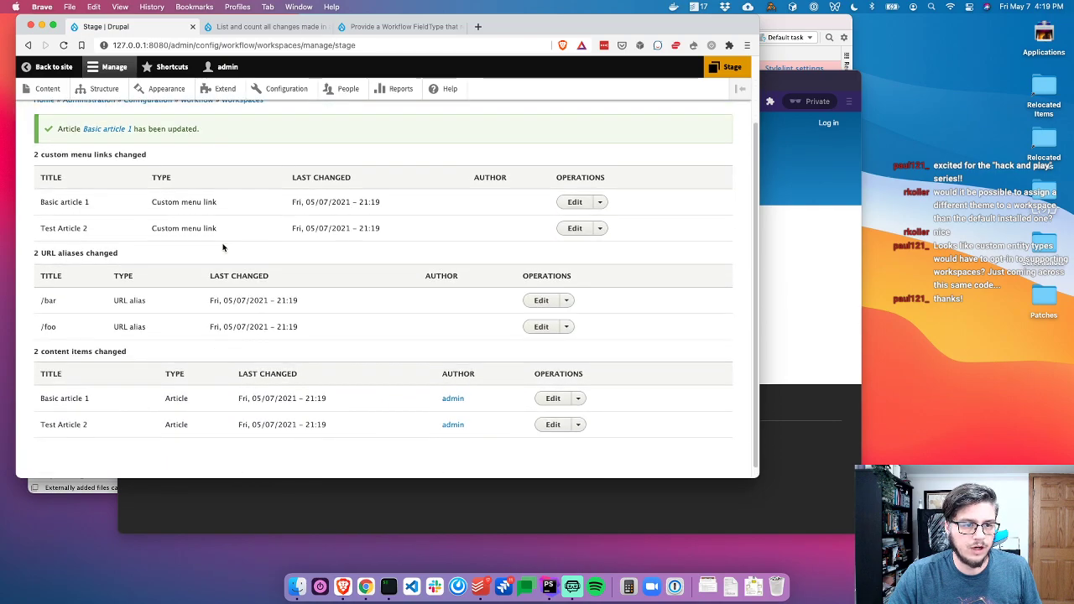
pyautogui.scroll(-2, 224, 243)
pyautogui.click(120, 69)
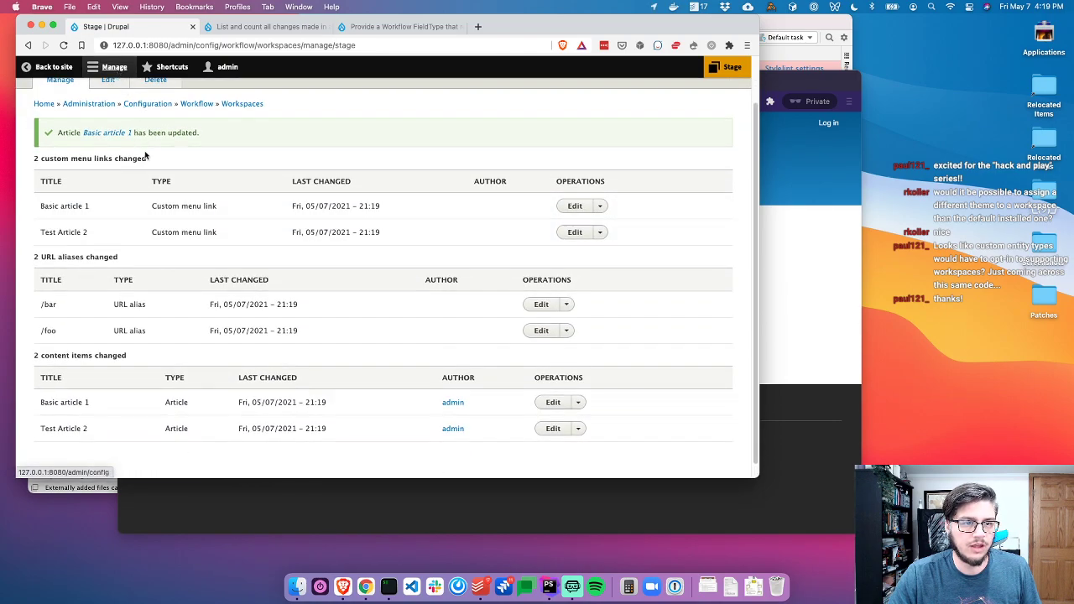
pyautogui.scroll(2, 146, 162)
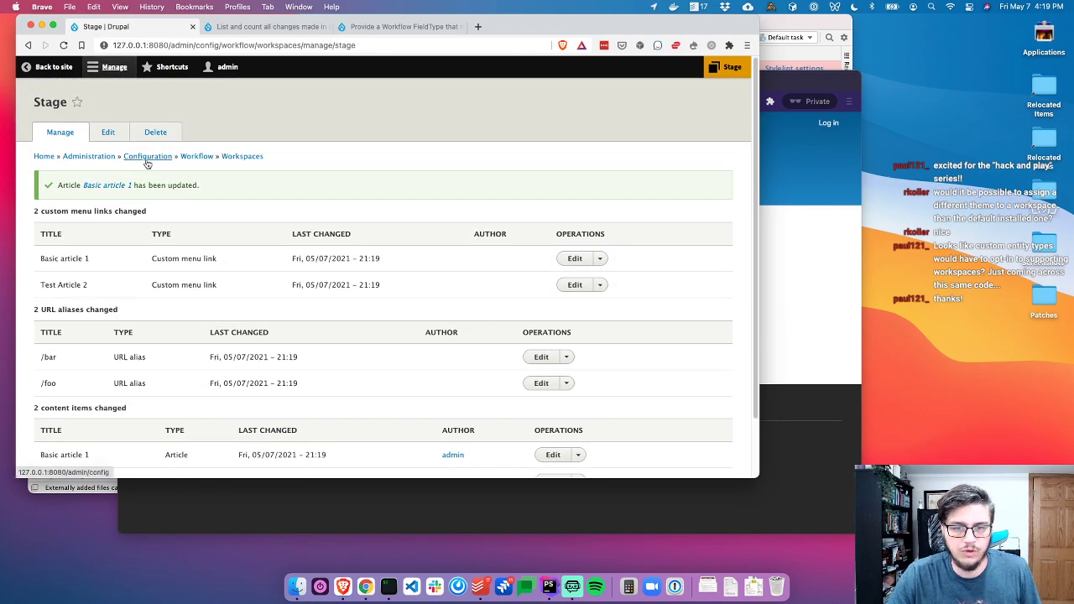
pyautogui.moveTo(15, 78); pyautogui.dragTo(745, 484)
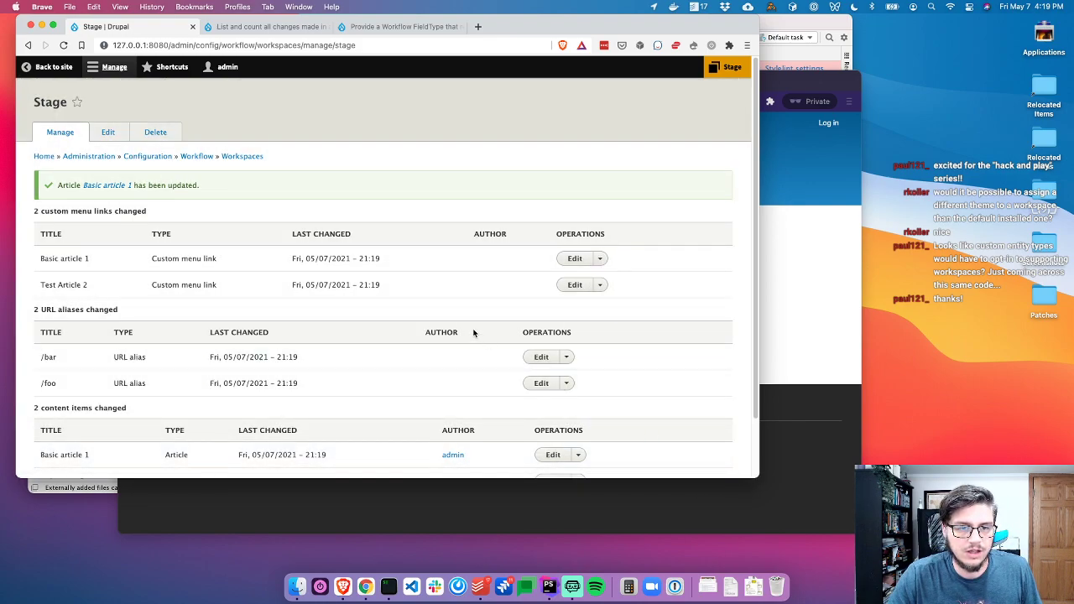
pyautogui.scroll(-3, 473, 332)
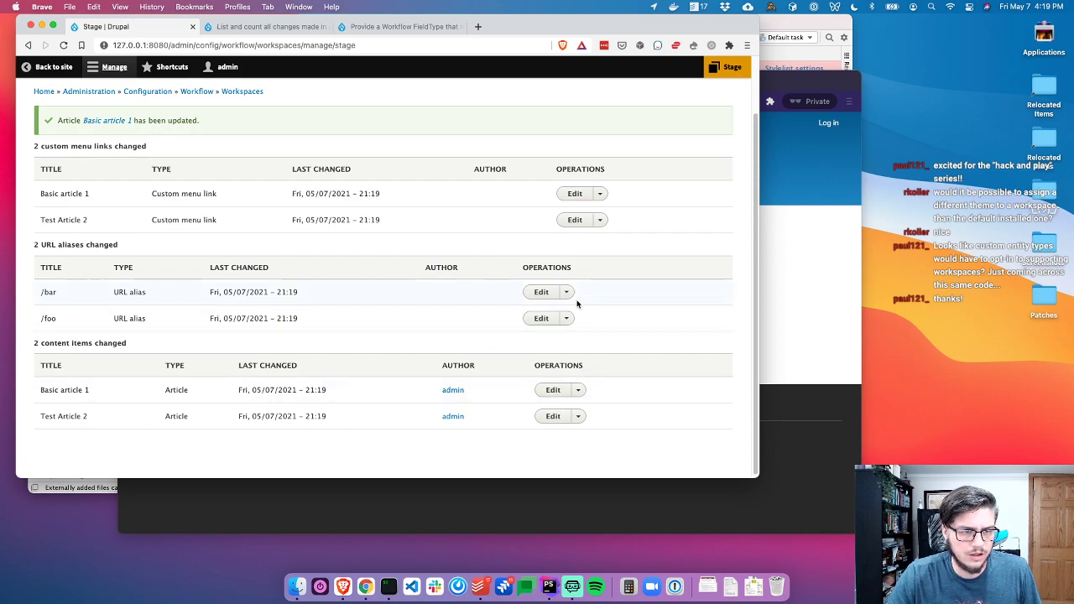
# Inspect the edit pages for the /bar alias and Basic article 1's menu link, returning to the Stage list after each
pyautogui.click(570, 295)
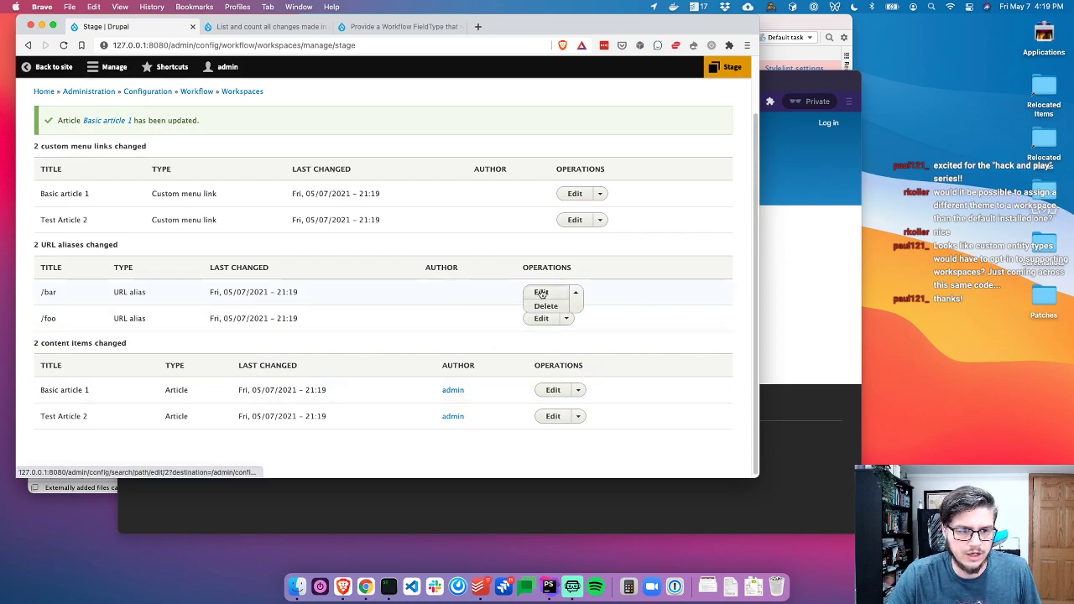
pyautogui.click(539, 293)
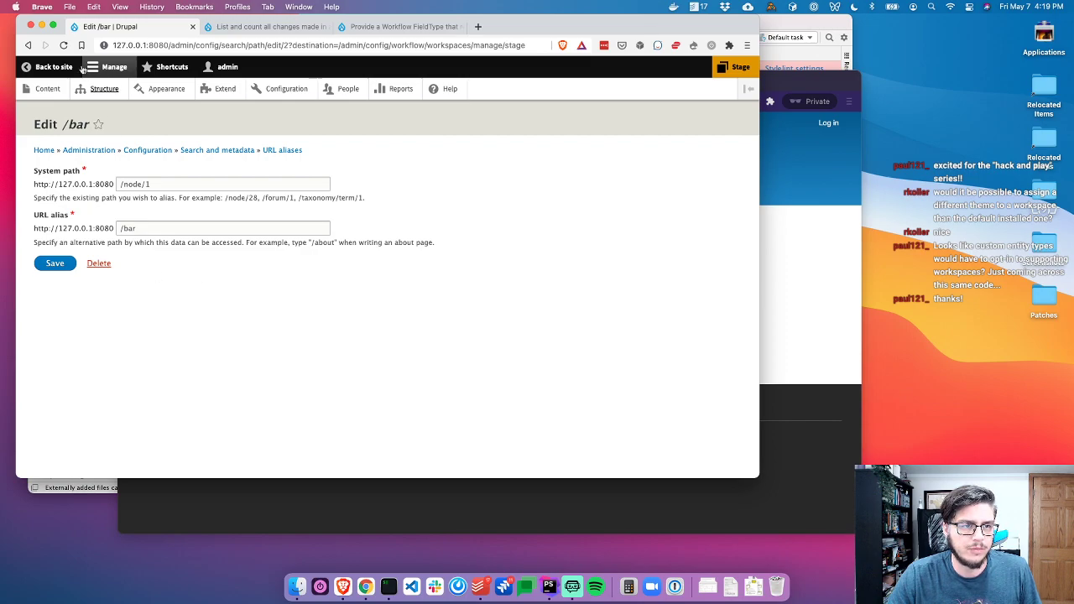
pyautogui.click(28, 45)
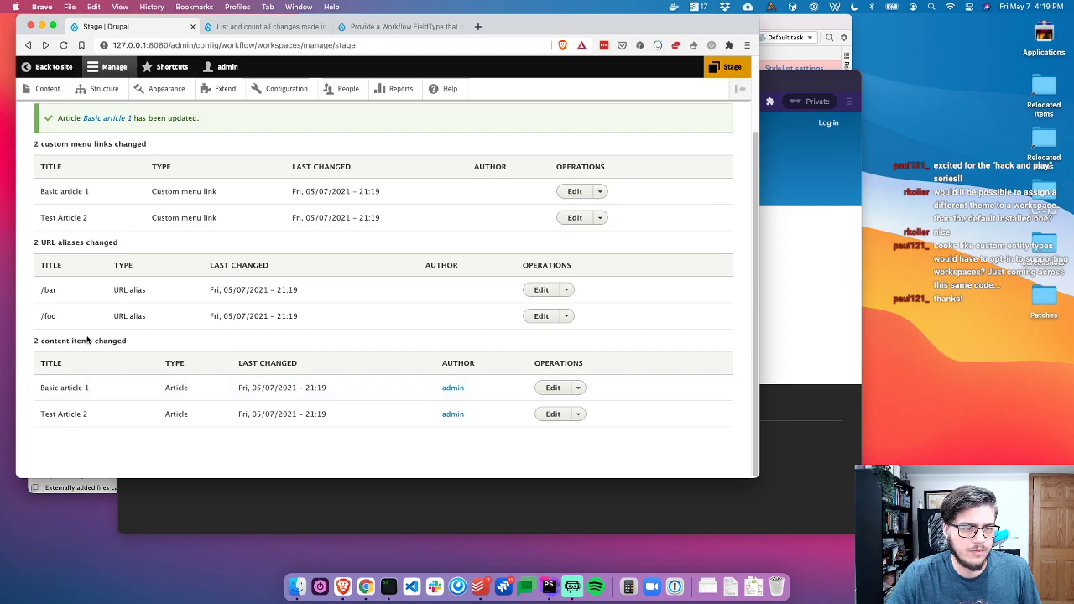
pyautogui.scroll(1, 87, 339)
pyautogui.click(578, 209)
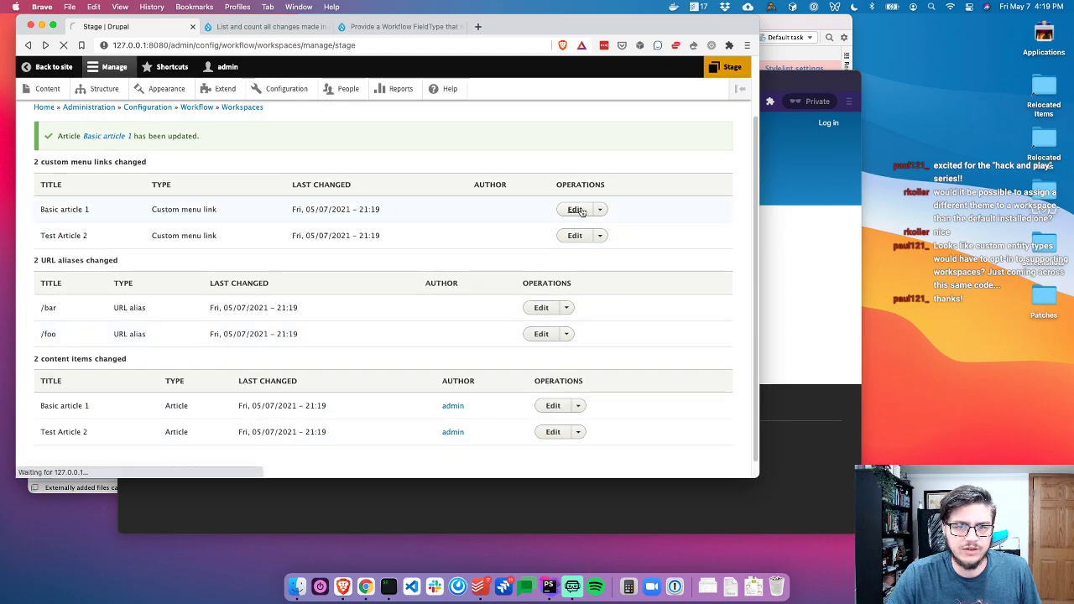
pyautogui.scroll(-2, 154, 319)
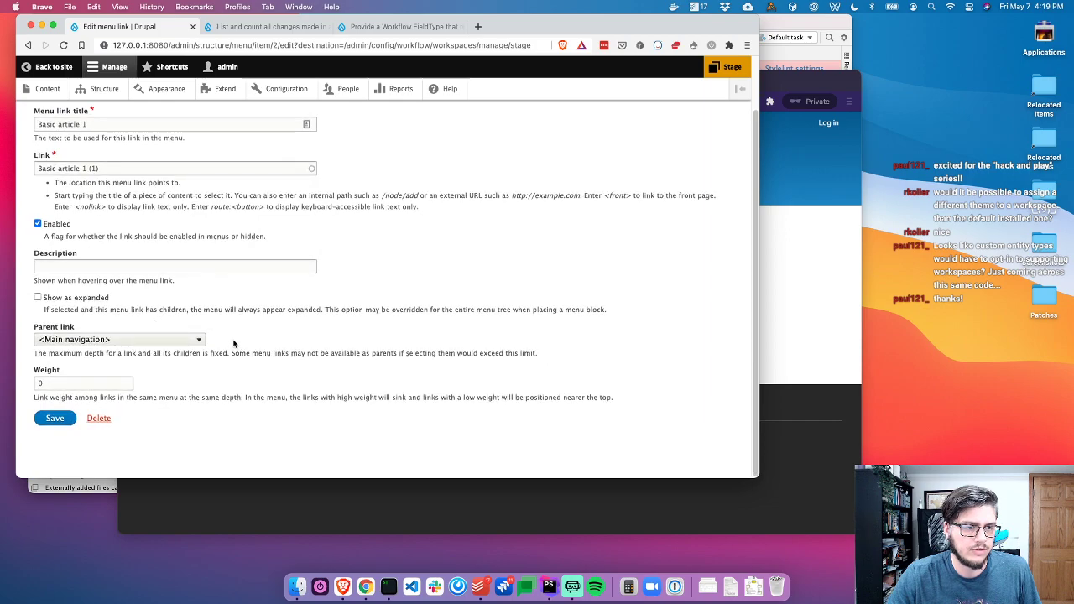
pyautogui.click(28, 44)
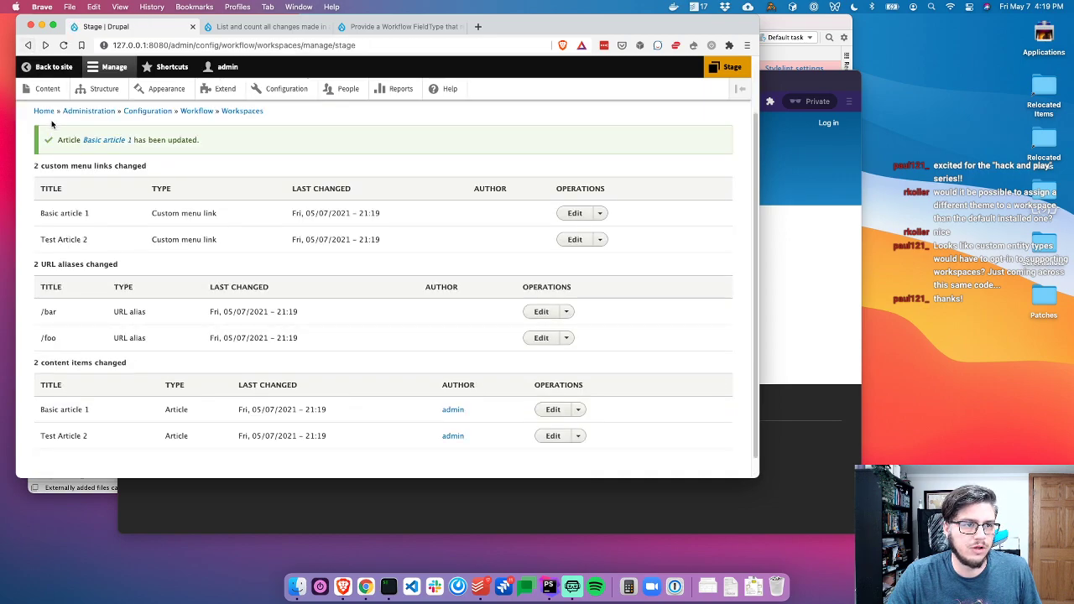
# Reload the Stage workspace page and screenshot its changes tables
pyautogui.scroll(2, 57, 143)
pyautogui.click(61, 161)
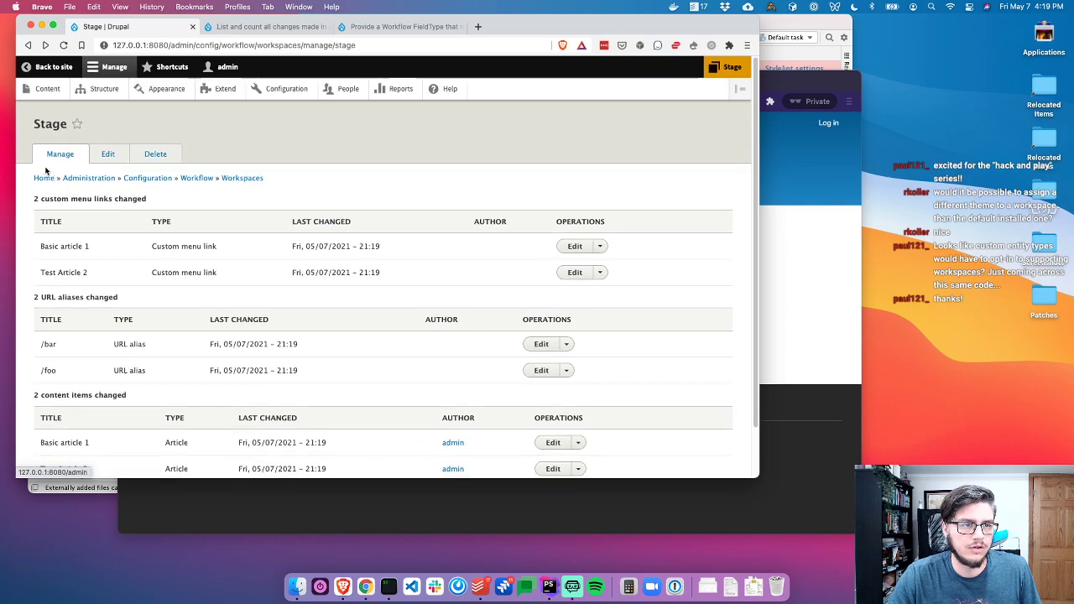
pyautogui.click(101, 69)
pyautogui.press('super+shift+4')
pyautogui.moveTo(17, 55); pyautogui.dragTo(760, 480)
pyautogui.click(727, 66)
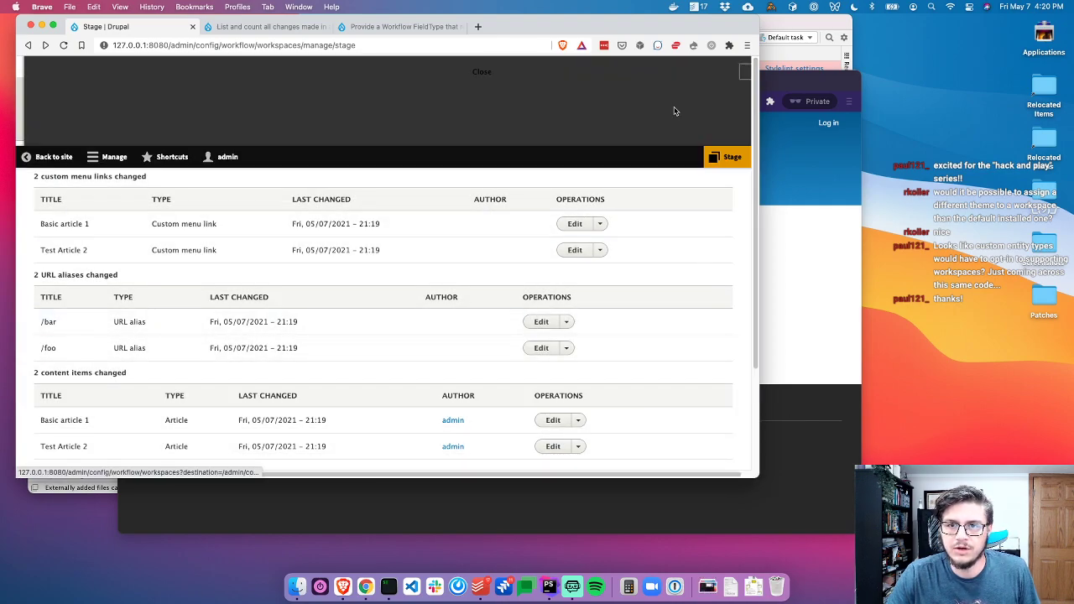
# Publish the 6 Stage items to Live, then view Basic article 1 and Test Article 2 on the live site
pyautogui.click(558, 119)
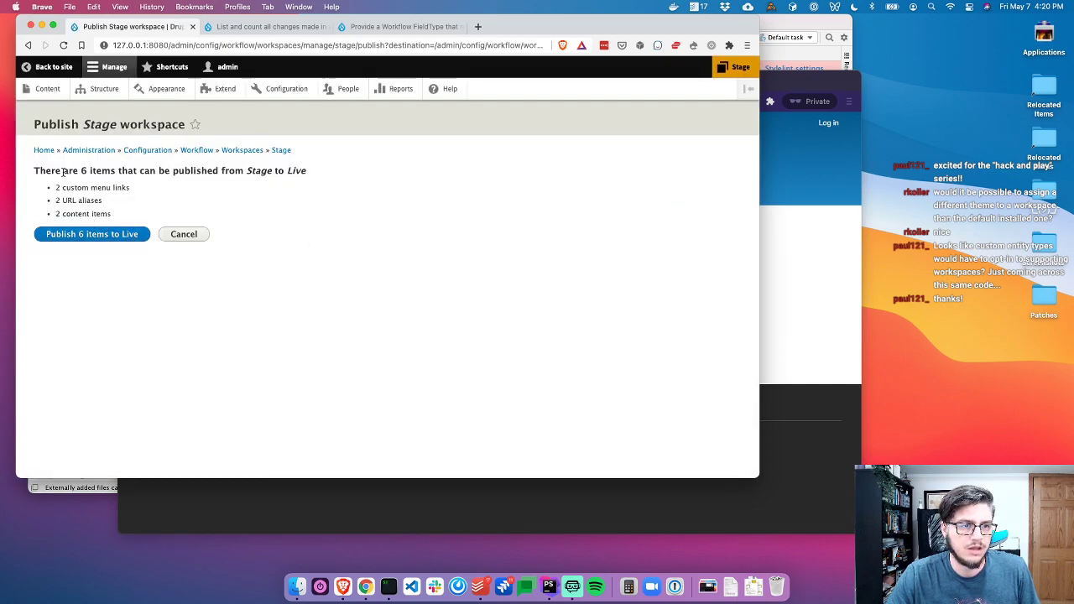
pyautogui.click(76, 236)
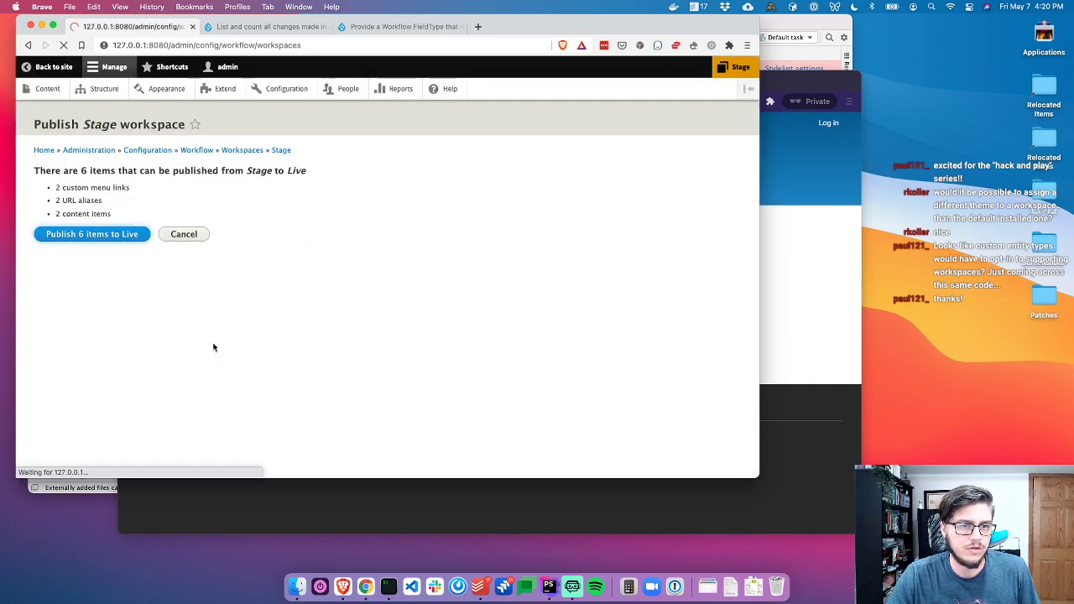
pyautogui.click(815, 240)
pyautogui.press('super+r')
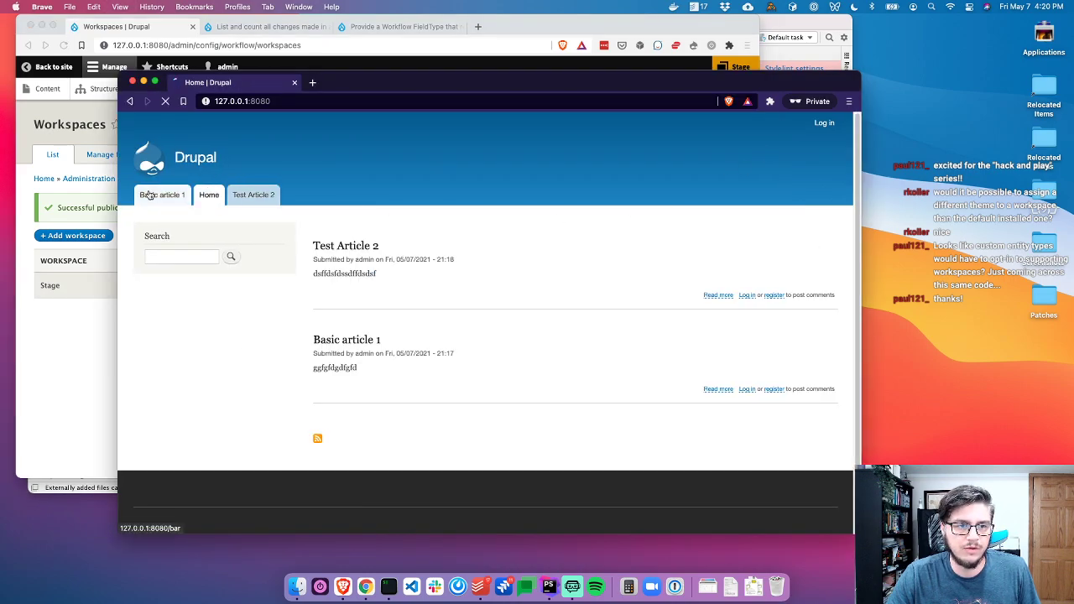
pyautogui.click(147, 195)
pyautogui.click(244, 198)
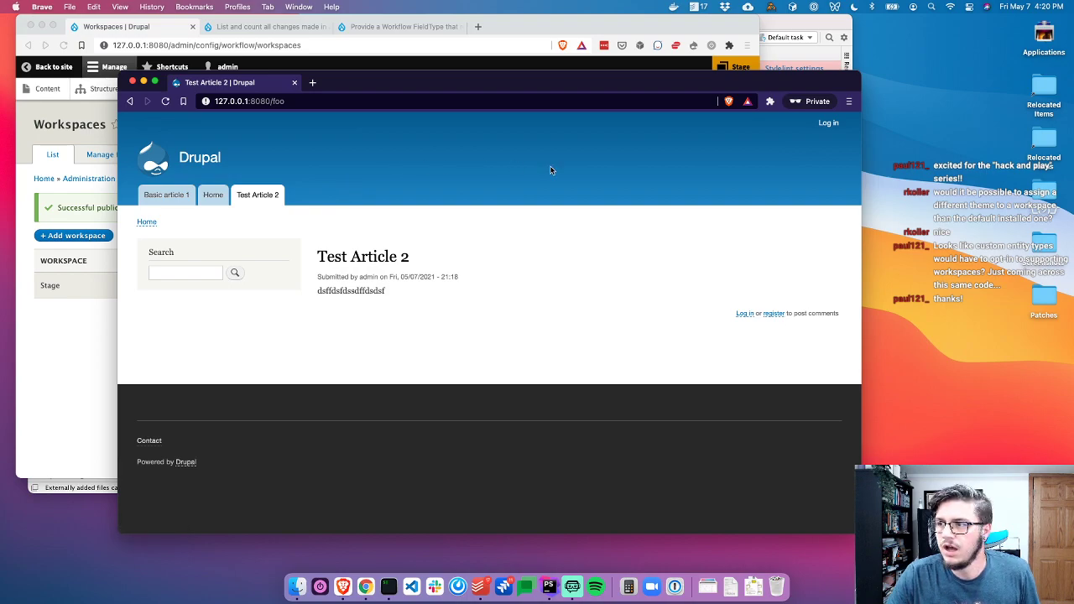
pyautogui.click(269, 27)
# Set the issue status to Reviewed & tested by the community
pyautogui.scroll(-5, 300, 278)
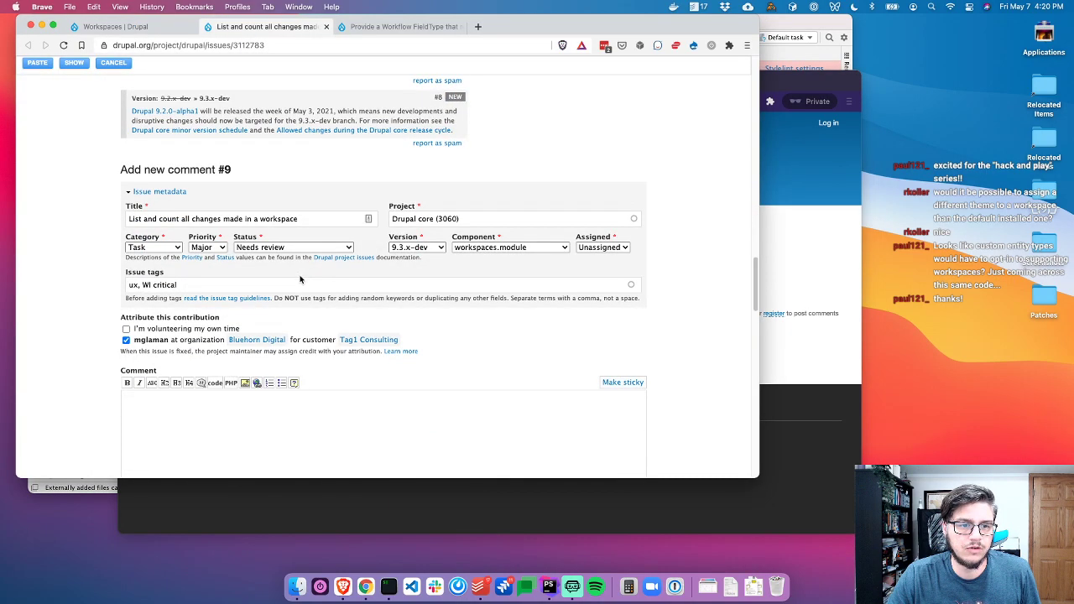
pyautogui.click(278, 248)
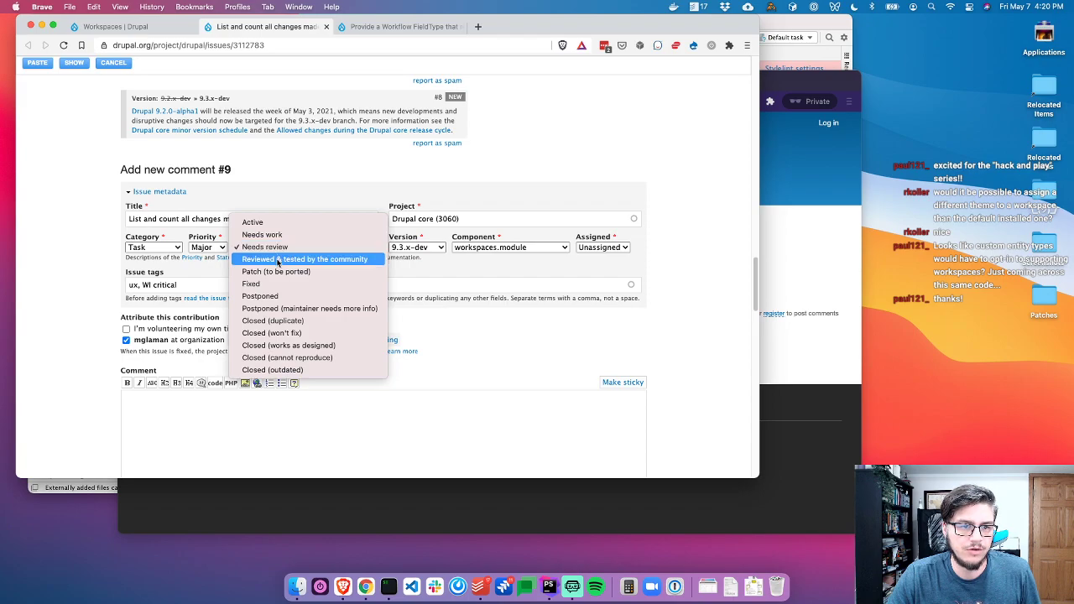
pyautogui.click(277, 259)
pyautogui.scroll(7, 64, 275)
pyautogui.scroll(-6, 64, 275)
pyautogui.scroll(3, 88, 268)
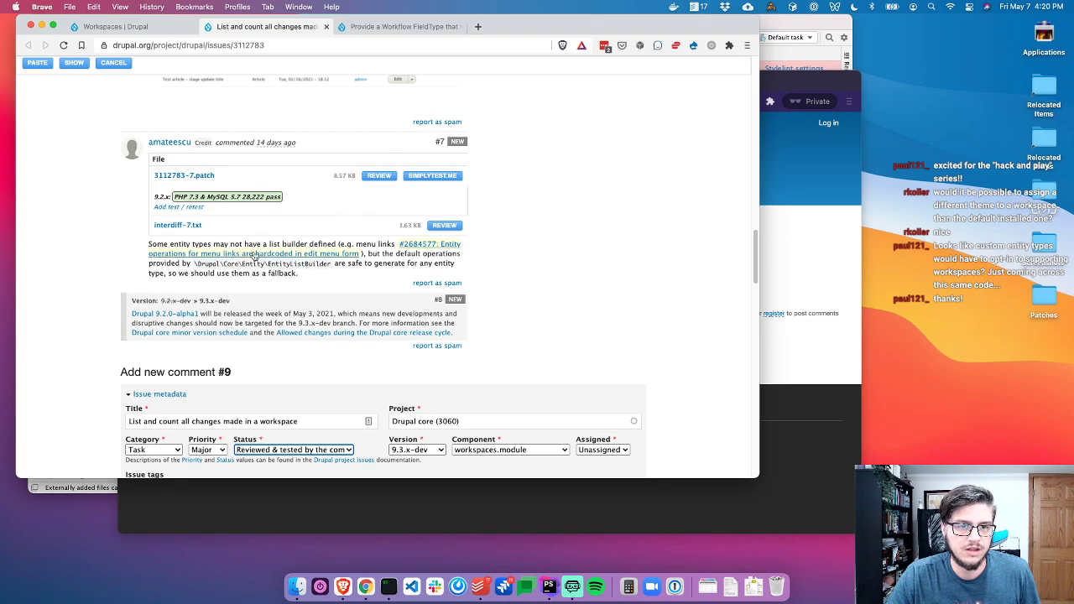
# Open the patch's diff for review, then hide it again
pyautogui.click(379, 175)
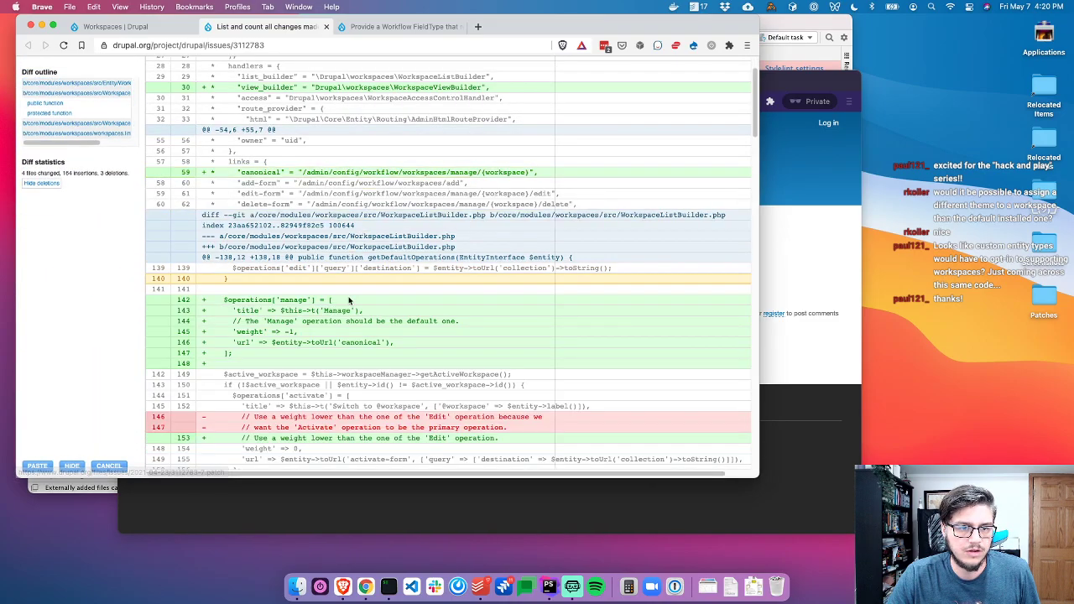
pyautogui.scroll(-10, 356, 334)
pyautogui.scroll(-5, 356, 334)
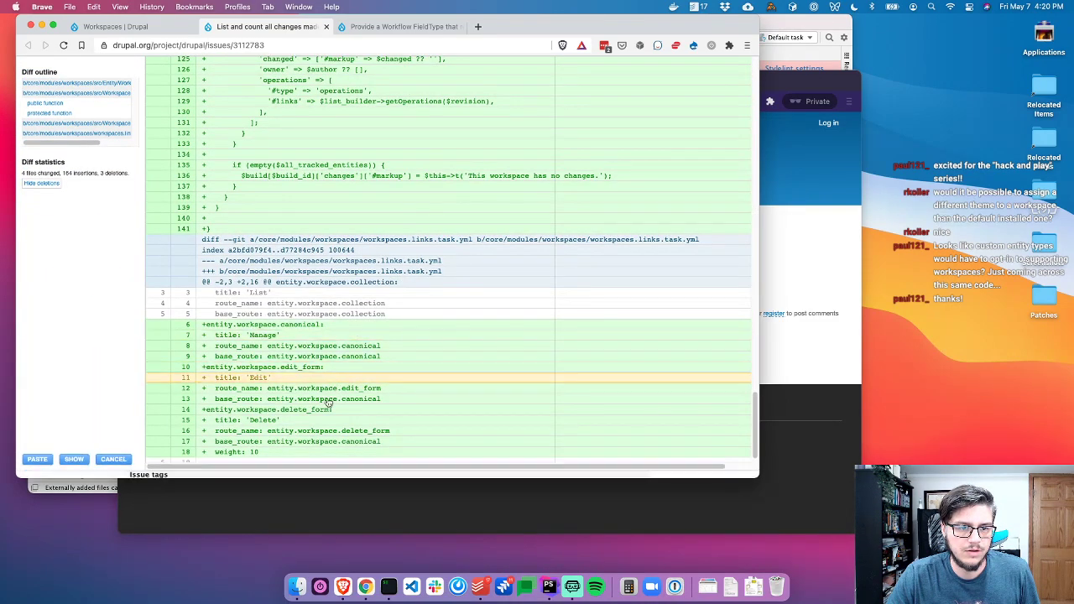
pyautogui.click(71, 466)
# Clear the comment's customer attribution so it is not applicable
pyautogui.scroll(-3, 326, 407)
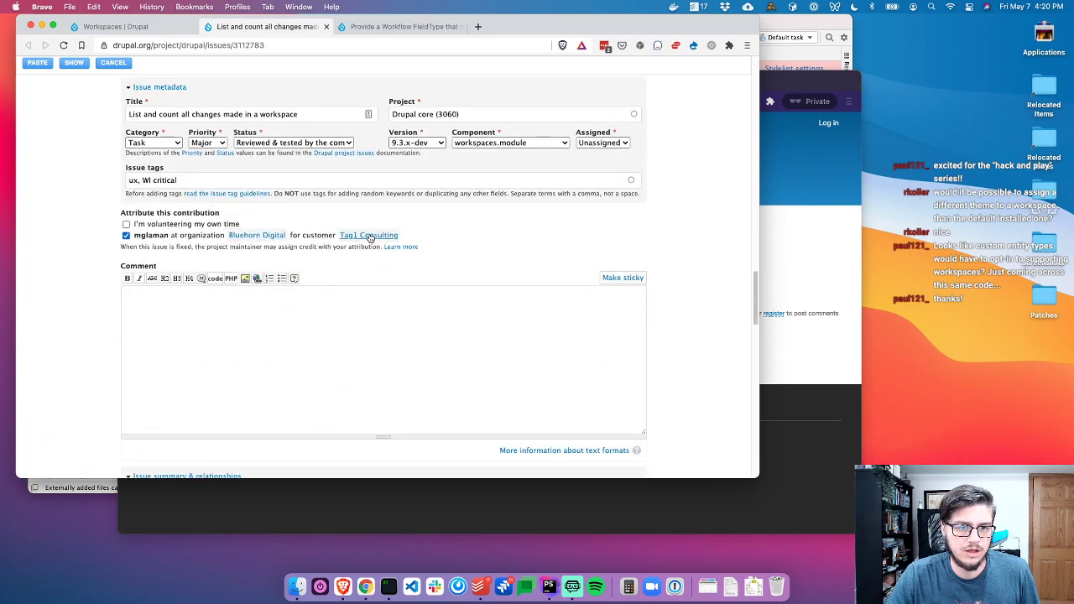
pyautogui.click(370, 235)
pyautogui.press('BackSpace')
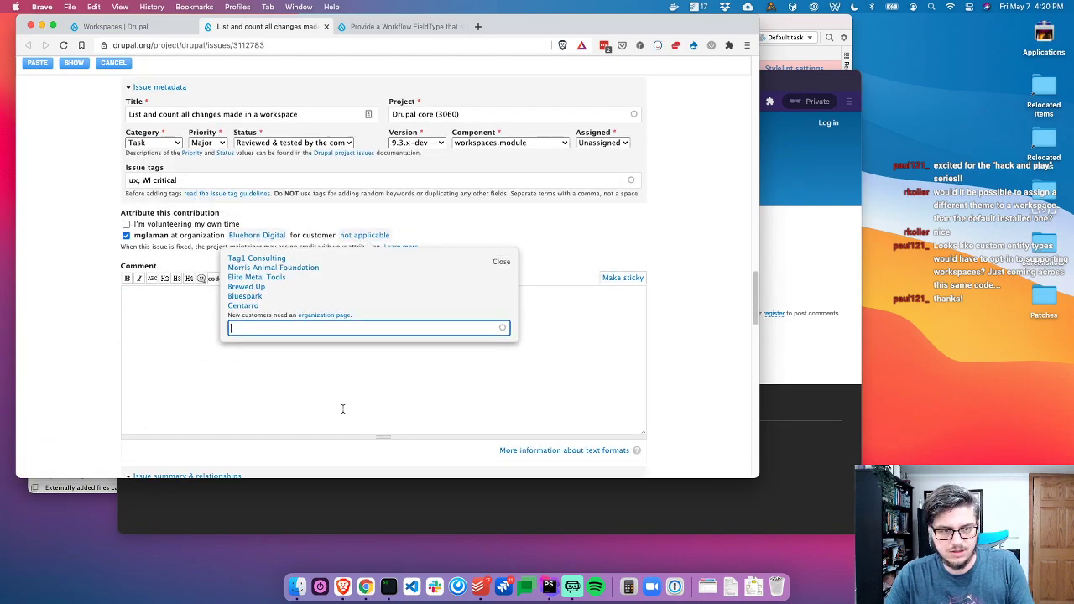
pyautogui.click(325, 374)
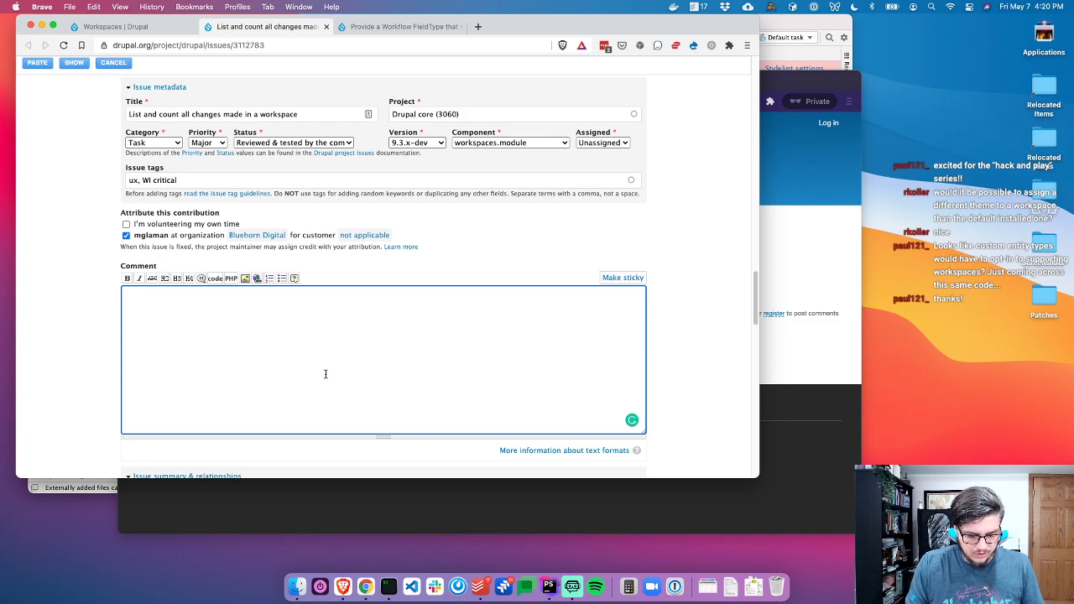
# Start the review comment, noting it was run through as a test, and mention the earlier commenter
pyautogui.write('Ran through this as a test and pro')
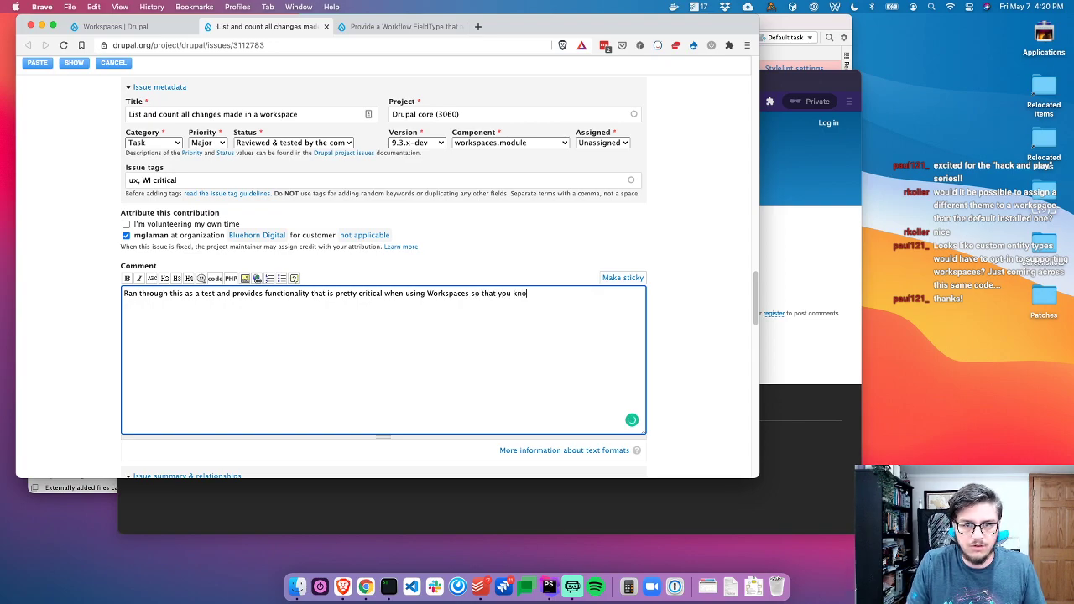
pyautogui.write("at you're actually publish")
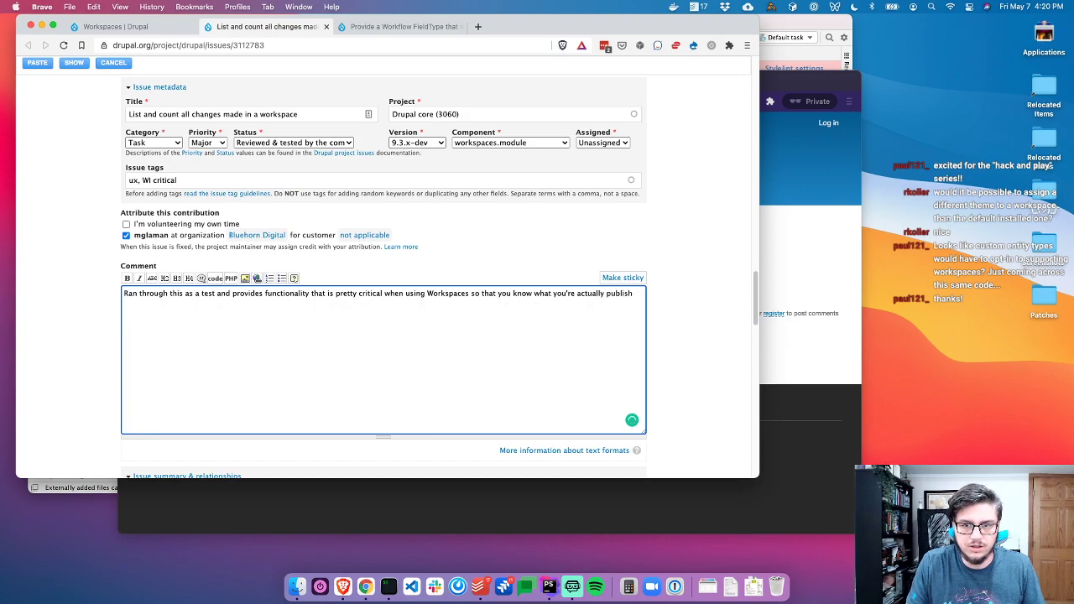
pyautogui.write('ing')
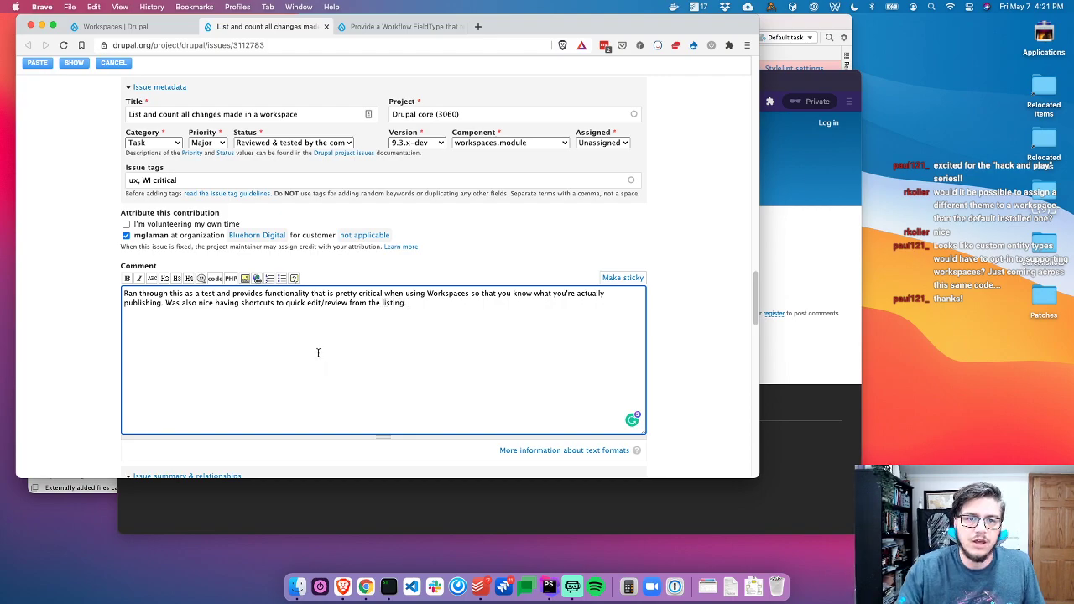
pyautogui.scroll(5, 320, 360)
pyautogui.scroll(-5, 324, 235)
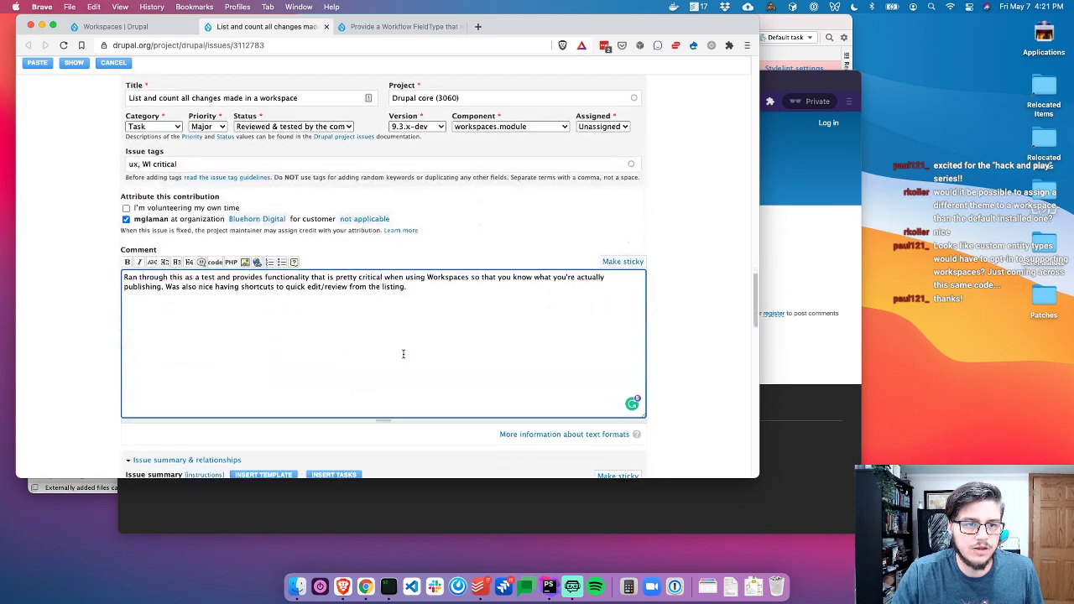
pyautogui.scroll(1, 402, 302)
pyautogui.write('amateescu said in')
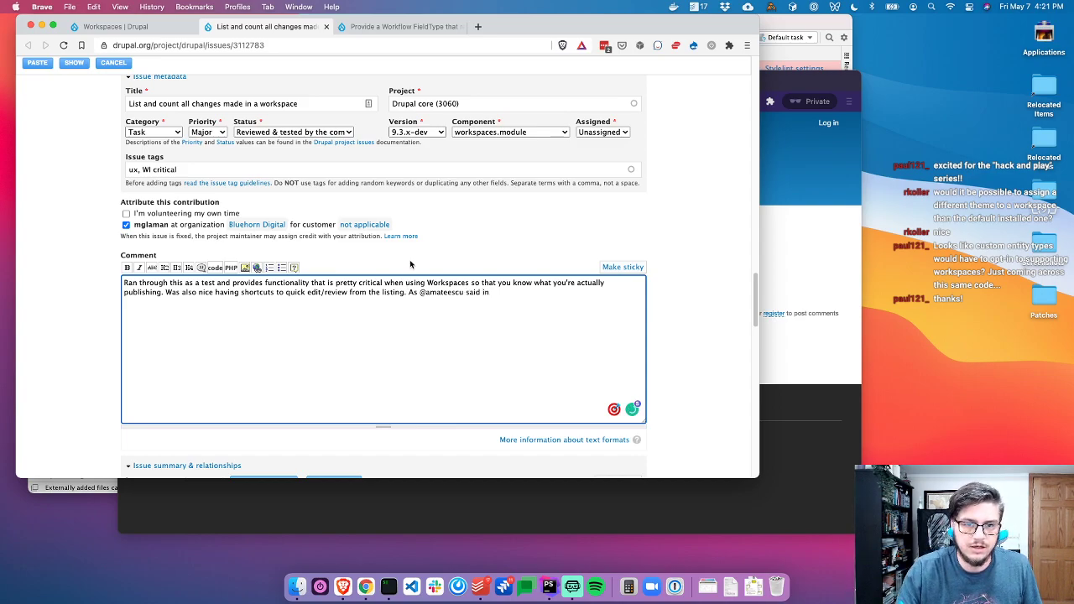
pyautogui.scroll(10, 411, 264)
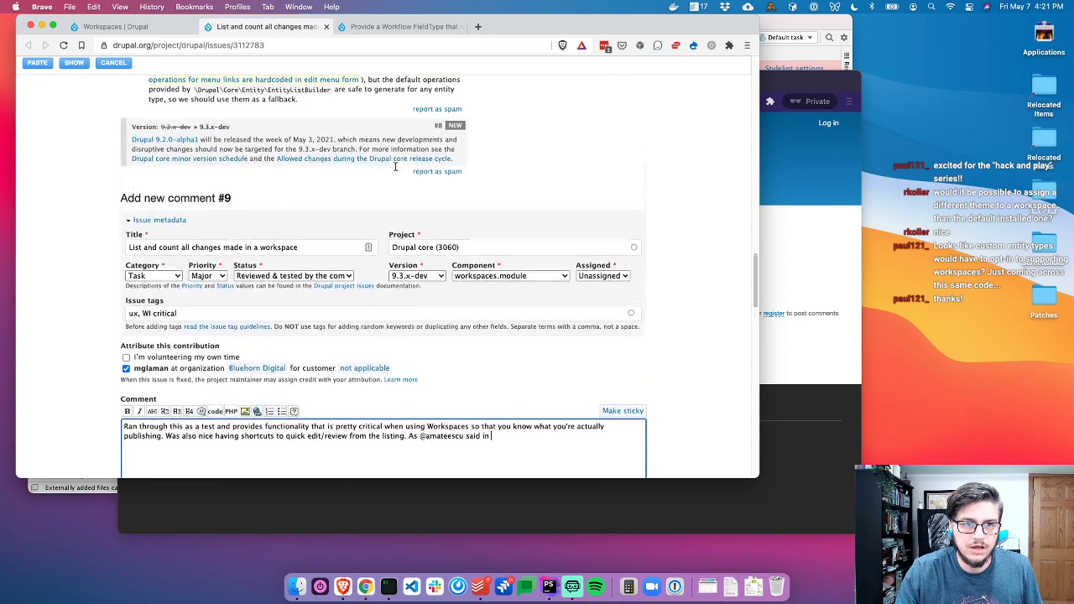
pyautogui.scroll(-10, 552, 256)
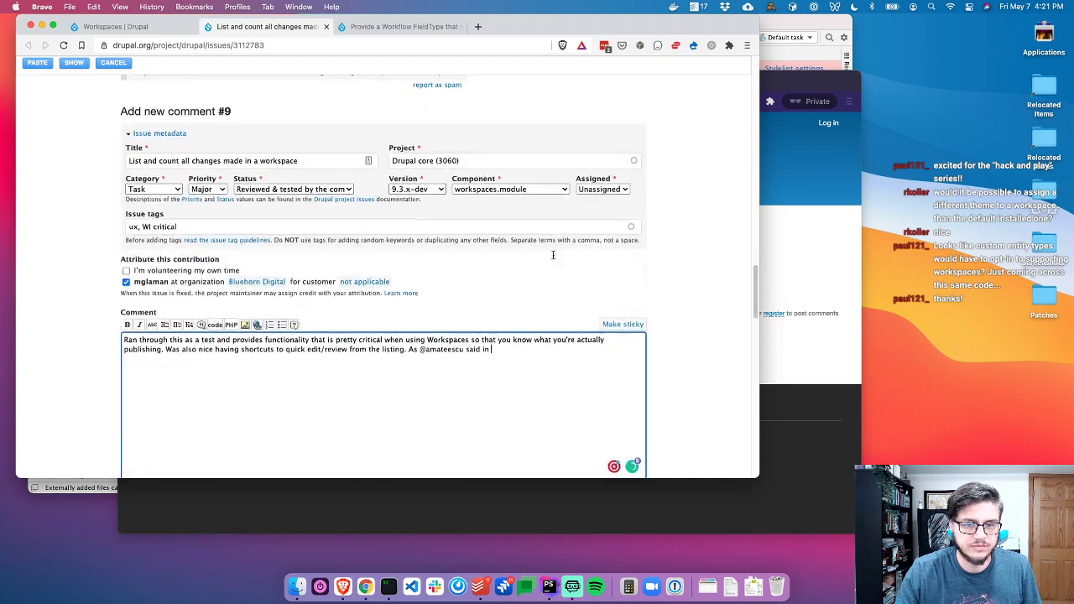
# Link to comment #7 and finish the sentence about support for entity operations lists
pyautogui.write('#17')
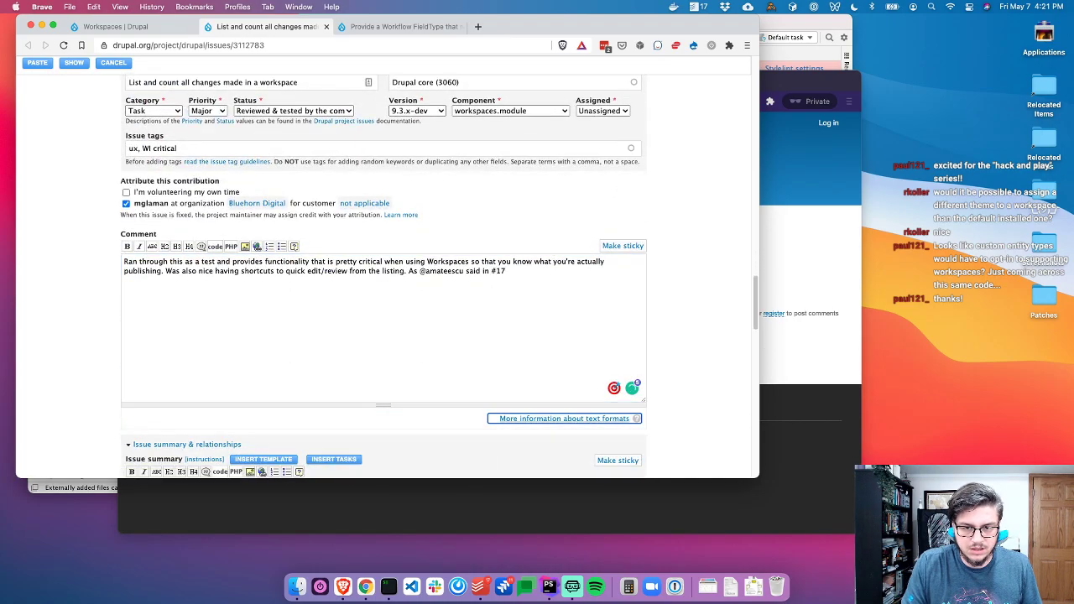
pyautogui.press('BackSpace')
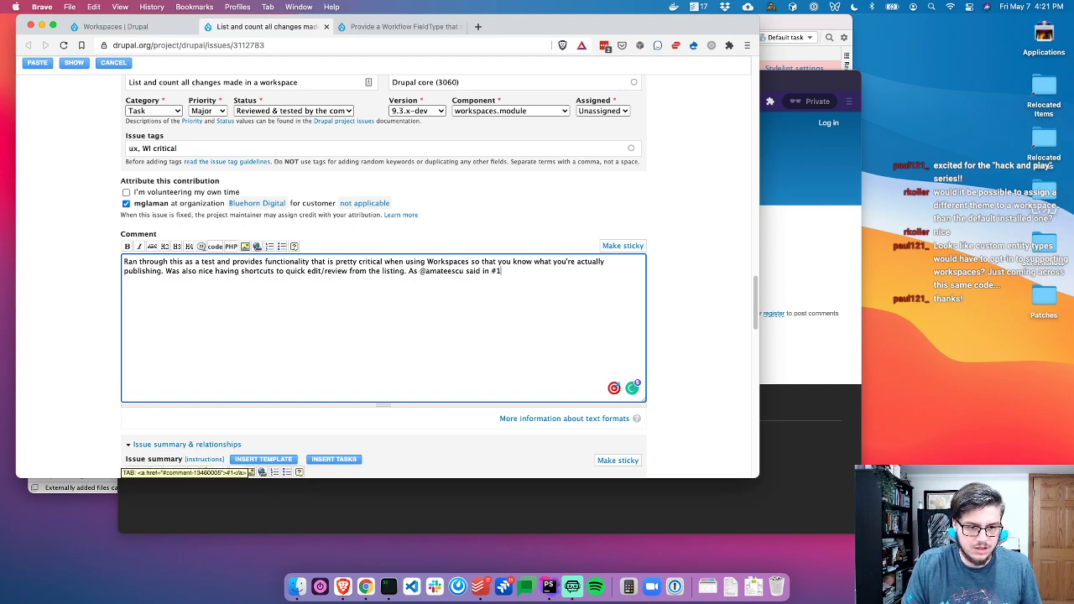
pyautogui.scroll(8, 448, 143)
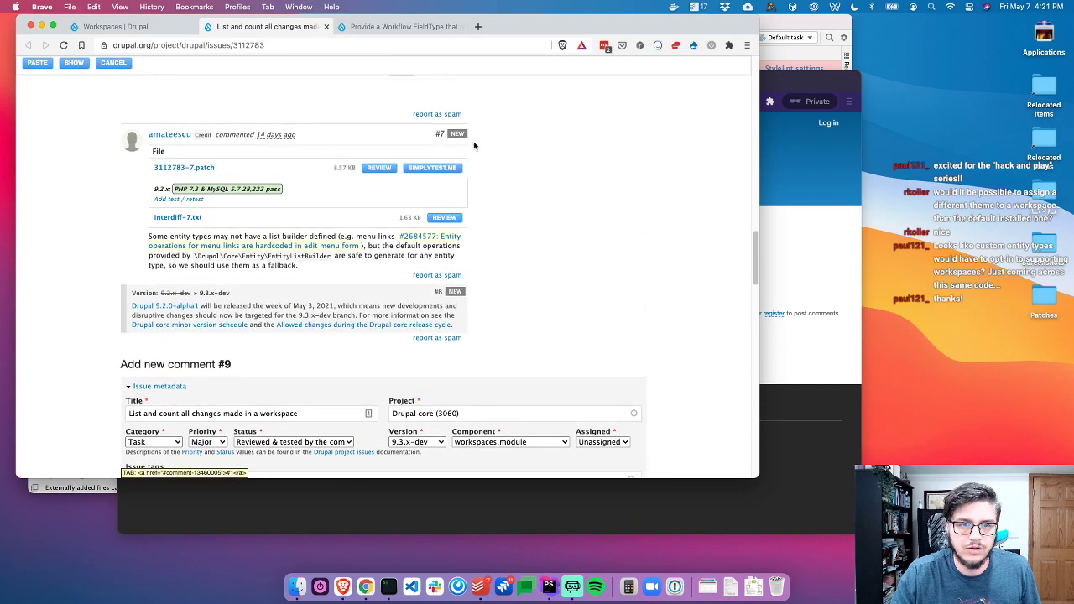
pyautogui.scroll(-6, 515, 171)
pyautogui.press('BackSpace')
pyautogui.write('7')
pyautogui.press('Tab')
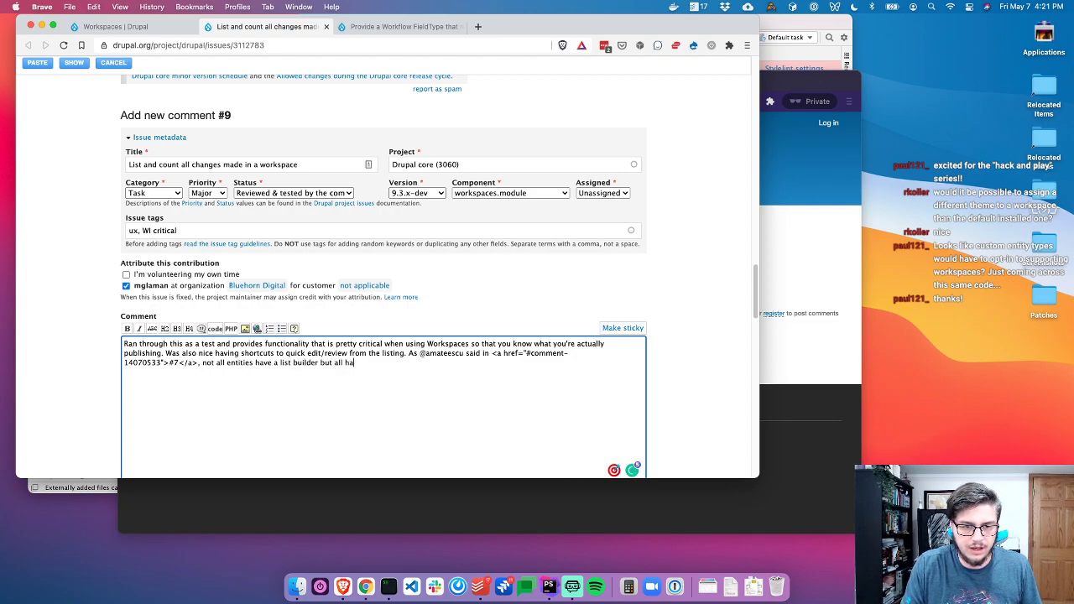
pyautogui.write('ort for entity operations i')
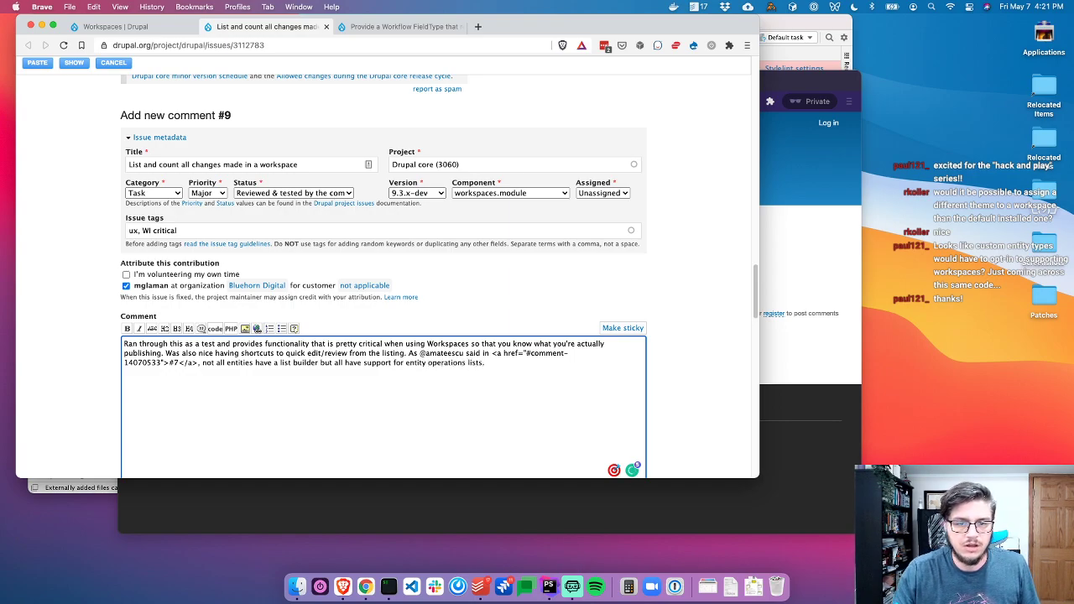
pyautogui.write('sts.')
pyautogui.scroll(-15, 117, 383)
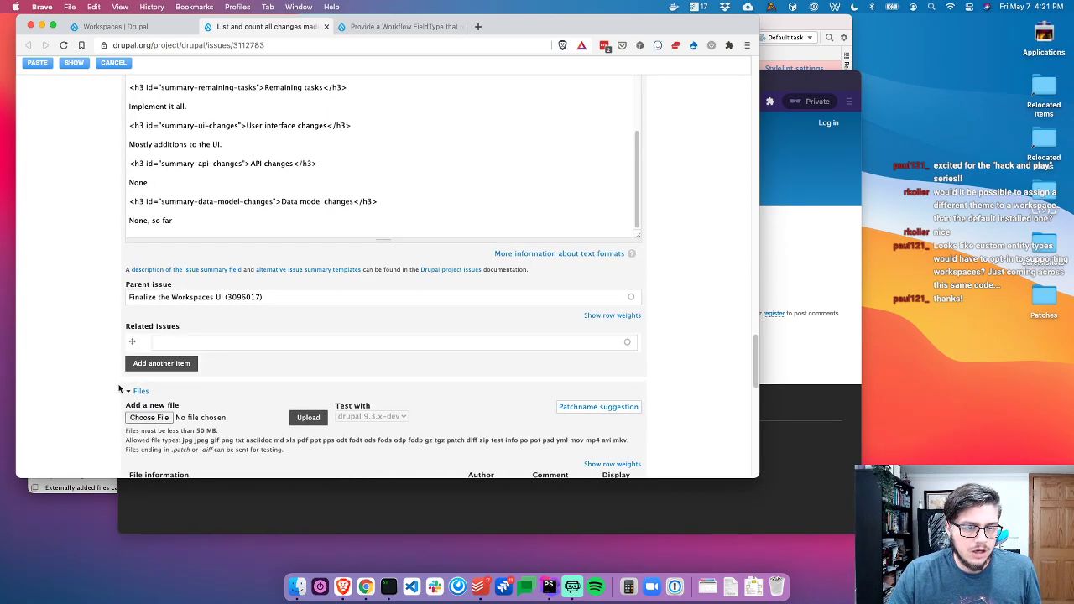
# Upload Screen Shot 2021-05-07 at 4.20.02 PM.png to the issue and embed it as an image
pyautogui.click(707, 586)
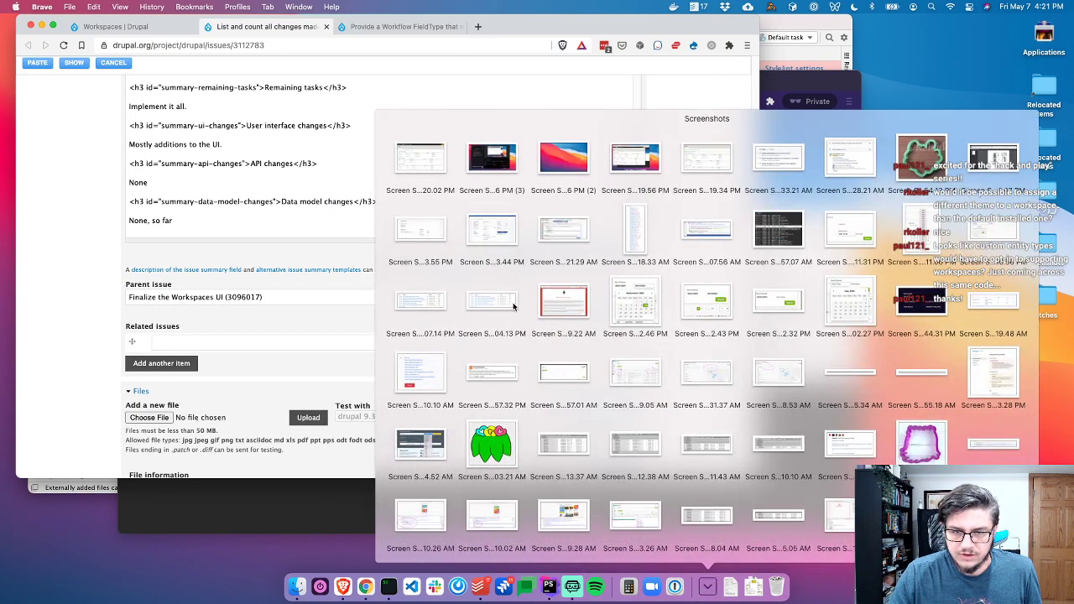
pyautogui.moveTo(425, 160); pyautogui.dragTo(145, 417)
pyautogui.click(298, 418)
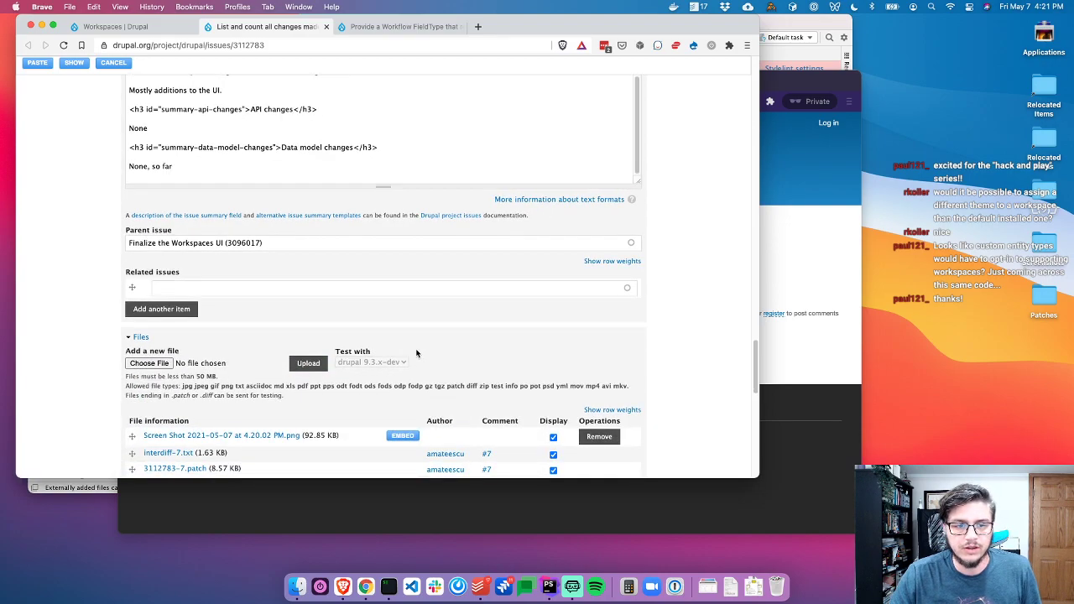
pyautogui.click(404, 386)
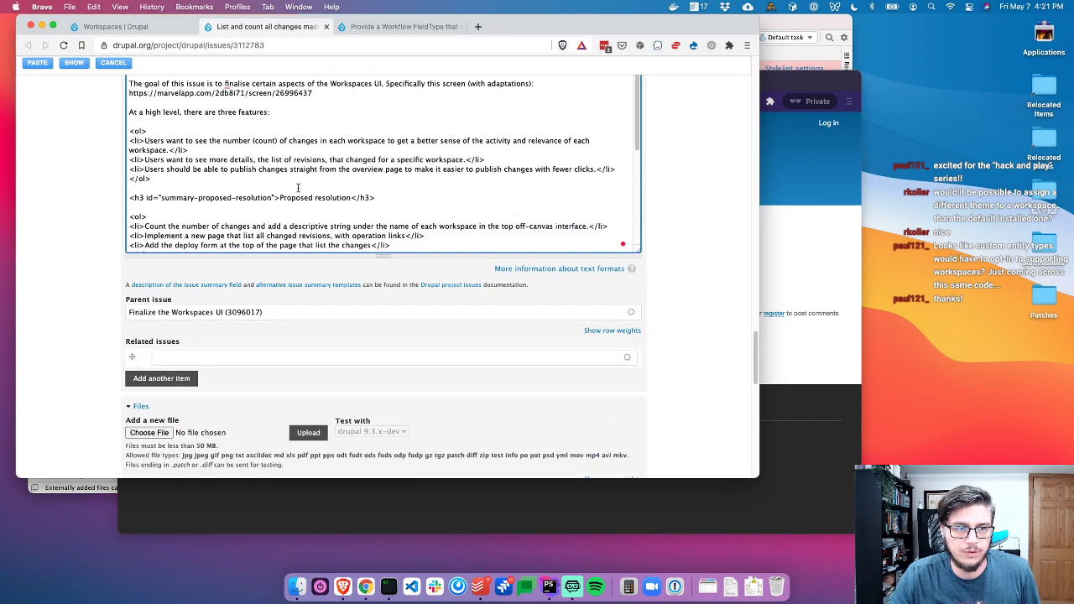
pyautogui.scroll(-3, 297, 193)
pyautogui.scroll(-2, 443, 175)
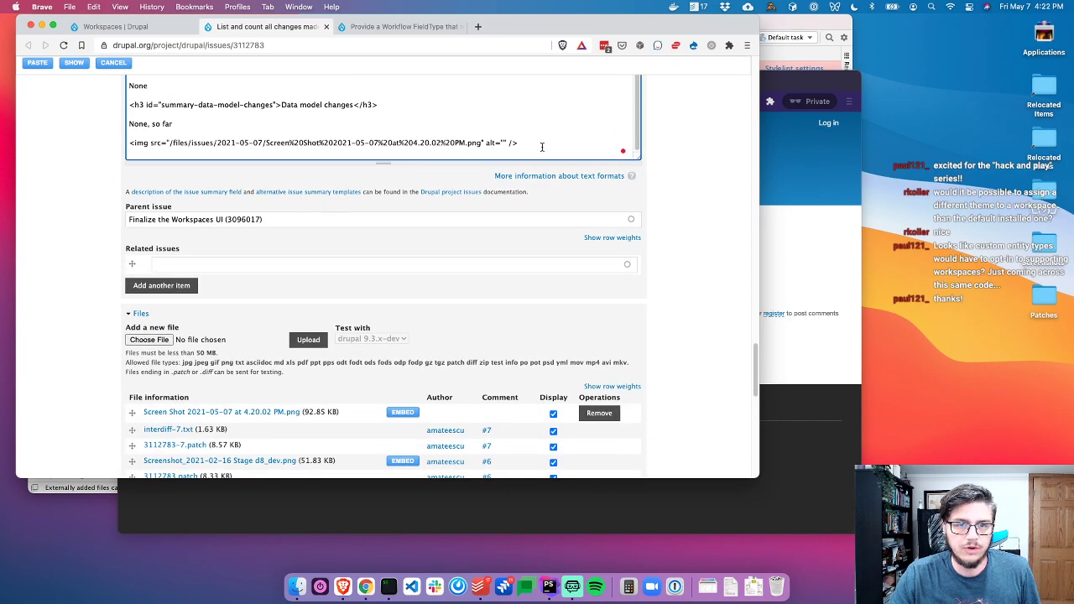
# Move the screenshot's image tag from the issue summary to the end of the review comment
pyautogui.moveTo(213, 154); pyautogui.dragTo(105, 149)
pyautogui.press('super+x')
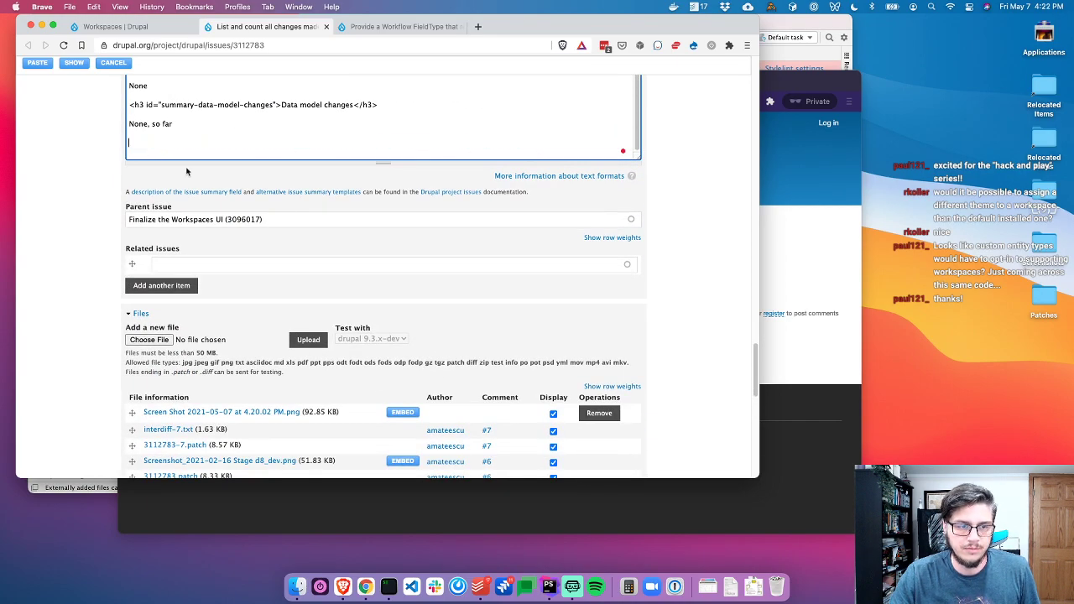
pyautogui.scroll(5, 48, 215)
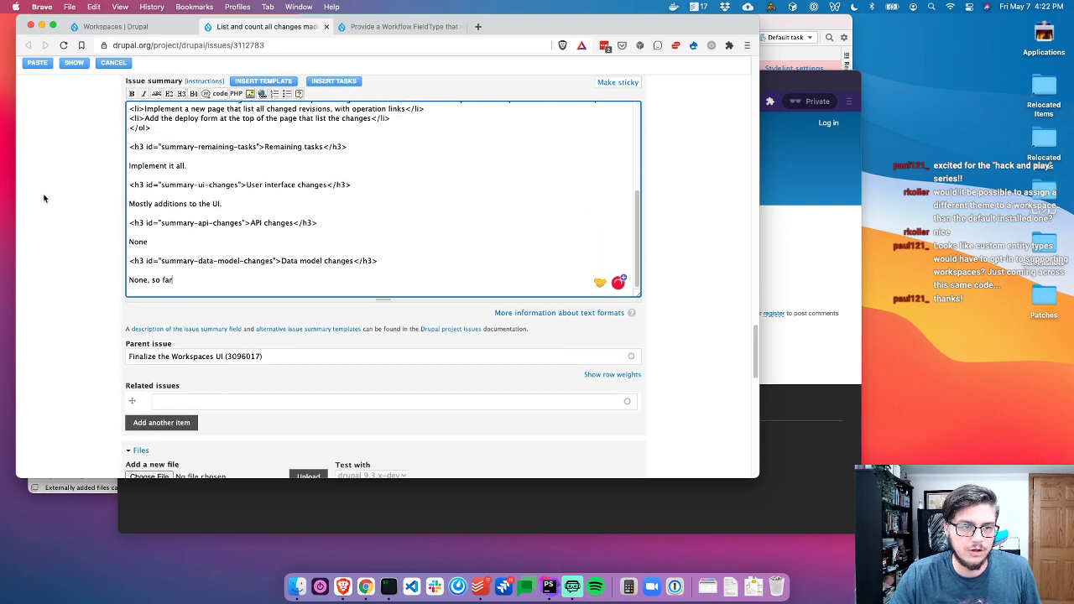
pyautogui.scroll(1, 47, 215)
pyautogui.click(274, 287)
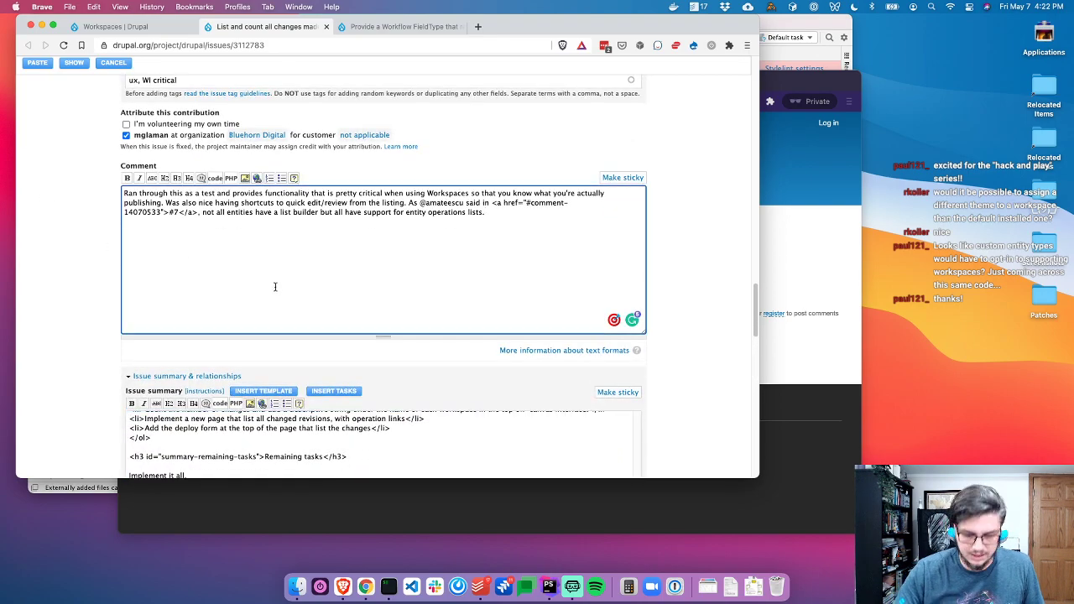
pyautogui.press('super+v')
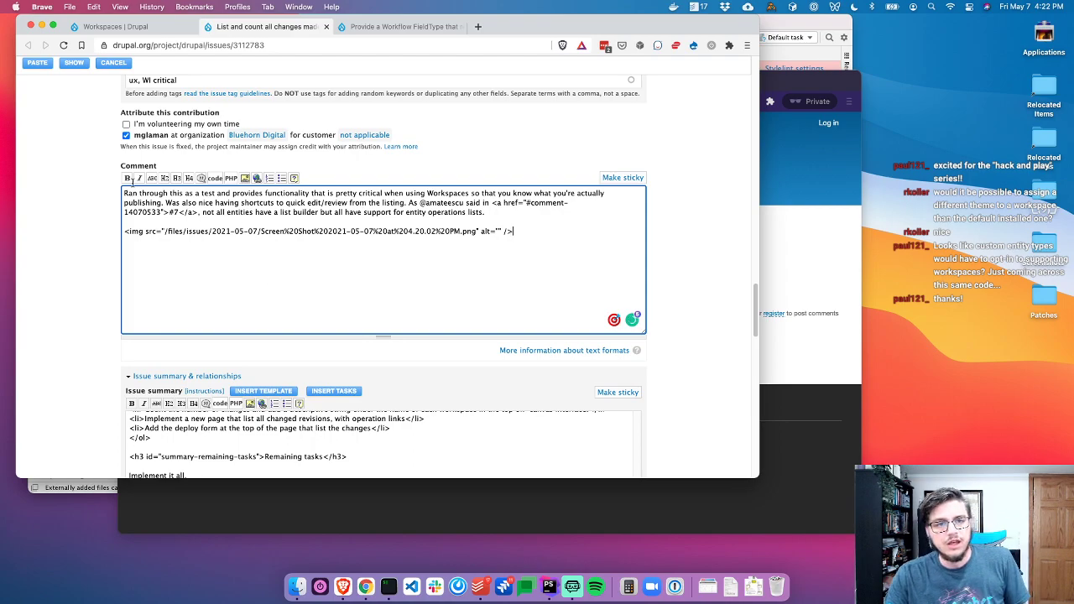
pyautogui.scroll(5, 69, 254)
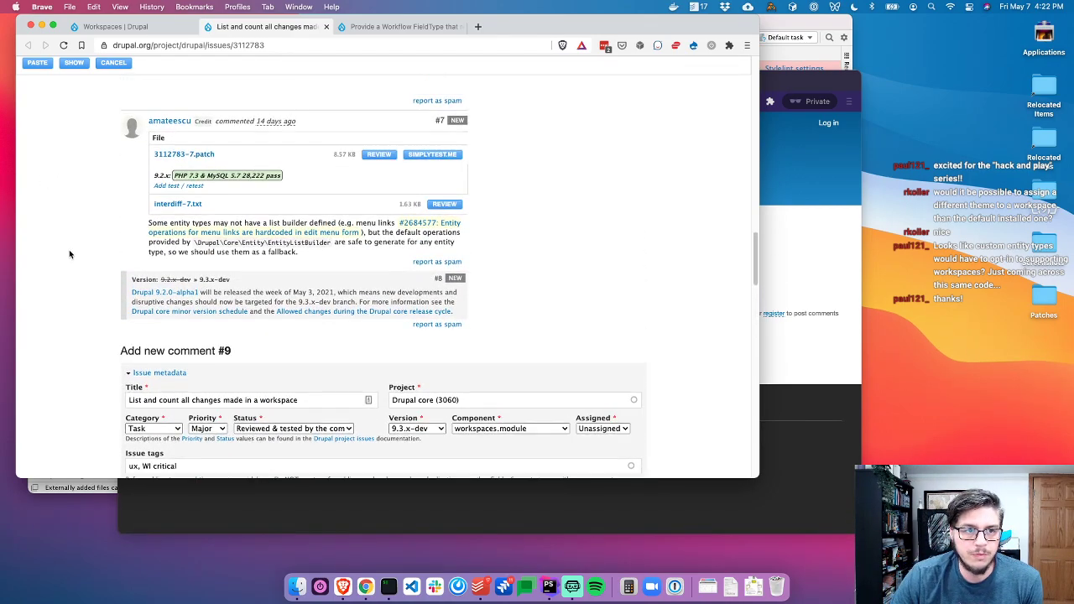
pyautogui.scroll(1, 69, 254)
pyautogui.scroll(-3, 69, 249)
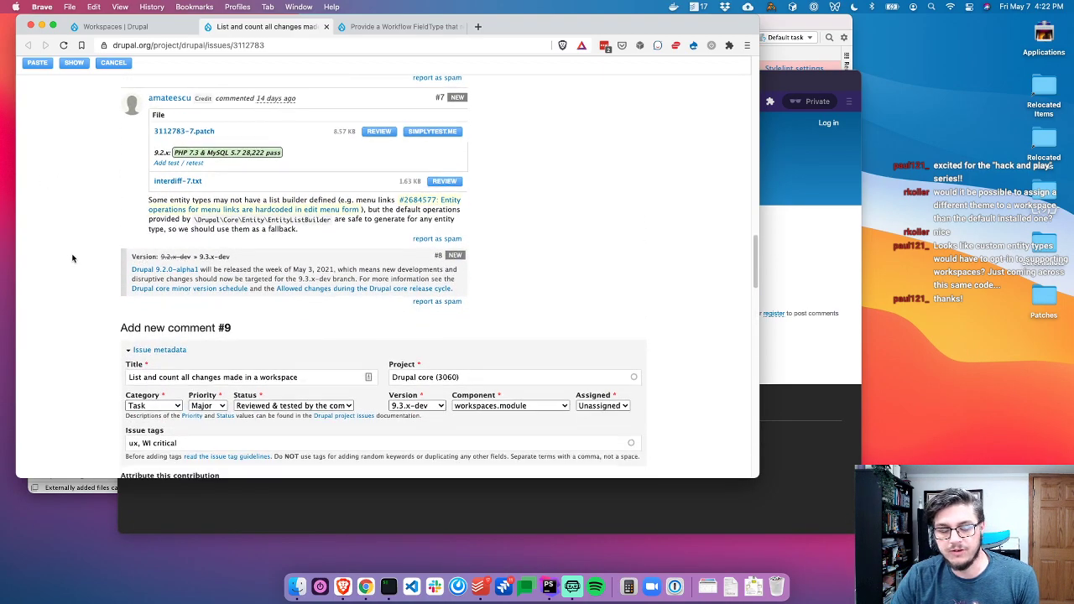
pyautogui.scroll(-2, 76, 269)
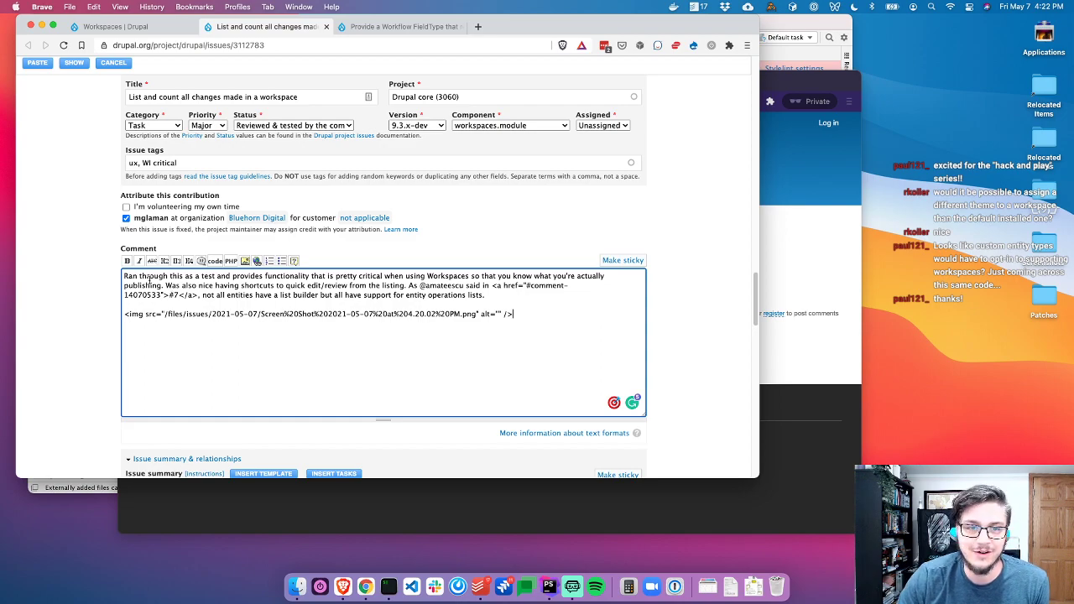
pyautogui.scroll(2, 105, 328)
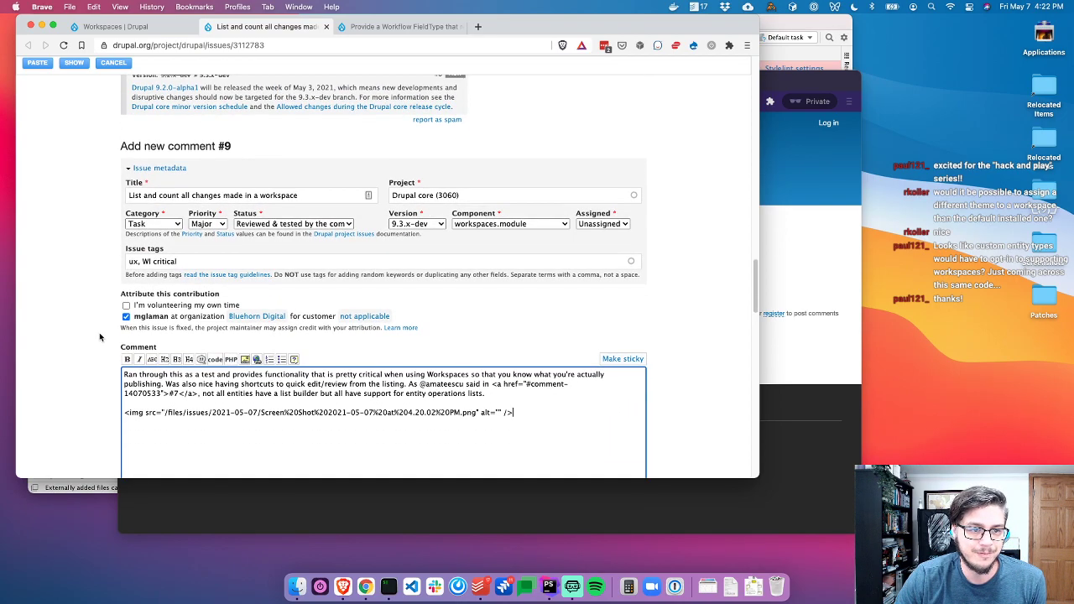
pyautogui.scroll(-1, 99, 332)
pyautogui.scroll(-5, 94, 342)
pyautogui.scroll(4, 94, 342)
pyautogui.scroll(-20, 94, 342)
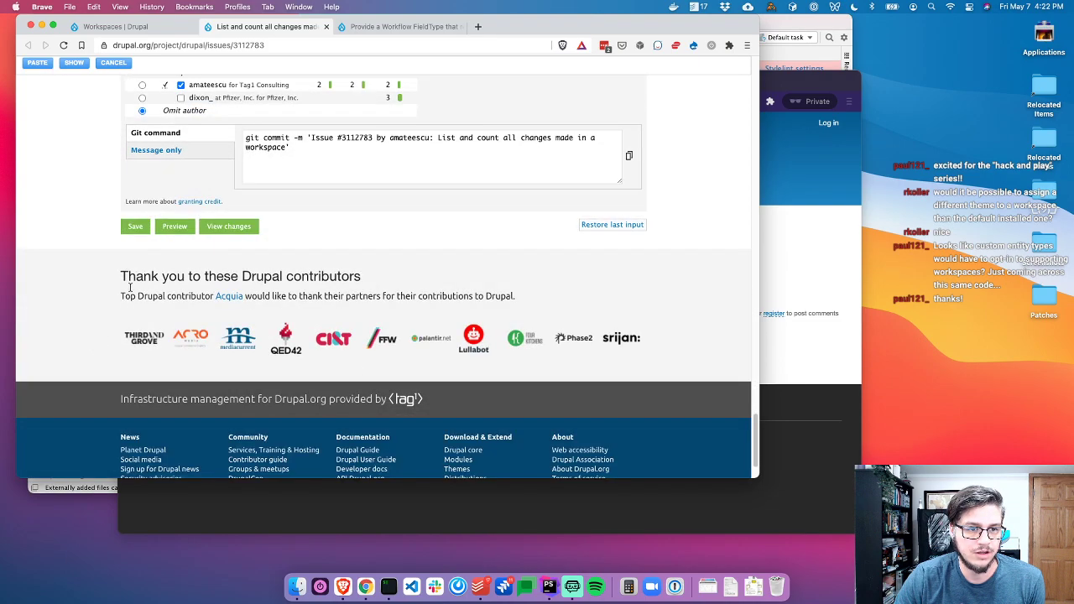
# Save comment #9, check the posted result, and switch back to the local Workspaces tab
pyautogui.click(135, 227)
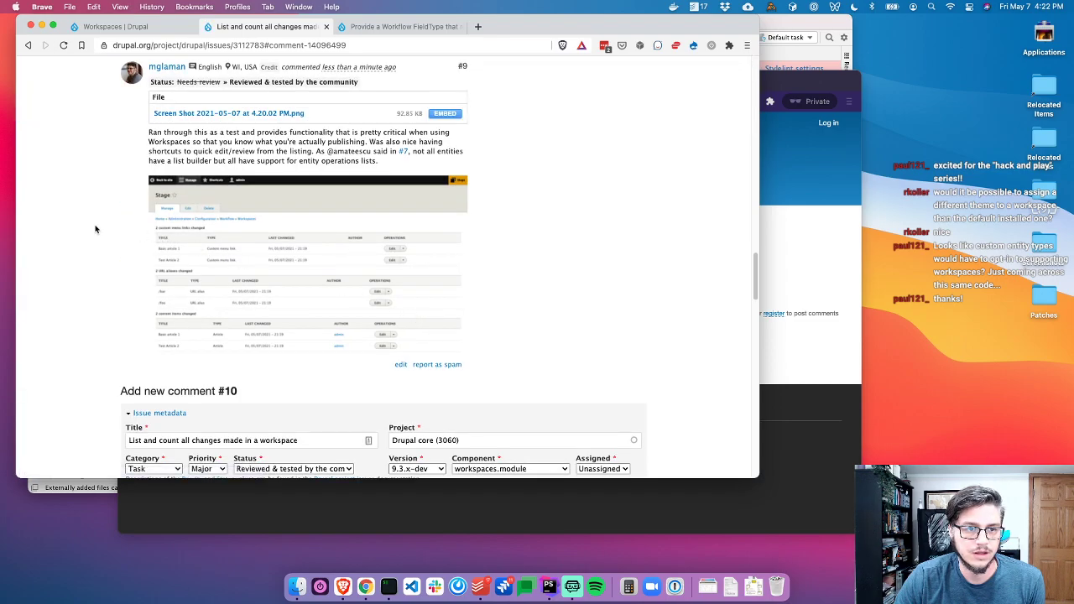
pyautogui.scroll(3, 109, 215)
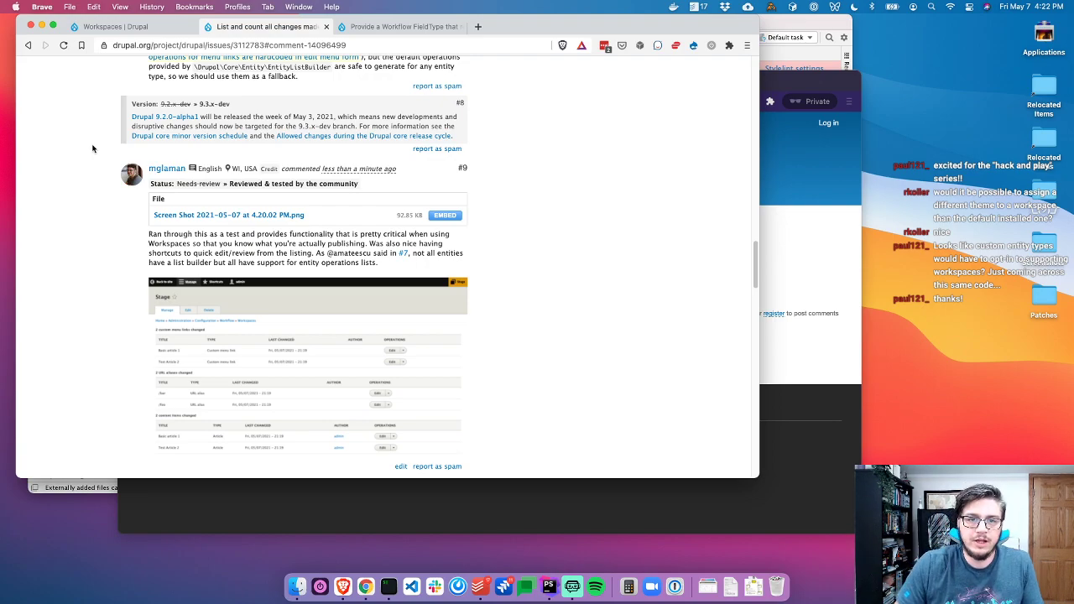
pyautogui.hotkey('ctrl', 'shift', 'Tab')
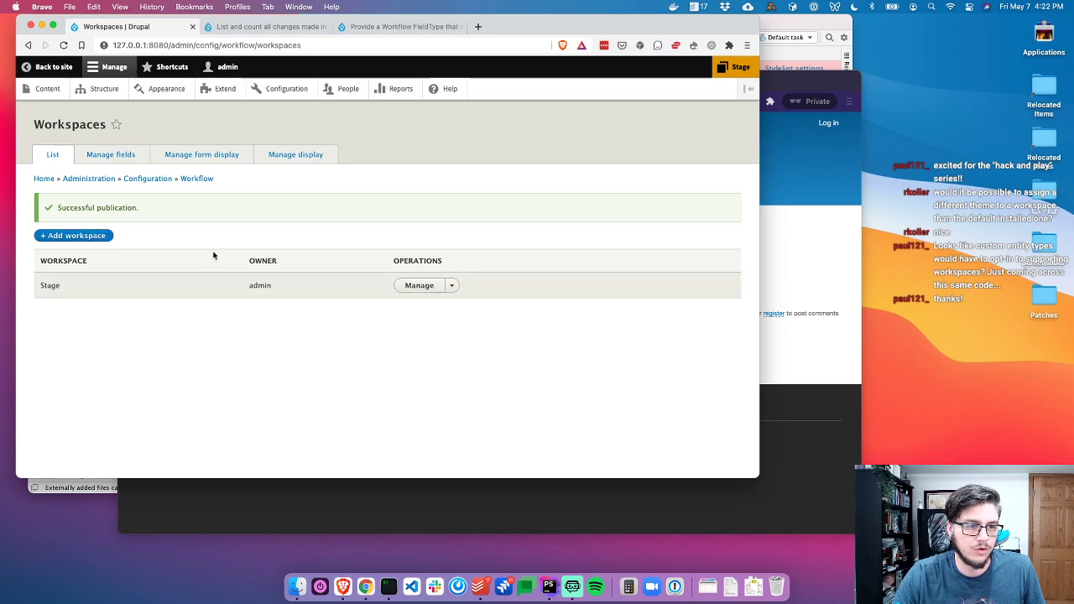
# Create a workspace named Substage with Stage as its parent
pyautogui.click(84, 241)
pyautogui.click(198, 182)
pyautogui.write('Sub')
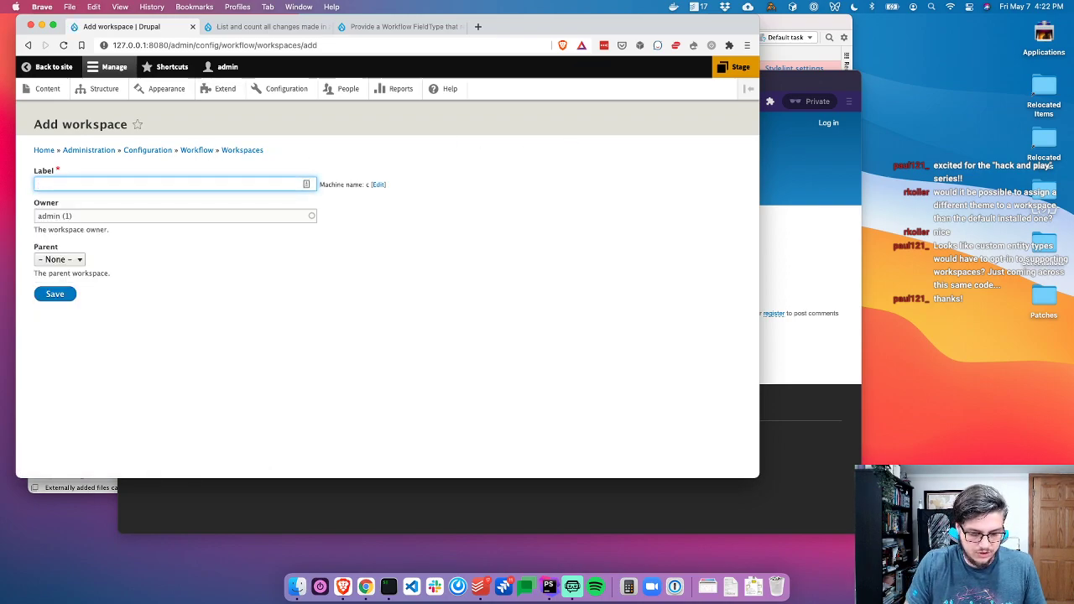
pyautogui.write('stage')
pyautogui.click(66, 261)
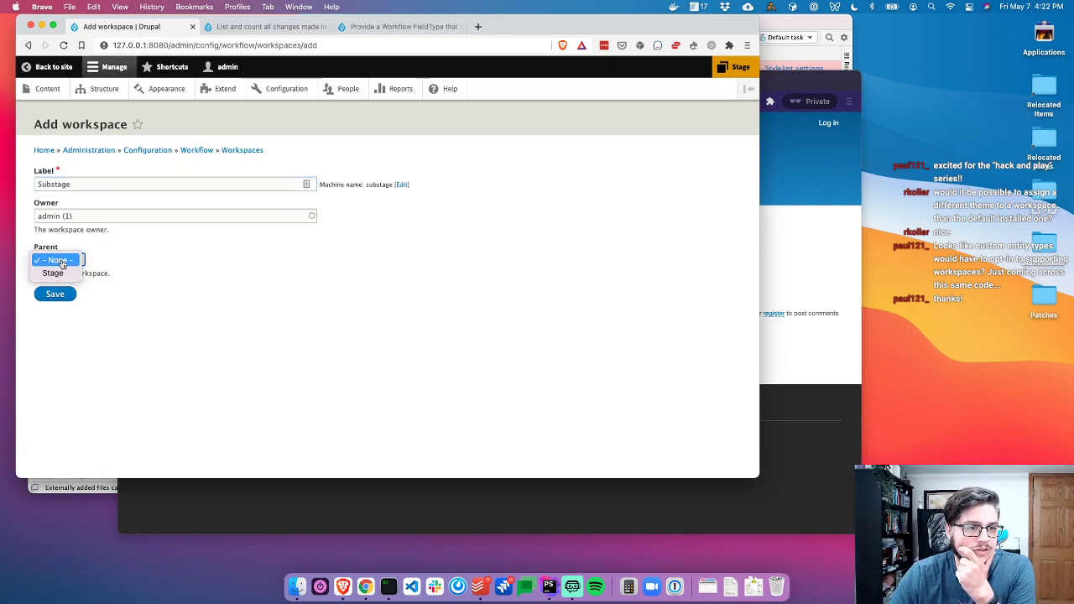
pyautogui.click(55, 272)
pyautogui.click(65, 297)
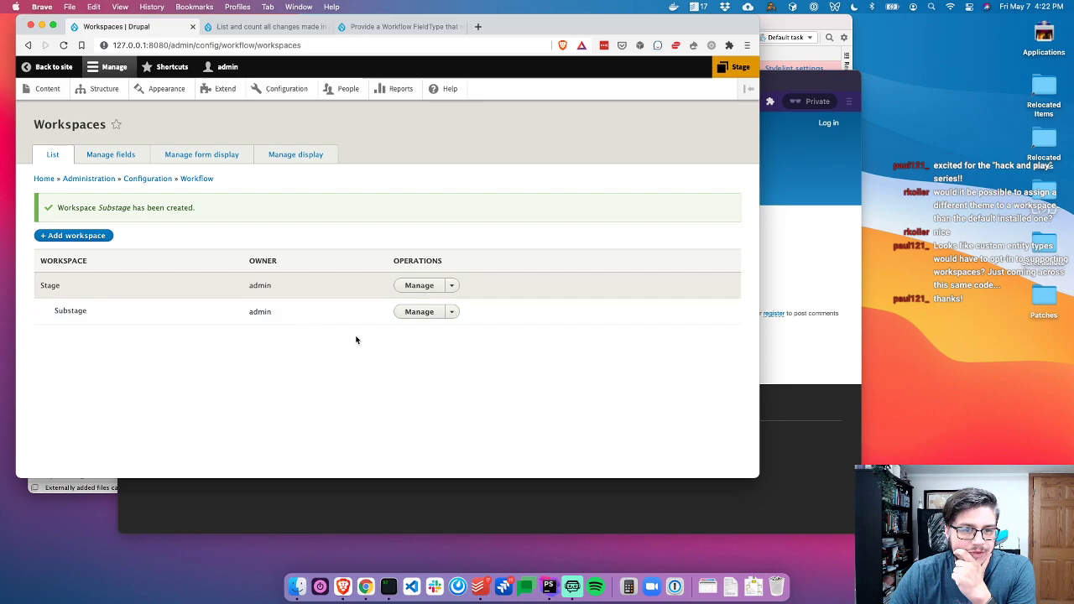
# Create a workspace named Subsubtage with Substage as its parent
pyautogui.click(77, 235)
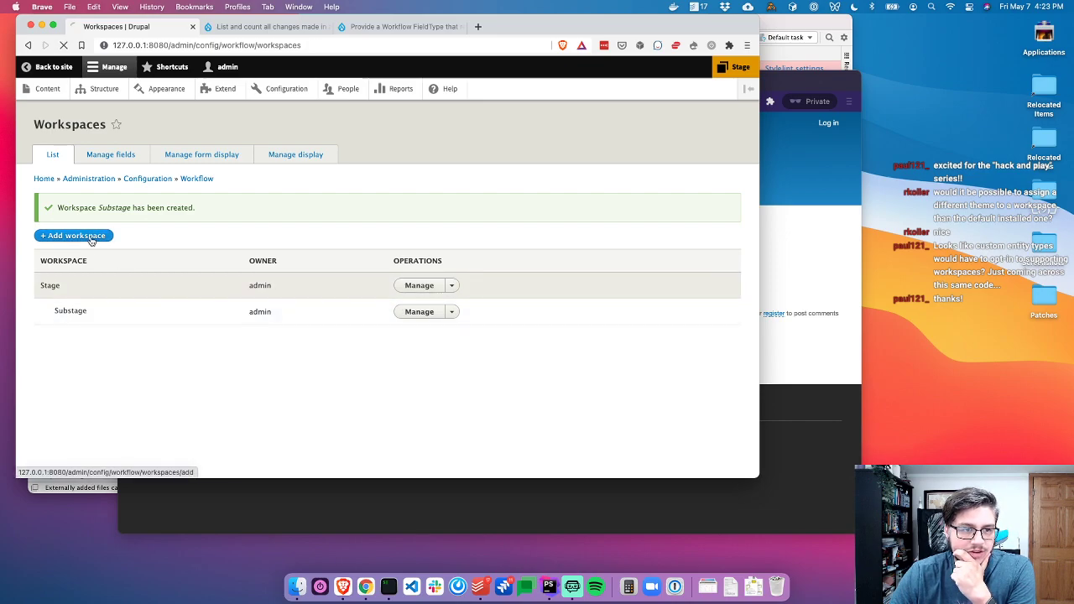
pyautogui.click(93, 179)
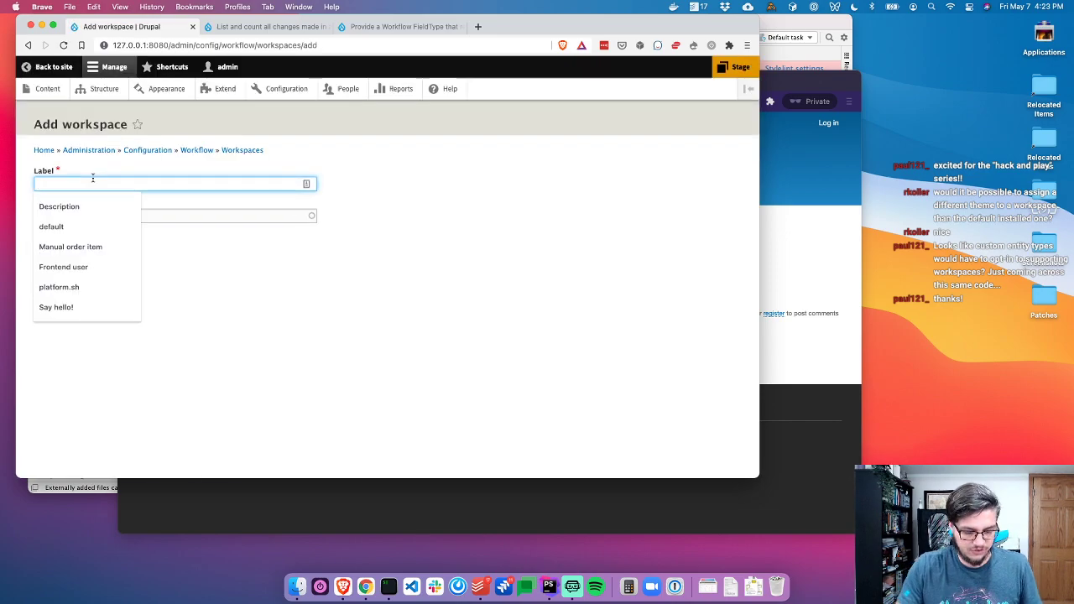
pyautogui.write('Subsubtage')
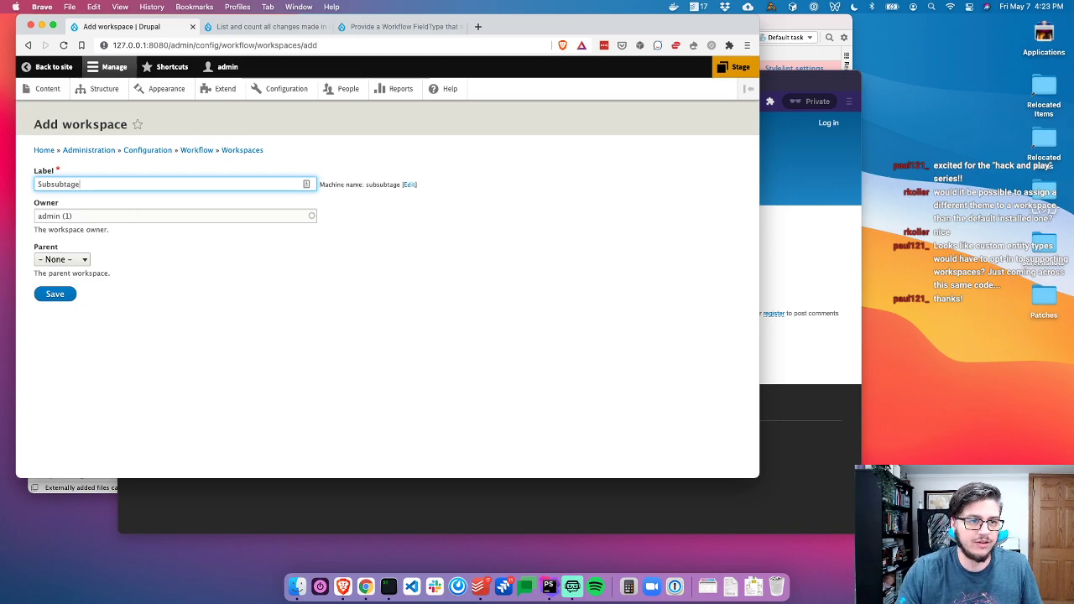
pyautogui.click(61, 259)
pyautogui.click(55, 283)
pyautogui.click(59, 298)
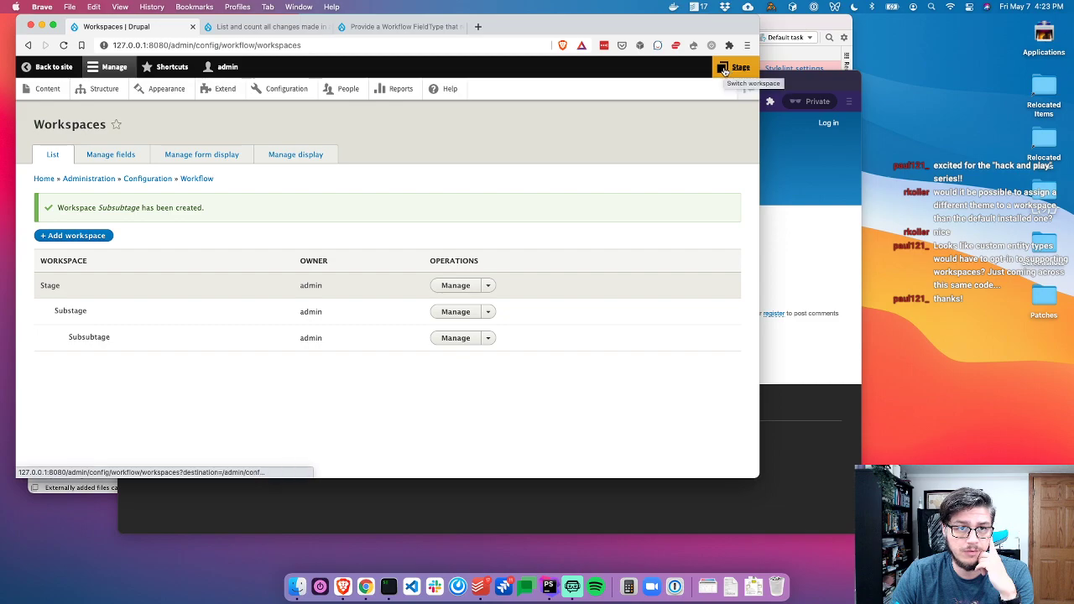
# Add a workspace named Doge with Subsubtage as its parent
pyautogui.click(722, 70)
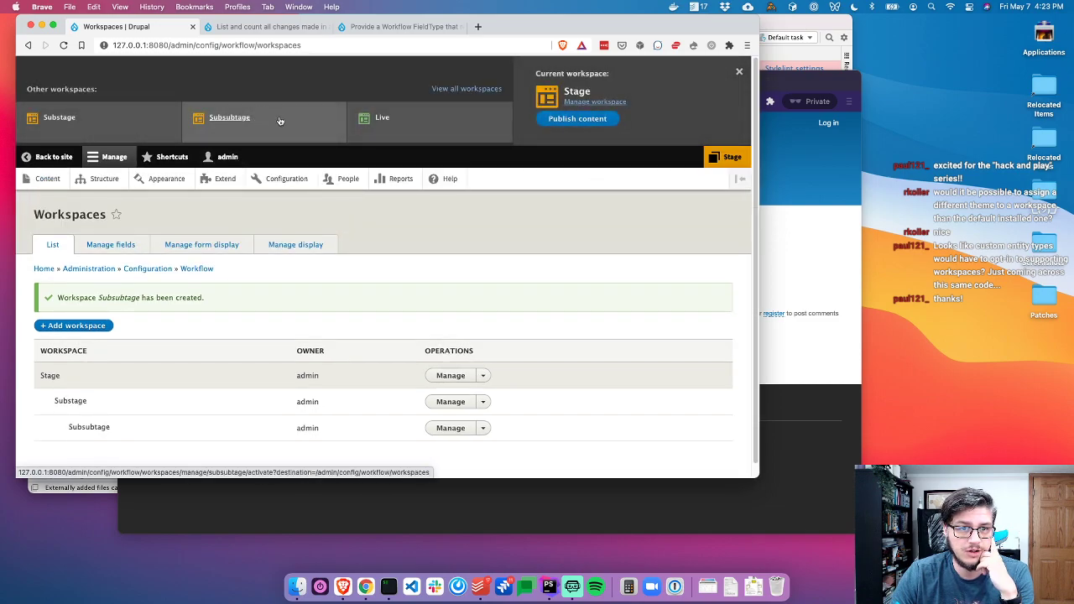
pyautogui.click(739, 72)
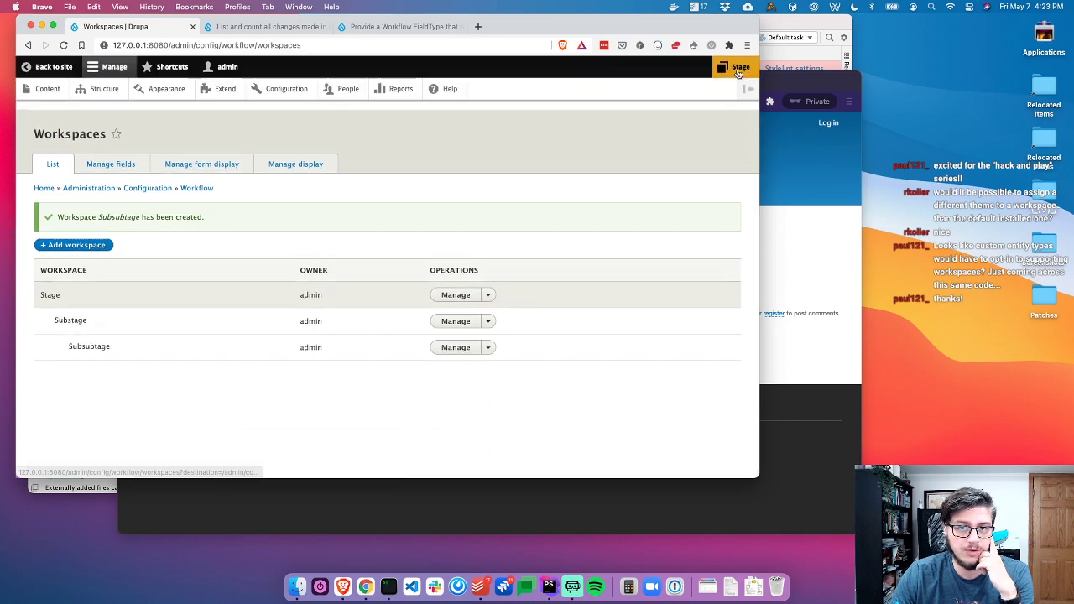
pyautogui.click(74, 235)
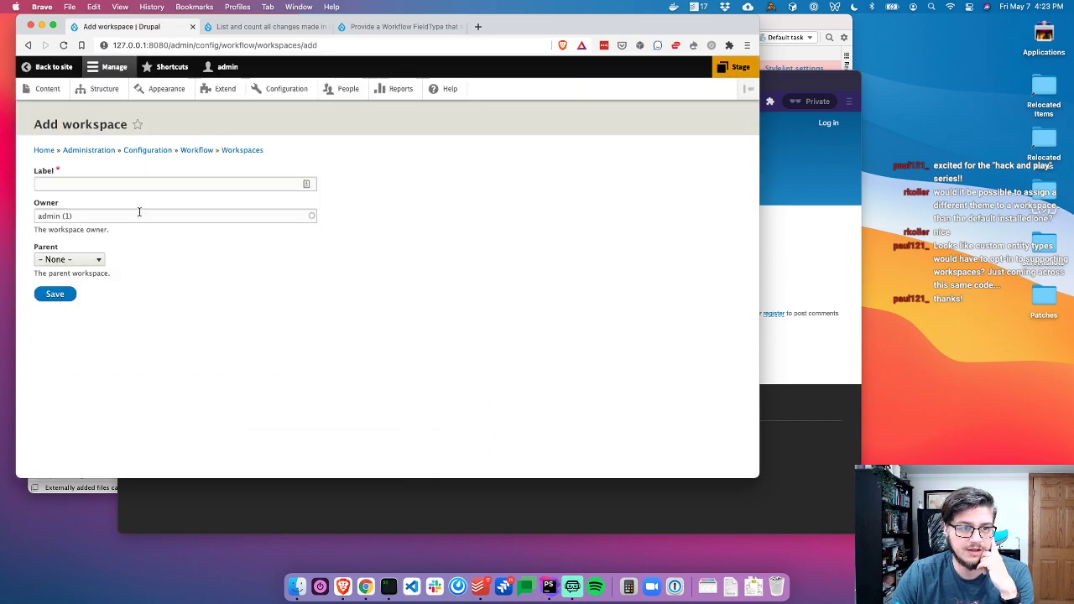
pyautogui.click(139, 183)
pyautogui.write('Doge')
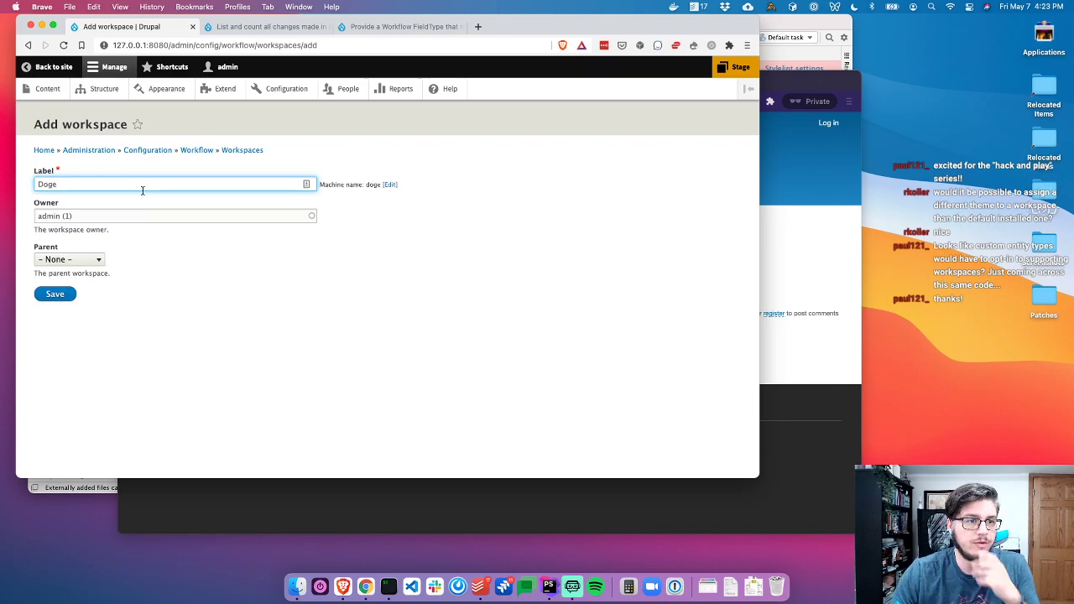
pyautogui.click(80, 259)
pyautogui.click(71, 299)
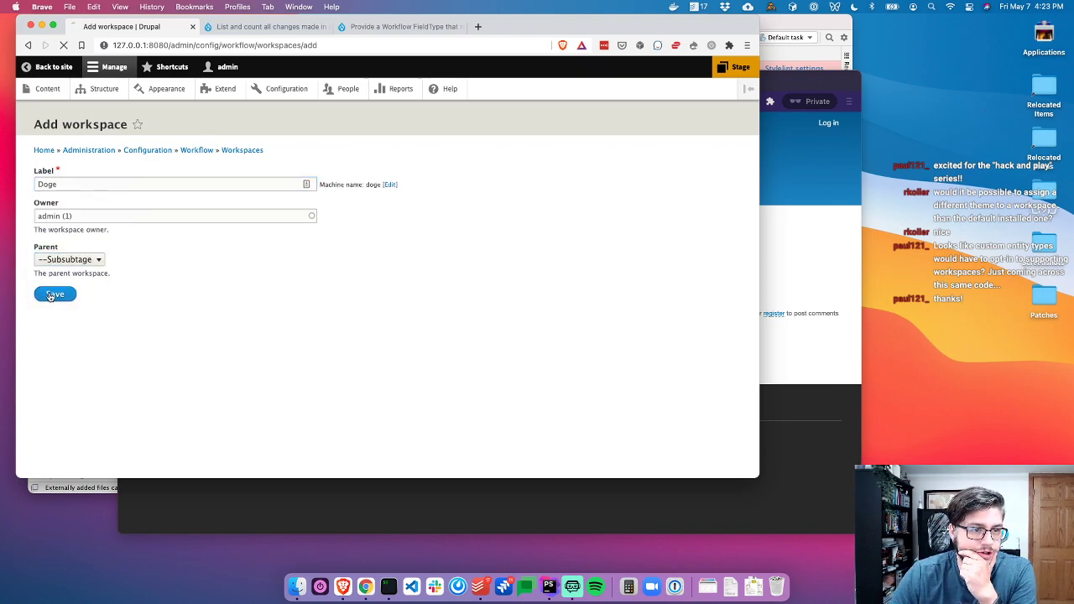
pyautogui.click(48, 294)
# Add a workspace named FopBar with Doge as its parent
pyautogui.click(74, 236)
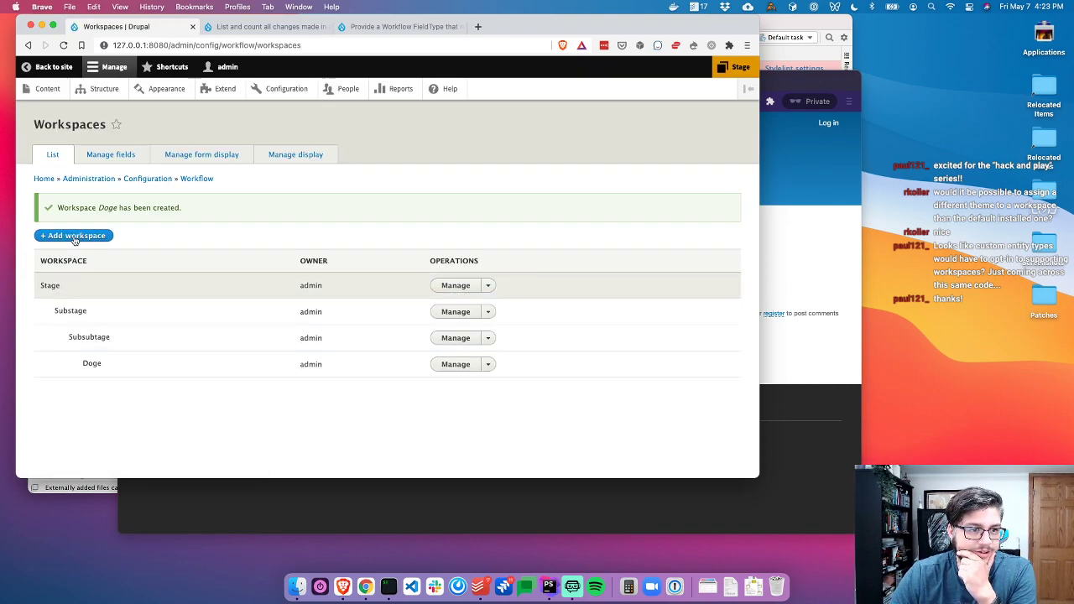
pyautogui.click(123, 183)
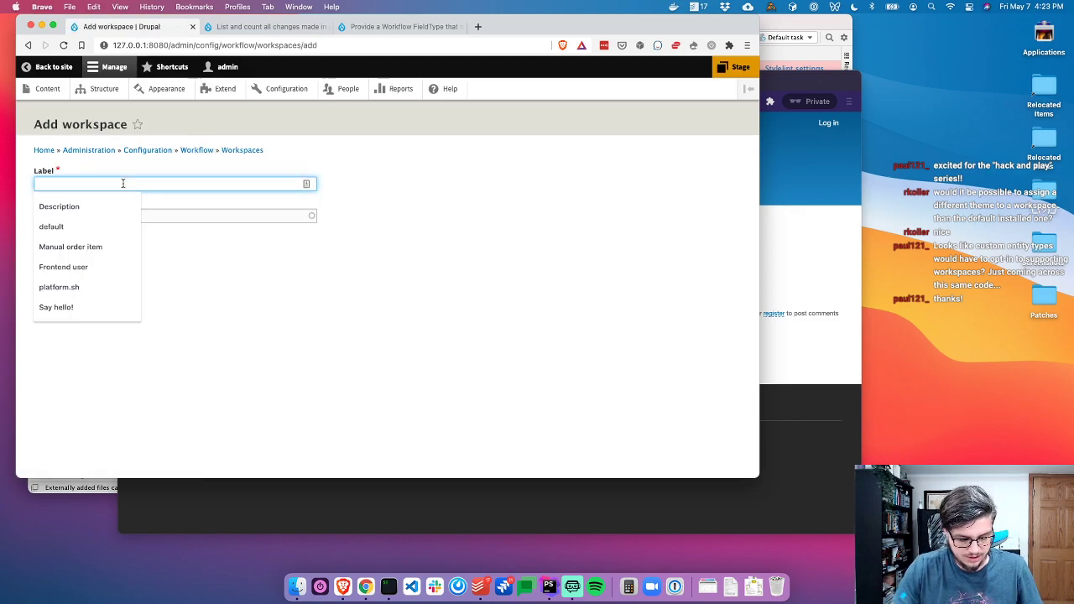
pyautogui.write('FoB')
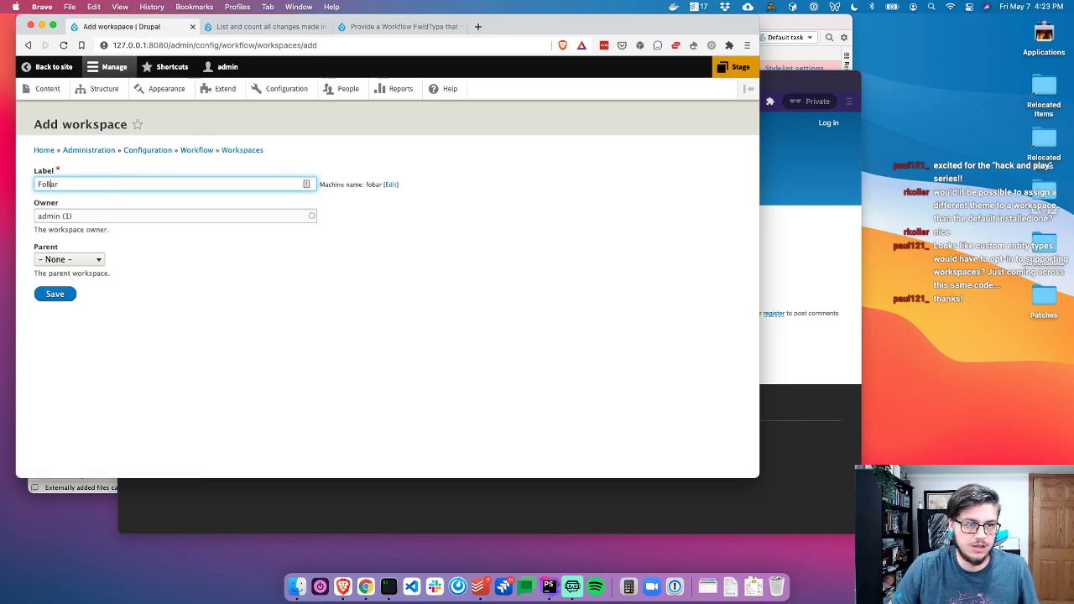
pyautogui.write('p')
pyautogui.click(69, 259)
pyautogui.click(63, 311)
pyautogui.click(53, 292)
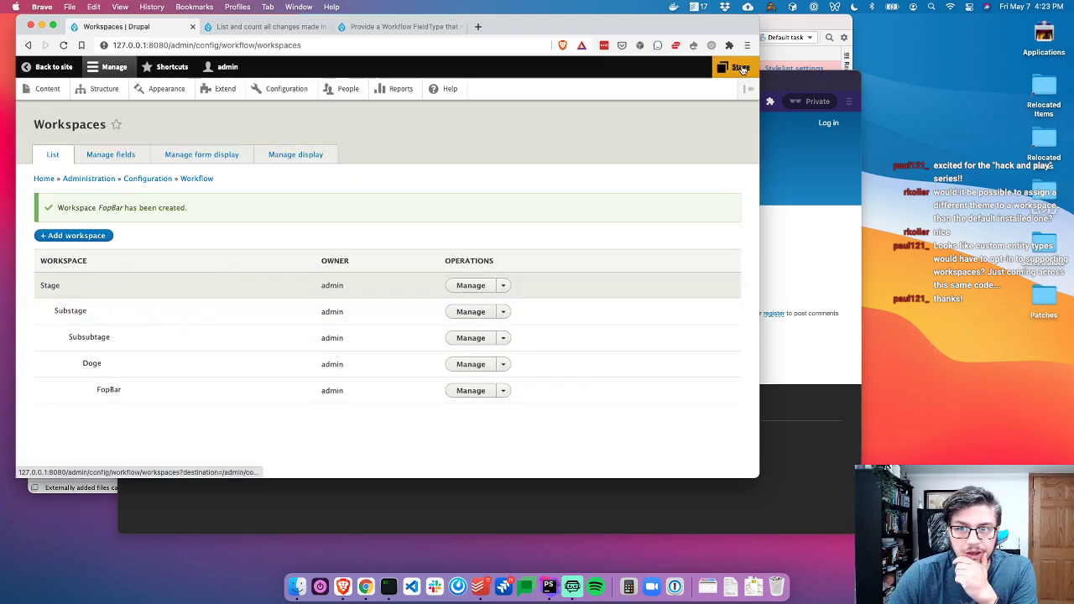
pyautogui.click(733, 67)
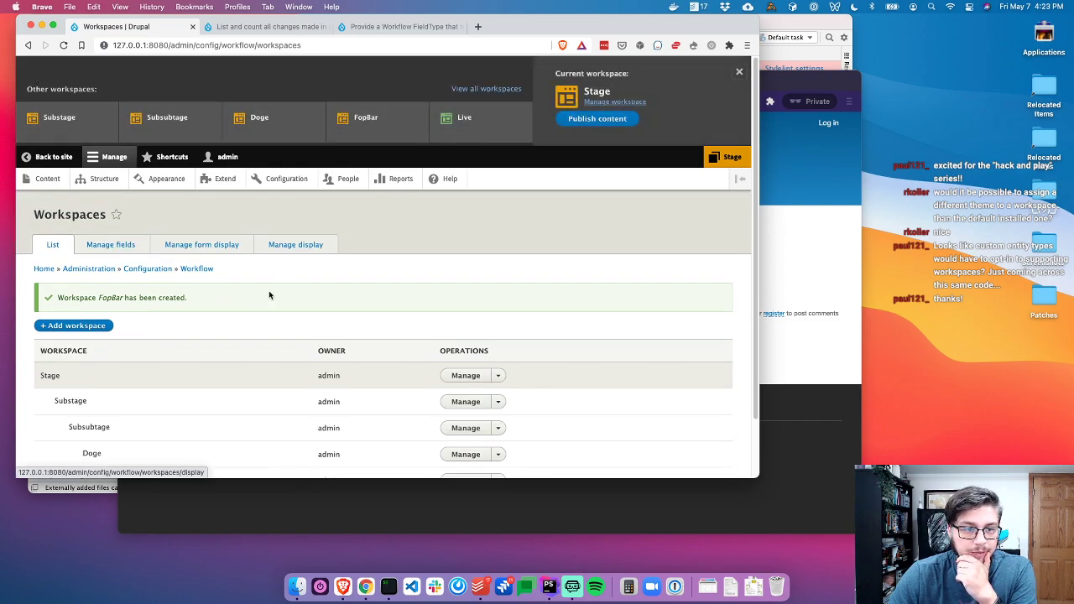
pyautogui.scroll(-2, 228, 308)
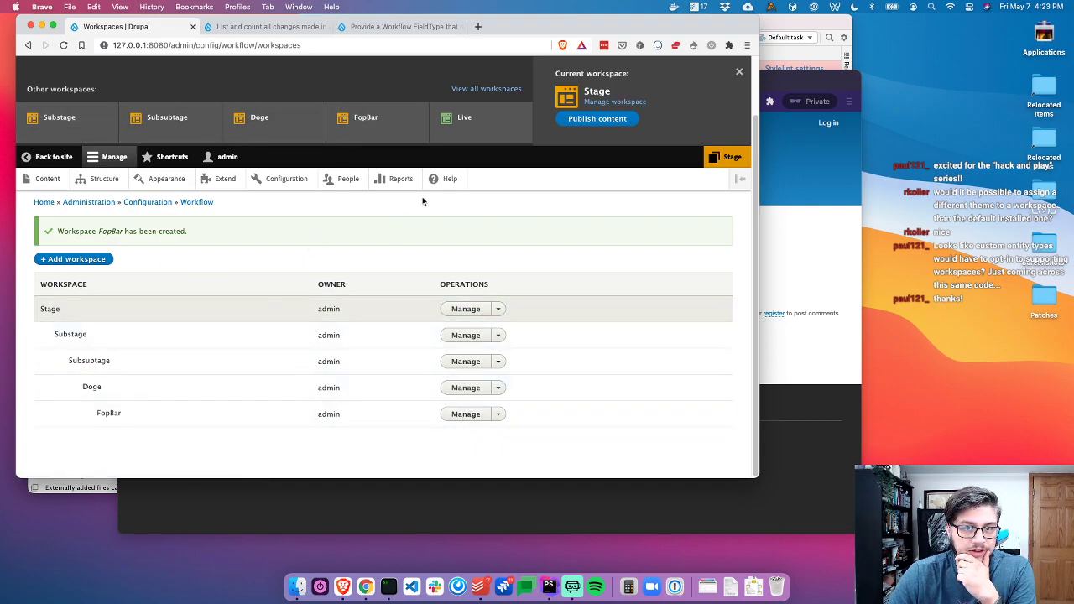
# With FopBar active, add the body paragraph 'What happens in a sub sub sub sub workspace?' to Basic article 1 and save it
pyautogui.click(376, 125)
pyautogui.click(294, 297)
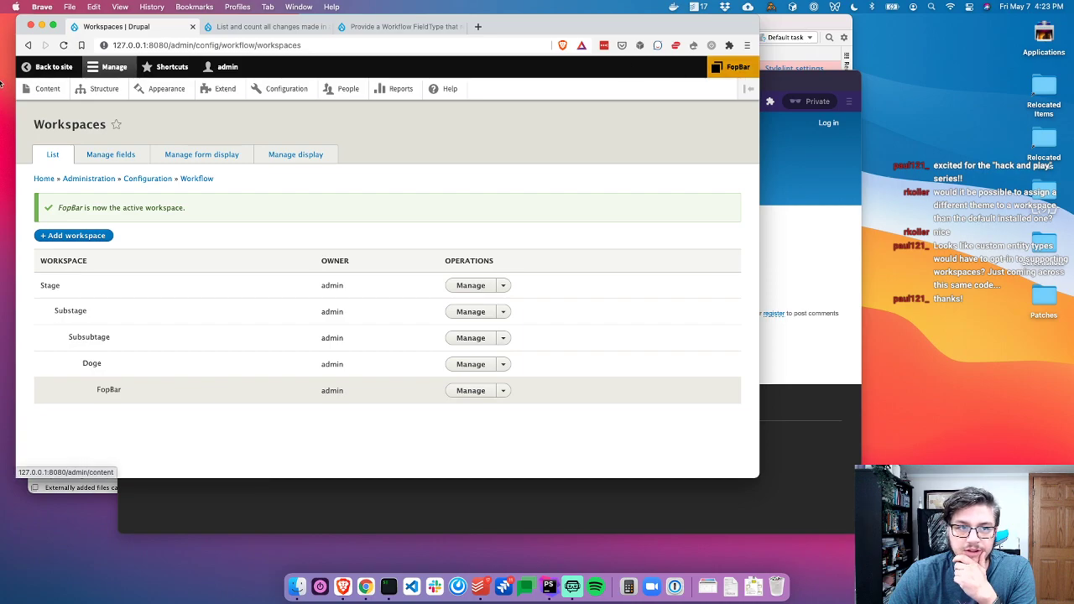
pyautogui.click(48, 89)
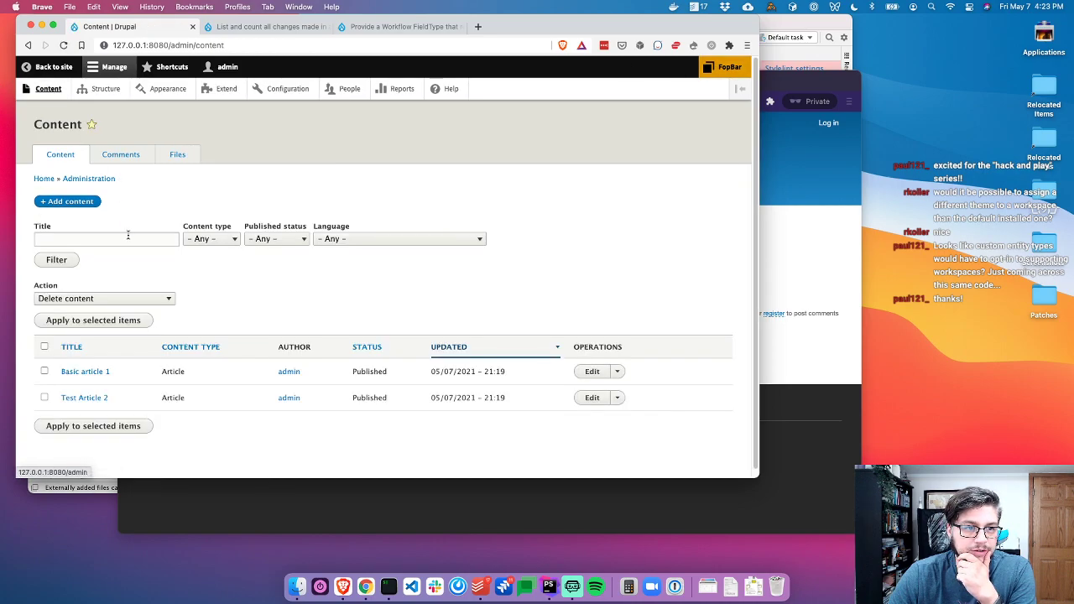
pyautogui.click(585, 374)
pyautogui.click(193, 321)
pyautogui.press('Return')
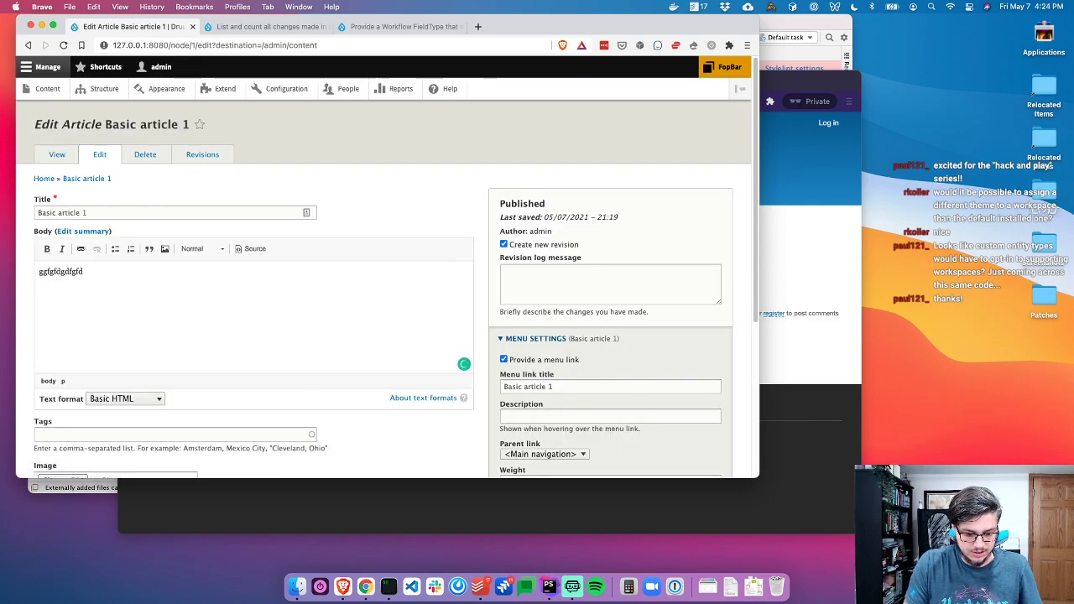
pyautogui.write('What happens in a')
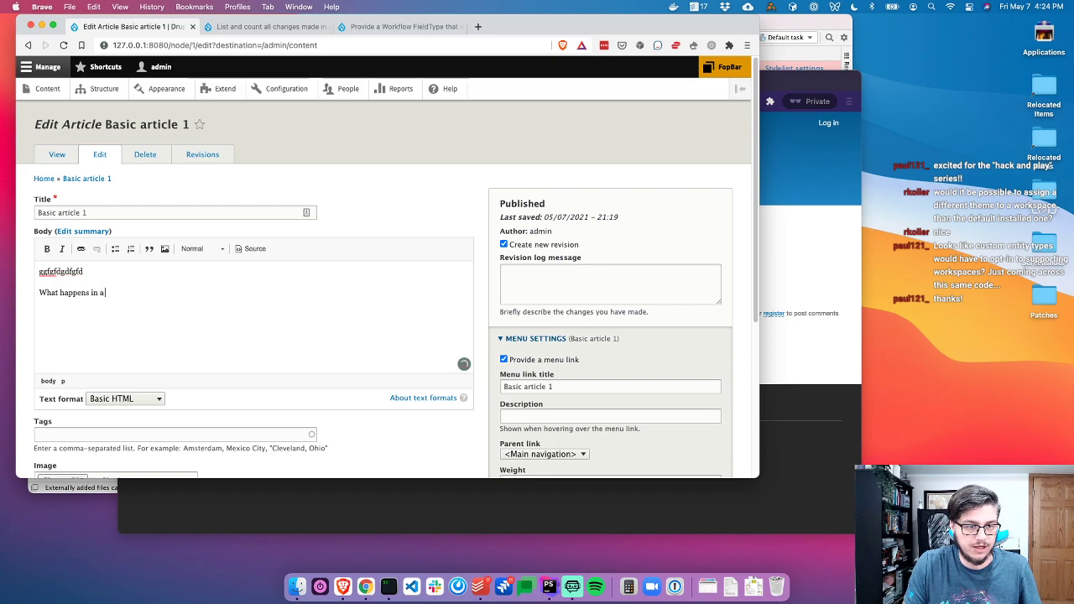
pyautogui.write(' sub sub sub sub workspace?')
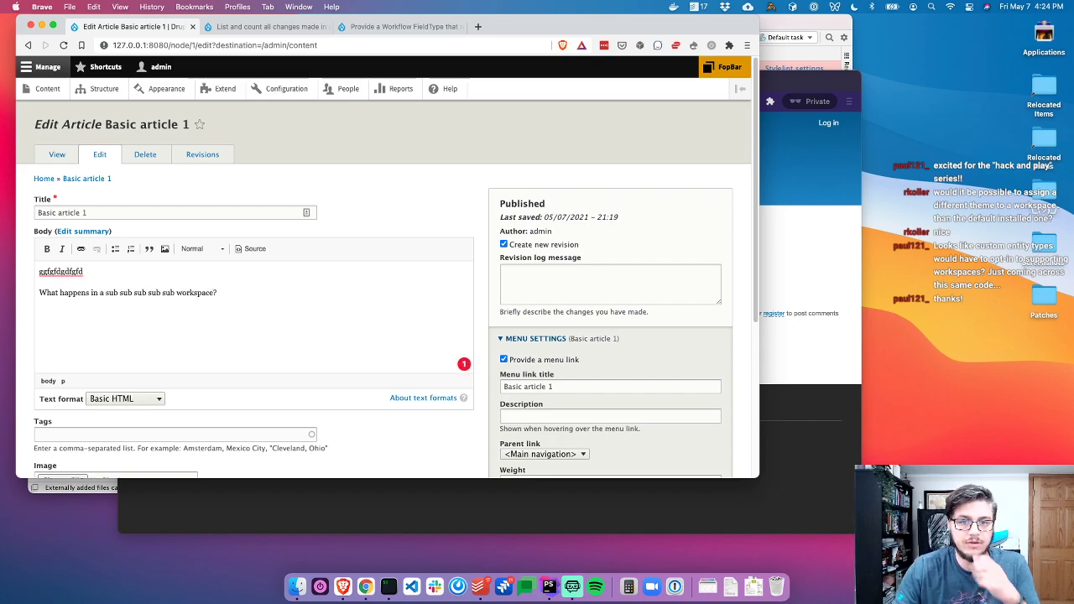
pyautogui.scroll(-5, 193, 319)
pyautogui.click(54, 360)
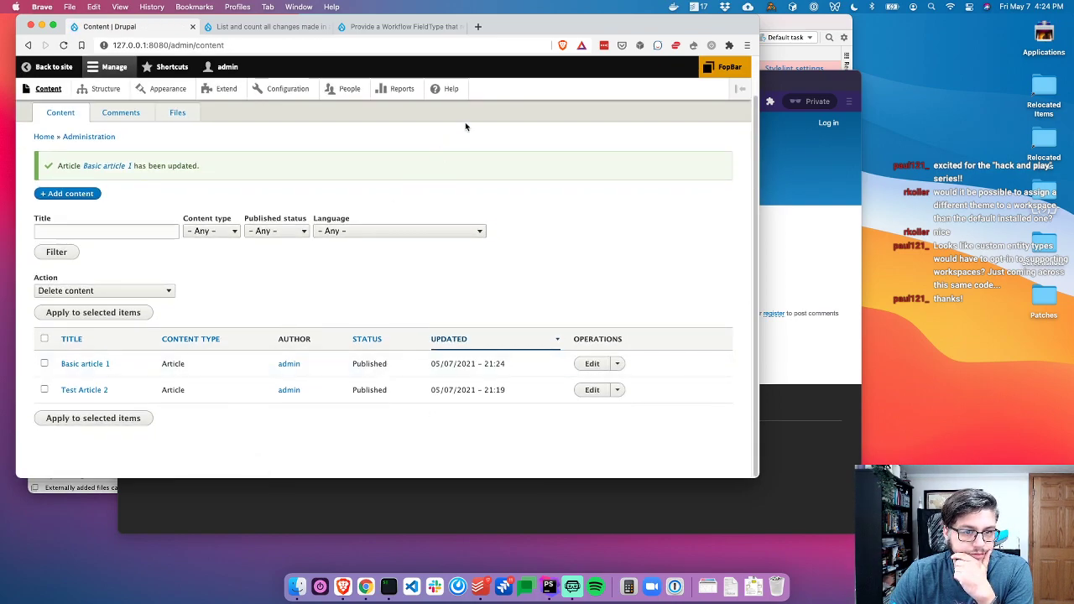
# Preview FopBar's merge into Doge without confirming it, then open FopBar's management page of changed items
pyautogui.click(721, 69)
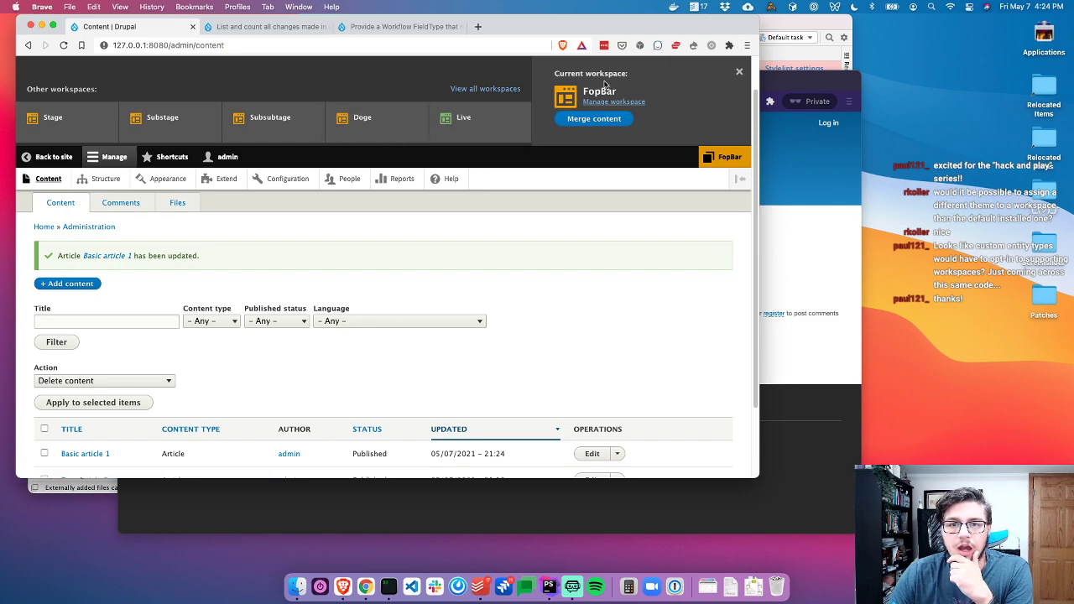
pyautogui.click(579, 122)
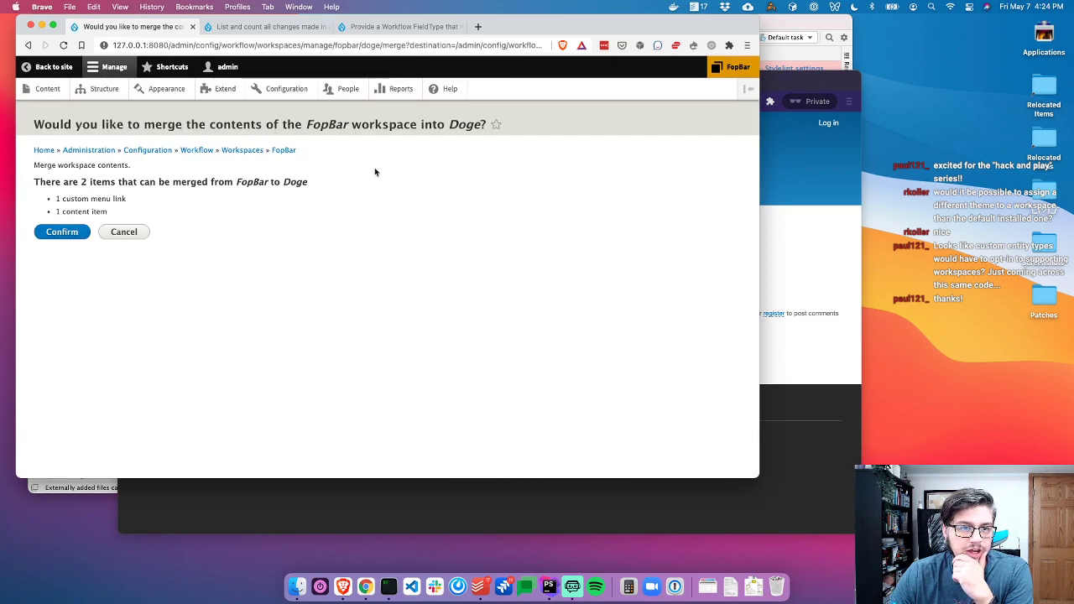
pyautogui.click(285, 150)
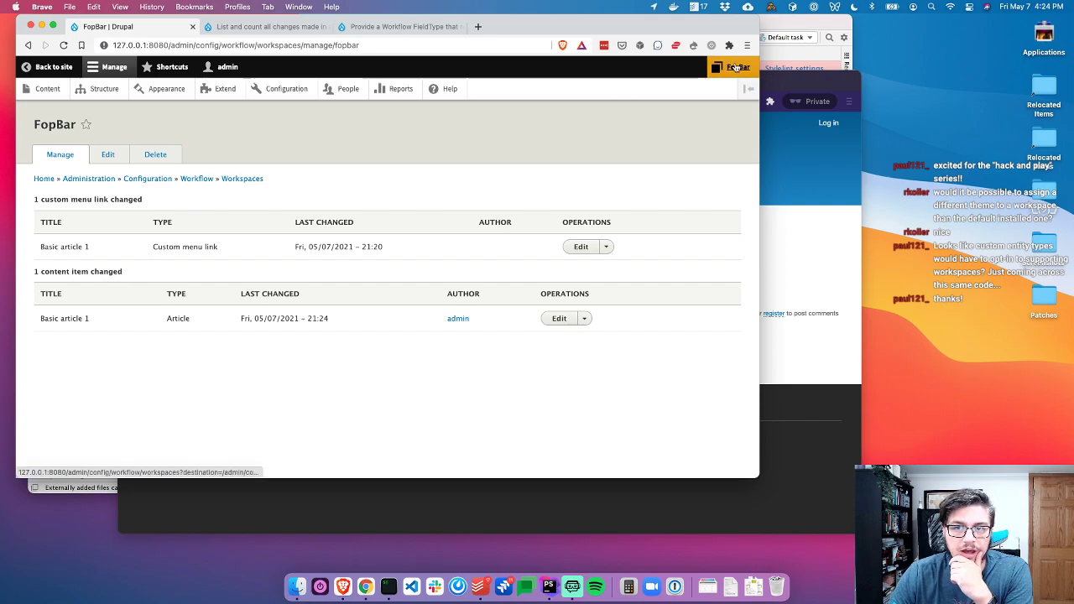
pyautogui.click(735, 67)
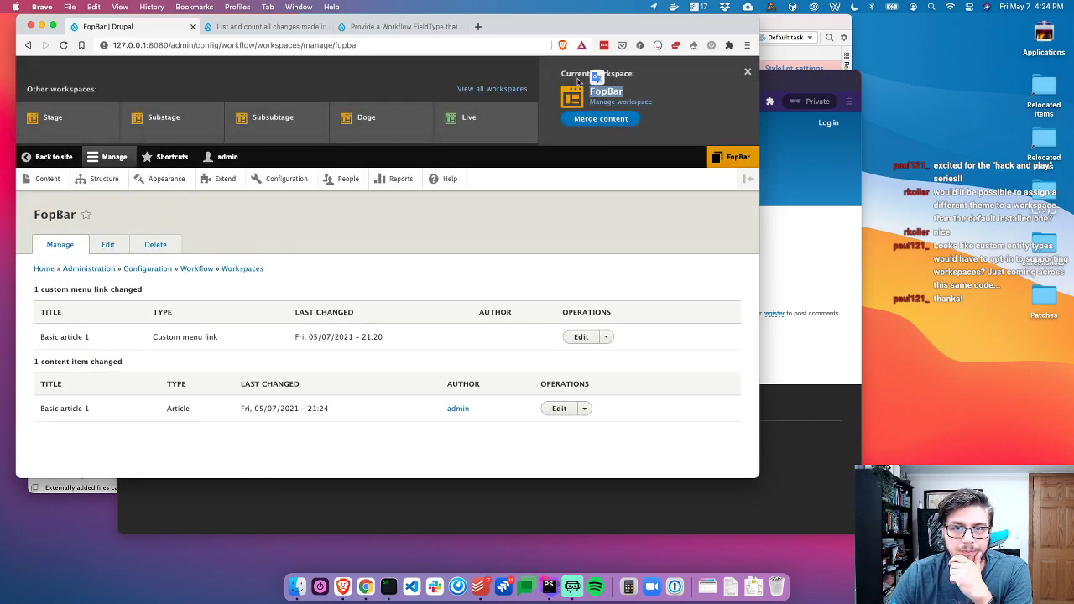
pyautogui.click(568, 76)
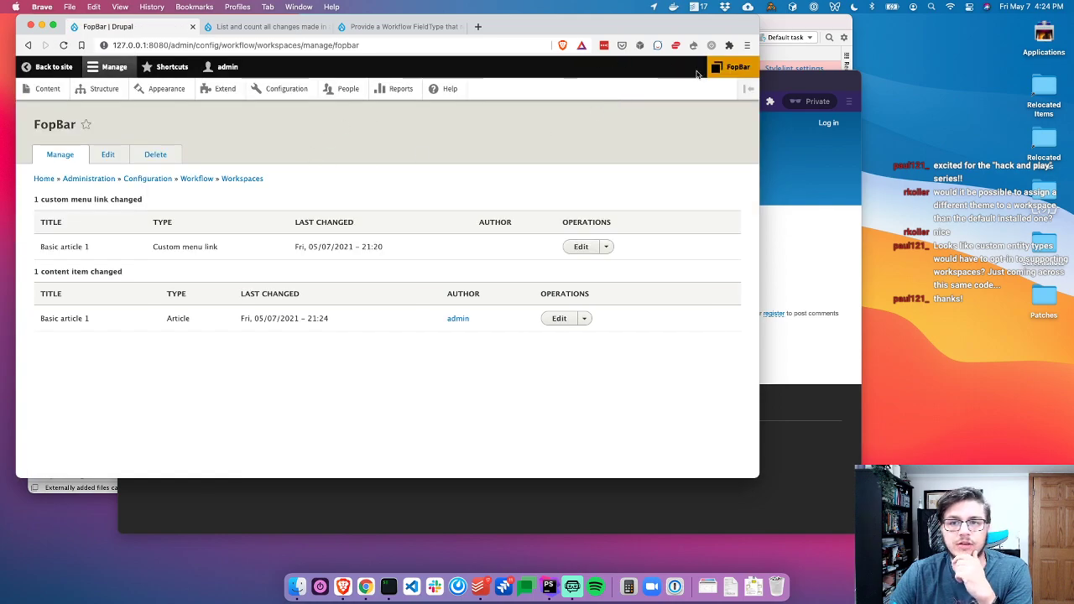
pyautogui.click(732, 74)
pyautogui.click(618, 102)
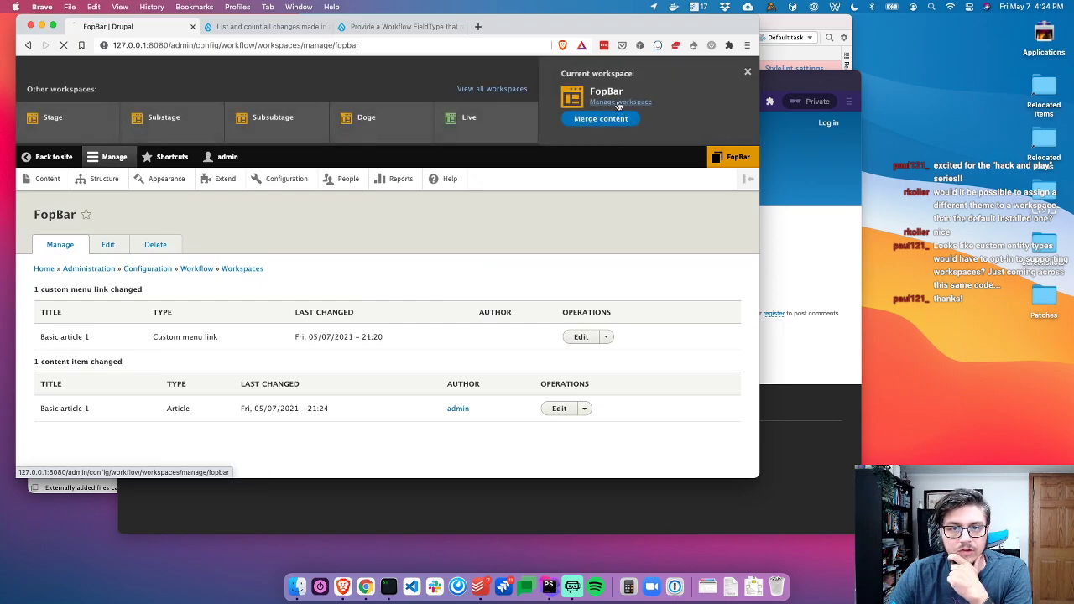
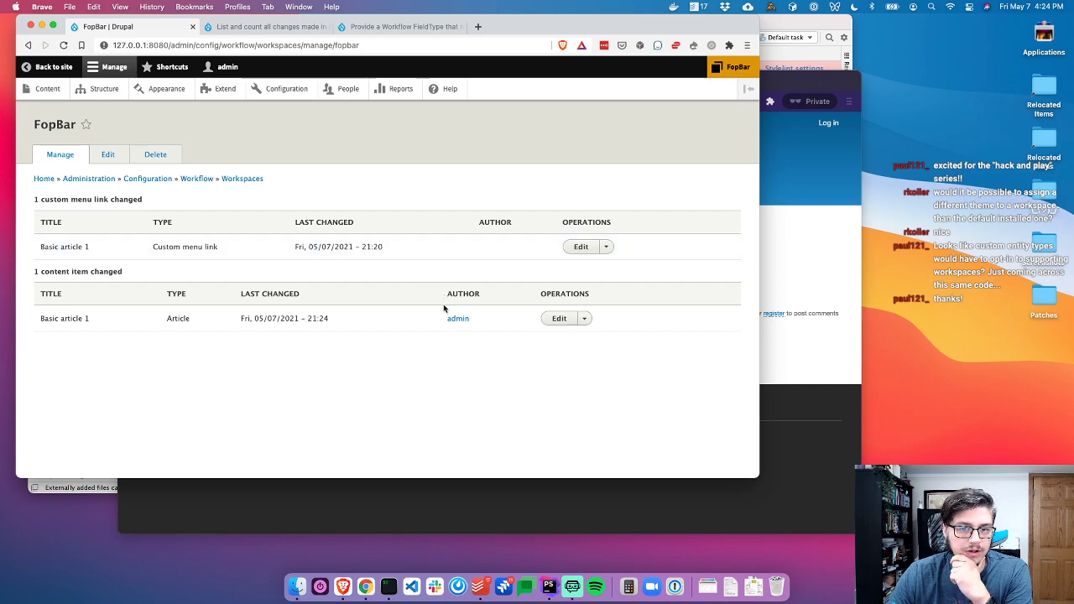
# Review the patch on the drupal.org issue about listing workspace changes
pyautogui.click(267, 26)
pyautogui.scroll(15, 377, 220)
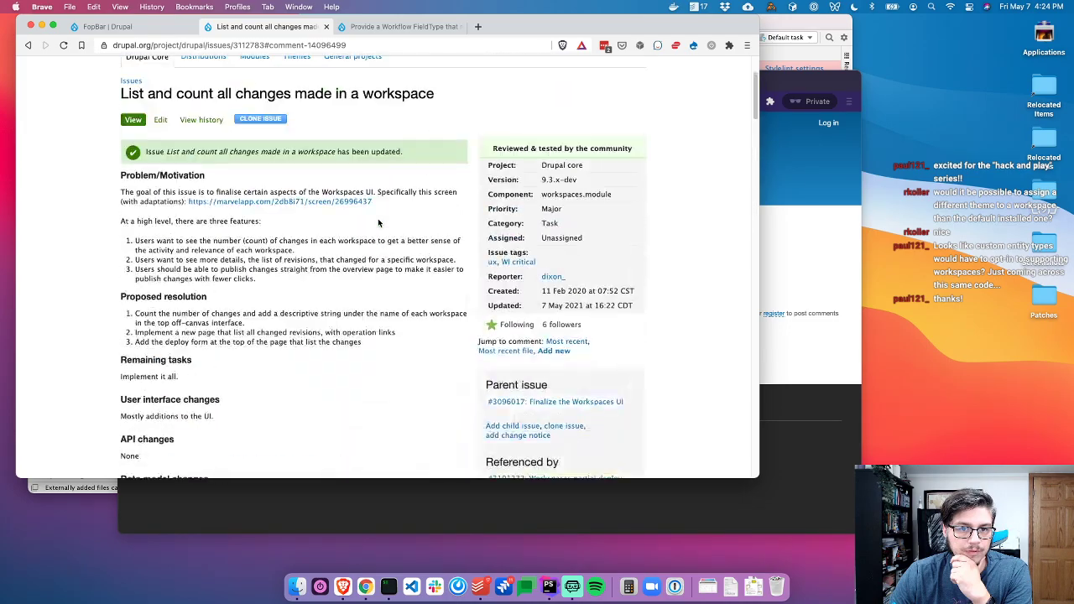
pyautogui.scroll(-5, 357, 279)
pyautogui.scroll(-15, 357, 278)
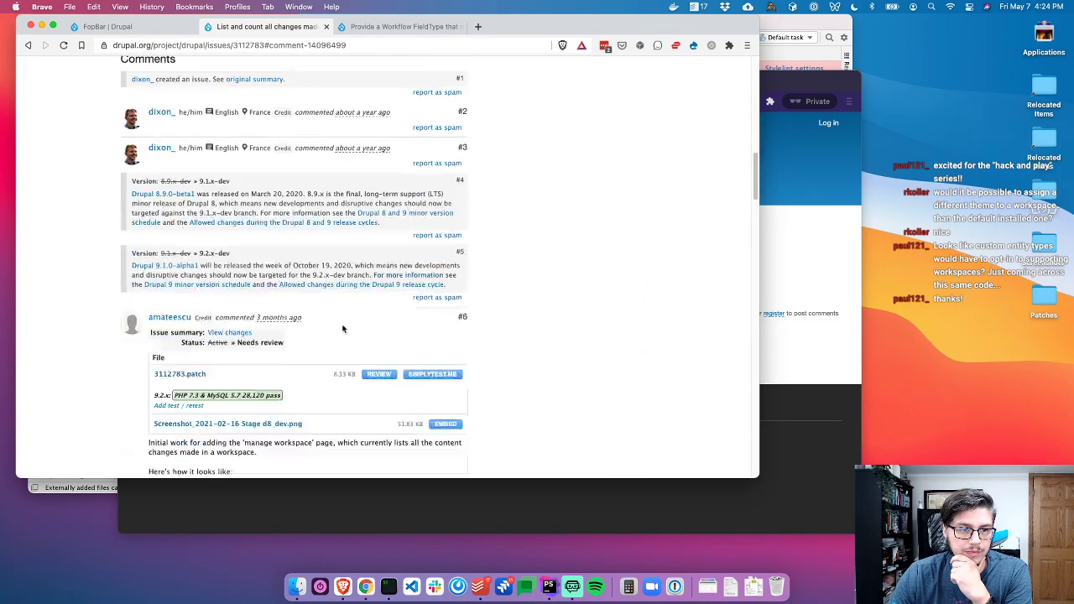
pyautogui.scroll(5, 336, 197)
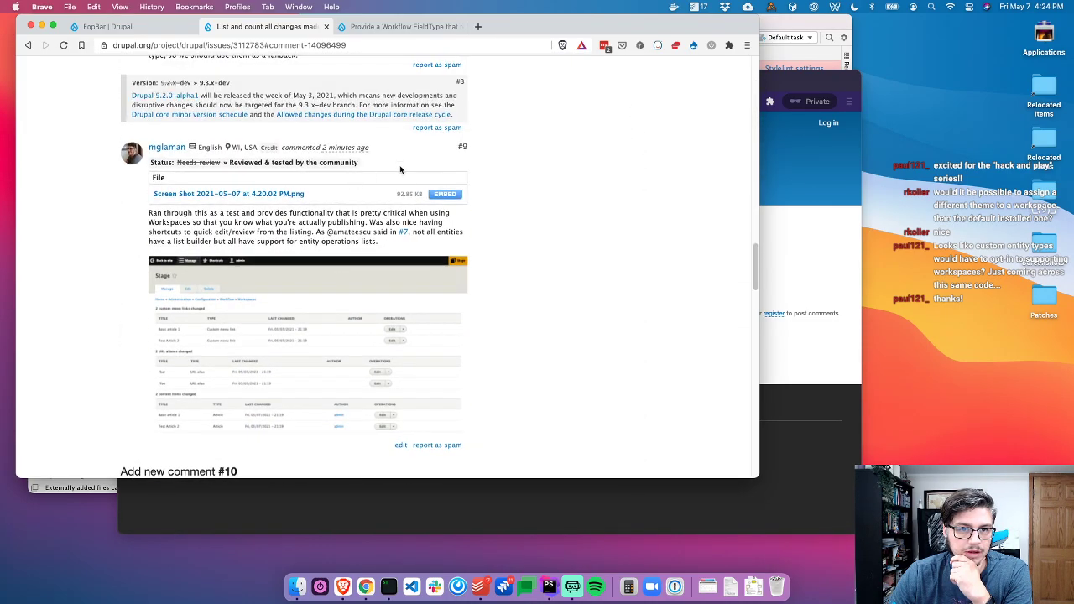
pyautogui.scroll(3, 403, 167)
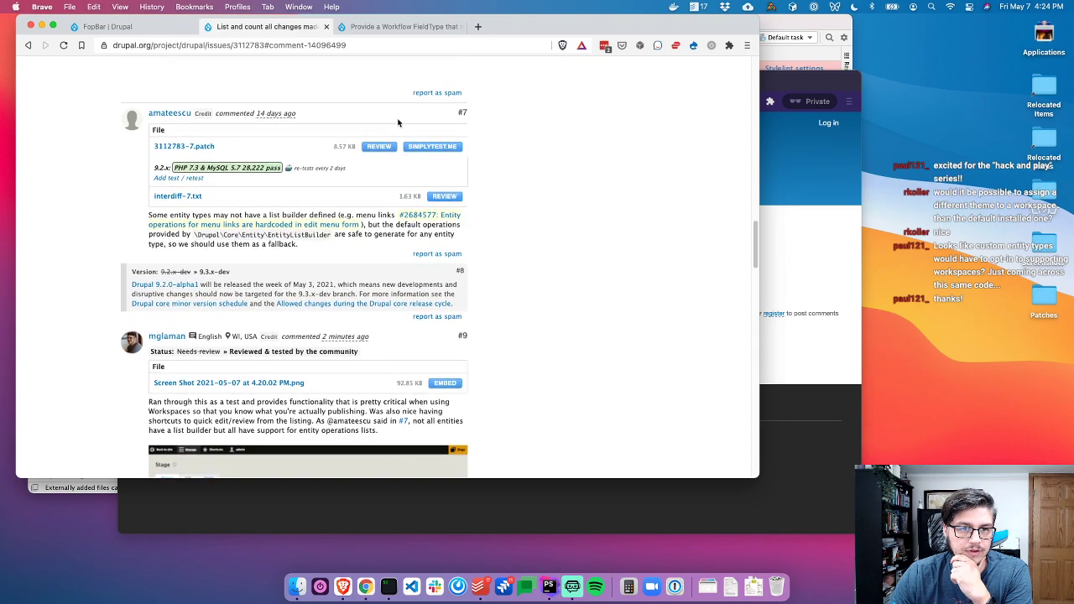
pyautogui.click(445, 151)
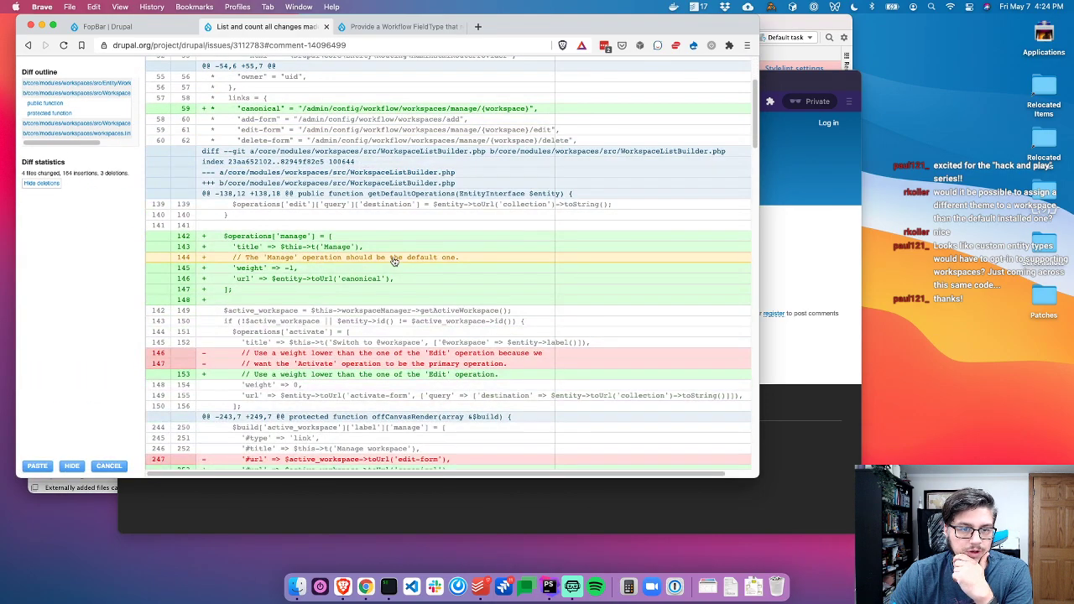
pyautogui.scroll(-4, 411, 252)
pyautogui.scroll(2, 423, 199)
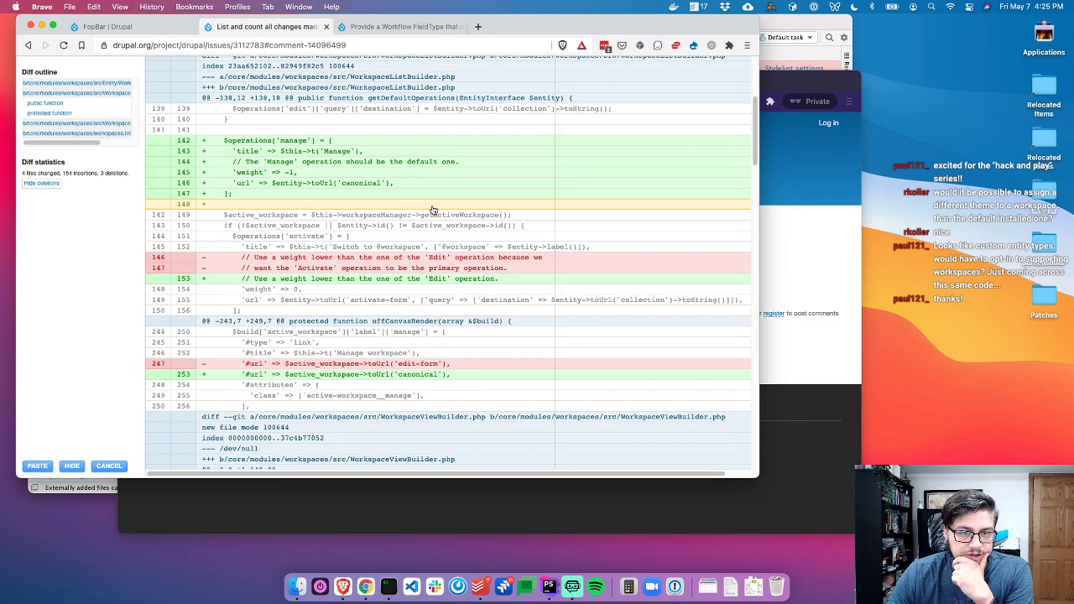
pyautogui.scroll(-1, 433, 210)
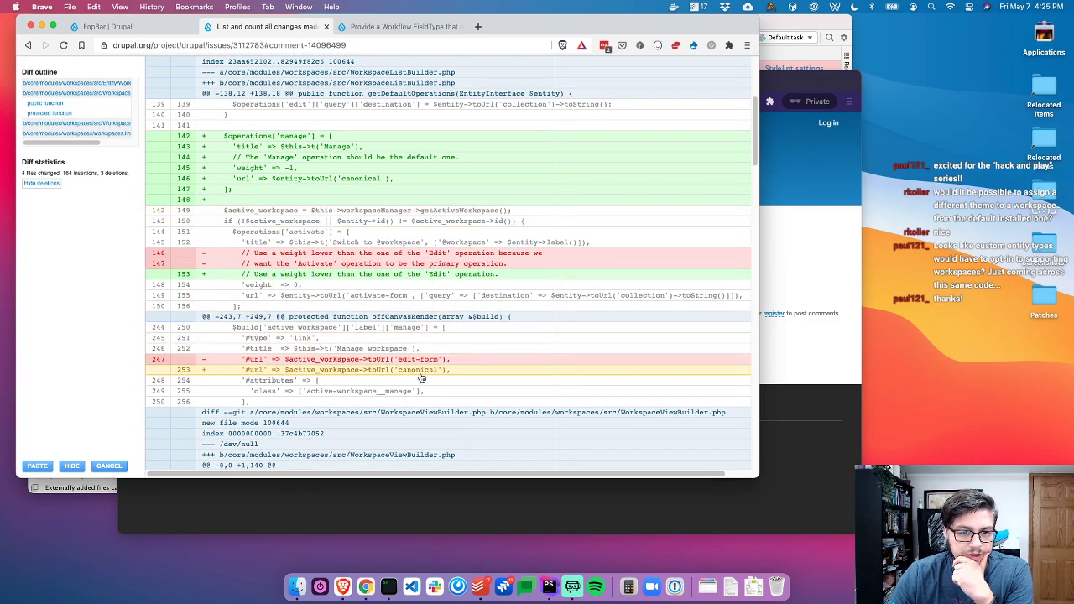
pyautogui.scroll(-15, 424, 370)
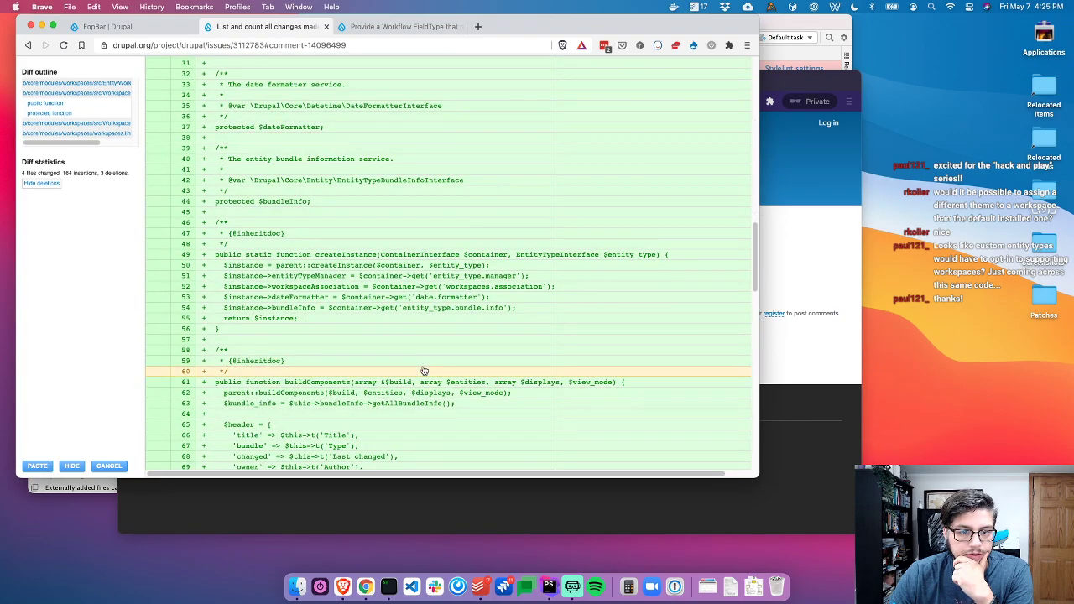
pyautogui.scroll(-10, 423, 370)
# Merge the FopBar workspace's content into its parent Doge
pyautogui.click(109, 26)
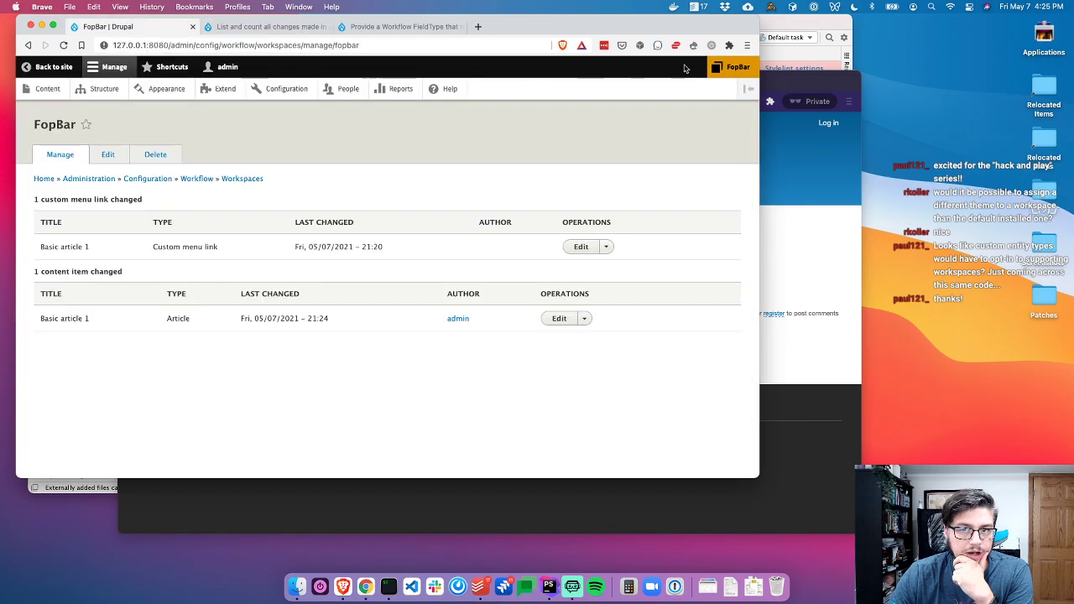
pyautogui.click(726, 68)
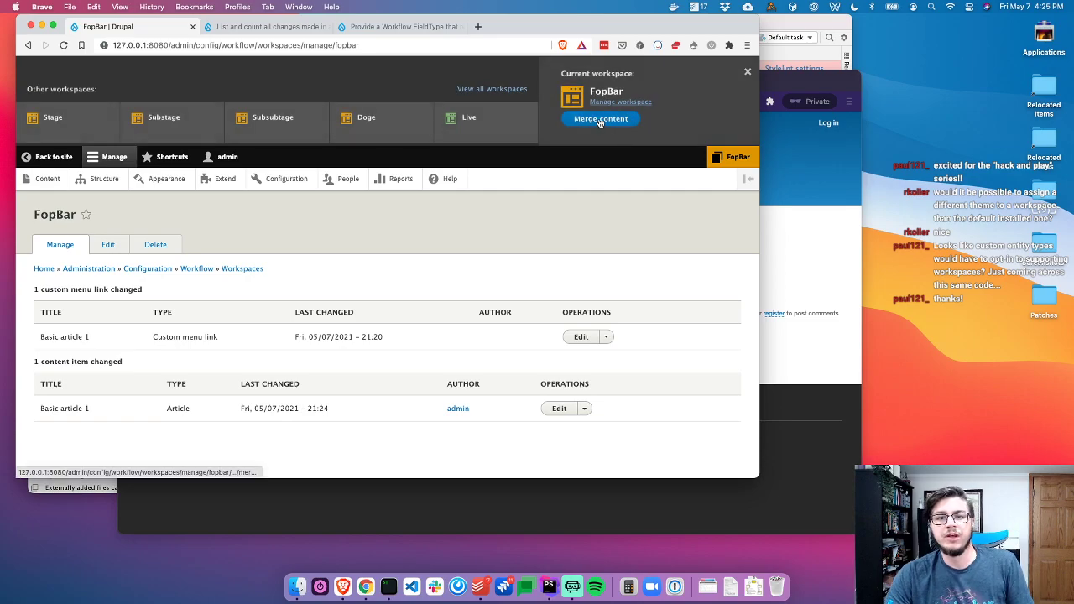
pyautogui.click(600, 120)
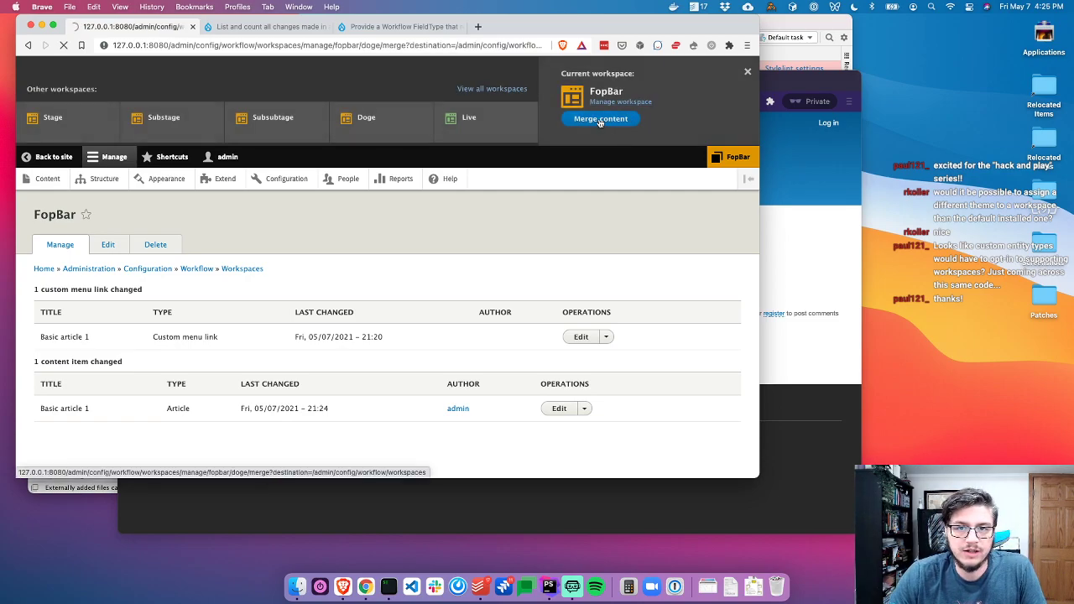
pyautogui.moveTo(80, 184); pyautogui.dragTo(305, 187)
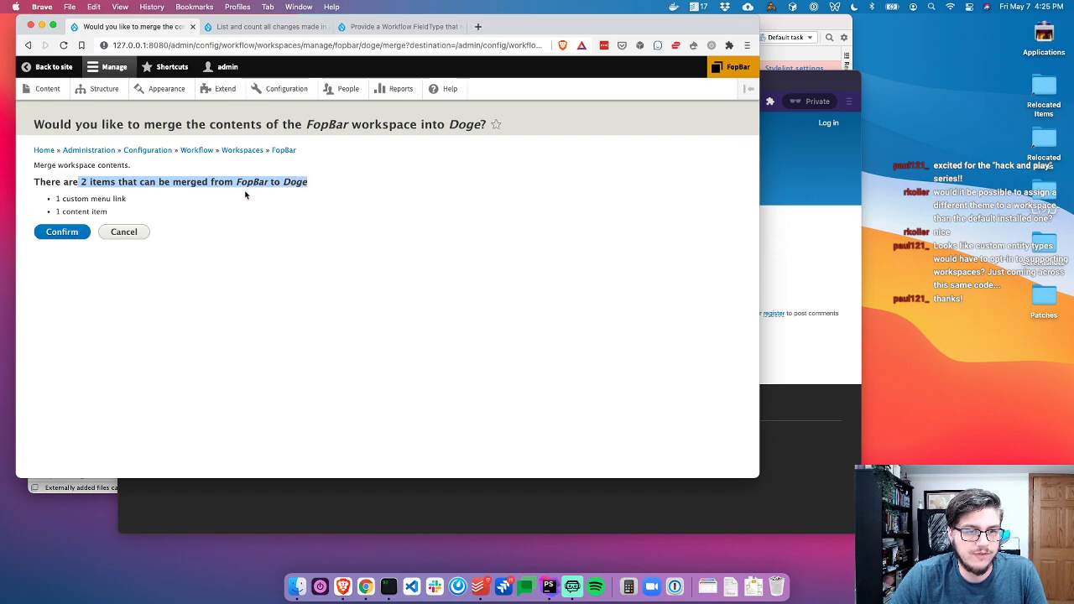
pyautogui.click(62, 232)
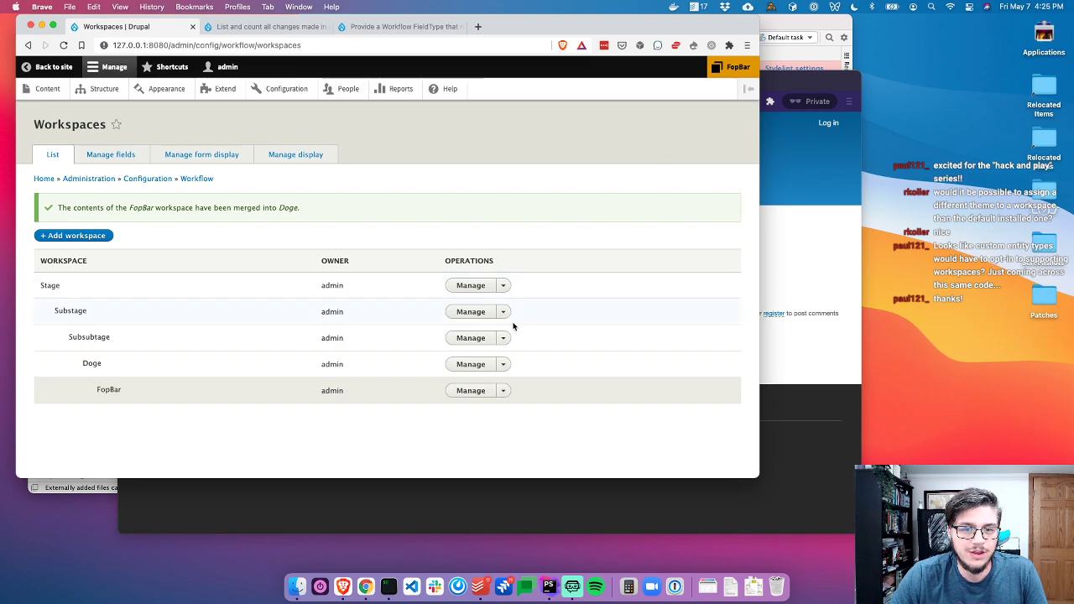
# Activate the Doge workspace and merge it into Subsubtage
pyautogui.click(507, 365)
pyautogui.click(501, 379)
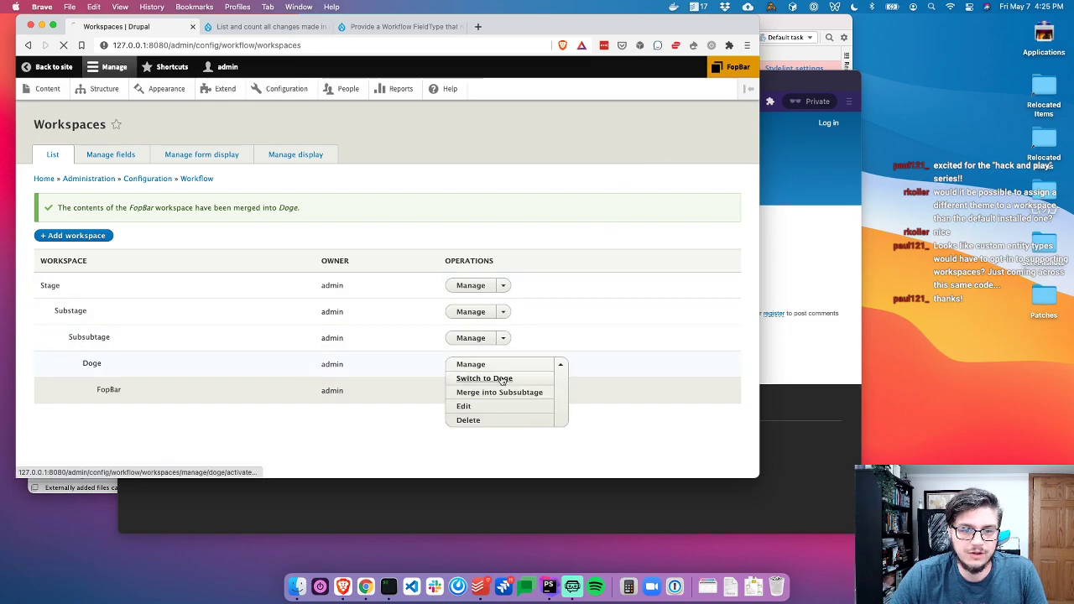
pyautogui.click(53, 185)
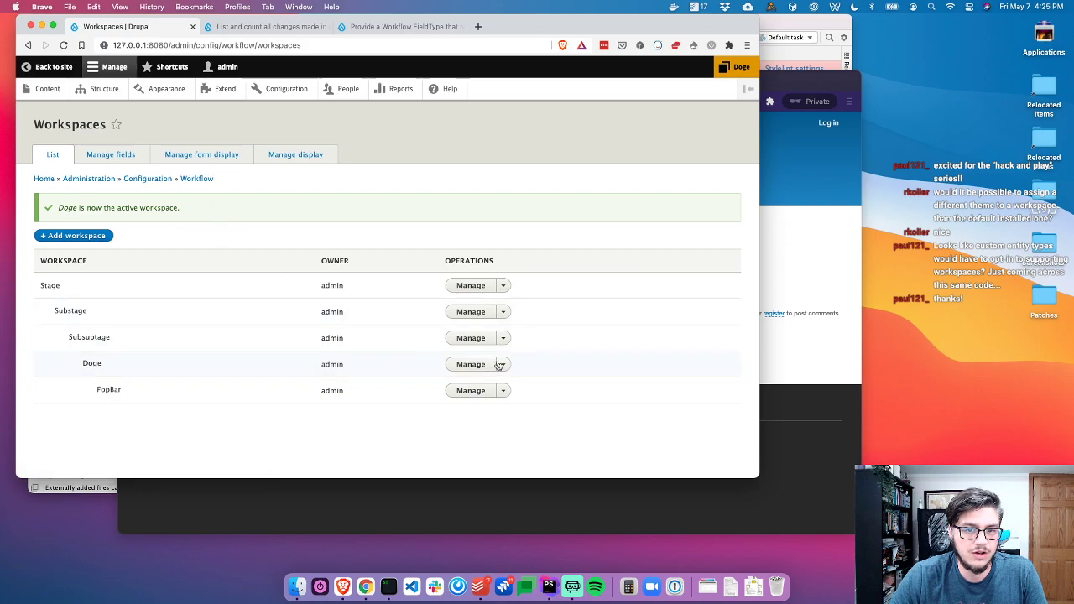
pyautogui.click(506, 363)
pyautogui.click(513, 376)
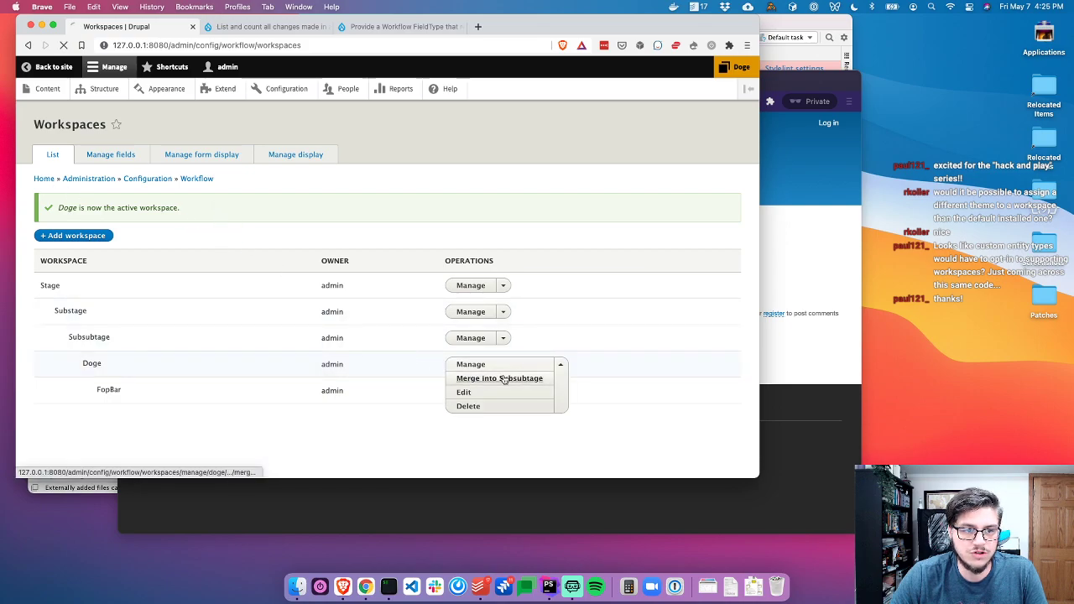
pyautogui.click(62, 231)
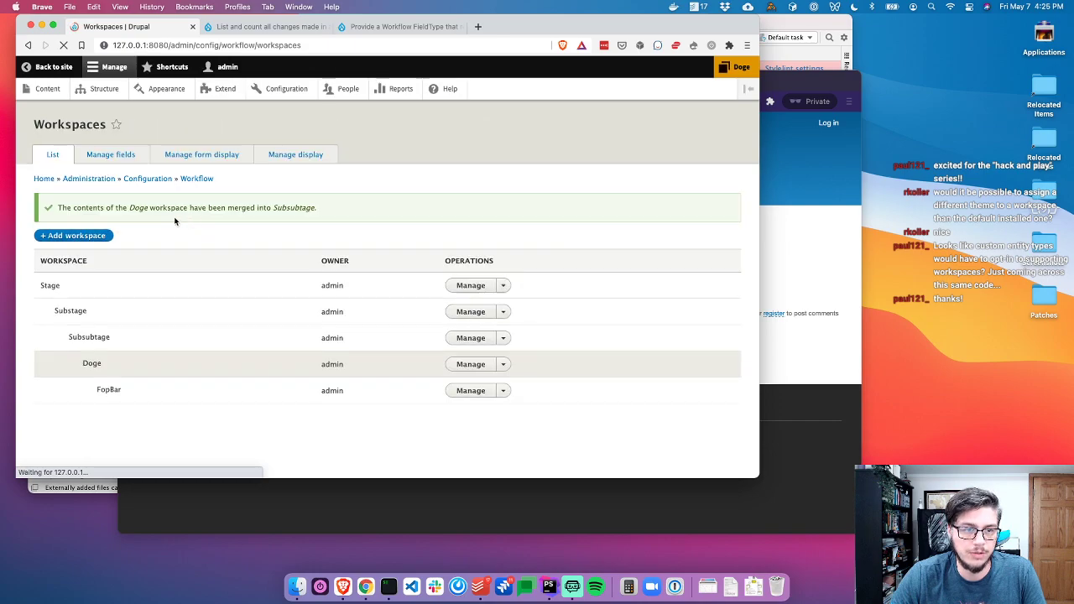
# Open Subsubtage's changes, listing one custom menu link and one article
pyautogui.click(502, 286)
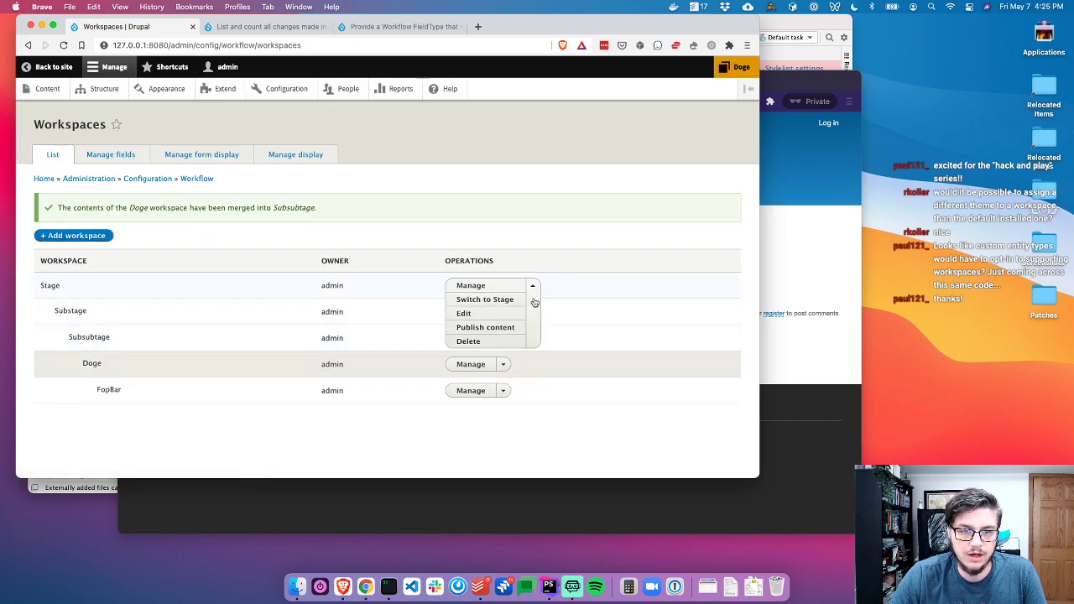
pyautogui.click(503, 285)
pyautogui.click(503, 312)
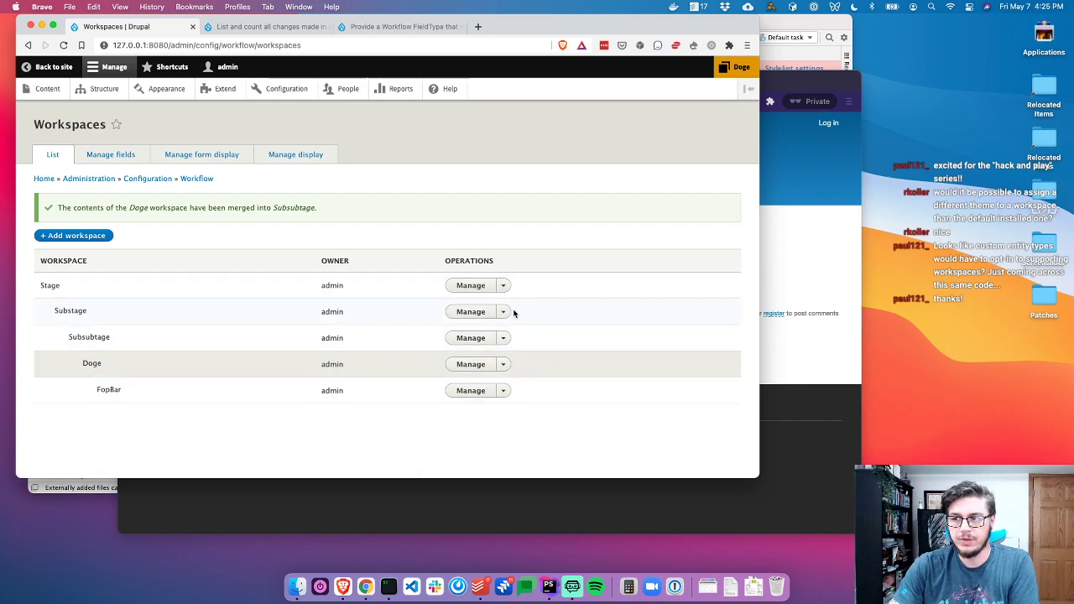
pyautogui.click(508, 337)
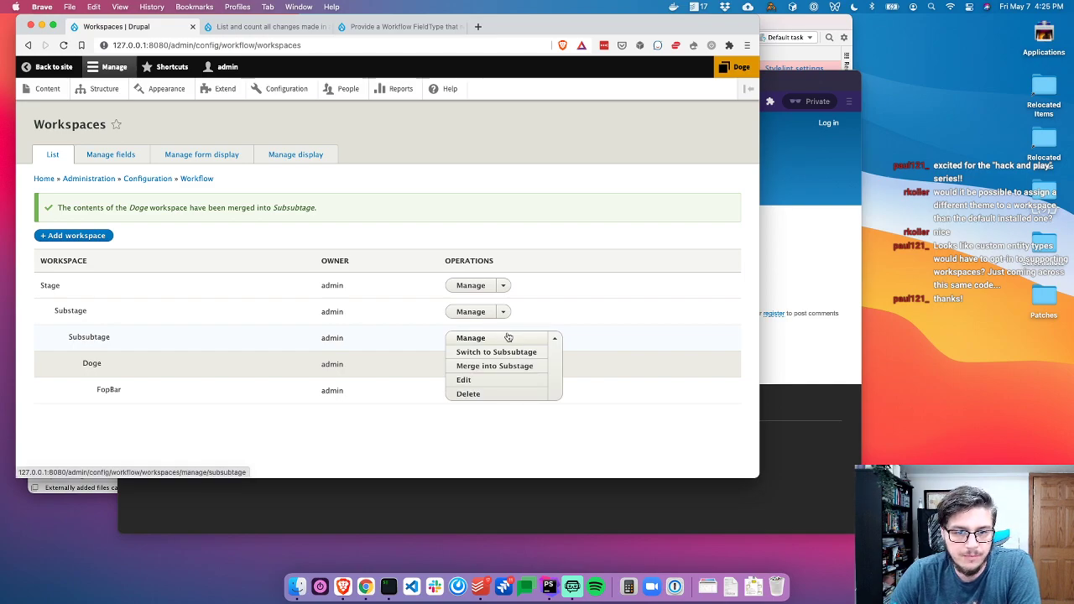
pyautogui.click(507, 336)
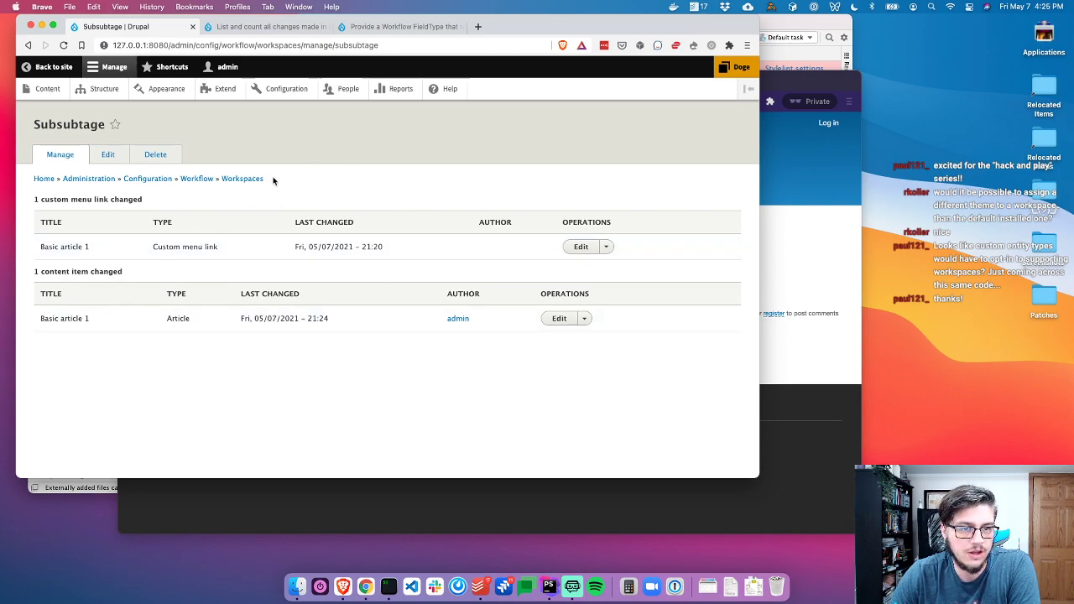
# Make Stage the active workspace and view the content listing
pyautogui.click(739, 66)
pyautogui.click(88, 126)
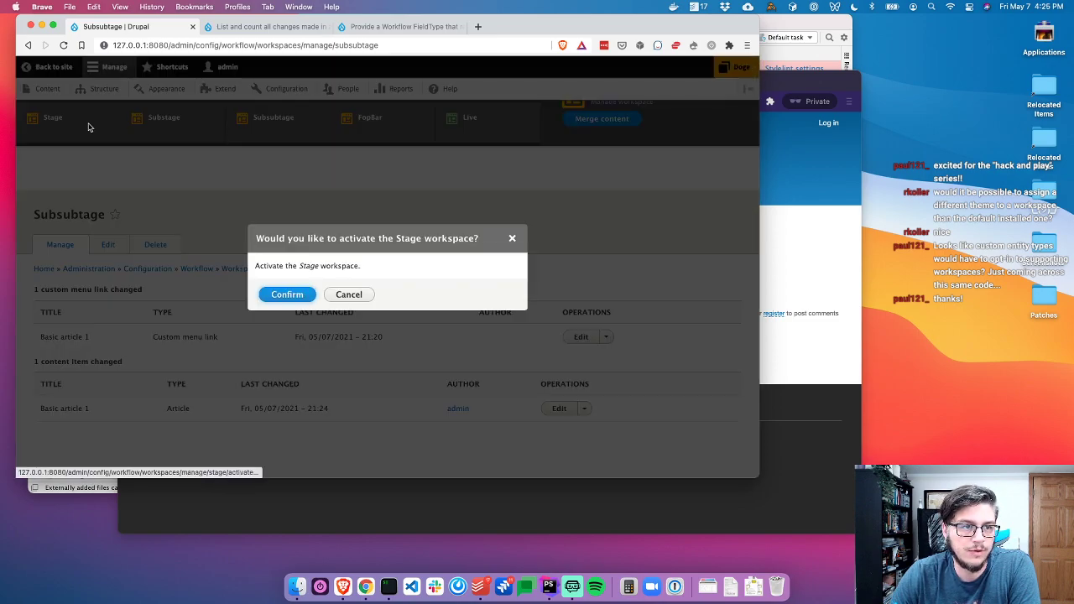
pyautogui.click(279, 294)
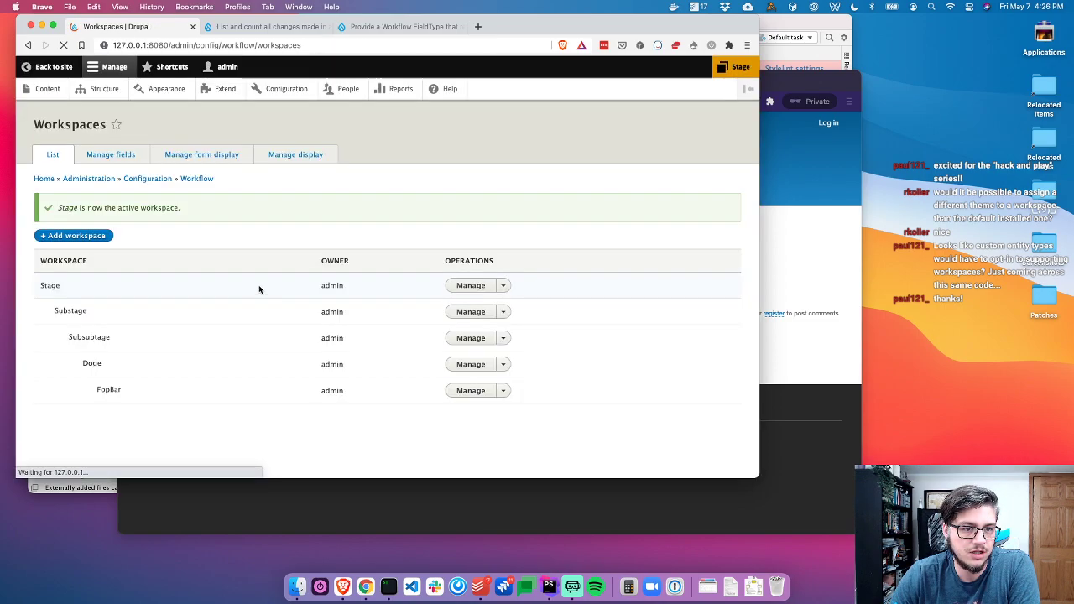
pyautogui.click(42, 89)
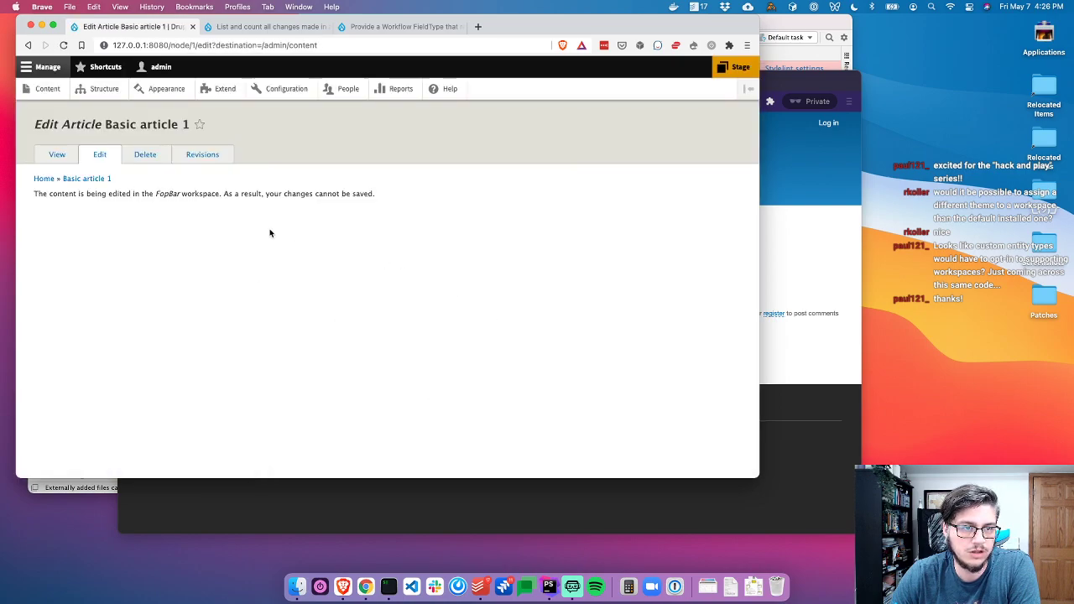
# Confirm Stage's Manage page shows no changes, then return to the workspaces list
pyautogui.doubleClick(206, 194)
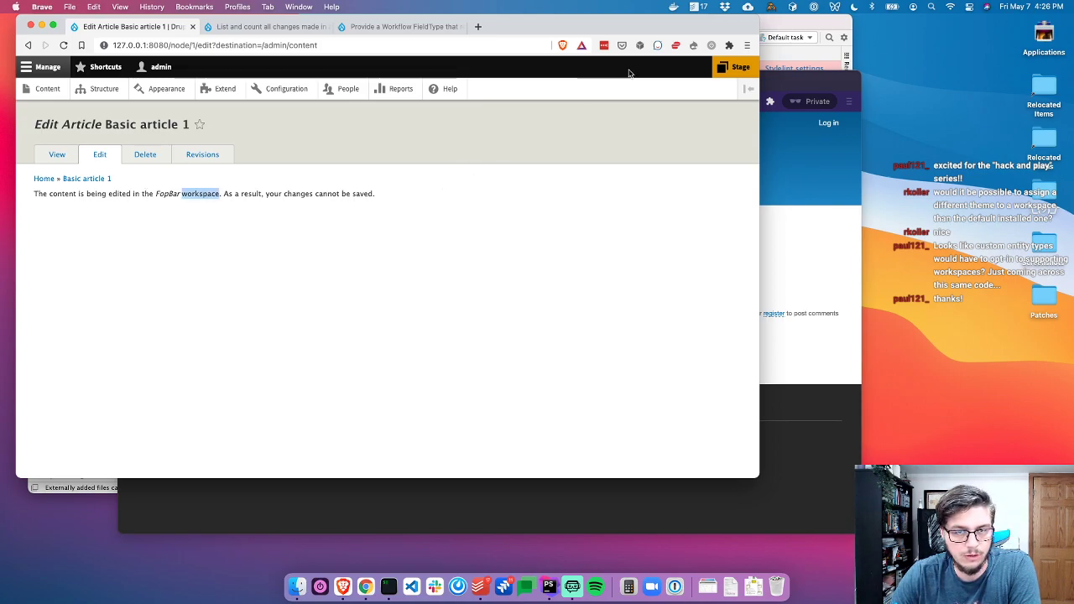
pyautogui.click(726, 70)
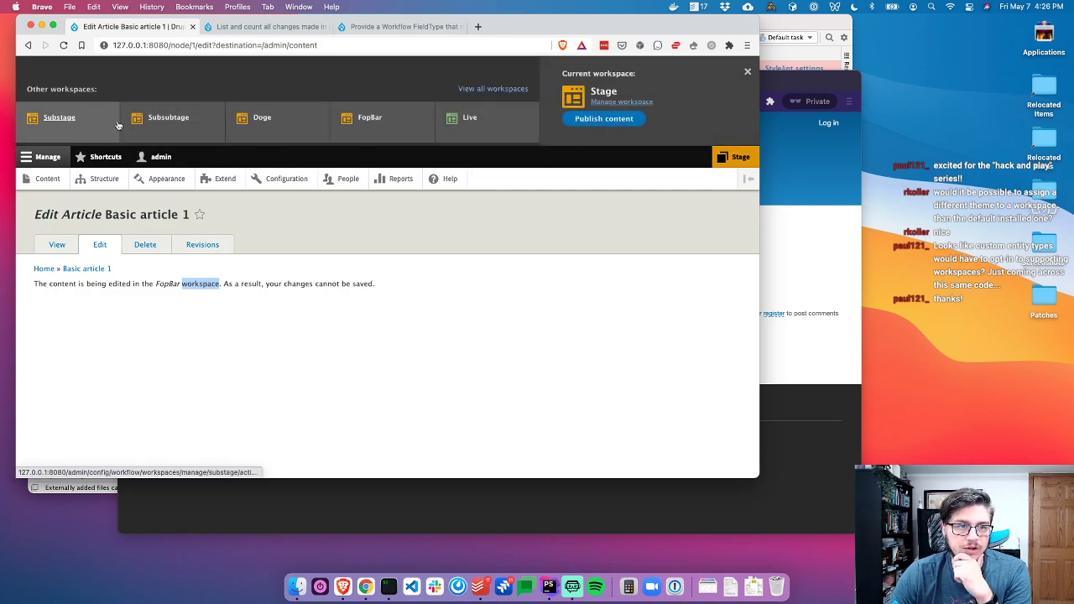
pyautogui.click(614, 102)
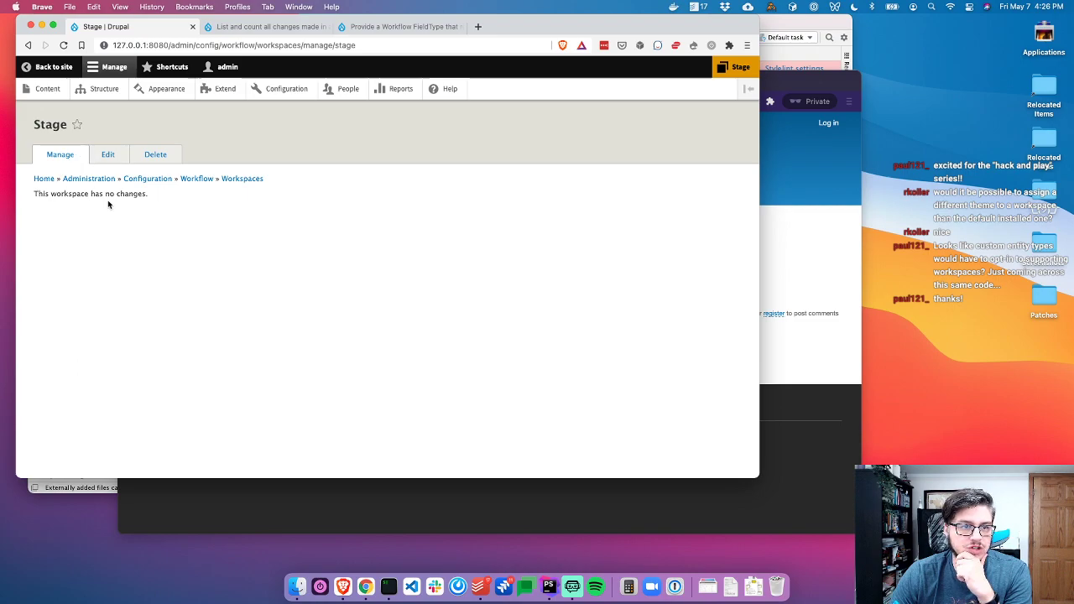
pyautogui.click(251, 179)
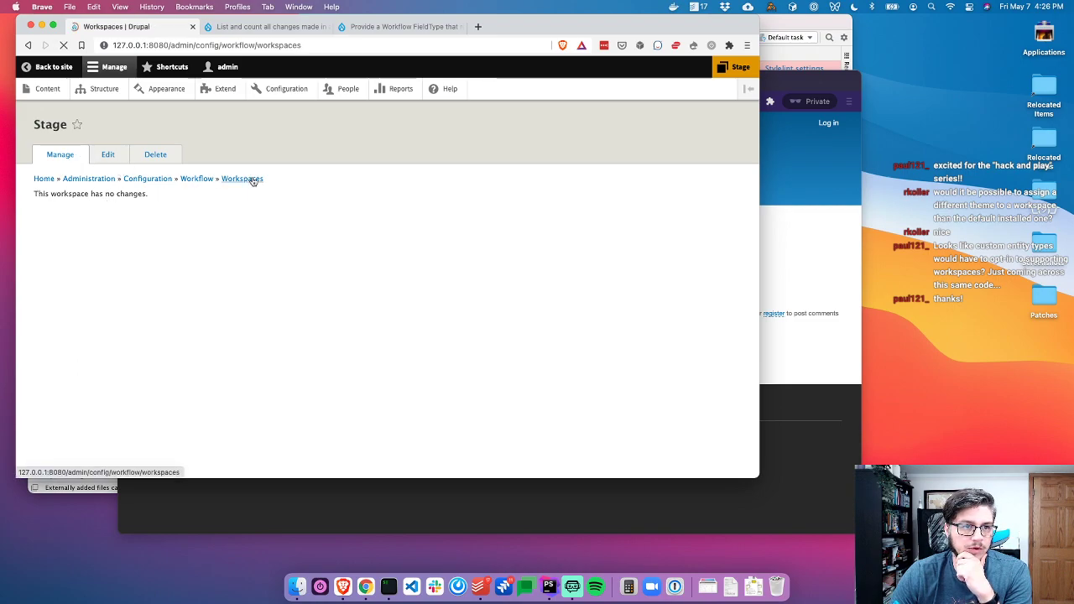
# Fill in a new workspace labelled 'Author 1', owner admin, with Stage as parent
pyautogui.click(89, 204)
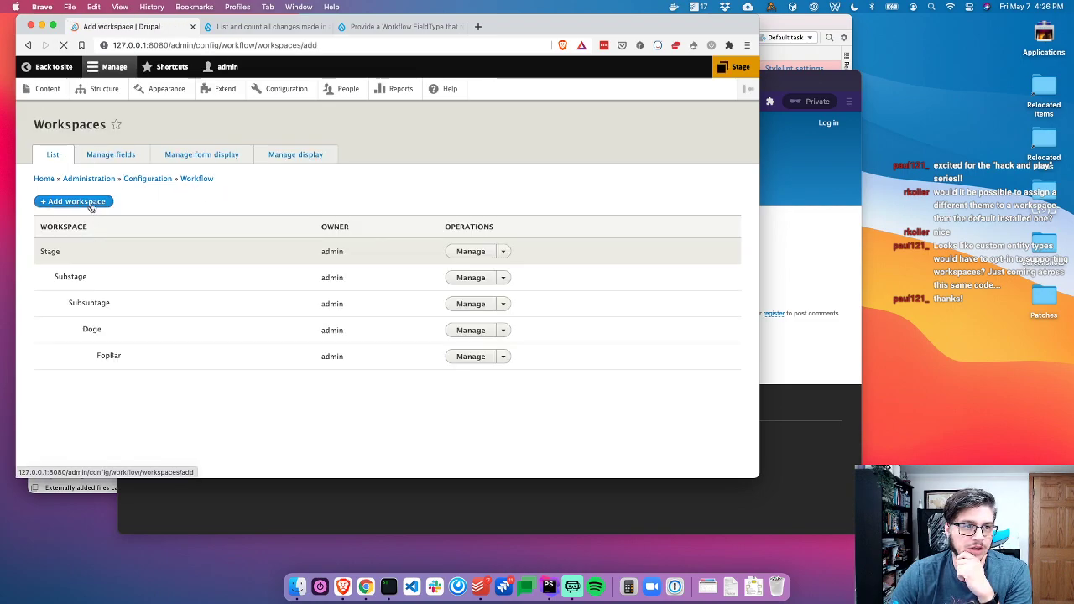
pyautogui.click(57, 218)
pyautogui.click(128, 238)
pyautogui.tripleClick(101, 212)
pyautogui.click(198, 183)
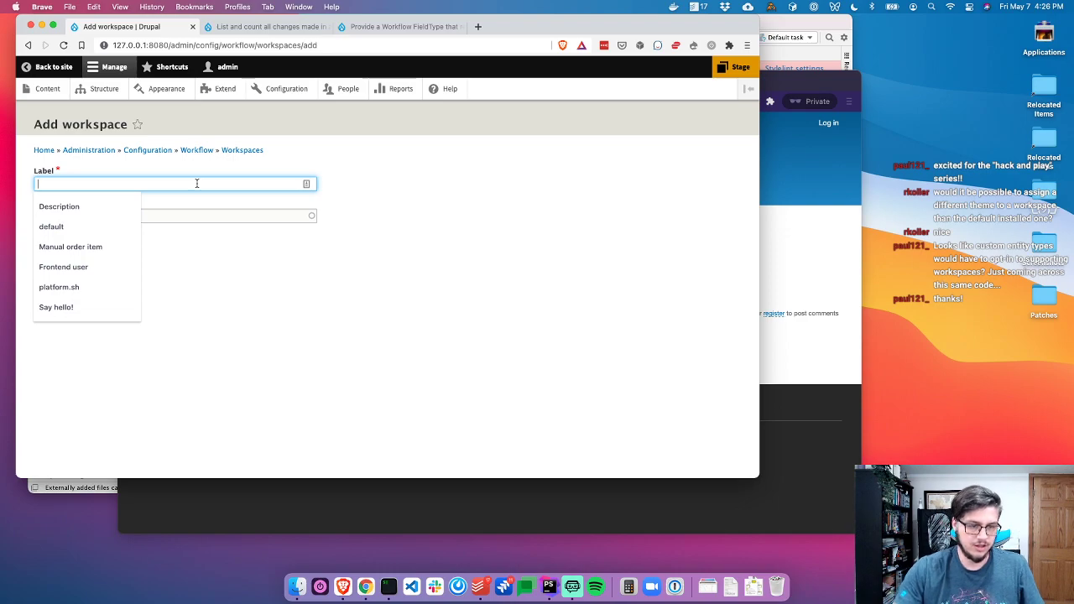
pyautogui.write('Author 1')
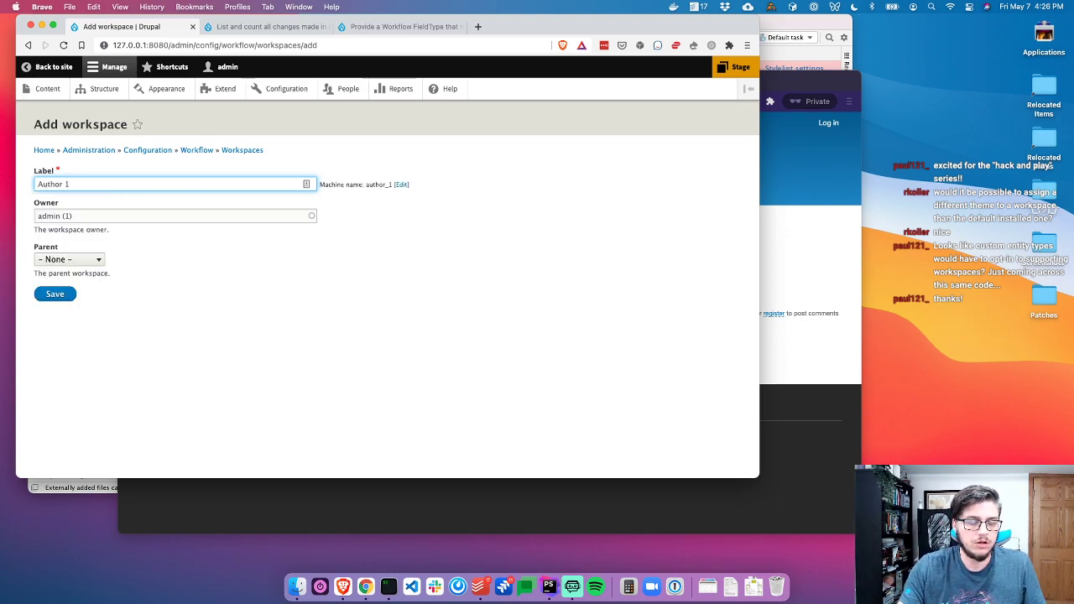
pyautogui.click(173, 298)
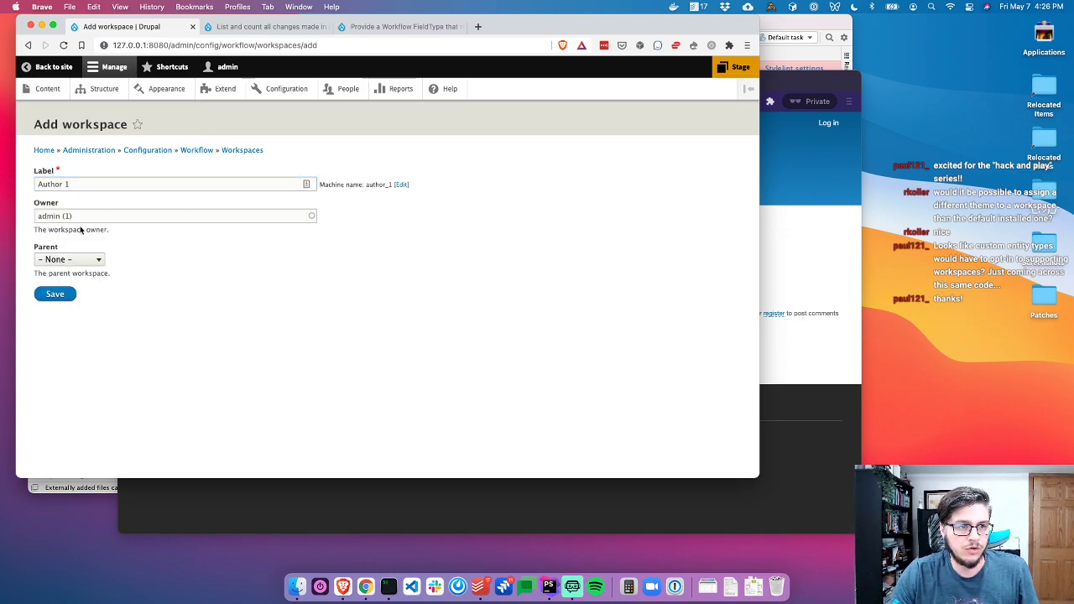
pyautogui.click(94, 259)
pyautogui.click(52, 273)
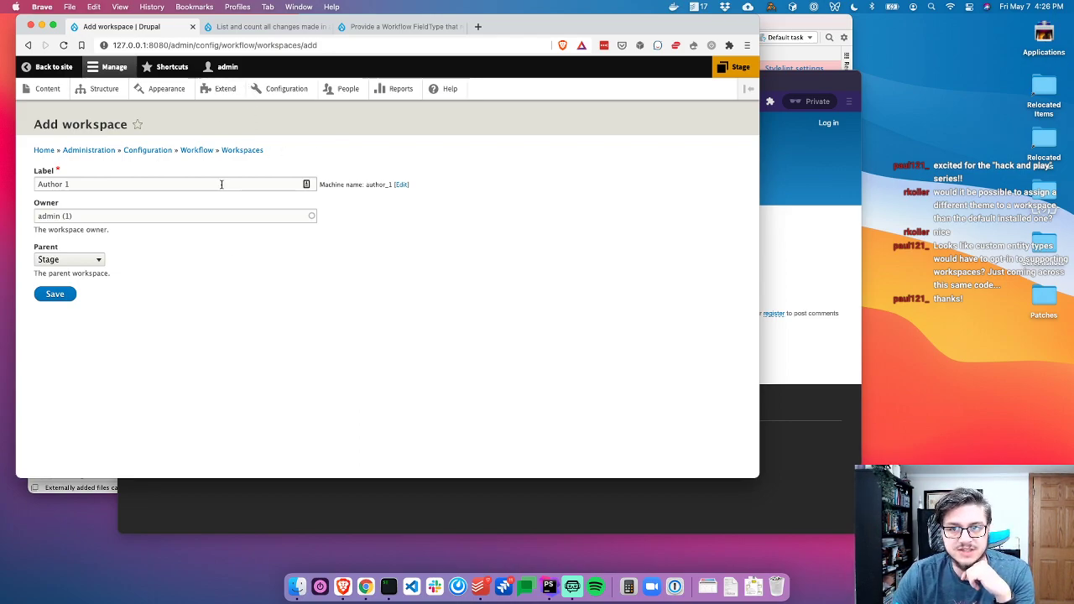
# Open parent issue #3096017 'Finalize the Workspaces UI' from the workspace-changes issue, then return to the form
pyautogui.click(379, 27)
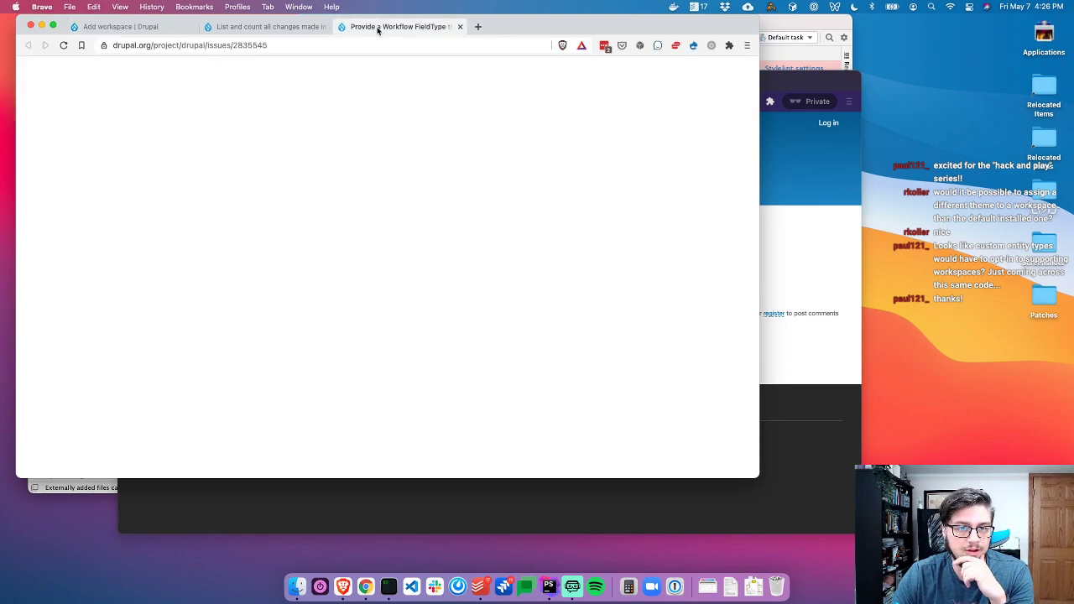
pyautogui.scroll(-5, 628, 212)
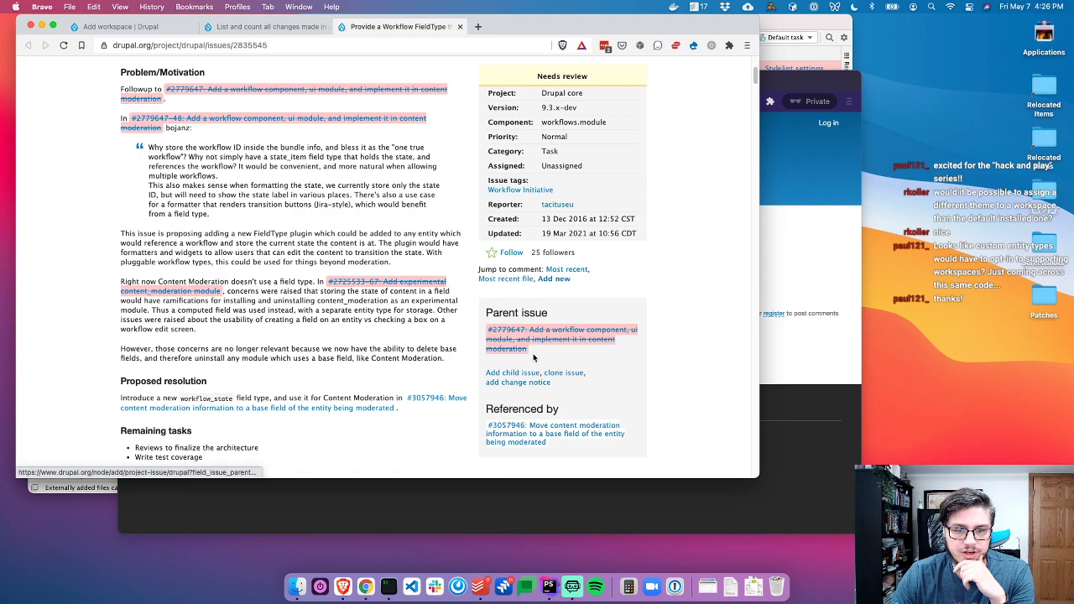
pyautogui.scroll(5, 542, 344)
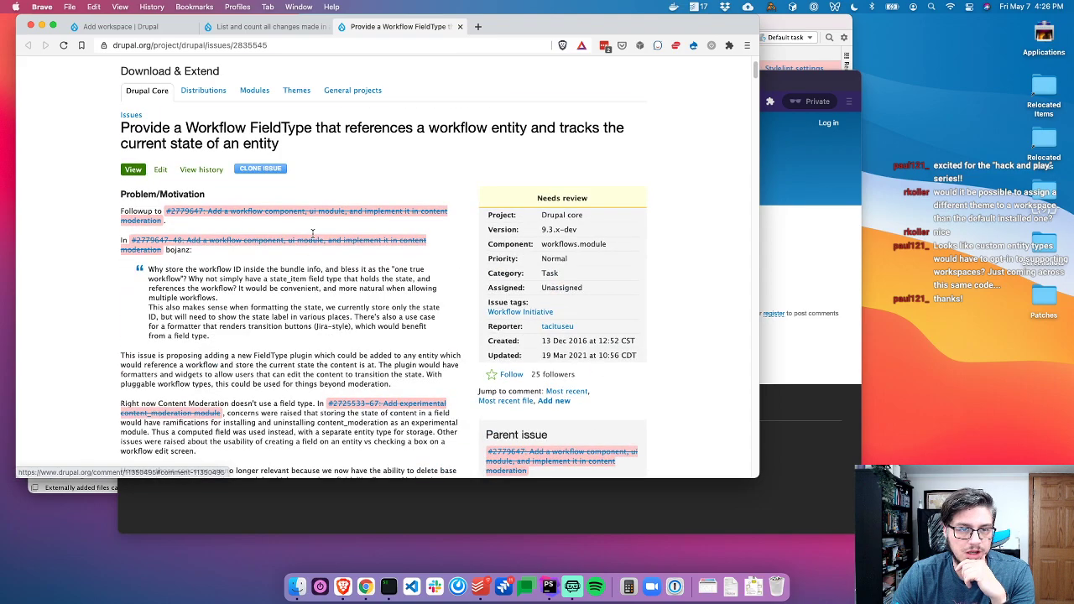
pyautogui.hotkey('ctrl', 'shift', 'Tab')
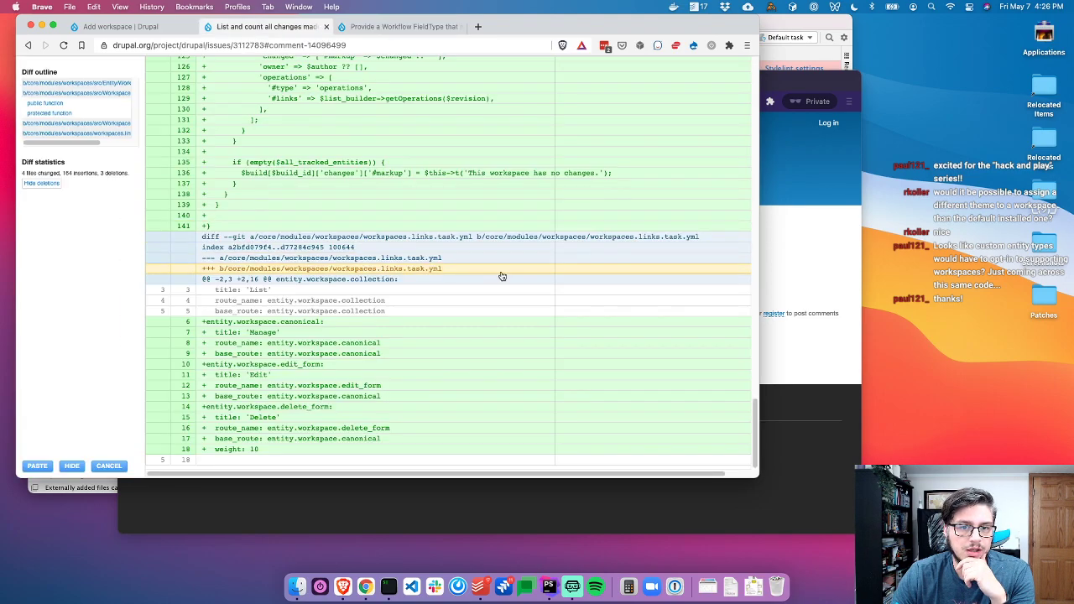
pyautogui.click(110, 467)
pyautogui.scroll(20, 515, 338)
pyautogui.scroll(-4, 516, 339)
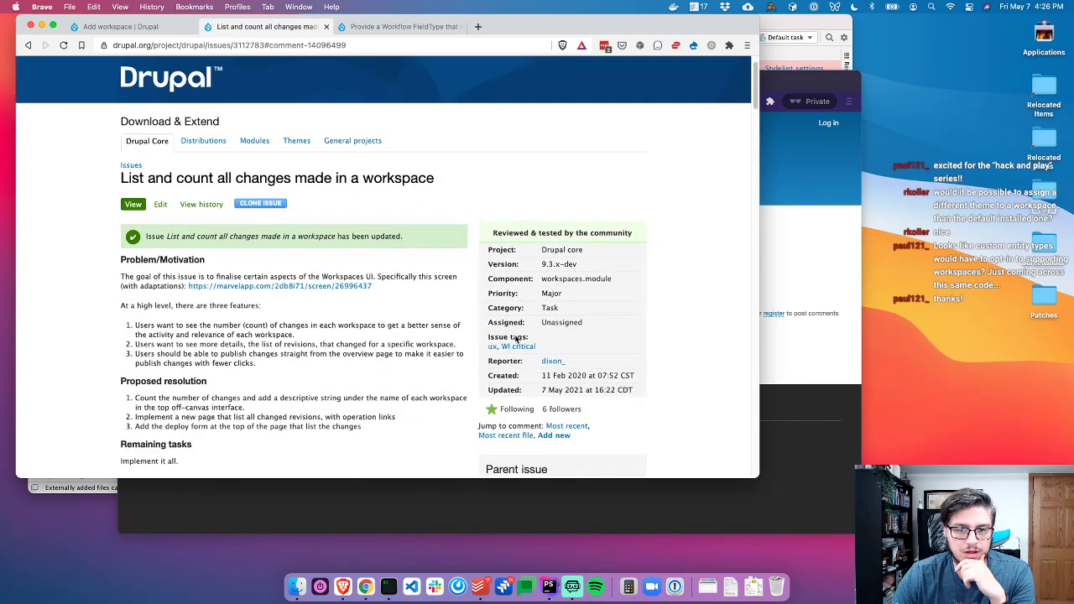
pyautogui.click(588, 383)
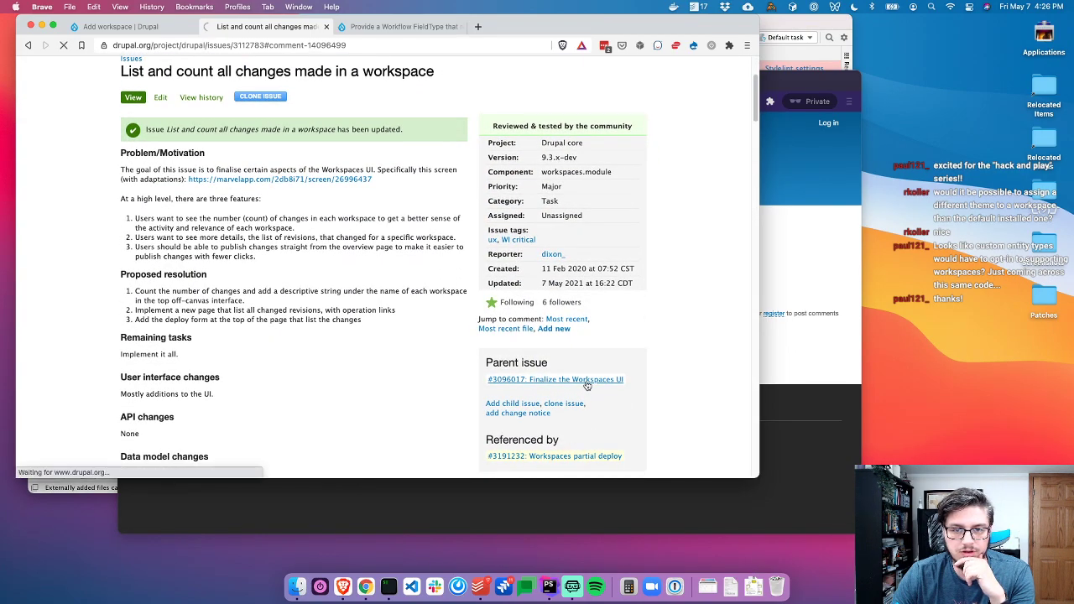
pyautogui.click(126, 29)
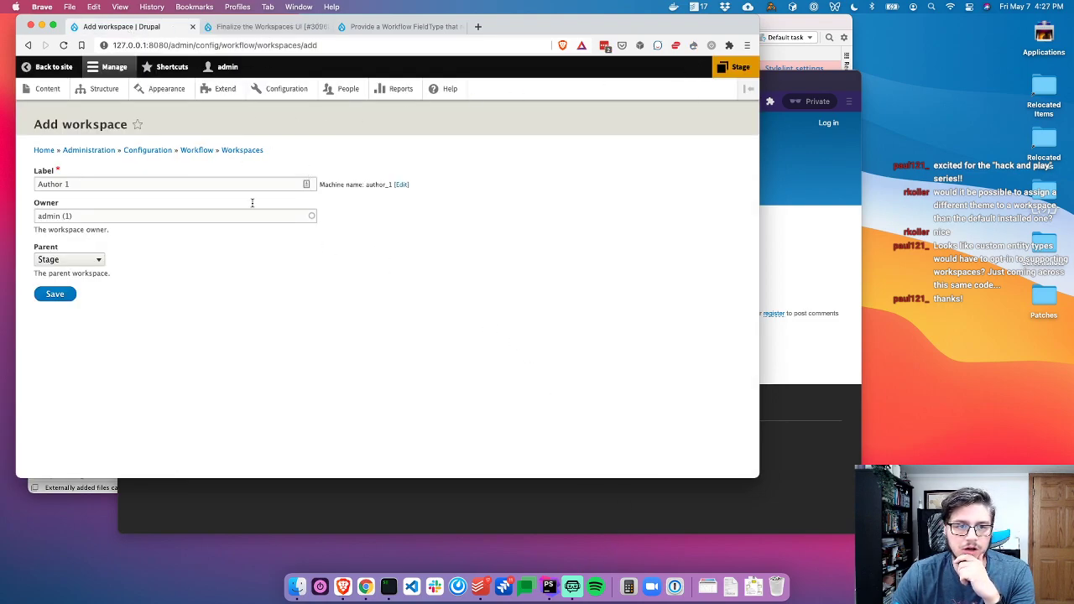
# Switch the site from Stage to Live and show Basic article 1's operations in the content list
pyautogui.click(256, 151)
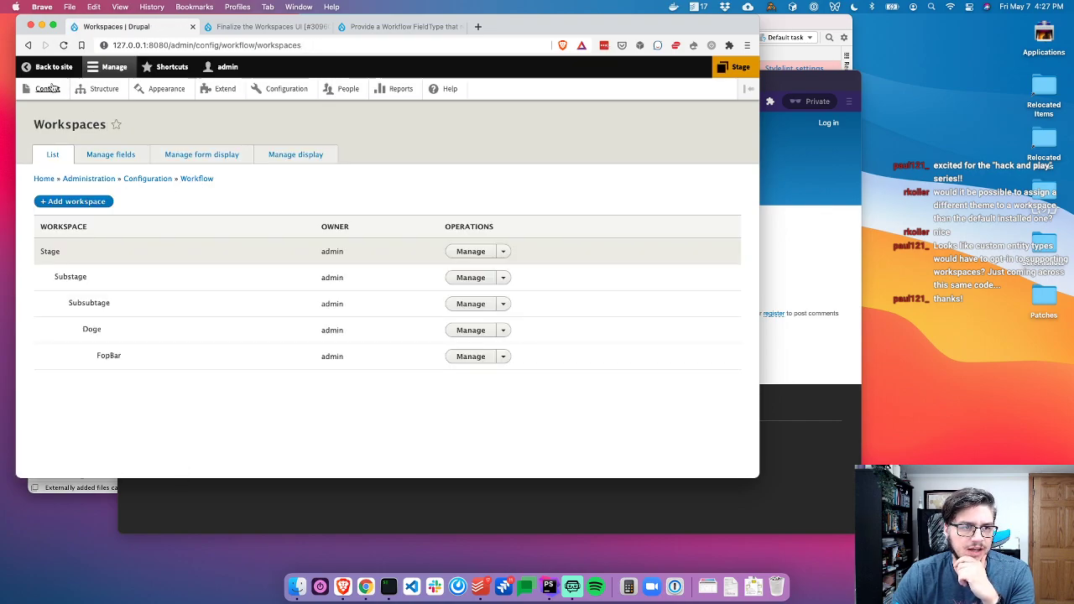
pyautogui.click(52, 86)
pyautogui.click(728, 67)
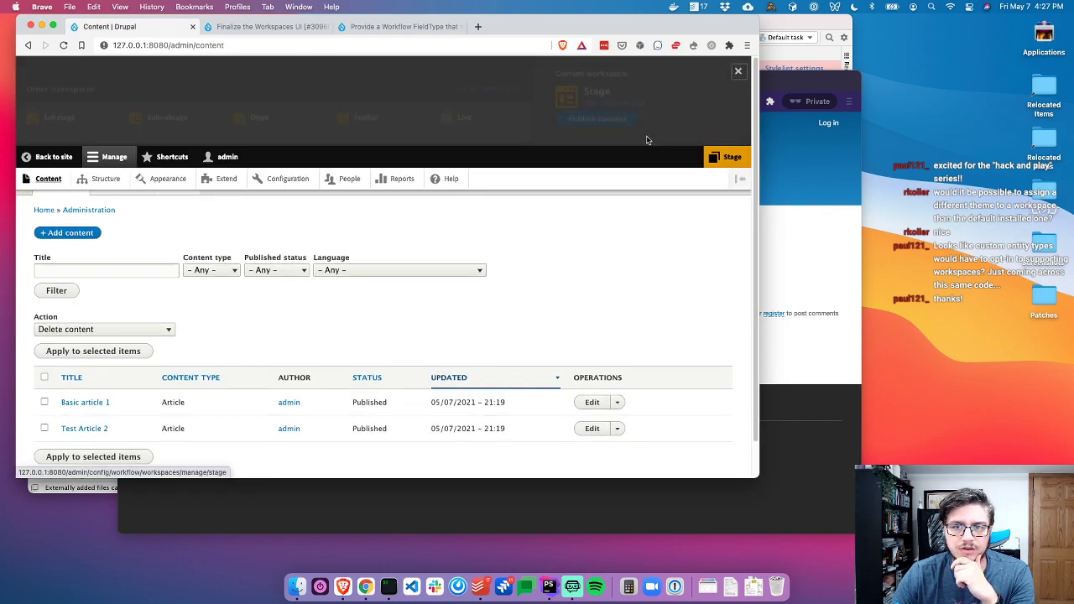
pyautogui.click(462, 122)
pyautogui.click(285, 300)
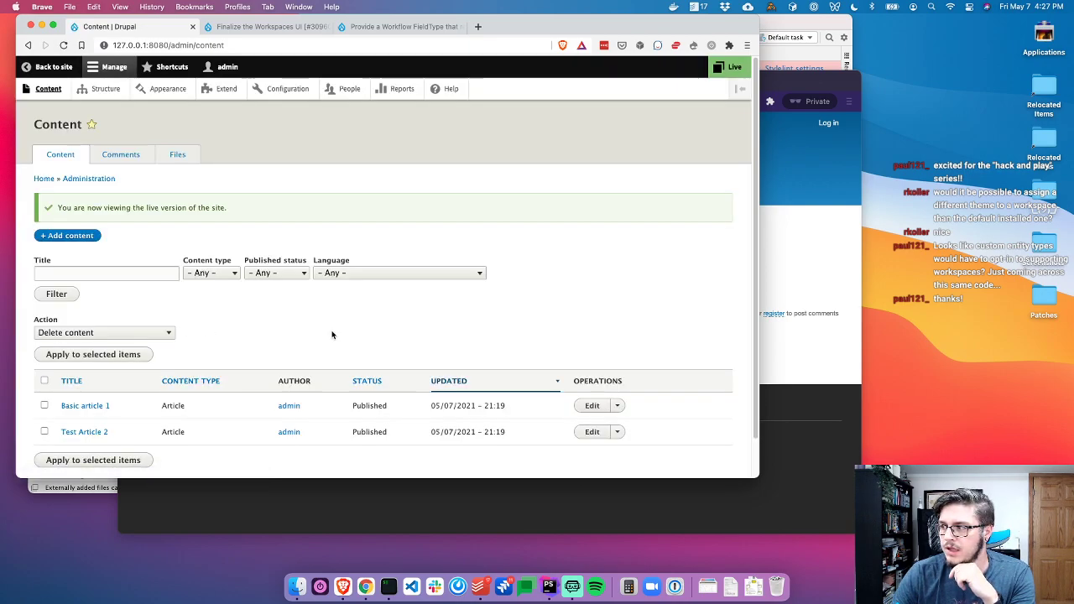
pyautogui.click(621, 407)
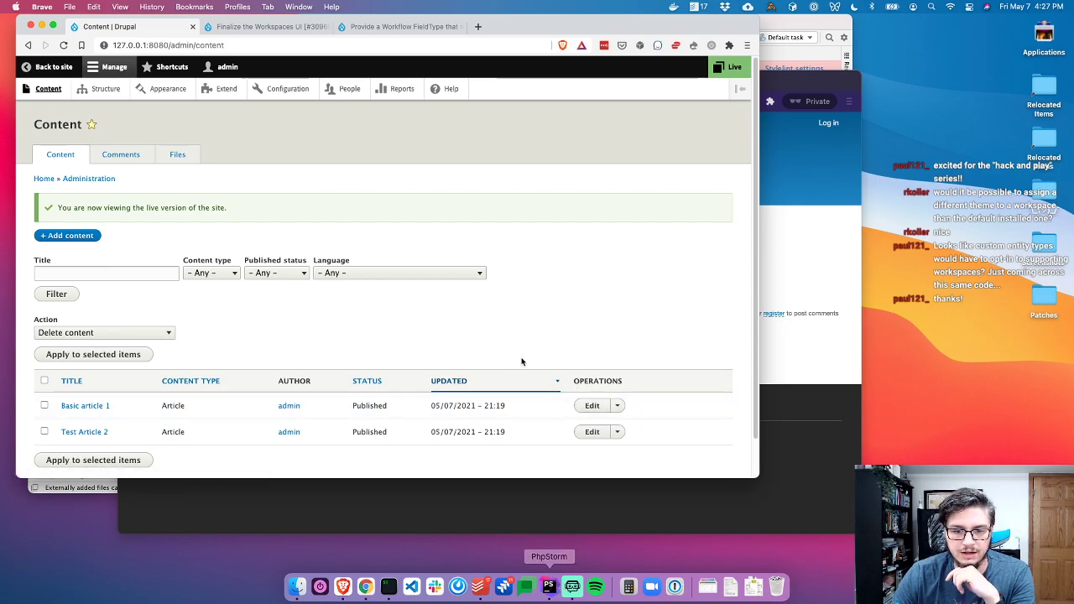
# Close the editor files and terminal, and collapse the project tree up to the modules folder
pyautogui.press('super+w')
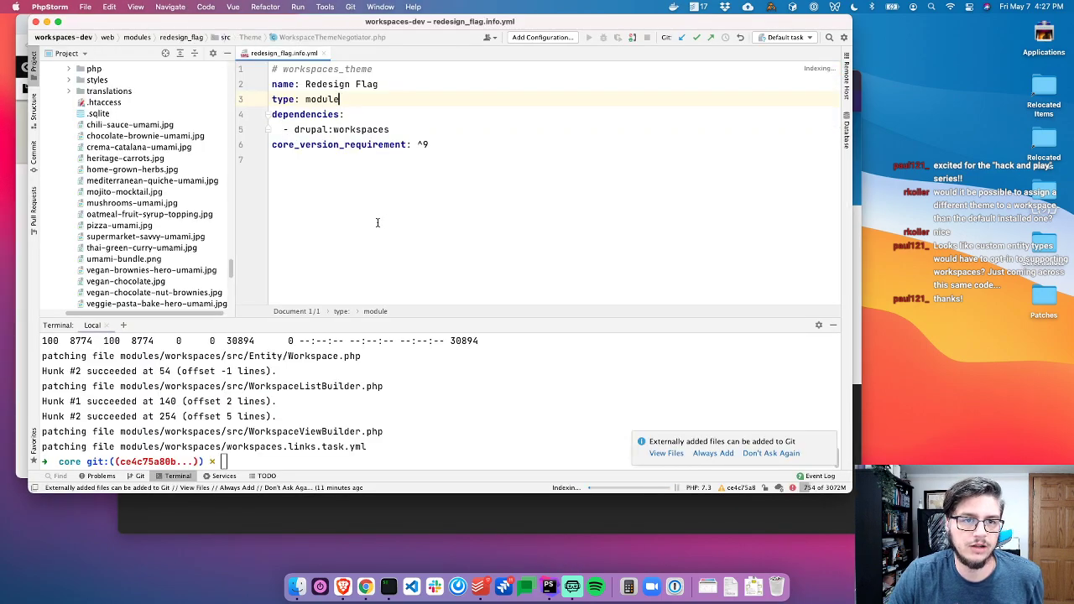
pyautogui.press('super+w')
pyautogui.click(176, 195)
pyautogui.scroll(5, 176, 194)
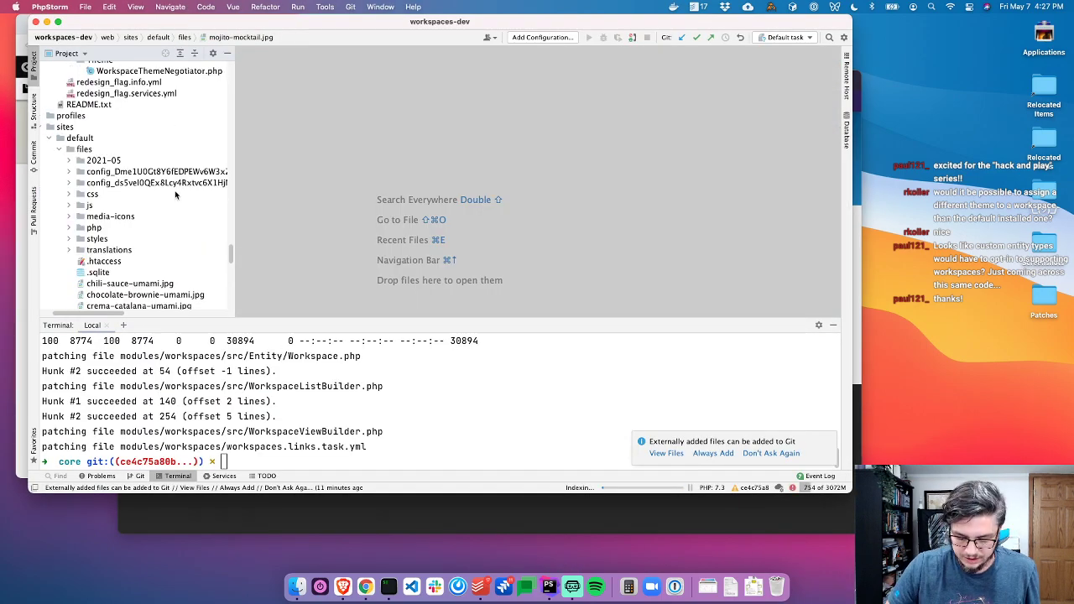
pyautogui.press('Left')
pyautogui.press('Left')
pyautogui.press('Left')
pyautogui.press('Left')
pyautogui.press('Left')
pyautogui.press('Left')
pyautogui.press('Up')
pyautogui.press('Up')
pyautogui.press('Up')
pyautogui.press('Left')
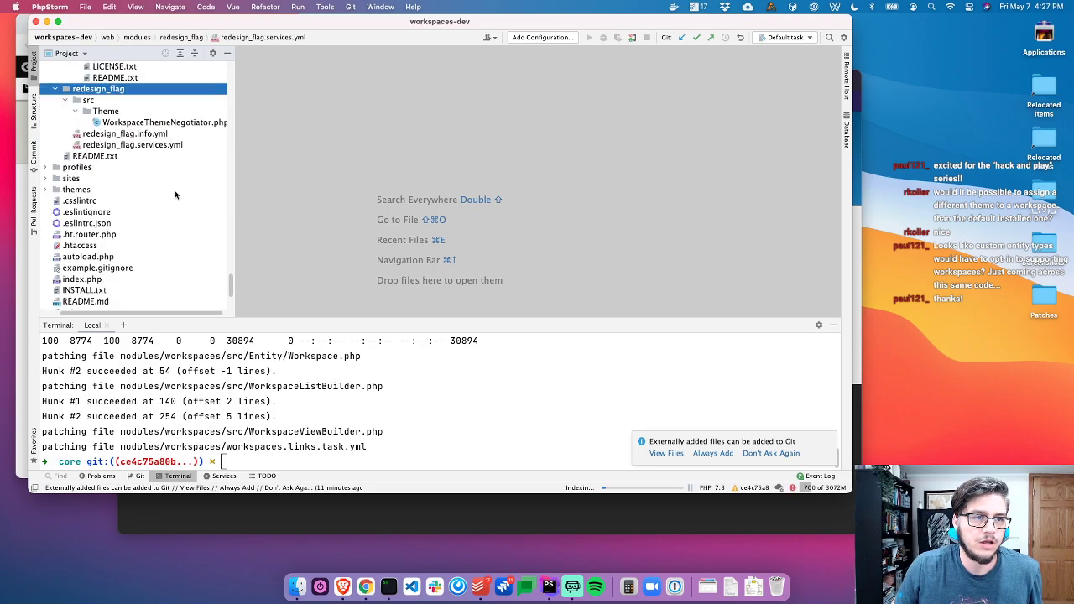
pyautogui.press('Left')
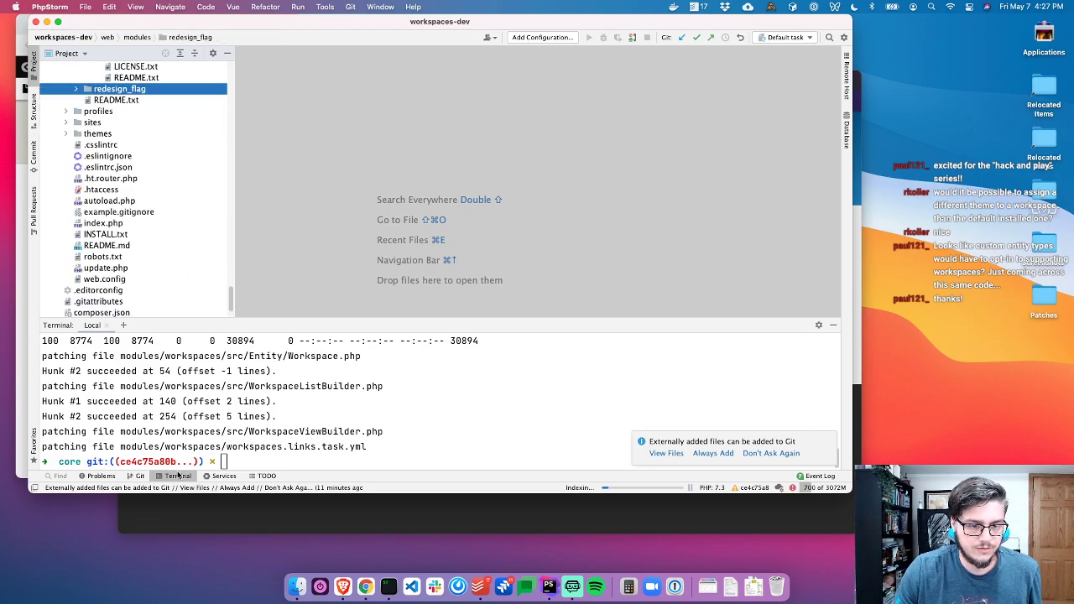
pyautogui.click(178, 476)
pyautogui.scroll(2, 160, 211)
pyautogui.click(156, 194)
pyautogui.press('Left')
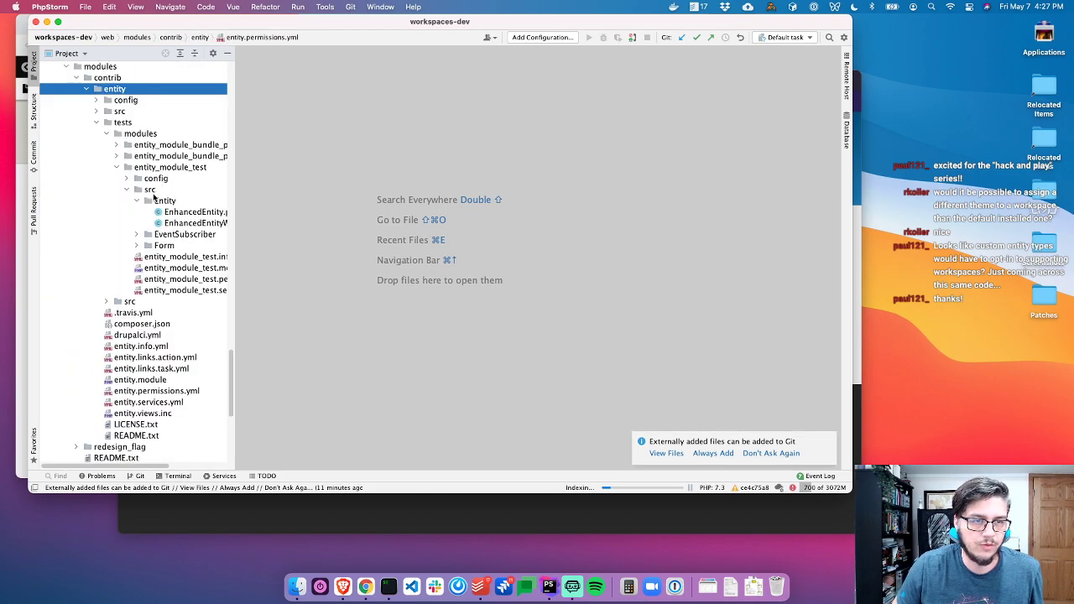
pyautogui.press('Left')
pyautogui.press('Left')
pyautogui.press('Left')
pyautogui.press('Left')
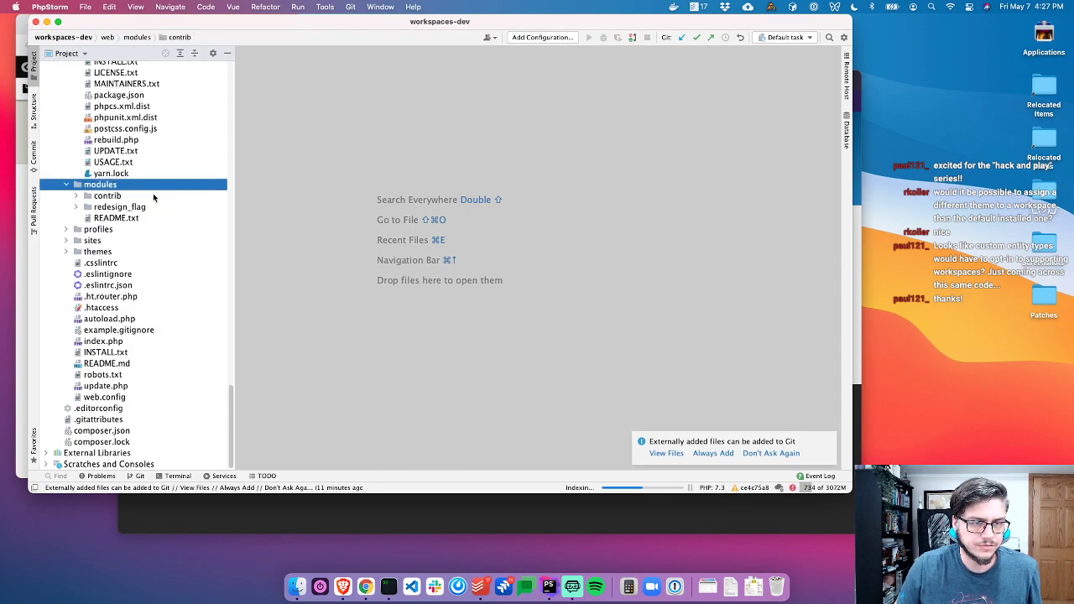
# Create the file workspaces_nolive/workspaces_nolive.info.yml under modules
pyautogui.press('super+n')
pyautogui.press('Return')
pyautogui.write('workspaces_n')
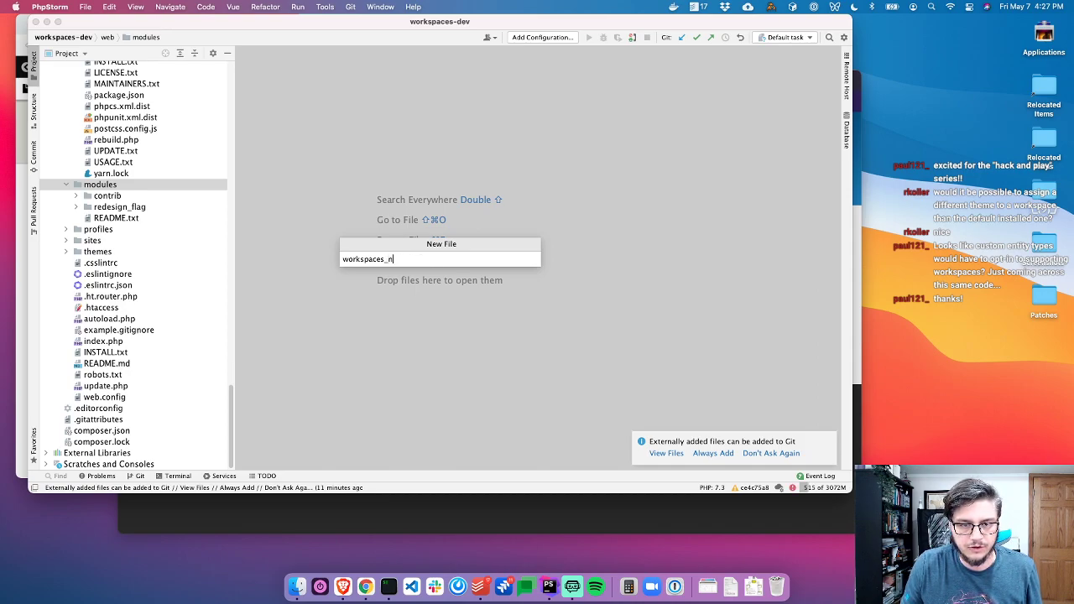
pyautogui.press('super+a')
pyautogui.press('super+c')
pyautogui.press('Right')
pyautogui.write('/')
pyautogui.press('super+v')
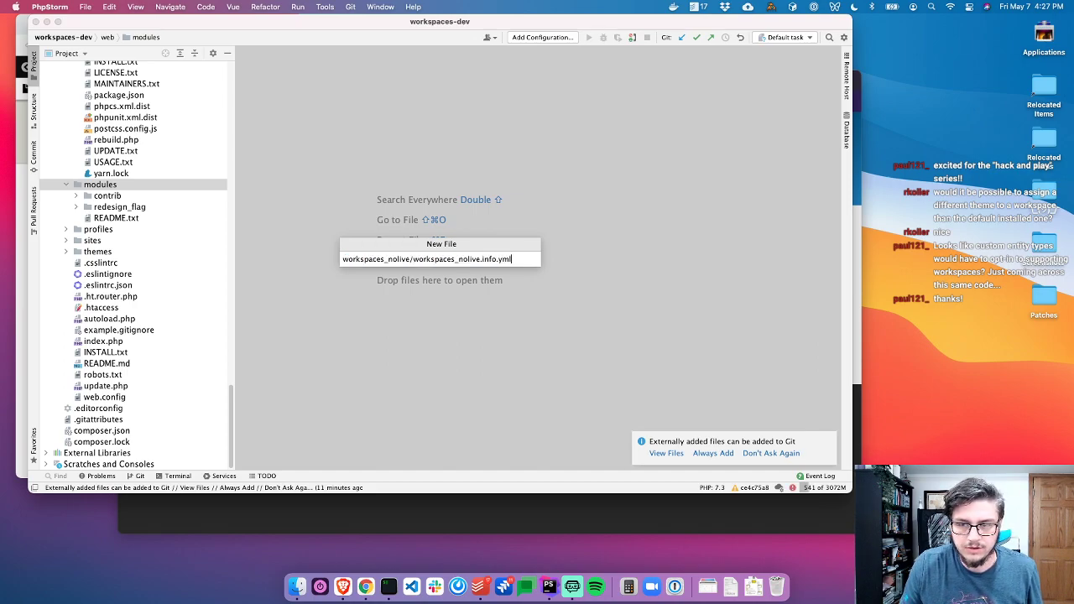
pyautogui.press('Return')
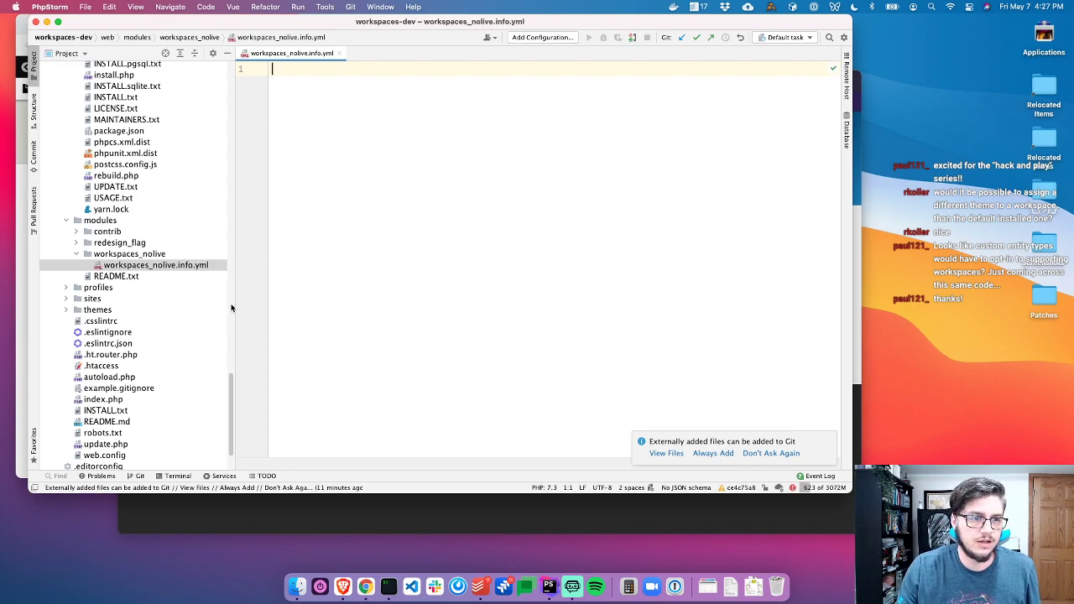
# Name the module Workspaces NoLive and paste the type, dependency and core lines from redesign_flag.info.yml
pyautogui.click(170, 267)
pyautogui.click(378, 242)
pyautogui.write('name: Workspaces NoLive')
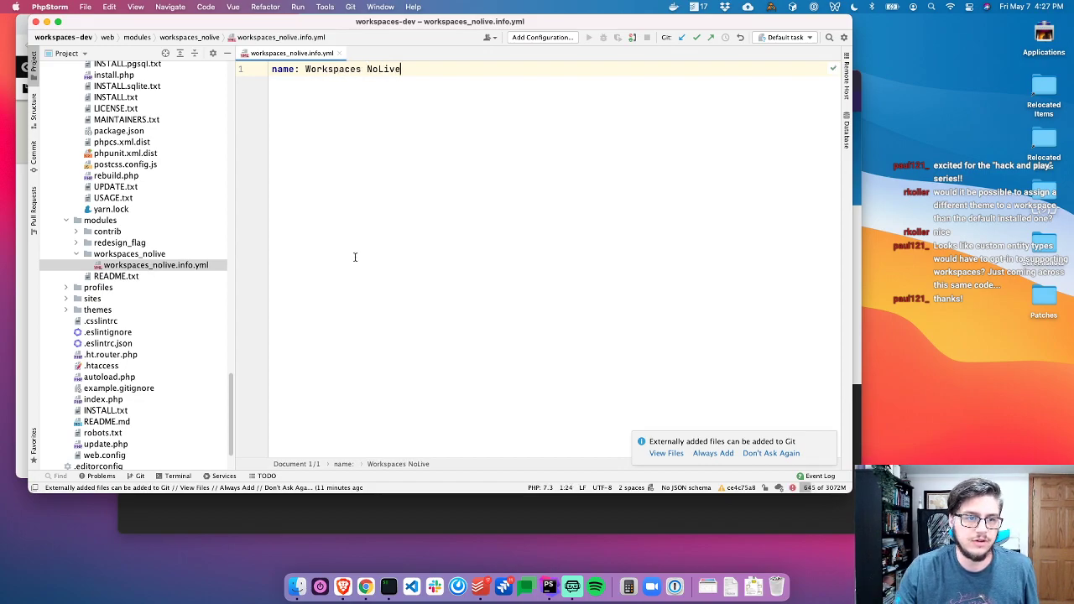
pyautogui.doubleClick(143, 242)
pyautogui.doubleClick(141, 265)
pyautogui.moveTo(432, 145); pyautogui.dragTo(332, 103)
pyautogui.press('super+c')
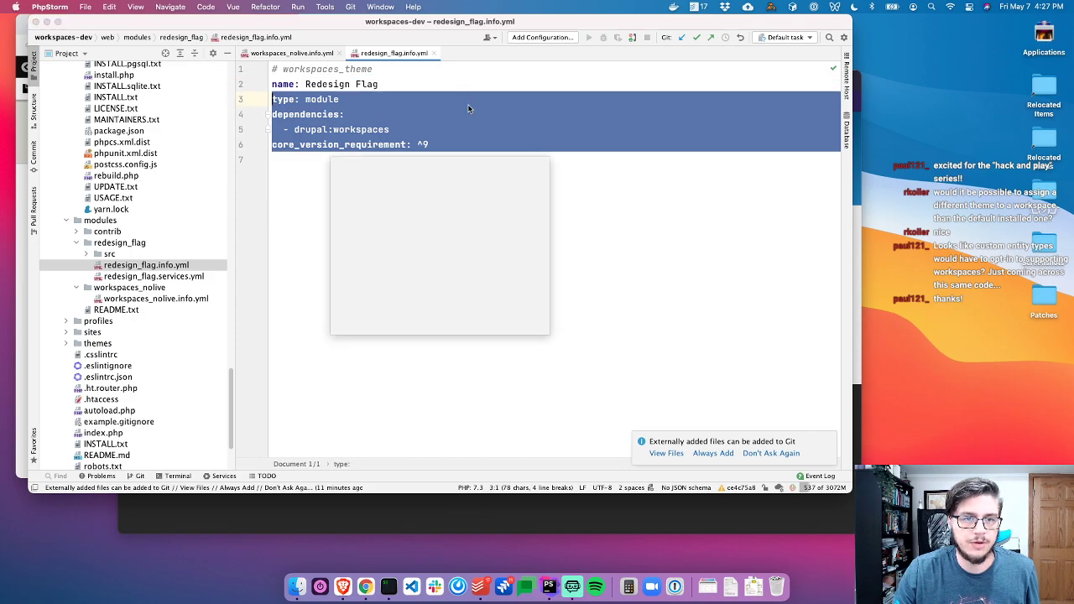
pyautogui.press('shift+super+bracketleft')
pyautogui.press('Return')
pyautogui.press('super+v')
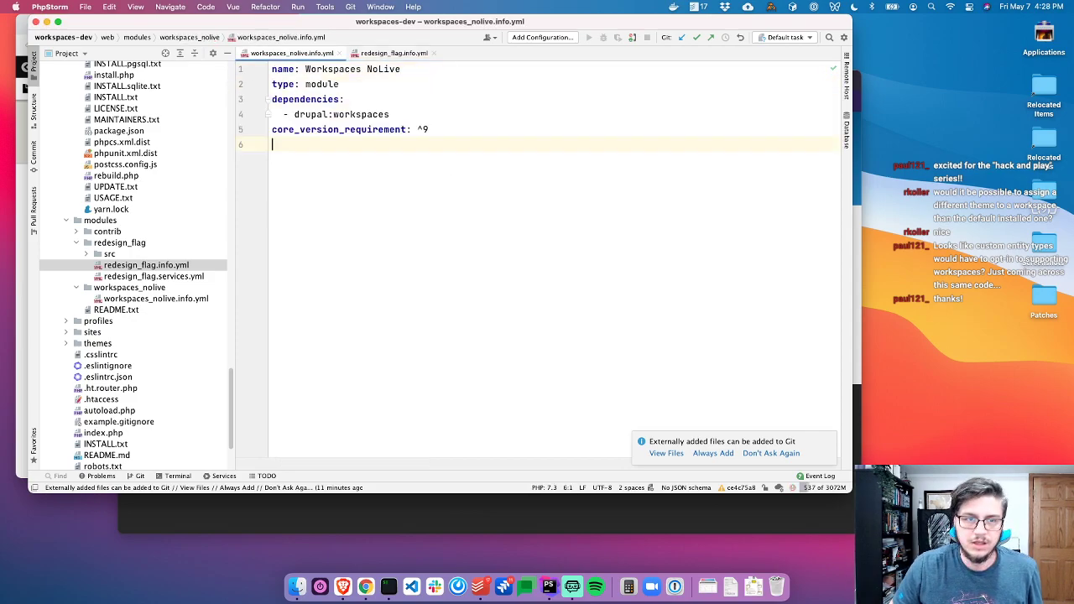
# Close the editor files and start a new plain file in the workspaces_nolive folder
pyautogui.press('super+w')
pyautogui.press('super+w')
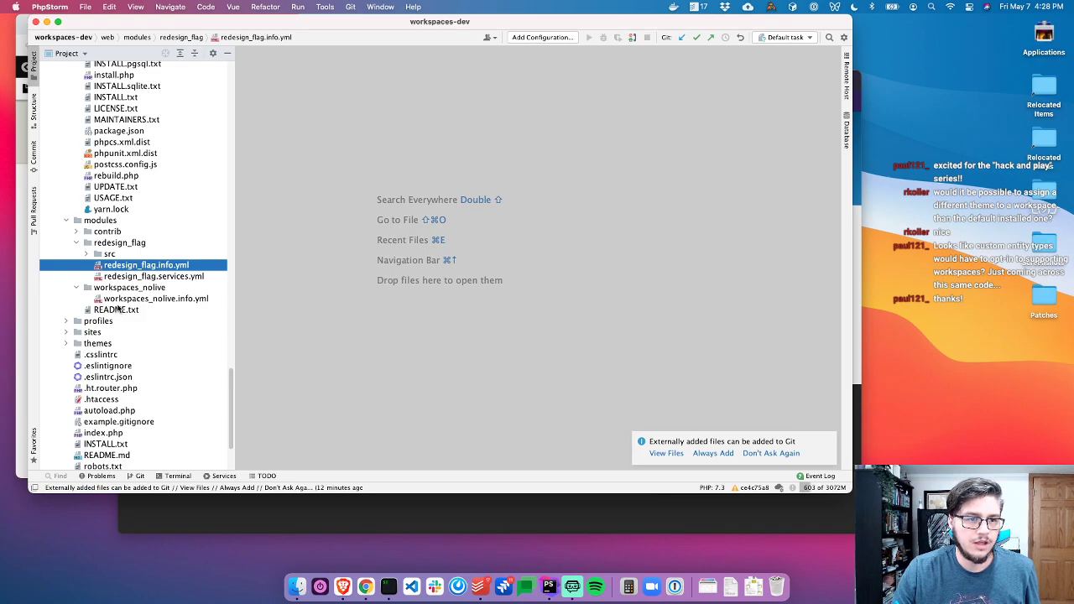
pyautogui.click(120, 289)
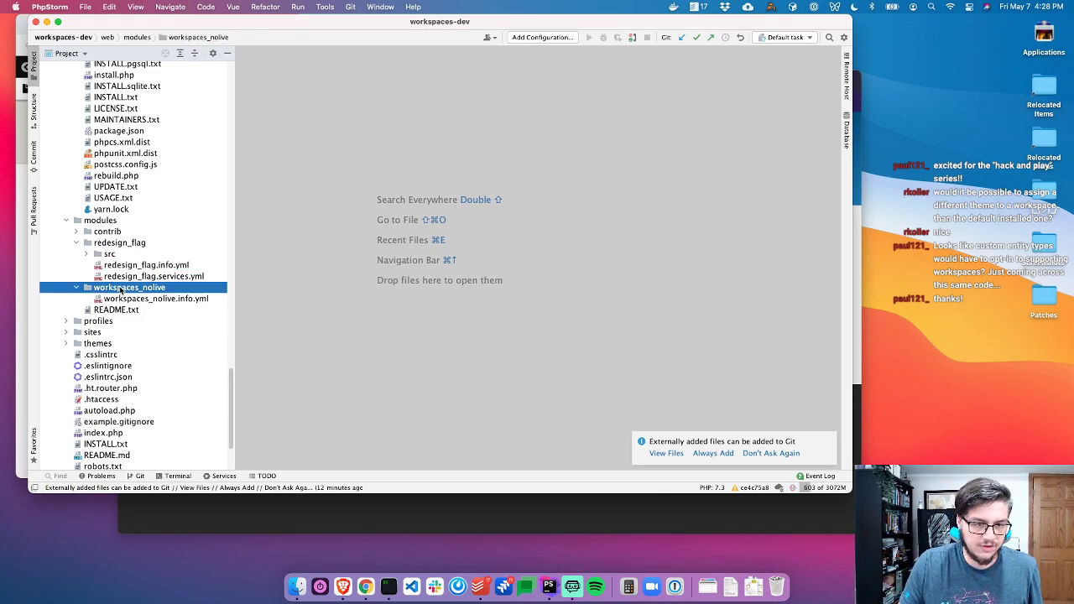
pyautogui.press('super+n')
pyautogui.press('Return')
# Create workspaces_nolive.module with a declare(strict_types=1) PHP header
pyautogui.write('workspaces_nolive.module')
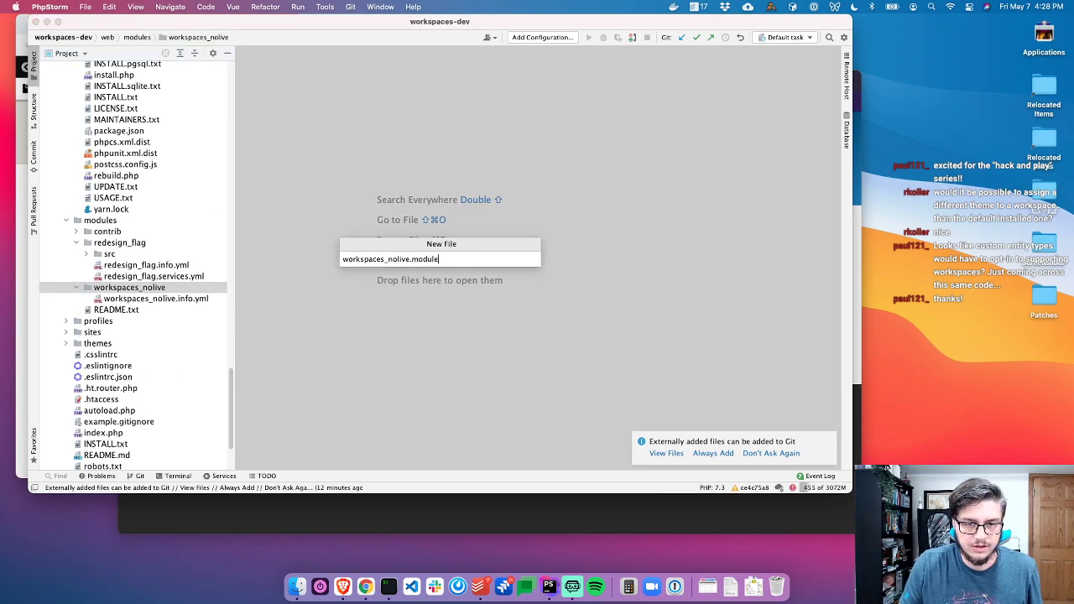
pyautogui.press('Return')
pyautogui.write('<')
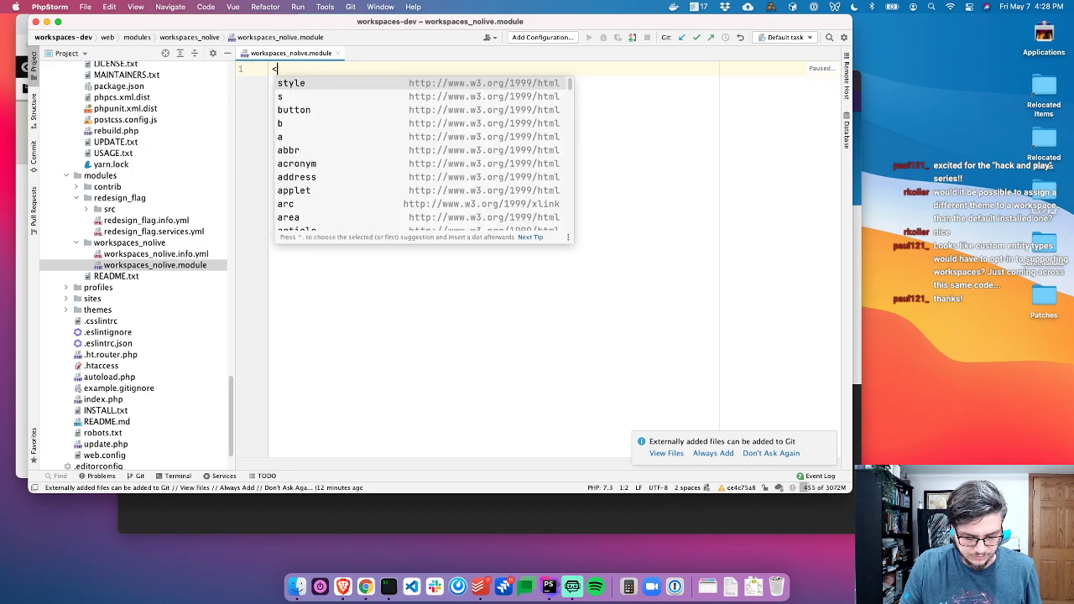
pyautogui.write('?php declare(strict_types=1);')
pyautogui.press('Return')
pyautogui.press('Return')
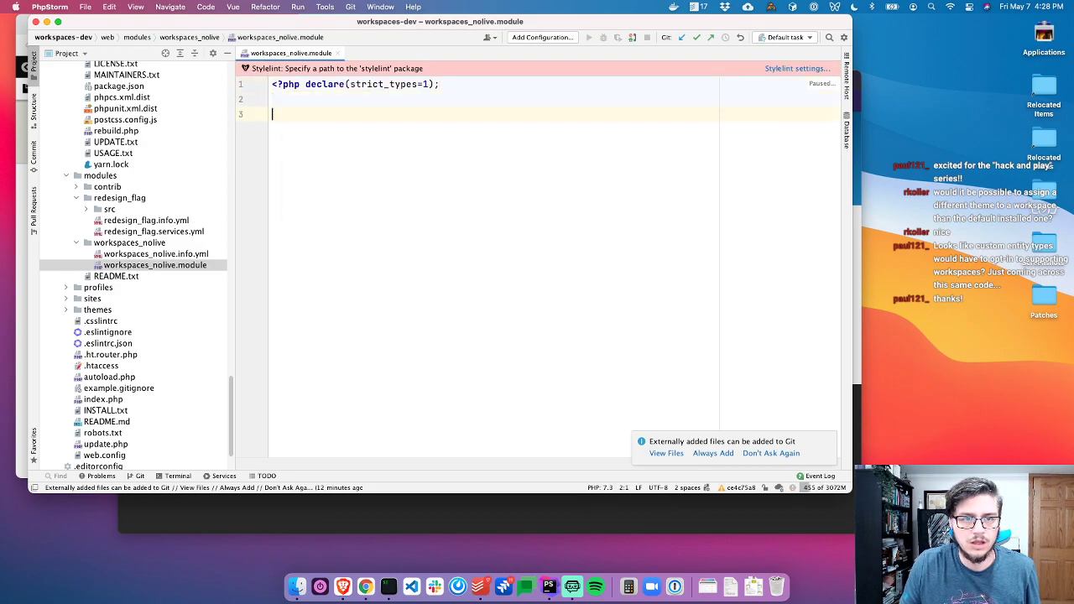
# Insert a workspaces_nolive_entity_access() hook stub via code completion
pyautogui.write('functuon work')
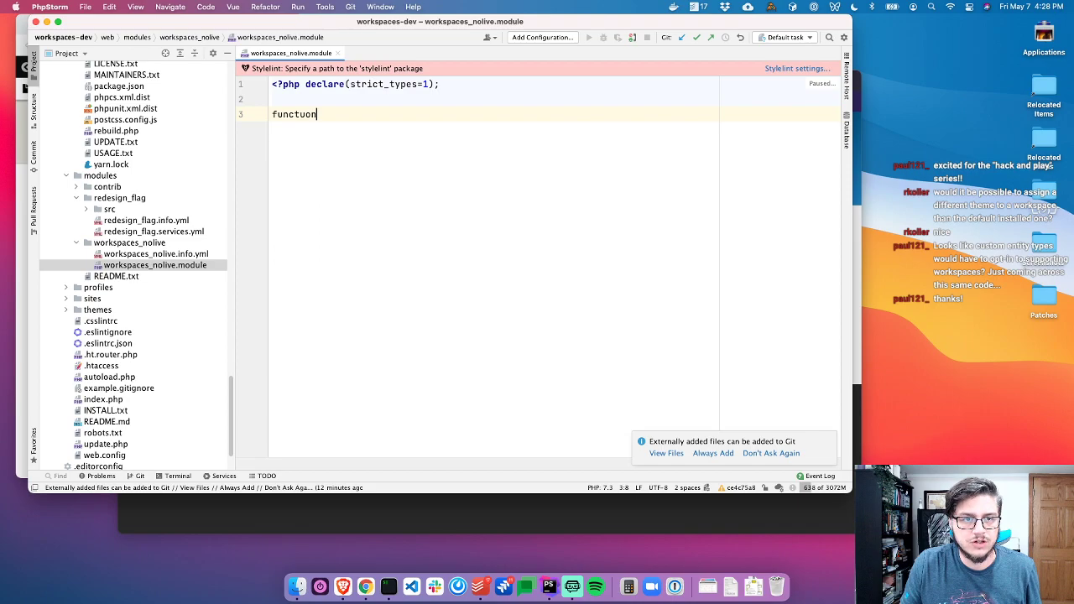
pyautogui.press('BackSpace')
pyautogui.press('BackSpace')
pyautogui.press('BackSpace')
pyautogui.press('BackSpace')
pyautogui.press('BackSpace')
pyautogui.press('BackSpace')
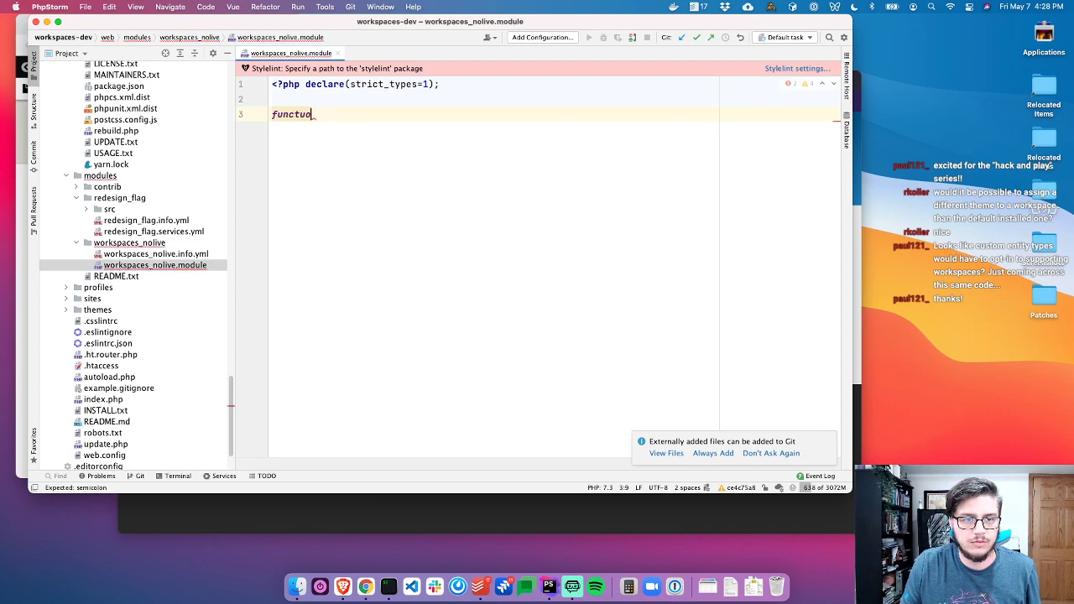
pyautogui.write('ion workspa')
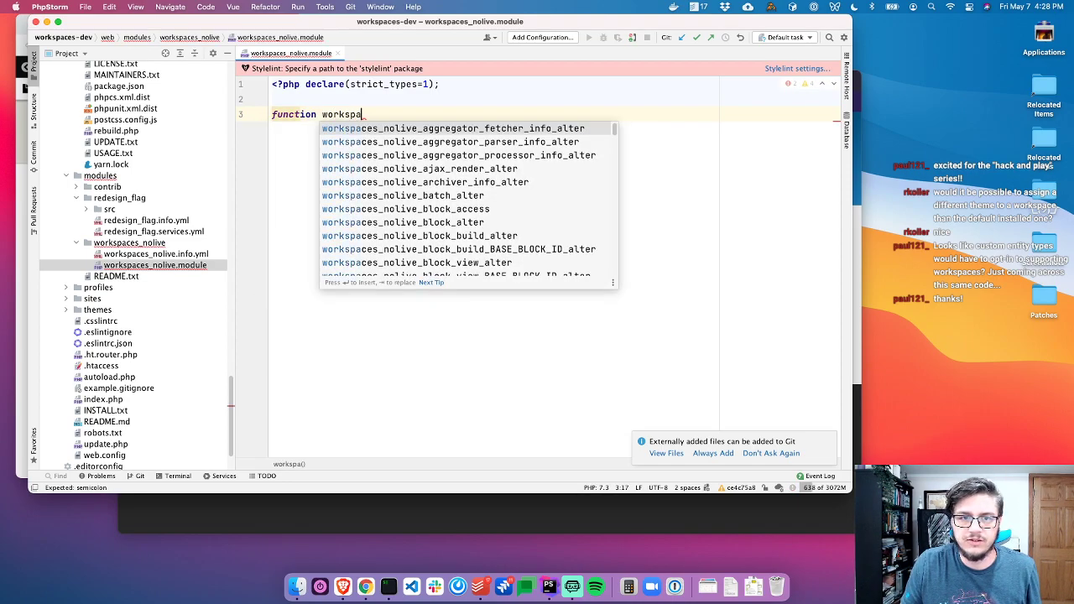
pyautogui.write('ces_no')
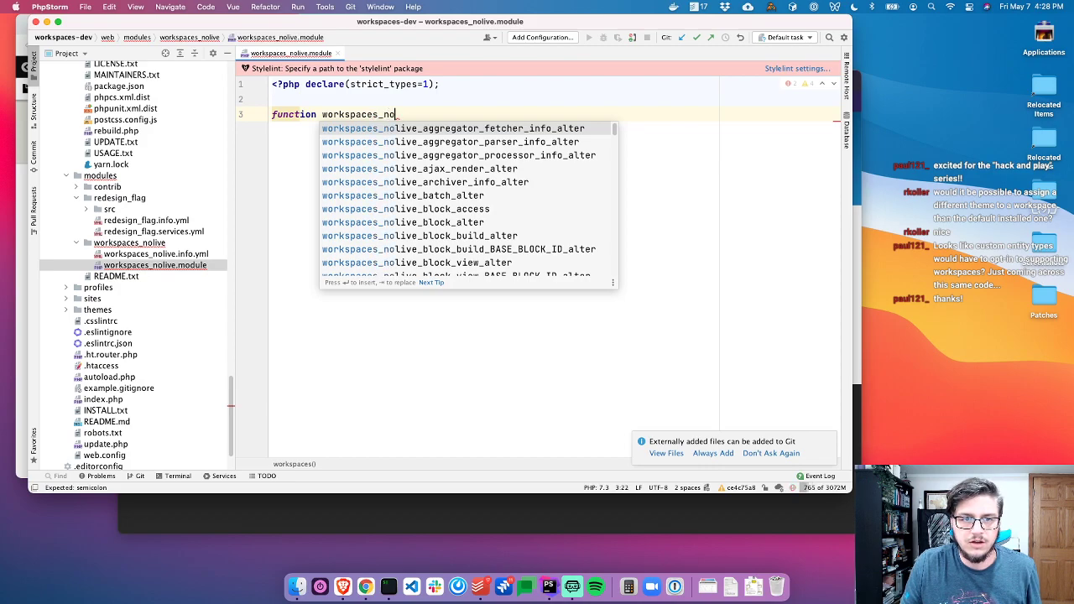
pyautogui.write('live_entity')
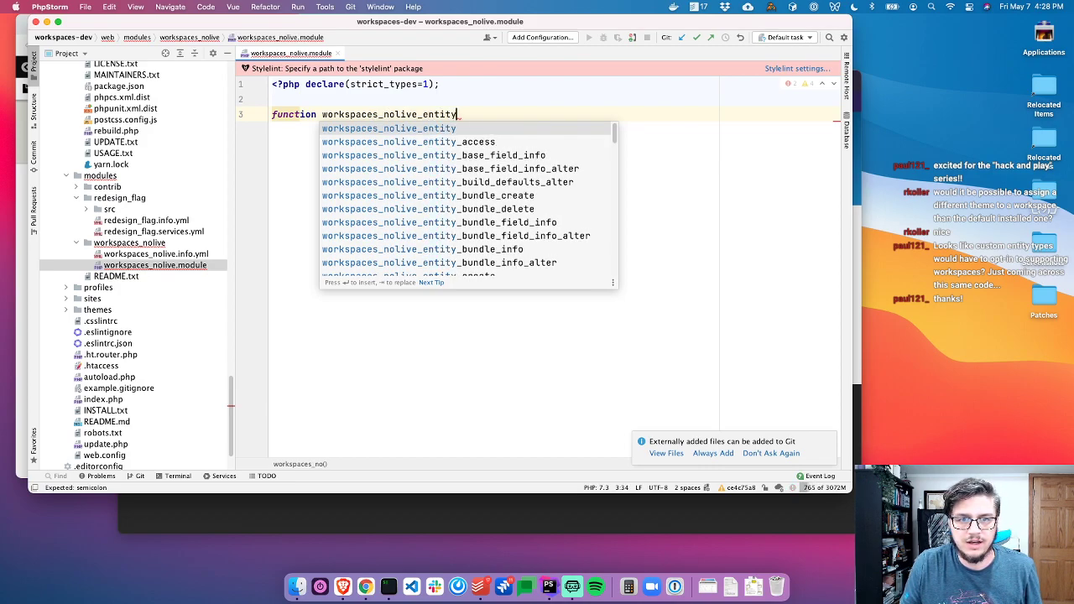
pyautogui.press('Down')
pyautogui.press('Return')
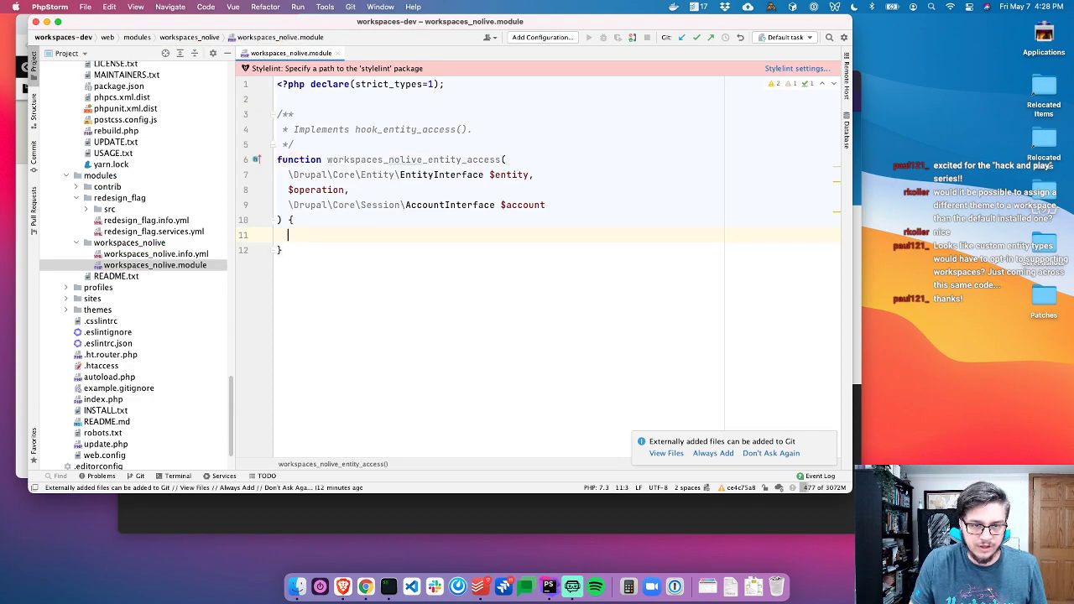
# Begin the hook with if ($operation !== 'view') and list where hook_entity_access is defined
pyautogui.write('if ($o')
pyautogui.press('Return')
pyautogui.write("!== 'view')")
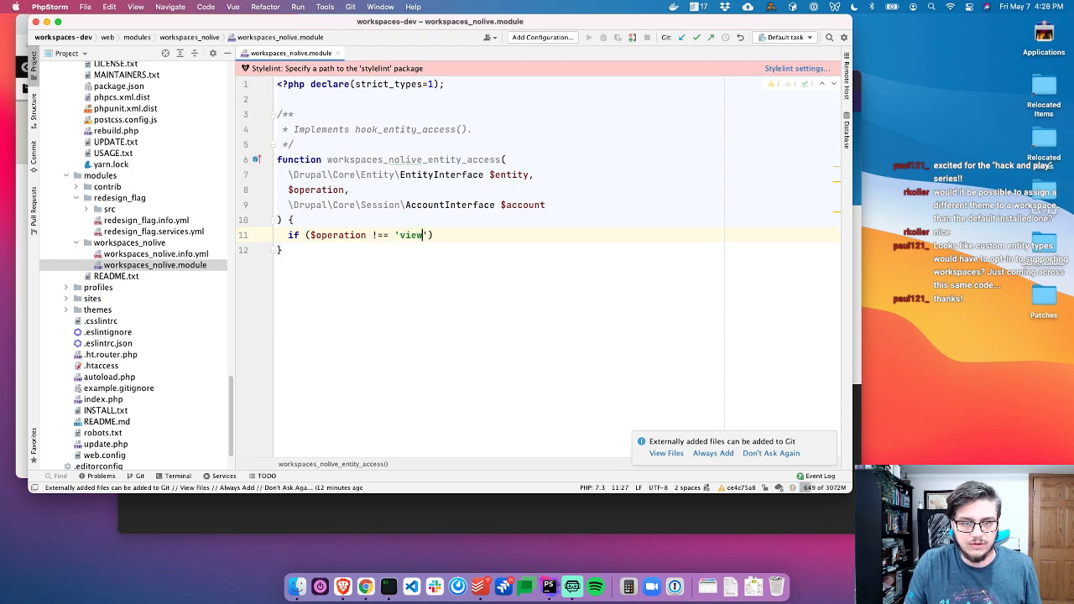
pyautogui.click(263, 163)
pyautogui.click(271, 162)
pyautogui.click(257, 163)
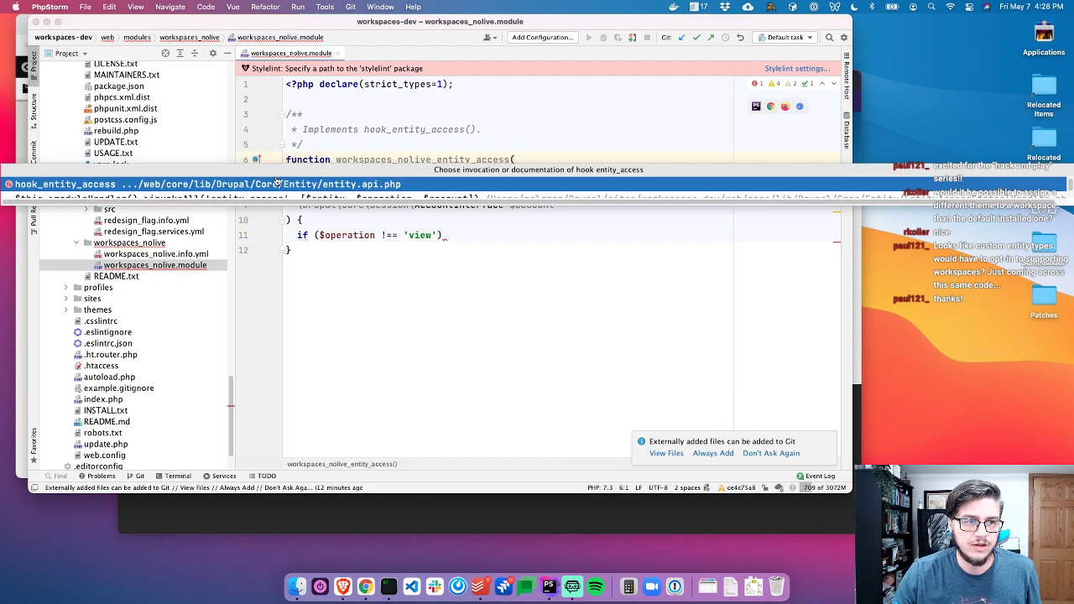
# Read the view, update and delete operations in the hook_entity_access documentation
pyautogui.press('Return')
pyautogui.scroll(5, 402, 184)
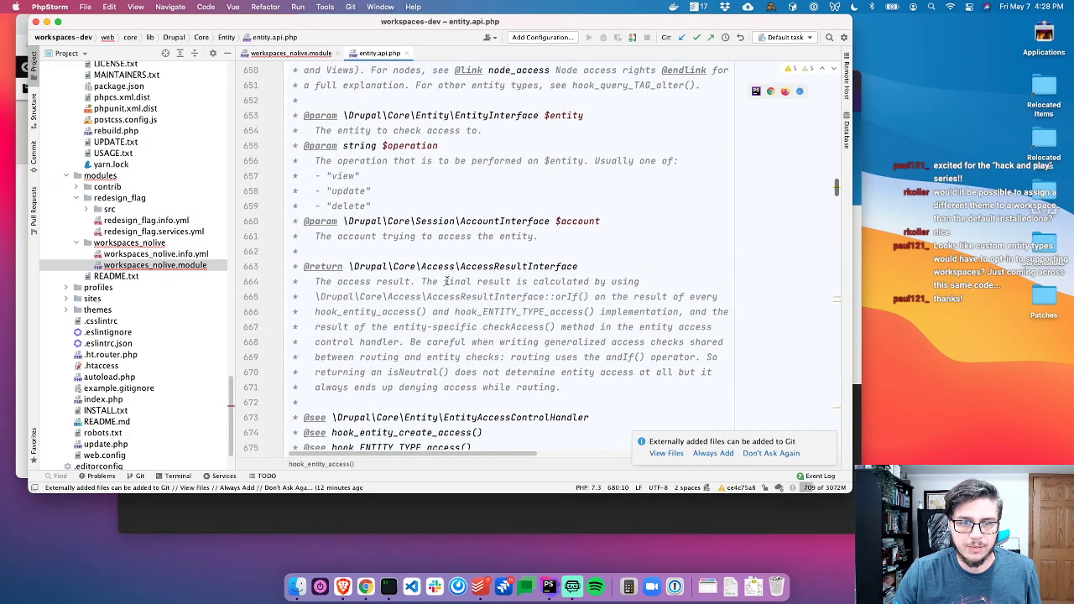
pyautogui.doubleClick(352, 275)
pyautogui.doubleClick(351, 288)
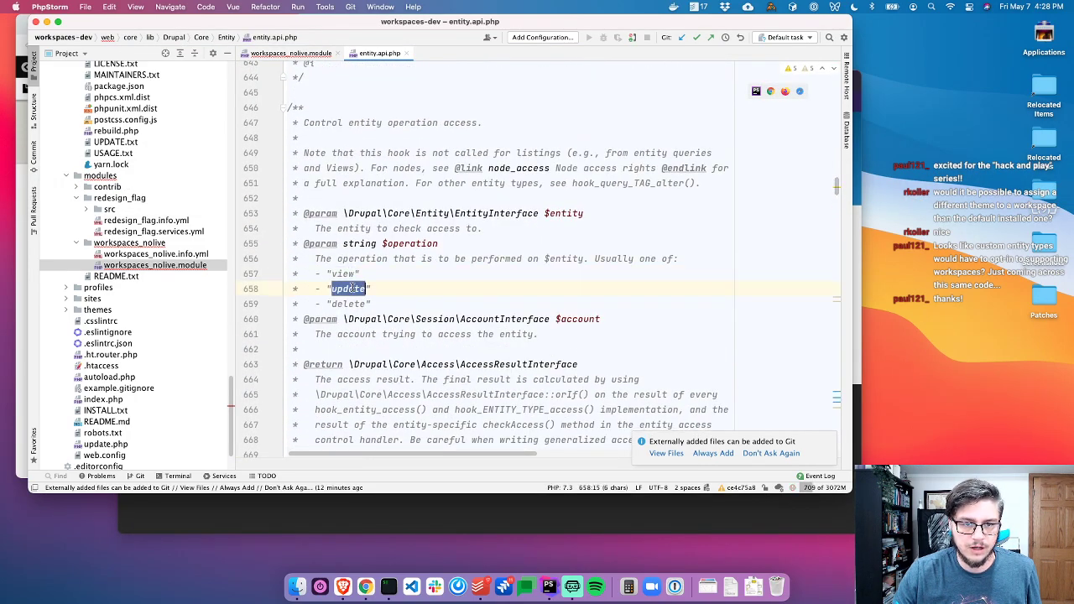
pyautogui.click(408, 289)
pyautogui.doubleClick(350, 319)
pyautogui.doubleClick(351, 304)
pyautogui.press('super+c')
pyautogui.scroll(-3, 506, 289)
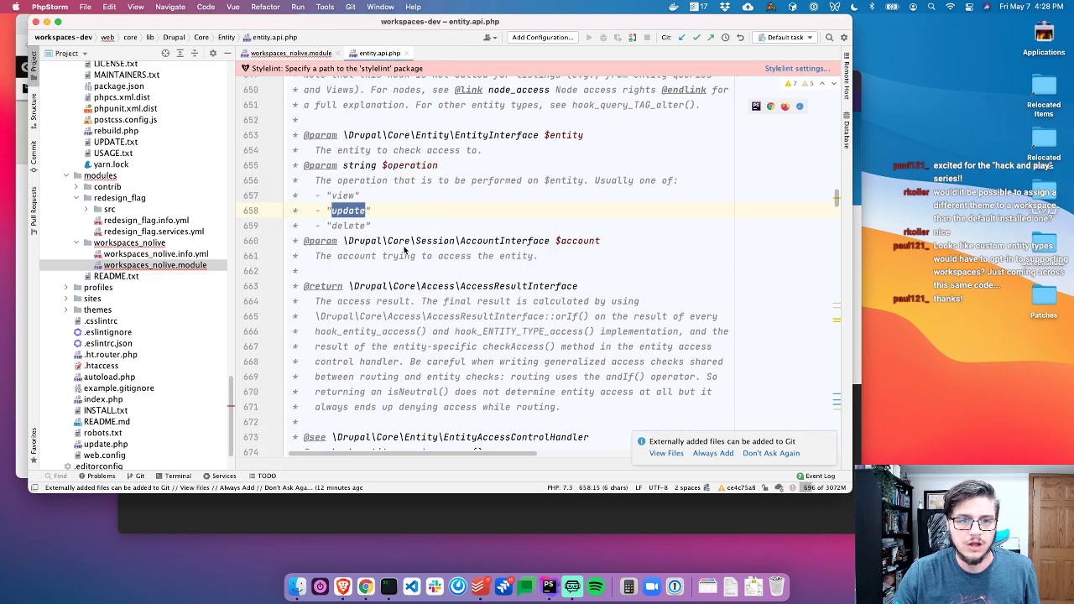
# Change the condition to $operation === 'update' || $operation === 'delete'
pyautogui.hotkey('ctrl', 'Tab')
pyautogui.click(360, 220)
pyautogui.press('Down')
pyautogui.press('super+Right')
pyautogui.press('Left')
pyautogui.press('Left')
pyautogui.press('Left')
pyautogui.press('Left')
pyautogui.press('Left')
pyautogui.press('Left')
pyautogui.press('Left')
pyautogui.press('BackSpace')
pyautogui.write('=')
pyautogui.press('super+Right')
pyautogui.press('Left')
pyautogui.press('Left')
pyautogui.hotkey('alt', 'shift', 'Left')
pyautogui.press('super+v')
pyautogui.press('Right')
pyautogui.write("|| $operation === '")
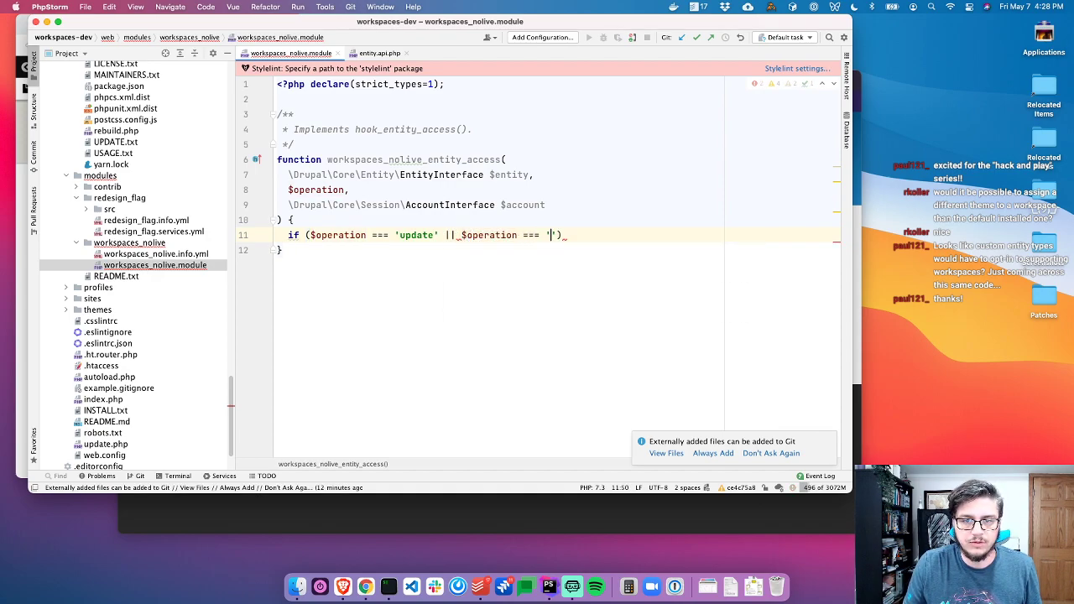
pyautogui.write('delete')
# Brace the update/delete if block and add 'return AccessResult::neutral();' after it
pyautogui.press('Right')
pyautogui.press('Right')
pyautogui.write('{')
pyautogui.press('Return')
pyautogui.press('Down')
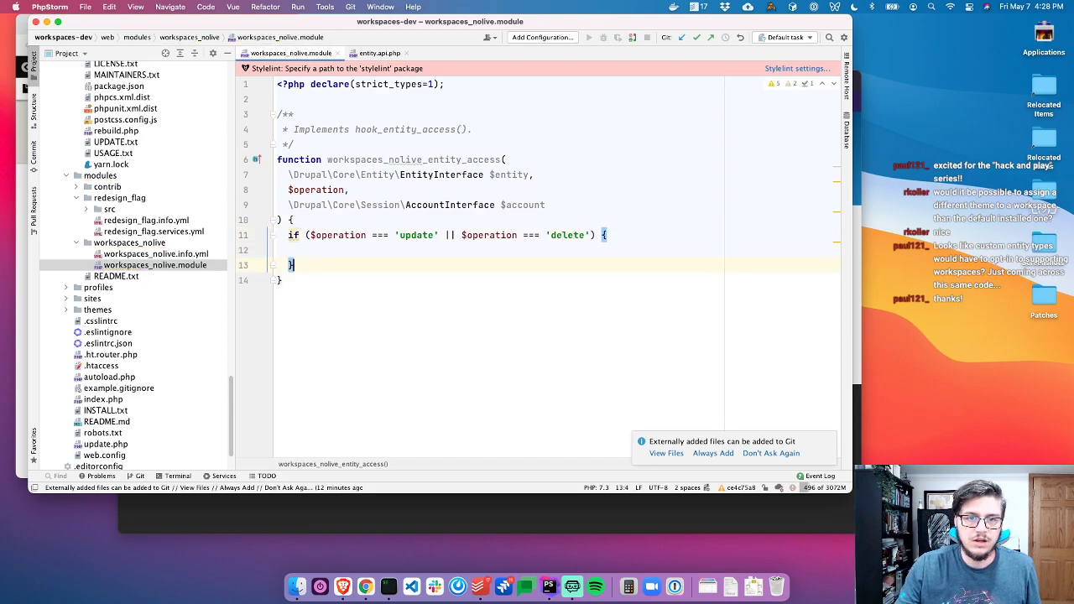
pyautogui.hotkey('ctrl', 'Tab')
pyautogui.scroll(-2, 422, 268)
pyautogui.hotkey('ctrl', 'Tab')
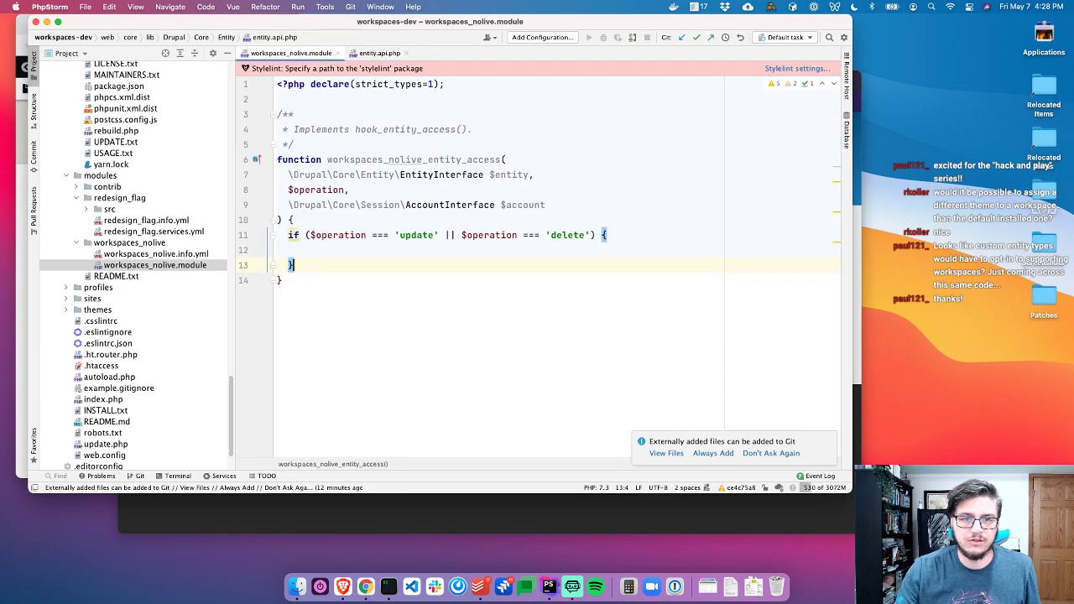
pyautogui.press('Return')
pyautogui.write('return A')
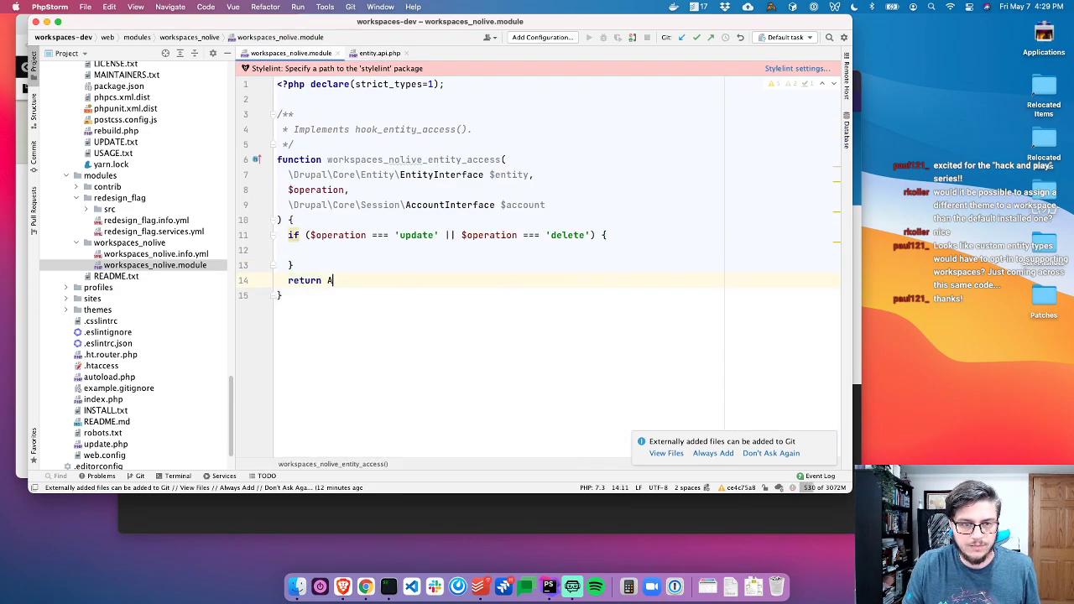
pyautogui.write('ccessRes')
pyautogui.press('Return')
pyautogui.write('::')
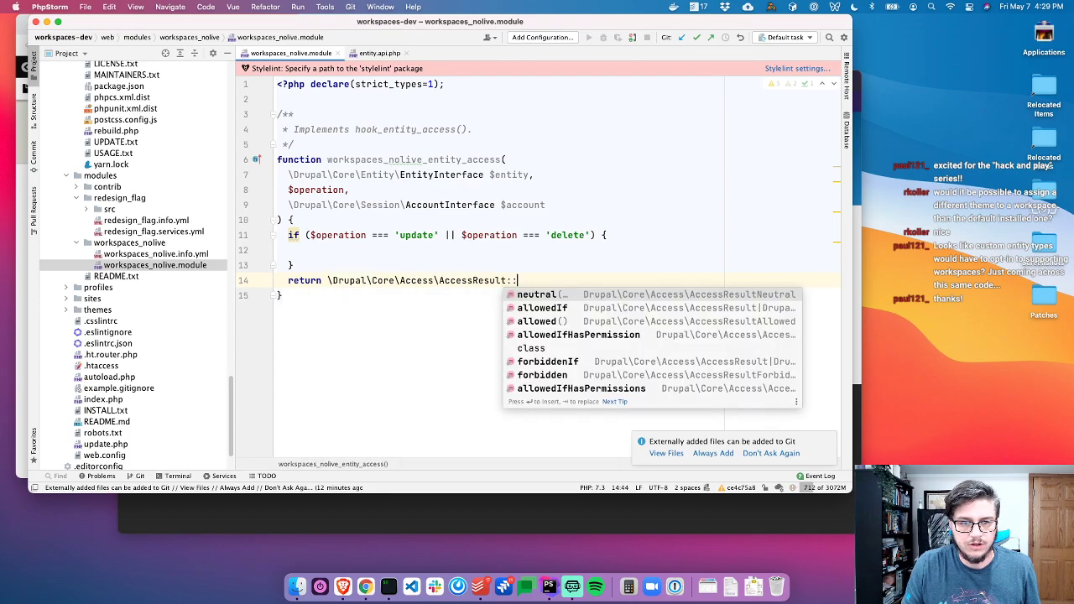
pyautogui.write('clas')
pyautogui.press('BackSpace')
pyautogui.write('ne')
pyautogui.press('Return')
pyautogui.write(';')
# Inside the if, get the 'workspaces.manager' service into $workspaces_manager and start an if on hasActiveWorkspace()
pyautogui.press('Up')
pyautogui.press('Up')
pyautogui.press('BackSpace')
pyautogui.press('Return')
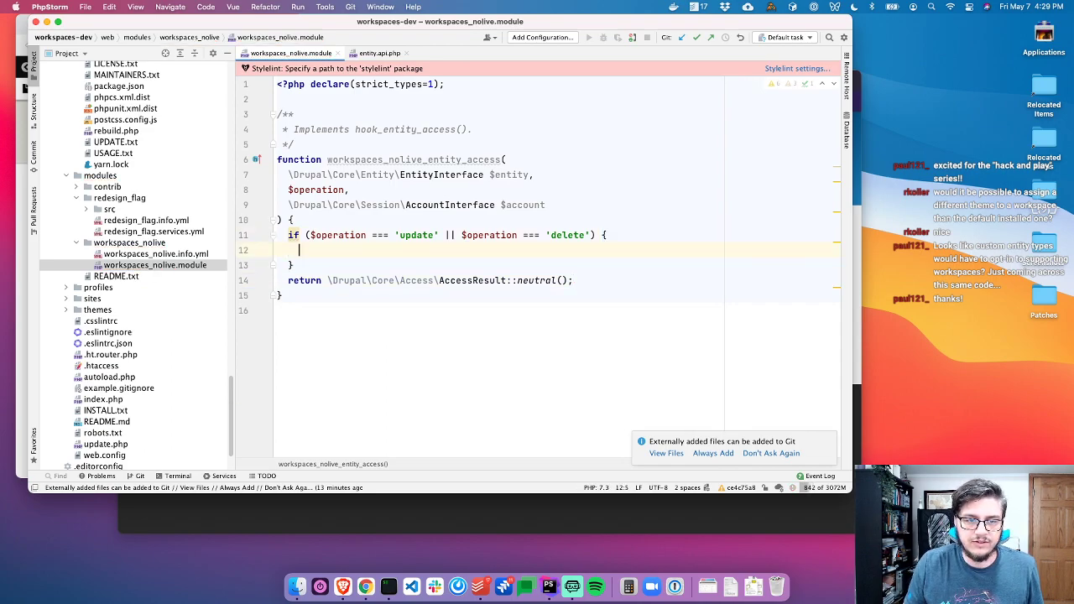
pyautogui.write('$workspaces_m')
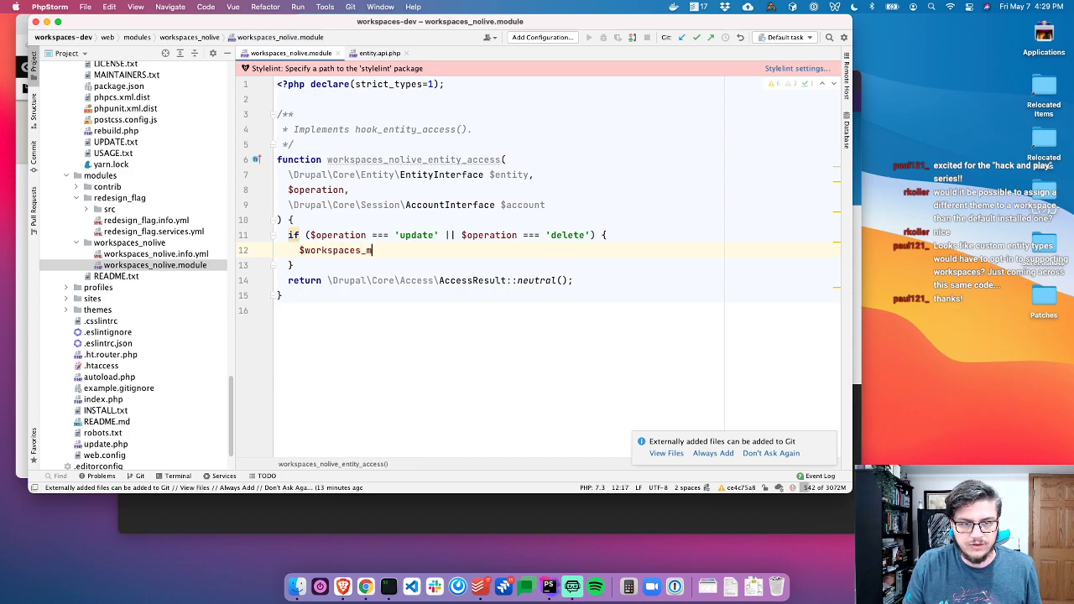
pyautogui.write("anager = \\Drupal::getContainer()->get('workspaces.m")
pyautogui.press('Return')
pyautogui.write("');")
pyautogui.press('Return')
pyautogui.write('if ($workspaces_manager->')
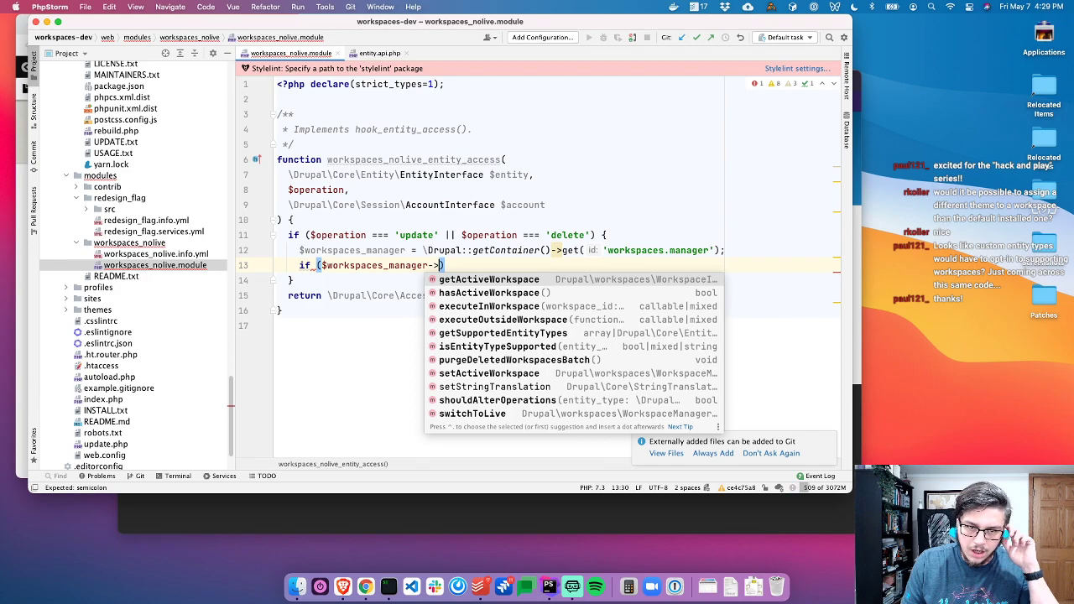
pyautogui.write('h')
pyautogui.press('Return')
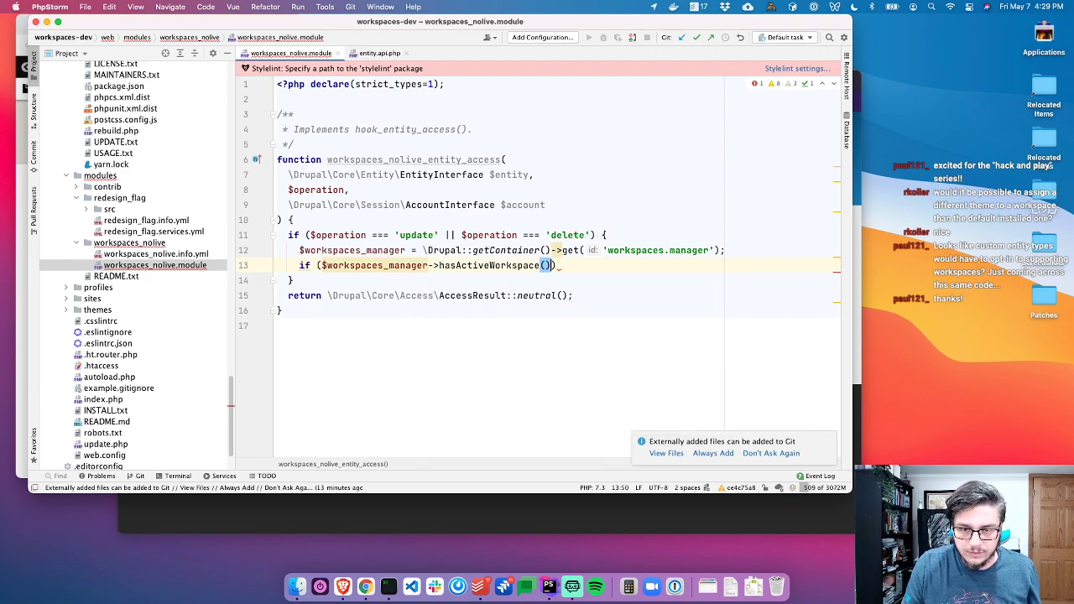
pyautogui.press('super+z')
pyautogui.write('a')
pyautogui.press('Return')
# Read WorkspaceManager's hasActiveWorkspace, getActiveWorkspace and setActiveWorkspace code and docblocks
pyautogui.keyDown('super'); pyautogui.click(489, 265); pyautogui.keyUp('super')
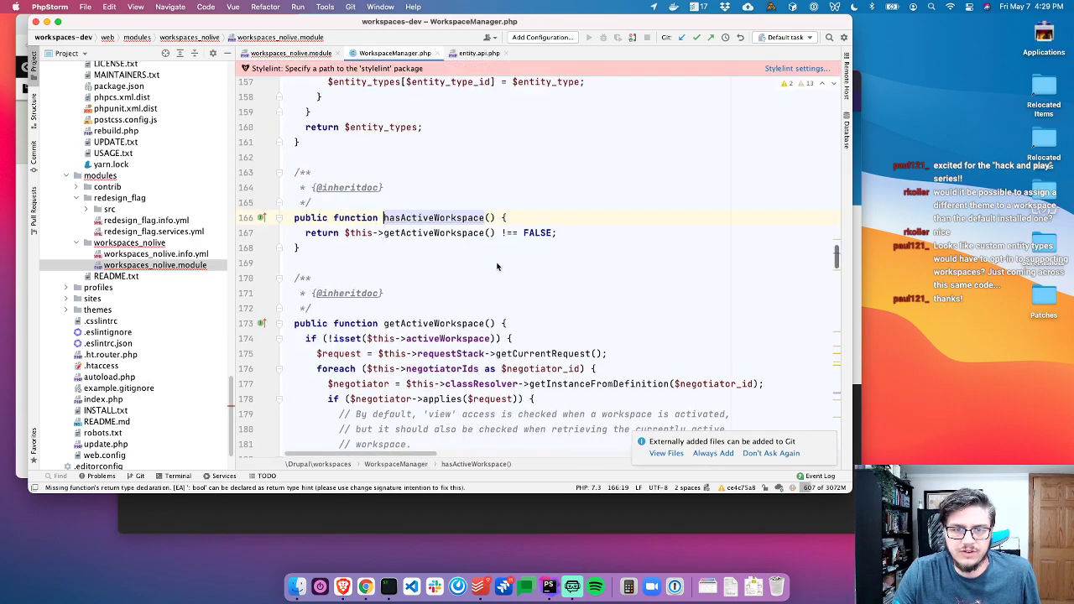
pyautogui.keyDown('super'); pyautogui.click(461, 237); pyautogui.keyUp('super')
pyautogui.click(561, 192)
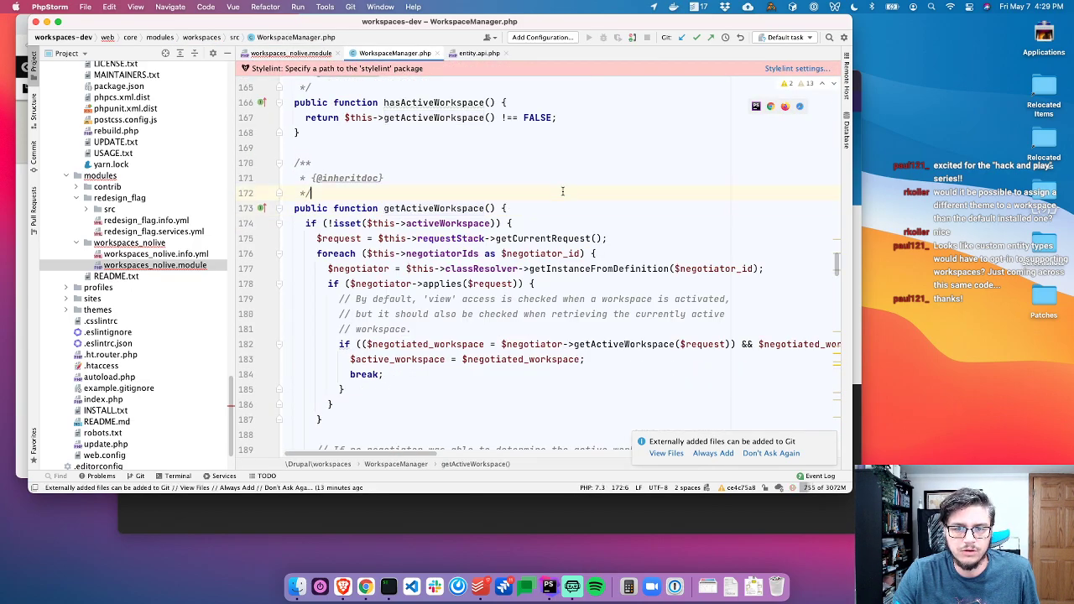
pyautogui.click(575, 224)
pyautogui.click(616, 314)
pyautogui.click(618, 344)
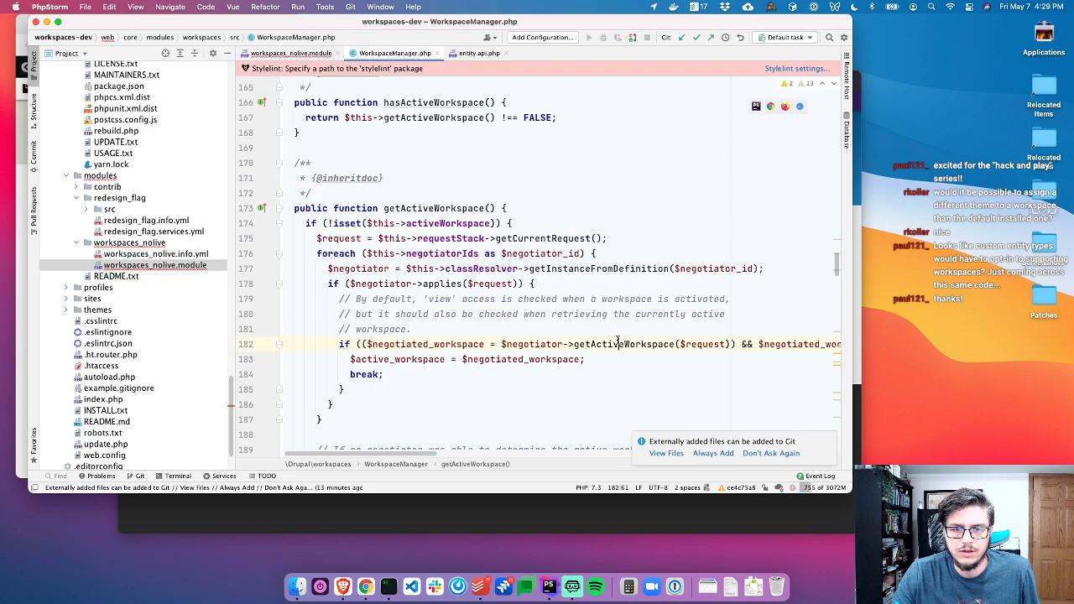
pyautogui.click(532, 208)
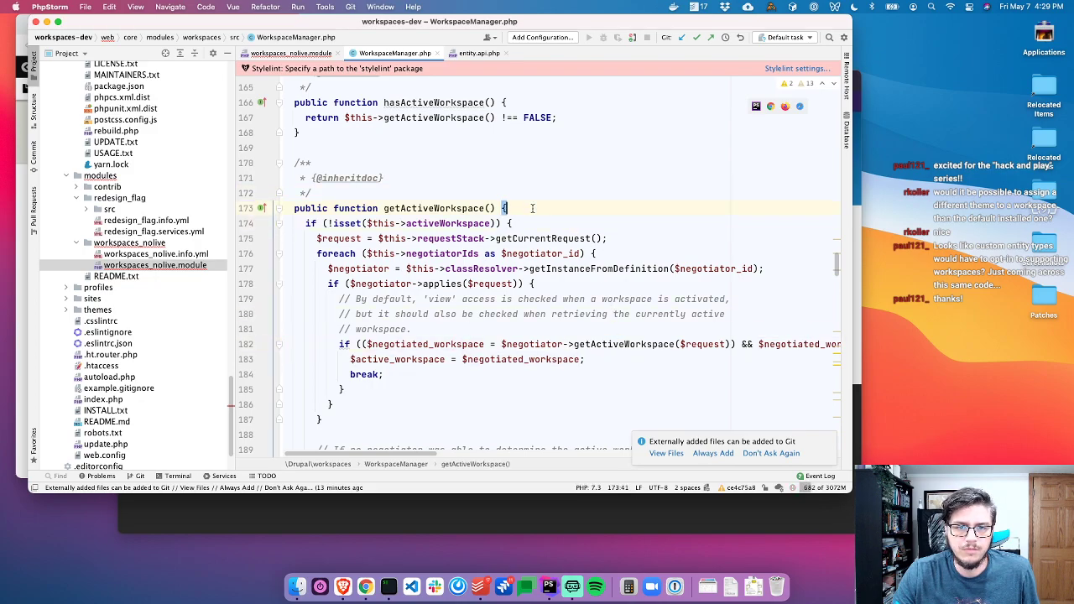
pyautogui.scroll(-6, 542, 264)
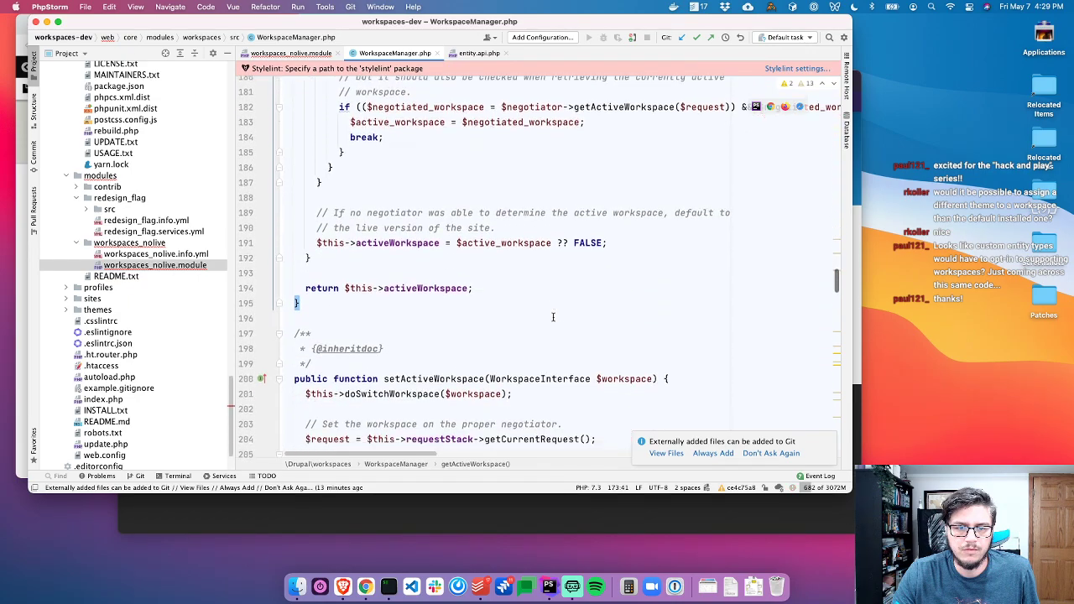
pyautogui.click(542, 293)
pyautogui.scroll(-4, 537, 294)
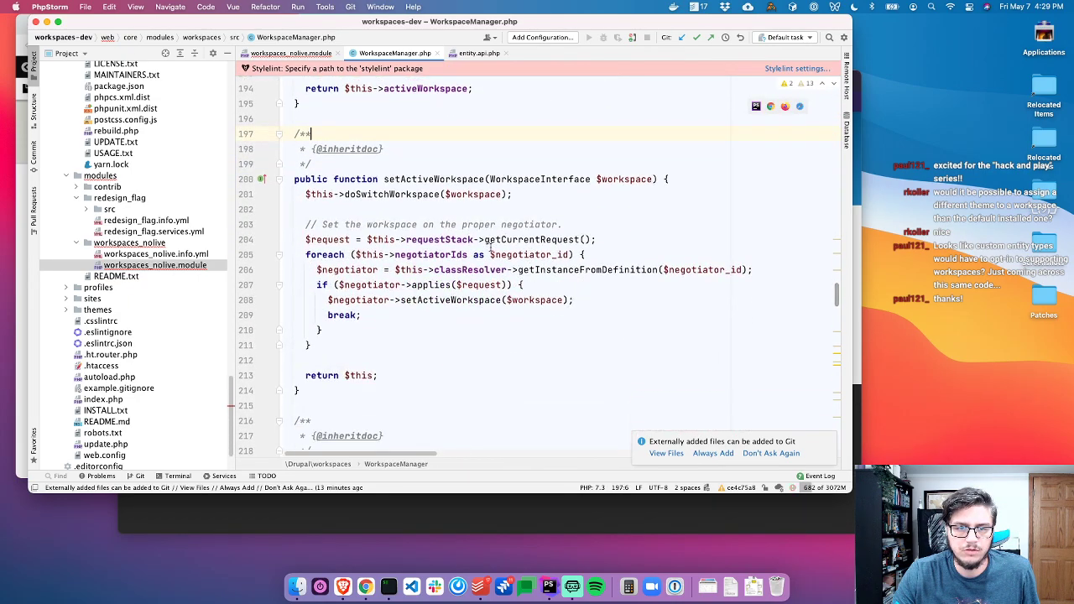
pyautogui.scroll(5, 431, 200)
pyautogui.scroll(5, 431, 201)
pyautogui.click(371, 175)
# Switch to the browser's Drupal Content page on the live site
pyautogui.press('super+Tab')
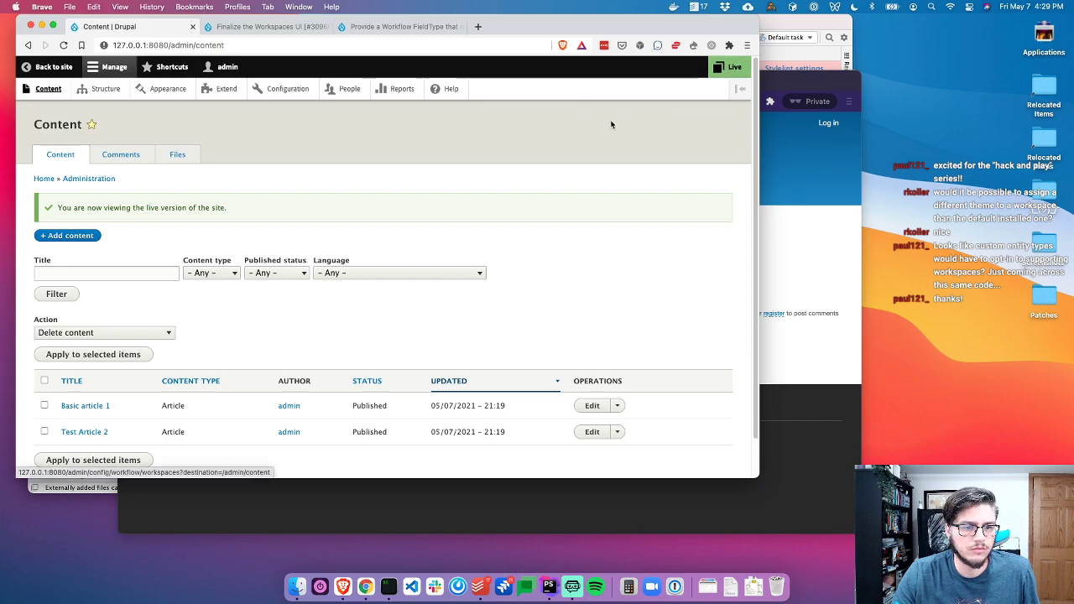
pyautogui.press('super+Tab')
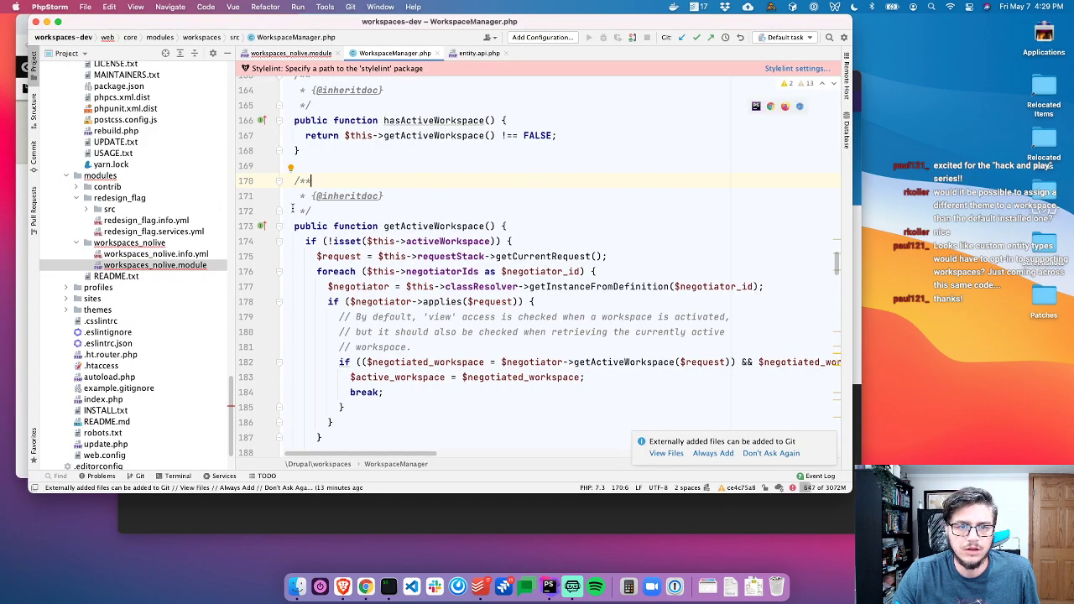
pyautogui.press('super+Tab')
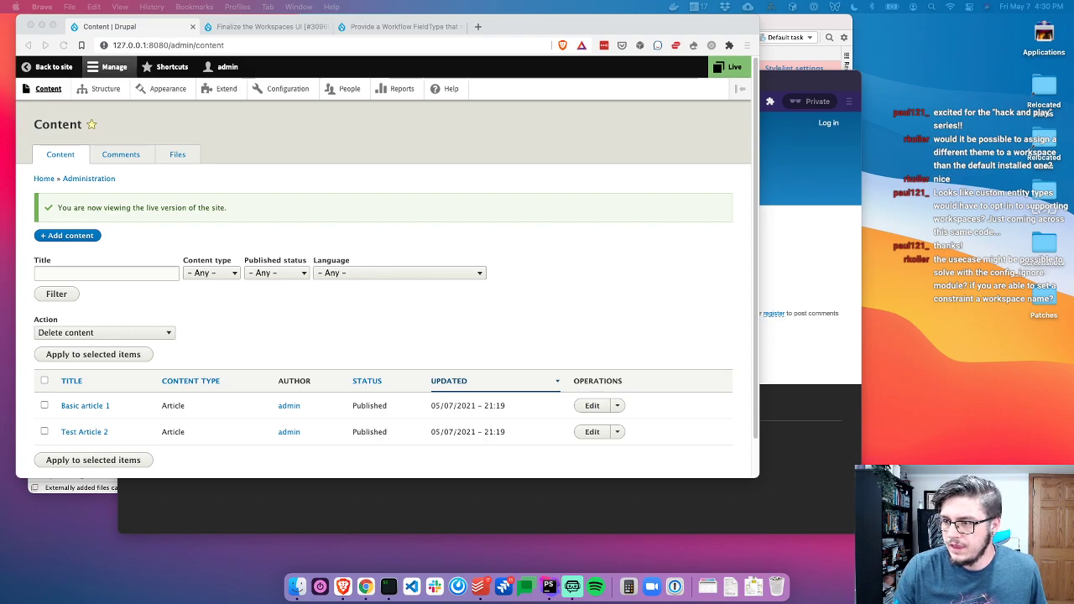
# Load drupal.org/project/config_ignore in a new browser tab
pyautogui.click(615, 232)
pyautogui.hotkey('ctrl', 't')
pyautogui.write('drup')
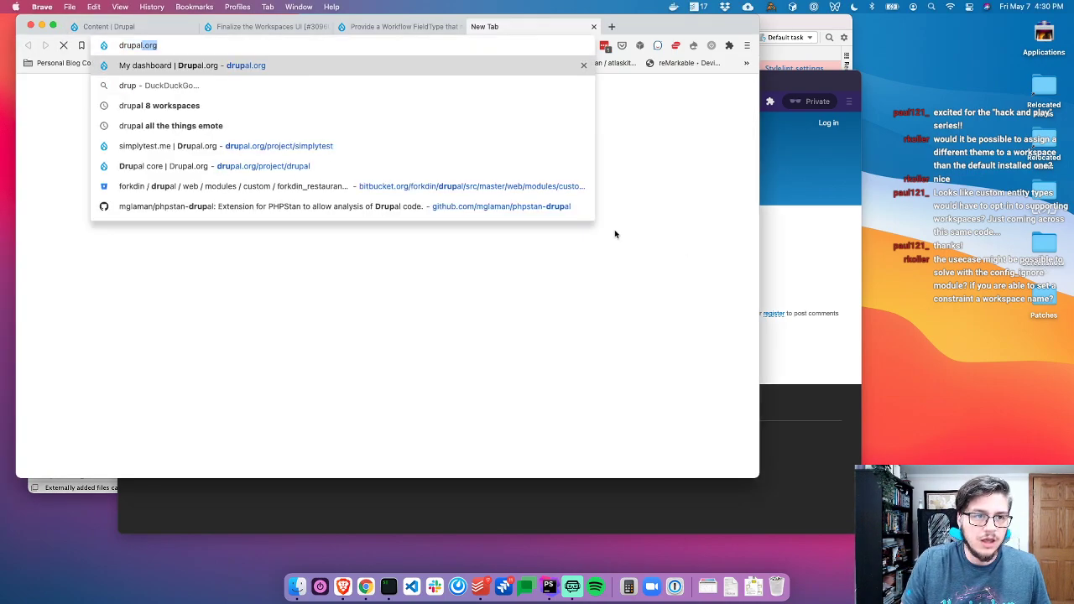
pyautogui.write('al.org/project/config_ignore')
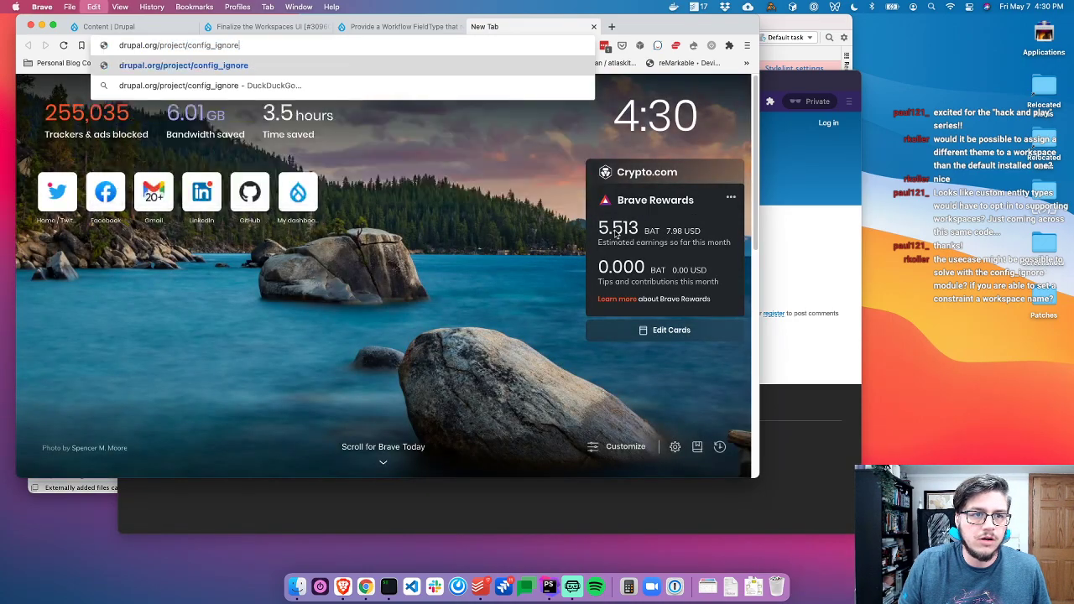
pyautogui.press('Return')
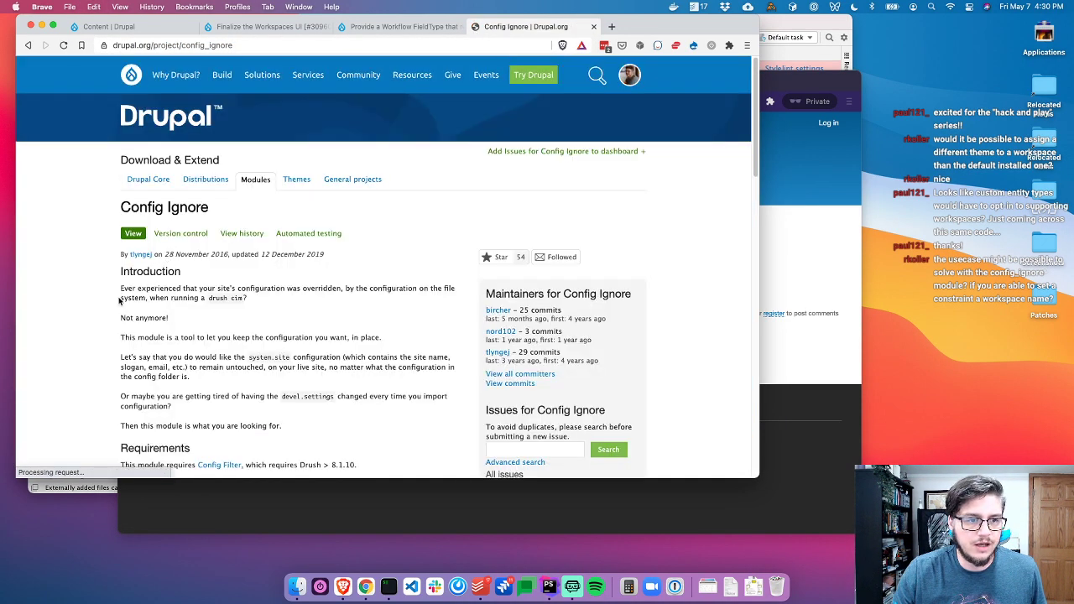
# Read through the Config Ignore project description, including the system.site paragraph
pyautogui.moveTo(120, 289); pyautogui.dragTo(319, 305)
pyautogui.click(319, 305)
pyautogui.scroll(-2, 303, 318)
pyautogui.tripleClick(257, 319)
pyautogui.scroll(-2, 257, 324)
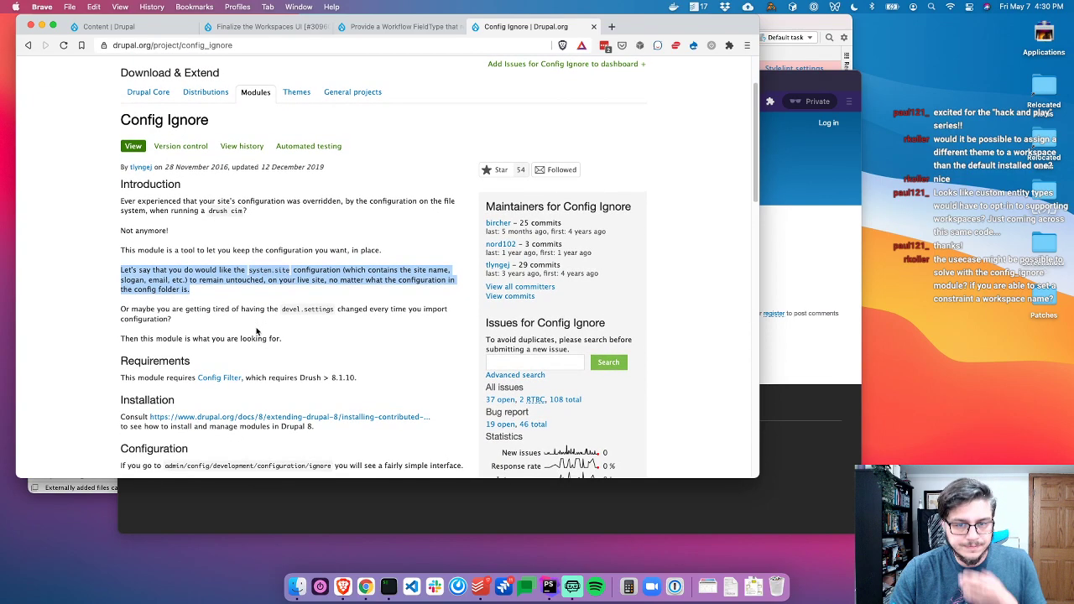
pyautogui.scroll(-5, 257, 327)
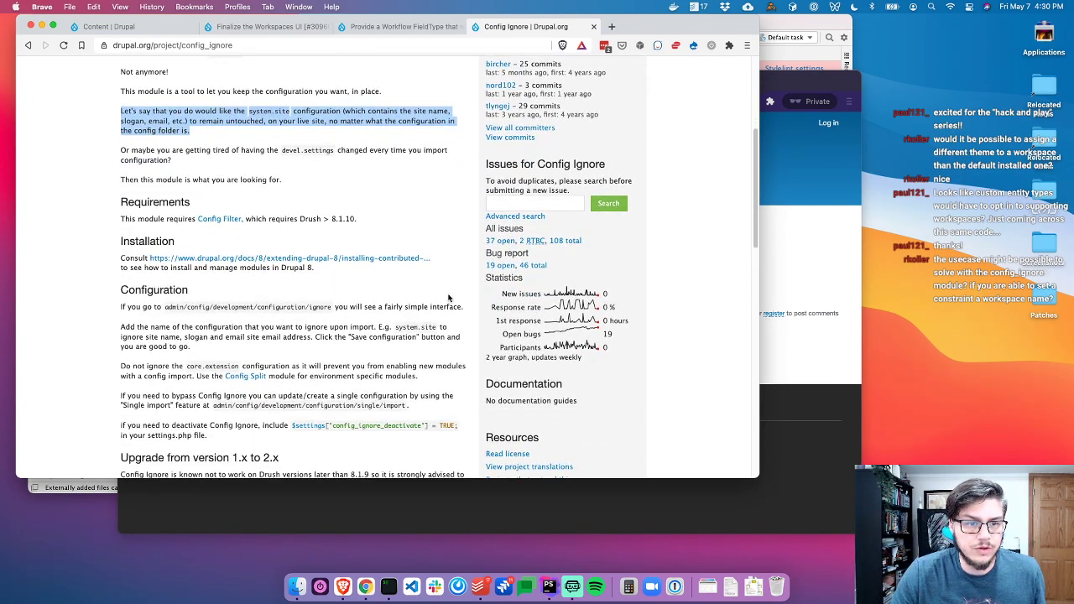
pyautogui.click(228, 167)
pyautogui.moveTo(179, 152); pyautogui.dragTo(127, 149)
pyautogui.click(216, 166)
pyautogui.scroll(-5, 477, 333)
pyautogui.scroll(8, 457, 324)
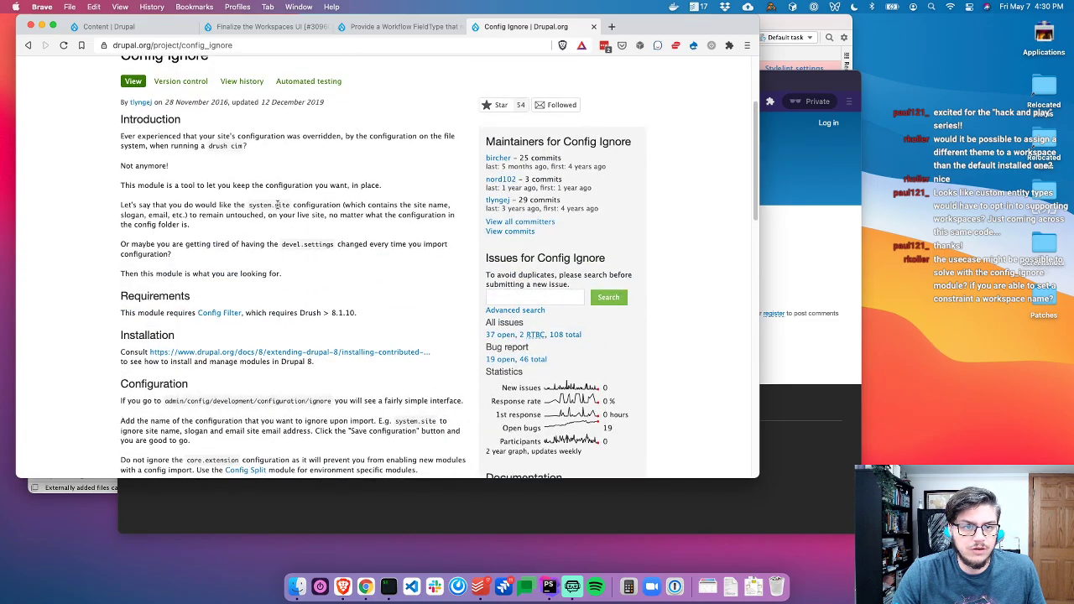
pyautogui.scroll(1, 273, 214)
pyautogui.scroll(-12, 285, 239)
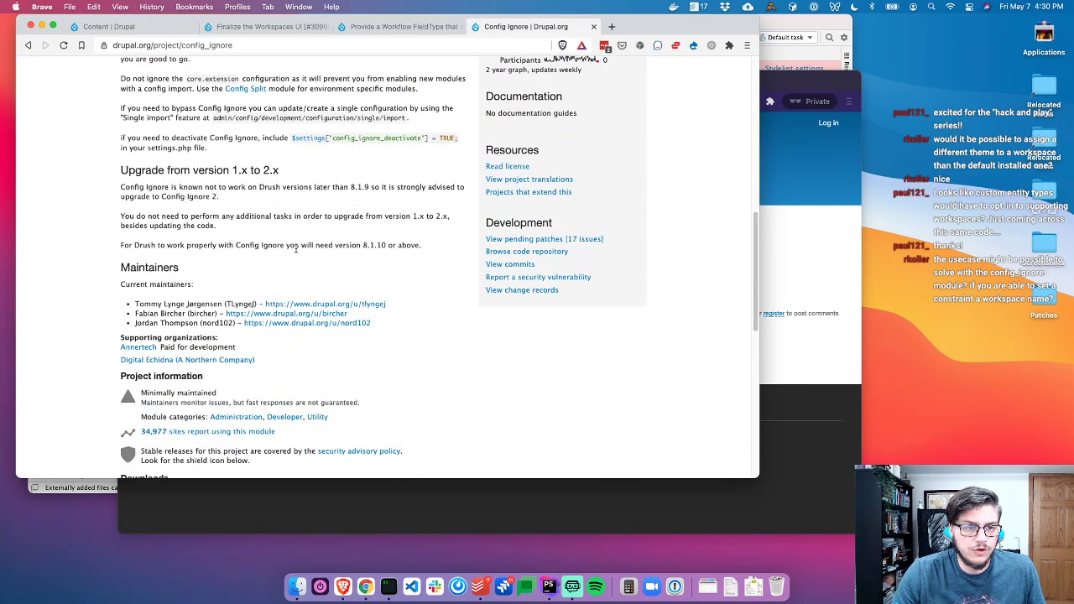
pyautogui.scroll(10, 294, 315)
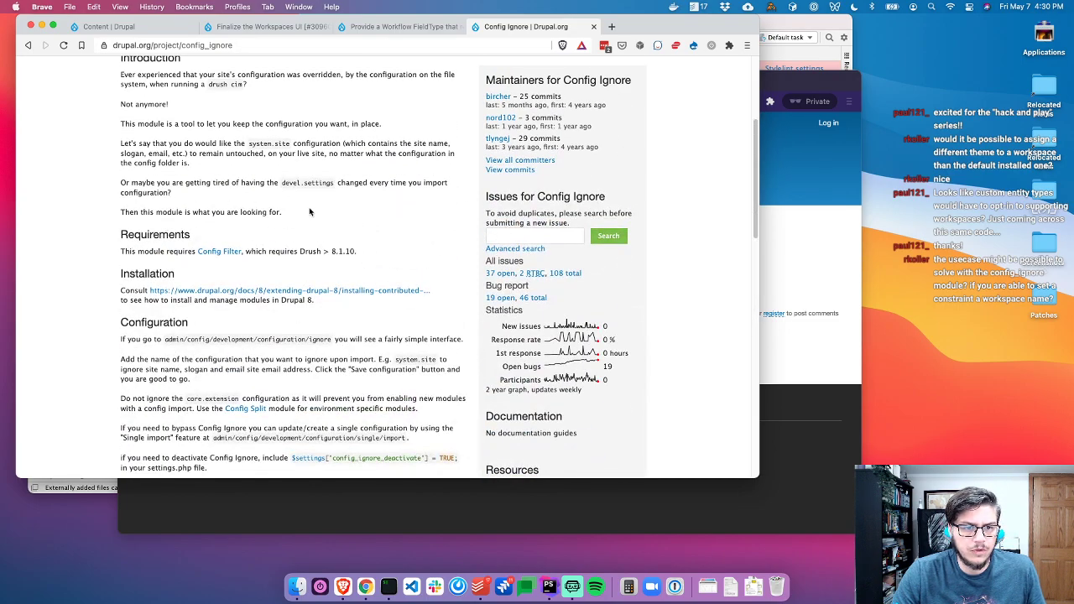
pyautogui.scroll(-3, 309, 214)
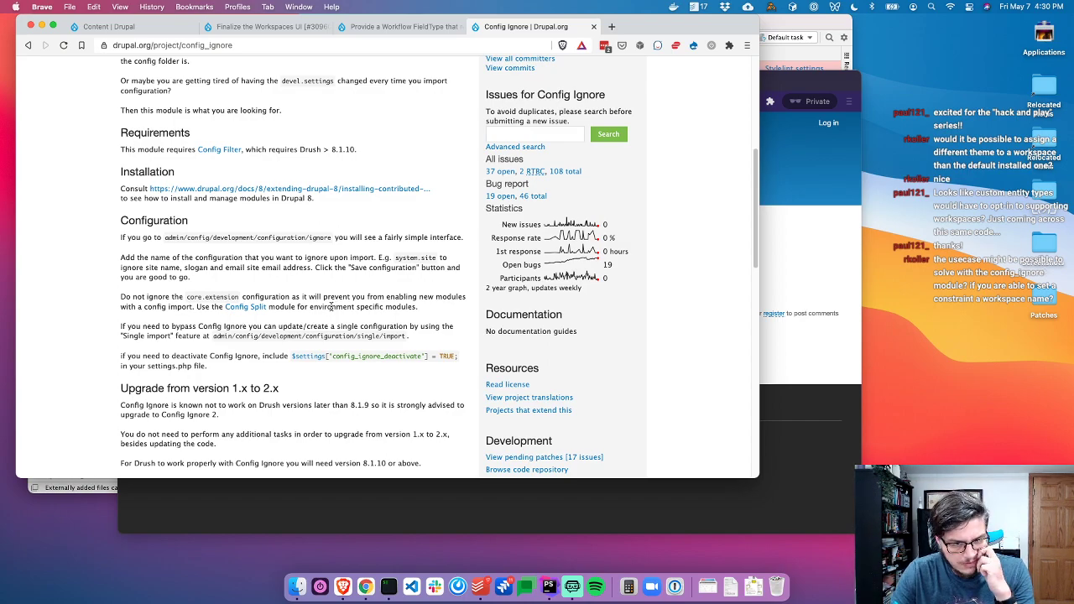
pyautogui.scroll(5, 329, 307)
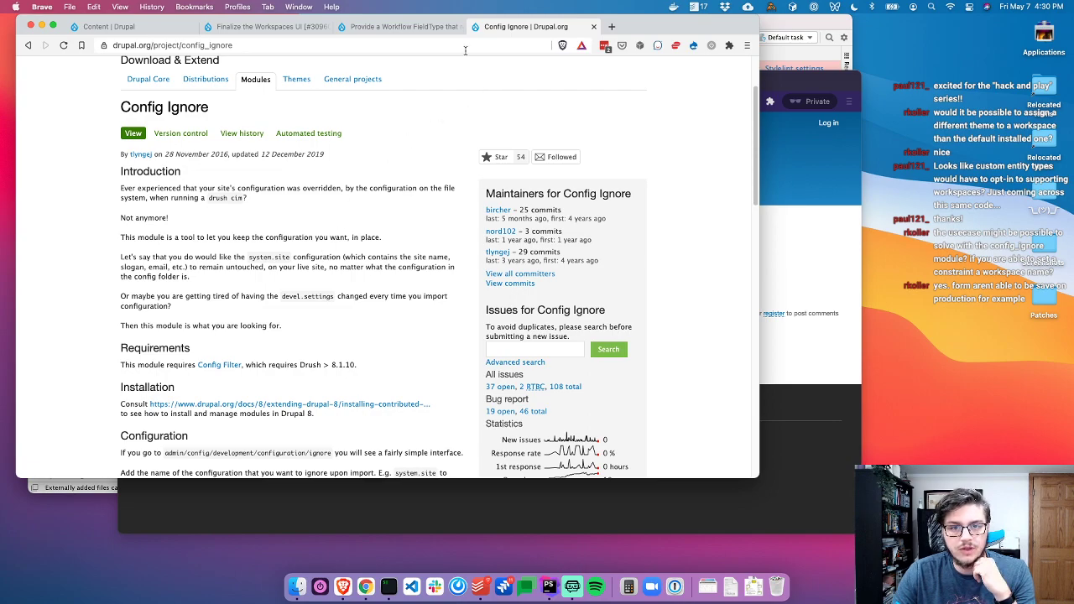
# Glance at the Workflow FieldType issue tab and come back to Config Ignore
pyautogui.click(427, 27)
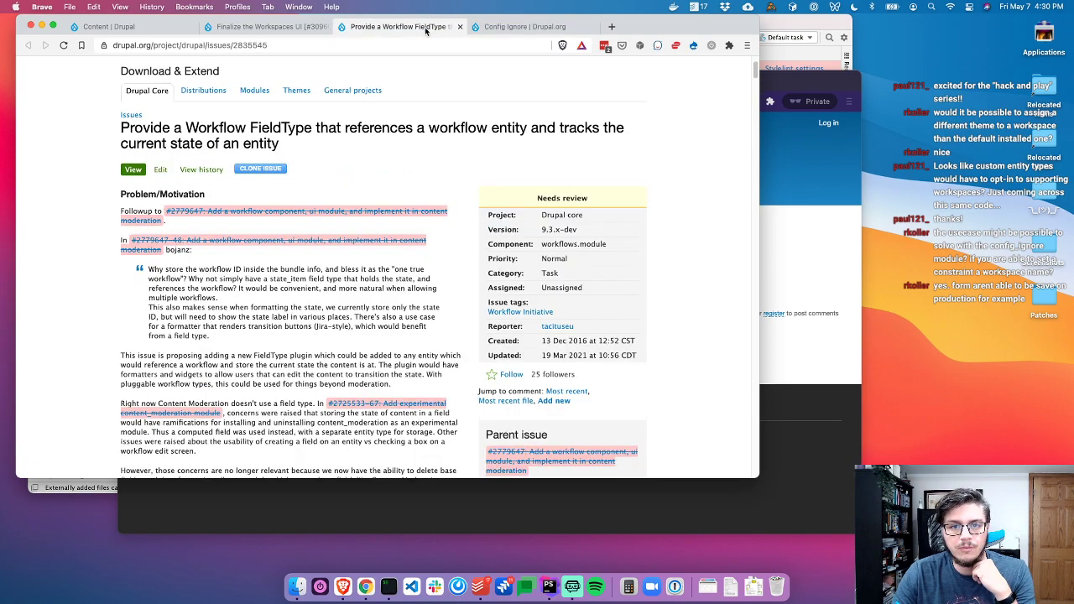
pyautogui.click(513, 27)
pyautogui.click(426, 28)
pyautogui.click(527, 31)
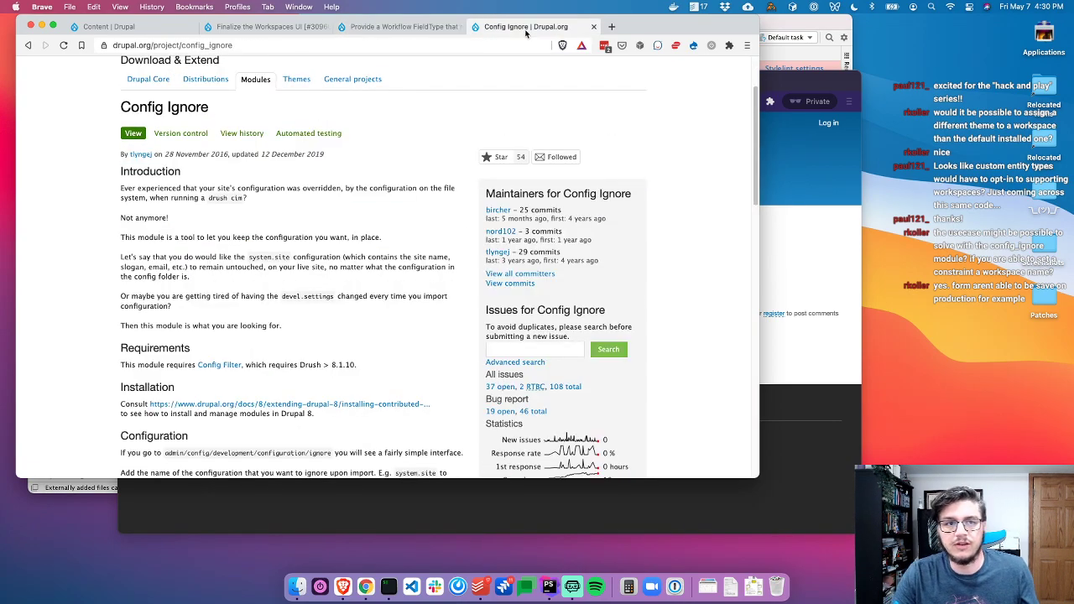
# Return to PhpStorm and close WorkspaceManager.php to get back to the module file
pyautogui.press('super+Tab')
pyautogui.click(488, 240)
pyautogui.click(467, 198)
pyautogui.press('super+w')
# Cut the hasActiveWorkspace() condition out and delete the empty inner if statement
pyautogui.click(584, 264)
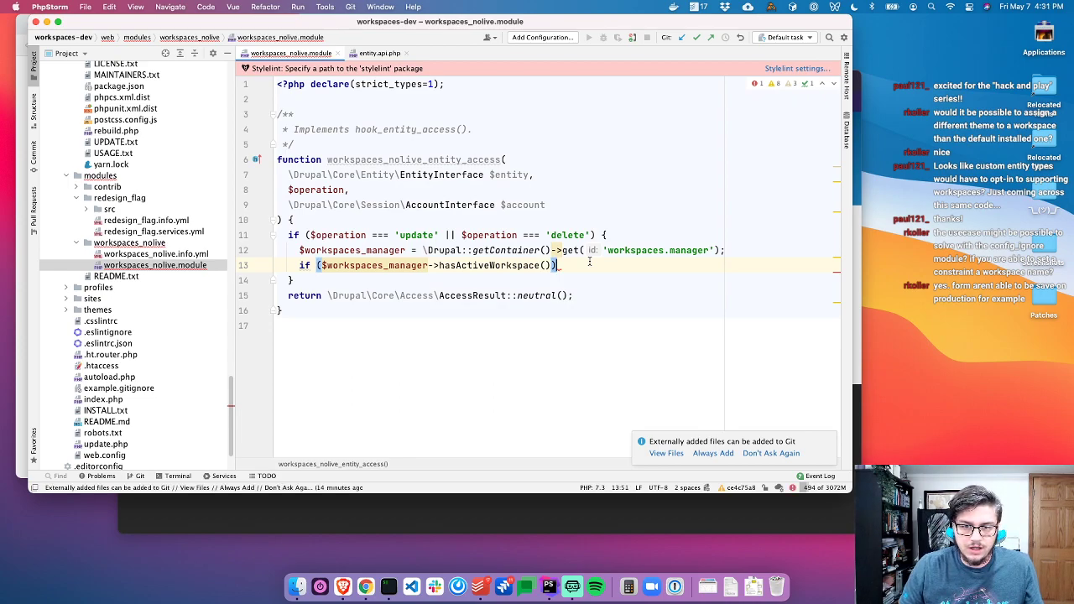
pyautogui.write('{')
pyautogui.press('Return')
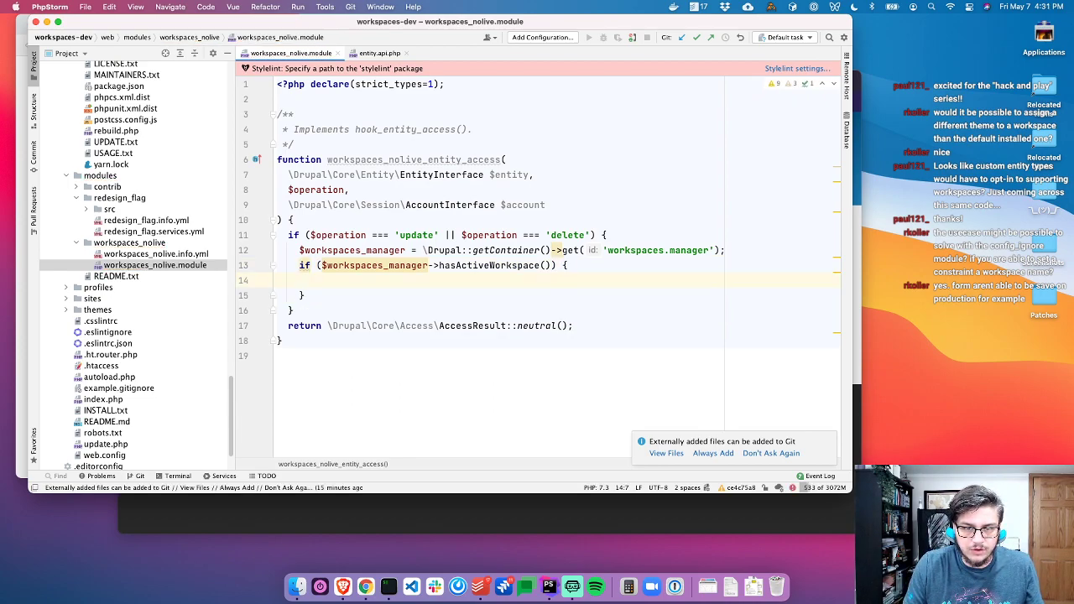
pyautogui.press('super+z')
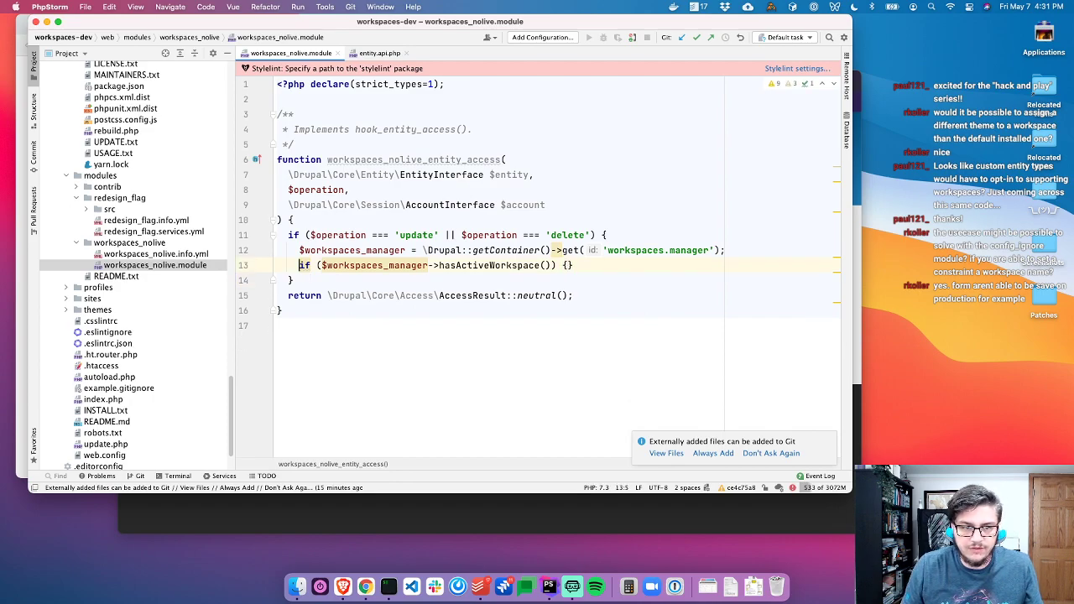
pyautogui.press('Left')
pyautogui.press('Left')
pyautogui.press('Left')
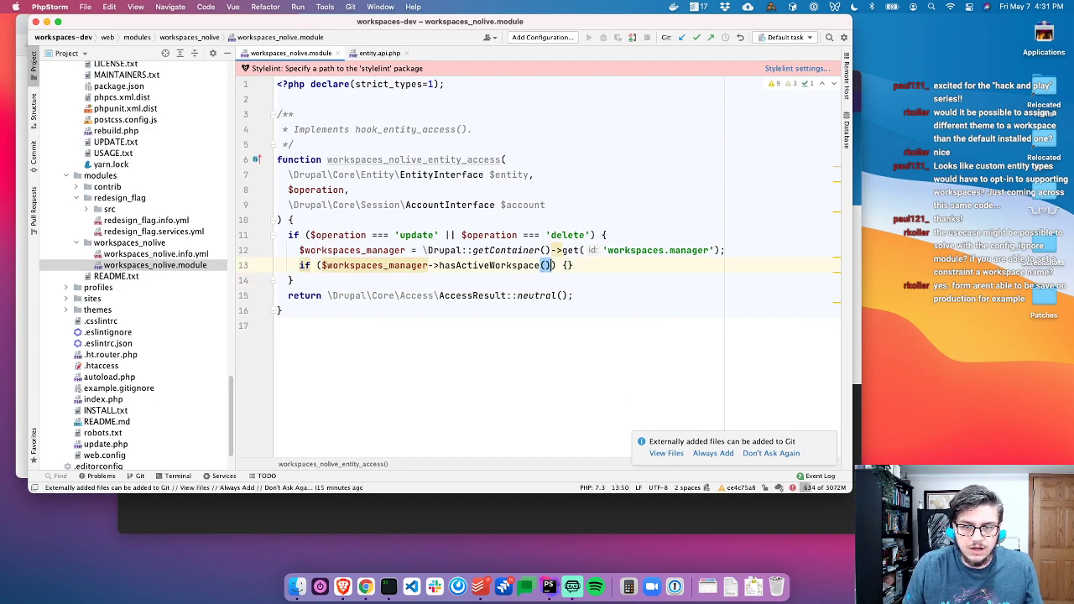
pyautogui.press('shift+super+Left')
pyautogui.hotkey('shift', 'Right')
pyautogui.hotkey('shift', 'Right')
pyautogui.hotkey('shift', 'Right')
pyautogui.hotkey('shift', 'Right')
pyautogui.press('super+x')
pyautogui.press('super+Right')
pyautogui.press('shift+super+Left')
pyautogui.press('BackSpace')
# Write 'return AccessResult::allowedIf($workspaces_manager->hasActiveWorkspace());' in its place
pyautogui.write('return A')
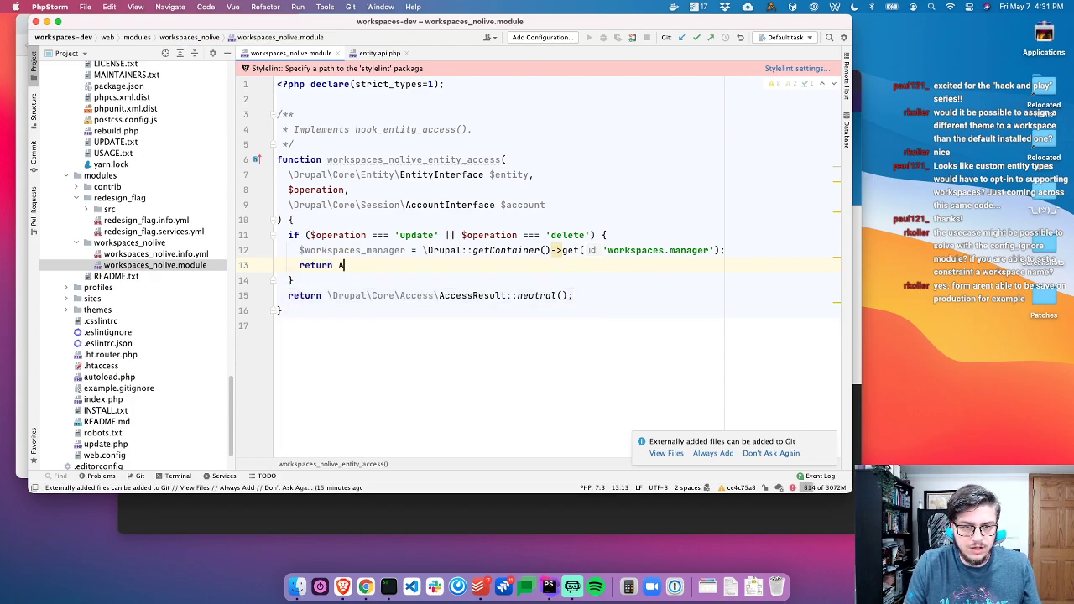
pyautogui.write('ccessRe')
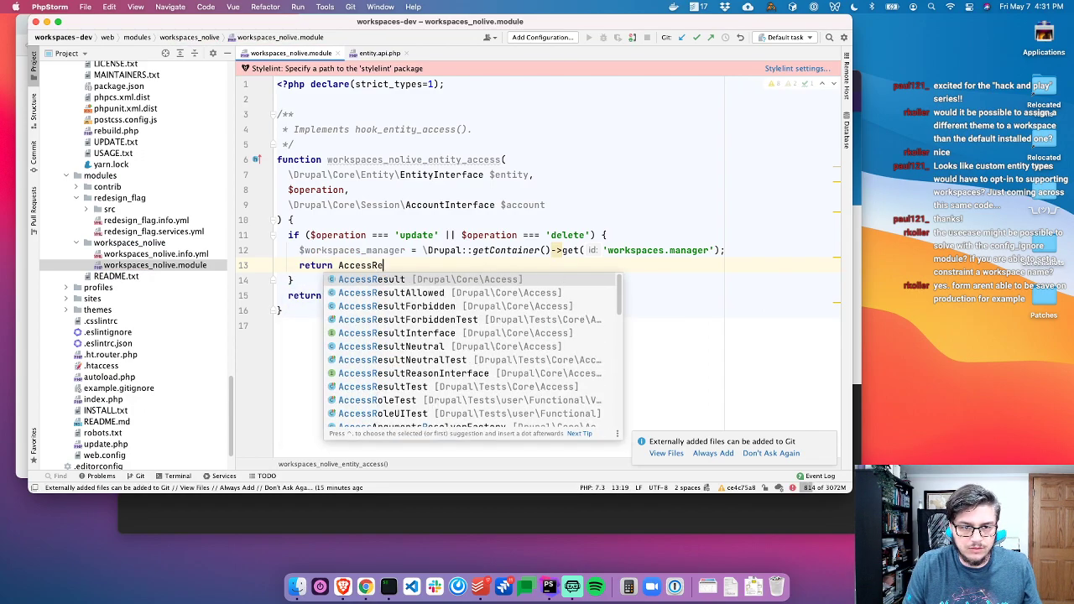
pyautogui.press('Return')
pyautogui.write('::for')
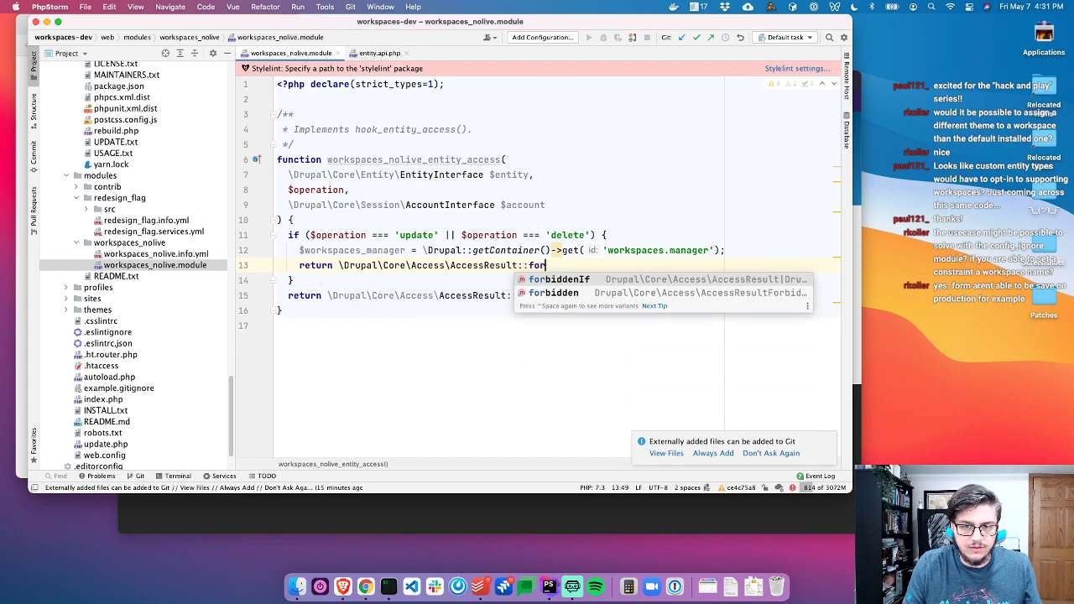
pyautogui.press('Return')
pyautogui.press('super+v')
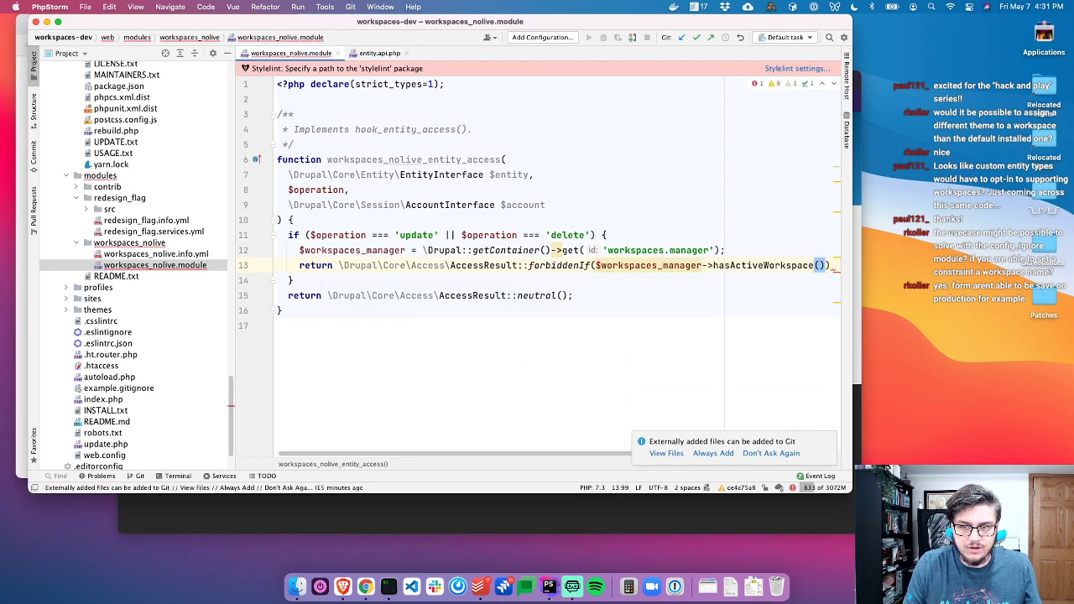
pyautogui.press('super+z')
pyautogui.press('super+z')
pyautogui.press('BackSpace')
pyautogui.press('BackSpace')
pyautogui.press('BackSpace')
pyautogui.write('all')
pyautogui.press('Return')
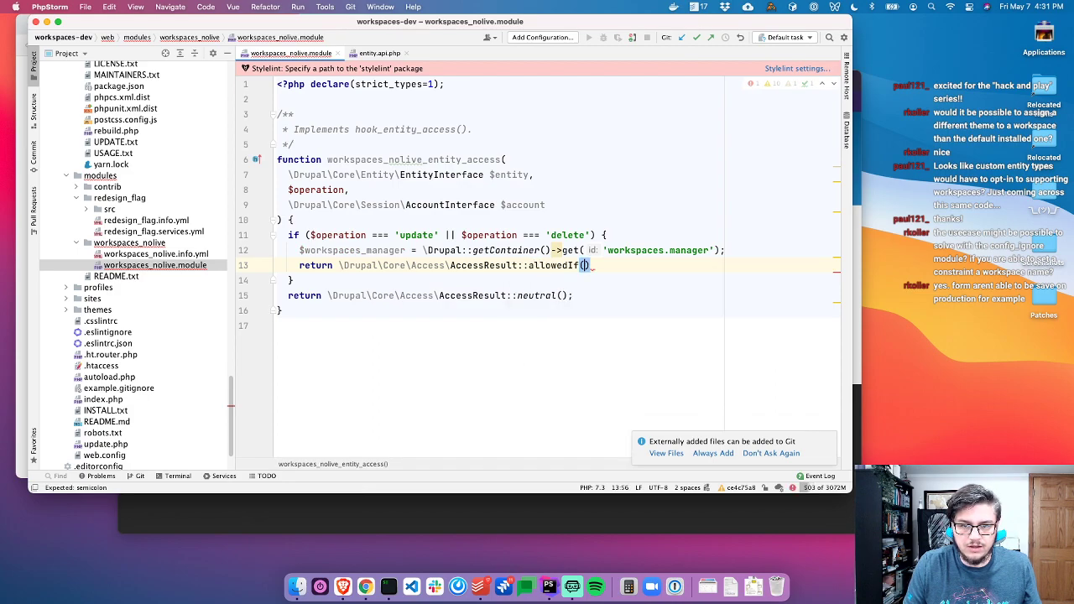
pyautogui.press('super+v')
pyautogui.press('End')
pyautogui.write(';')
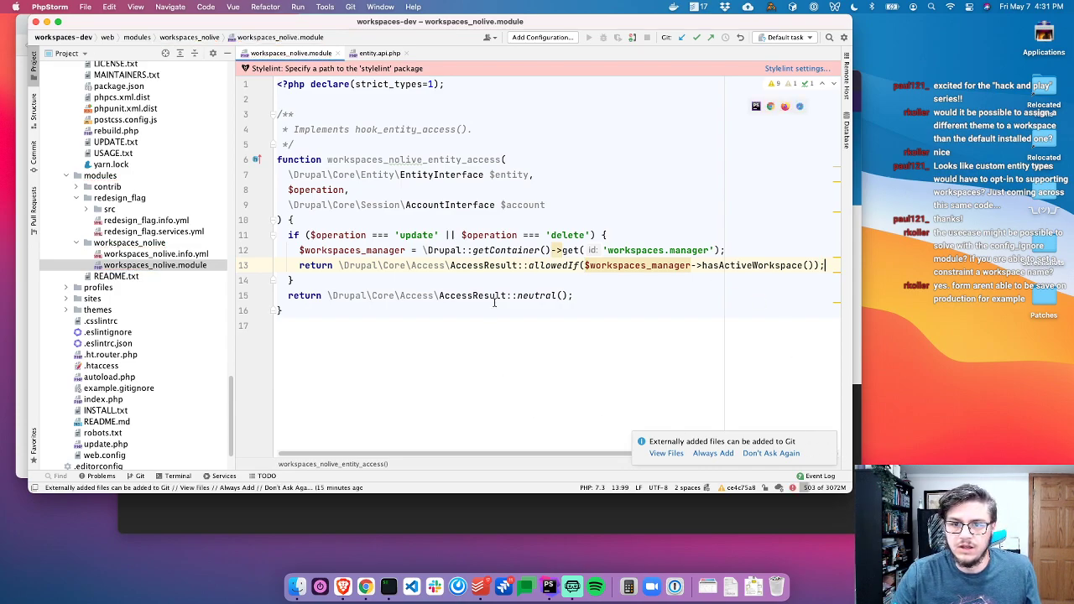
# Add 'assert($workspaces_manager !== NULL)' above the return, then review the function signature
pyautogui.click(732, 253)
pyautogui.press('Return')
pyautogui.write('assert($')
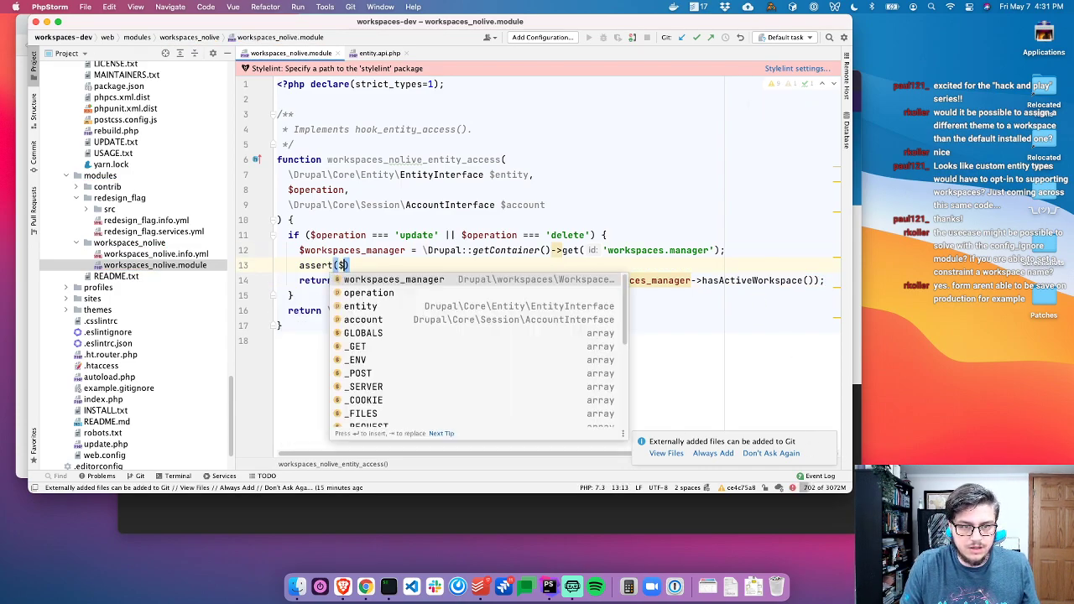
pyautogui.press('Return')
pyautogui.write('!== NULL);')
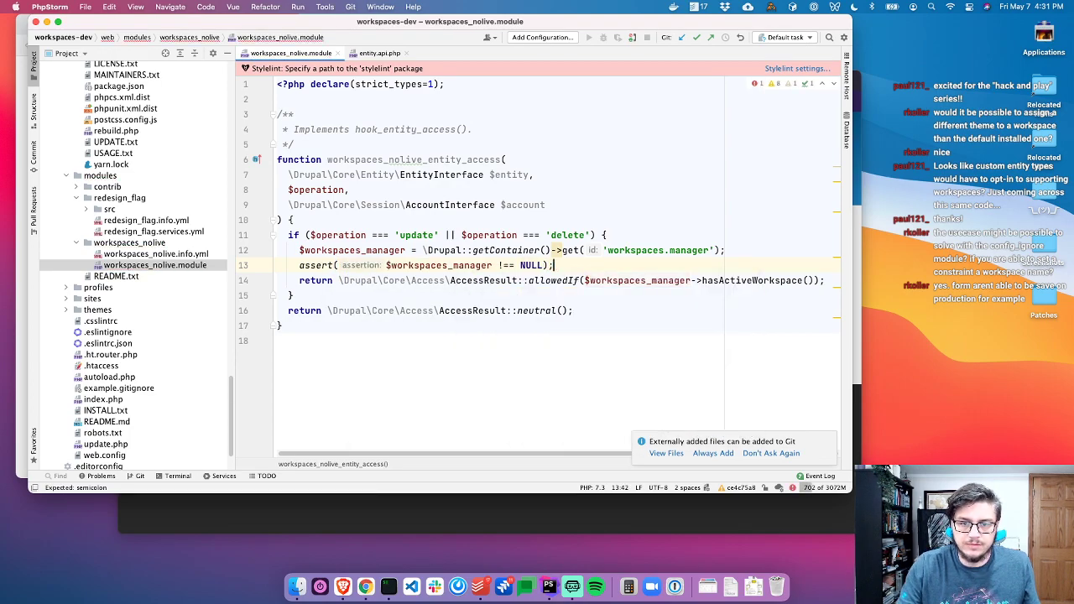
pyautogui.click(623, 190)
pyautogui.click(527, 155)
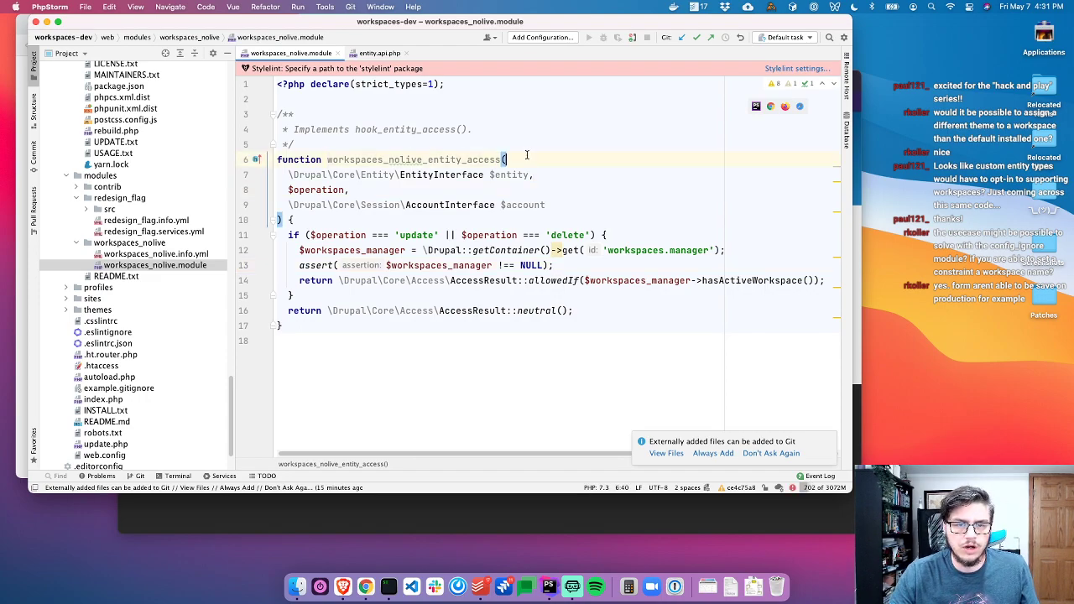
# Install the Workspaces NoLive module from Extend, filtering the list by 'NoLi'
pyautogui.press('super+Tab')
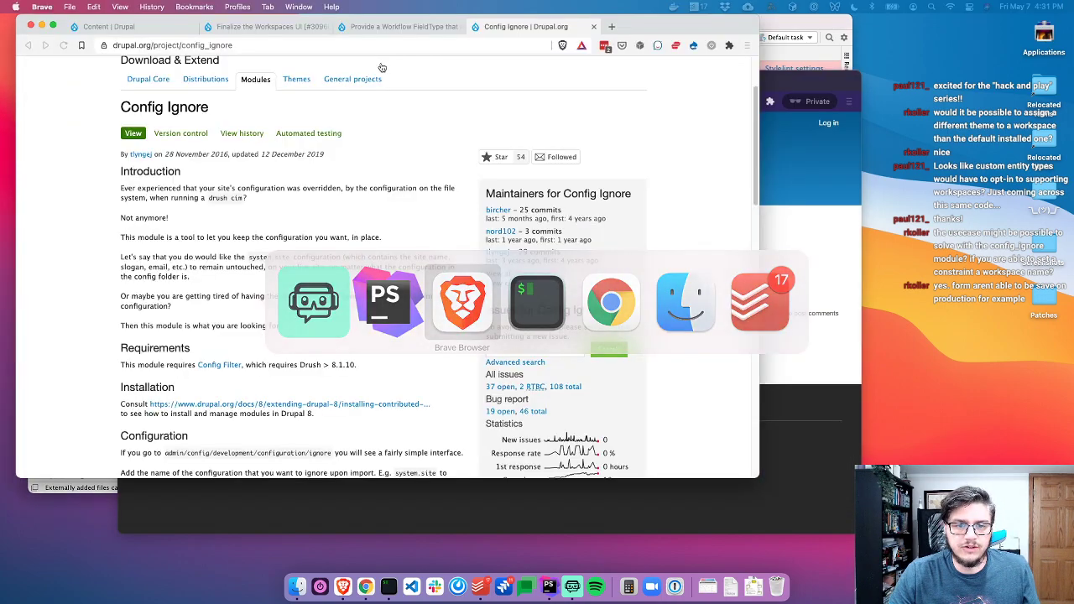
pyautogui.click(447, 30)
pyautogui.click(268, 27)
pyautogui.click(154, 30)
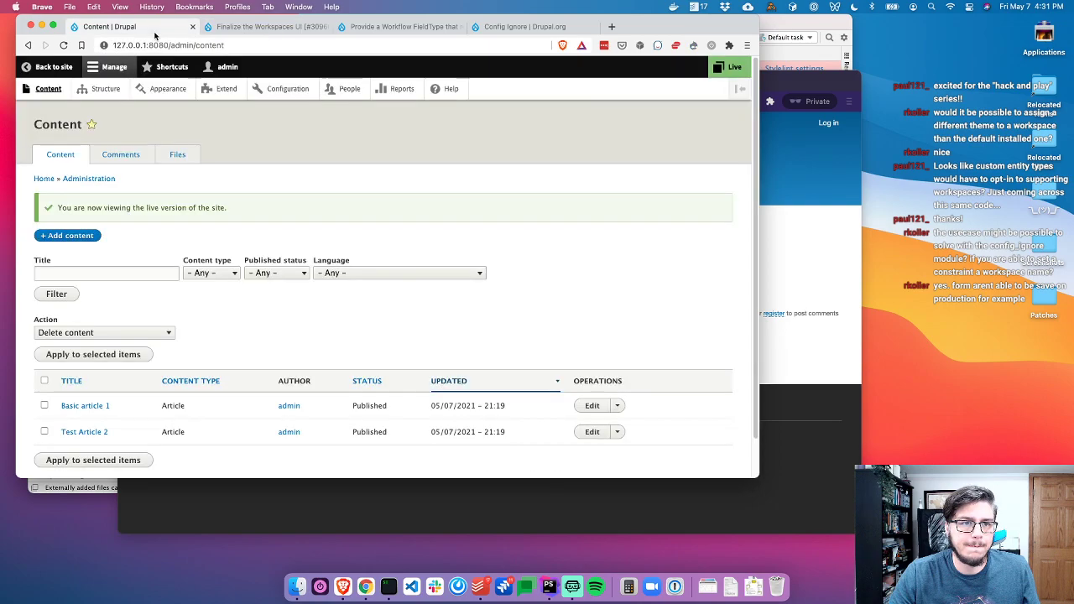
pyautogui.click(225, 88)
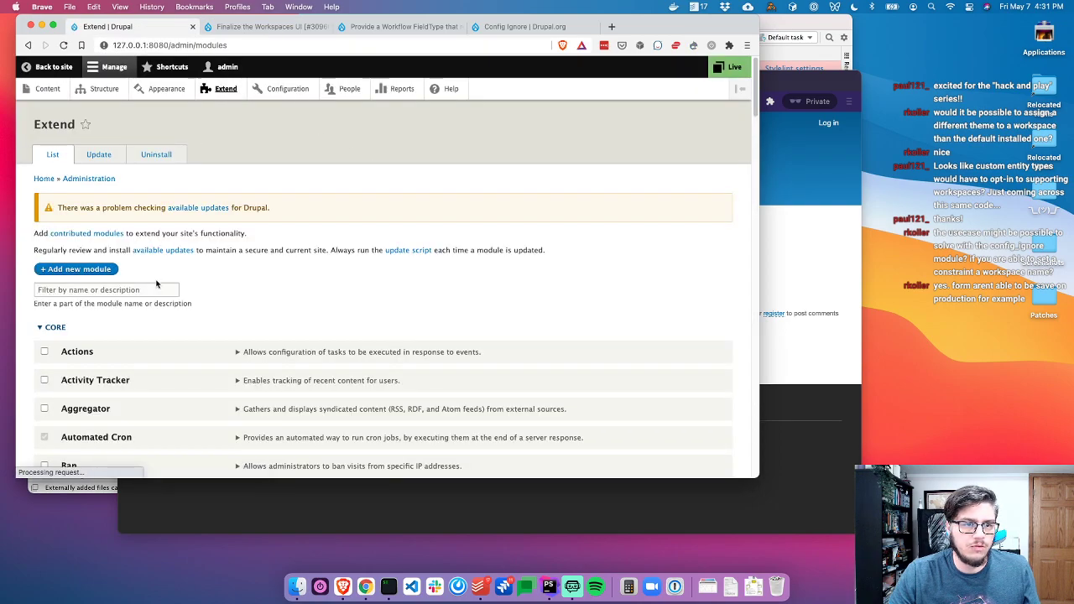
pyautogui.click(152, 289)
pyautogui.write('NoLi')
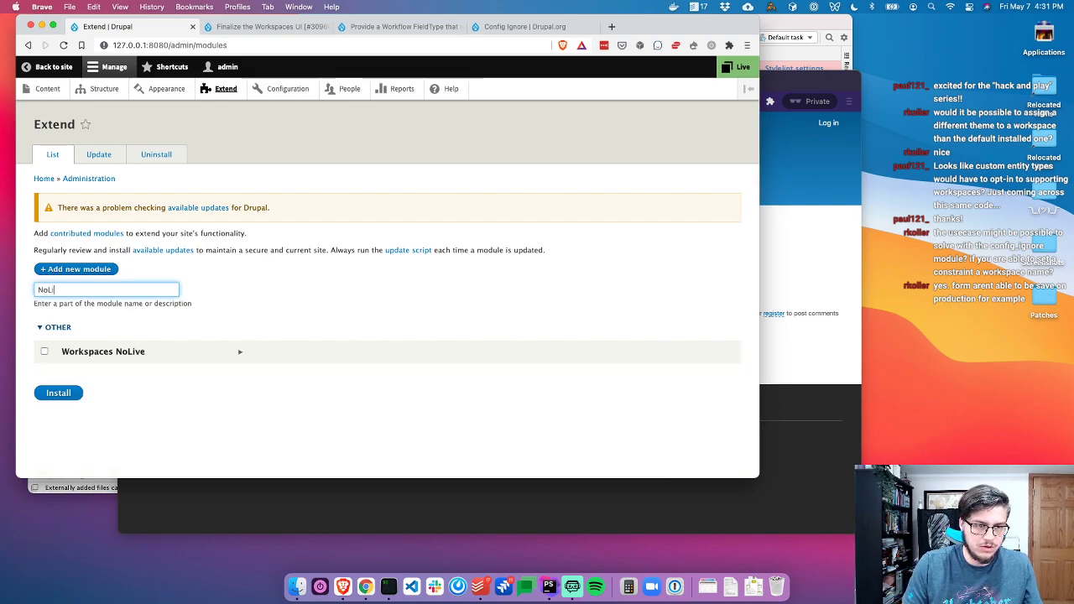
pyautogui.click(112, 353)
pyautogui.click(55, 396)
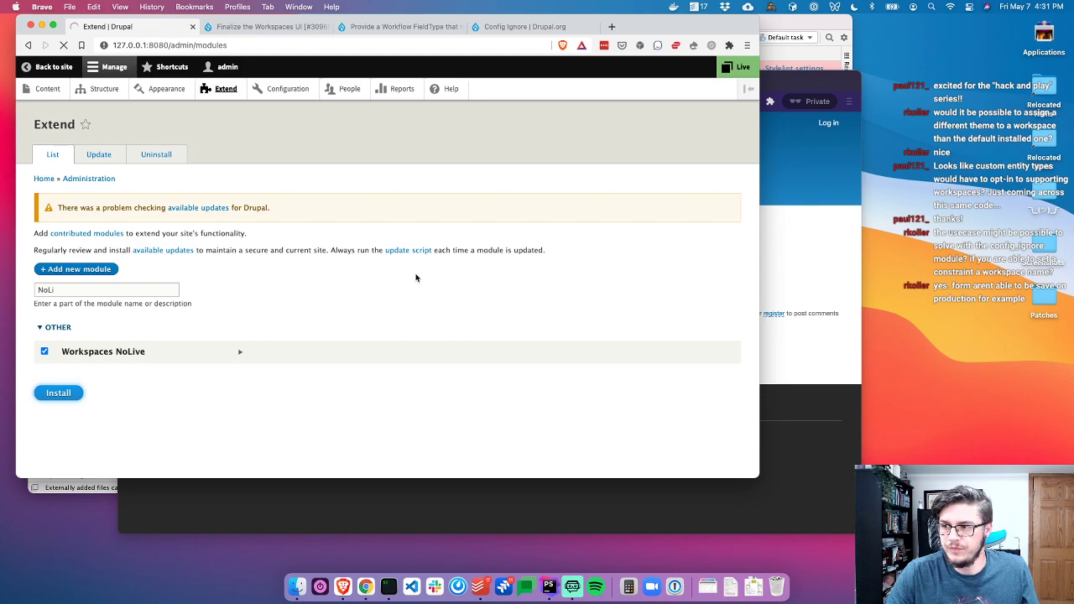
# Open the Config Ignore code repository in a new tab, then go to the site's Content overview
pyautogui.click(516, 26)
pyautogui.scroll(-6, 588, 415)
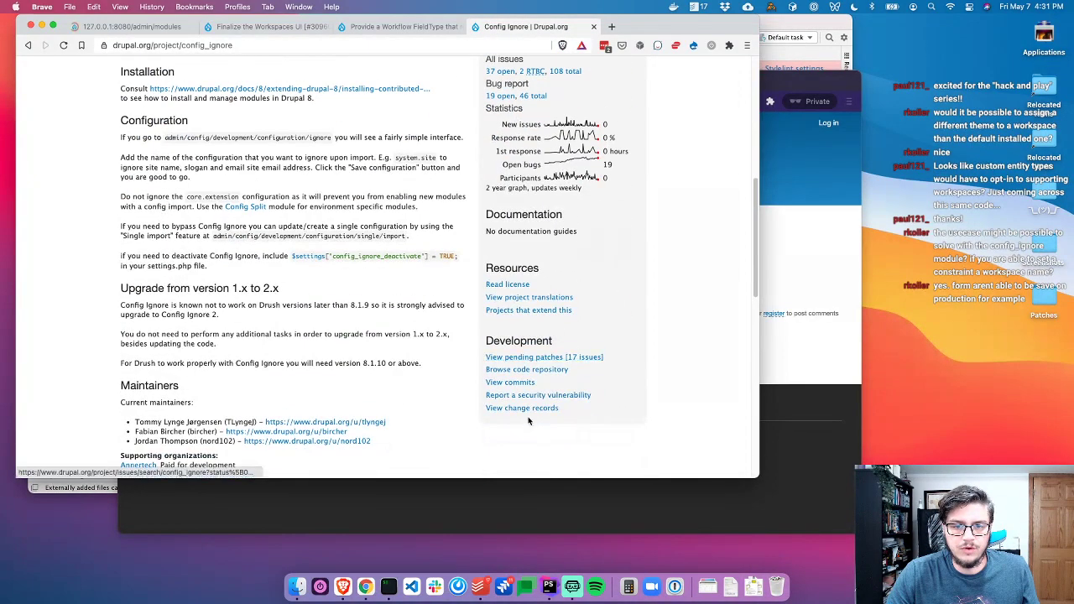
pyautogui.keyDown('super'); pyautogui.click(529, 371); pyautogui.keyUp('super')
pyautogui.click(130, 27)
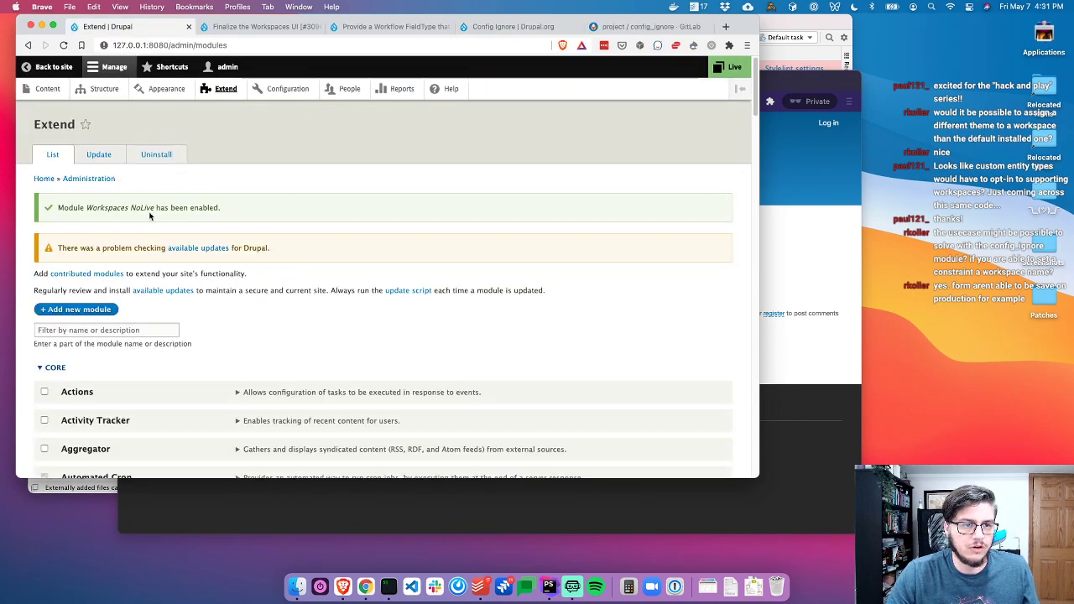
pyautogui.click(47, 88)
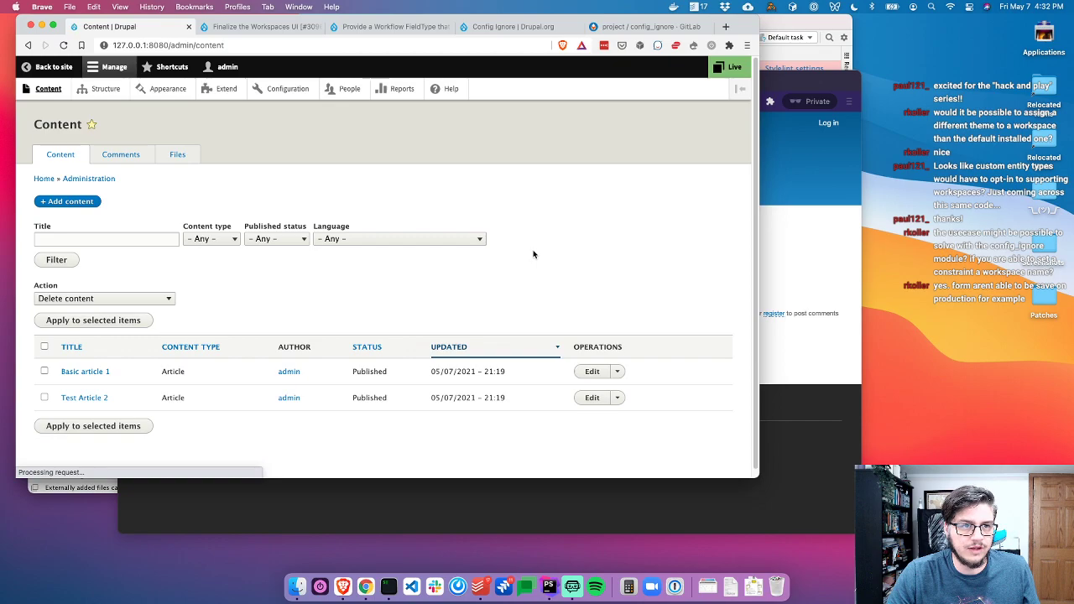
# Try editing Basic article 1 and Test Article 2 from the Content list to compare access
pyautogui.click(617, 371)
pyautogui.click(593, 371)
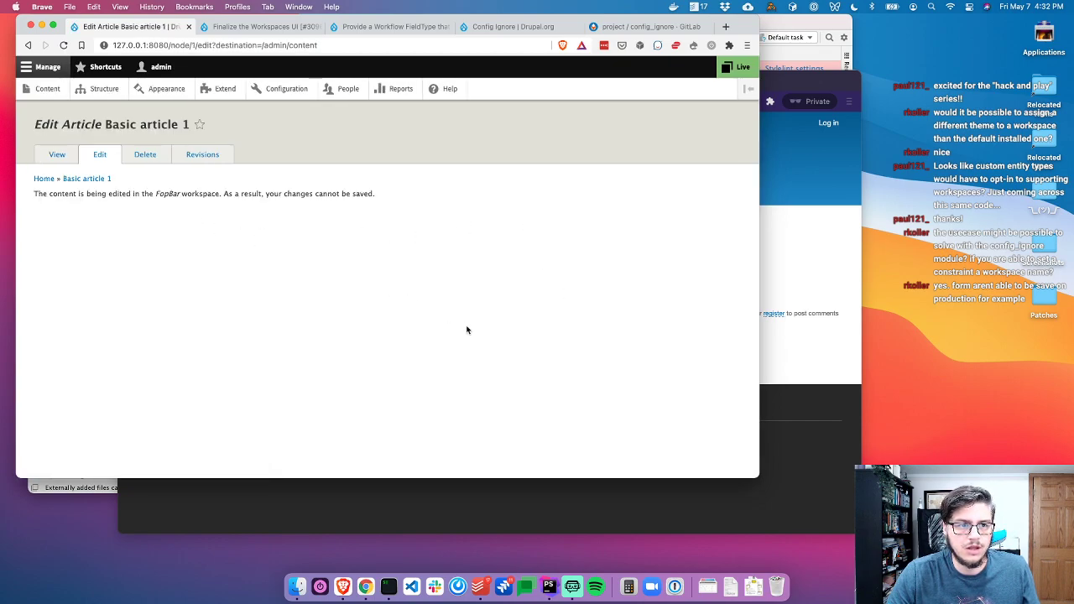
pyautogui.click(44, 89)
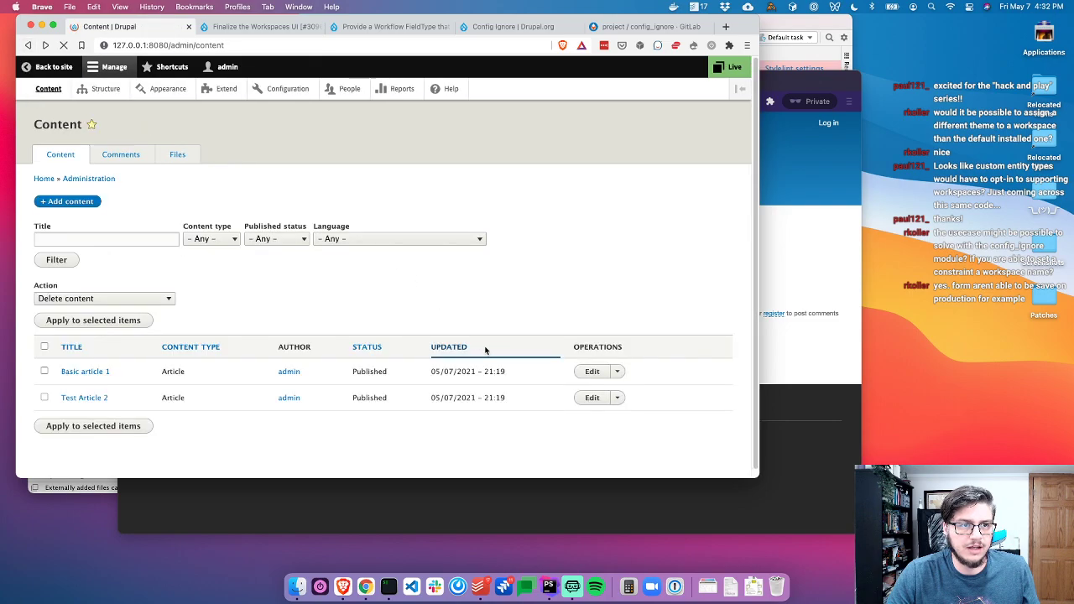
pyautogui.click(589, 399)
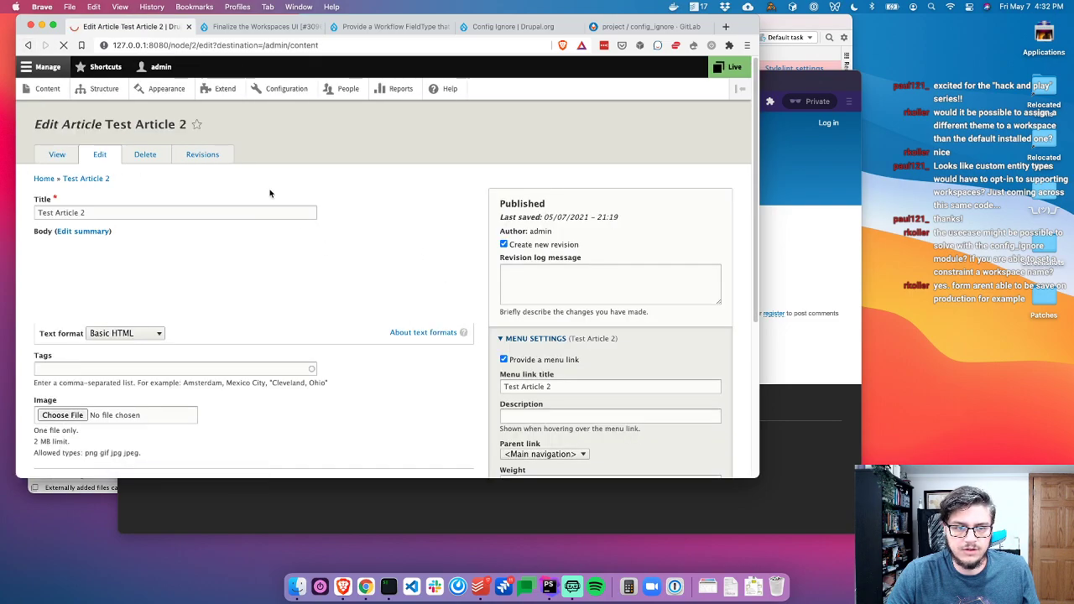
pyautogui.click(28, 44)
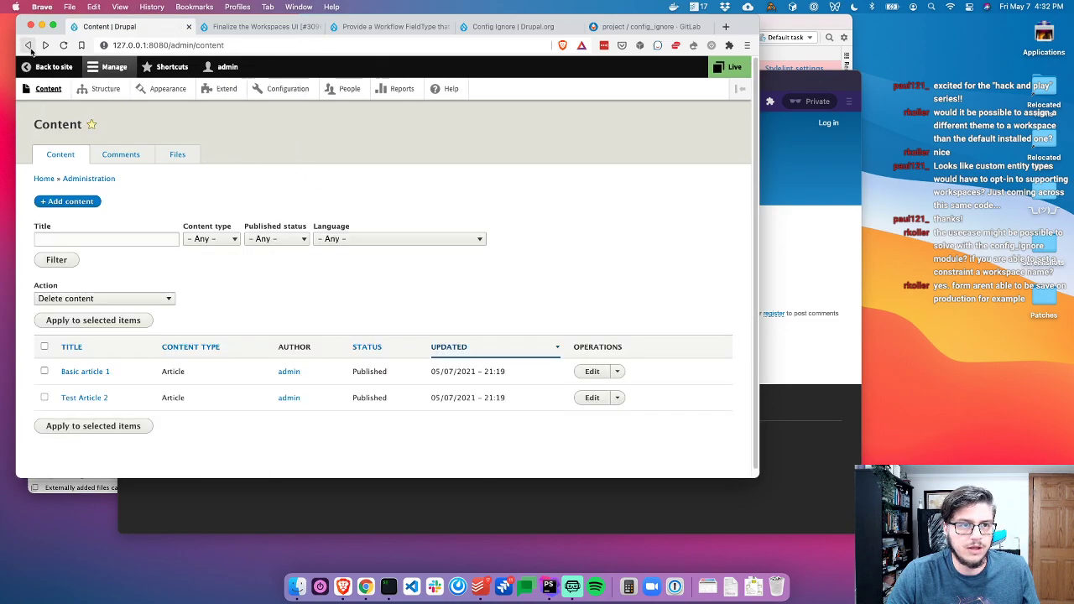
# Go back to workspaces_nolive.module at the assert and return lines
pyautogui.press('super+Tab')
pyautogui.click(664, 260)
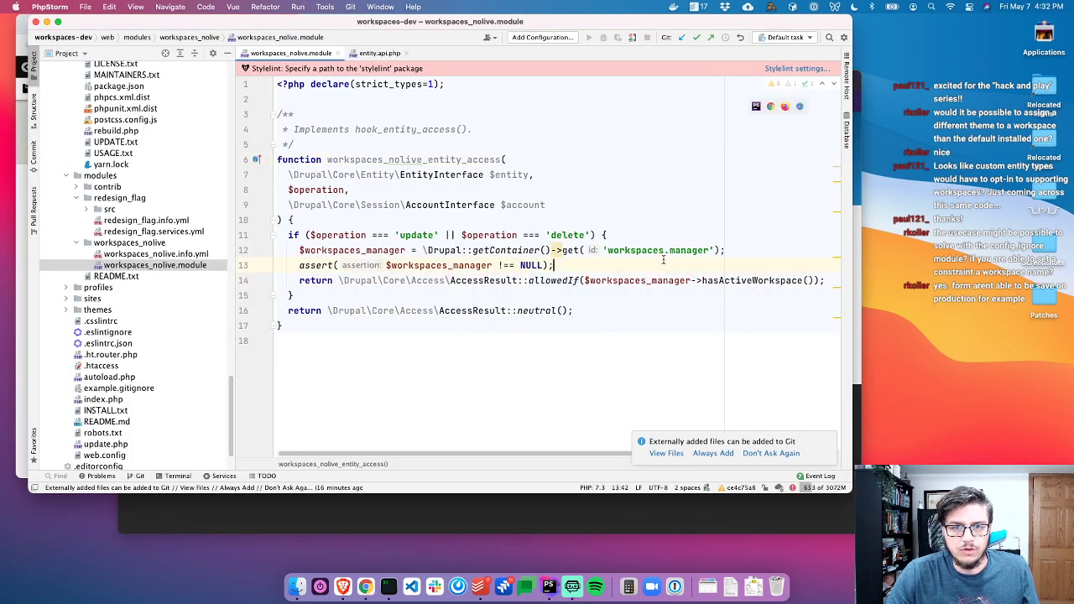
pyautogui.click(722, 280)
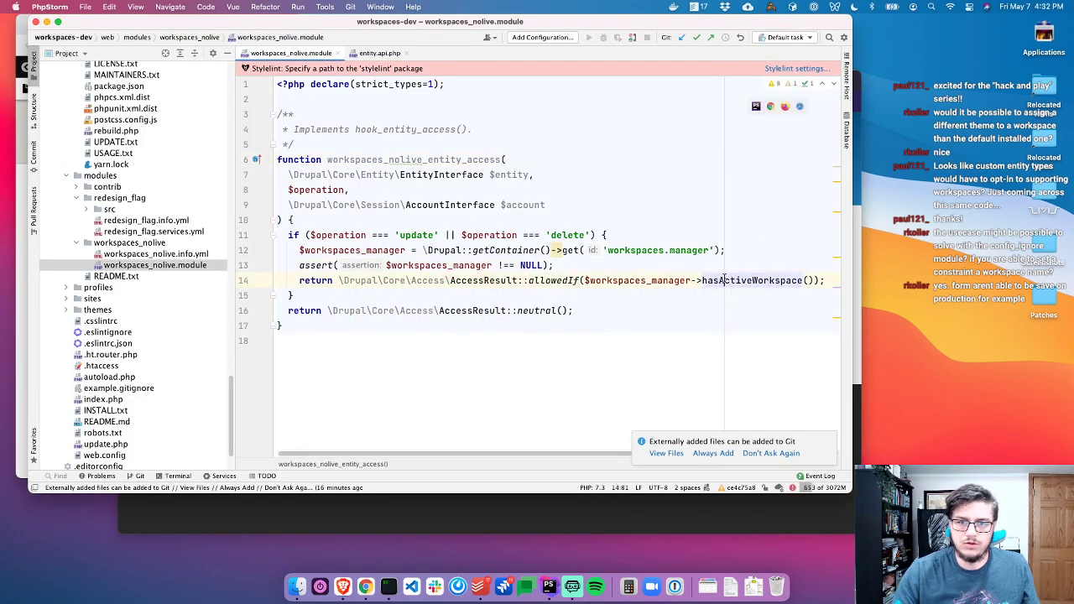
# Above the return, add an if on hasActiveWorkspace() that calls \Drupal::messenger()->addStatus('has active workspace')
pyautogui.press('super+alt+Return')
pyautogui.write('if ($workspaces_manager->')
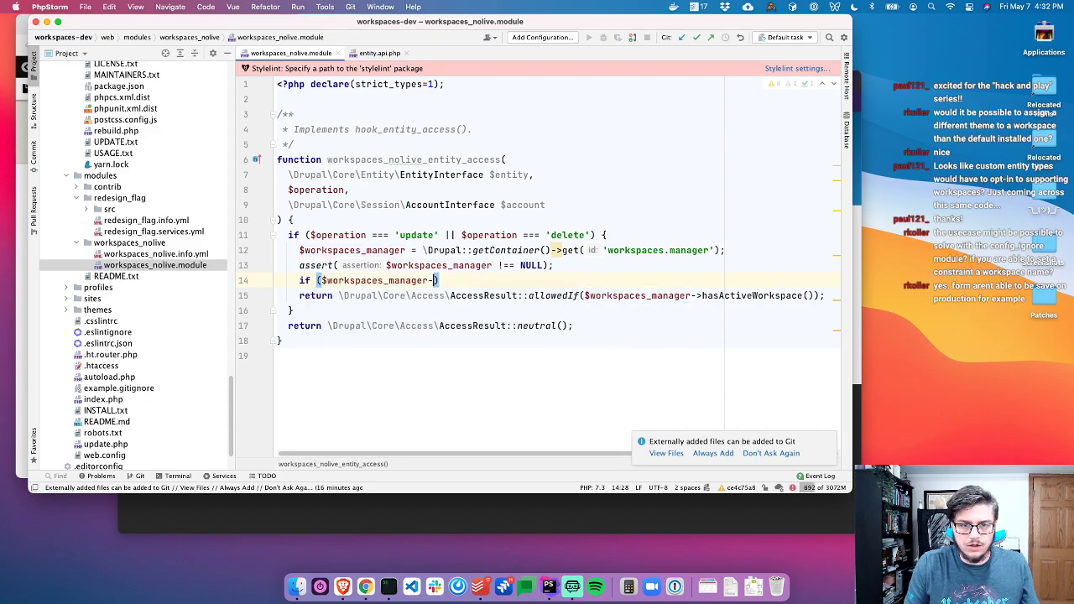
pyautogui.write('h')
pyautogui.press('Return')
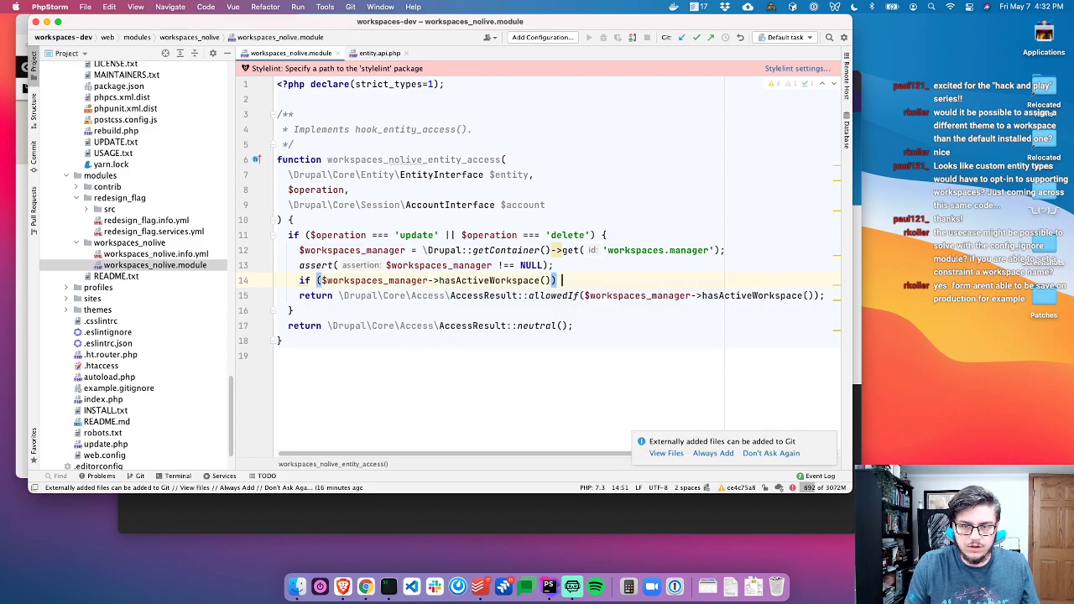
pyautogui.write('{')
pyautogui.press('Return')
pyautogui.write('\\Drupal::me')
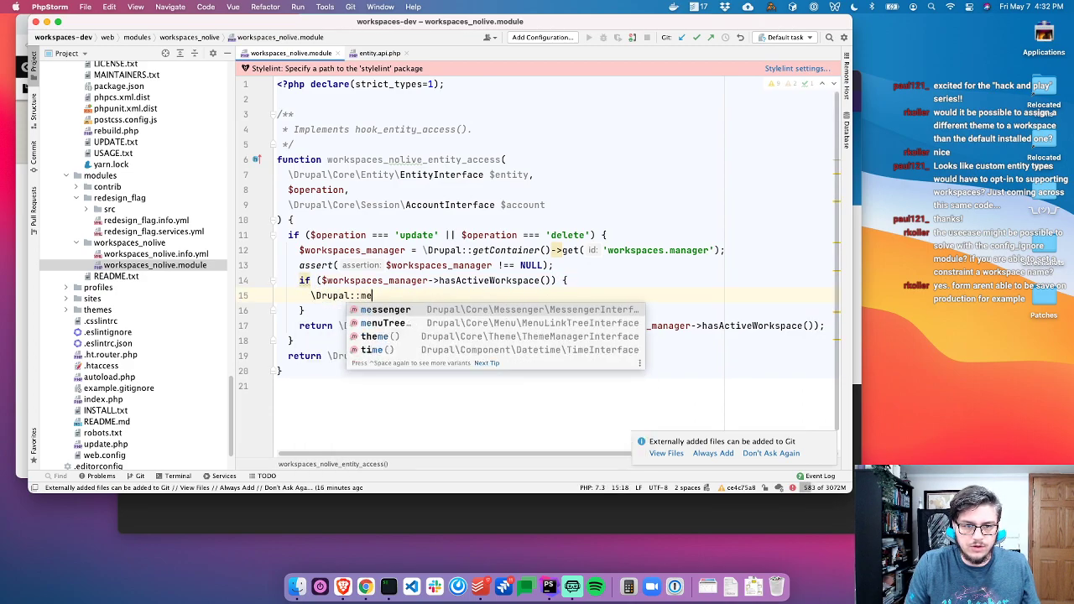
pyautogui.press('Return')
pyautogui.write('->a')
pyautogui.press('Return')
pyautogui.write("'has activ")
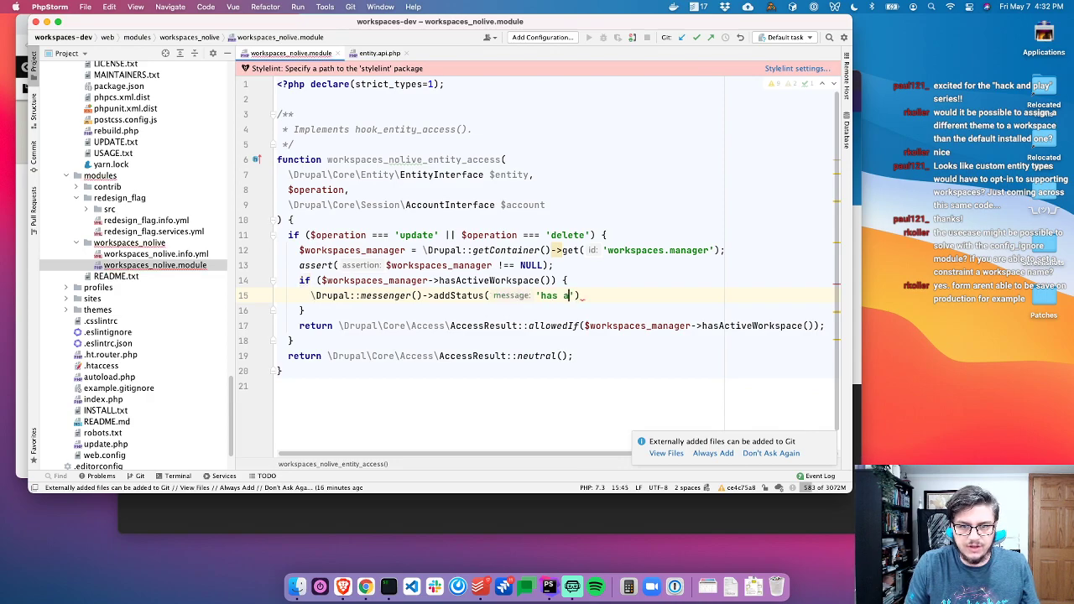
pyautogui.write('e workspace')
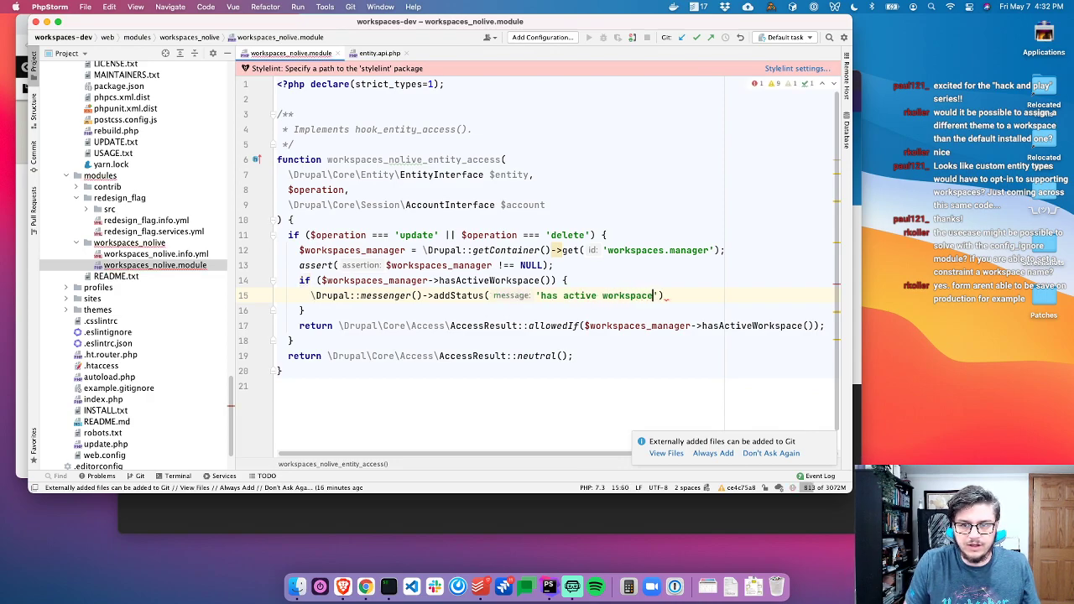
pyautogui.press('End')
pyautogui.write(';')
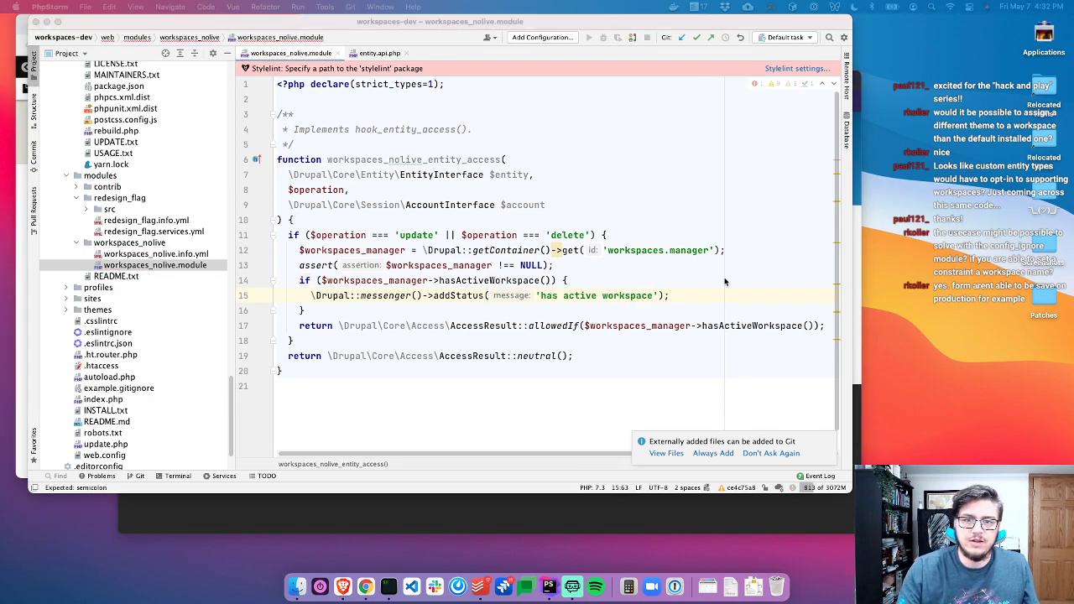
# Close the private Test Article 2 browser window and switch to the terminal
pyautogui.press('super+Tab')
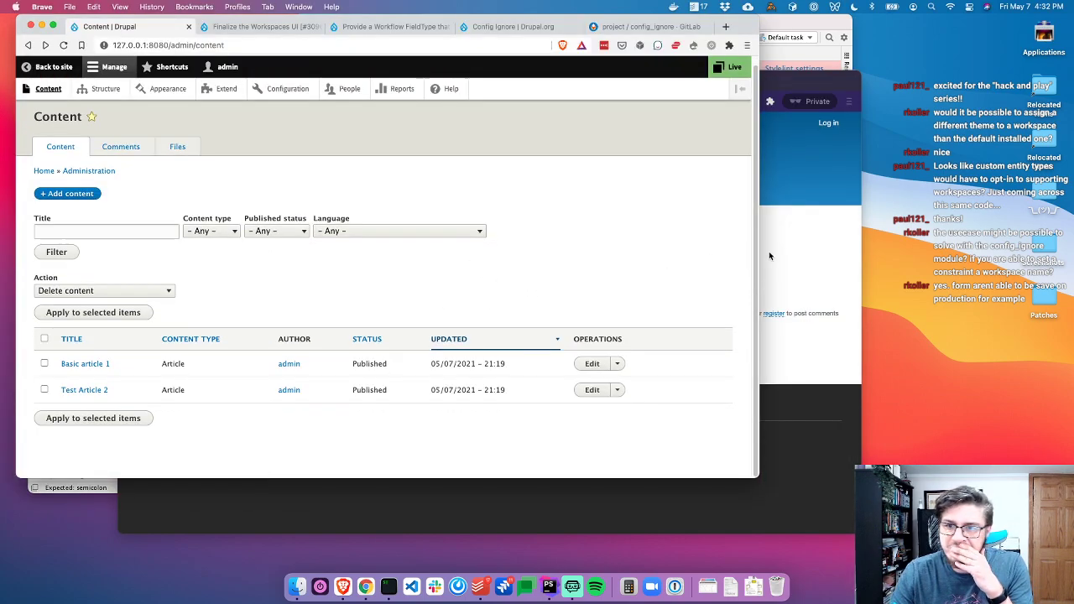
pyautogui.click(769, 256)
pyautogui.press('super+w')
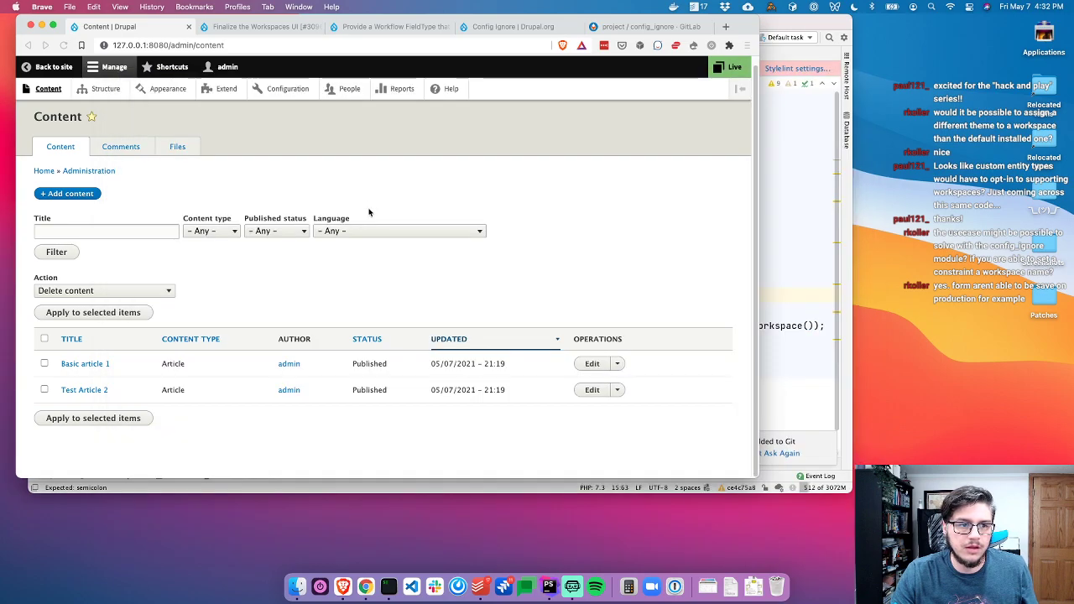
pyautogui.press('super+Tab')
pyautogui.click(414, 219)
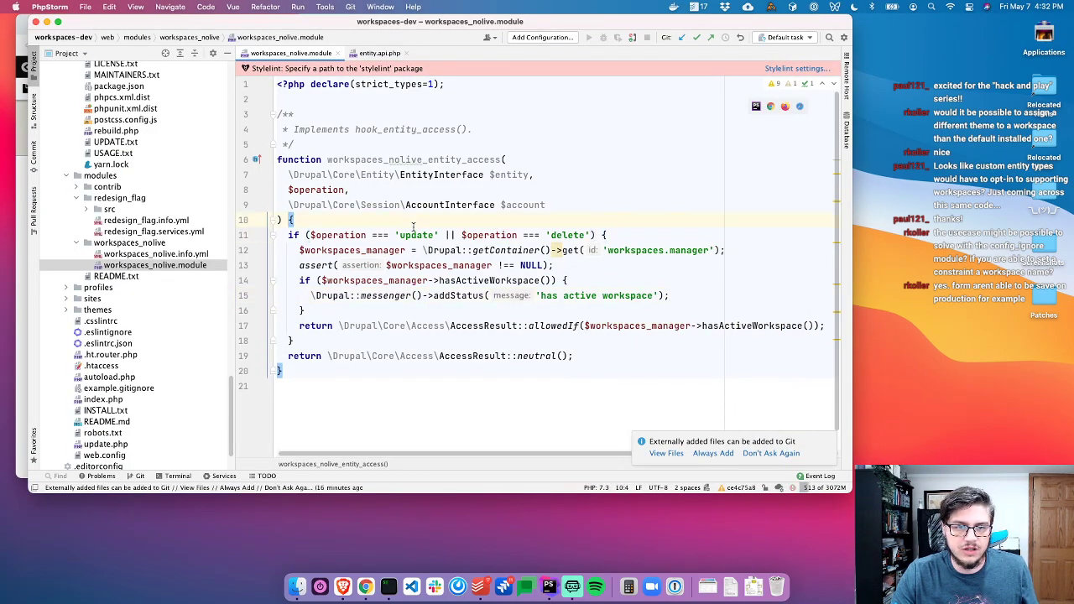
pyautogui.press('super+Tab')
pyautogui.press('Tab')
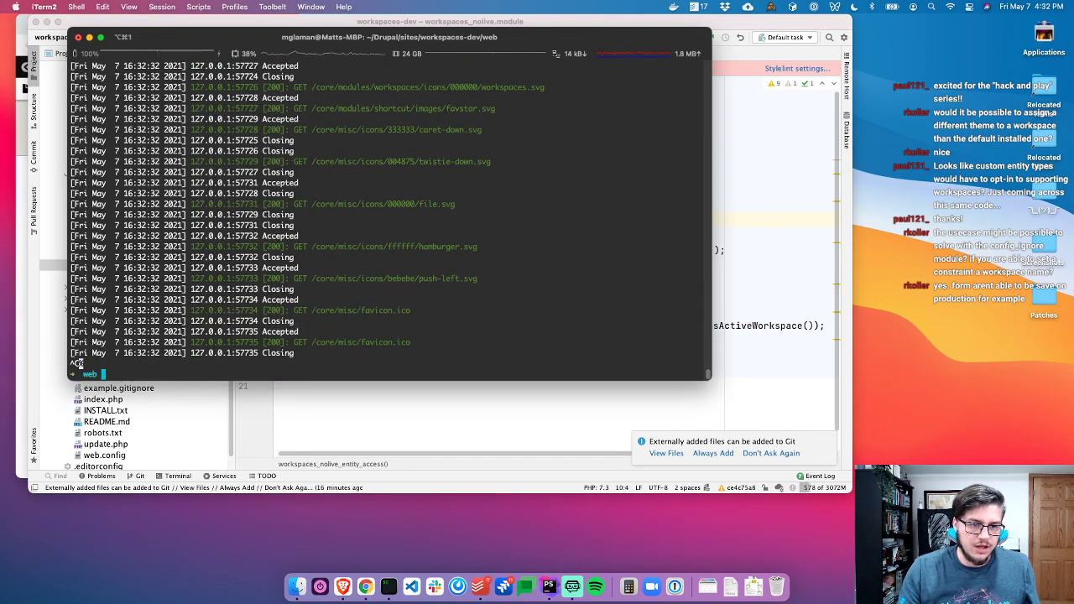
# Look up the earlier Xdebug and router-script php server commands in the shell history
pyautogui.write('php -d')
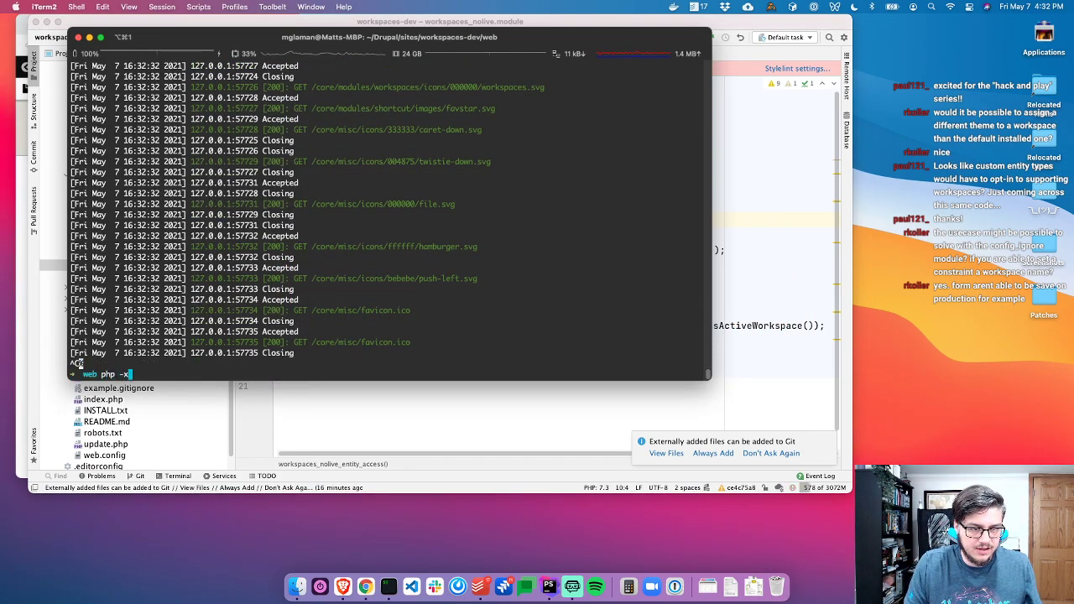
pyautogui.press('Up')
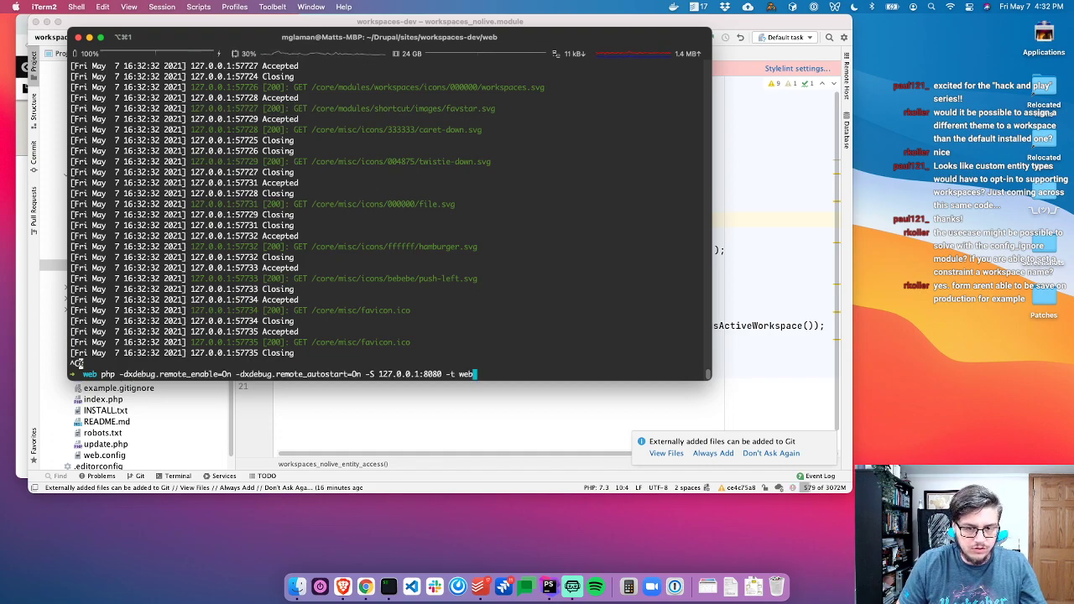
pyautogui.press('Down')
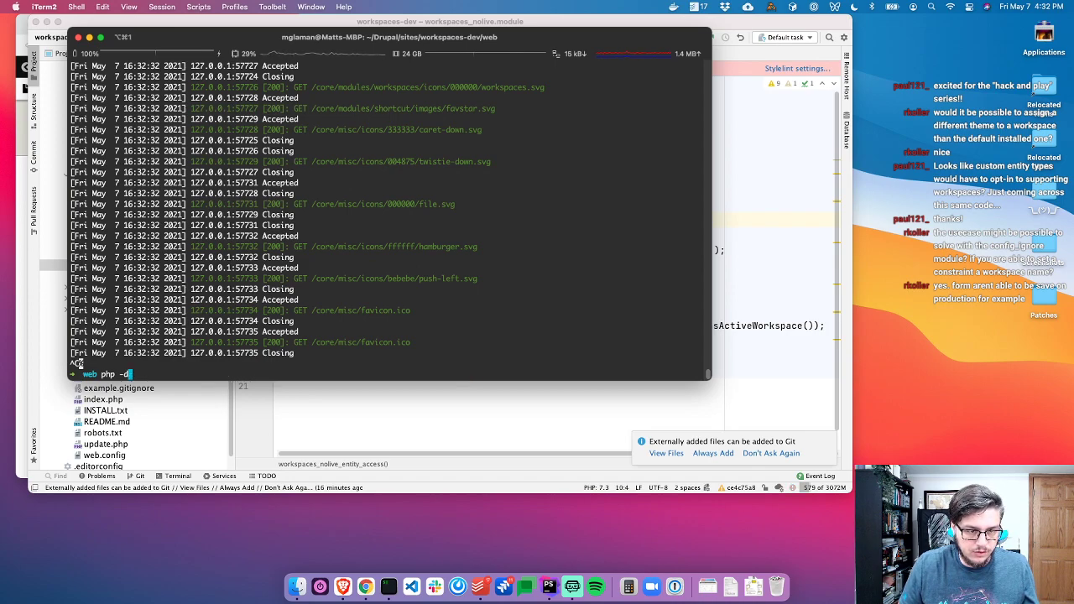
pyautogui.press('Up')
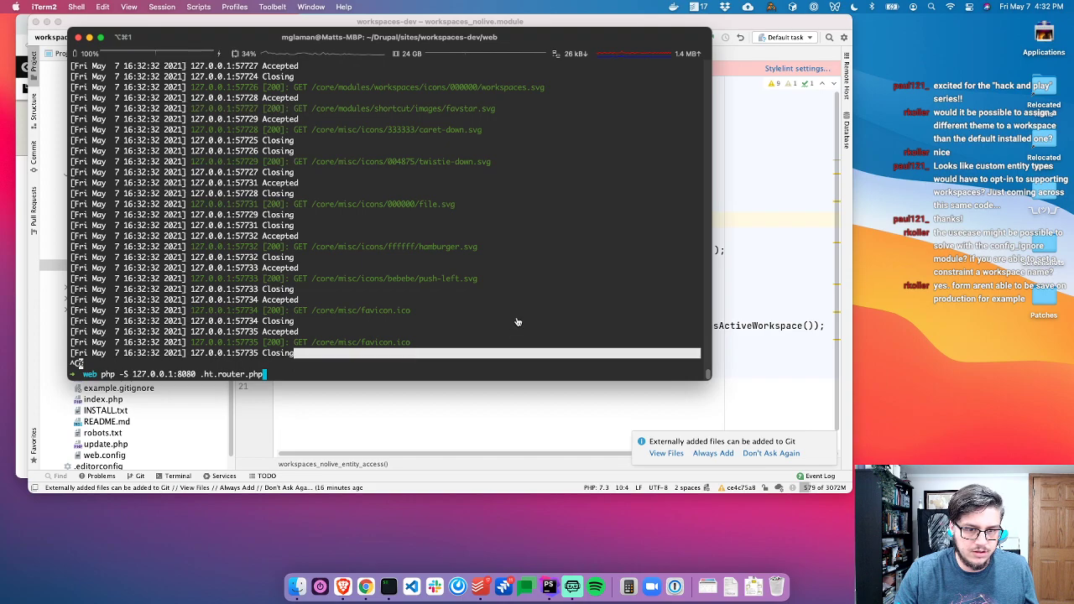
pyautogui.moveTo(202, 379); pyautogui.dragTo(262, 380)
pyautogui.hotkey('ctrl', 'c')
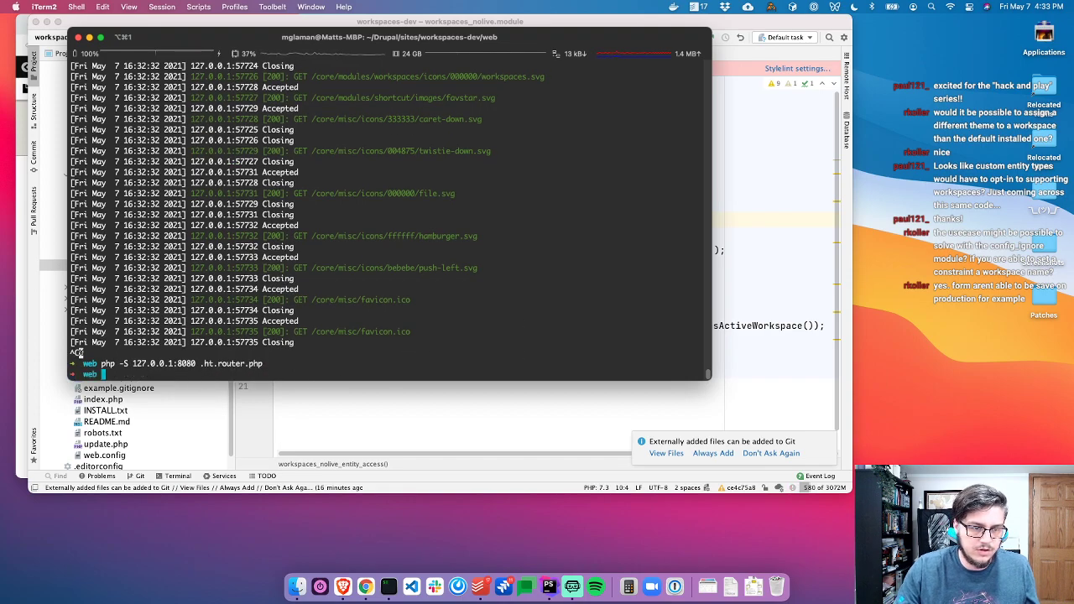
# Start the Xdebug-enabled server on 127.0.0.1:8080 with .ht.router.php and breakpoint the update/delete check
pyautogui.write('php ')
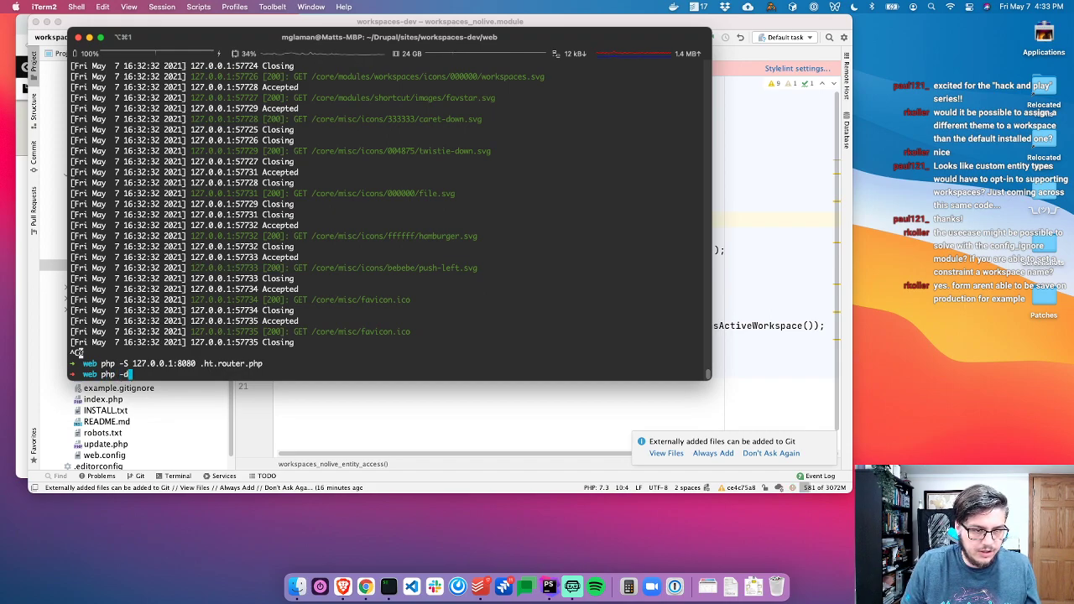
pyautogui.write('-d')
pyautogui.press('super+v')
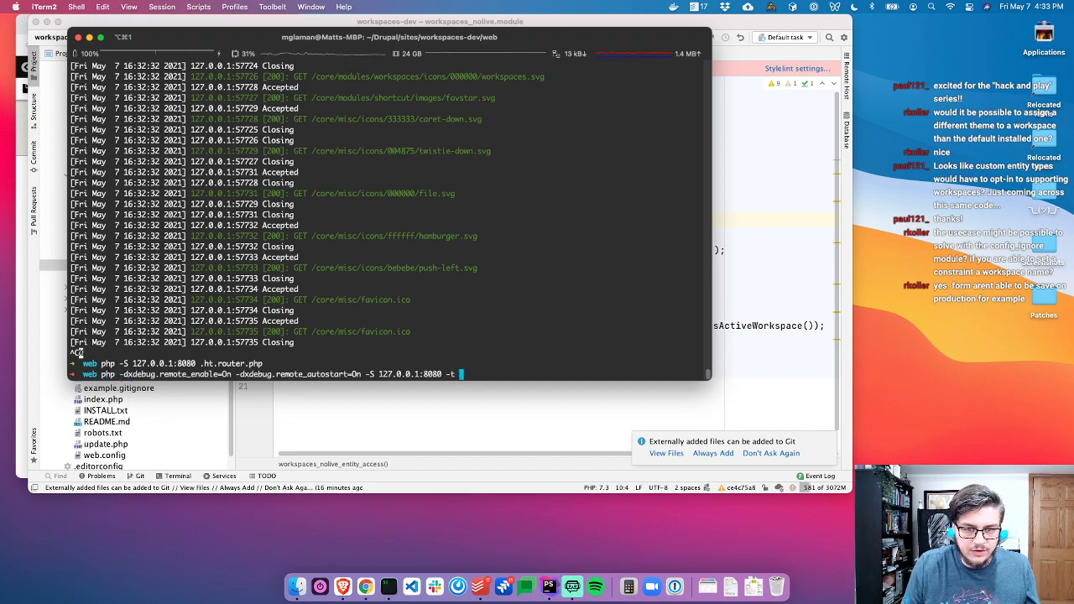
pyautogui.press('super+v')
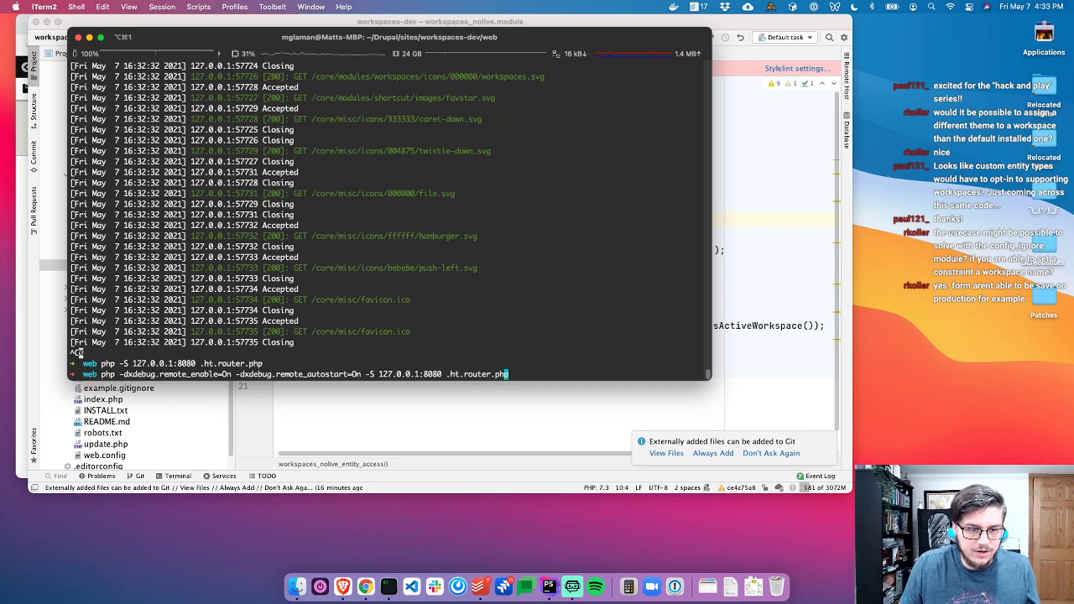
pyautogui.press('Return')
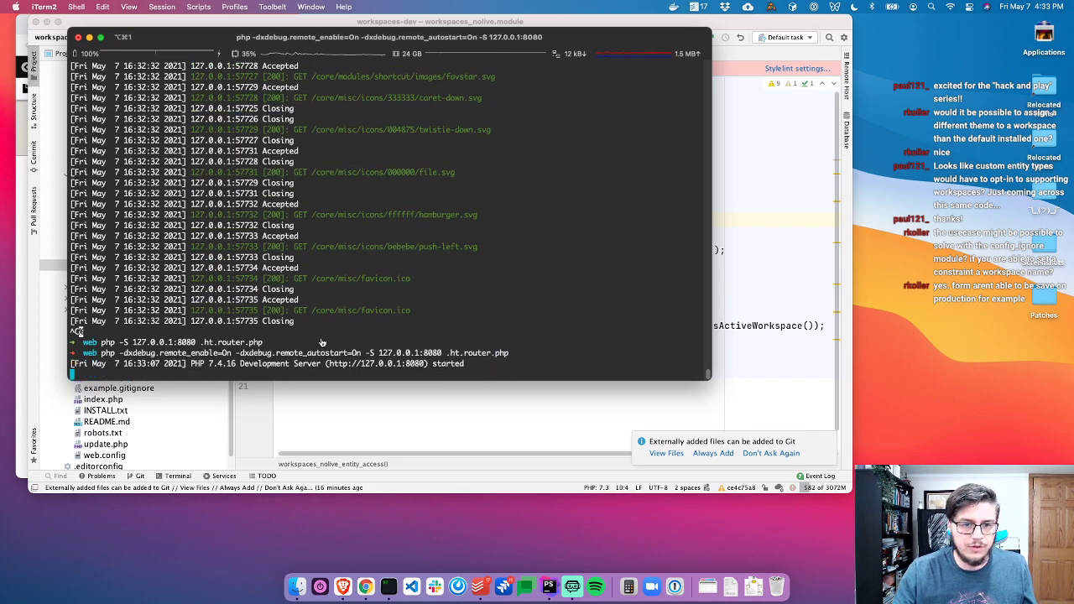
pyautogui.click(451, 401)
pyautogui.click(544, 263)
# Reload the content page and accept the incoming Xdebug connection for .ht.router.php
pyautogui.click(260, 235)
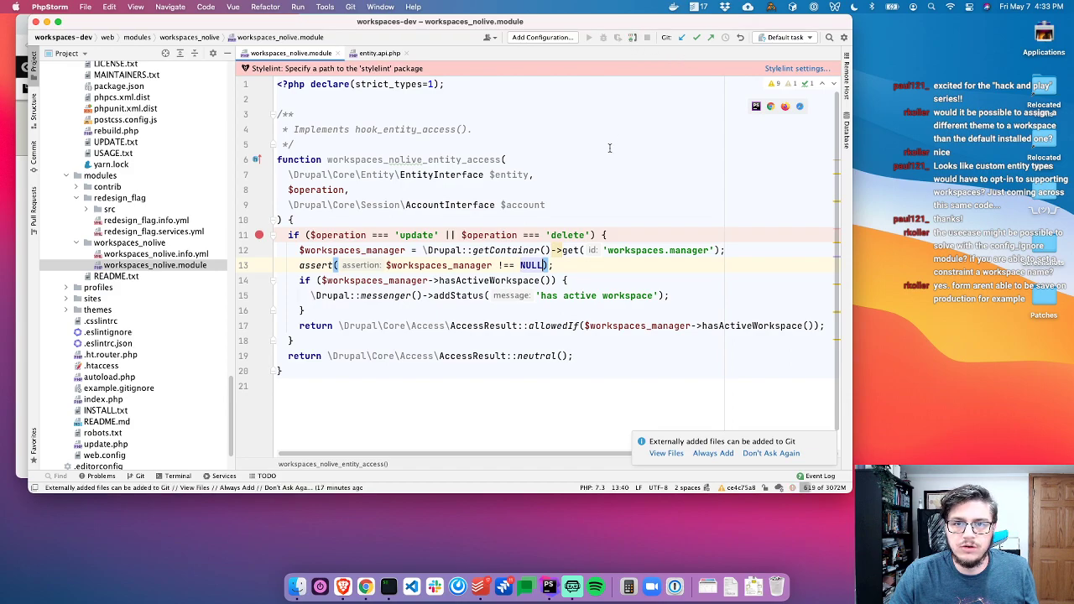
pyautogui.press('super+Tab')
pyautogui.press('super+Tab')
pyautogui.press('super+r')
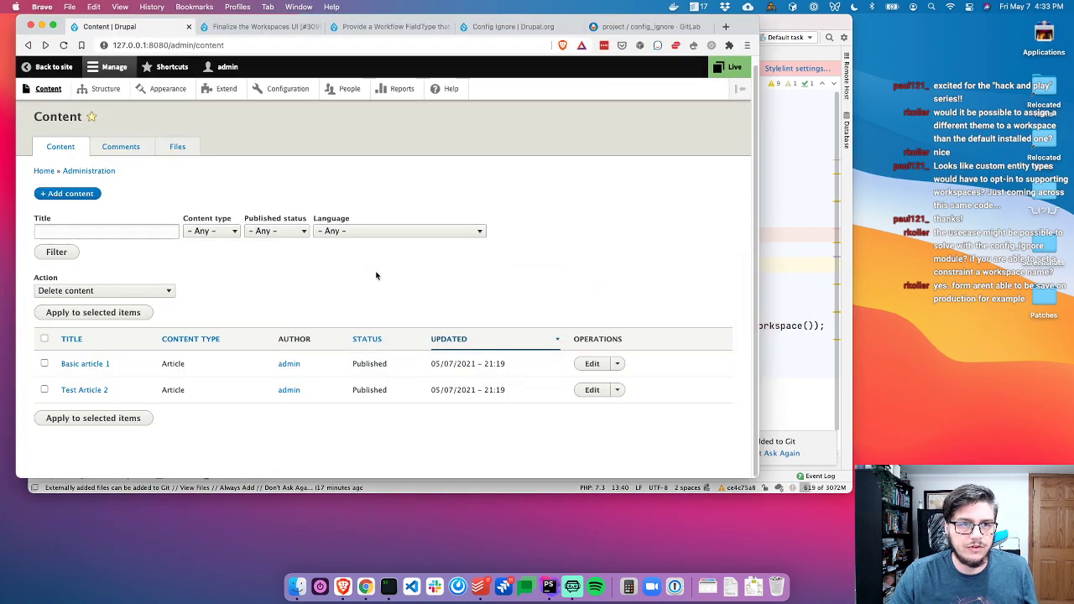
pyautogui.click(428, 246)
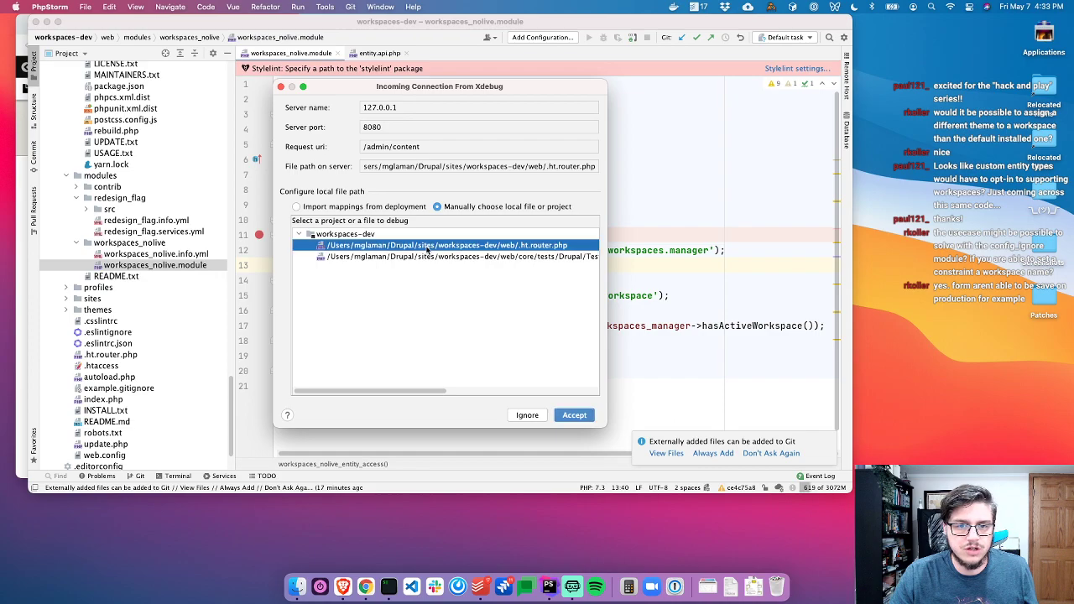
pyautogui.hscroll(5, 388, 244)
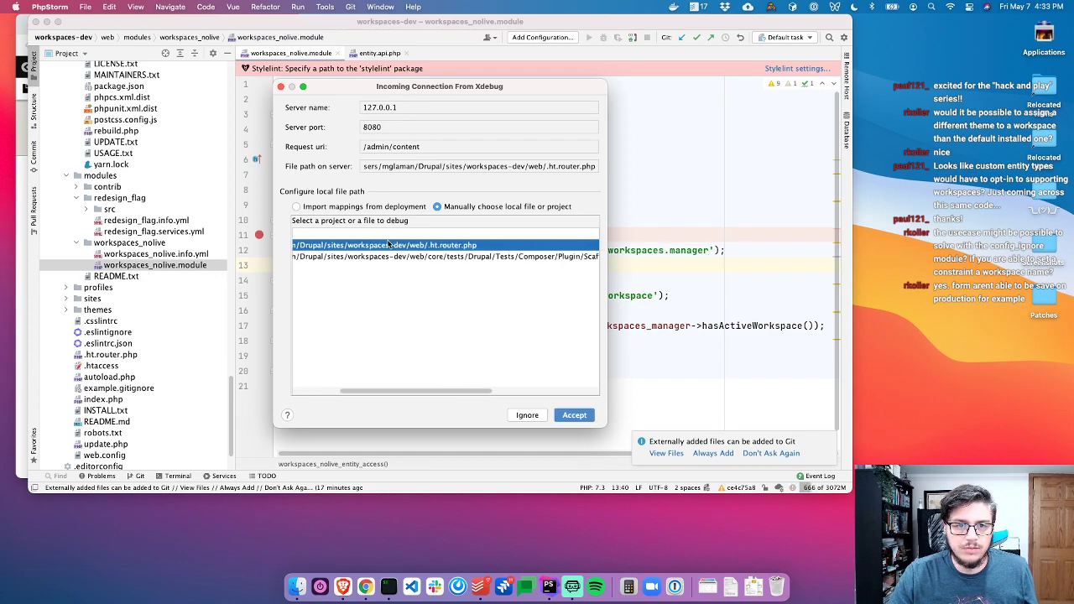
pyautogui.hscroll(-5, 389, 244)
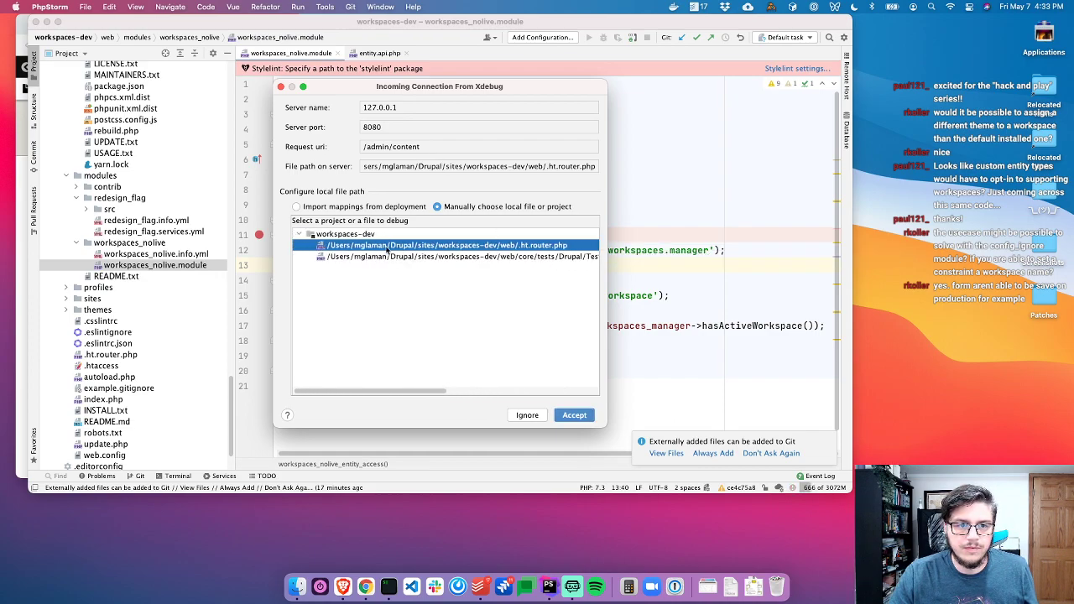
pyautogui.click(591, 414)
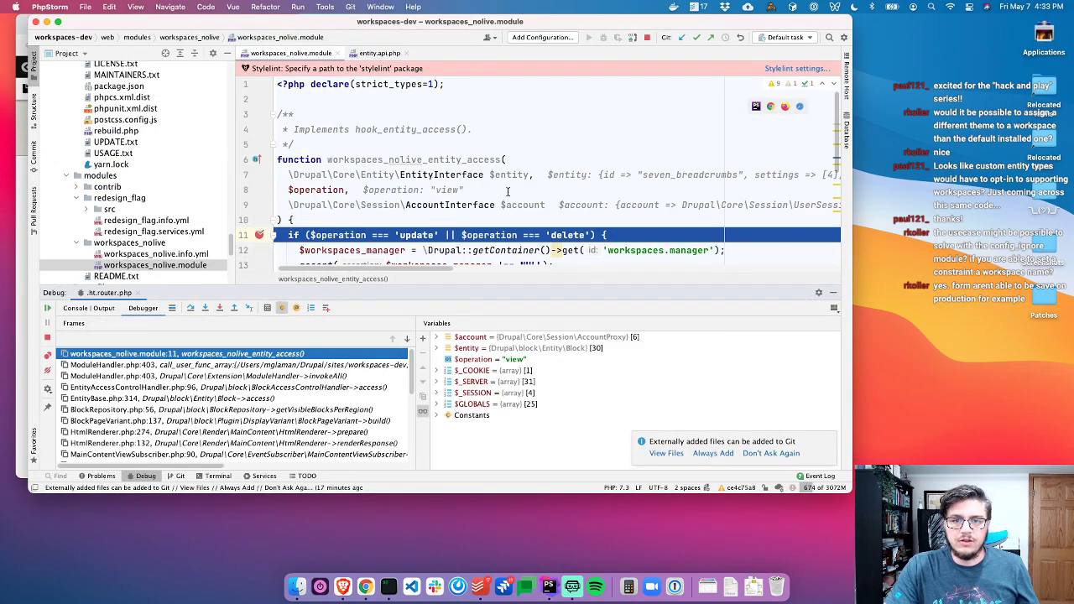
# Resume through the breakpoint hits until the session ends, then close the debug panel
pyautogui.scroll(-3, 462, 210)
pyautogui.press('super+alt+r')
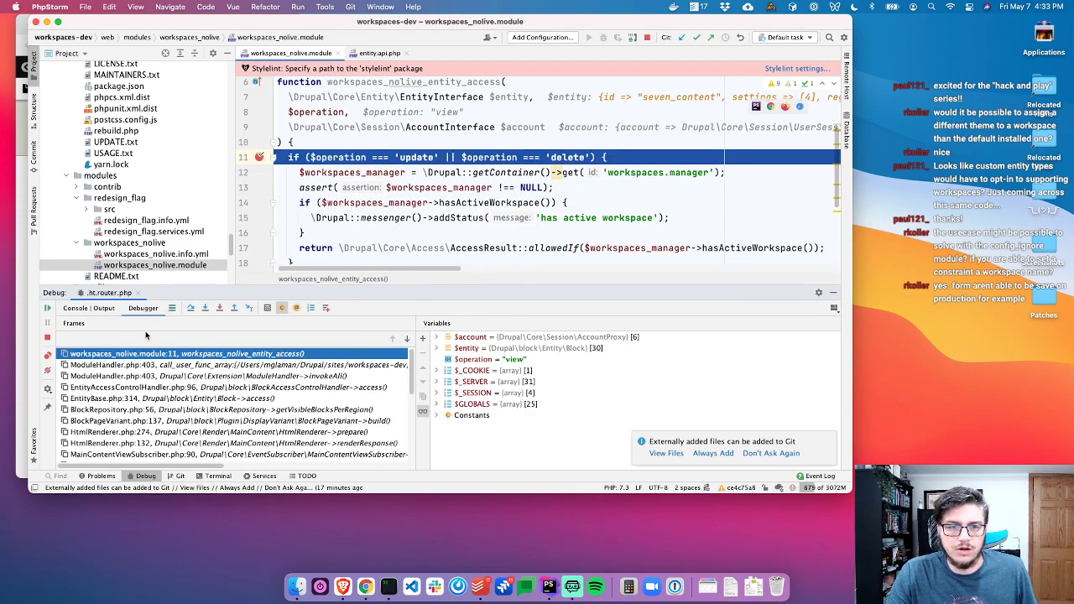
pyautogui.click(48, 308)
pyautogui.click(49, 309)
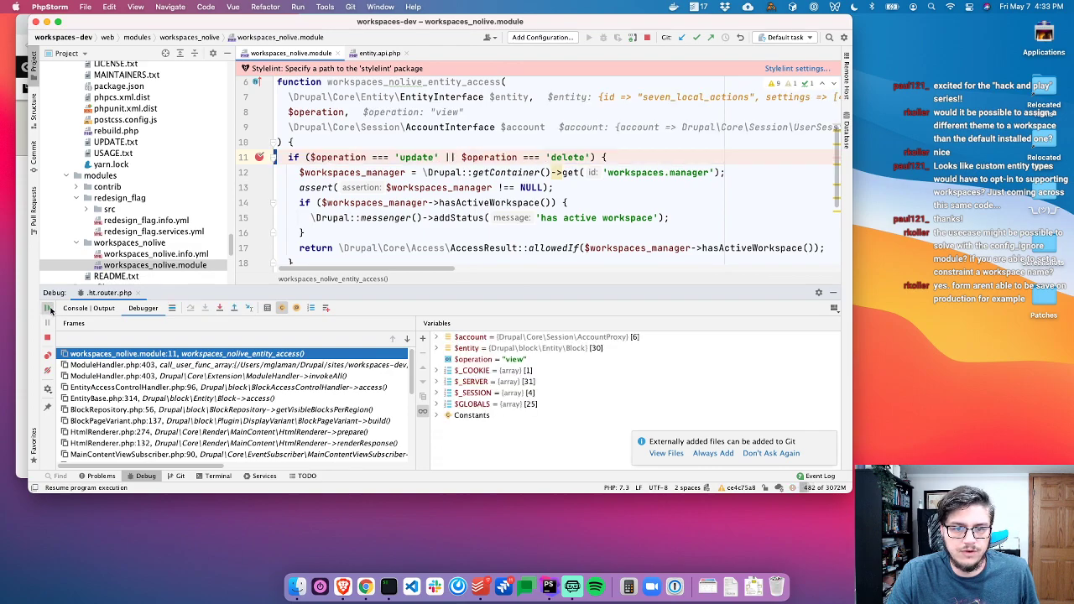
pyautogui.click(48, 309)
pyautogui.click(48, 309)
pyautogui.click(49, 308)
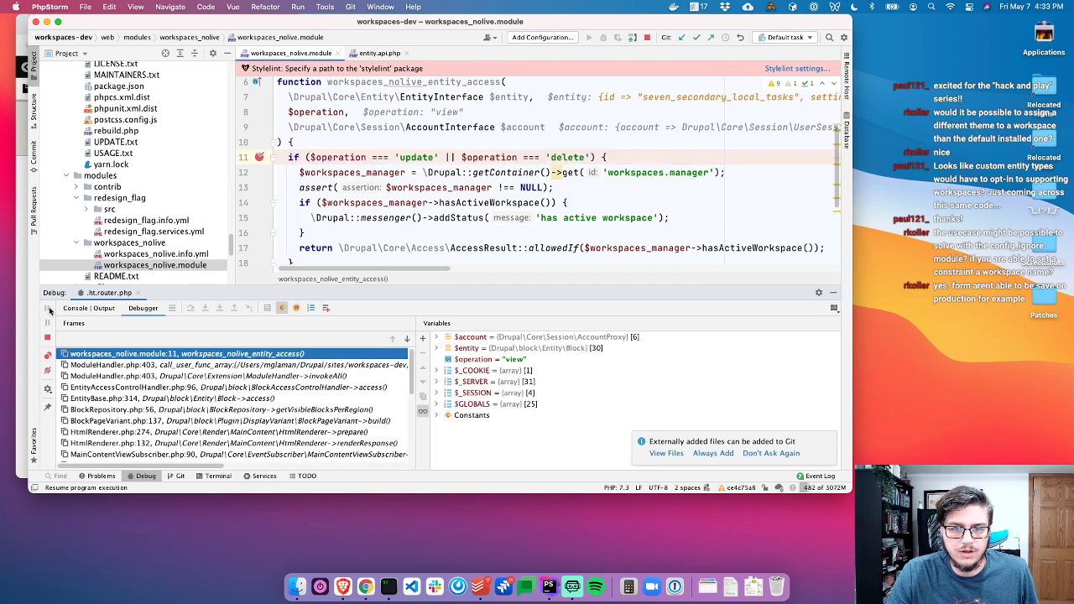
pyautogui.press('super+Tab')
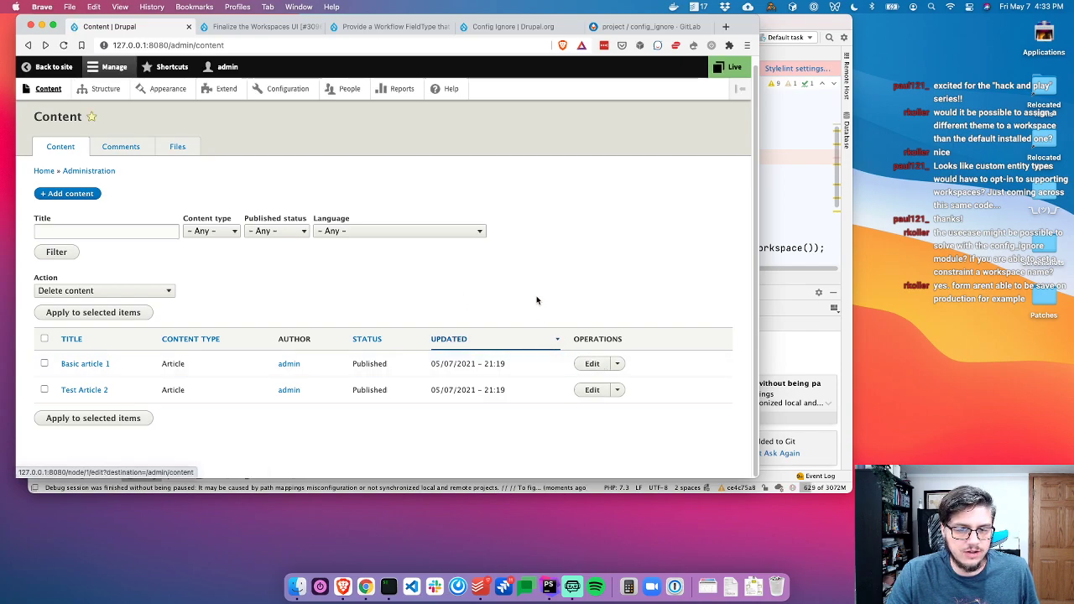
pyautogui.press('super+Tab')
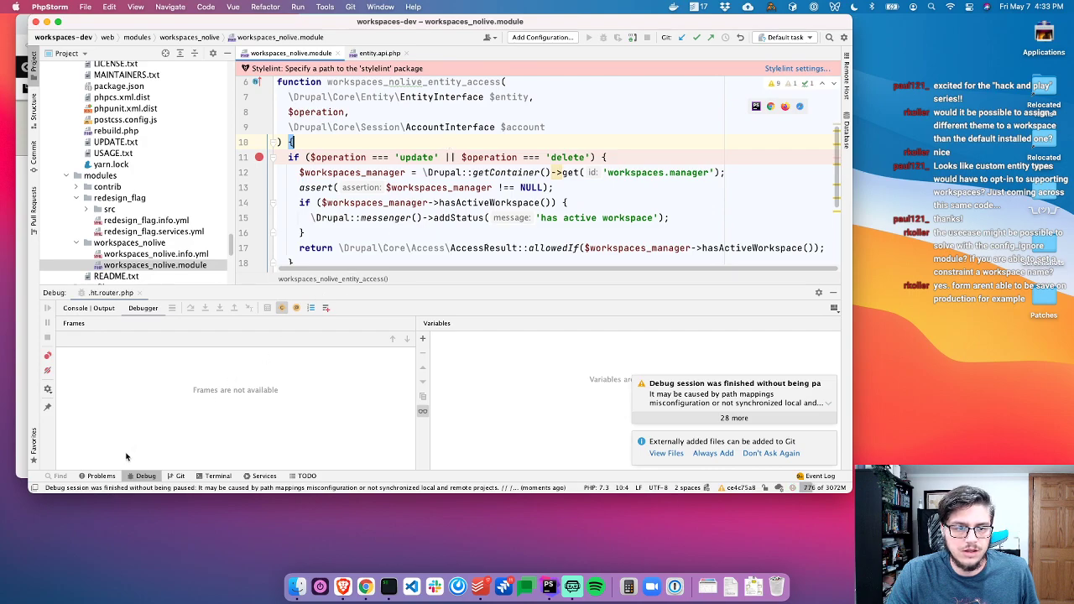
pyautogui.click(147, 476)
pyautogui.click(405, 186)
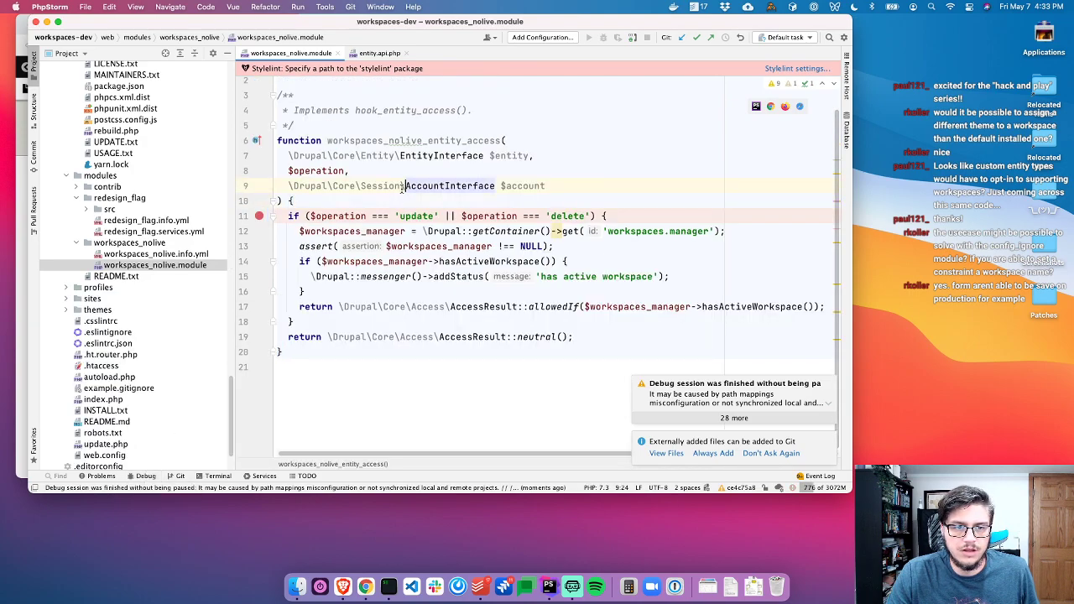
pyautogui.press('shift')
pyautogui.press('shift')
pyautogui.press('Escape')
# Open Basic article 1 for editing, inspect $operation, and resume until the session finishes
pyautogui.press('super+Tab')
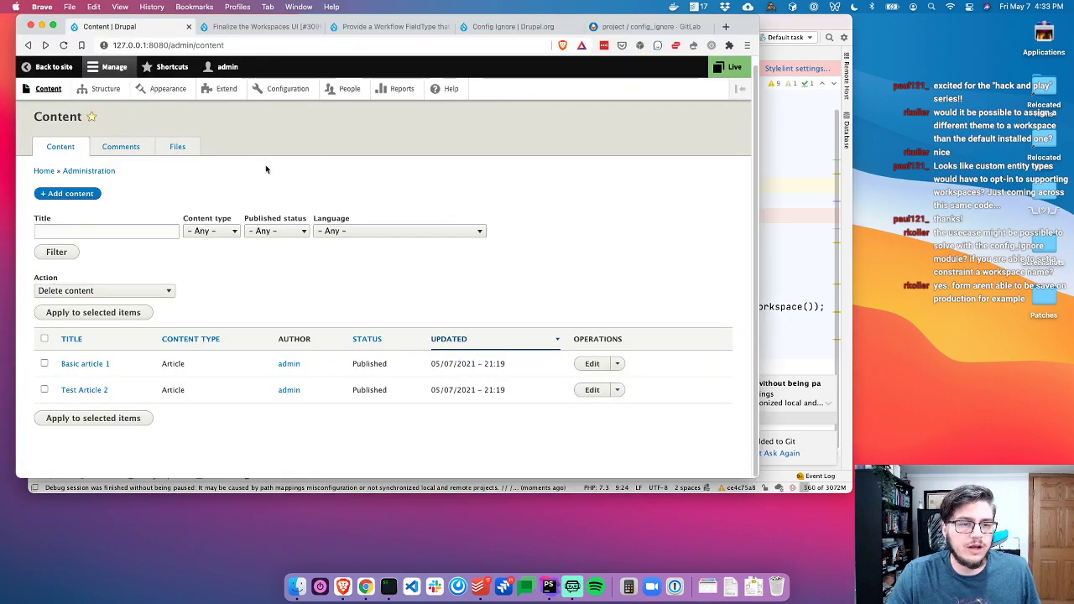
pyautogui.click(593, 366)
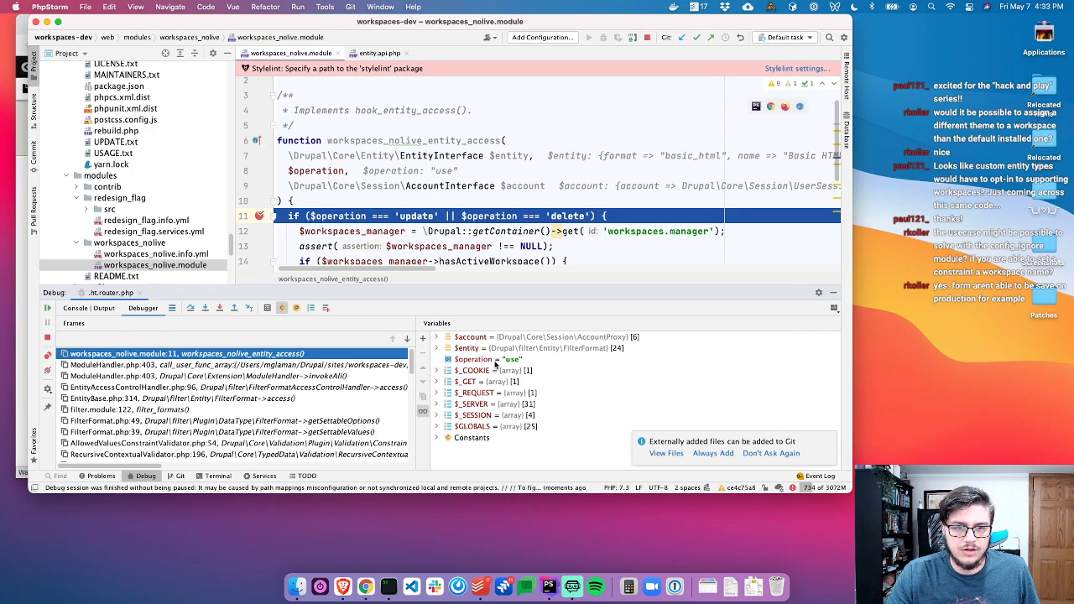
pyautogui.click(495, 361)
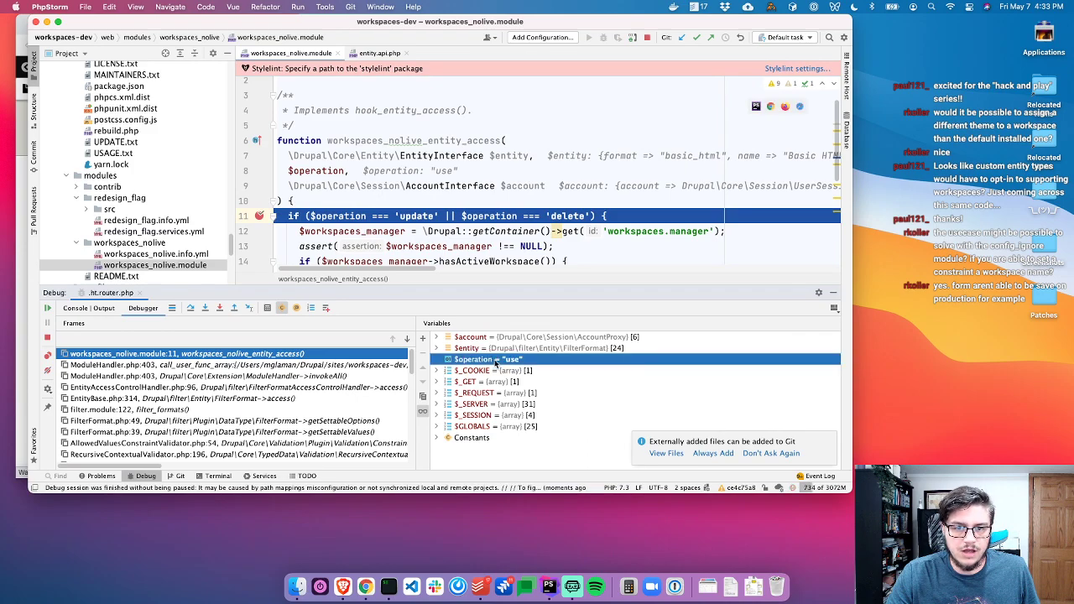
pyautogui.click(48, 308)
pyautogui.click(48, 308)
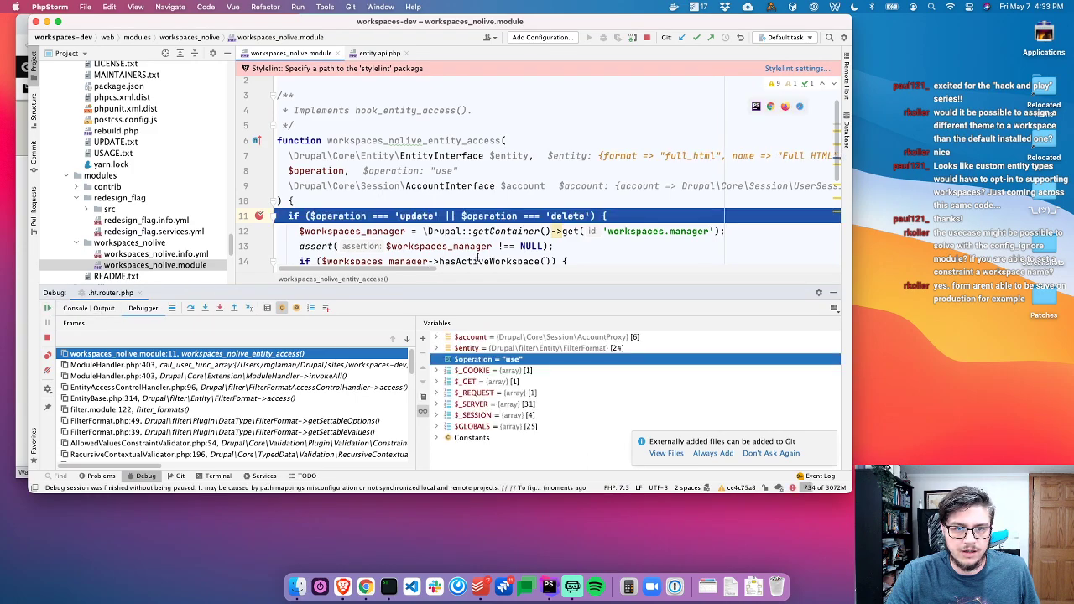
pyautogui.click(48, 308)
pyautogui.click(47, 308)
pyautogui.click(48, 308)
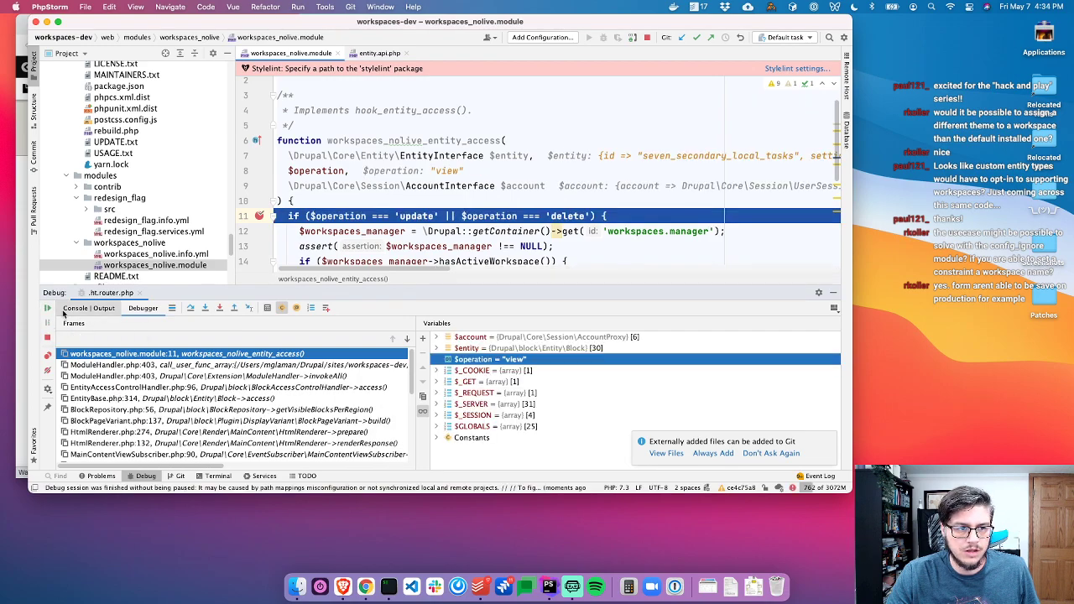
pyautogui.click(48, 308)
pyautogui.click(48, 308)
pyautogui.click(48, 308)
pyautogui.click(48, 308)
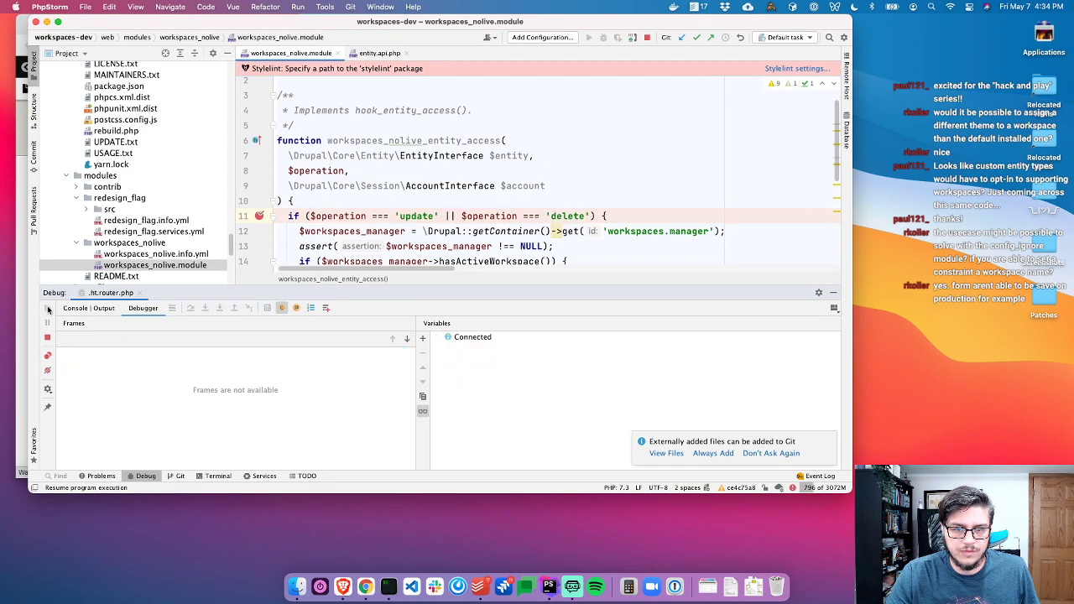
# Check the article edit form, then return to the hook's workspaces manager line
pyautogui.press('super+Tab')
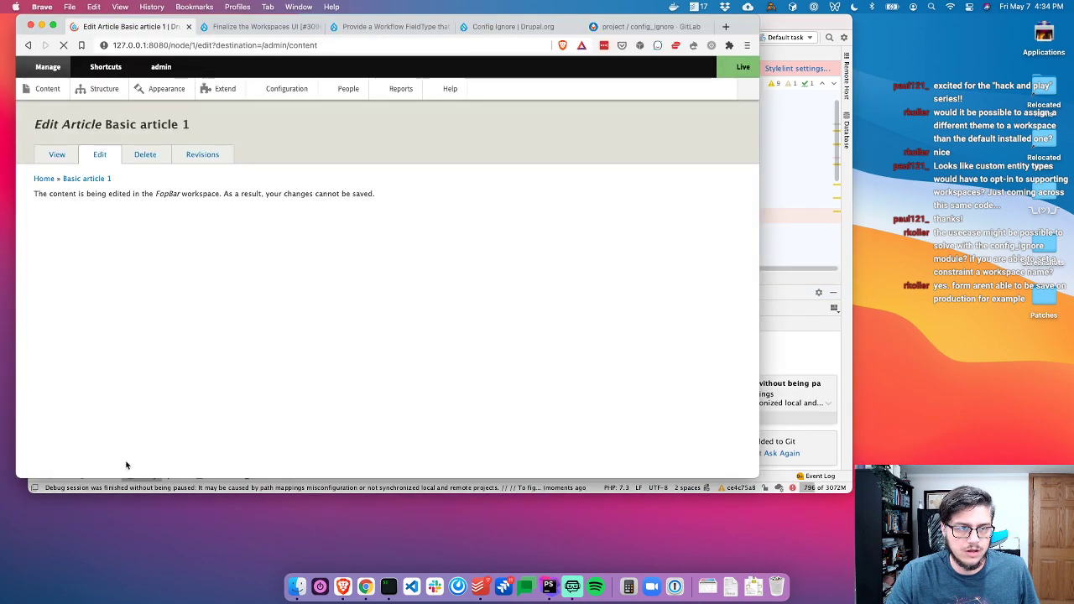
pyautogui.press('super+Tab')
pyautogui.click(426, 277)
pyautogui.click(596, 230)
# Copy the workspaces manager and assert lines to the top of the hook function
pyautogui.click(600, 187)
pyautogui.click(616, 248)
pyautogui.hotkey('shift', 'Home')
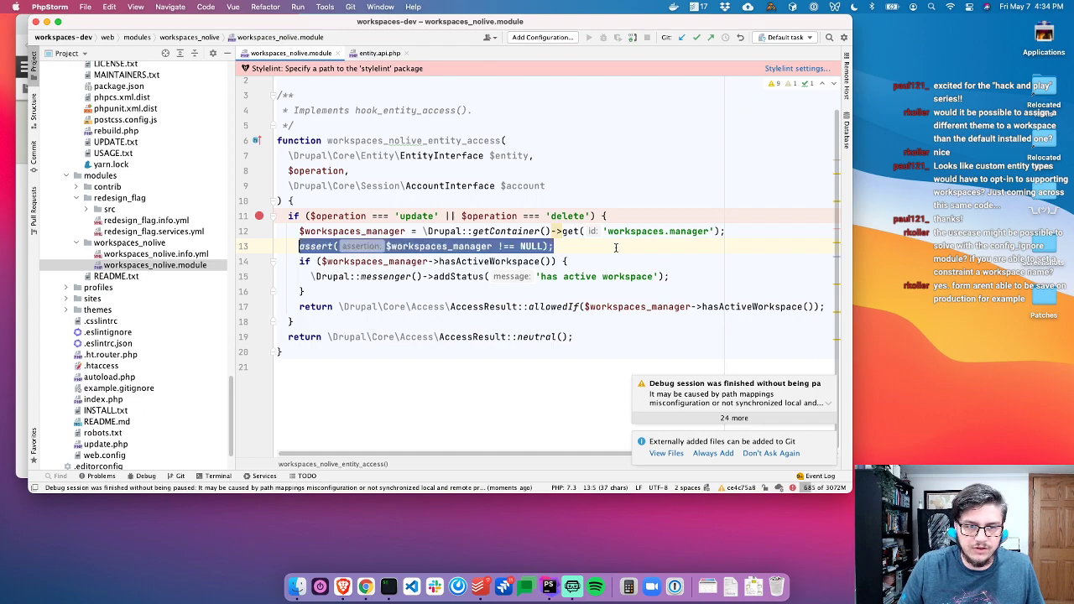
pyautogui.hotkey('shift', 'Home')
pyautogui.hotkey('shift', 'Up')
pyautogui.hotkey('ctrl', 'c')
pyautogui.press('Up')
pyautogui.press('Up')
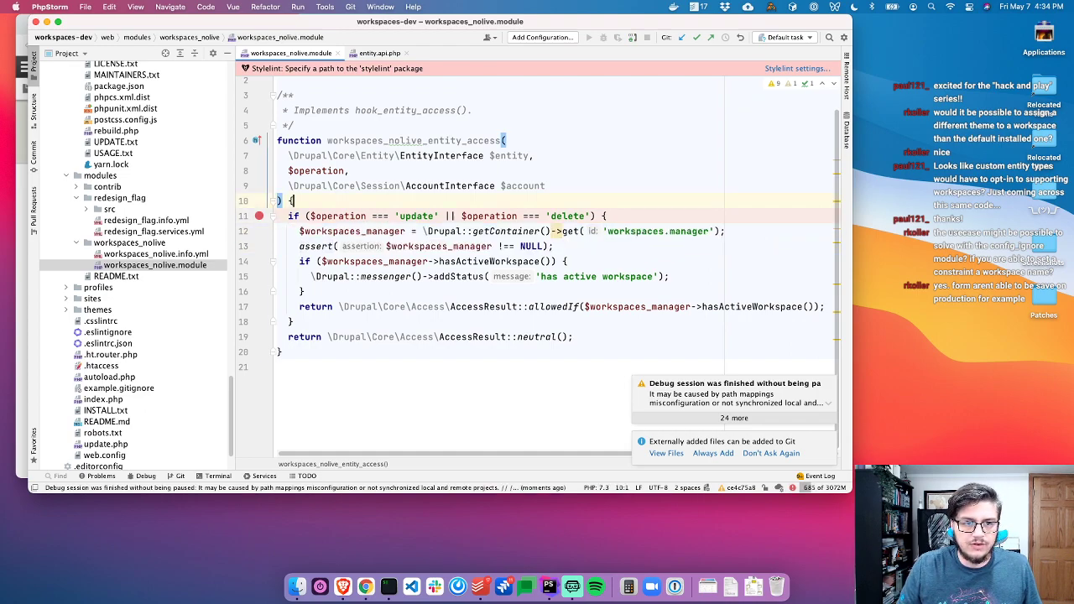
pyautogui.press('End')
pyautogui.press('Return')
pyautogui.hotkey('ctrl', 'v')
pyautogui.press('Return')
# Add an if (isEntityTypeSupported($entity->getEntityType())) block and move the update/delete check inside it
pyautogui.write('if ($workspaces_manager->ent')
pyautogui.press('Down')
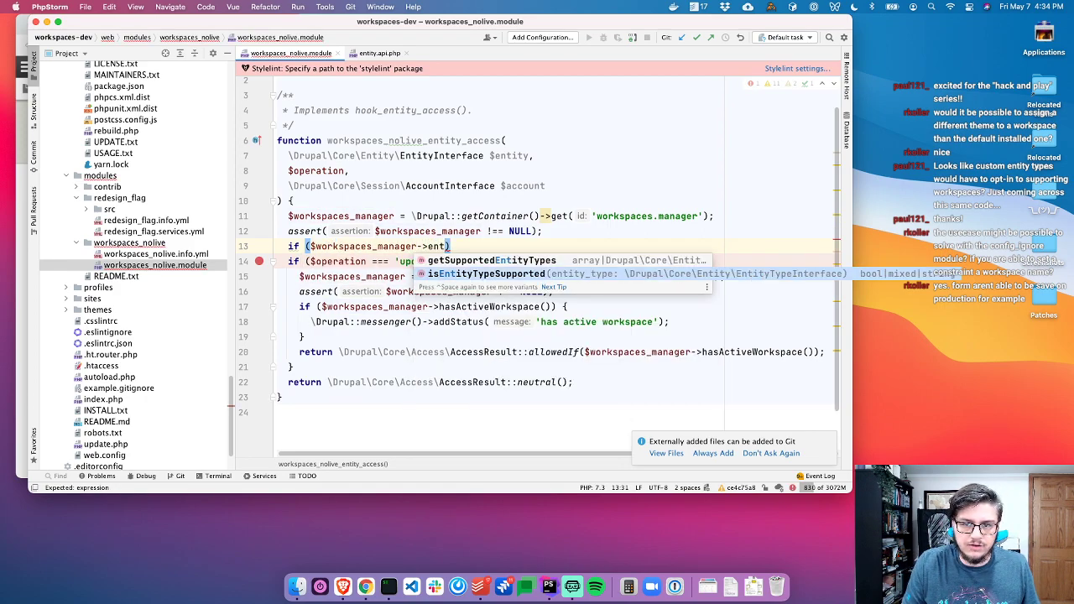
pyautogui.press('Return')
pyautogui.write('$entity-')
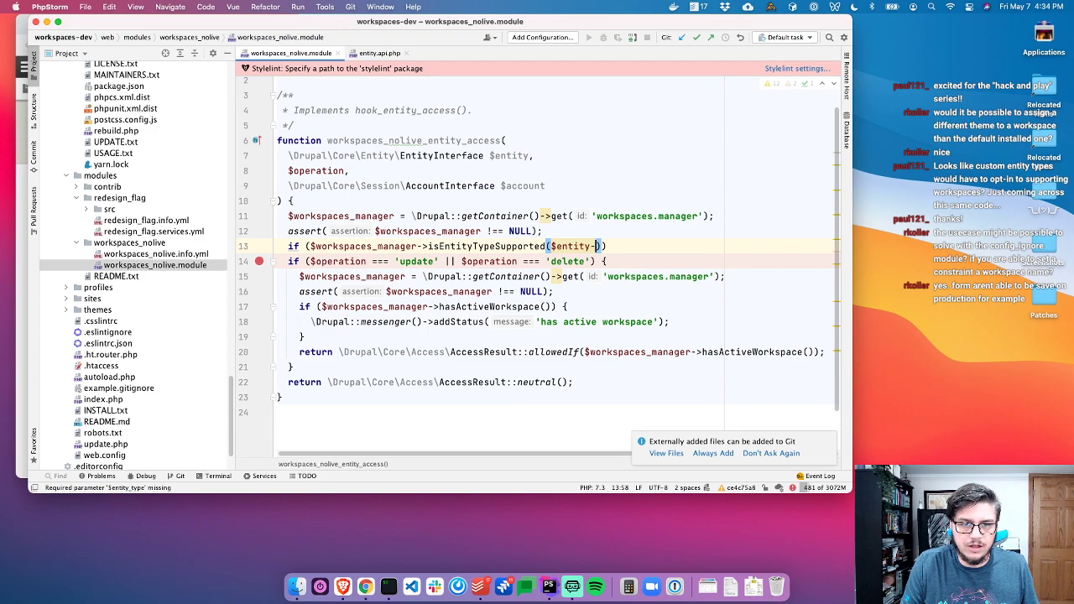
pyautogui.write('>getEn')
pyautogui.press('Return')
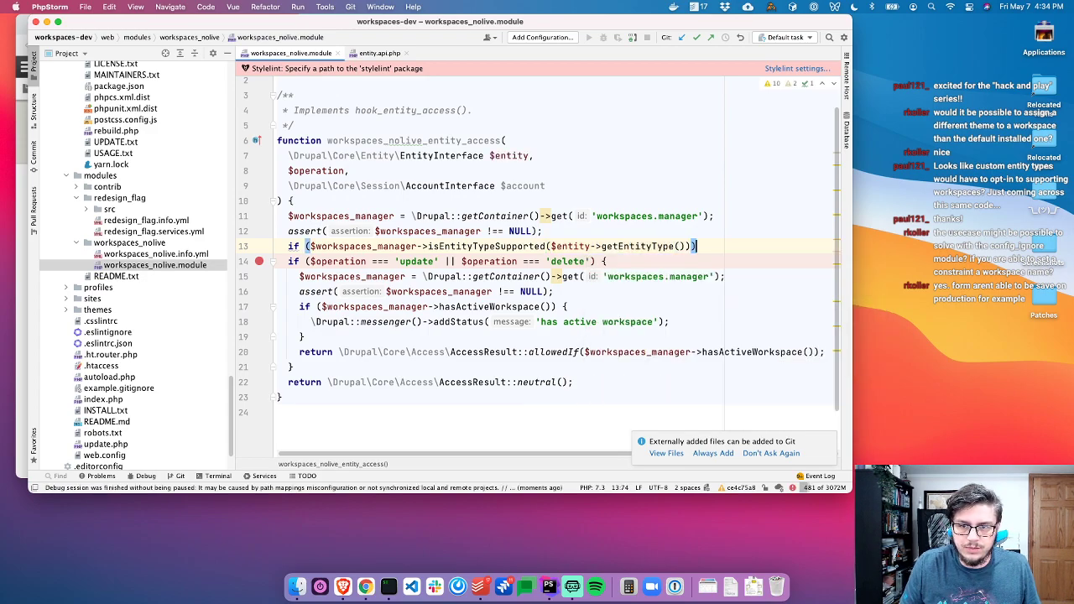
pyautogui.write('{')
pyautogui.press('Return')
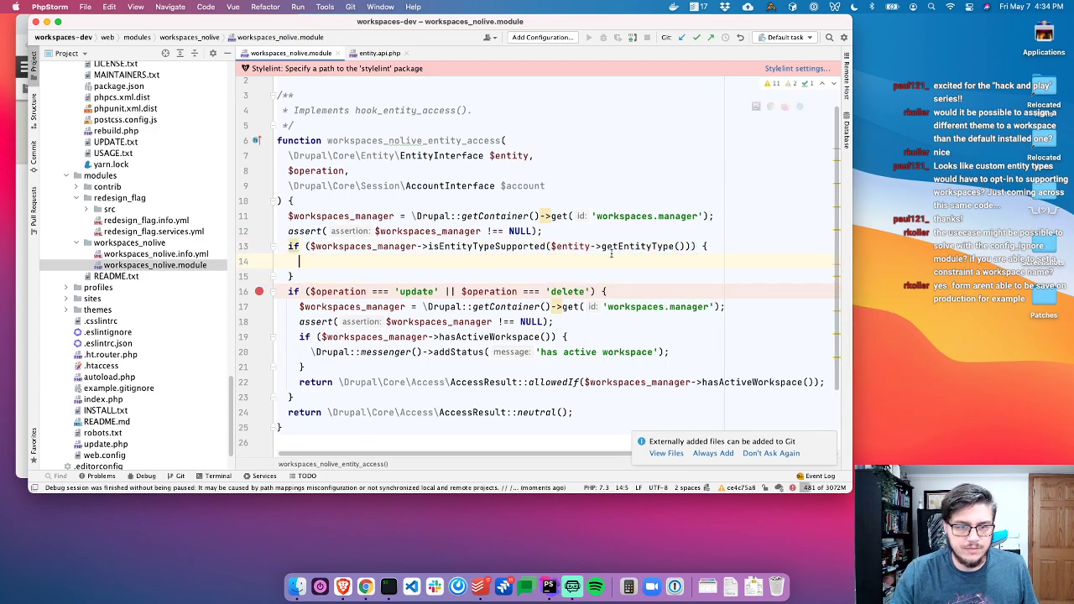
pyautogui.moveTo(314, 399); pyautogui.dragTo(276, 292)
pyautogui.press('super+c')
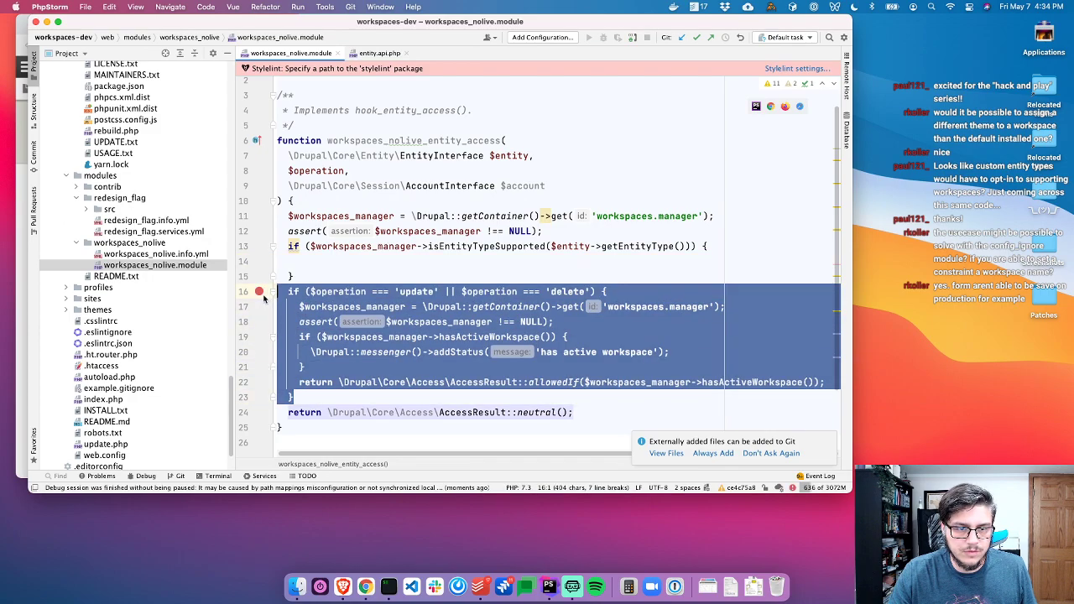
pyautogui.press('BackSpace')
pyautogui.press('super+v')
# Delete the duplicated workspaces manager and assert lines lower in the function
pyautogui.click(677, 298)
pyautogui.press('super+BackSpace')
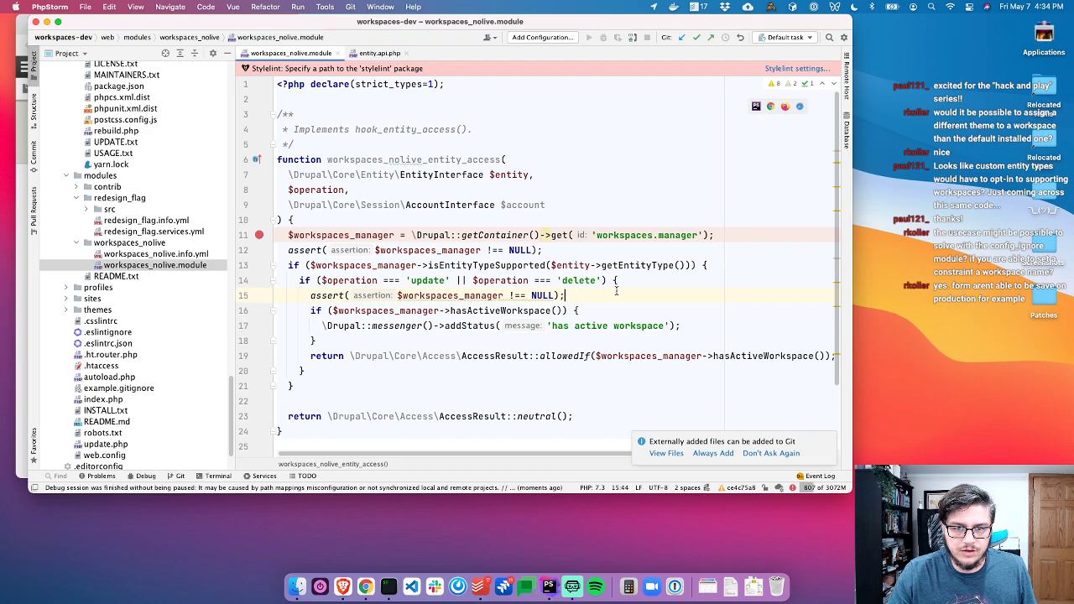
pyautogui.hotkey('alt', 'shift', 'Up')
pyautogui.hotkey('shift', 'Up')
pyautogui.hotkey('alt', 'shift', 'Up')
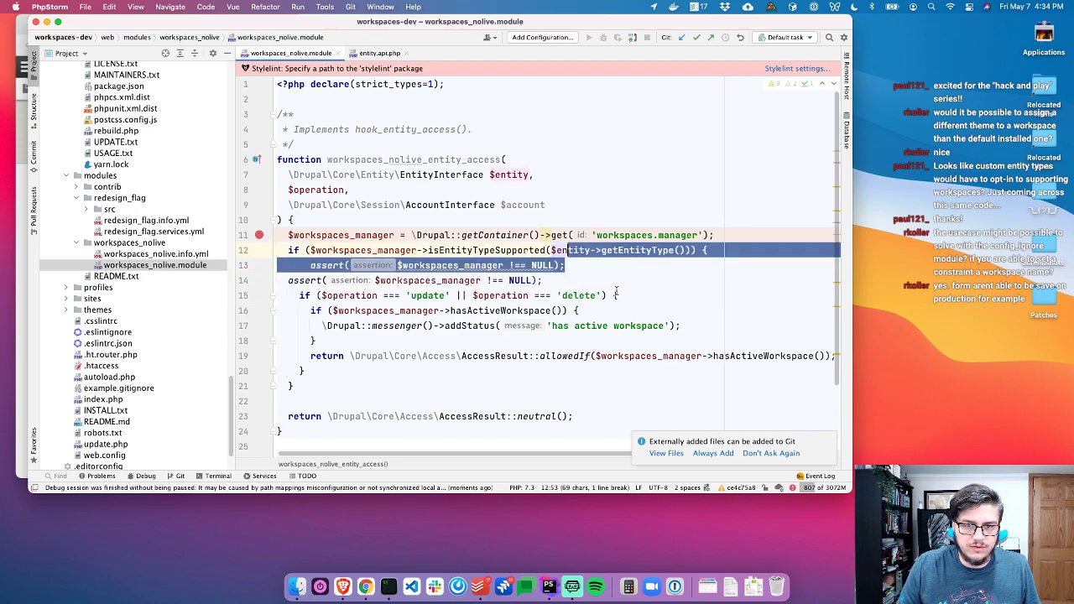
pyautogui.hotkey('alt', 'shift', 'Down')
pyautogui.press('Right')
pyautogui.press('super+BackSpace')
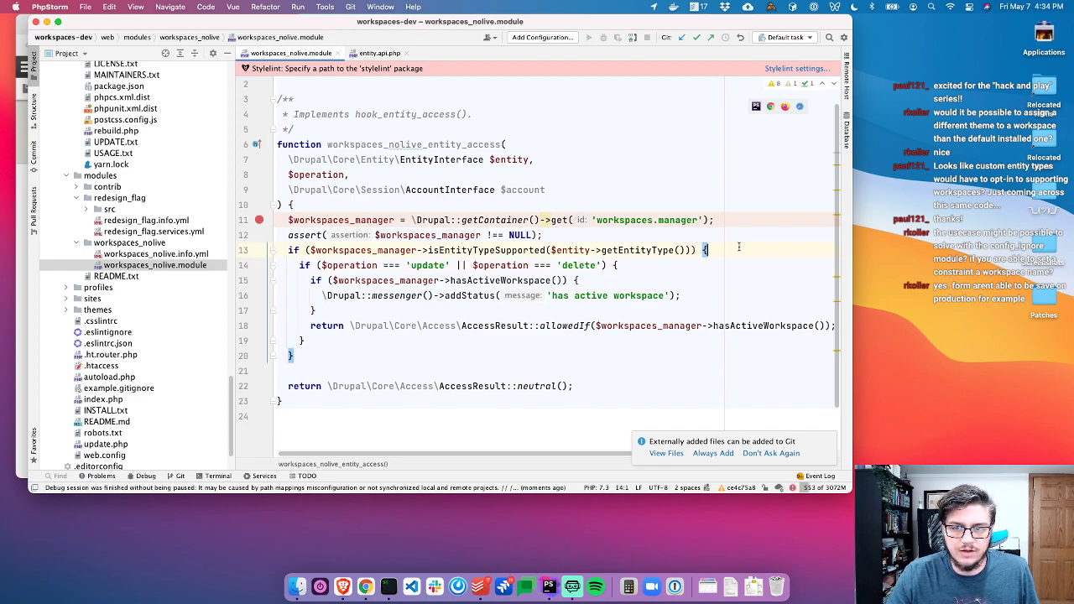
pyautogui.press('Return')
# Move the breakpoint from line 11 to the operation check and reload the article edit page
pyautogui.press('Down')
pyautogui.press('Down')
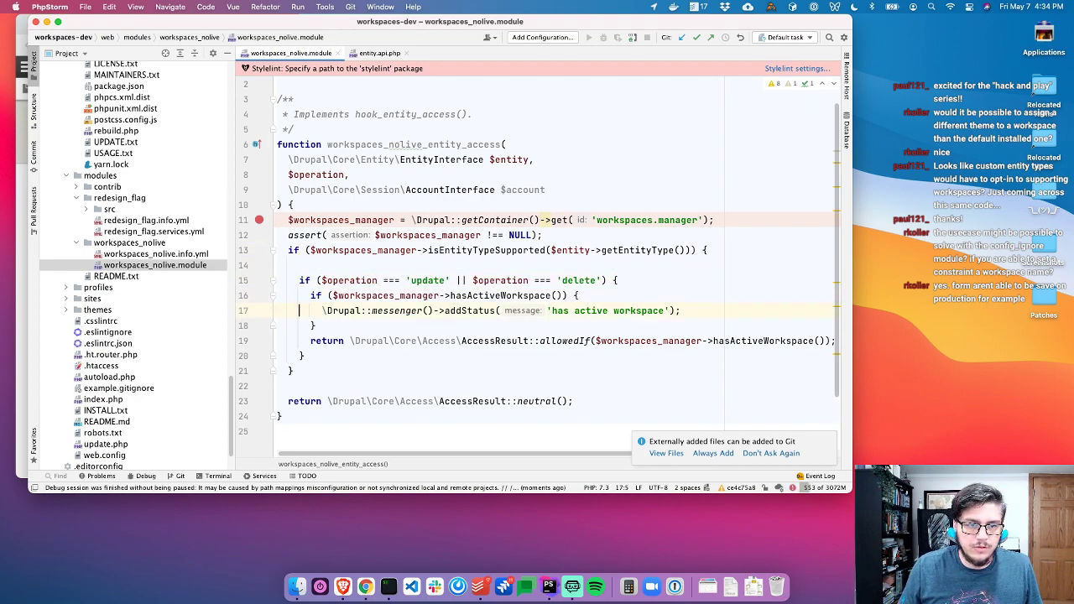
pyautogui.click(259, 280)
pyautogui.click(259, 219)
pyautogui.press('super+Tab')
pyautogui.press('super+r')
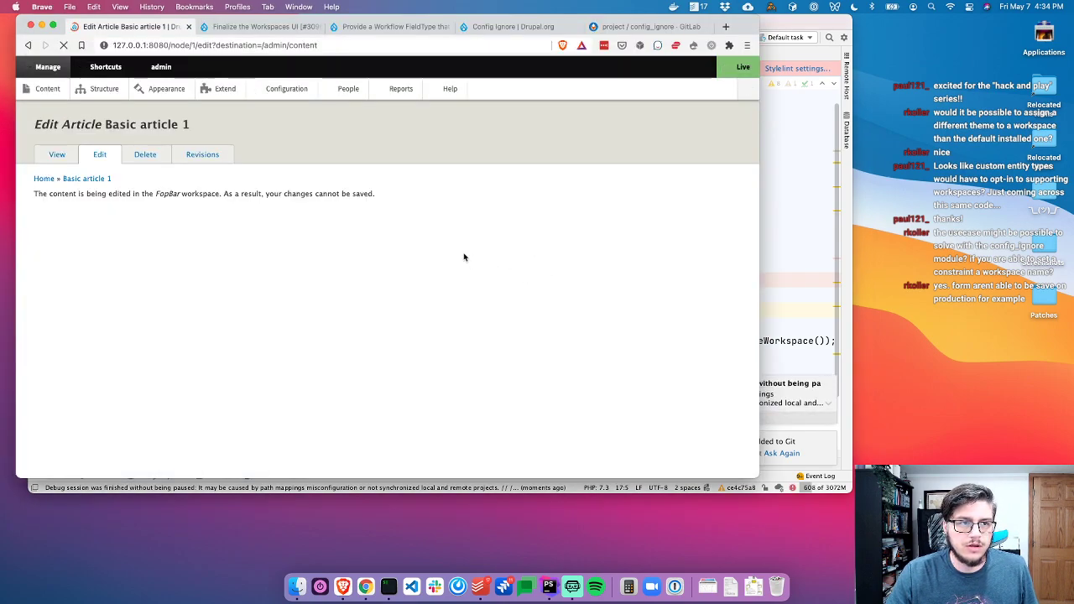
# Read the debug session warning, then go back to Content and edit Test Article 2
pyautogui.press('super+Tab')
pyautogui.scroll(-3, 754, 373)
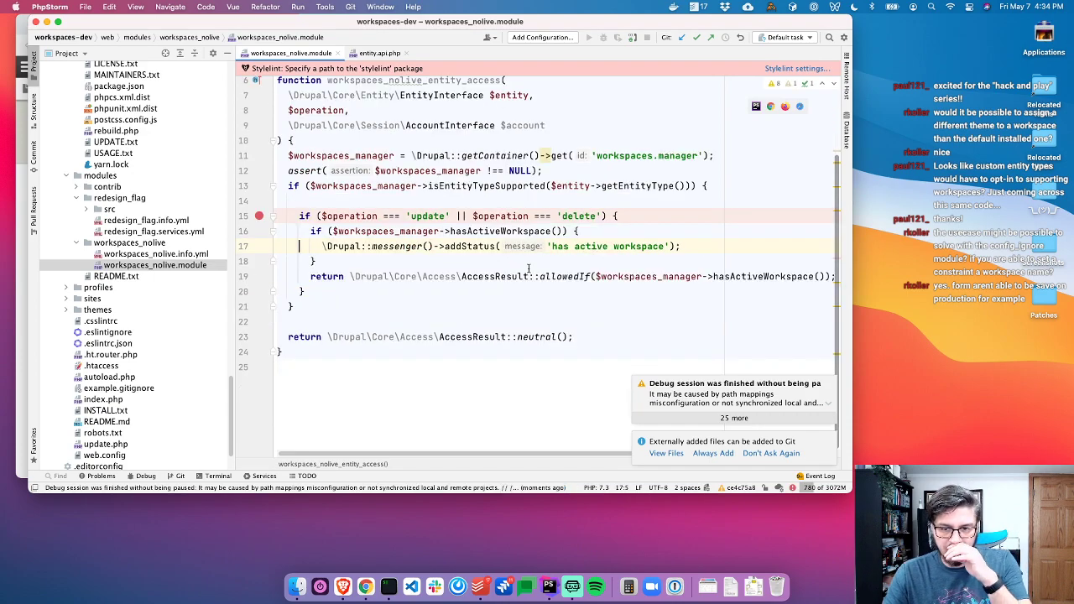
pyautogui.click(743, 400)
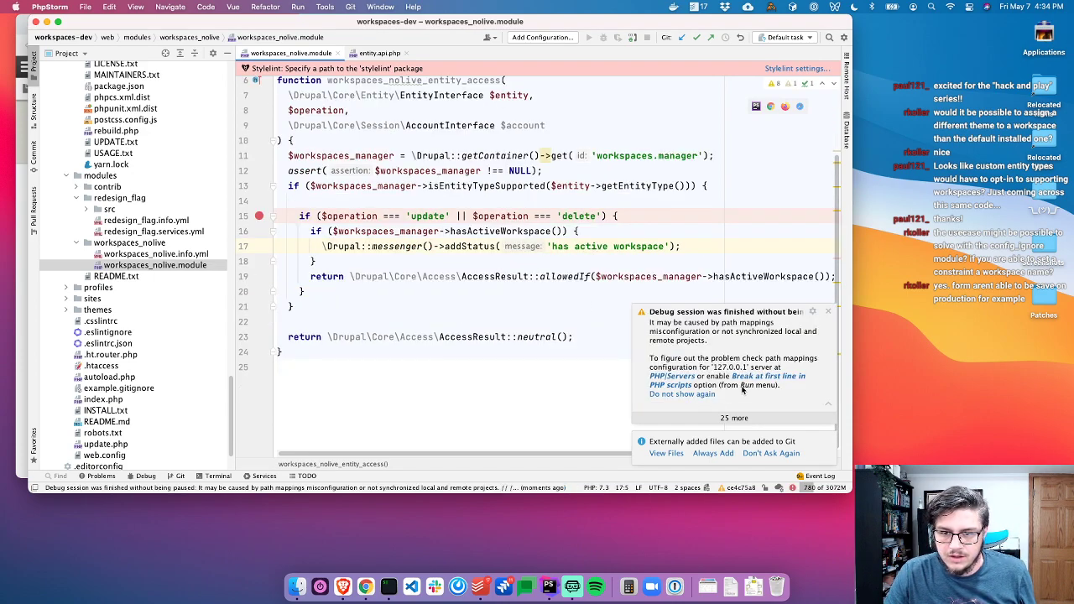
pyautogui.moveTo(304, 291); pyautogui.dragTo(540, 279)
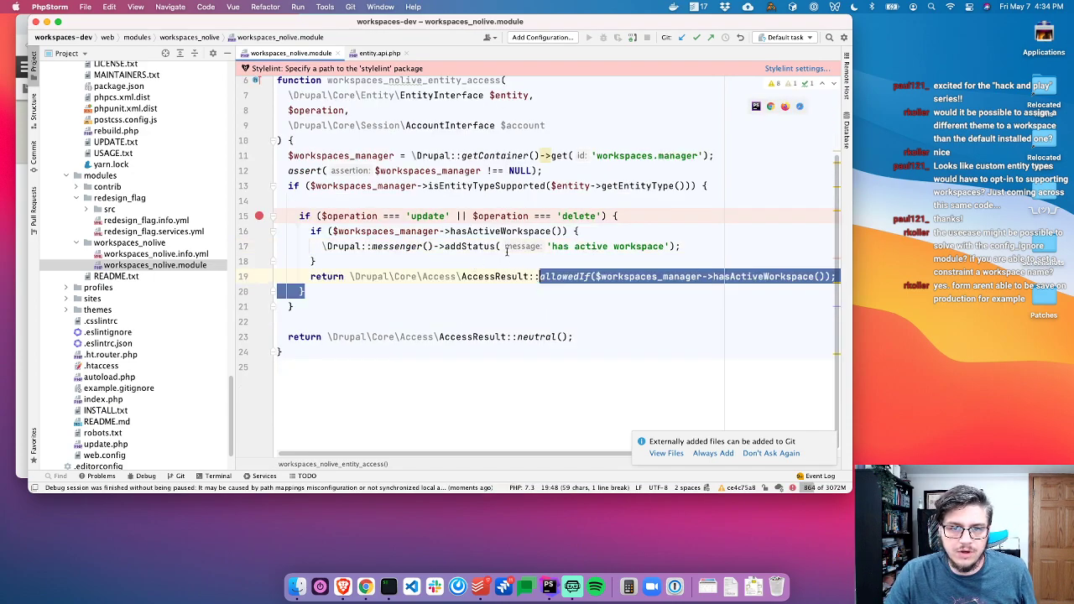
pyautogui.press('super+Tab')
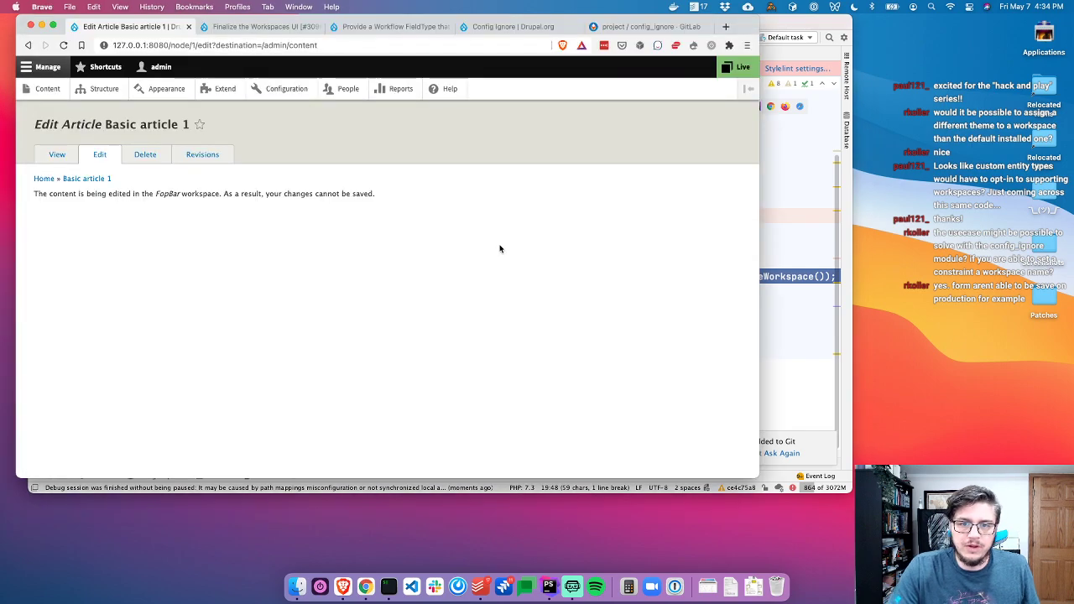
pyautogui.click(27, 44)
pyautogui.click(591, 390)
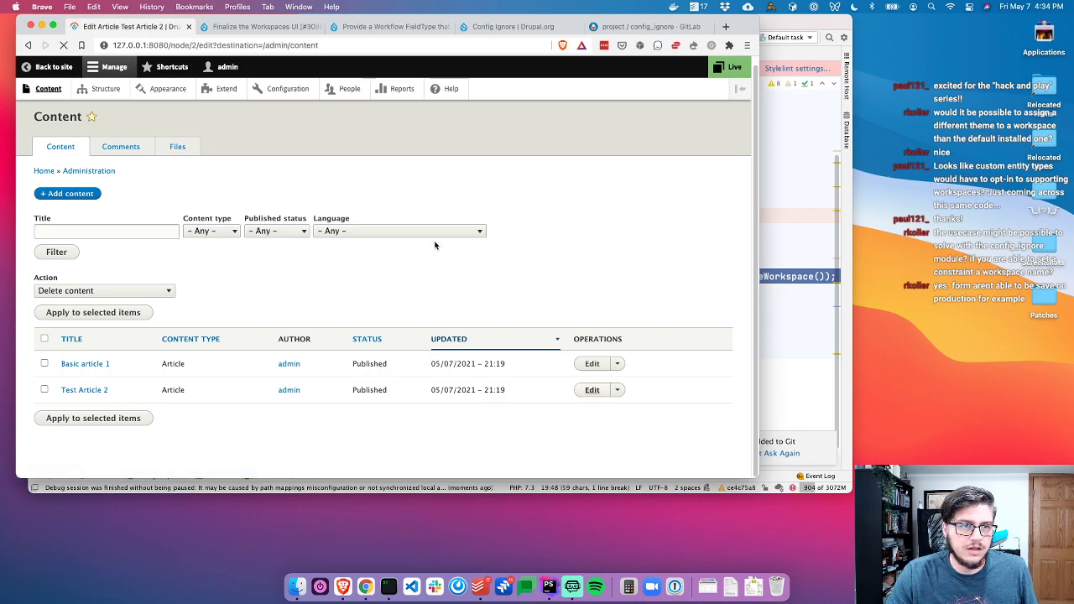
# Review the Test Article 2 edit form and list where hook entity_access is invoked
pyautogui.press('super+Tab')
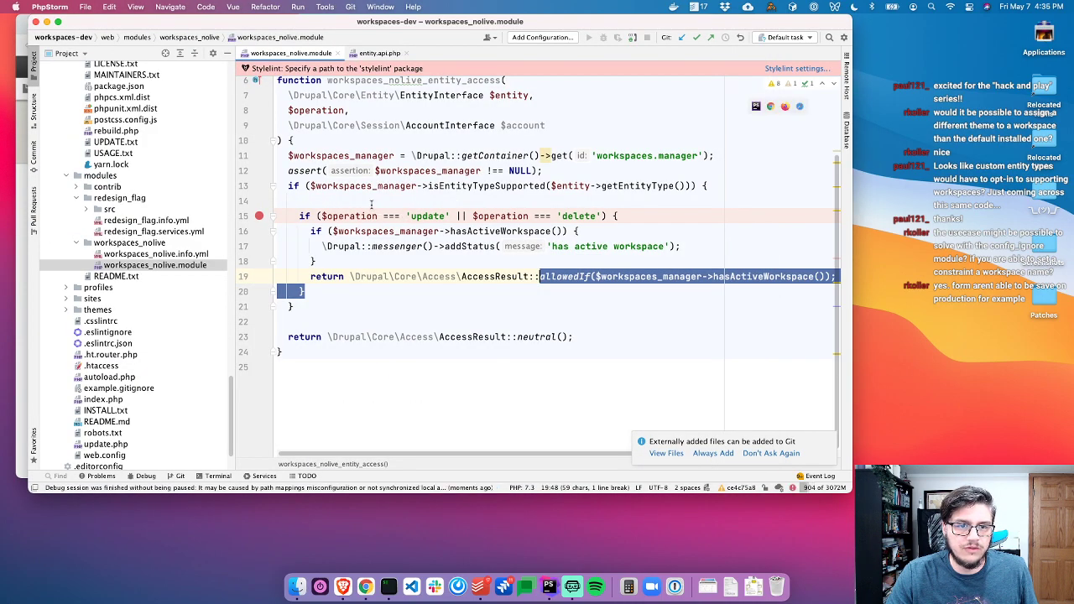
pyautogui.scroll(2, 372, 203)
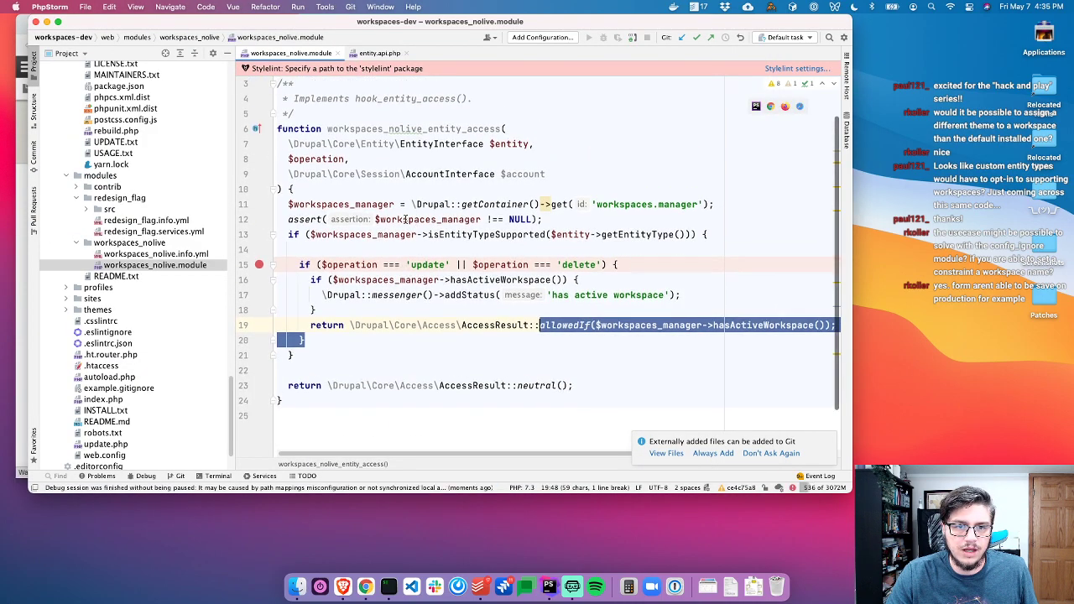
pyautogui.scroll(1, 405, 219)
pyautogui.click(451, 144)
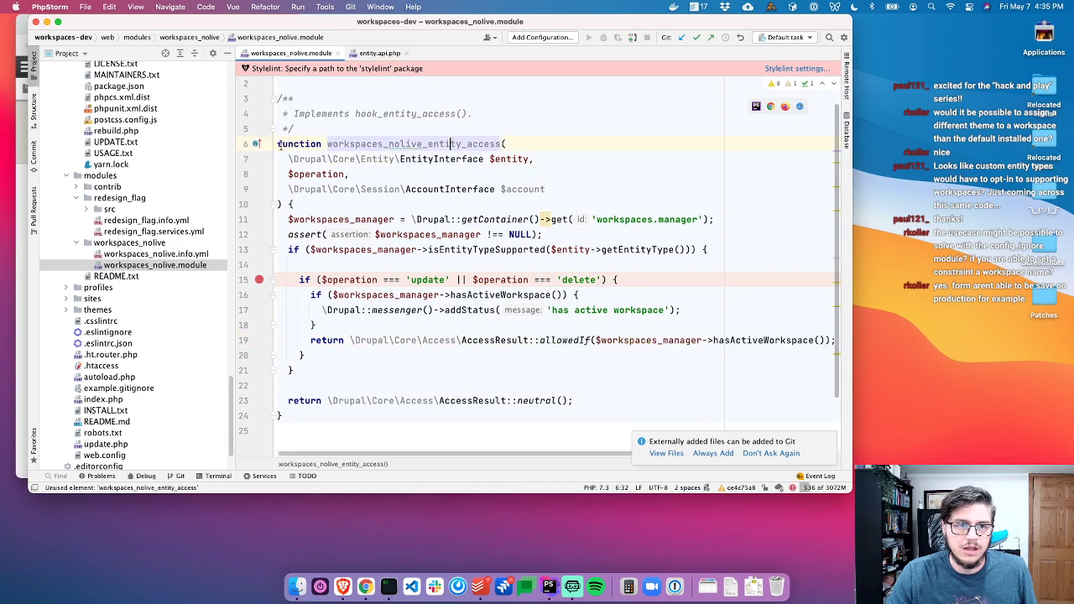
pyautogui.press('super+Tab')
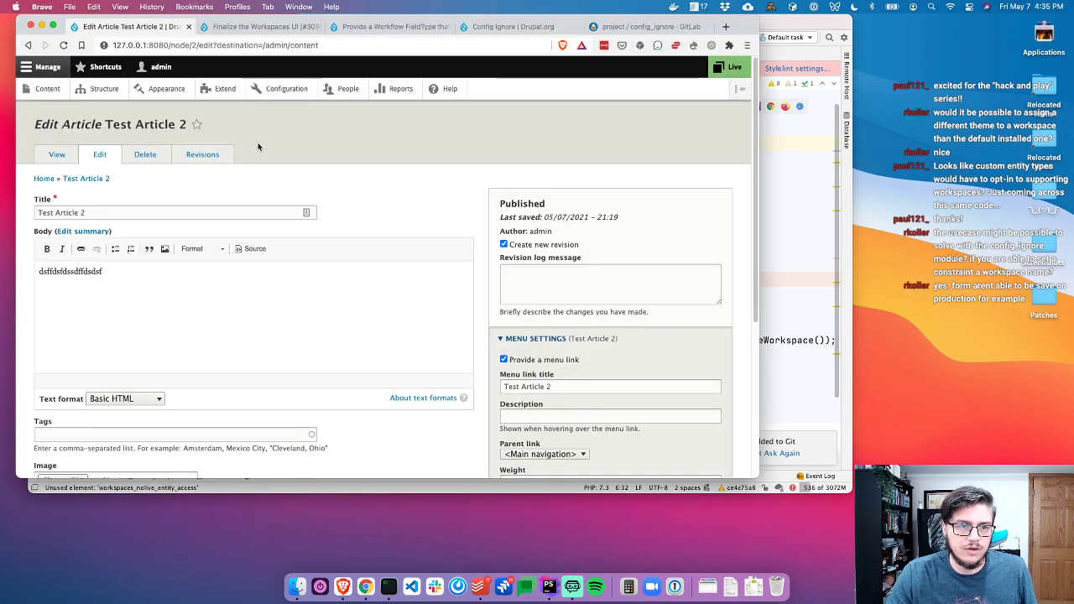
pyautogui.scroll(-5, 281, 180)
pyautogui.scroll(5, 290, 198)
pyautogui.press('super+Tab')
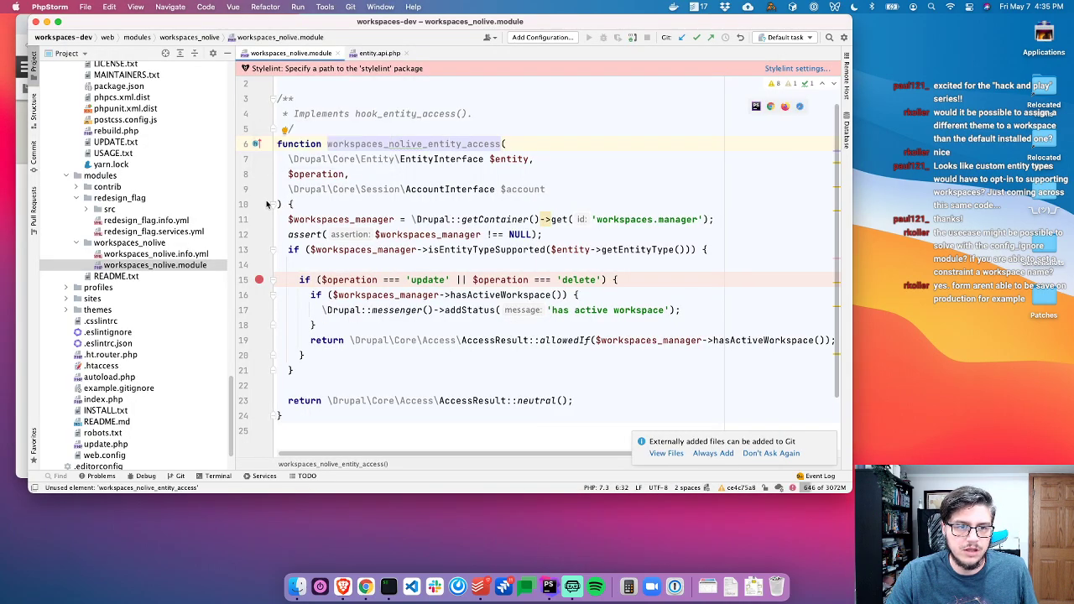
pyautogui.click(257, 146)
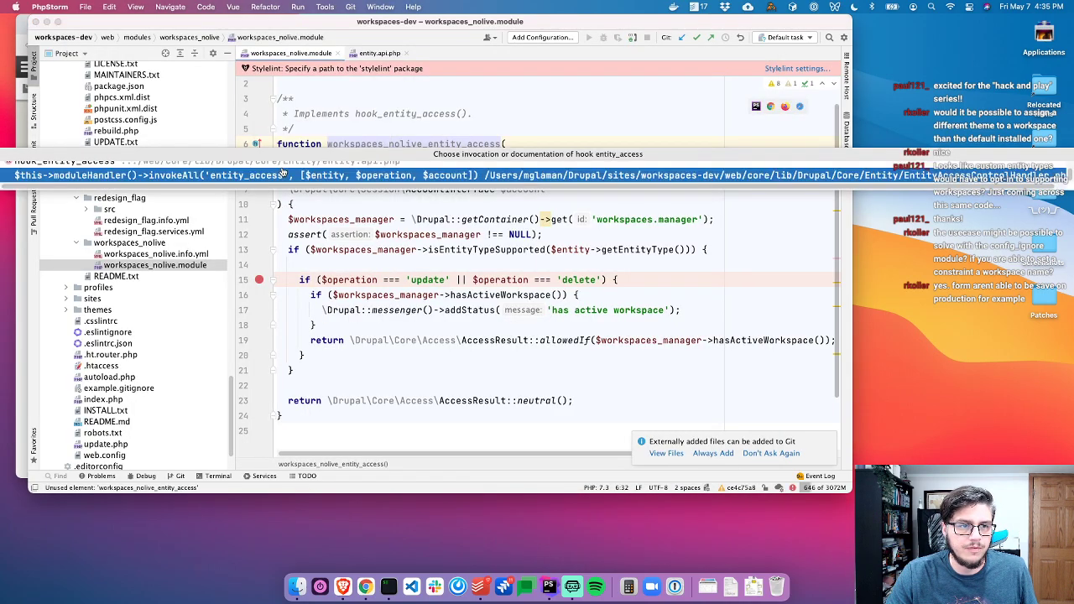
# Open the invokeAll entity_access call site, reload the page, and expand both neutral $access results
pyautogui.click(280, 178)
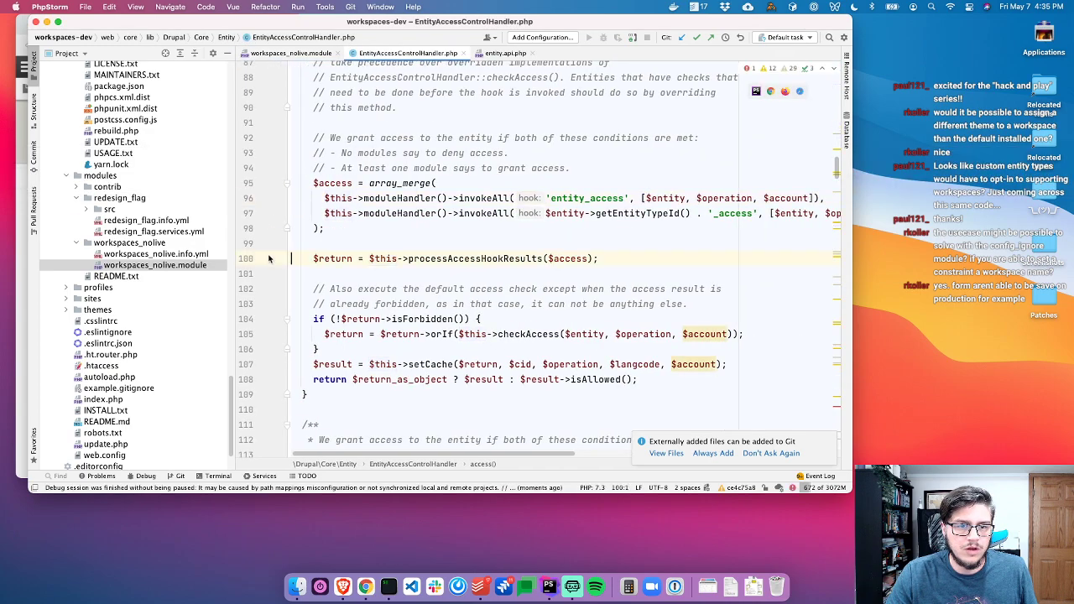
pyautogui.press('super+Tab')
pyautogui.press('super+r')
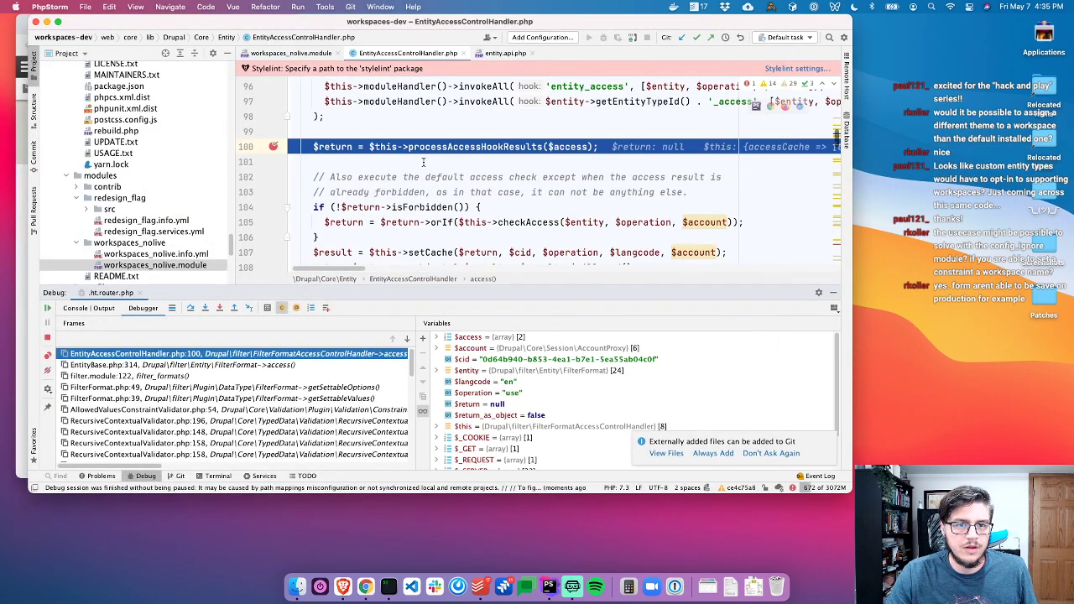
pyautogui.scroll(3, 391, 149)
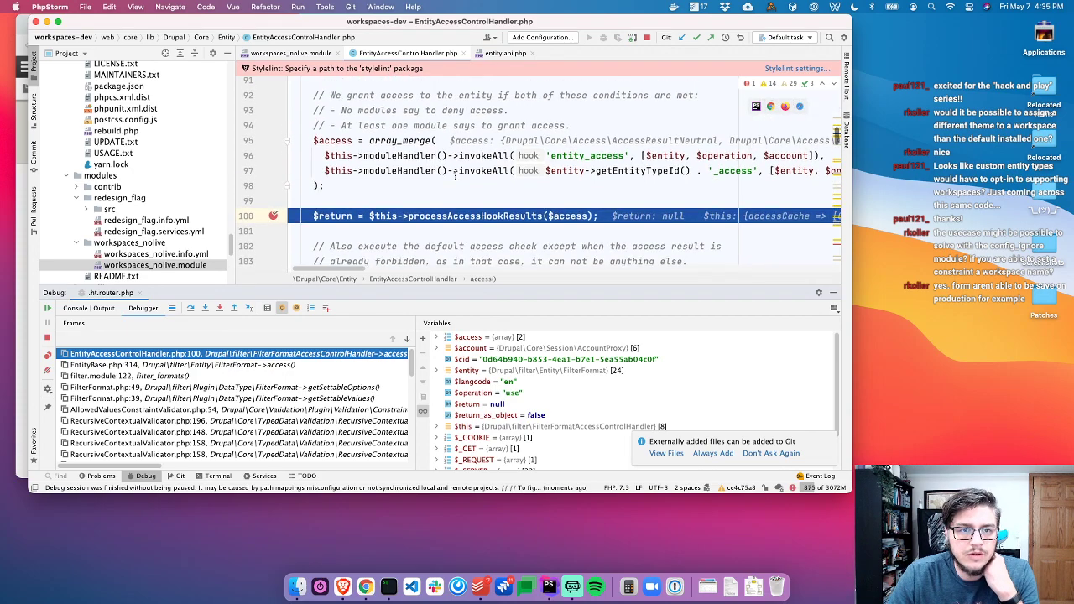
pyautogui.scroll(-2, 456, 173)
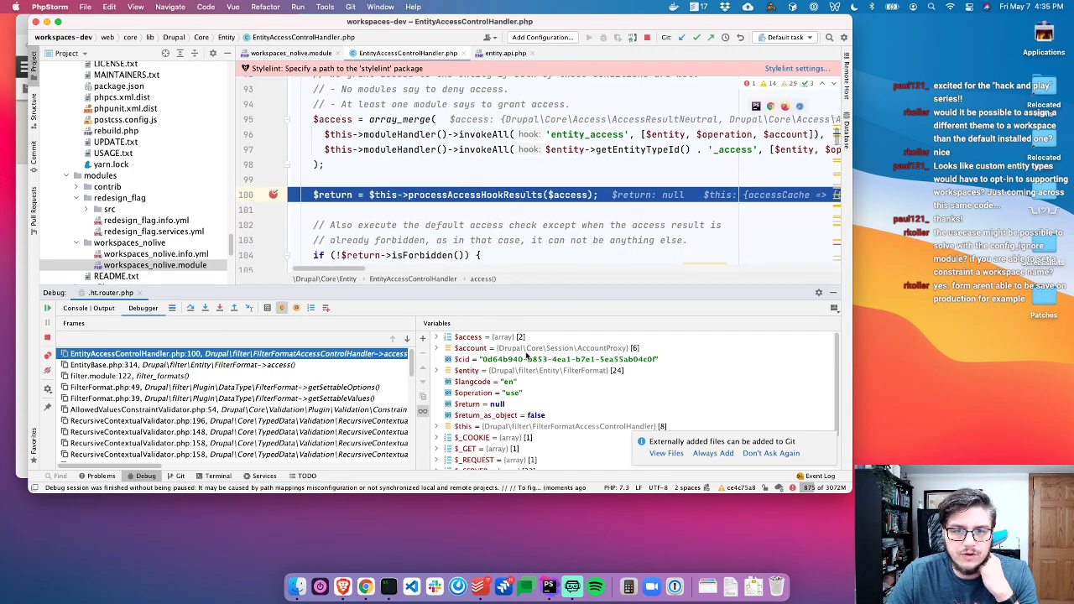
pyautogui.doubleClick(508, 337)
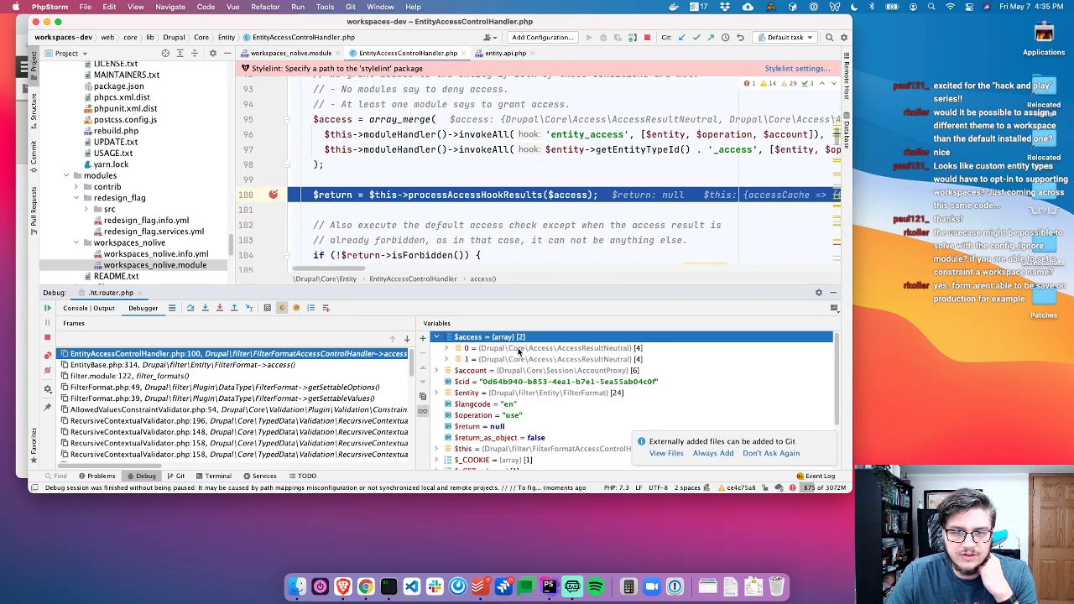
pyautogui.doubleClick(519, 348)
pyautogui.doubleClick(534, 404)
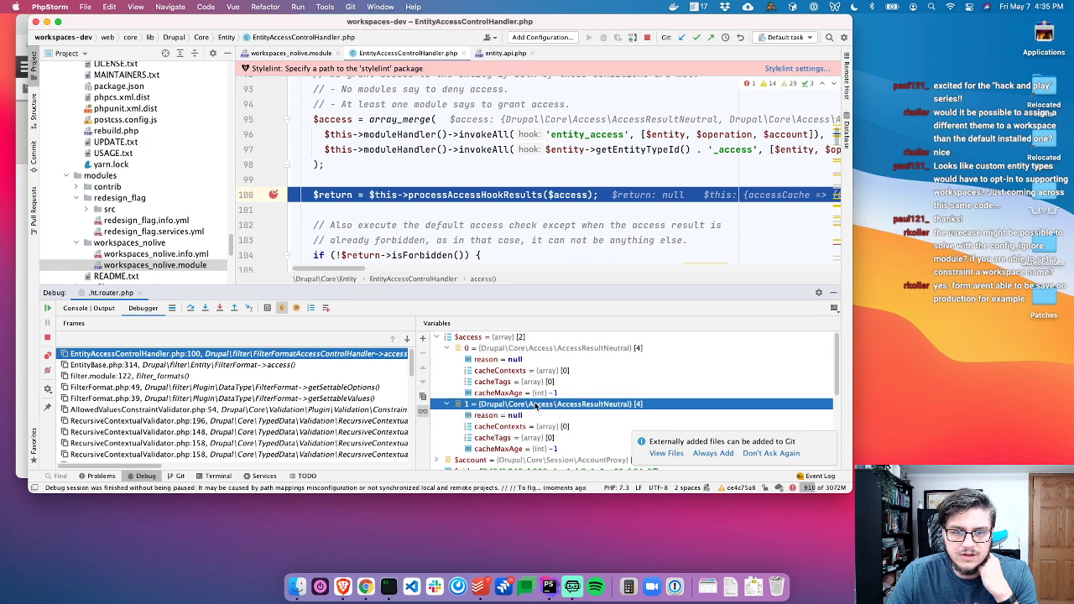
pyautogui.scroll(2, 433, 165)
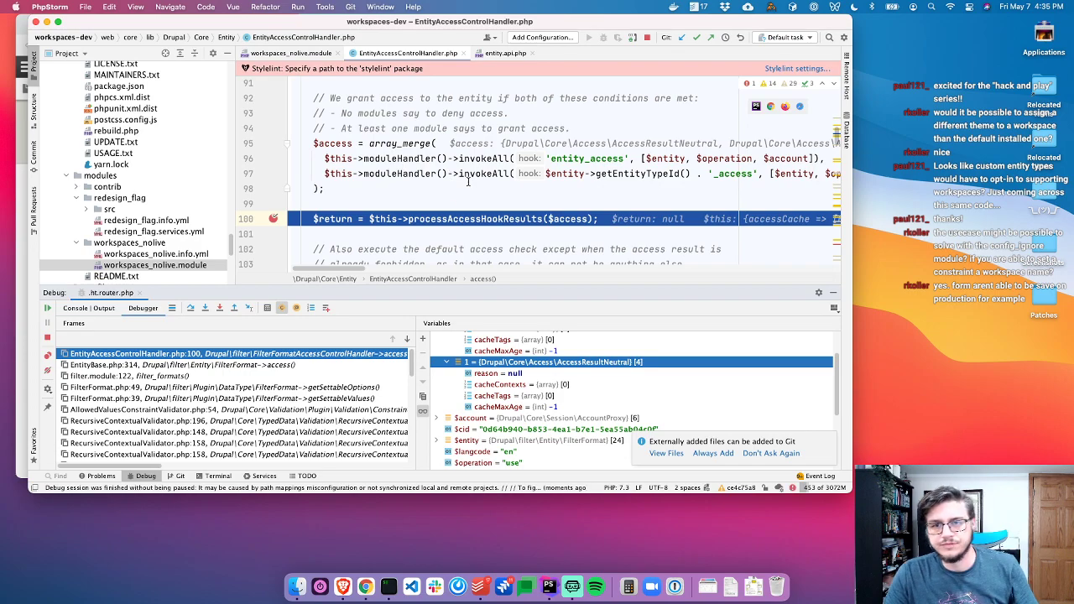
# Set a breakpoint on the array_merge line 95, stop the session, and return to the browser
pyautogui.click(273, 141)
pyautogui.click(47, 337)
pyautogui.click(366, 203)
pyautogui.press('super+Tab')
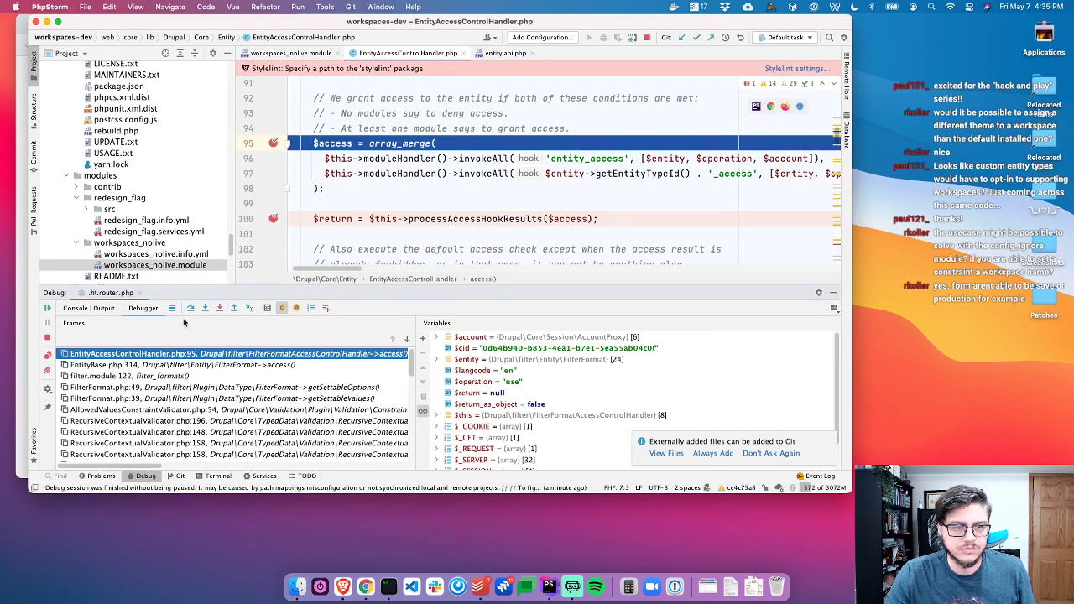
# Step into ModuleHandler::invokeAll and expand $implementations to find the workspaces_nolive entry
pyautogui.click(205, 308)
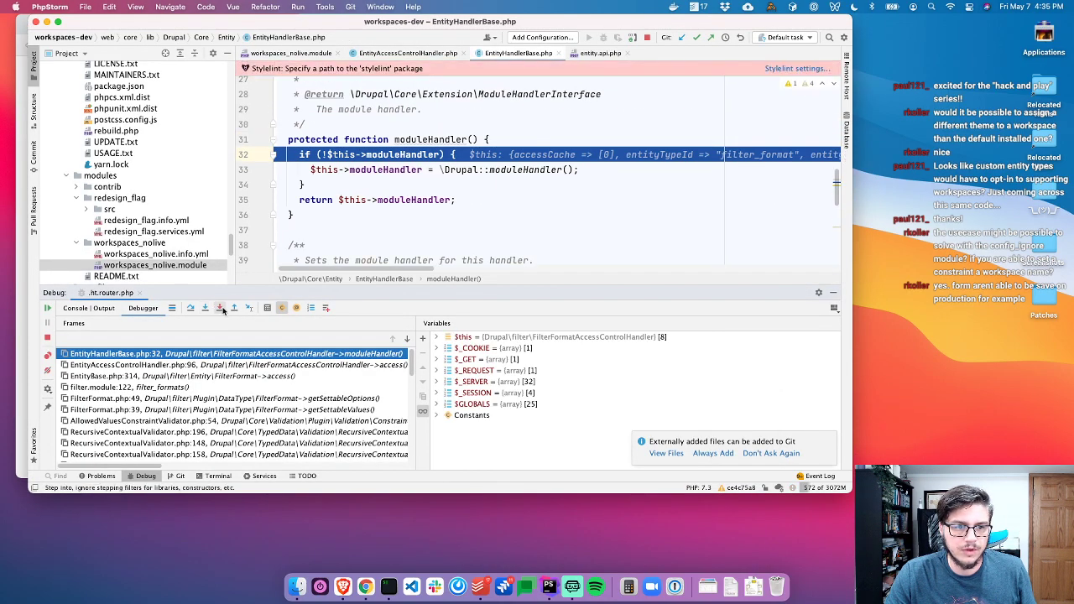
pyautogui.click(234, 308)
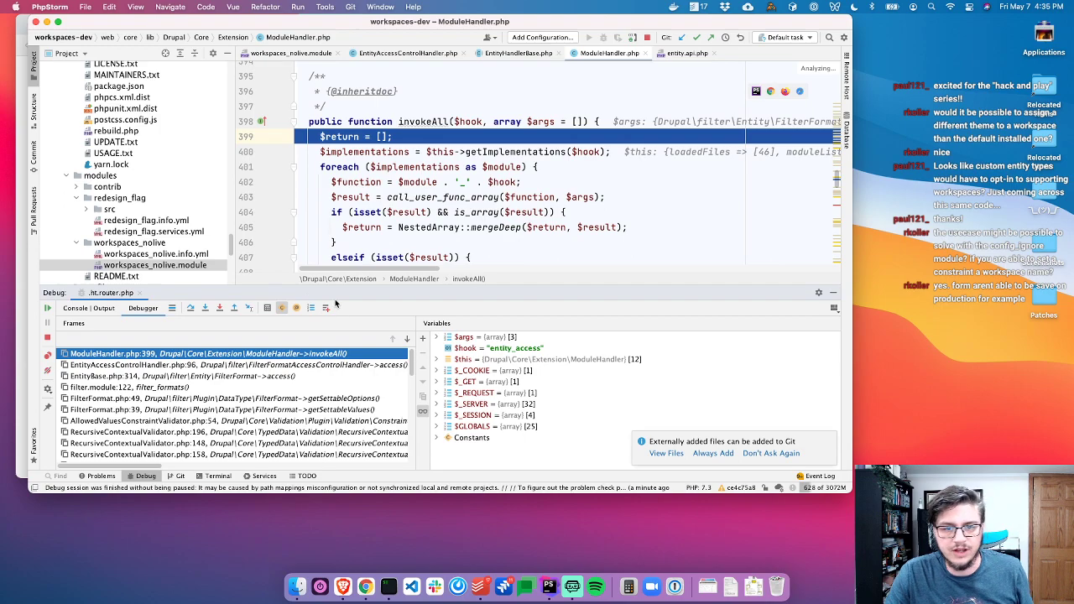
pyautogui.click(190, 308)
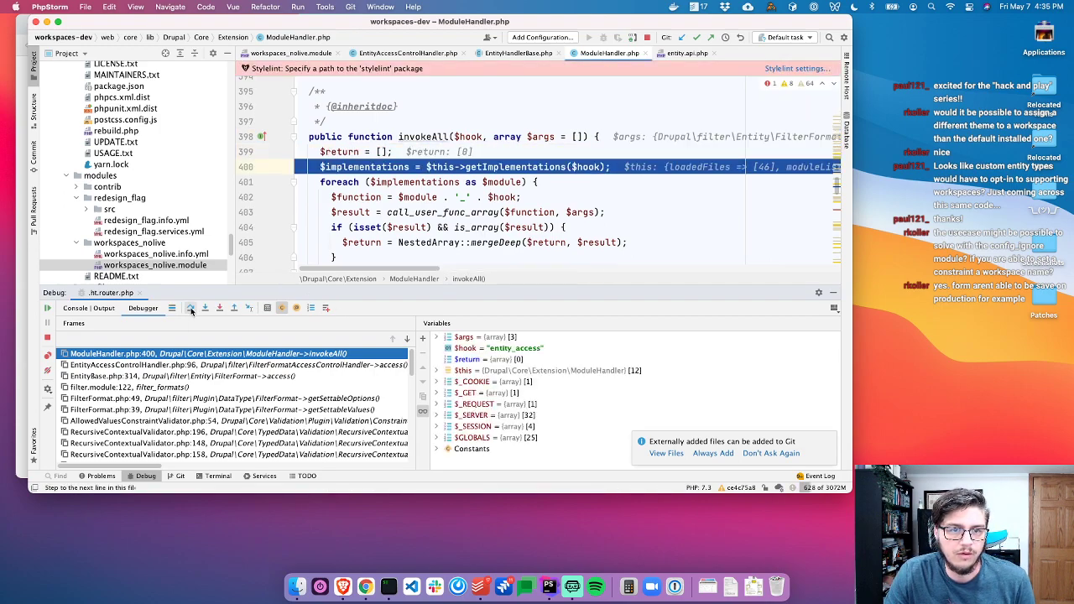
pyautogui.click(191, 308)
pyautogui.doubleClick(471, 361)
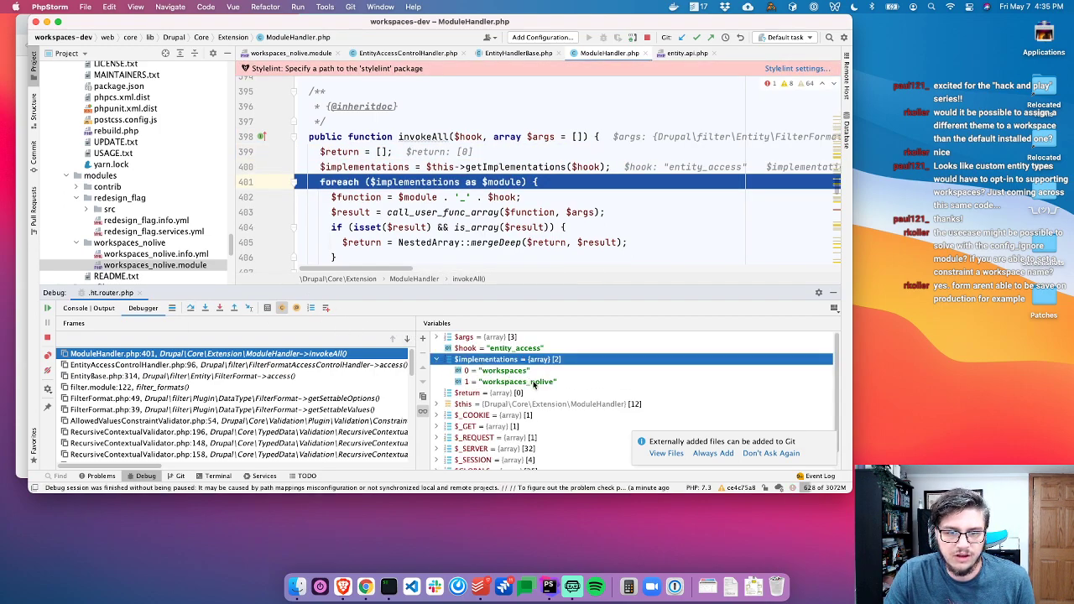
pyautogui.click(534, 384)
pyautogui.scroll(-1, 327, 207)
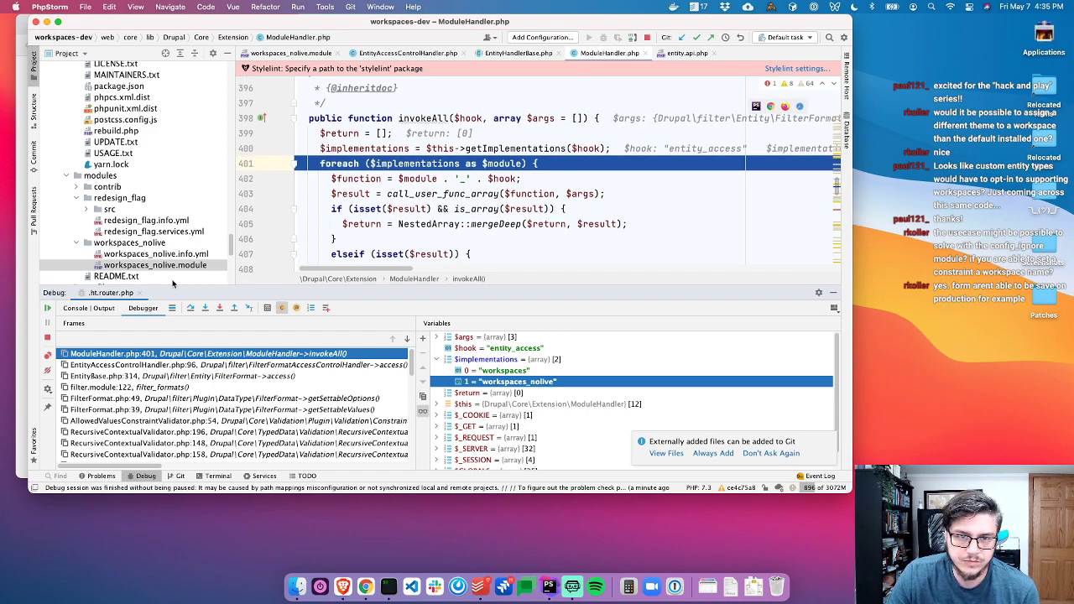
# Advance to the hook call, check $function, and step into workspaces_entity_access
pyautogui.click(190, 308)
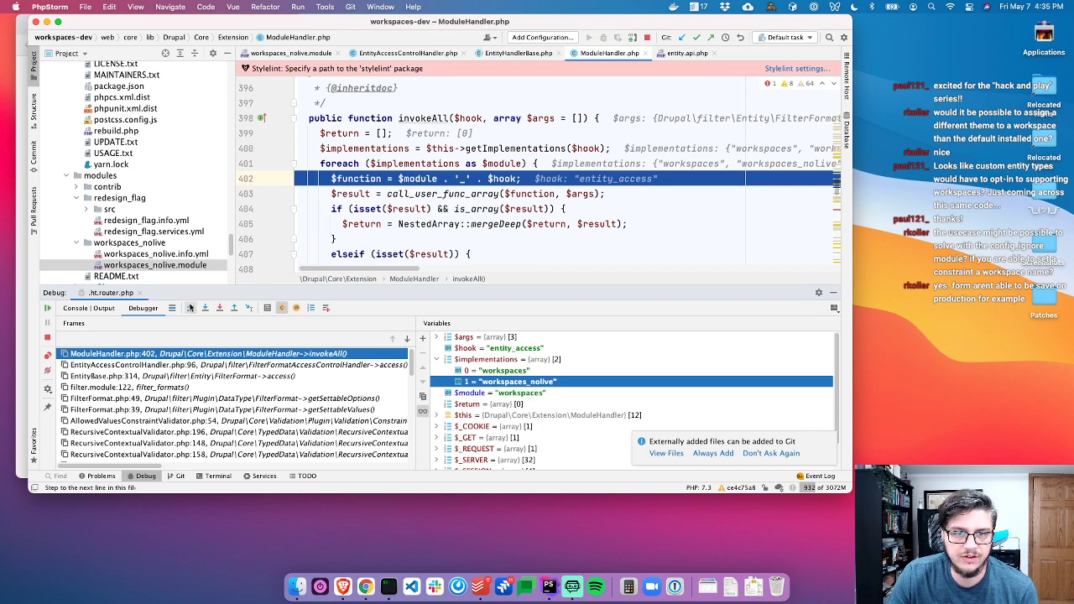
pyautogui.click(190, 308)
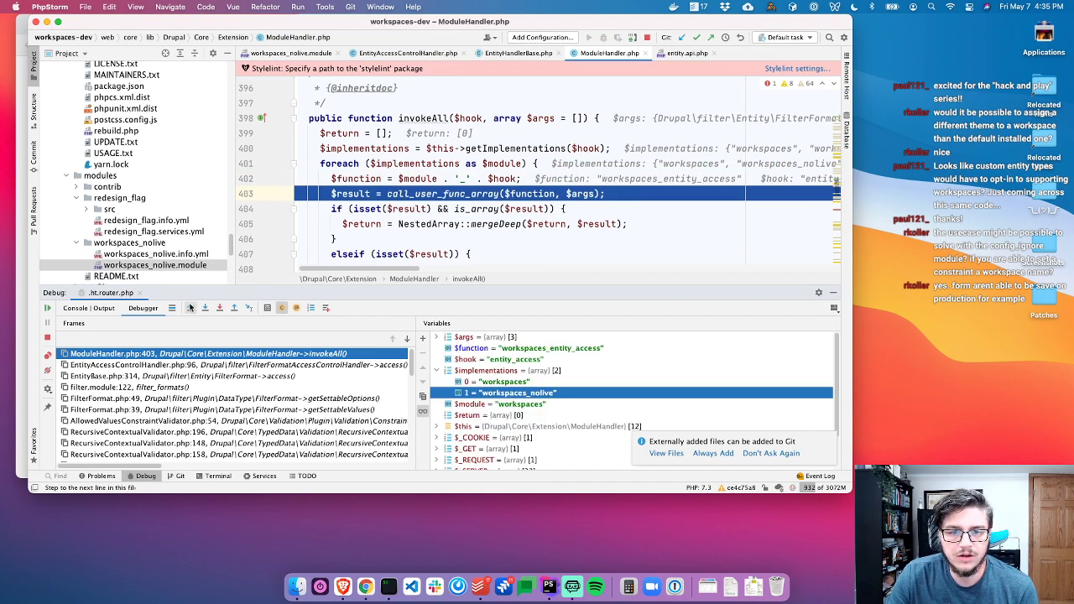
pyautogui.click(547, 349)
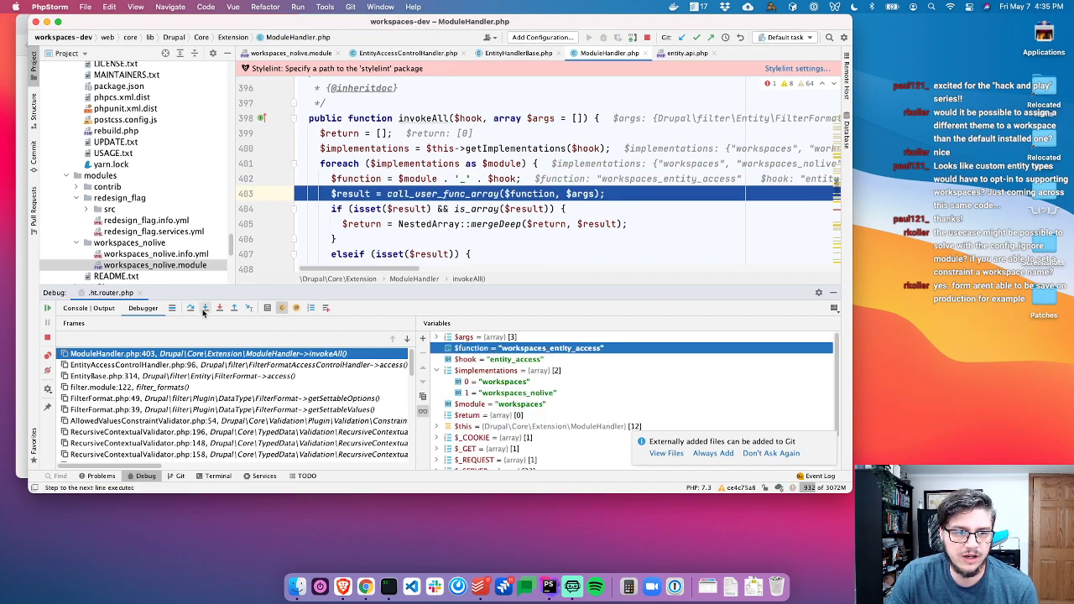
pyautogui.click(204, 309)
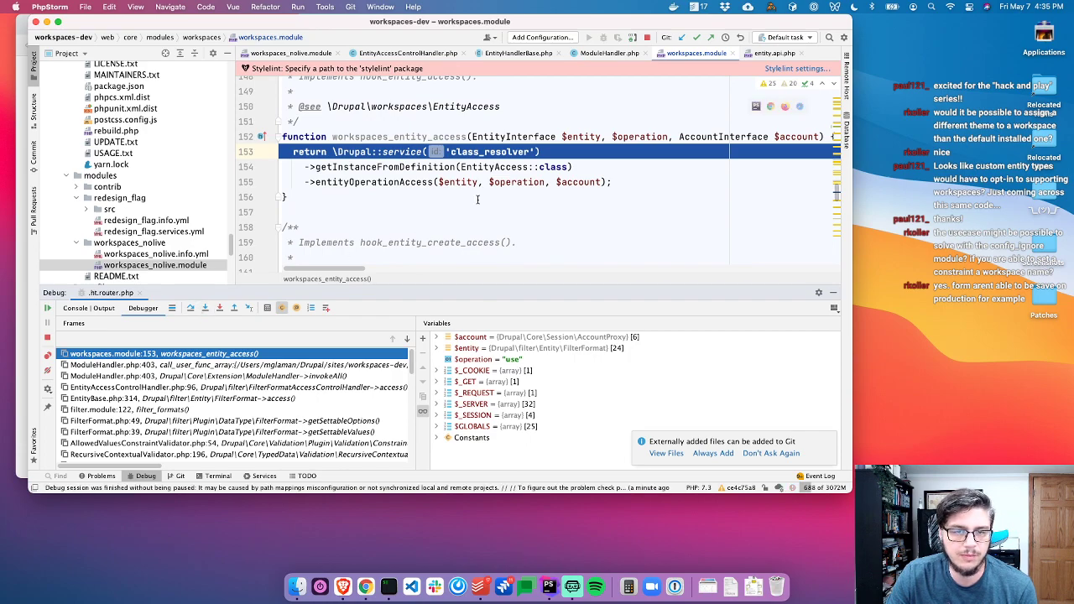
# Step out to the EntityAccess operation check and past the supported entity type check
pyautogui.click(203, 308)
pyautogui.click(233, 308)
pyautogui.click(233, 308)
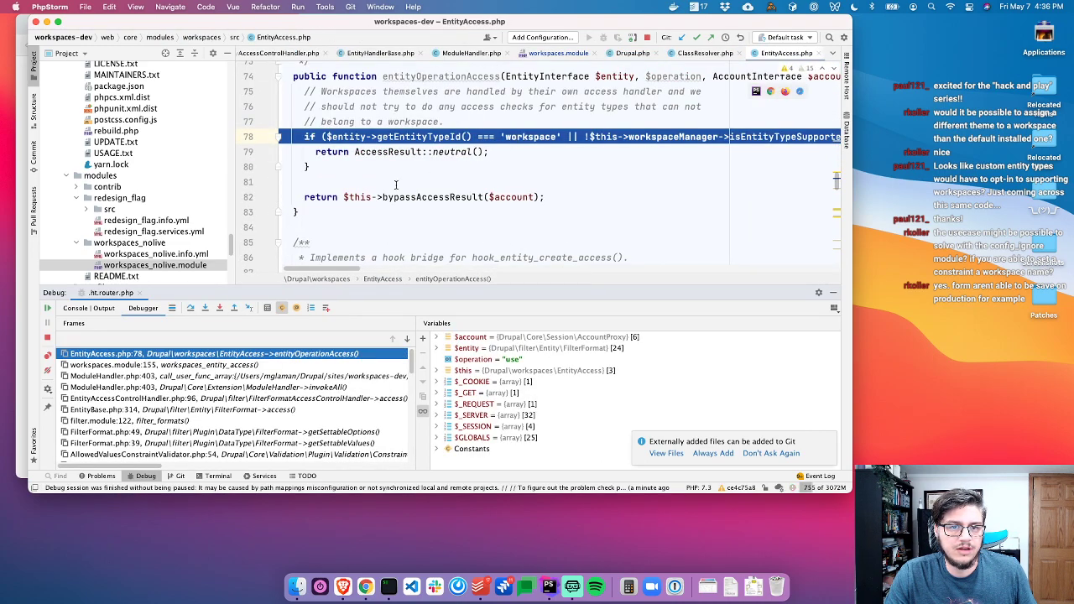
pyautogui.click(192, 308)
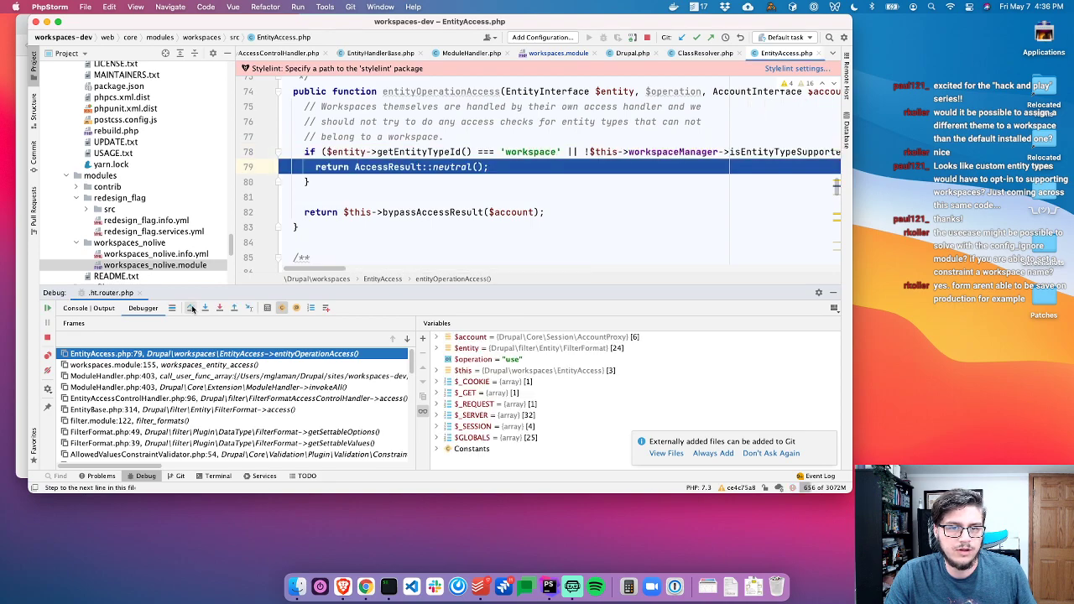
pyautogui.hscroll(3, 602, 172)
pyautogui.hscroll(-3, 602, 172)
pyautogui.hscroll(5, 601, 173)
pyautogui.hscroll(15, 600, 174)
pyautogui.hscroll(4, 599, 173)
pyautogui.hscroll(-20, 597, 175)
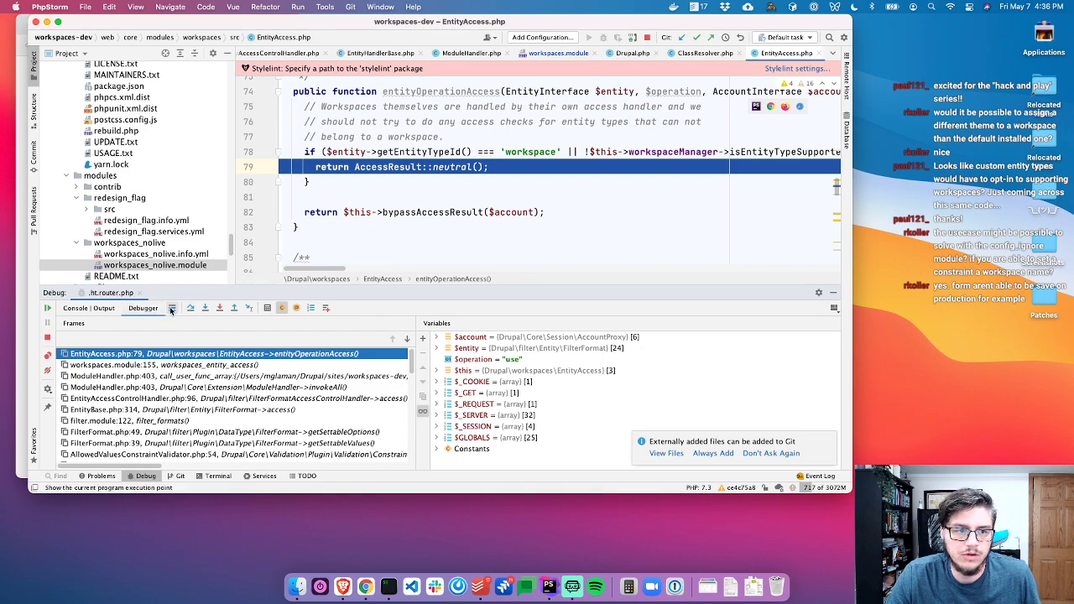
# Advance to the workspaces_nolive implementation, inspect $args operation "use", then step out and expand $access
pyautogui.click(189, 308)
pyautogui.click(189, 308)
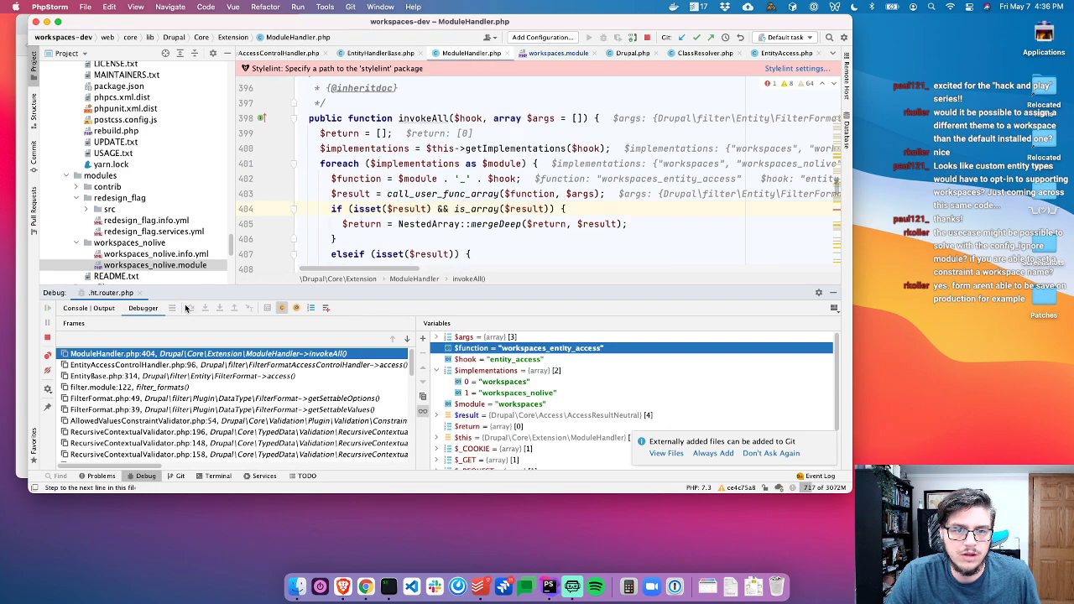
pyautogui.click(189, 308)
pyautogui.click(189, 308)
pyautogui.click(189, 308)
pyautogui.click(189, 308)
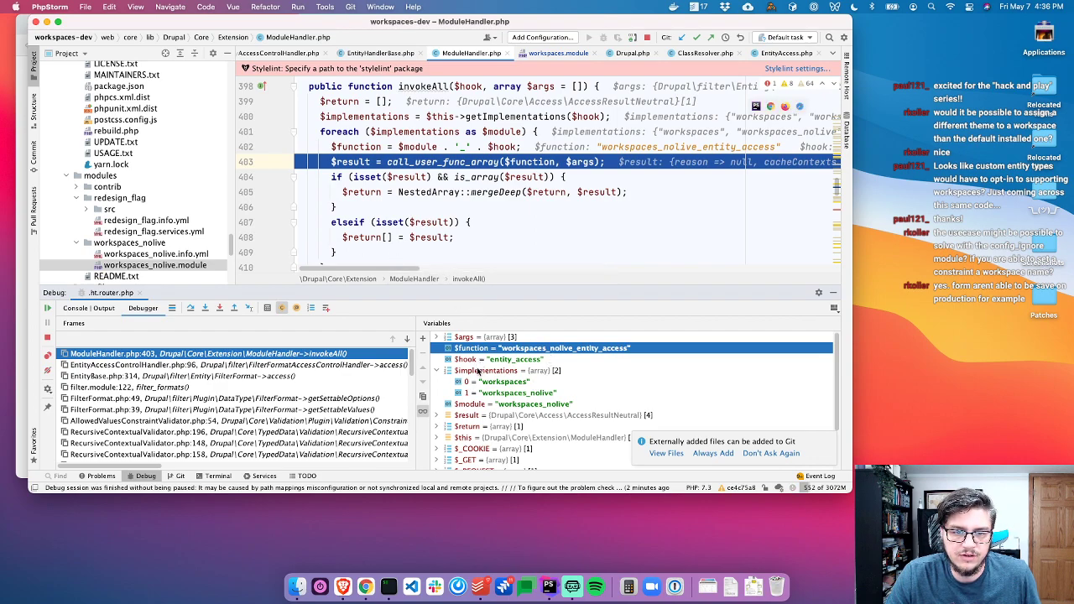
pyautogui.doubleClick(481, 371)
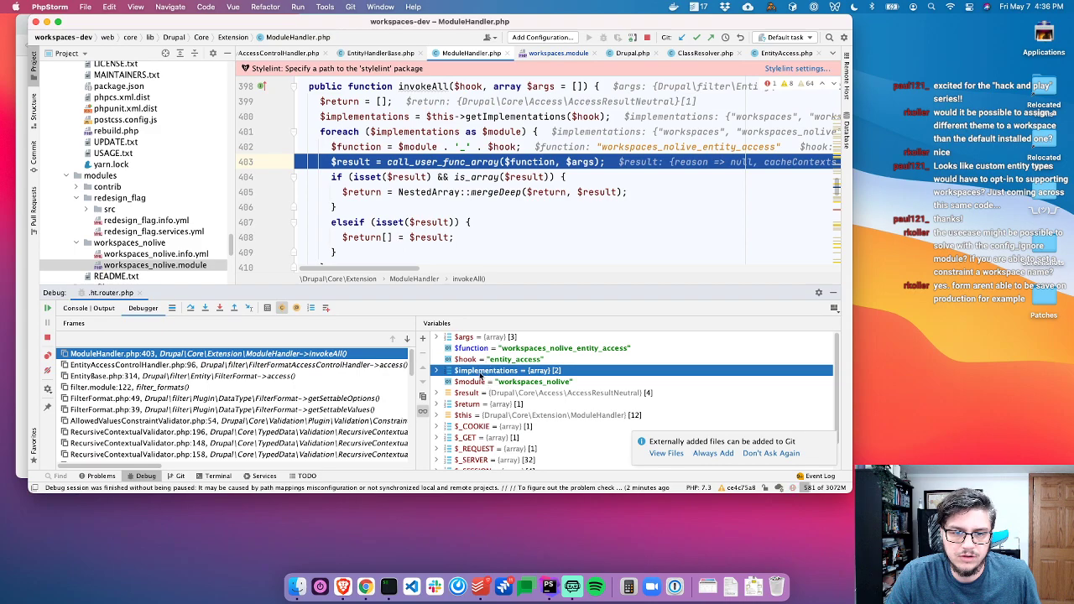
pyautogui.doubleClick(465, 337)
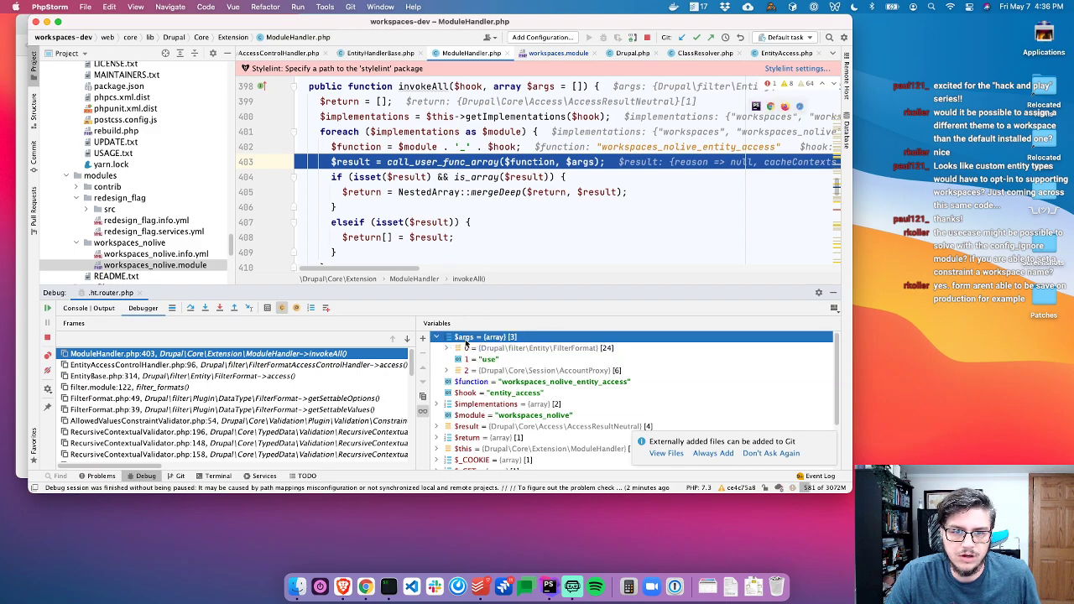
pyautogui.click(537, 359)
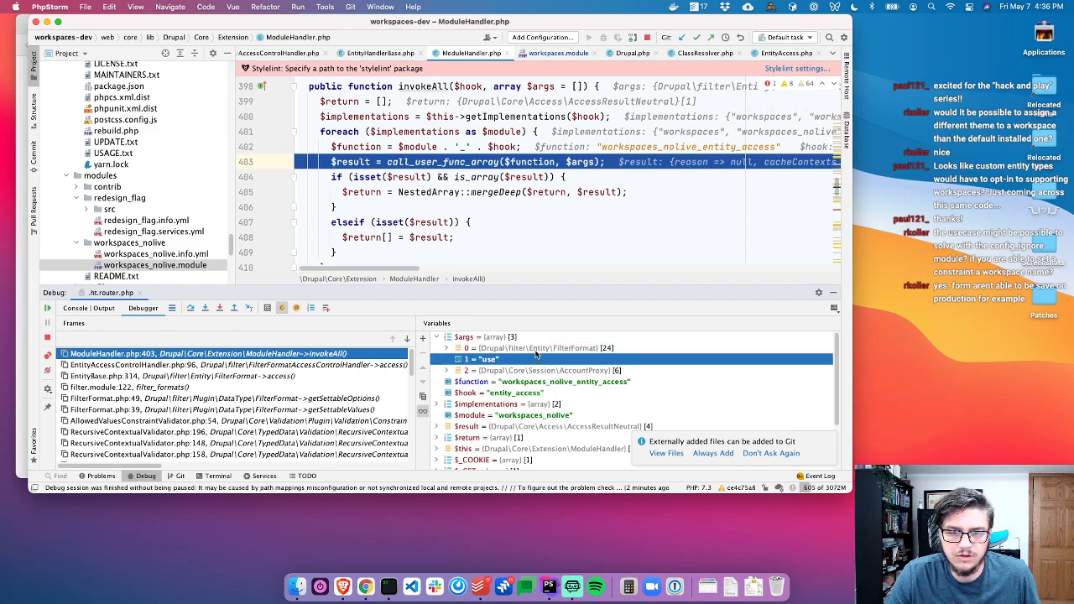
pyautogui.click(234, 308)
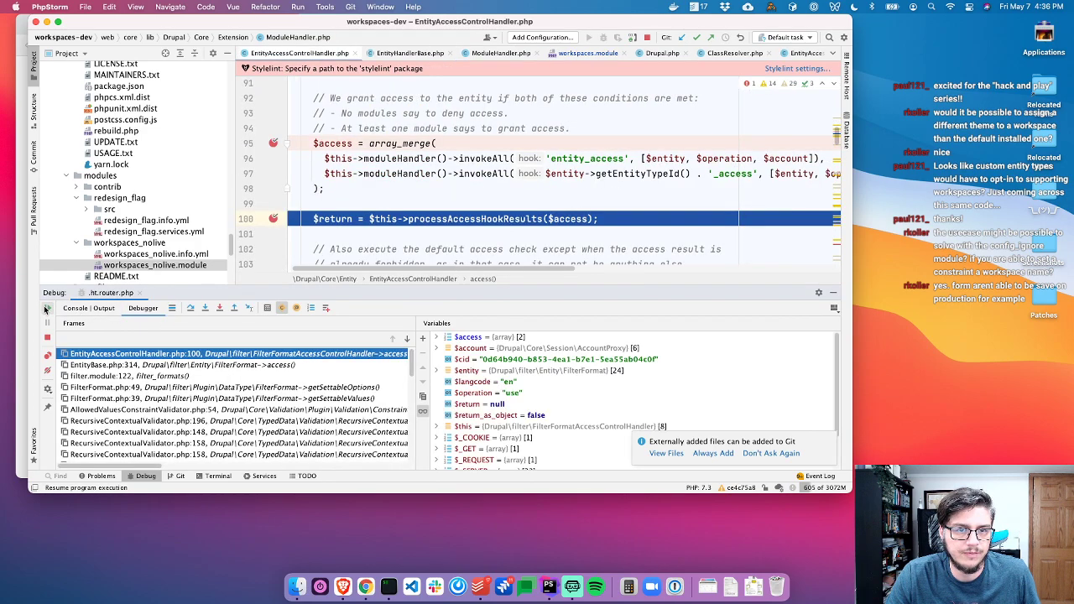
pyautogui.doubleClick(536, 339)
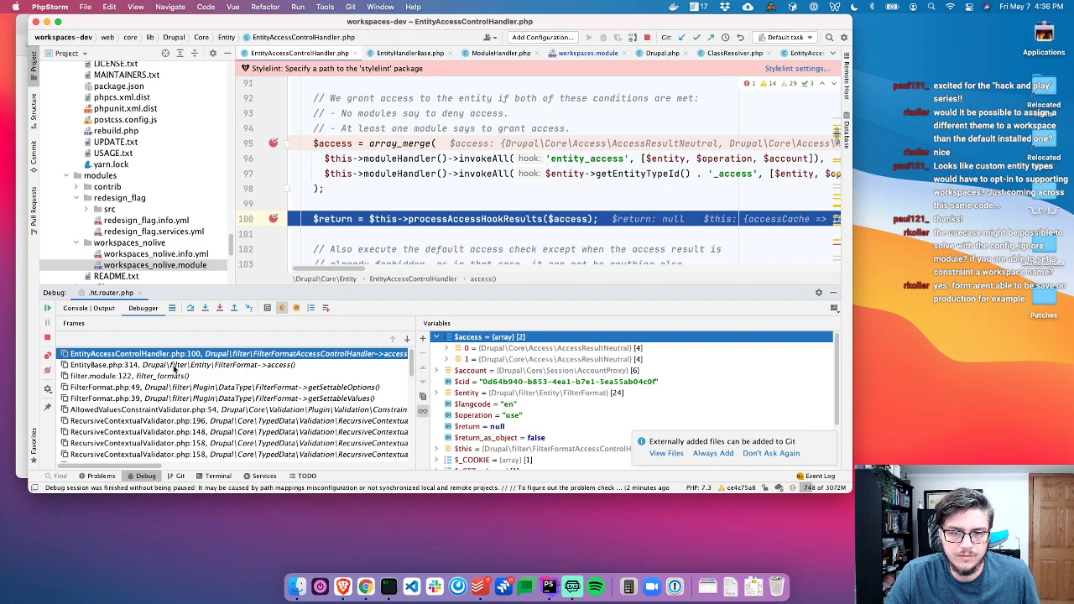
# Resume through the remaining breakpoint hits until the request finishes, then return to the browser
pyautogui.click(48, 308)
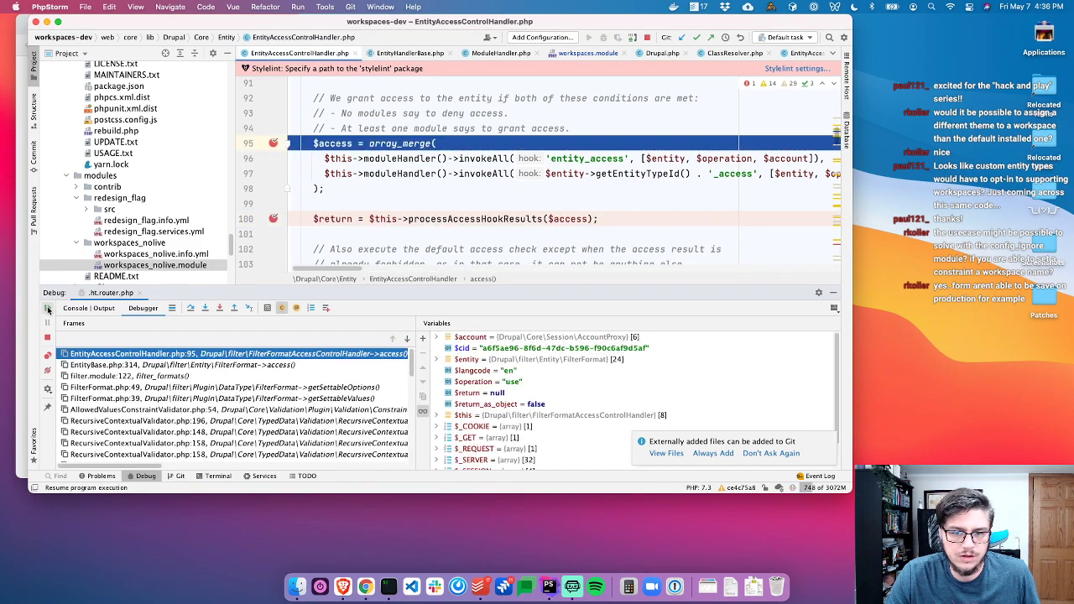
pyautogui.click(561, 361)
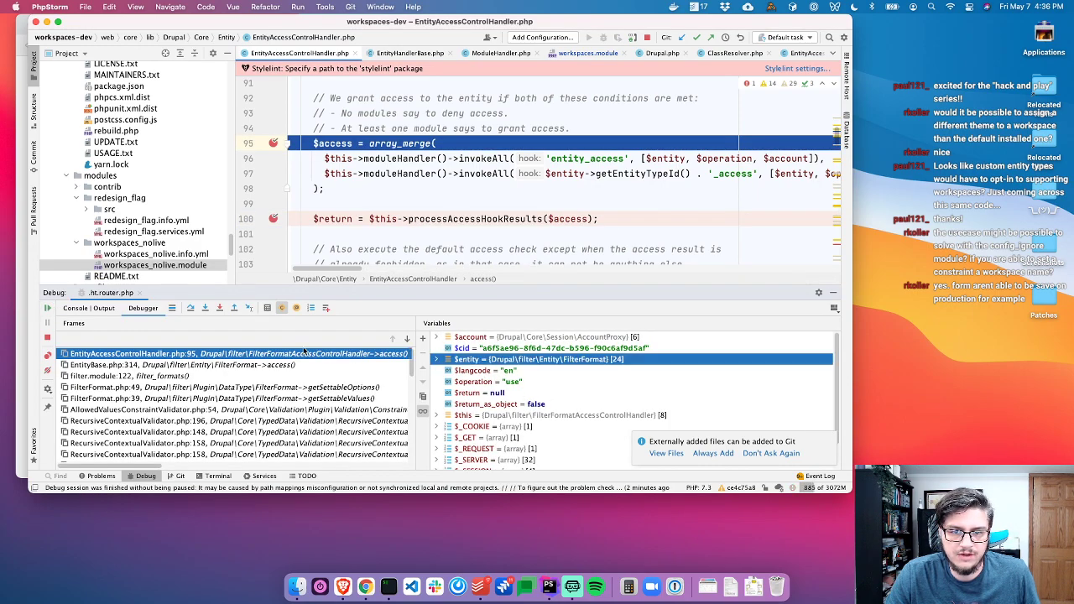
pyautogui.click(48, 309)
pyautogui.click(48, 309)
pyautogui.click(48, 309)
pyautogui.click(48, 309)
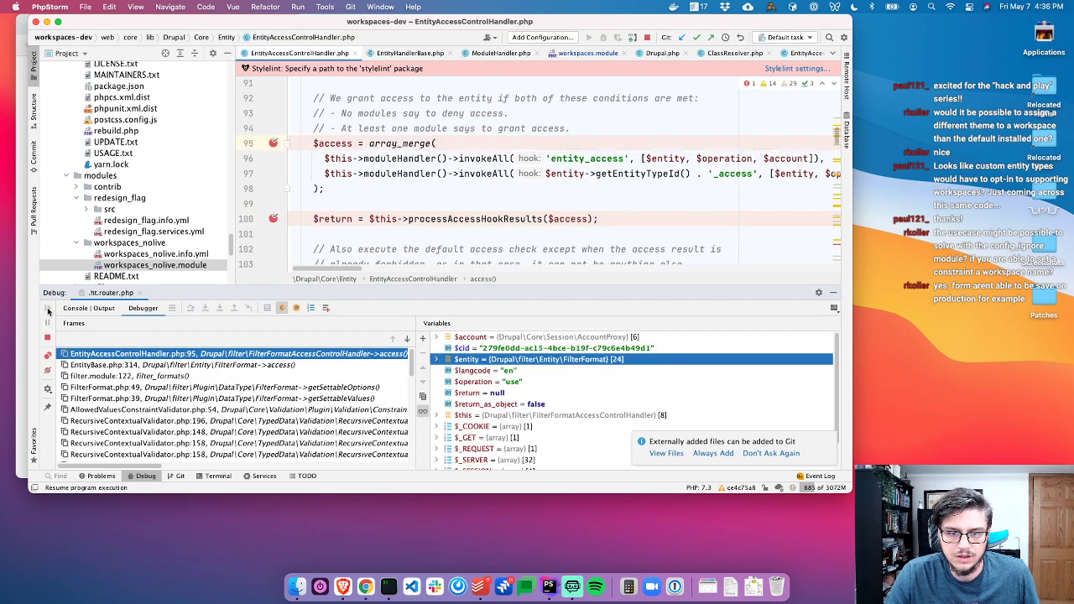
pyautogui.click(48, 309)
pyautogui.click(48, 309)
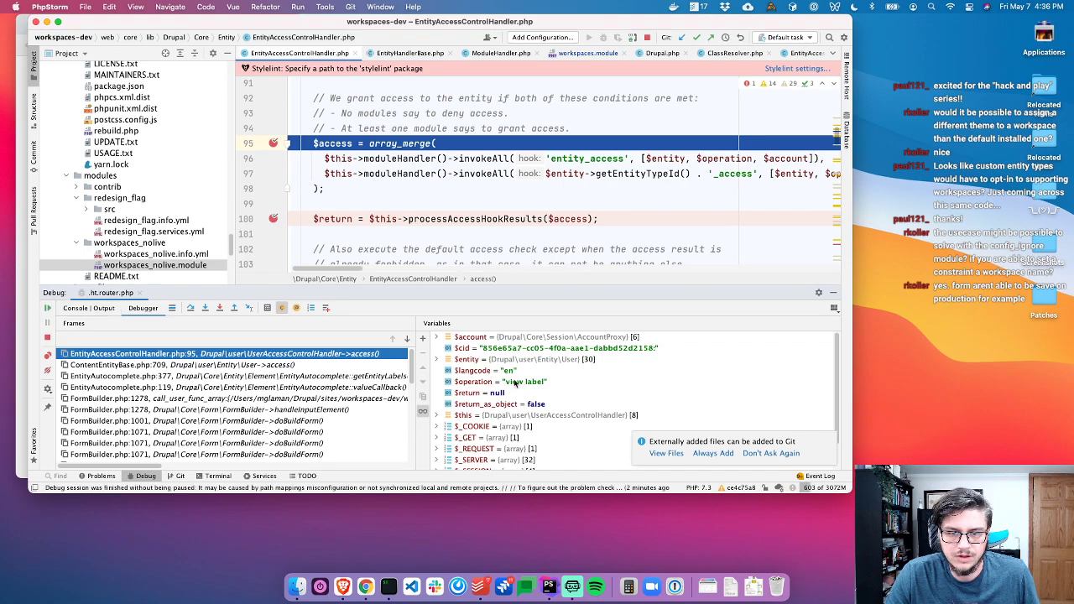
pyautogui.click(48, 309)
pyautogui.click(49, 309)
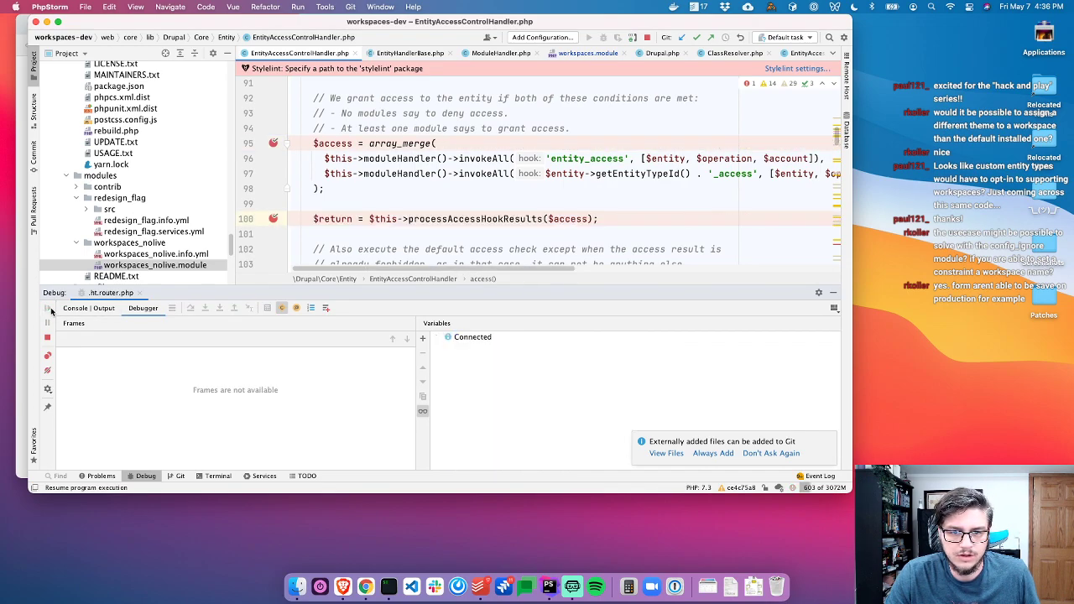
pyautogui.click(47, 309)
pyautogui.click(48, 309)
pyautogui.click(47, 309)
pyautogui.click(48, 309)
pyautogui.click(48, 308)
pyautogui.click(48, 309)
pyautogui.click(48, 309)
pyautogui.click(48, 309)
pyautogui.click(48, 309)
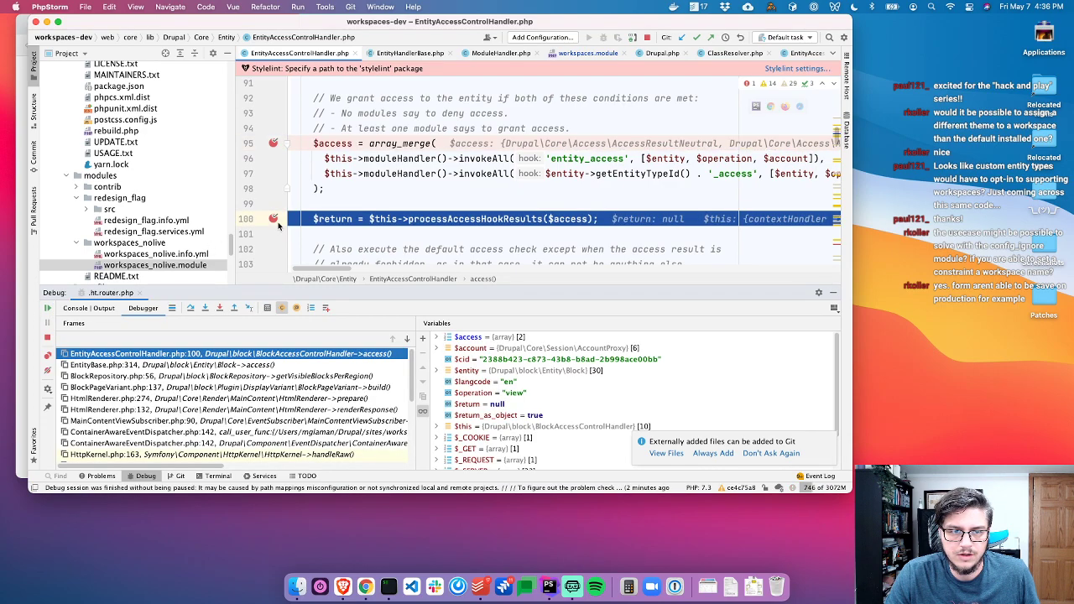
pyautogui.click(48, 309)
pyautogui.click(48, 308)
pyautogui.click(48, 309)
pyautogui.click(48, 309)
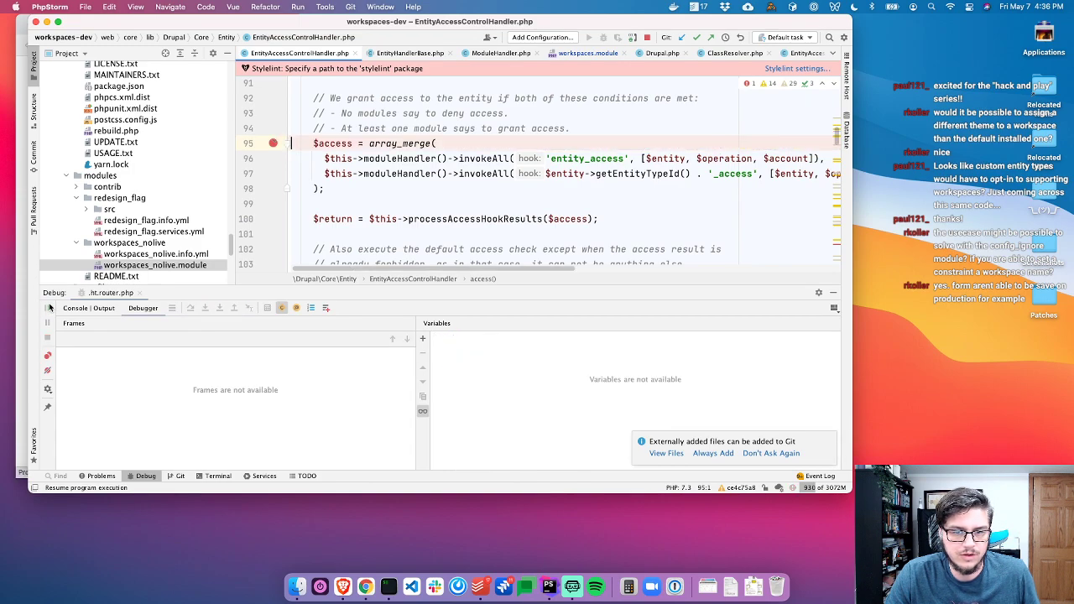
pyautogui.press('super+Tab')
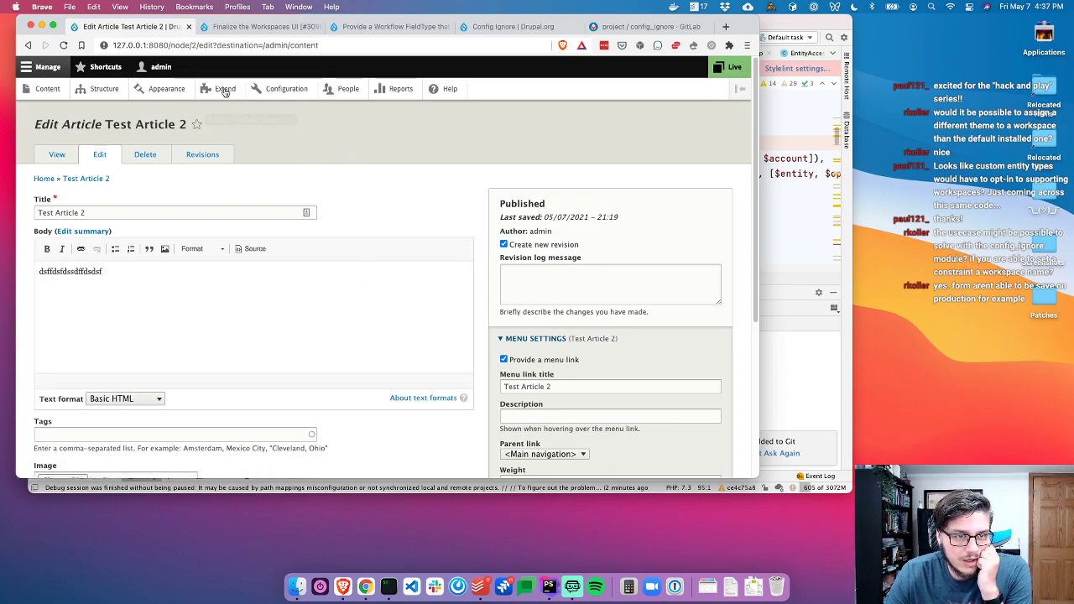
# Reload the article edit page and trace the workspaces form alter frame into EntityOperations
pyautogui.click(65, 46)
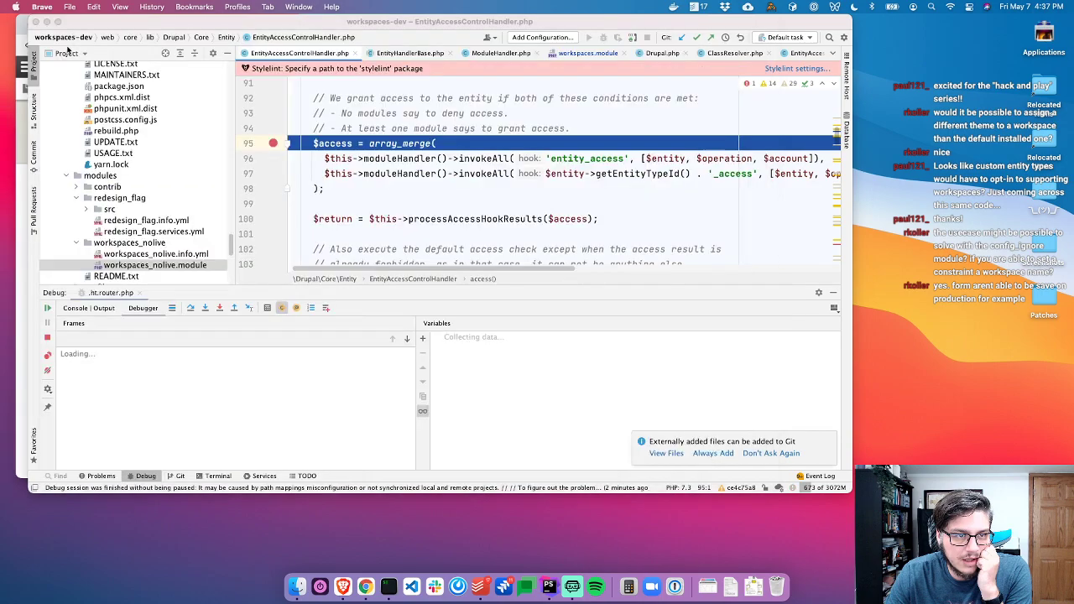
pyautogui.click(544, 361)
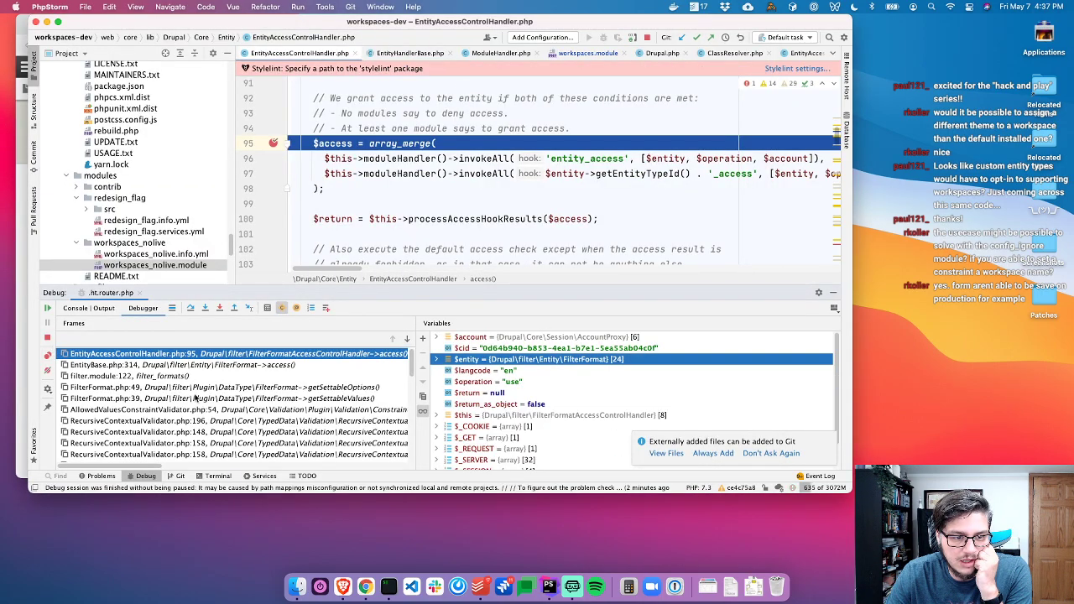
pyautogui.scroll(-5, 198, 403)
pyautogui.scroll(-2, 198, 406)
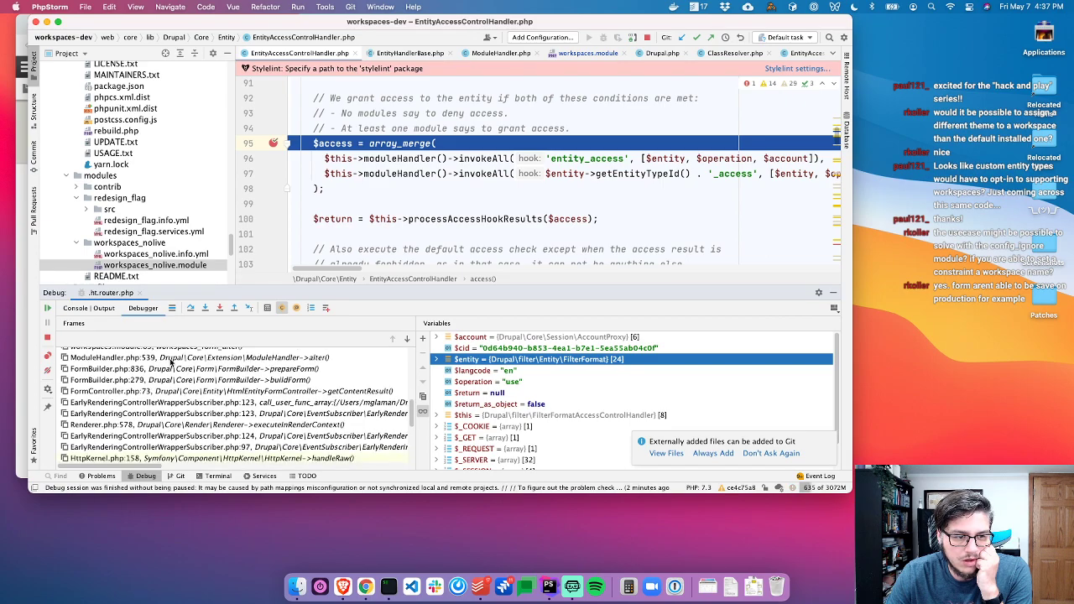
pyautogui.click(170, 360)
pyautogui.scroll(1, 407, 194)
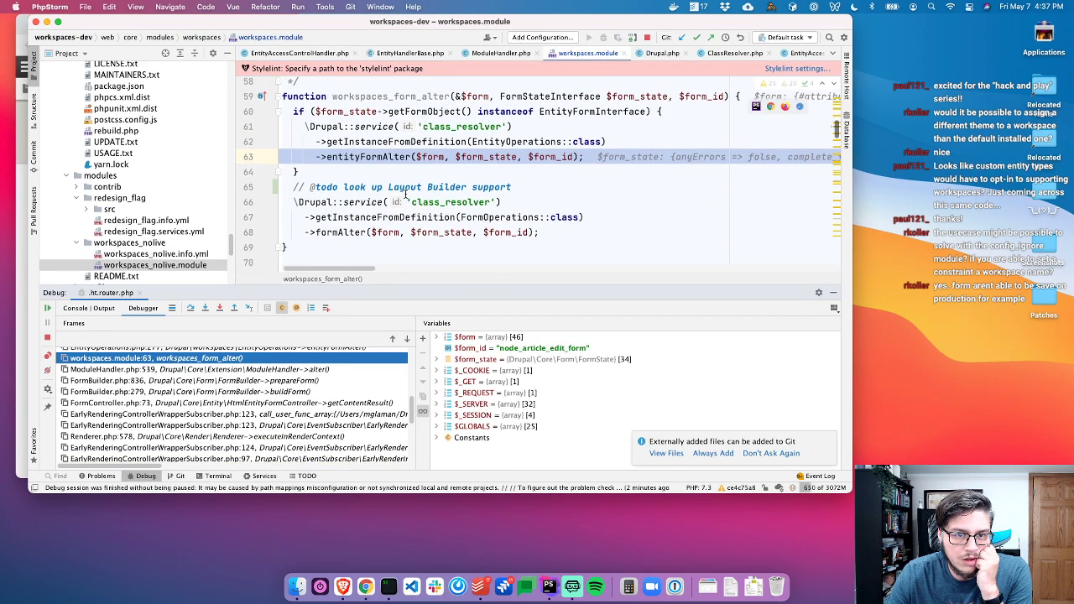
pyautogui.scroll(1, 292, 388)
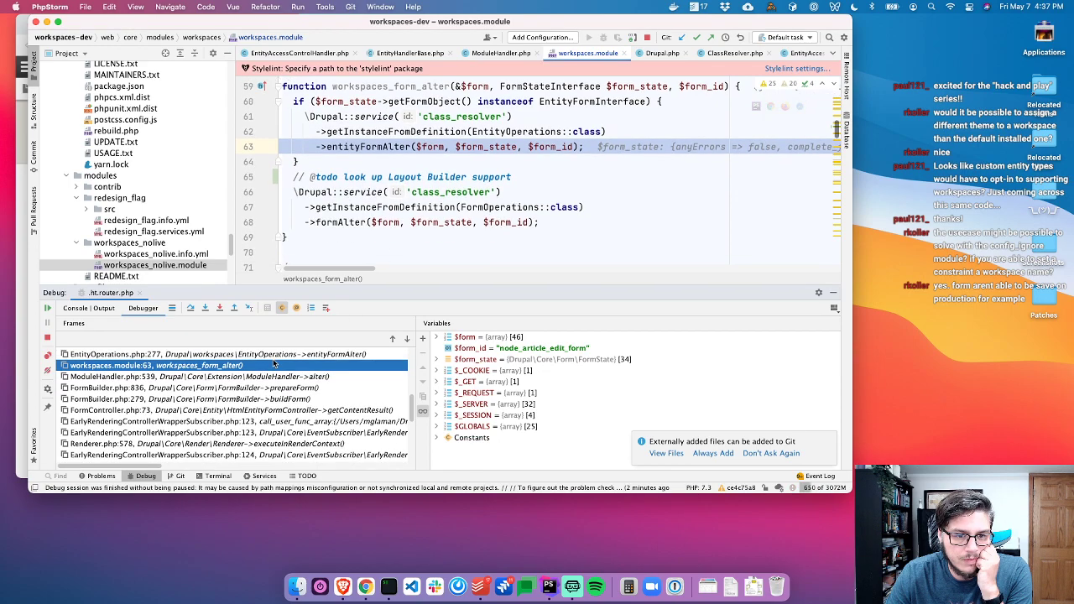
pyautogui.click(252, 354)
pyautogui.scroll(-1, 373, 215)
pyautogui.scroll(1, 373, 215)
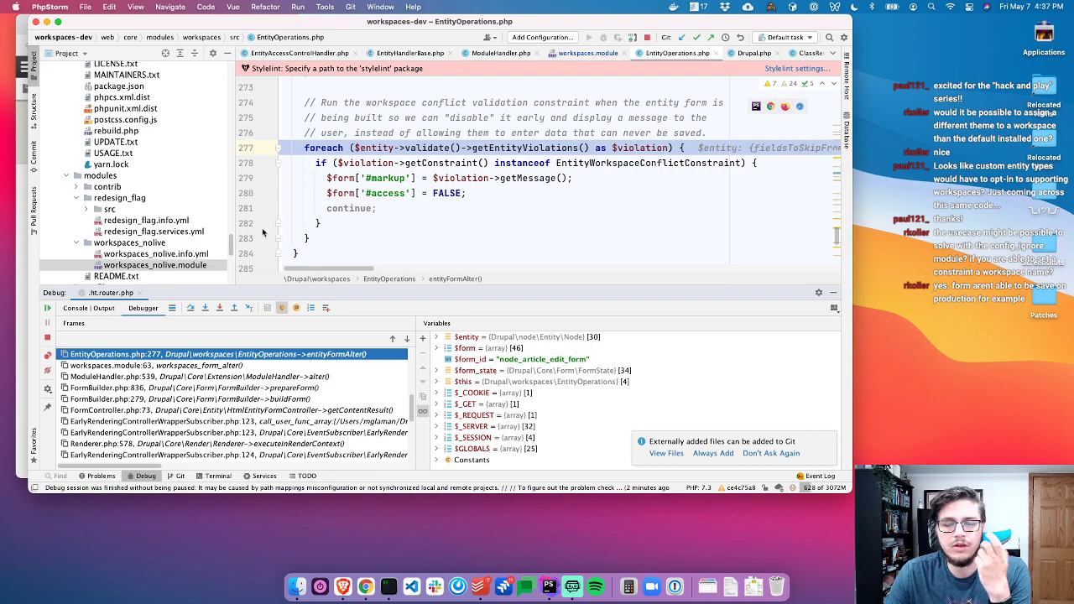
# Stop the debug session and close the core files, leaving workspaces_nolive.module open
pyautogui.click(48, 338)
pyautogui.click(479, 164)
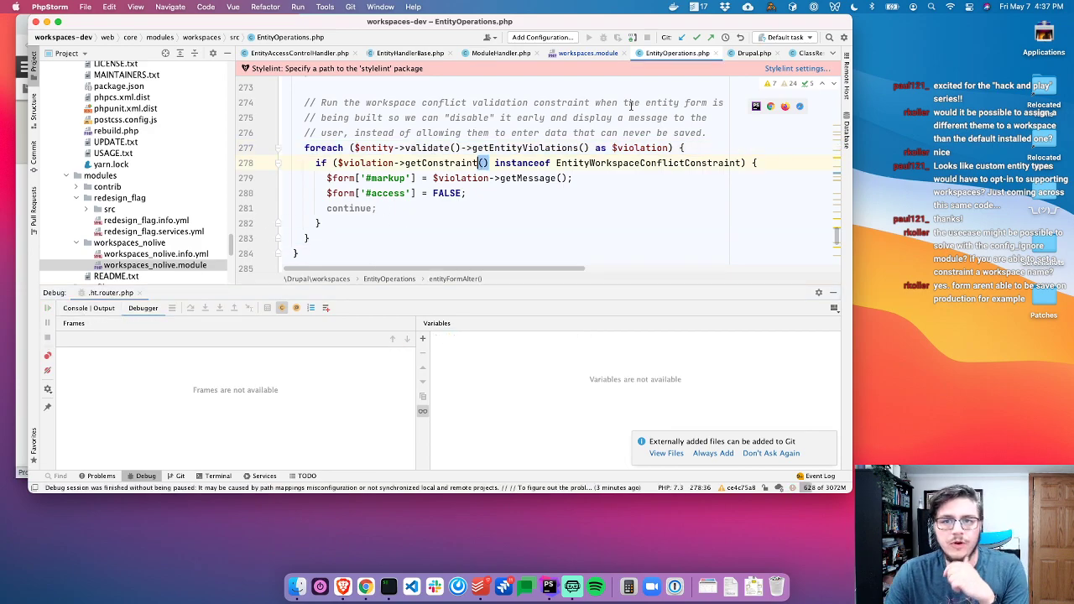
pyautogui.press('super+w')
pyautogui.click(731, 53)
pyautogui.press('super+w')
pyautogui.press('super+w')
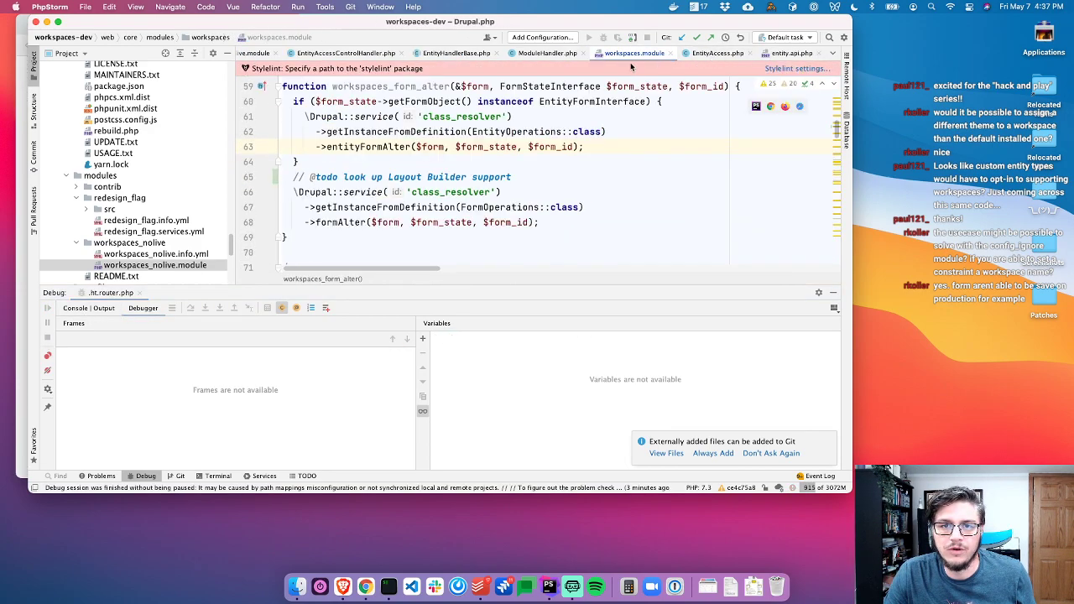
pyautogui.press('super+w')
pyautogui.press('super+w')
pyautogui.press('super+w')
pyautogui.press('super+w')
pyautogui.click(405, 56)
pyautogui.click(456, 55)
pyautogui.press('super+w')
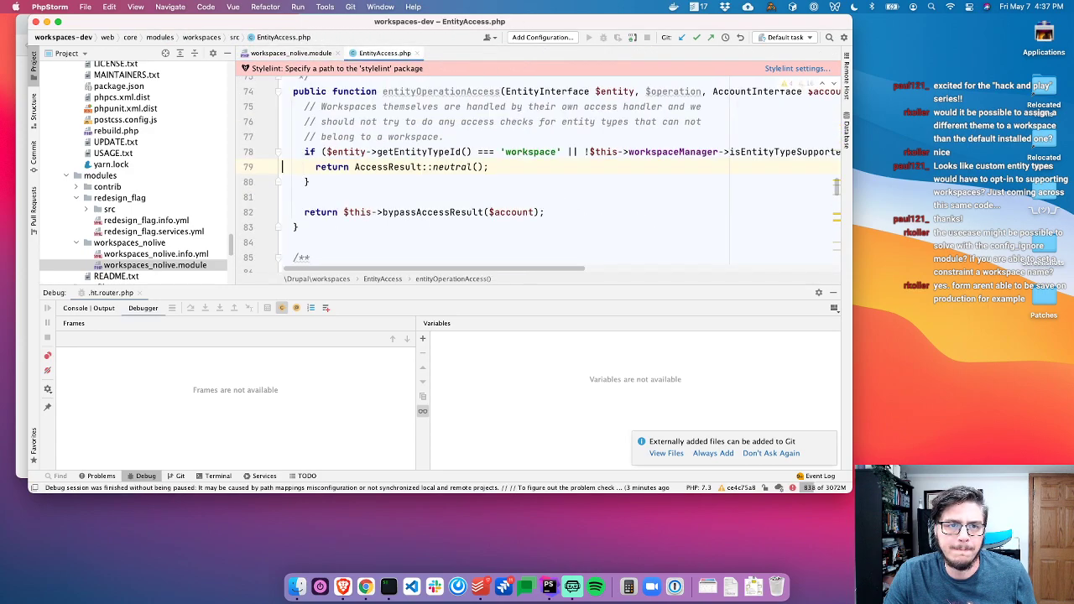
pyautogui.press('super+w')
# Open the hook_entity_access docs in entity.api.php and highlight that listings don't invoke it
pyautogui.click(145, 475)
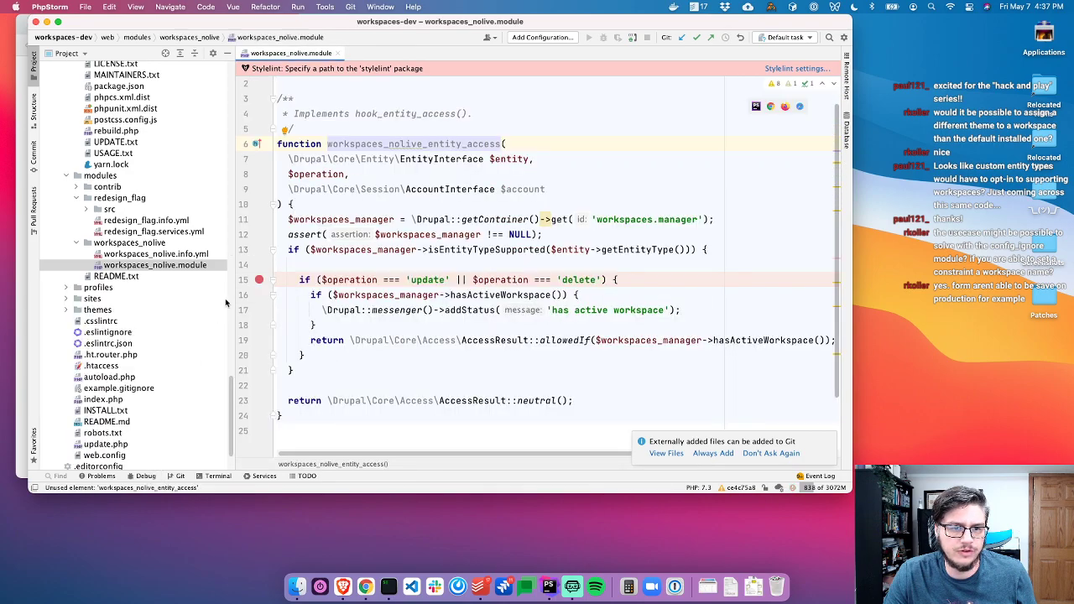
pyautogui.click(260, 146)
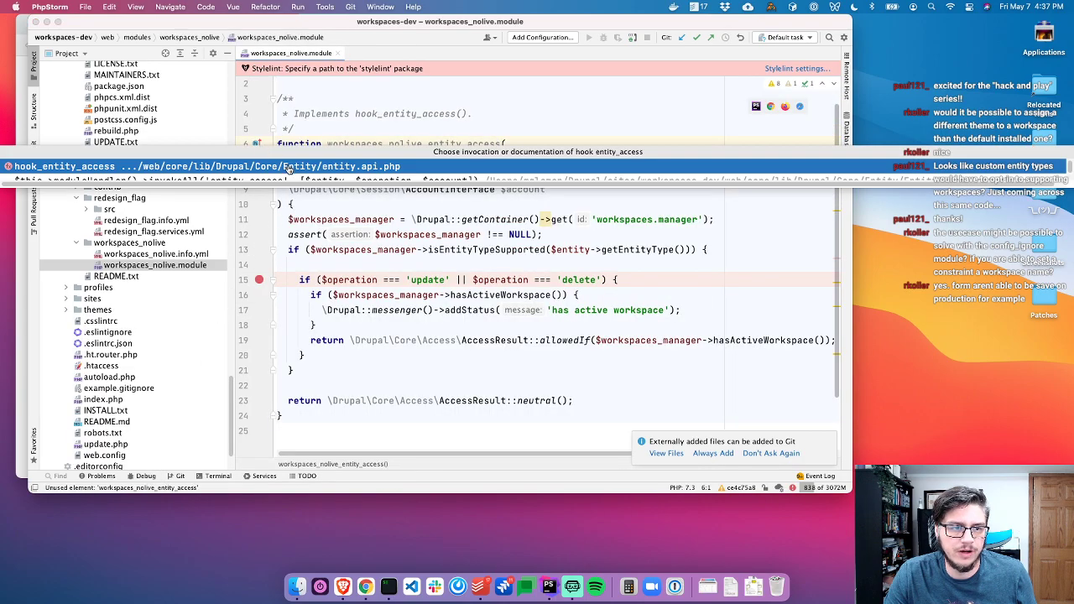
pyautogui.click(288, 169)
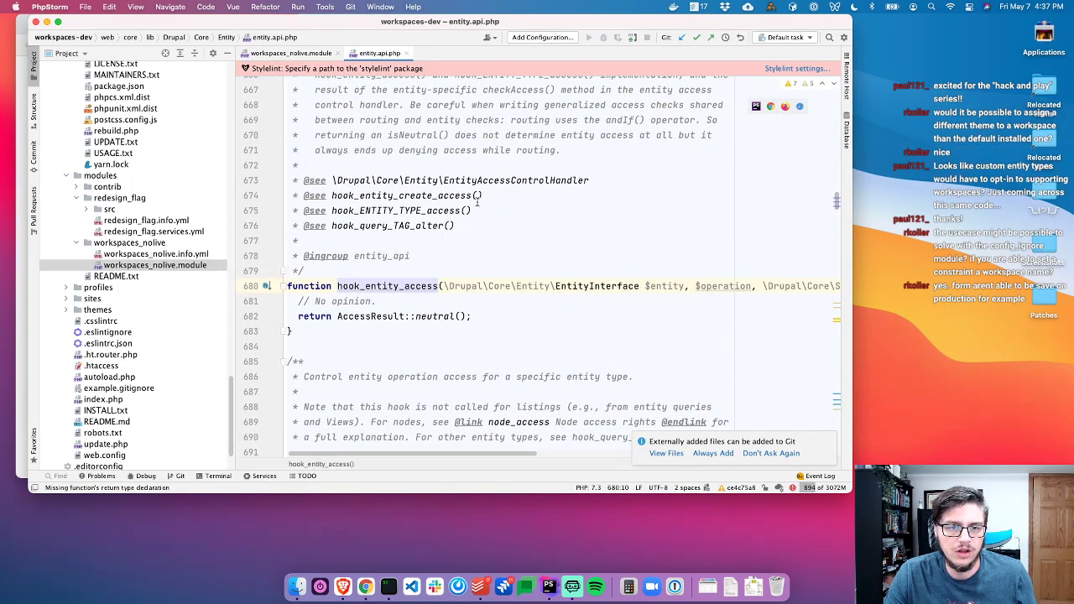
pyautogui.scroll(8, 424, 210)
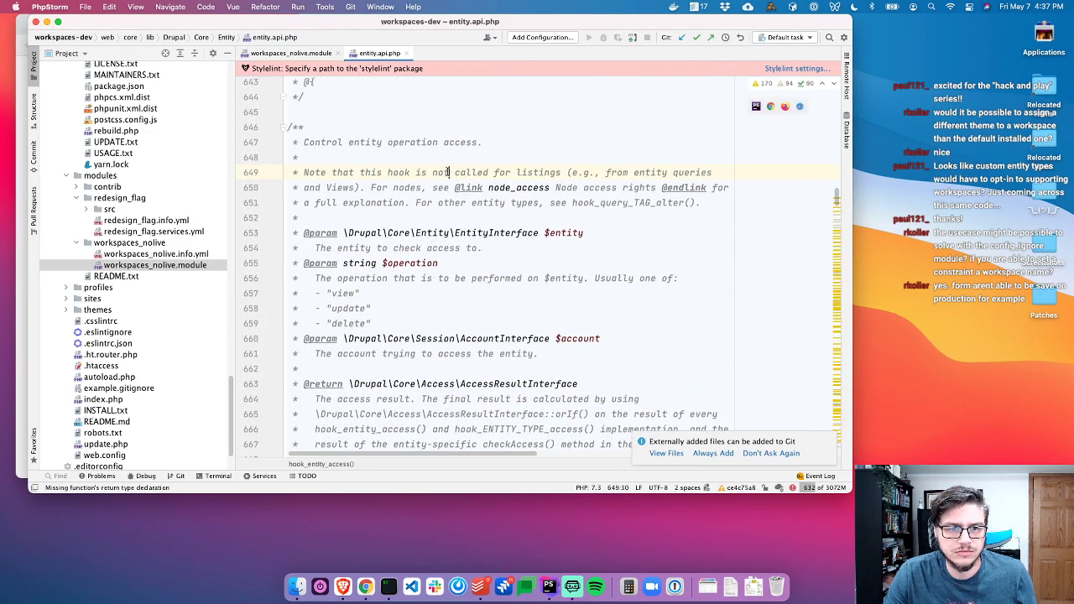
pyautogui.moveTo(448, 172); pyautogui.dragTo(541, 170)
pyautogui.moveTo(344, 172); pyautogui.dragTo(574, 170)
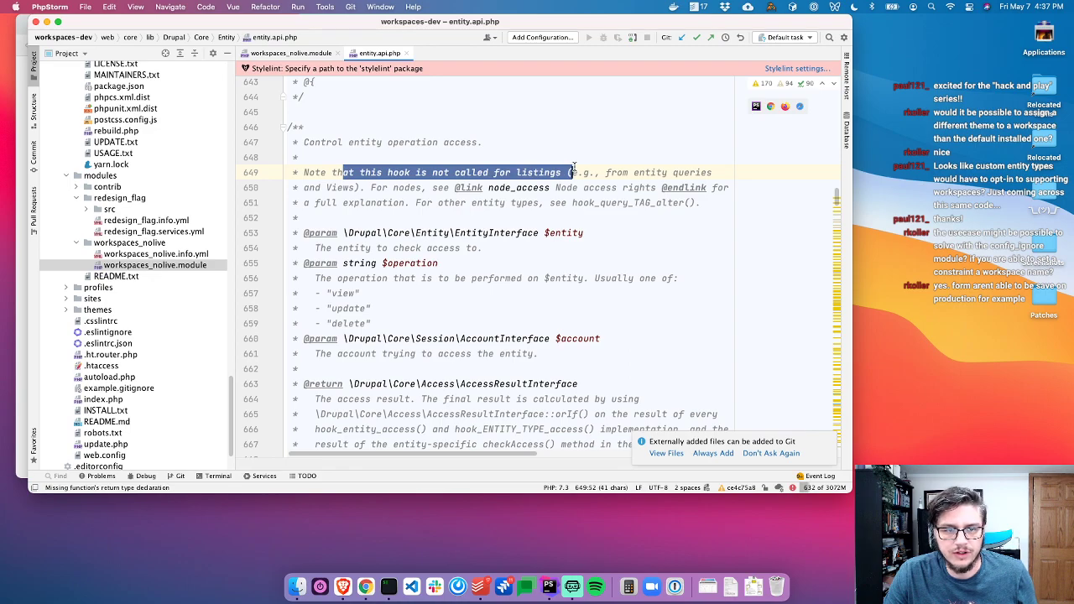
pyautogui.click(551, 187)
pyautogui.press('super+Tab')
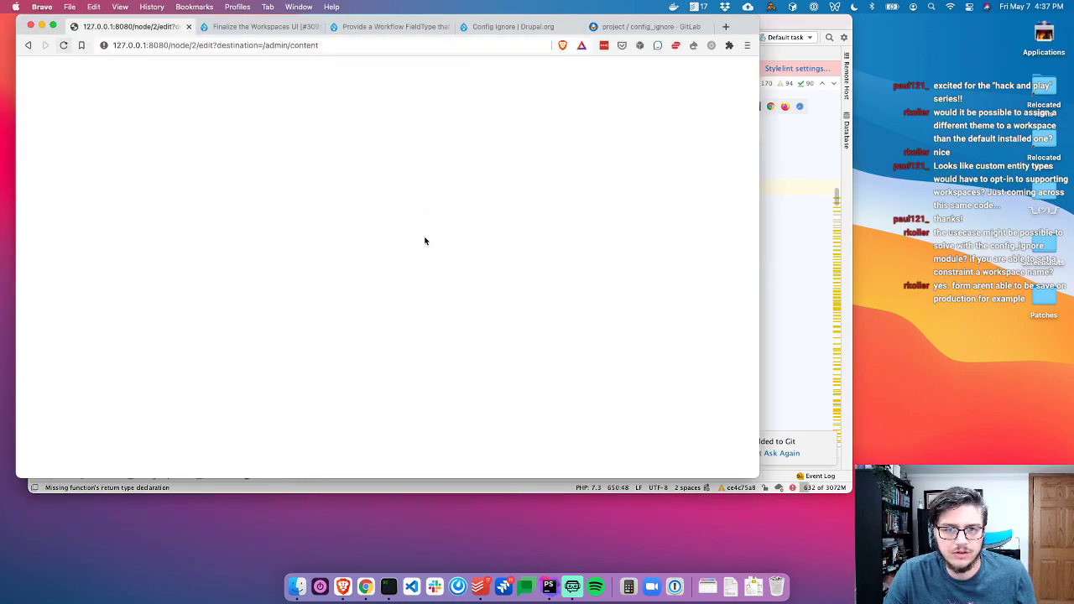
# Remove the line 95 breakpoint, resume, and navigate Structure > Taxonomy to the Tags Add term form
pyautogui.click(179, 47)
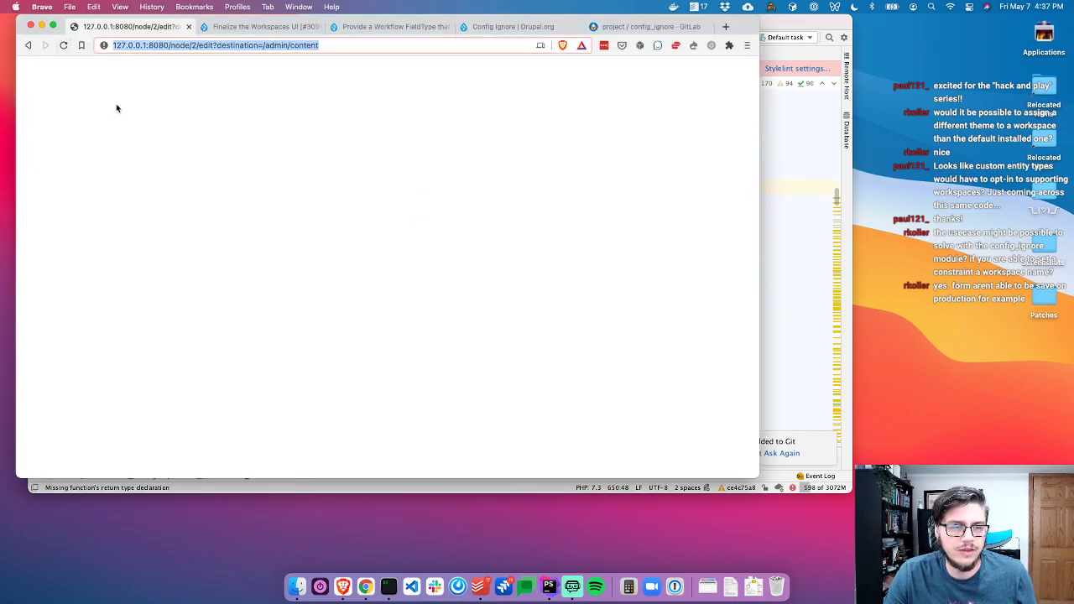
pyautogui.click(29, 46)
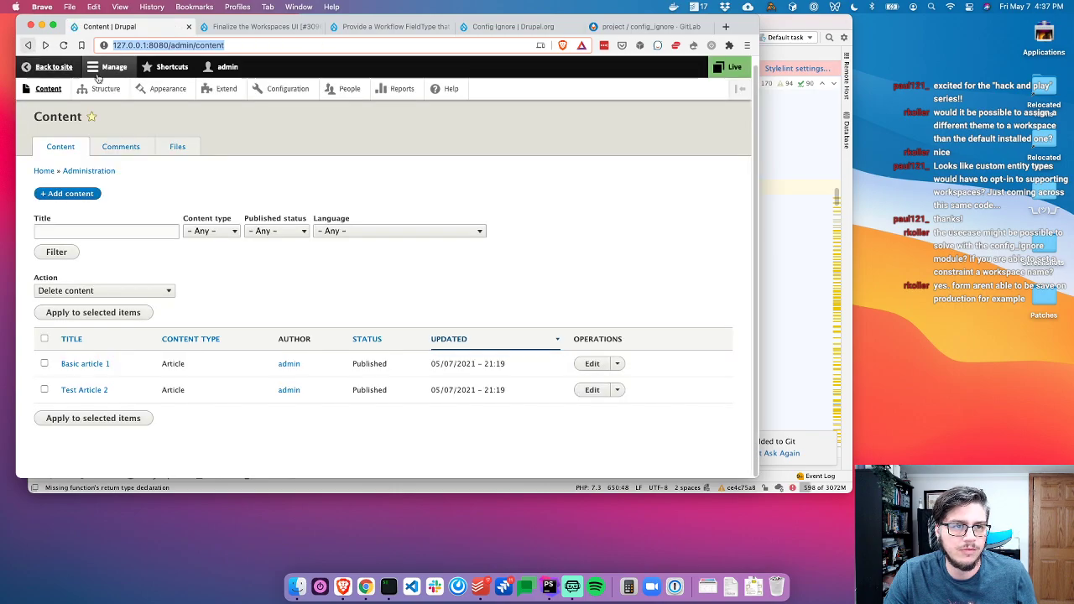
pyautogui.click(114, 93)
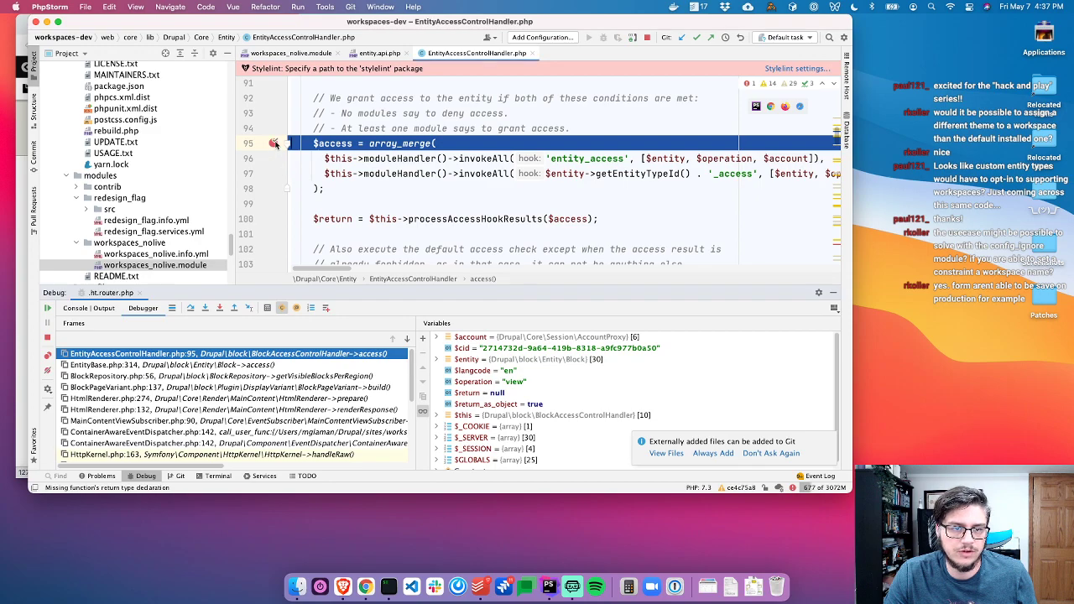
pyautogui.click(275, 144)
pyautogui.click(47, 308)
pyautogui.press('super+Tab')
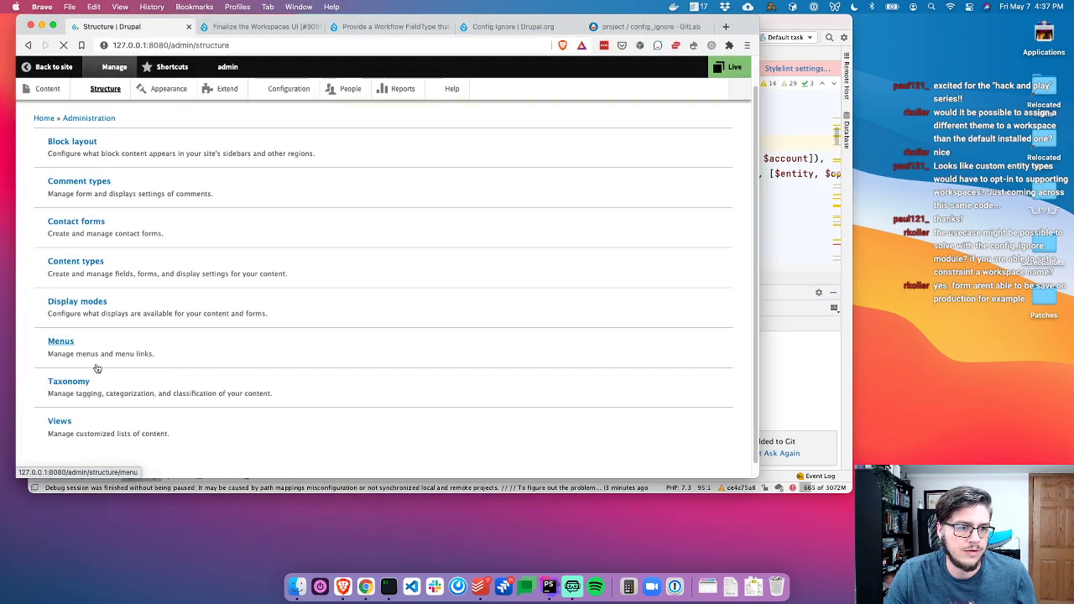
pyautogui.click(71, 398)
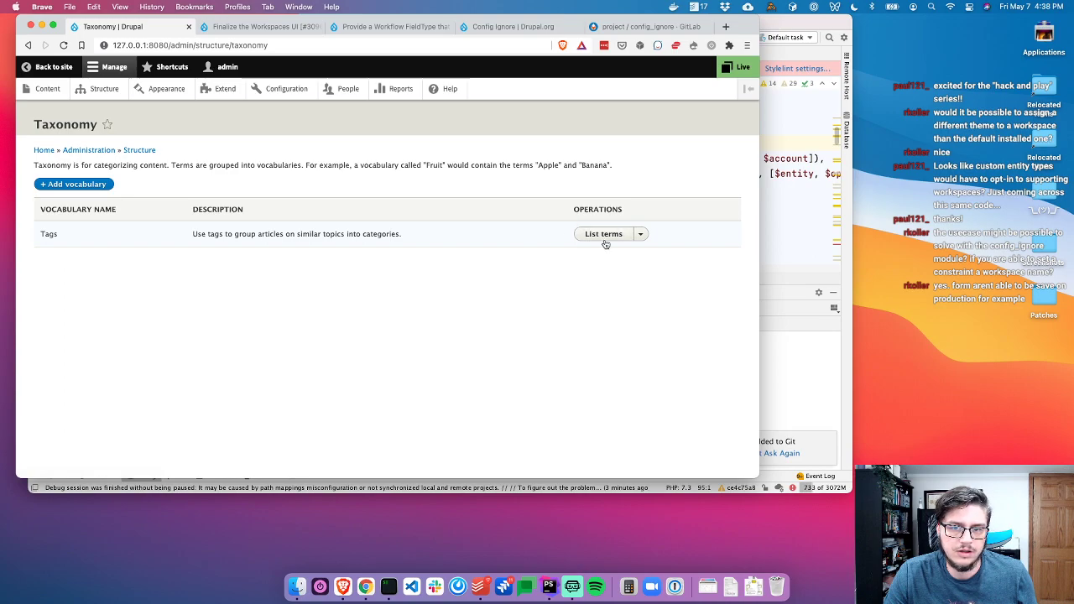
pyautogui.click(605, 241)
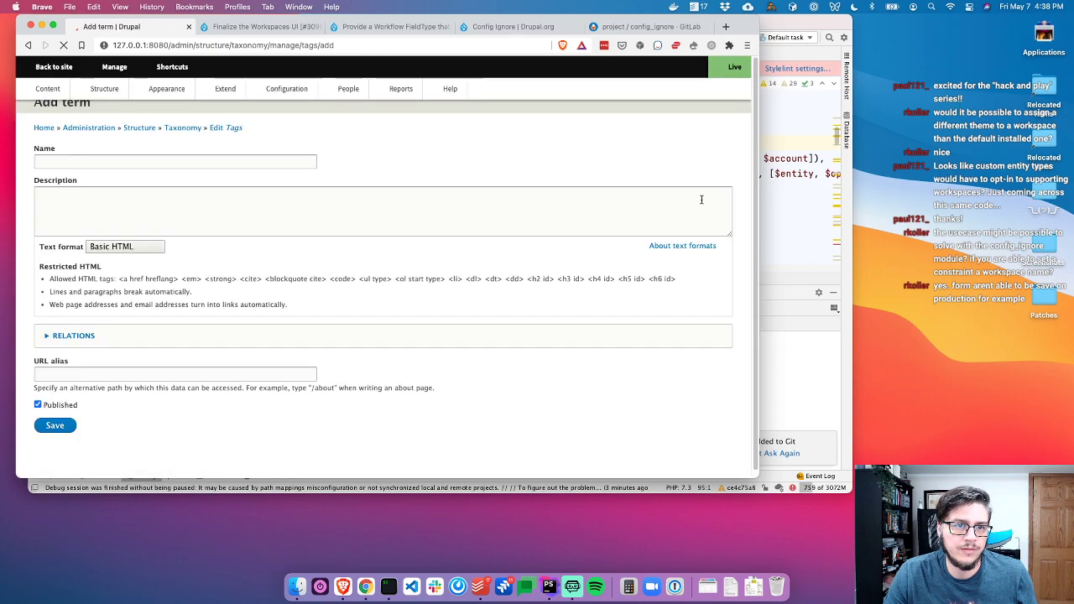
# Close EntityAccessControlHandler.php and entity.api.php in PhpStorm
pyautogui.press('super+Tab')
pyautogui.press('super+w')
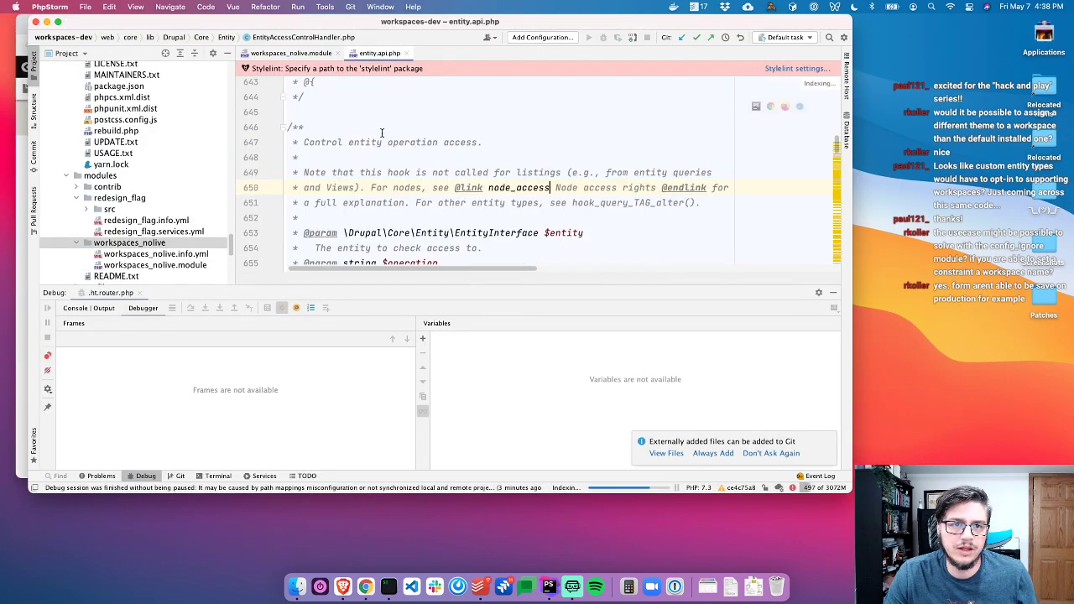
pyautogui.press('super+w')
pyautogui.scroll(-3, 353, 197)
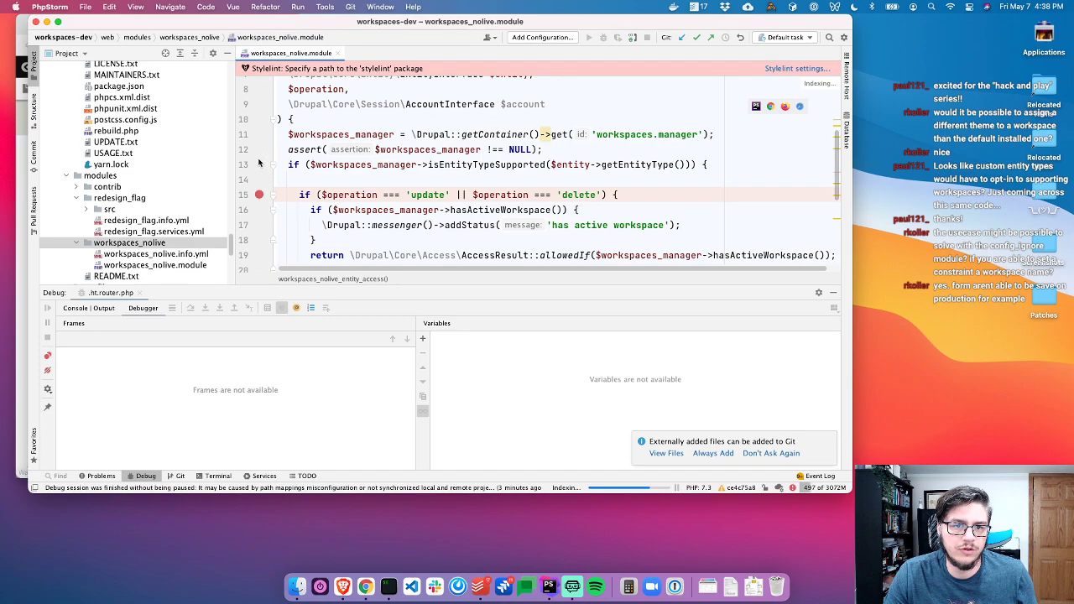
# Jump to the isEntityTypeSupported definition from workspaces_nolive.module line 13 and reload Add term
pyautogui.click(518, 165)
pyautogui.keyDown('super'); pyautogui.click(505, 166); pyautogui.keyUp('super')
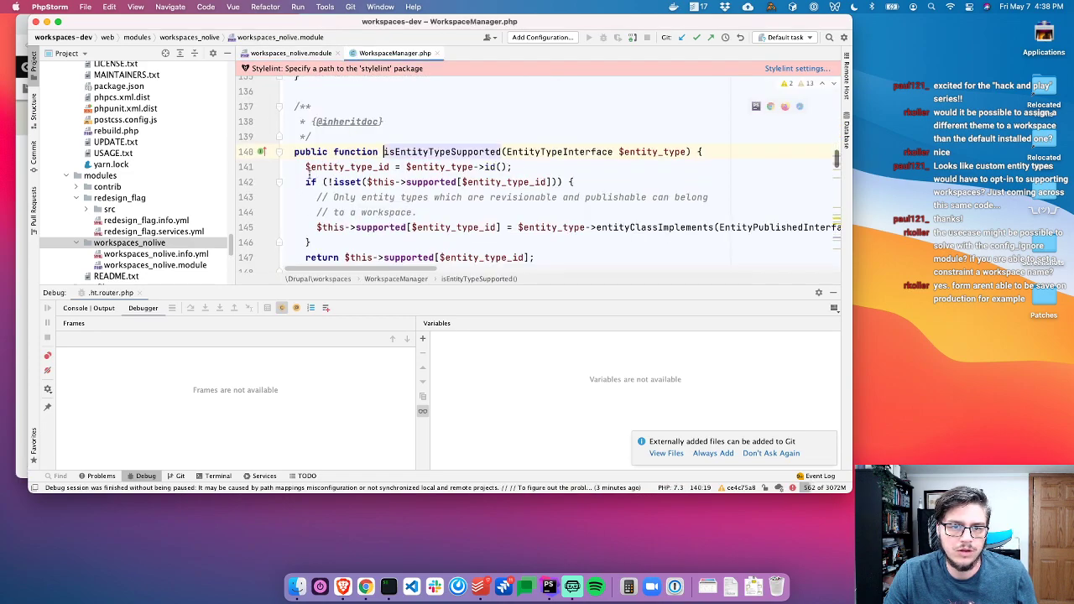
pyautogui.press('super+Tab')
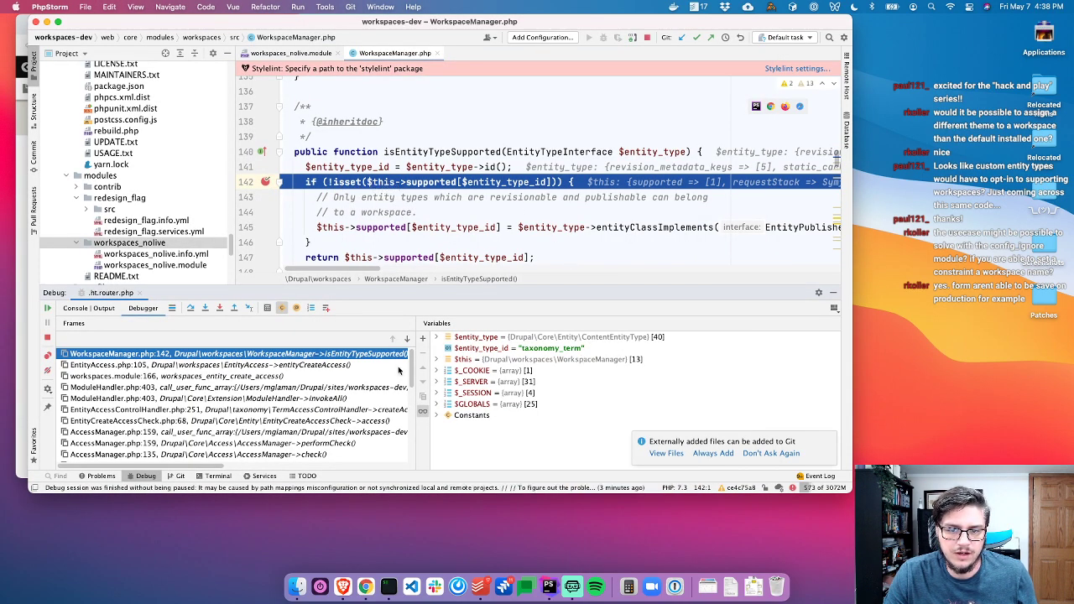
# Inspect the workspaces.module and EntityAccess.php caller frames, including bypassAccessResult and workspaceManager usages
pyautogui.click(199, 376)
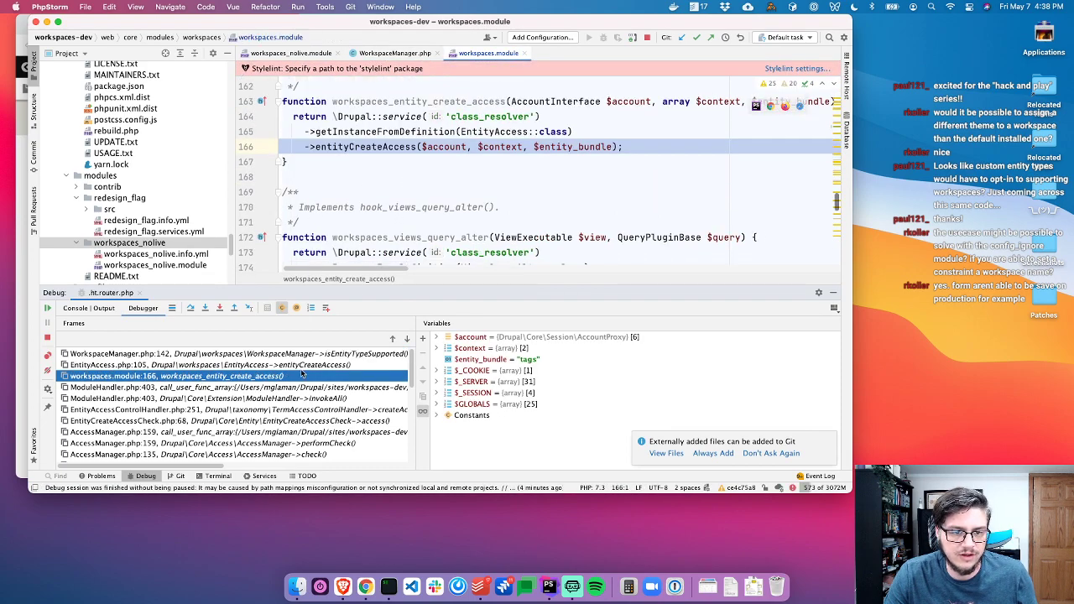
pyautogui.click(300, 365)
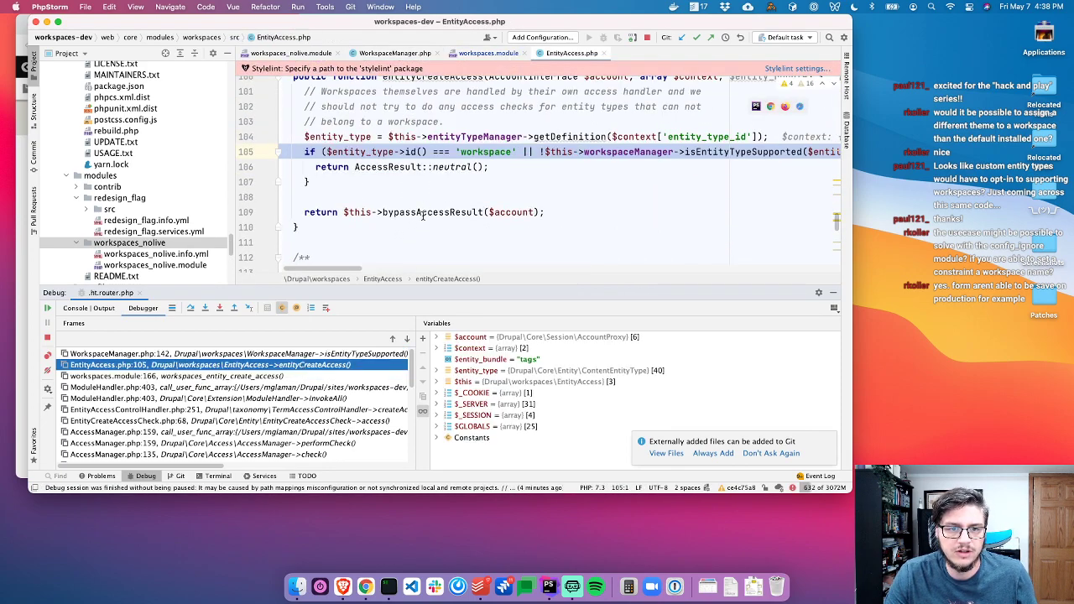
pyautogui.keyDown('super'); pyautogui.click(384, 212); pyautogui.keyUp('super')
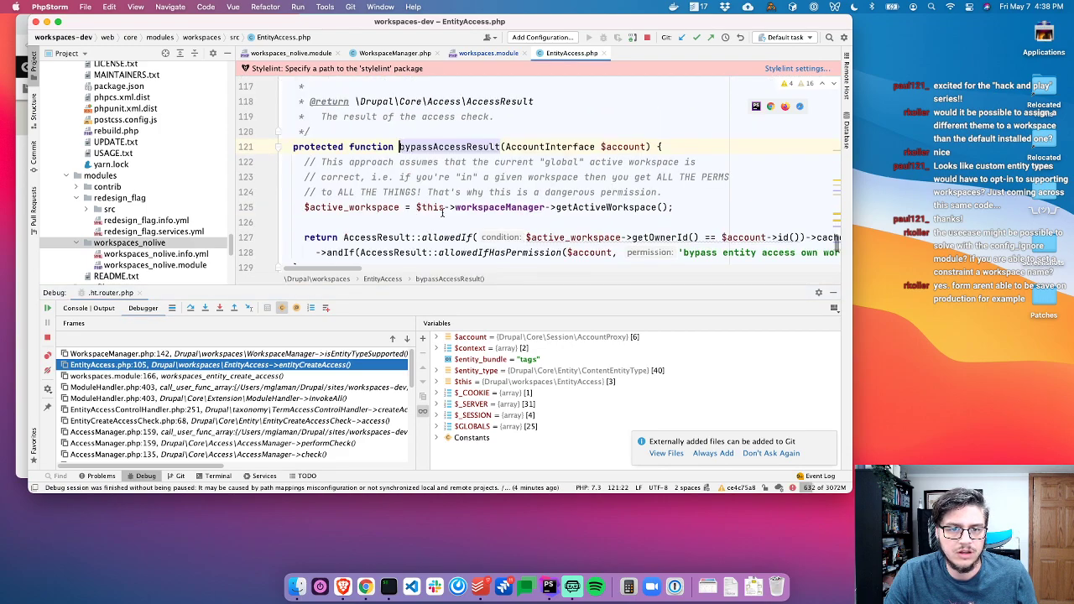
pyautogui.hscroll(5, 513, 202)
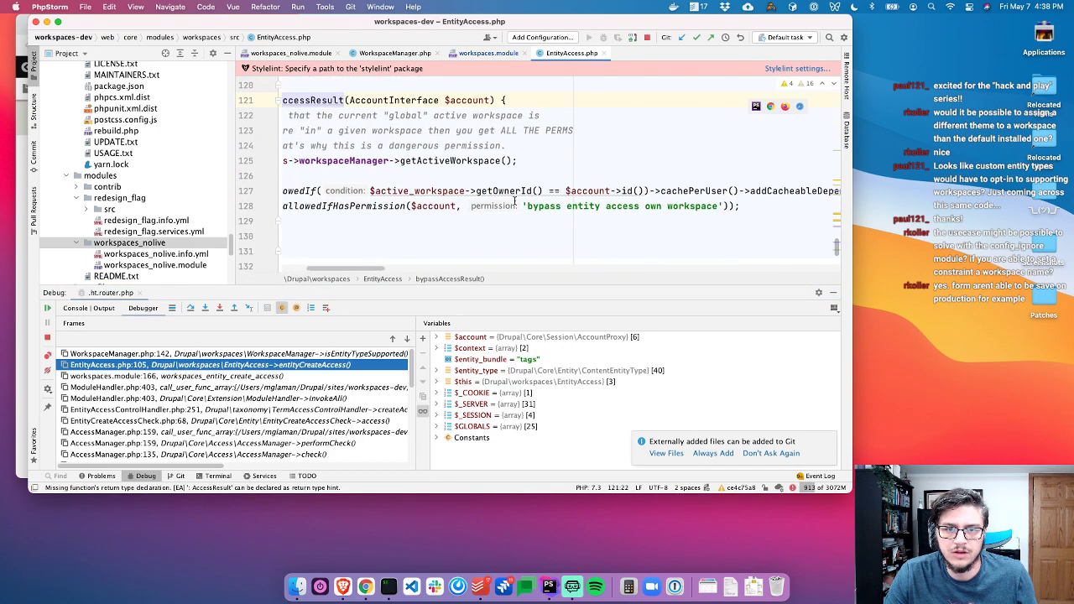
pyautogui.hscroll(-5, 513, 203)
pyautogui.scroll(2, 513, 202)
pyautogui.click(514, 199)
pyautogui.click(506, 187)
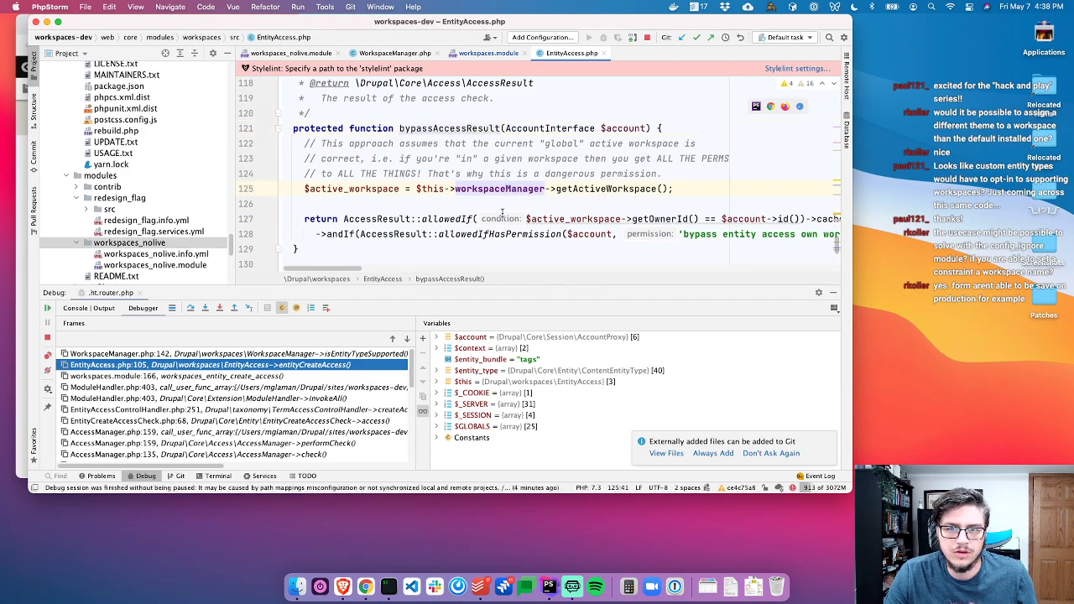
pyautogui.press('super+w')
pyautogui.press('super+Tab')
pyautogui.press('super+Tab')
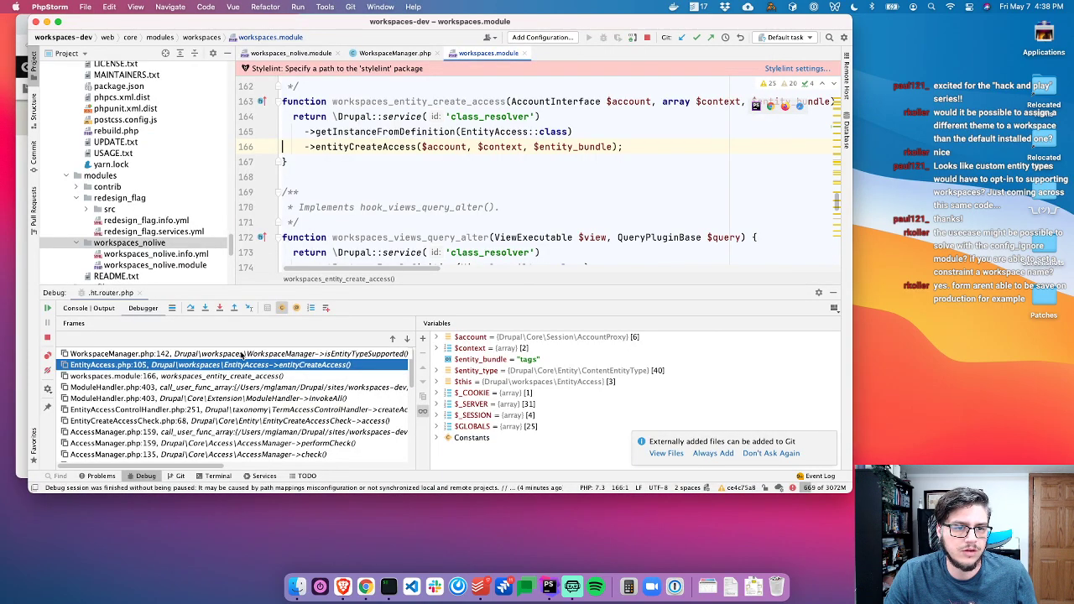
pyautogui.click(242, 354)
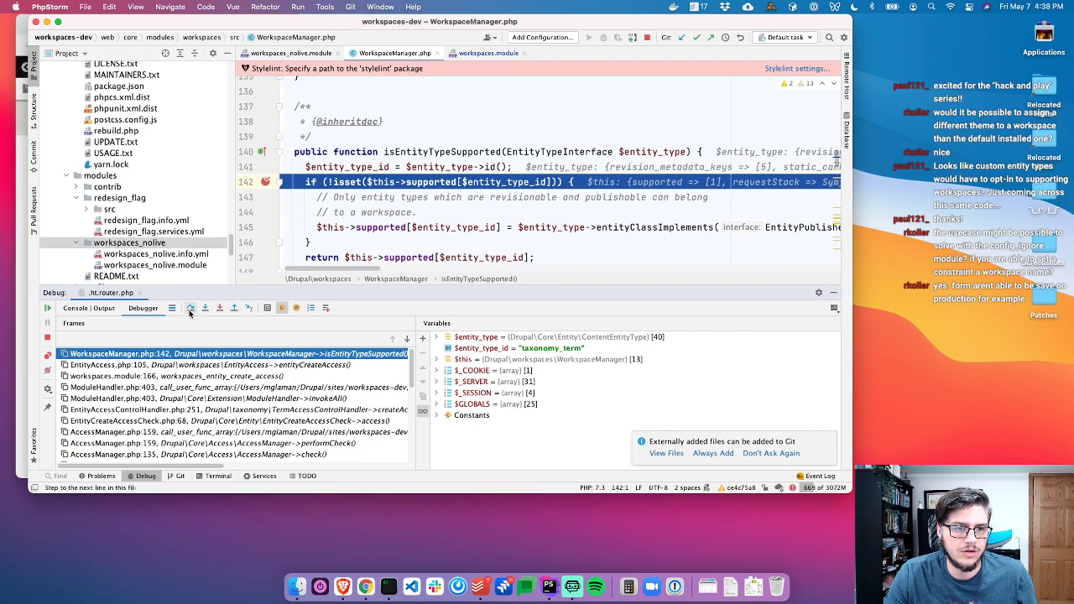
# Resume to later isEntityTypeSupported hits, step back into workspaces_nolive.module and inspect $entity
pyautogui.click(48, 309)
pyautogui.click(48, 309)
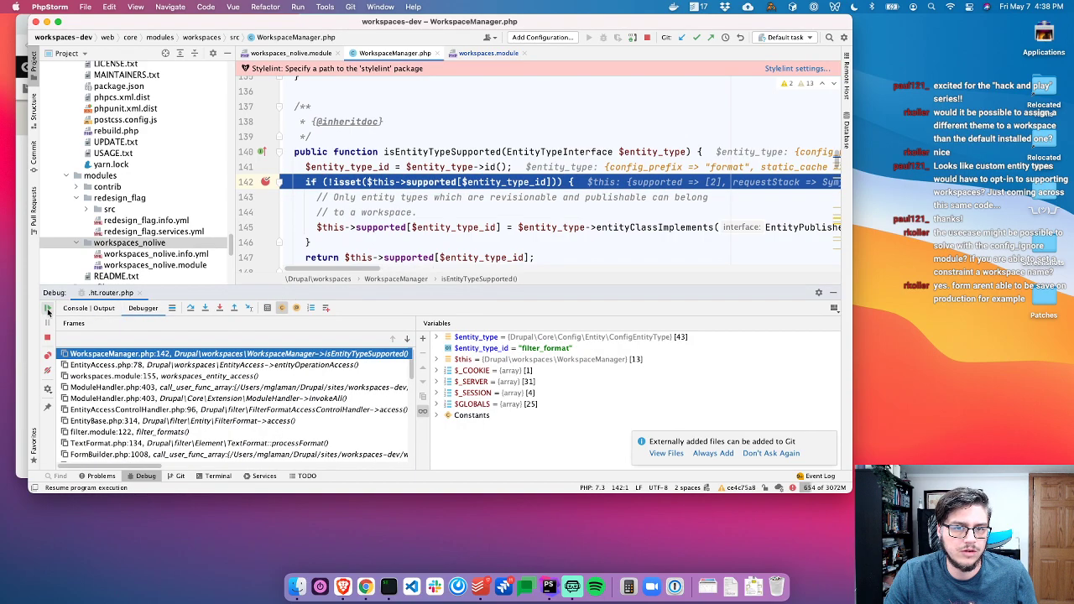
pyautogui.click(48, 309)
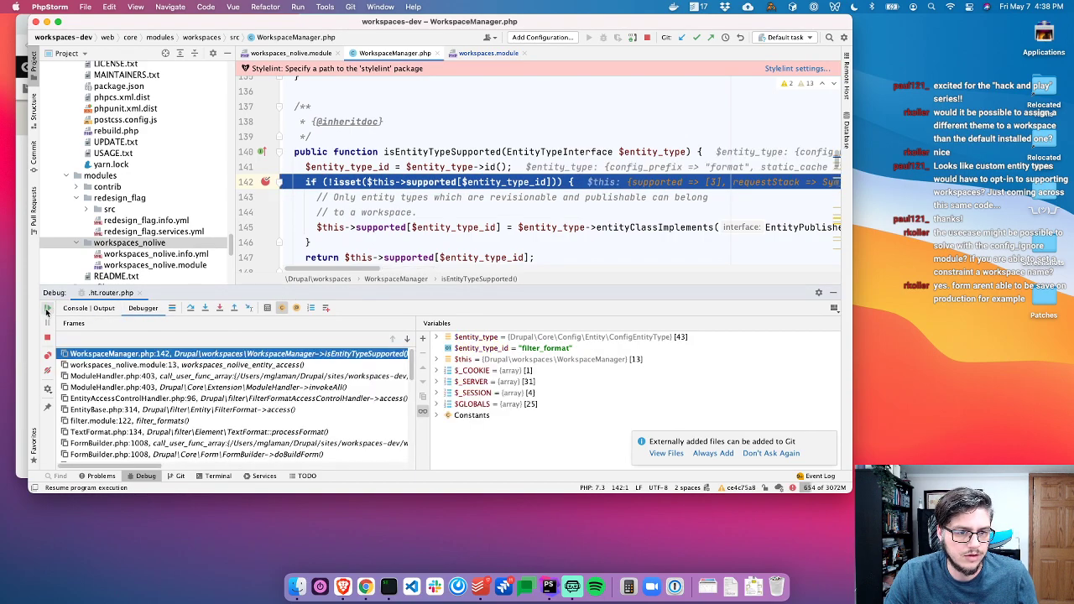
pyautogui.click(222, 365)
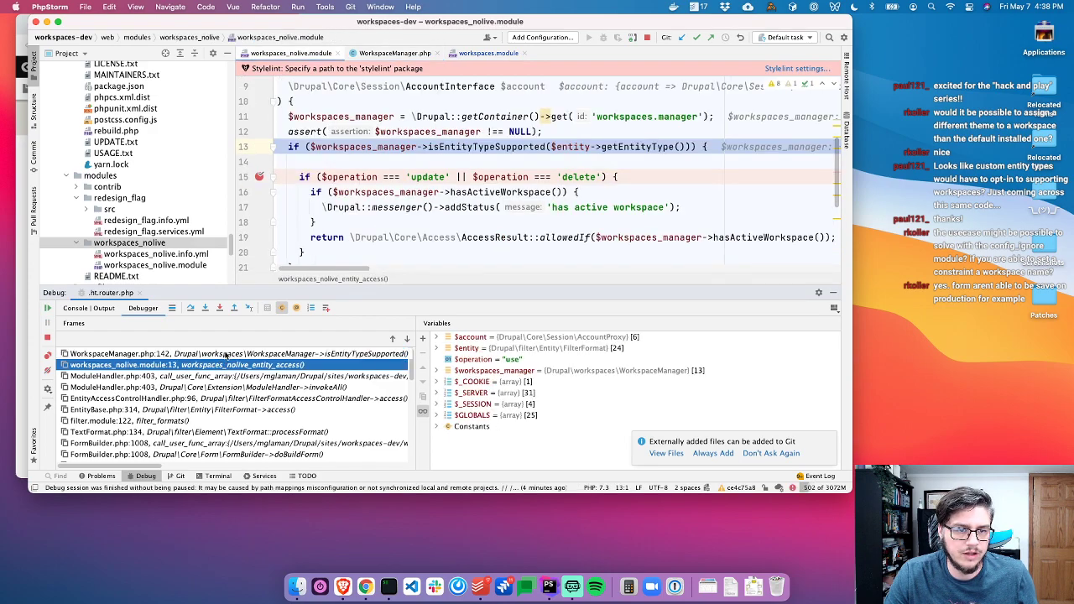
pyautogui.click(225, 354)
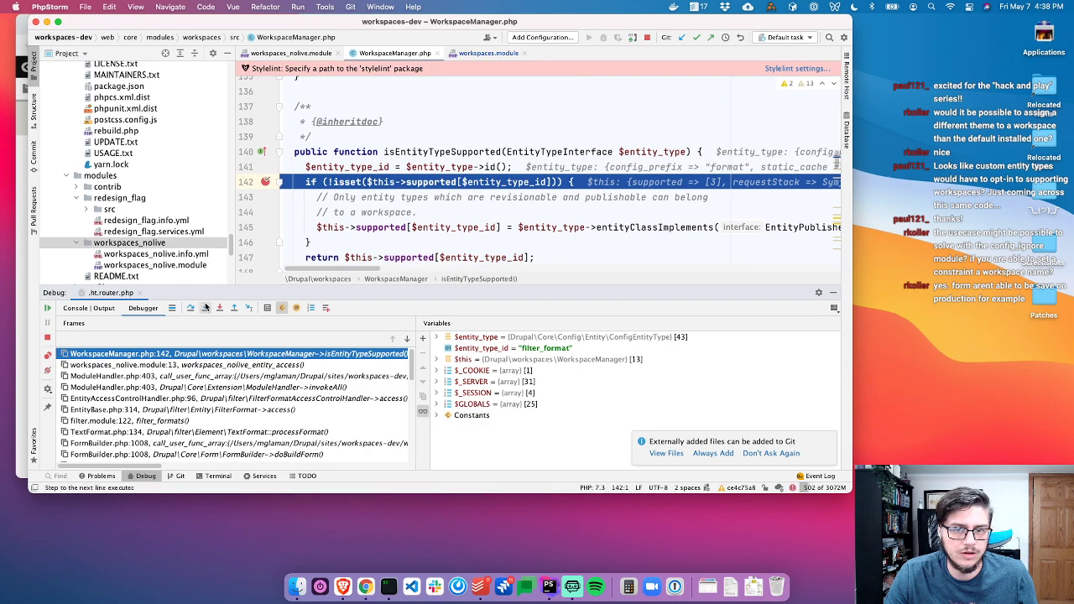
pyautogui.click(206, 308)
pyautogui.click(206, 308)
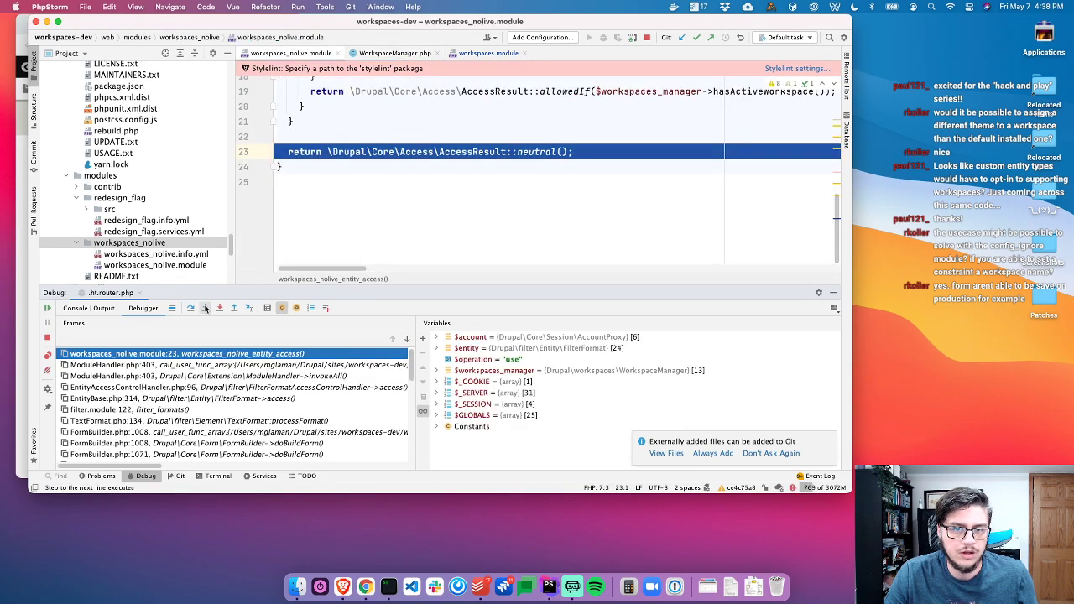
pyautogui.scroll(3, 420, 168)
pyautogui.scroll(-2, 419, 170)
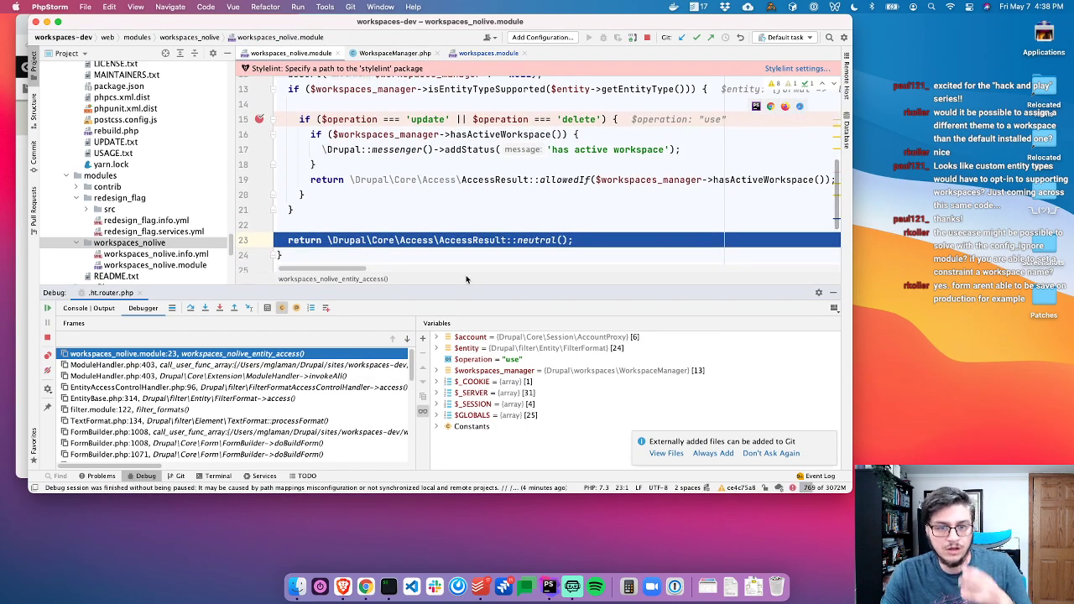
pyautogui.click(507, 349)
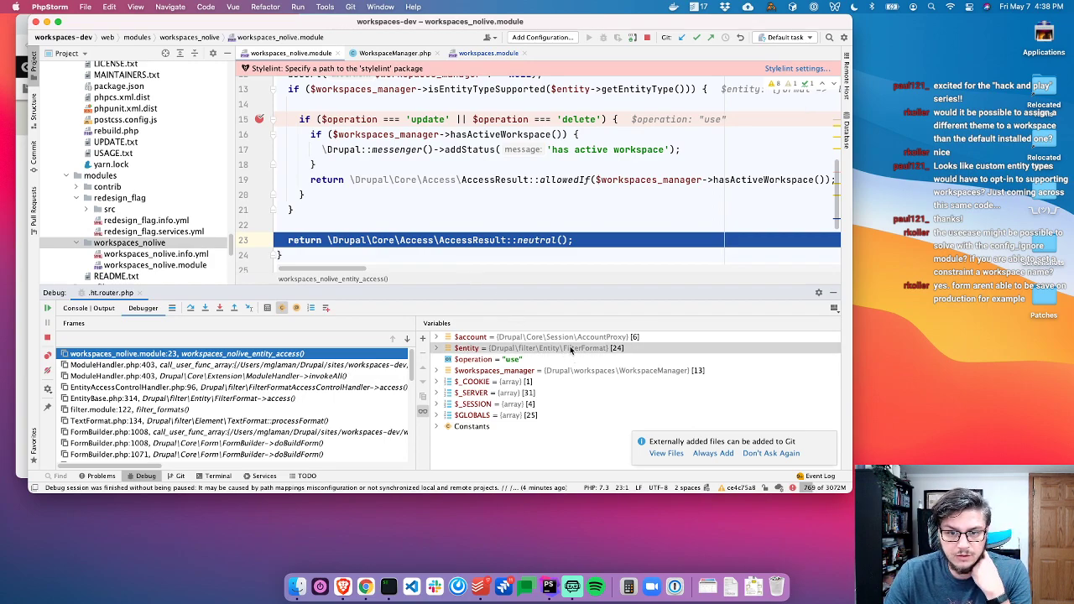
# Resume past the repeated breakpoint hits until the request completes
pyautogui.click(46, 310)
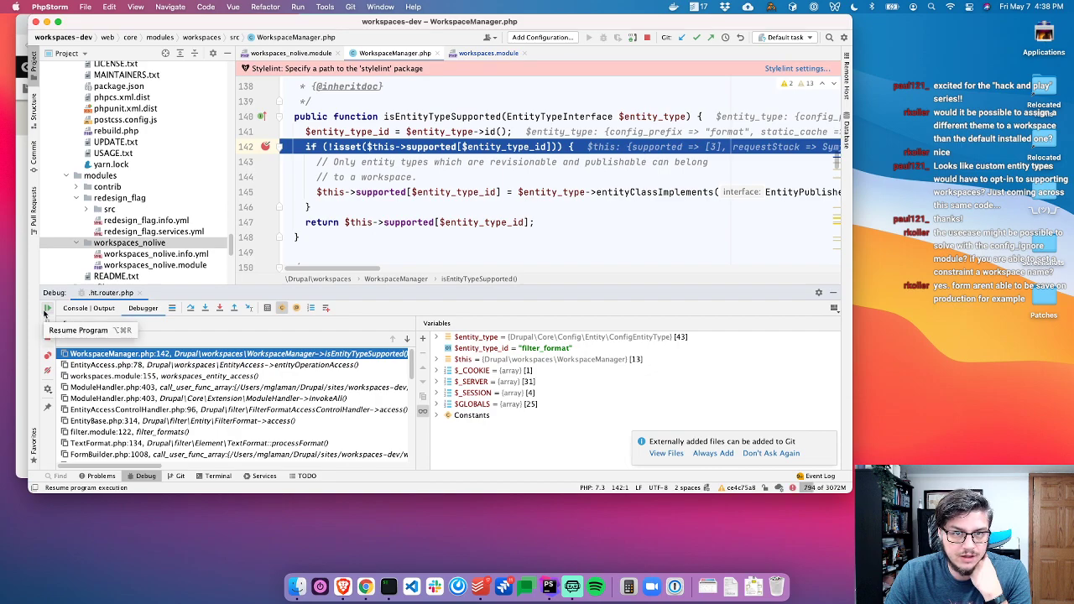
pyautogui.click(45, 311)
pyautogui.click(46, 311)
pyautogui.click(45, 312)
pyautogui.click(46, 312)
pyautogui.click(45, 311)
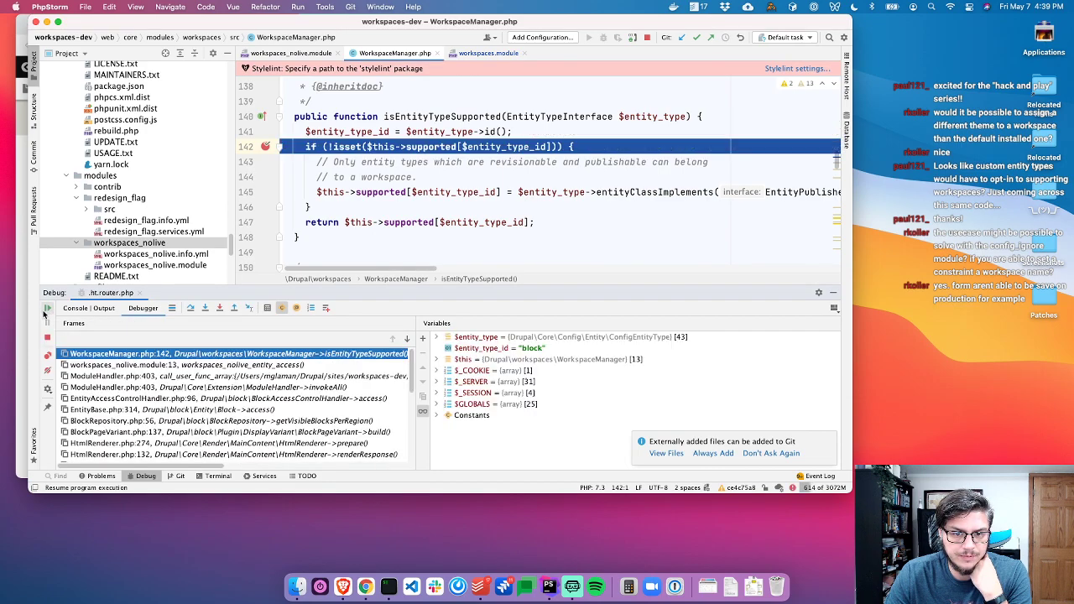
pyautogui.click(46, 312)
pyautogui.click(46, 312)
pyautogui.click(46, 311)
pyautogui.click(45, 312)
pyautogui.click(45, 311)
pyautogui.click(45, 311)
pyautogui.click(45, 312)
pyautogui.click(45, 312)
pyautogui.click(46, 311)
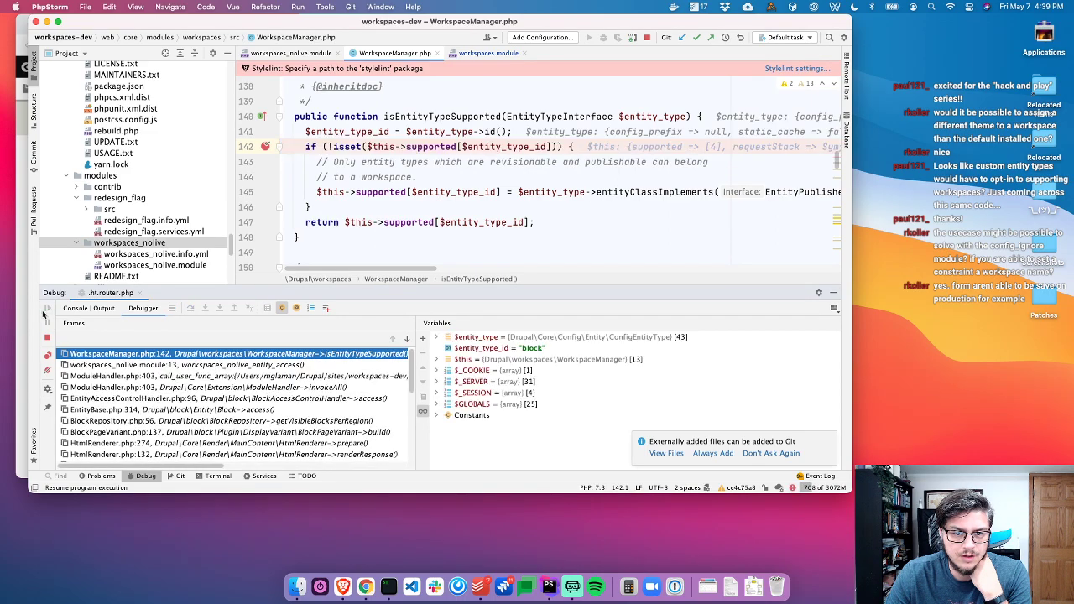
pyautogui.click(45, 311)
pyautogui.moveTo(402, 185)
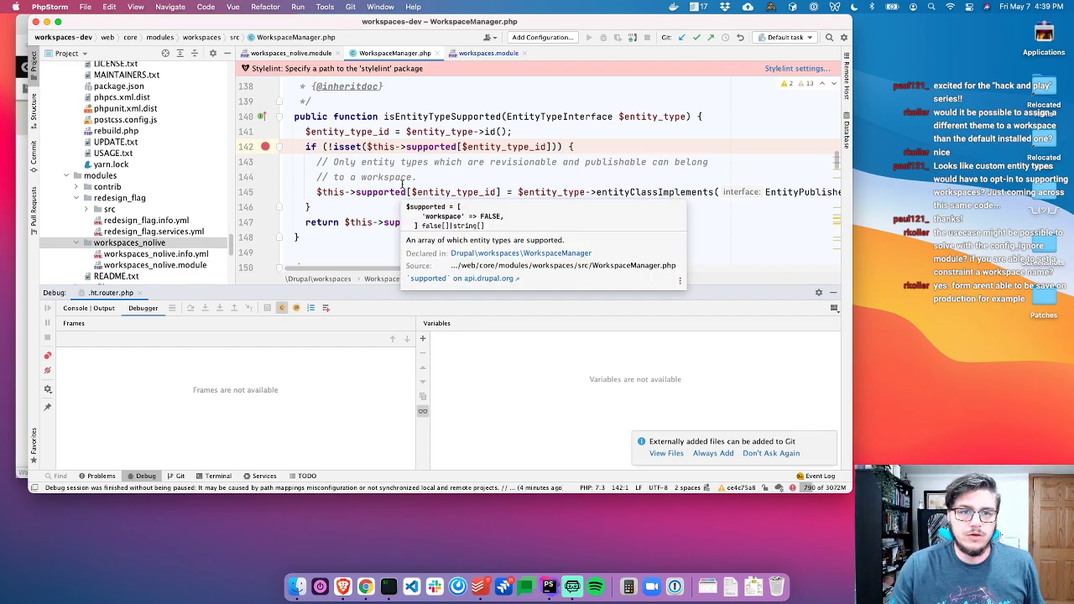
# Review the code, then return the Drupal site in the browser to the Tags term list
pyautogui.press('super+shift+bracketleft')
pyautogui.press('super+shift+bracketleft')
pyautogui.press('super+Tab')
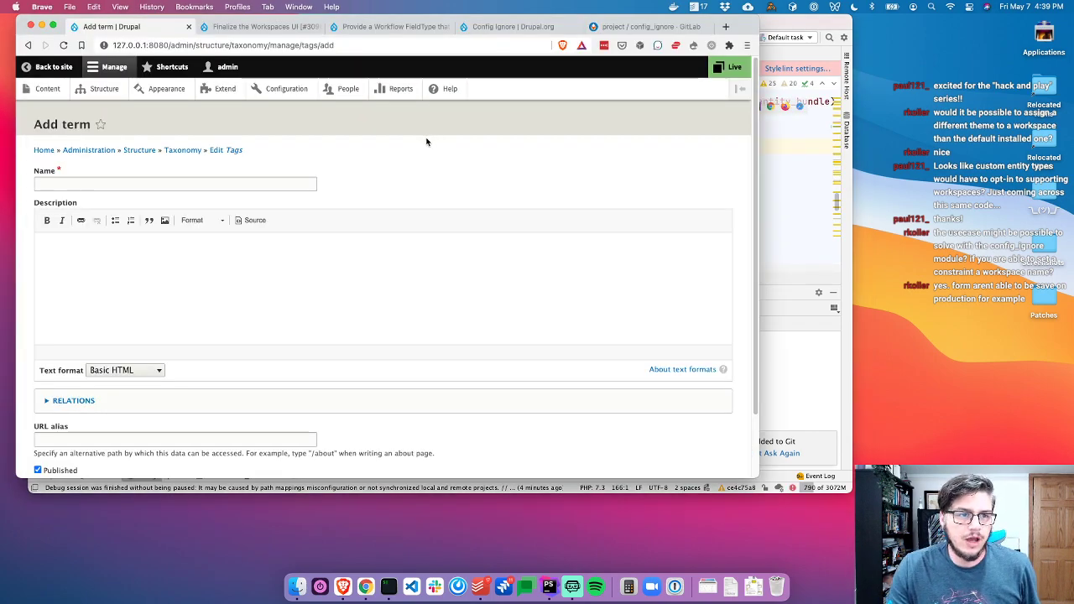
pyautogui.press('super+Tab')
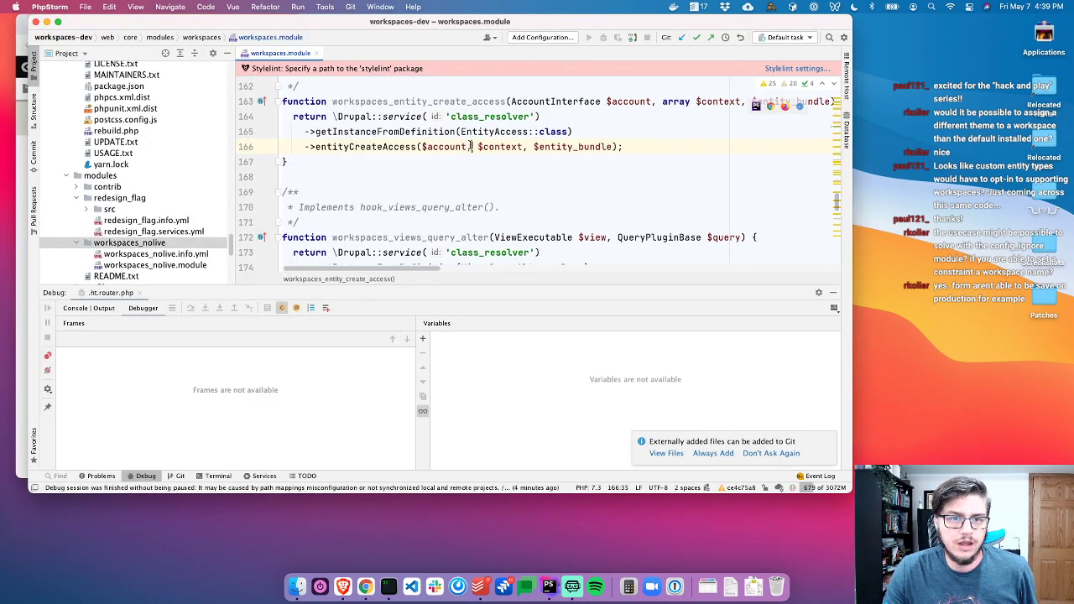
pyautogui.scroll(-1, 470, 150)
pyautogui.click(463, 186)
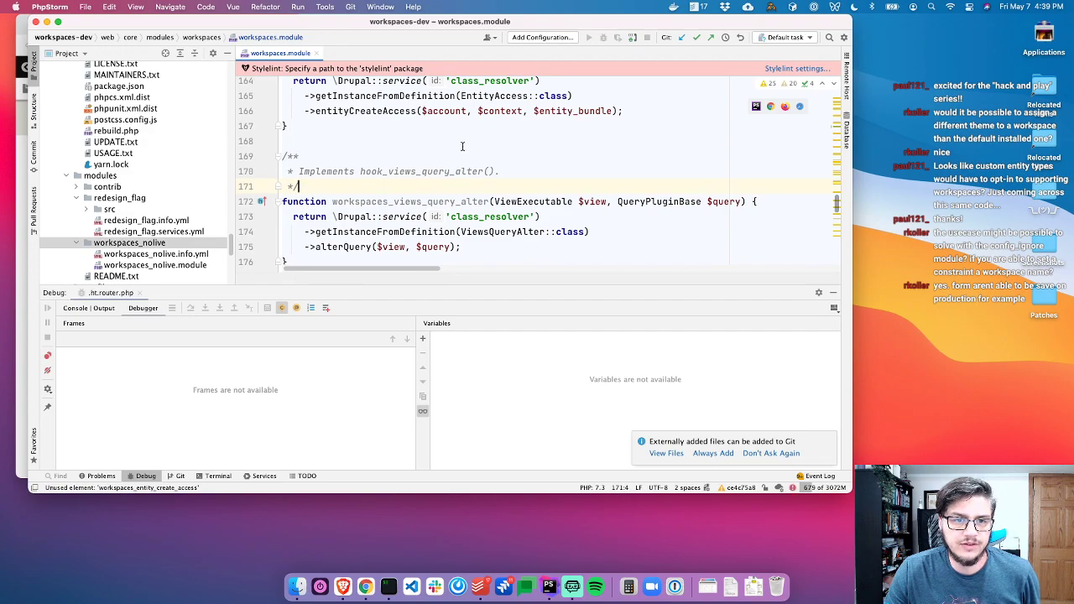
pyautogui.scroll(2, 457, 147)
pyautogui.scroll(-1, 450, 146)
pyautogui.scroll(-2, 449, 145)
pyautogui.press('super+Tab')
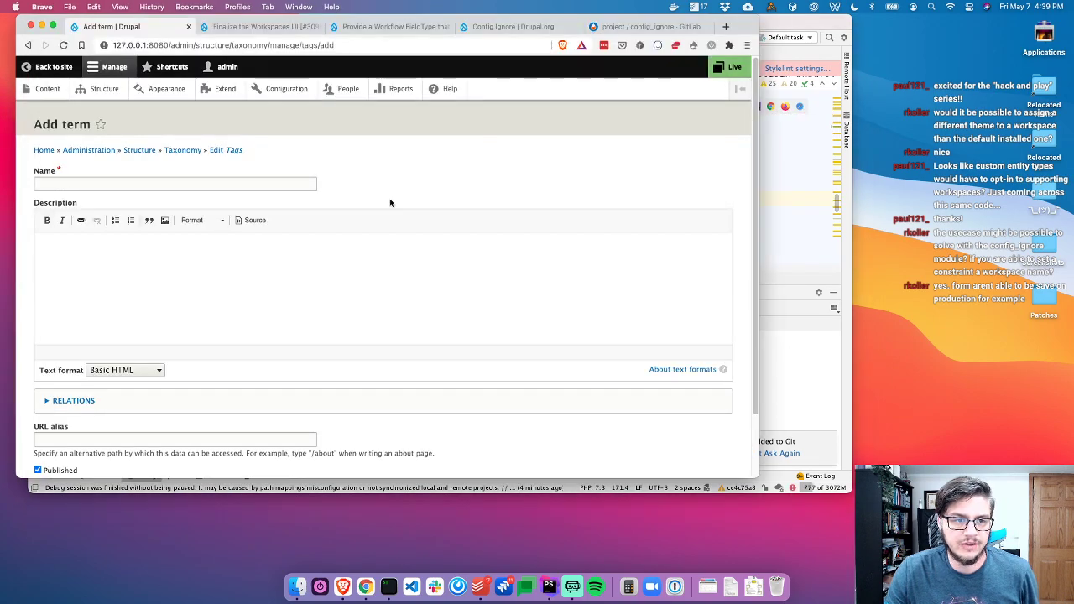
pyautogui.click(28, 45)
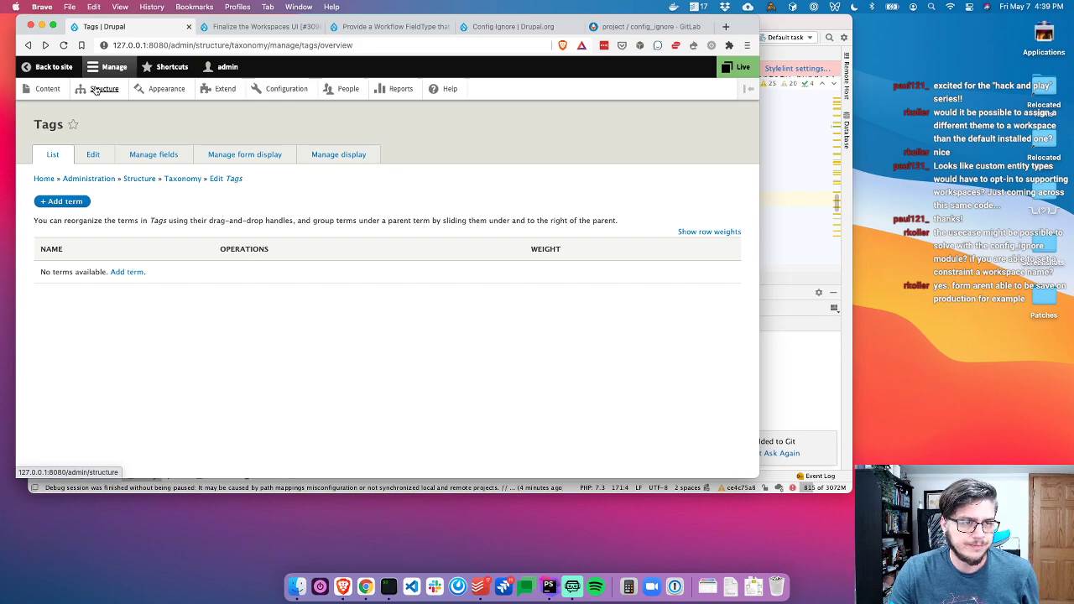
pyautogui.press('super+Tab')
# Close workspaces.module and hide the debugging panel
pyautogui.press('super+w')
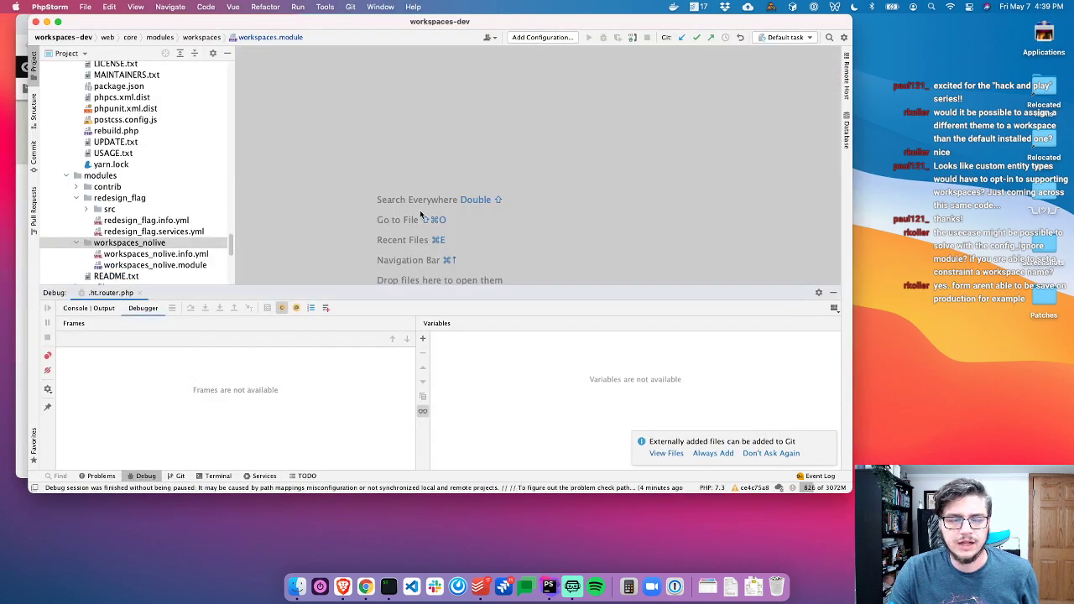
pyautogui.click(134, 475)
pyautogui.press('super+Tab')
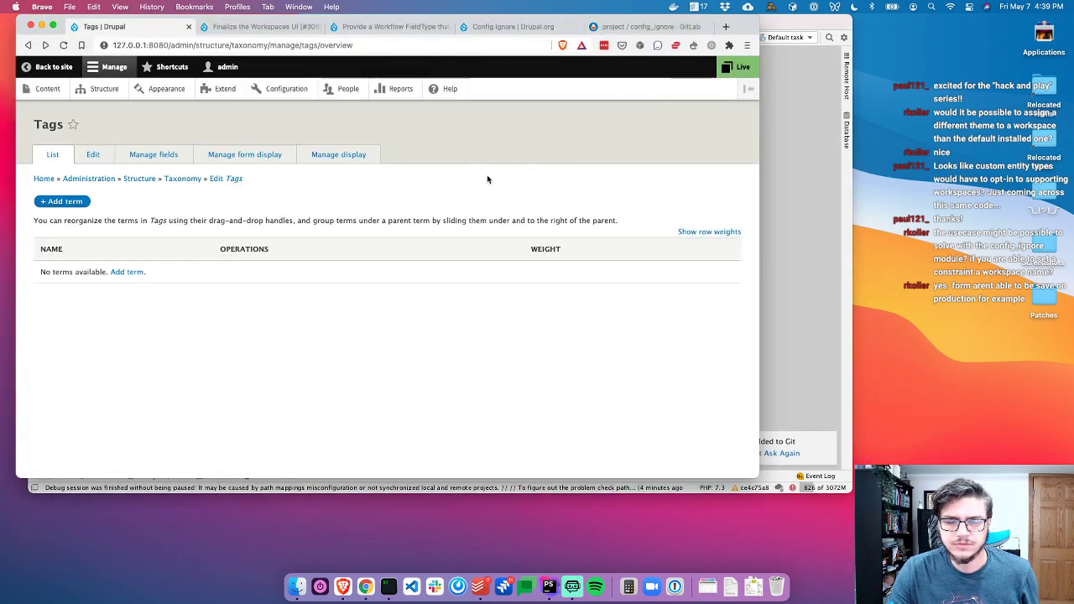
pyautogui.press('super+Tab')
# Remove the blank line after declare(strict_types=1) in workspaces_nolive.module and close the file
pyautogui.doubleClick(156, 264)
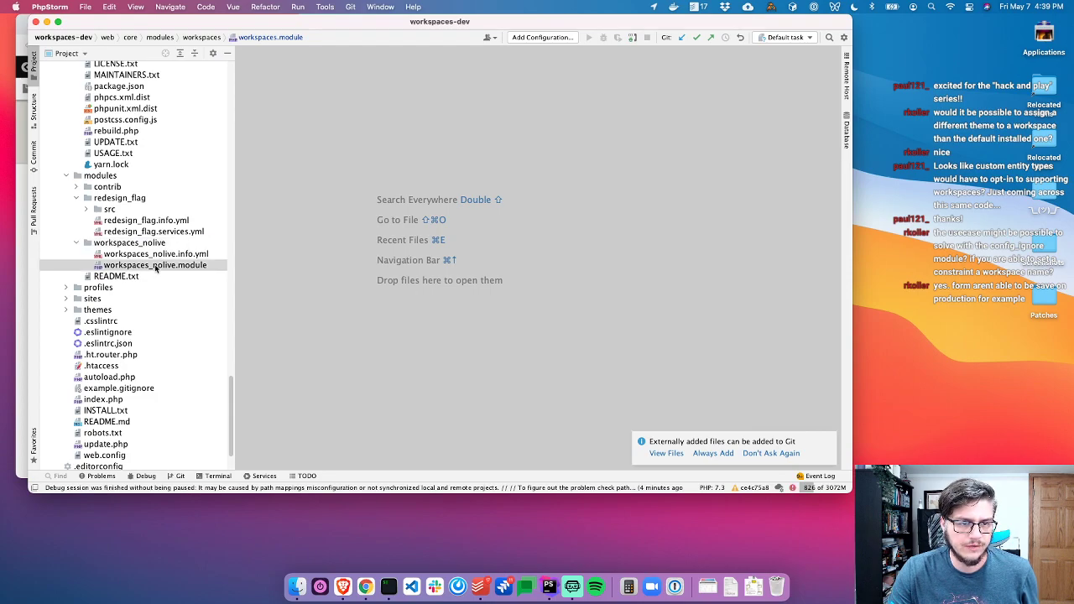
pyautogui.scroll(3, 509, 123)
pyautogui.click(457, 105)
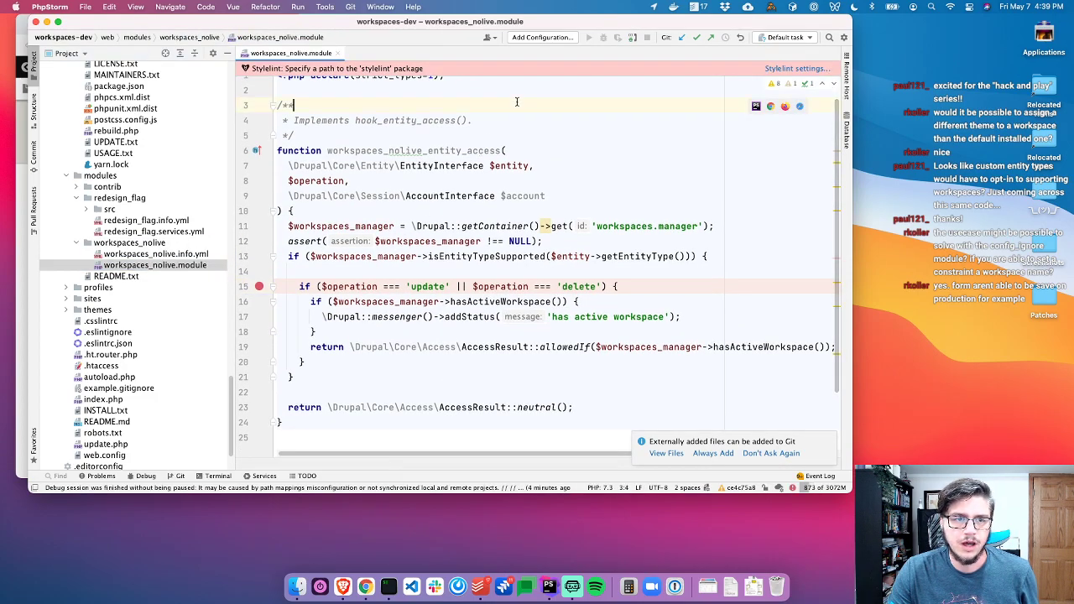
pyautogui.press('super+Tab')
pyautogui.press('super+Tab')
pyautogui.click(458, 89)
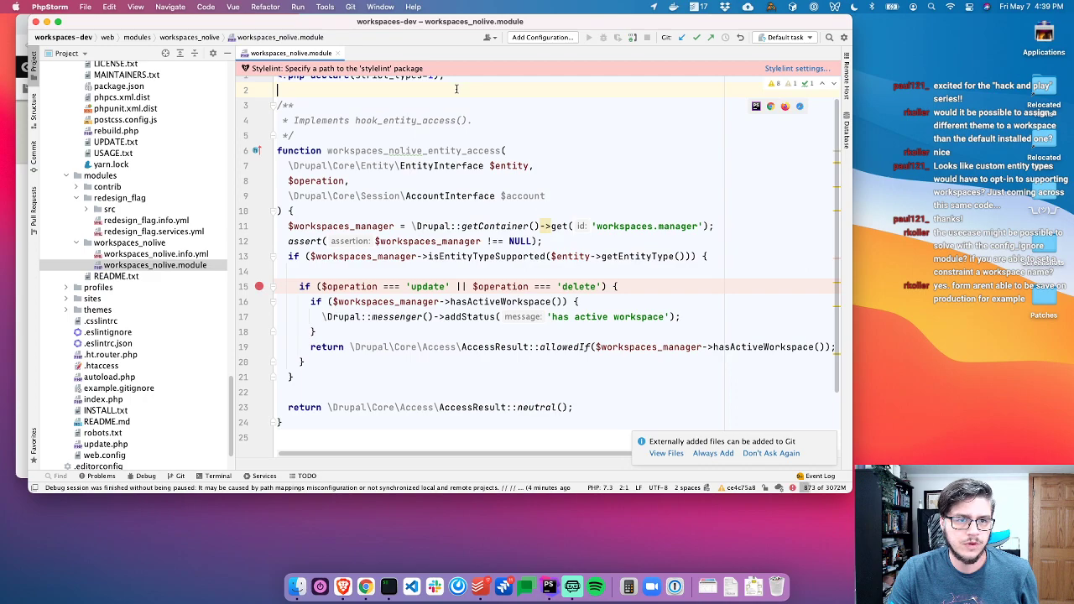
pyautogui.press('super+Tab')
# Switch the site to Live, resume through isEntityTypeSupported hits for workspace and user, then stop debugging
pyautogui.press('super+Tab')
pyautogui.scroll(1, 596, 124)
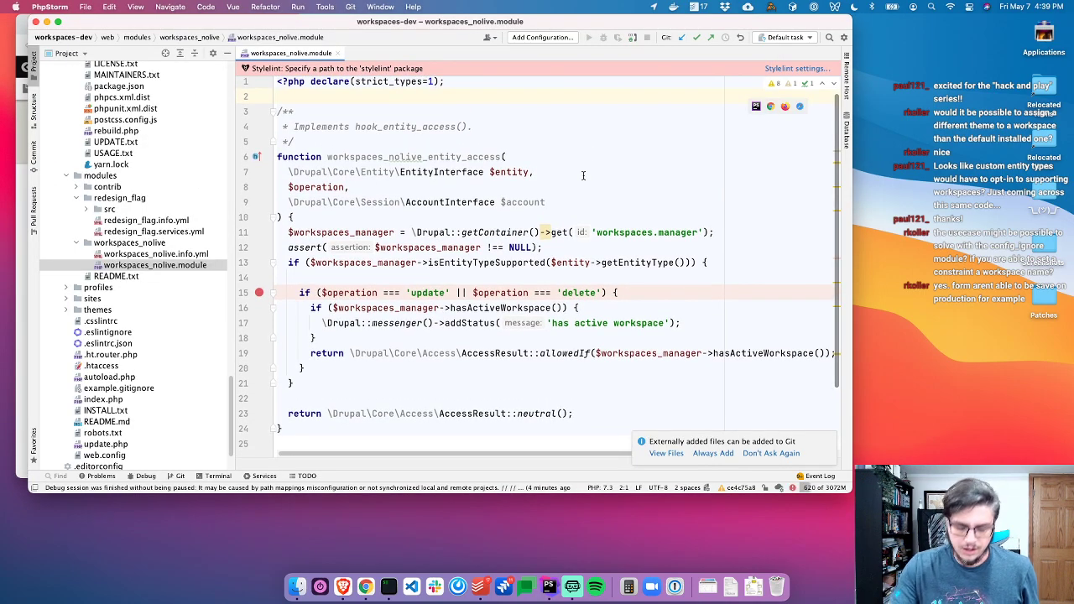
pyautogui.press('Return')
pyautogui.press('Return')
pyautogui.press('BackSpace')
pyautogui.press('BackSpace')
pyautogui.press('BackSpace')
pyautogui.press('Return')
pyautogui.press('super+w')
pyautogui.press('super+Tab')
pyautogui.click(751, 67)
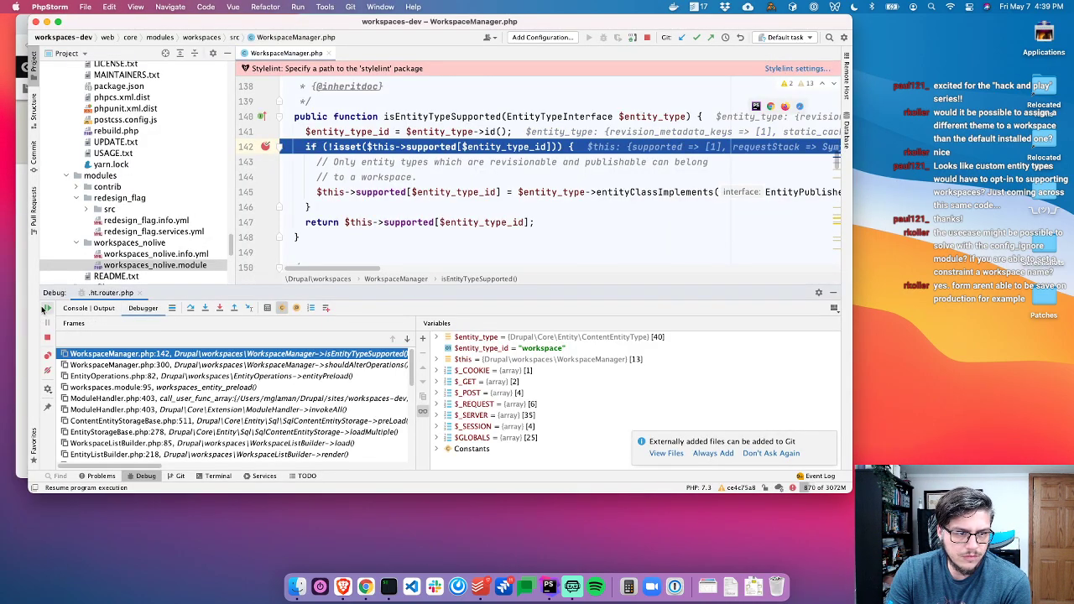
pyautogui.press('super+alt+r')
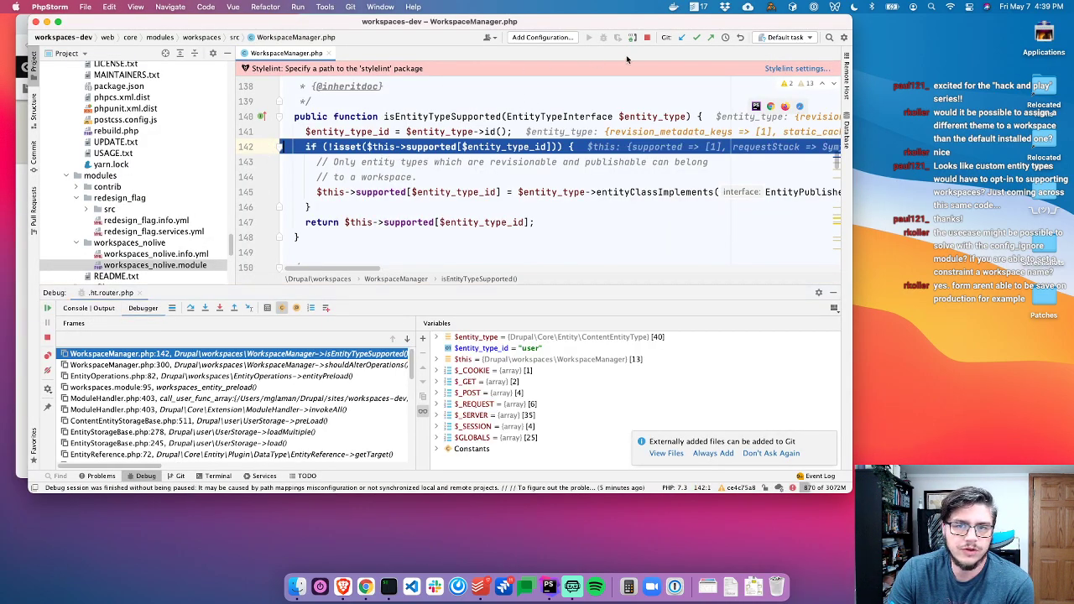
pyautogui.click(647, 36)
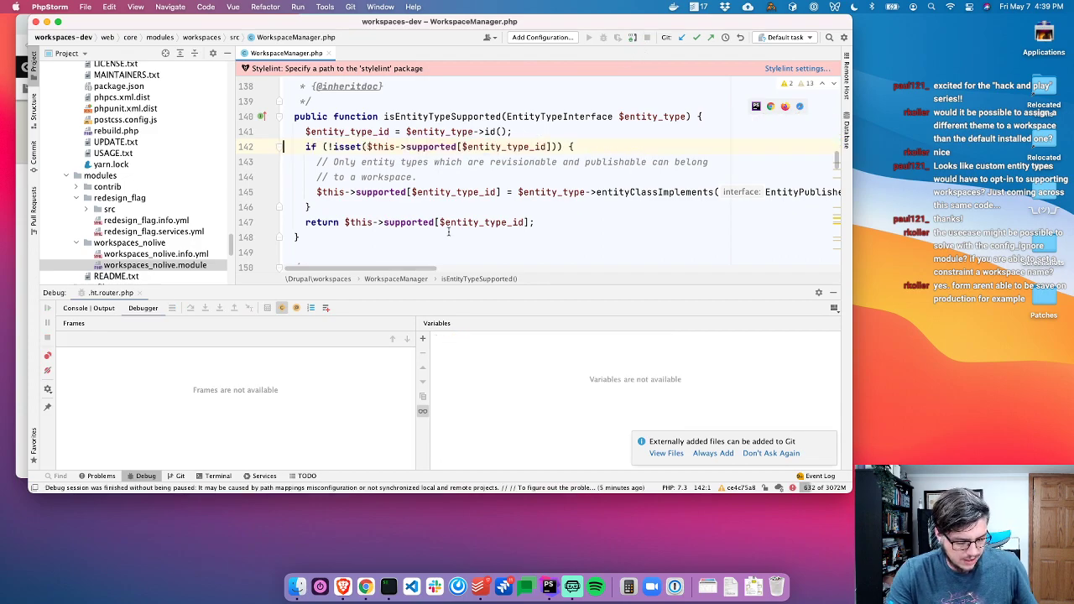
pyautogui.press('super+Tab')
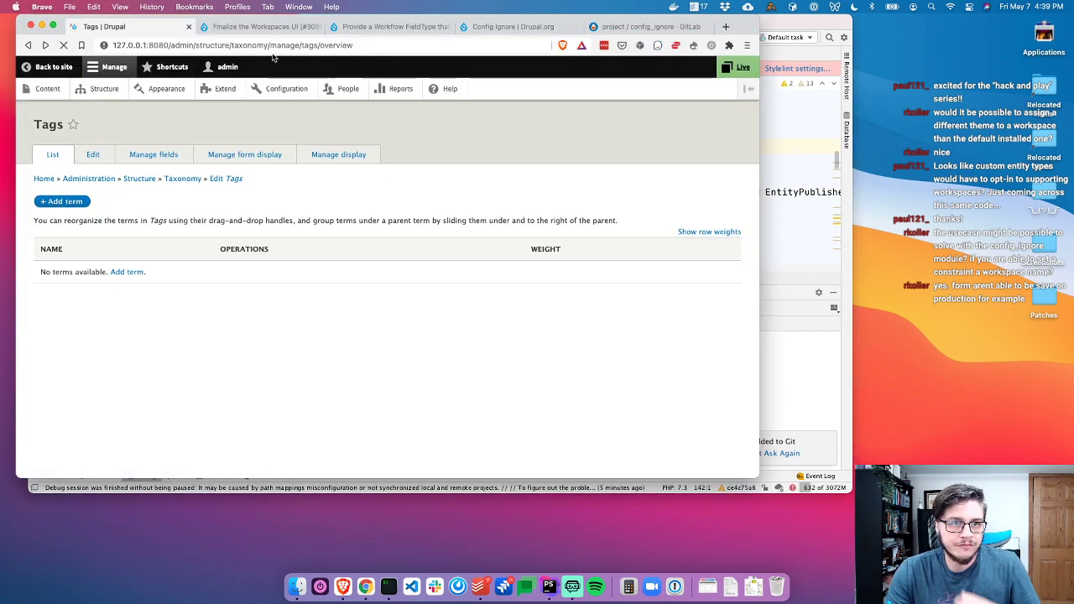
# Close the Config Ignore tab and read through the Finalize the Workspaces UI issue
pyautogui.click(361, 26)
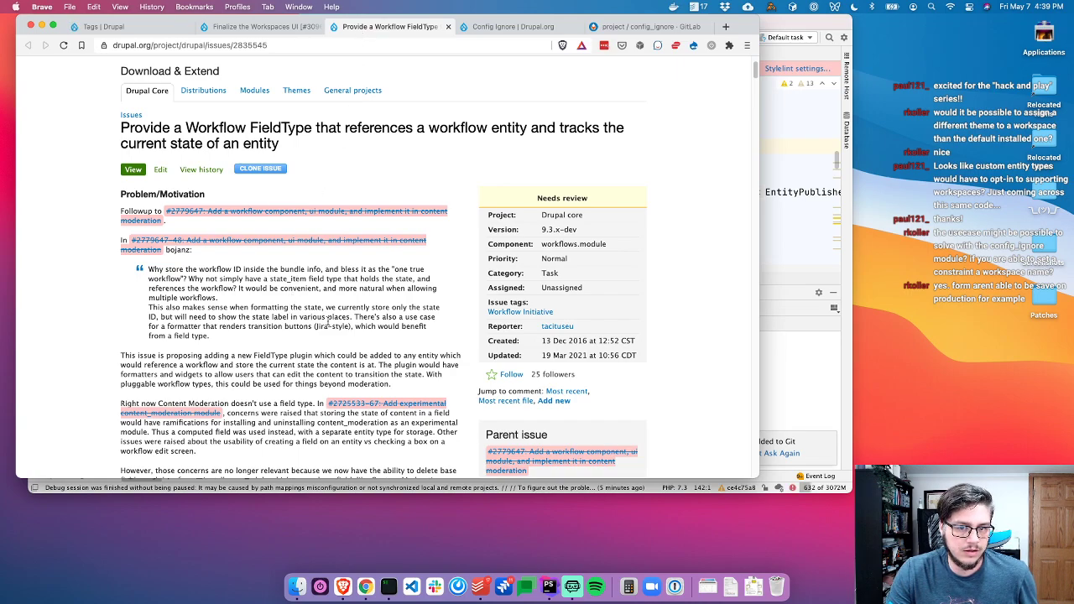
pyautogui.hotkey('ctrl', 'Tab')
pyautogui.press('super+w')
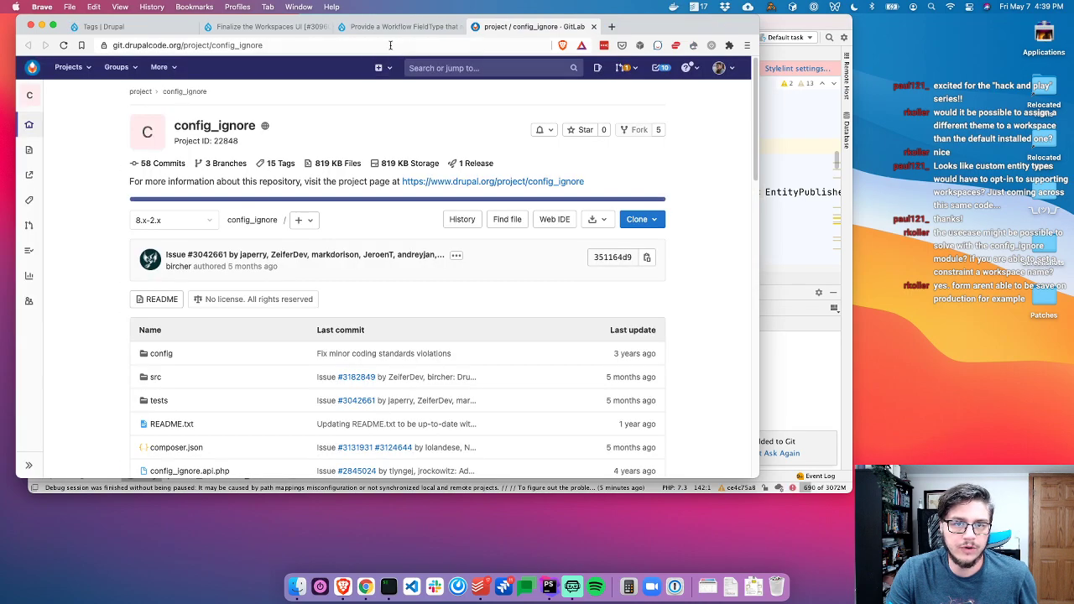
pyautogui.hotkey('ctrl', 'shift', 'Tab')
pyautogui.hotkey('ctrl', 'shift', 'Tab')
pyautogui.scroll(-4, 361, 285)
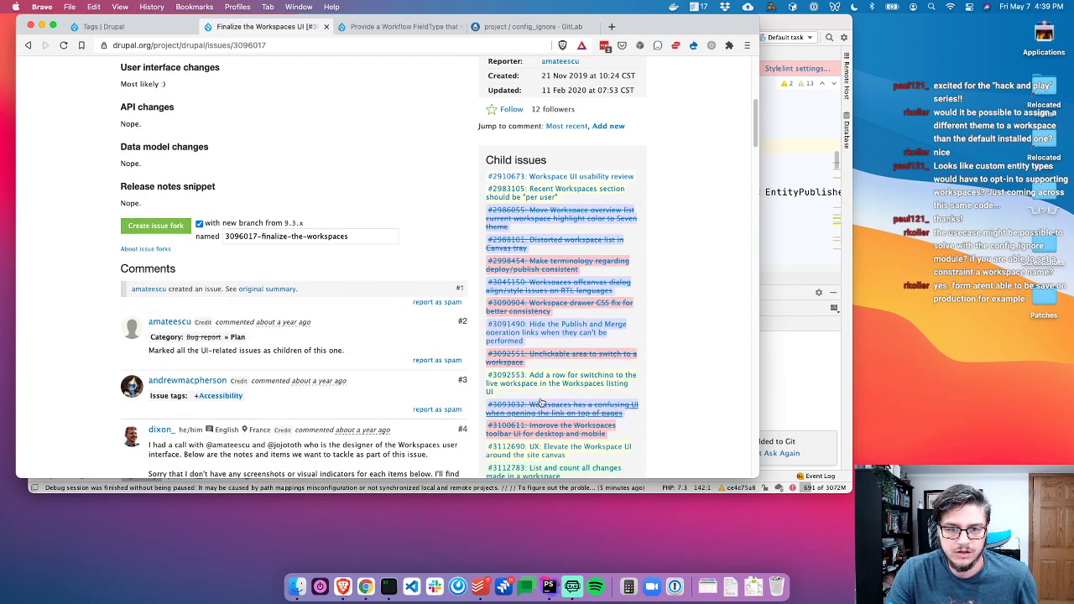
pyautogui.scroll(-3, 572, 364)
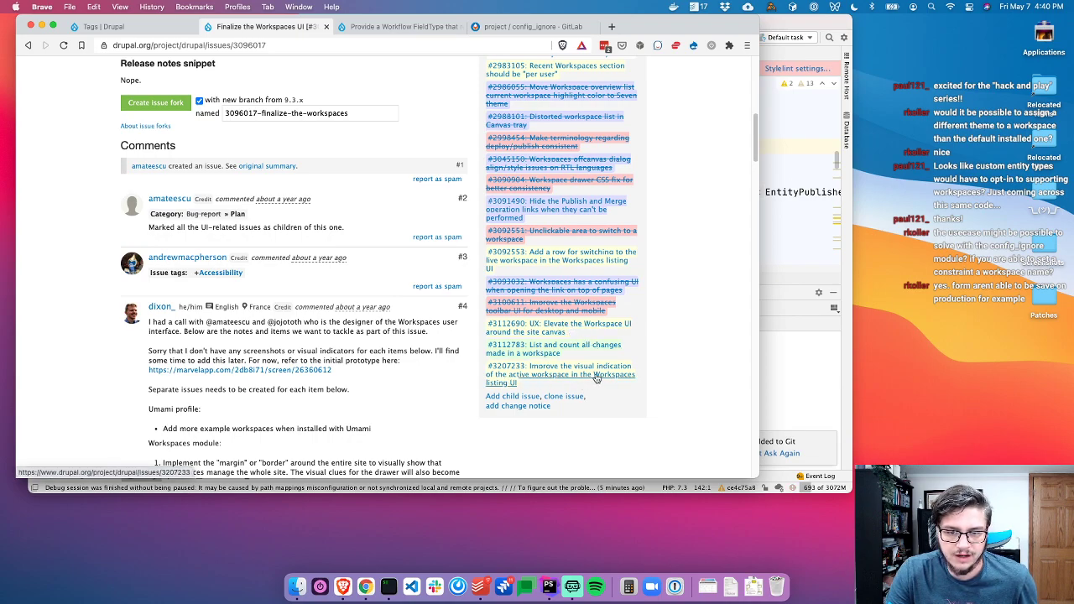
pyautogui.scroll(-3, 436, 350)
pyautogui.scroll(10, 315, 277)
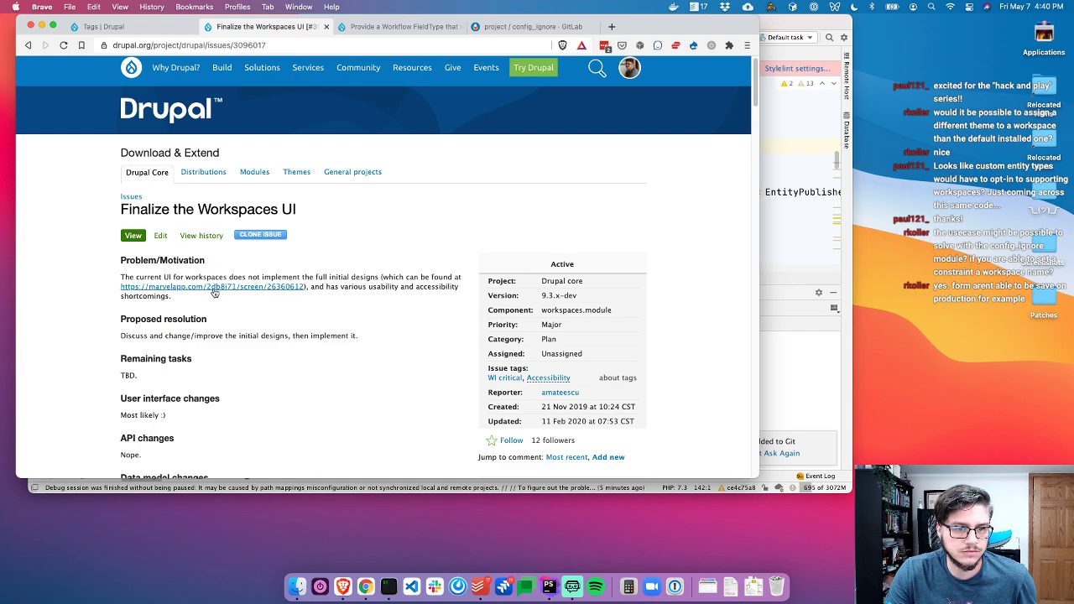
# Close the Workflow FieldType issue tab and reopen the config_ignore repository page
pyautogui.hotkey('ctrl', 'Tab')
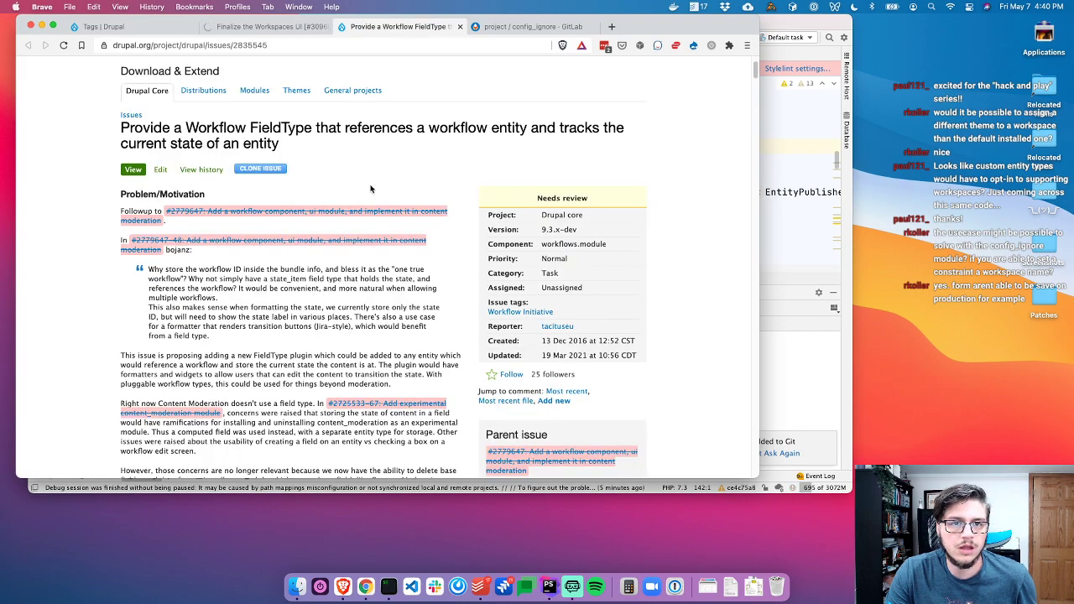
pyautogui.press('super+w')
pyautogui.press('super+w')
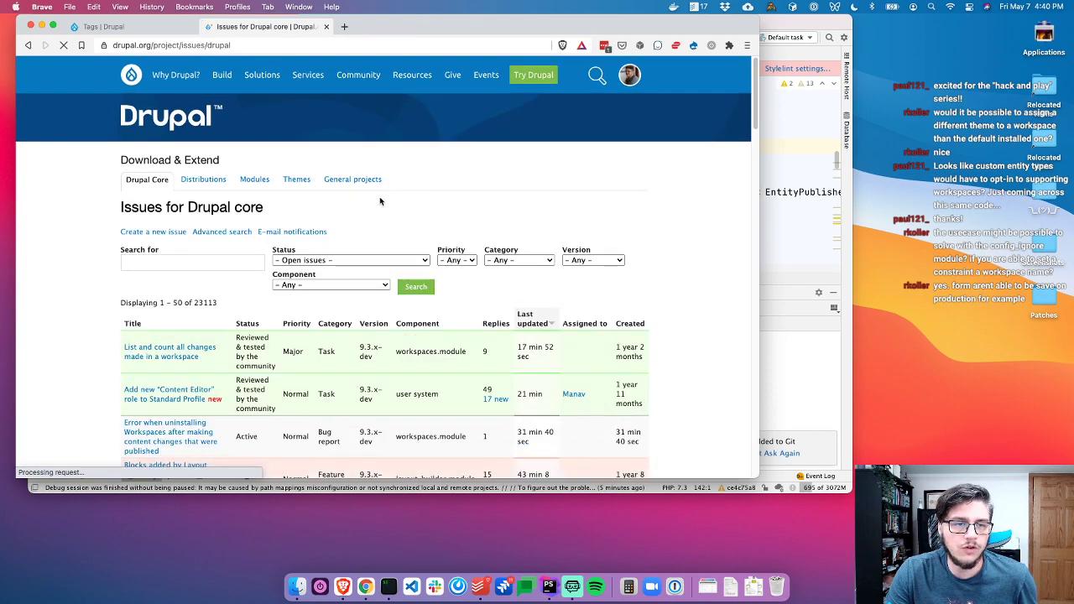
pyautogui.press('super+shift+t')
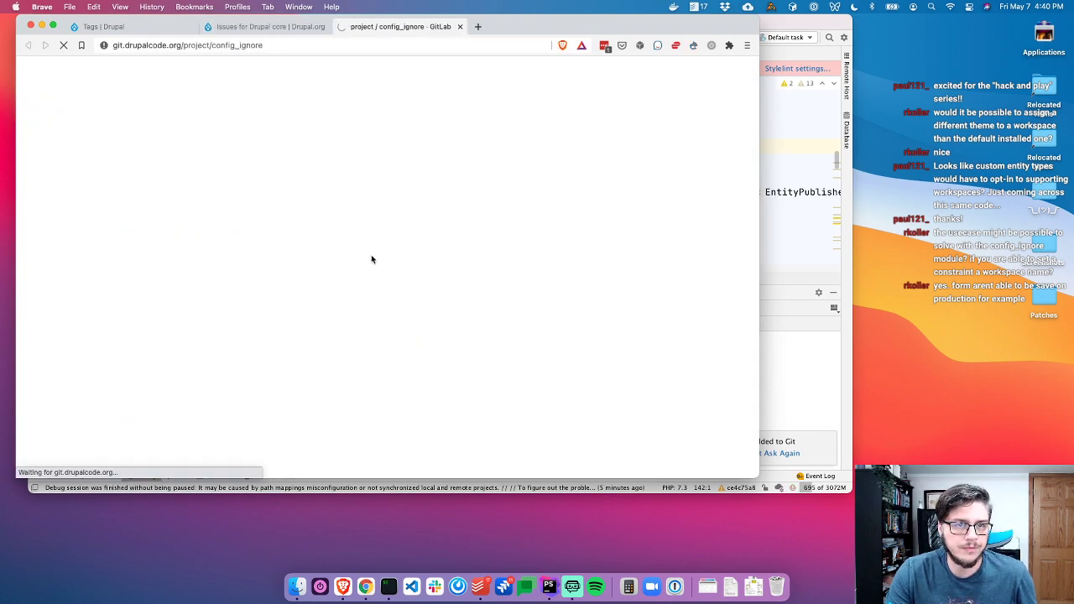
pyautogui.hotkey('ctrl', 'shift', 'Tab')
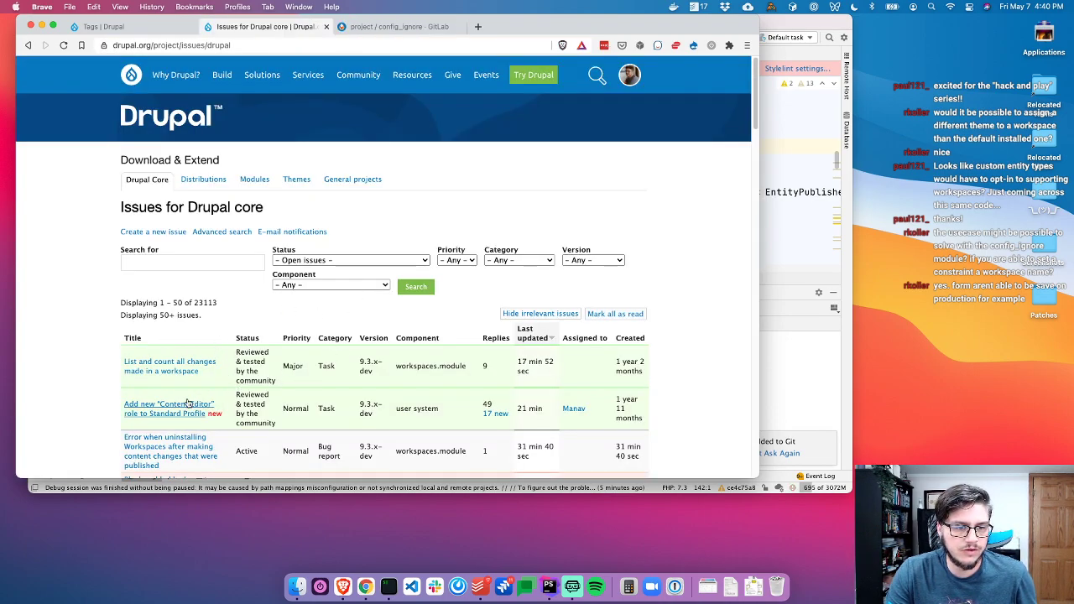
# Browse config_ignore's src/Form folder on GitLab, close it, and list the core issue components
pyautogui.hotkey('ctrl', 'Tab')
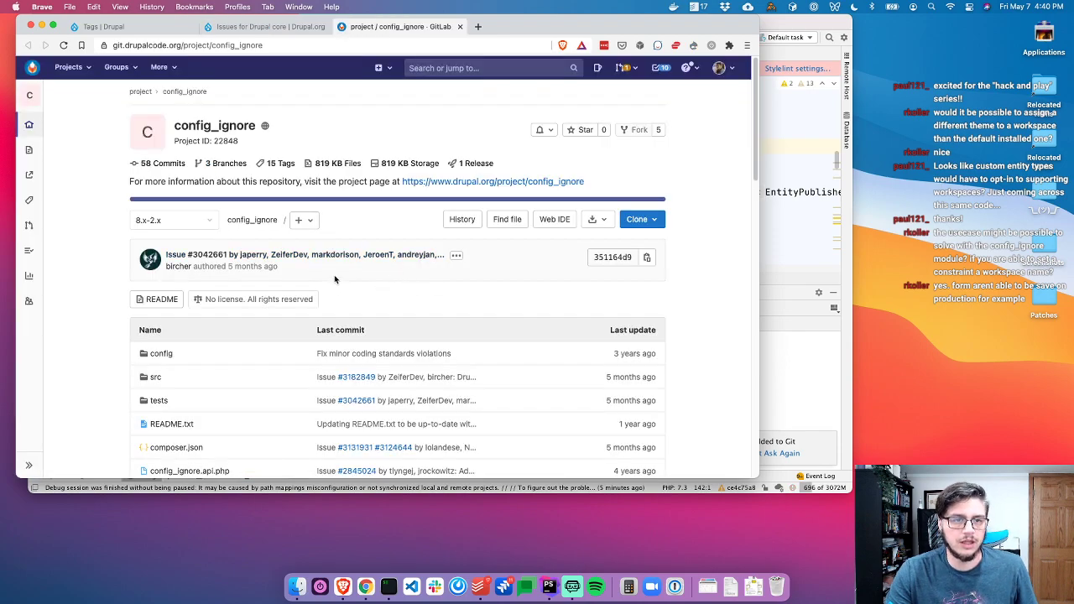
pyautogui.scroll(-3, 172, 278)
pyautogui.click(151, 256)
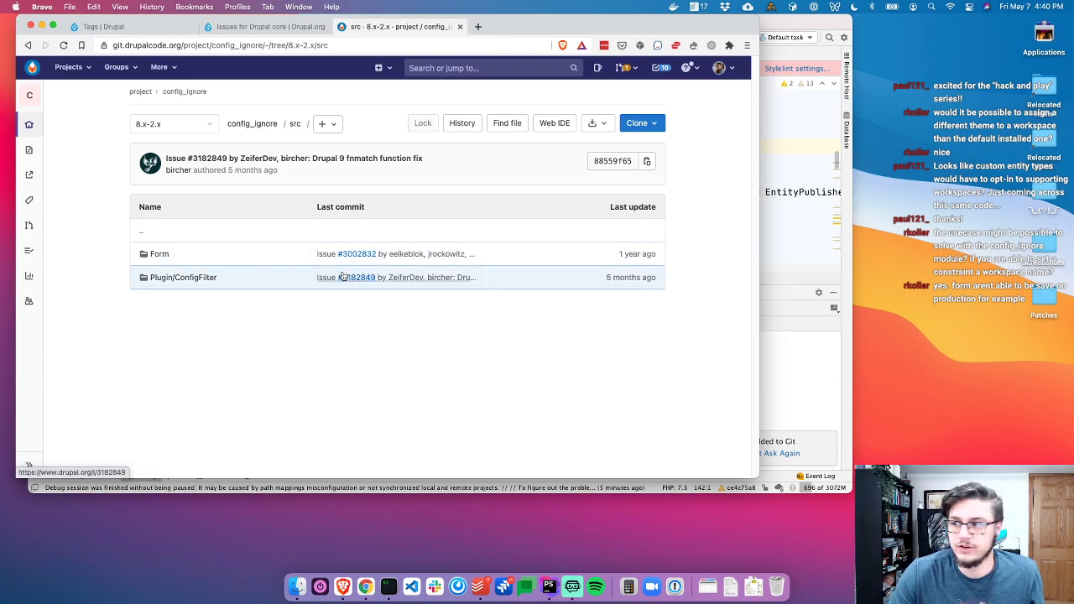
pyautogui.click(160, 255)
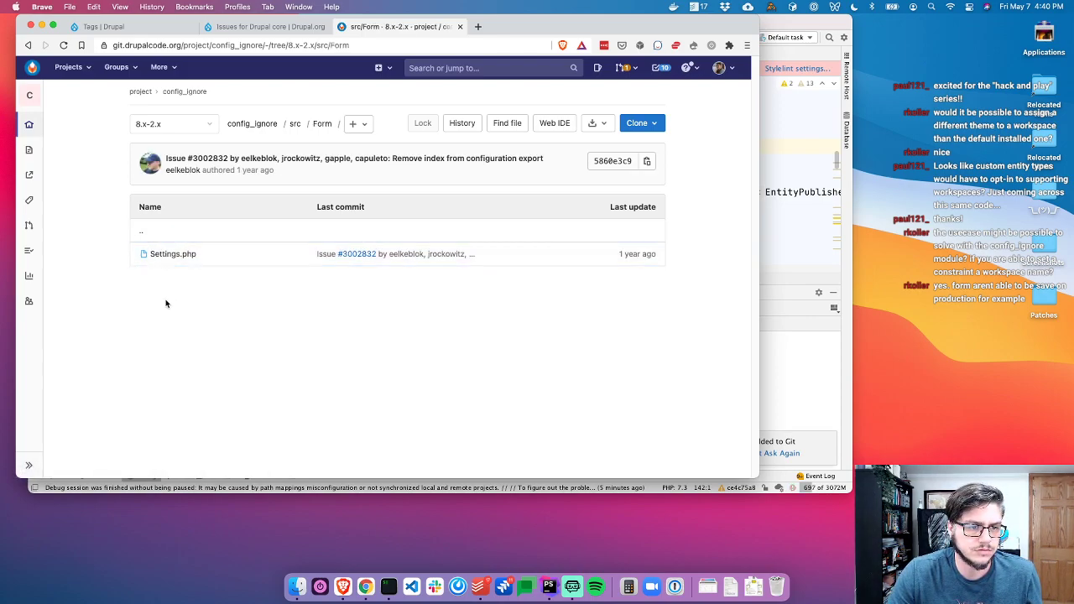
pyautogui.press('super+w')
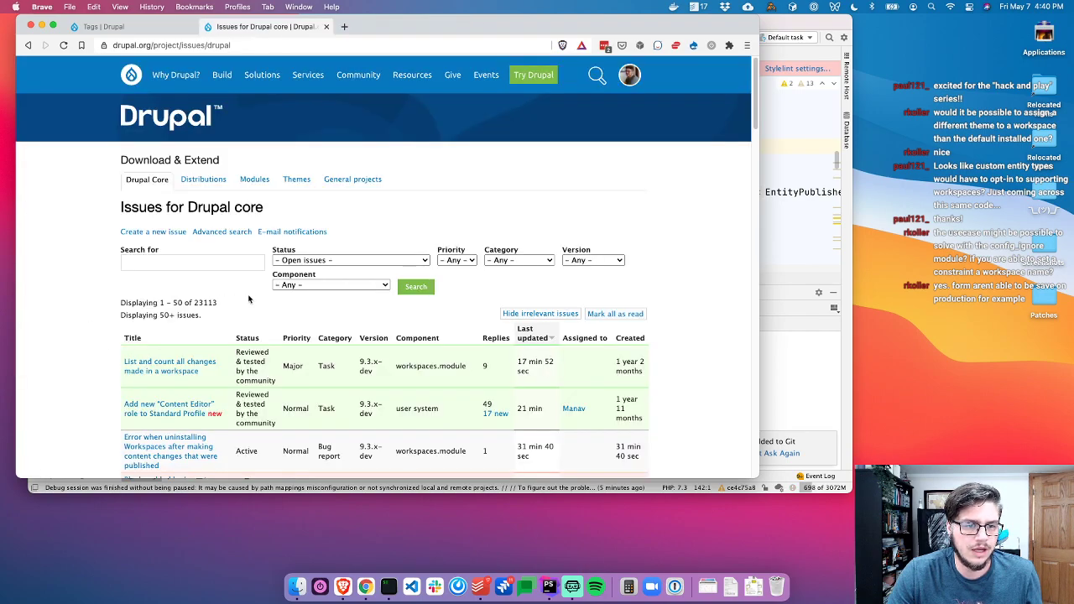
pyautogui.click(331, 285)
pyautogui.scroll(-15, 334, 419)
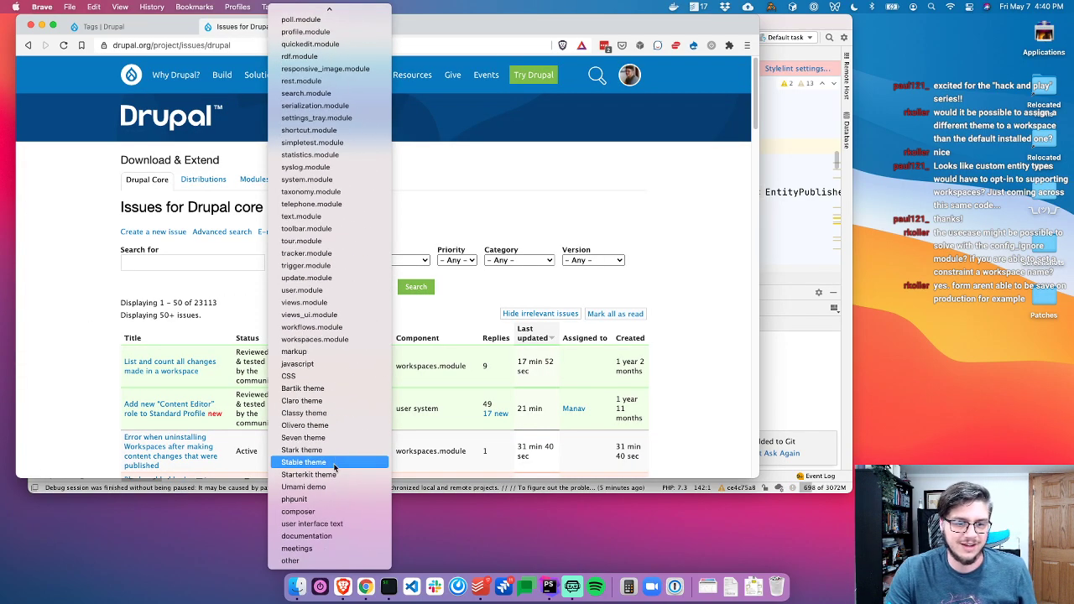
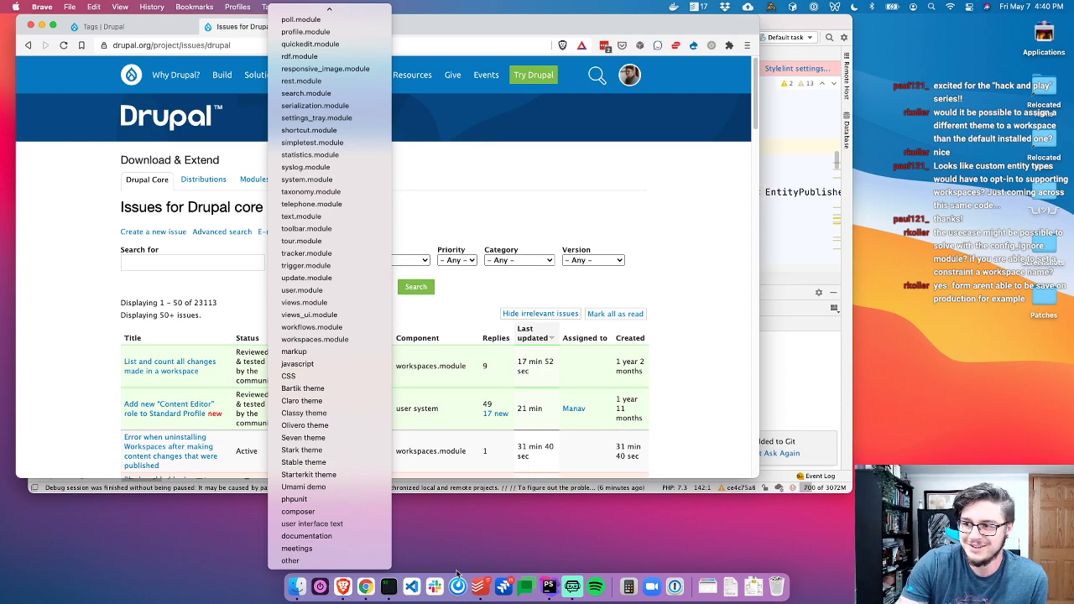
# Filter the Drupal core issue queue to the workspaces.module component and run the search
pyautogui.click(341, 339)
pyautogui.click(414, 287)
pyautogui.hotkey('ctrl', 'shift', 'Tab')
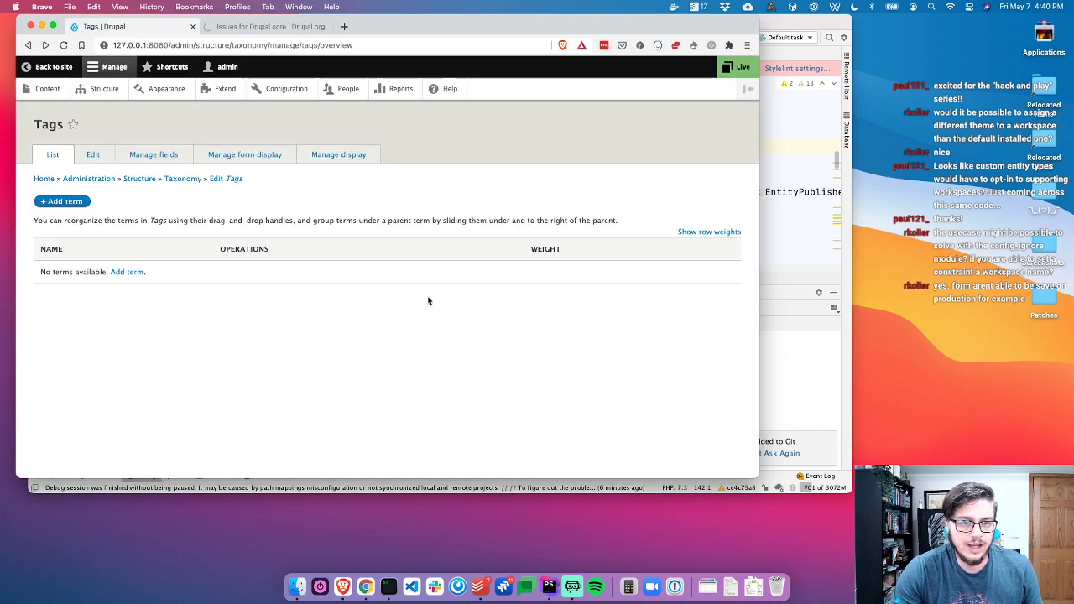
pyautogui.hotkey('ctrl', 'Tab')
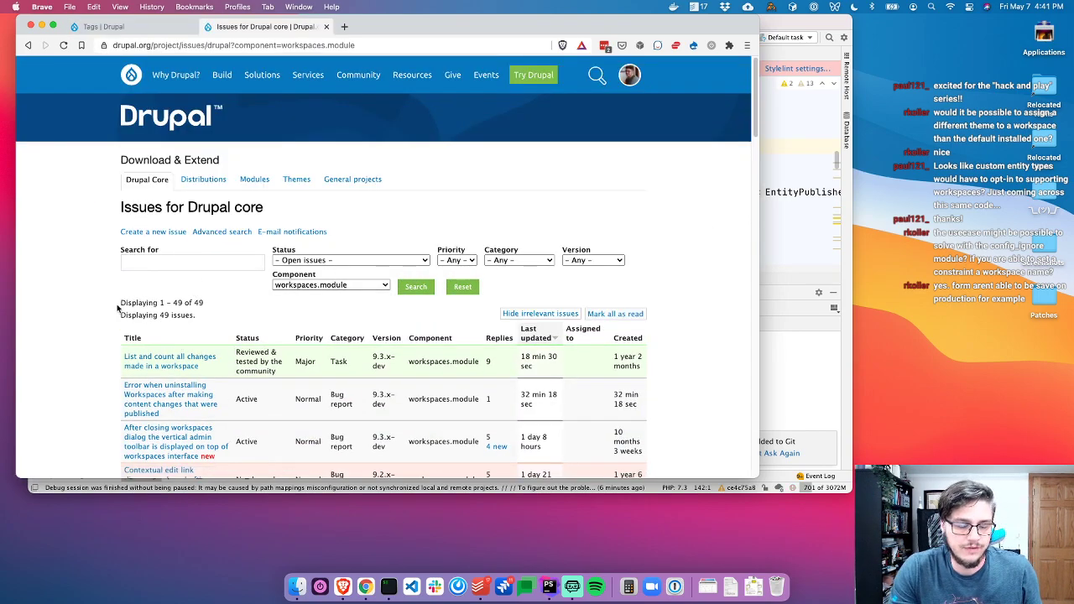
pyautogui.scroll(-3, 104, 318)
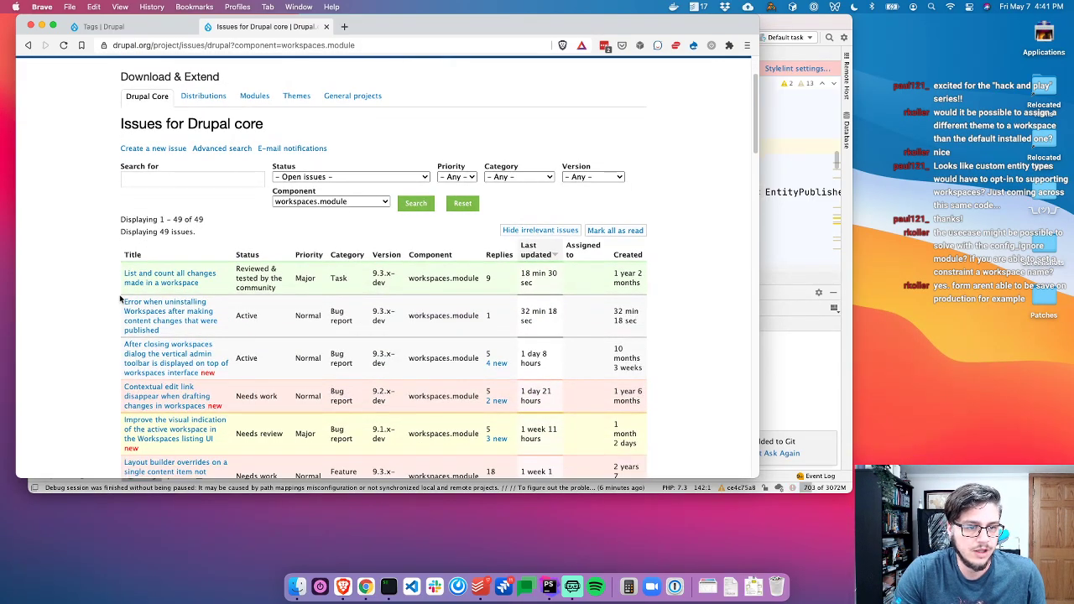
pyautogui.scroll(-2, 100, 310)
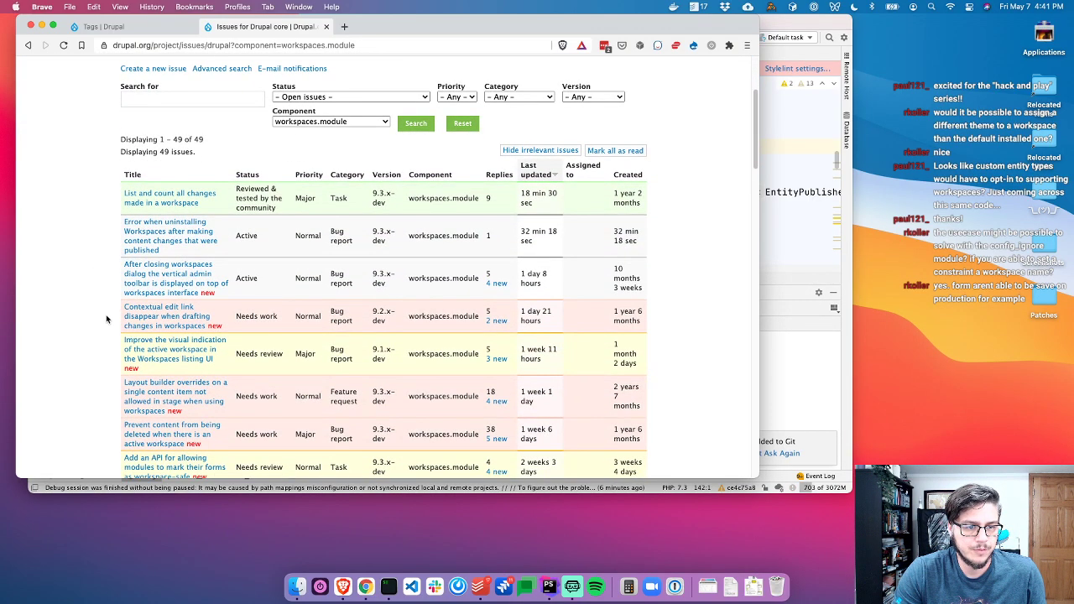
pyautogui.click(318, 122)
pyautogui.click(318, 123)
# Narrow the workspaces.module results to Needs review status, showing 13 issues
pyautogui.click(352, 96)
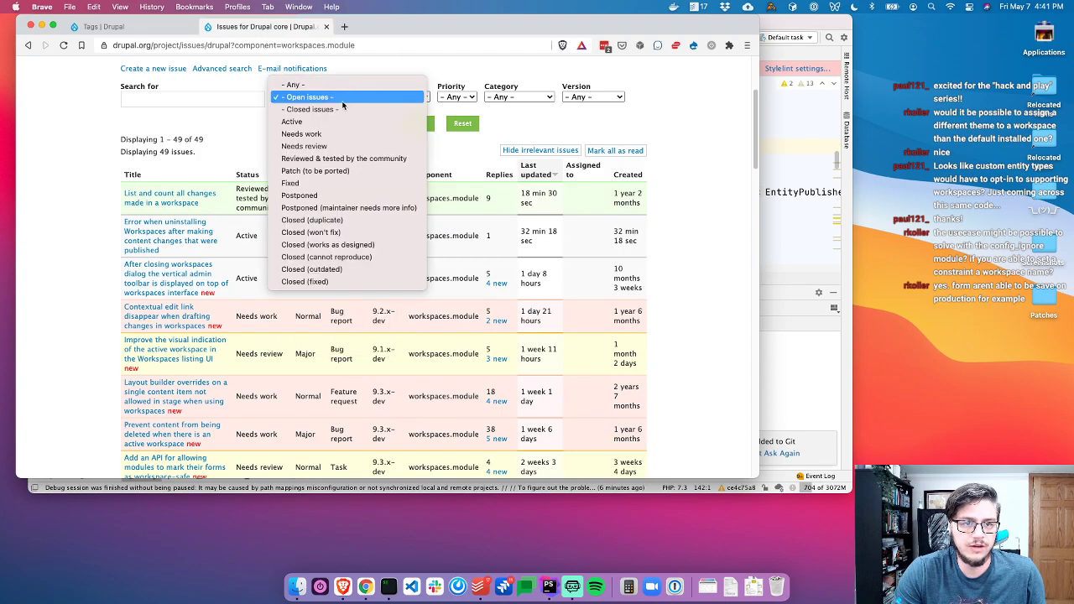
pyautogui.click(369, 143)
pyautogui.click(412, 126)
pyautogui.scroll(-4, 112, 329)
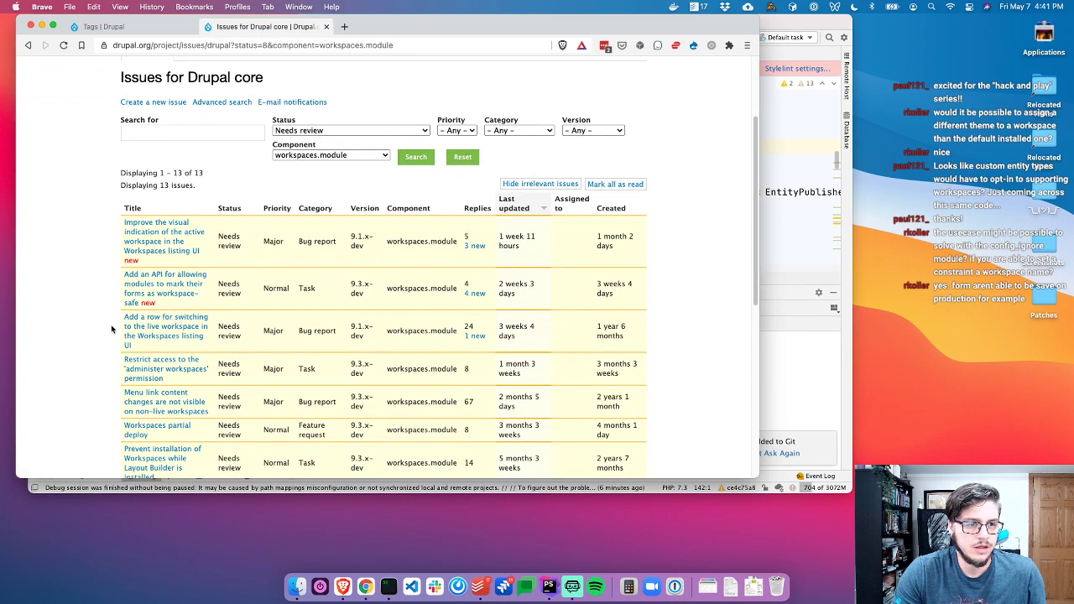
pyautogui.scroll(-1, 118, 319)
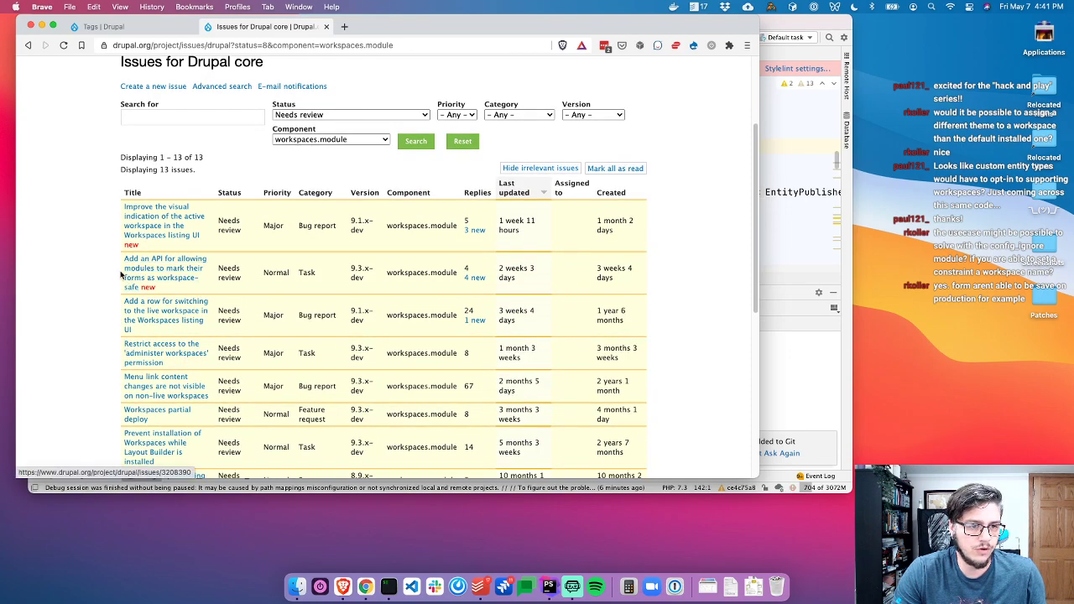
# Open the 'Add an API…' workspace-safe forms issue and review the patch from comment #3
pyautogui.keyDown('super'); pyautogui.click(151, 269); pyautogui.keyUp('super')
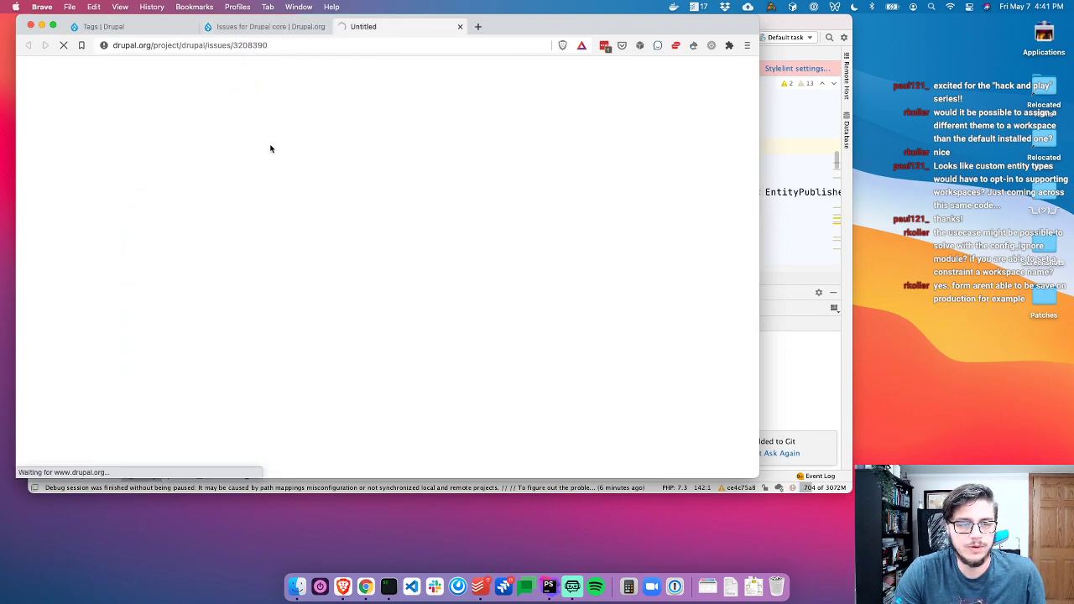
pyautogui.scroll(-5, 191, 311)
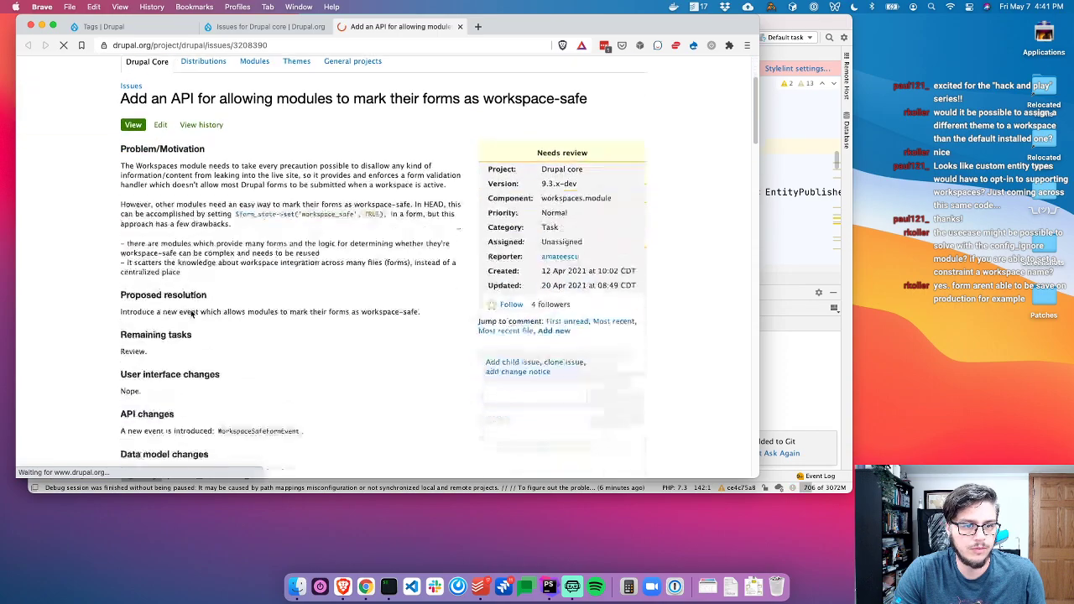
pyautogui.scroll(-4, 191, 311)
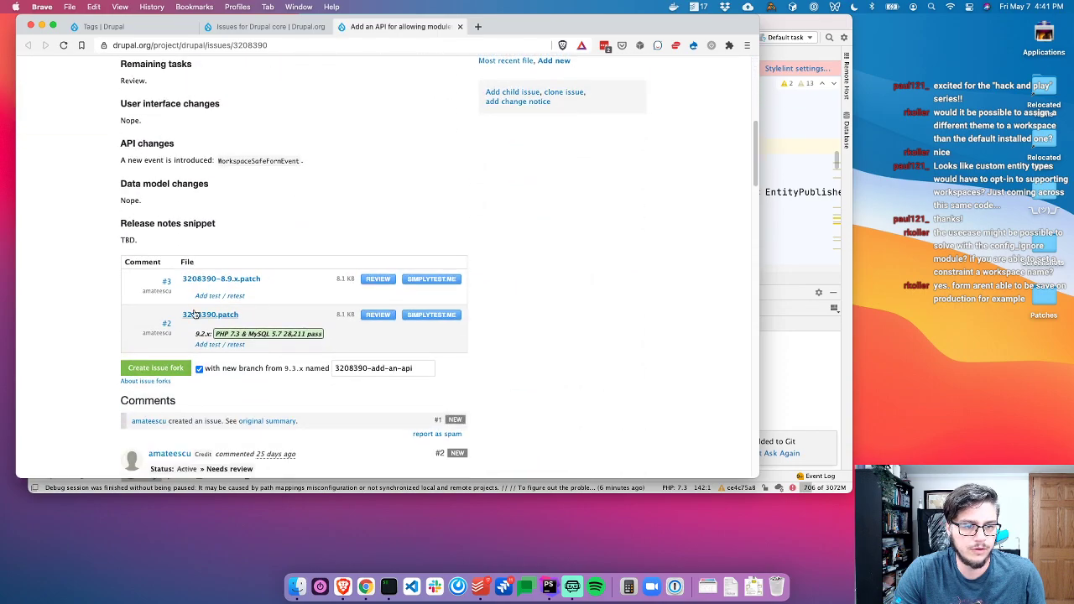
pyautogui.click(375, 278)
pyautogui.scroll(-5, 336, 224)
pyautogui.hscroll(5, 85, 136)
pyautogui.hscroll(-4, 92, 139)
pyautogui.press('Escape')
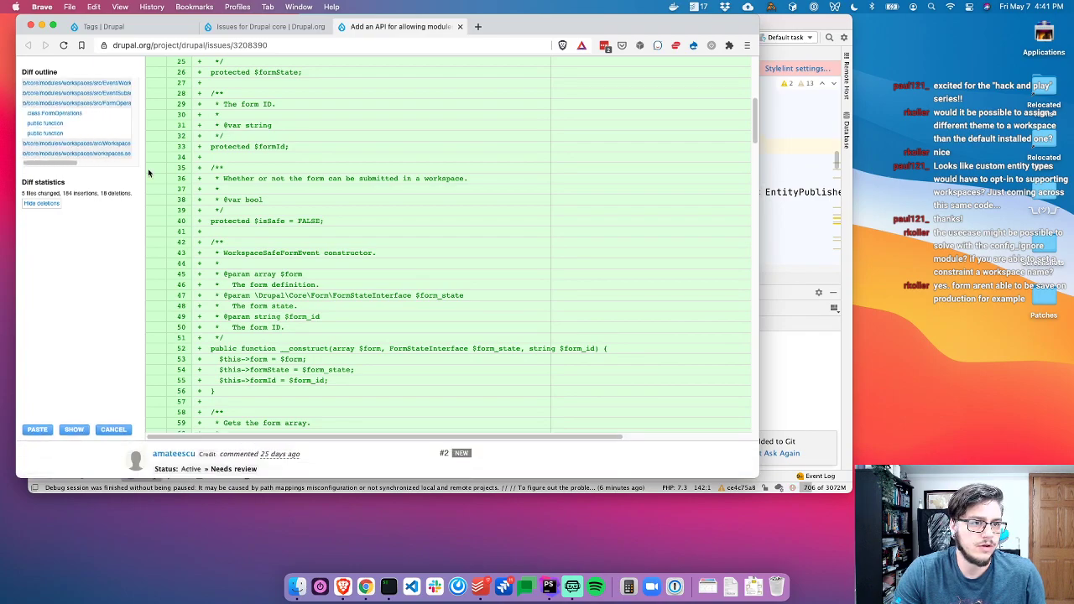
pyautogui.scroll(-9, 281, 262)
pyautogui.scroll(3, 282, 264)
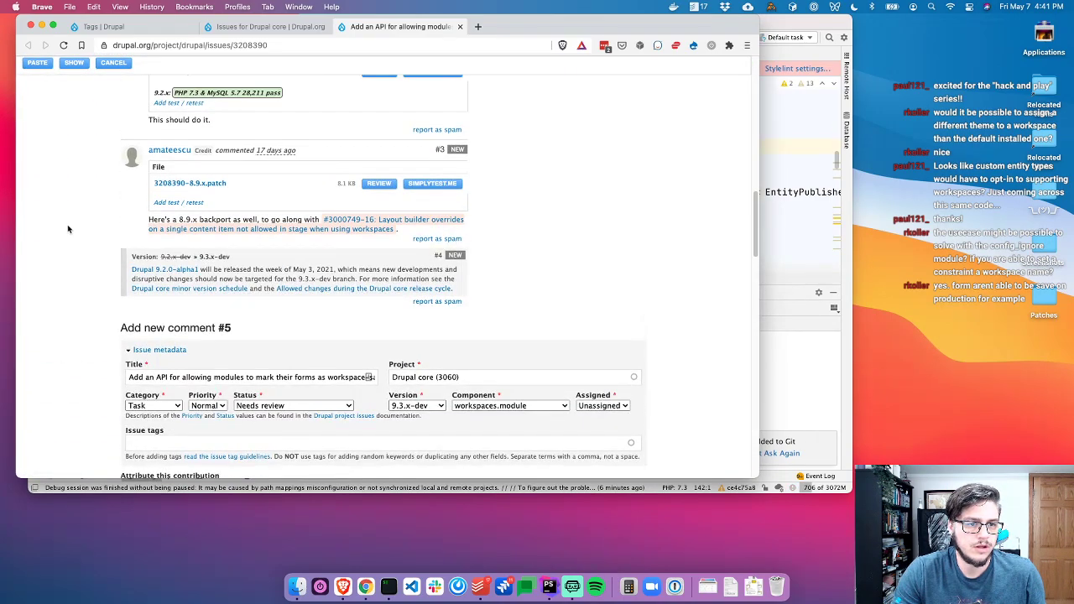
# Close the workspace-safe forms issue, briefly reopen it, then close it to return to the list
pyautogui.press('super+w')
pyautogui.press('super+shift+t')
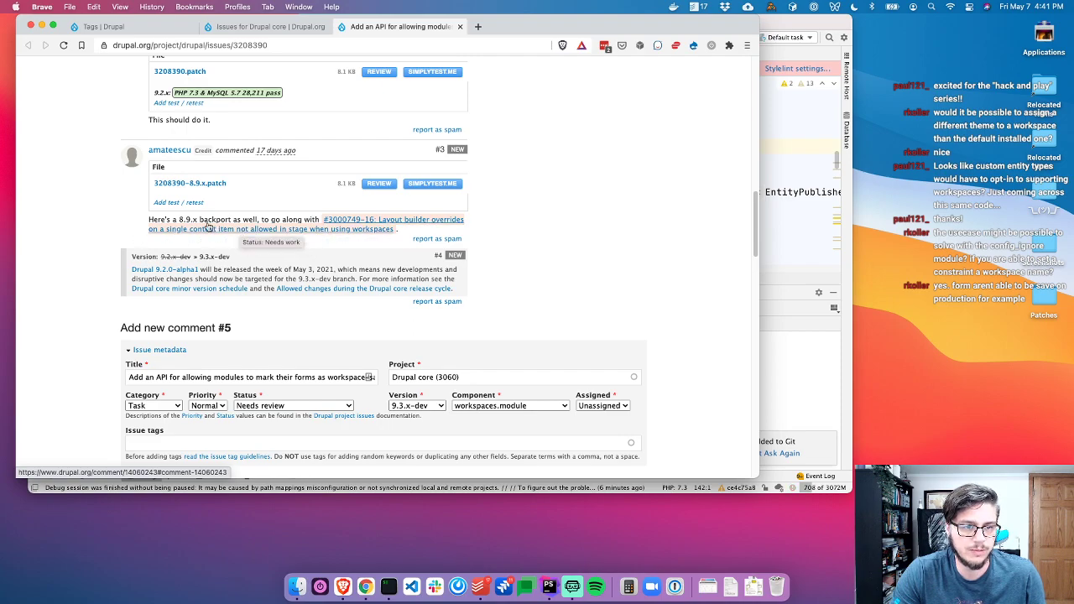
pyautogui.scroll(1, 324, 242)
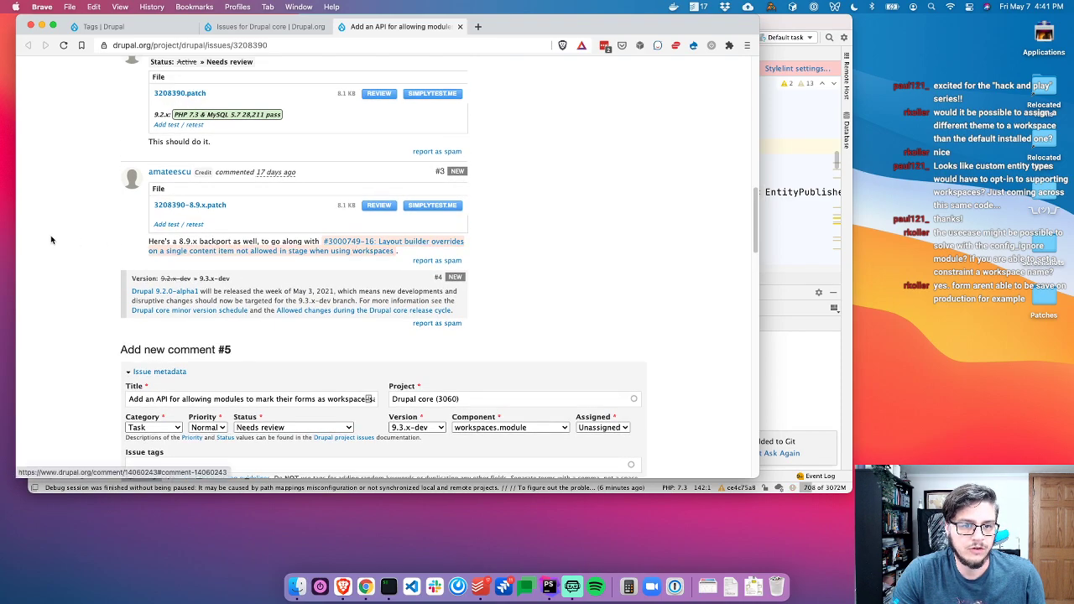
pyautogui.press('super+w')
# Open the 'Cannot create entity with image in non-default workspace' issue from the results
pyautogui.scroll(-1, 102, 289)
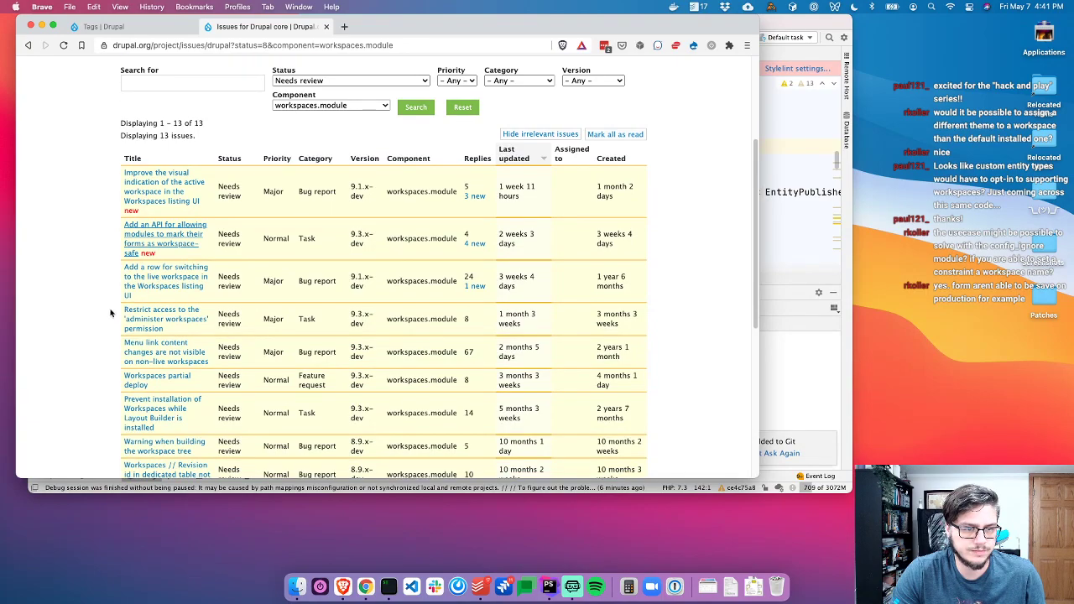
pyautogui.scroll(-4, 121, 327)
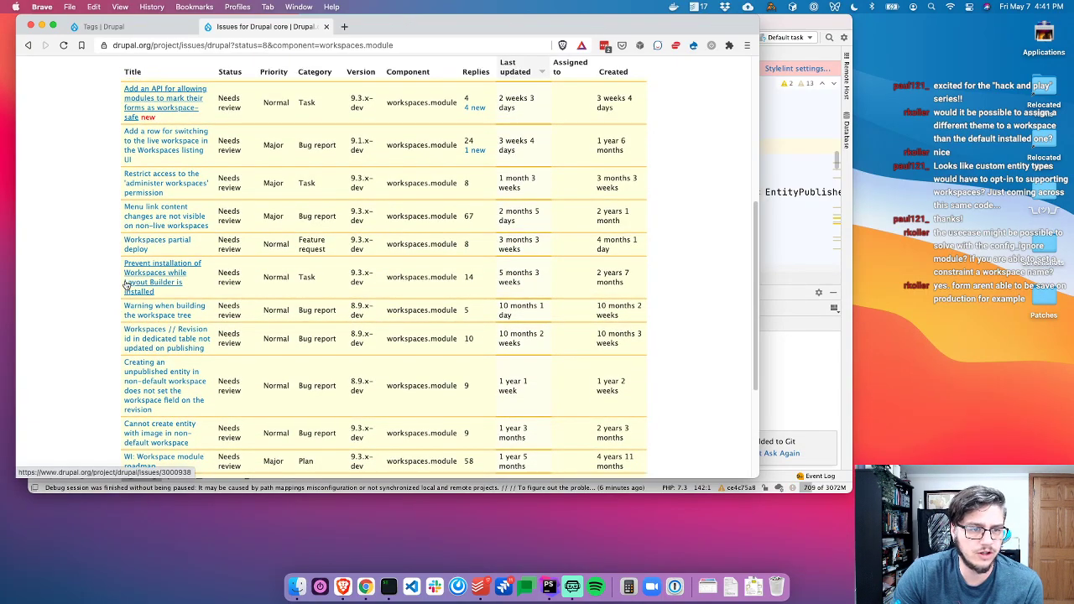
pyautogui.scroll(-2, 126, 285)
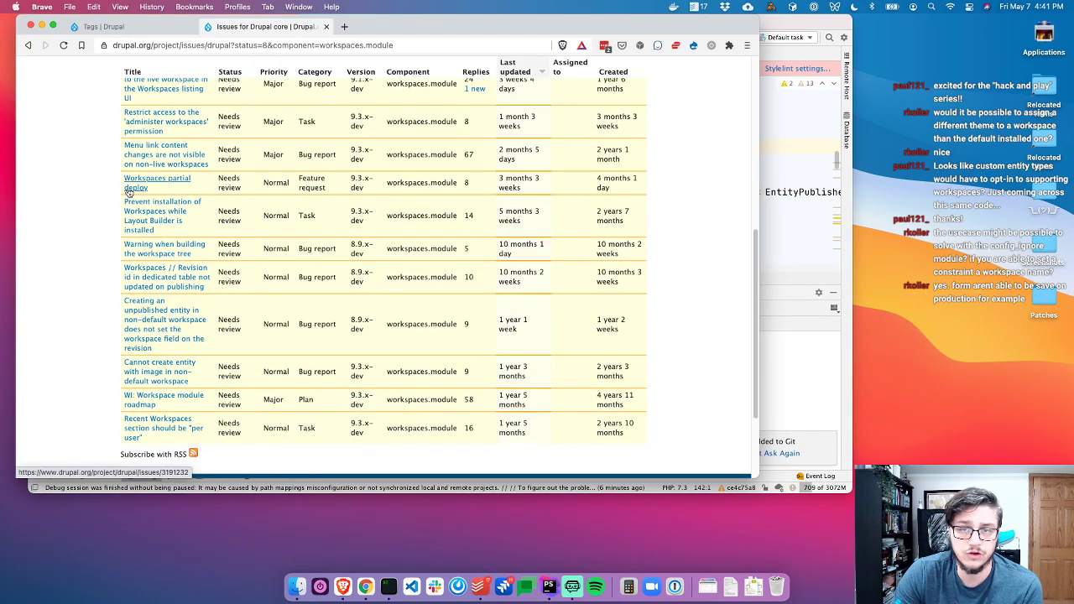
pyautogui.scroll(-2, 109, 336)
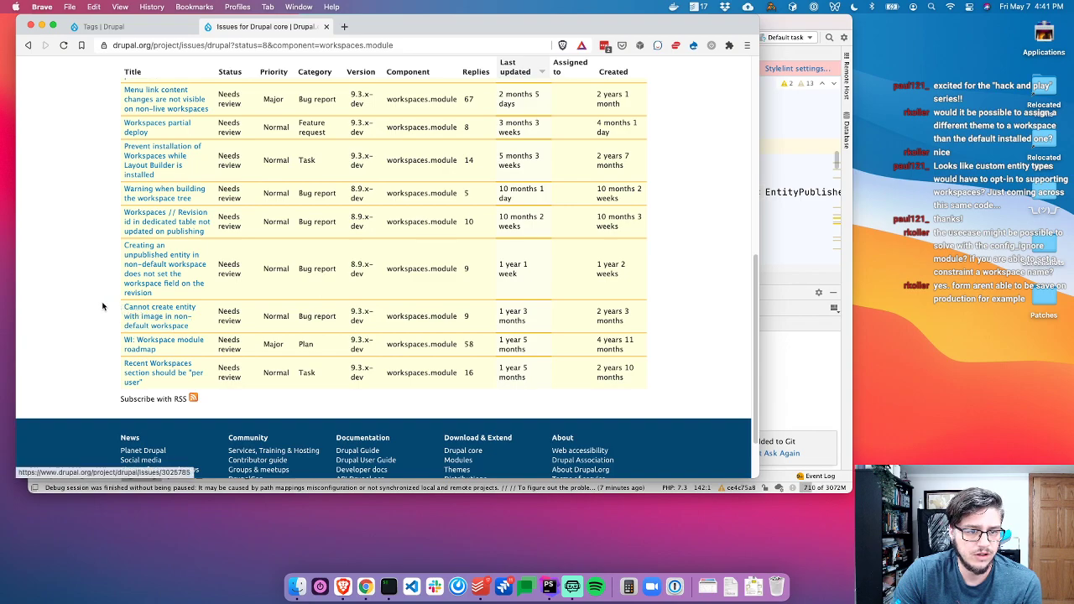
pyautogui.scroll(1, 138, 314)
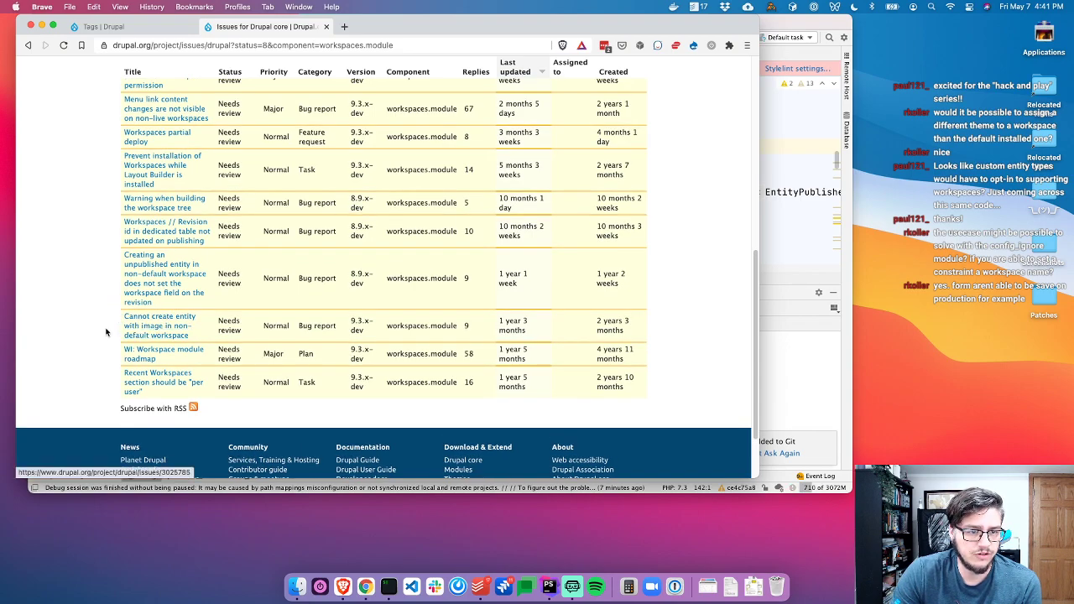
pyautogui.click(147, 330)
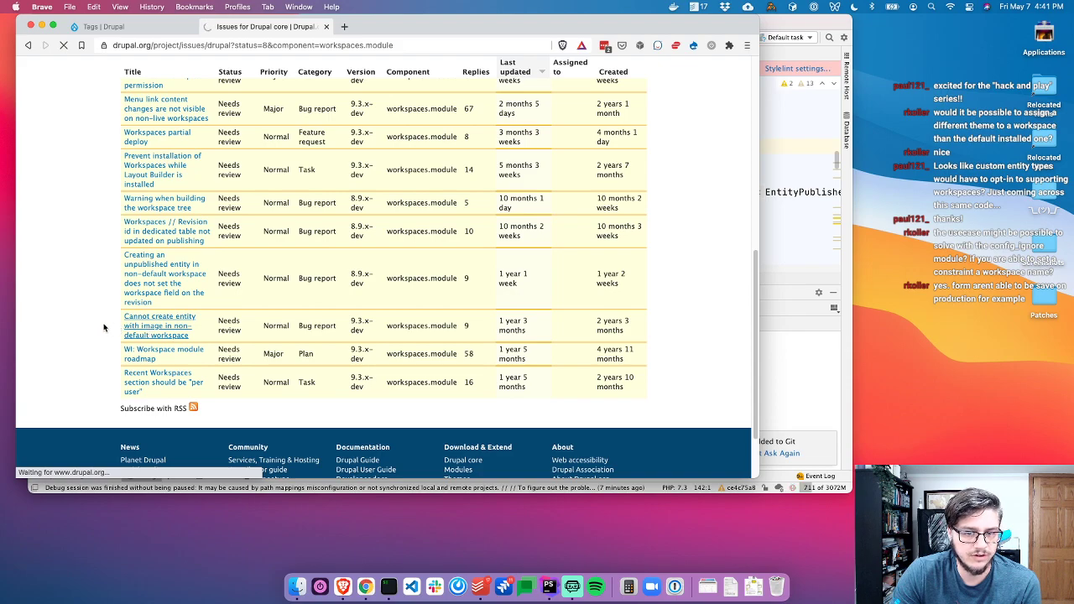
pyautogui.scroll(-1, 109, 318)
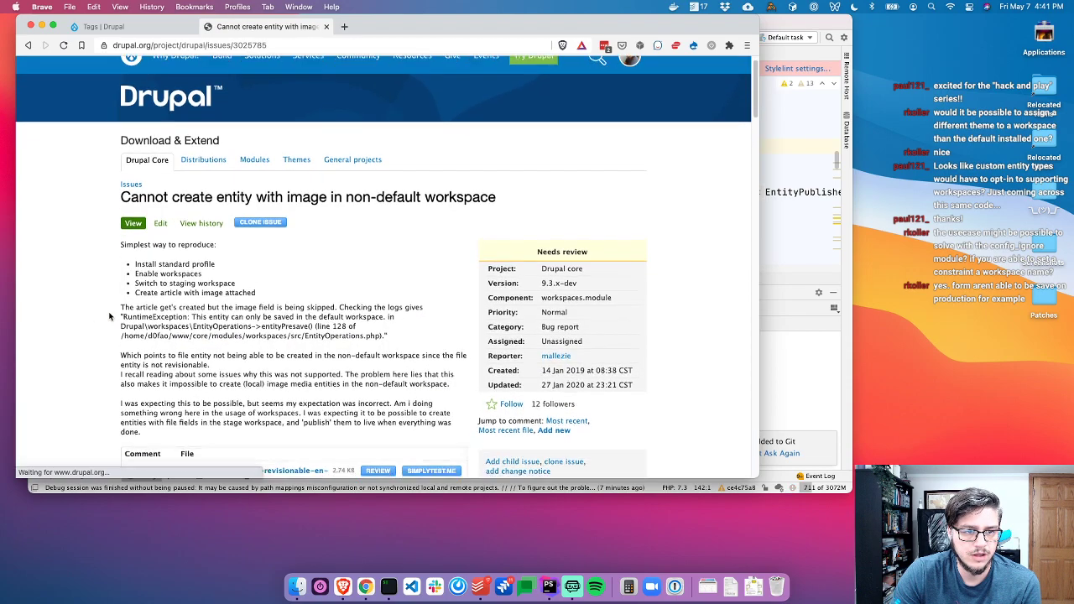
pyautogui.scroll(-1, 109, 316)
pyautogui.scroll(-4, 145, 247)
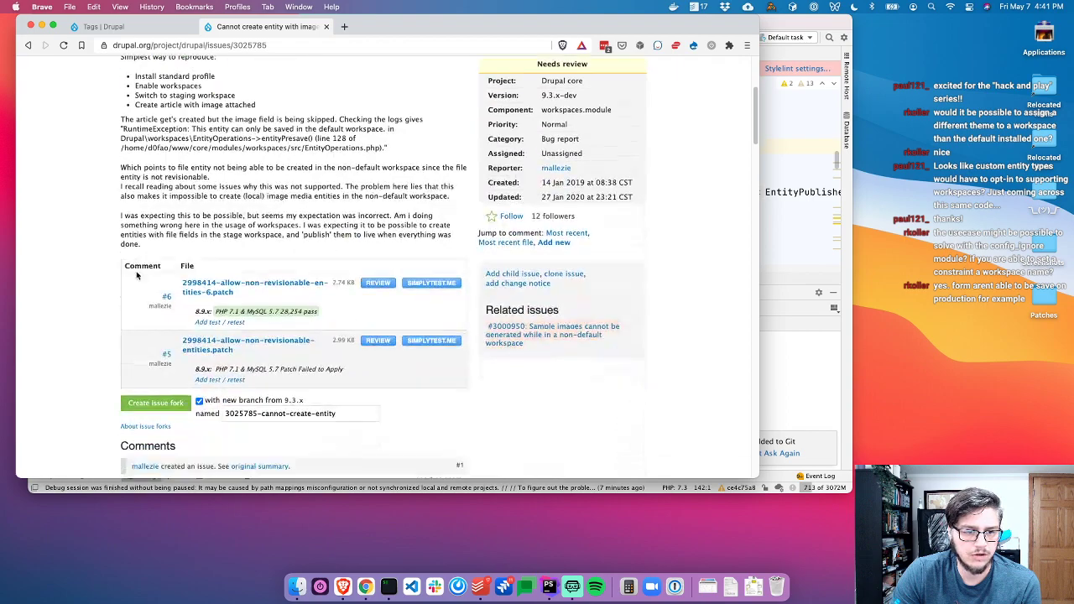
# Review that issue's patch diff with Dreditor, then close the review
pyautogui.click(379, 283)
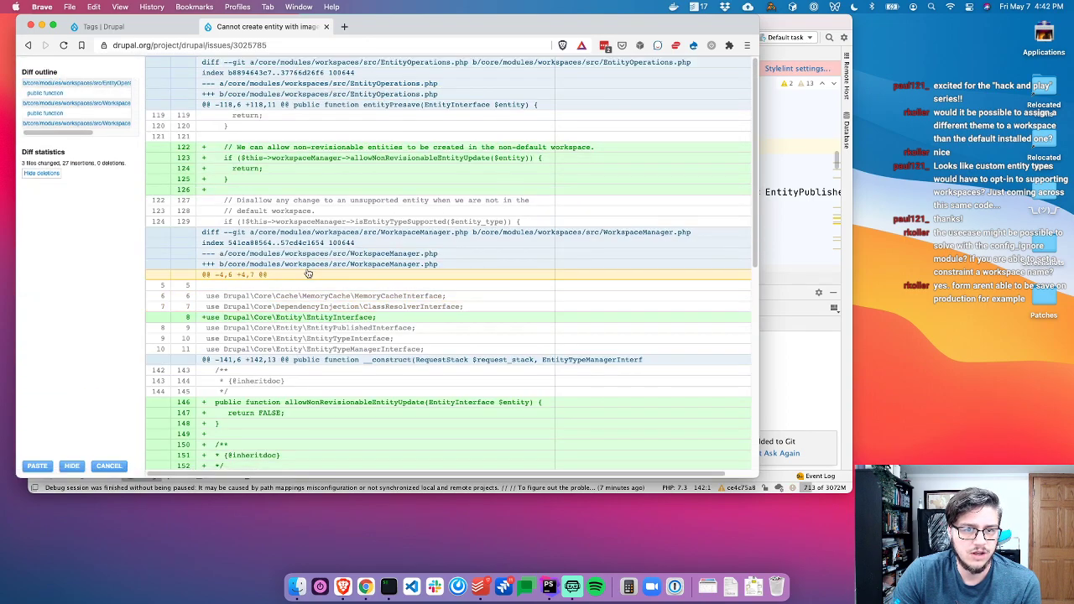
pyautogui.scroll(-3, 305, 273)
pyautogui.scroll(-5, 306, 273)
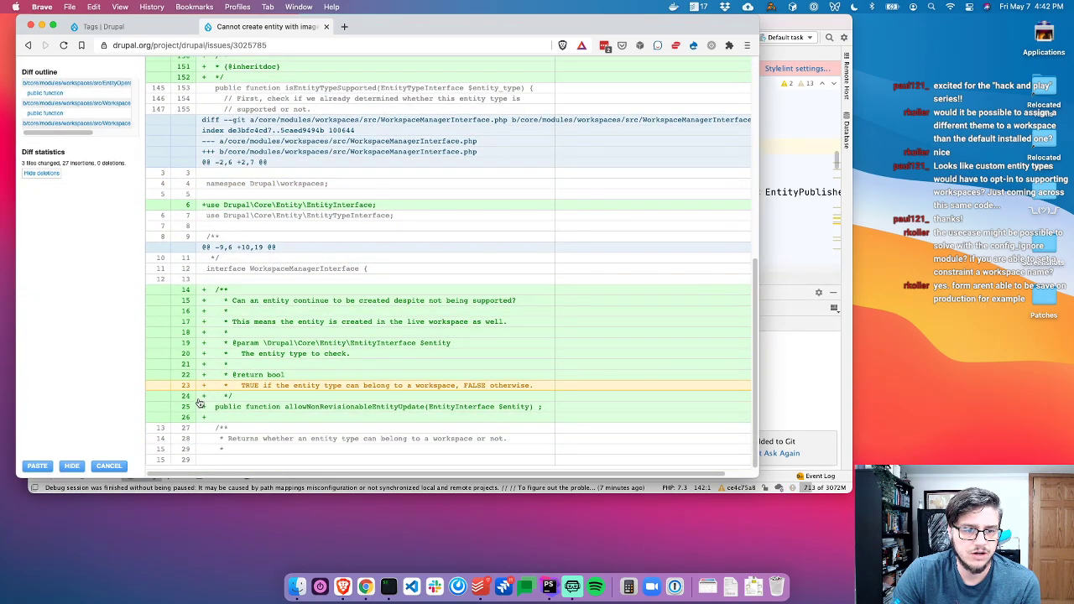
pyautogui.click(110, 467)
pyautogui.scroll(-10, 96, 362)
pyautogui.scroll(2, 95, 362)
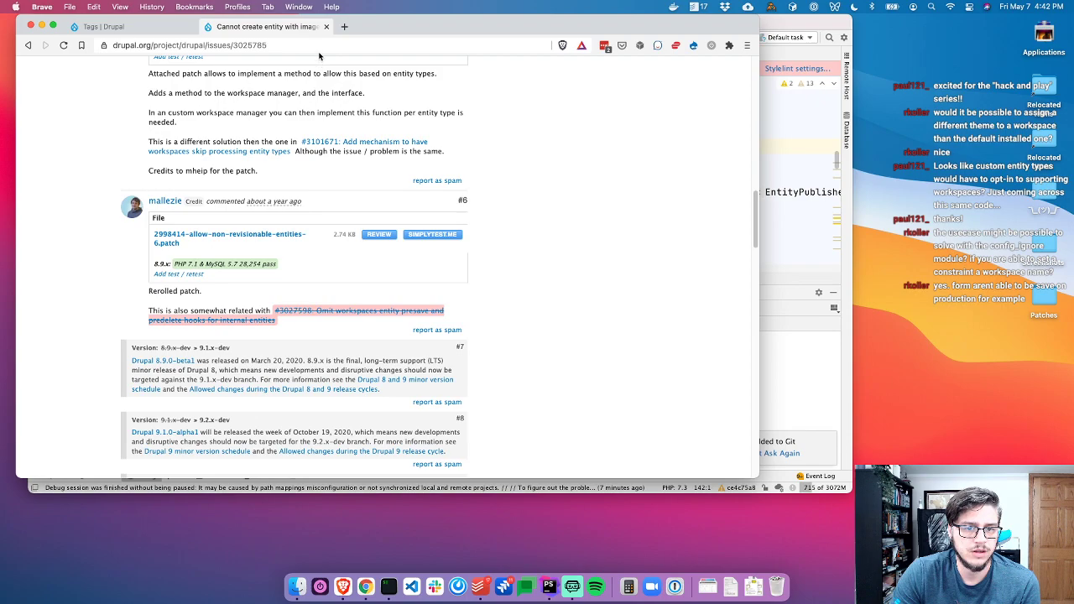
# Return to the local Tags page, check the Live workspaces tray, and collapse the Manage menu
pyautogui.click(326, 26)
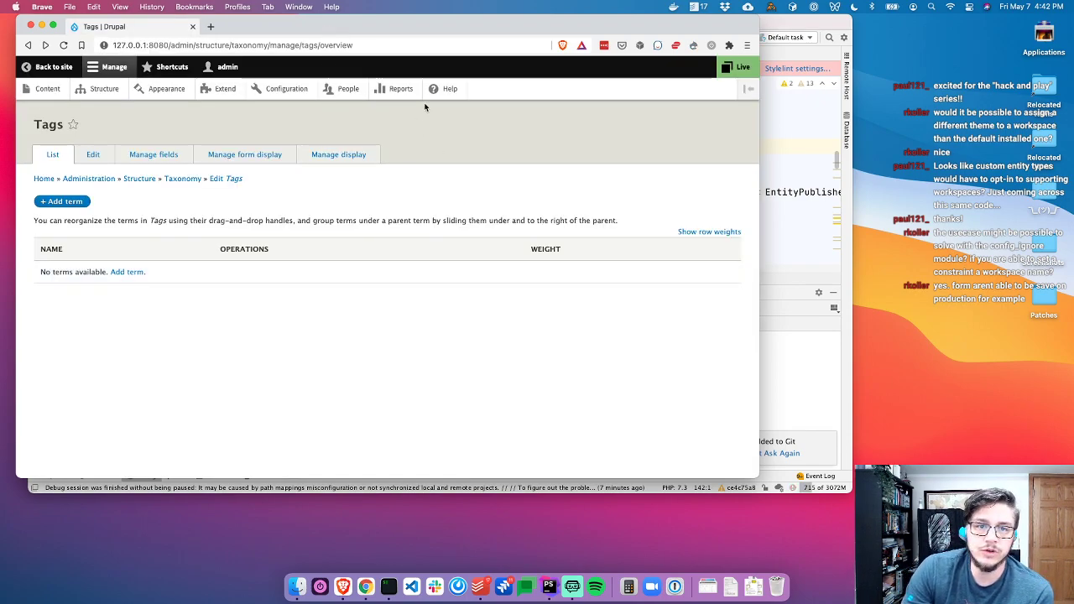
pyautogui.click(728, 69)
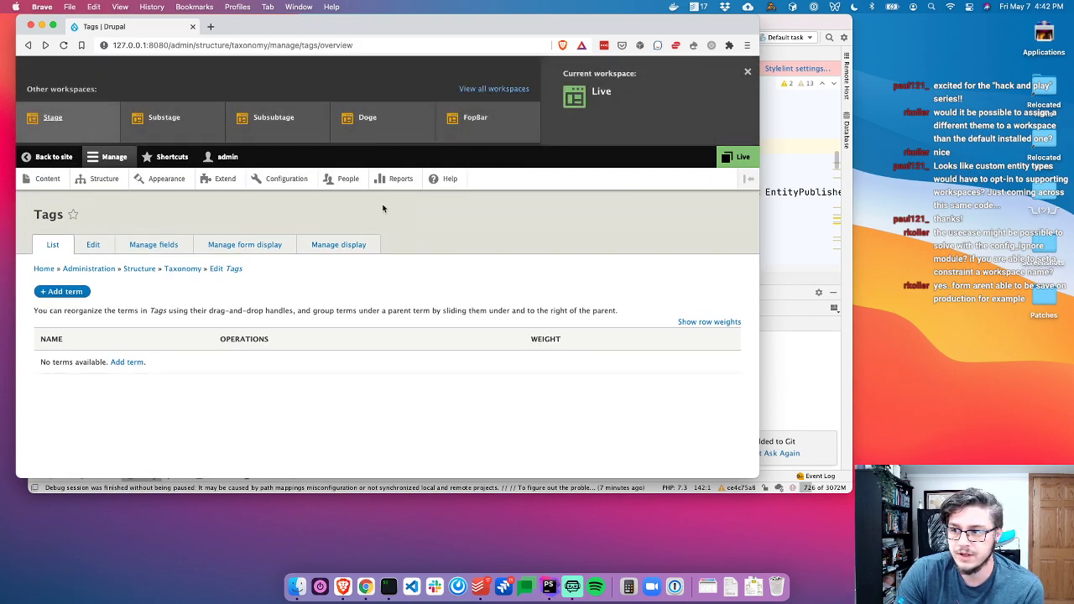
pyautogui.click(521, 257)
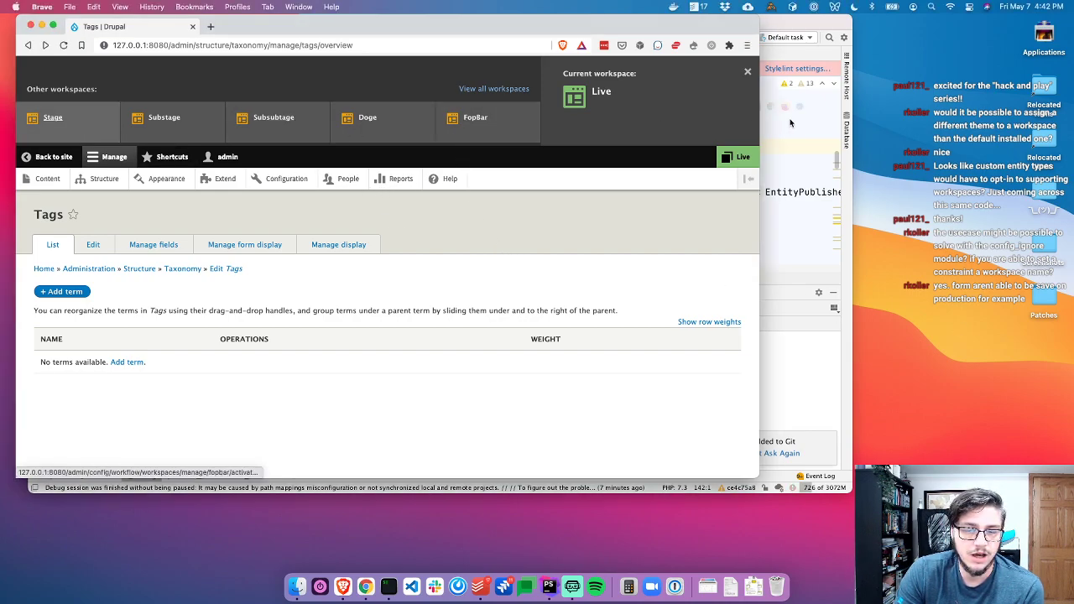
pyautogui.click(747, 72)
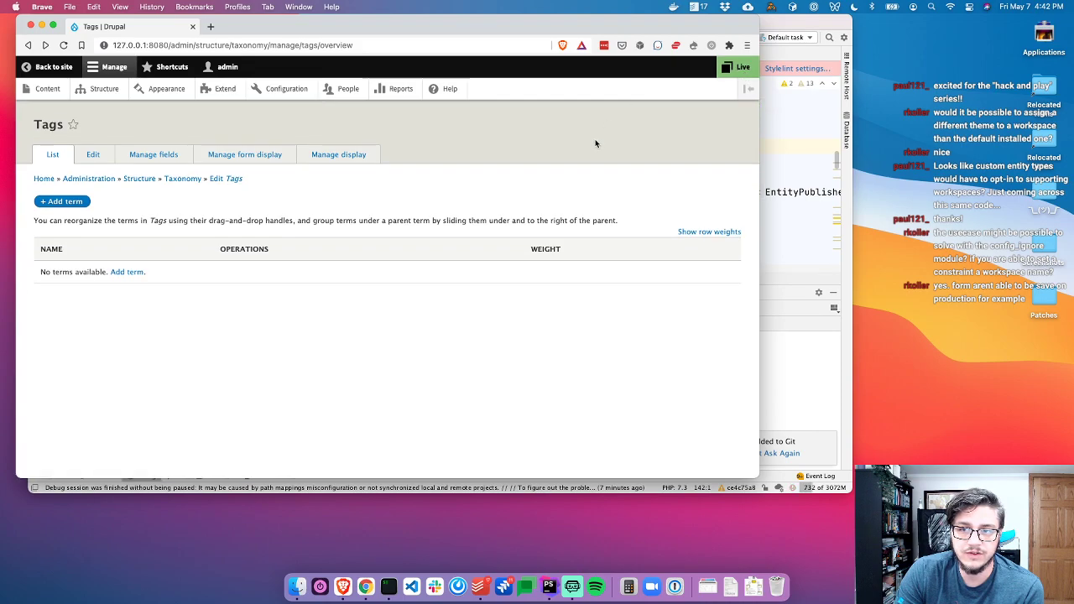
pyautogui.click(114, 69)
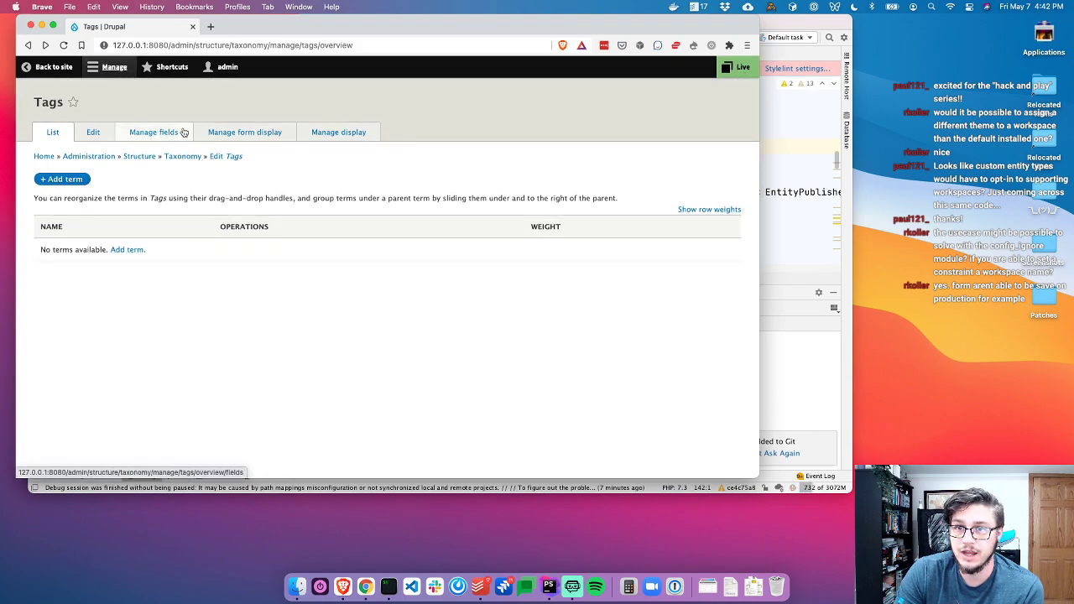